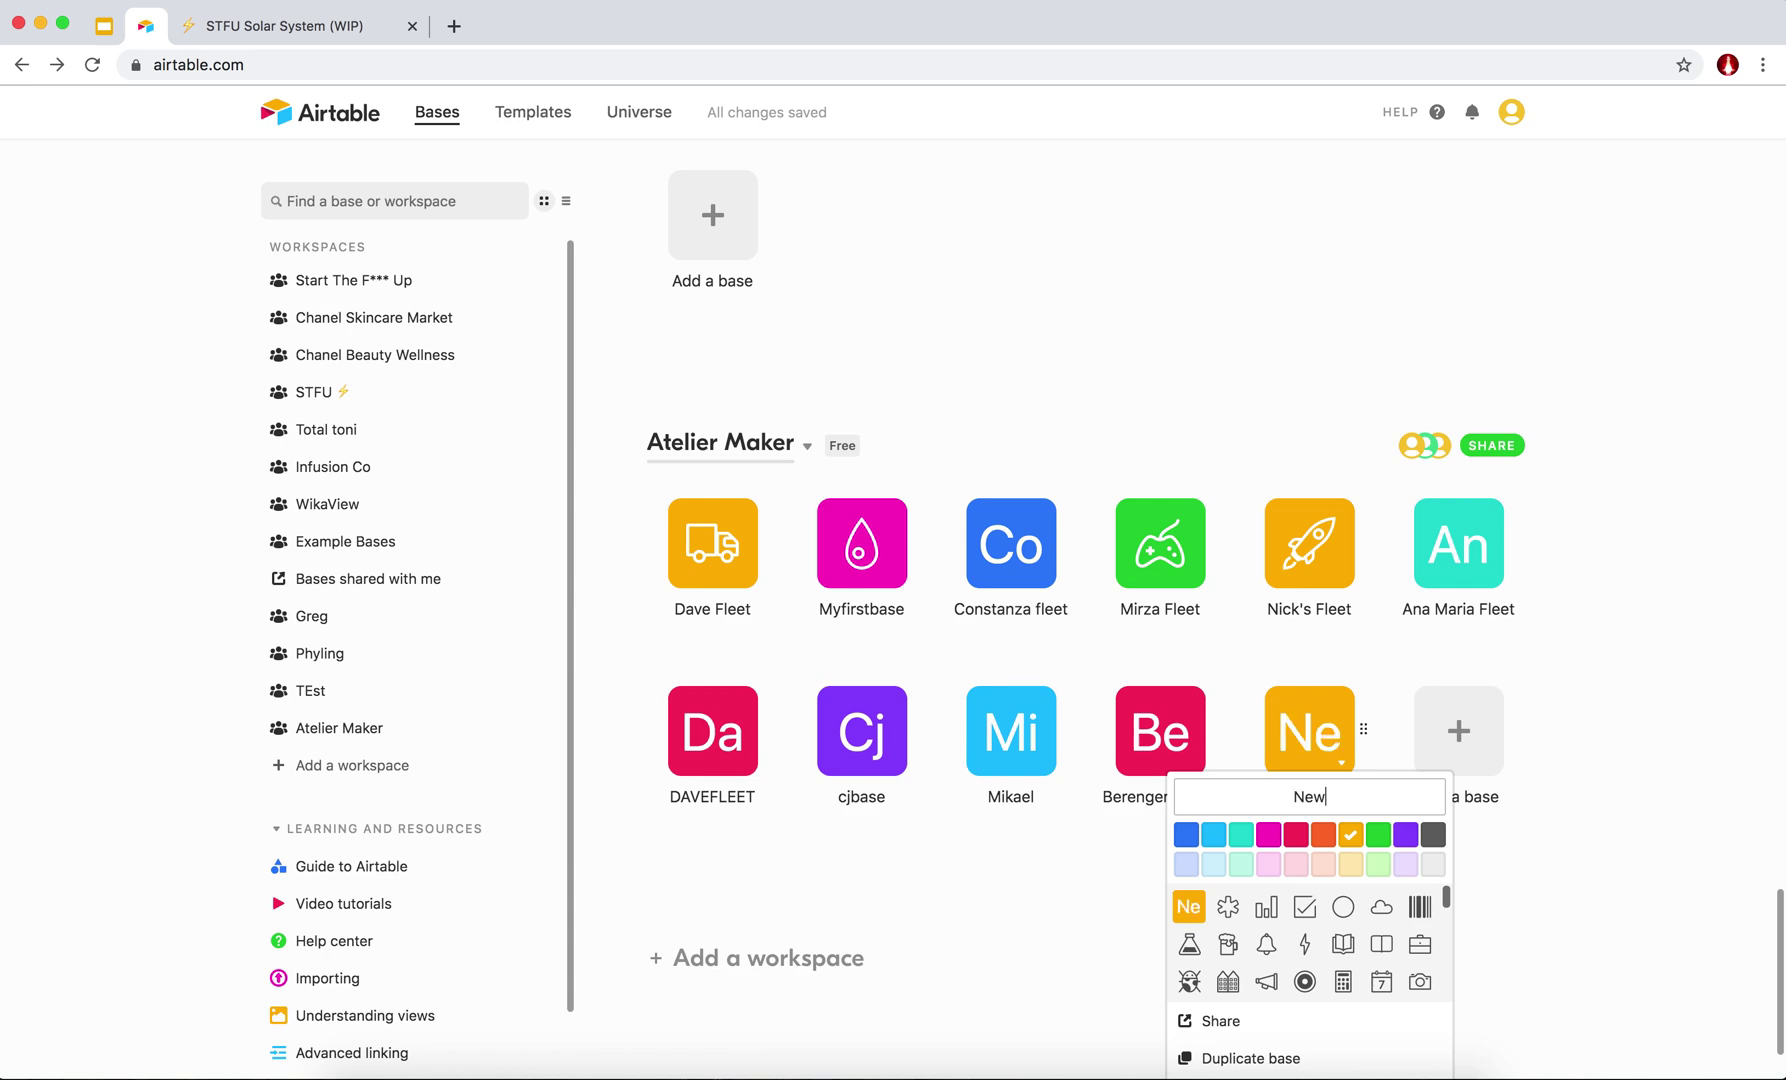
# Rename the new base to 'New Vehicule Fleet' and open it to reach Table 1.
pyautogui.press('BackSpace')
pyautogui.write('Vehicule Fleet')
pyautogui.press('Return')
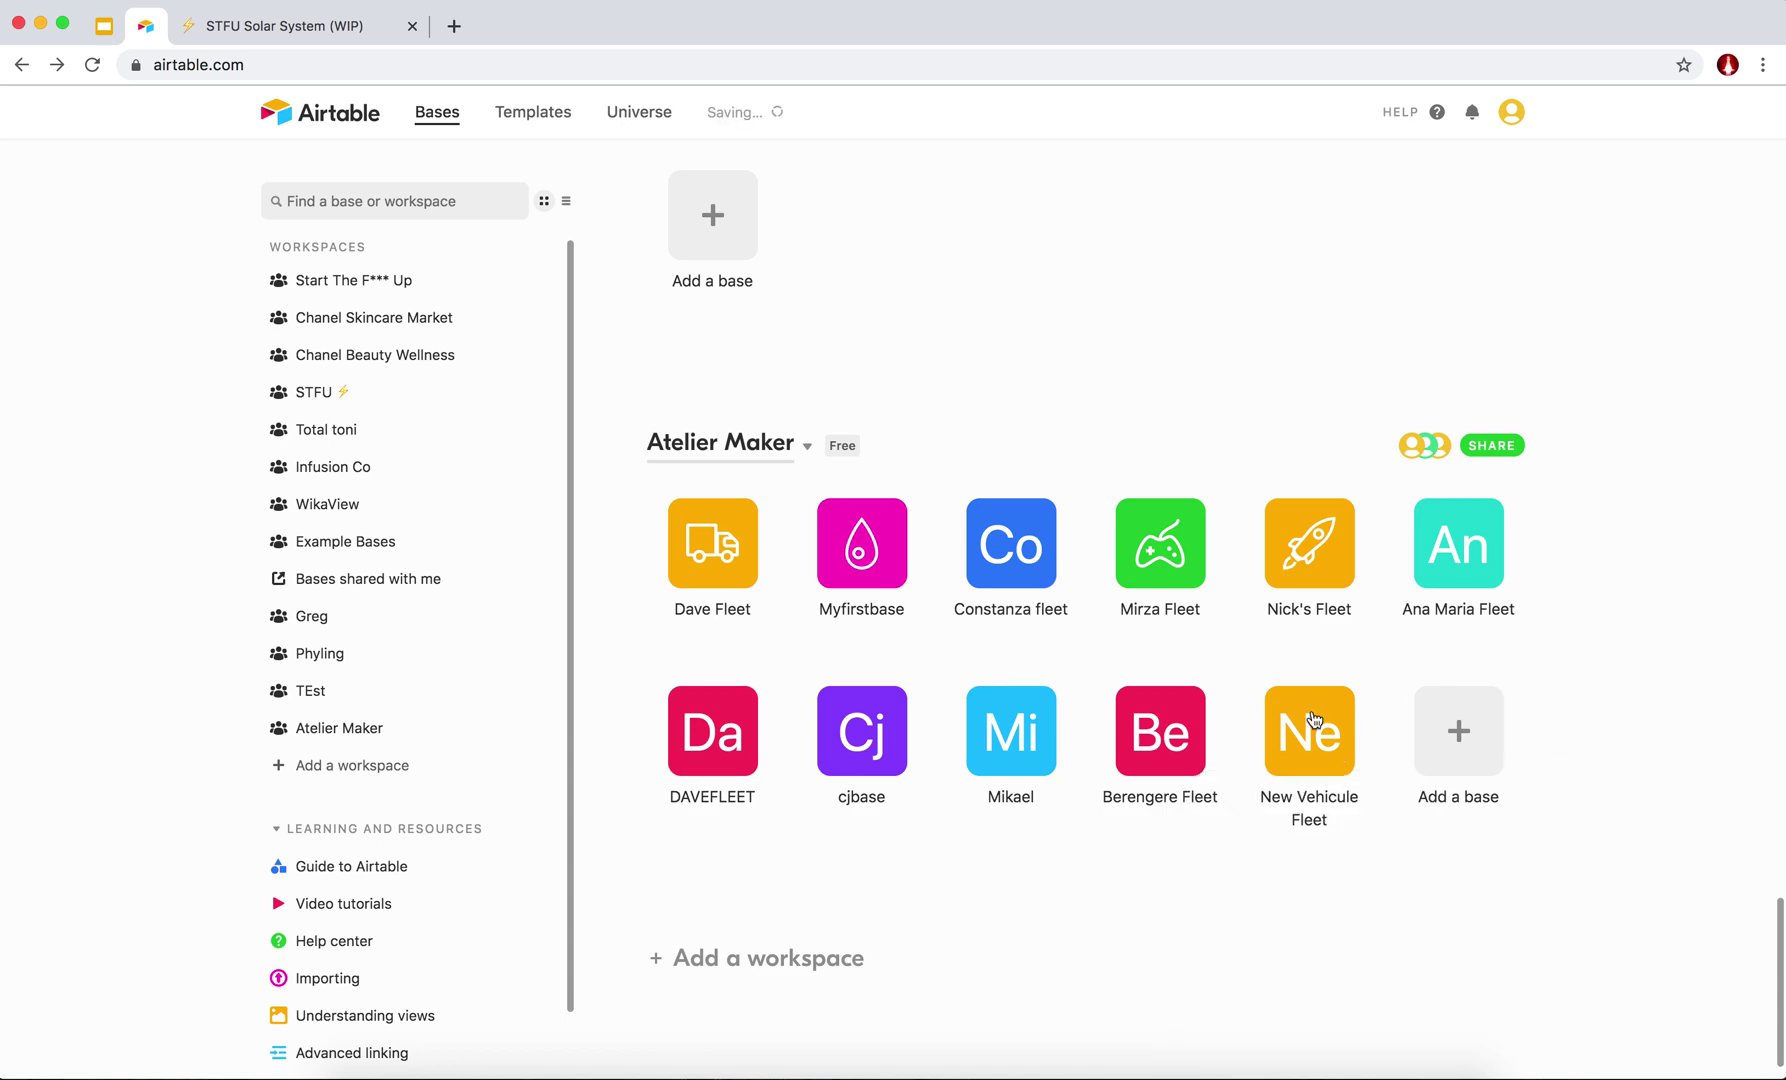
pyautogui.click(1312, 735)
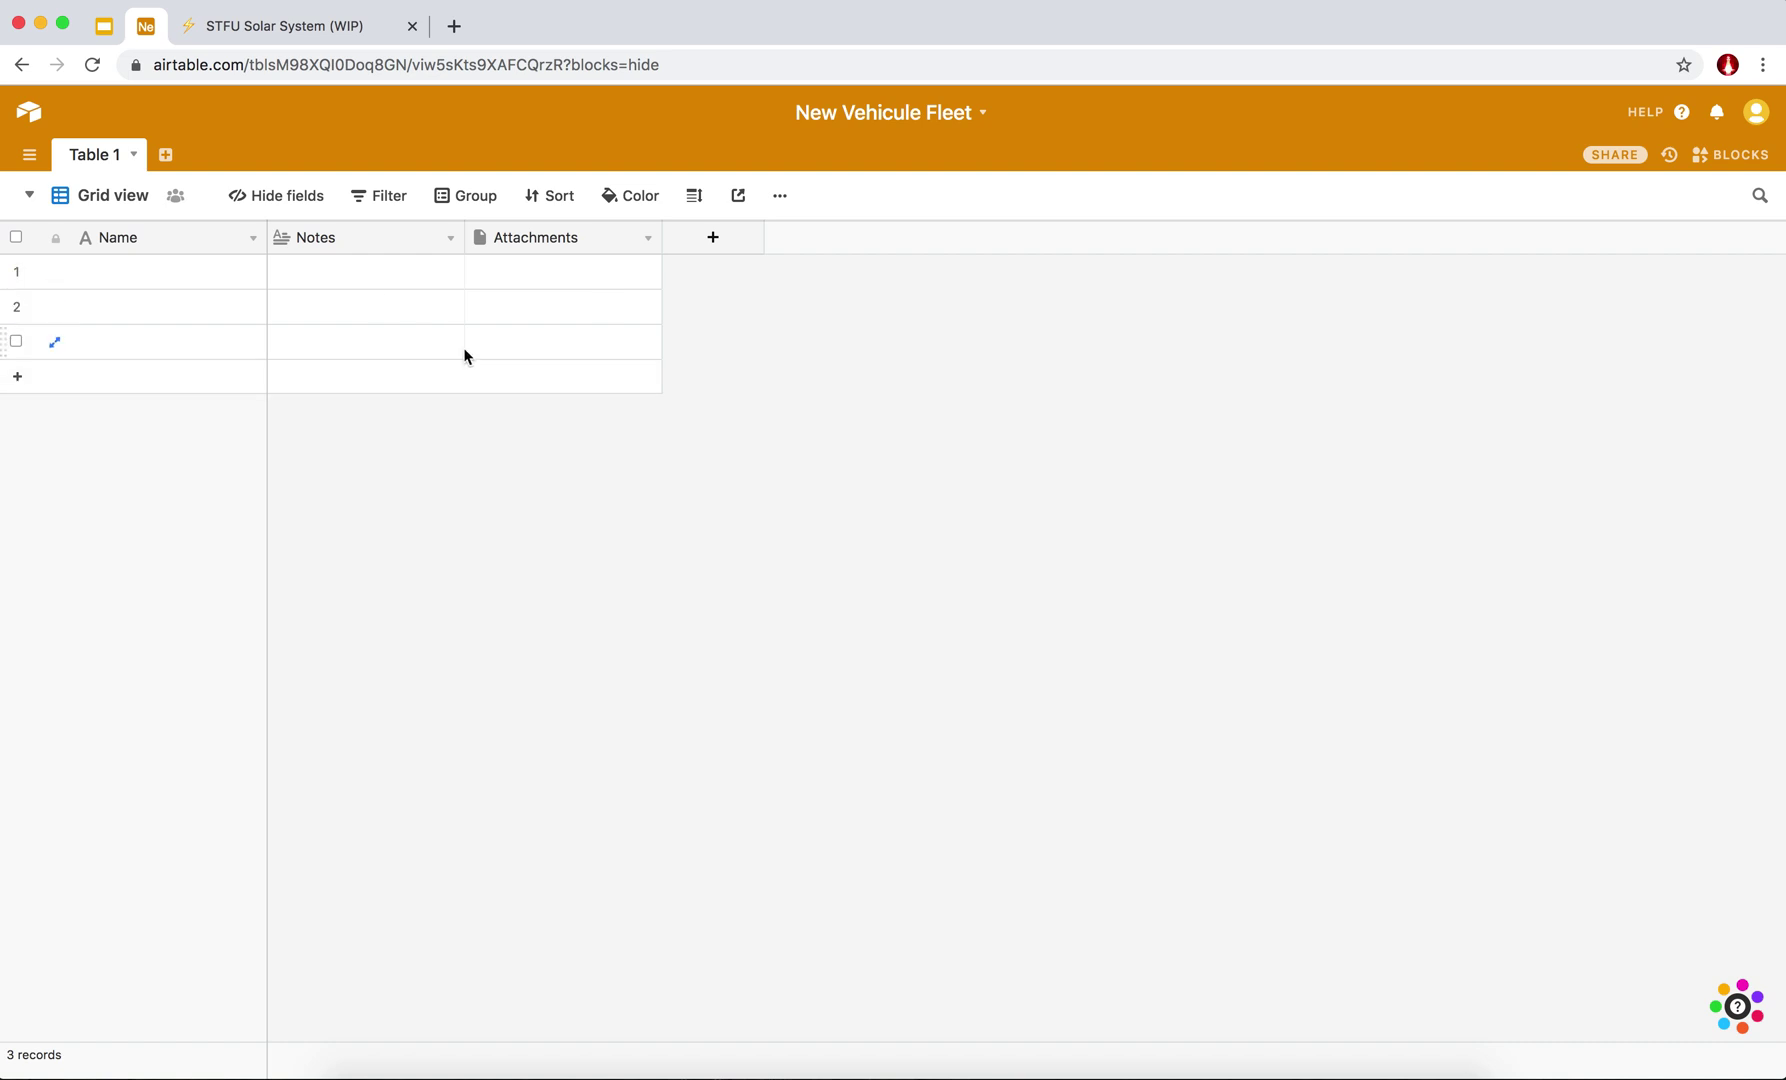
# Delete the Attachments and Notes fields from Table 1, leaving only Name.
pyautogui.click(648, 238)
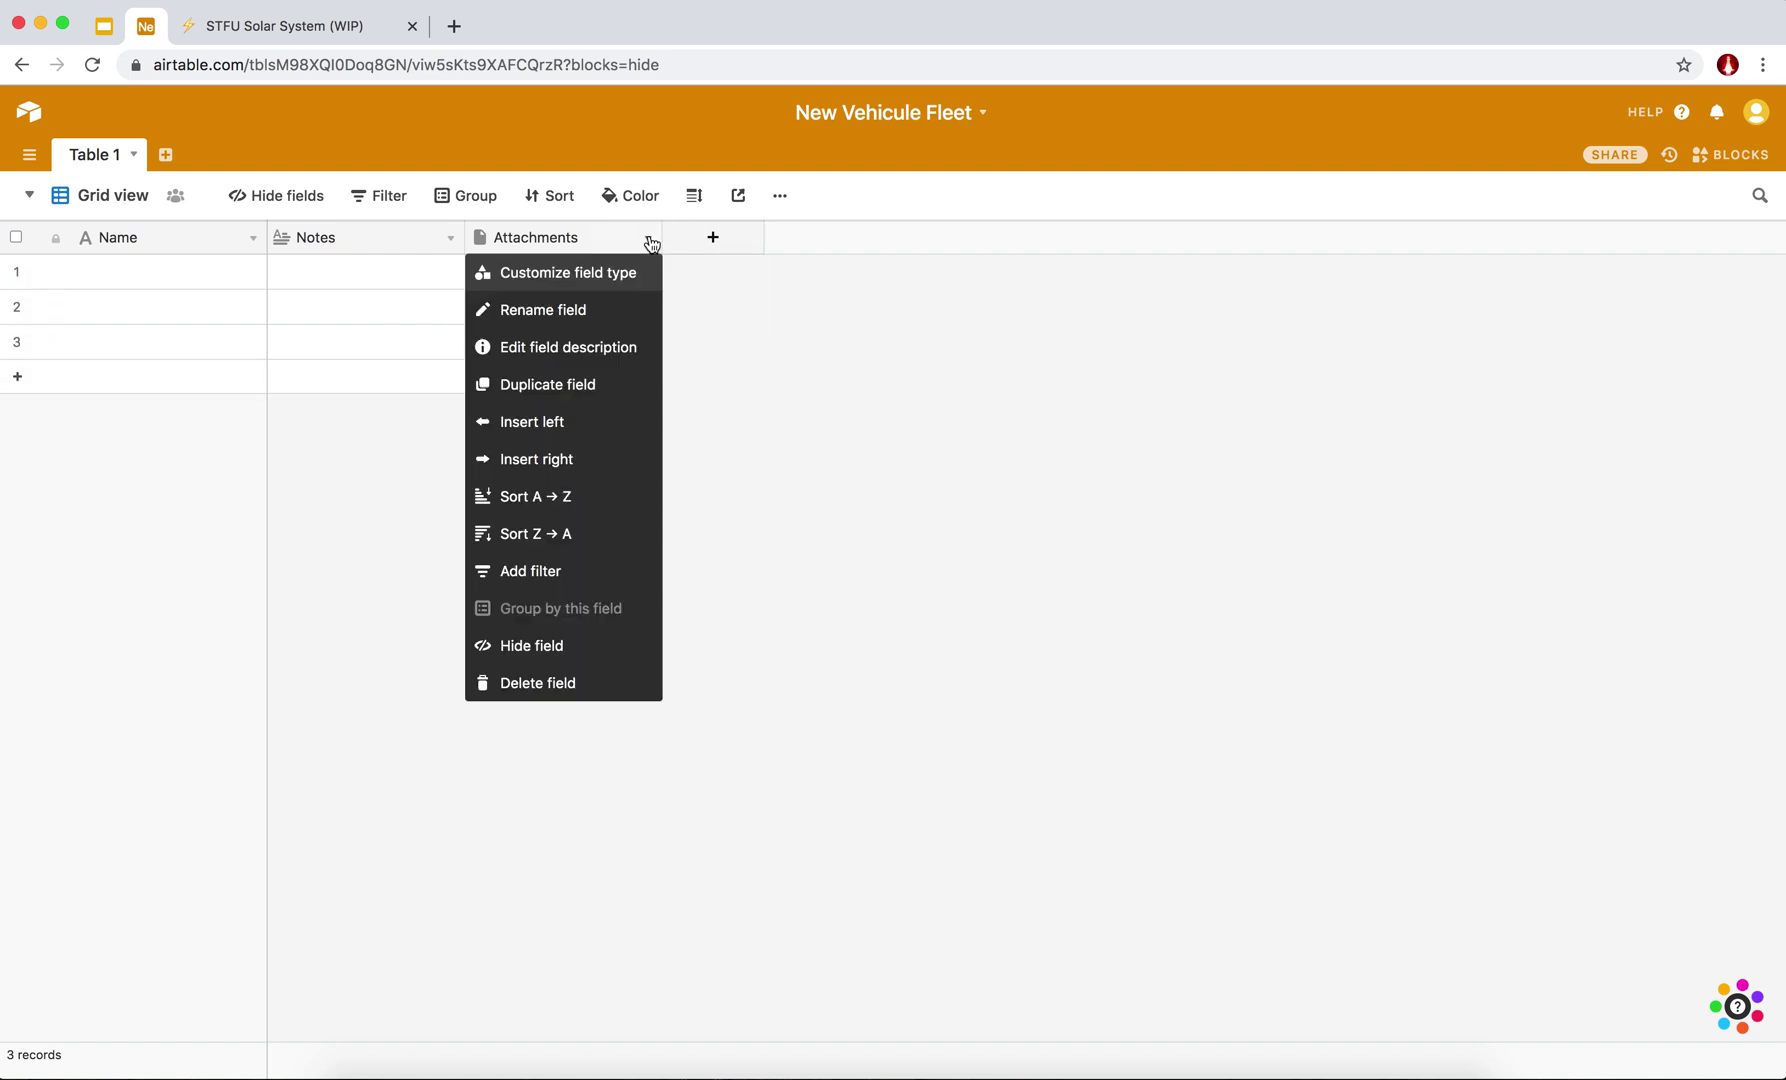
pyautogui.click(801, 311)
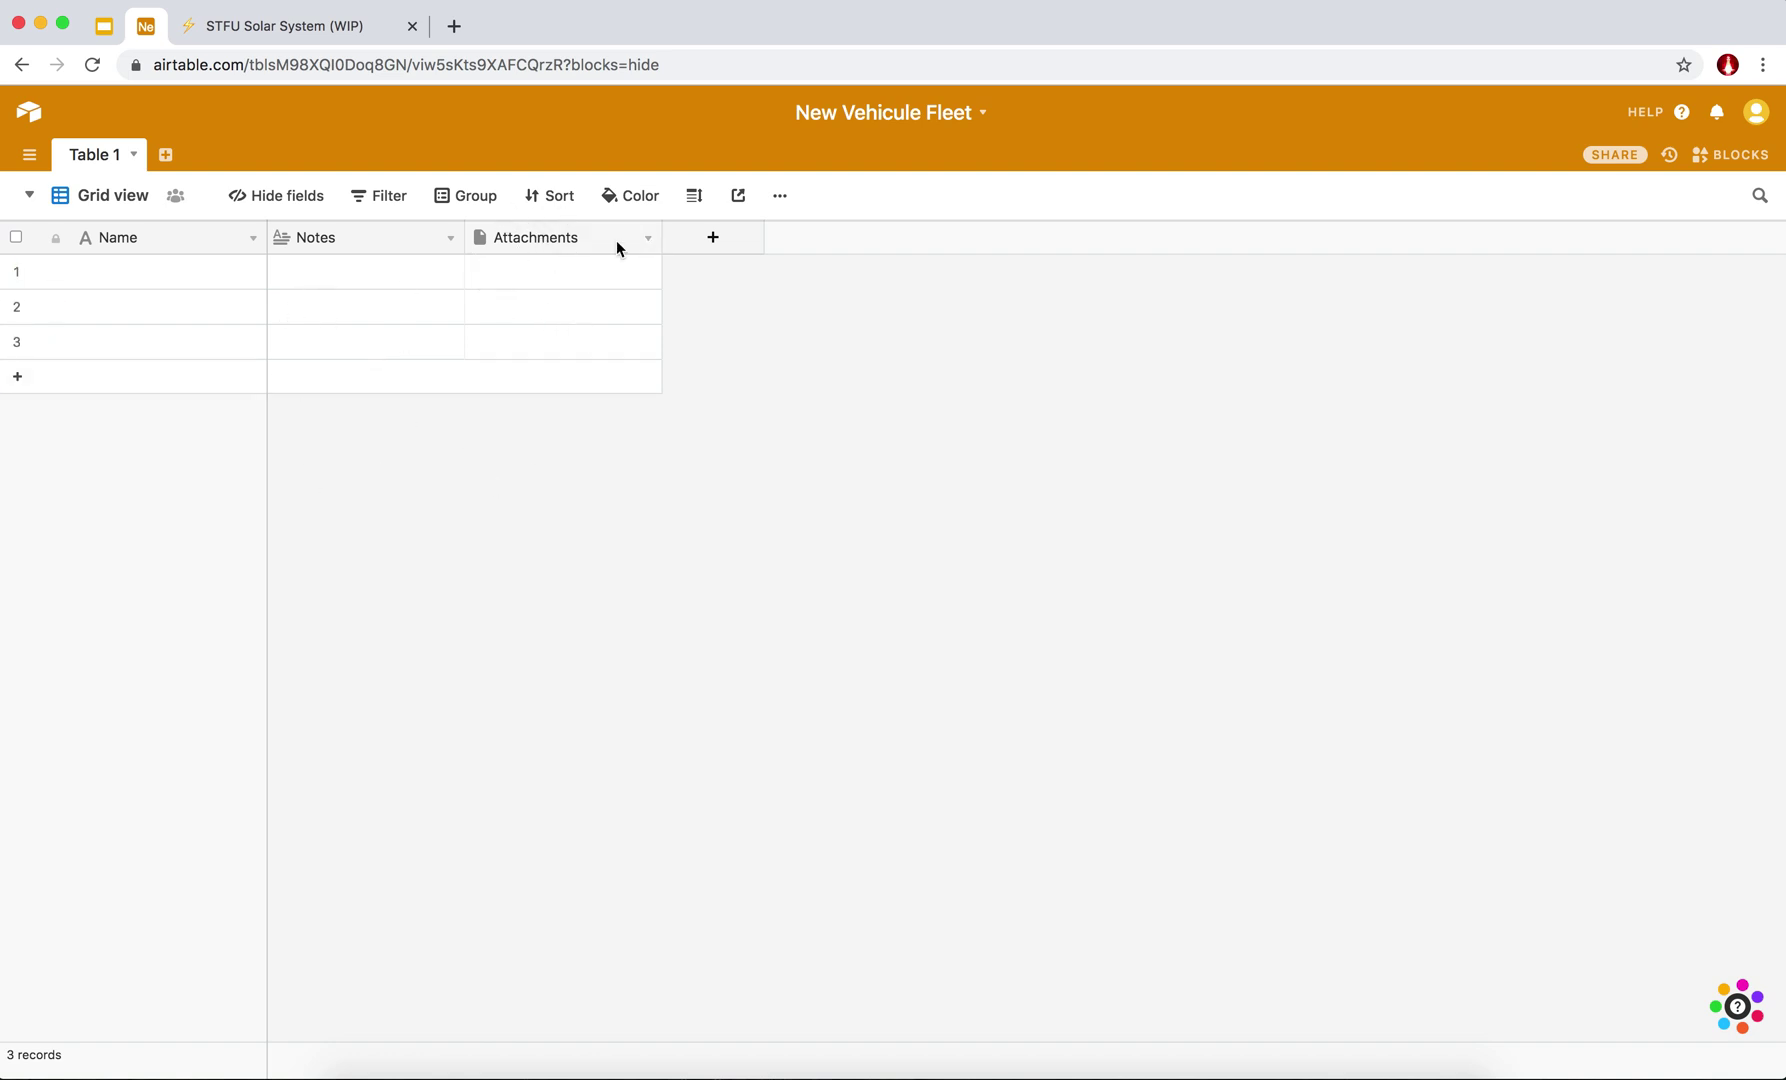
pyautogui.click(648, 238)
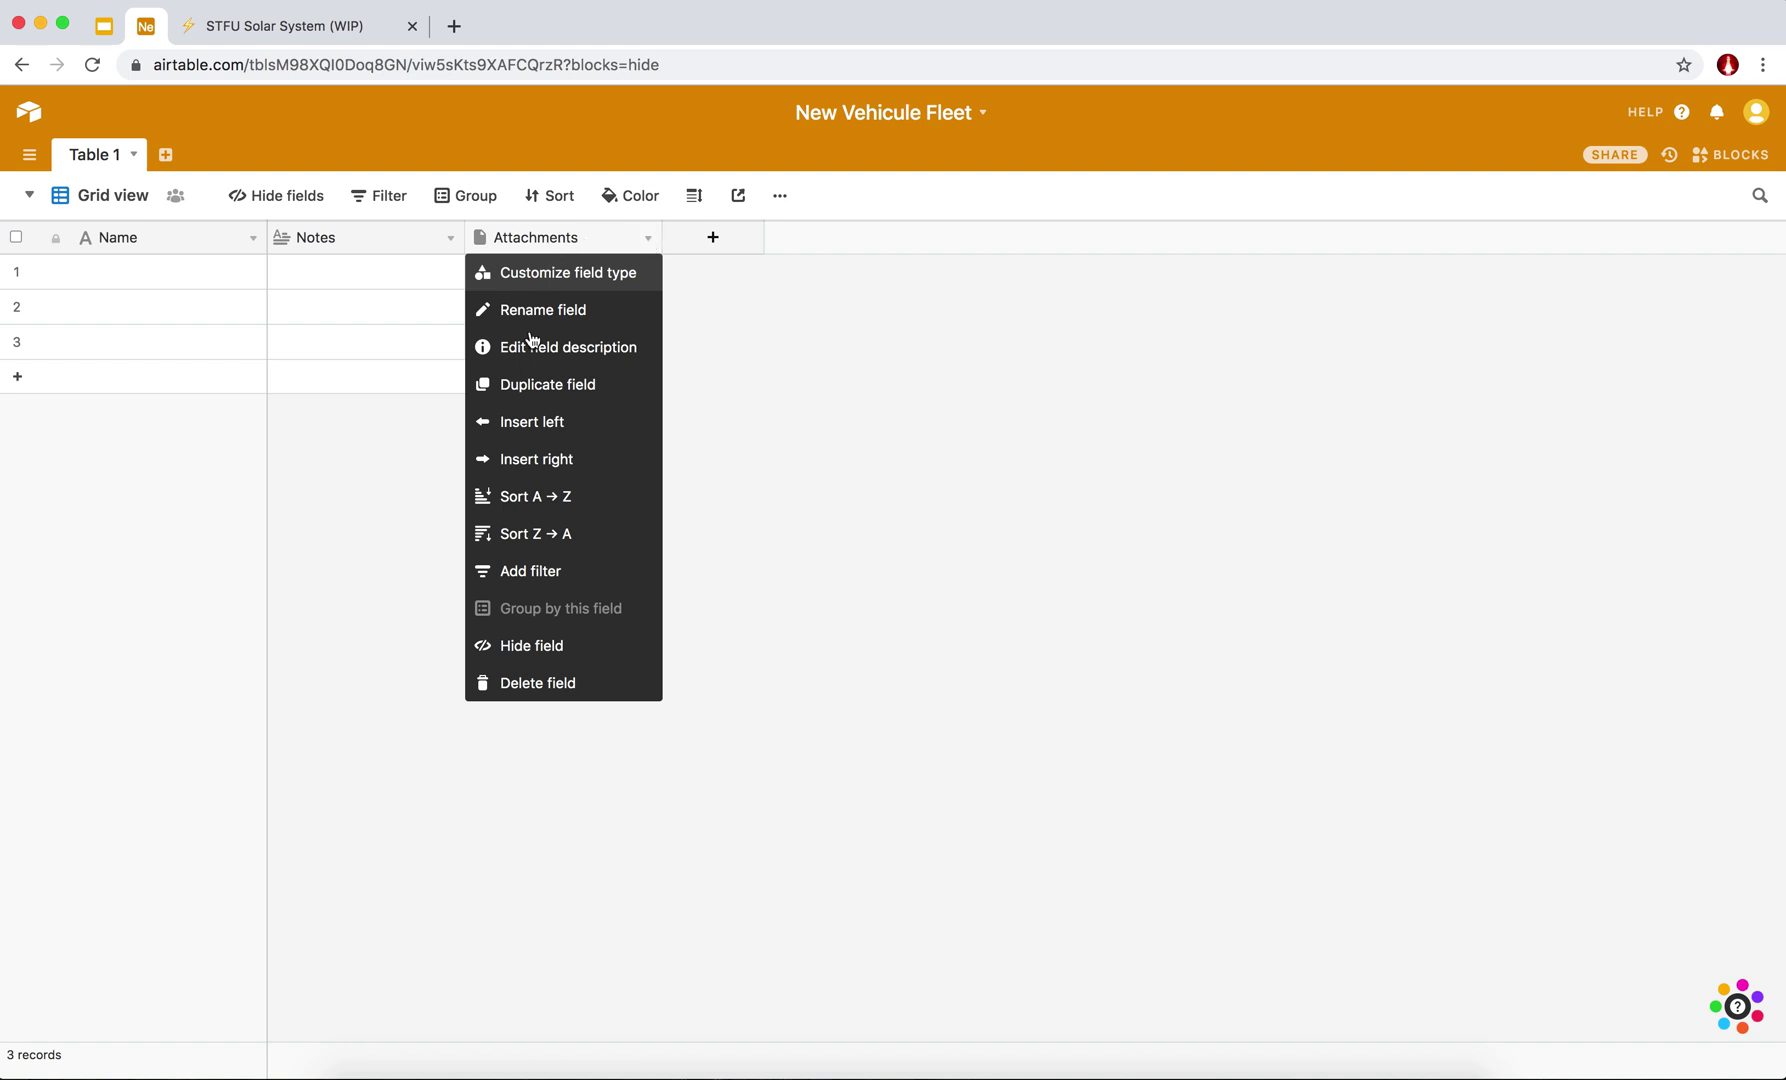
pyautogui.click(536, 684)
pyautogui.click(448, 240)
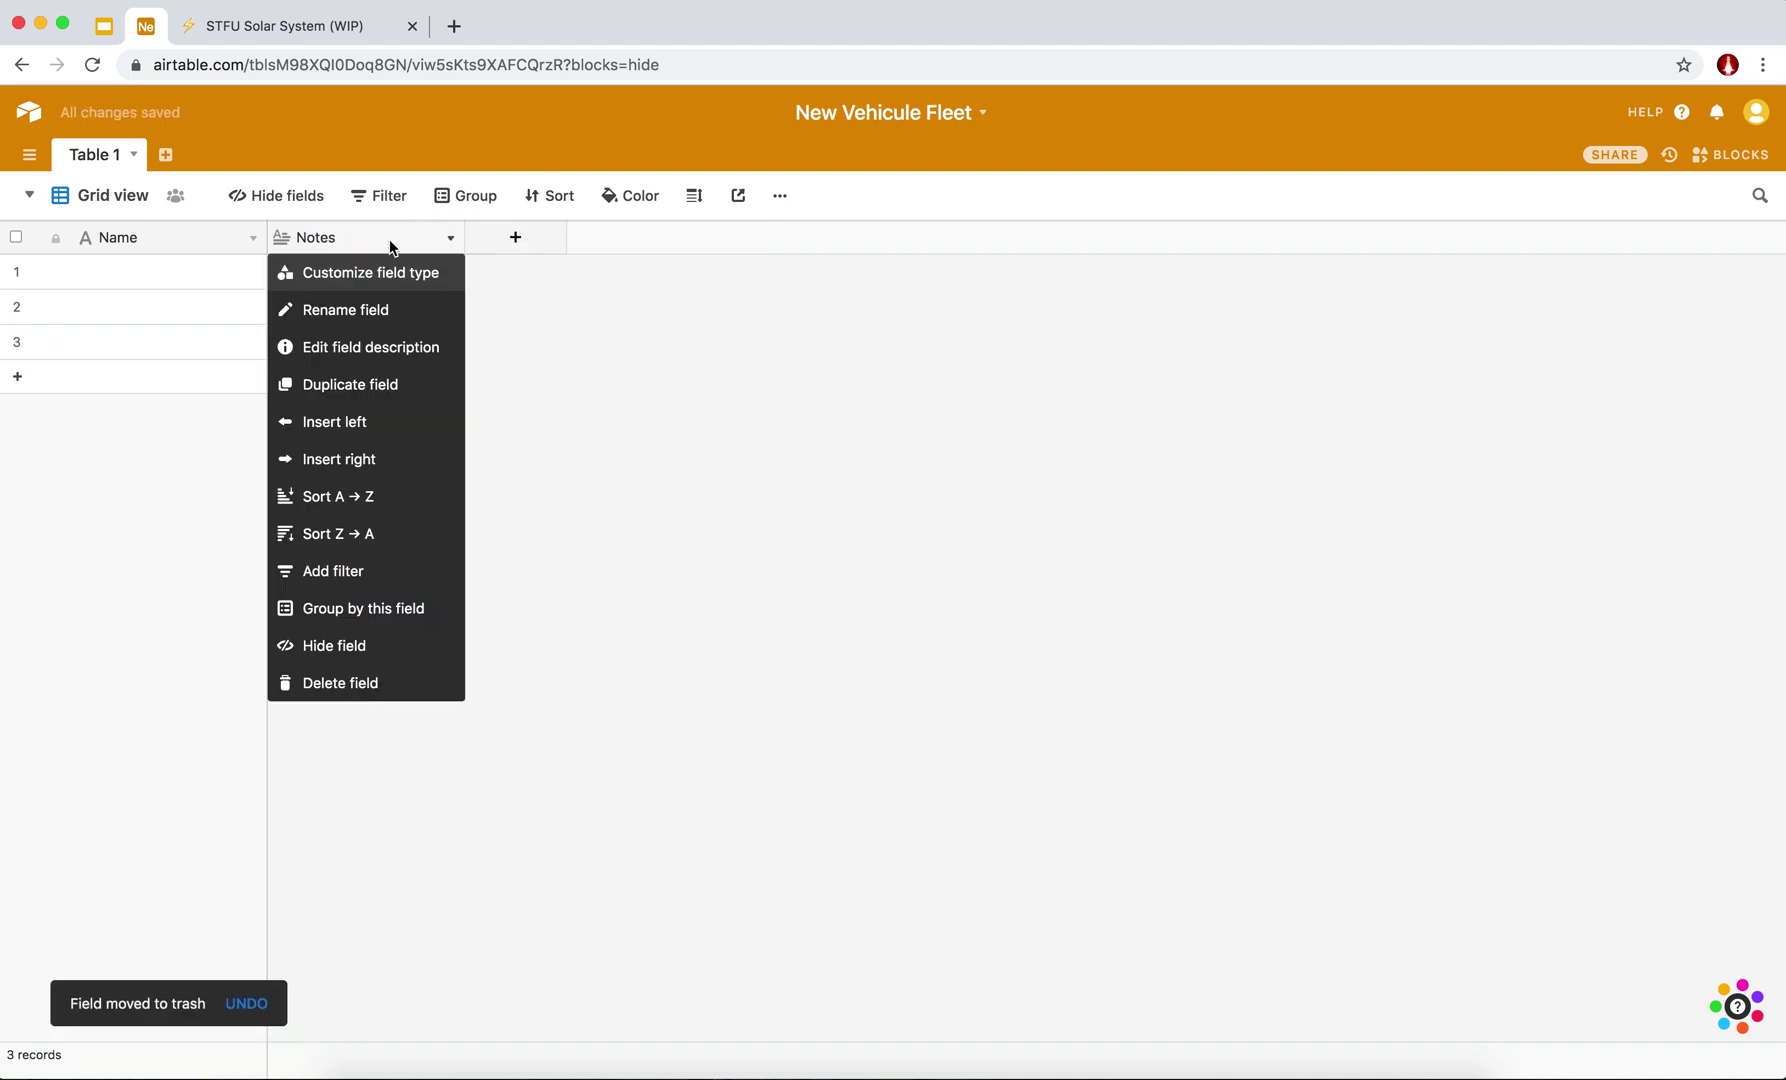
pyautogui.click(353, 686)
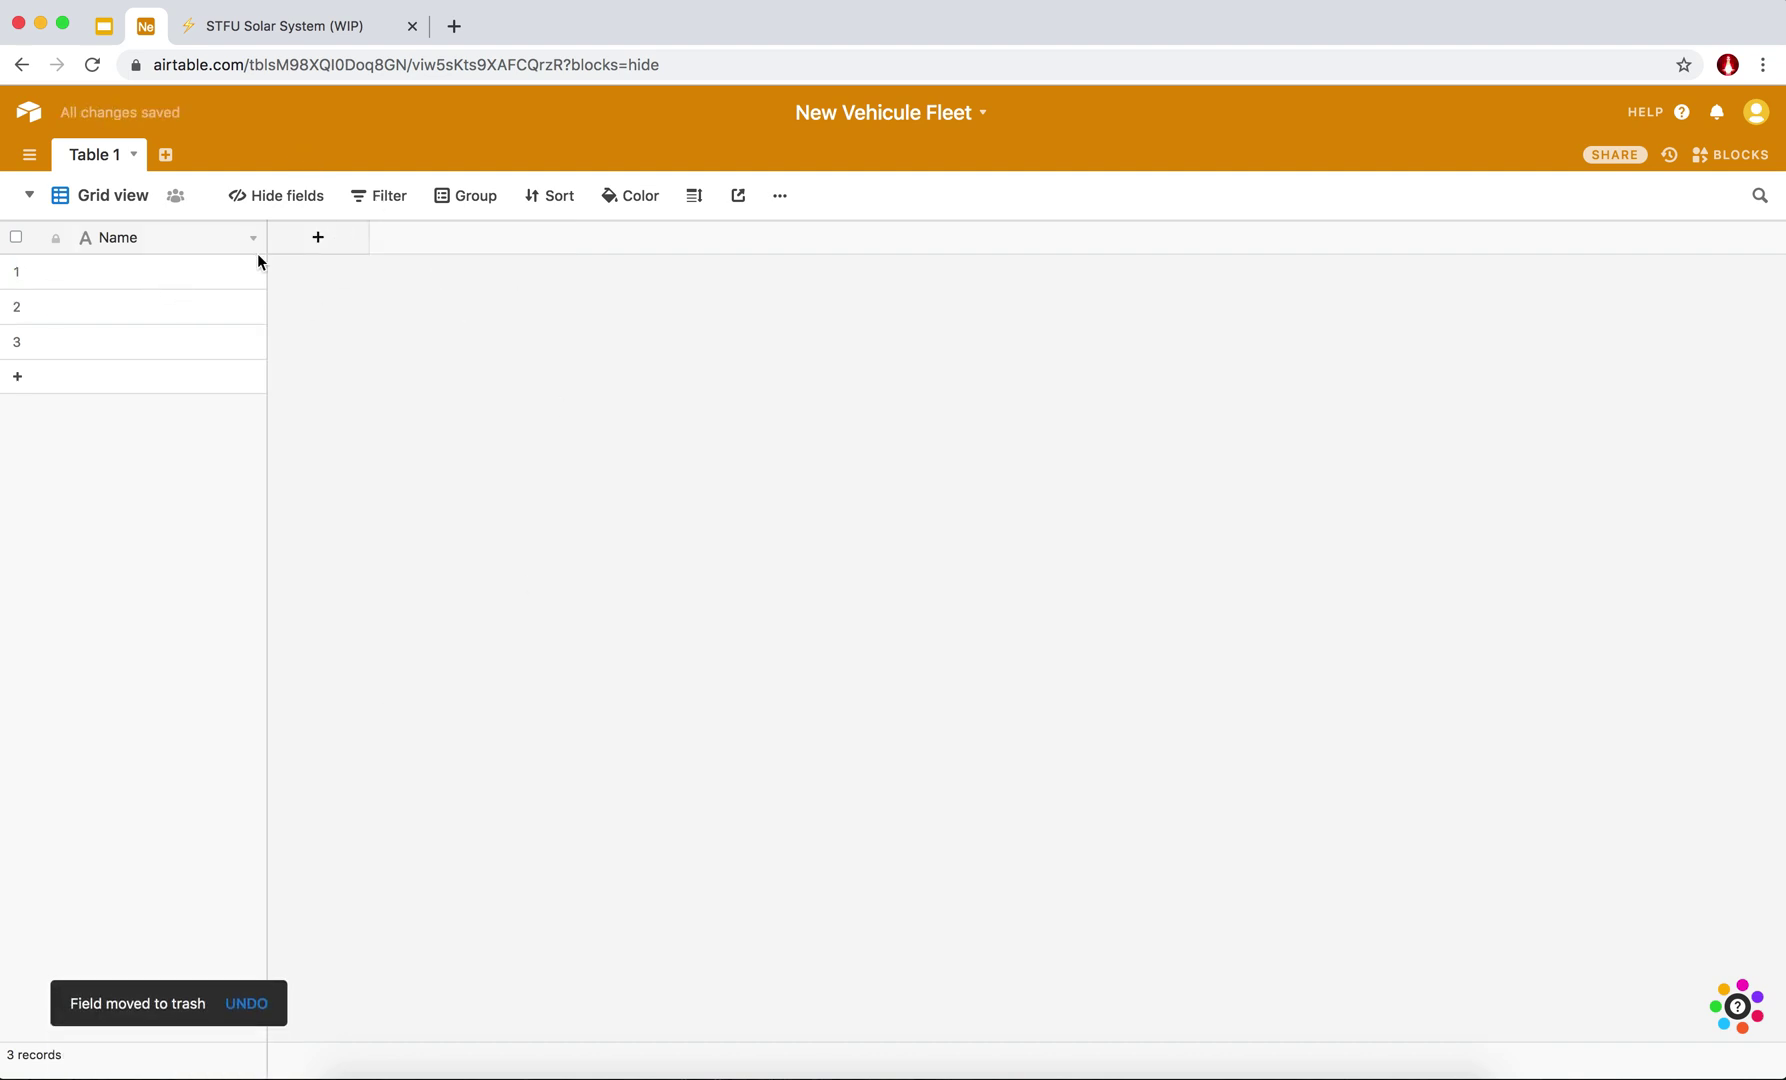
# Rename the Table 1 tab to 'Garages'.
pyautogui.doubleClick(86, 158)
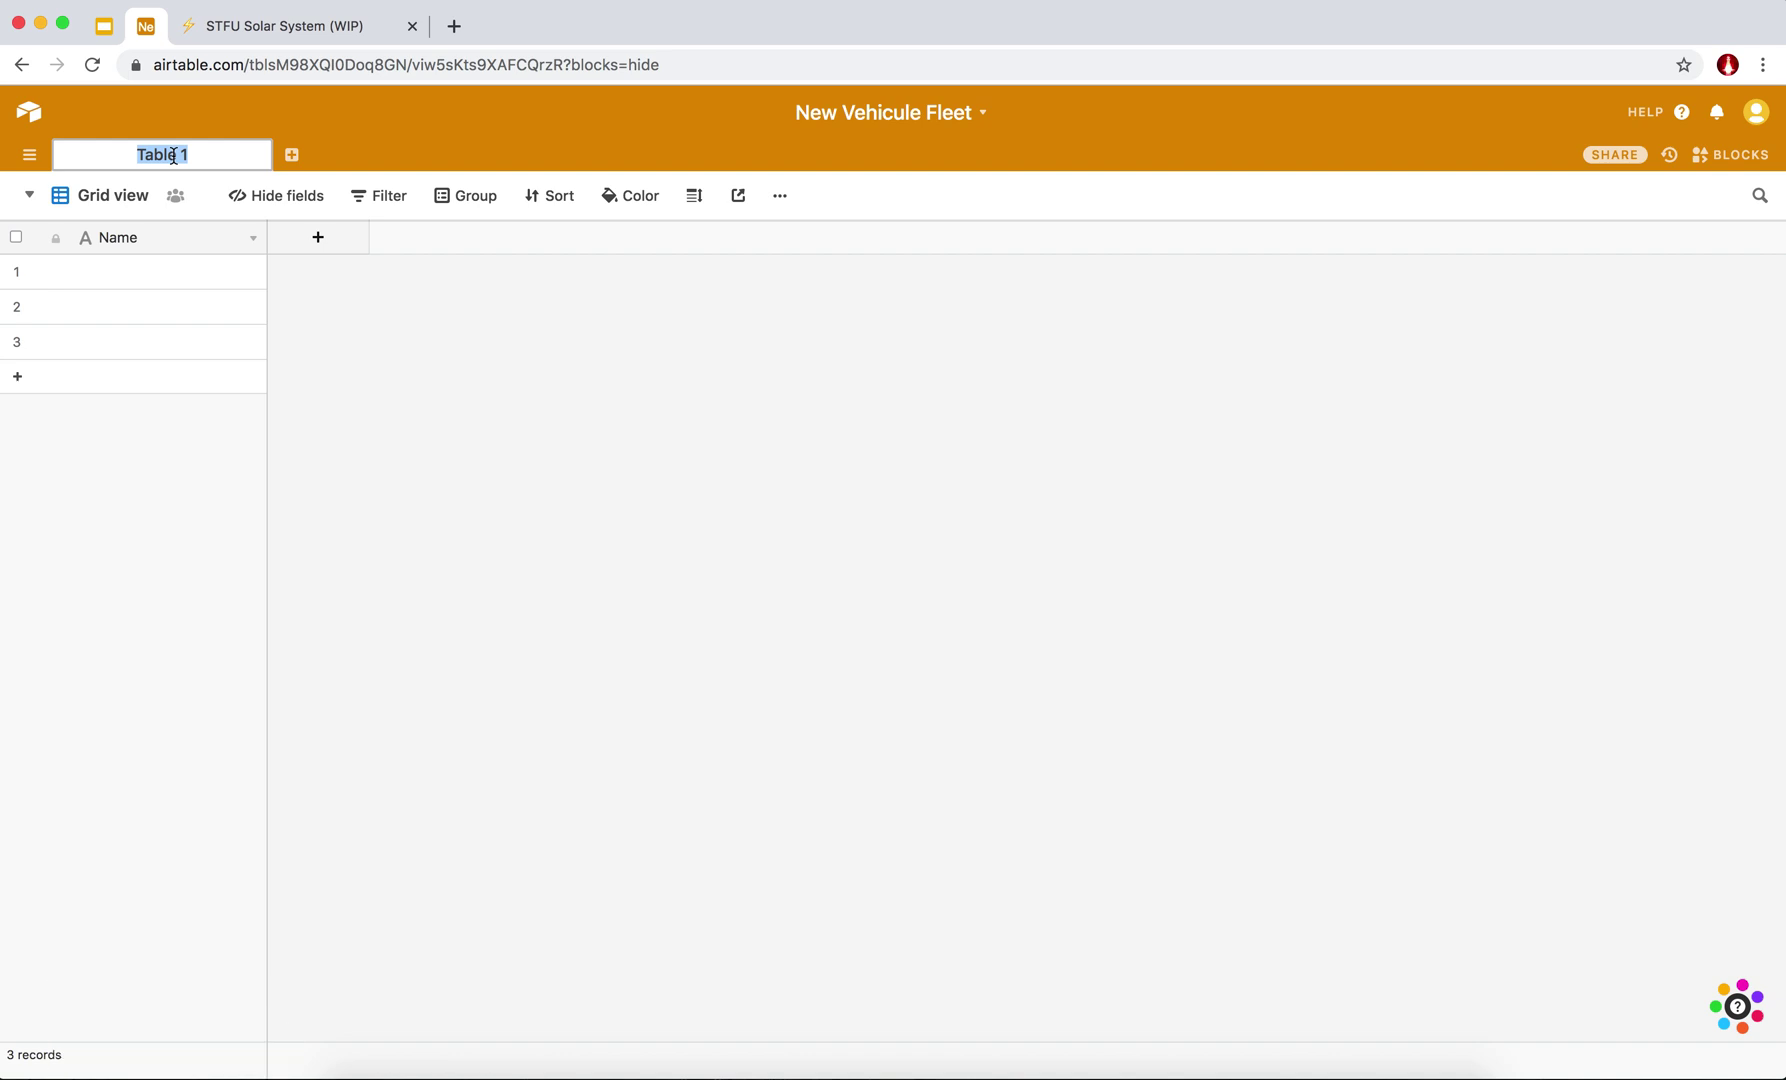
pyautogui.write('Garages')
pyautogui.press('Return')
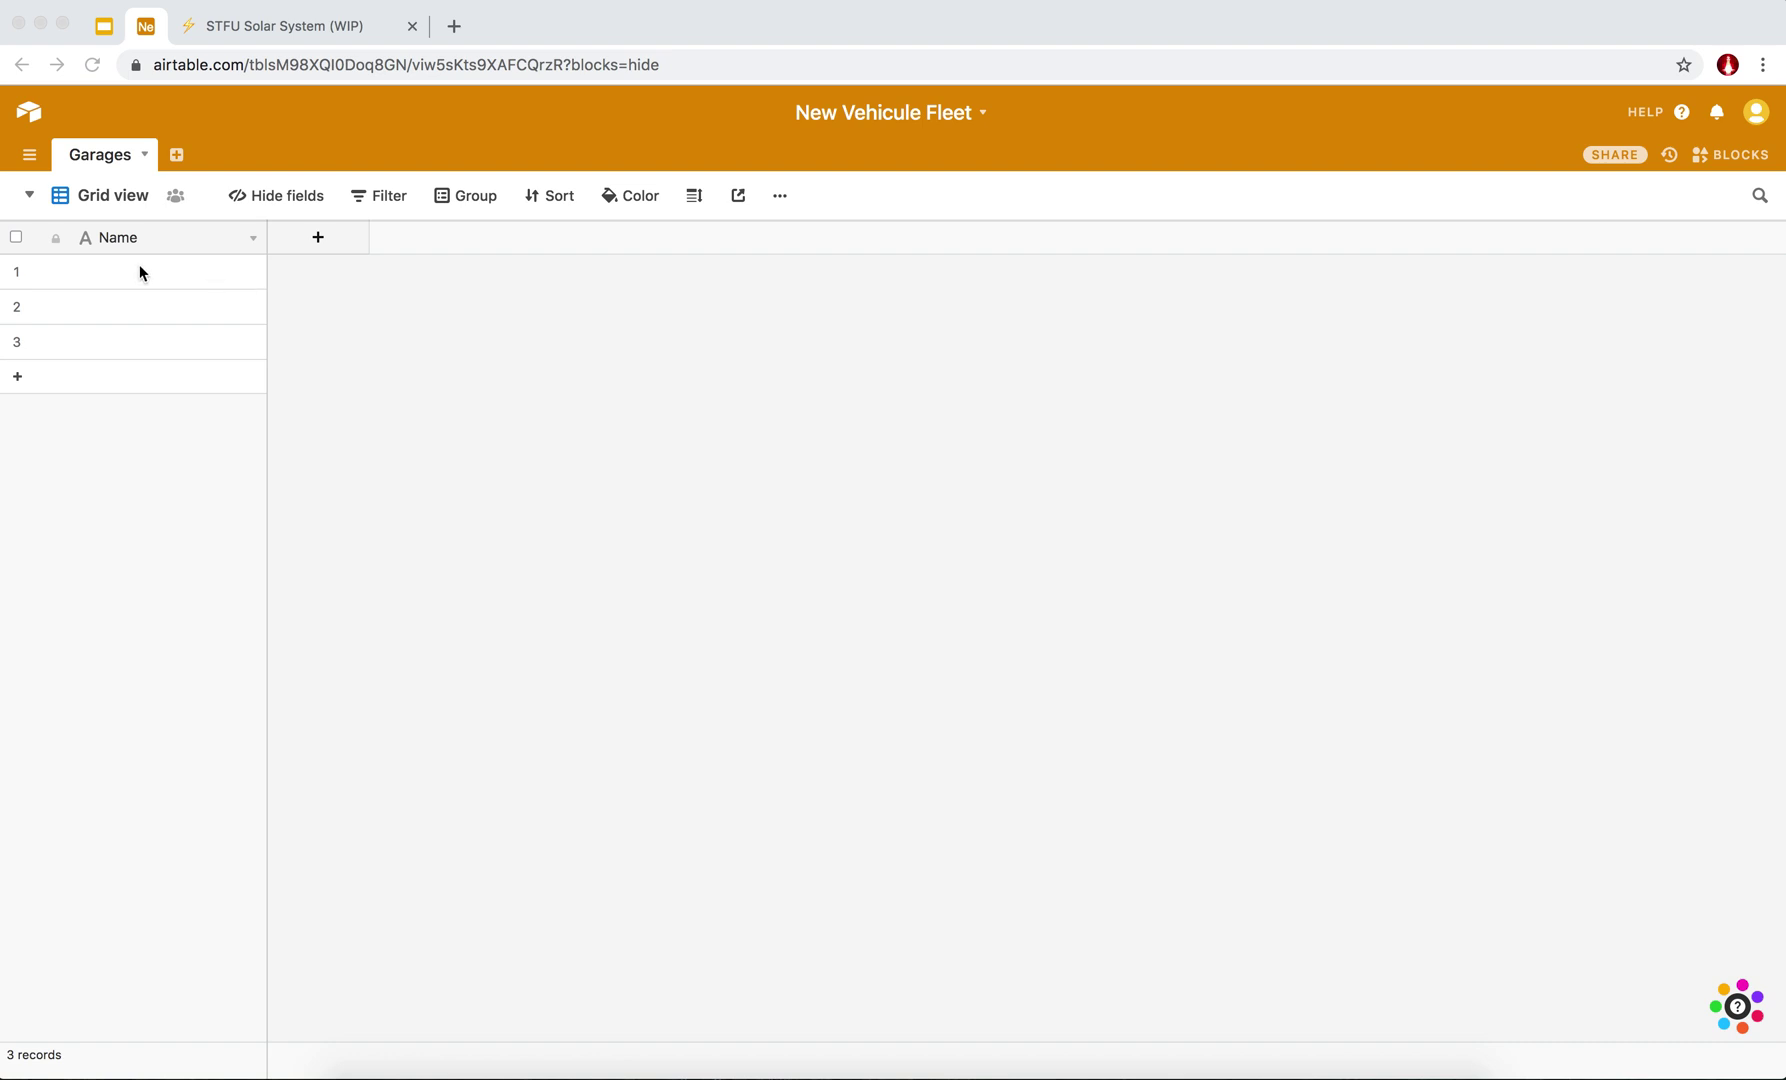
# Enter 'Paris Saint Lazare' and 'Paris République' as the first two garage names.
pyautogui.click(179, 277)
pyautogui.click(179, 277)
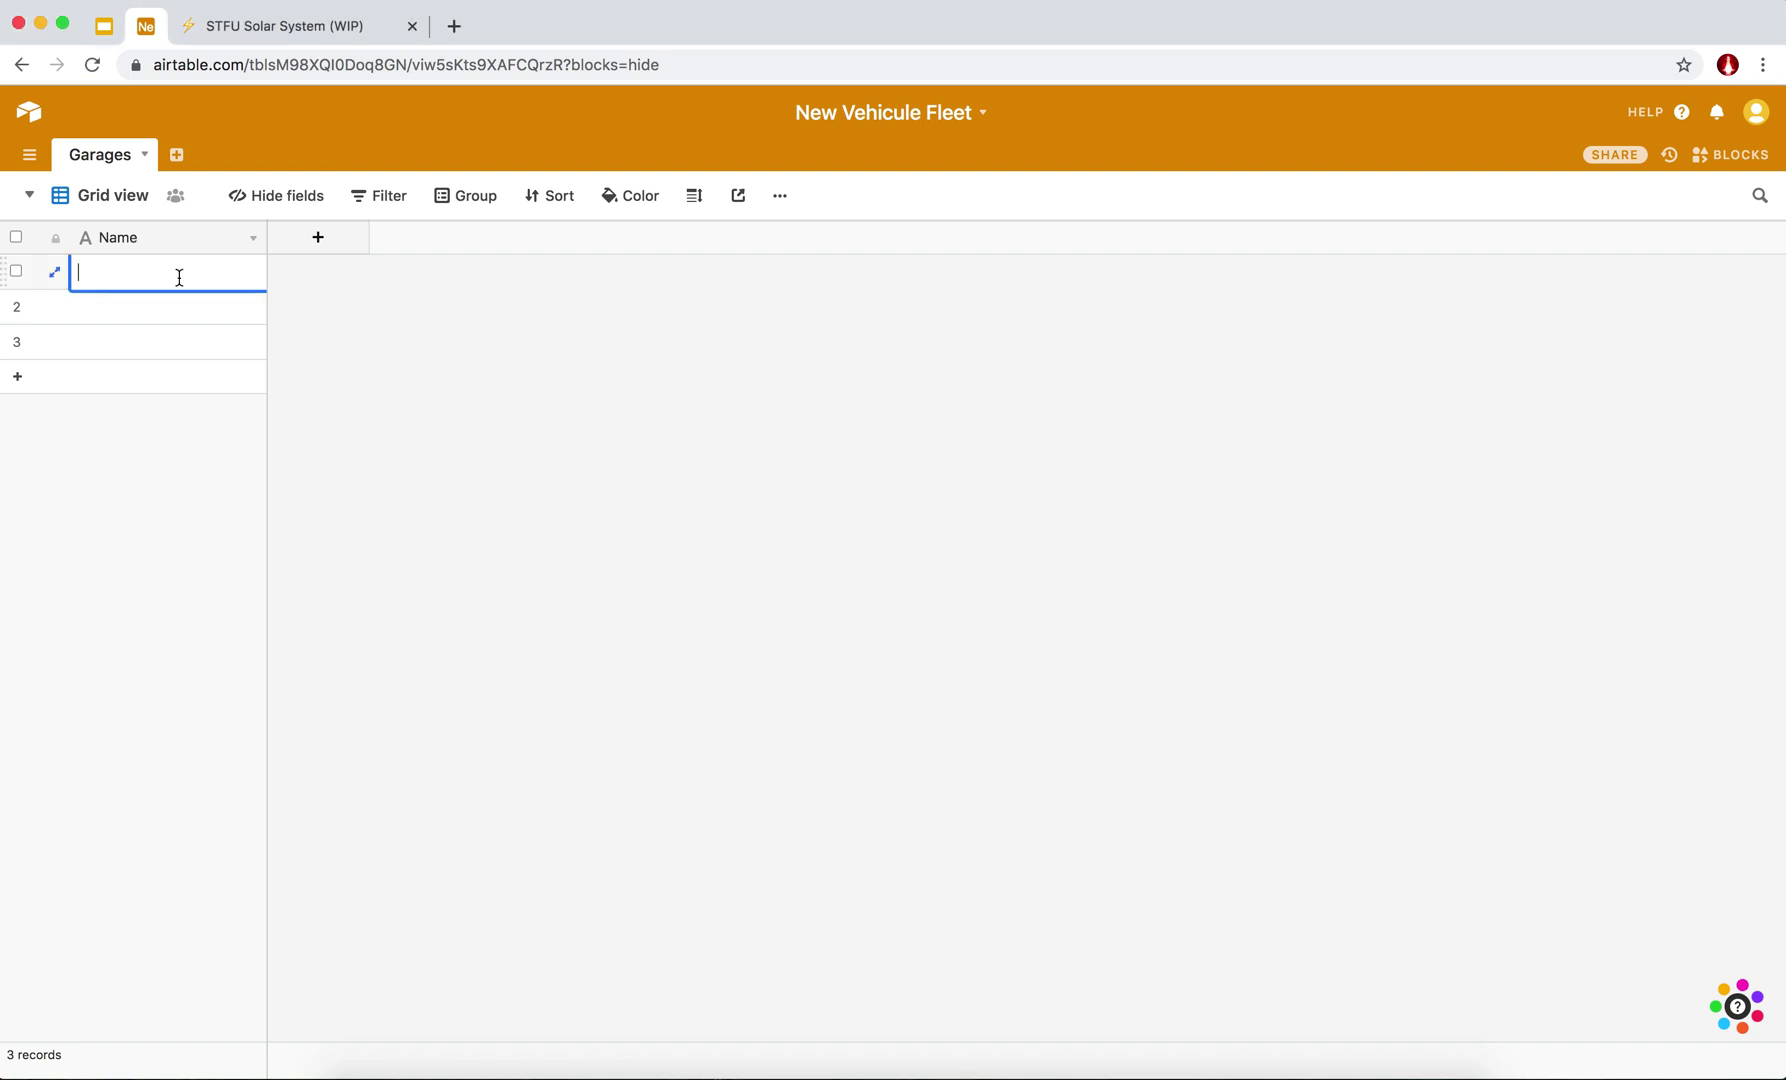
pyautogui.write('Paris Saint Lazare')
pyautogui.click(163, 294)
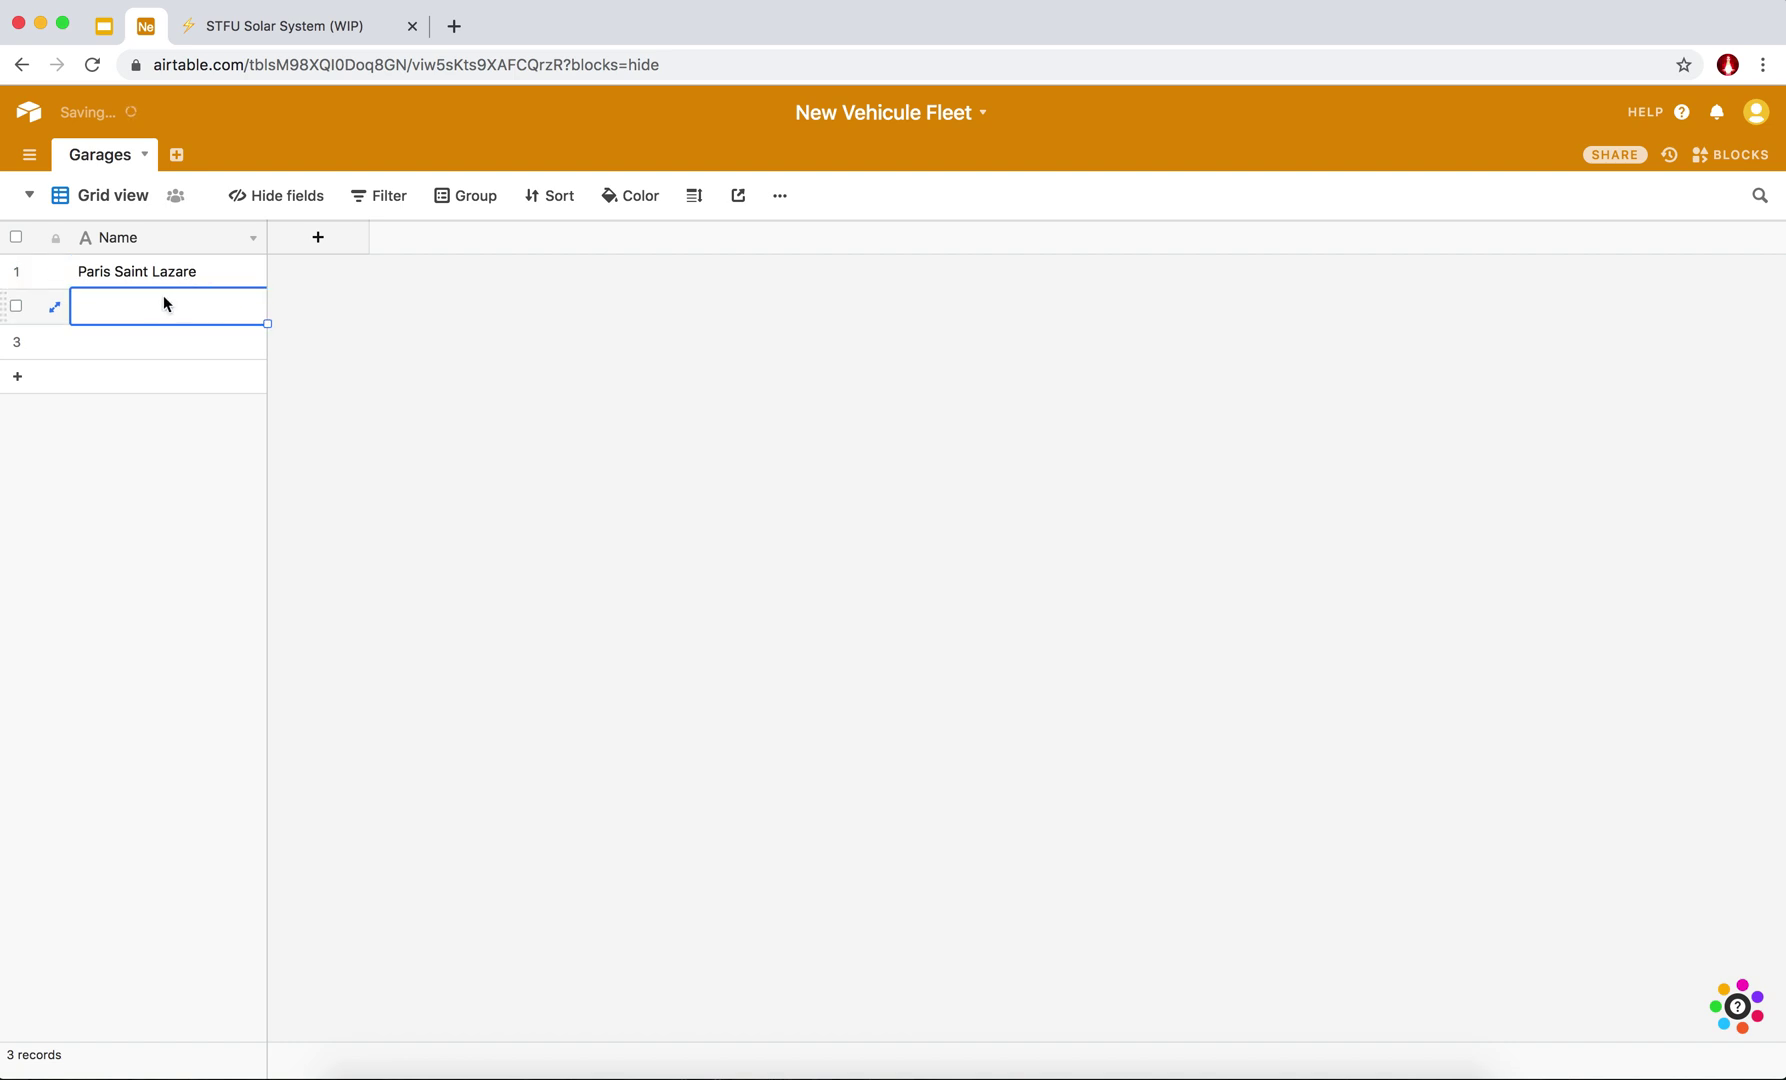
pyautogui.click(151, 308)
pyautogui.write('Paris République')
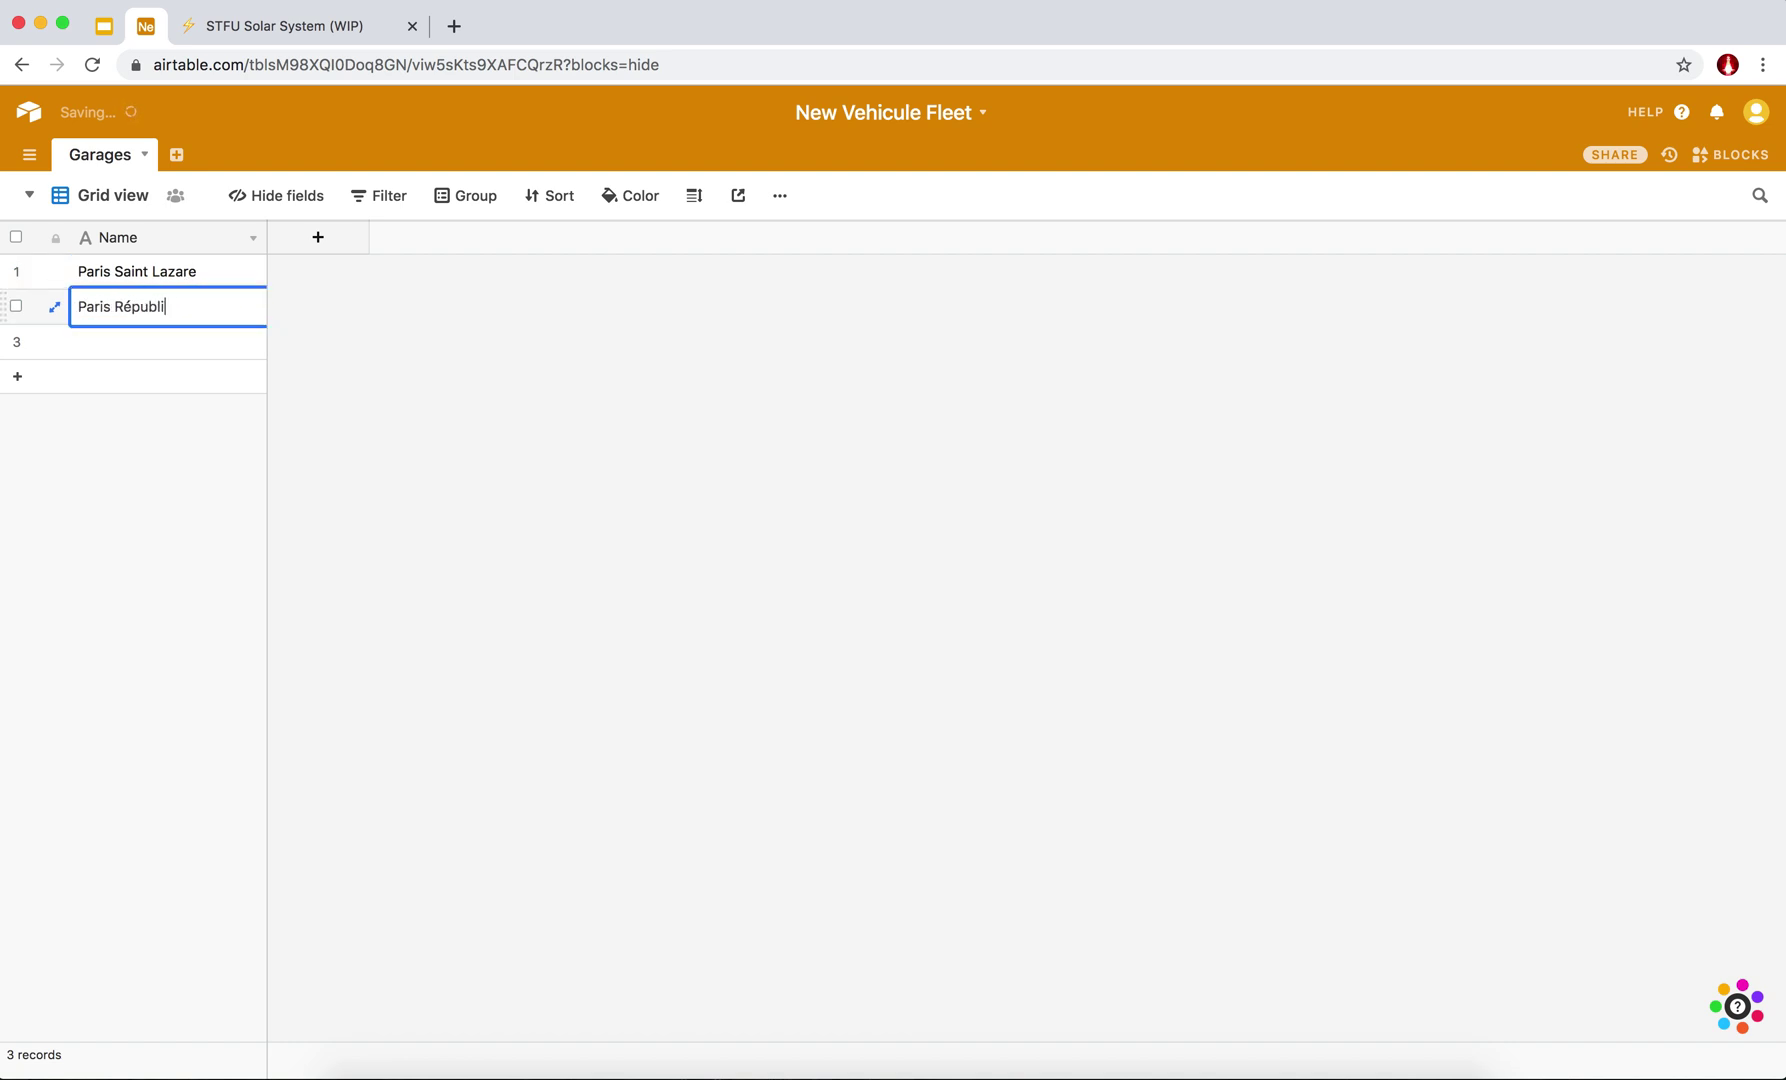
pyautogui.press('Return')
# Add 'Bordeaux Miroir d'eau' and a fourth record 'Lyon Place de la Bourse'.
pyautogui.click(136, 348)
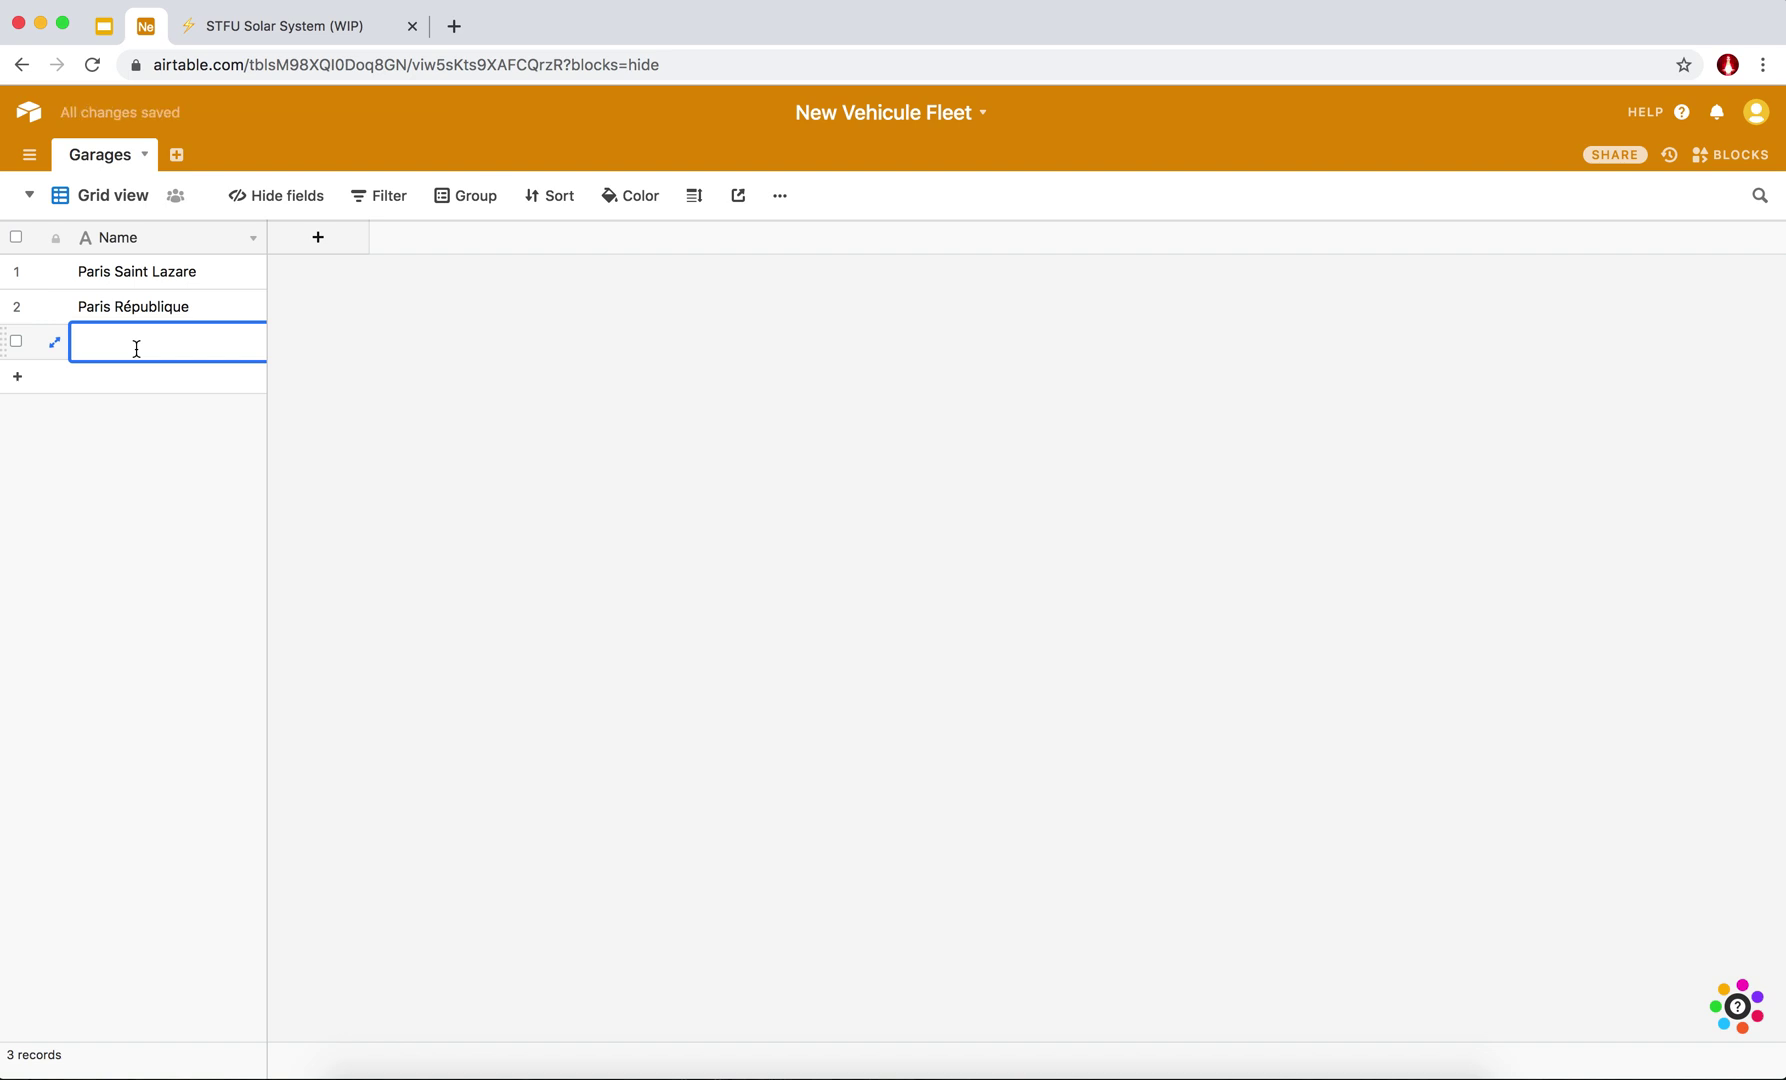
pyautogui.write('Bordeau')
pyautogui.write("x Miroird'e")
pyautogui.write('eau')
pyautogui.click(268, 555)
pyautogui.click(94, 376)
pyautogui.write('Lyon')
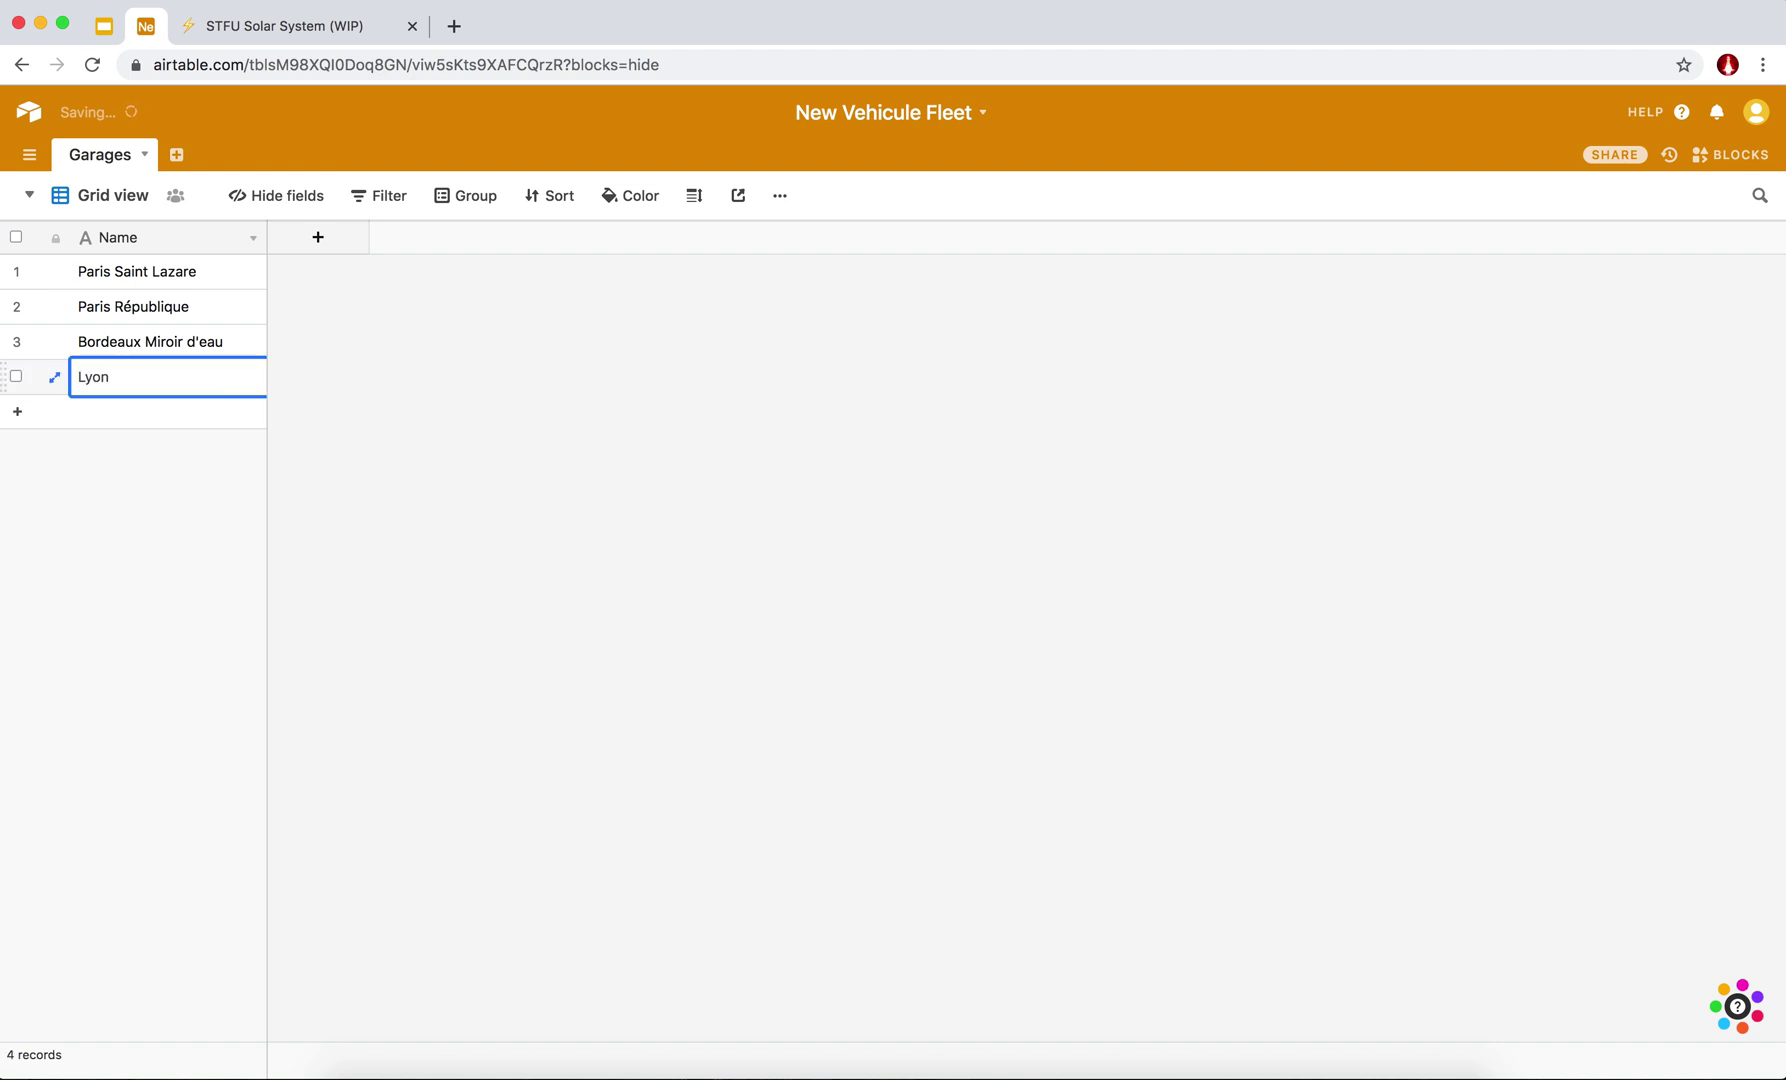
pyautogui.write(' Place de la Bourse')
pyautogui.press('Return')
pyautogui.click(455, 400)
# Add a second field to Garages and name it 'Ville'.
pyautogui.click(317, 237)
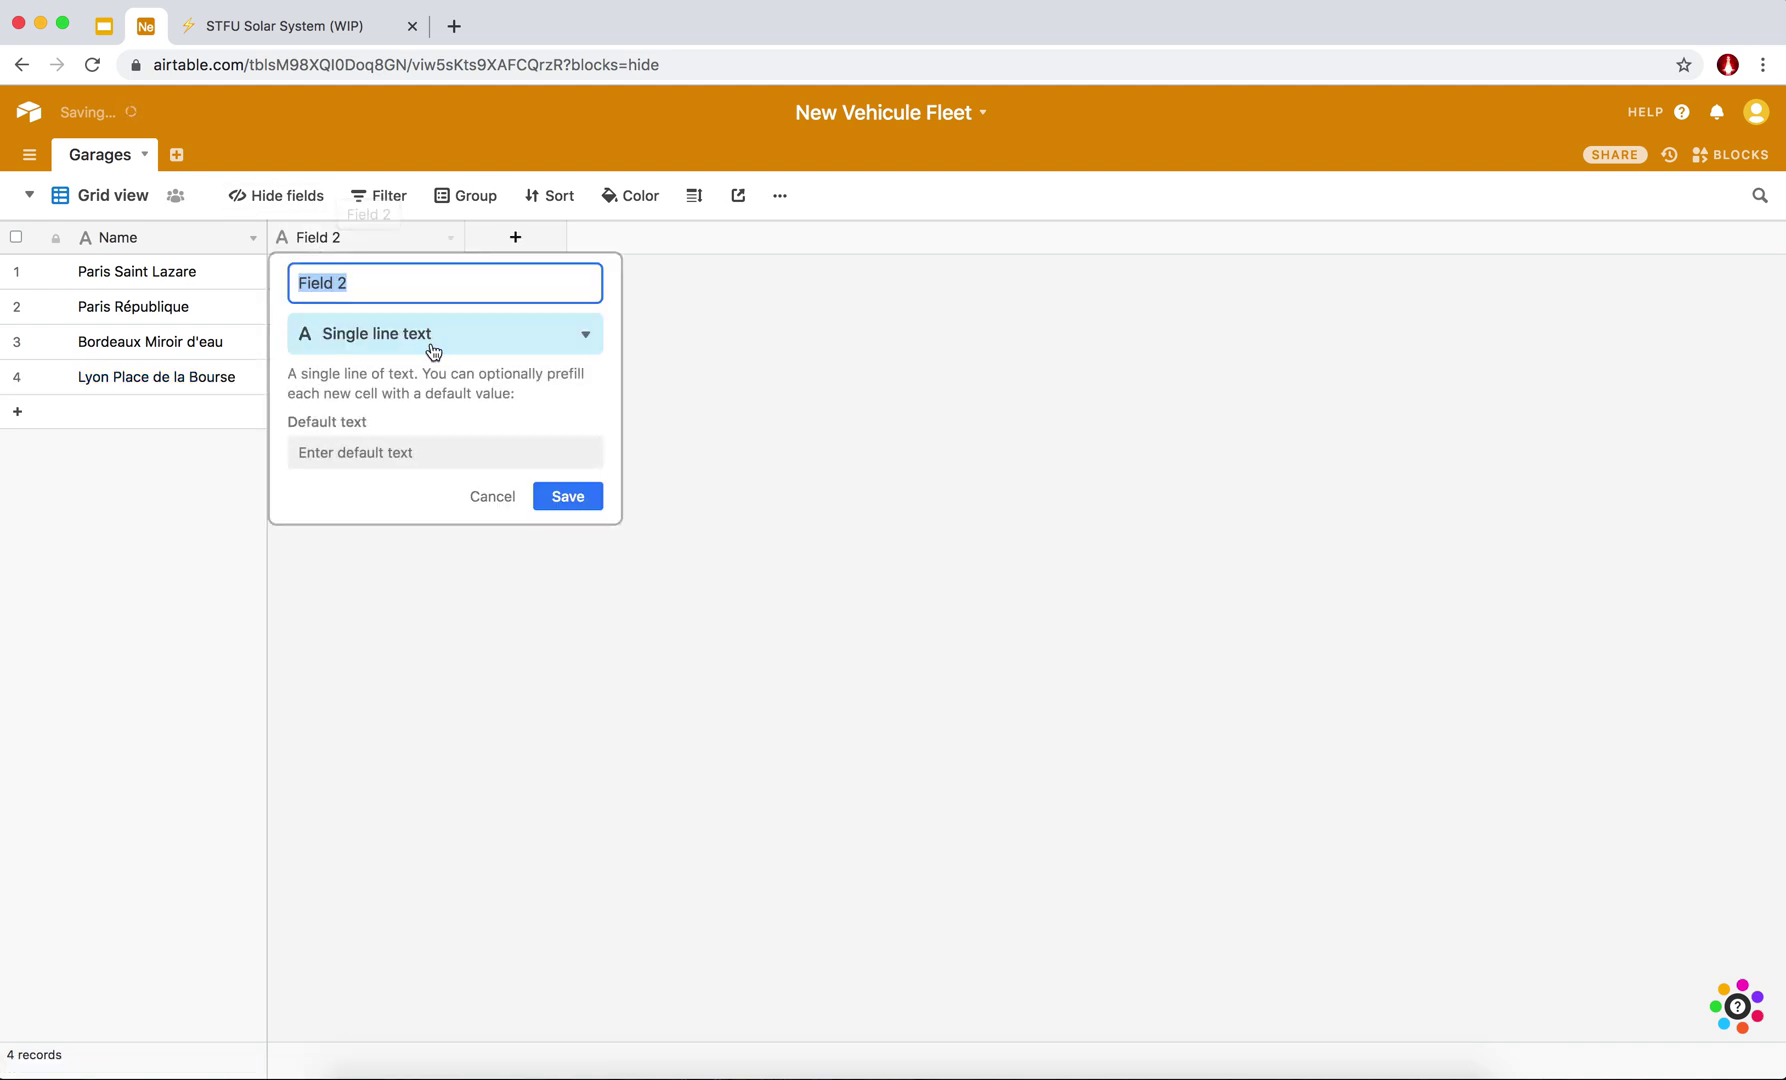
pyautogui.click(433, 343)
pyautogui.click(757, 358)
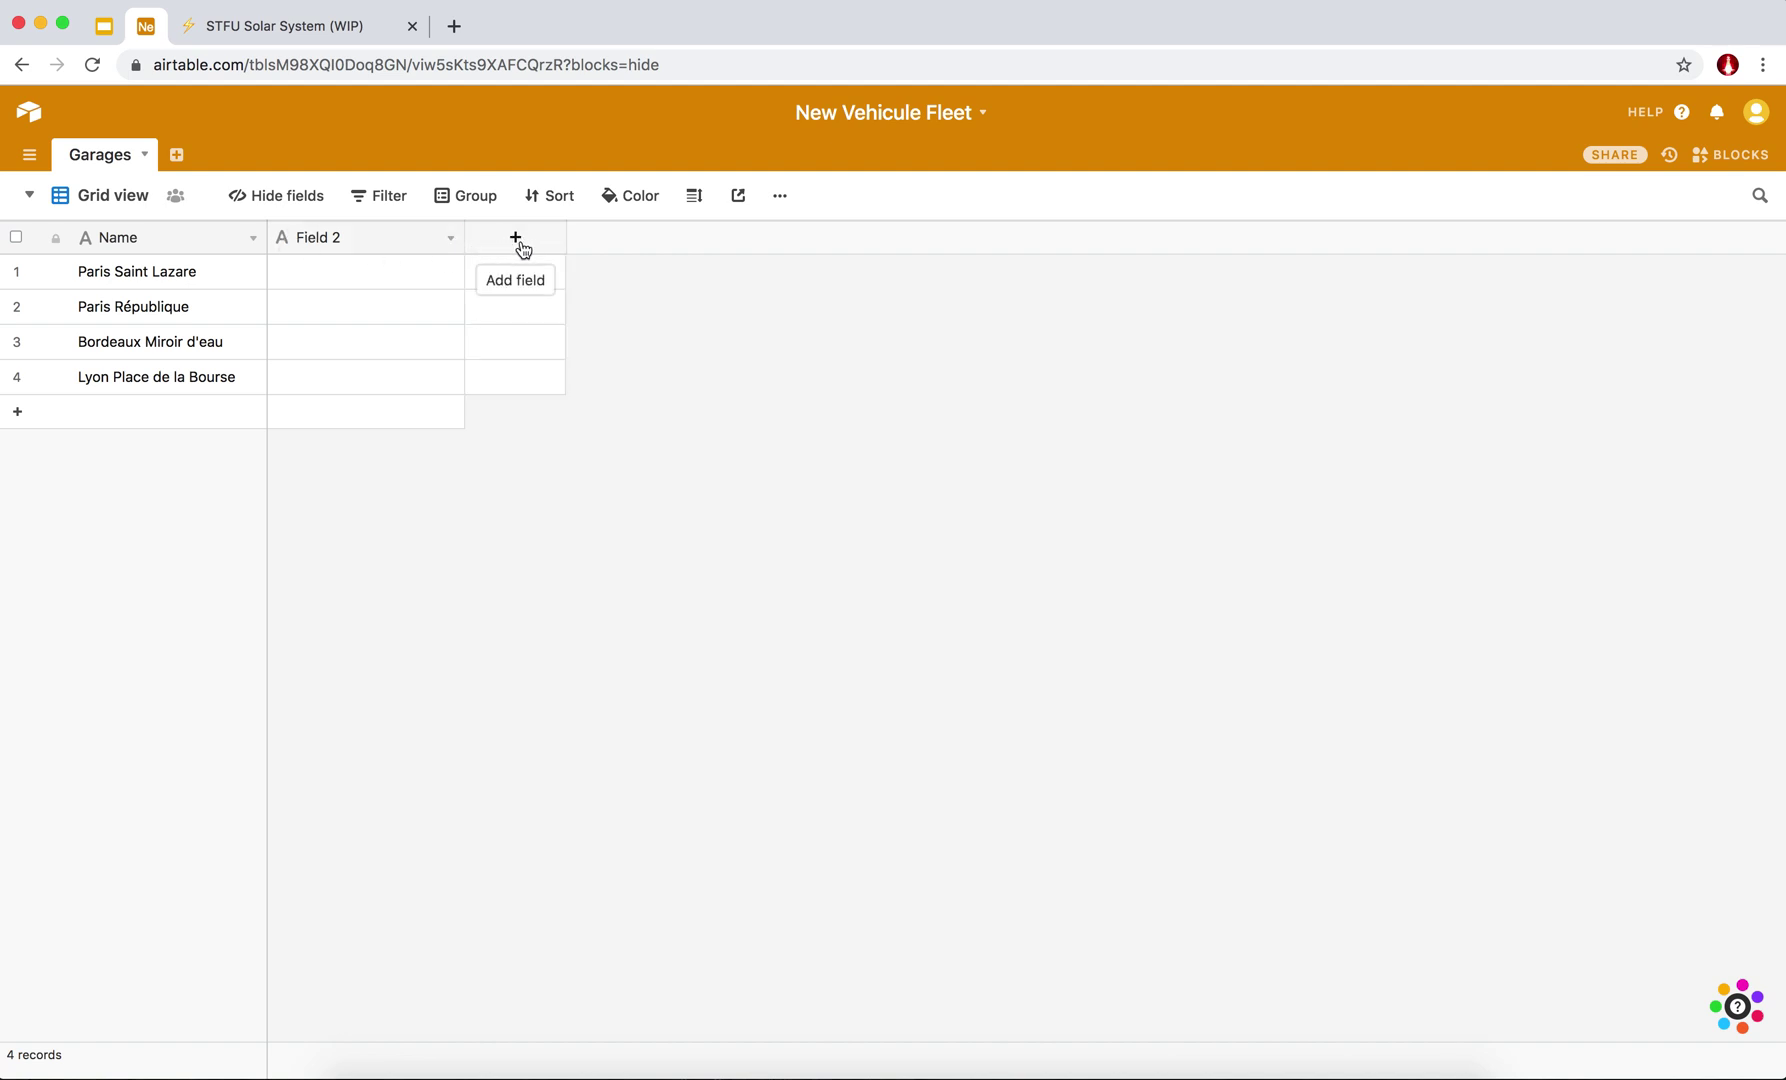
pyautogui.click(452, 240)
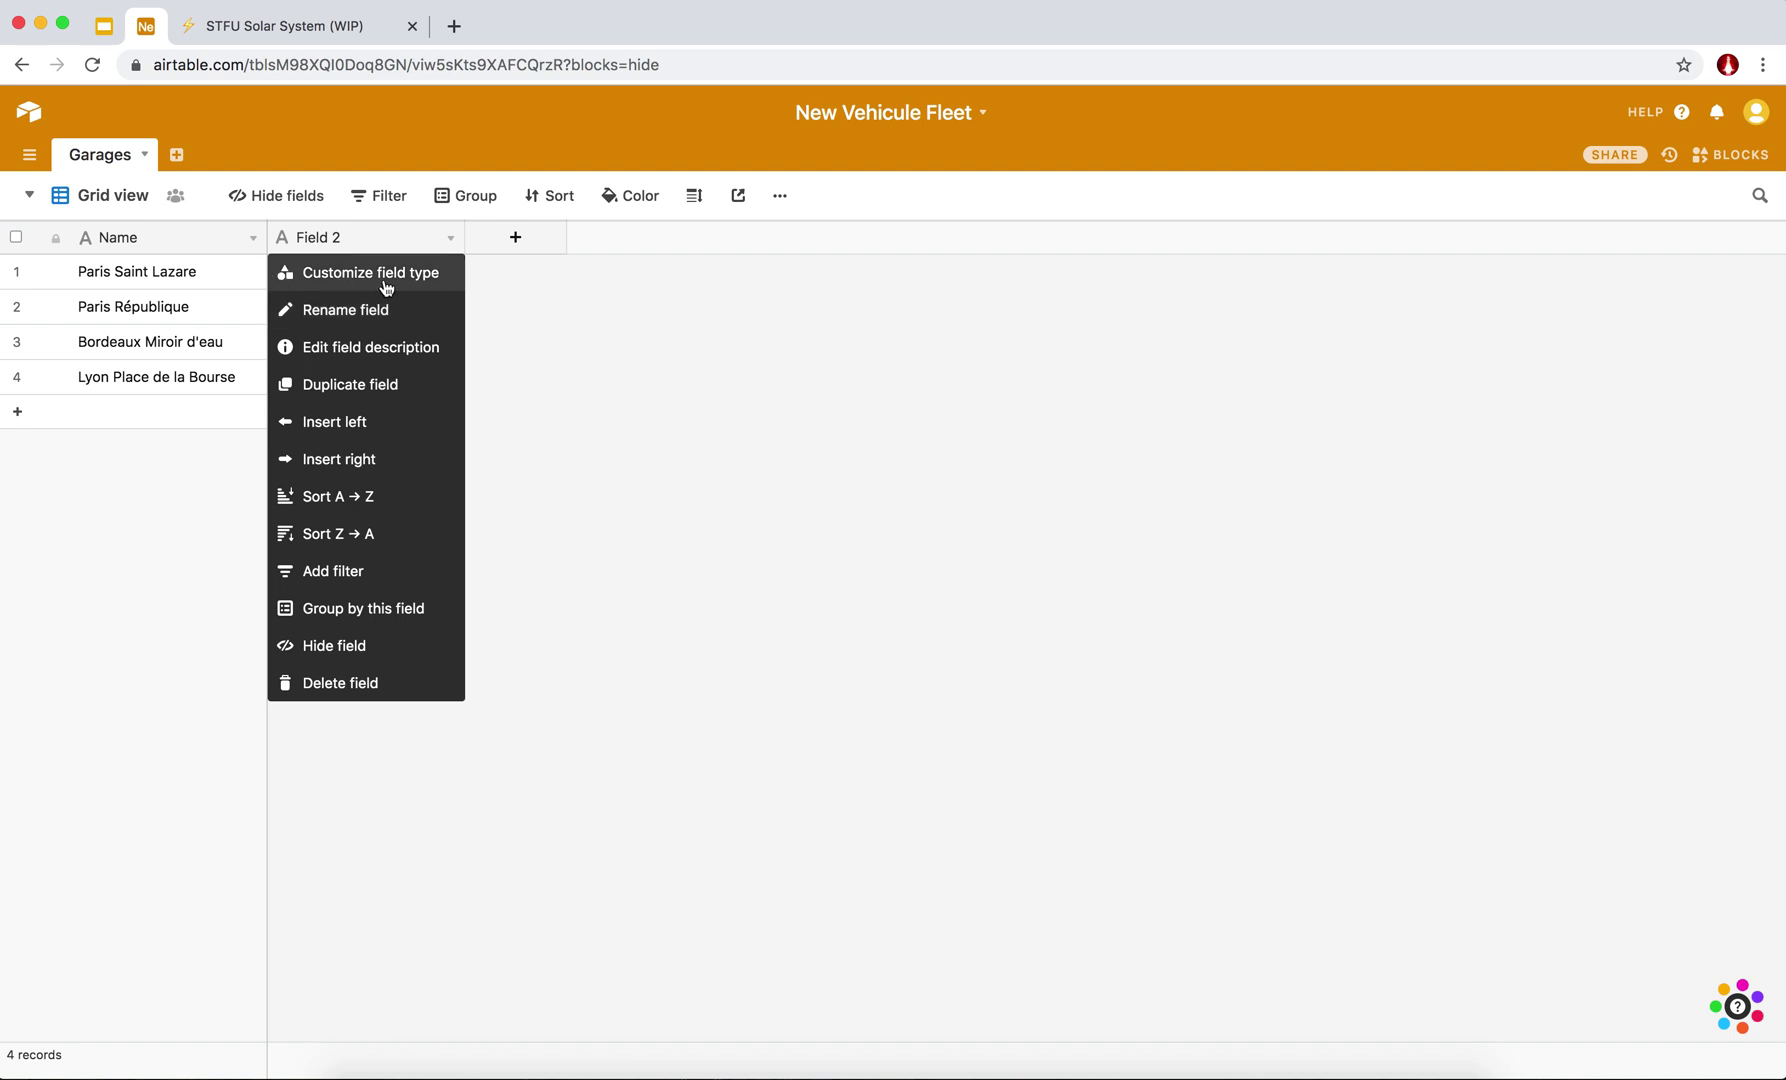
pyautogui.click(366, 281)
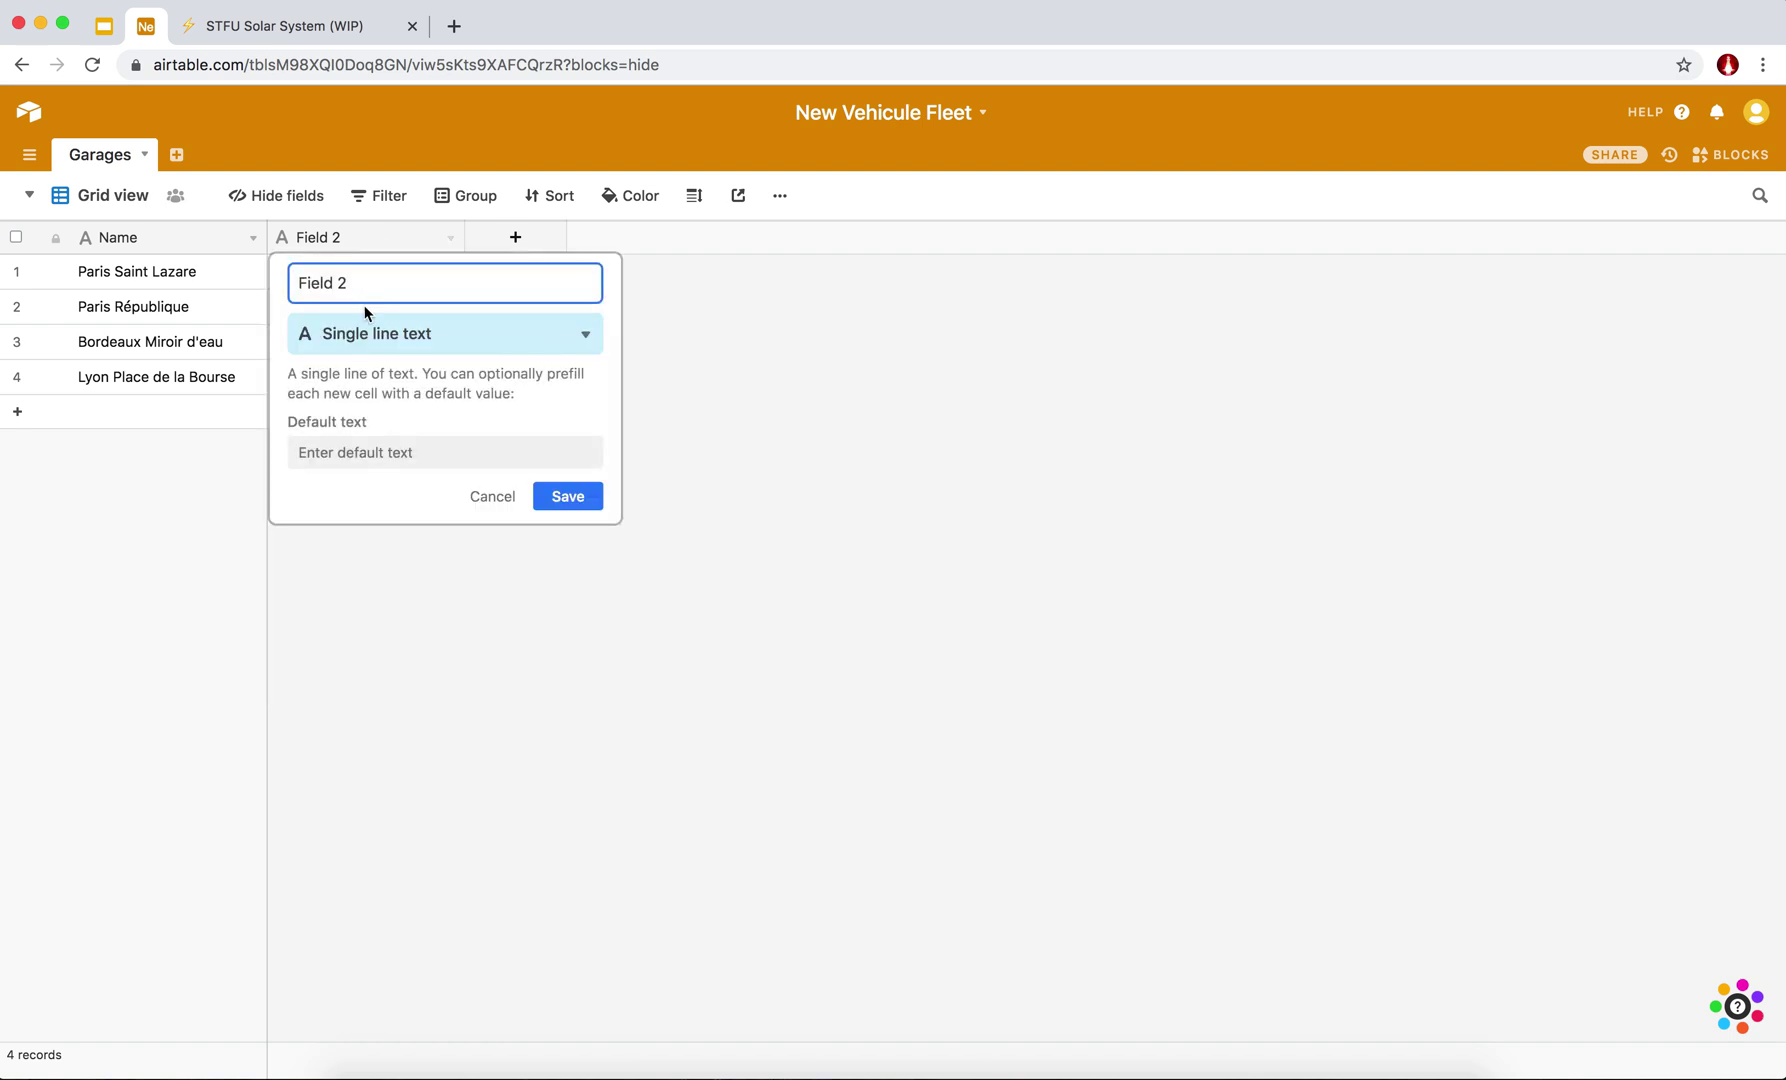
pyautogui.tripleClick(357, 284)
pyautogui.write('Ville')
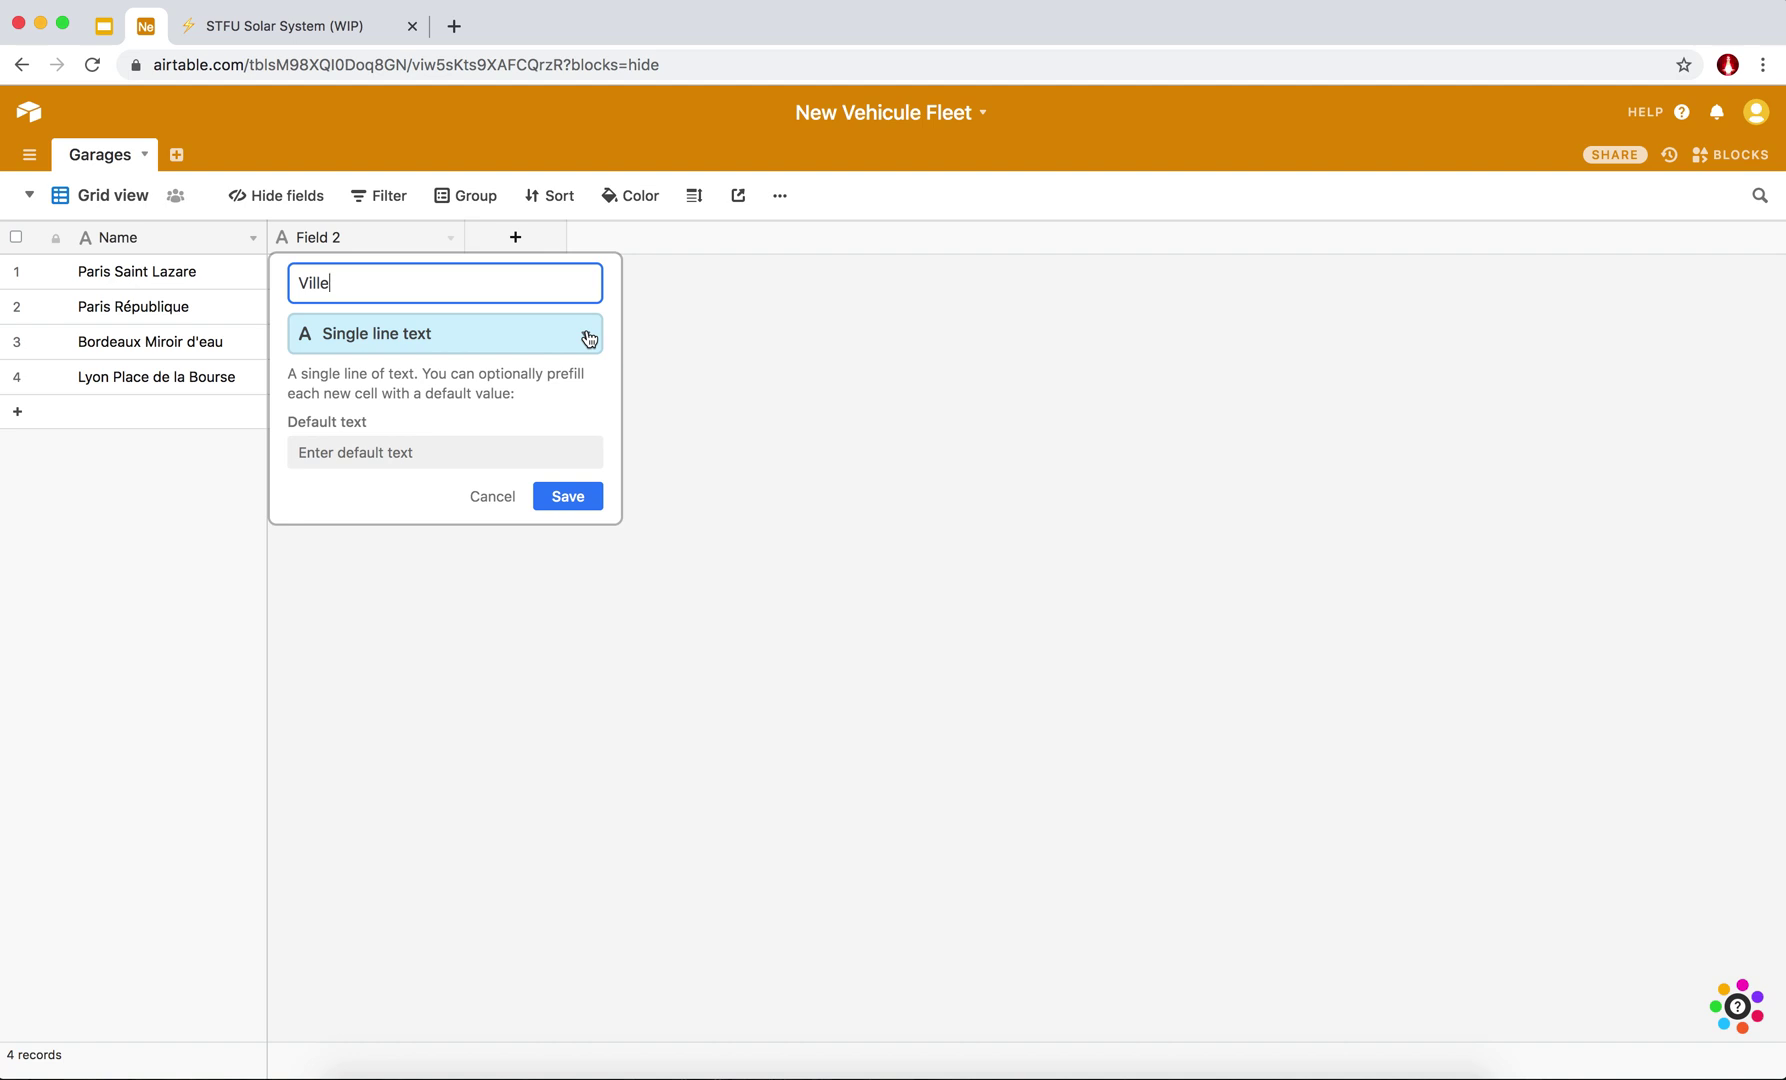
# Make Ville a Single select field with choices Lyon, Paris and Bordeaux.
pyautogui.click(588, 338)
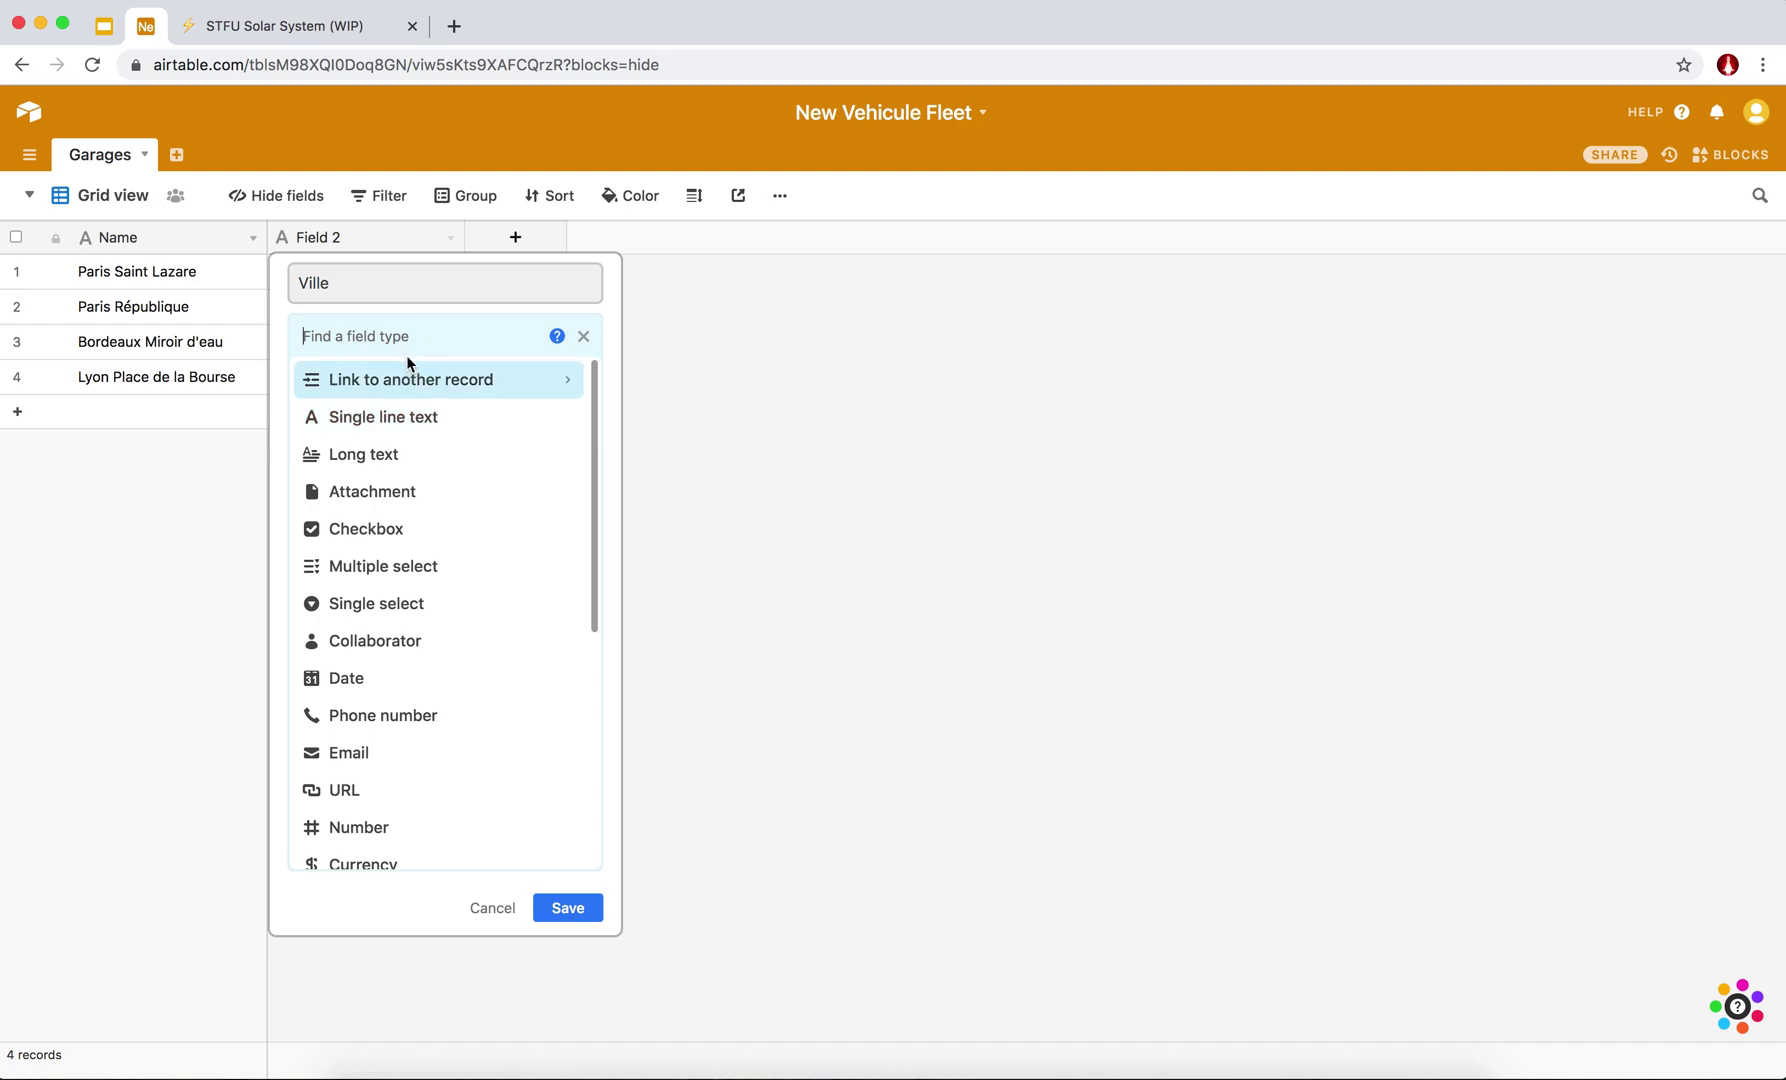
pyautogui.scroll(-5, 365, 676)
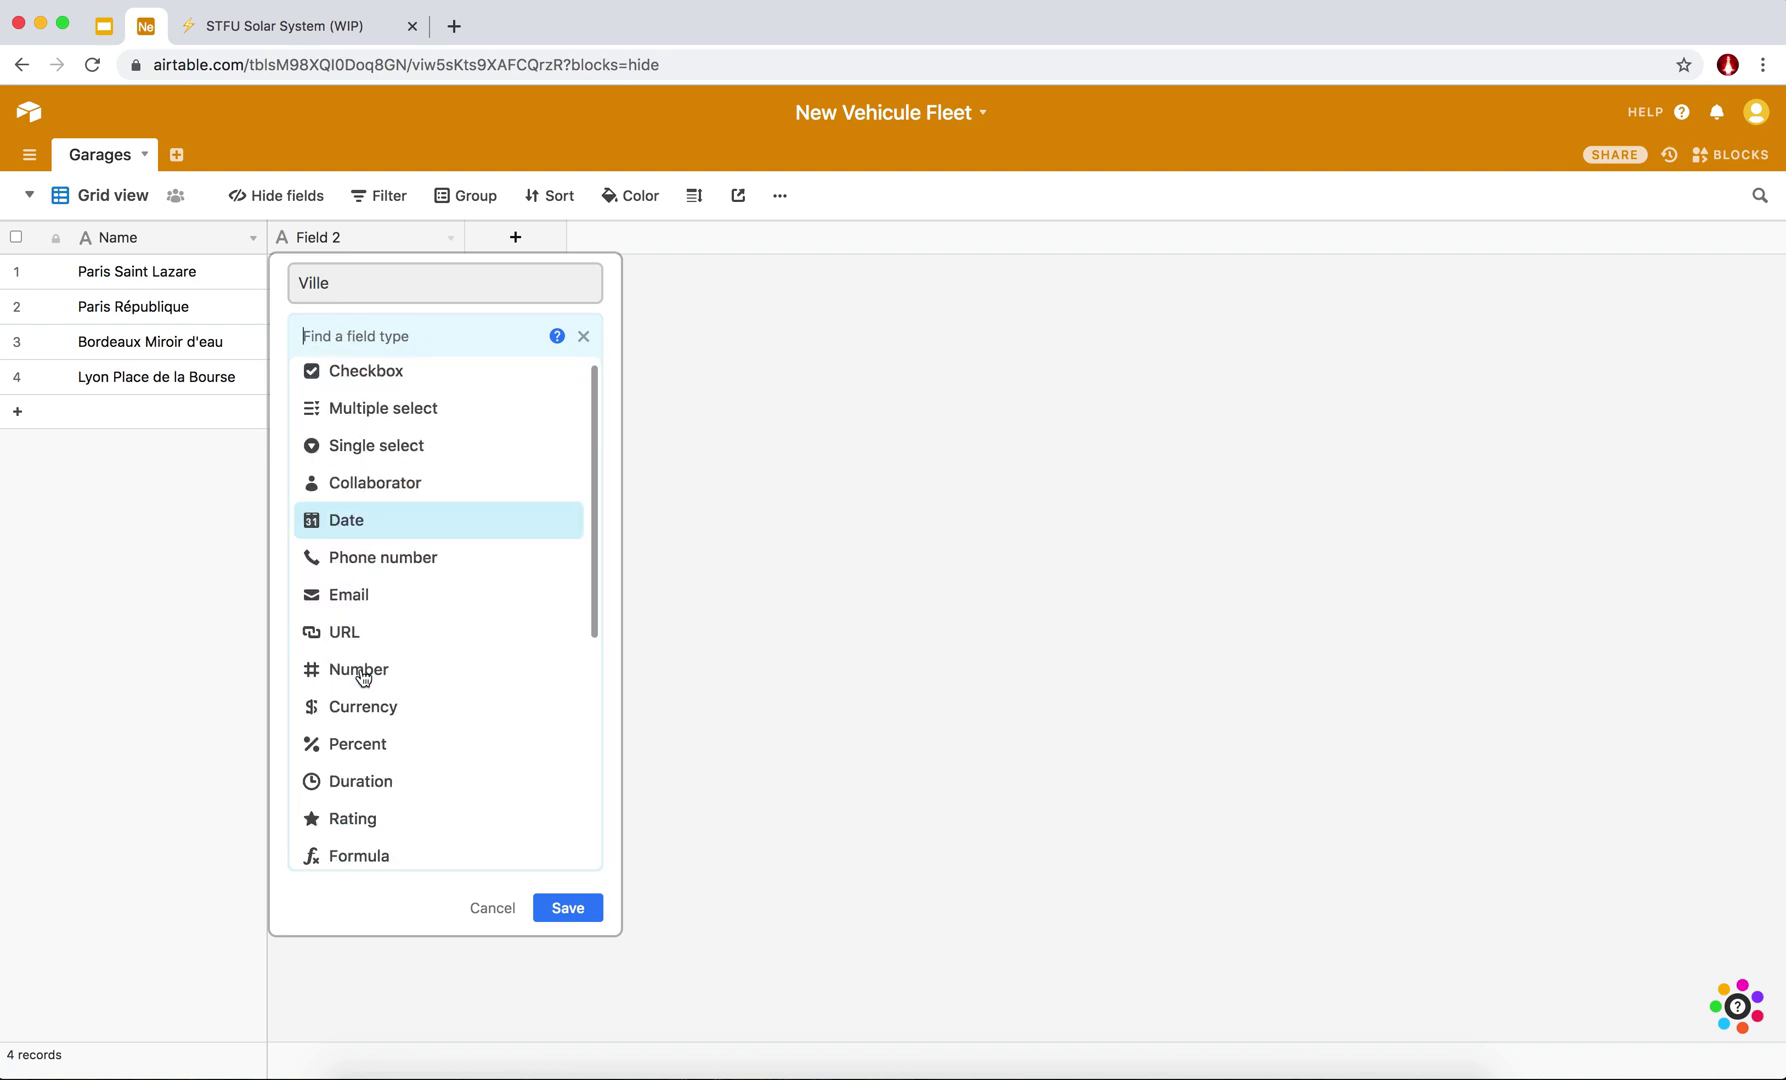
pyautogui.scroll(5, 364, 678)
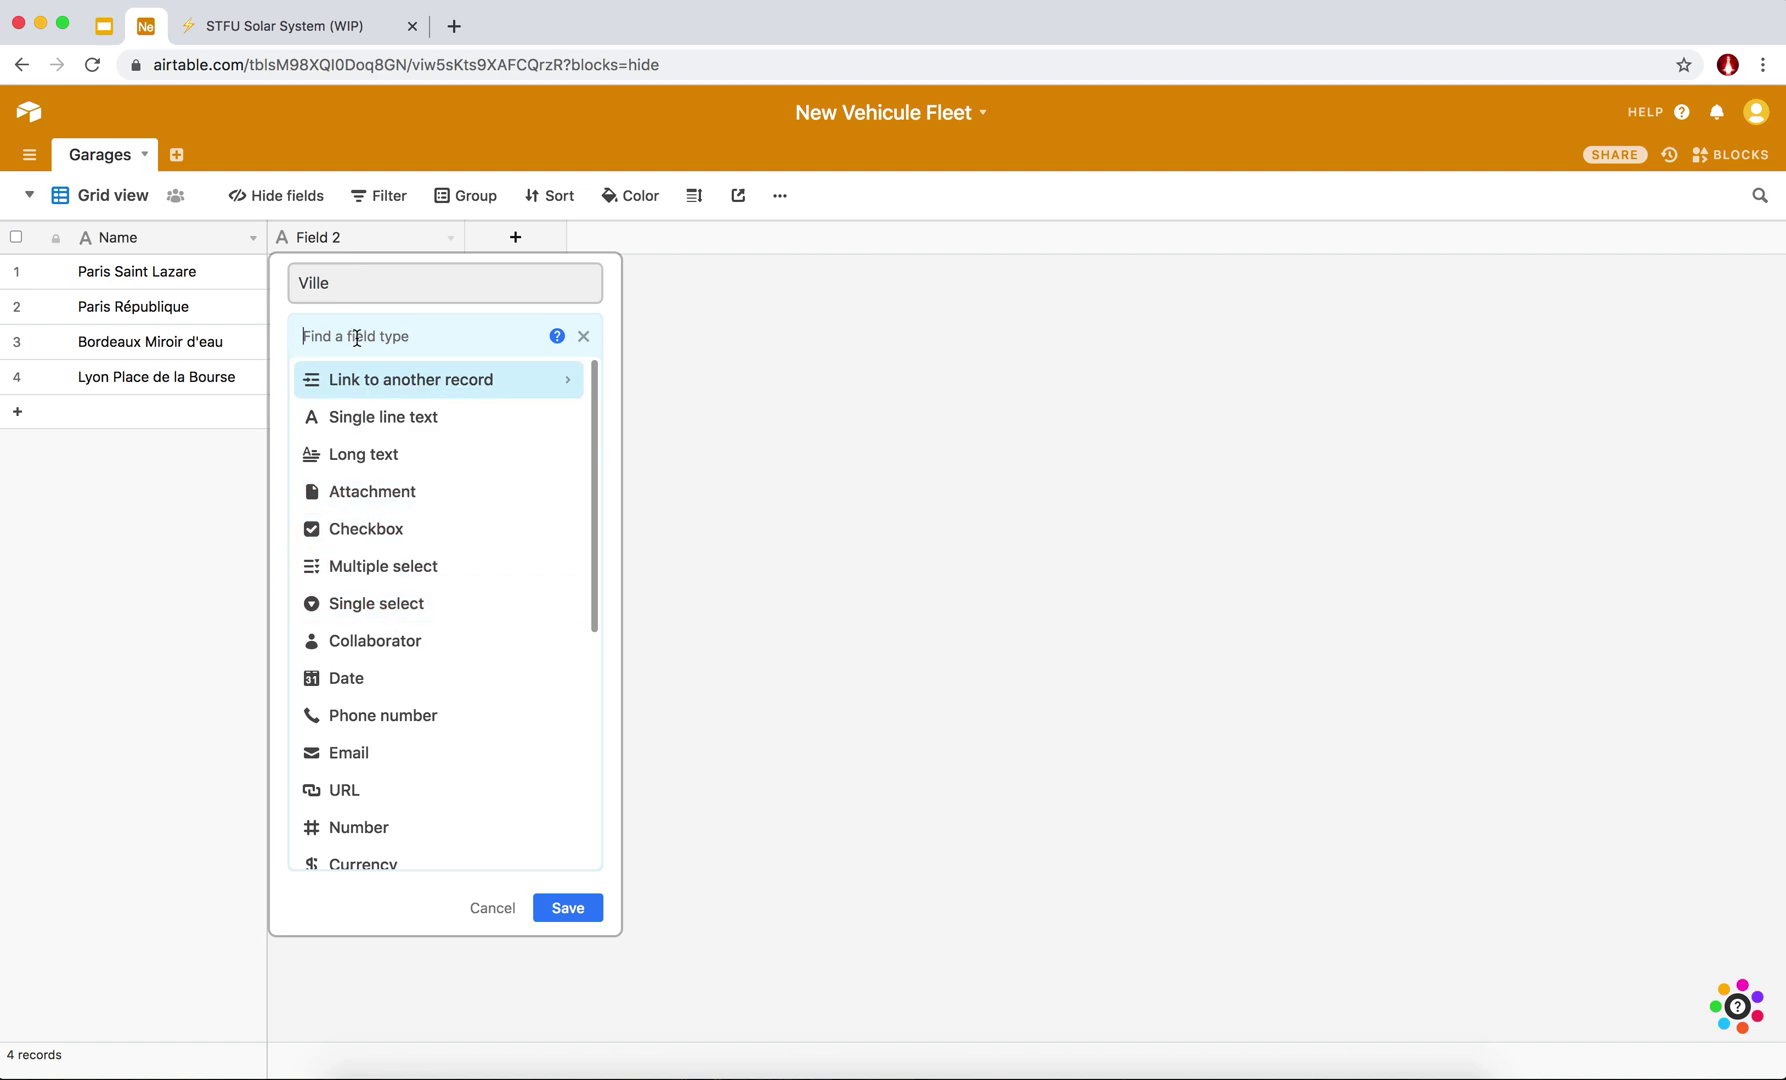
pyautogui.write('single')
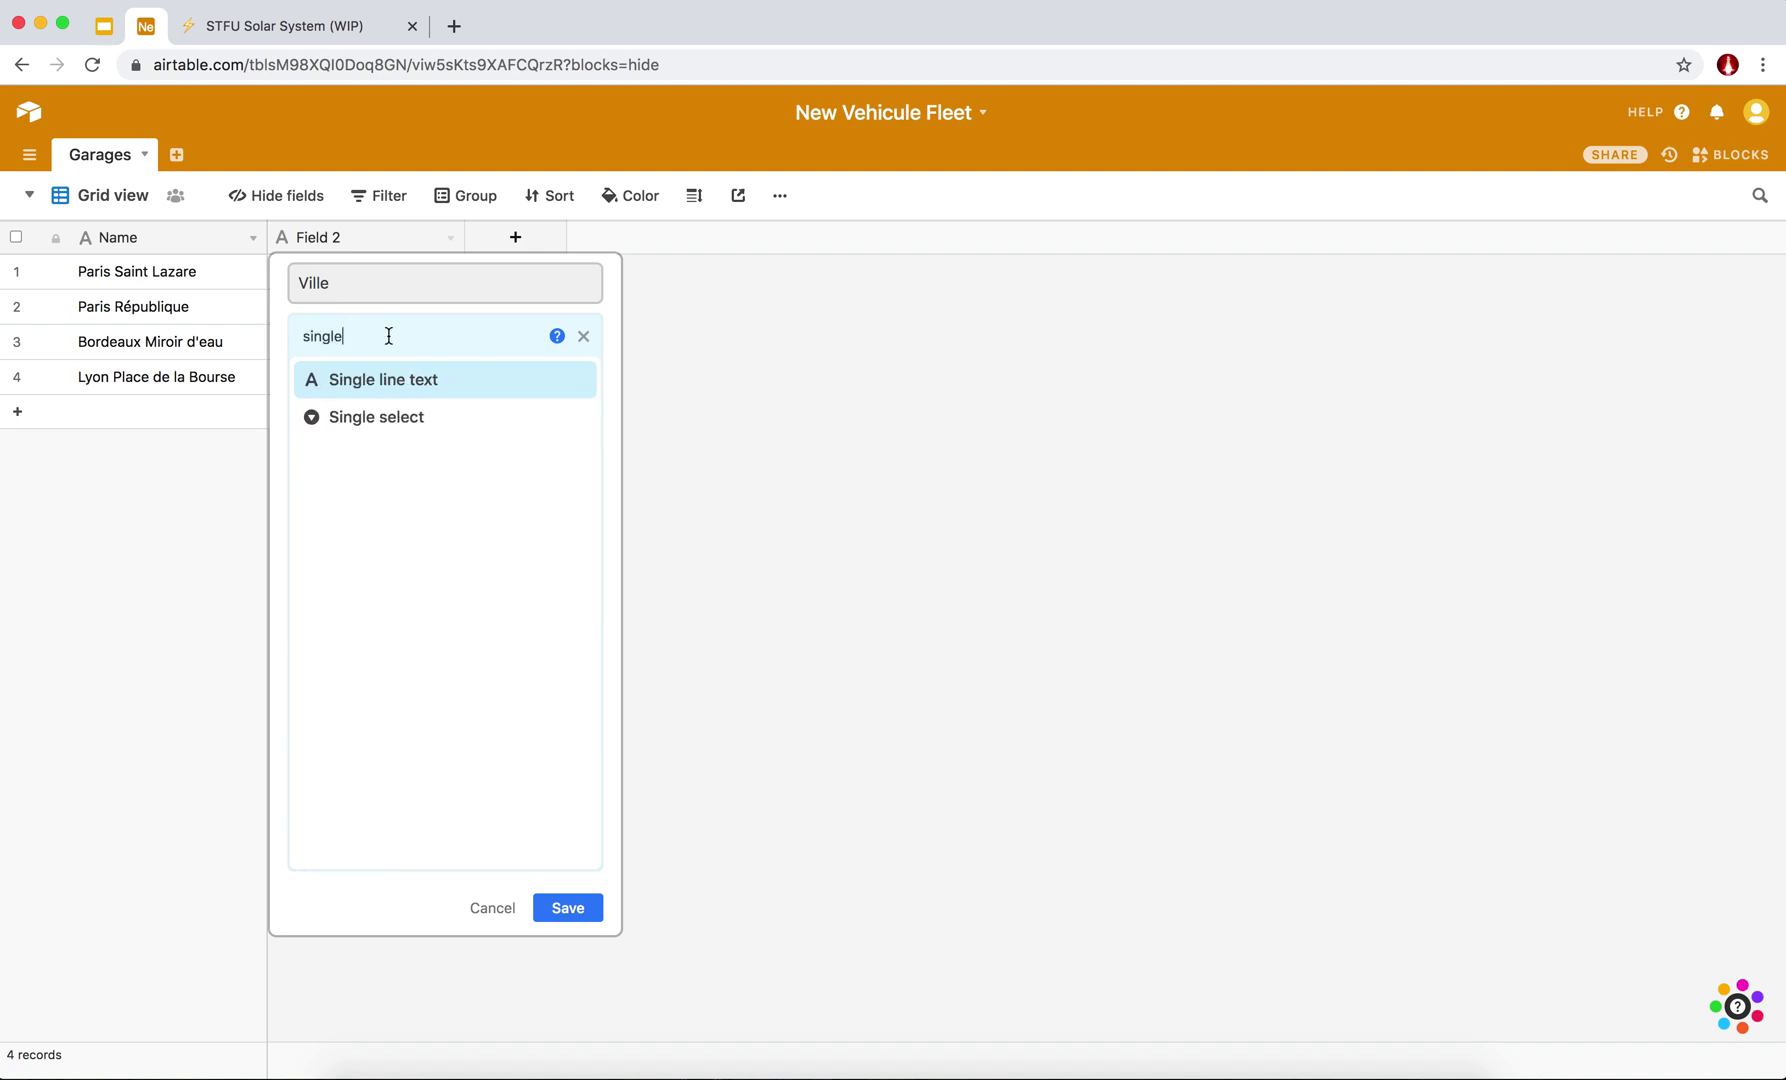
pyautogui.click(348, 418)
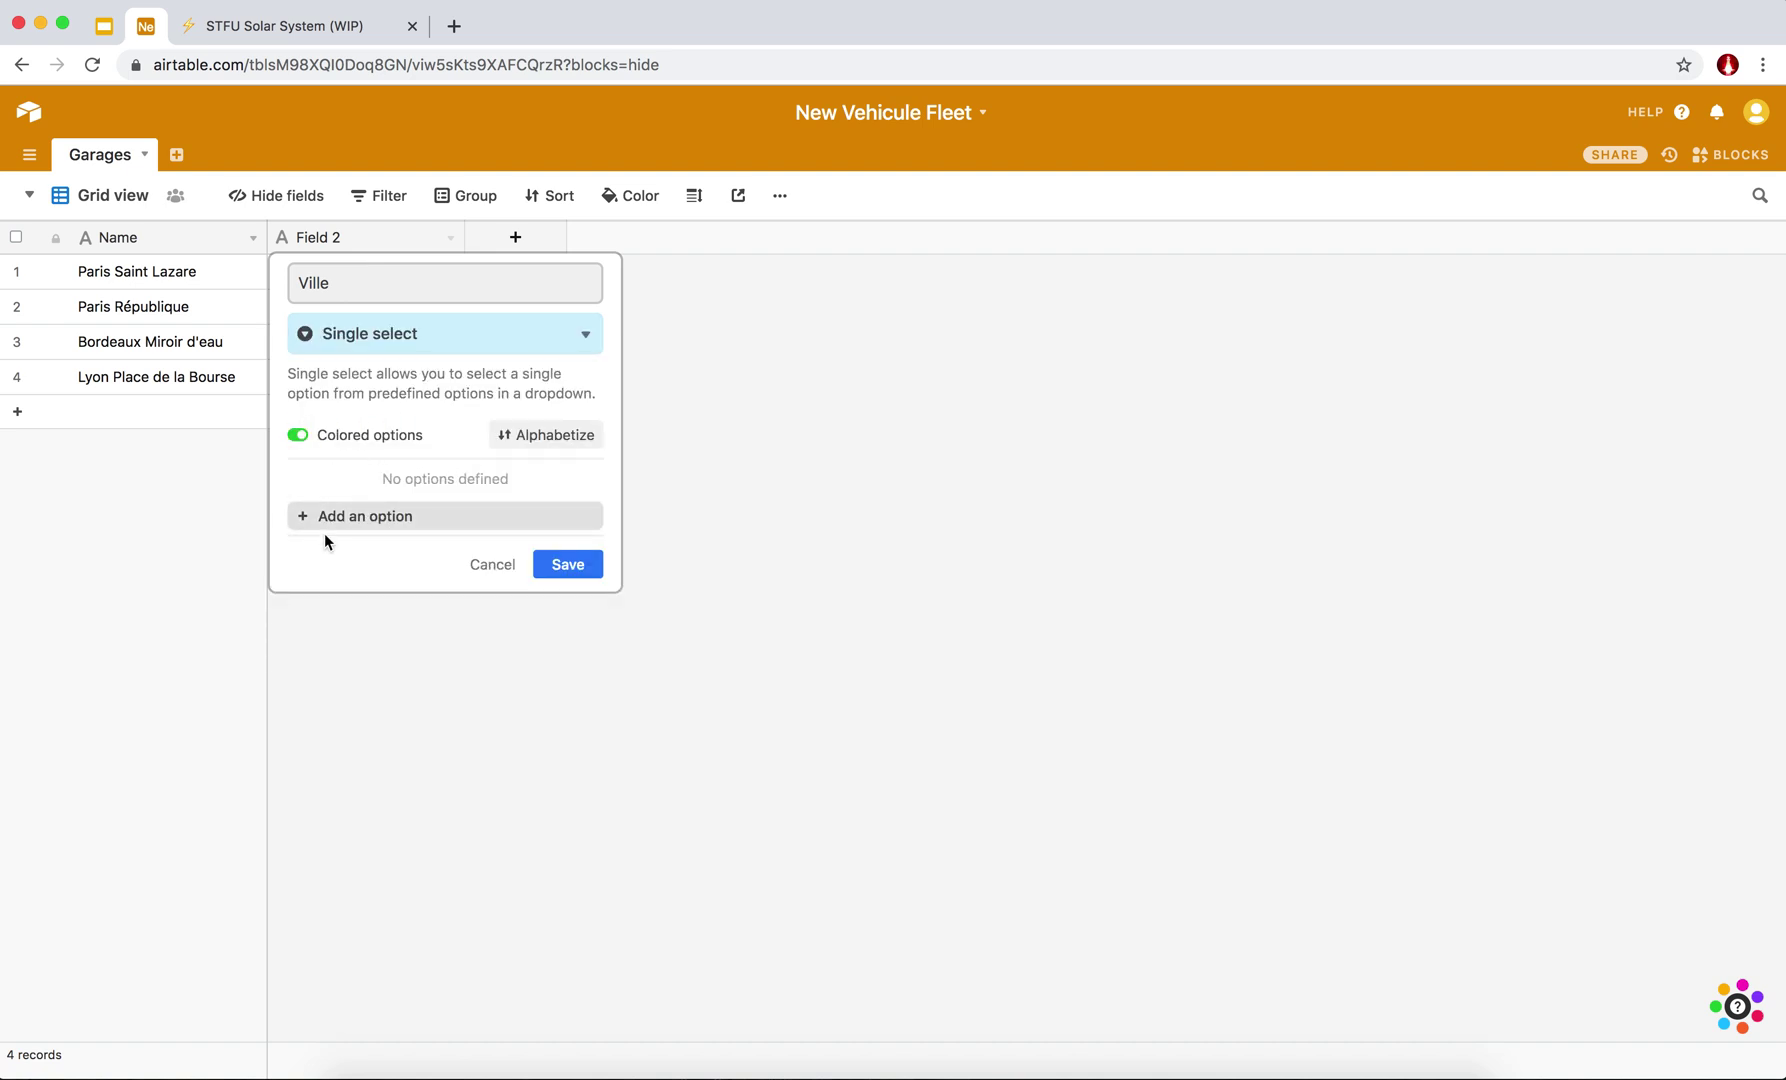
pyautogui.click(384, 517)
pyautogui.write('Lyon')
pyautogui.press('Return')
pyautogui.write('Paris')
pyautogui.press('Return')
pyautogui.write('Borrdeaux')
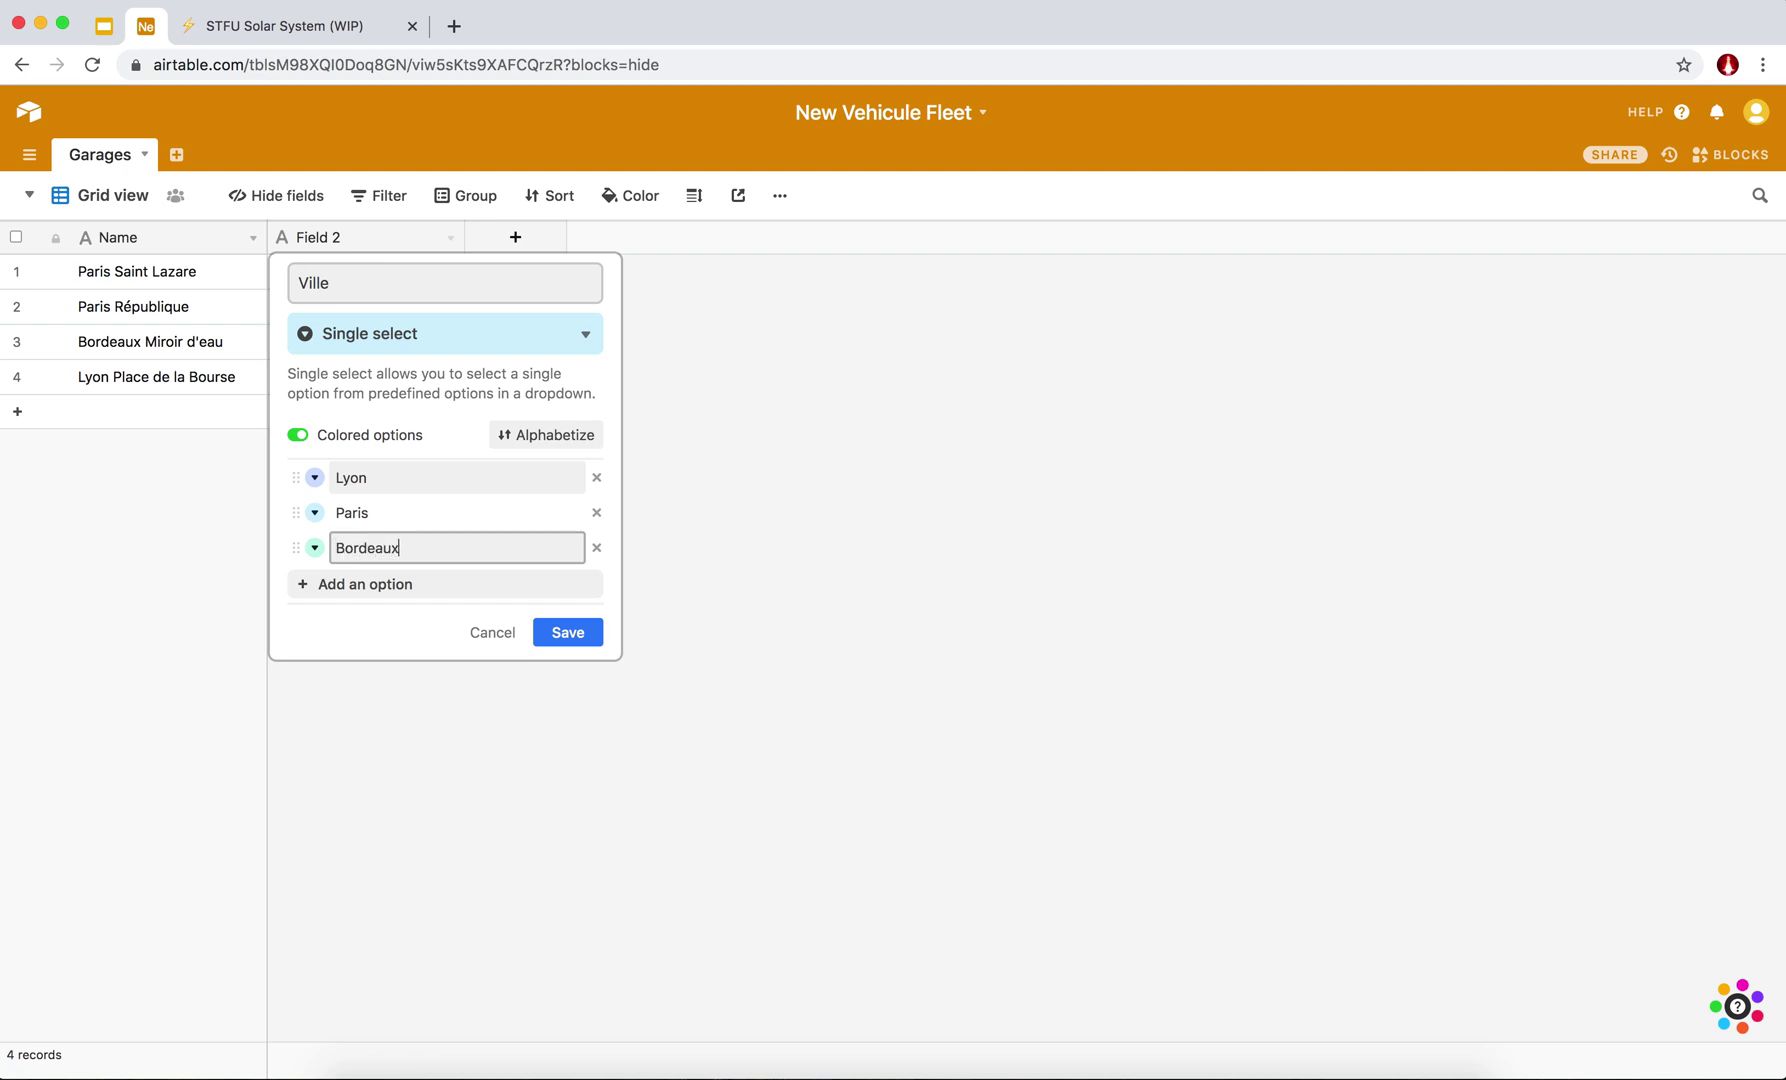
pyautogui.press('Return')
pyautogui.click(569, 662)
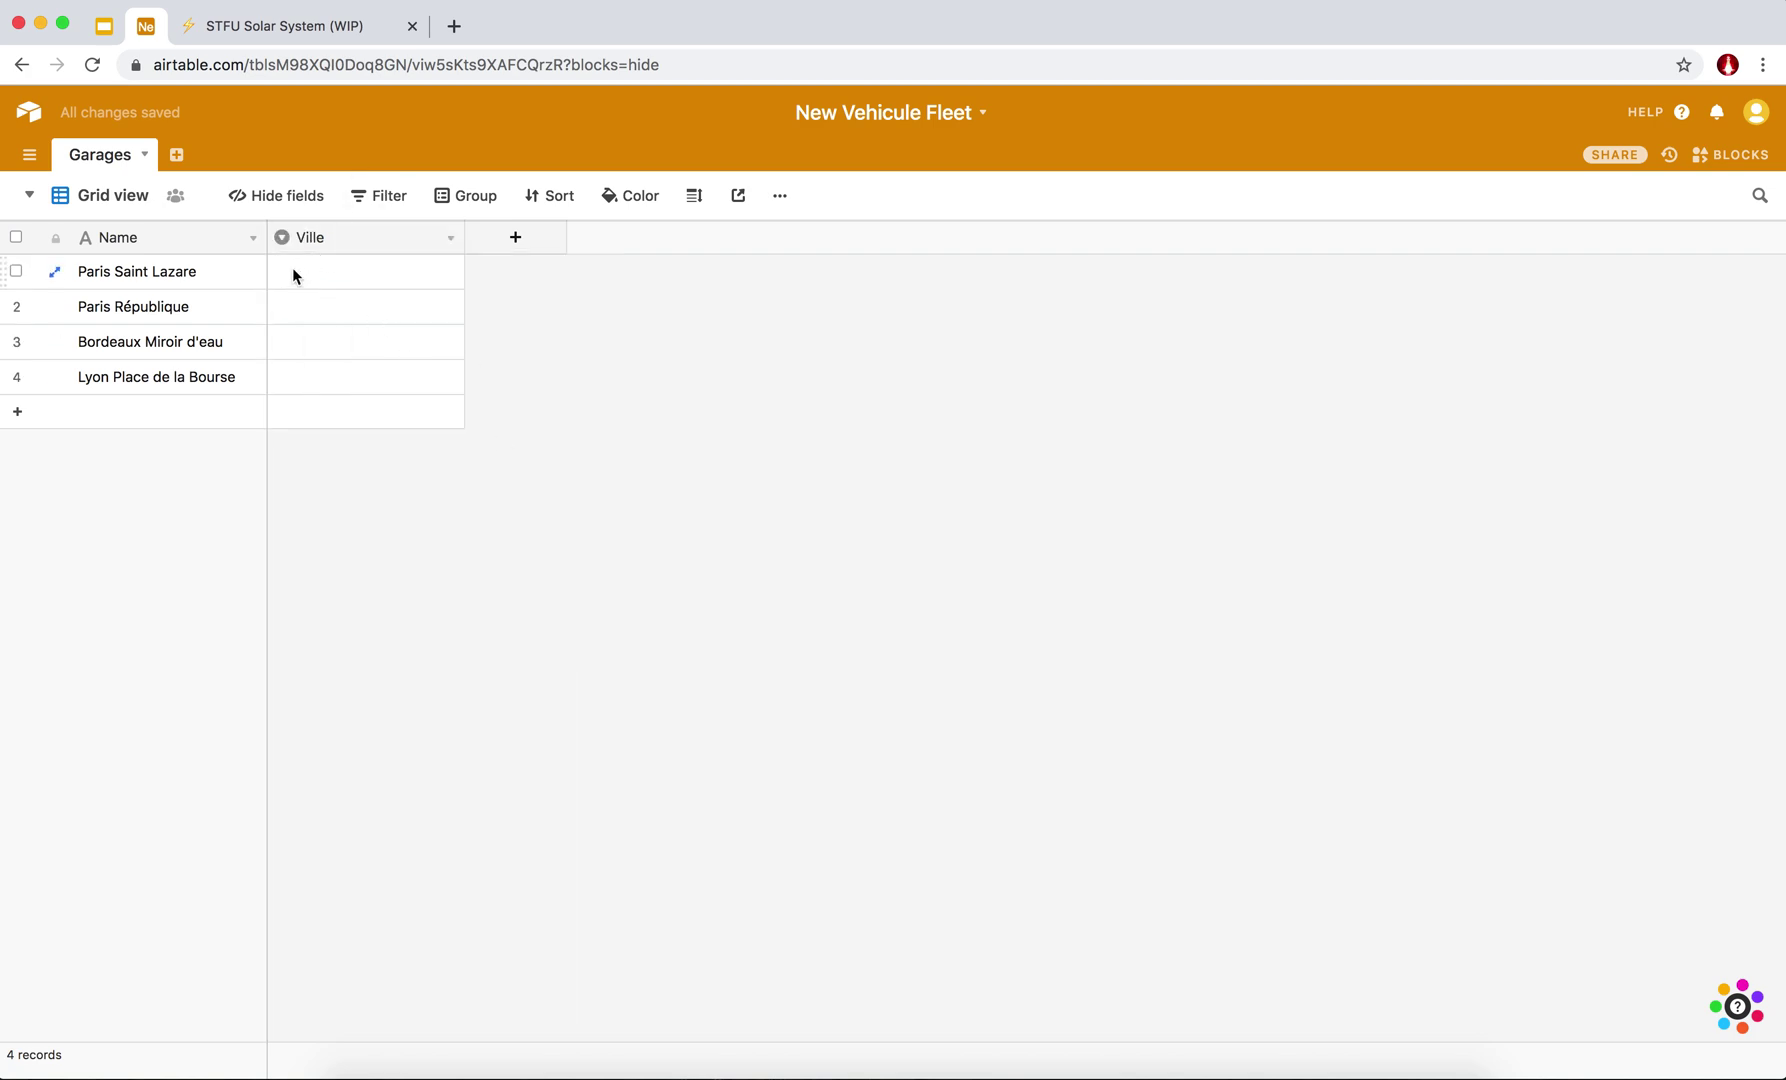
# Set the four garages' Ville to Paris, Paris, Bordeaux and Lyon.
pyautogui.click(318, 284)
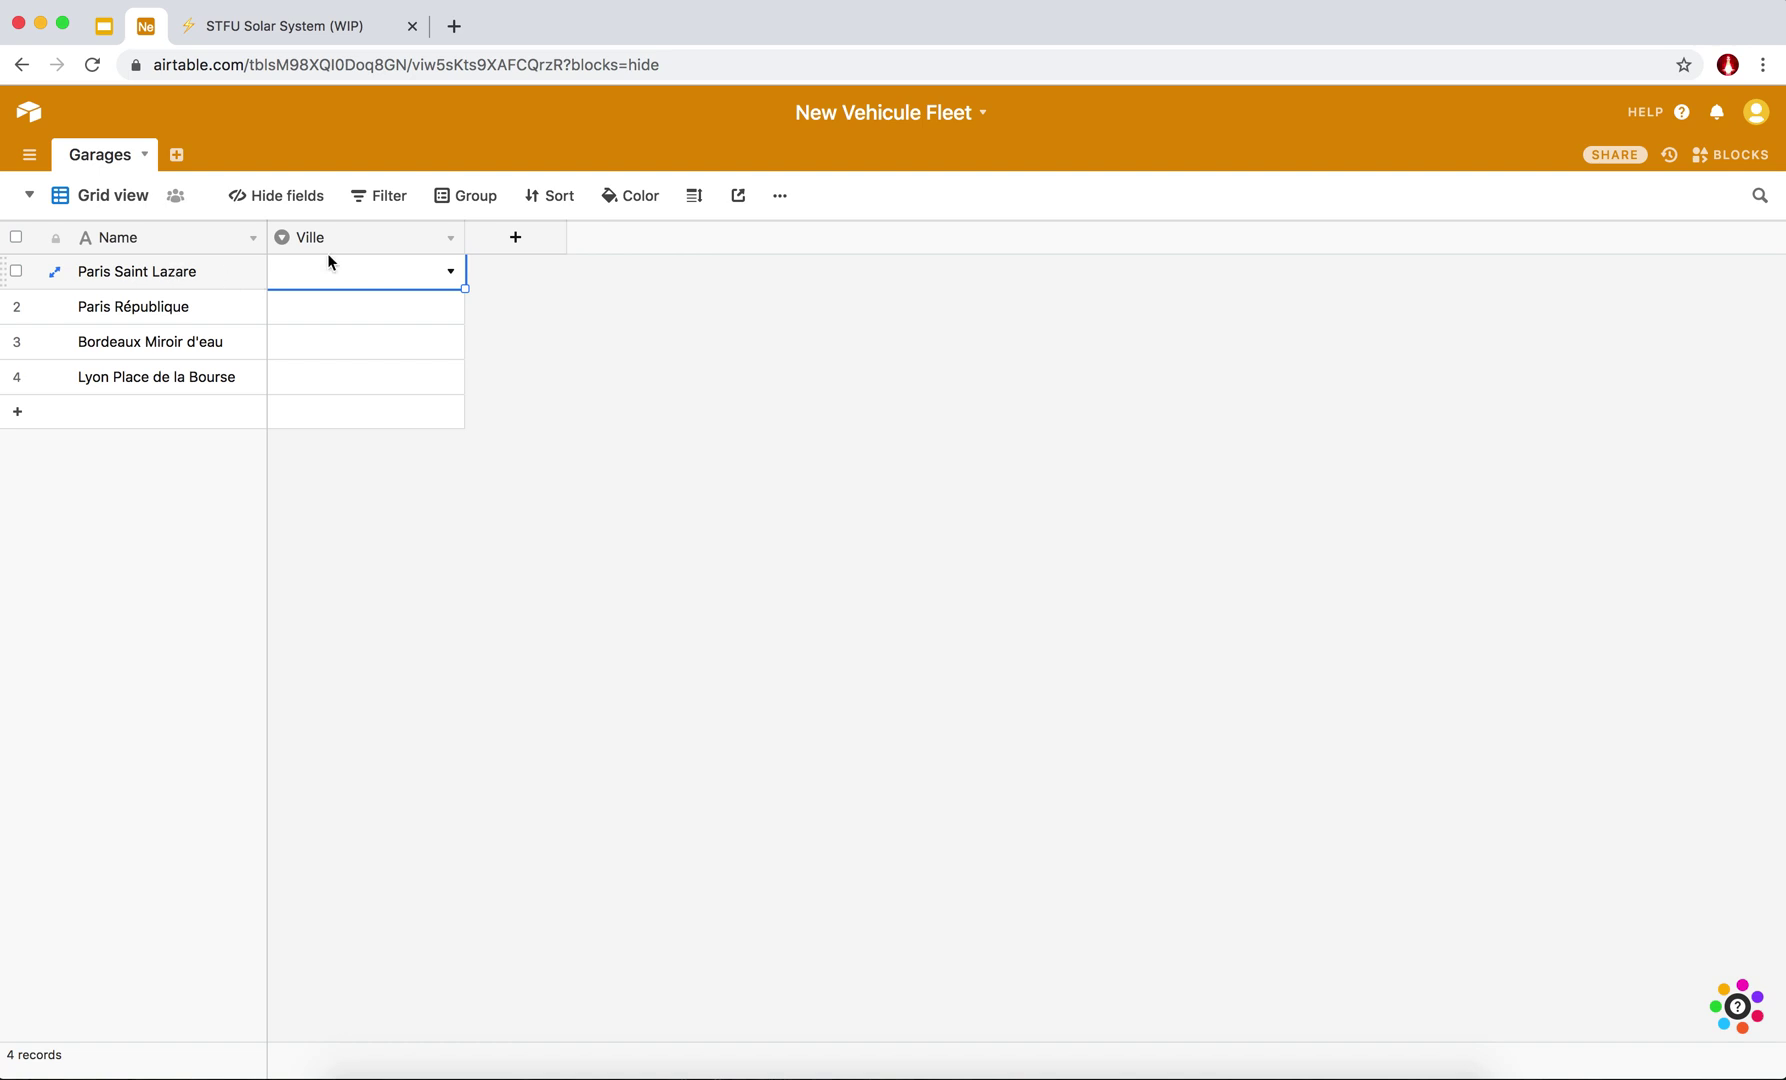
pyautogui.click(451, 274)
pyautogui.click(318, 411)
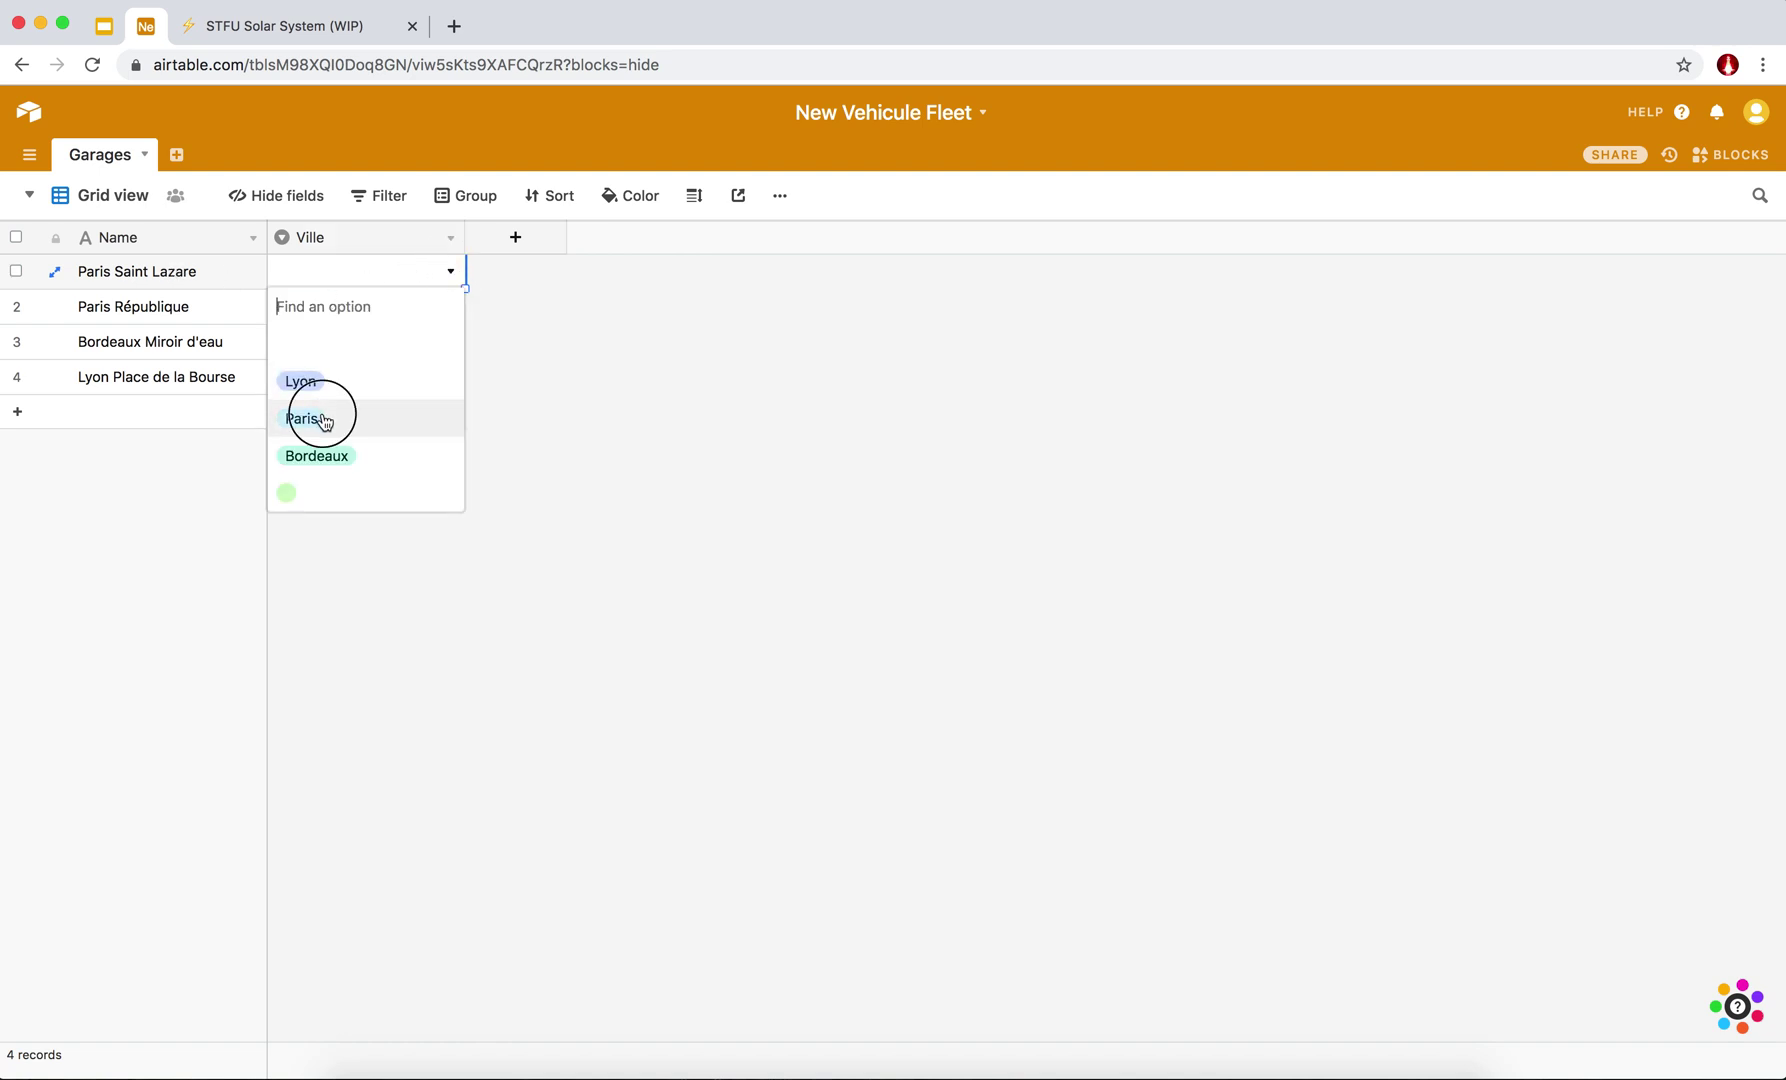
pyautogui.click(450, 310)
pyautogui.click(450, 307)
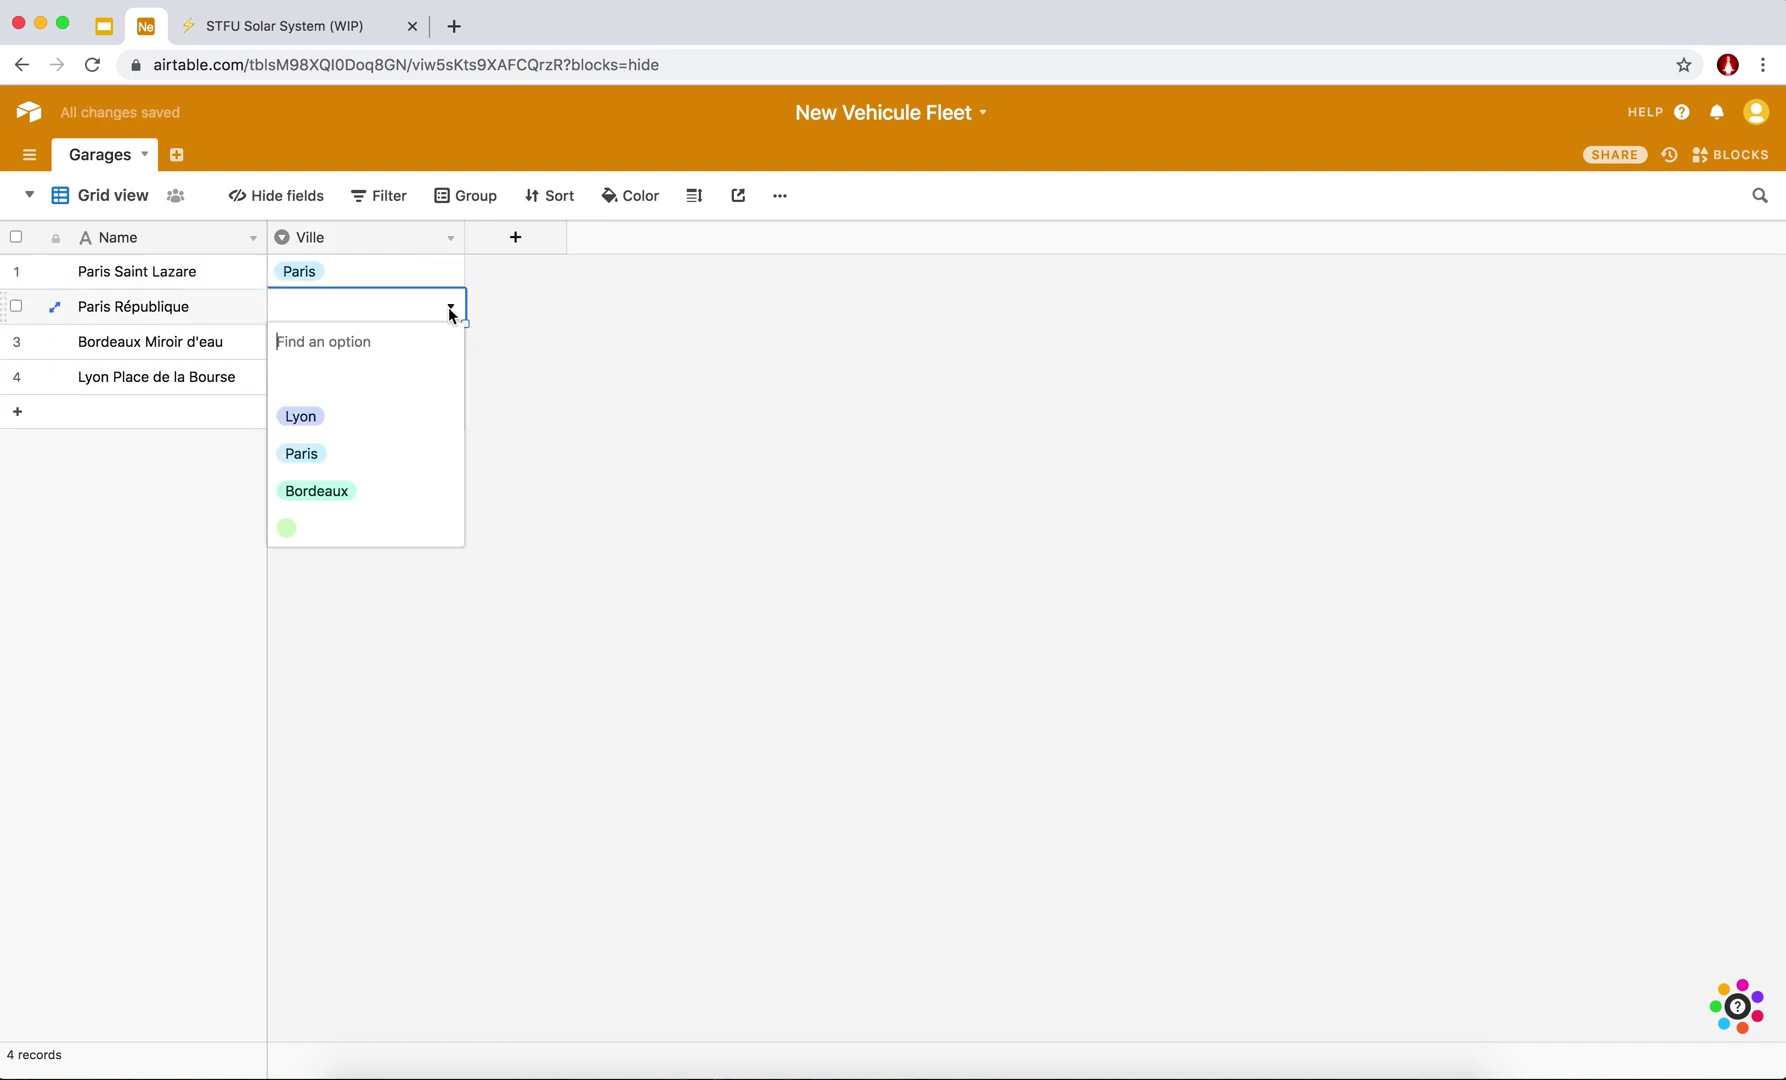
pyautogui.click(336, 468)
pyautogui.click(444, 341)
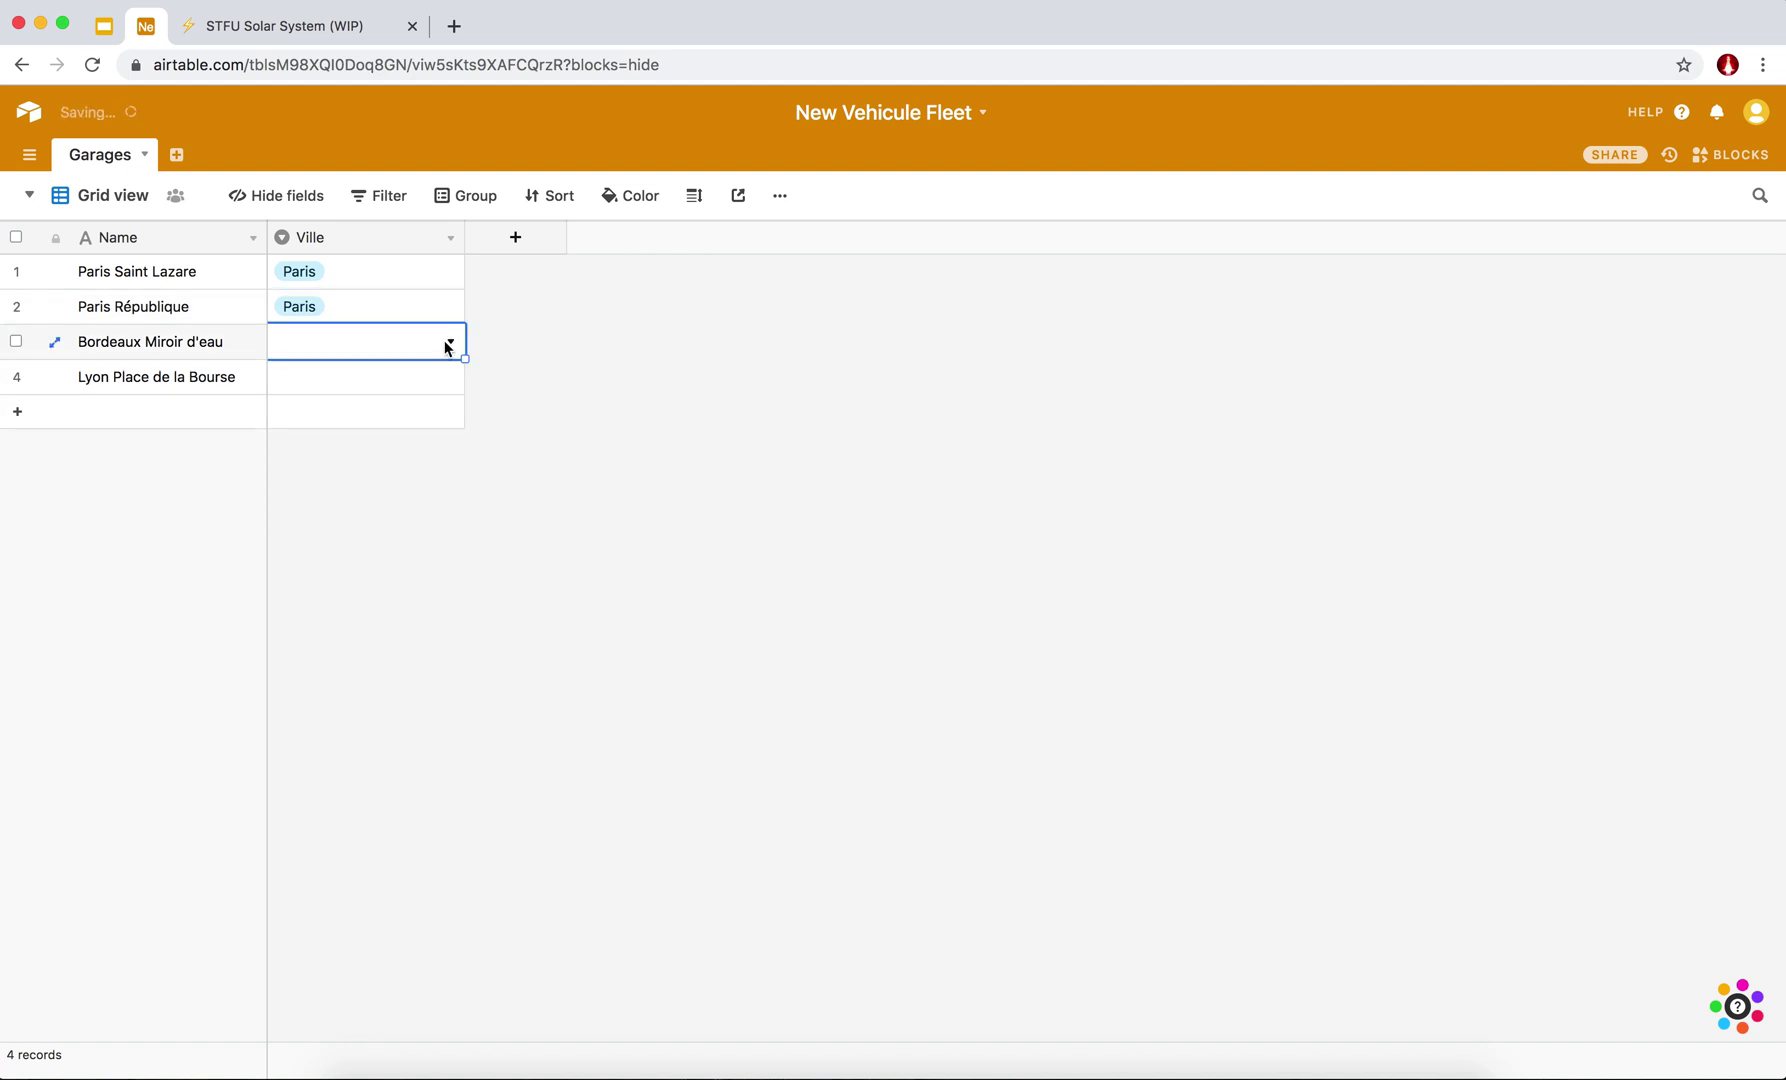
pyautogui.click(450, 341)
pyautogui.click(318, 527)
pyautogui.click(372, 380)
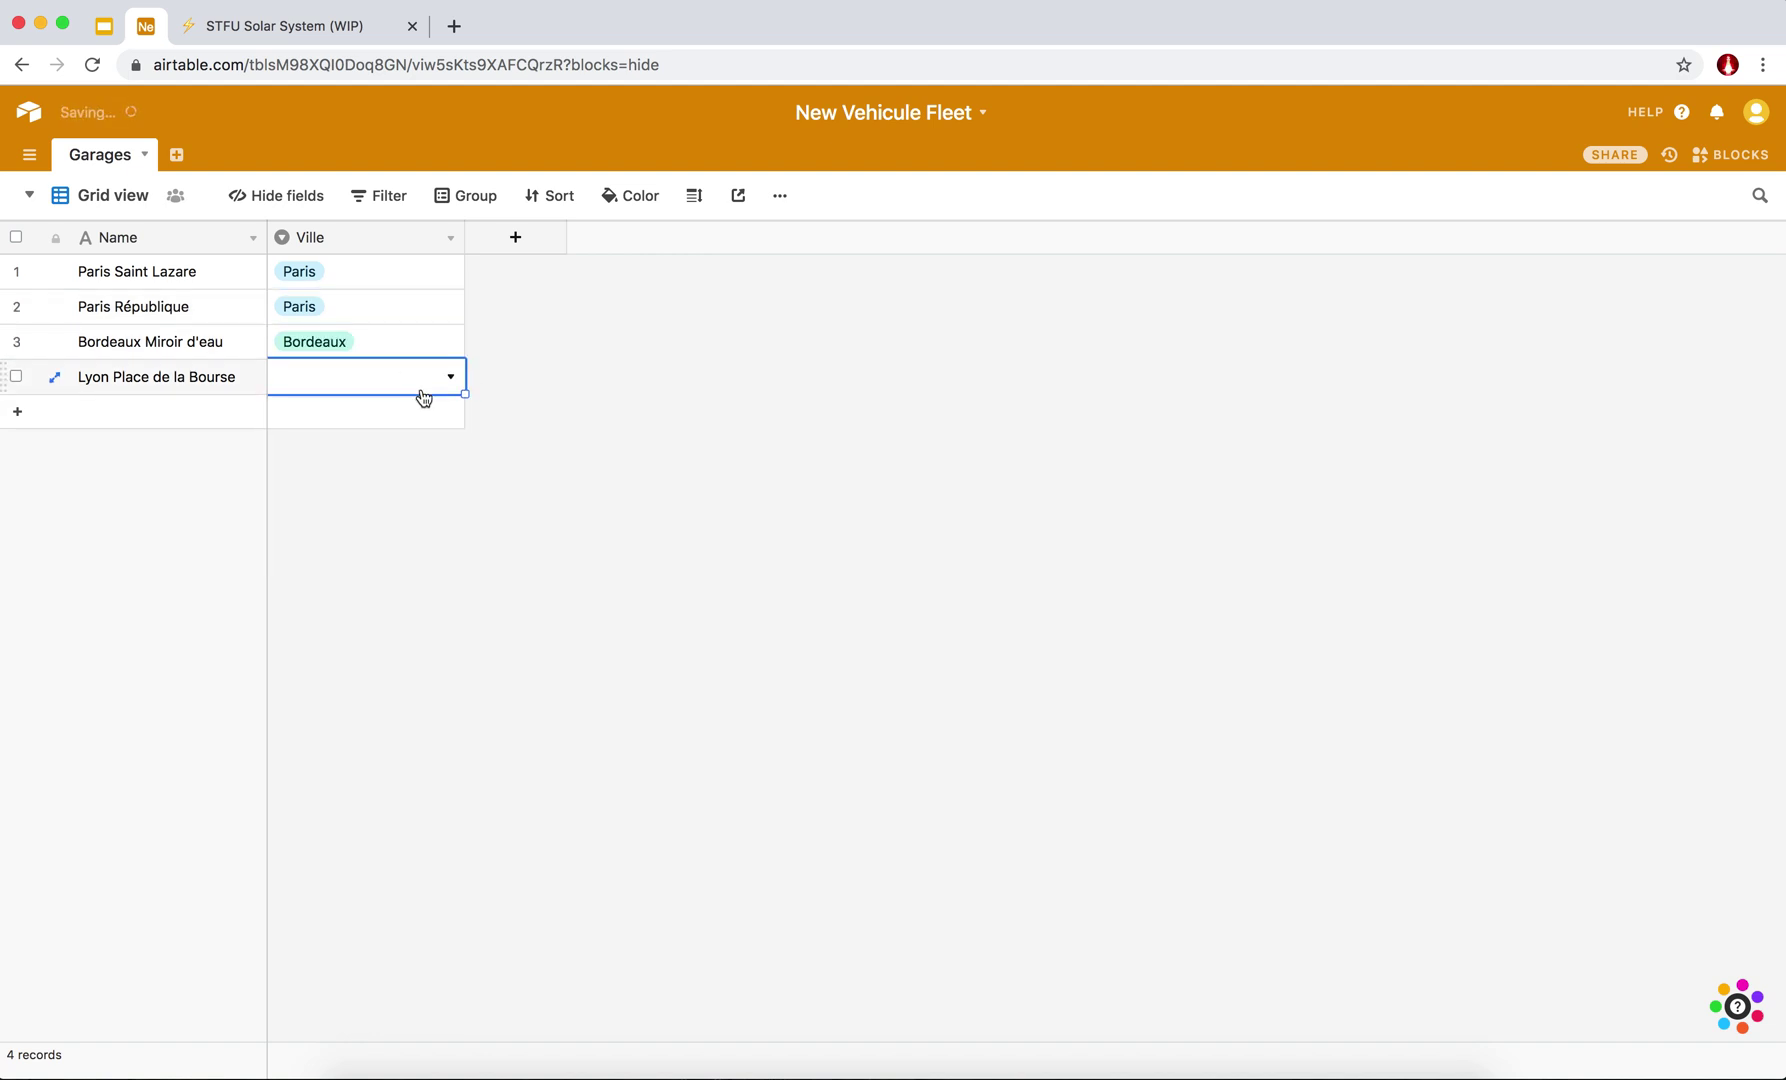
pyautogui.click(427, 386)
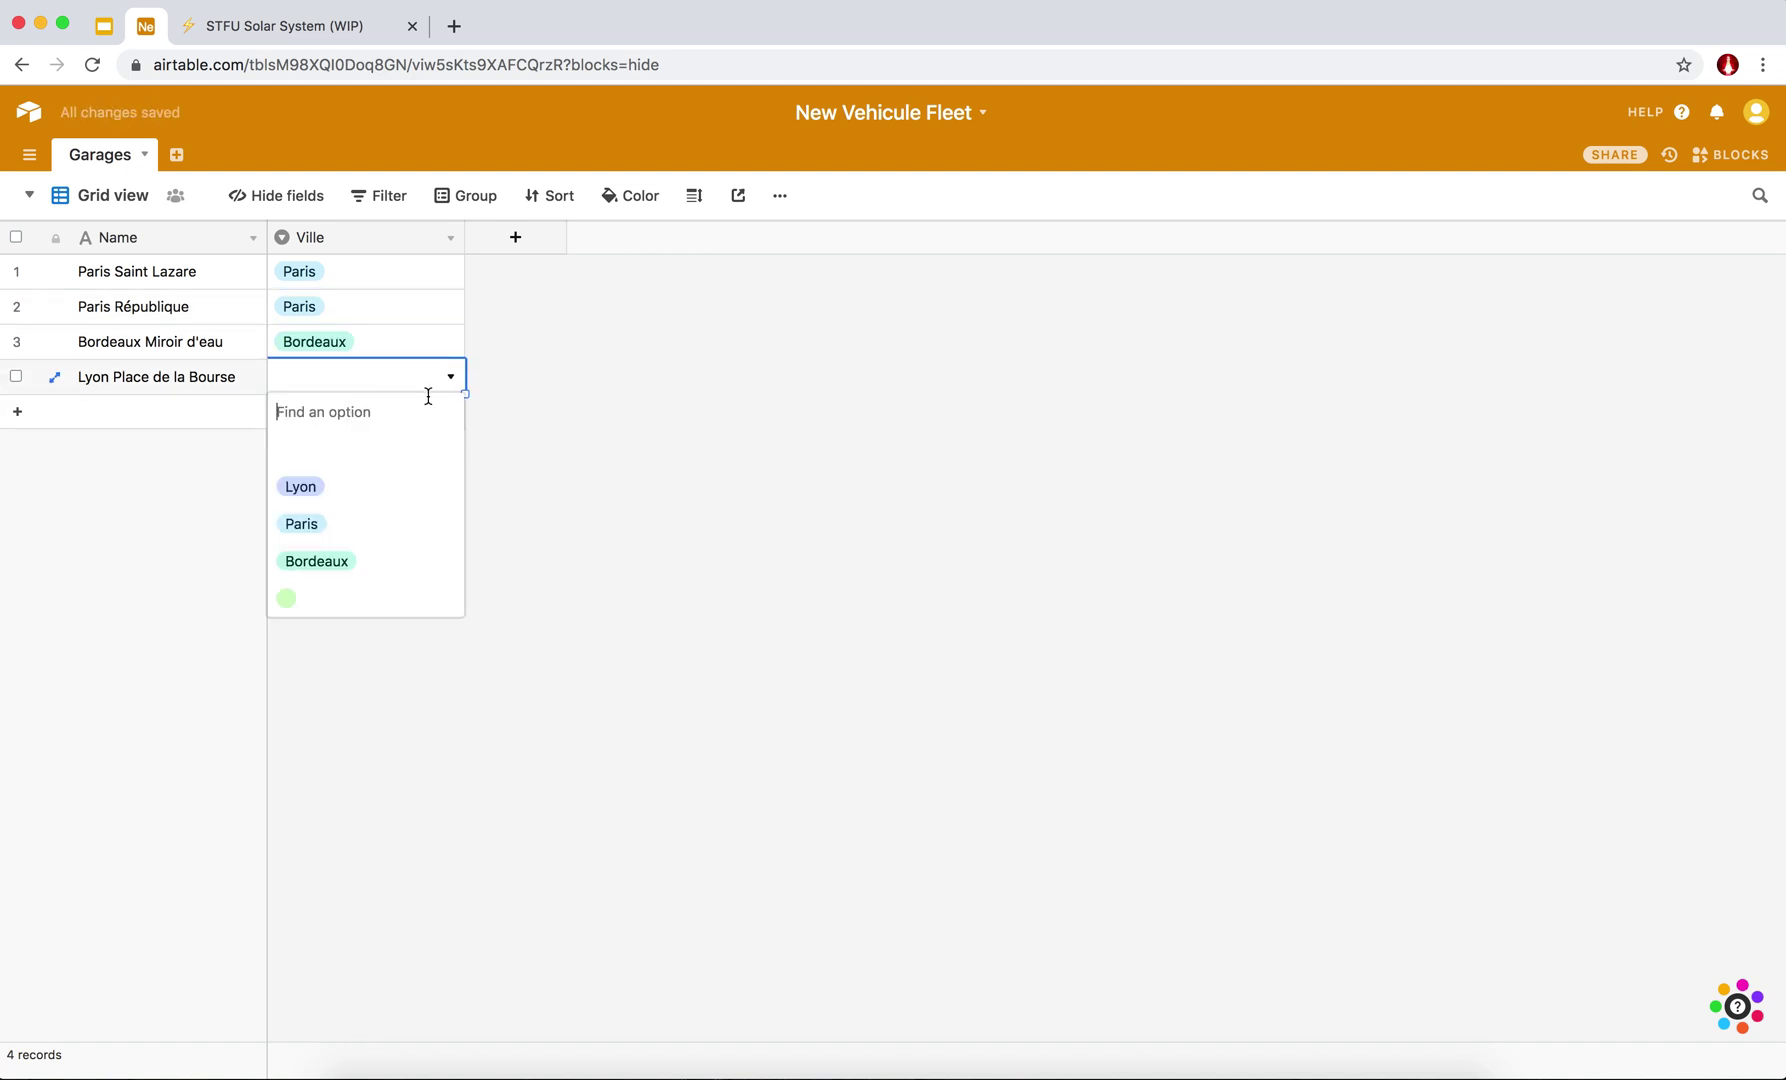
pyautogui.click(311, 490)
pyautogui.click(529, 242)
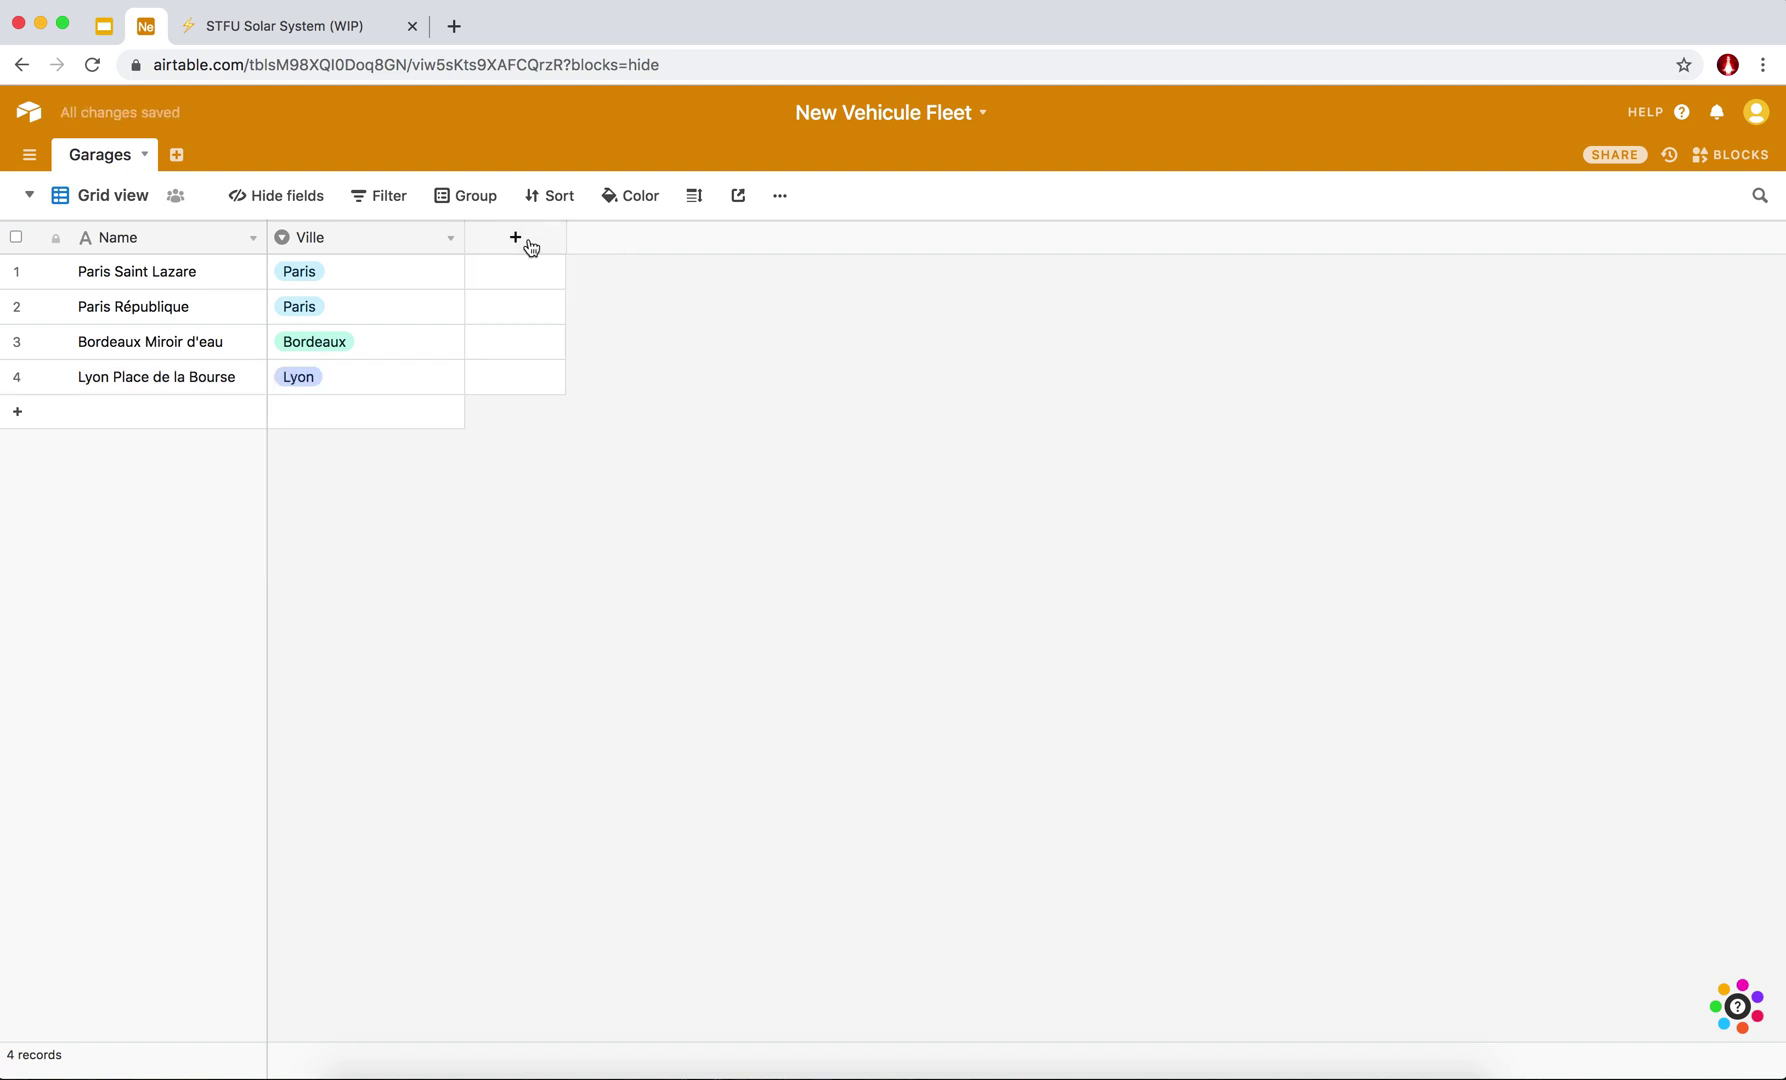
# Create a Long text field named 'Adresse' and widen its column.
pyautogui.write('A')
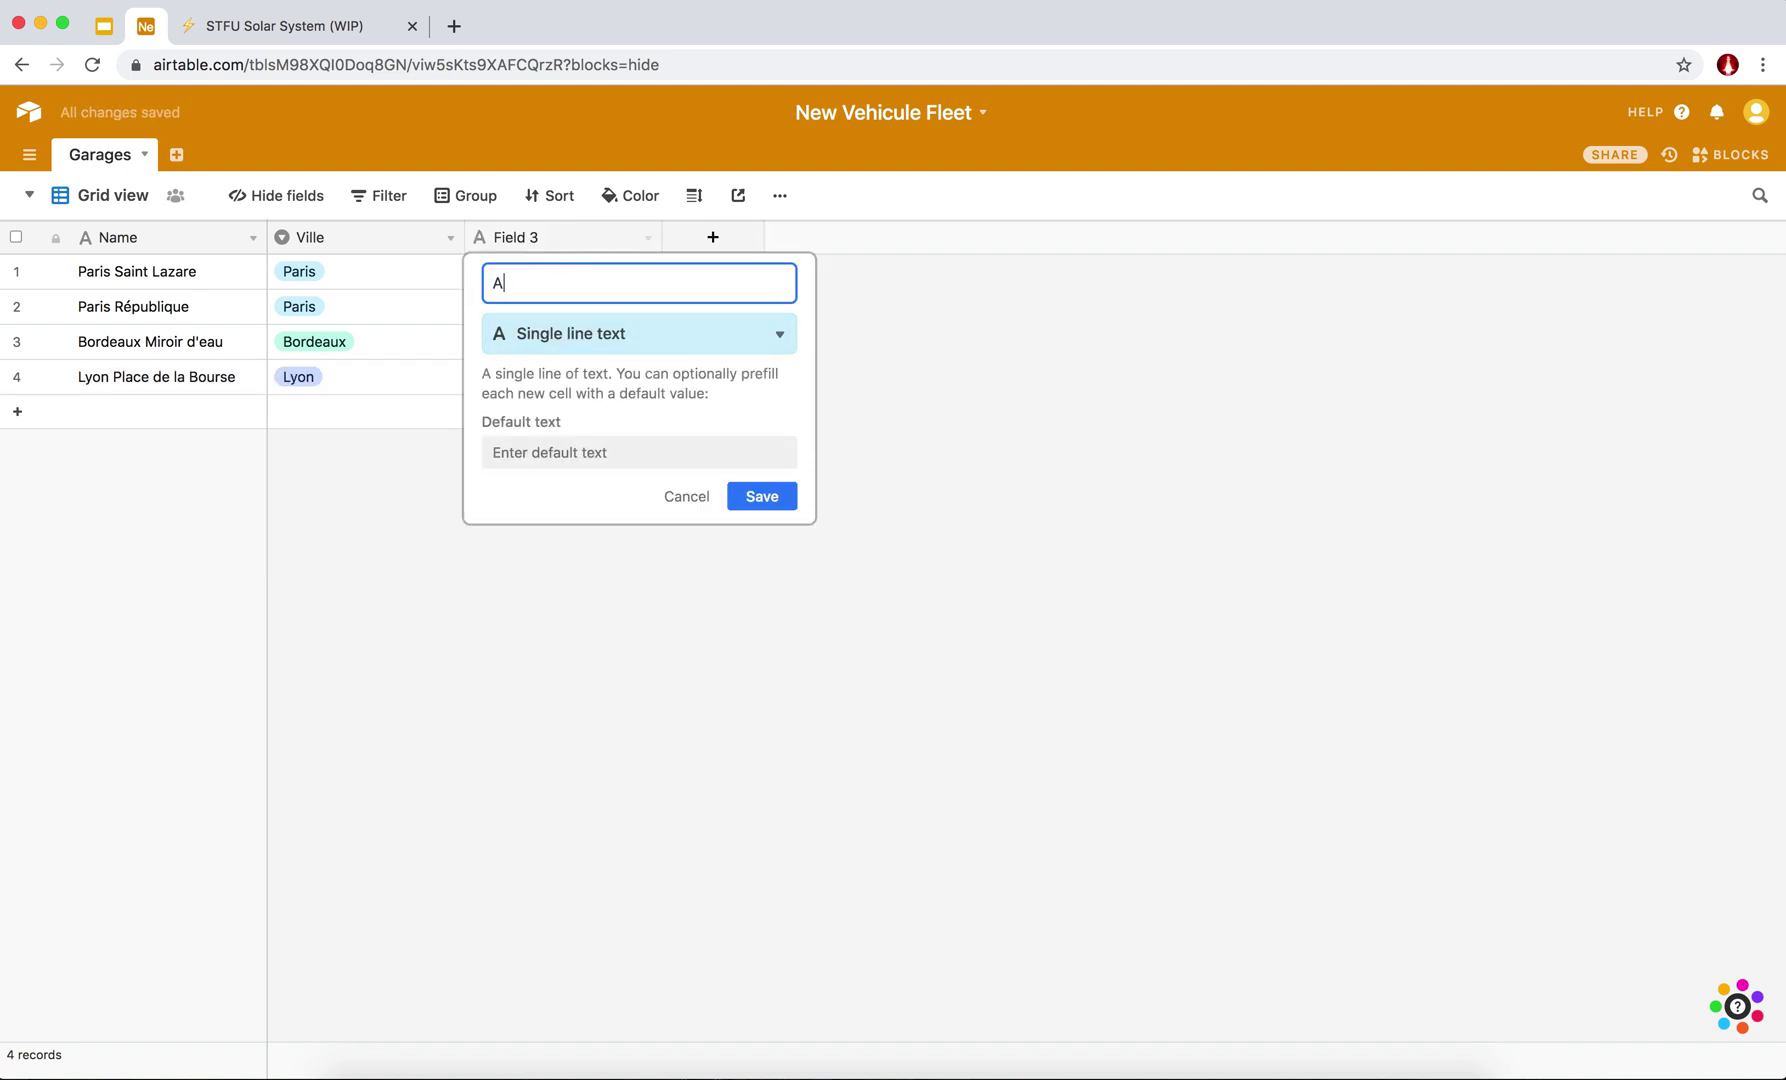
pyautogui.write('dresse')
pyautogui.click(603, 341)
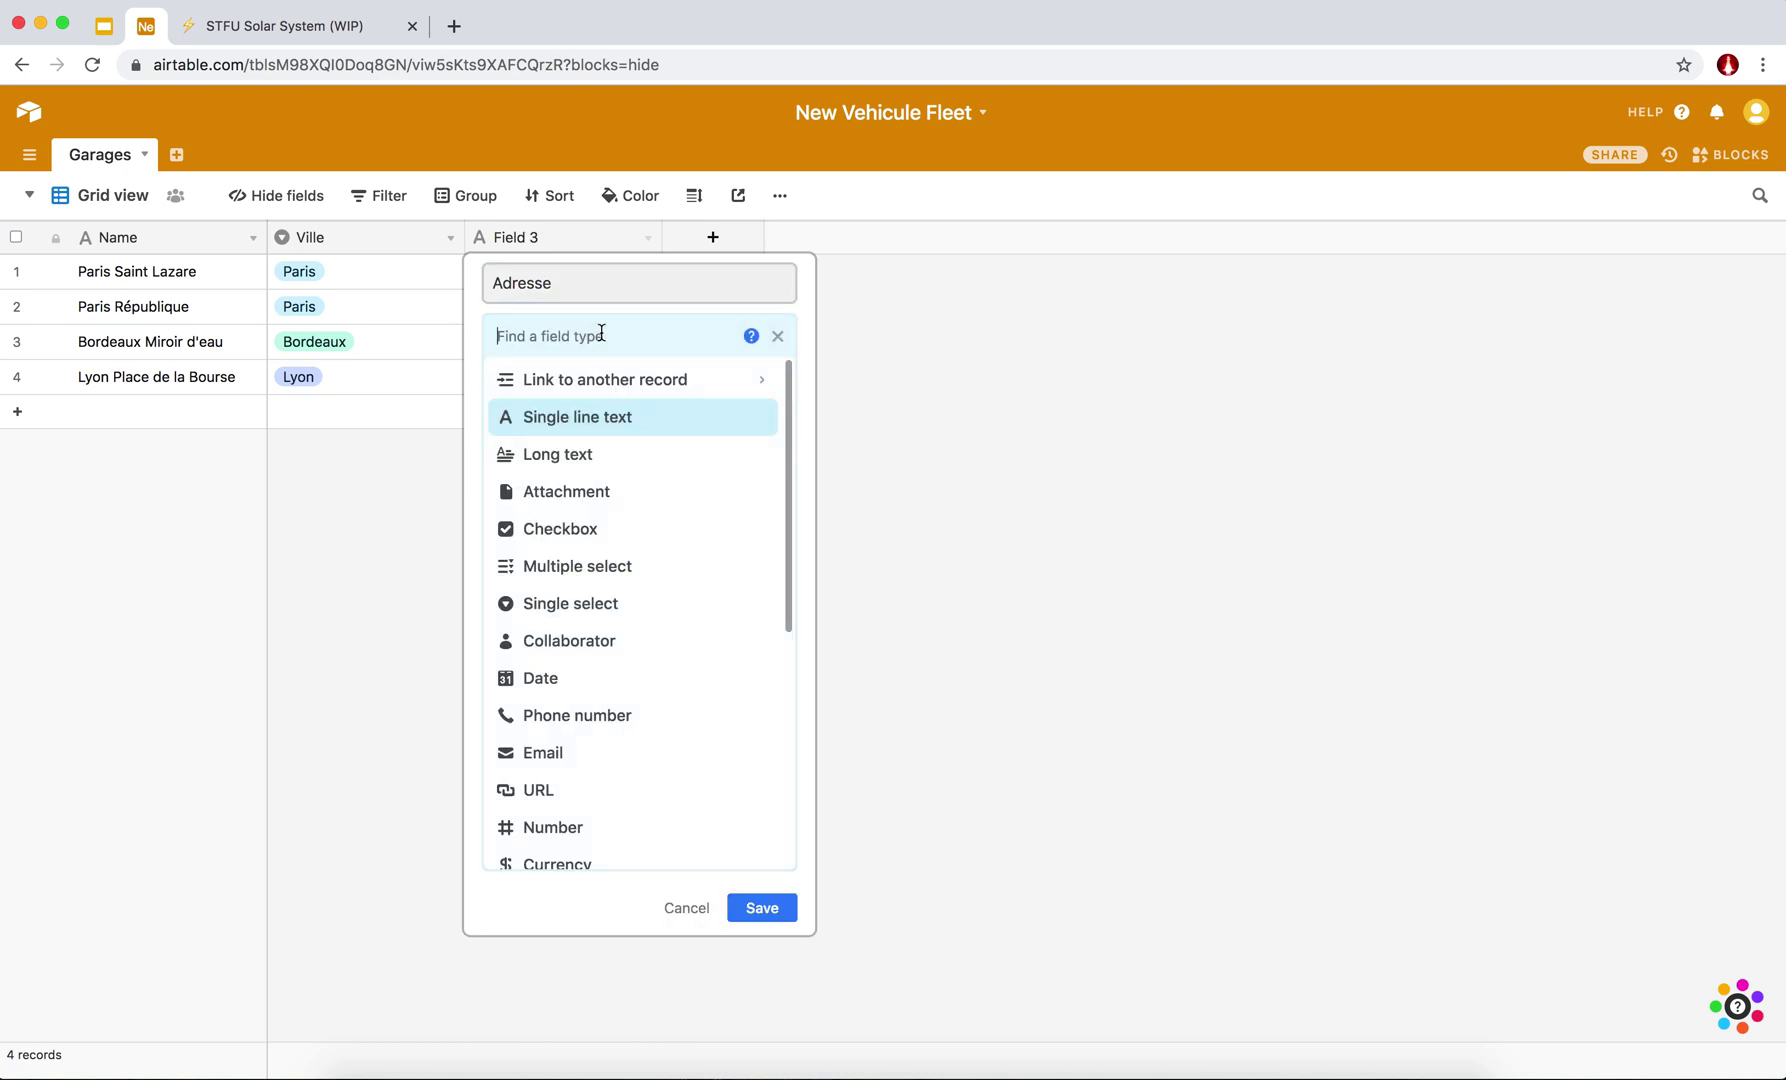
pyautogui.click(543, 465)
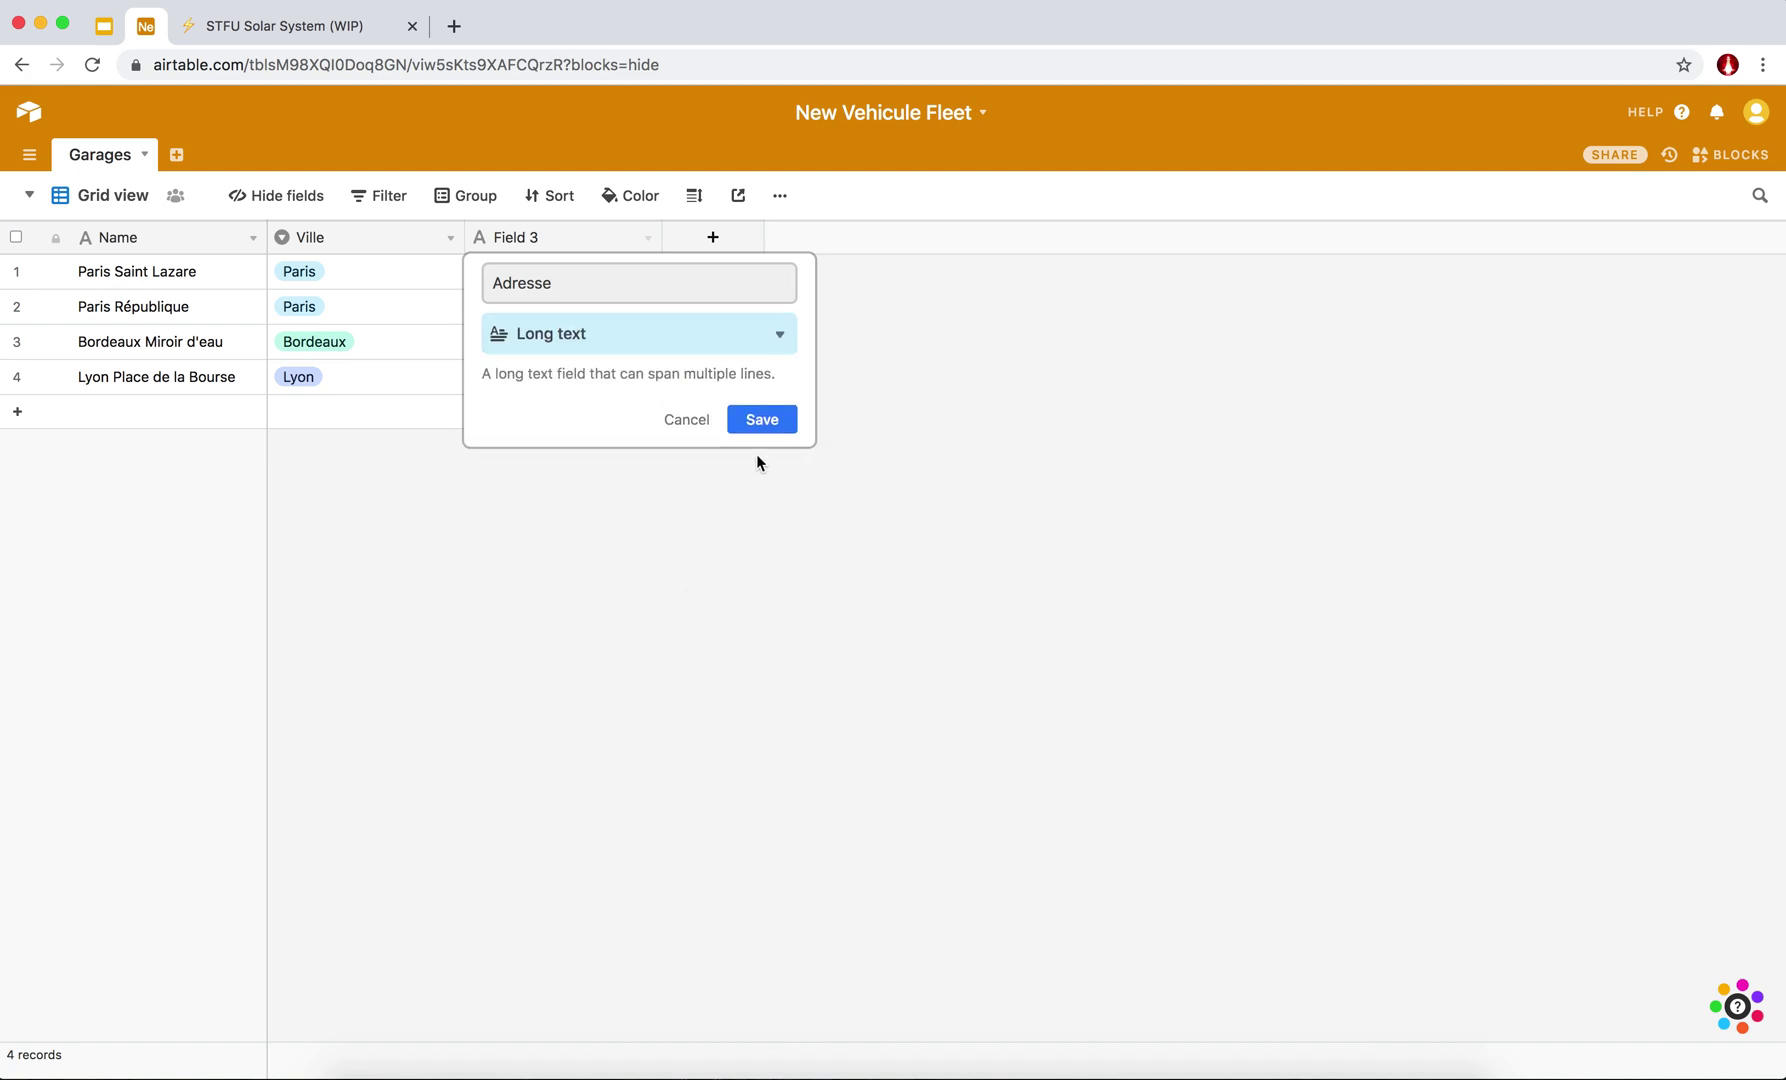
pyautogui.click(752, 428)
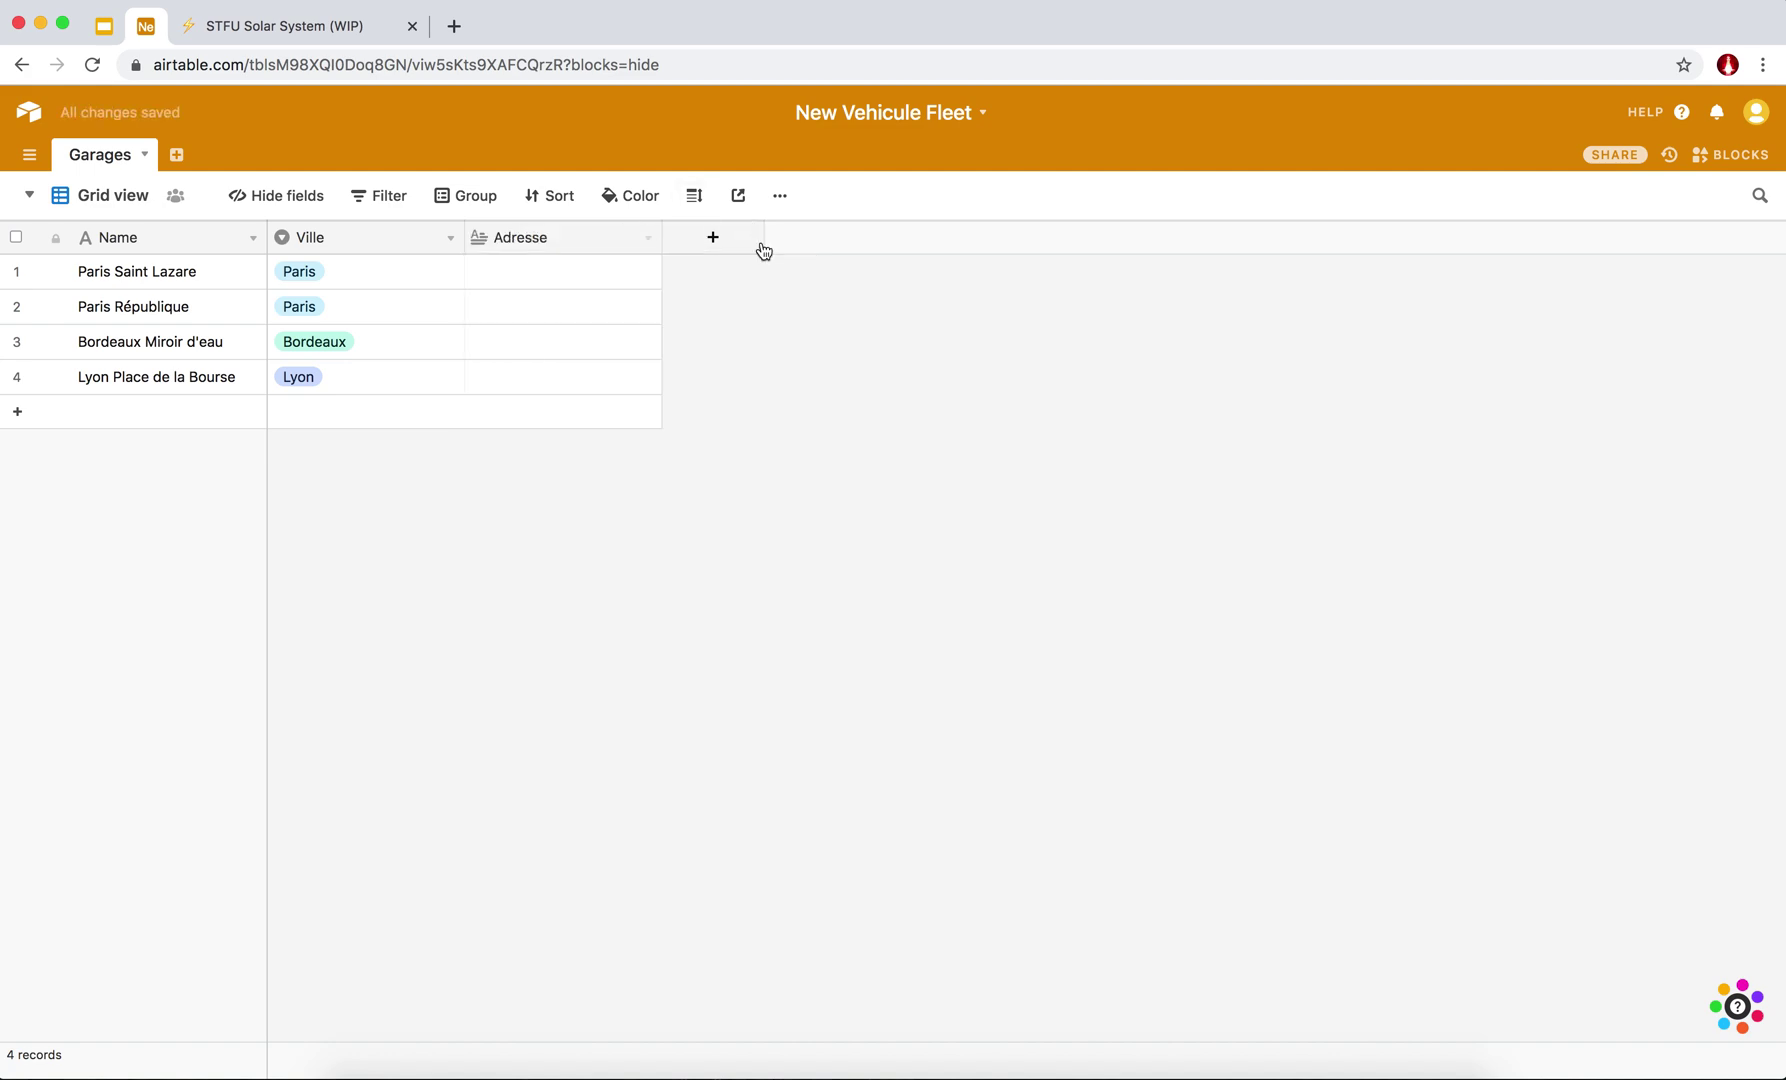
pyautogui.moveTo(662, 237); pyautogui.dragTo(714, 237)
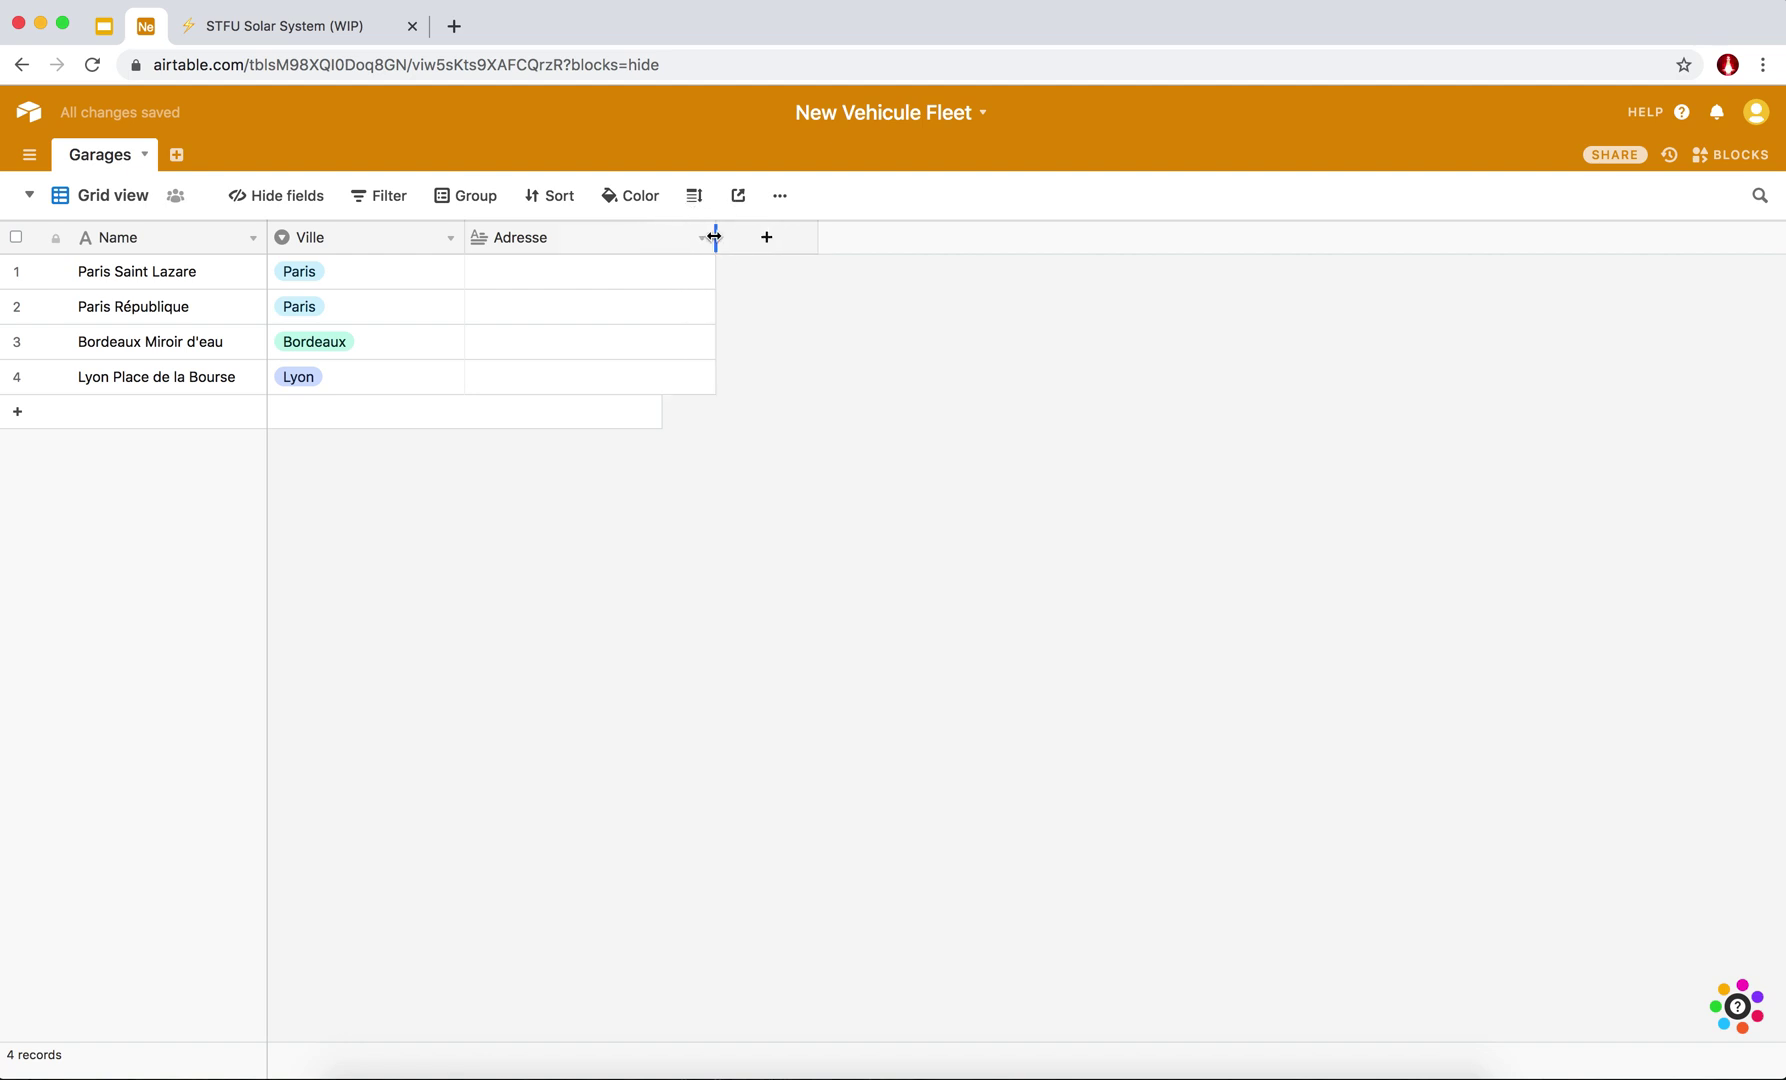
# Remove the accidentally added Field 4 from Garages.
pyautogui.click(797, 245)
pyautogui.click(953, 335)
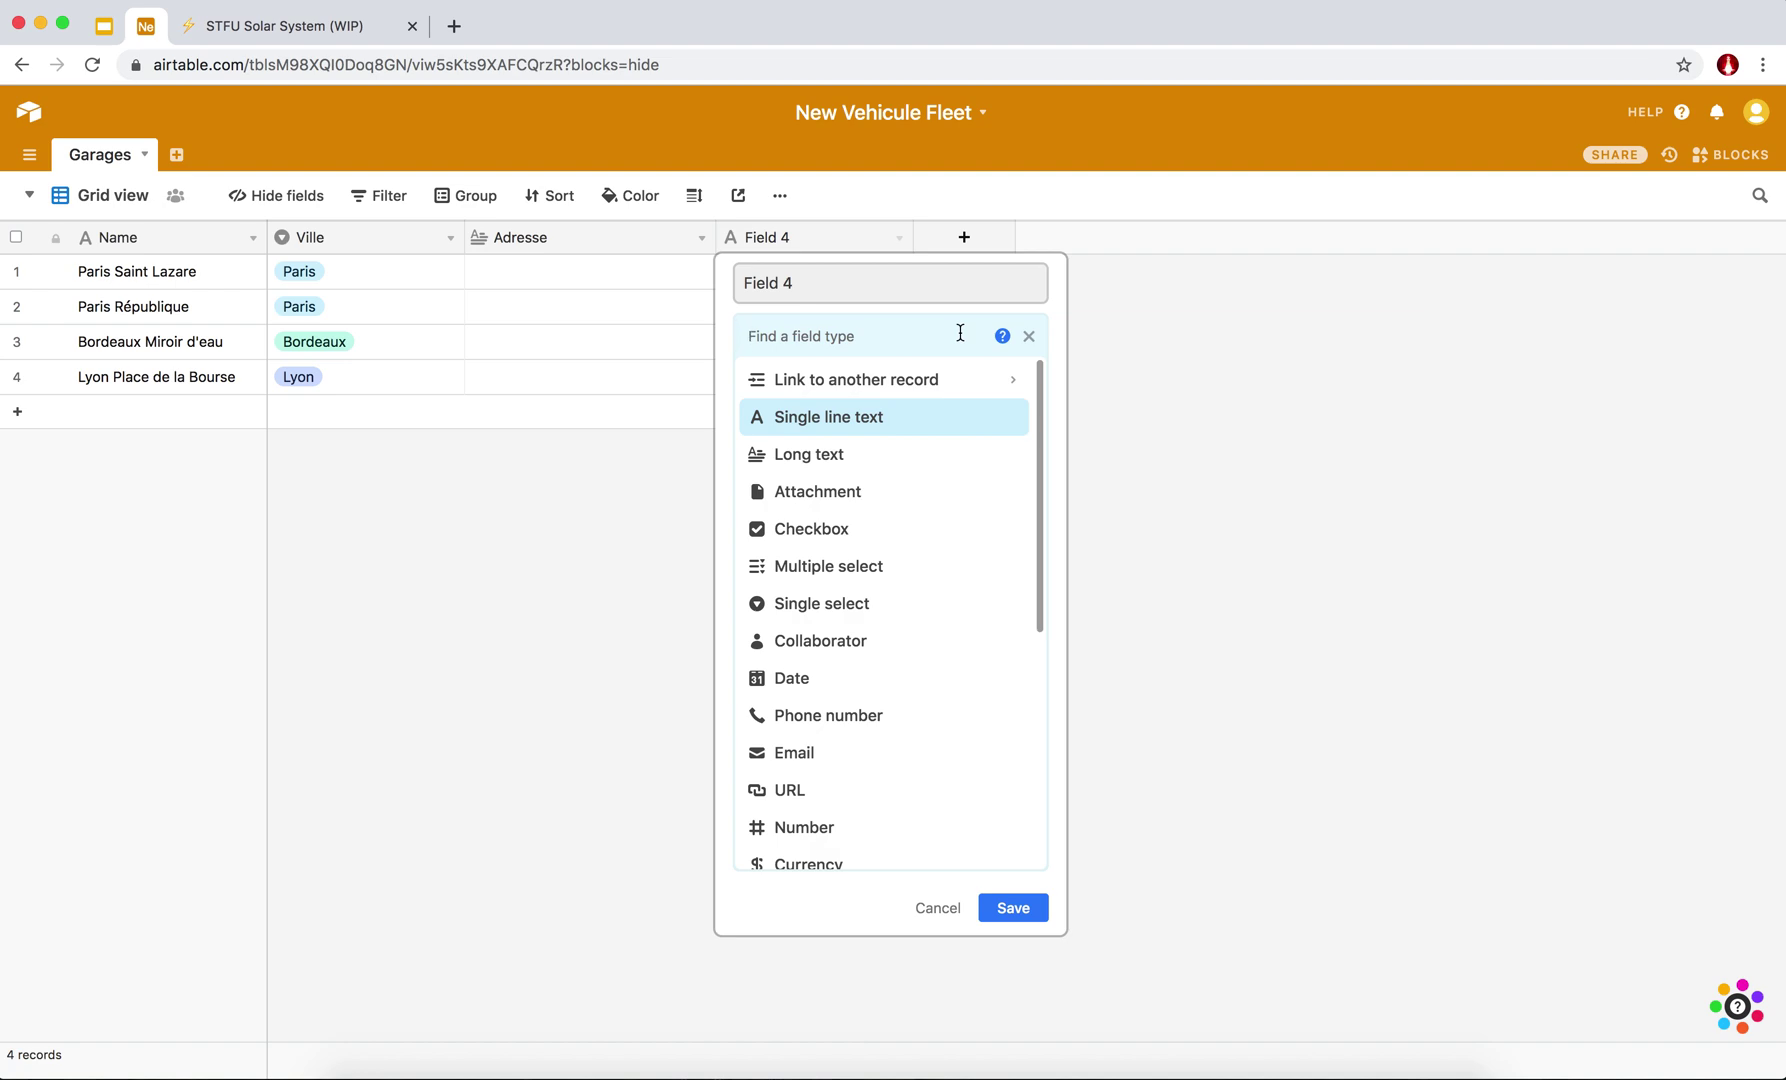
pyautogui.press('Escape')
pyautogui.click(899, 239)
pyautogui.click(784, 688)
pyautogui.click(504, 273)
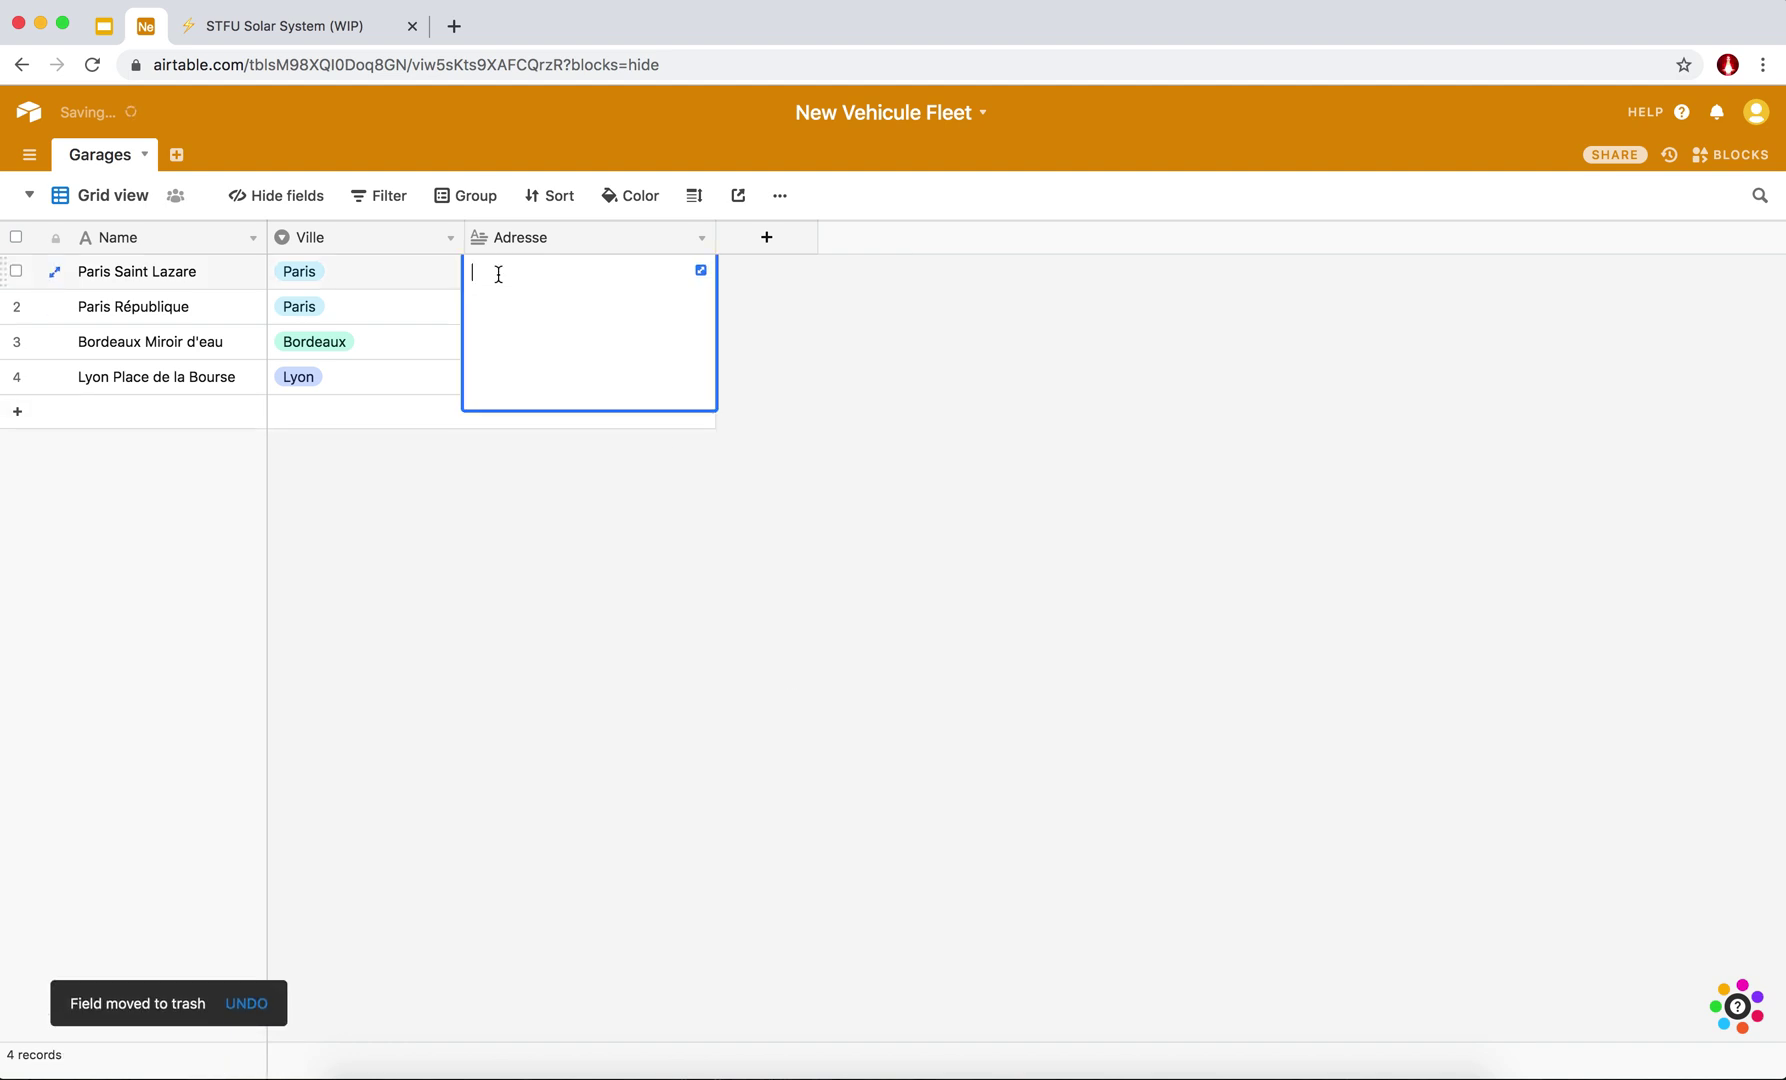
pyautogui.press('Return')
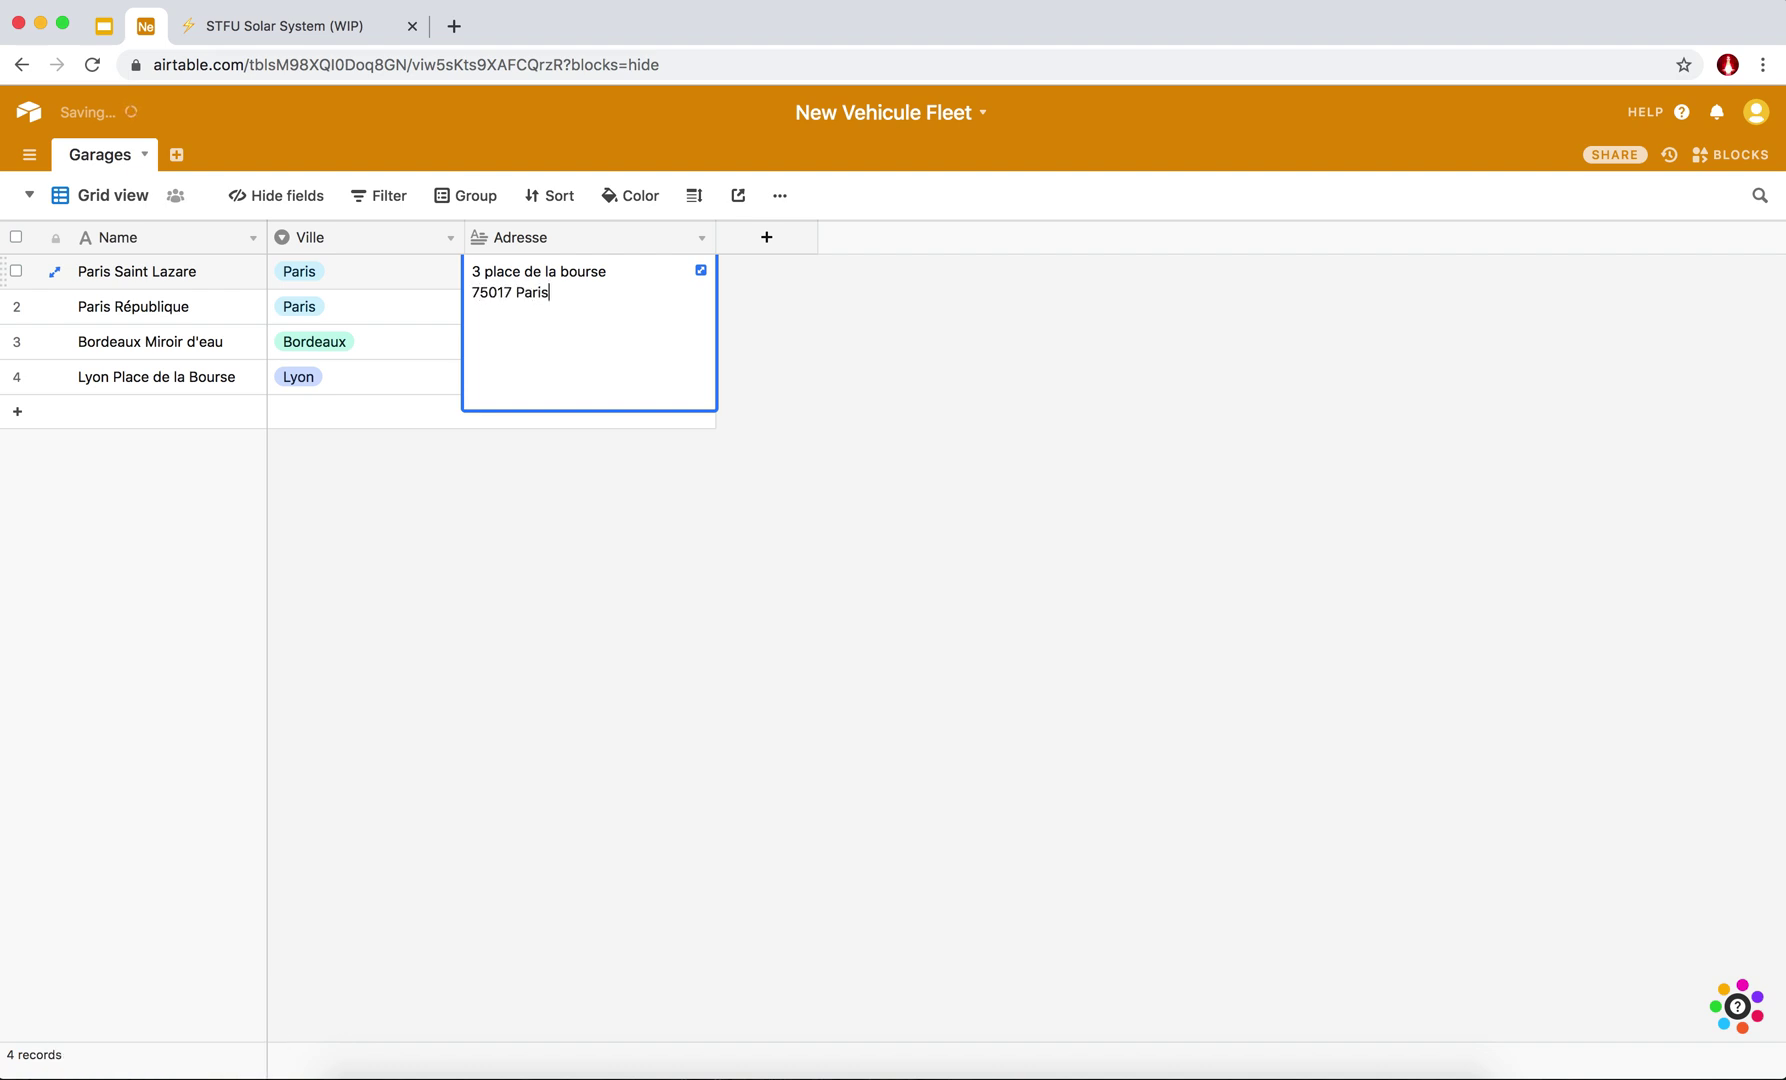
pyautogui.press('Escape')
pyautogui.doubleClick(516, 305)
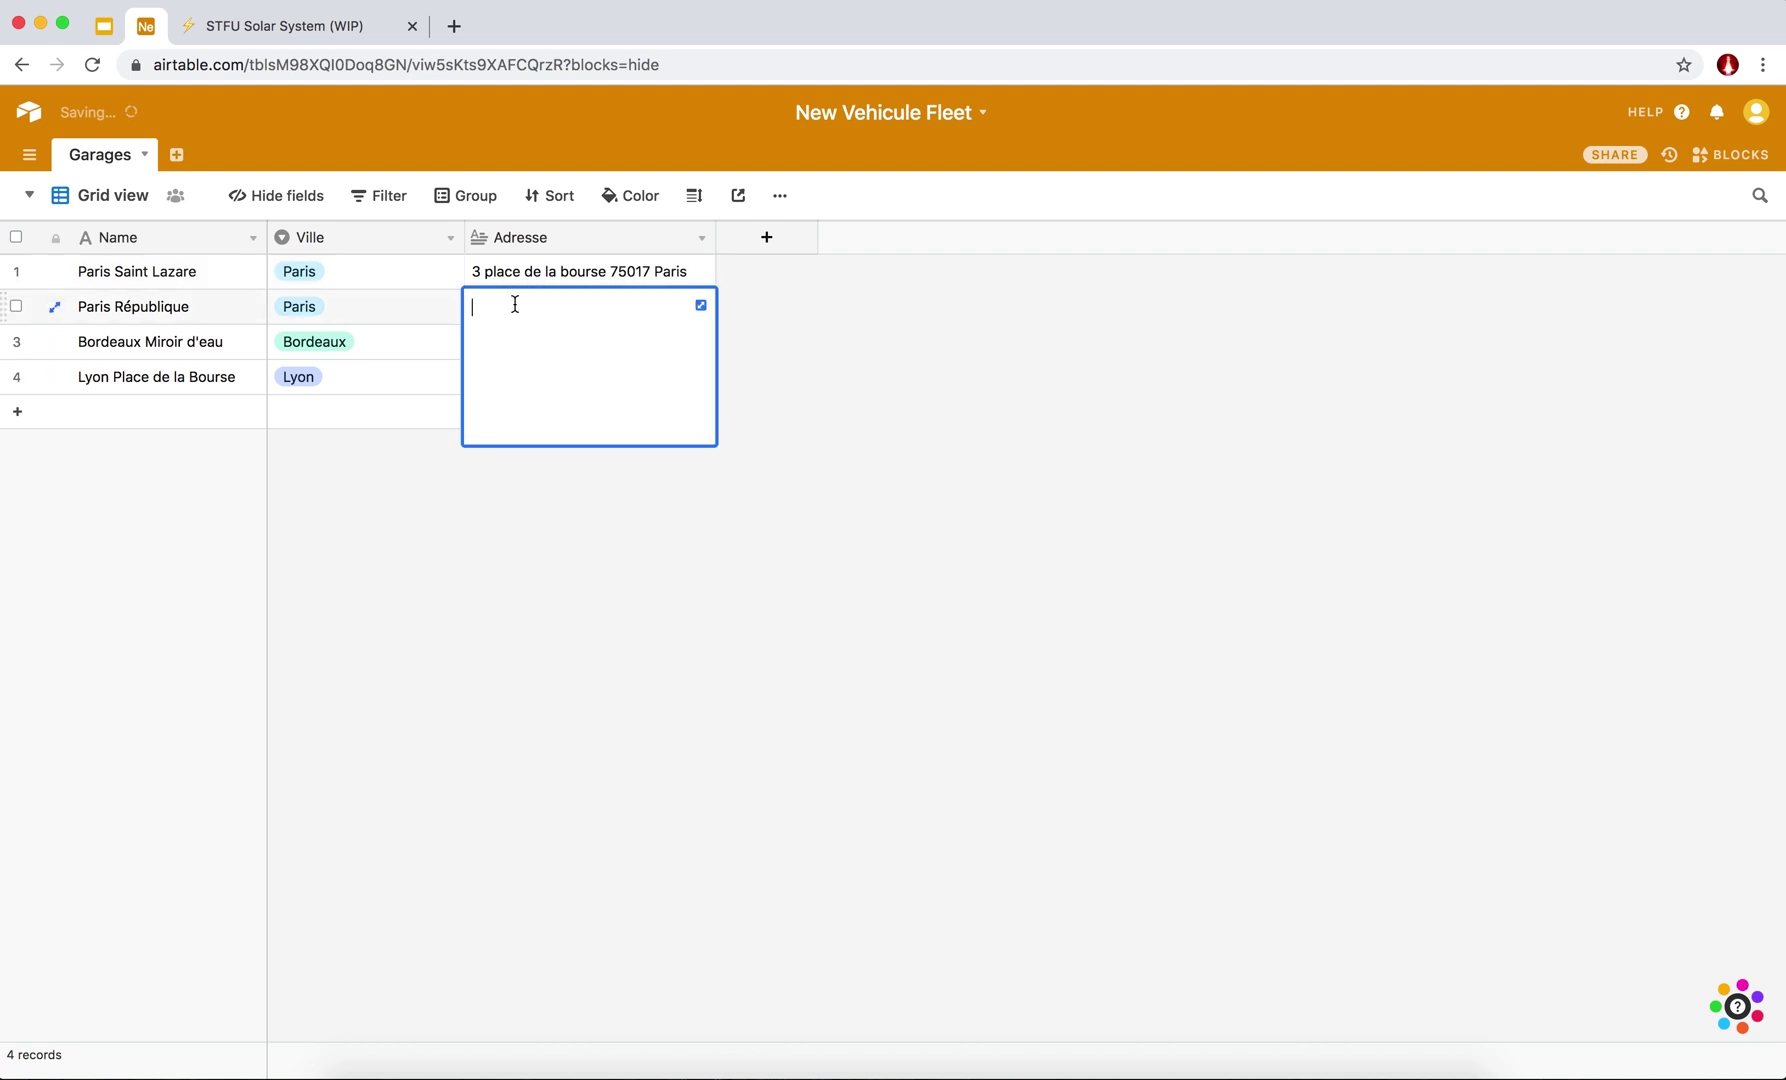
pyautogui.press('Return')
pyautogui.write('75008 ...')
pyautogui.click(777, 353)
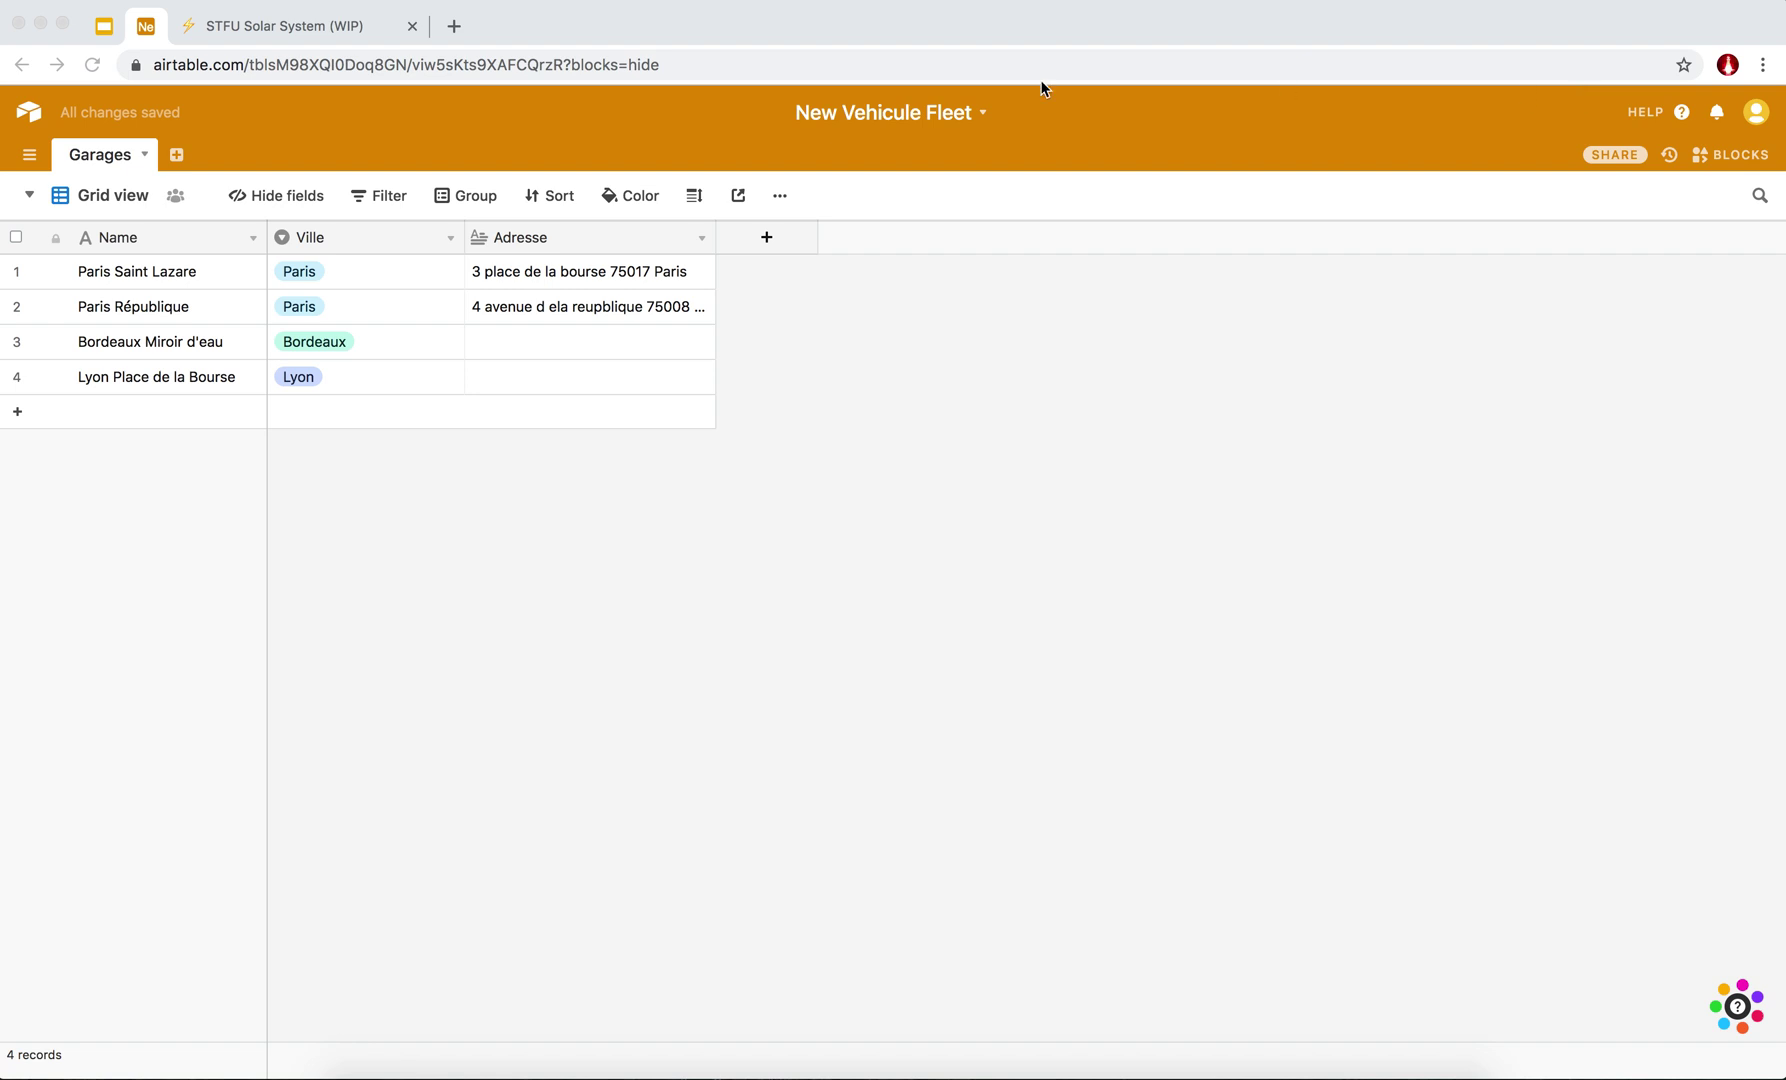
pyautogui.click(178, 157)
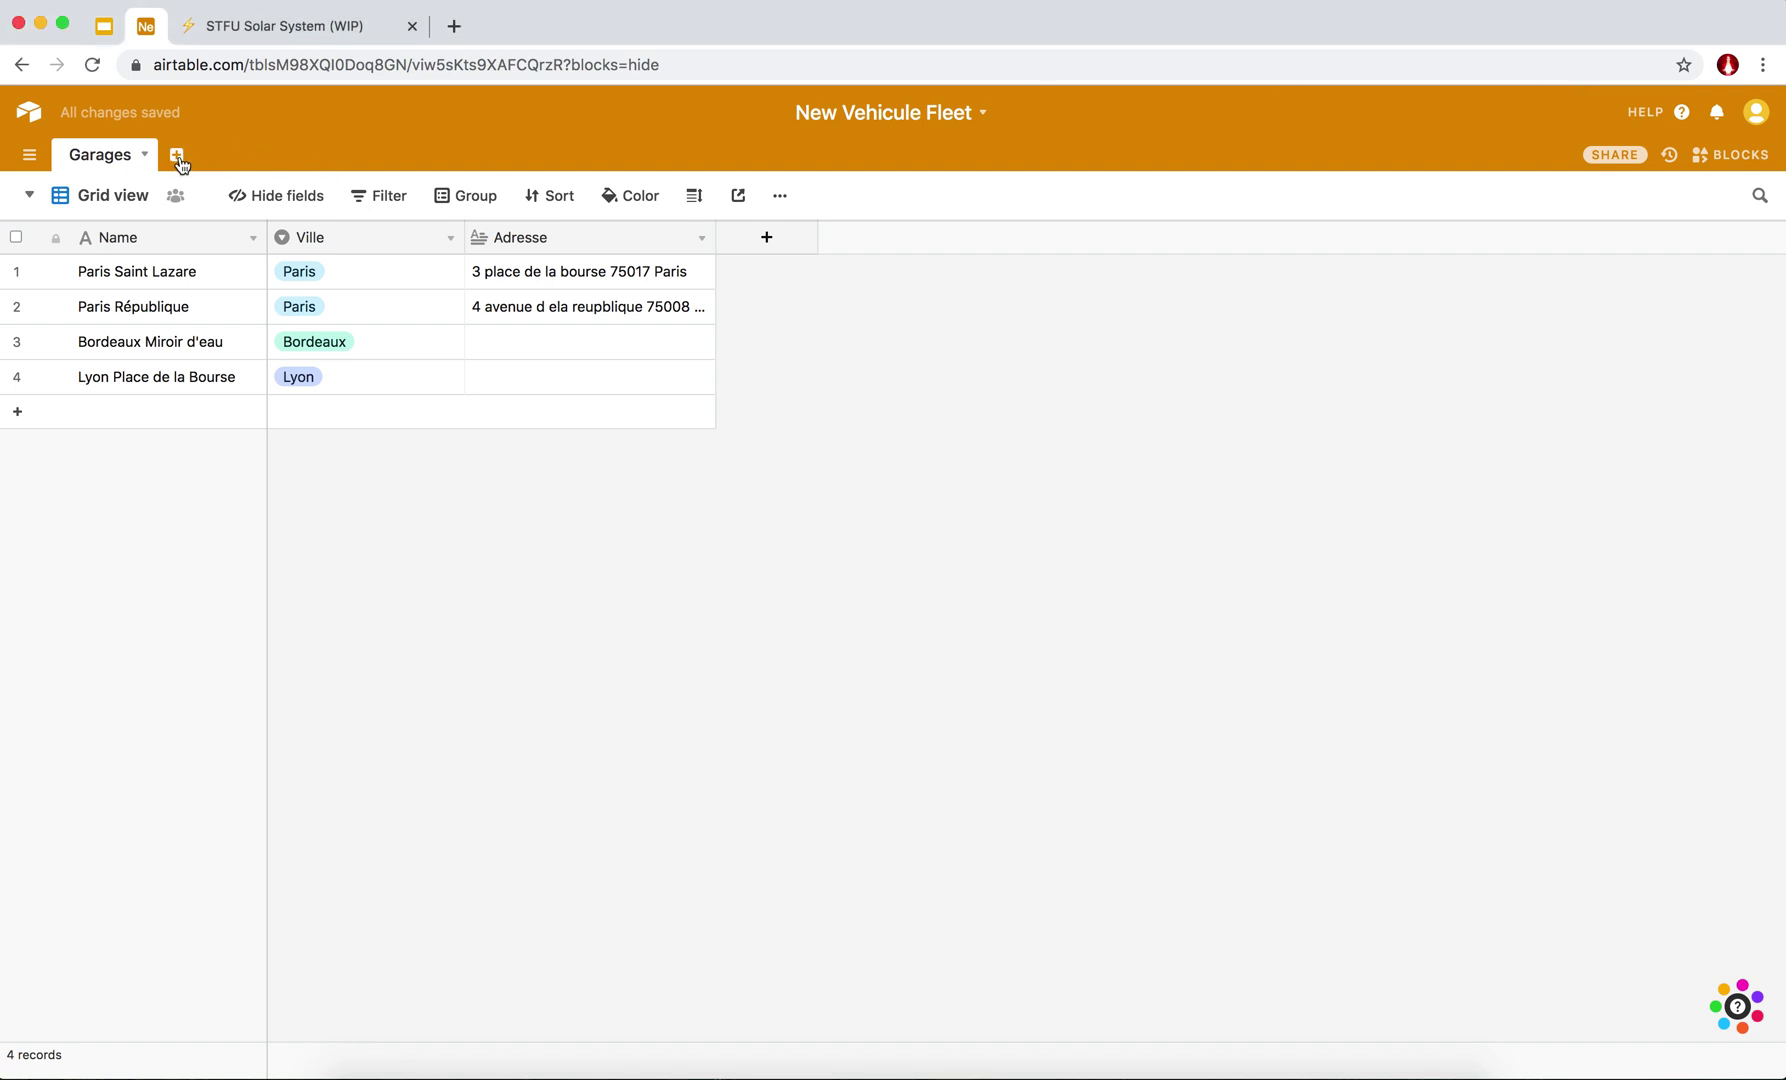
pyautogui.click(178, 158)
# Create an empty table named 'Types de voiture'.
pyautogui.click(215, 187)
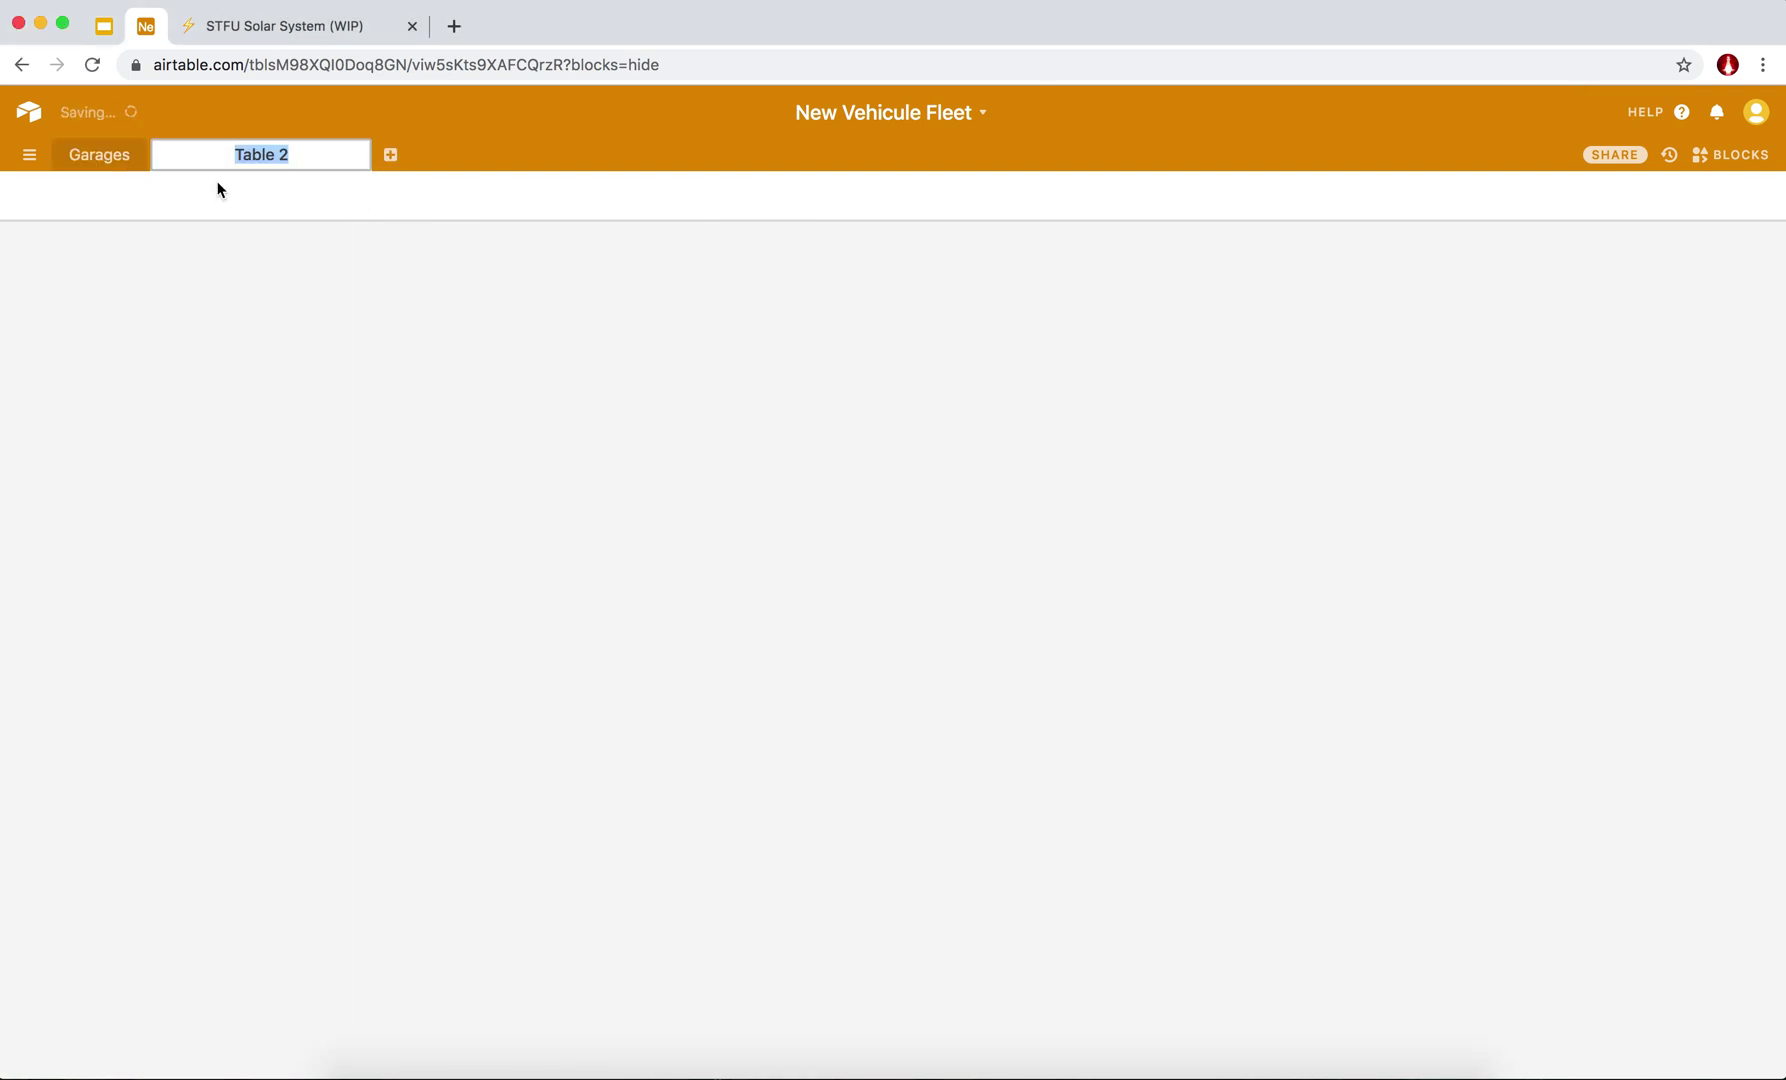
pyautogui.write('Types')
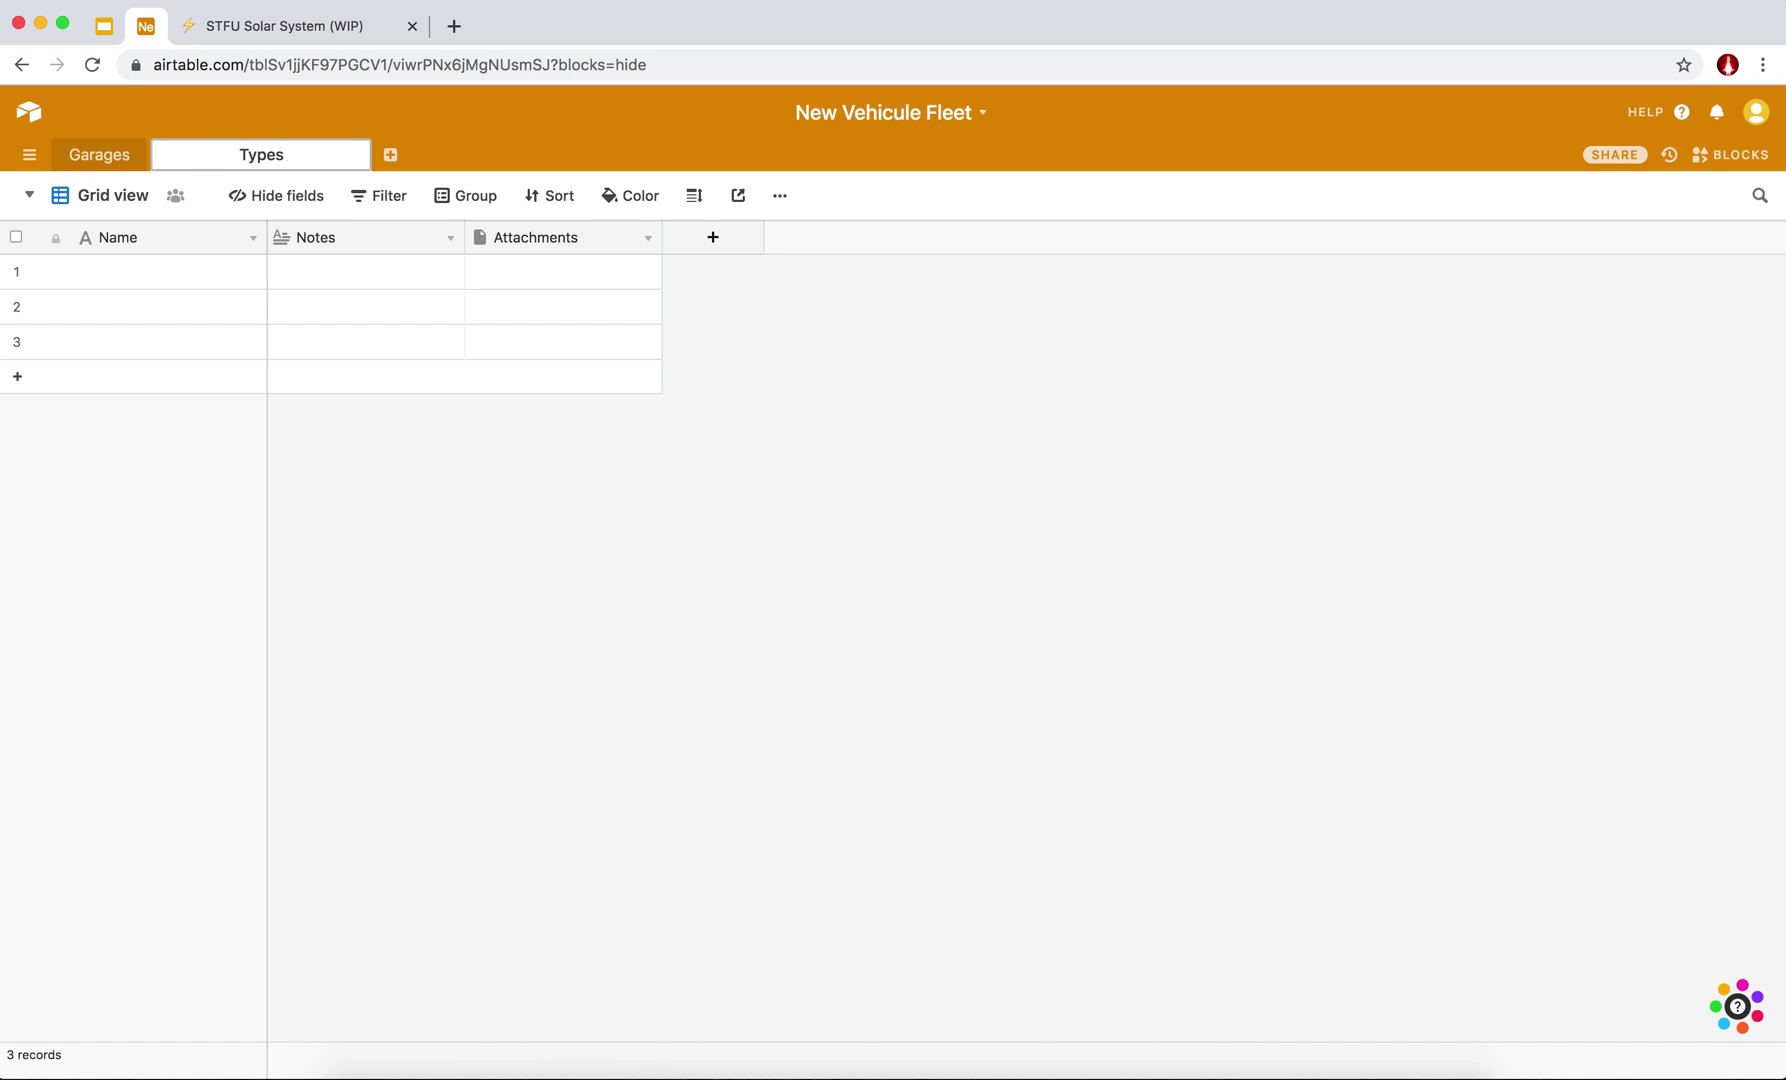
pyautogui.write('de voiture')
pyautogui.press('Return')
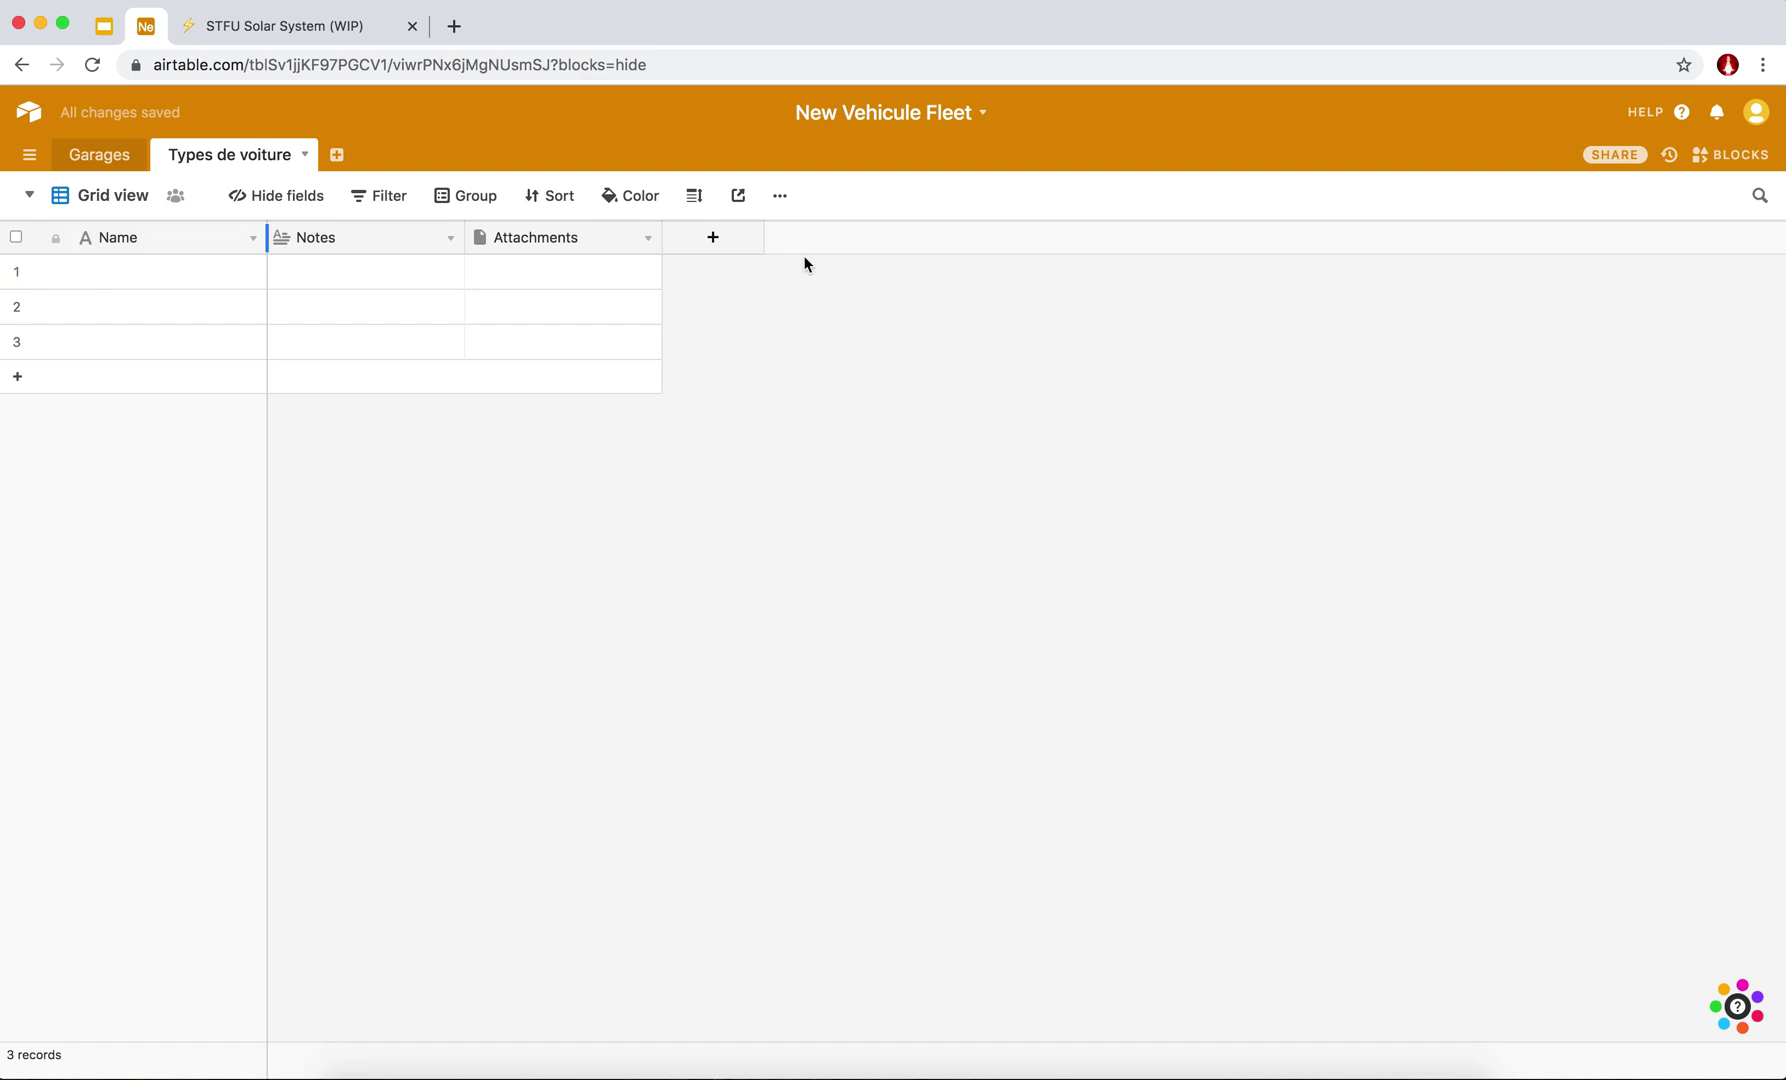
# Delete the Attachments and Notes fields so only Name remains.
pyautogui.click(648, 240)
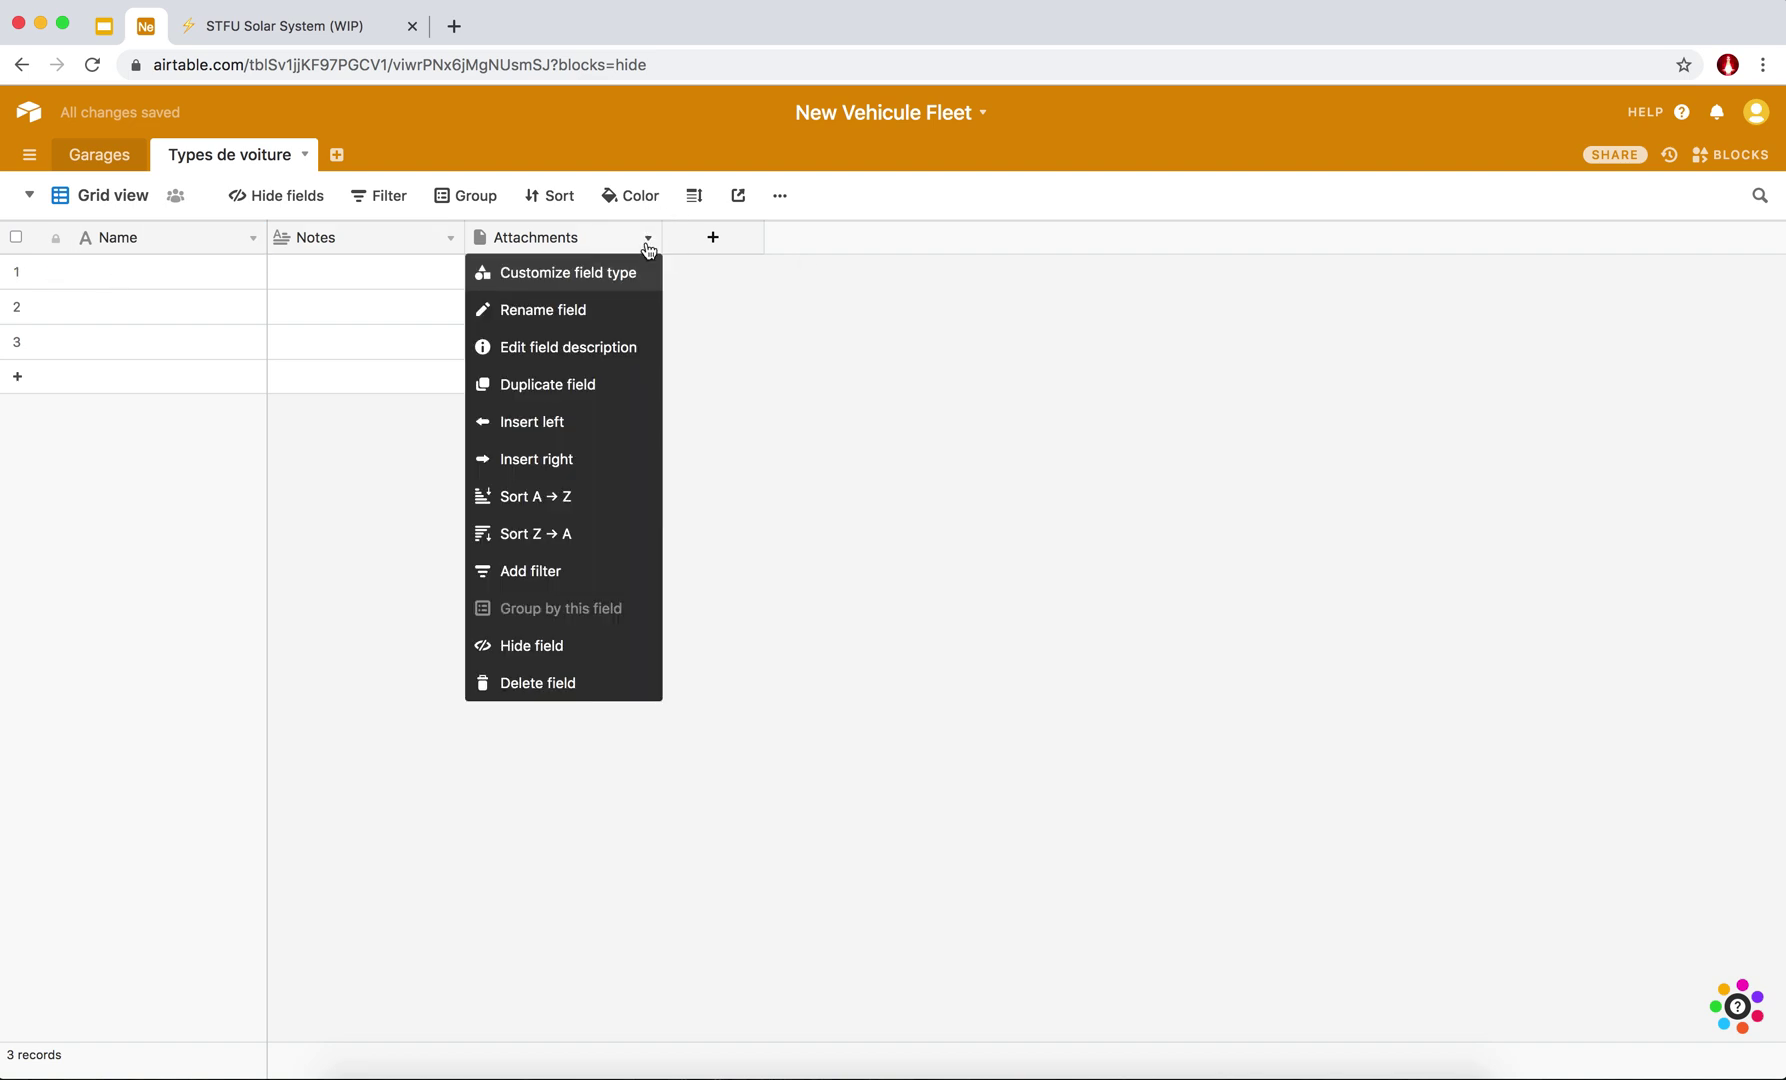
pyautogui.click(548, 683)
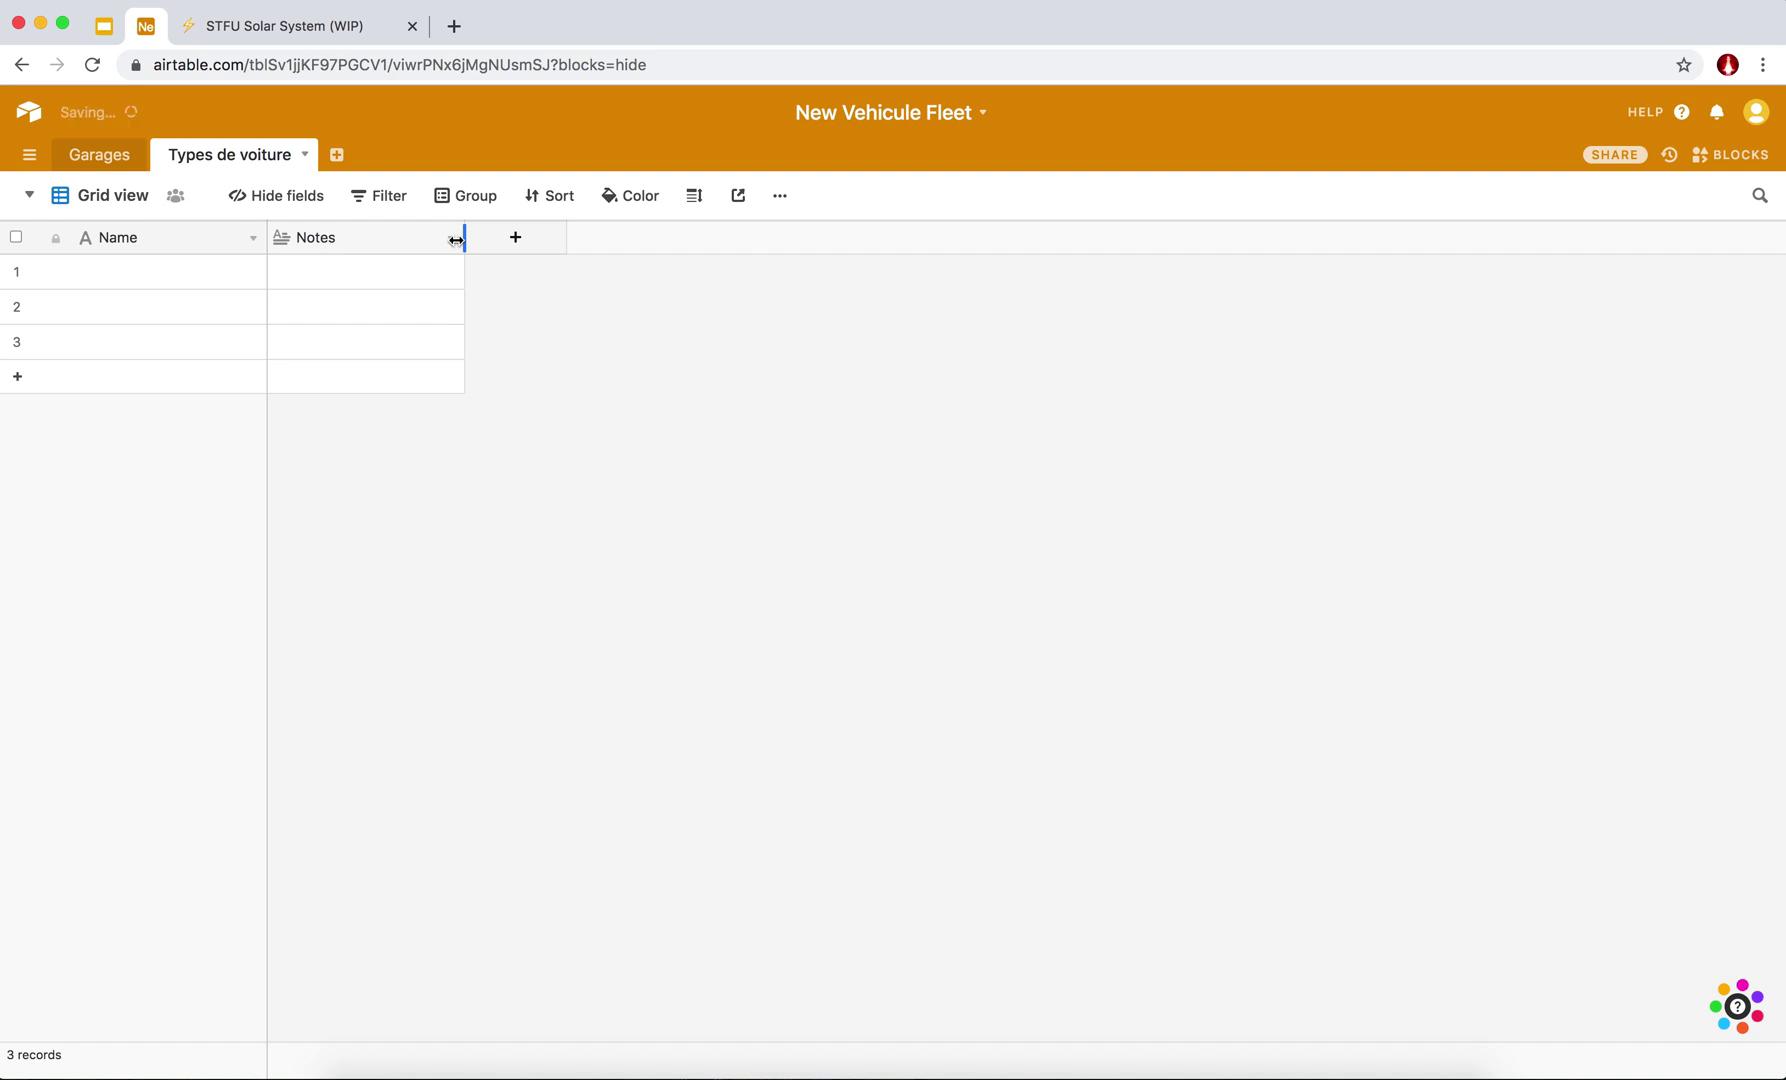
pyautogui.click(450, 238)
pyautogui.click(358, 684)
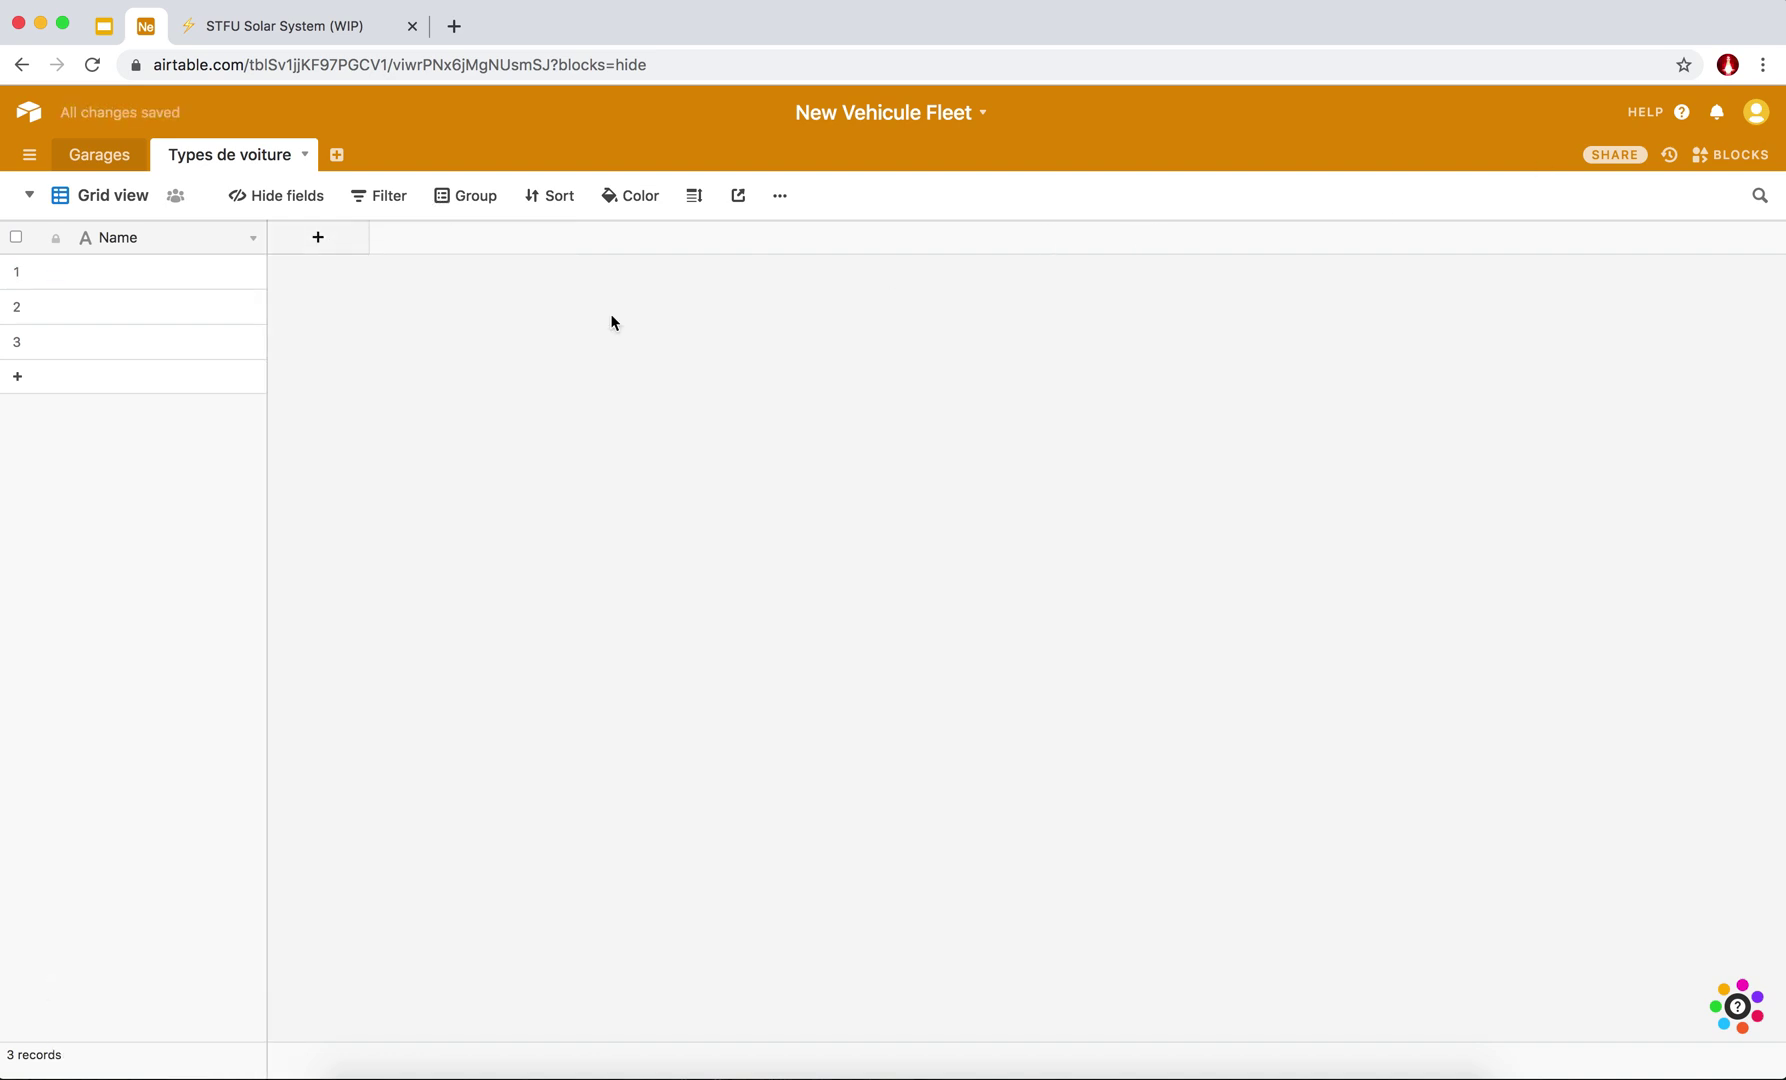
pyautogui.click(169, 270)
# Enter 'Prius' and 'Porsche Cayenne' as the two car type names.
pyautogui.write('Prius')
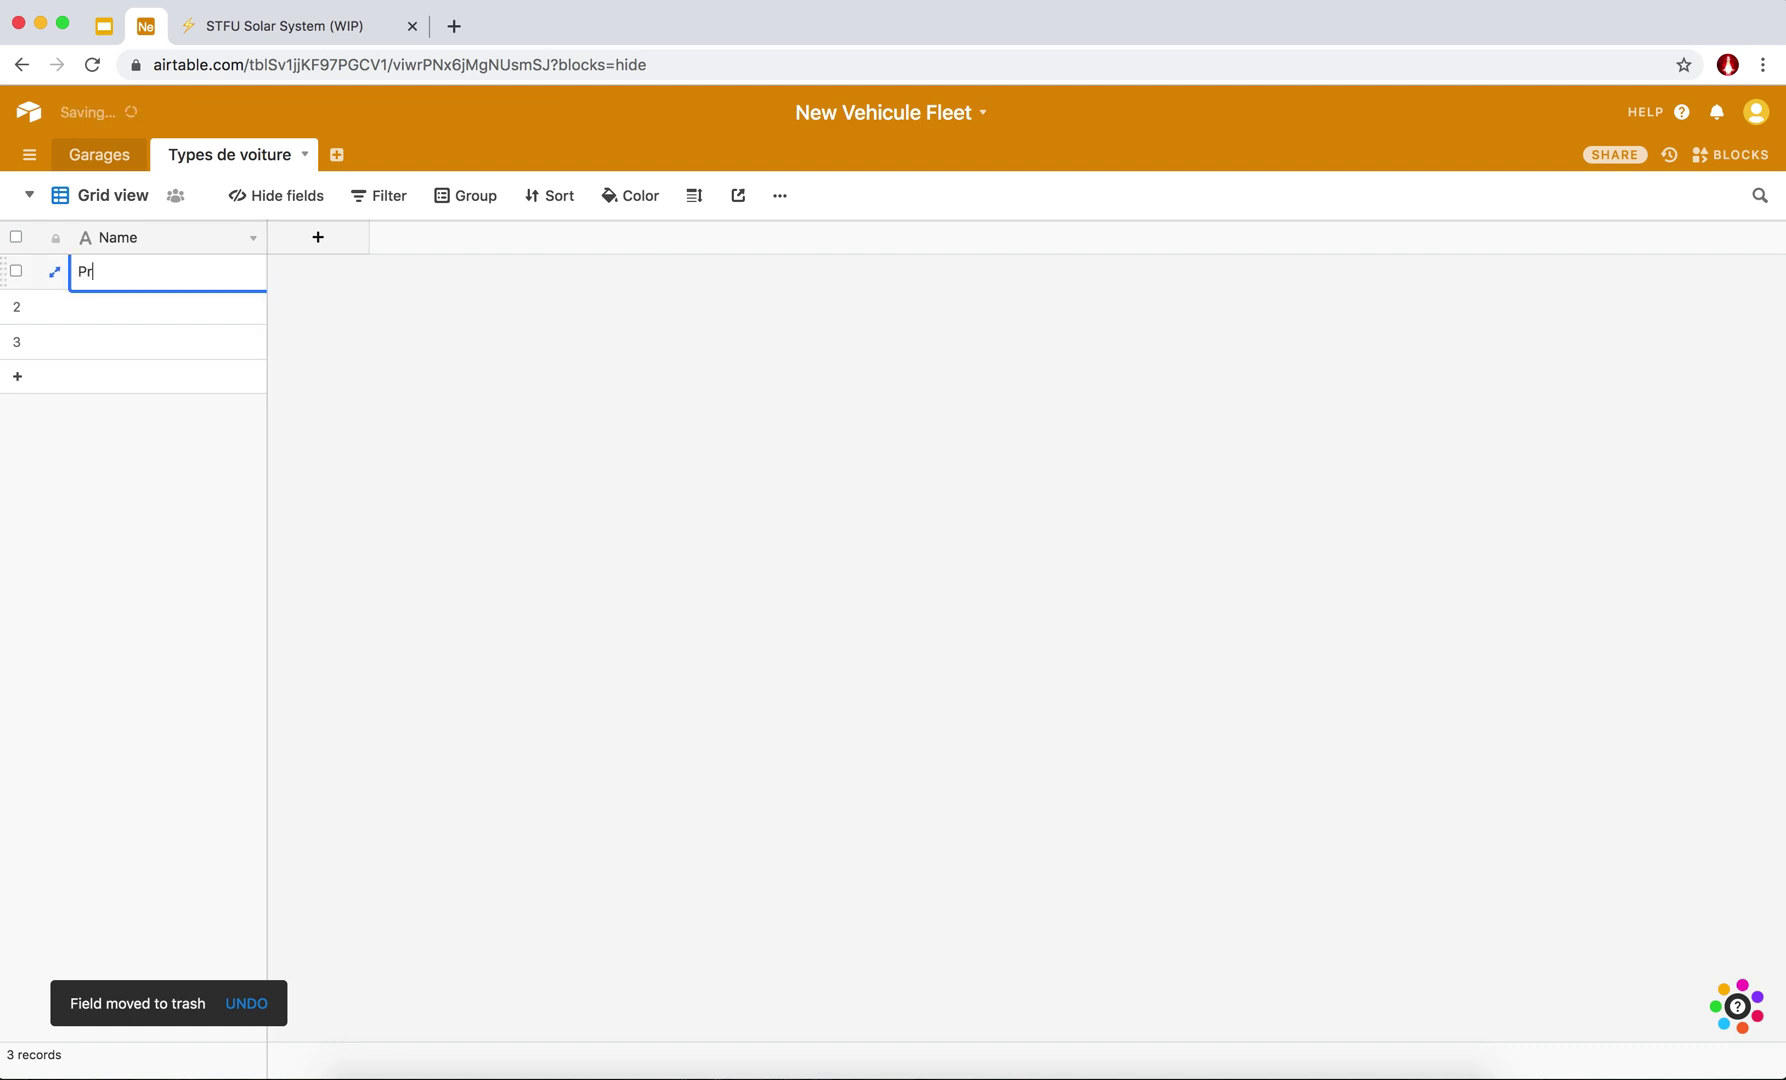
pyautogui.press('Return')
pyautogui.click(132, 308)
pyautogui.write('Por')
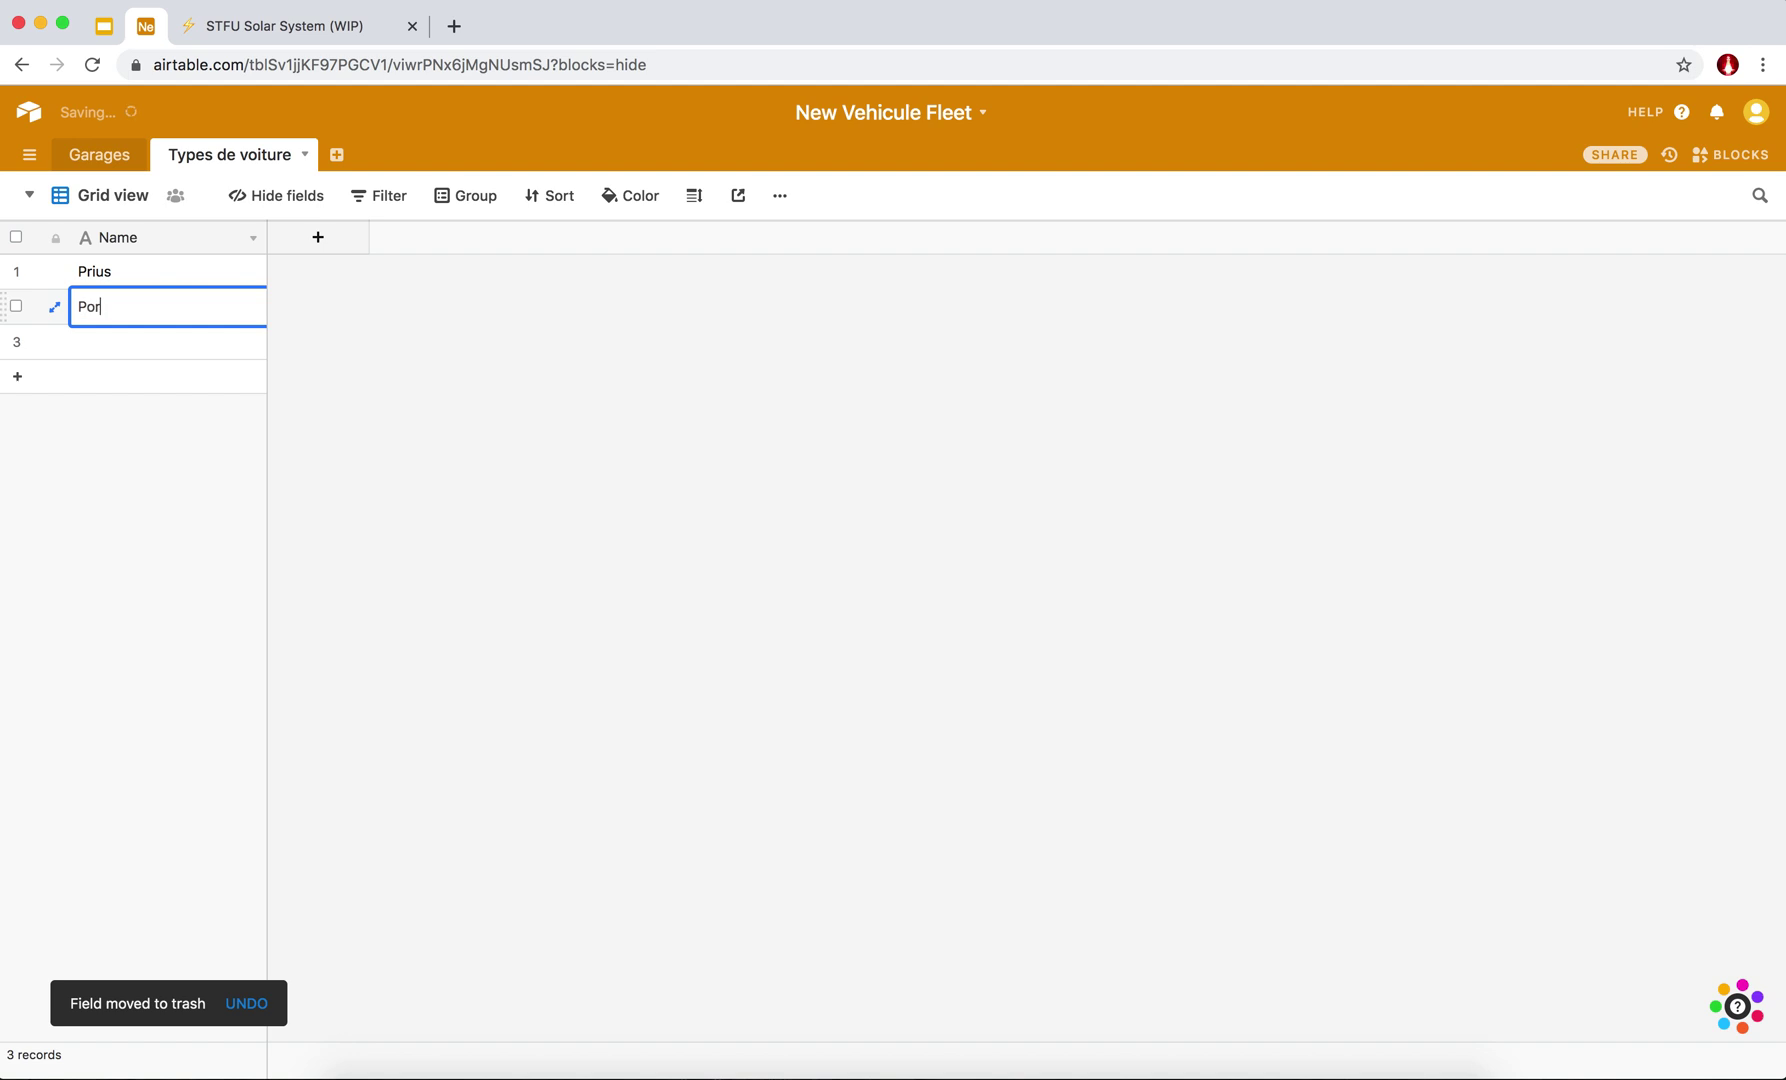
pyautogui.write('sche Cayenne')
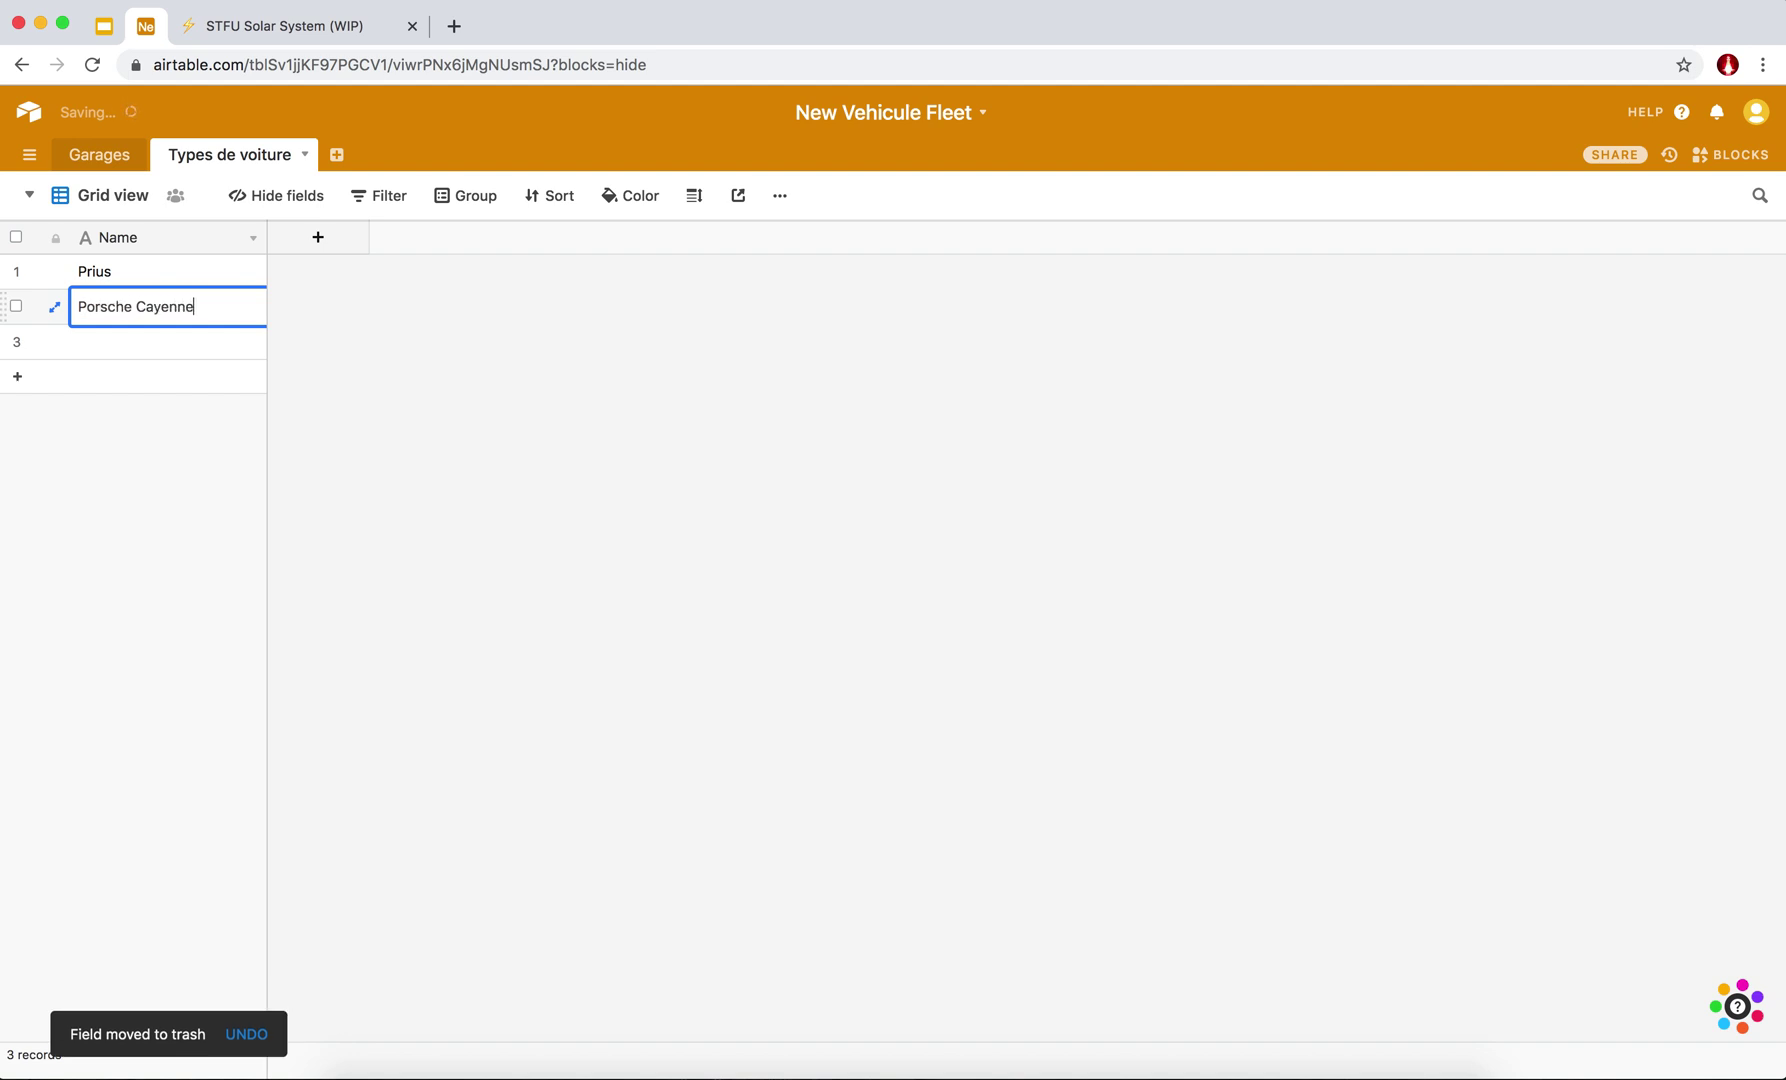
pyautogui.press('Return')
pyautogui.click(460, 424)
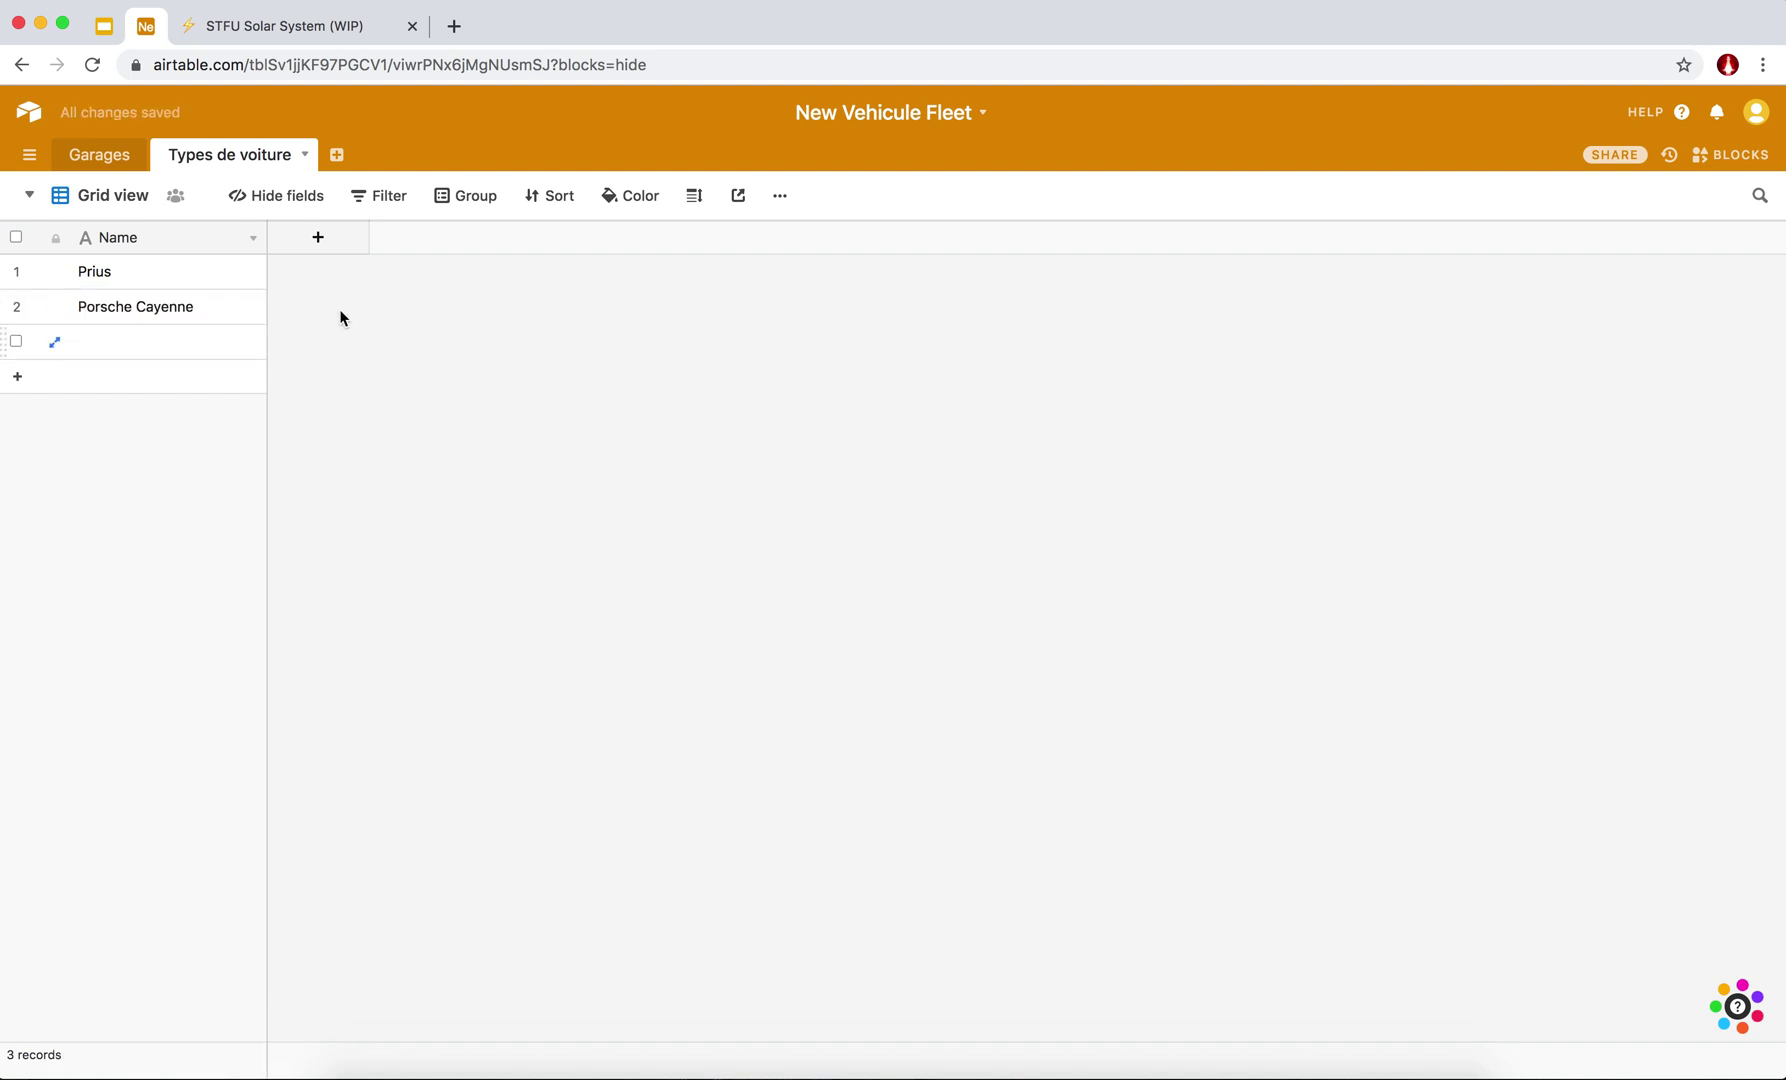
# Add a 'Marque' field with Toyota for Prius and Porsche for Porsche Cayenne.
pyautogui.click(331, 239)
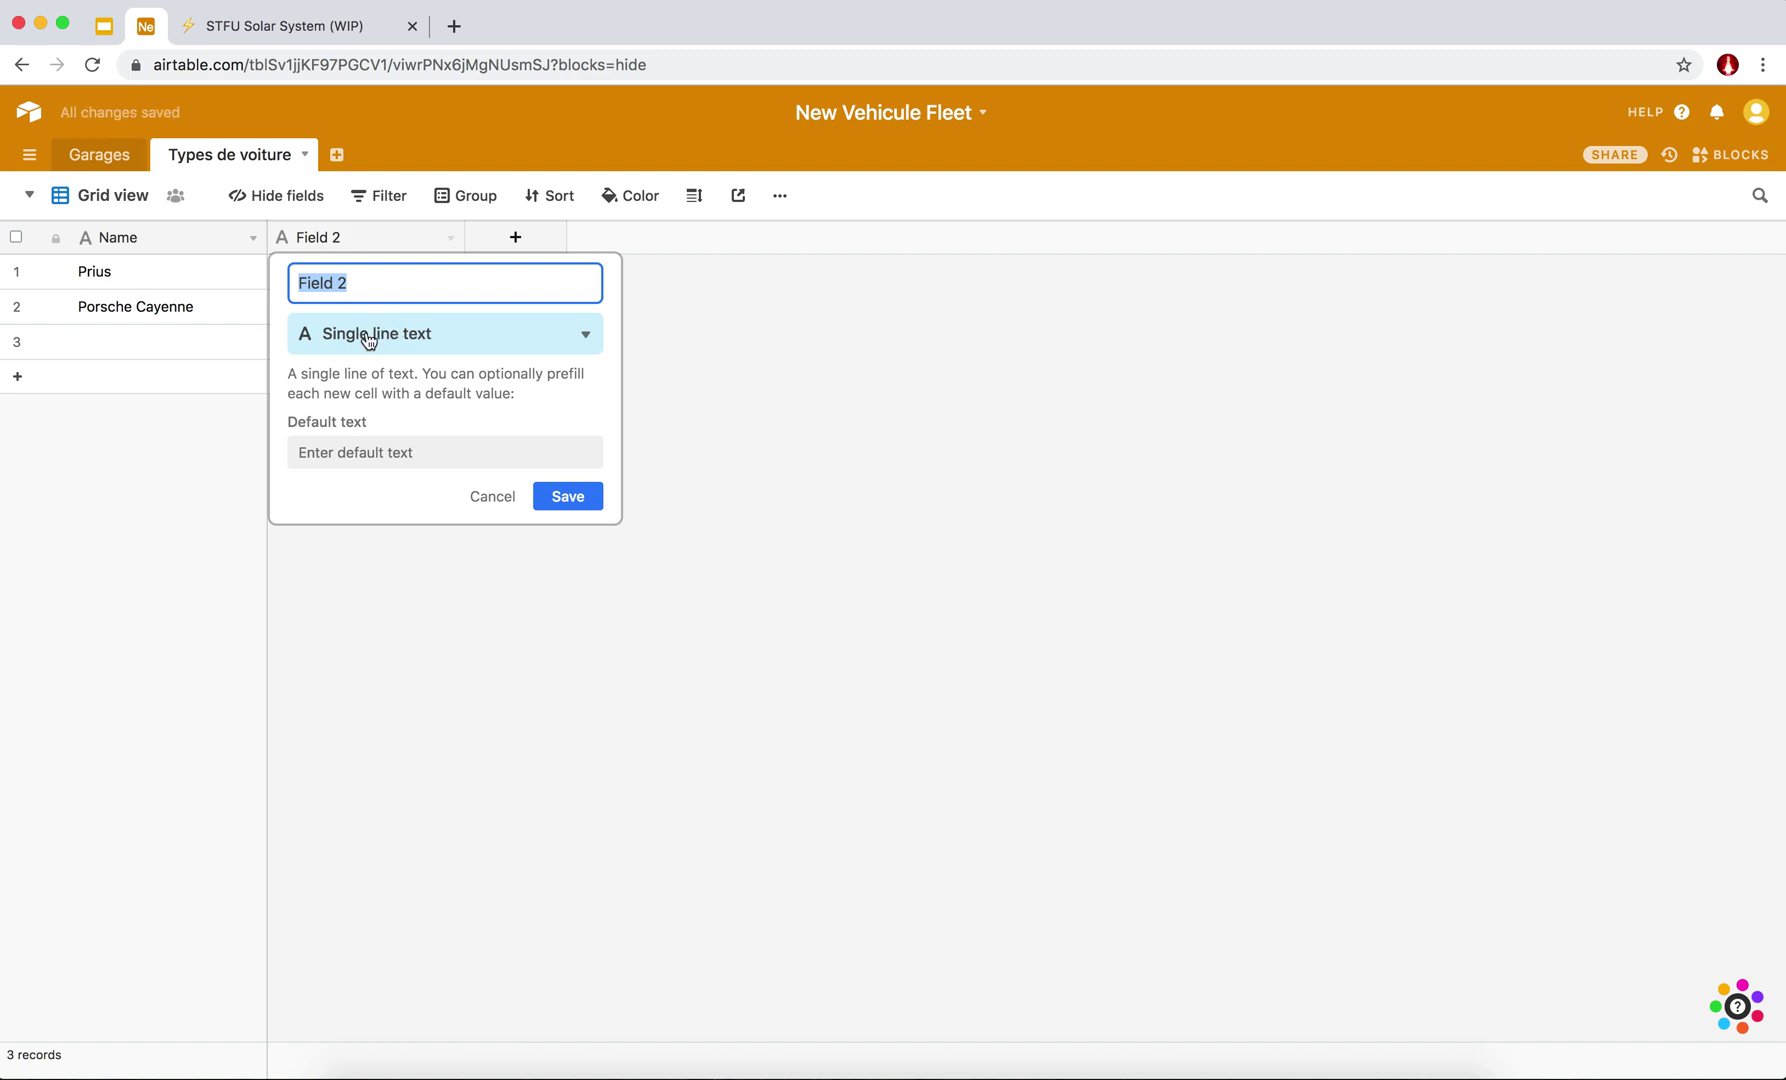
pyautogui.write('Marque')
pyautogui.click(570, 498)
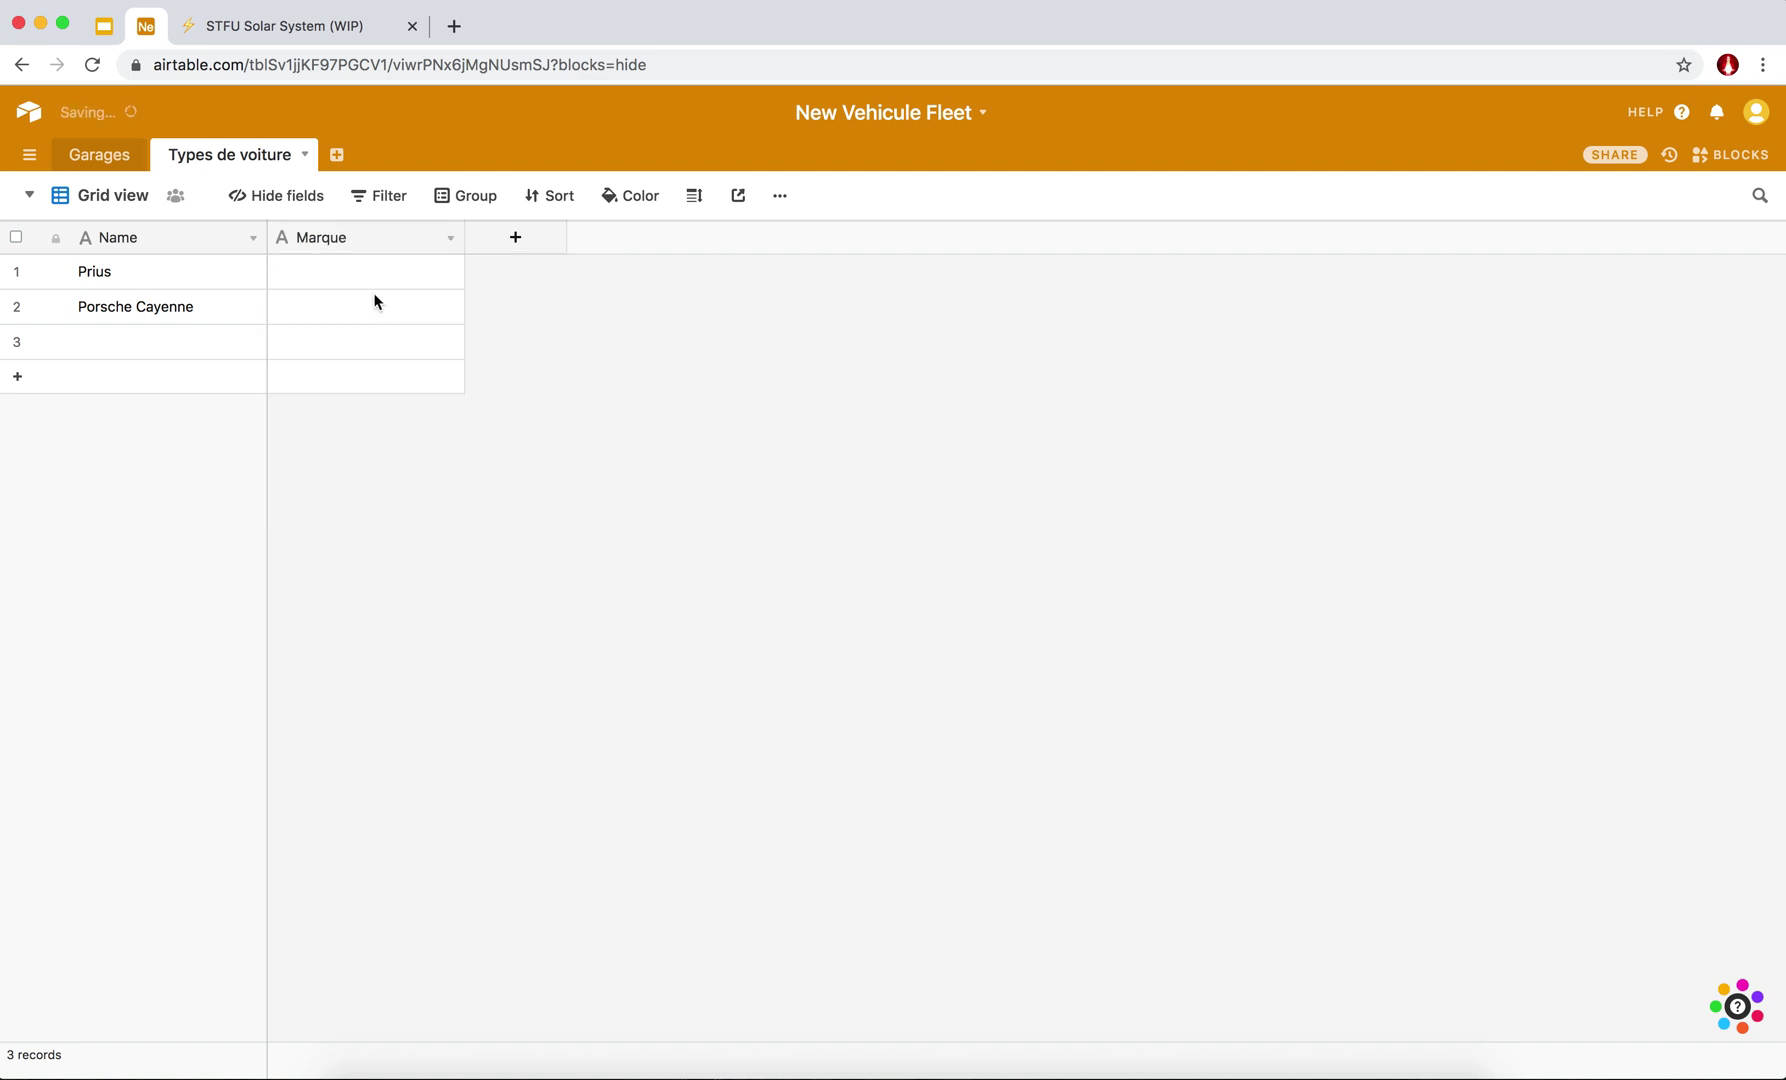
pyautogui.click(320, 275)
pyautogui.write('Toy')
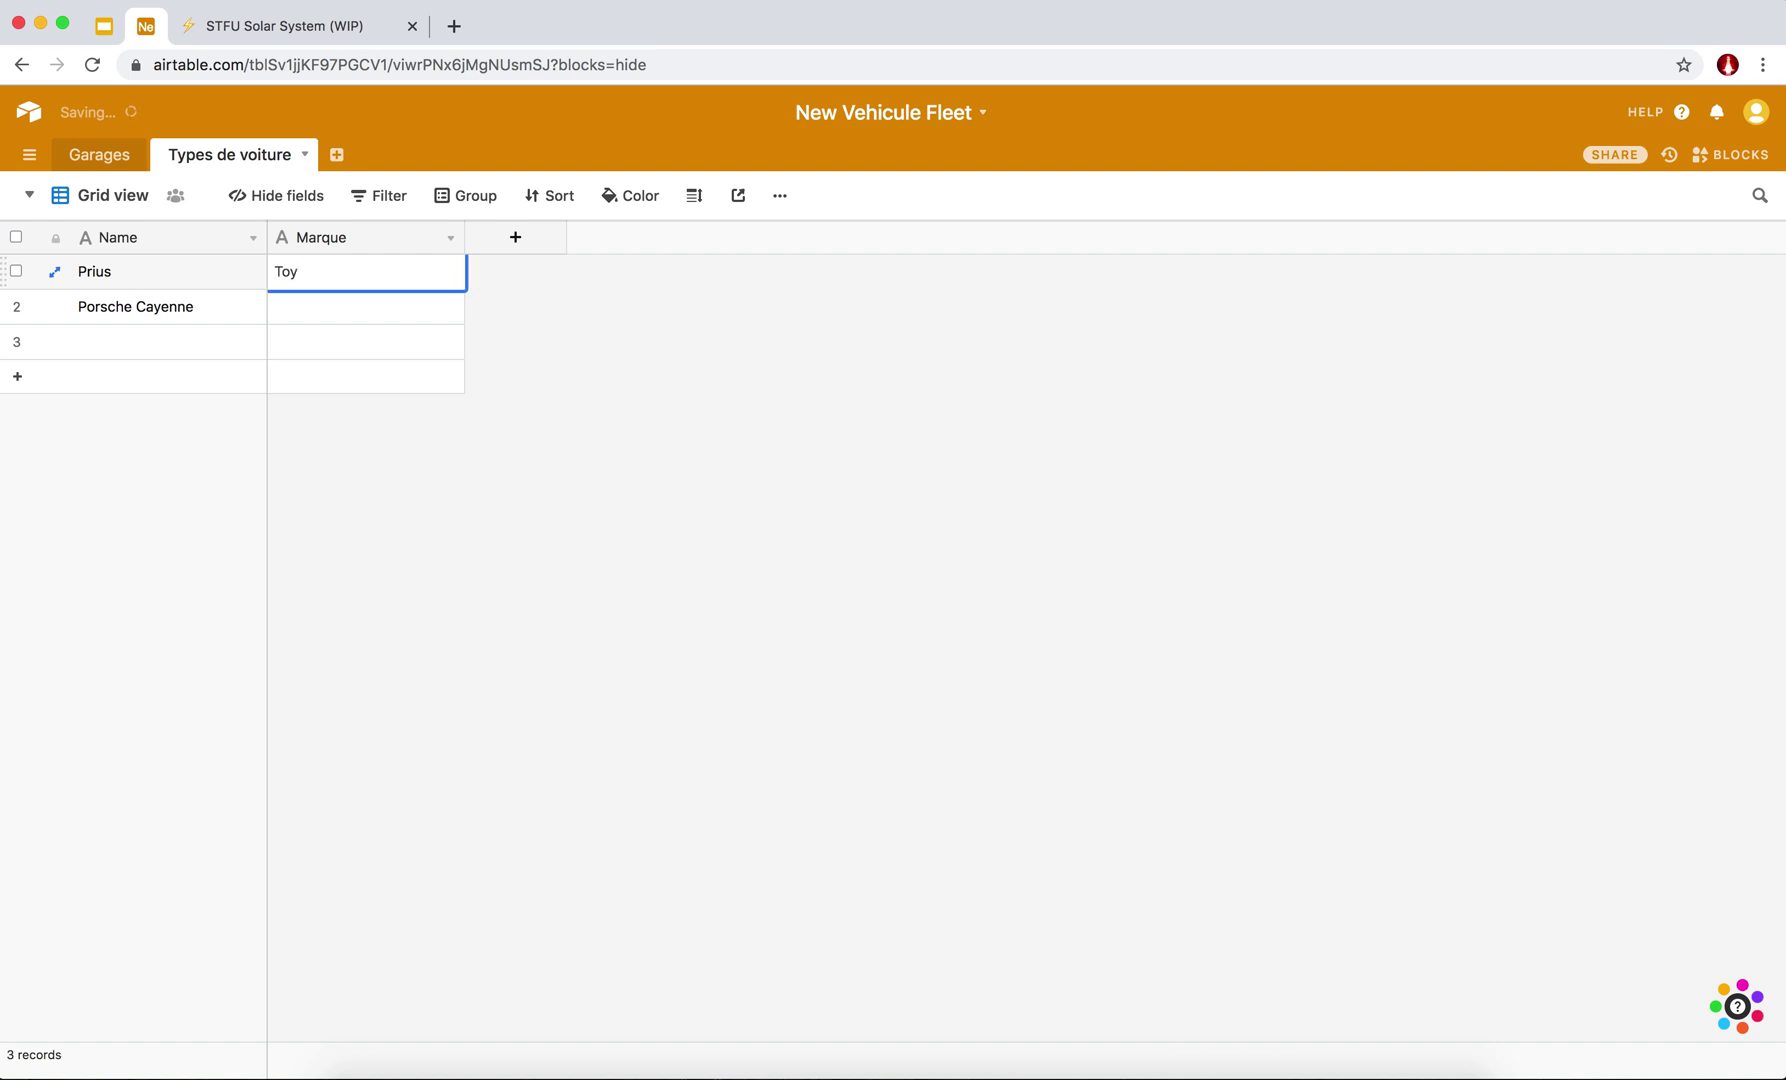
pyautogui.write('ota')
pyautogui.click(338, 322)
pyautogui.write('Porsche')
pyautogui.press('Return')
pyautogui.click(619, 399)
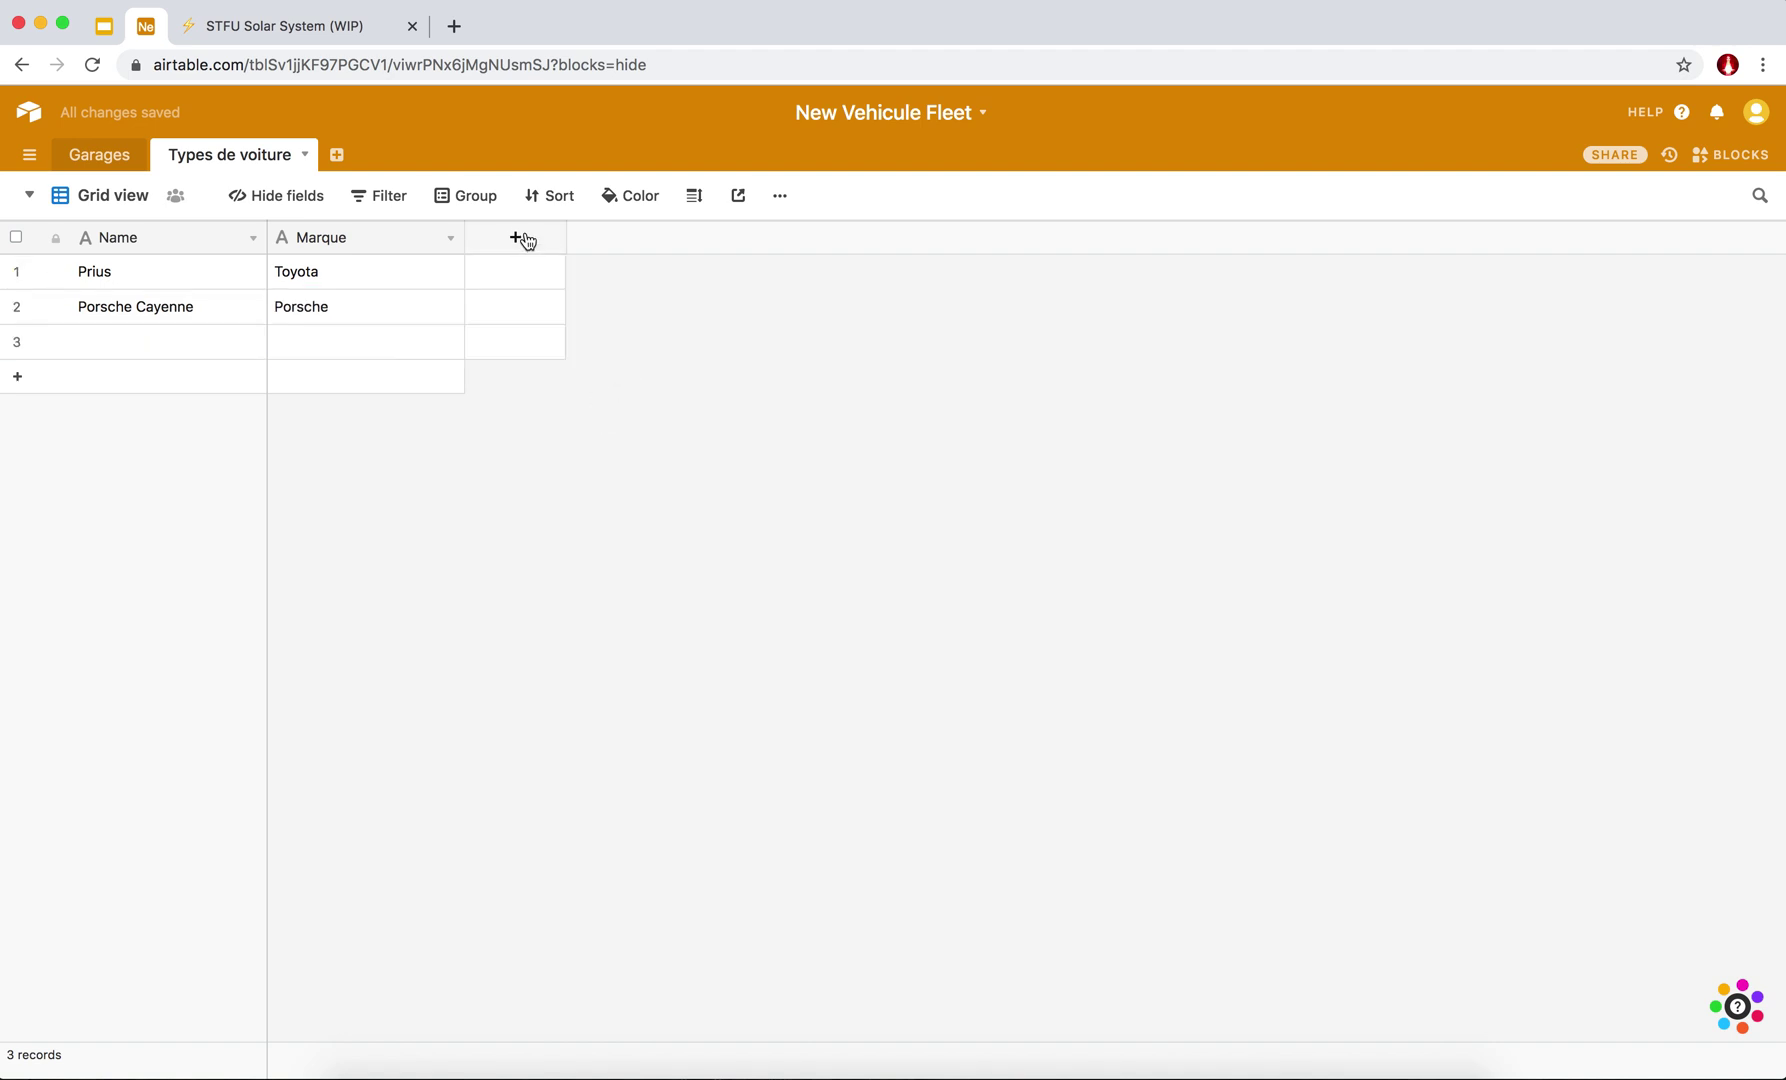
pyautogui.click(522, 243)
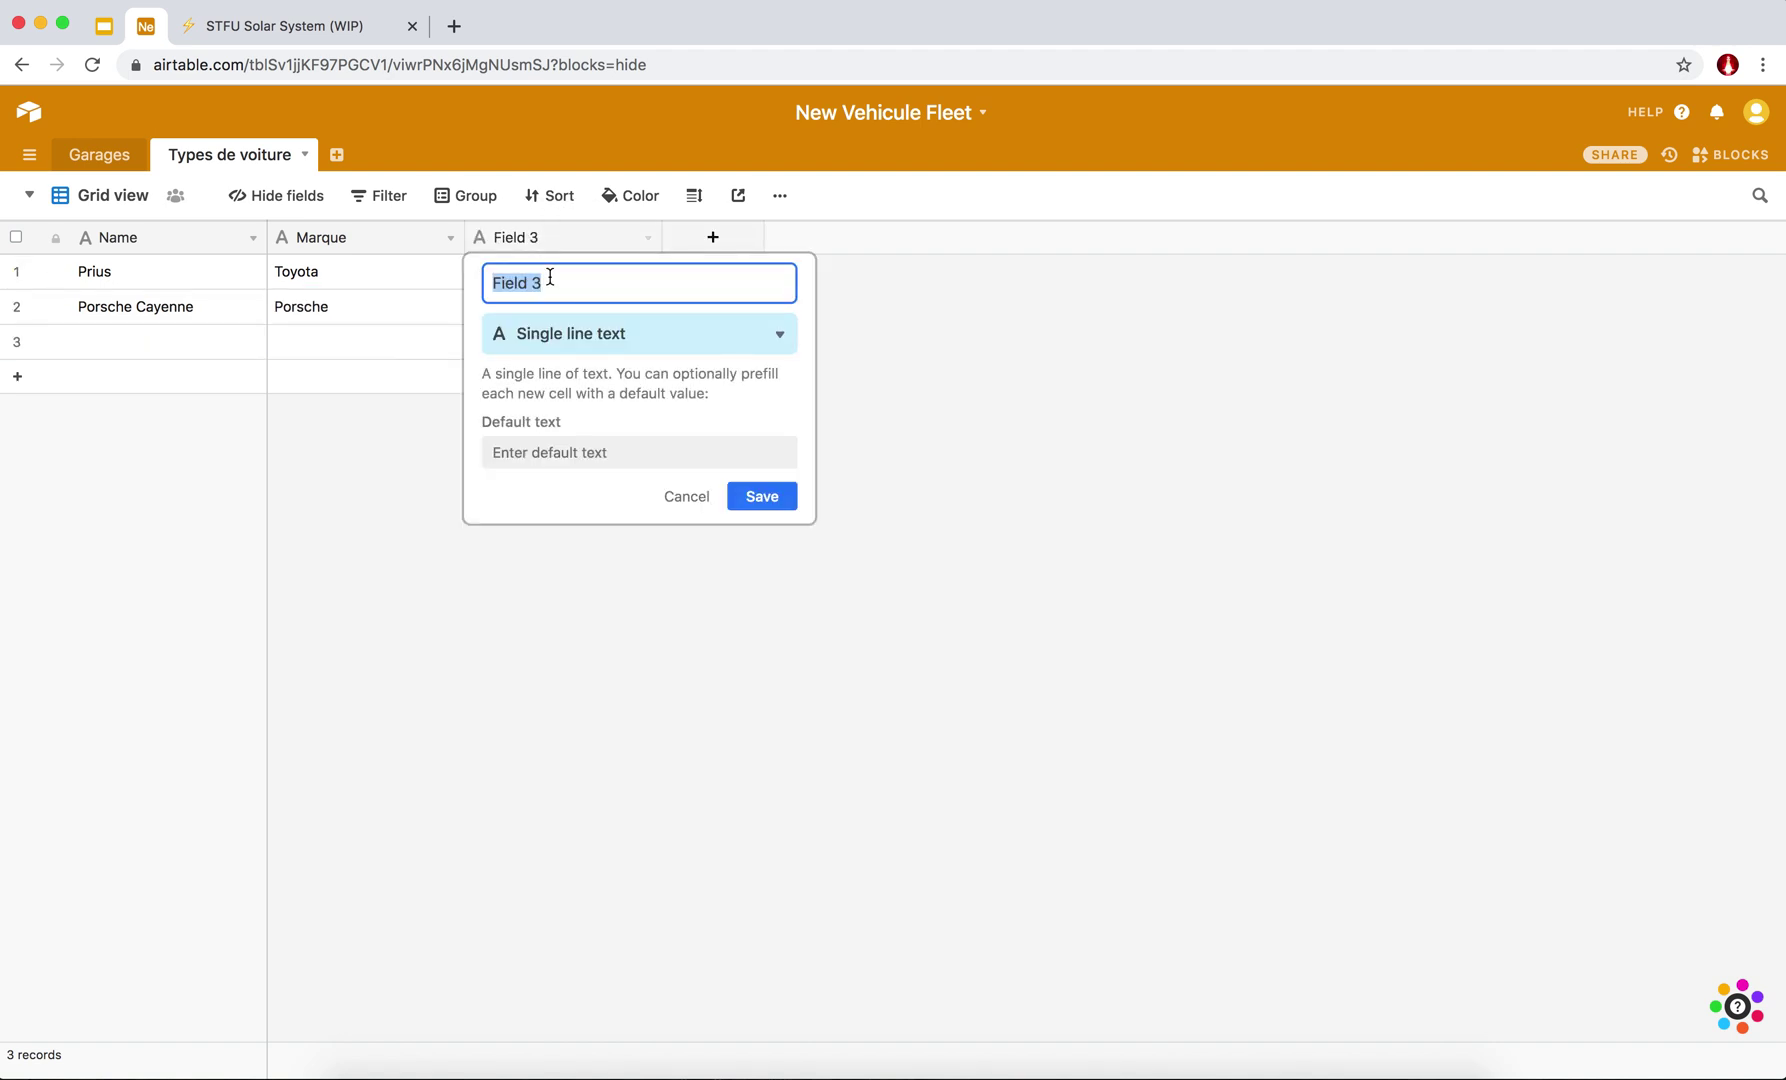
# Create a Number field 'Consommation au km' with precision 1.0.
pyautogui.write('N')
pyautogui.press('BackSpace')
pyautogui.write('Consommation au km')
pyautogui.click(658, 336)
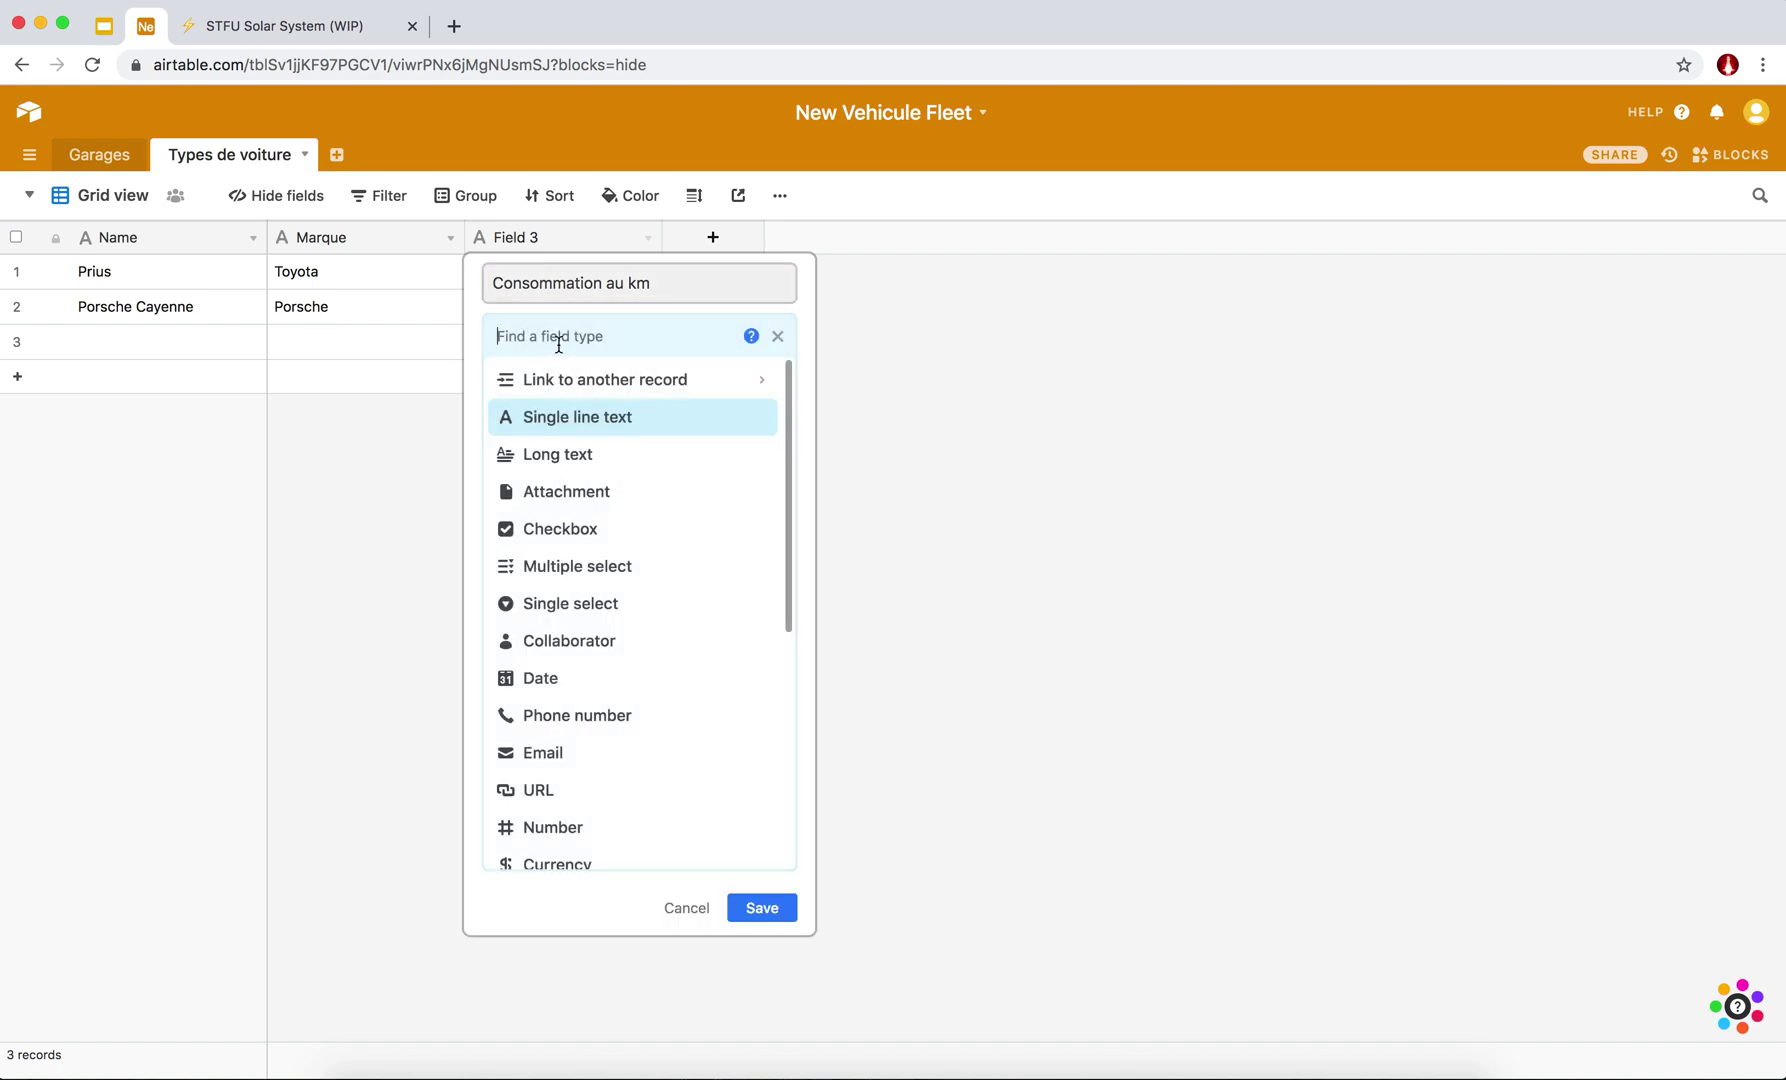
pyautogui.write('numm')
pyautogui.press('BackSpace')
pyautogui.press('BackSpace')
pyautogui.press('BackSpace')
pyautogui.press('BackSpace')
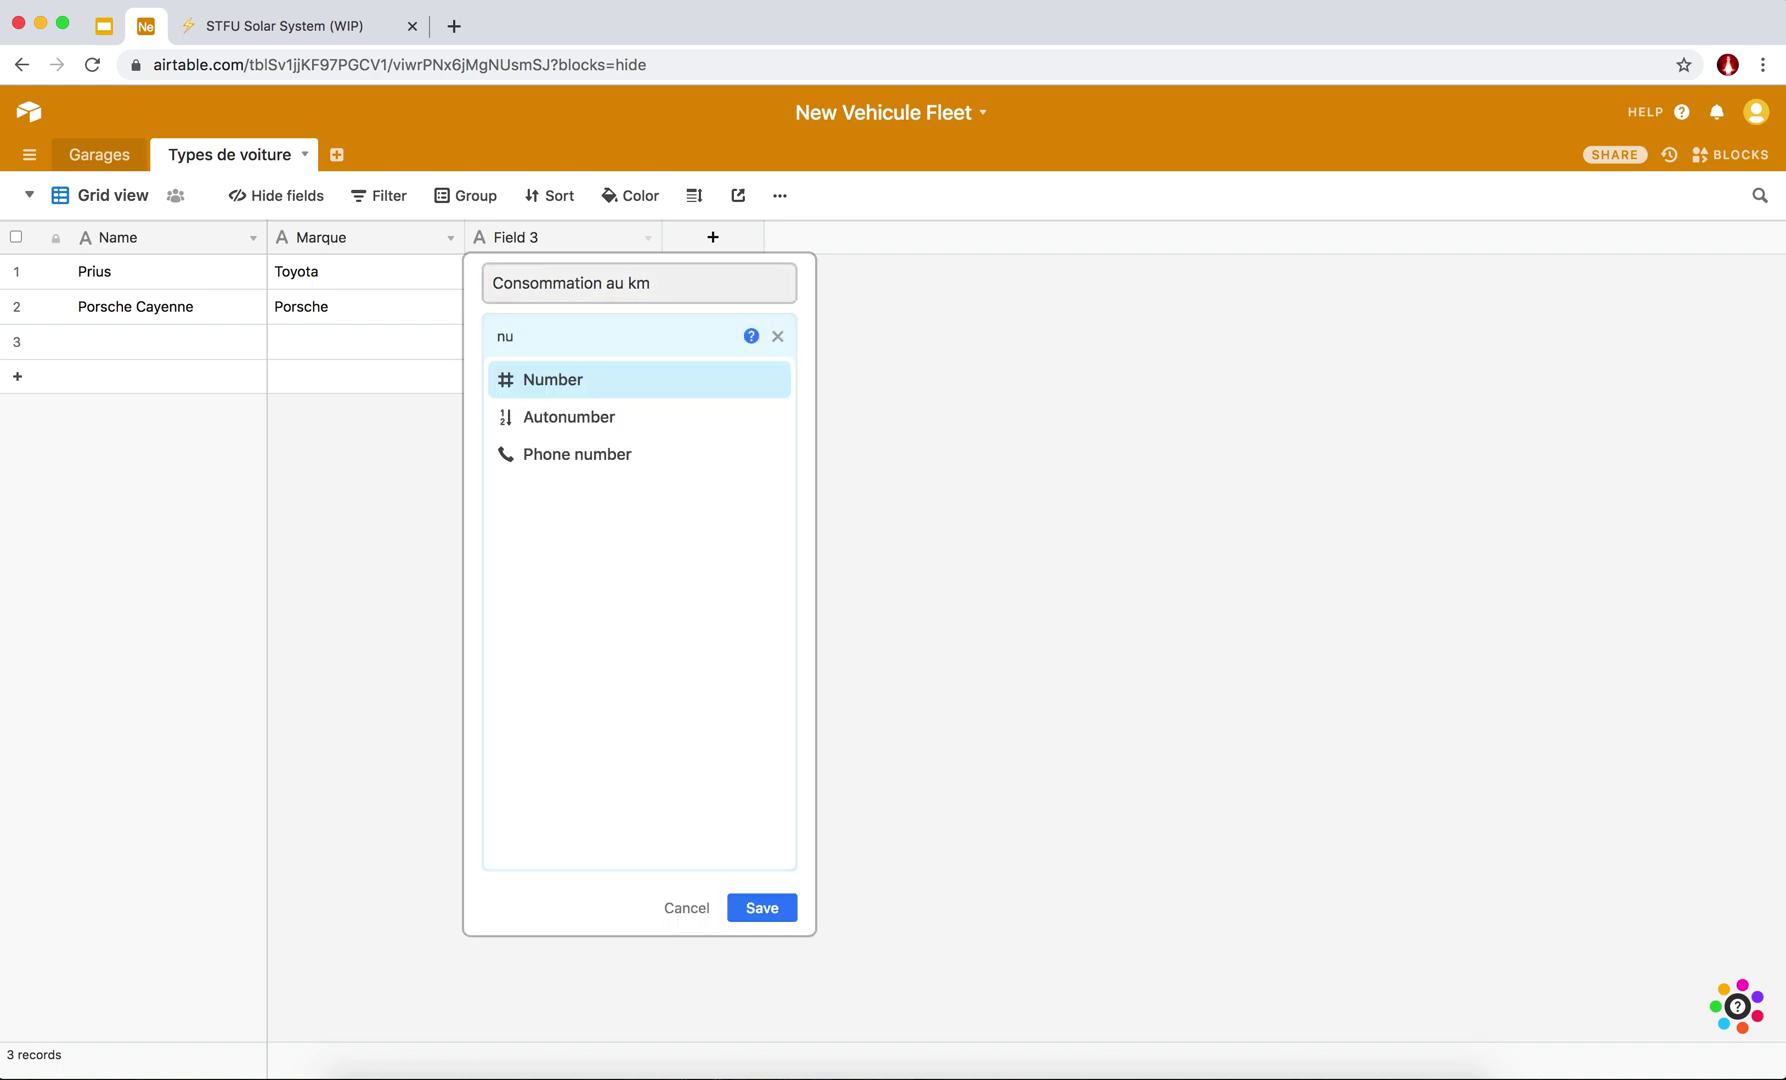
pyautogui.write('number')
pyautogui.click(558, 379)
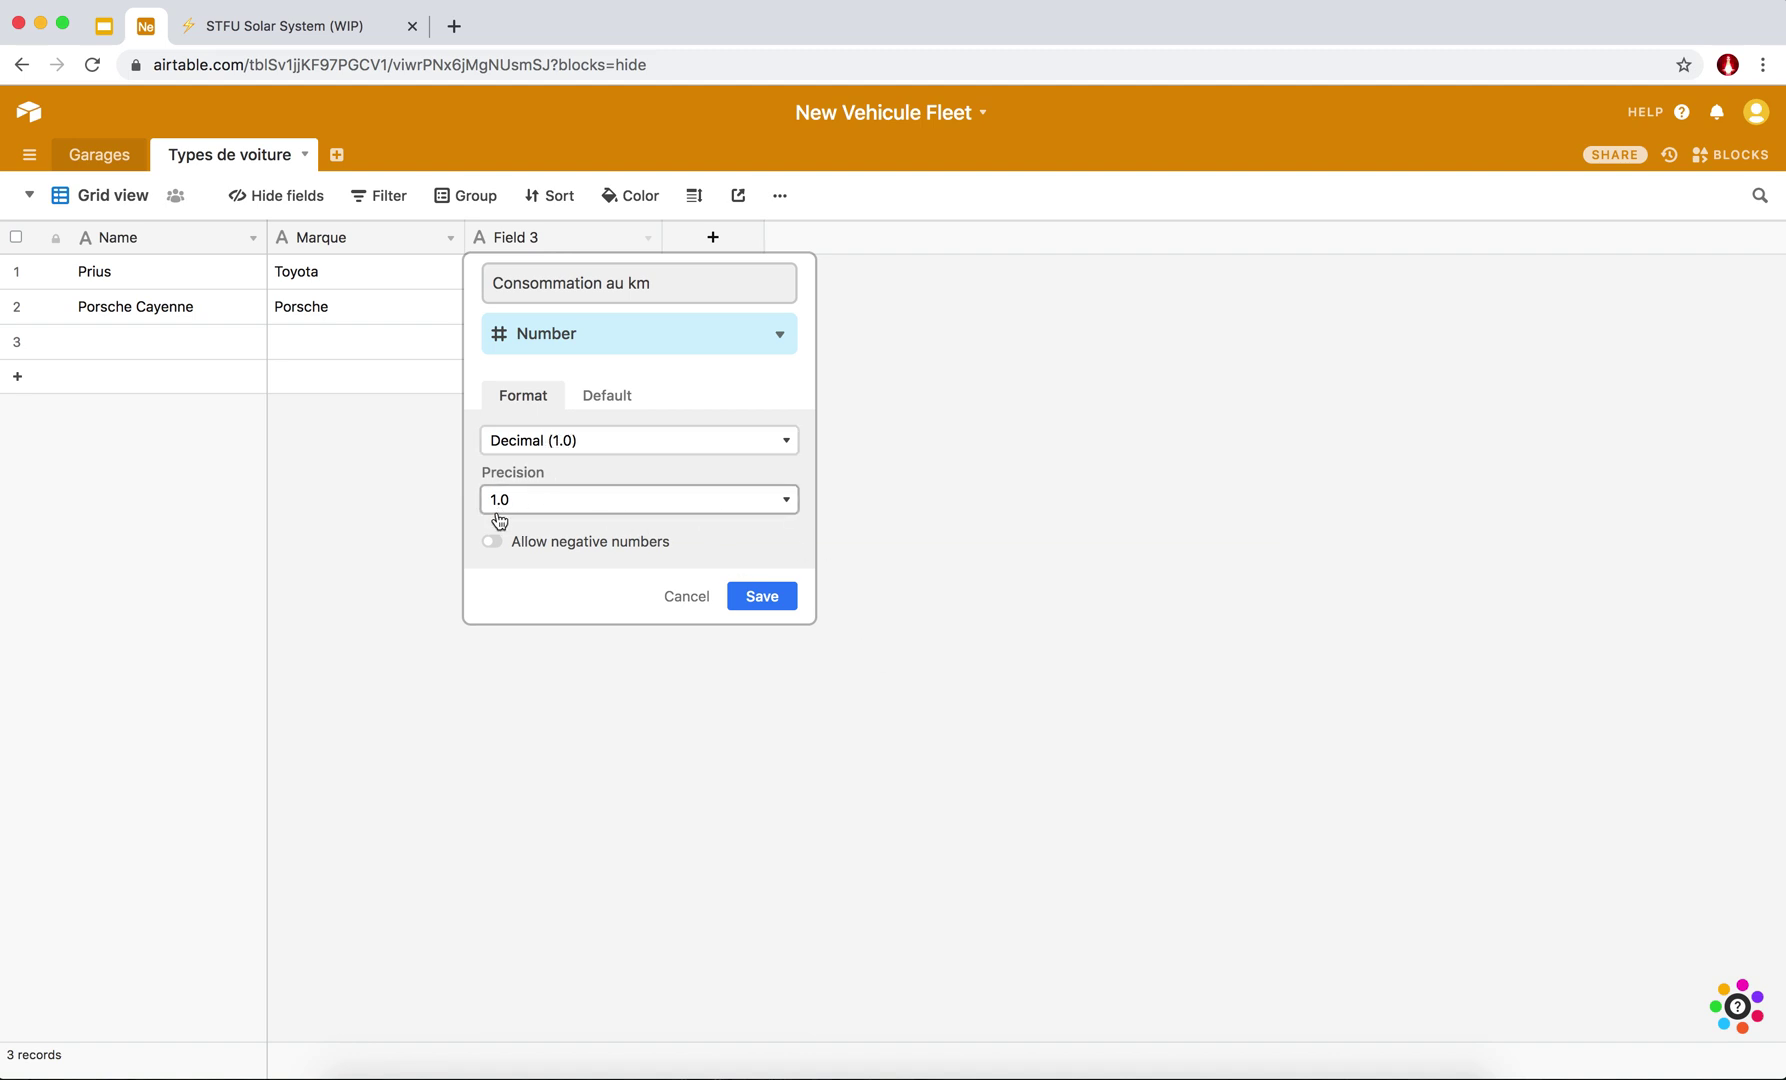
pyautogui.click(580, 502)
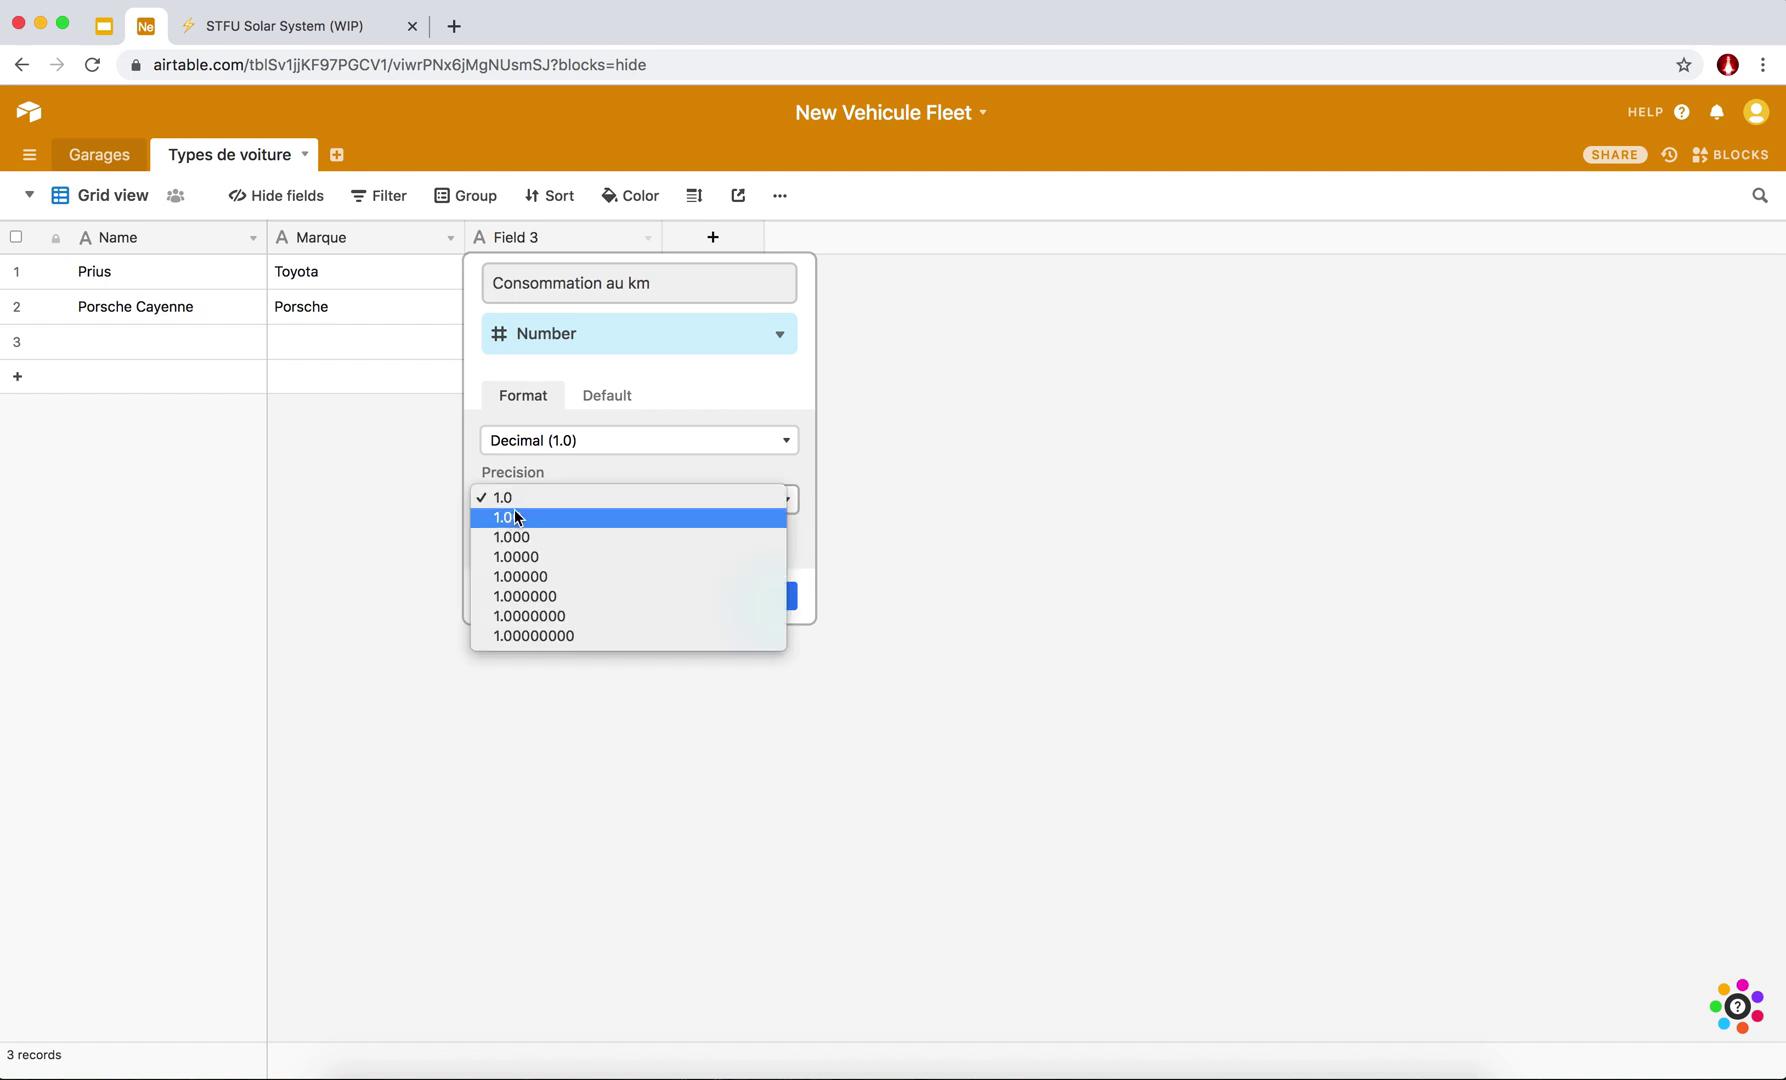
pyautogui.click(530, 474)
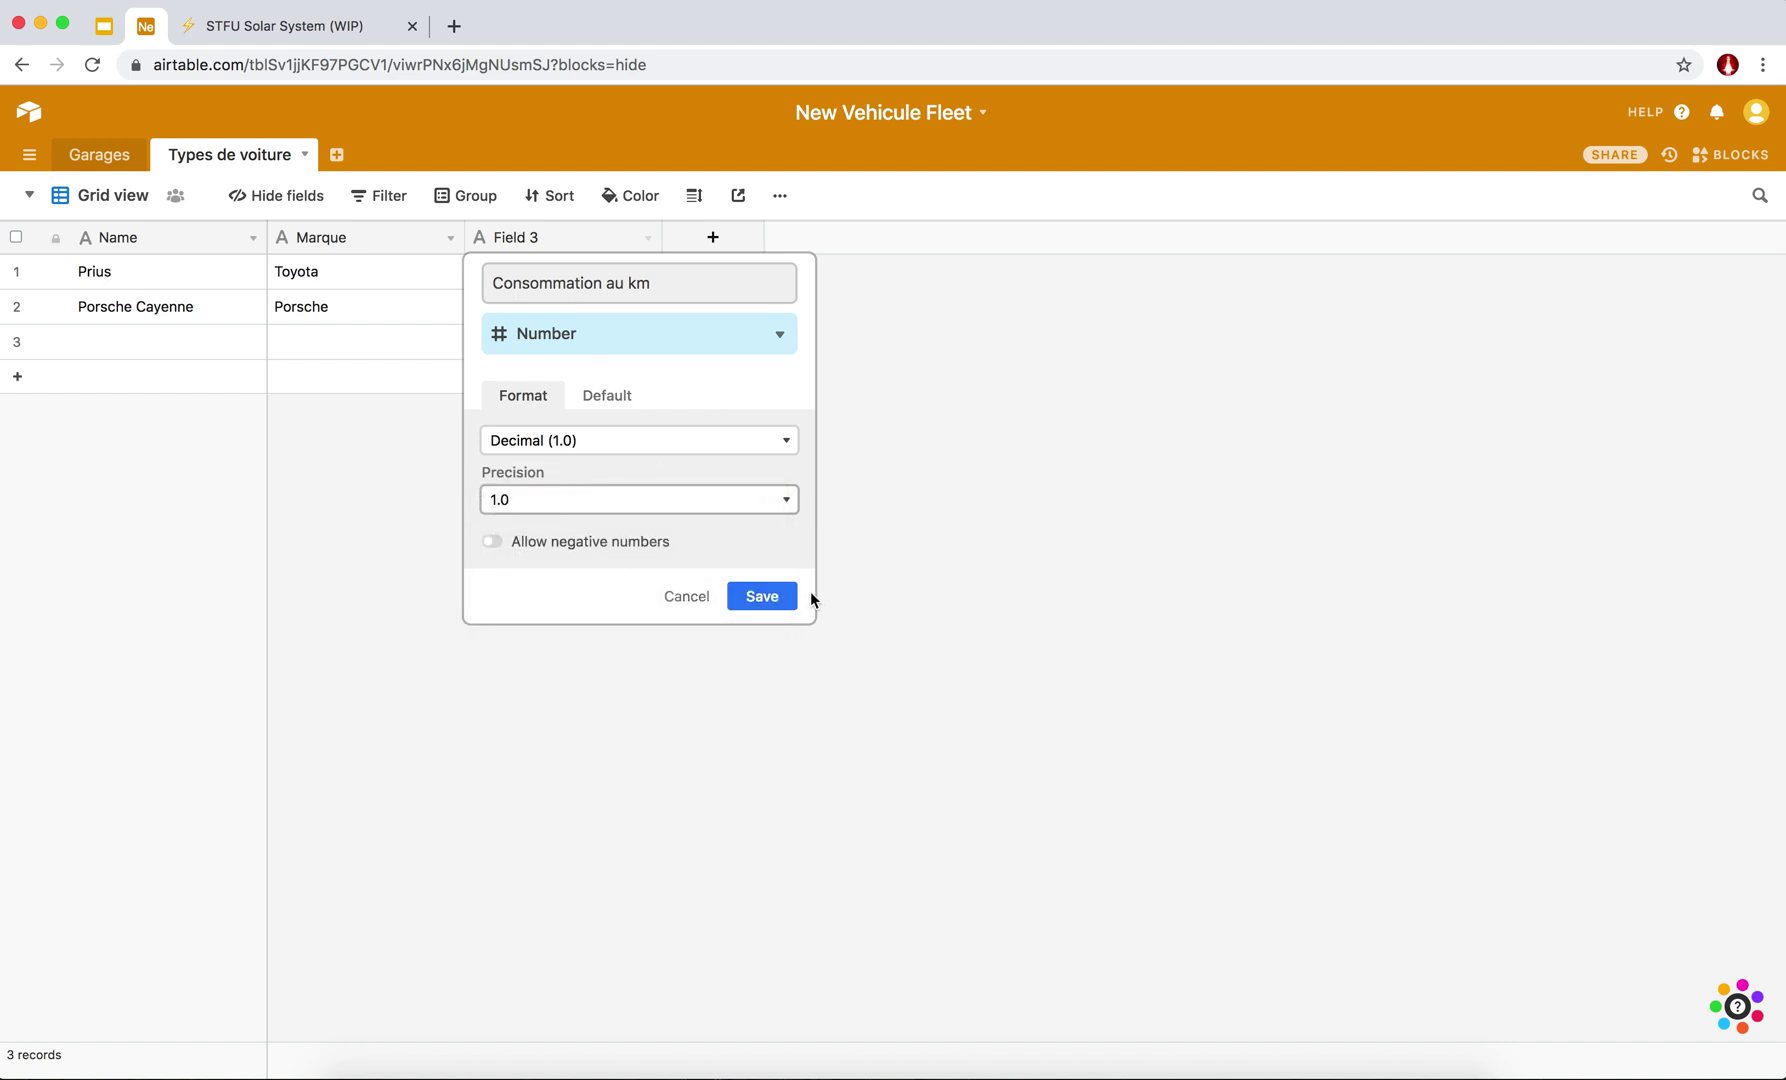
pyautogui.click(768, 600)
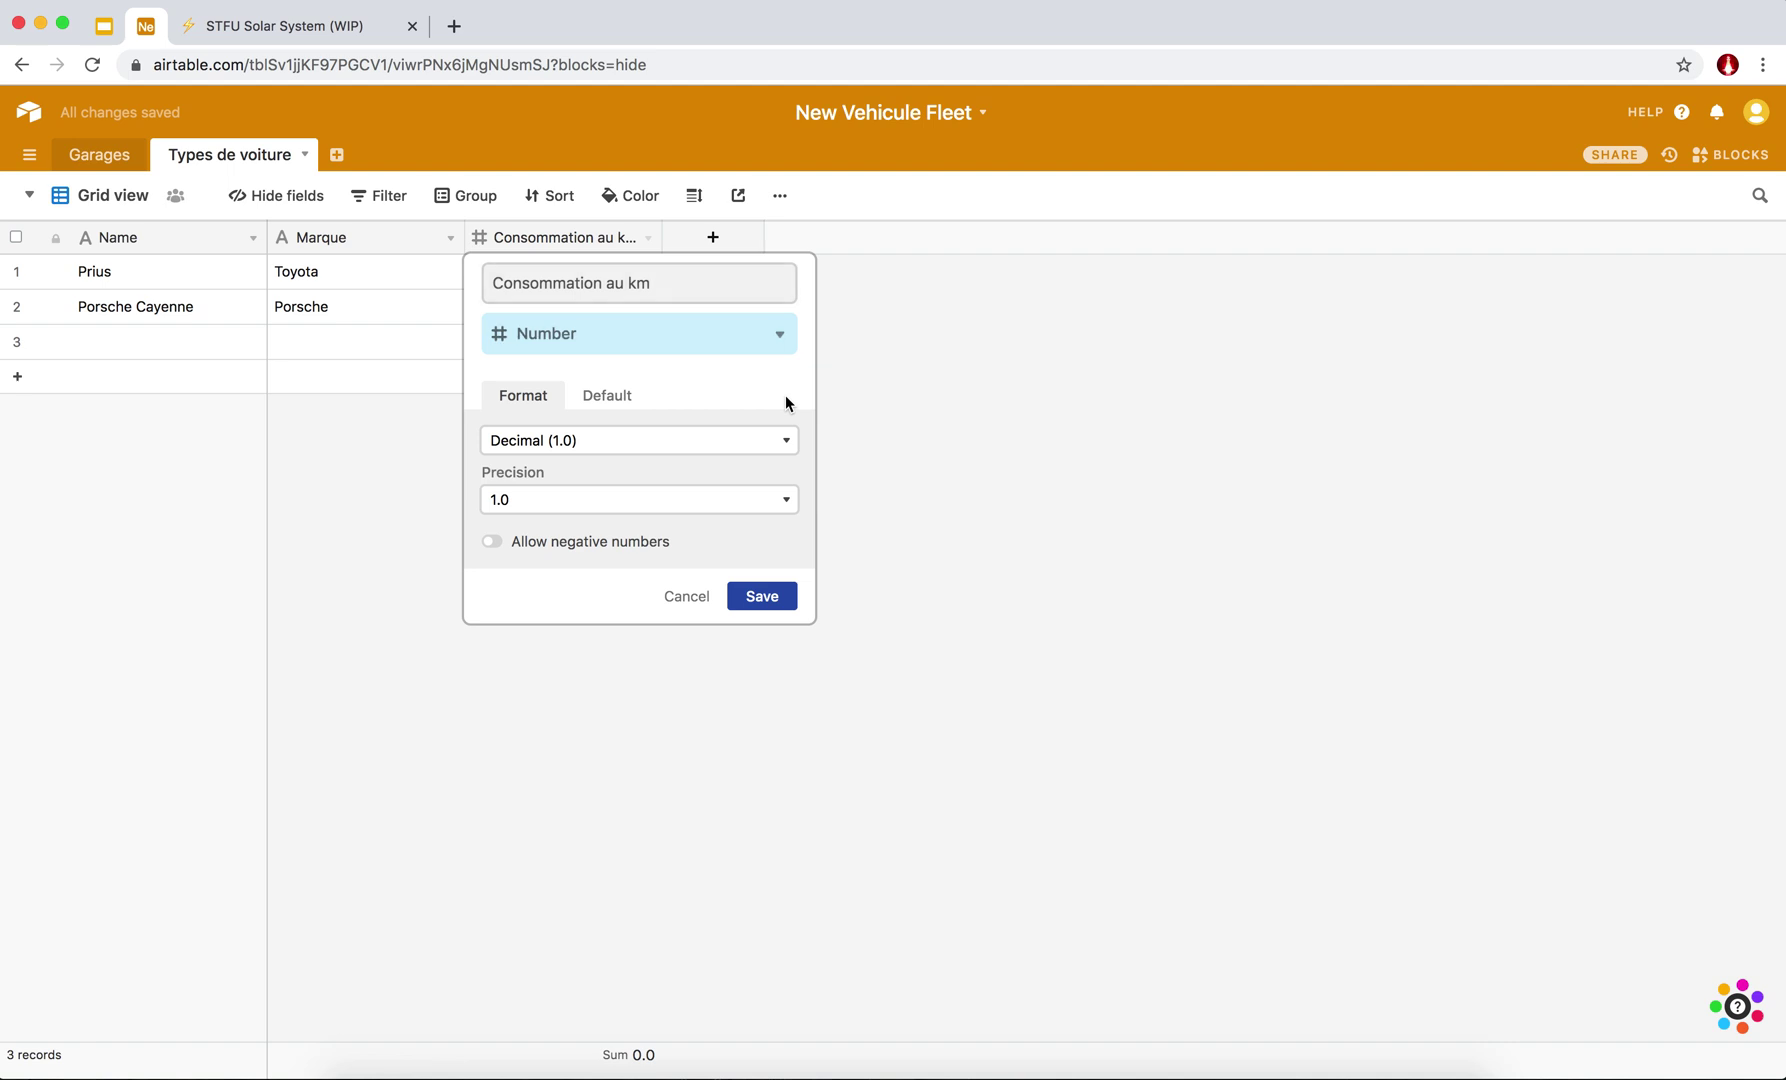
# Enter 2.5 for Prius and widen the Consommation au km column.
pyautogui.click(500, 283)
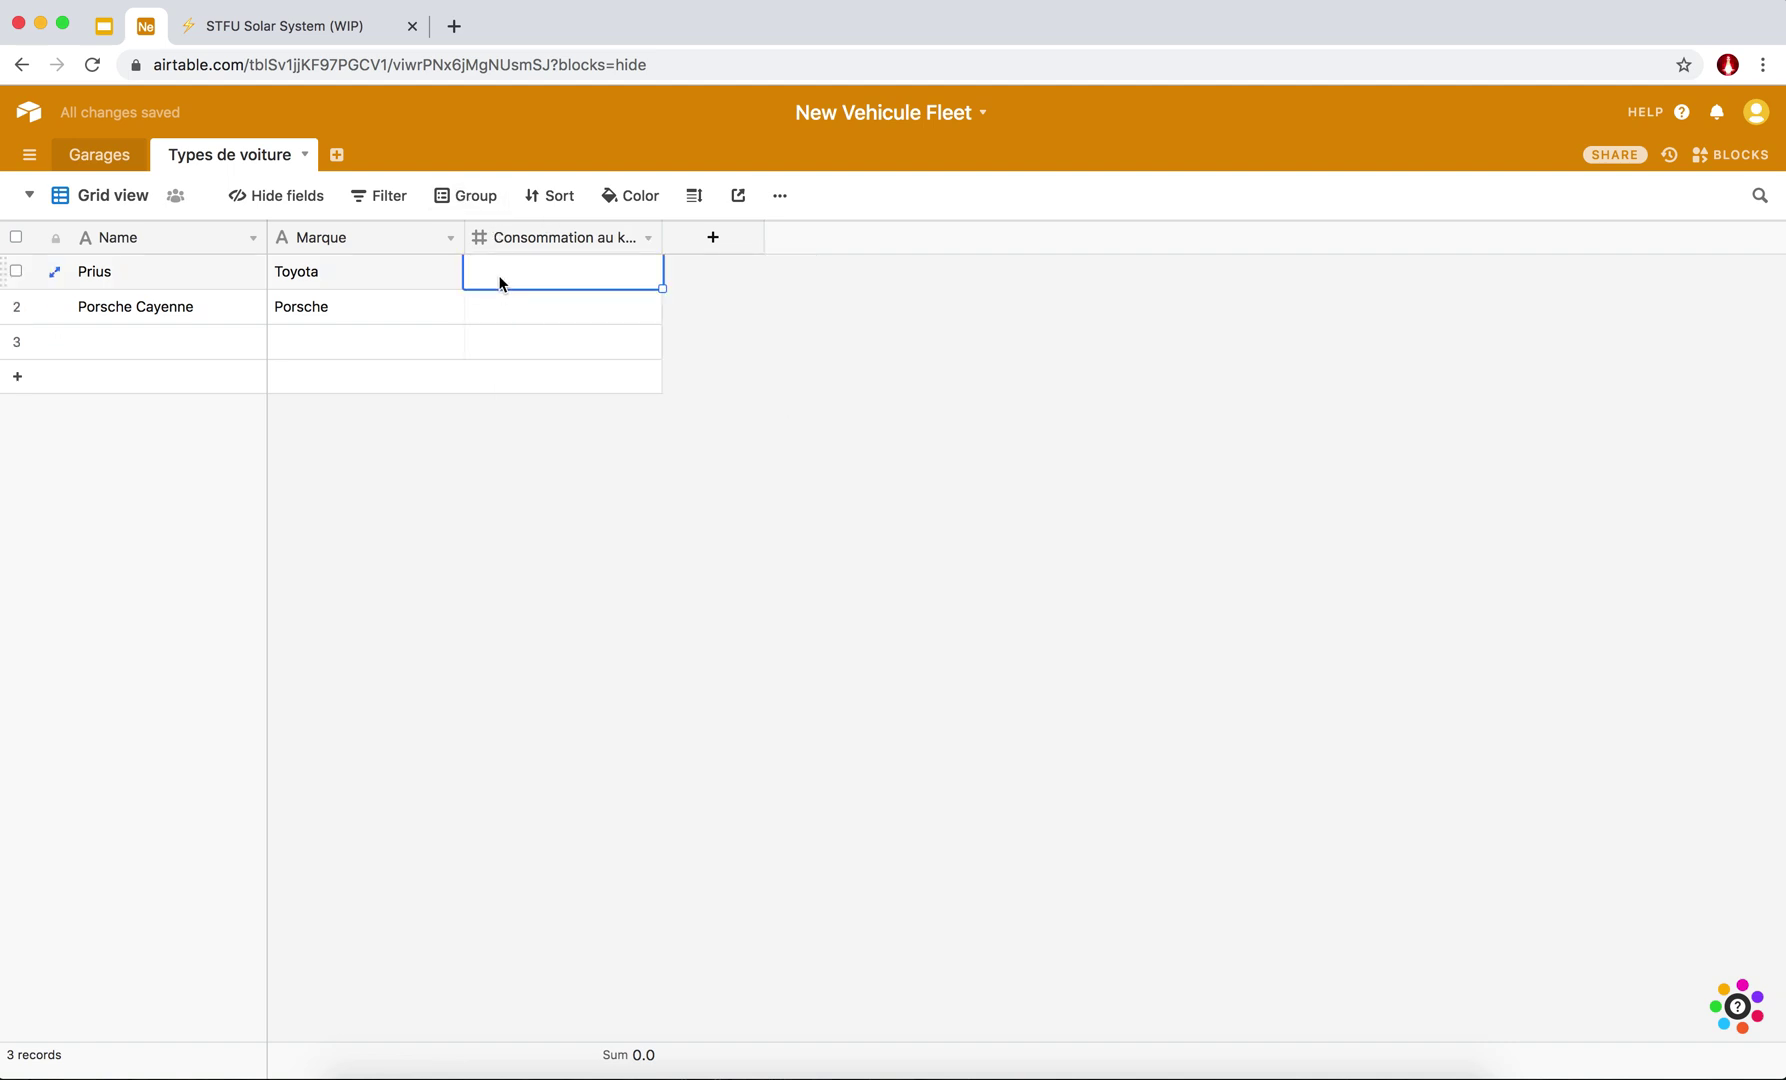
pyautogui.write('2.5')
pyautogui.press('Return')
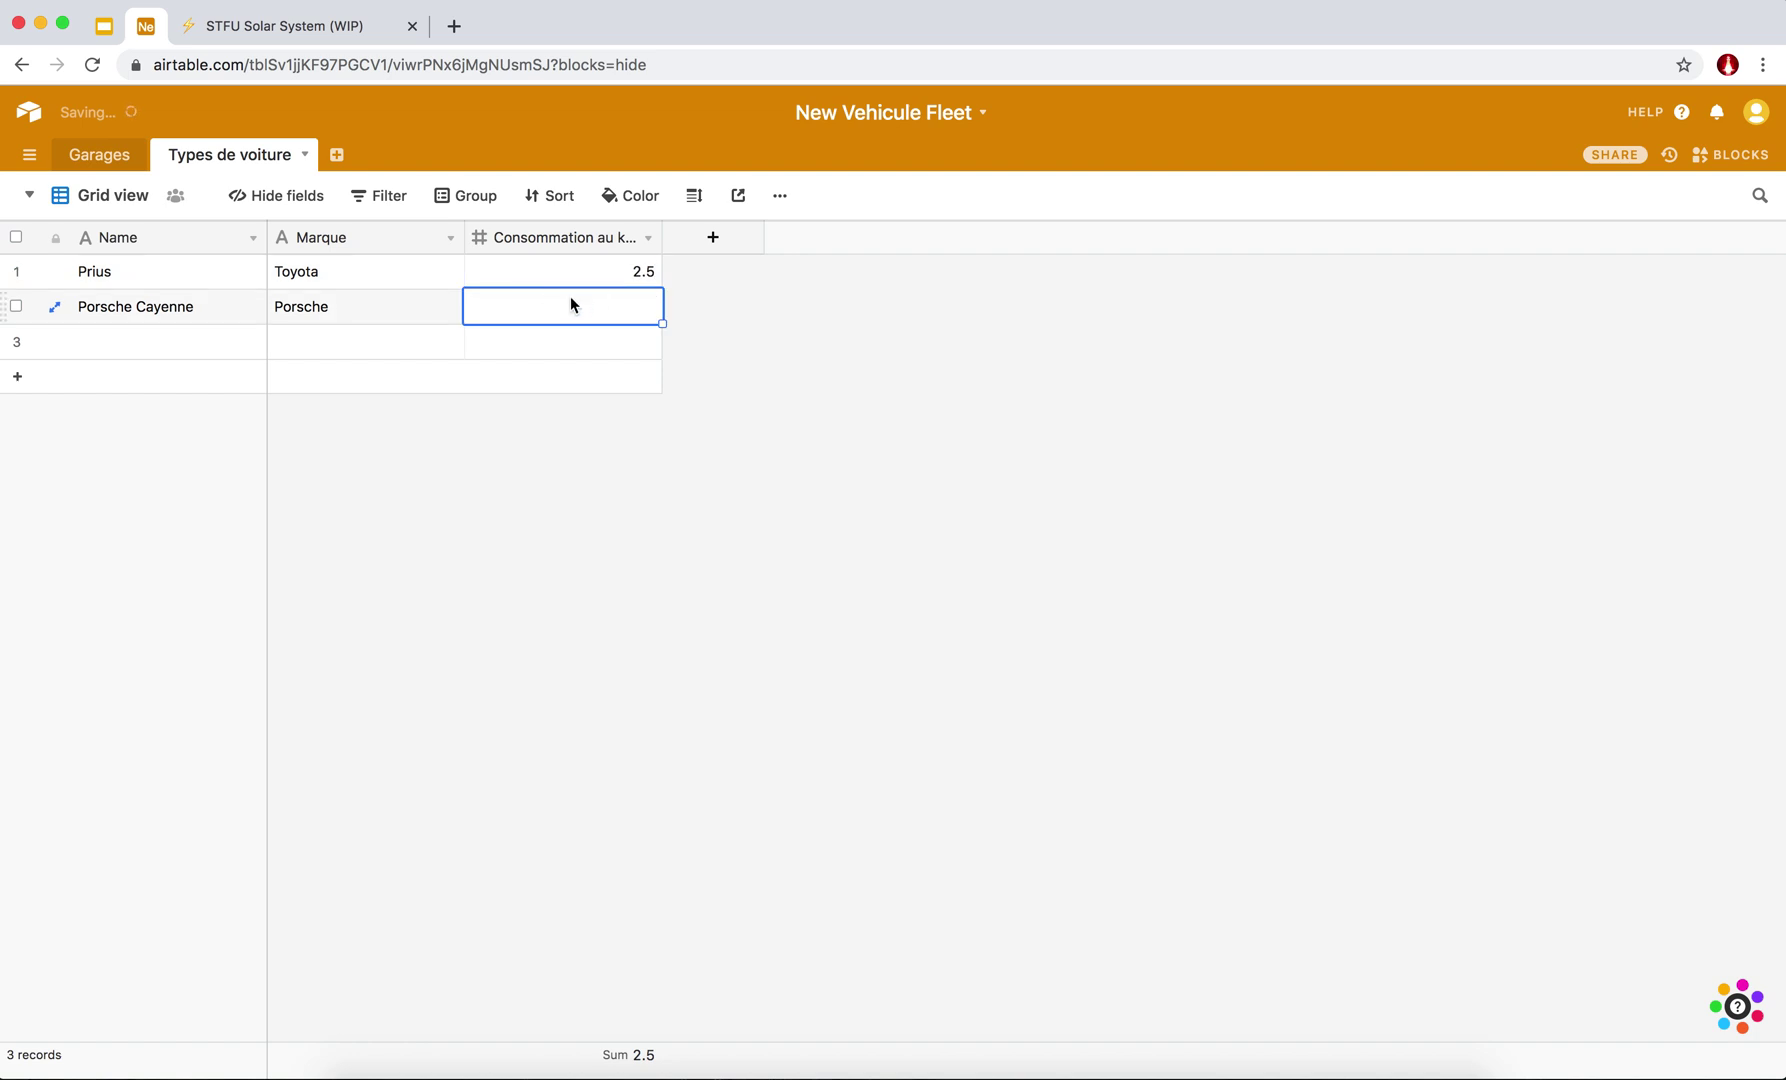
pyautogui.moveTo(662, 237); pyautogui.dragTo(715, 237)
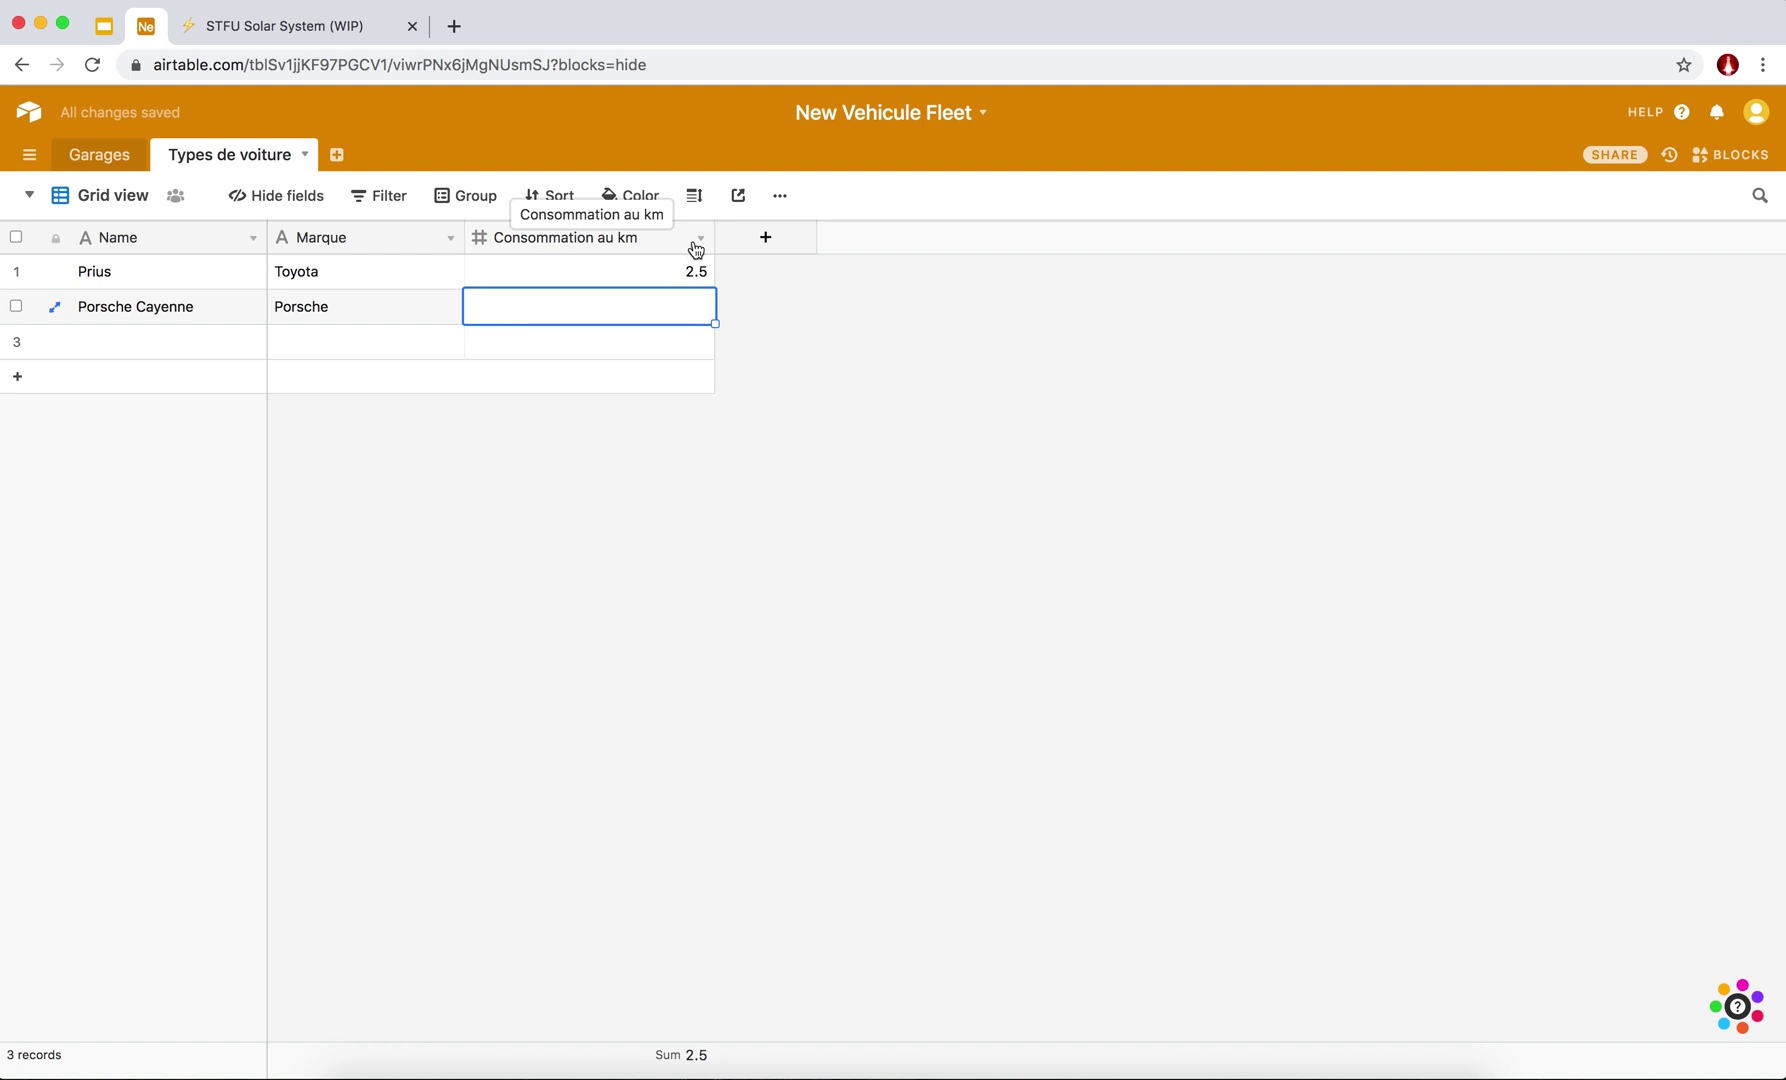
# Give Consommation au km the description "attention, c'est du L/km".
pyautogui.click(698, 240)
pyautogui.click(698, 240)
pyautogui.click(702, 241)
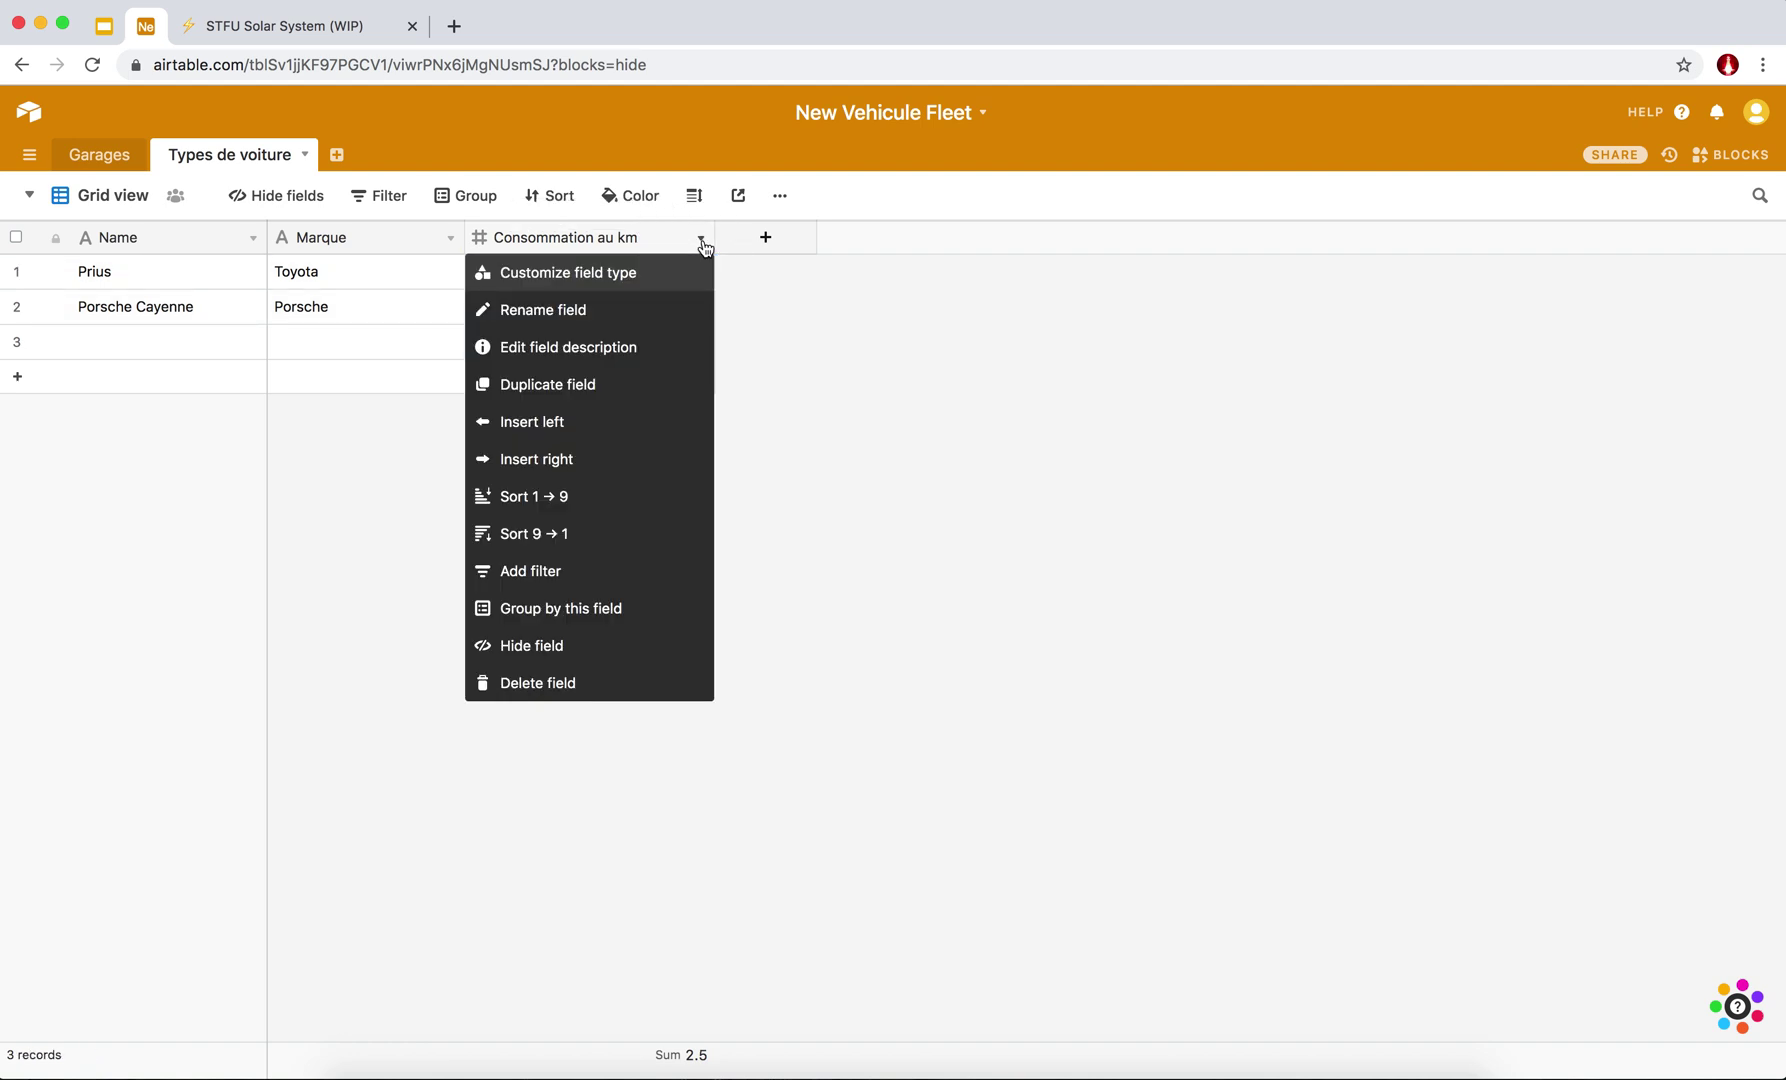
pyautogui.click(544, 362)
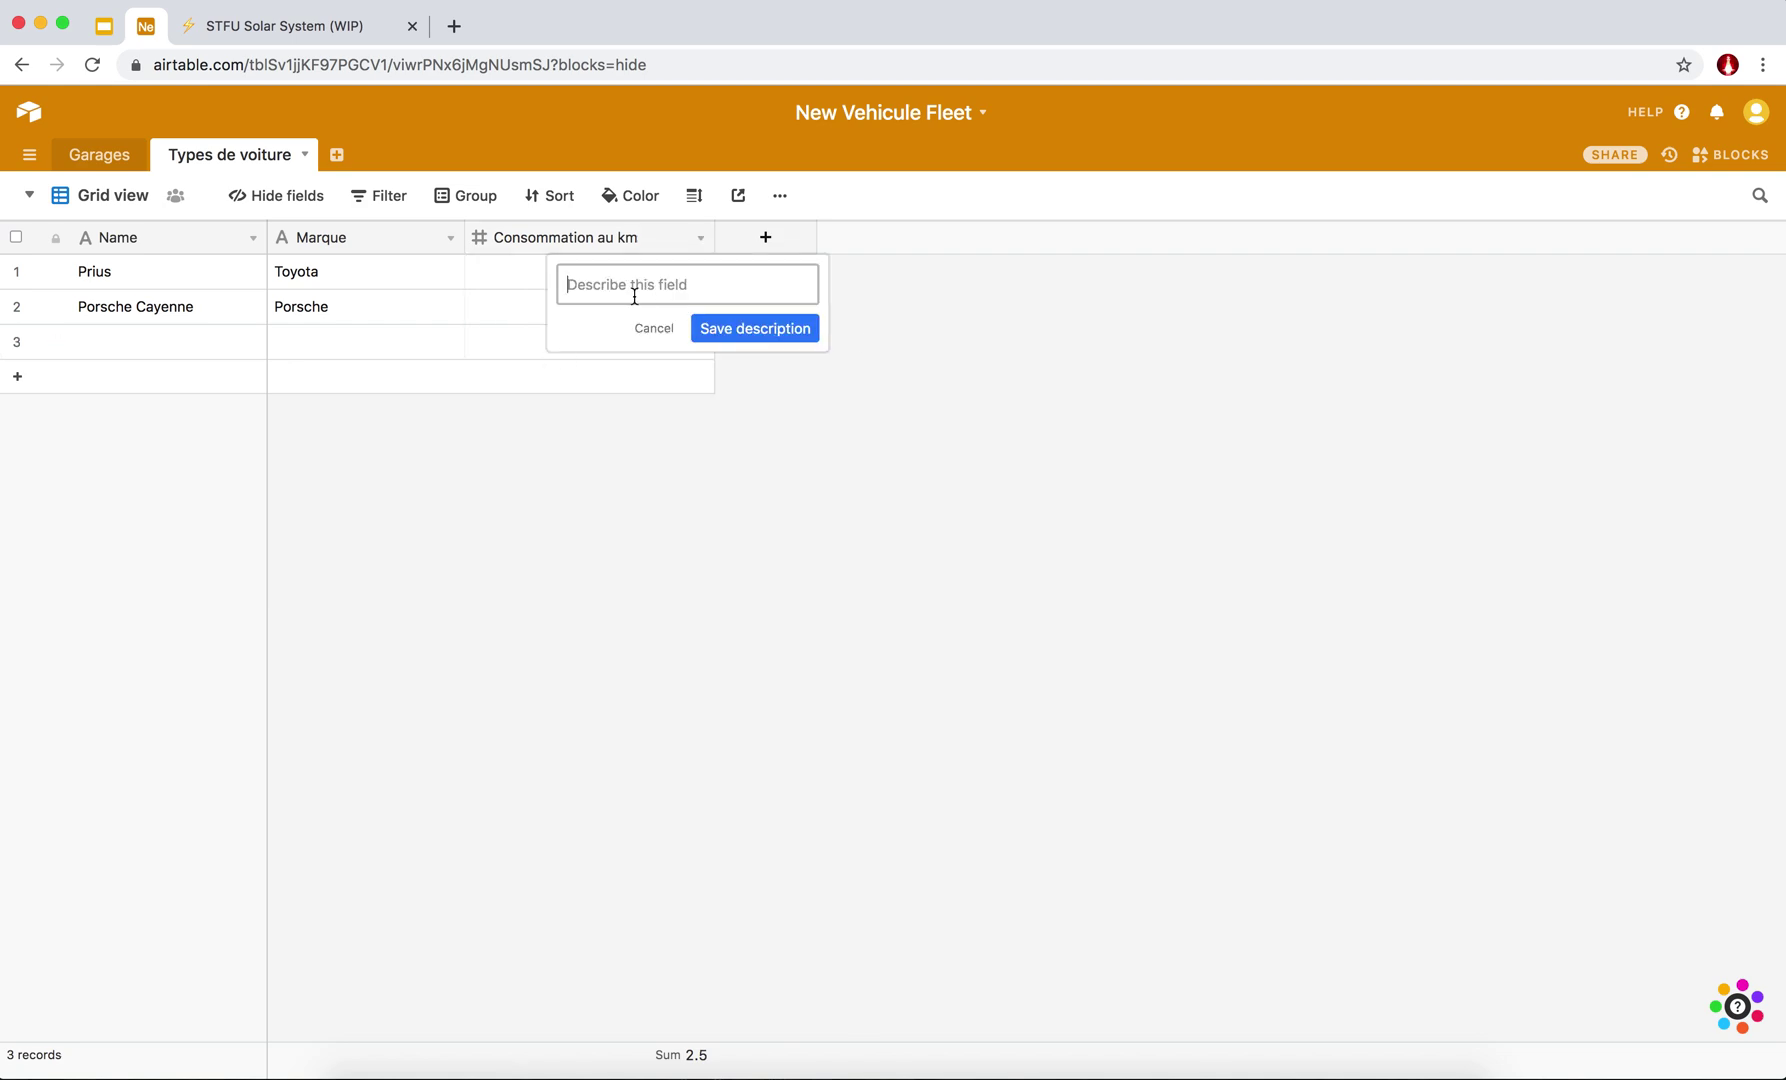
pyautogui.write("attention, c'est du L/km")
pyautogui.click(718, 328)
pyautogui.click(684, 238)
pyautogui.click(740, 328)
pyautogui.moveTo(685, 241)
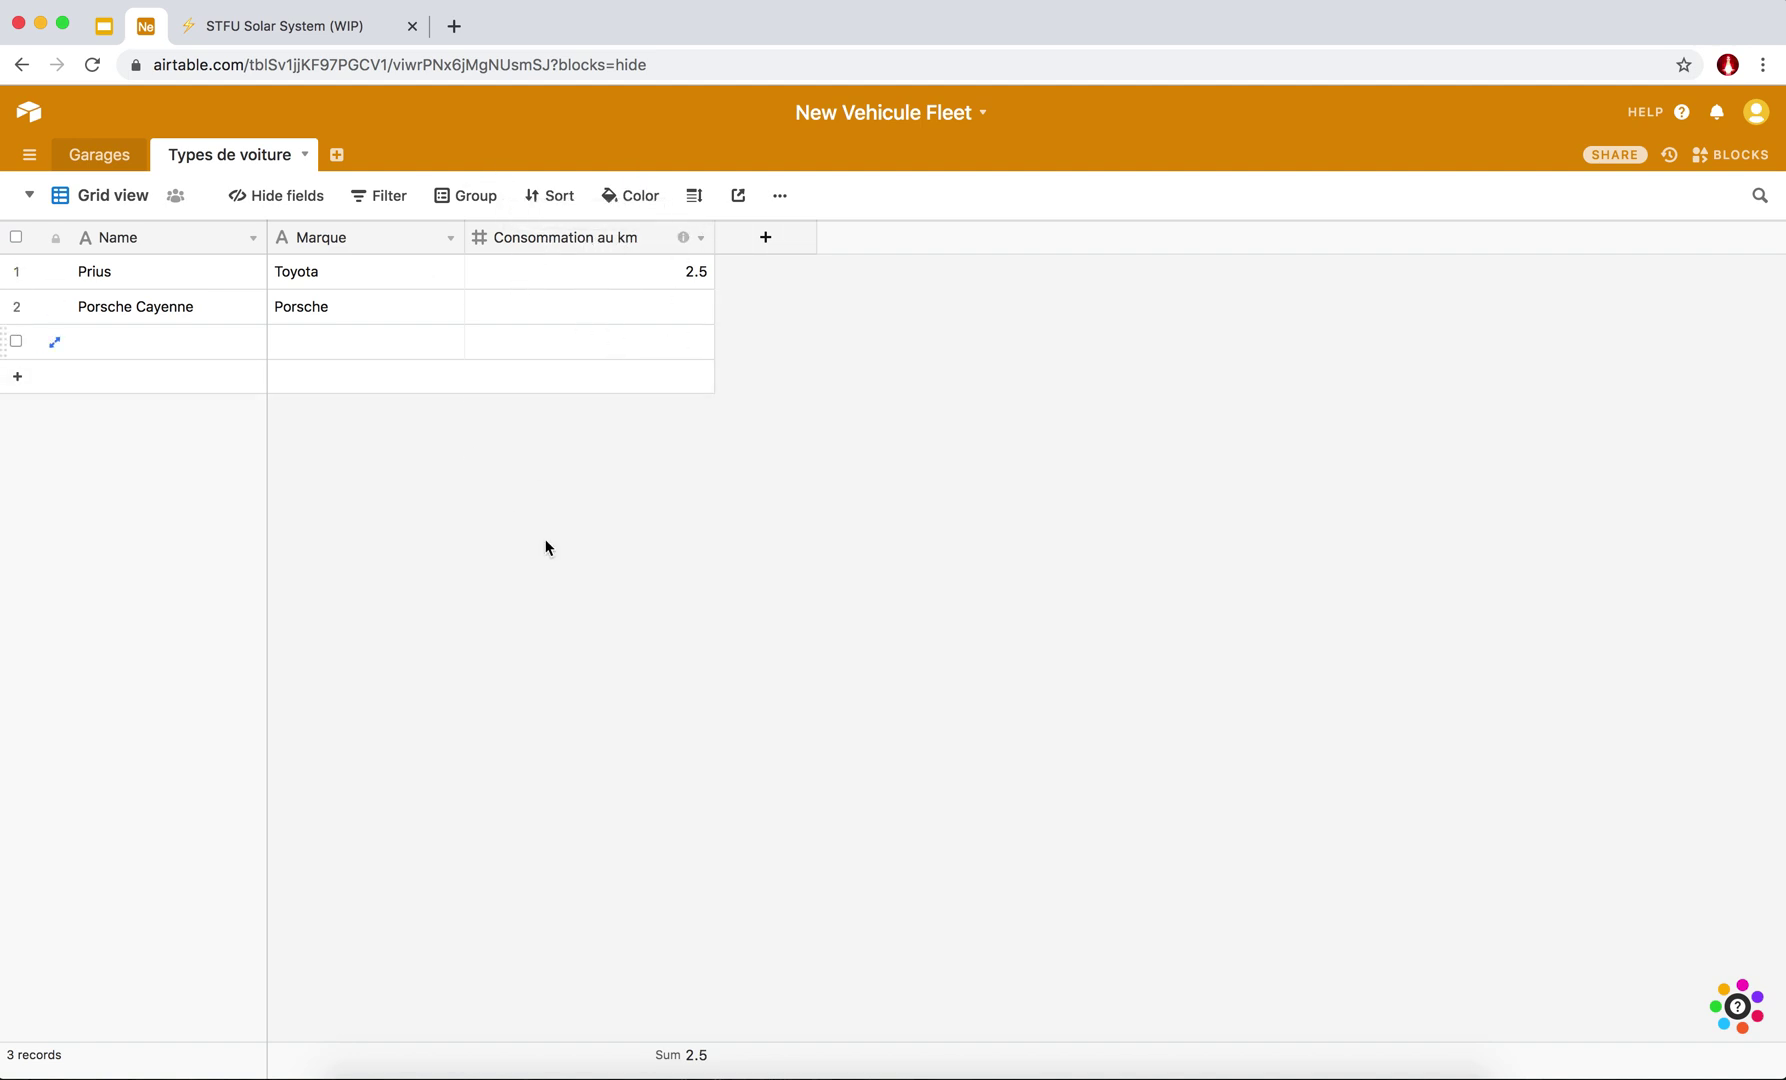
# Enter 1.5 as Porsche Cayenne's Consommation au km.
pyautogui.click(666, 302)
pyautogui.write('1.5')
pyautogui.press('Return')
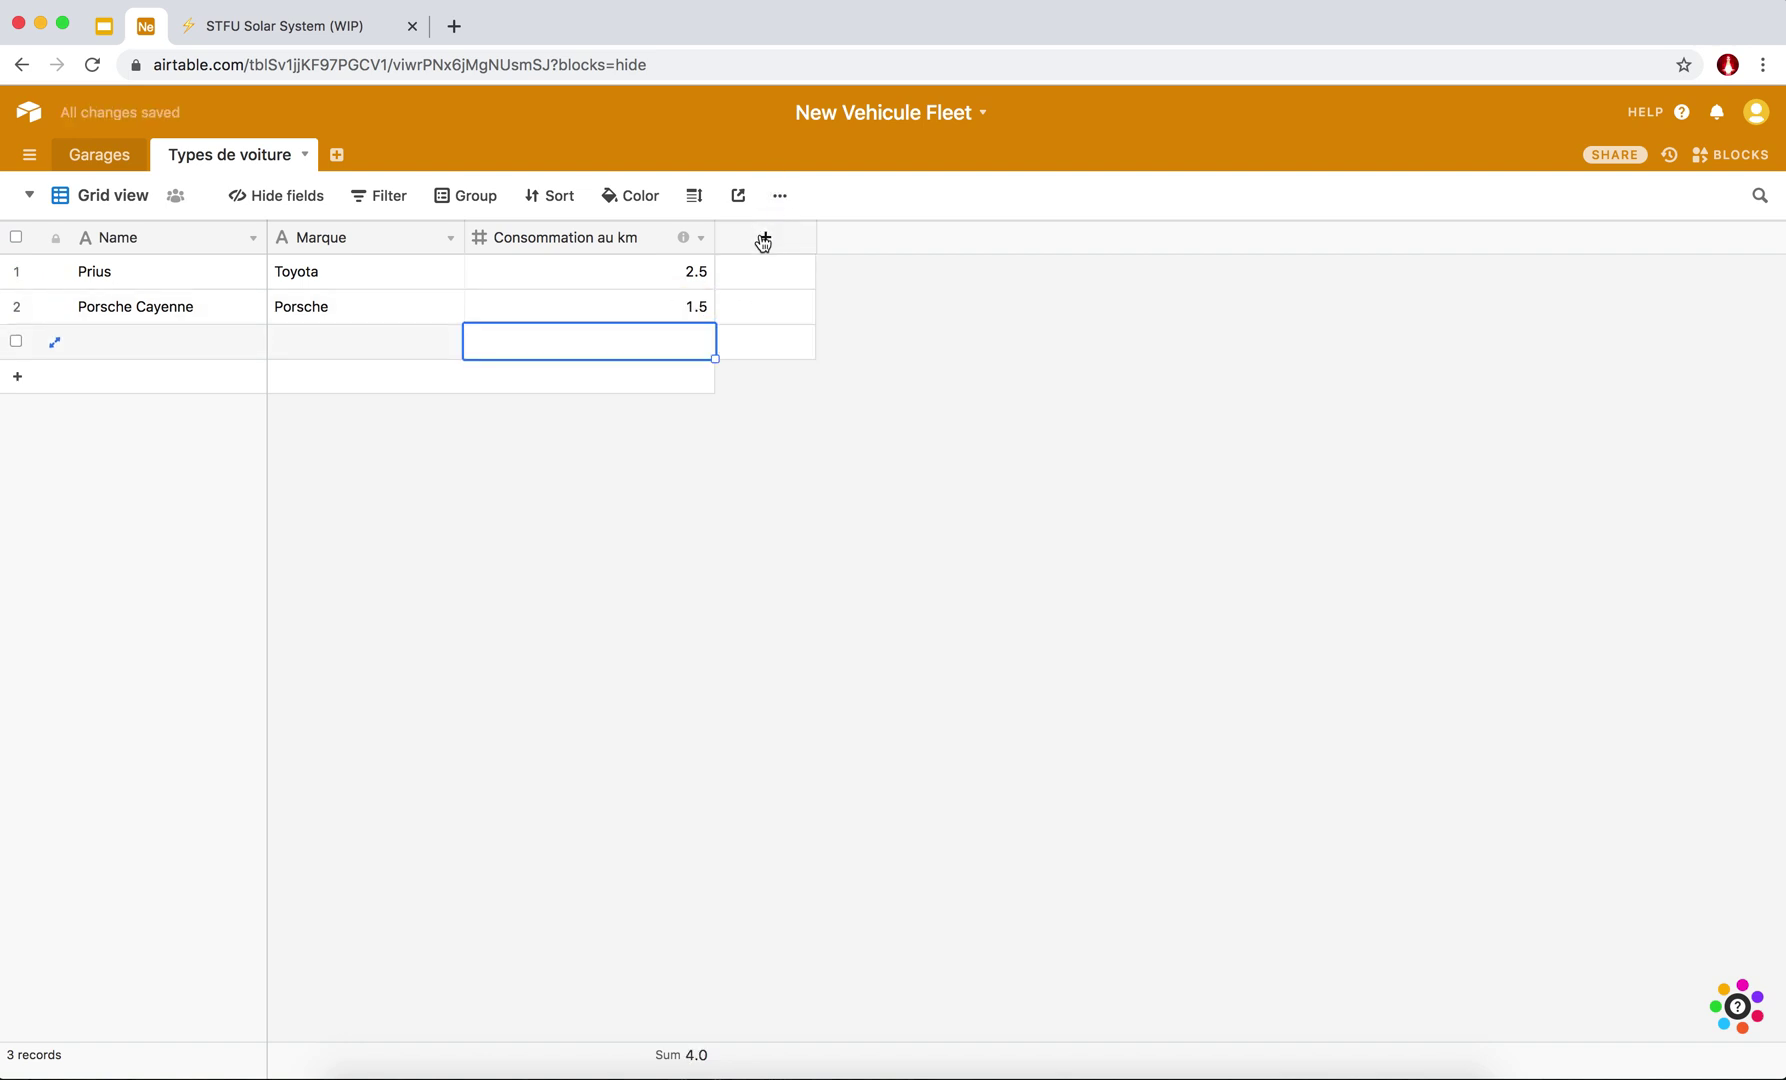
pyautogui.click(763, 238)
# Add a field named Photo with the Attachment type to Types de voiture.
pyautogui.write('Photo')
pyautogui.click(858, 333)
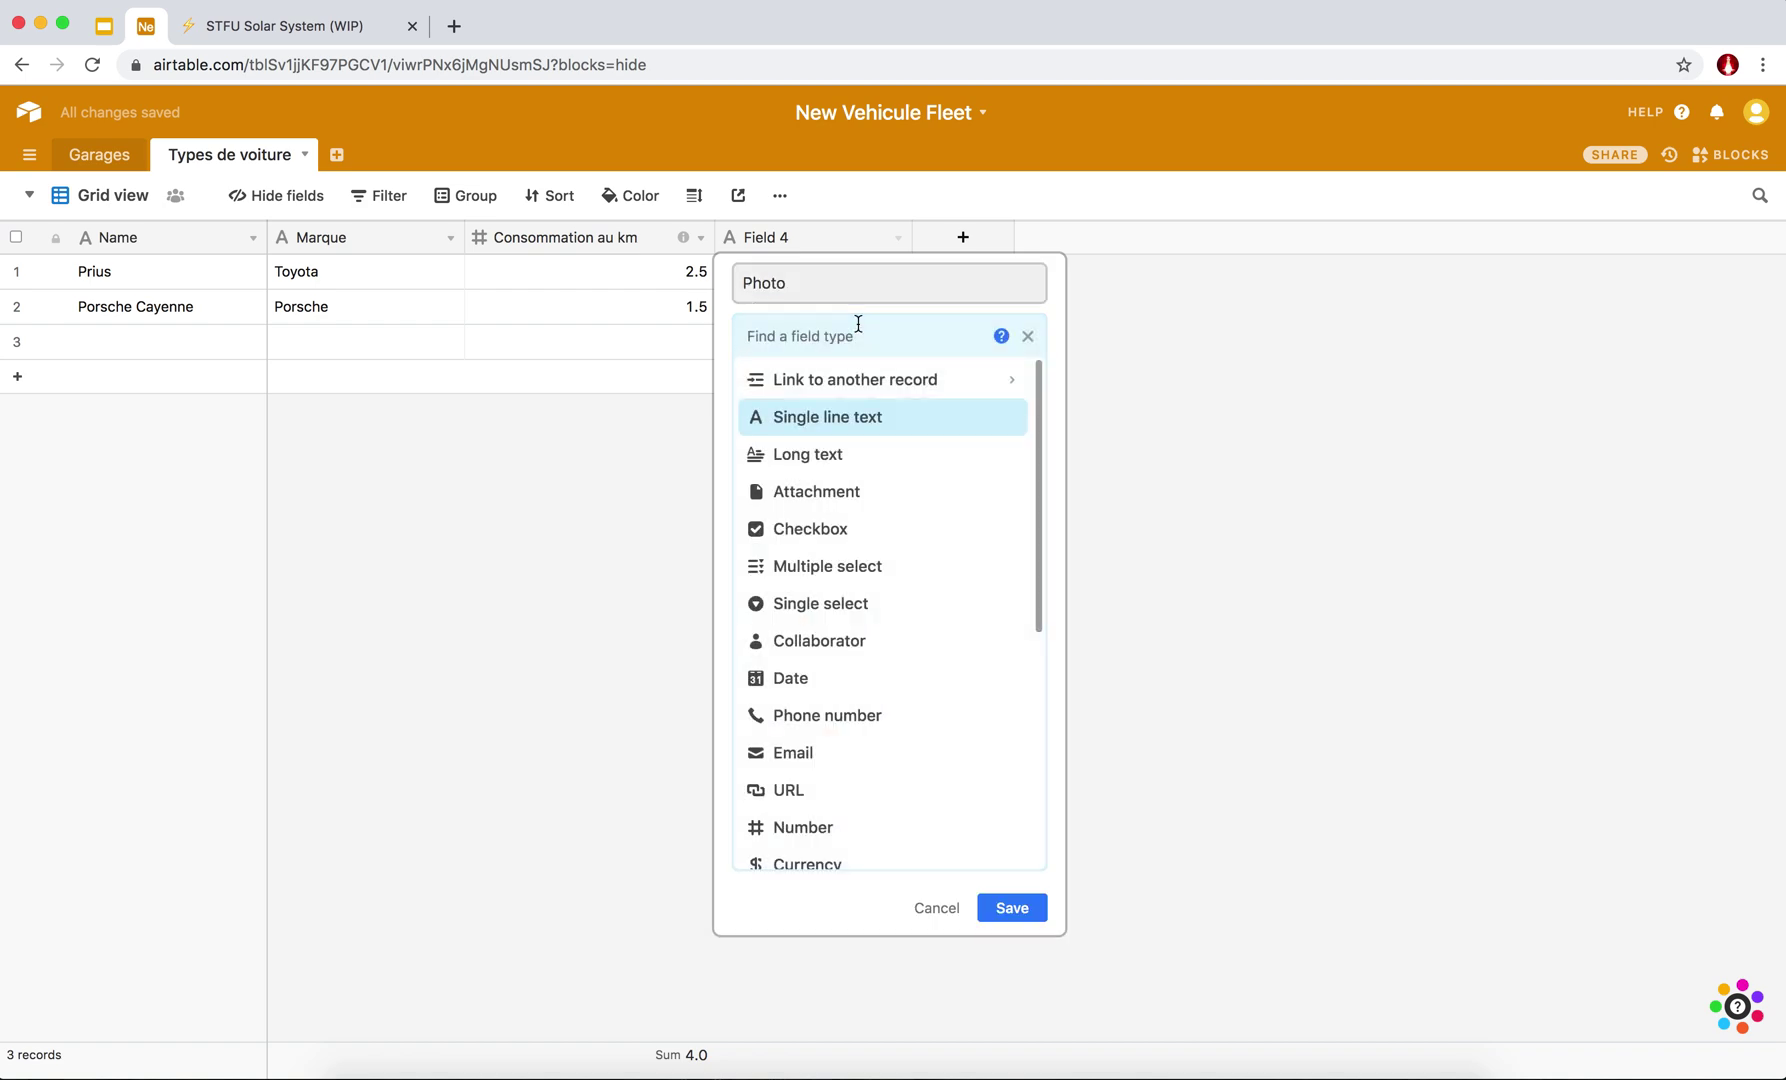
pyautogui.write('pho')
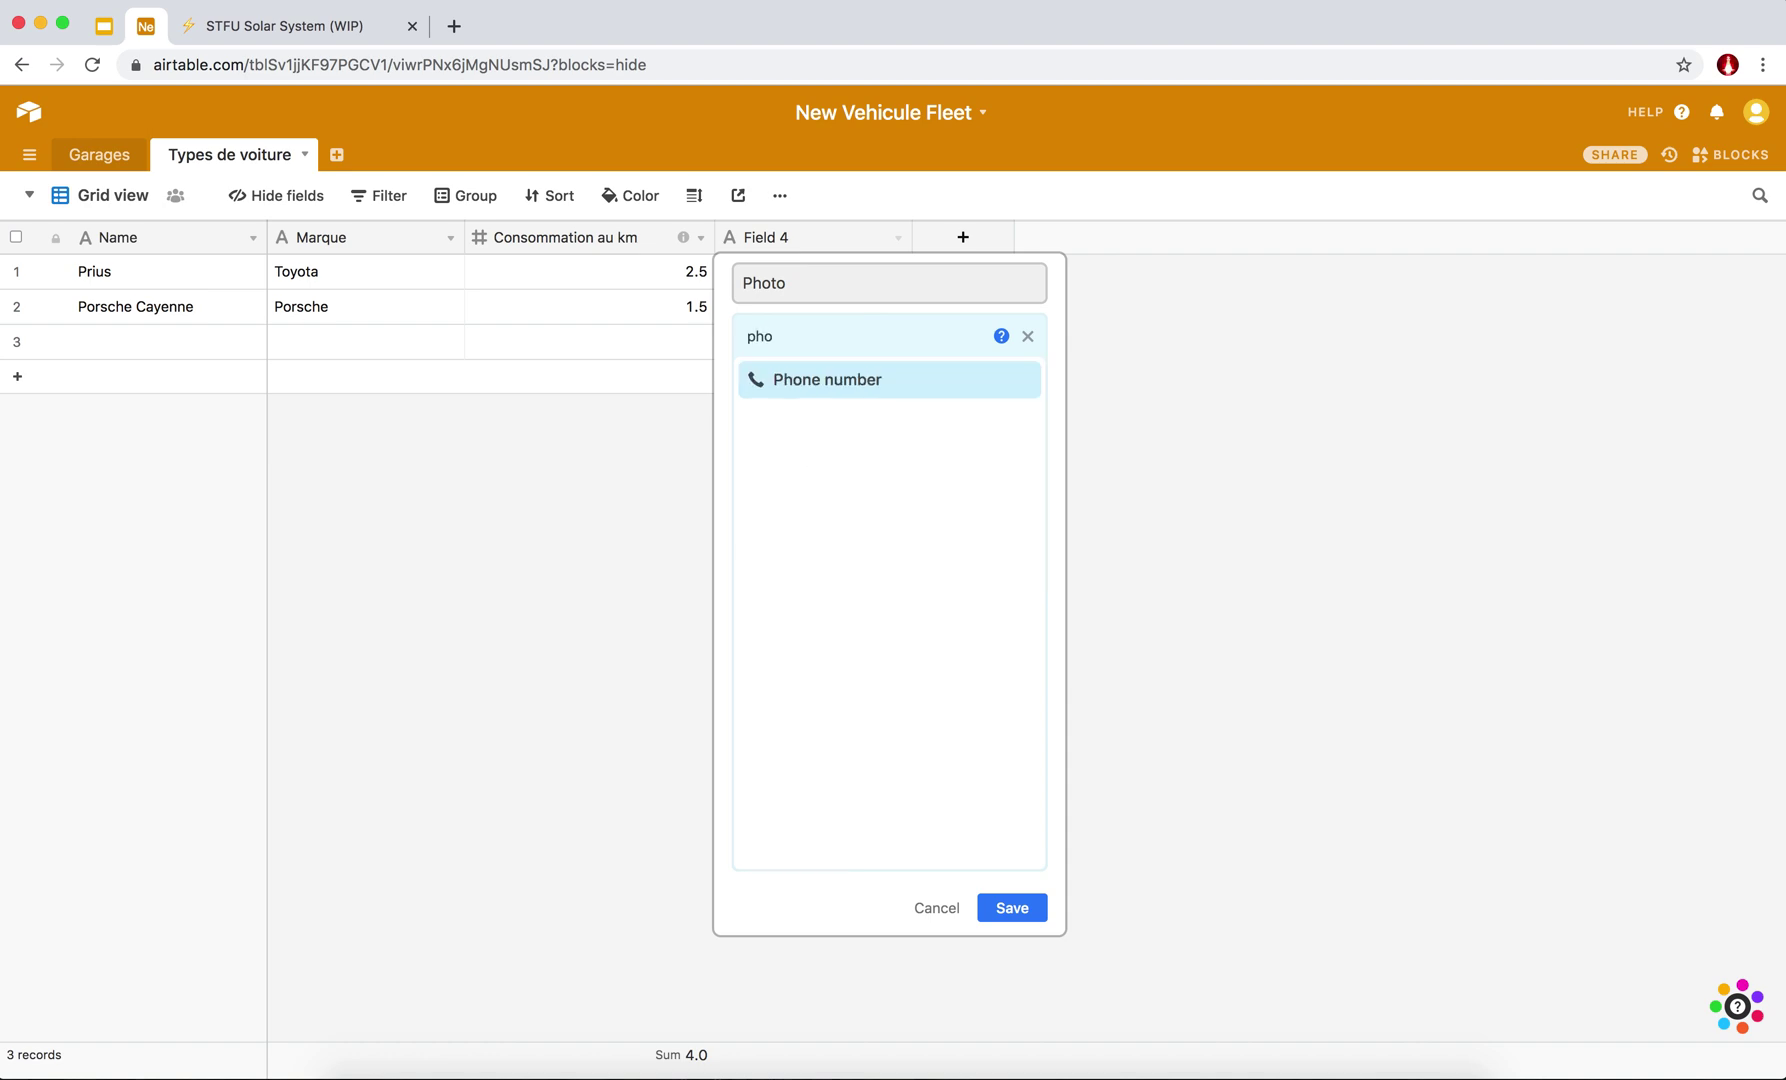
pyautogui.press('BackSpace')
pyautogui.press('BackSpace')
pyautogui.write('atta')
pyautogui.press('Return')
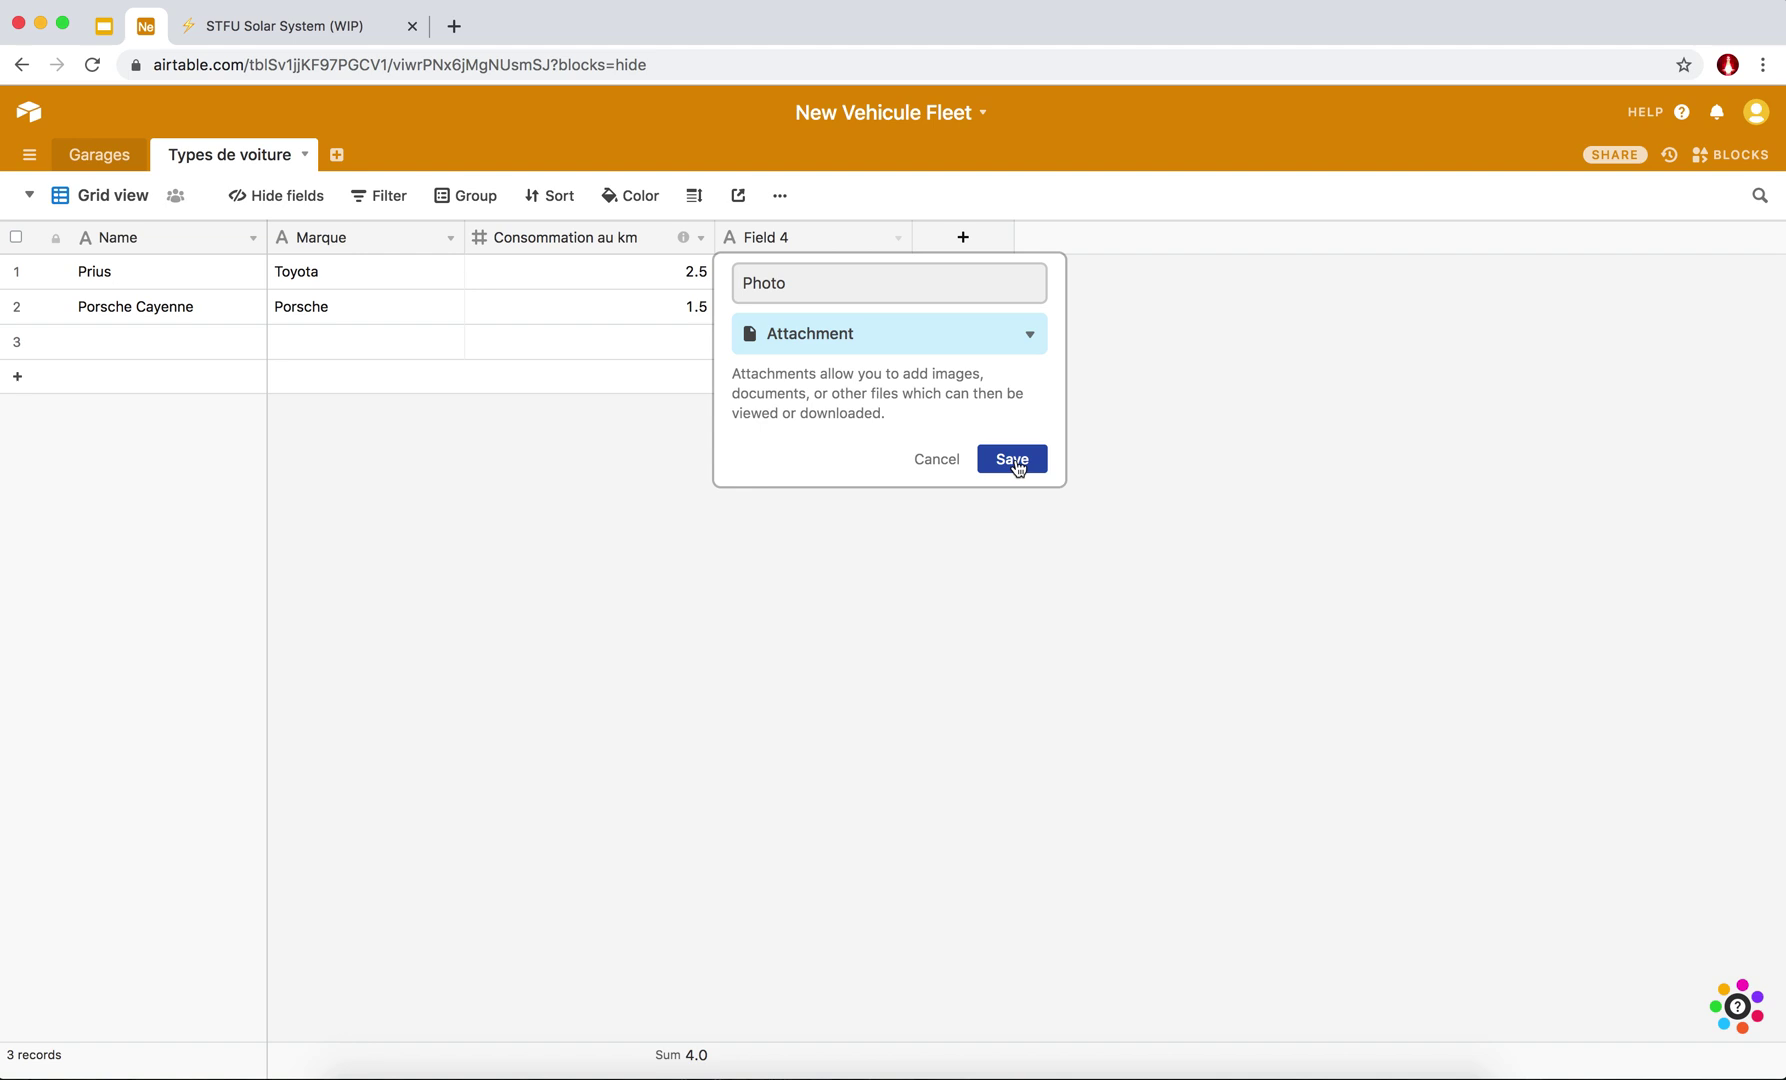
pyautogui.click(1013, 460)
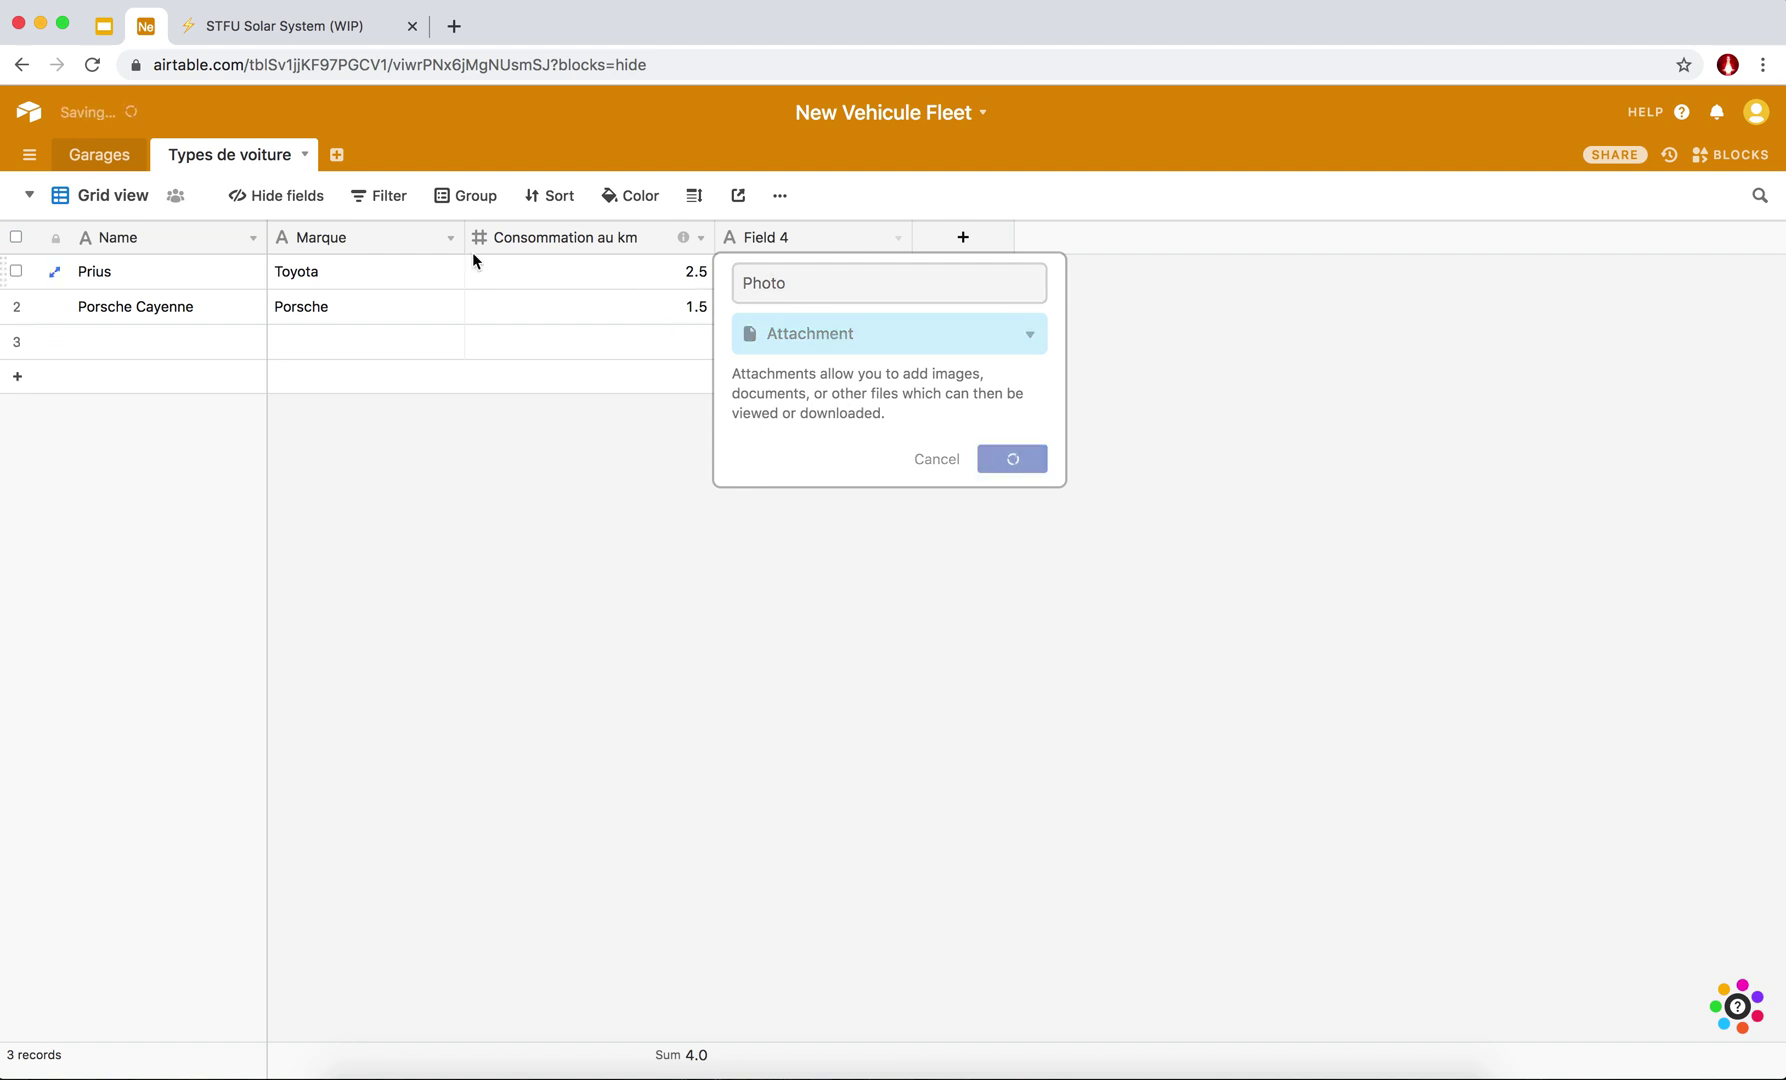
# Reopen the Photo field's type settings and save them unchanged.
pyautogui.click(762, 267)
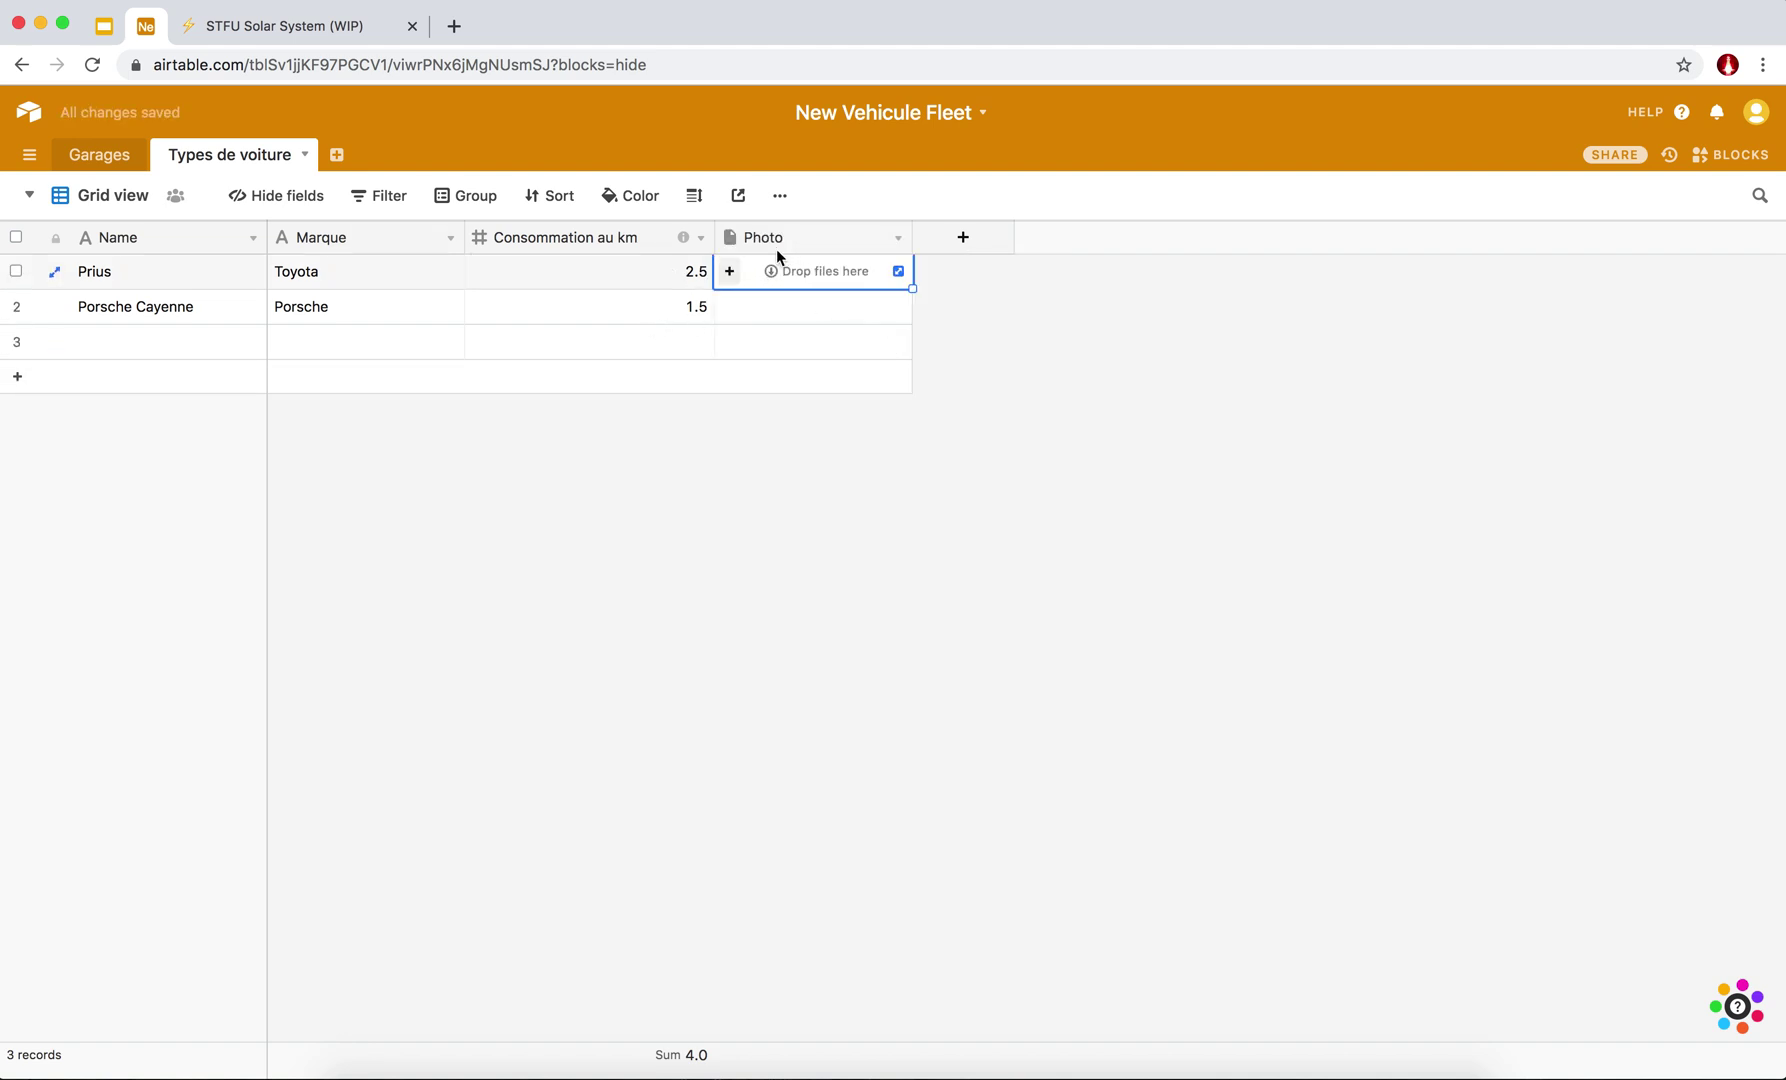
pyautogui.click(898, 238)
pyautogui.click(822, 272)
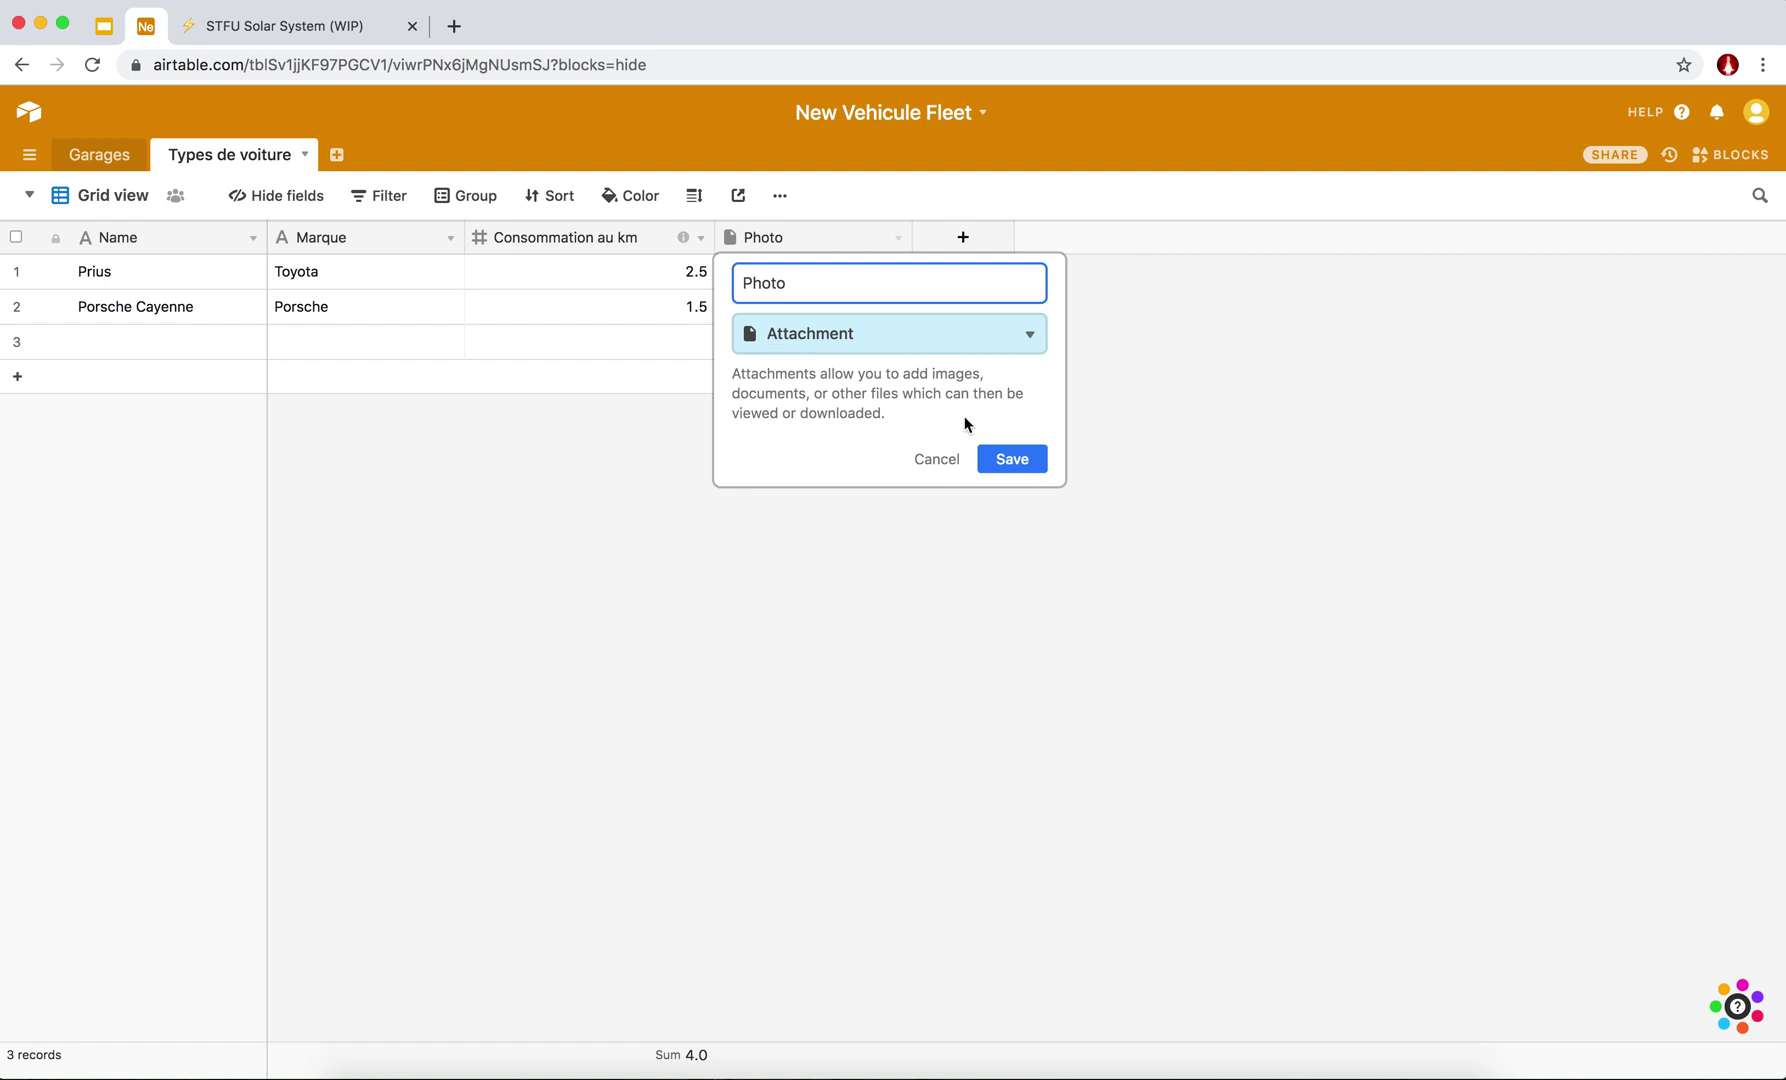
pyautogui.click(1016, 460)
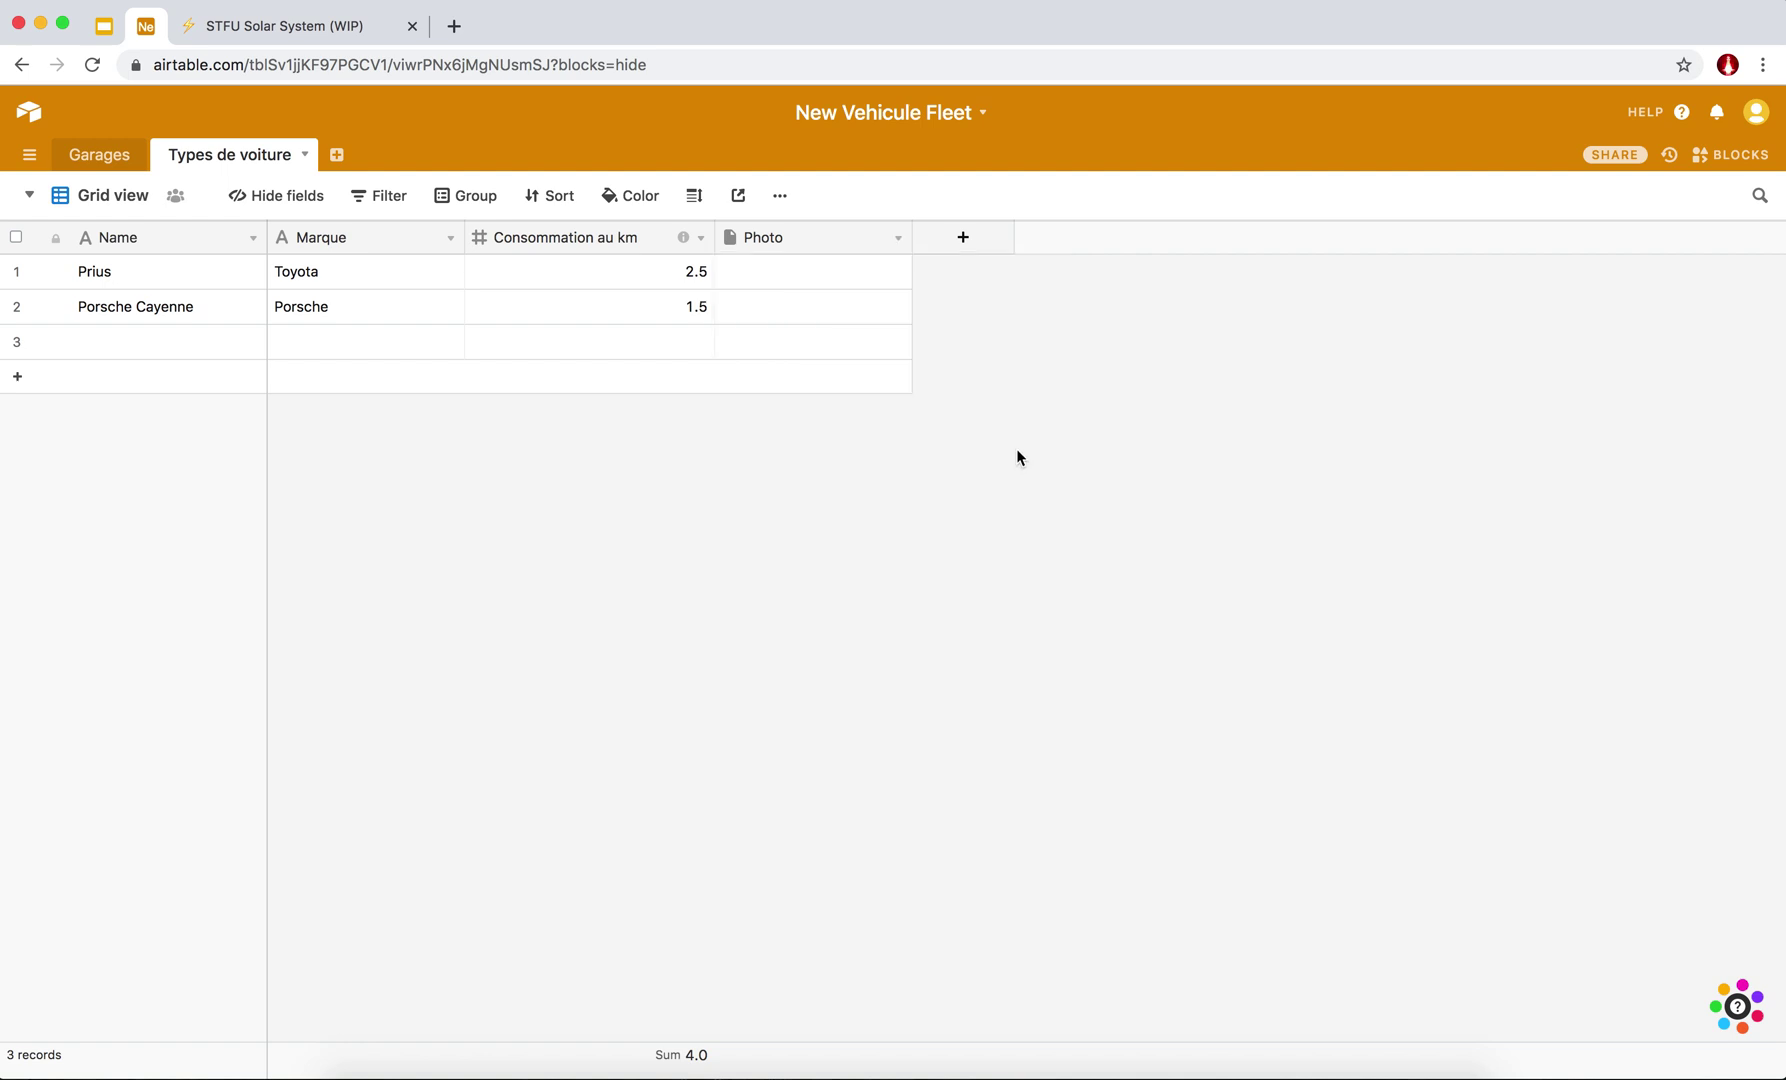
# Start an attachment on the Prius Photo cell and settle on the web image search source.
pyautogui.click(806, 281)
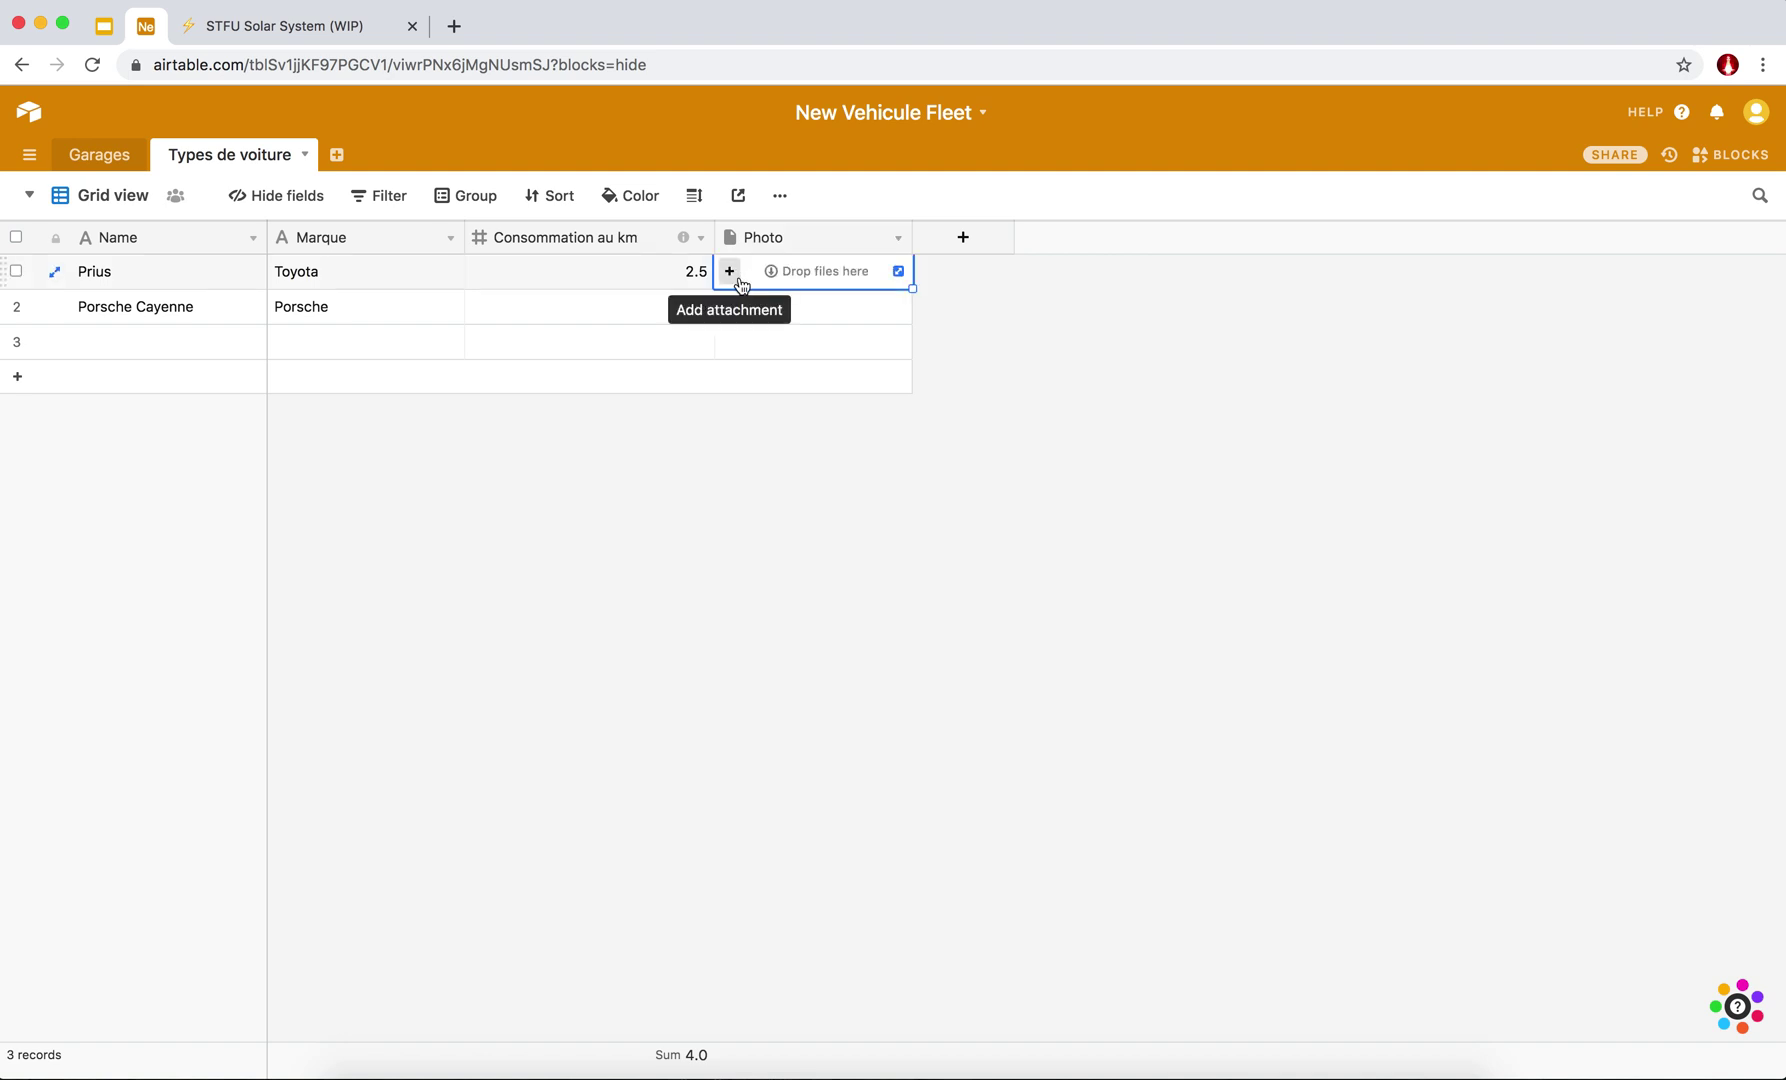
pyautogui.click(731, 273)
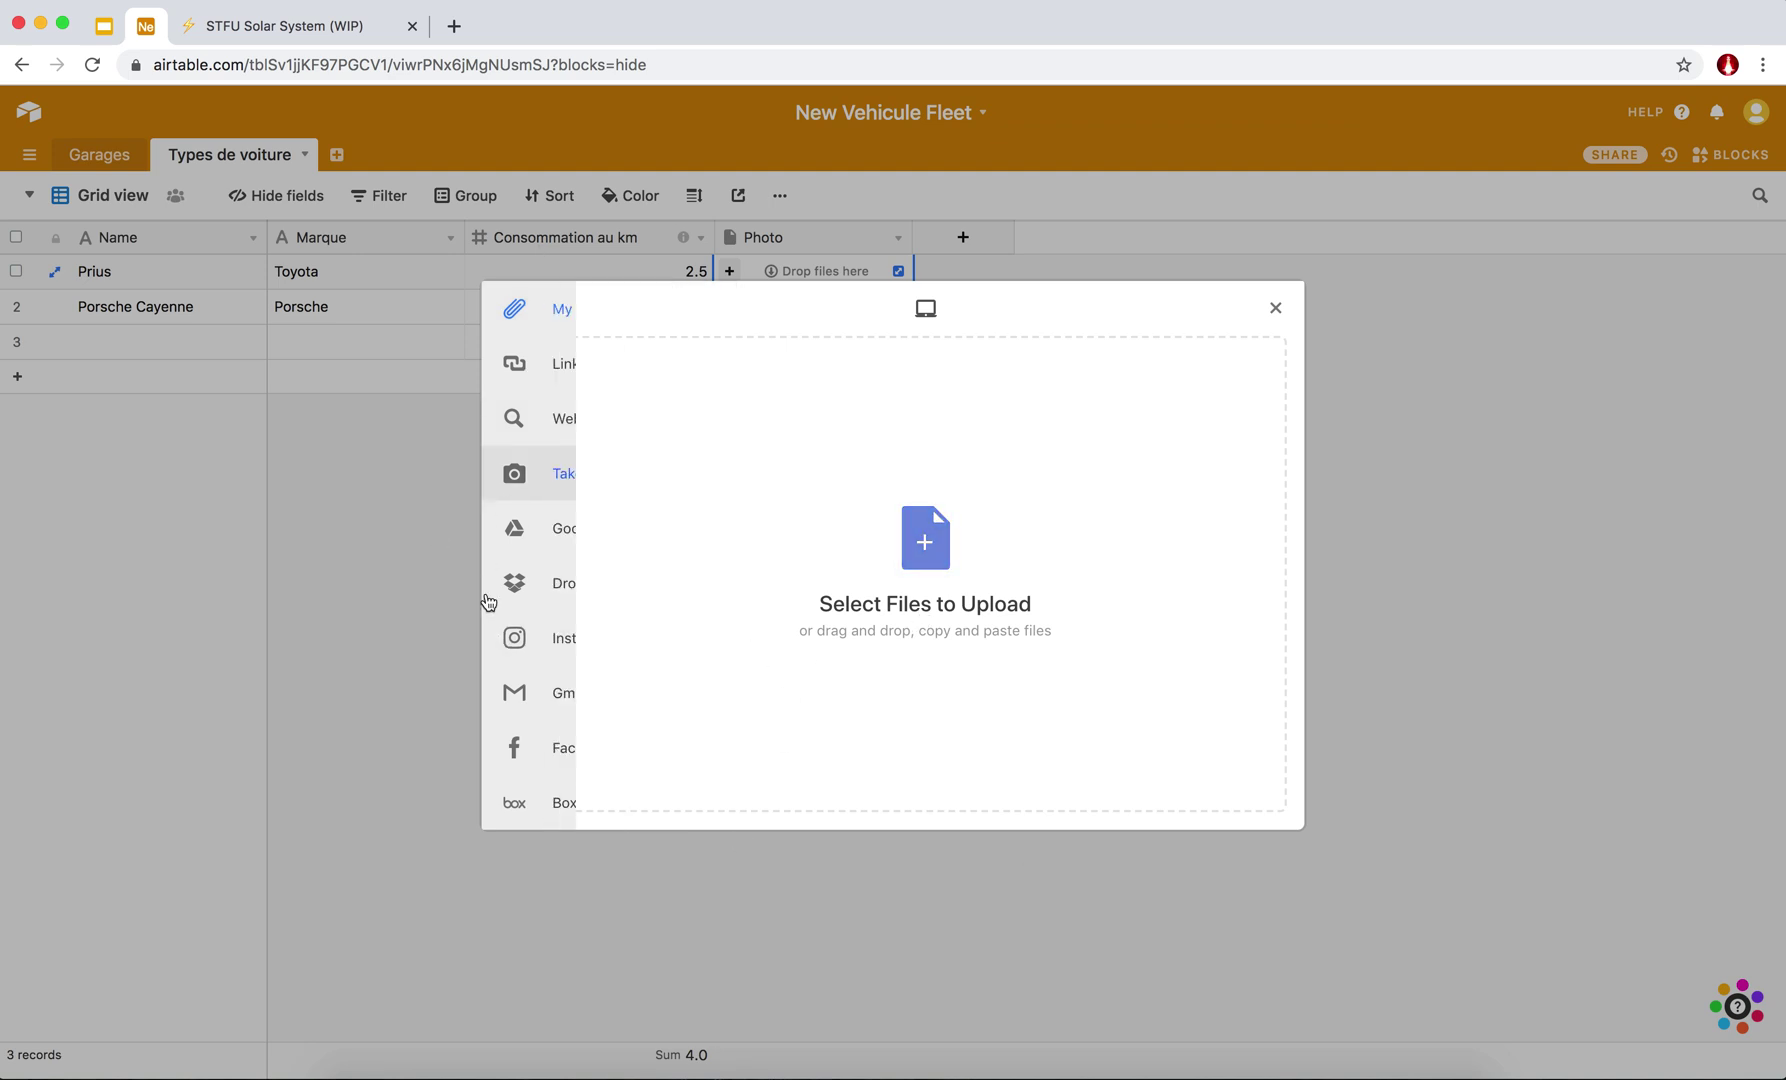
pyautogui.moveTo(502, 335)
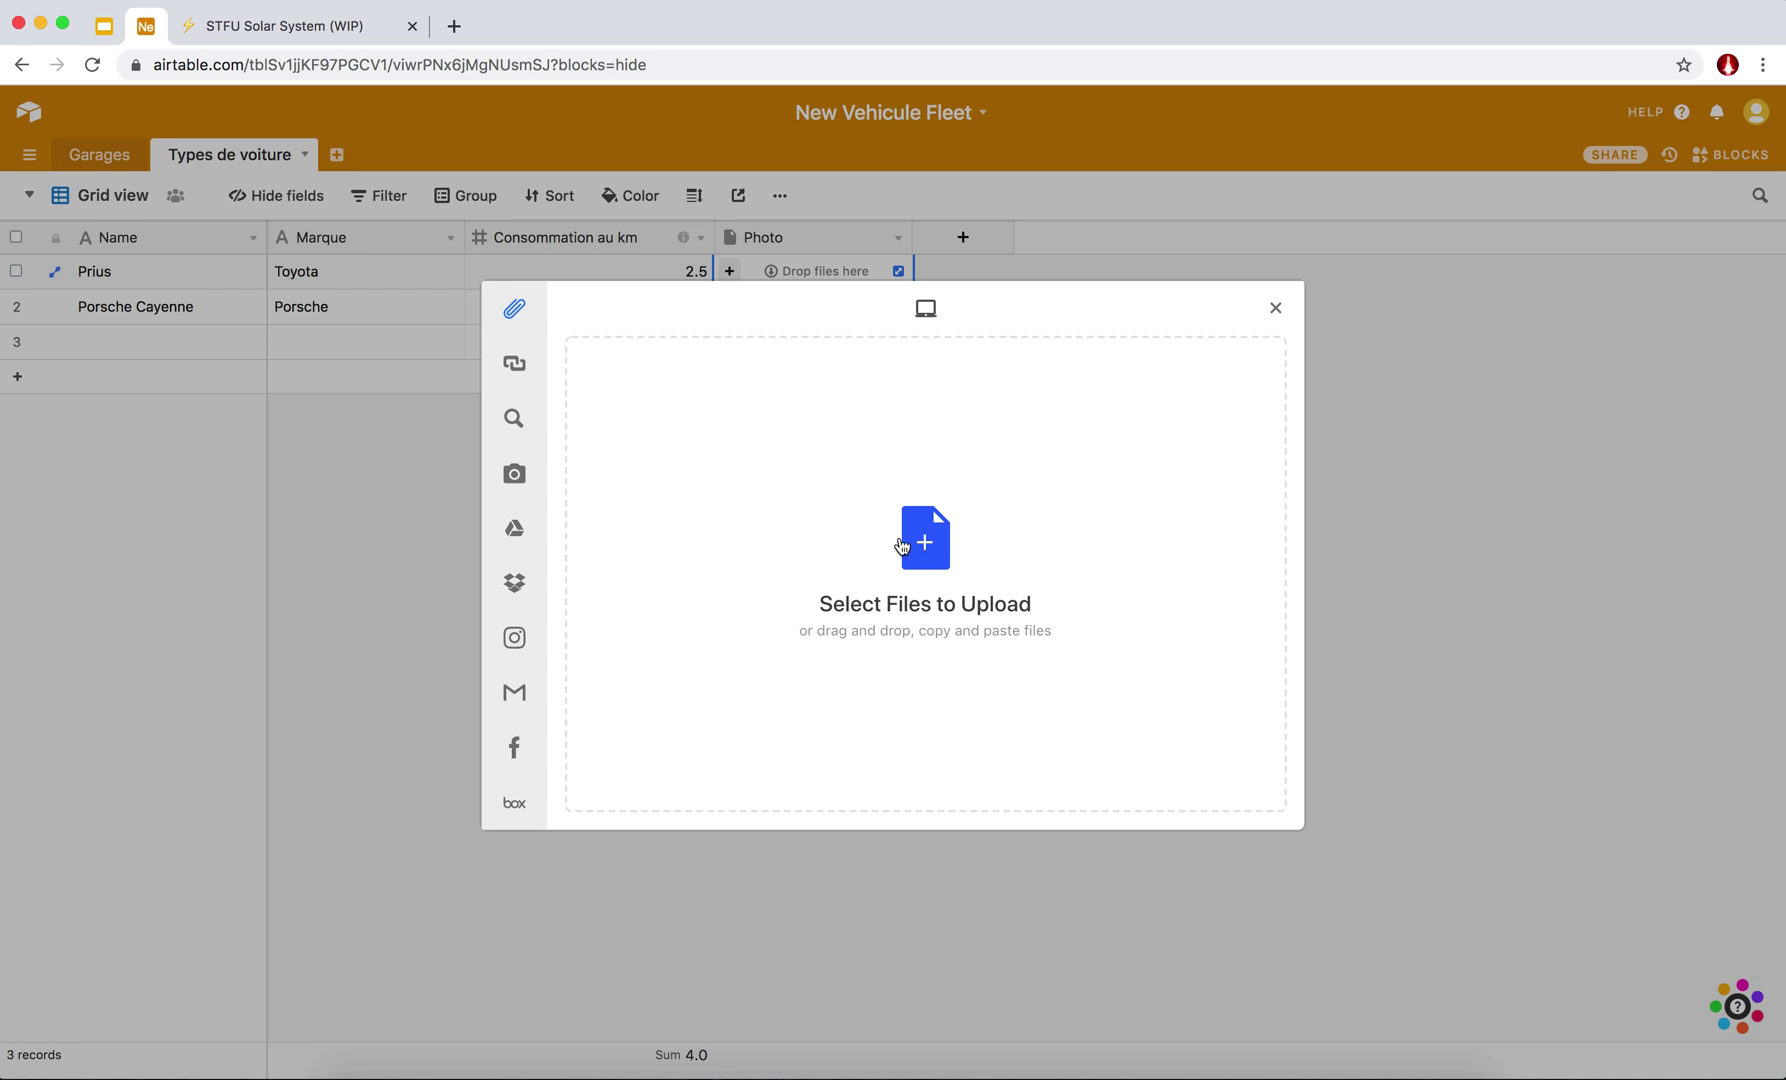
pyautogui.moveTo(534, 370)
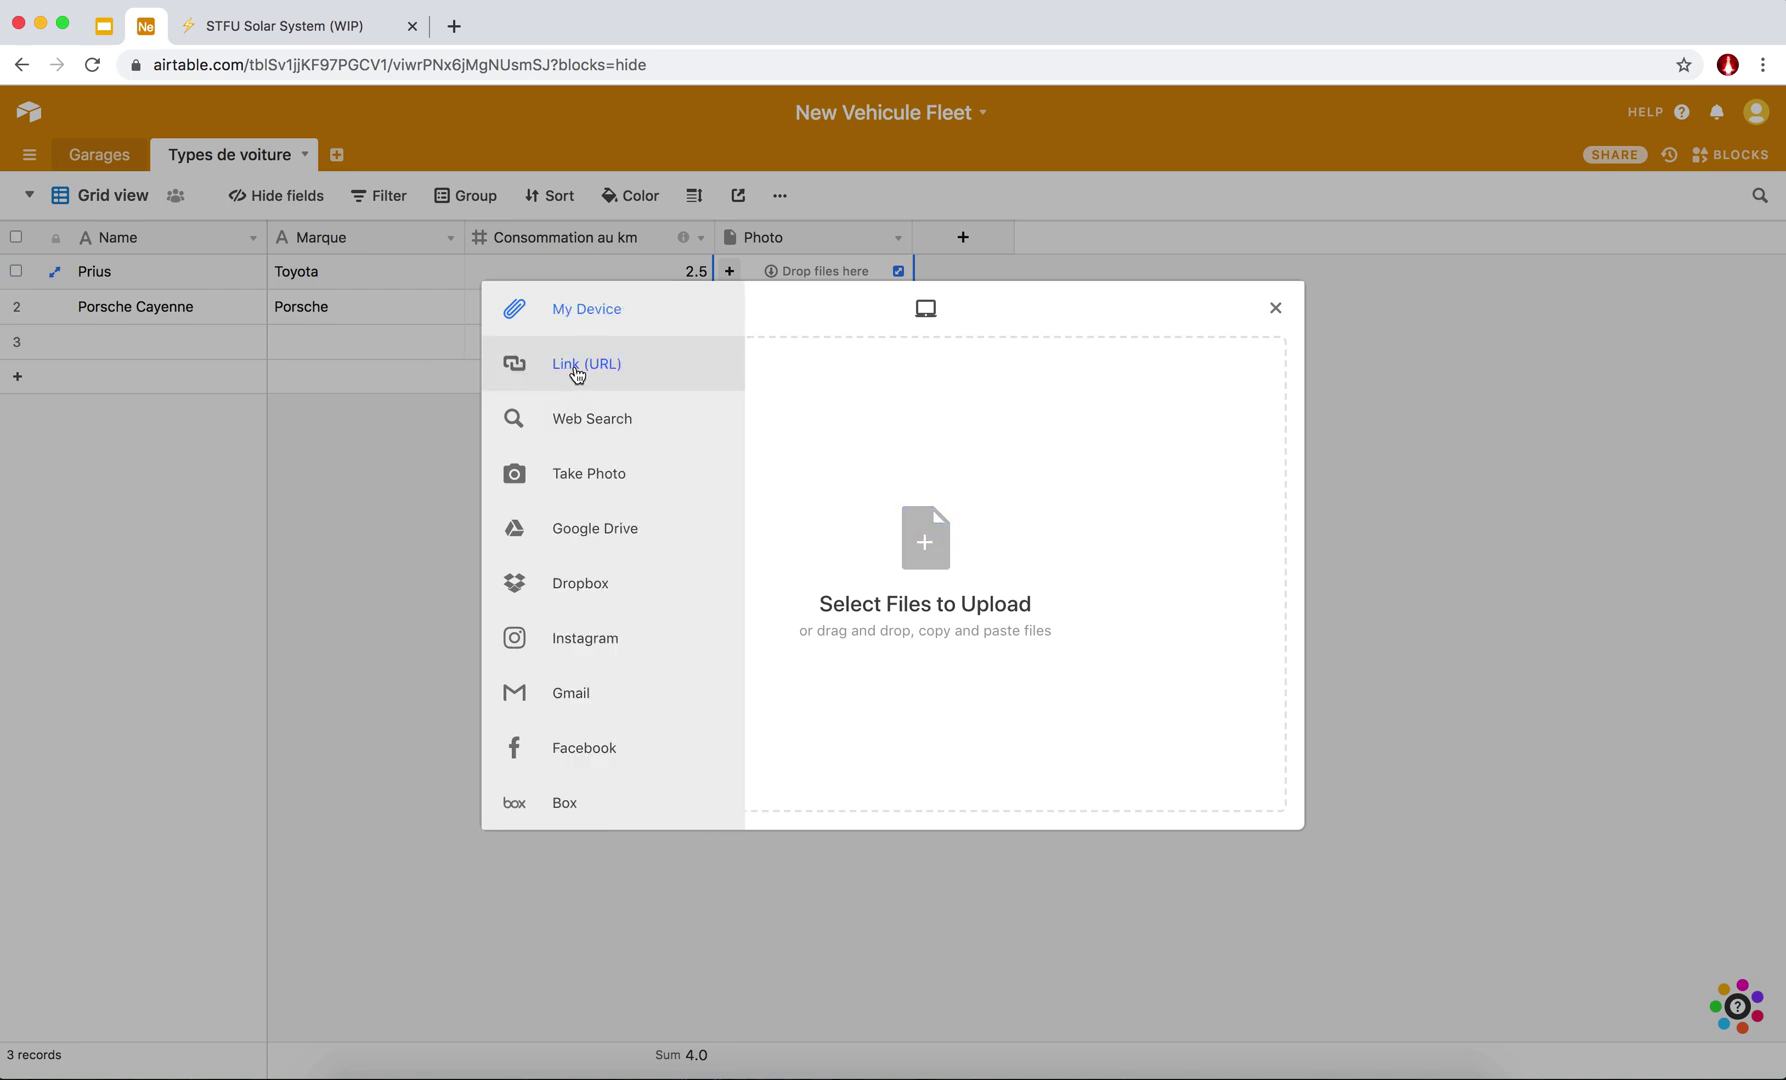
pyautogui.click(534, 370)
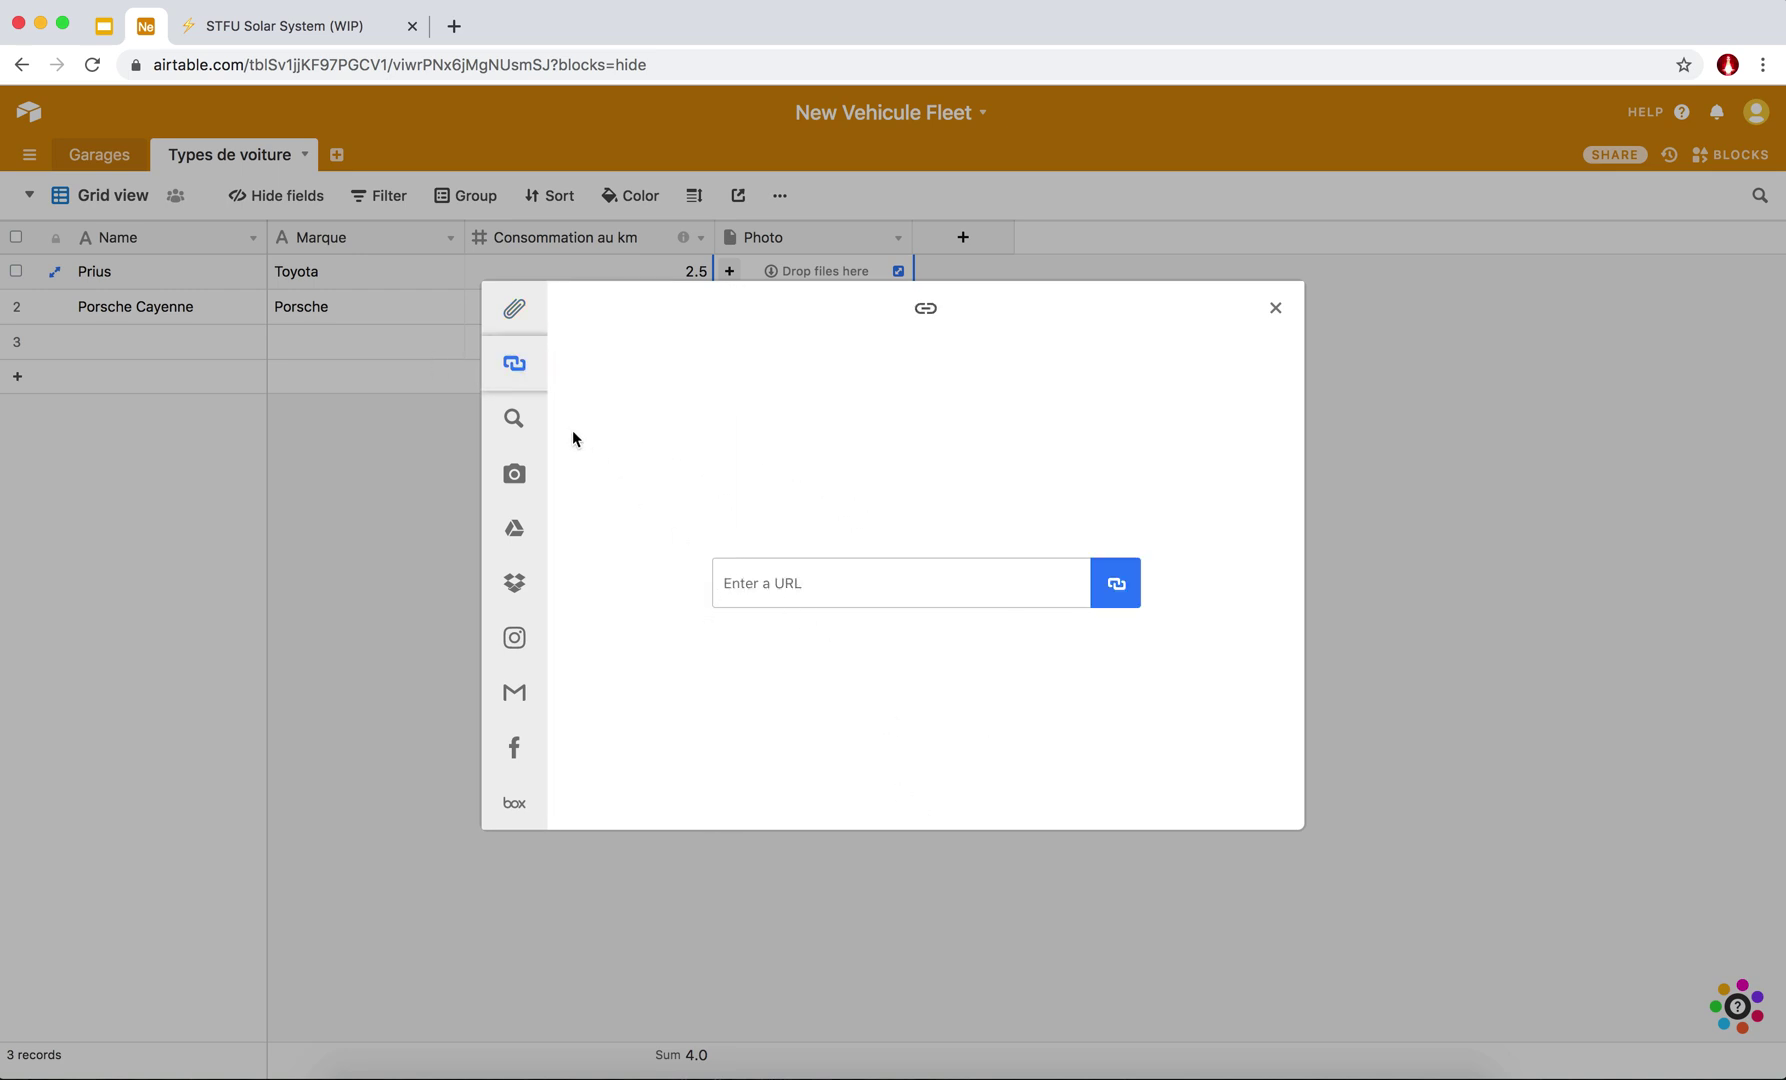
pyautogui.click(522, 424)
pyautogui.click(574, 480)
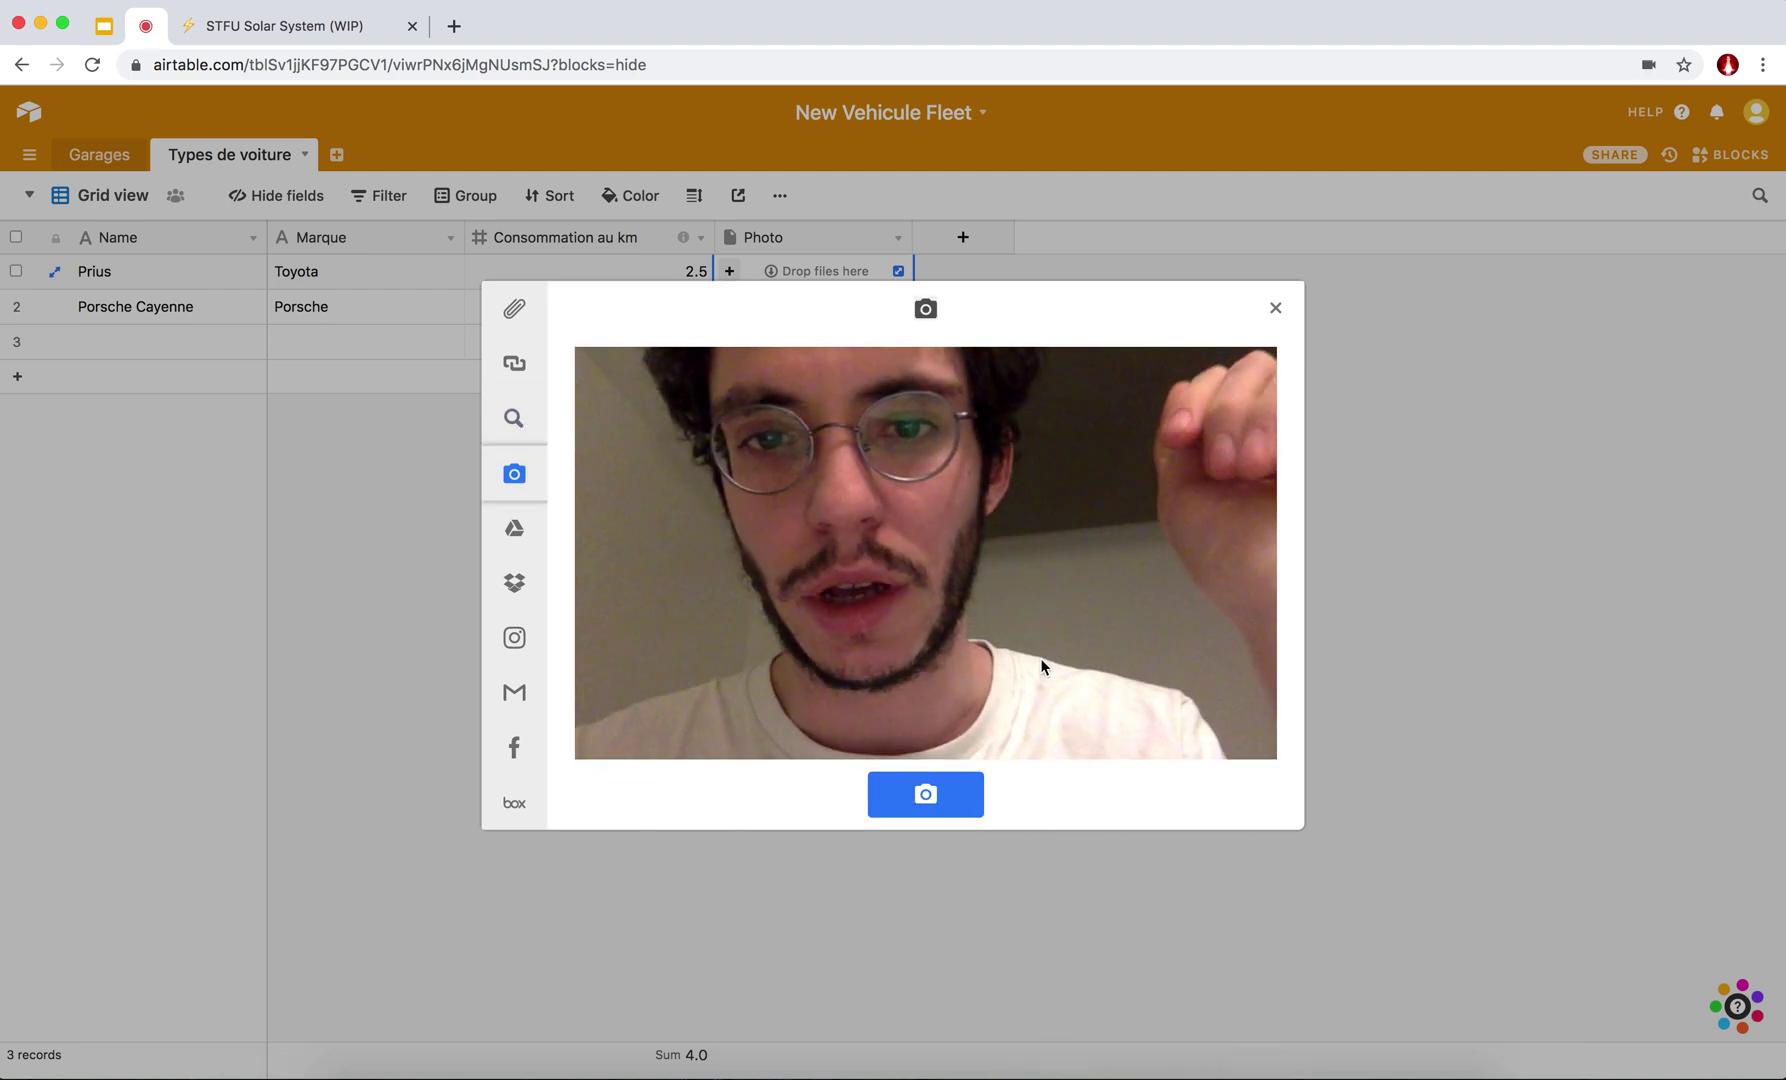
pyautogui.click(512, 416)
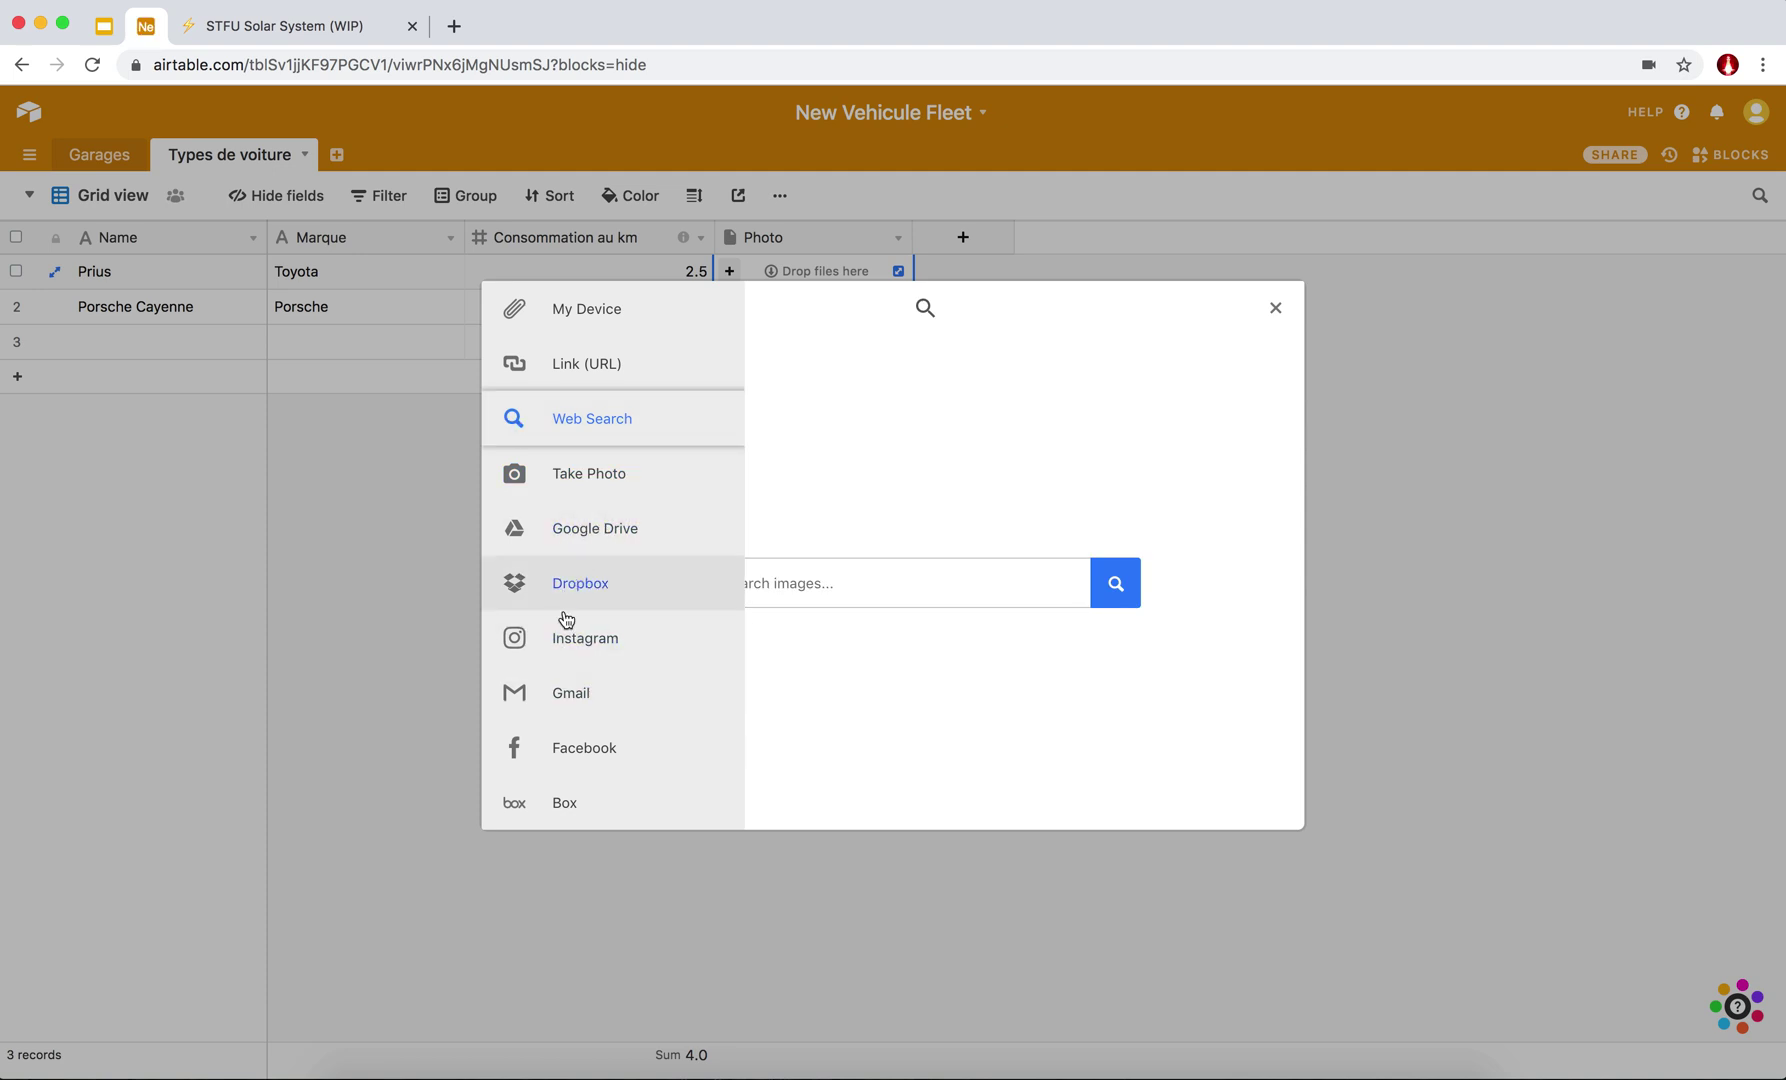
# Search images for 'prius' and upload the blue Prius photo in the snow.
pyautogui.click(759, 586)
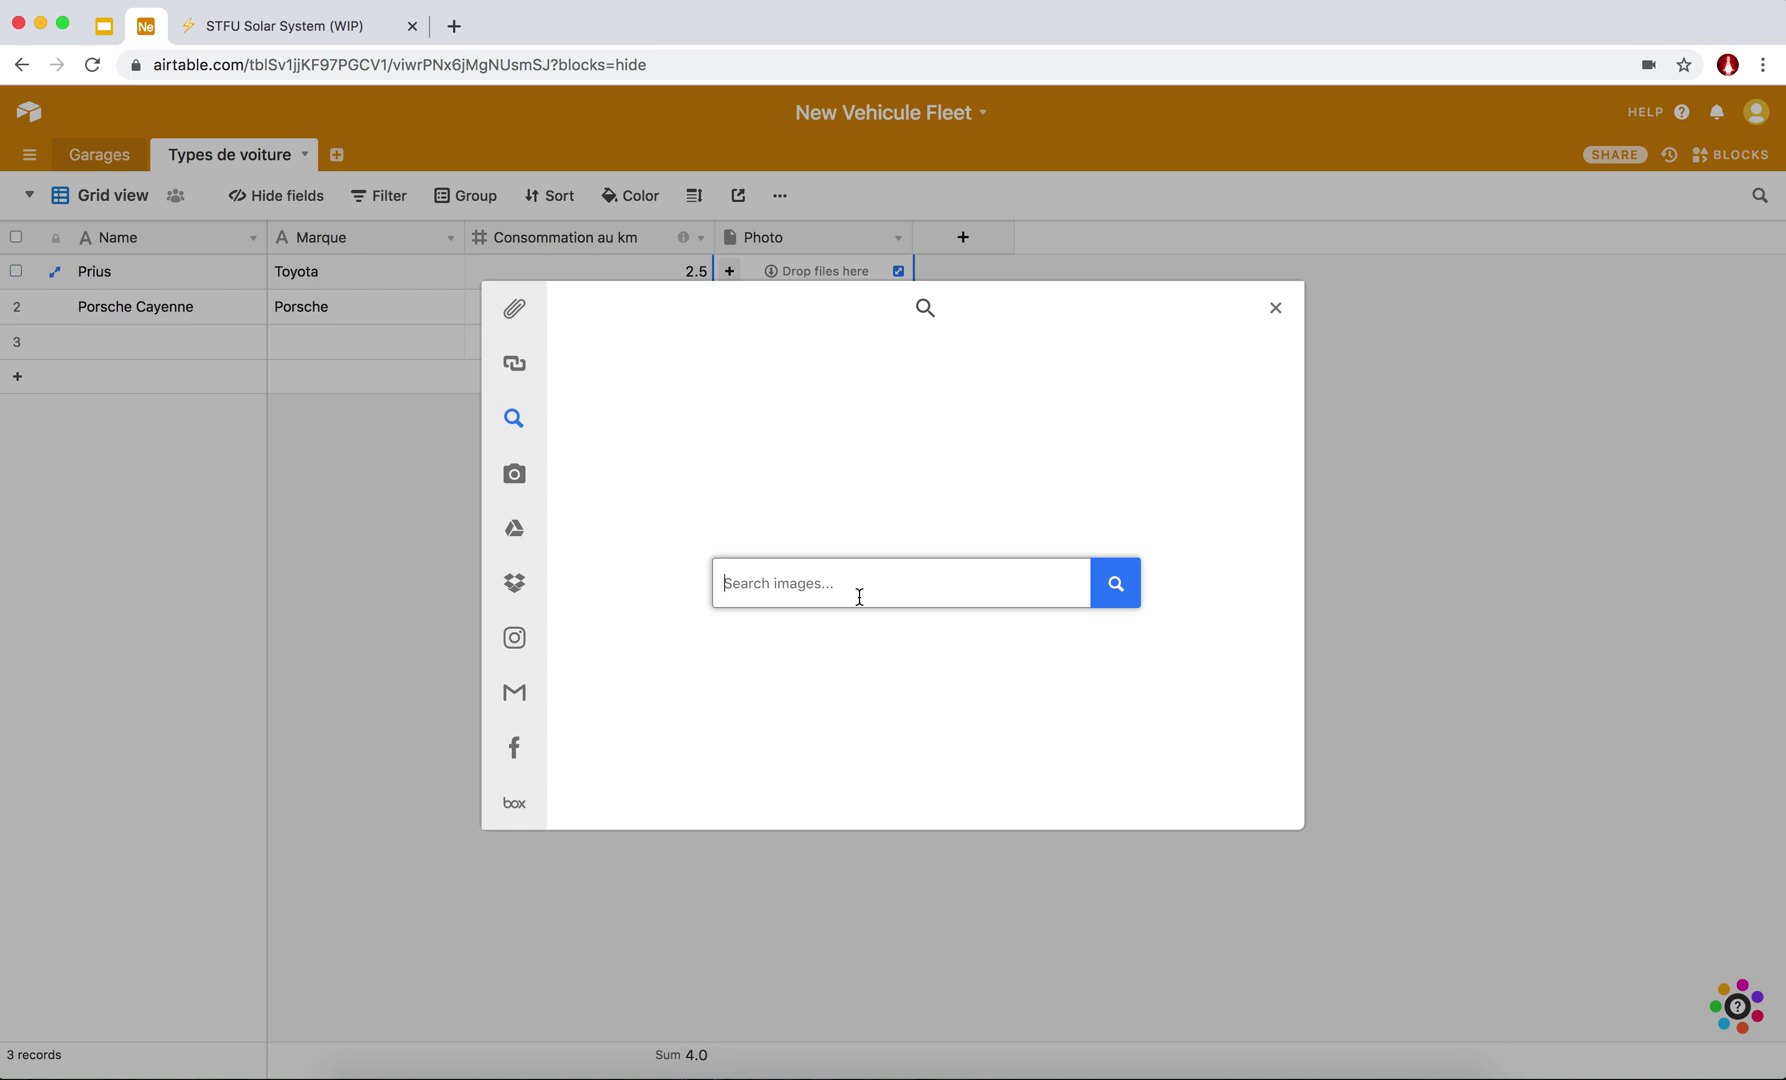
pyautogui.write('prius')
pyautogui.press('Return')
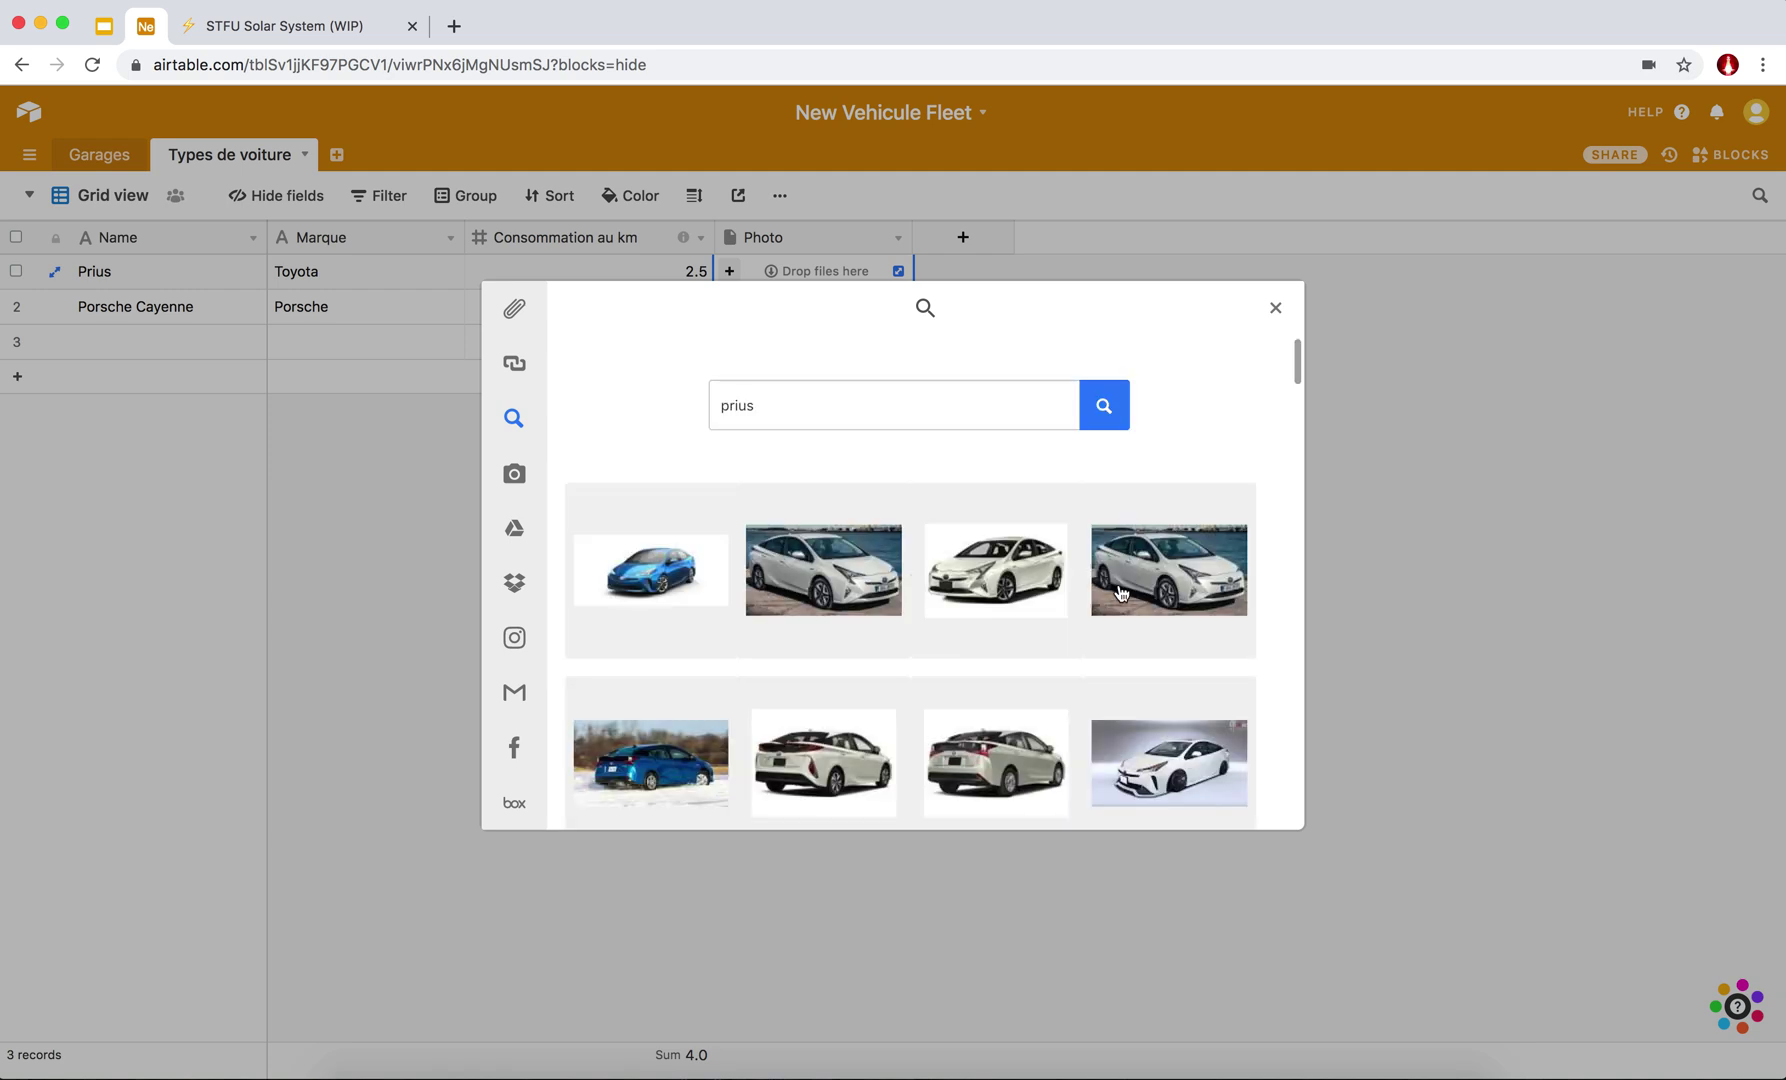
pyautogui.click(650, 781)
pyautogui.click(1172, 806)
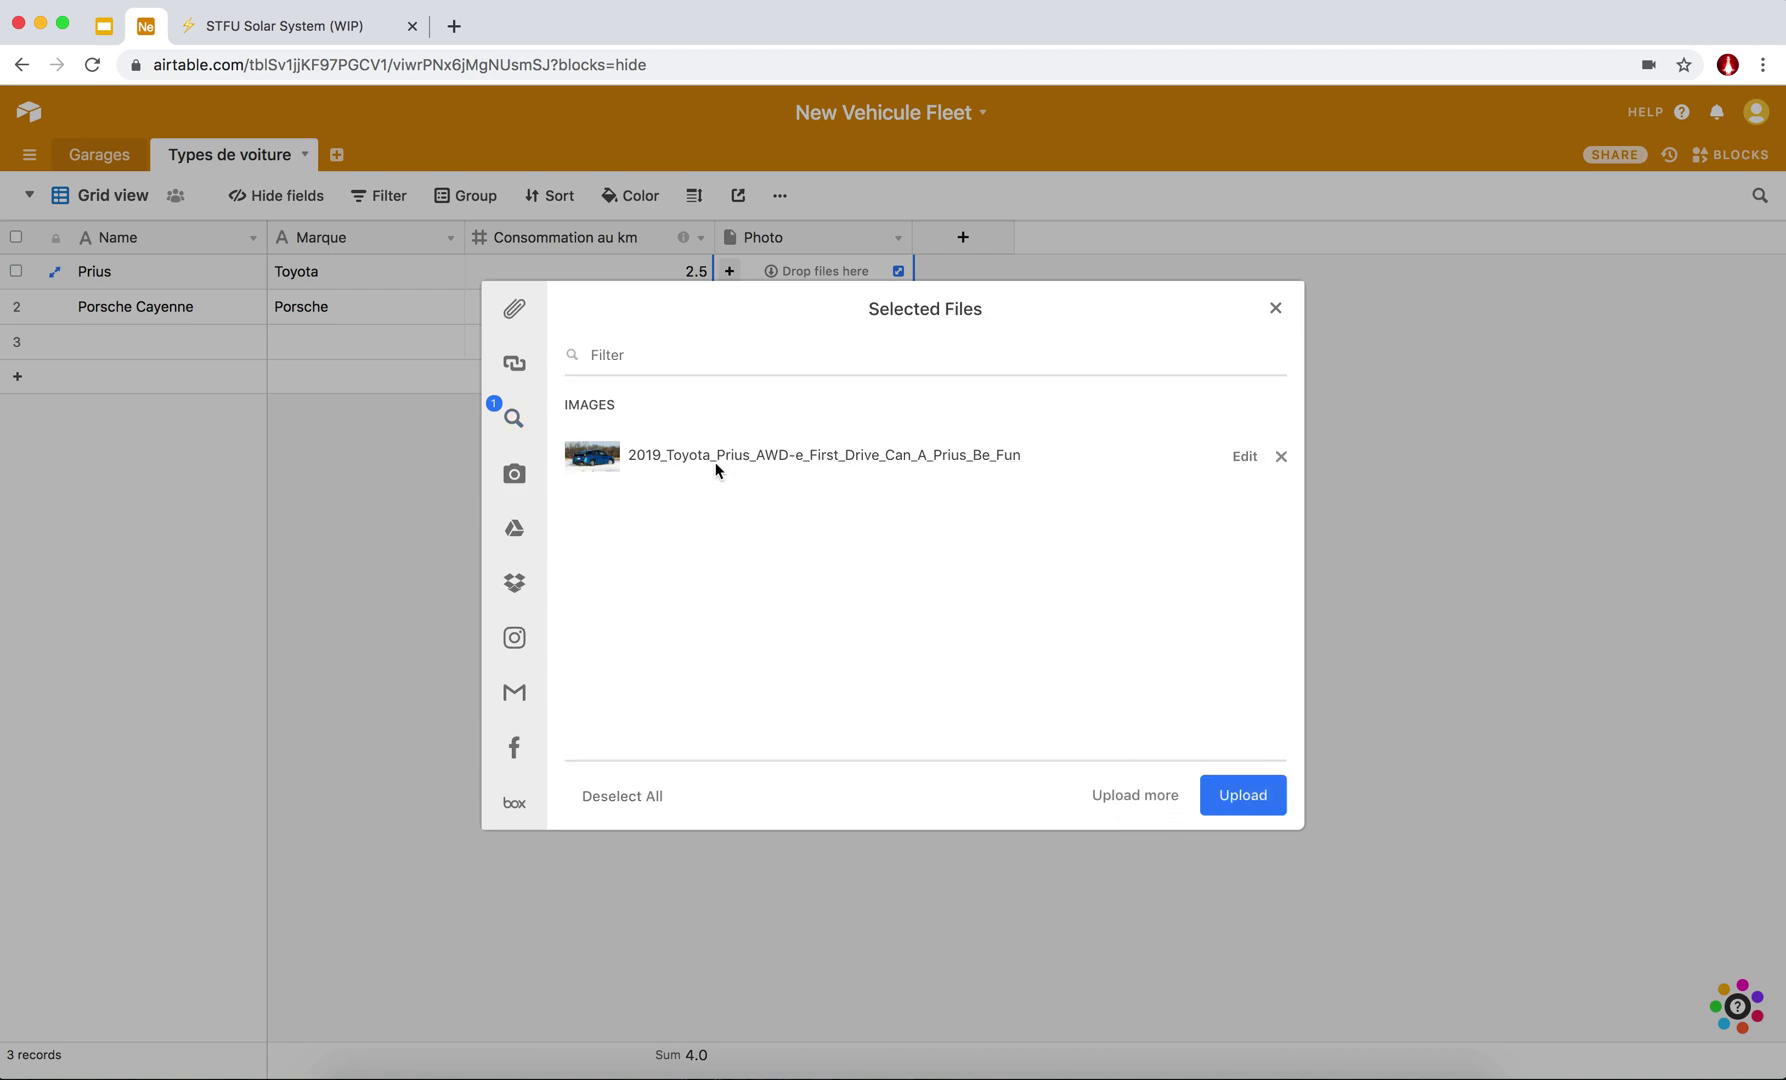
pyautogui.click(1241, 799)
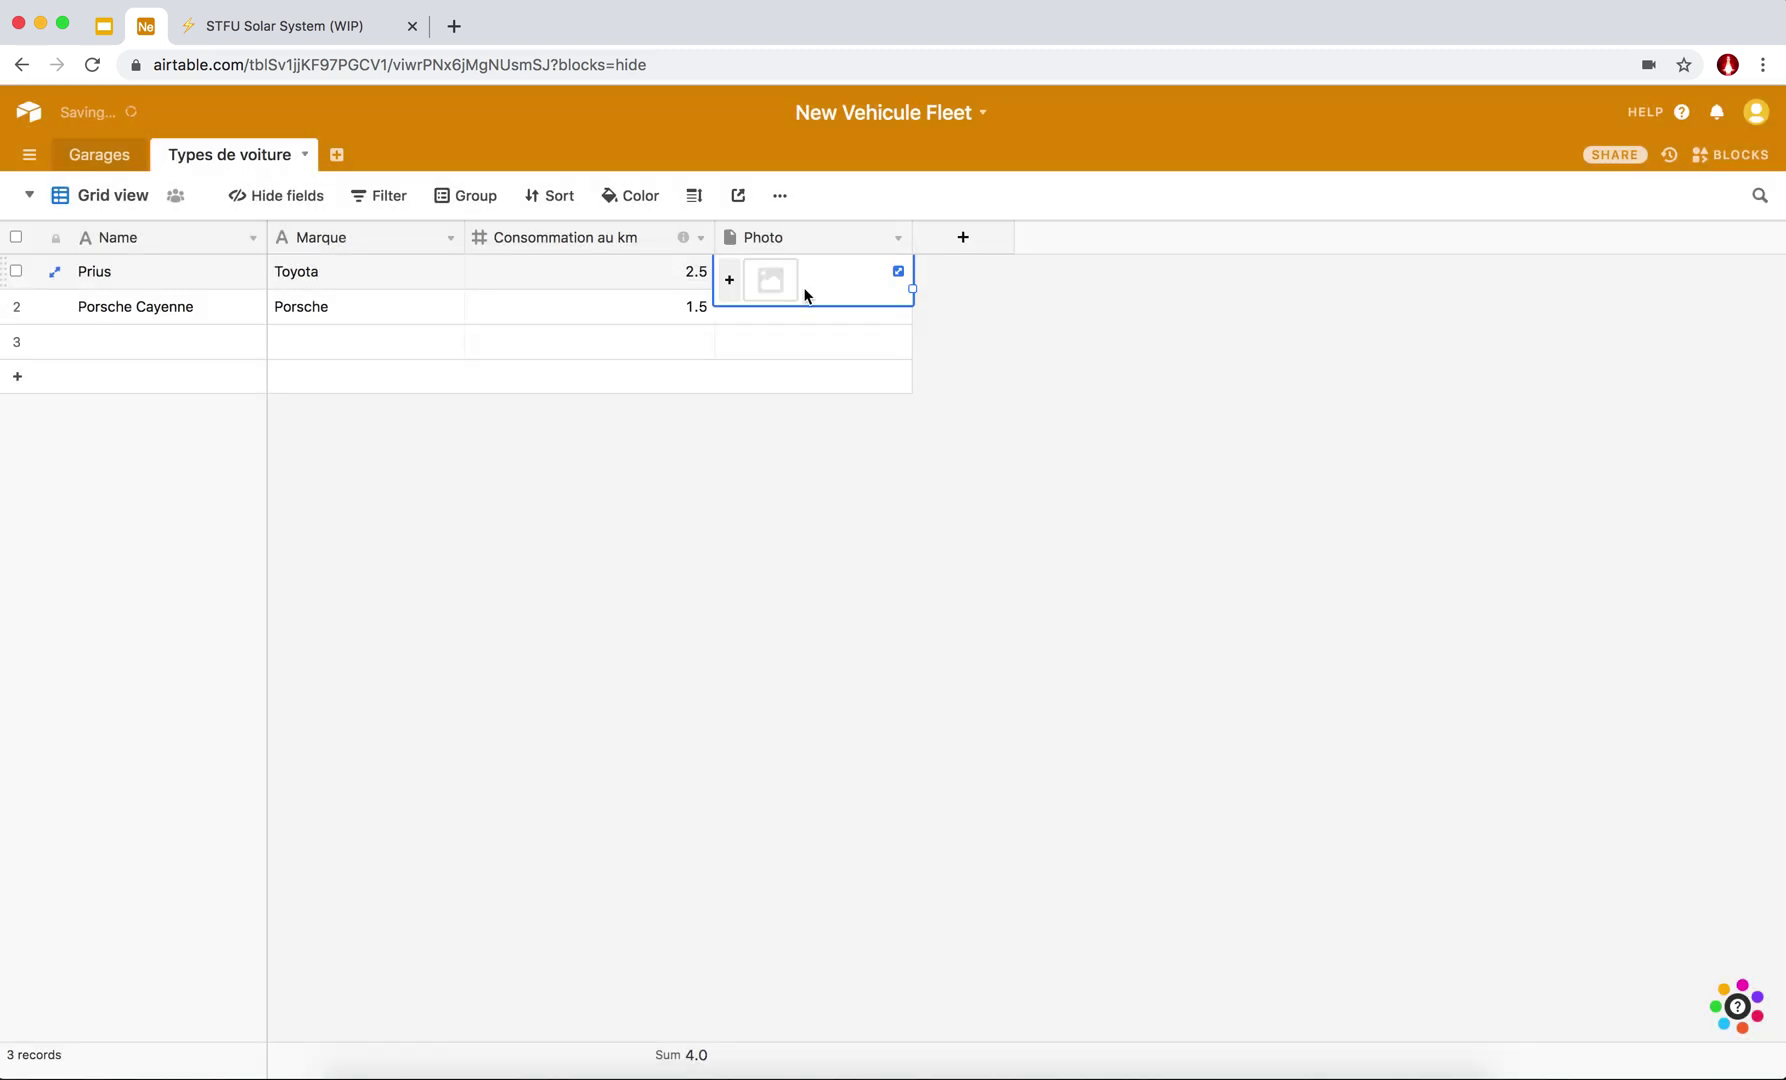
pyautogui.click(753, 318)
# In the Porsche Cayenne attachment picker, replace the web image search term with 'cayenne'.
pyautogui.click(731, 308)
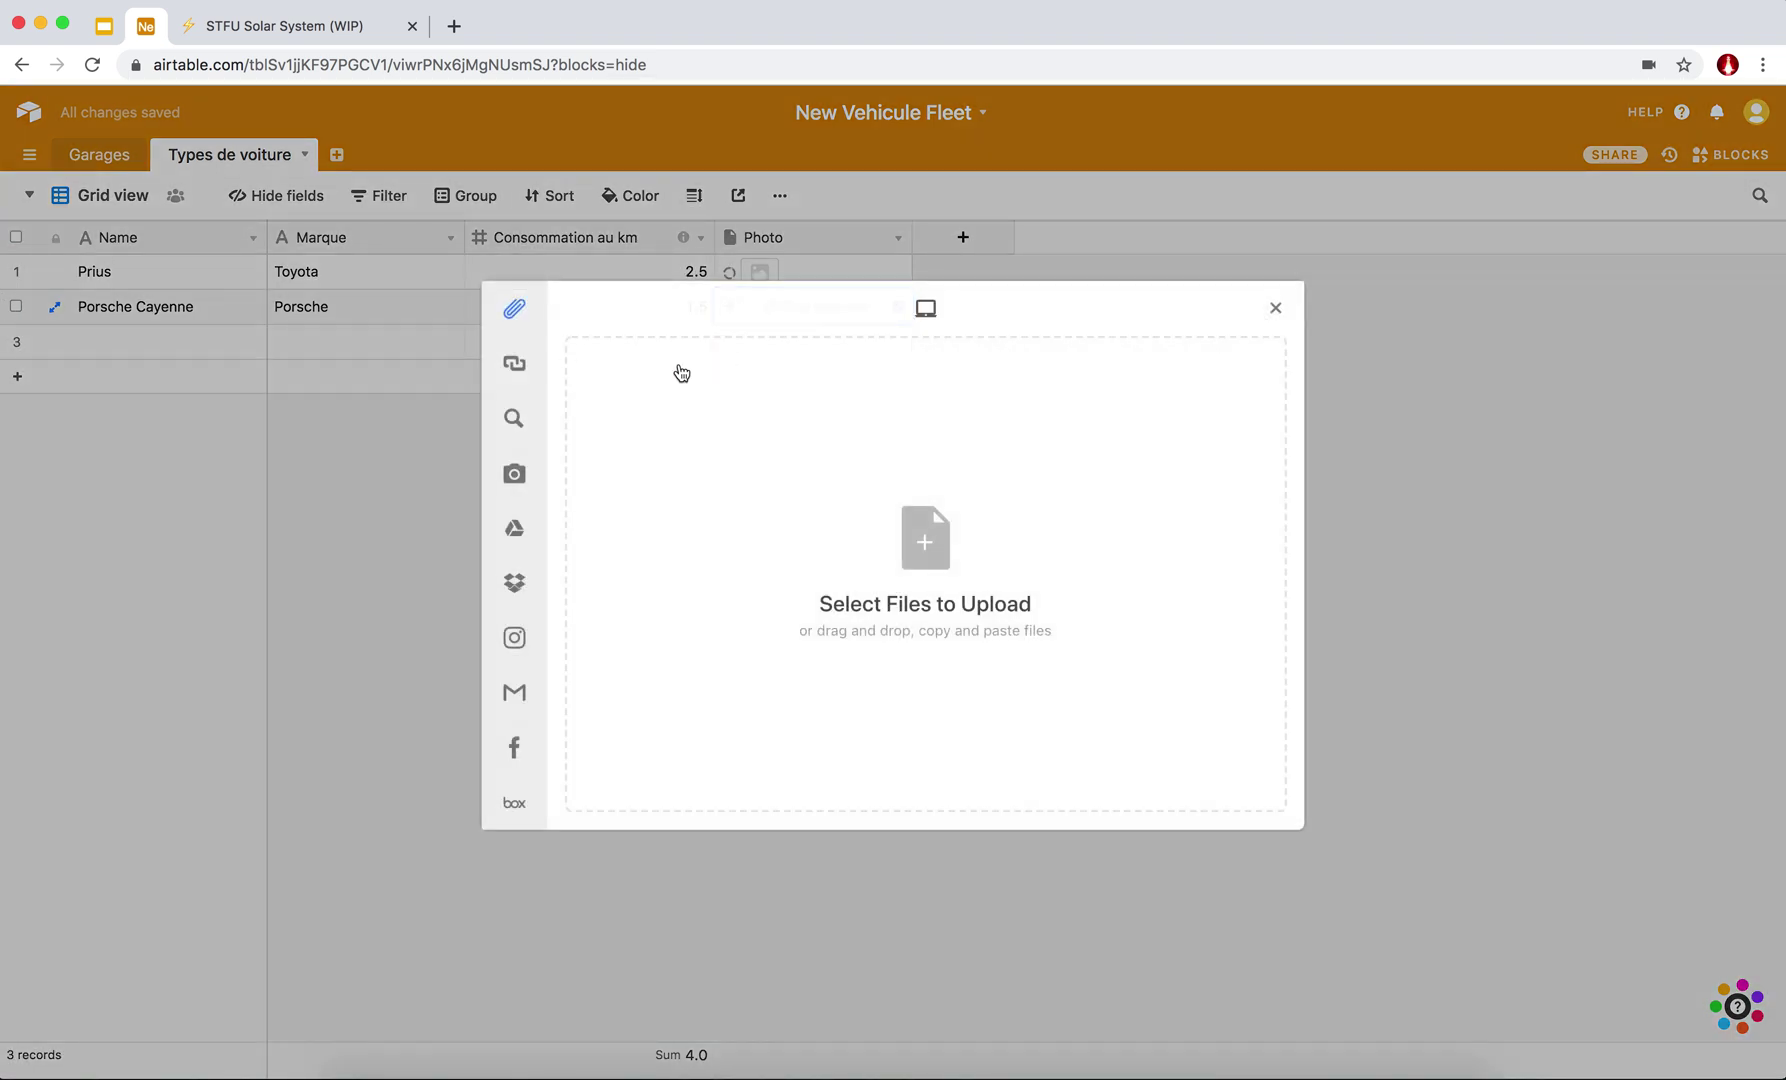
pyautogui.click(523, 428)
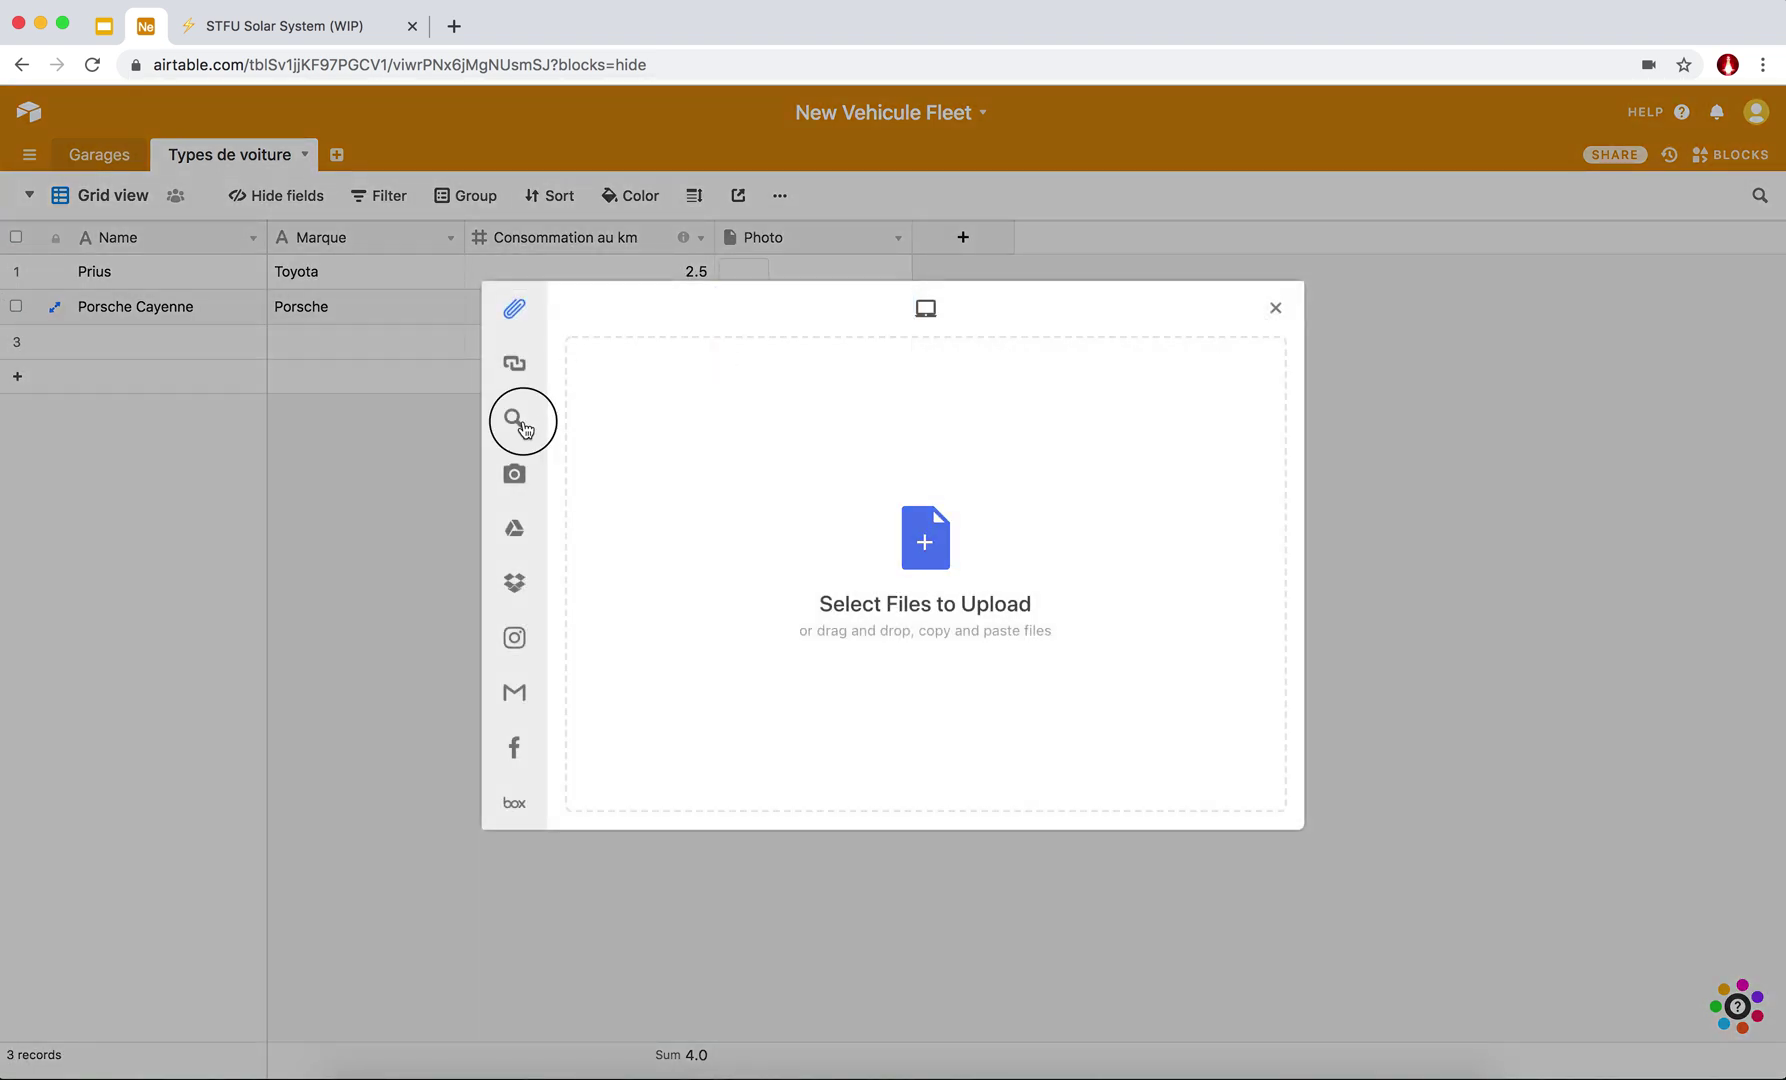
pyautogui.doubleClick(795, 422)
pyautogui.write('p')
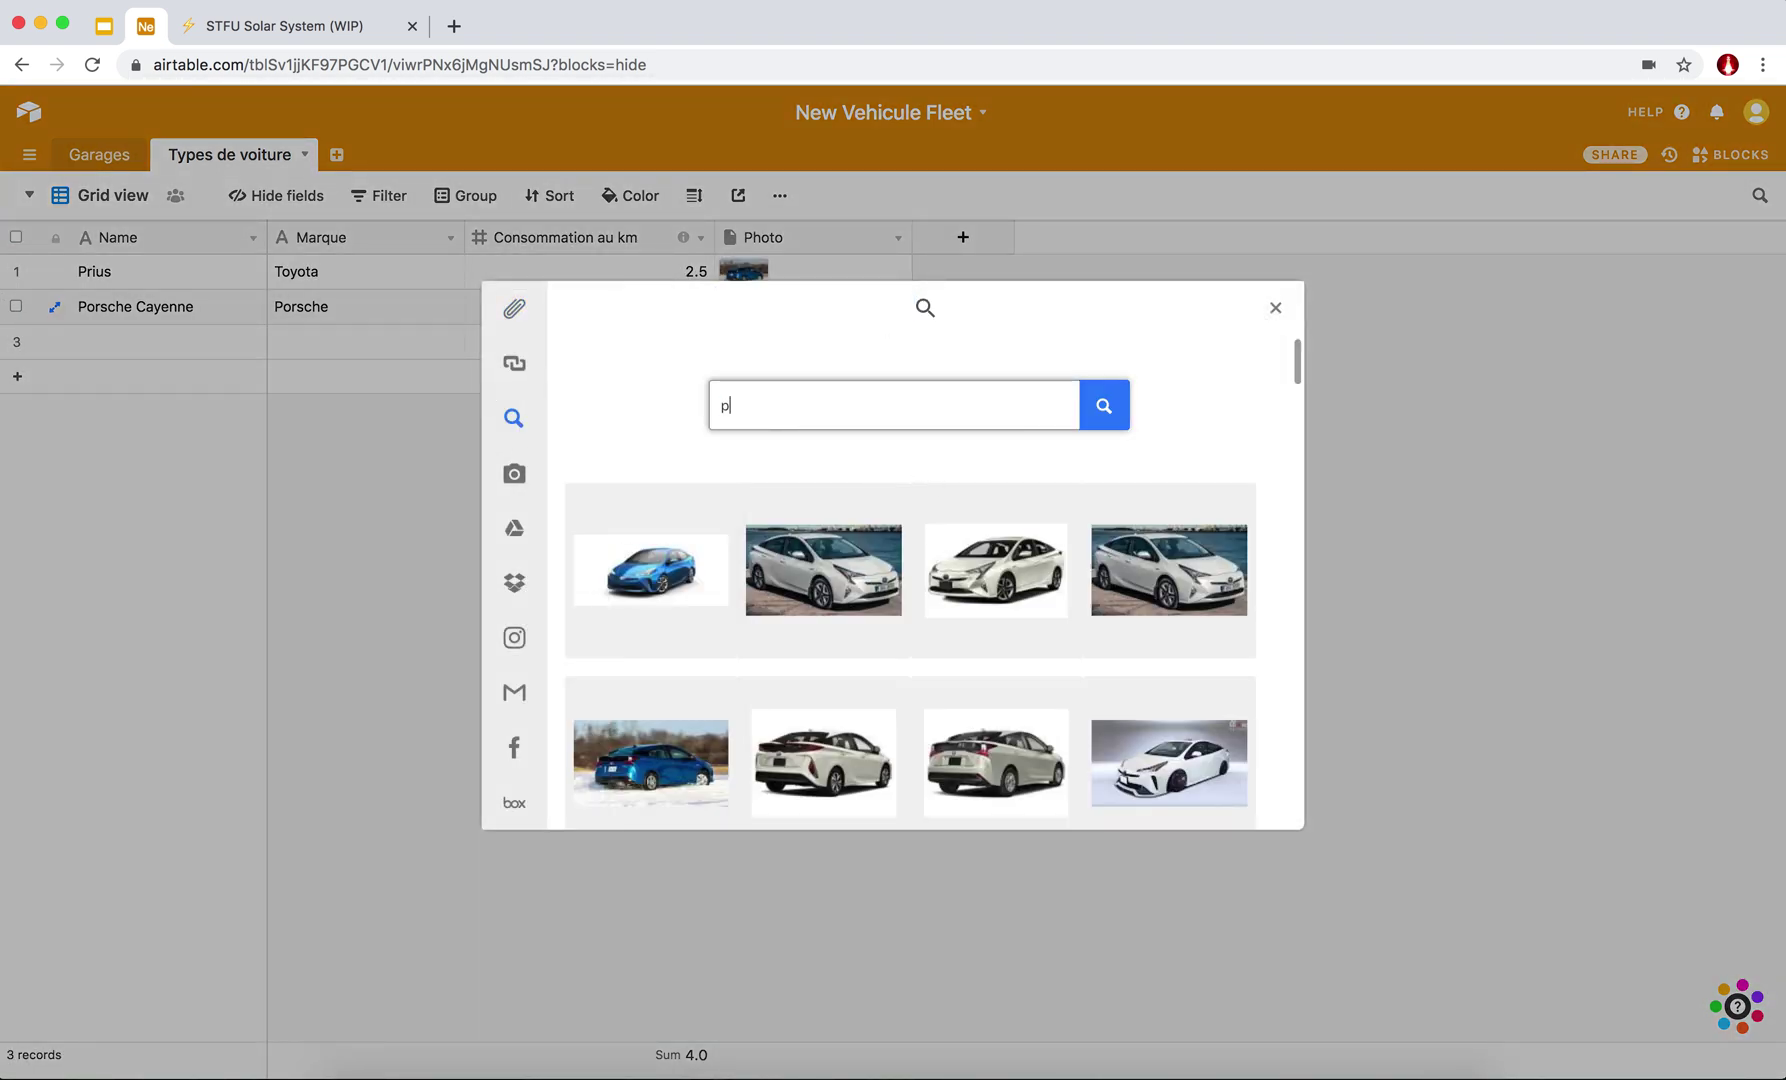
pyautogui.write('ayenne')
pyautogui.press('Return')
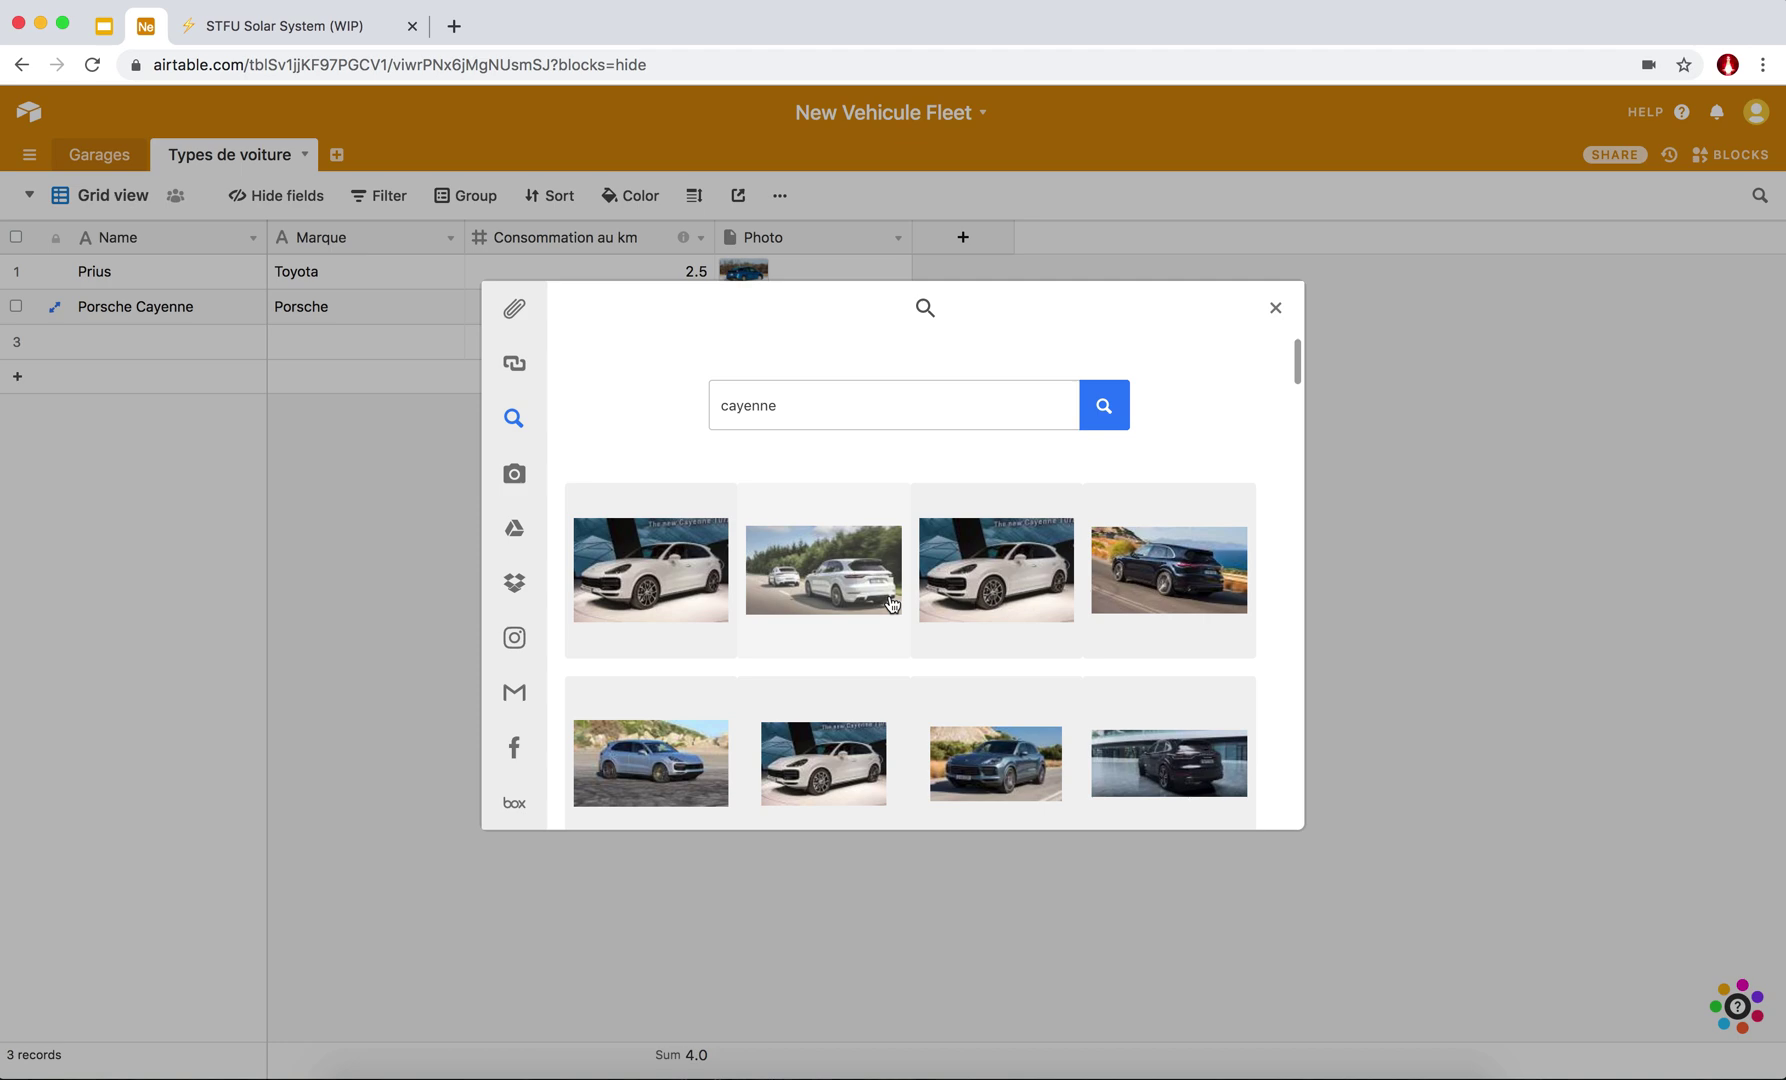
# Pick the first Porsche Cayenne photo and upload it to the record.
pyautogui.scroll(-2, 833, 652)
pyautogui.scroll(-2, 831, 652)
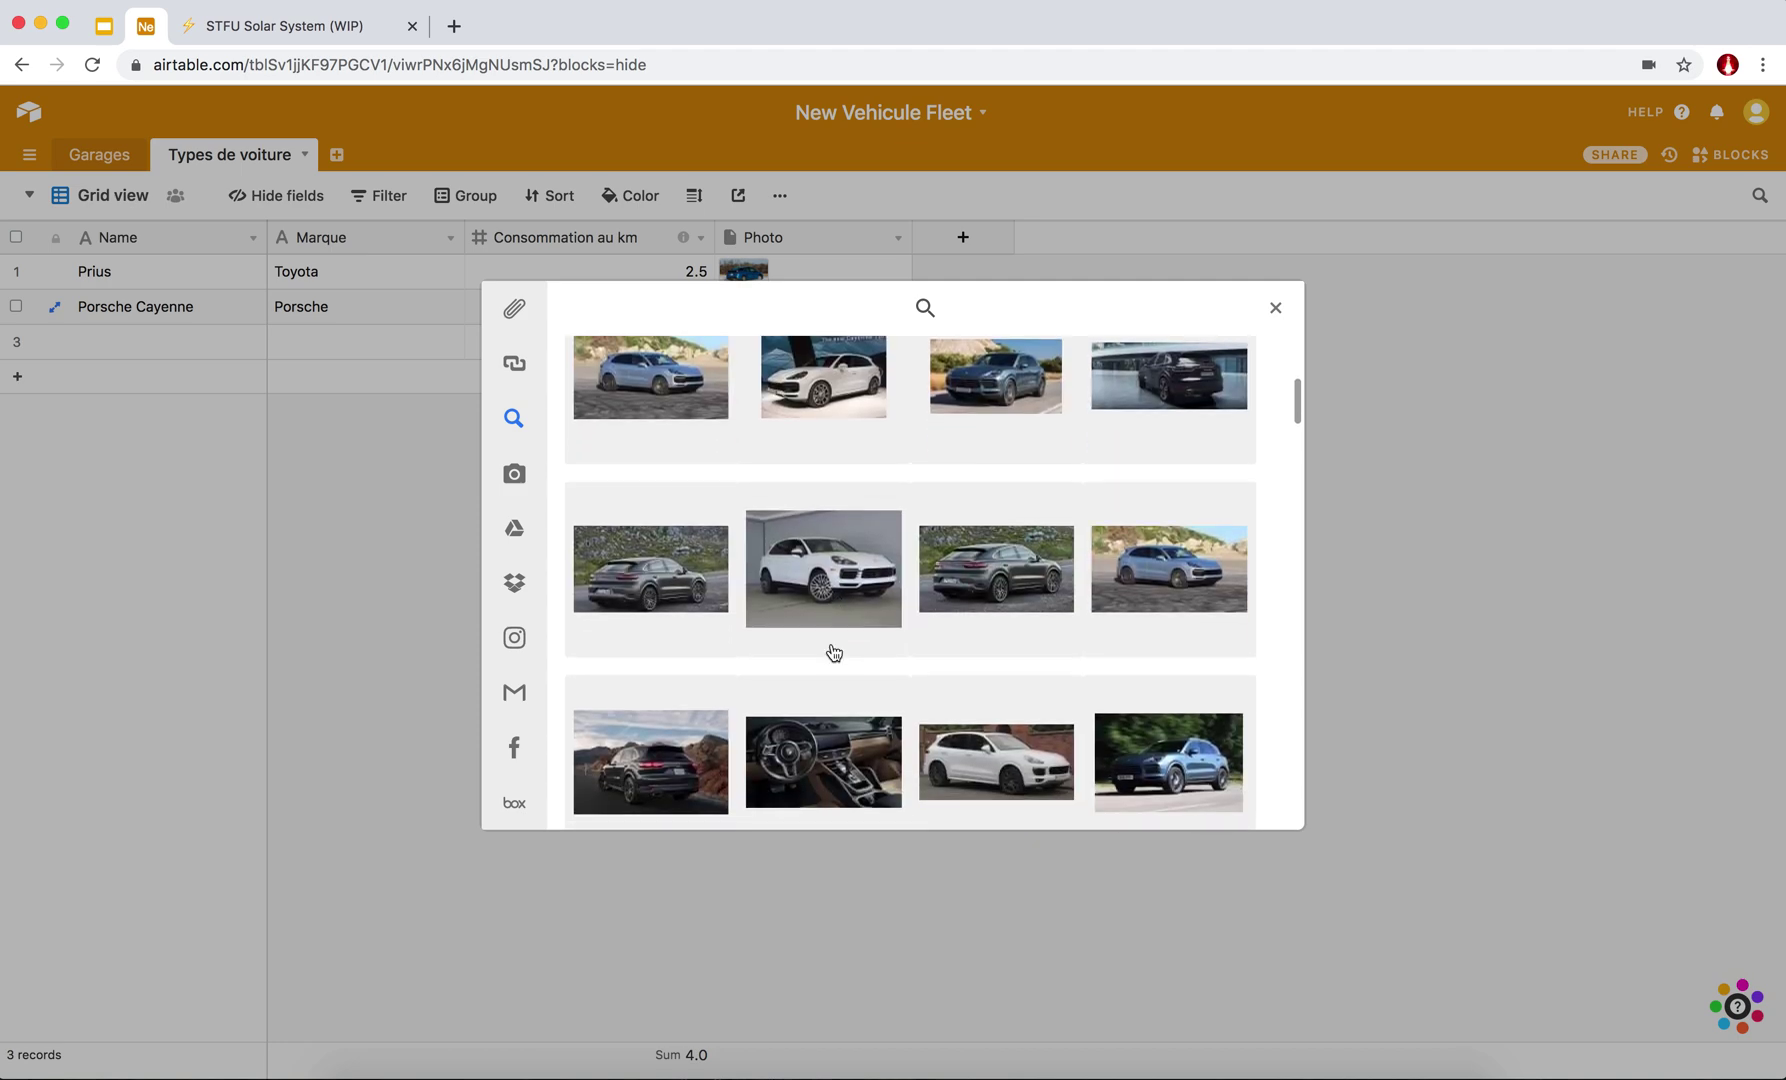
pyautogui.scroll(-3, 674, 454)
pyautogui.scroll(3, 672, 452)
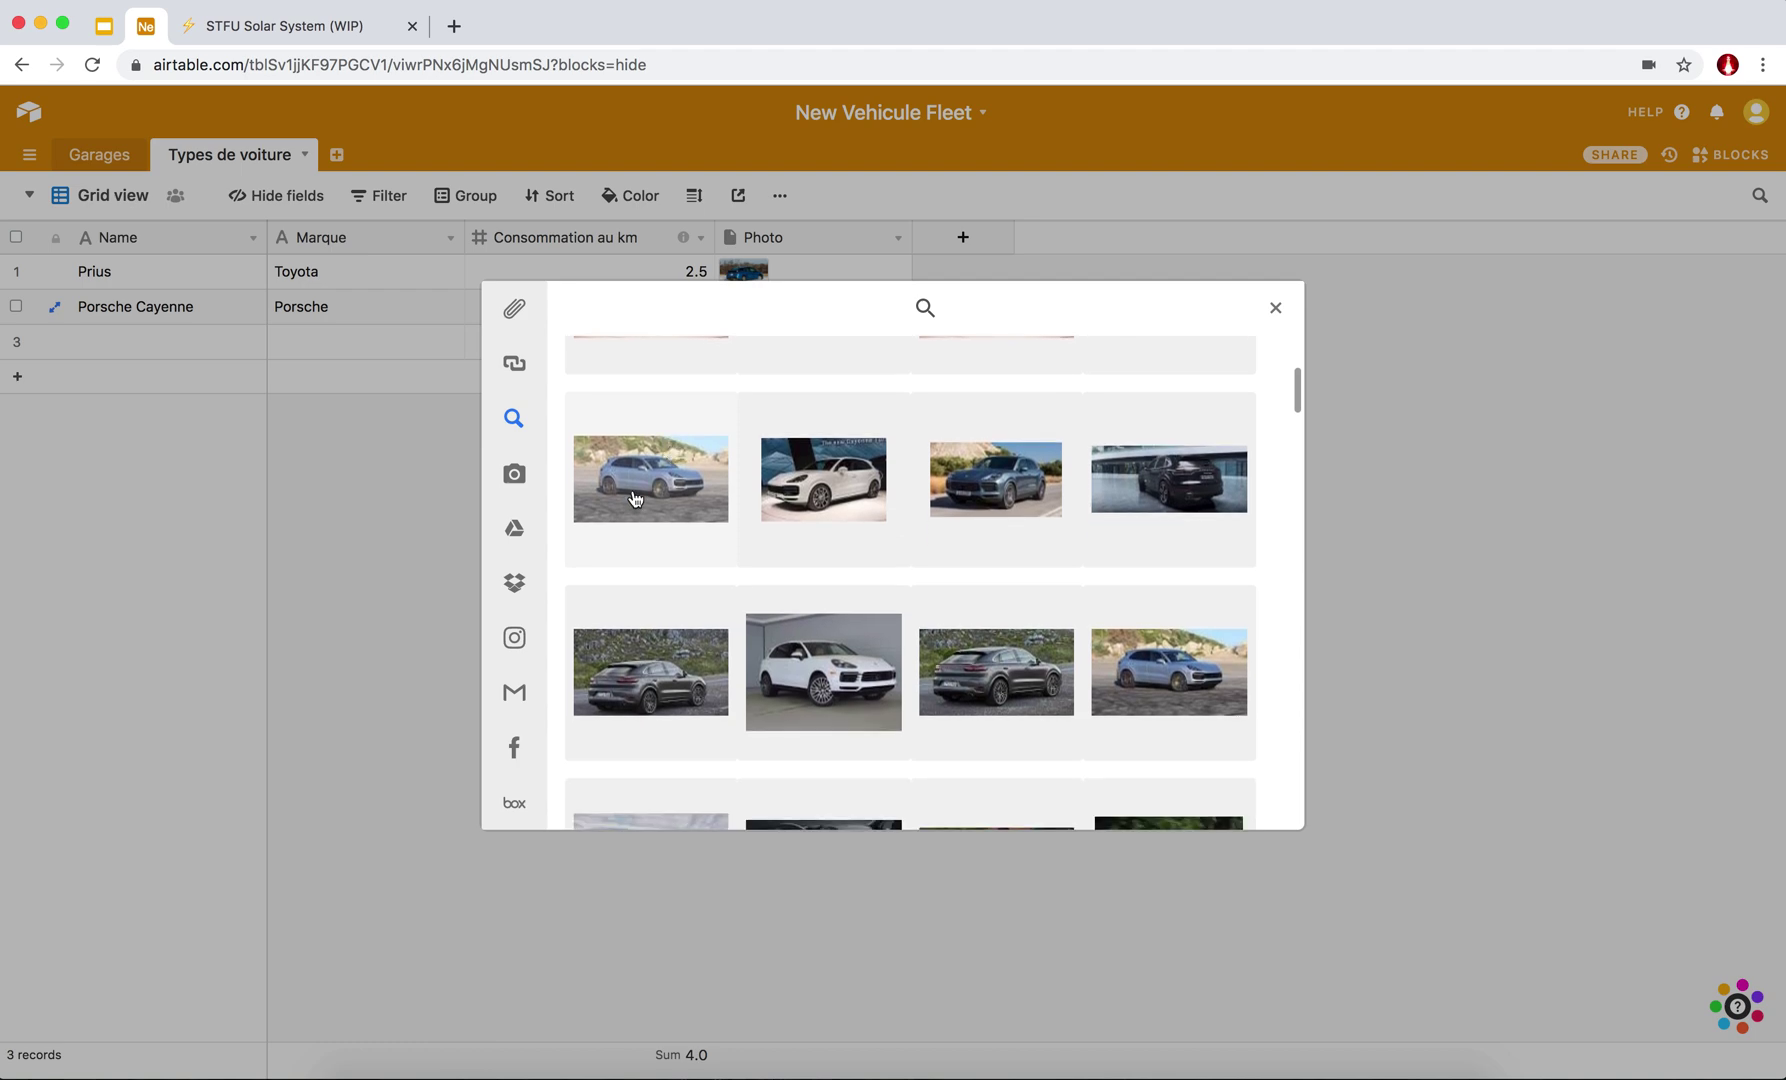
pyautogui.click(633, 498)
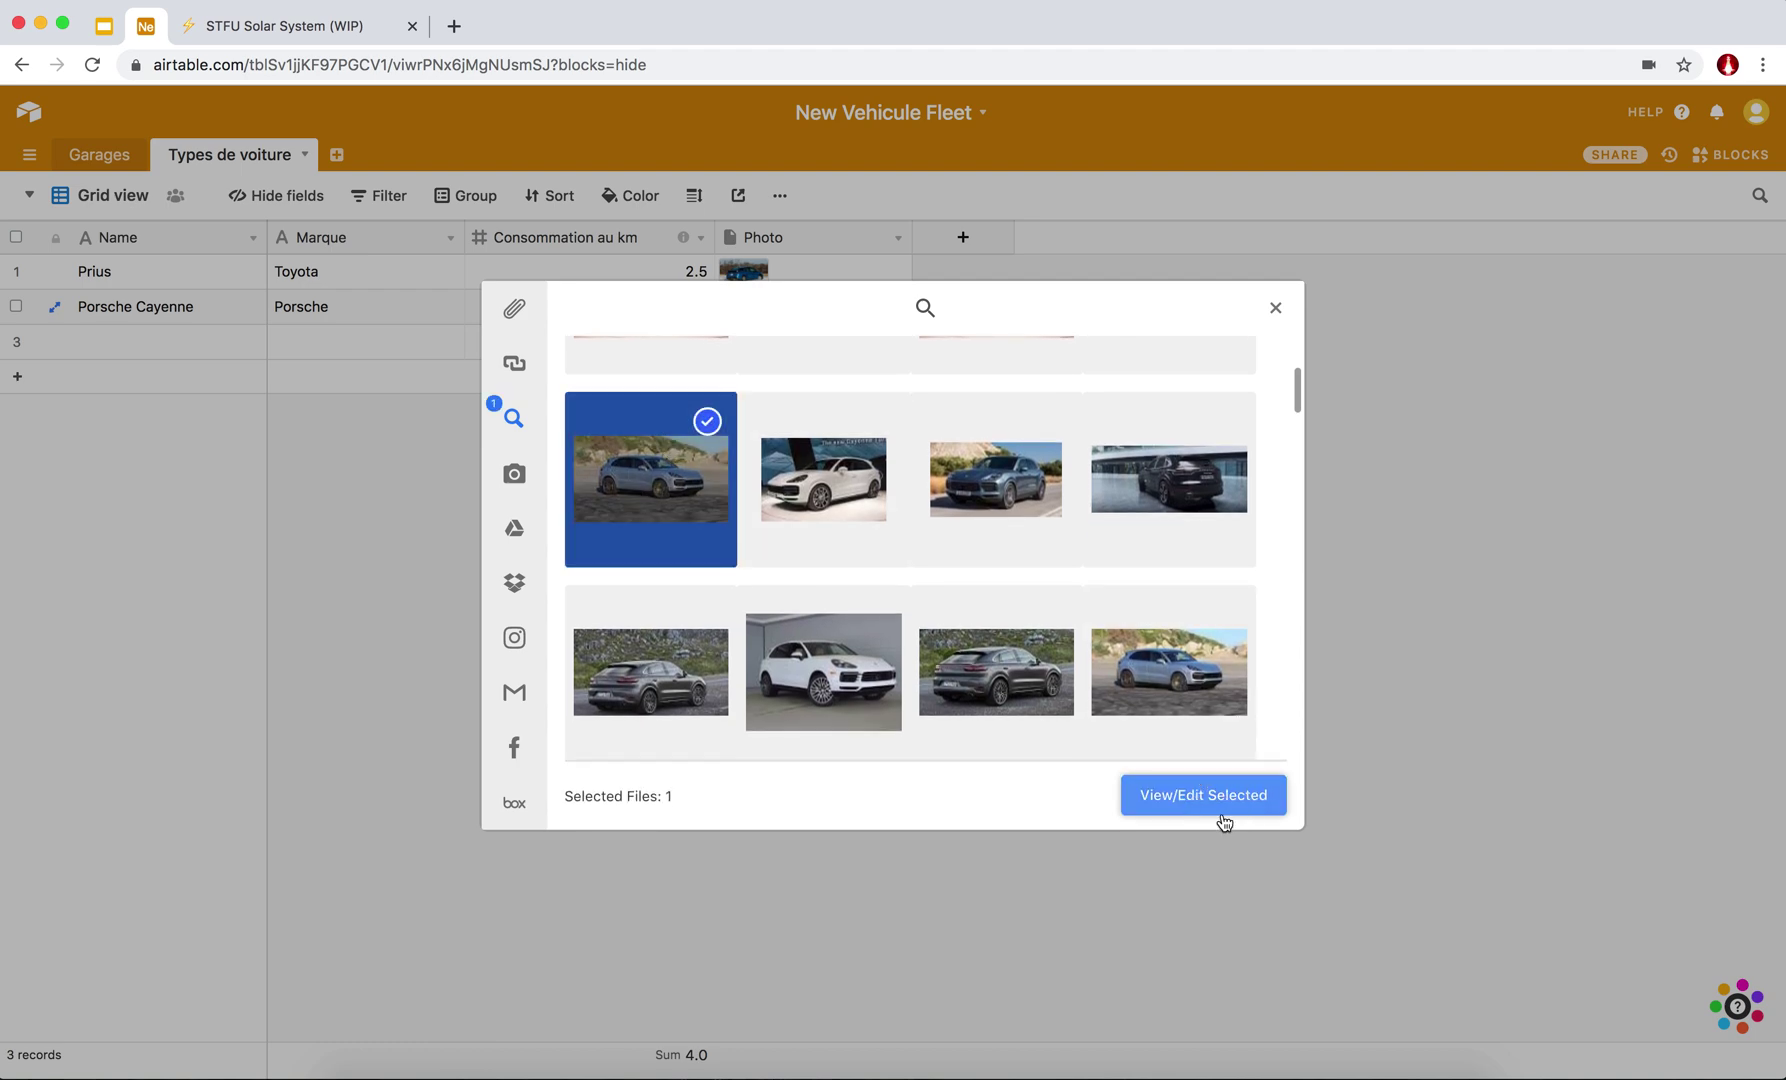
pyautogui.click(1224, 818)
pyautogui.click(1224, 800)
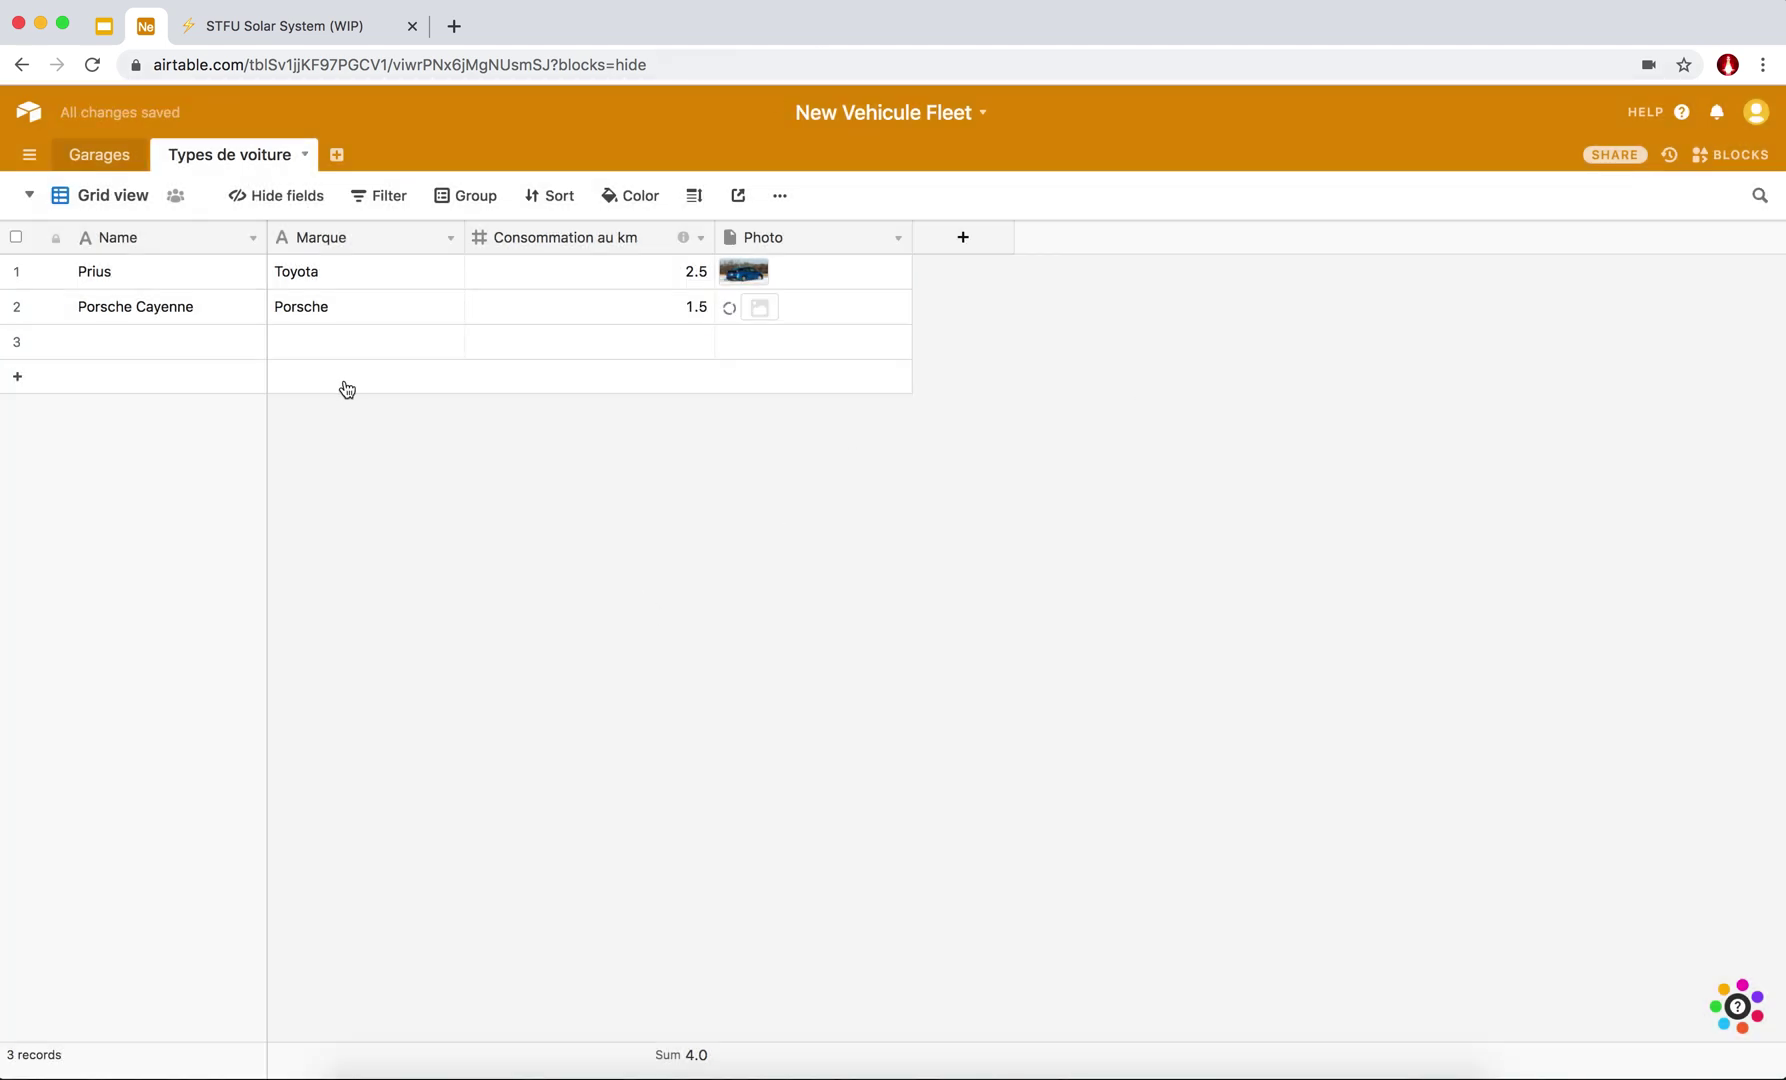
pyautogui.click(539, 667)
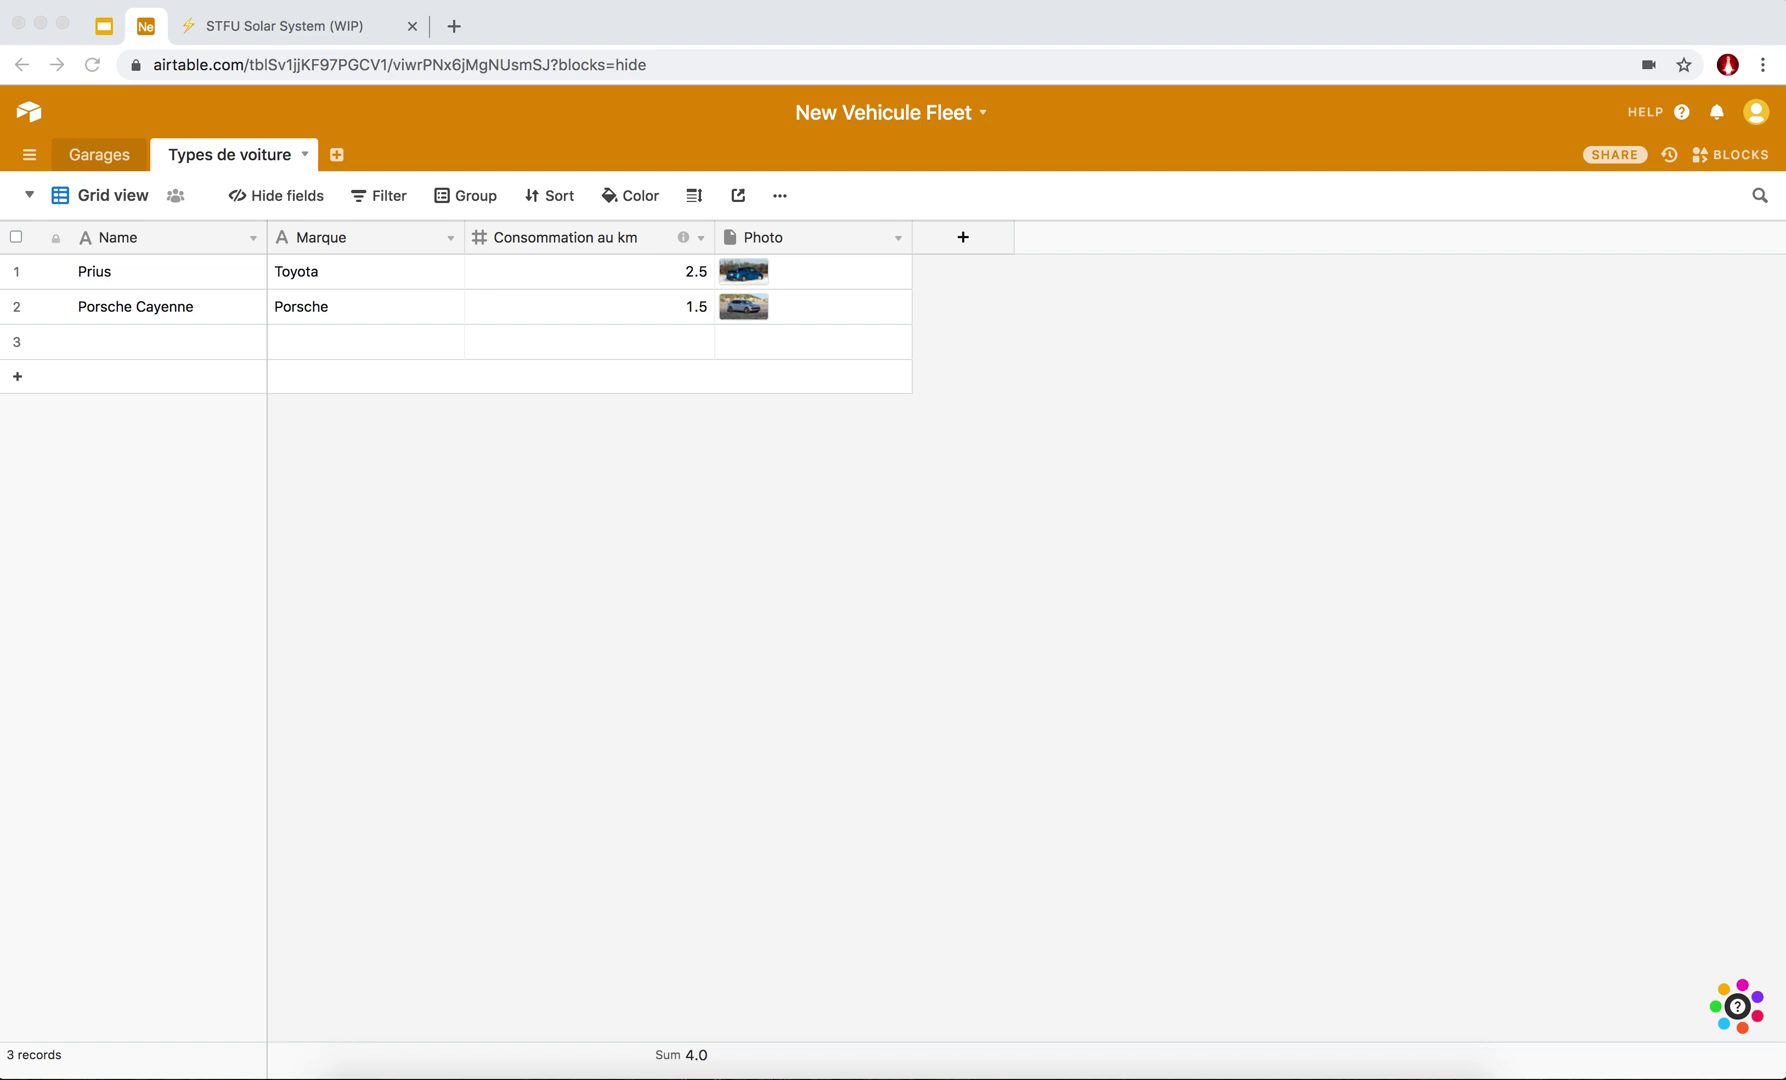
# Show the Types de voiture views menu, listing Grid view and the add-view choices.
pyautogui.click(638, 582)
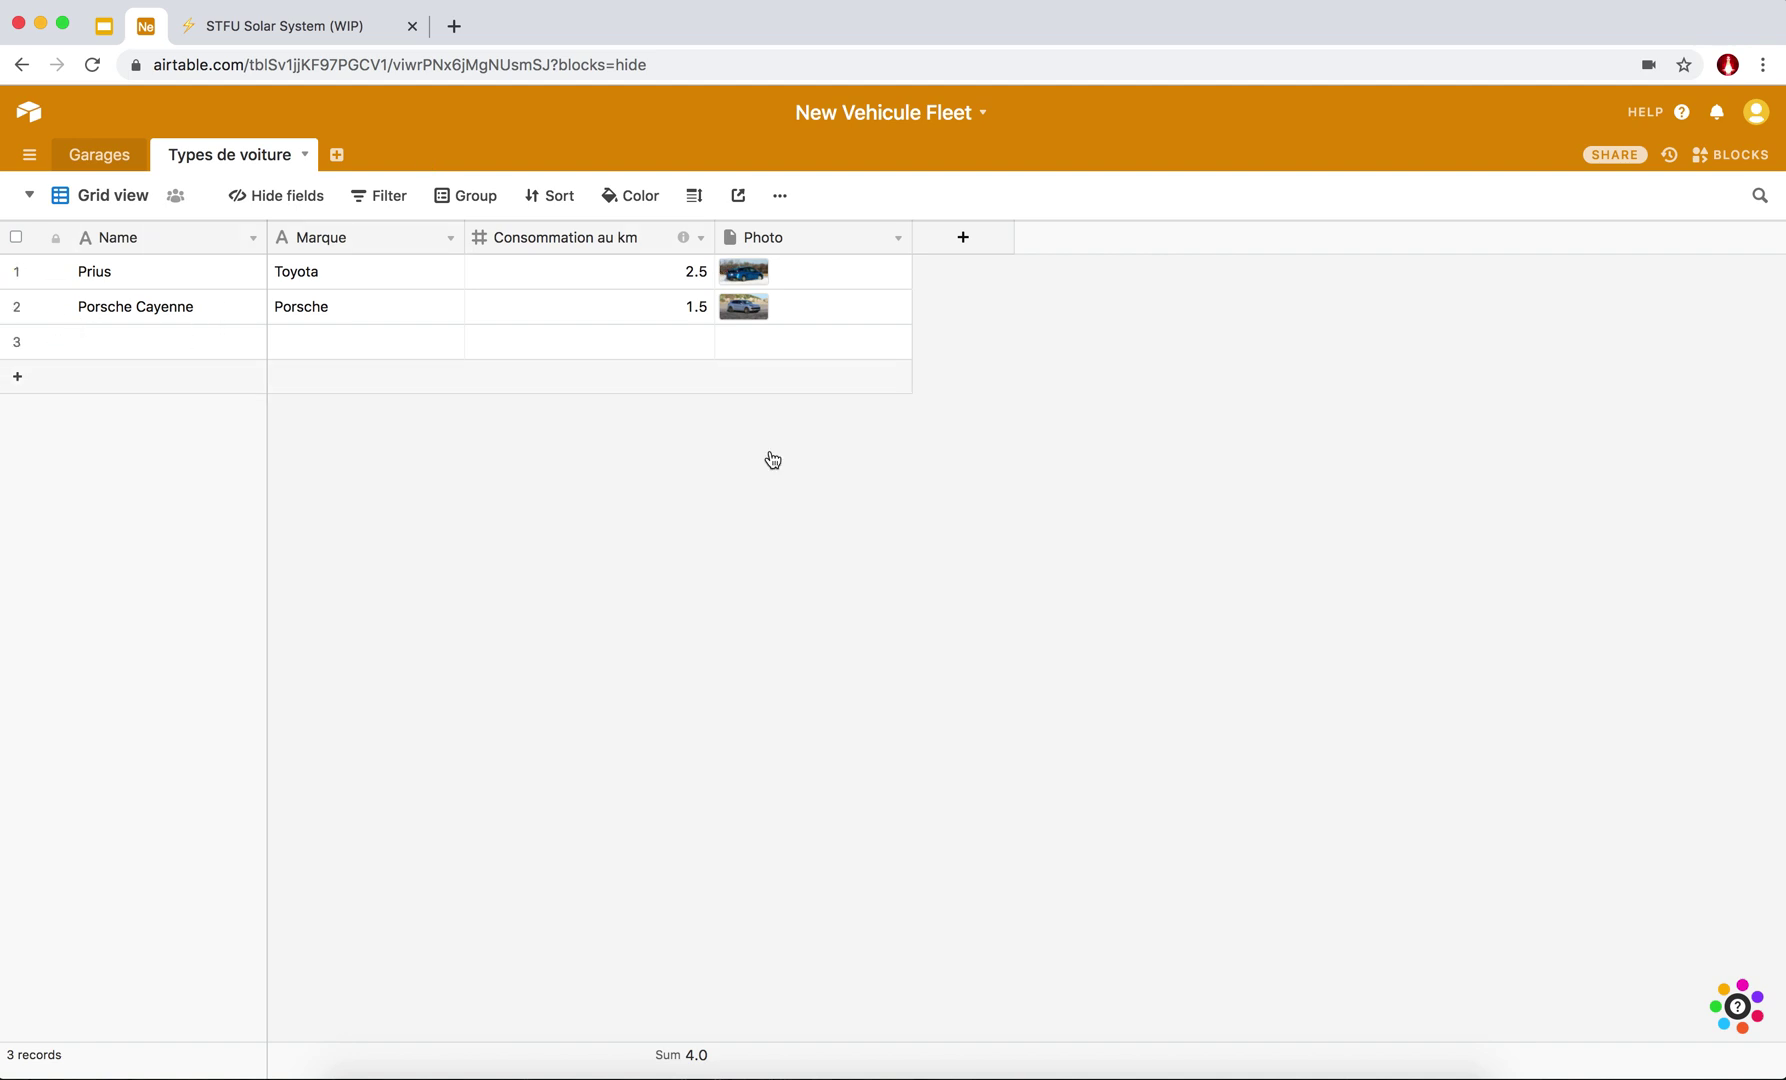
pyautogui.click(29, 201)
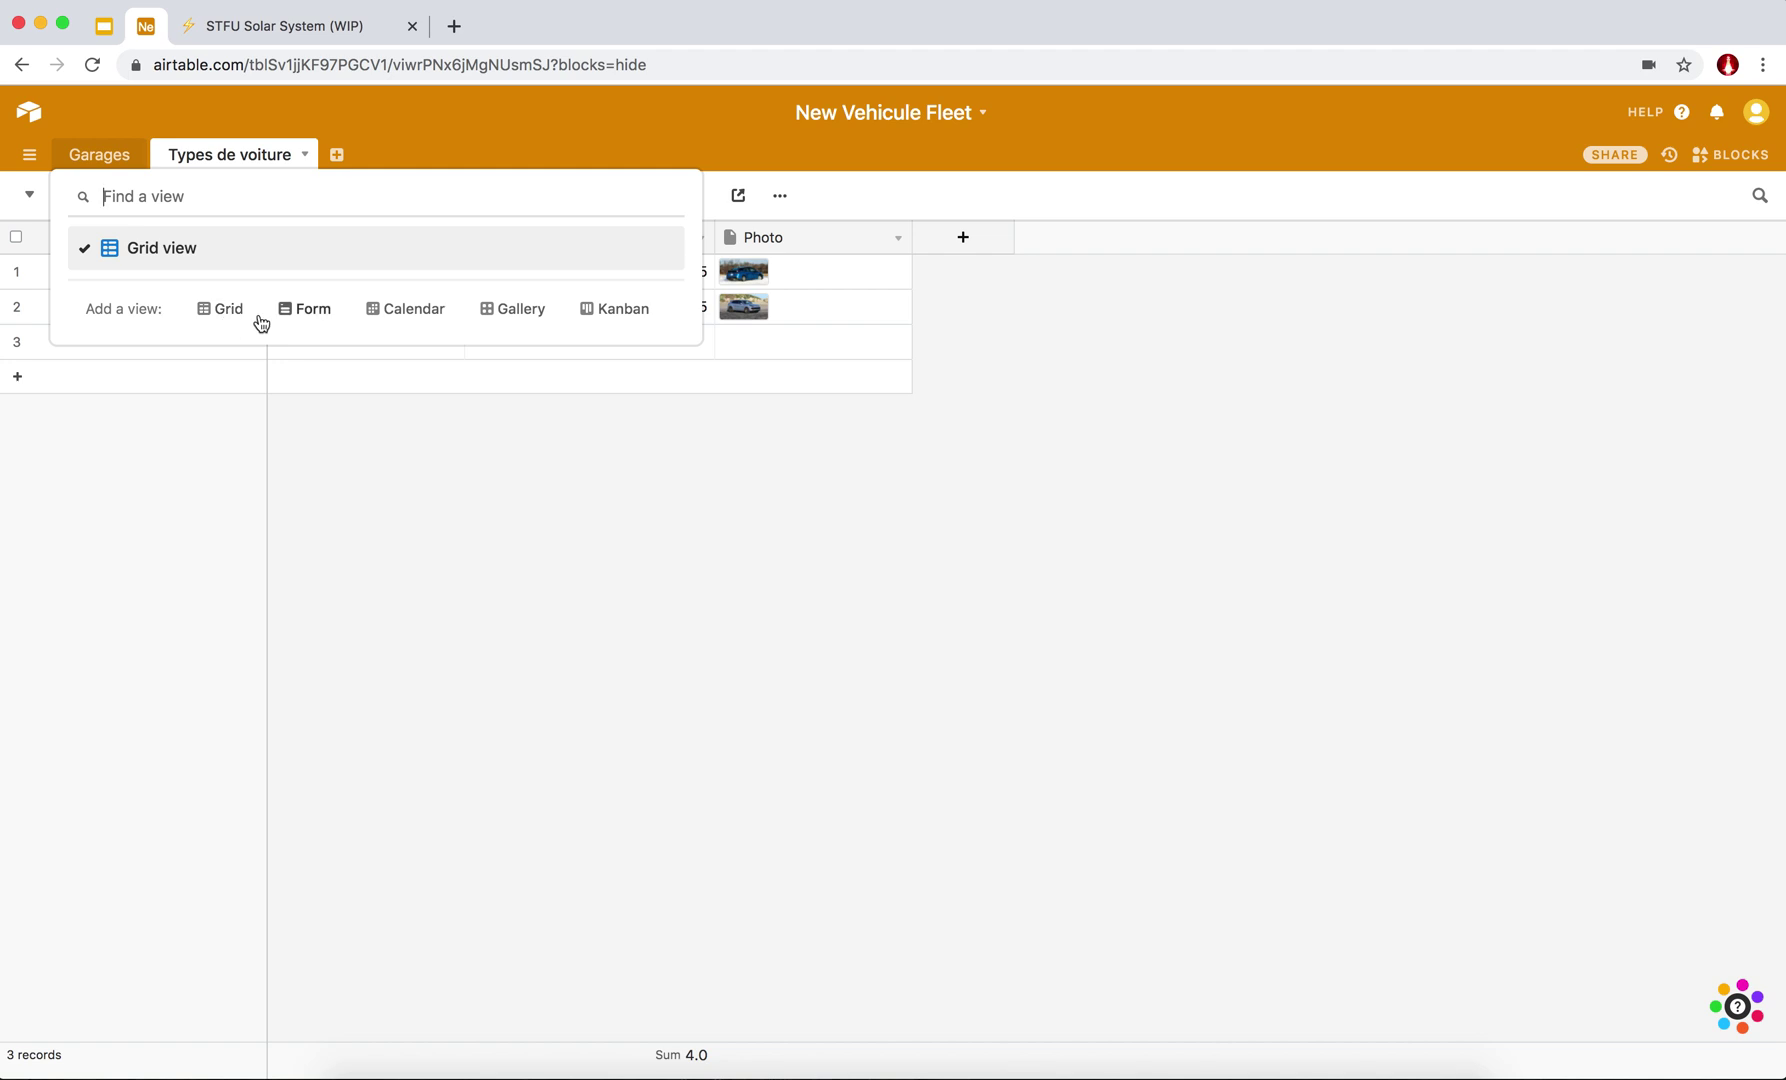
# Add a Gallery view to the Types de voiture table.
pyautogui.moveTo(236, 319)
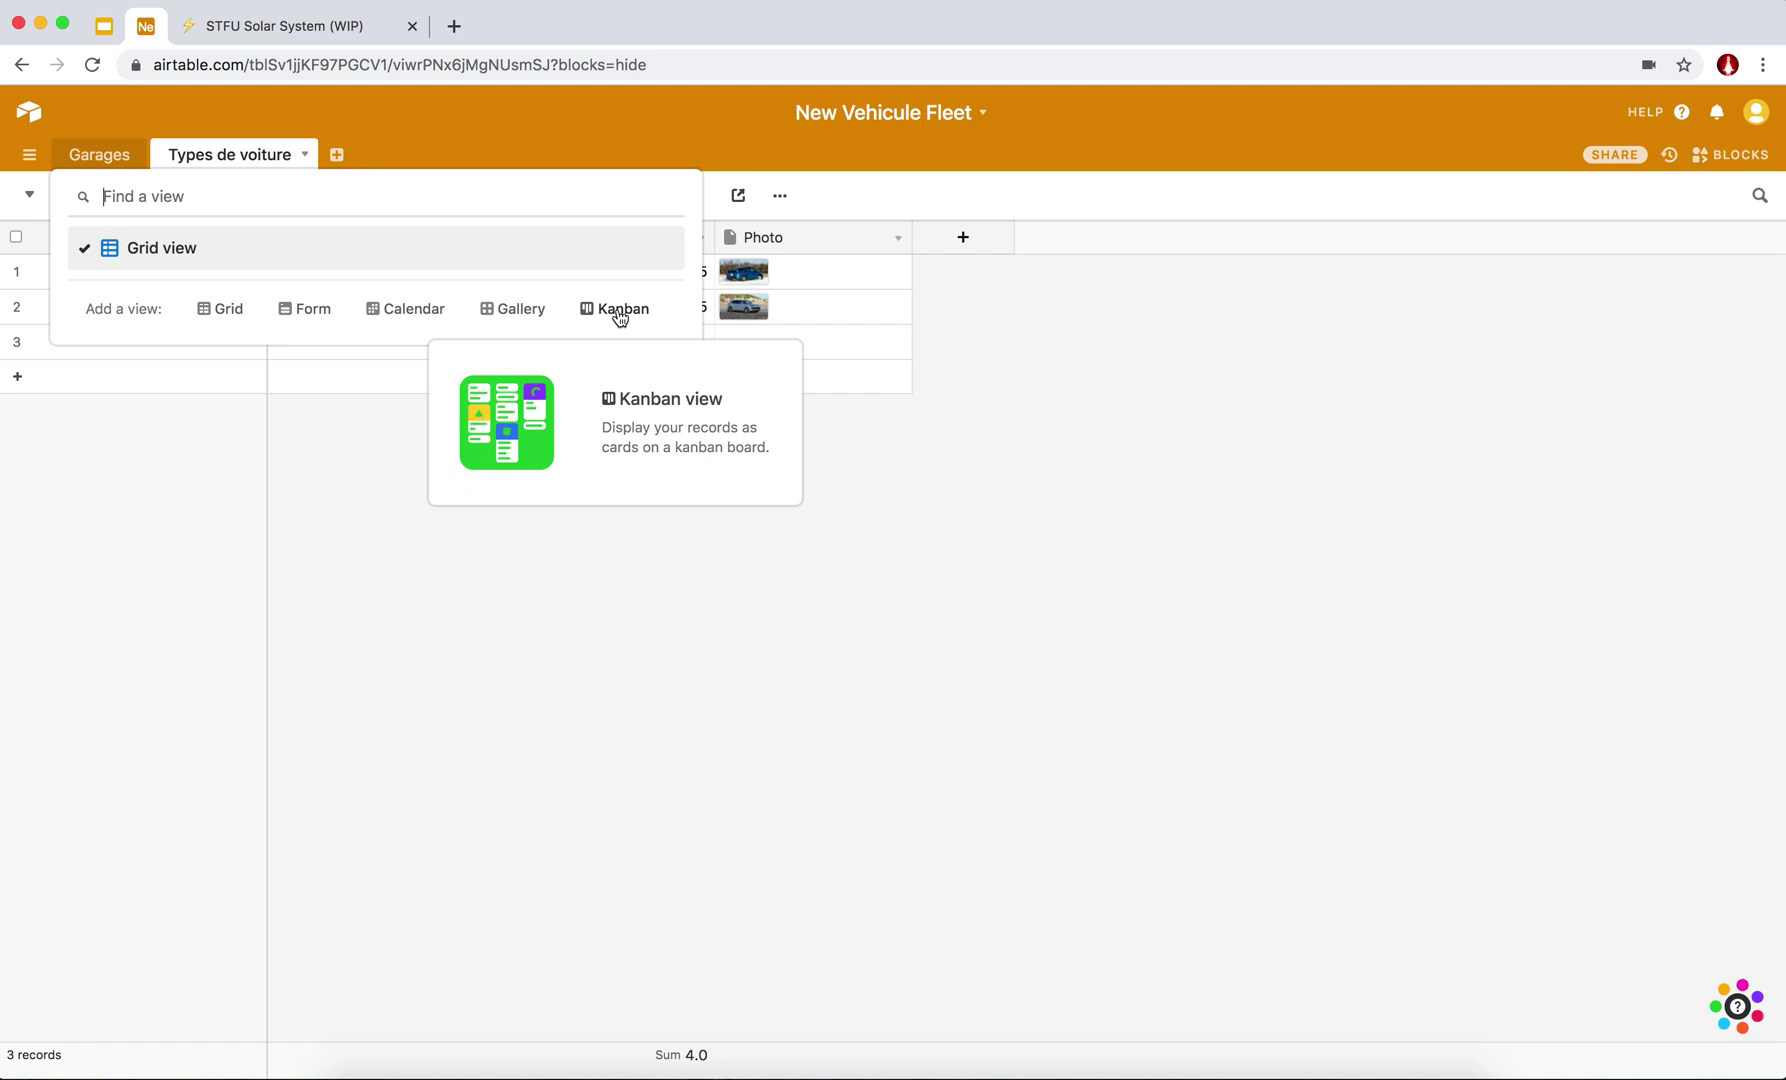
pyautogui.moveTo(525, 316)
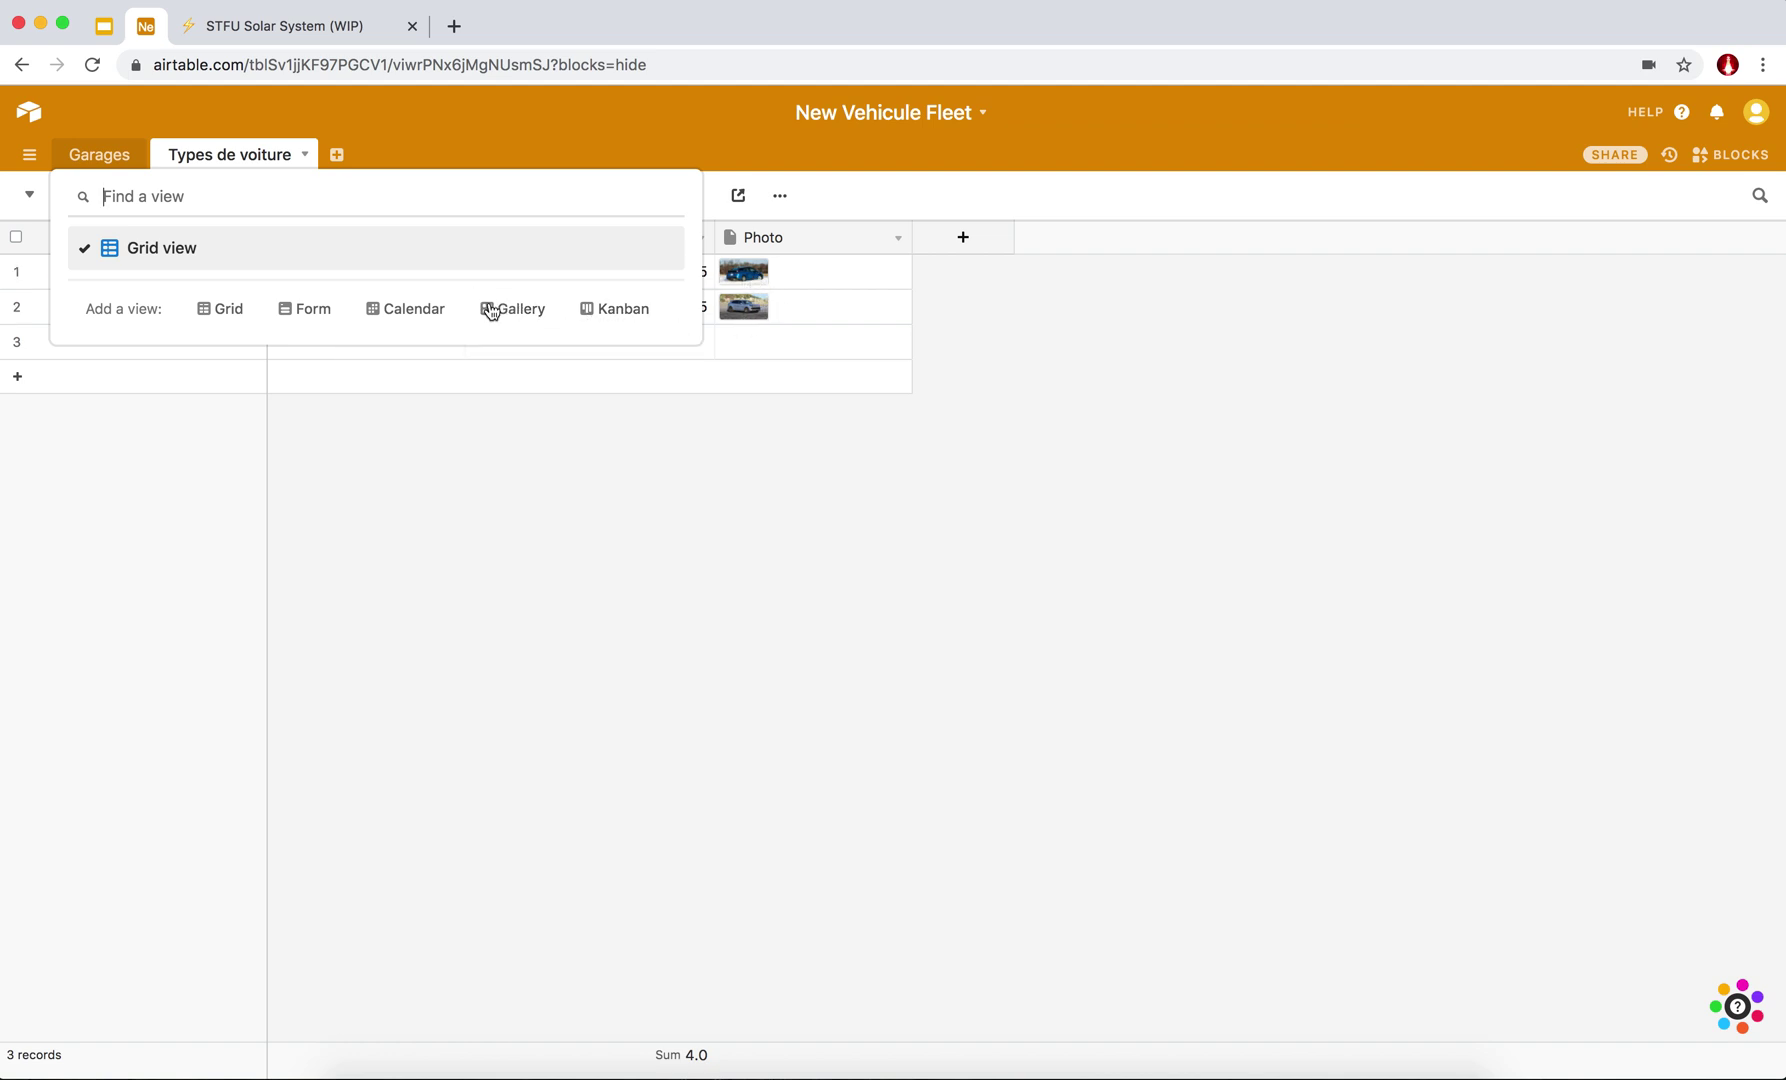
pyautogui.click(494, 310)
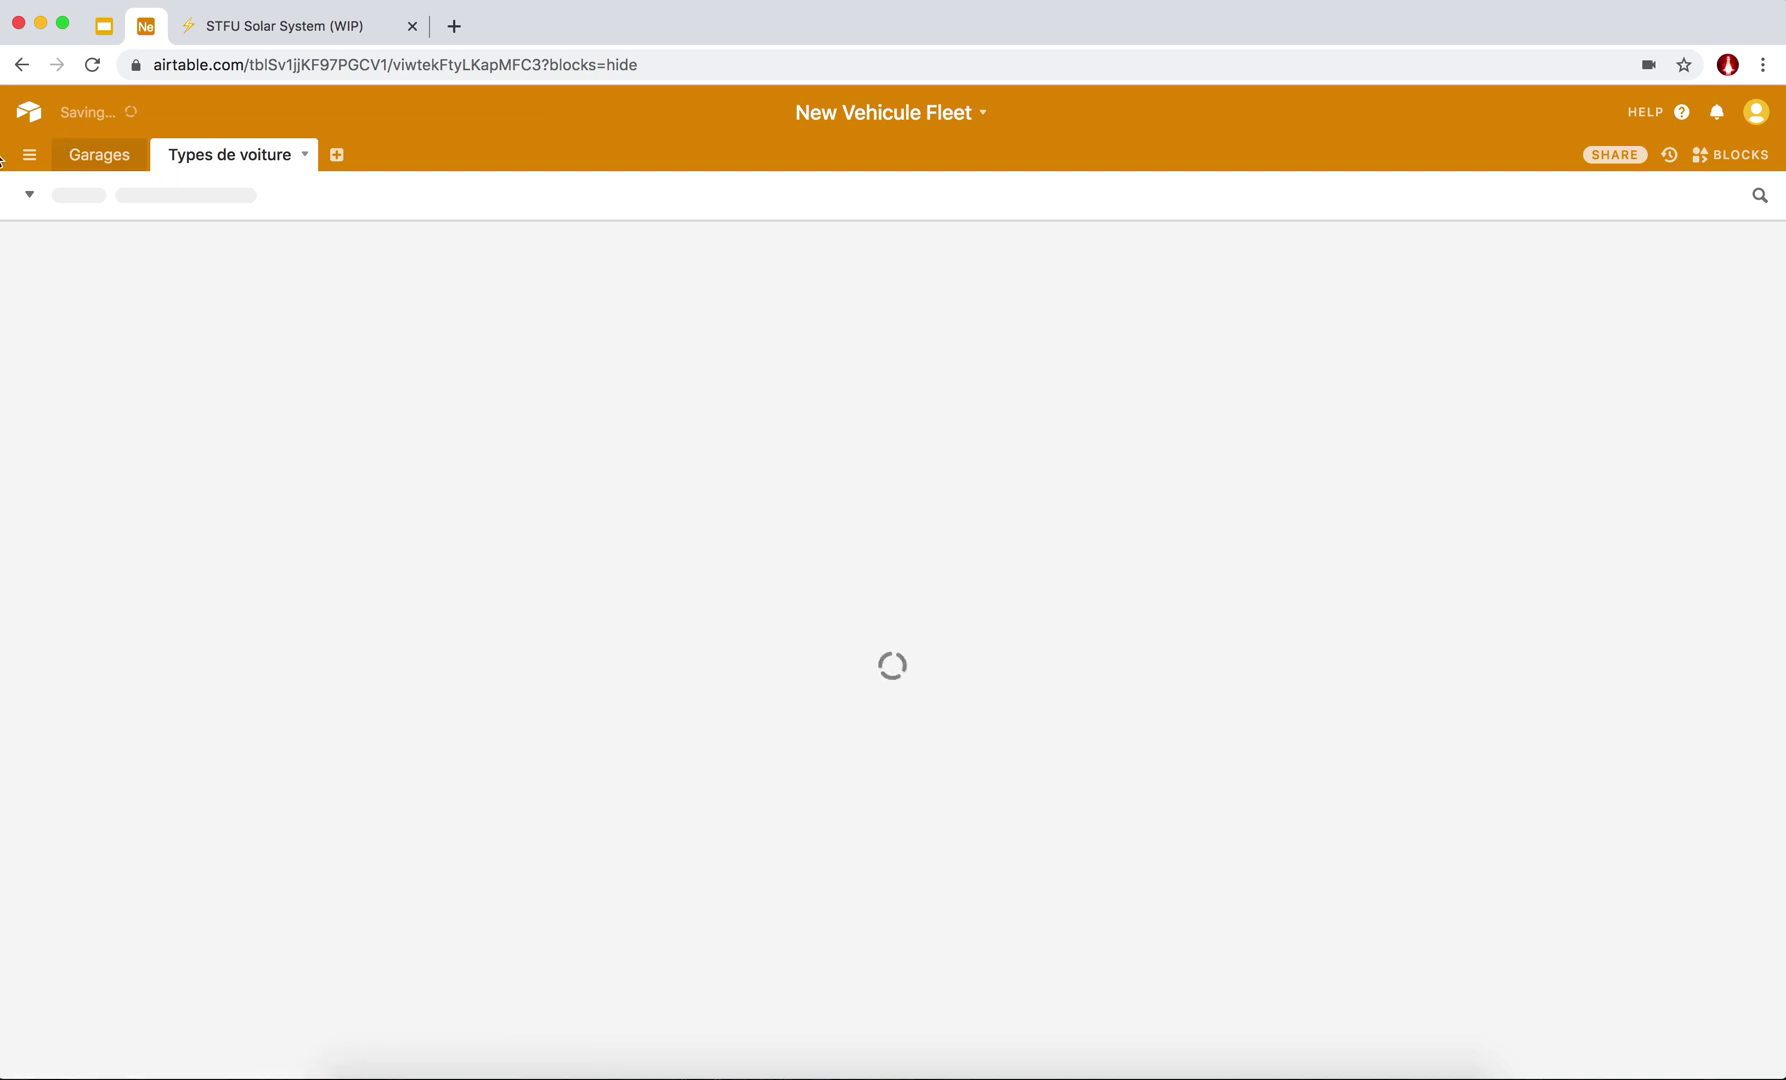
# Rename the new gallery view to 'Nos modèles'.
pyautogui.click(29, 194)
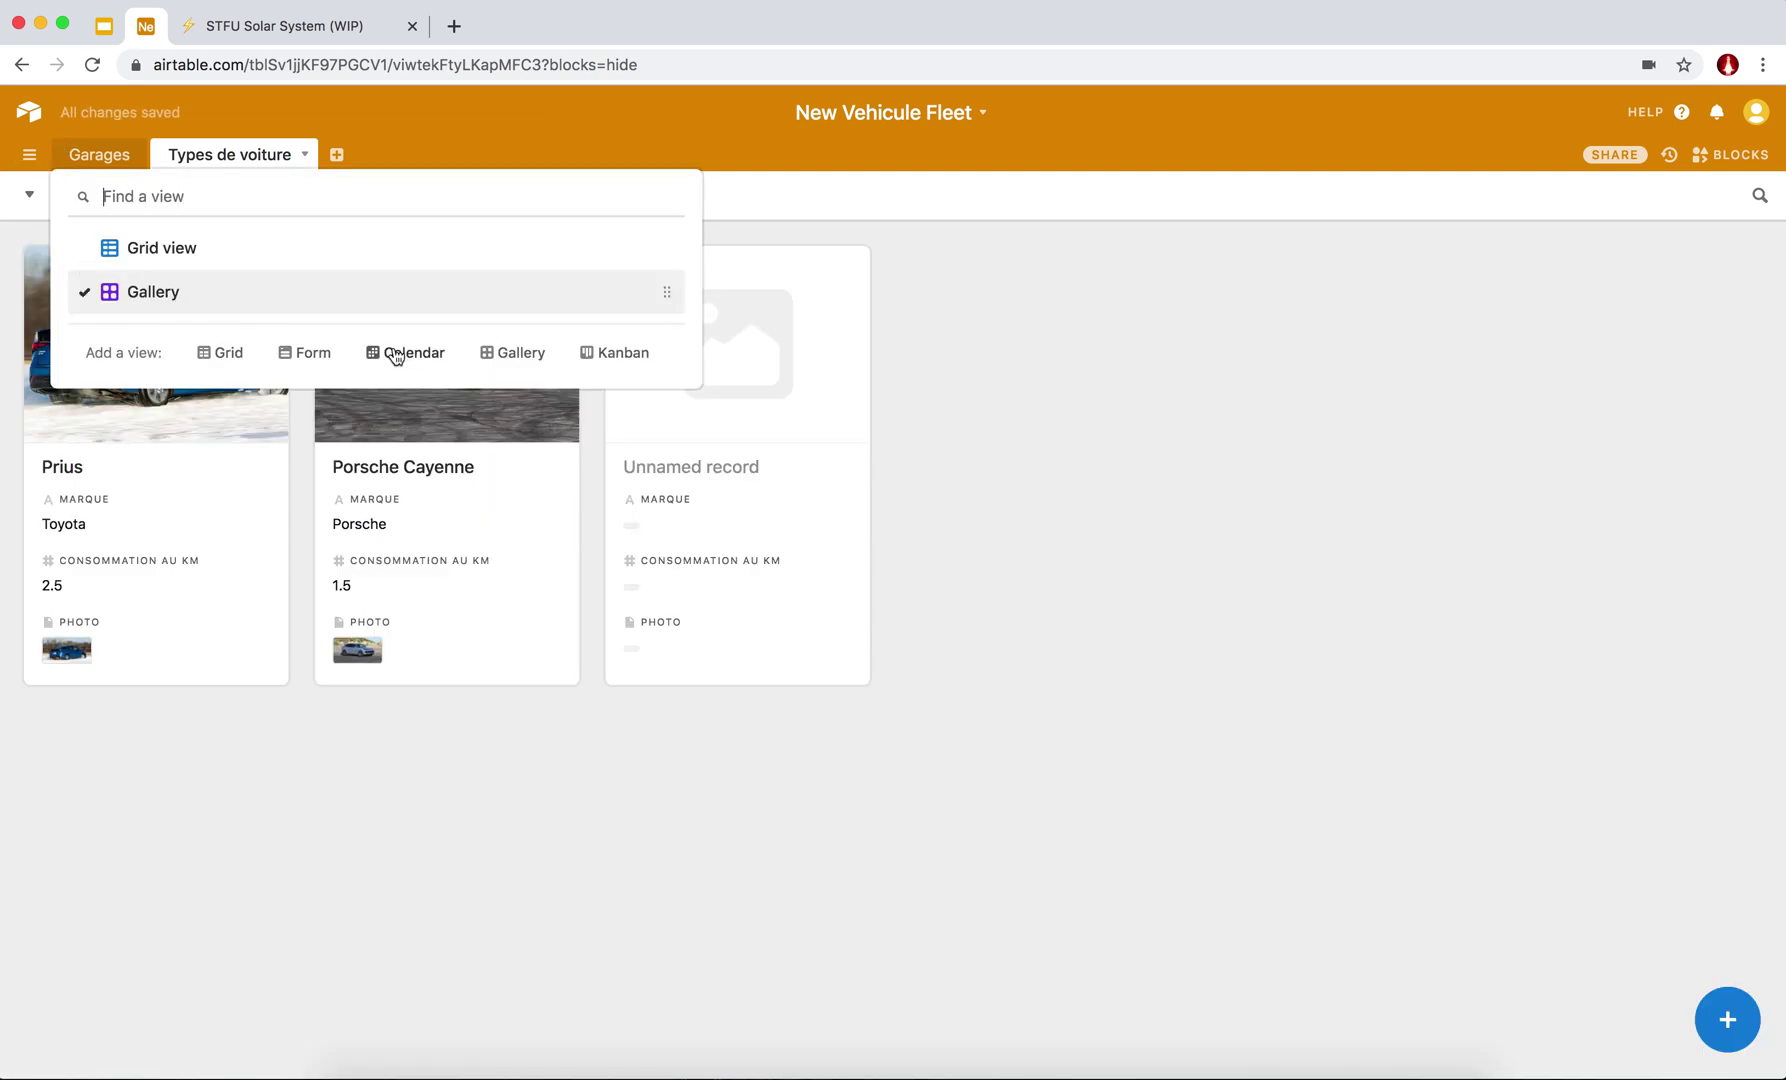
pyautogui.click(1126, 557)
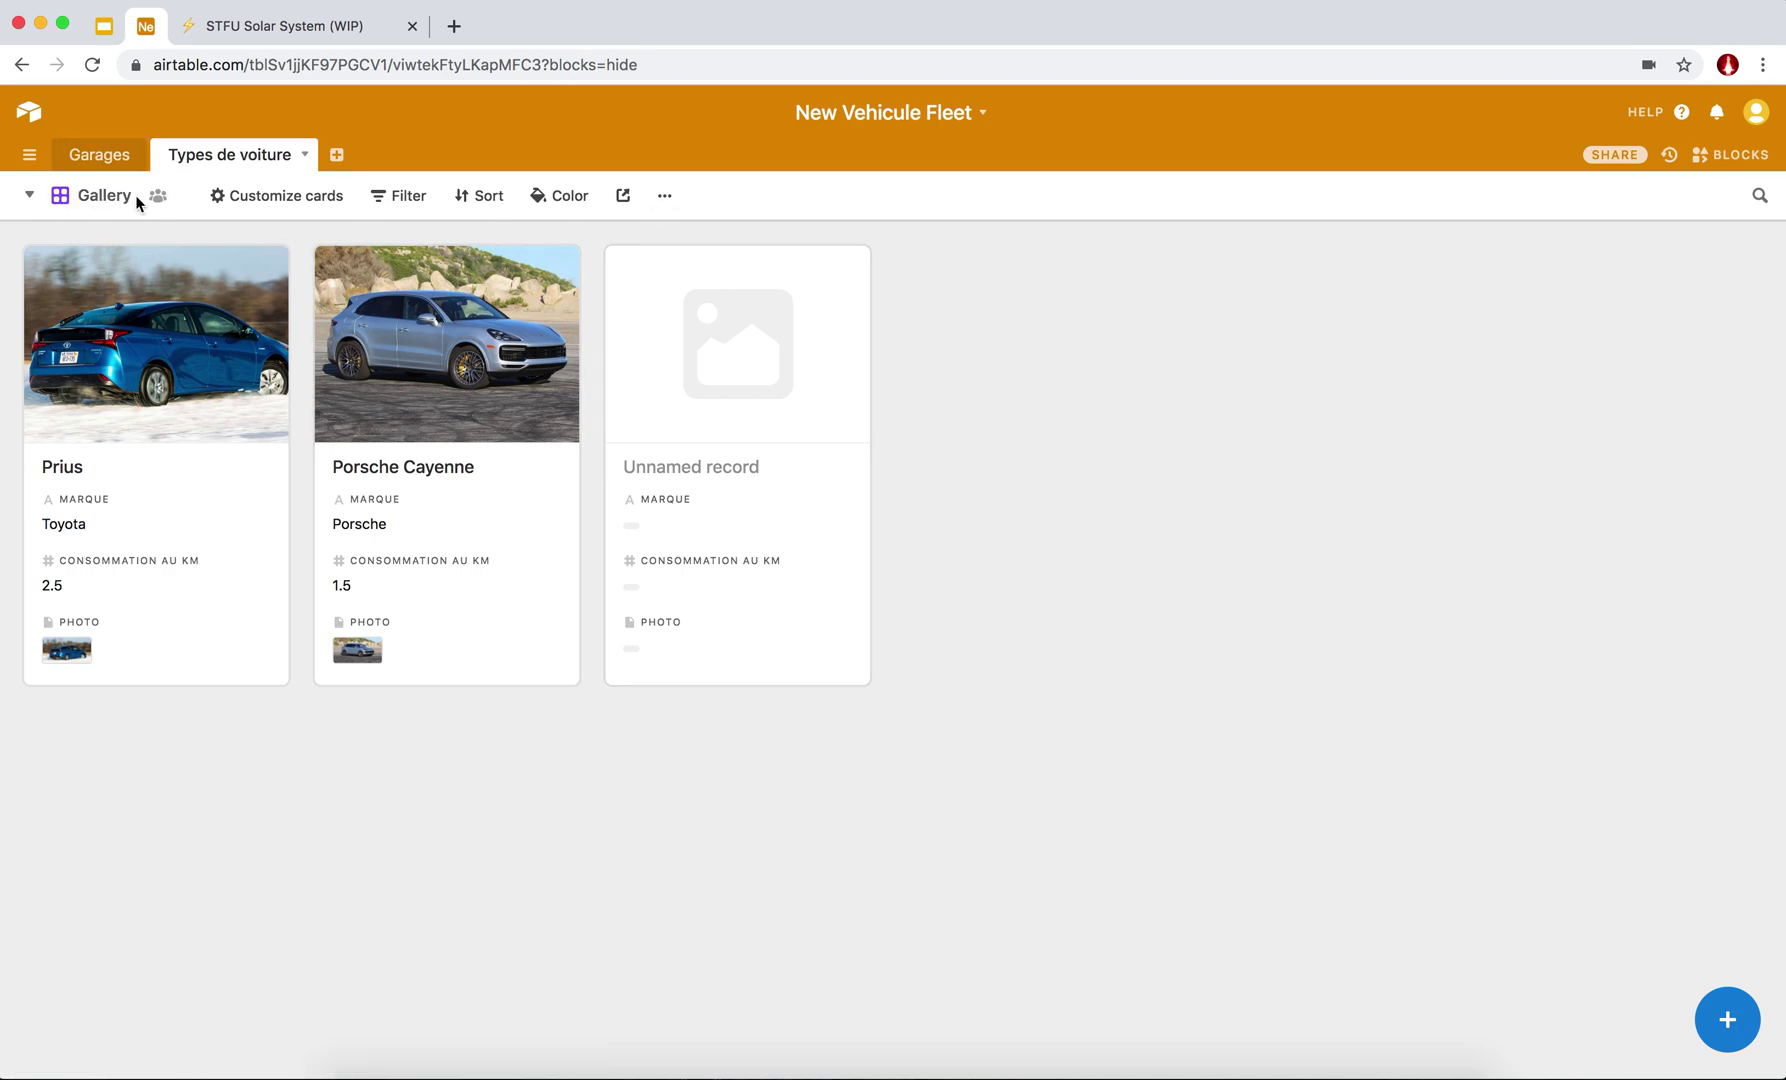
pyautogui.click(665, 197)
pyautogui.click(740, 233)
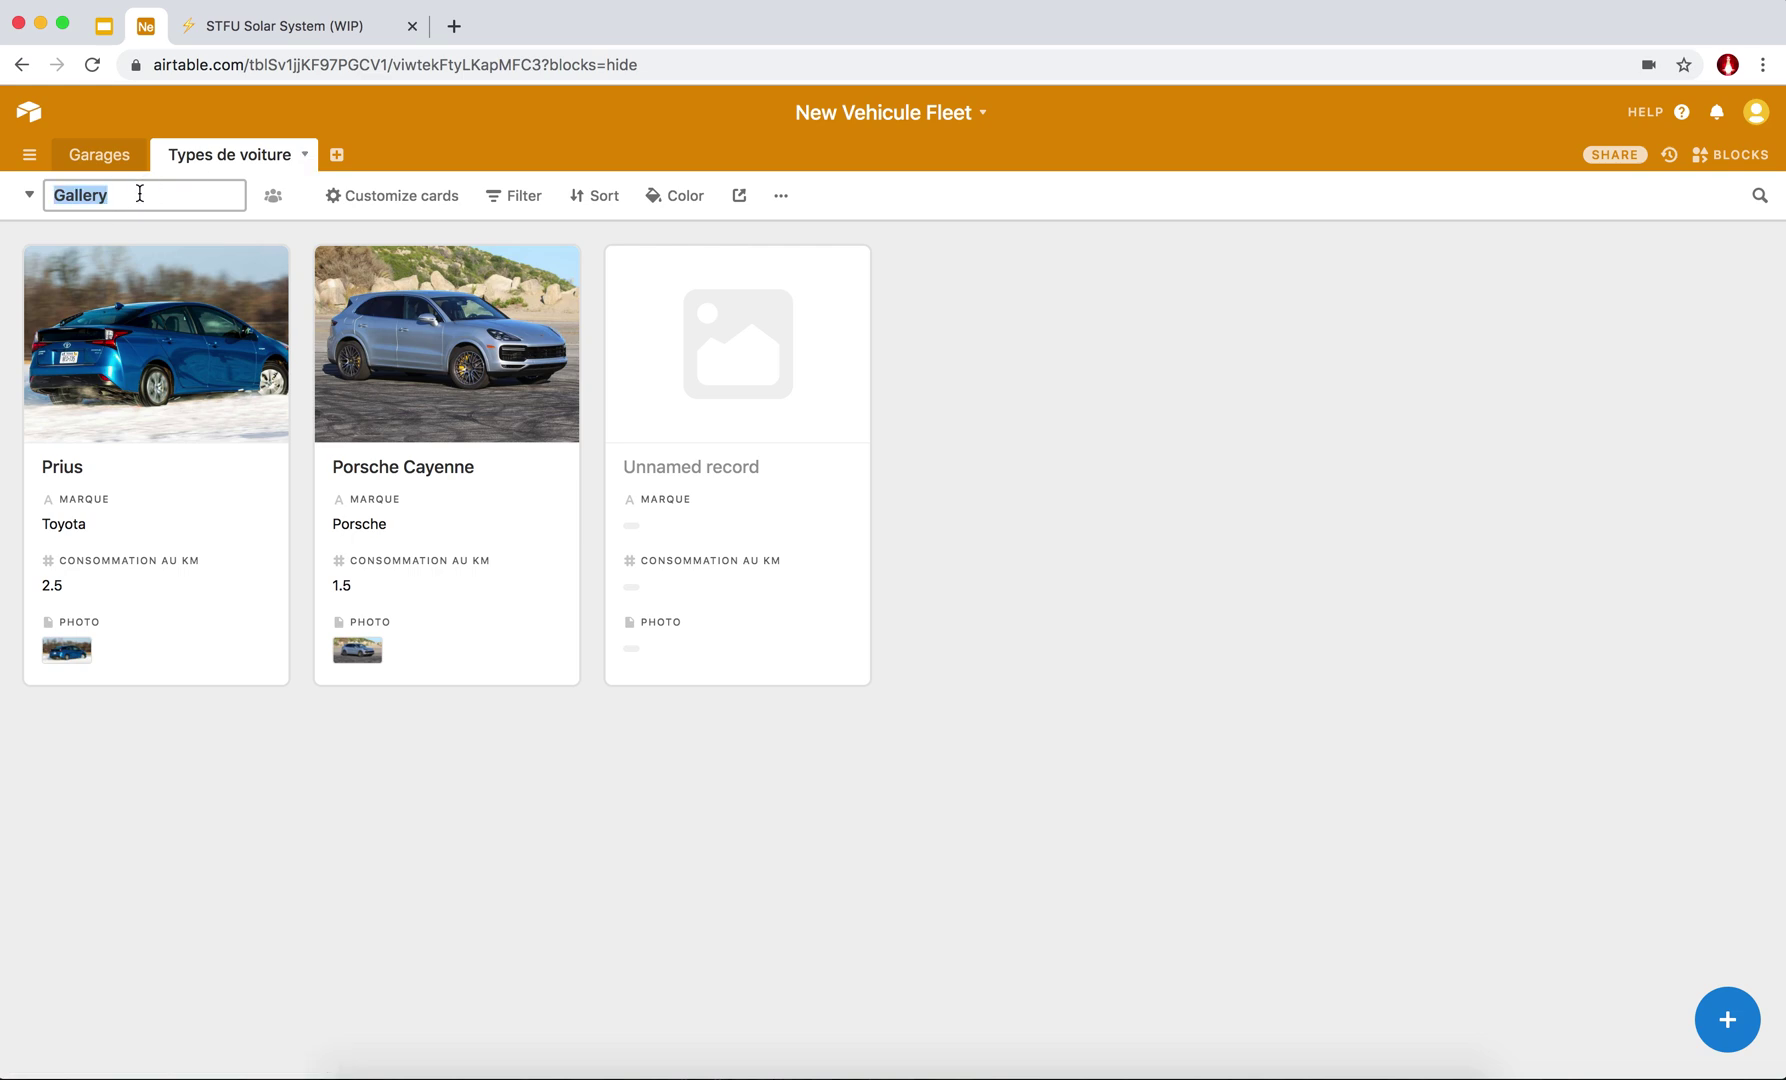
pyautogui.write('Nos modèles')
pyautogui.press('Return')
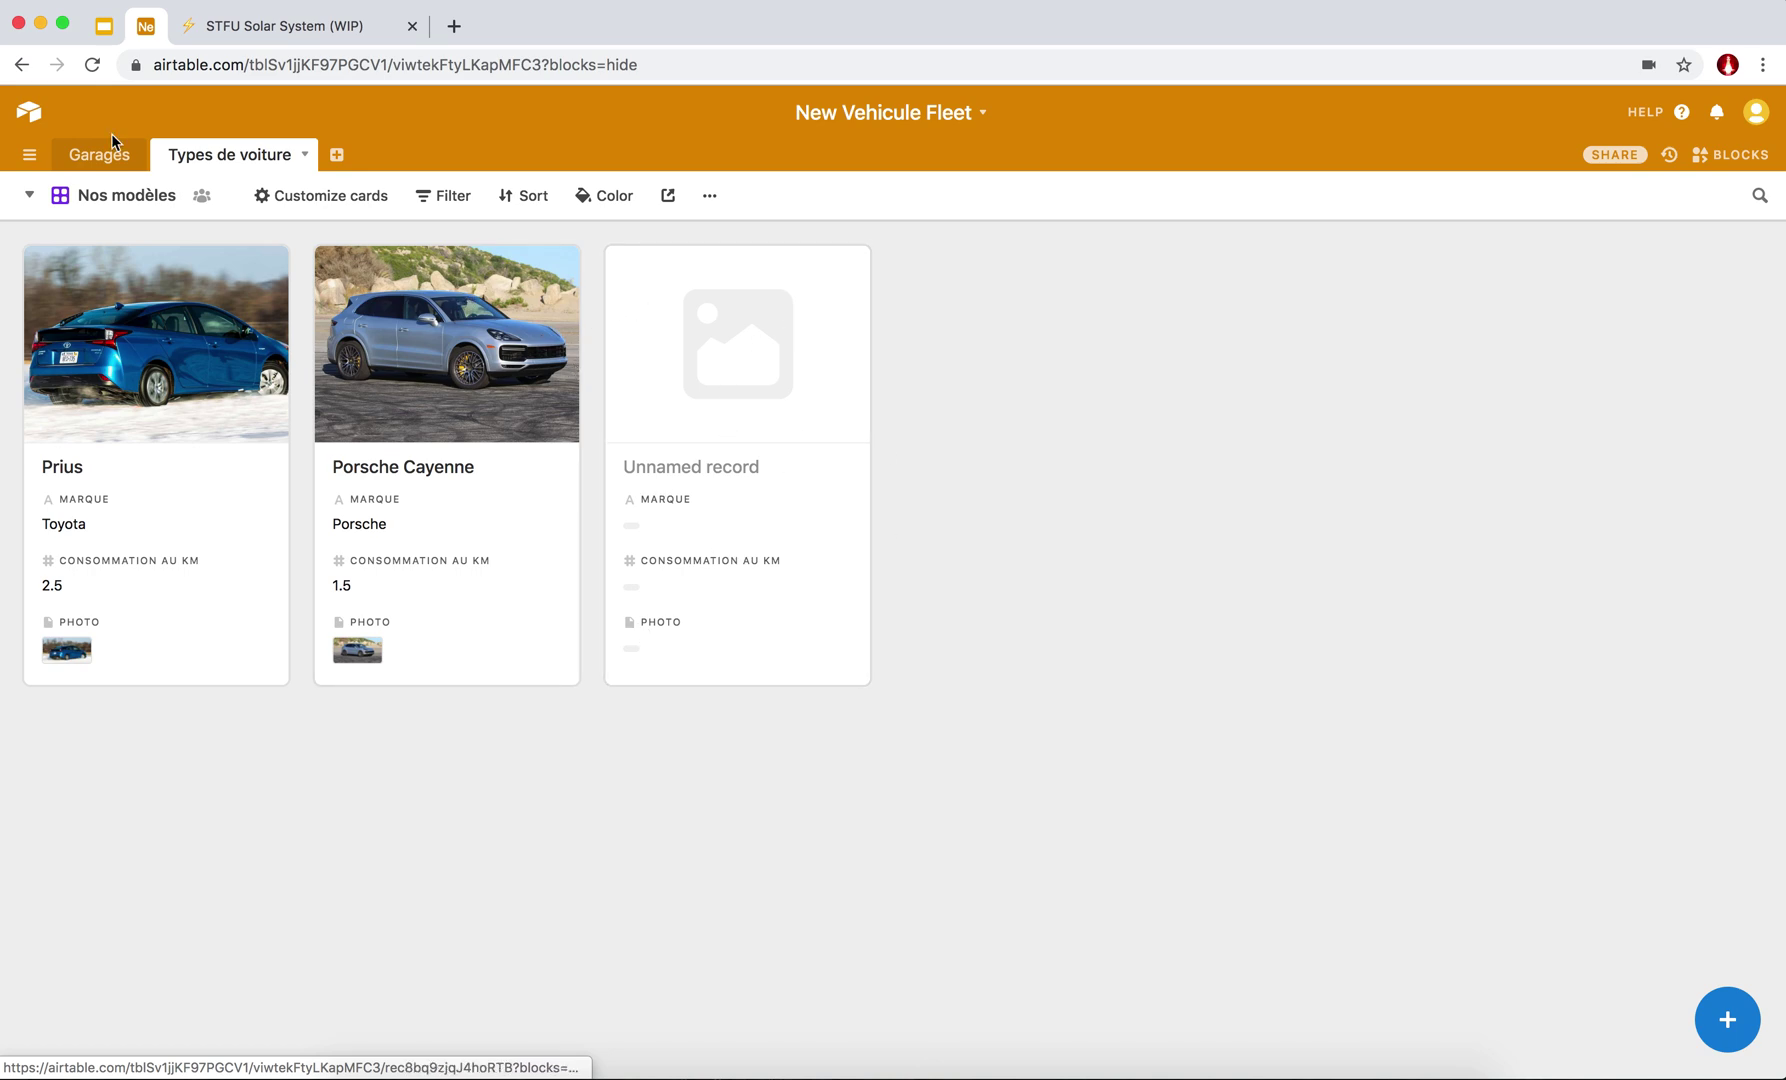
# Check the Grid view, then return to the Nos modèles gallery.
pyautogui.click(29, 196)
pyautogui.click(121, 250)
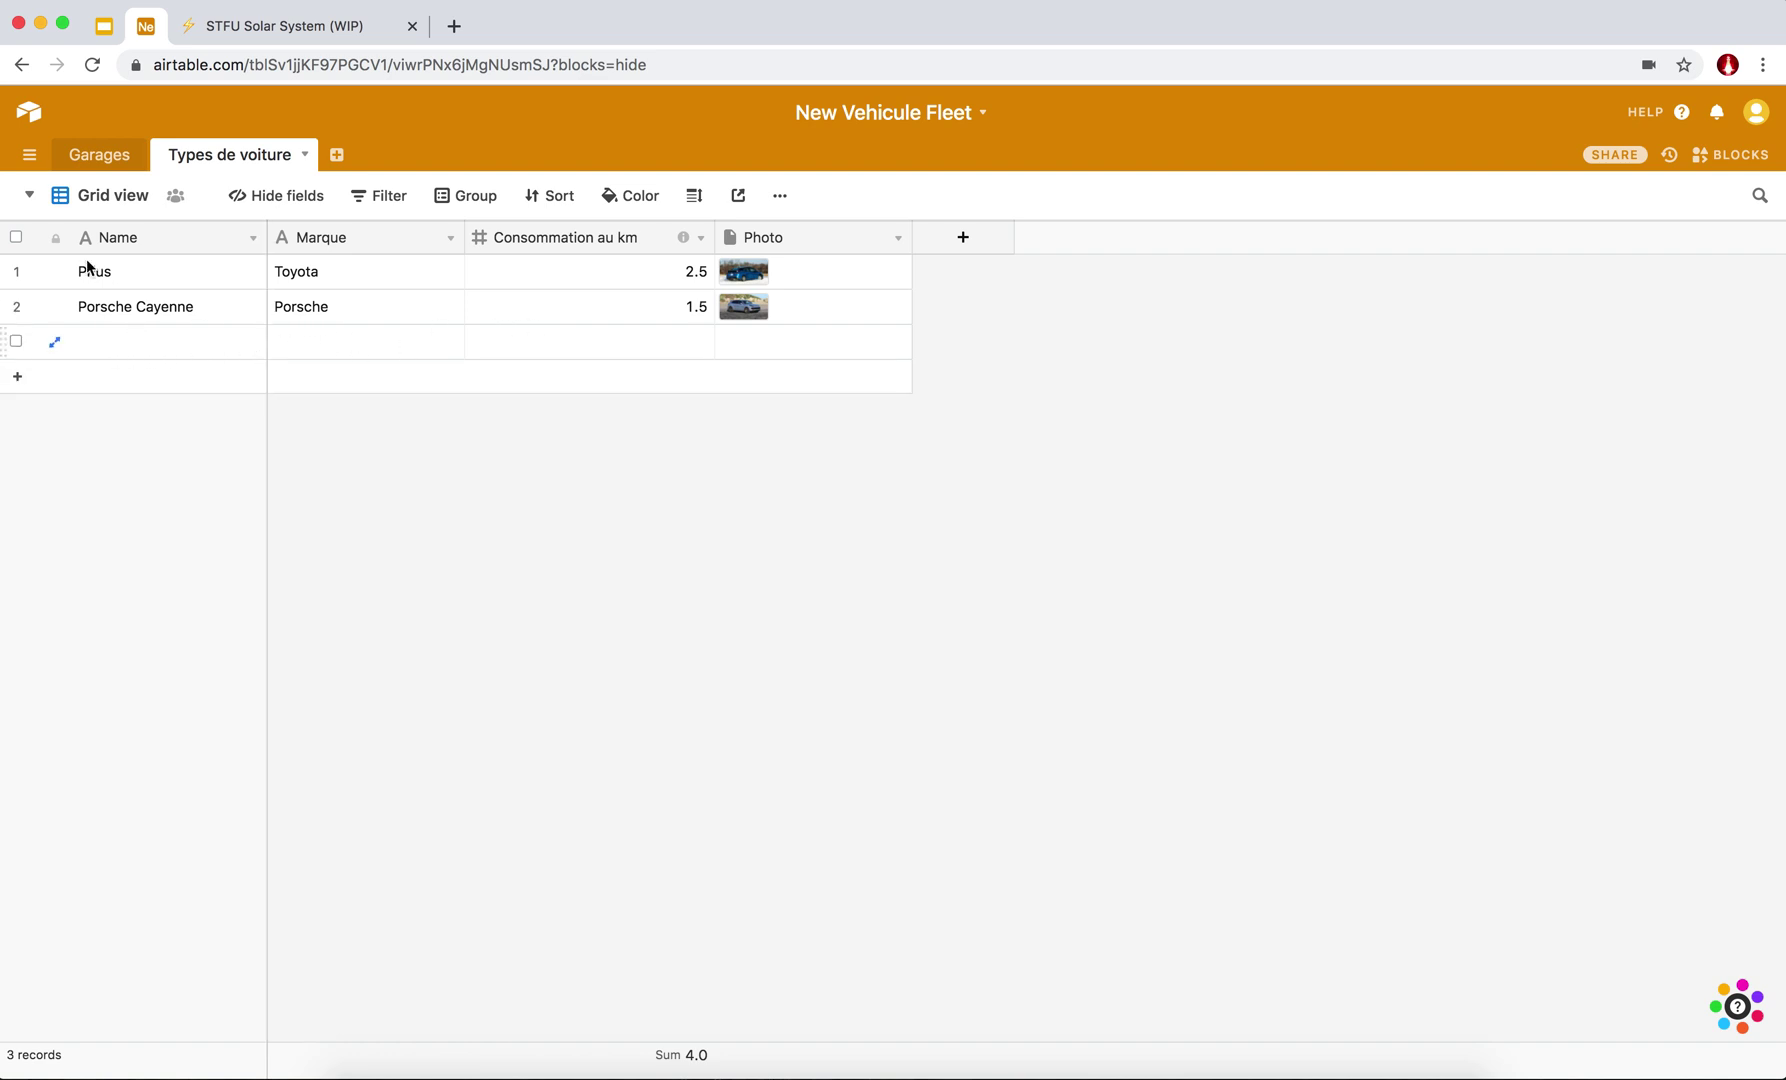
pyautogui.click(30, 195)
pyautogui.click(148, 303)
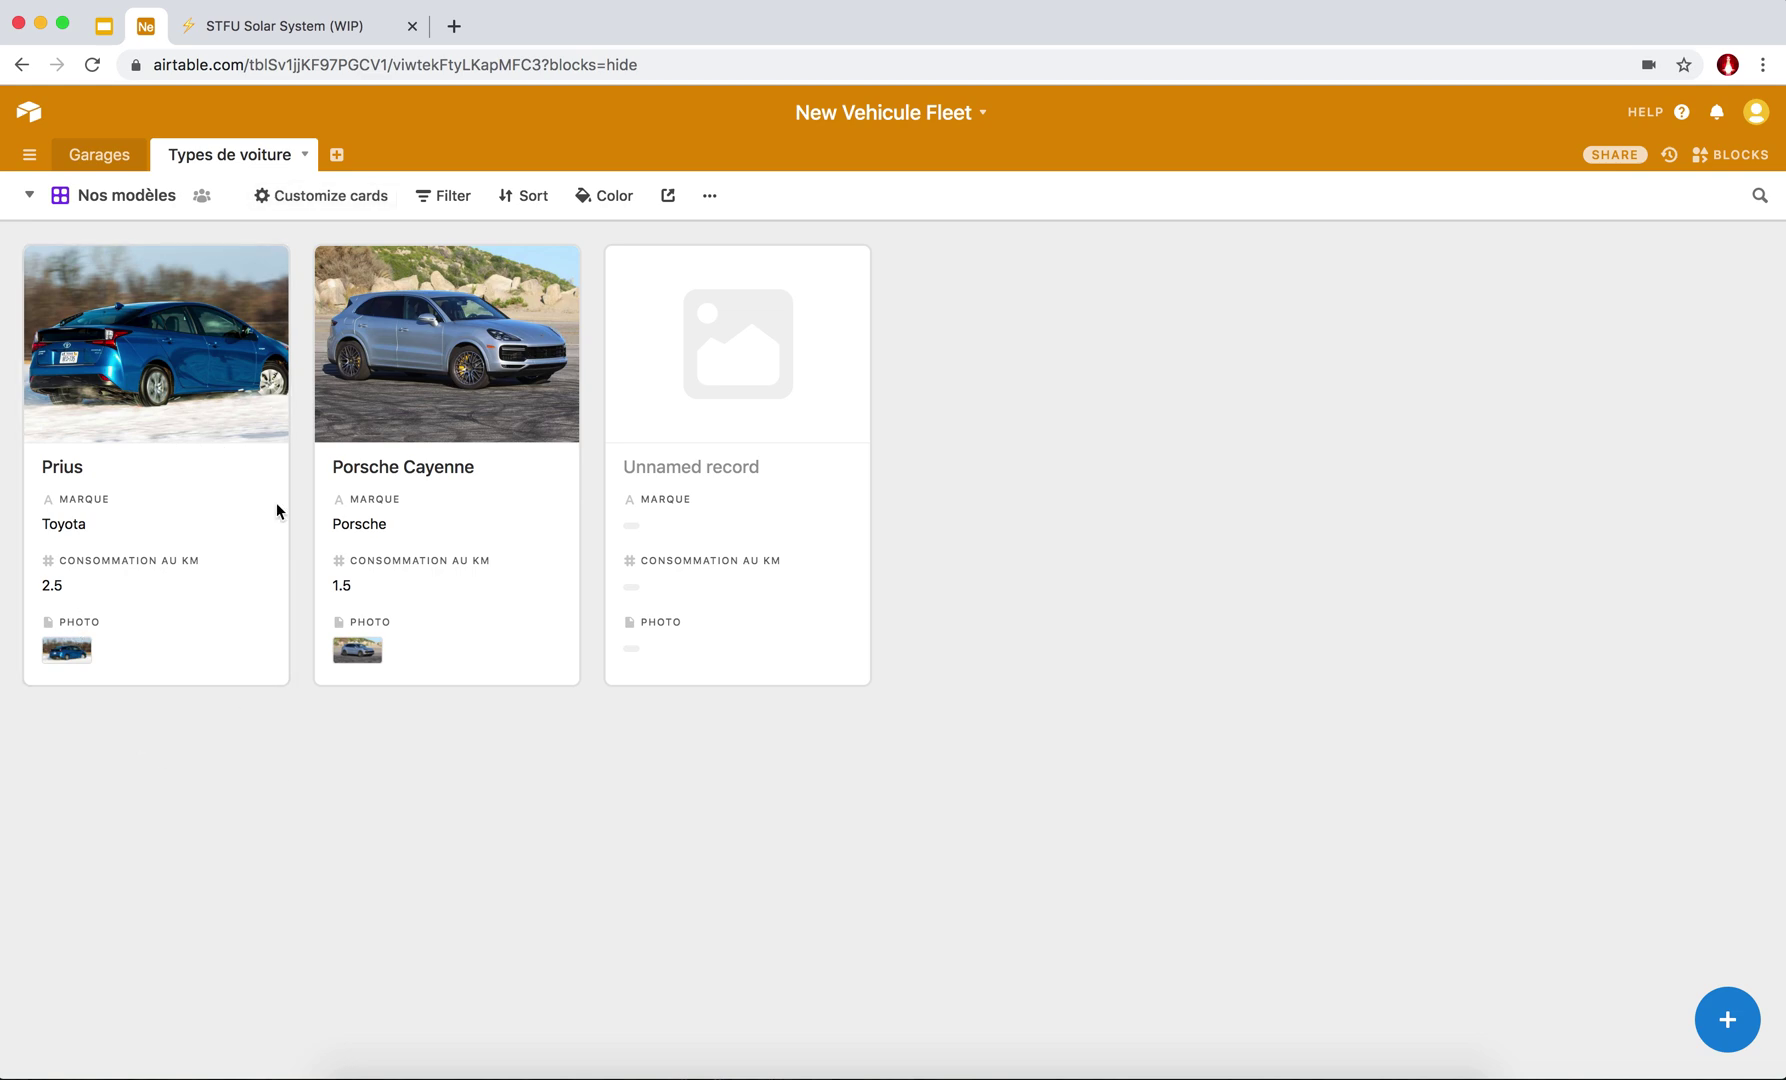
# Keep Photo as the cropped card cover and hide the Photo field from card details.
pyautogui.click(304, 208)
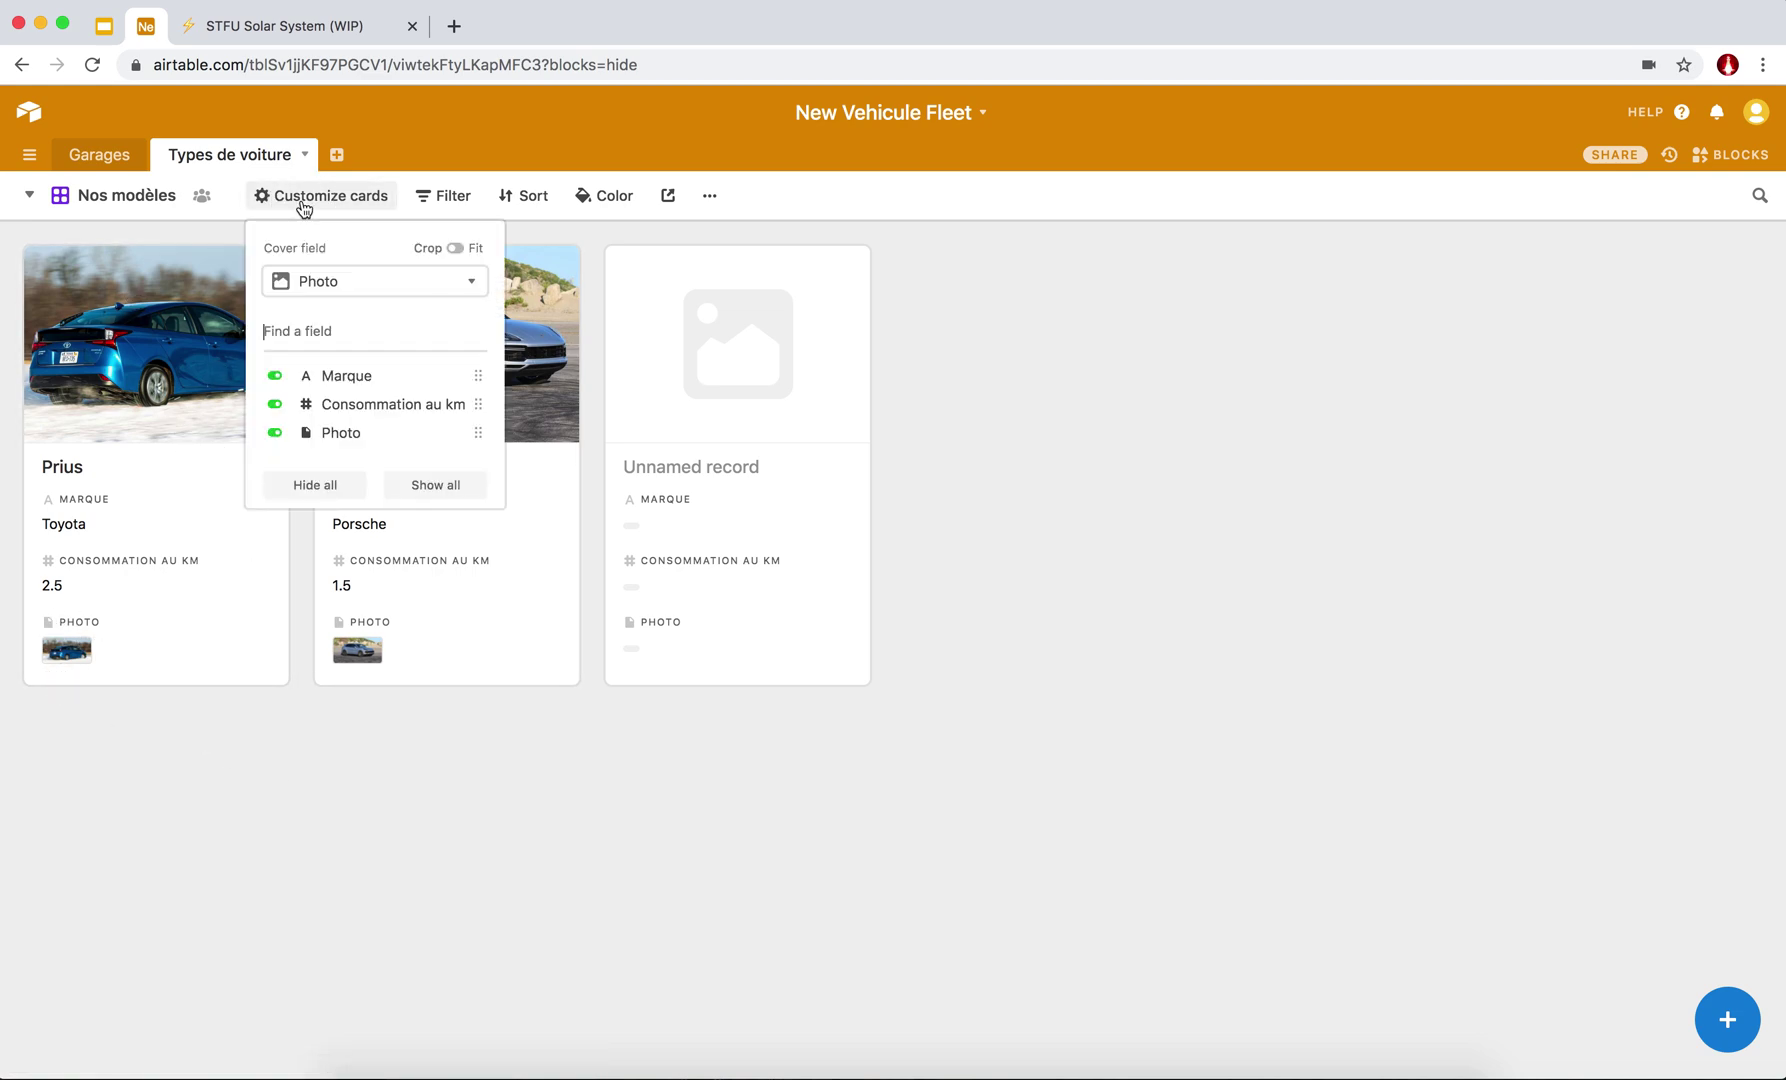
pyautogui.moveTo(286, 261)
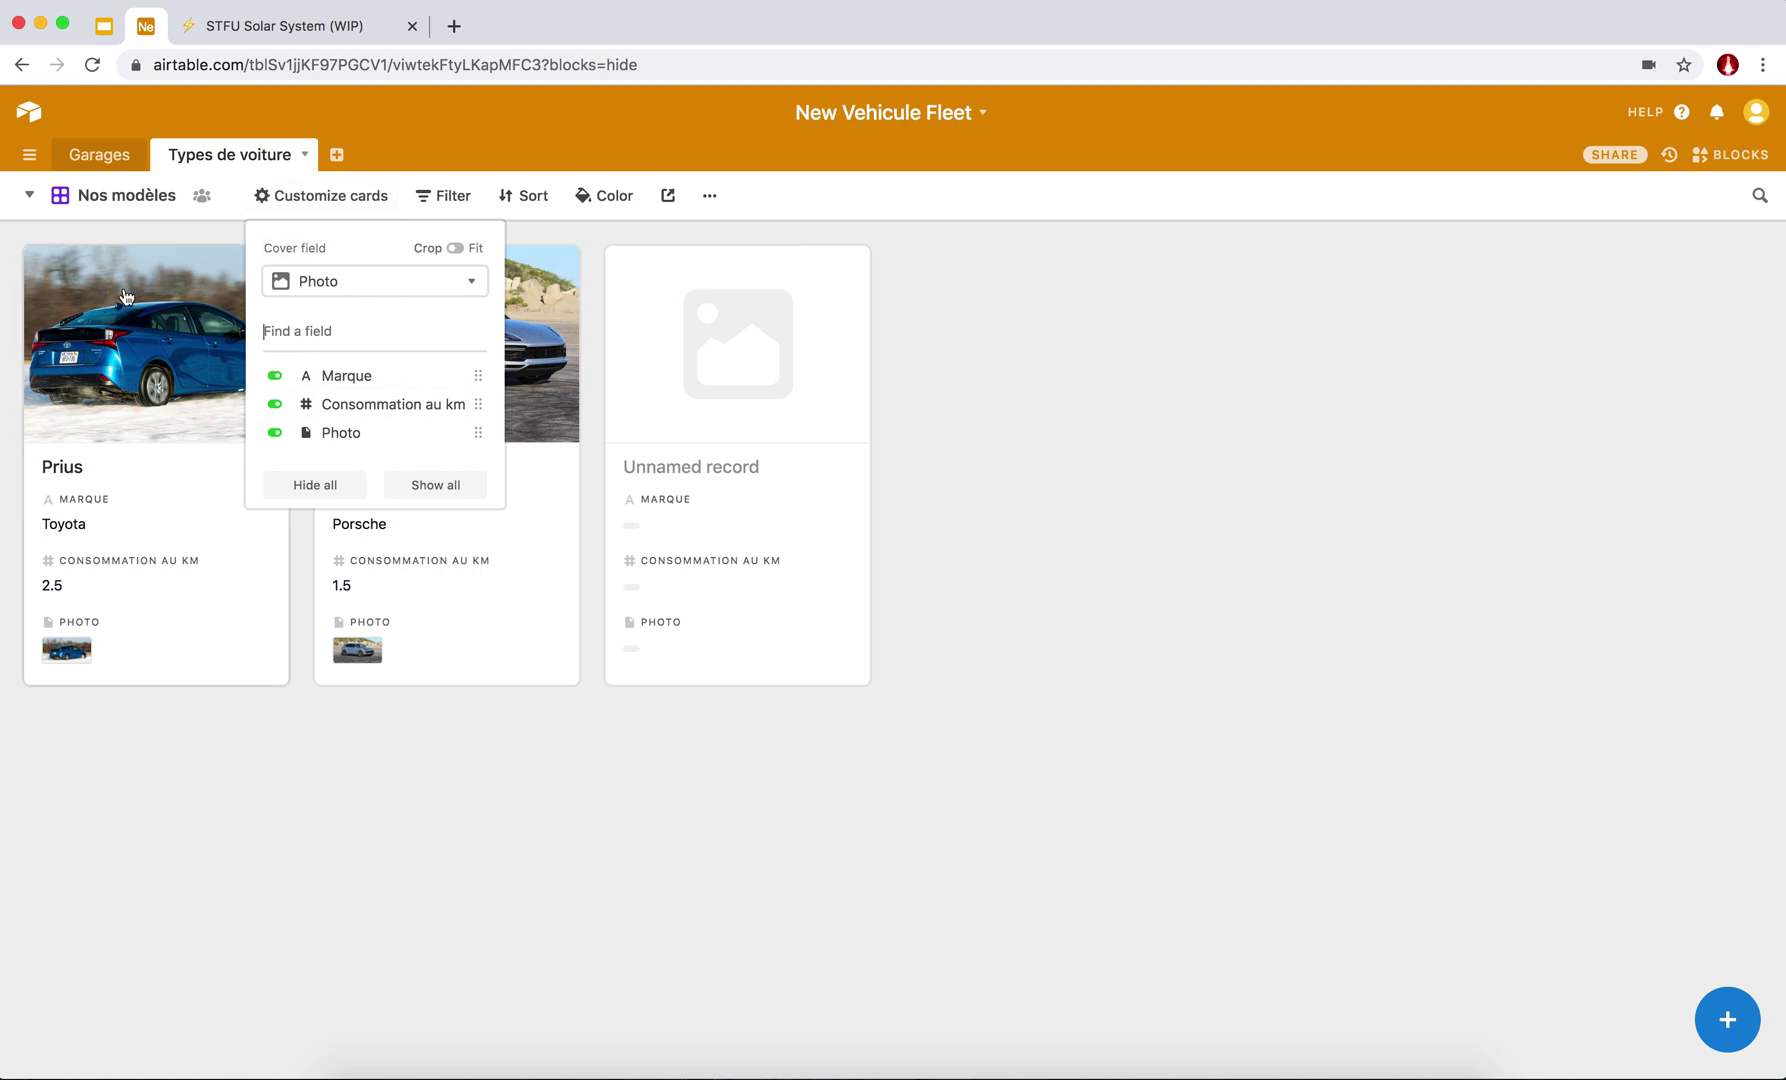
pyautogui.click(471, 284)
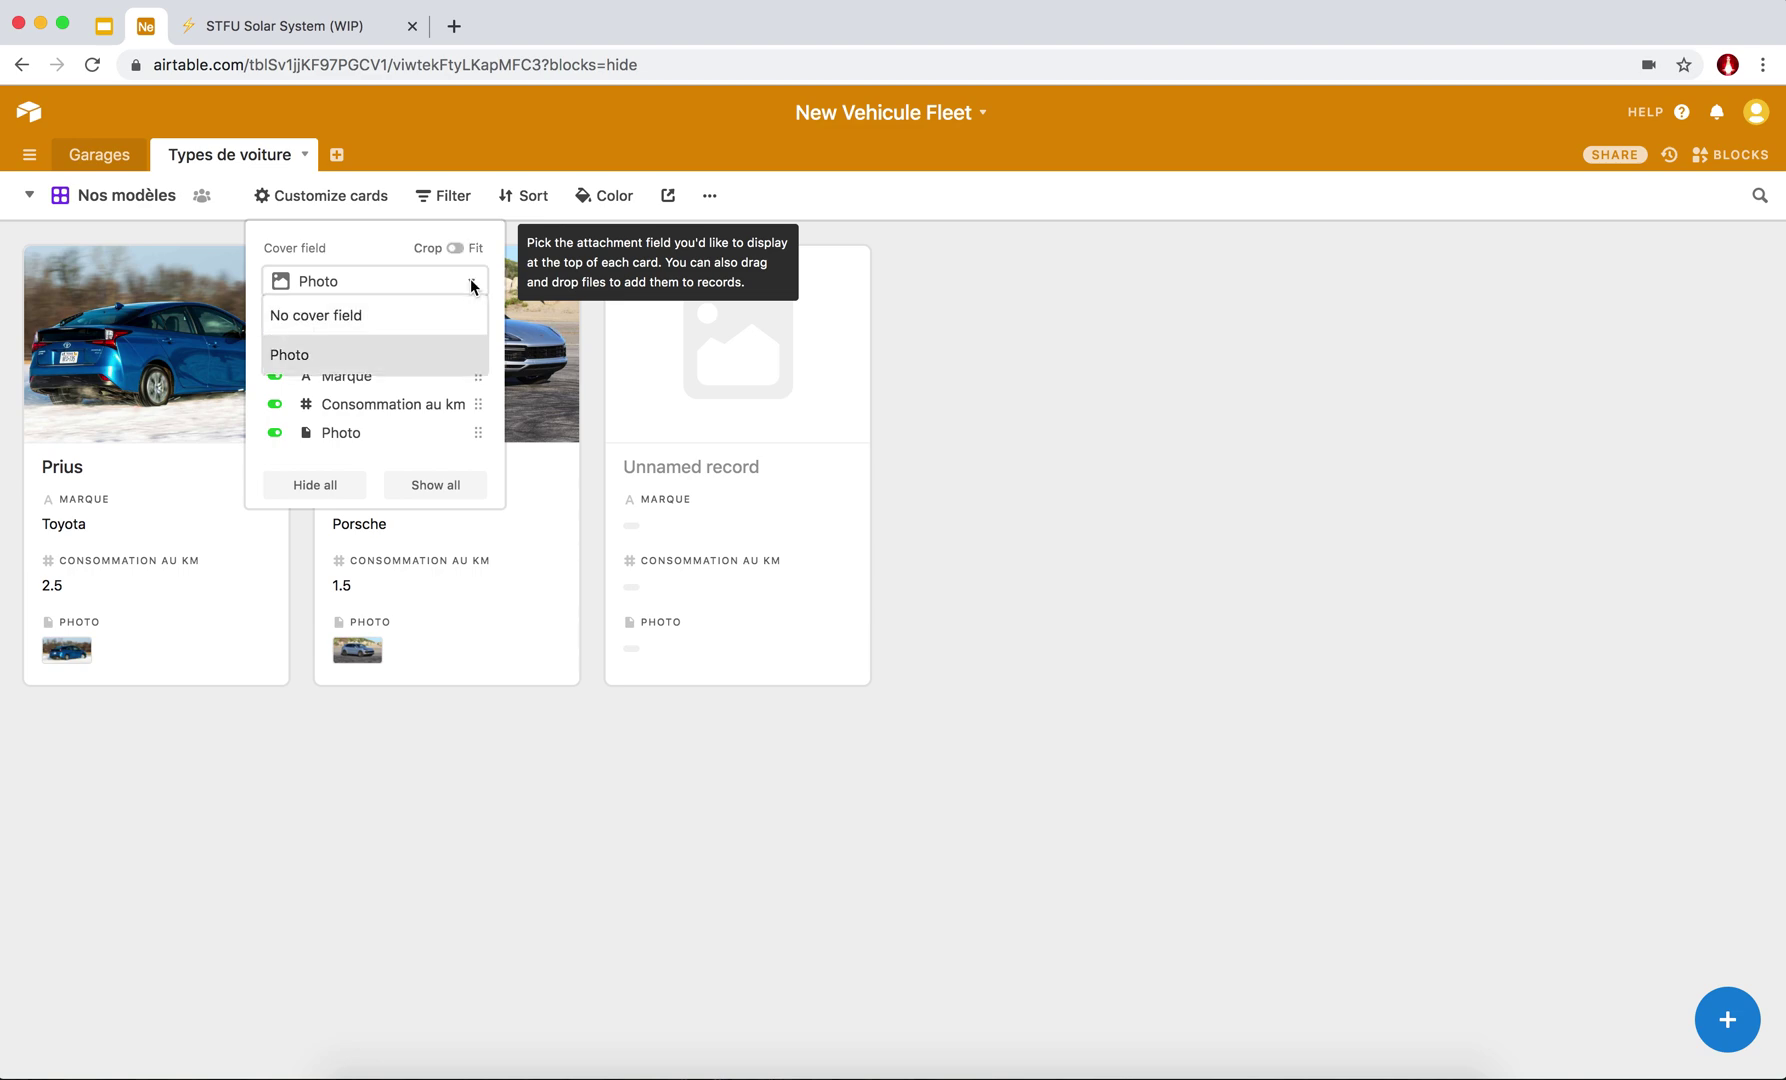
pyautogui.click(329, 358)
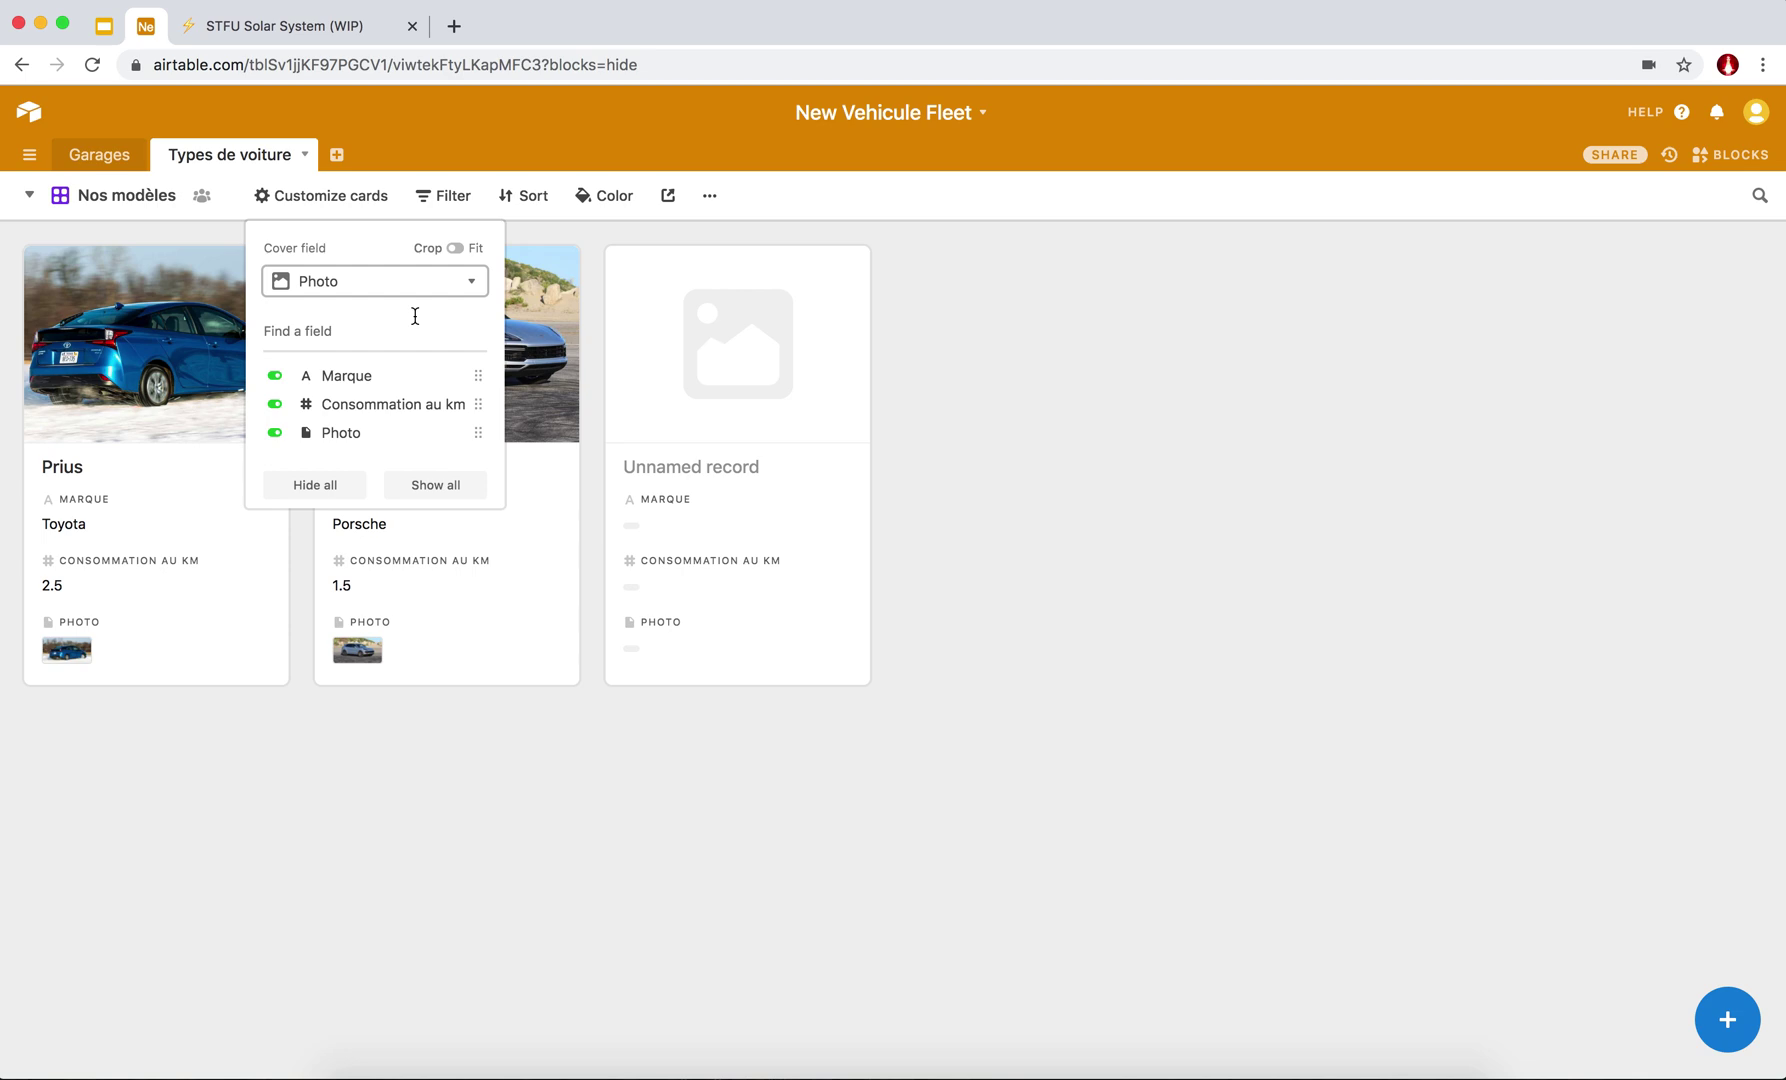
pyautogui.click(456, 250)
pyautogui.click(456, 250)
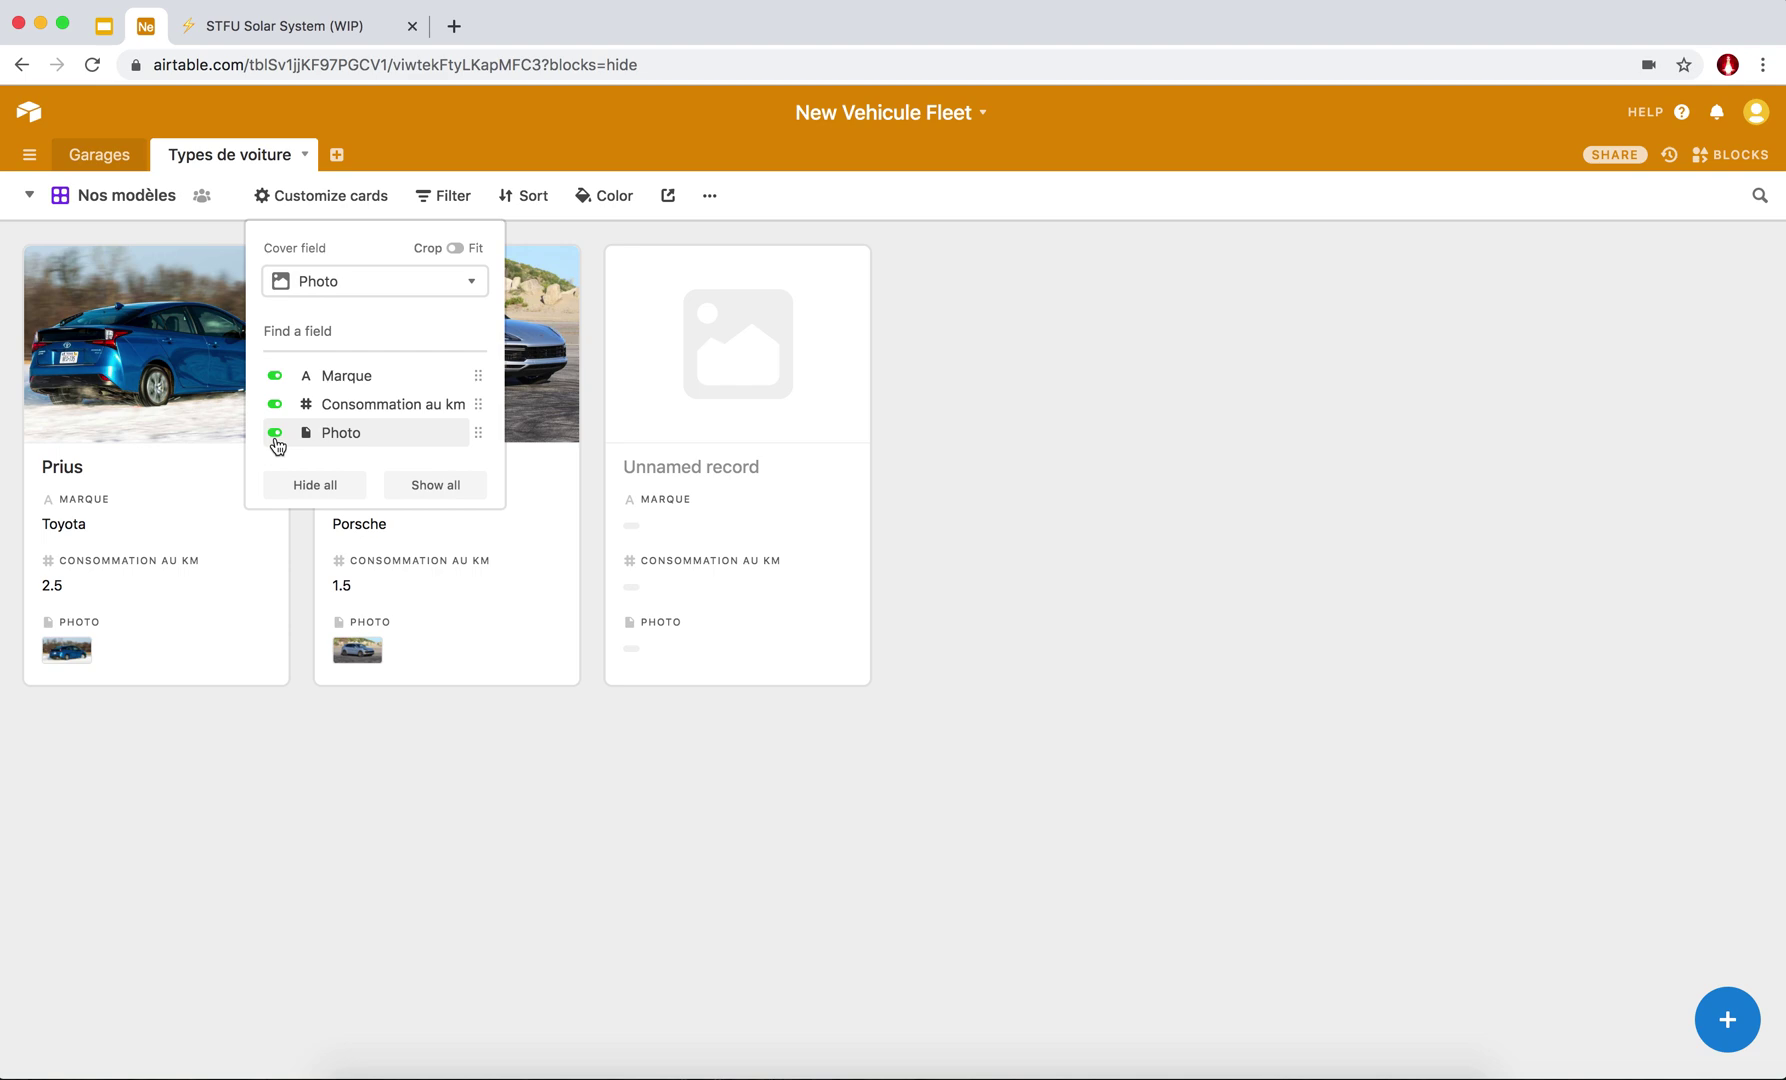
pyautogui.click(275, 433)
pyautogui.click(316, 777)
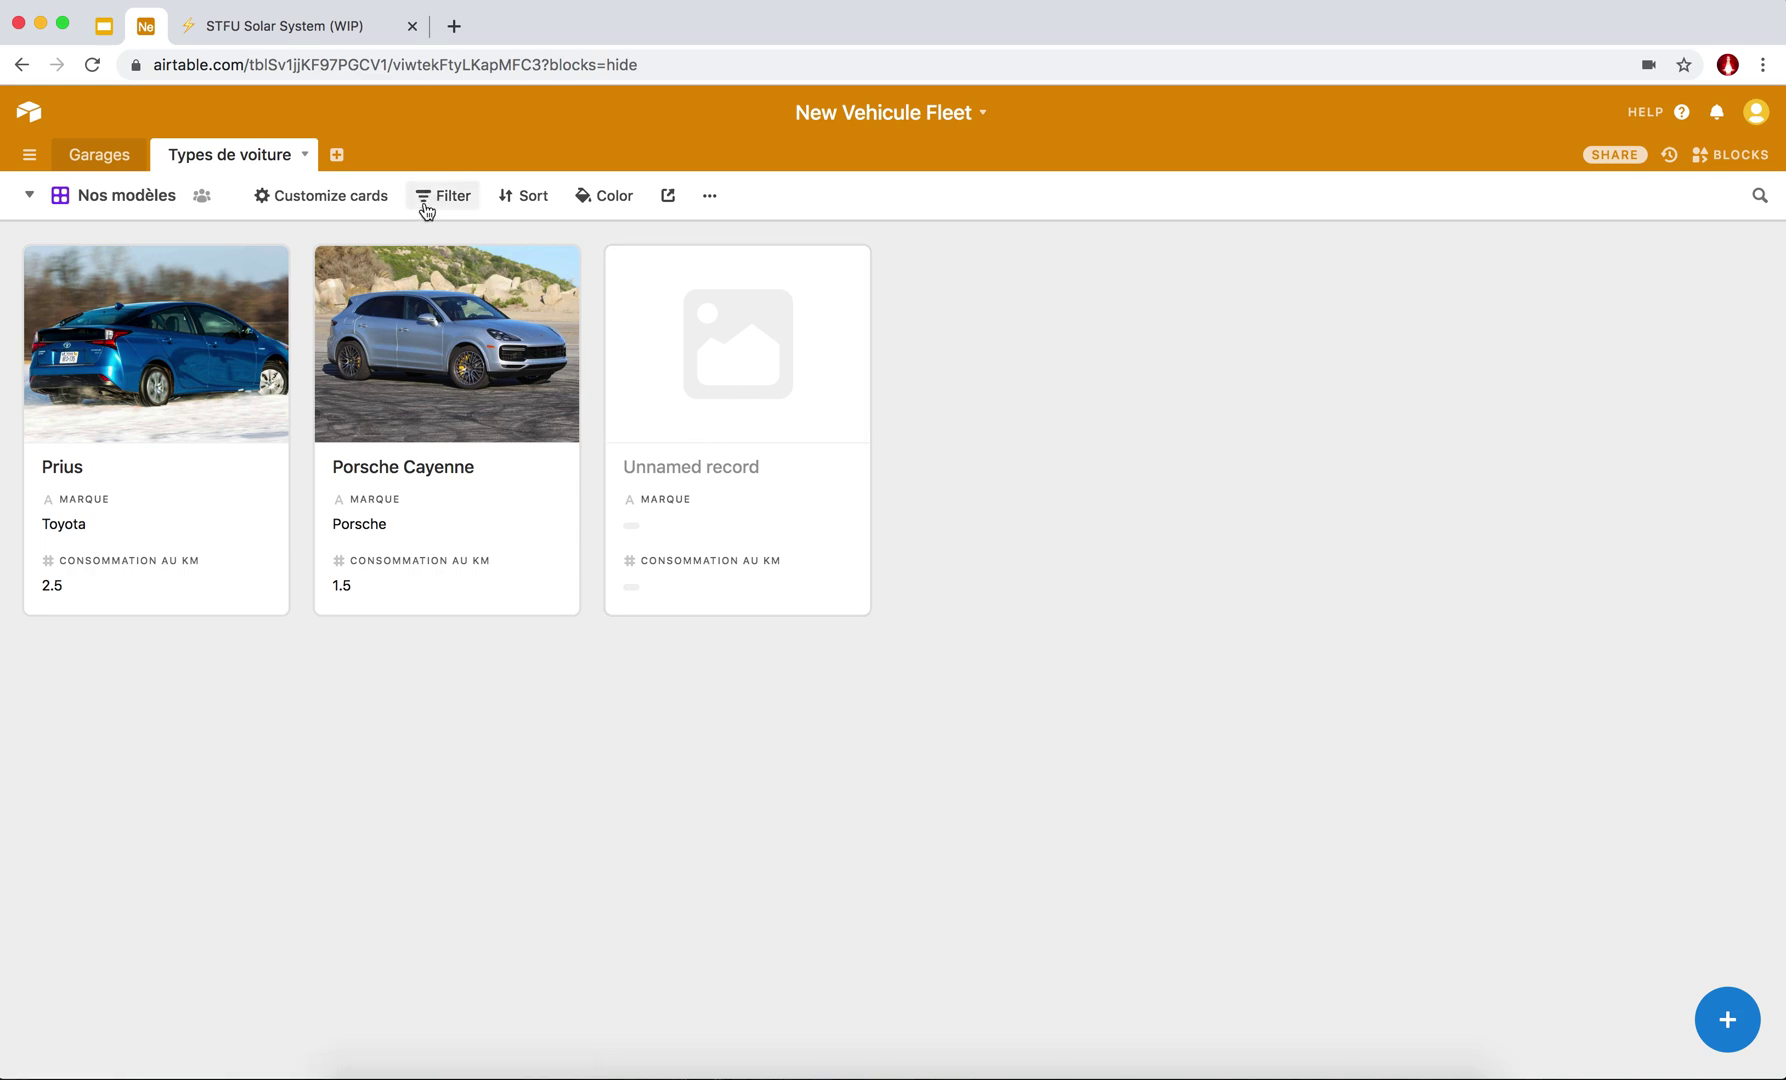
# Filter the gallery to show only records whose Photo is not empty.
pyautogui.click(427, 210)
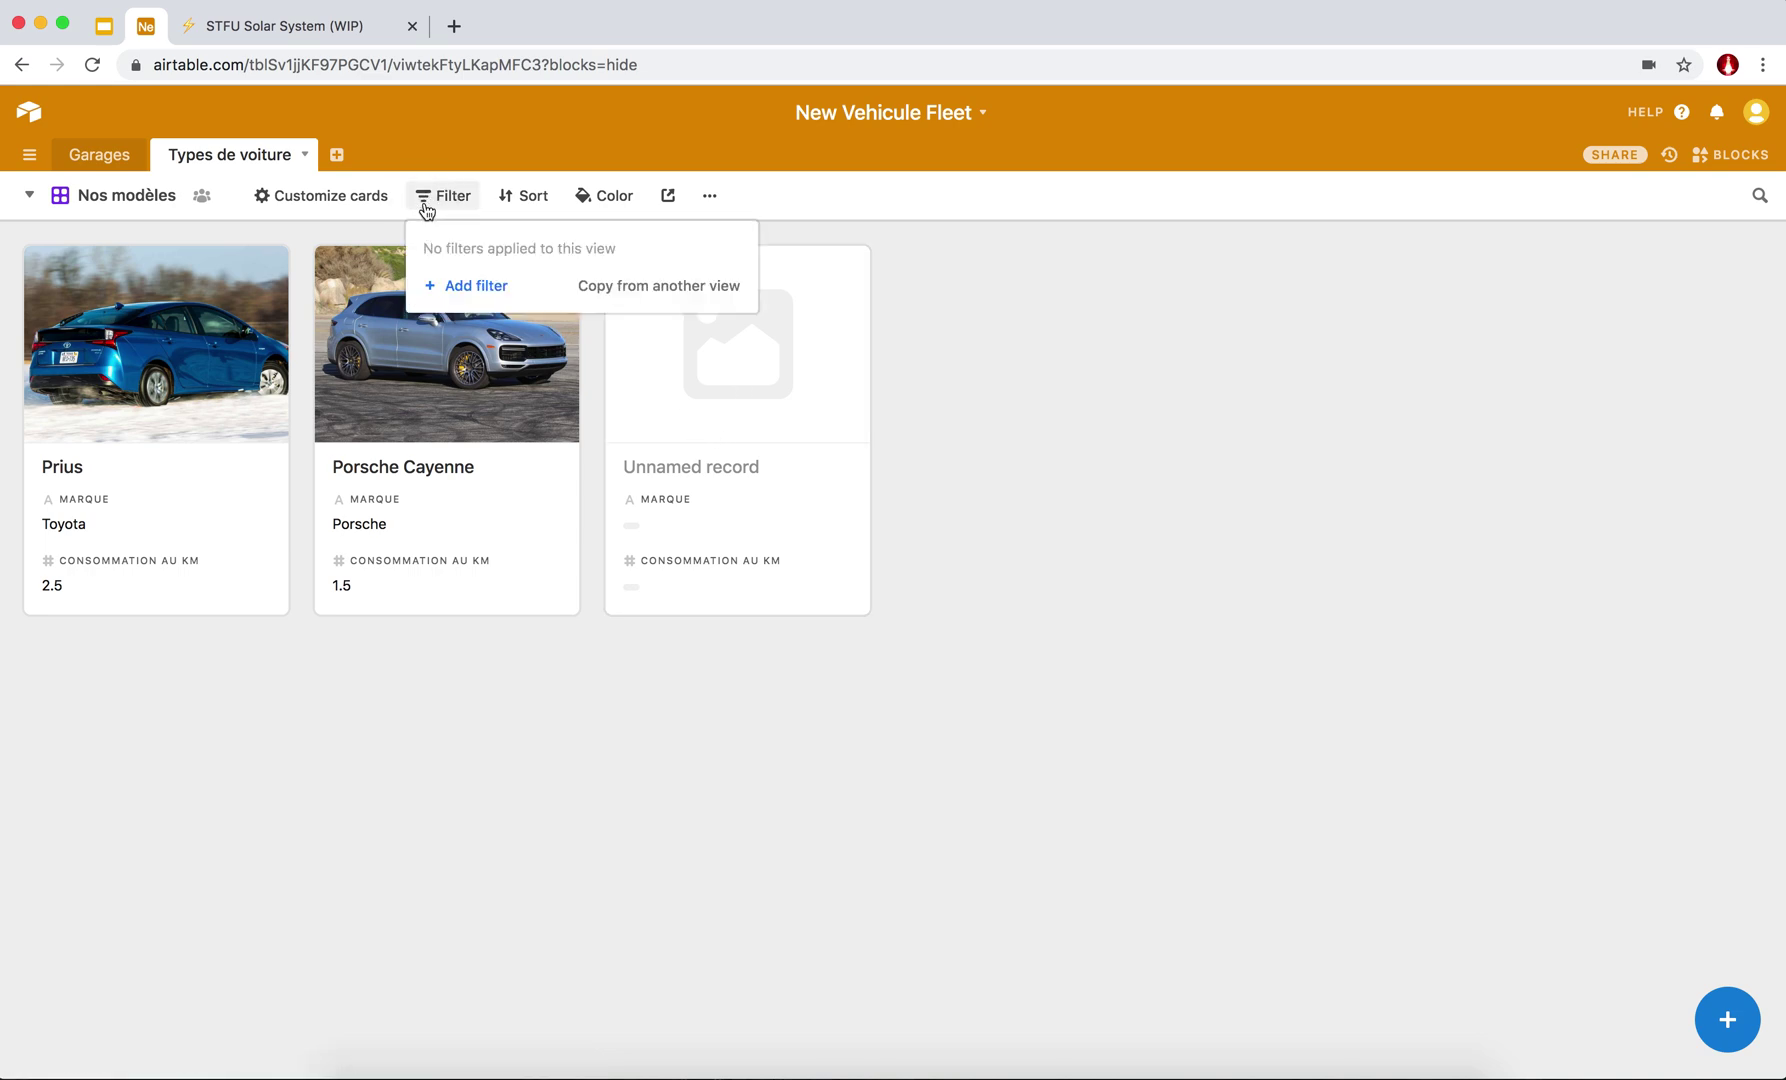
pyautogui.click(469, 287)
pyautogui.click(592, 248)
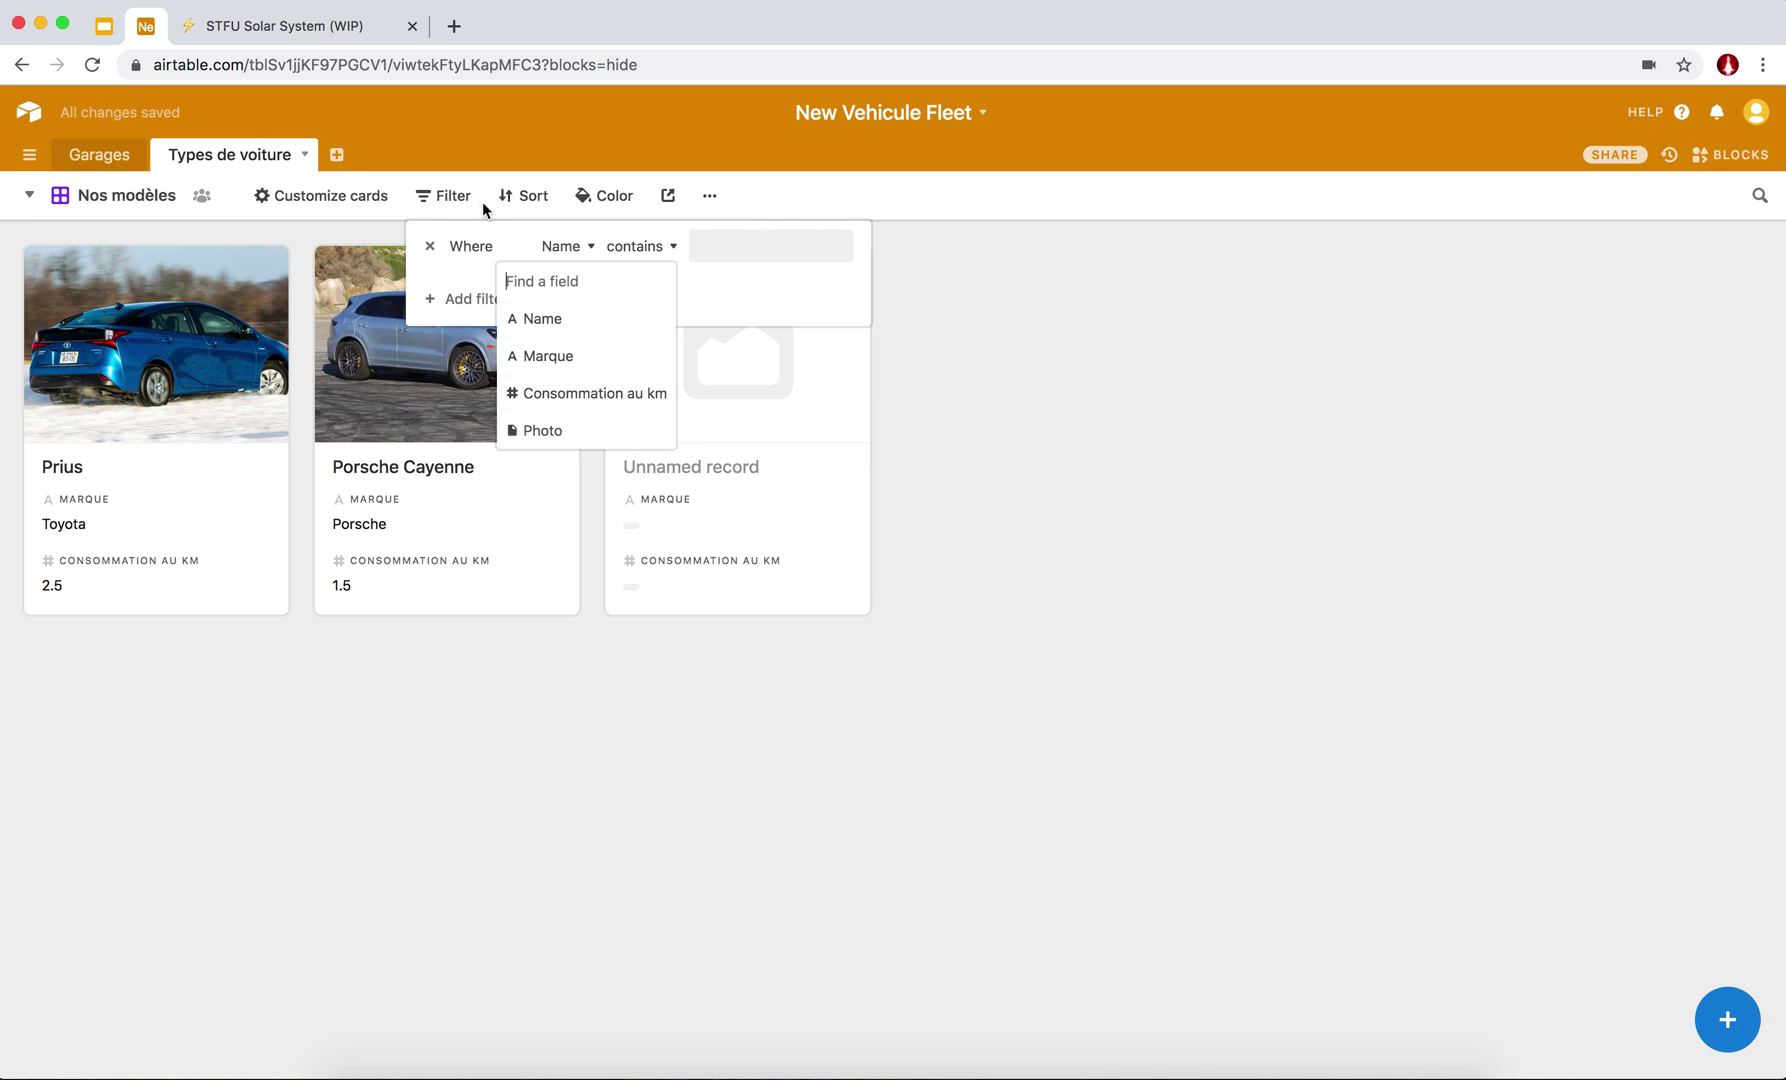
pyautogui.click(447, 198)
pyautogui.click(447, 200)
pyautogui.click(446, 200)
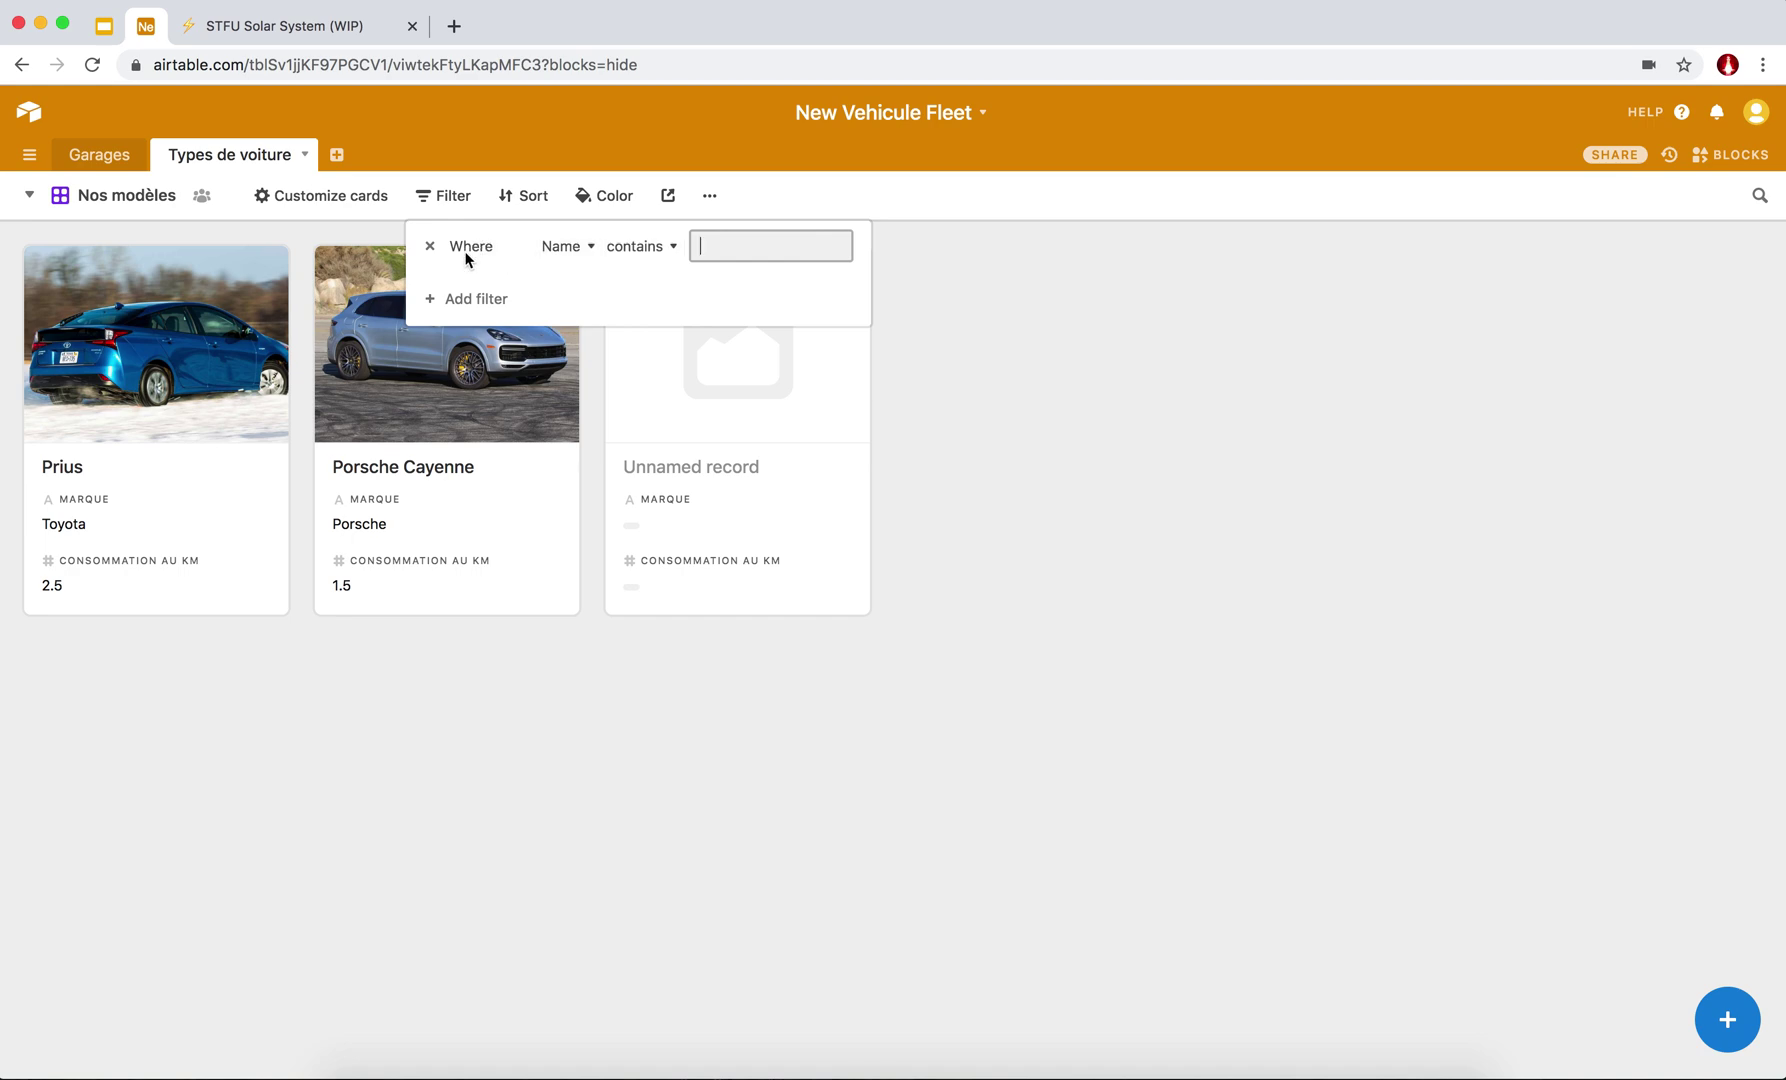
pyautogui.click(584, 251)
pyautogui.click(545, 430)
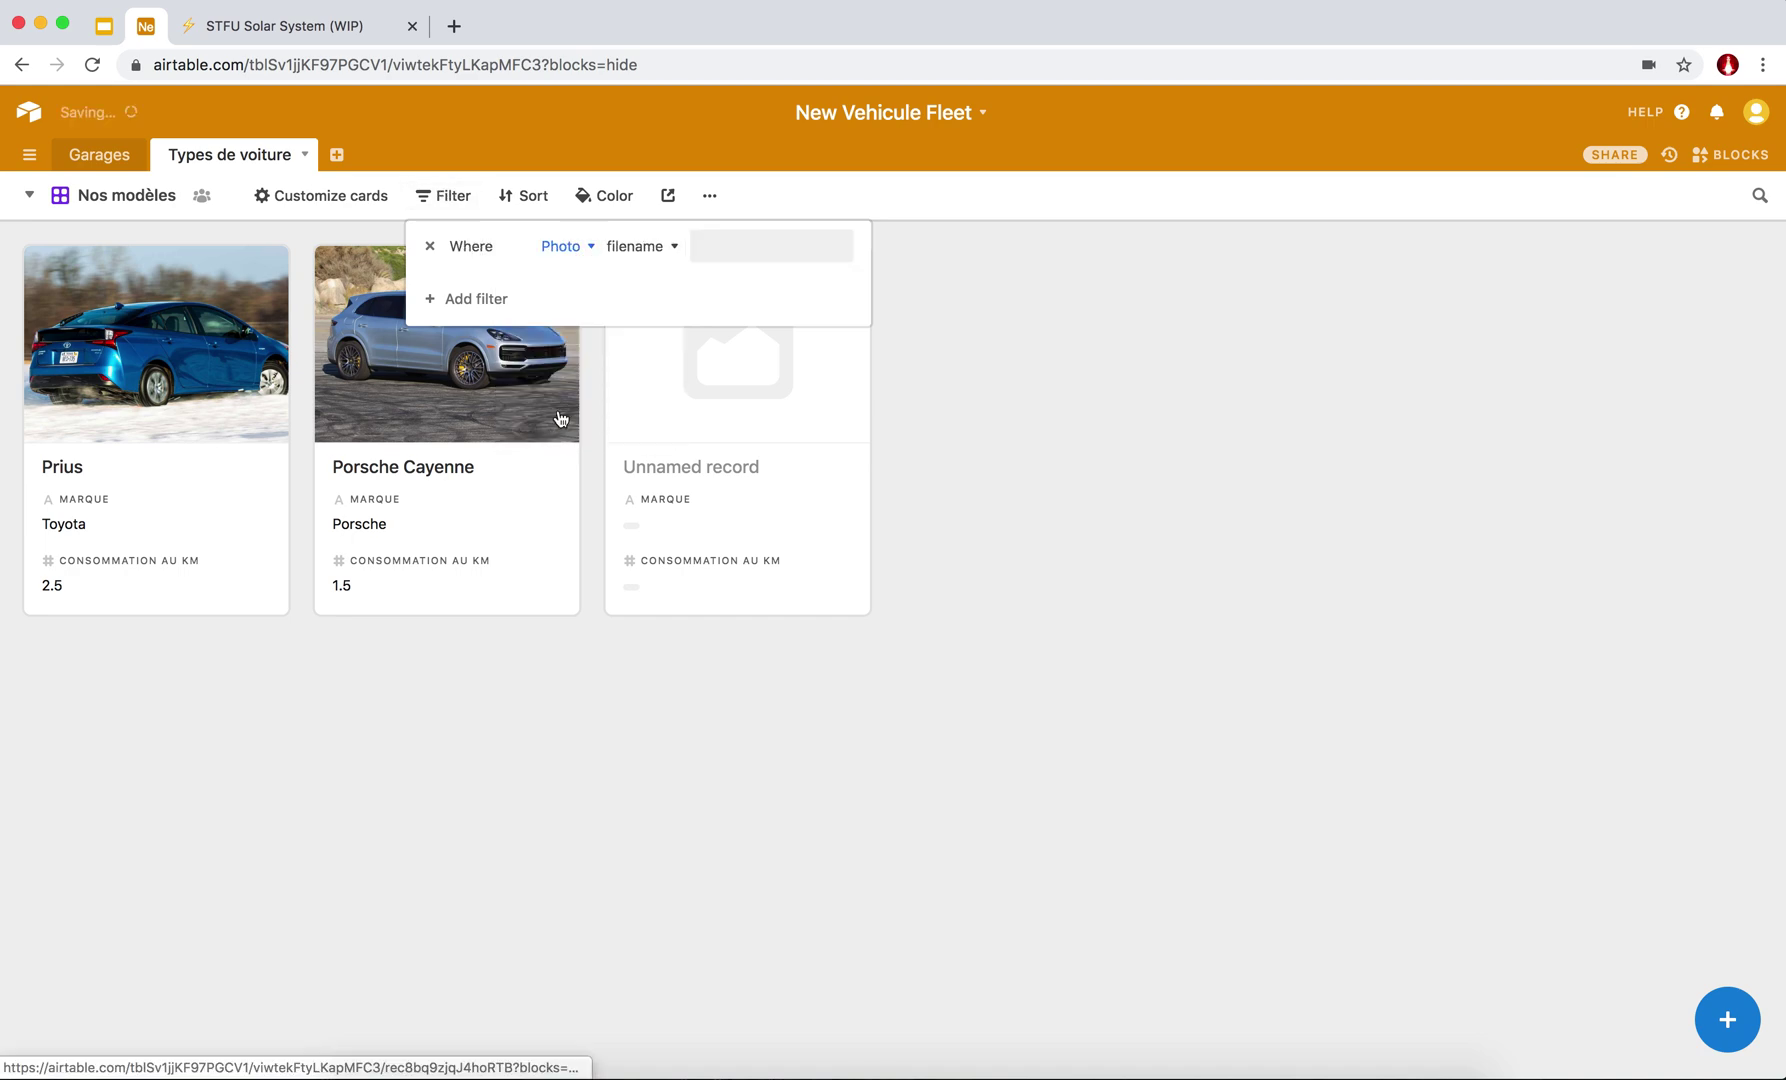
pyautogui.click(668, 256)
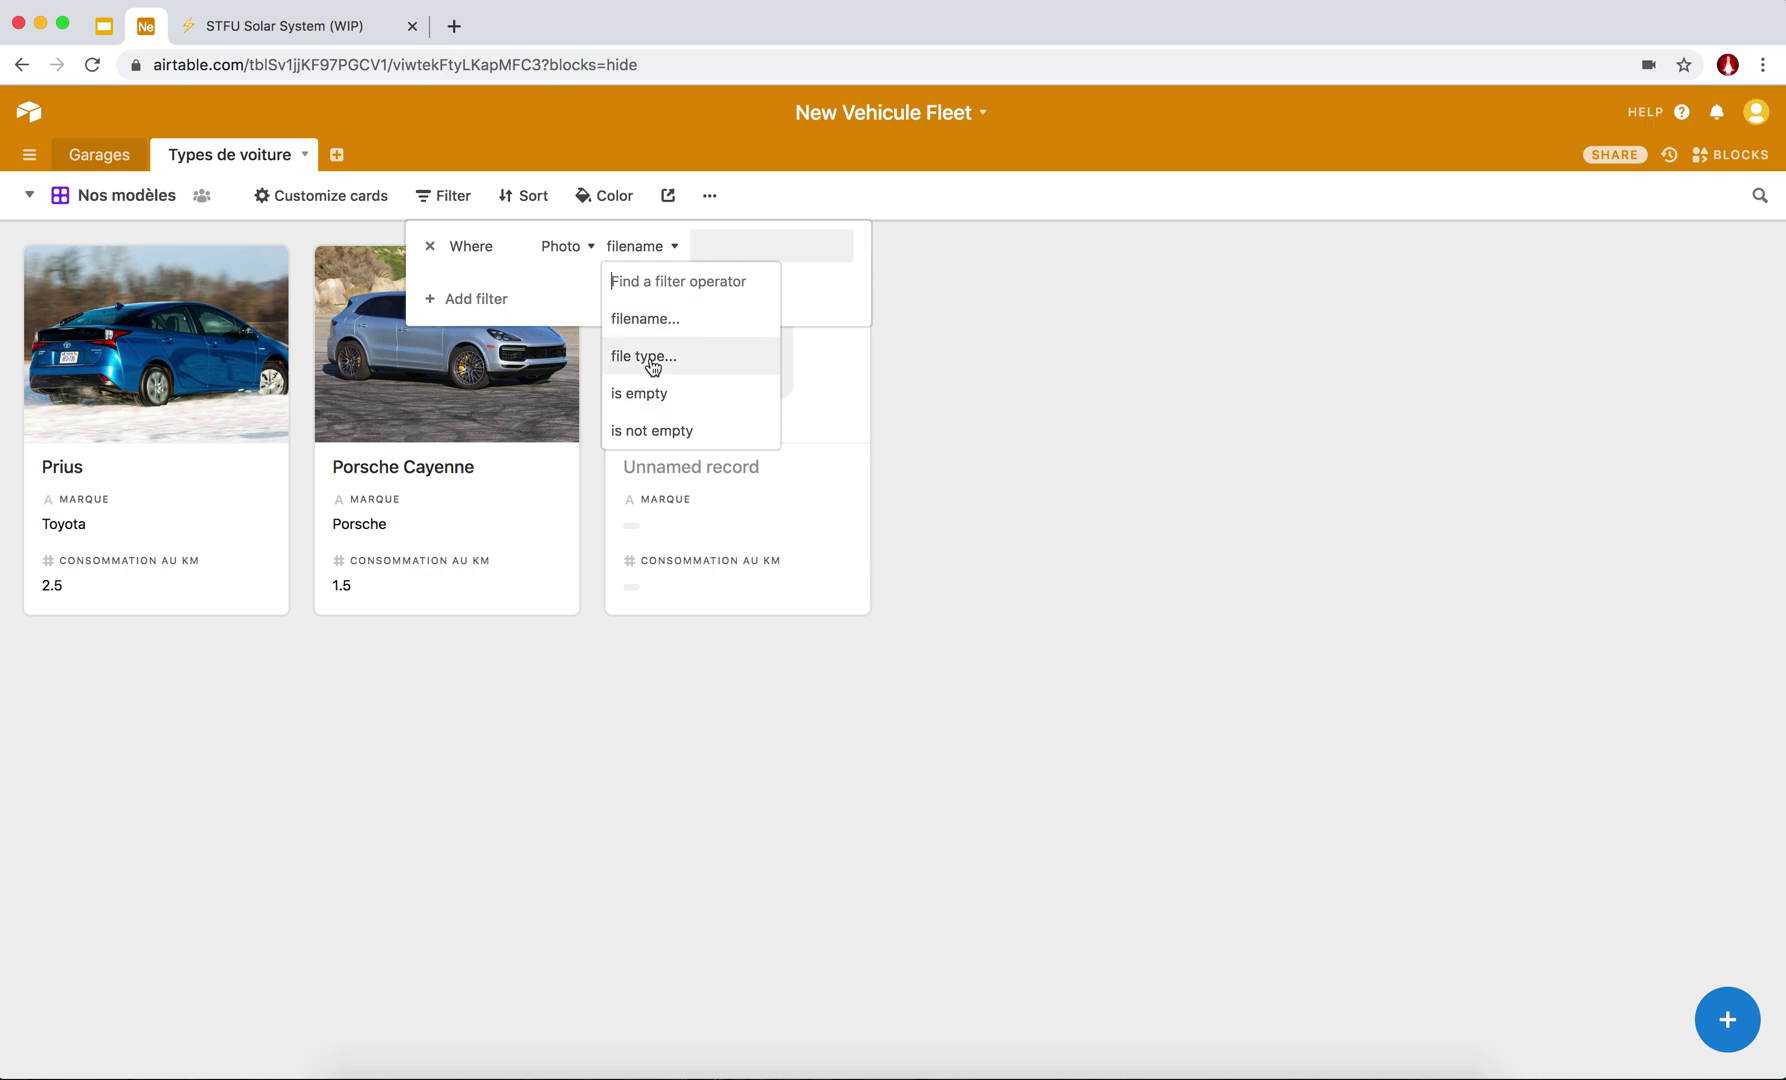
pyautogui.click(651, 432)
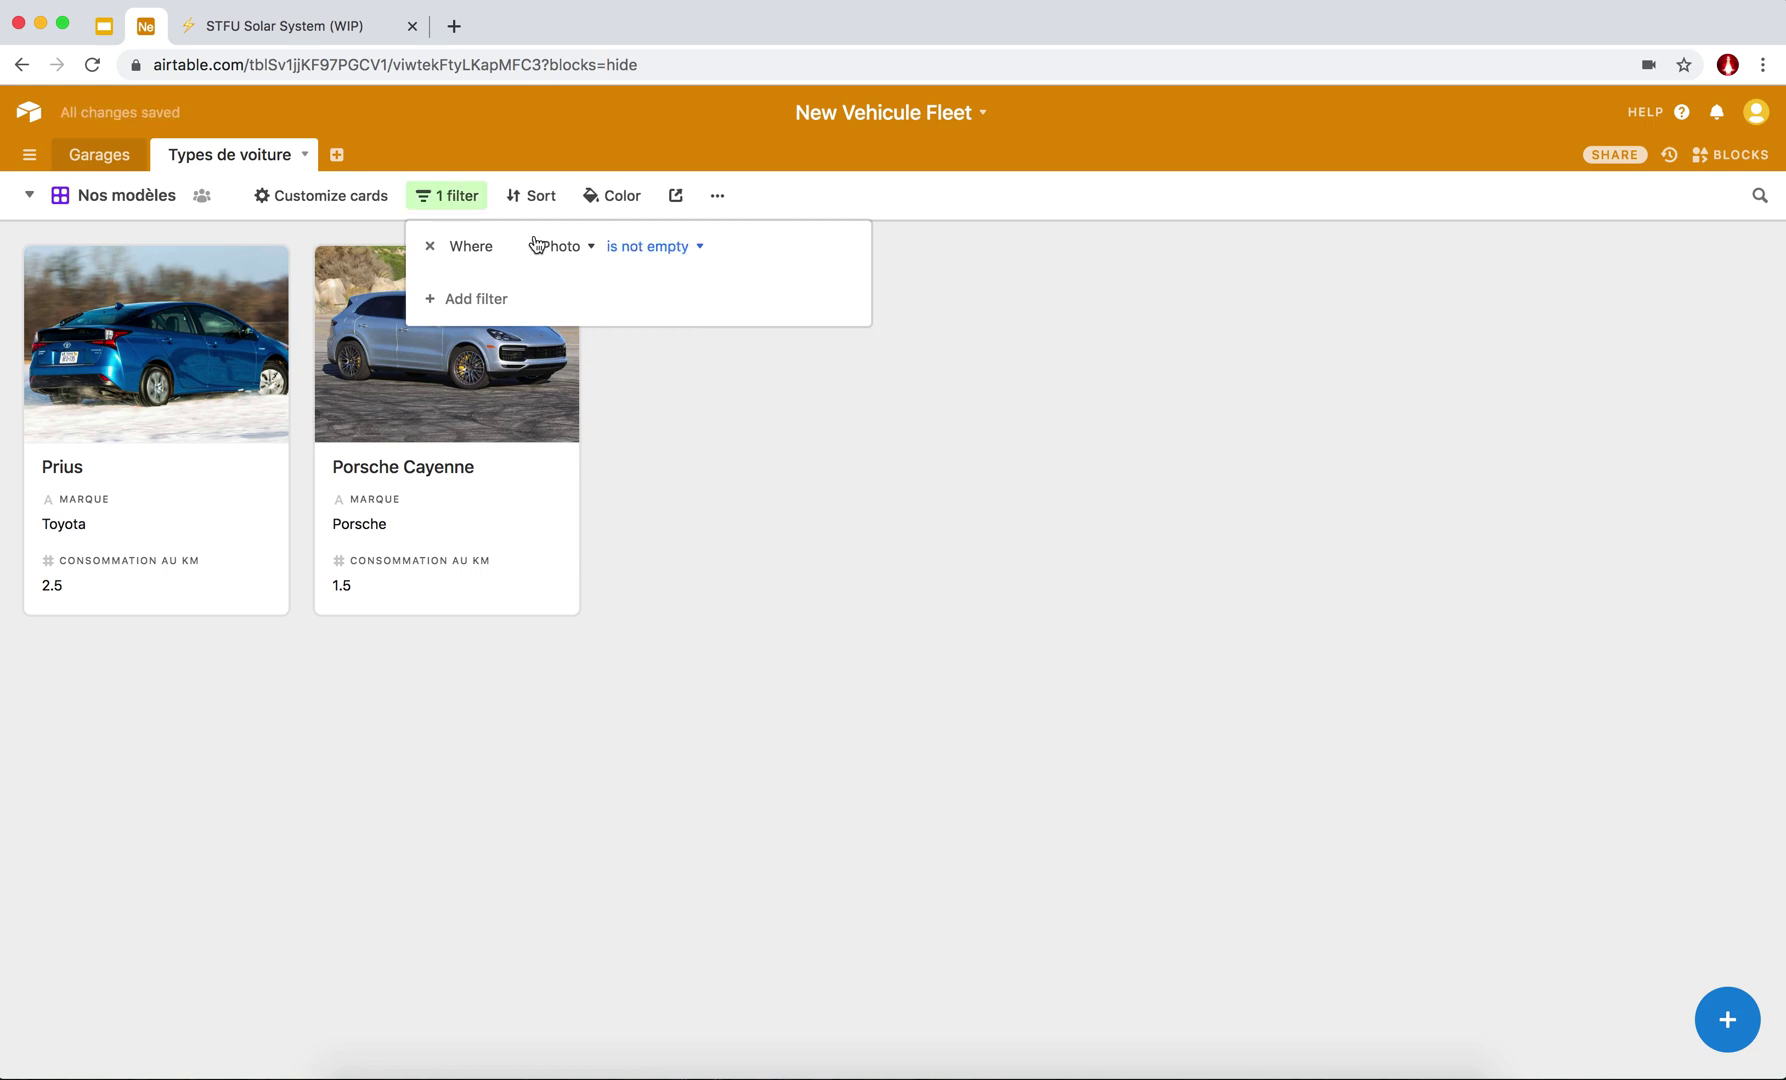
# Clear the 'porsche' value and remove the second Name filter condition.
pyautogui.click(445, 297)
pyautogui.click(485, 288)
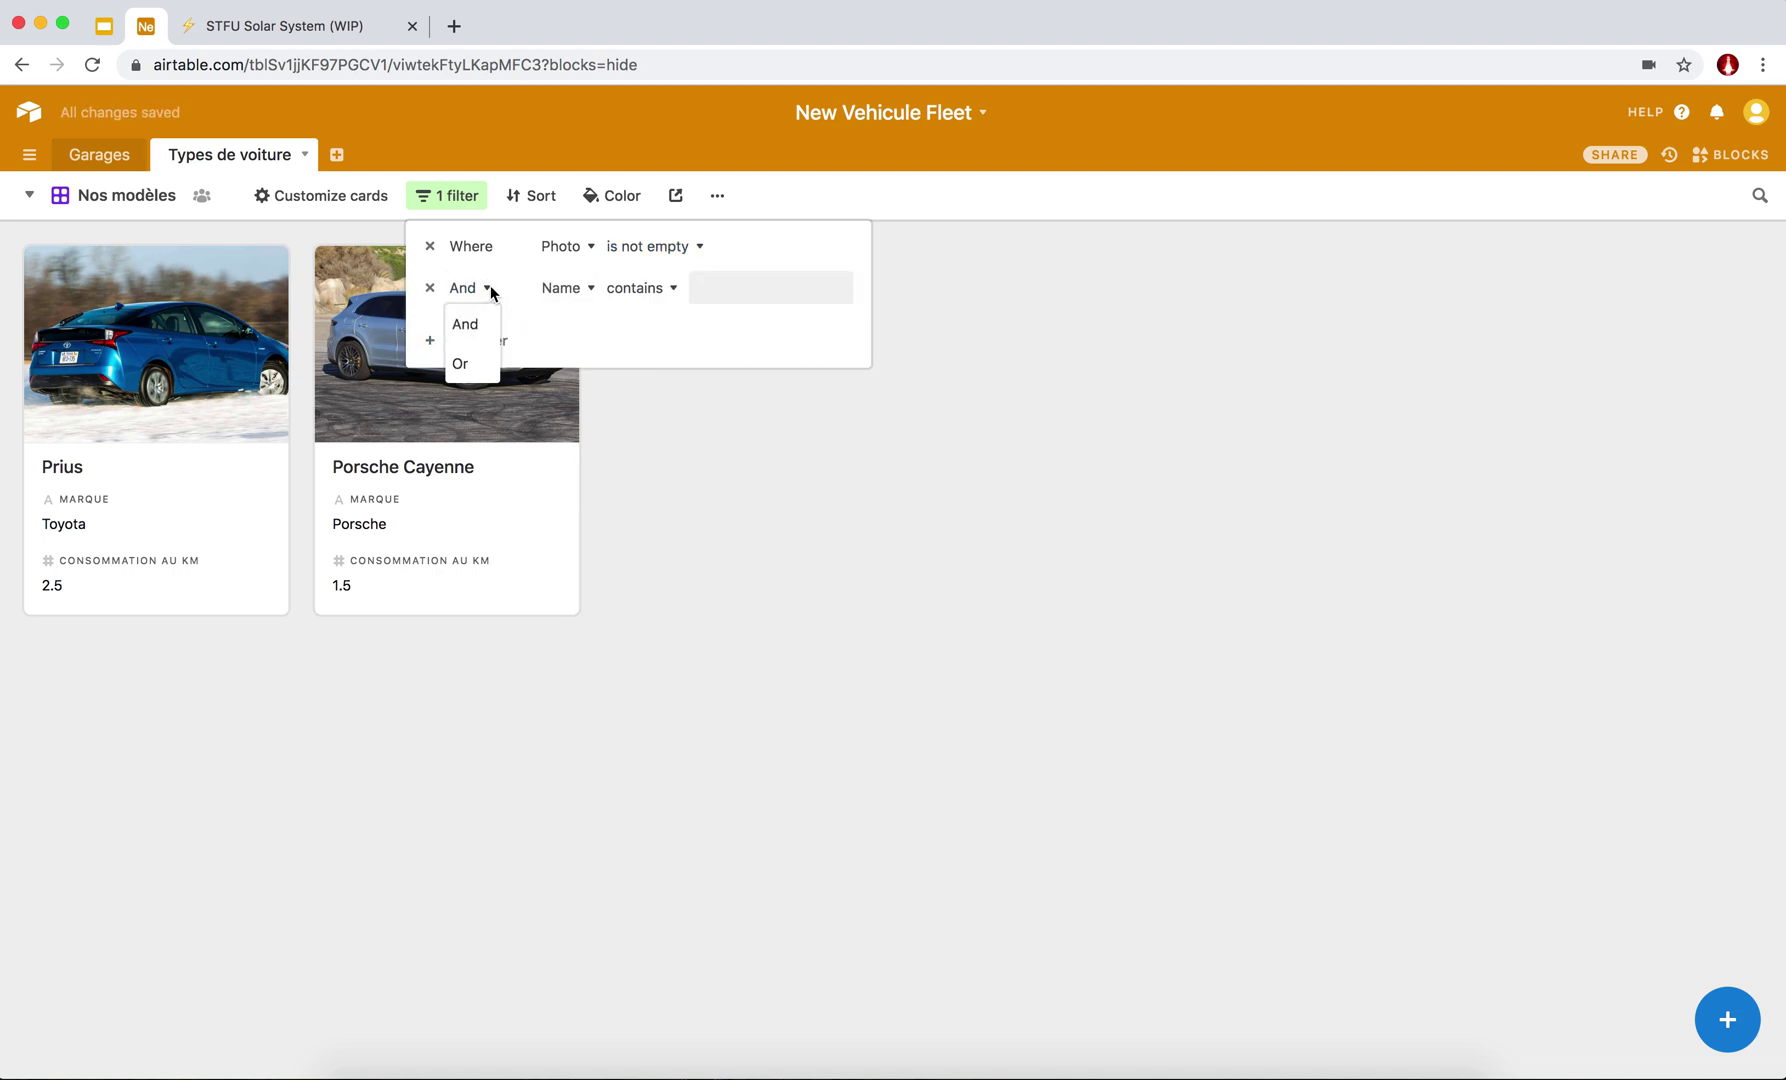
pyautogui.click(490, 291)
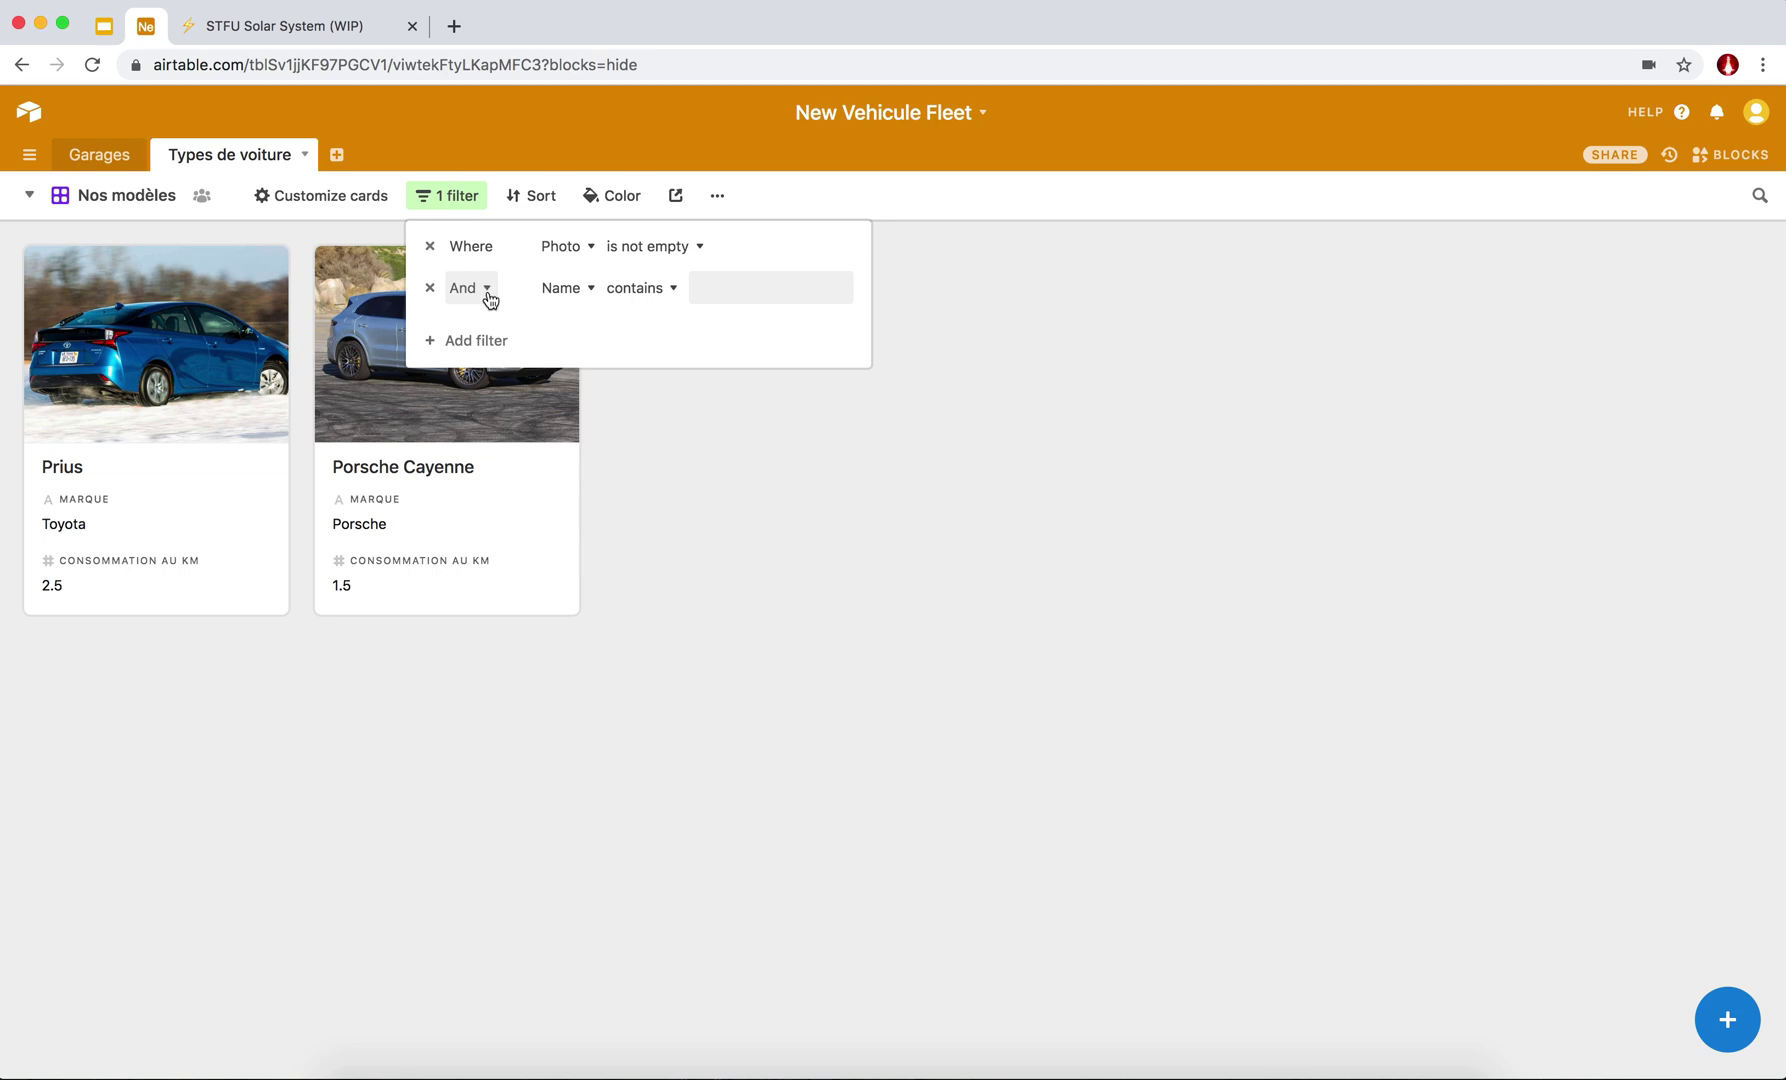
pyautogui.click(591, 289)
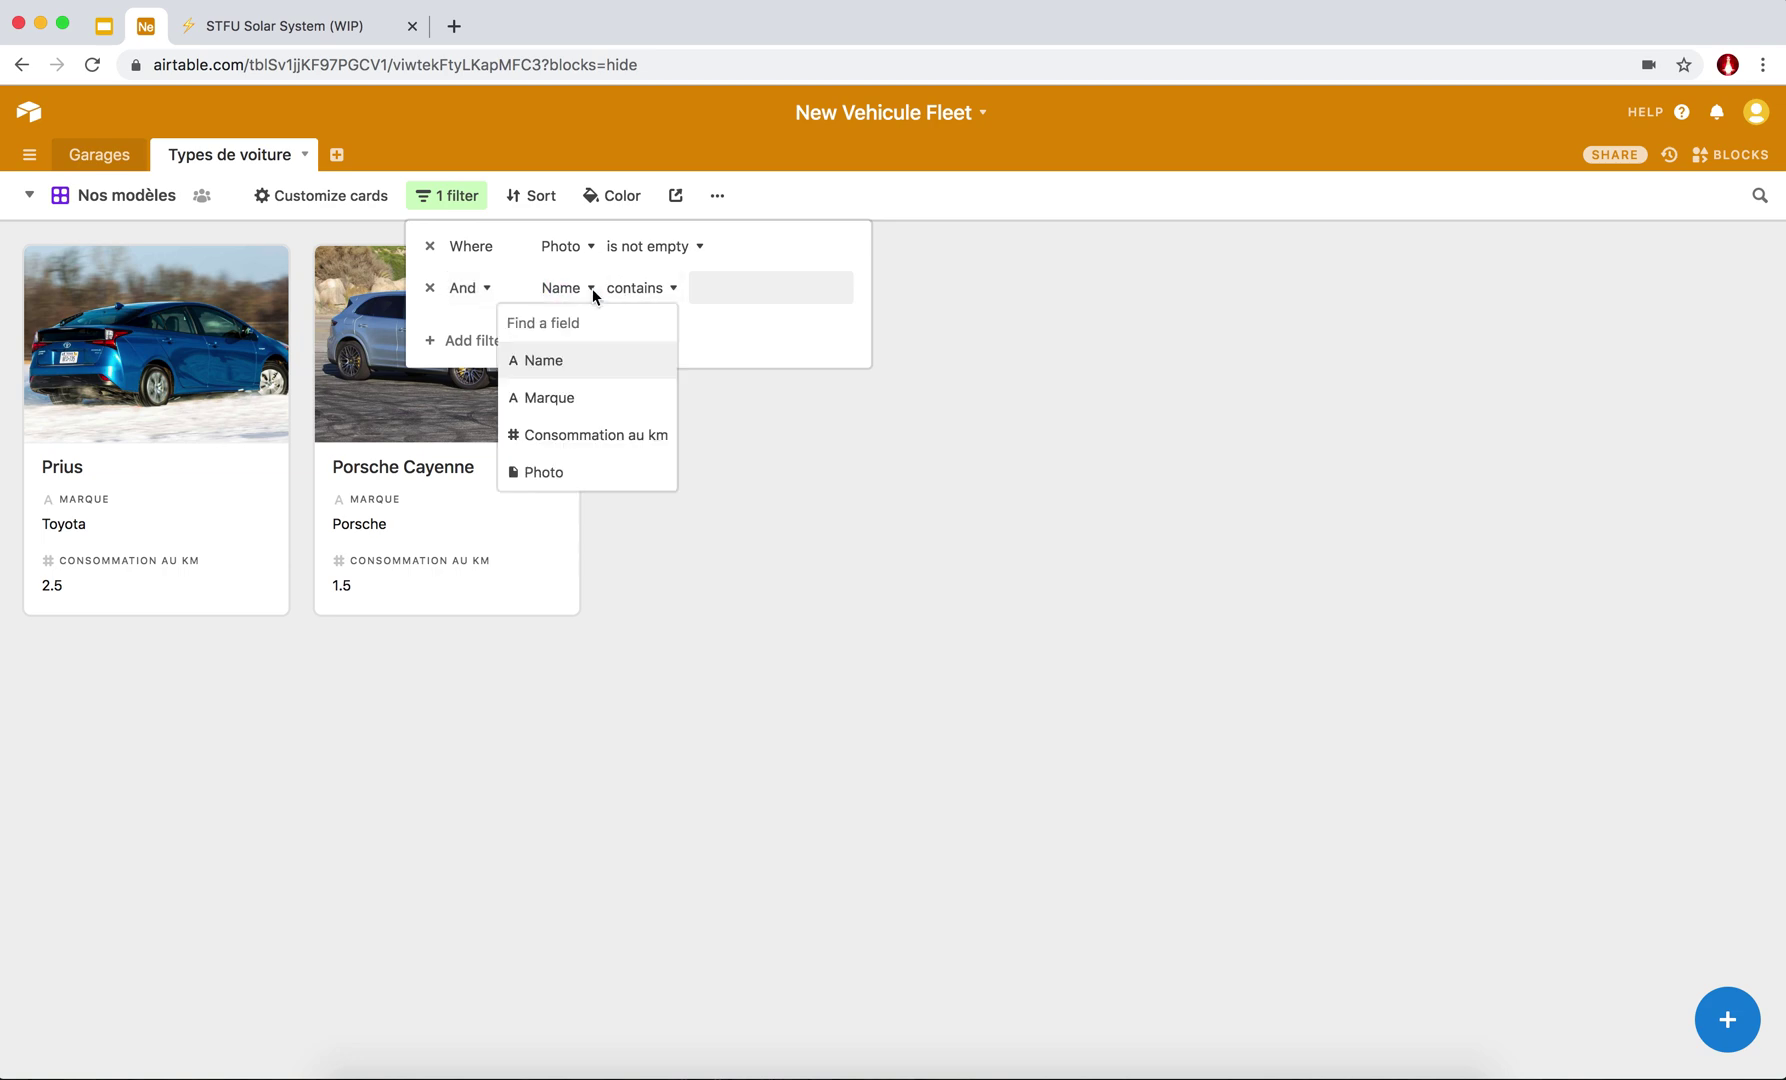
pyautogui.click(750, 288)
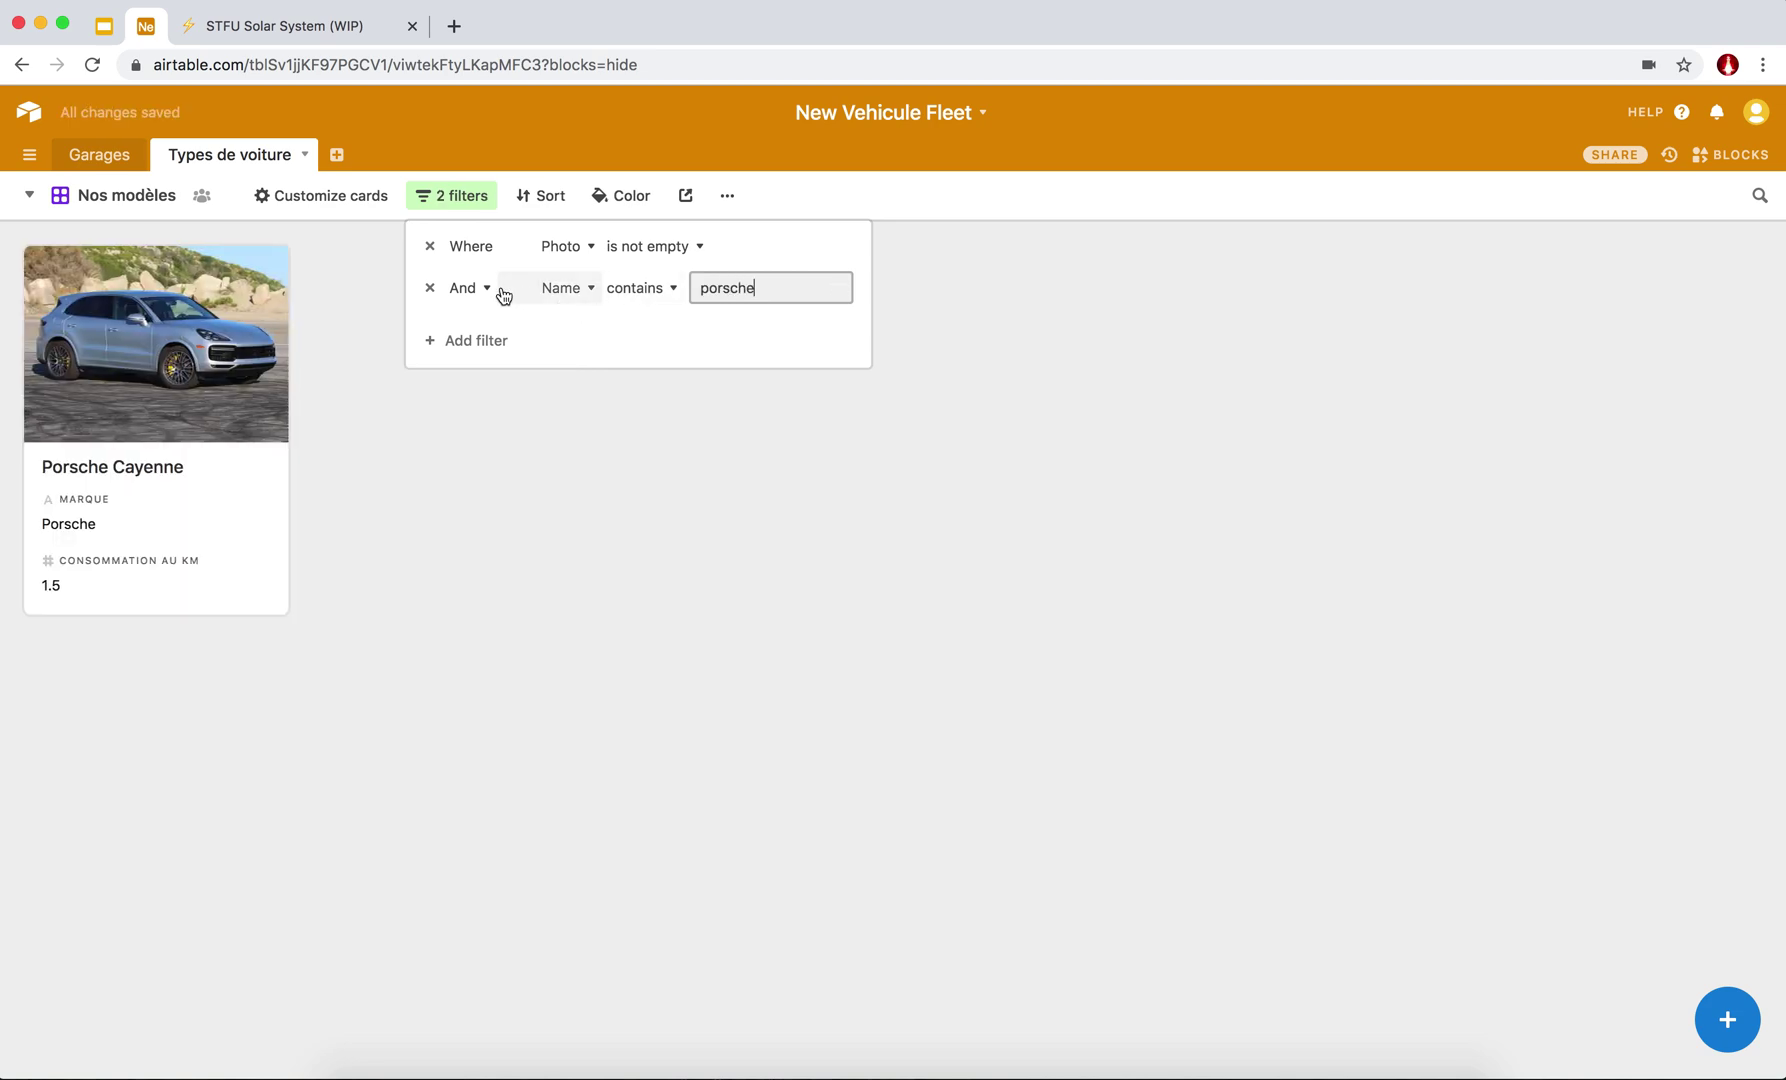
pyautogui.doubleClick(742, 289)
pyautogui.press('BackSpace')
pyautogui.click(430, 288)
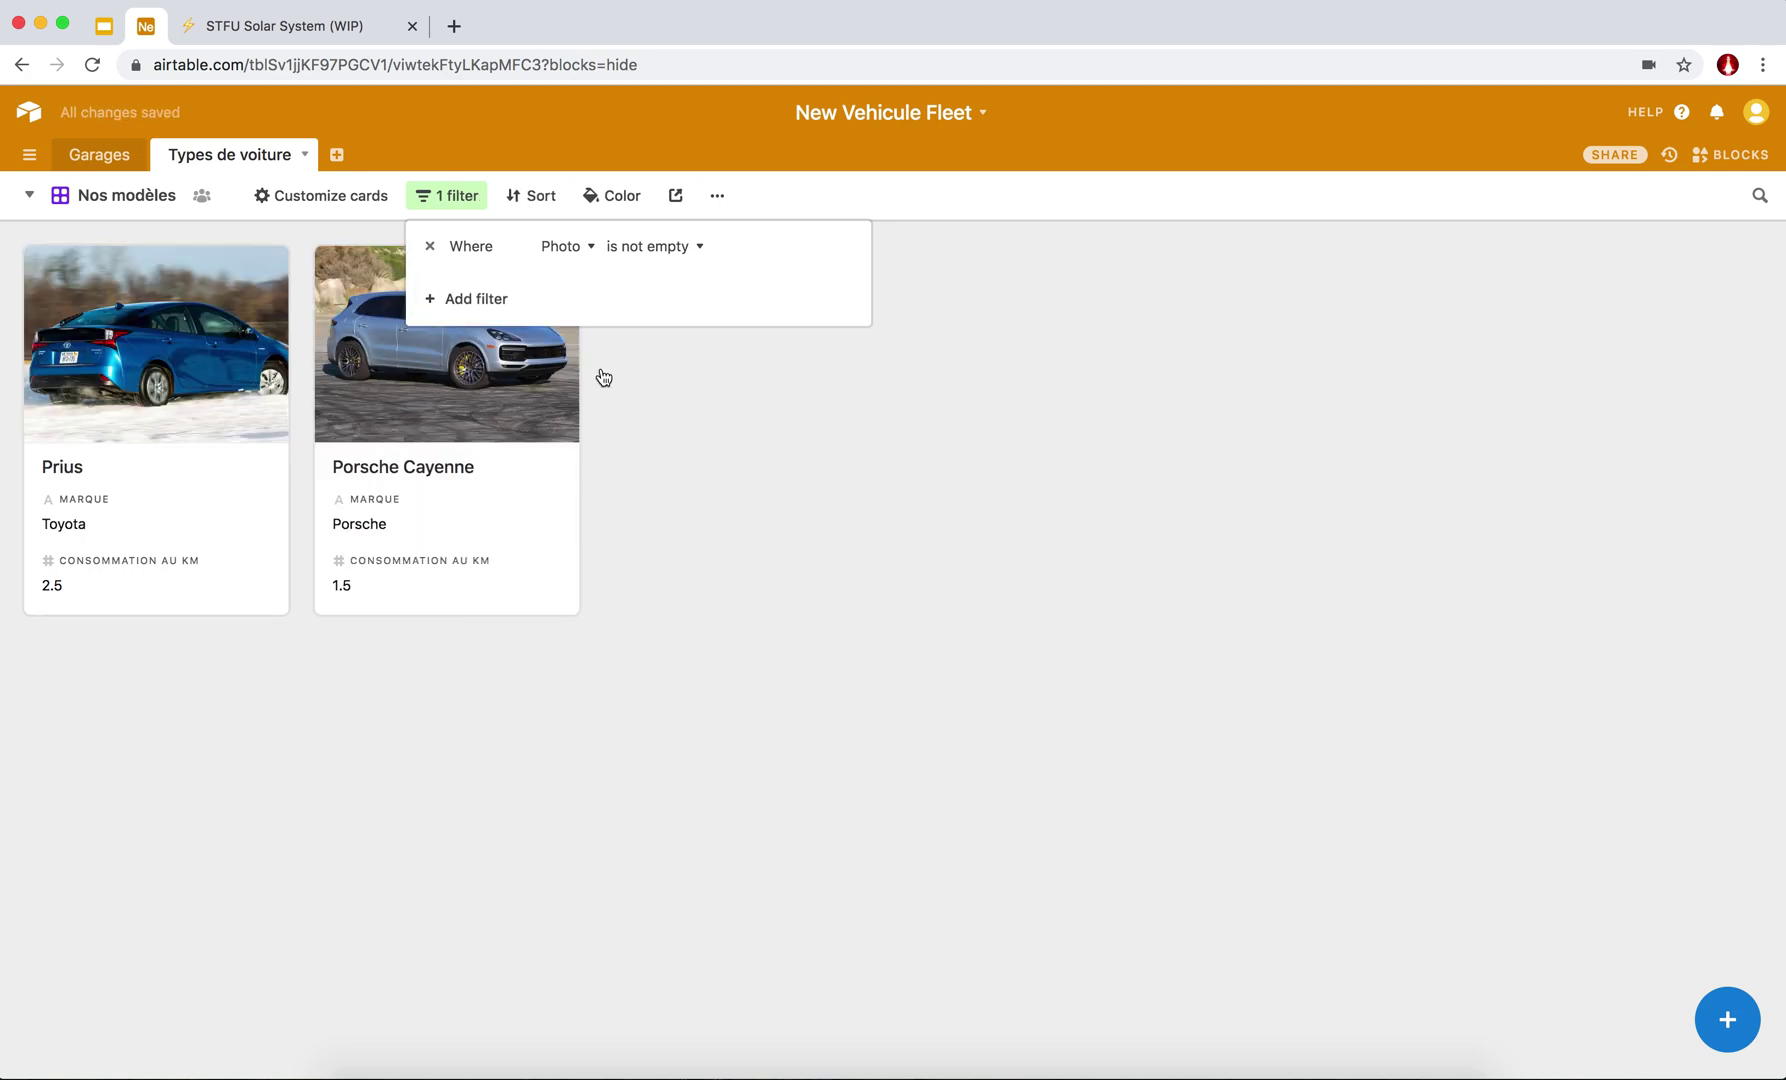
pyautogui.click(777, 570)
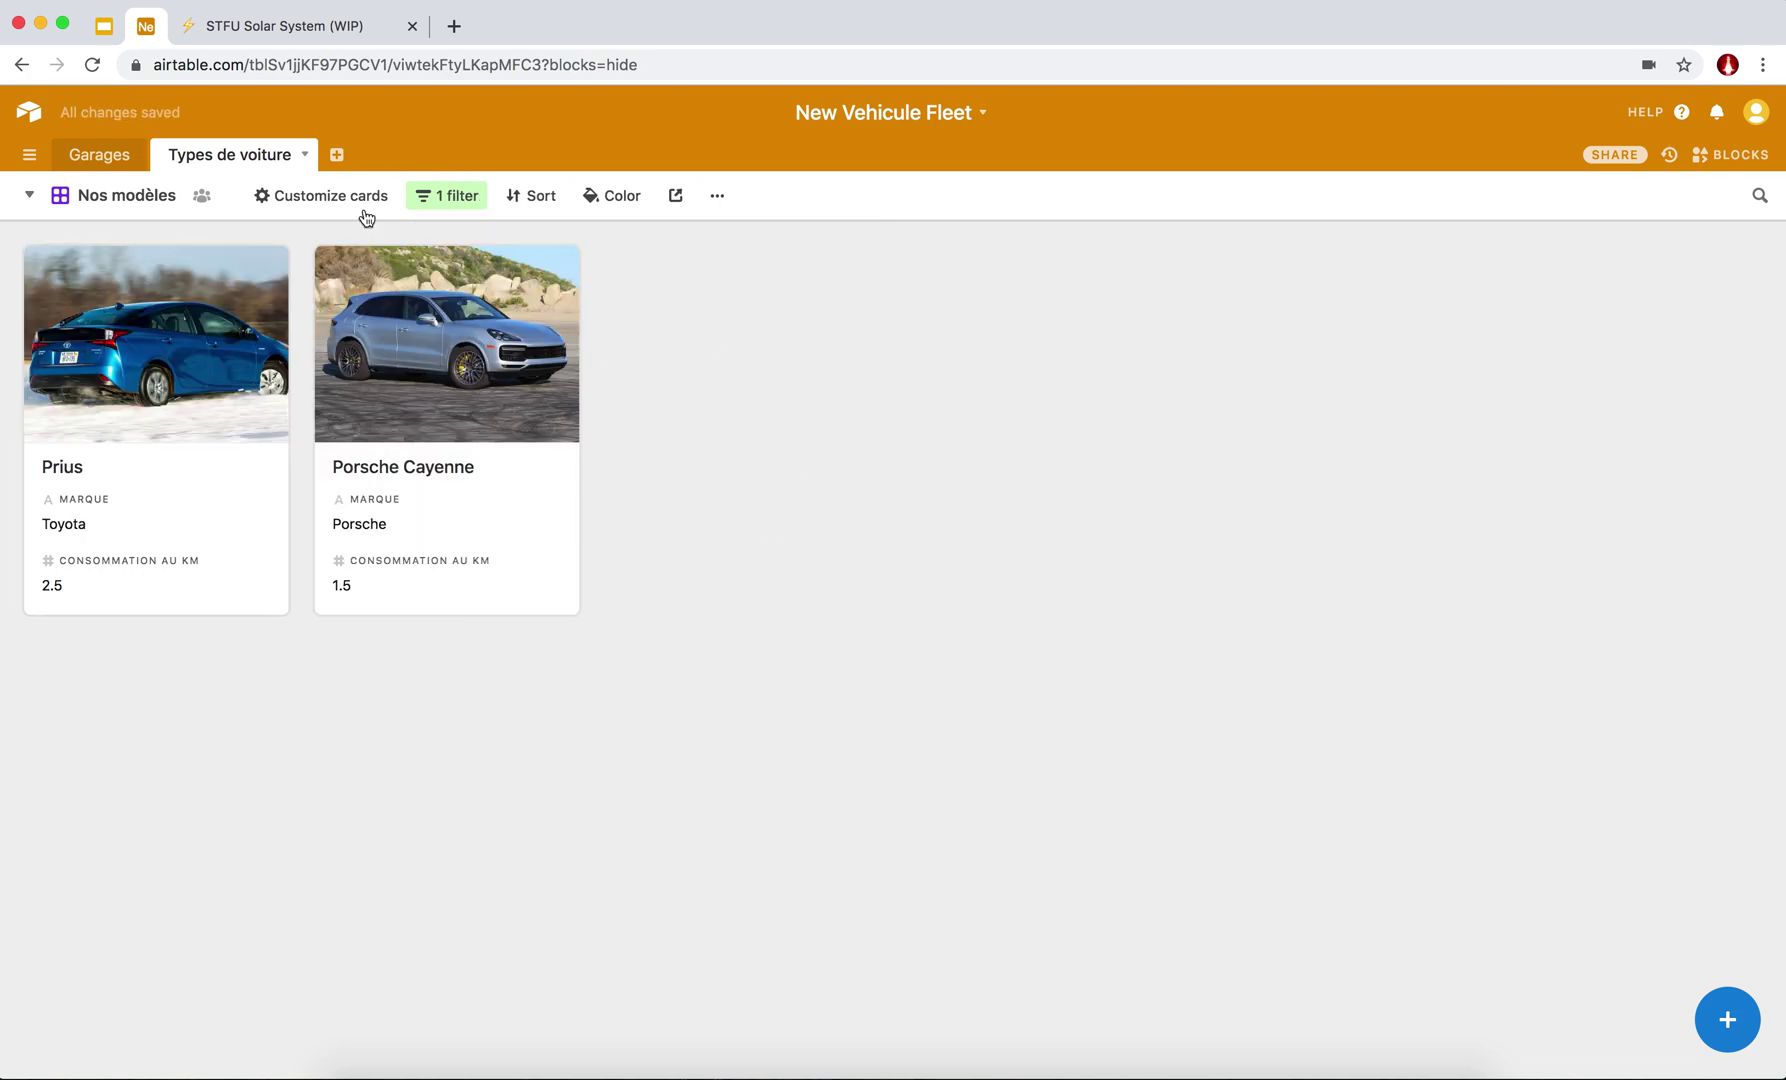
# Sort the Nos modèles gallery cards by the Marque field.
pyautogui.click(531, 198)
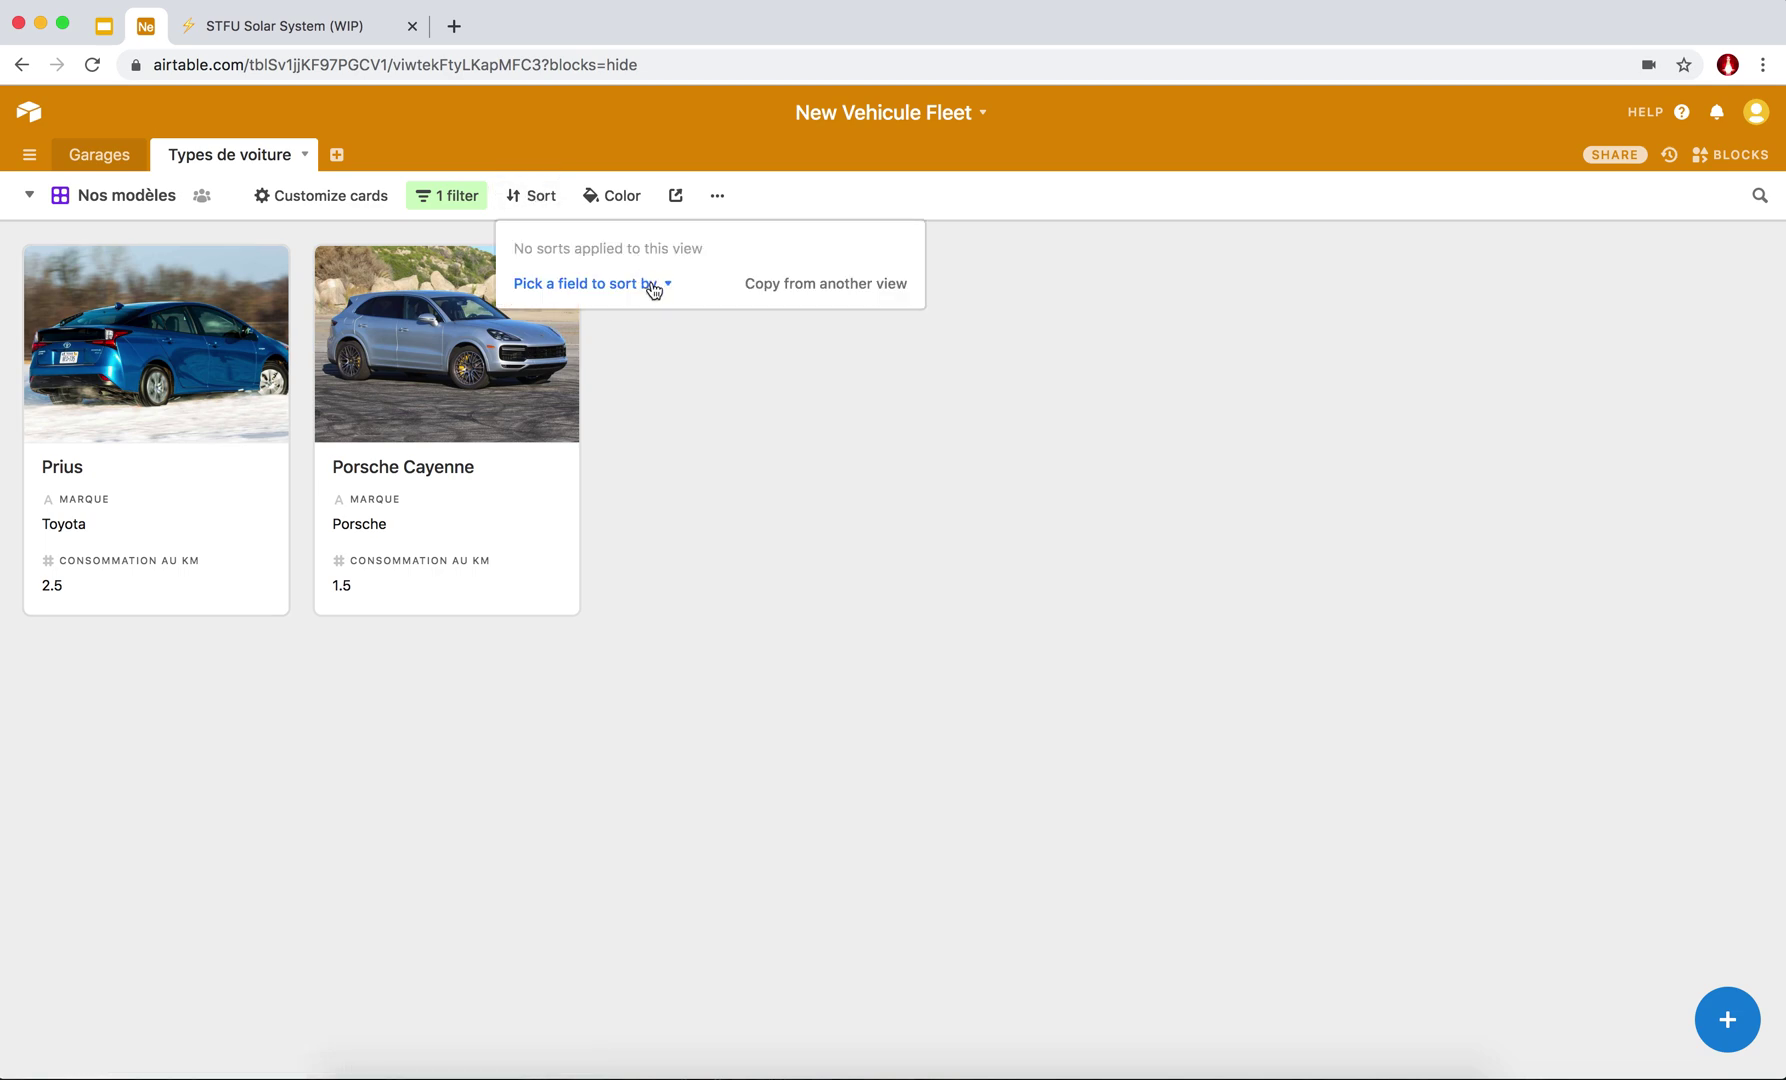
pyautogui.click(640, 440)
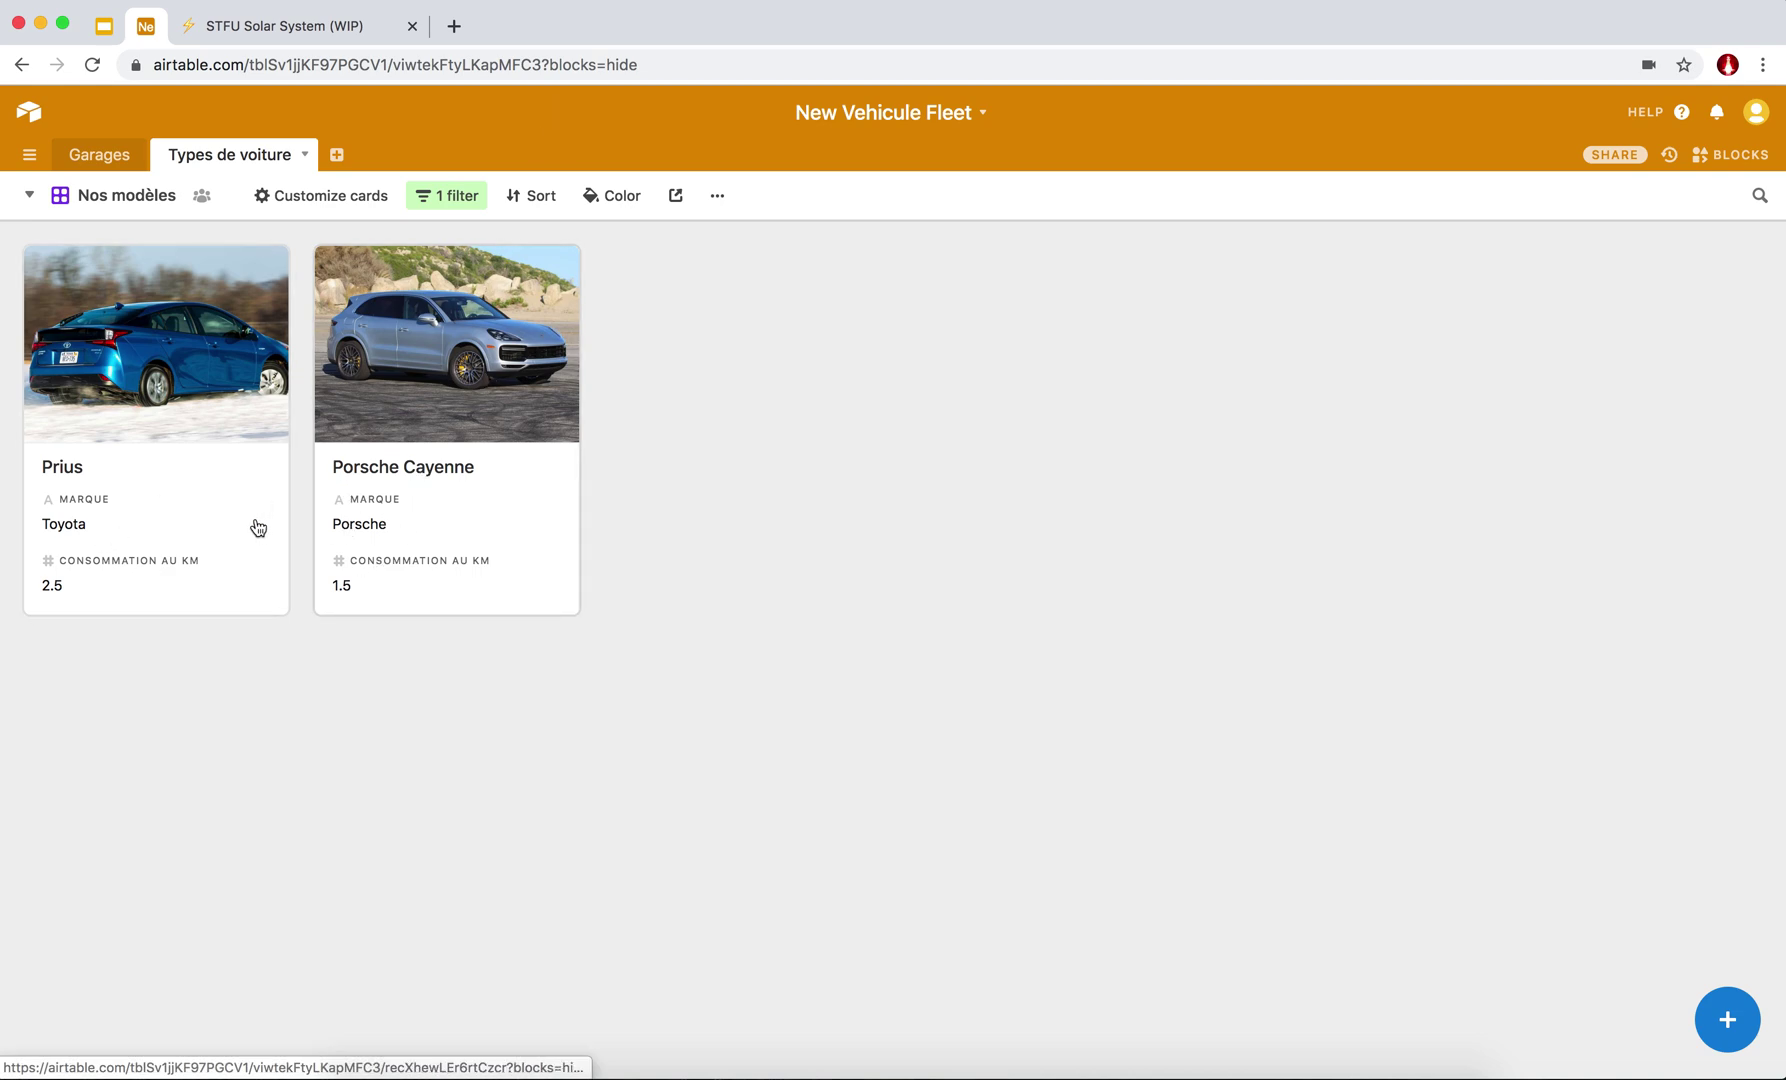
pyautogui.click(533, 203)
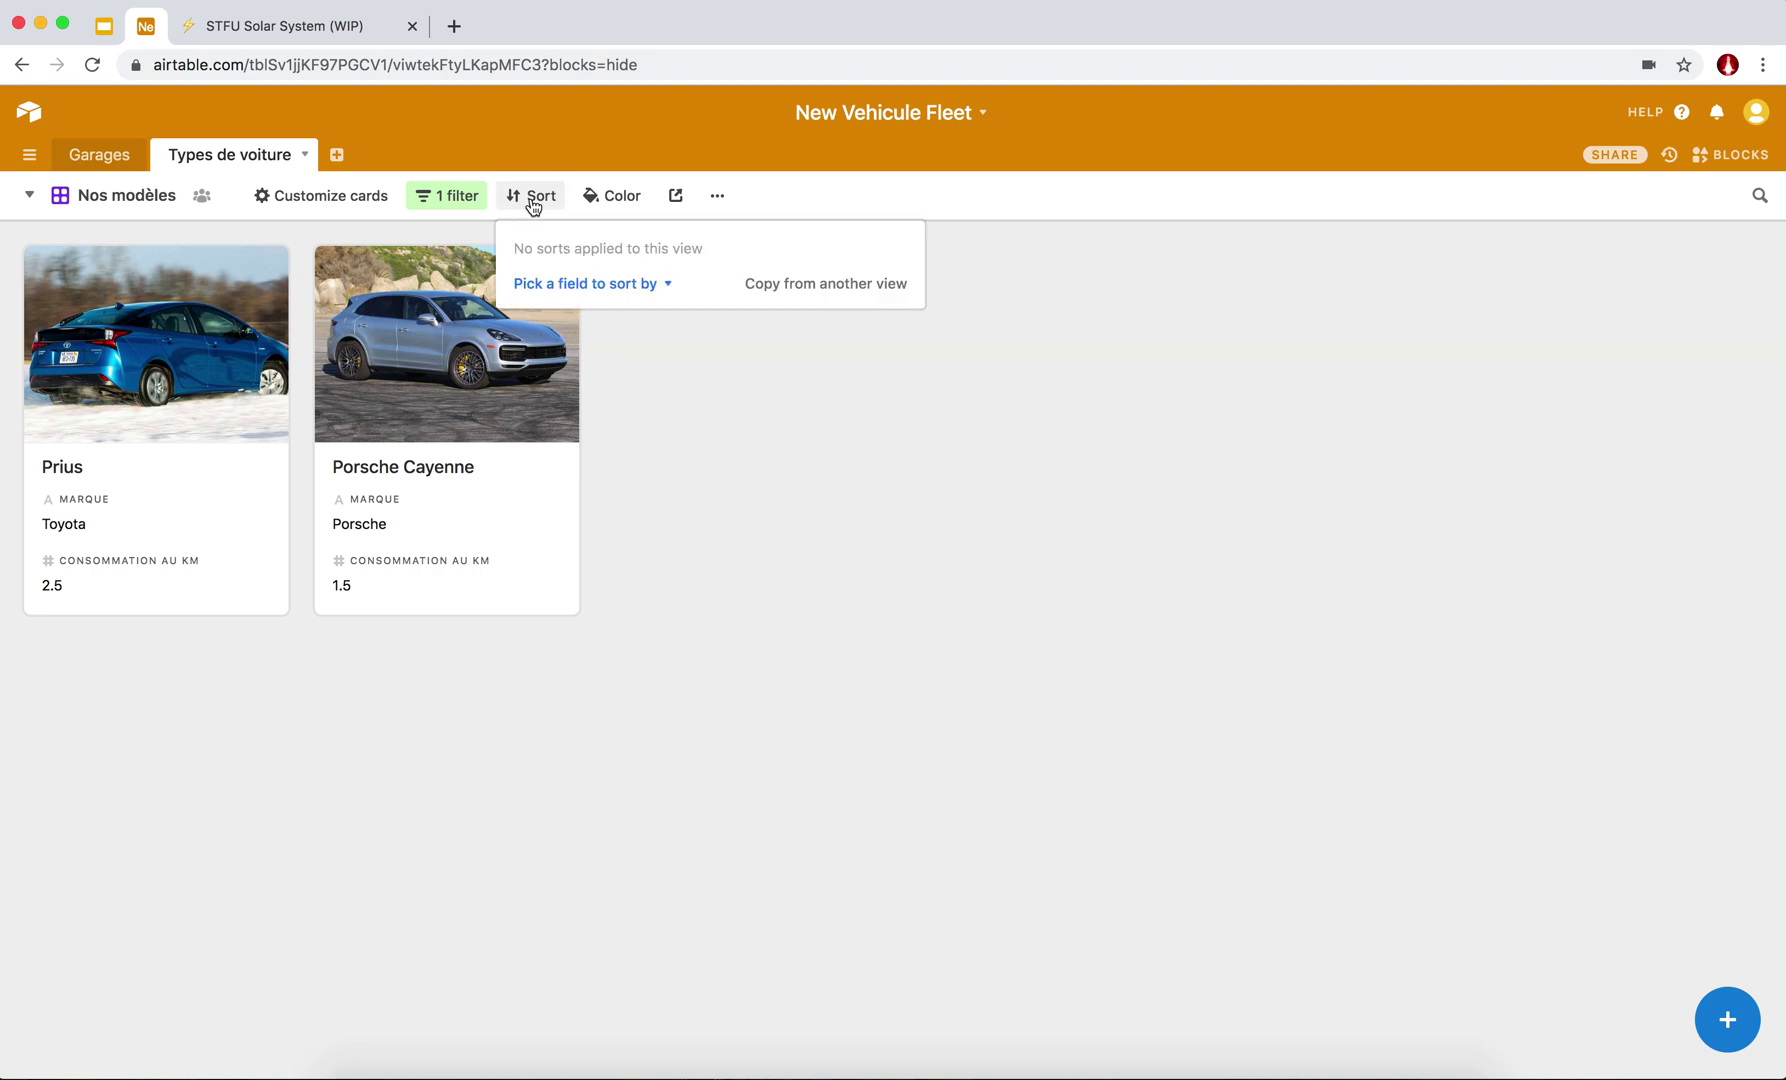
pyautogui.click(627, 290)
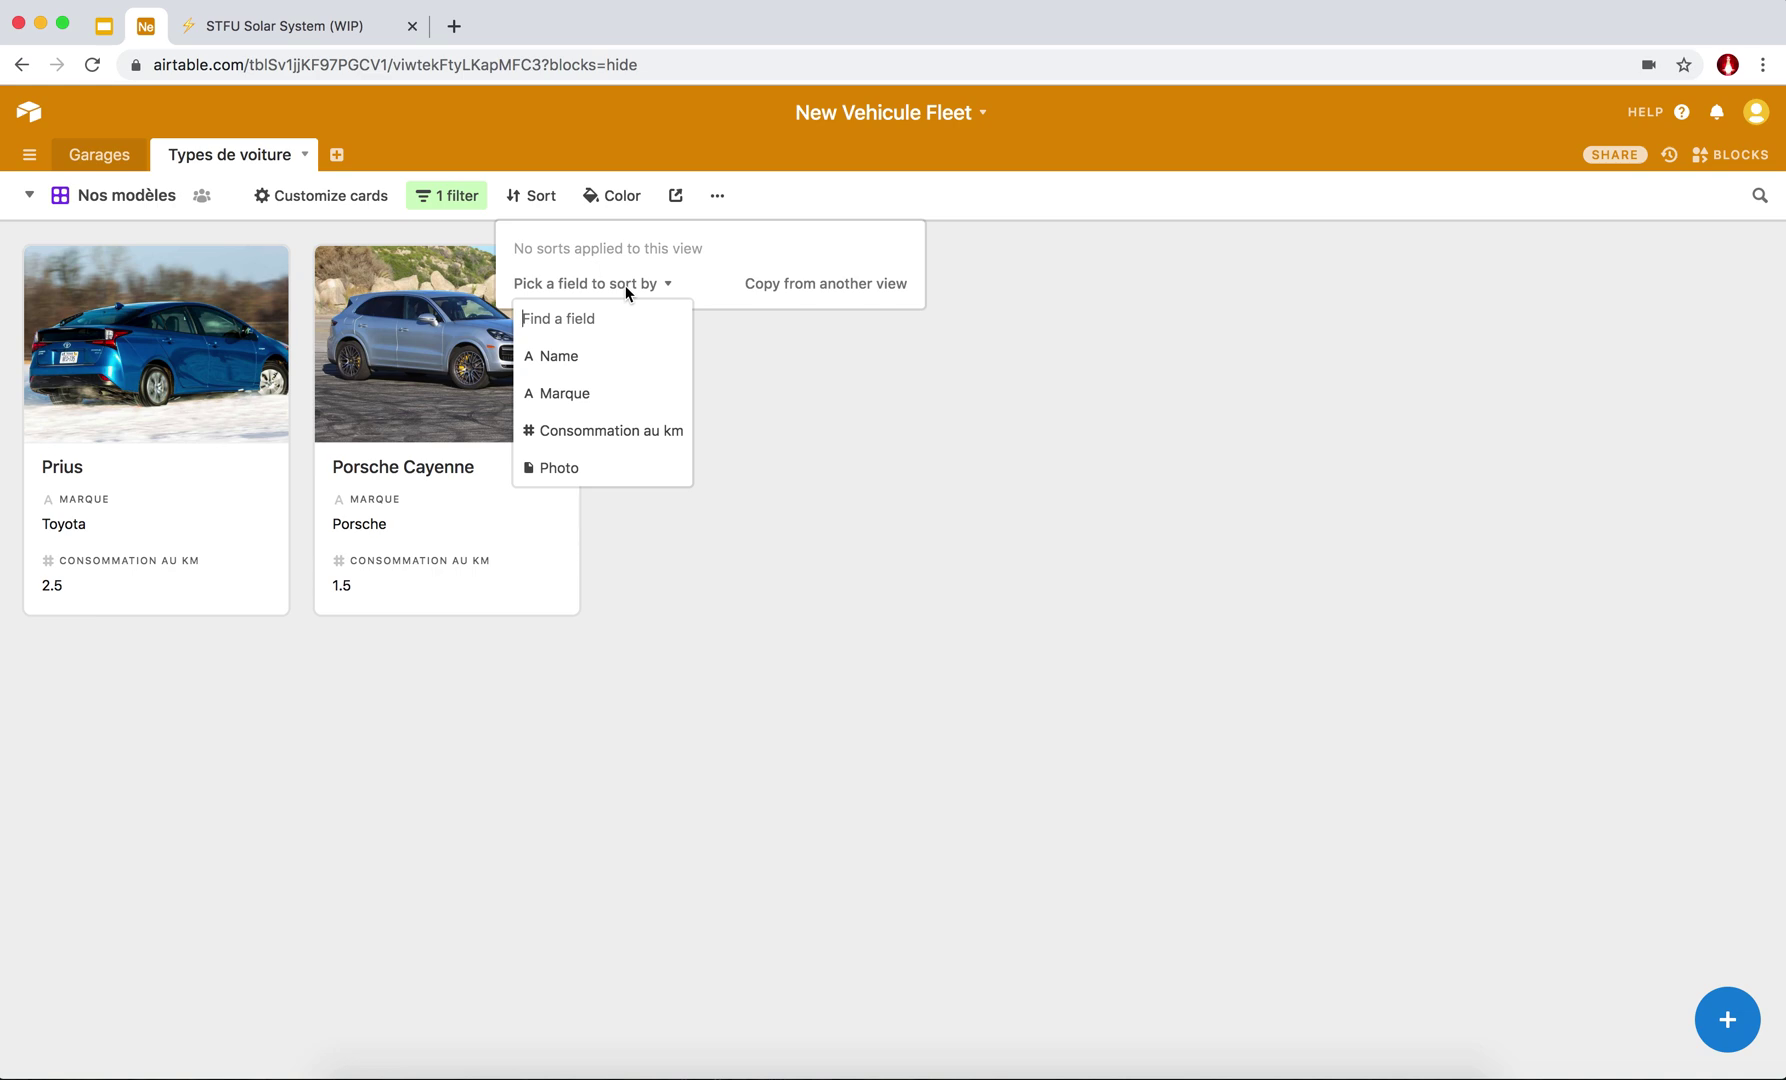
pyautogui.click(560, 394)
pyautogui.click(714, 593)
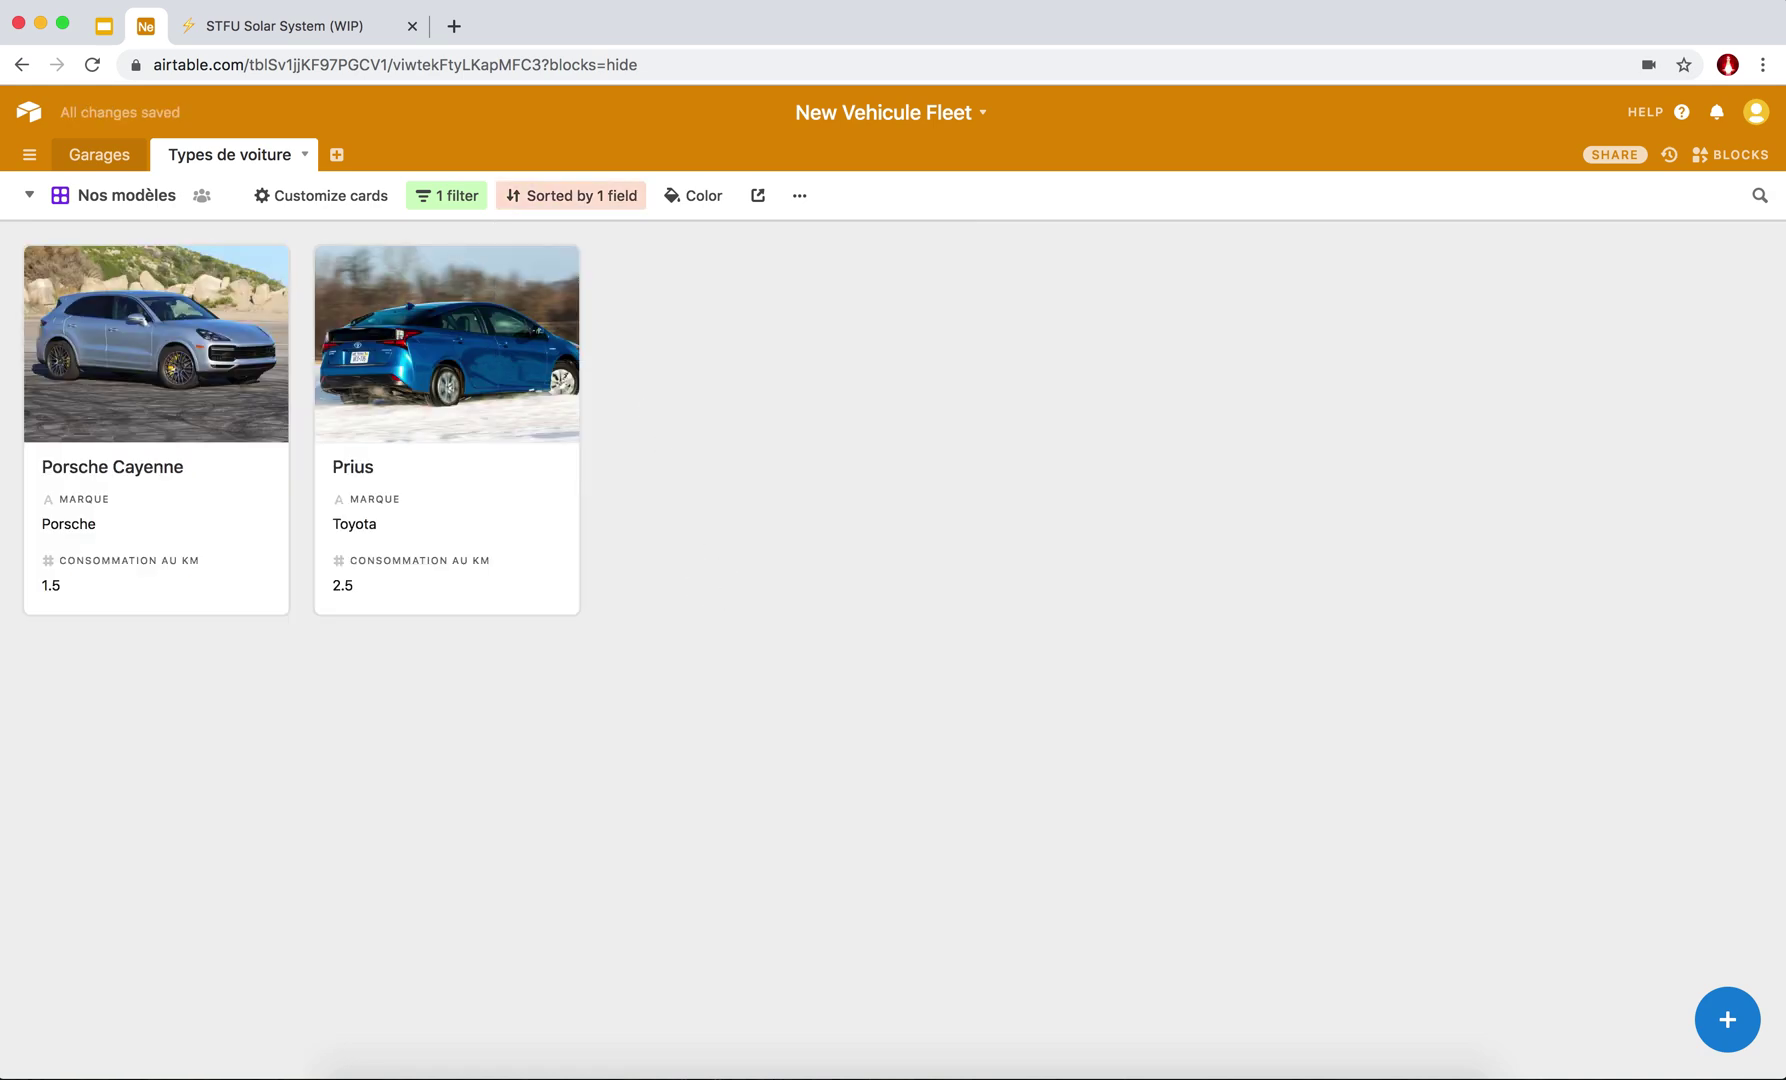
pyautogui.click(28, 200)
pyautogui.click(589, 284)
# Create a shareable Nos modèles gallery link and paste it into a new browser tab.
pyautogui.click(764, 202)
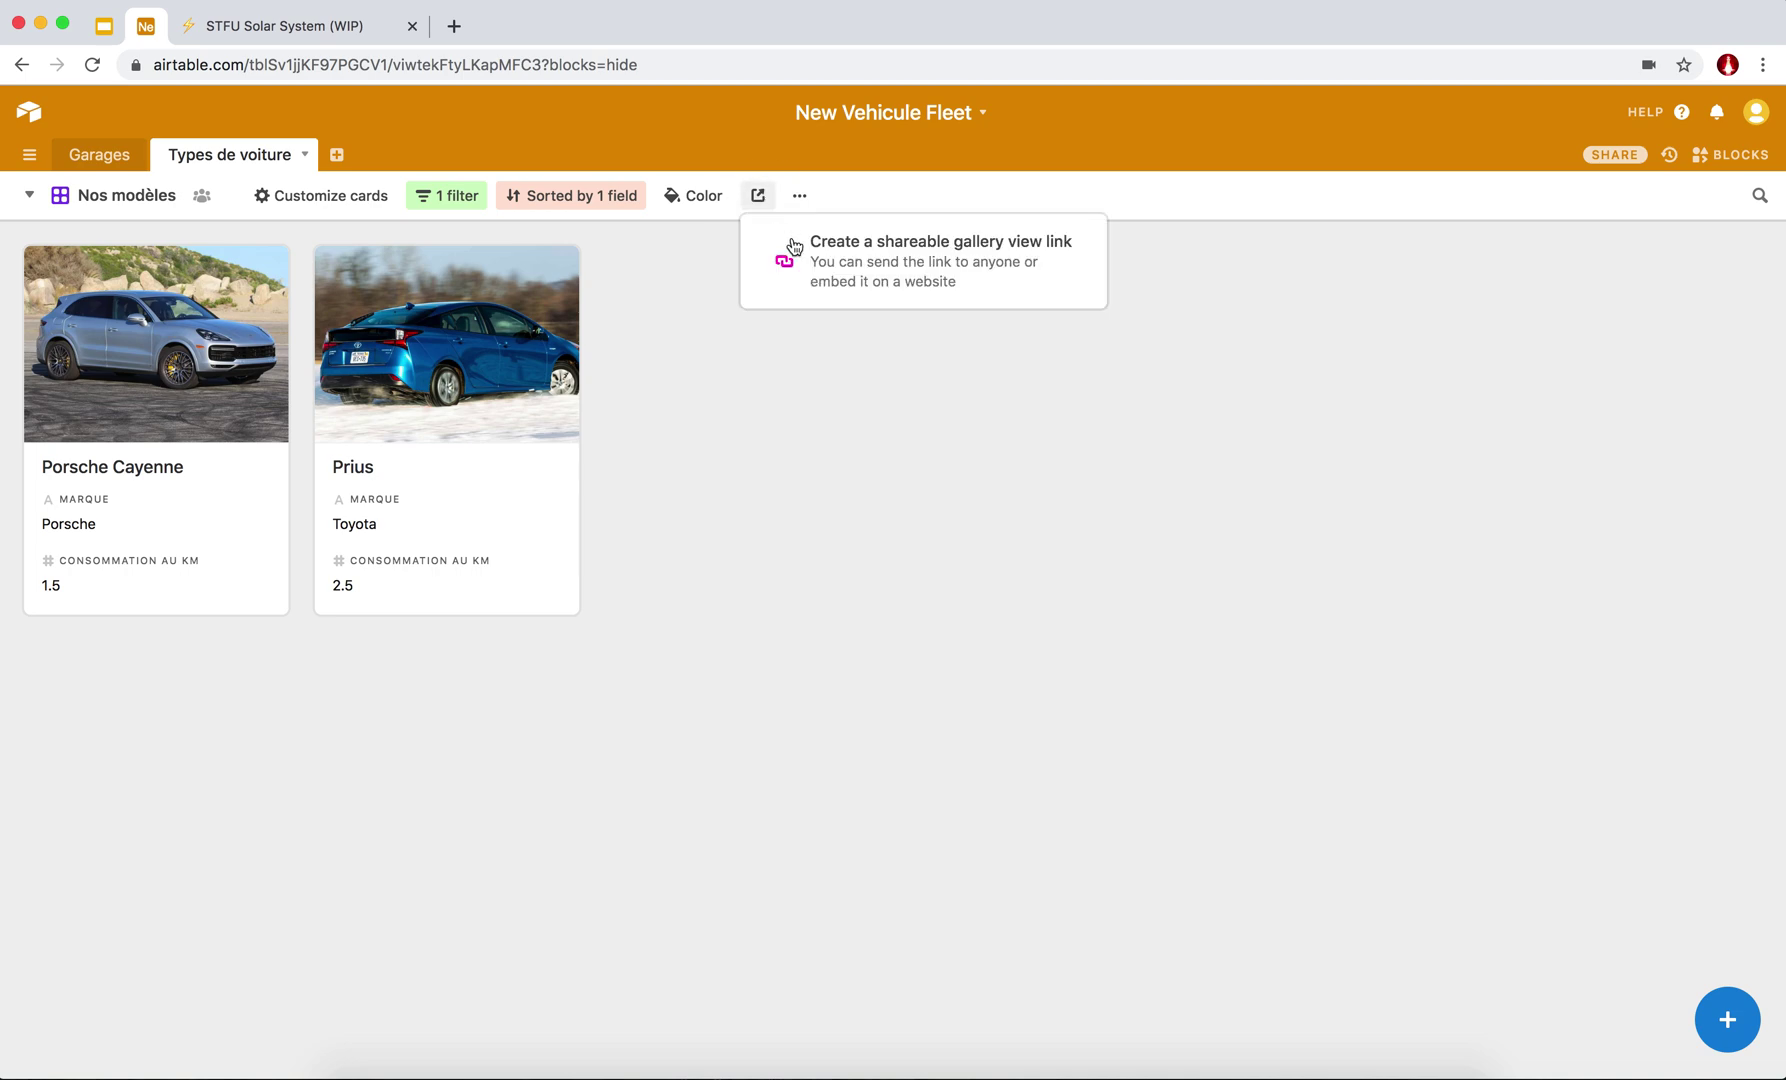
pyautogui.click(842, 276)
pyautogui.click(865, 349)
pyautogui.press('super+c')
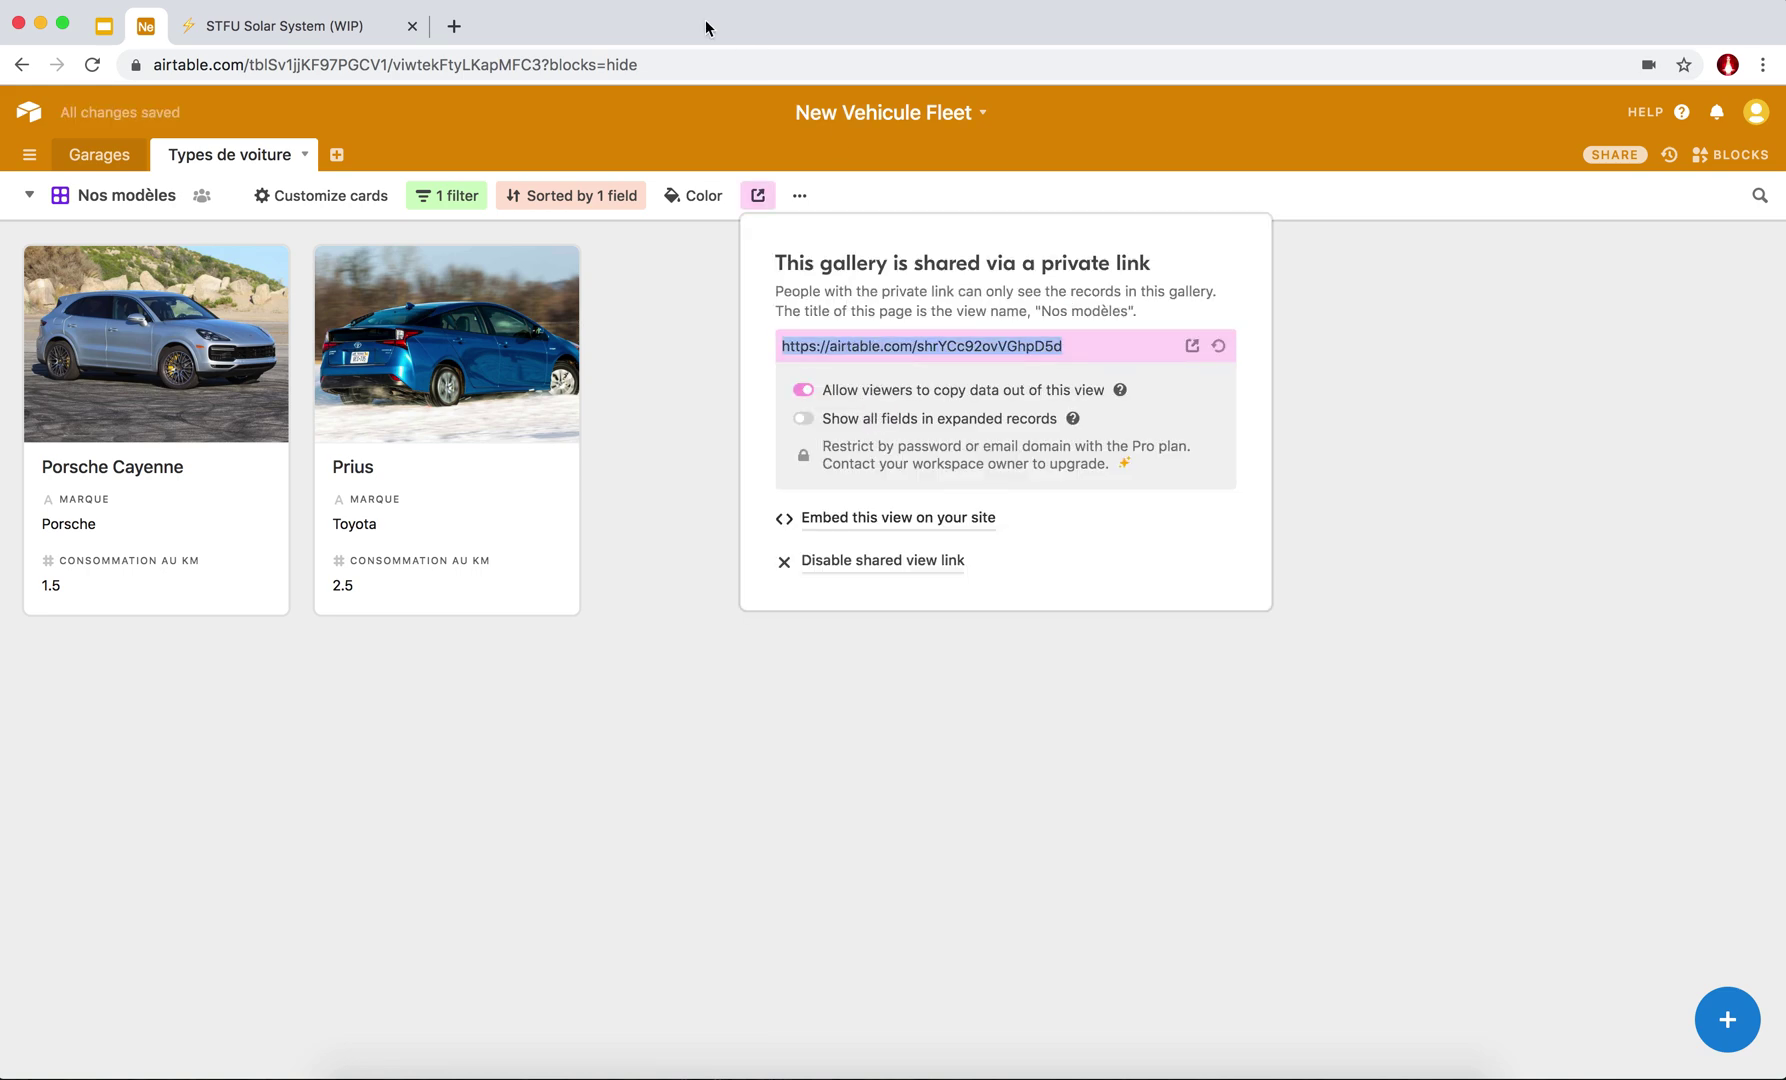
pyautogui.click(455, 27)
pyautogui.press('super+v')
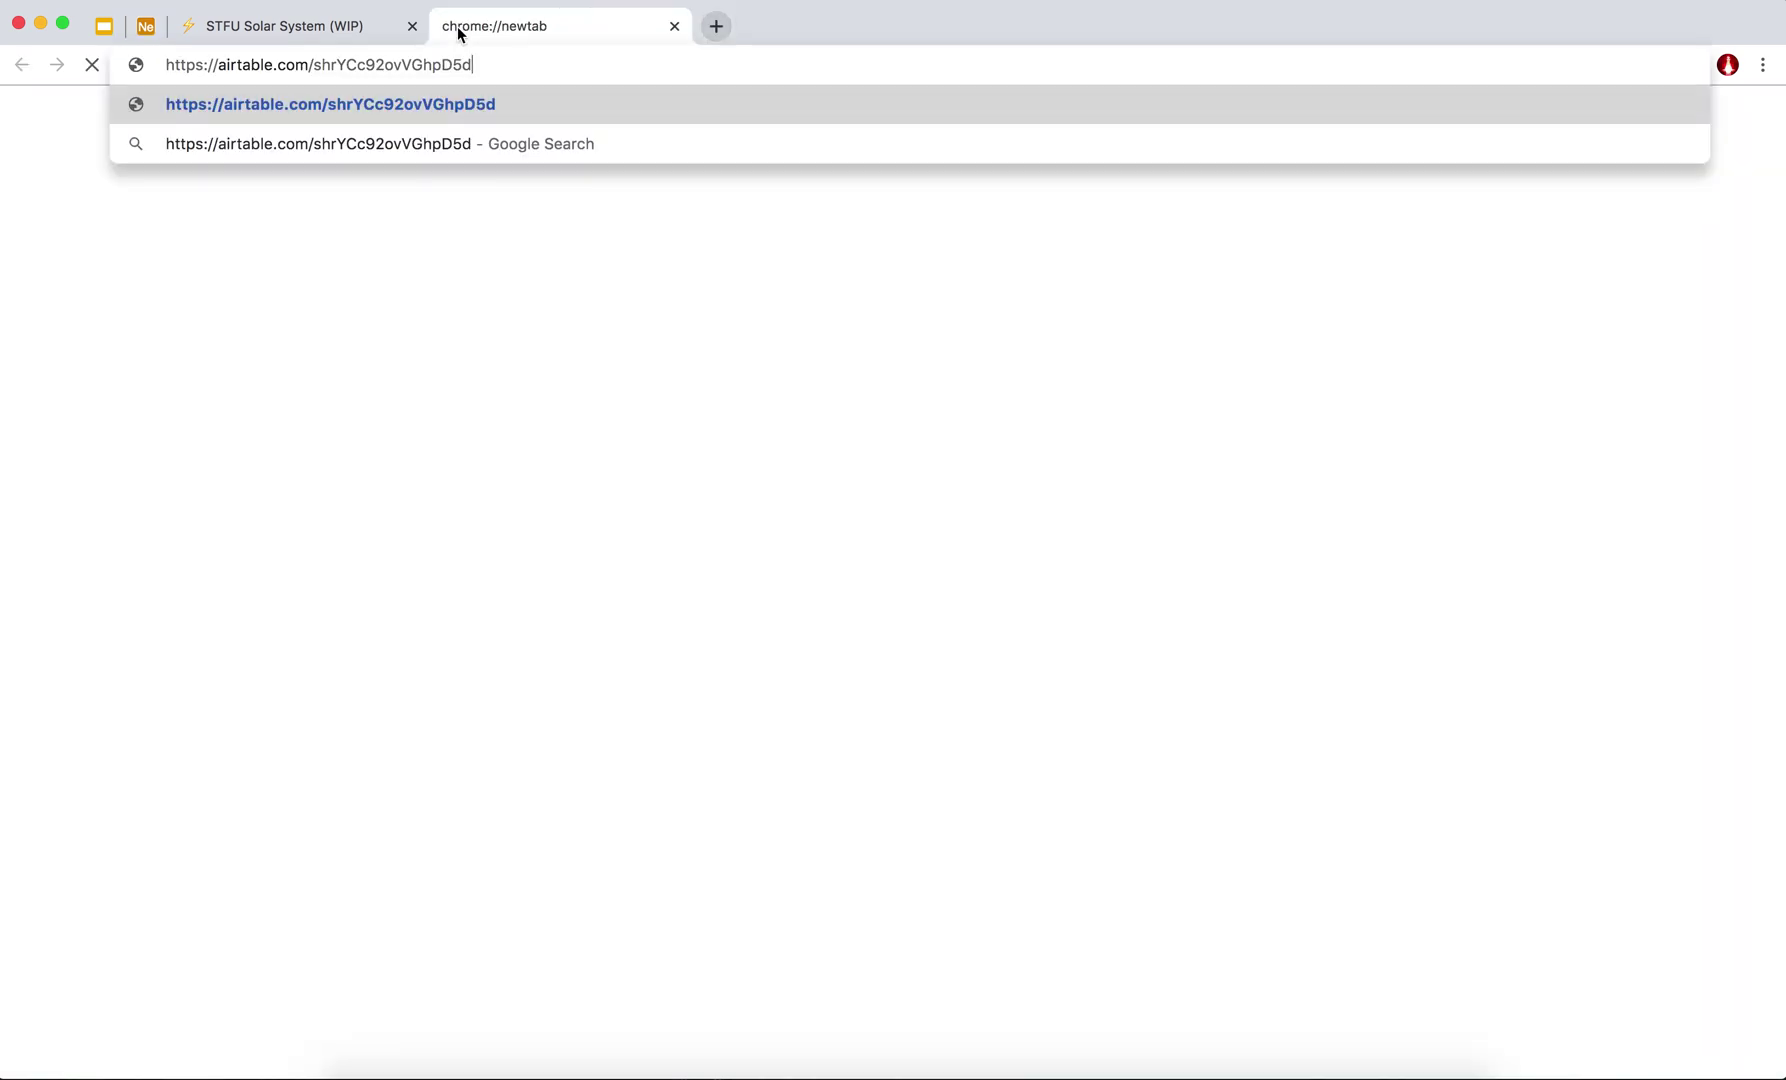
# Load the shared Nos modèles gallery in its own phone-width window, then bring the base window forward.
pyautogui.press('Return')
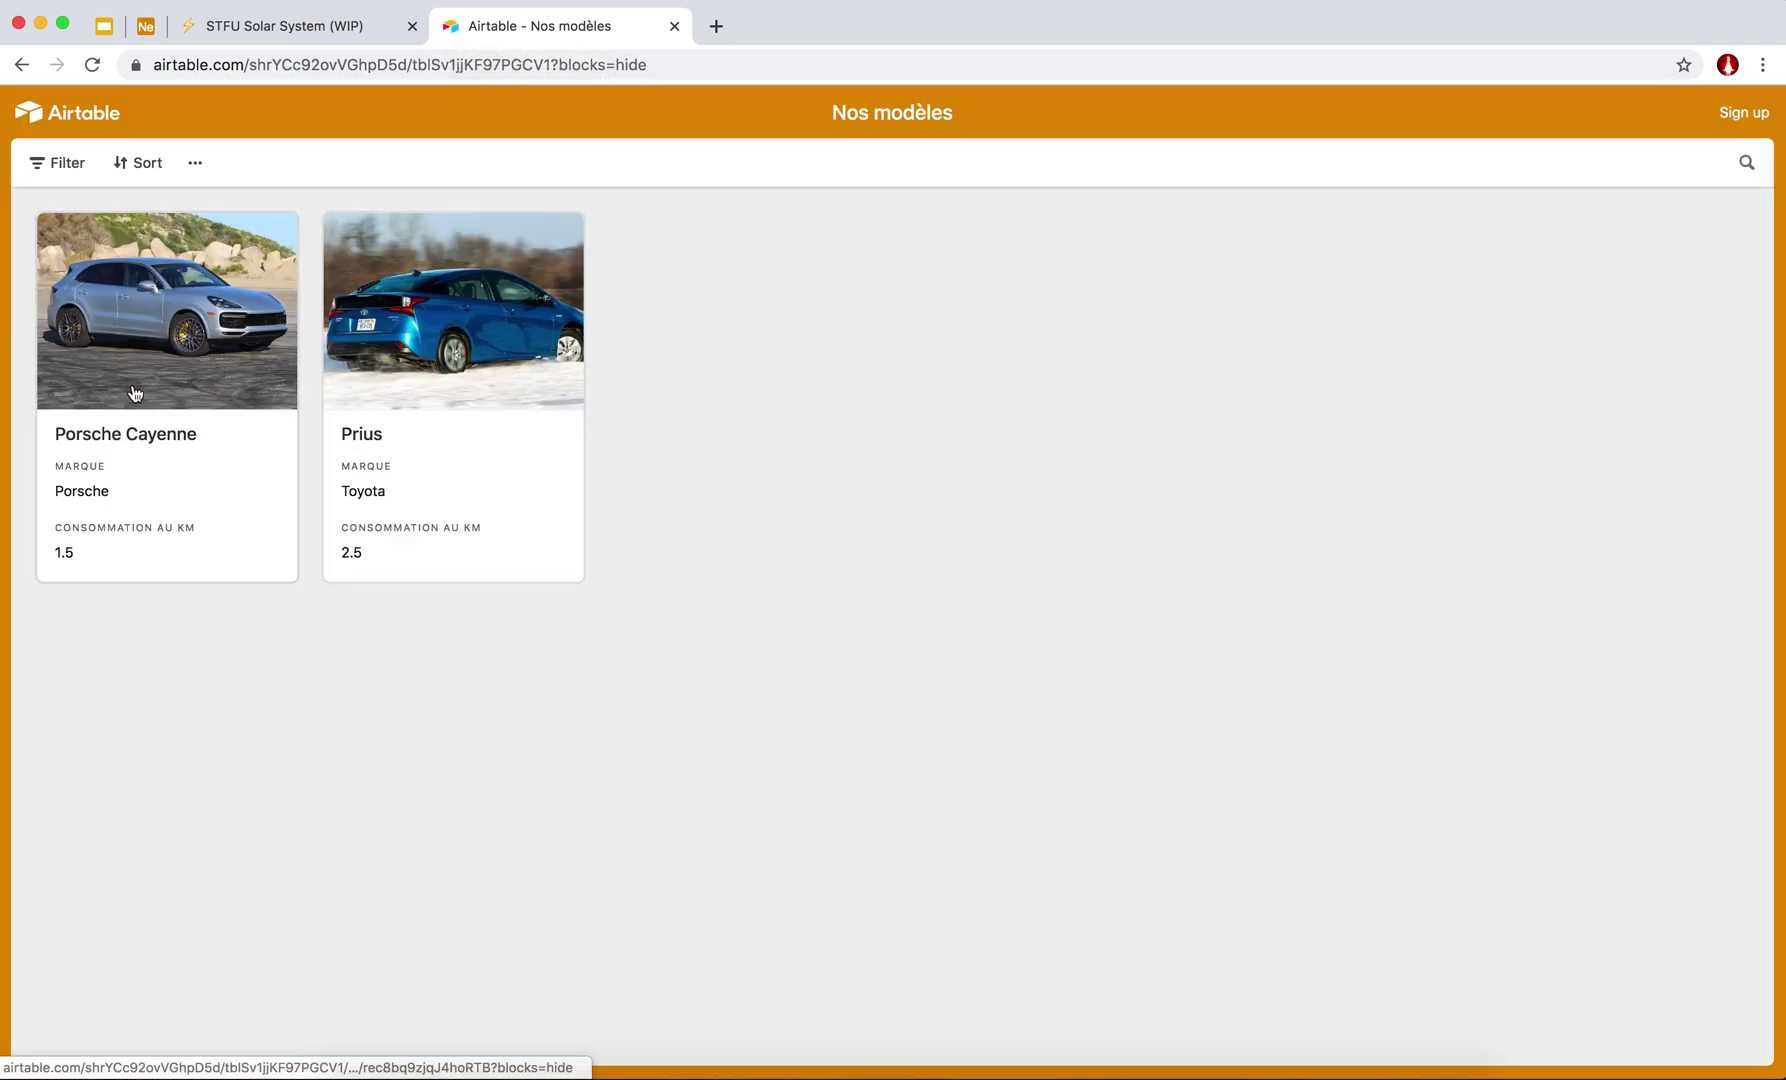
pyautogui.moveTo(456, 38); pyautogui.dragTo(455, 137)
pyautogui.press('alt+super+Left')
pyautogui.press('alt+super+Left')
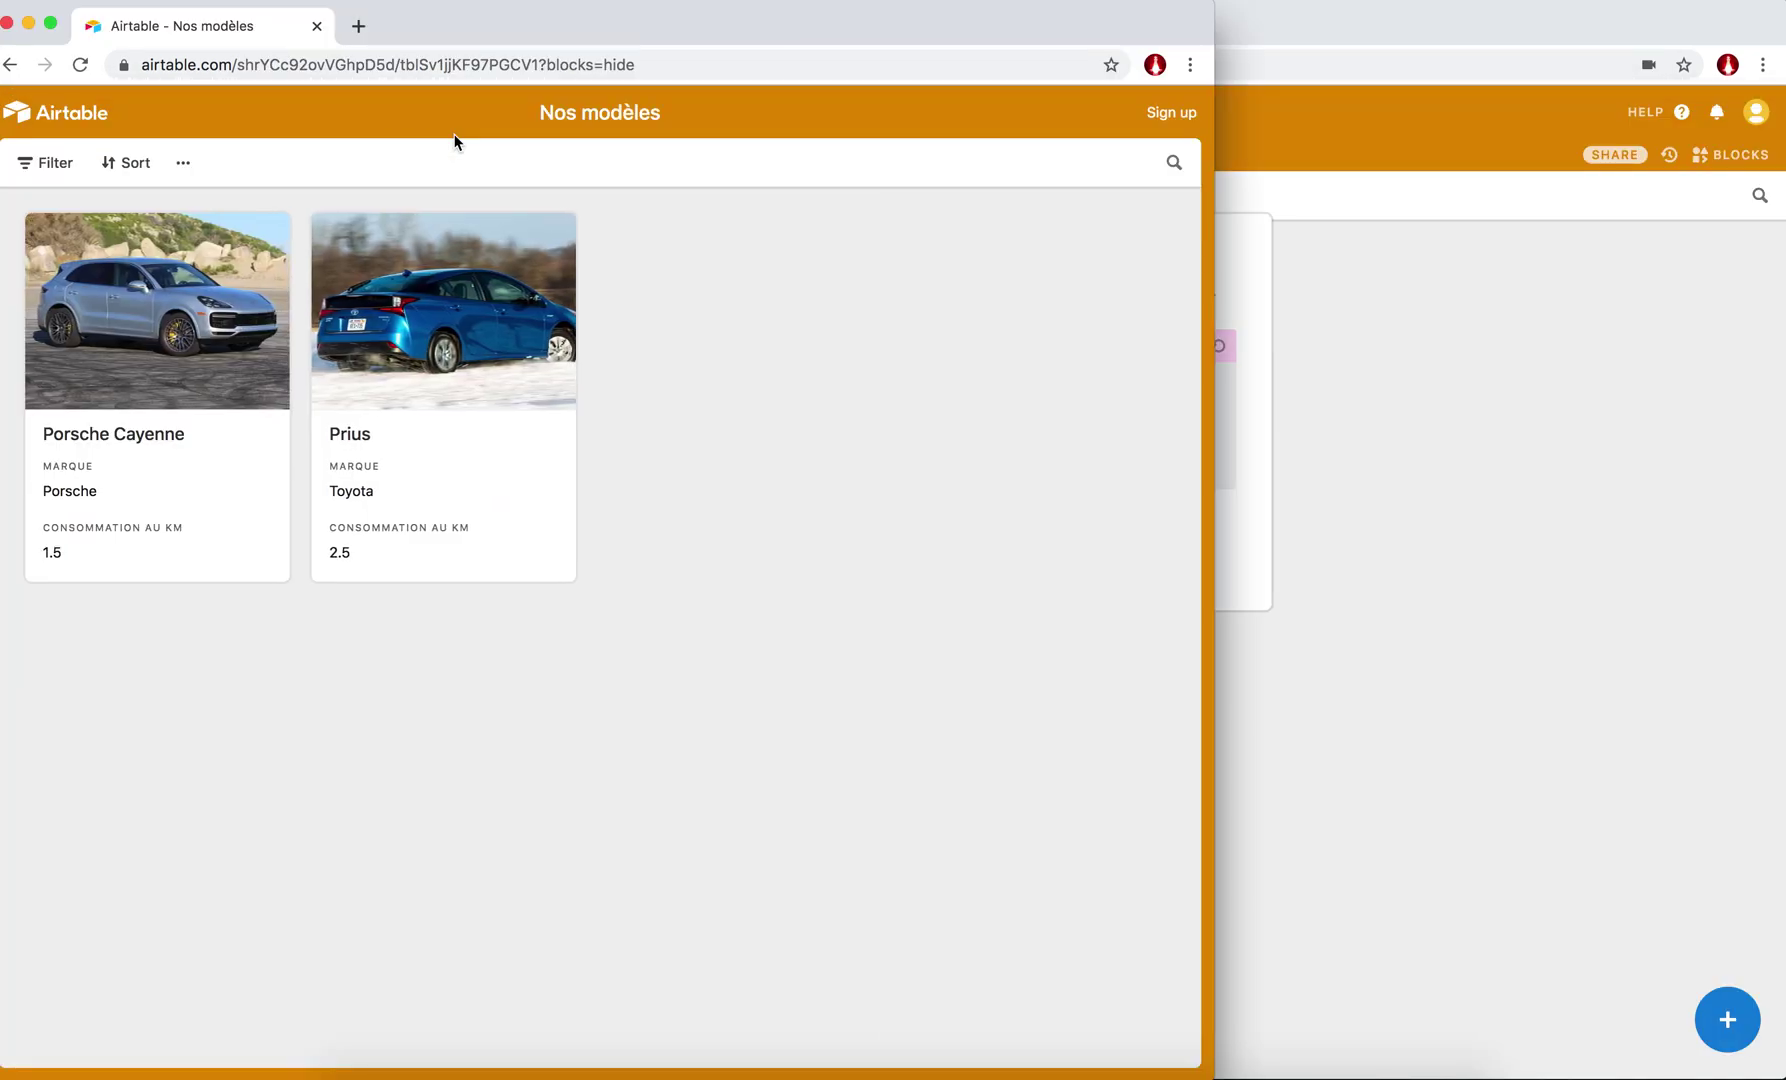
pyautogui.press('alt+super+Left')
pyautogui.moveTo(601, 451); pyautogui.dragTo(334, 432)
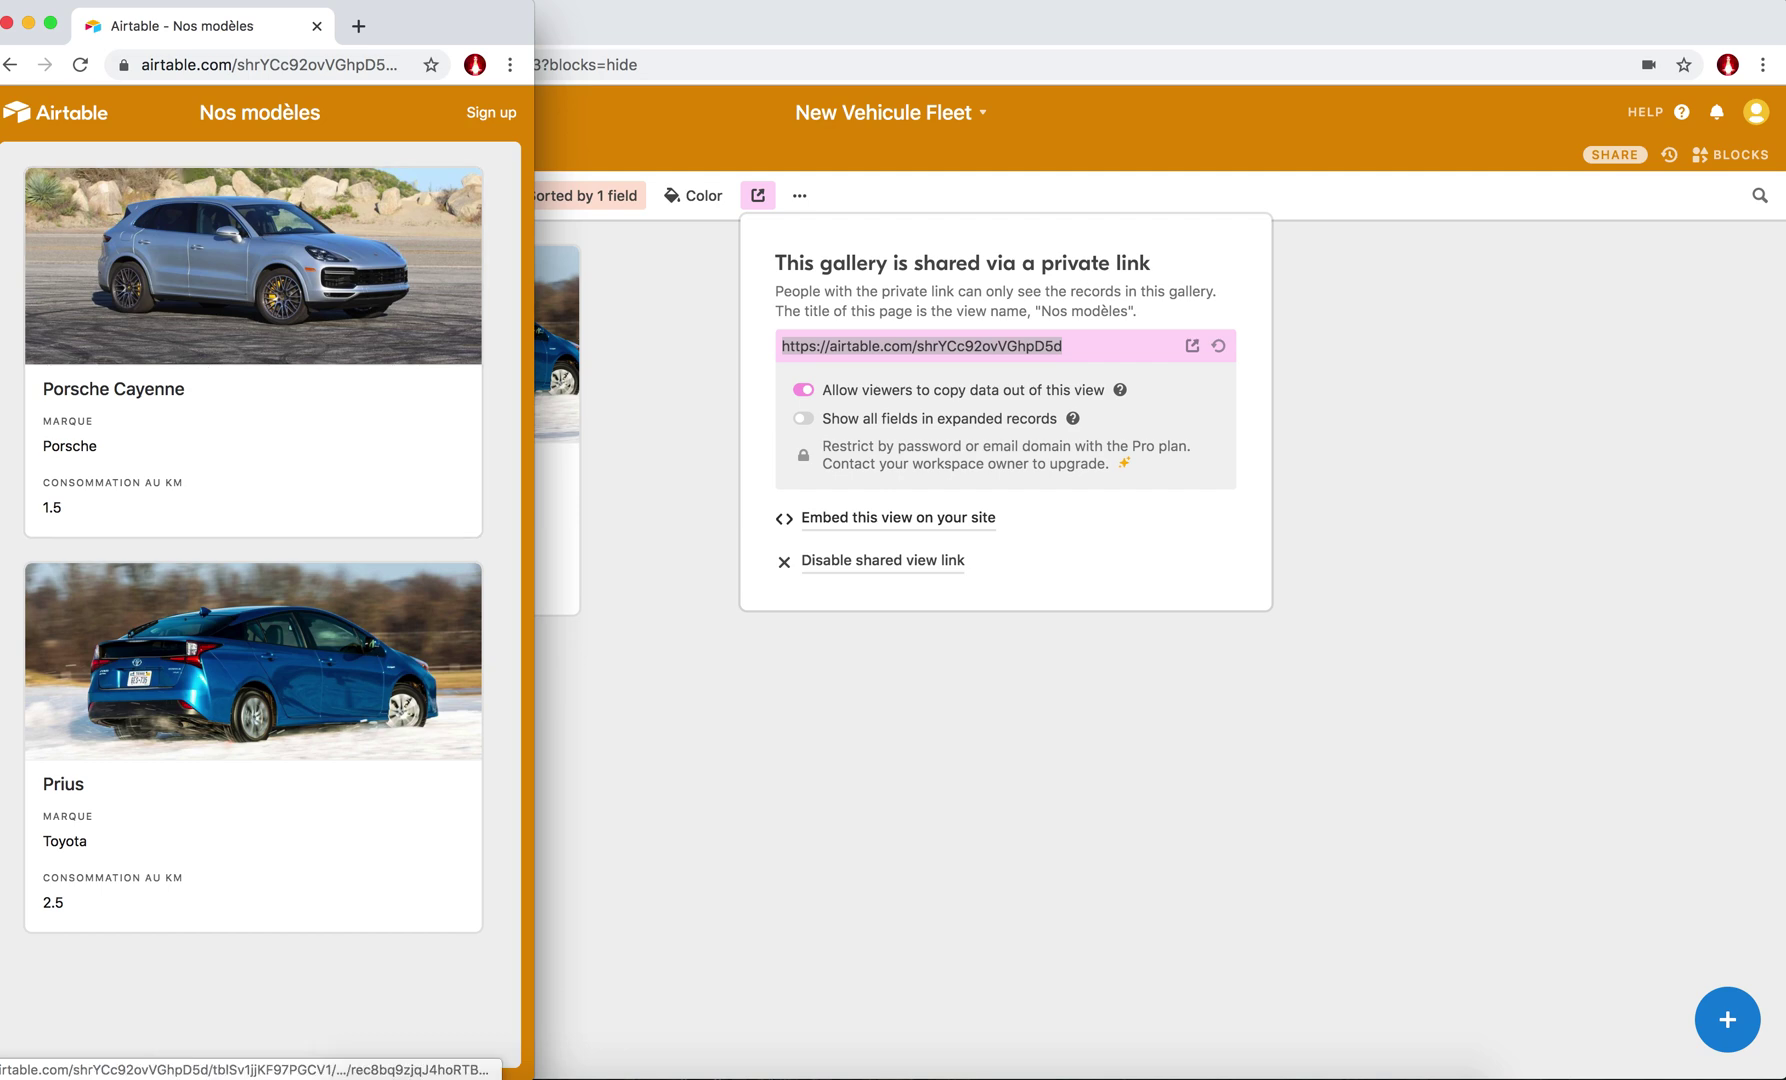
pyautogui.moveTo(380, 16)
pyautogui.mouseDown()
pyautogui.moveTo(490, 12)
pyautogui.moveTo(376, 12)
pyautogui.mouseUp()
pyautogui.moveTo(412, 32); pyautogui.dragTo(533, 5)
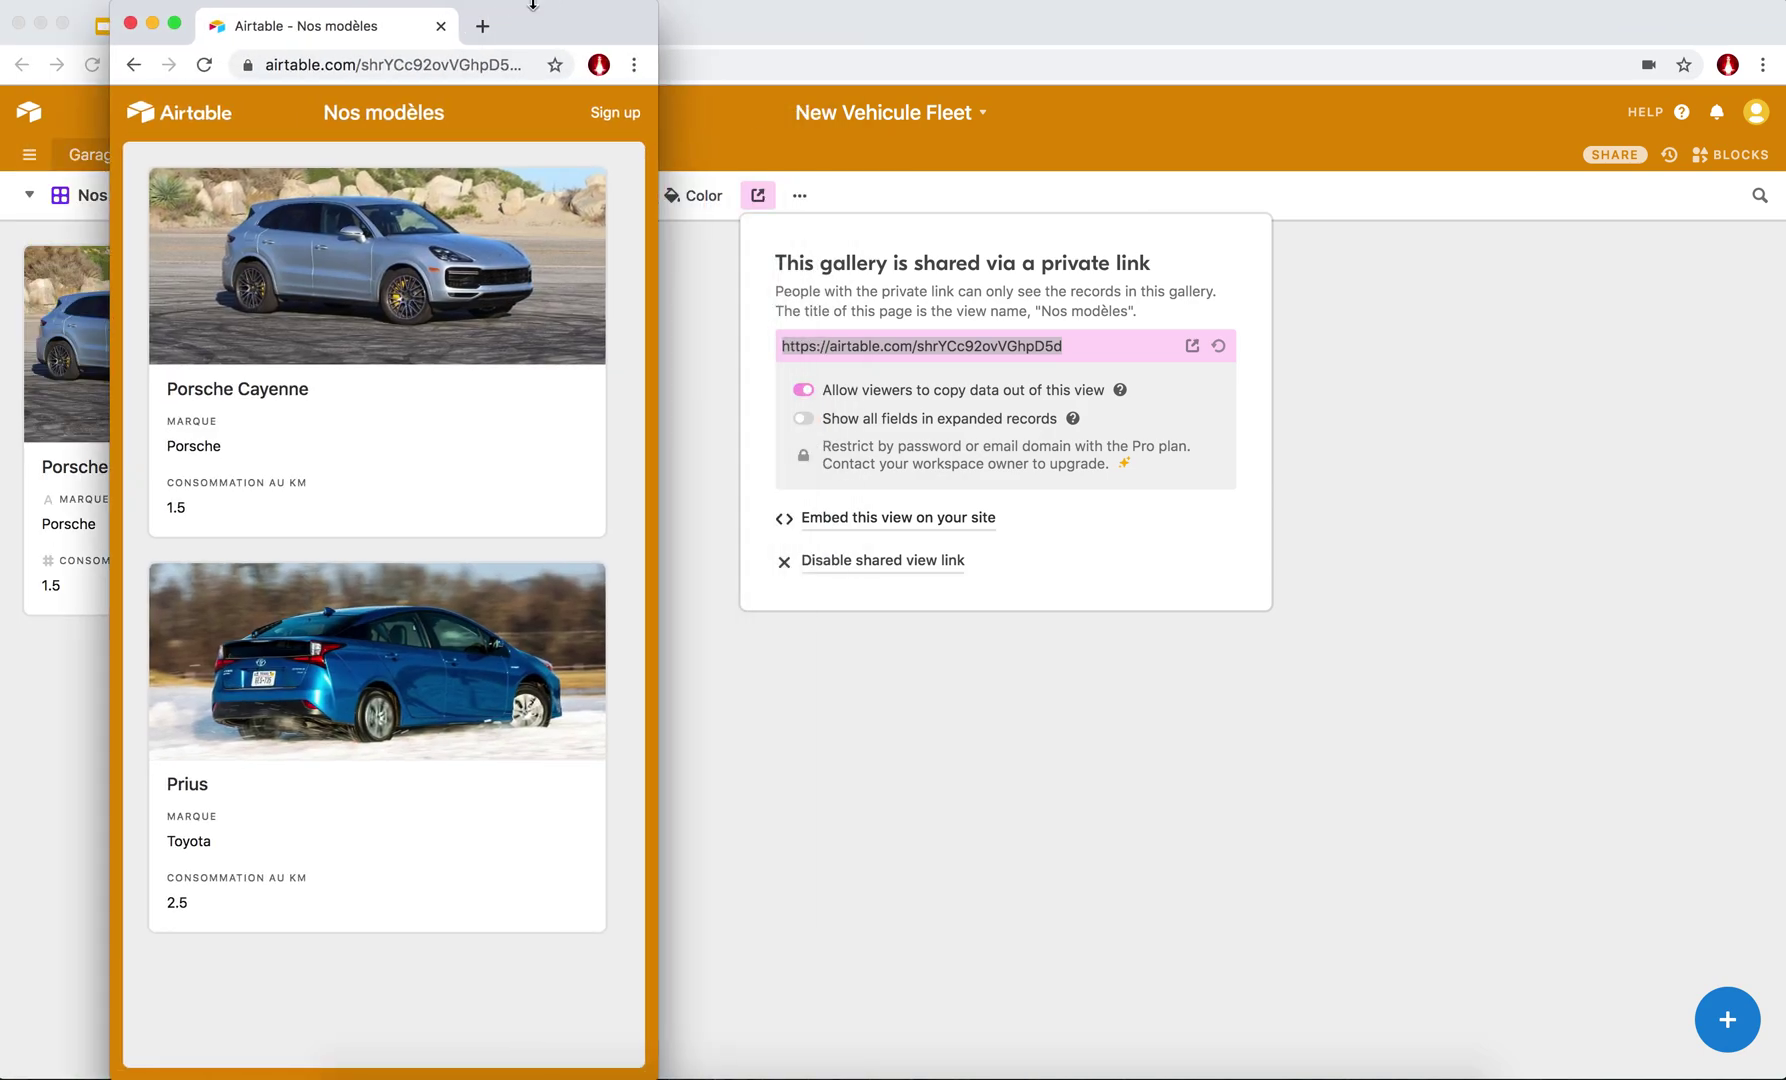
pyautogui.click(869, 500)
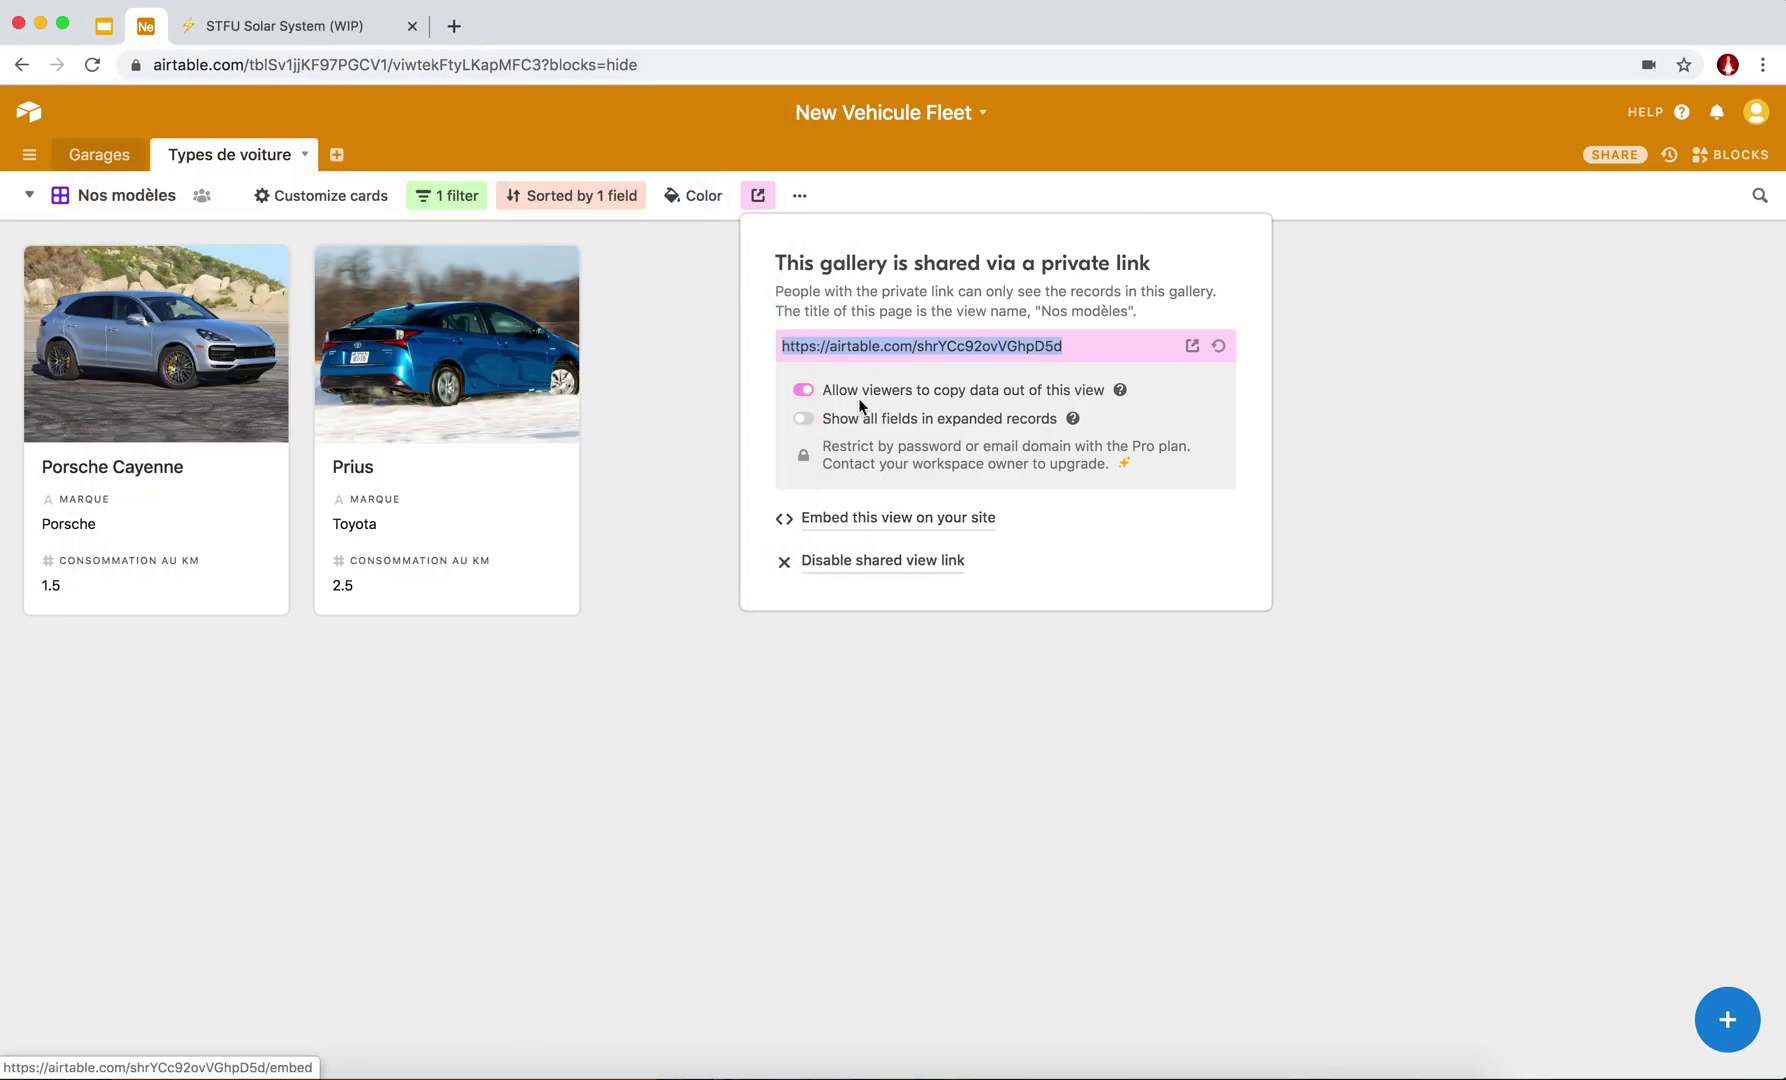
# Open the embed page for the Nos modèles view and select its embed code.
pyautogui.click(849, 517)
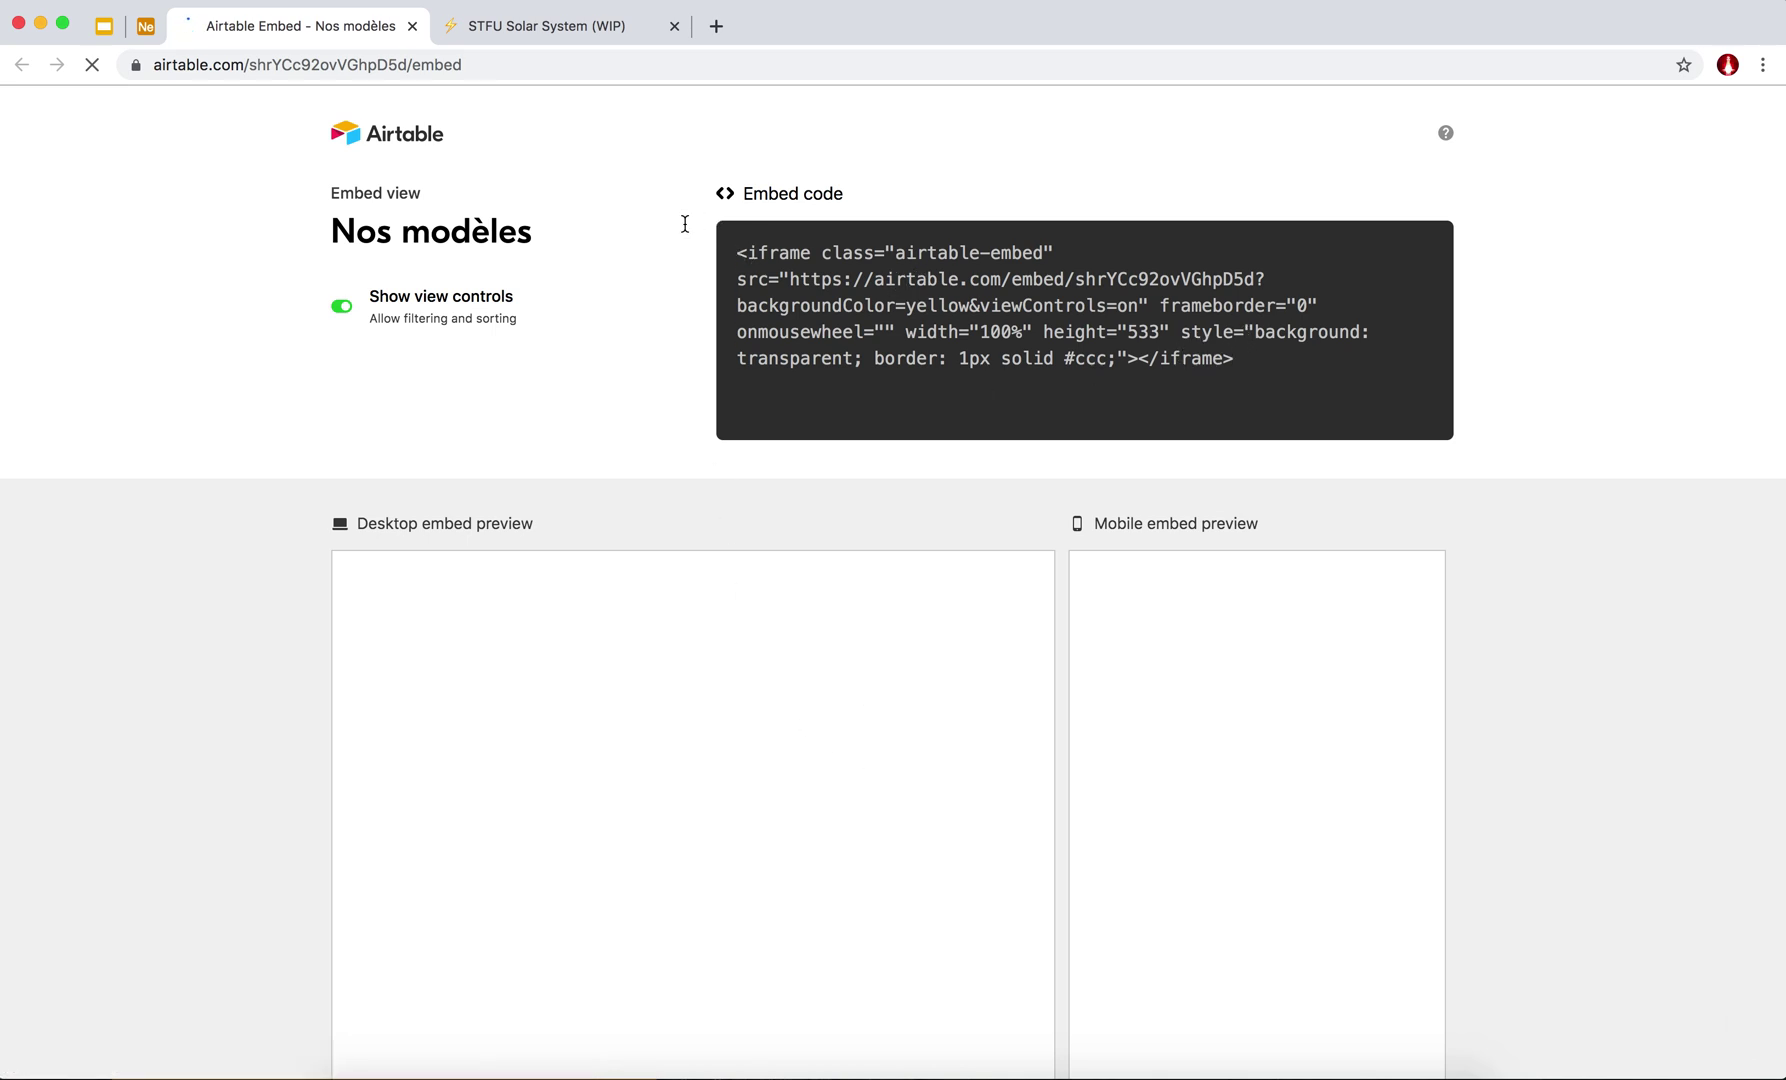
pyautogui.click(788, 295)
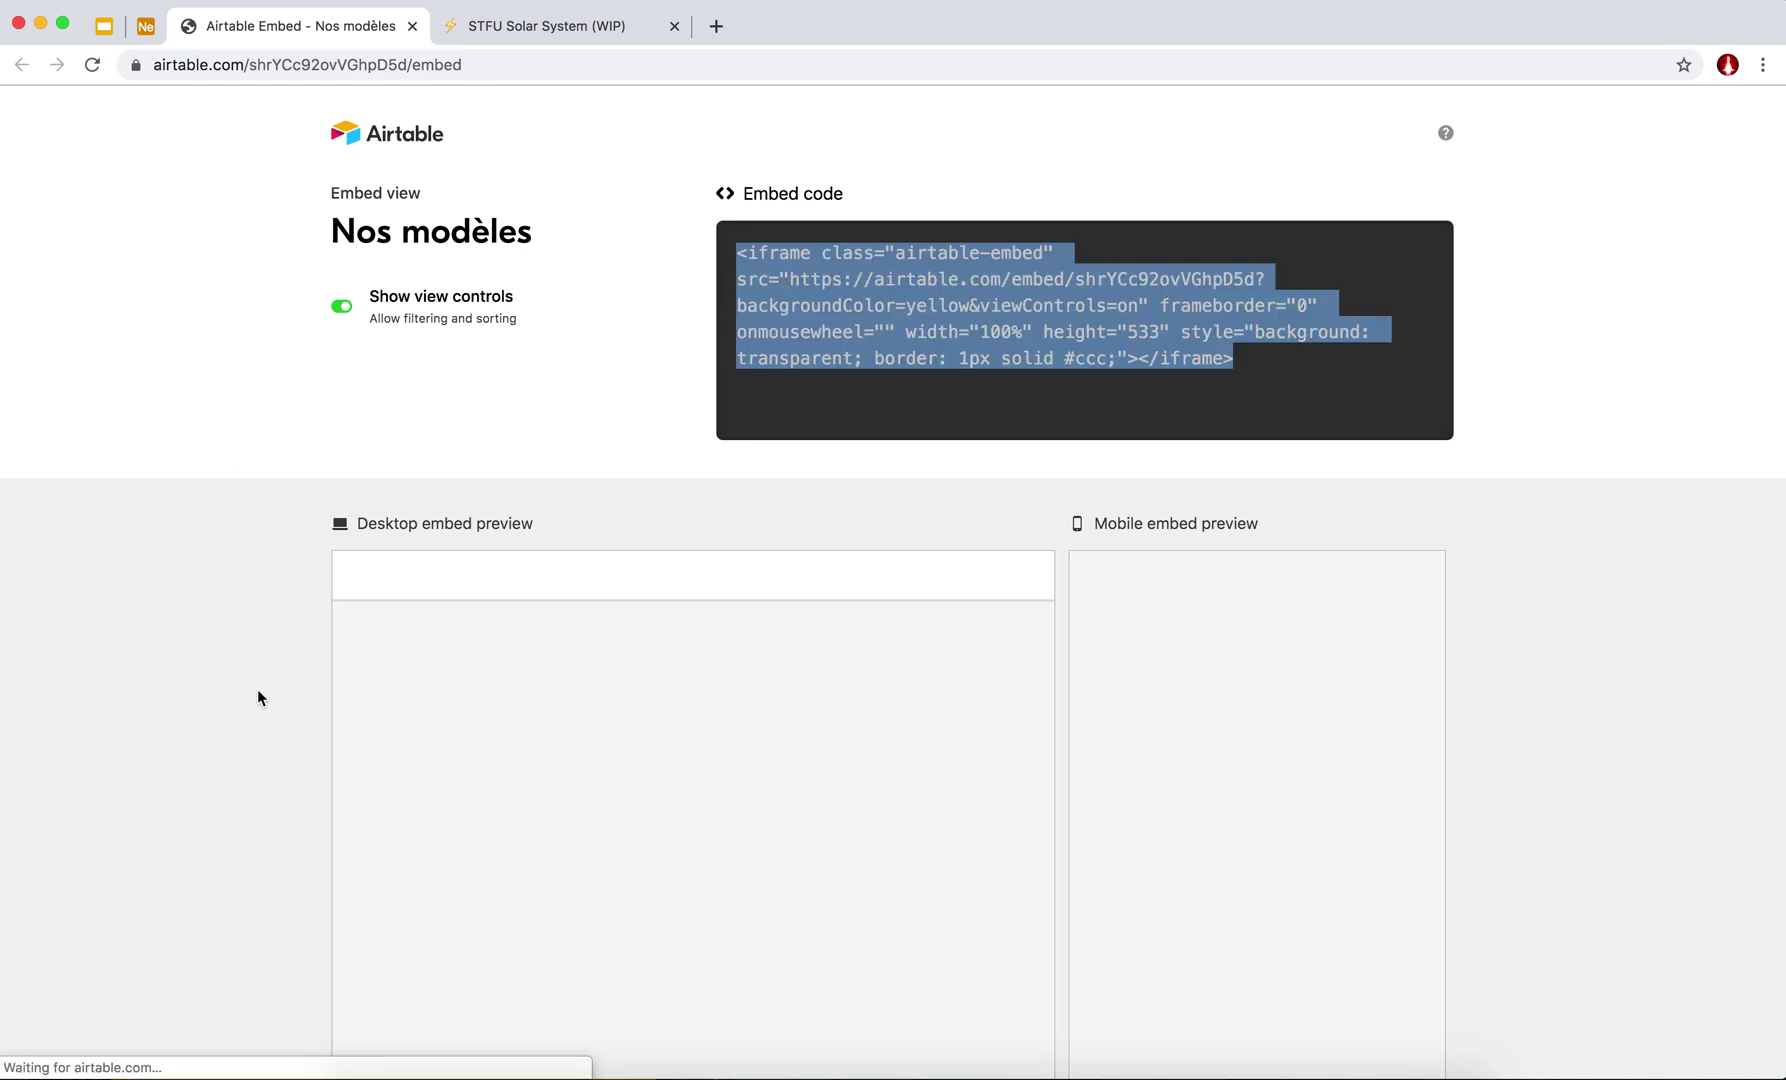
pyautogui.scroll(-2, 258, 698)
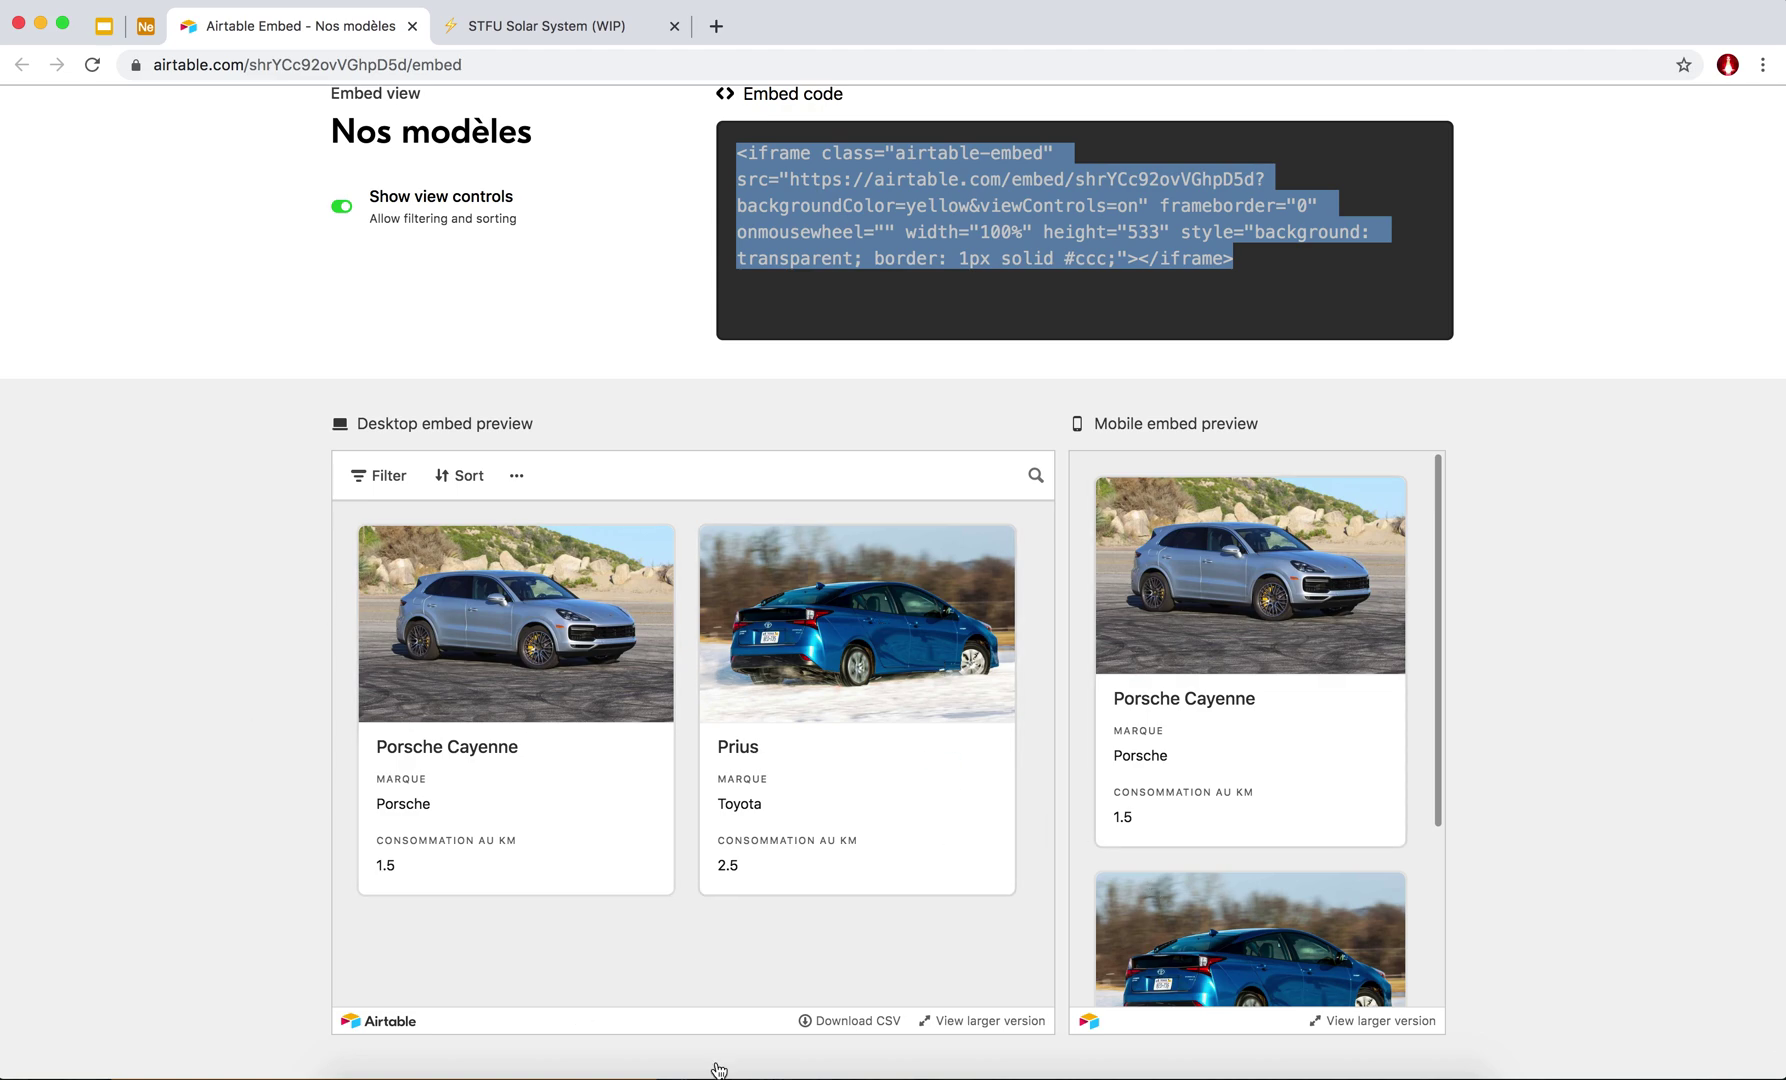
pyautogui.scroll(2, 269, 742)
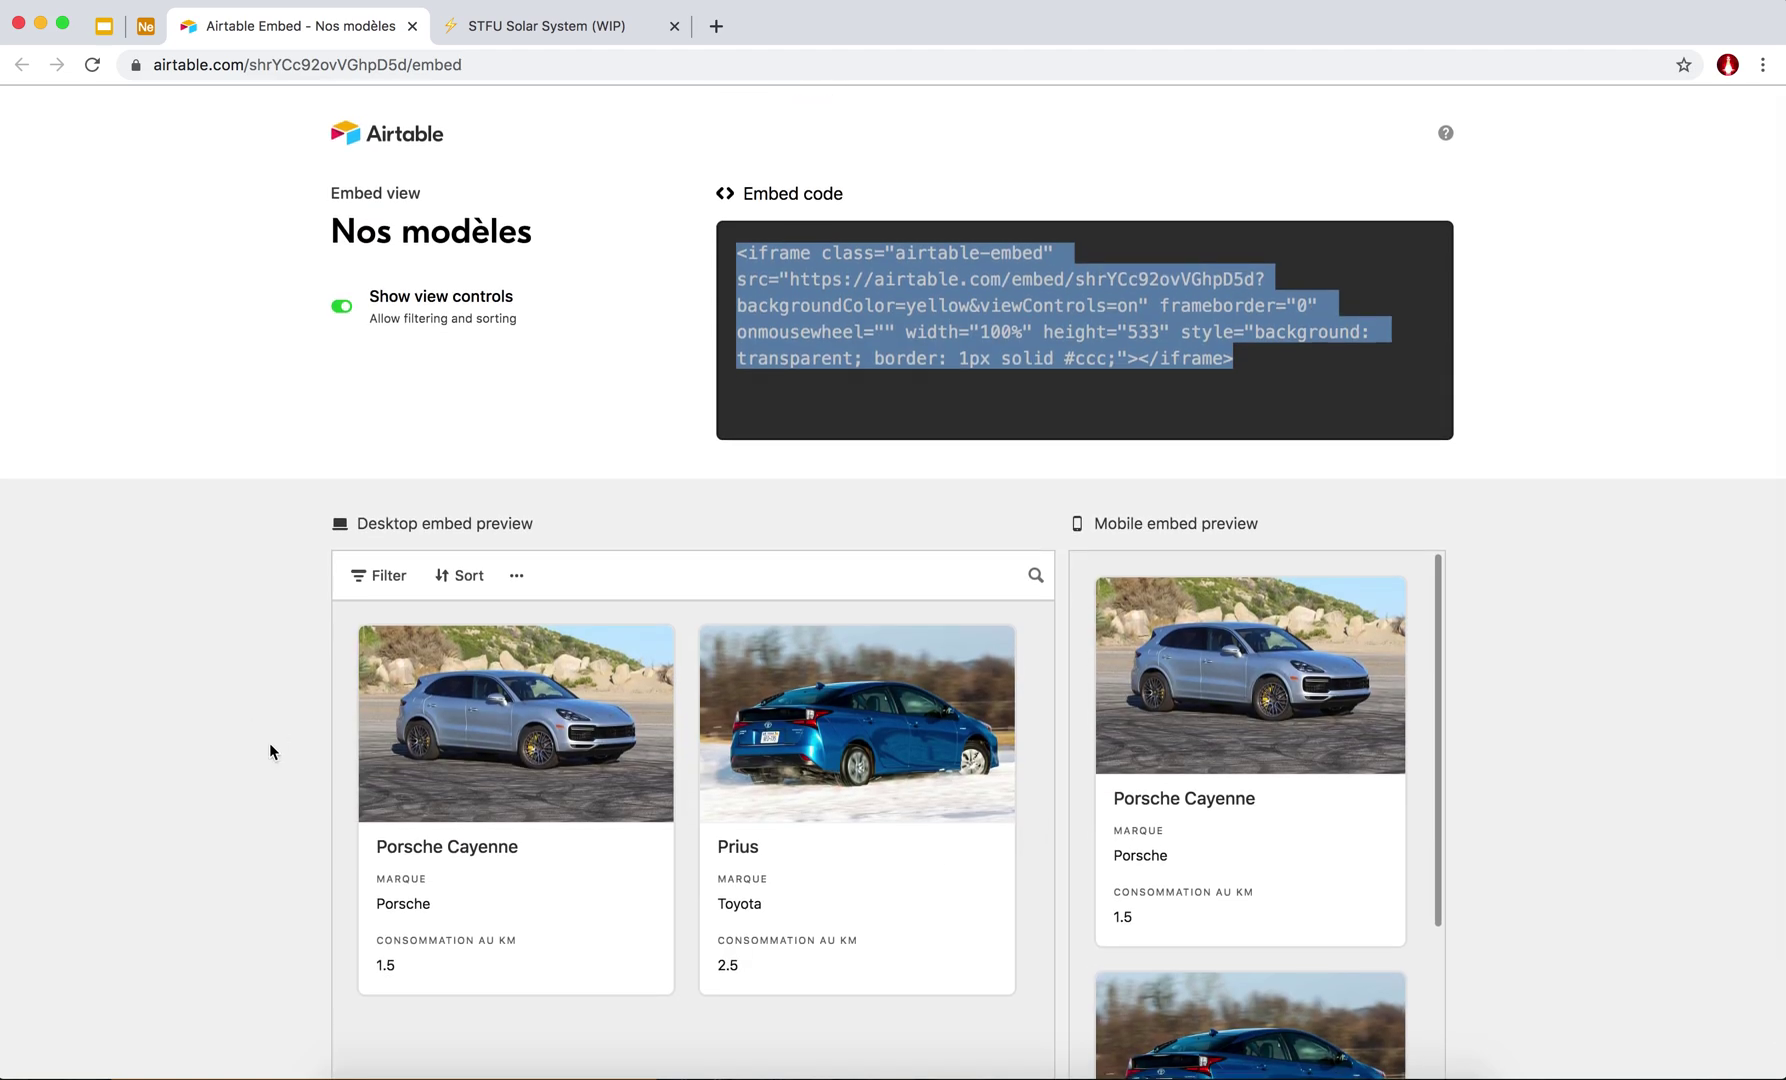
# Switch off Show view controls, reselect the updated embed code and return to the base.
pyautogui.click(342, 306)
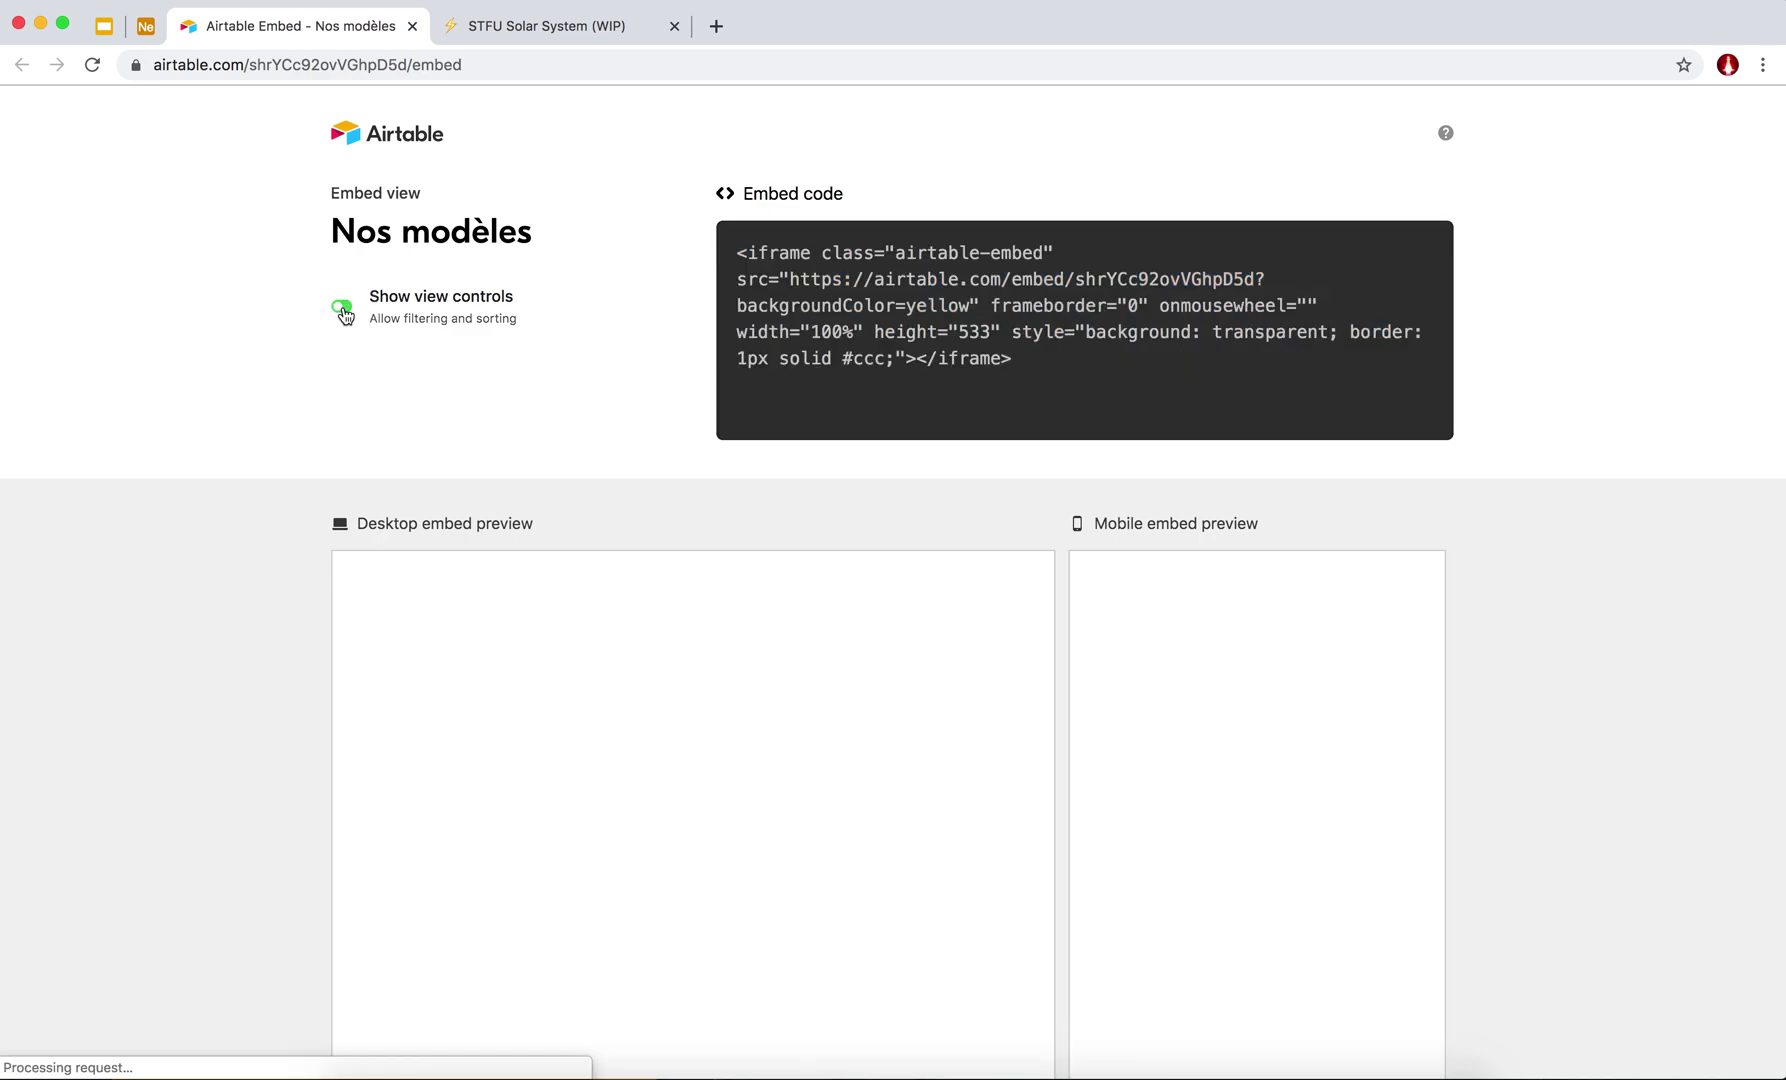
pyautogui.click(774, 345)
pyautogui.scroll(-3, 230, 494)
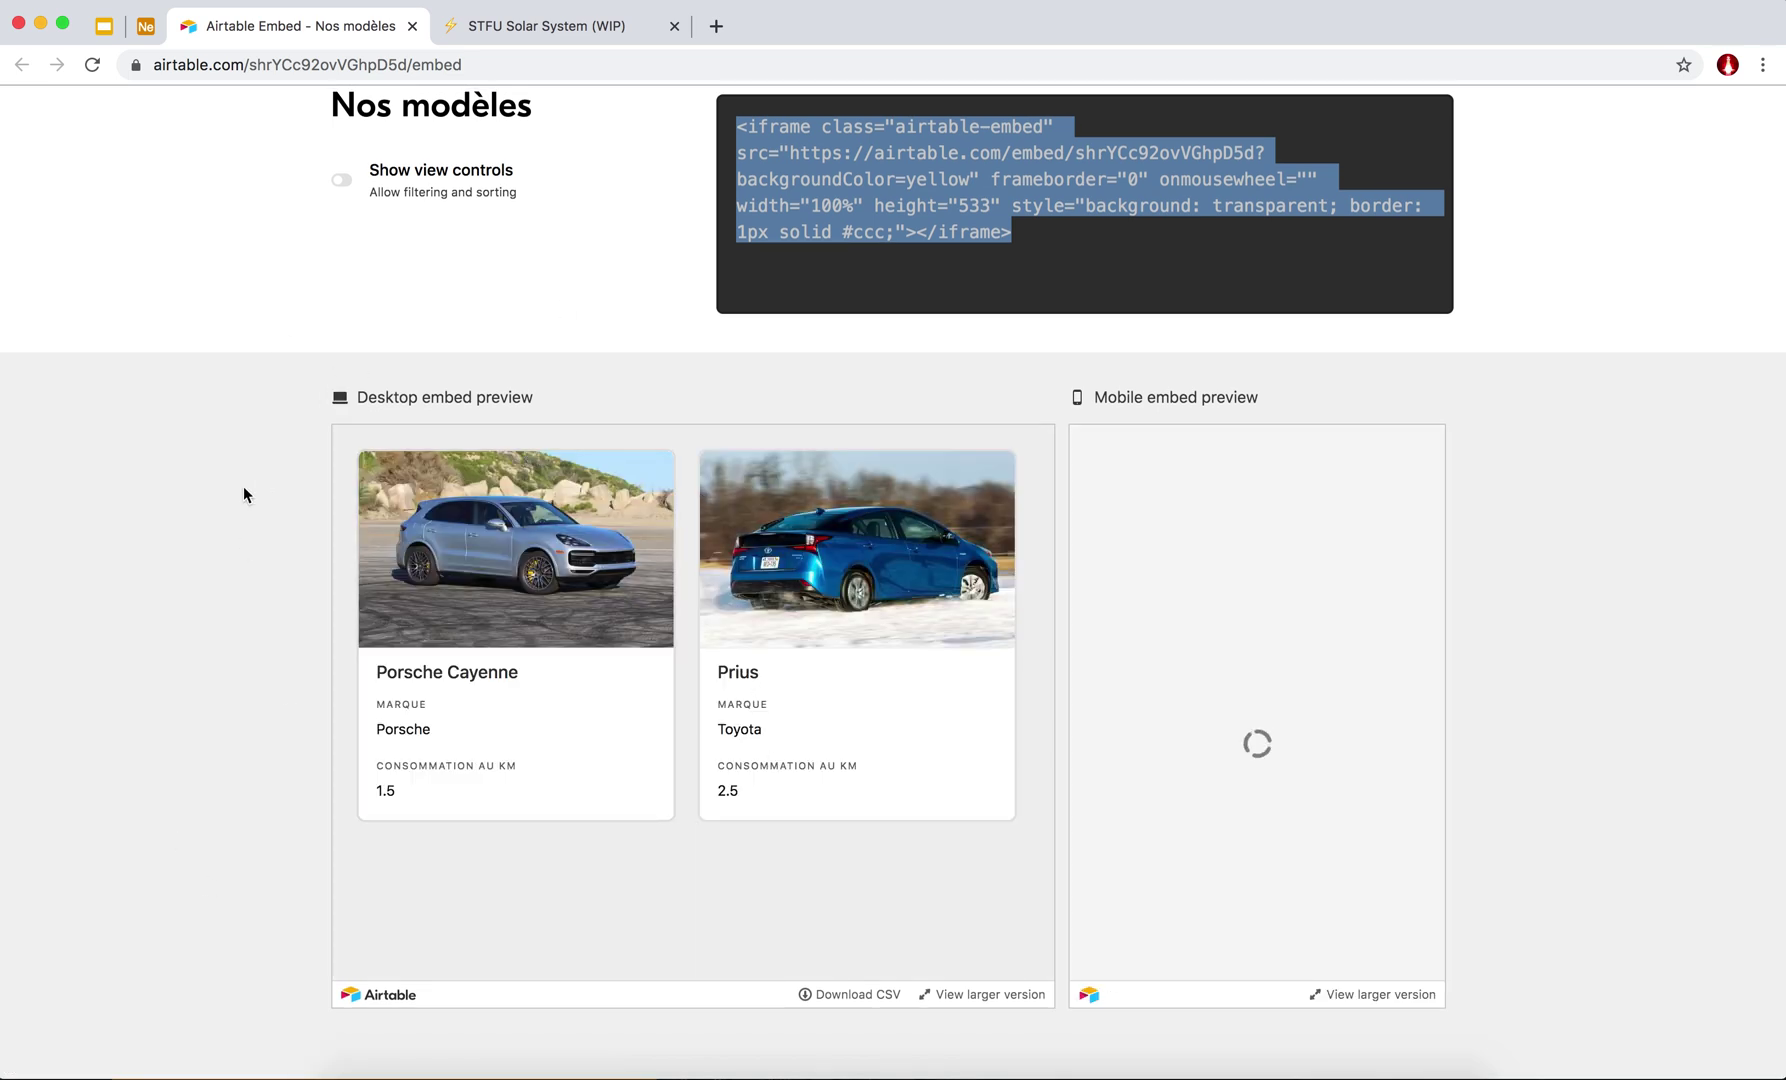
pyautogui.scroll(3, 243, 488)
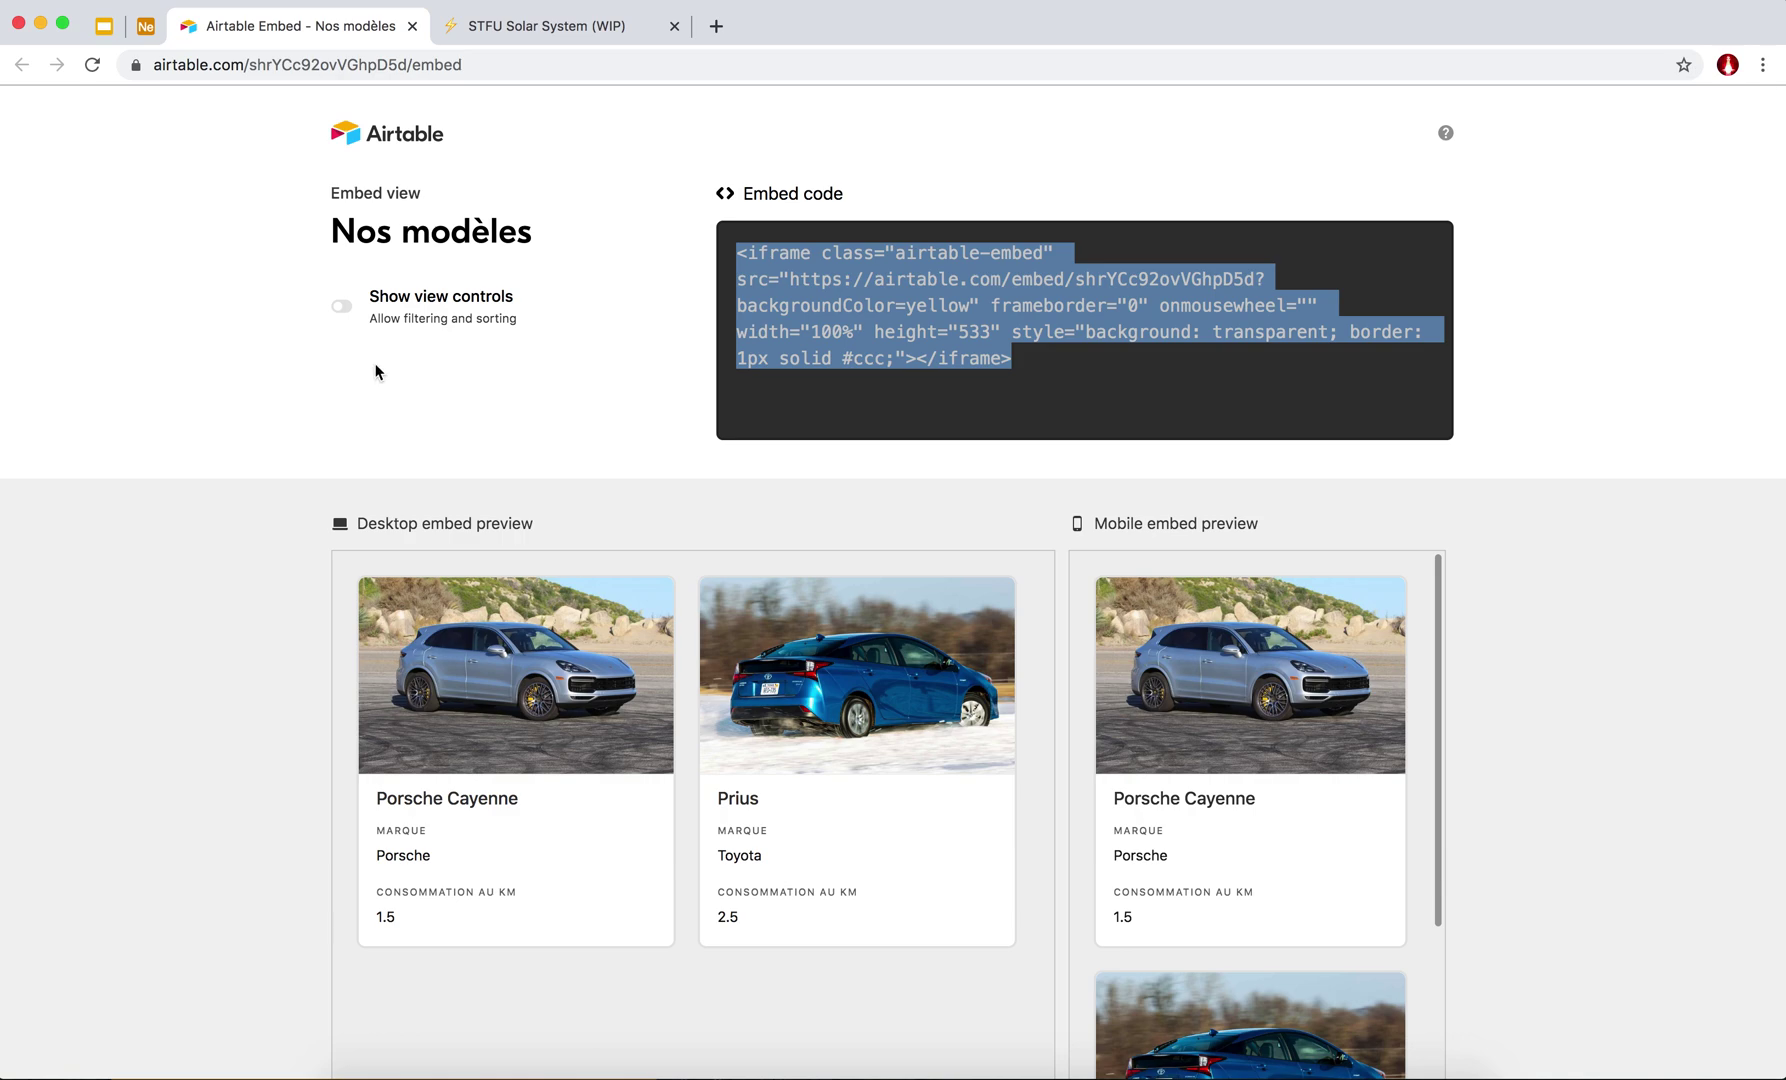
pyautogui.click(1056, 370)
pyautogui.moveTo(1037, 372); pyautogui.dragTo(646, 203)
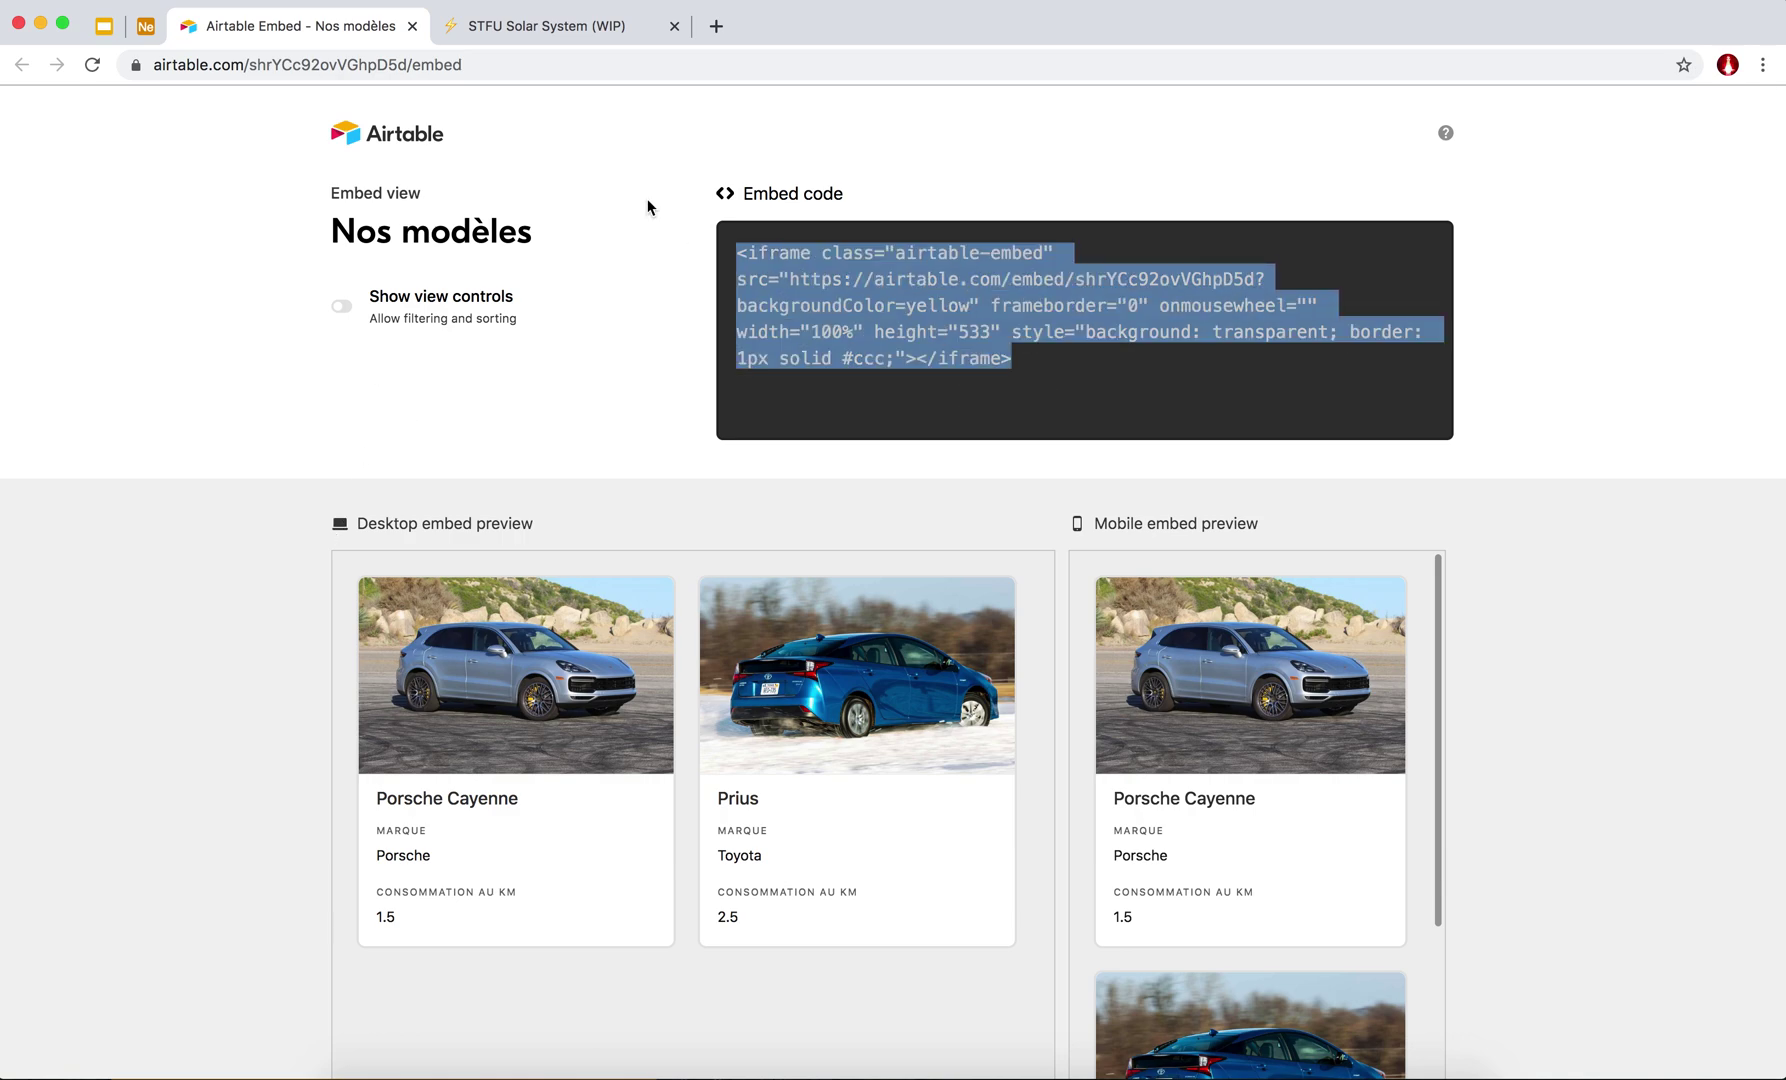
pyautogui.click(145, 28)
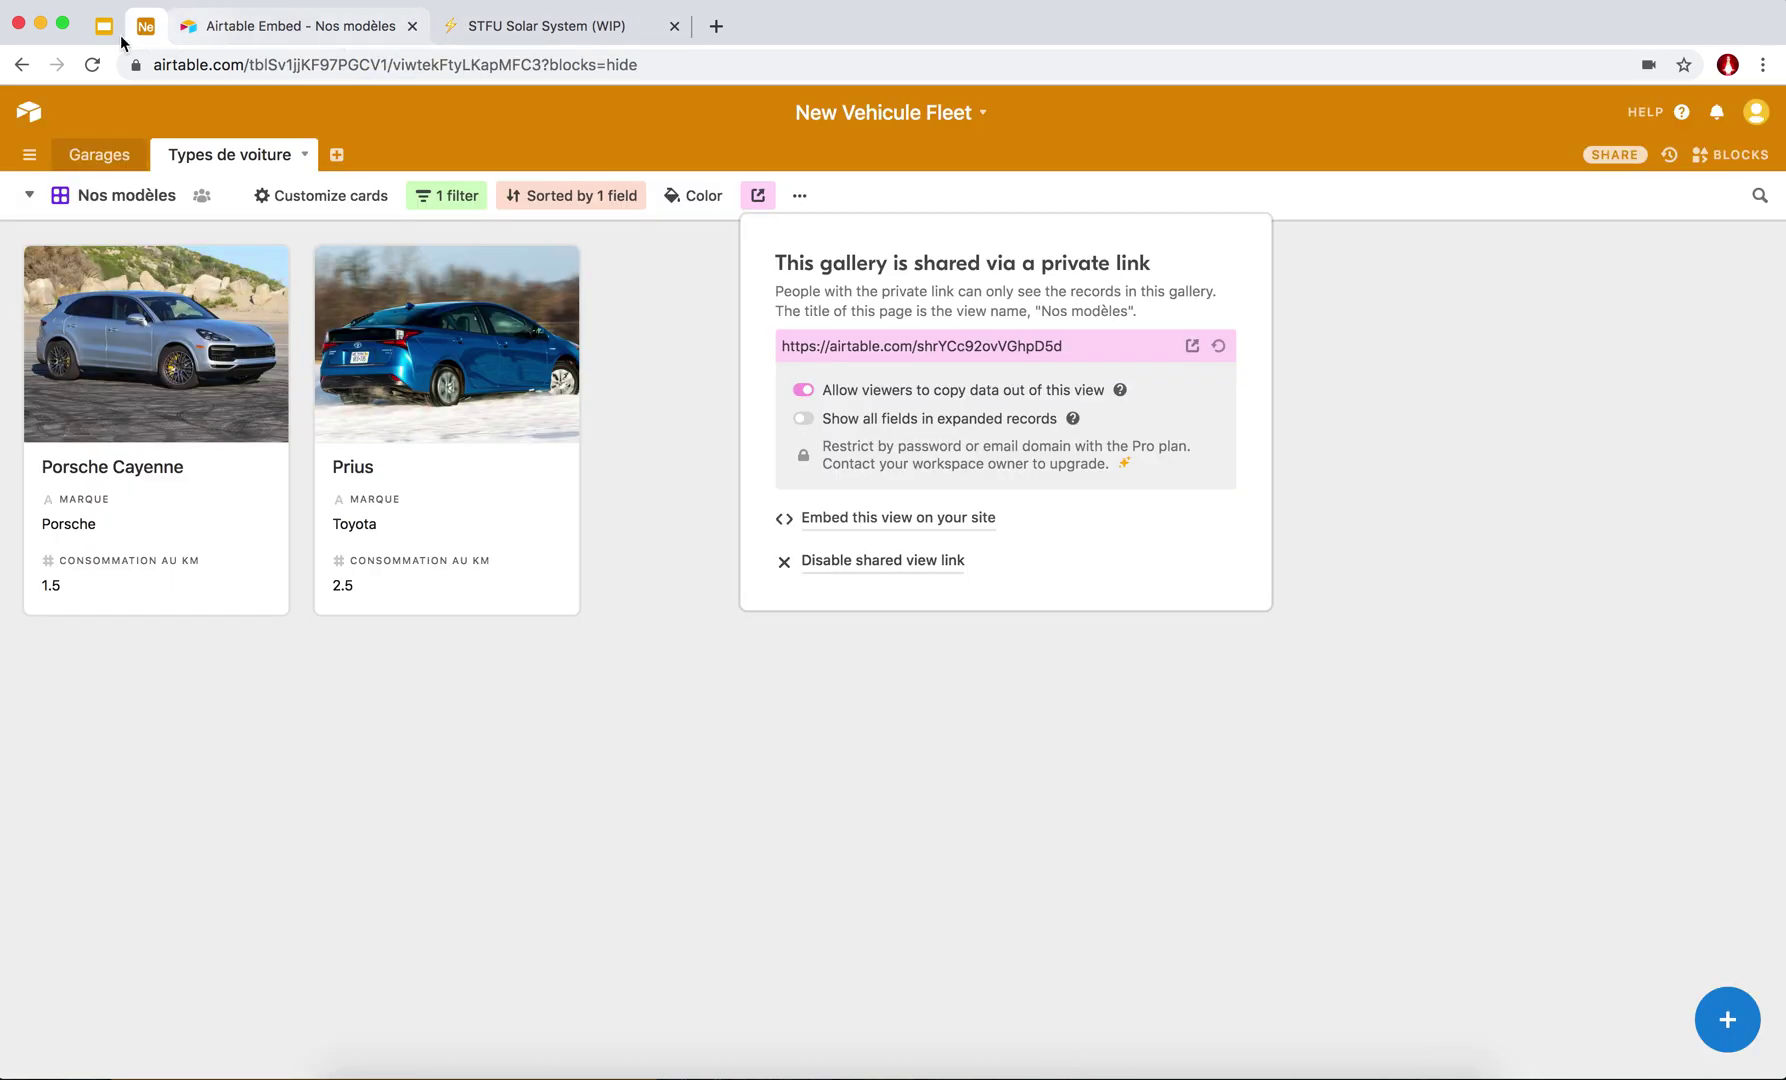
# Create a new empty table named Voitures.
pyautogui.click(359, 126)
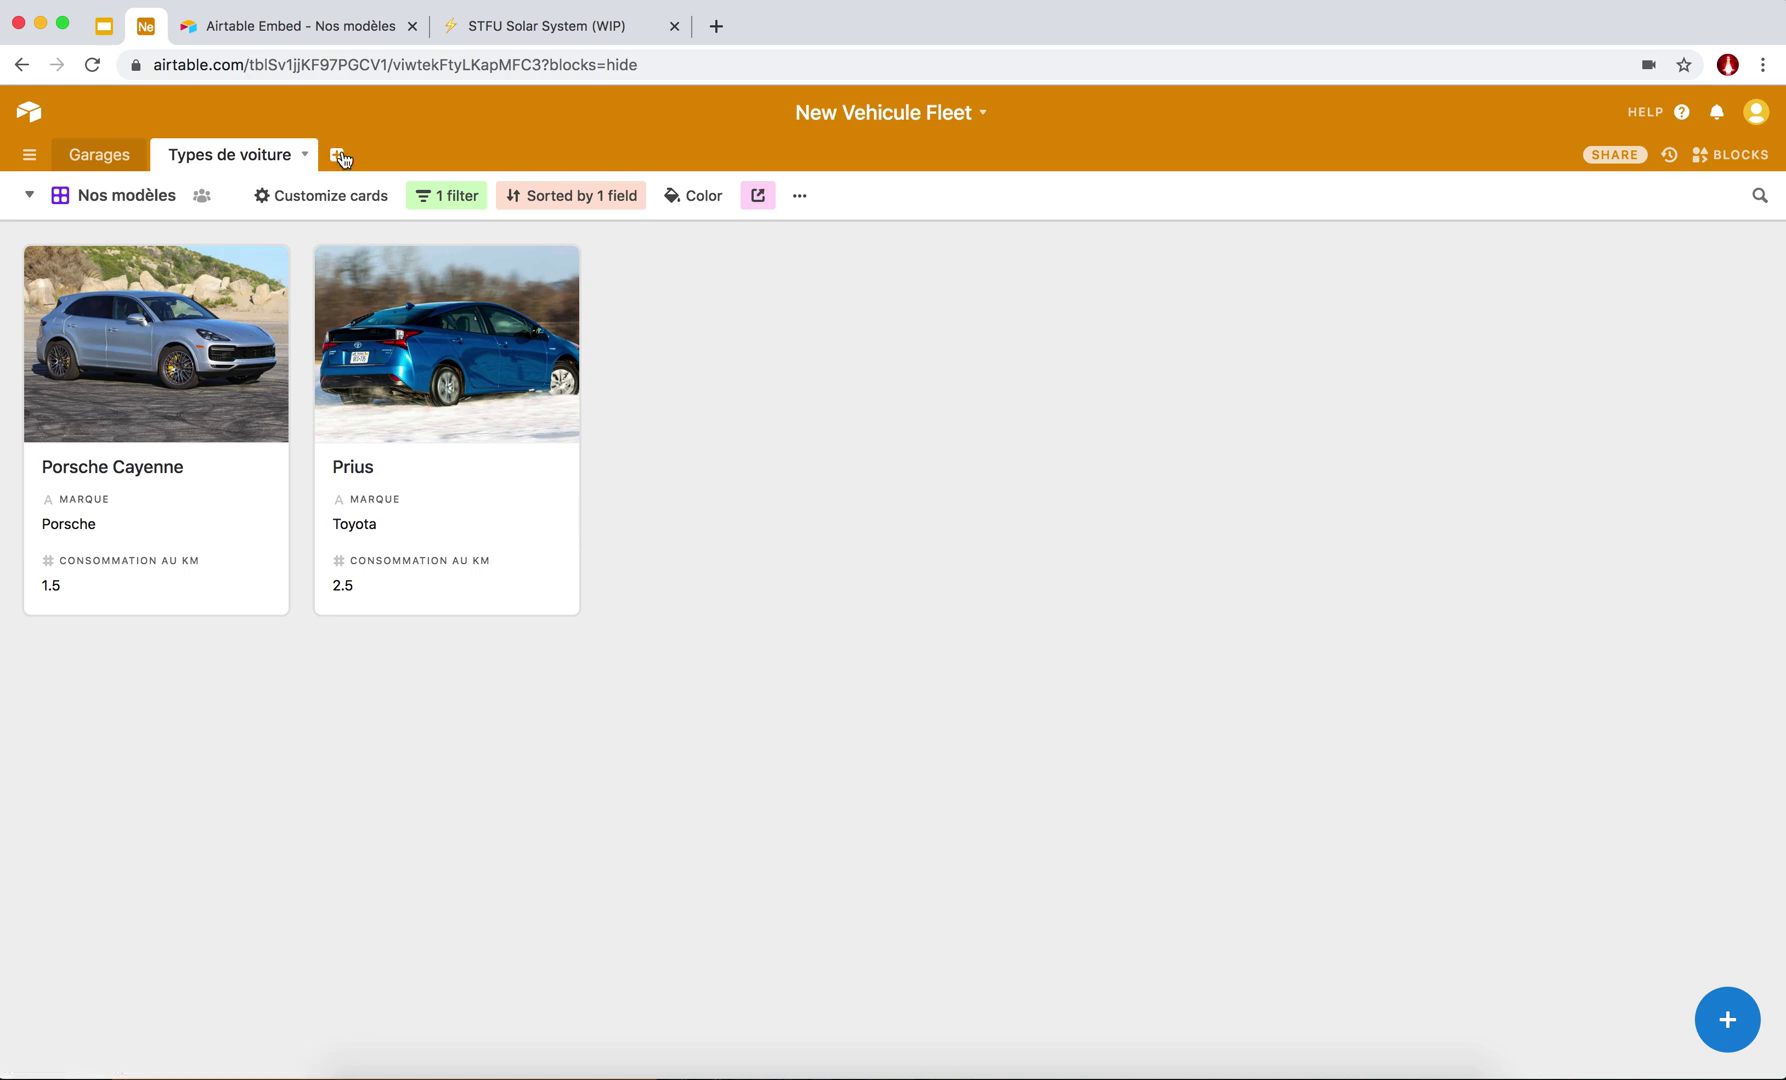
pyautogui.click(338, 155)
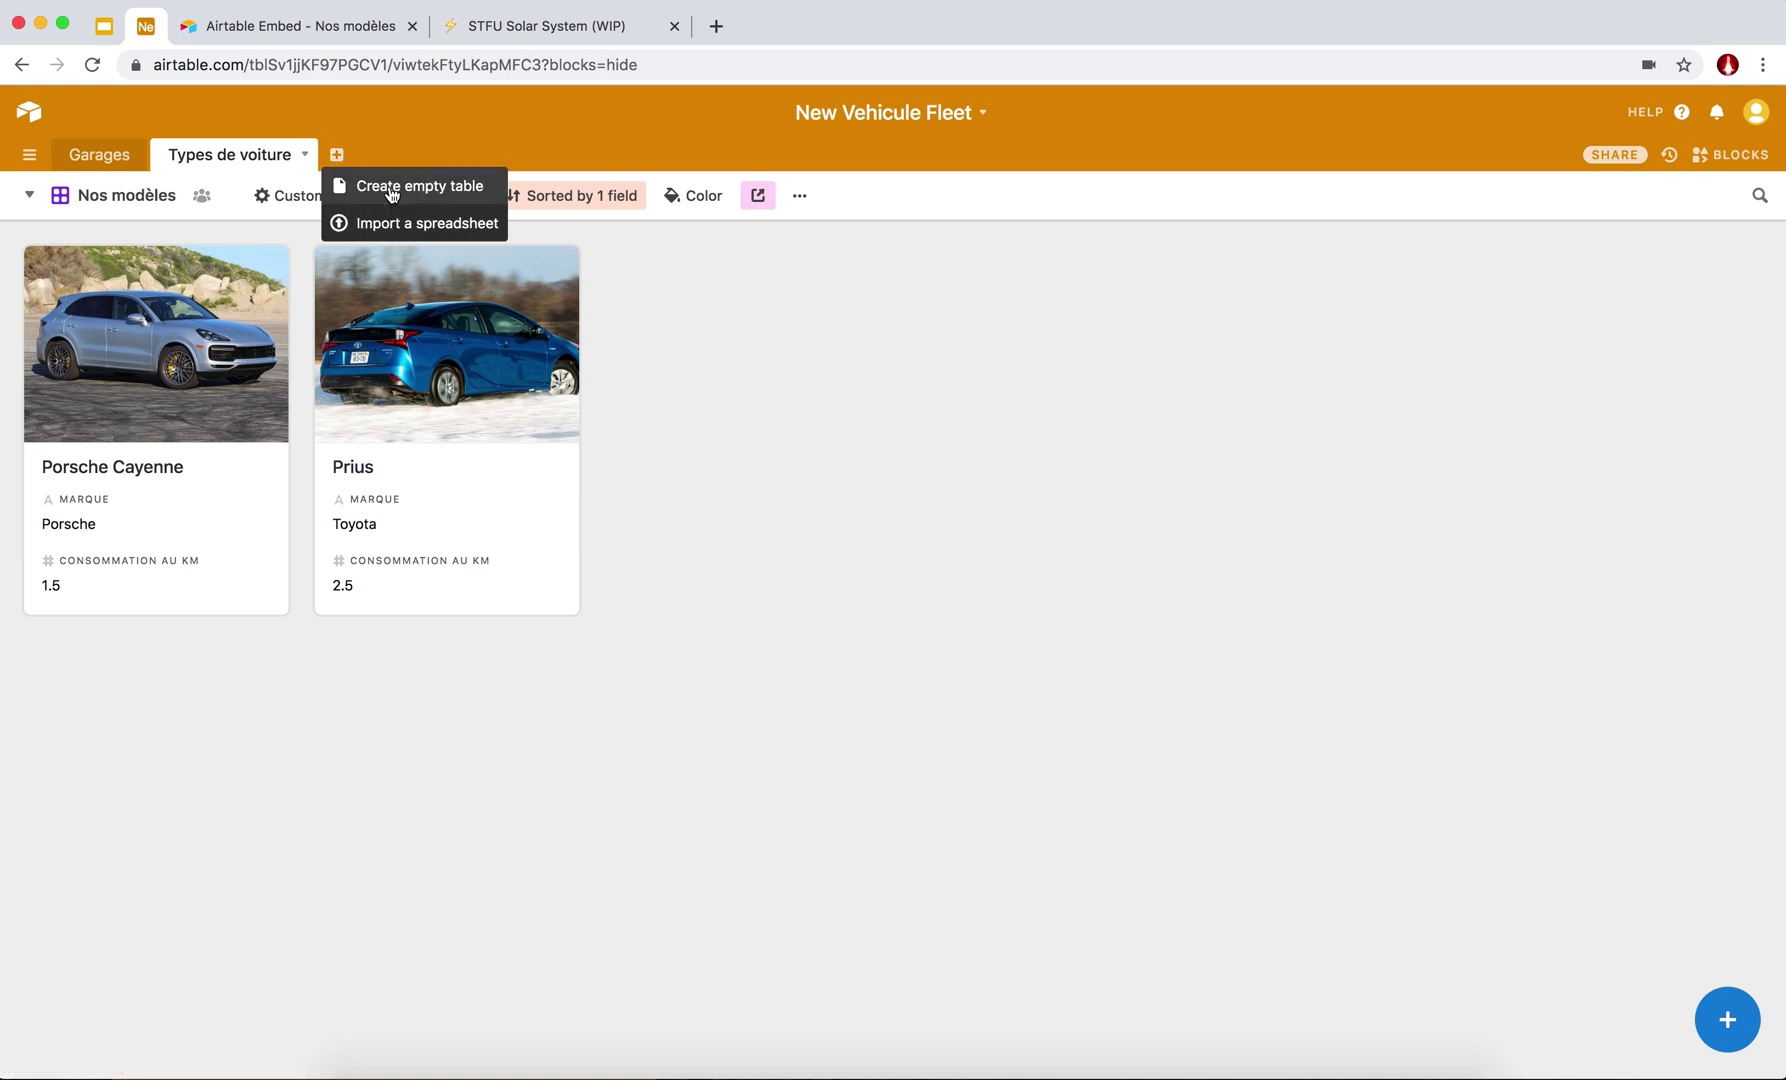
pyautogui.click(390, 188)
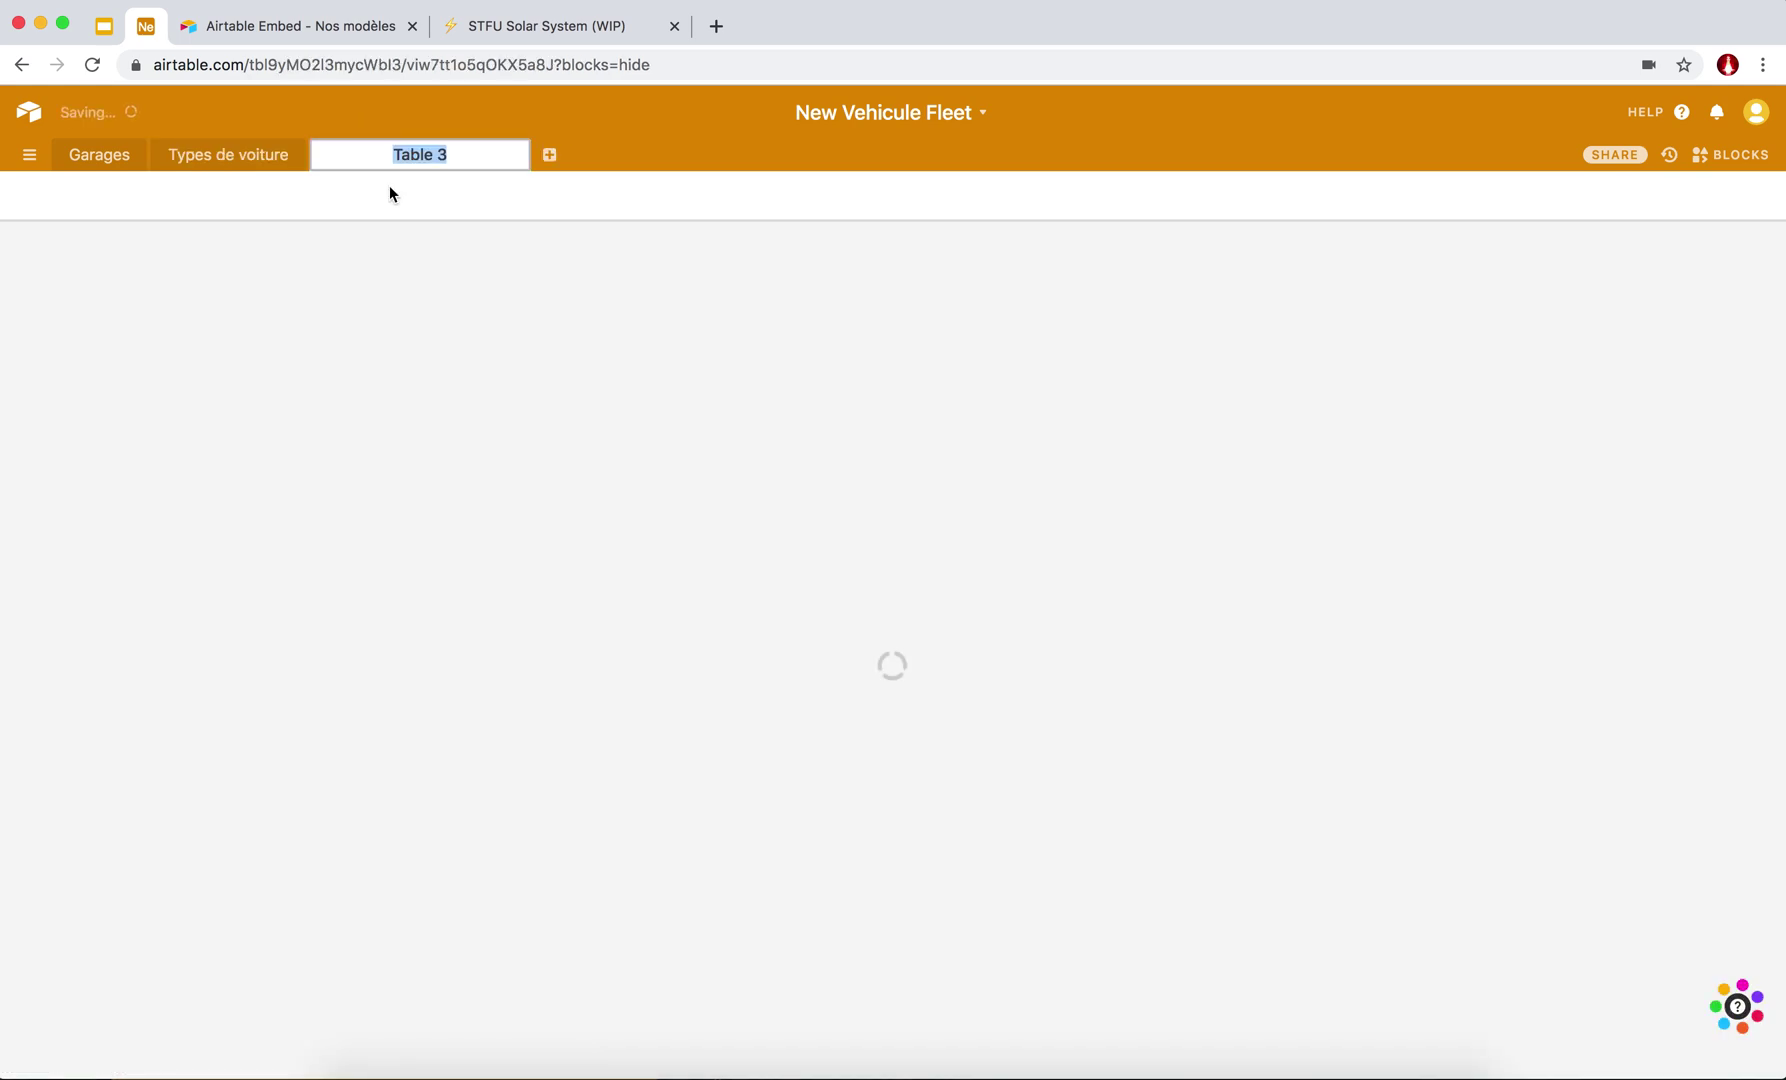
pyautogui.write('Voitures')
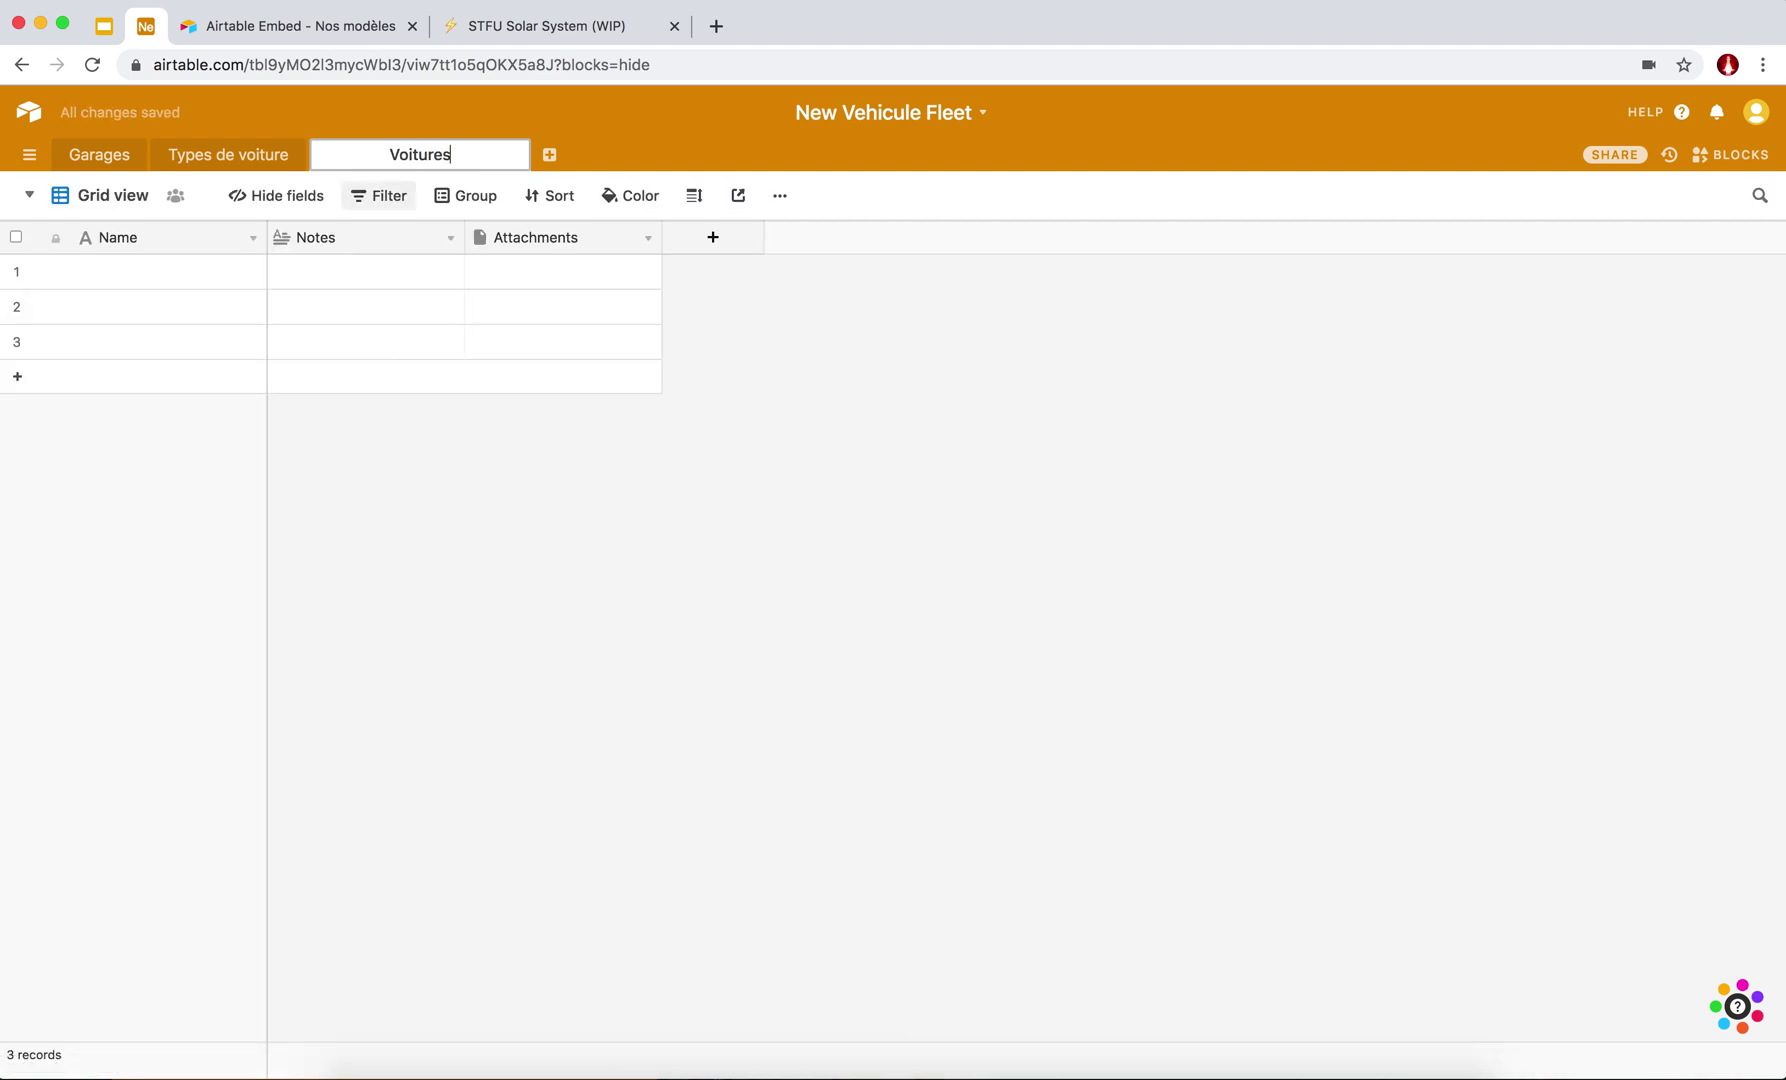
pyautogui.press('Return')
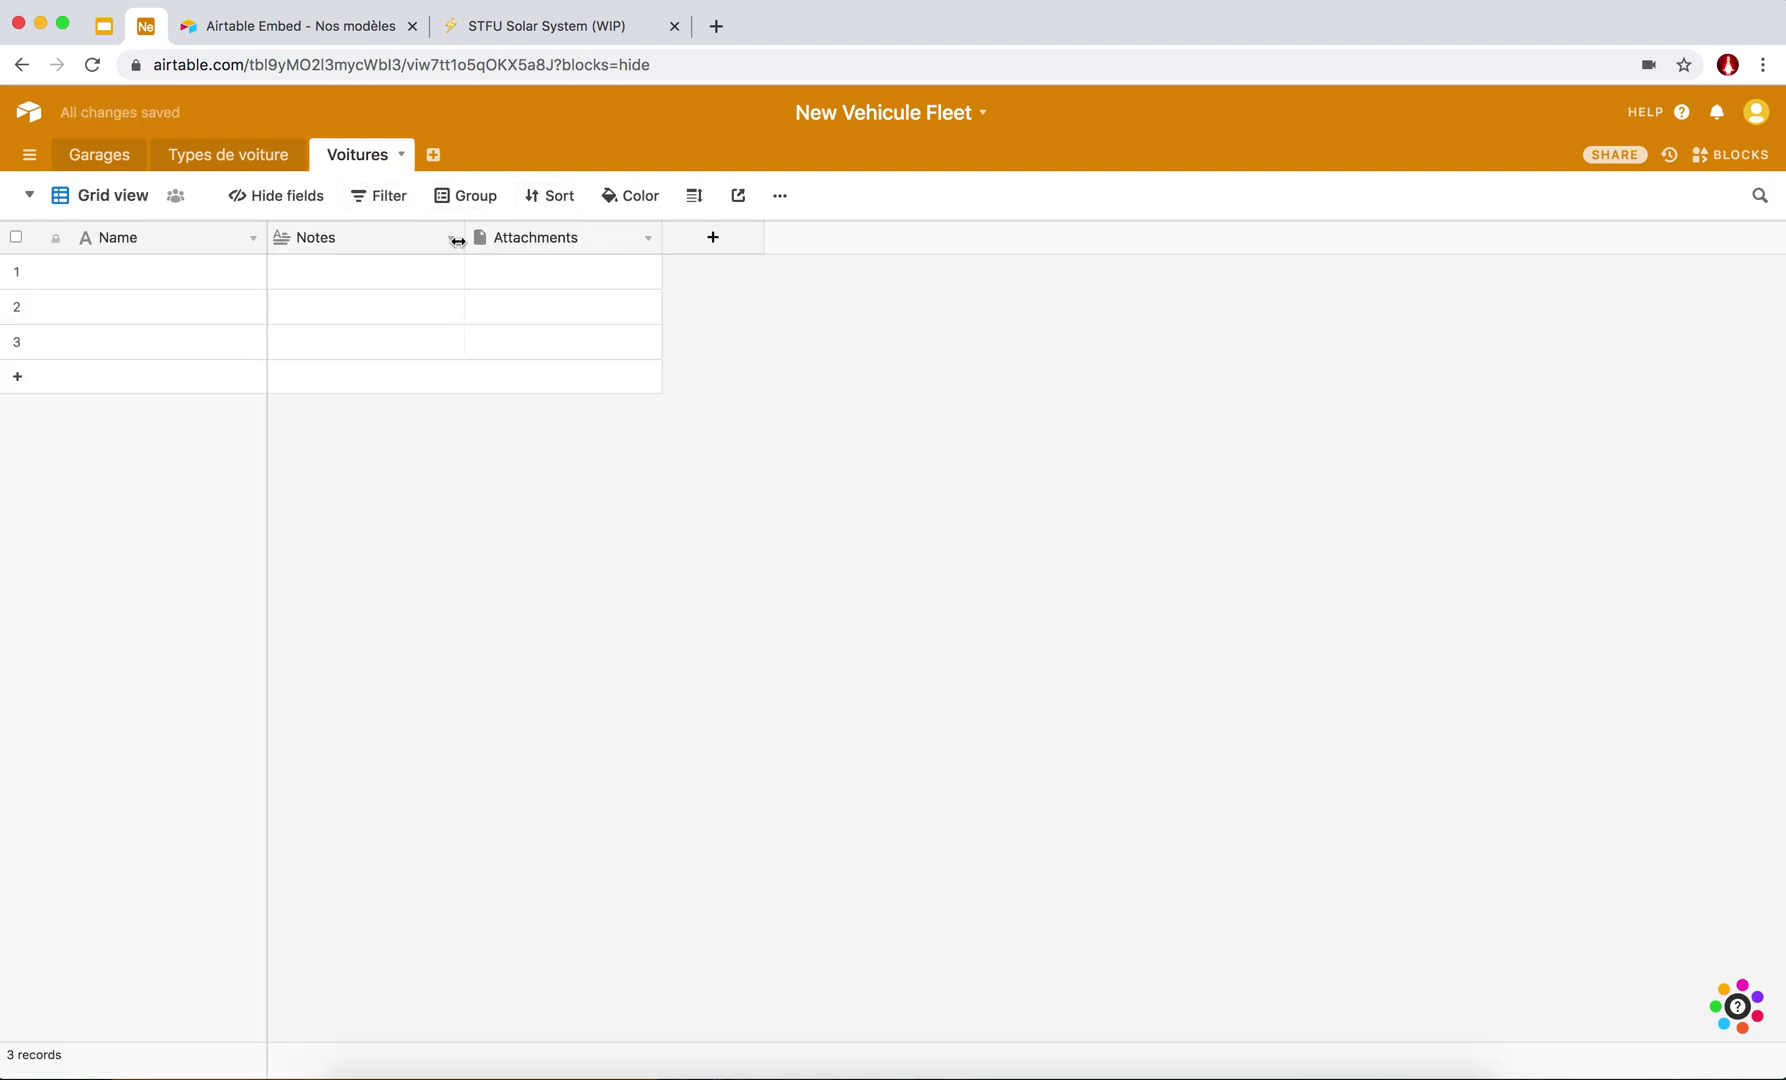
# Delete the Notes and Attachments fields from Voitures.
pyautogui.click(452, 240)
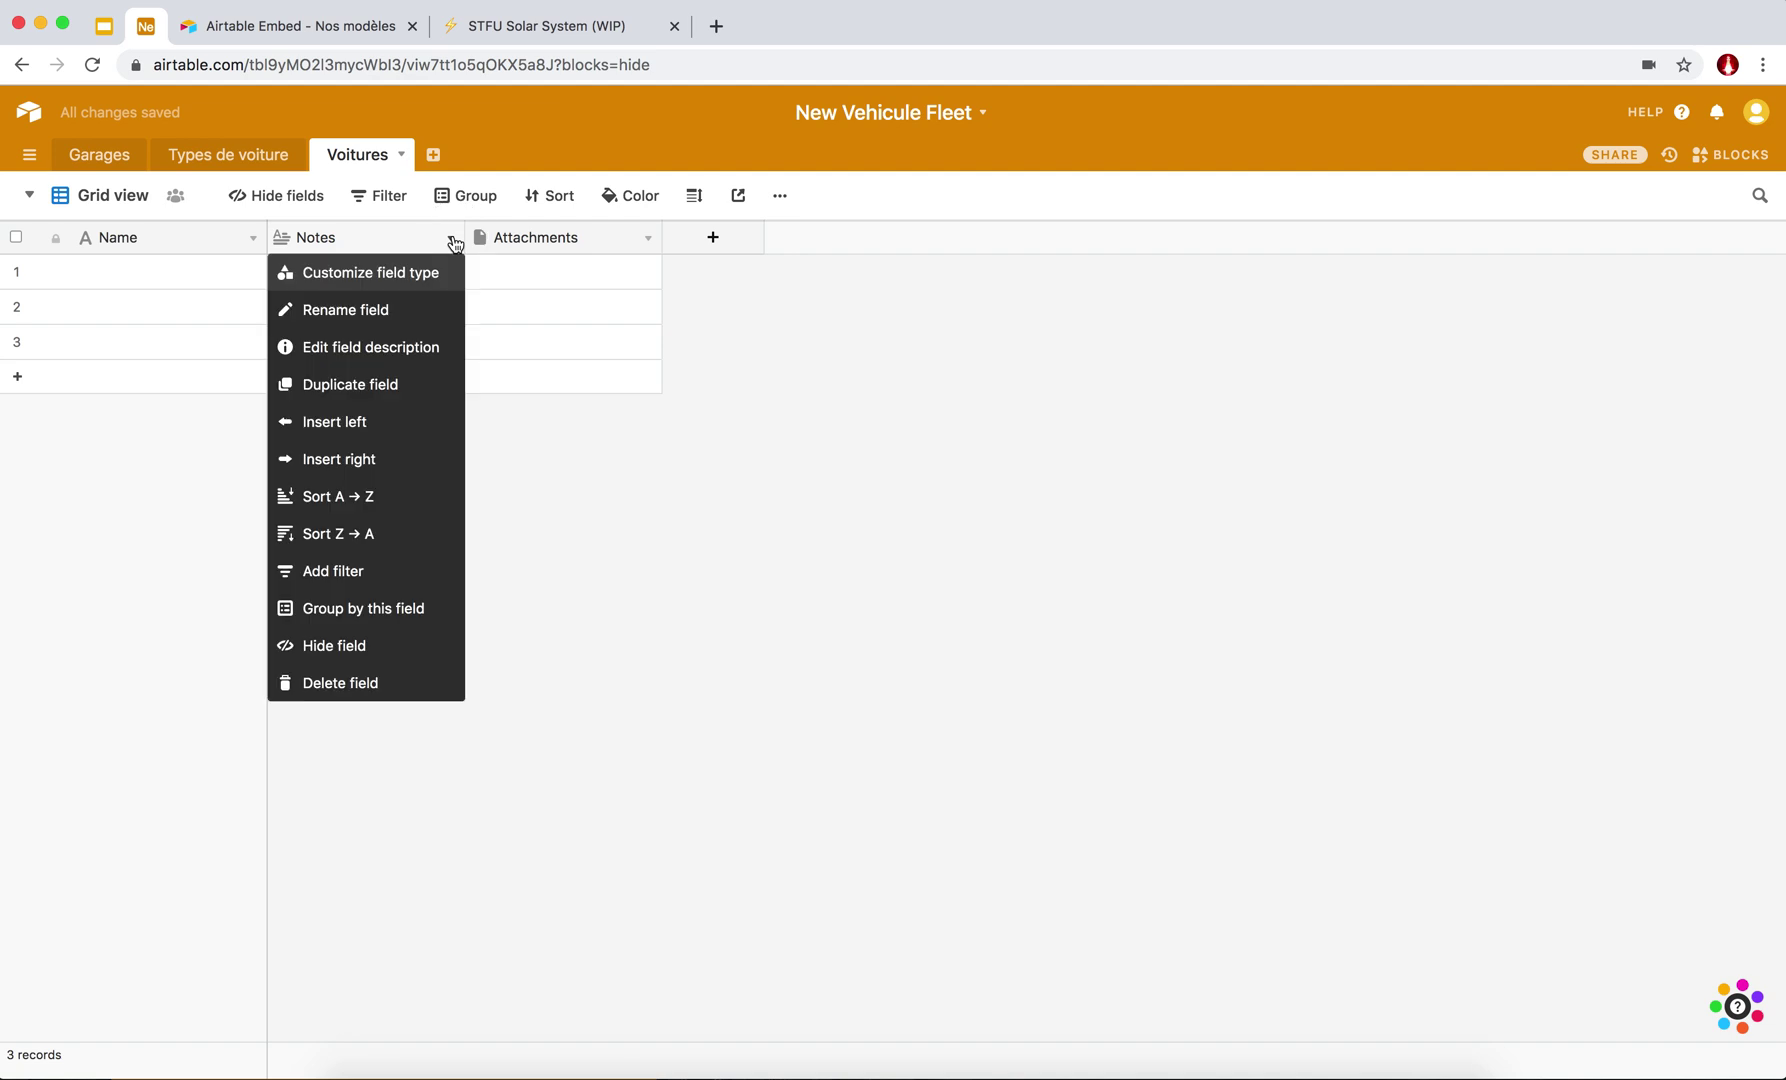
pyautogui.click(385, 695)
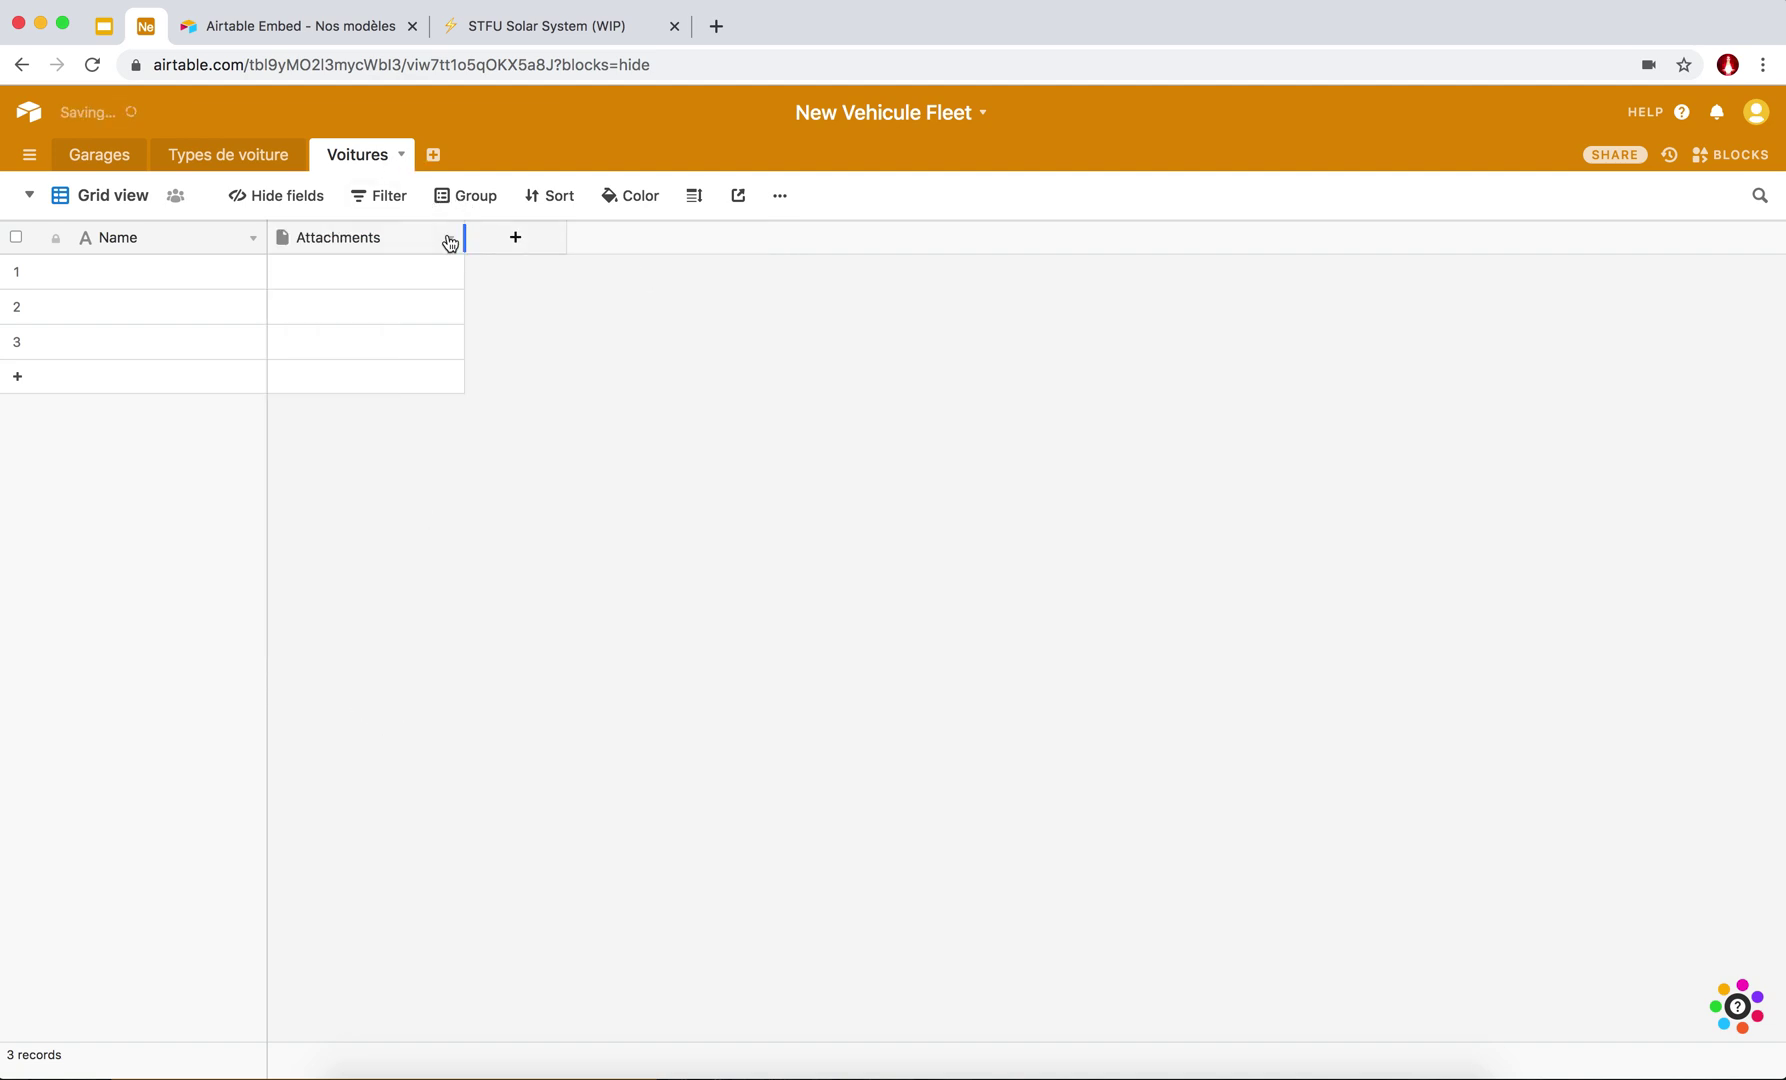
pyautogui.click(451, 238)
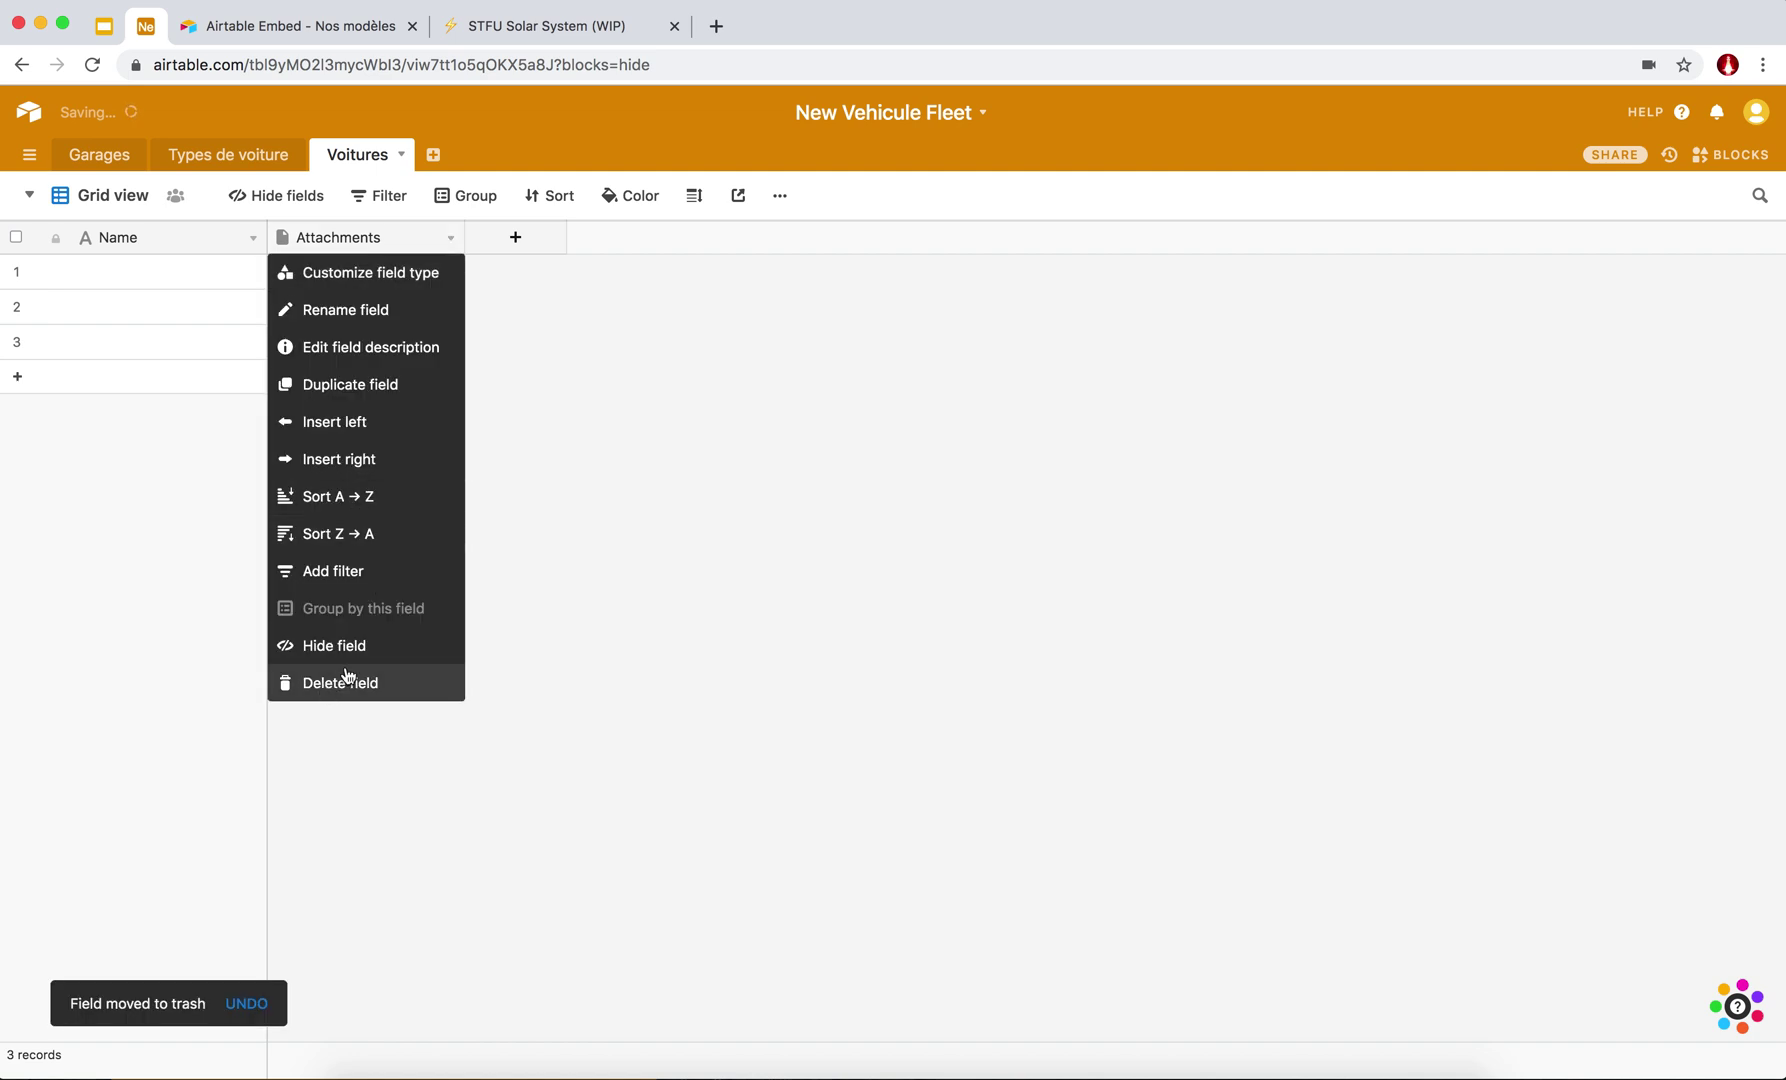
pyautogui.click(330, 687)
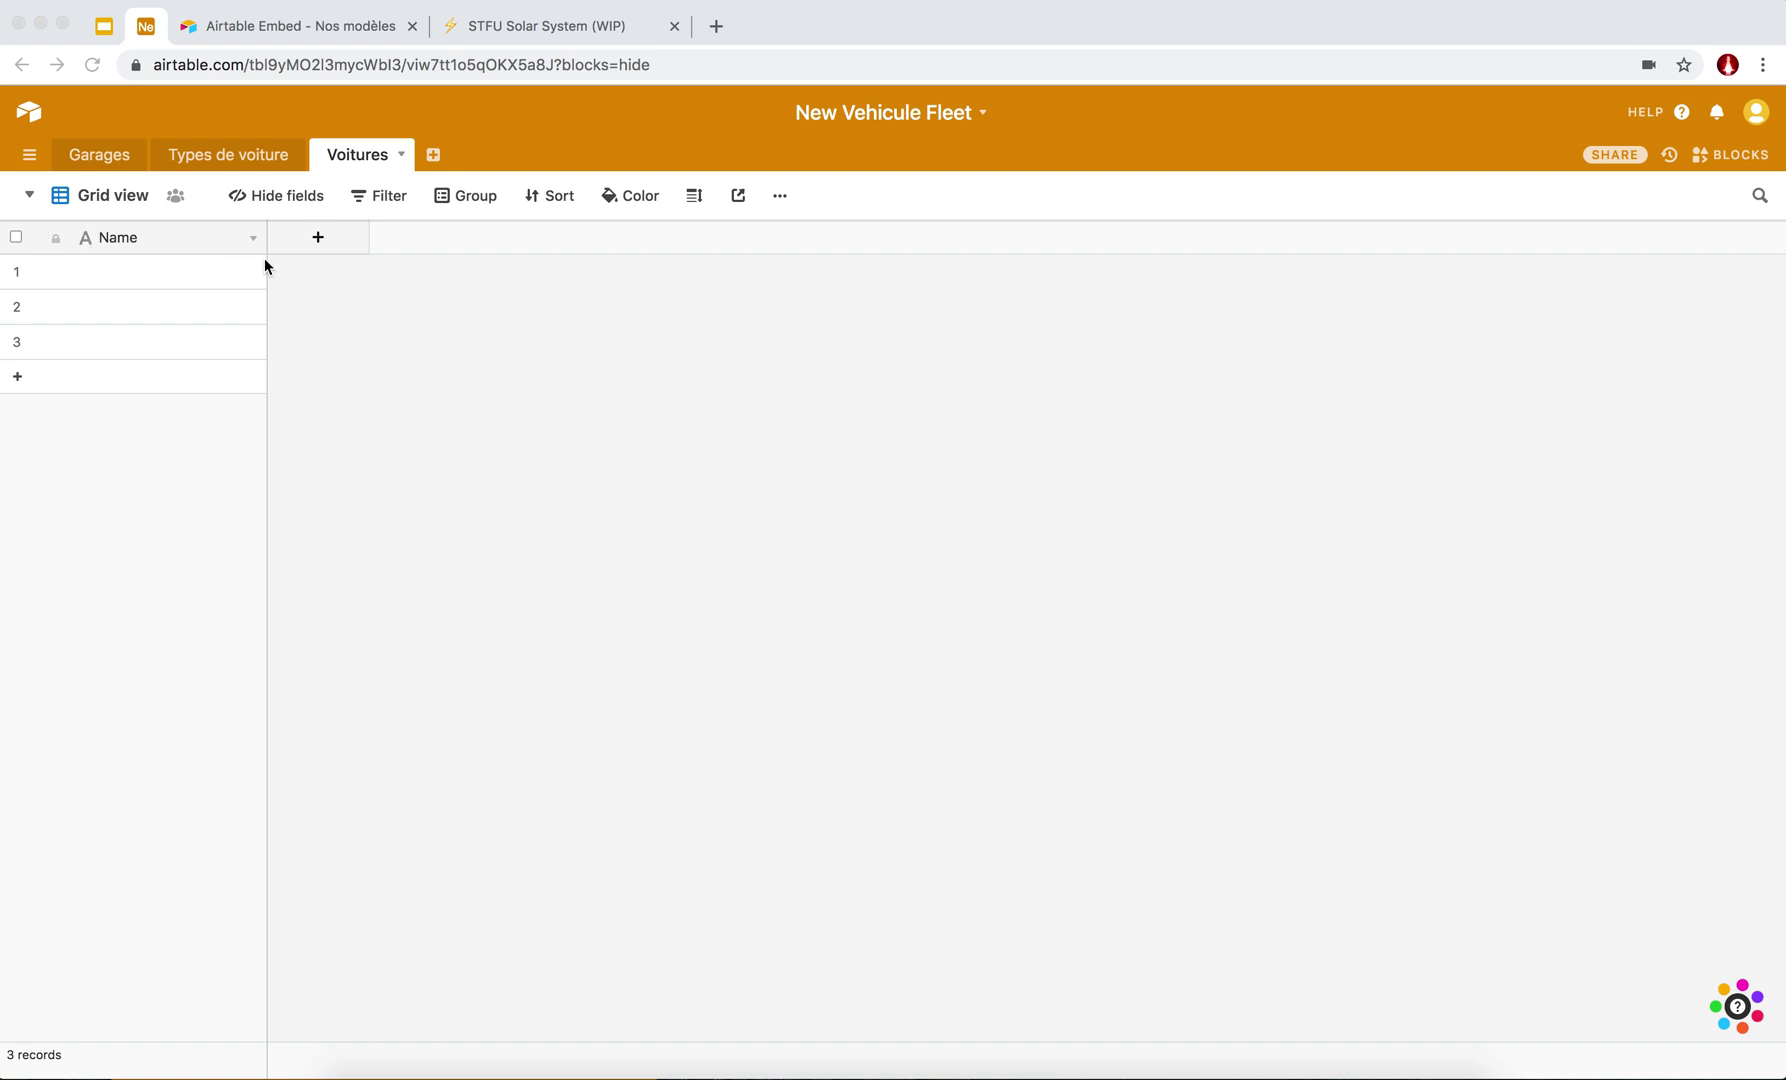
# Rename the Voitures primary field from Name to Plaque.
pyautogui.click(108, 299)
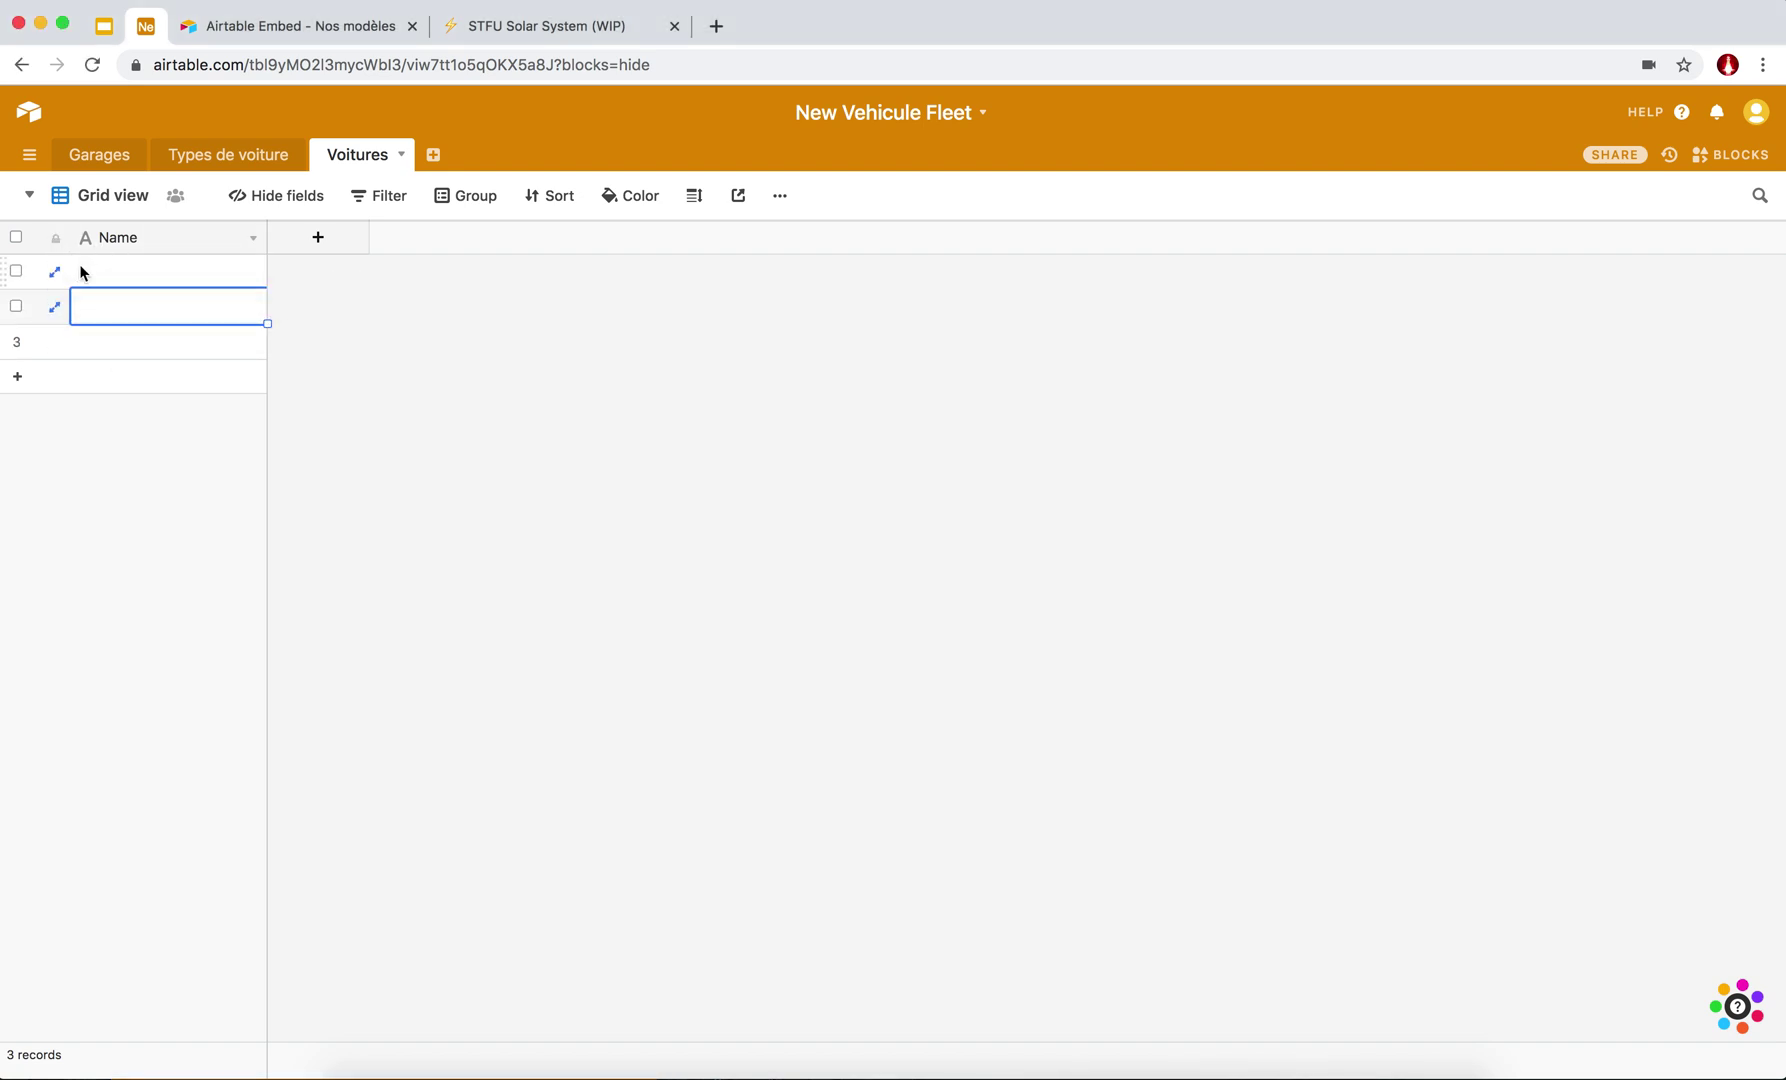
pyautogui.click(123, 272)
pyautogui.click(123, 303)
pyautogui.click(123, 341)
pyautogui.click(128, 280)
pyautogui.click(130, 306)
pyautogui.click(136, 338)
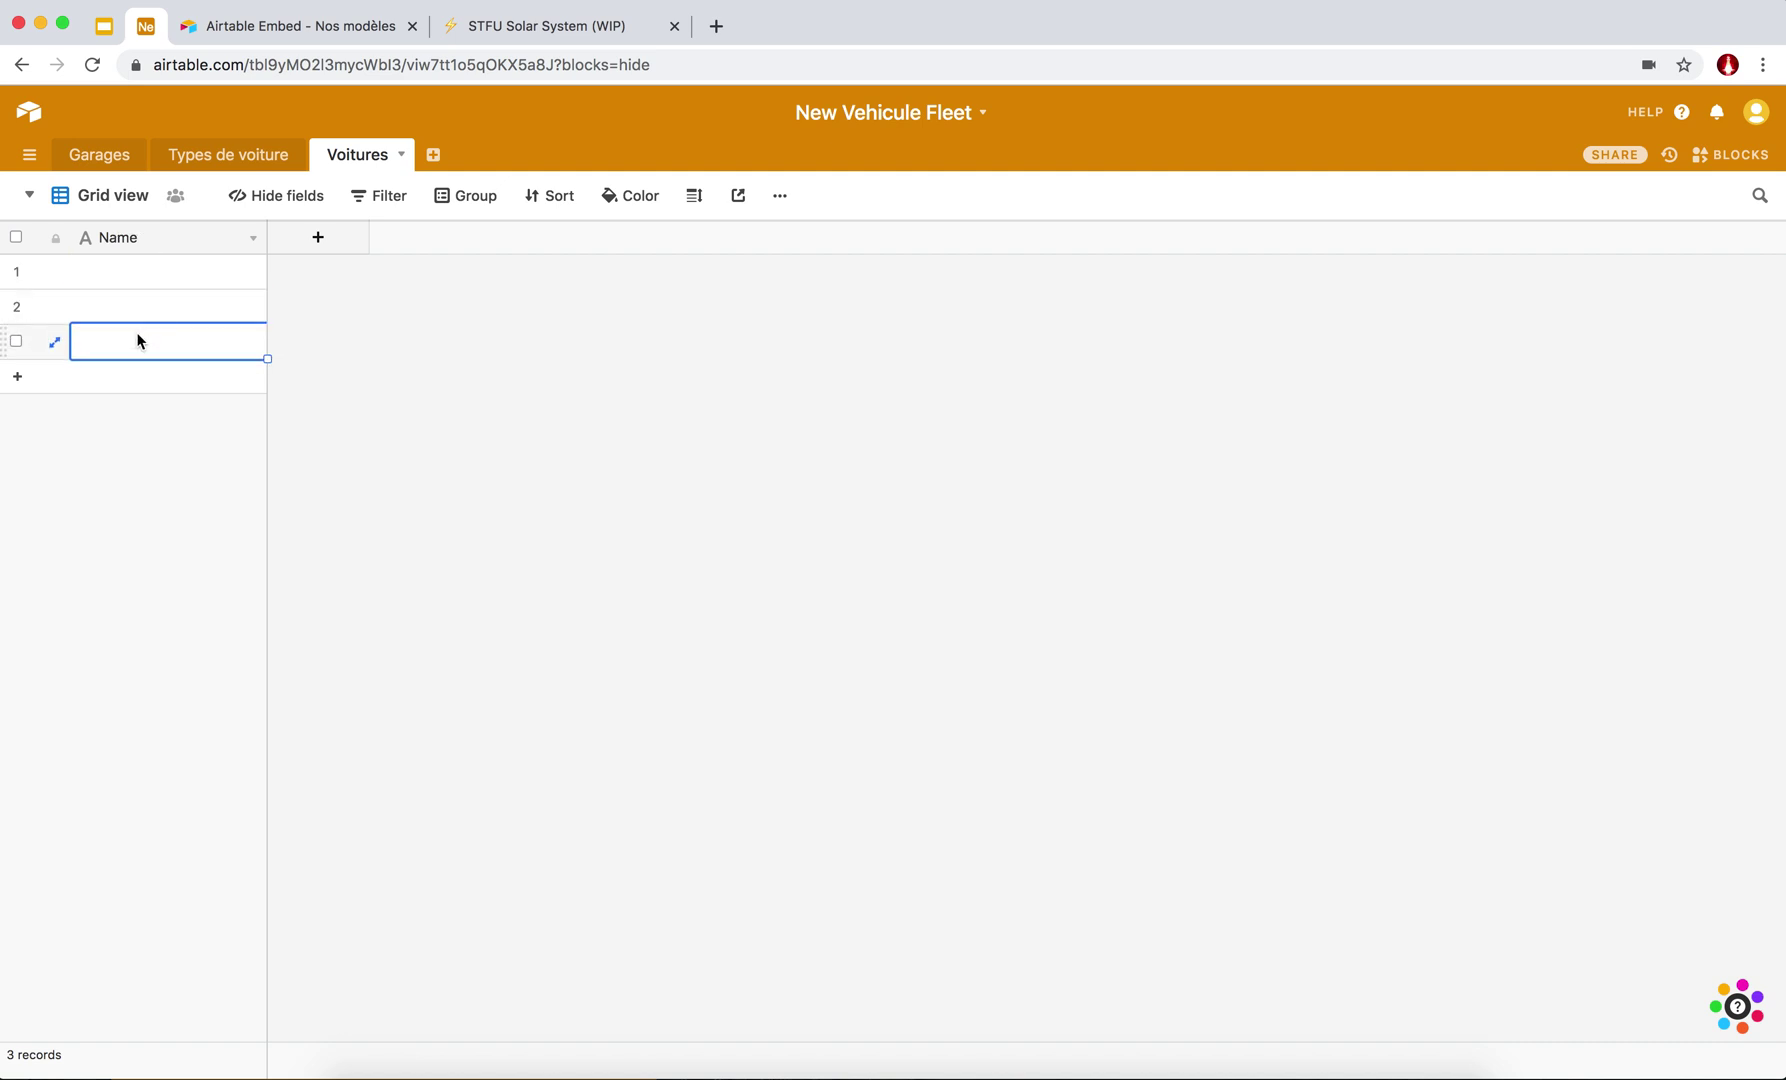
pyautogui.click(144, 270)
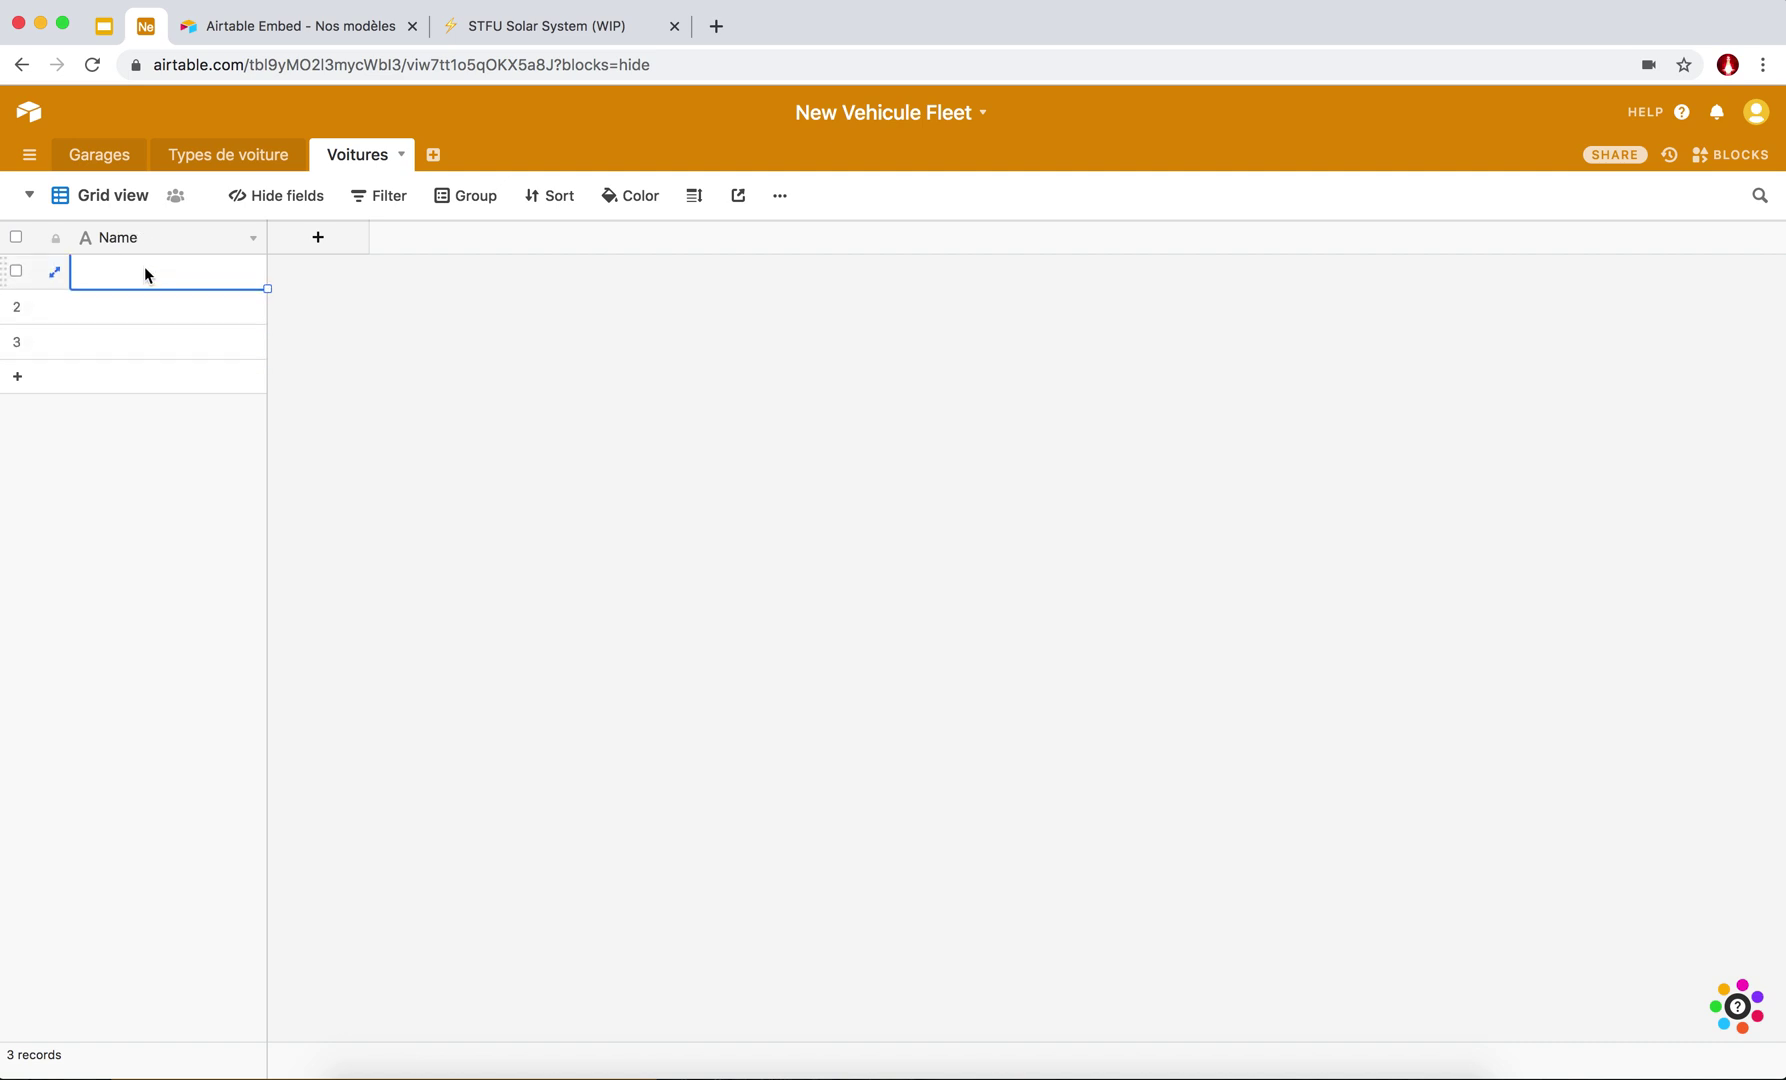
pyautogui.click(140, 309)
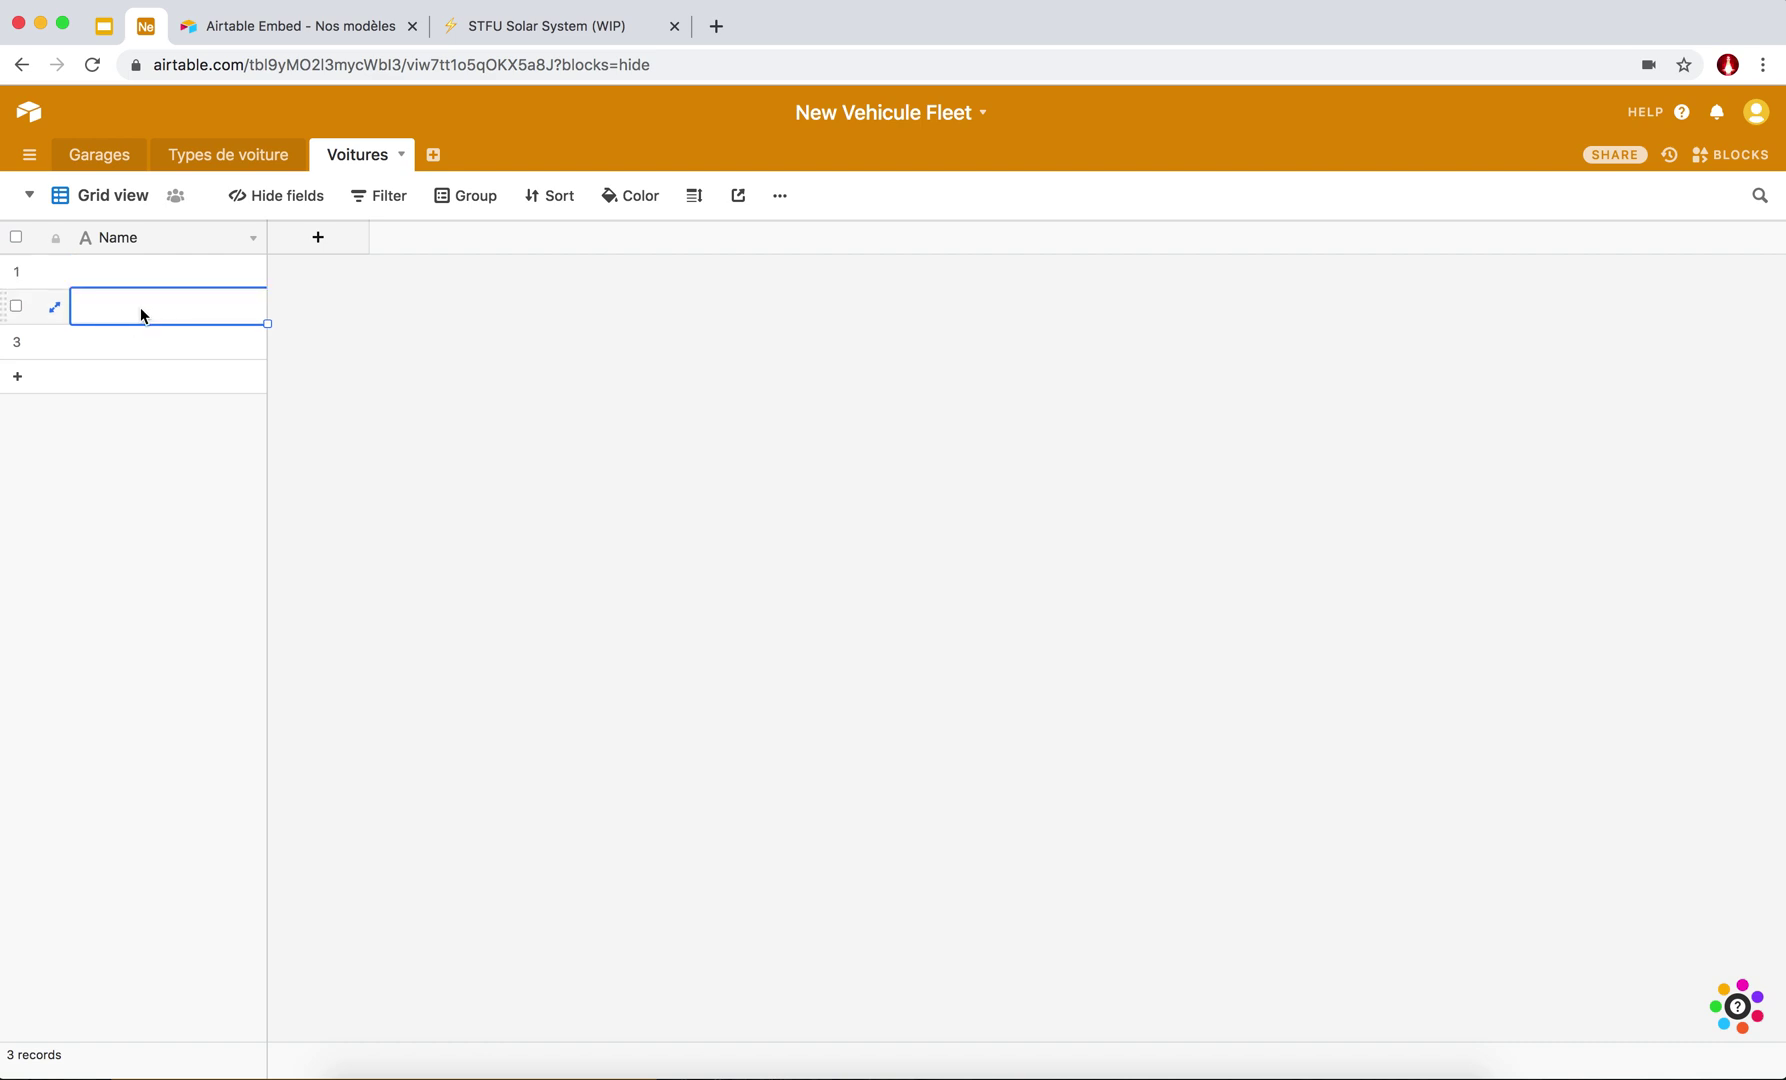
pyautogui.press('Up')
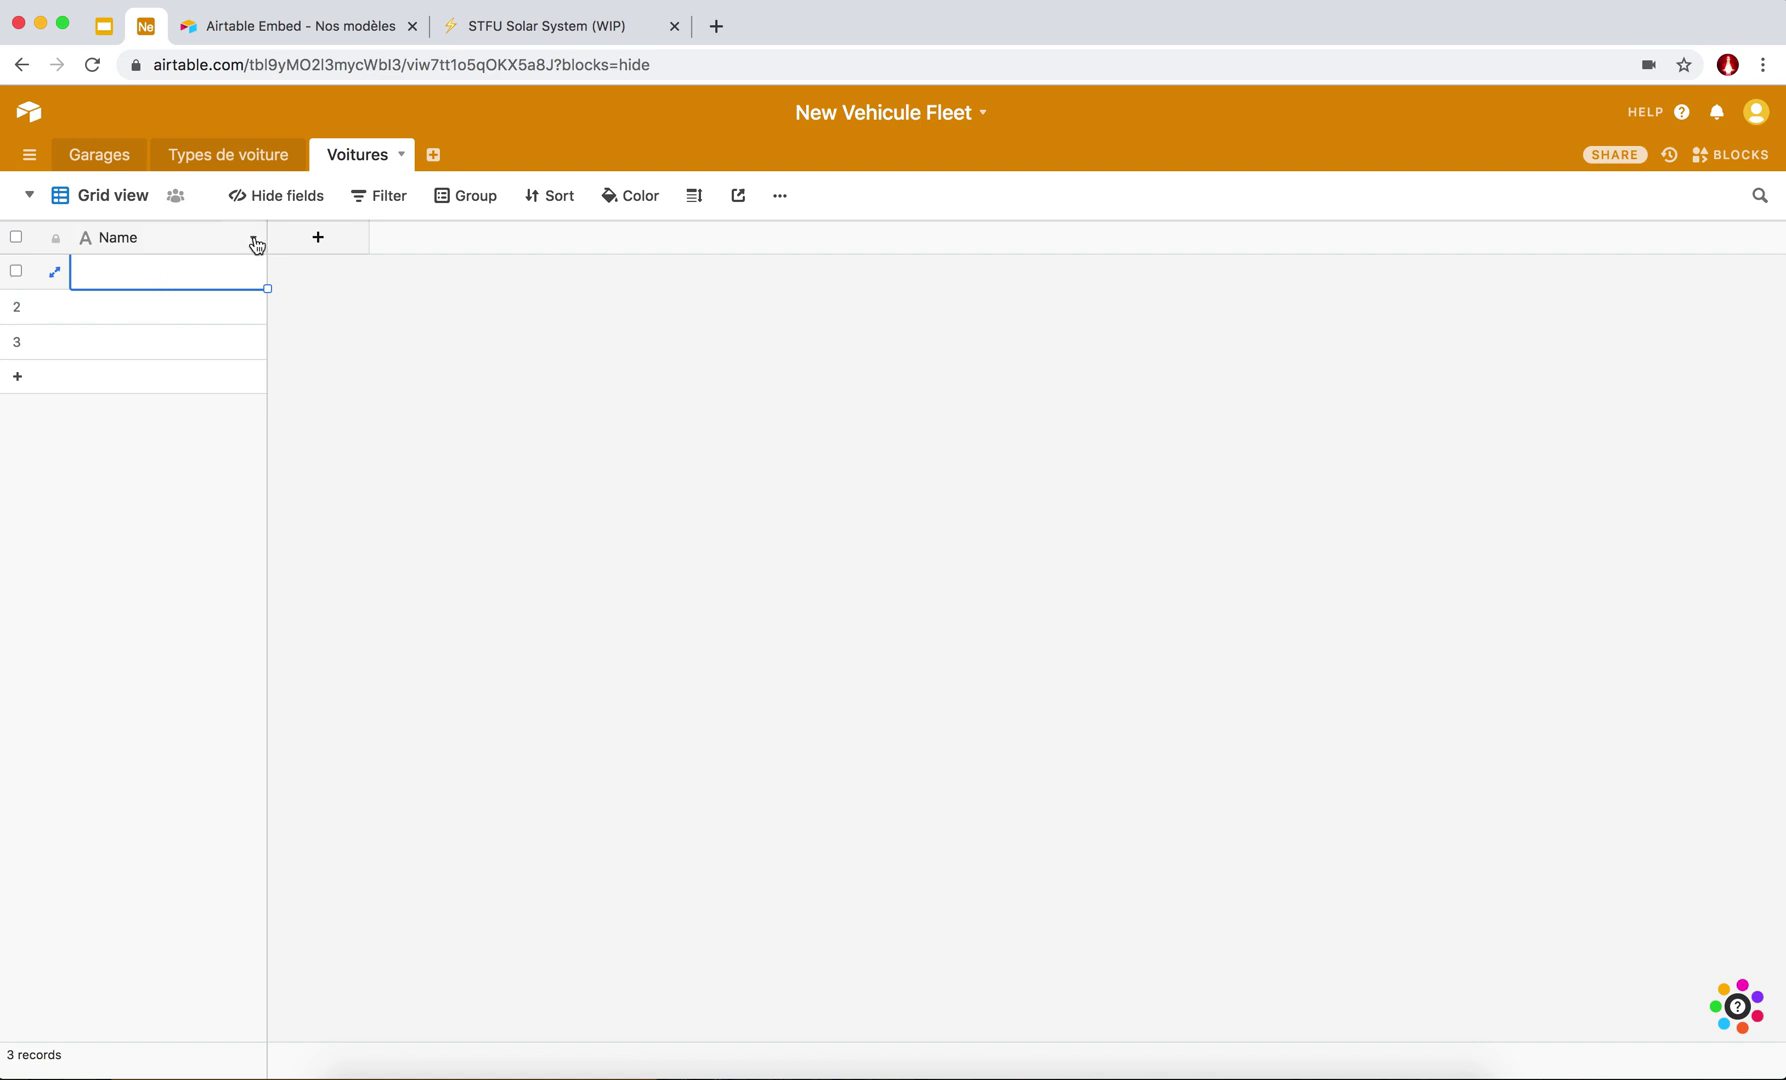
pyautogui.click(254, 239)
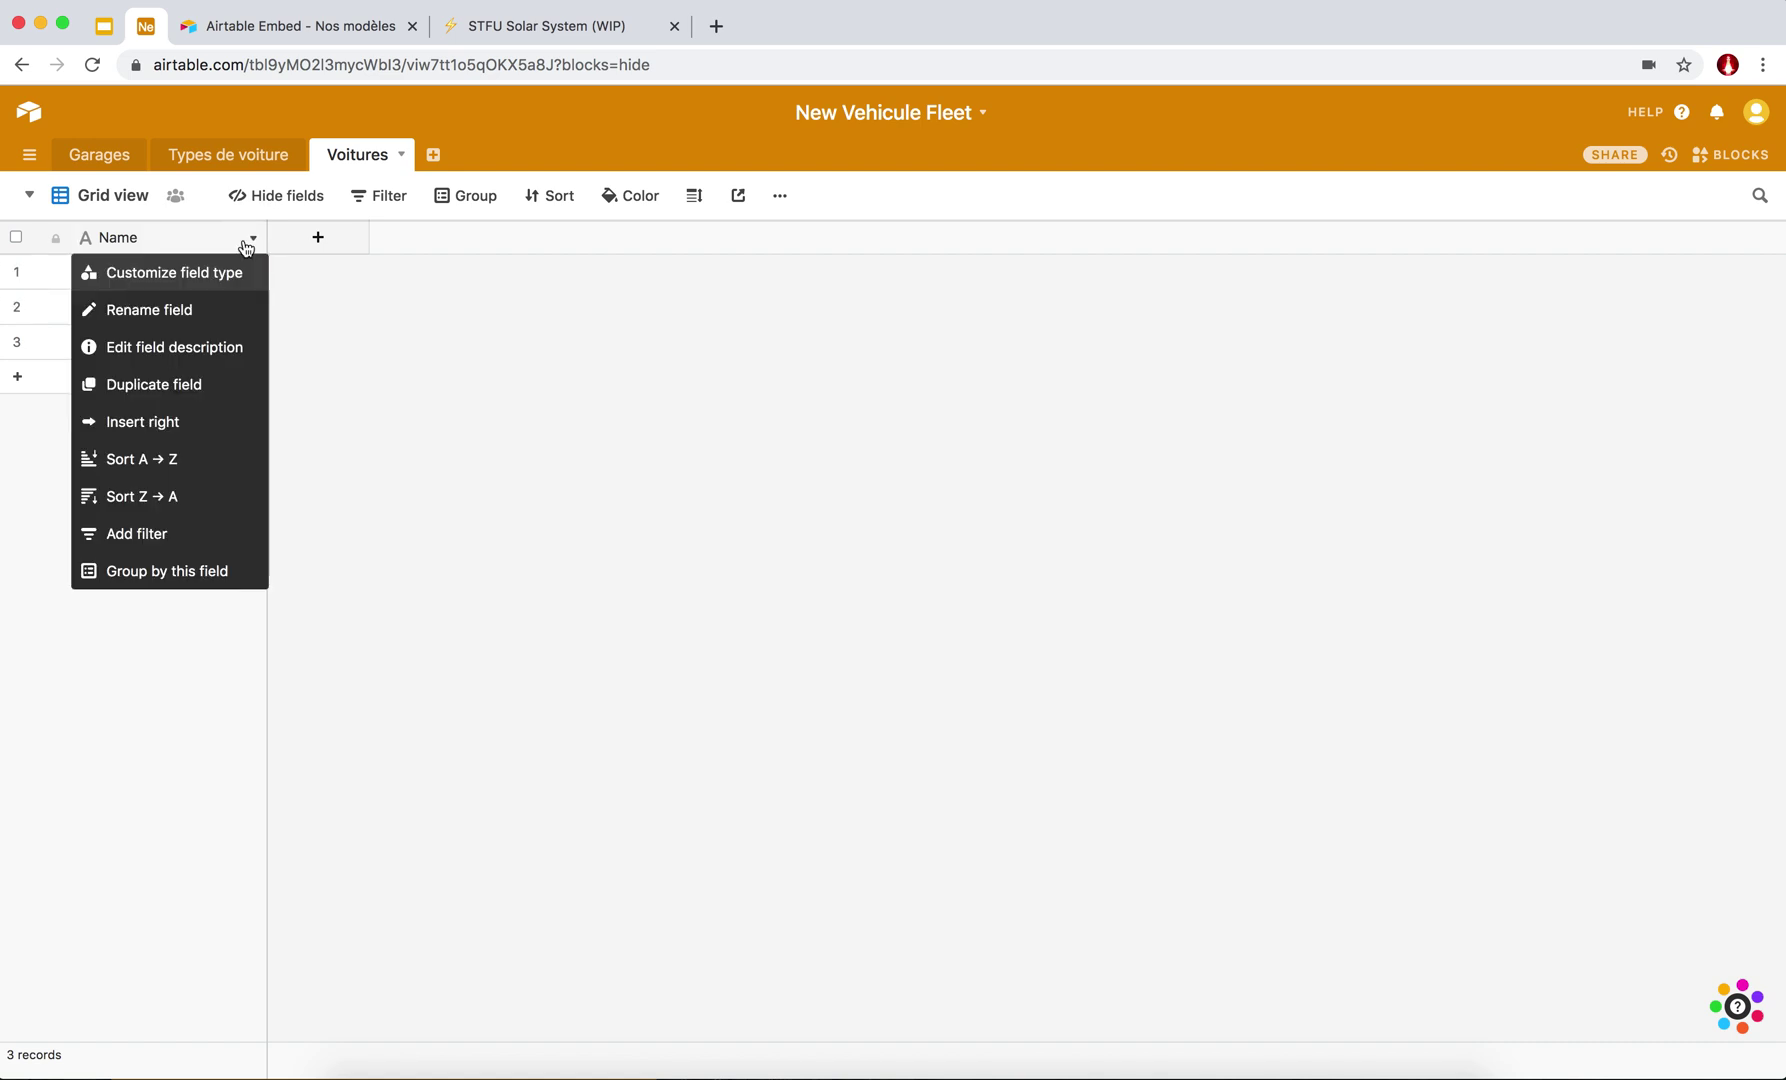
pyautogui.click(192, 280)
pyautogui.write('Plaque')
pyautogui.click(370, 467)
# Enter plate numbers 1 through 9 in nine Plaque records.
pyautogui.click(203, 281)
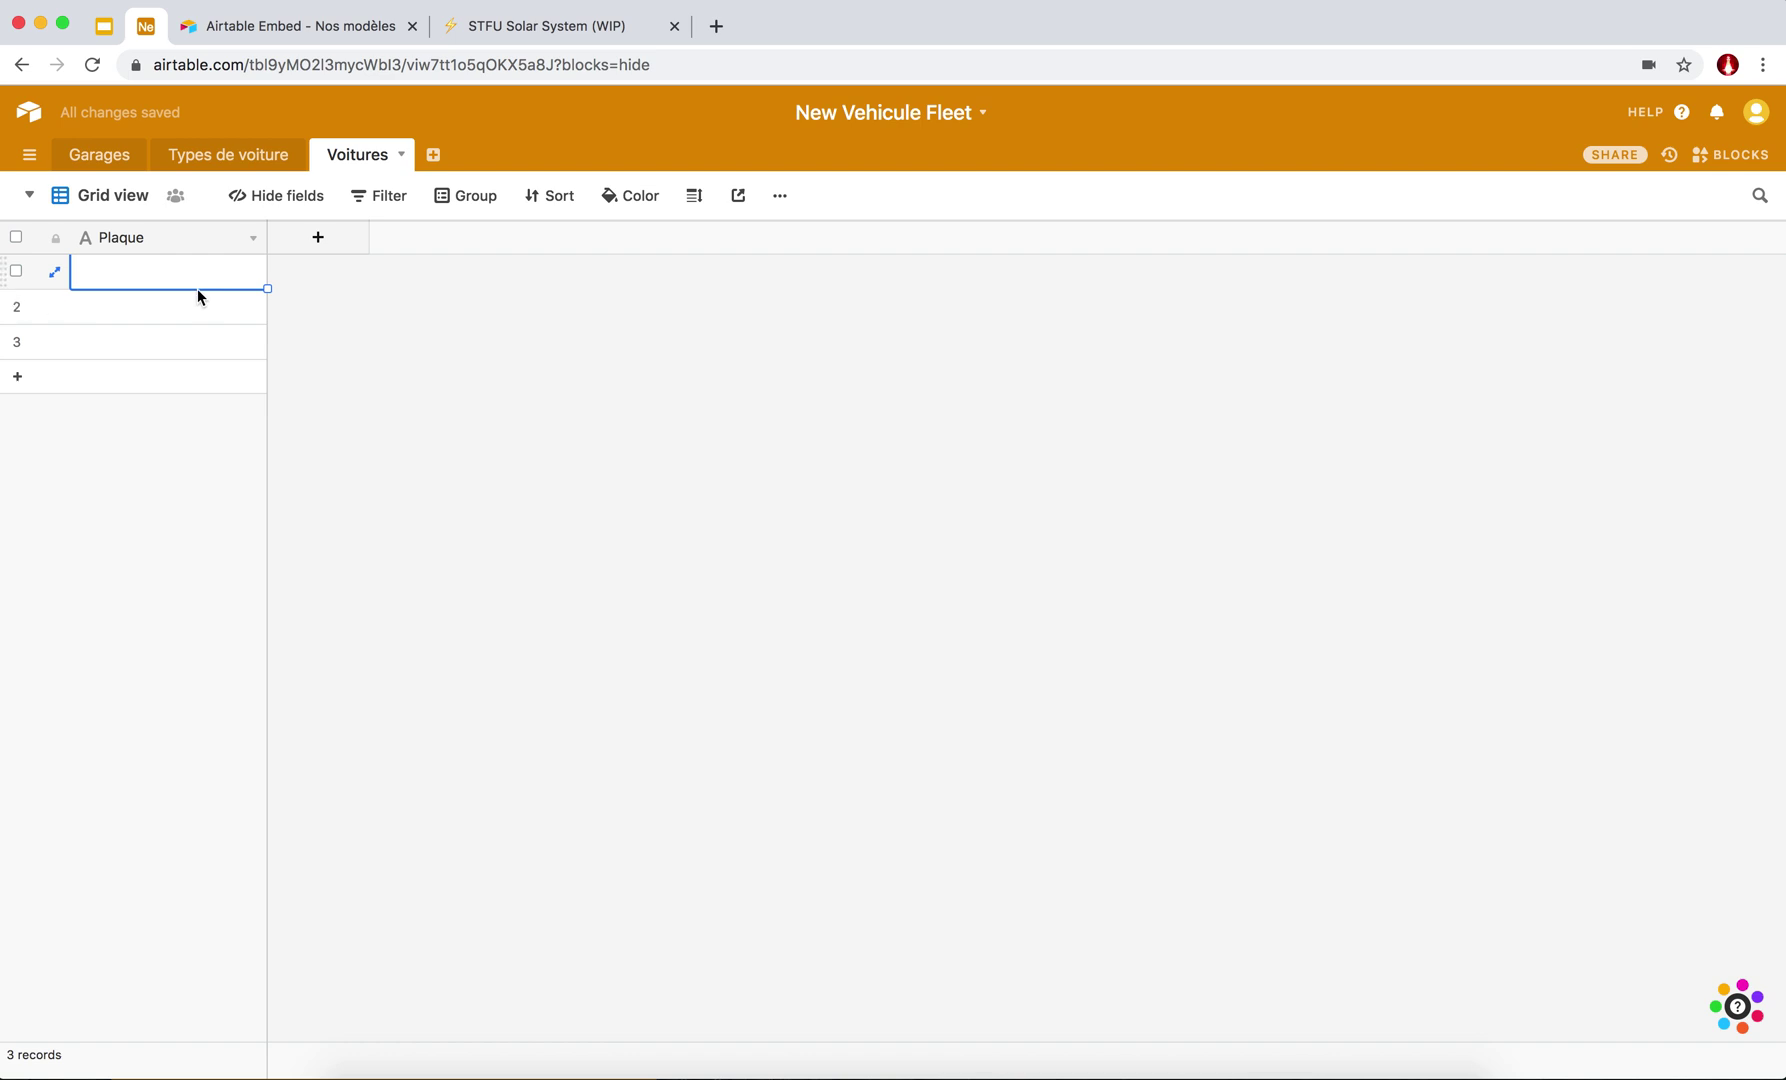
pyautogui.write('1')
pyautogui.click(174, 315)
pyautogui.write('2')
pyautogui.click(137, 350)
pyautogui.write('3')
pyautogui.click(22, 384)
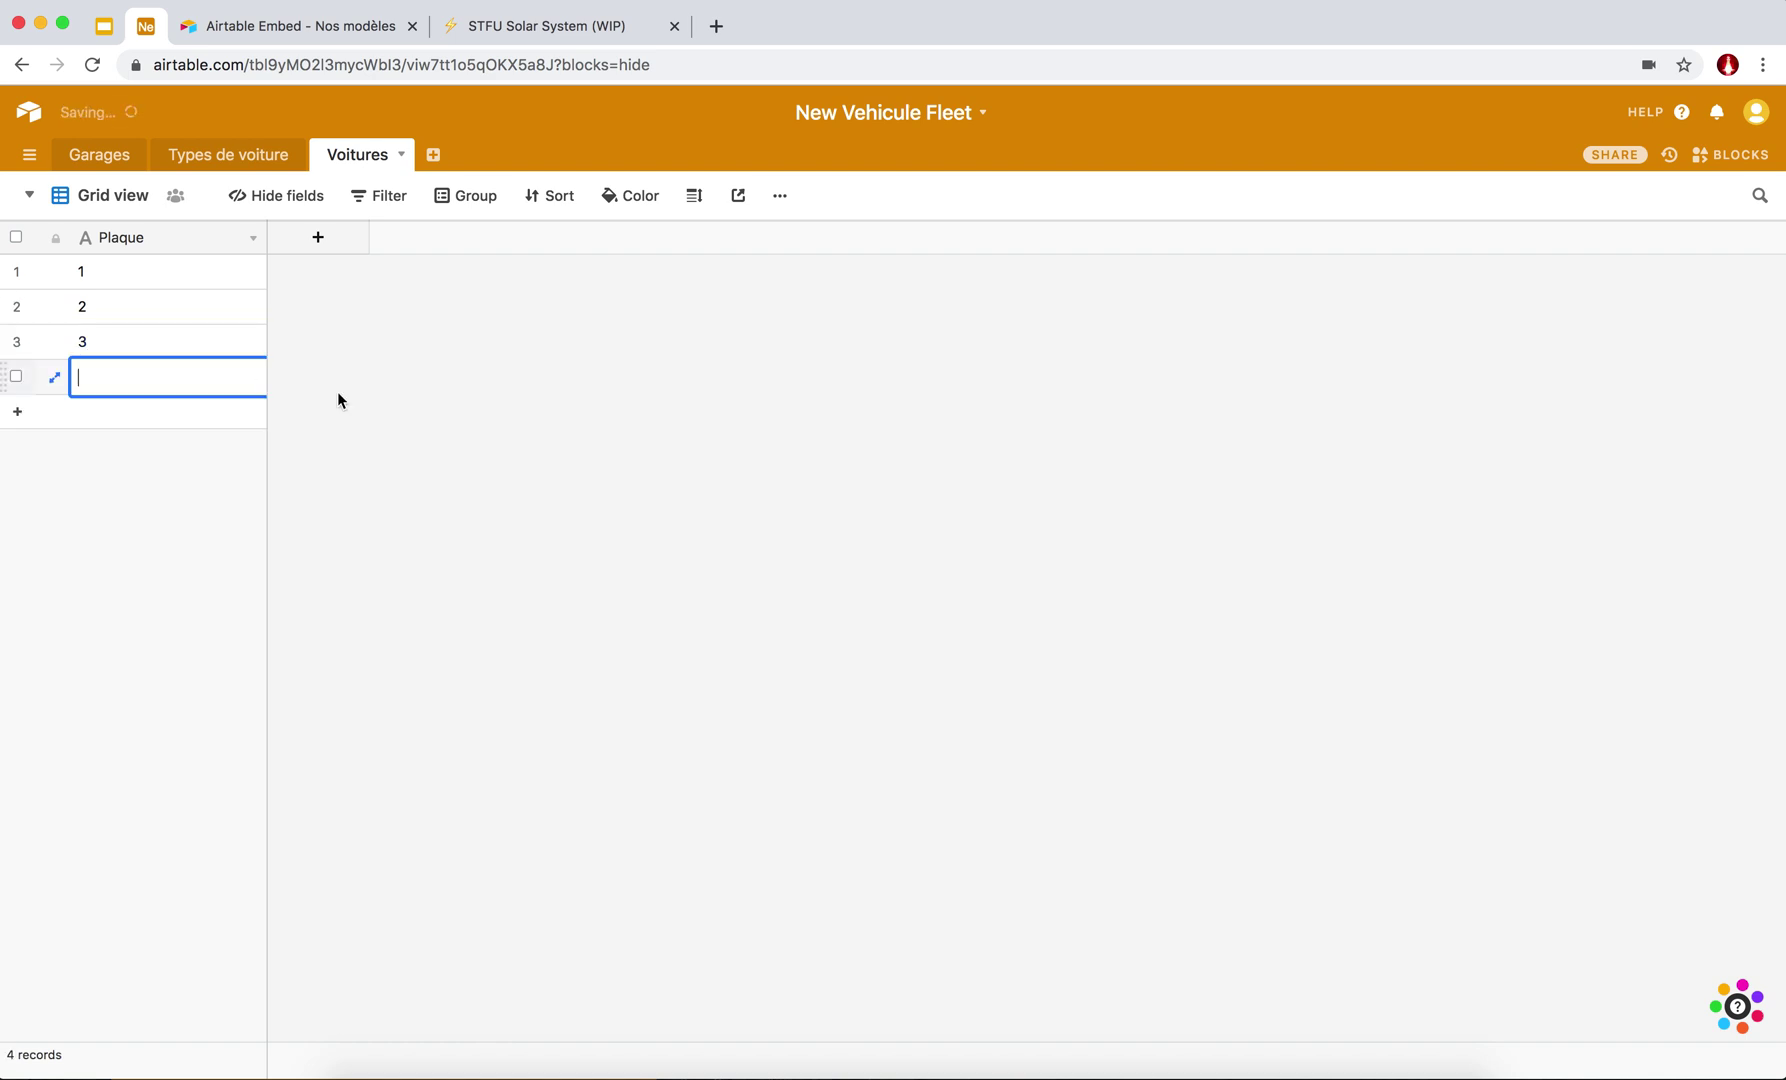
pyautogui.write('4')
pyautogui.click(28, 422)
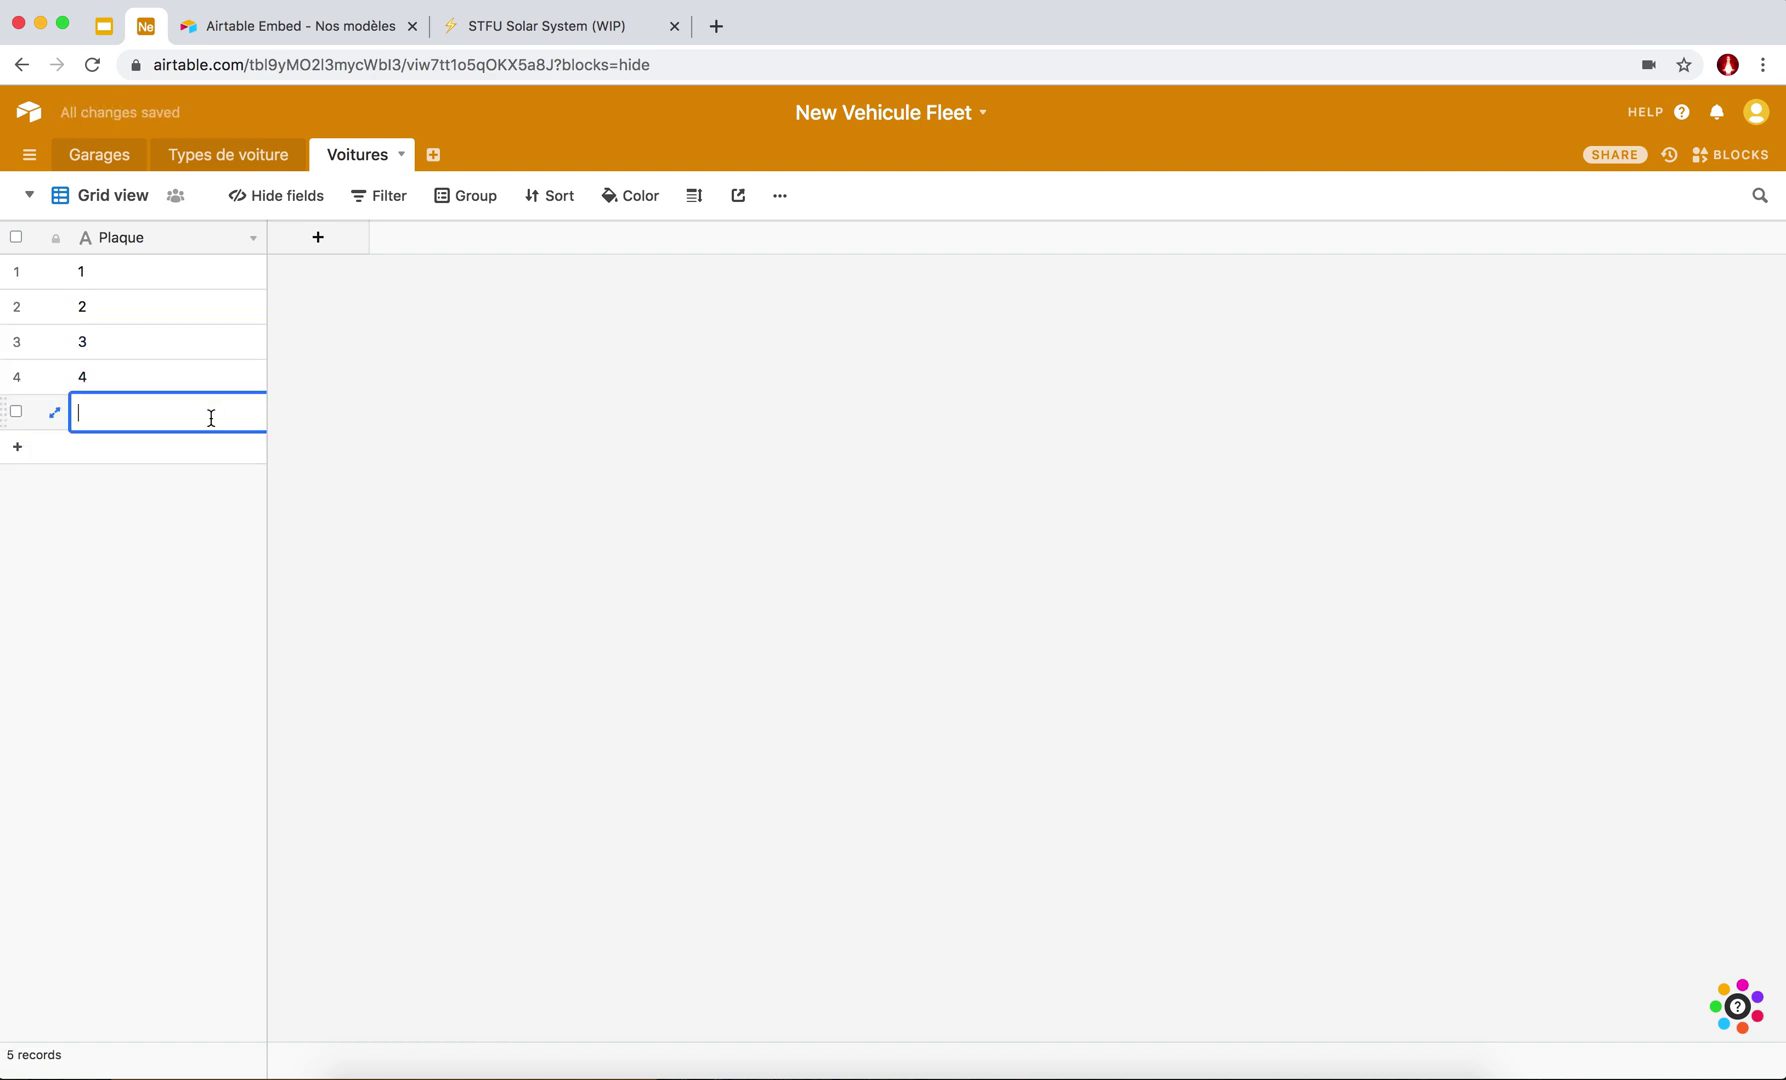
pyautogui.write('5')
pyautogui.click(225, 450)
pyautogui.write('6')
pyautogui.click(187, 484)
pyautogui.write('7')
pyautogui.click(144, 530)
pyautogui.write('8')
pyautogui.click(140, 553)
pyautogui.write('9')
pyautogui.click(327, 628)
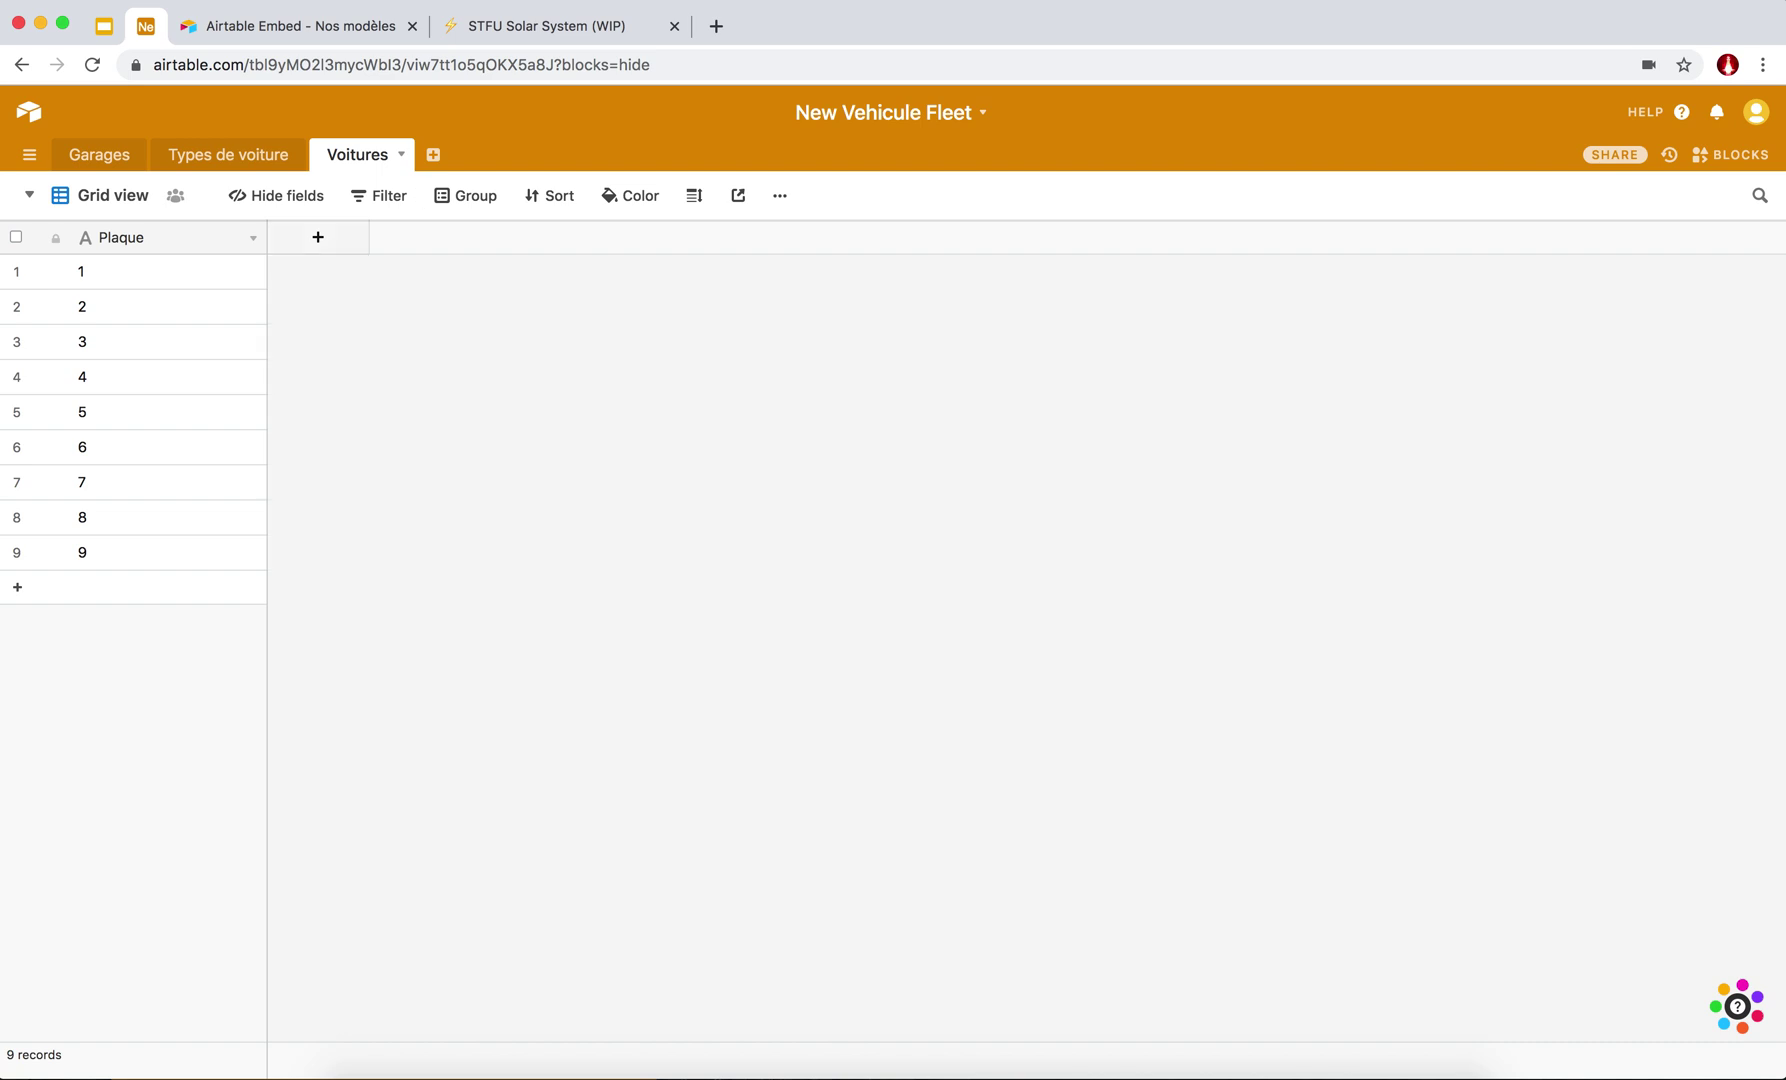
# Add a Garage field linking to the Garages table, allowing only one linked garage per car.
pyautogui.click(313, 244)
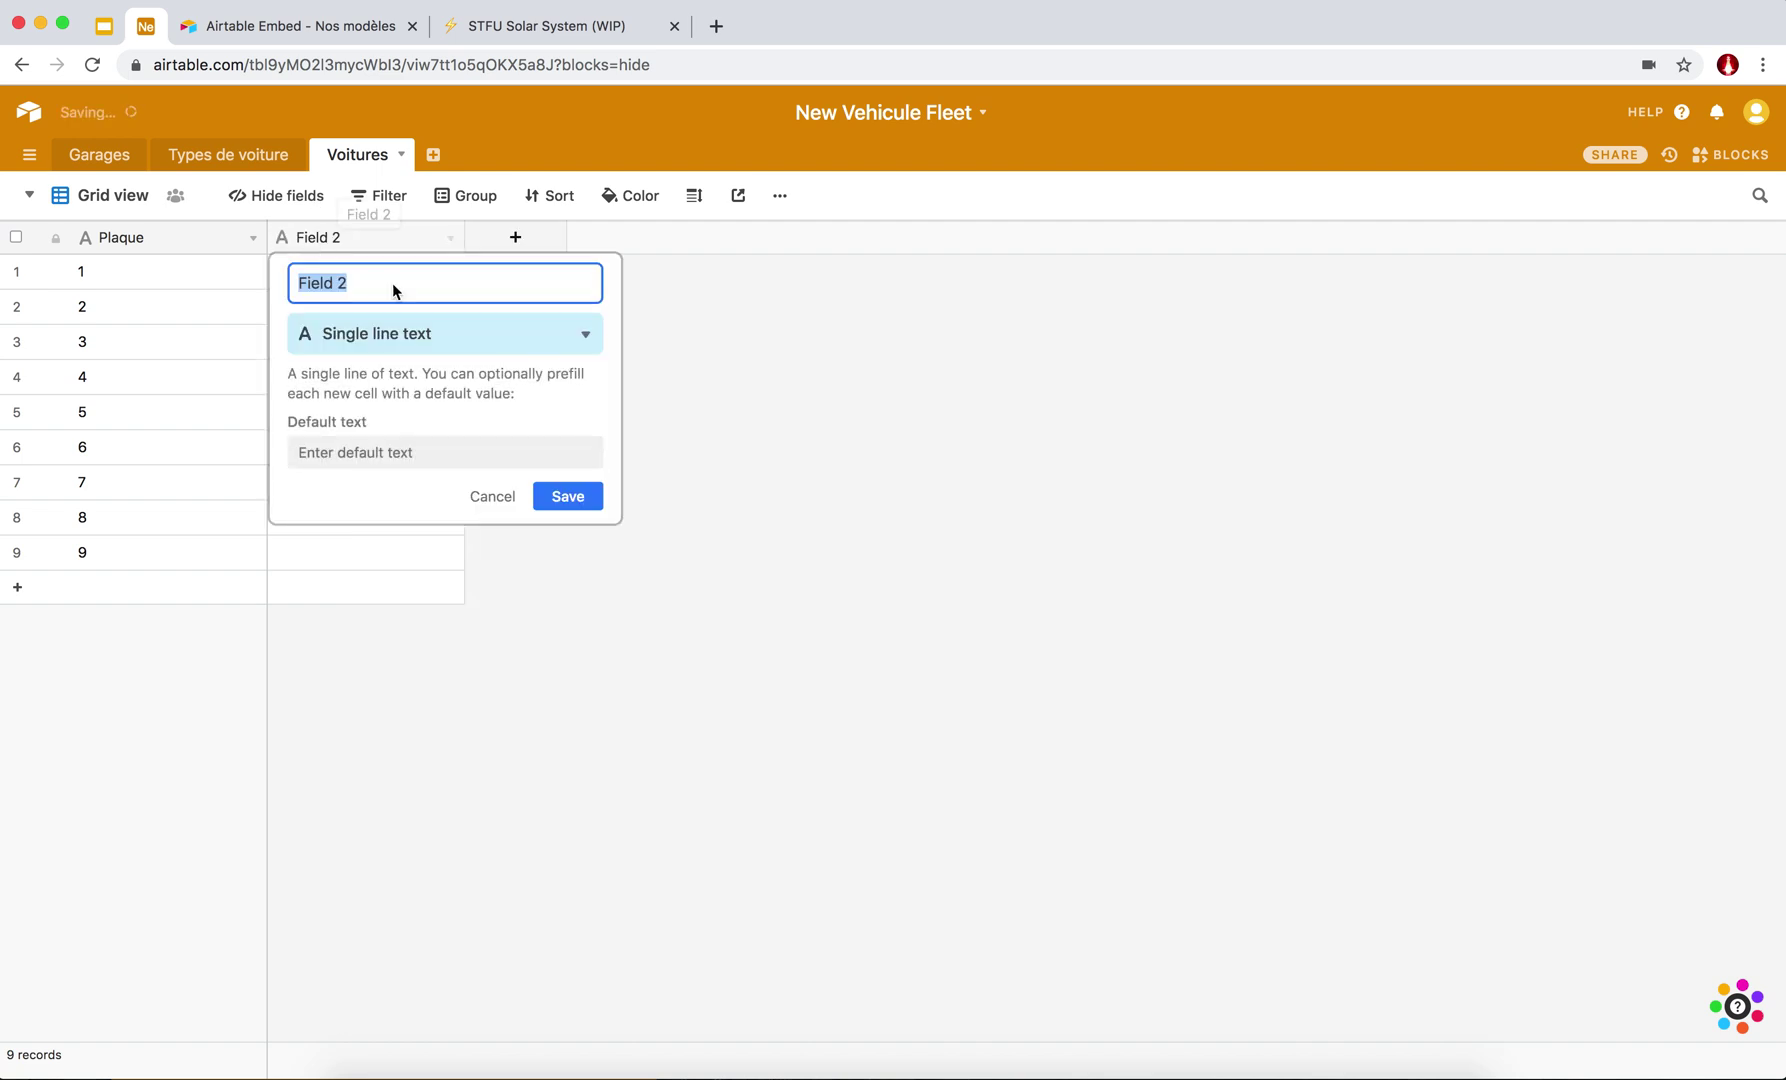
pyautogui.click(454, 332)
pyautogui.write('Gr')
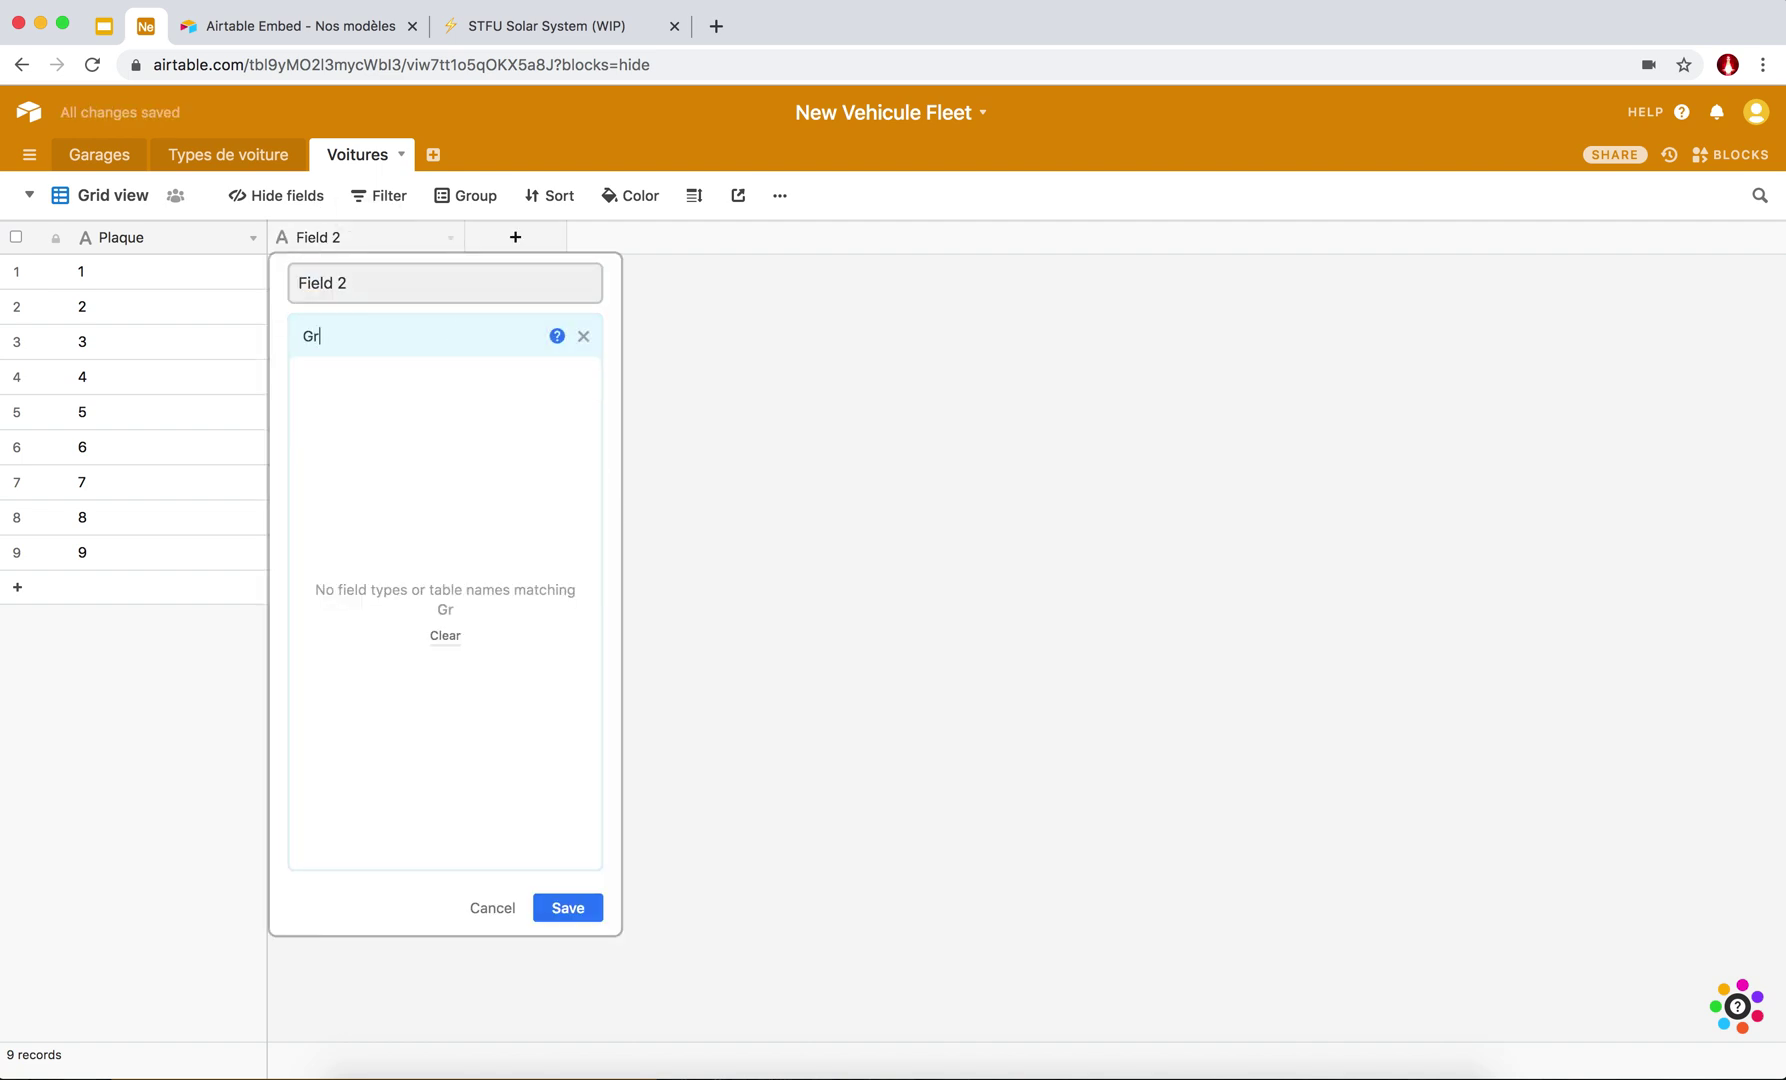
pyautogui.press('BackSpace')
pyautogui.press('BackSpace')
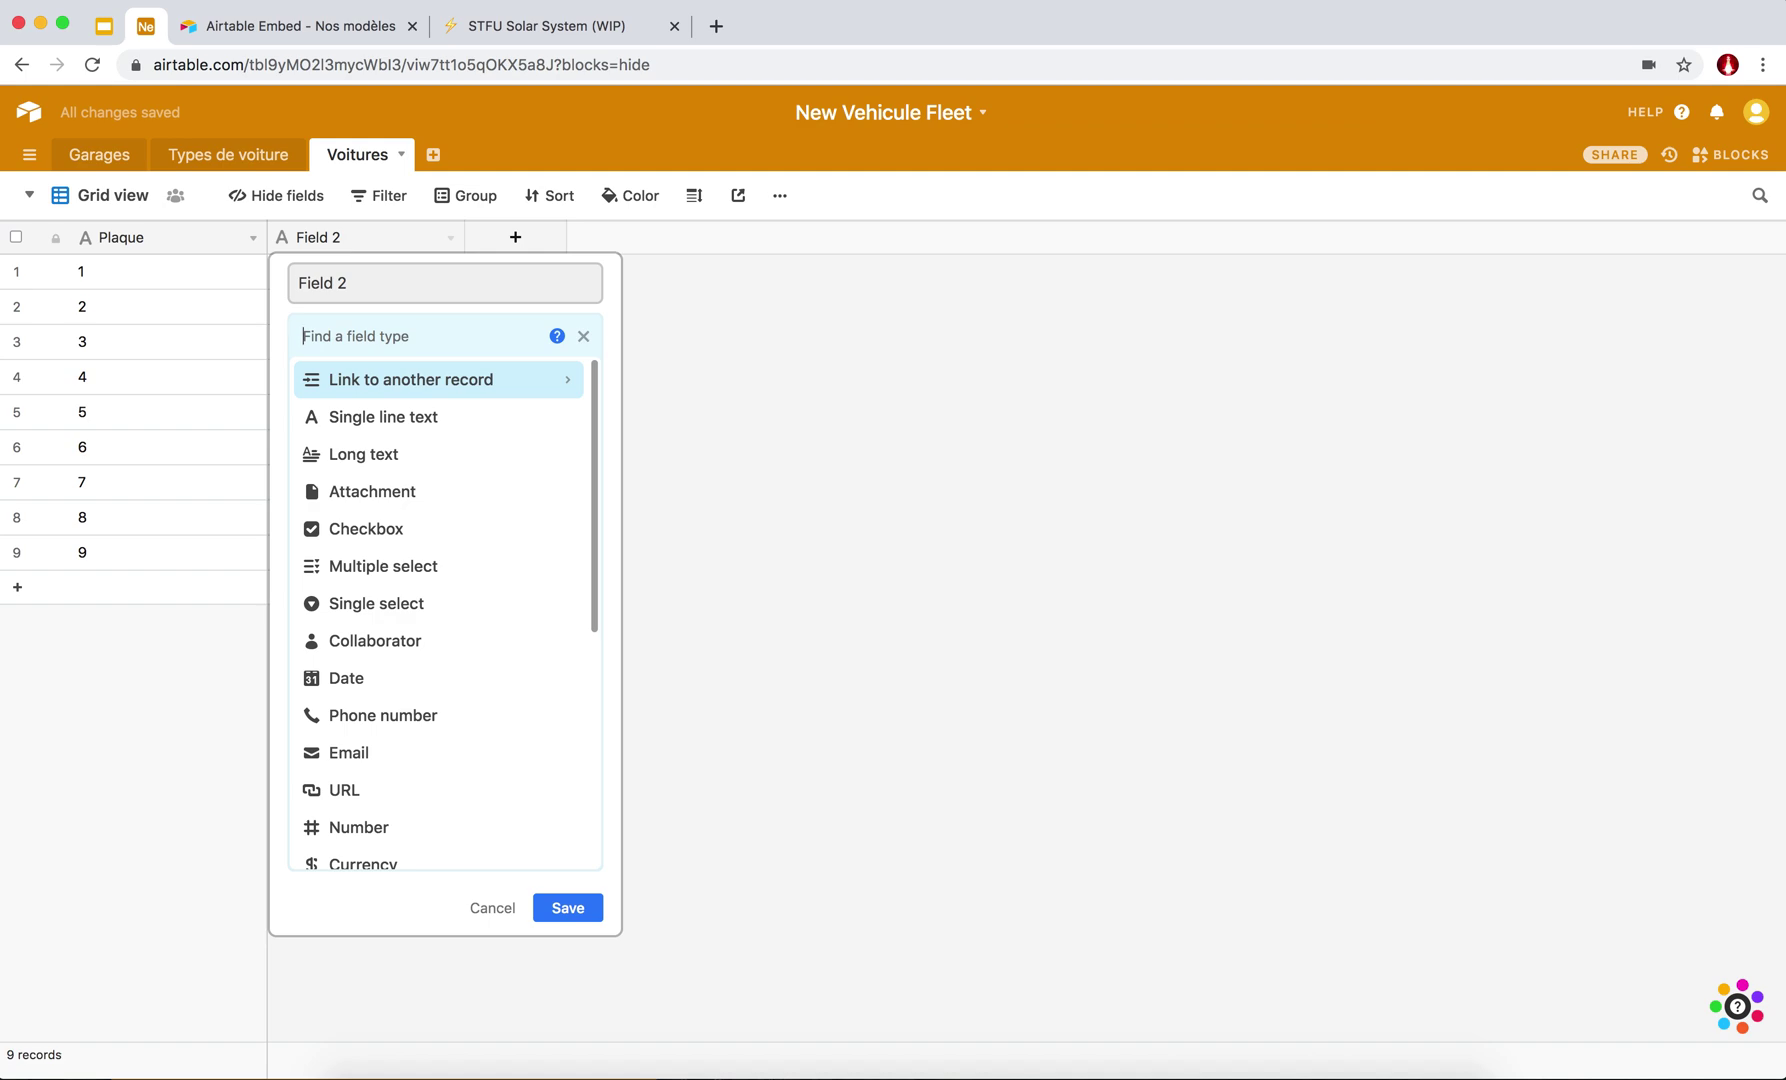
pyautogui.click(431, 285)
pyautogui.write('Garage')
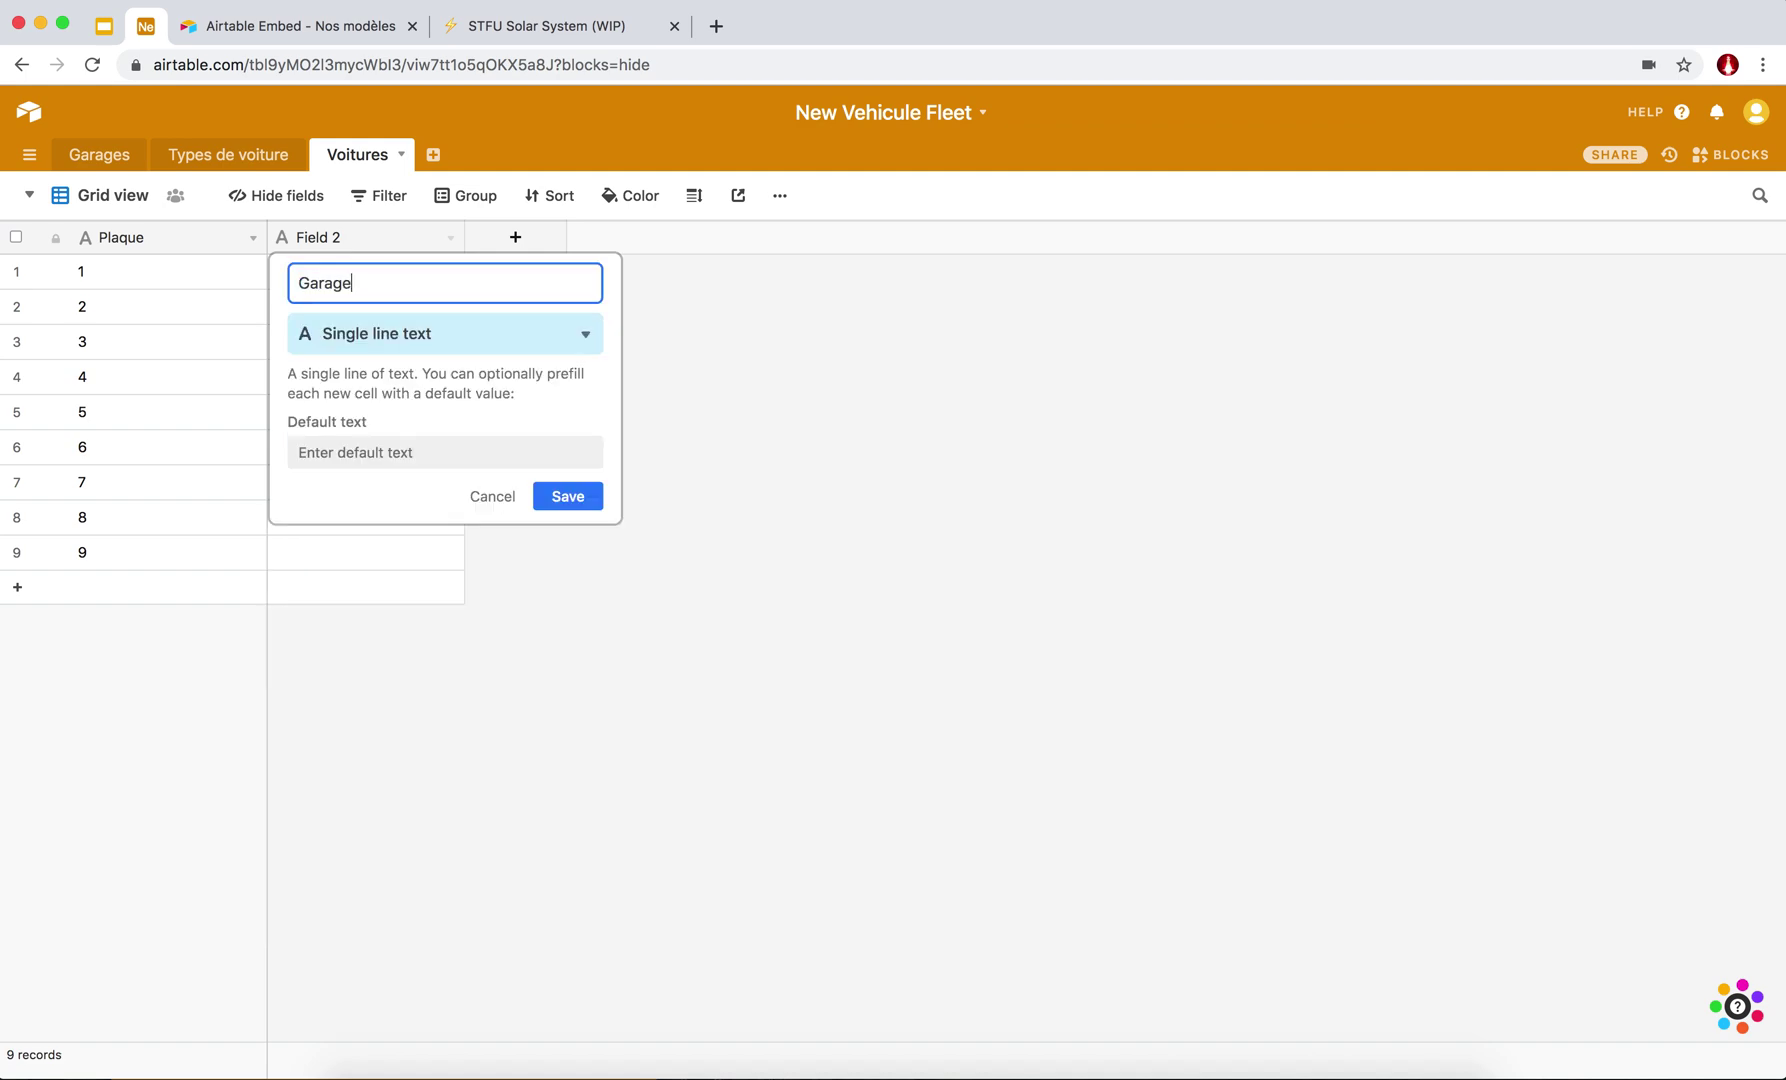
pyautogui.click(451, 340)
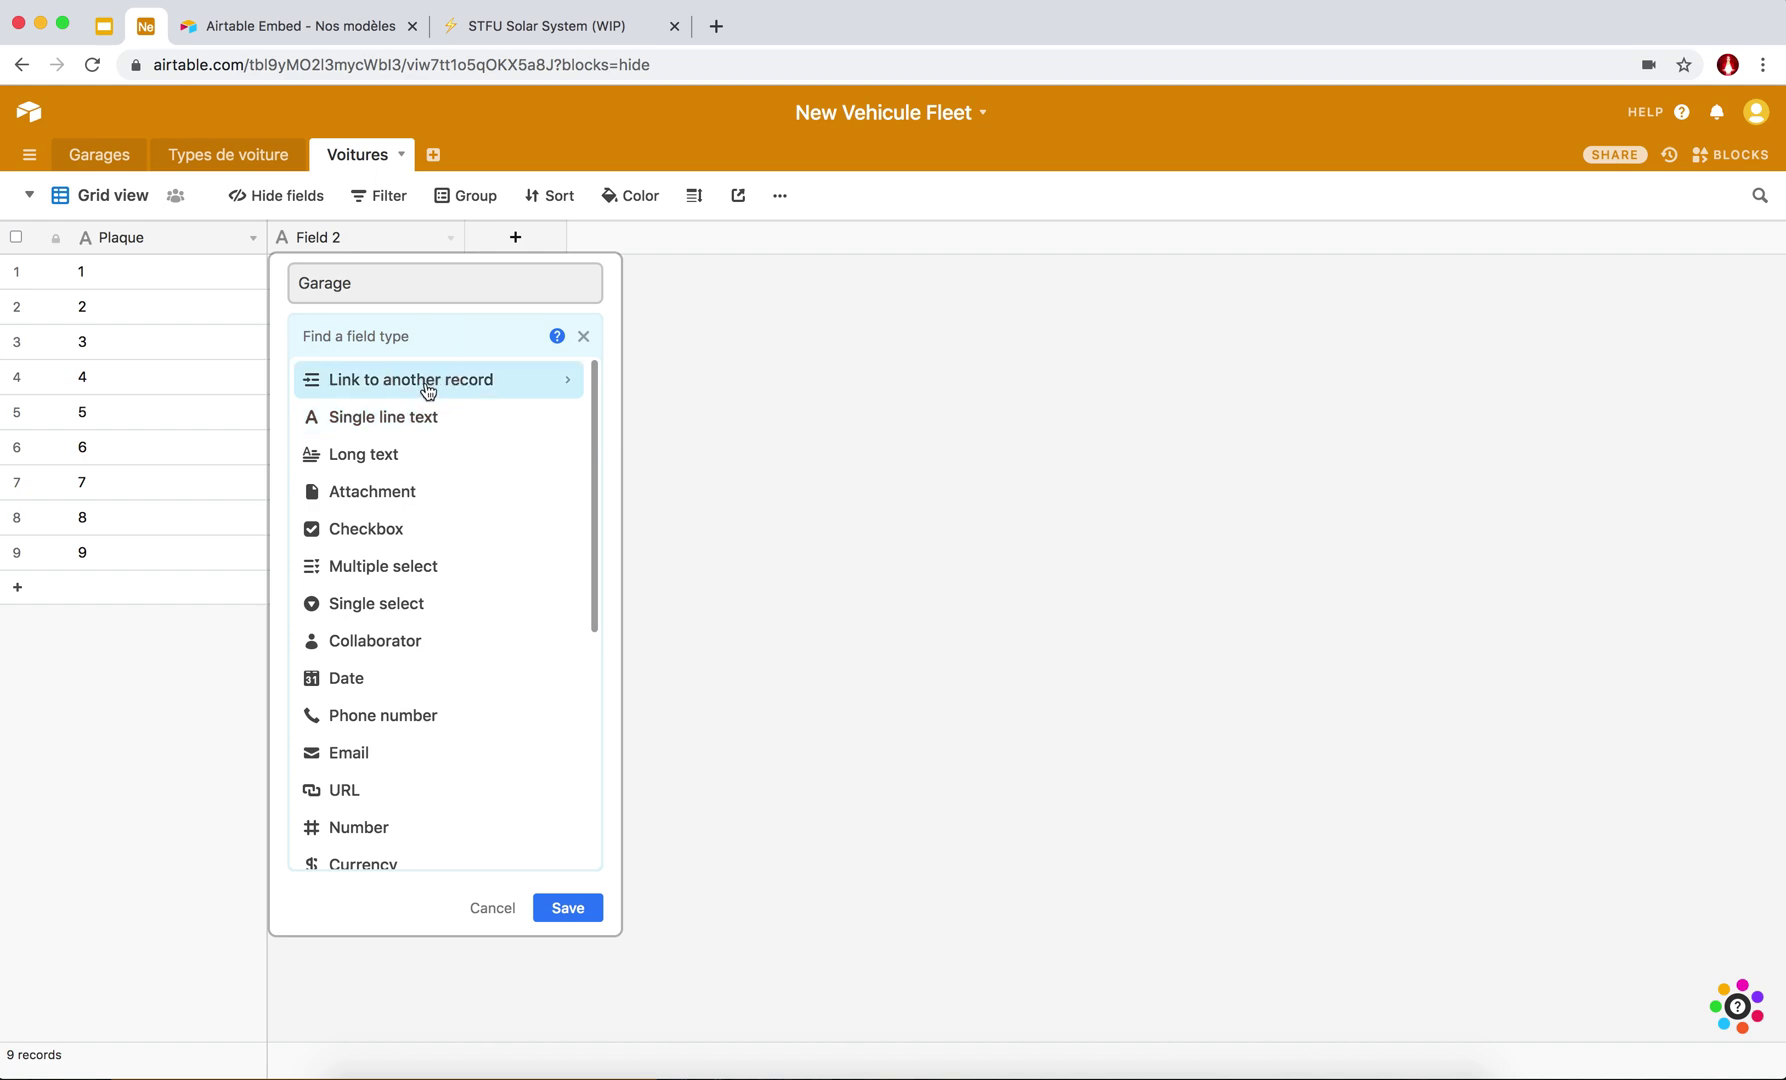
pyautogui.click(427, 390)
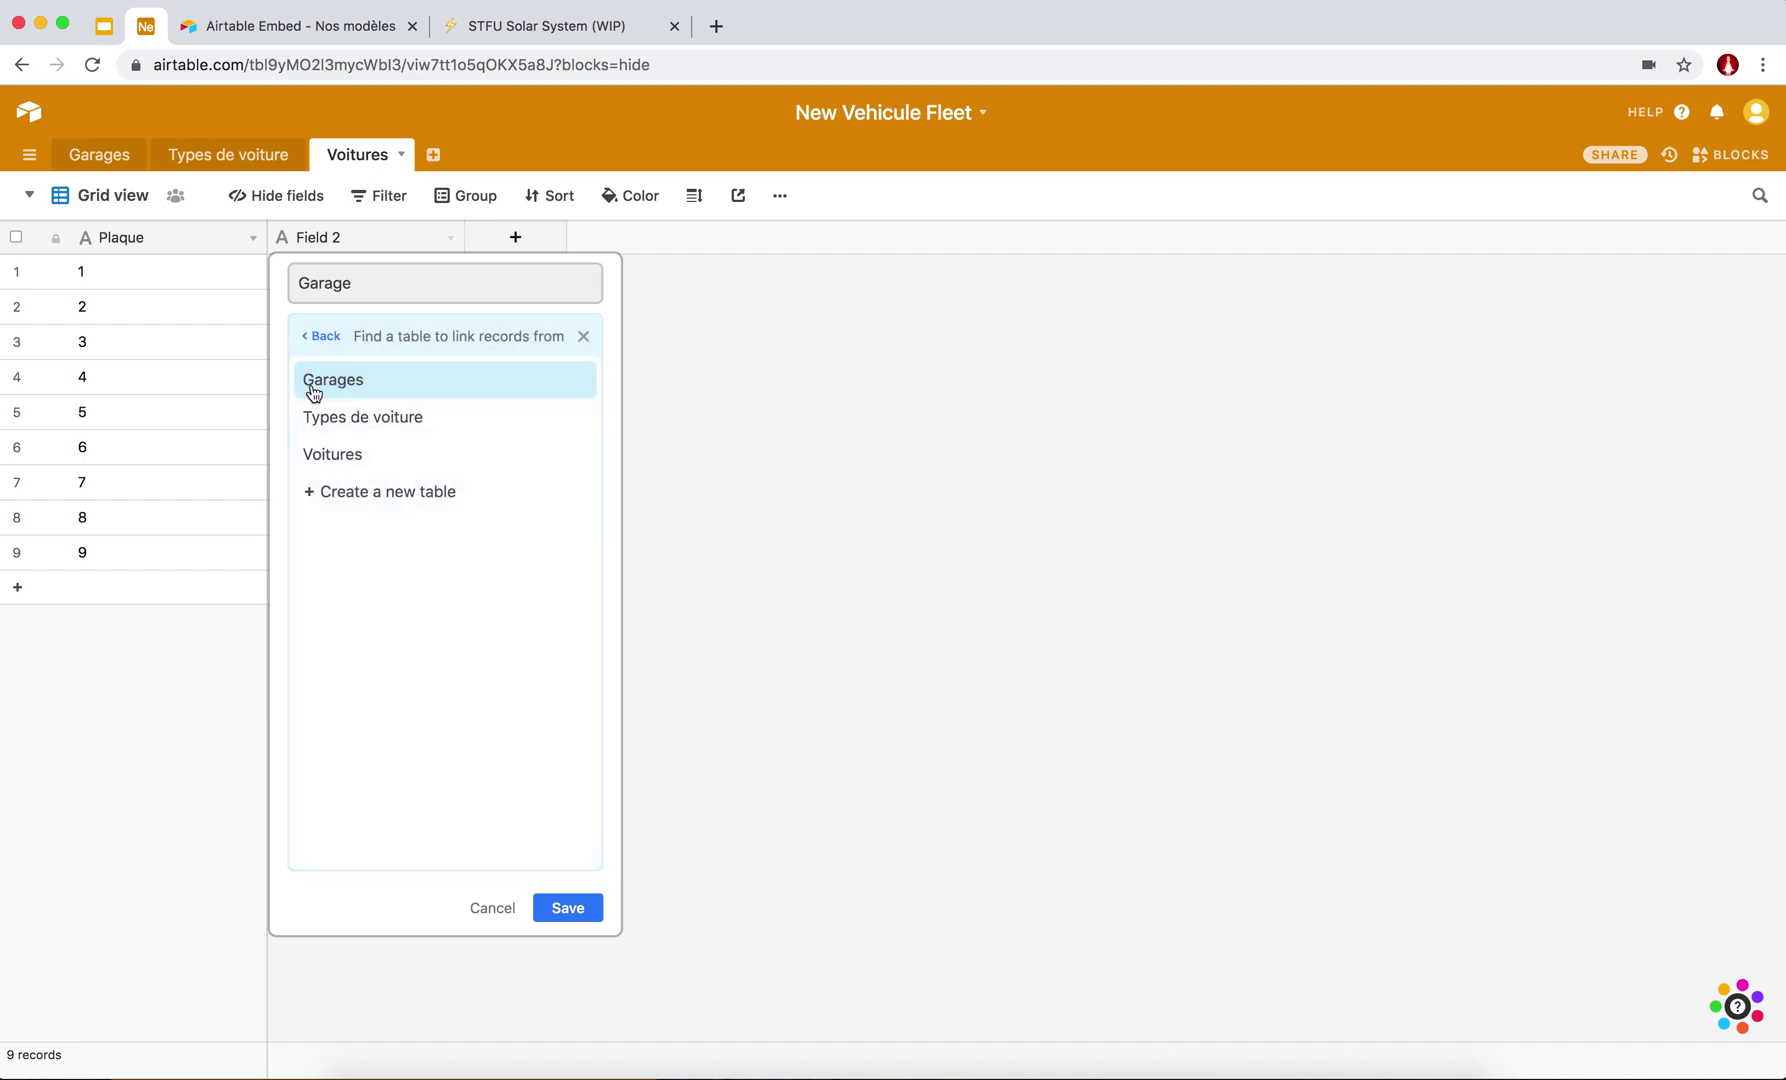
pyautogui.click(320, 340)
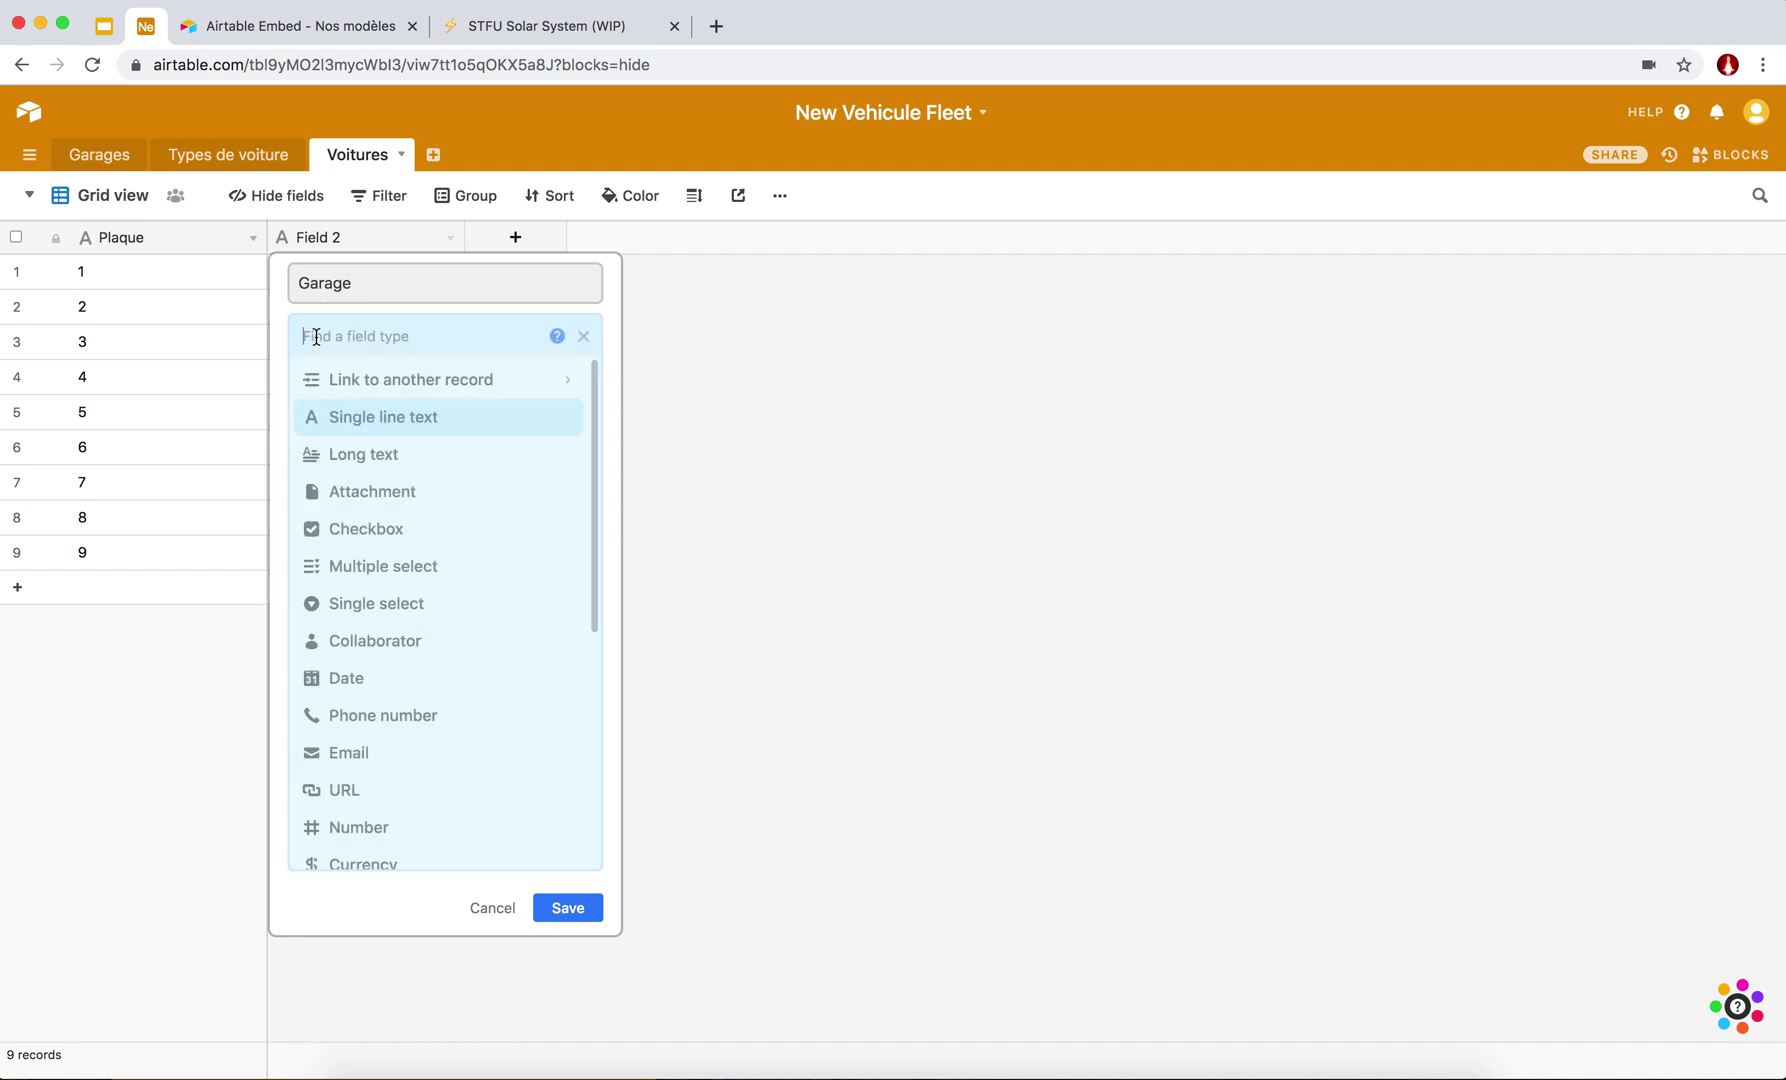
pyautogui.write('link')
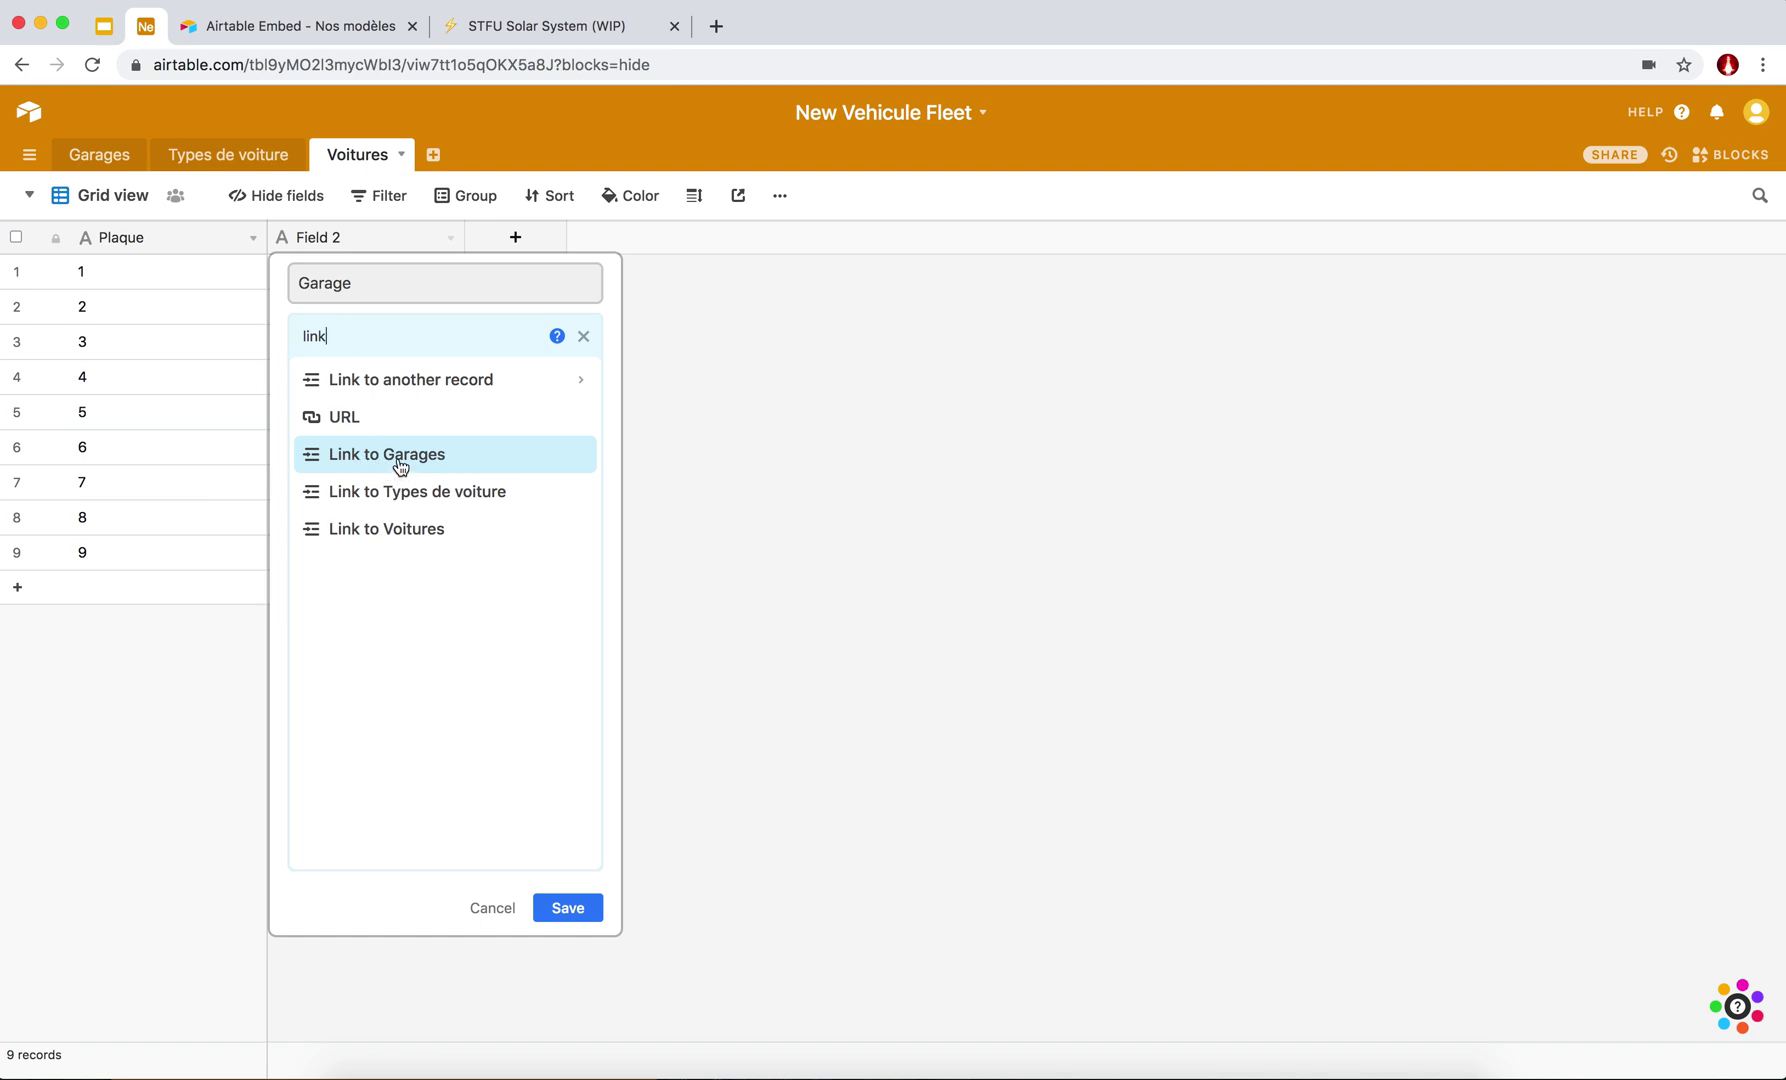
pyautogui.click(440, 453)
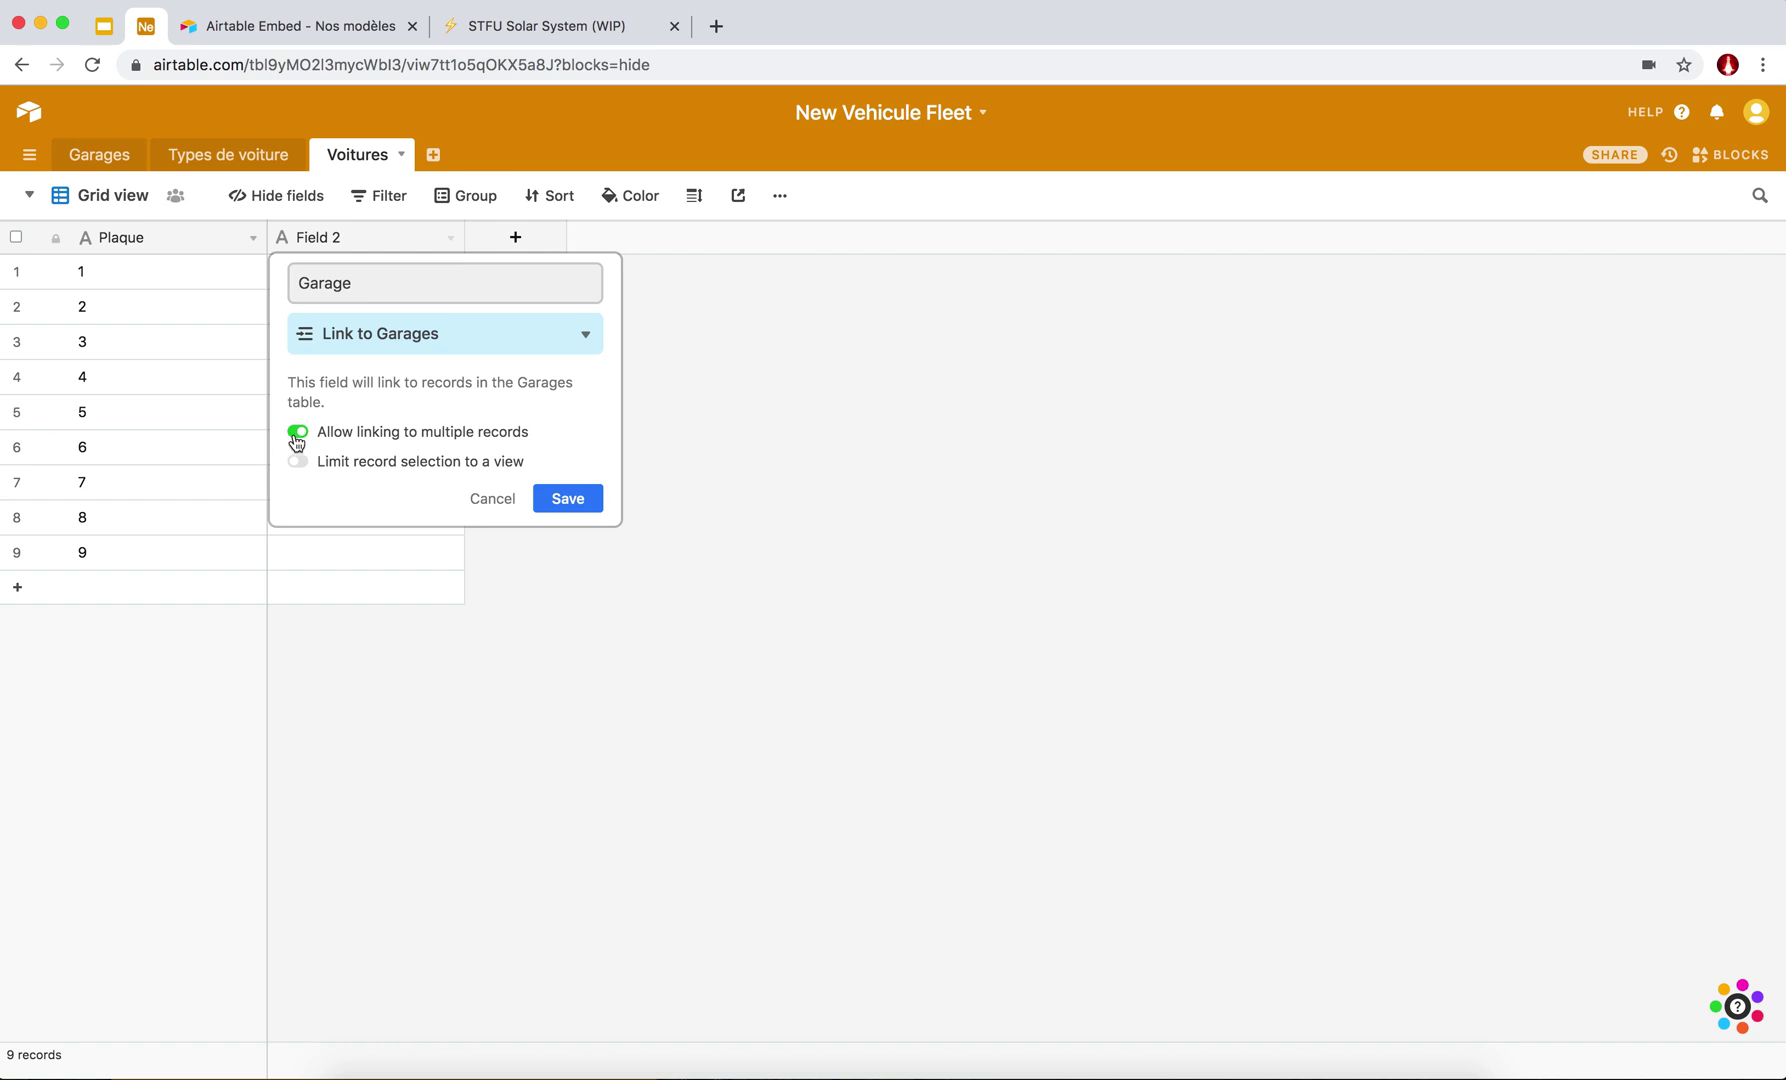
pyautogui.click(299, 437)
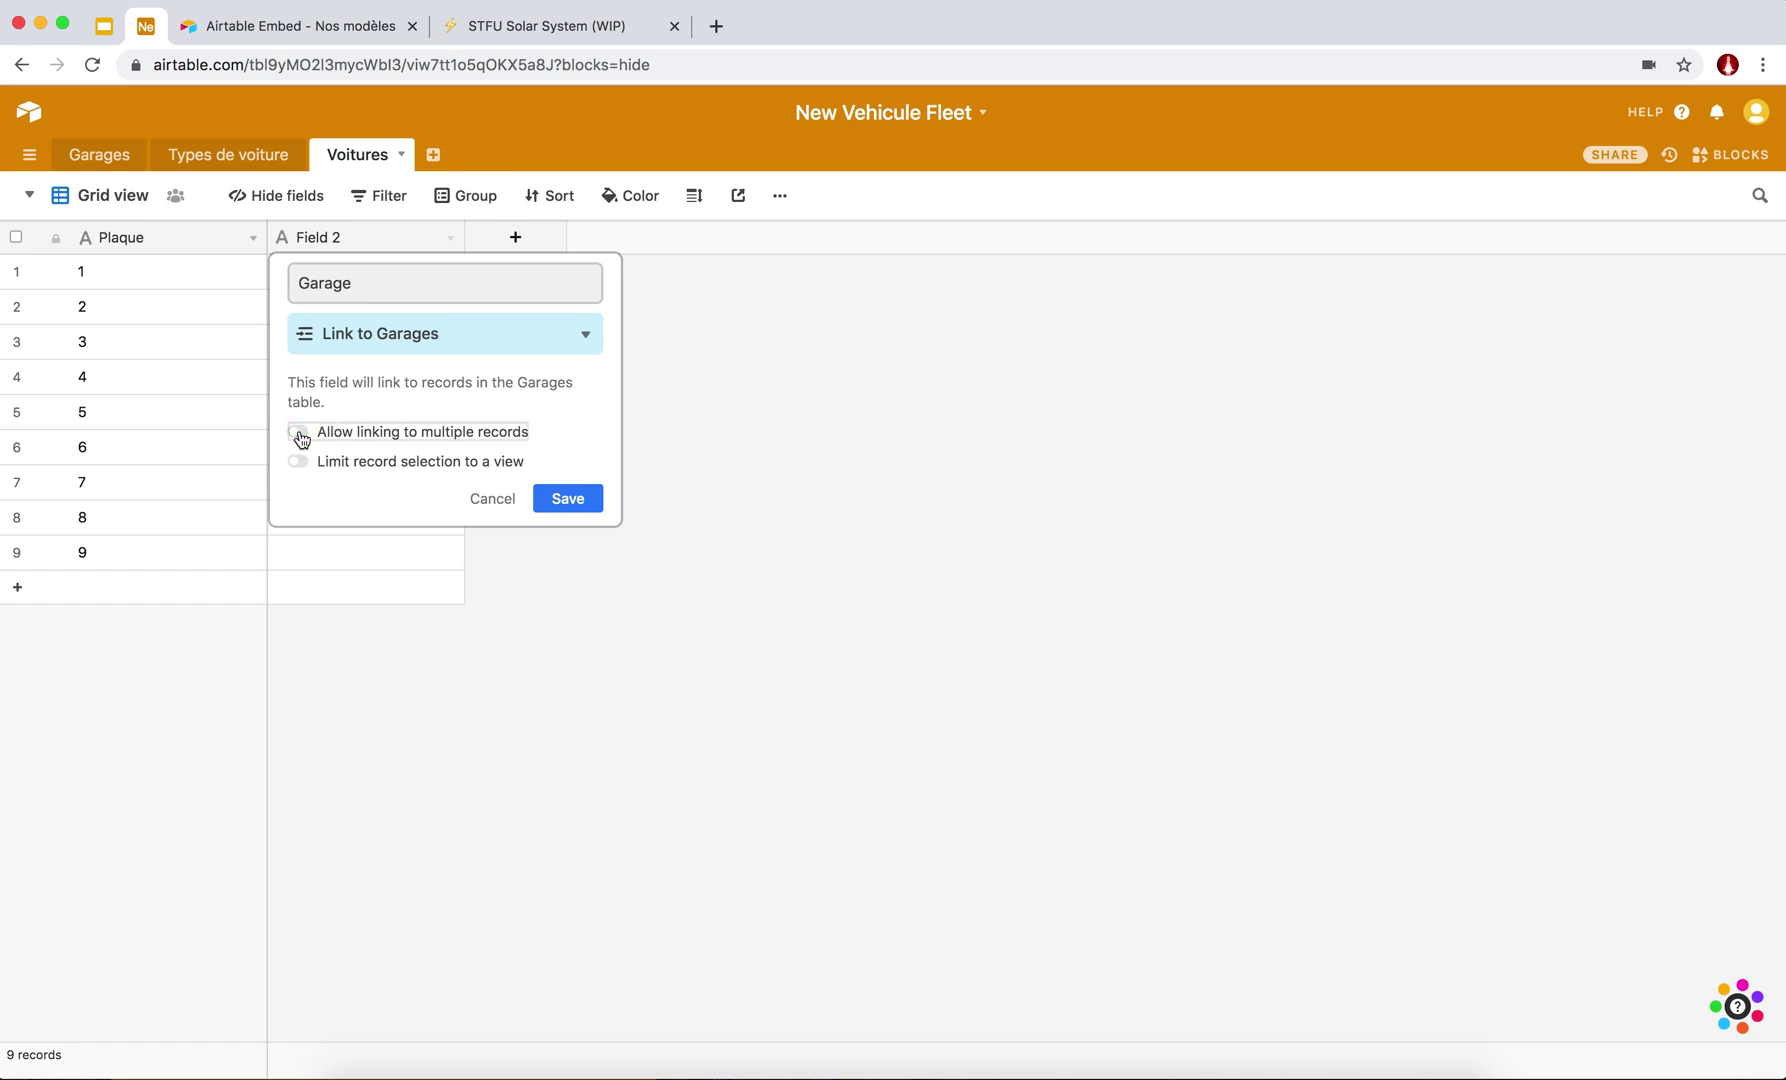
# Save the Garage field and link cars 1–2 to Paris Saint Lazare, 3–4 to Paris République.
pyautogui.click(567, 498)
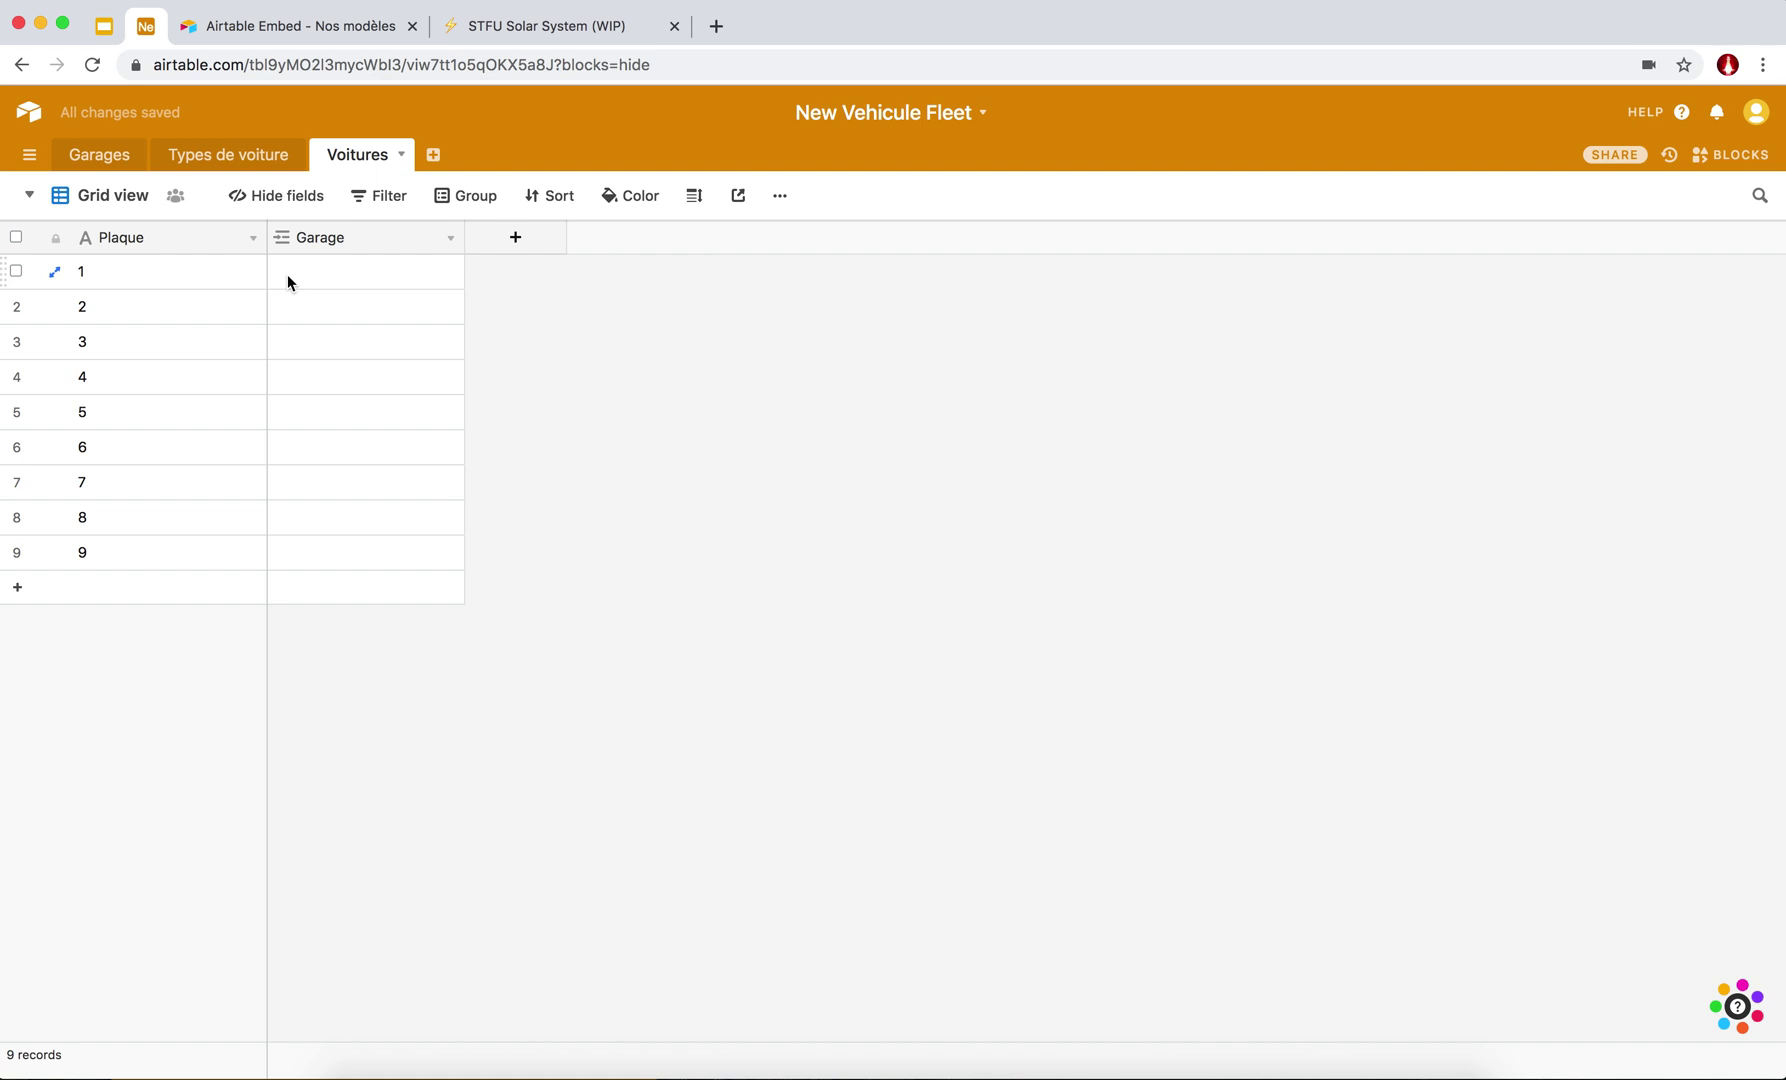
pyautogui.click(287, 273)
pyautogui.click(283, 273)
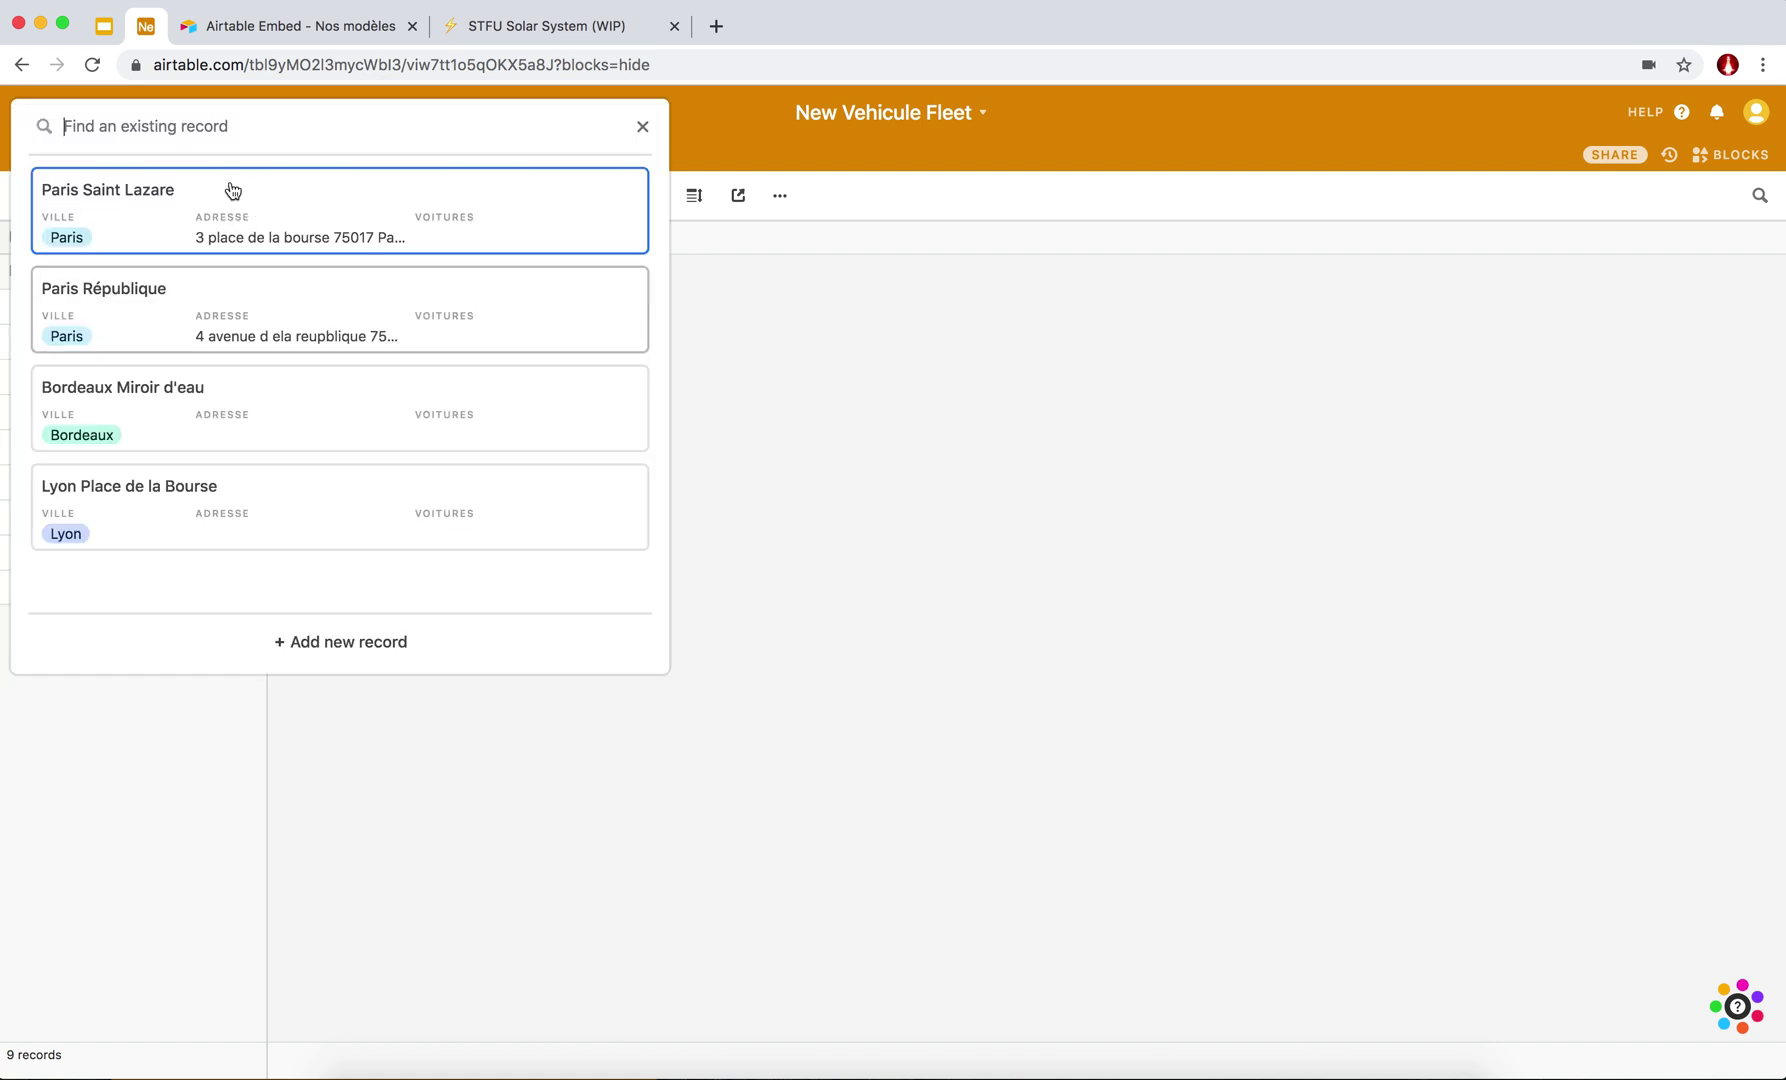
pyautogui.click(107, 211)
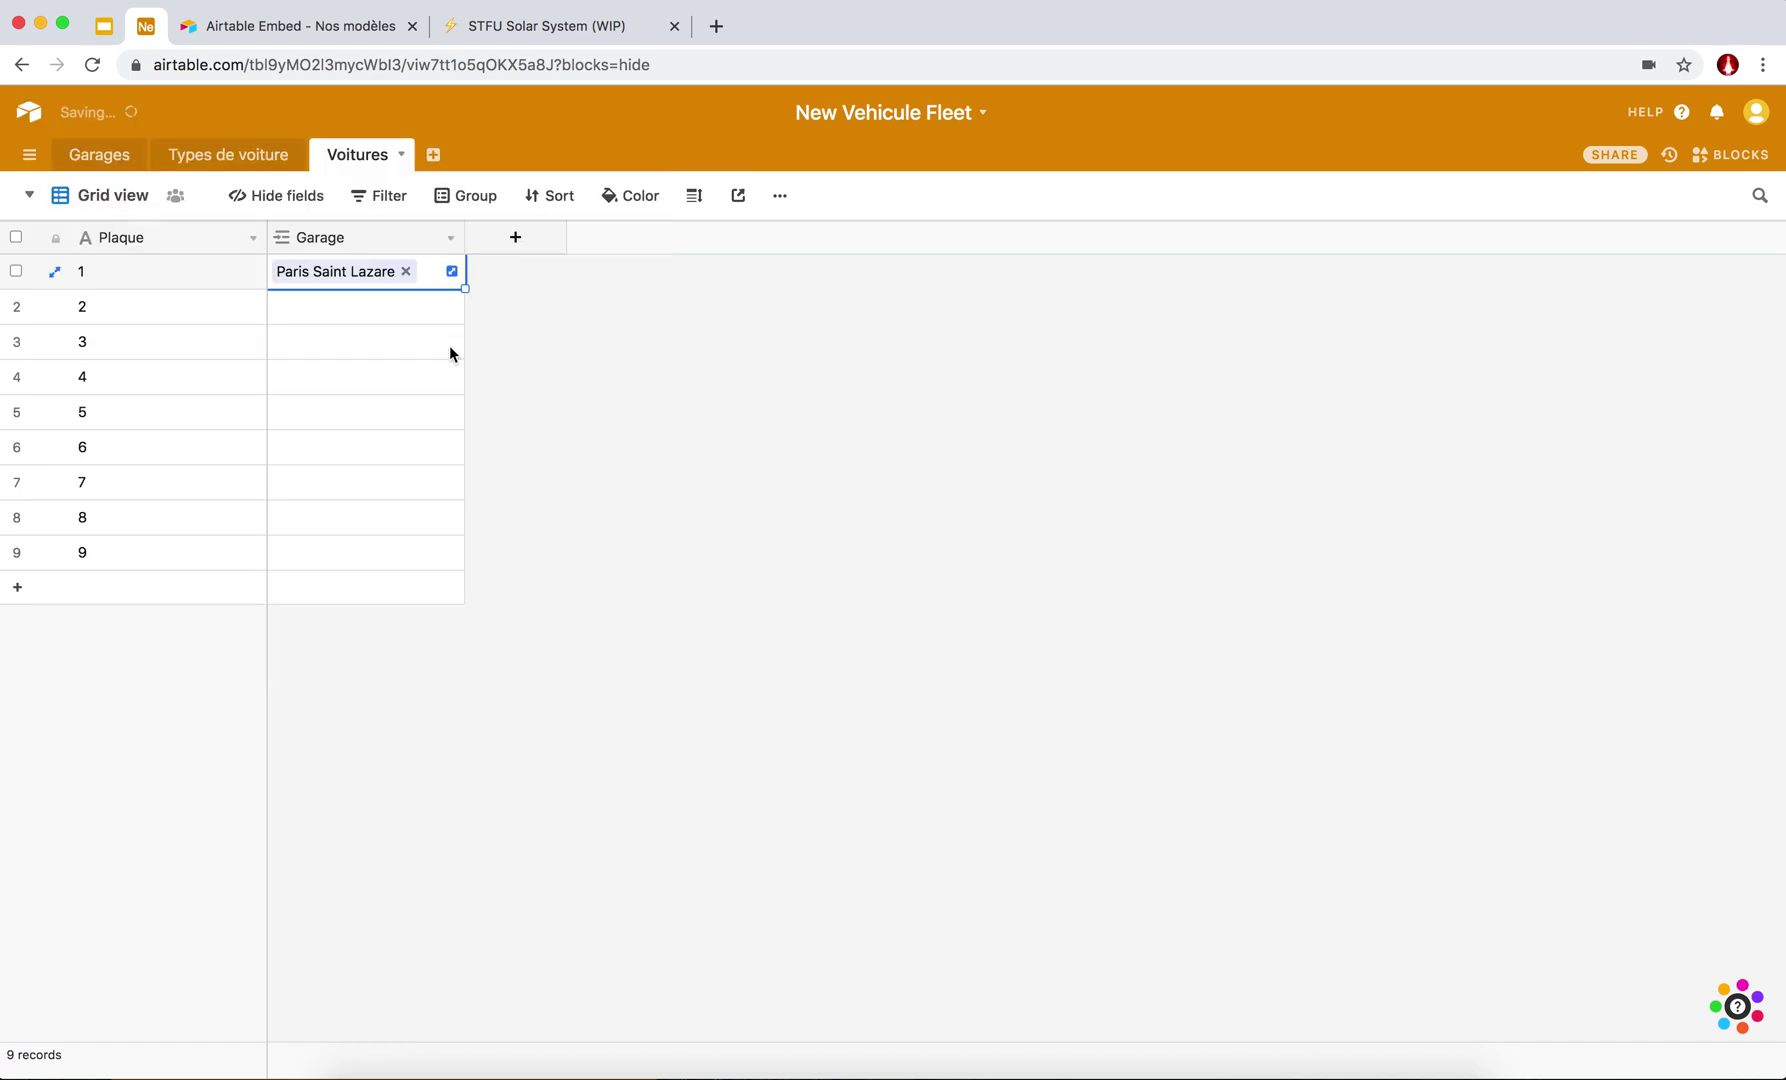
pyautogui.click(281, 306)
pyautogui.click(281, 306)
pyautogui.click(92, 230)
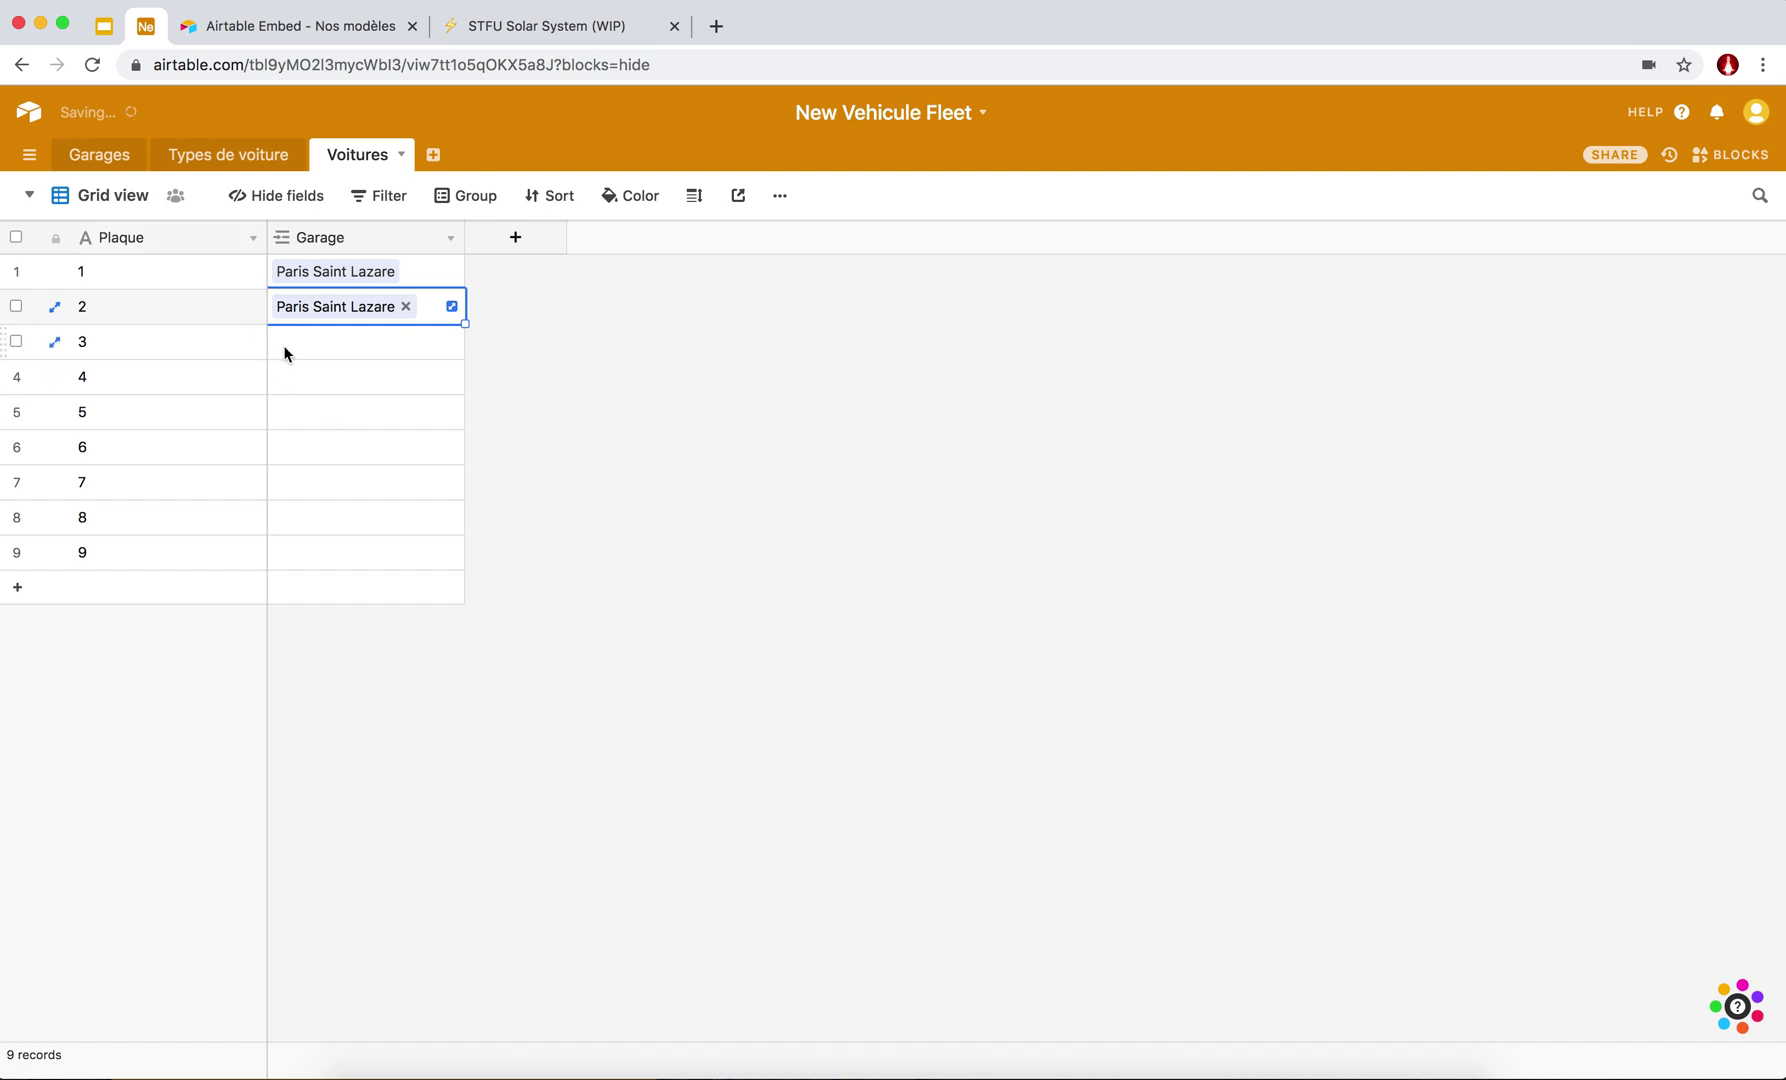
pyautogui.click(283, 343)
pyautogui.click(283, 343)
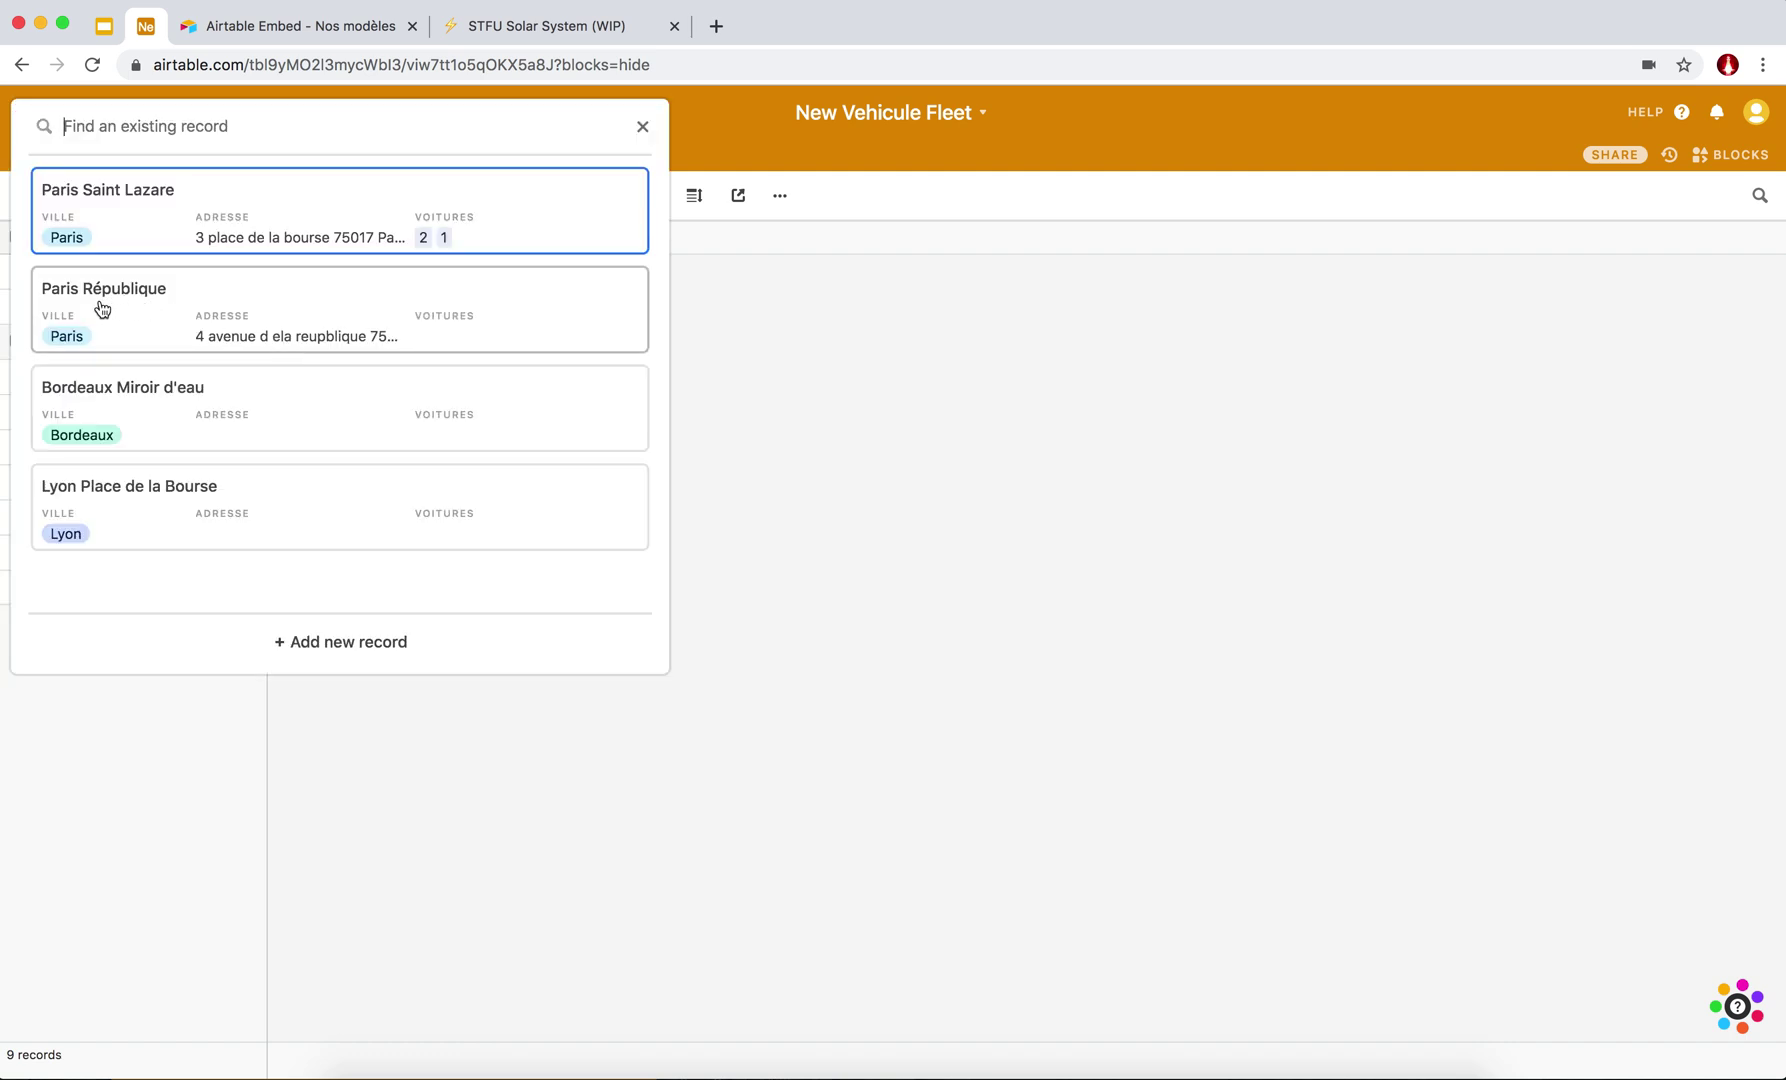
pyautogui.click(104, 306)
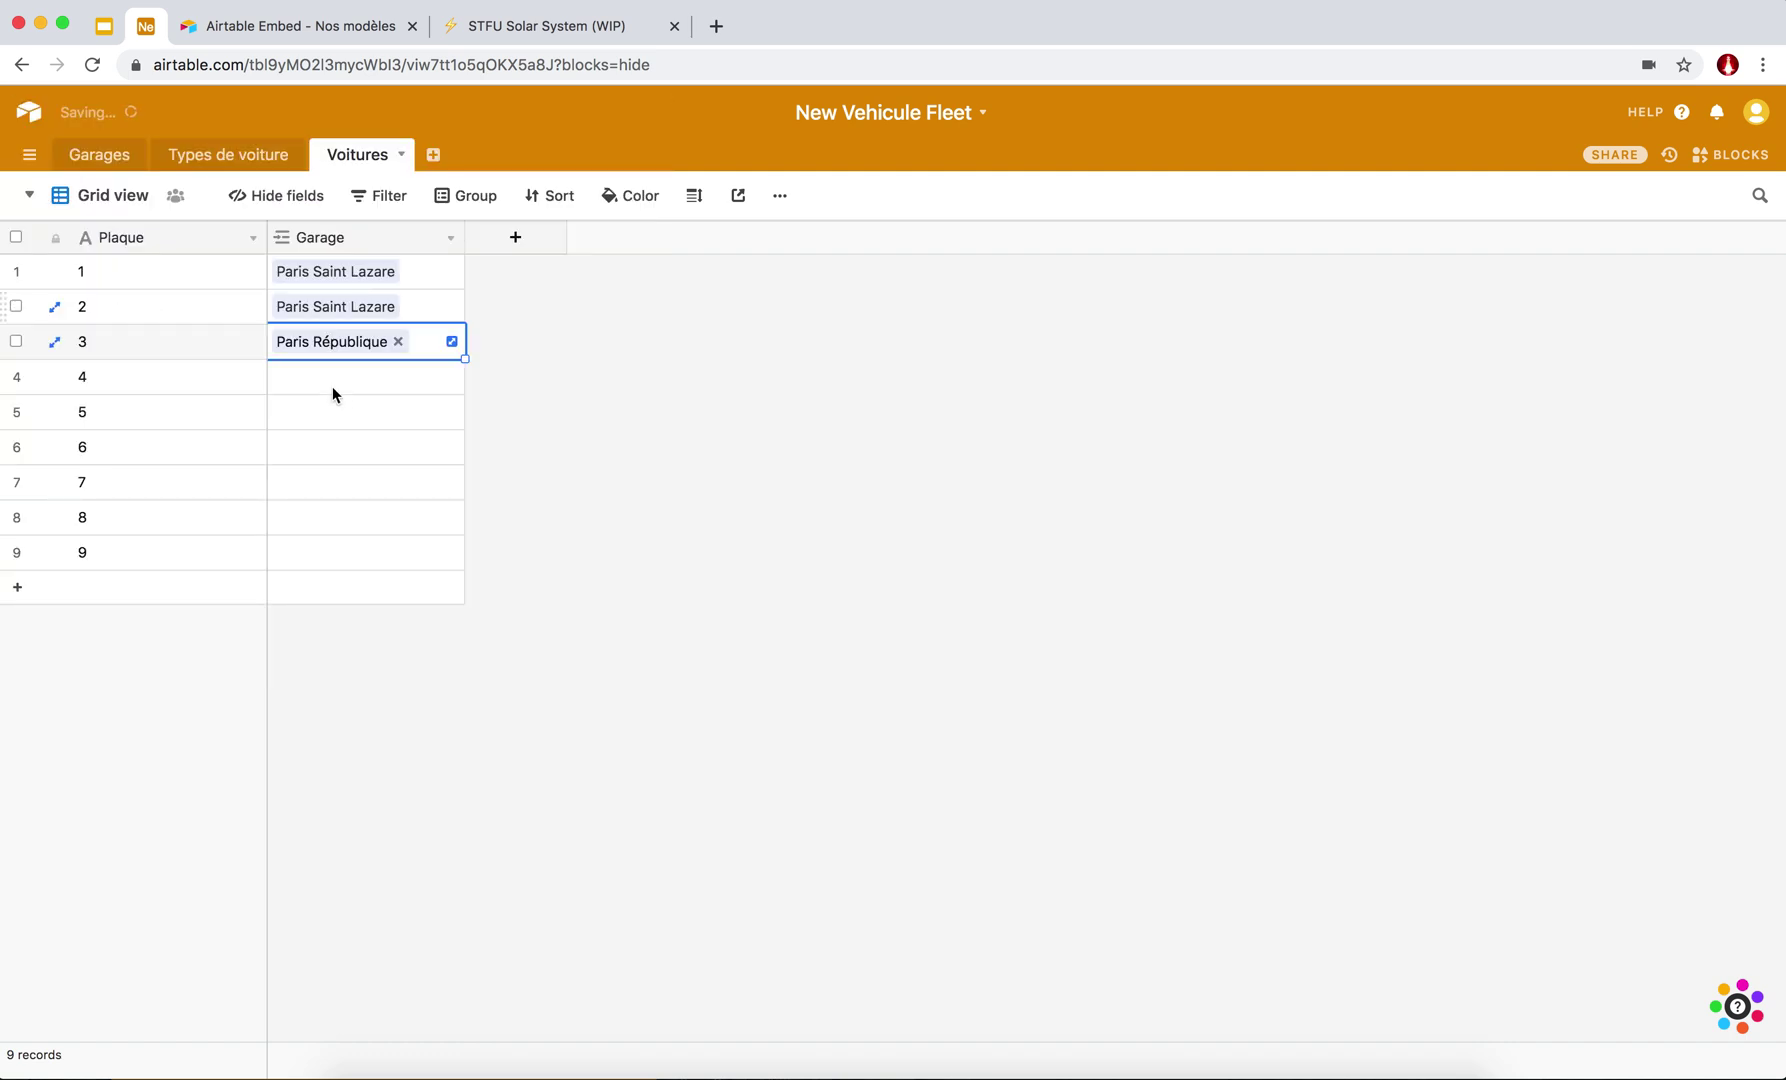
pyautogui.click(281, 379)
pyautogui.click(281, 378)
pyautogui.click(132, 330)
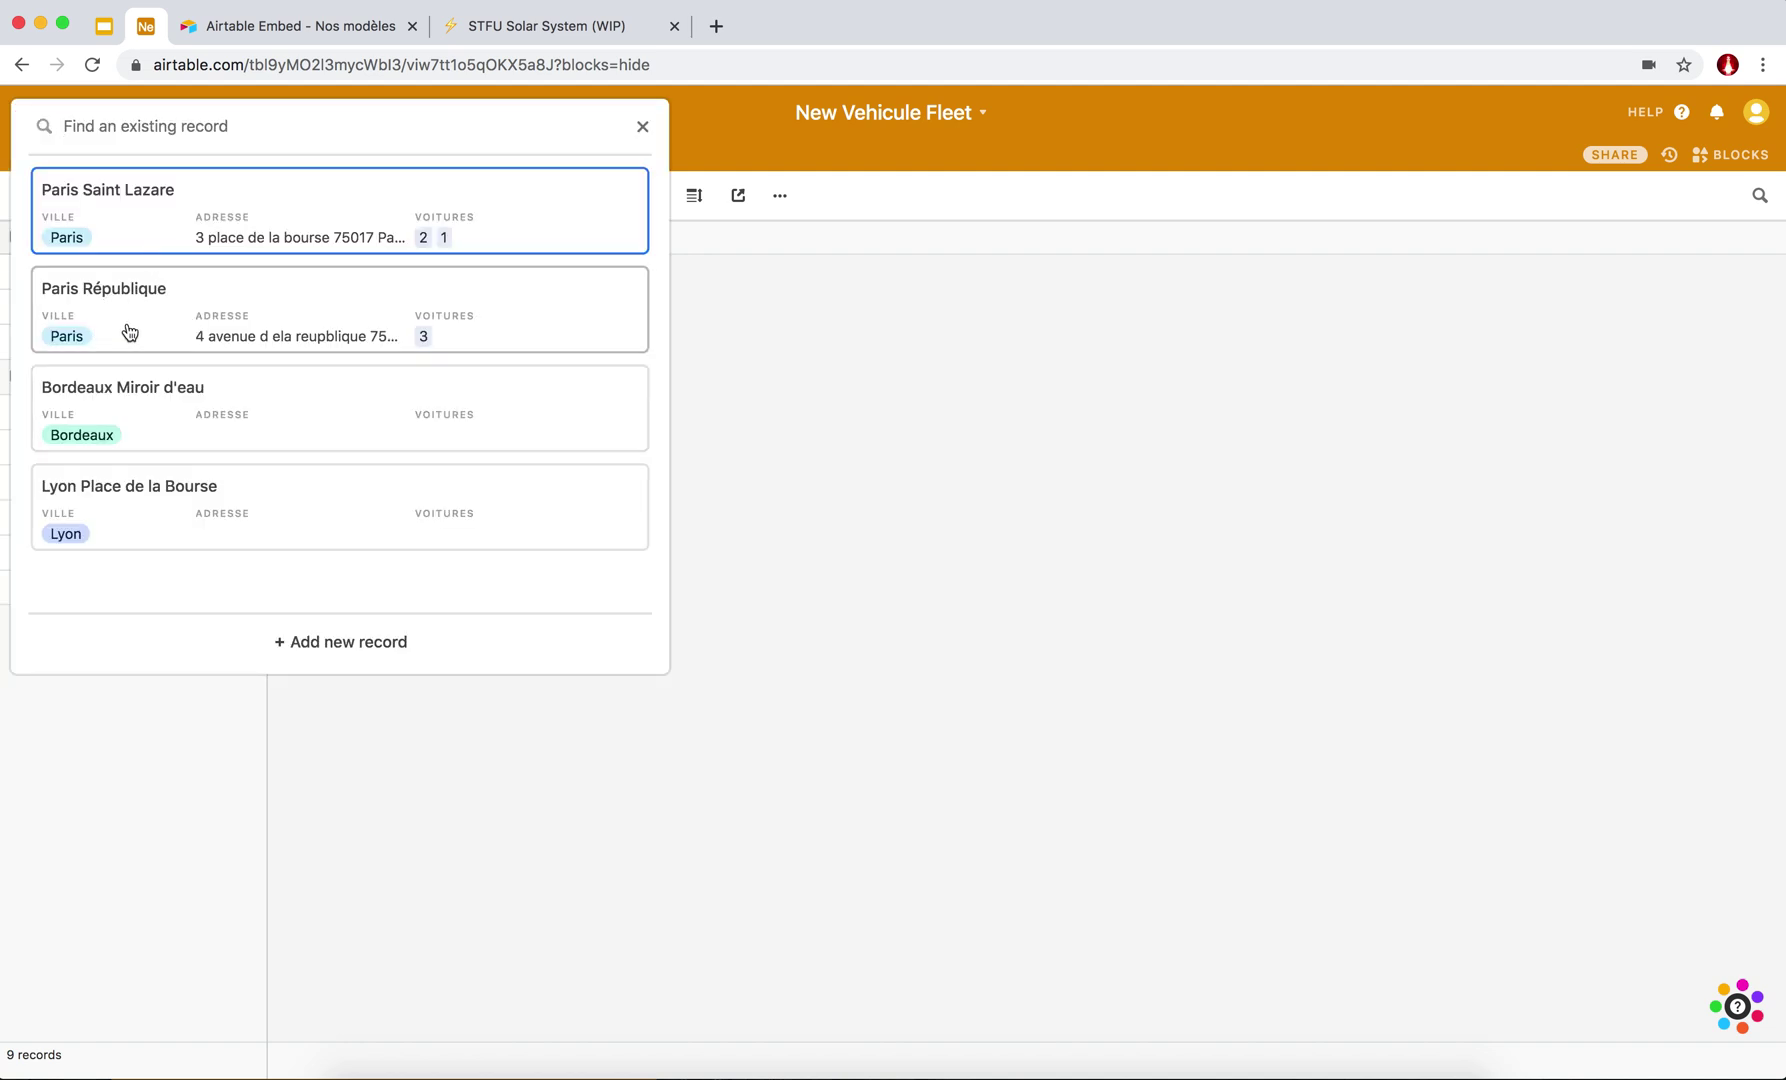
# Link cars 5–6 to Bordeaux Miroir d'eau, 7–8 to Lyon Place de la Bourse, 9 to Paris République.
pyautogui.click(290, 412)
pyautogui.click(283, 412)
pyautogui.click(135, 393)
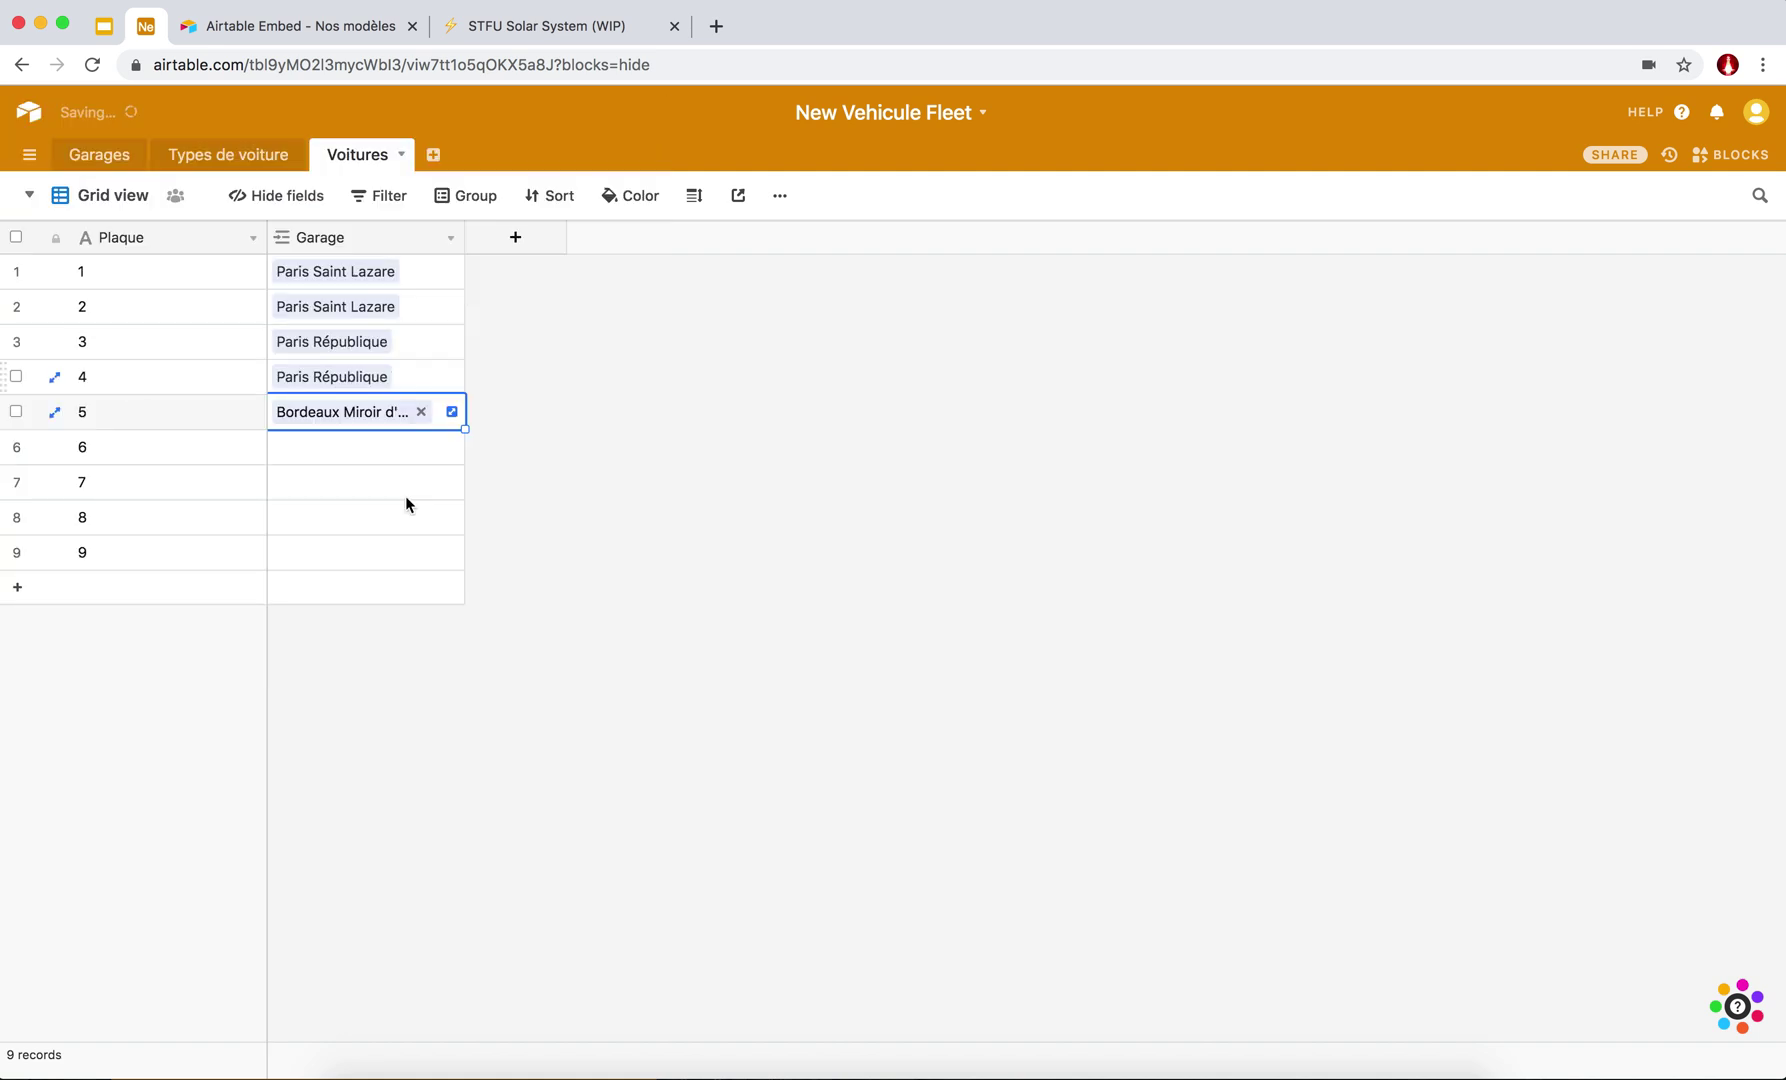
pyautogui.click(285, 450)
pyautogui.click(281, 450)
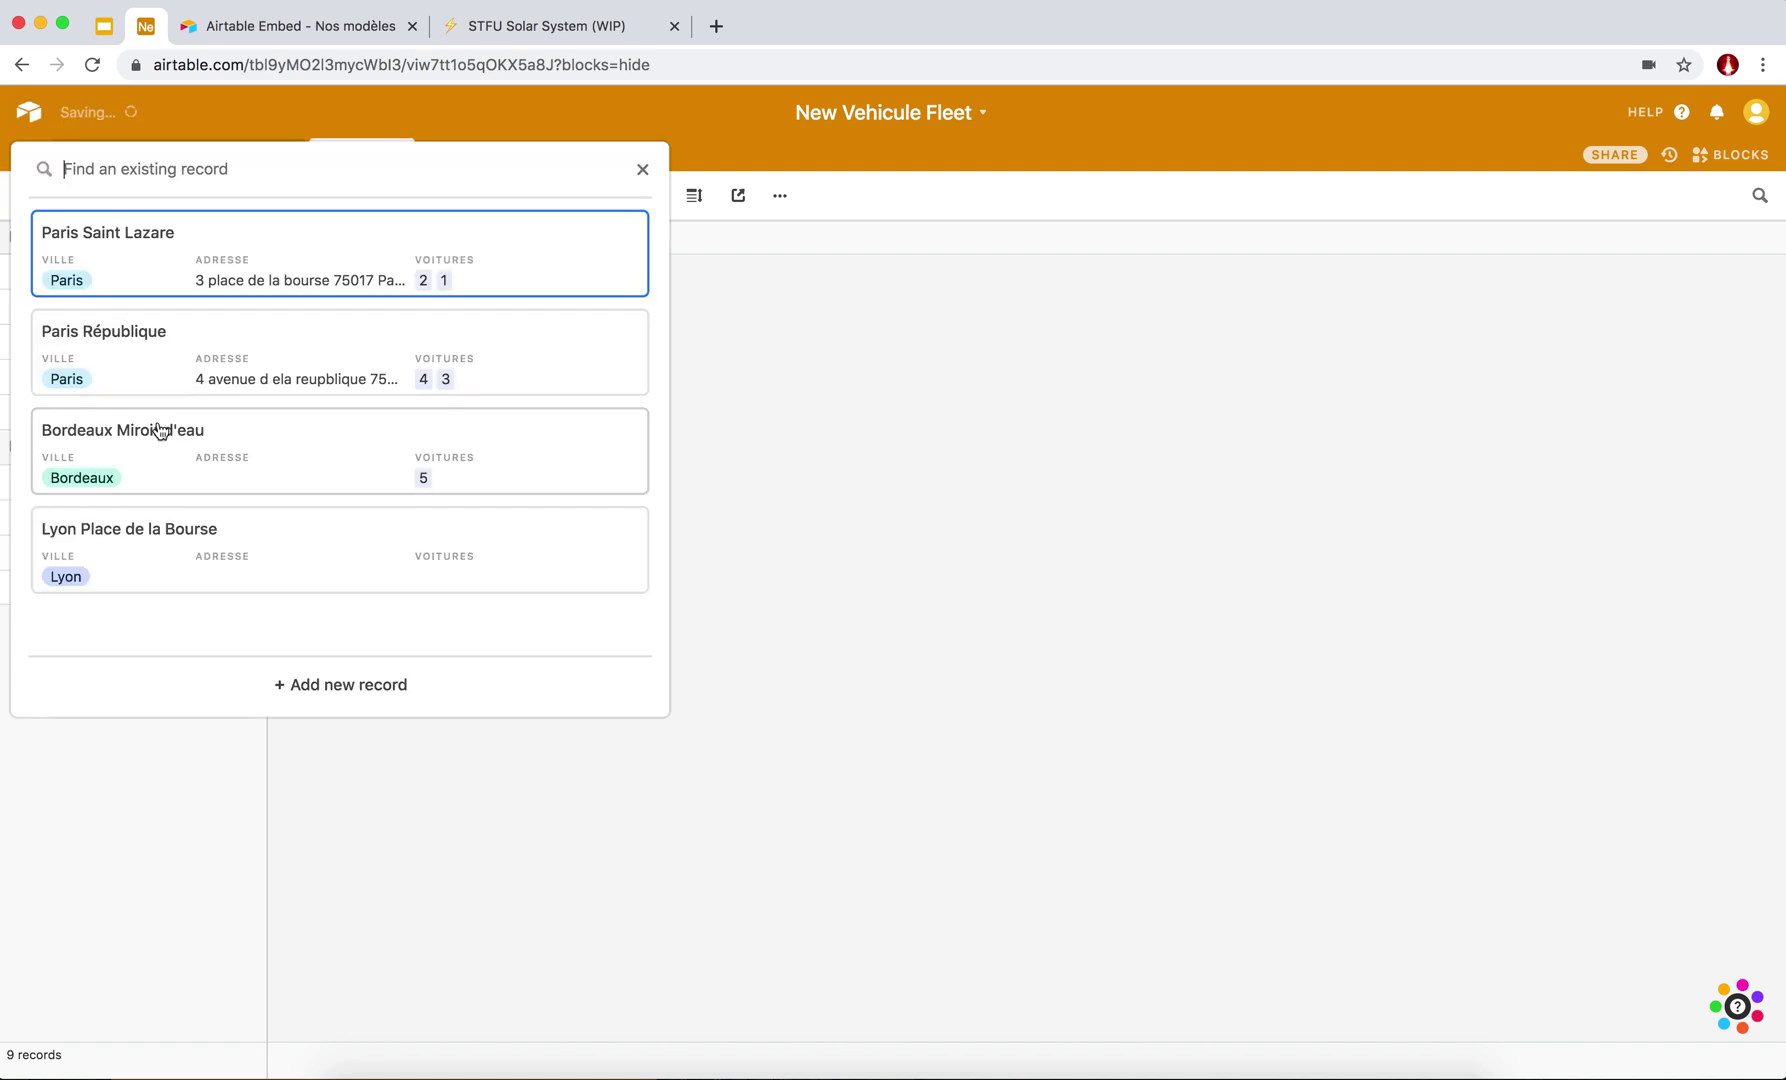
pyautogui.click(142, 440)
pyautogui.click(287, 490)
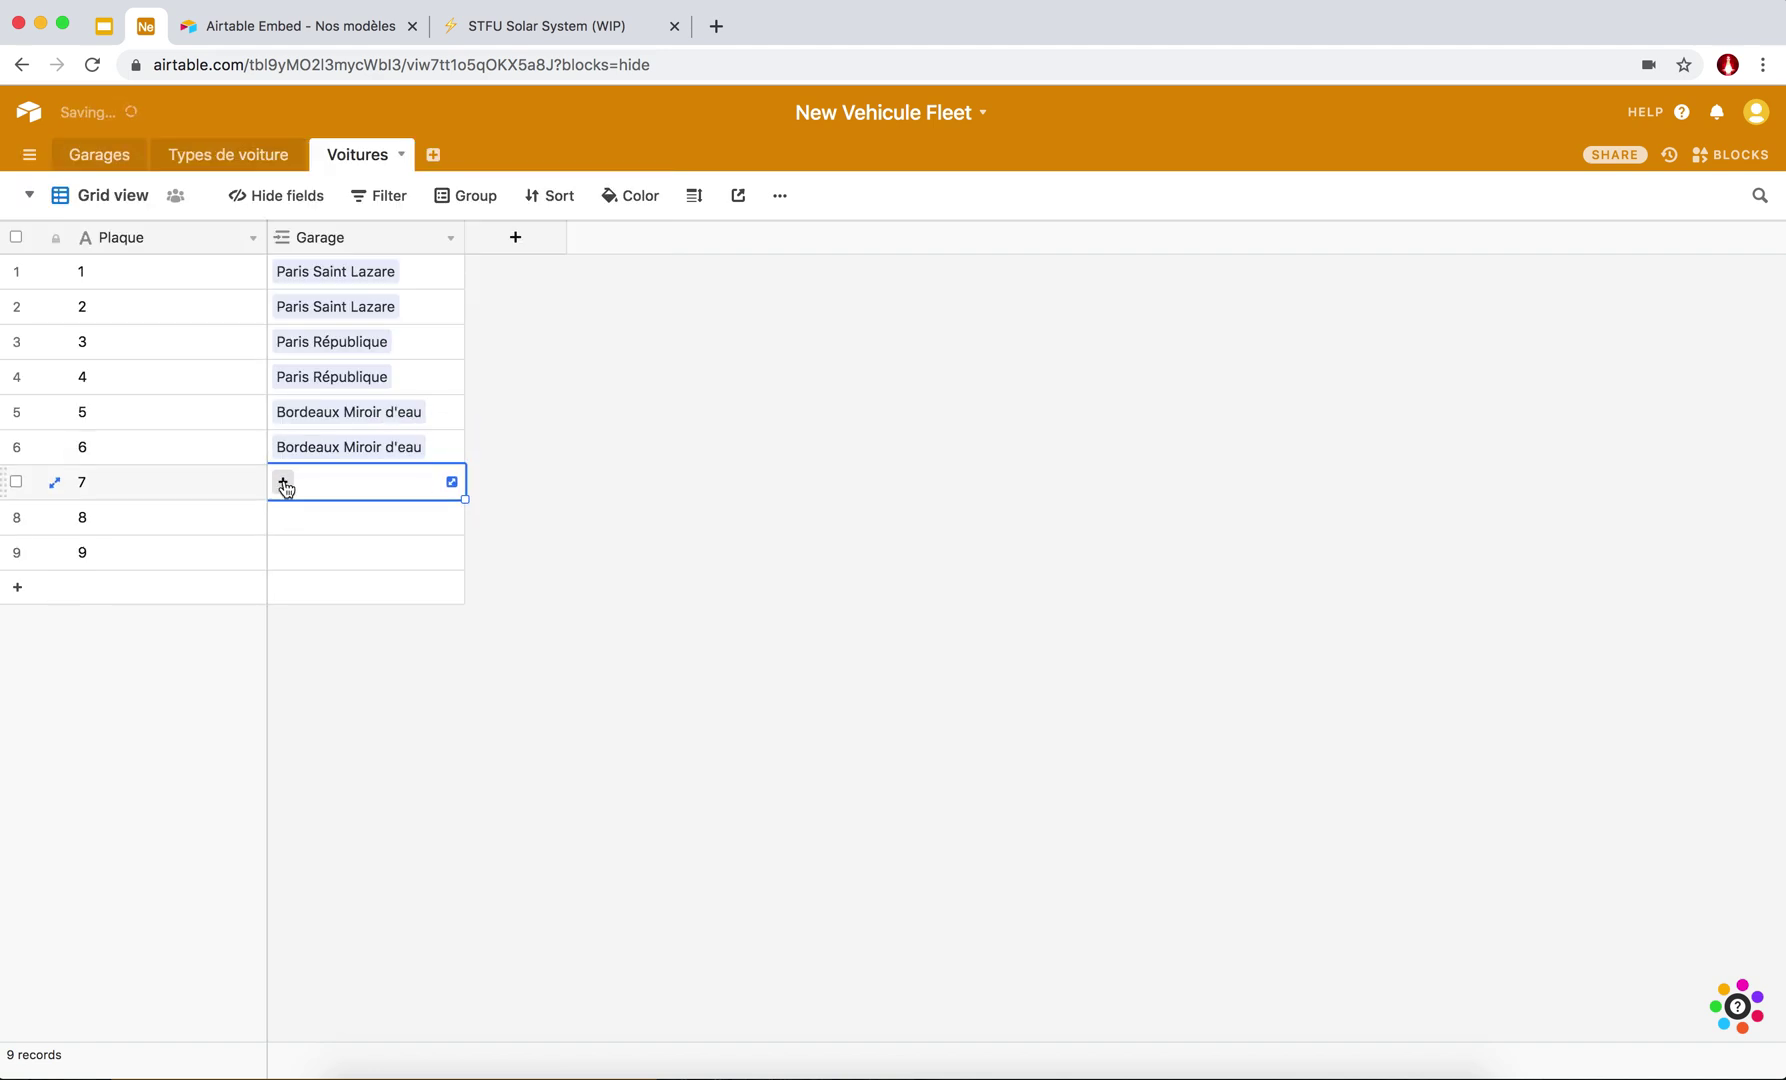
pyautogui.click(283, 483)
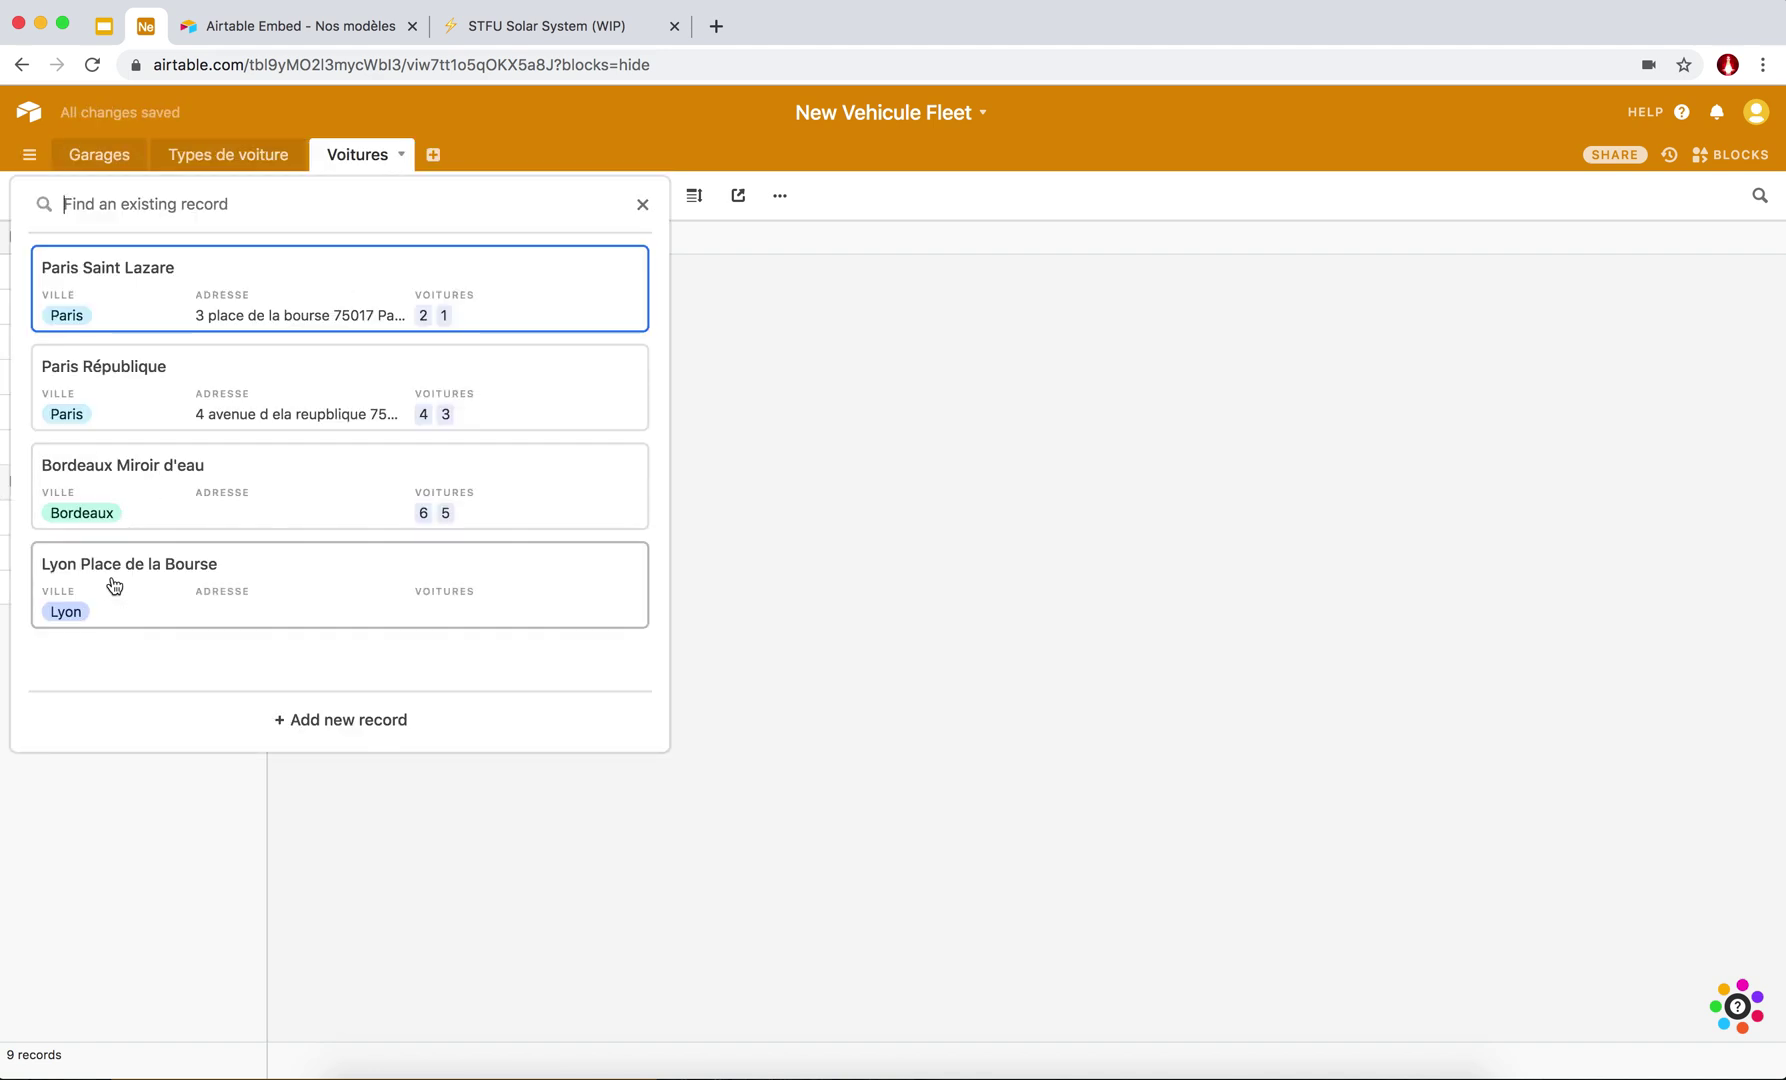
pyautogui.click(167, 582)
pyautogui.click(287, 518)
pyautogui.click(283, 517)
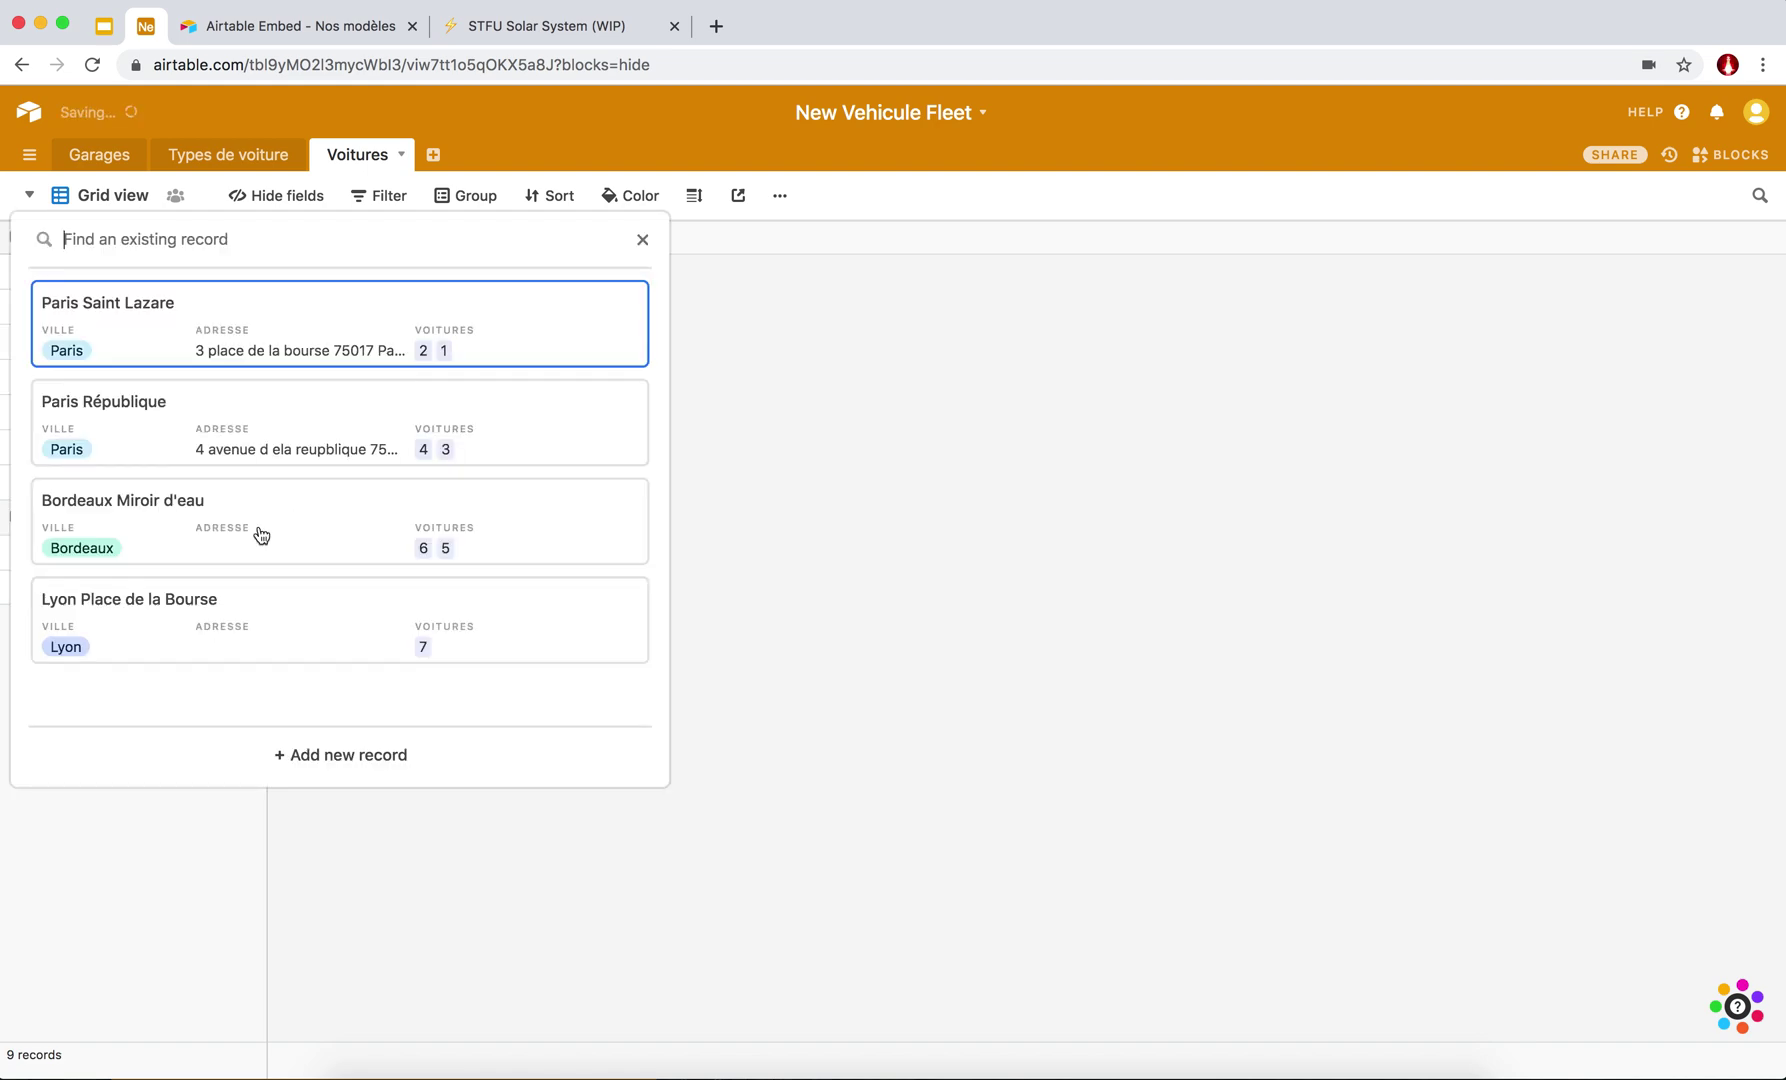
pyautogui.click(121, 626)
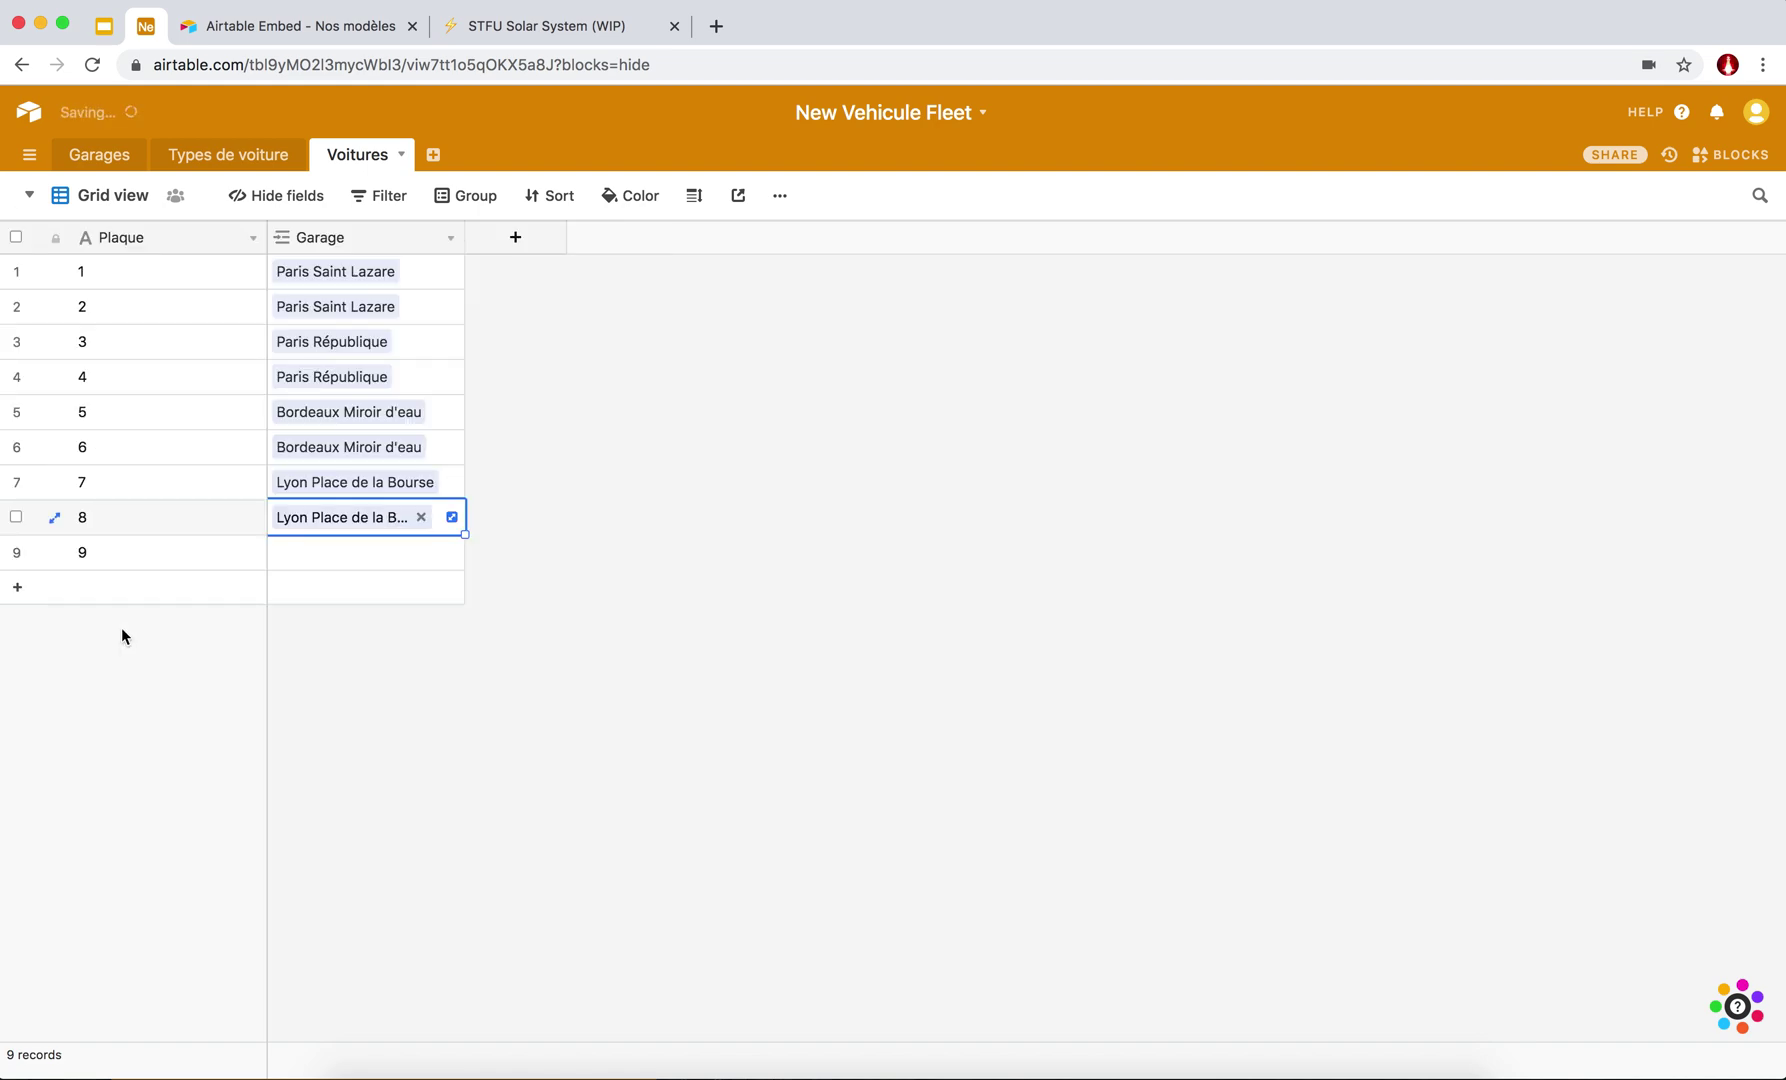
pyautogui.click(299, 557)
pyautogui.click(287, 560)
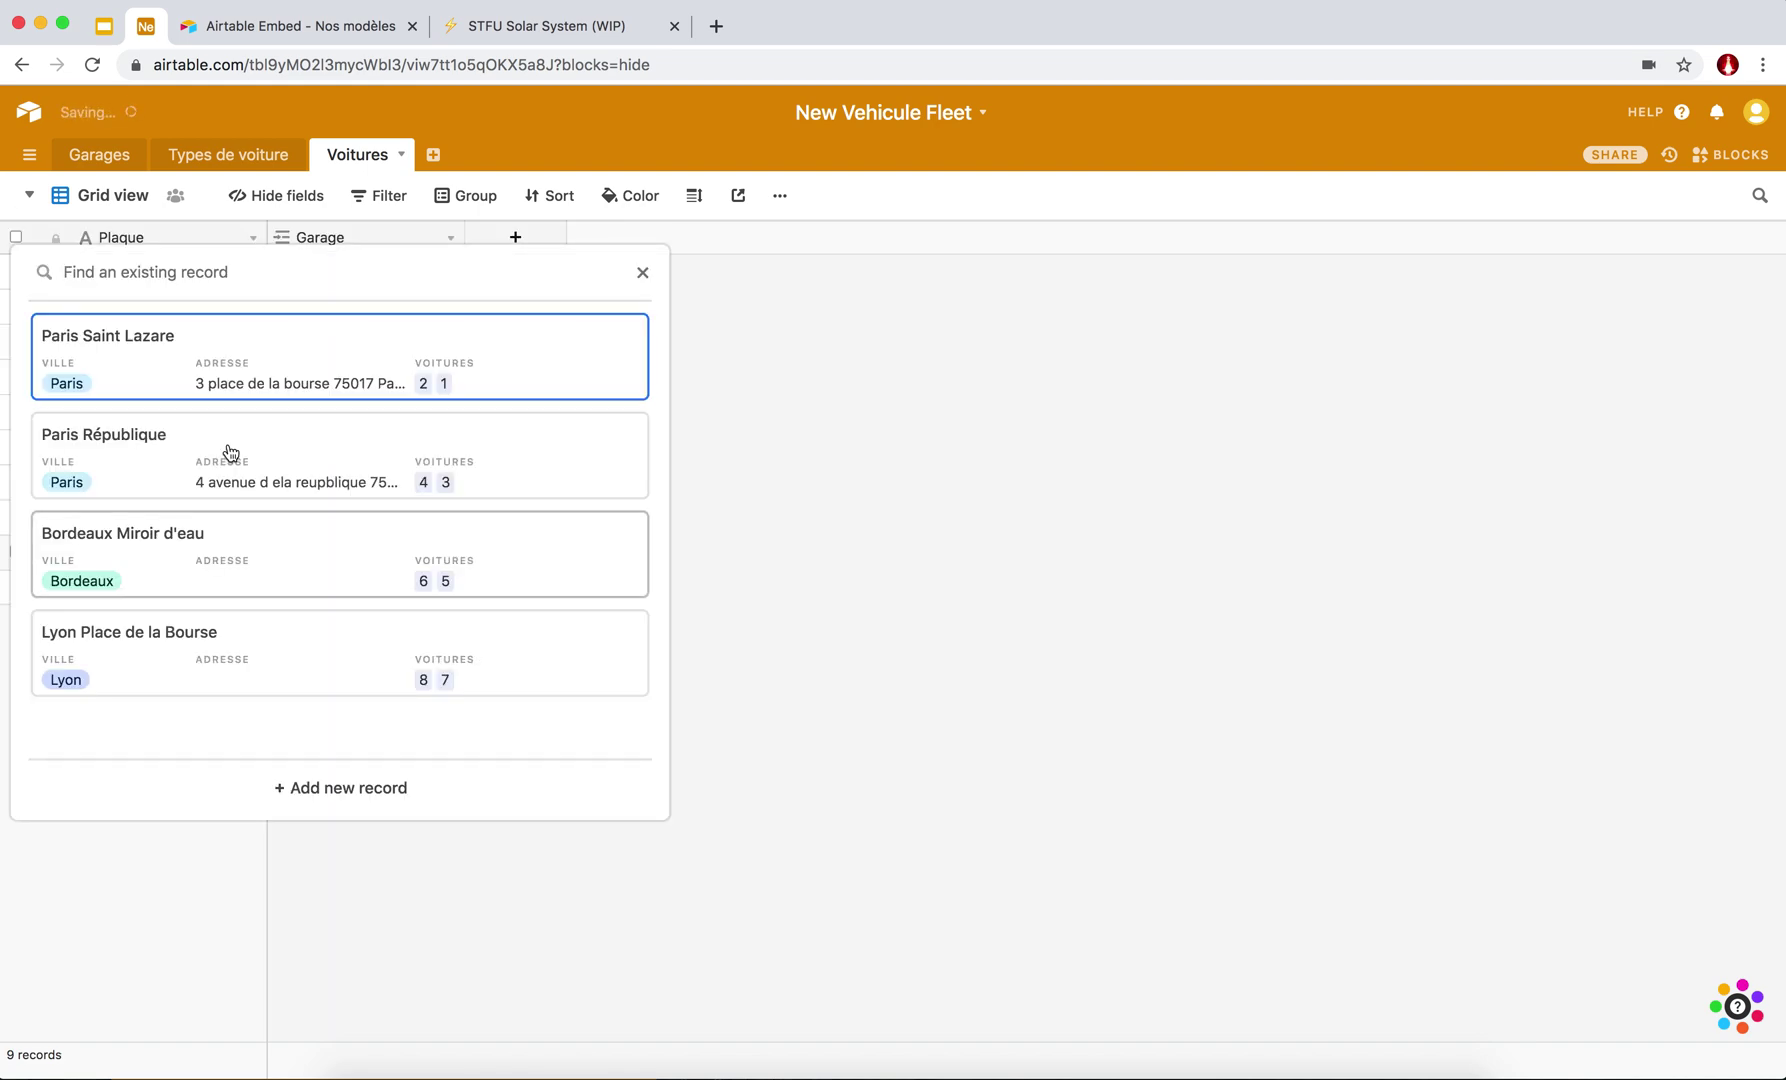
pyautogui.click(106, 437)
pyautogui.click(529, 562)
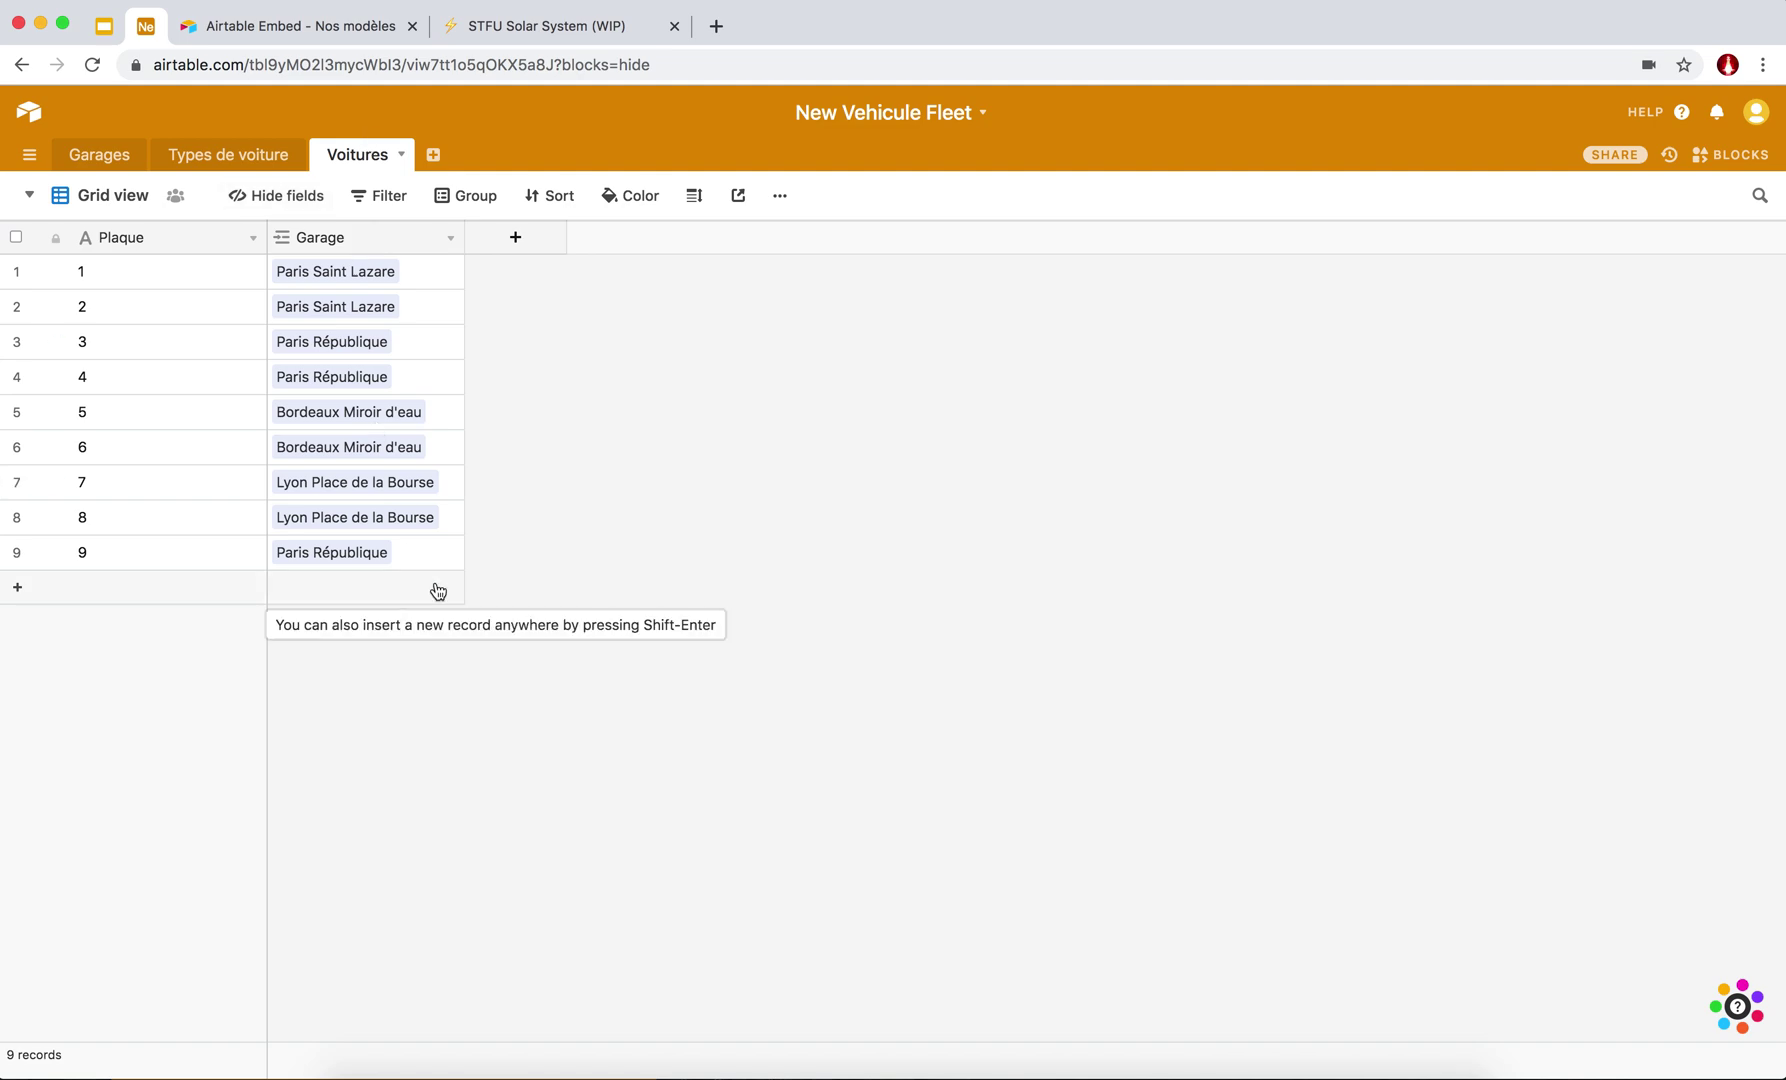
# Create and save a Type field as a single-record link to Types de voiture.
pyautogui.click(513, 239)
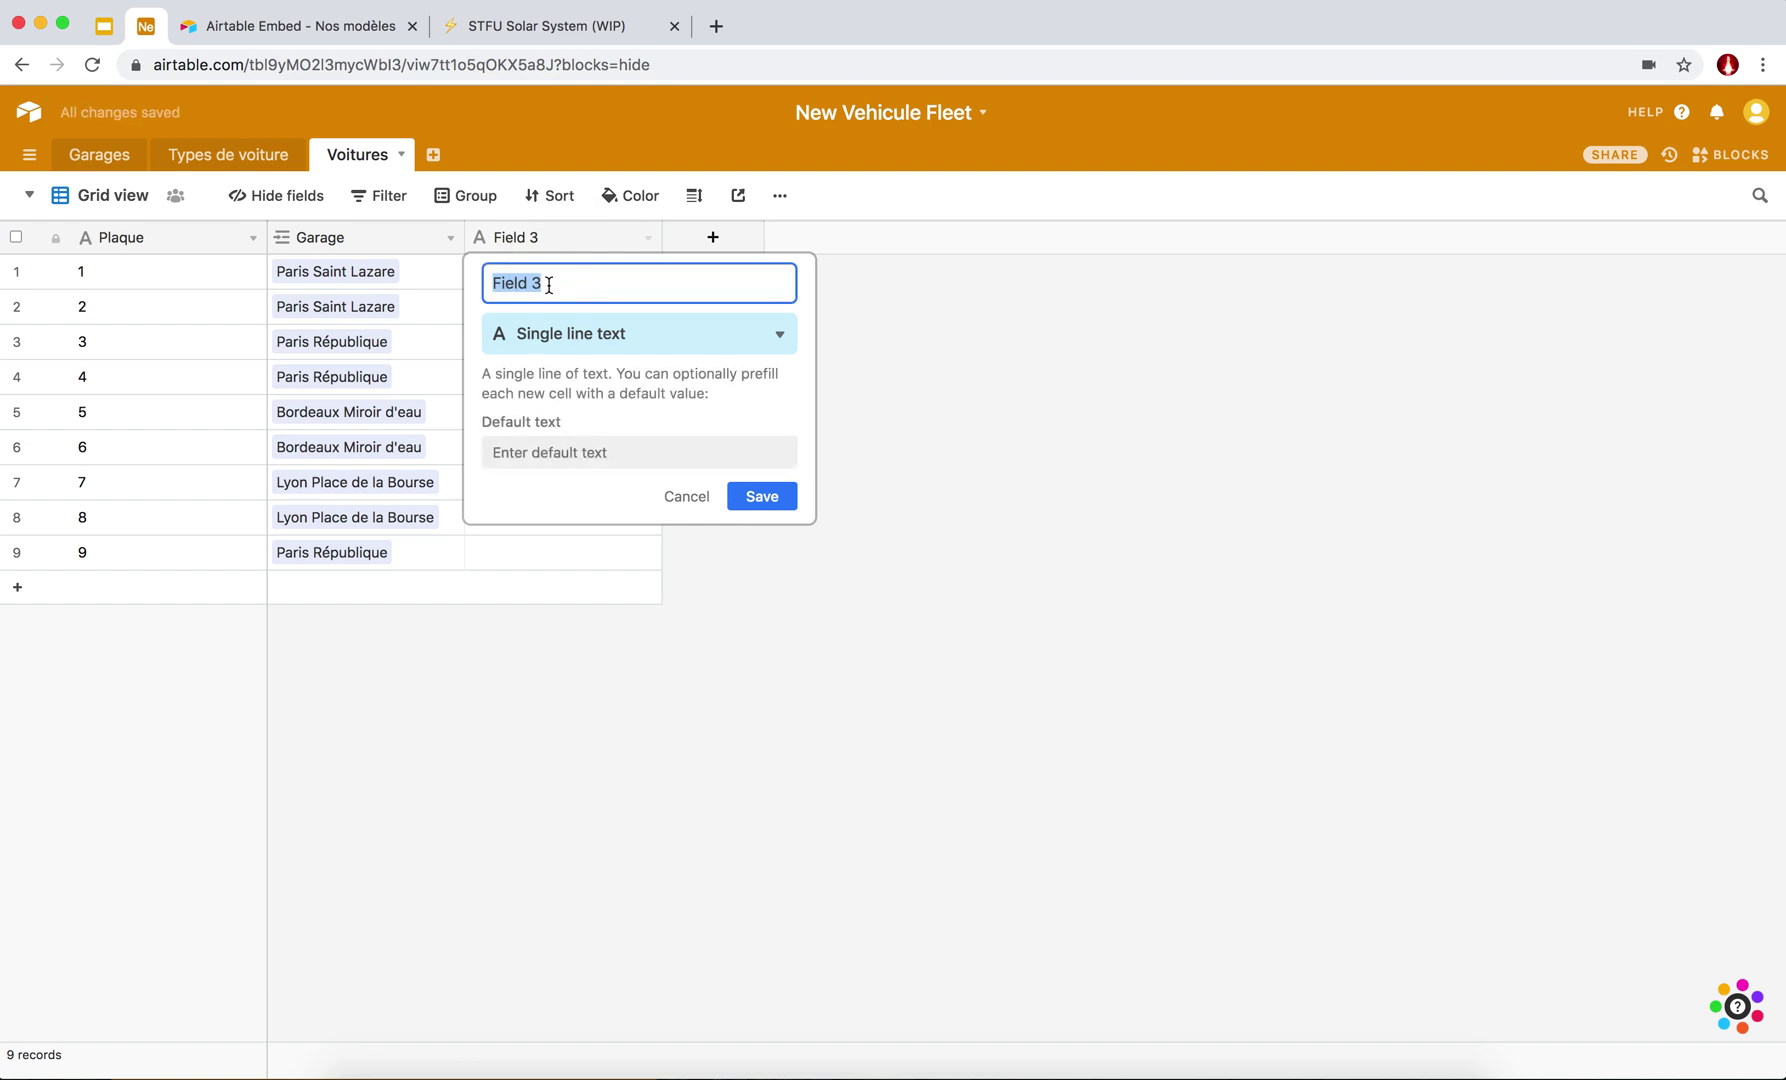
pyautogui.write('Ty')
pyautogui.click(589, 345)
pyautogui.write('Link')
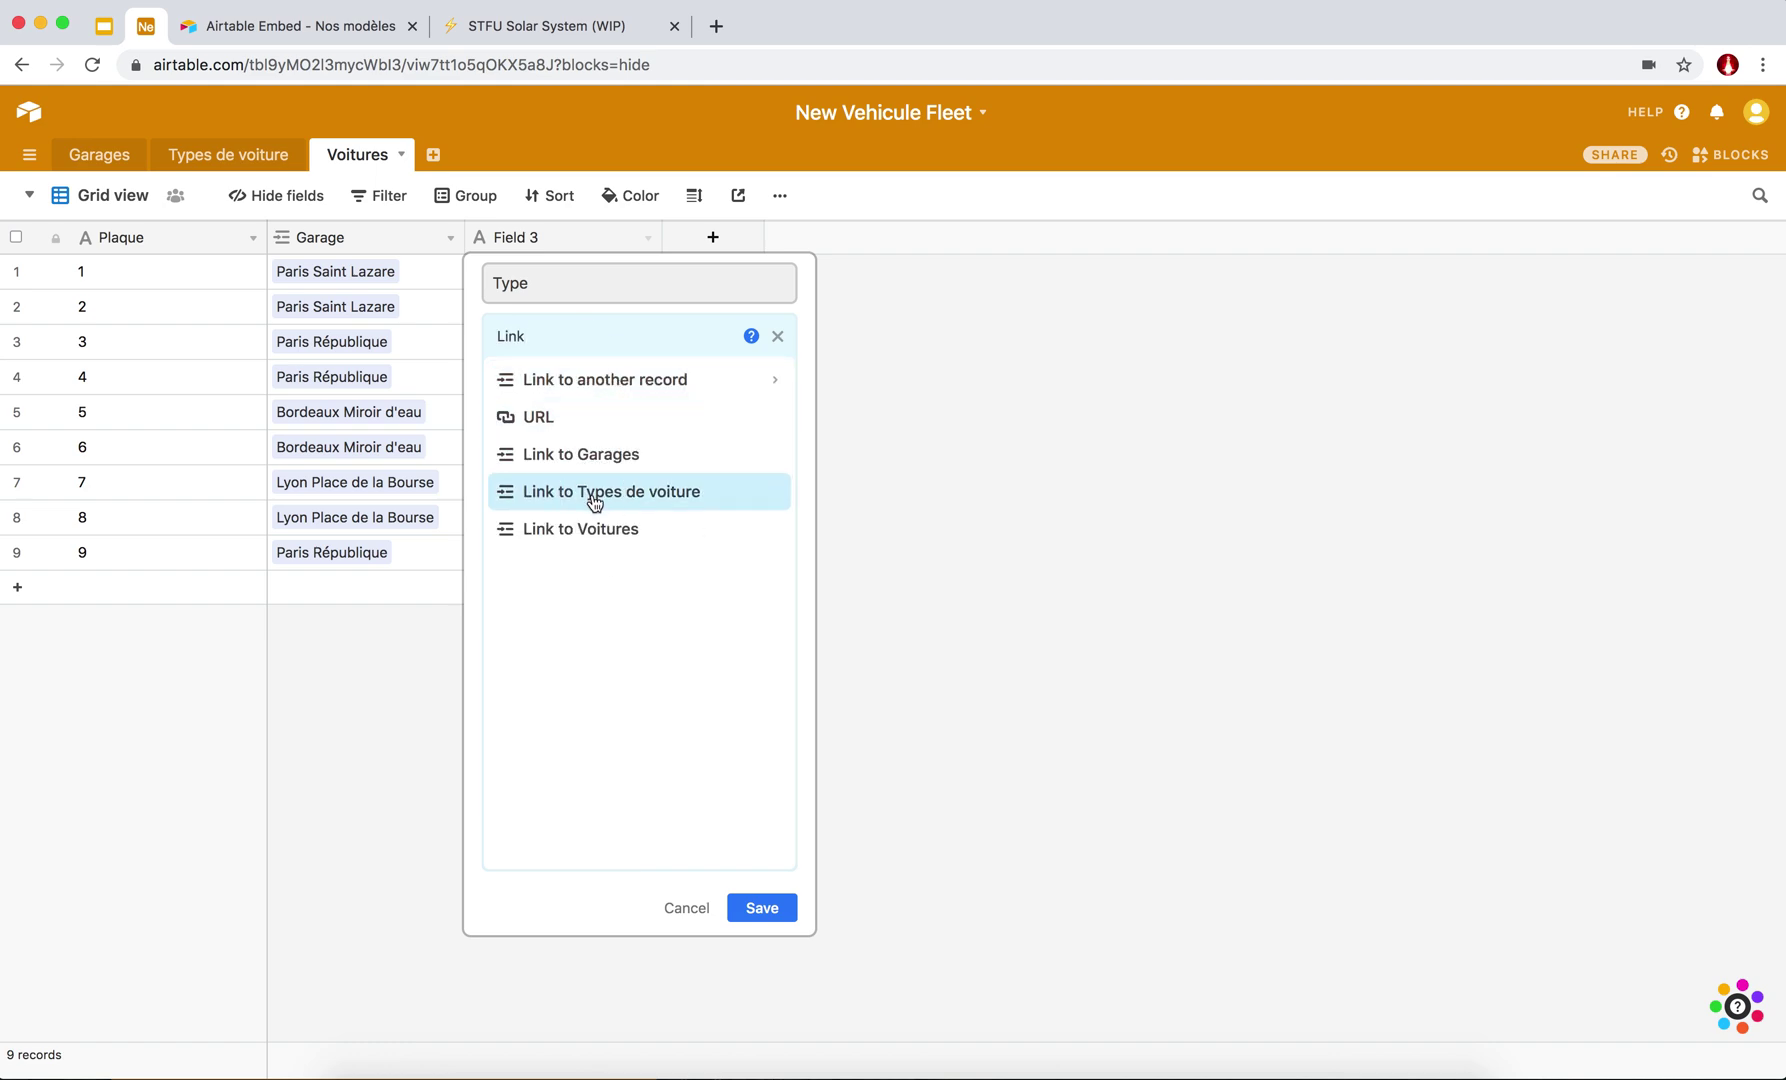
pyautogui.click(595, 495)
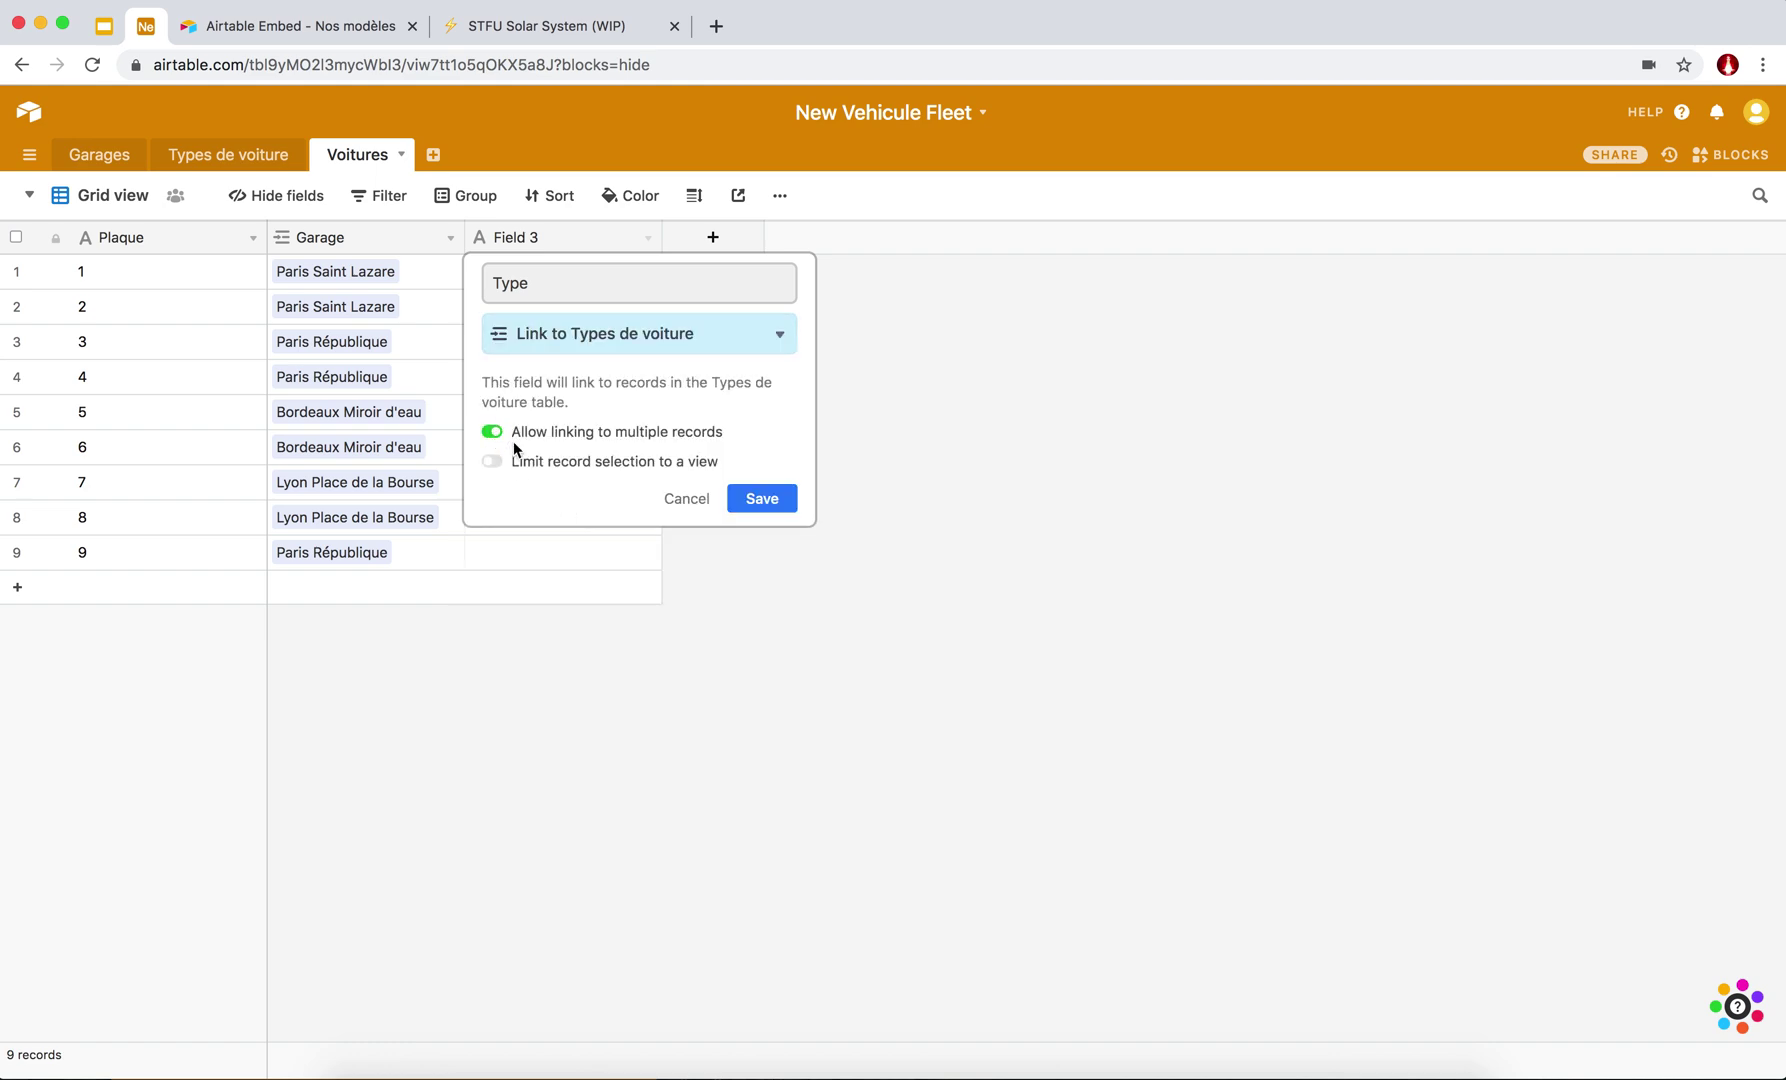
pyautogui.click(493, 433)
pyautogui.click(745, 497)
pyautogui.click(503, 283)
# Set Prius as the Type for cars 1 through 8 using copy-paste and the fill handle.
pyautogui.click(481, 272)
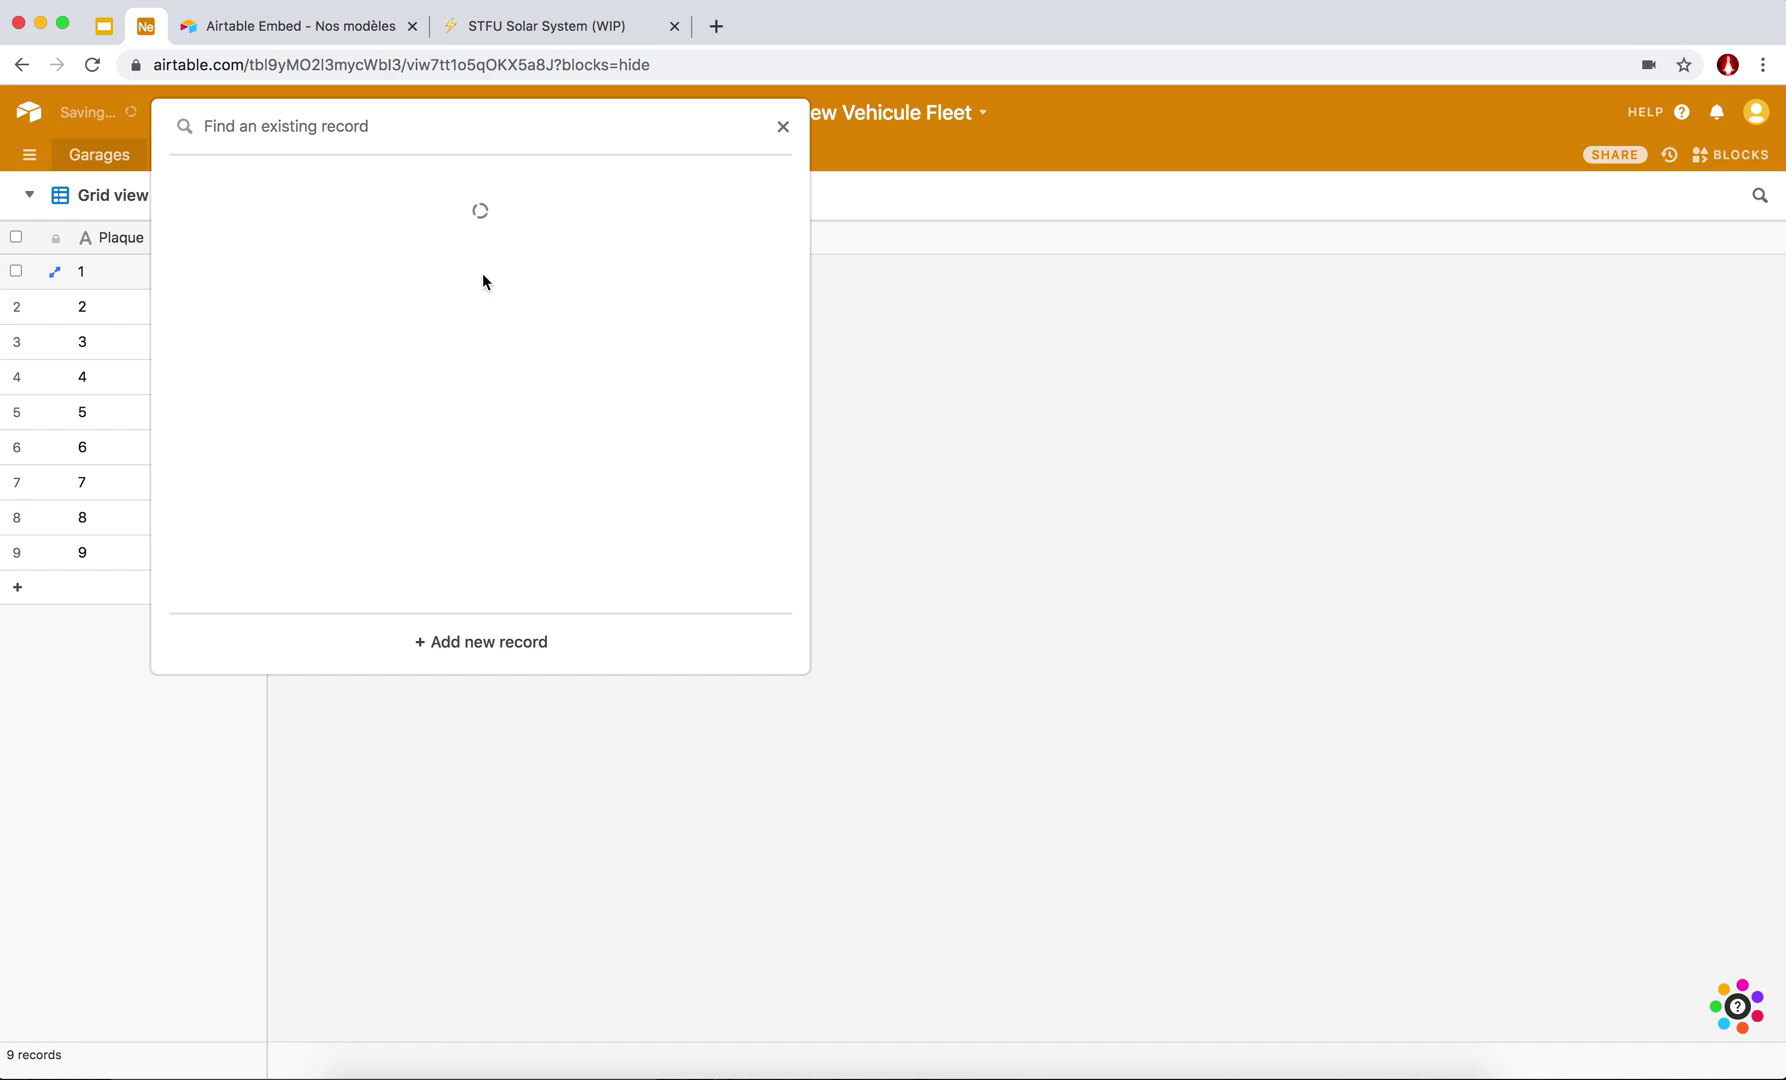
pyautogui.click(232, 213)
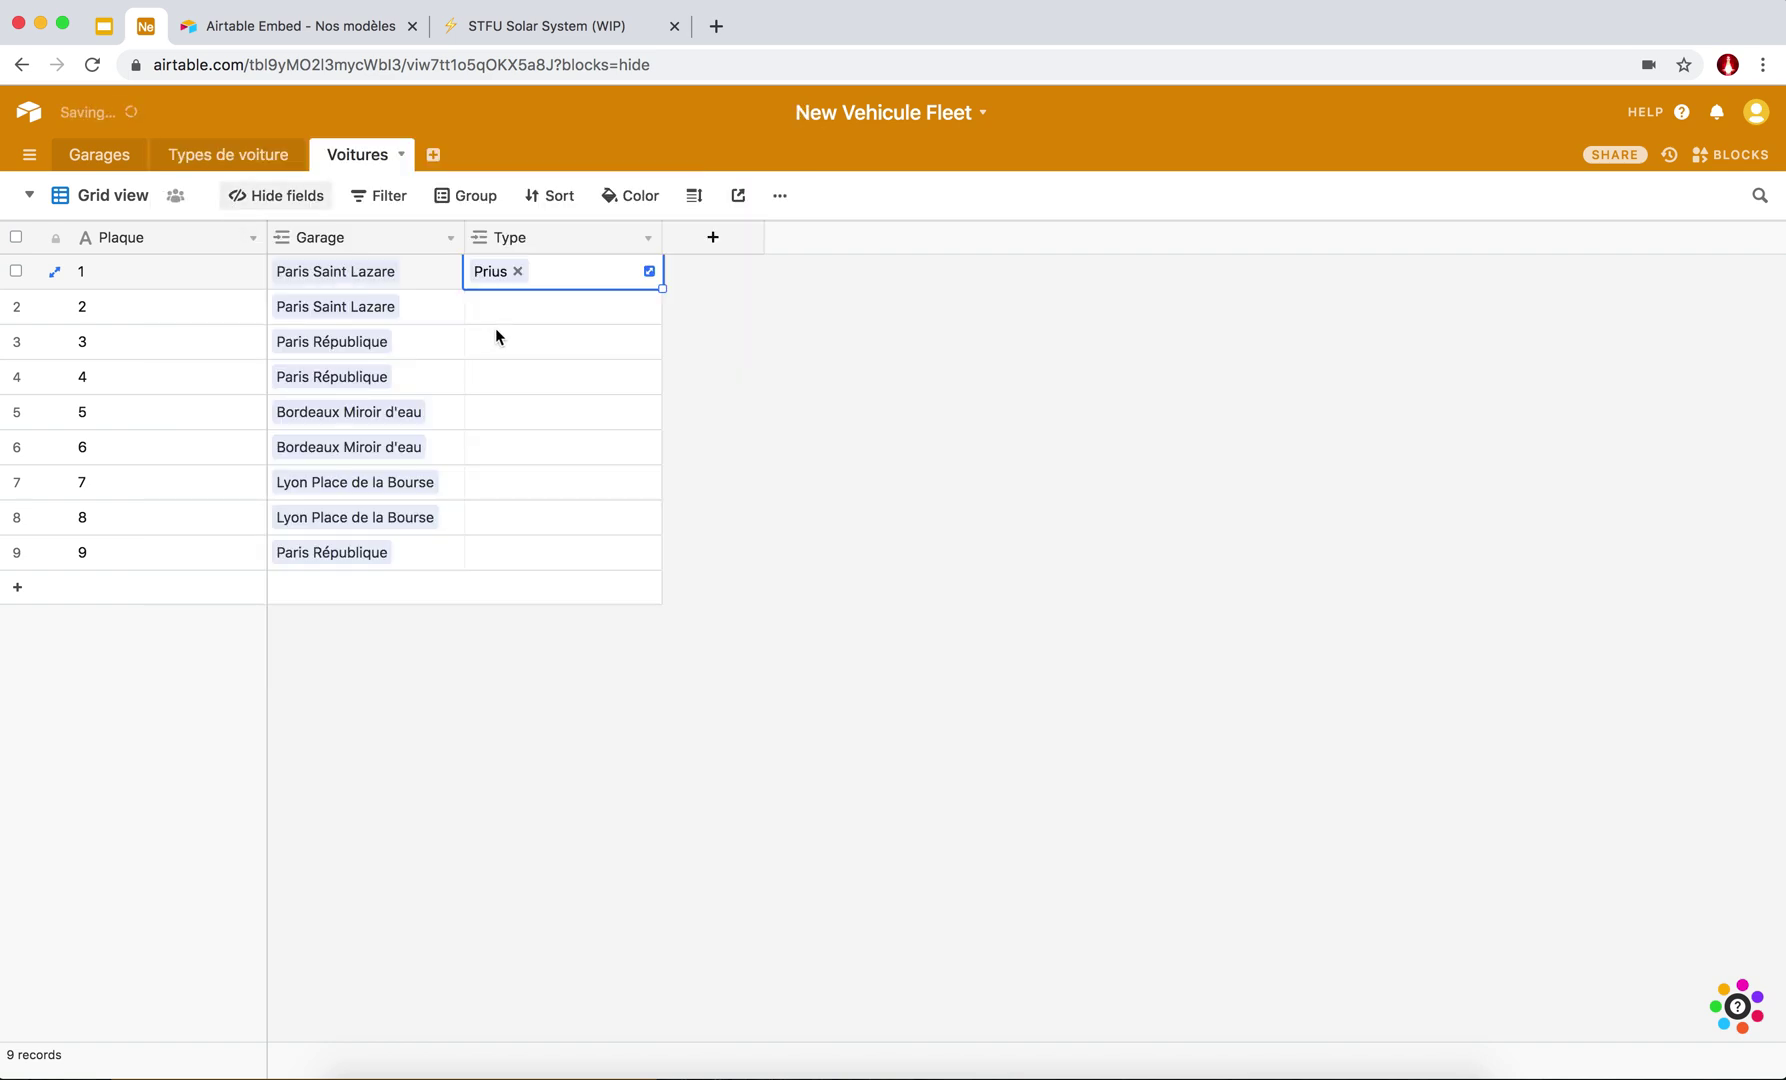
pyautogui.click(486, 328)
pyautogui.click(479, 306)
pyautogui.click(480, 306)
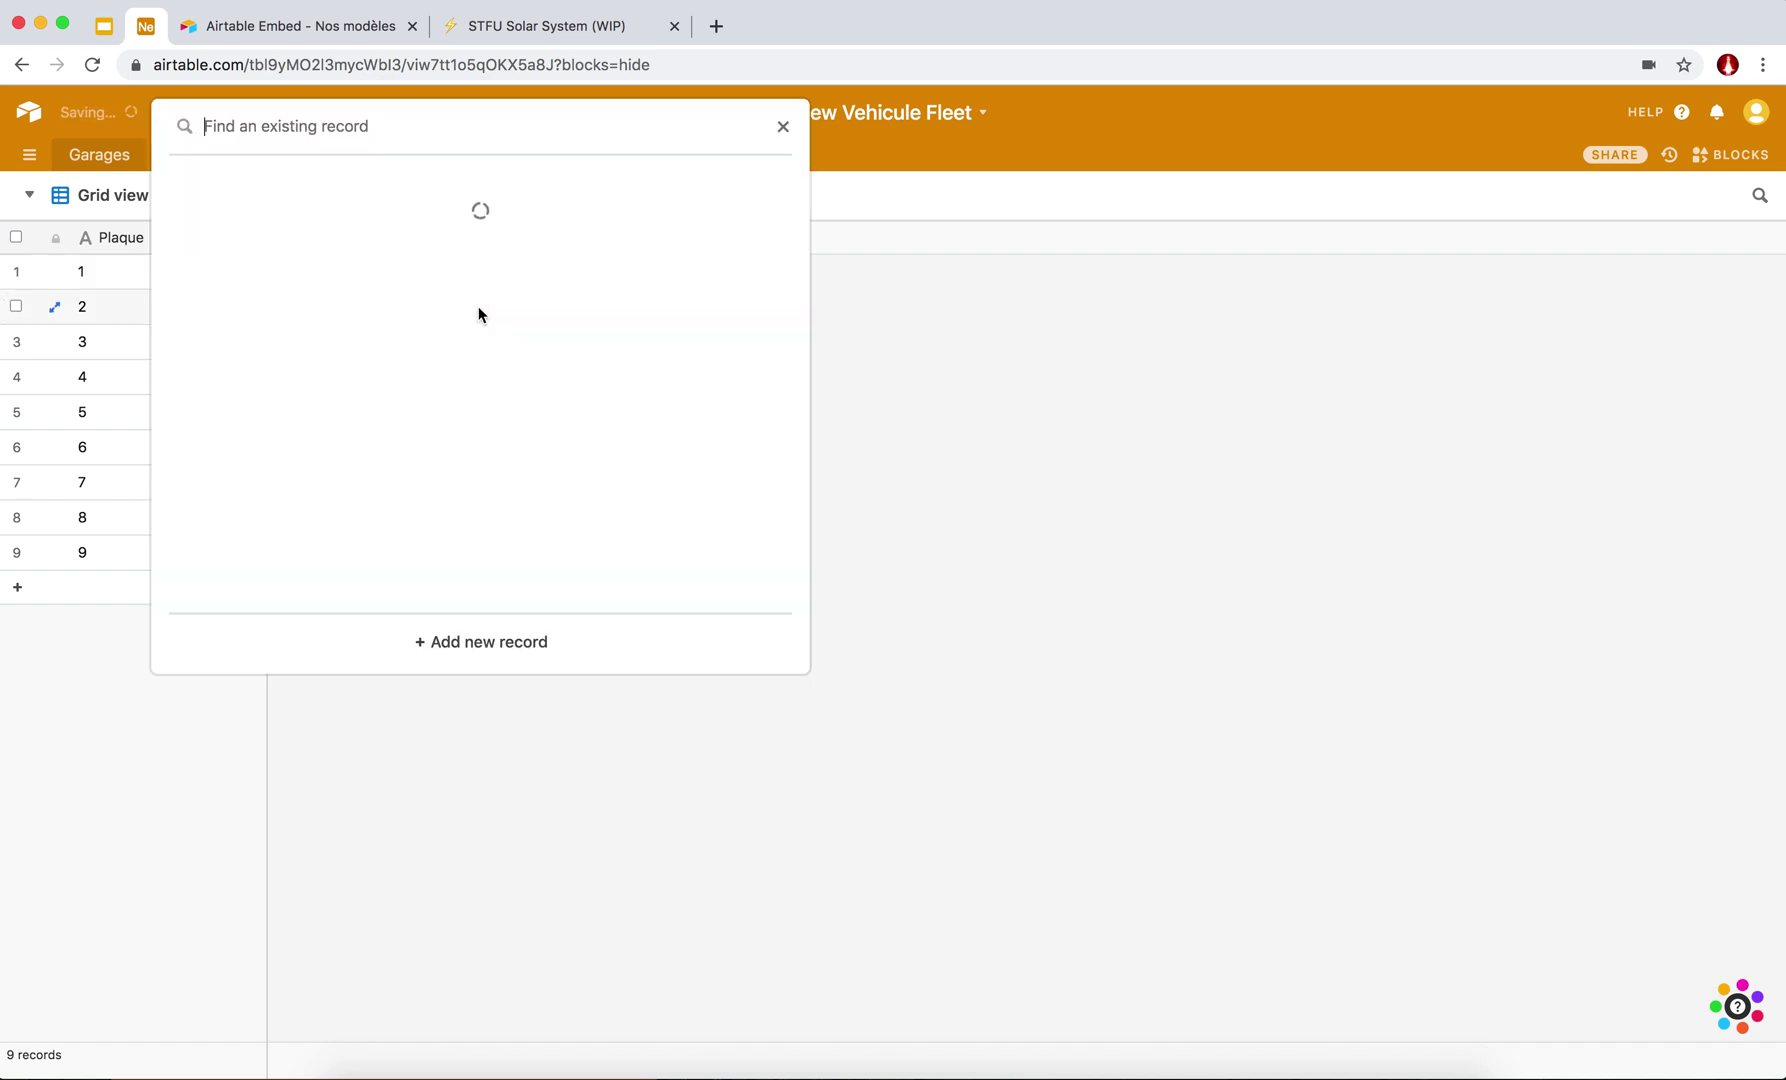
pyautogui.click(257, 221)
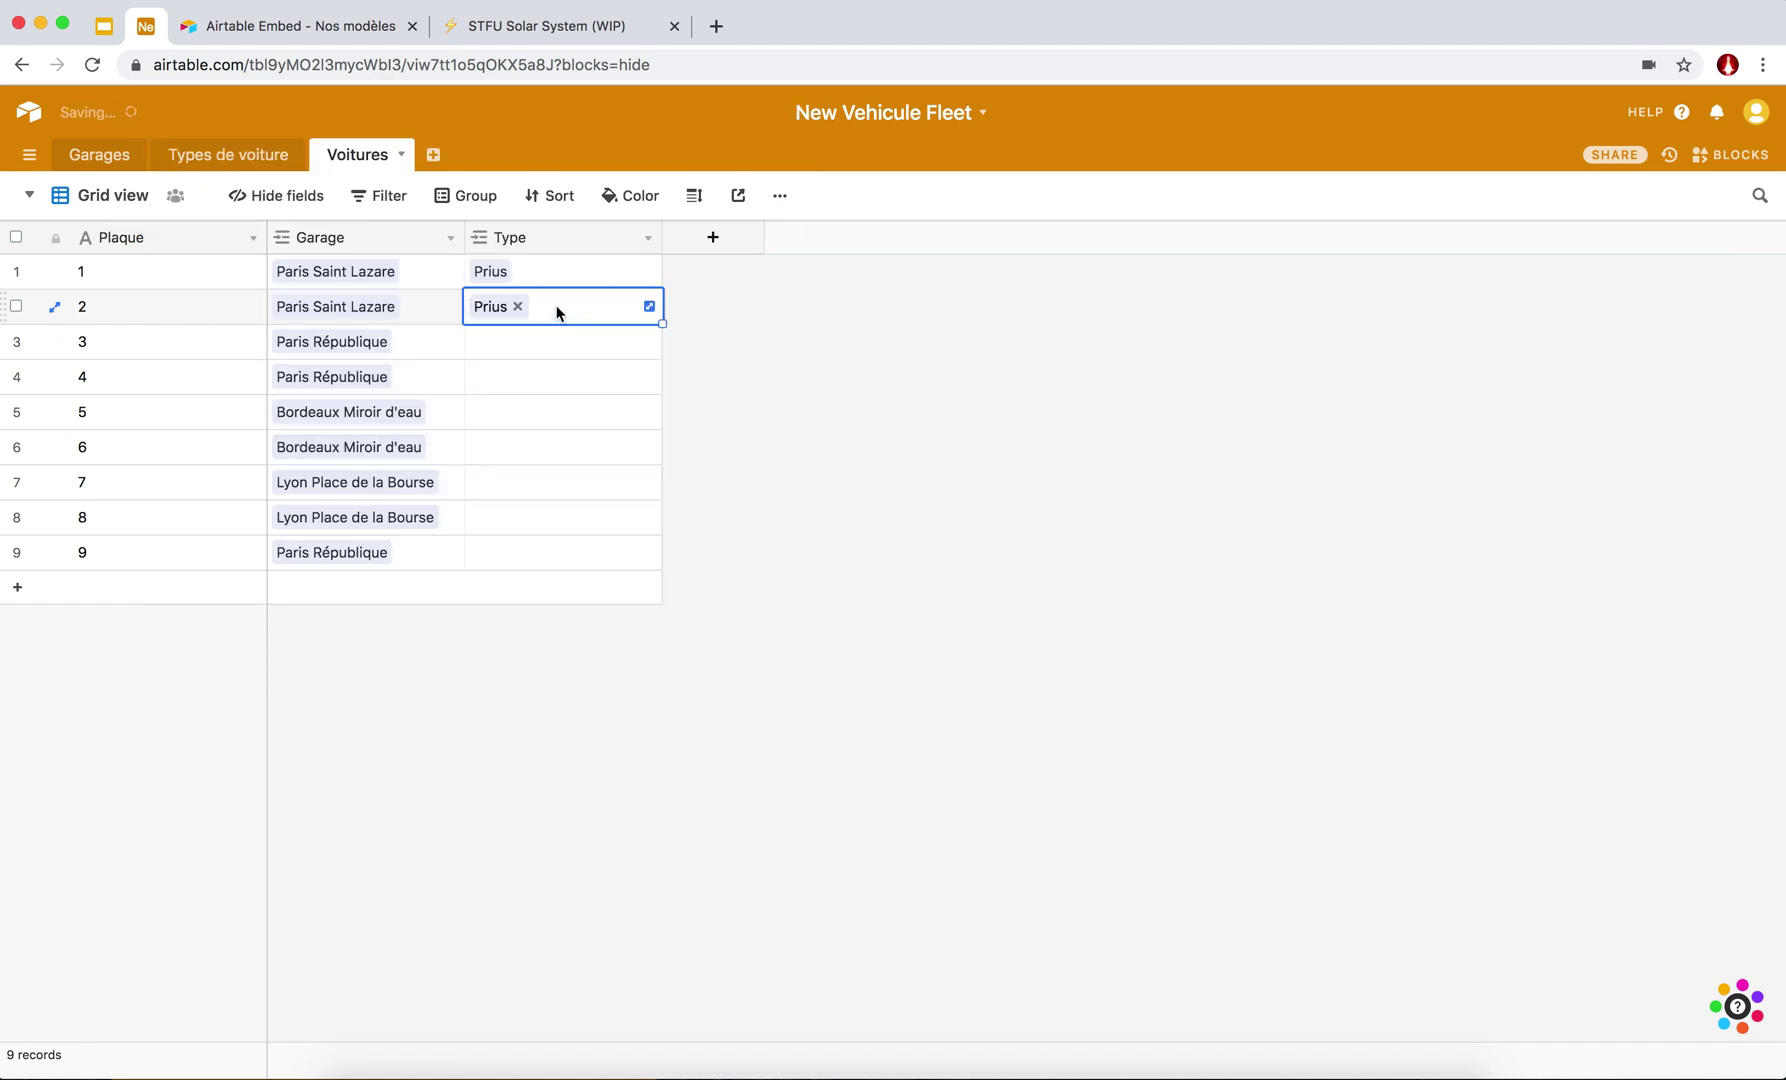
pyautogui.press('cmd+c')
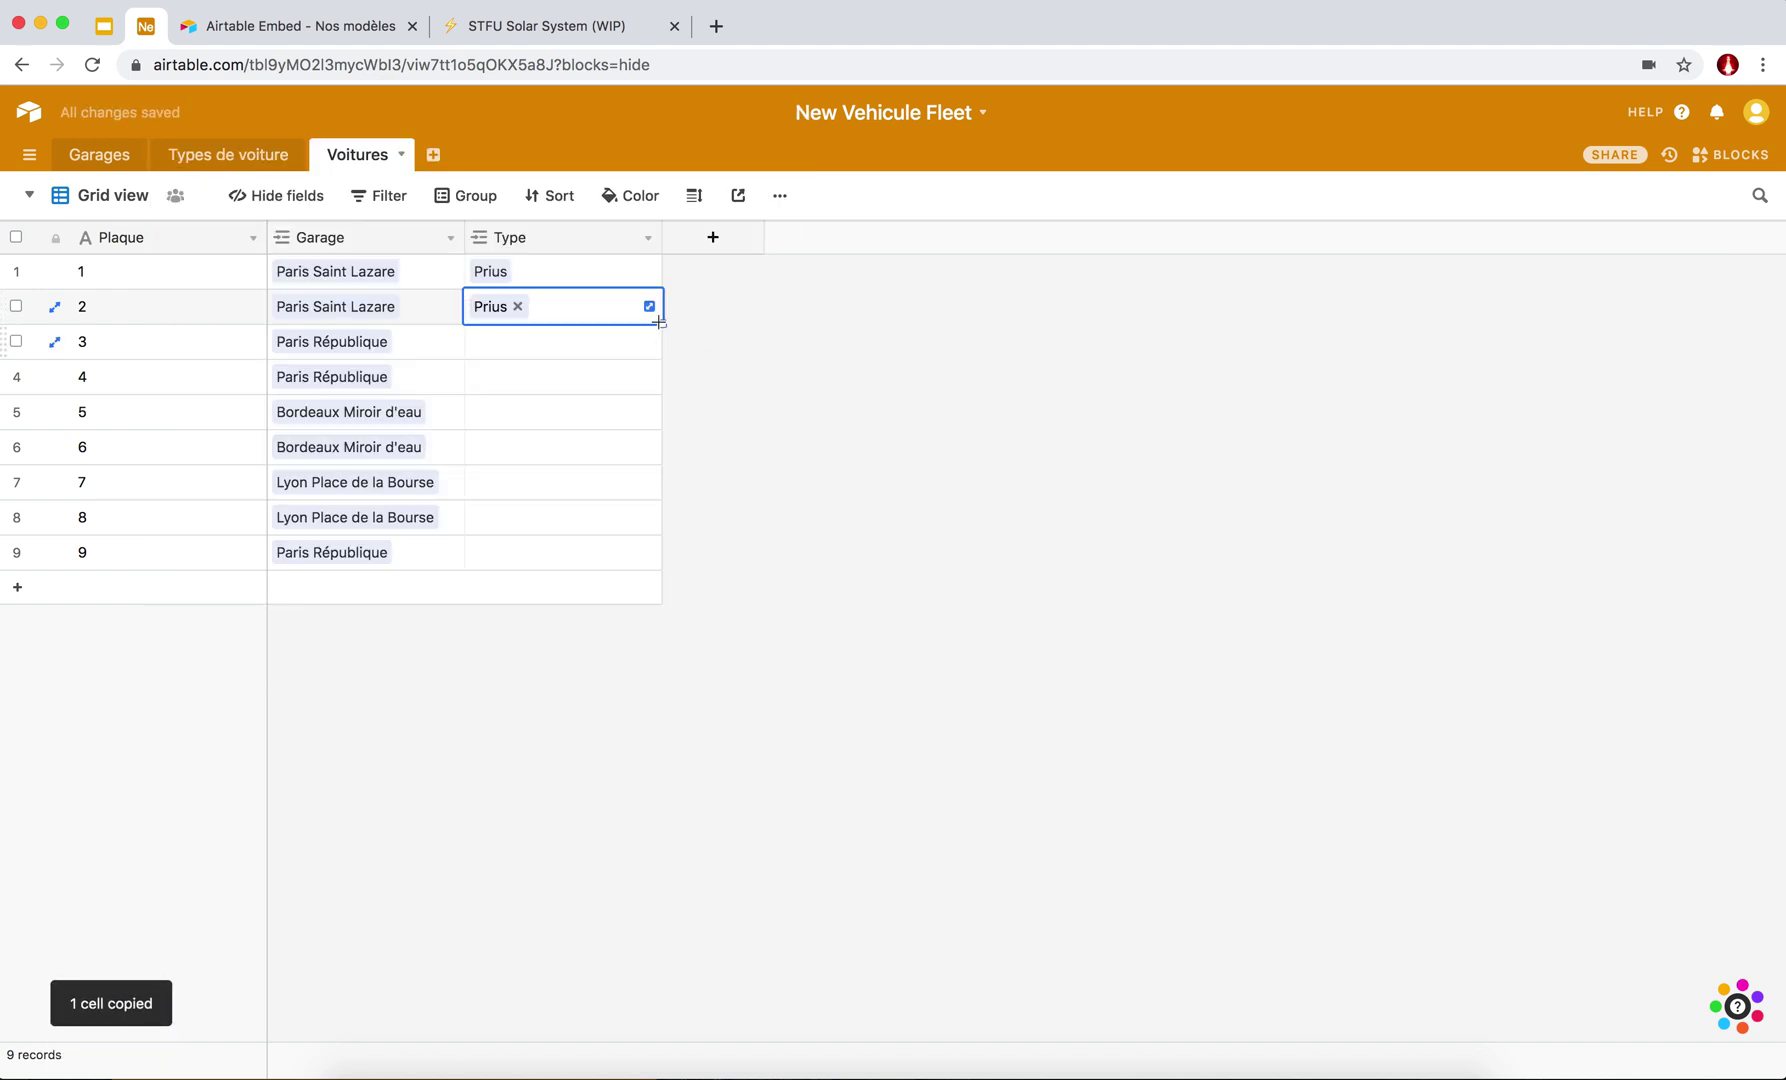
pyautogui.click(580, 340)
pyautogui.click(511, 388)
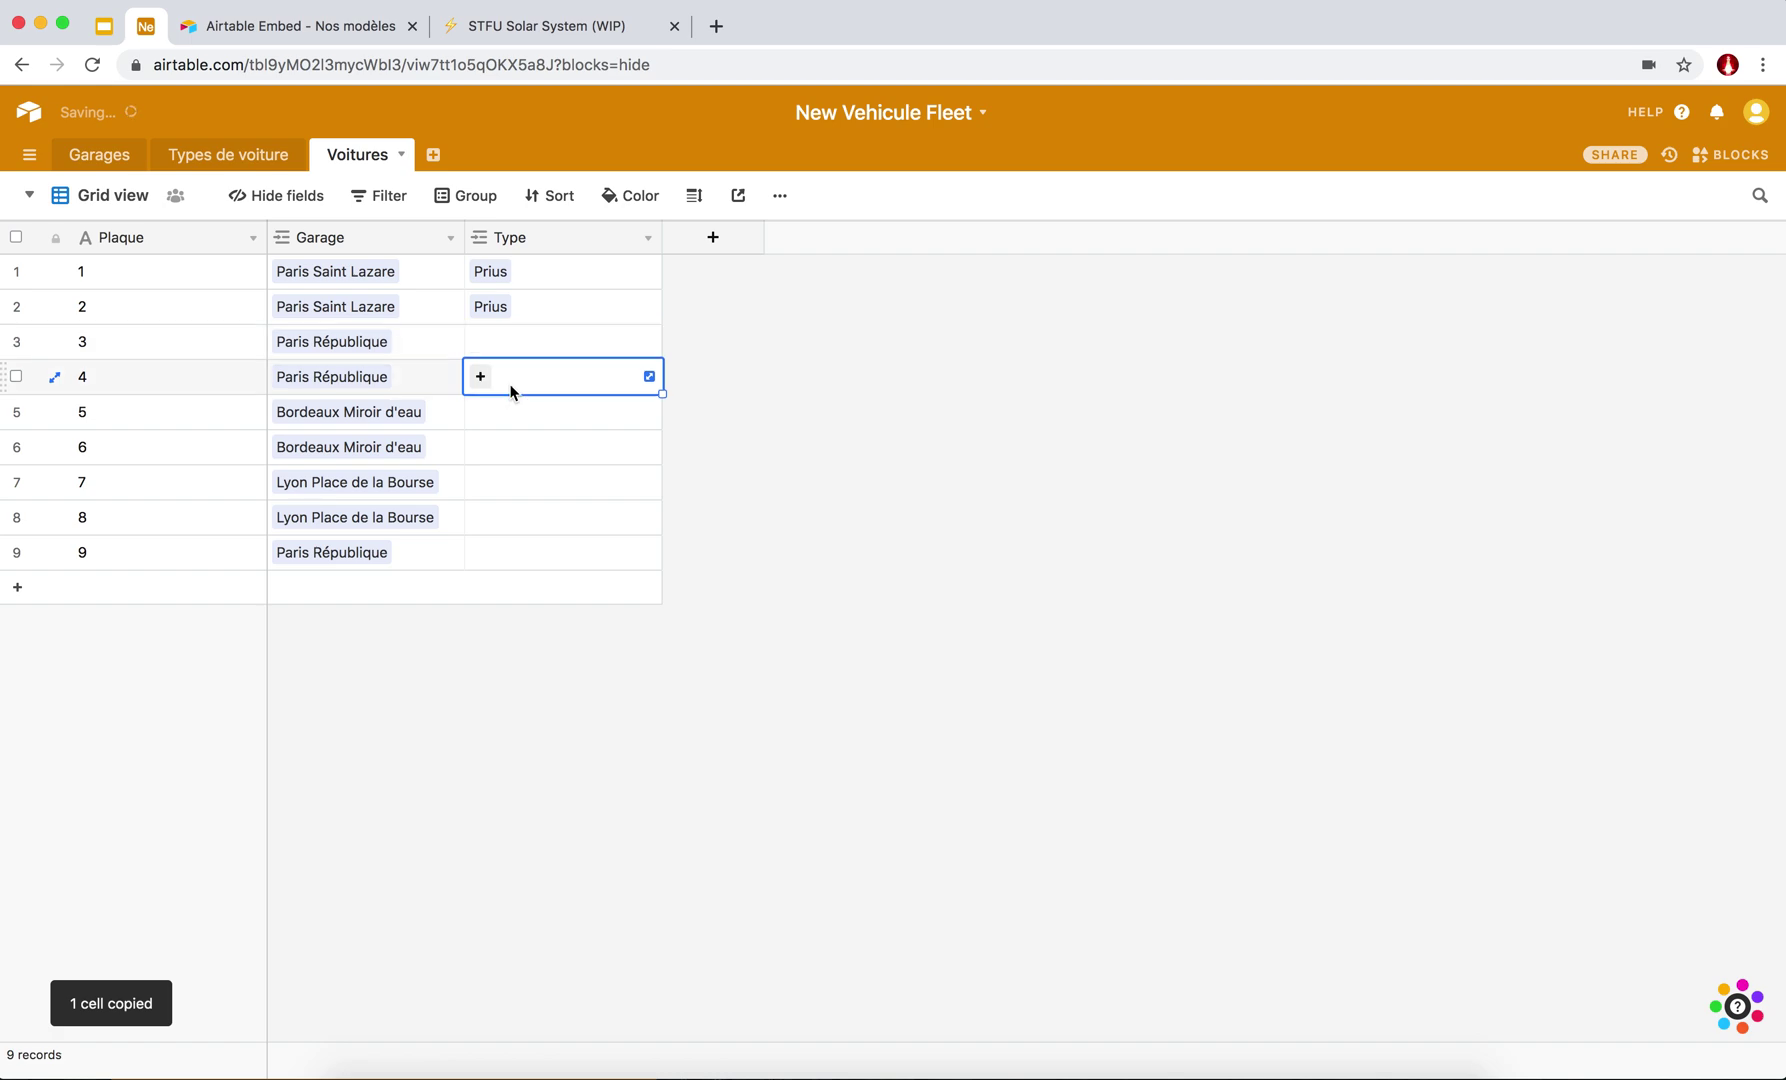
pyautogui.press('cmd+v')
pyautogui.click(501, 430)
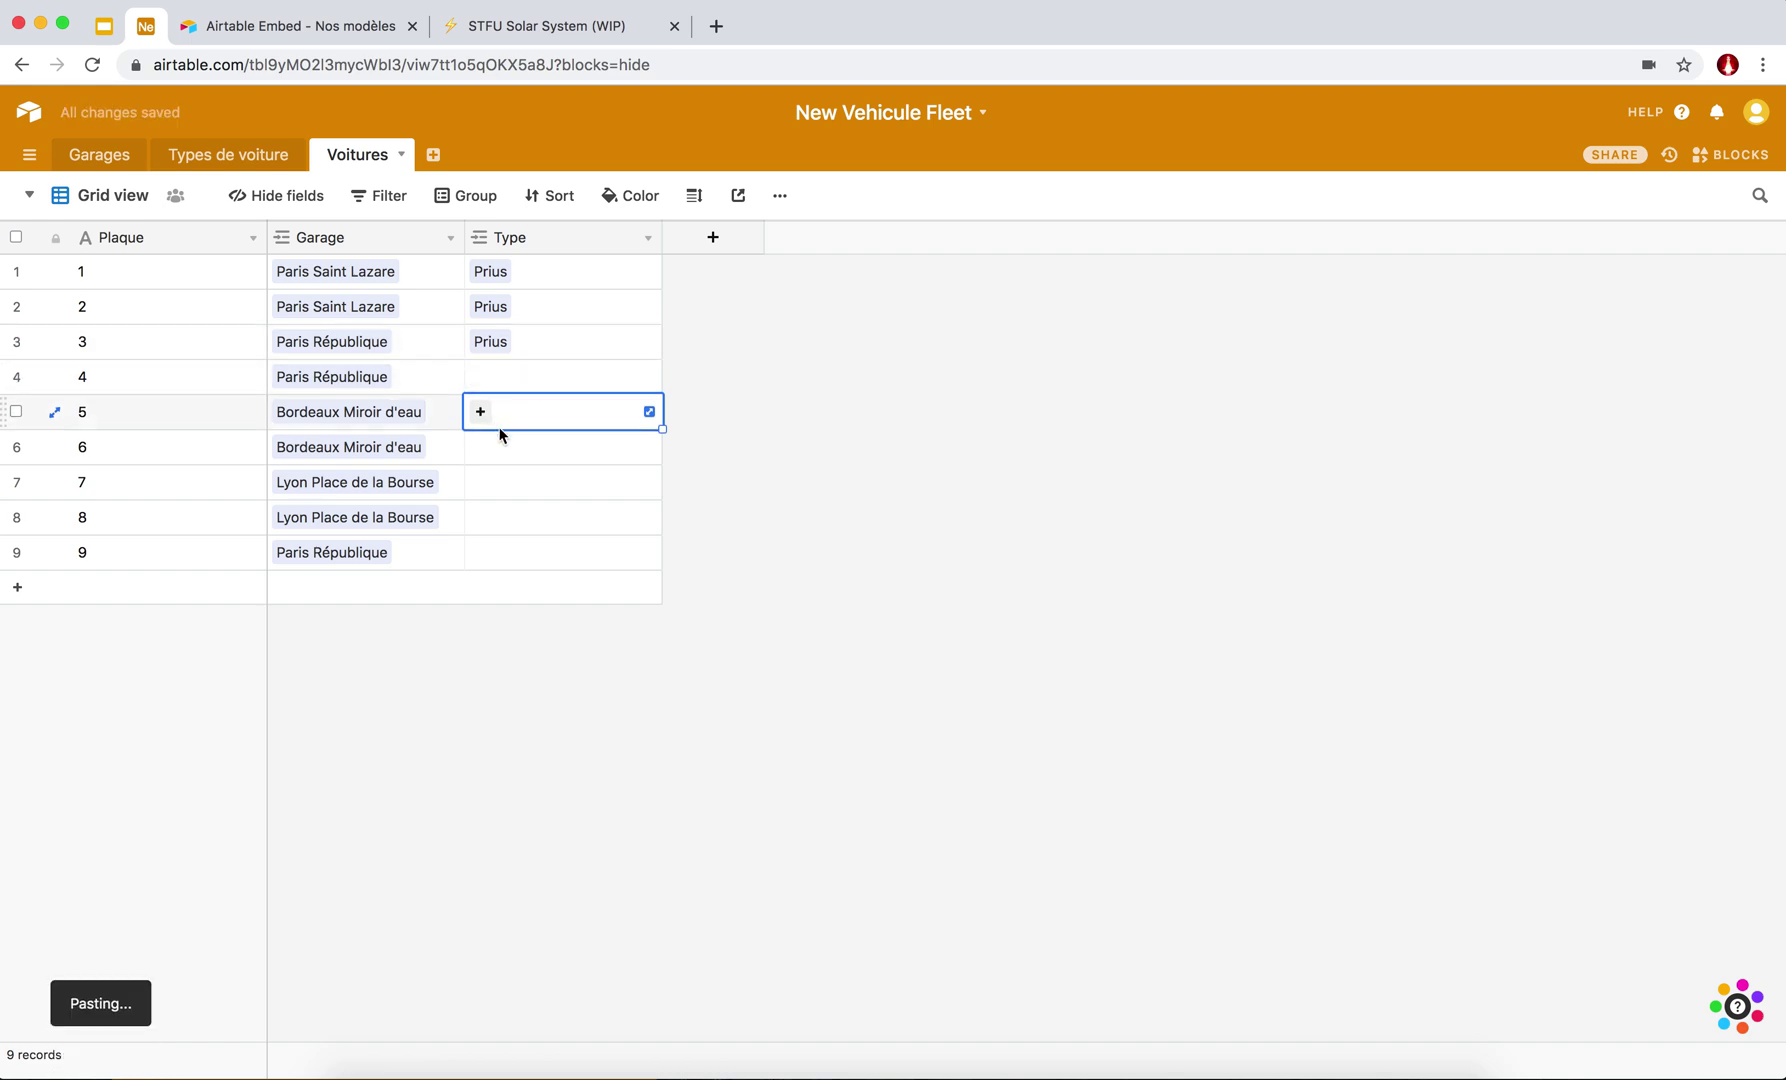
pyautogui.press('cmd+v')
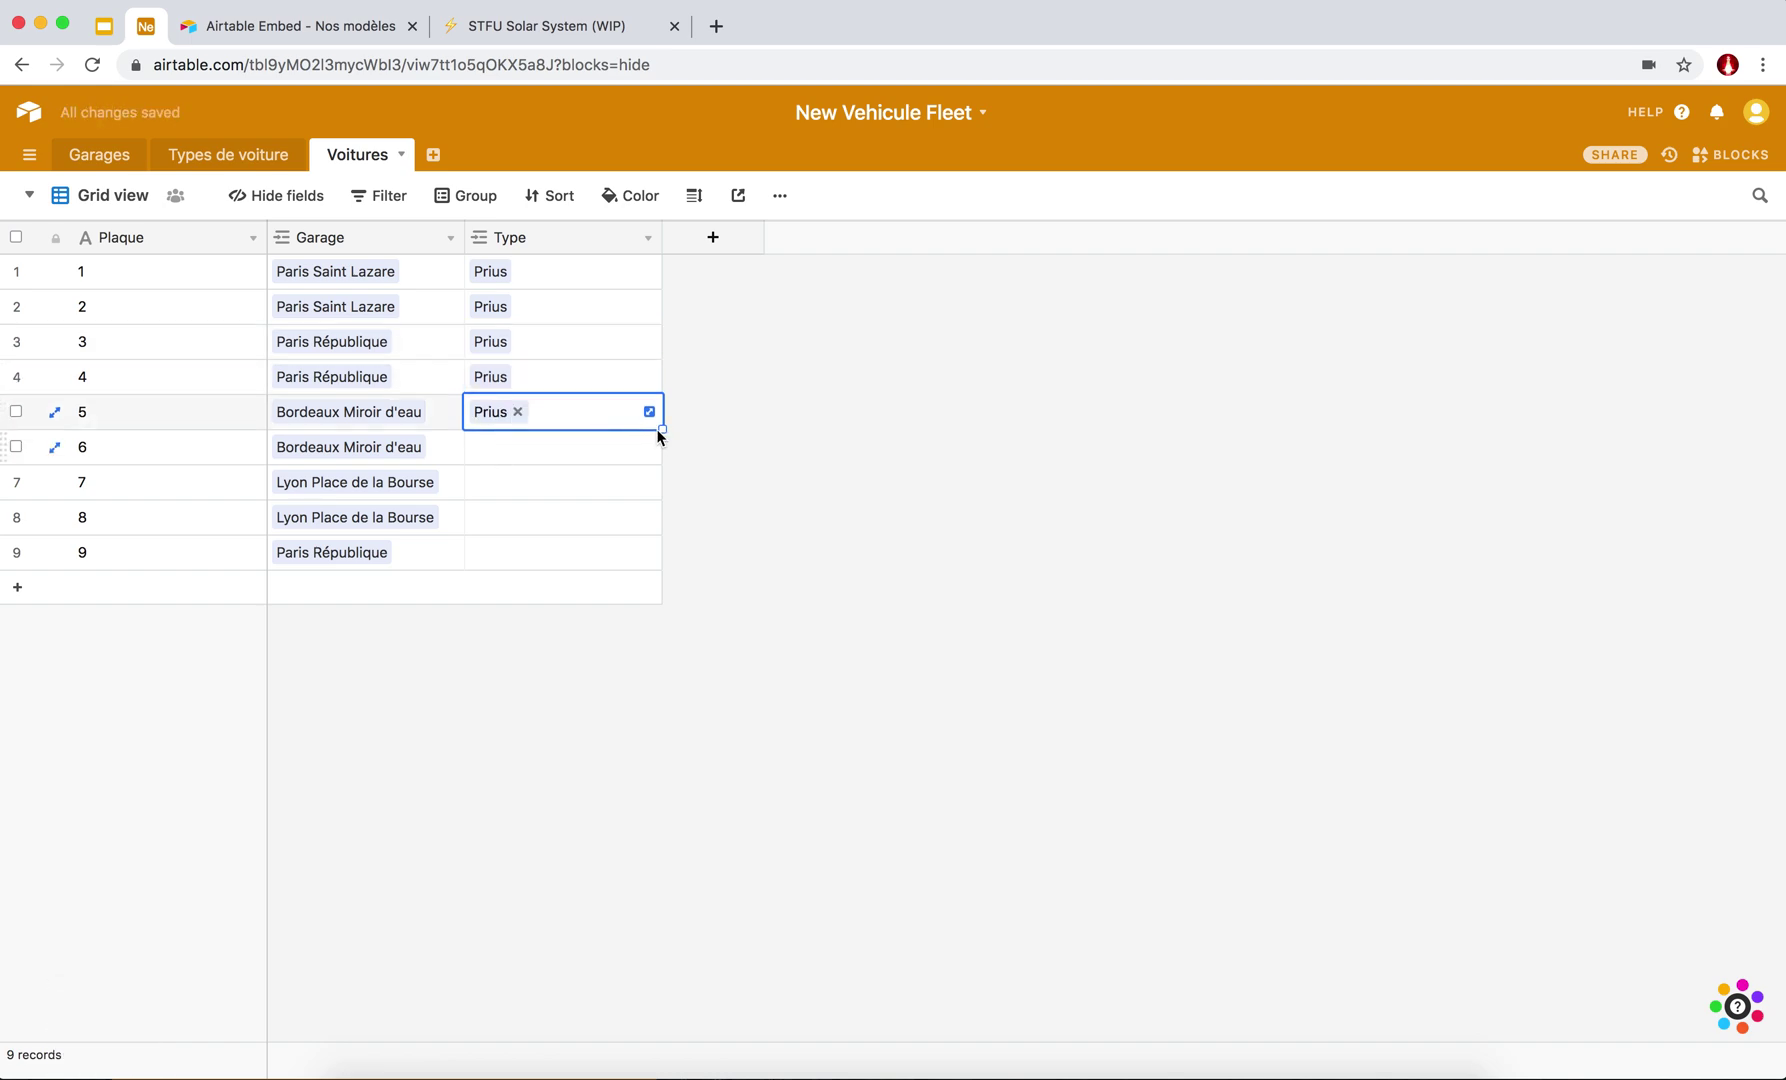
pyautogui.moveTo(662, 432); pyautogui.dragTo(658, 525)
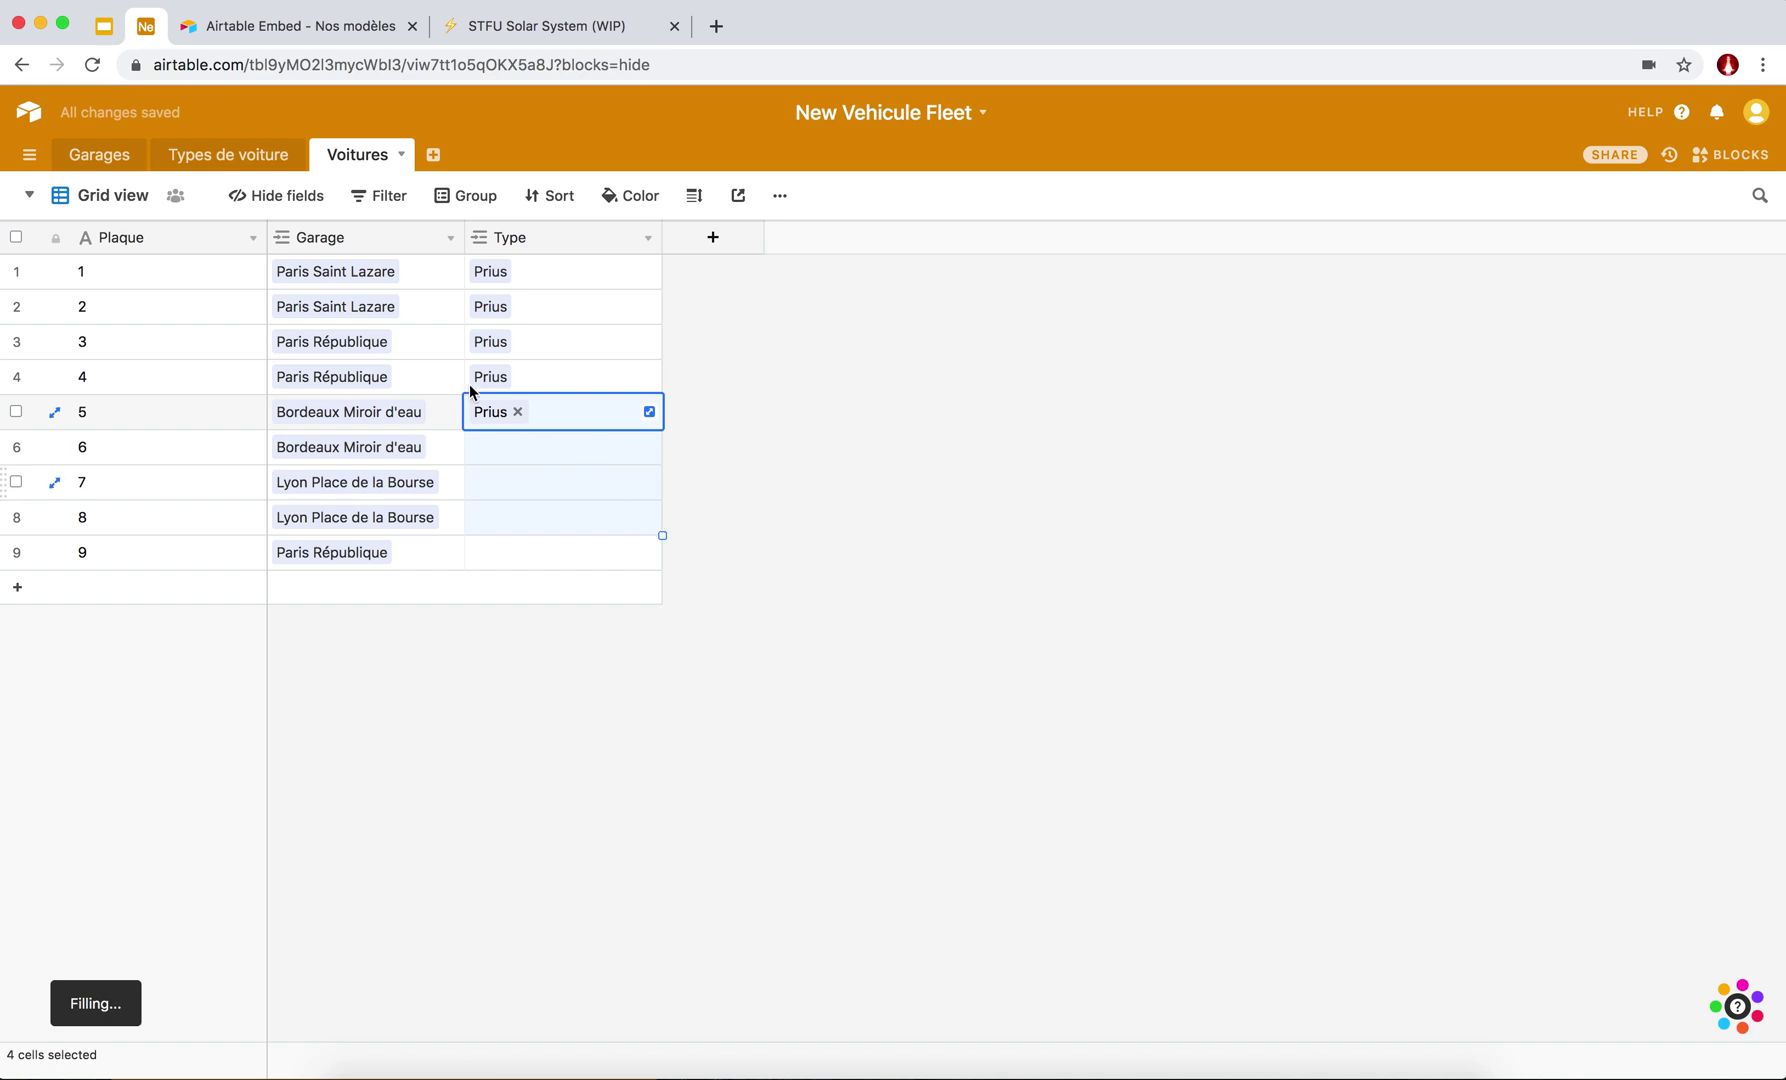
# Change the Type of cars 9 and 6 to Porsche Cayenne.
pyautogui.click(501, 556)
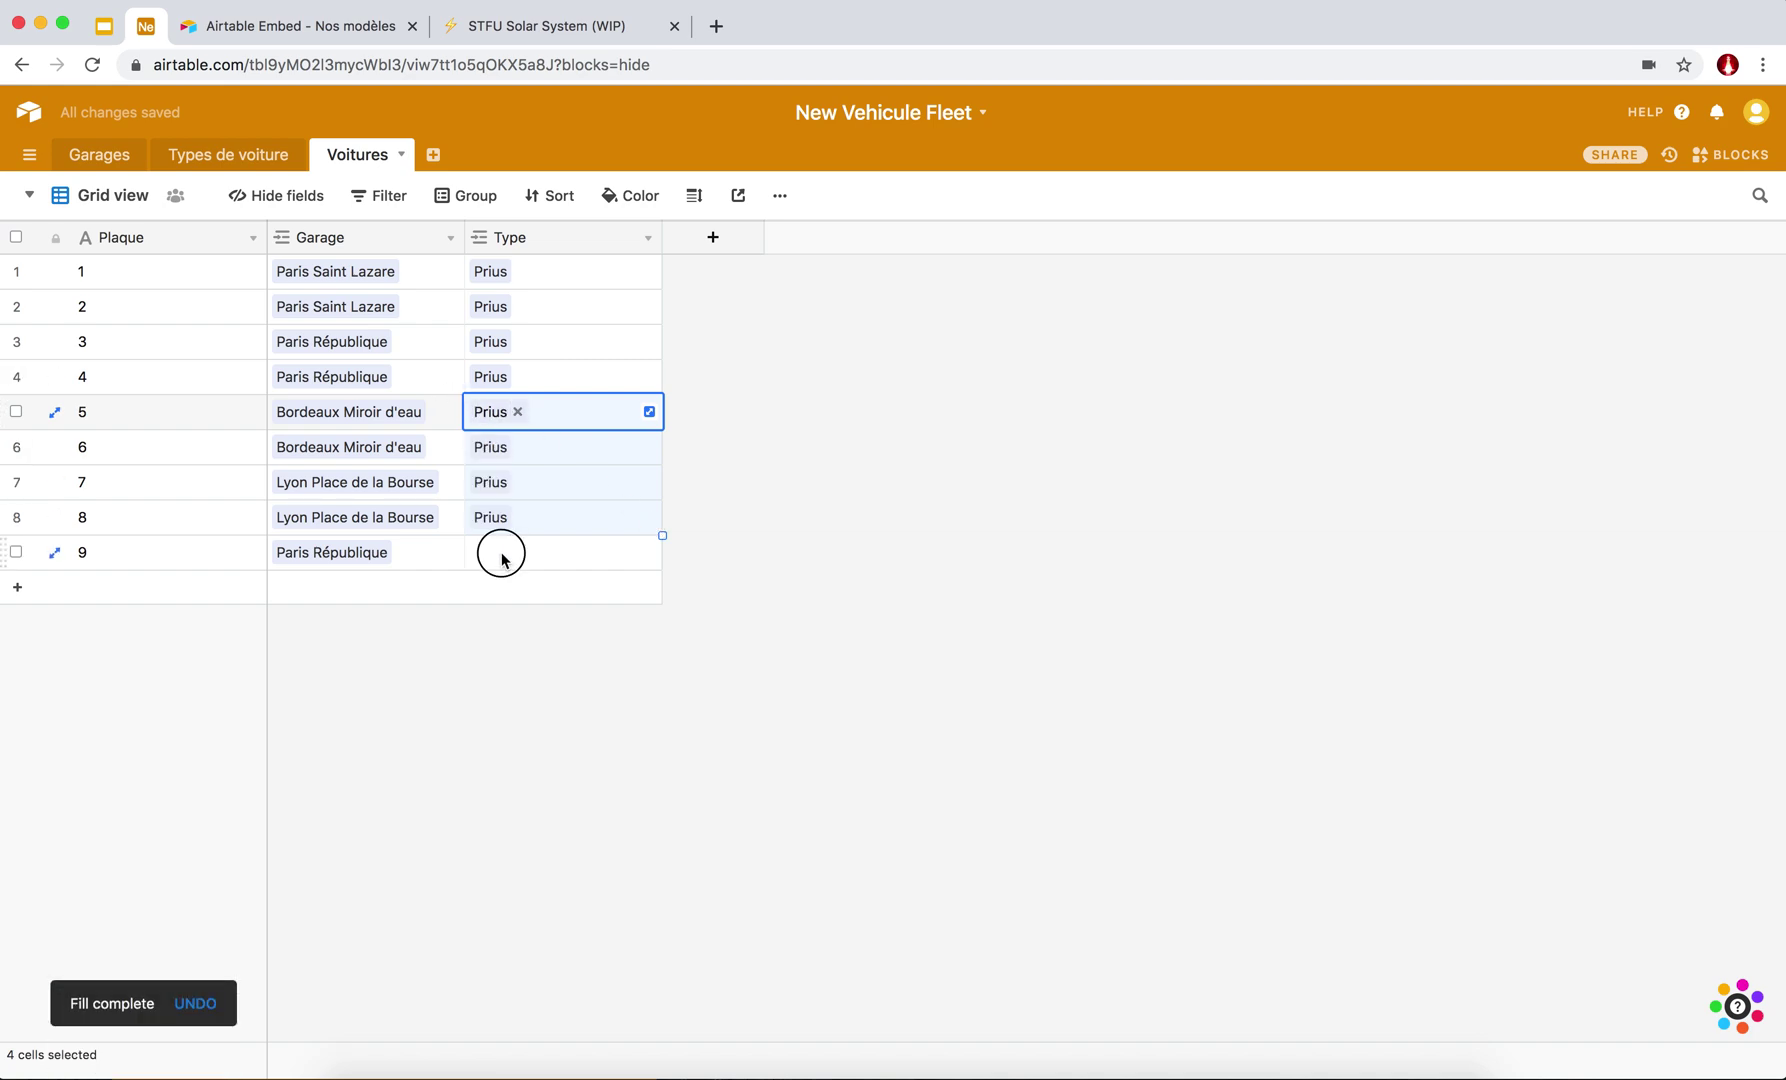
pyautogui.click(480, 553)
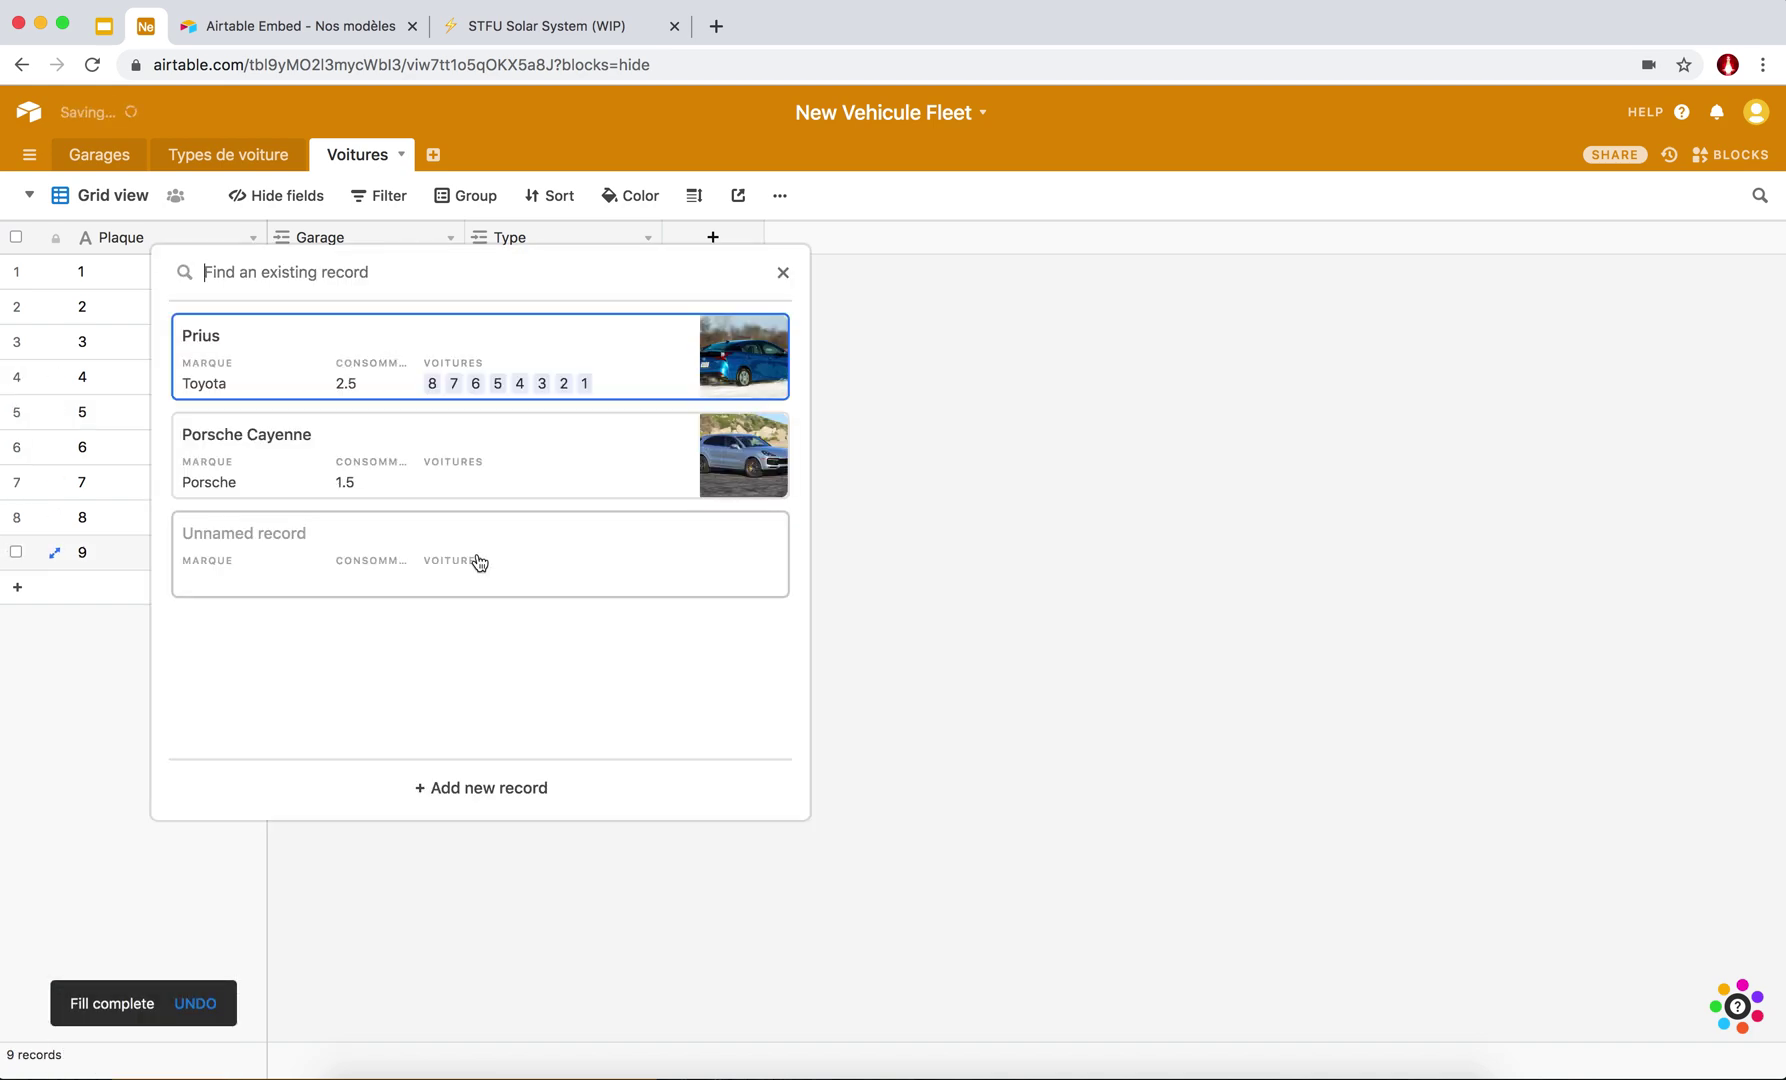
pyautogui.click(247, 466)
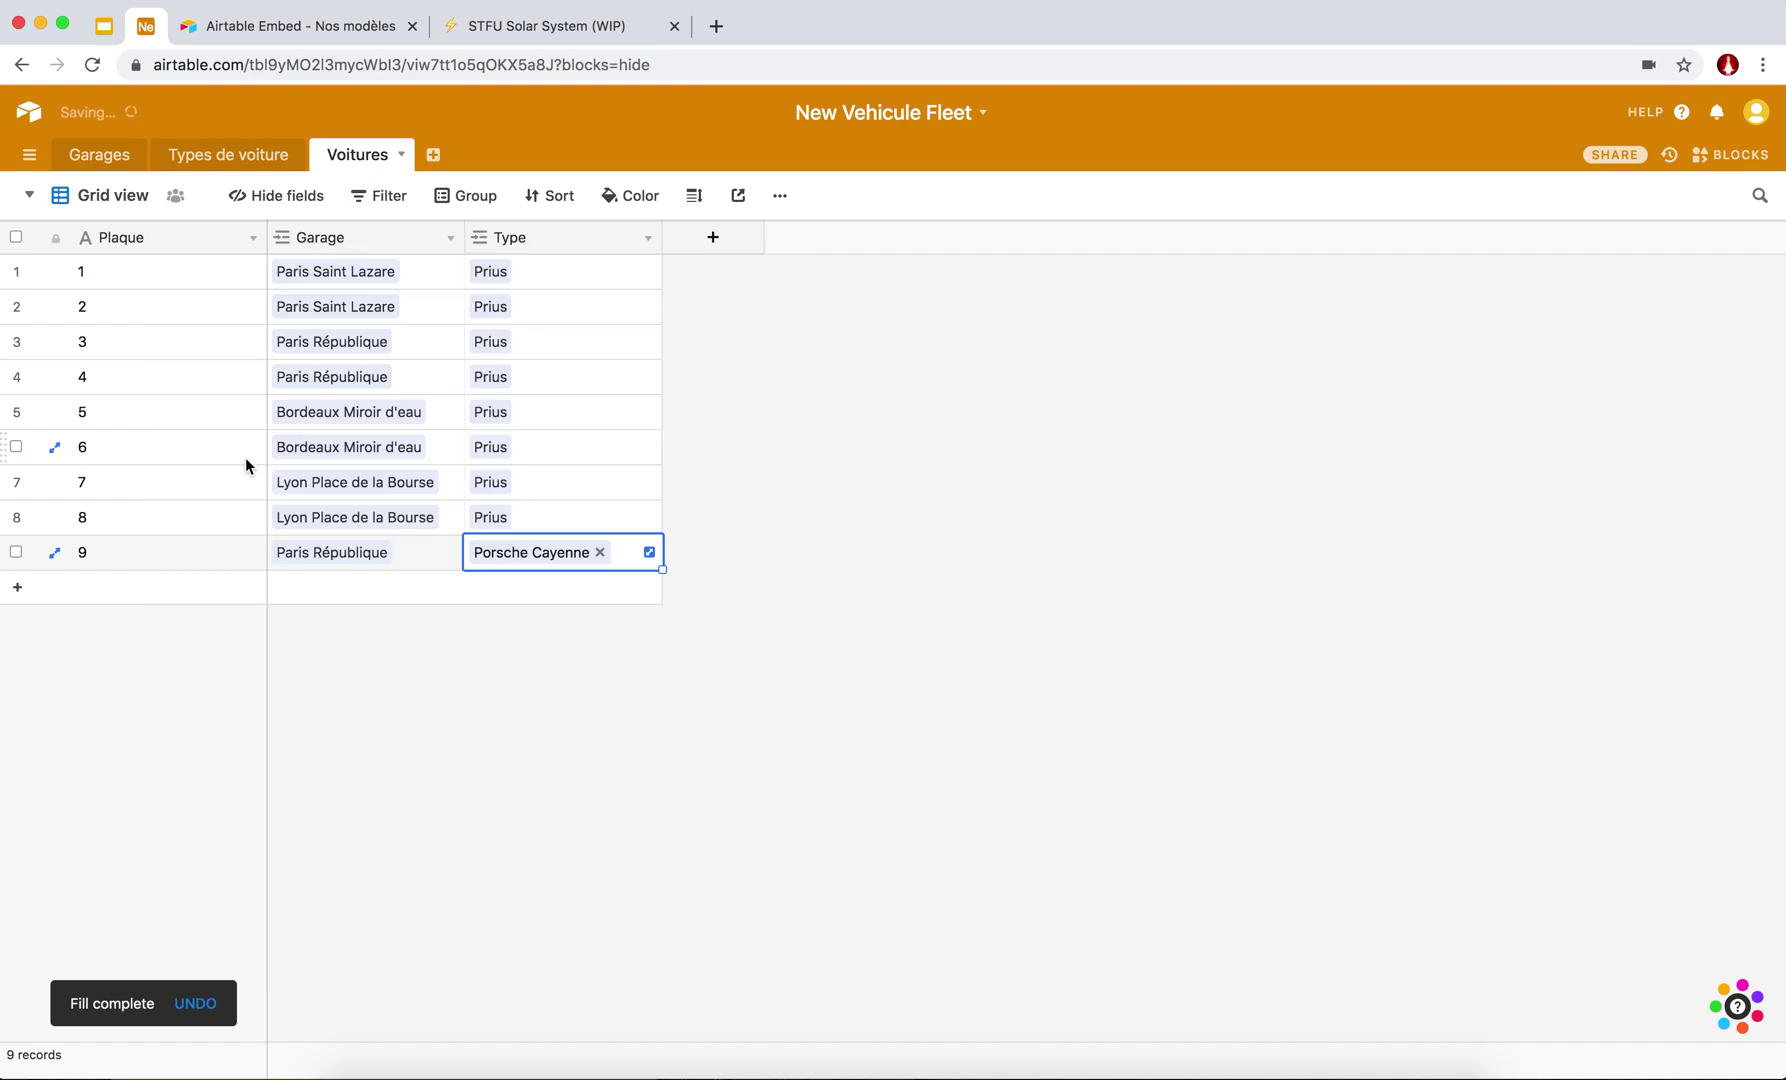
pyautogui.click(524, 412)
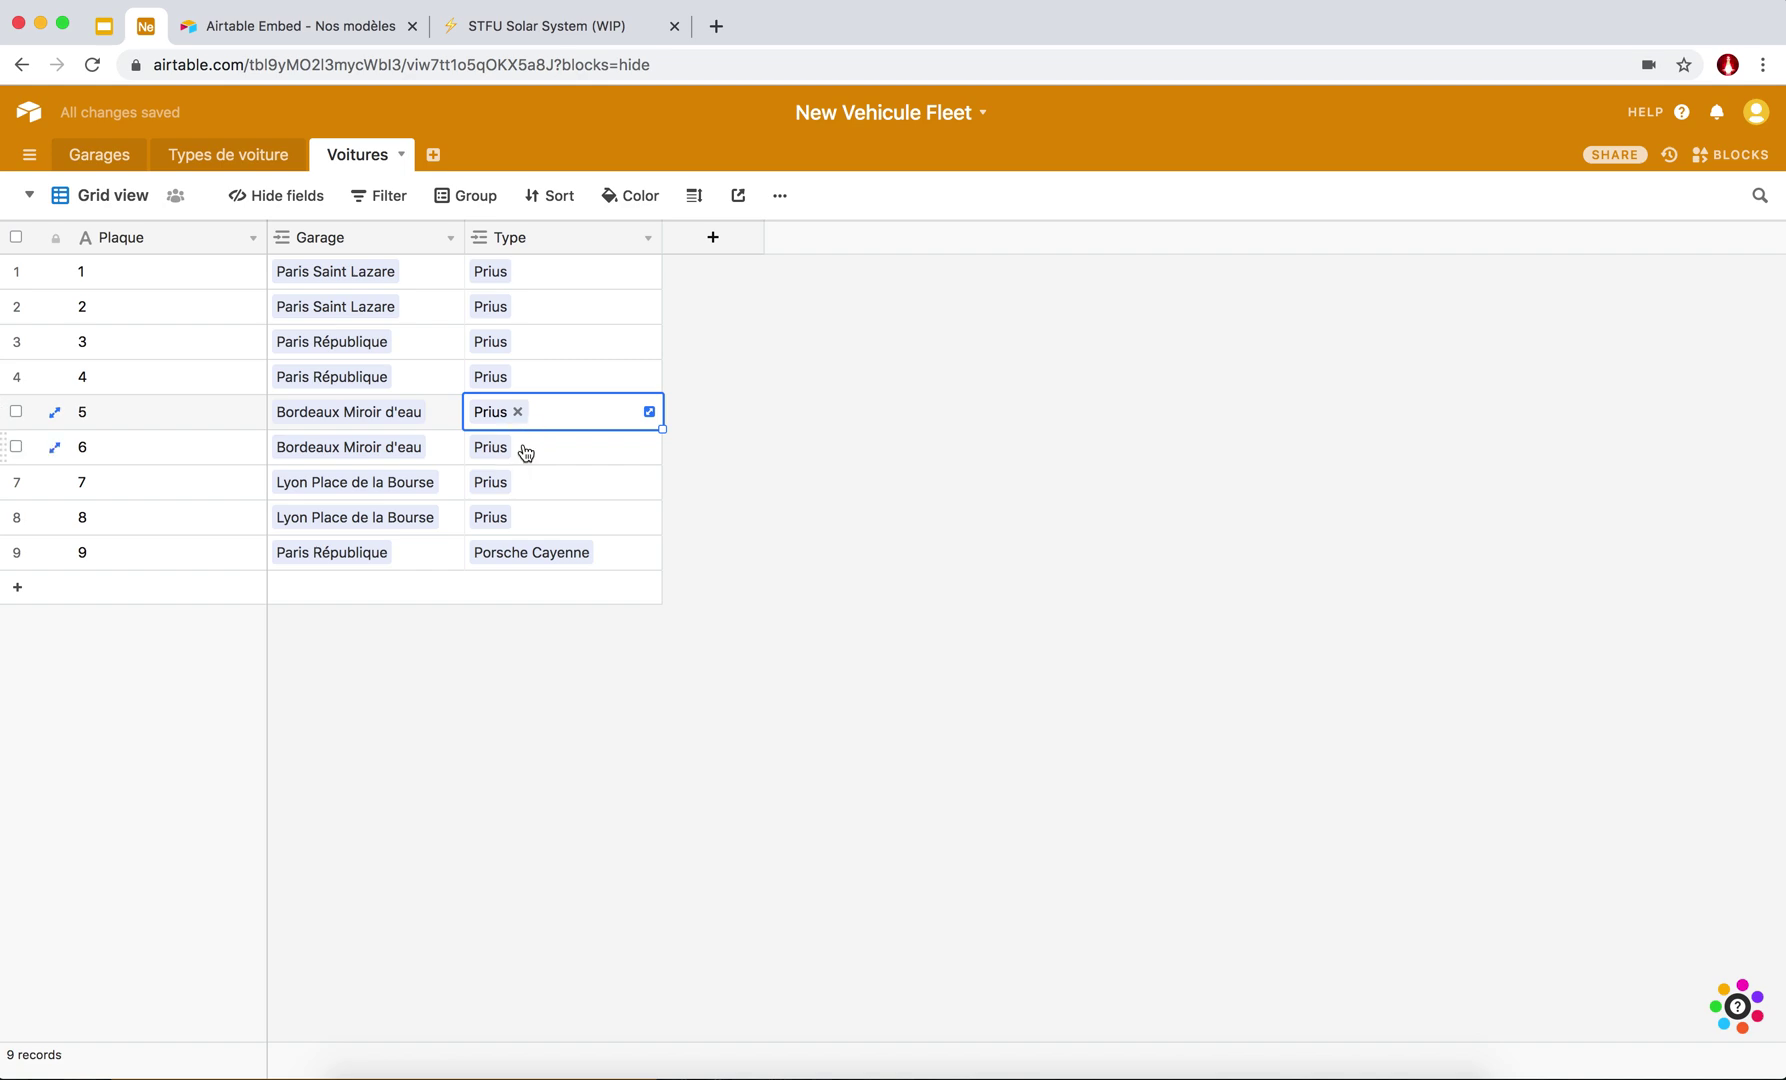
pyautogui.click(524, 452)
pyautogui.click(520, 448)
pyautogui.click(476, 446)
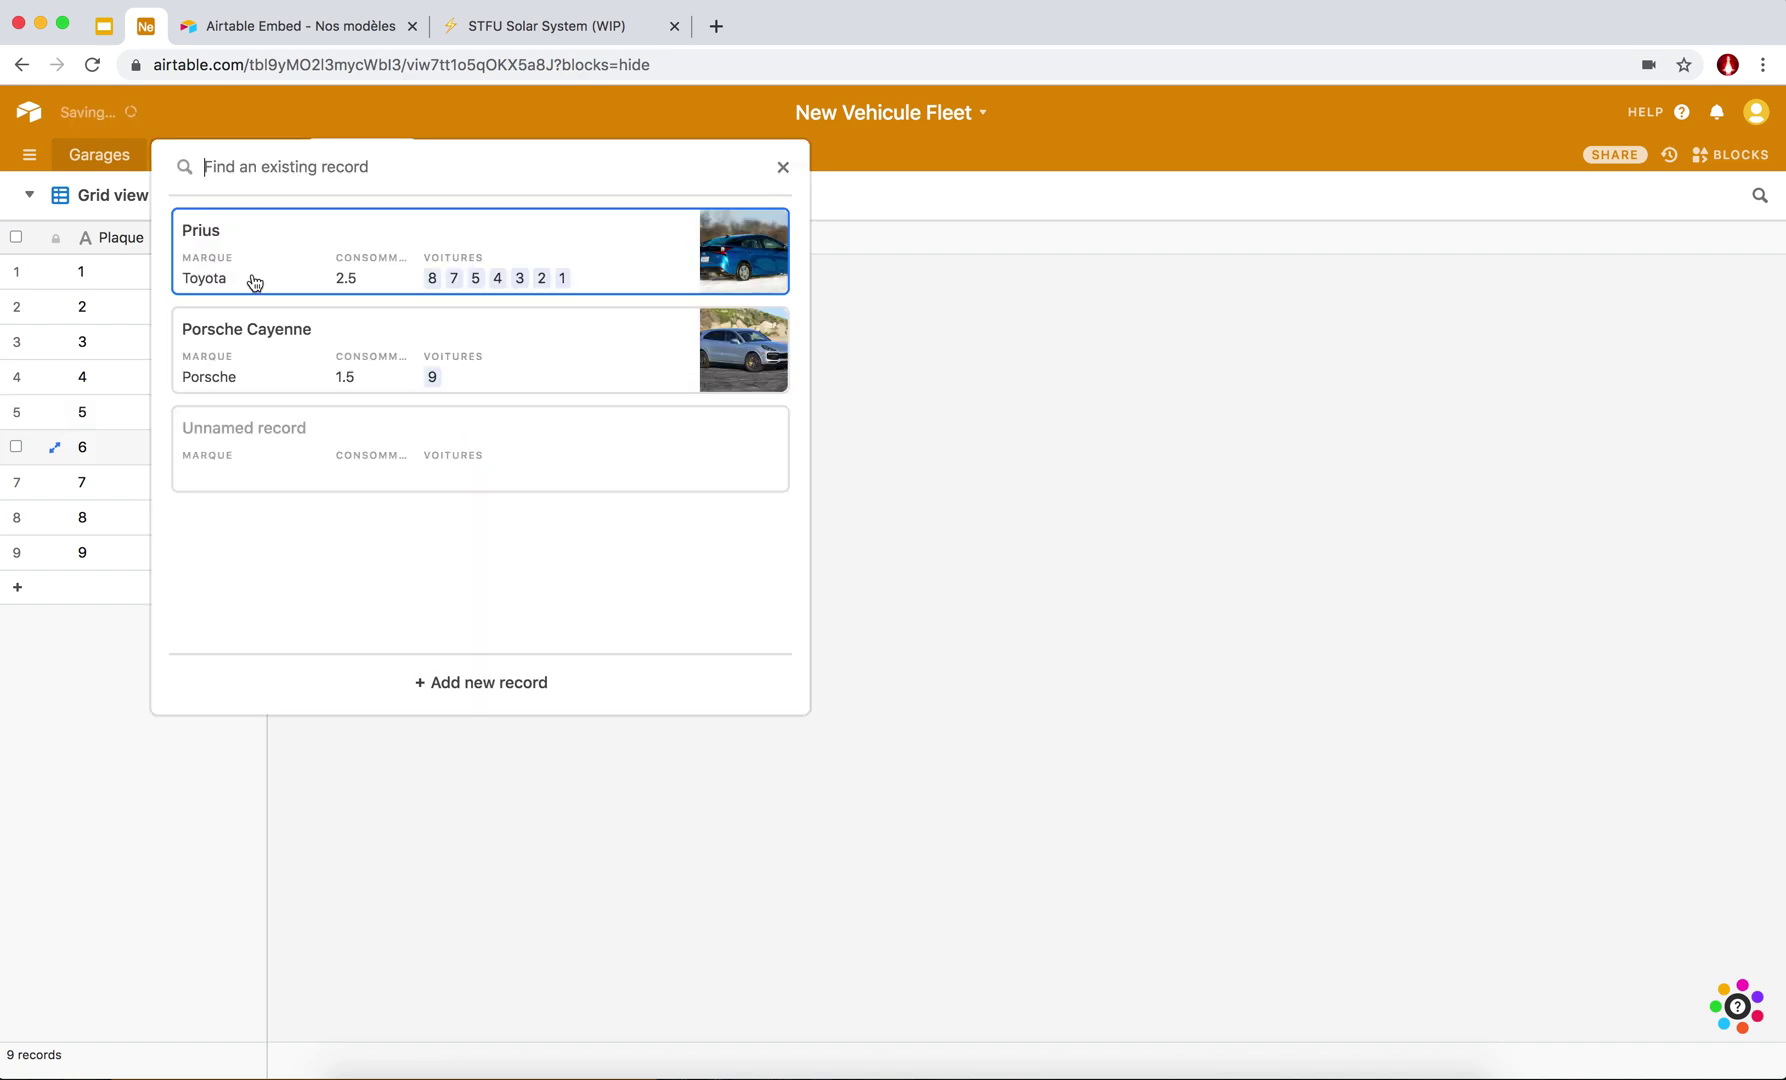
pyautogui.click(250, 346)
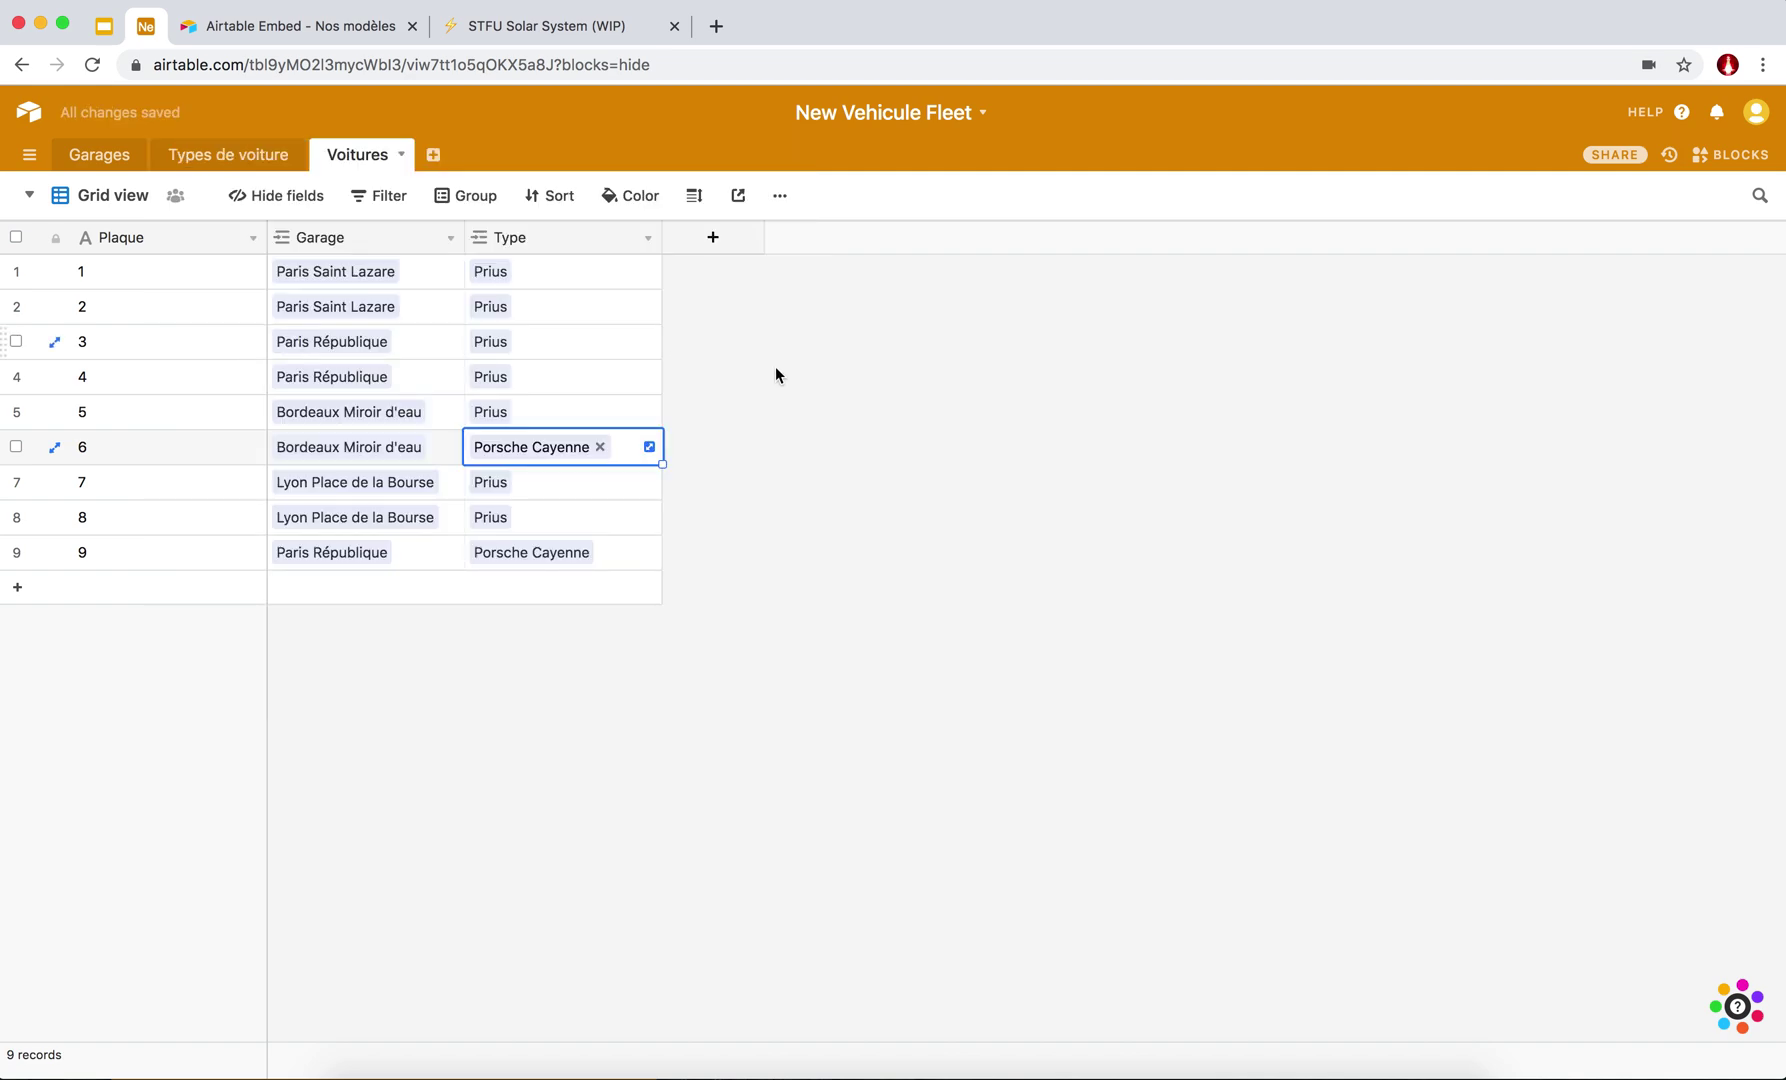
pyautogui.click(781, 384)
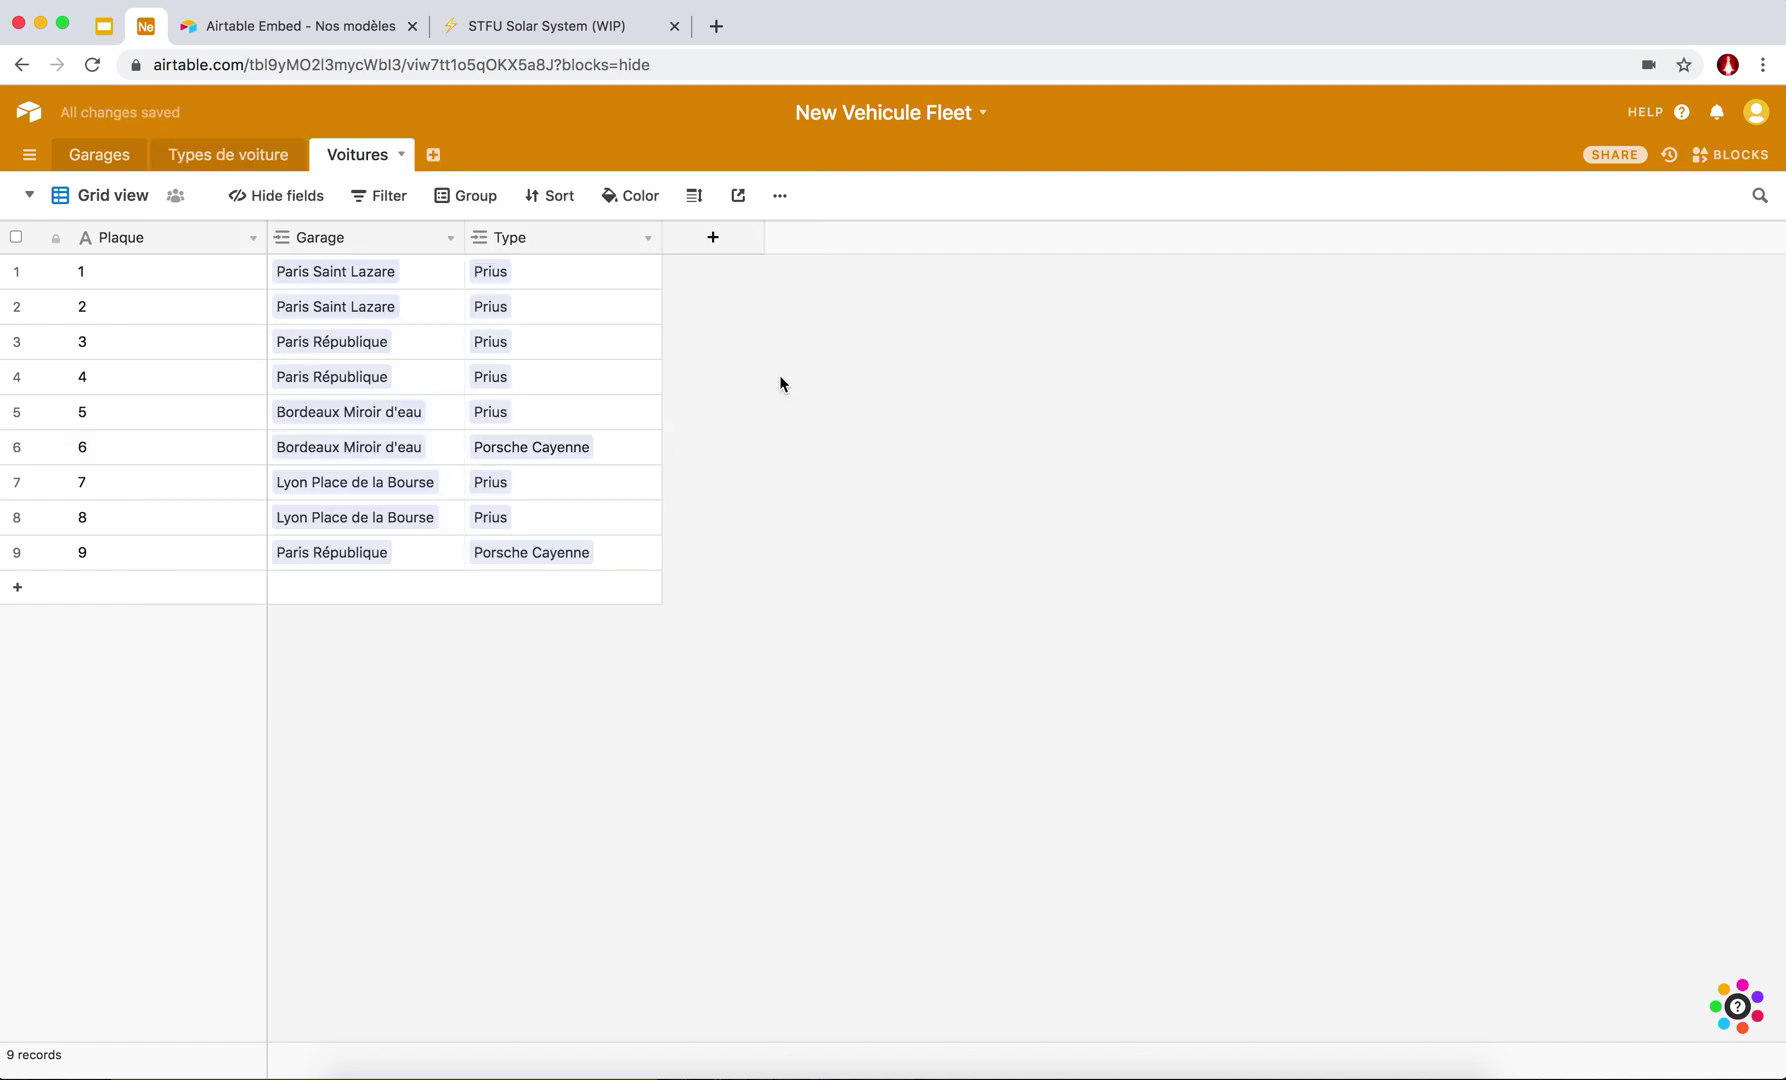
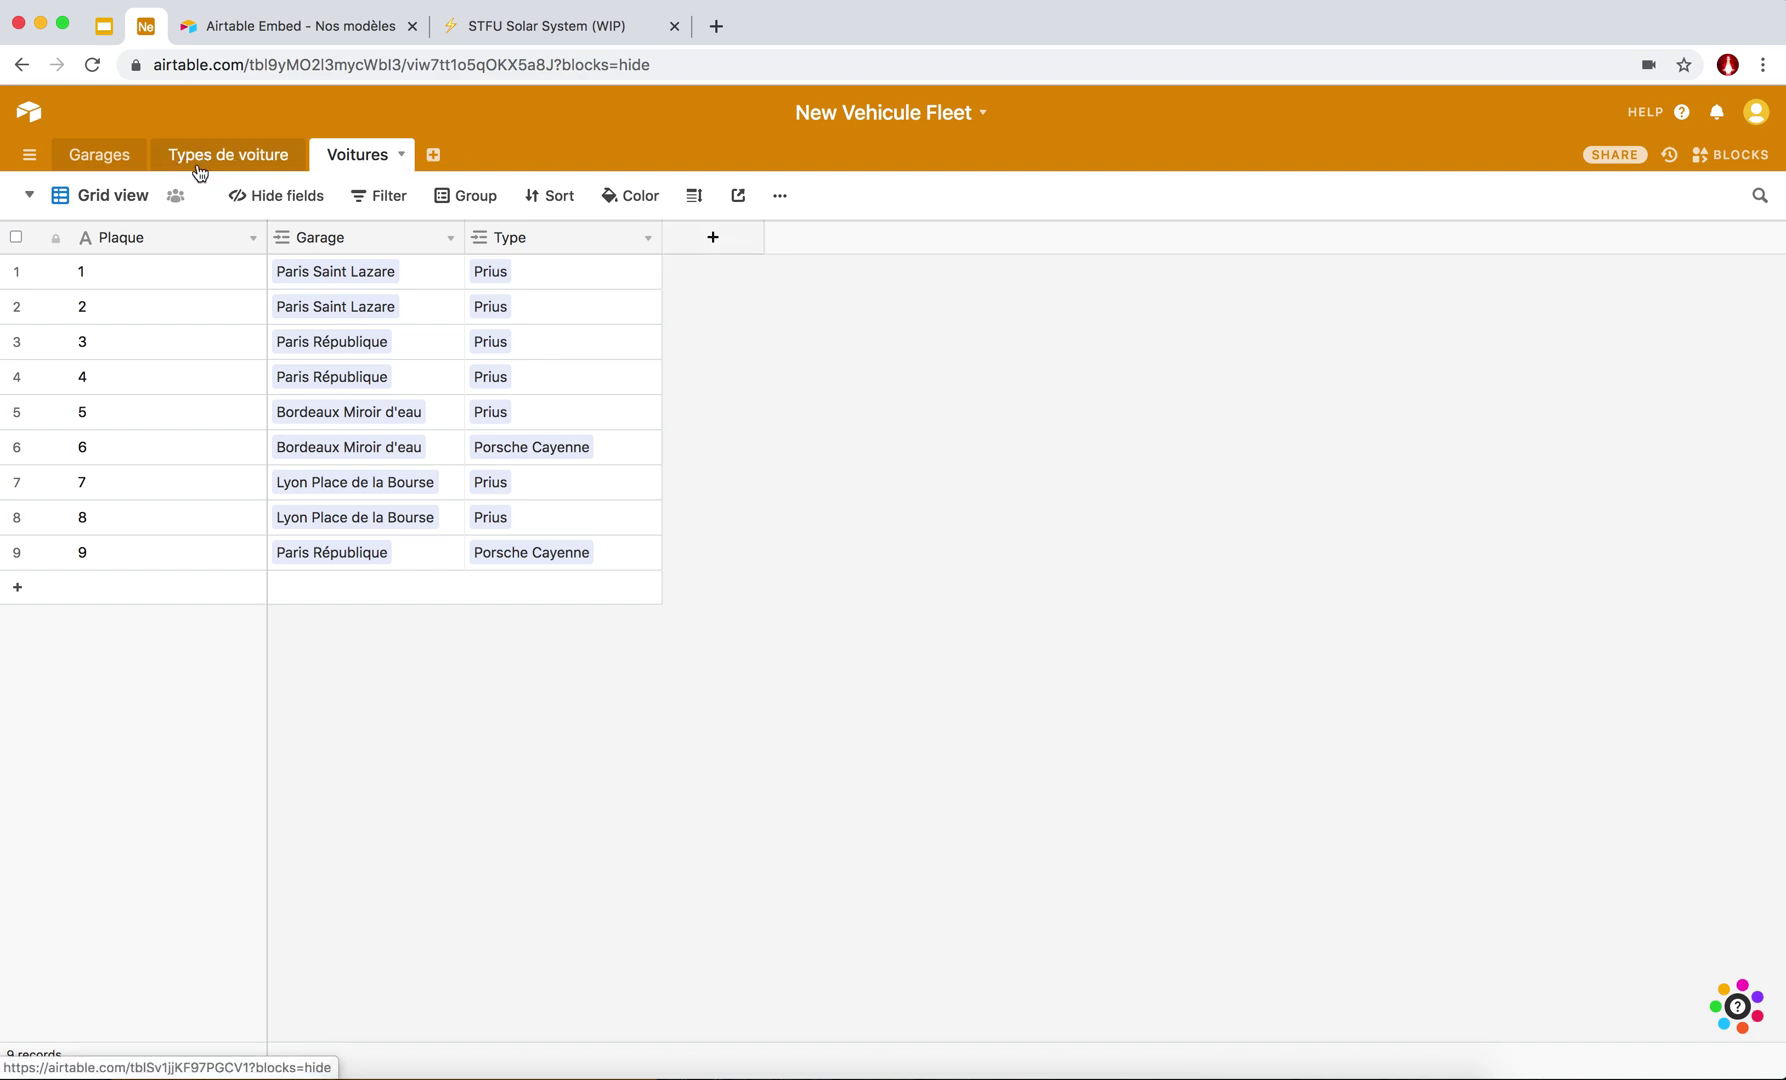
# Add a new field named 'Photo du type de voiture' and make it a Lookup.
pyautogui.click(716, 240)
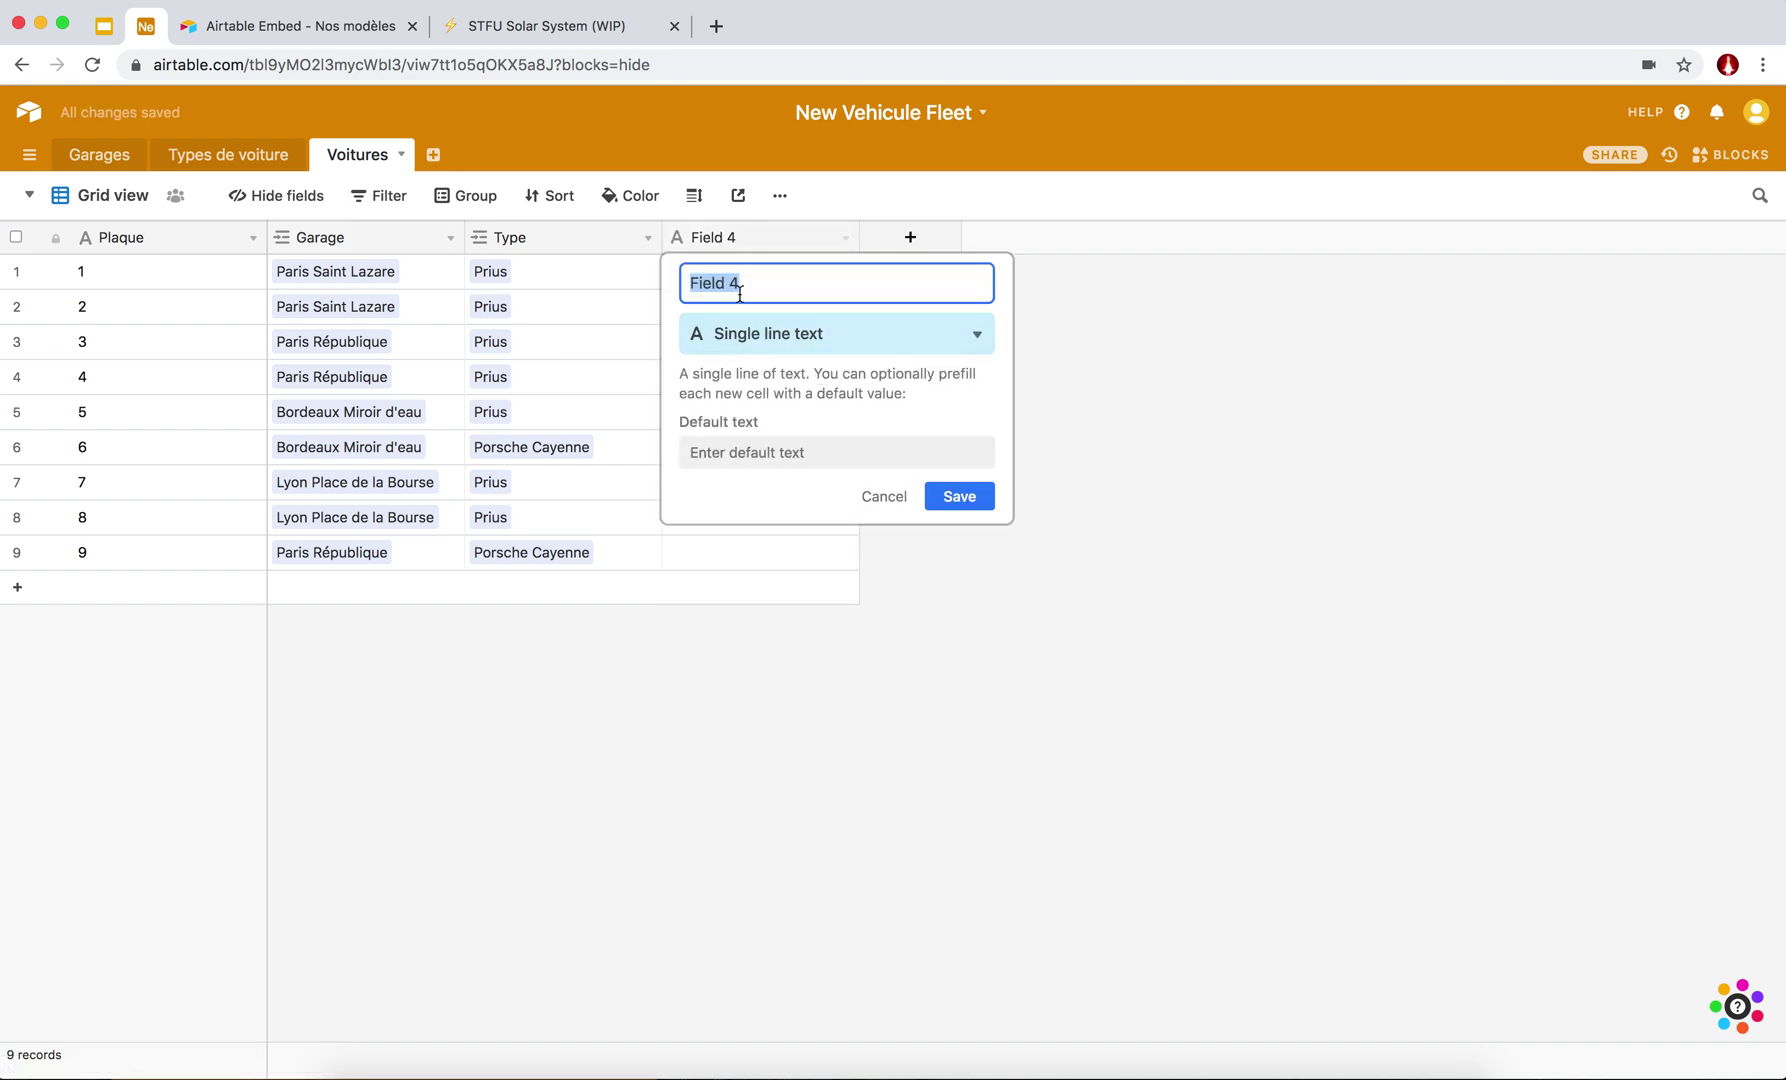
pyautogui.write('Photo du type de voiture')
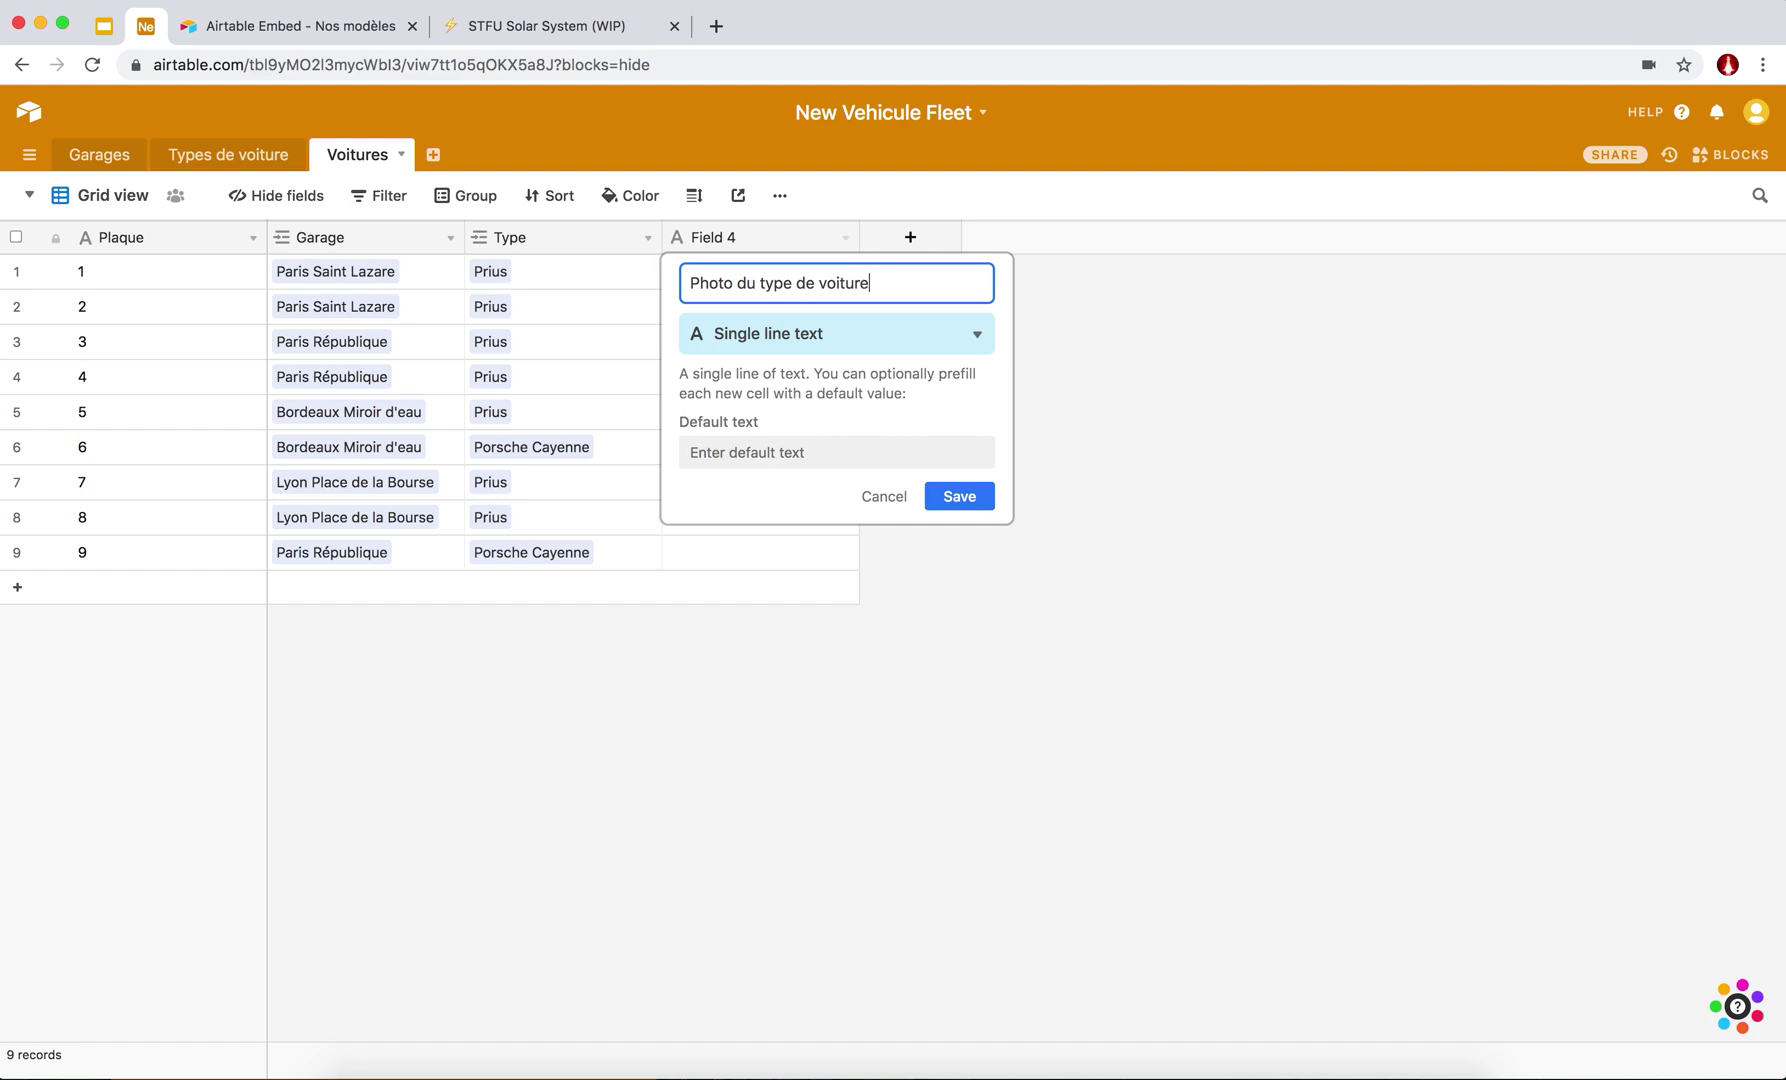
pyautogui.click(855, 330)
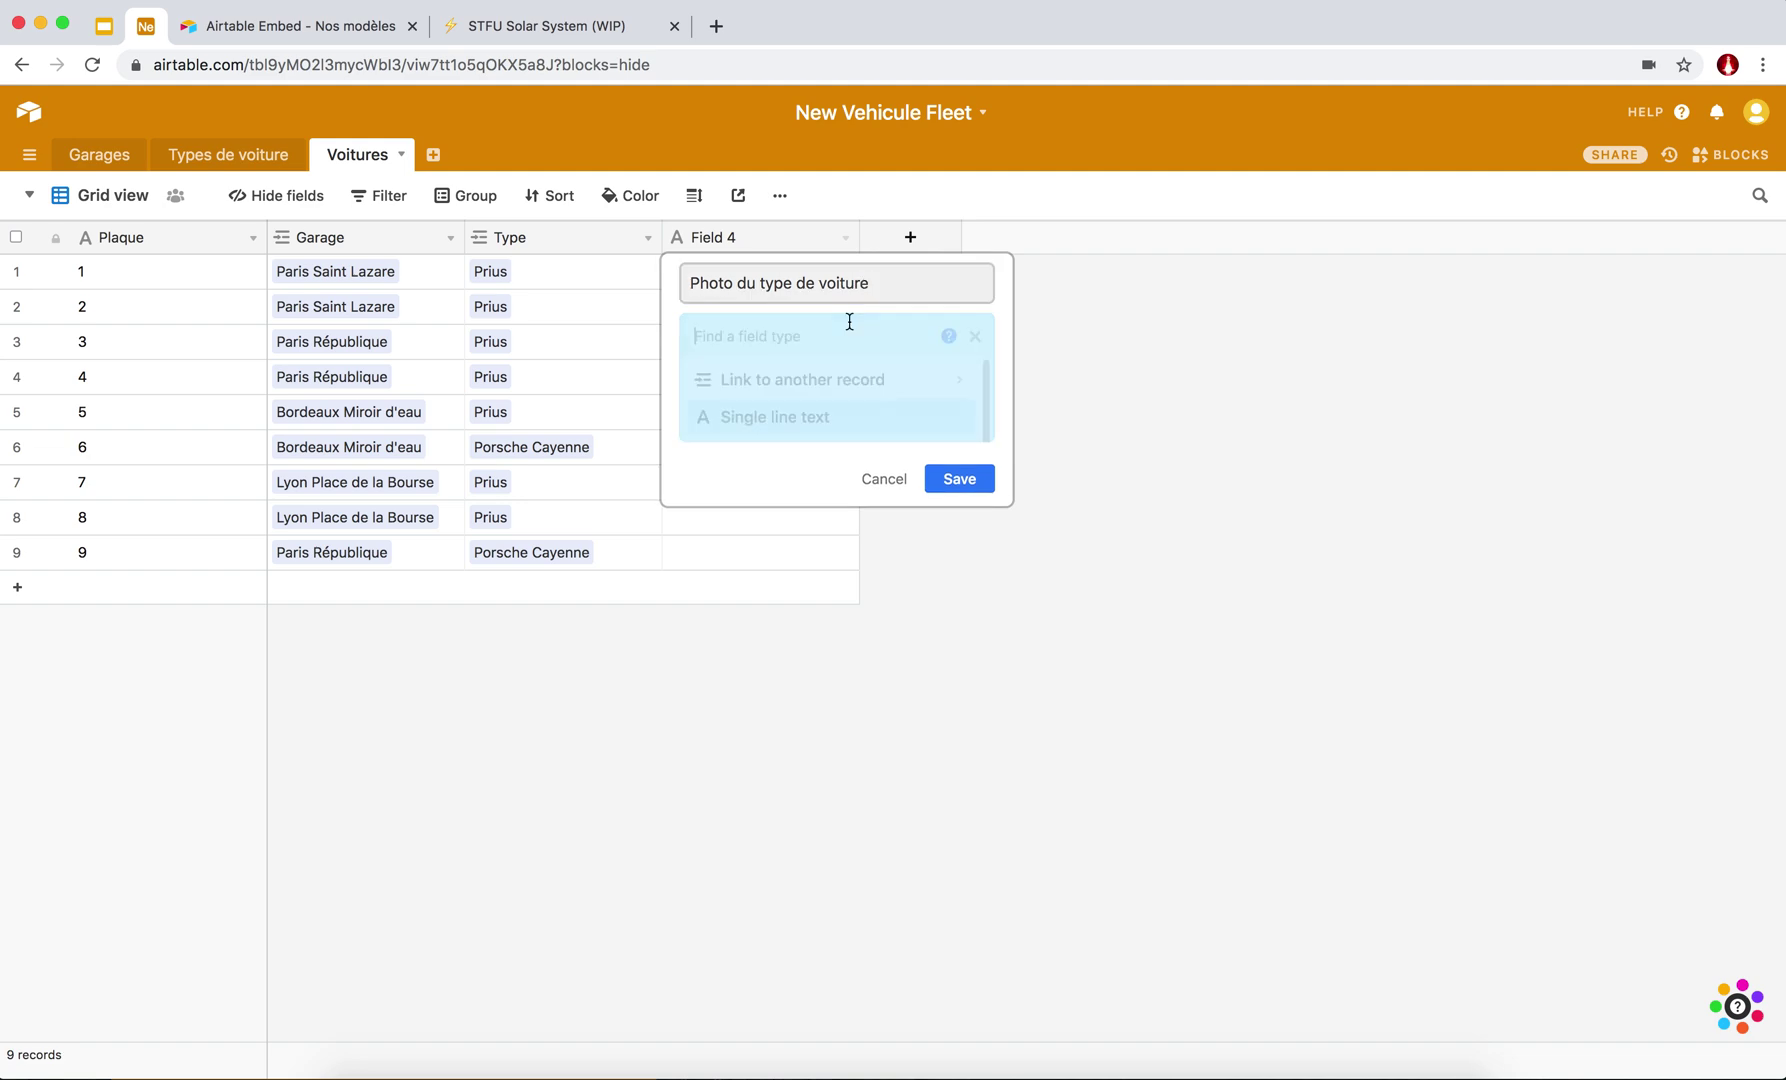
pyautogui.write('att')
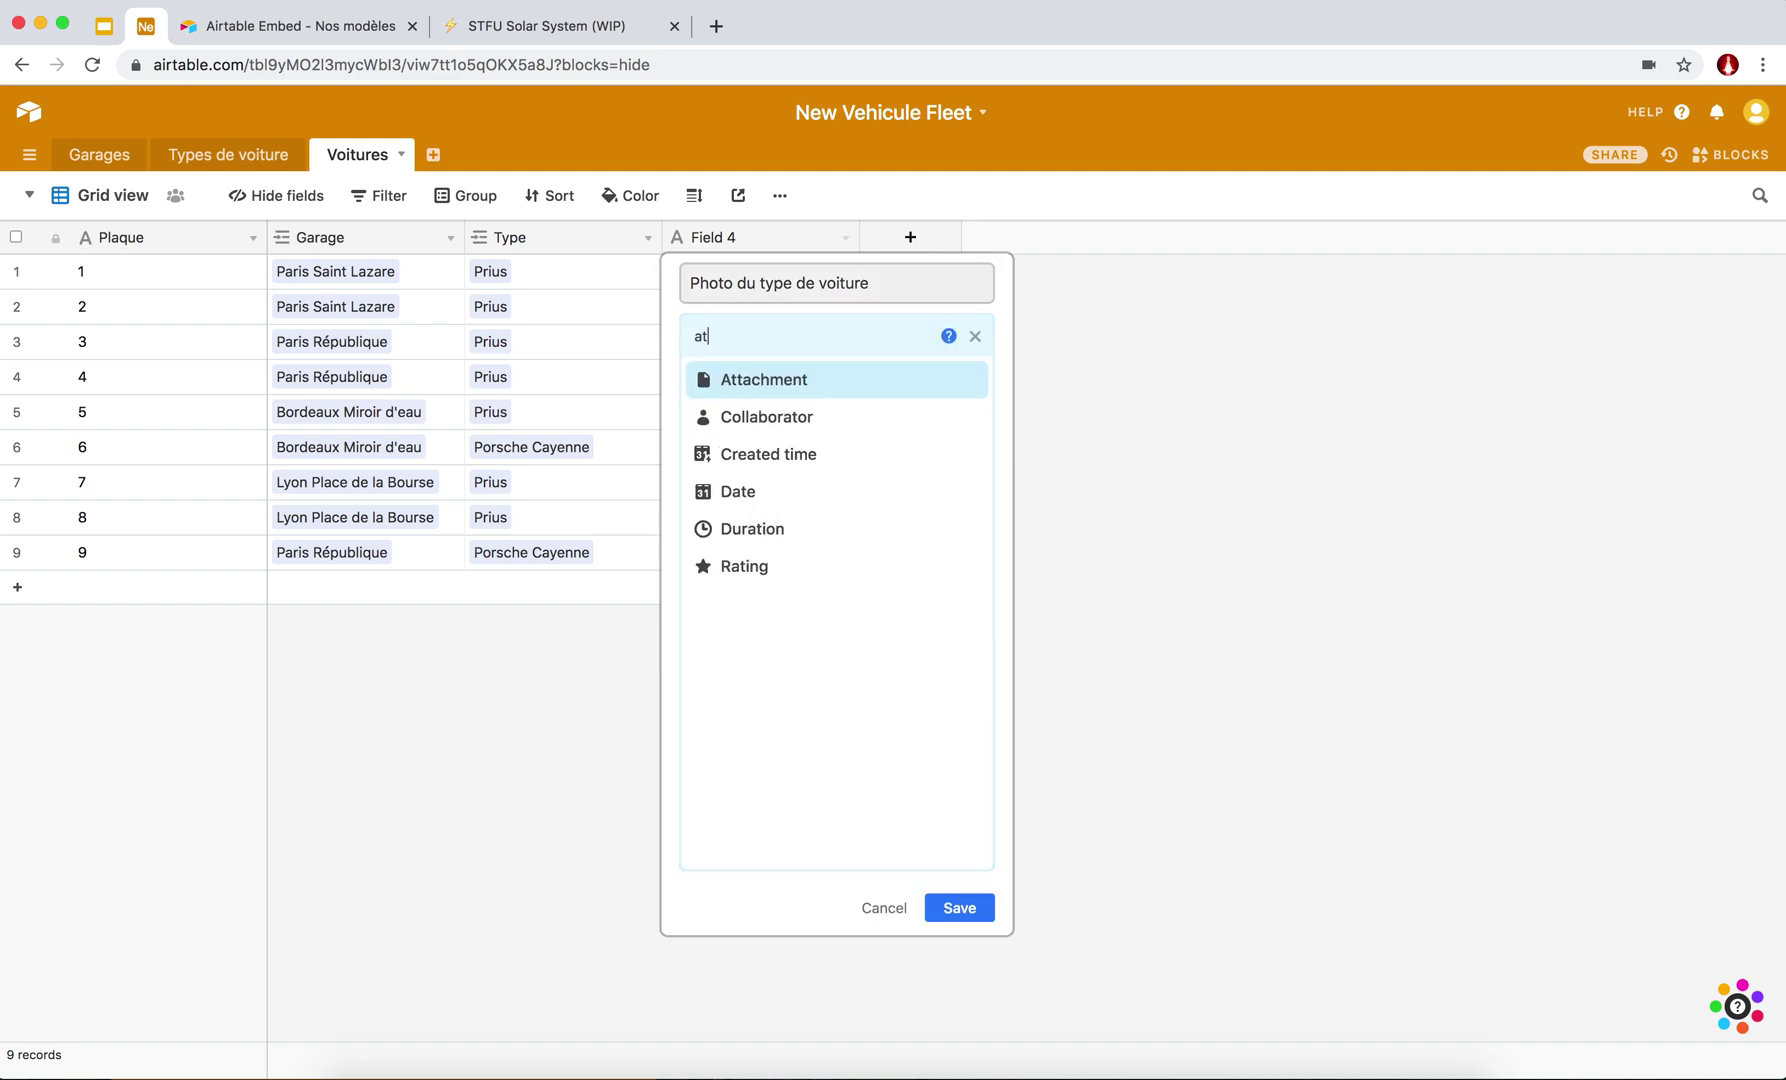
pyautogui.press('BackSpace')
pyautogui.press('BackSpace')
pyautogui.press('BackSpace')
pyautogui.write('att')
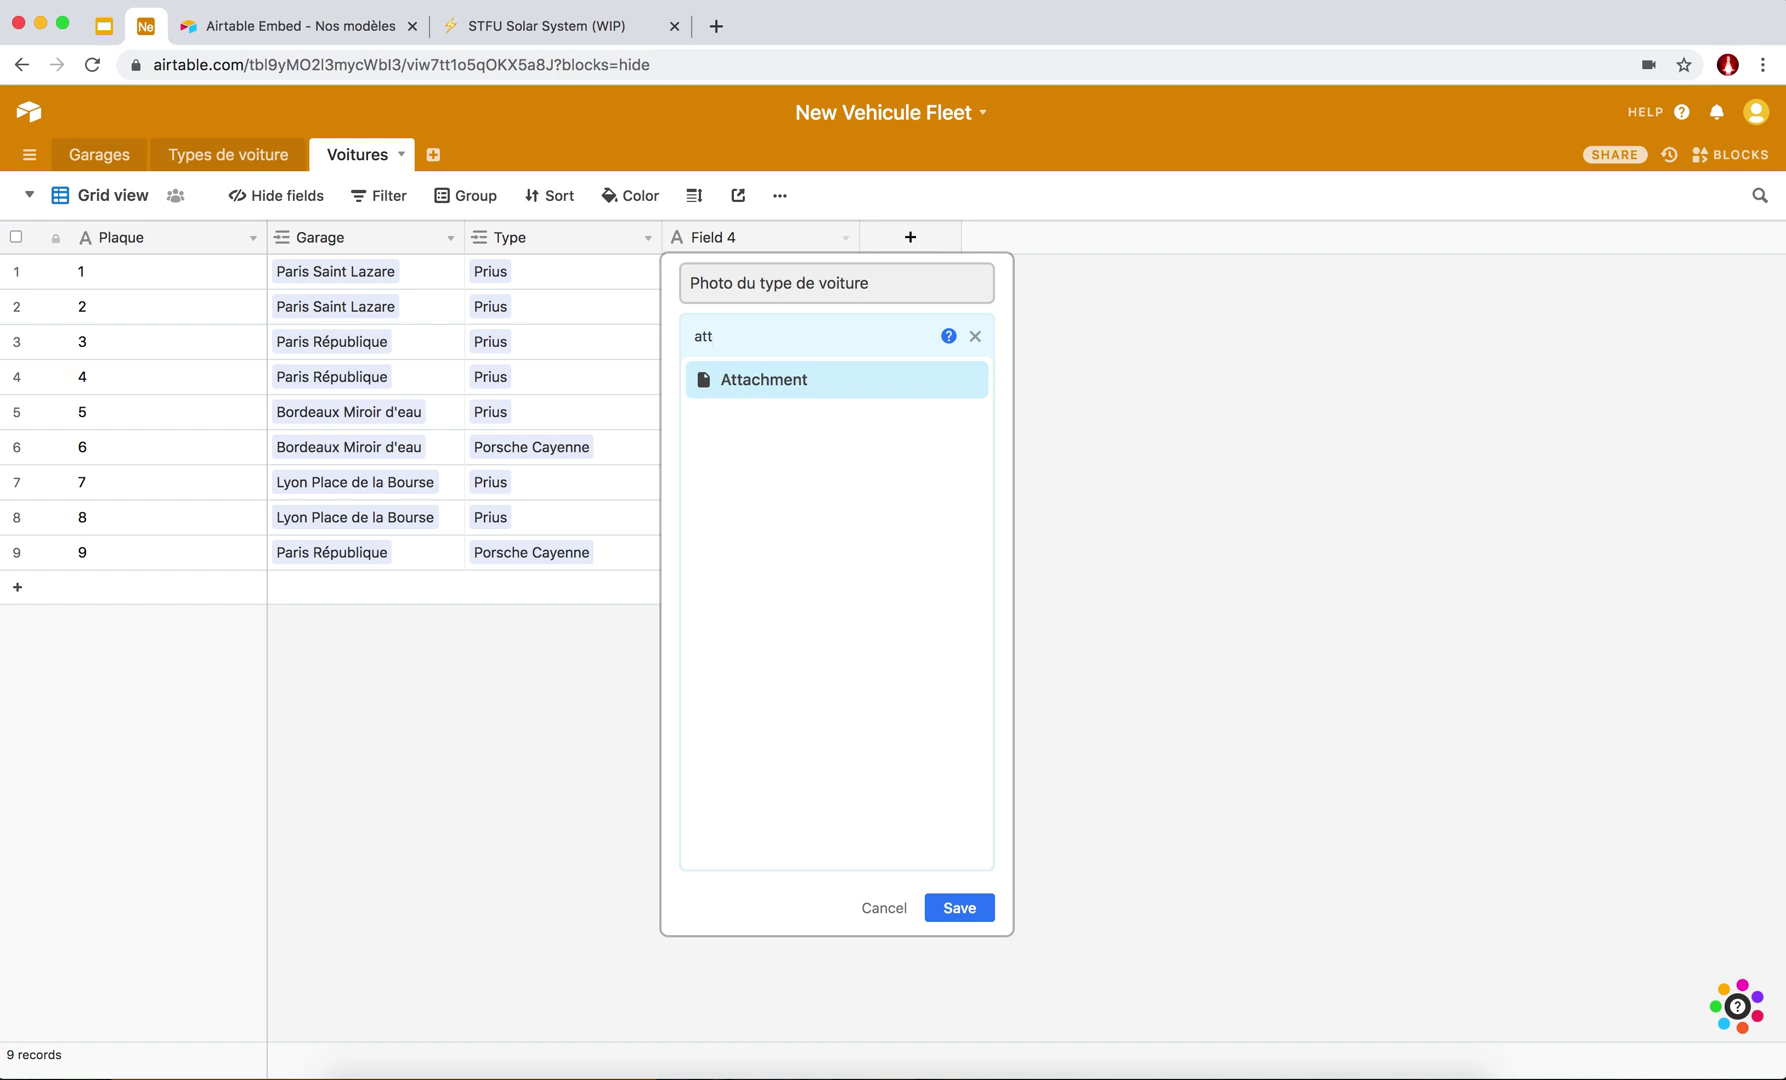
pyautogui.press('BackSpace')
pyautogui.press('BackSpace')
pyautogui.press('BackSpace')
pyautogui.write('loo')
pyautogui.click(745, 383)
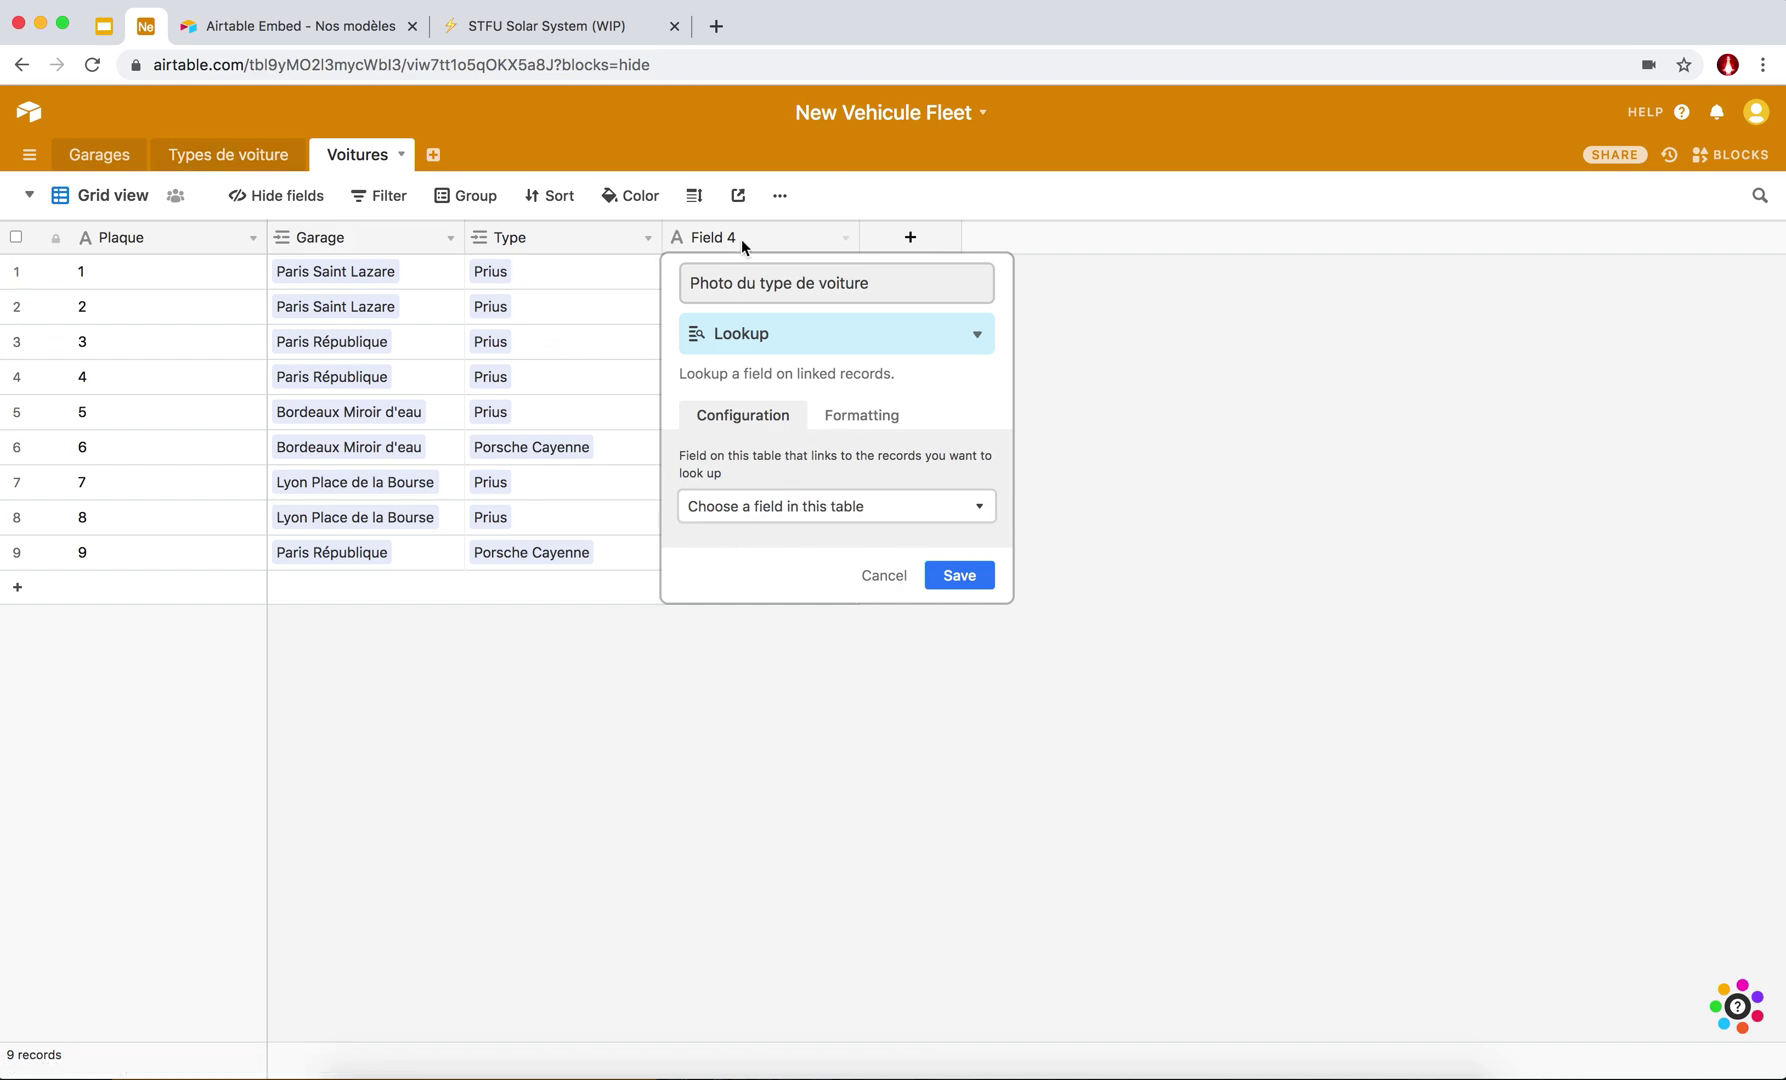
# Look up each car type's Photo through the Type link and save the field.
pyautogui.click(746, 507)
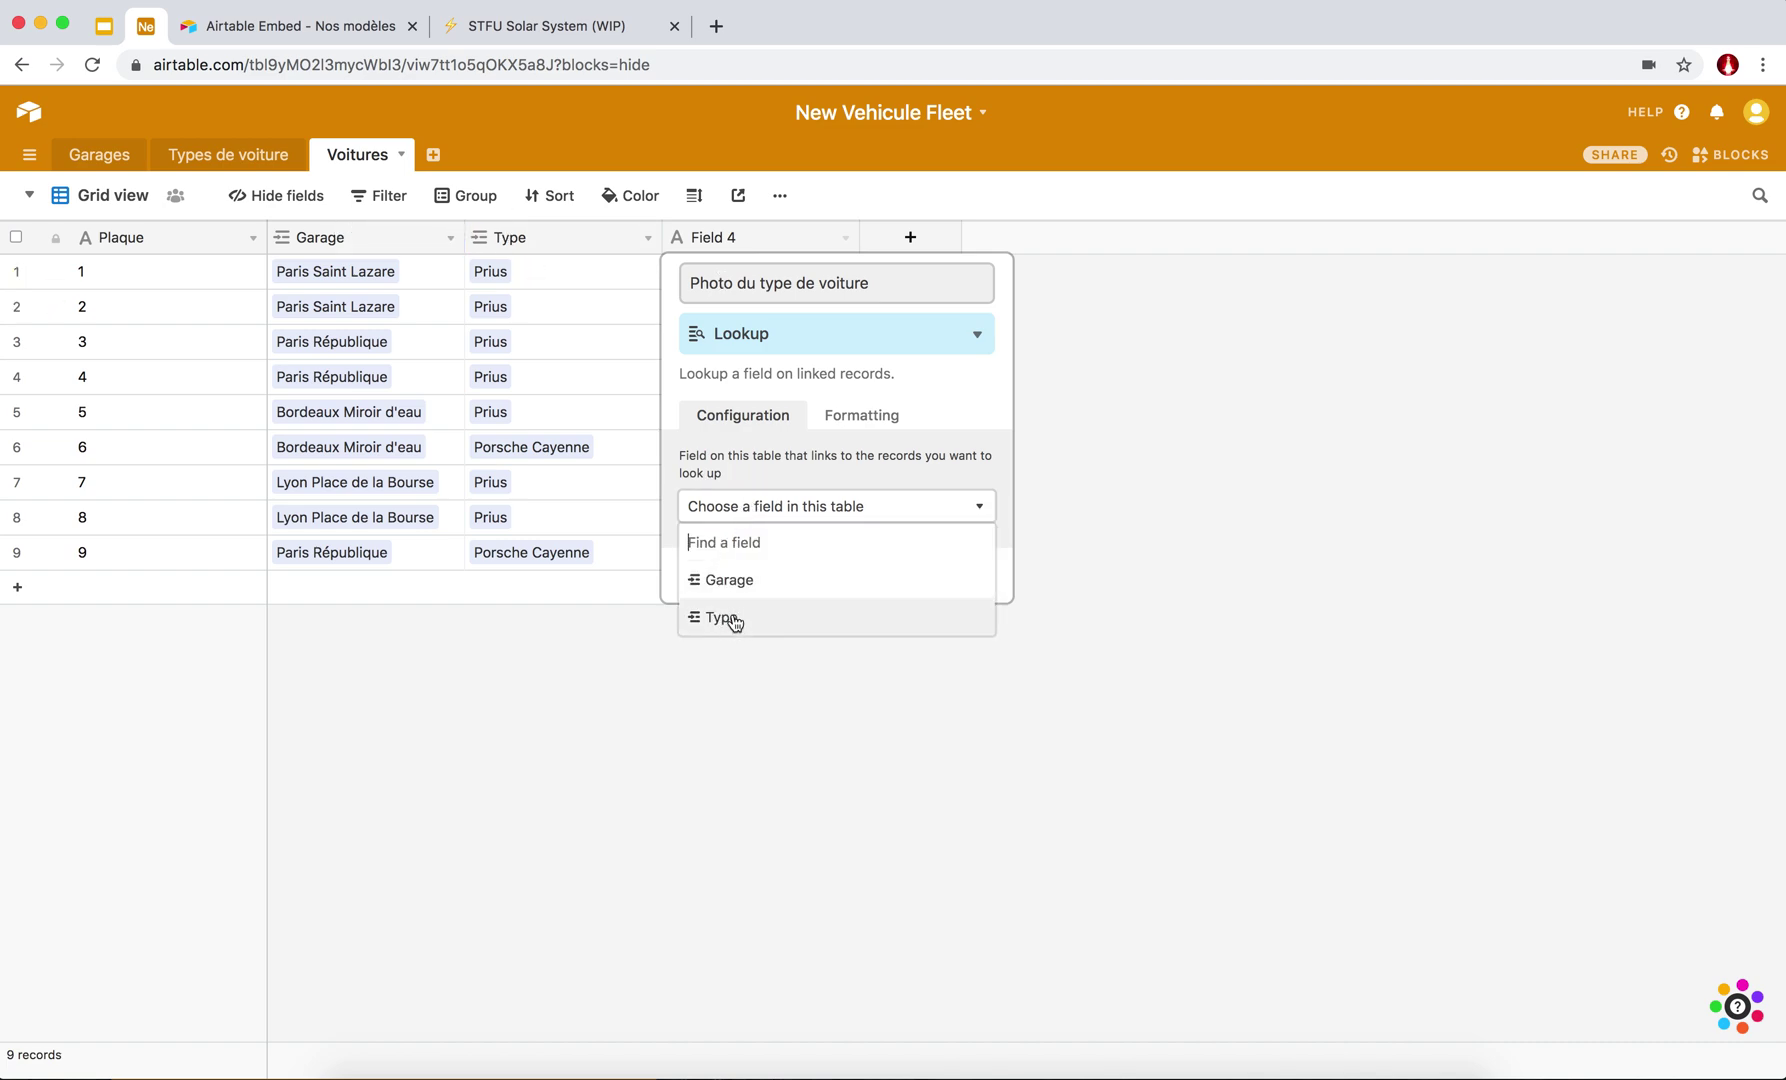
pyautogui.click(733, 615)
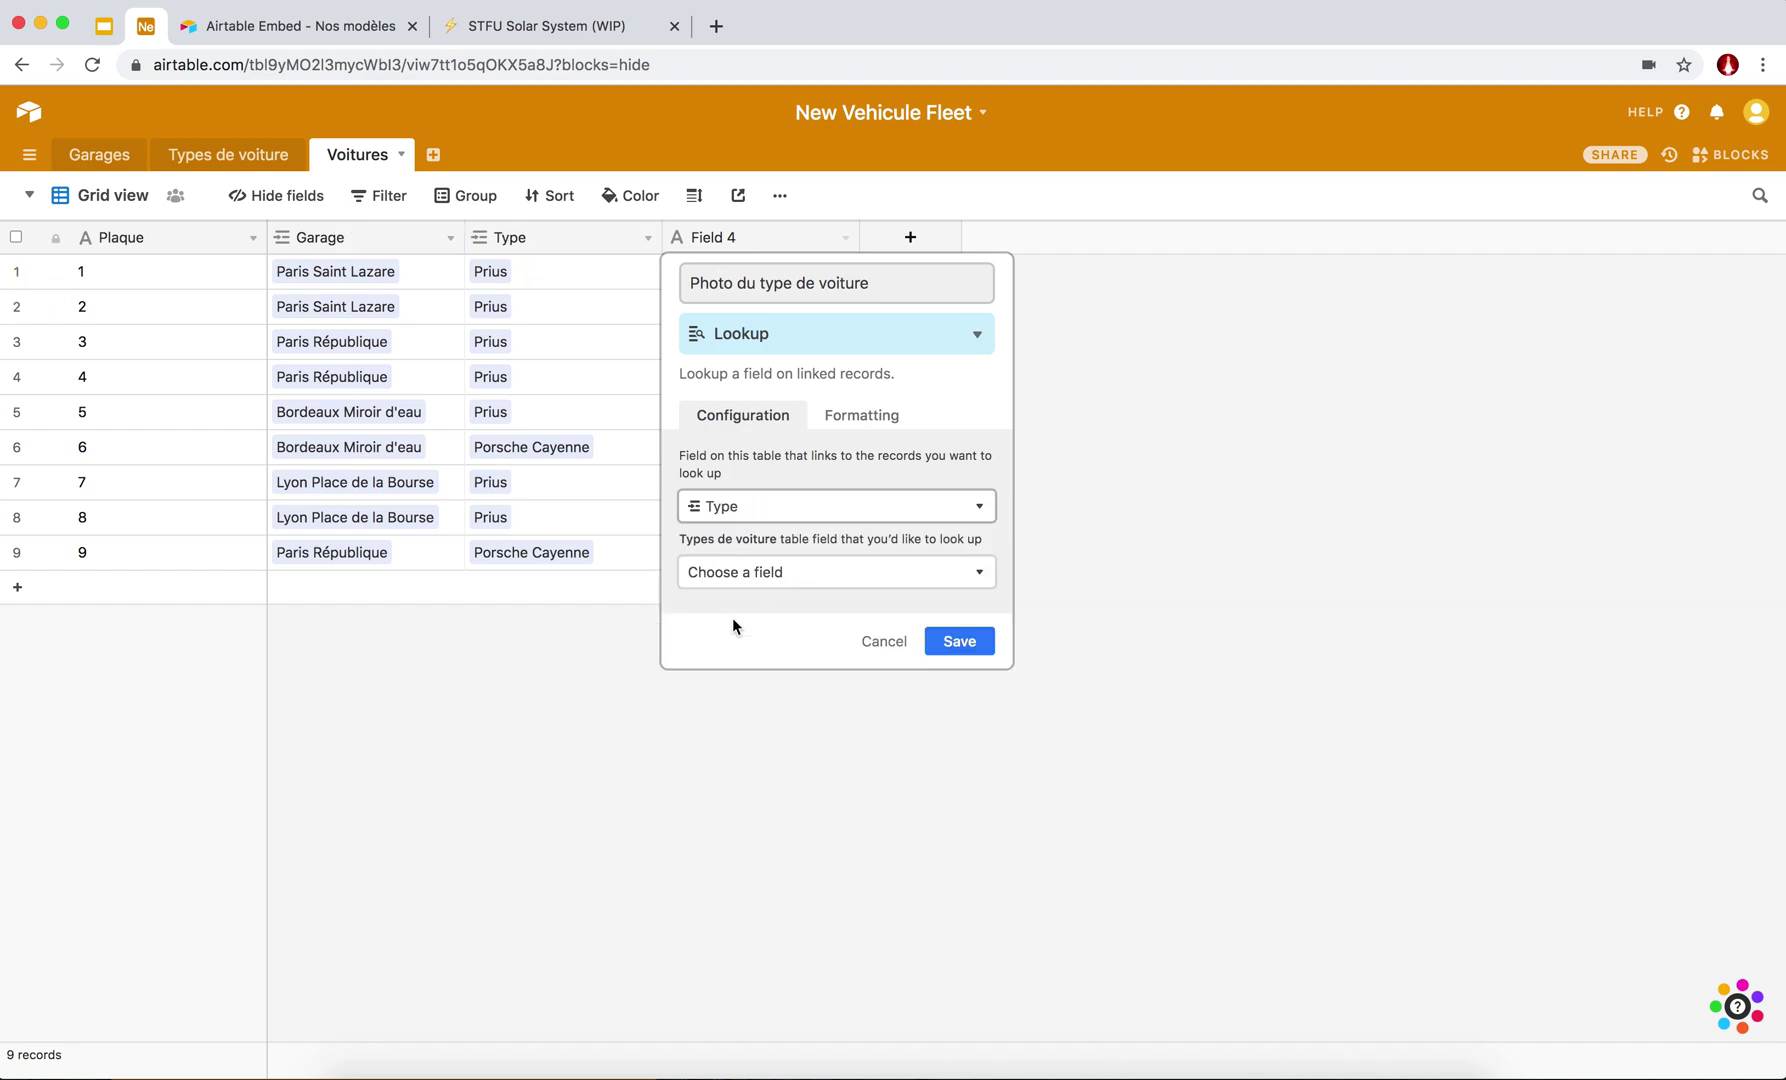
pyautogui.click(788, 573)
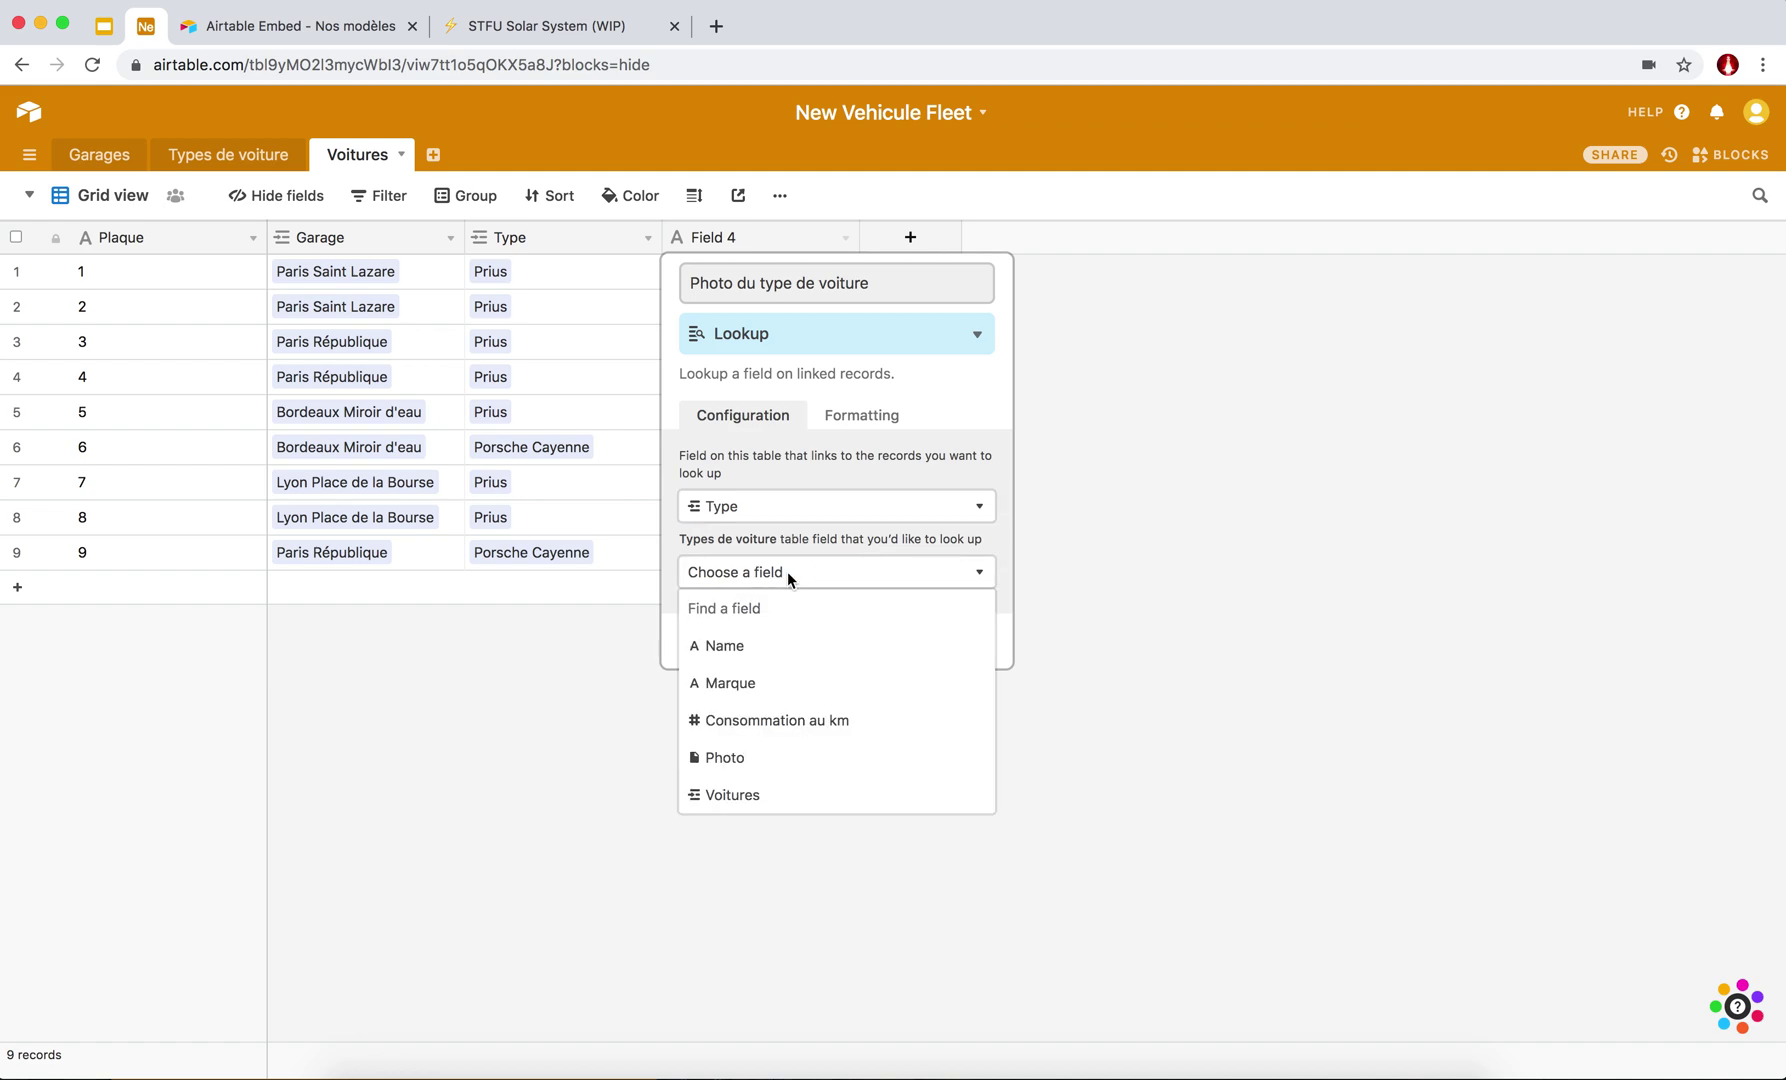
pyautogui.click(740, 760)
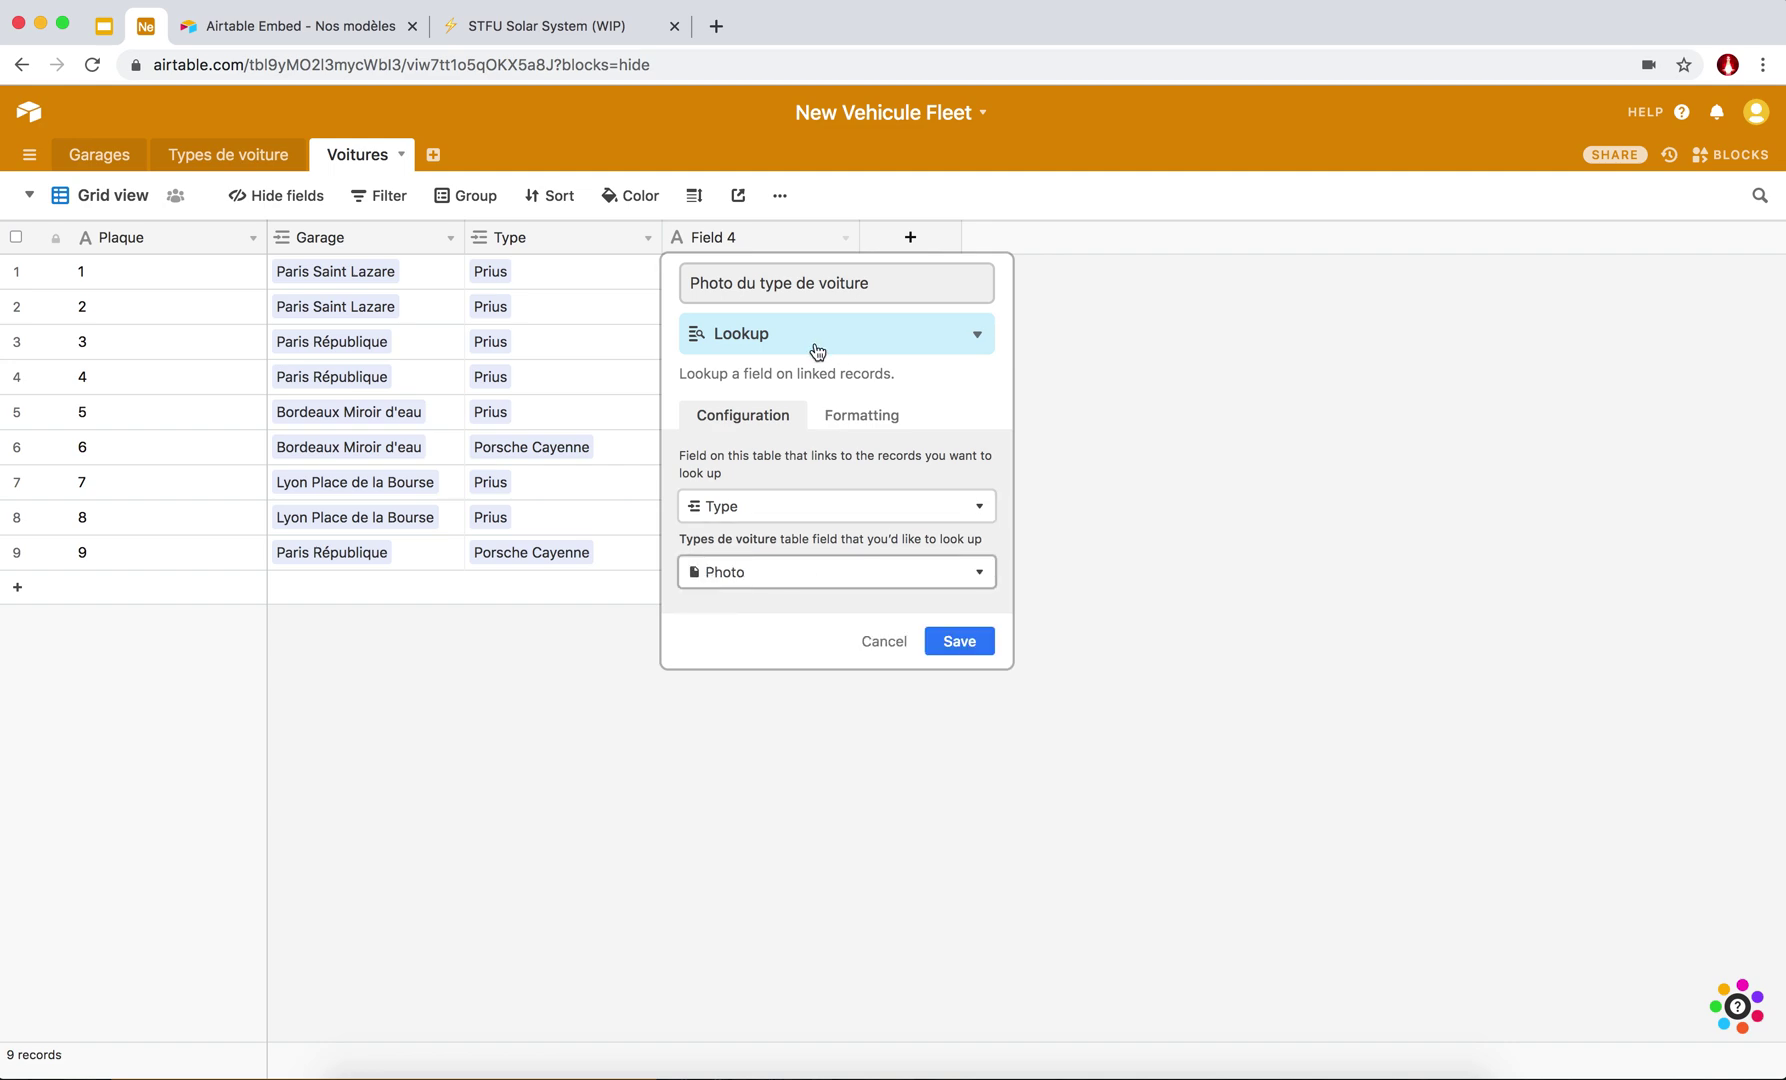
pyautogui.click(958, 641)
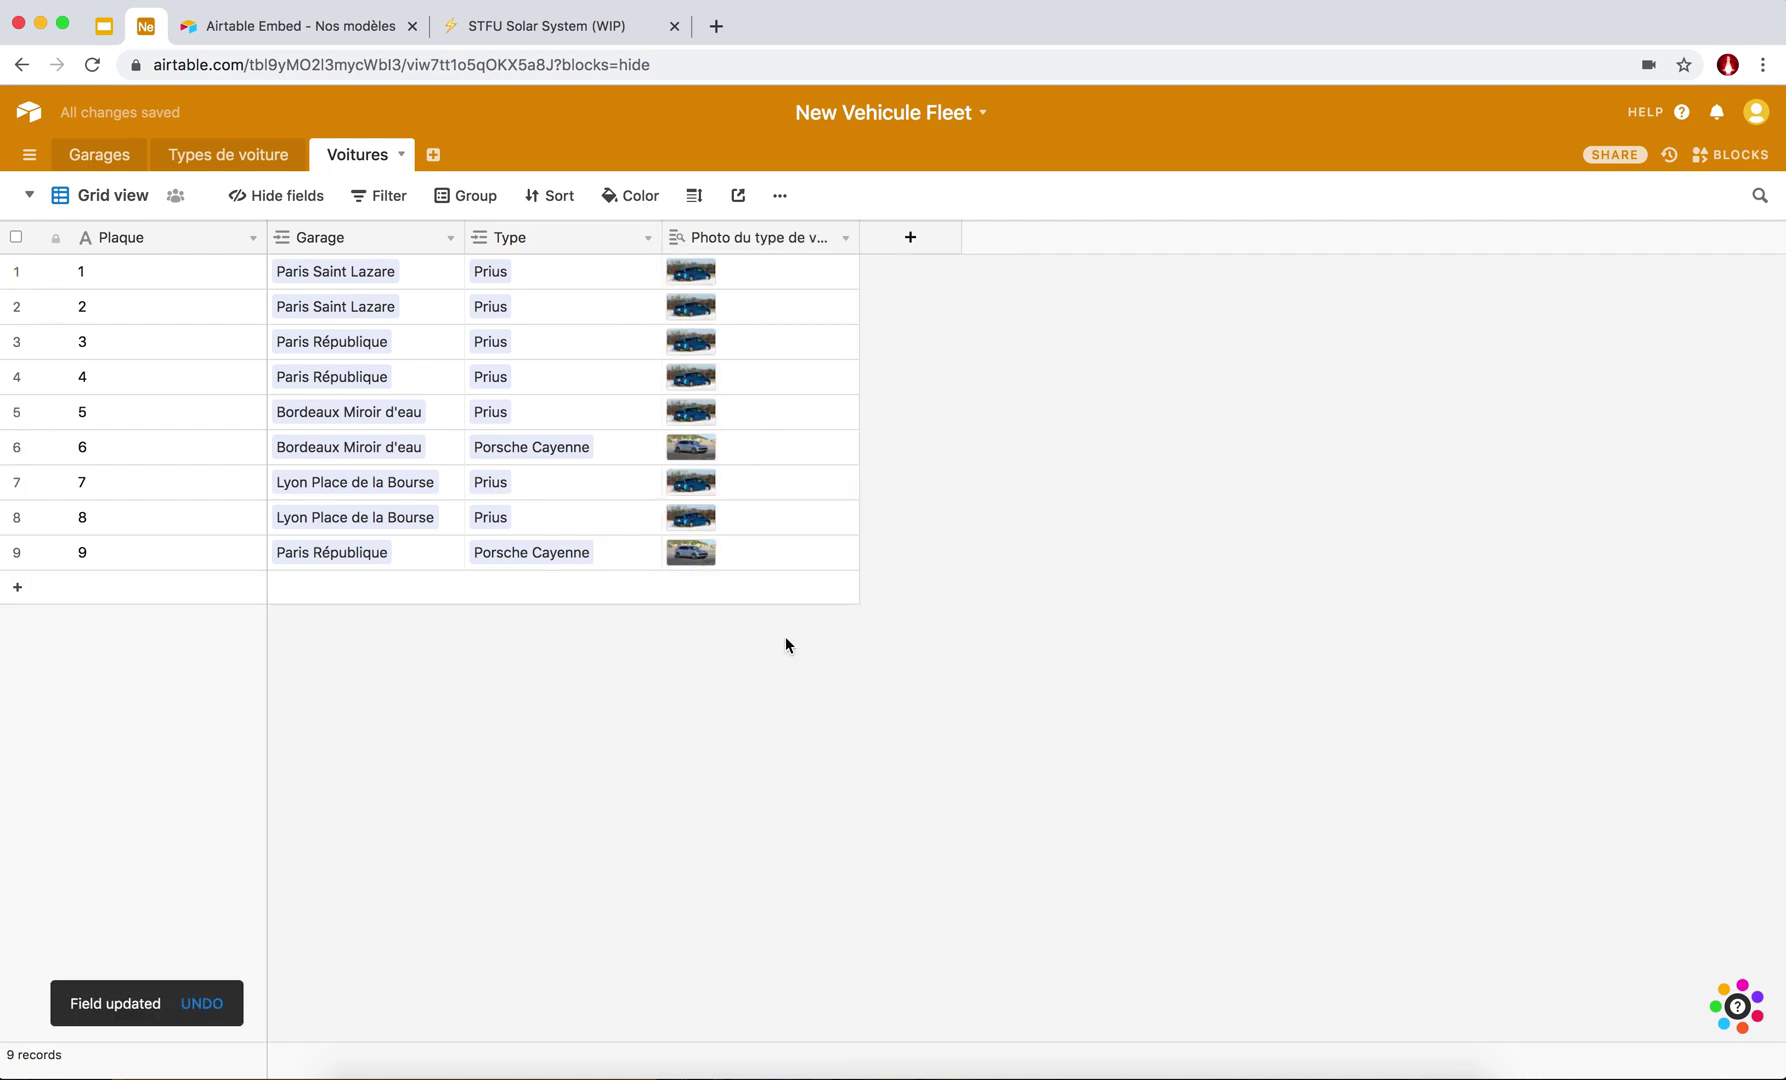
# Add another field to Voitures and make it a Lookup.
pyautogui.click(912, 238)
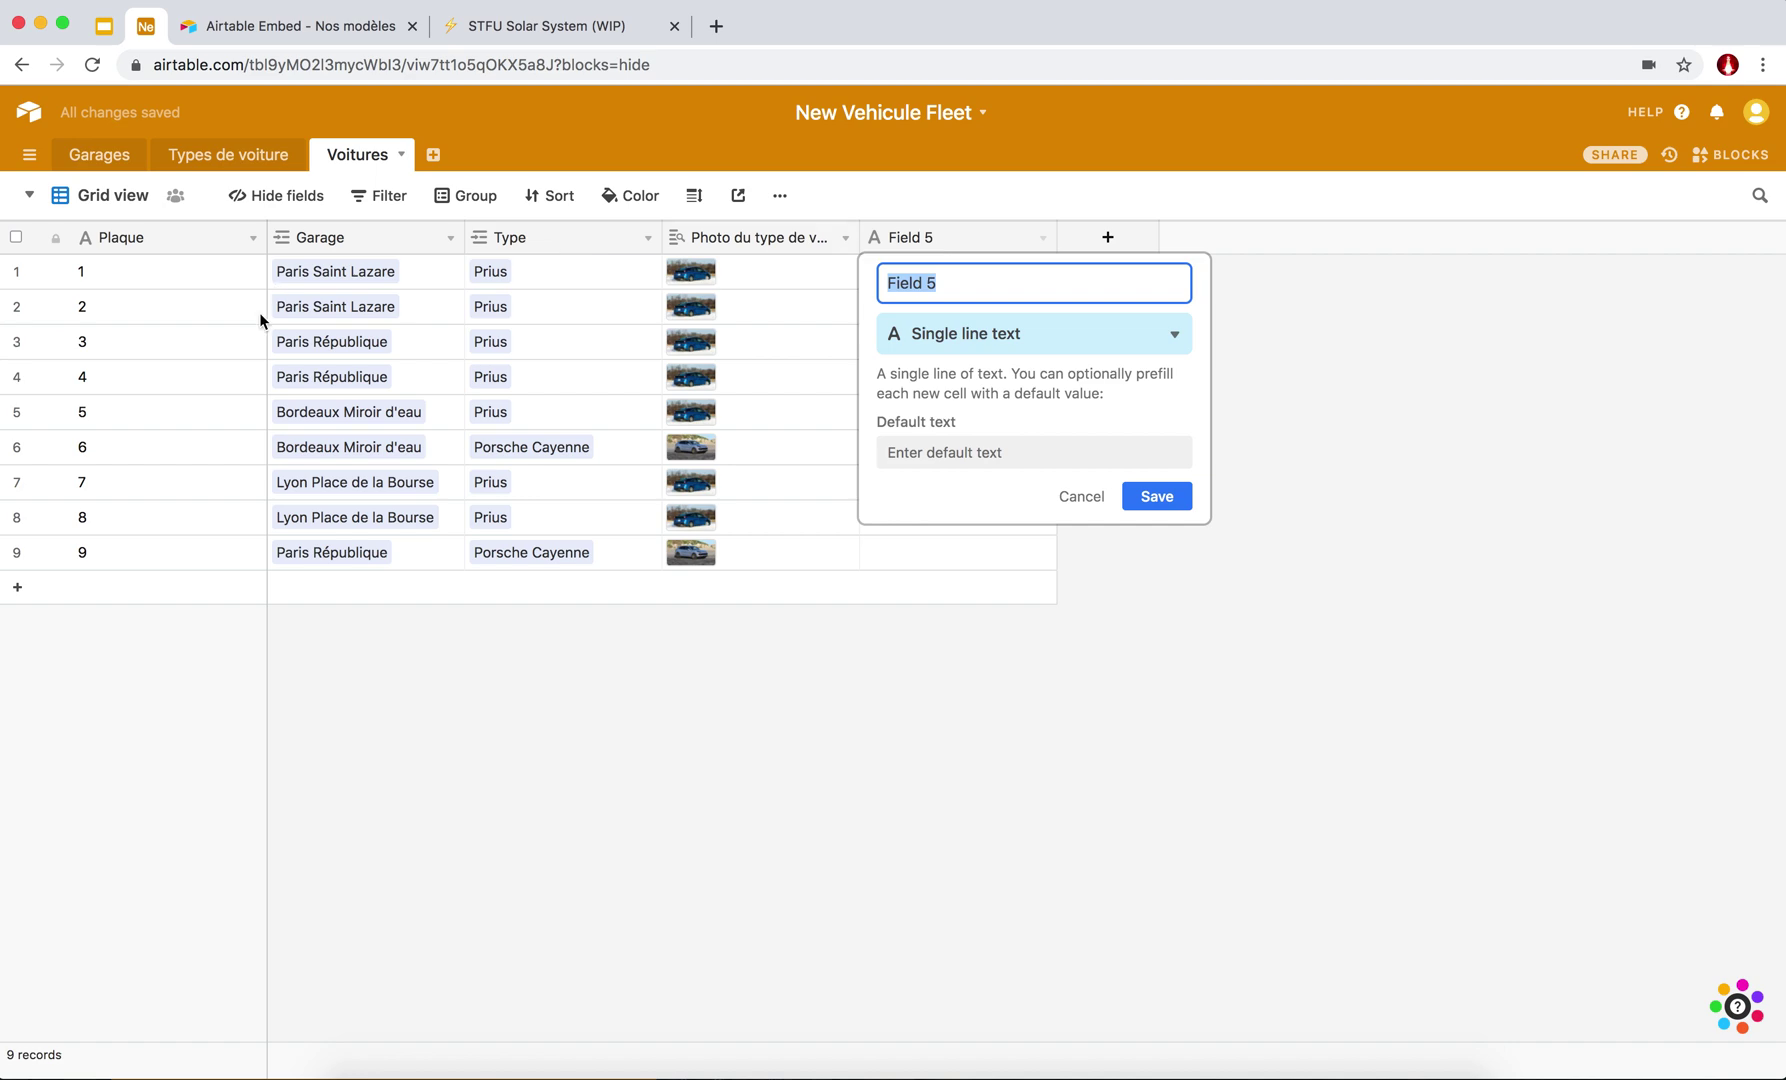
pyautogui.click(966, 346)
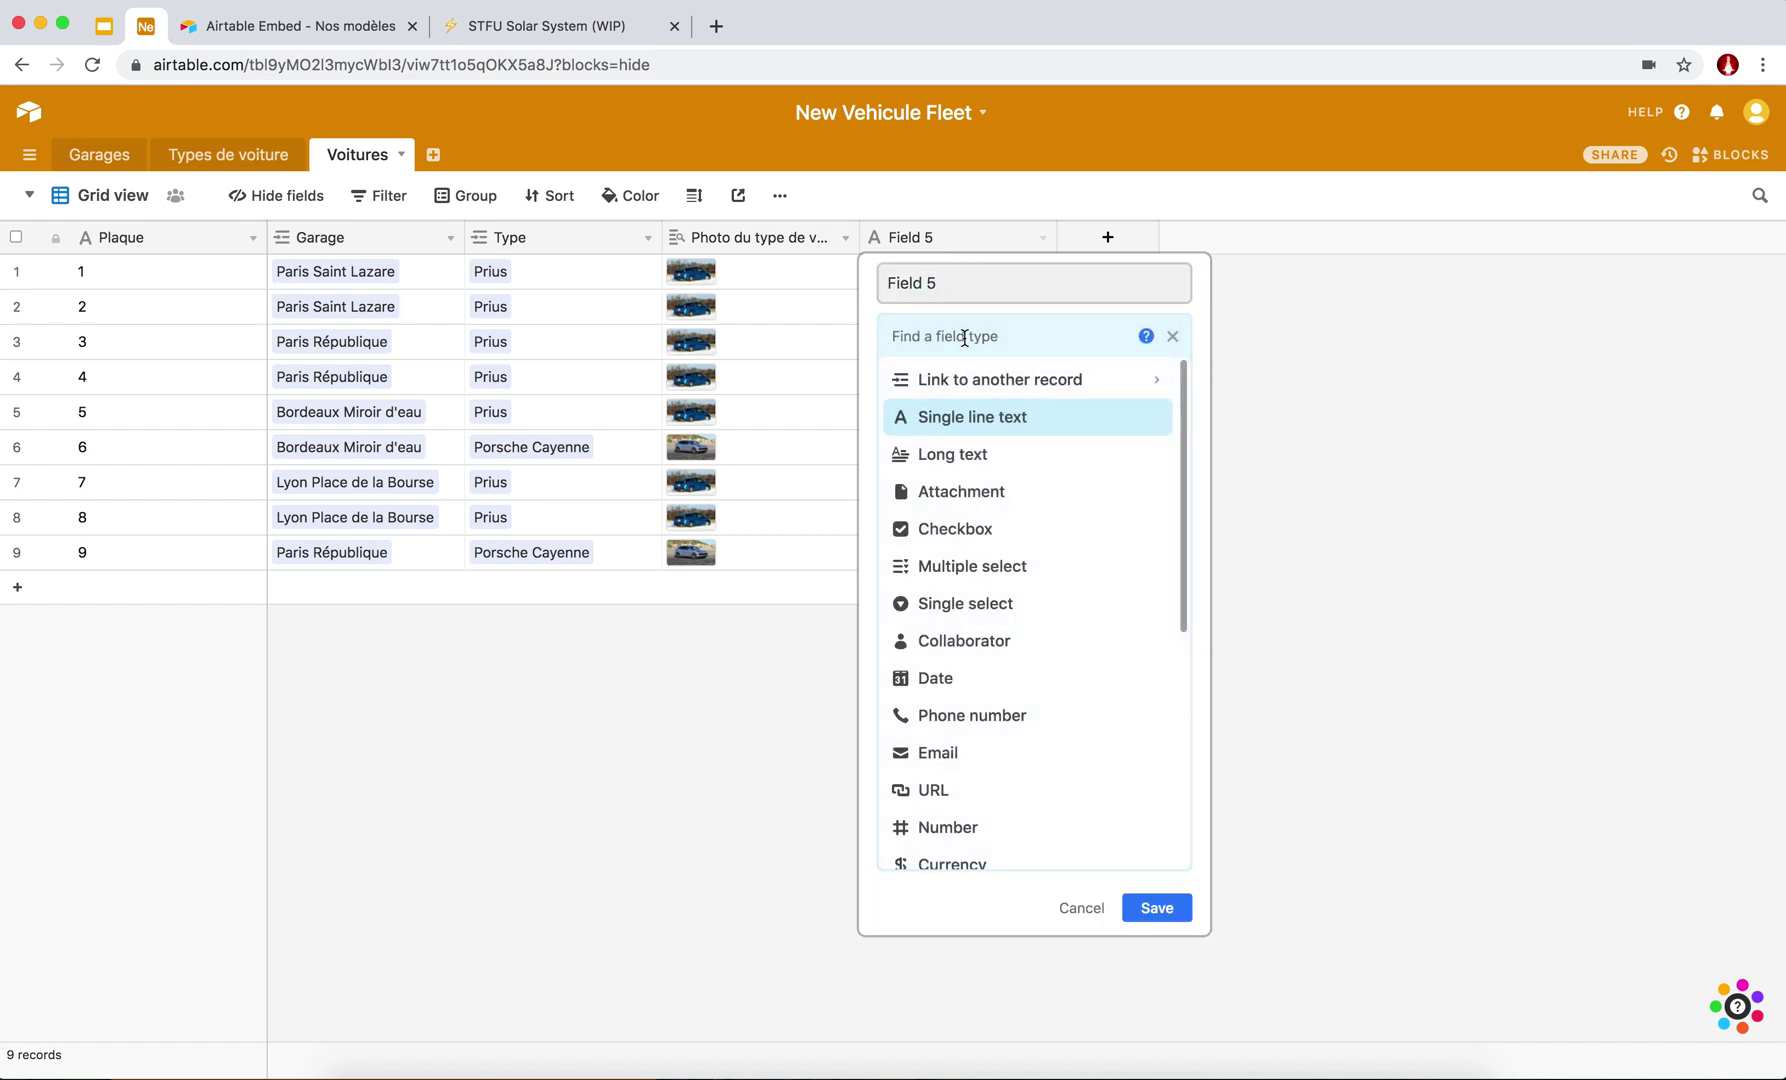
pyautogui.write('llo')
pyautogui.press('BackSpace')
pyautogui.press('BackSpace')
pyautogui.write('oo')
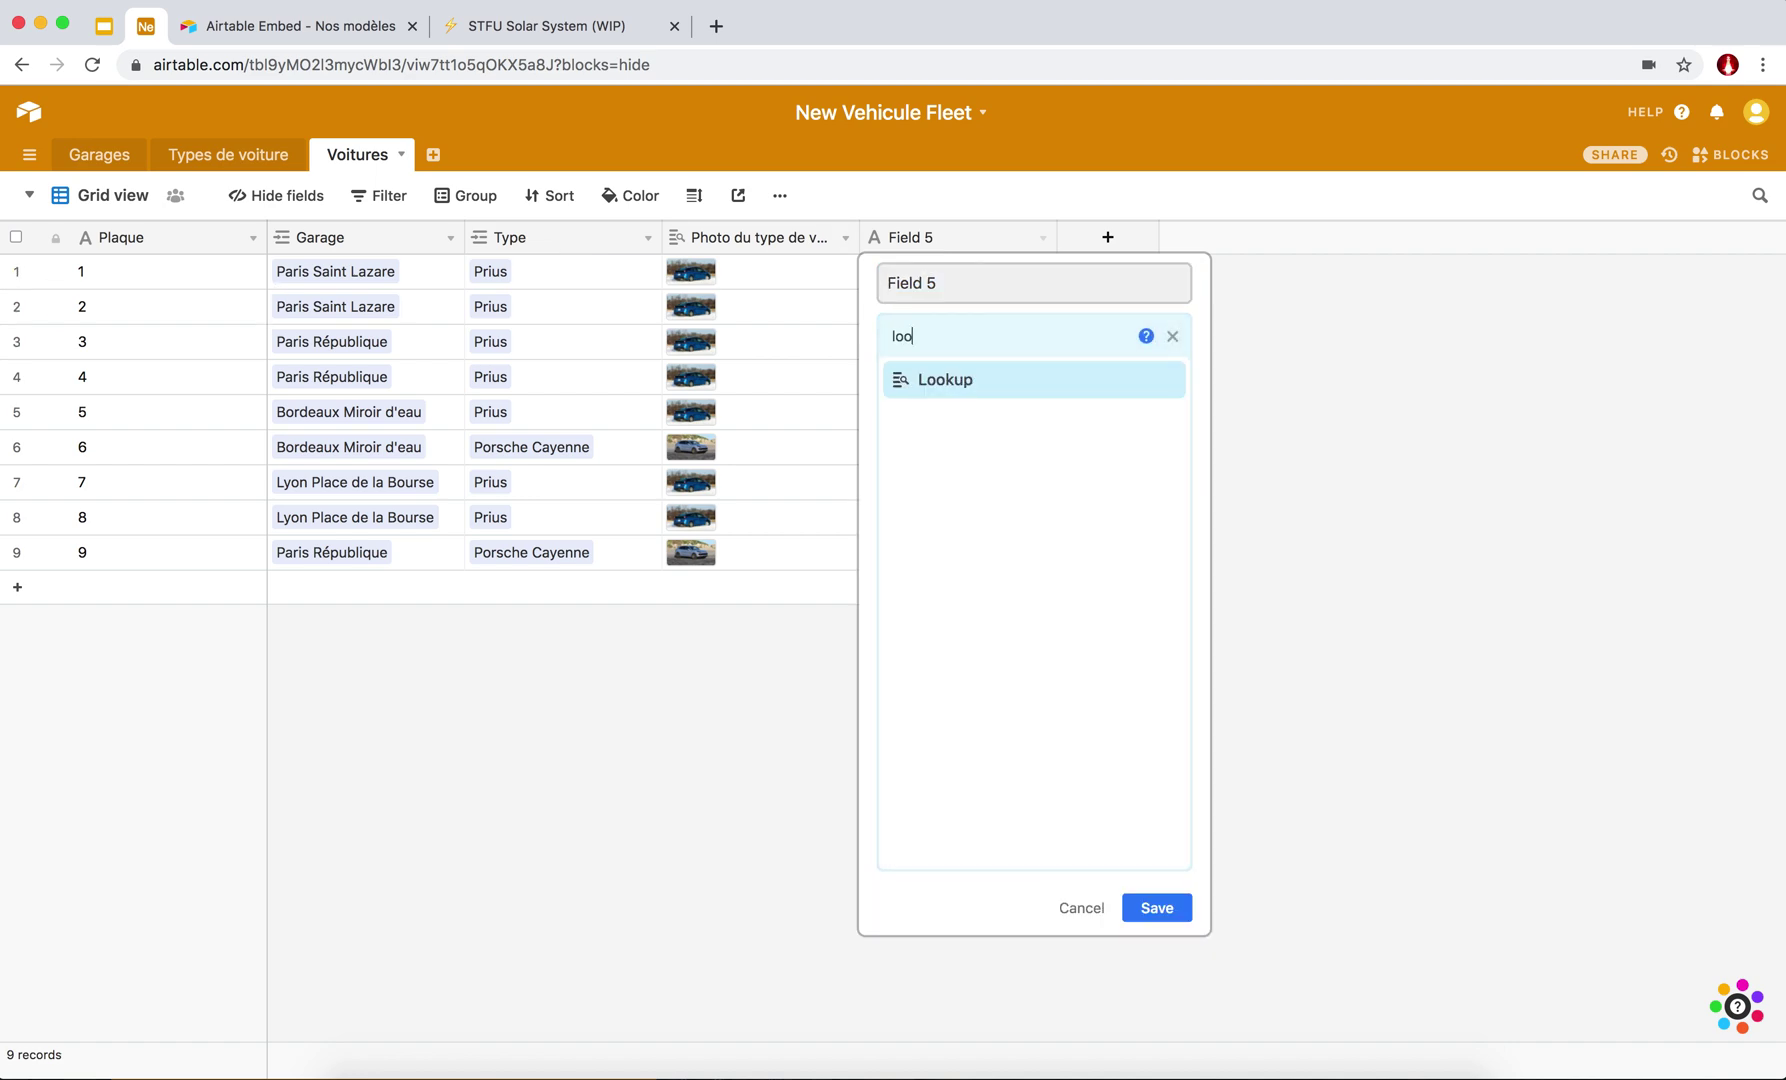
pyautogui.click(997, 384)
# Pull in each garage's Ville (Paris, Bordeaux, Lyon) through the Garage link and save.
pyautogui.click(961, 509)
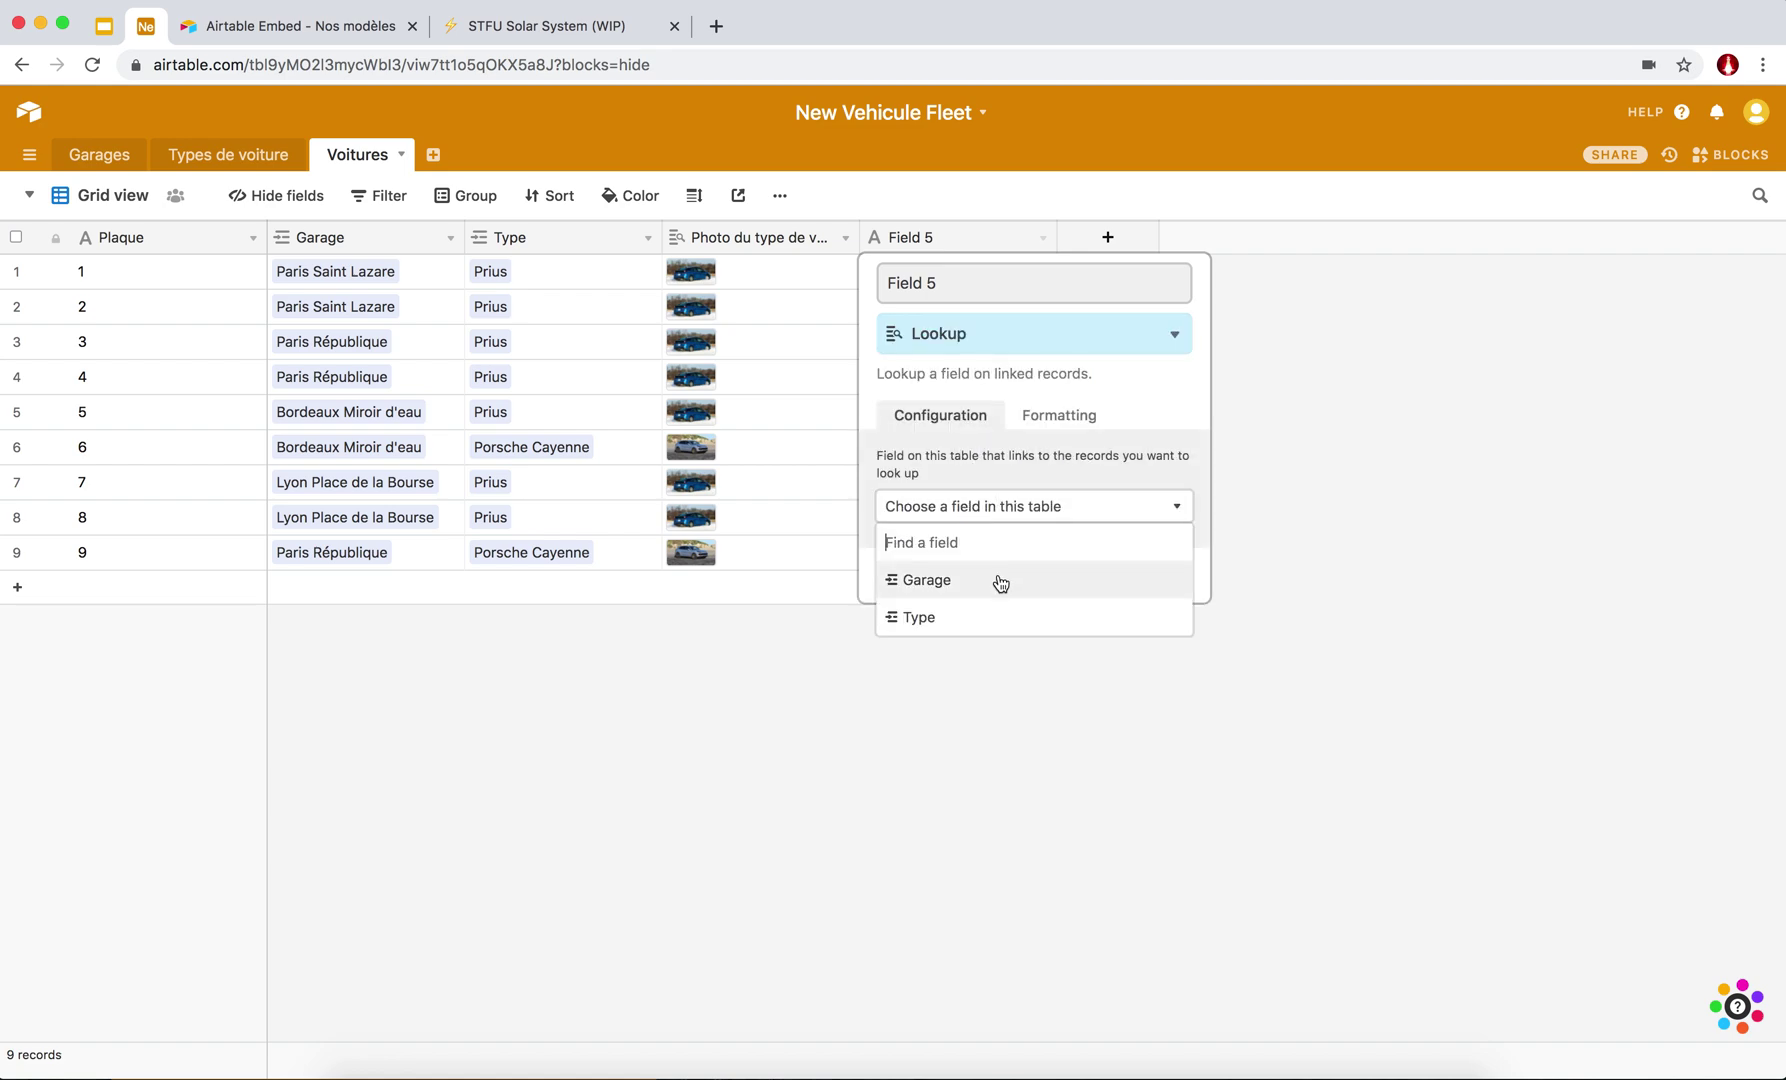
pyautogui.click(1000, 582)
pyautogui.click(962, 580)
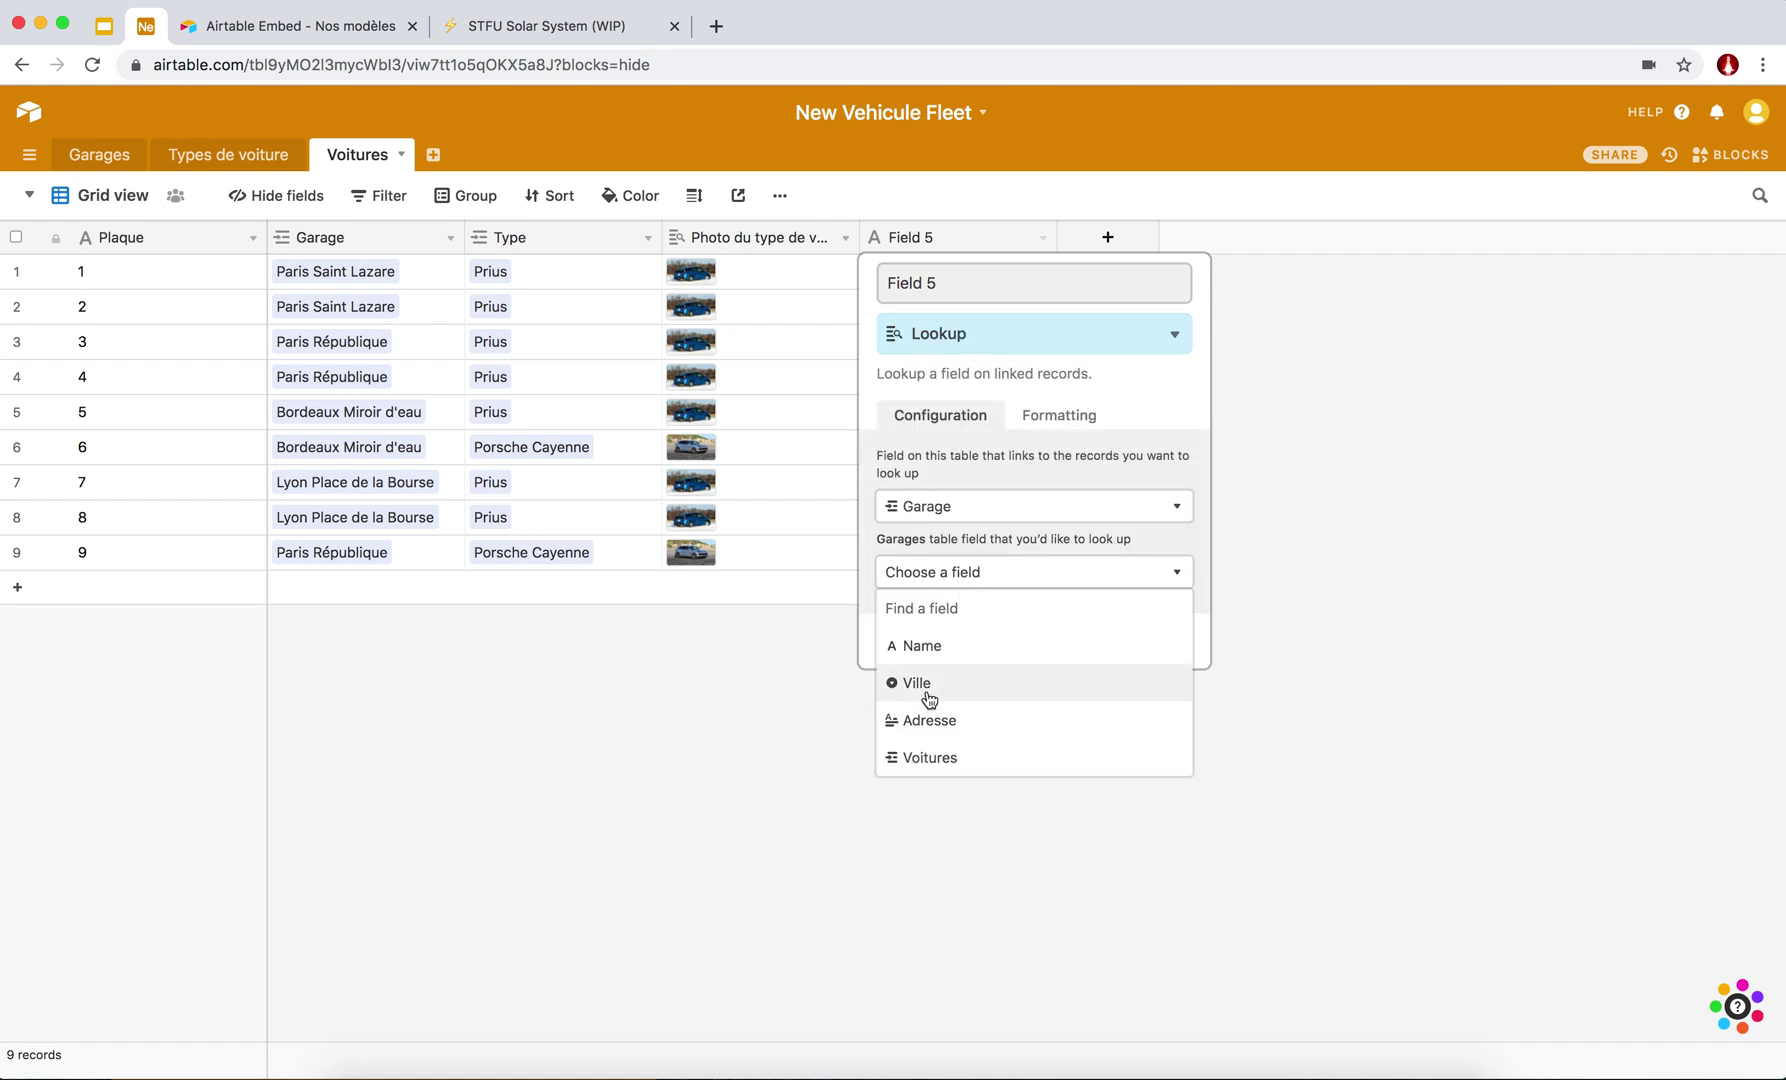
pyautogui.click(930, 690)
pyautogui.click(1163, 641)
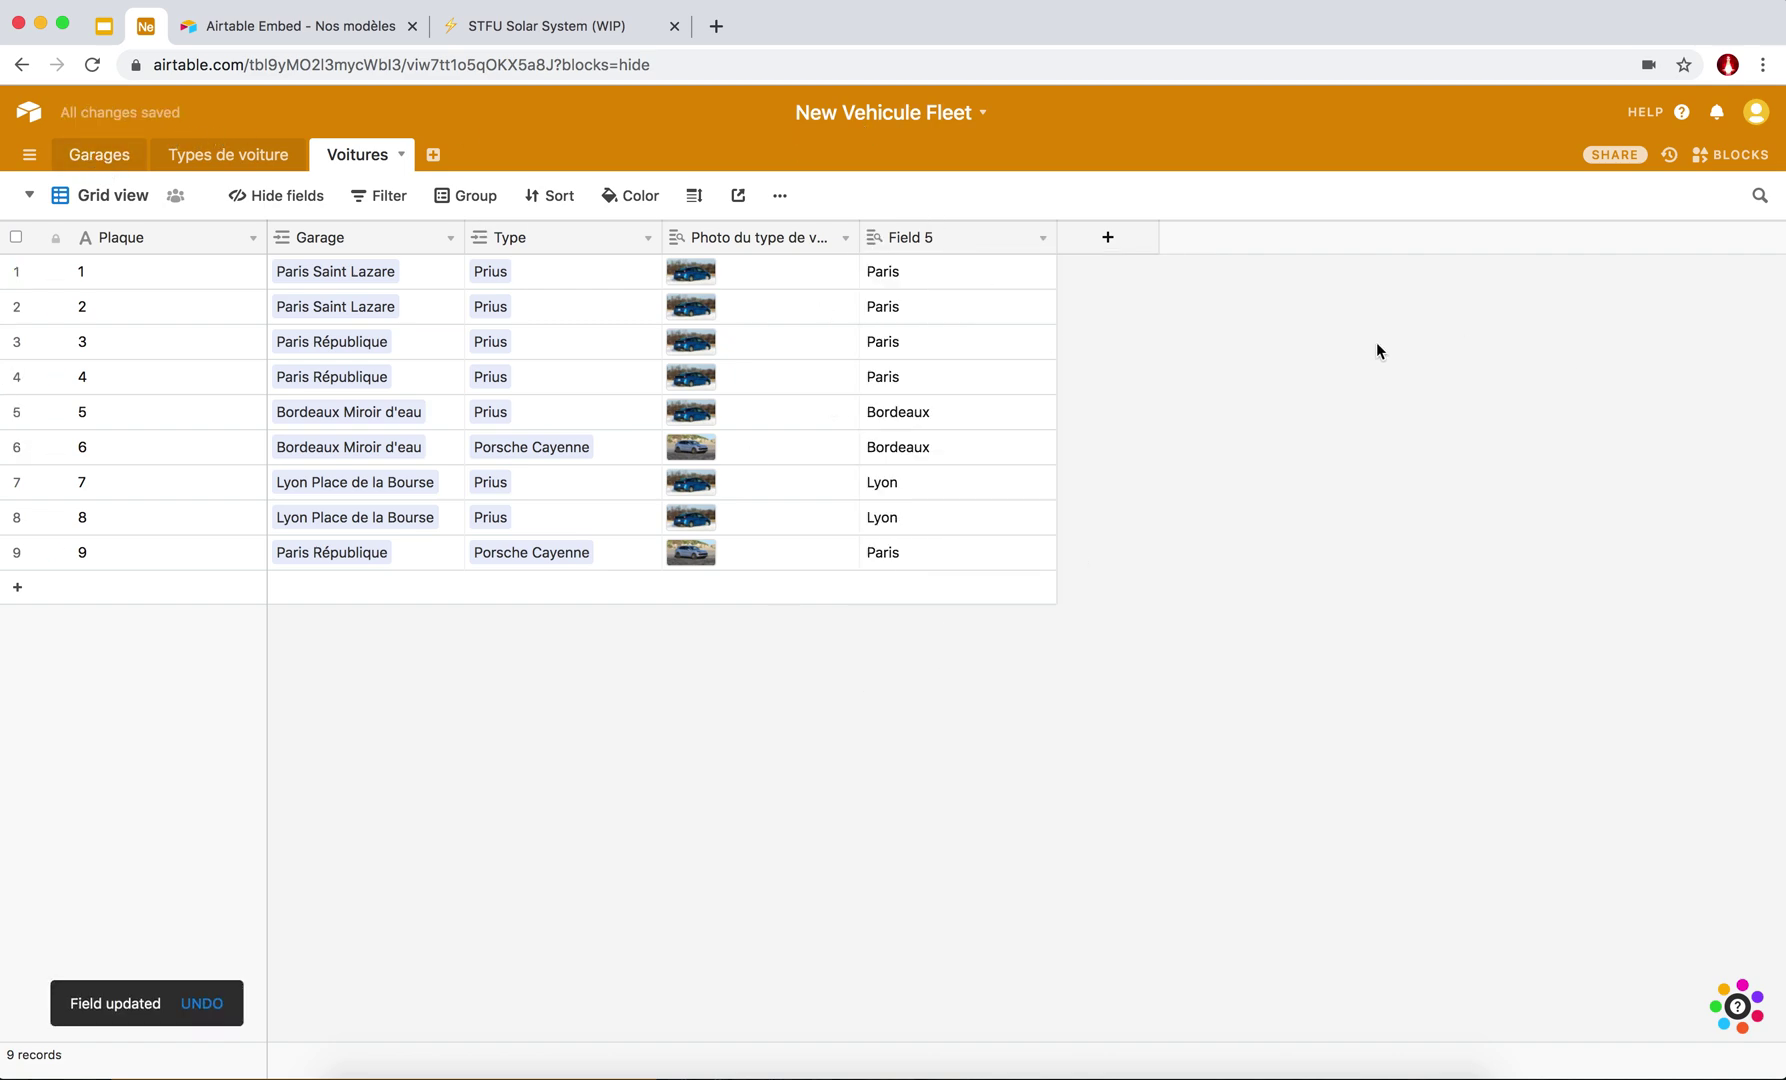
pyautogui.click(1108, 238)
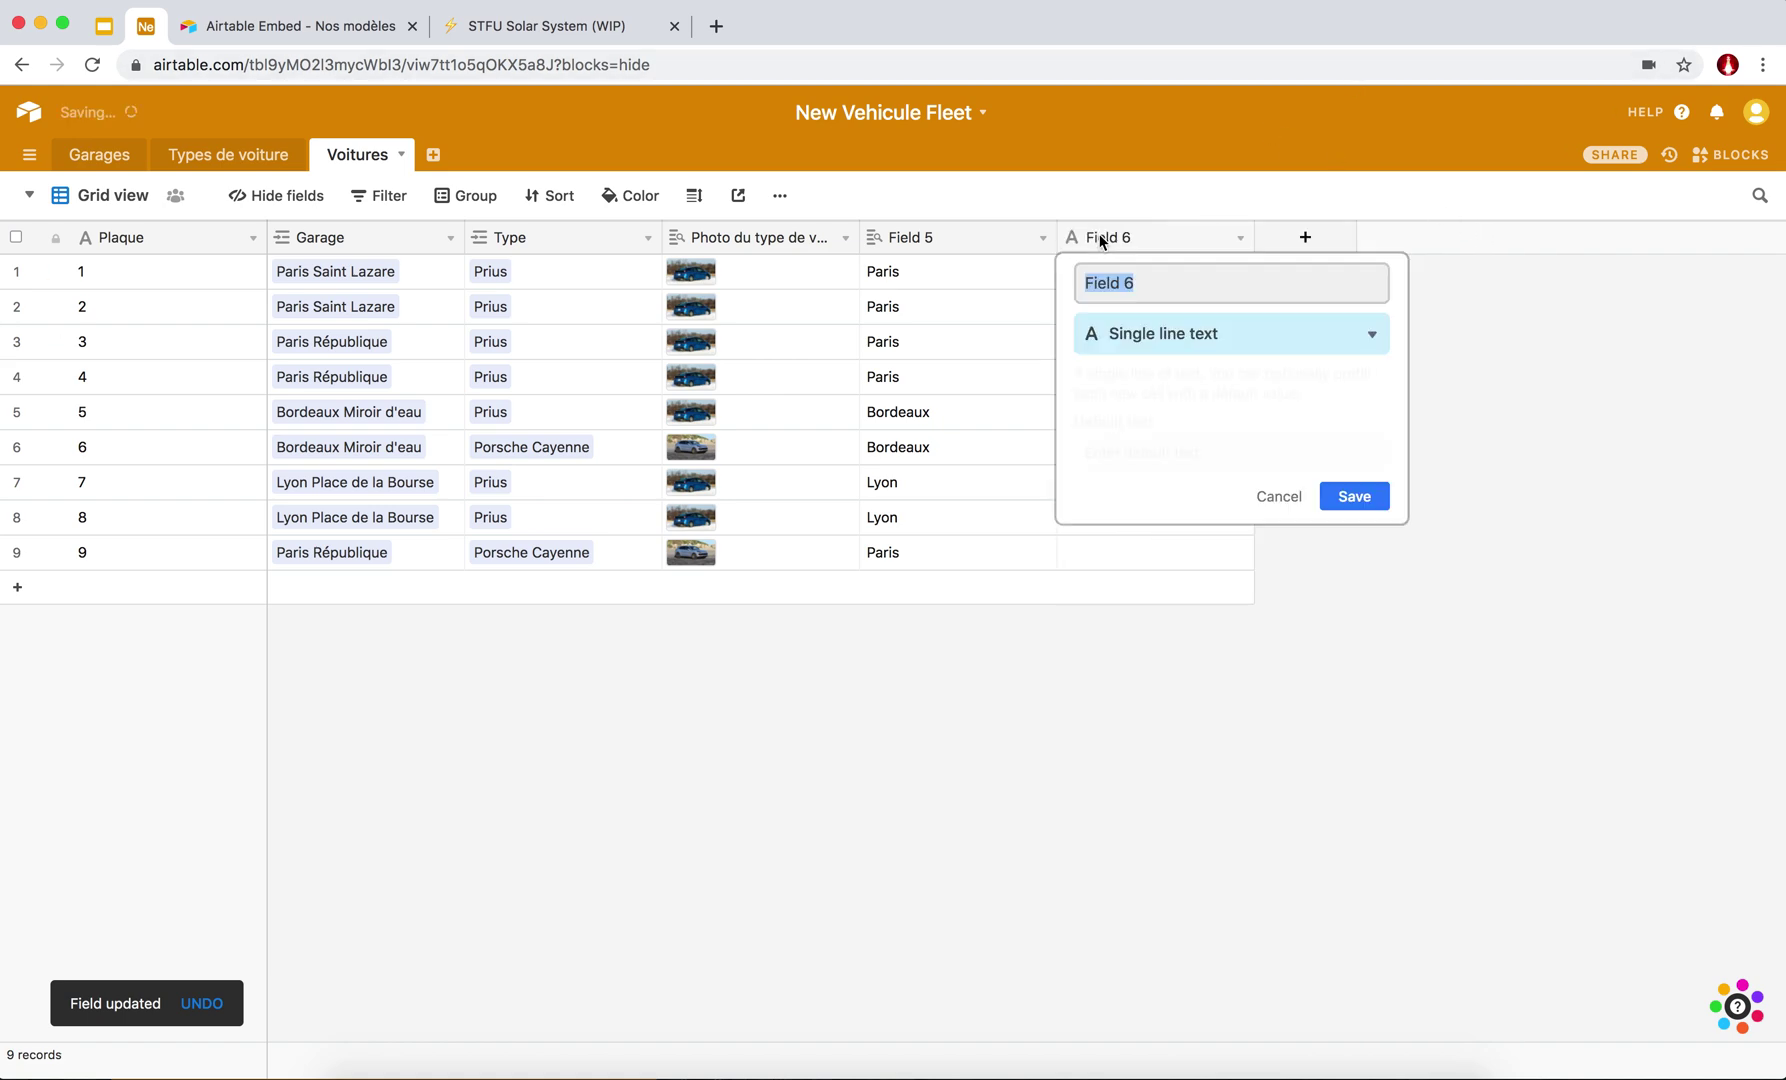
# Create an Attachment field named 'Photo de la plaque' and save it.
pyautogui.click(1158, 338)
pyautogui.write('at')
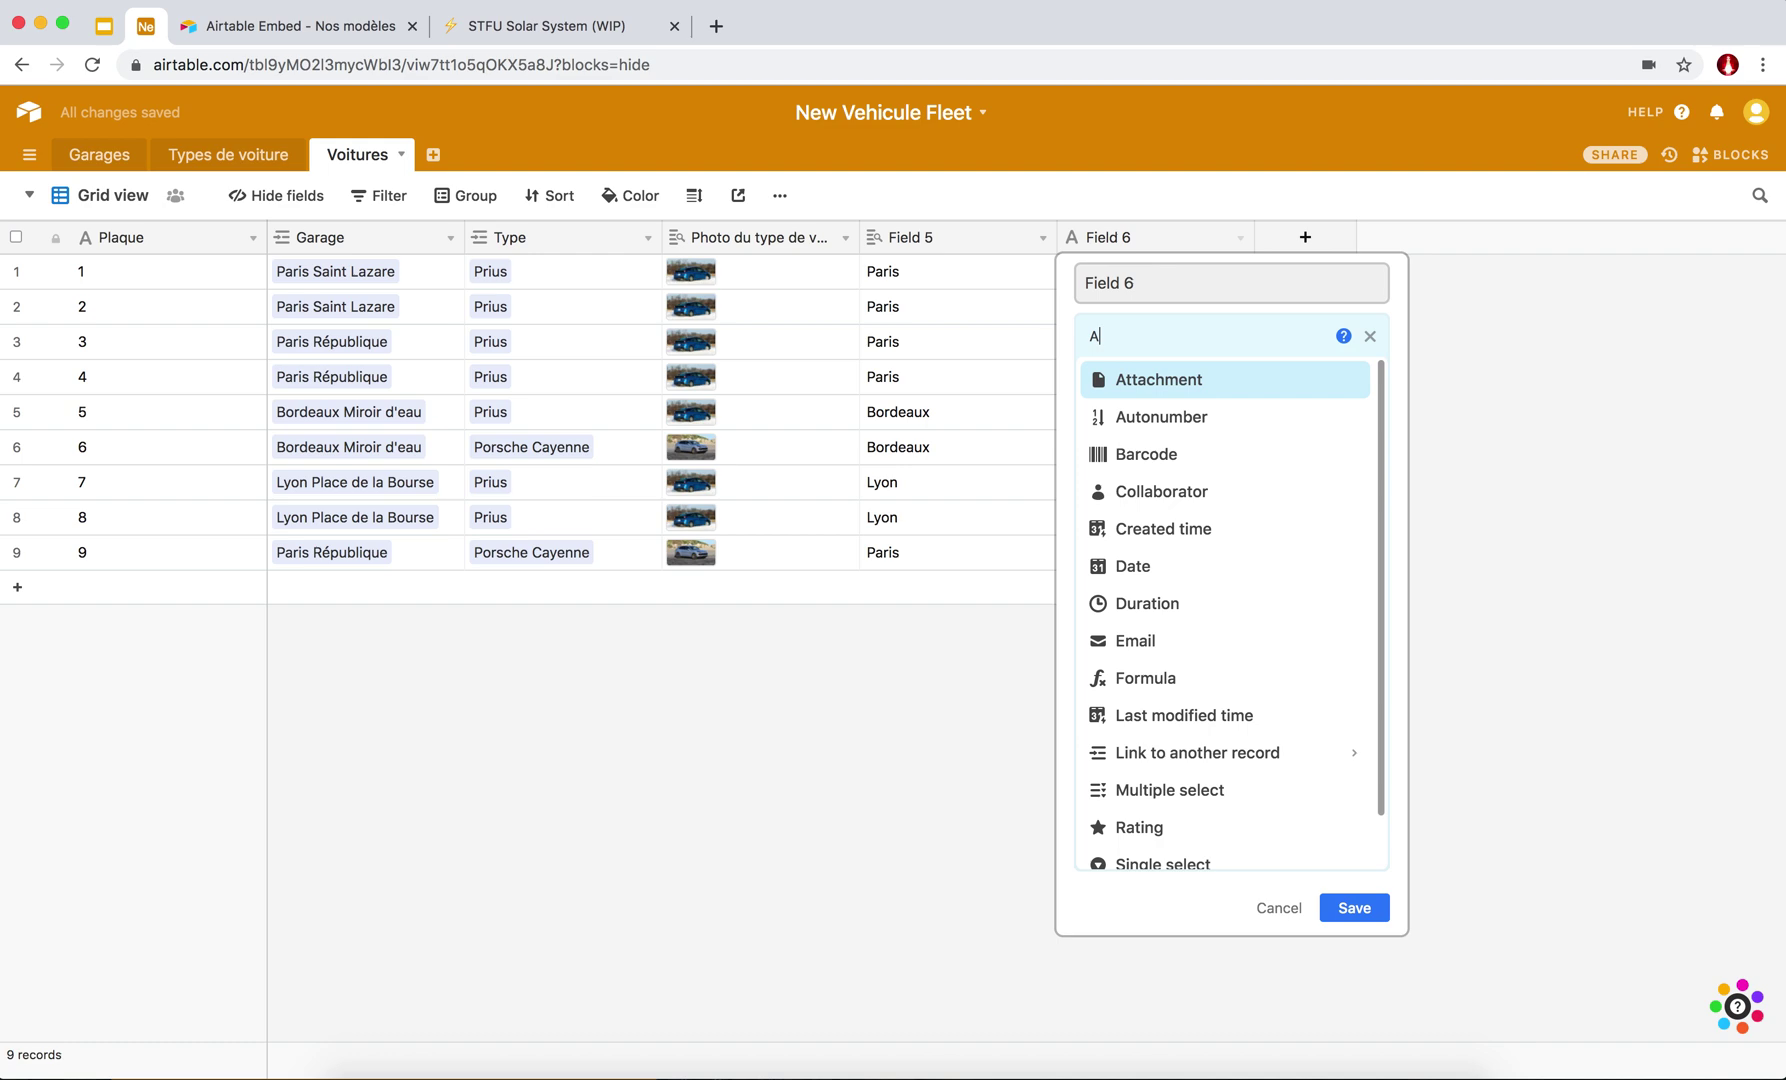
pyautogui.click(1193, 380)
pyautogui.click(1140, 290)
pyautogui.write('Photo de la plaque')
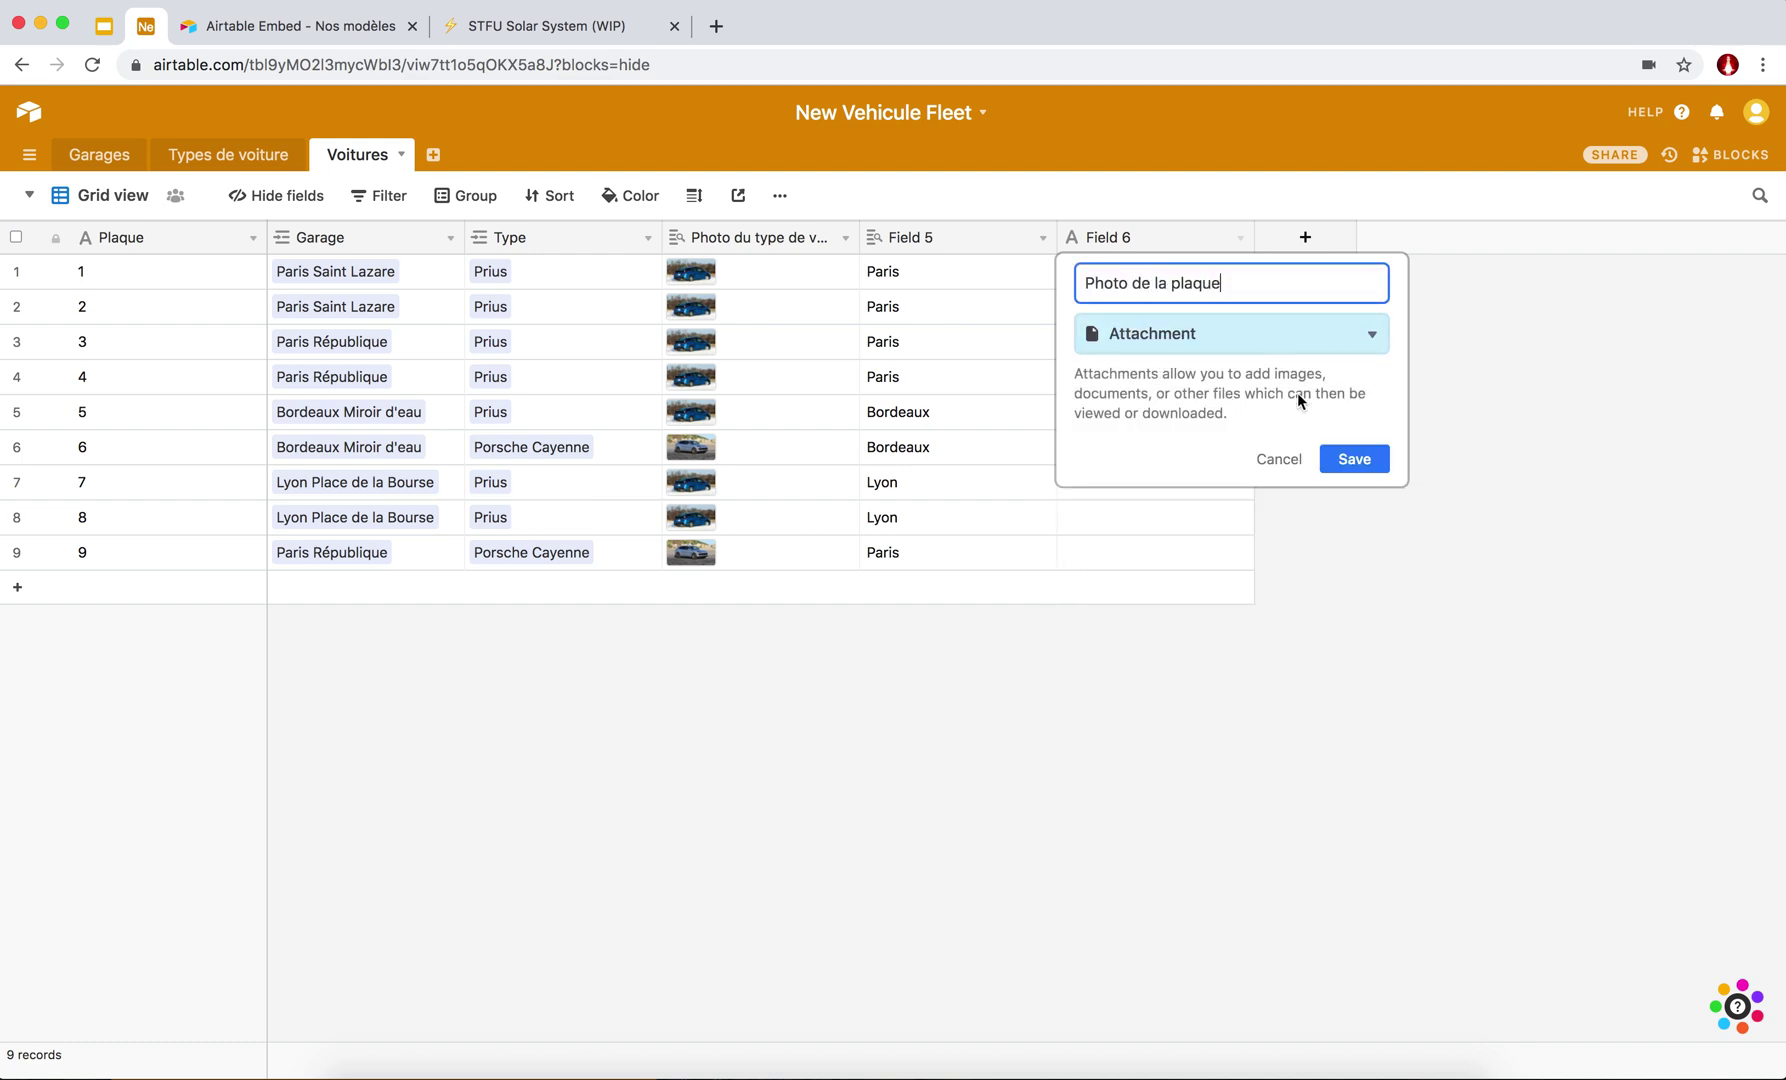
pyautogui.click(1354, 458)
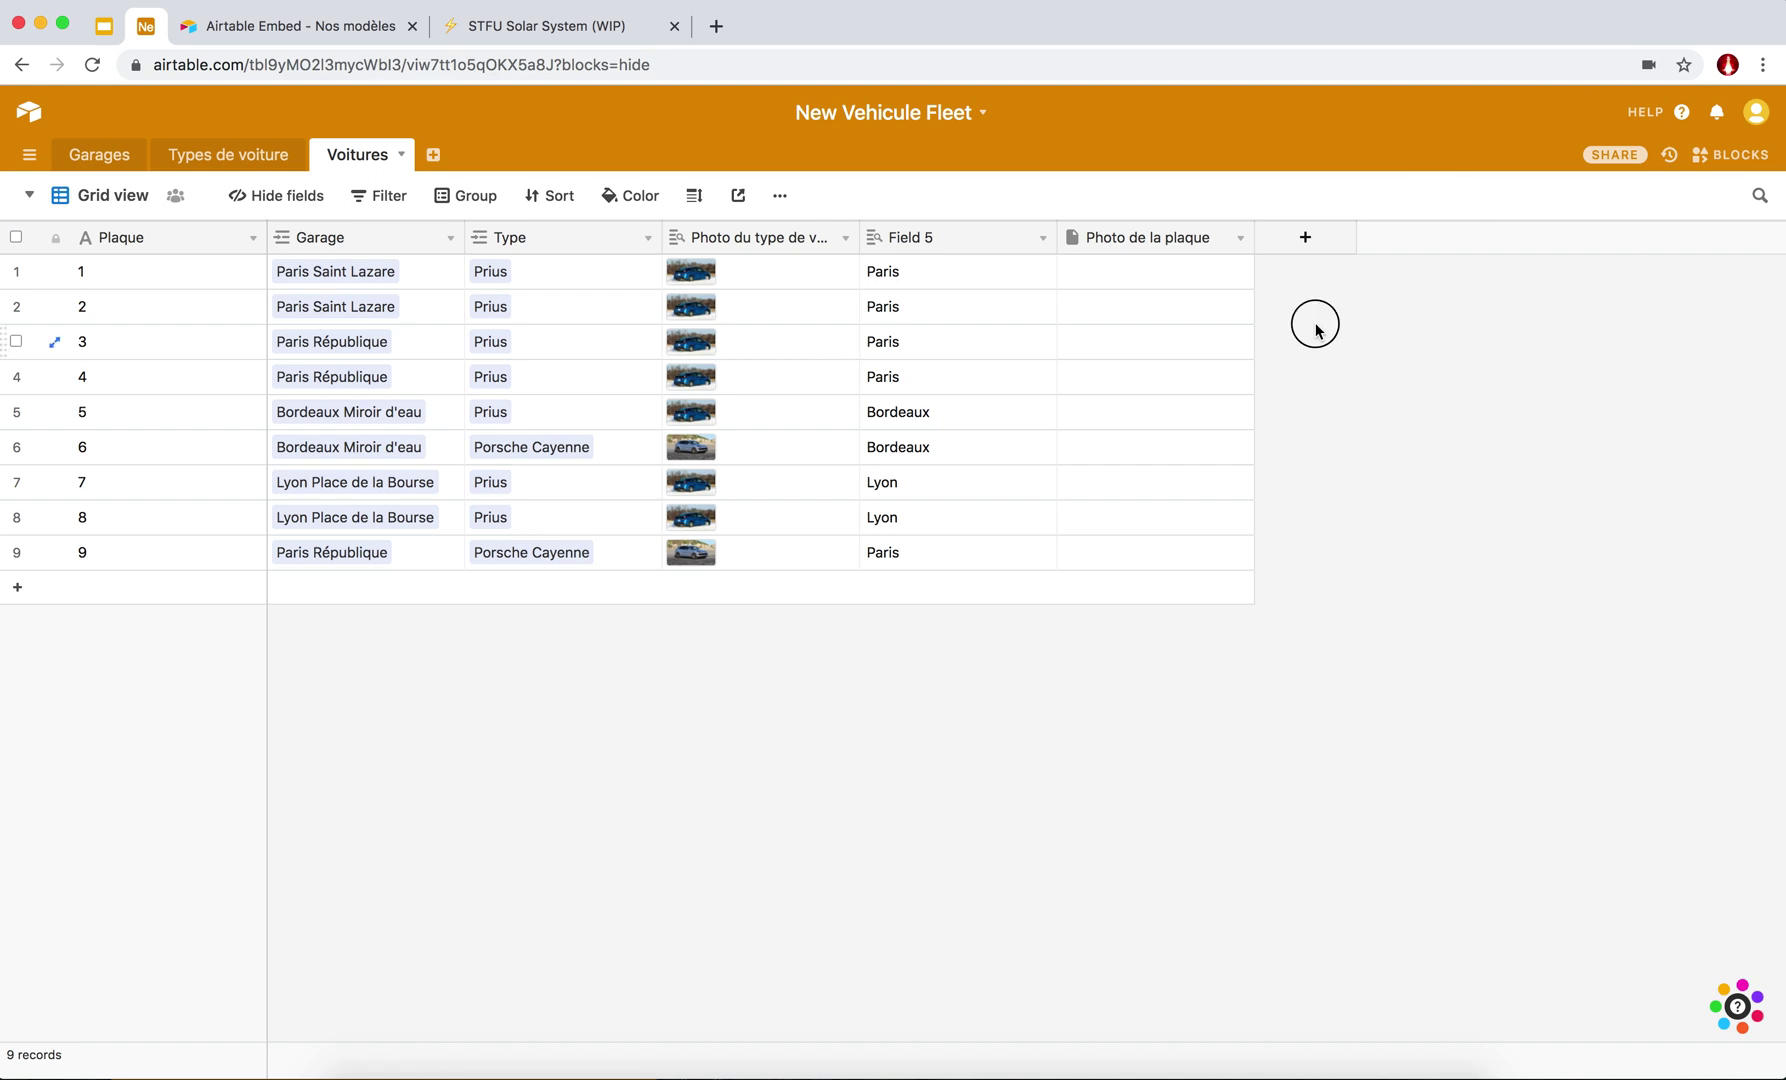
# Add a 'Date de création' field of type Created time.
pyautogui.click(1306, 239)
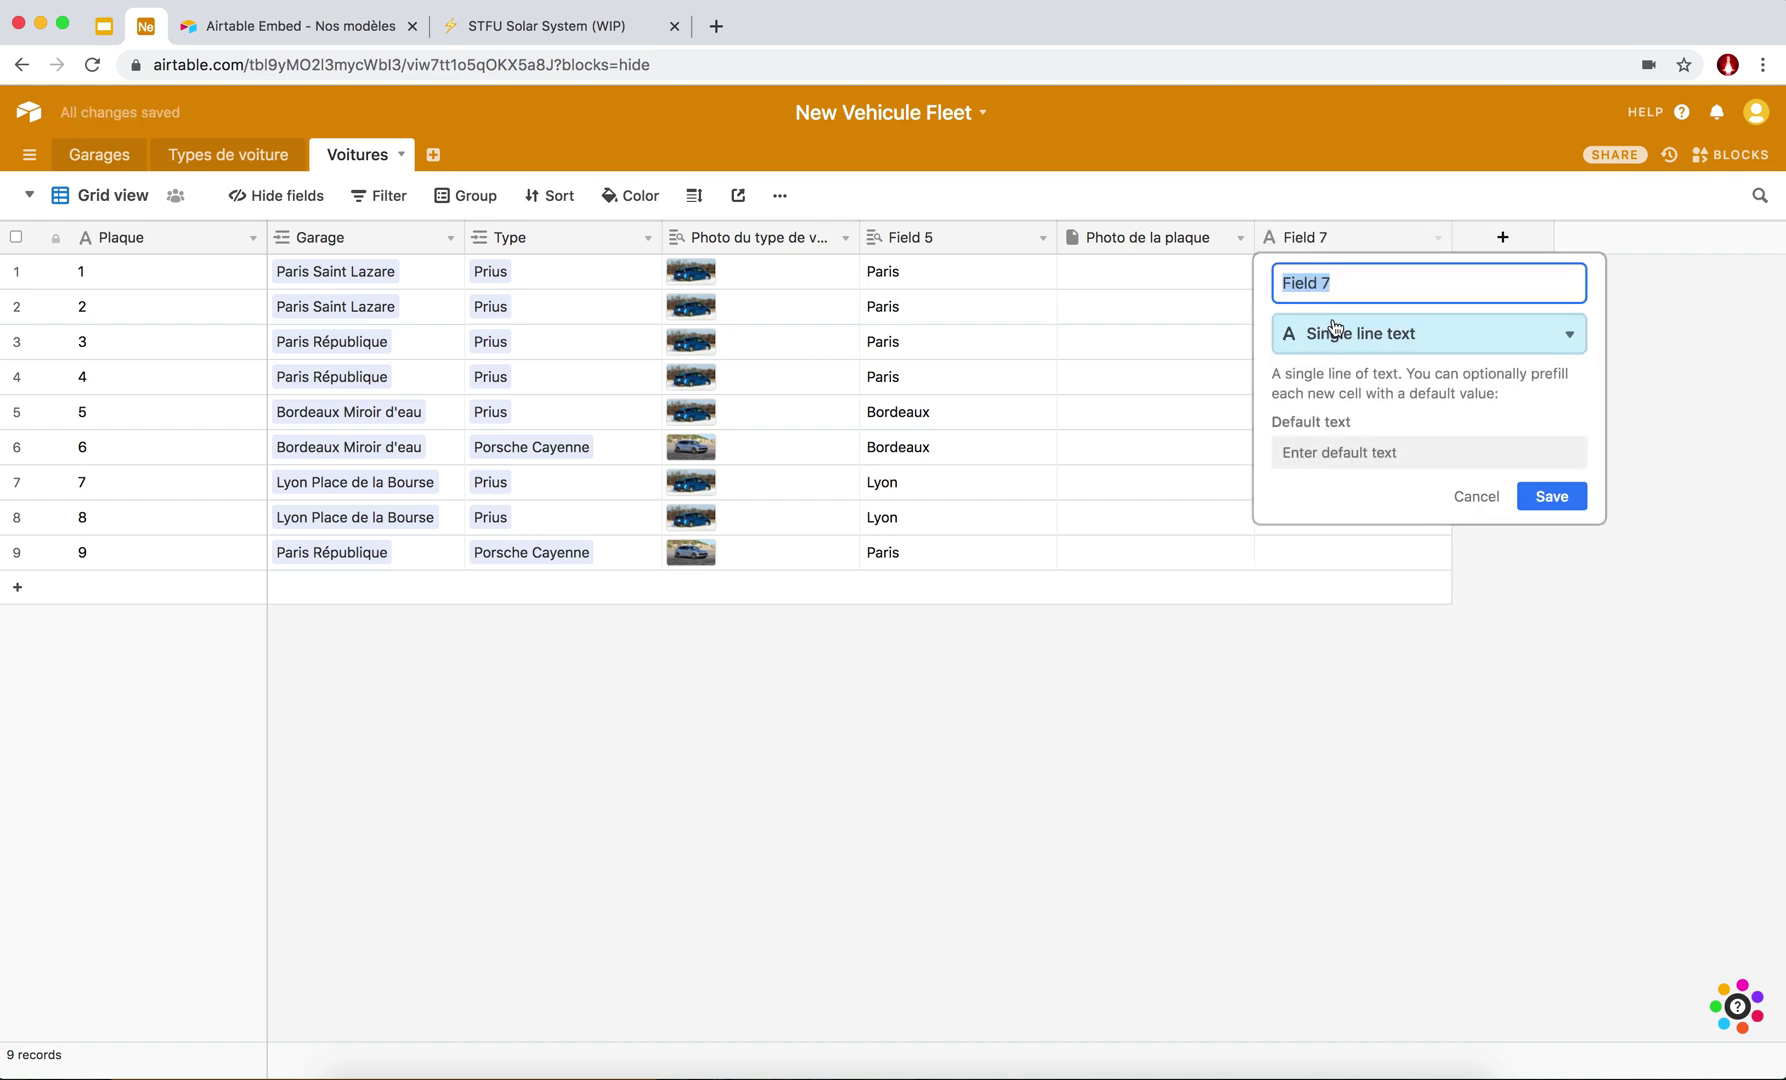
pyautogui.write('Date de création')
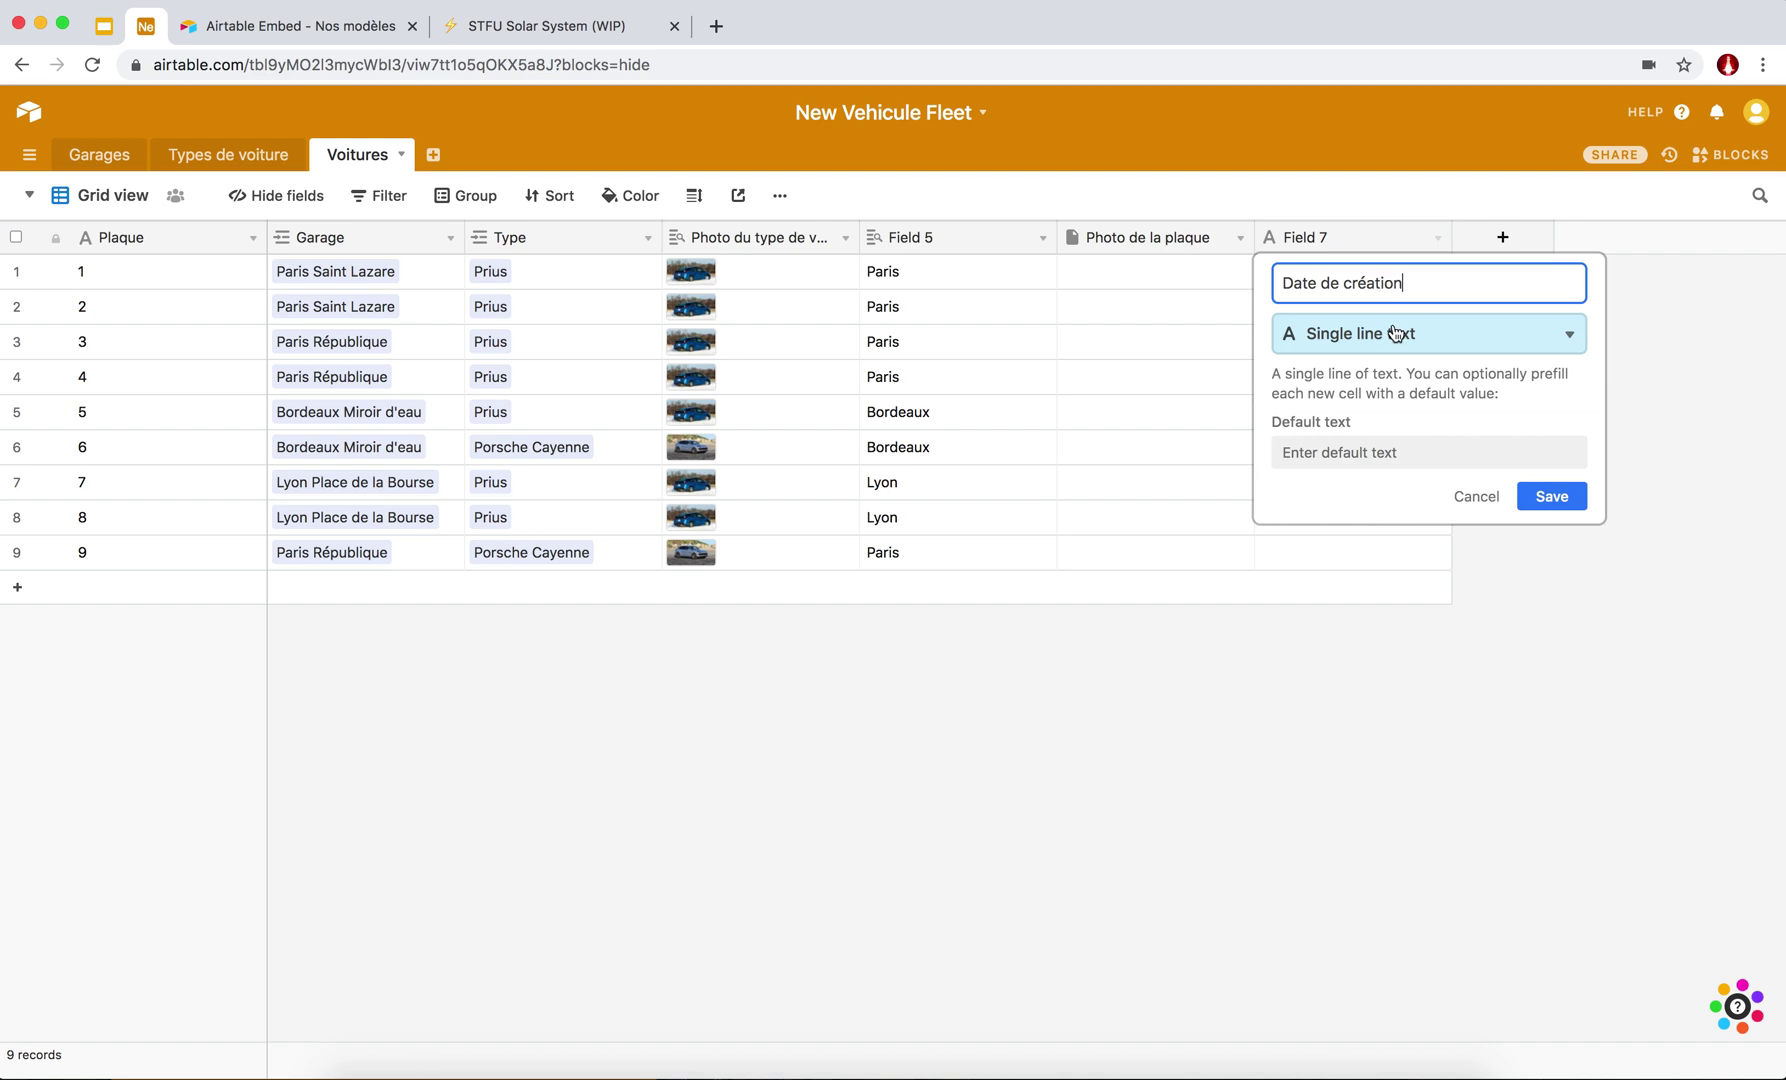
pyautogui.click(1396, 333)
pyautogui.write('cre')
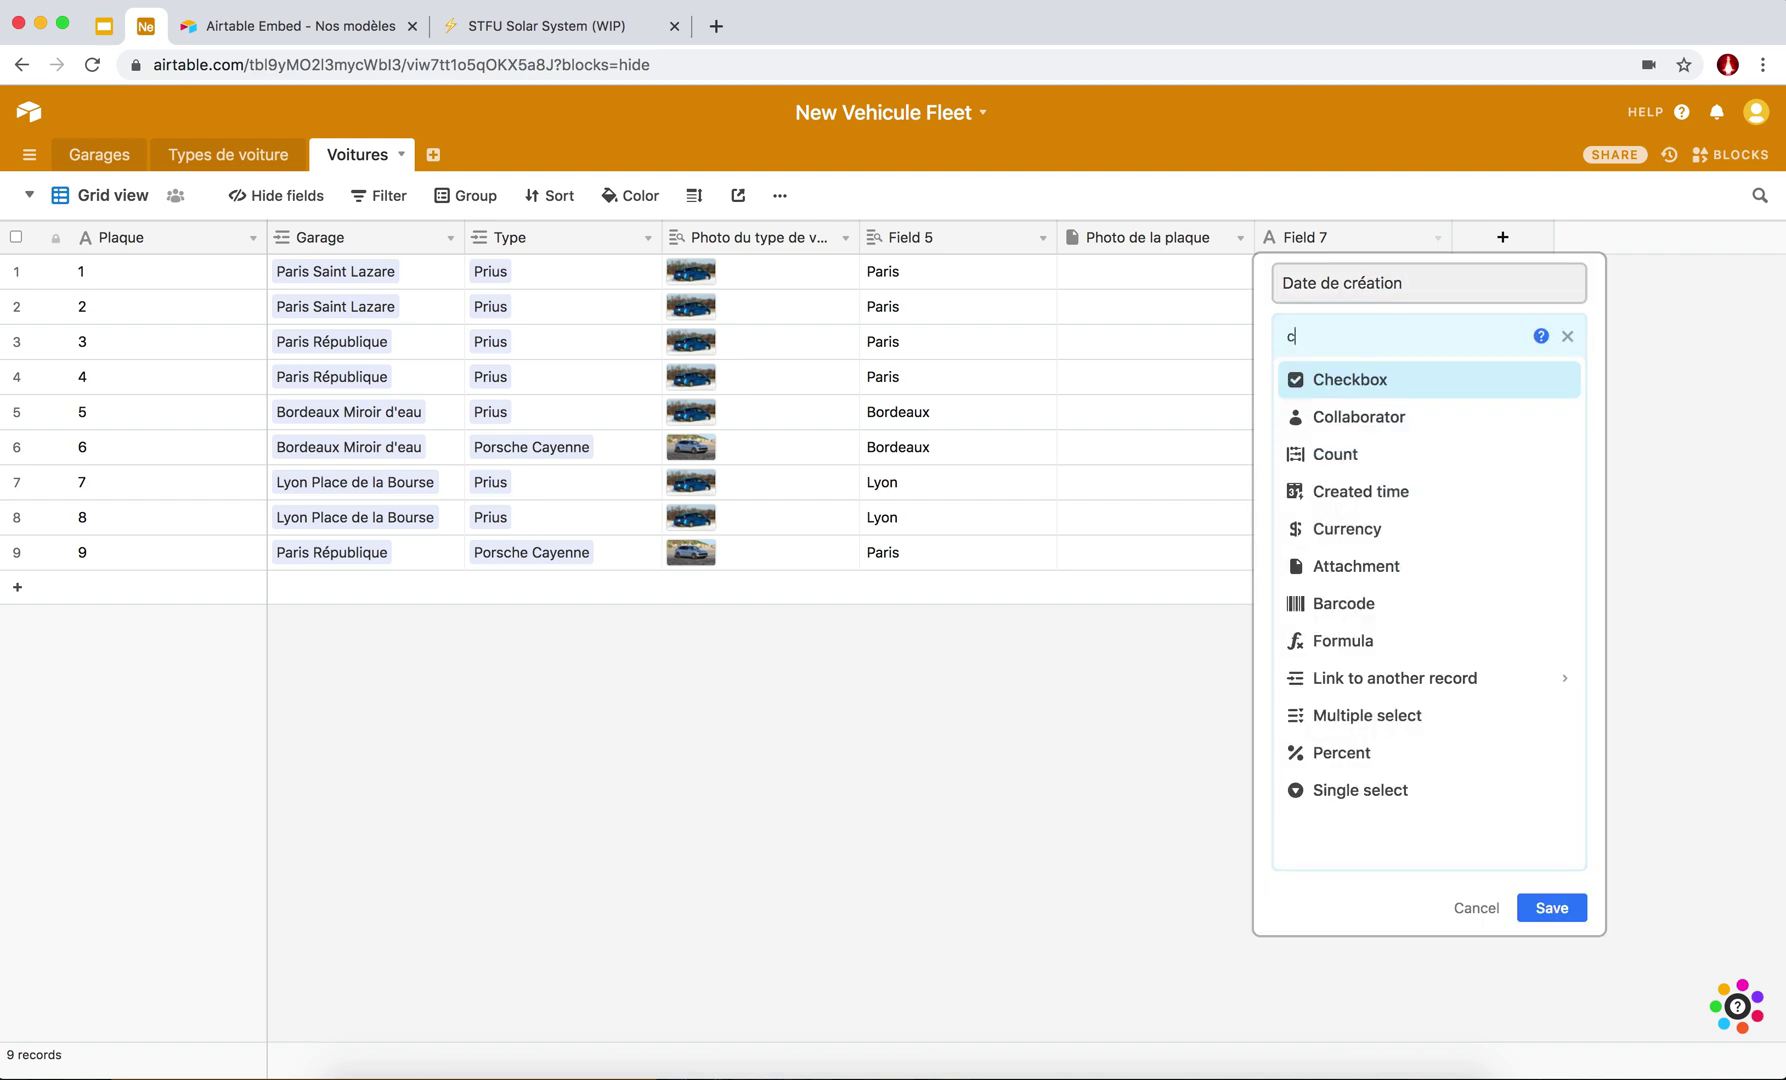
pyautogui.press('BackSpace')
pyautogui.press('BackSpace')
pyautogui.write('crea')
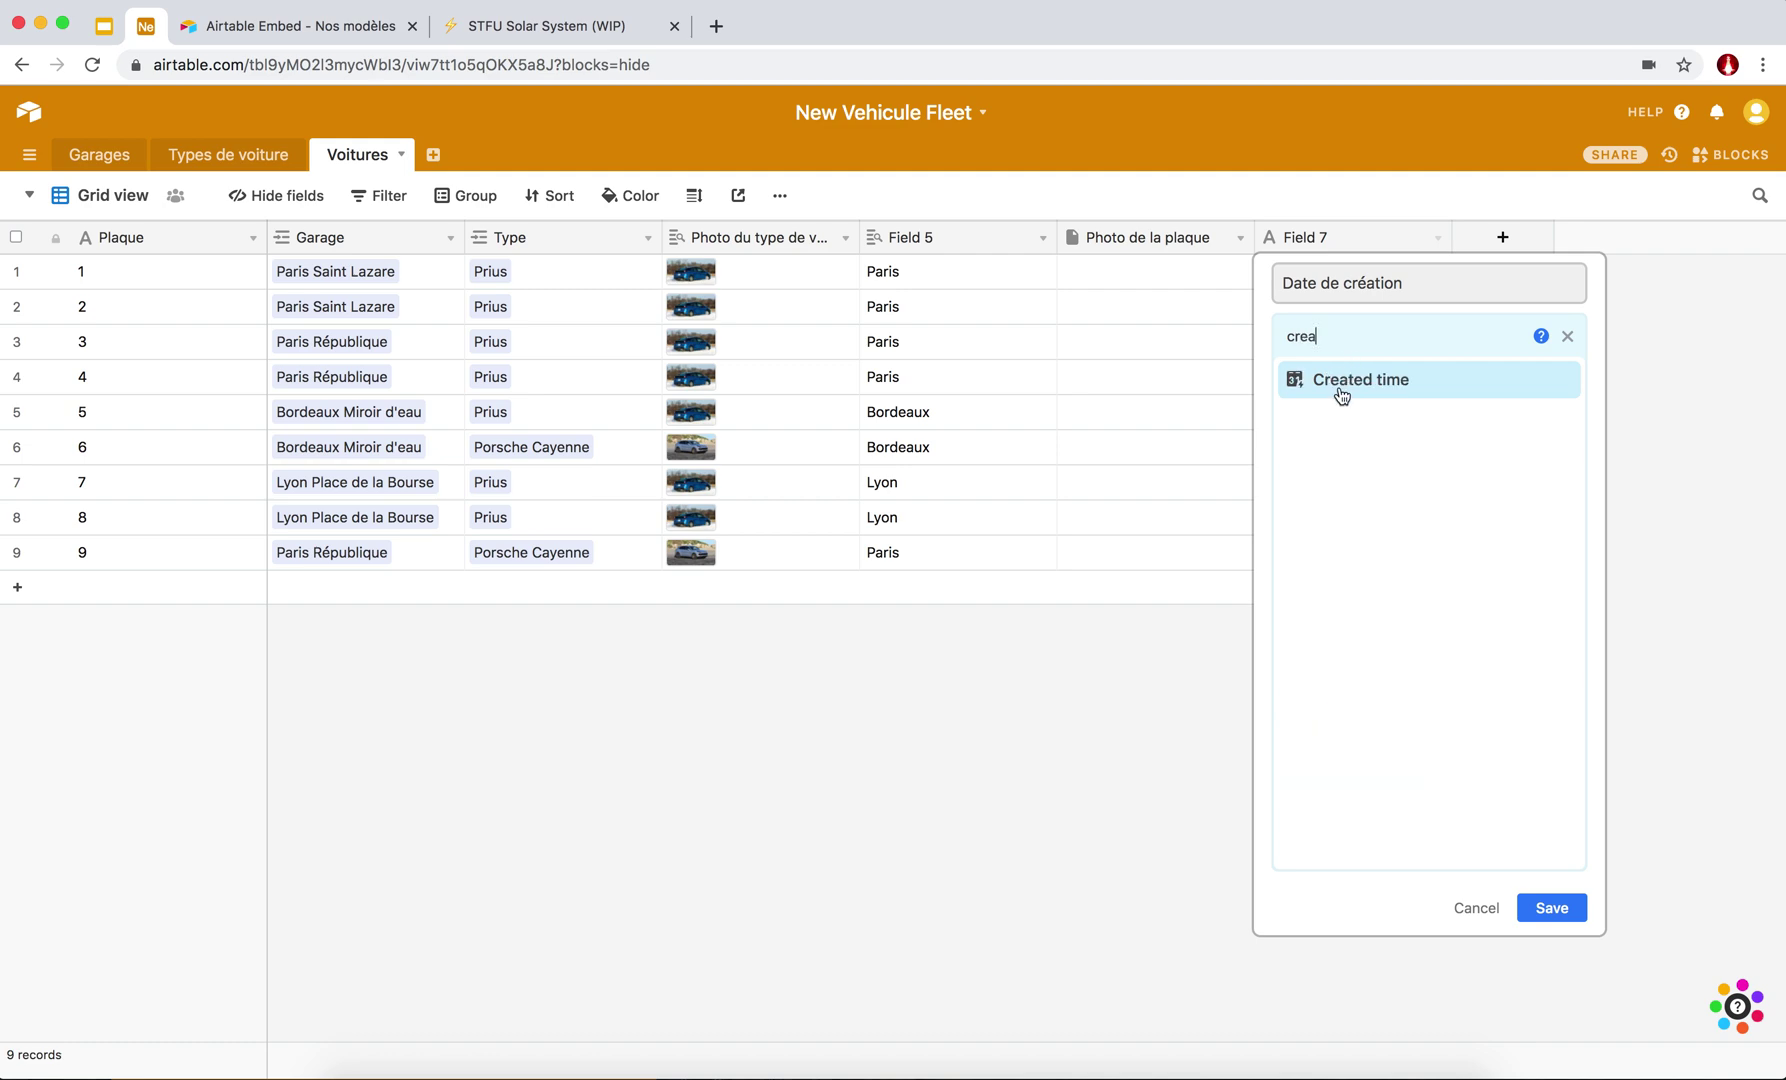
pyautogui.click(1340, 392)
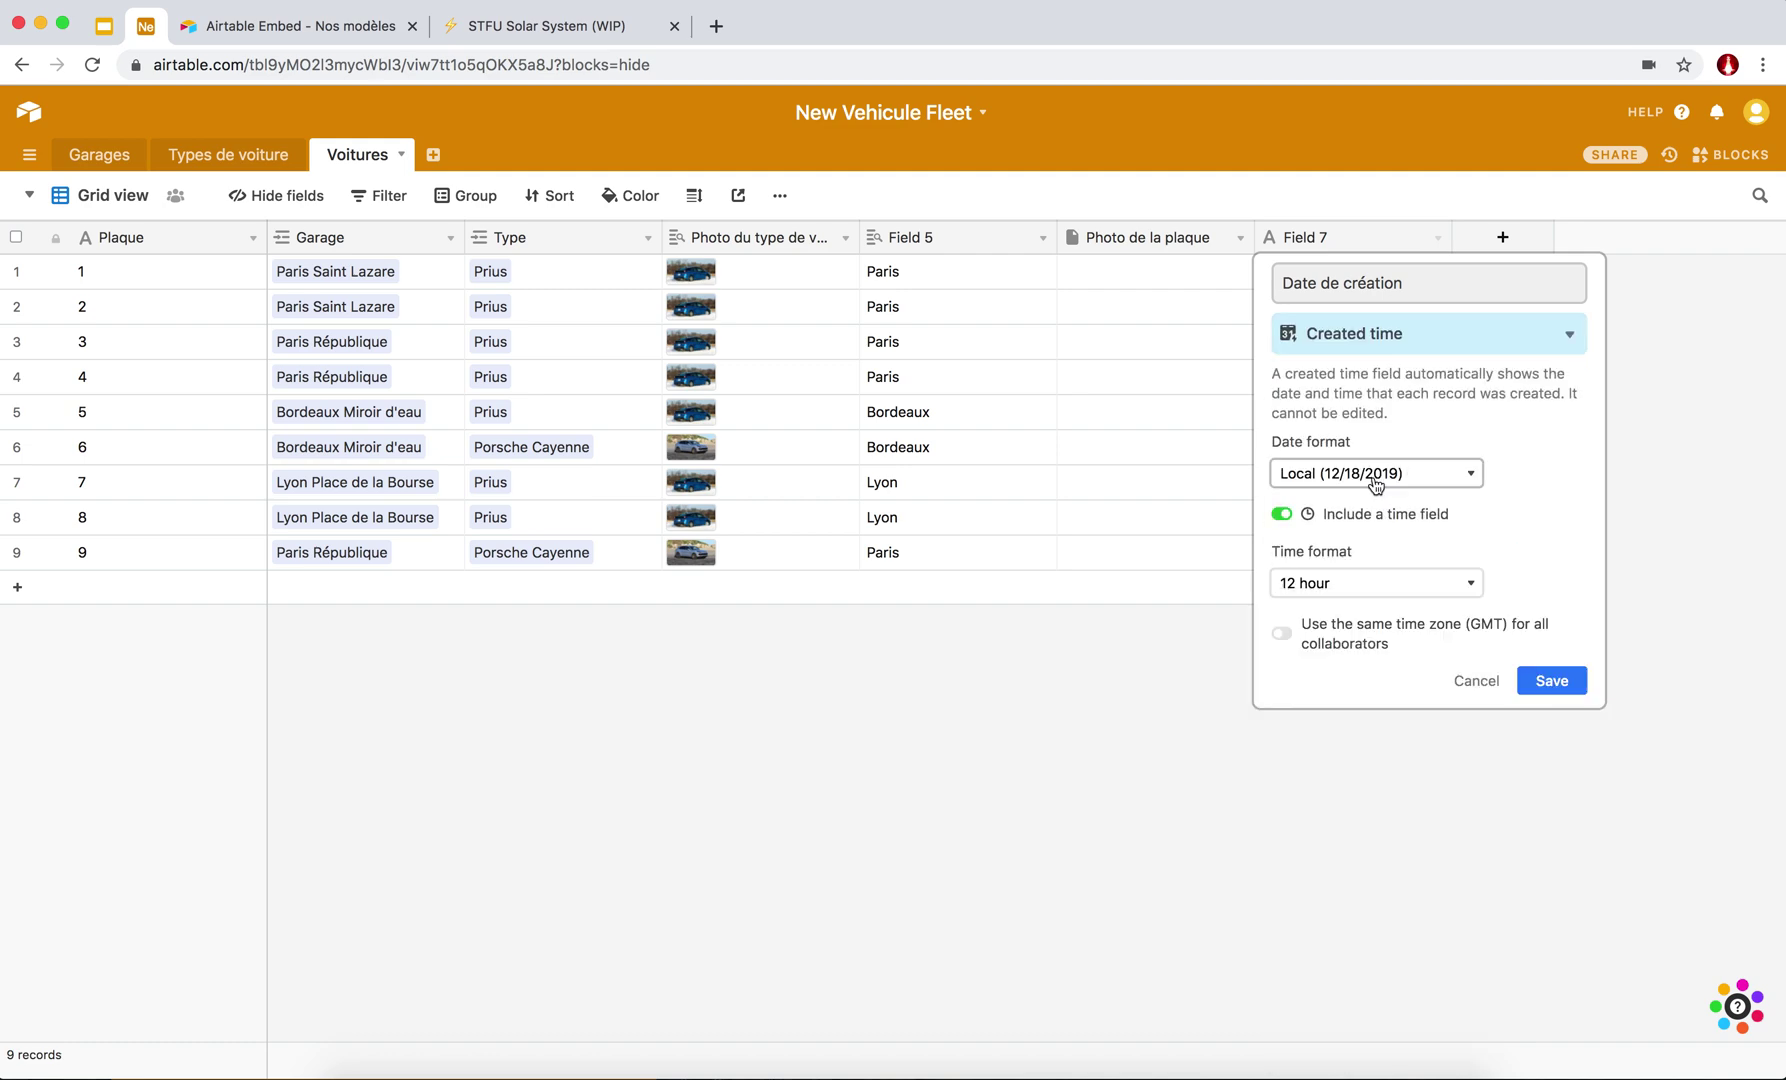
# Show the creation date in European format with 24 hour time and save.
pyautogui.click(1376, 488)
pyautogui.click(1340, 532)
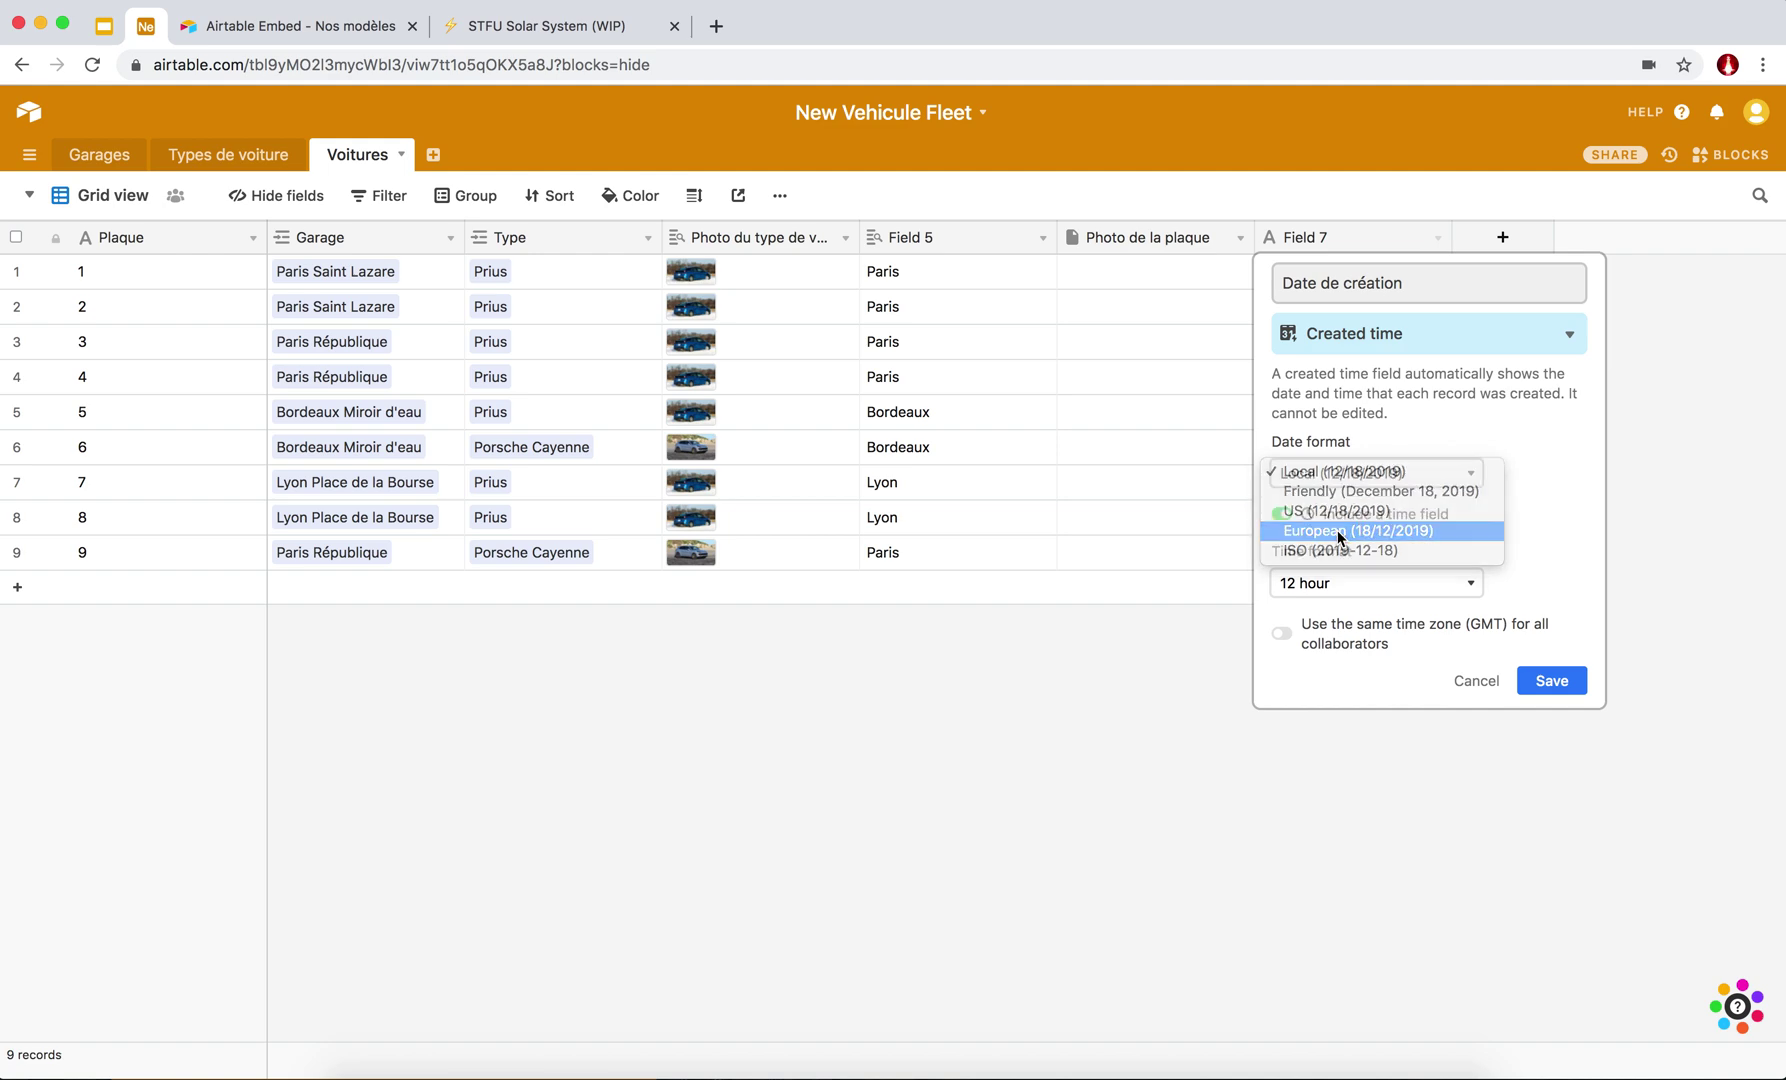
pyautogui.click(1328, 585)
pyautogui.click(1325, 603)
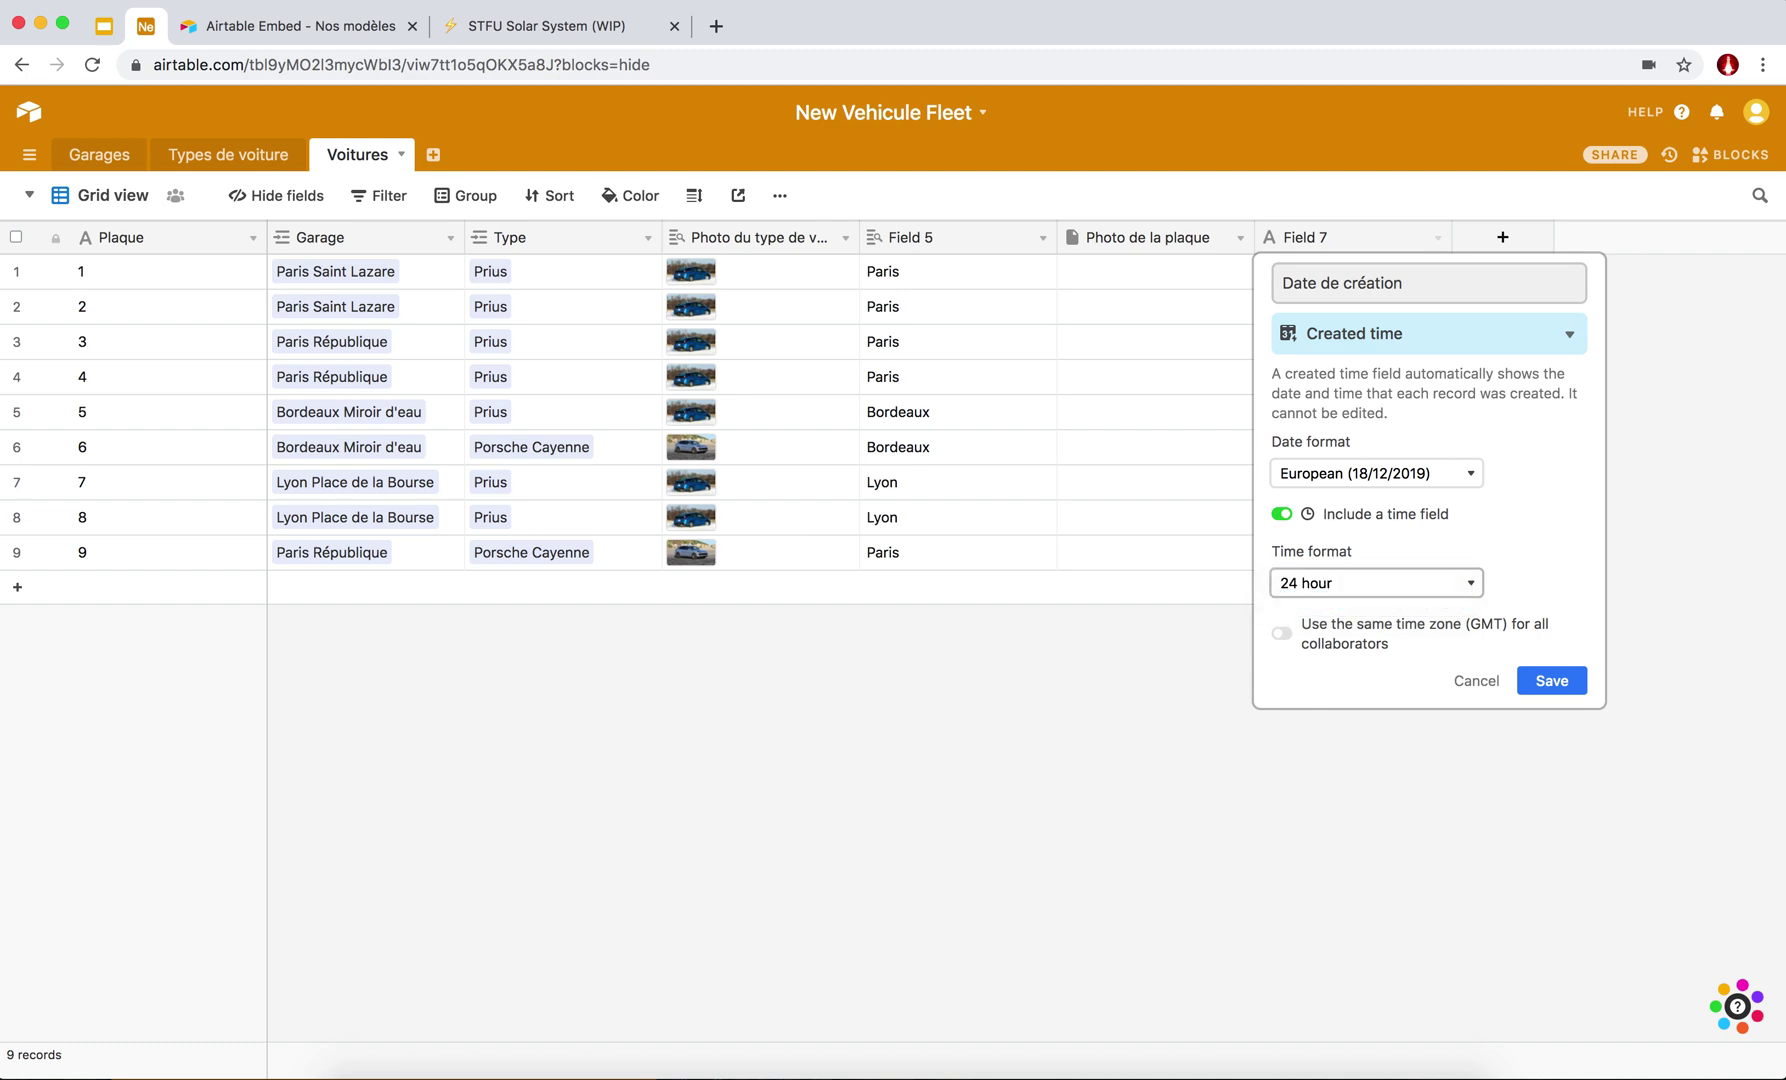
pyautogui.click(1545, 682)
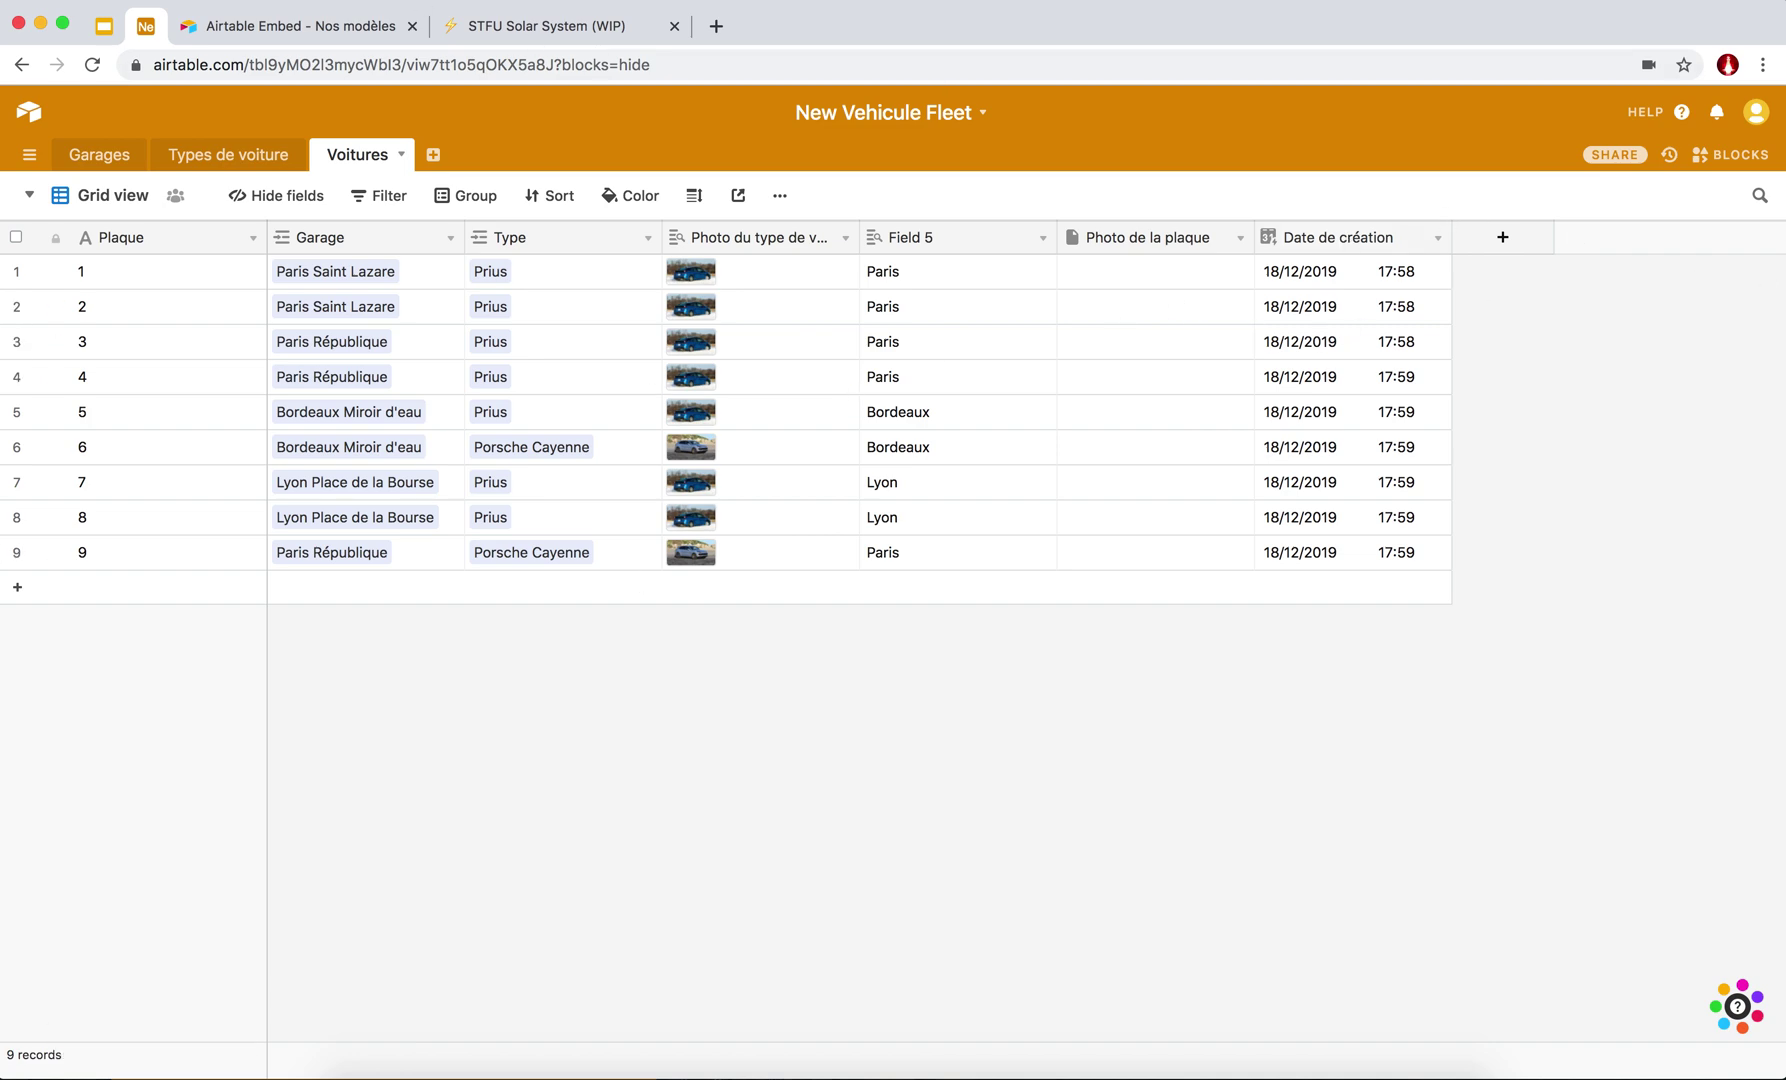
# Add a new grid view to the Voitures table.
pyautogui.press('super+Tab')
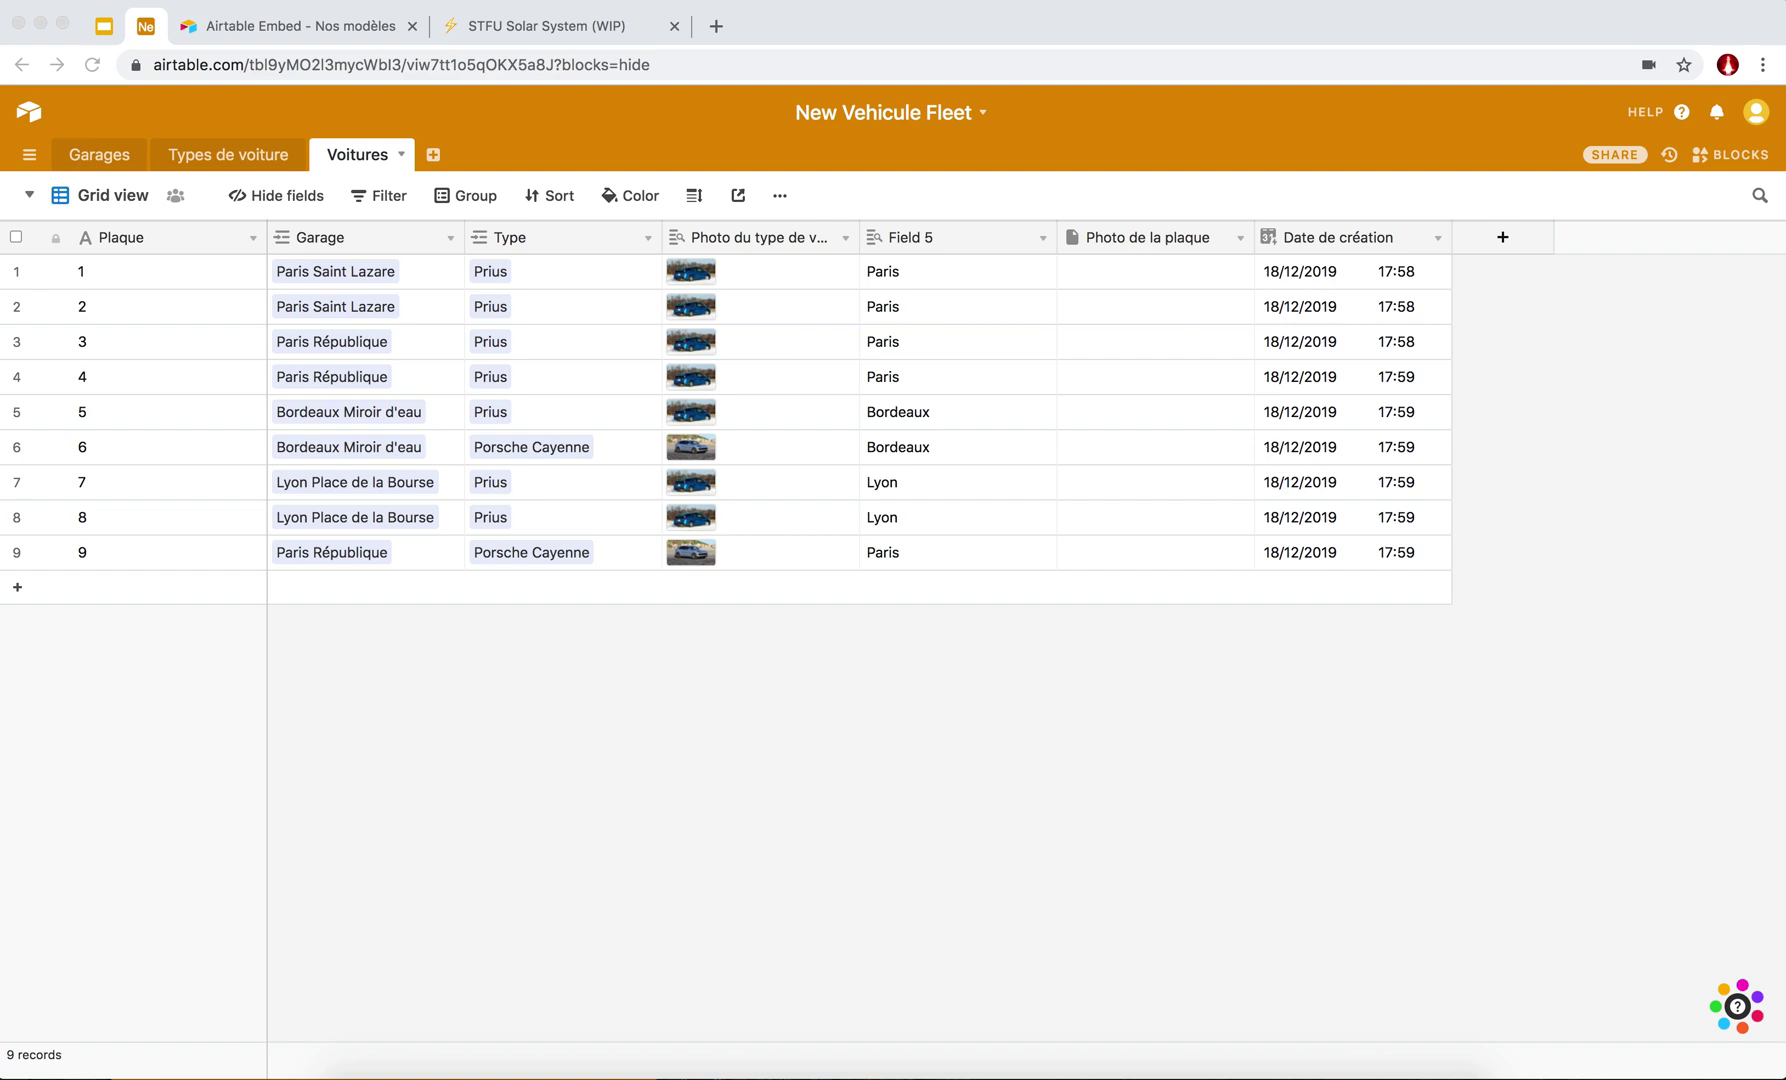
pyautogui.press('super+Tab')
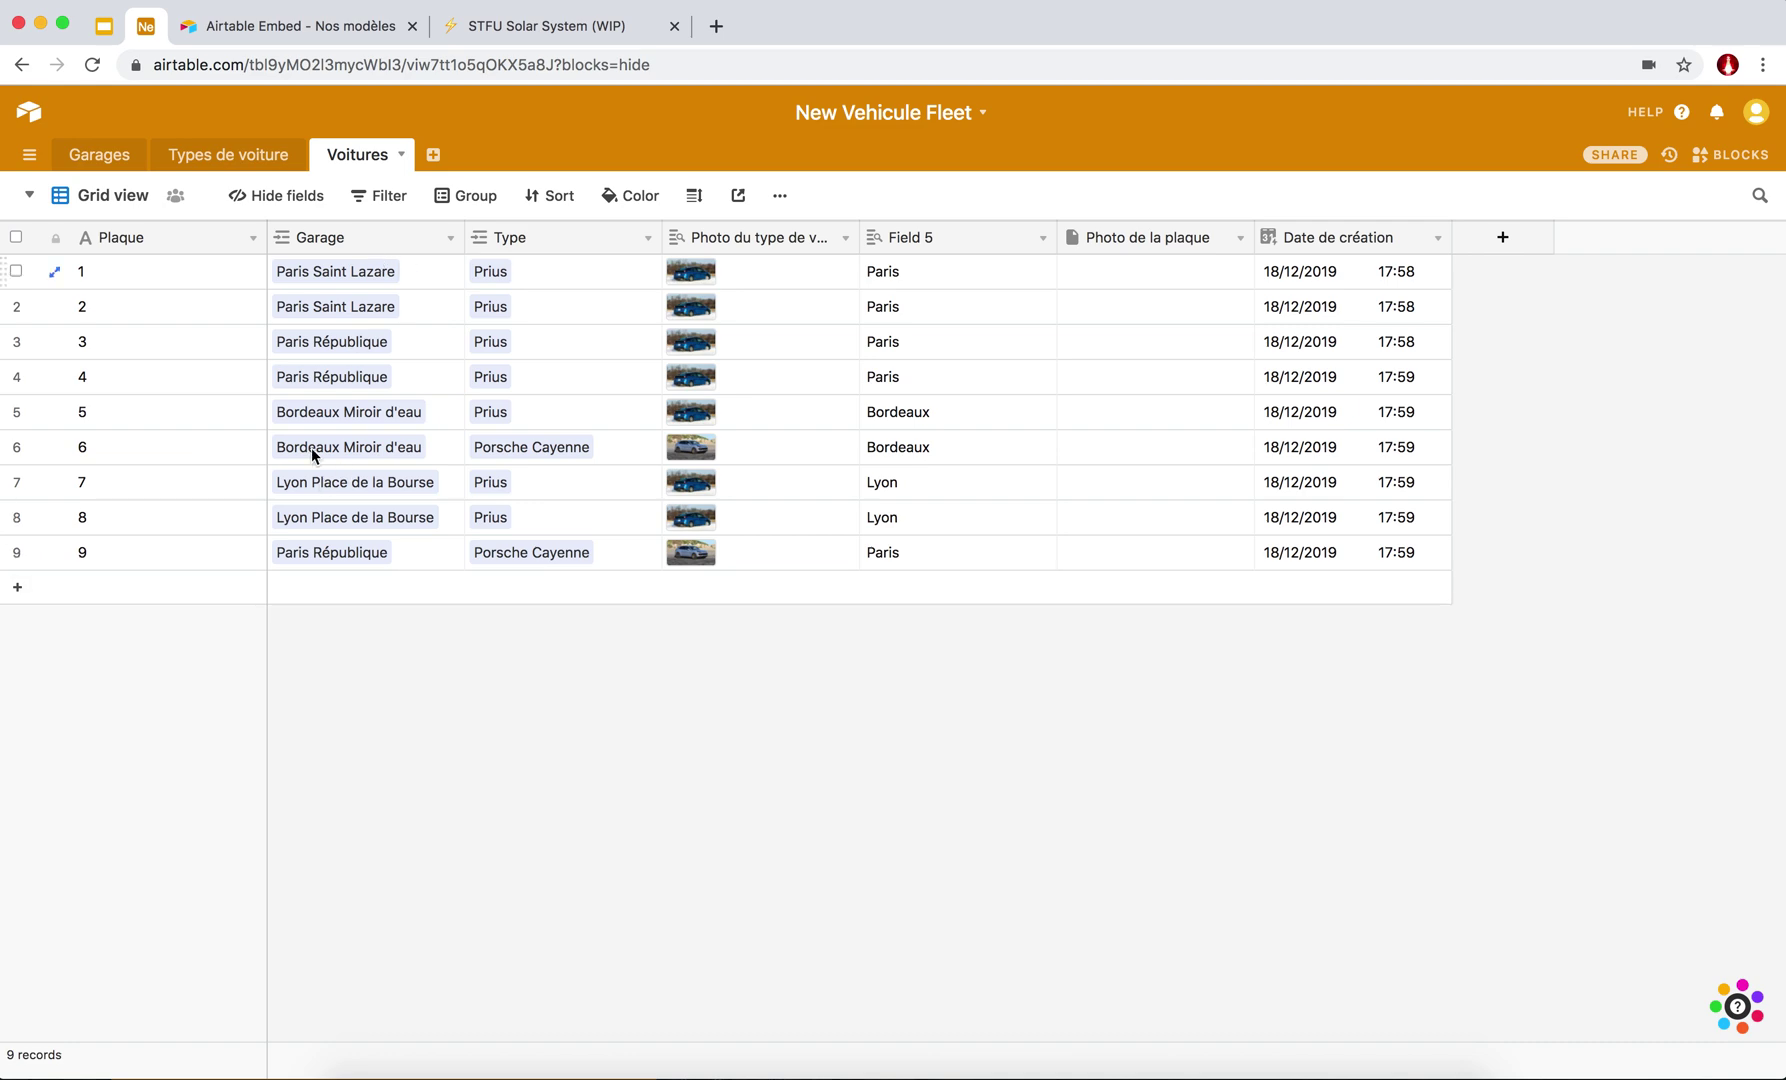
pyautogui.click(30, 196)
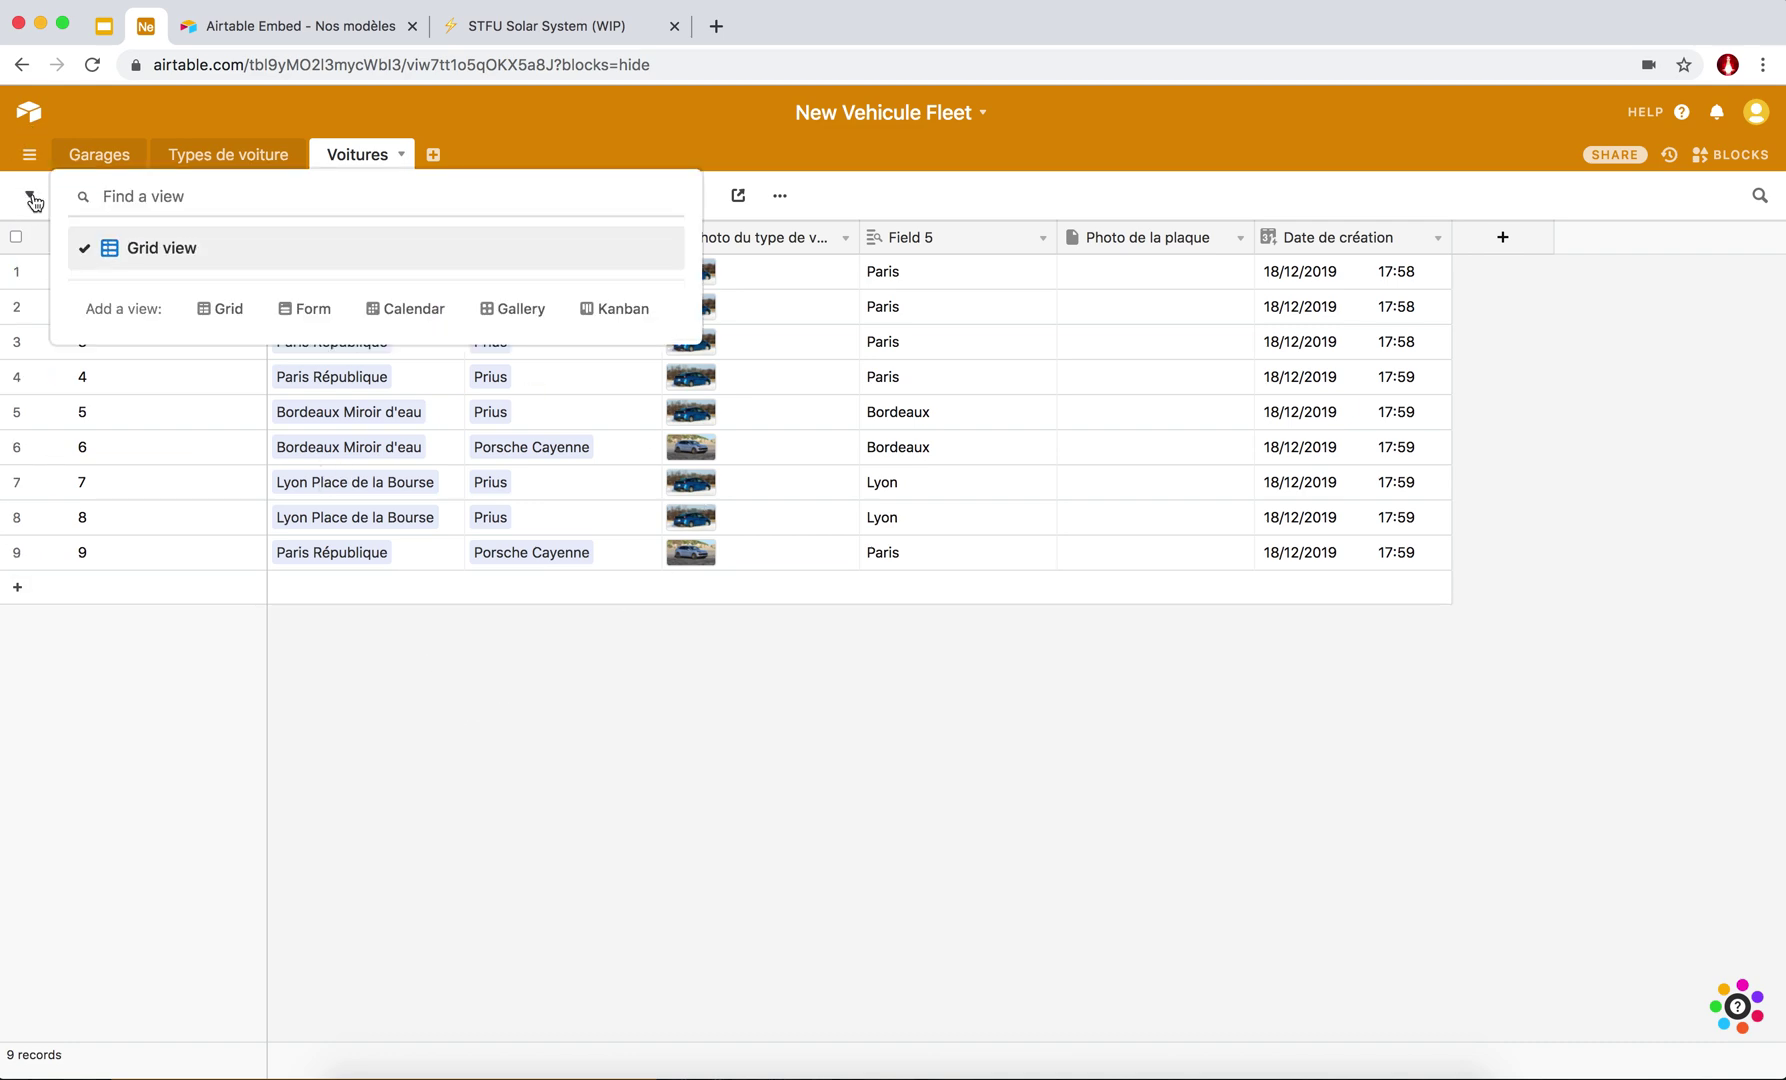
pyautogui.click(31, 197)
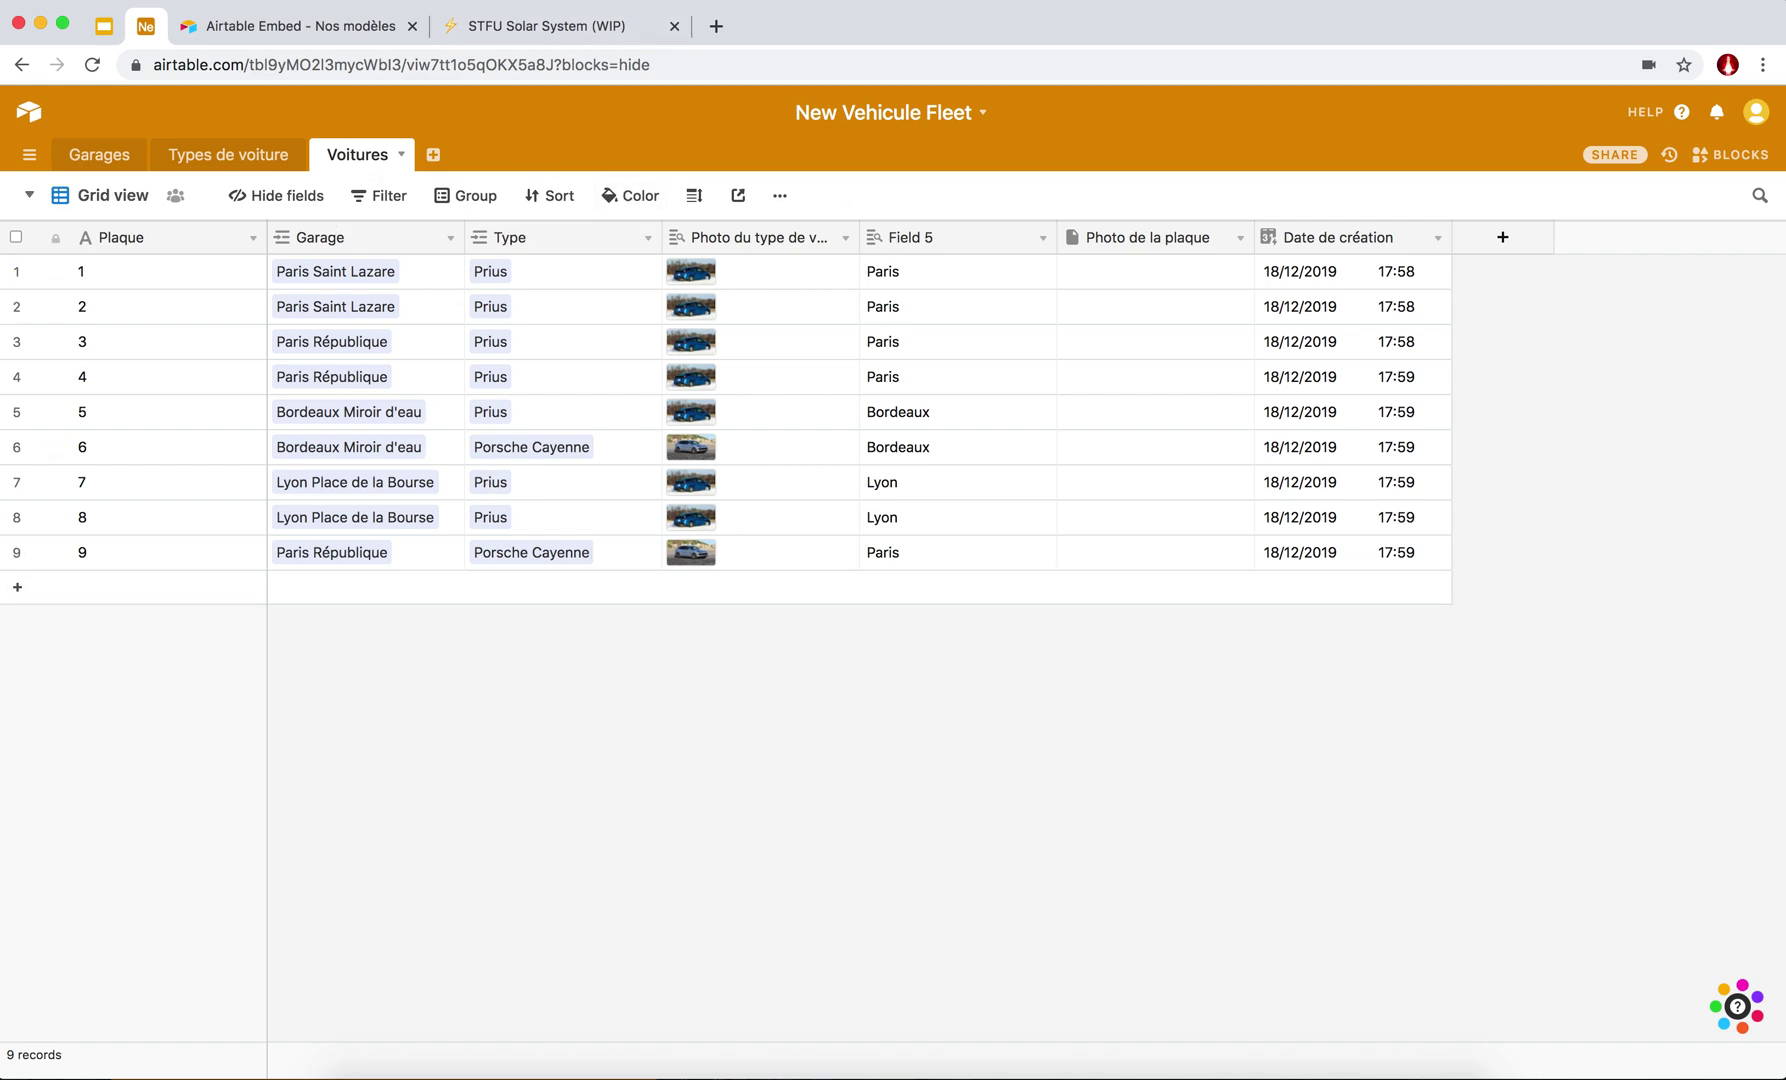
pyautogui.click(30, 196)
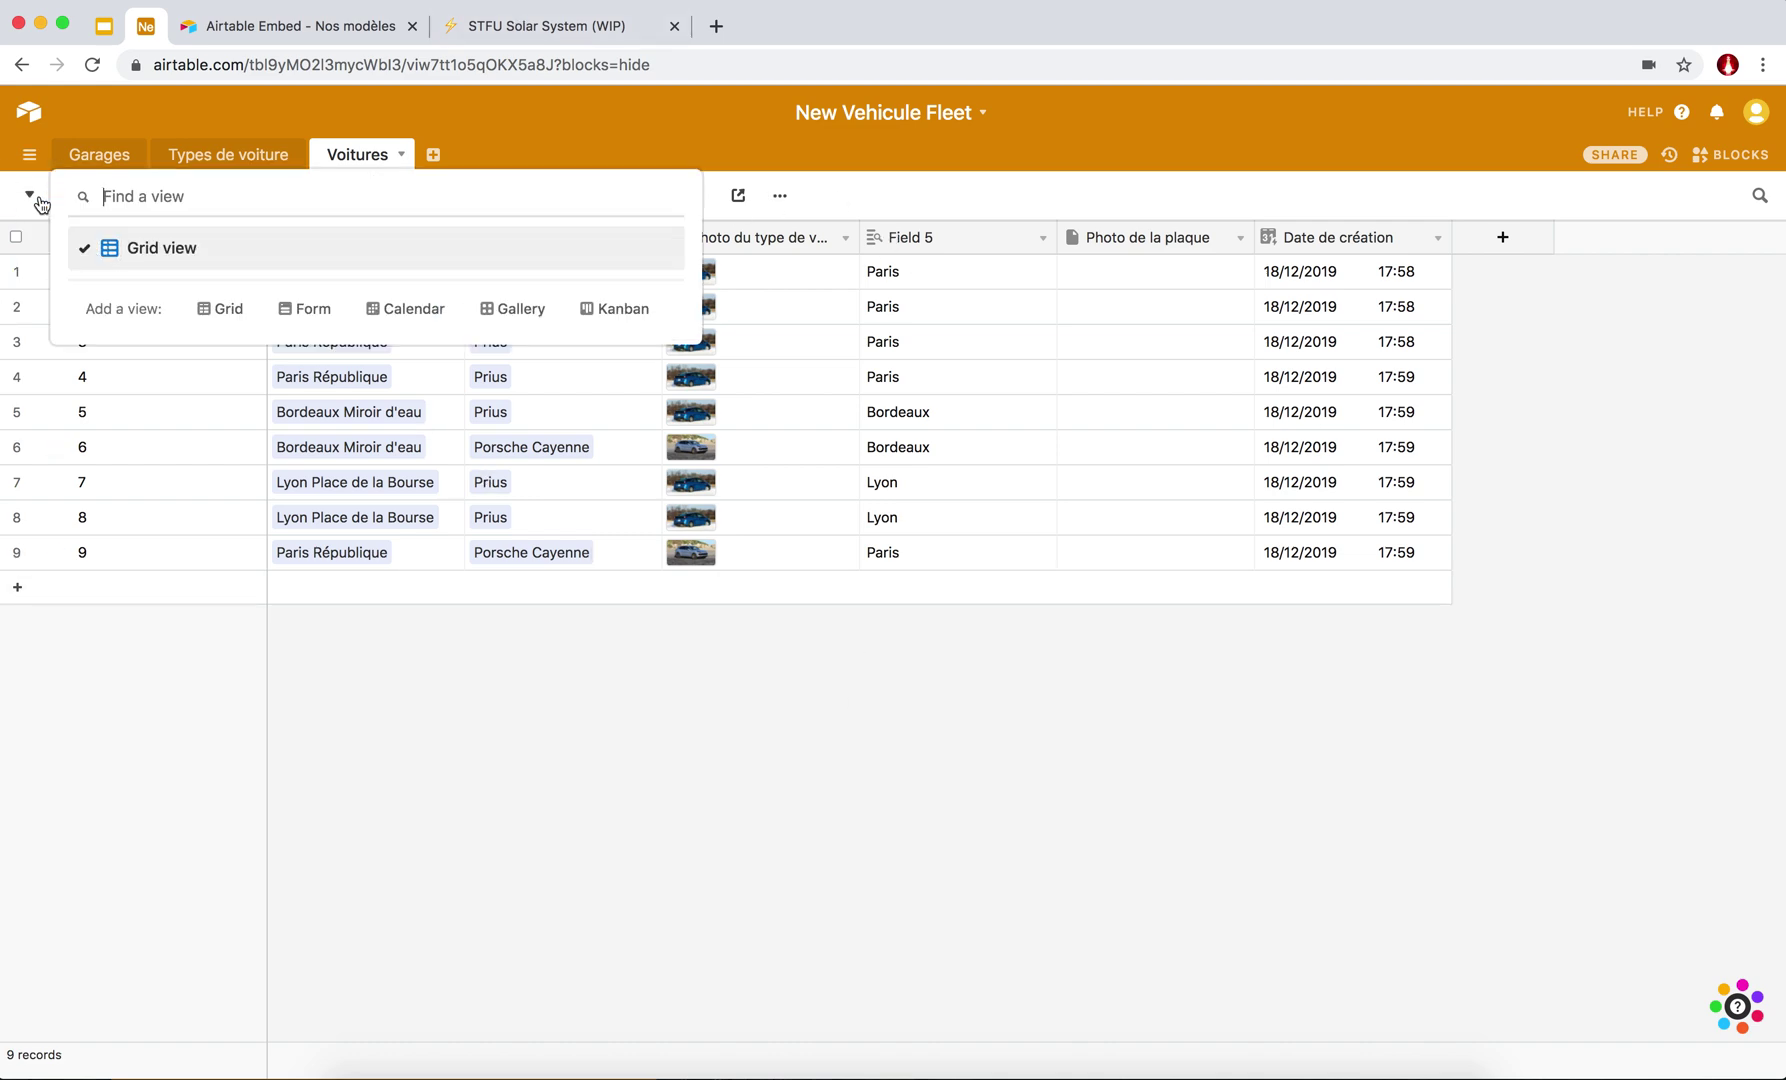
pyautogui.click(229, 311)
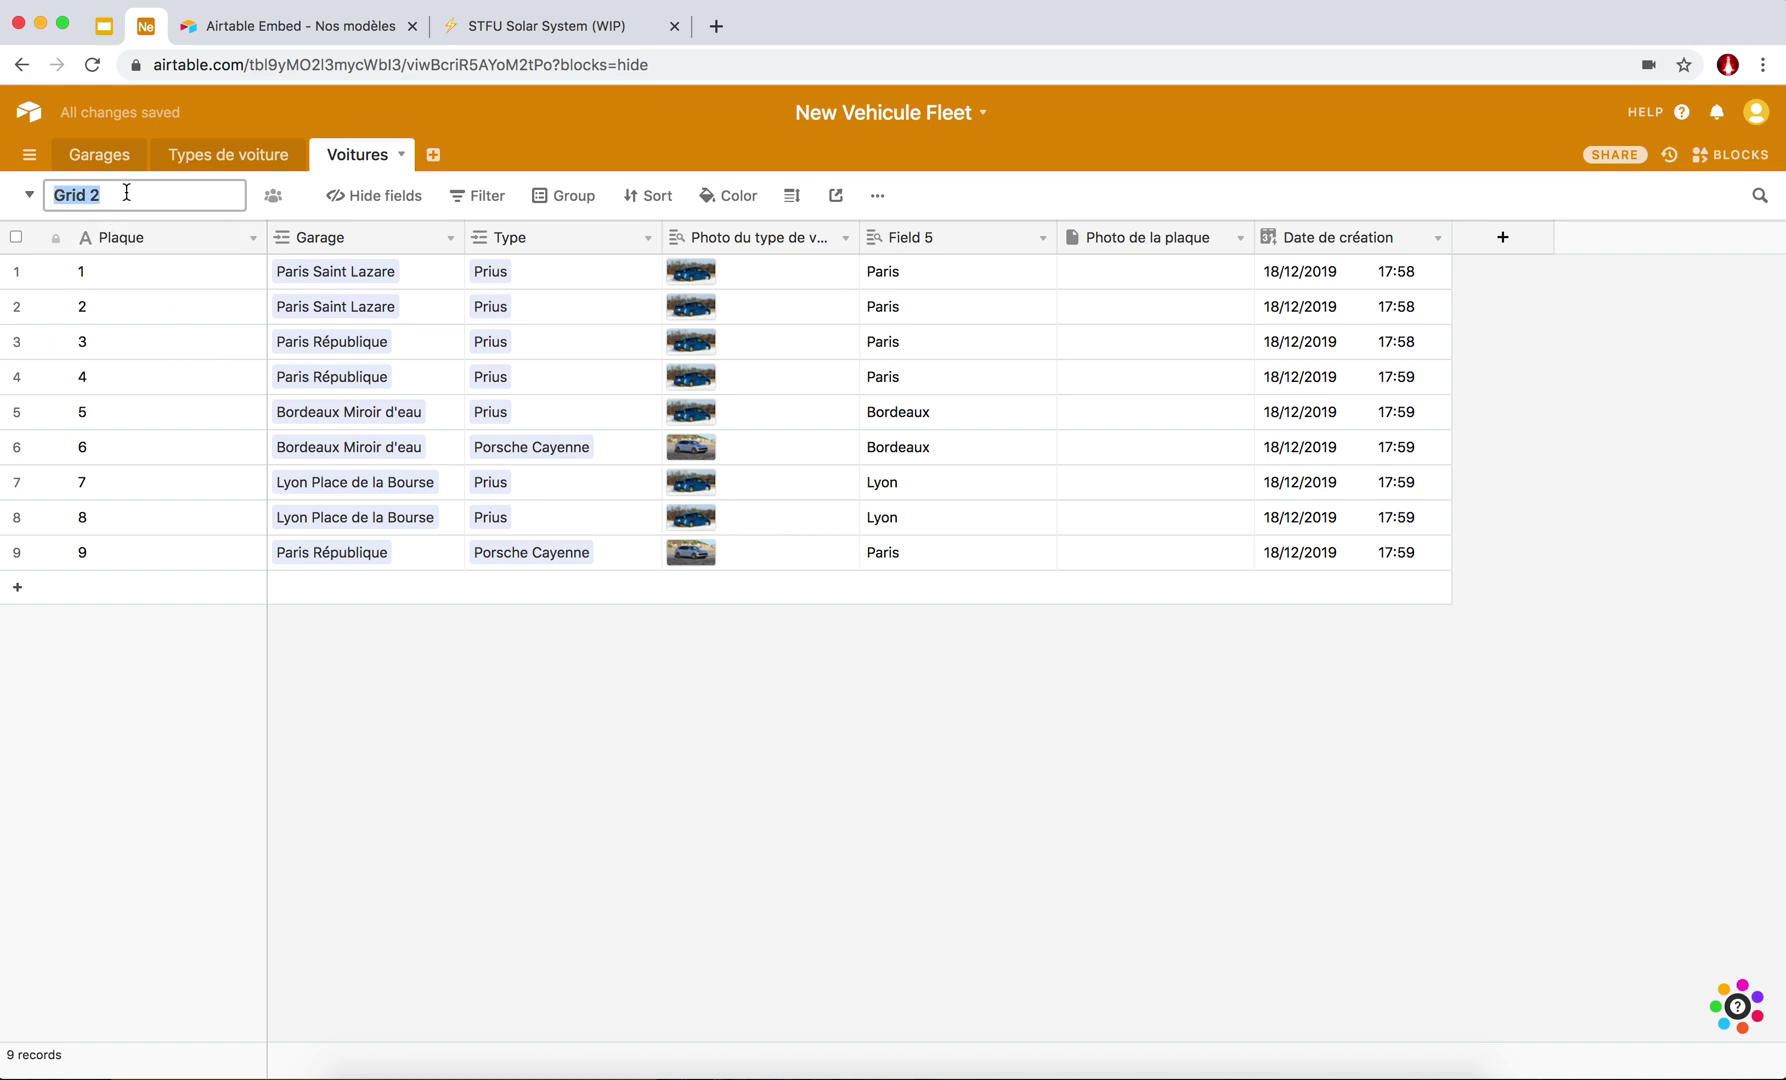
# Rename the new Grid 2 view to 'Par Garage'.
pyautogui.press('super+Tab')
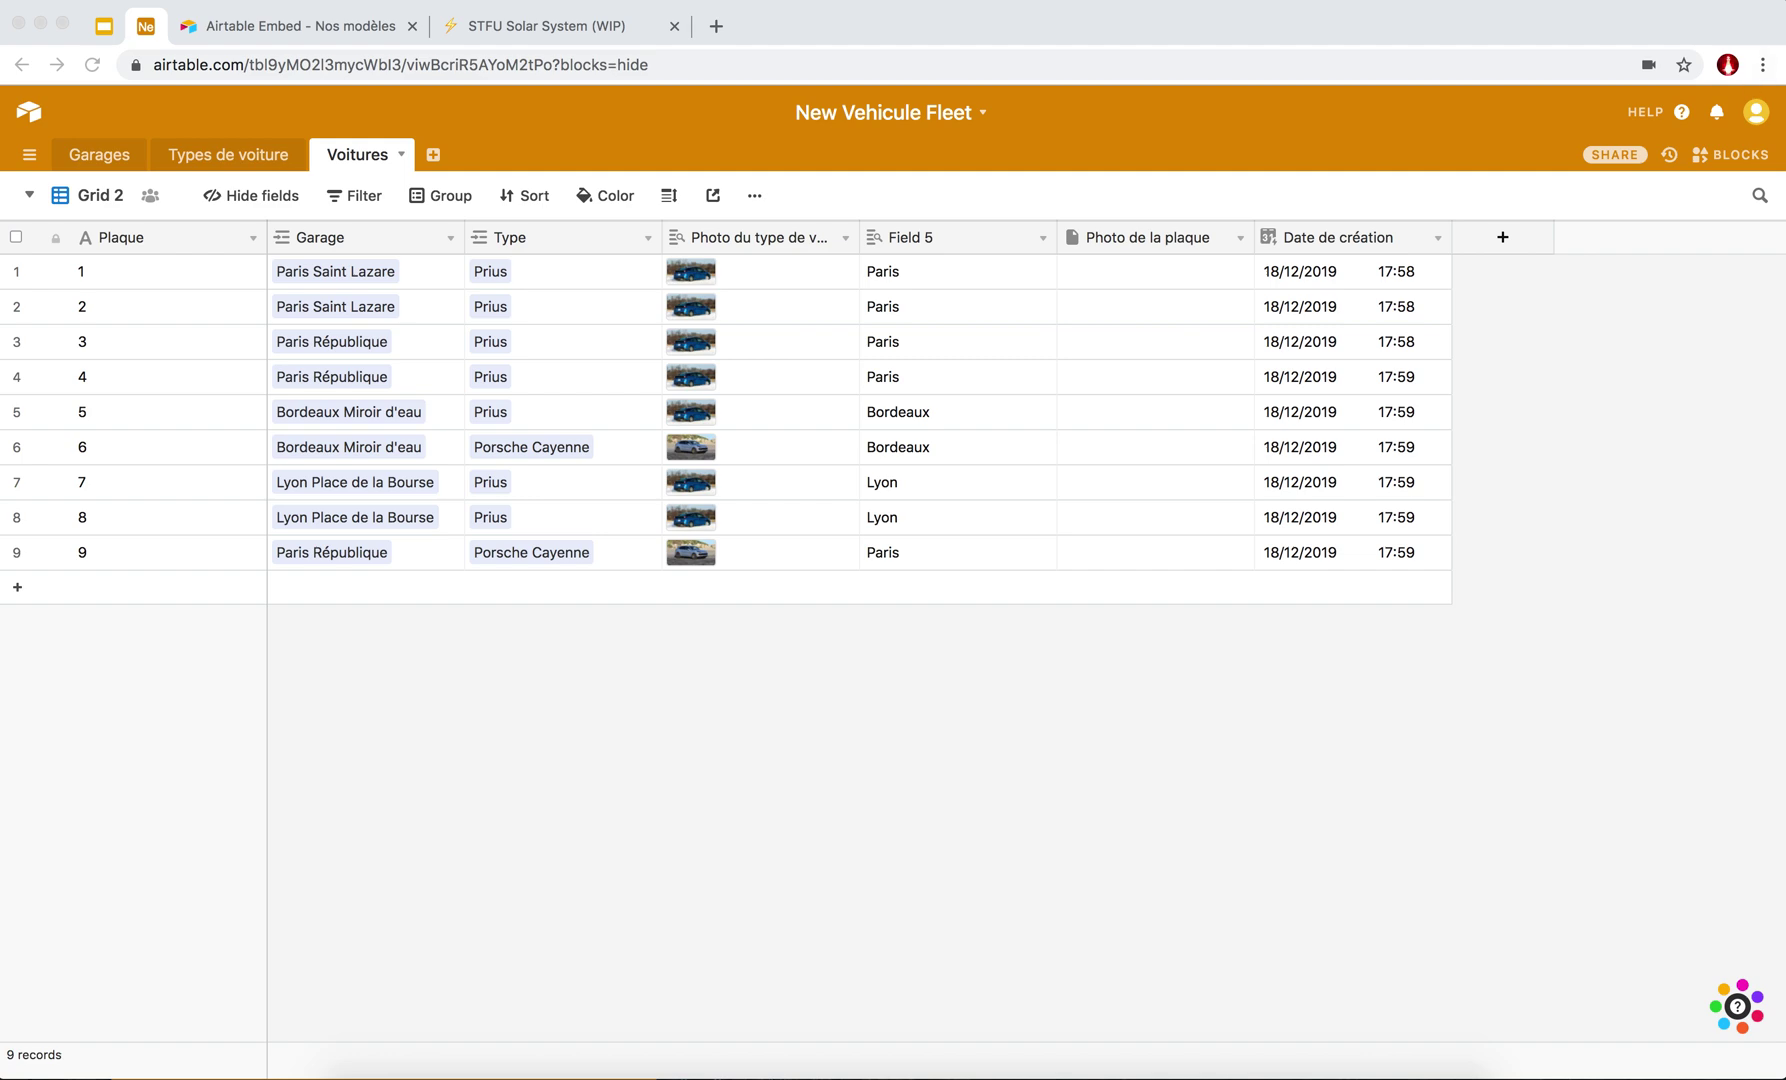
pyautogui.click(24, 199)
pyautogui.click(24, 199)
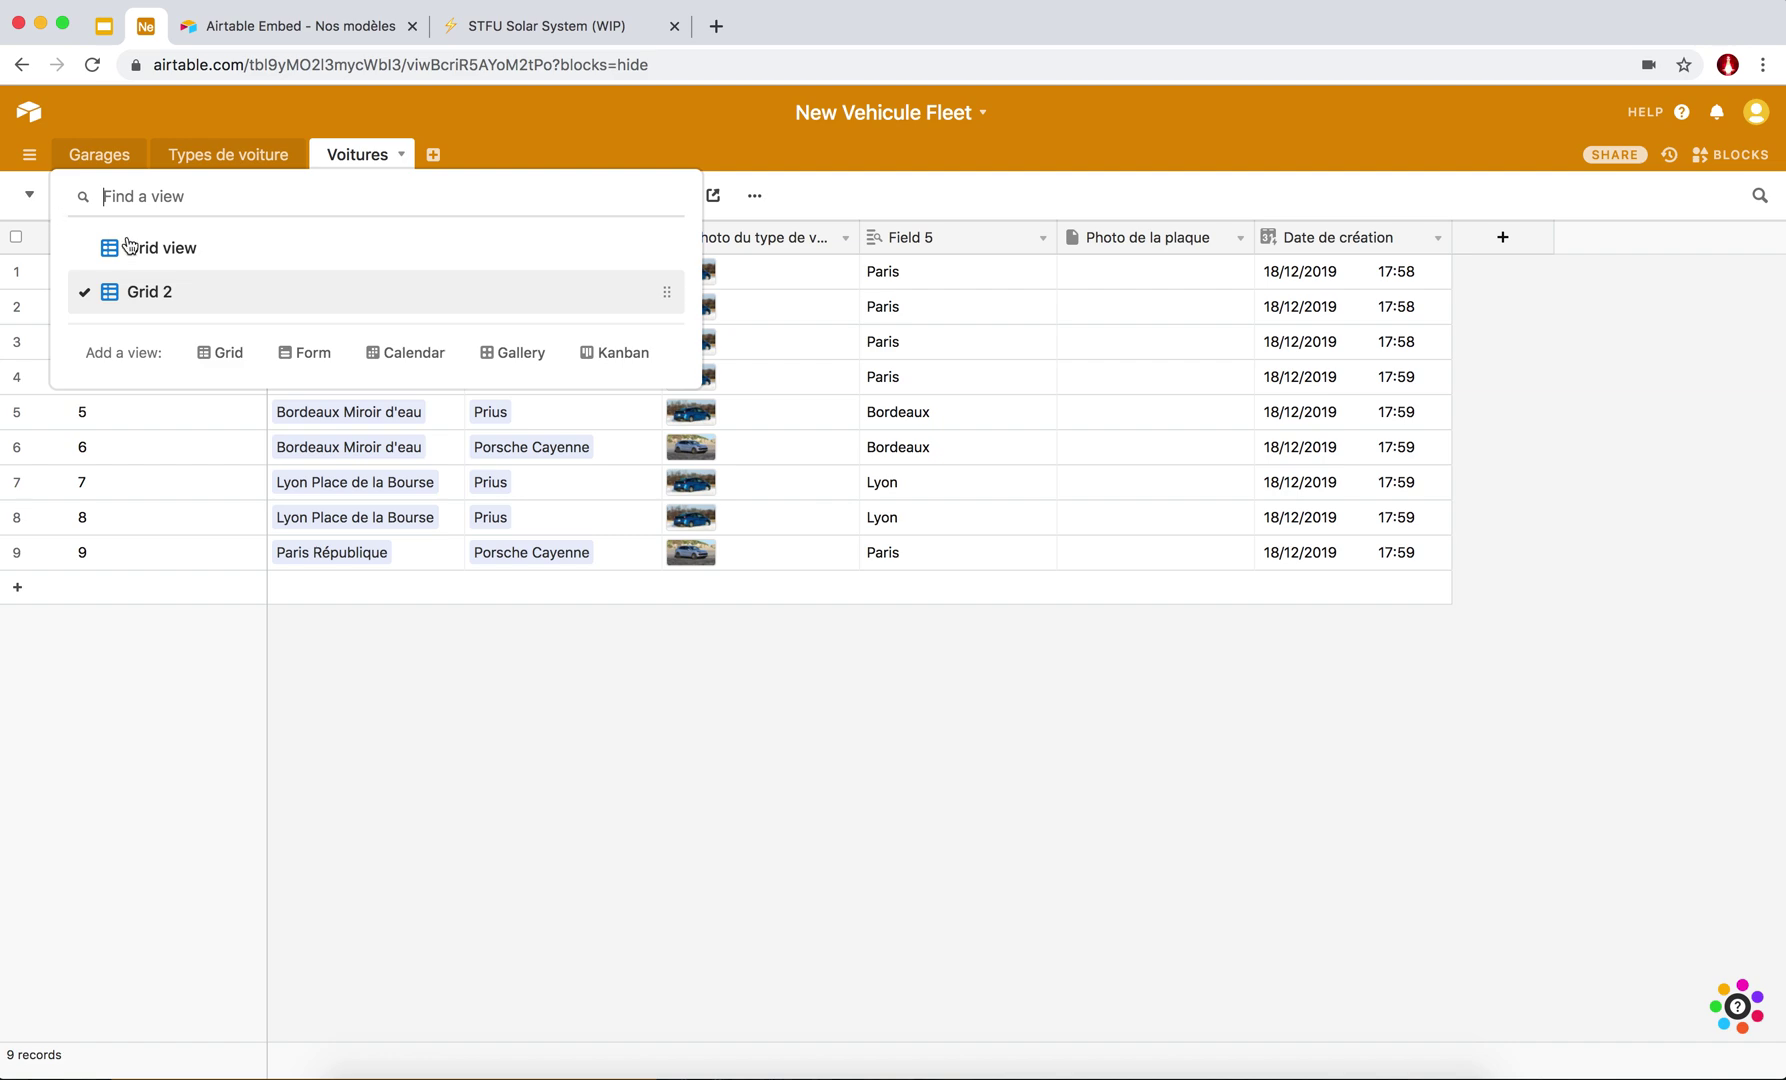
pyautogui.click(173, 294)
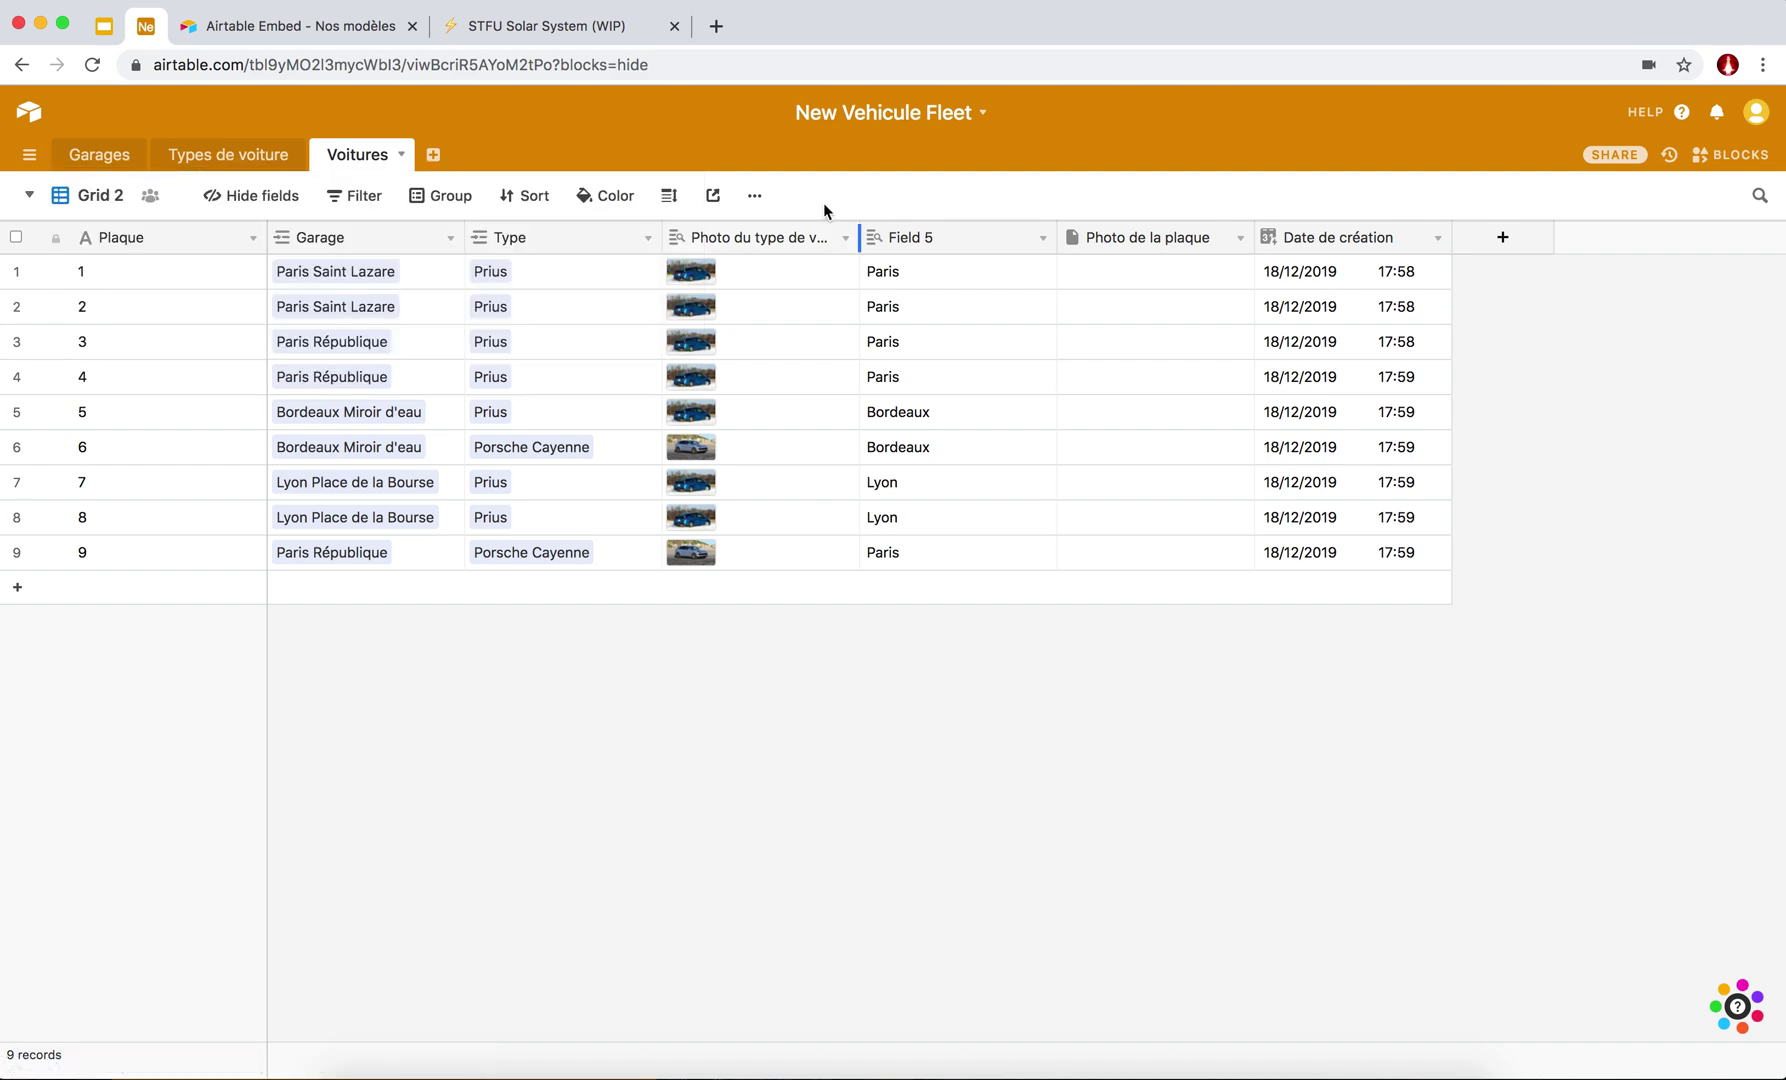
pyautogui.click(757, 196)
pyautogui.click(785, 232)
pyautogui.write('P')
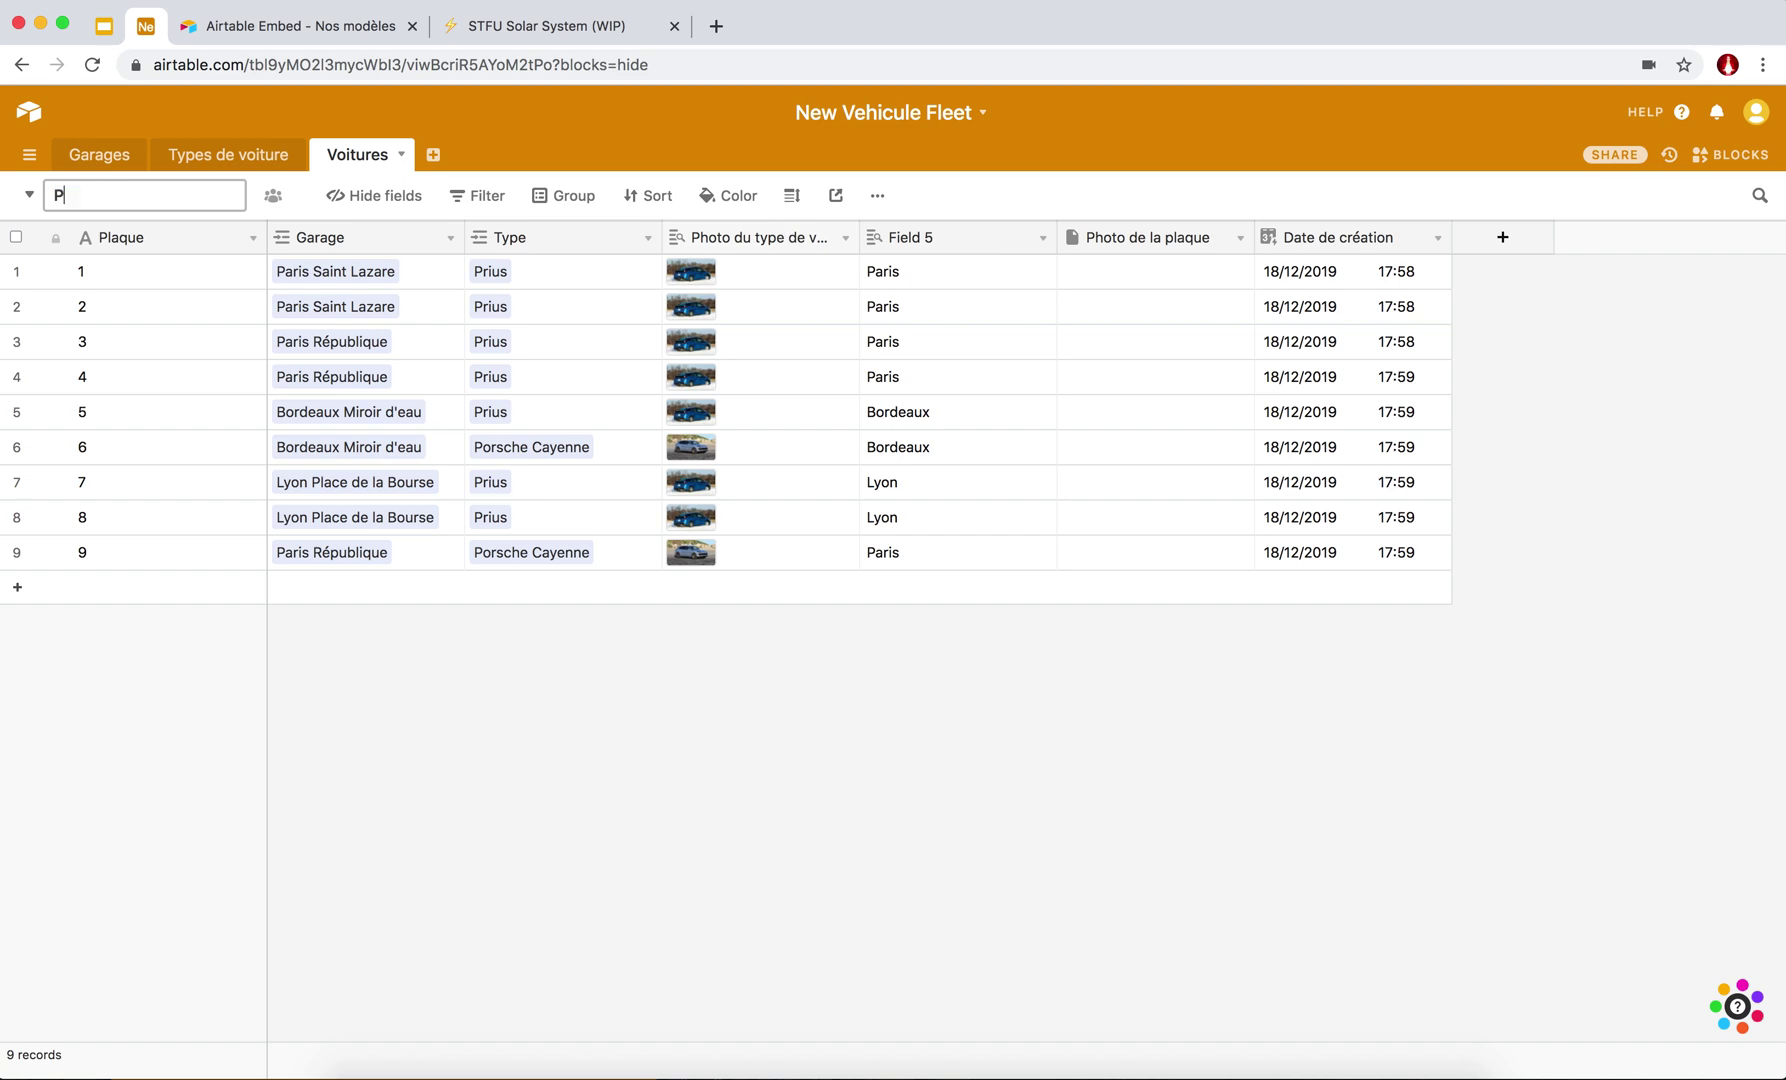
pyautogui.write('ar Garage')
pyautogui.press('Return')
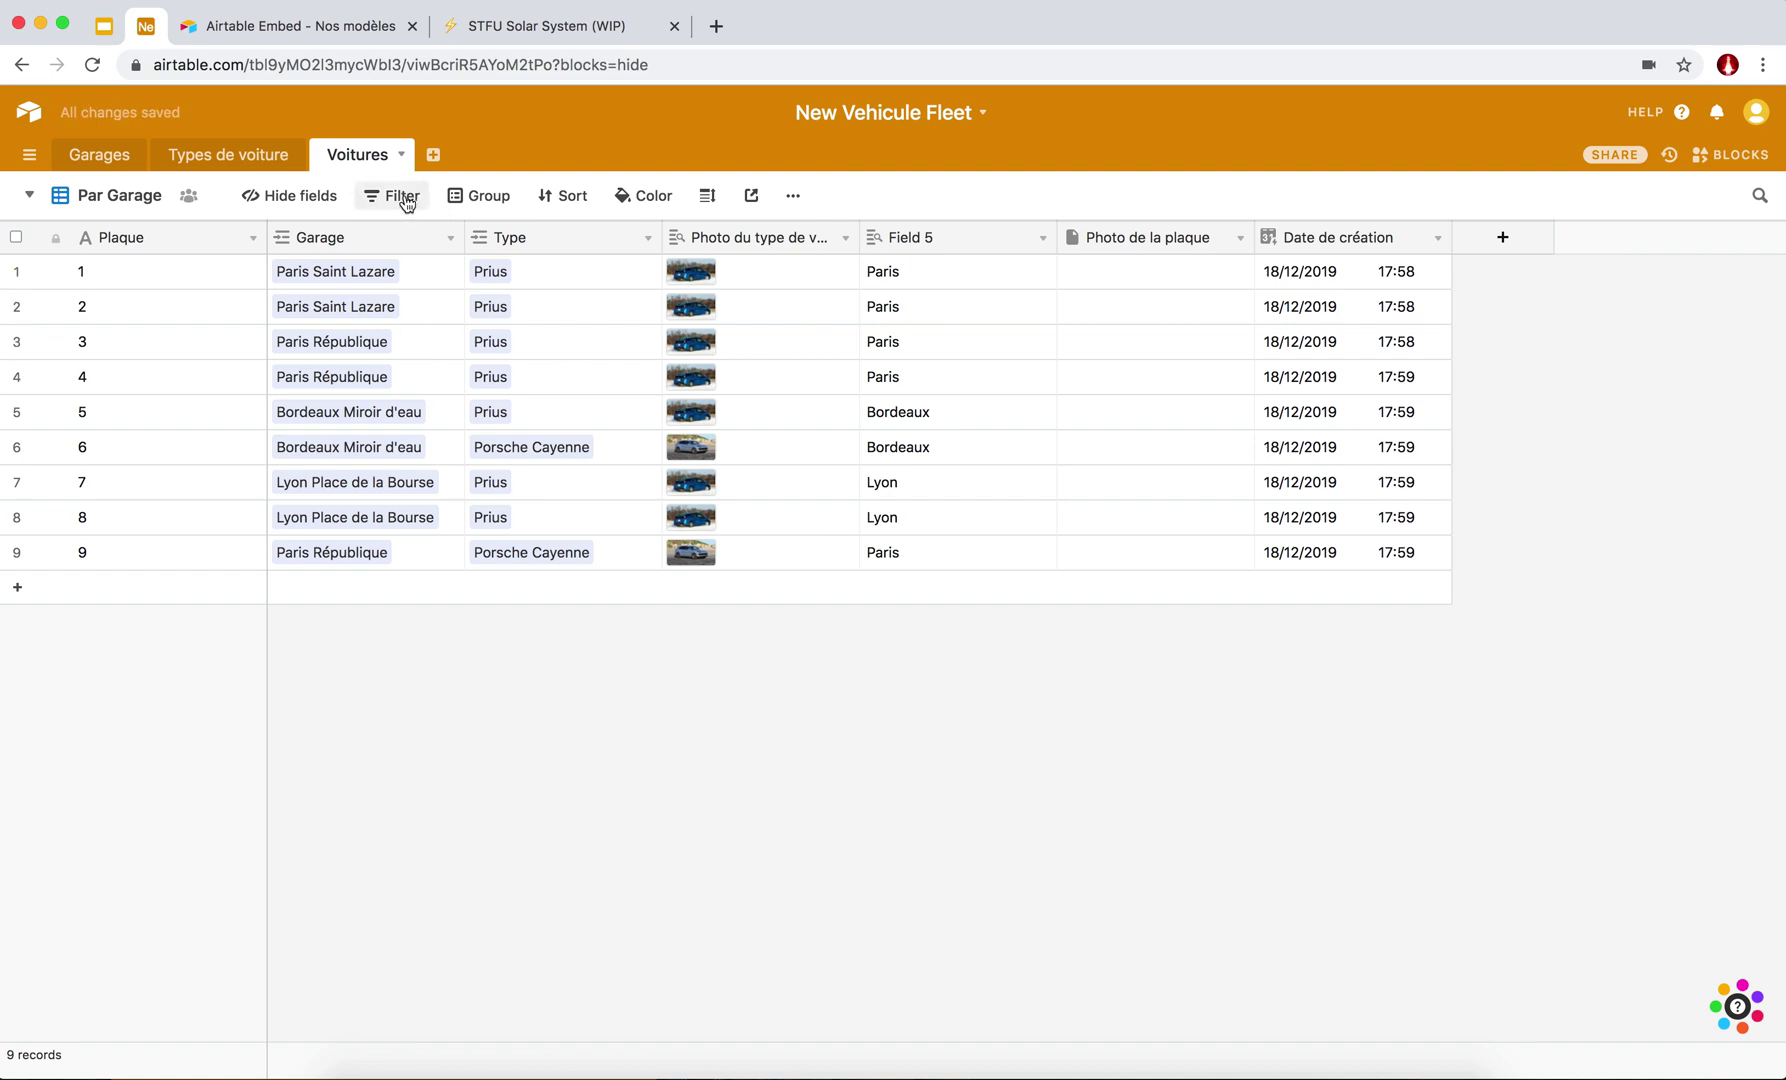
pyautogui.click(475, 204)
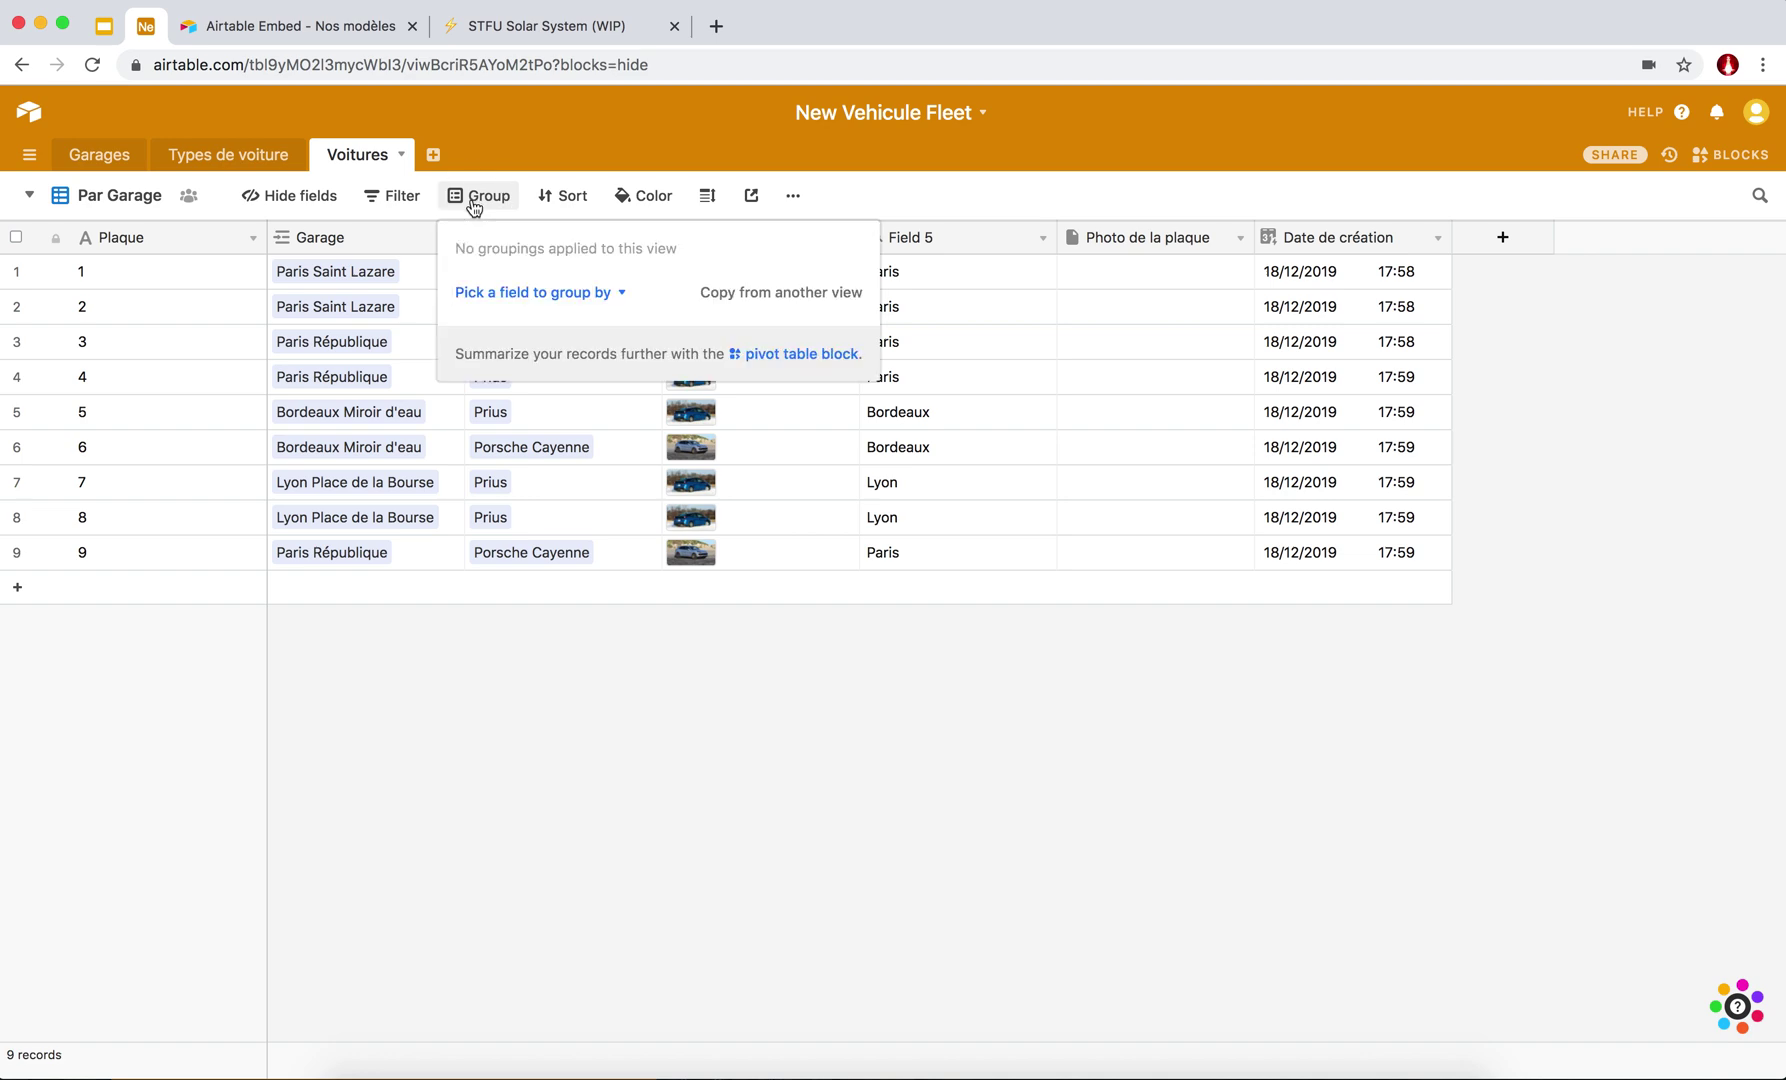
pyautogui.click(561, 293)
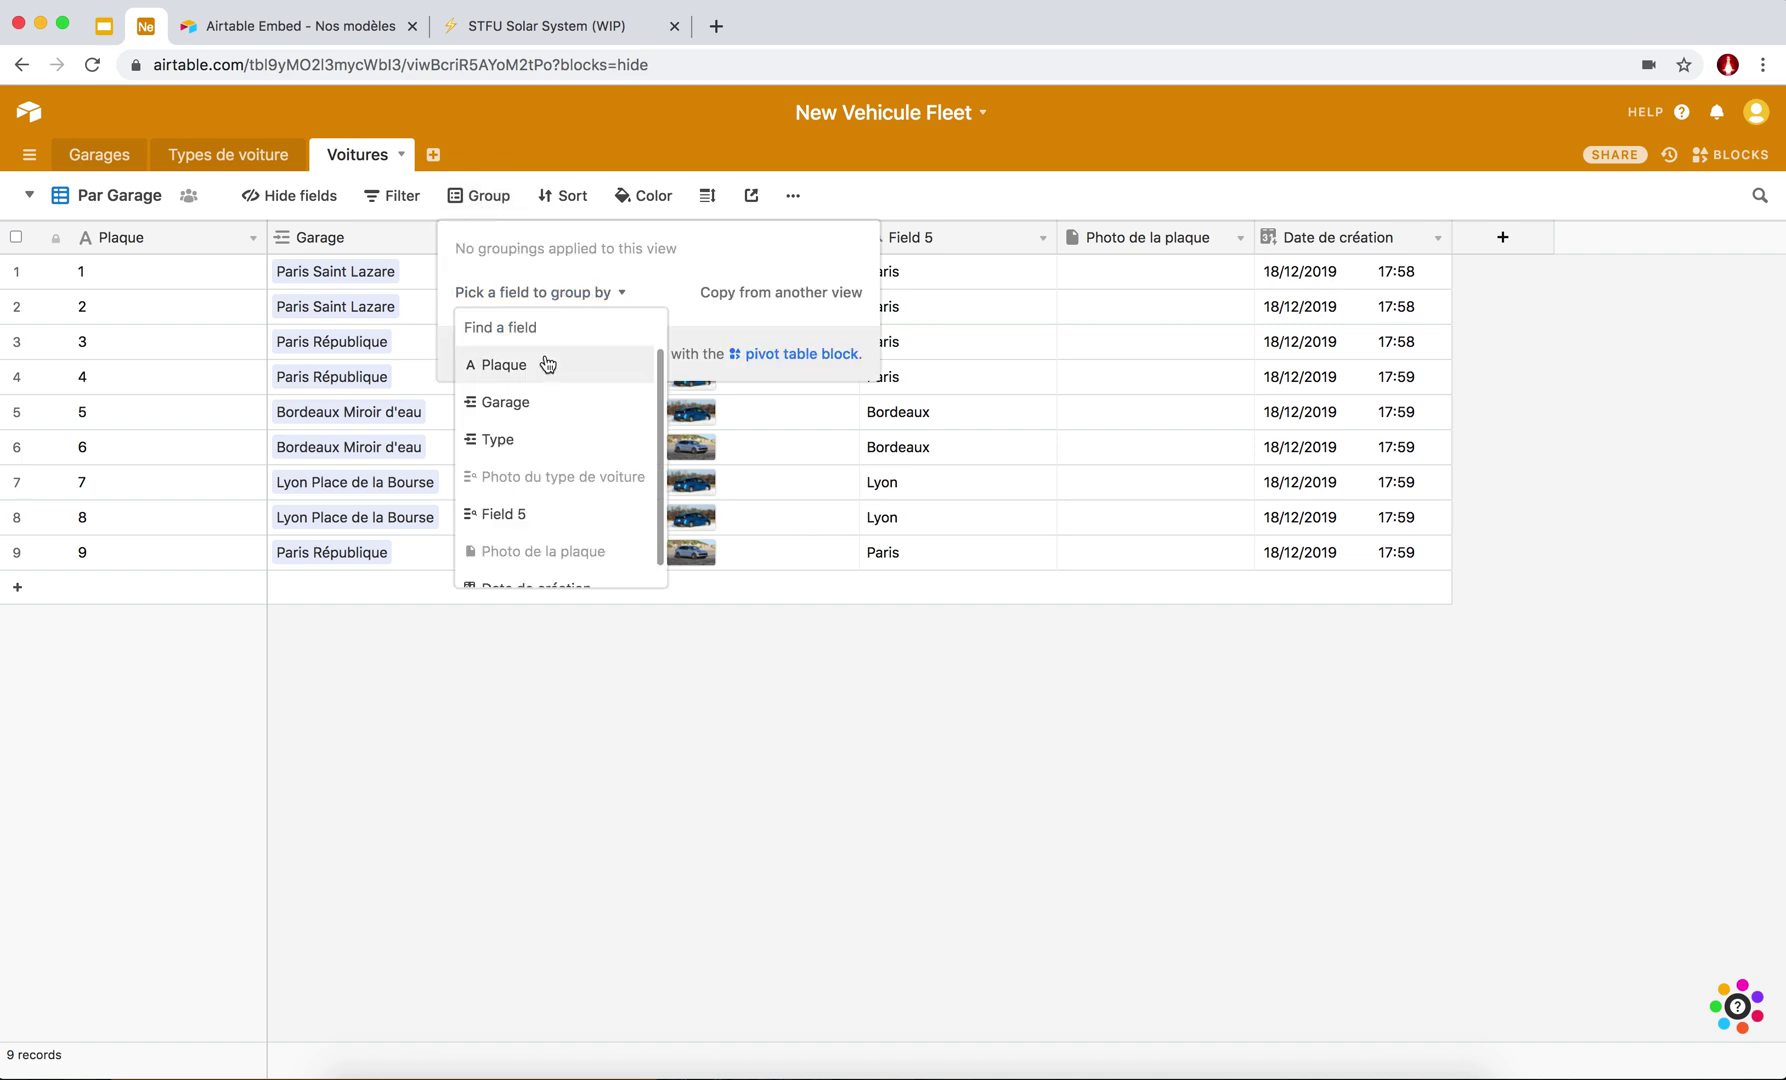
pyautogui.click(545, 300)
pyautogui.click(485, 197)
pyautogui.click(485, 197)
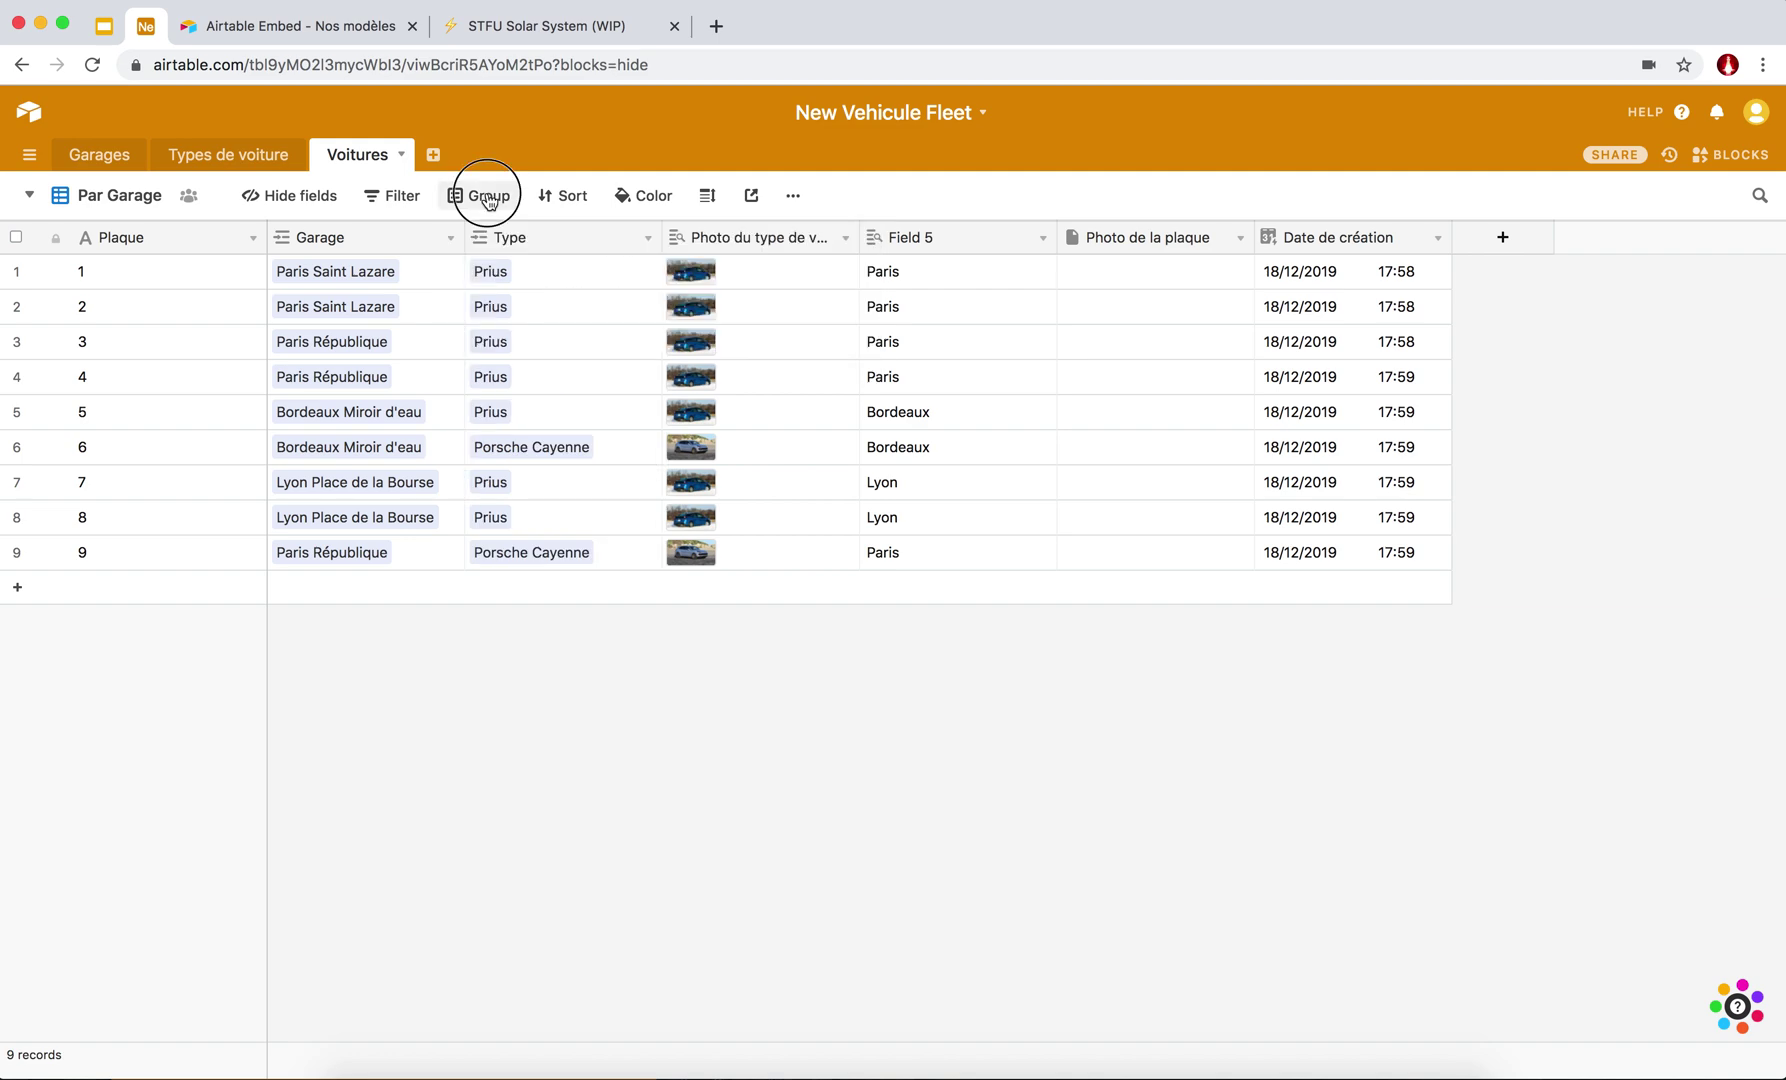
pyautogui.click(560, 290)
pyautogui.scroll(-1, 488, 430)
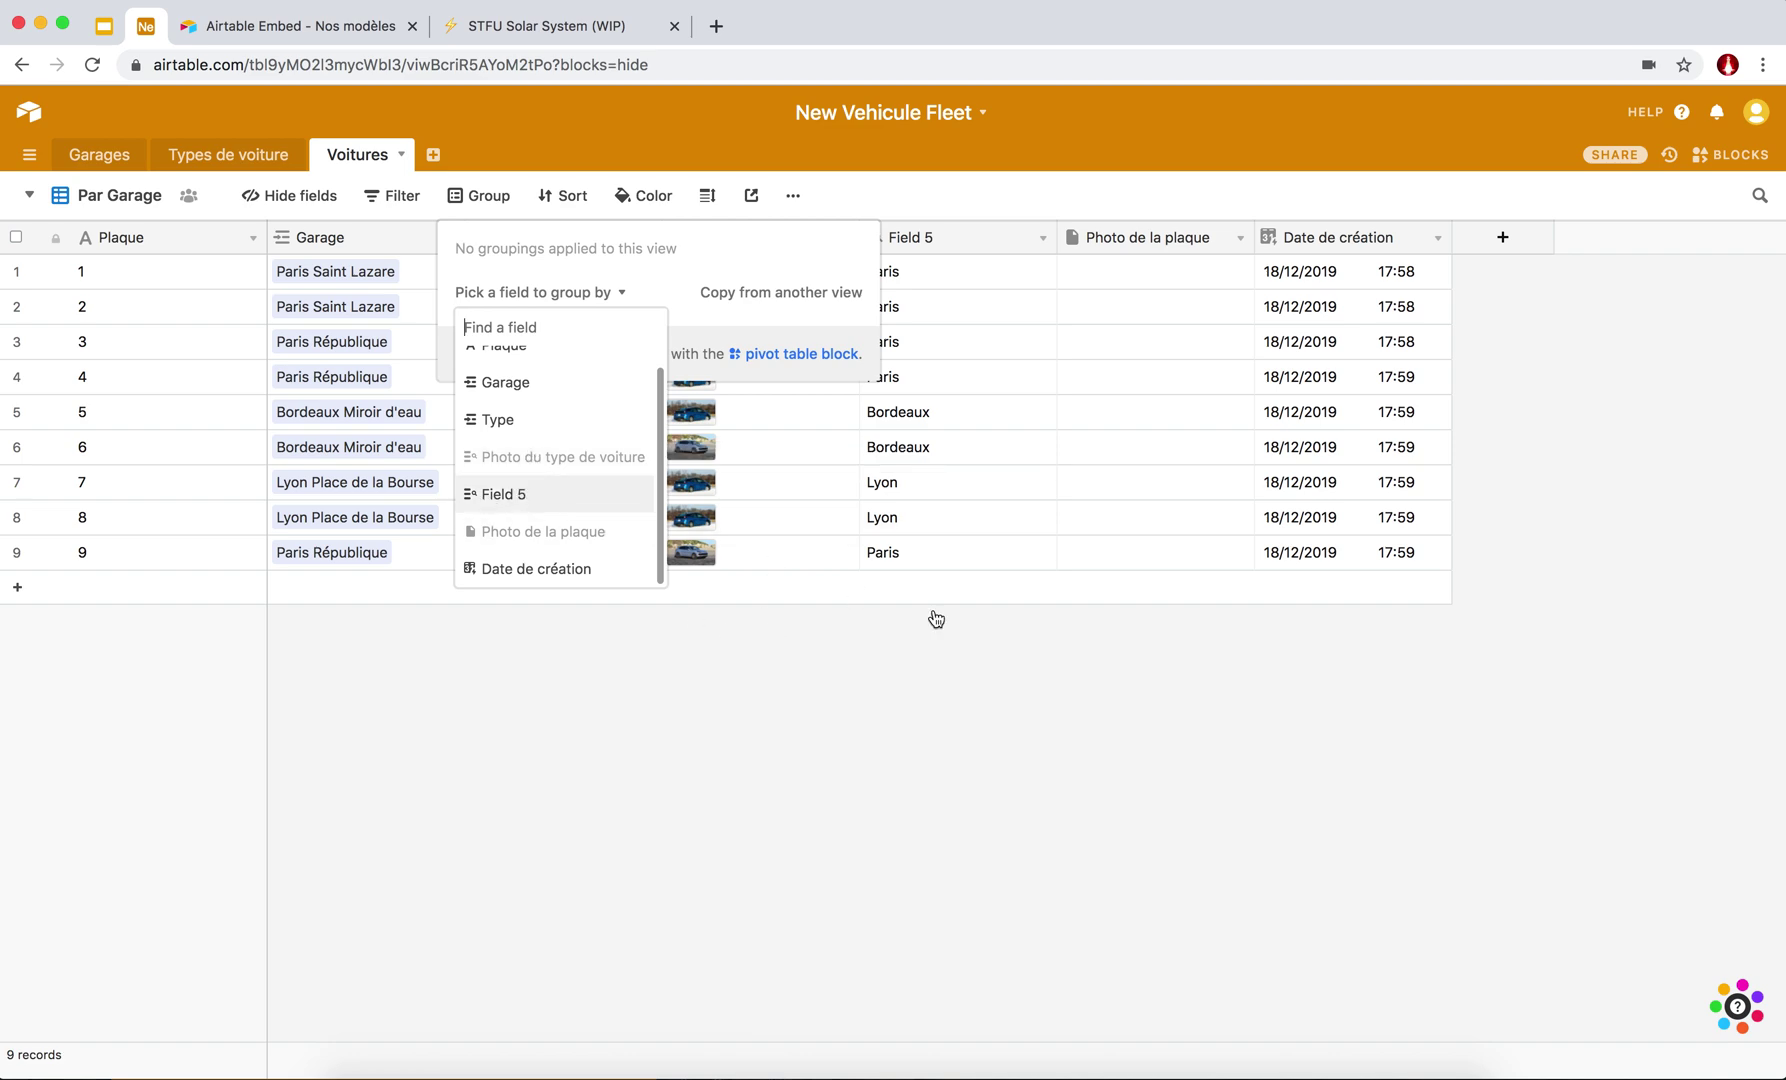
pyautogui.click(943, 217)
pyautogui.click(1043, 243)
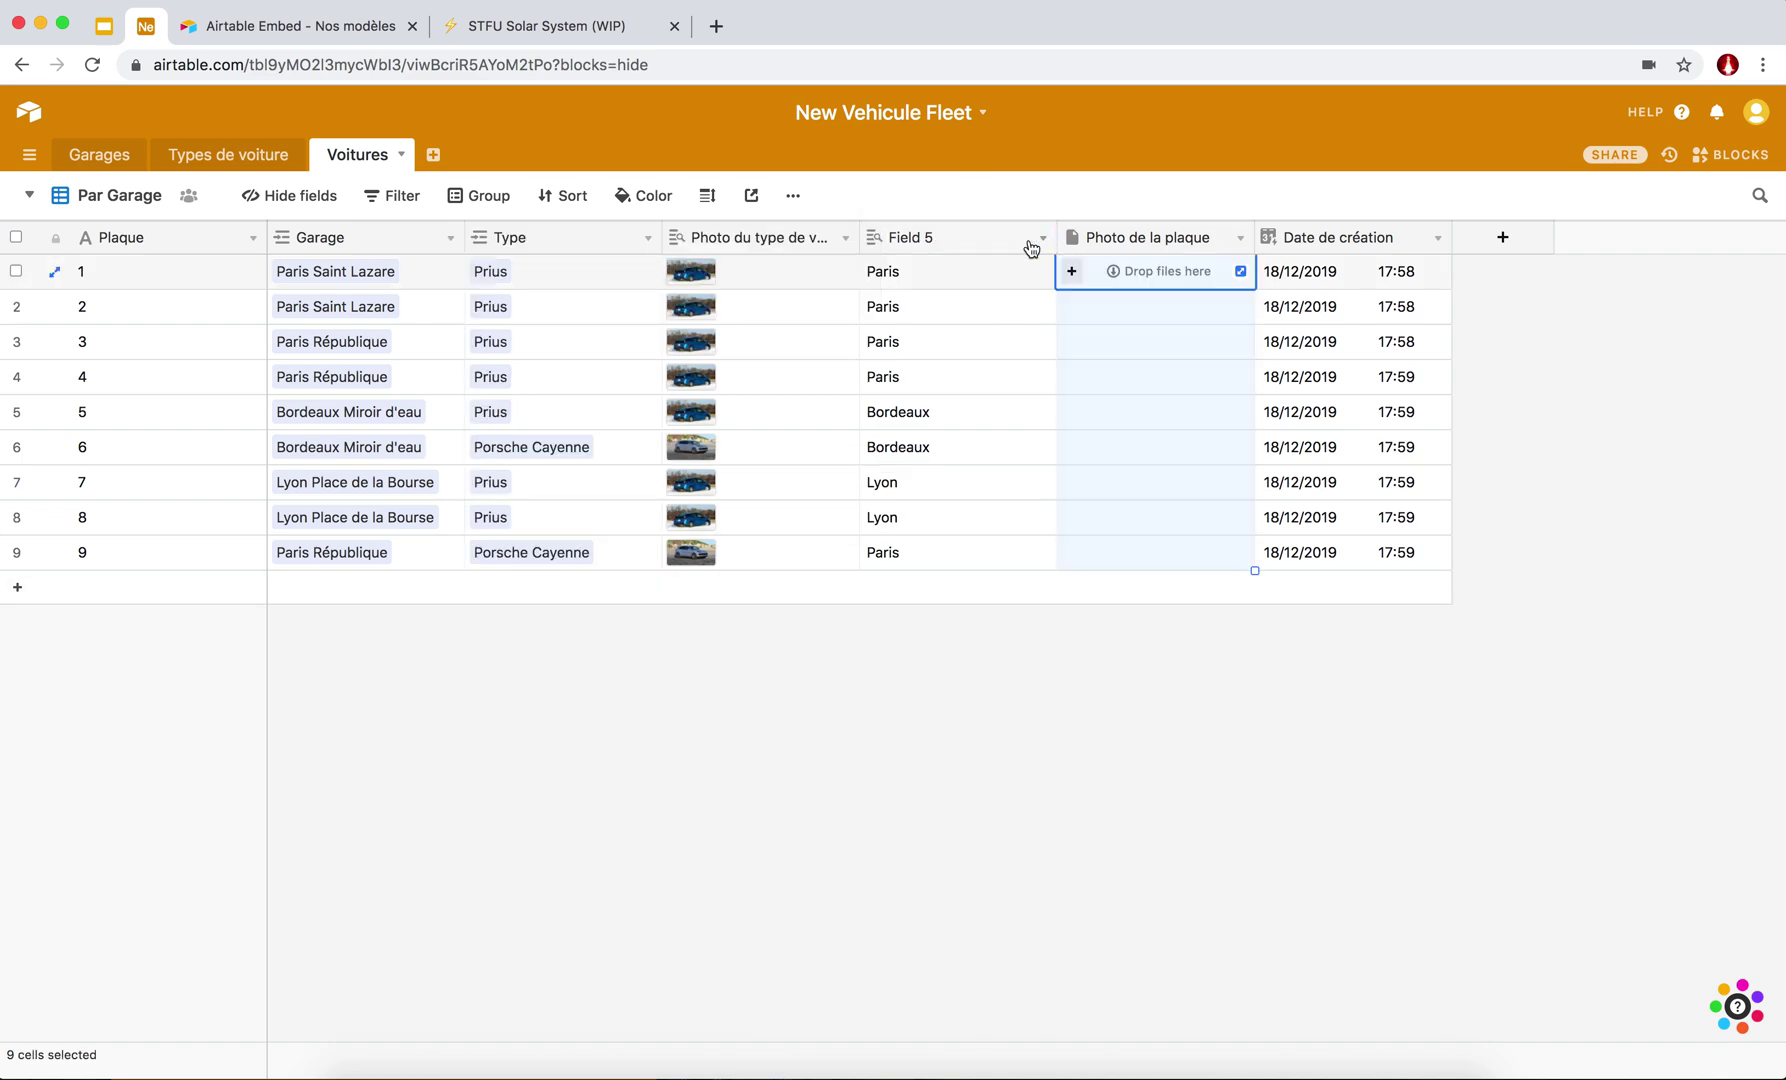
pyautogui.click(1043, 243)
# Rename the Field 5 lookup to 'Ville'.
pyautogui.click(955, 272)
pyautogui.tripleClick(929, 282)
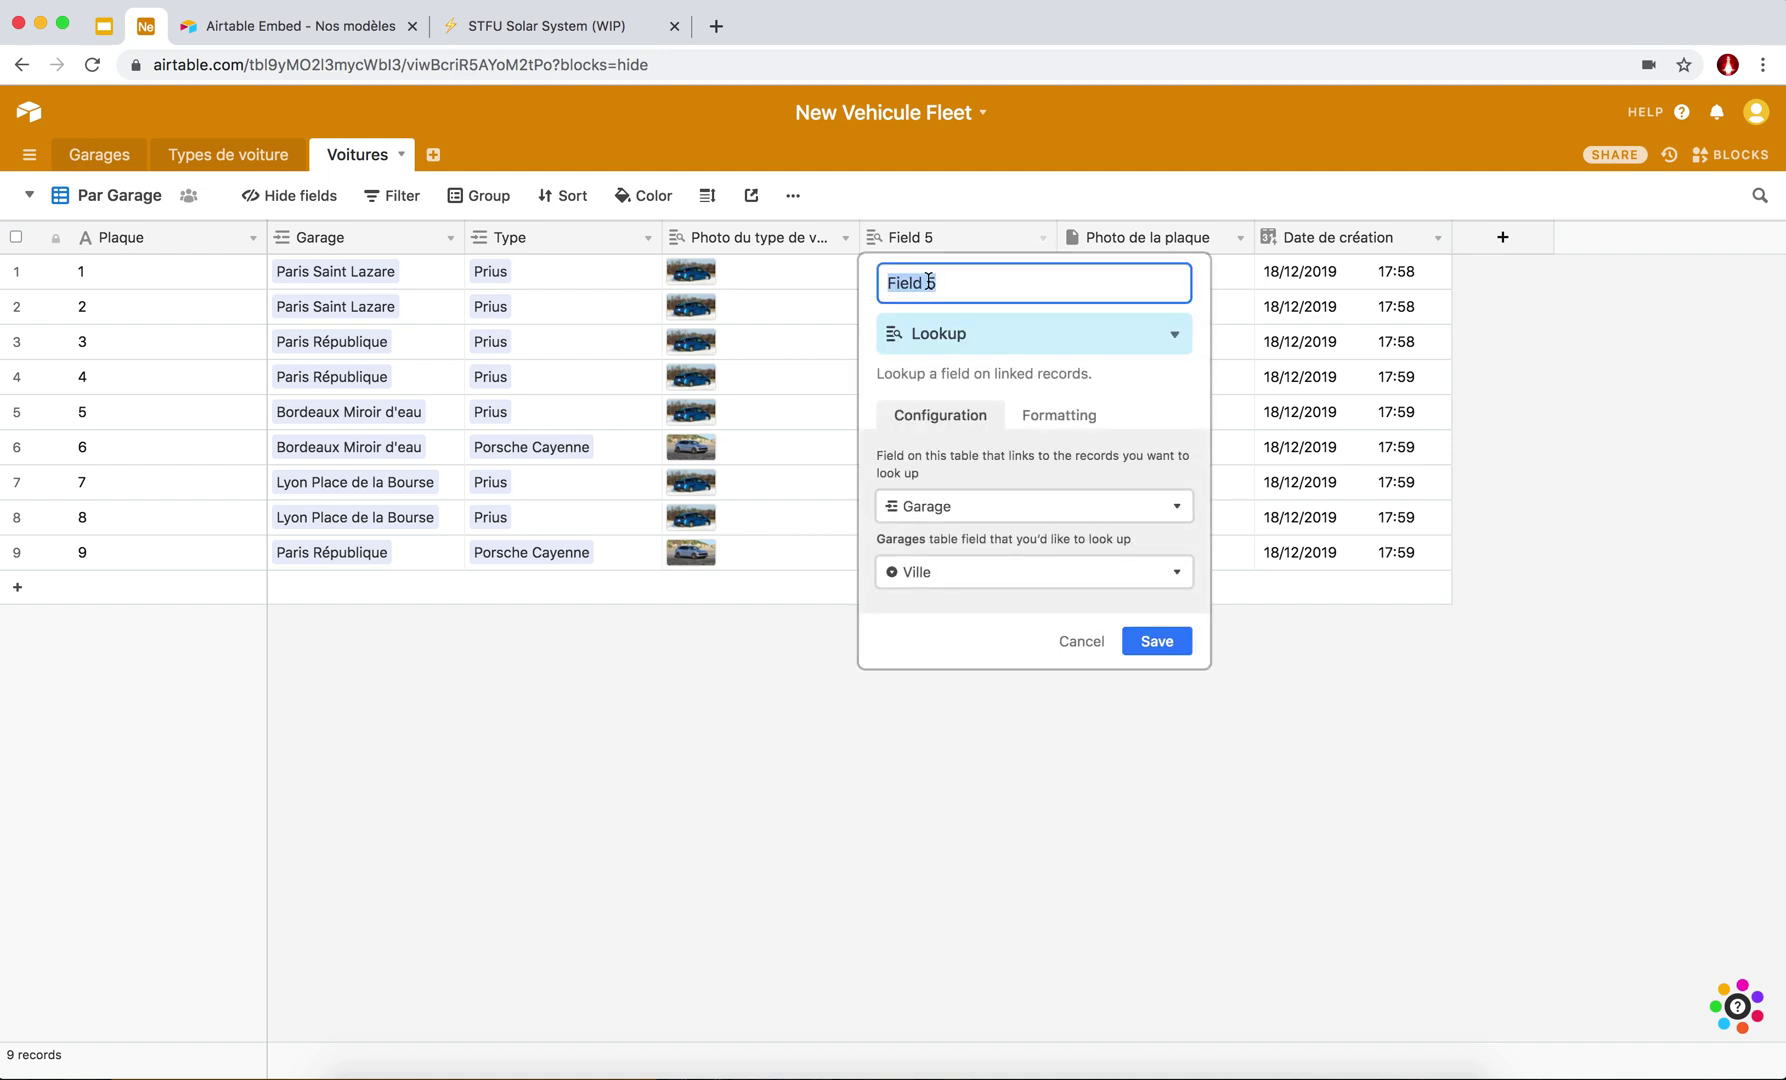
pyautogui.write('Ville')
pyautogui.click(1178, 638)
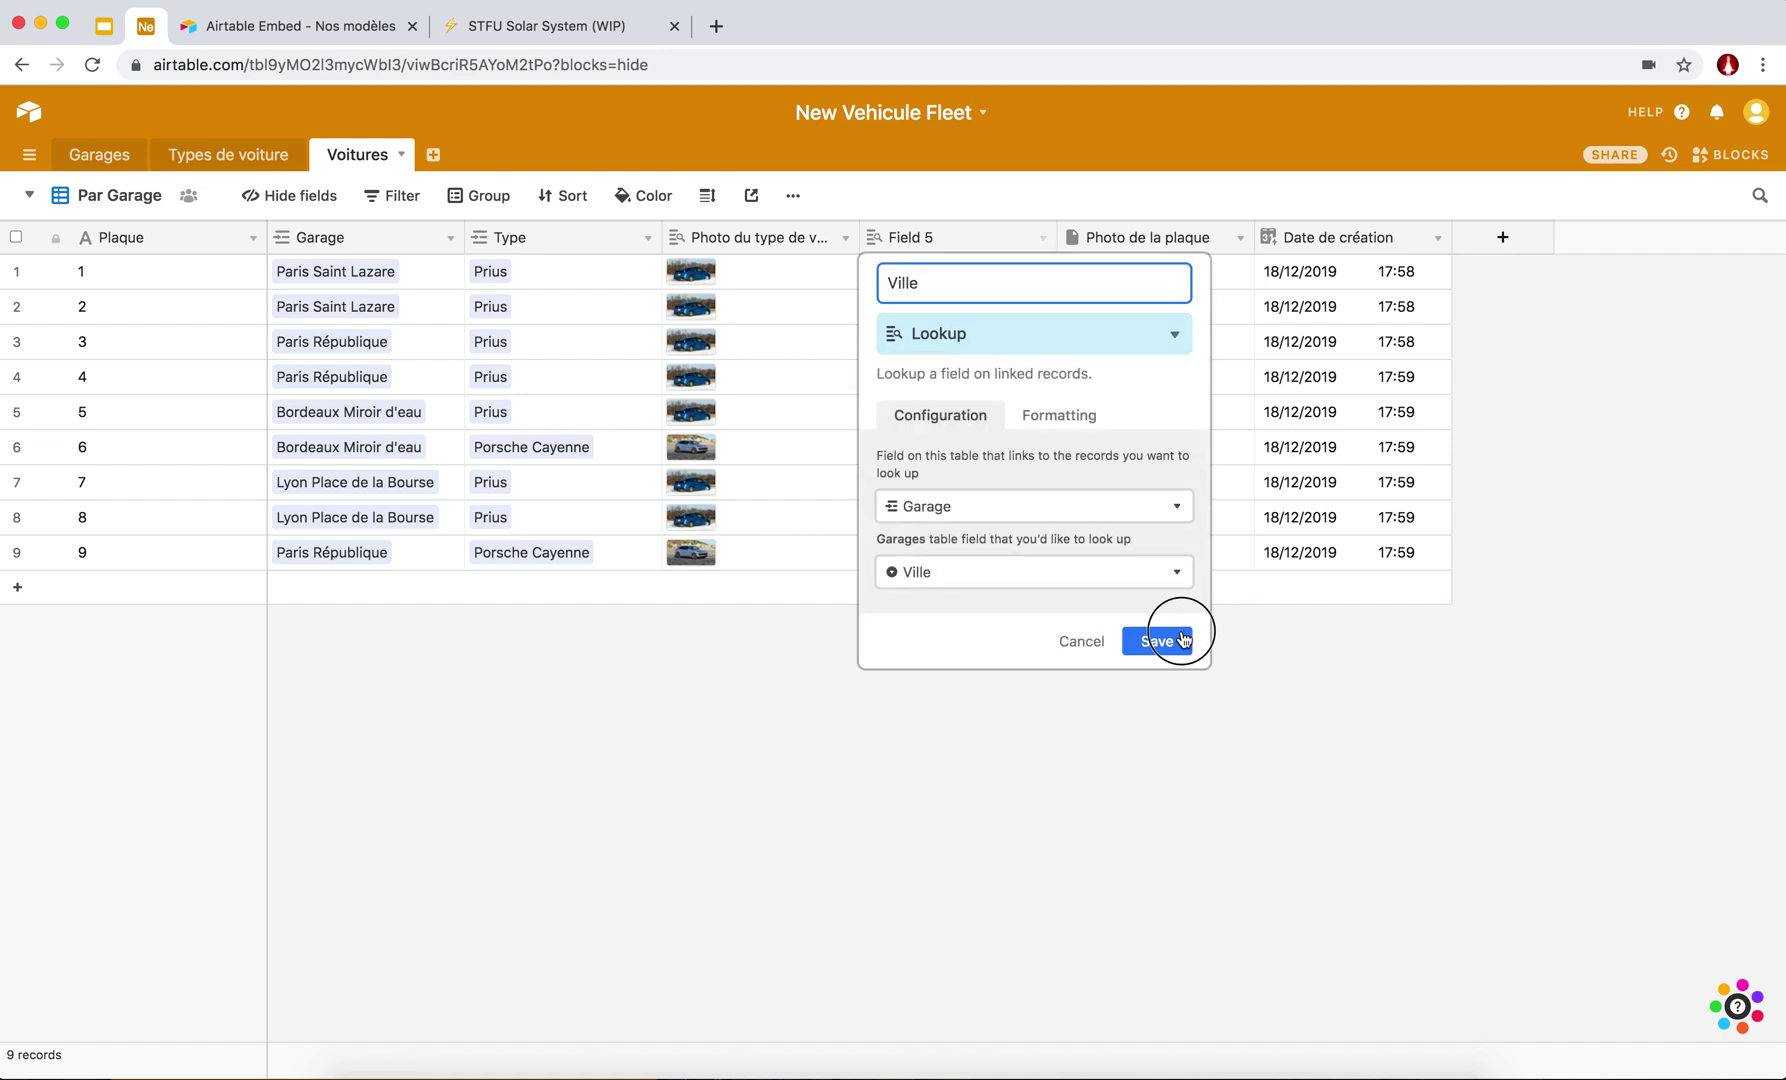
# Group the view's cars by Ville into Bordeaux, Lyon and Paris.
pyautogui.click(474, 204)
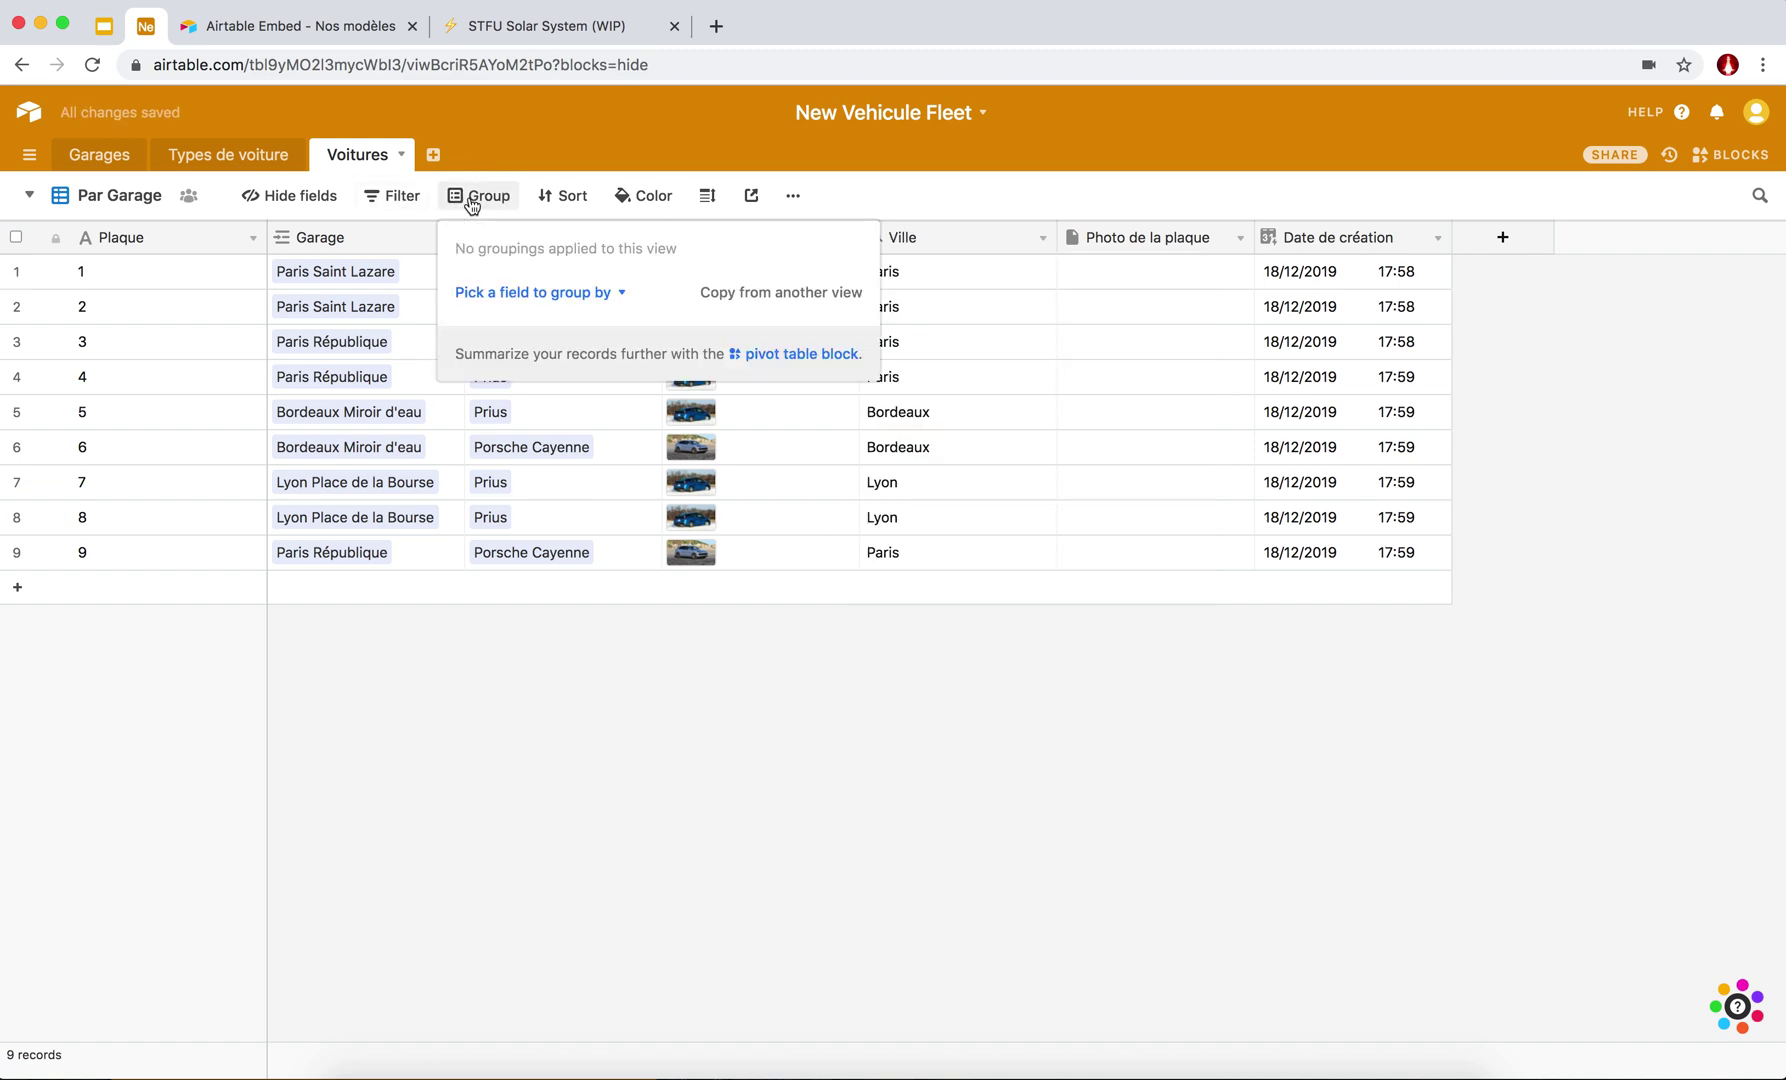
pyautogui.click(560, 292)
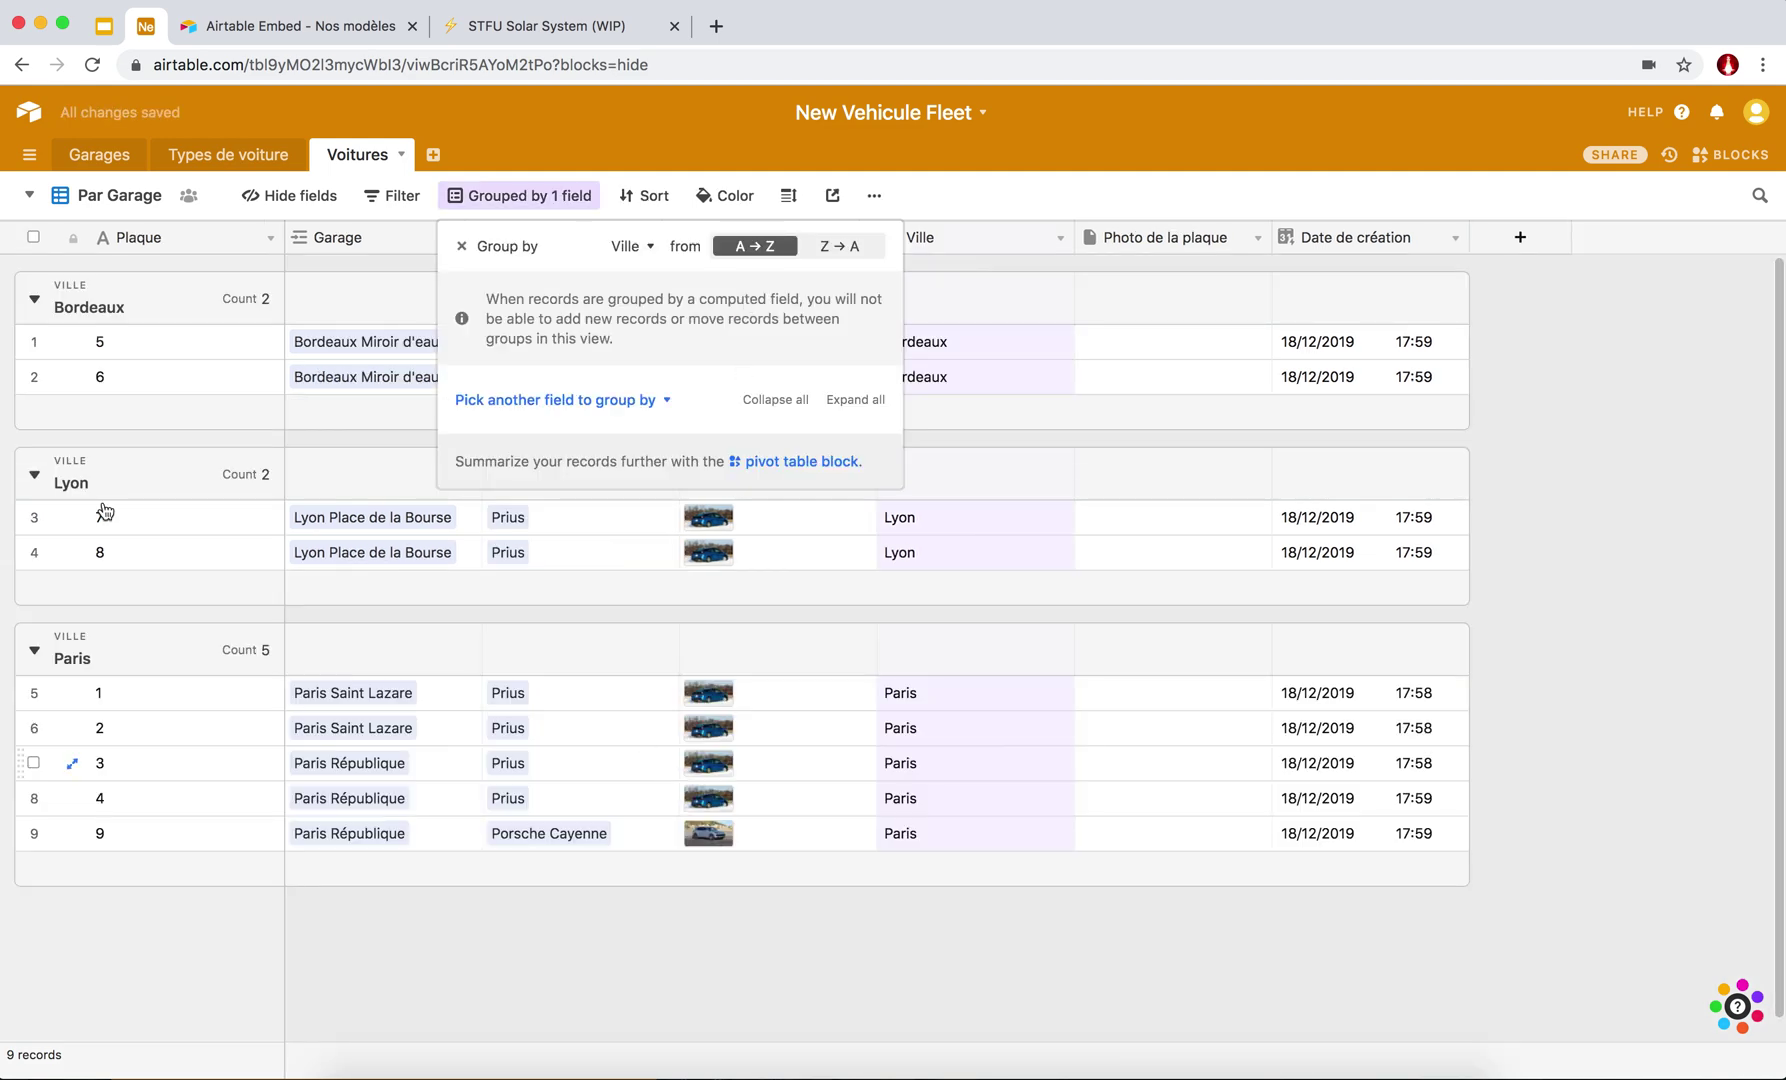
pyautogui.click(436, 1018)
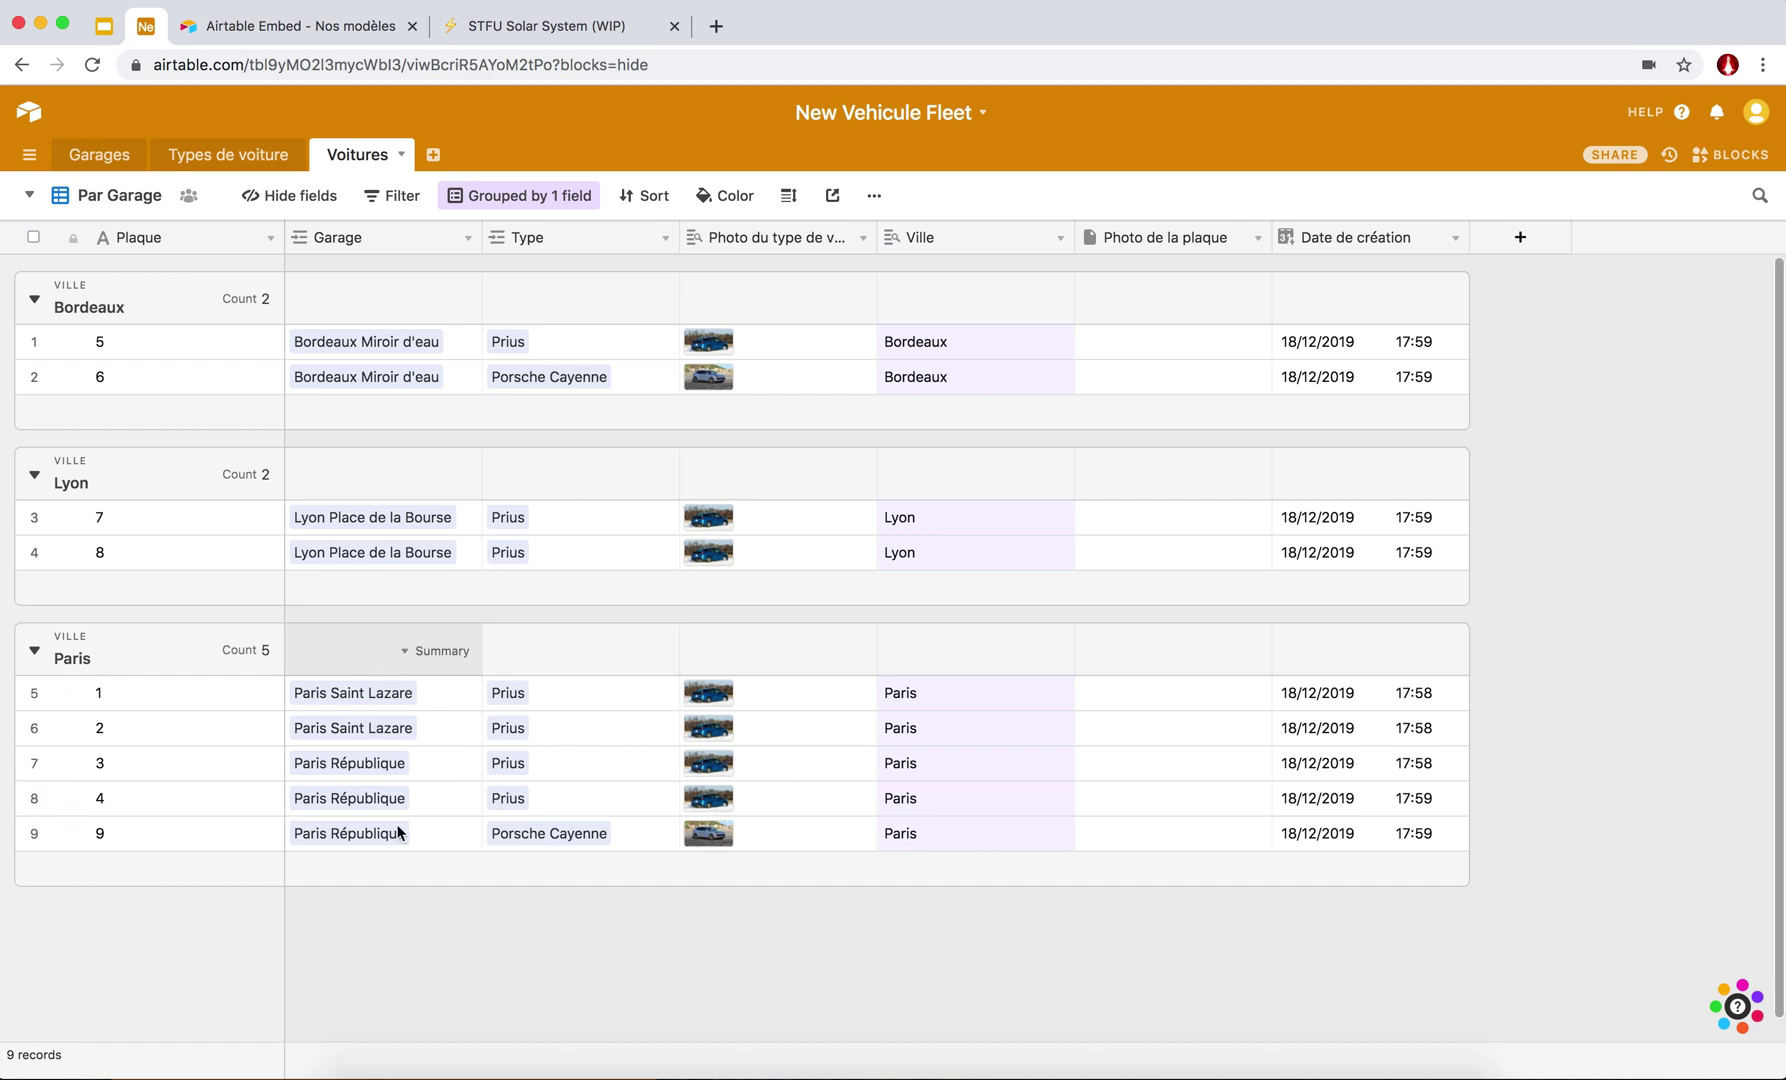
pyautogui.click(509, 200)
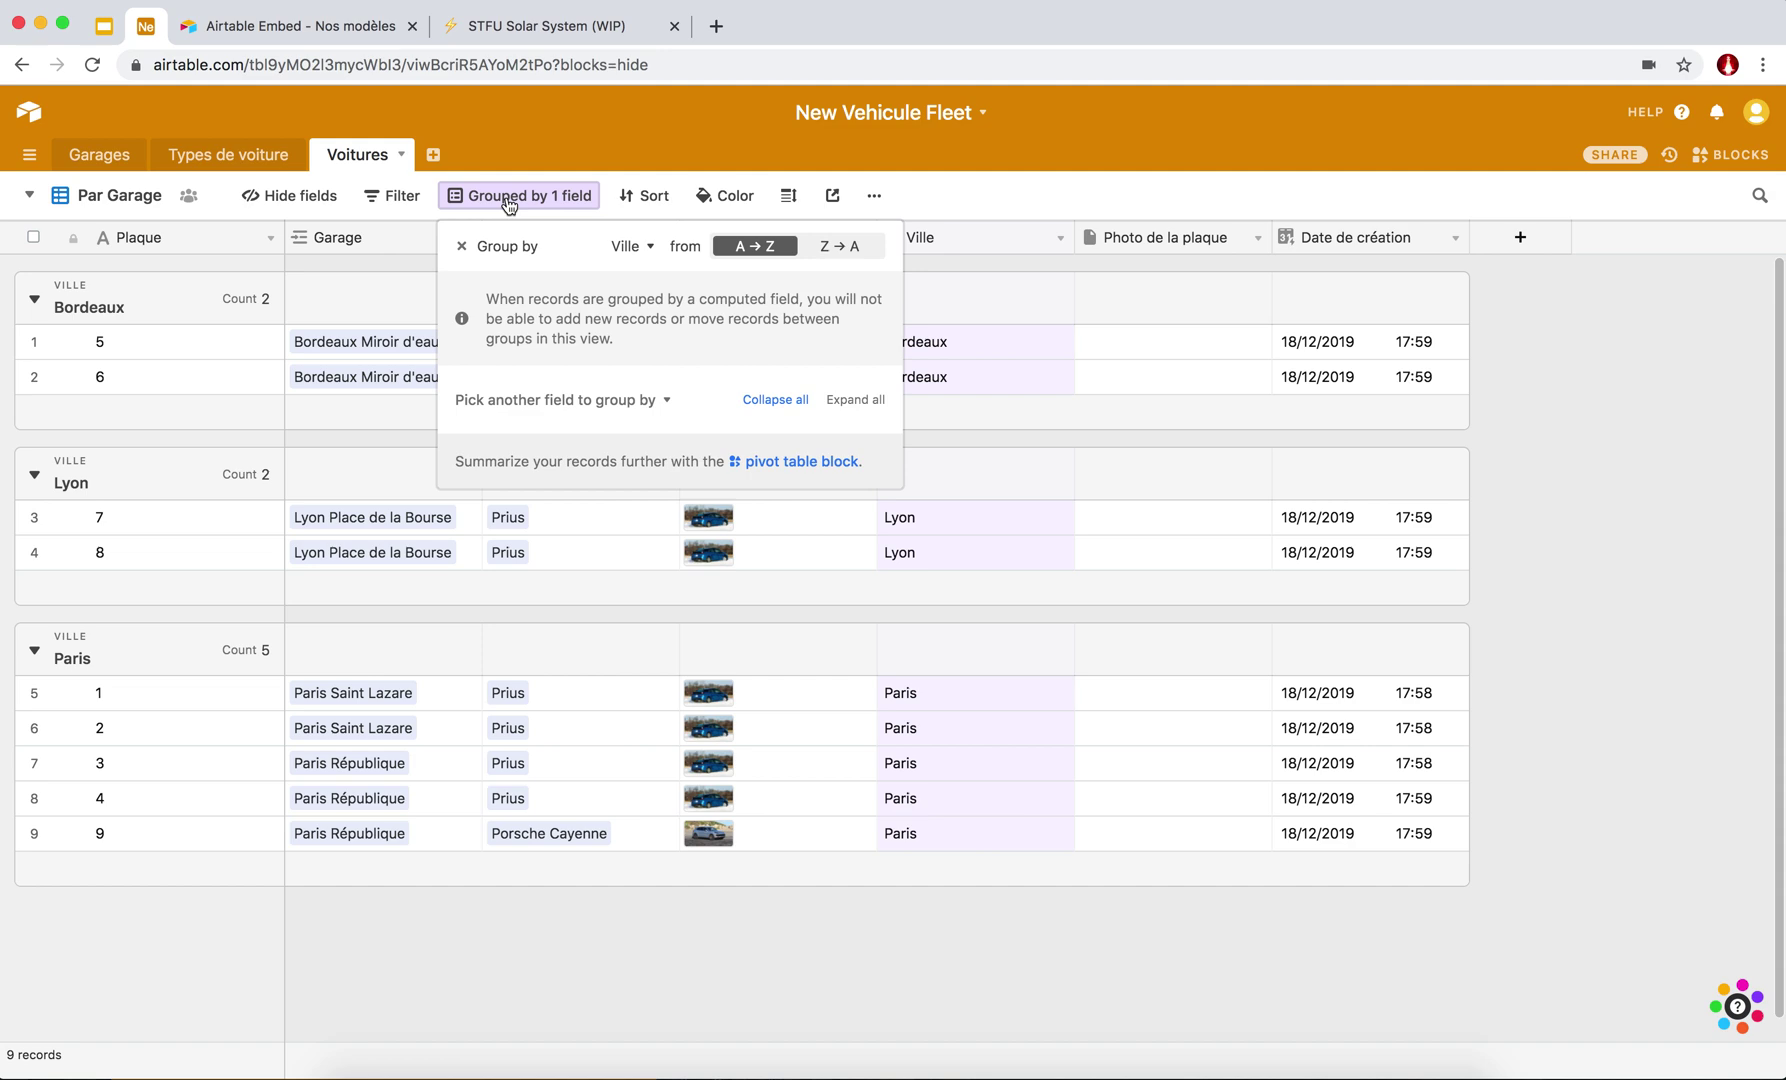
pyautogui.click(666, 399)
# Add Garage as a second grouping level under each city and review the nested groups.
pyautogui.click(667, 402)
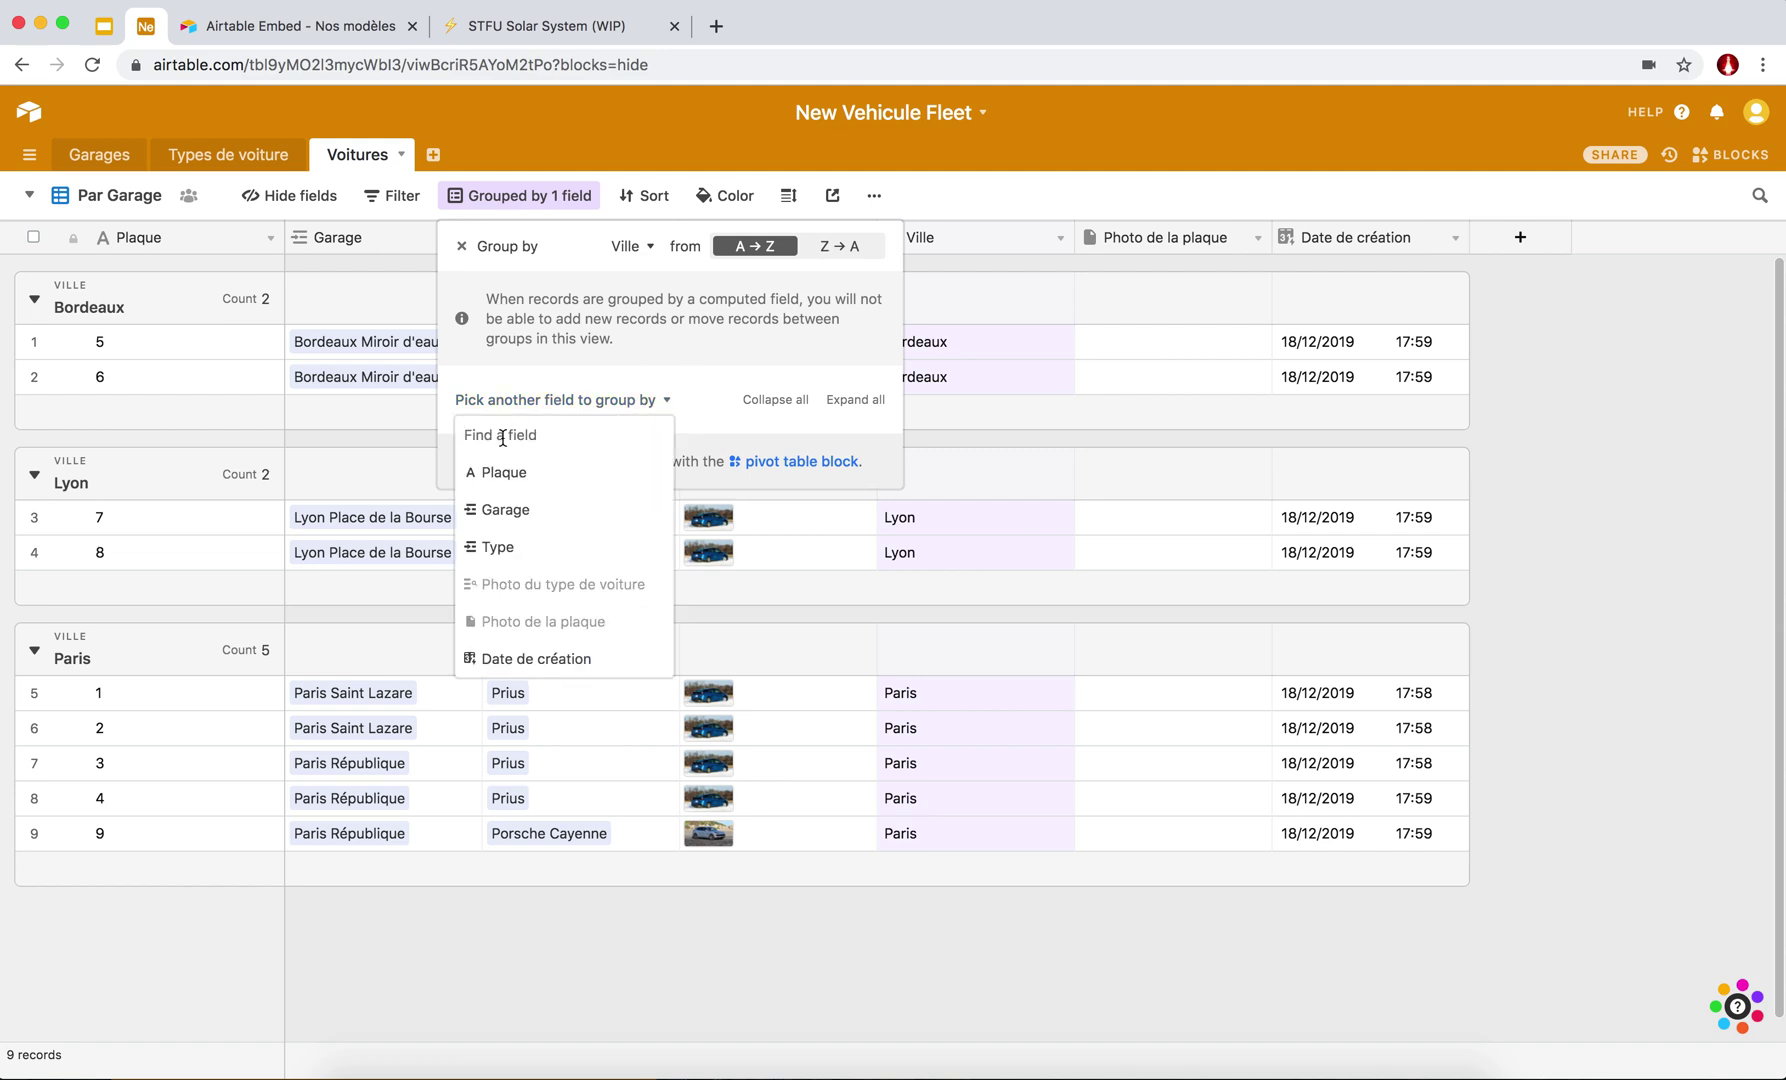
pyautogui.click(514, 512)
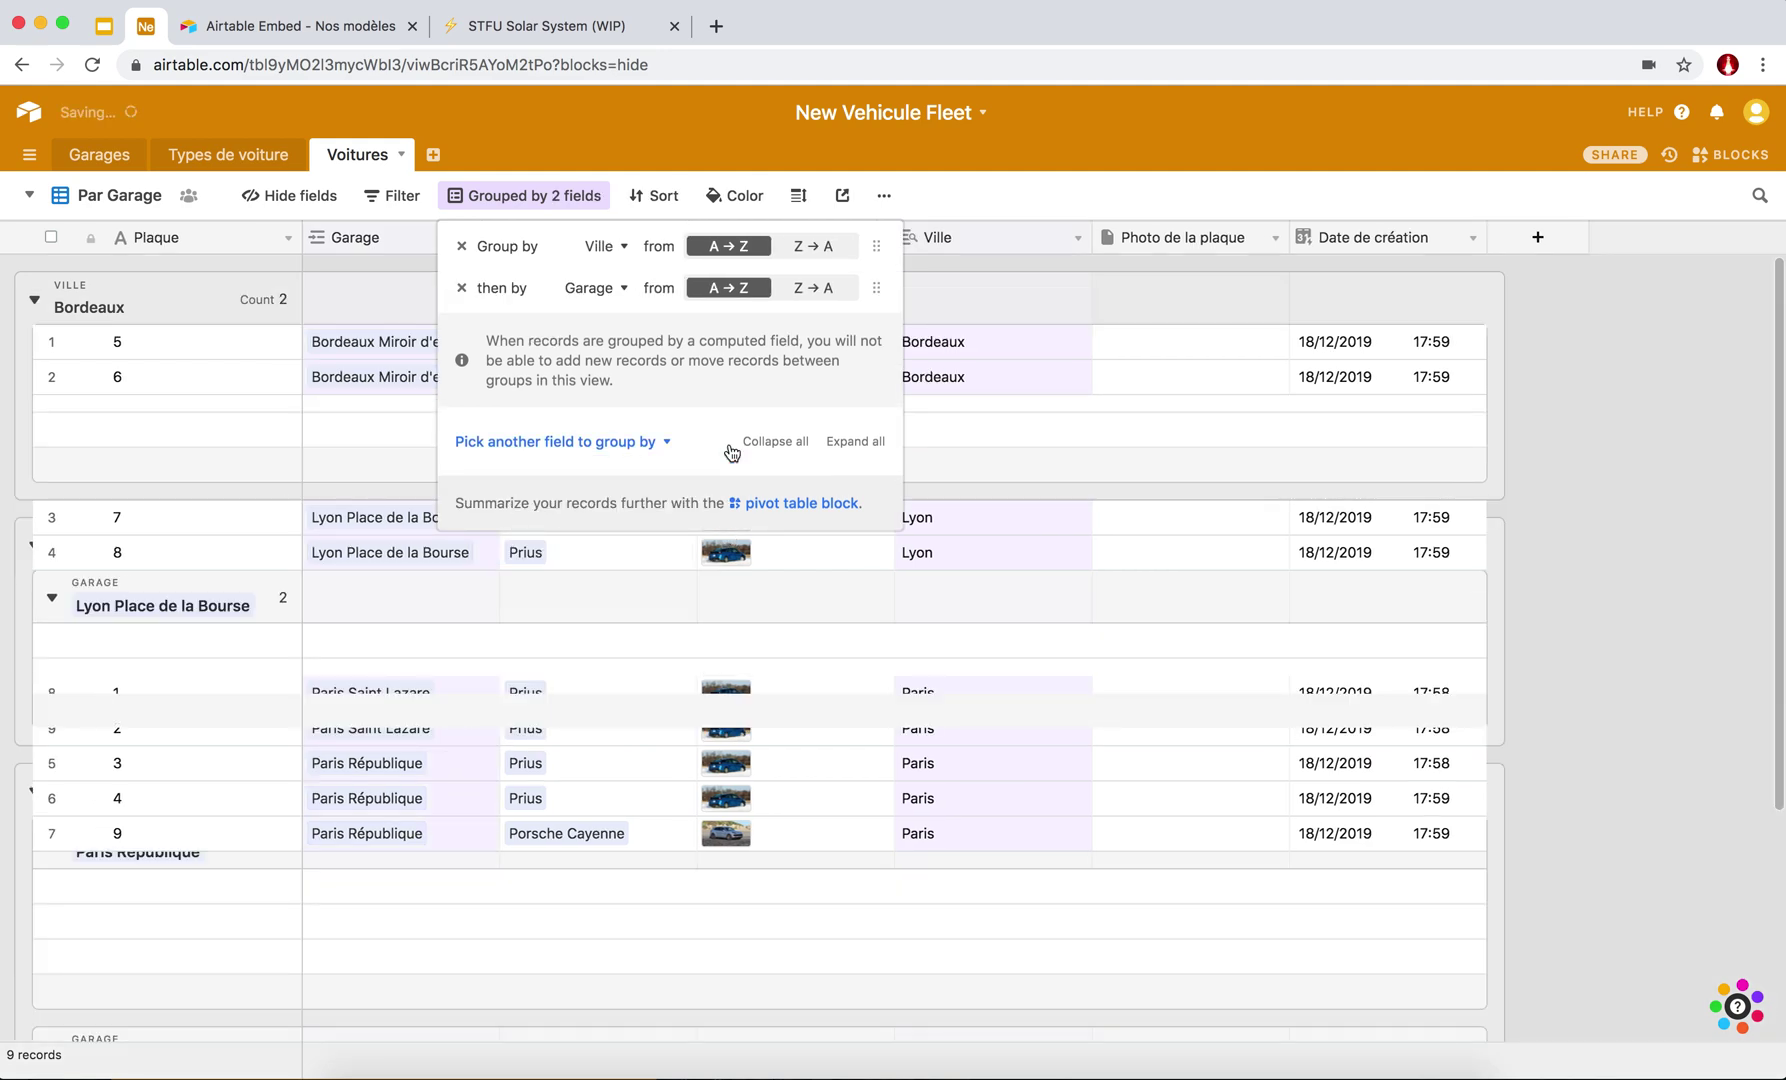
pyautogui.click(942, 262)
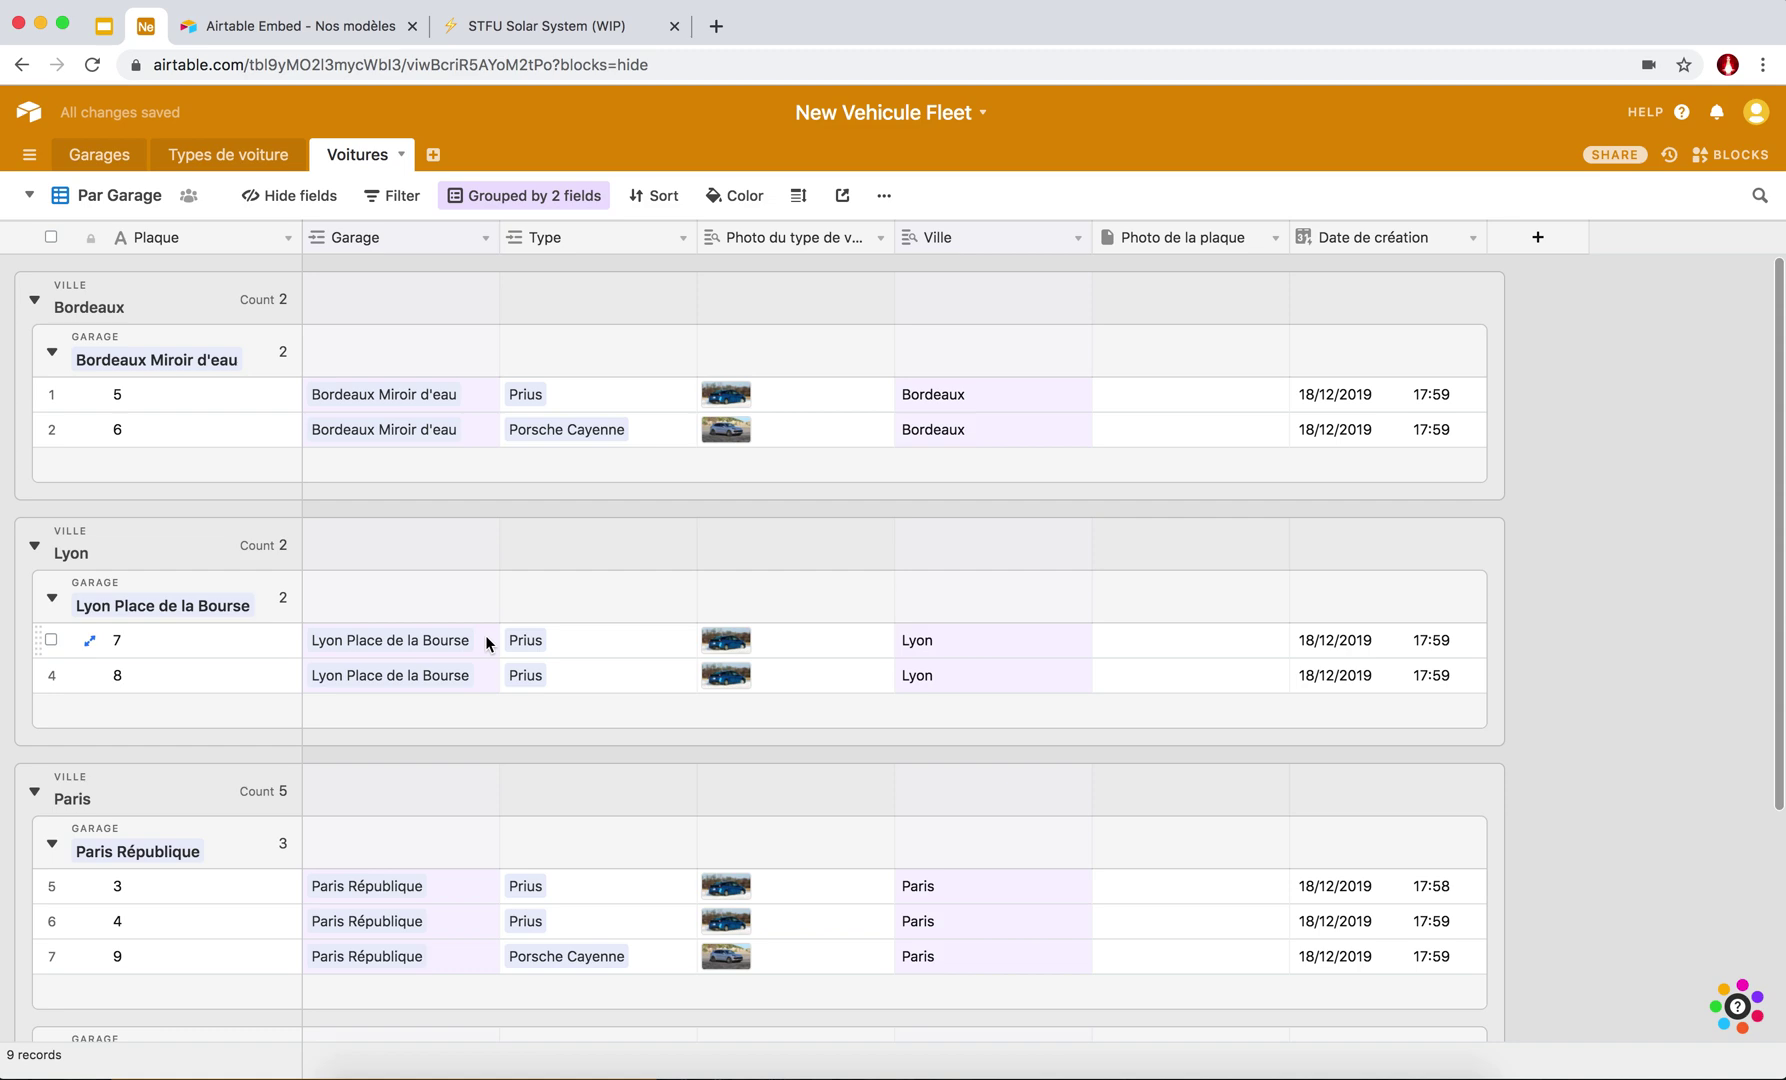
pyautogui.scroll(-3, 486, 640)
pyautogui.scroll(3, 486, 640)
pyautogui.scroll(-4, 467, 505)
pyautogui.scroll(2, 467, 505)
pyautogui.scroll(2, 467, 505)
pyautogui.click(277, 204)
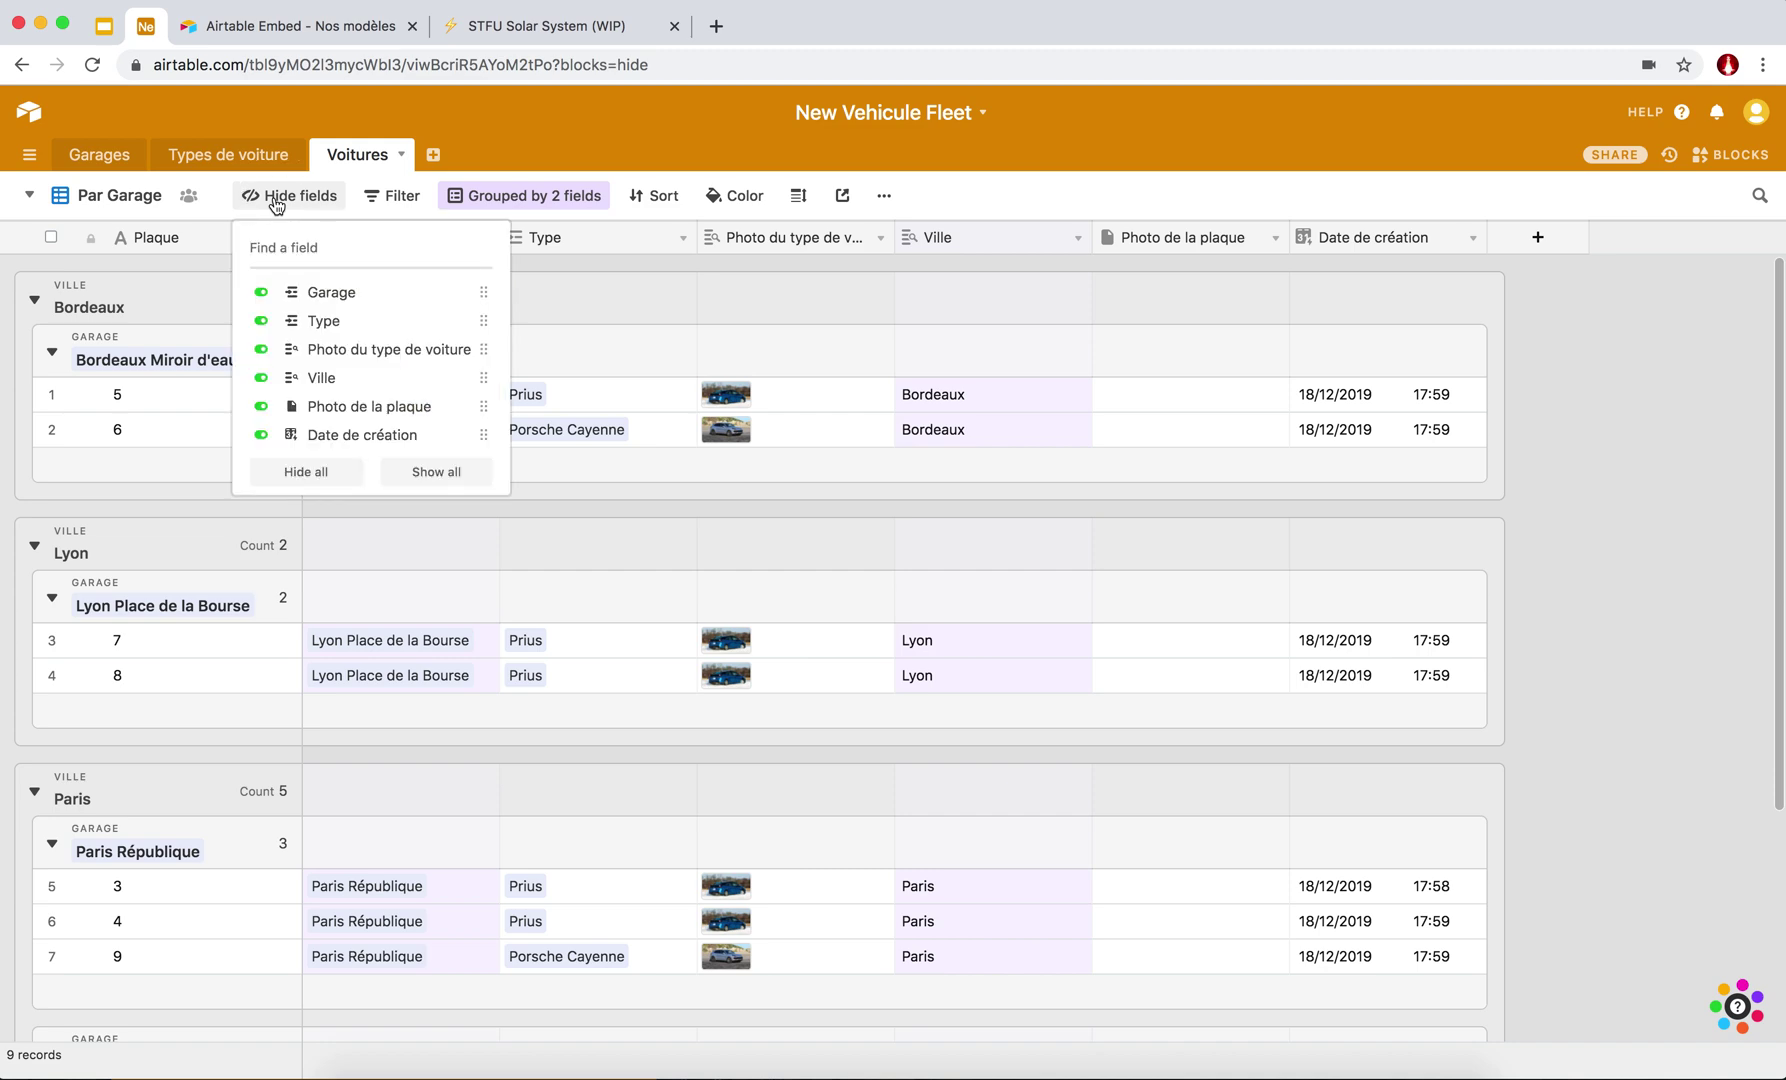
pyautogui.click(261, 380)
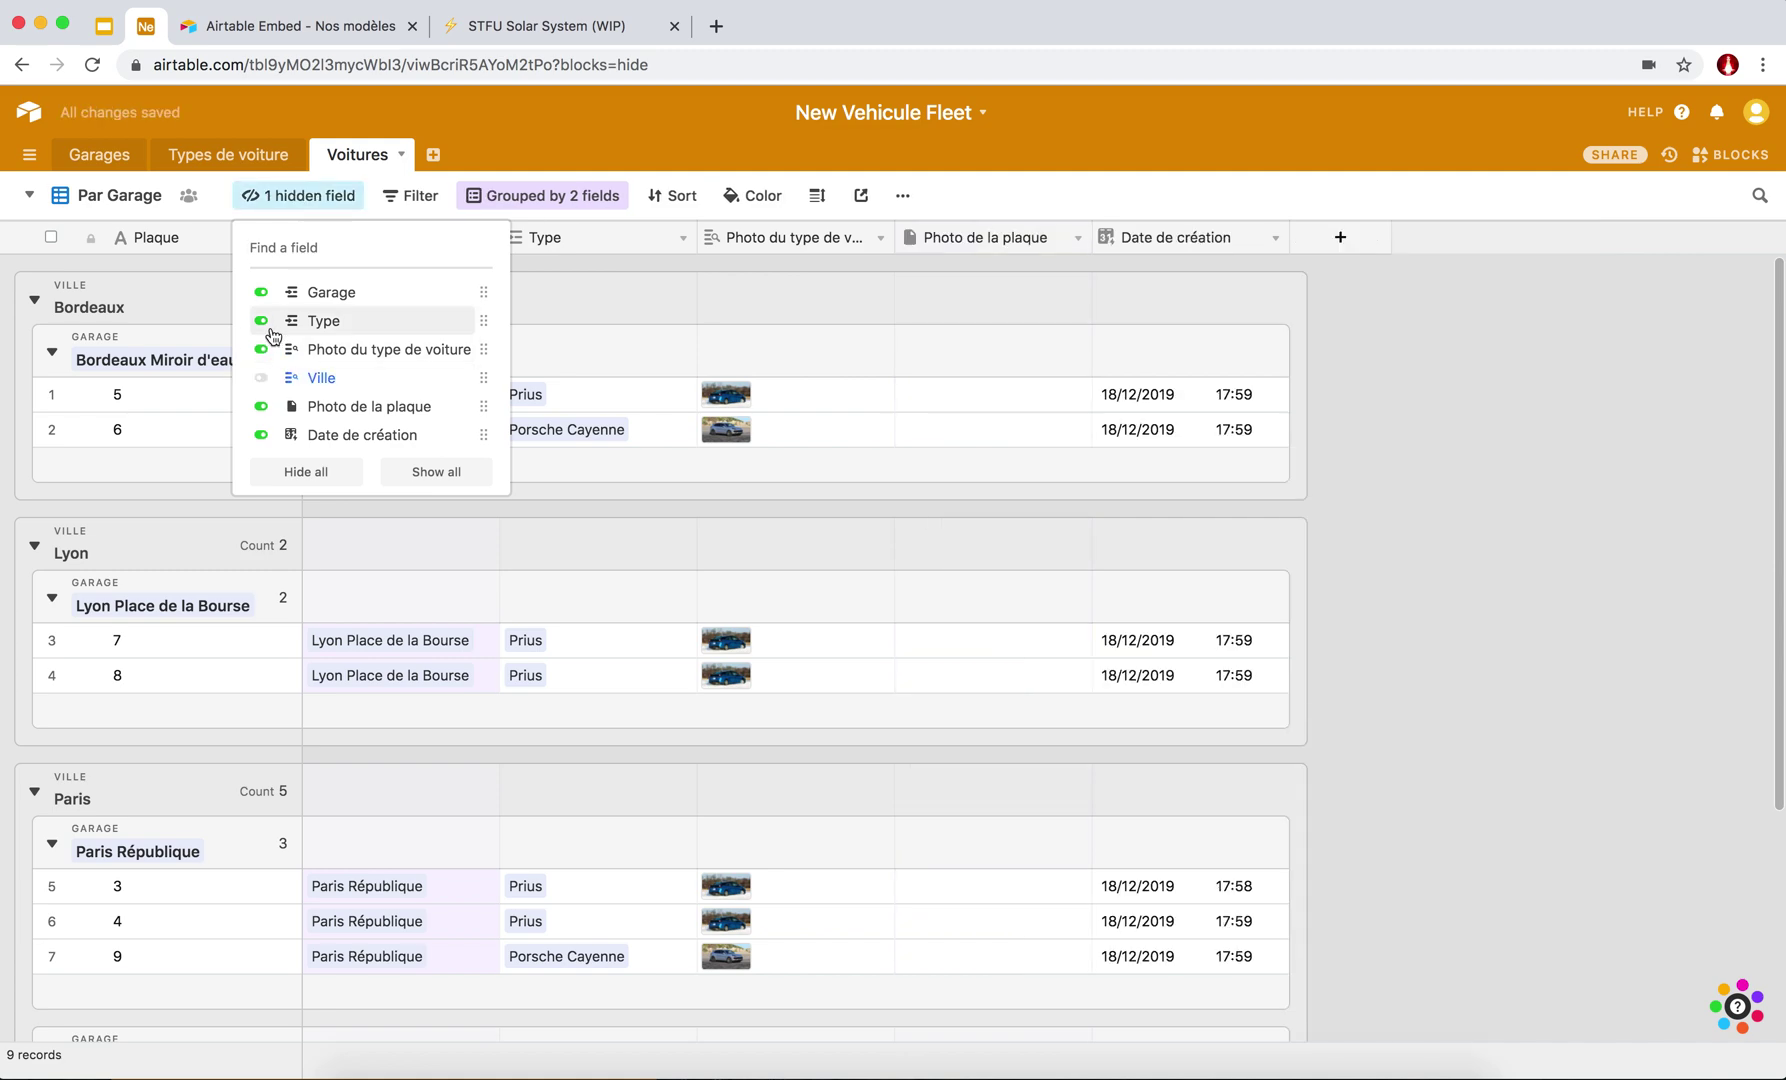
pyautogui.click(261, 292)
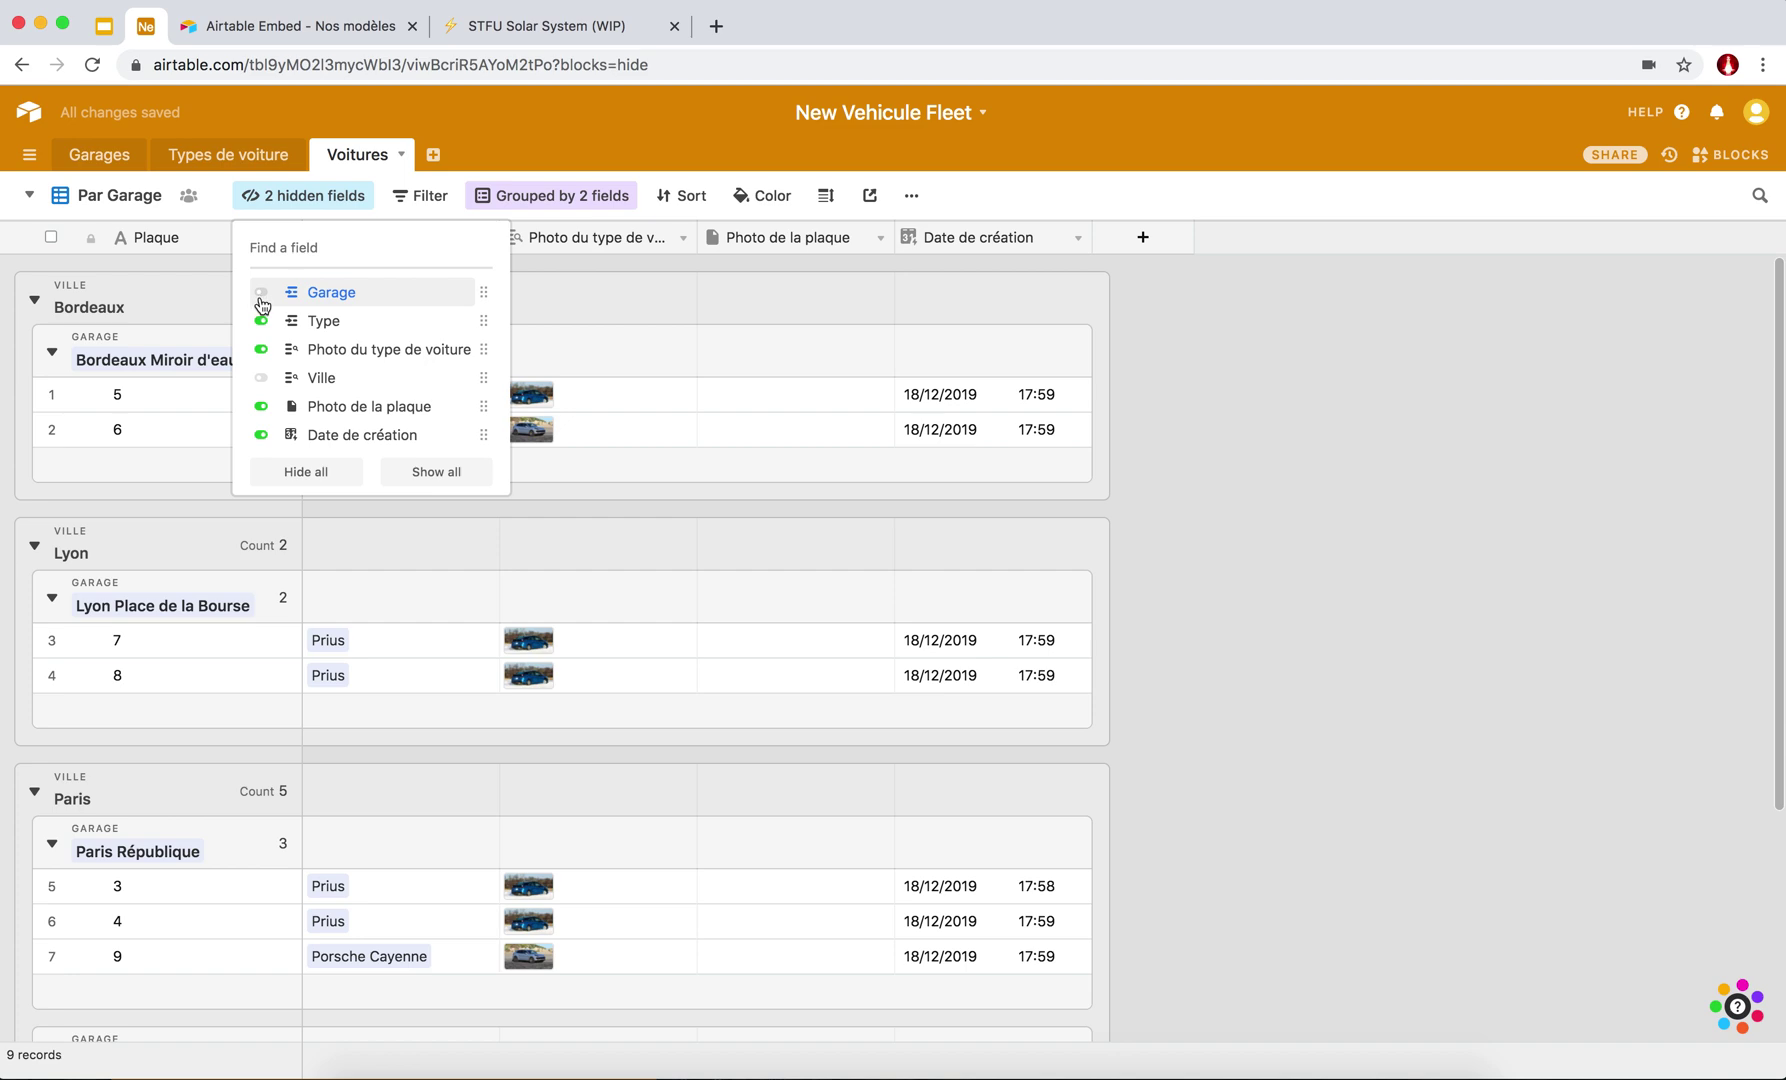
pyautogui.click(261, 406)
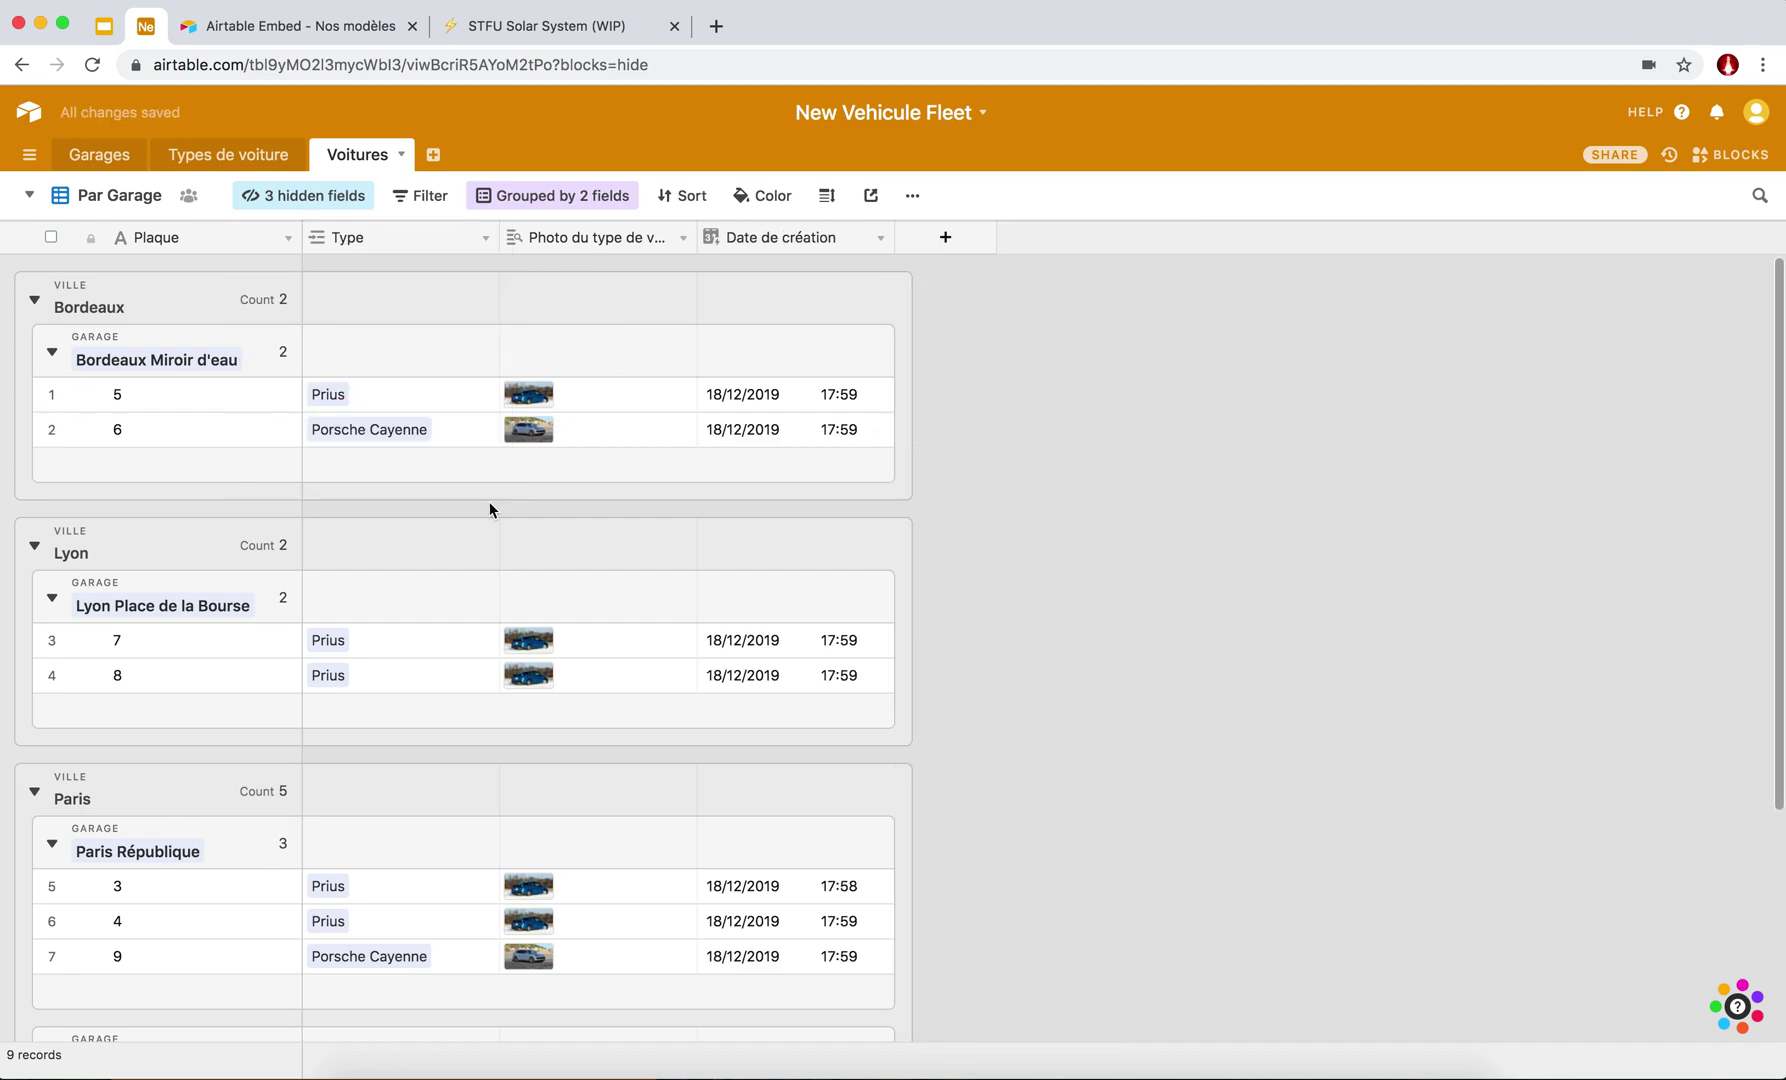
pyautogui.scroll(-5, 451, 626)
pyautogui.scroll(5, 453, 627)
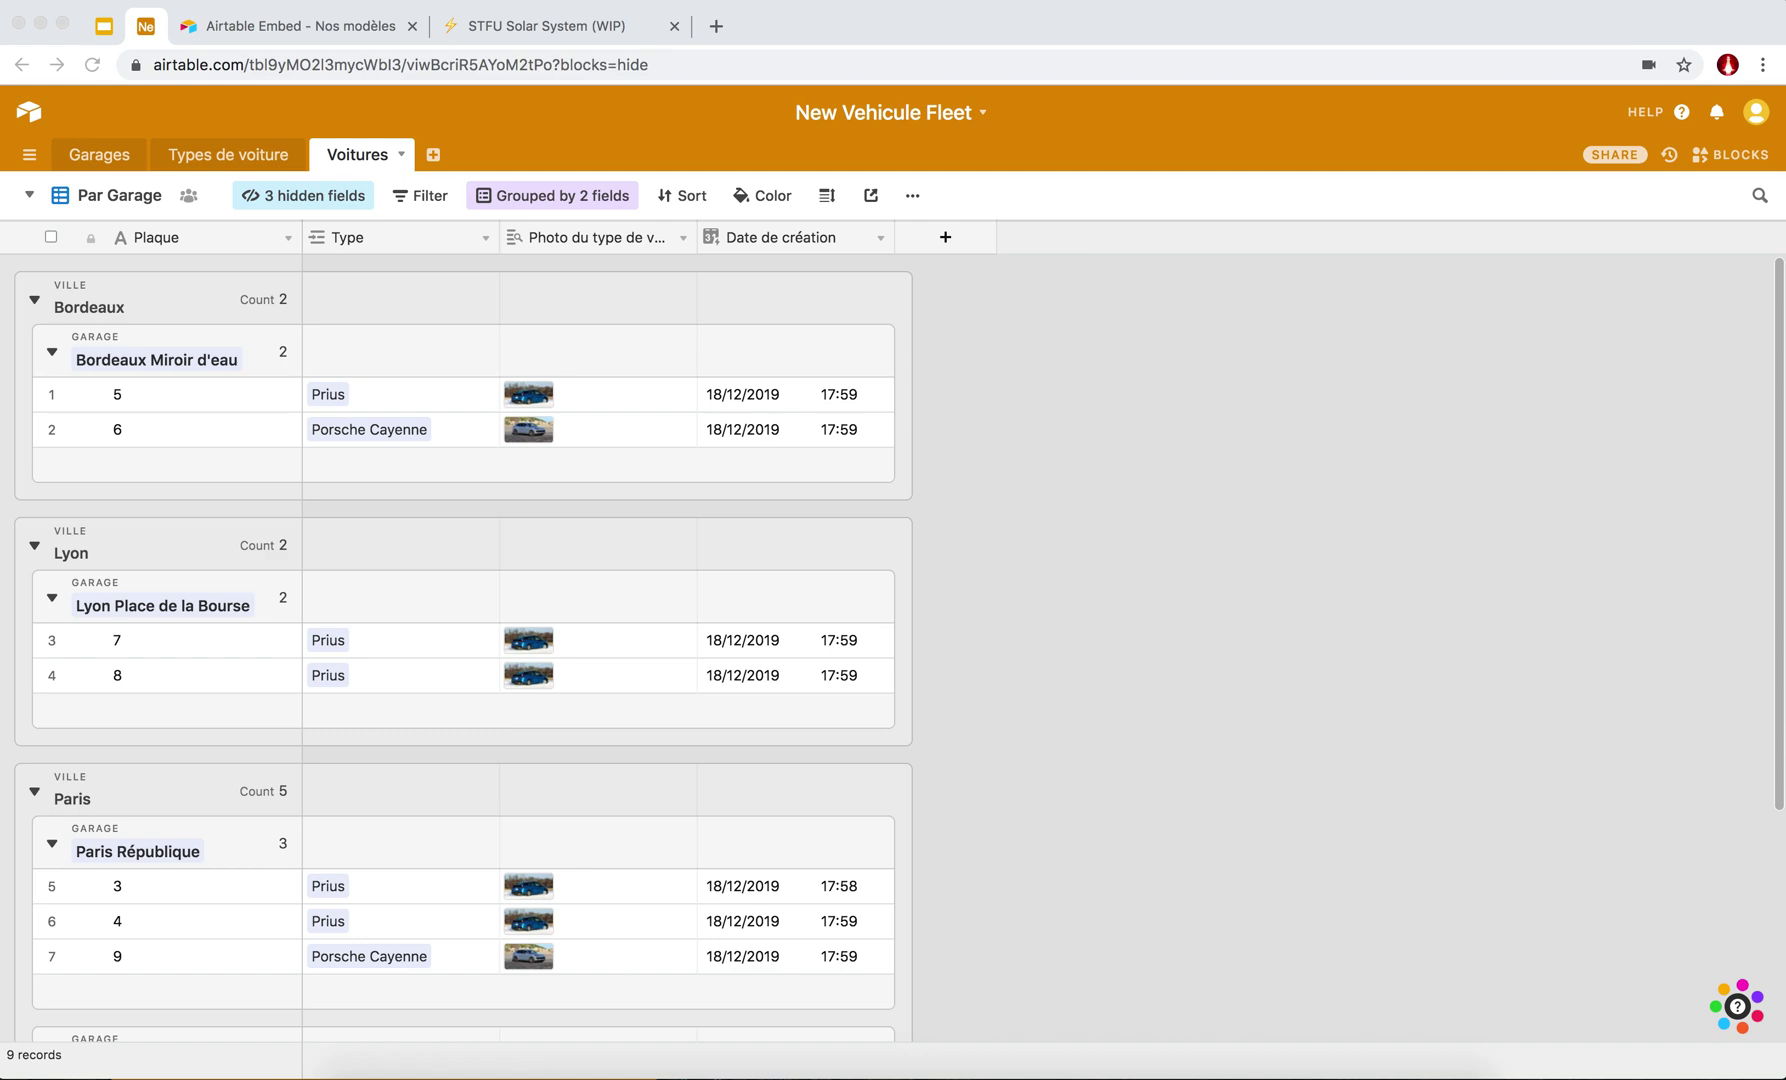
pyautogui.click(1030, 427)
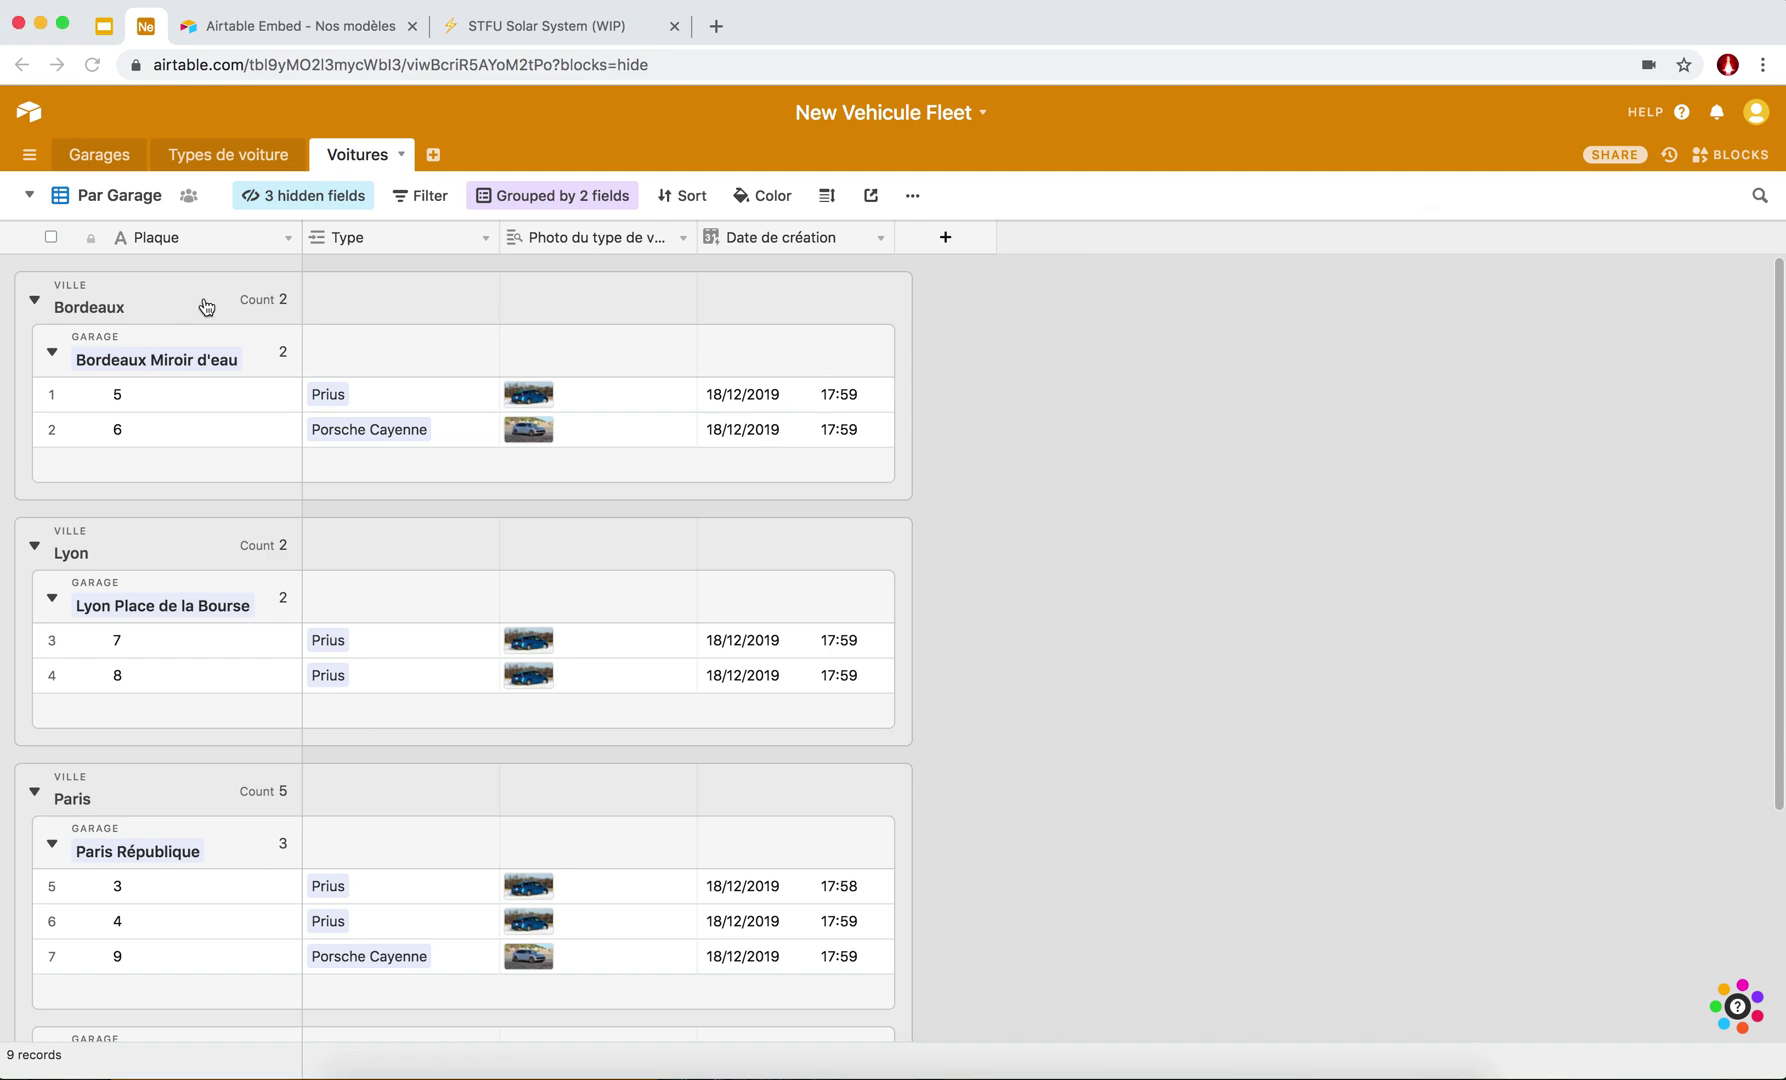
pyautogui.scroll(-5, 325, 548)
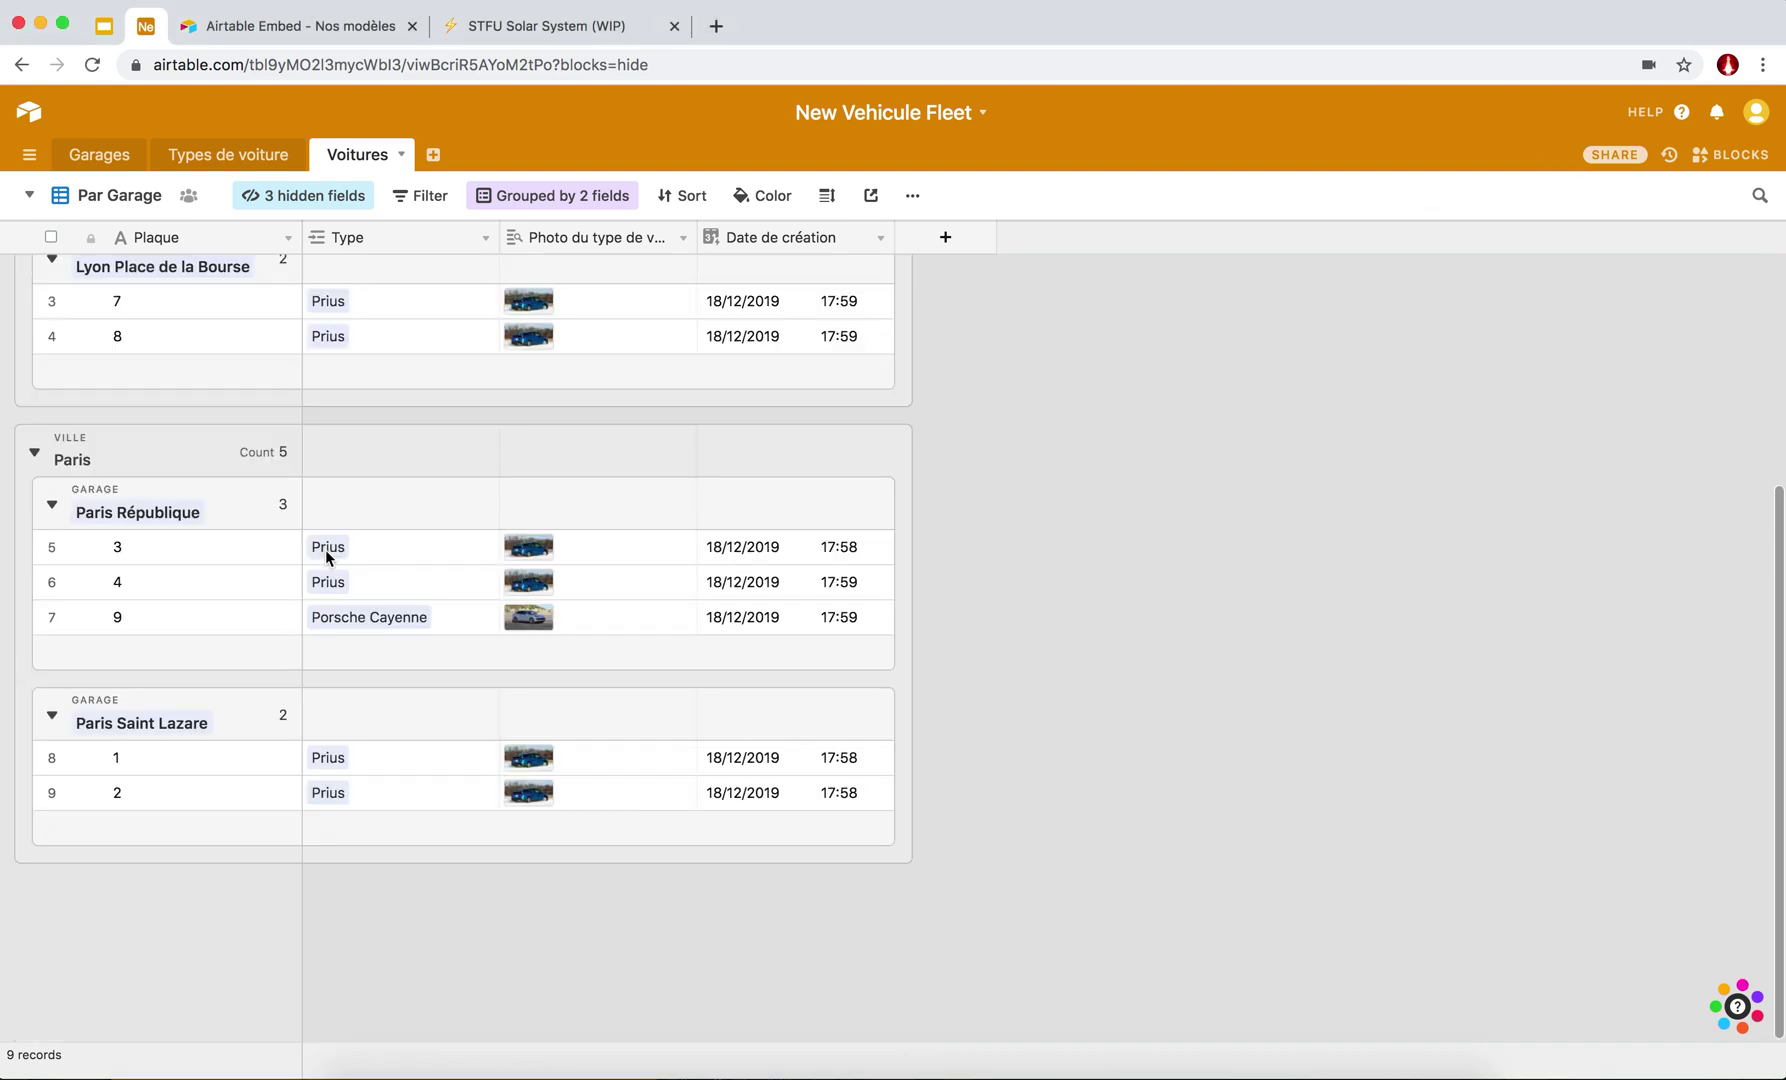
pyautogui.scroll(5, 329, 548)
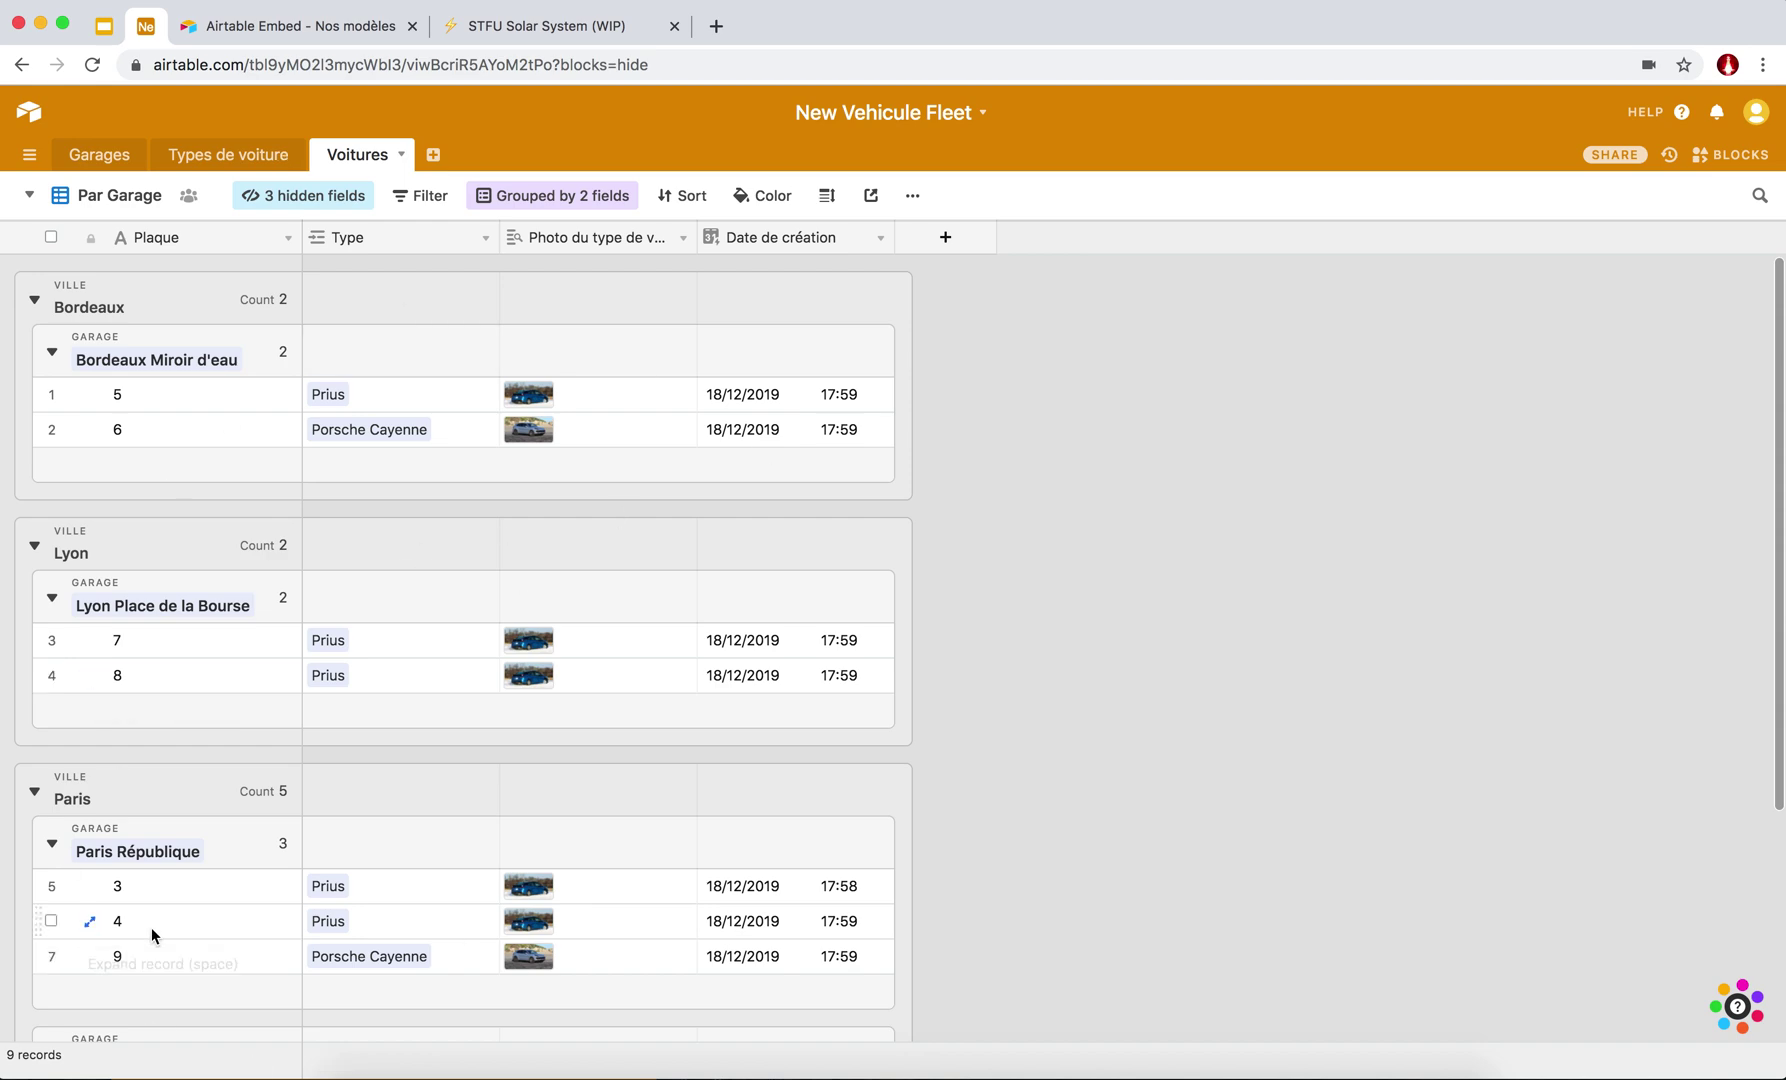
pyautogui.scroll(-5, 380, 661)
pyautogui.scroll(5, 380, 653)
# Create a new empty table named 'Locations'.
pyautogui.click(434, 158)
pyautogui.click(480, 188)
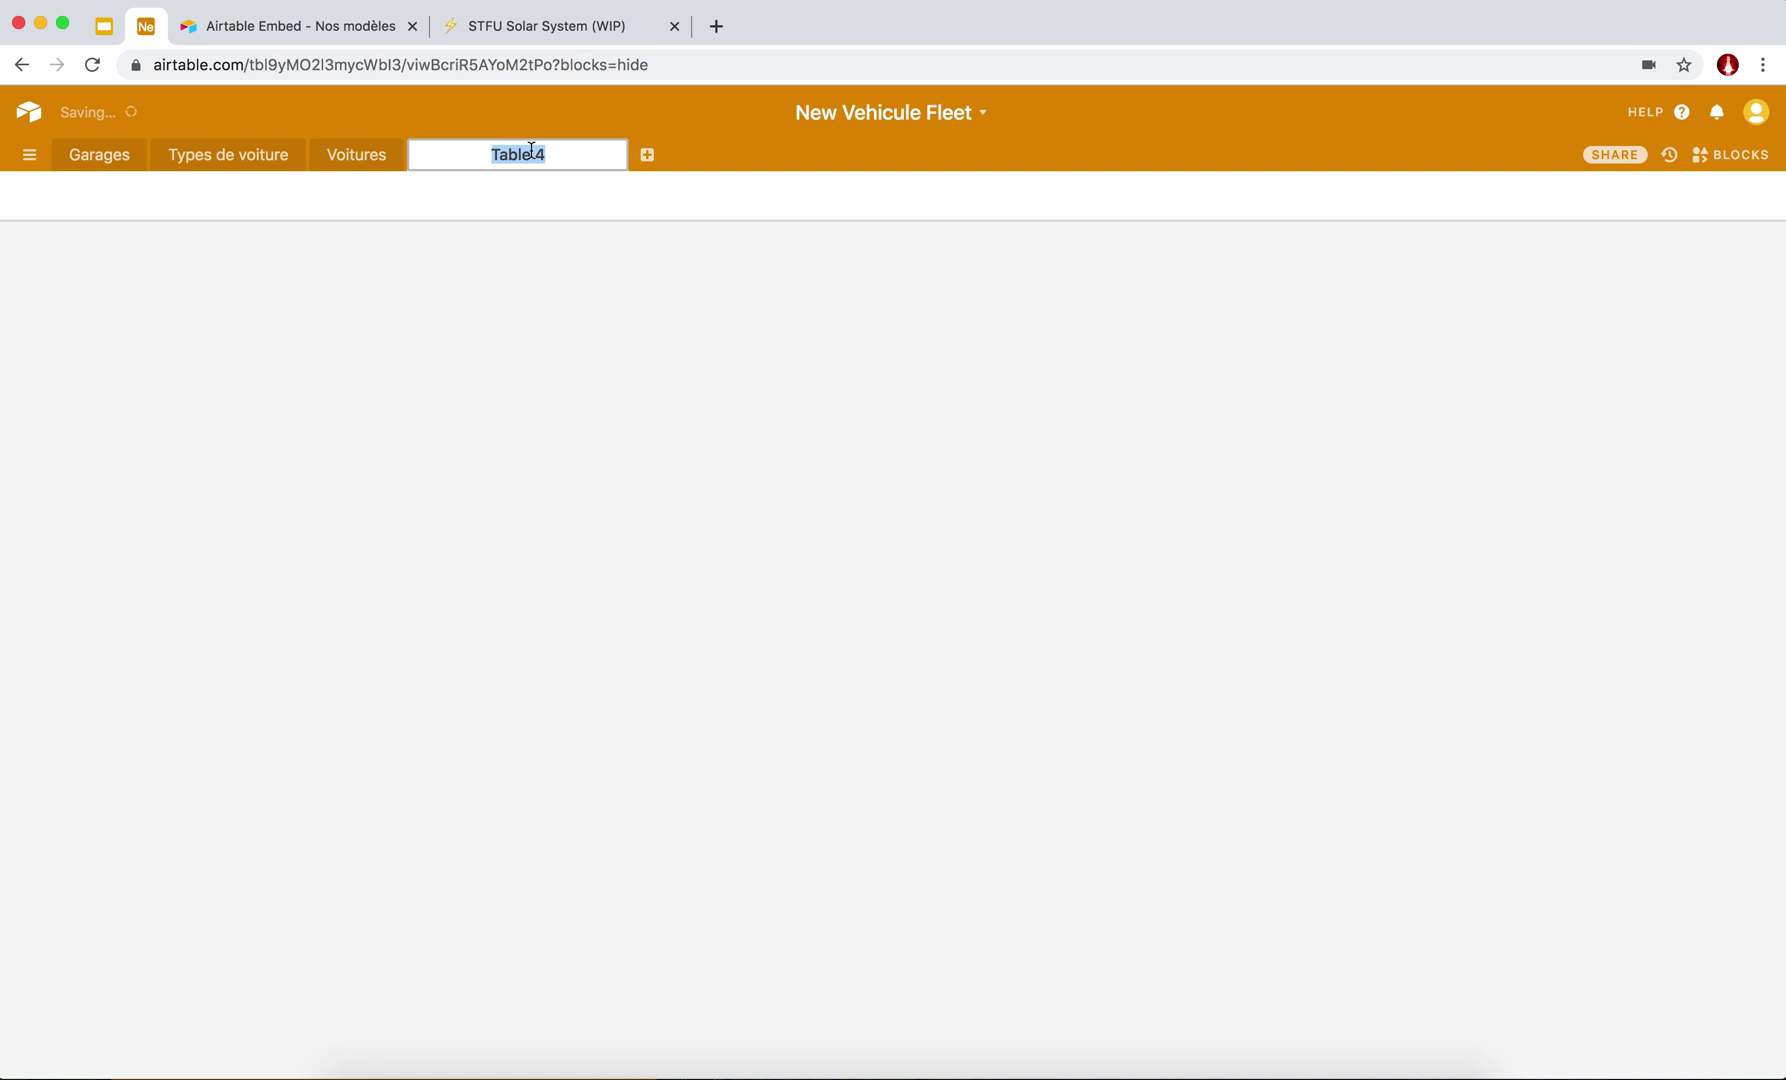
pyautogui.write('Location')
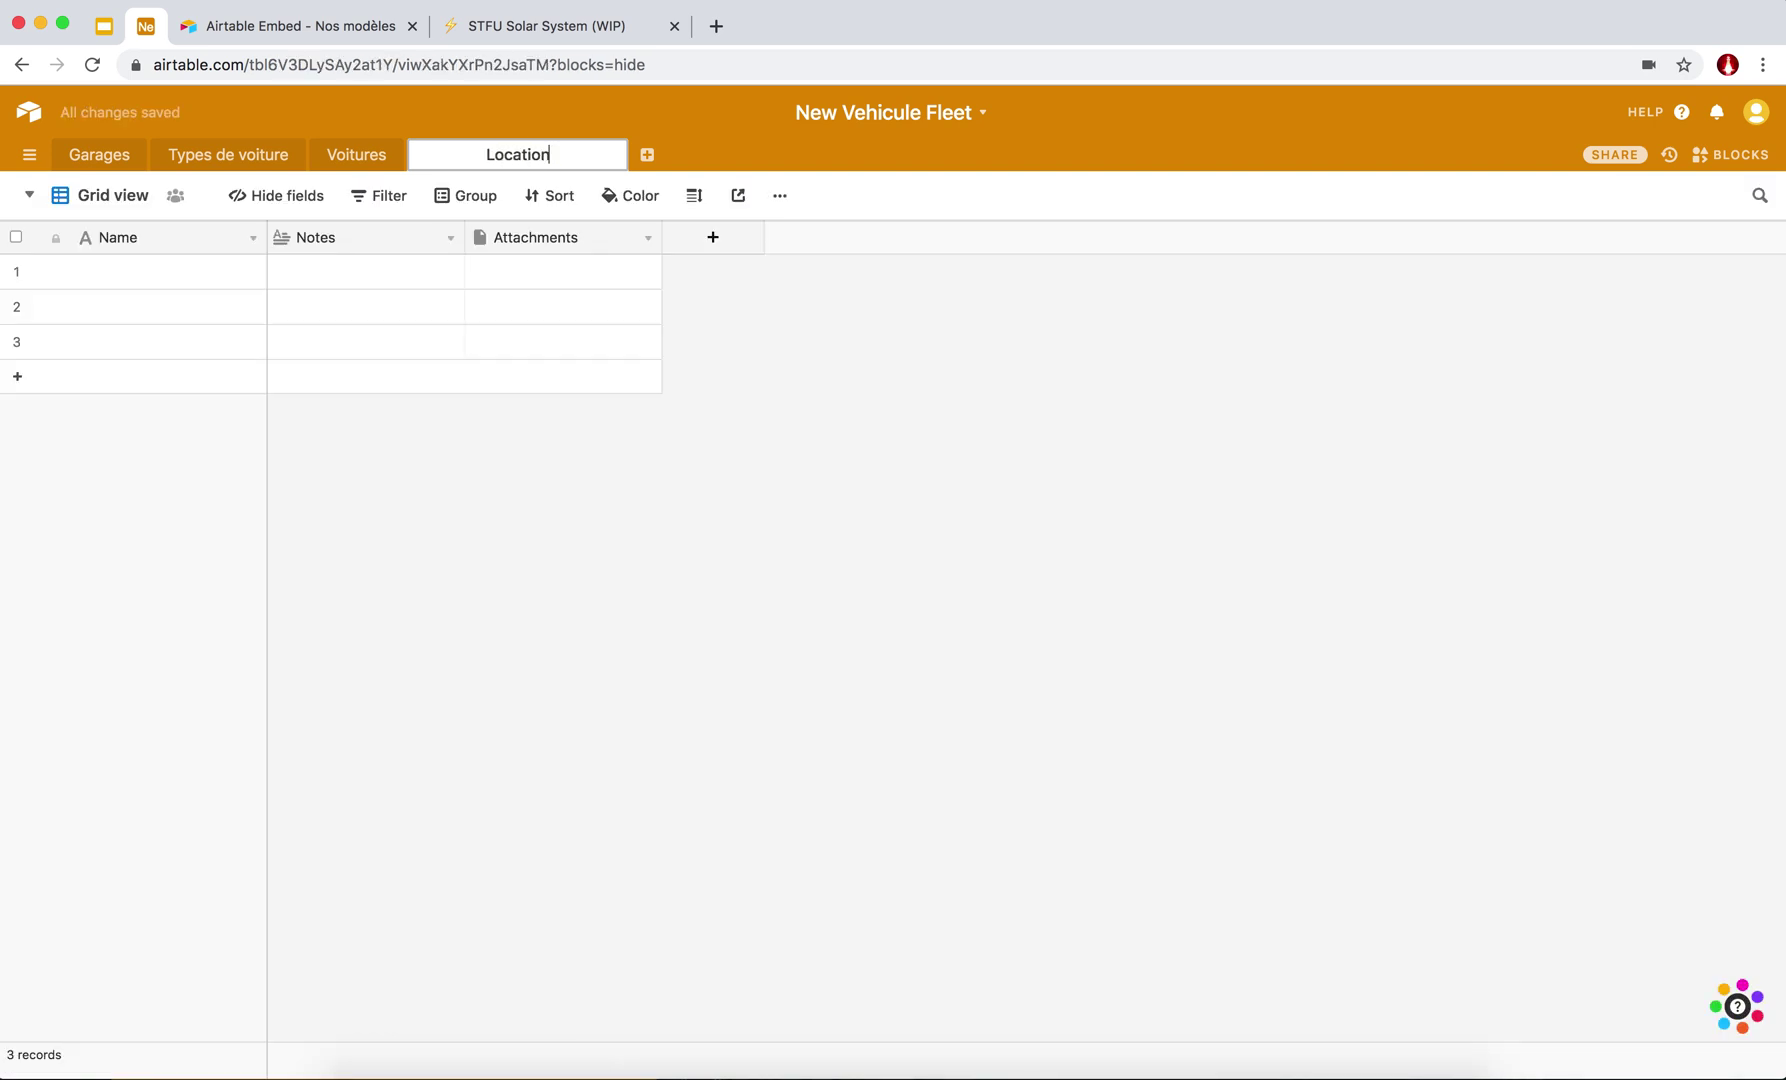
pyautogui.write('s')
pyautogui.press('Return')
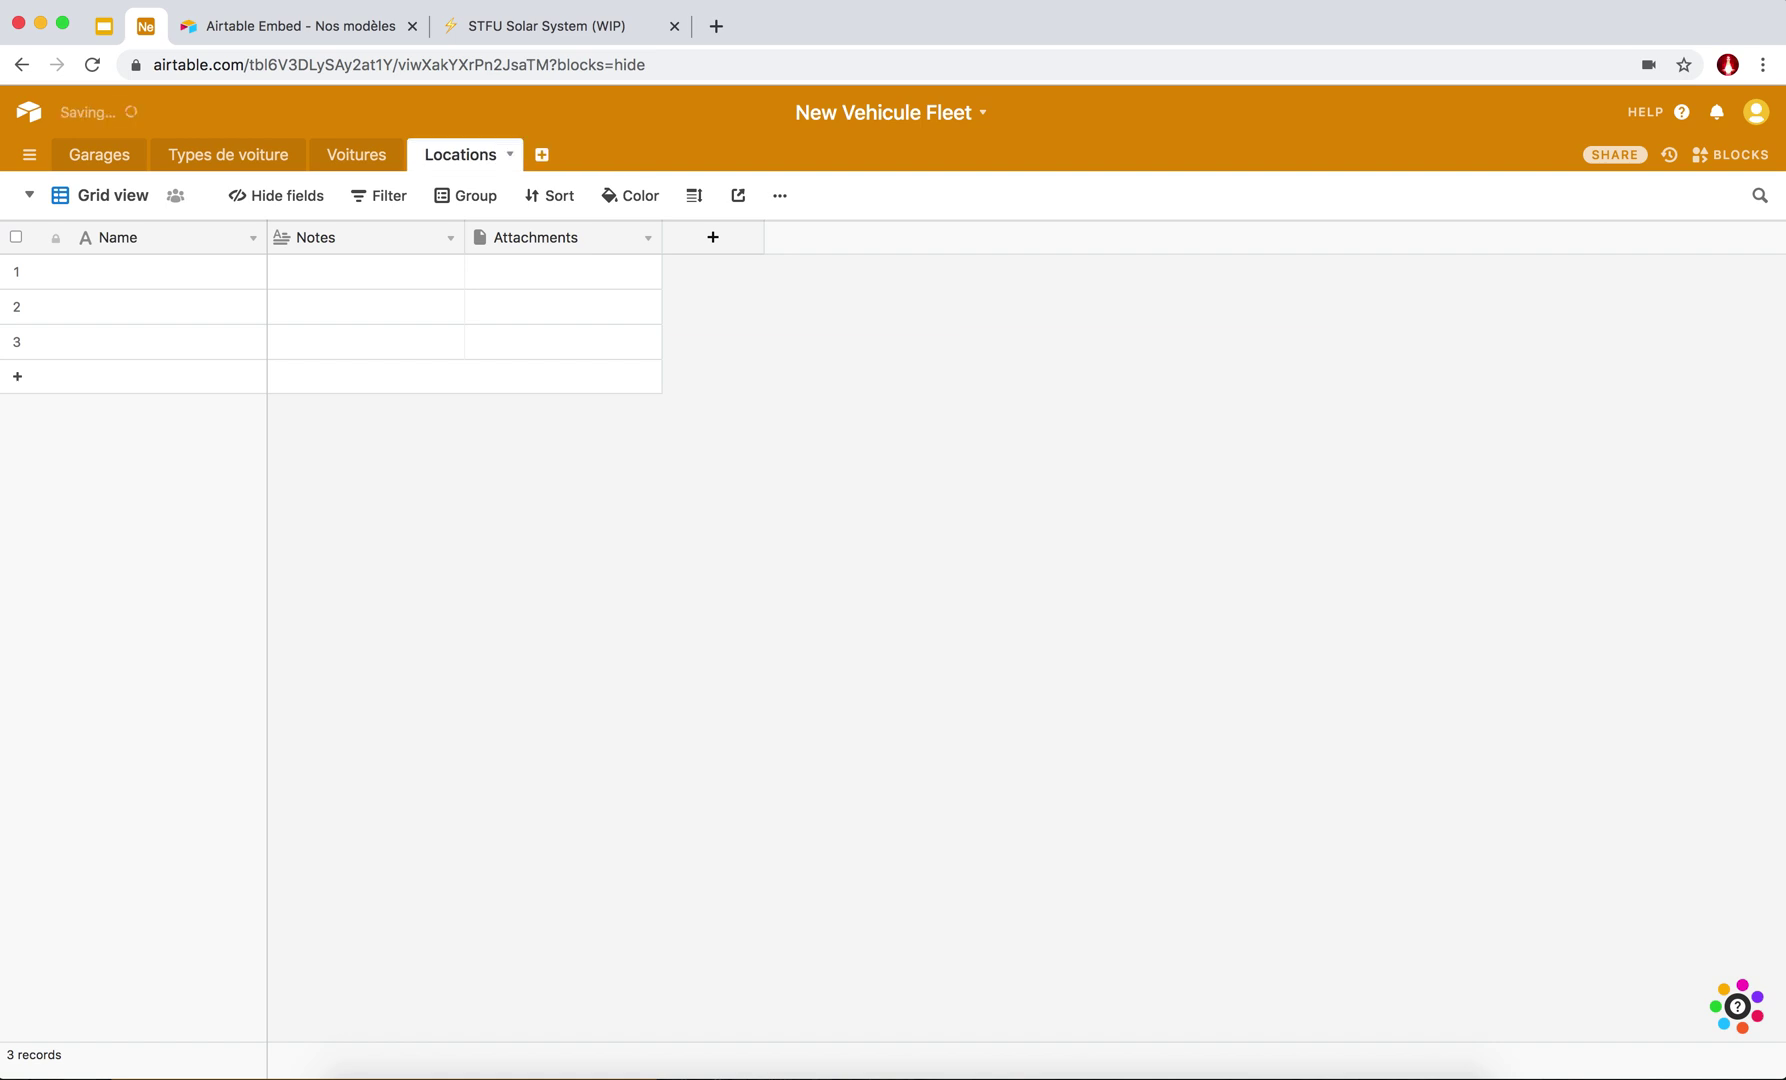
# Delete the default Attachments and Notes fields, leaving only Name.
pyautogui.click(648, 238)
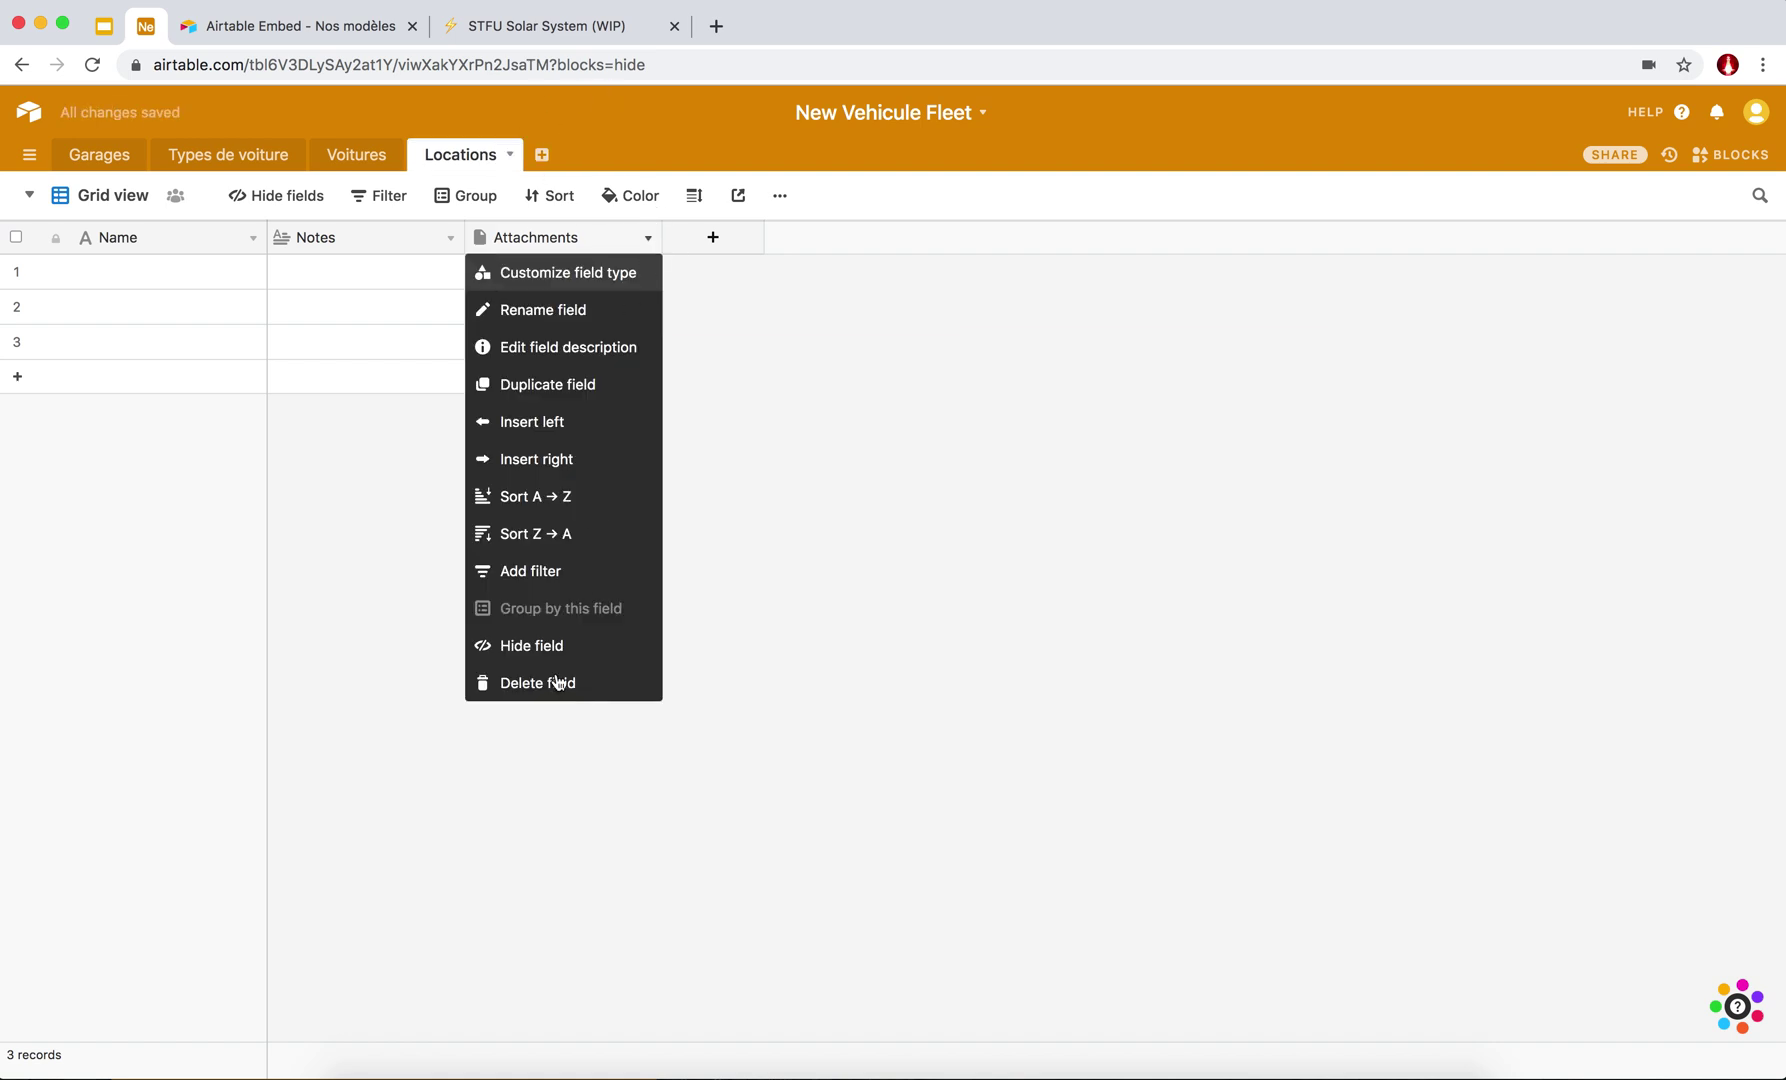
pyautogui.click(545, 684)
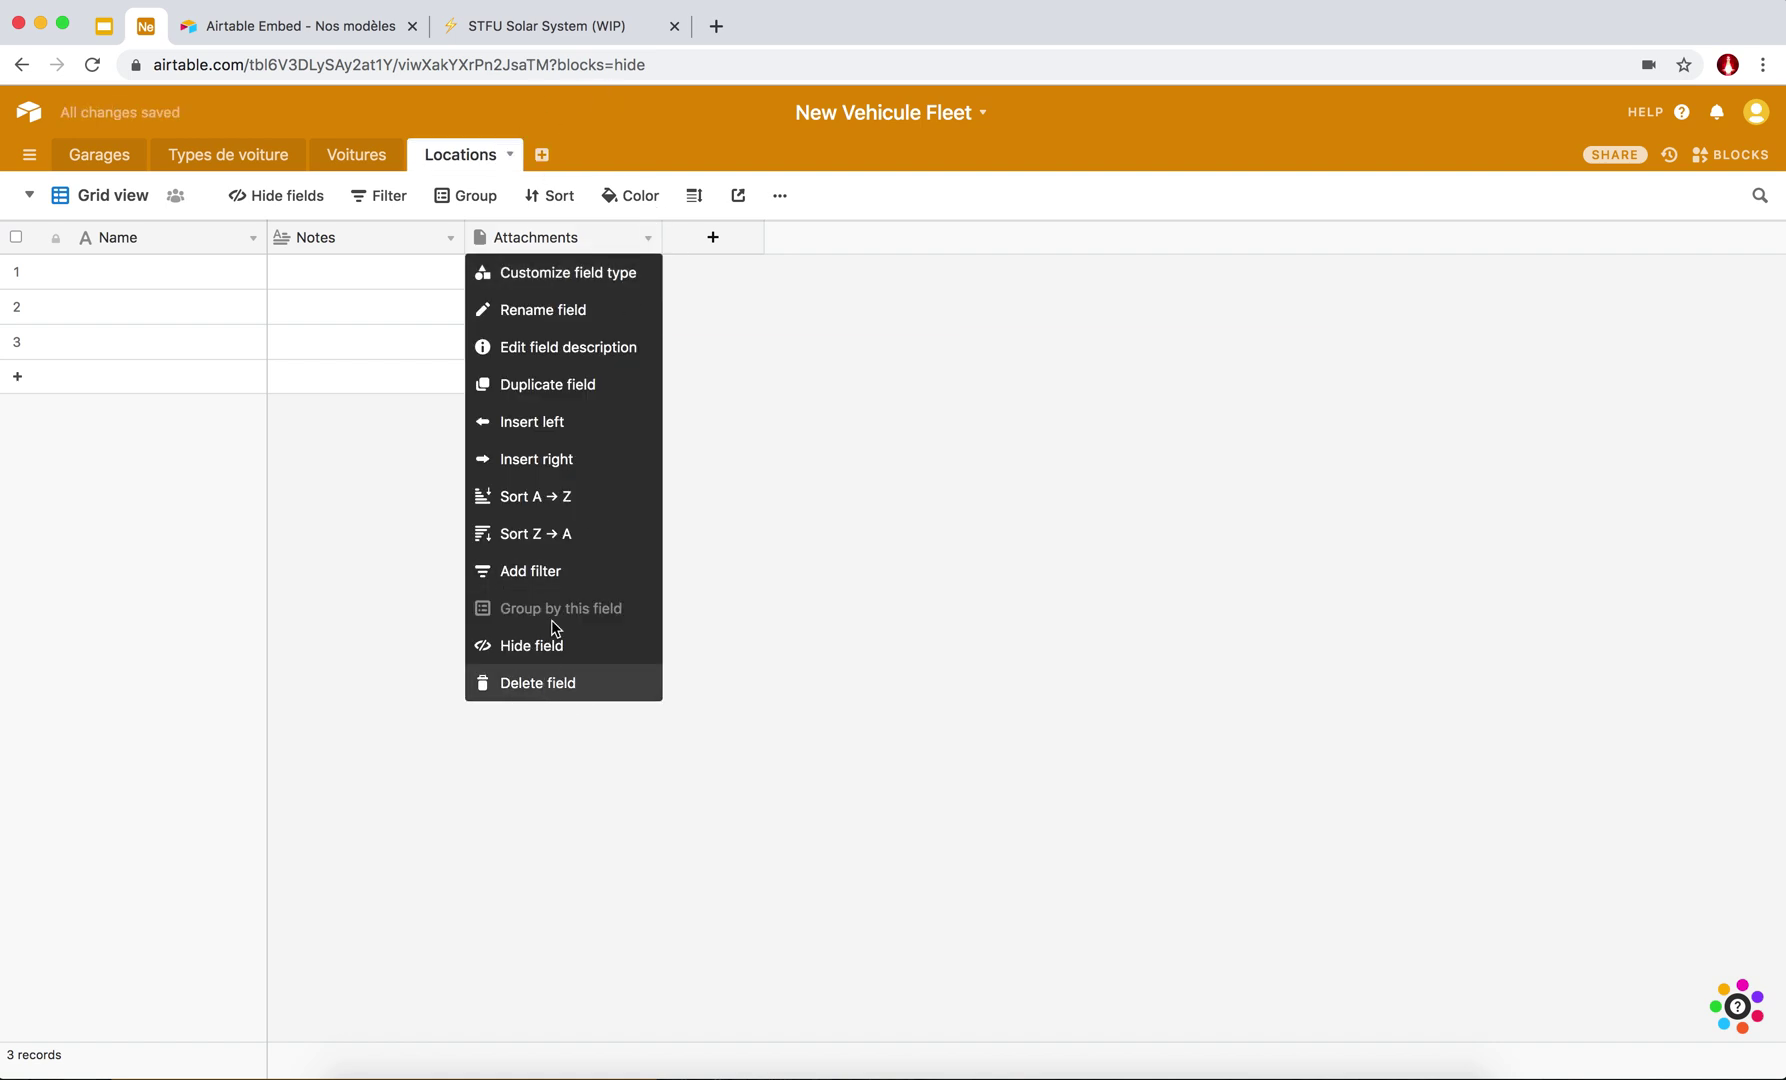
pyautogui.click(450, 239)
pyautogui.click(334, 684)
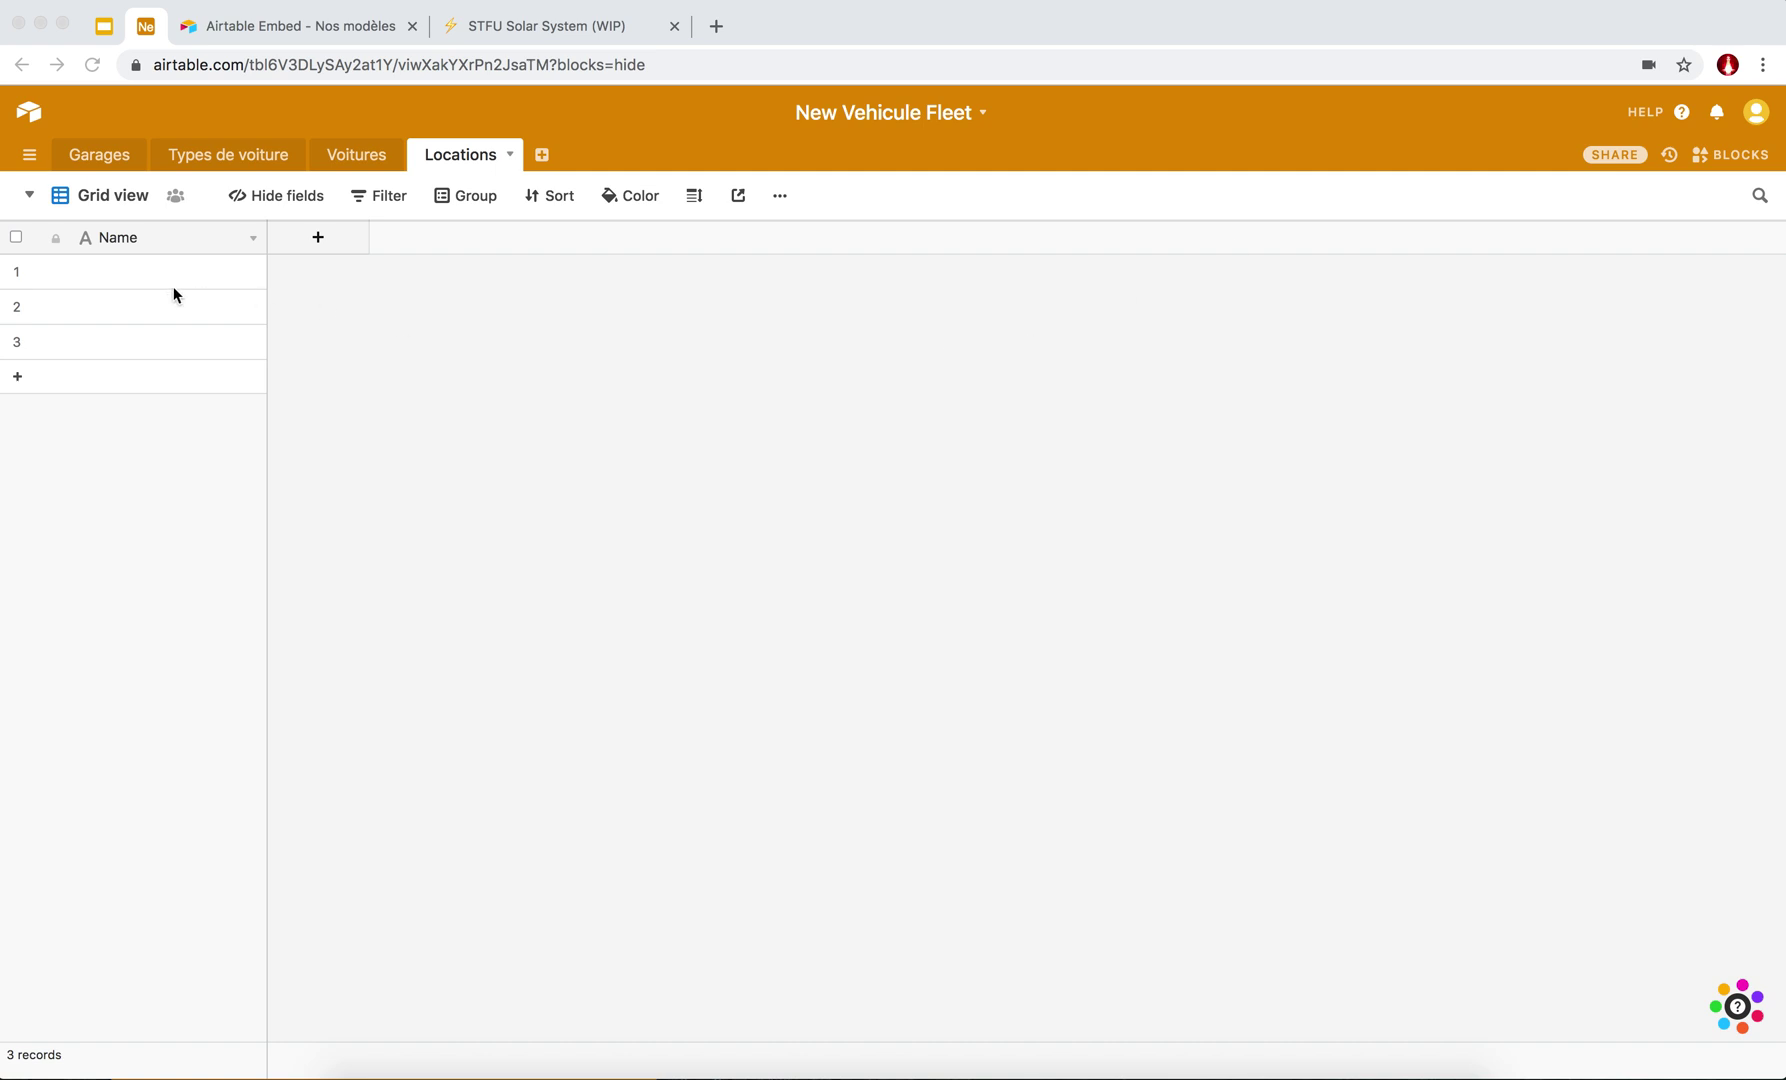
# Add a 'Voiture' field linking to Voitures, limited to one linked car per record.
pyautogui.click(312, 238)
pyautogui.tripleClick(361, 280)
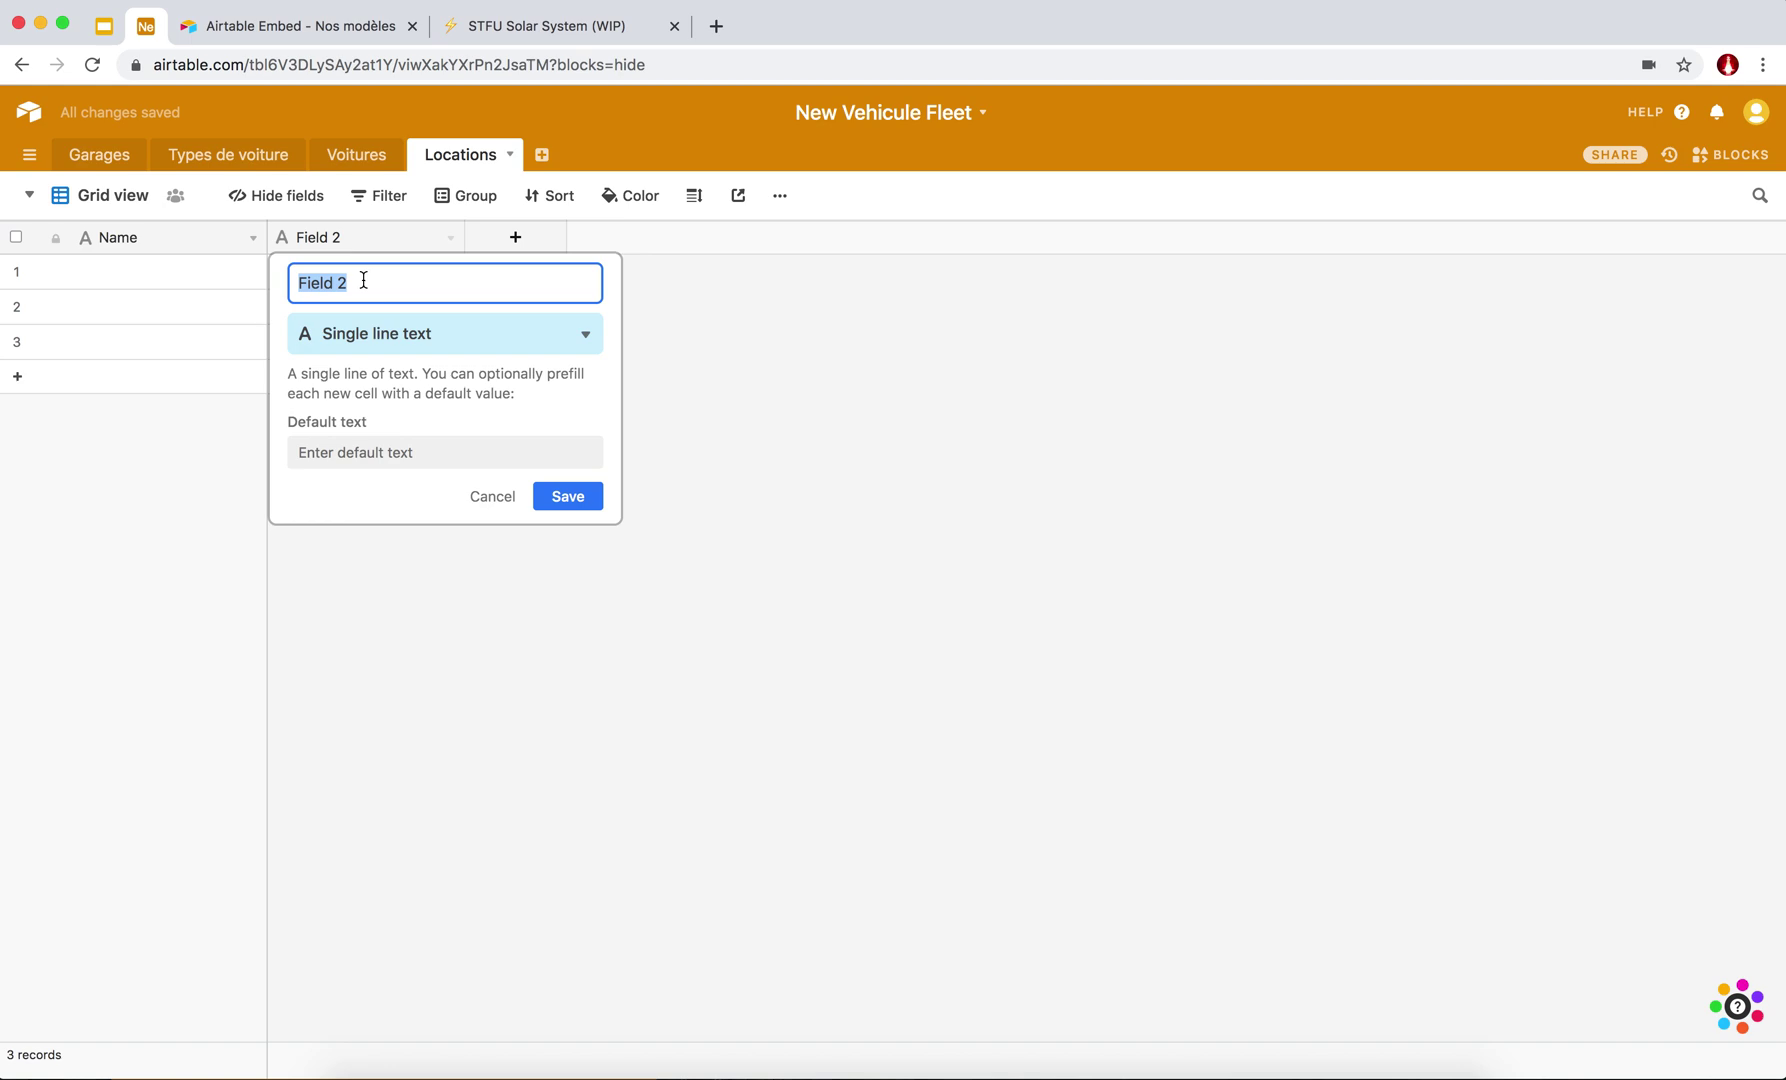
pyautogui.write('Voiture')
pyautogui.click(445, 339)
pyautogui.write('g')
pyautogui.press('BackSpace')
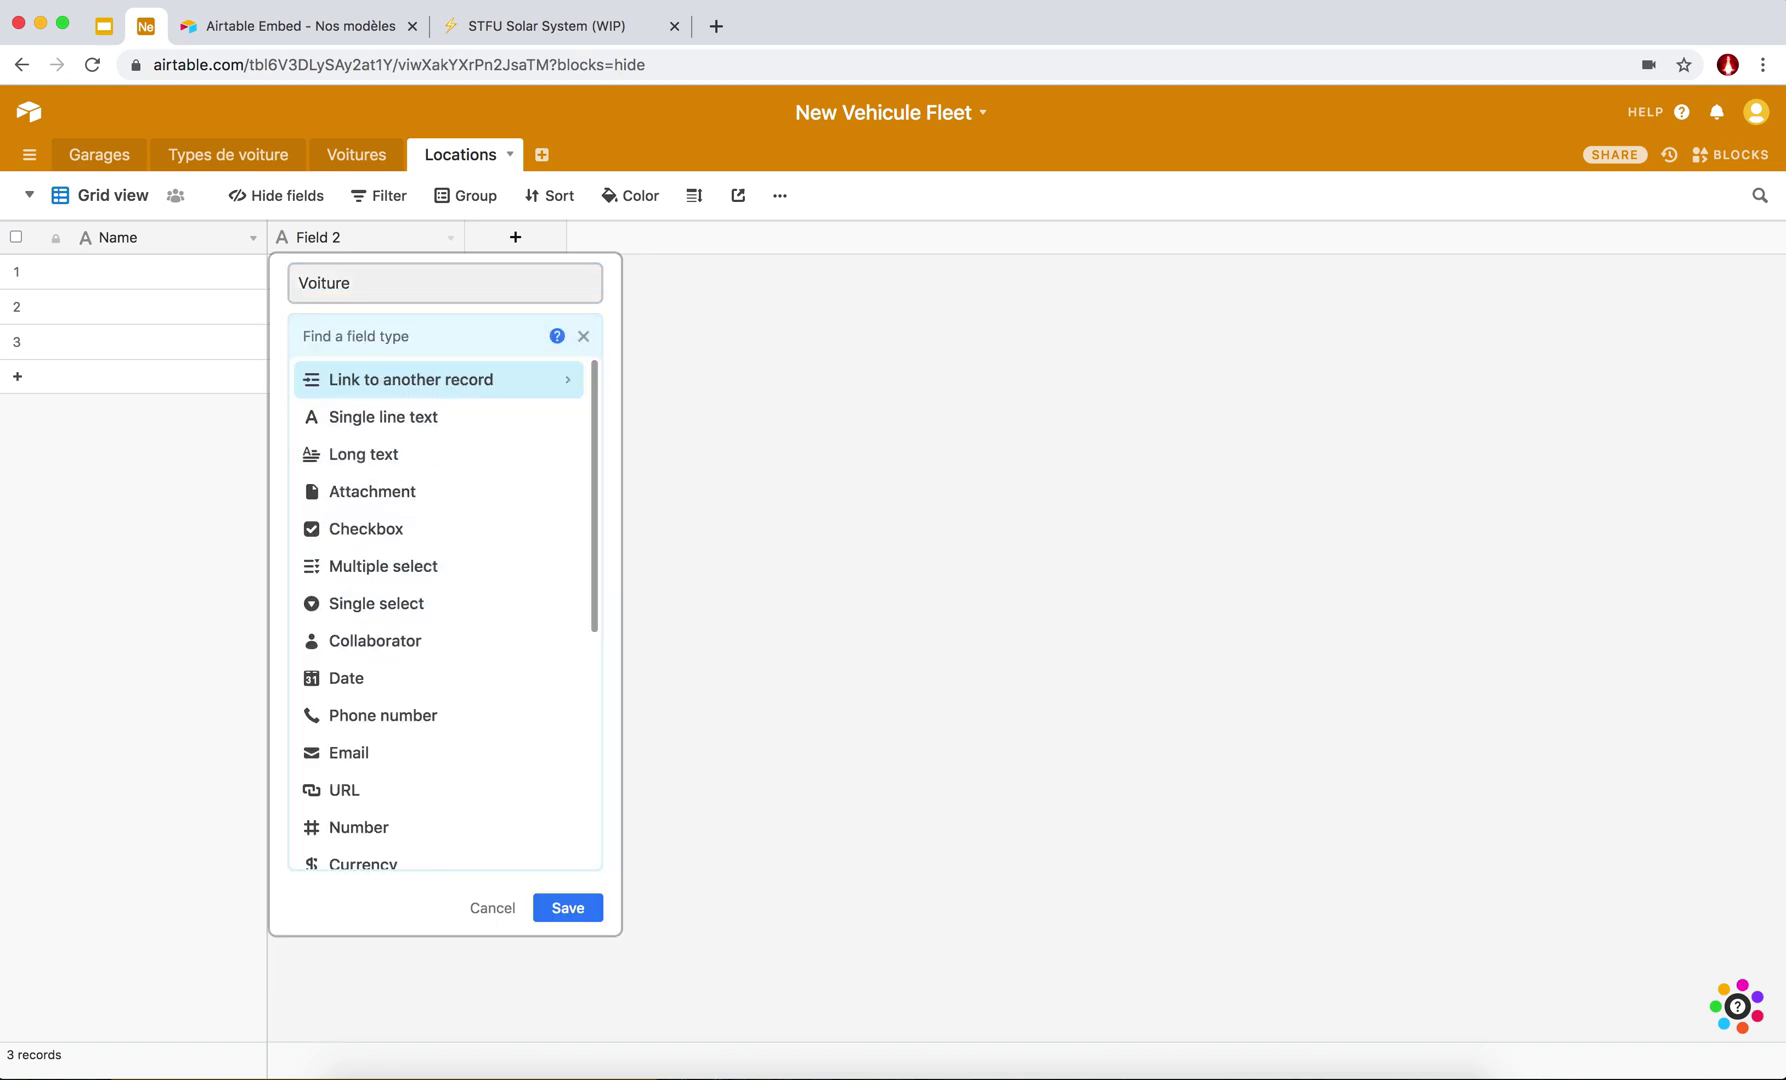
pyautogui.write('link')
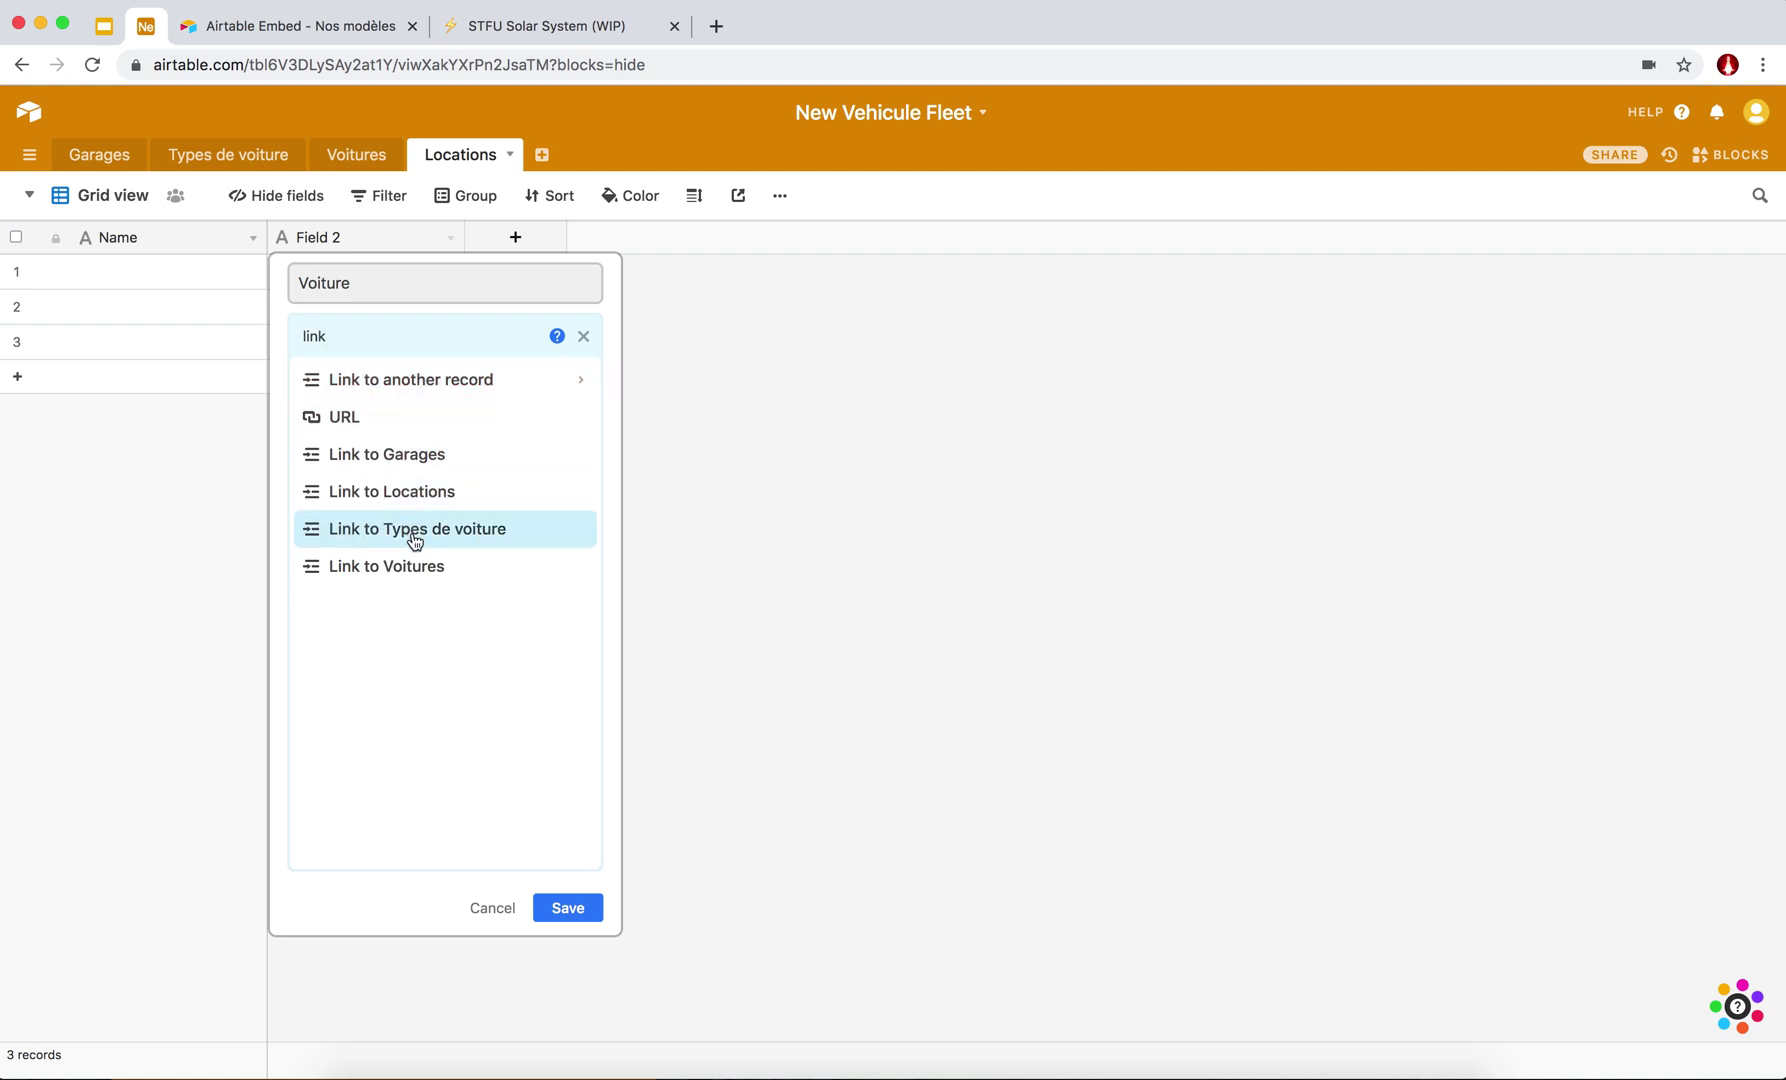
pyautogui.click(400, 577)
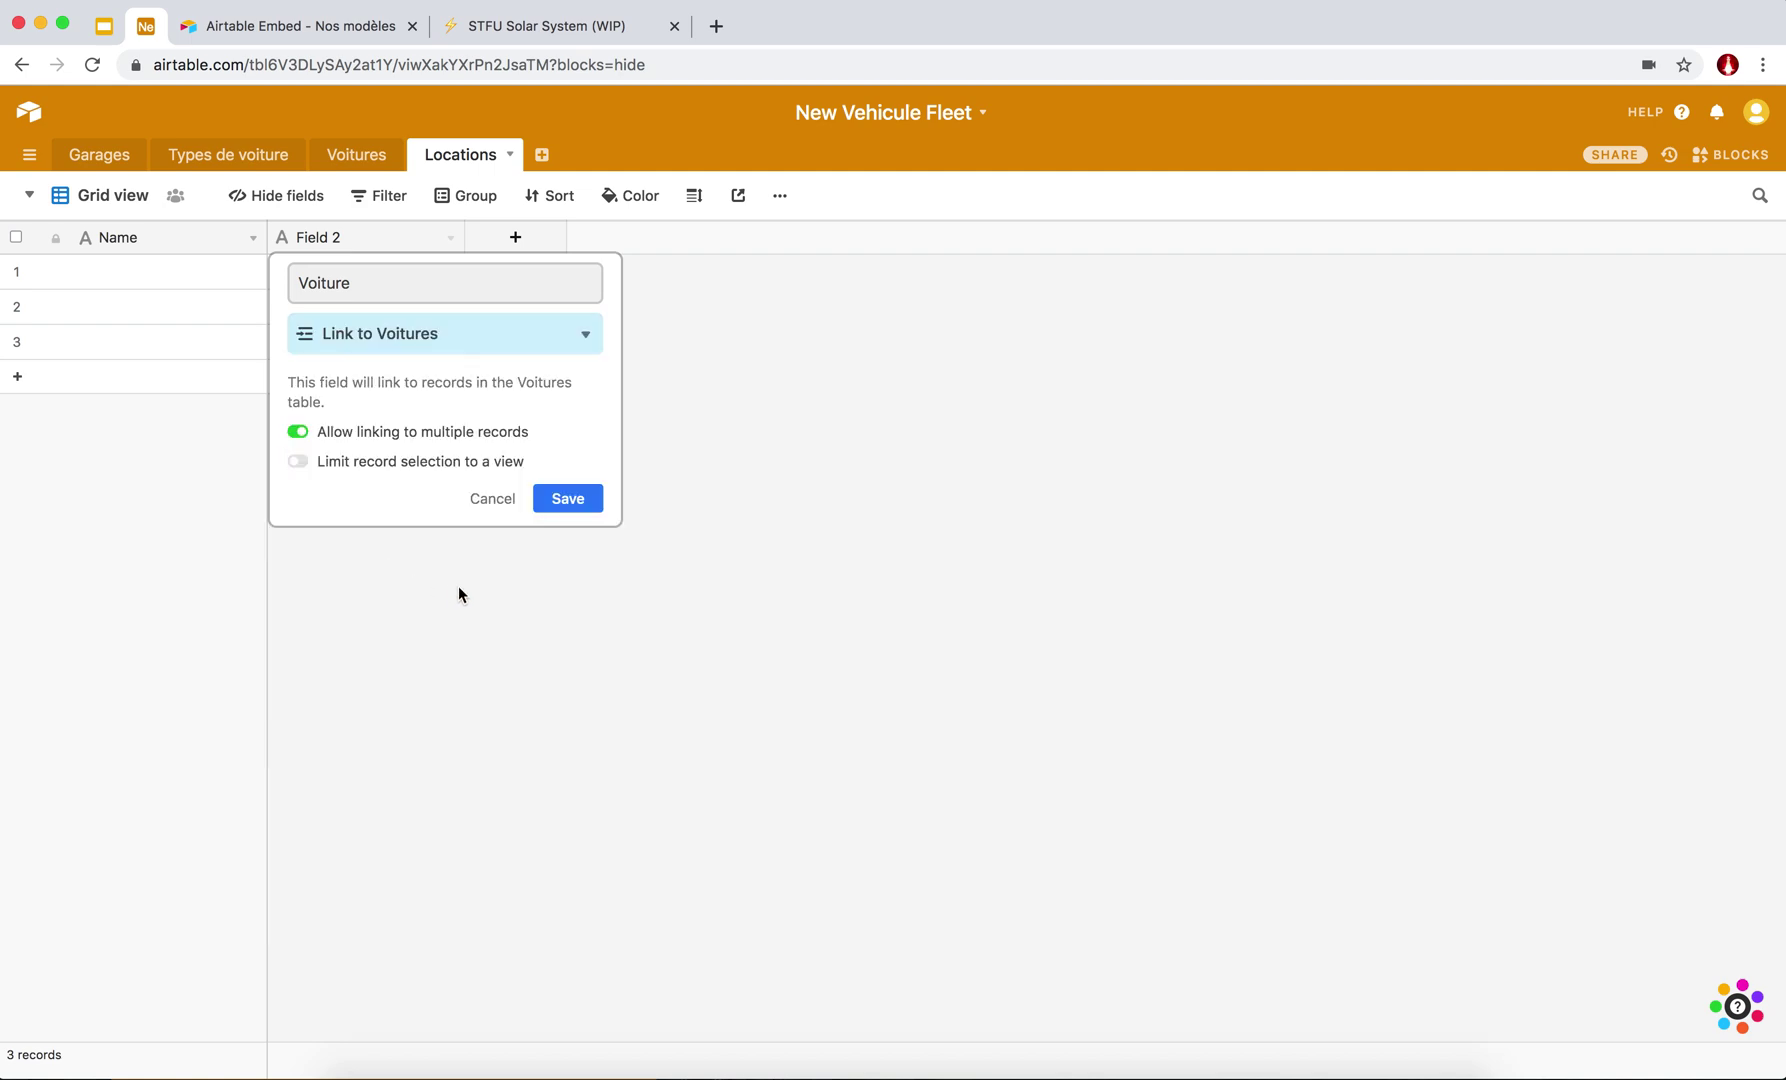
pyautogui.click(298, 433)
pyautogui.click(551, 500)
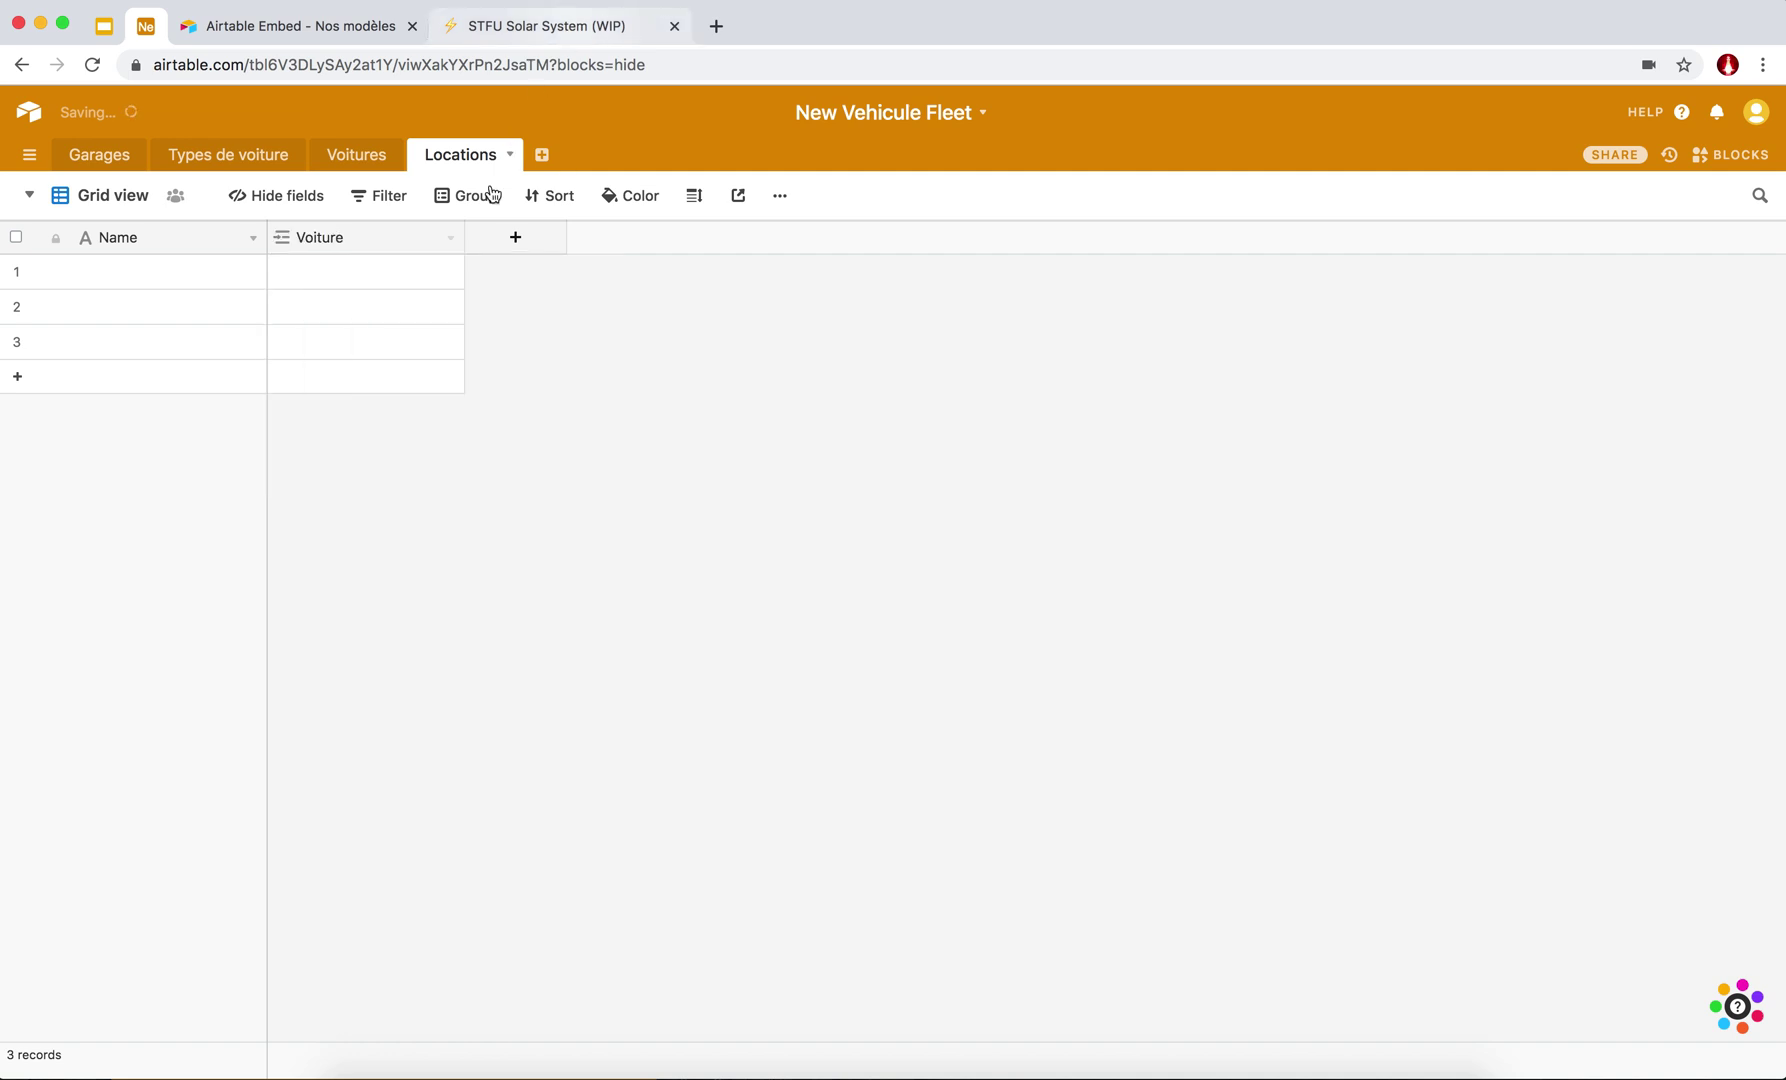
# Add 'Prenom' and 'Nom de famille' fields to Locations.
pyautogui.click(511, 240)
pyautogui.write('Prenom')
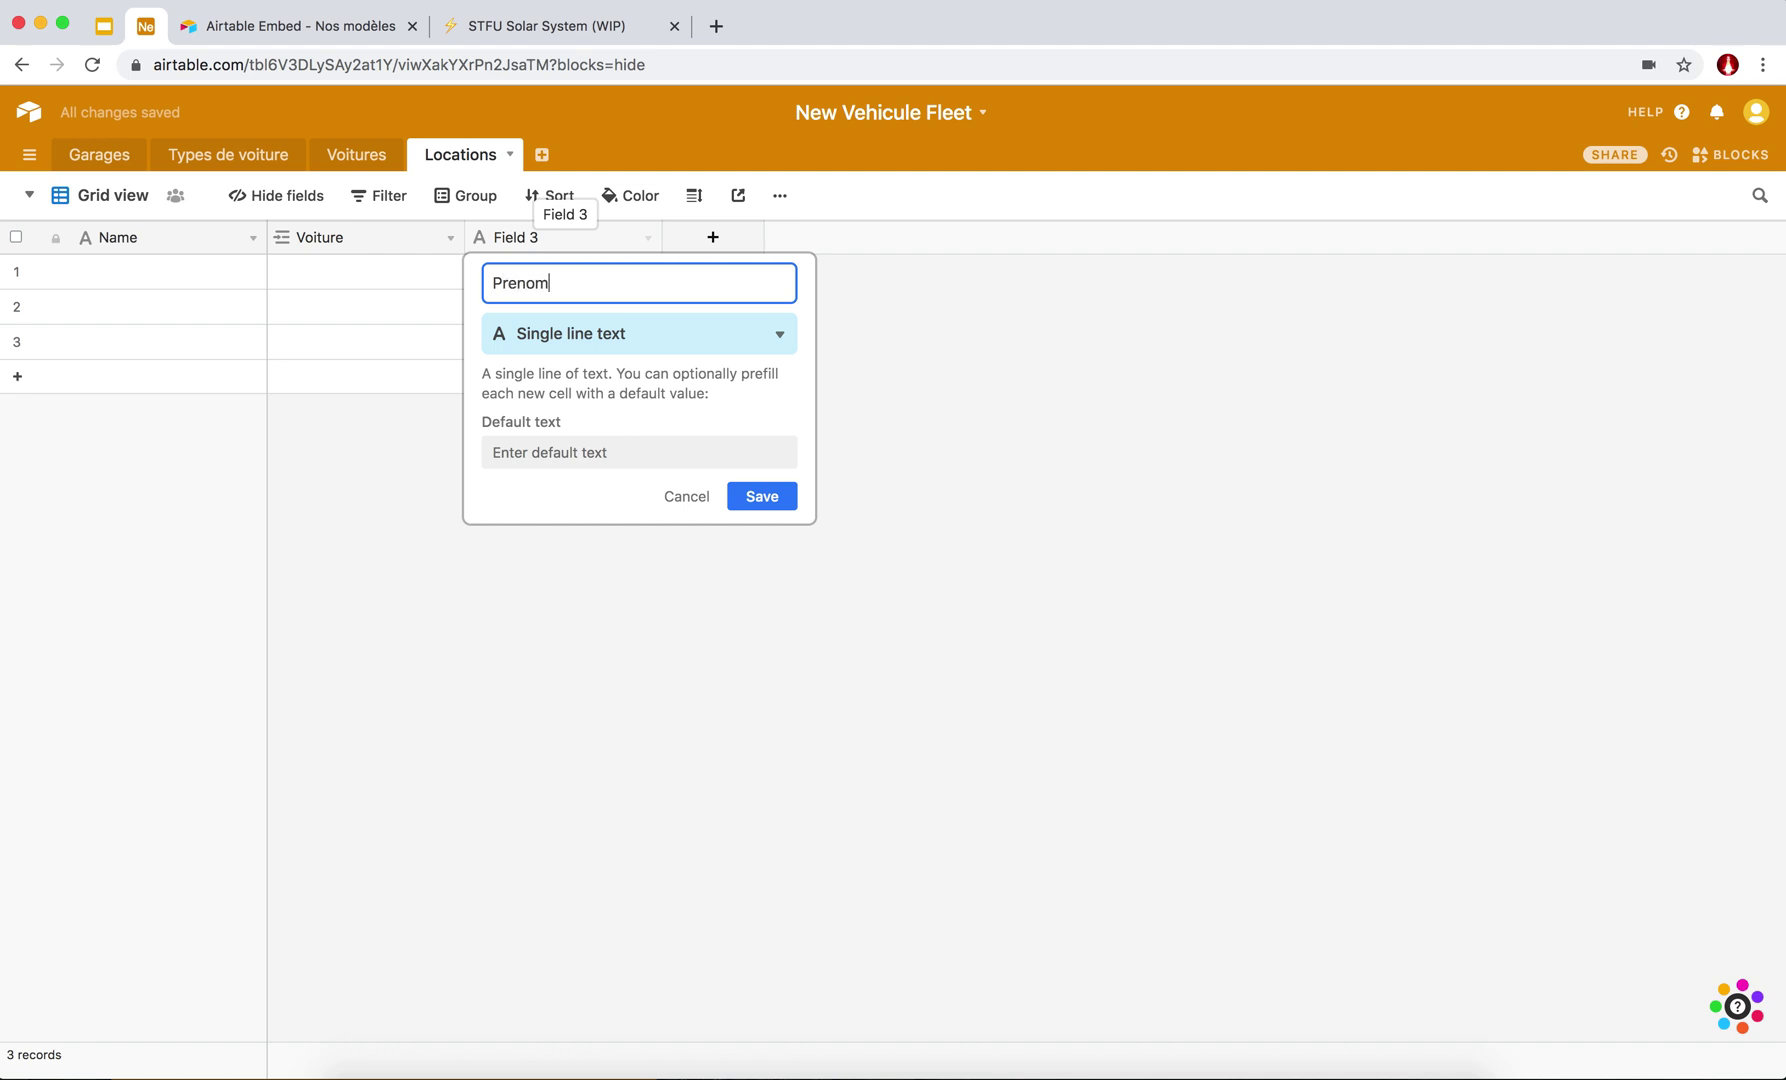
pyautogui.press('Return')
pyautogui.click(712, 237)
pyautogui.write('N')
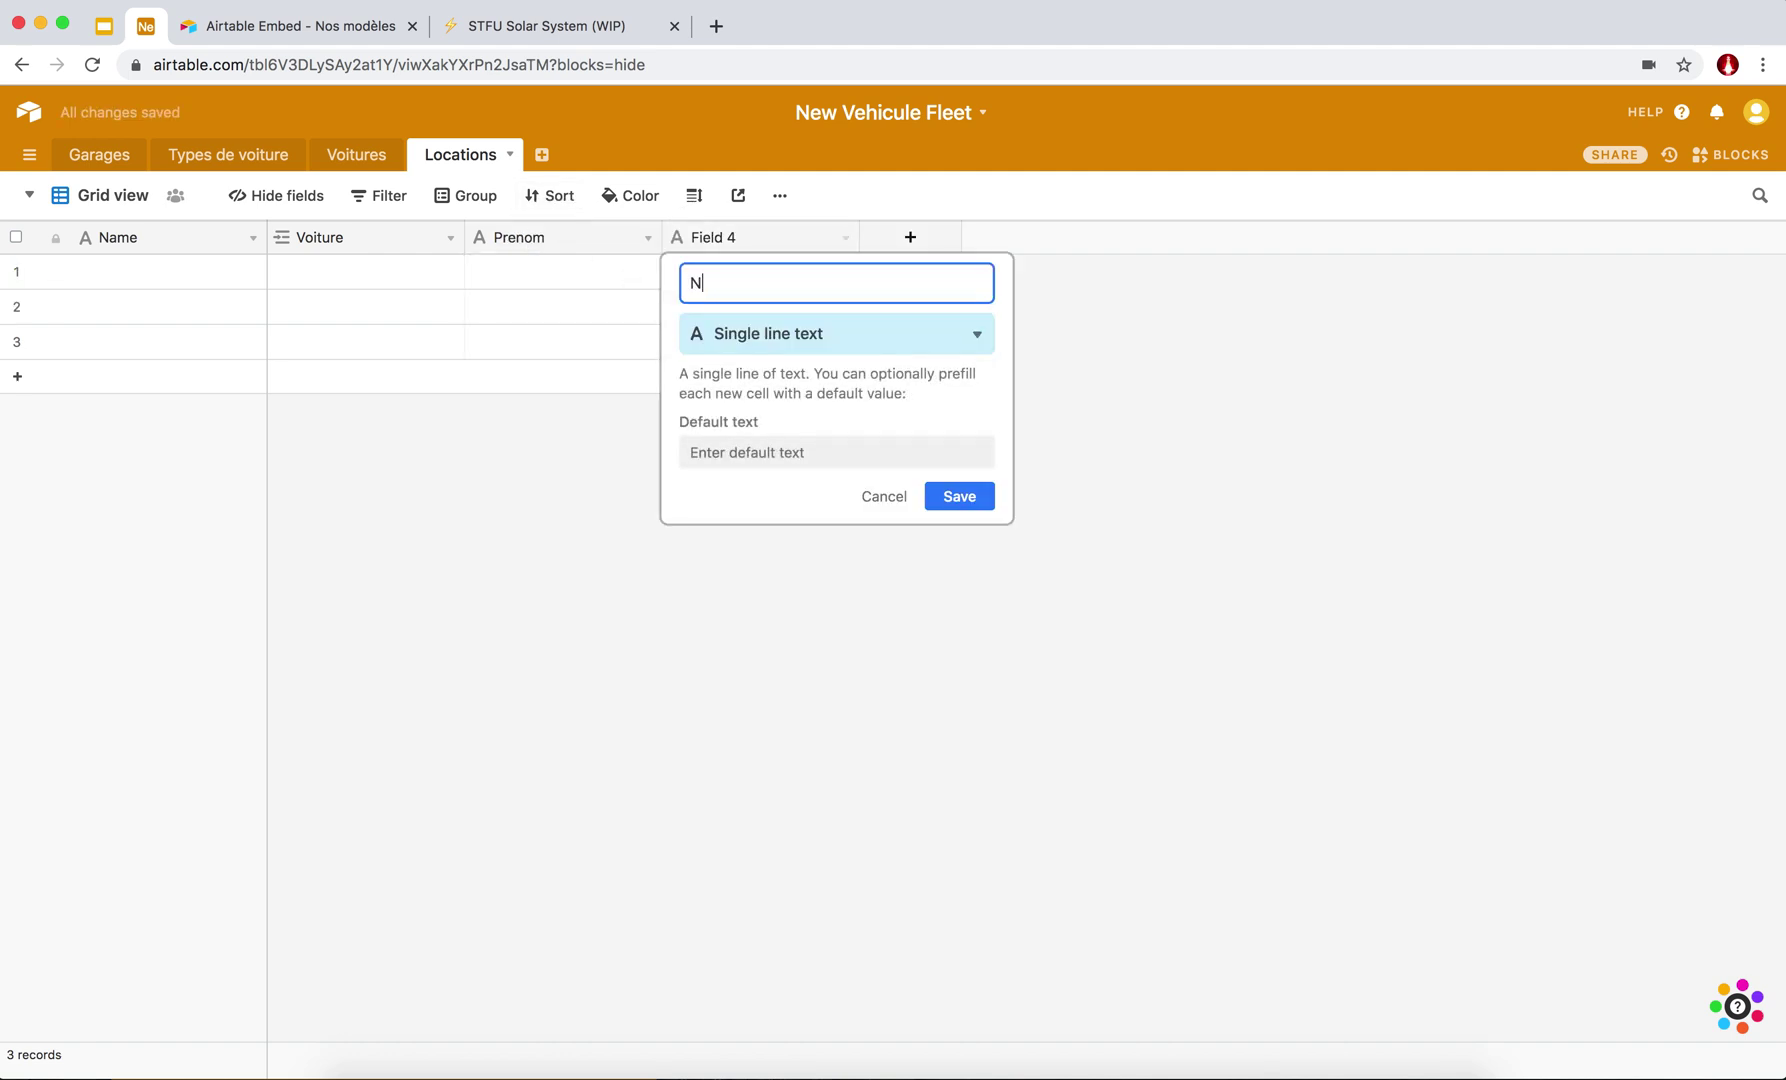
pyautogui.write('om de famille')
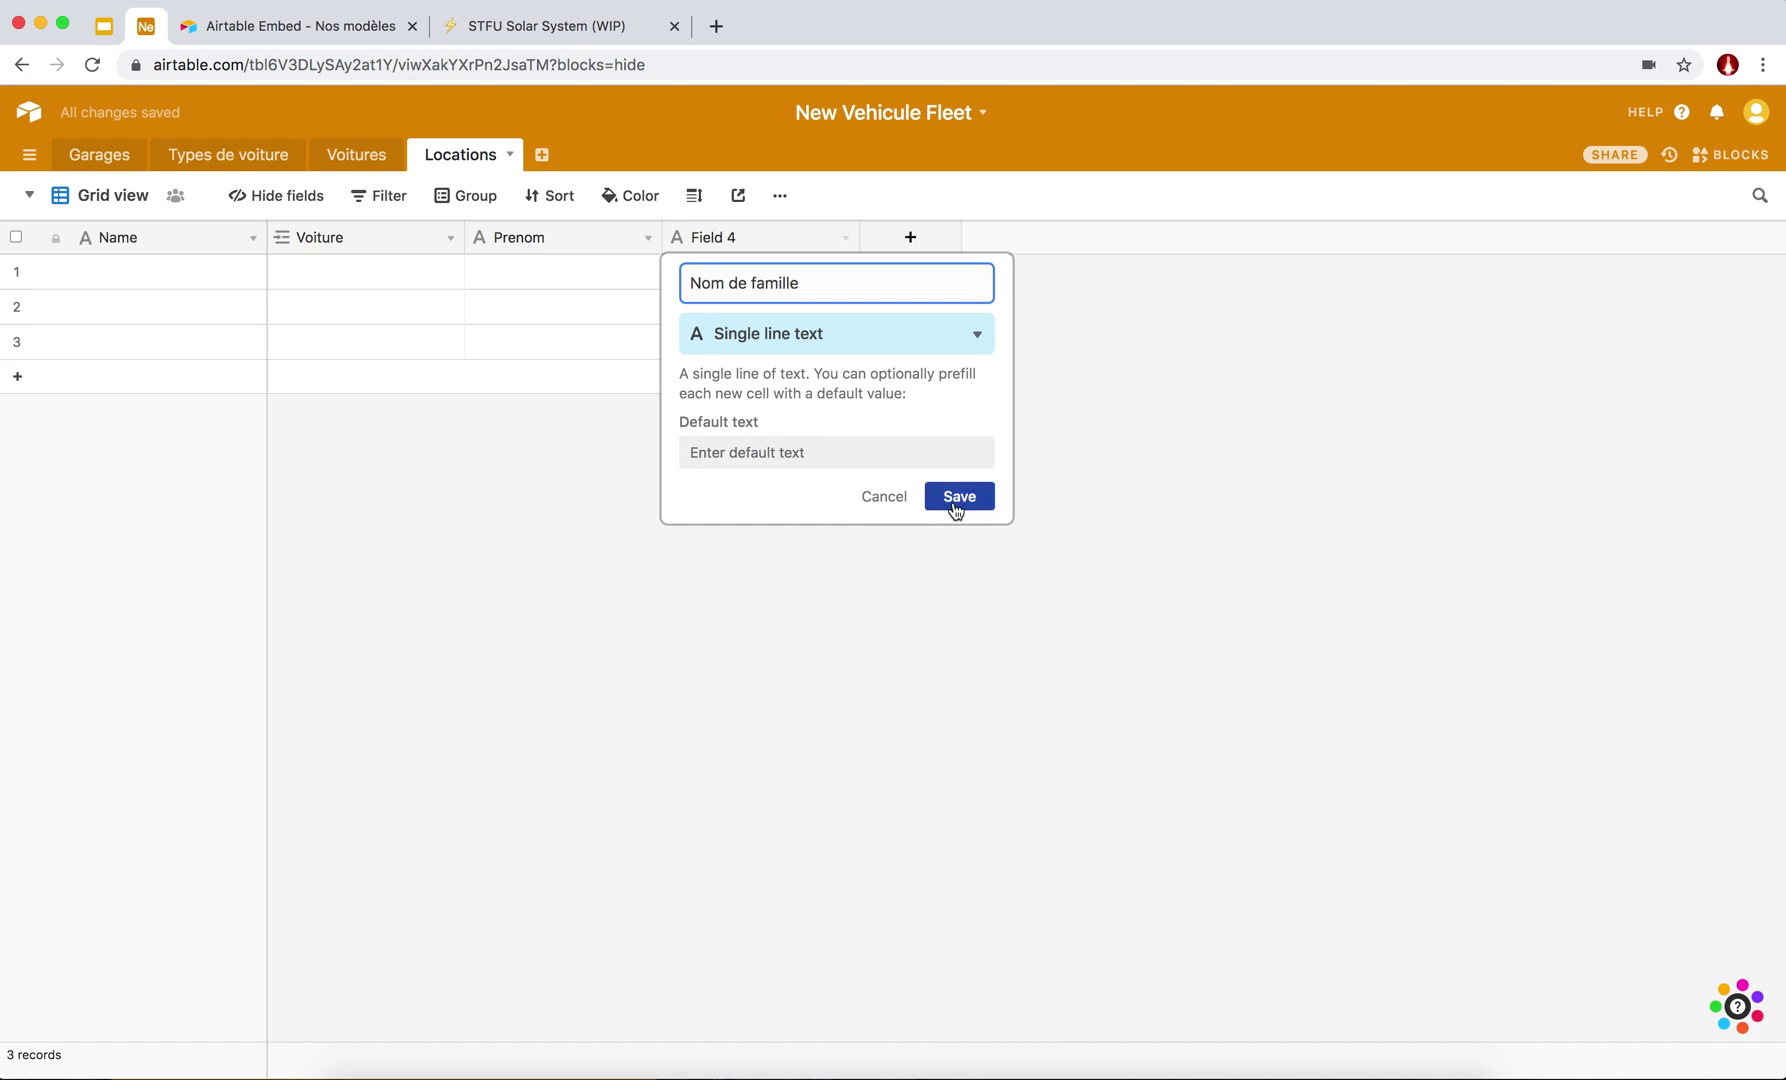
pyautogui.click(955, 500)
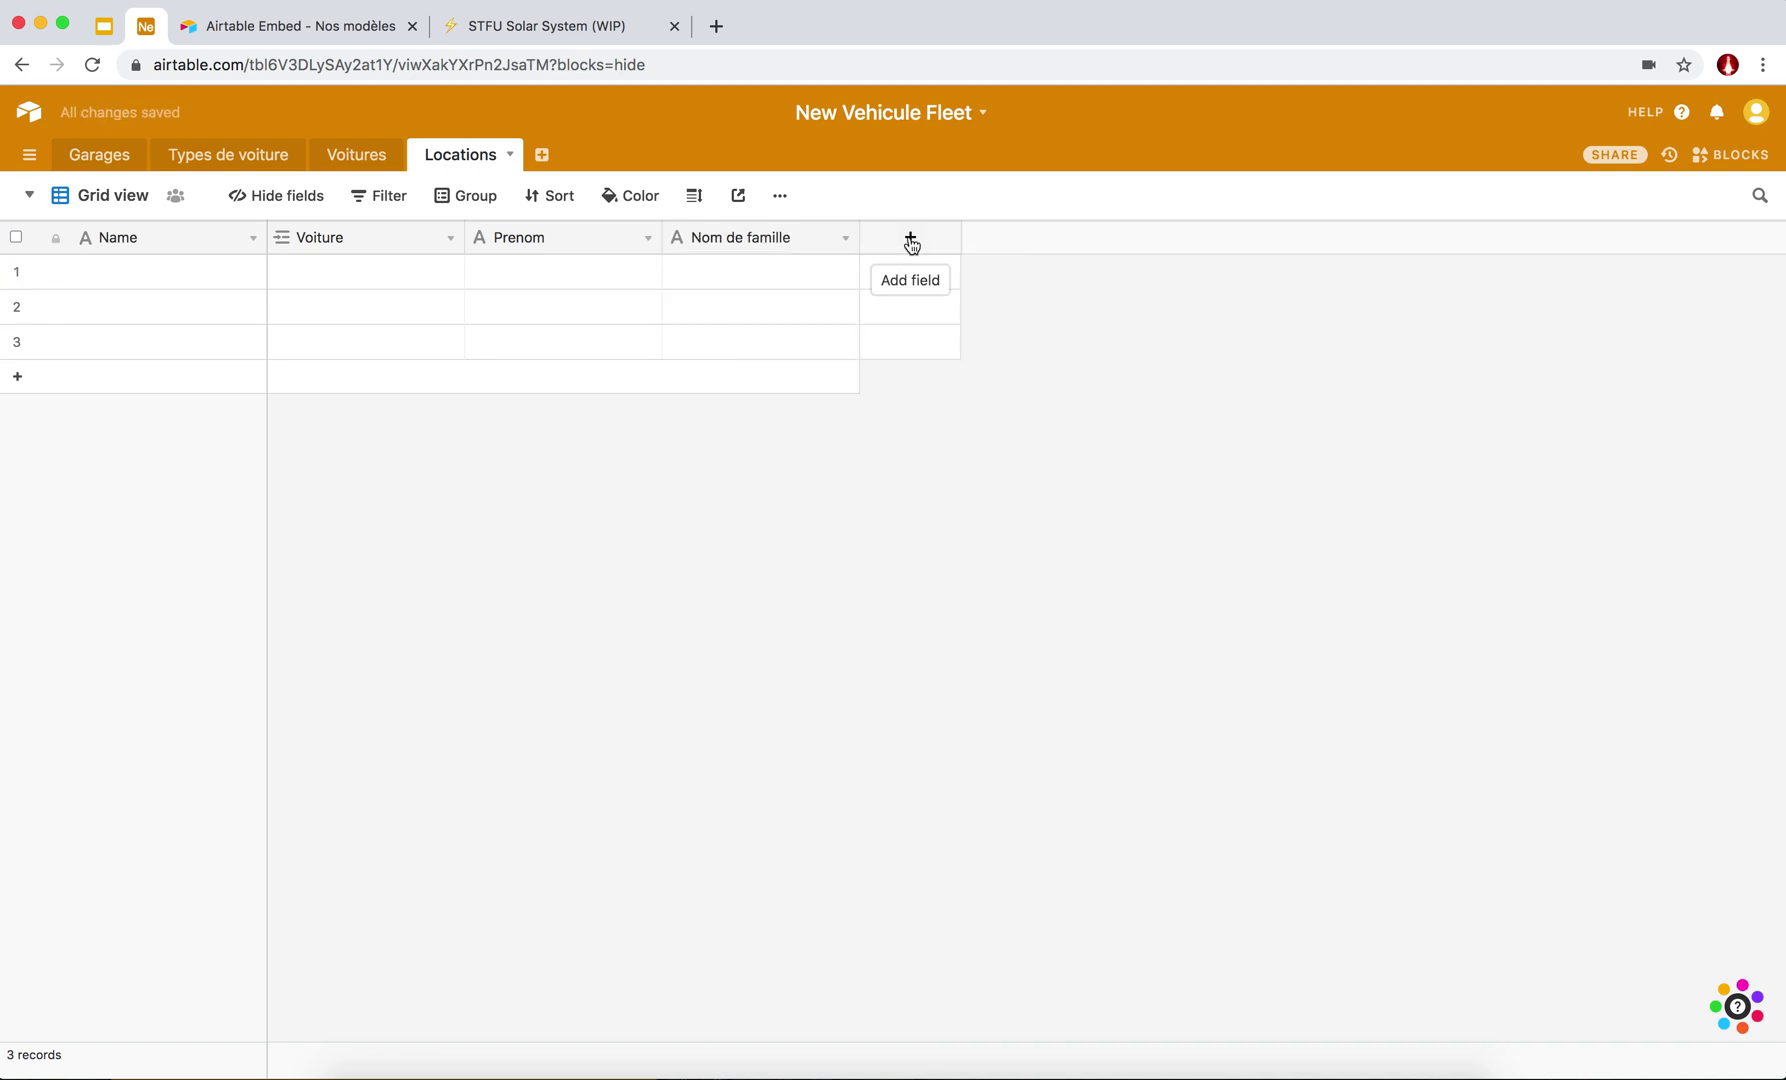
# Add an 'Adresse' field of type Long text.
pyautogui.click(911, 240)
pyautogui.click(943, 341)
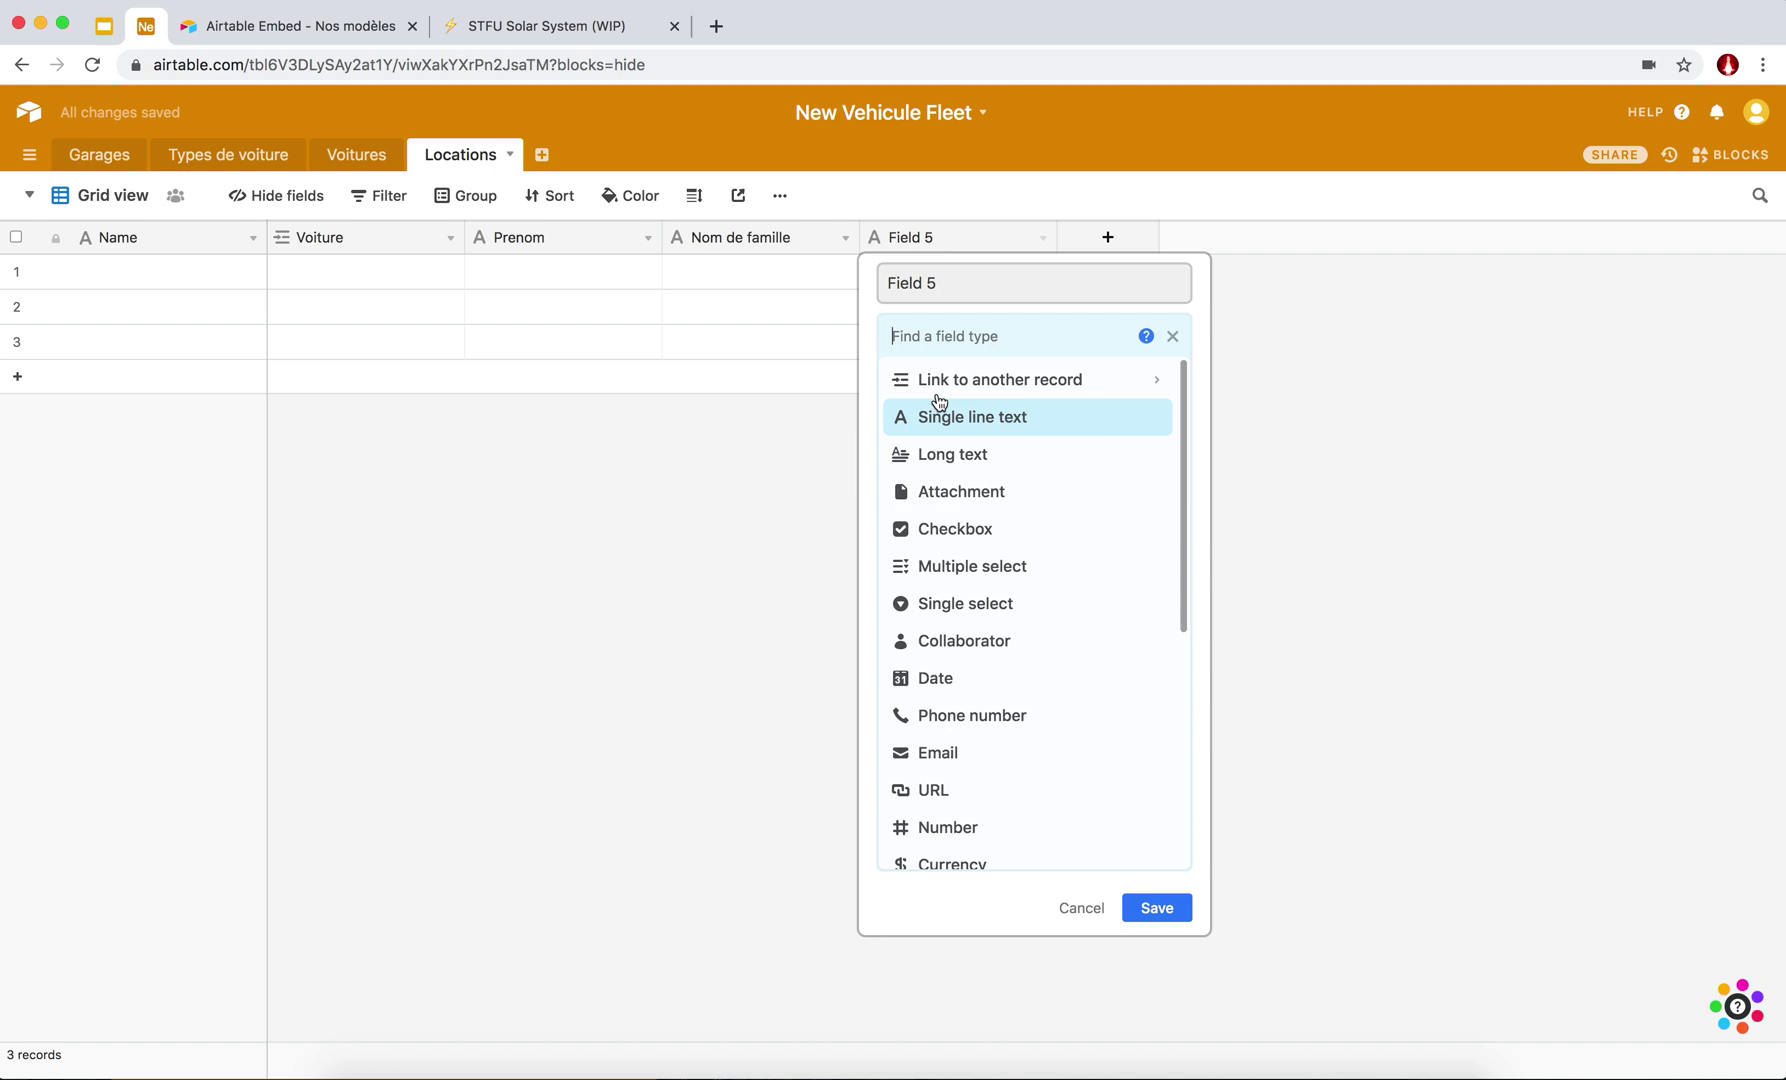
pyautogui.click(932, 454)
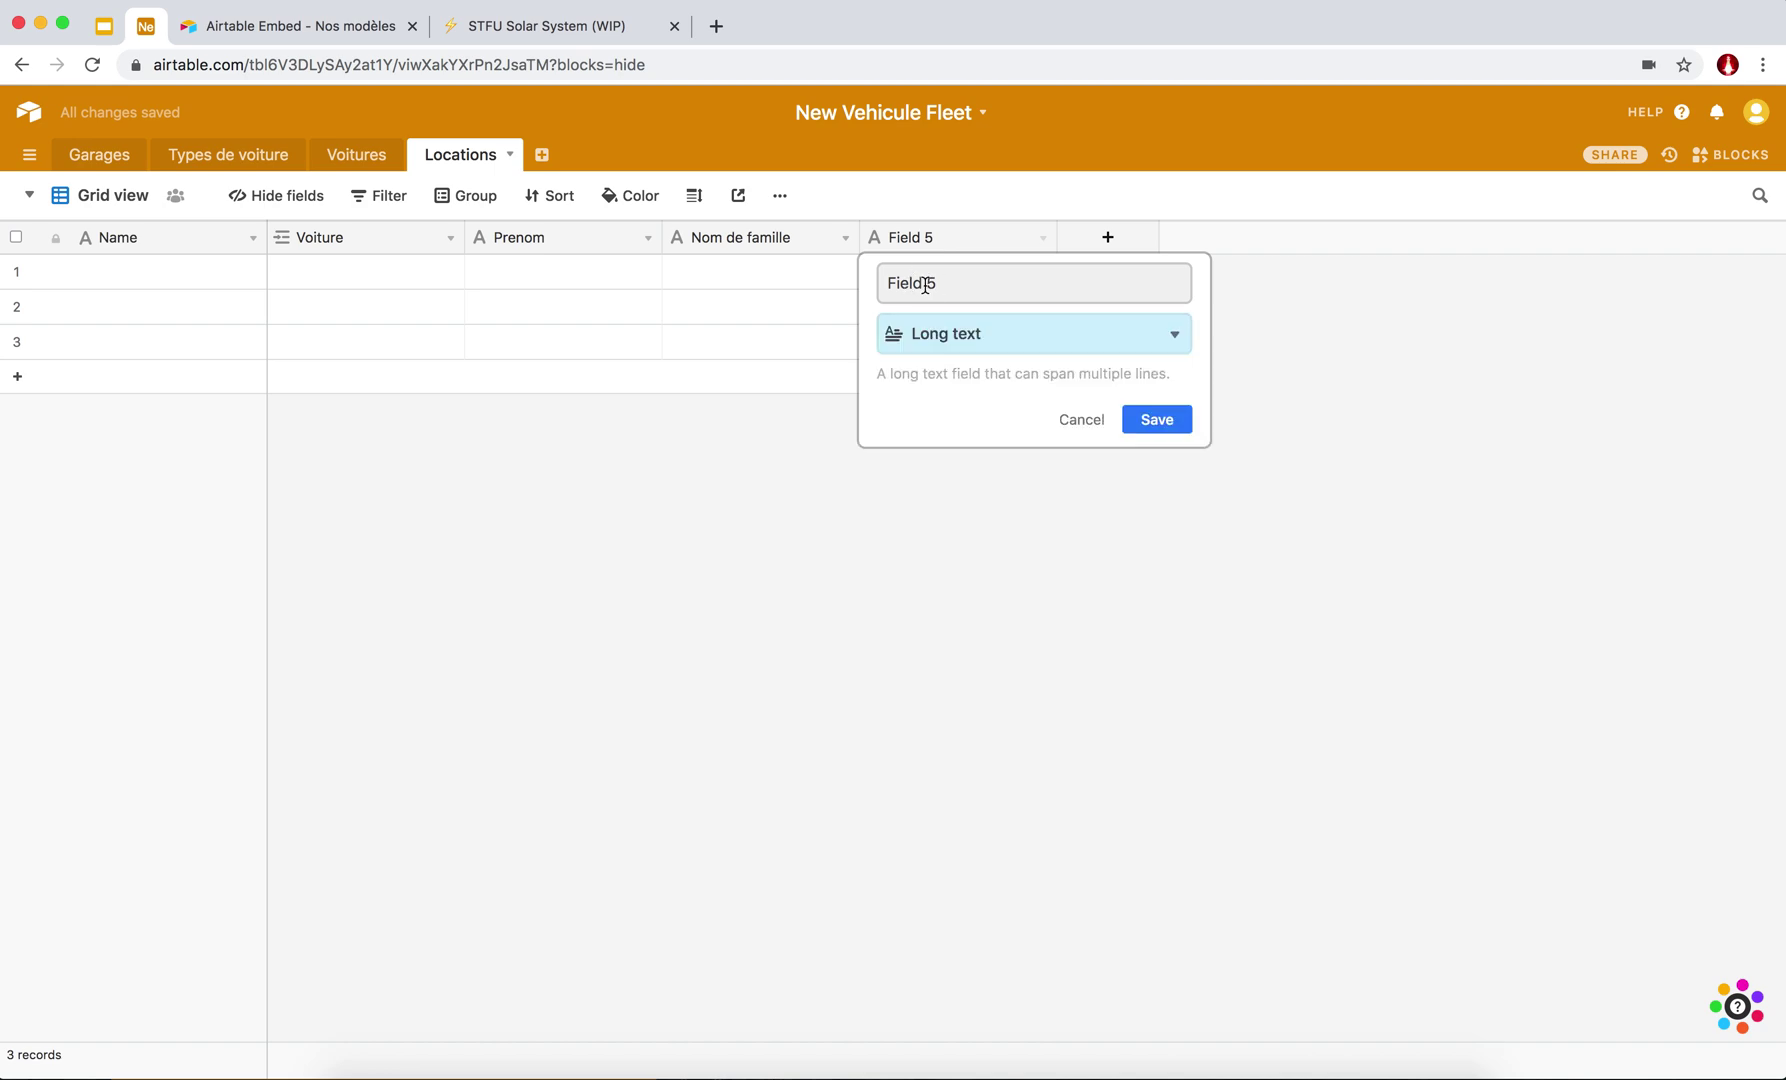
pyautogui.click(925, 285)
pyautogui.write('Adresse')
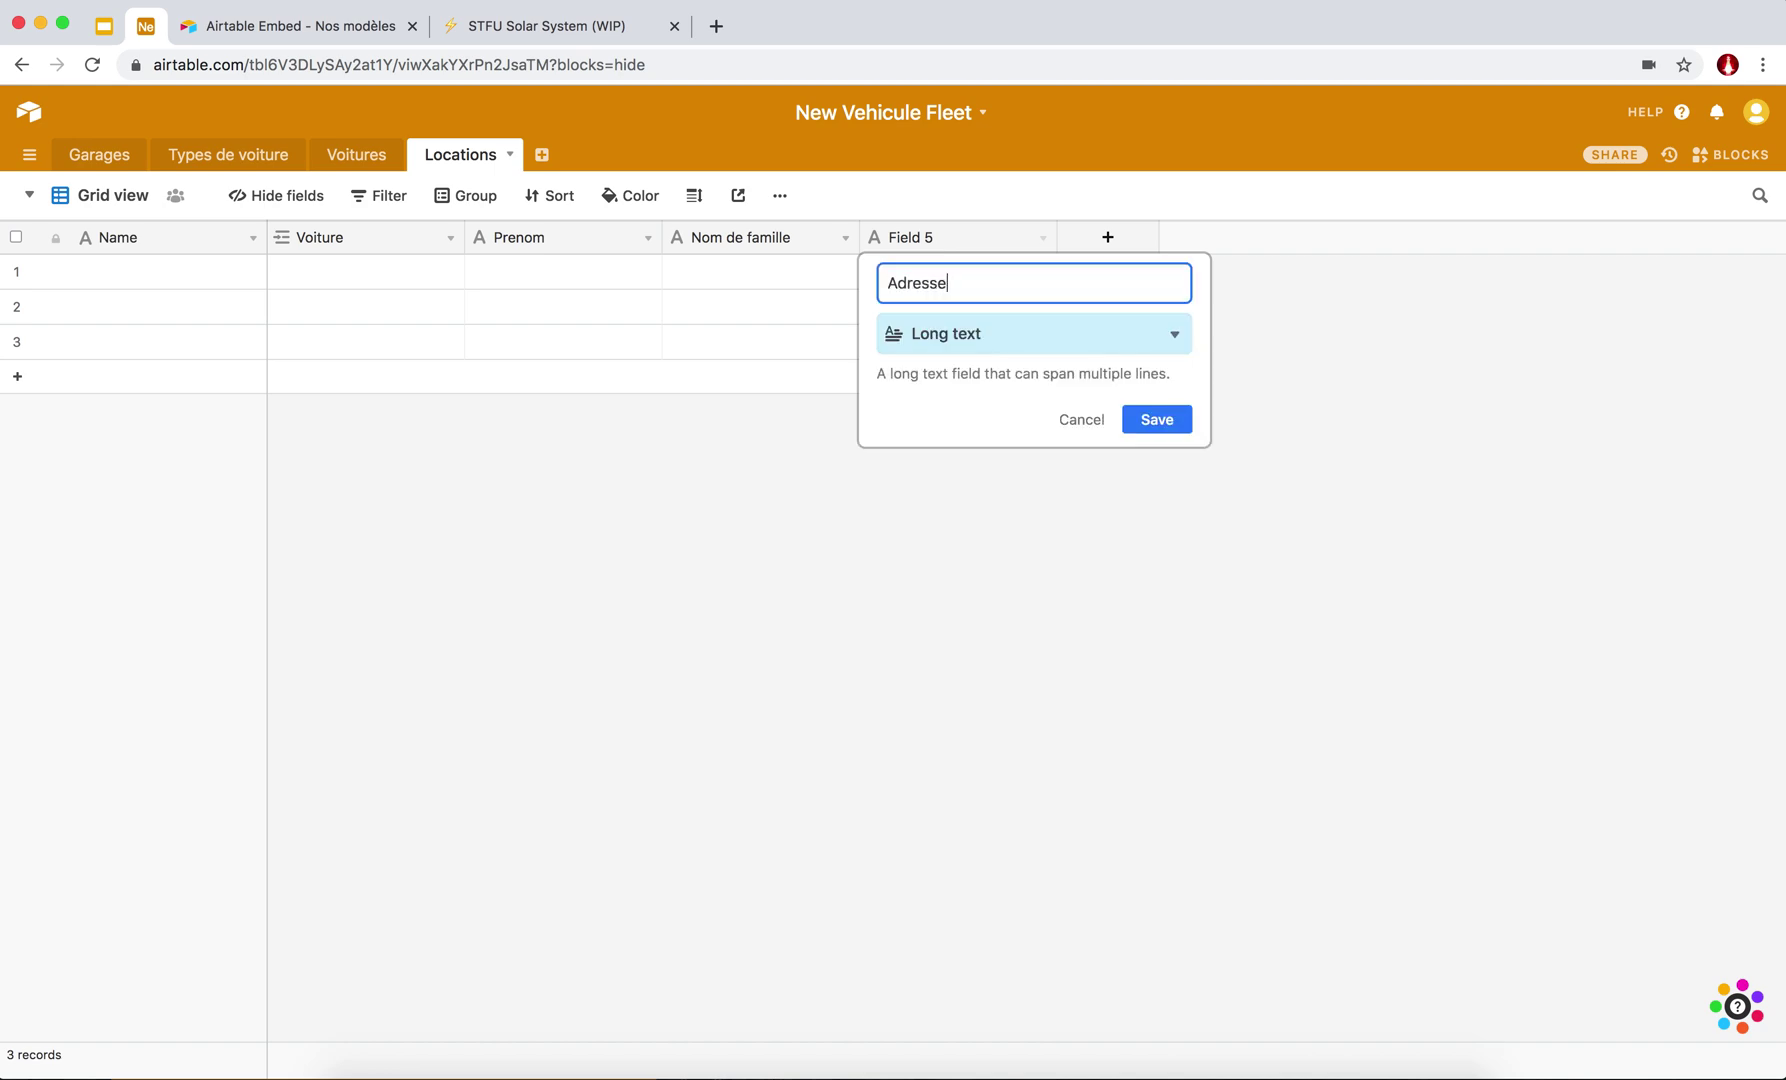
pyautogui.press('Return')
# Add a 'Documents Identité et permis de conduire' field.
pyautogui.click(1110, 238)
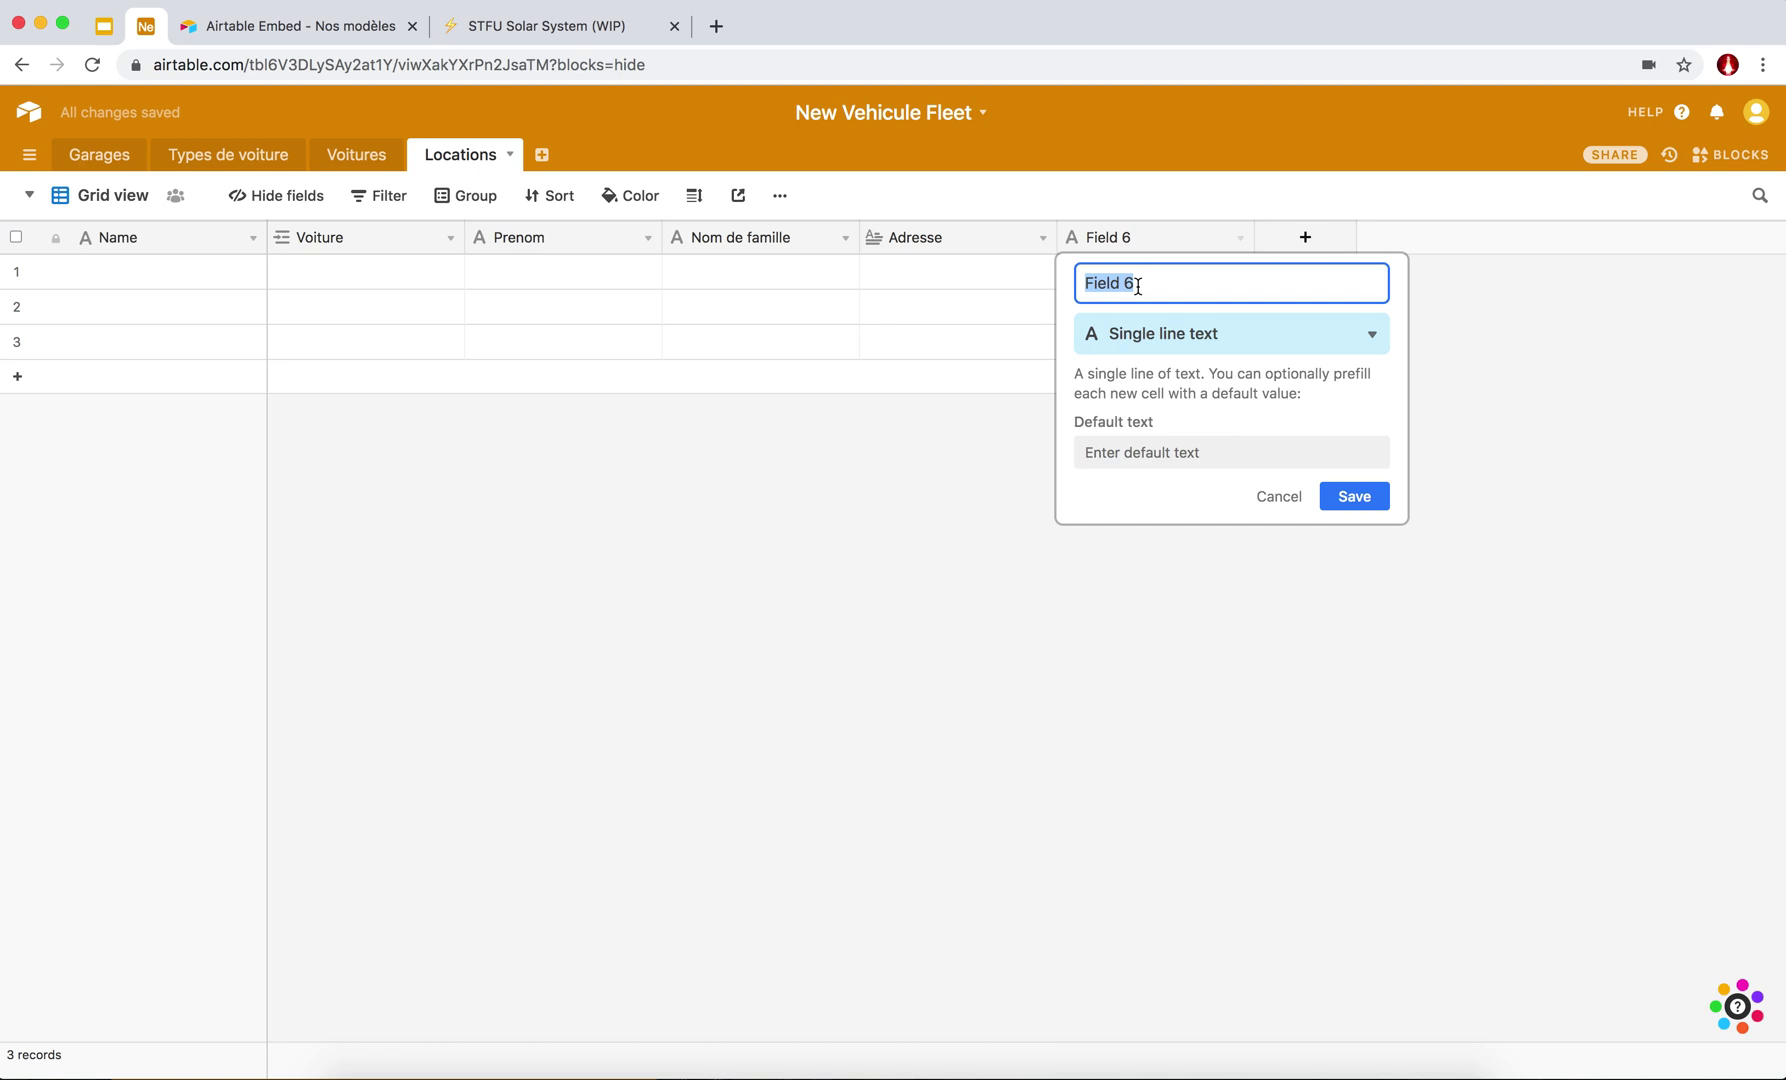
pyautogui.press('BackSpace')
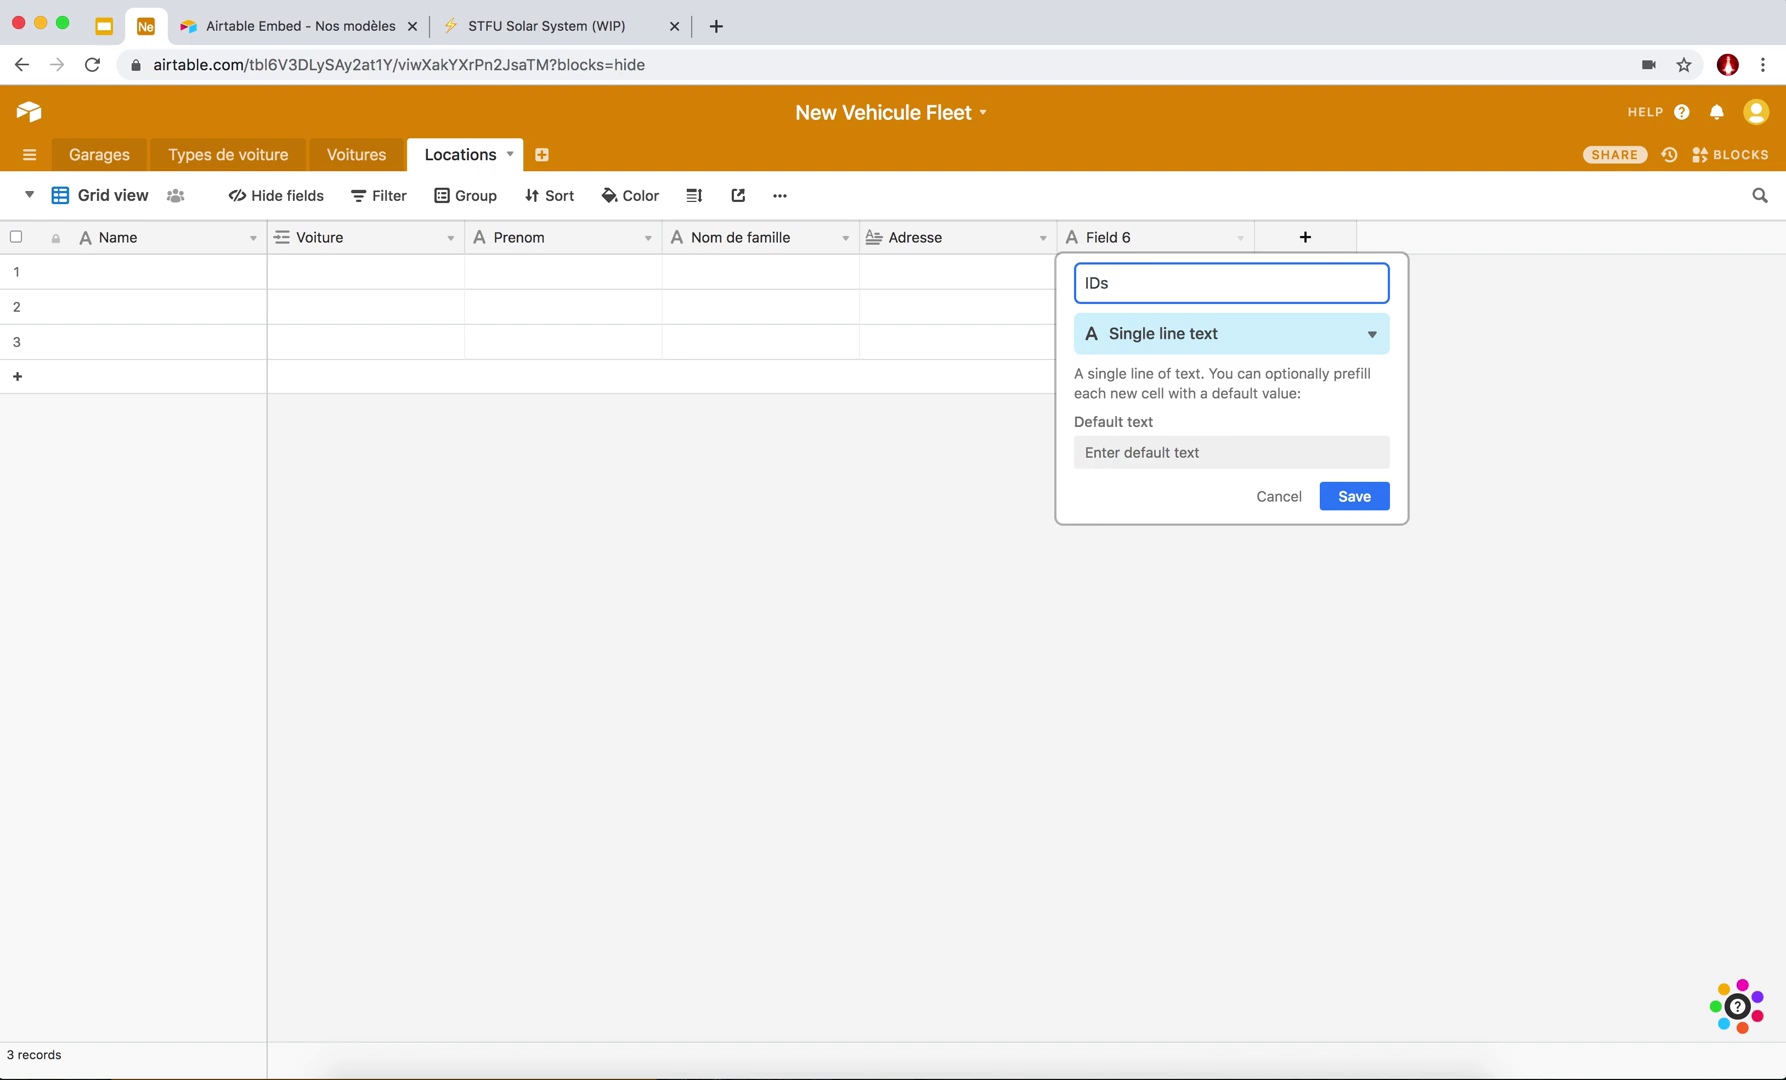
pyautogui.write('IDs')
pyautogui.press('BackSpace')
pyautogui.press('BackSpace')
pyautogui.press('BackSpace')
pyautogui.press('BackSpace')
pyautogui.write('Documents Identiti')
pyautogui.press('BackSpace')
pyautogui.press('BackSpace')
pyautogui.write('é et permis ')
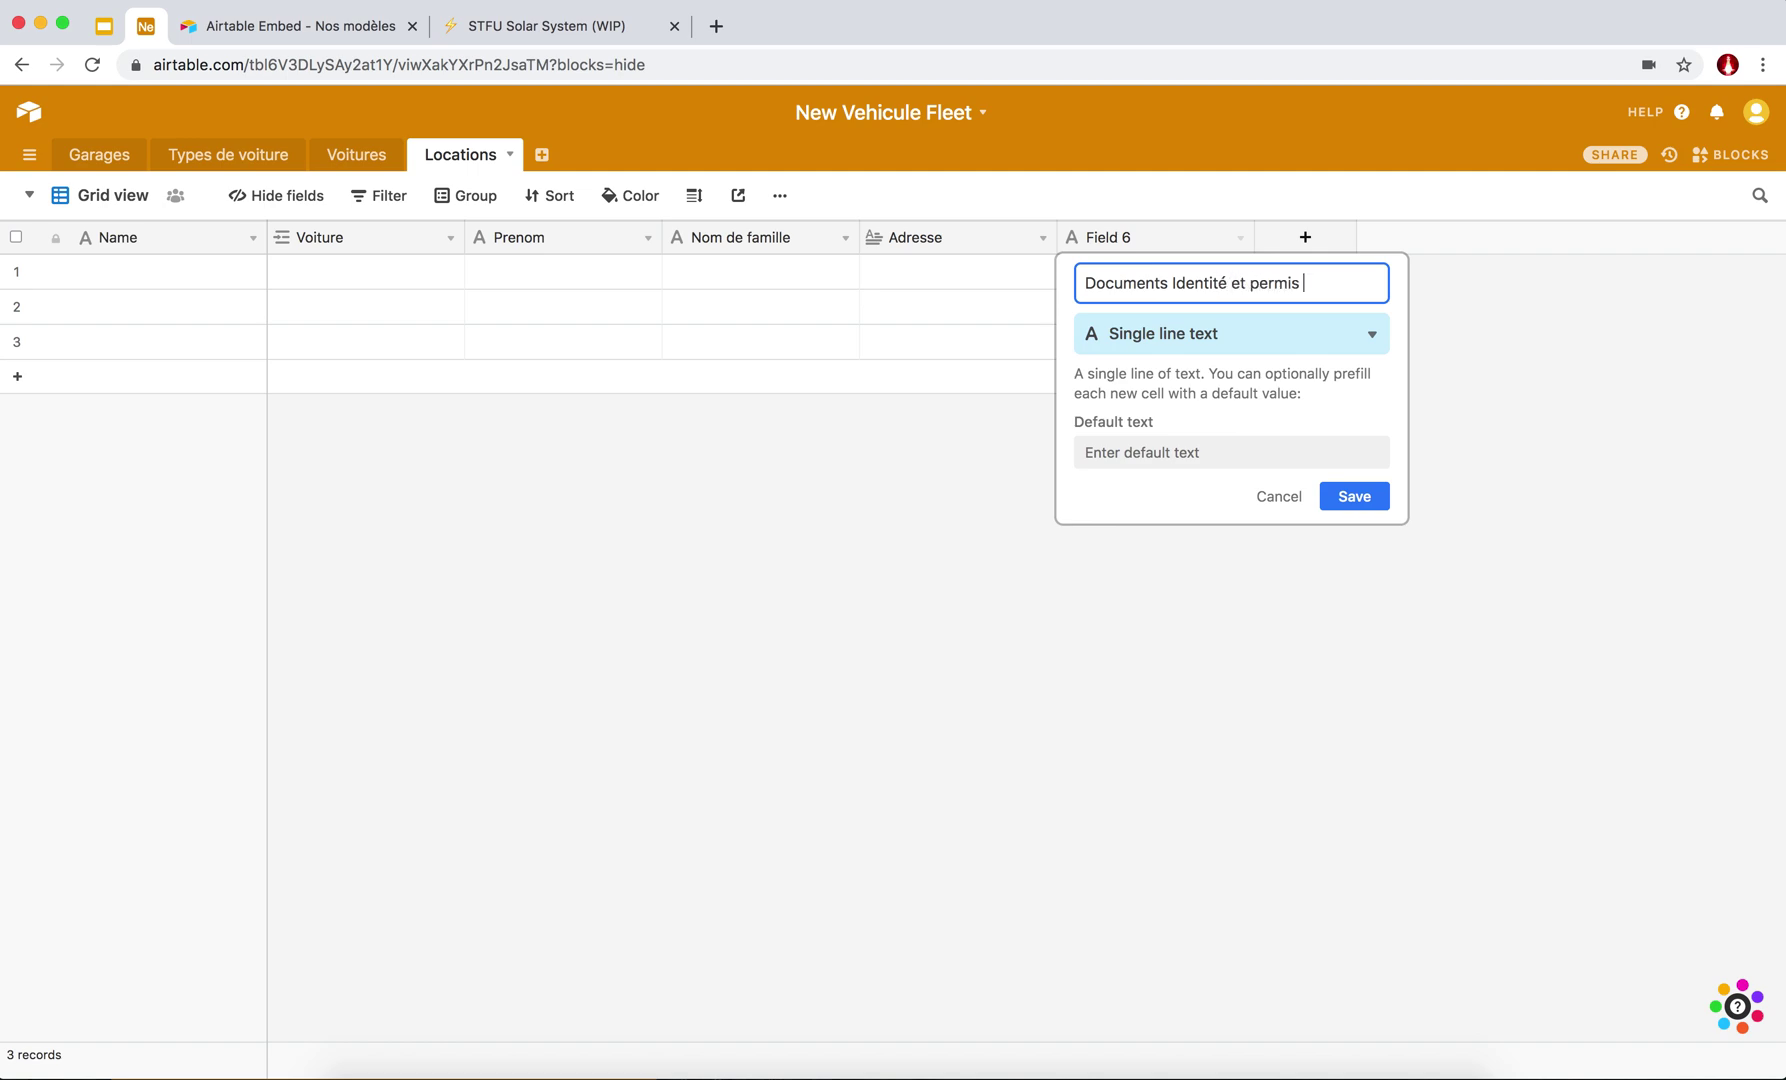
pyautogui.write('de conduire')
pyautogui.press('Return')
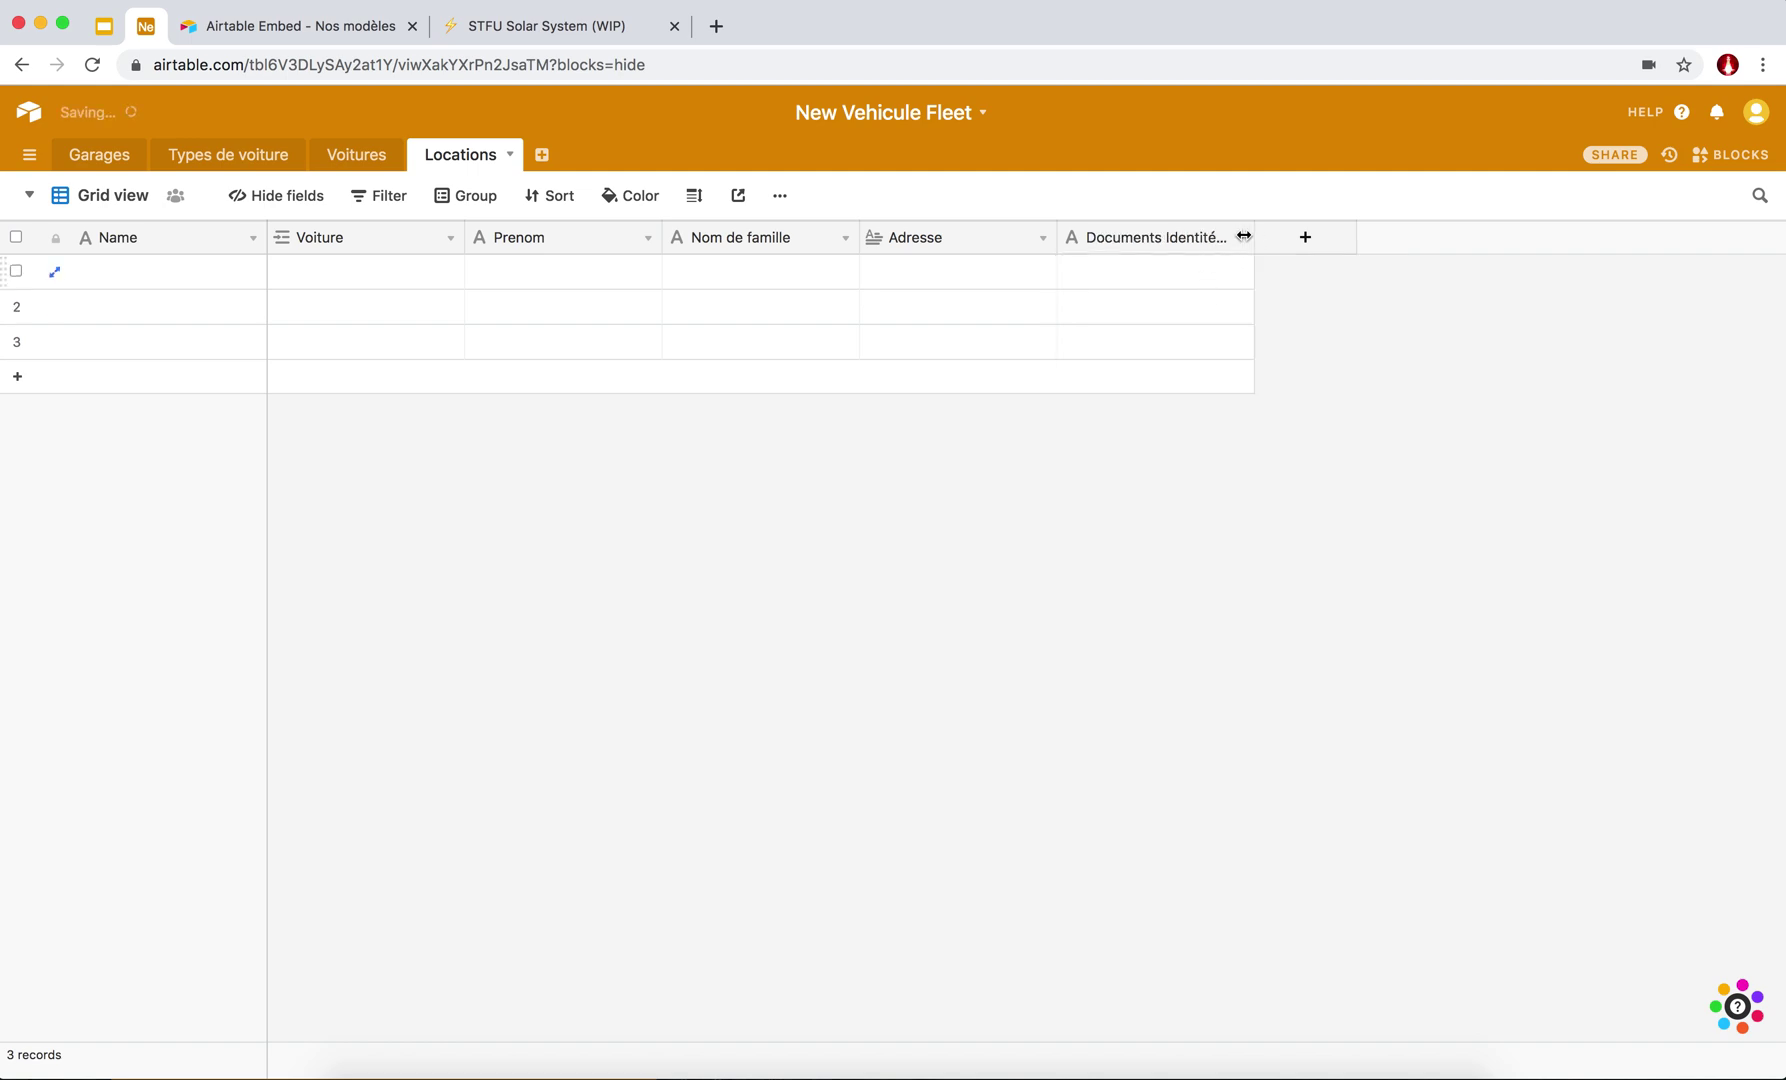
# Change the Documents Identité field's type to Attachment.
pyautogui.click(1241, 237)
pyautogui.click(1160, 269)
pyautogui.click(1179, 329)
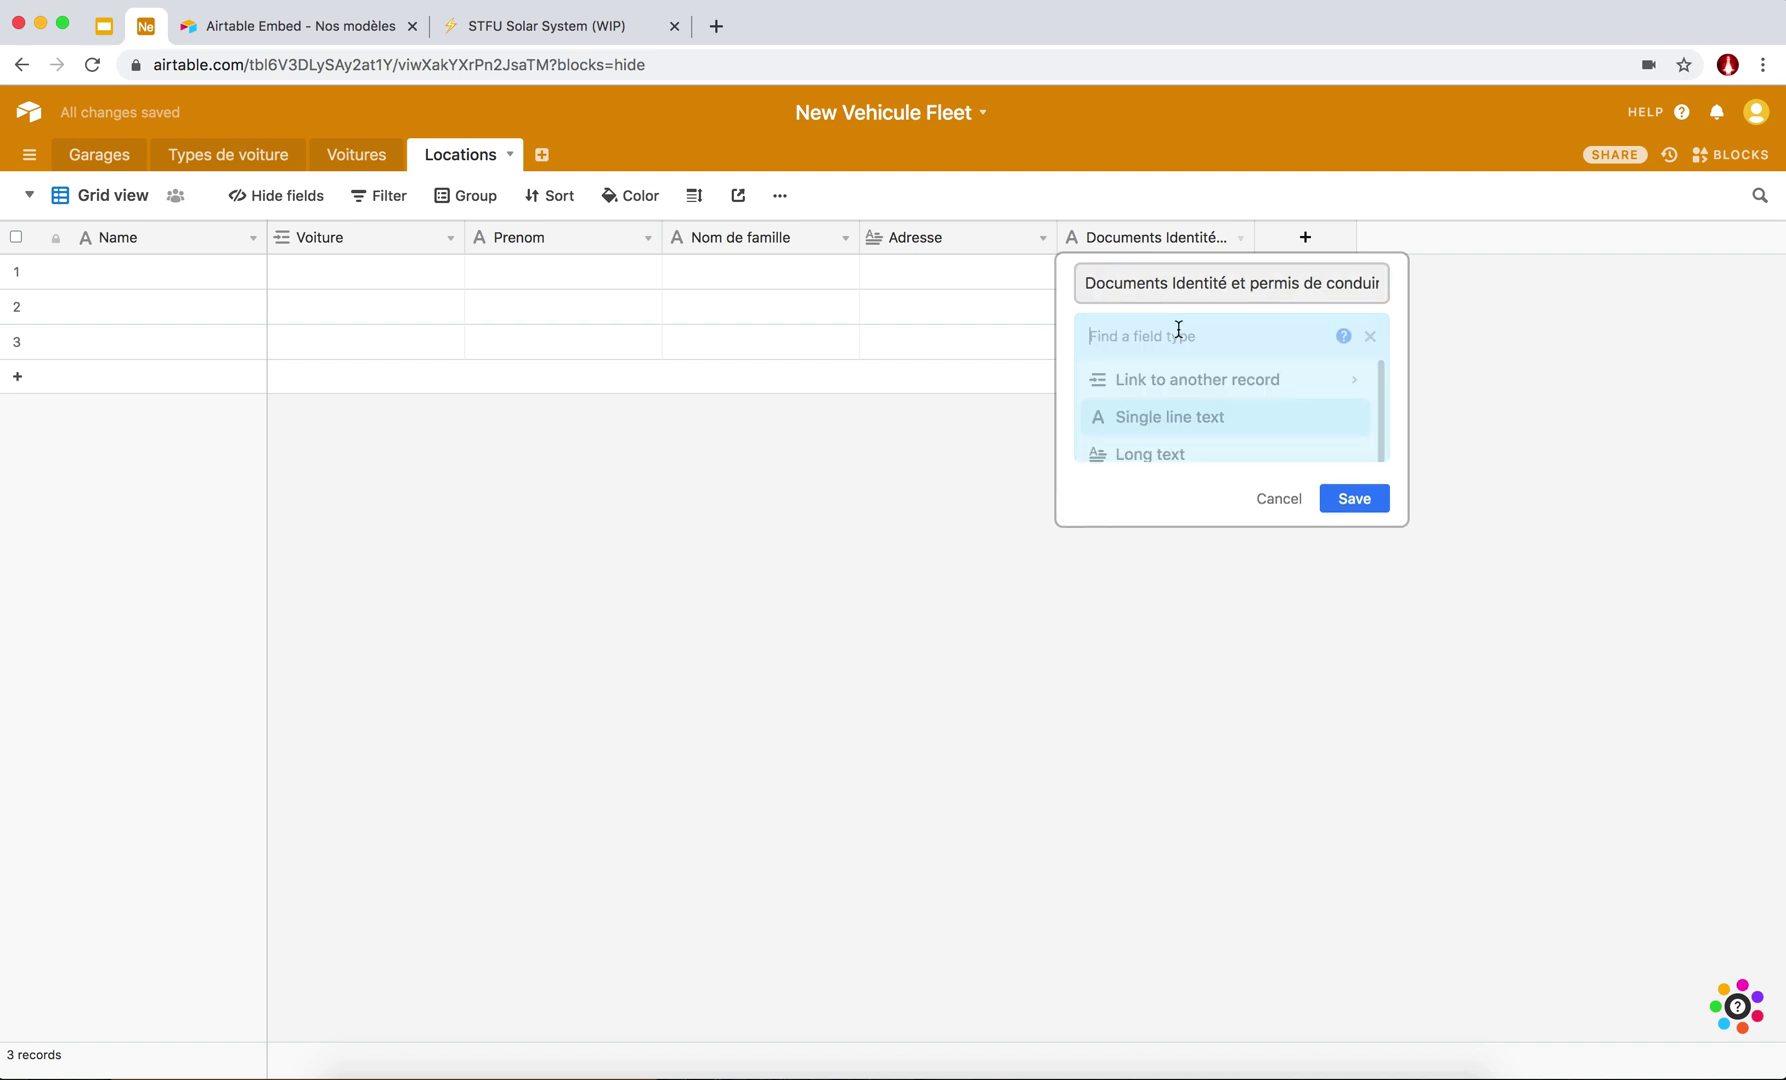
pyautogui.write('atta')
pyautogui.press('Return')
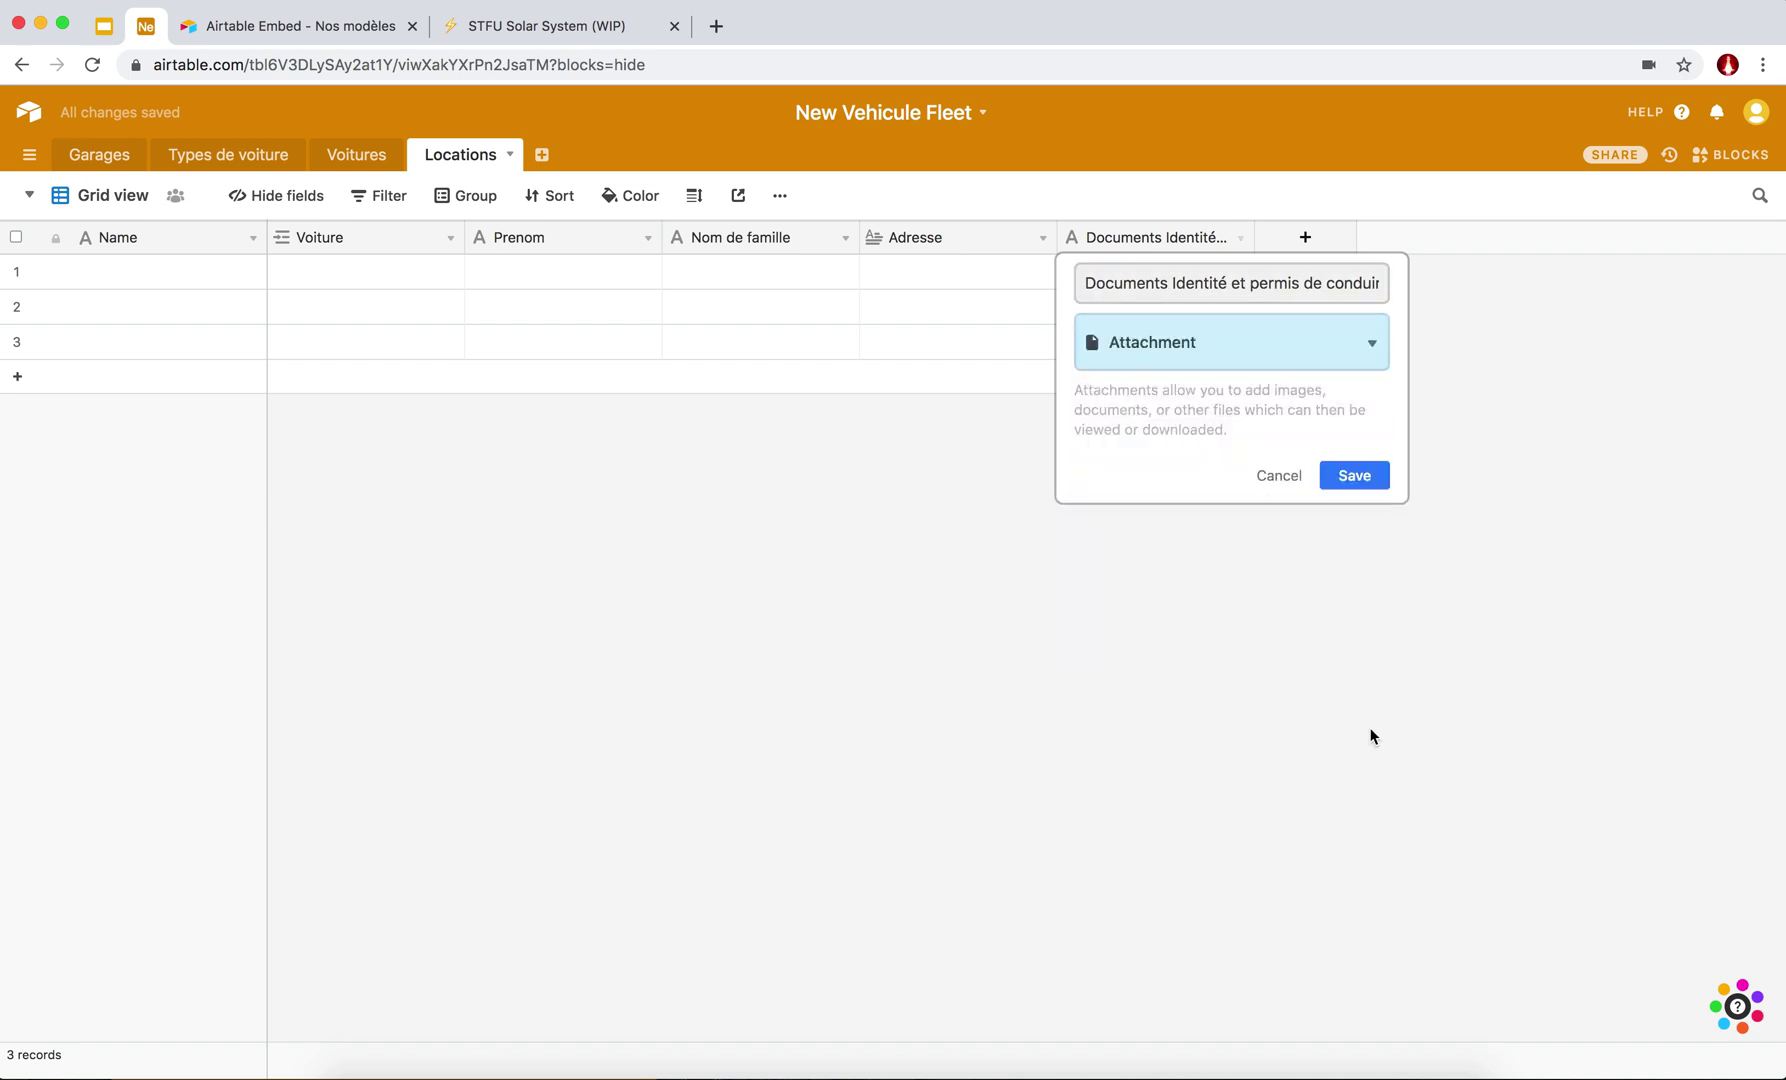
pyautogui.click(1358, 462)
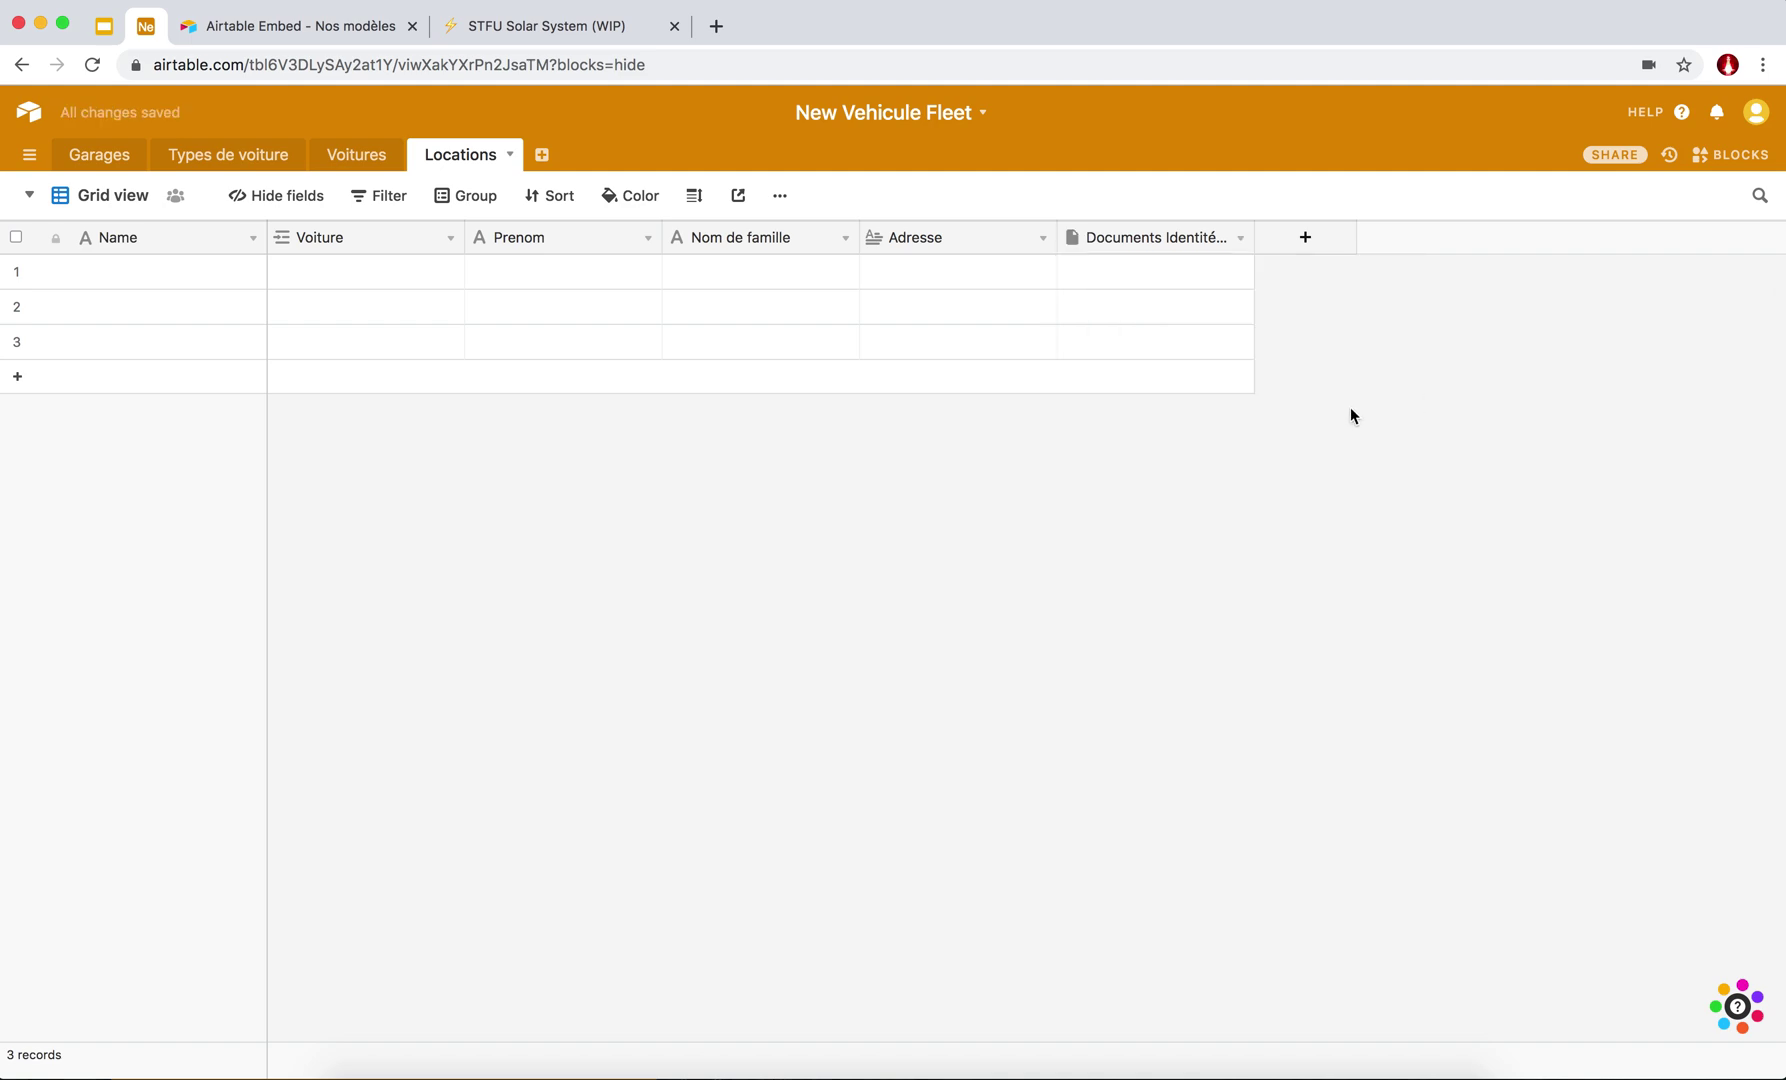
# Add a new Attachment field named 'Photos de l'état des lieux'.
pyautogui.click(1298, 240)
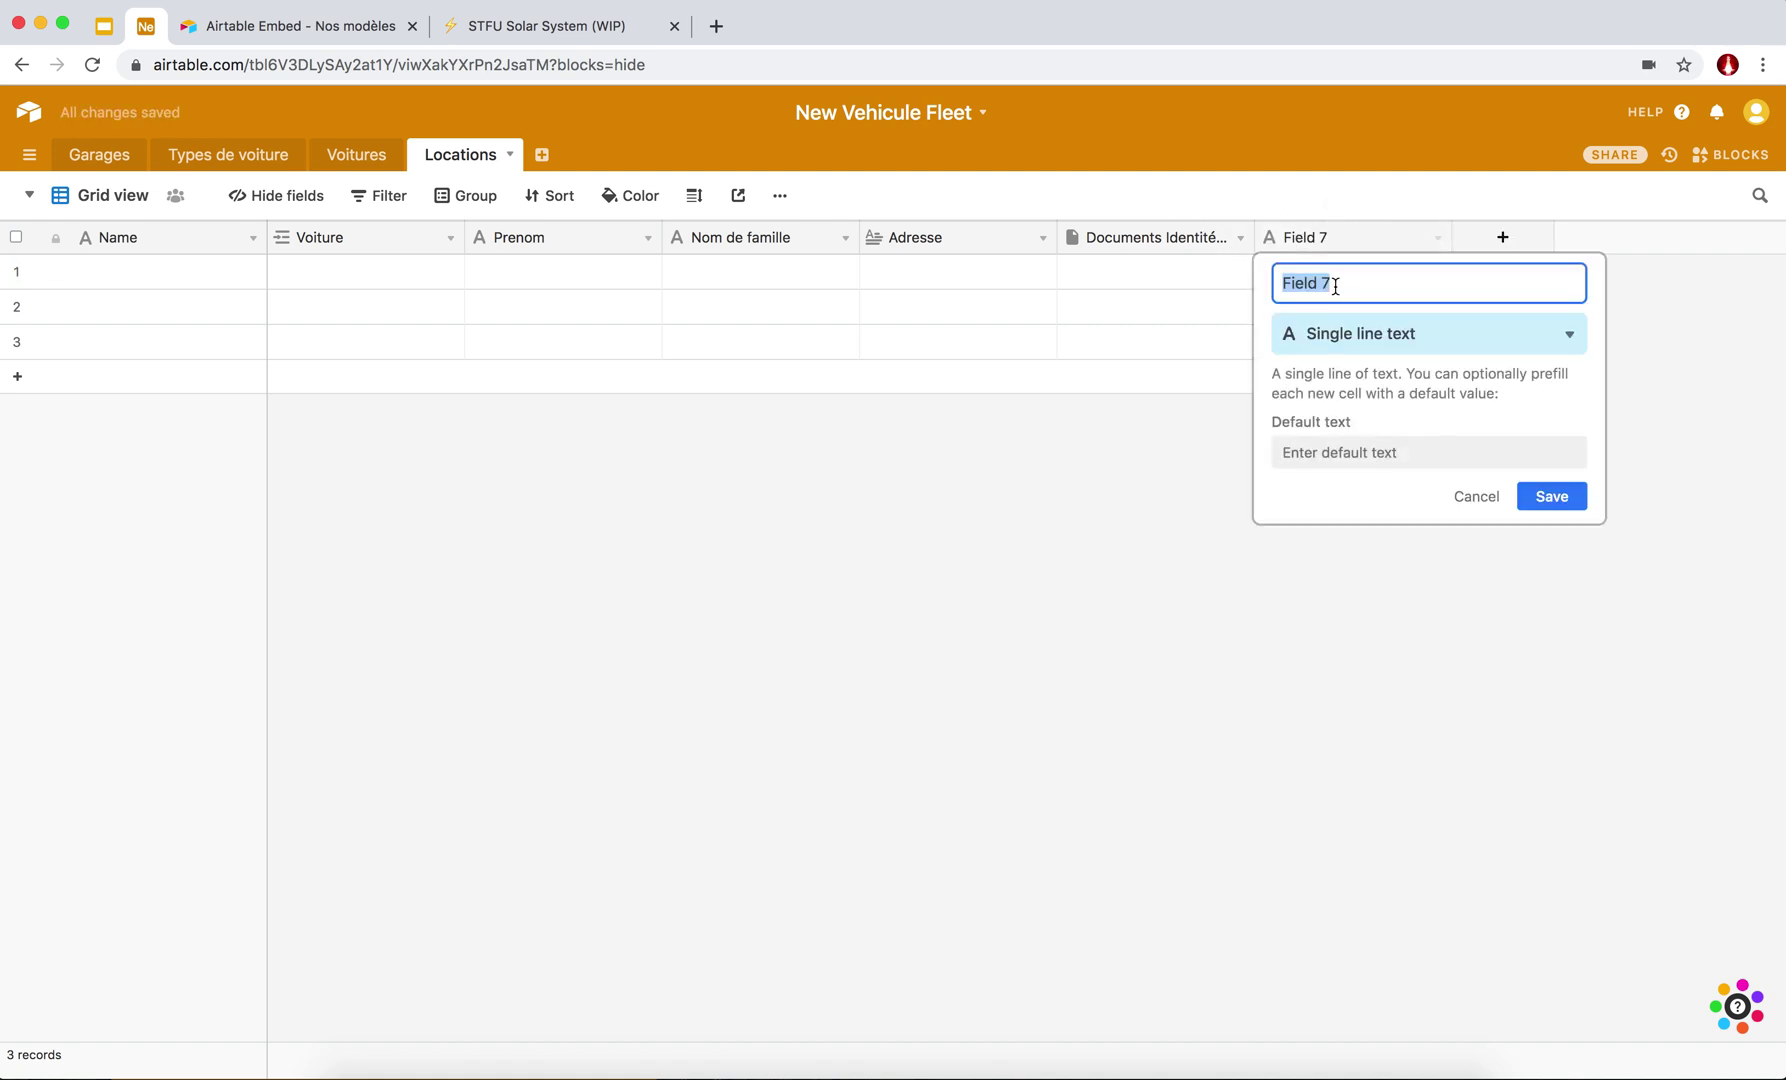
pyautogui.write("Photos de l'état des lieux")
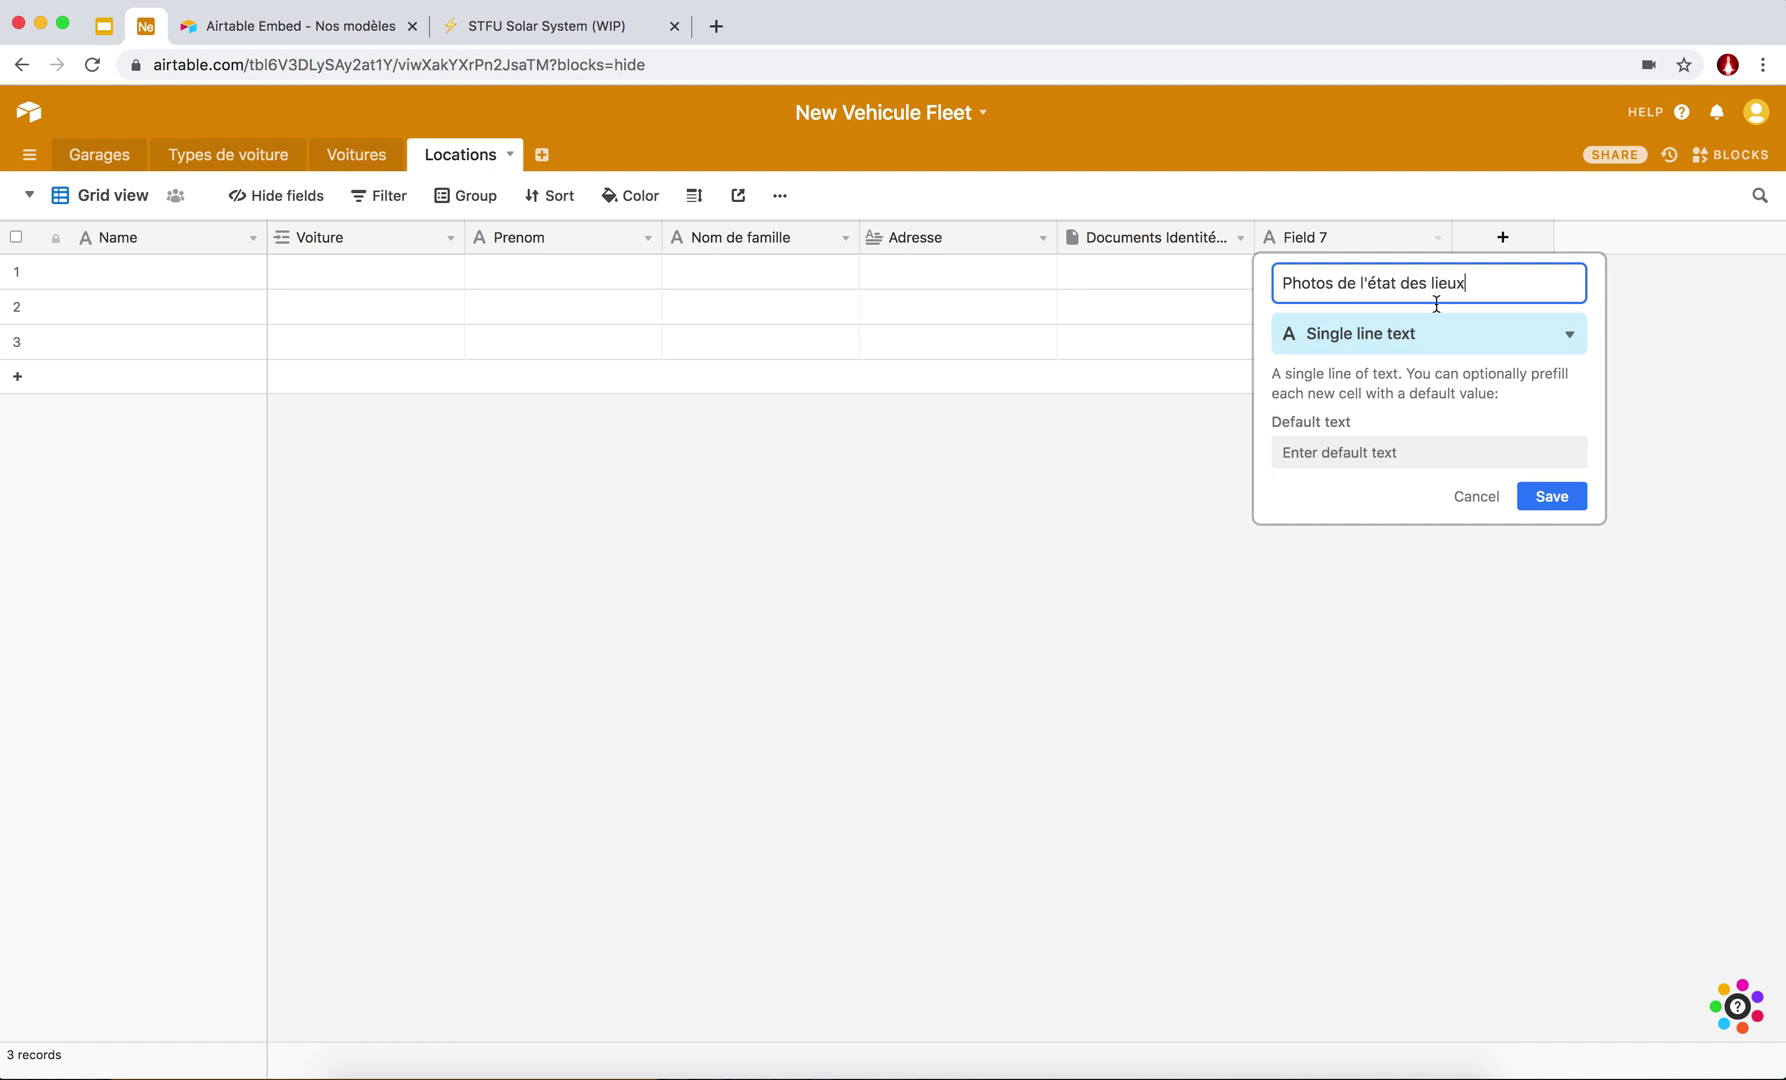
pyautogui.click(1432, 323)
pyautogui.write('att')
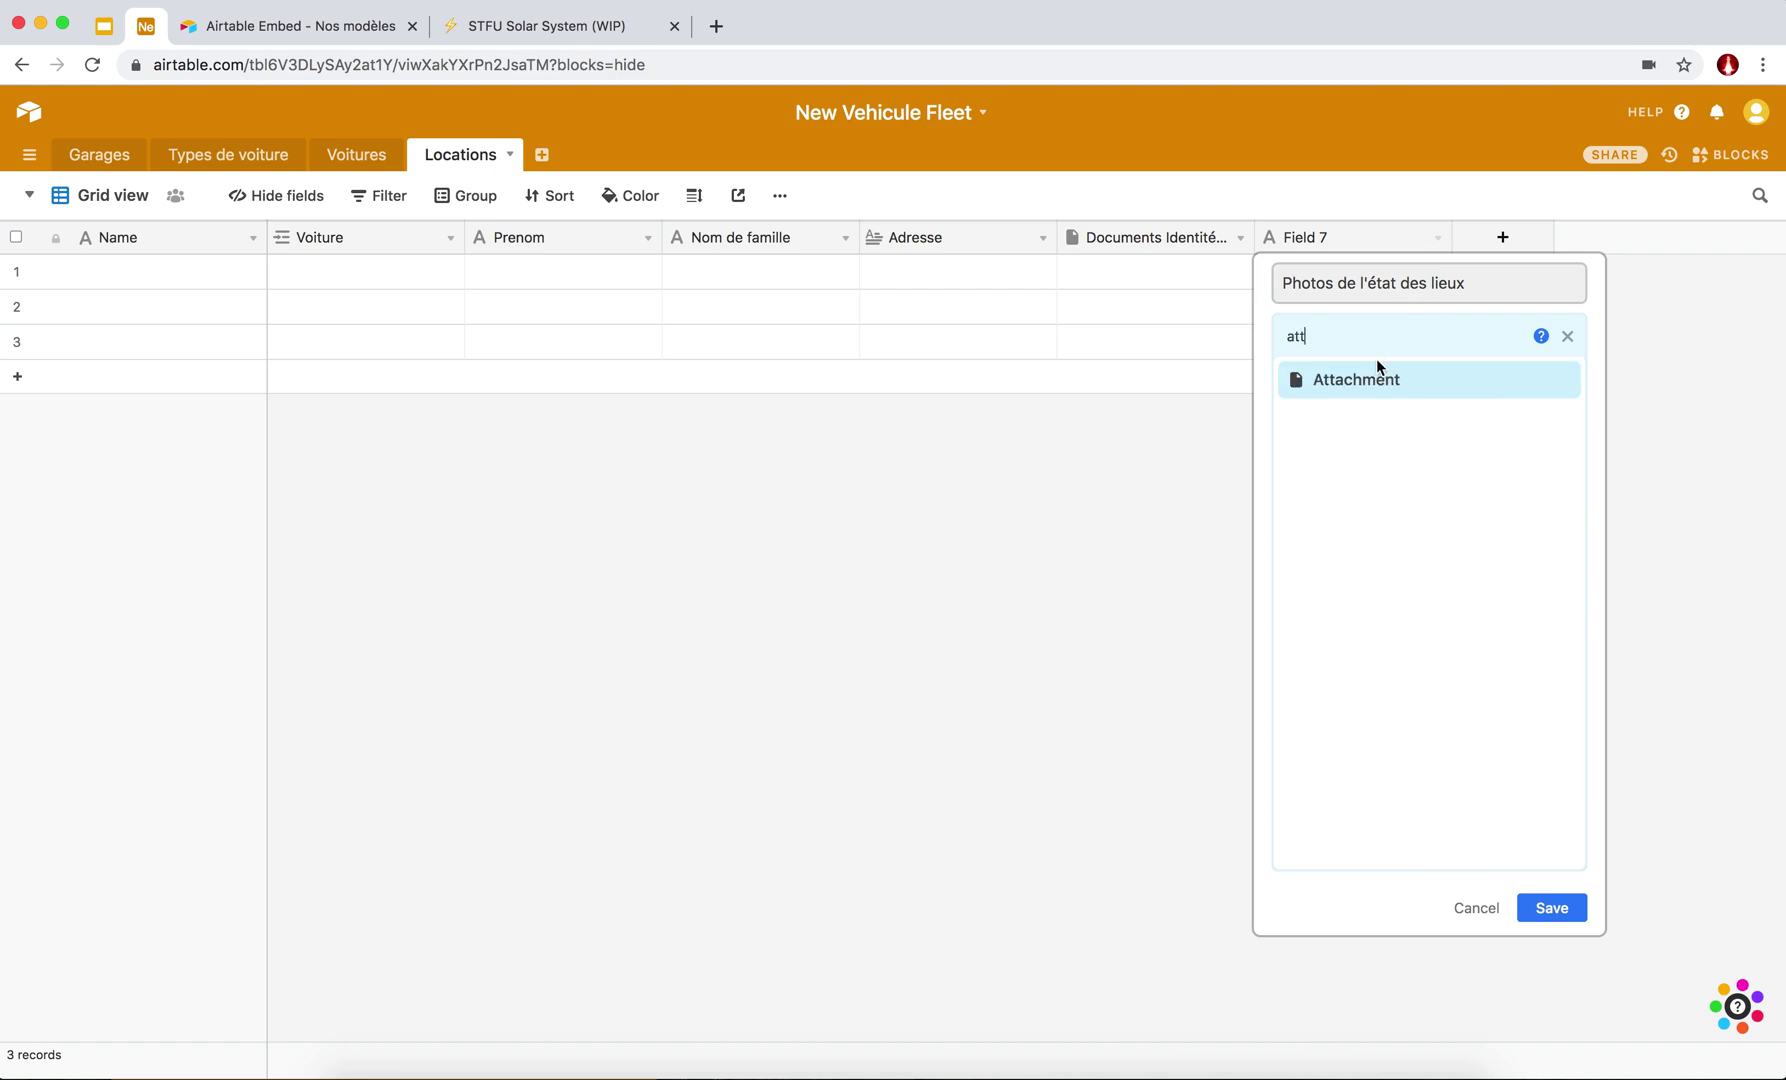
pyautogui.click(1364, 377)
pyautogui.click(1545, 460)
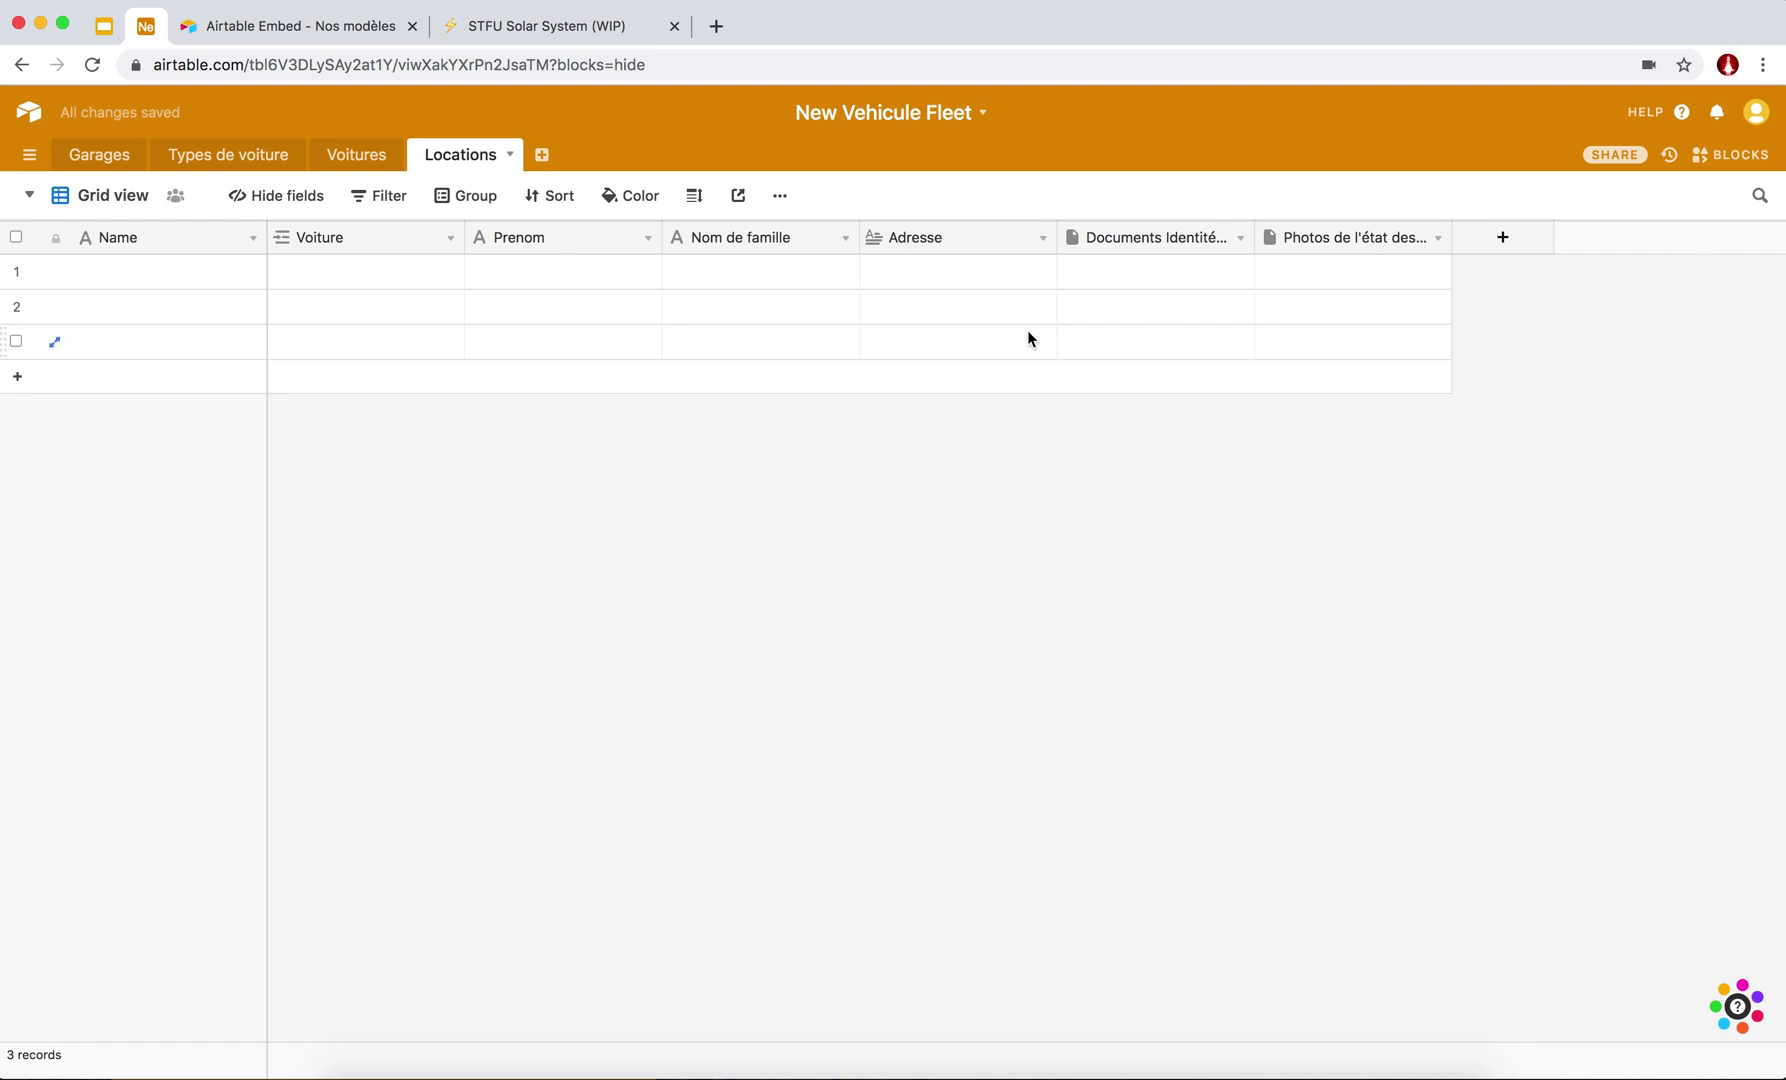
# Create a new field named 'Date de début' with the Date field type.
pyautogui.click(1514, 246)
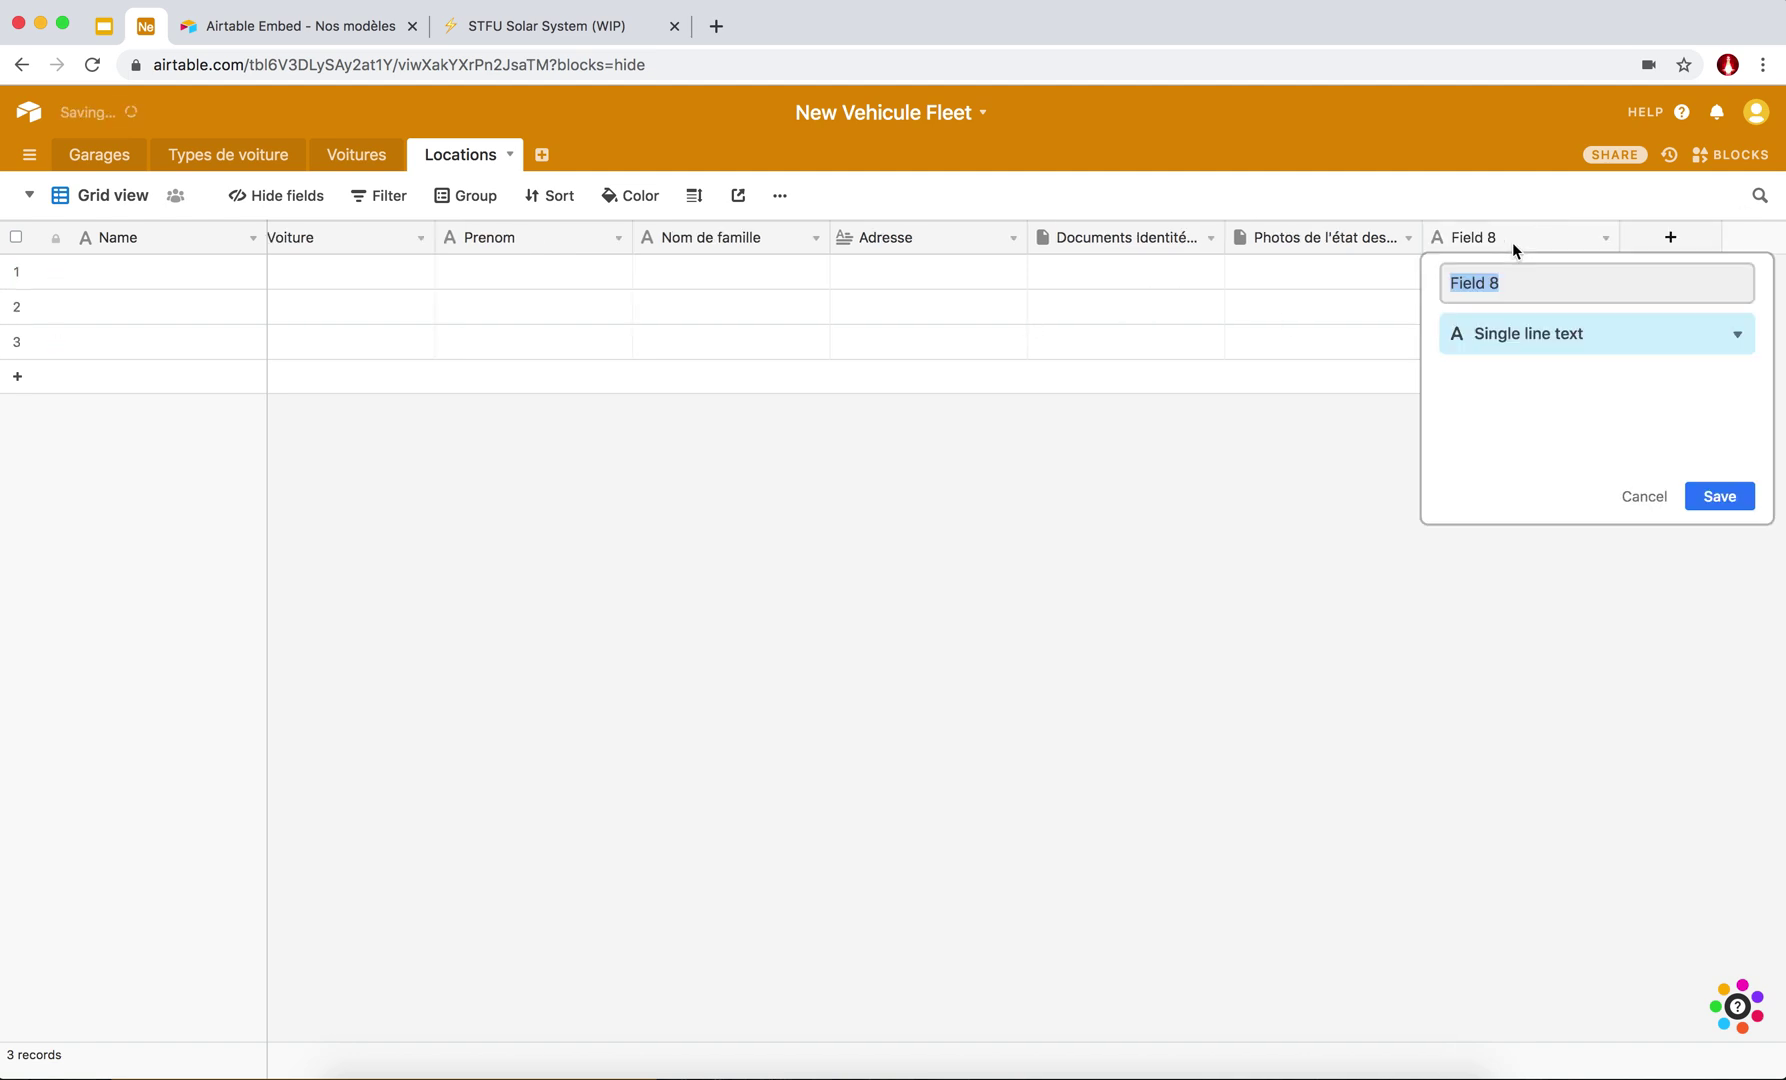
pyautogui.write('Date ')
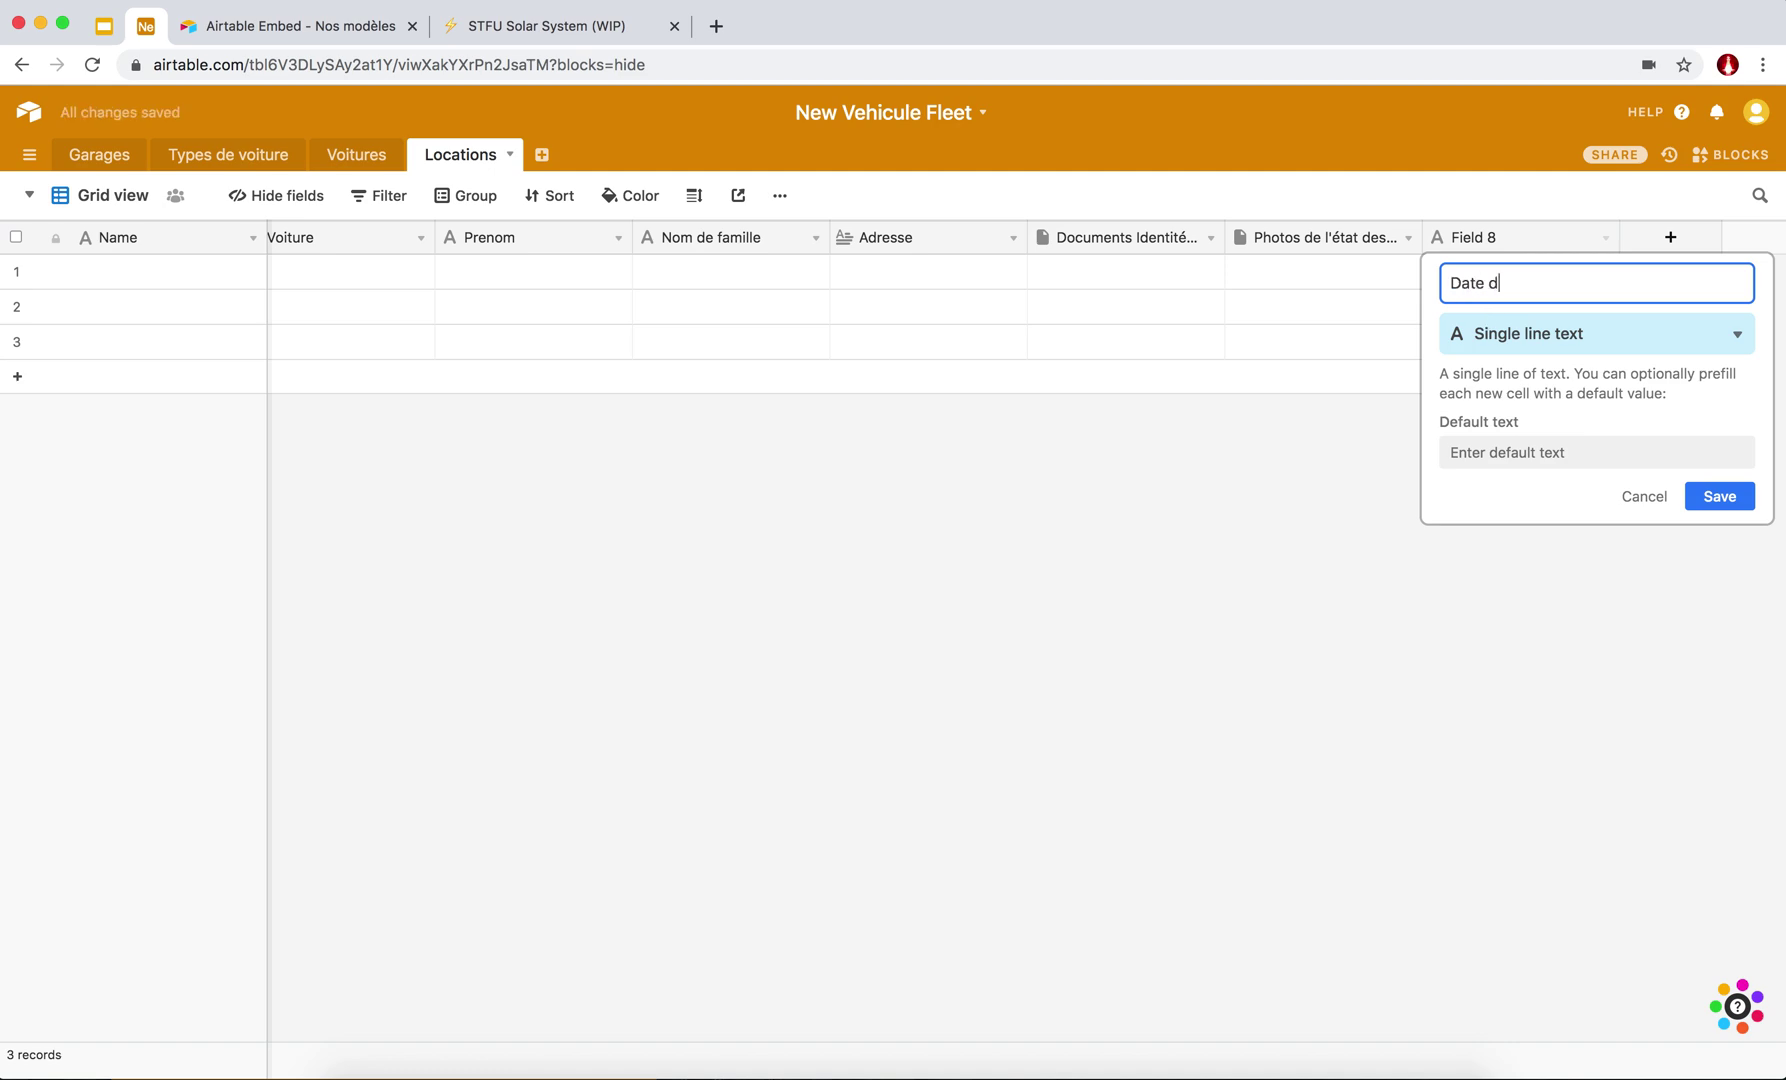
pyautogui.write('de début')
pyautogui.click(1615, 336)
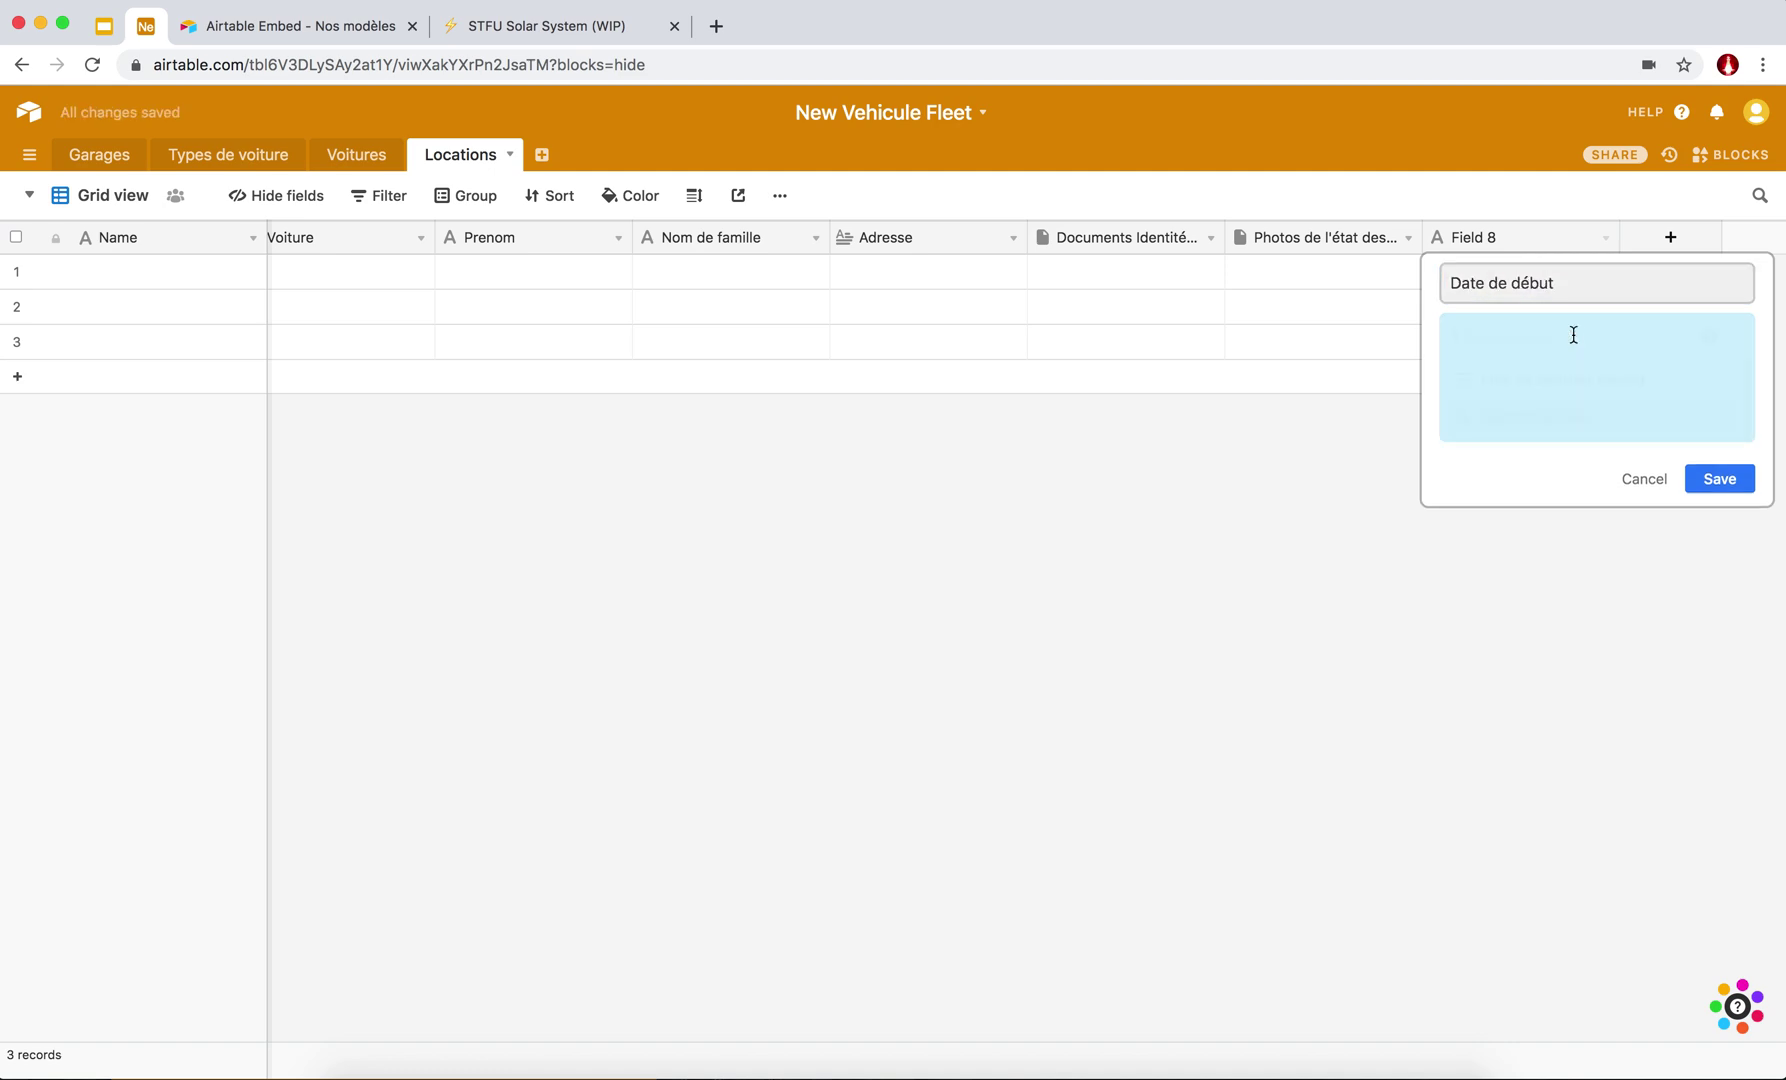
pyautogui.write('dat')
pyautogui.press('BackSpace')
pyautogui.write('te')
pyautogui.click(1499, 381)
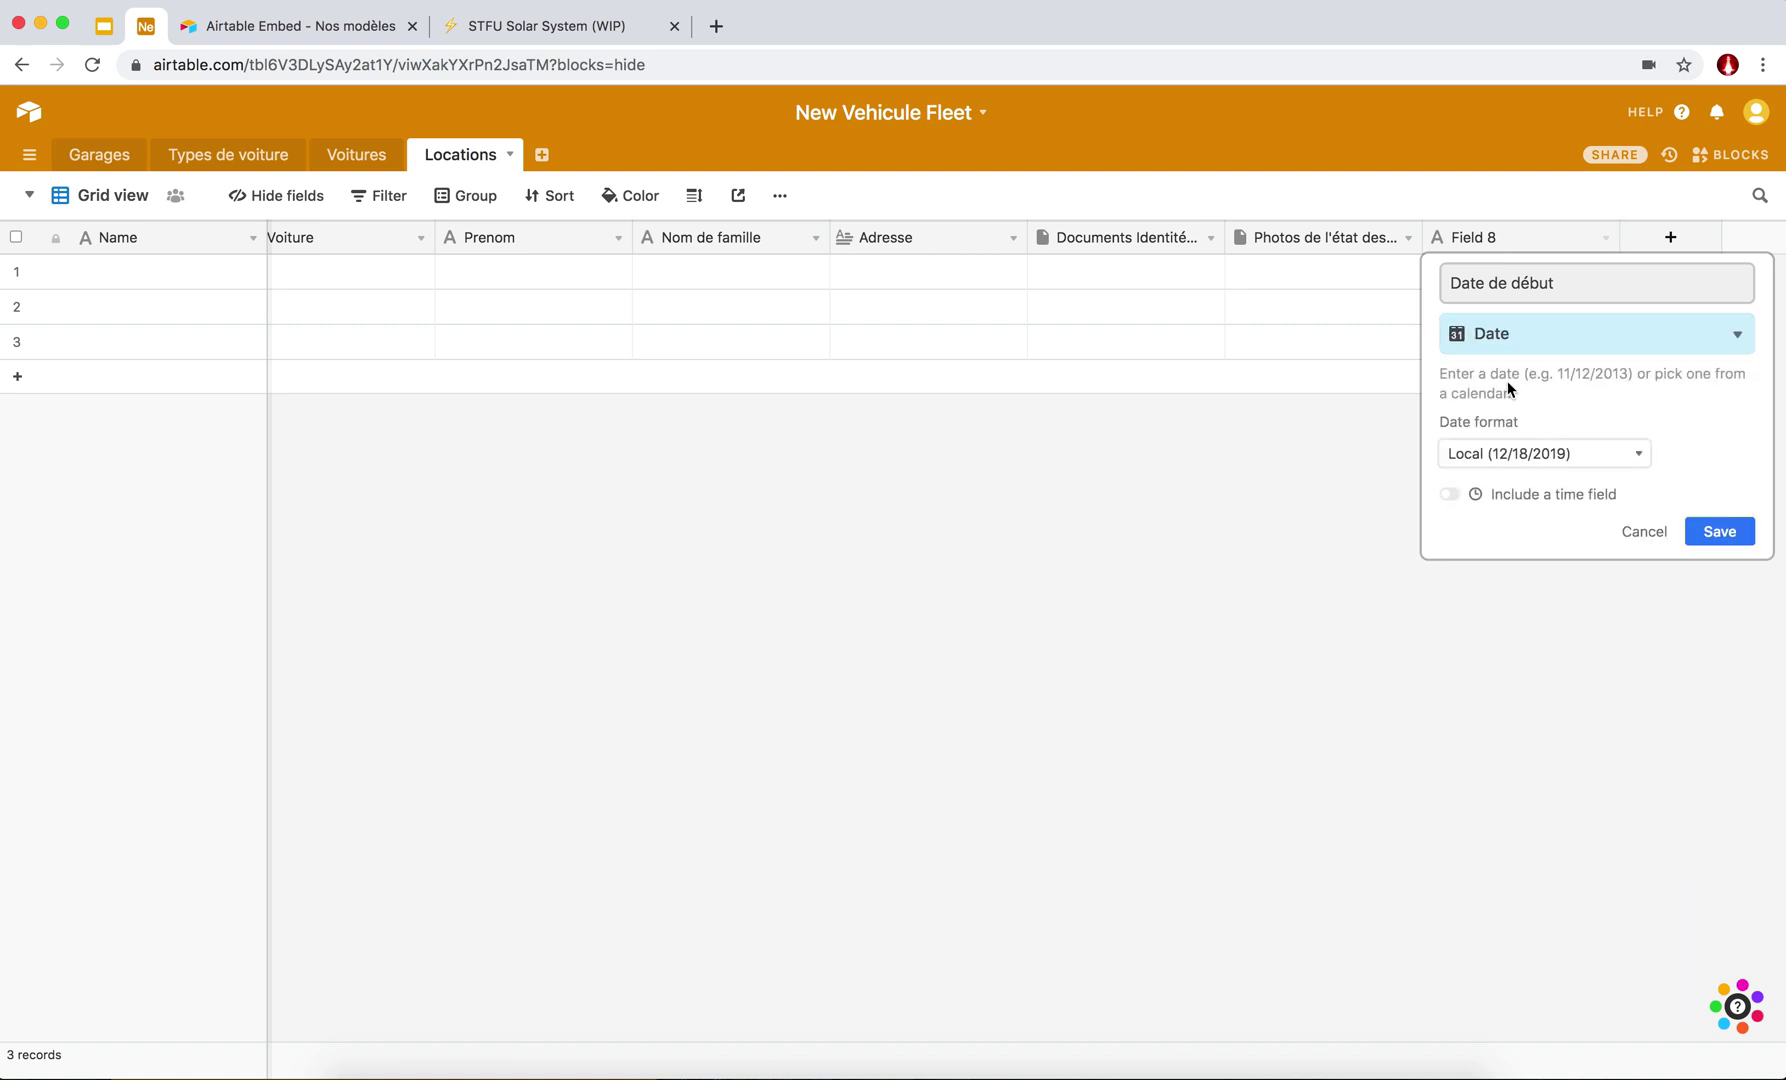
# Give Date de début European date format with a 24-hour time included, and save it.
pyautogui.click(1548, 450)
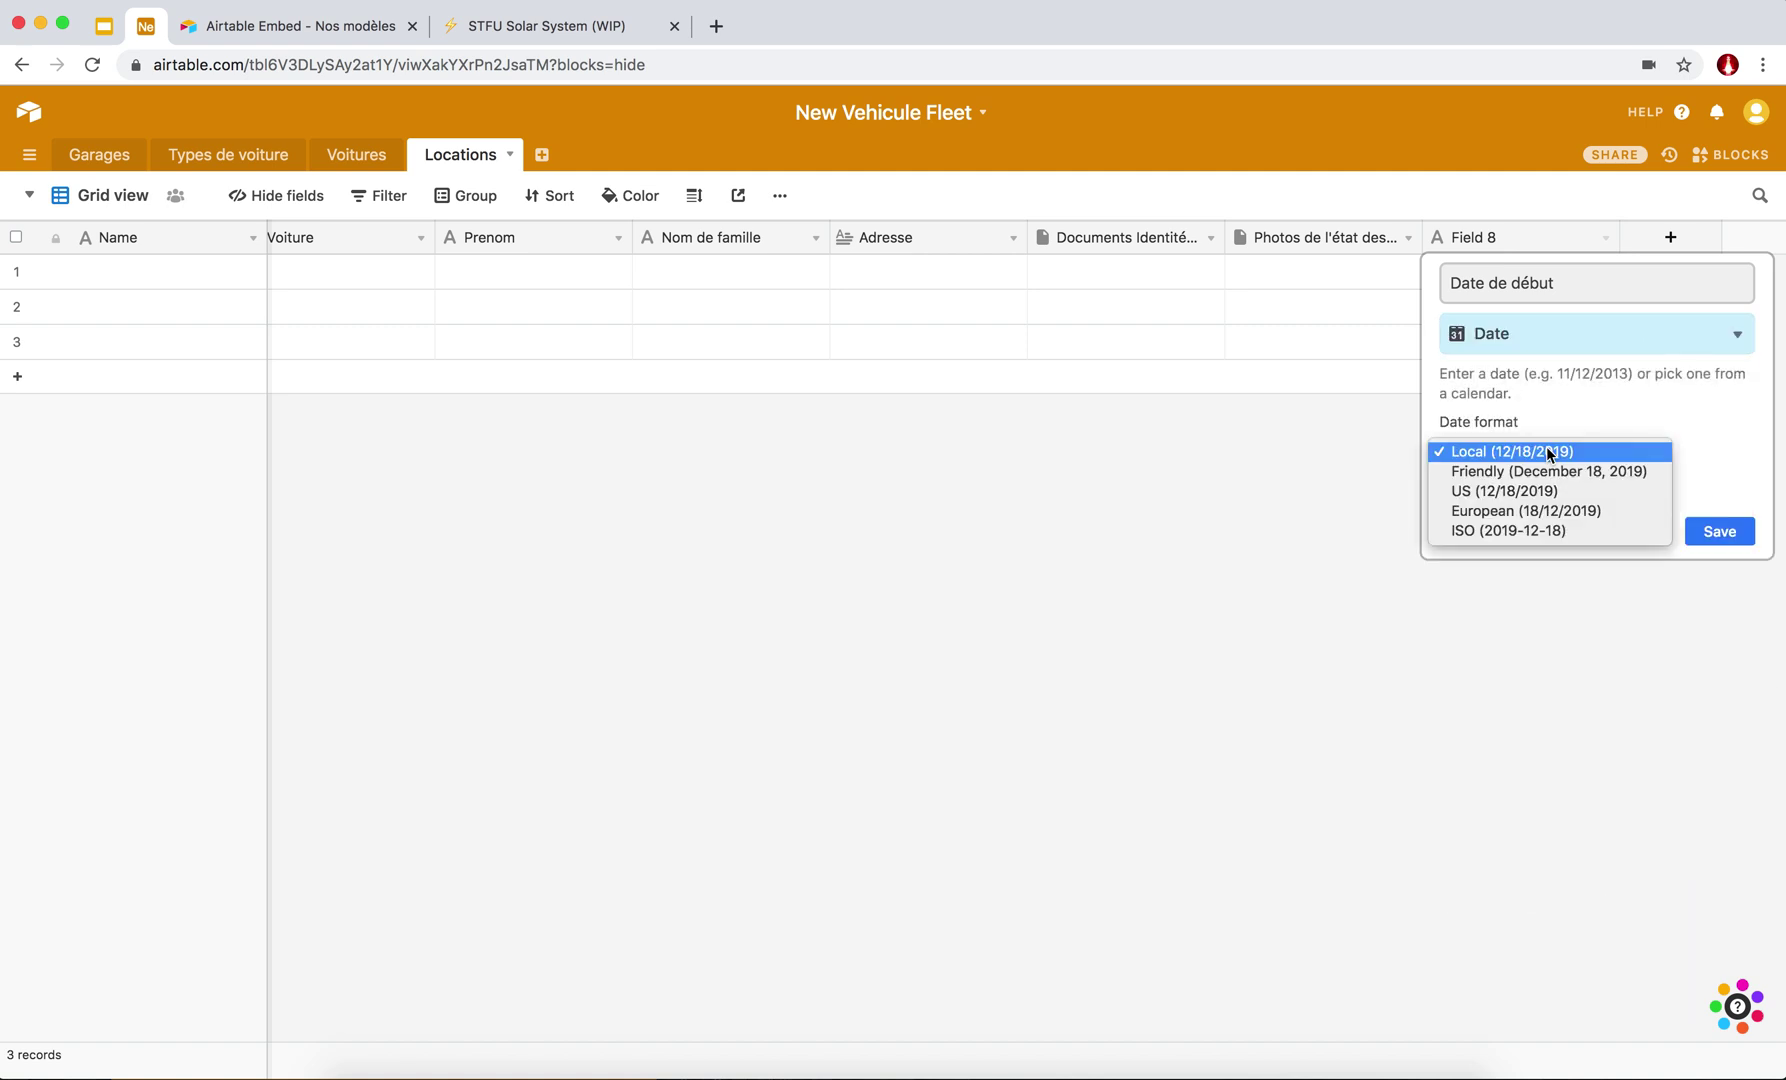
pyautogui.click(1497, 509)
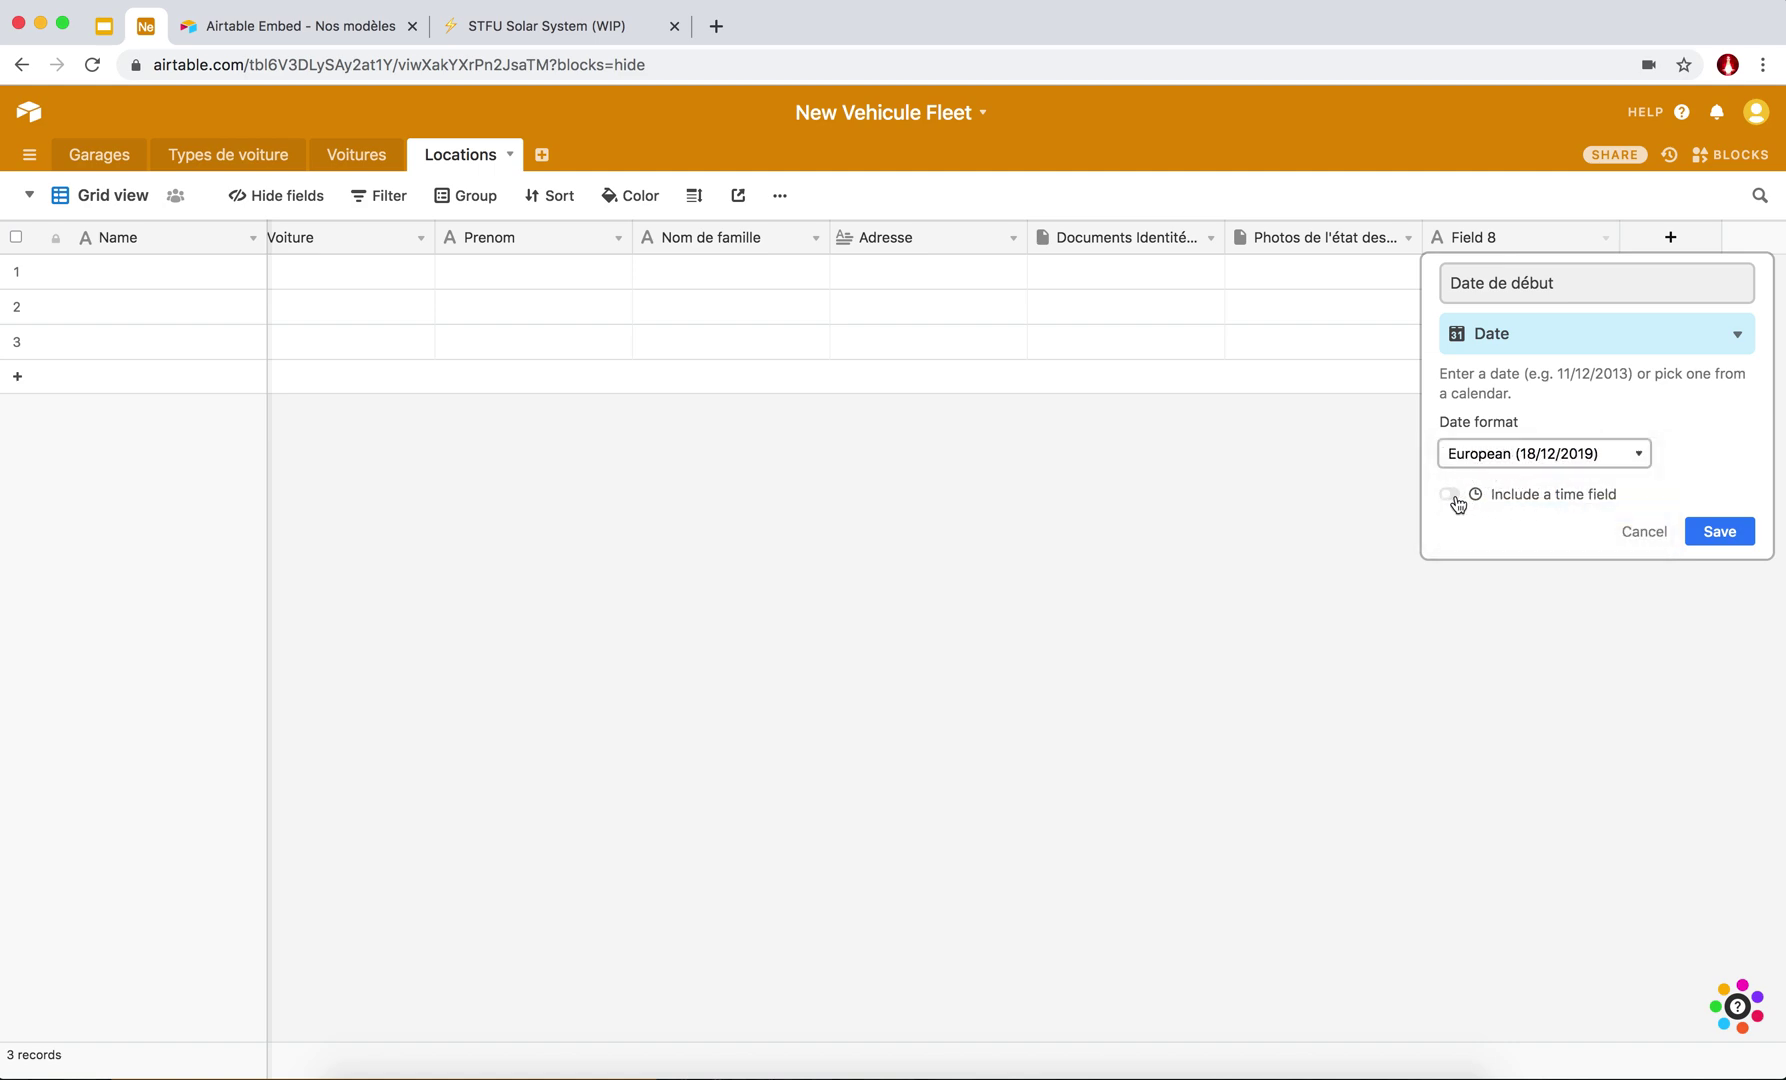
pyautogui.click(1451, 495)
pyautogui.click(1636, 565)
pyautogui.click(1576, 588)
pyautogui.click(1724, 662)
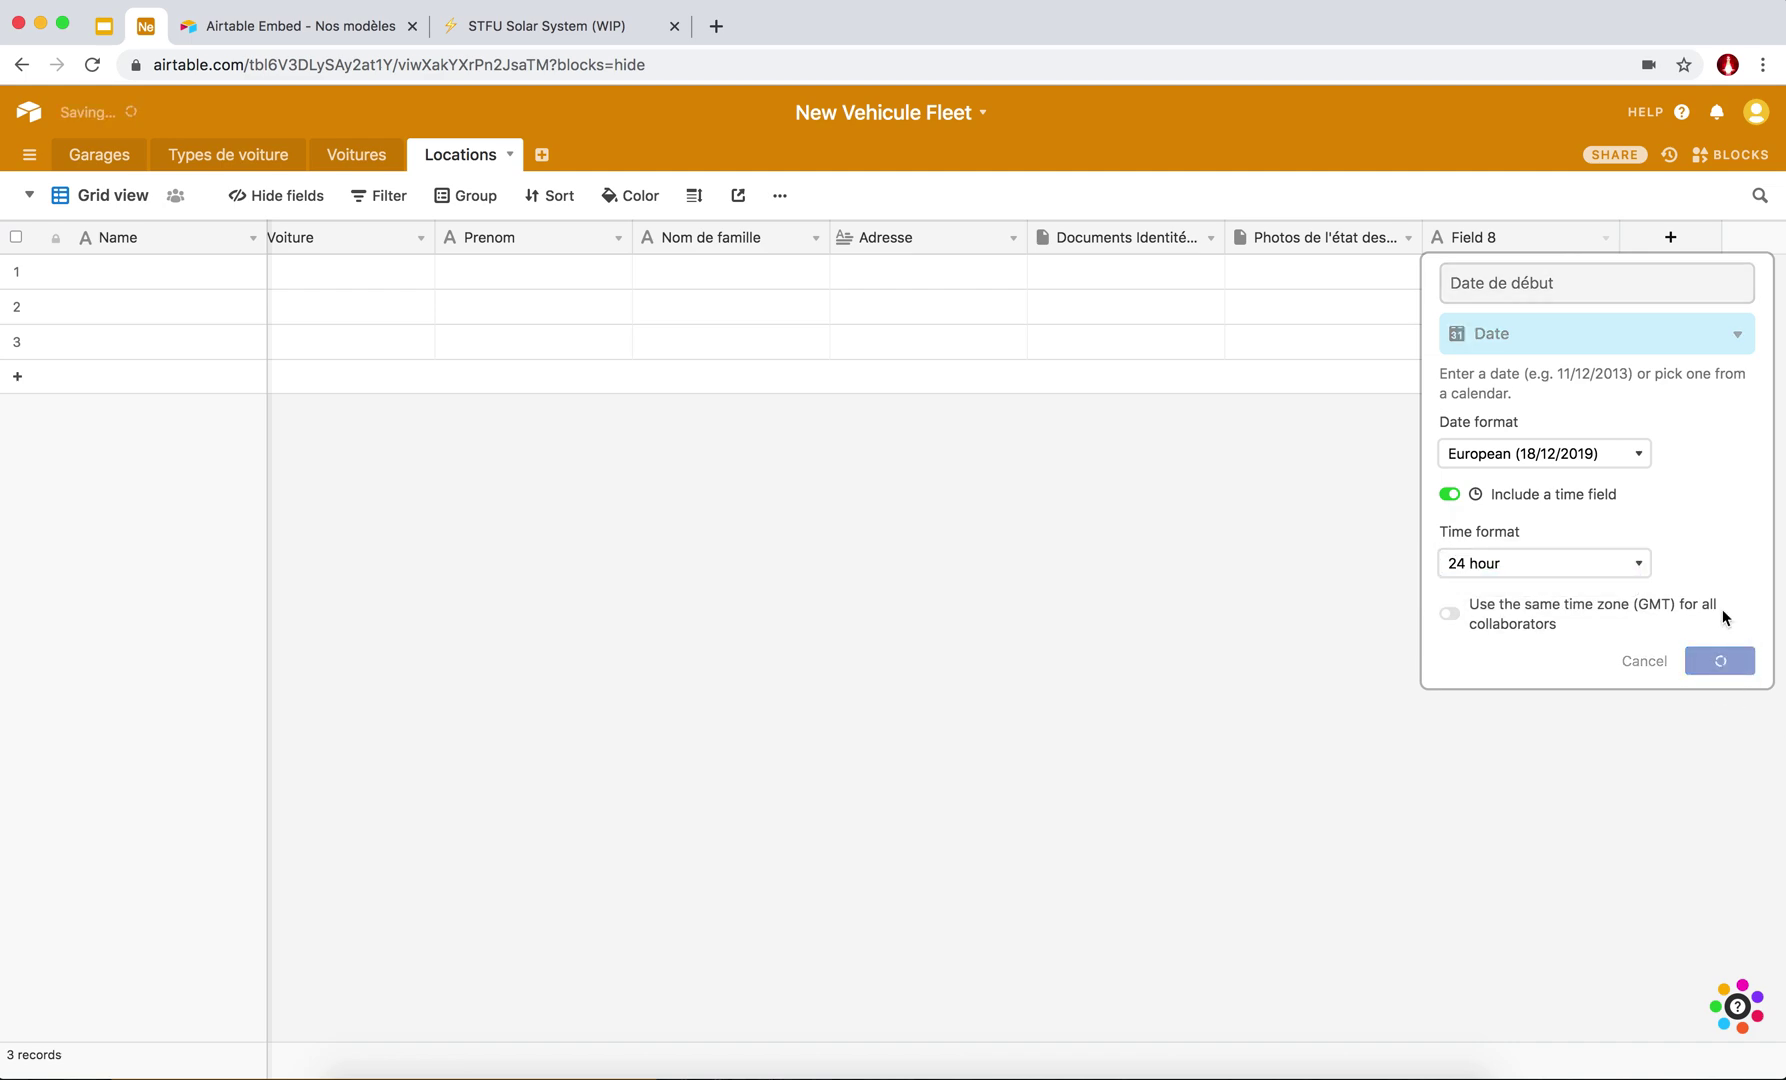
pyautogui.click(1665, 238)
# Duplicate the Date de début field and rename the copy 'Date de fin'.
pyautogui.click(1658, 497)
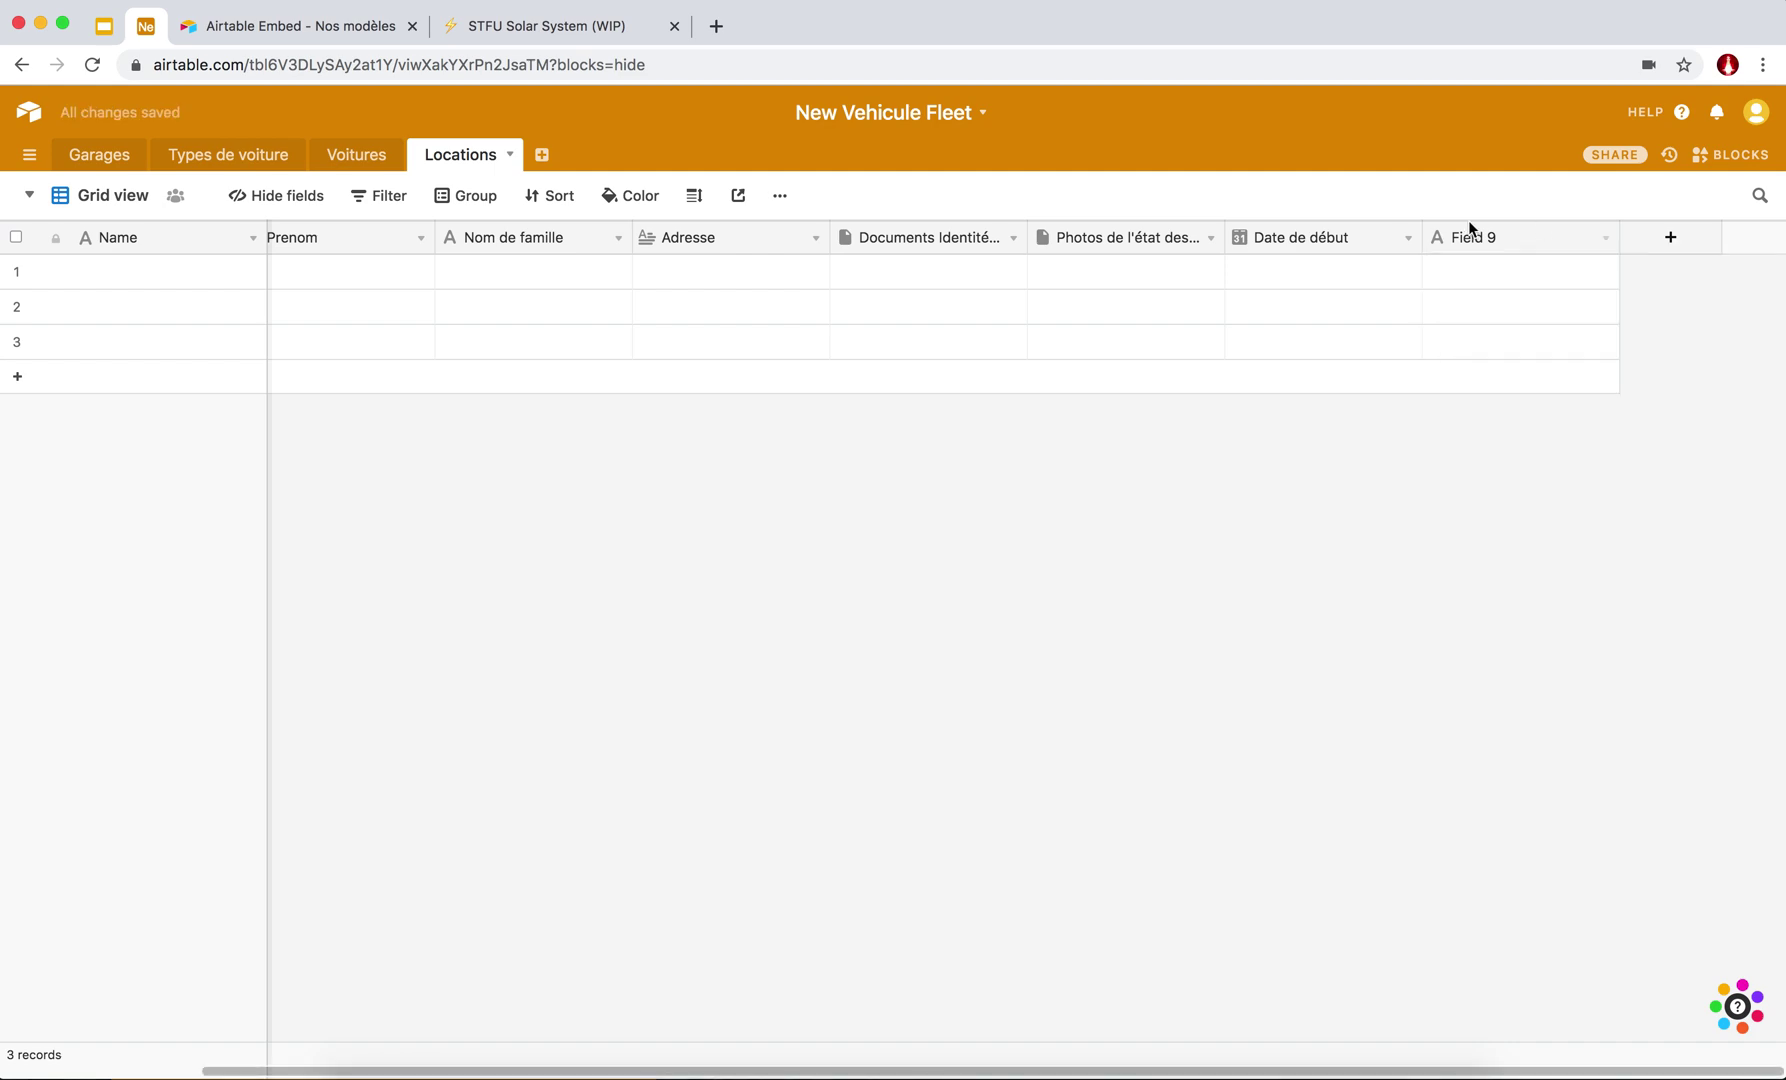
pyautogui.click(1409, 240)
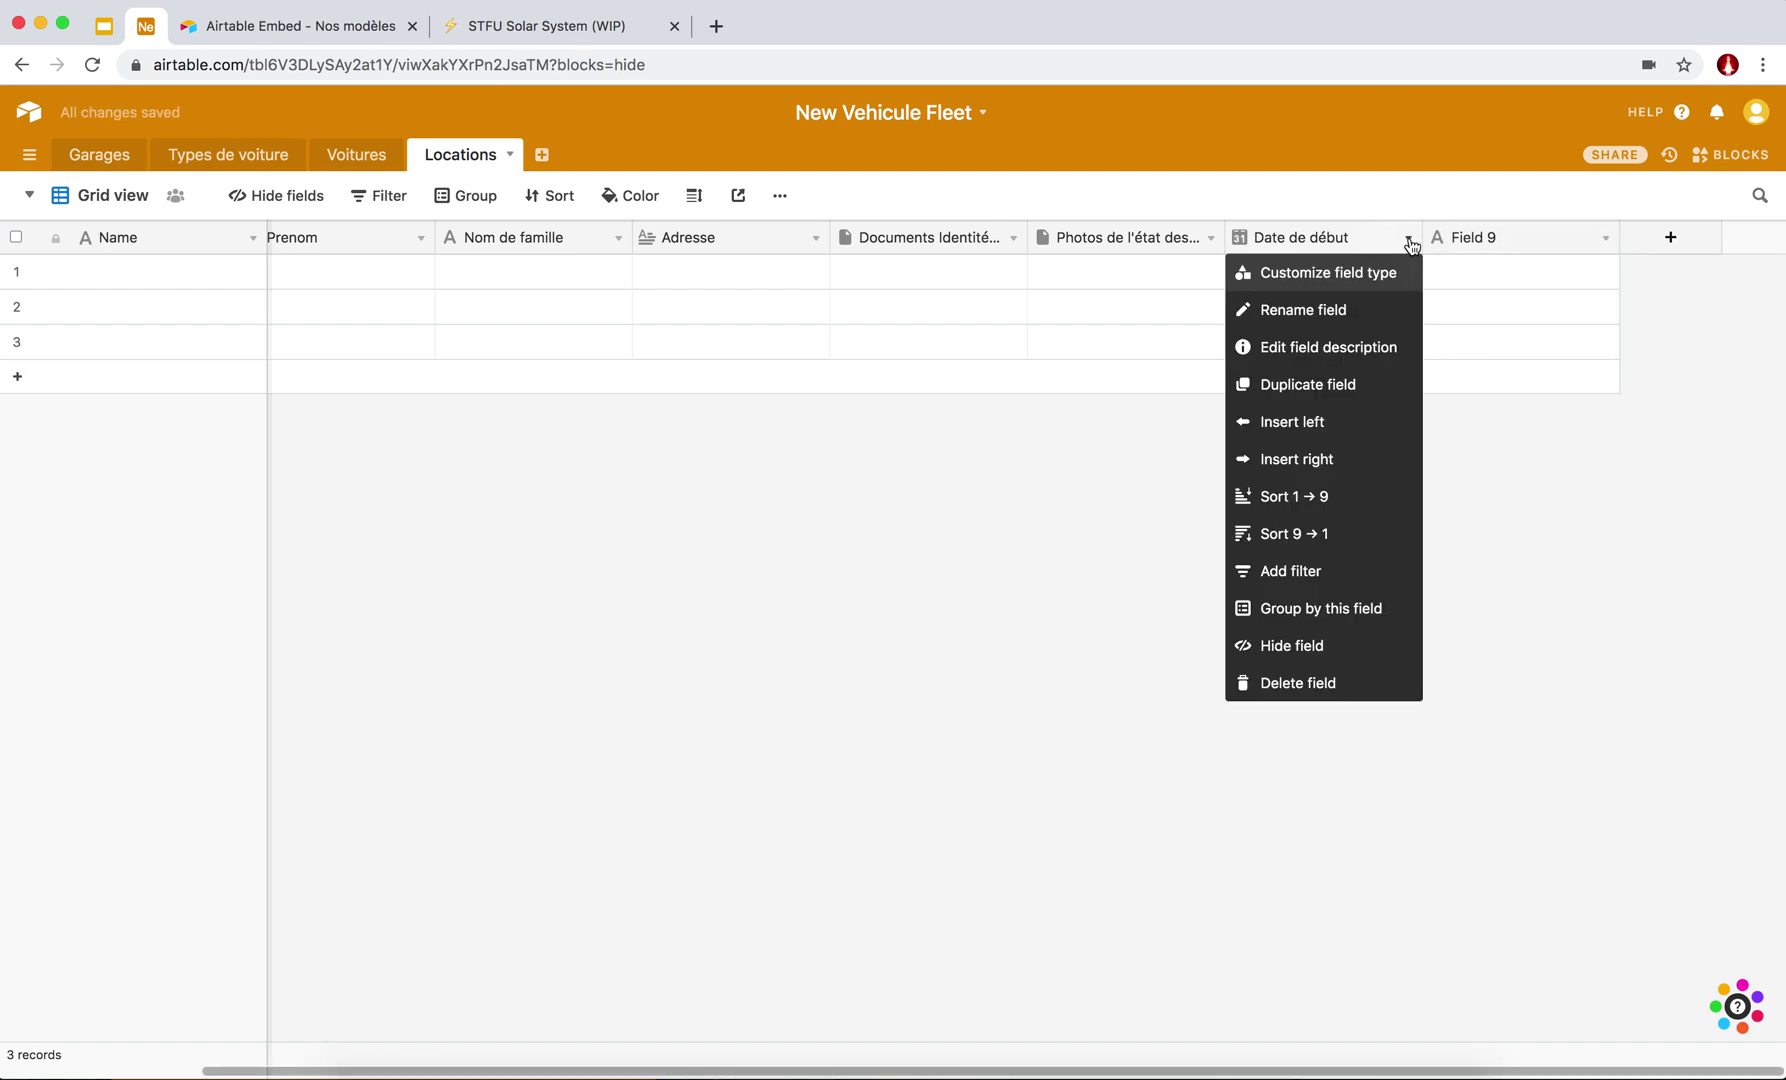
pyautogui.click(1320, 388)
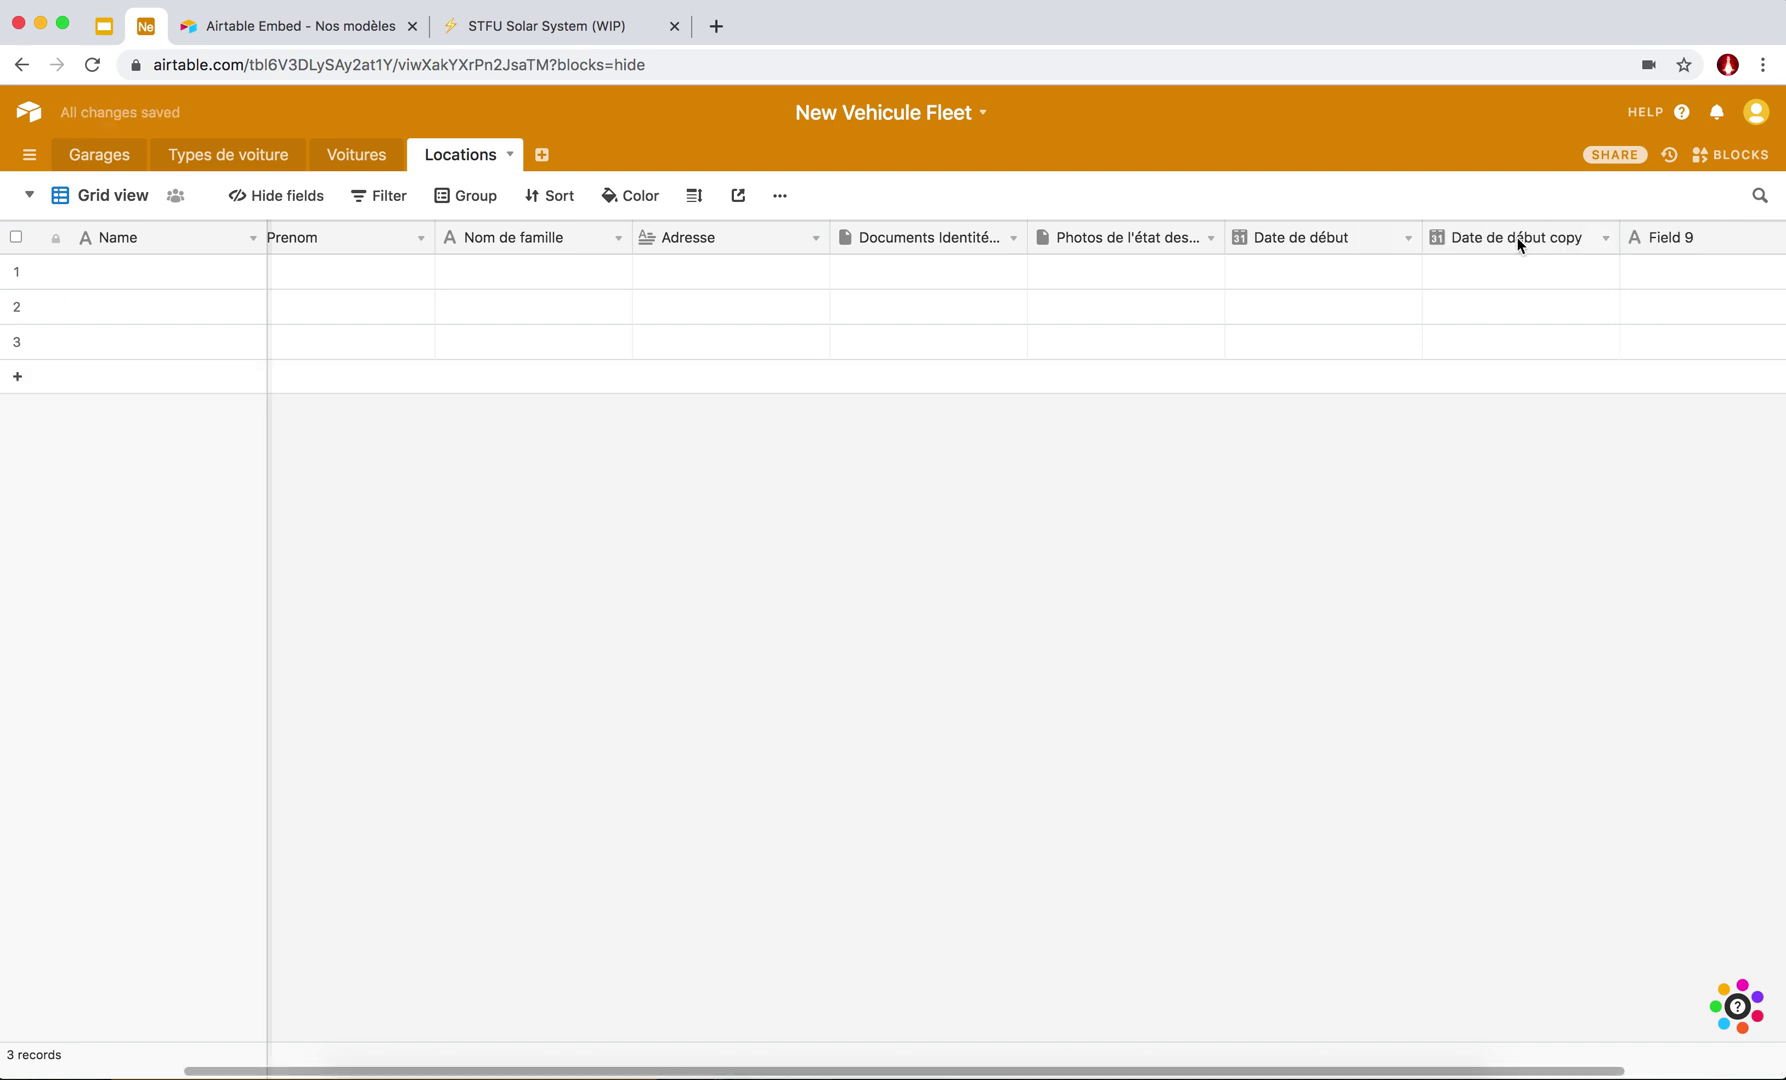
pyautogui.doubleClick(1517, 237)
pyautogui.moveTo(1598, 283); pyautogui.dragTo(1505, 283)
pyautogui.write('fin')
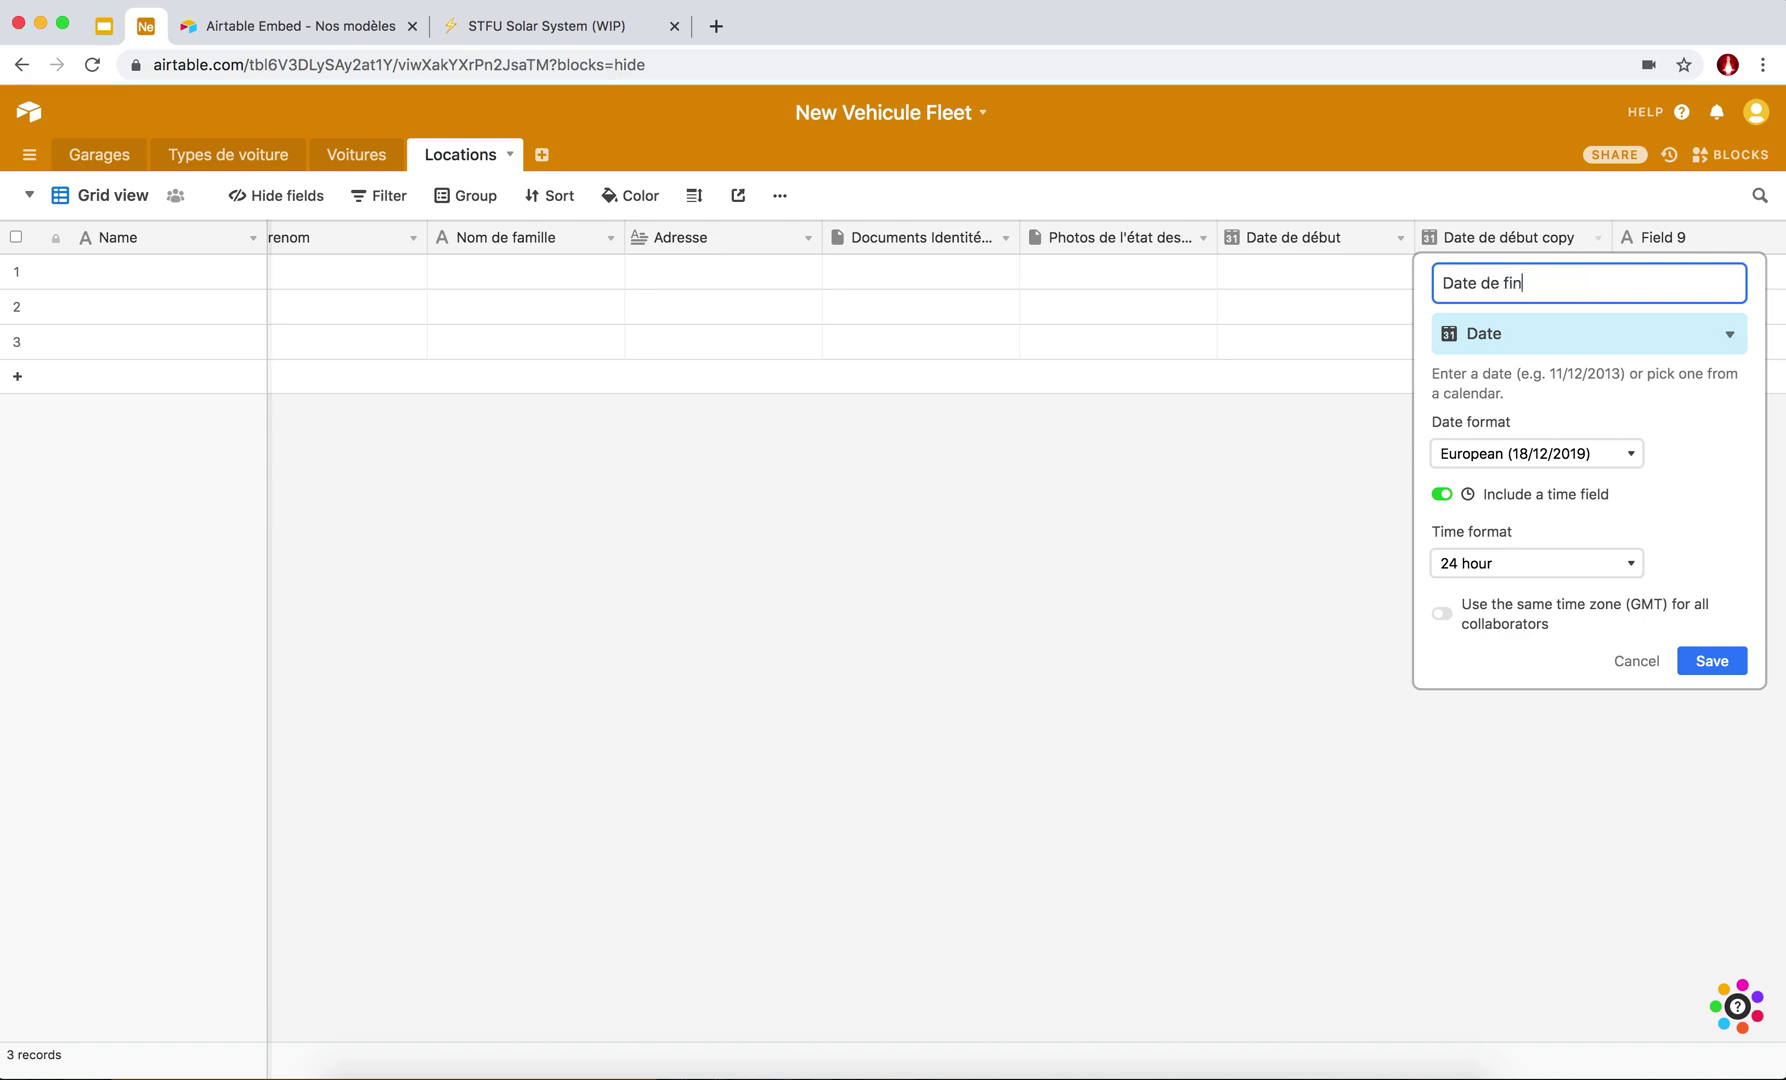
pyautogui.click(1709, 660)
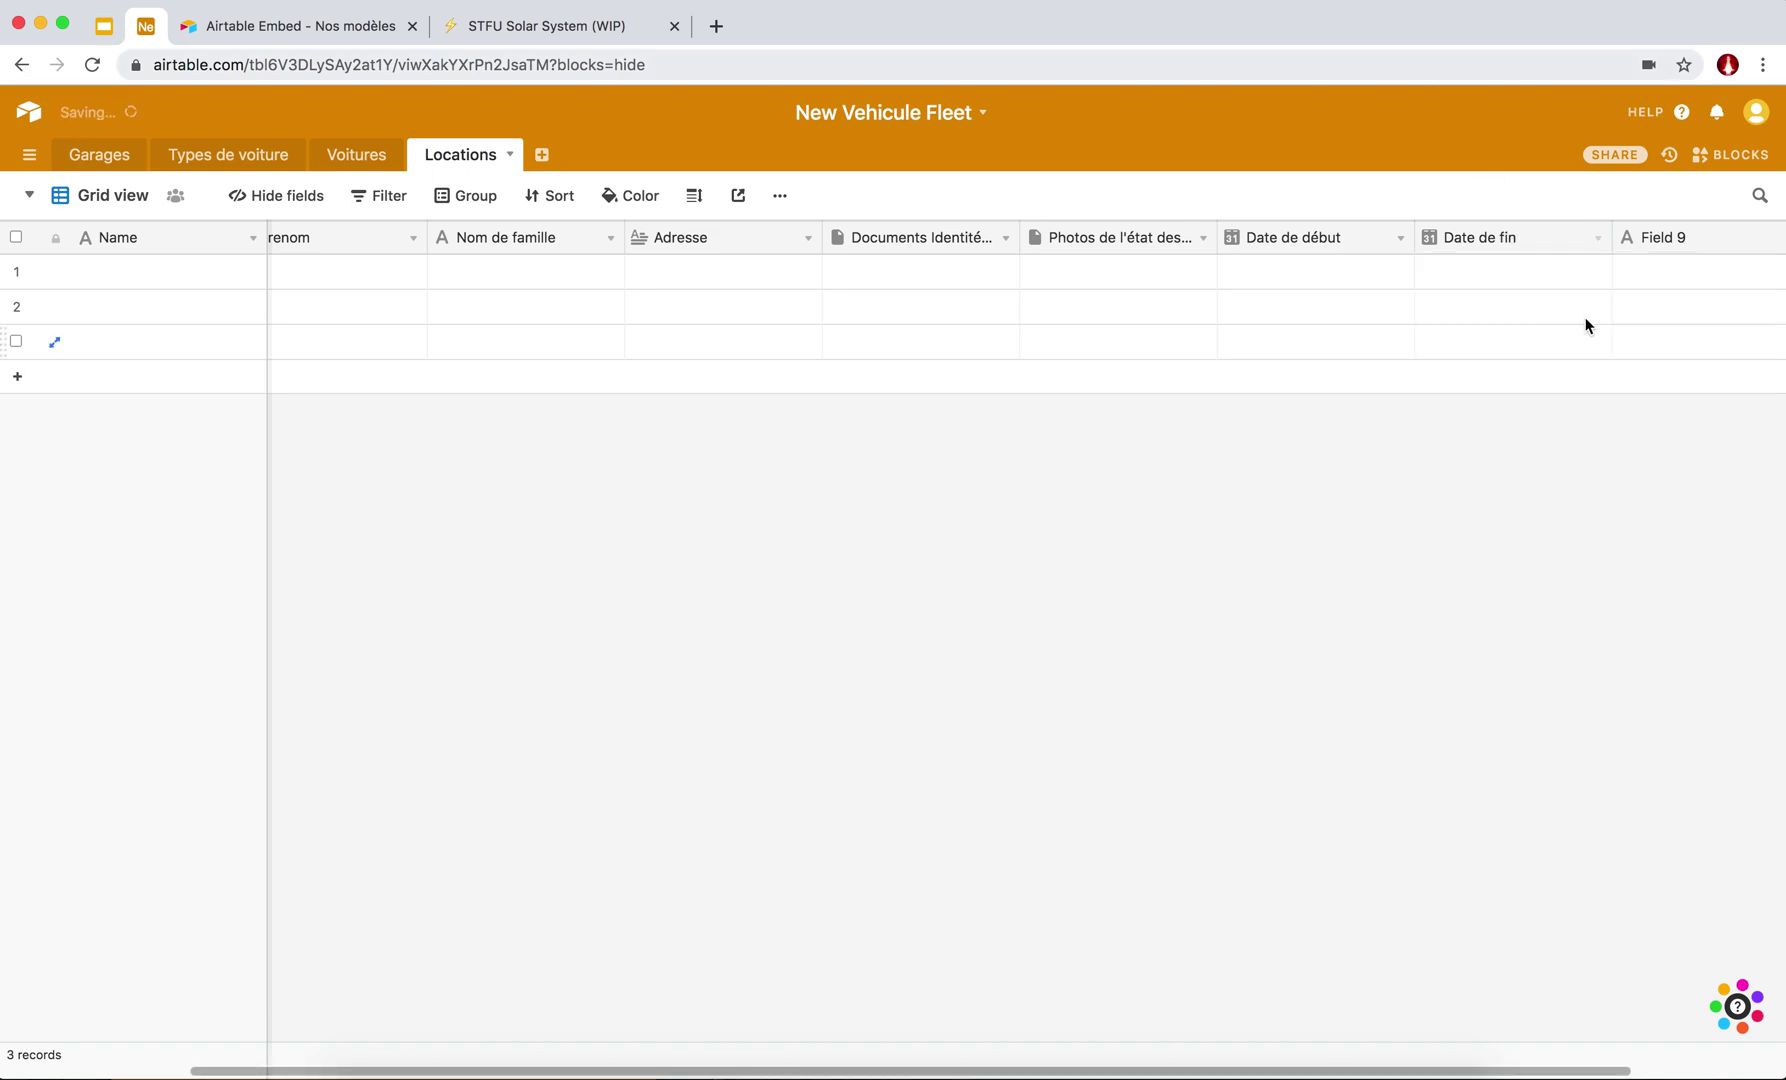
# Delete the unused Field 9 from the Locations table.
pyautogui.hscroll(3, 1585, 325)
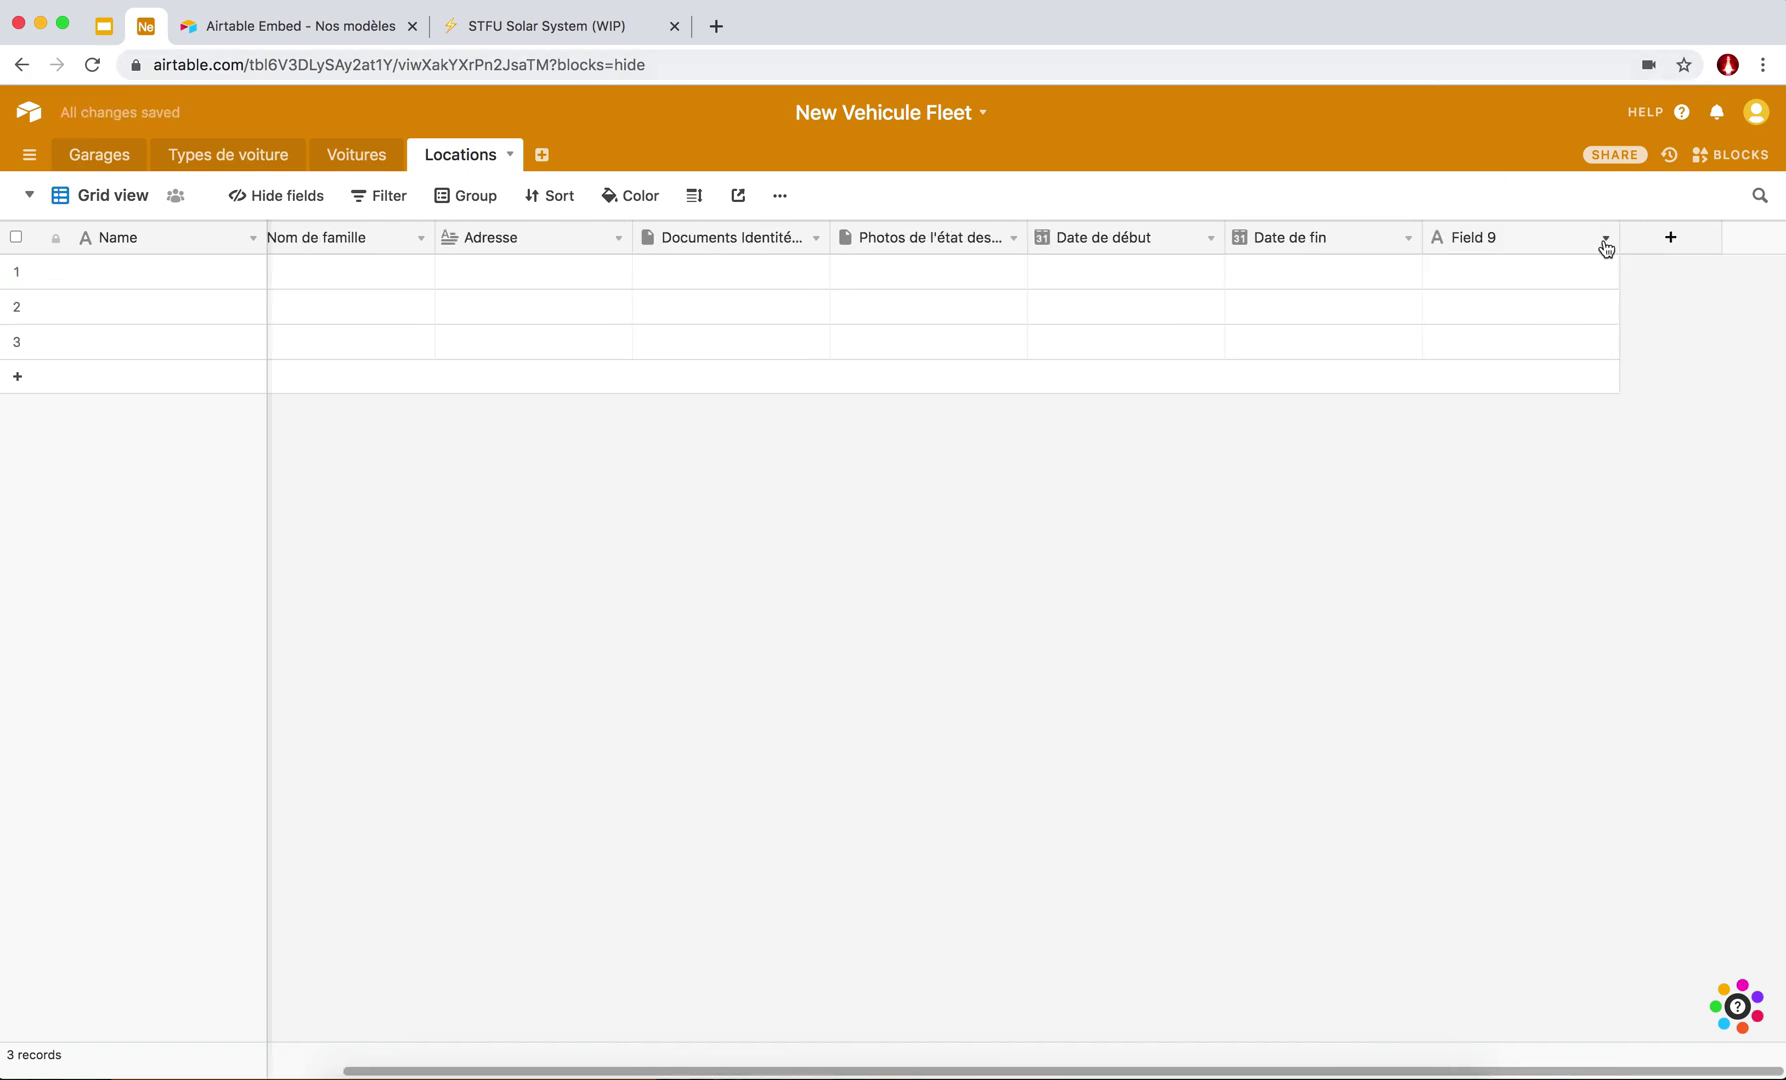
pyautogui.click(1604, 241)
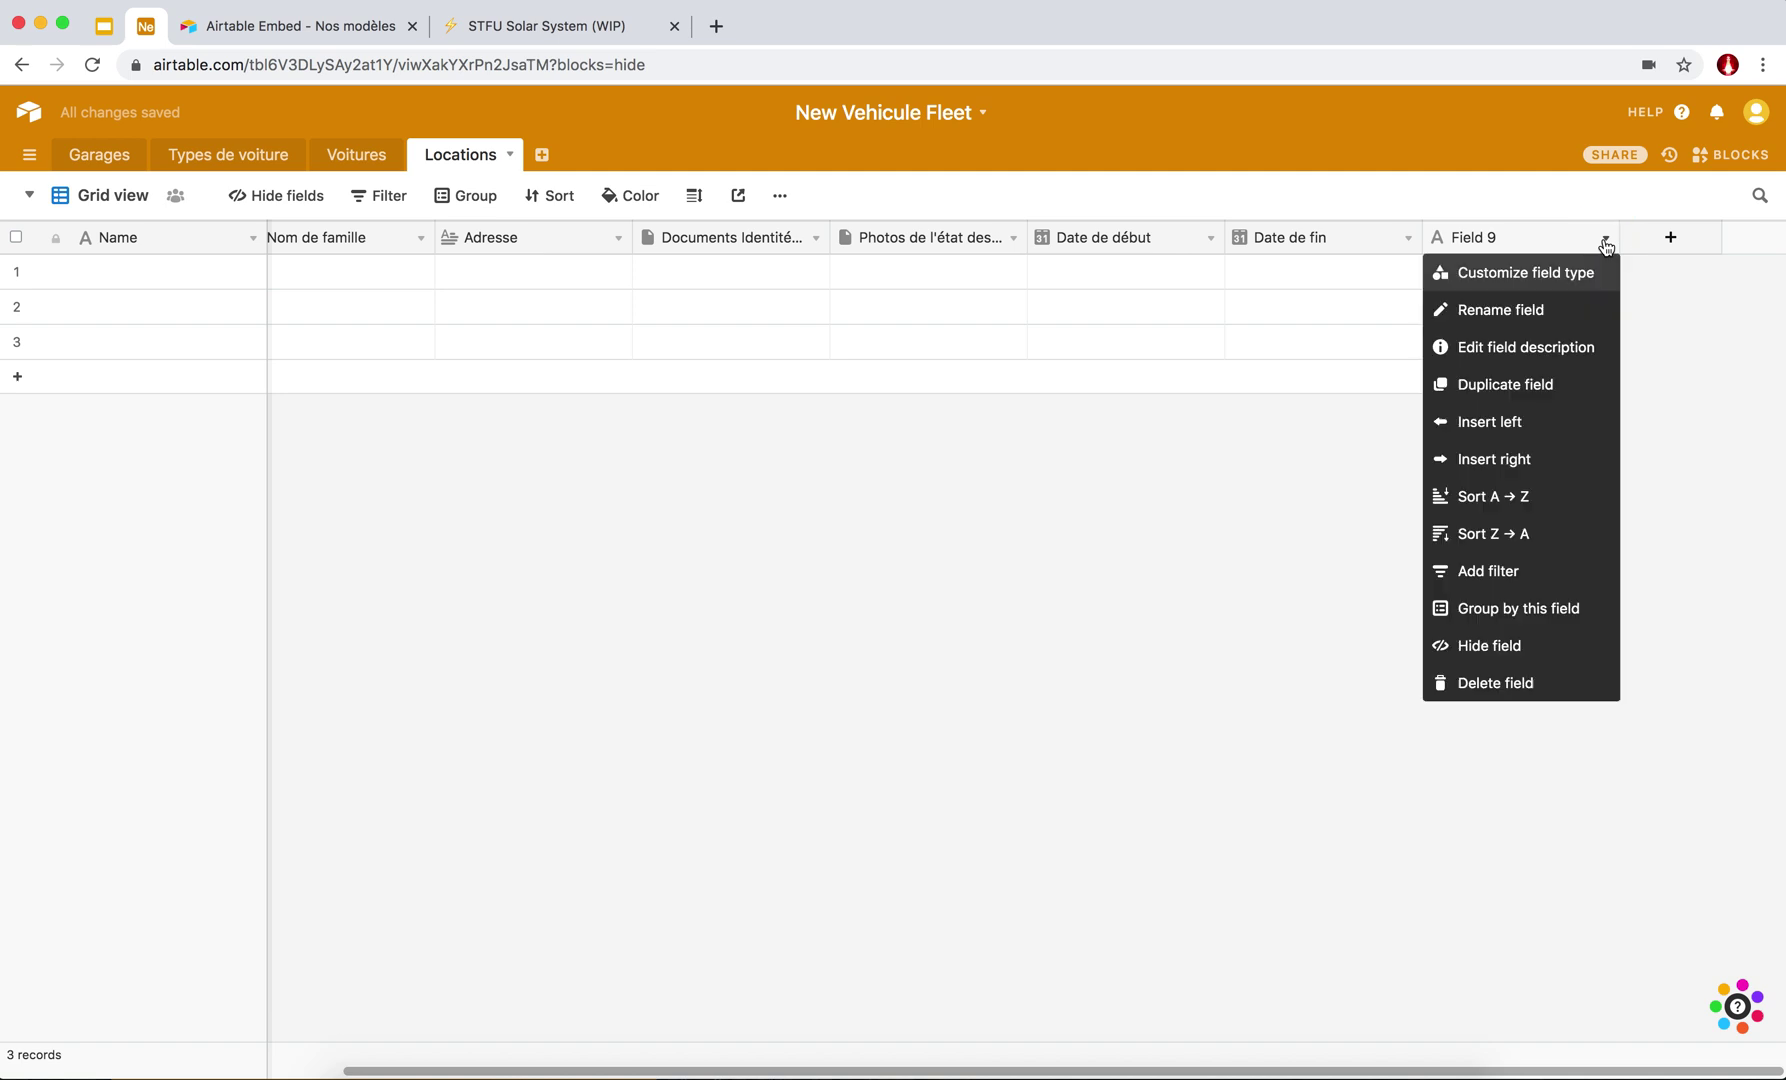
pyautogui.click(1285, 237)
pyautogui.rightClick(1344, 236)
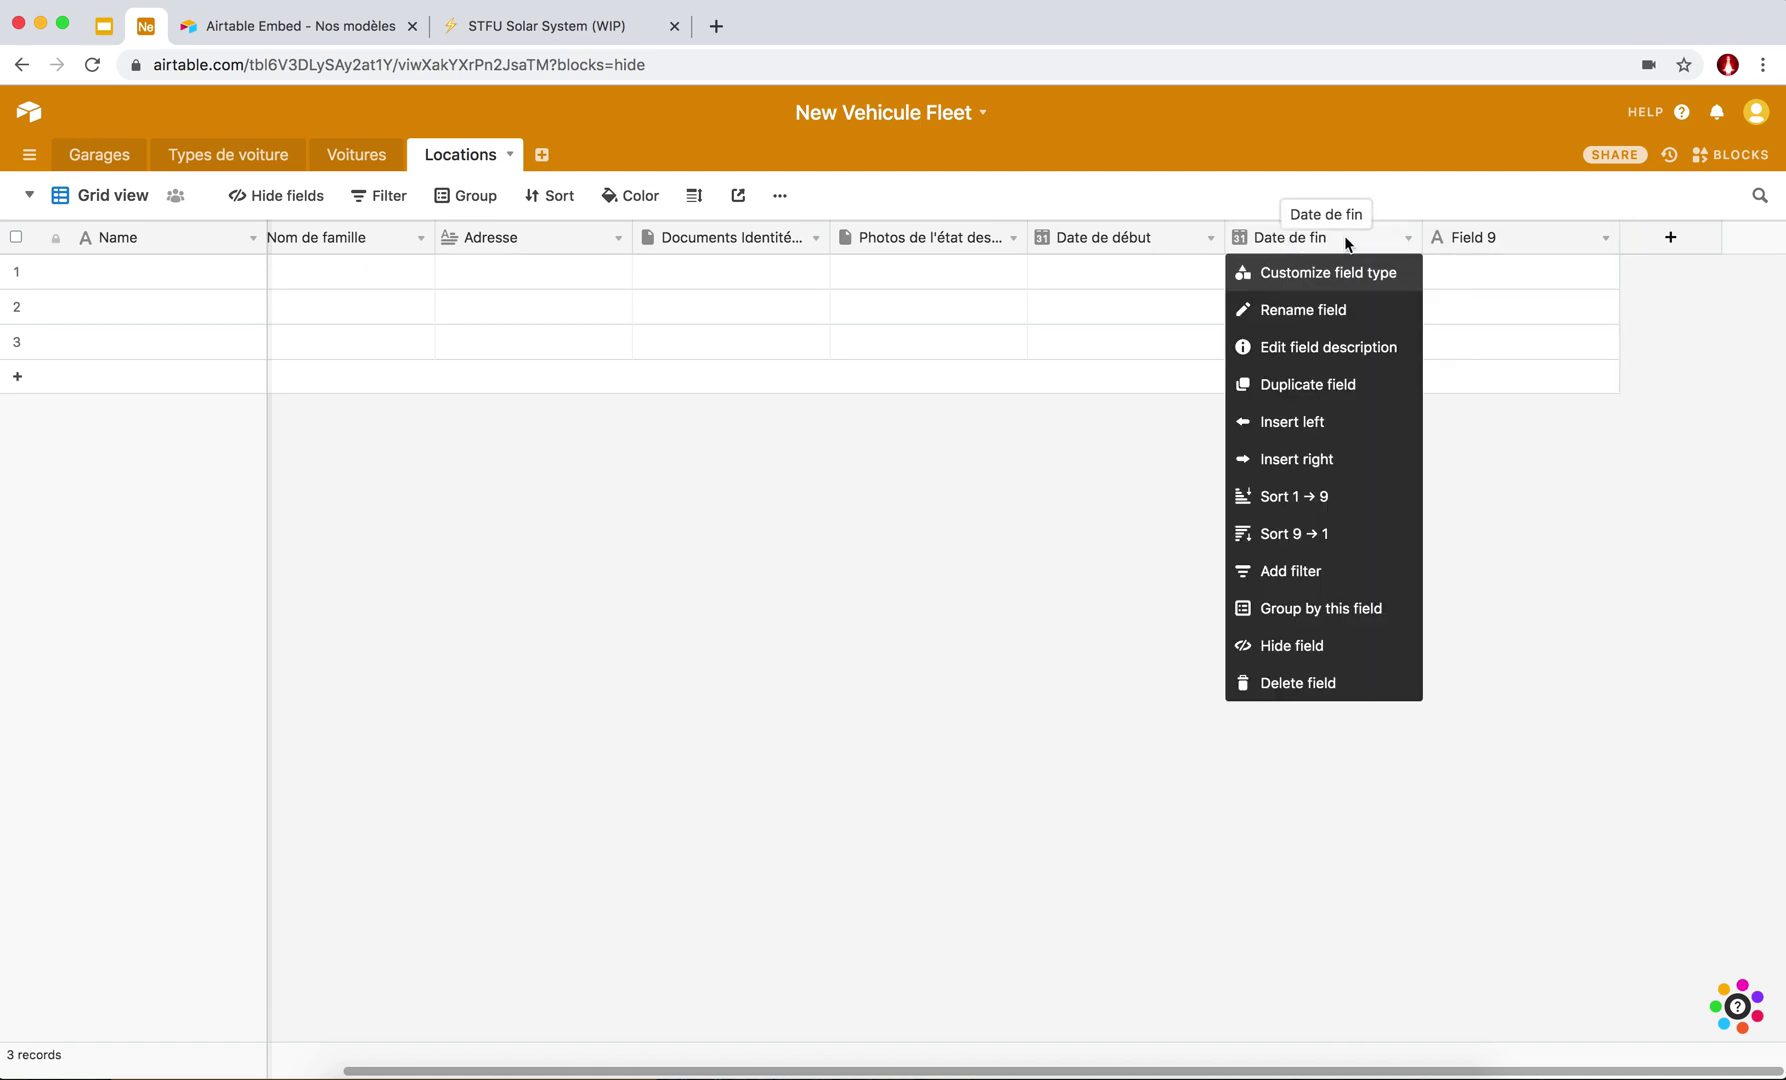
pyautogui.click(1526, 230)
pyautogui.click(1604, 239)
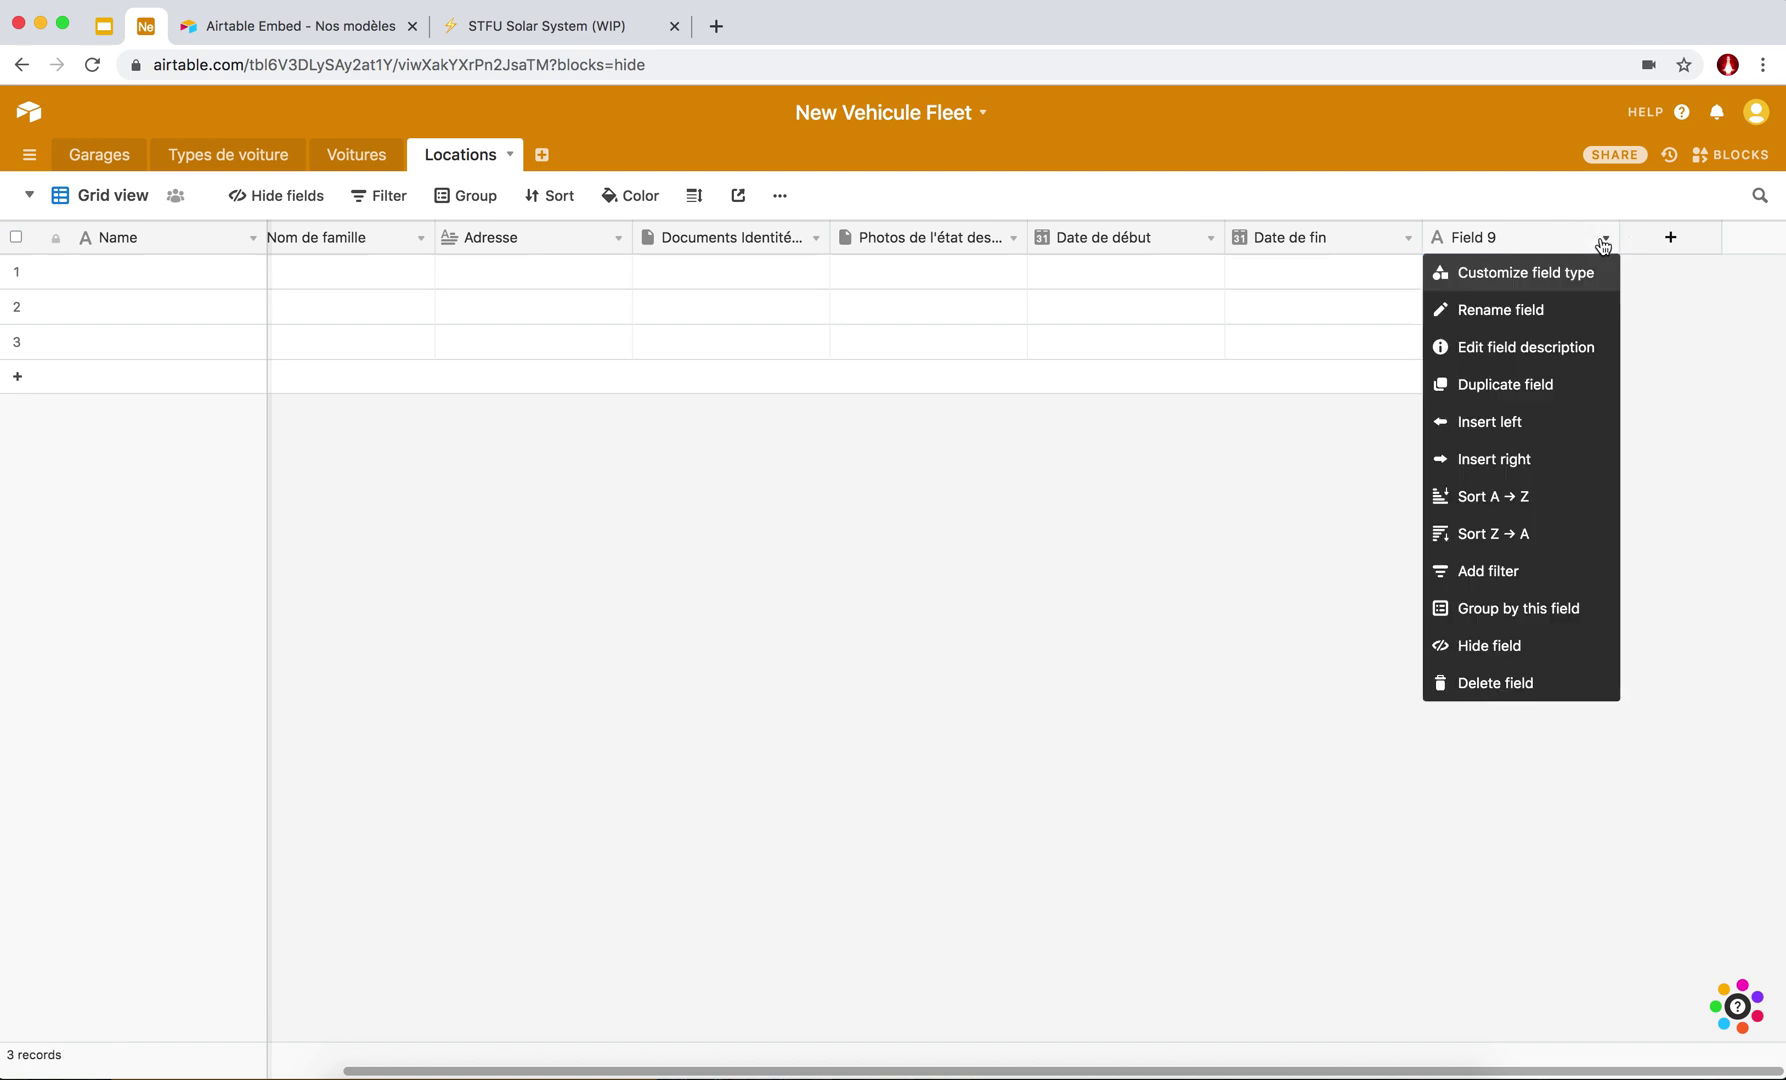
pyautogui.click(1527, 684)
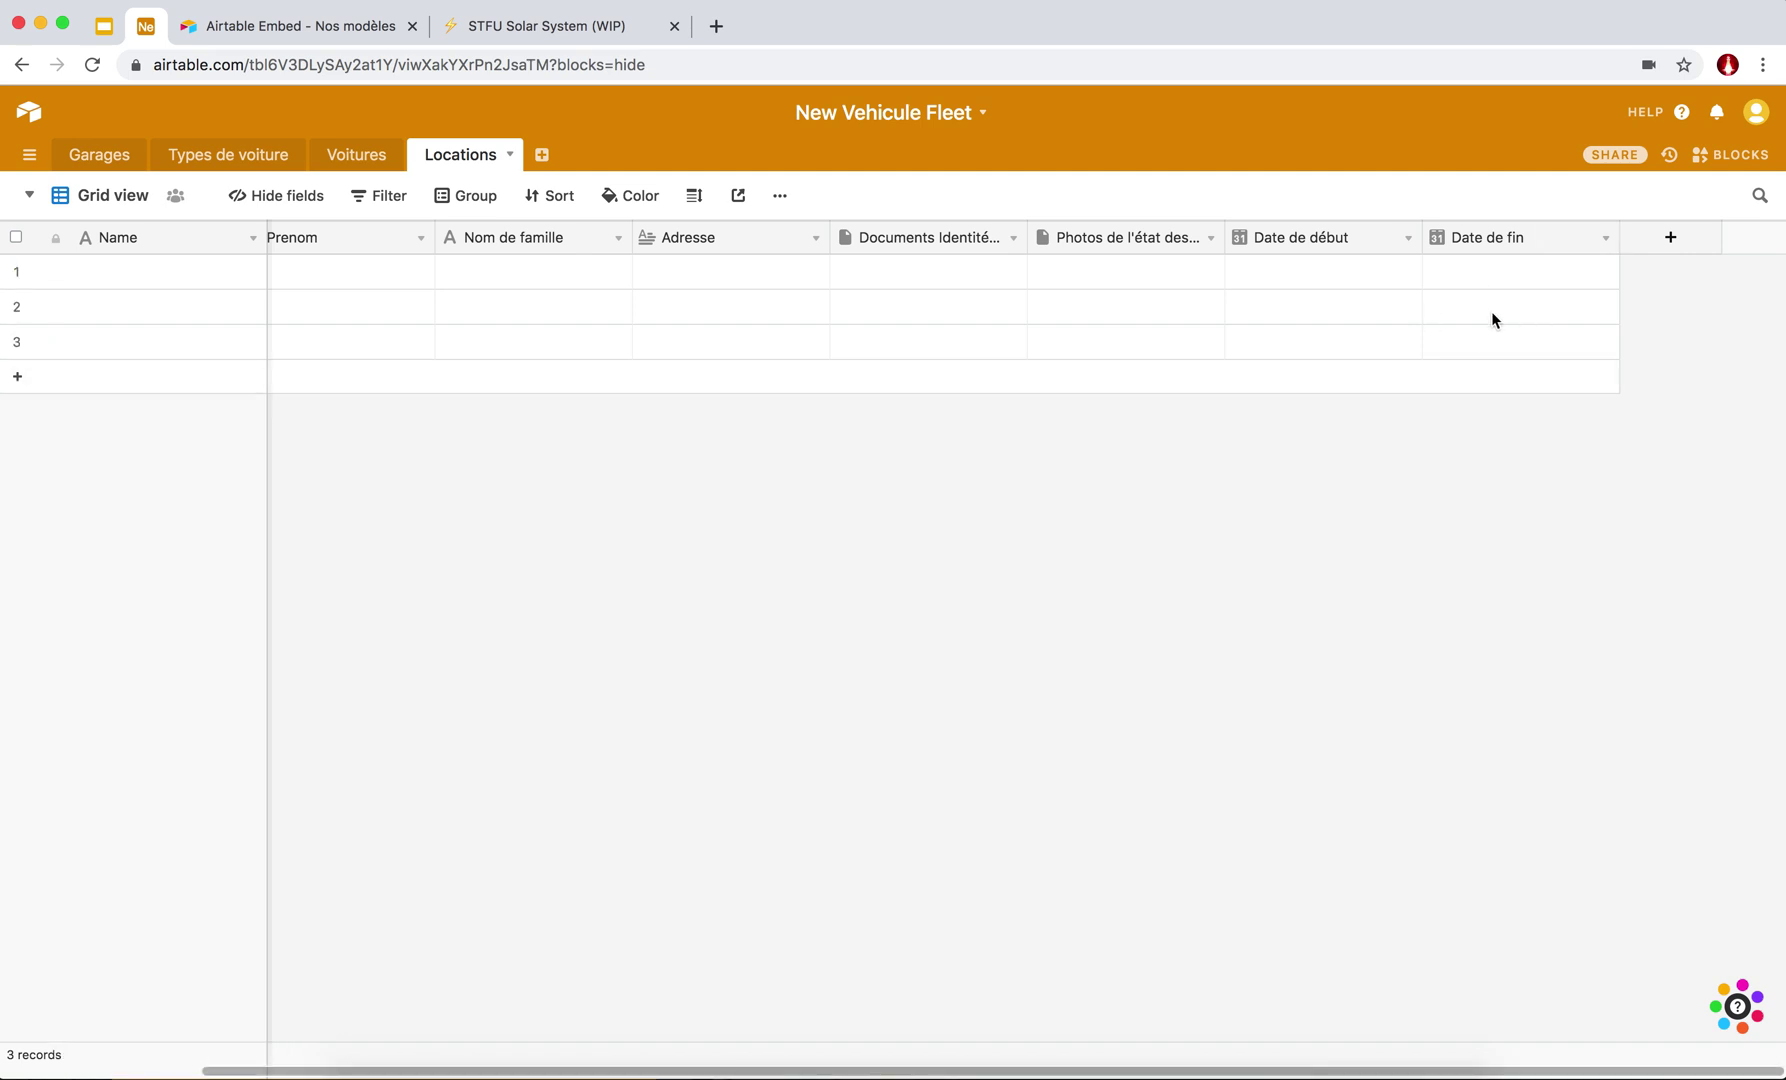
pyautogui.hscroll(-2, 1492, 313)
pyautogui.hscroll(2, 1492, 313)
# Select records 1 to 3 and delete them, leaving Locations with 0 records.
pyautogui.click(16, 271)
pyautogui.keyDown('shift'); pyautogui.click(16, 341); pyautogui.keyUp('shift')
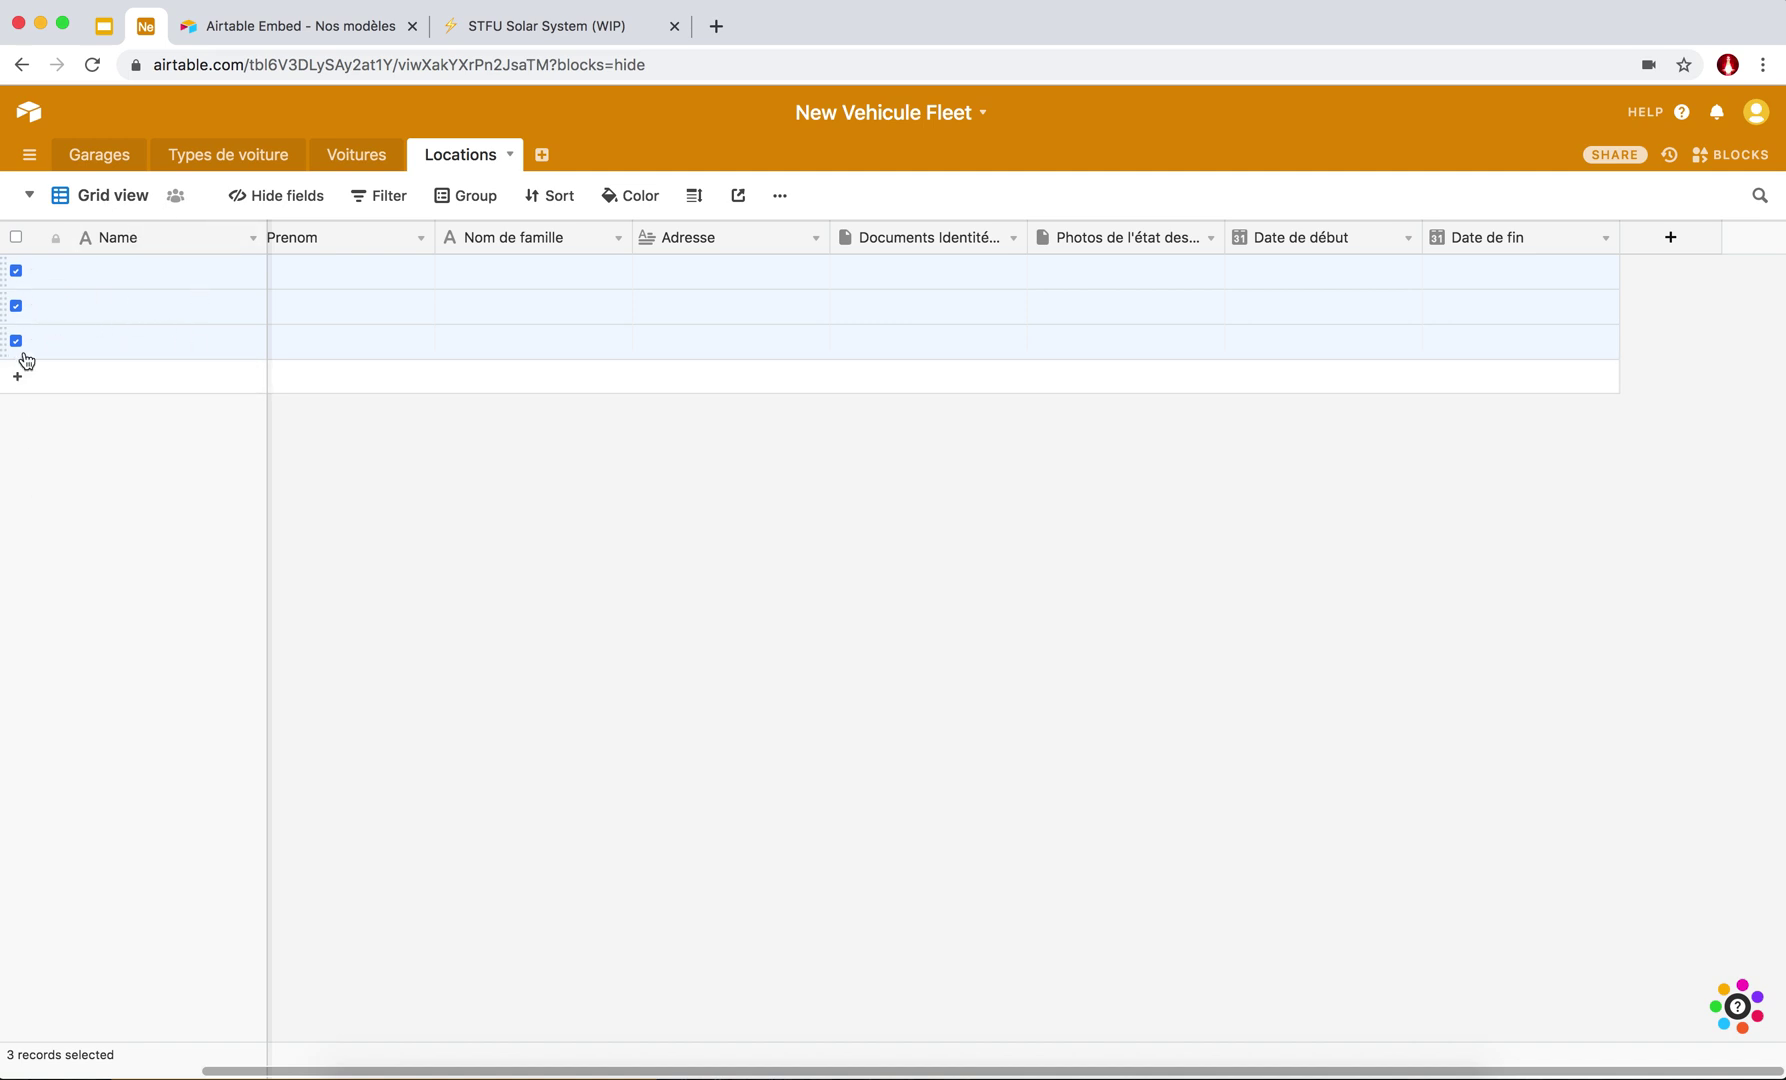
pyautogui.rightClick(100, 288)
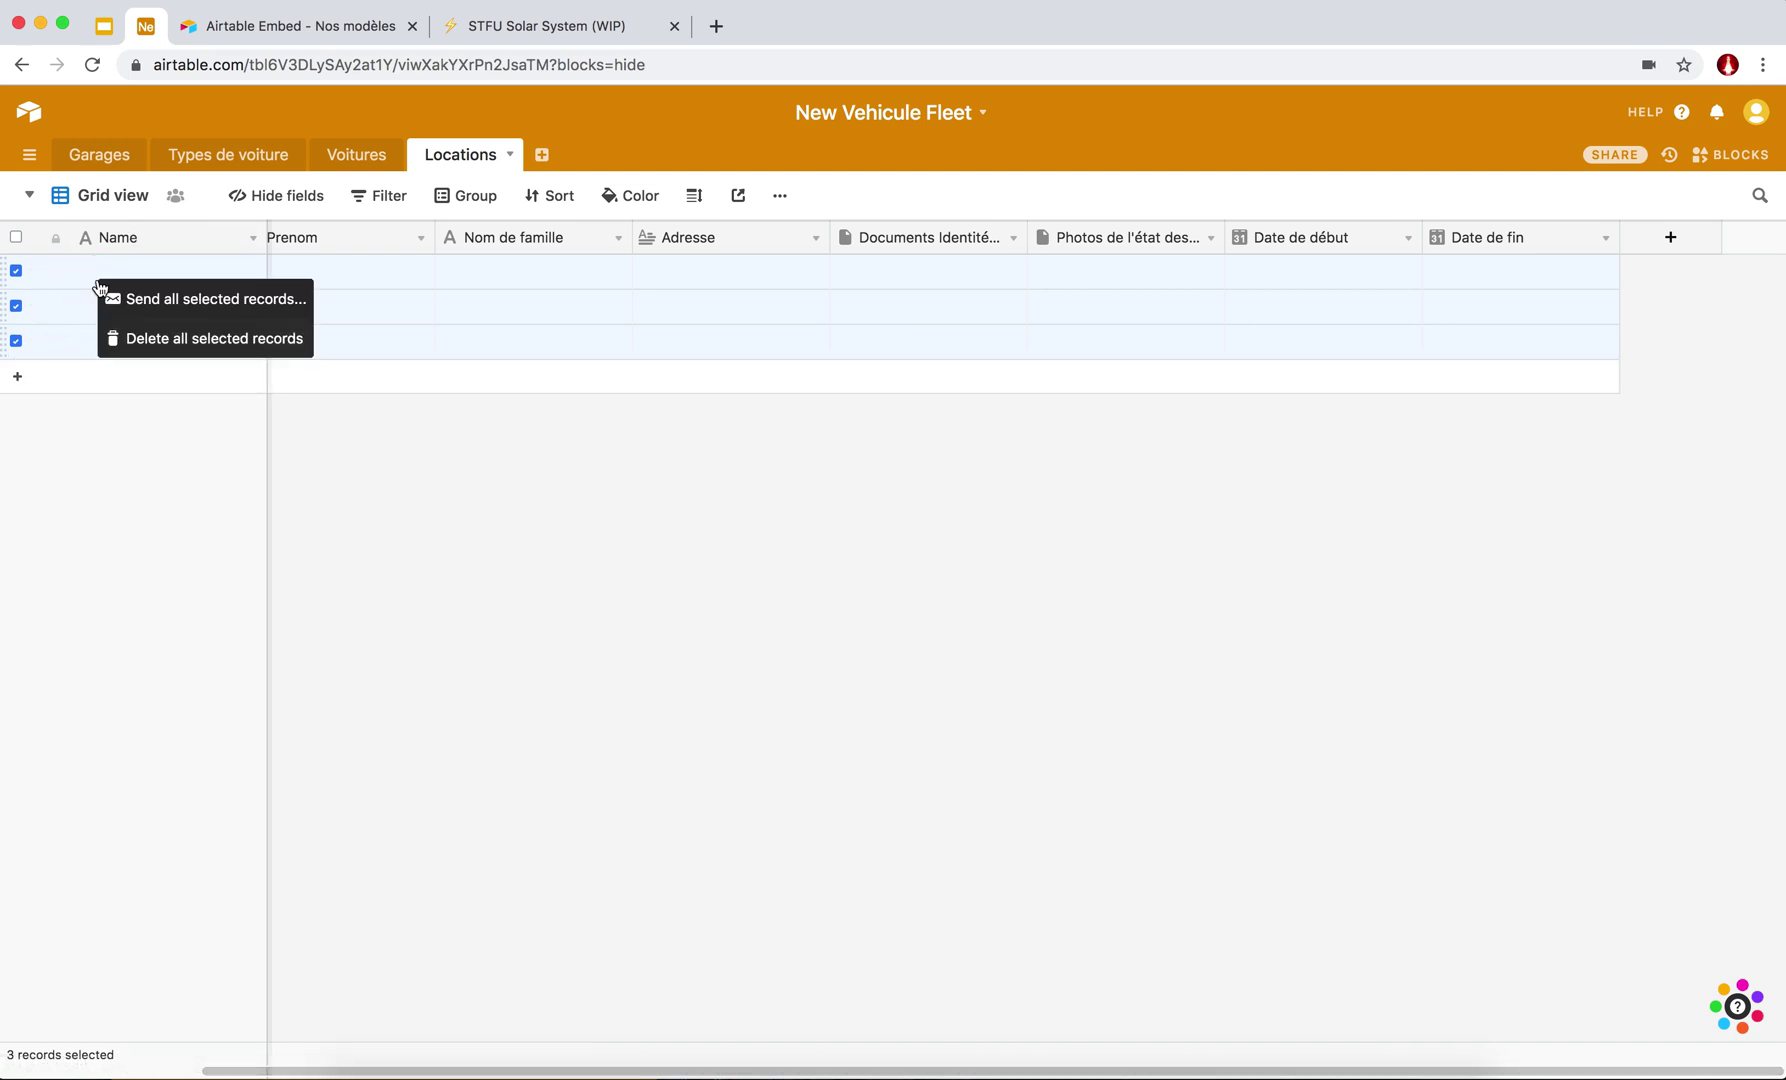
pyautogui.click(147, 345)
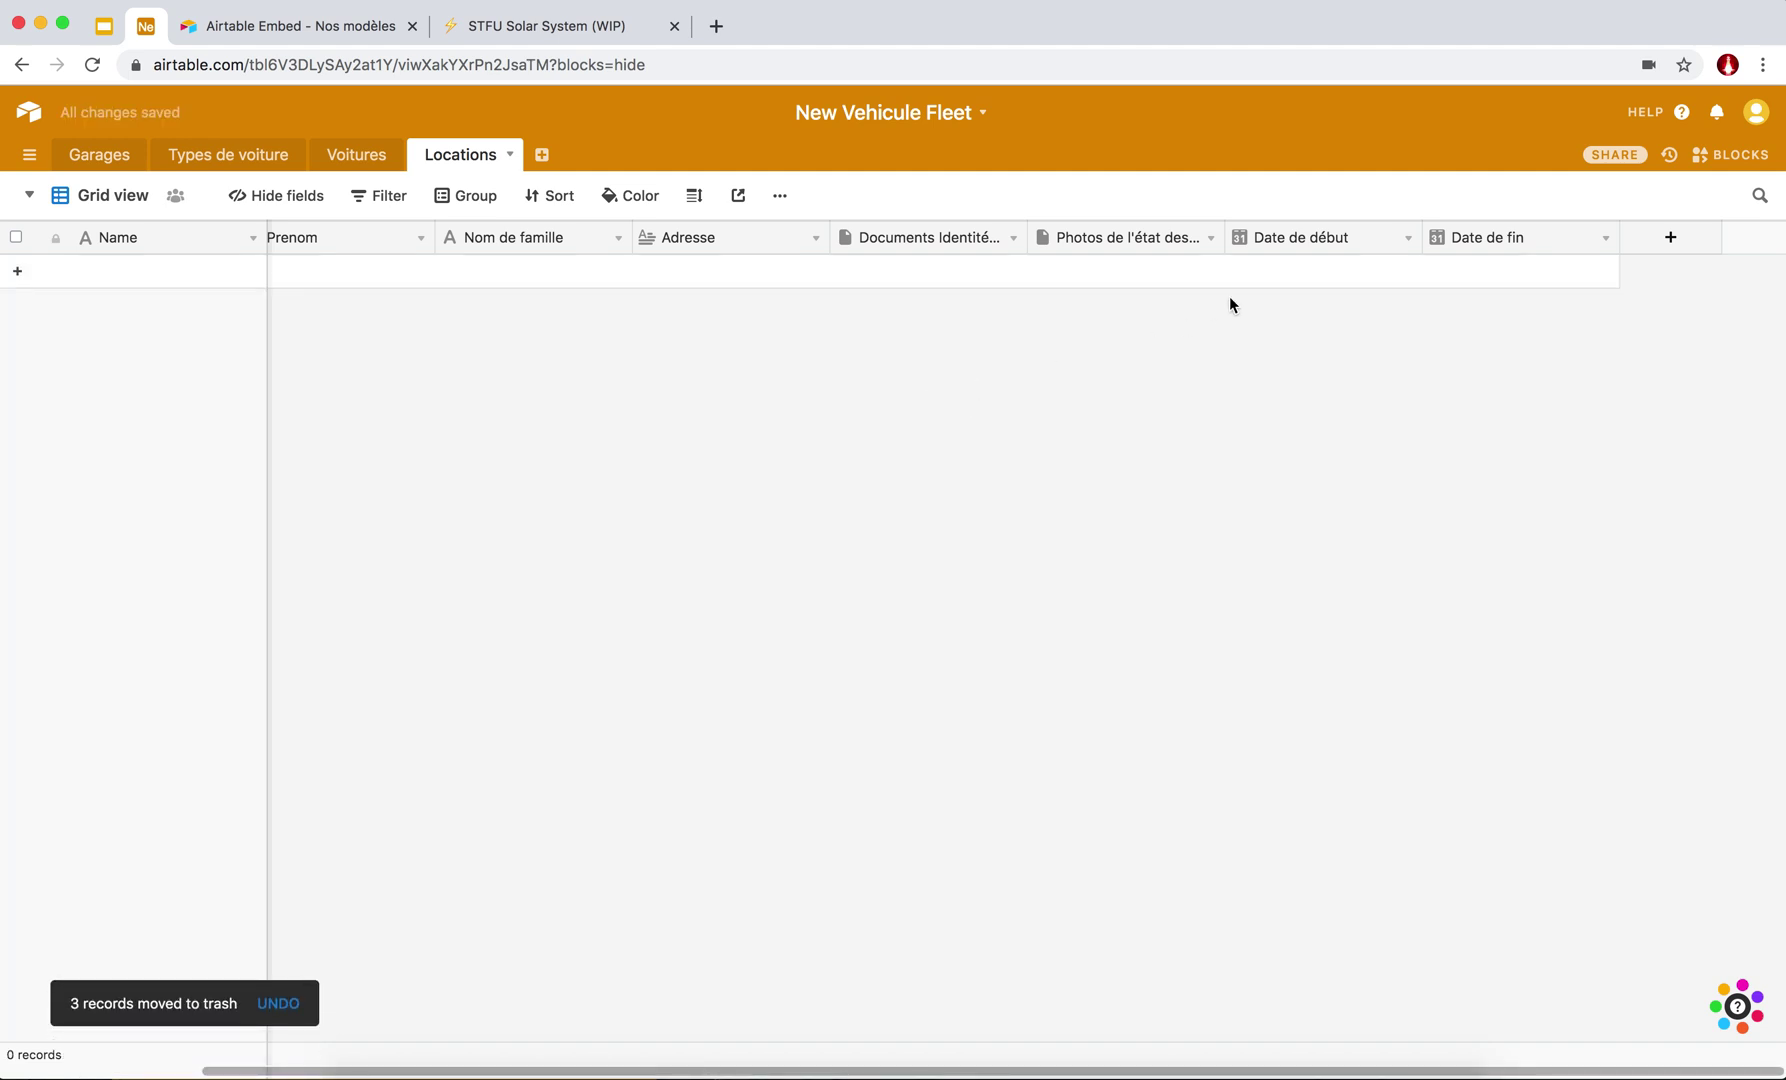
pyautogui.click(1646, 246)
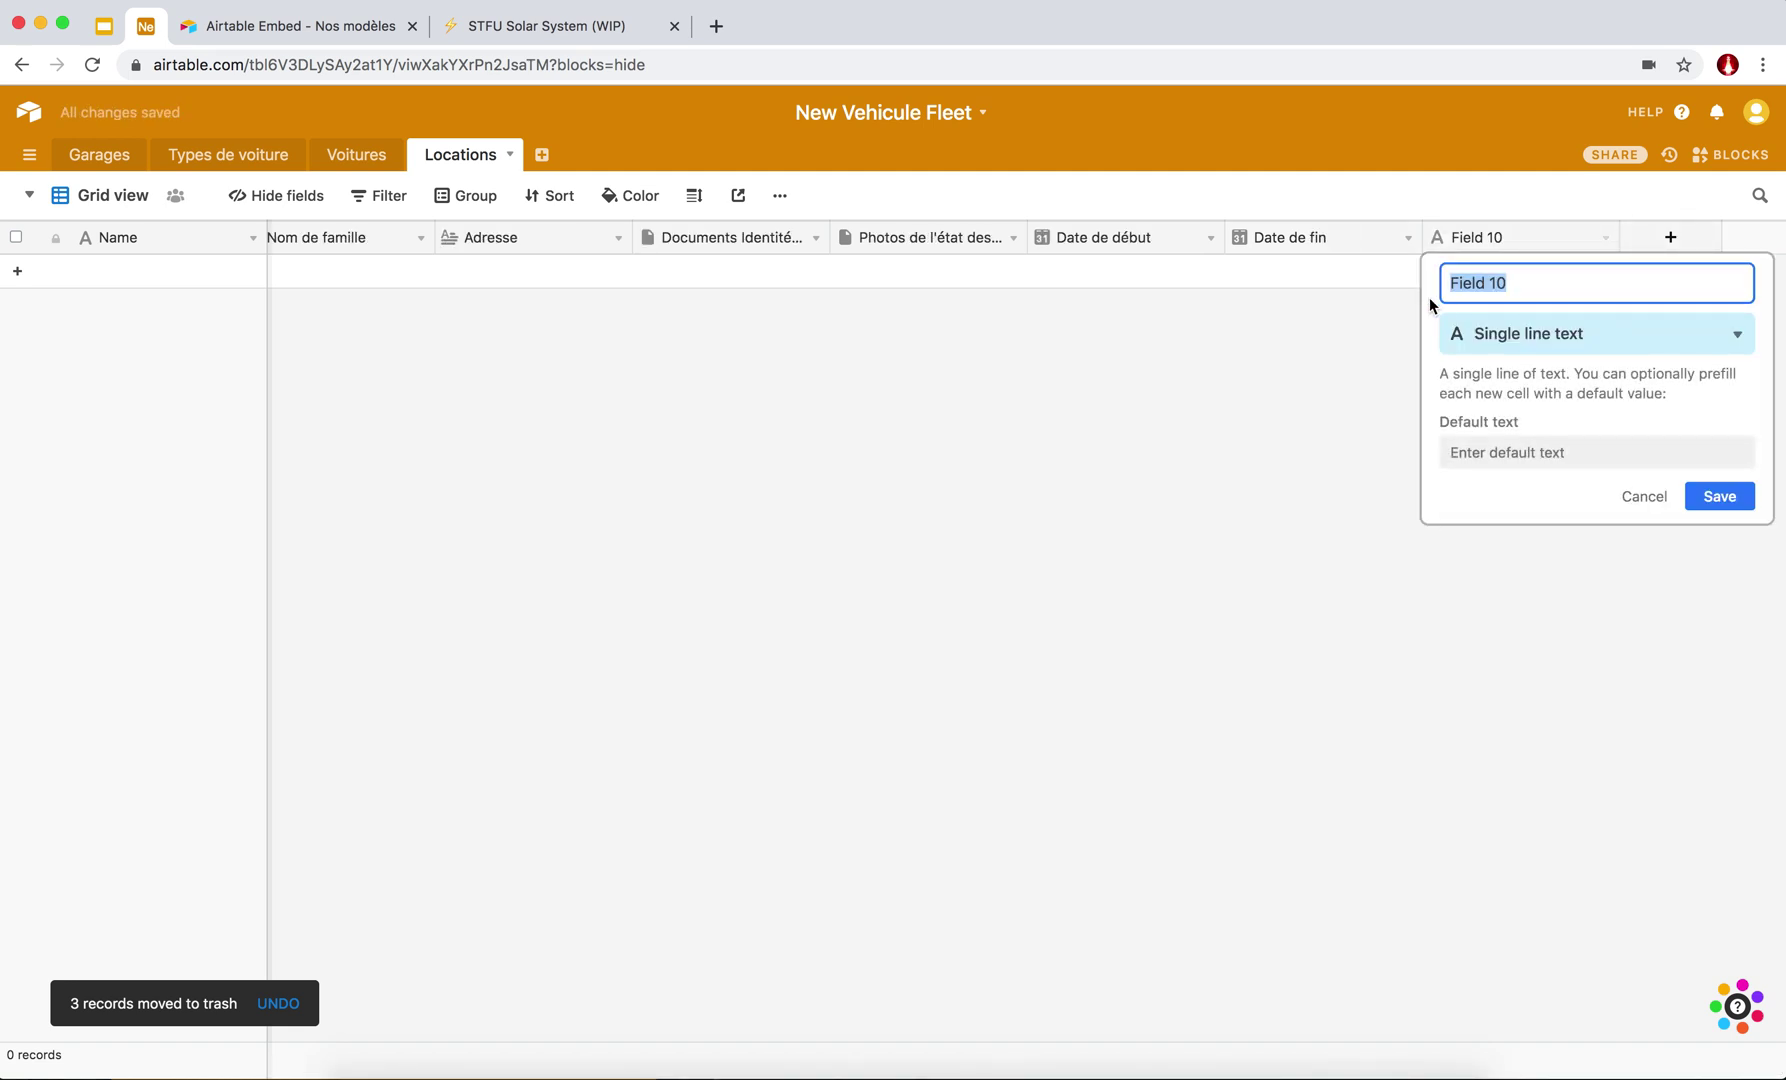
# Name the new field 'ID' and make it an Autonumber field.
pyautogui.write('ID')
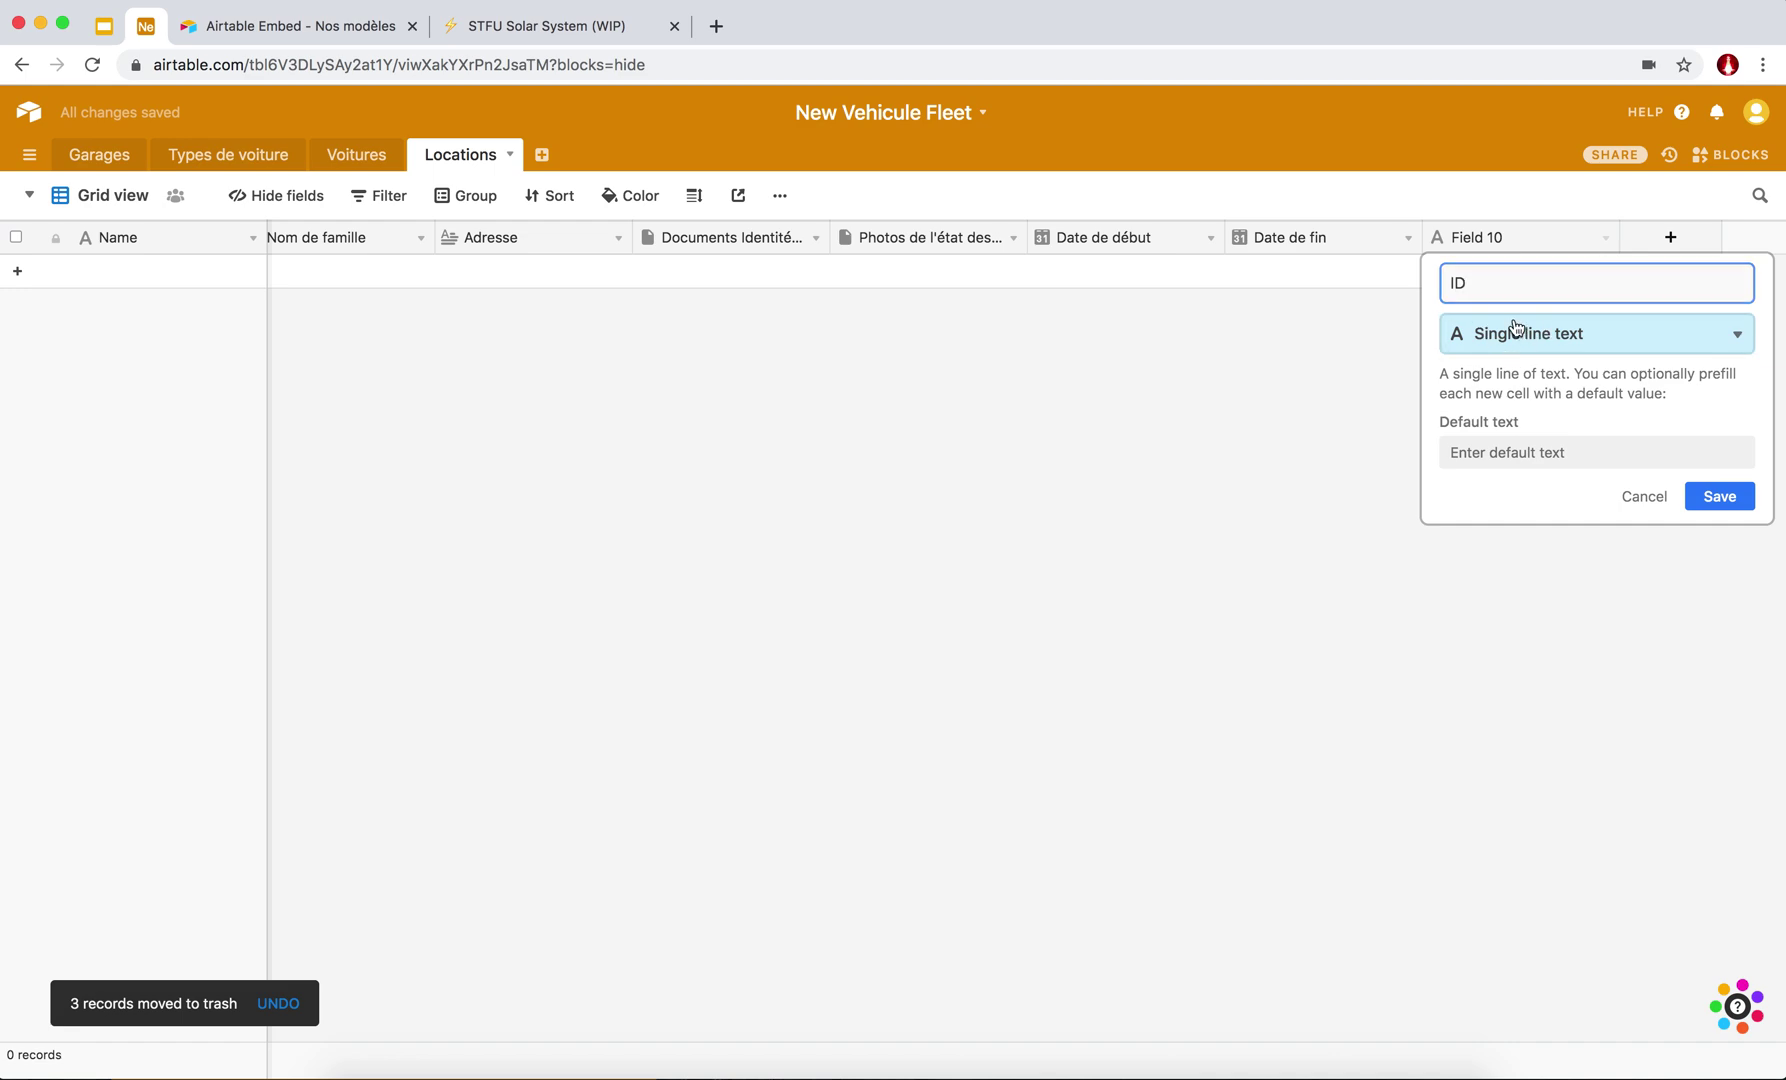
pyautogui.click(1513, 330)
pyautogui.write('auto')
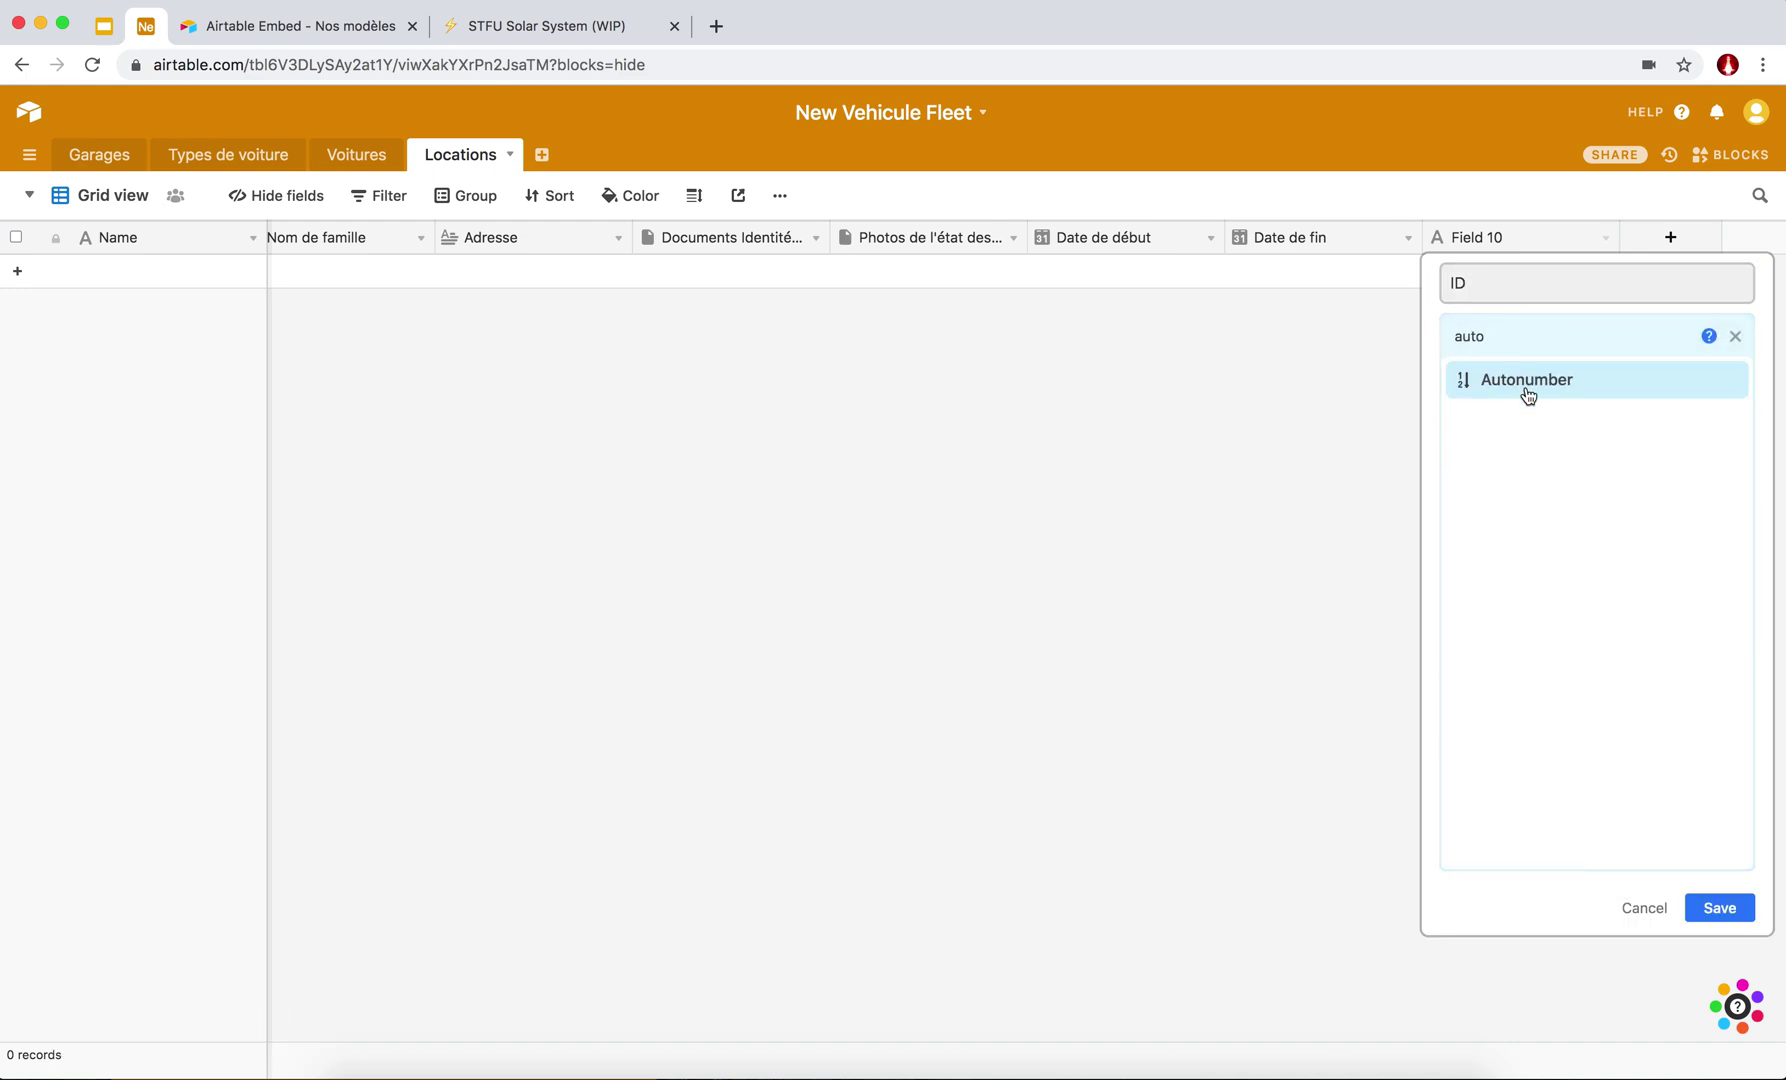
pyautogui.click(1525, 394)
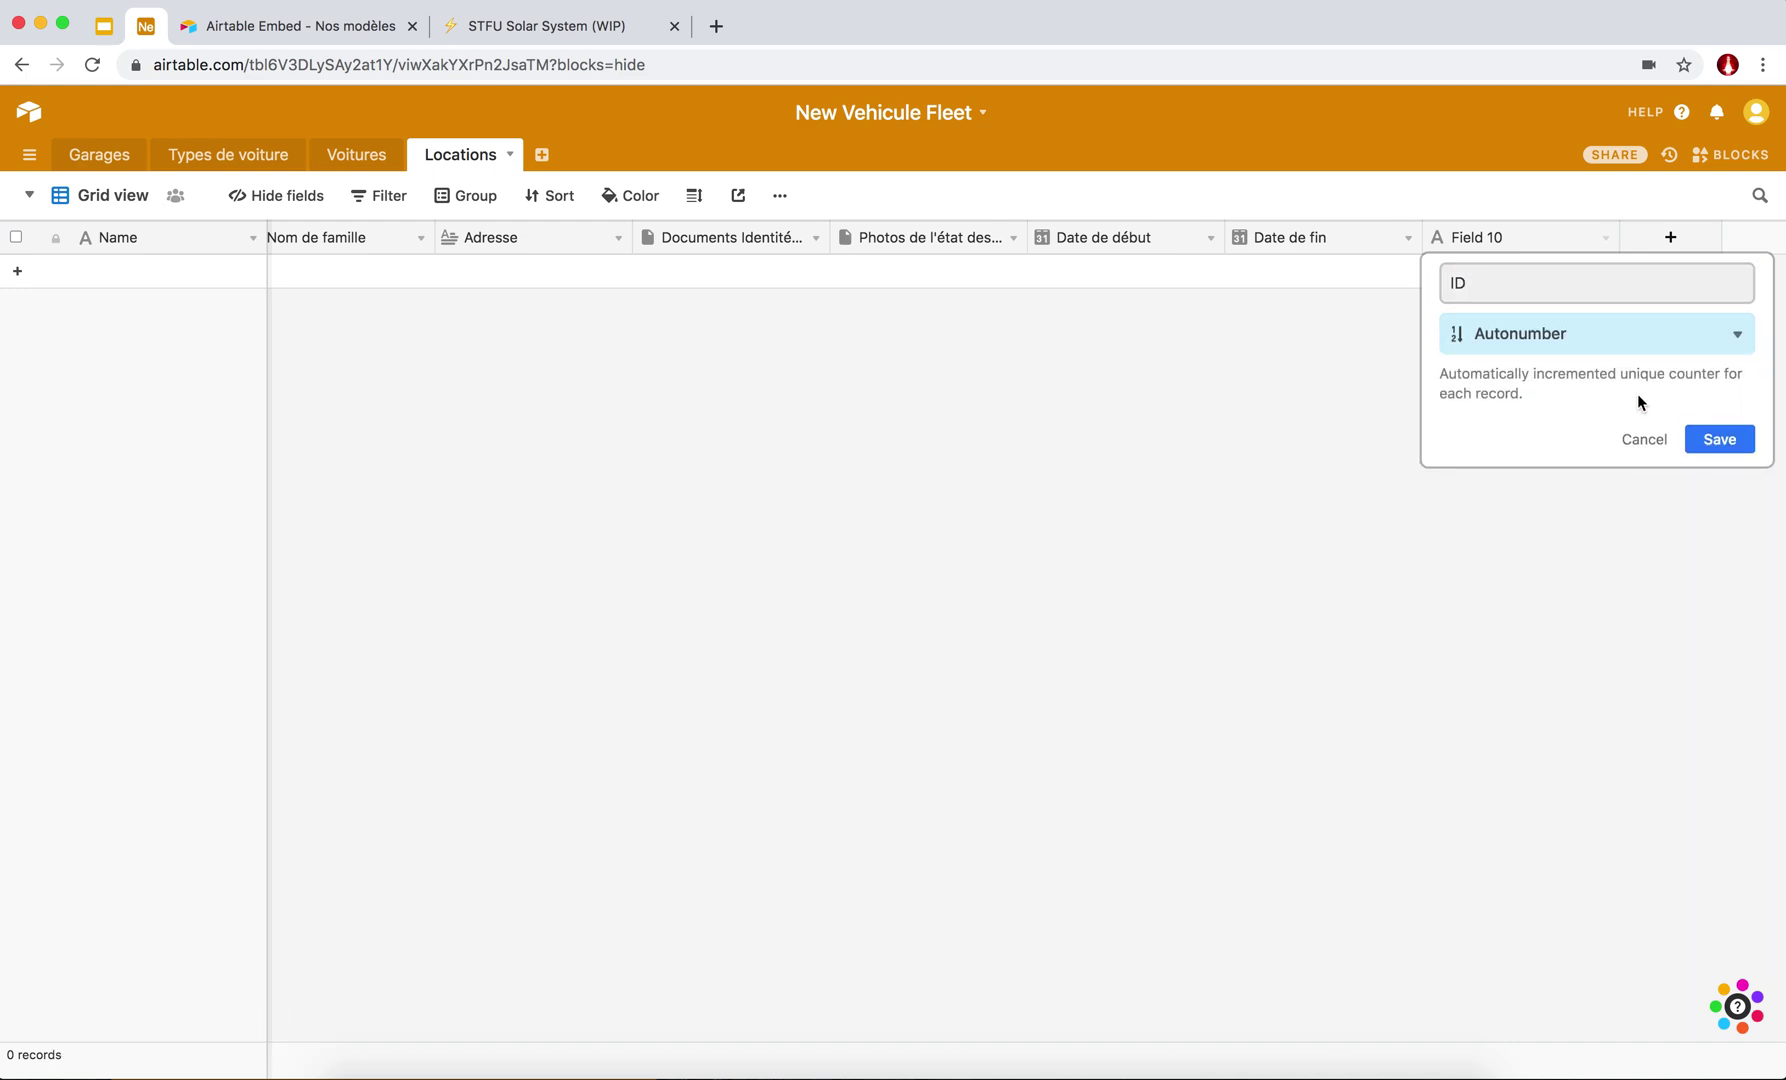
pyautogui.click(1712, 442)
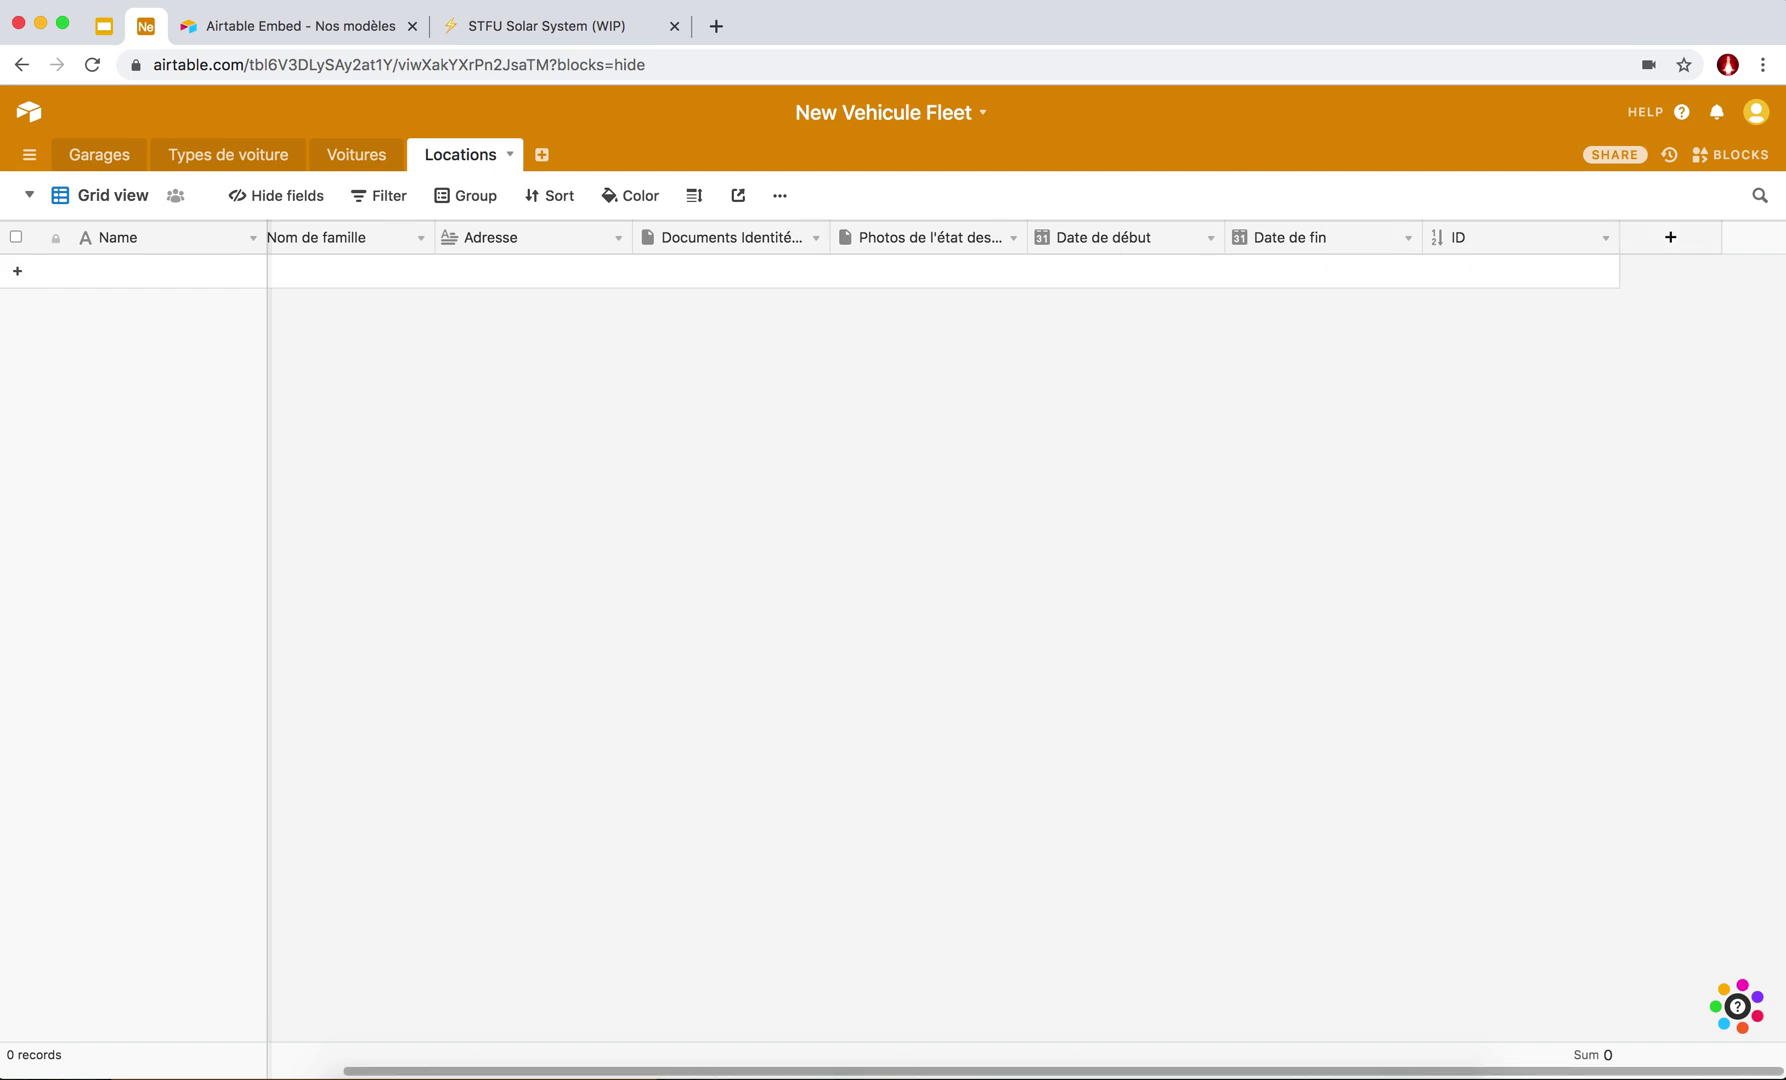
# Insert a new field named 'mail' right after Adresse.
pyautogui.hscroll(-5, 858, 292)
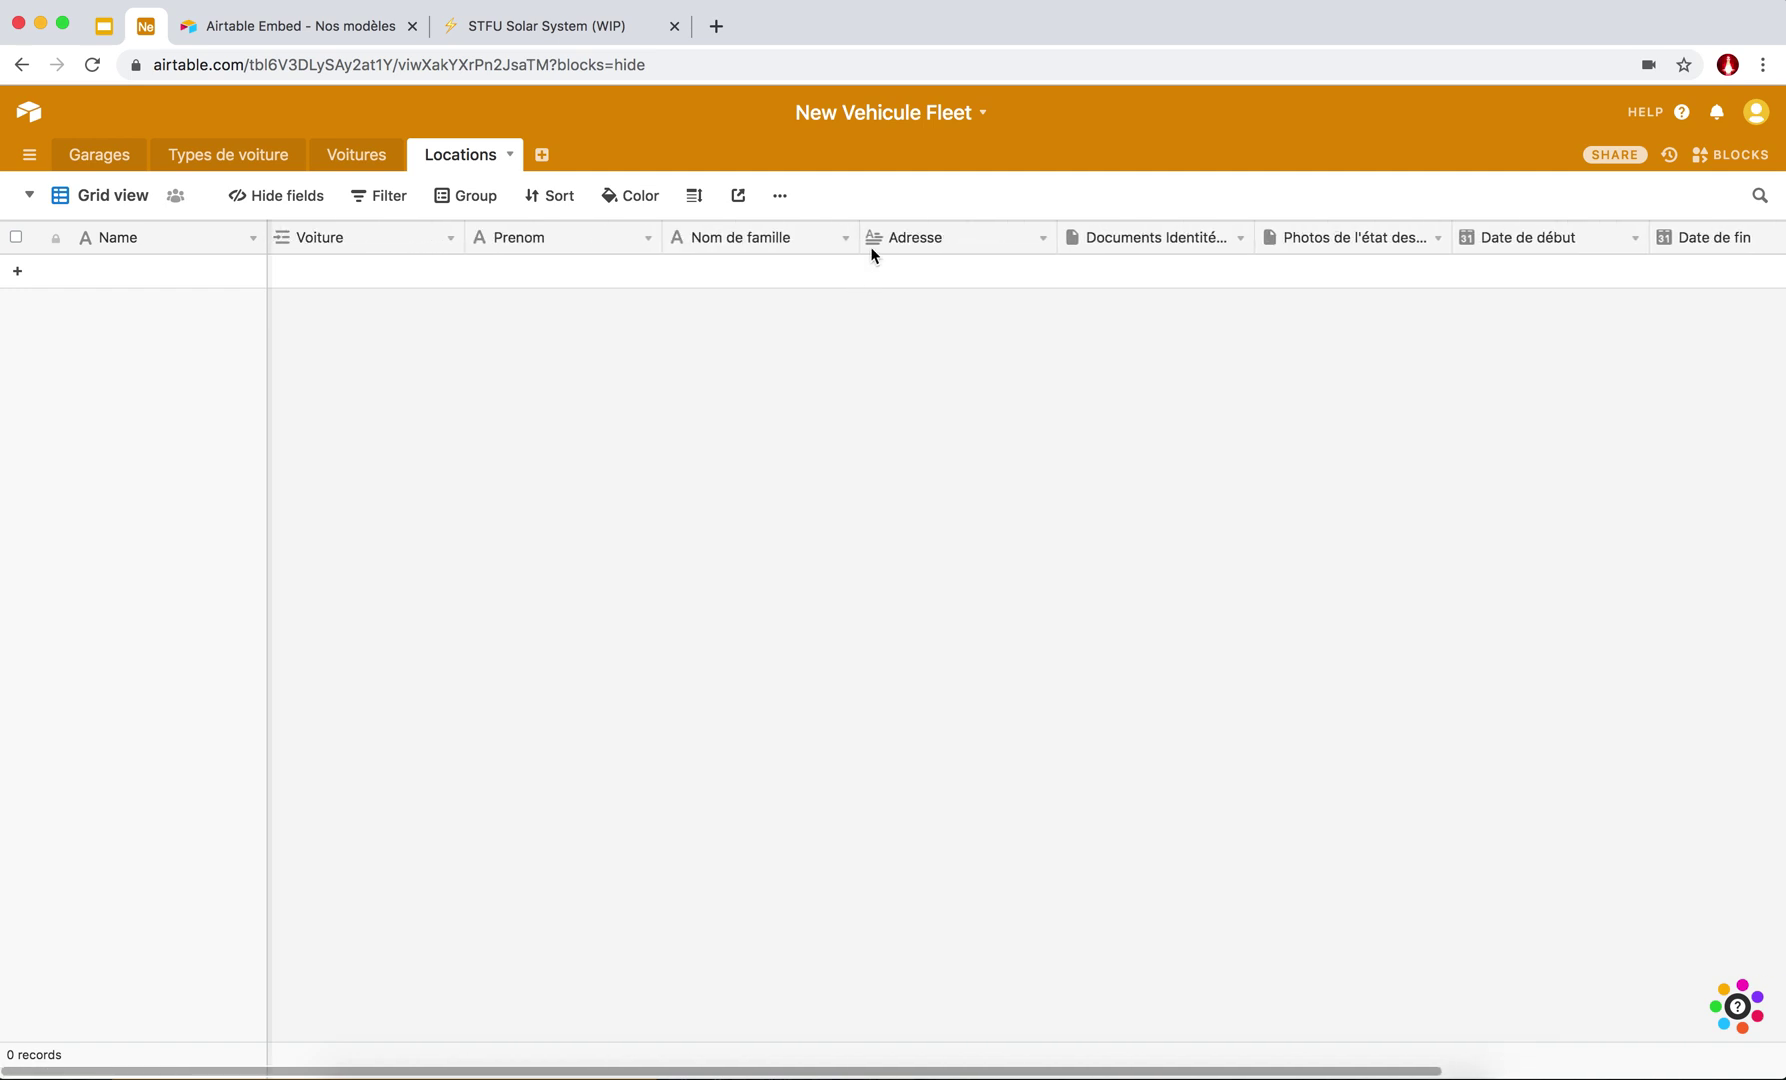
pyautogui.rightClick(717, 242)
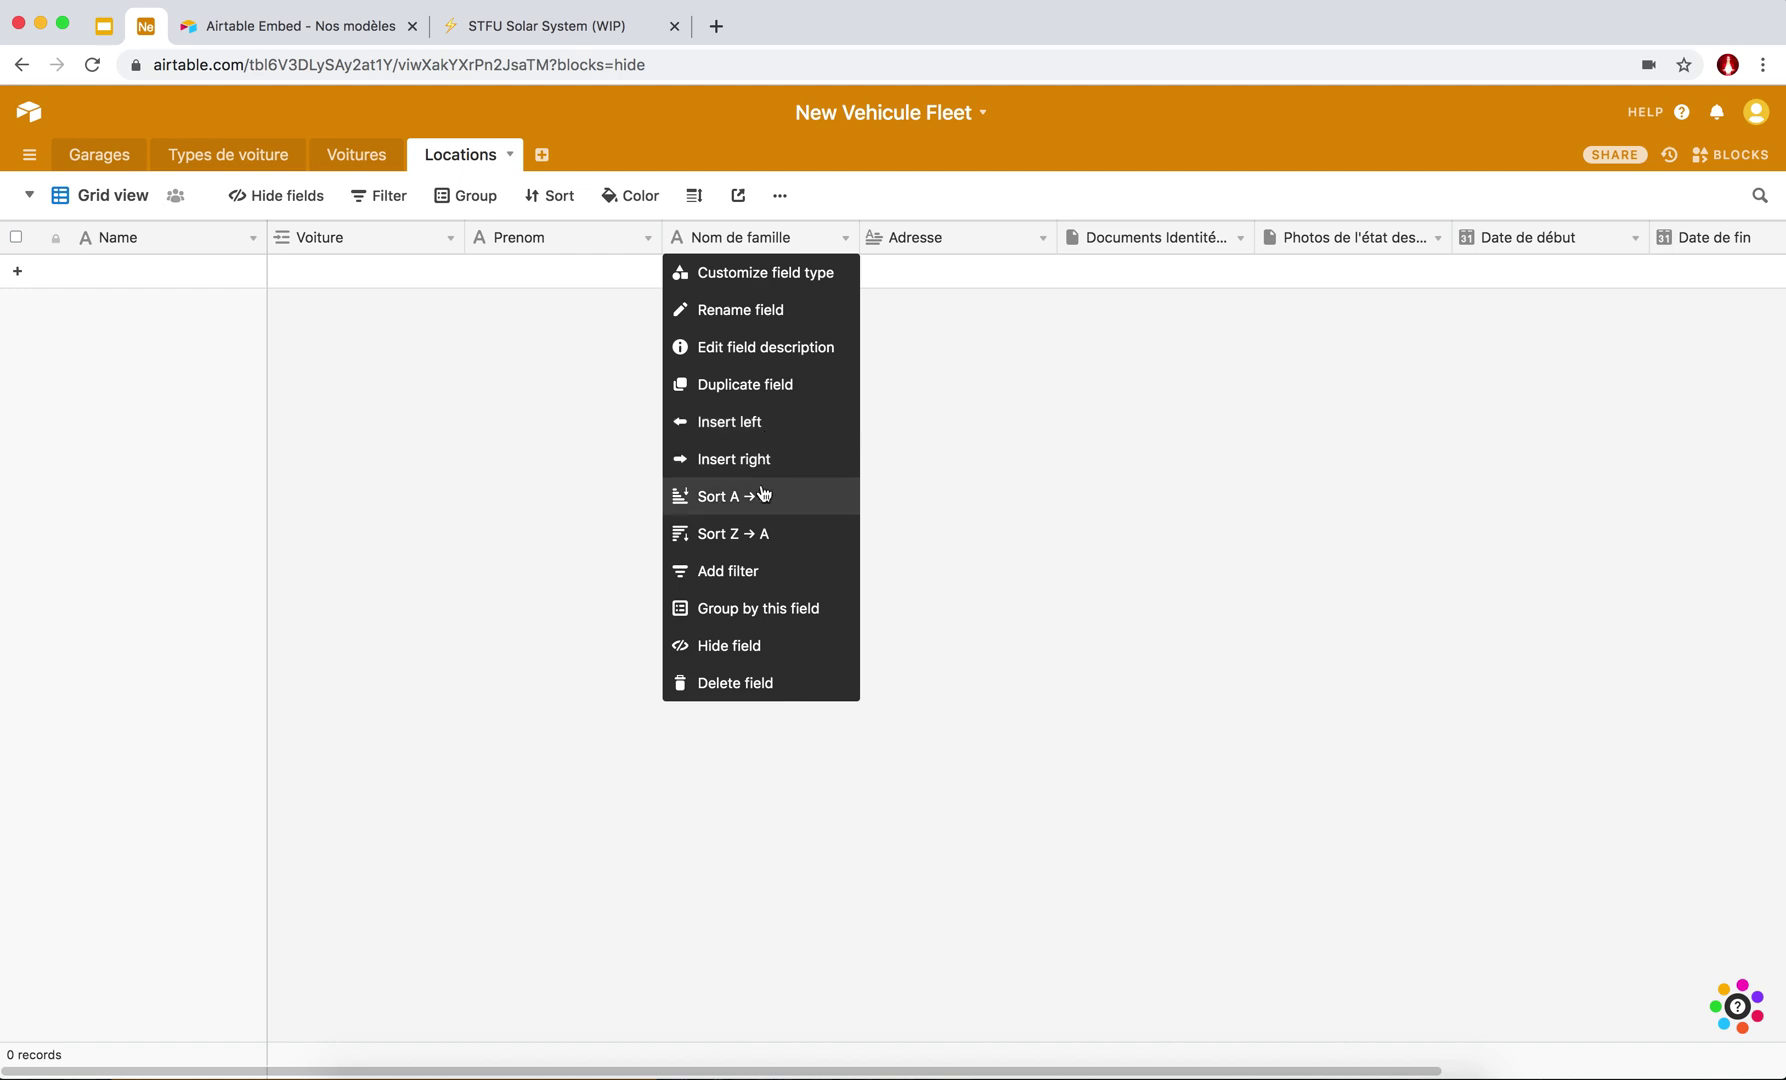
pyautogui.click(604, 445)
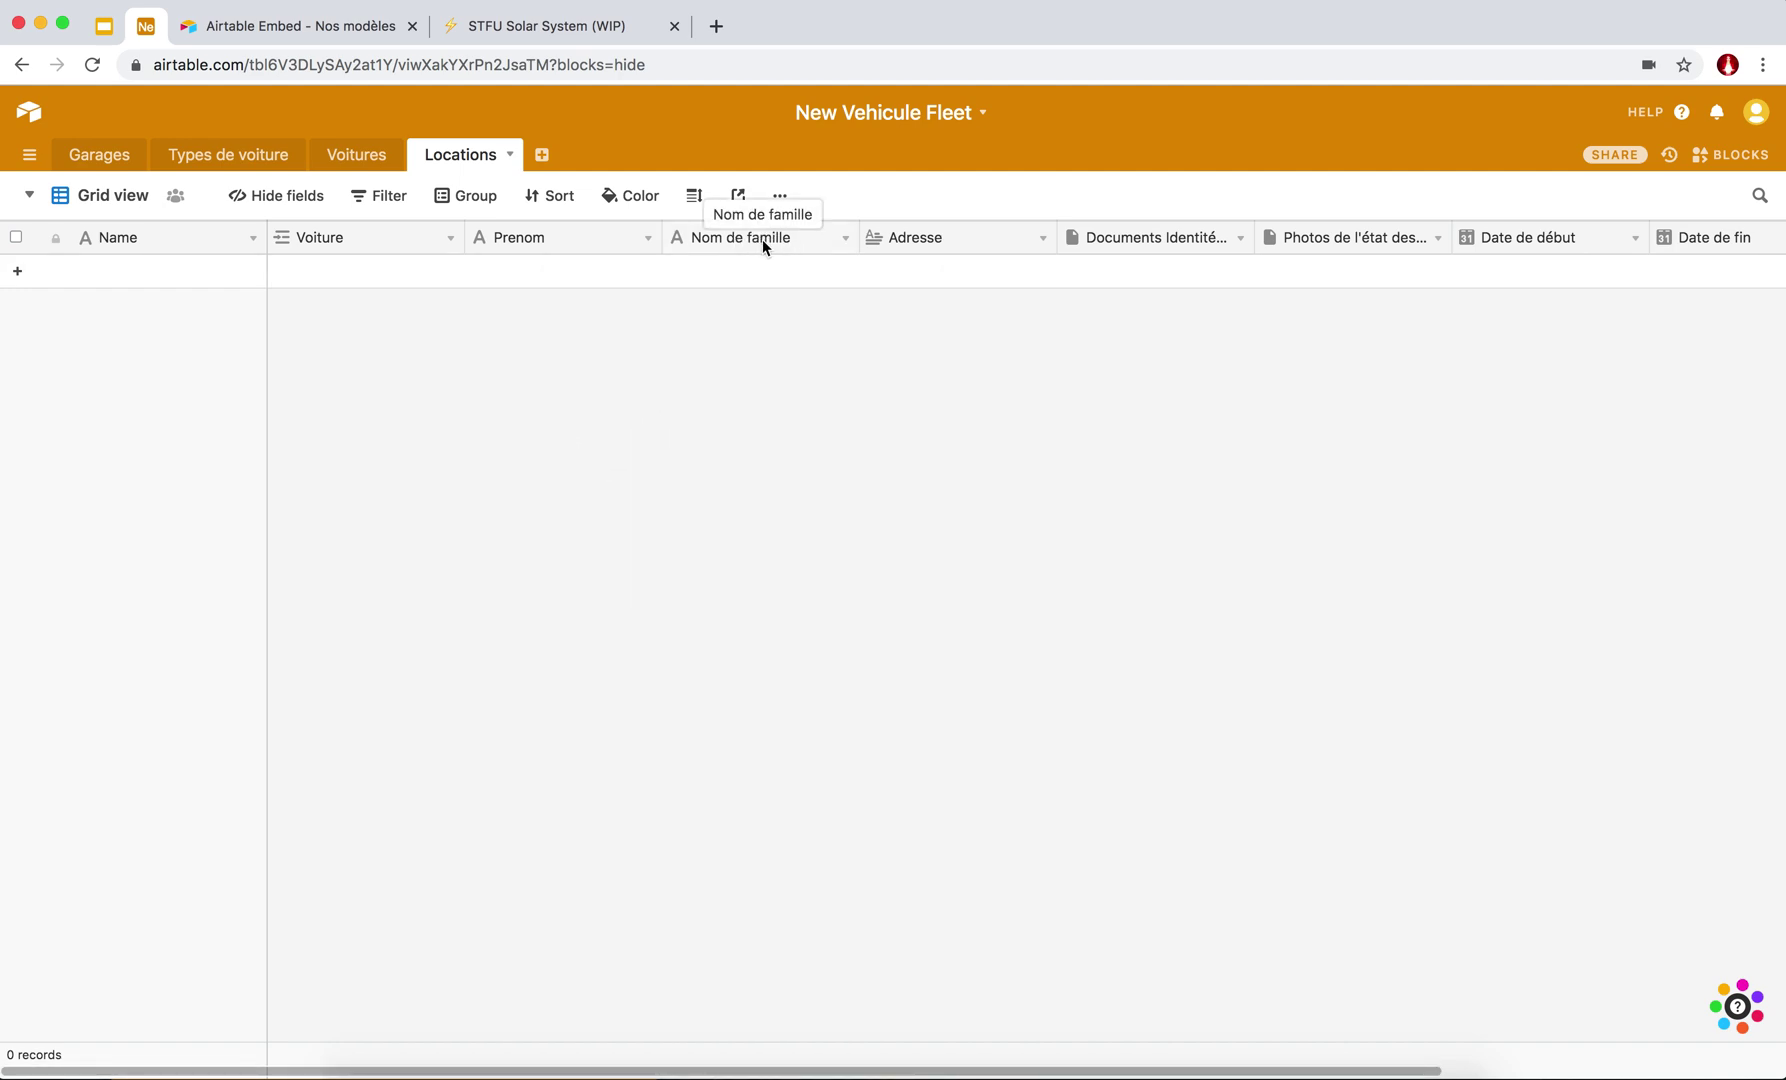
pyautogui.hscroll(3, 905, 242)
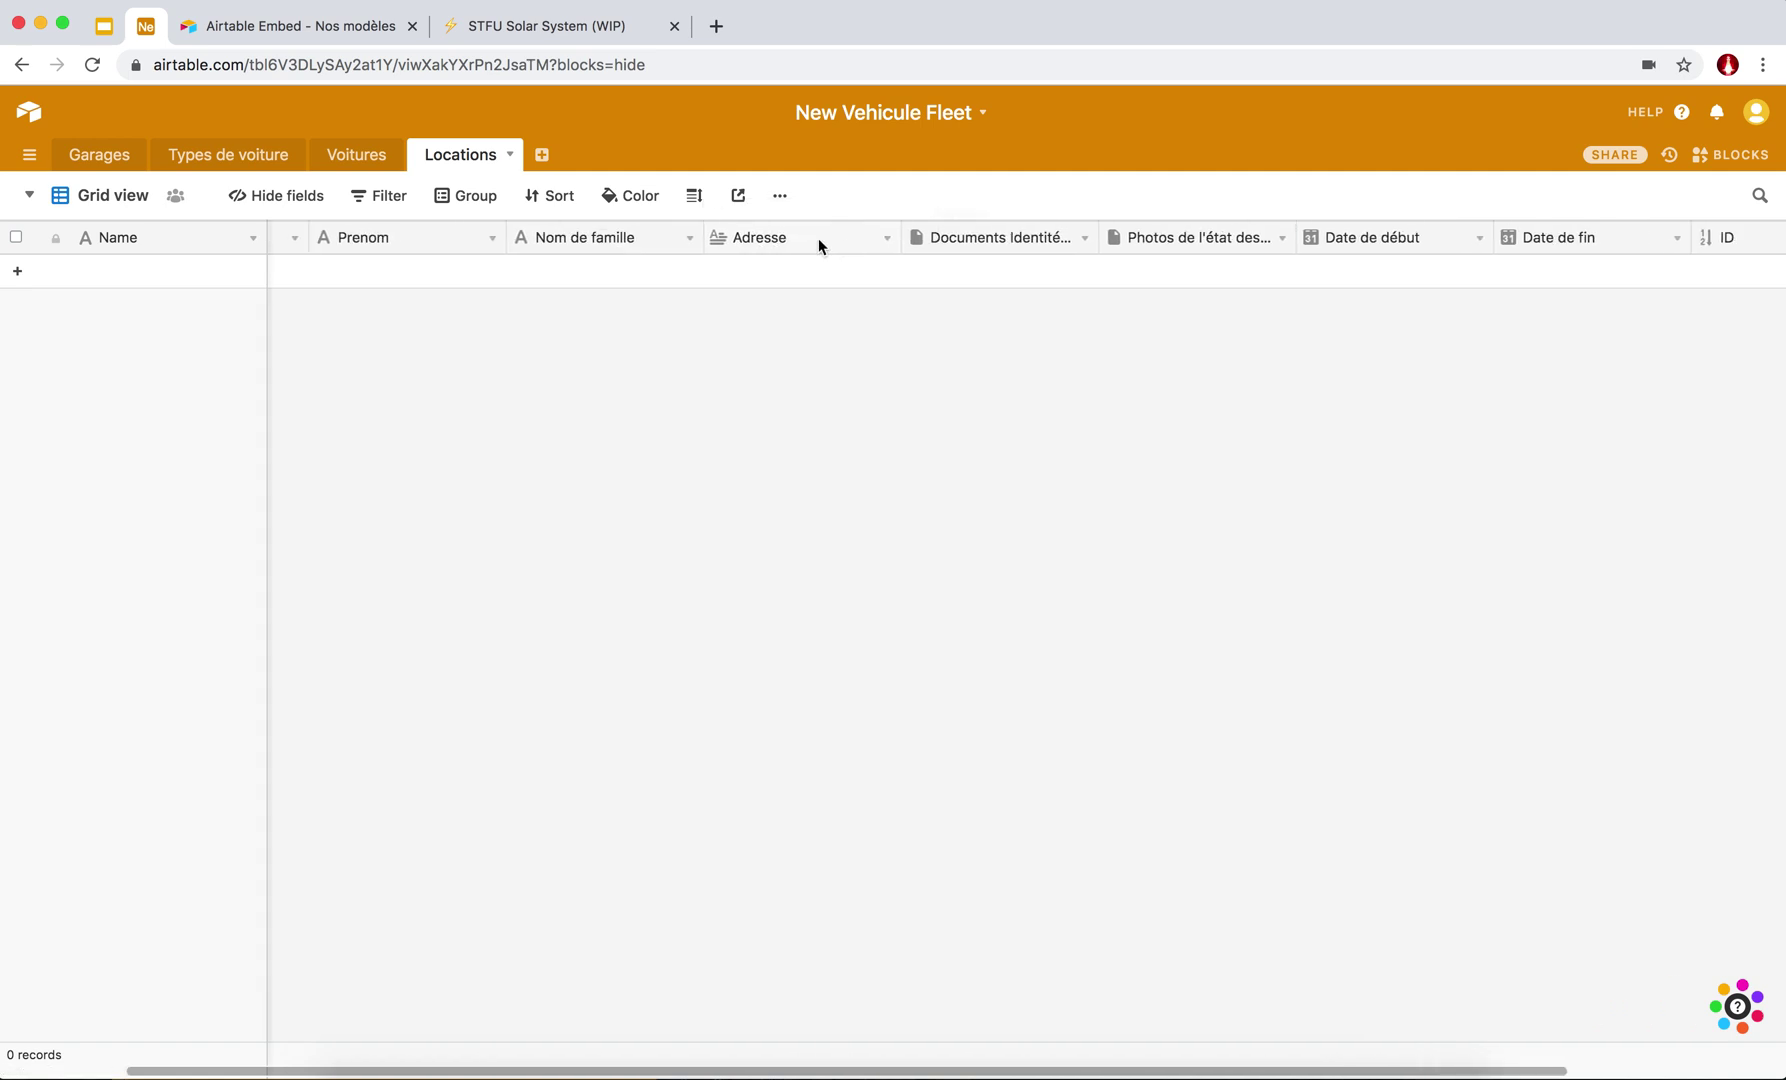
pyautogui.rightClick(760, 238)
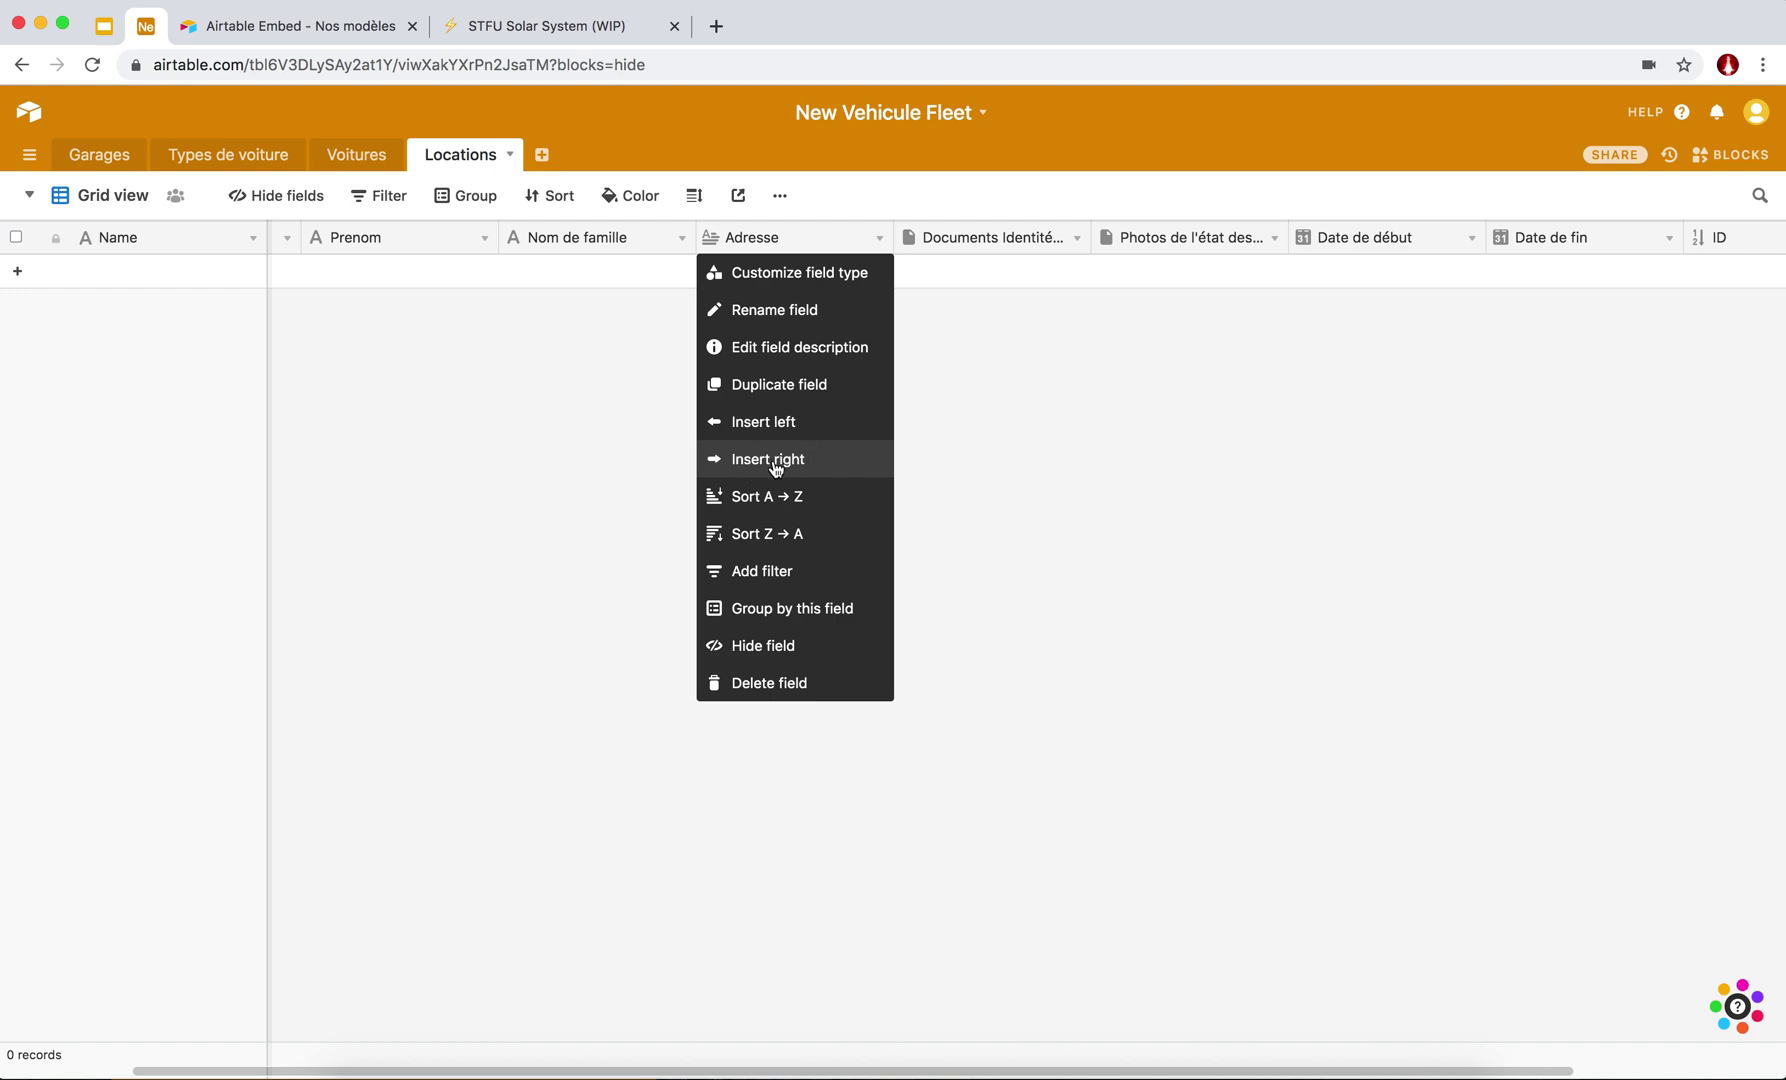
pyautogui.click(776, 462)
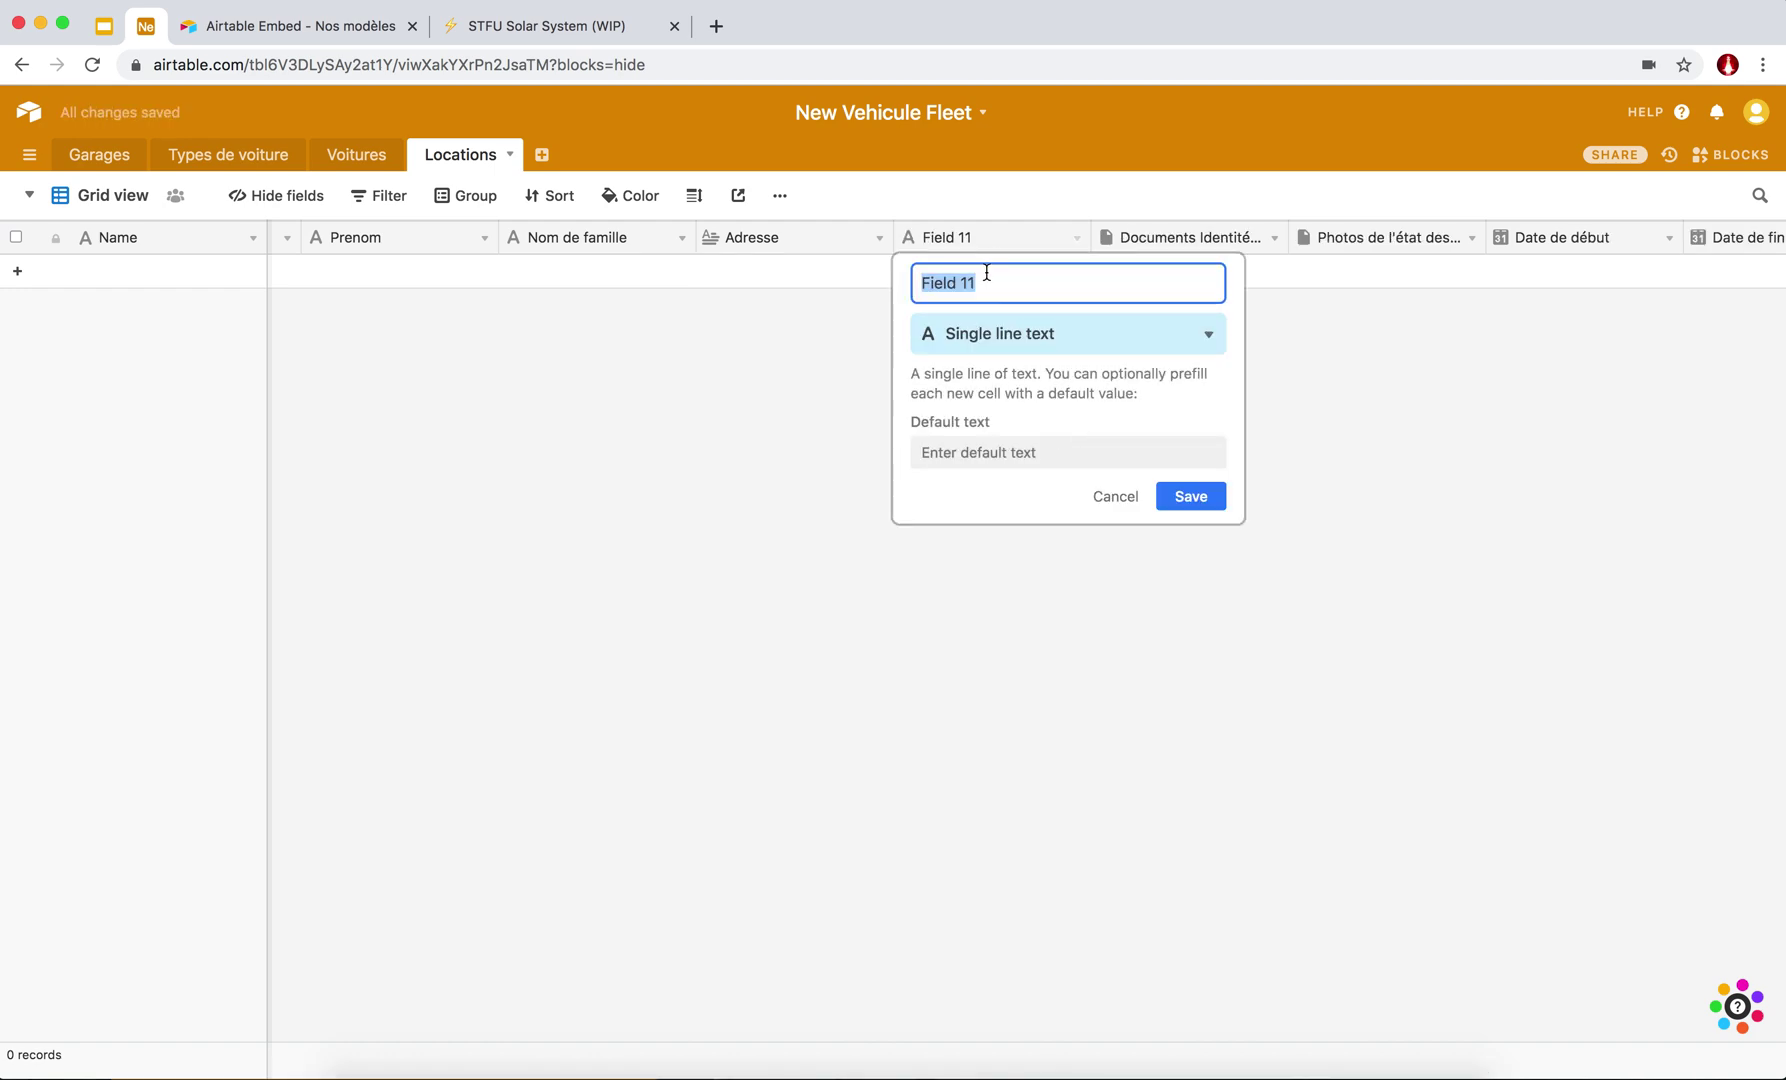
pyautogui.write('mail')
pyautogui.press('Return')
# Insert a 'telephone' field right after mail and save it.
pyautogui.rightClick(978, 236)
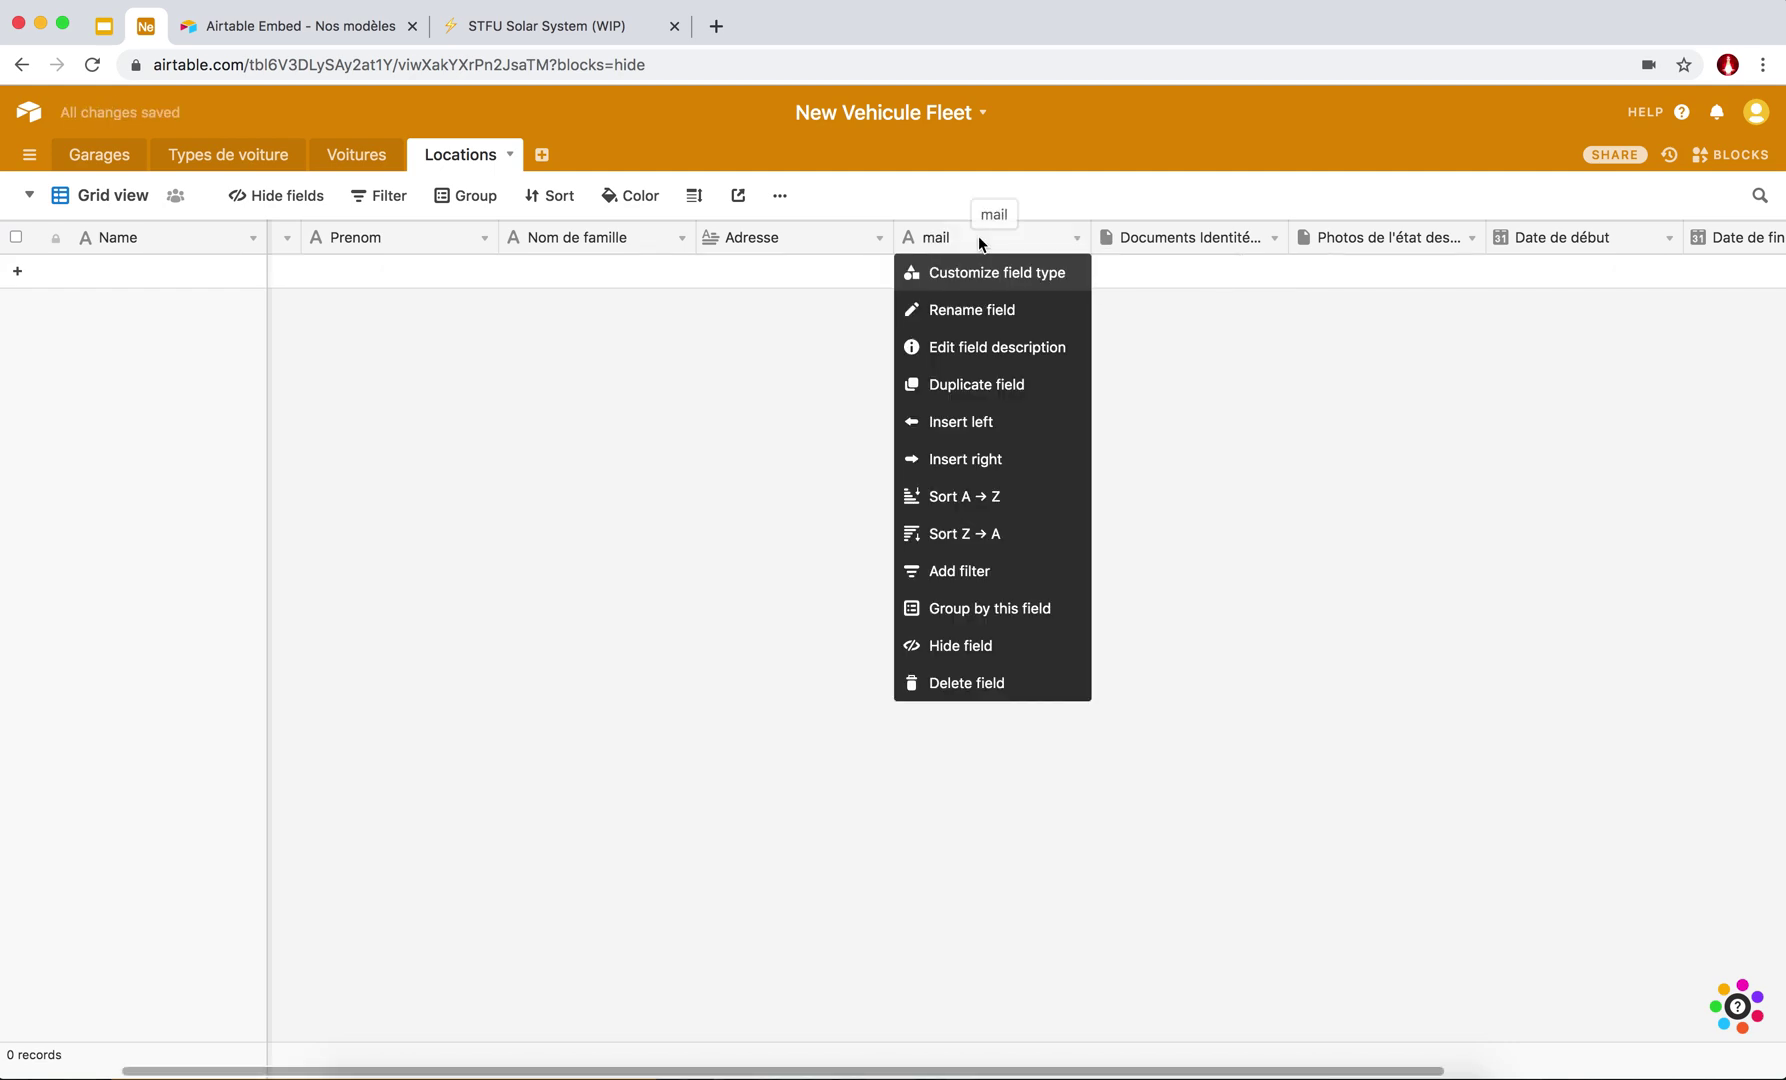
pyautogui.click(991, 460)
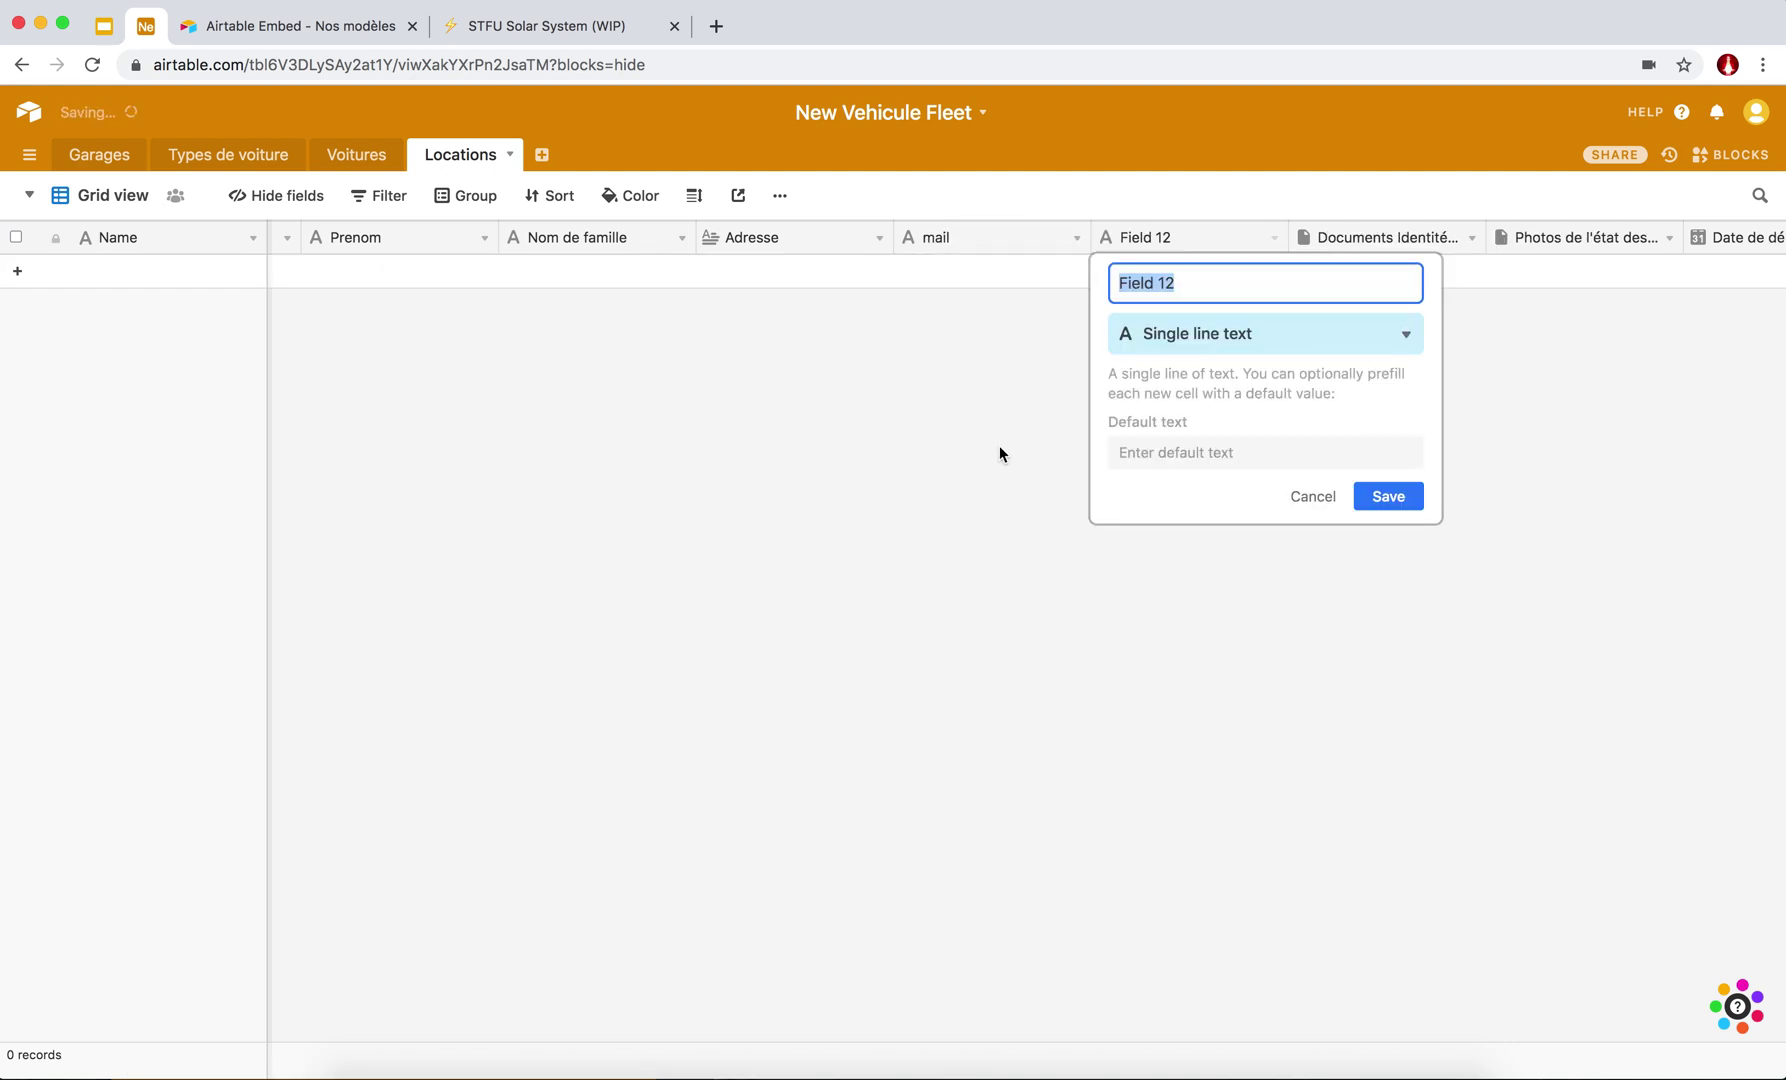
pyautogui.write('telephone')
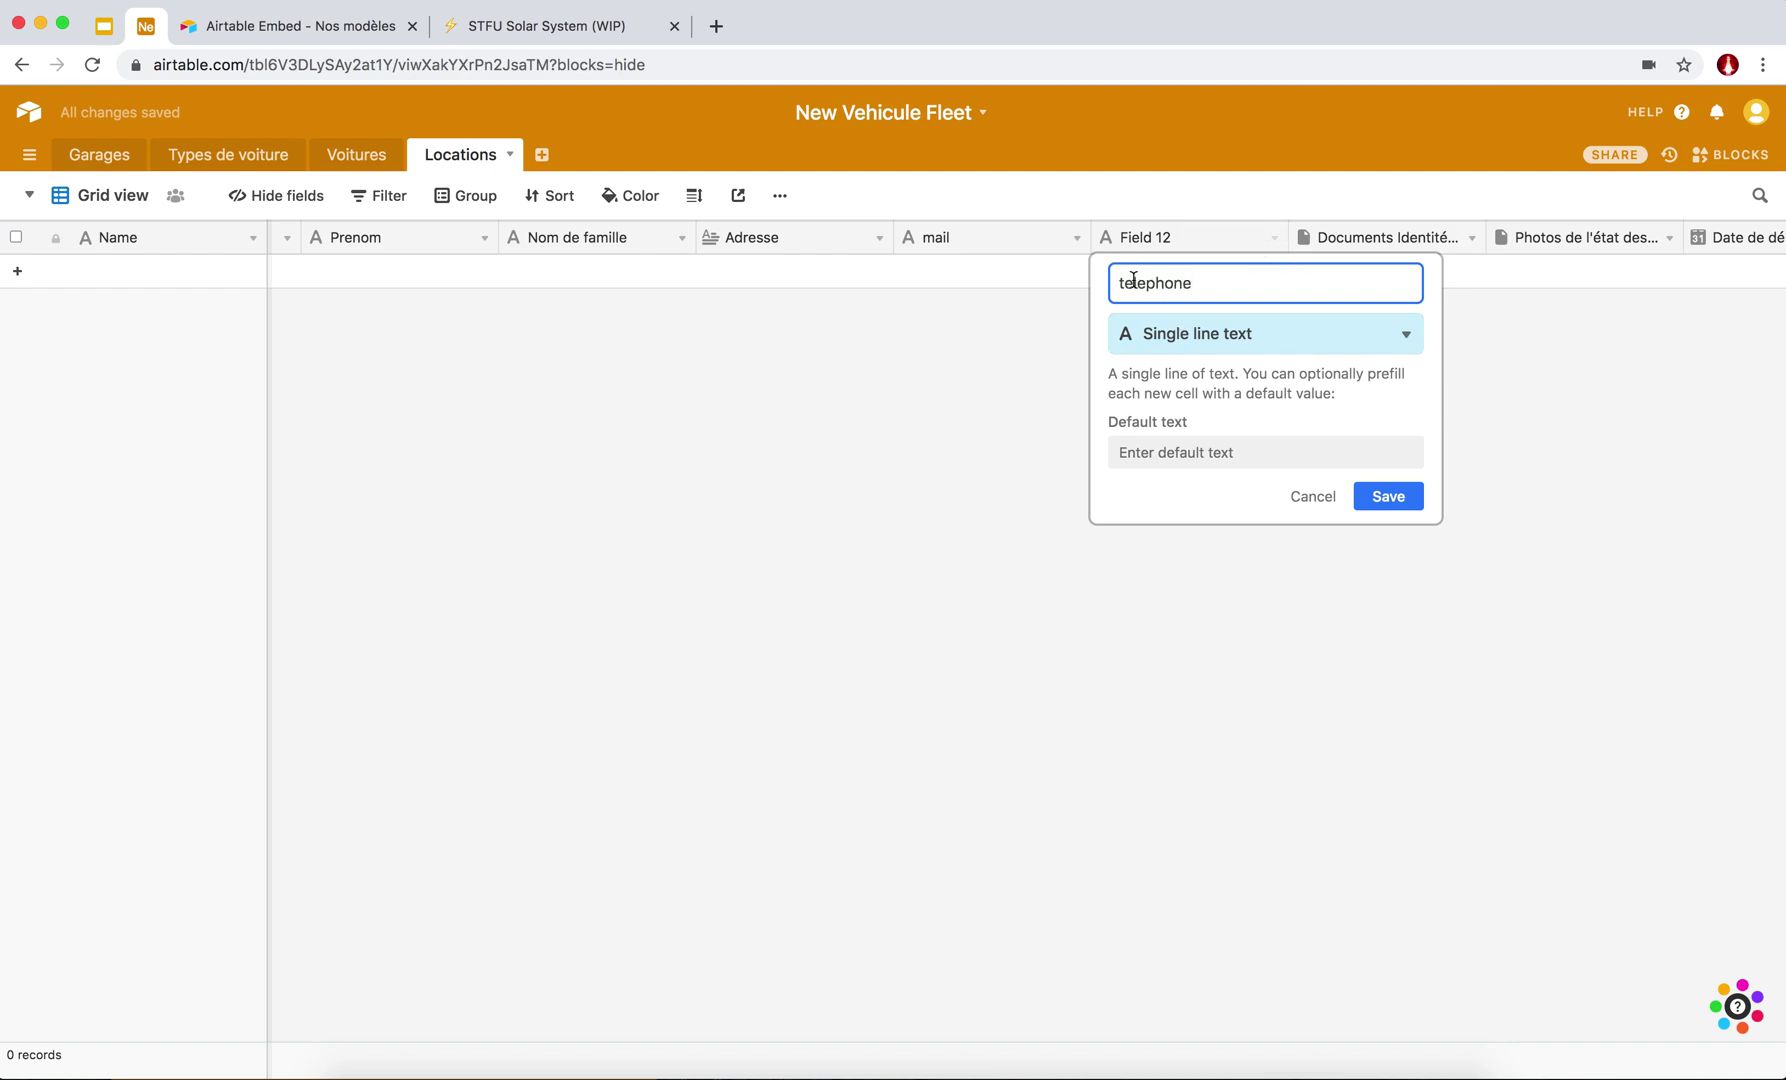
pyautogui.click(1375, 503)
pyautogui.hscroll(5, 1160, 308)
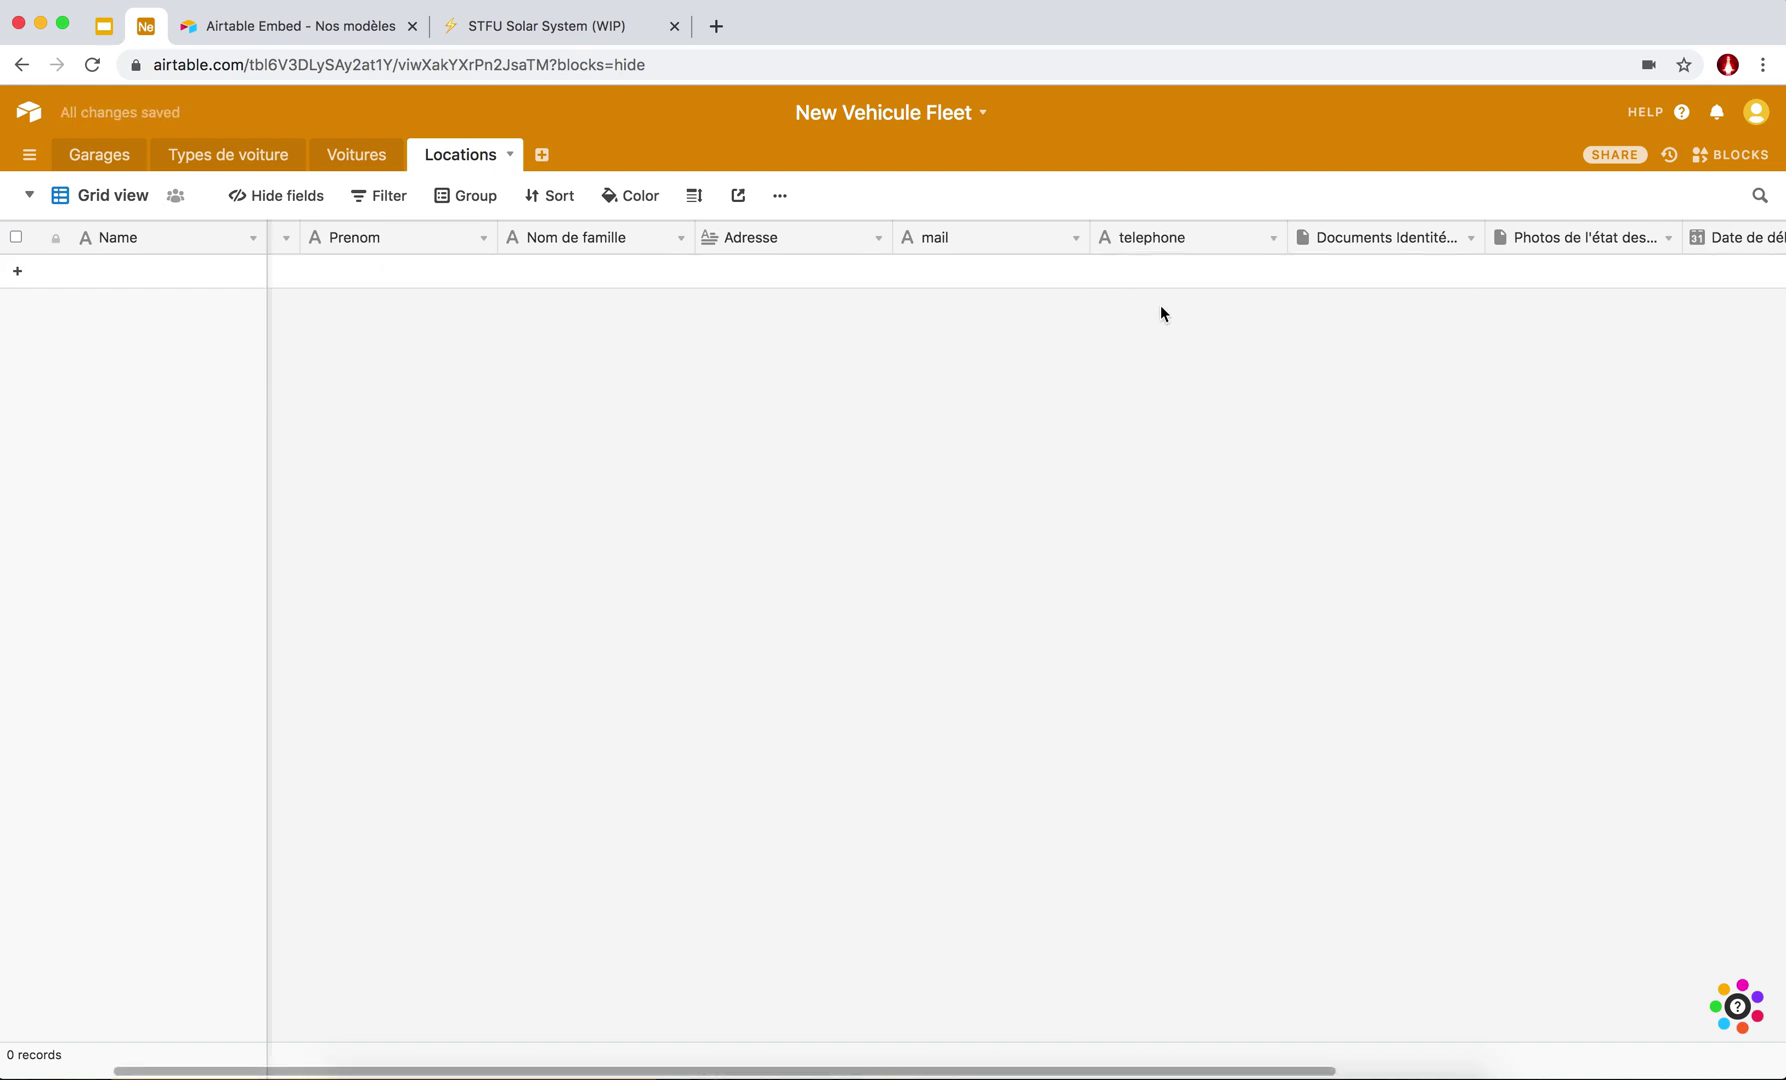
pyautogui.hscroll(4, 1161, 313)
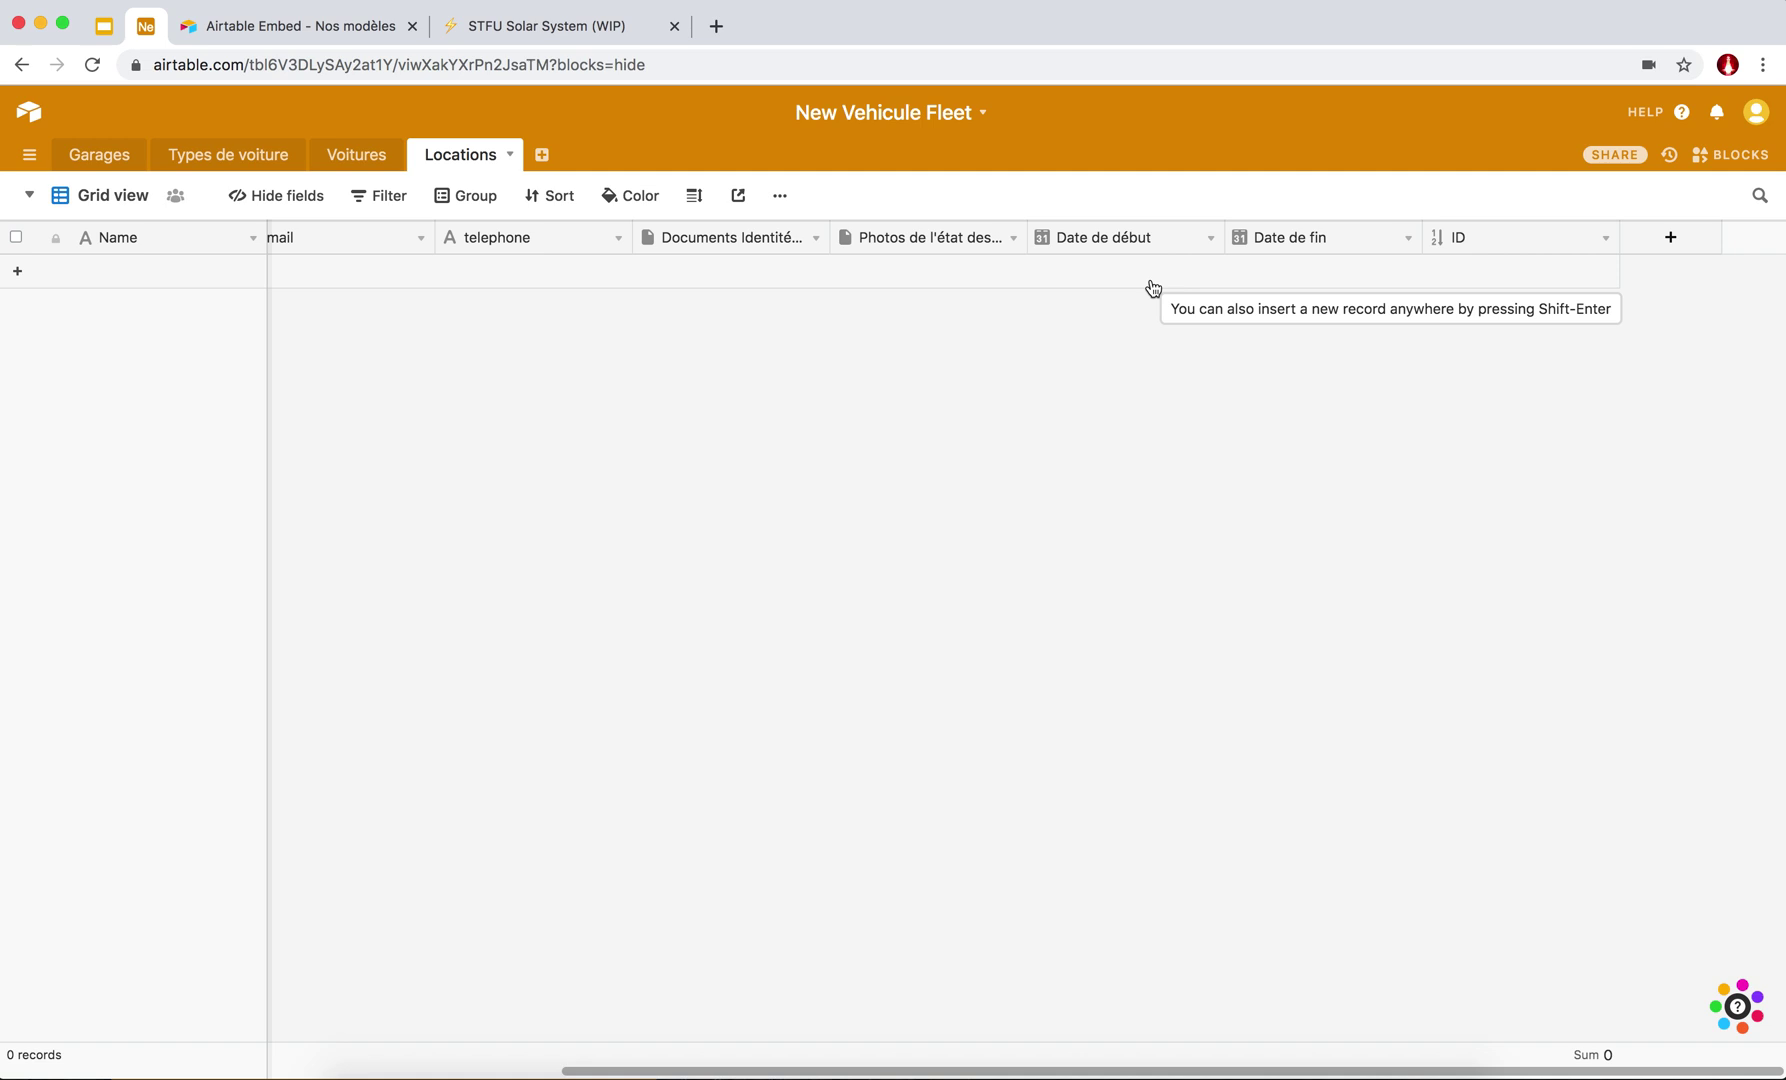
pyautogui.hscroll(-8, 1152, 287)
pyautogui.hscroll(3, 1152, 287)
pyautogui.hscroll(5, 1150, 287)
pyautogui.hscroll(-8, 1150, 287)
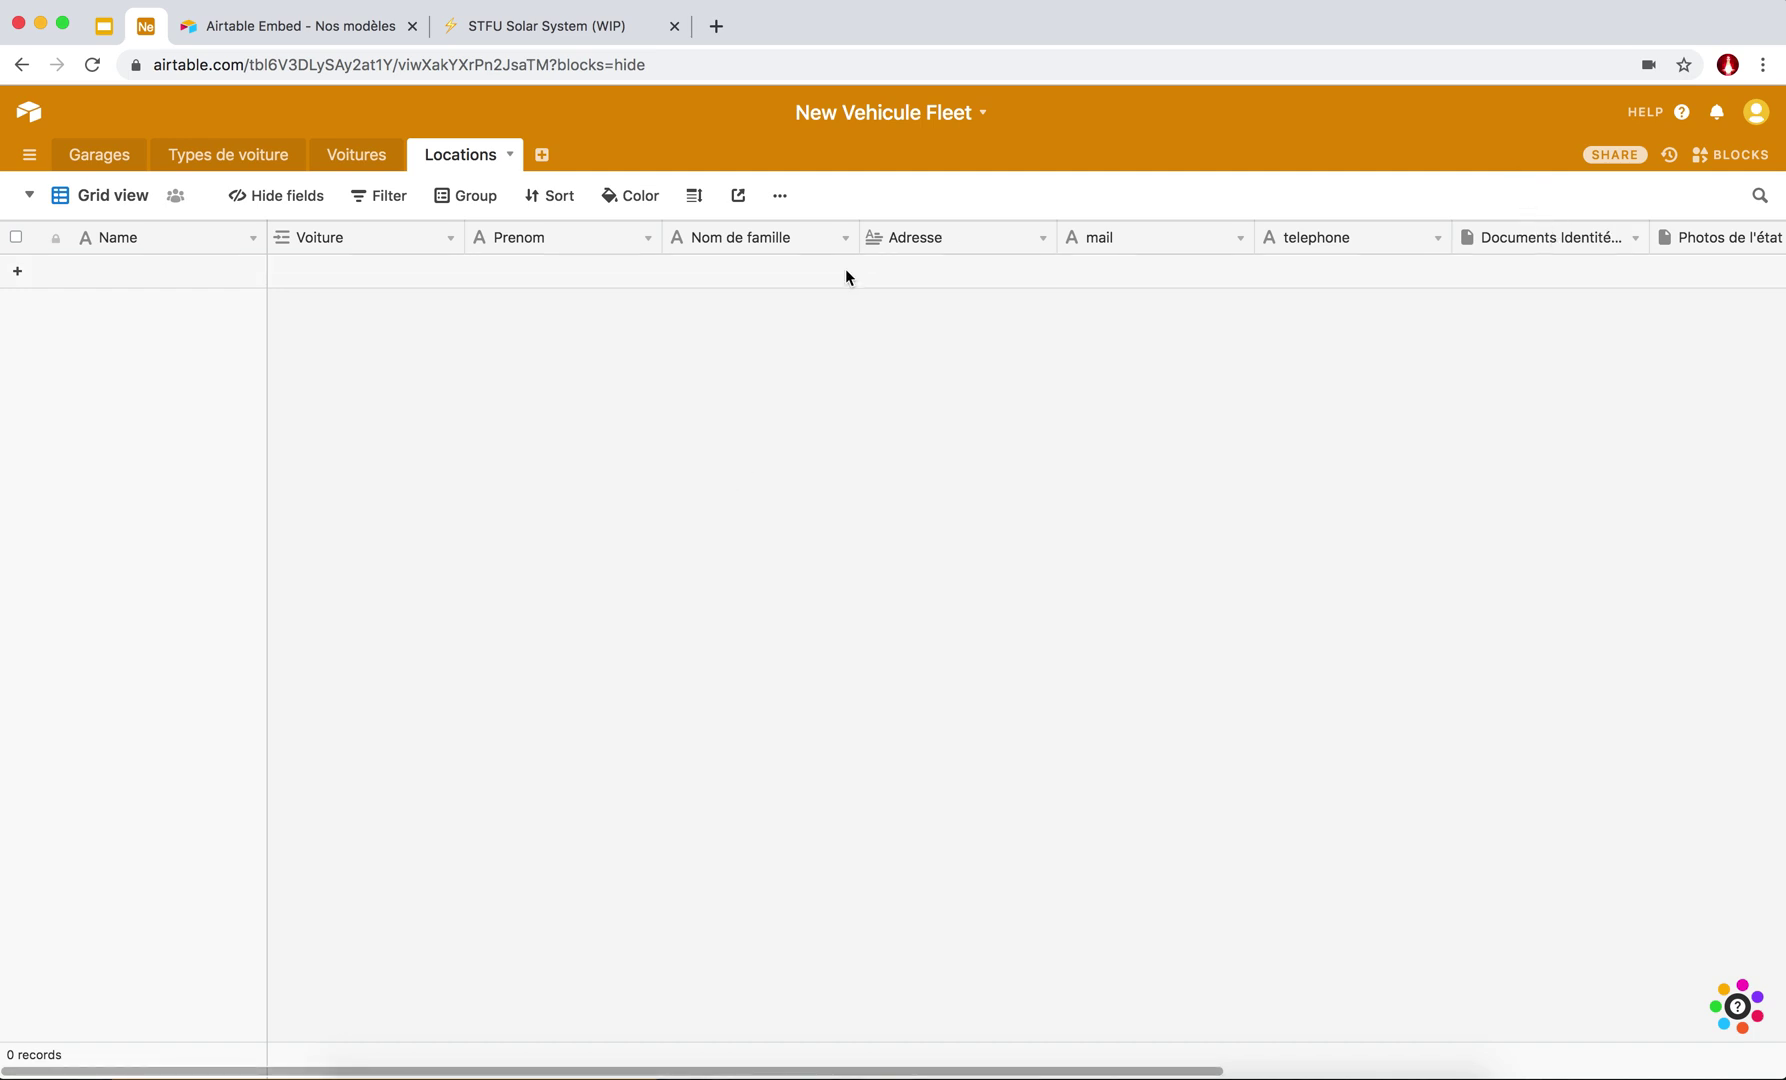
pyautogui.hscroll(10, 846, 270)
pyautogui.hscroll(-10, 846, 270)
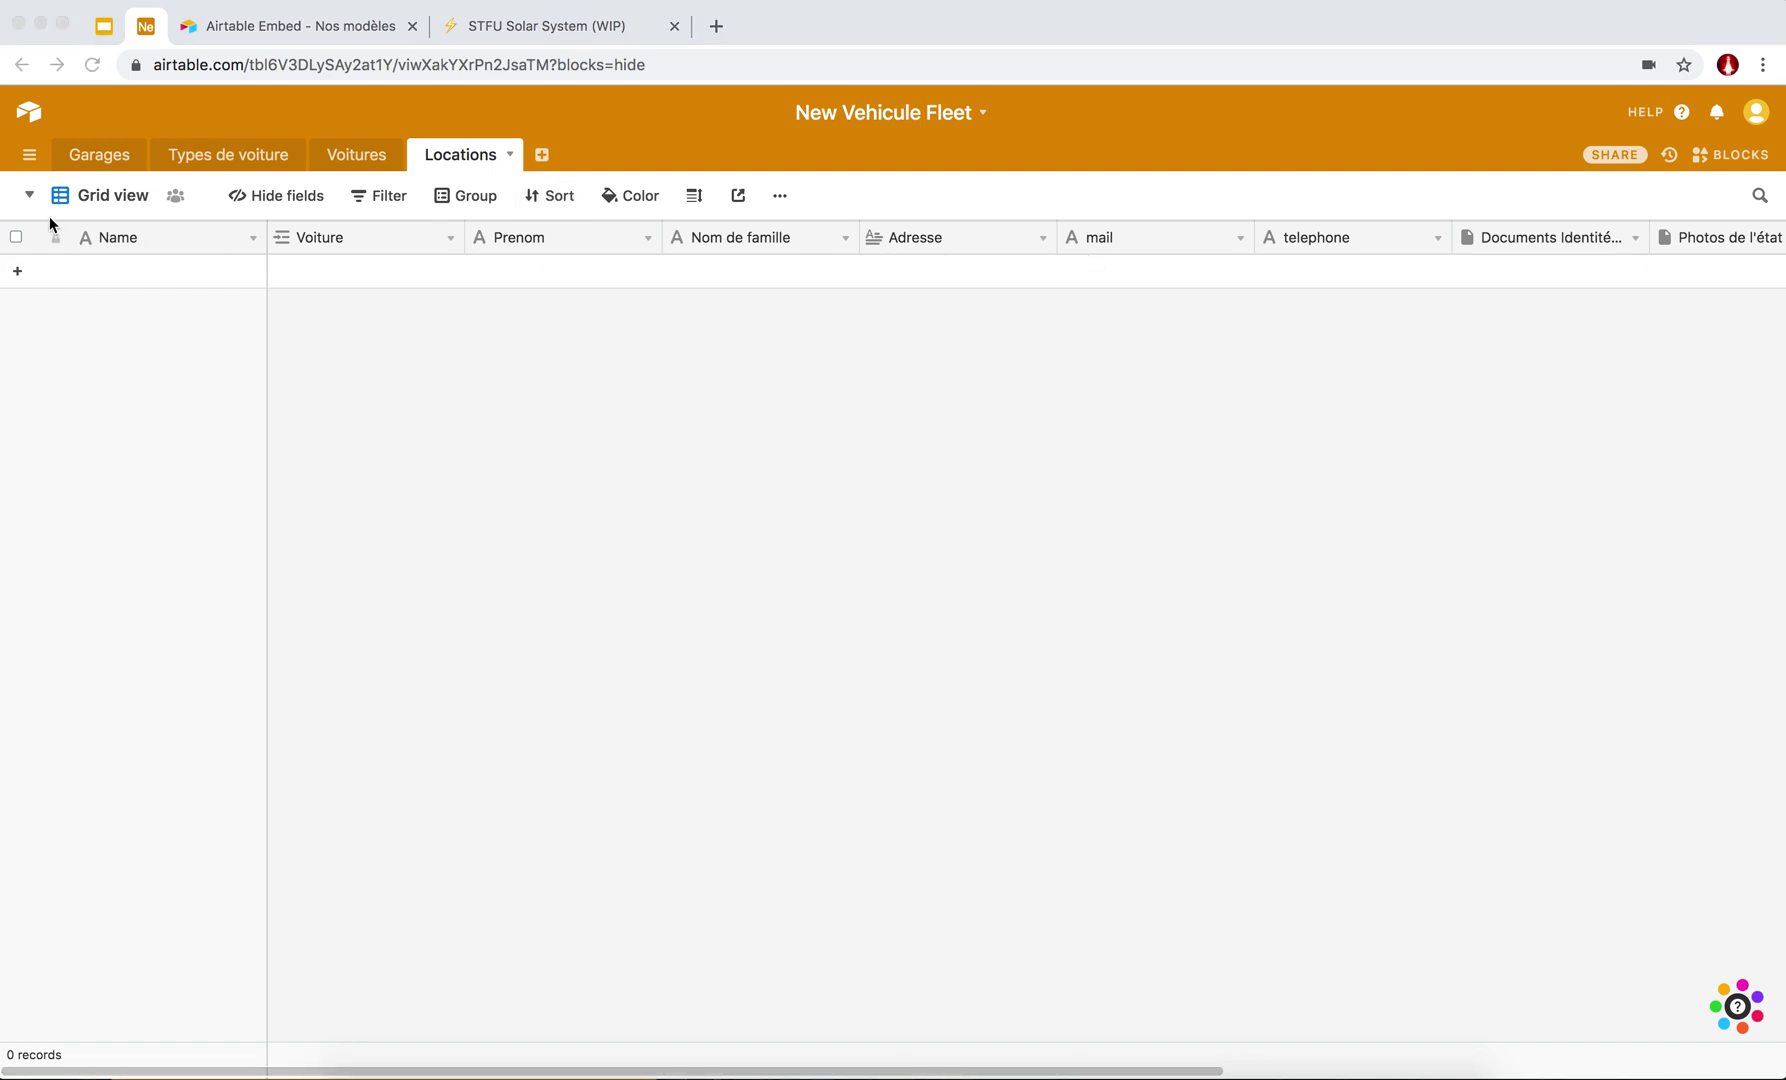
# Add a Form view to Locations and title it 'Louer une voiture'.
pyautogui.click(22, 195)
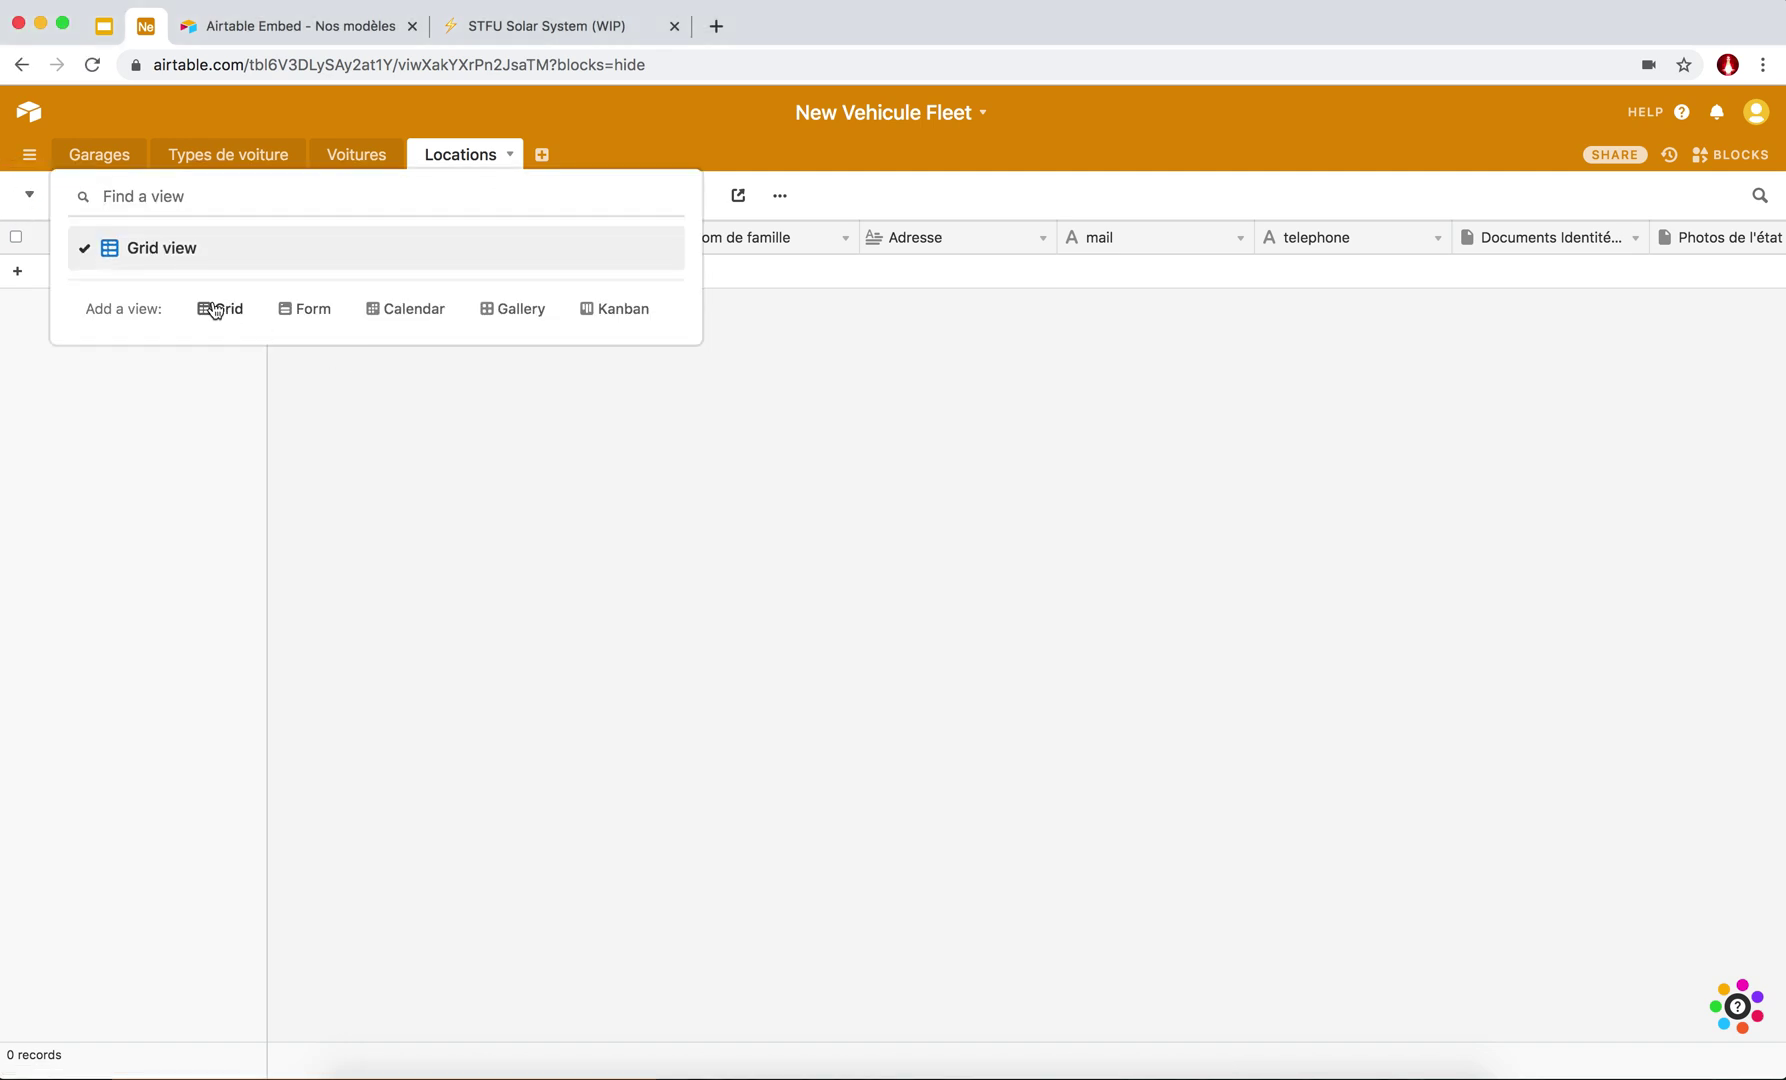
pyautogui.click(28, 197)
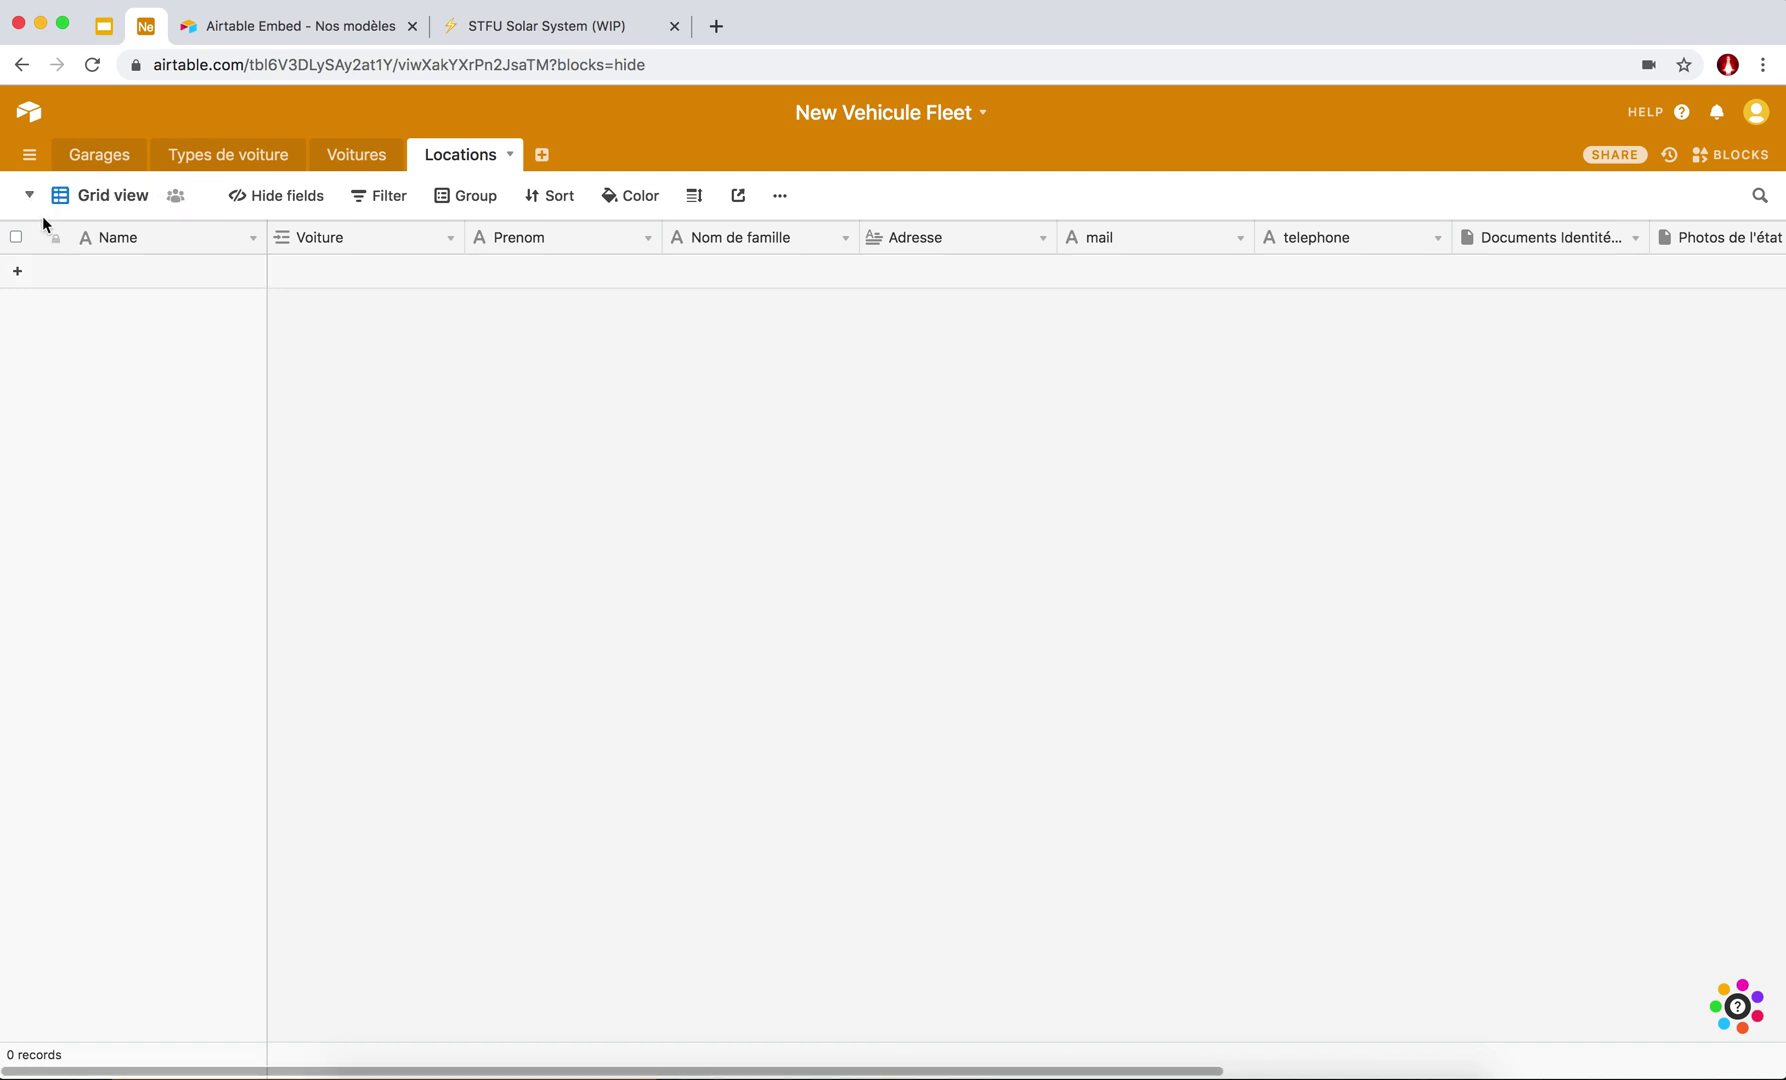
pyautogui.click(27, 198)
pyautogui.click(307, 314)
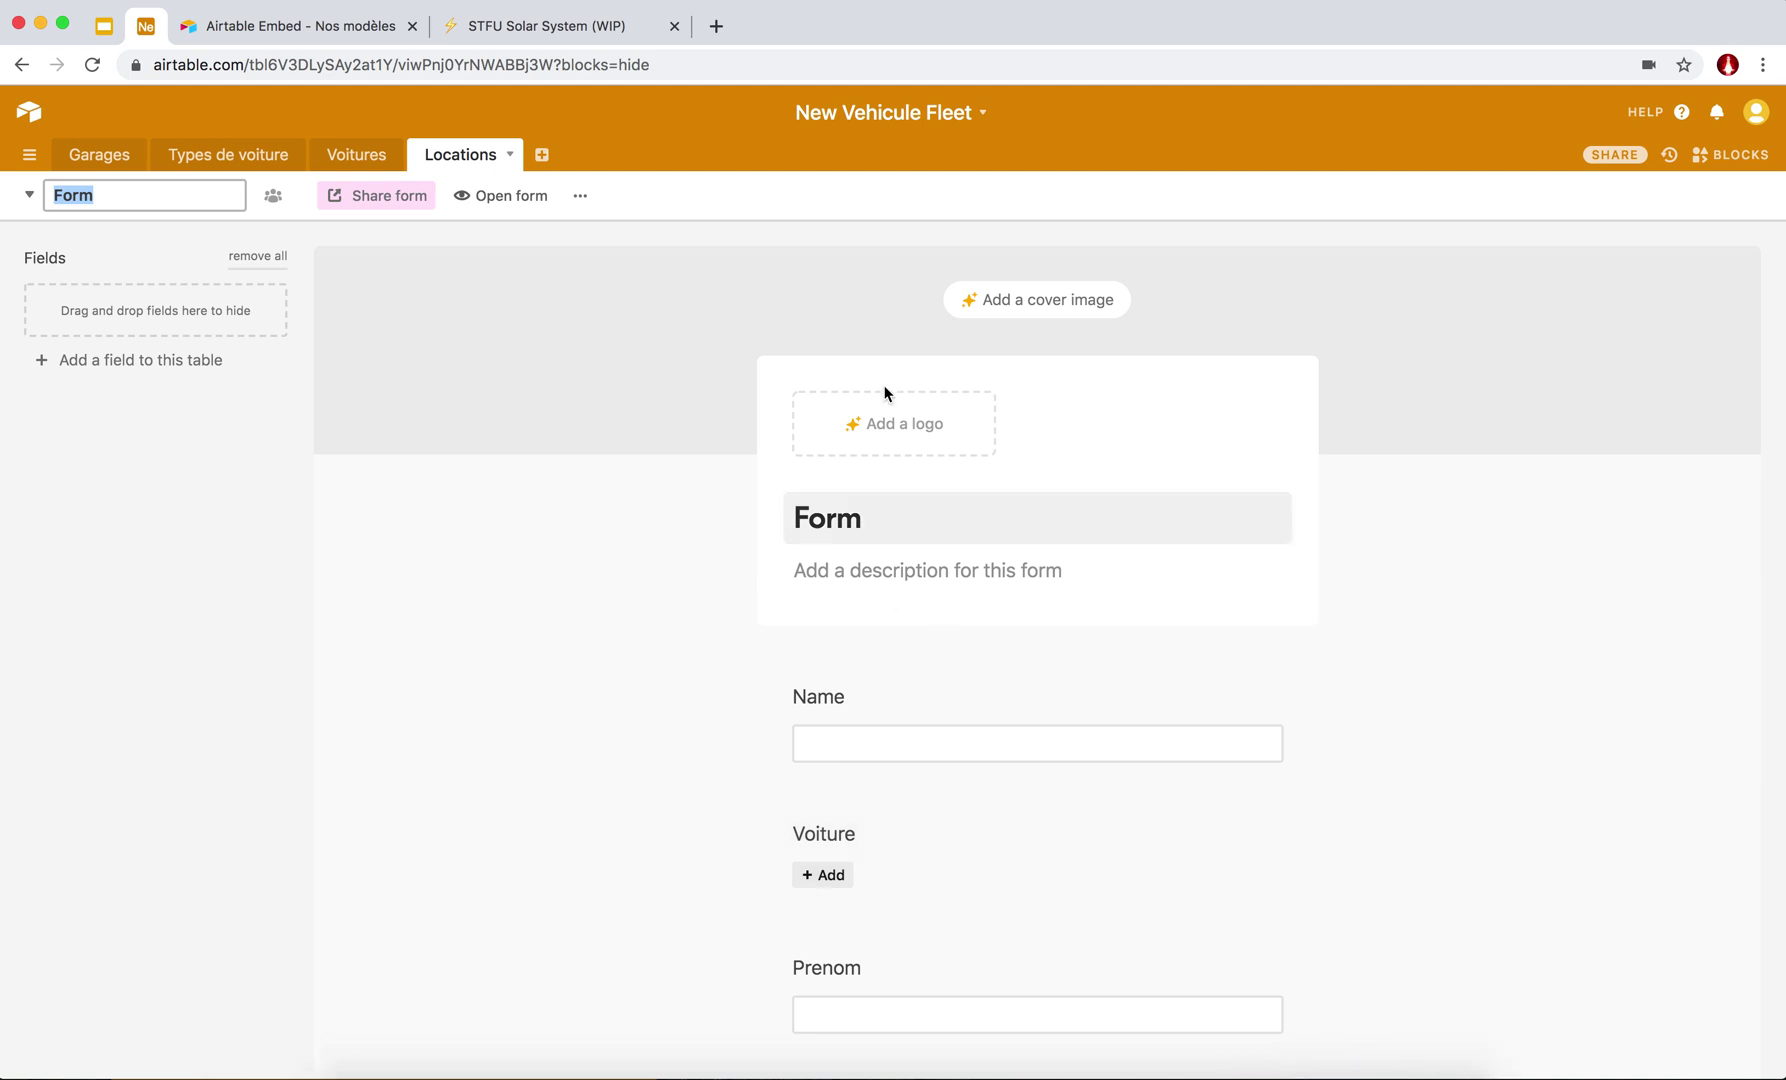
pyautogui.click(820, 504)
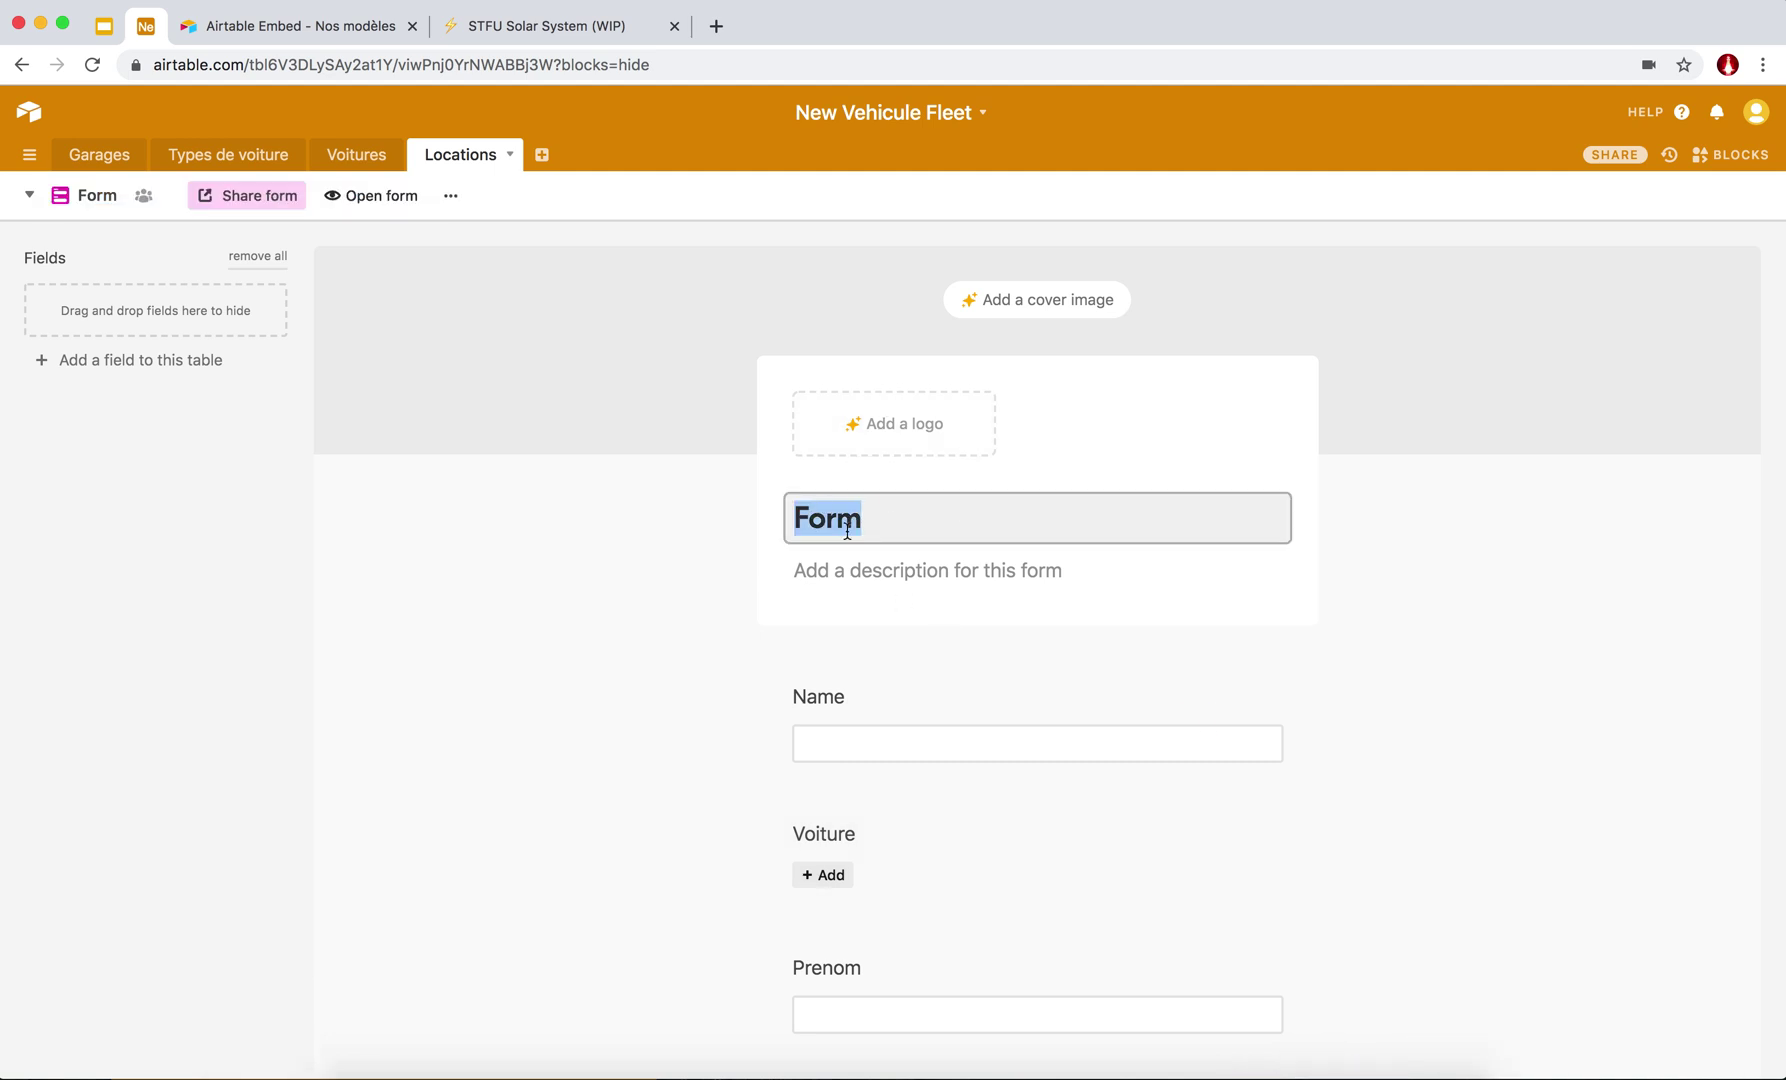
pyautogui.write('Louer une voiture')
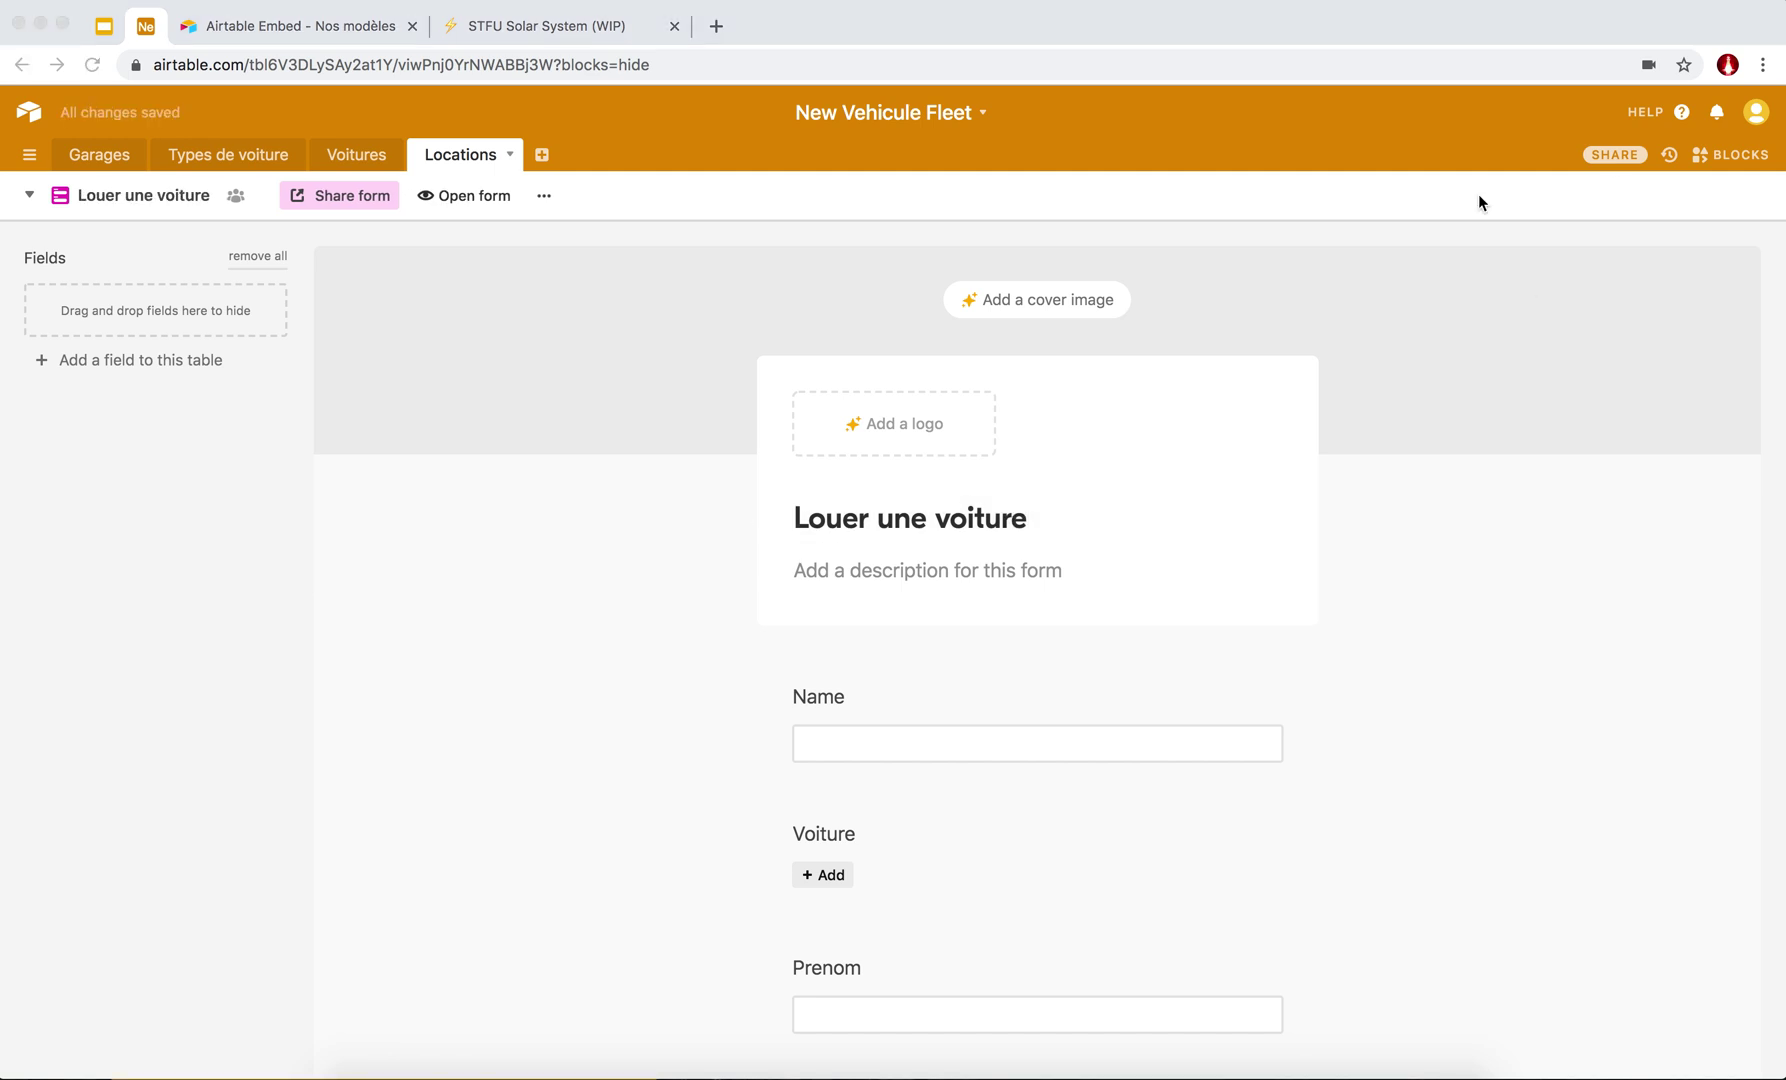
pyautogui.scroll(-7, 739, 671)
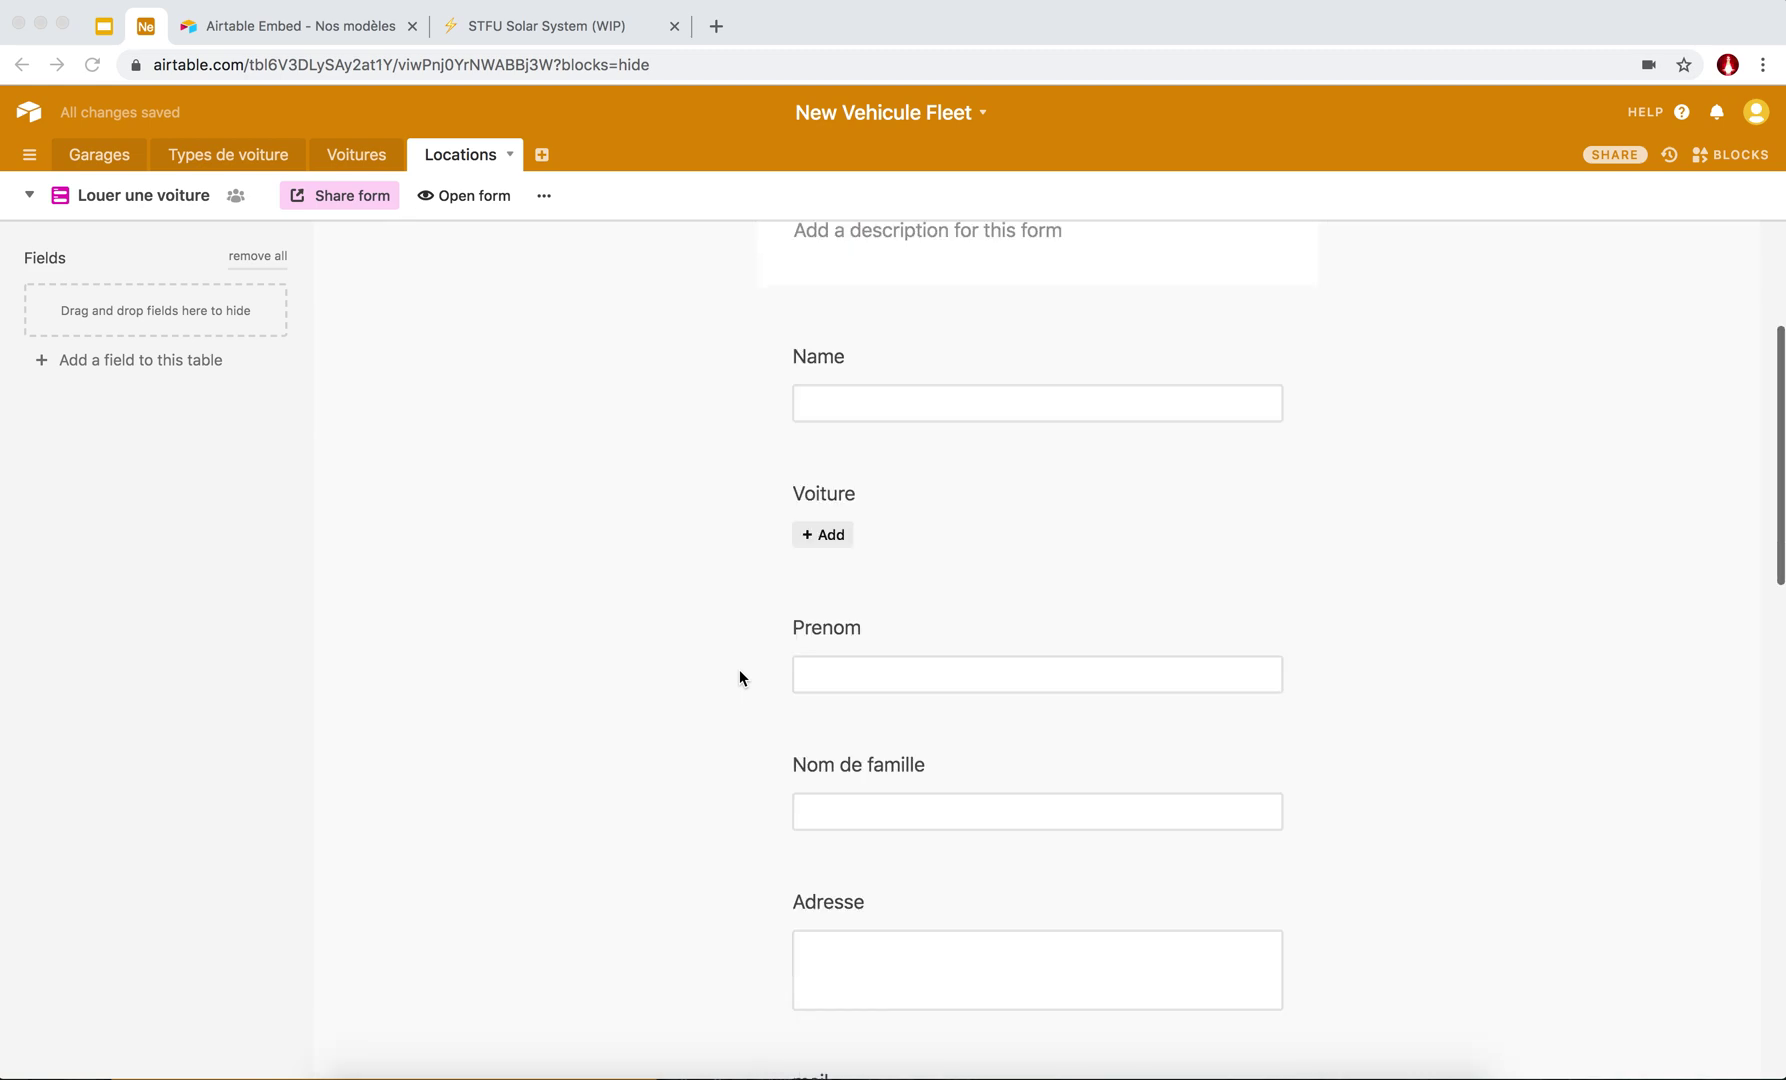
# Give the form the description 'Bonjour merci de louer avec nous'.
pyautogui.scroll(-10, 740, 676)
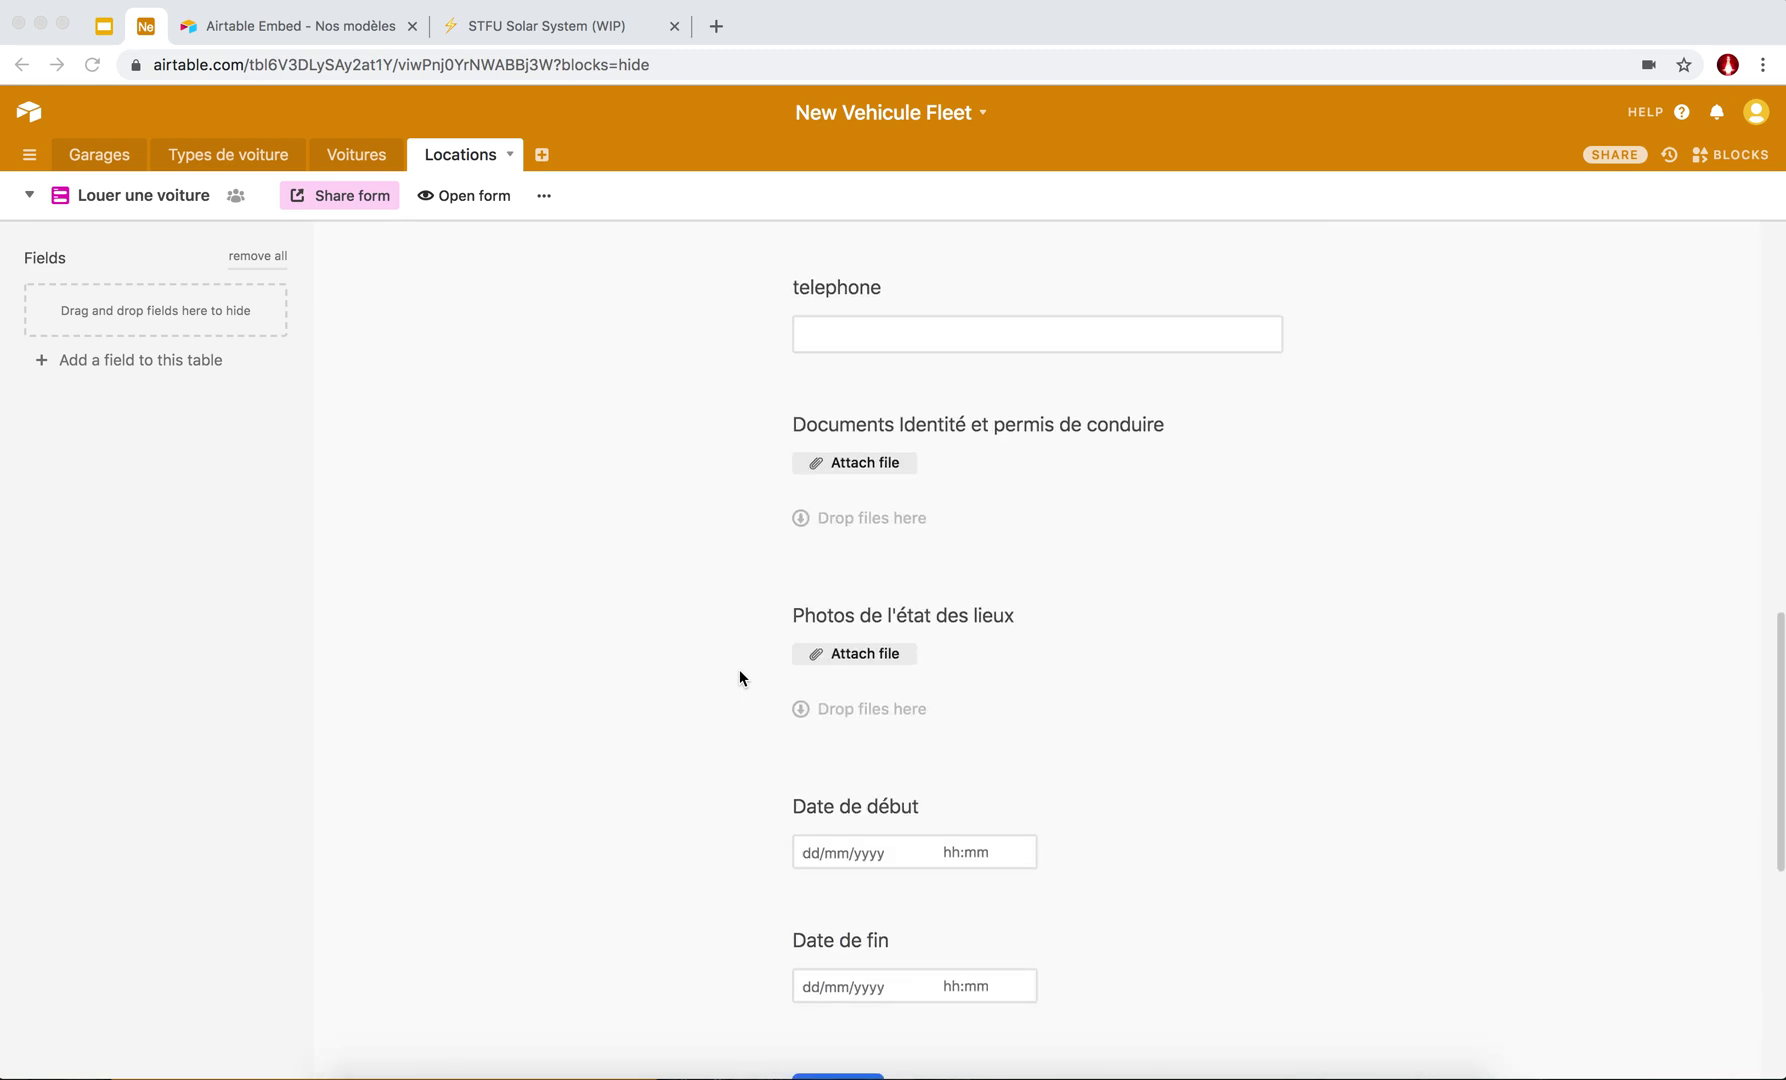
pyautogui.scroll(15, 740, 672)
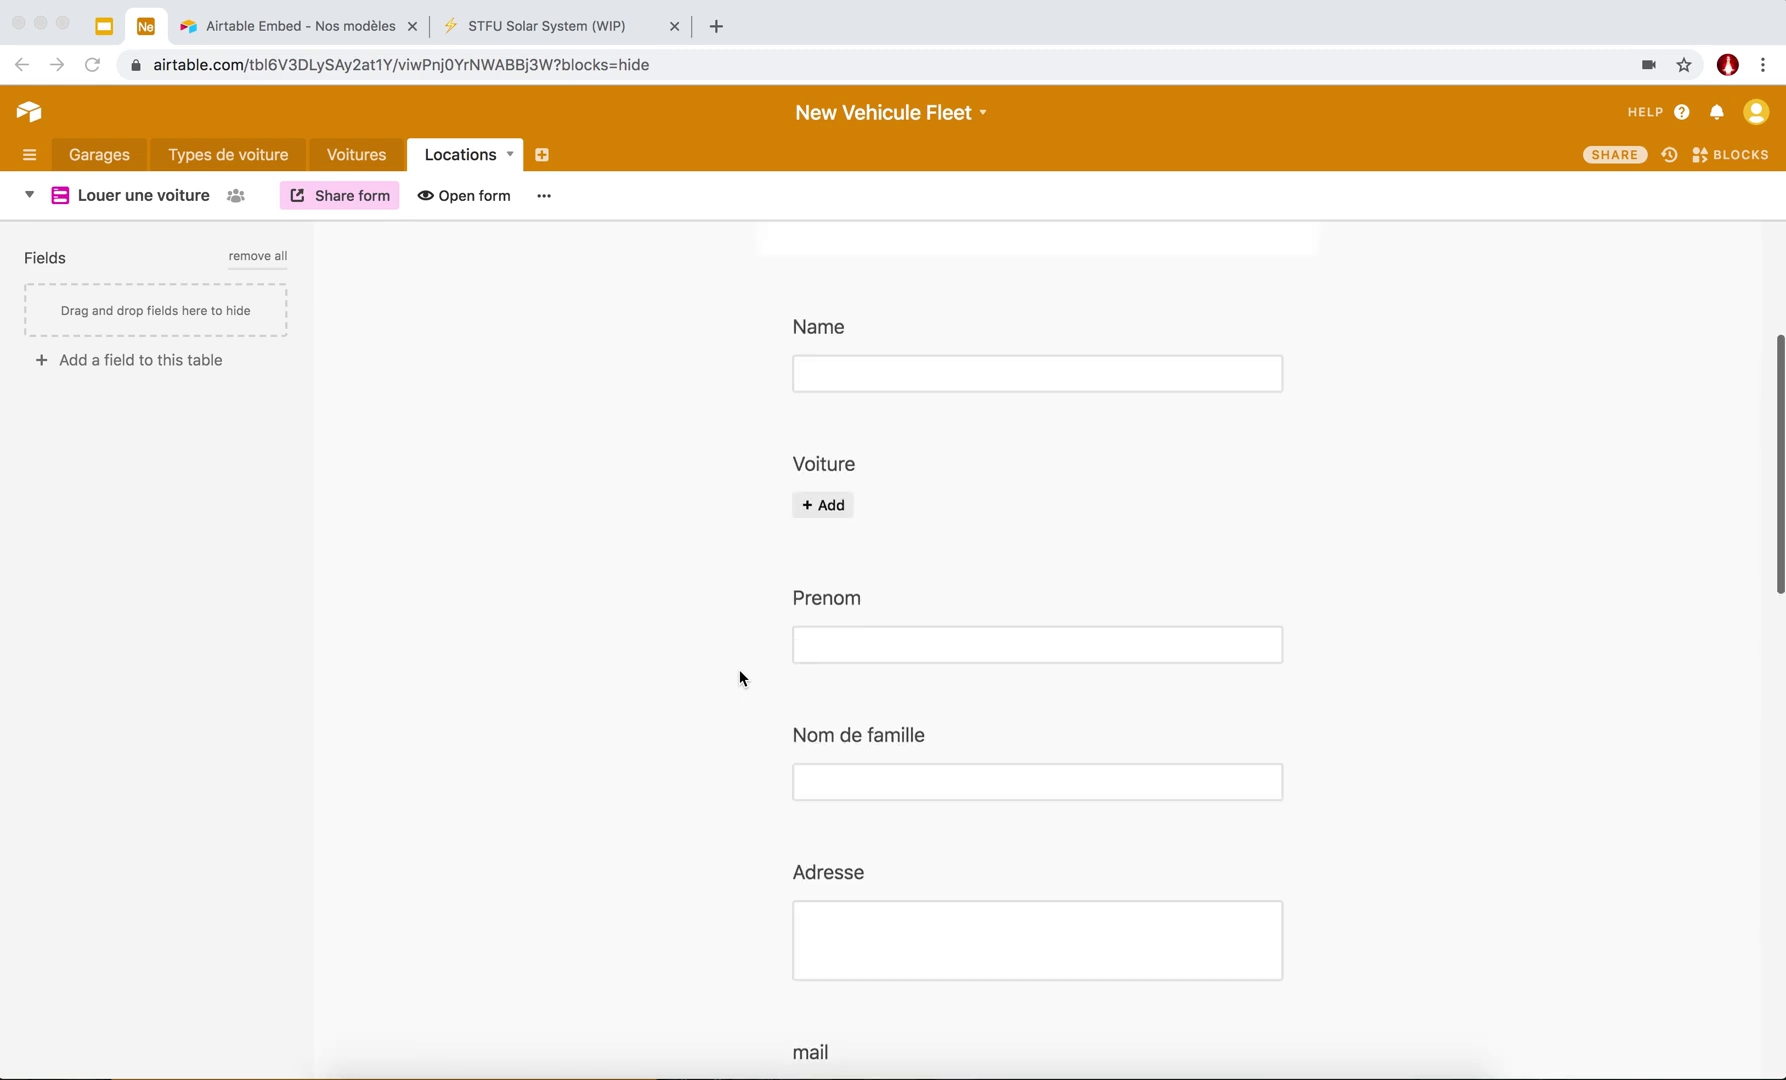
pyautogui.click(877, 566)
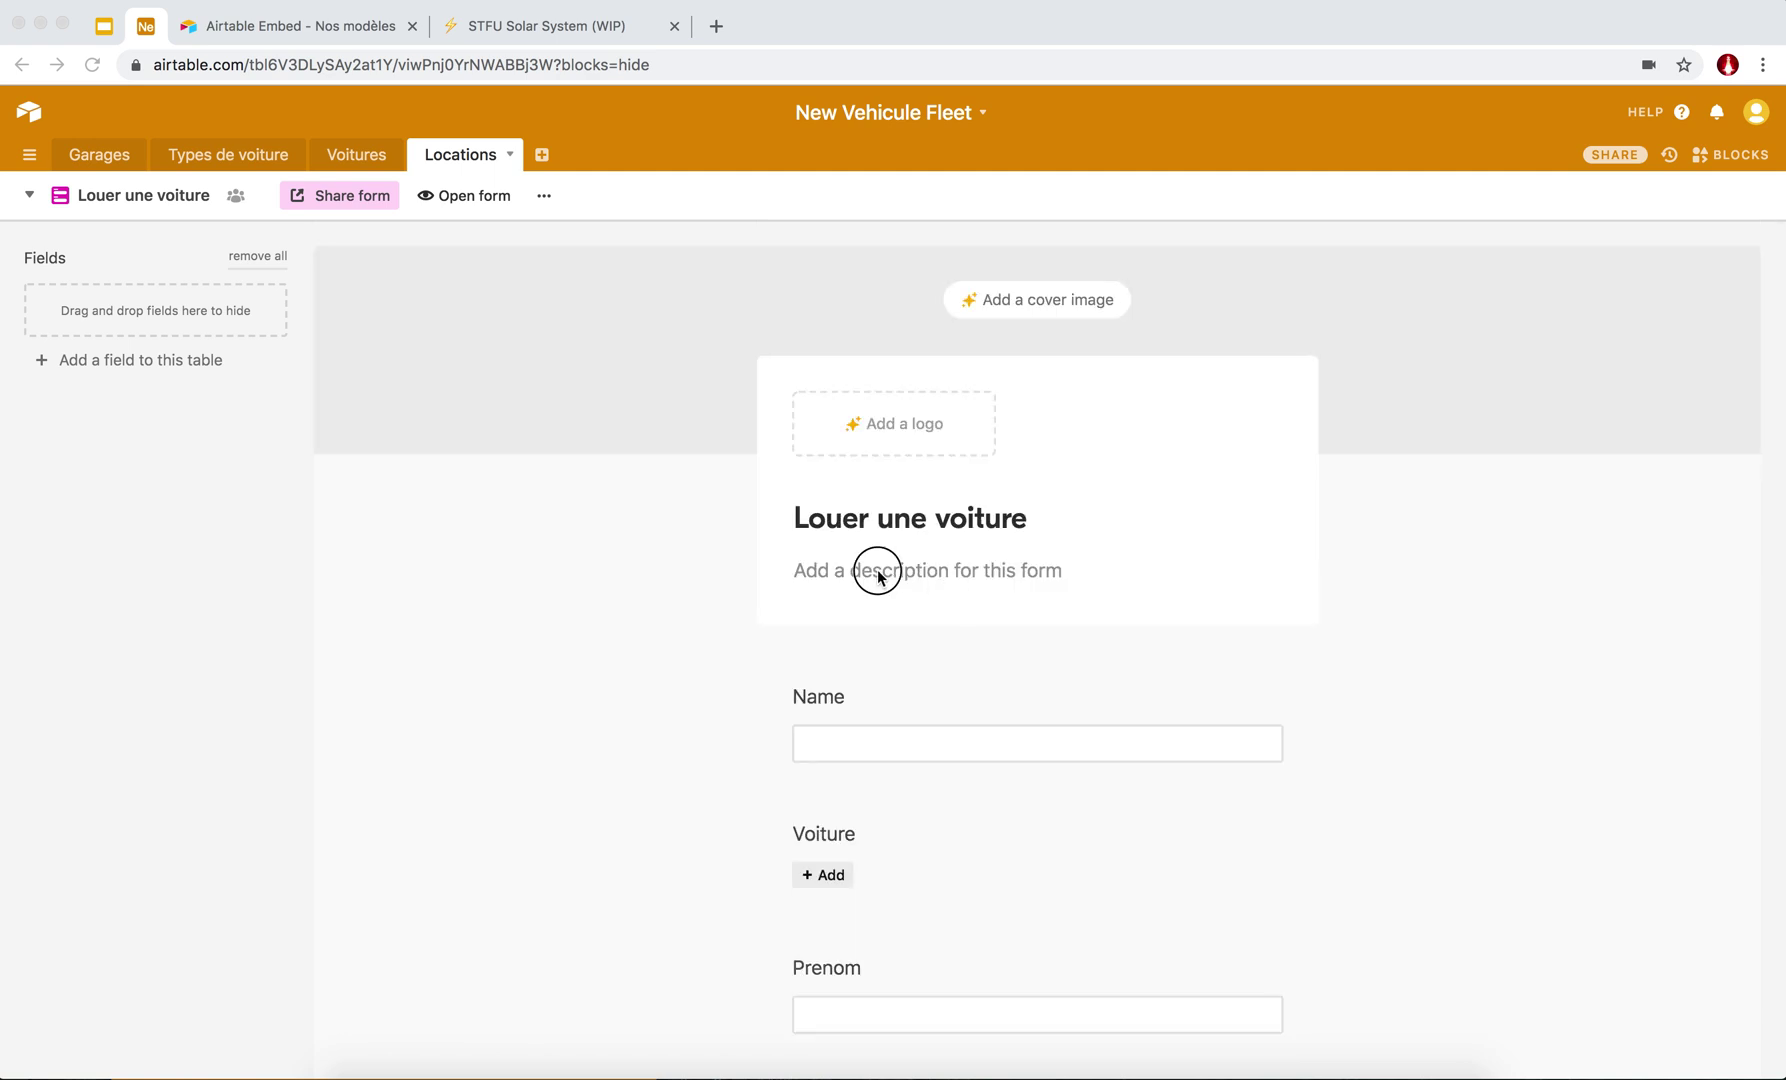
pyautogui.click(812, 572)
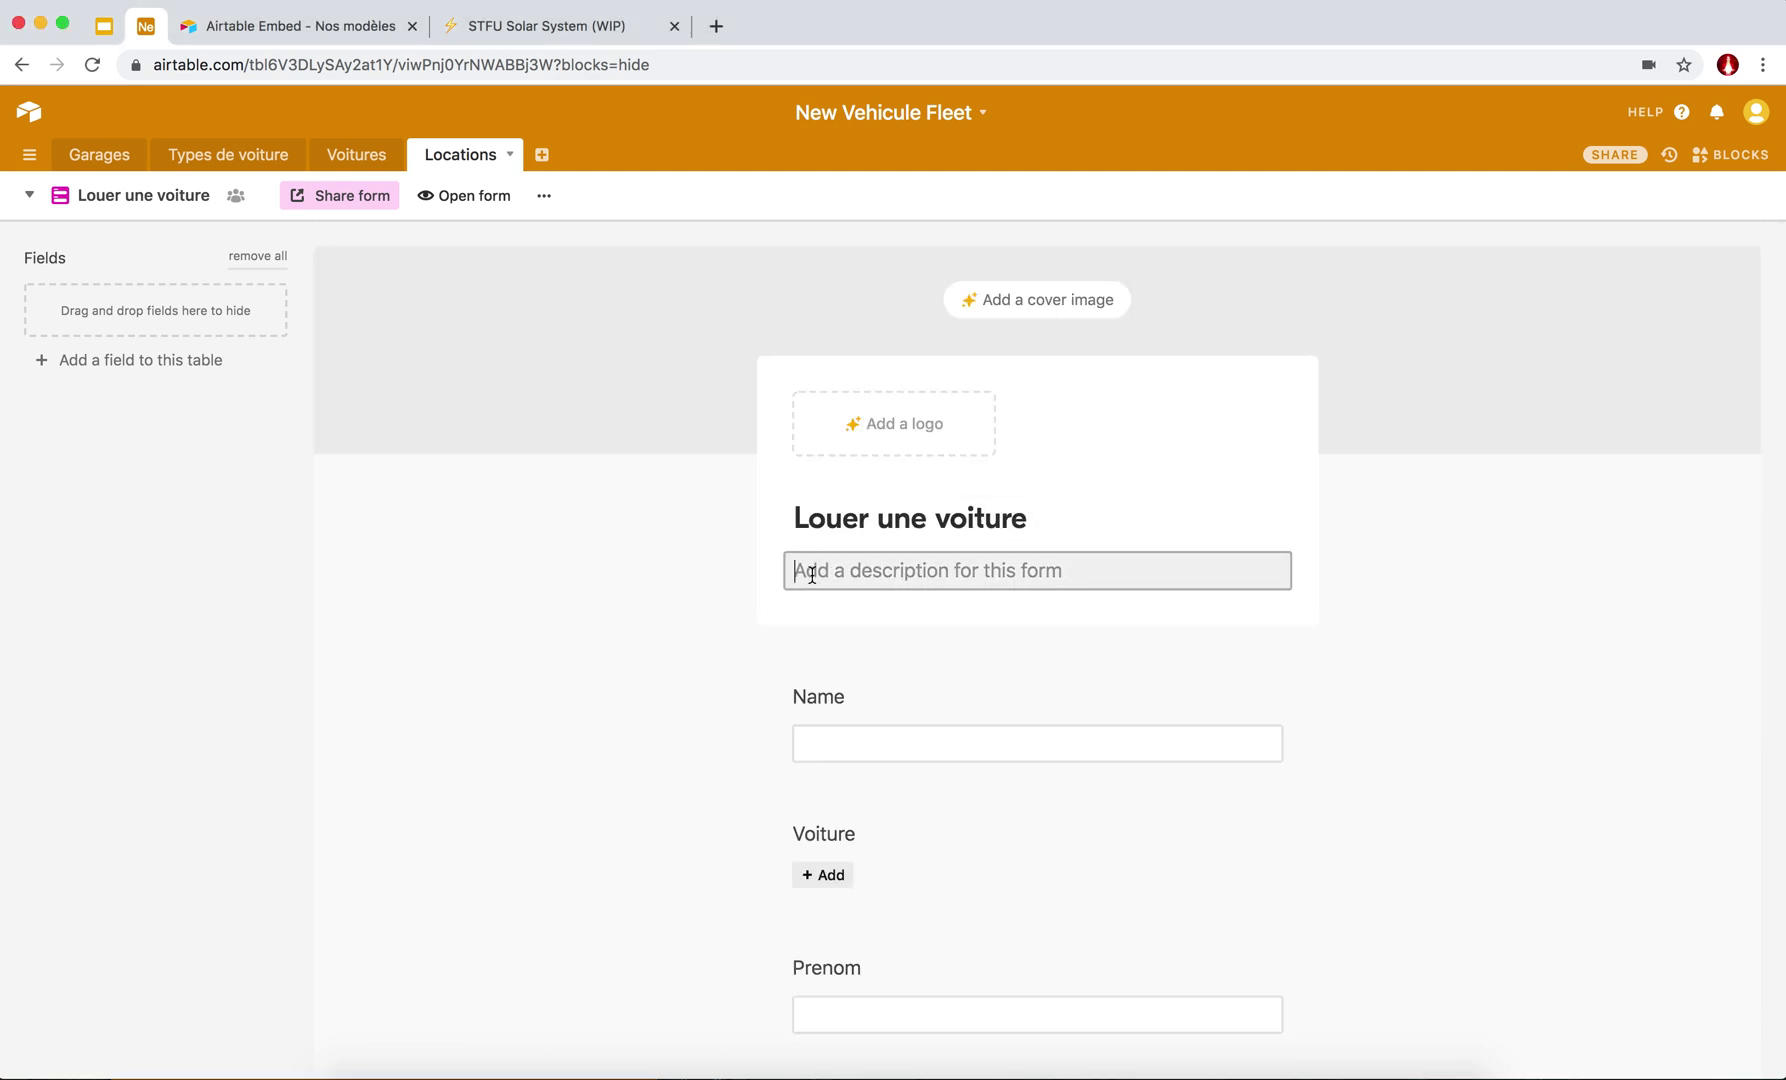
pyautogui.write('Bonjour mer')
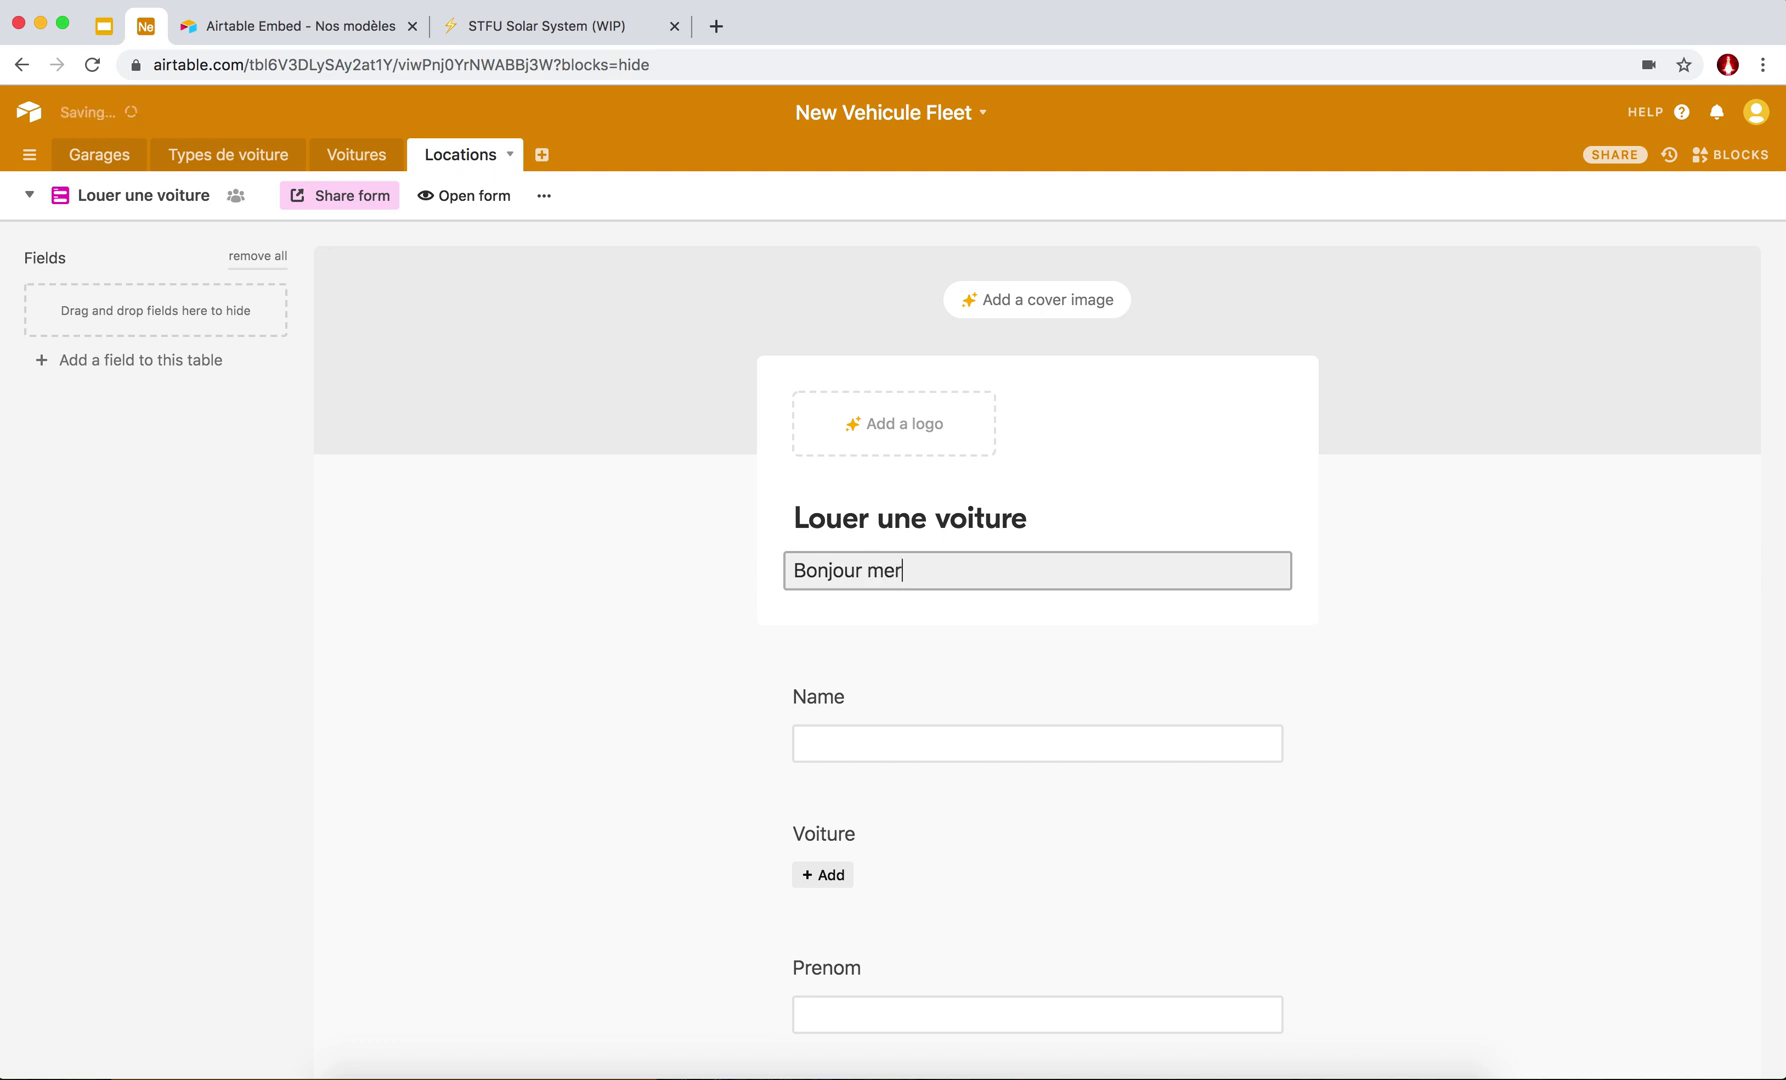
pyautogui.write('ci de louer ave')
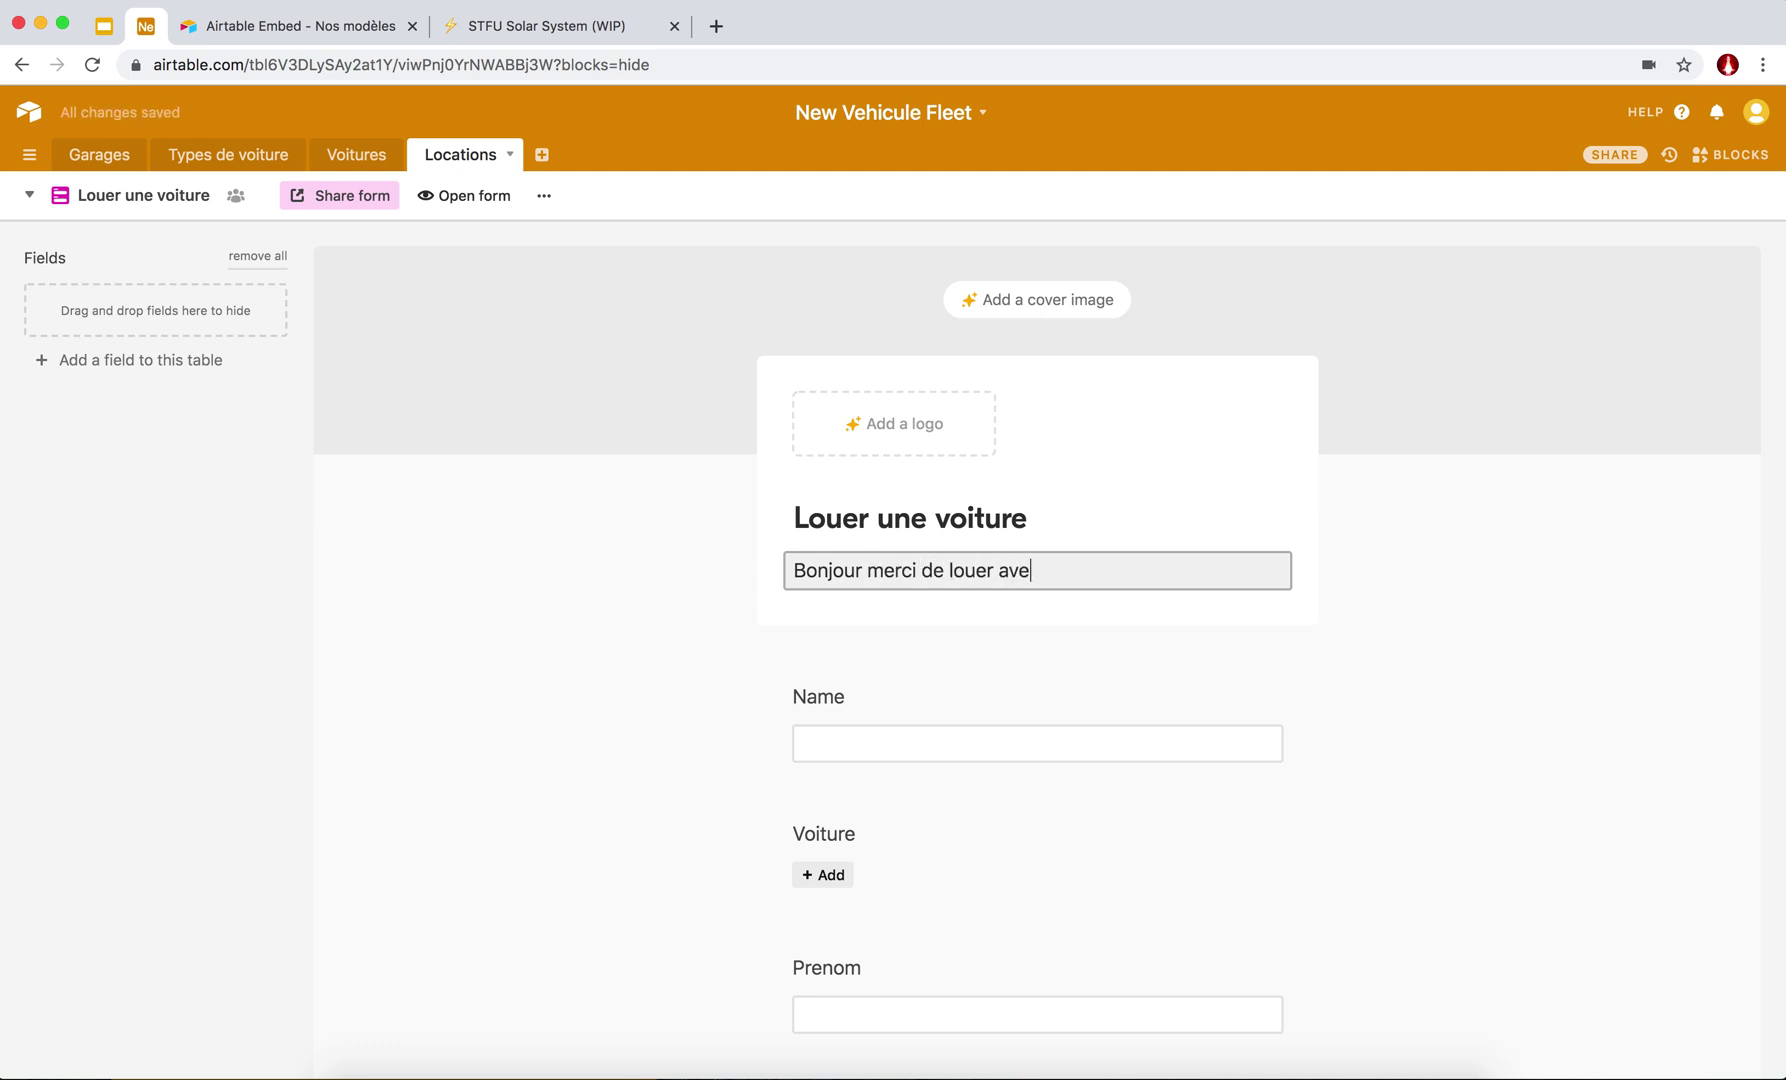
pyautogui.write('c nous')
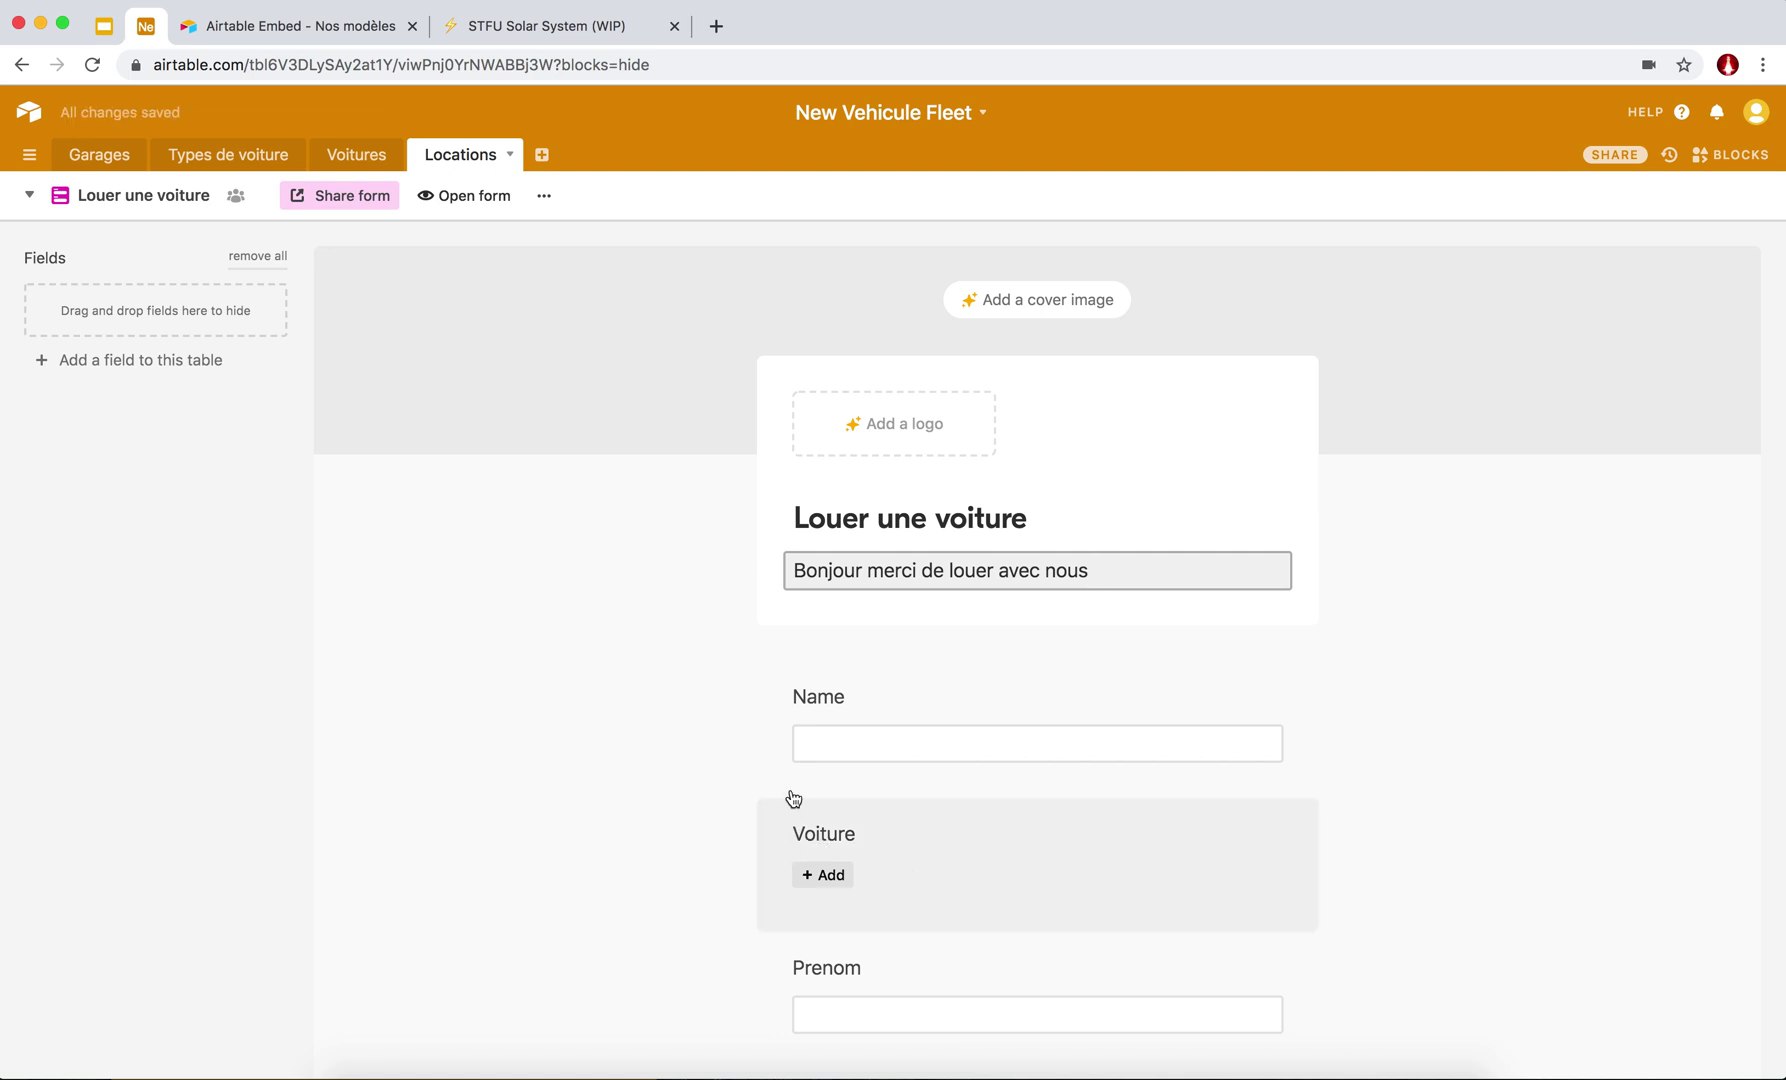
# Move the Voiture question above Name.
pyautogui.click(786, 849)
pyautogui.moveTo(786, 850); pyautogui.dragTo(803, 689)
pyautogui.scroll(-3, 803, 689)
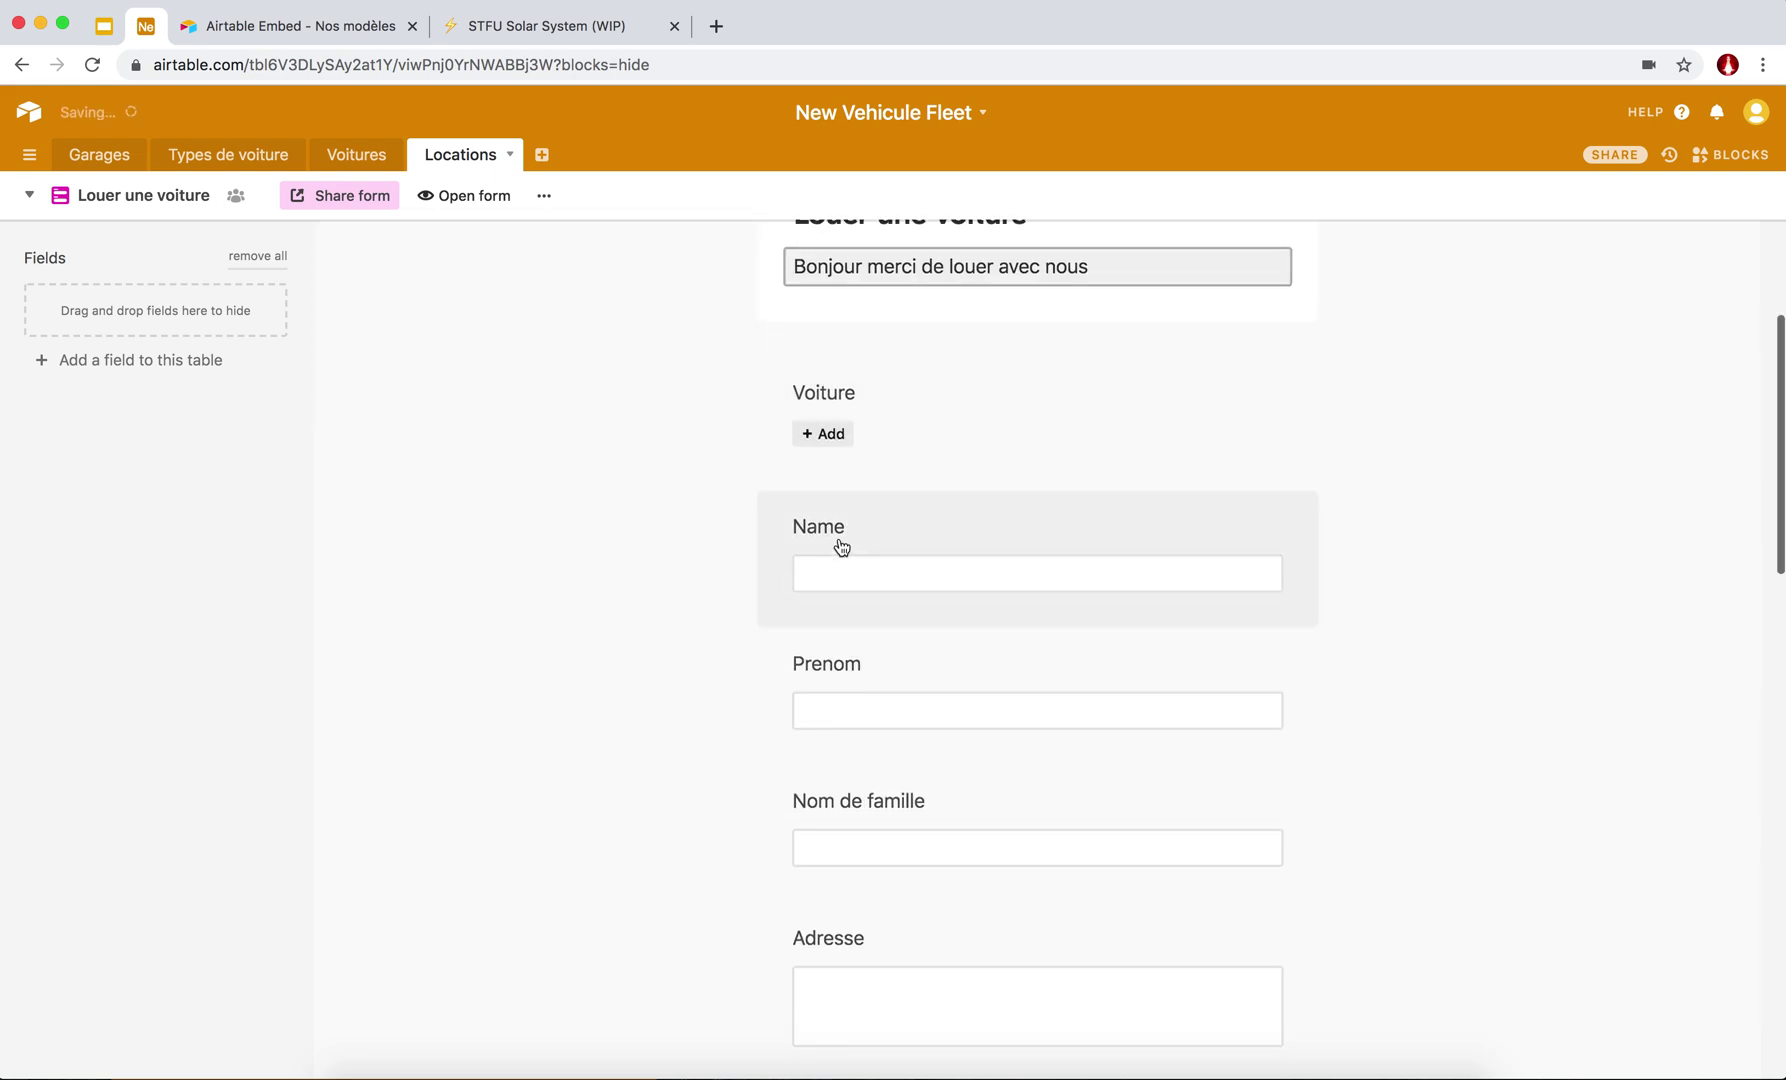
pyautogui.scroll(1, 842, 548)
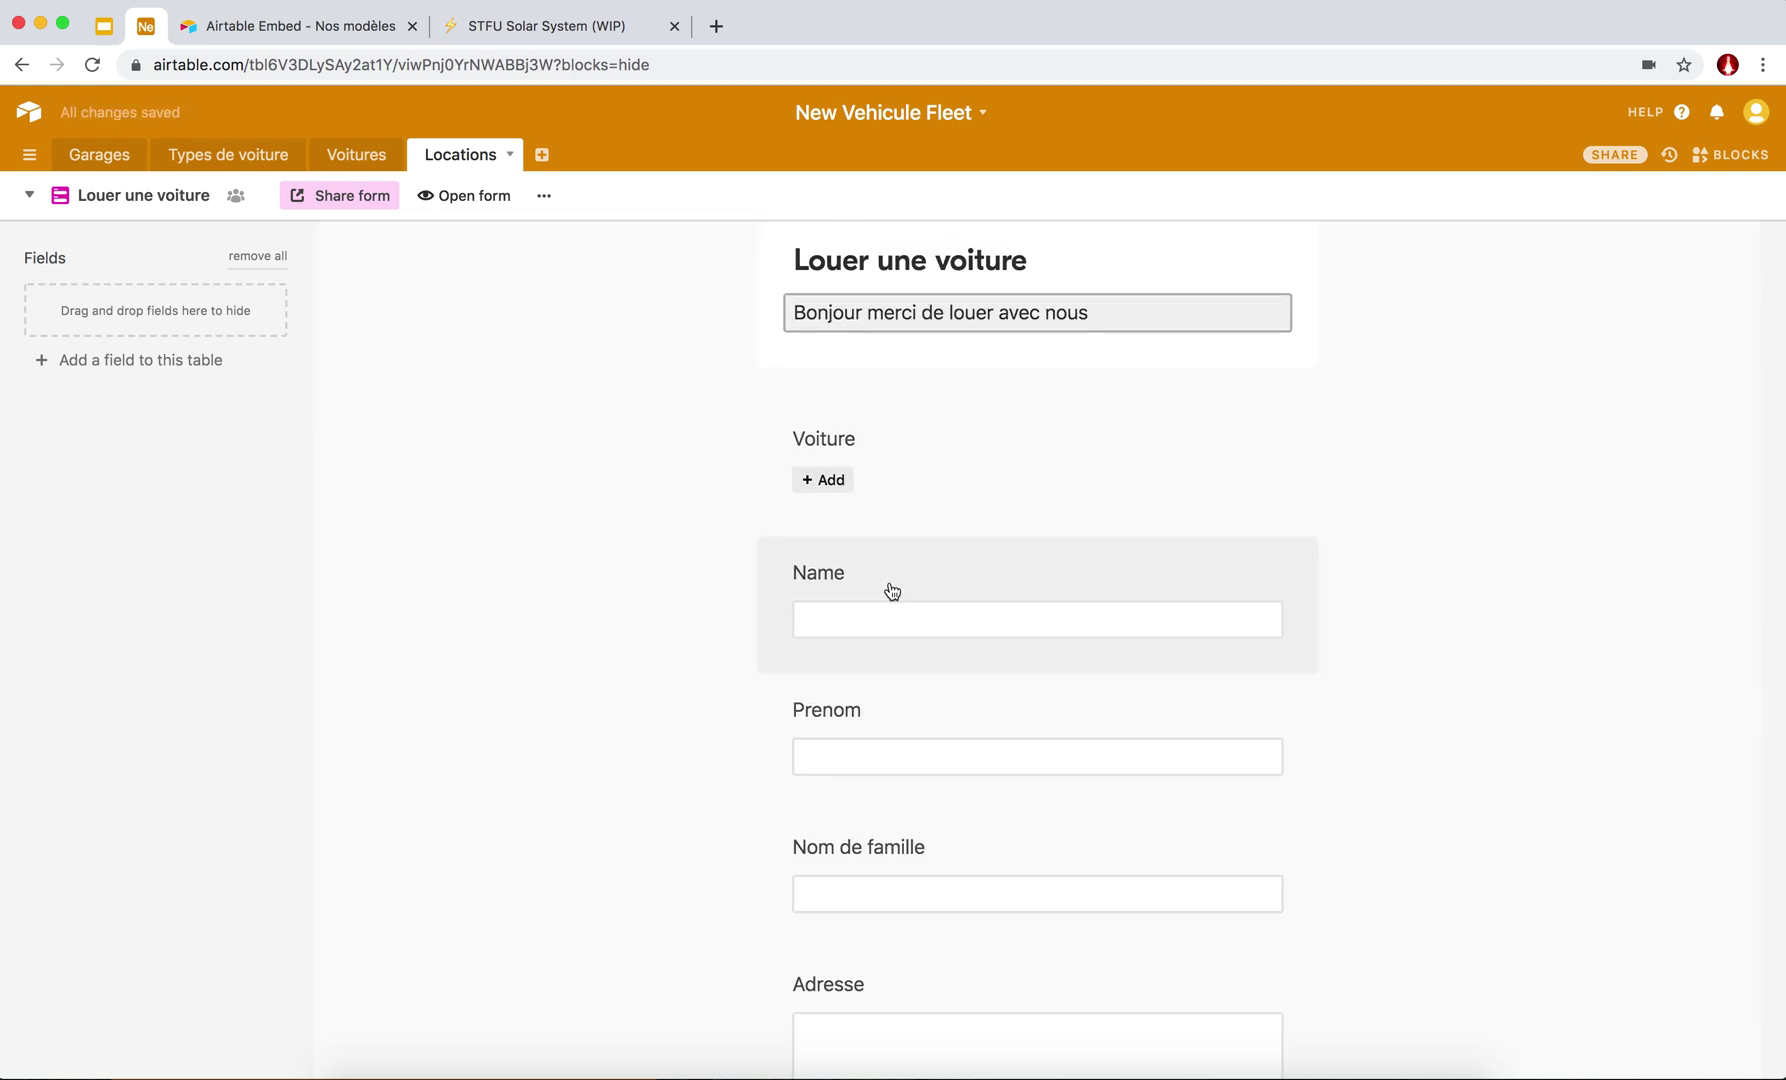
# Remove the Name question and review the Voiture question's car options.
pyautogui.click(594, 516)
pyautogui.moveTo(594, 516); pyautogui.dragTo(152, 306)
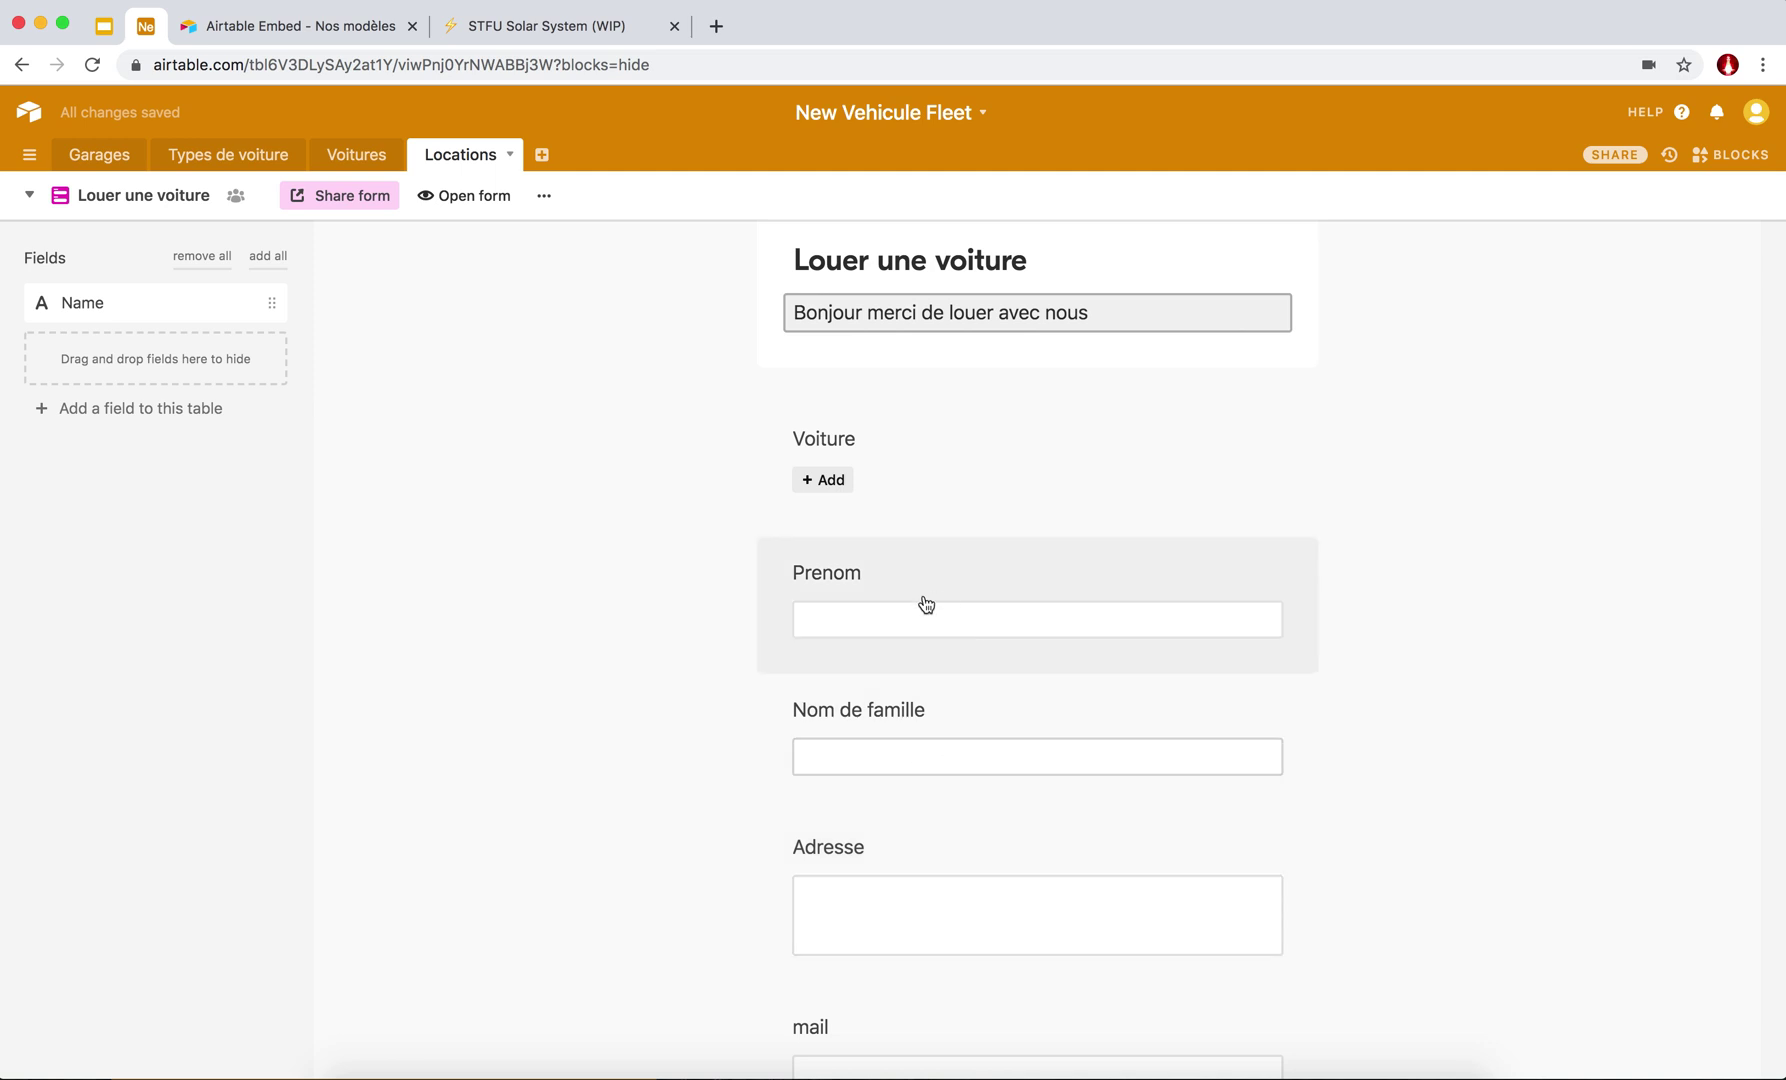
pyautogui.click(815, 484)
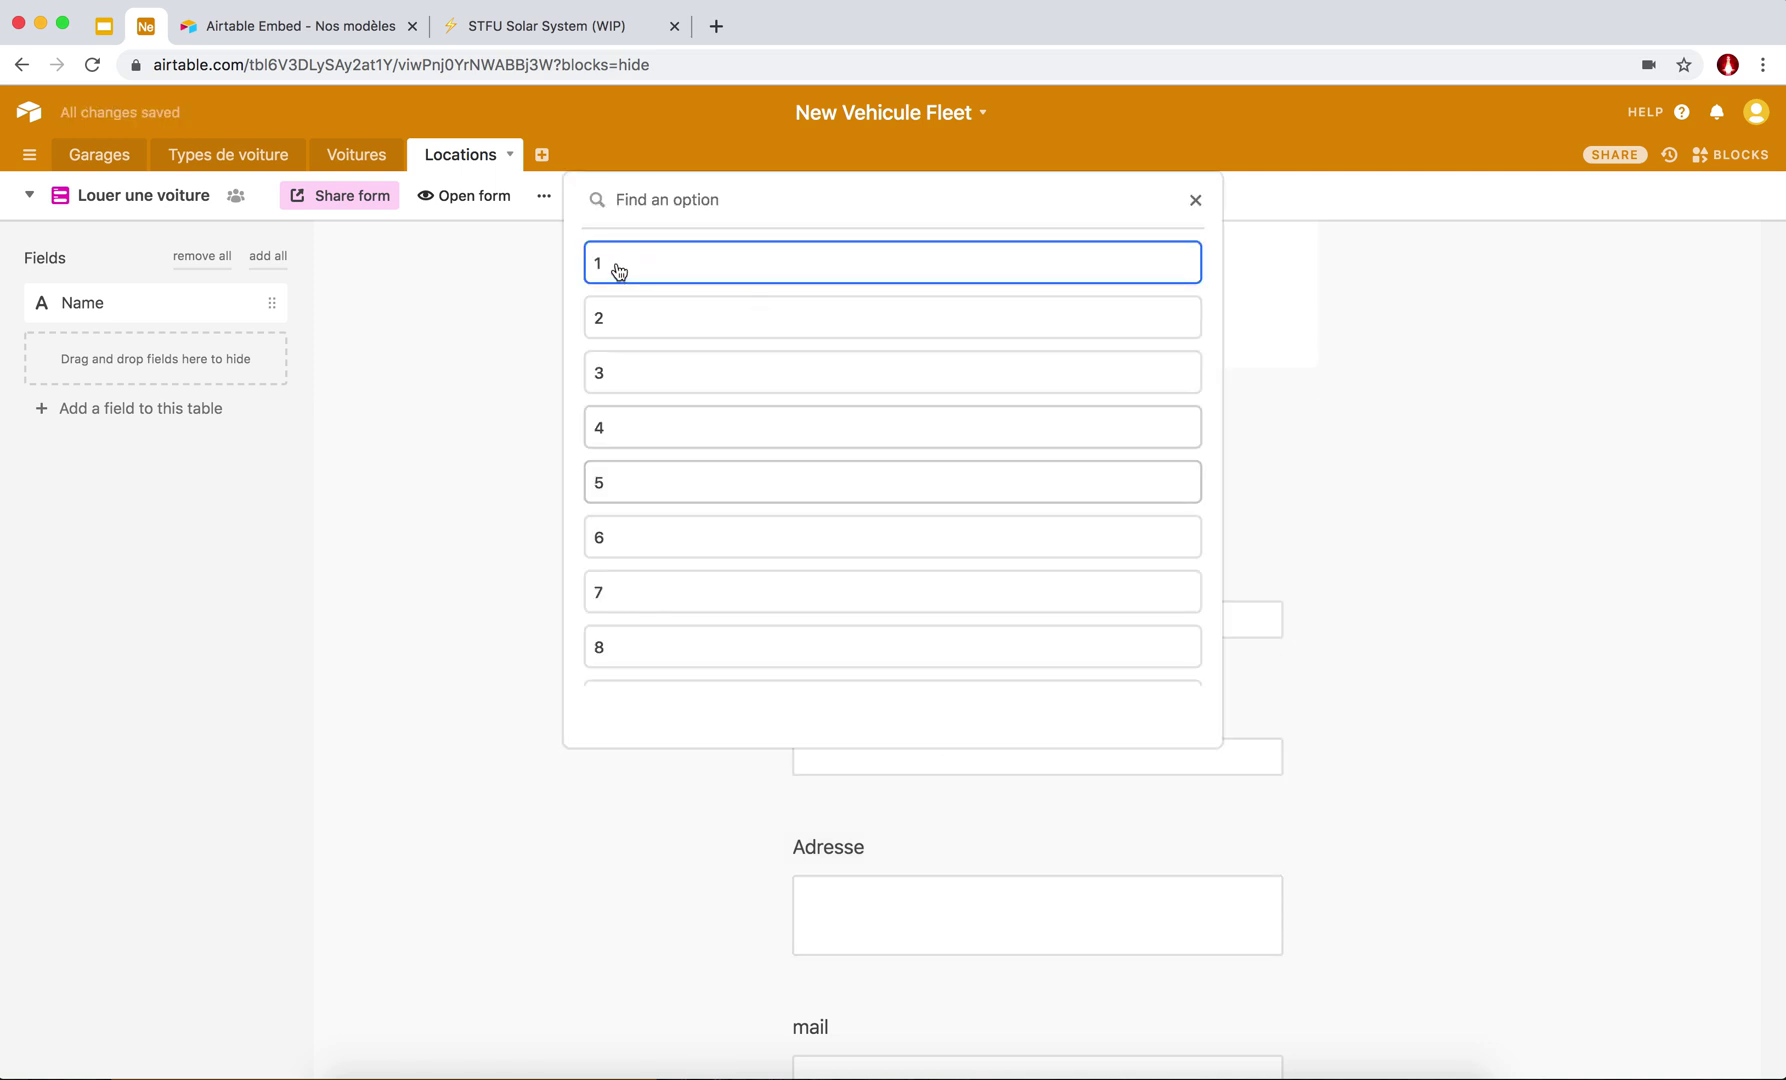
pyautogui.click(1195, 201)
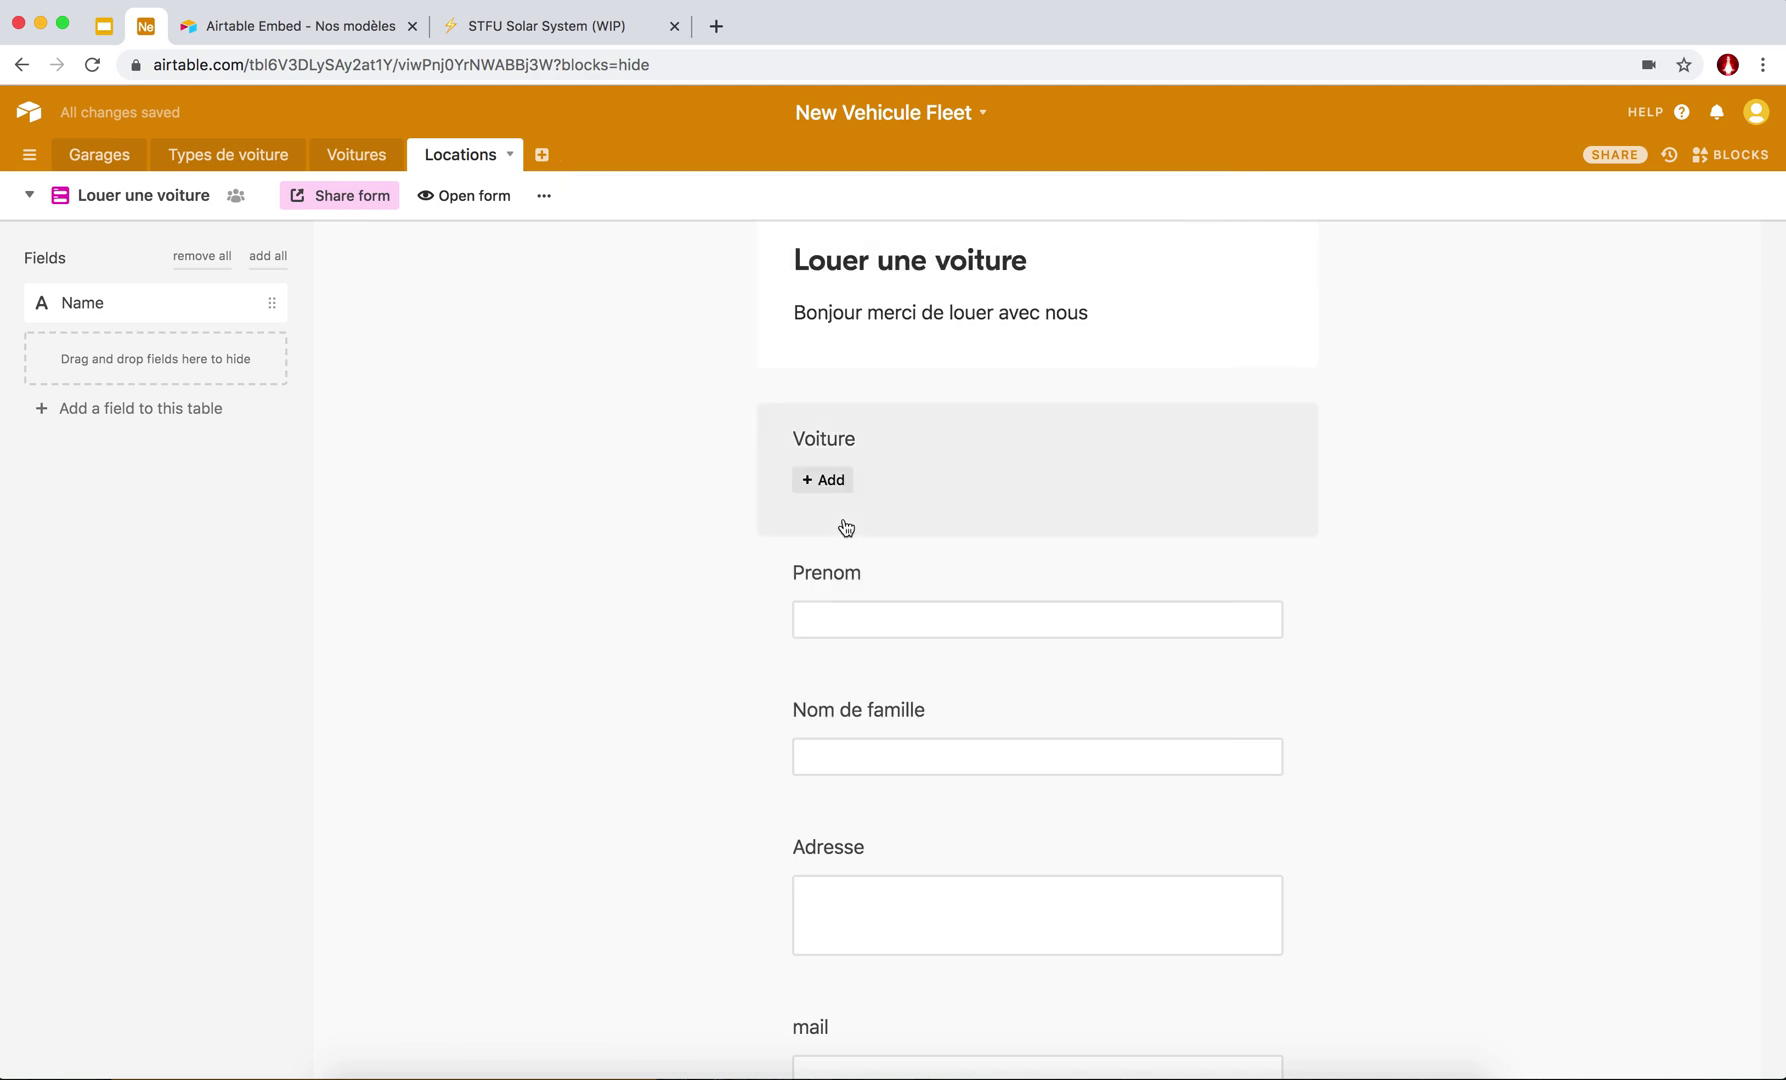
# Retitle the Voiture question 'Quelle est votre voiture ?'.
pyautogui.click(868, 438)
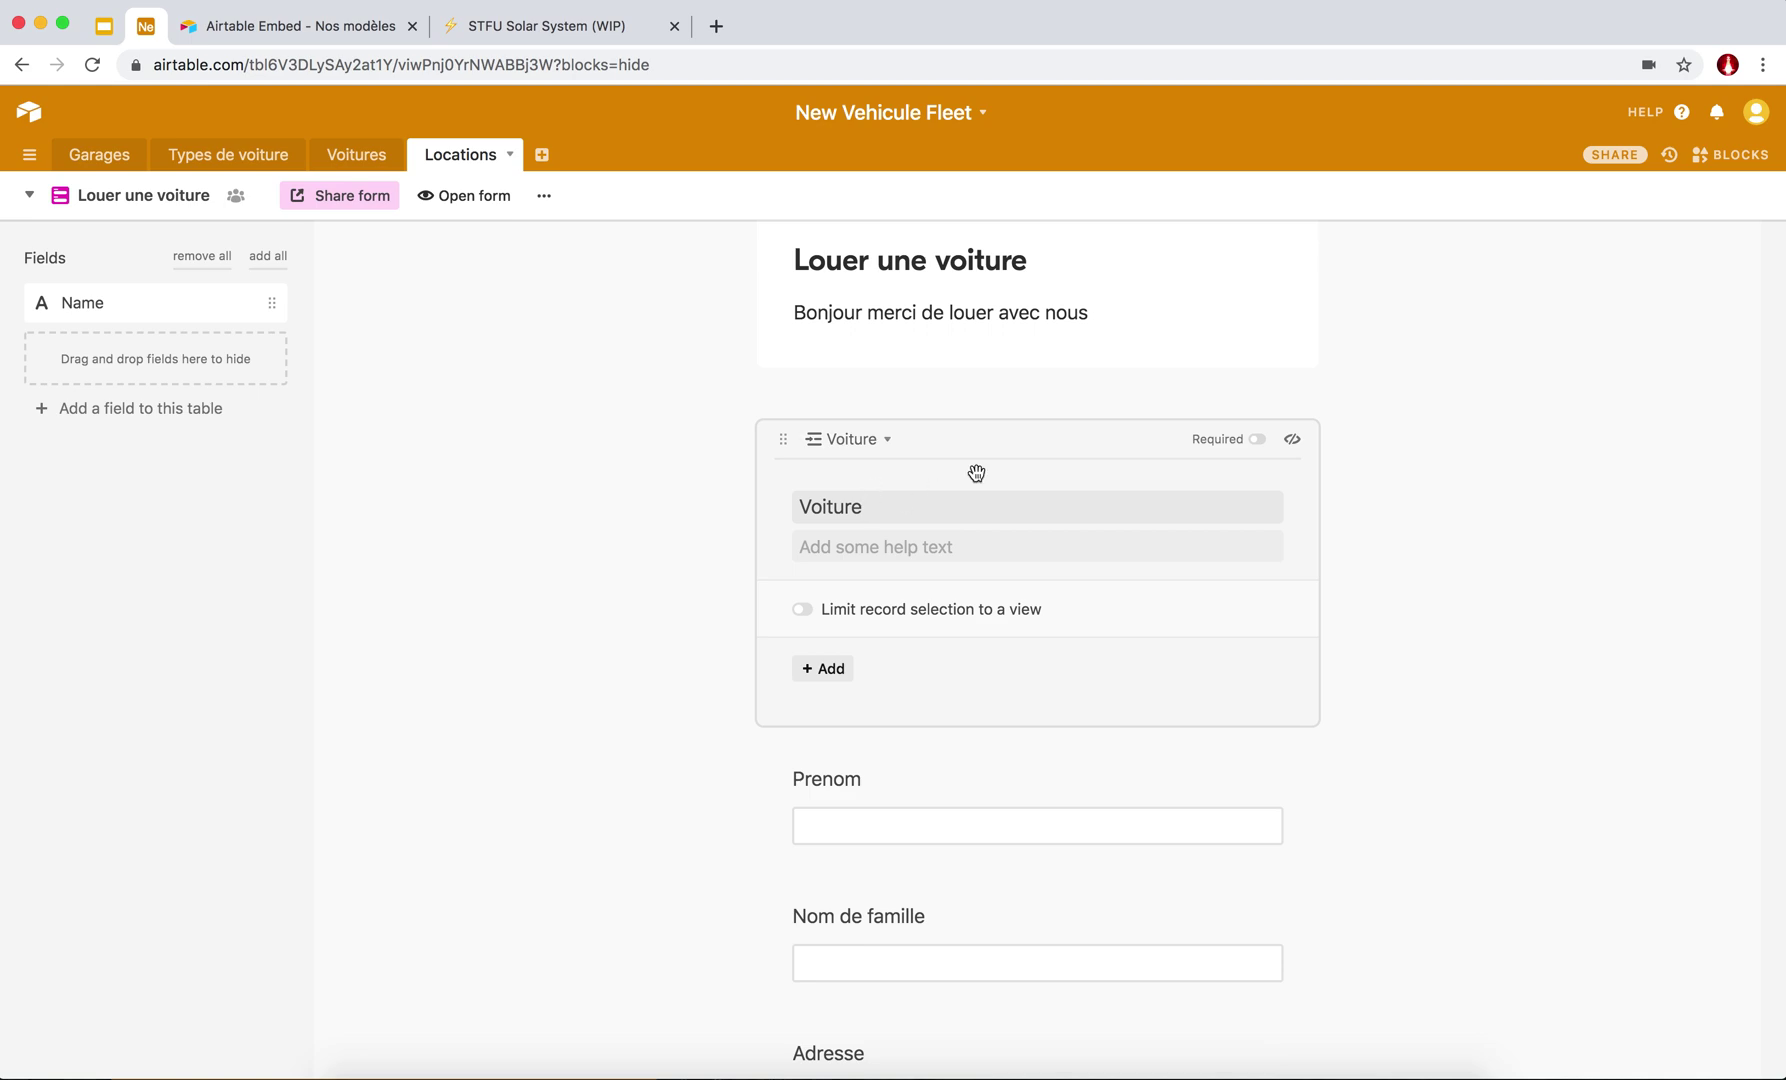
pyautogui.doubleClick(856, 508)
pyautogui.write('Quelle est votre voiture ?')
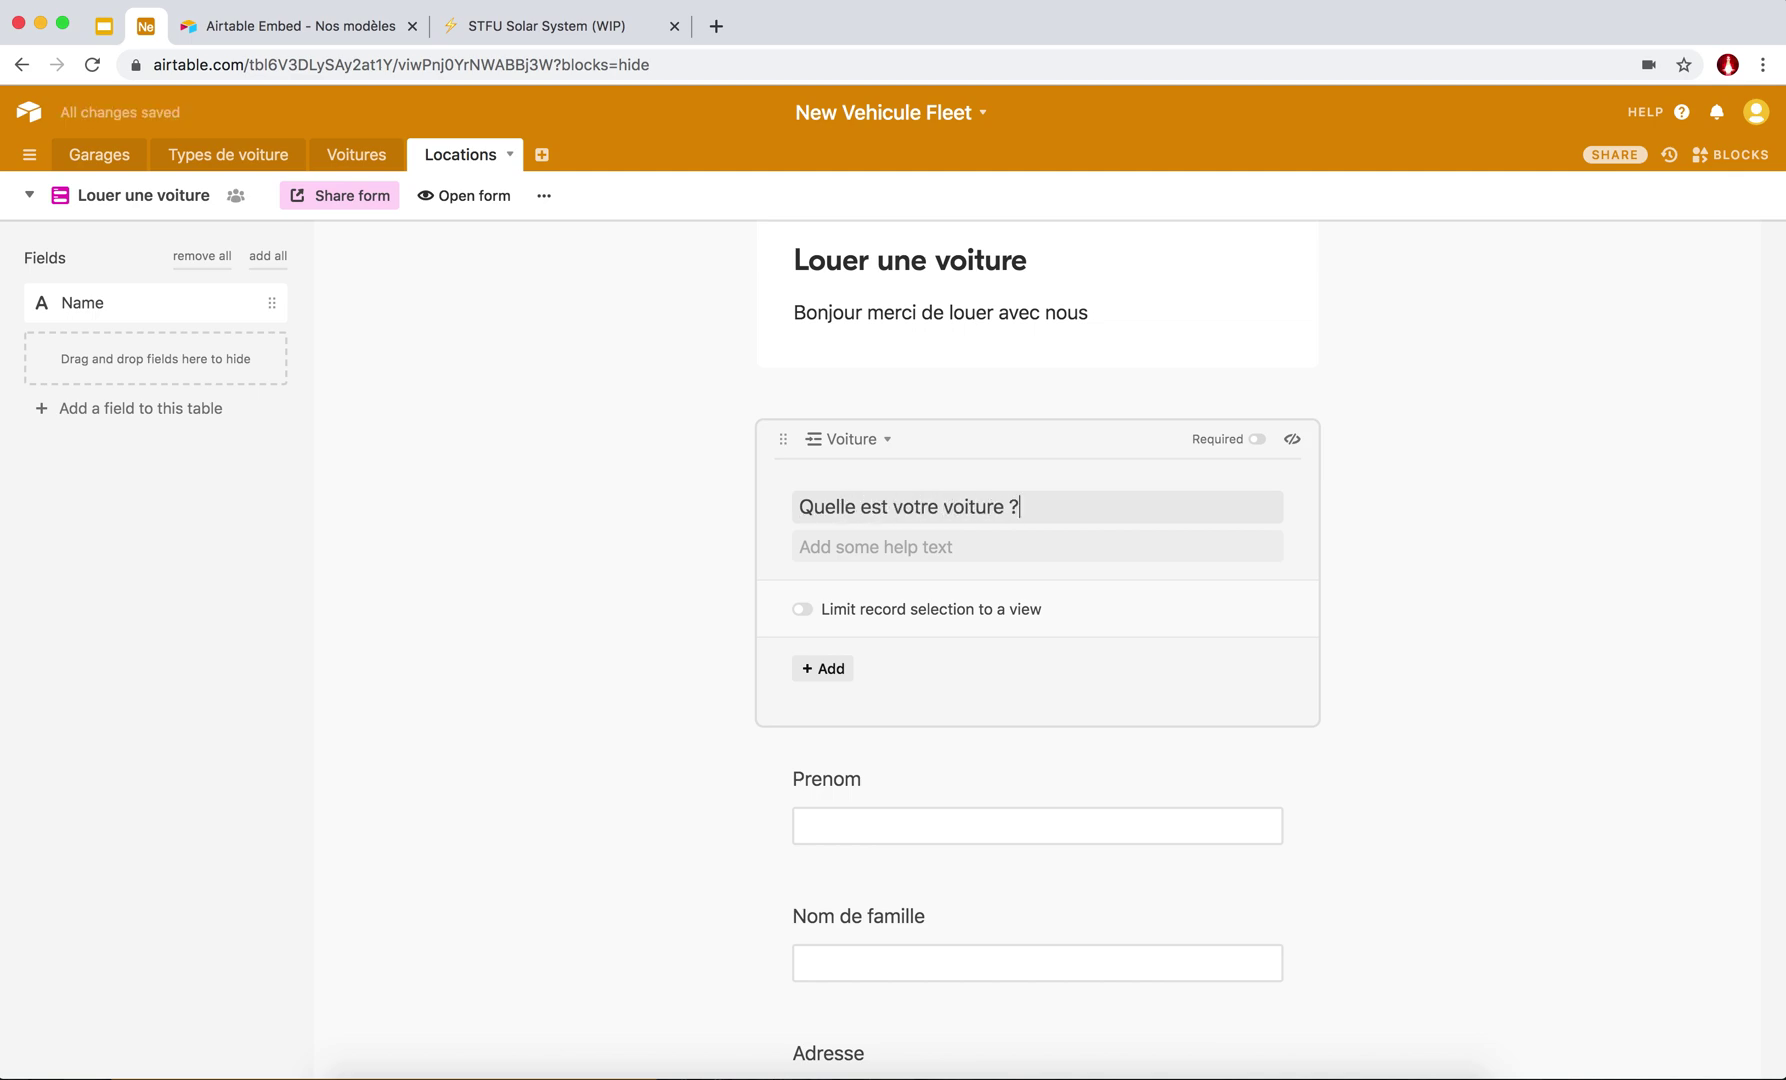
# Add help text 'Selectionnez la paque' and make the car question required.
pyautogui.click(851, 549)
pyautogui.write('Sele')
pyautogui.press('BackSpace')
pyautogui.write('que')
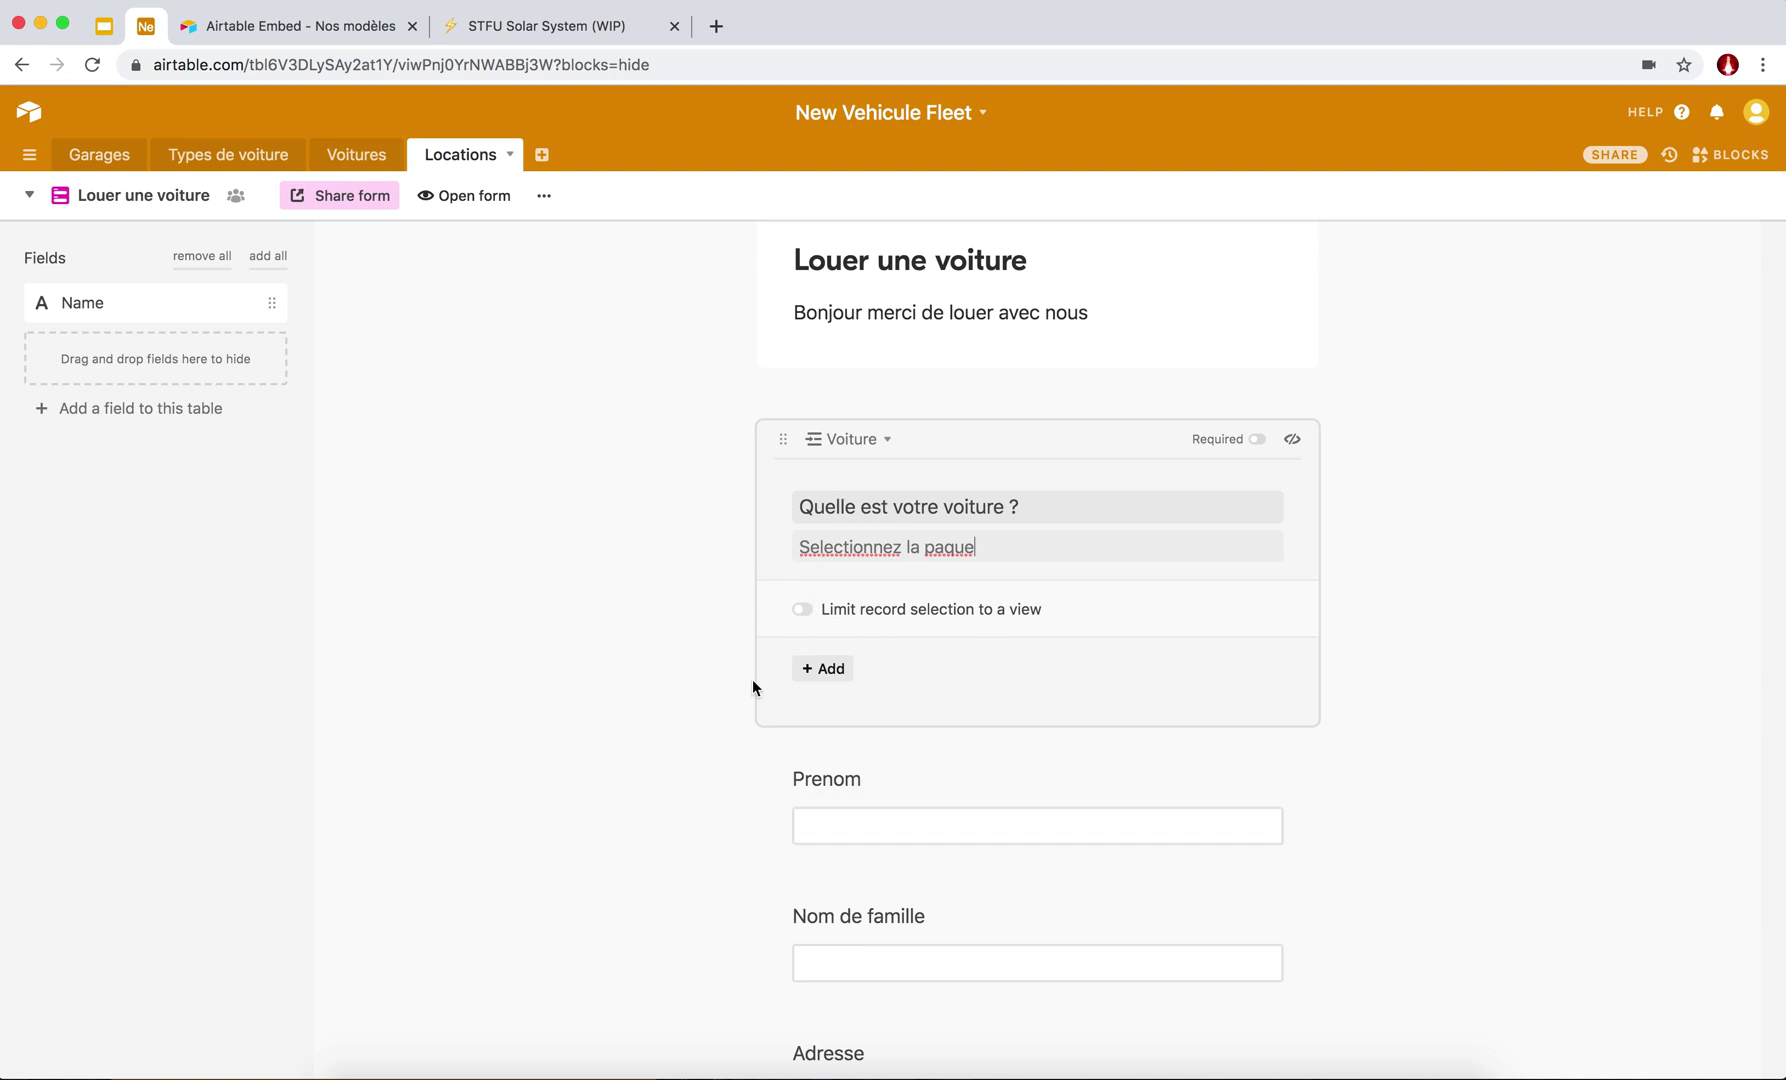
pyautogui.click(1258, 441)
pyautogui.click(1052, 792)
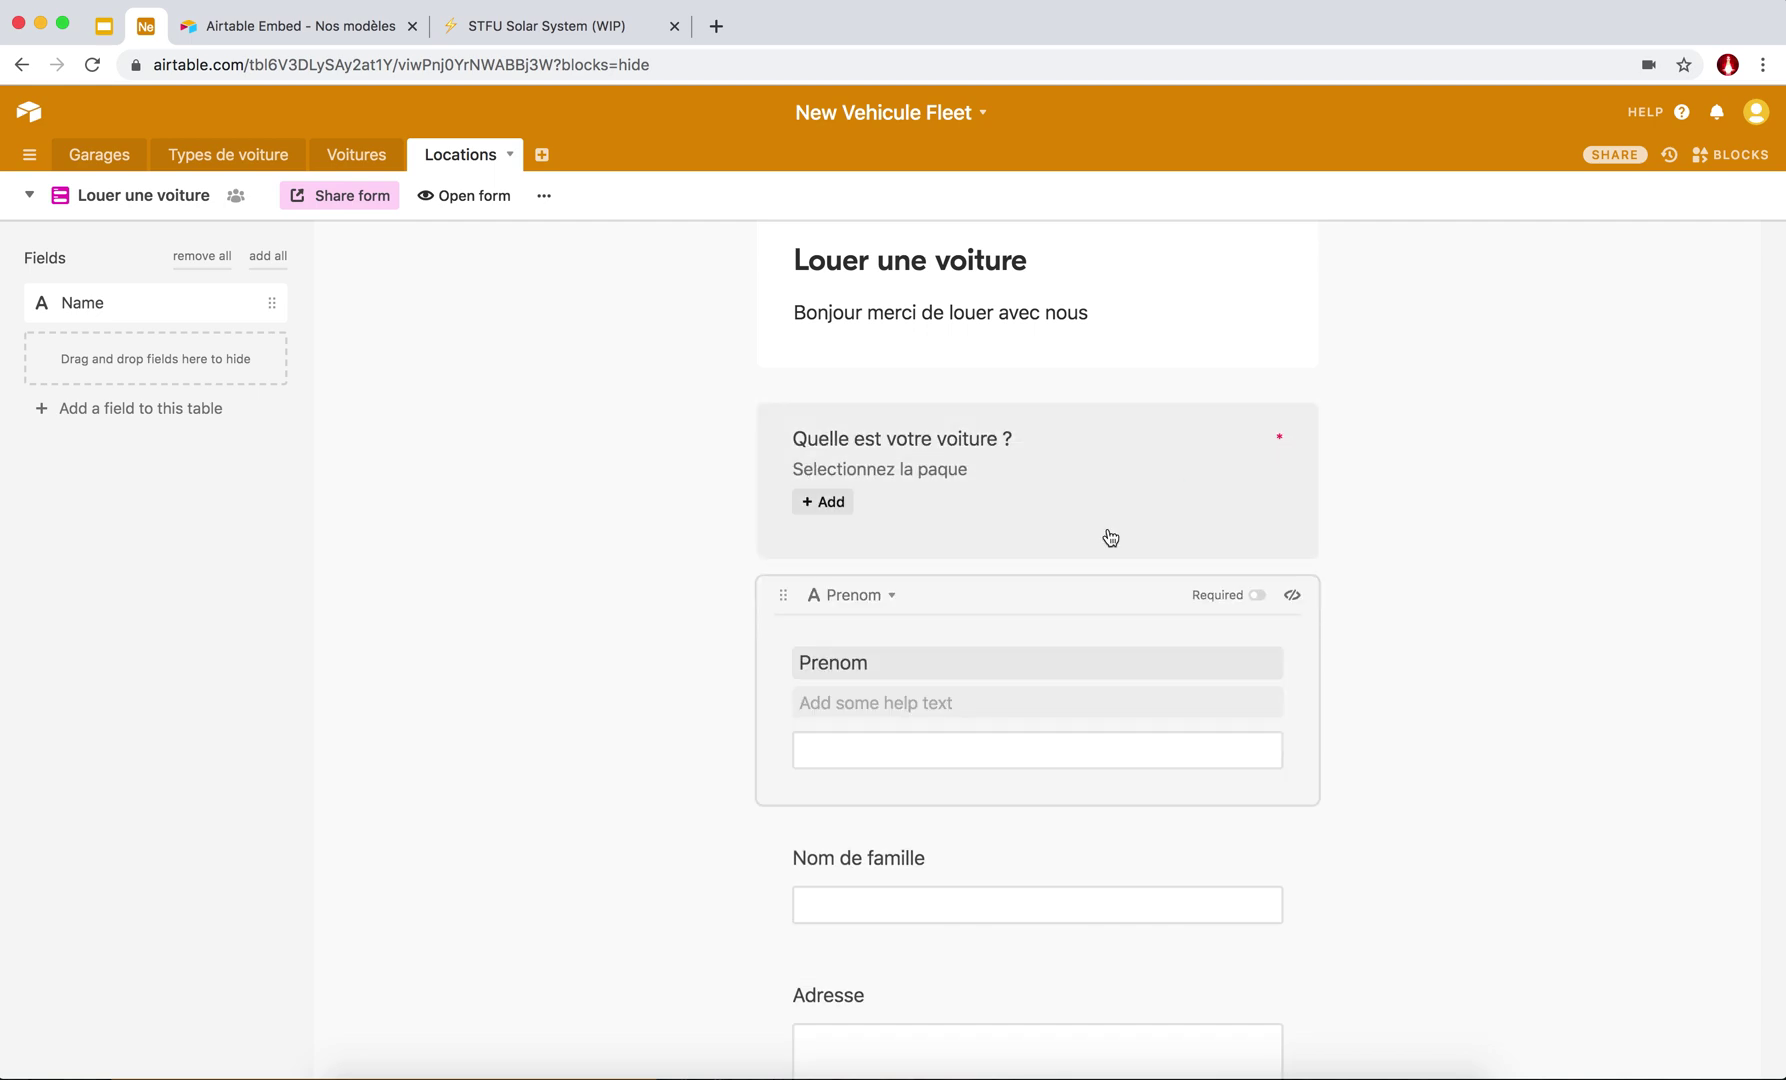
# Rename the first-name question 'Votre Prenom' and make it required.
pyautogui.scroll(-3, 950, 527)
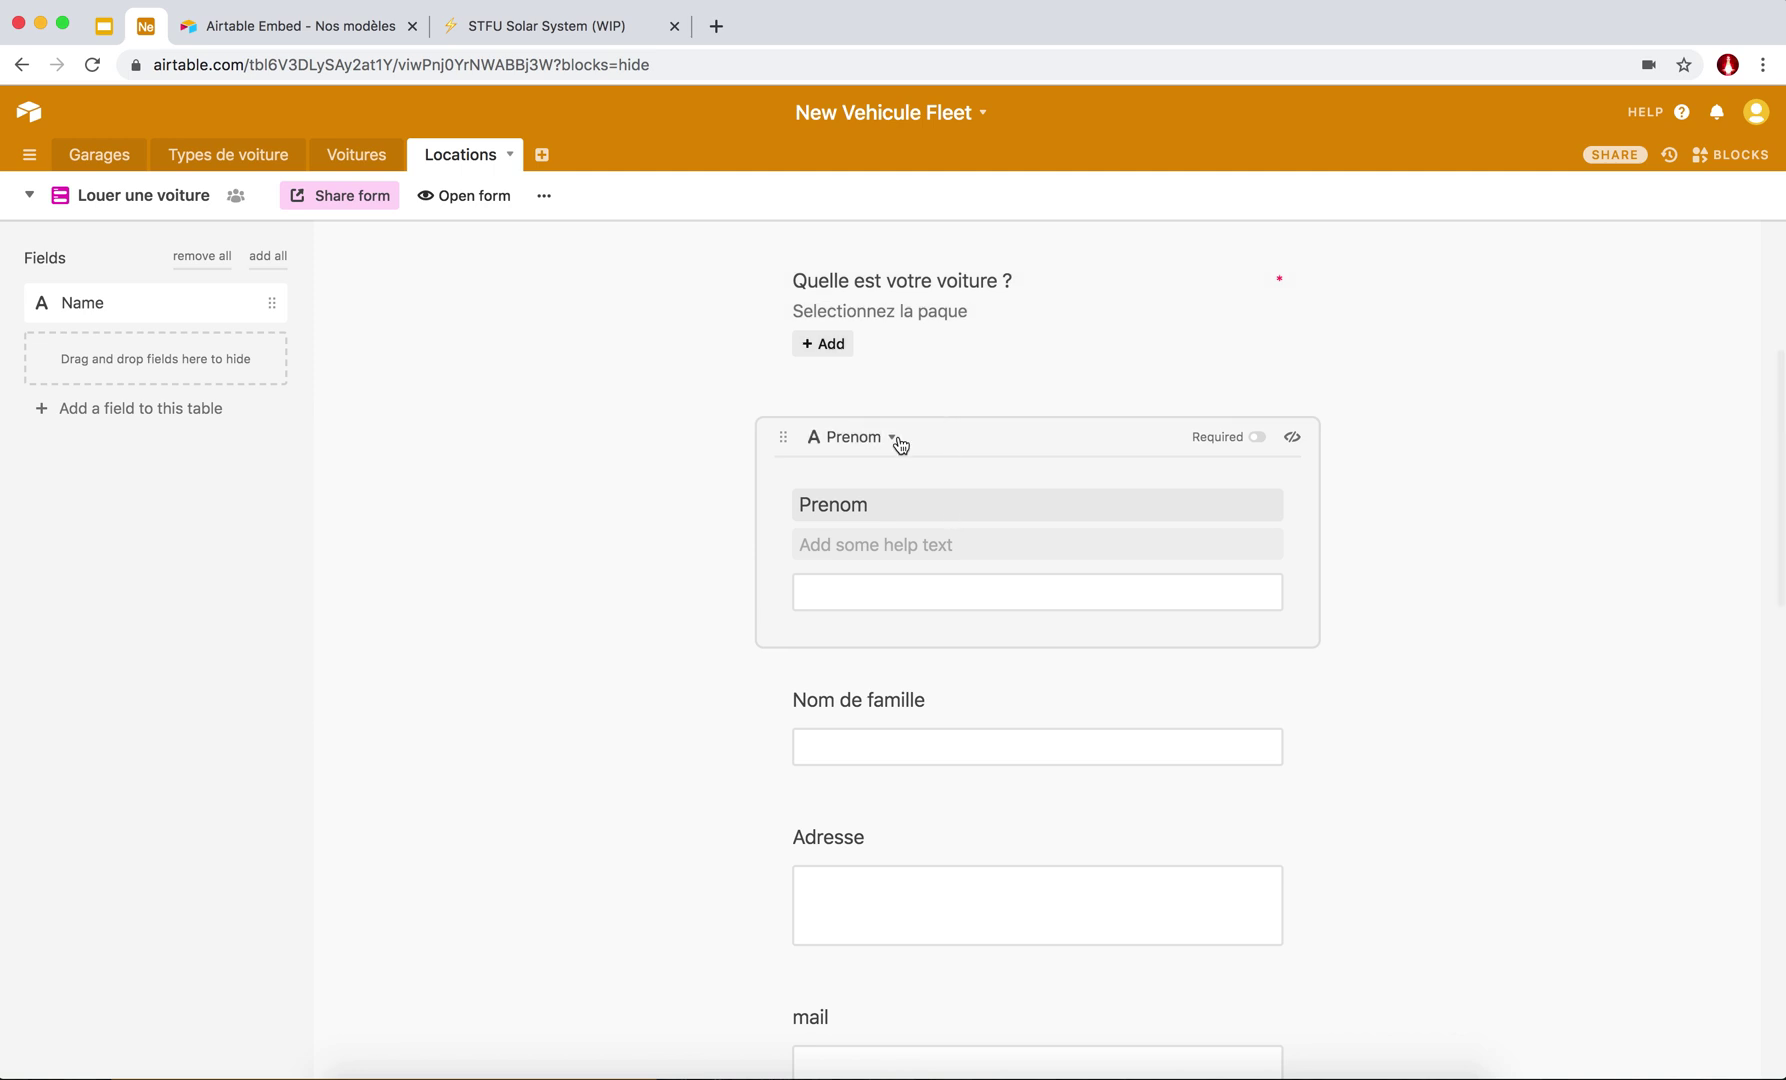
pyautogui.scroll(-1, 900, 445)
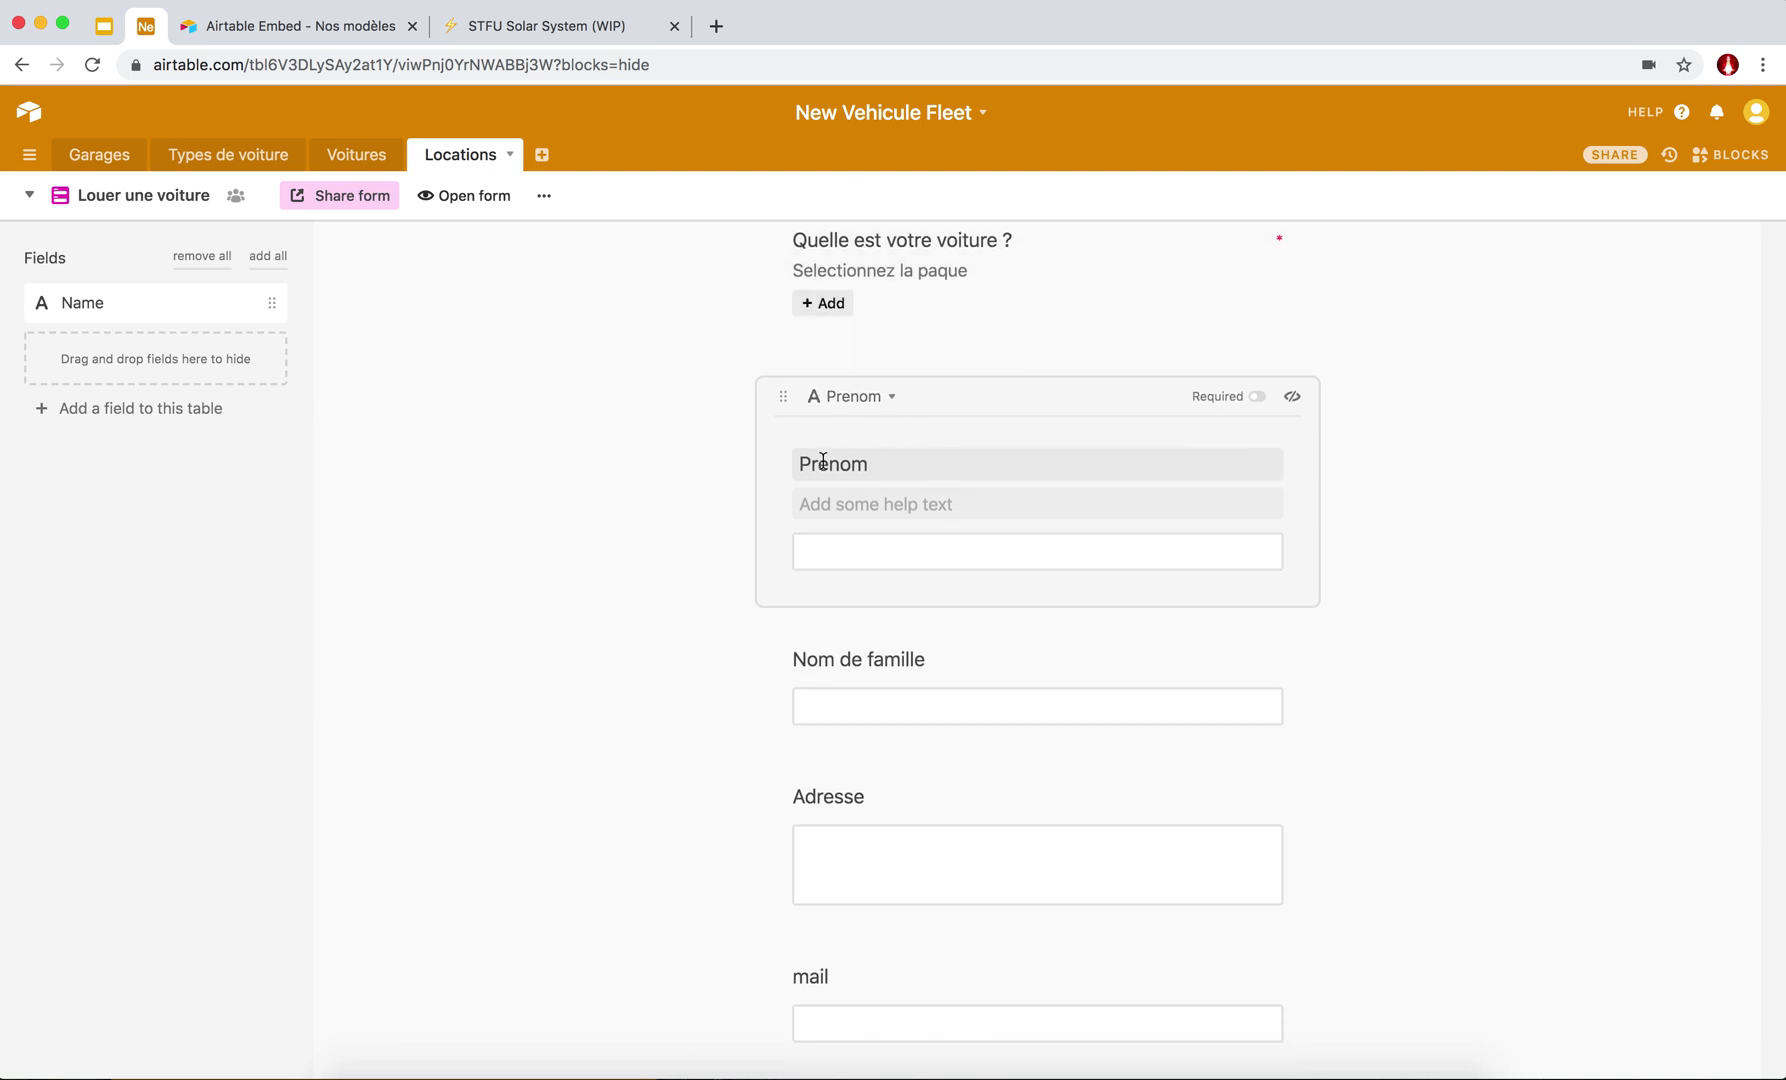
pyautogui.click(800, 463)
pyautogui.write('Votre')
pyautogui.click(1256, 398)
# Remove the Date de fin question from the form.
pyautogui.click(963, 662)
pyautogui.scroll(-9, 1019, 645)
pyautogui.scroll(-3, 1019, 645)
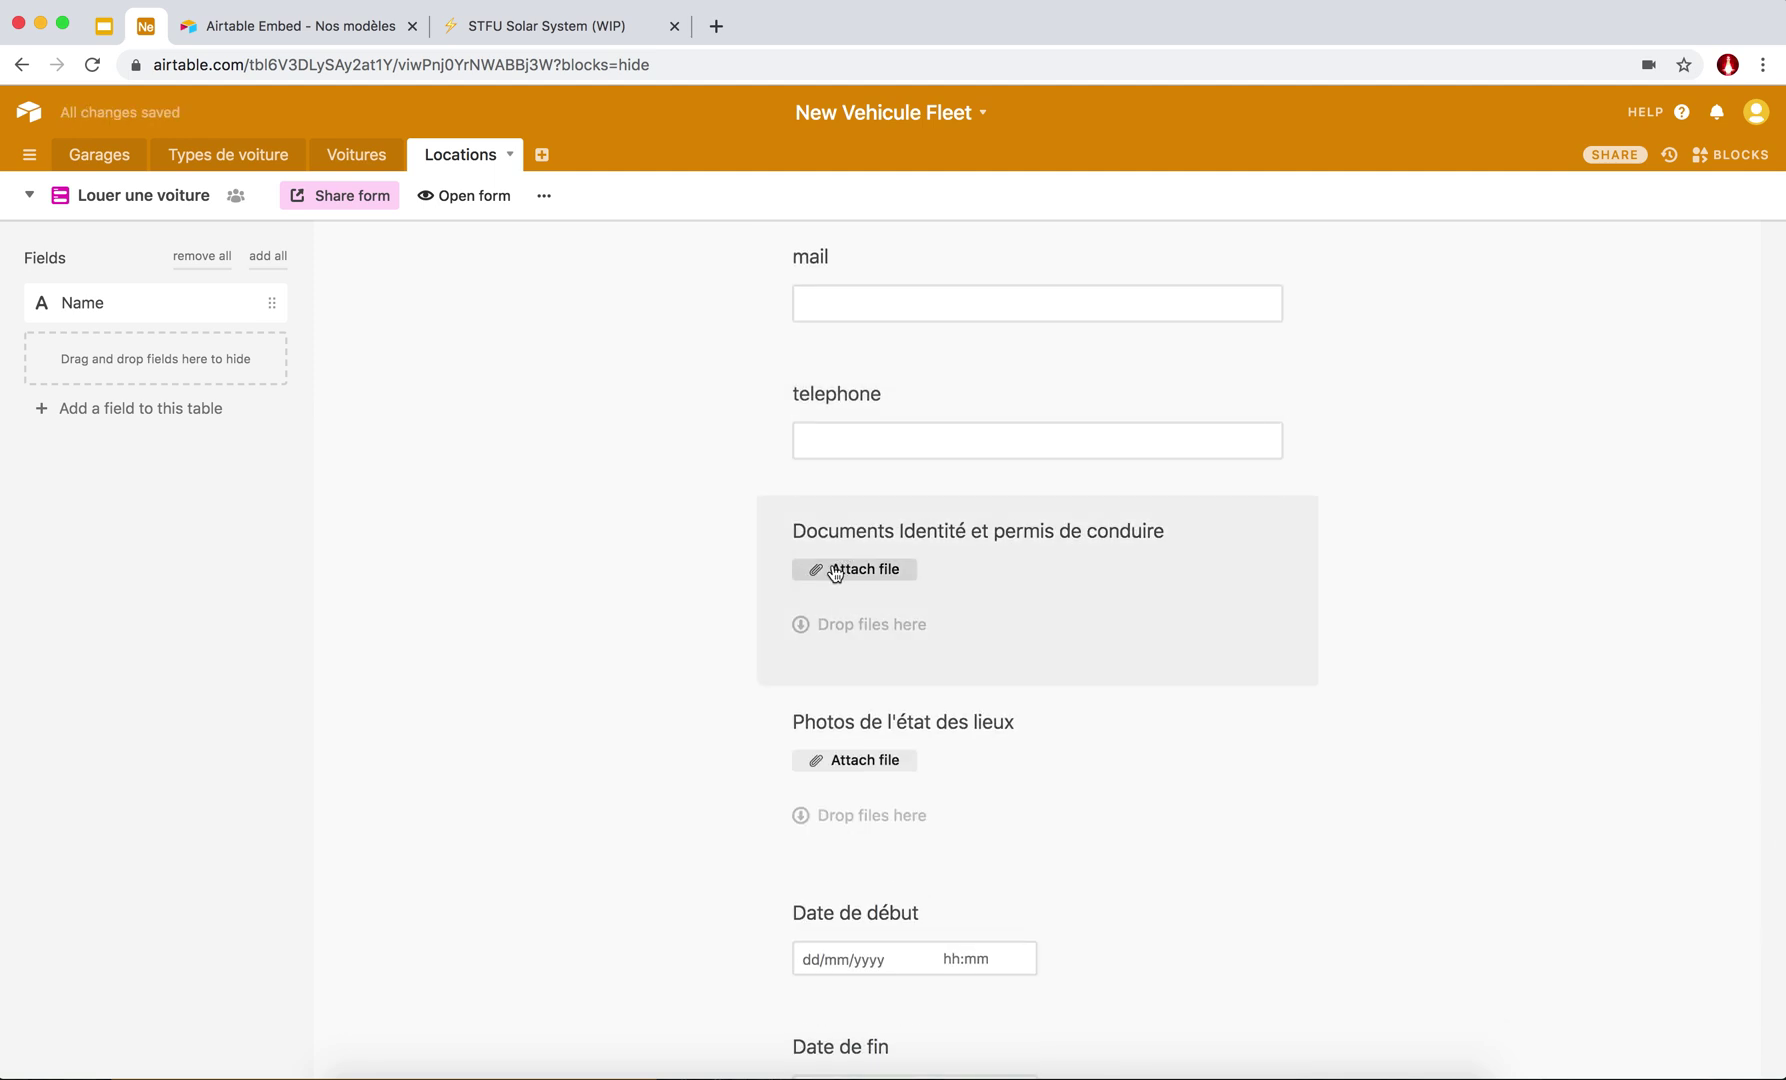
pyautogui.scroll(-3, 714, 568)
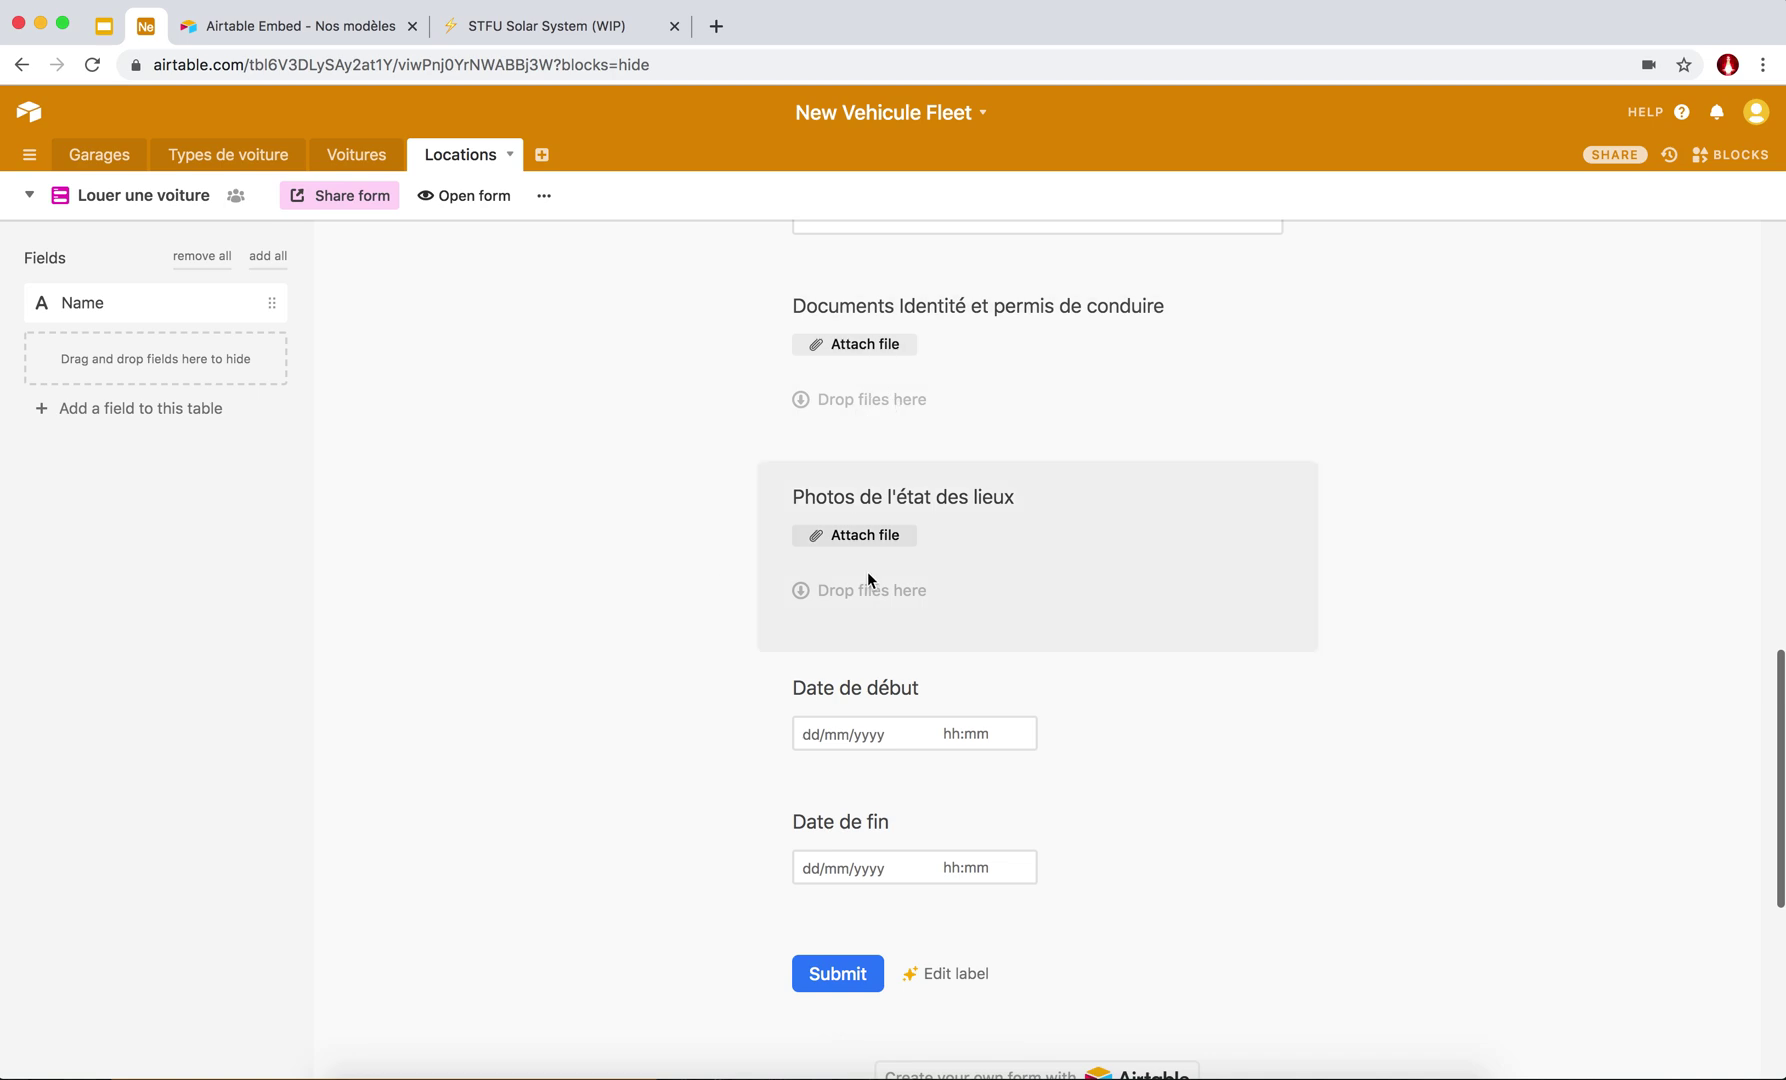
pyautogui.scroll(-2, 845, 540)
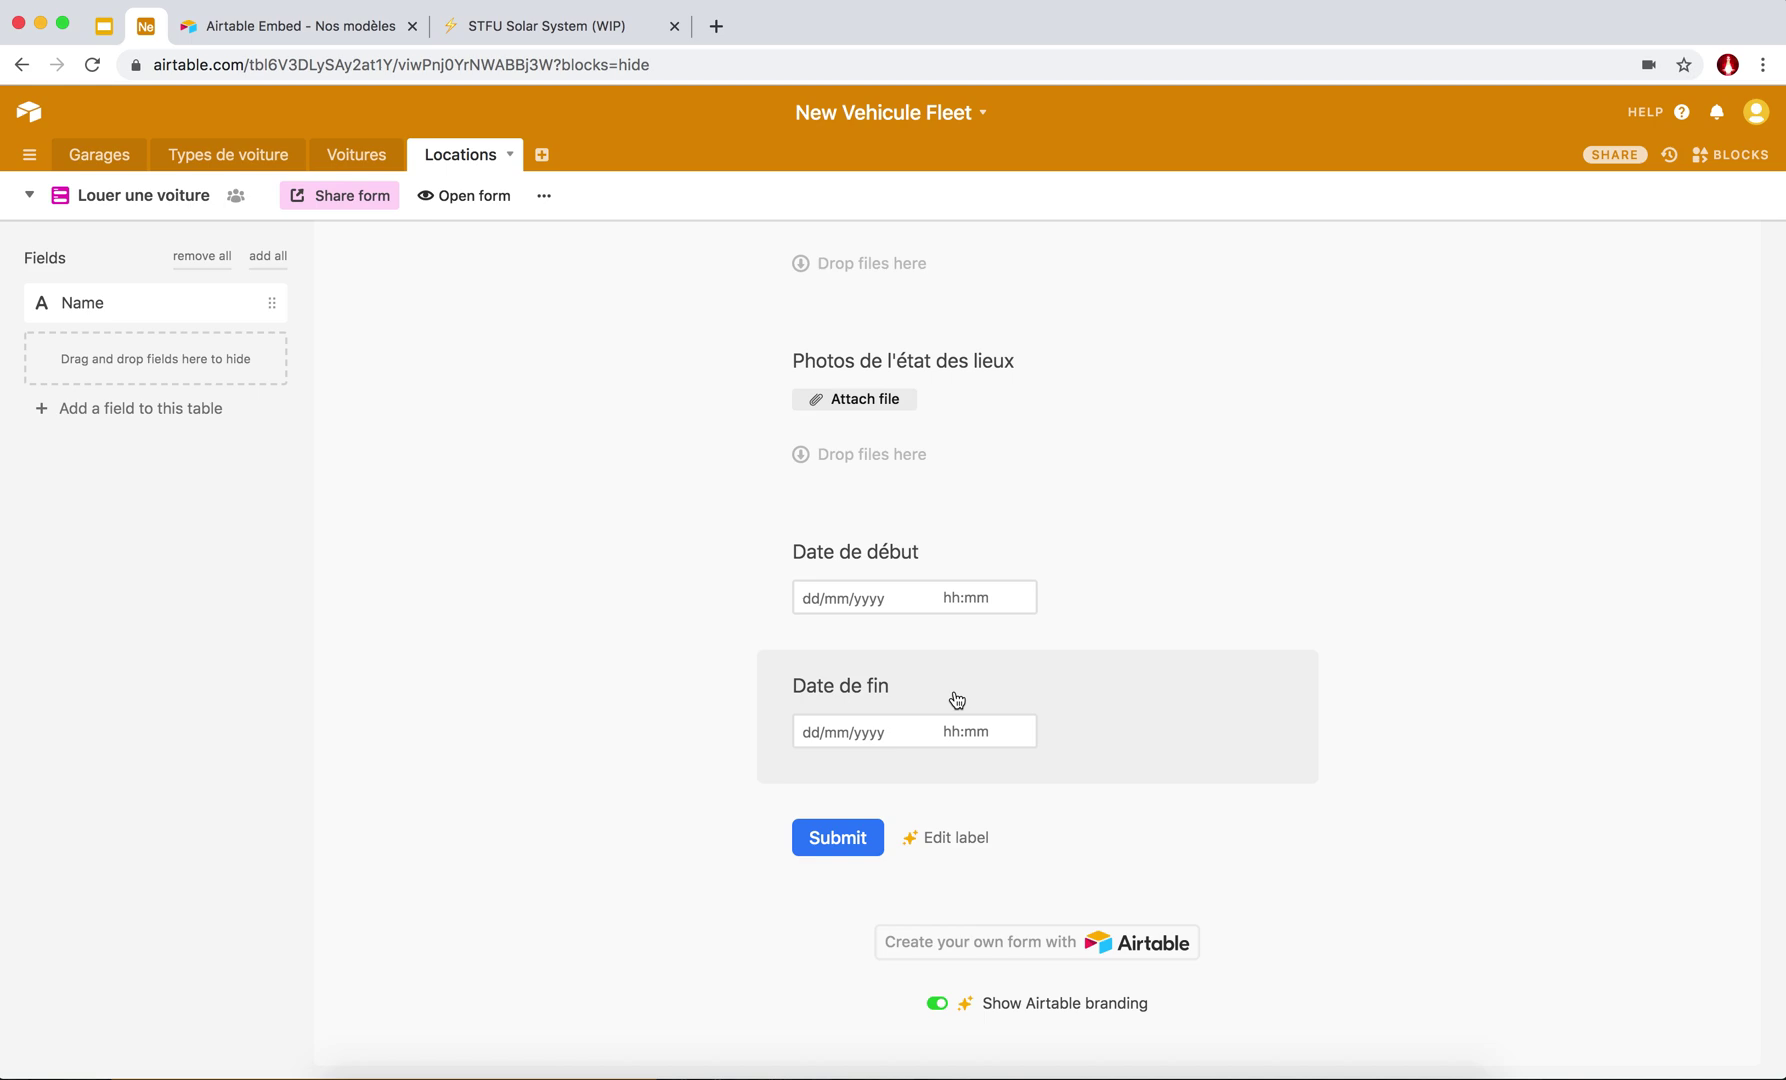
pyautogui.moveTo(957, 700); pyautogui.dragTo(148, 359)
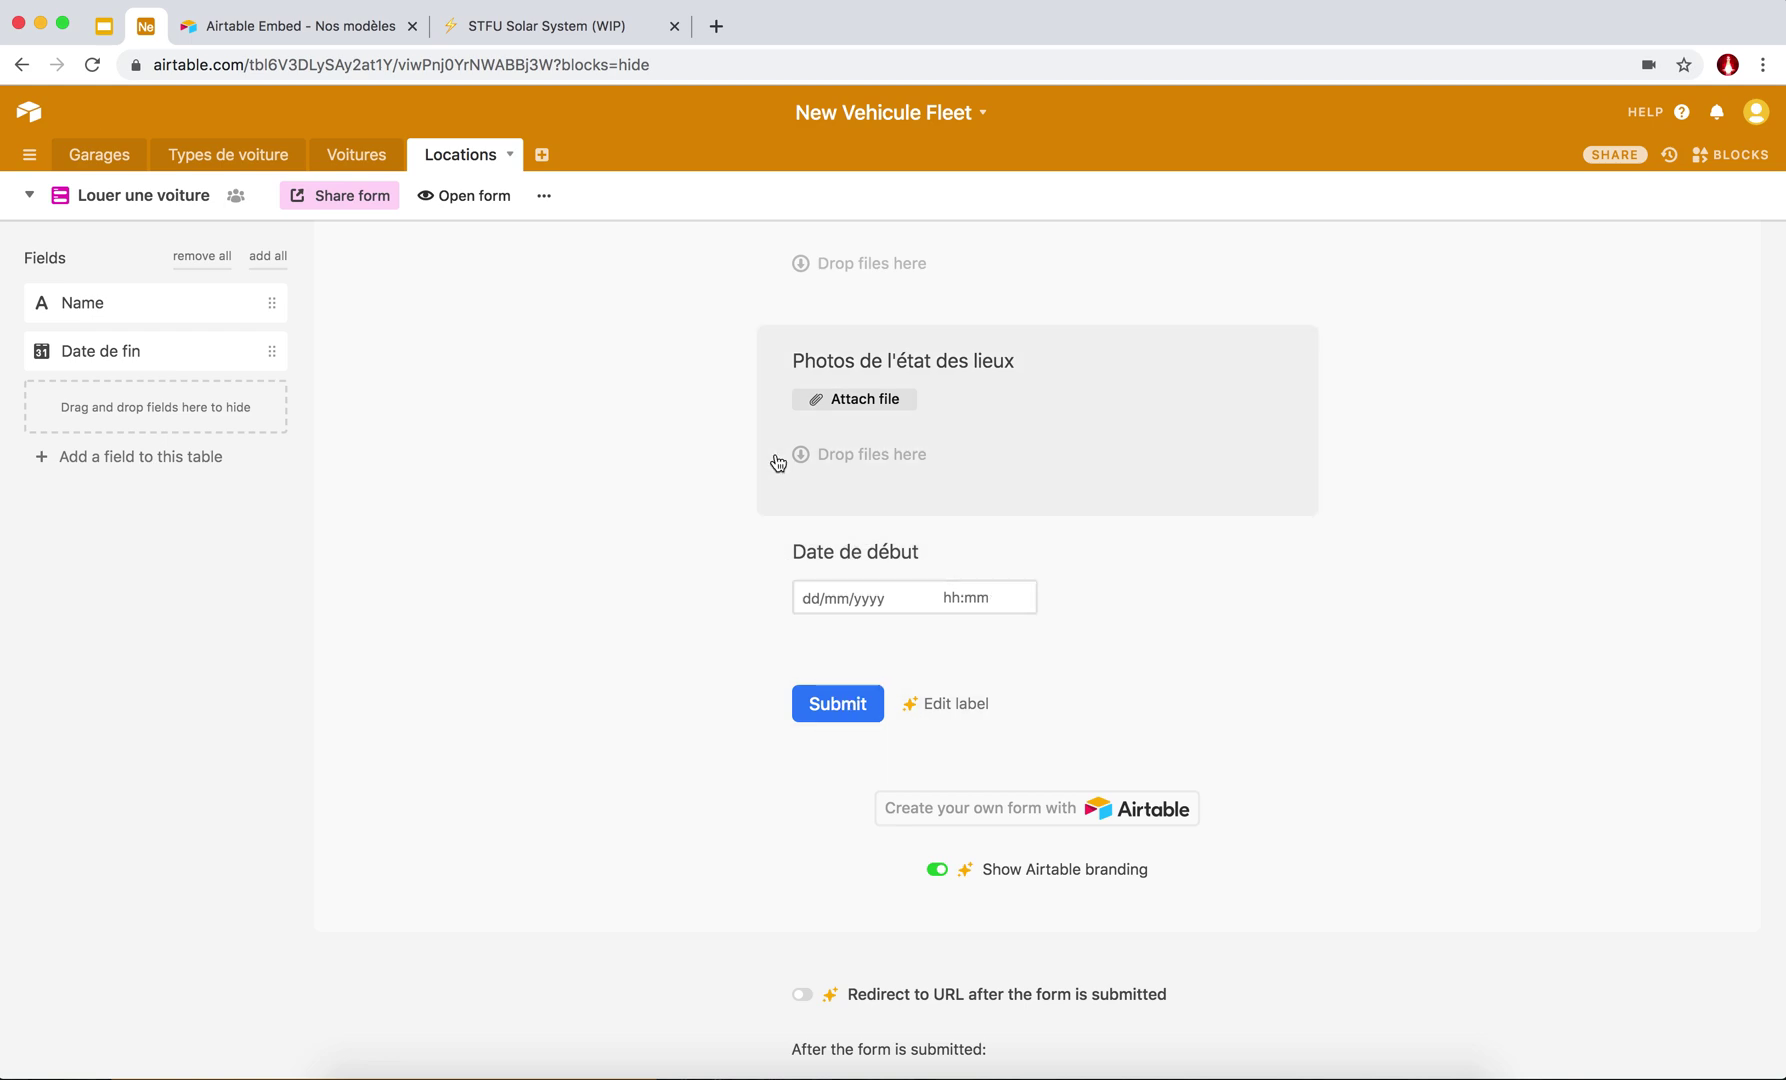
pyautogui.scroll(-5, 778, 462)
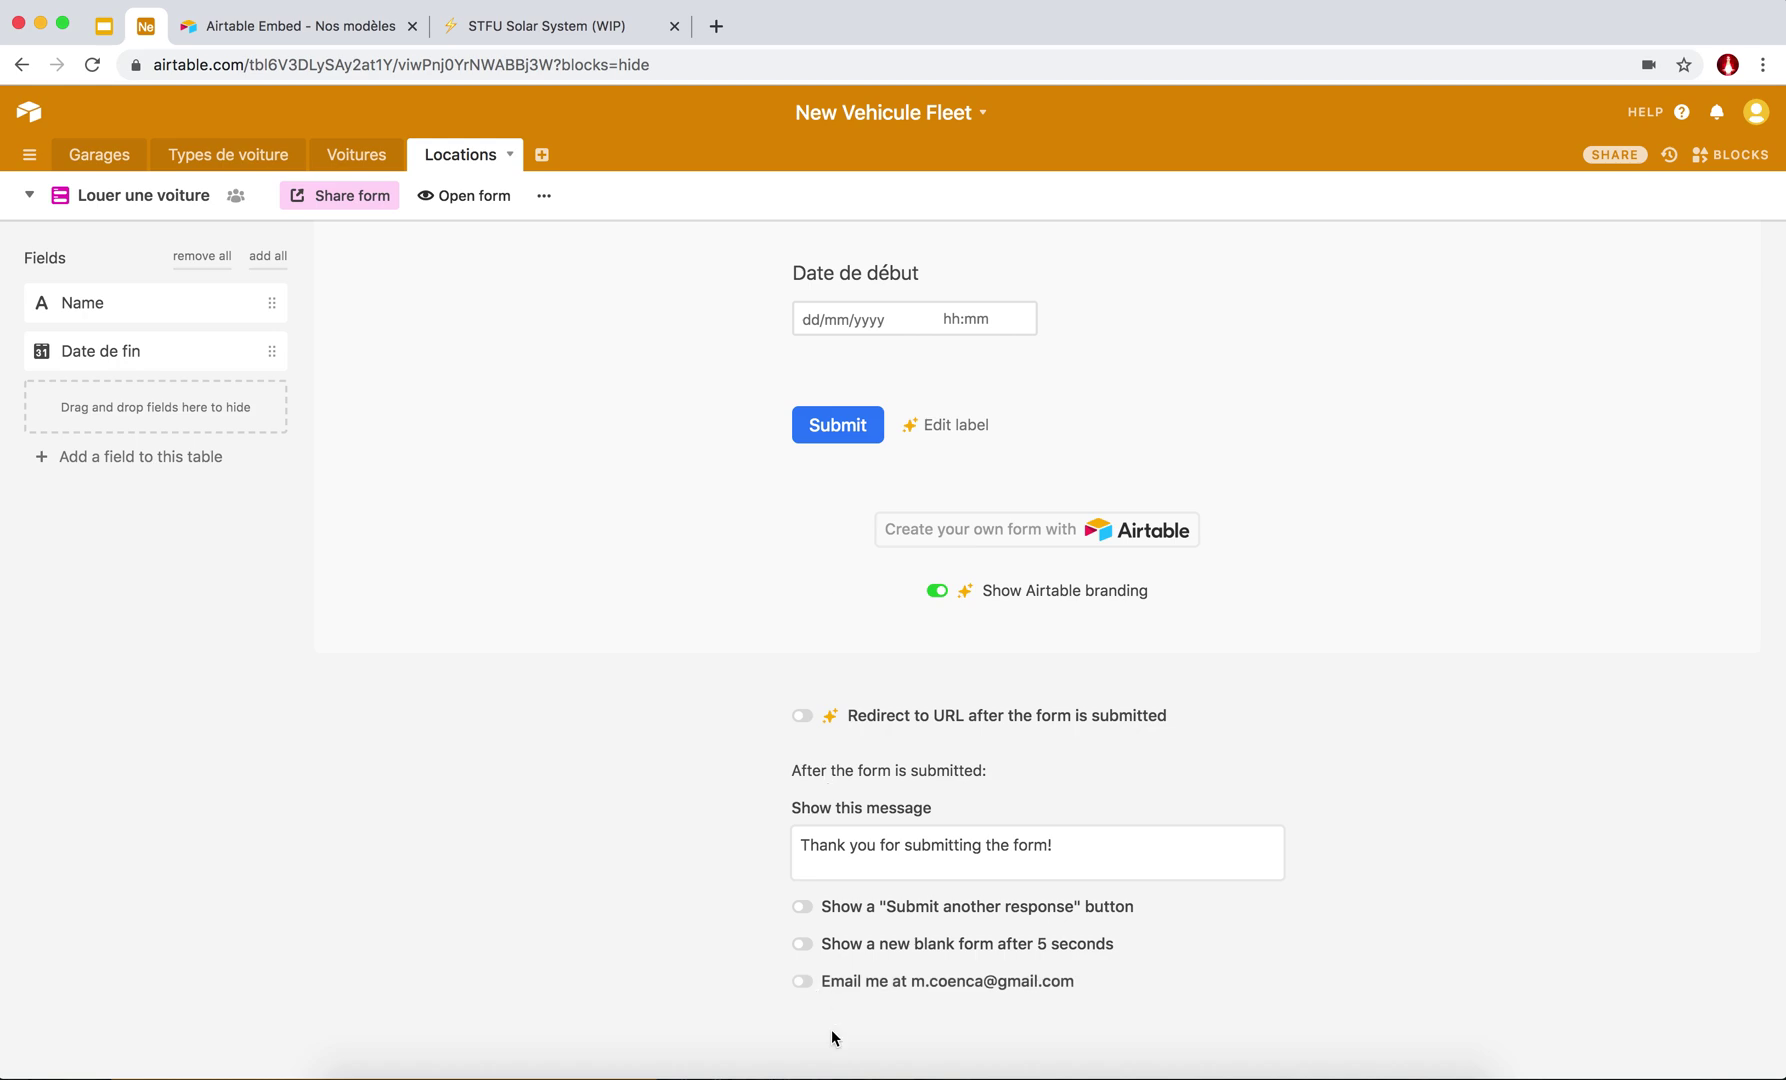
# Turn on e-mail notification for each form submission.
pyautogui.click(803, 982)
pyautogui.scroll(3, 833, 790)
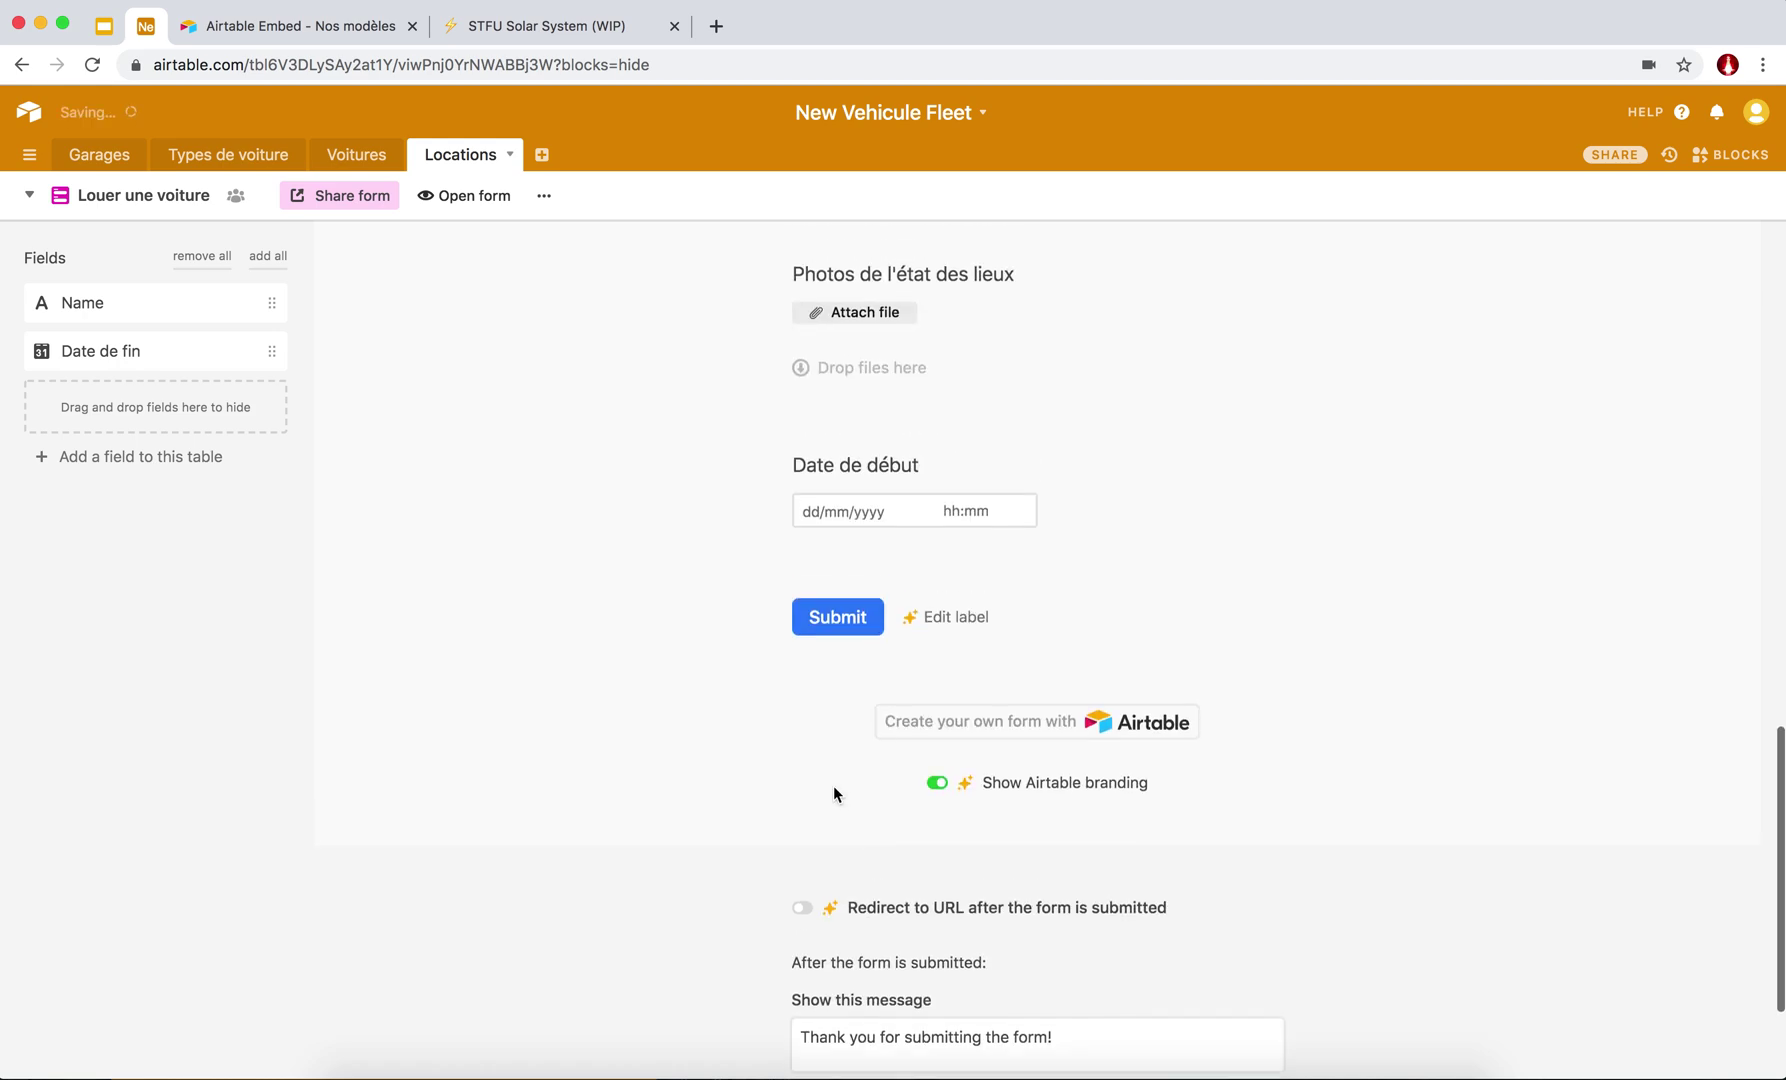
pyautogui.scroll(-2, 835, 800)
pyautogui.scroll(2, 881, 920)
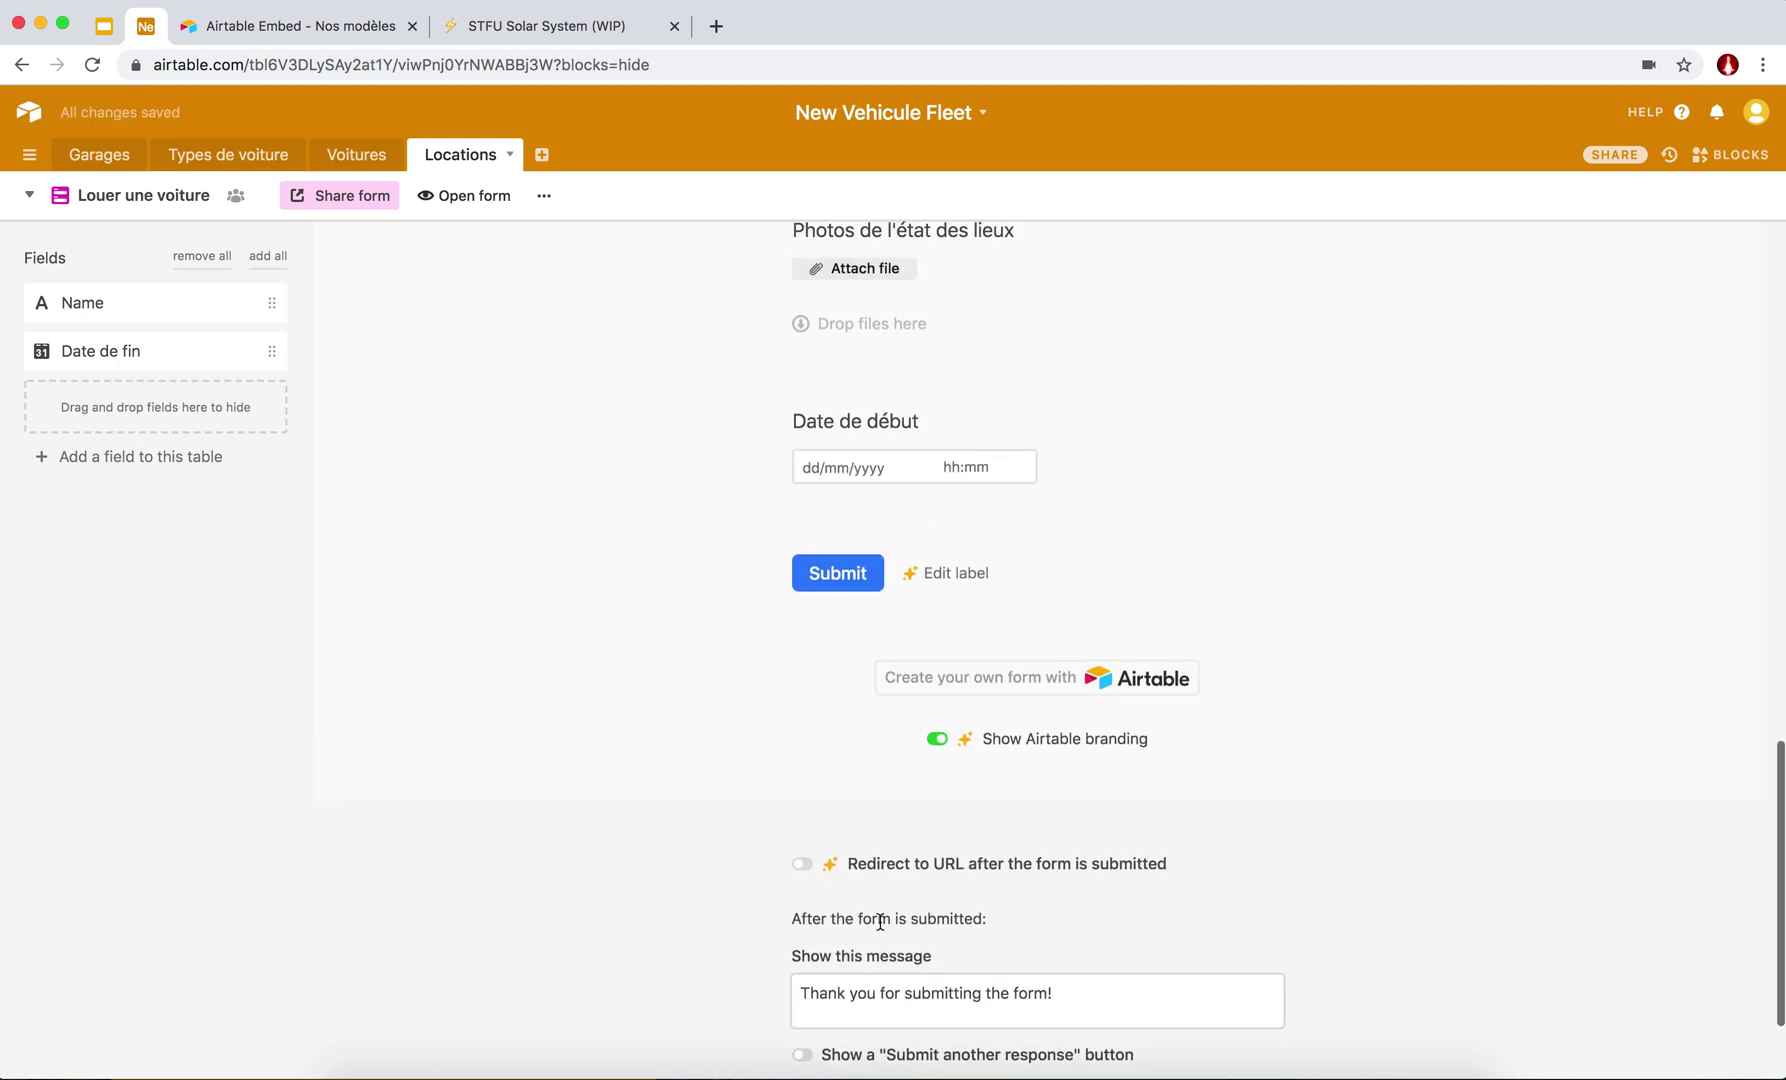
# Replace the after-submission message with "Merci d'avoir loué une oiture avec nous".
pyautogui.tripleClick(884, 1008)
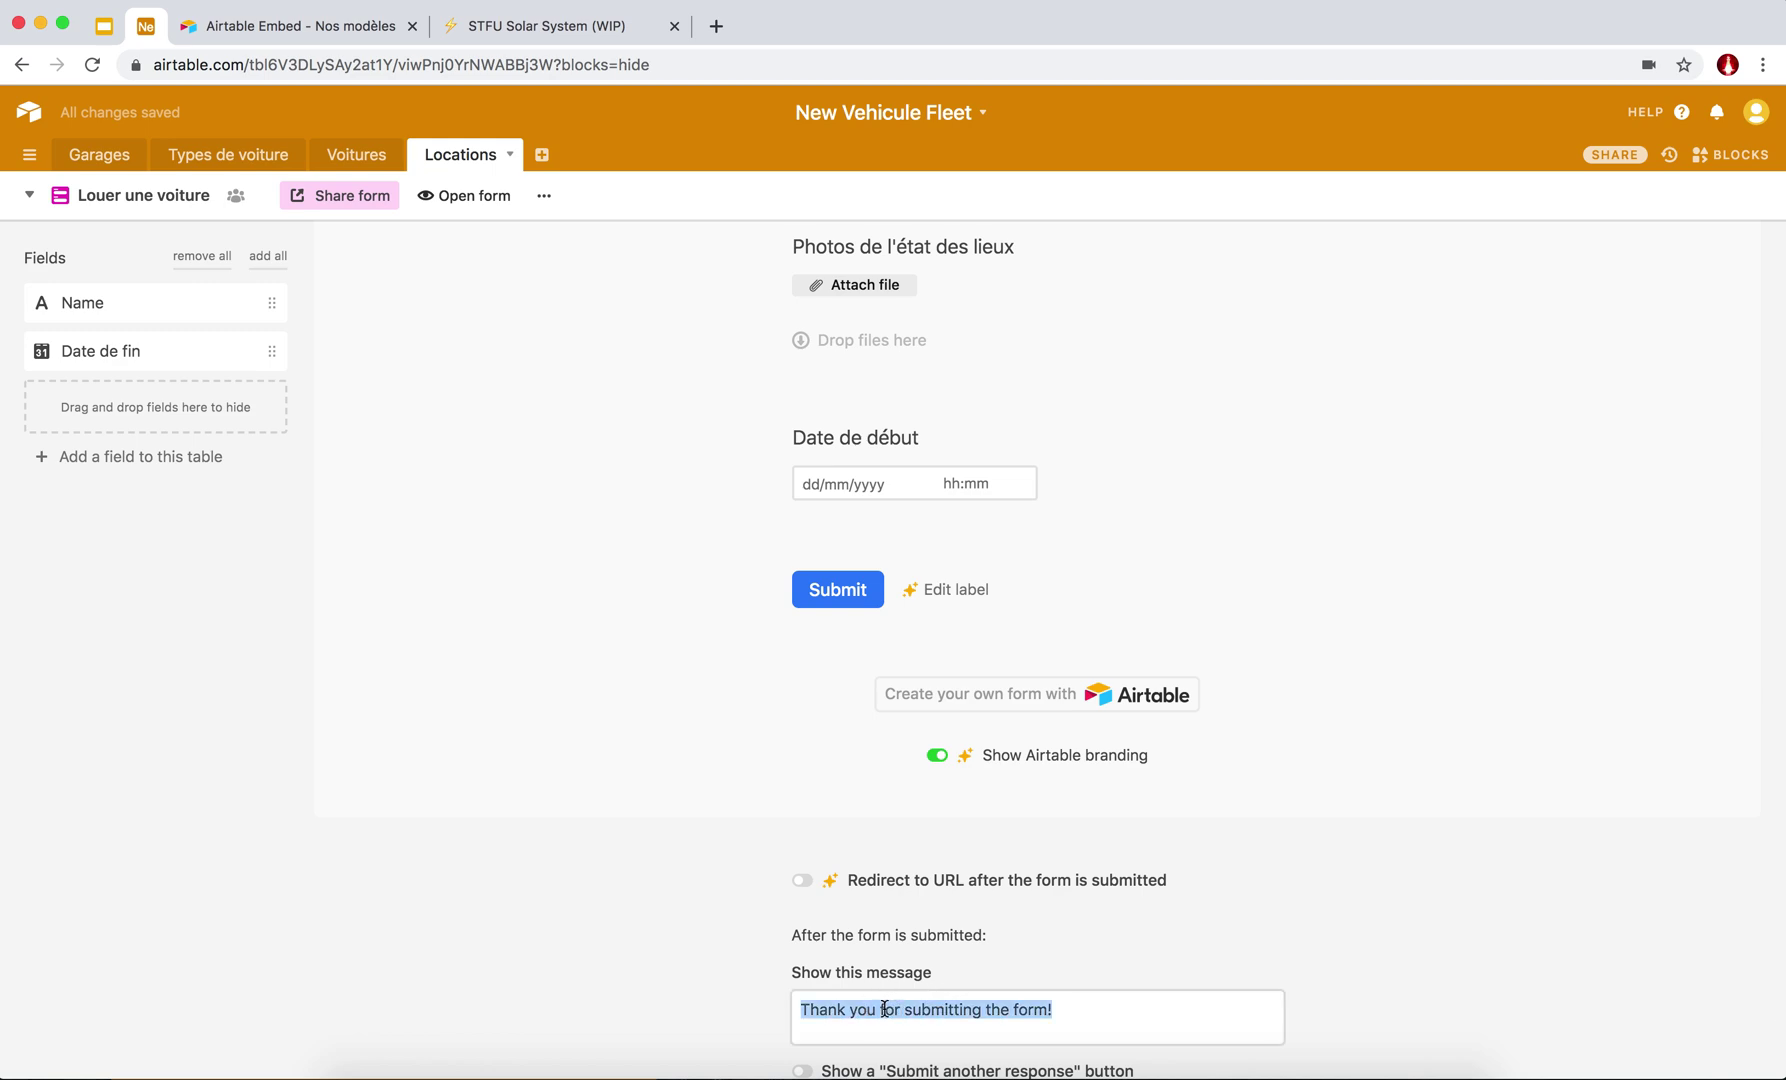
pyautogui.write('Merci')
pyautogui.write(" d'avoir ")
pyautogui.write('louer')
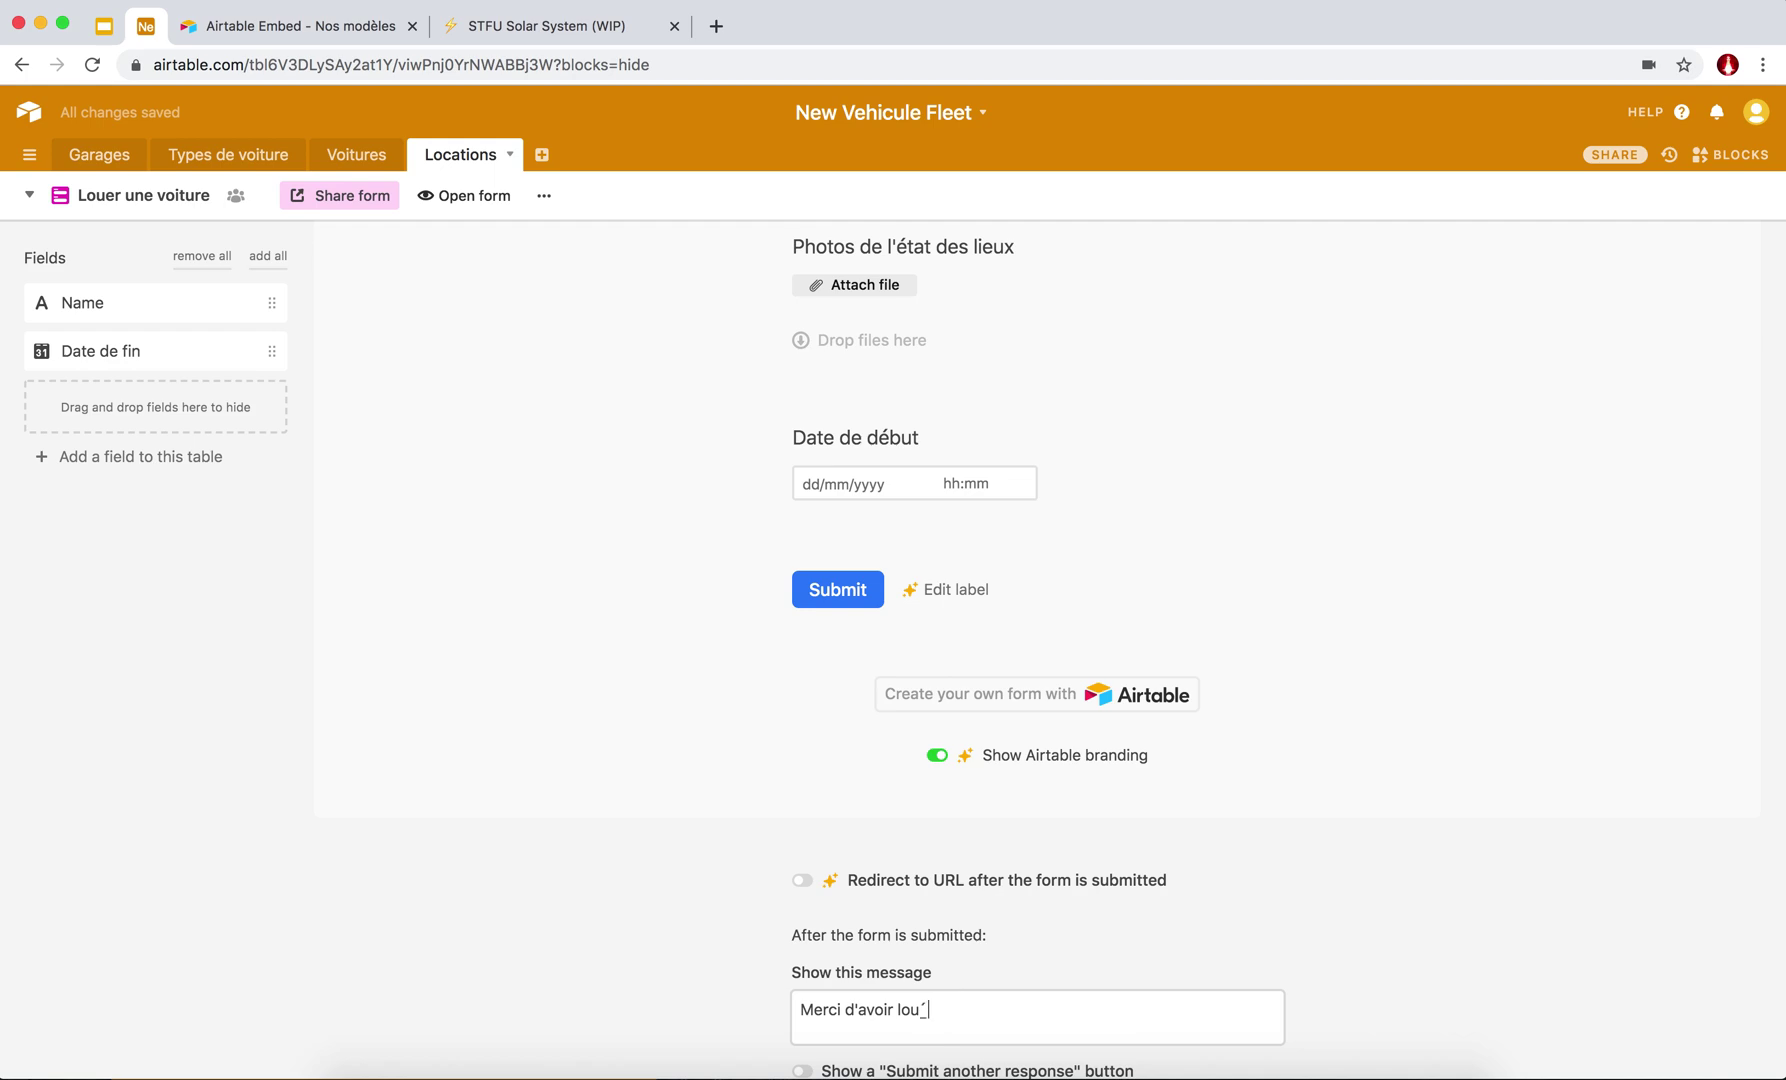
pyautogui.write(' une oiture av')
pyautogui.press('BackSpace')
pyautogui.write('ec nous')
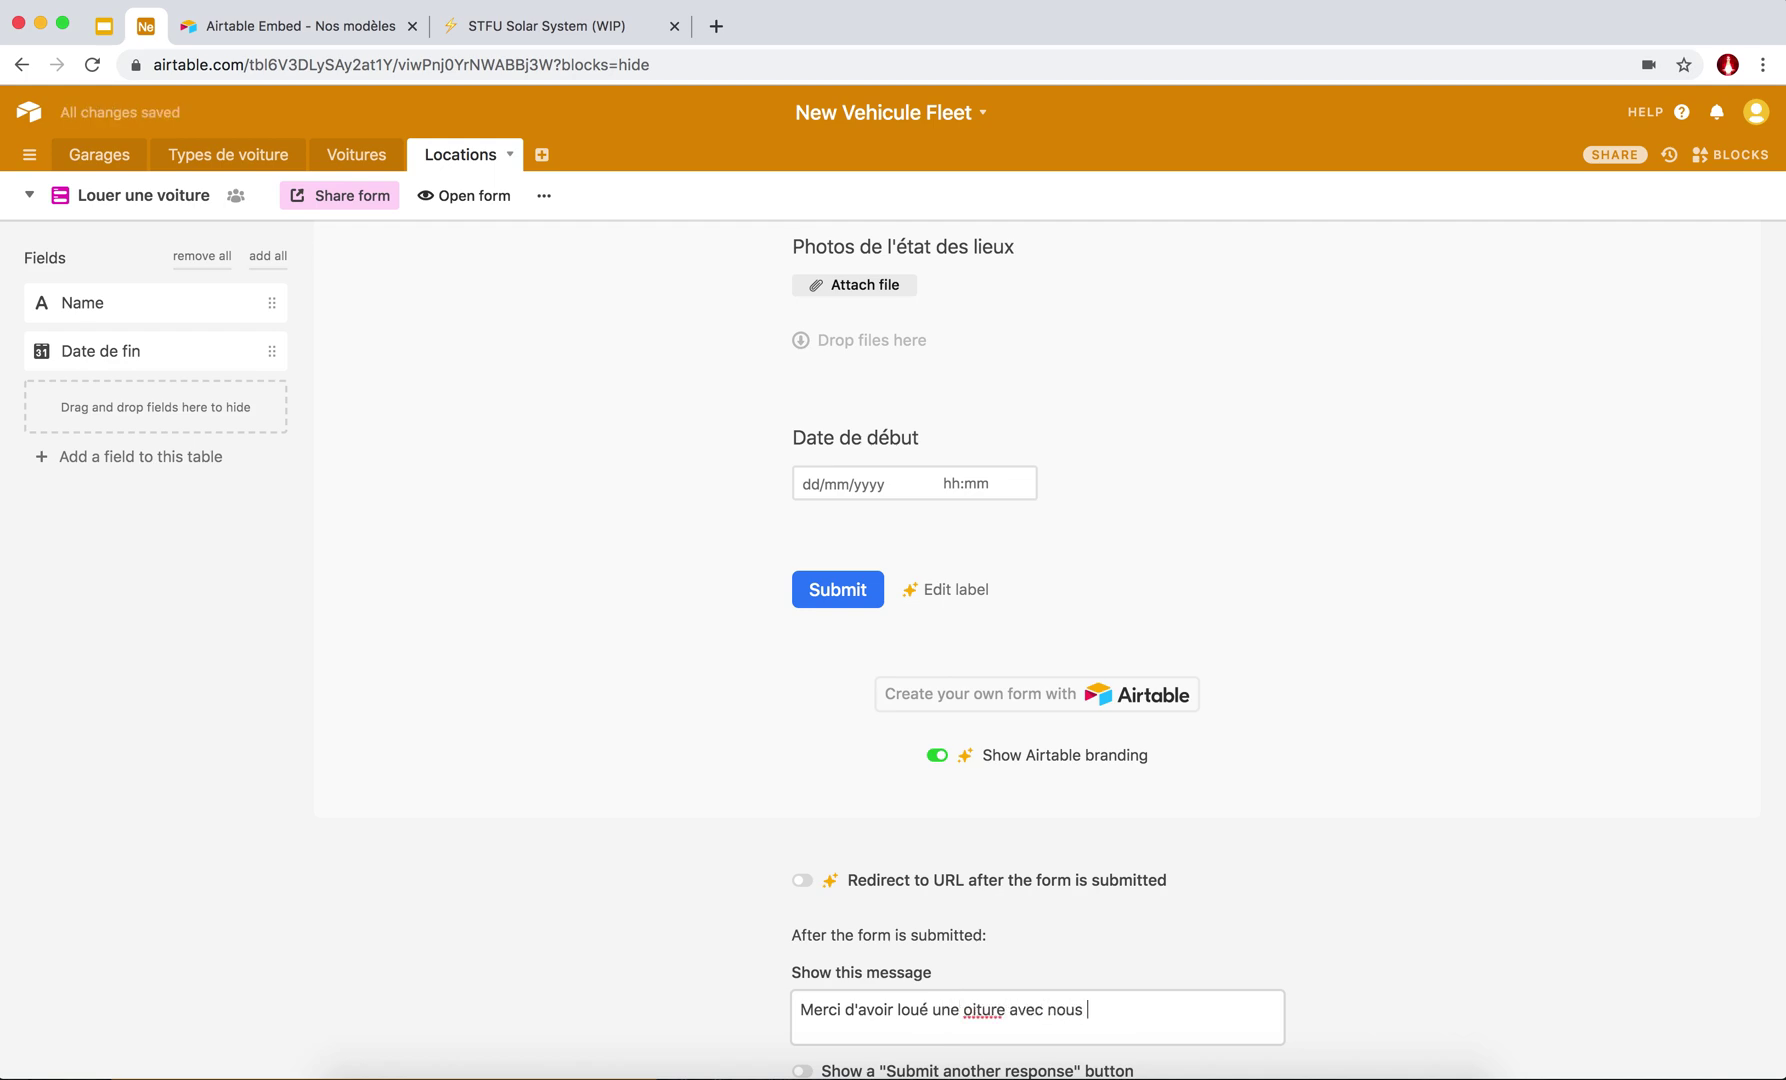
pyautogui.scroll(15, 402, 589)
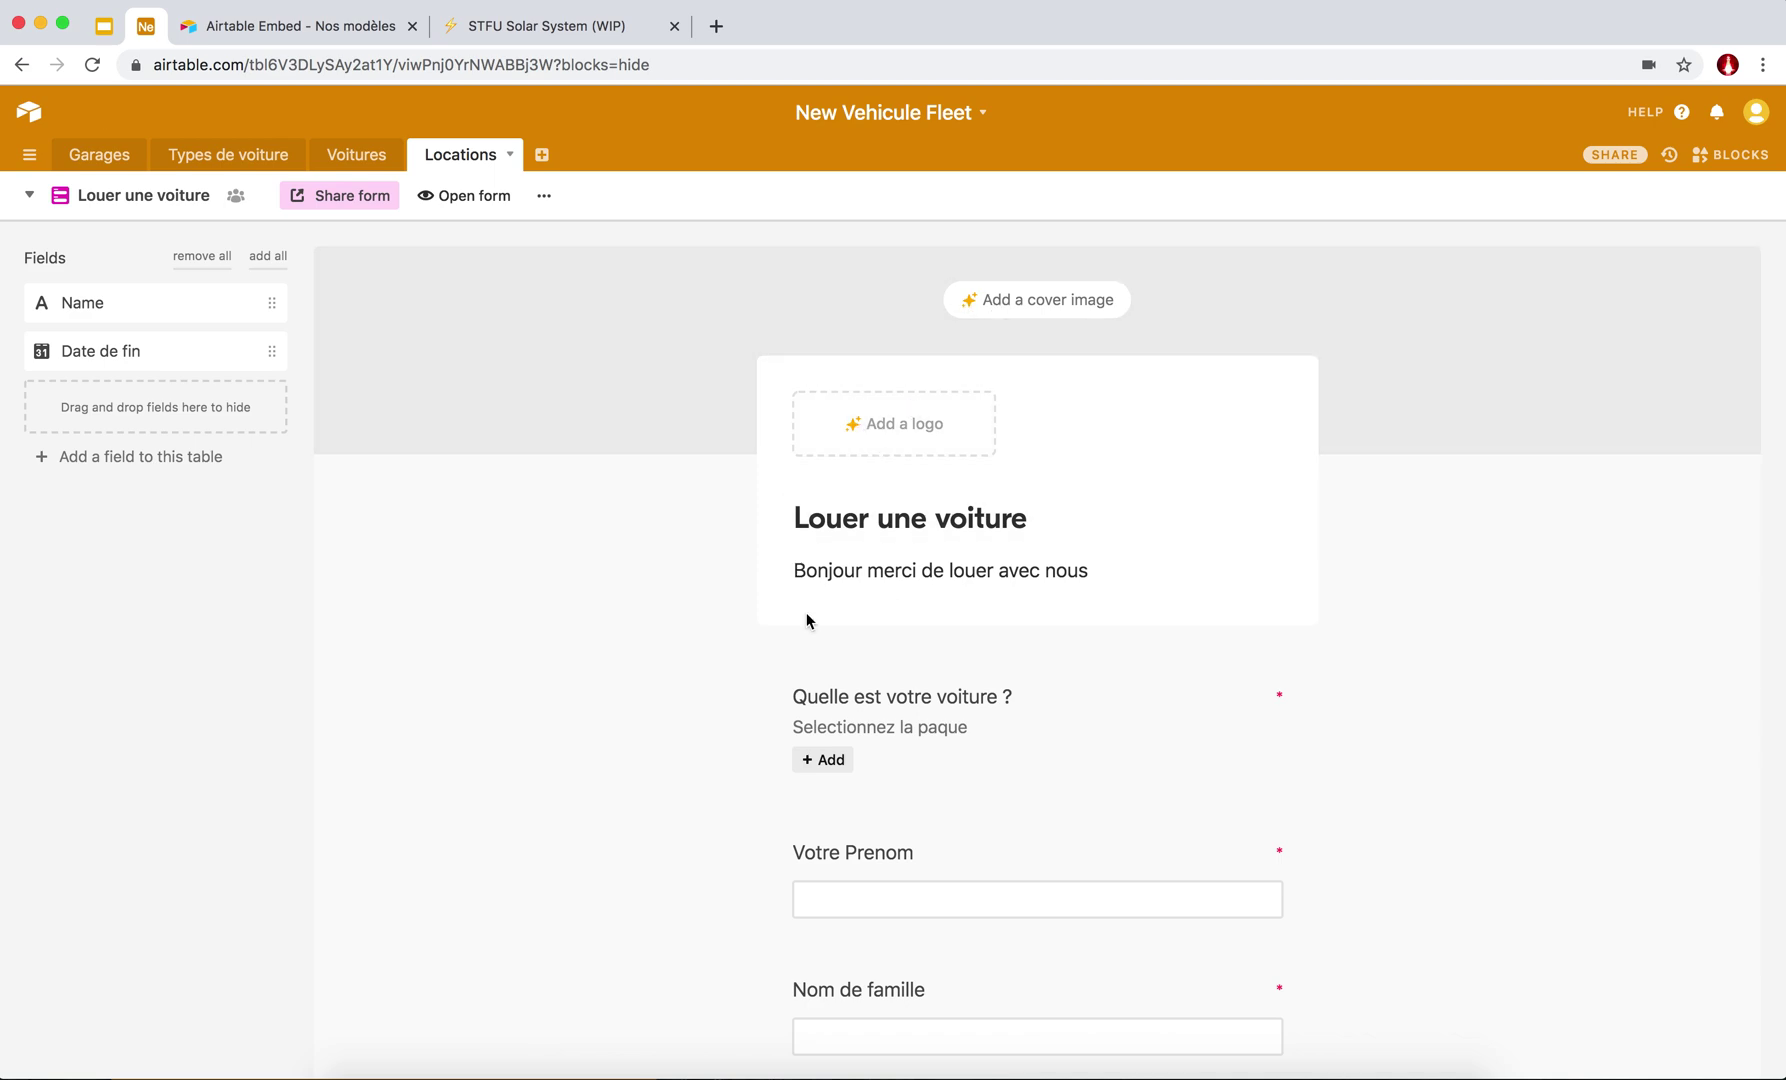
pyautogui.scroll(-15, 806, 613)
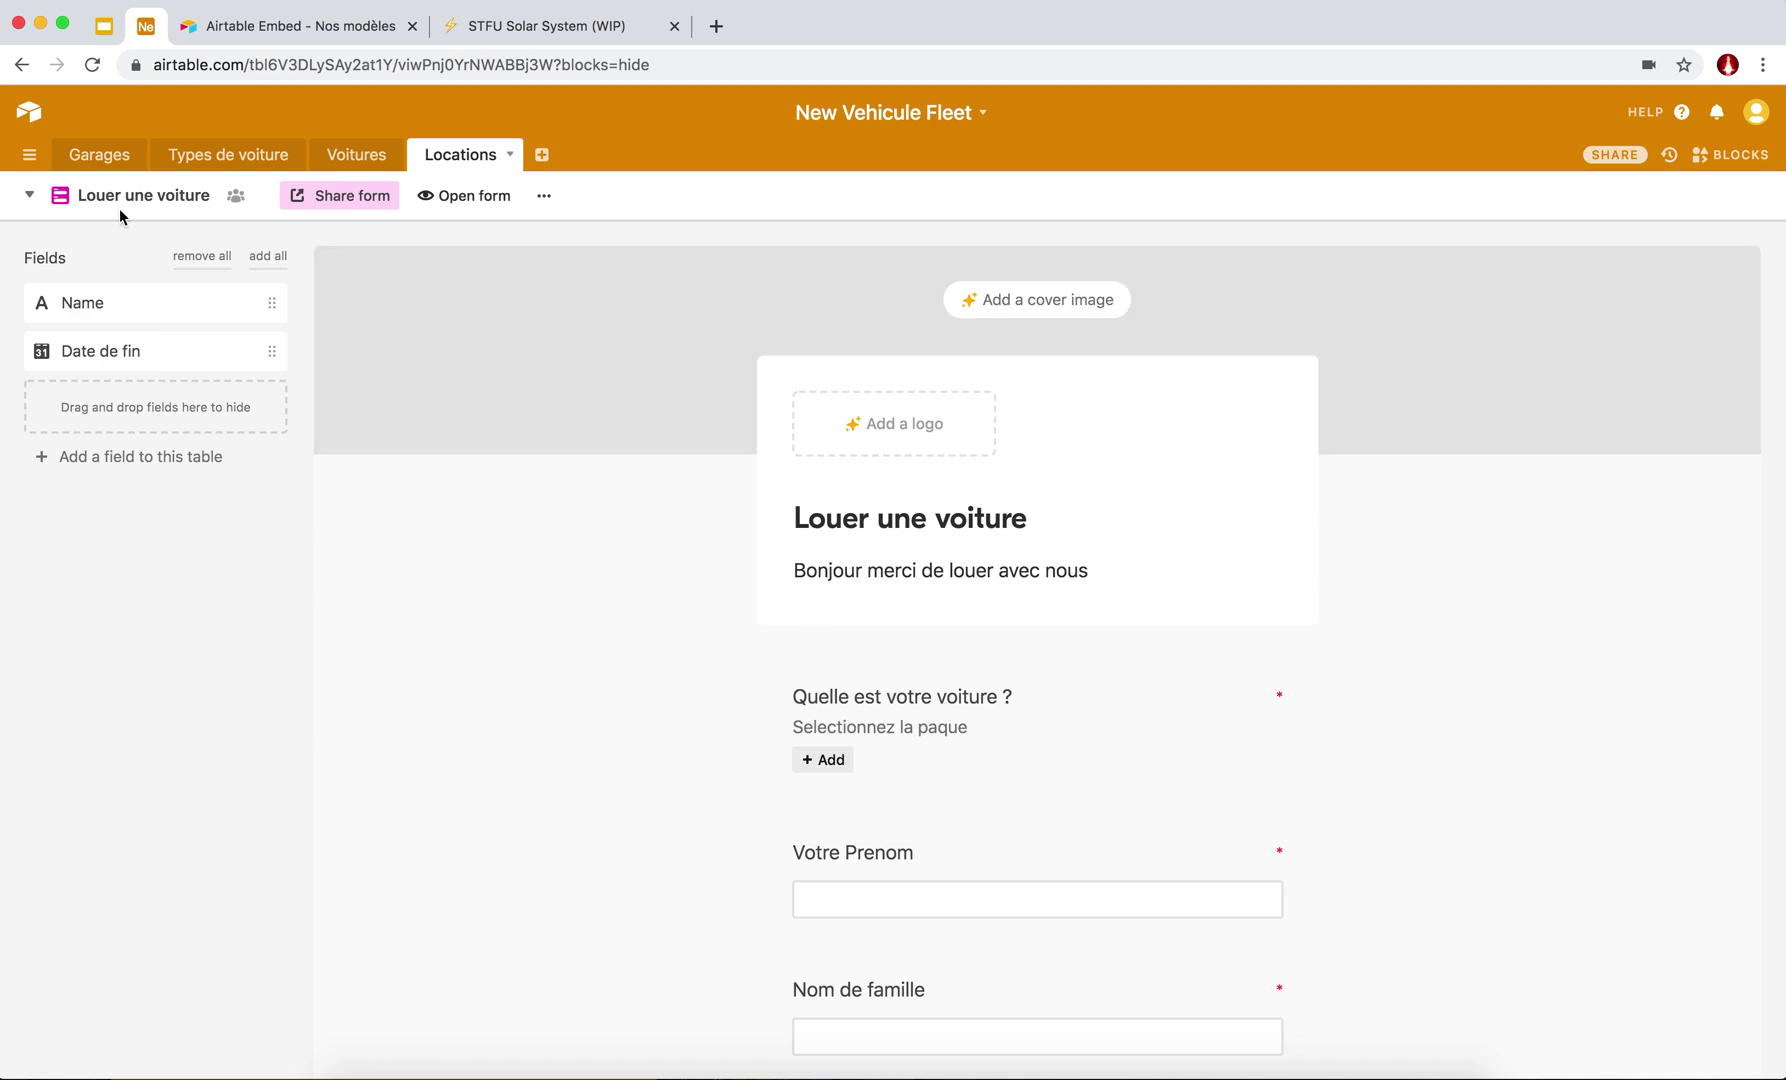
# Copy the form's public share link and load it in a new browser tab.
pyautogui.click(371, 198)
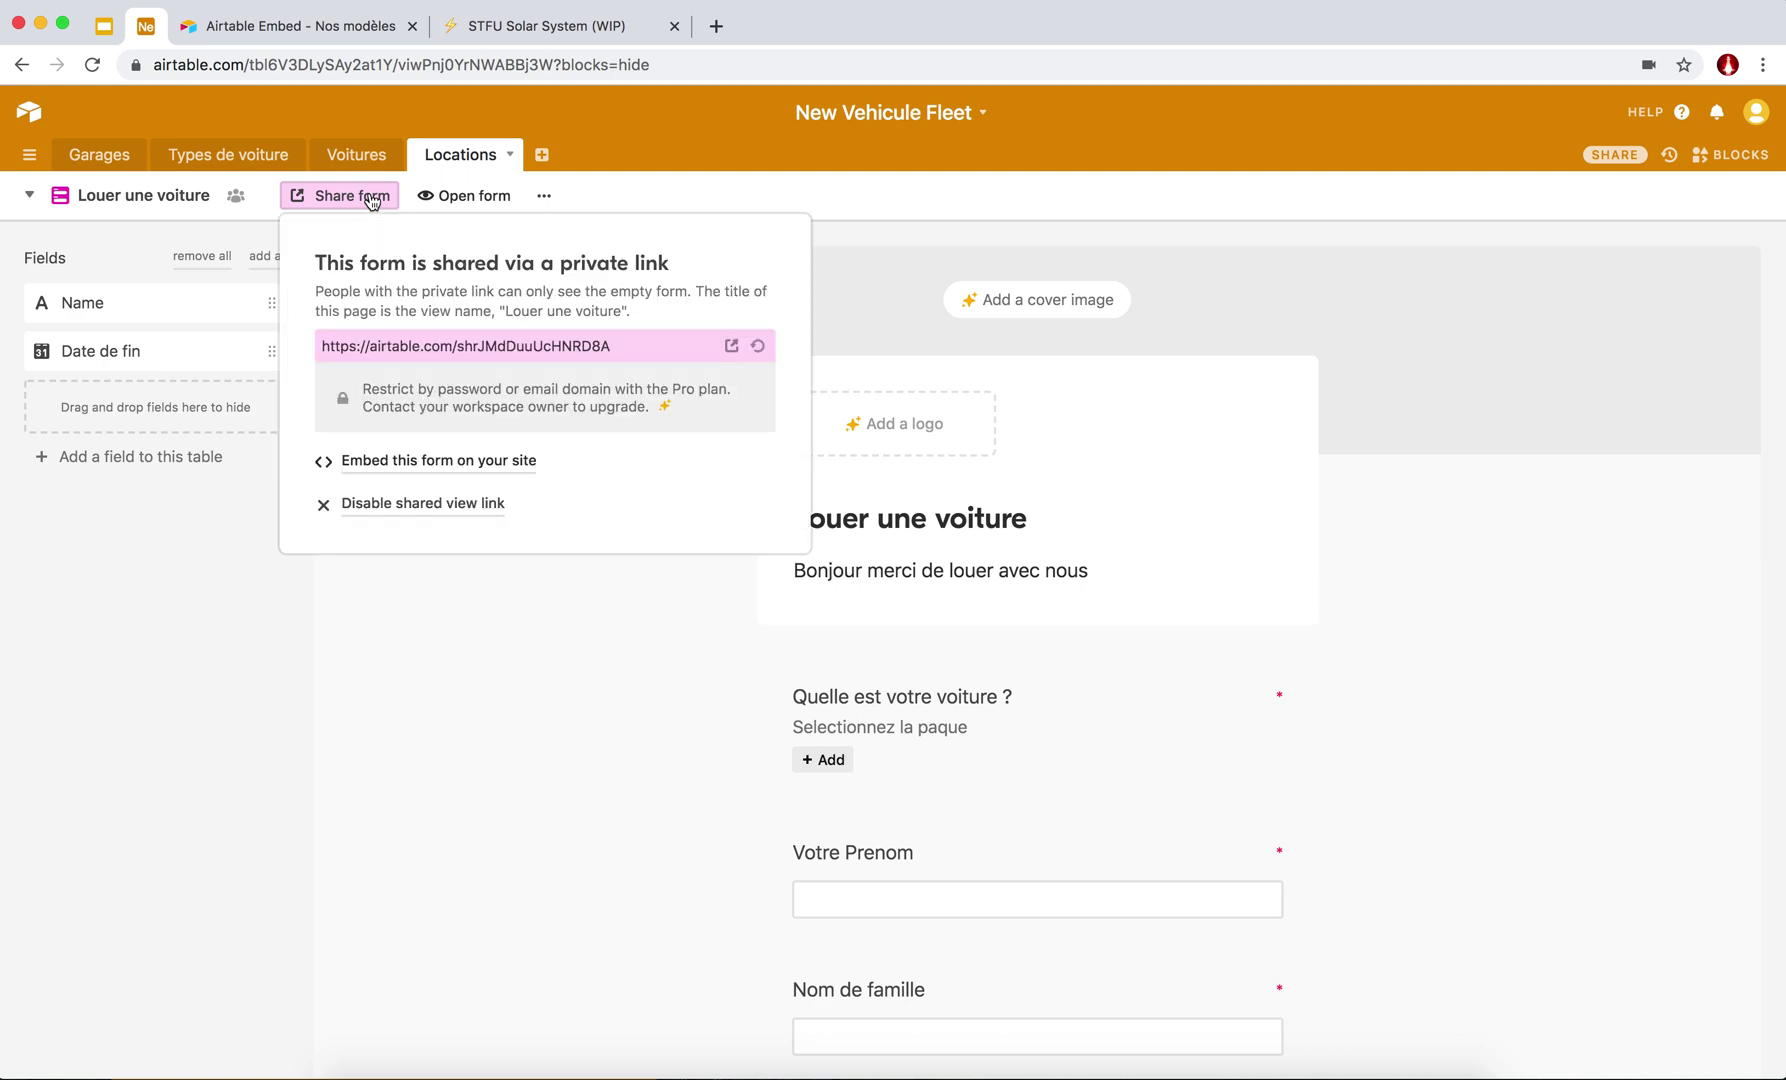
pyautogui.click(415, 345)
pyautogui.press('super+c')
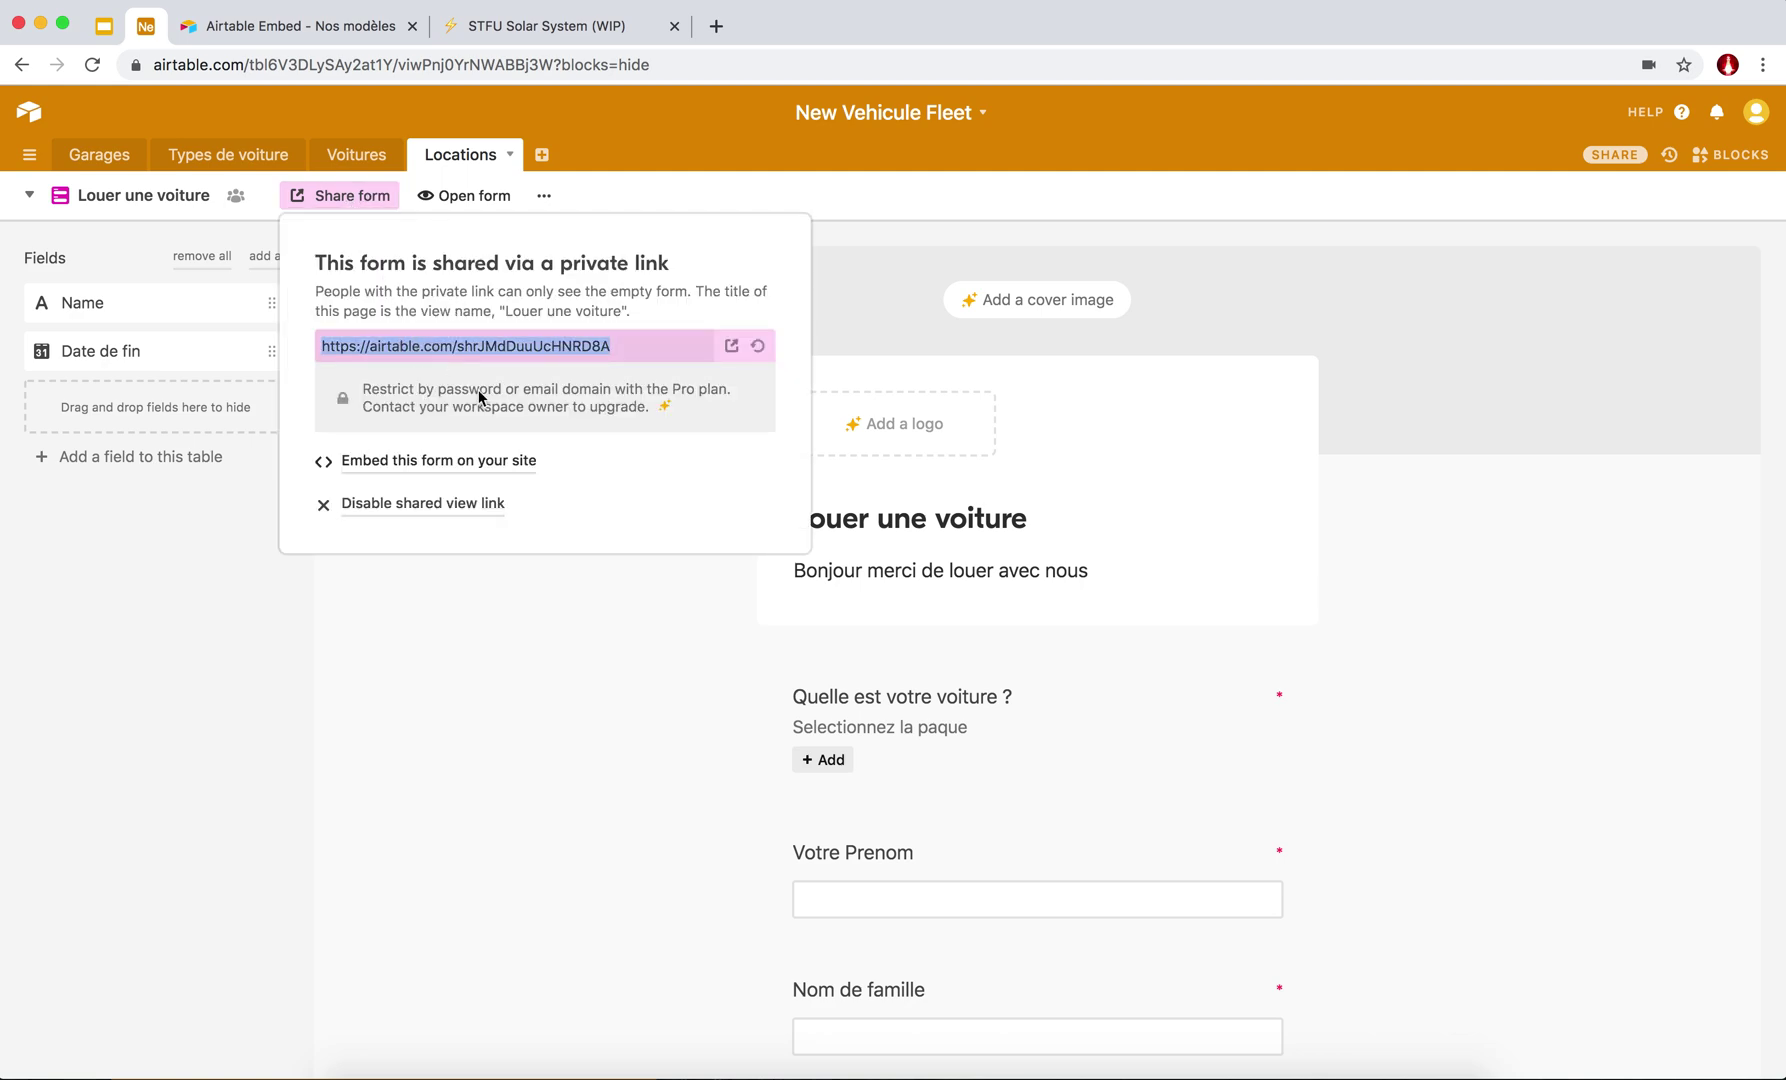
pyautogui.click(716, 28)
pyautogui.press('super+v')
pyautogui.press('Return')
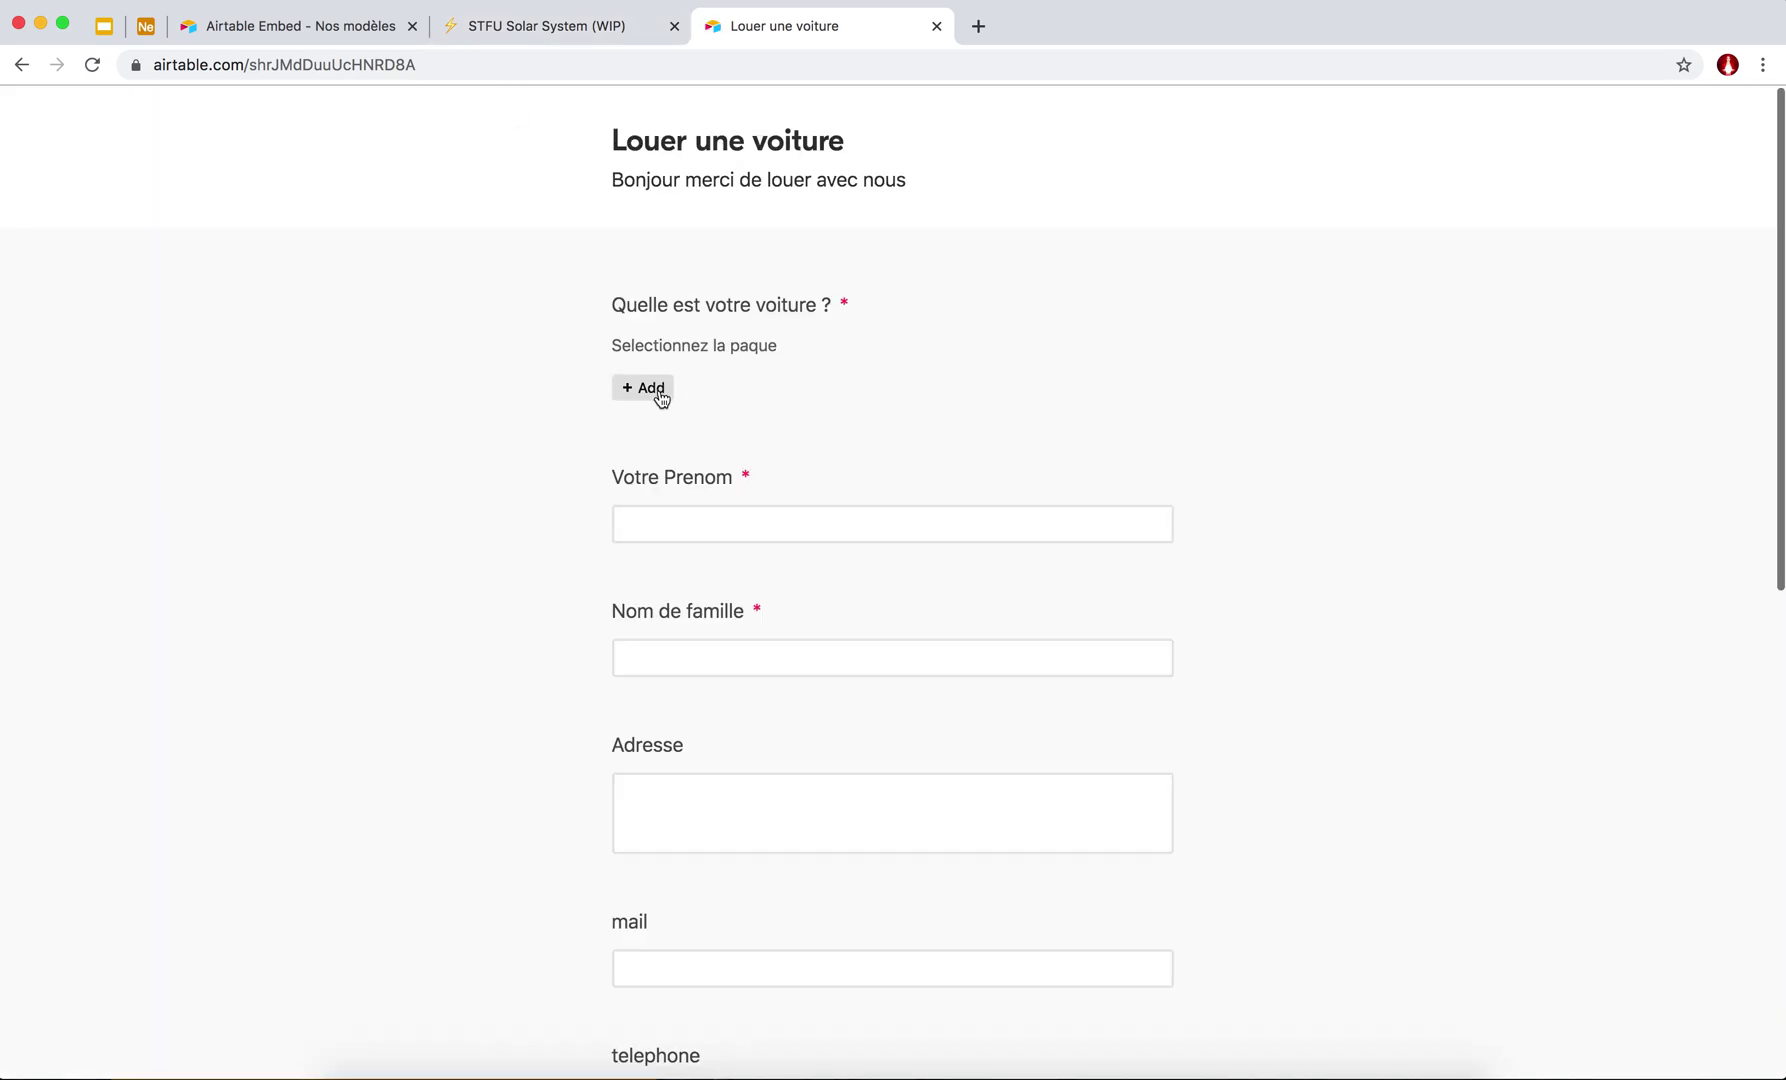
# Choose car 3 and enter the renter's first name and surname.
pyautogui.click(661, 398)
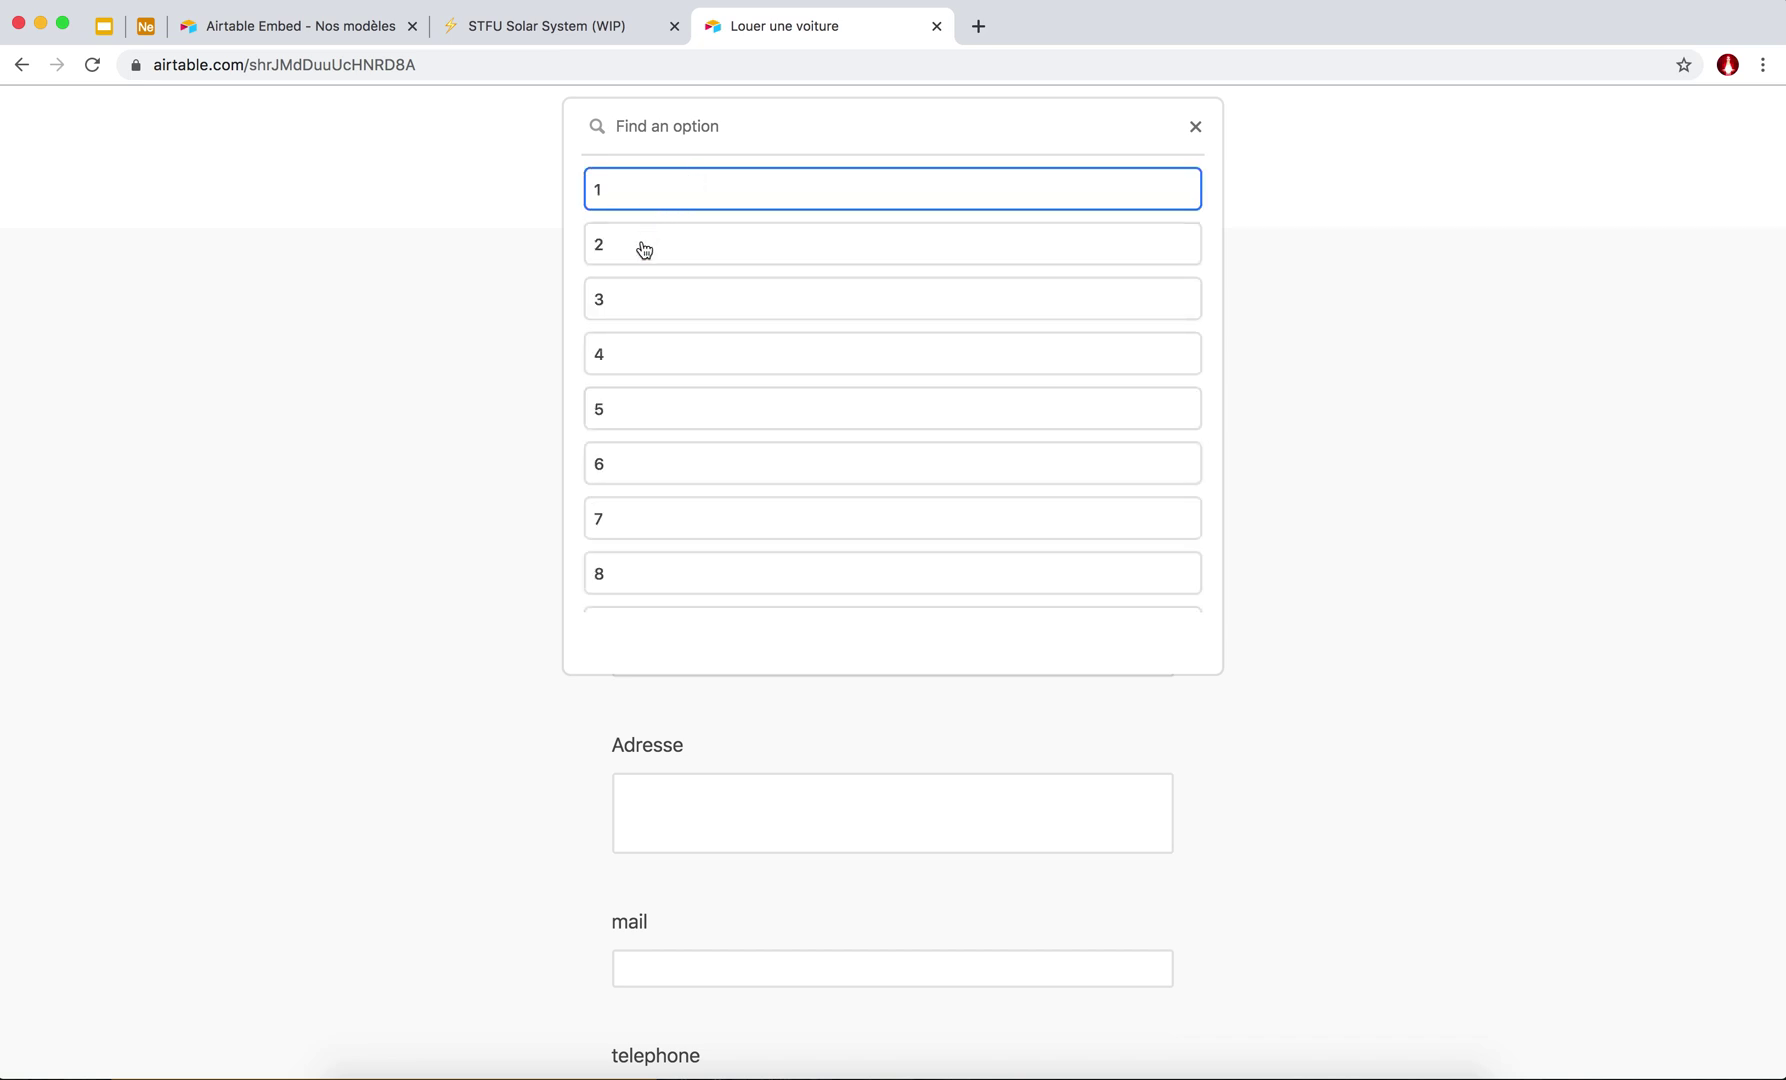
pyautogui.click(626, 302)
pyautogui.click(694, 562)
pyautogui.press('Tab')
pyautogui.press('Tab')
# Enter the renter's address, e-mail and phone number.
pyautogui.scroll(-4, 700, 550)
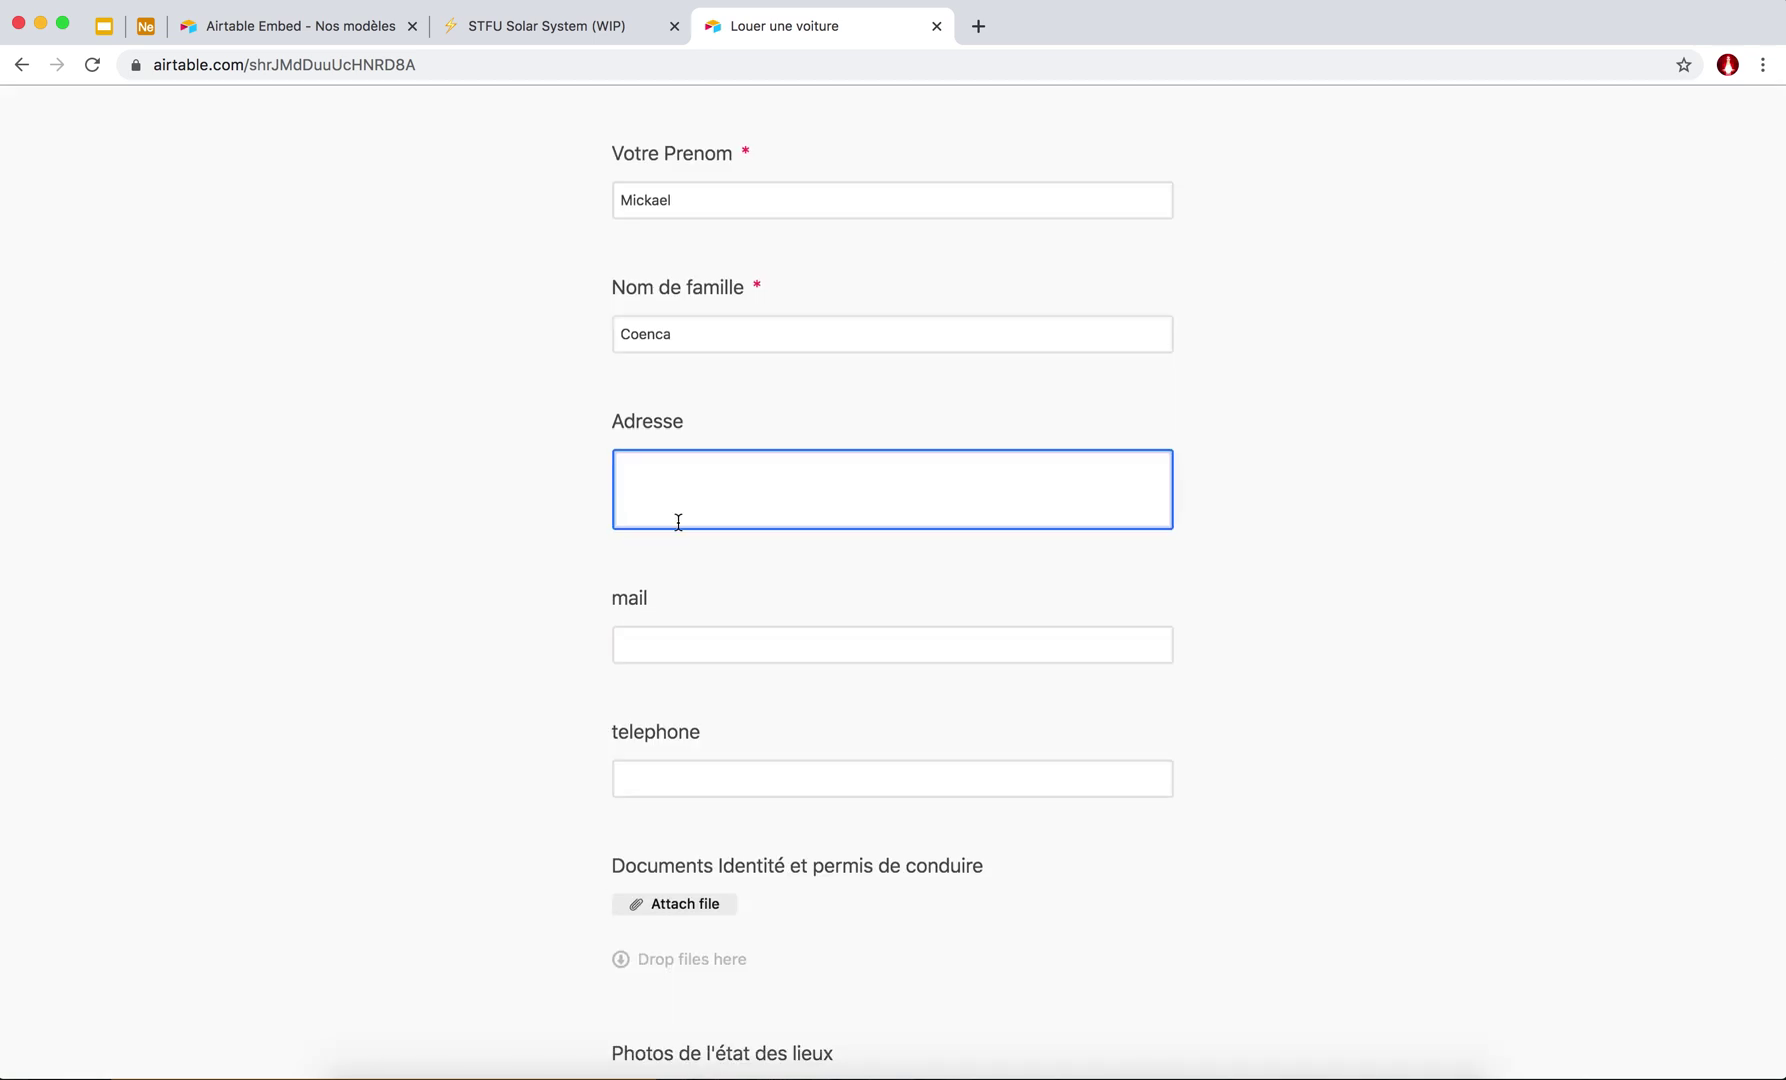
pyautogui.press('Tab')
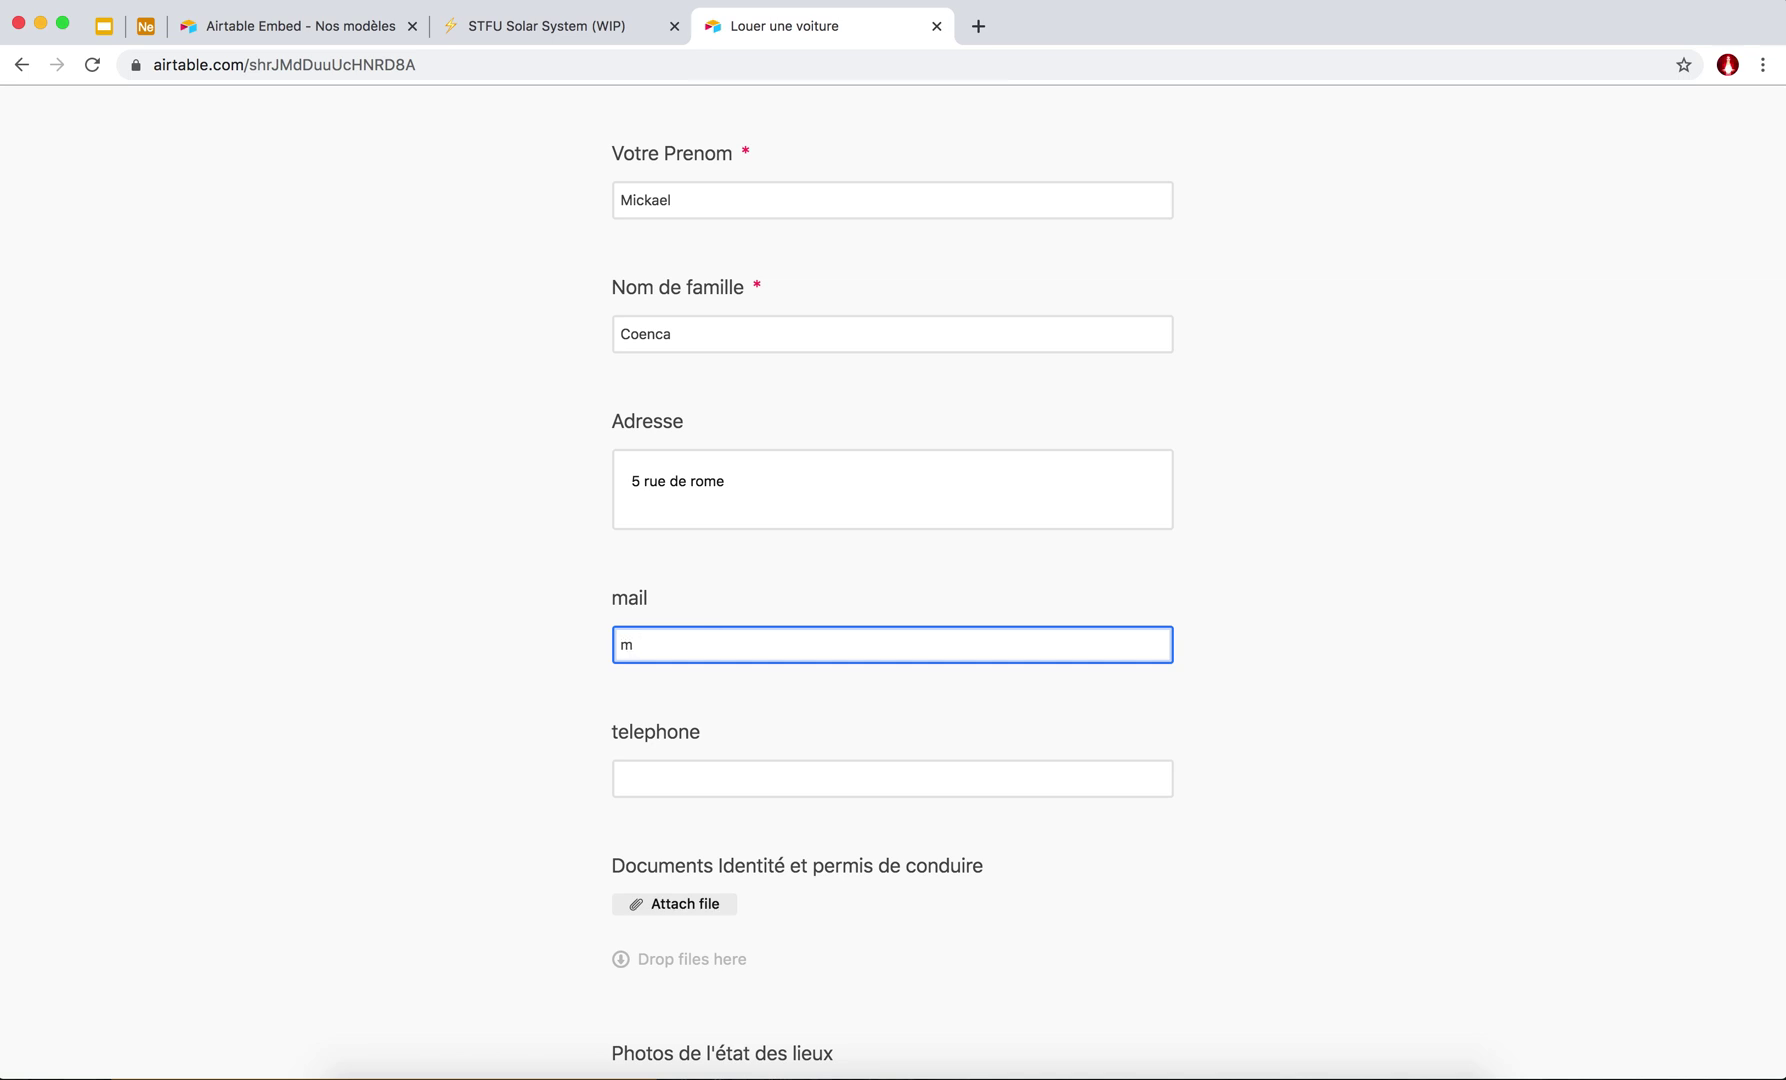
pyautogui.press('Tab')
pyautogui.write('062edaw')
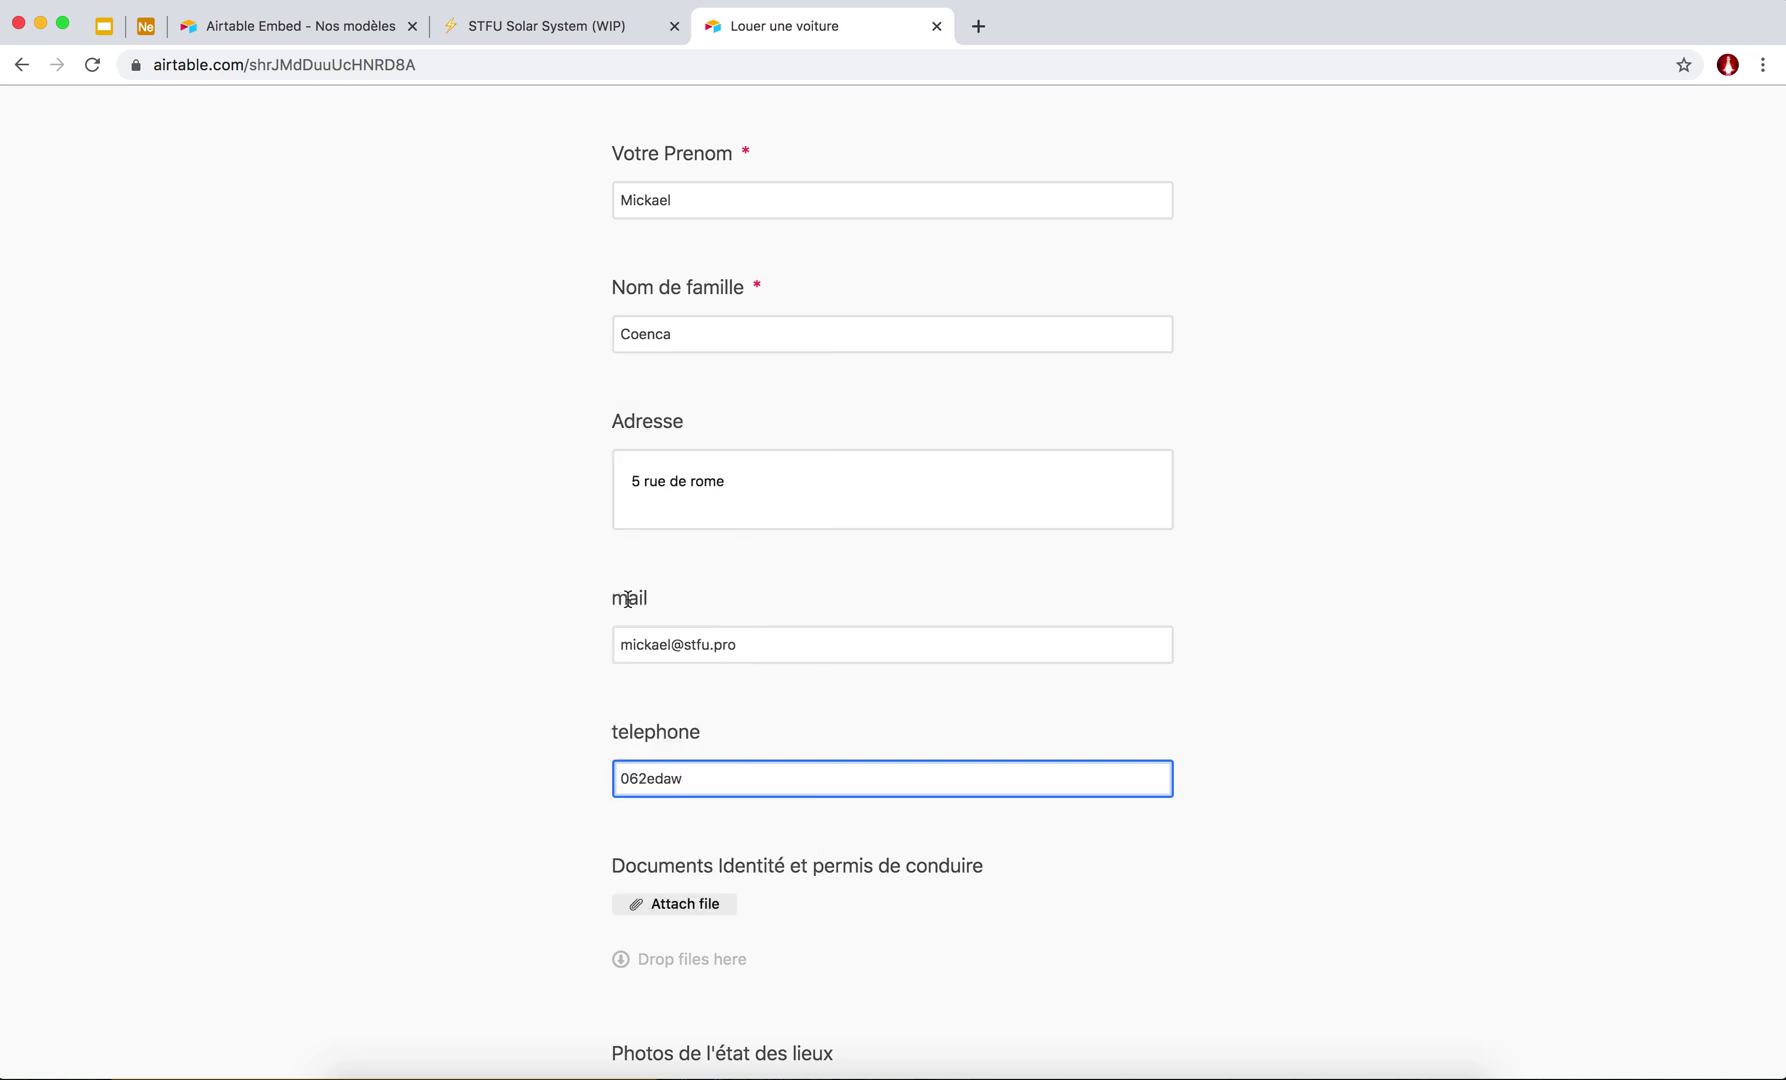
pyautogui.scroll(-5, 630, 600)
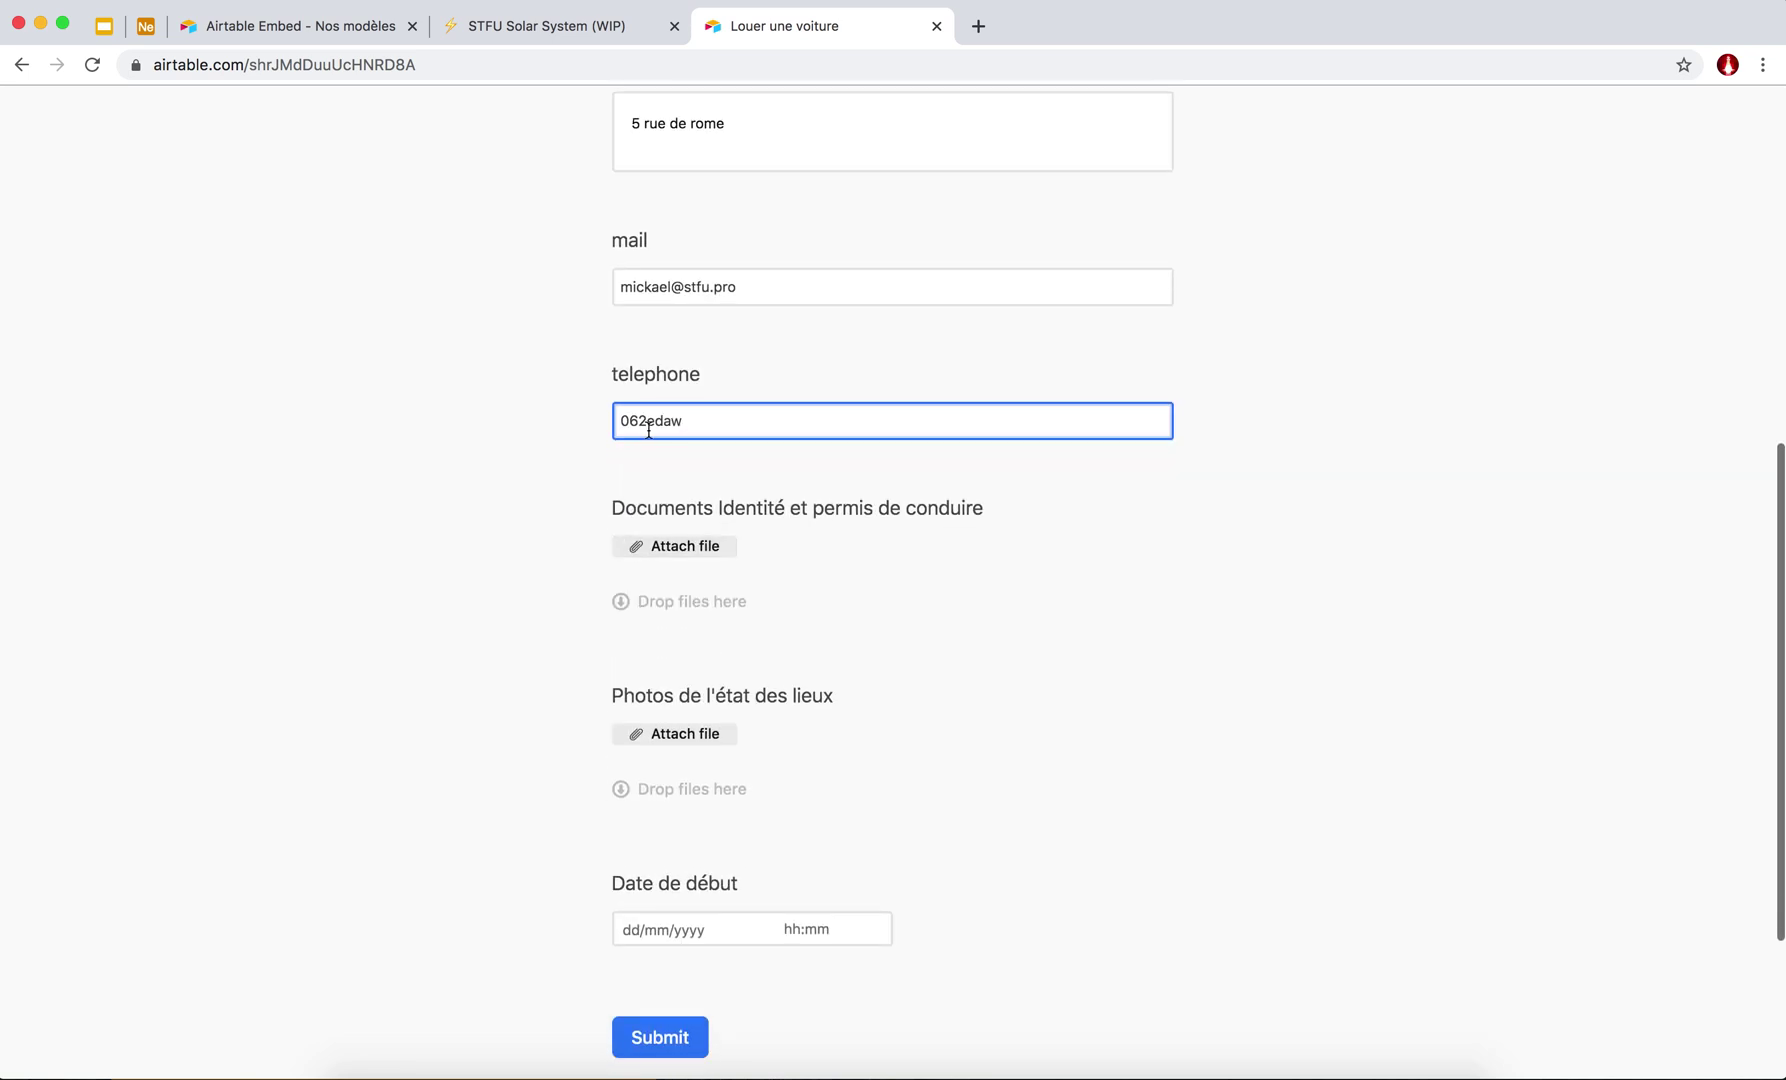
# Attach a webcam photo as the identity and driving licence document.
pyautogui.click(694, 556)
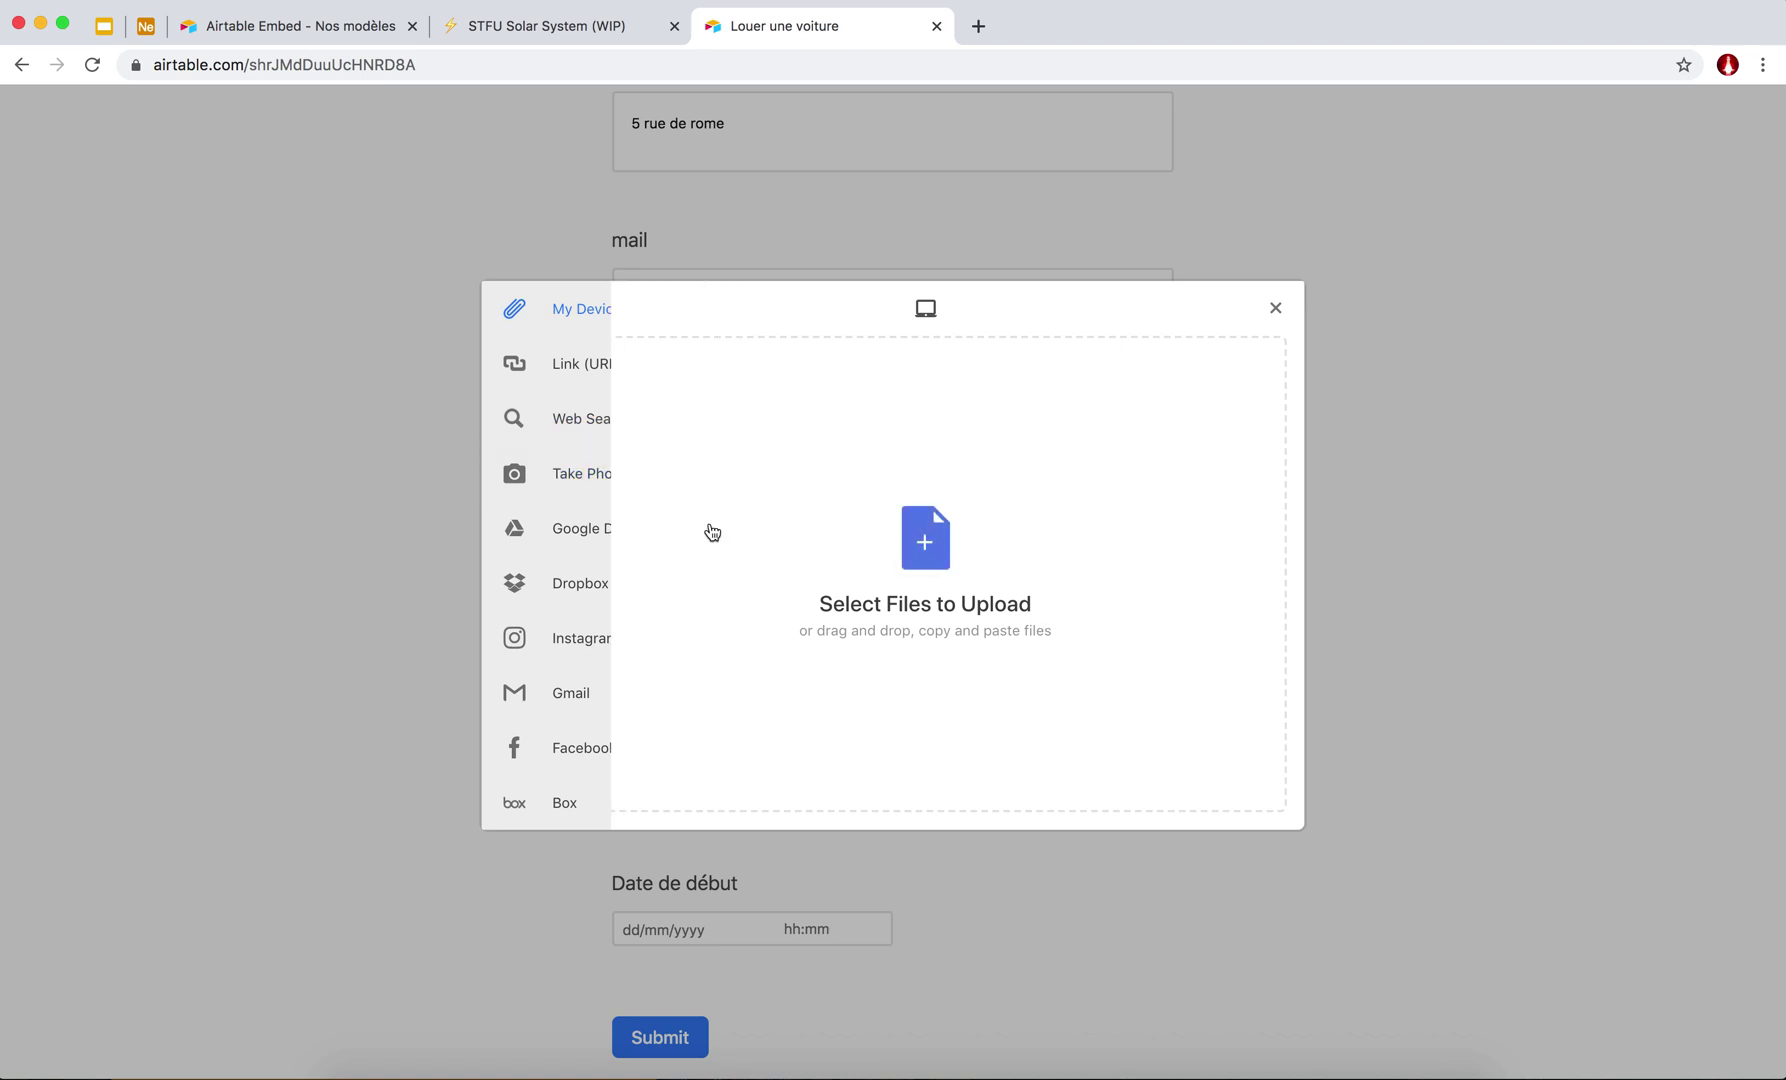
pyautogui.click(529, 481)
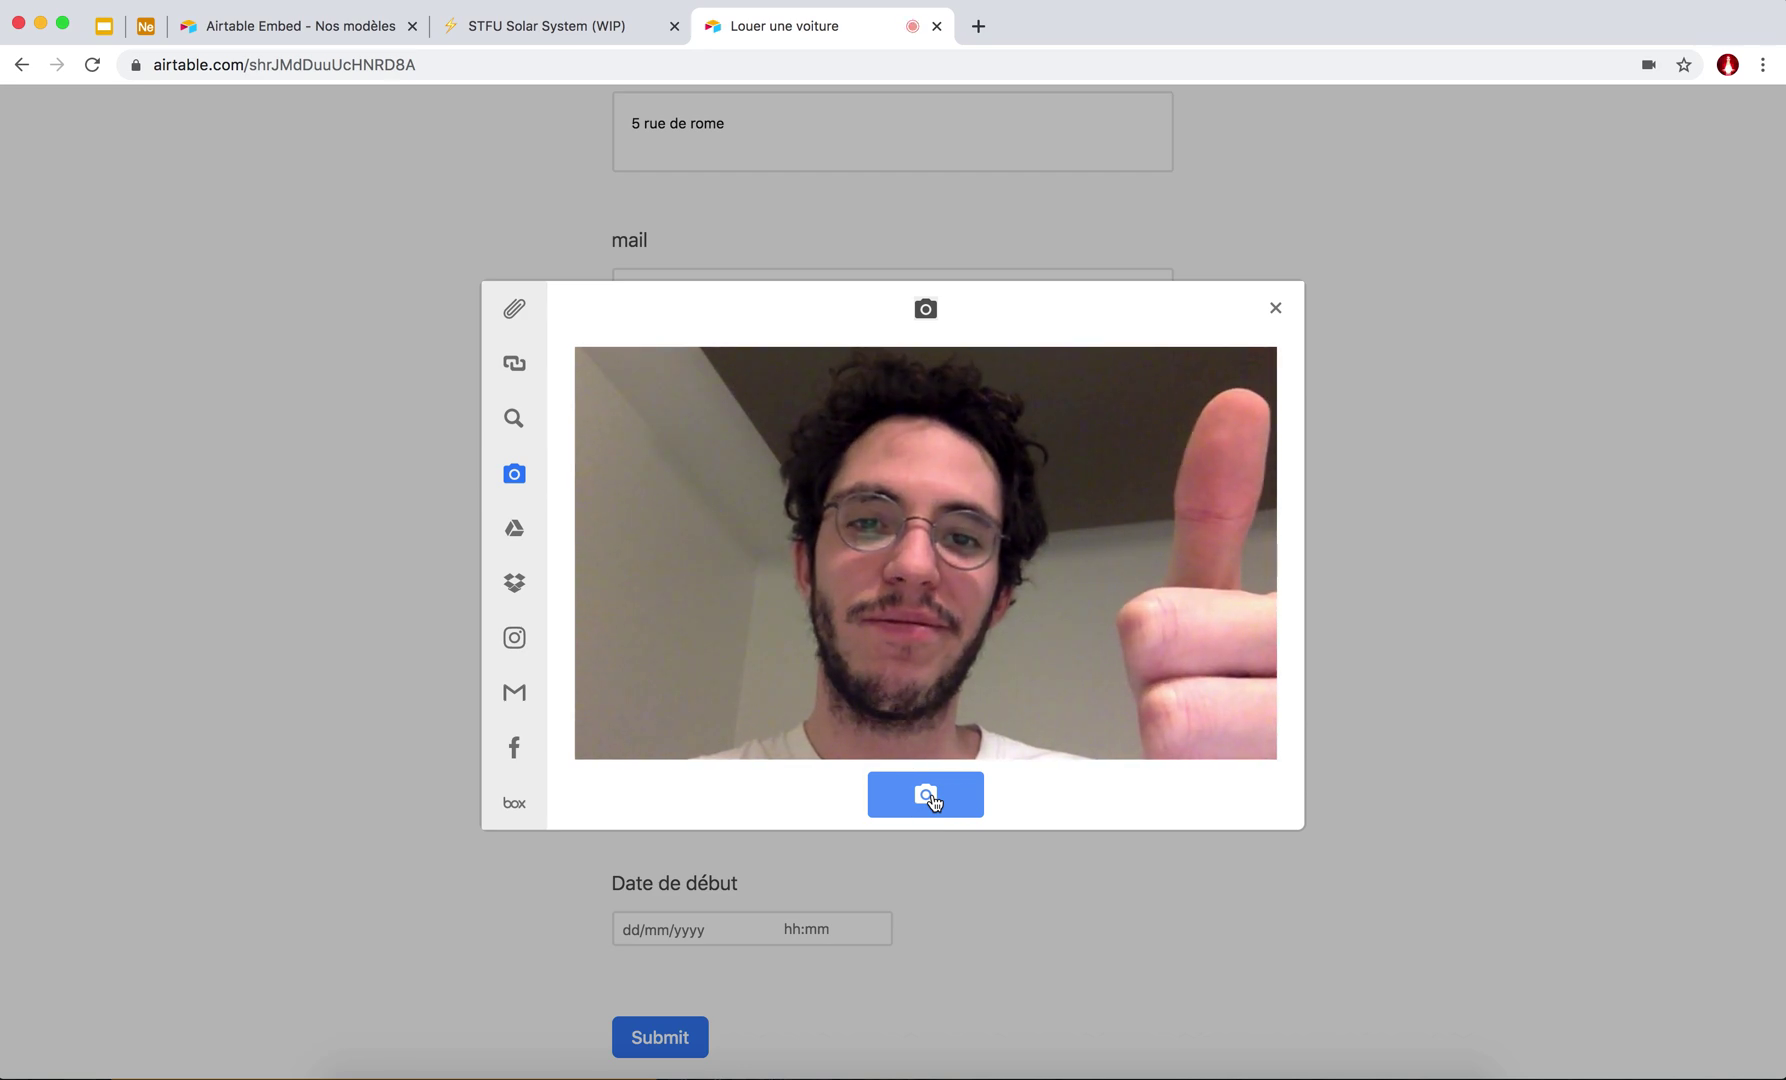
pyautogui.click(931, 800)
pyautogui.click(1247, 792)
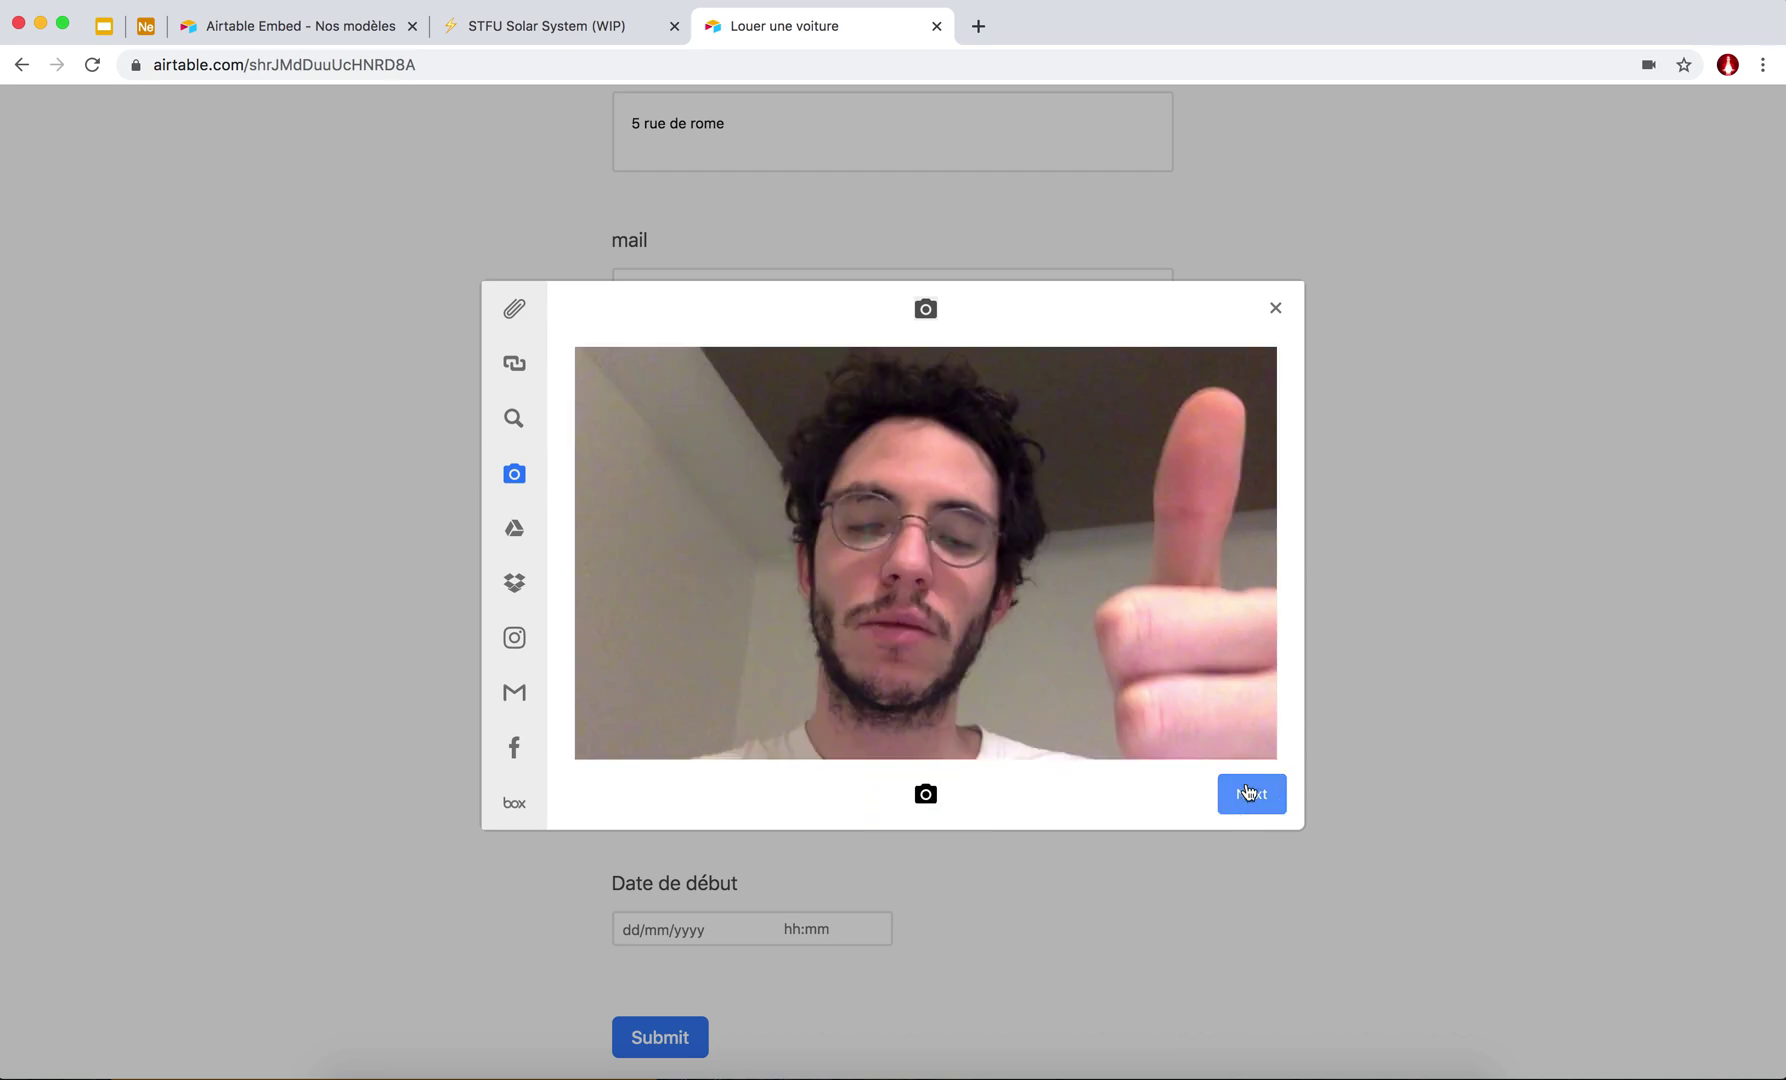
pyautogui.click(1247, 793)
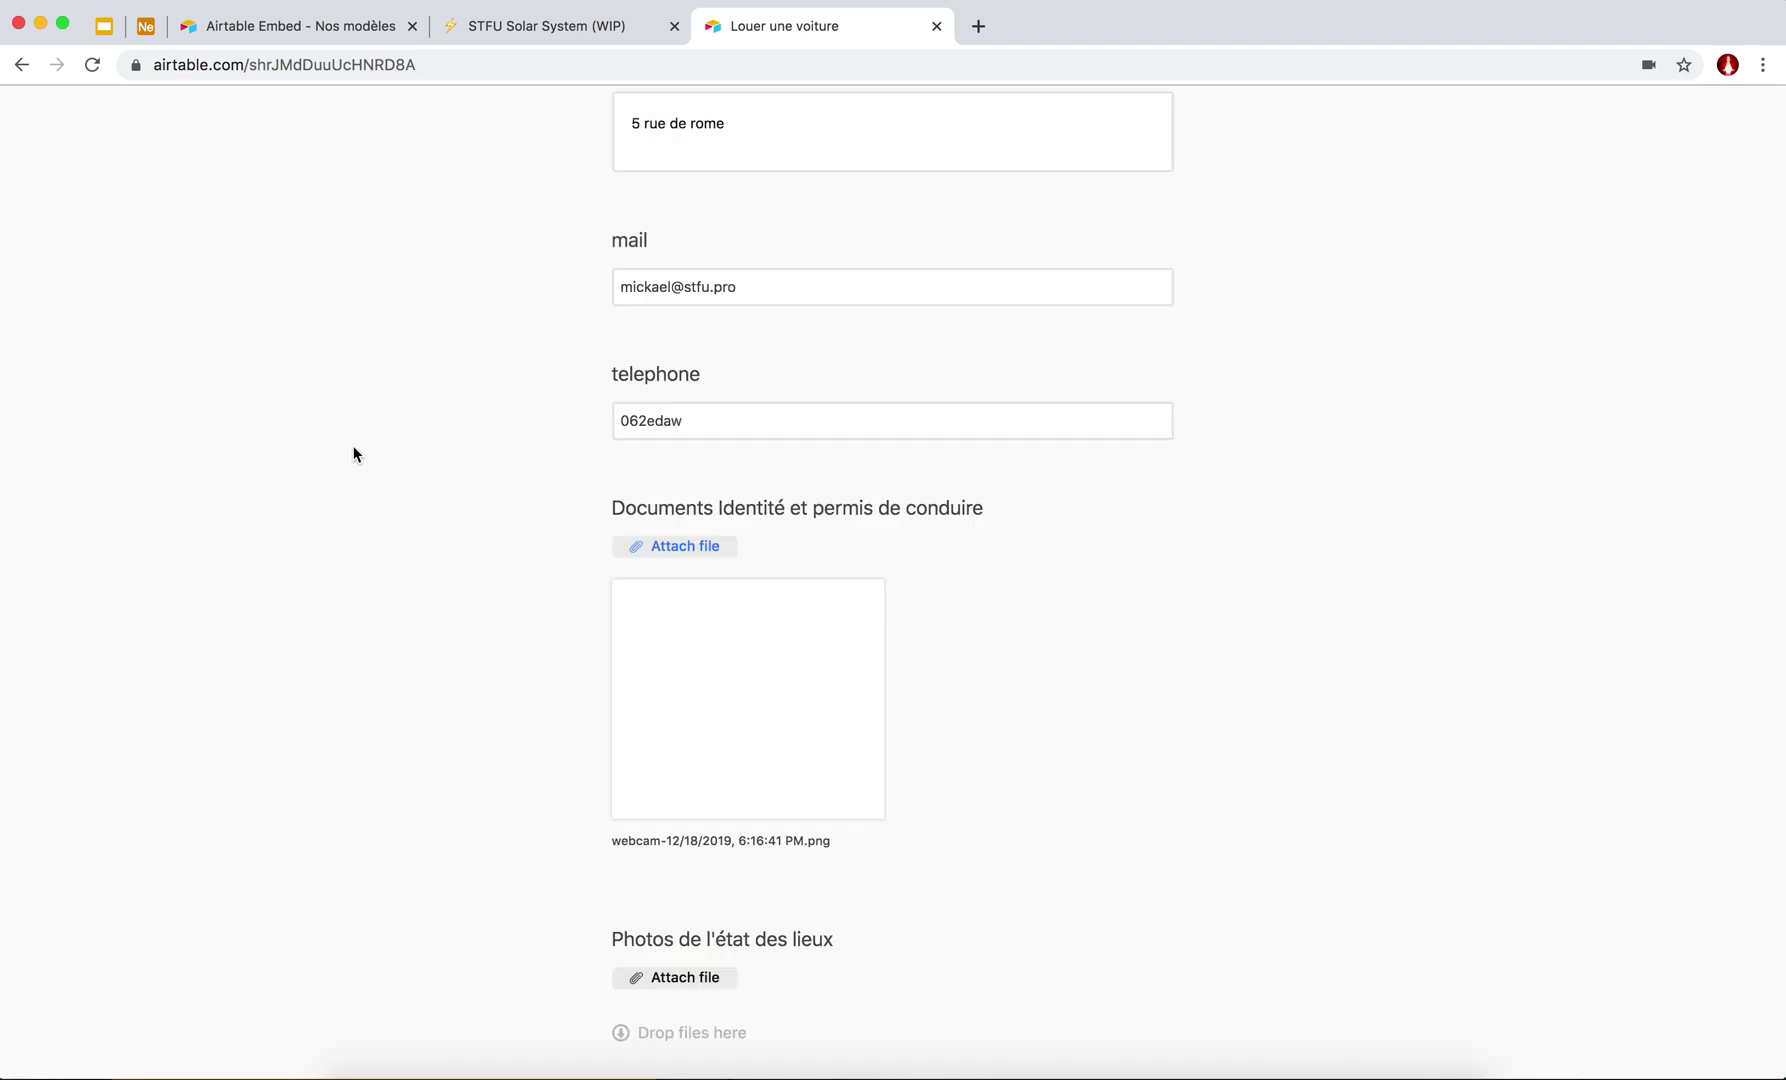
pyautogui.scroll(-5, 661, 722)
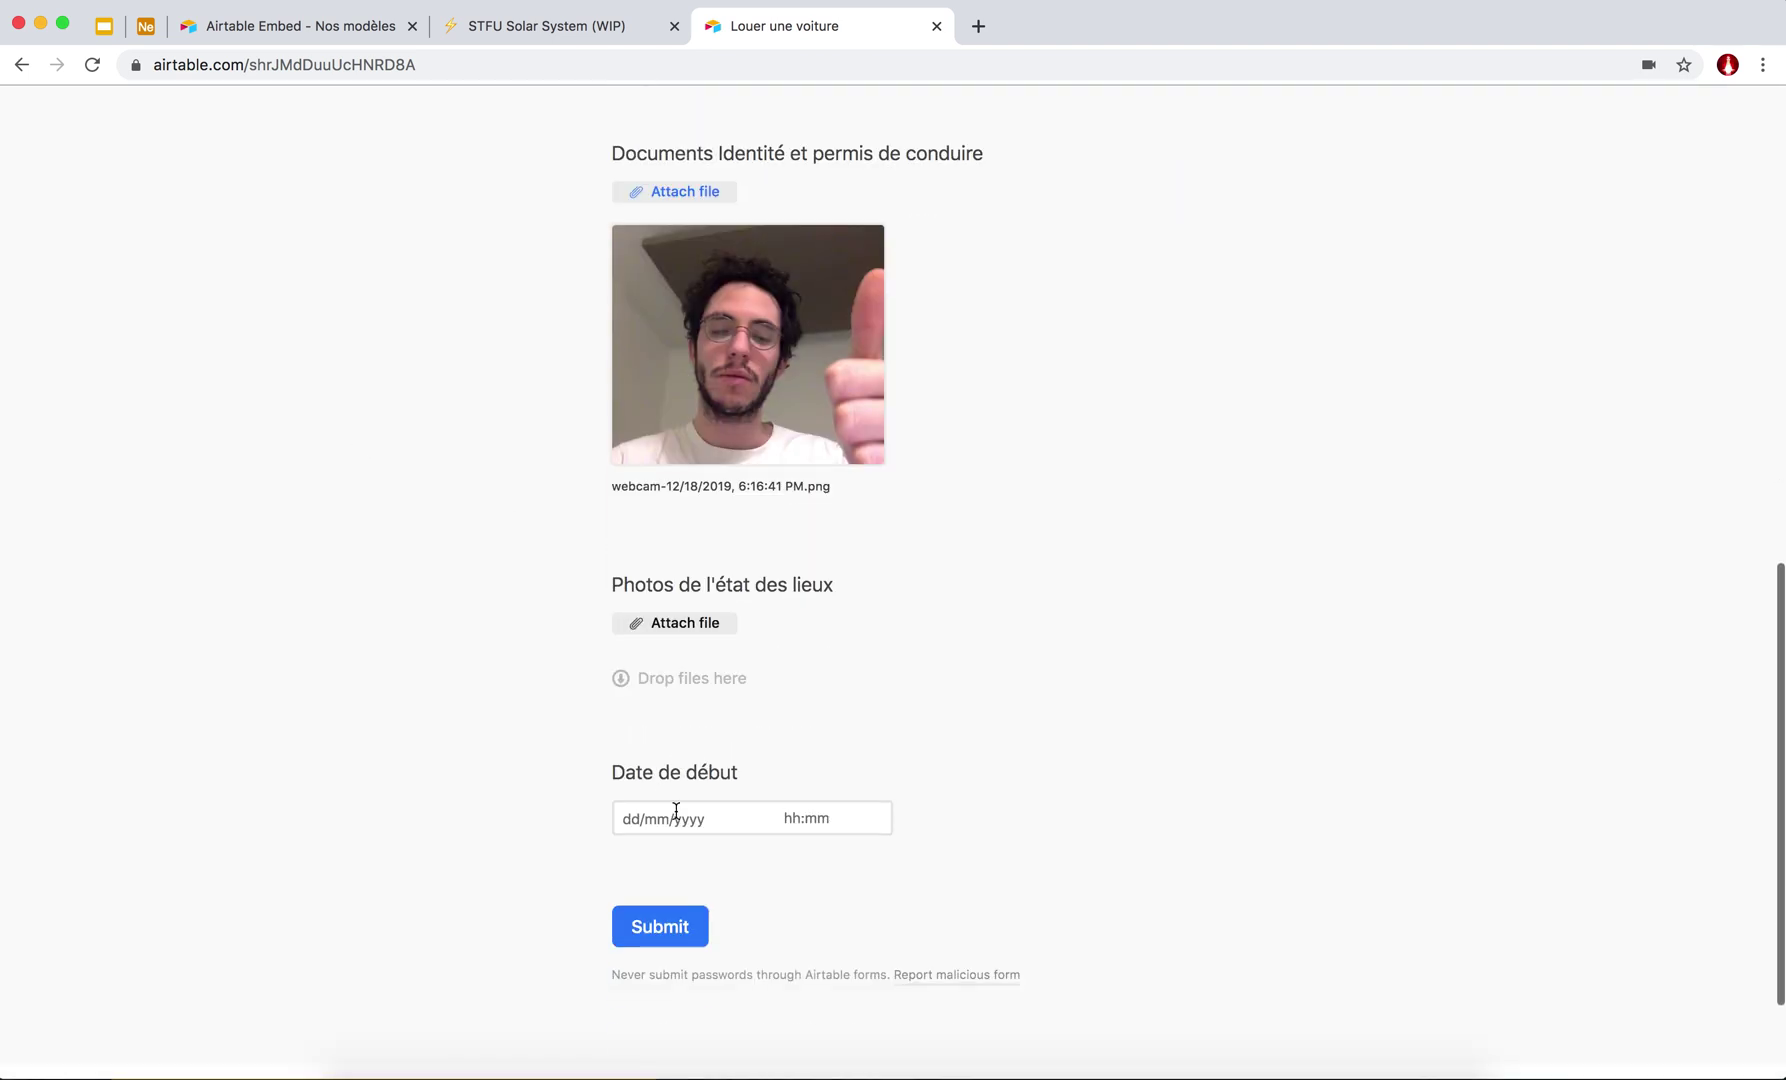
# Attach a web-searched 'crashed car' image as the inspection photo.
pyautogui.click(663, 625)
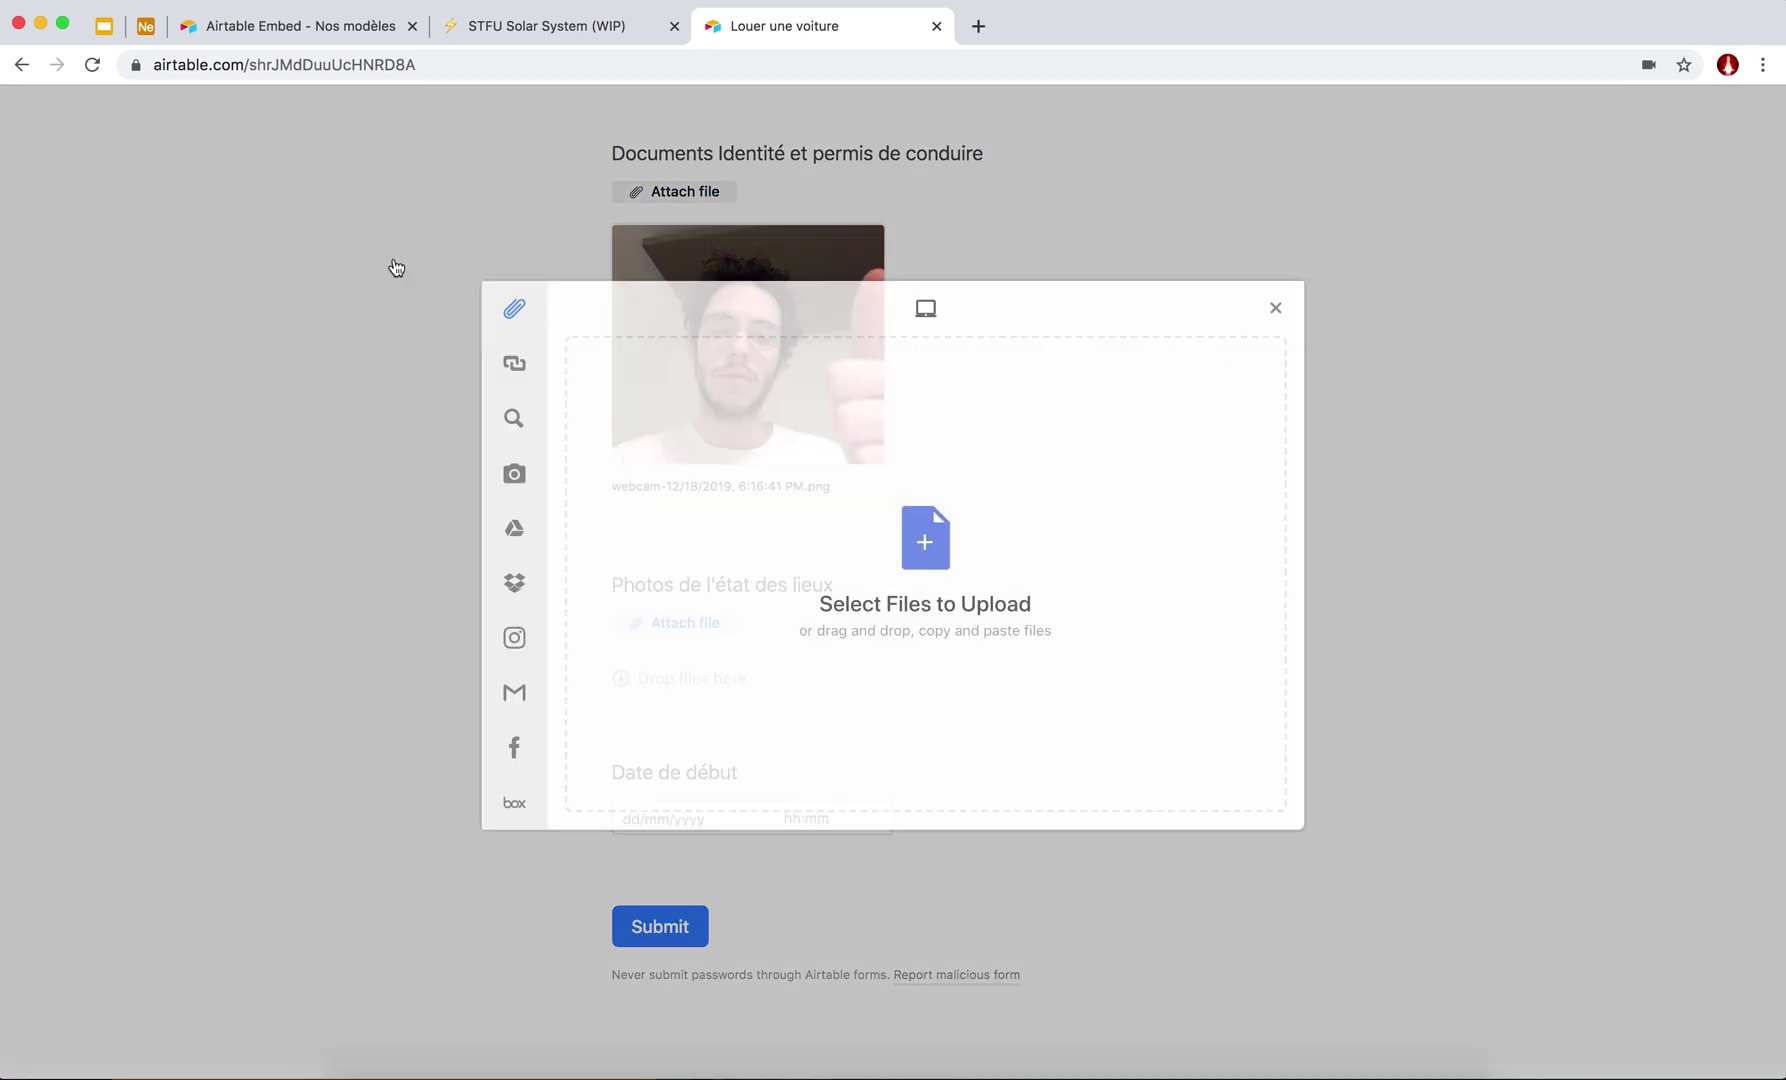
pyautogui.click(565, 418)
pyautogui.click(941, 580)
pyautogui.write('crashed car')
pyautogui.press('Return')
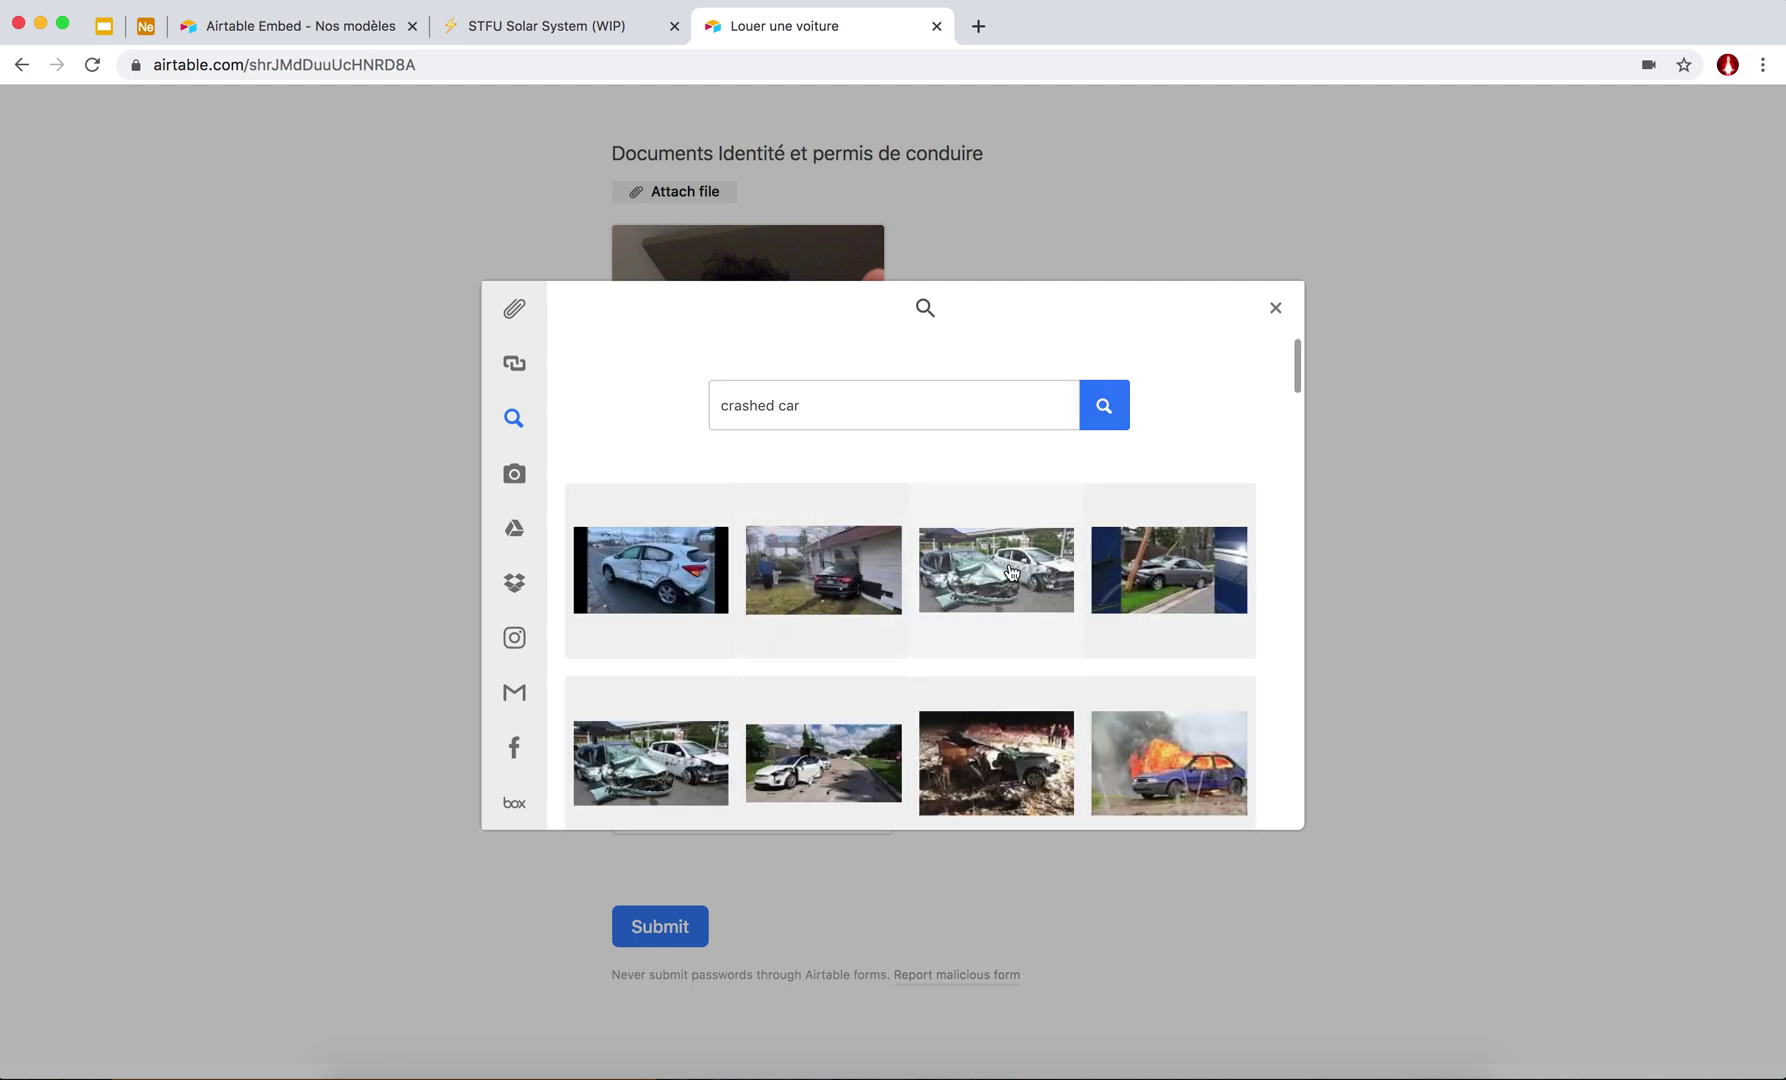
pyautogui.click(1010, 573)
pyautogui.click(1178, 800)
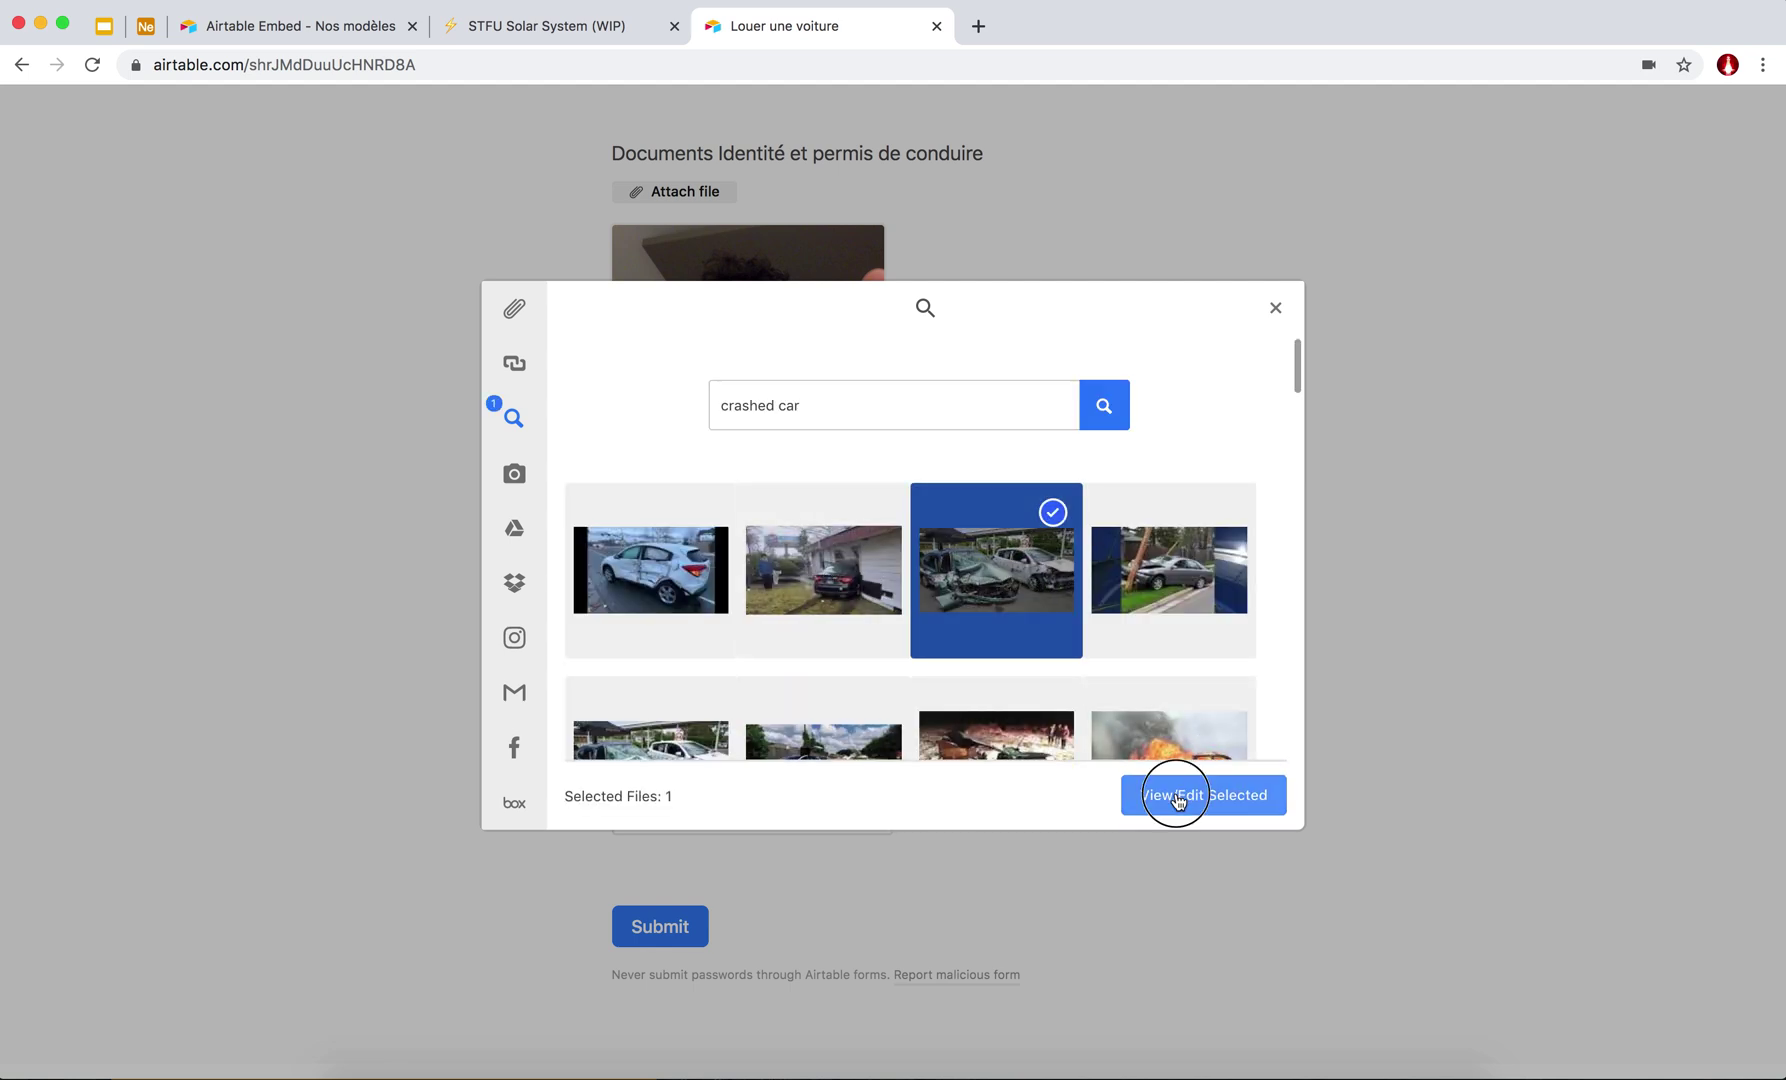
pyautogui.click(1243, 797)
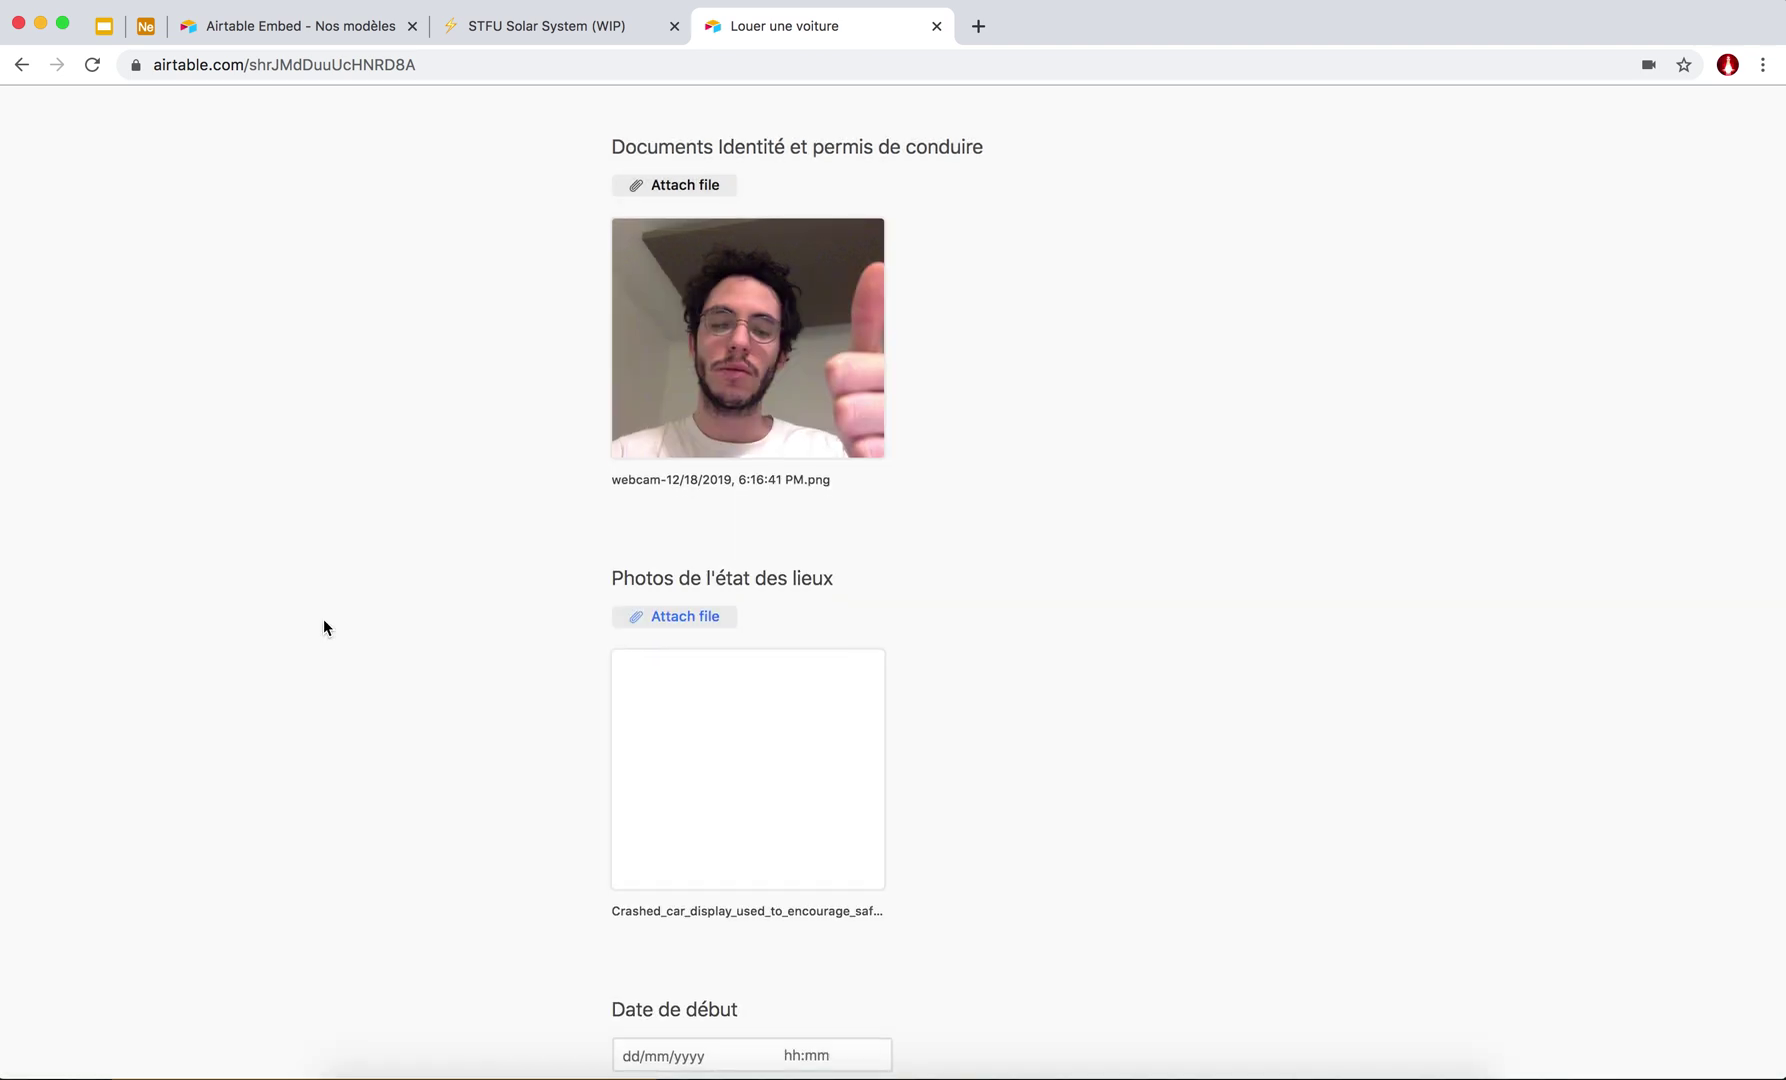
pyautogui.scroll(-4, 322, 620)
# Set Date de début to today and submit the rental form.
pyautogui.click(648, 661)
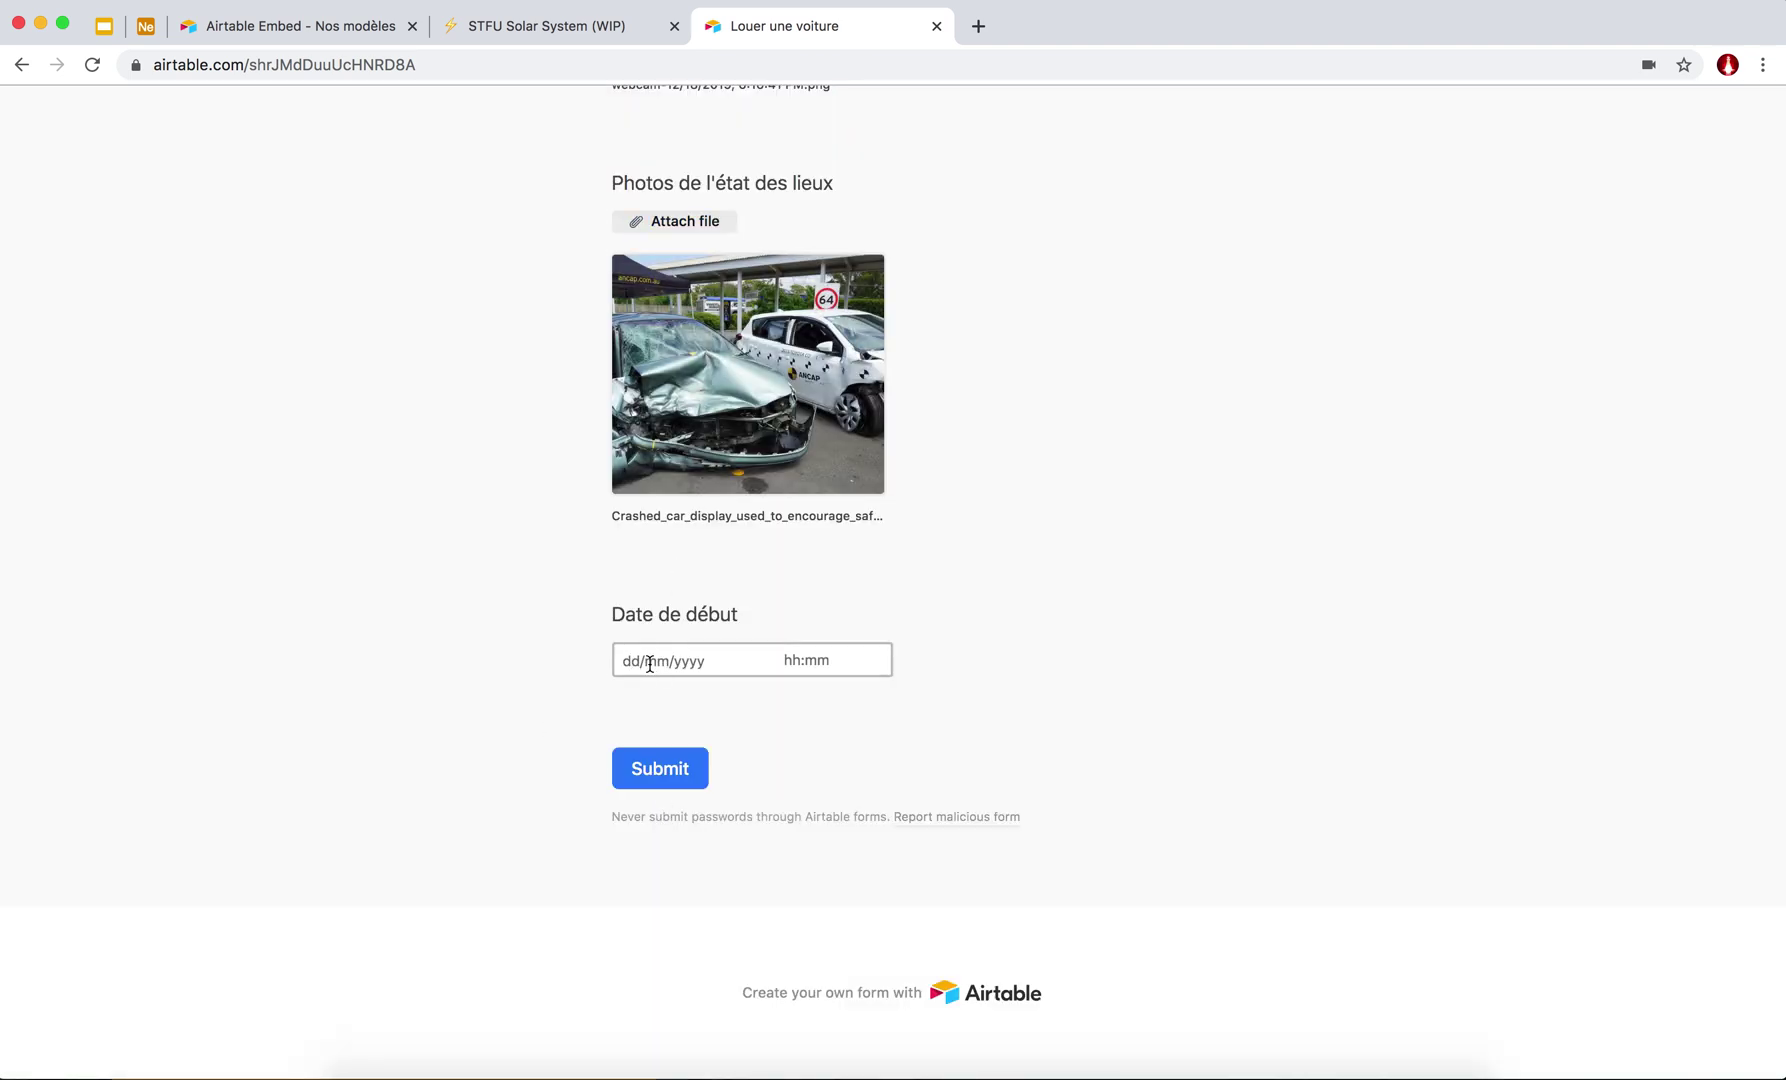
pyautogui.click(738, 911)
pyautogui.click(640, 771)
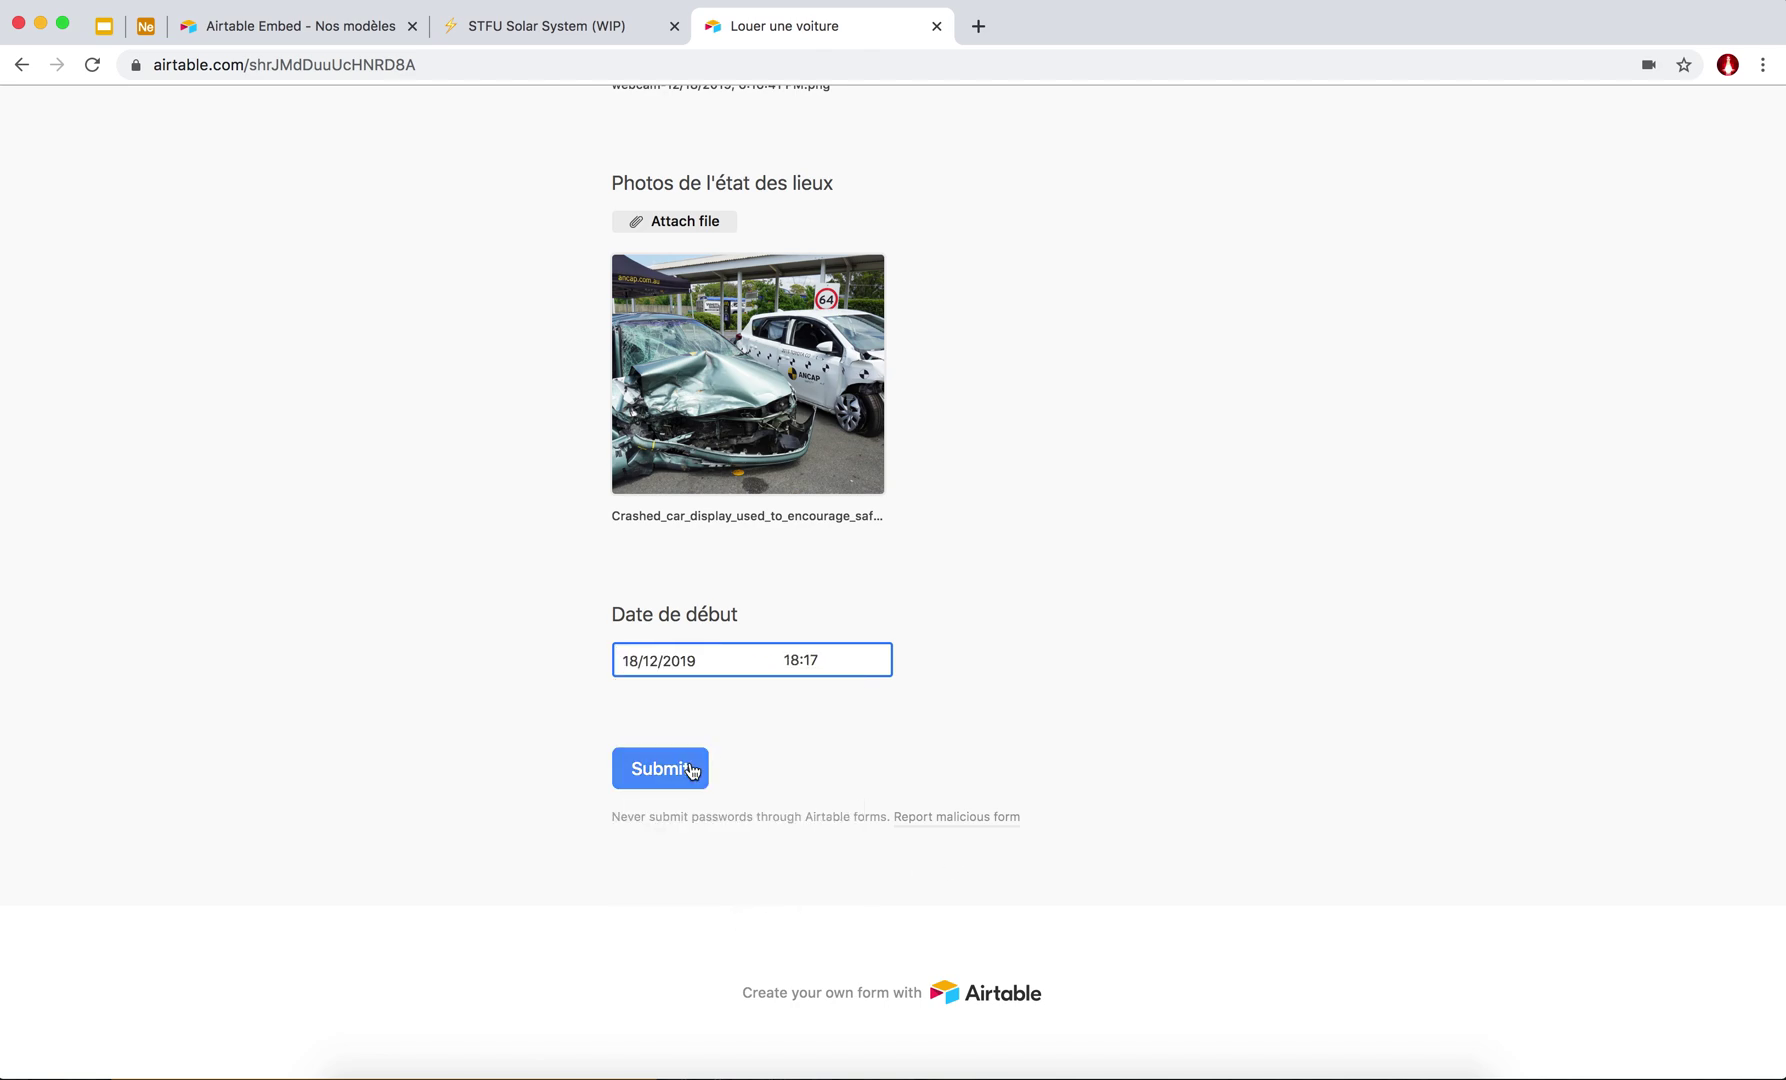
pyautogui.scroll(15, 638, 766)
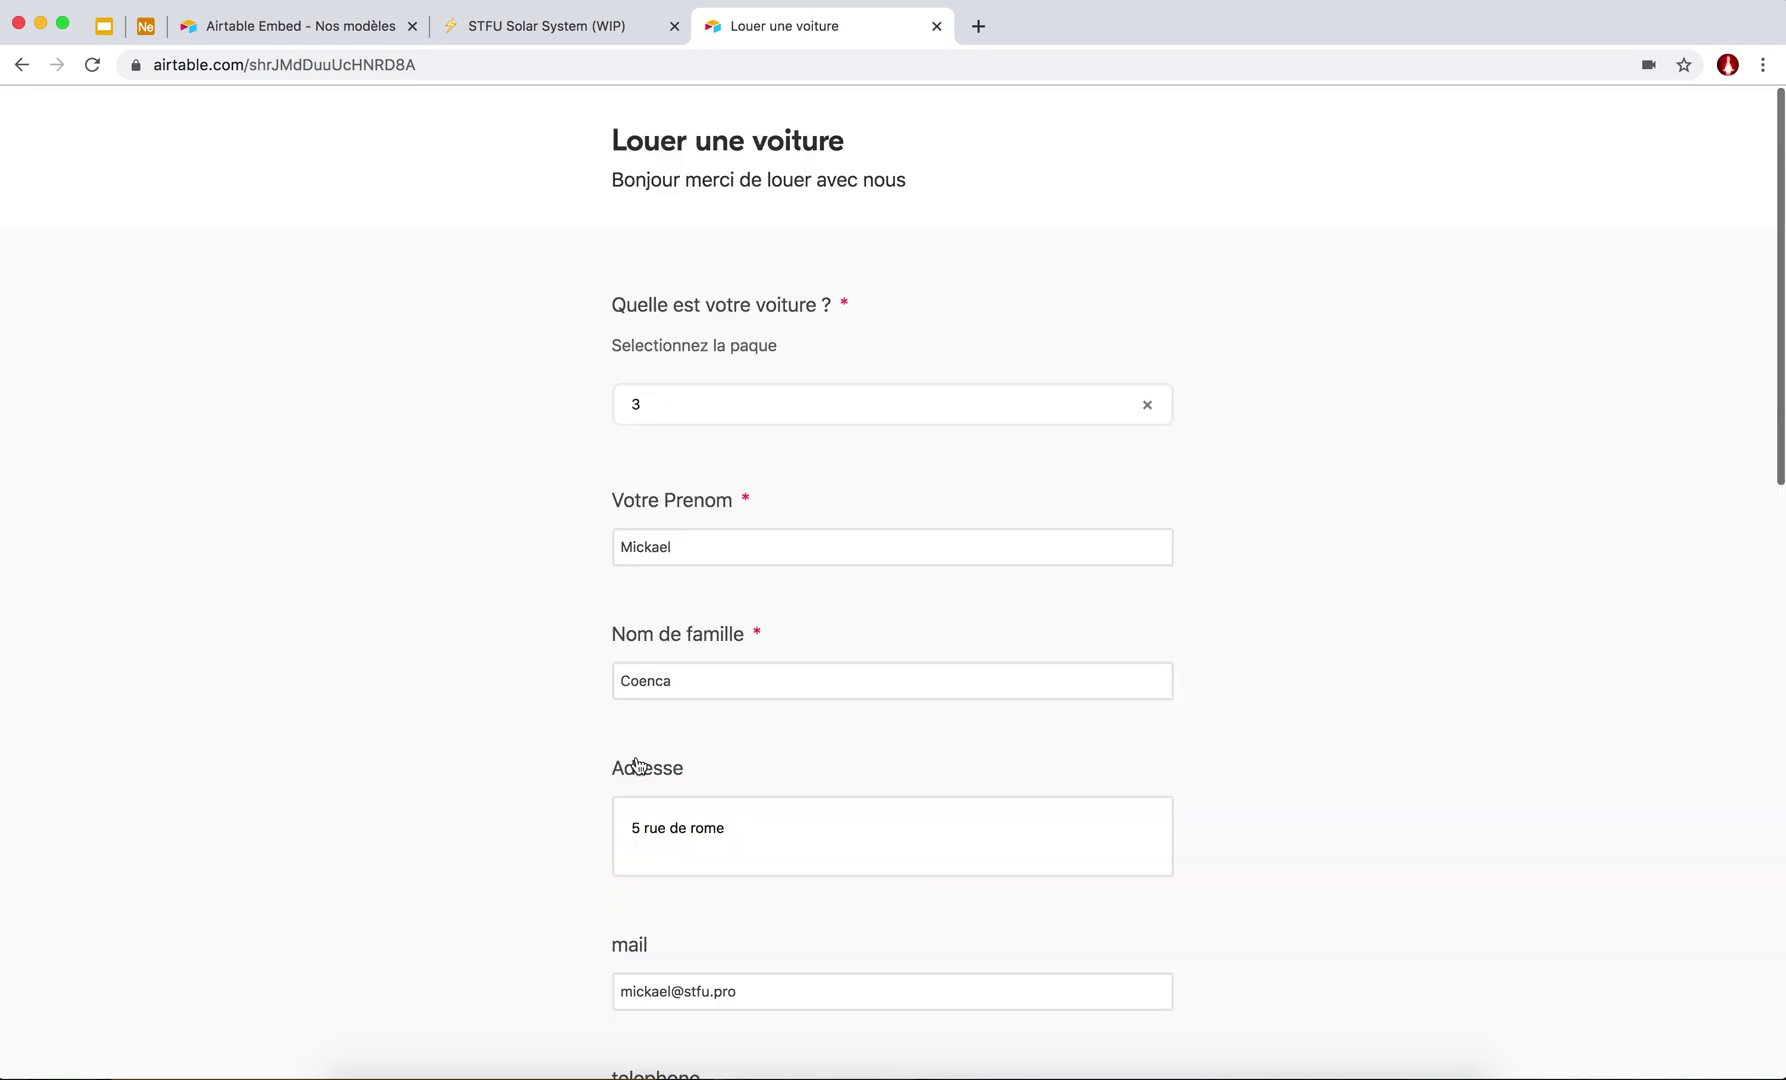
pyautogui.scroll(-2, 636, 758)
pyautogui.scroll(-10, 636, 757)
pyautogui.click(656, 766)
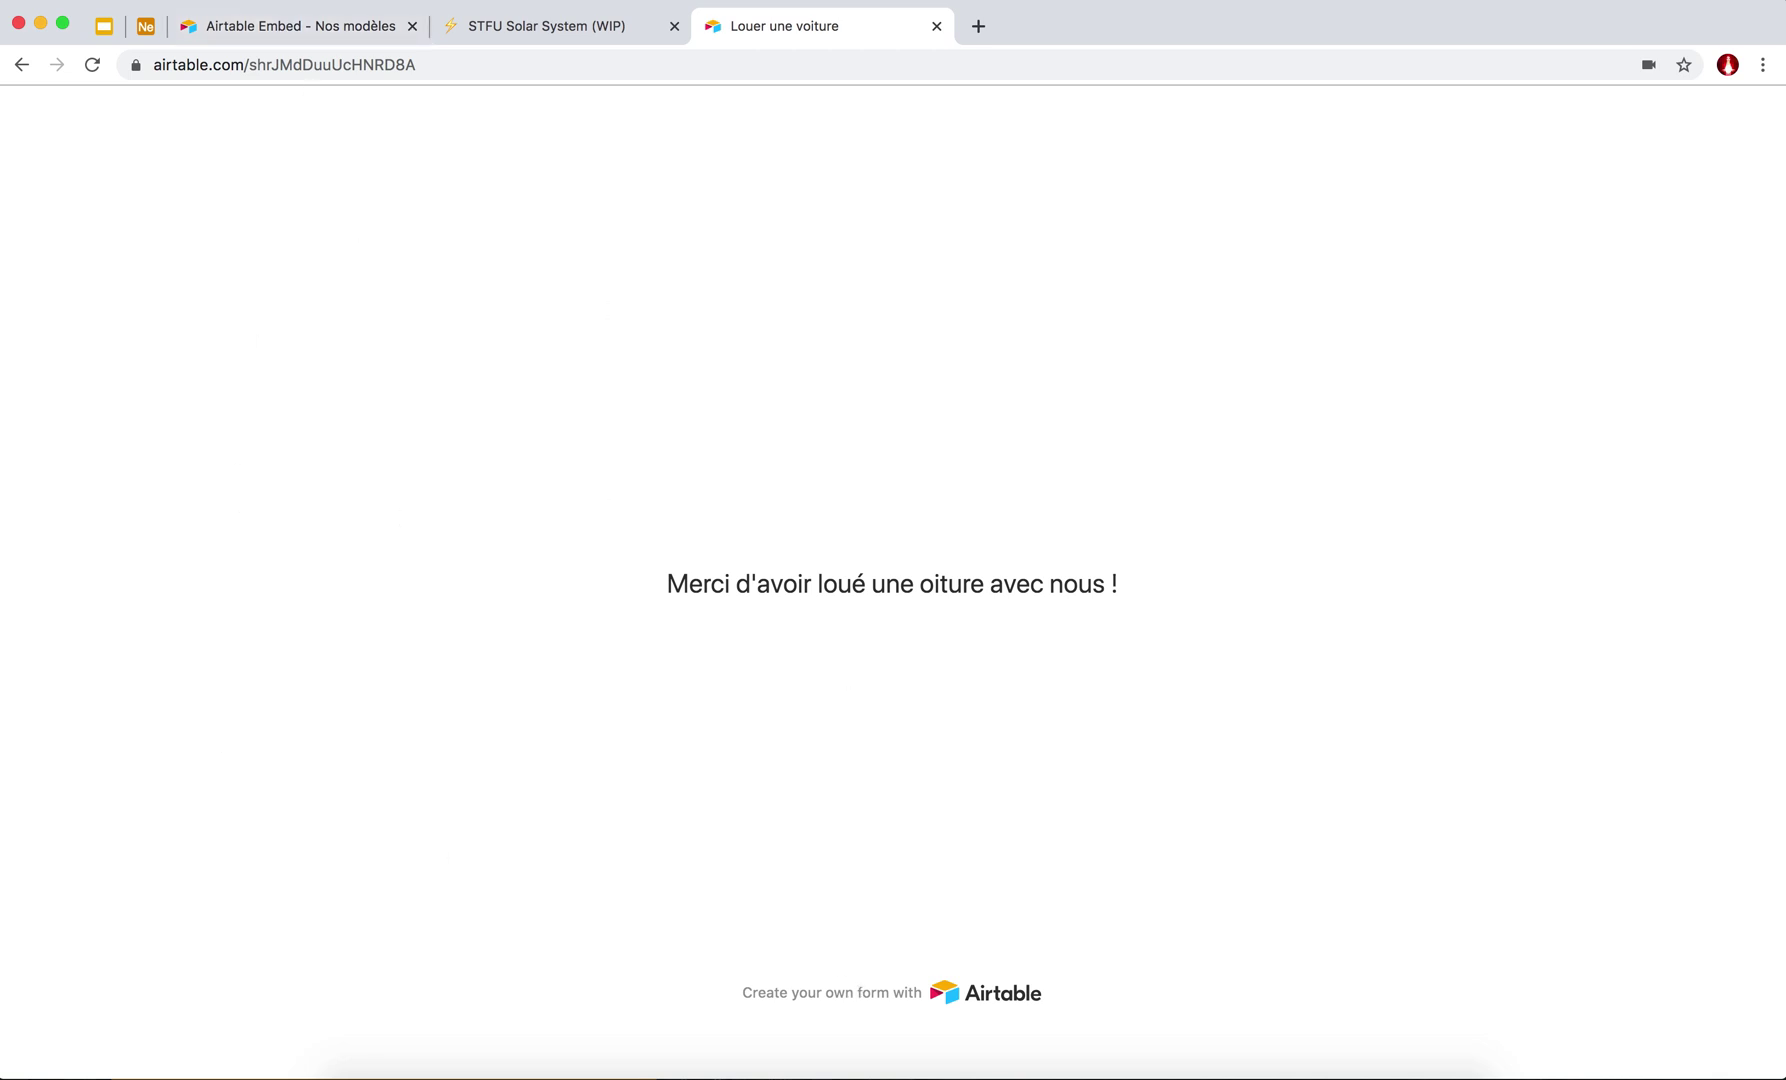
# Back in the base, switch Locations to Grid view and scroll across the new rental record.
pyautogui.click(146, 27)
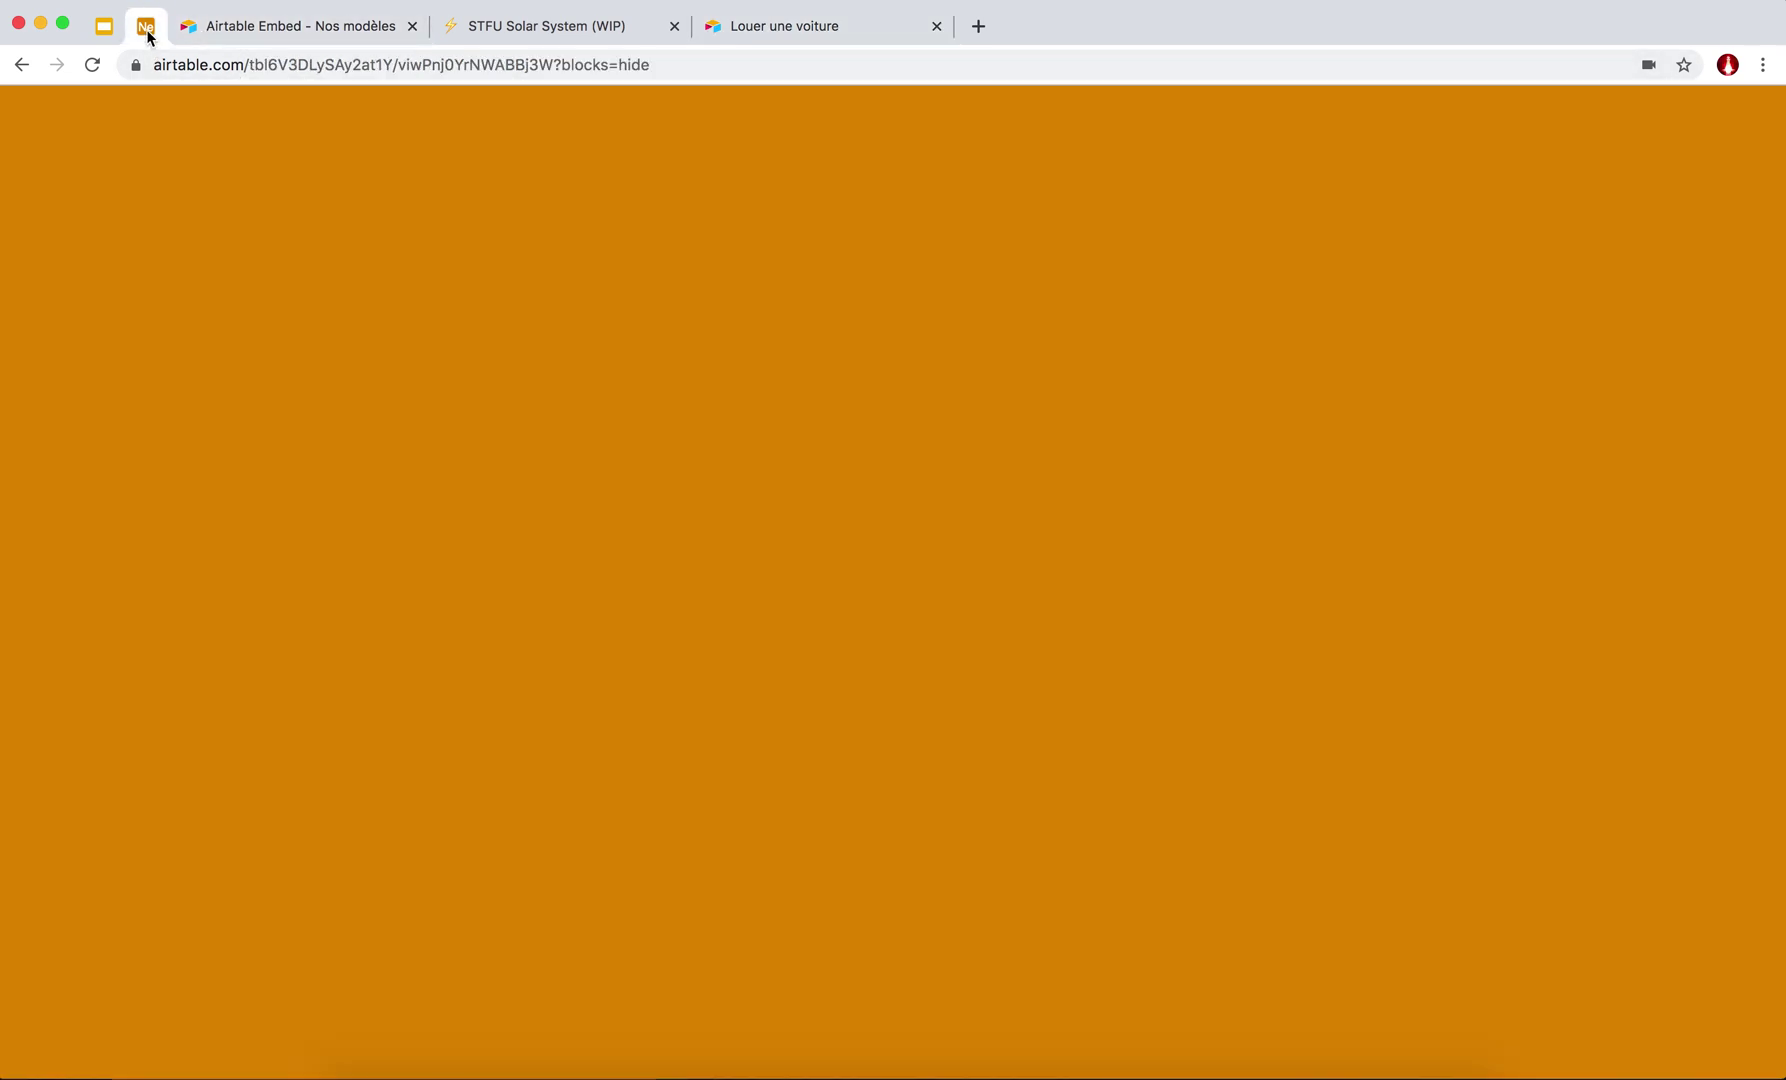
pyautogui.click(493, 825)
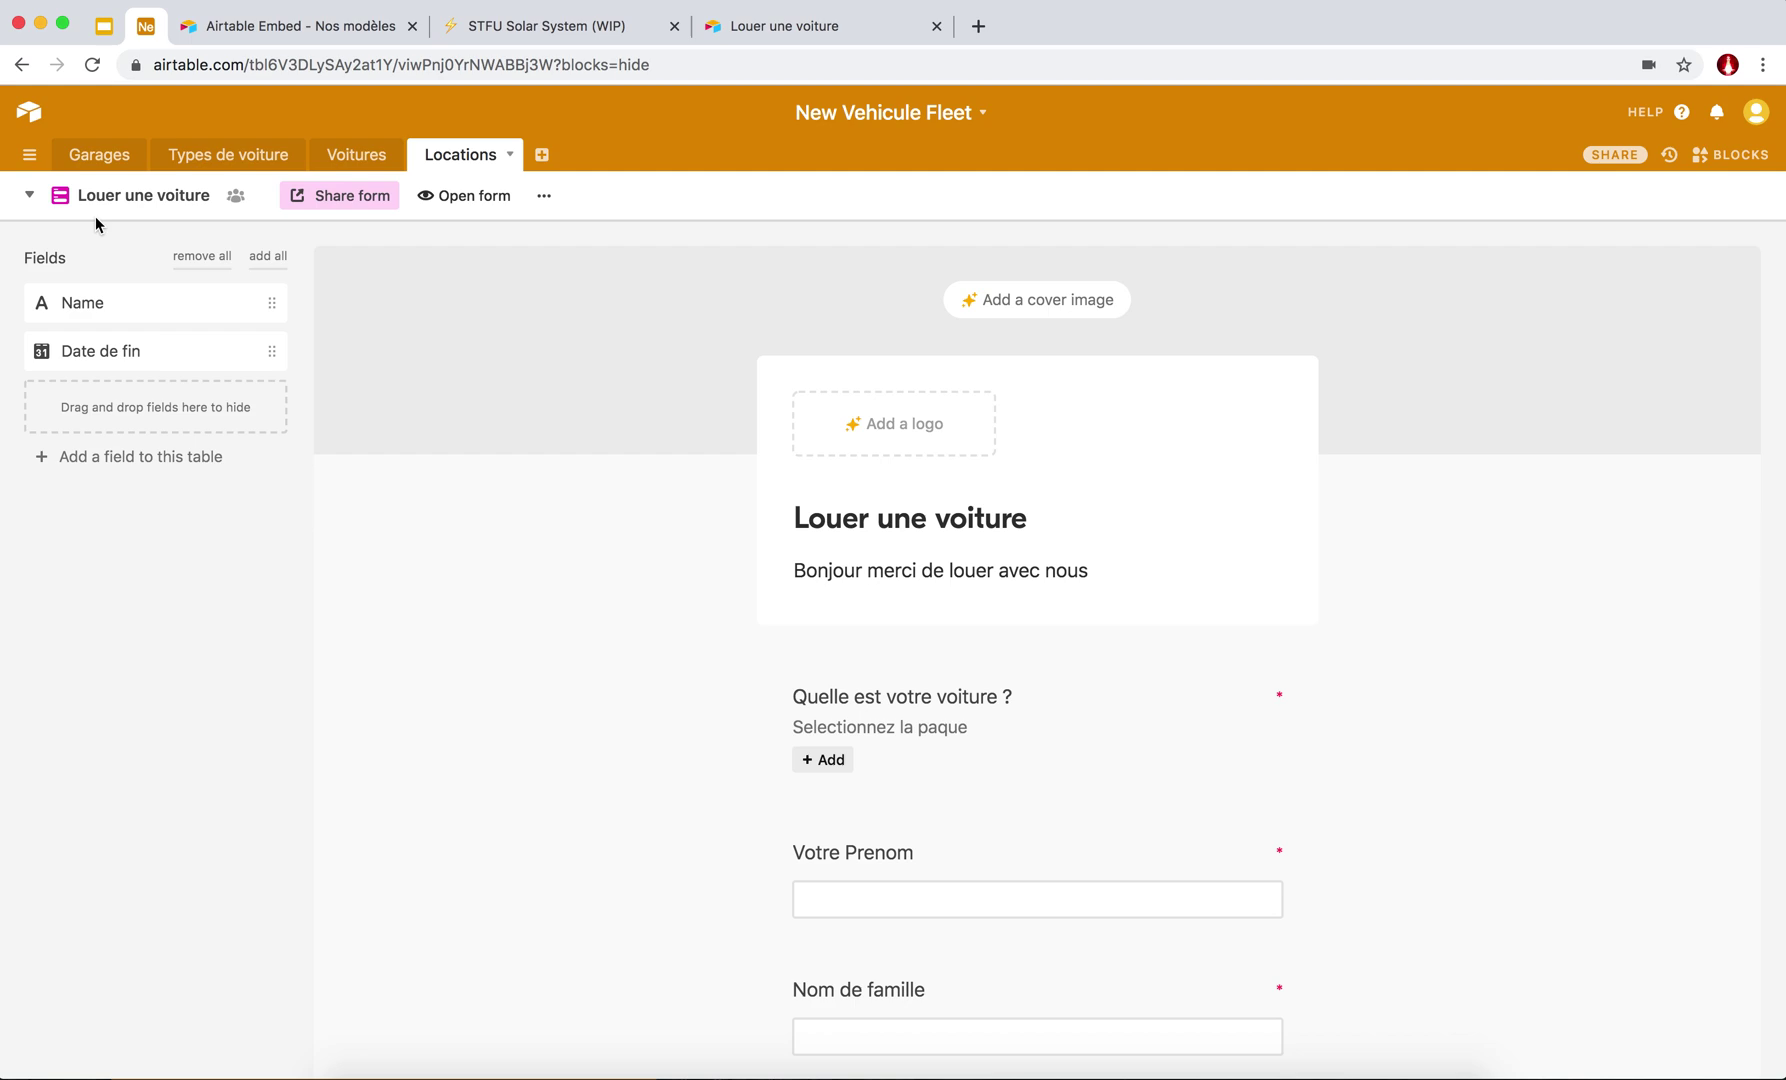
pyautogui.click(30, 195)
pyautogui.click(189, 256)
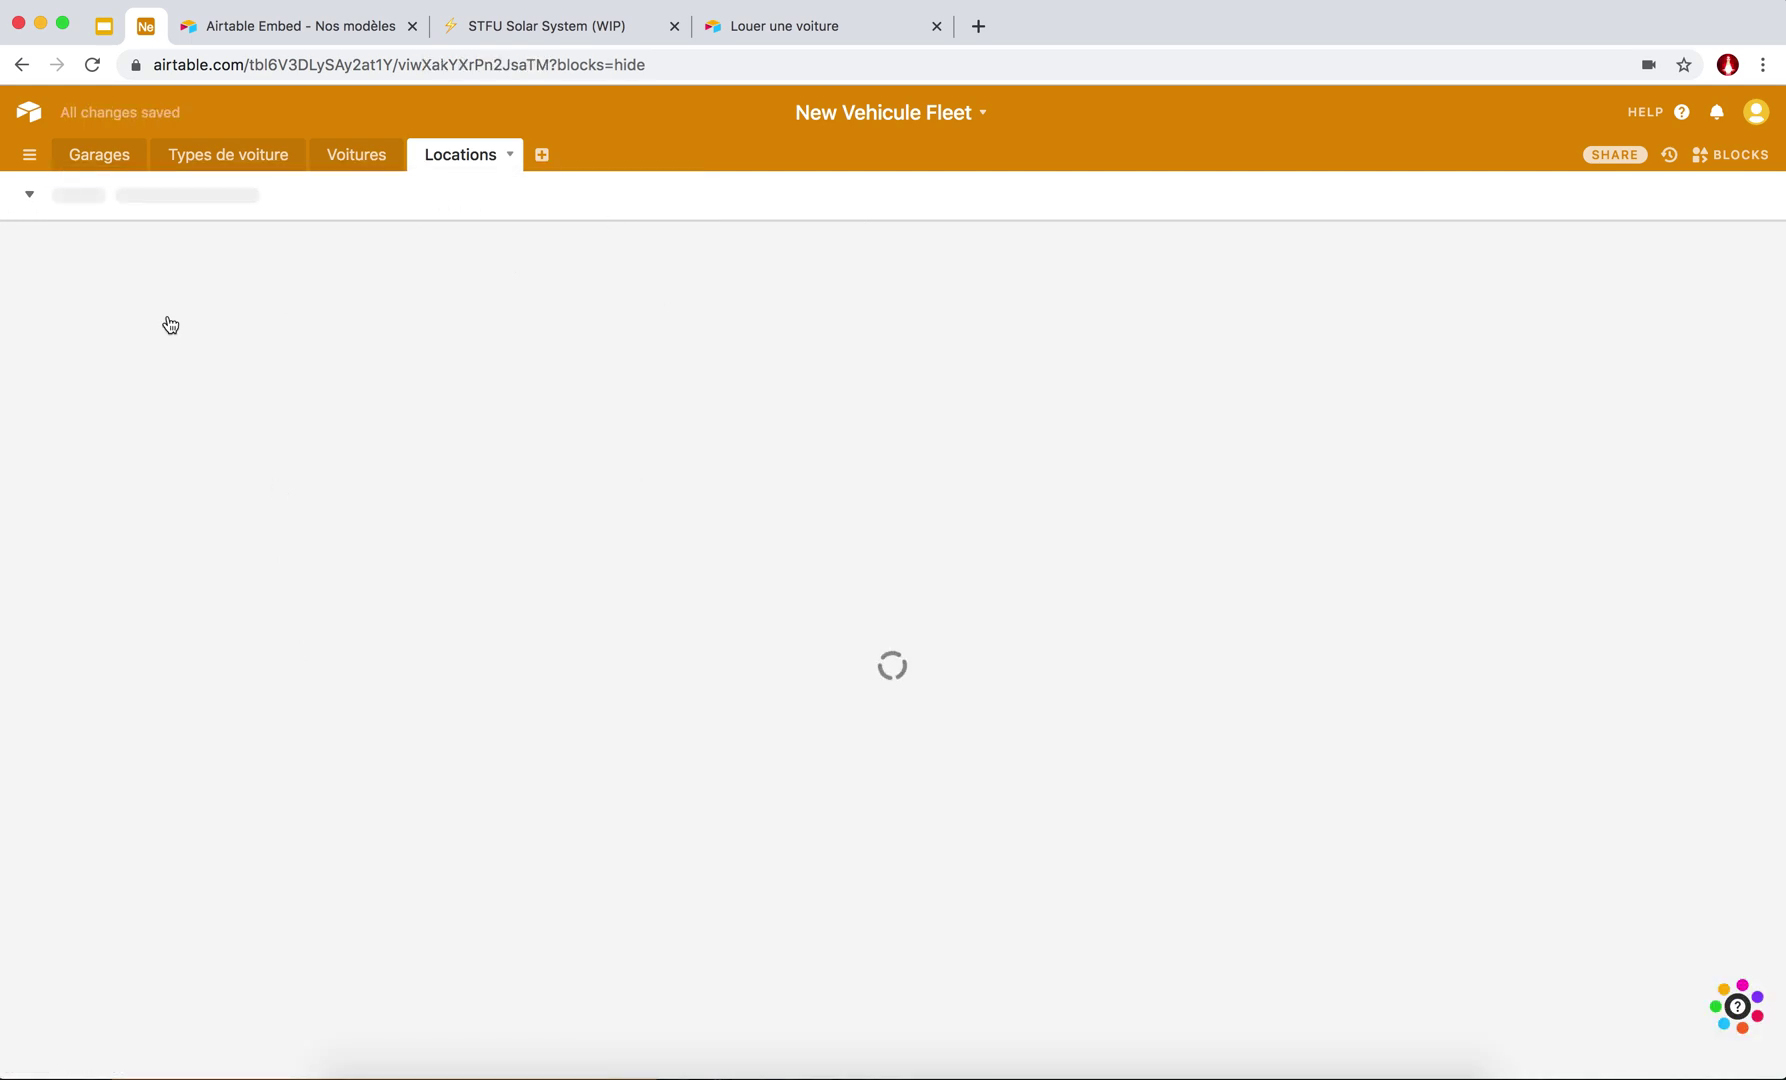
pyautogui.hscroll(10, 577, 283)
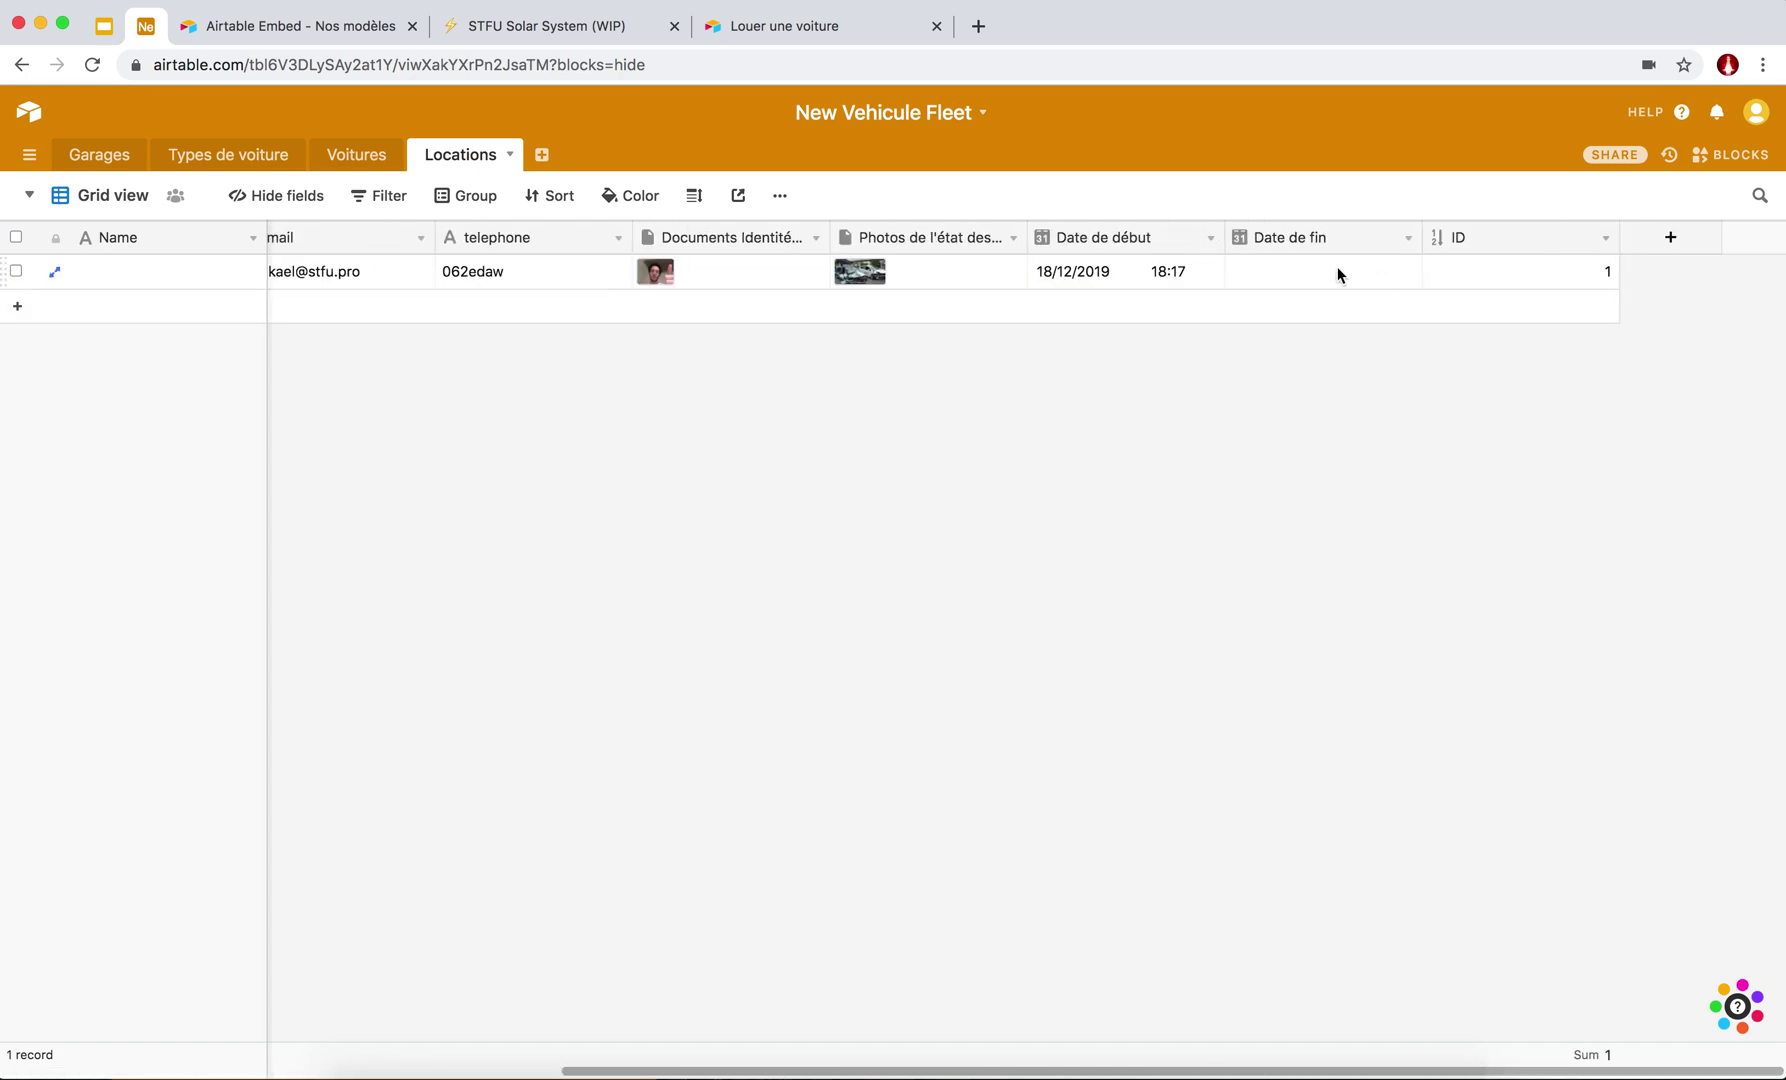
pyautogui.hscroll(-10, 1337, 270)
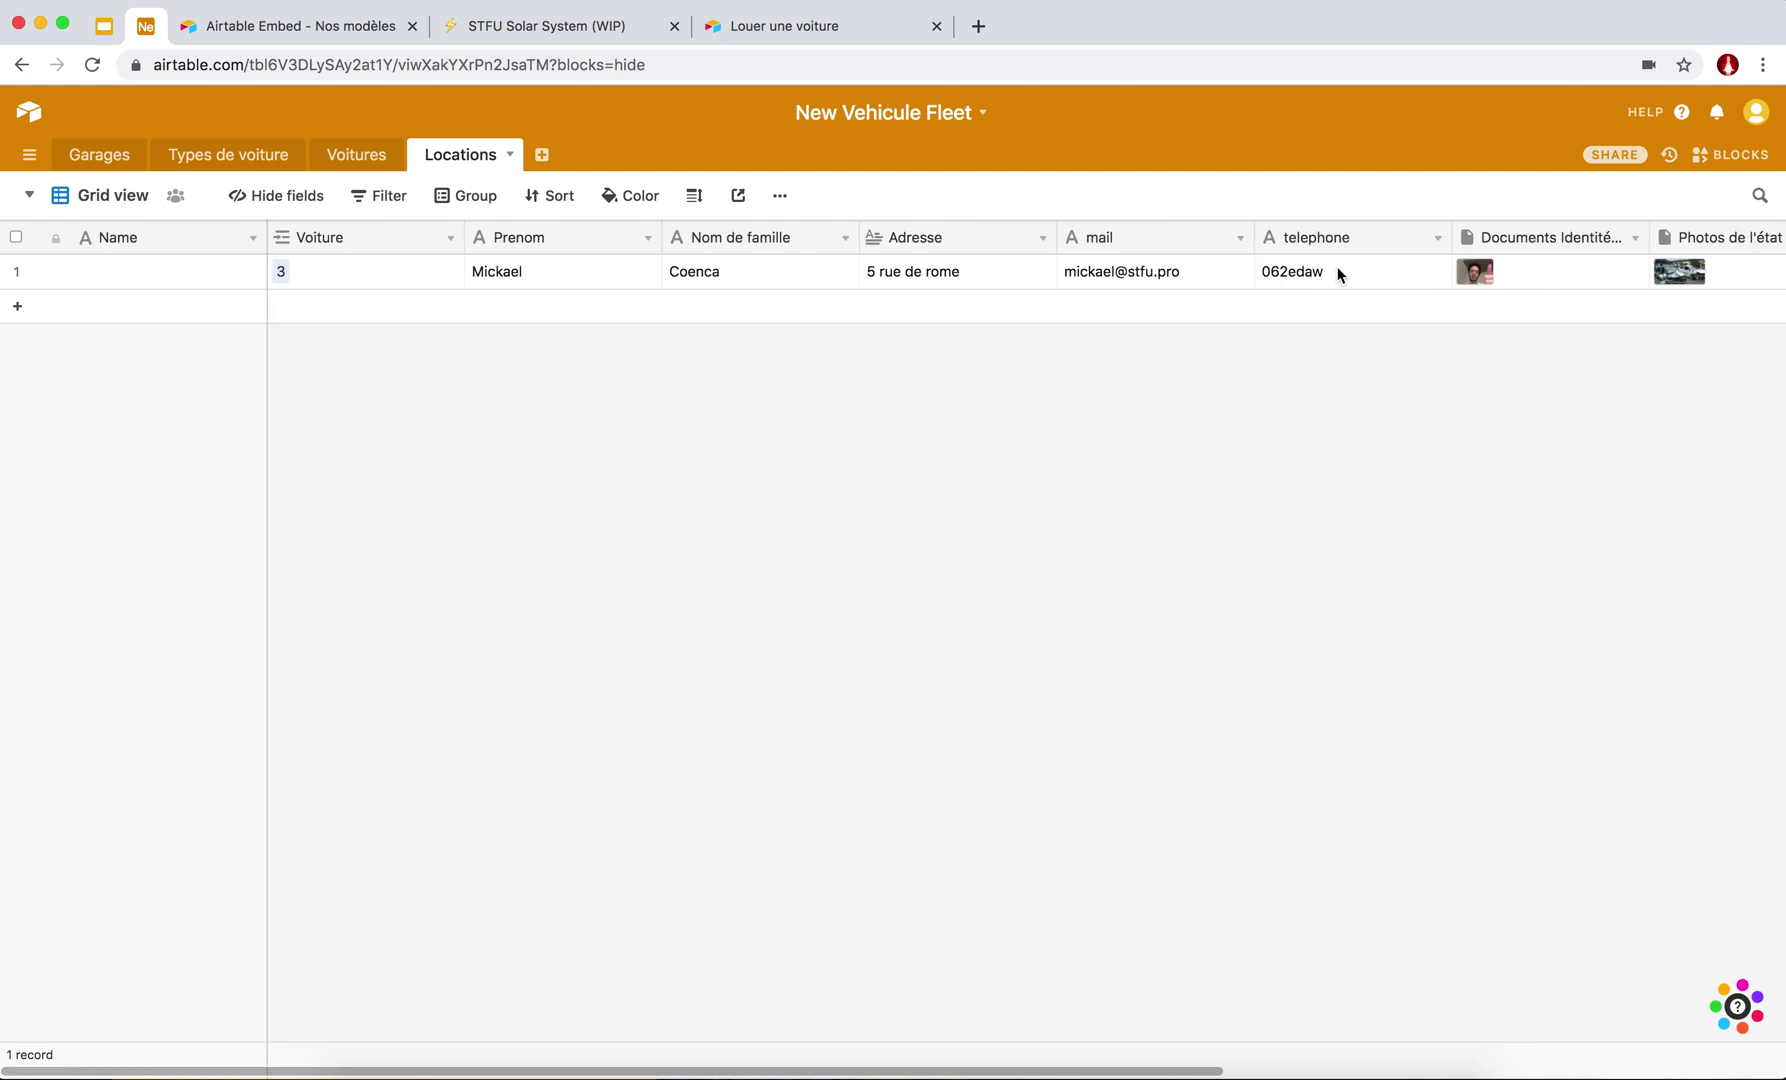
pyautogui.hscroll(8, 1337, 270)
pyautogui.hscroll(3, 1337, 272)
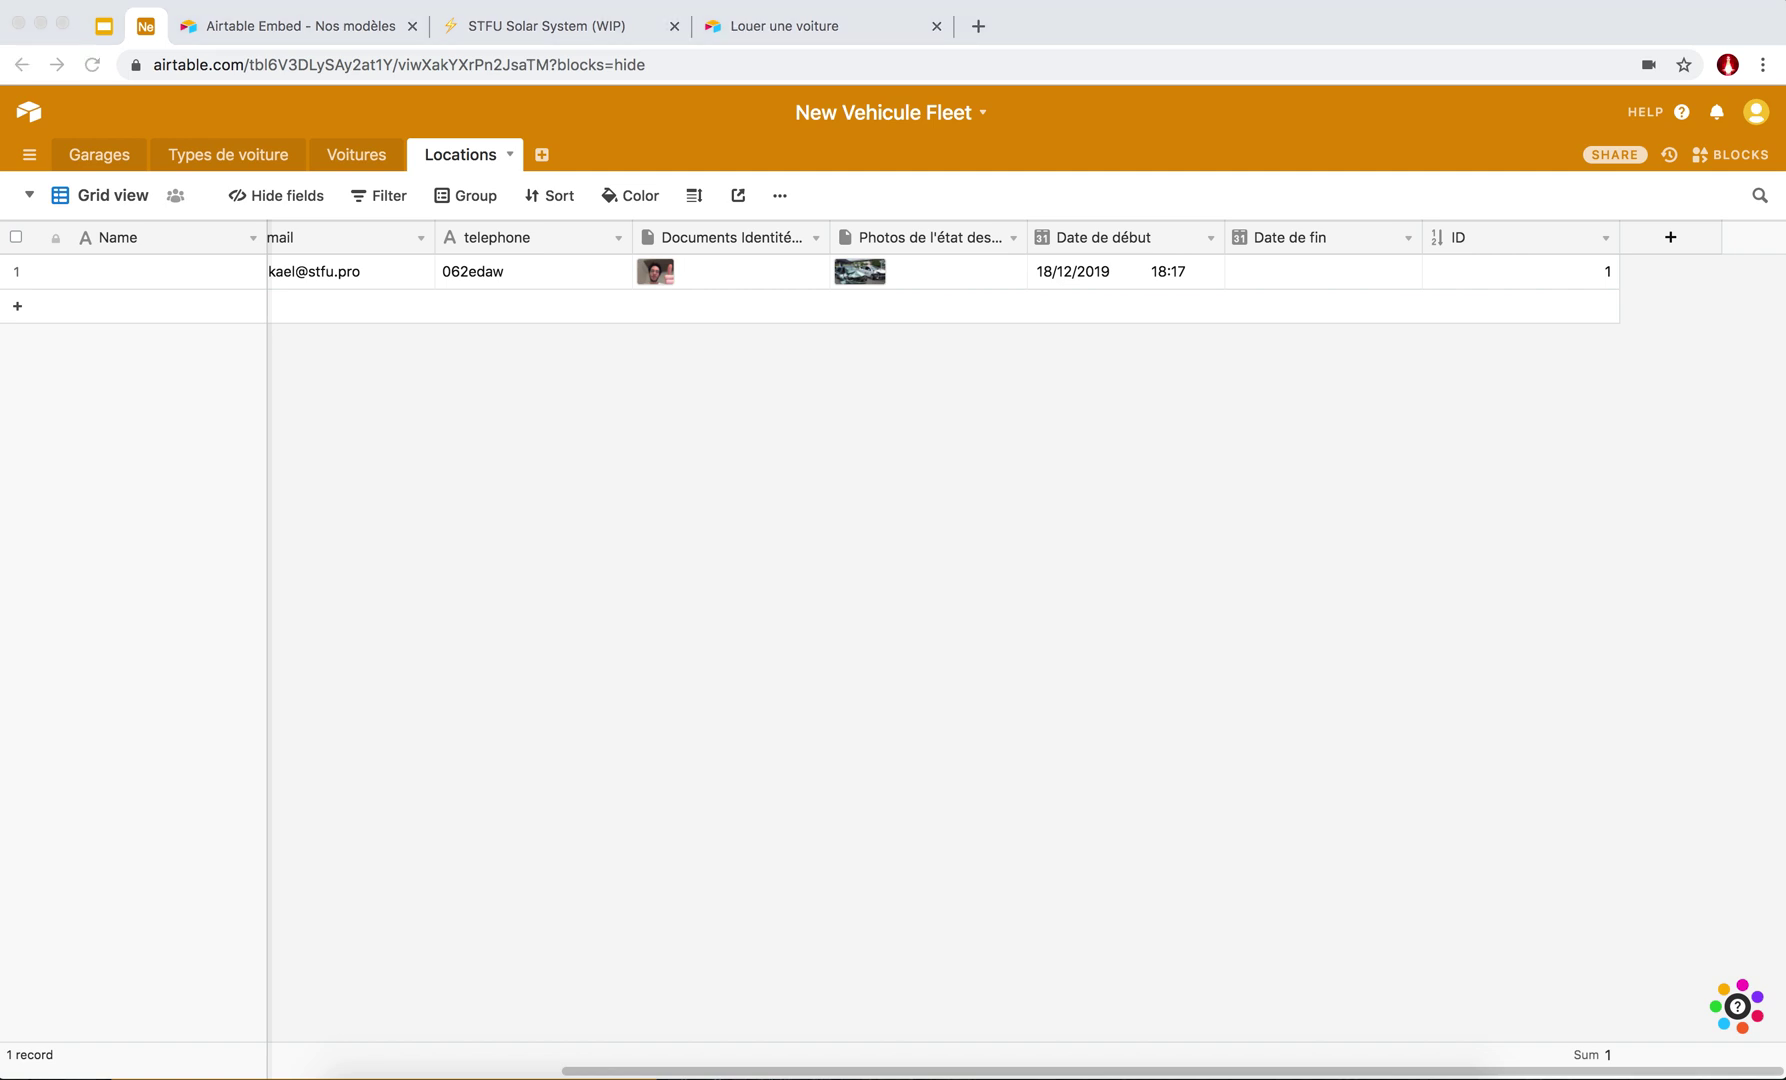
pyautogui.click(1714, 321)
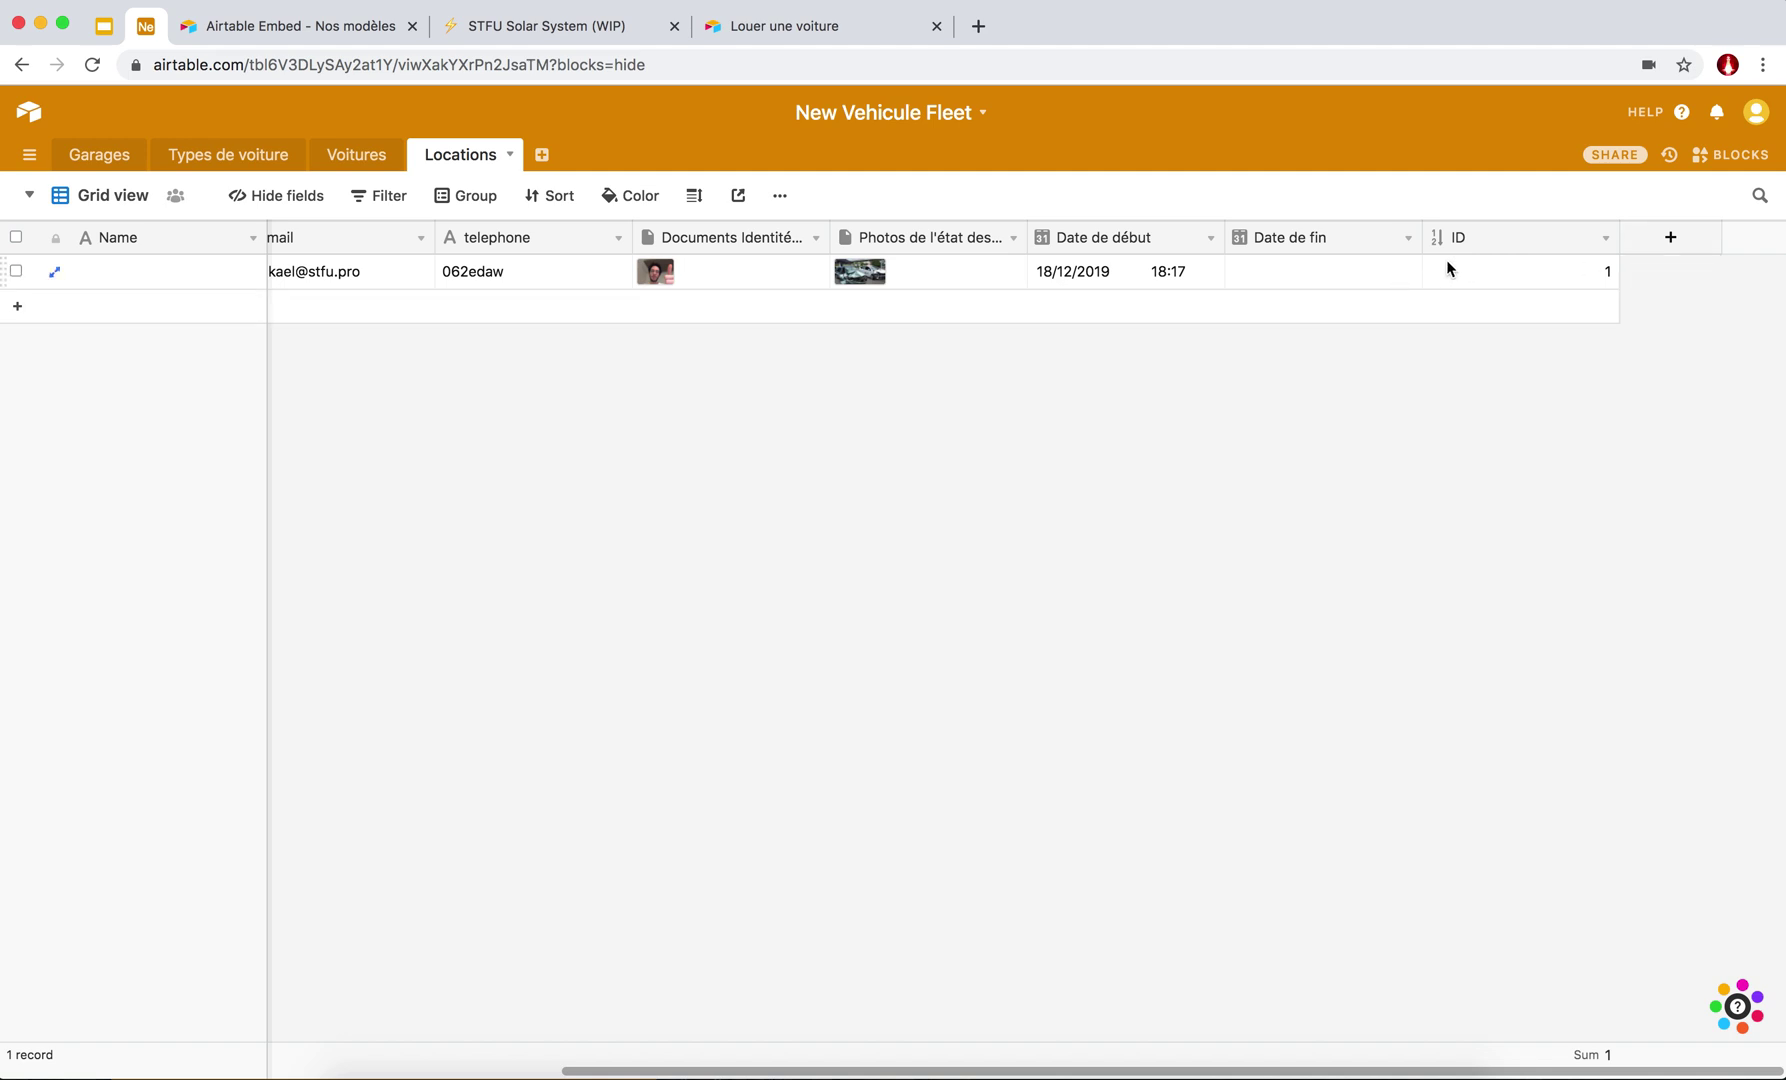
# Add a new field named est_en_cours with the Formula type.
pyautogui.click(1669, 240)
pyautogui.write('est-')
pyautogui.write('lou')
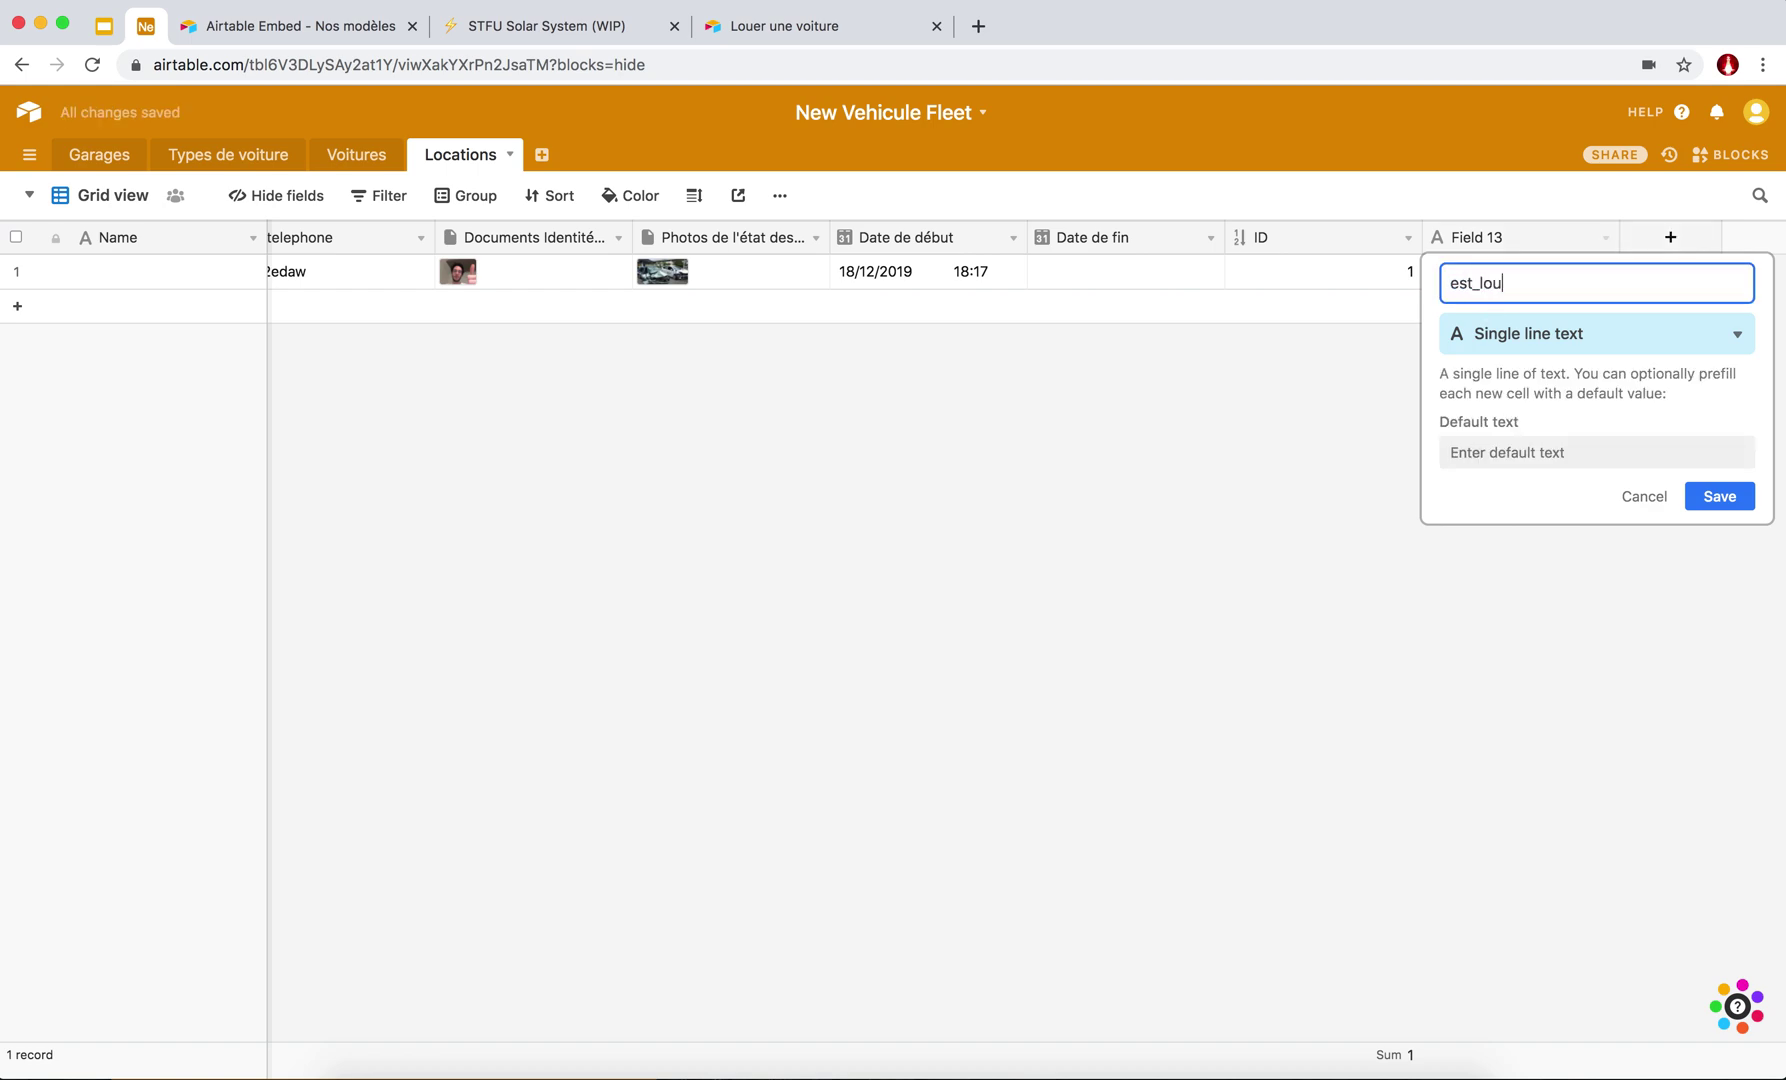
pyautogui.press('BackSpace')
pyautogui.press('BackSpace')
pyautogui.press('BackSpace')
pyautogui.write('en_cours')
pyautogui.click(1535, 333)
pyautogui.write('foo')
pyautogui.press('BackSpace')
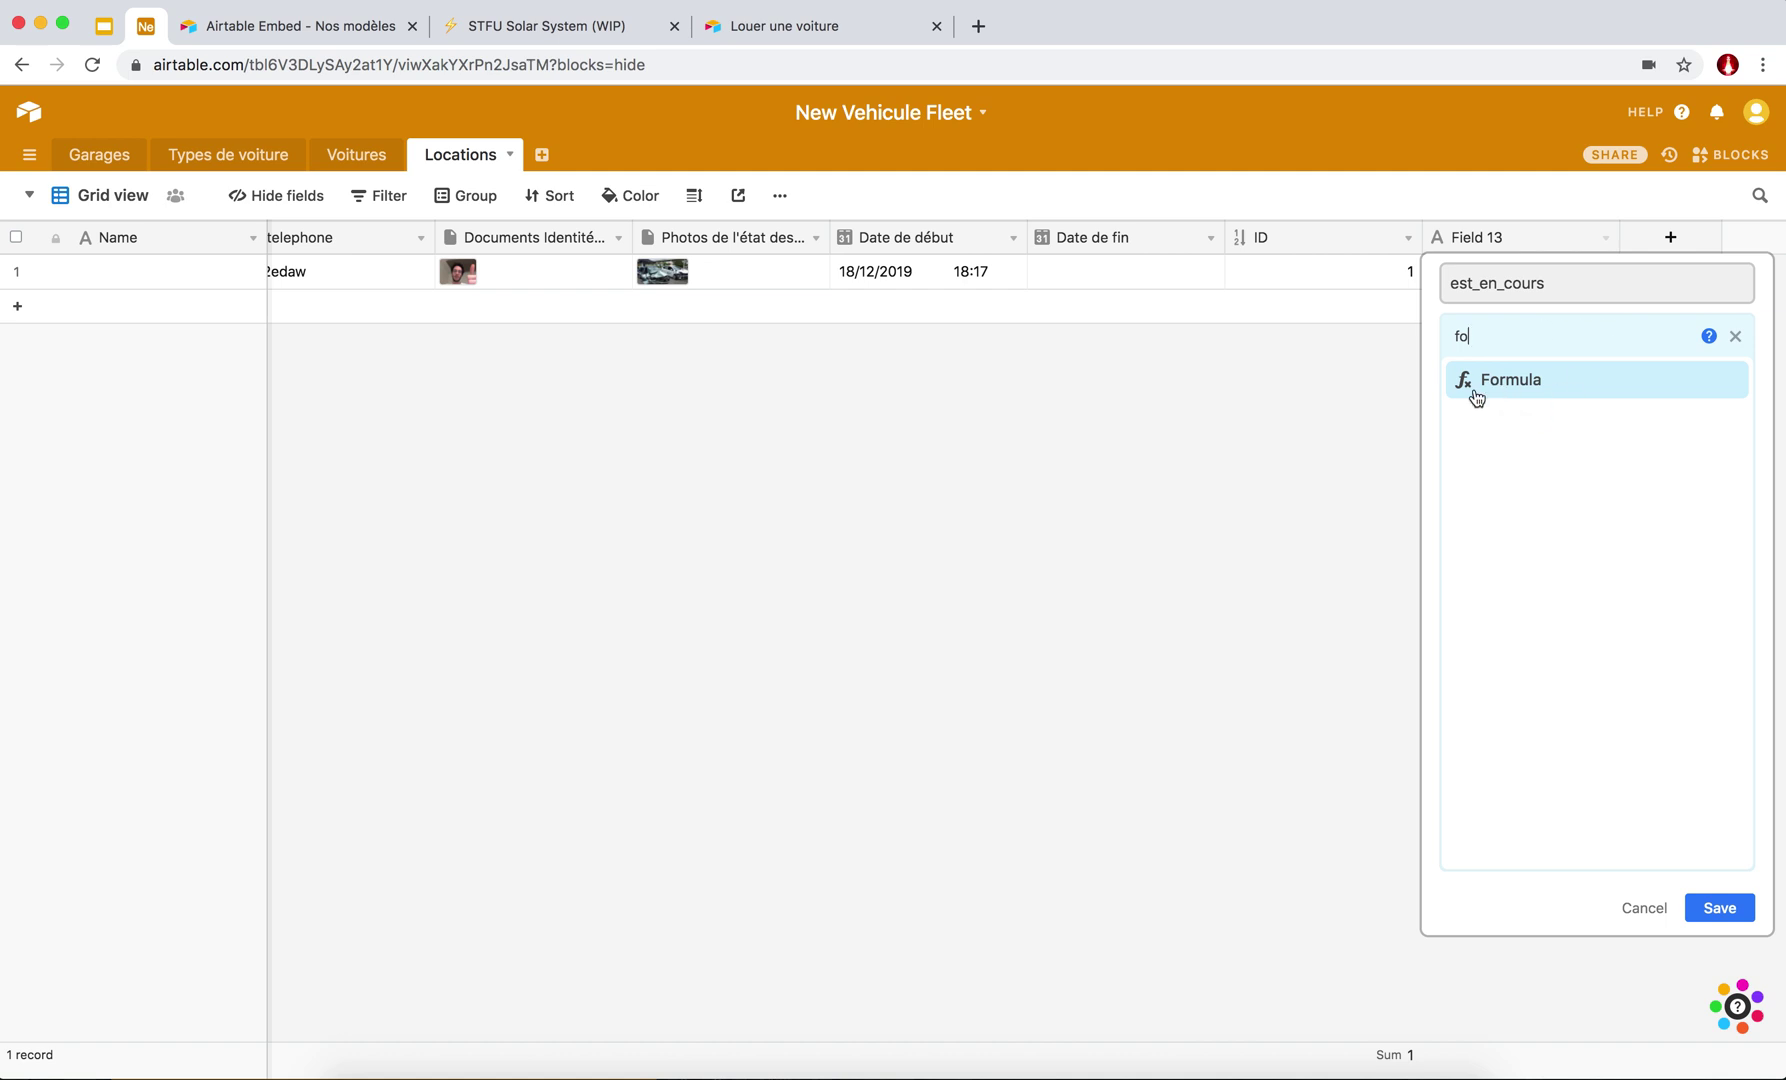
pyautogui.click(1487, 387)
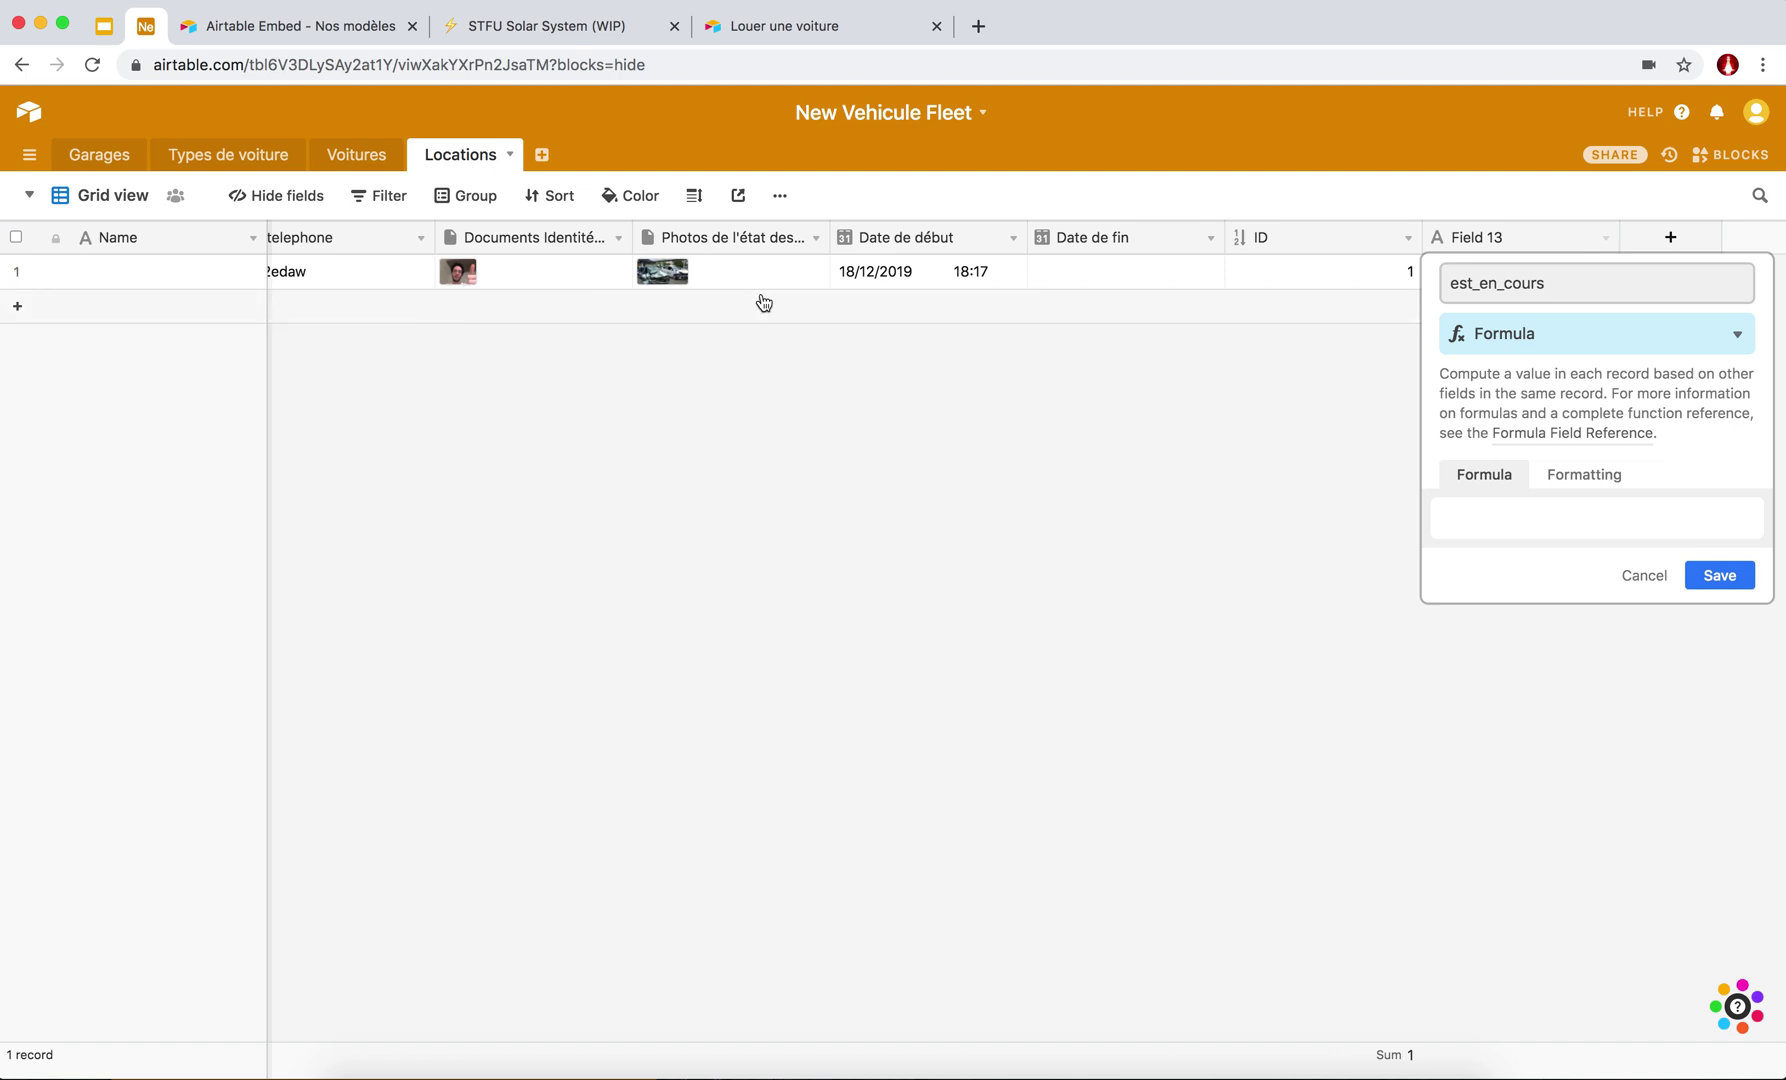
# Enter the formula {Date de fin} != "", save the field and narrow its column.
pyautogui.click(1501, 520)
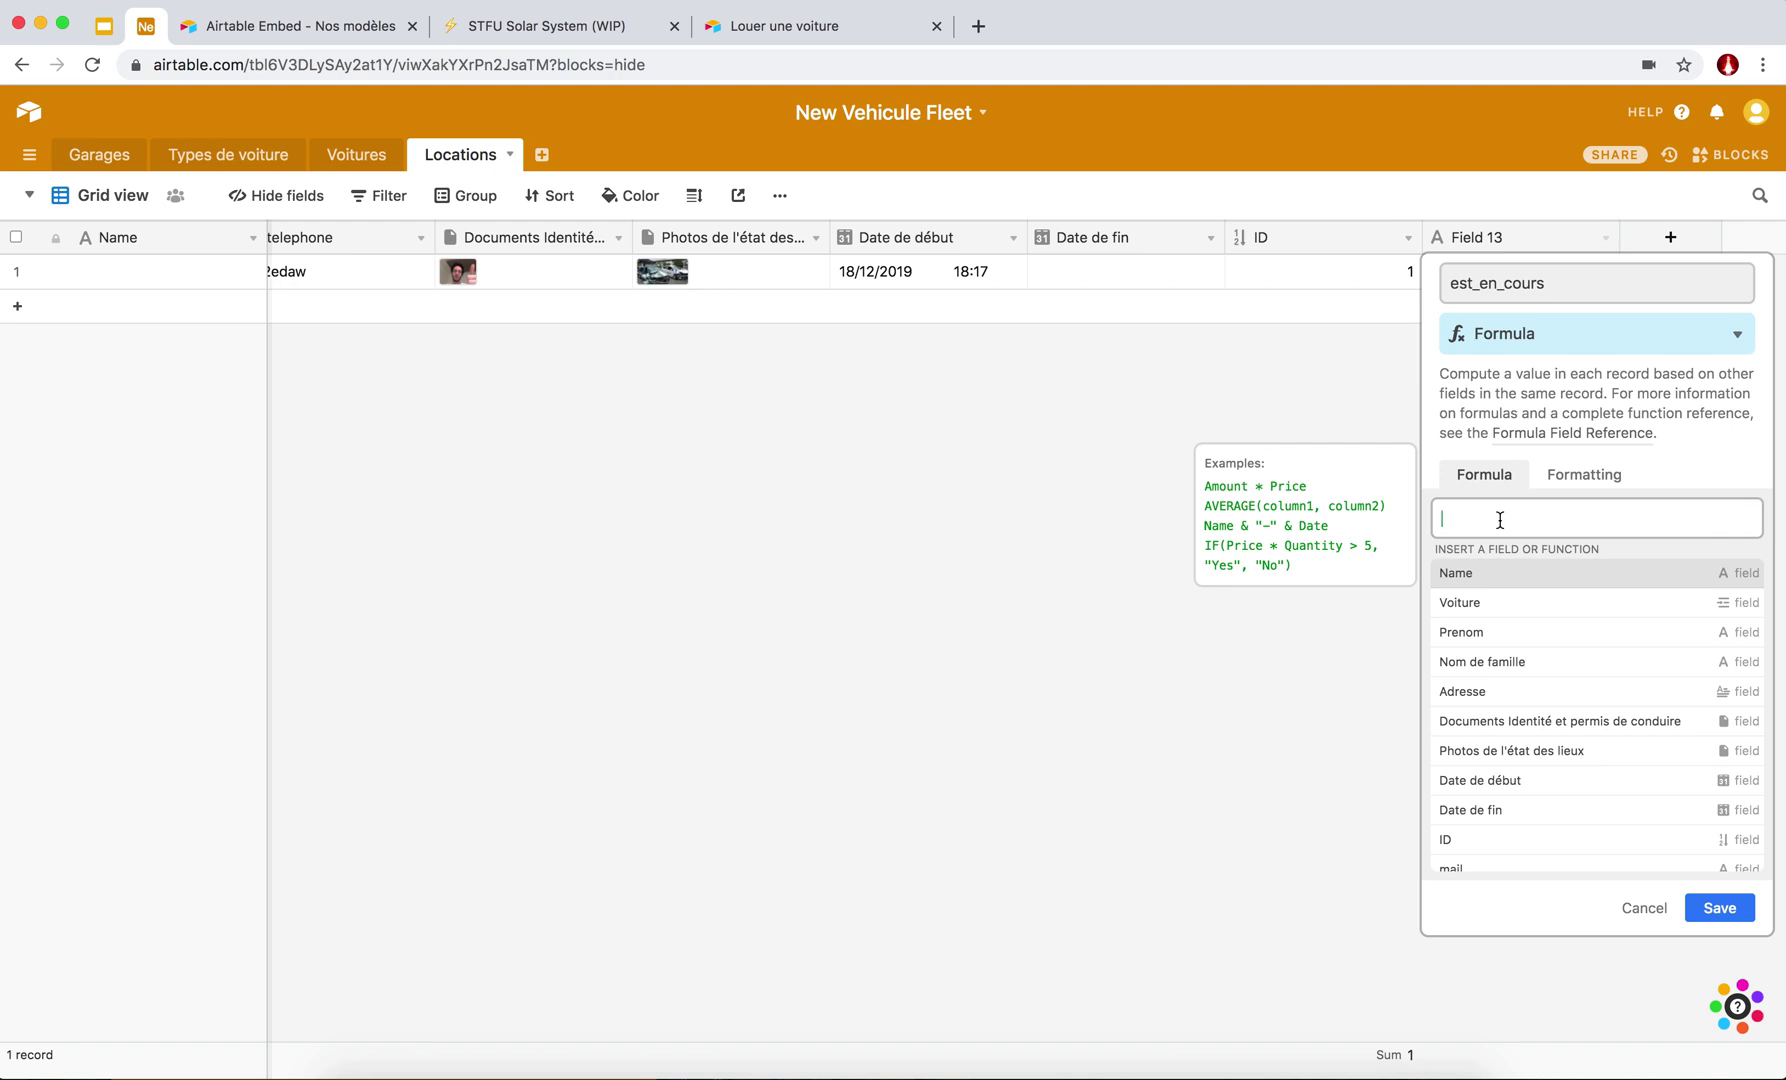
pyautogui.write('Date')
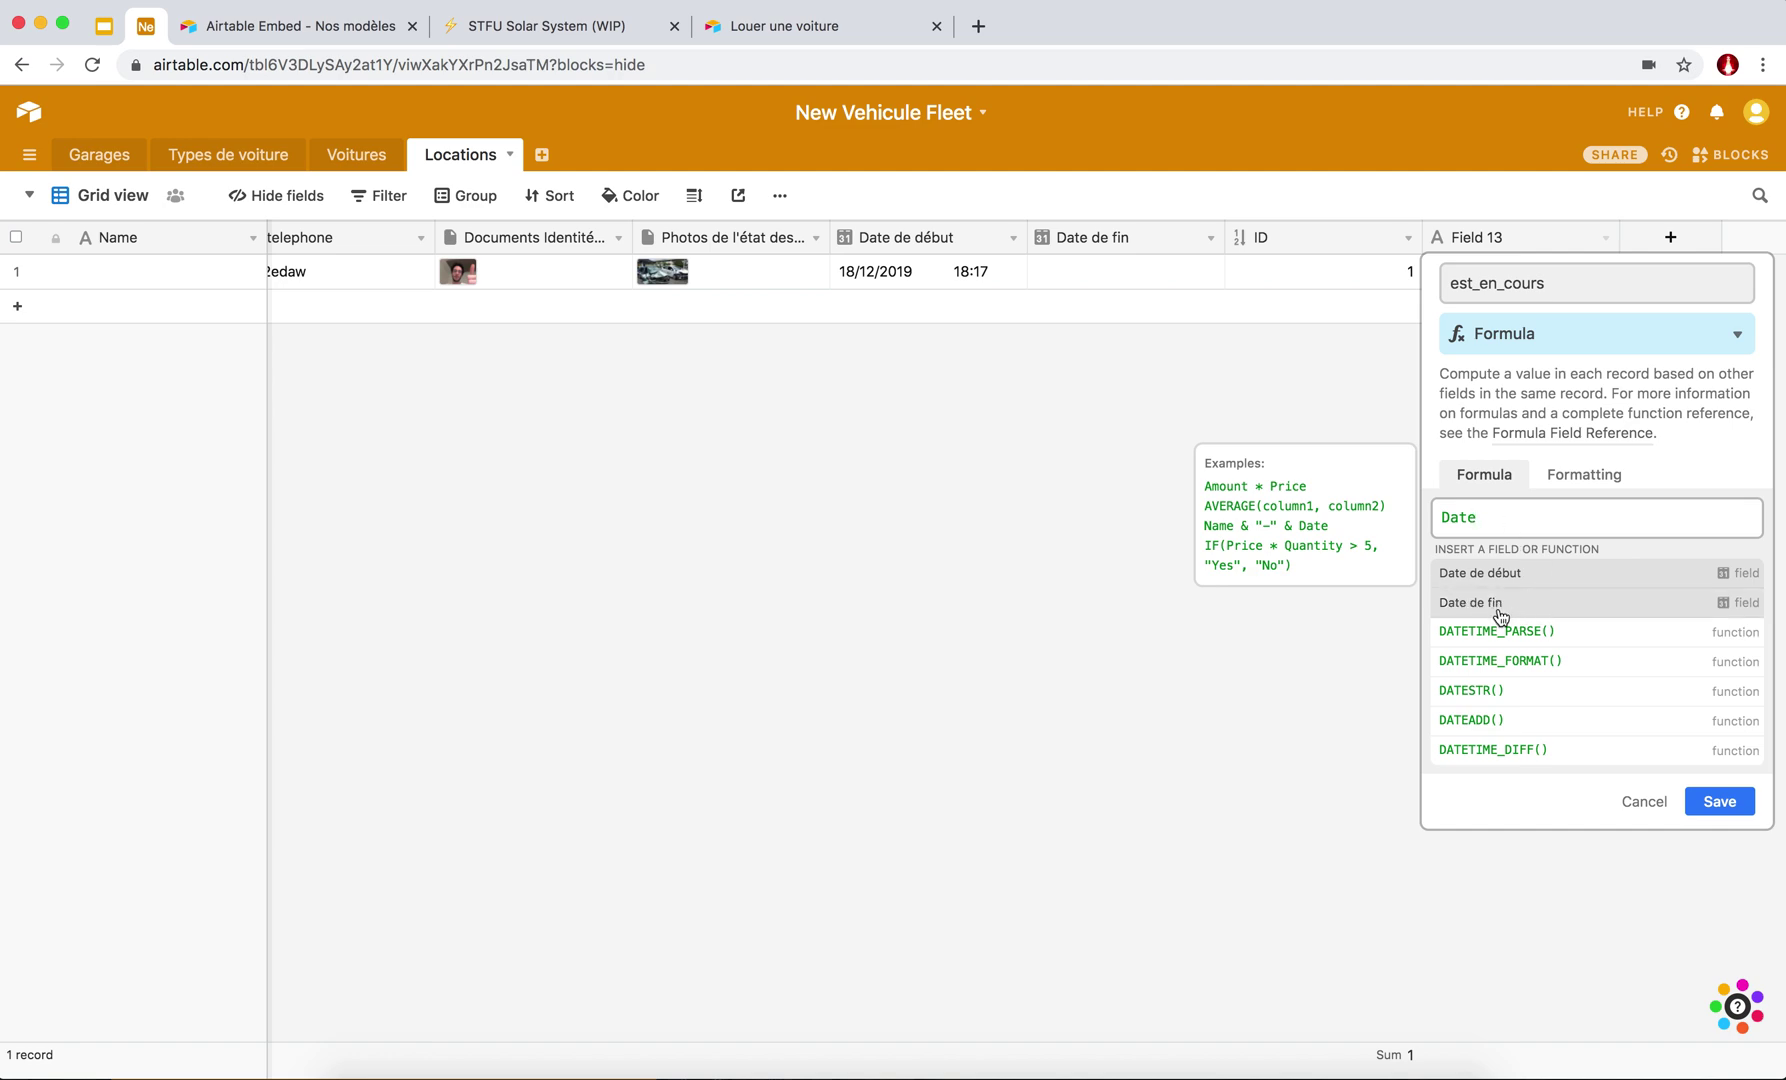
pyautogui.click(1500, 606)
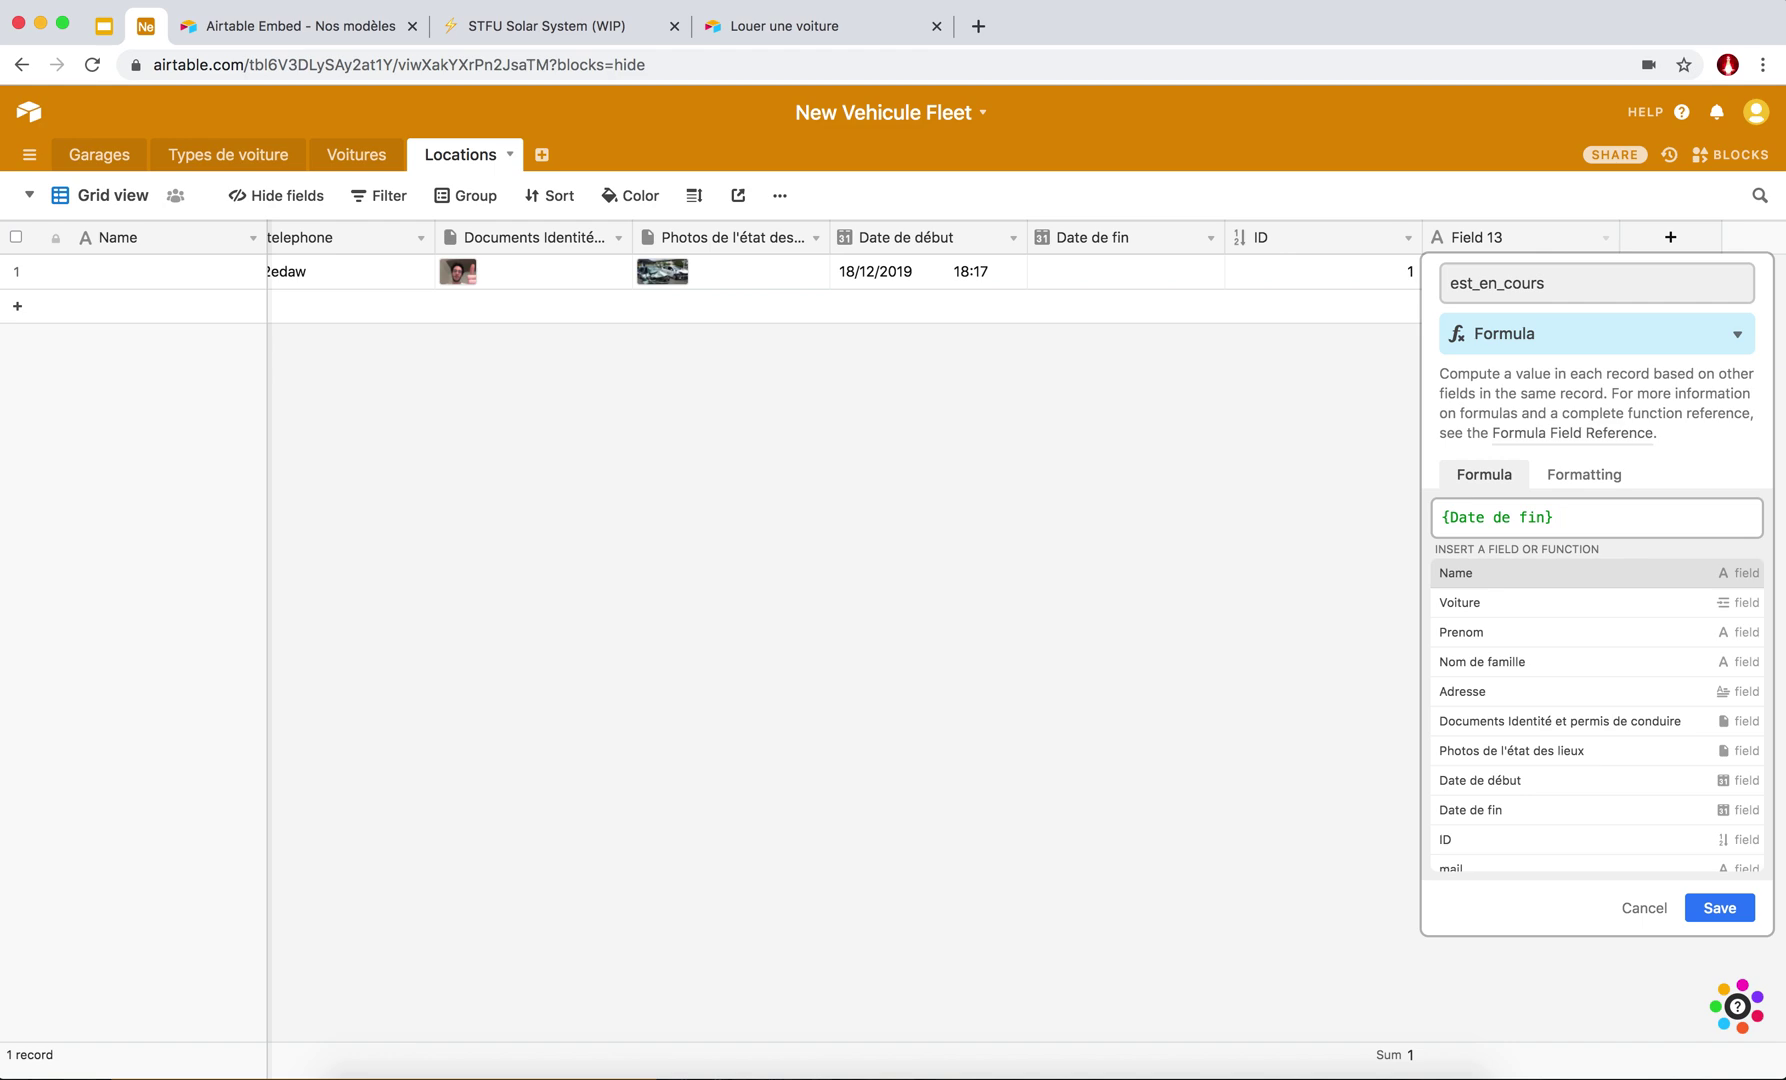
pyautogui.write('!= ""')
pyautogui.doubleClick(1596, 517)
pyautogui.moveTo(1581, 518); pyautogui.dragTo(1562, 518)
pyautogui.doubleClick(1594, 517)
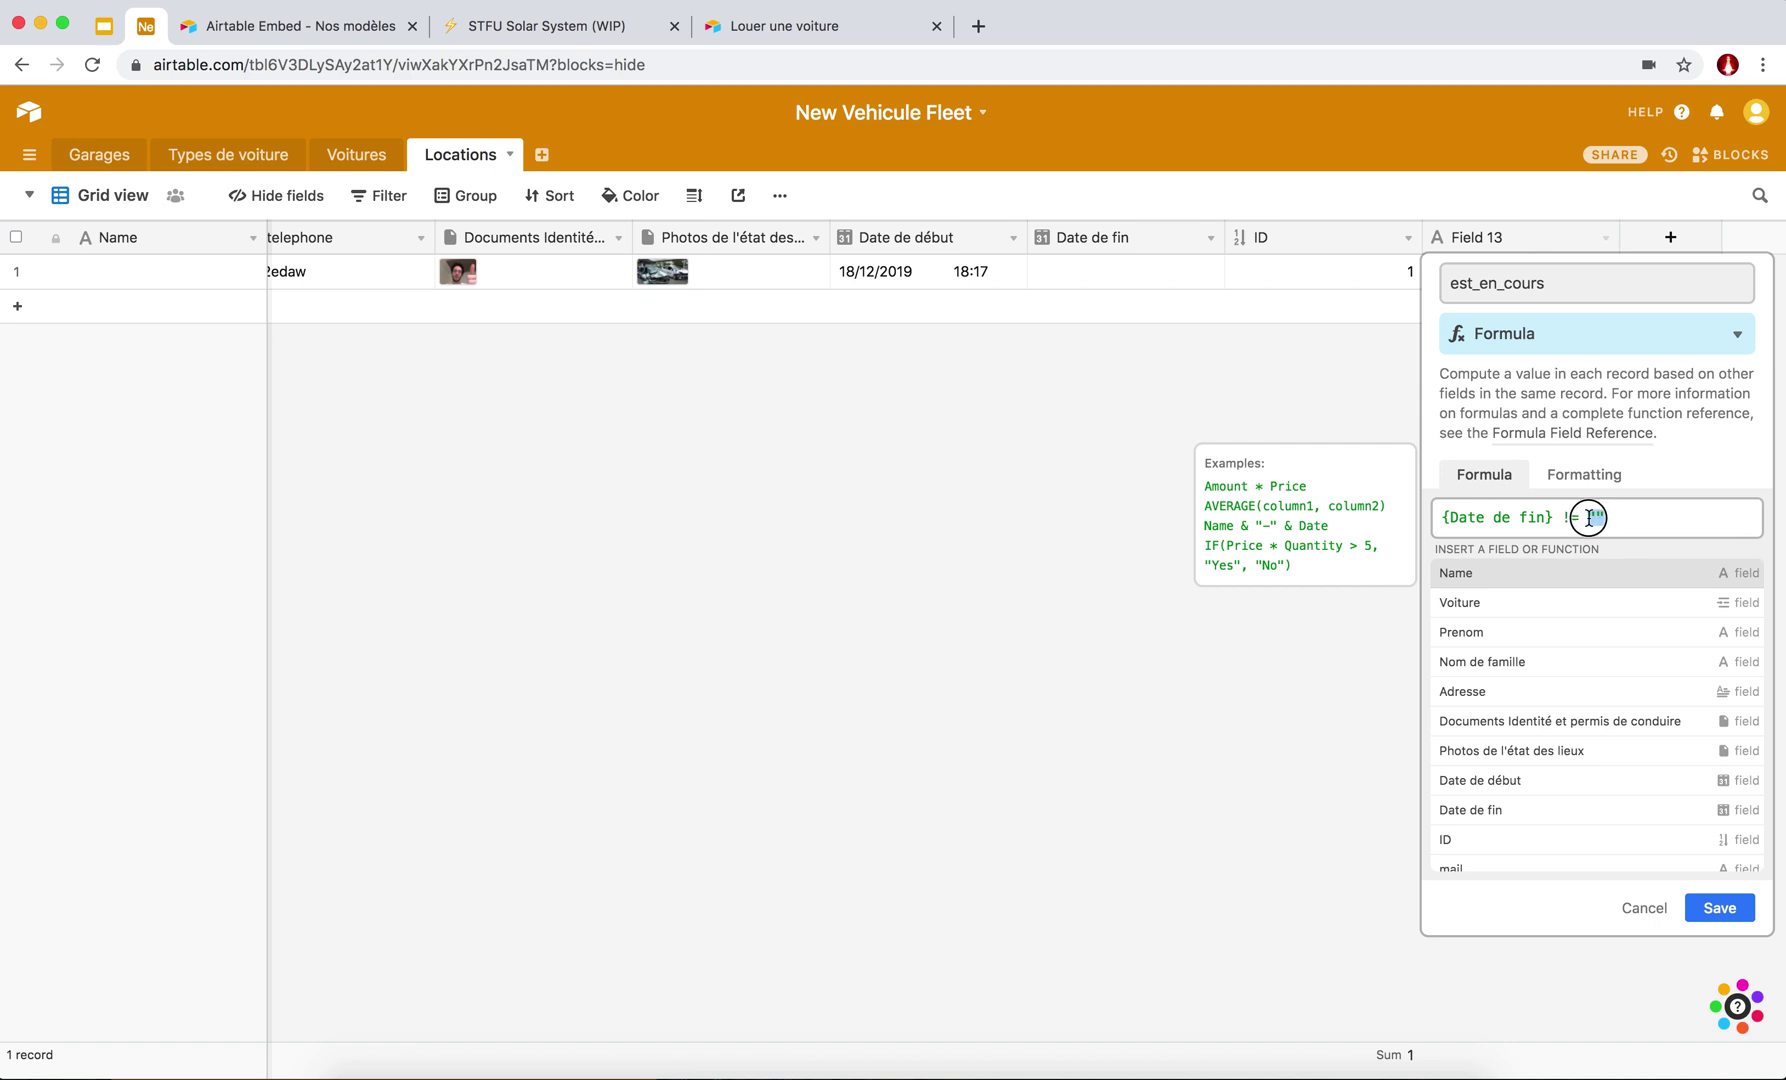
pyautogui.click(1596, 518)
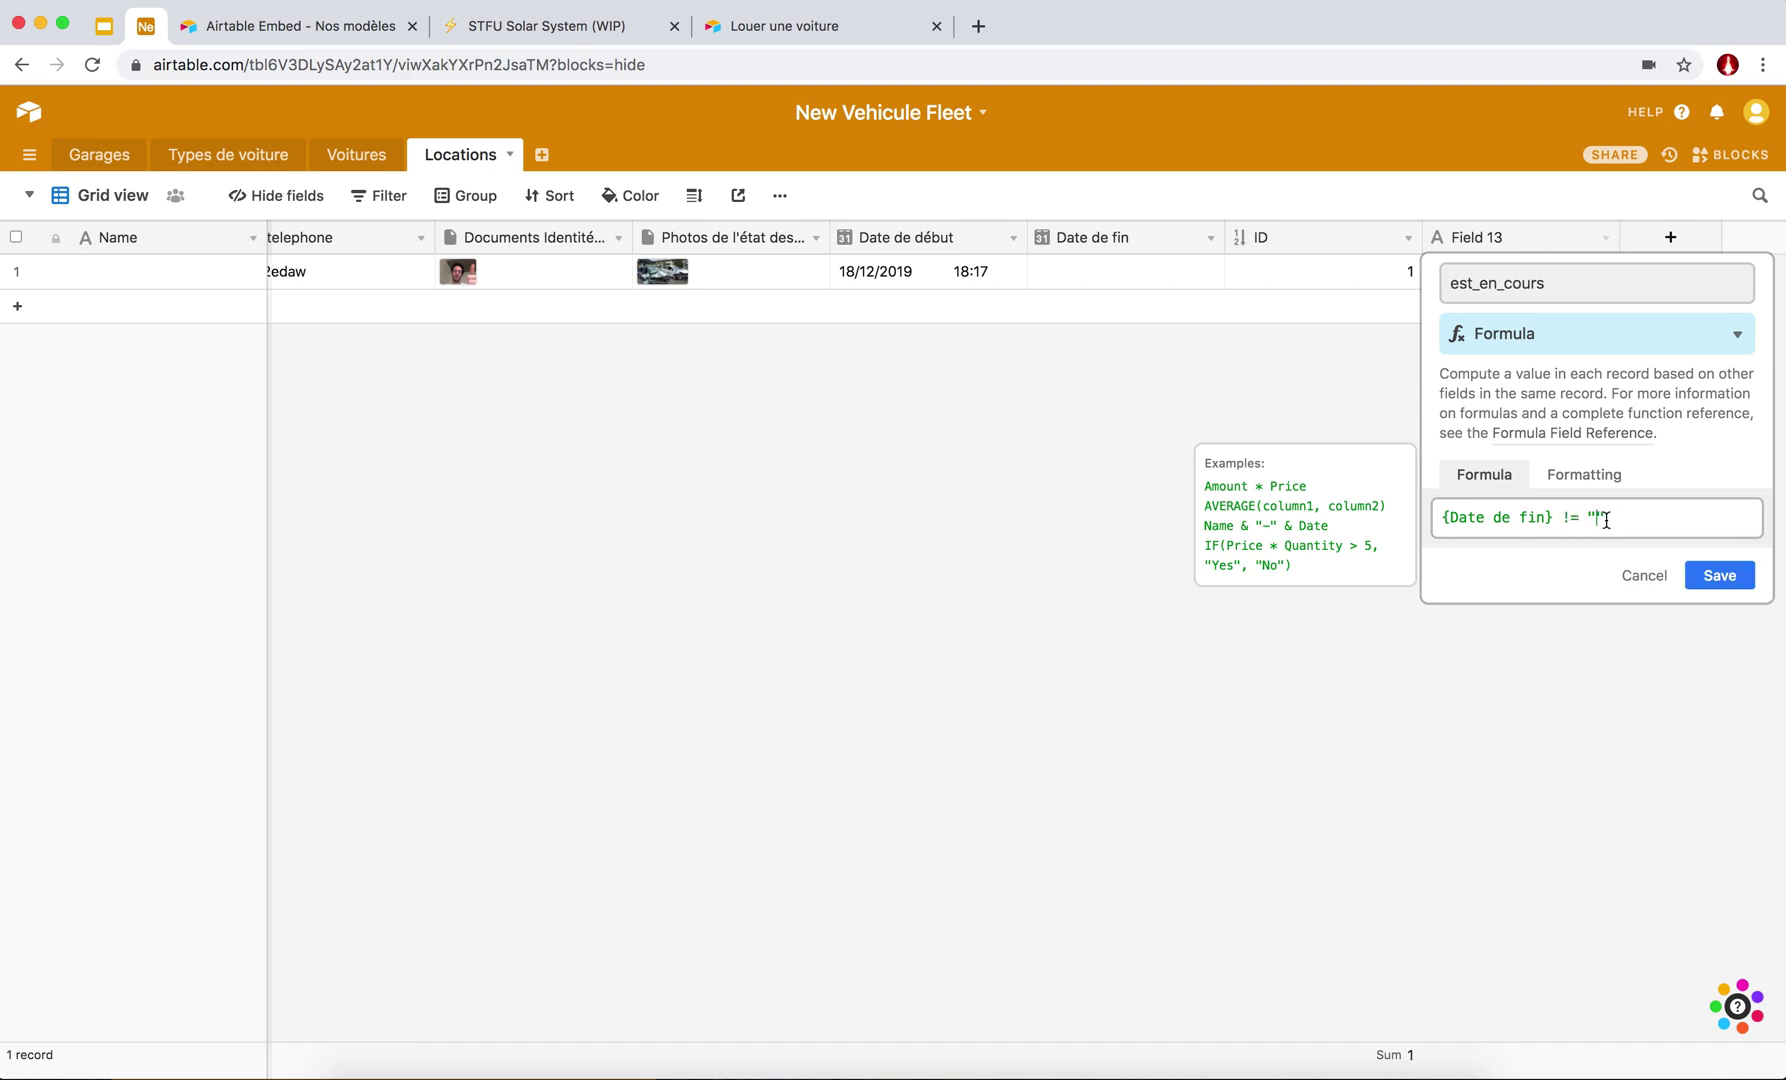
pyautogui.click(1592, 518)
pyautogui.click(1594, 518)
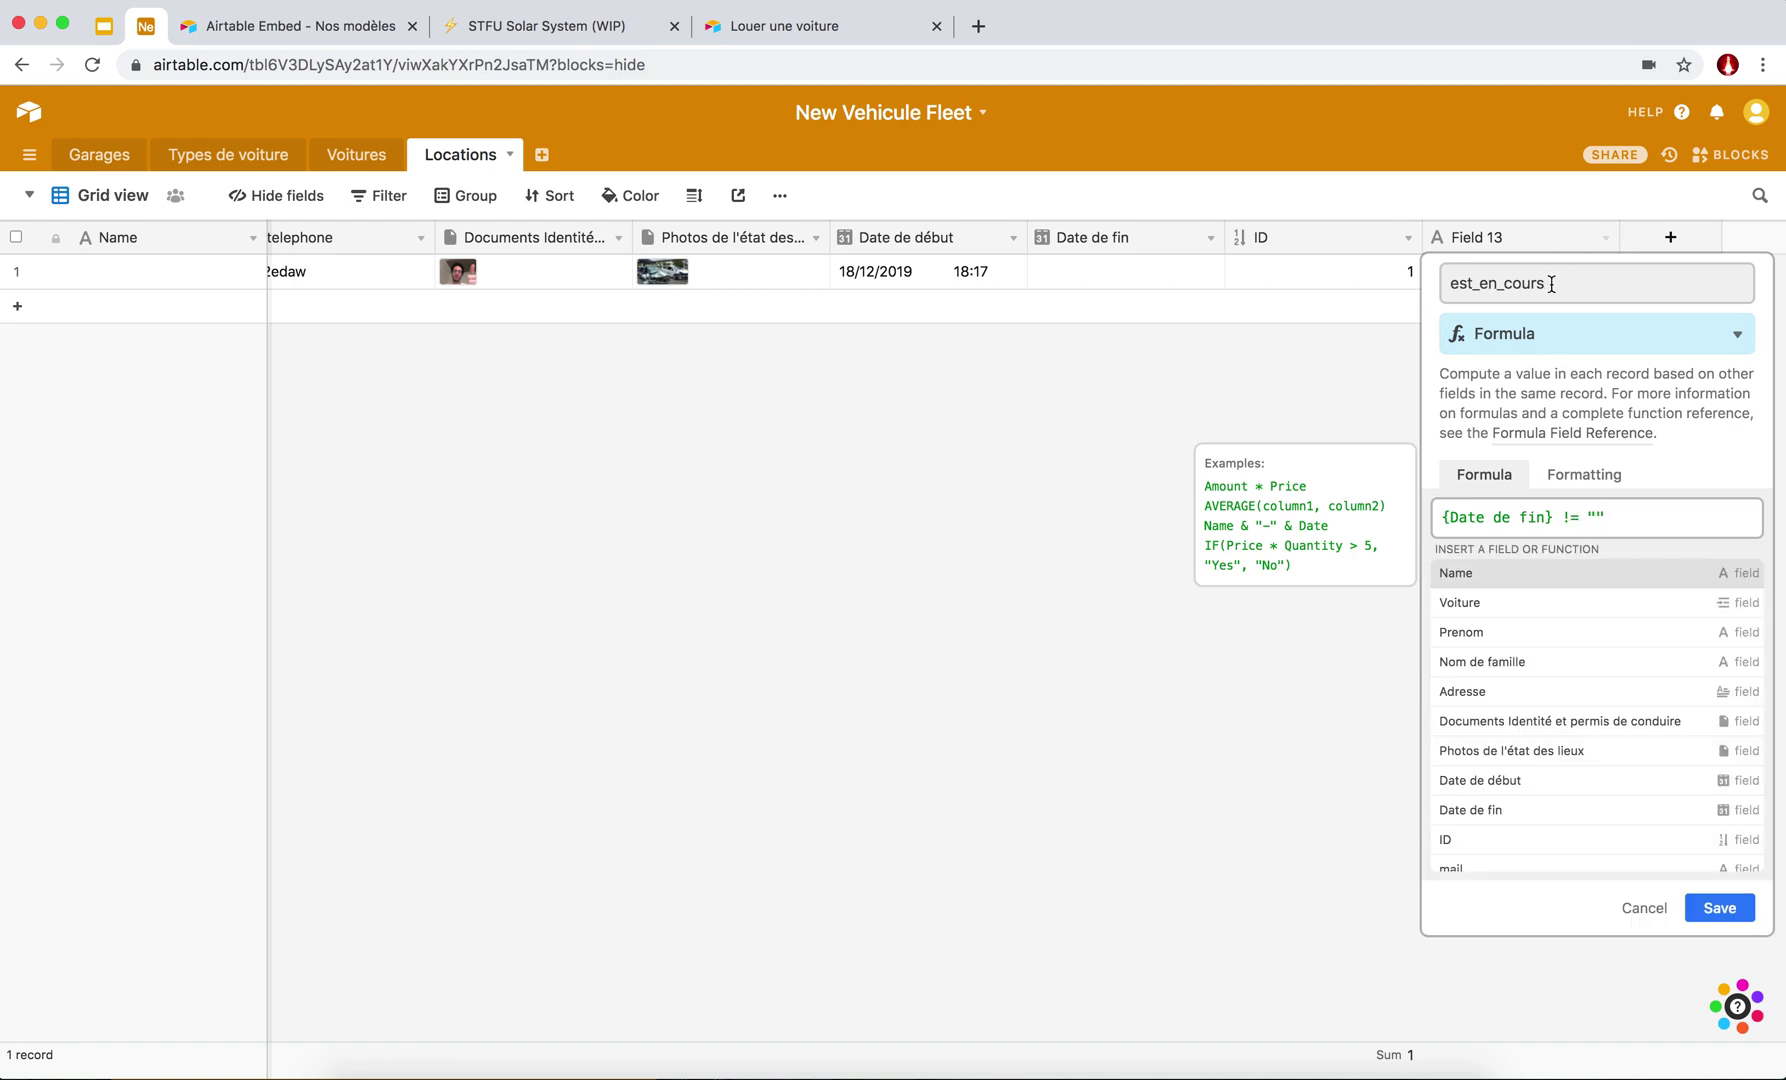
pyautogui.moveTo(1547, 517); pyautogui.dragTo(1450, 518)
pyautogui.click(1624, 519)
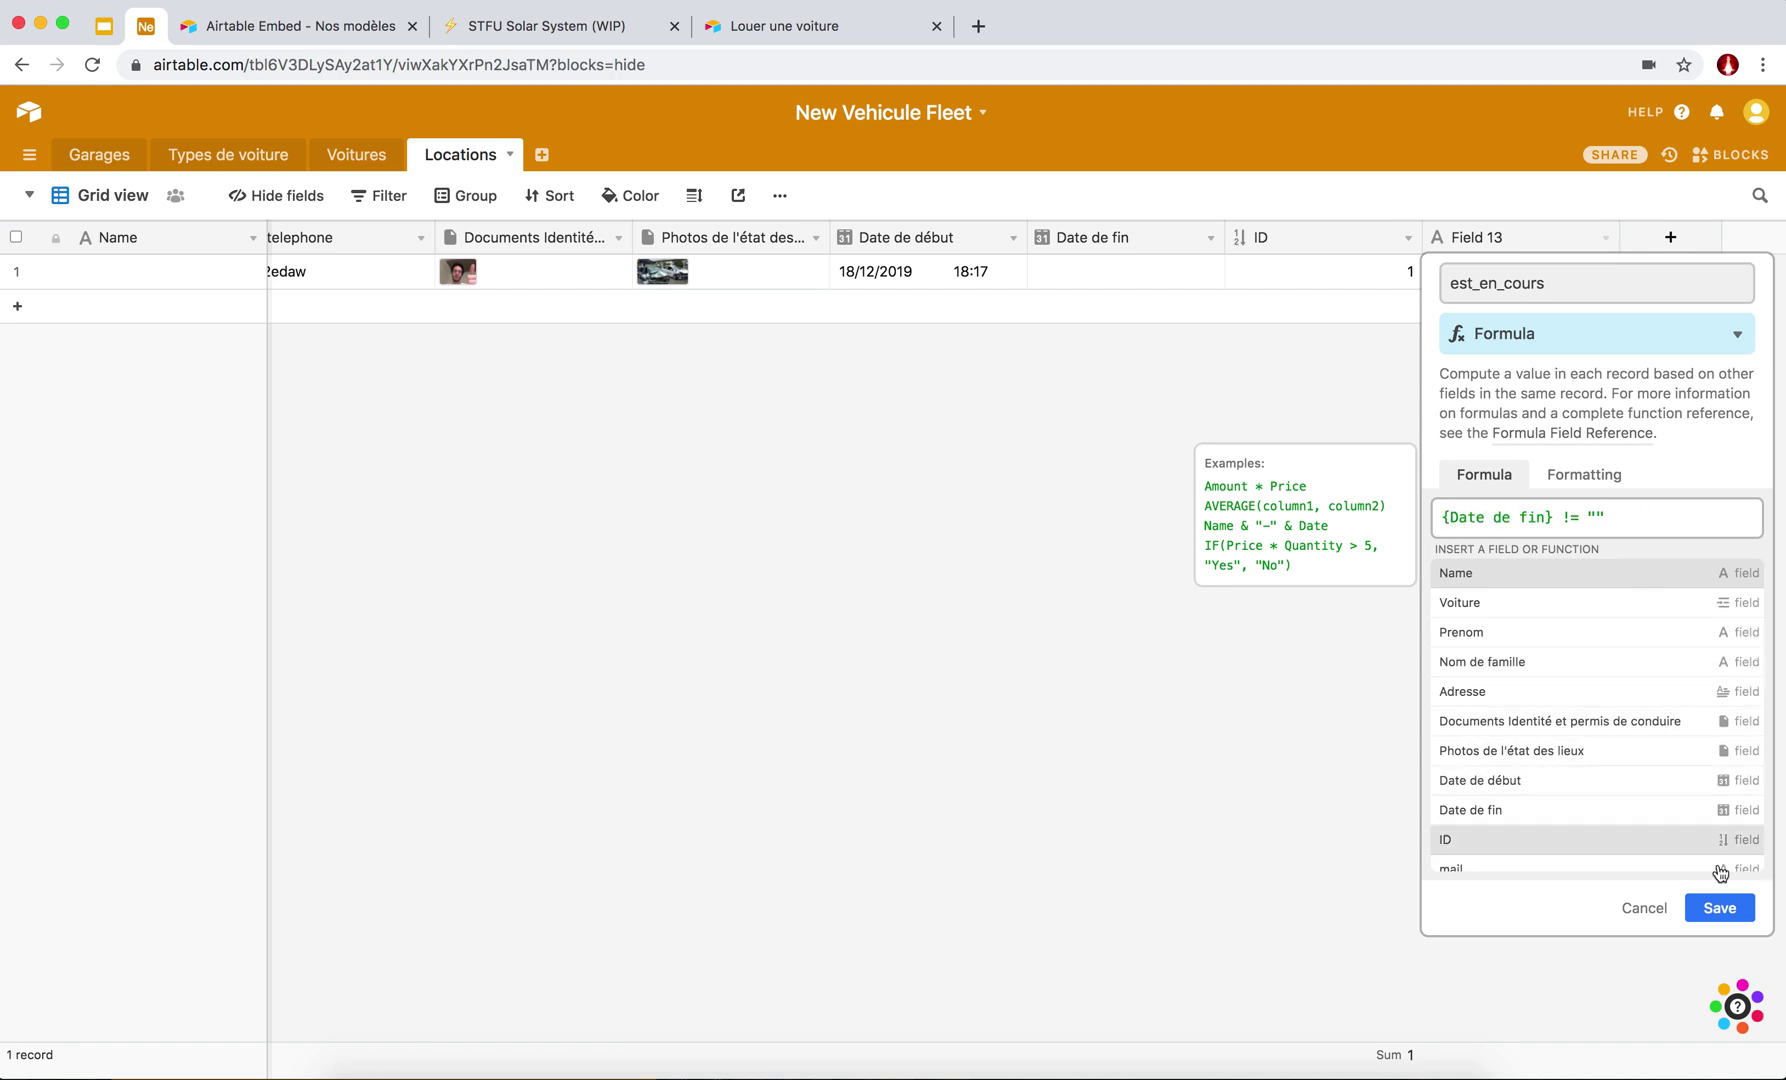
pyautogui.click(1725, 906)
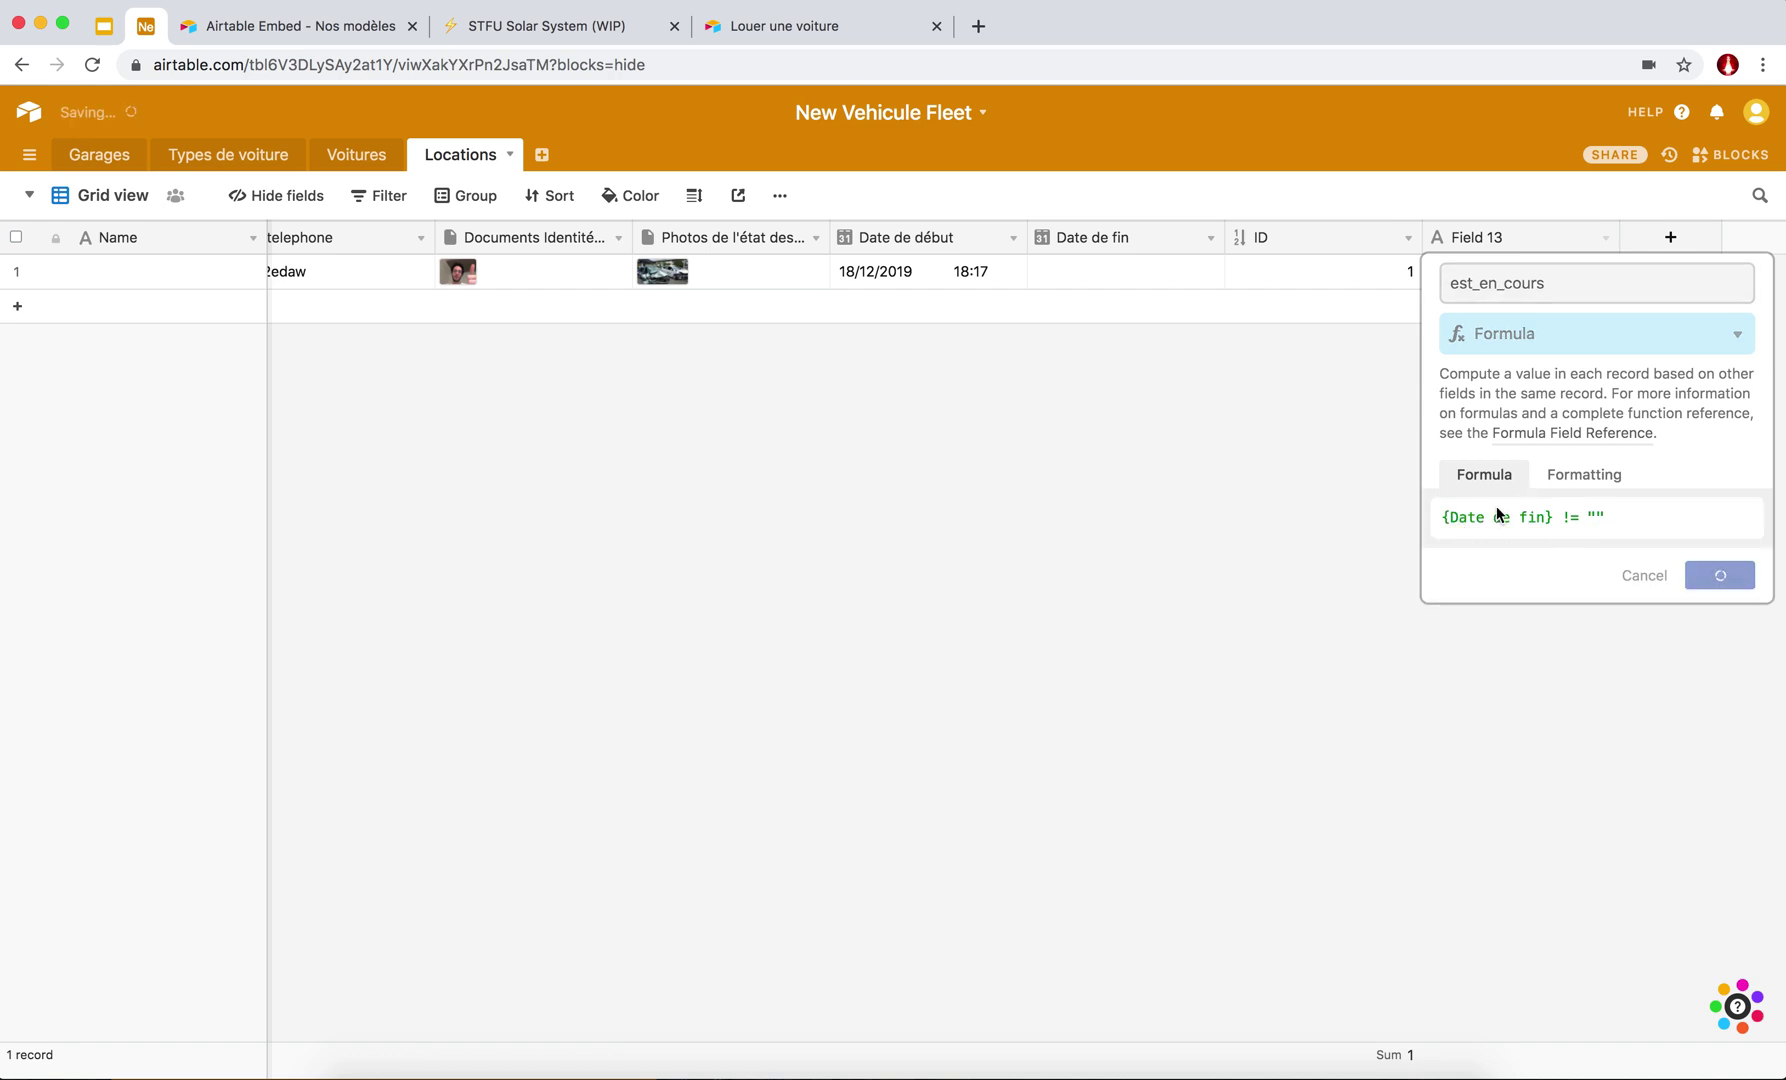
pyautogui.moveTo(1617, 237); pyautogui.dragTo(1598, 236)
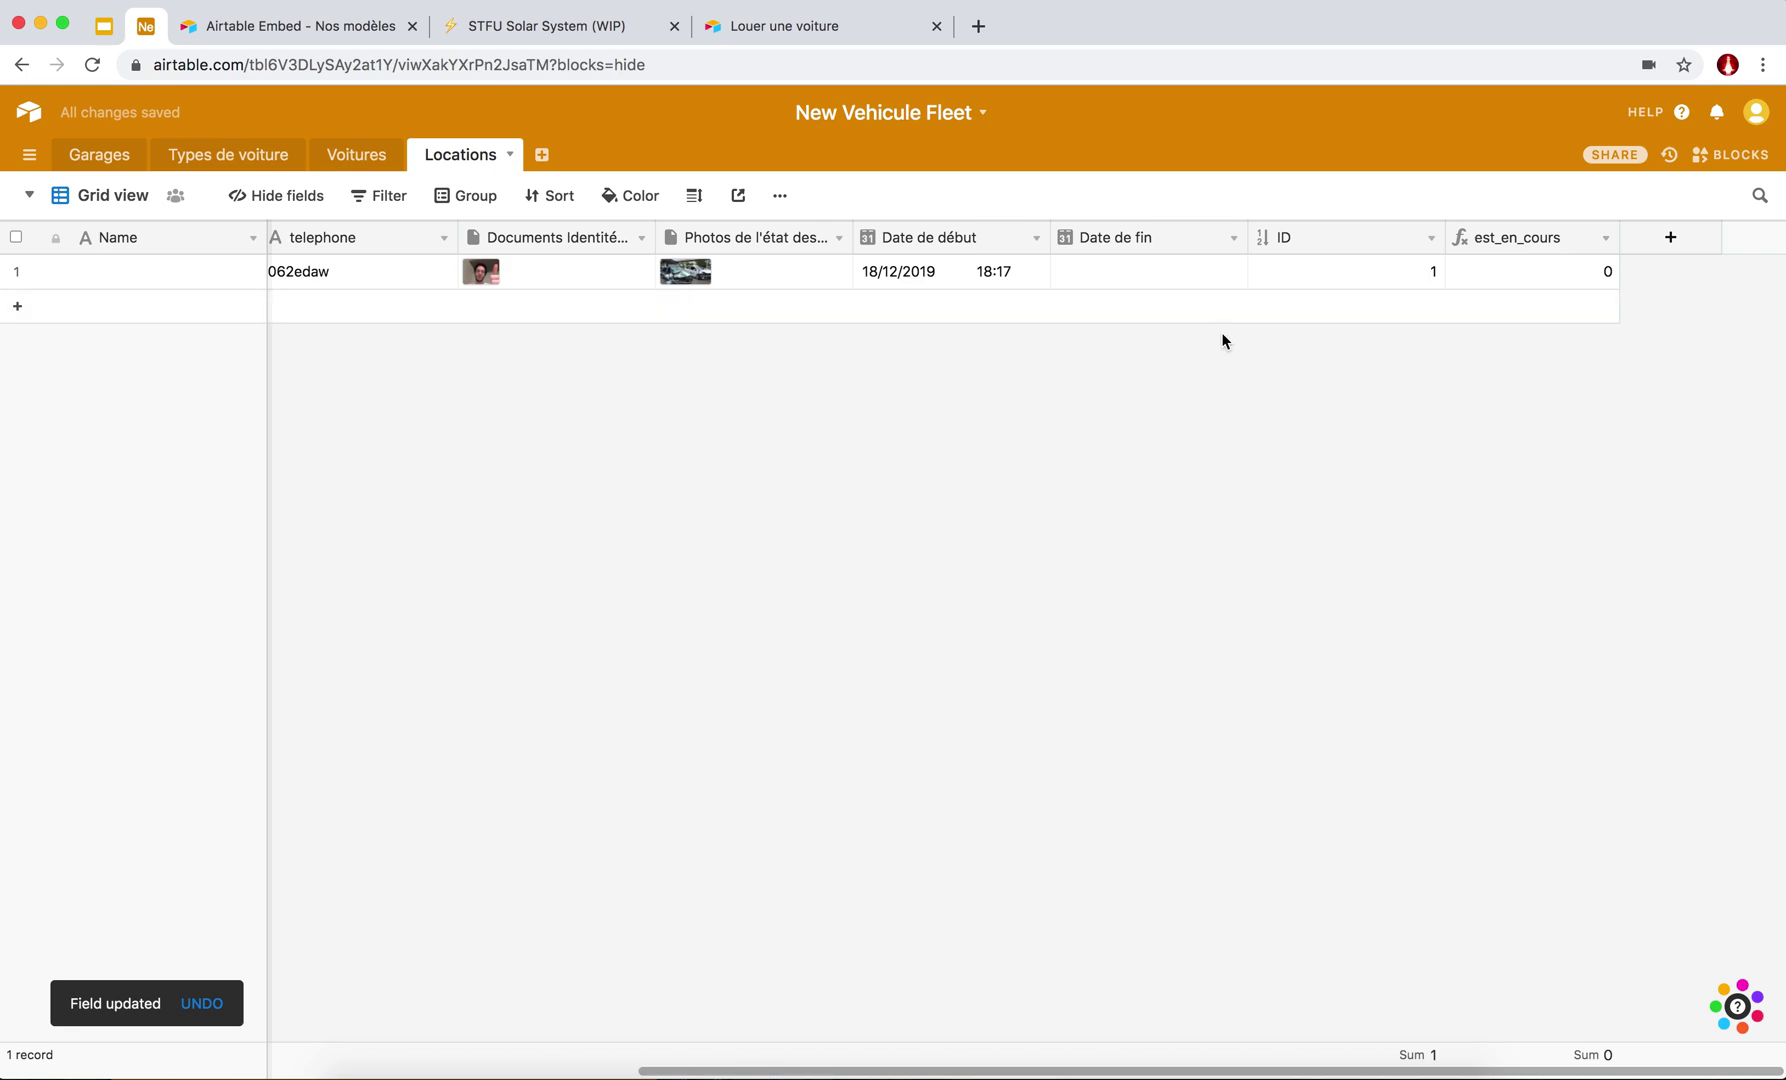
# Duplicate record 1 into a second rental record.
pyautogui.rightClick(391, 271)
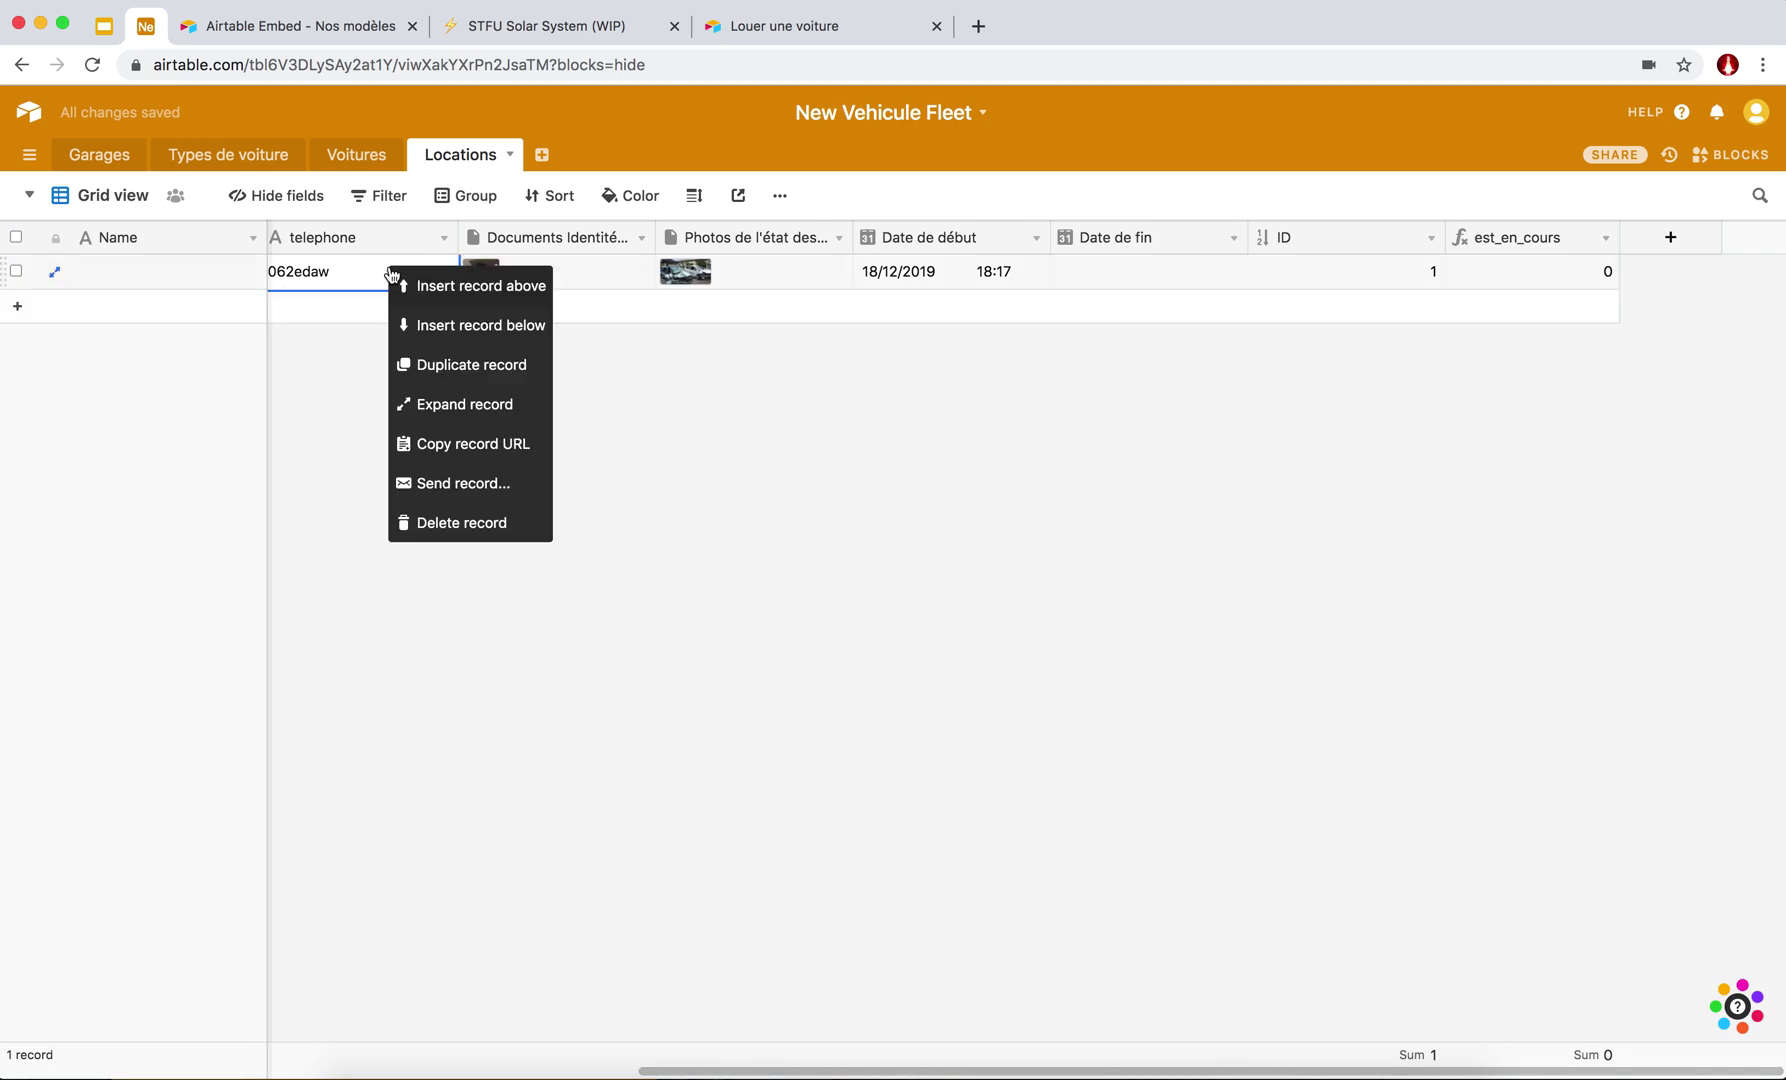
pyautogui.click(449, 368)
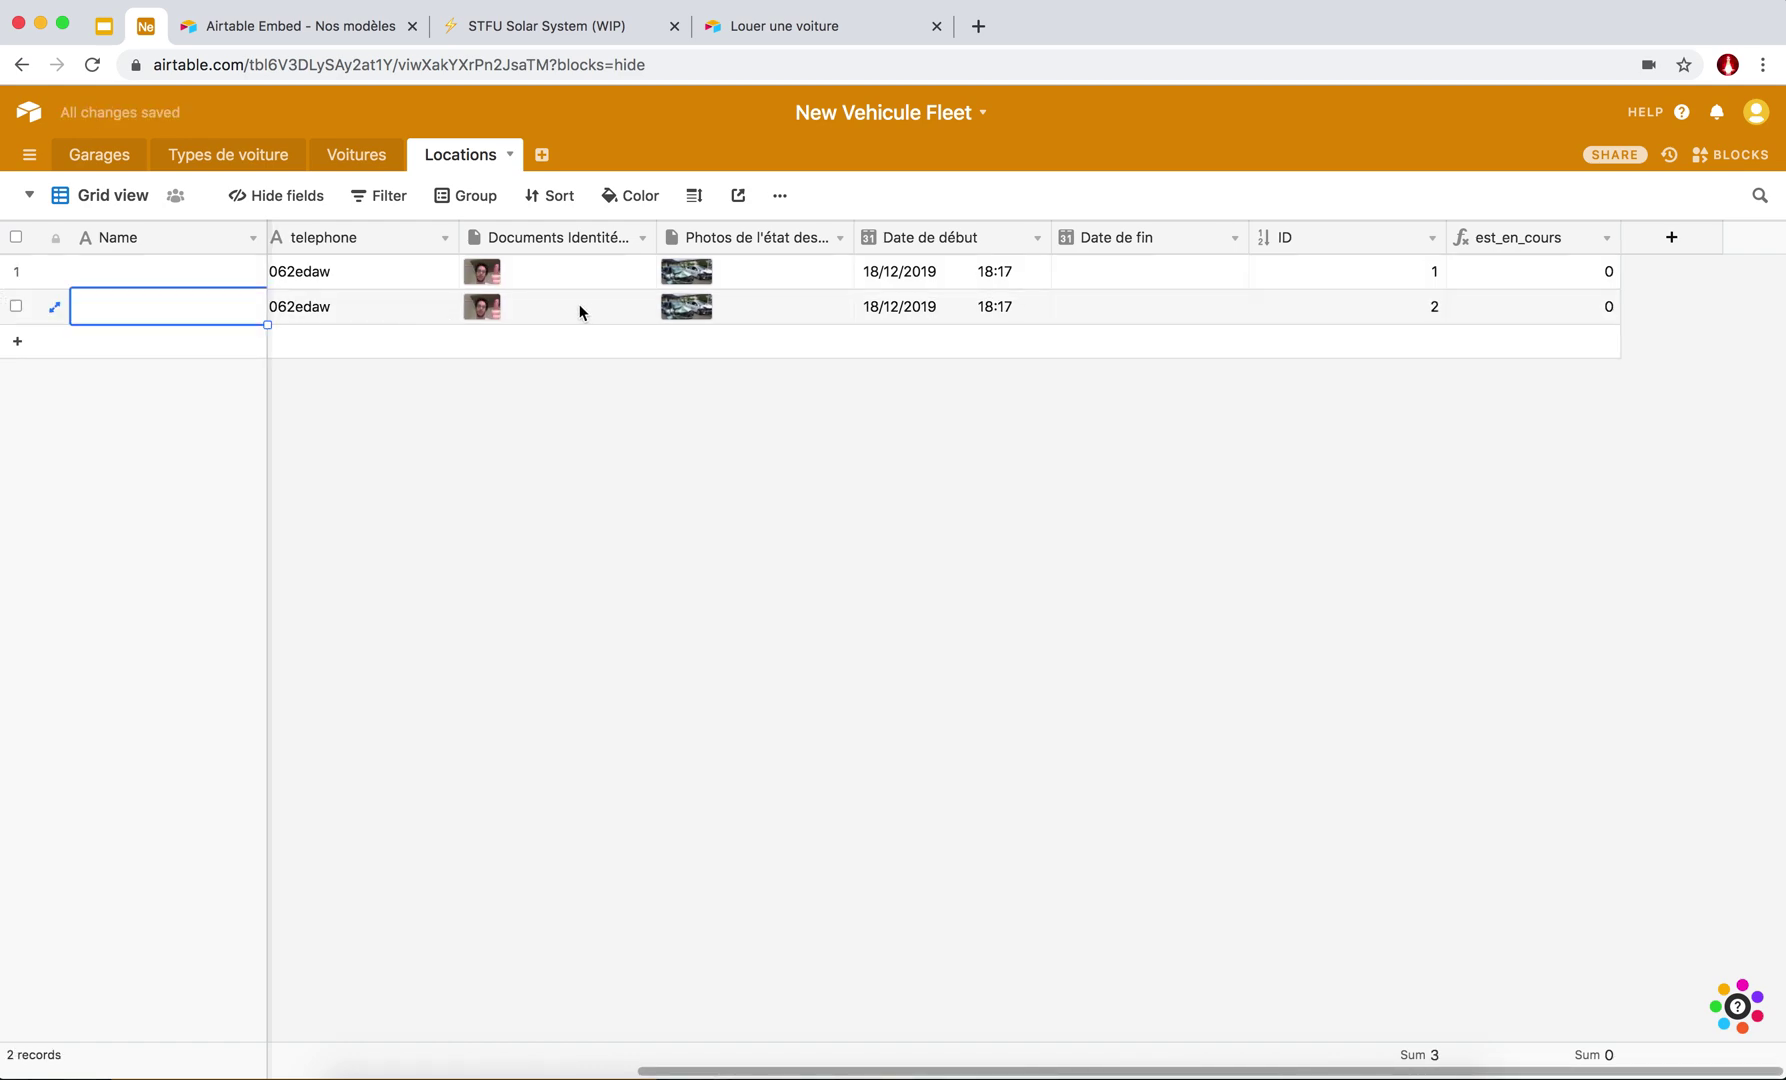
pyautogui.hscroll(-2, 579, 311)
# Set record 2's Date de début to 11 December 2019 and its Date de fin to today.
pyautogui.click(1182, 310)
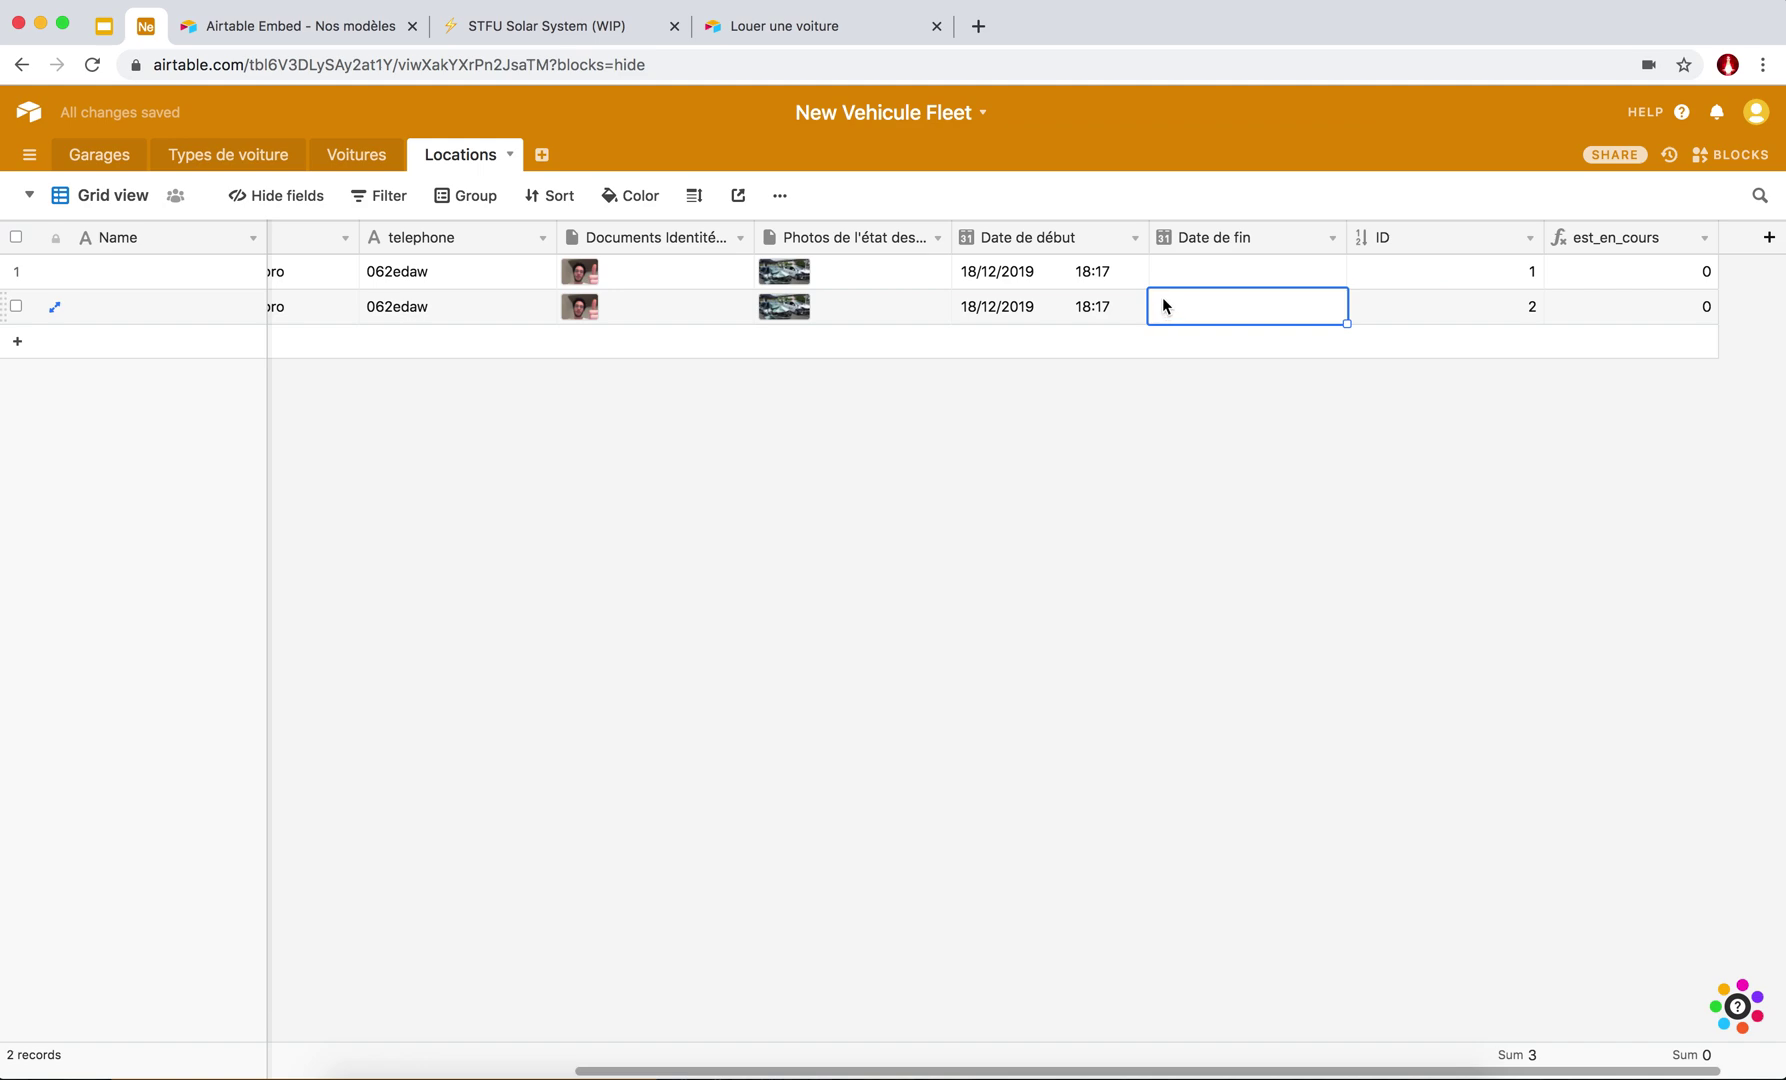
pyautogui.click(1020, 307)
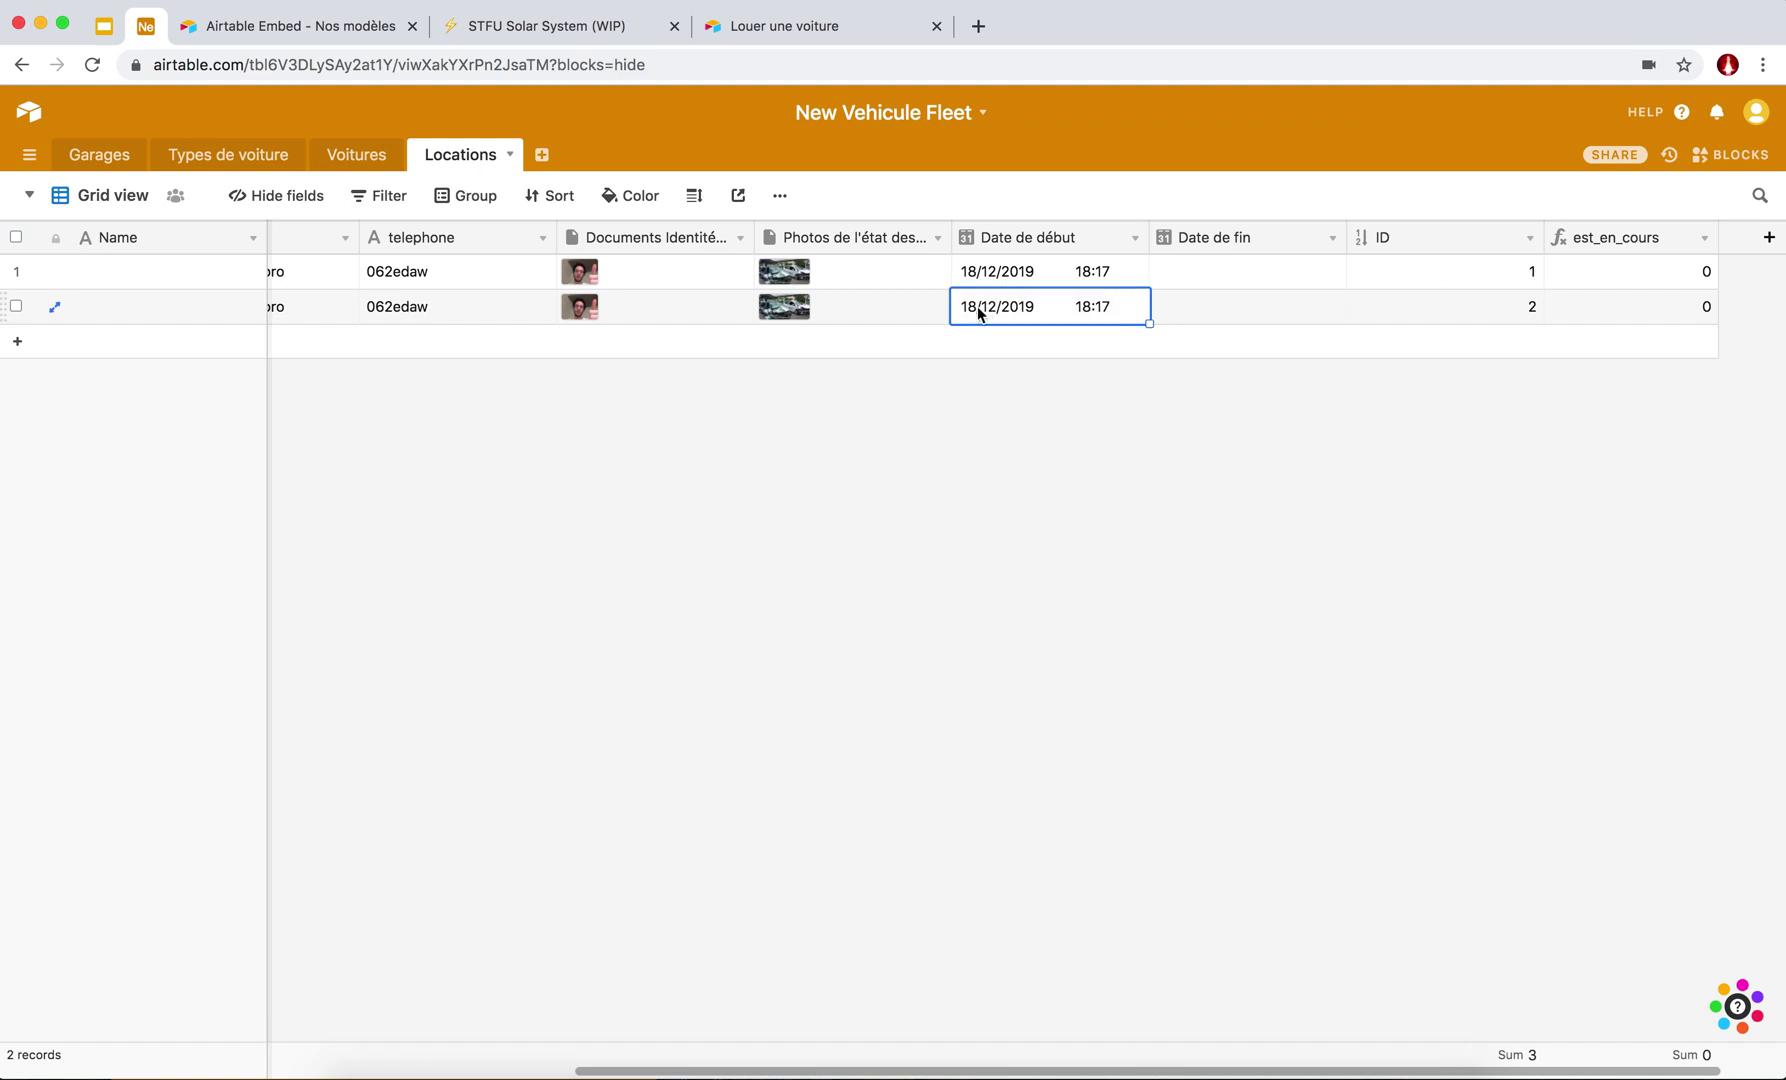
pyautogui.click(977, 306)
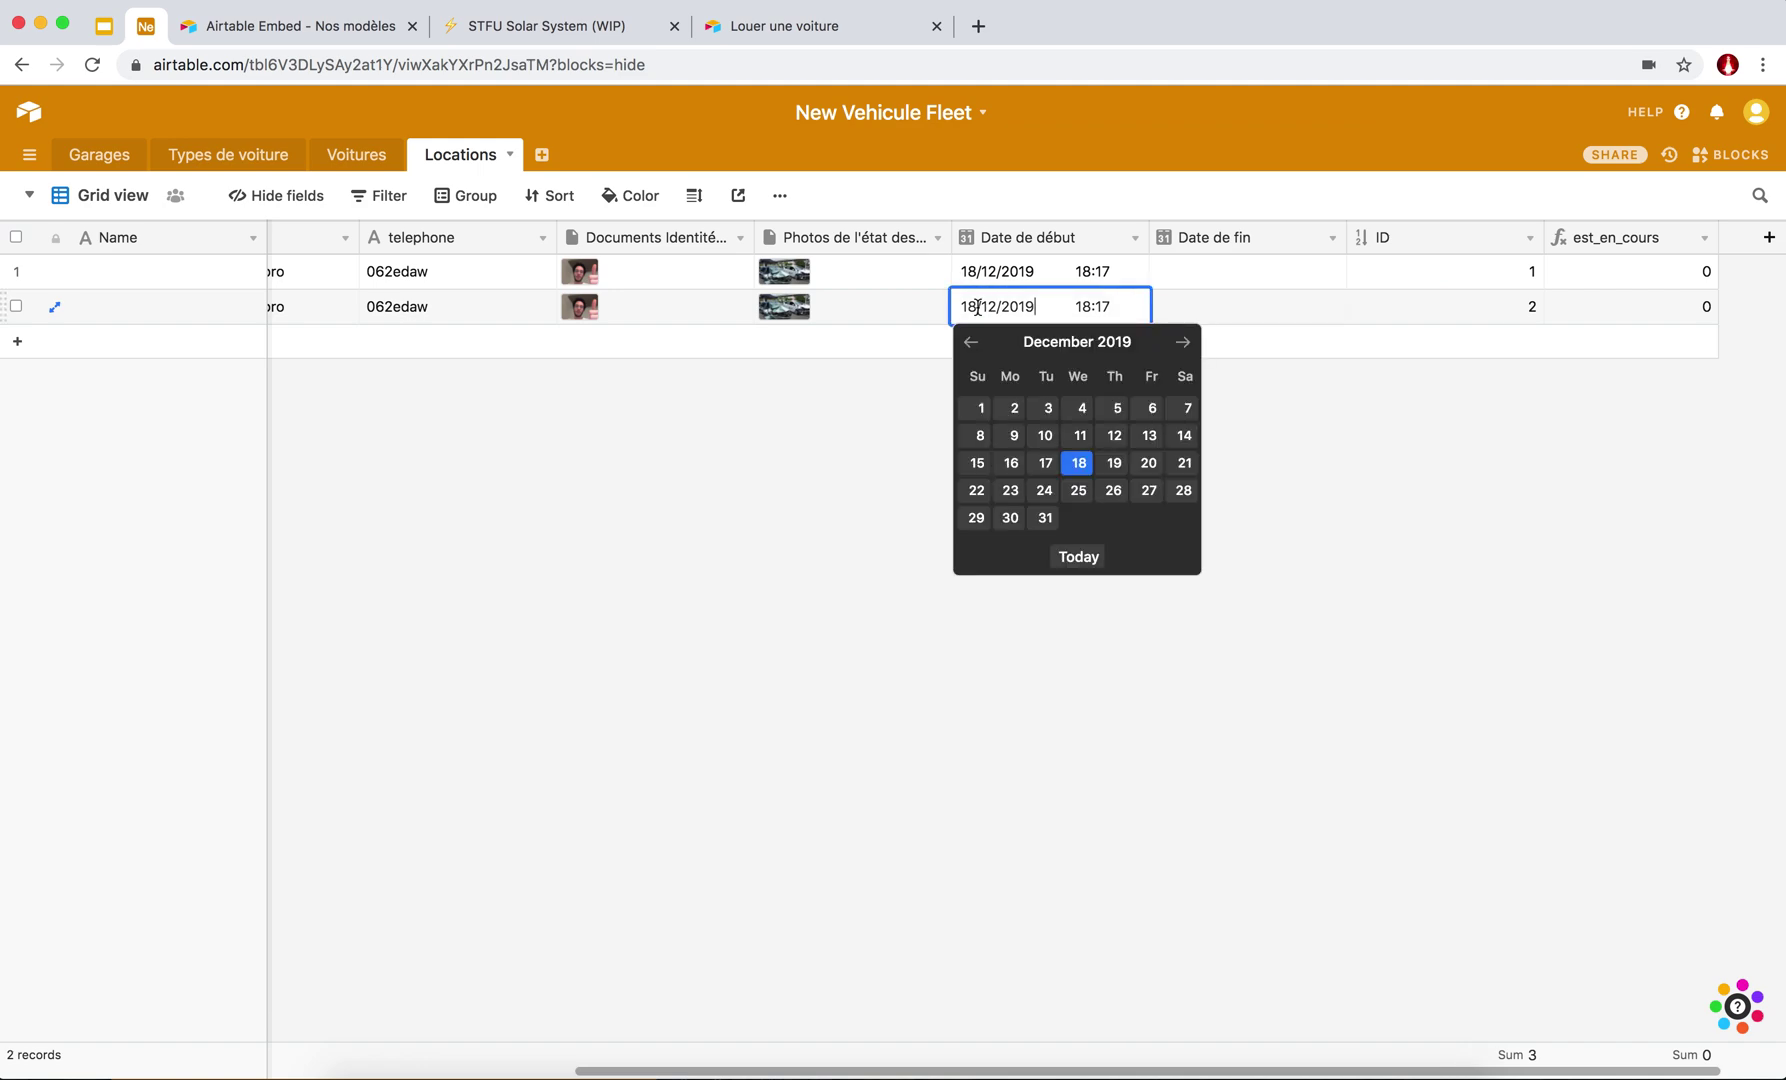
pyautogui.click(1077, 438)
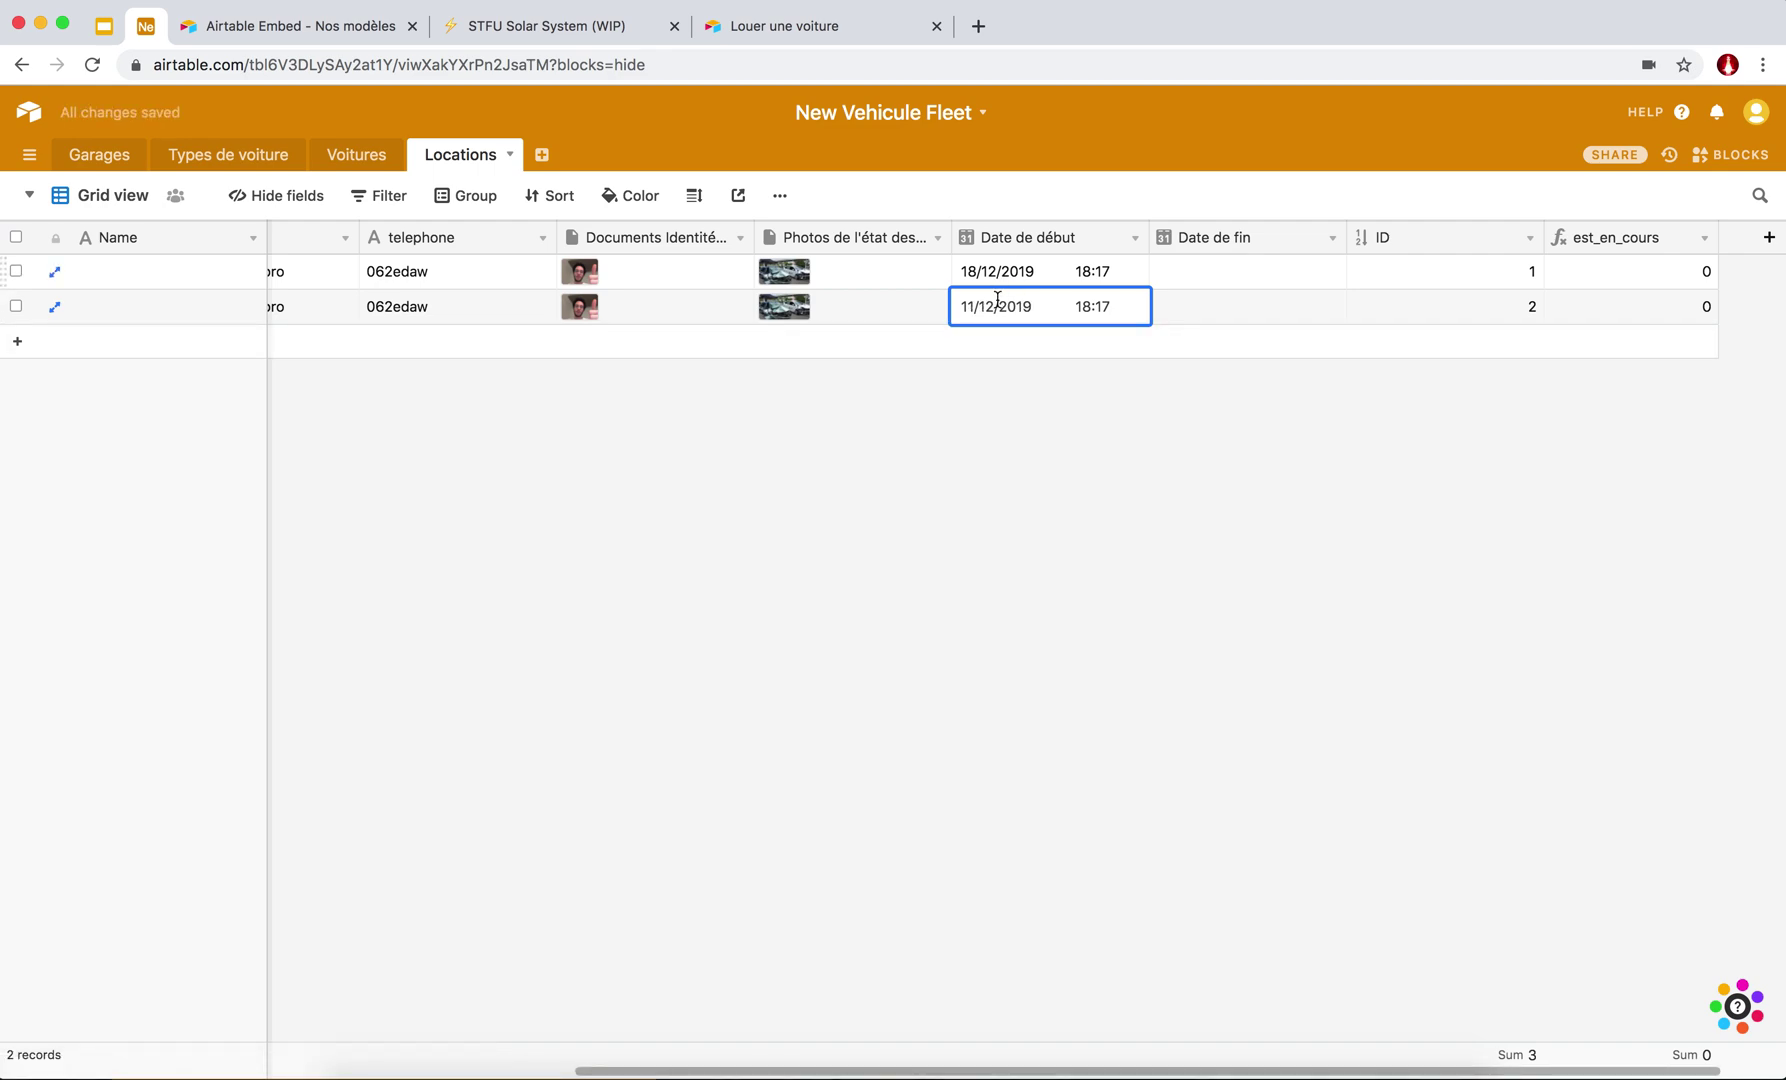
pyautogui.click(1158, 306)
pyautogui.click(1162, 305)
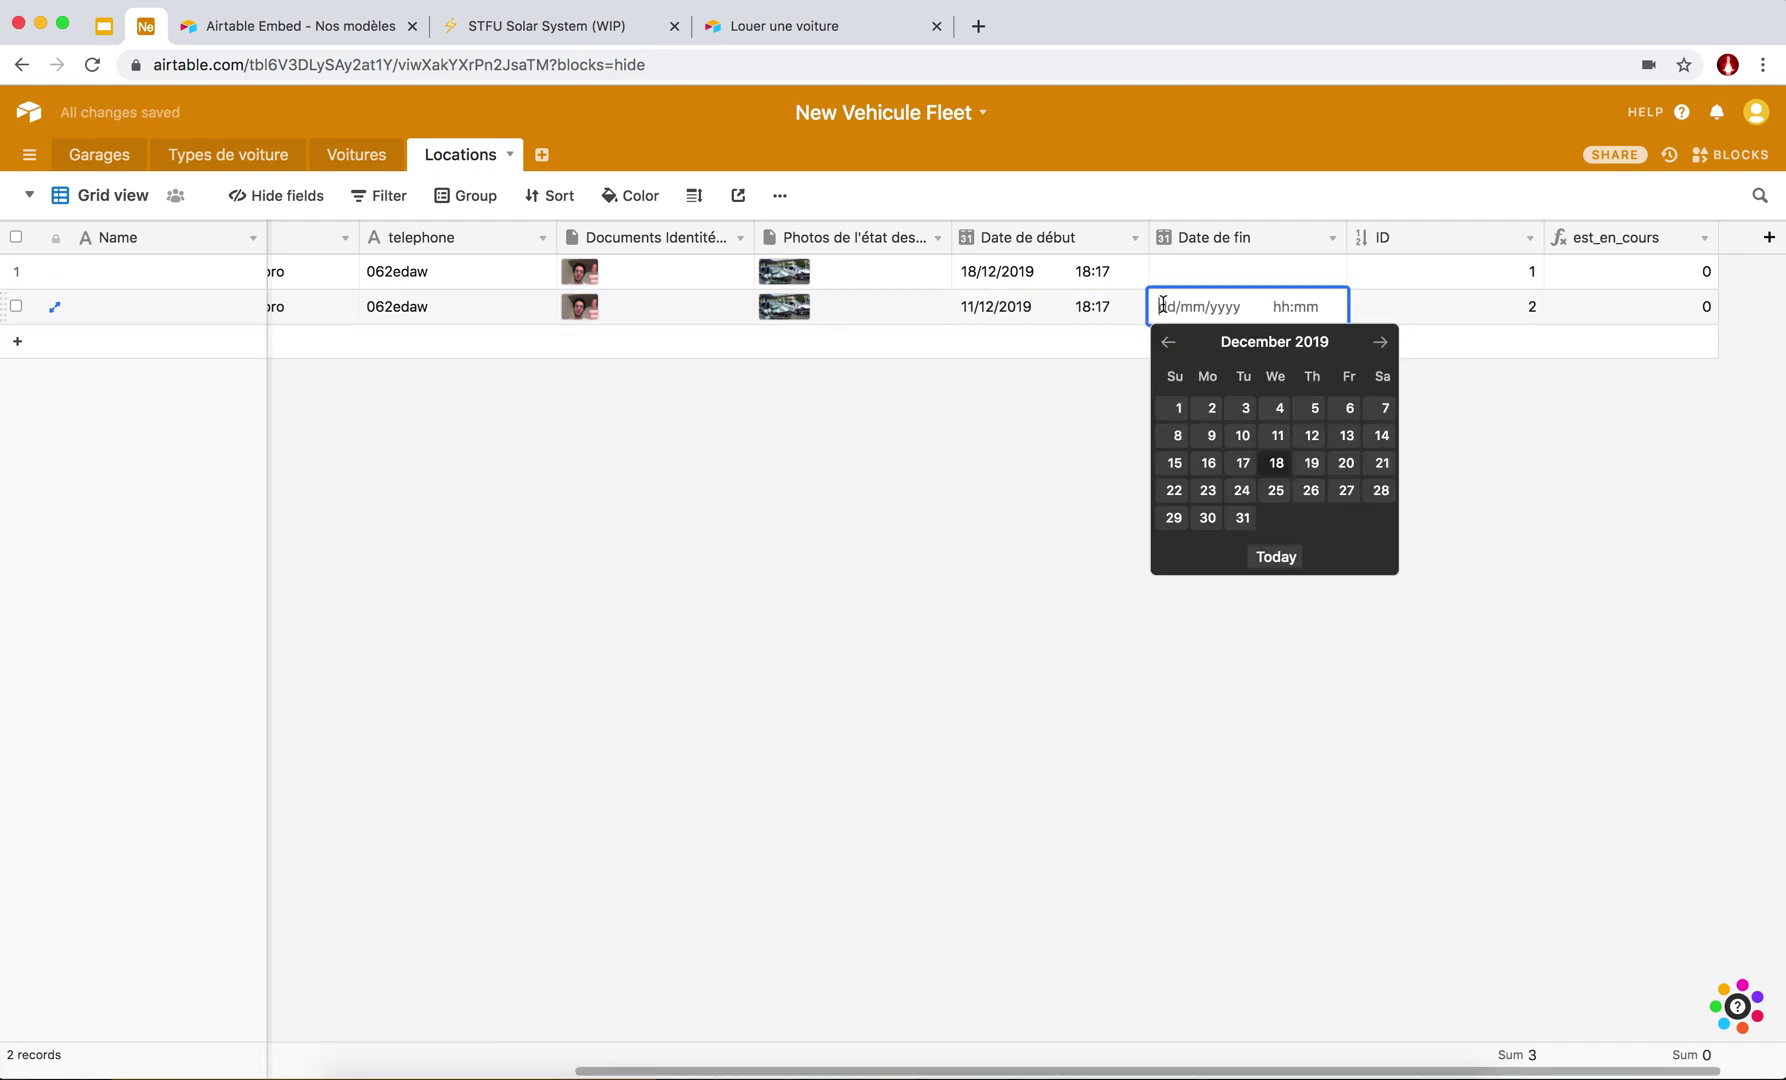
pyautogui.click(1276, 556)
pyautogui.hscroll(2, 1572, 312)
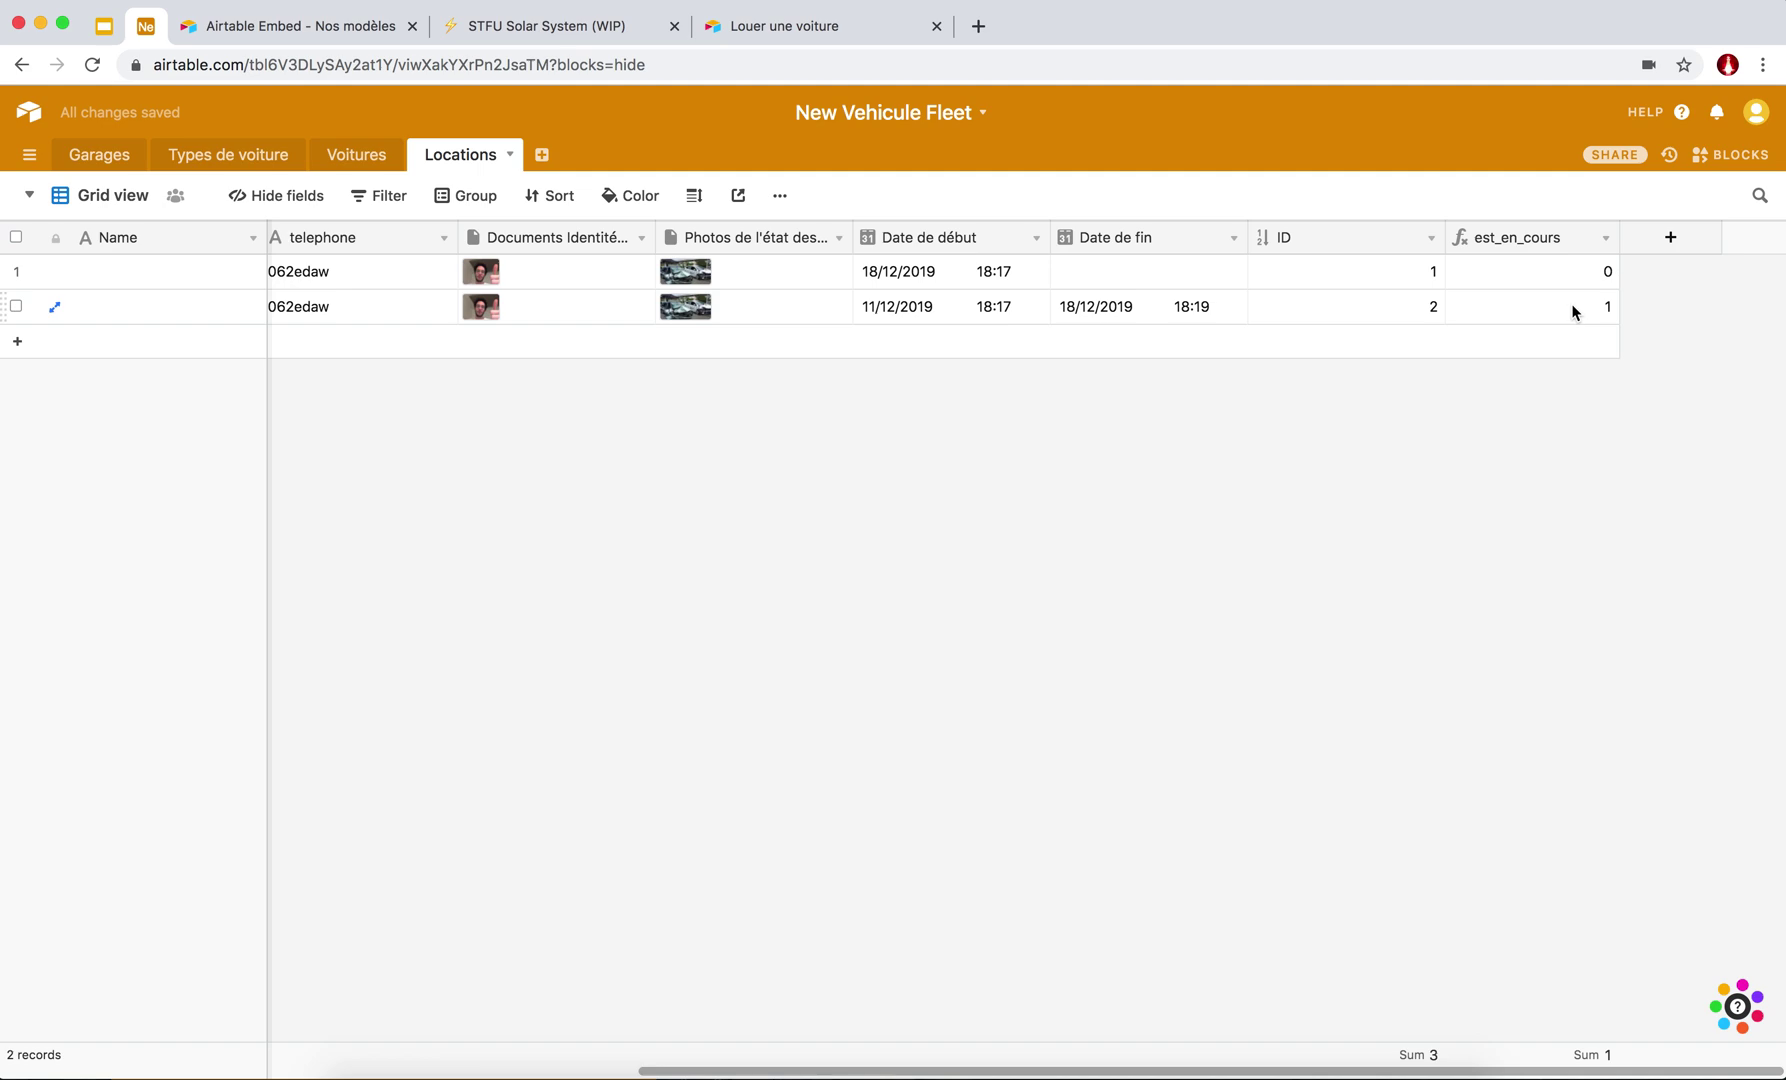
pyautogui.click(1604, 239)
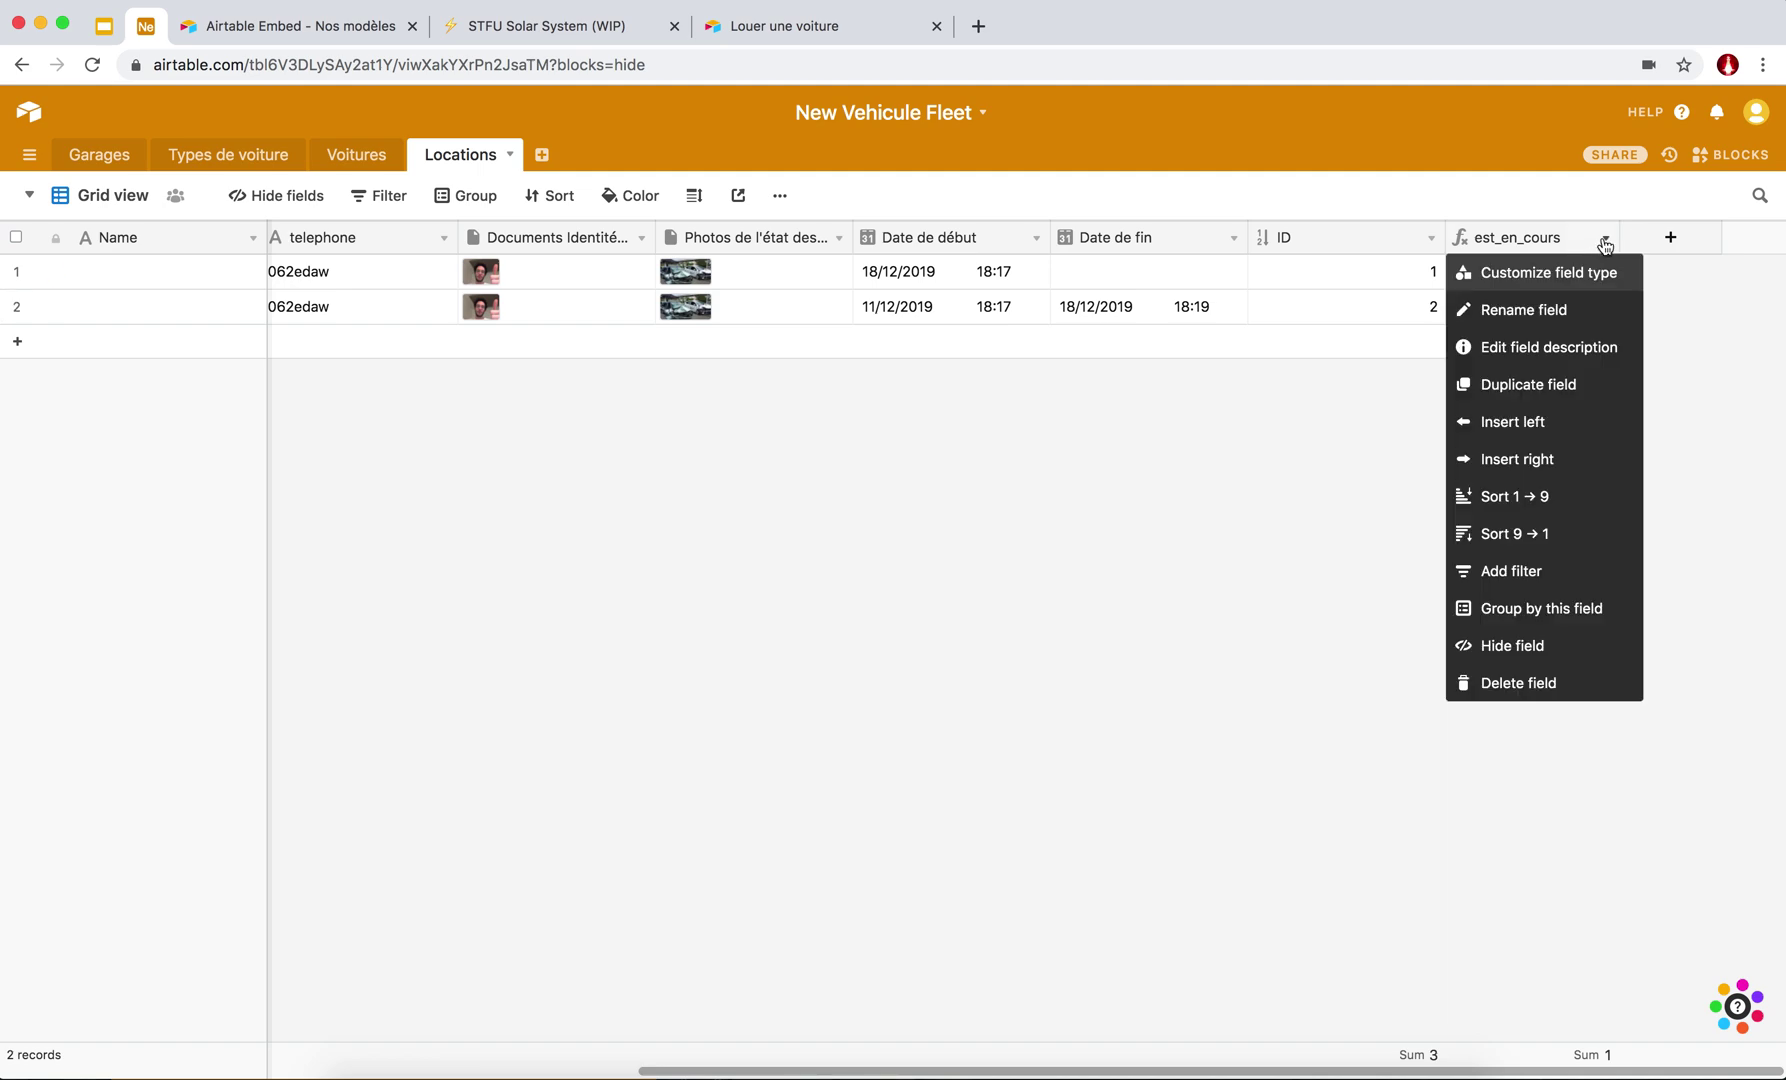
# Revise and save the est_en_cours formula so only rentals without a Date de fin show 1.
pyautogui.click(1537, 276)
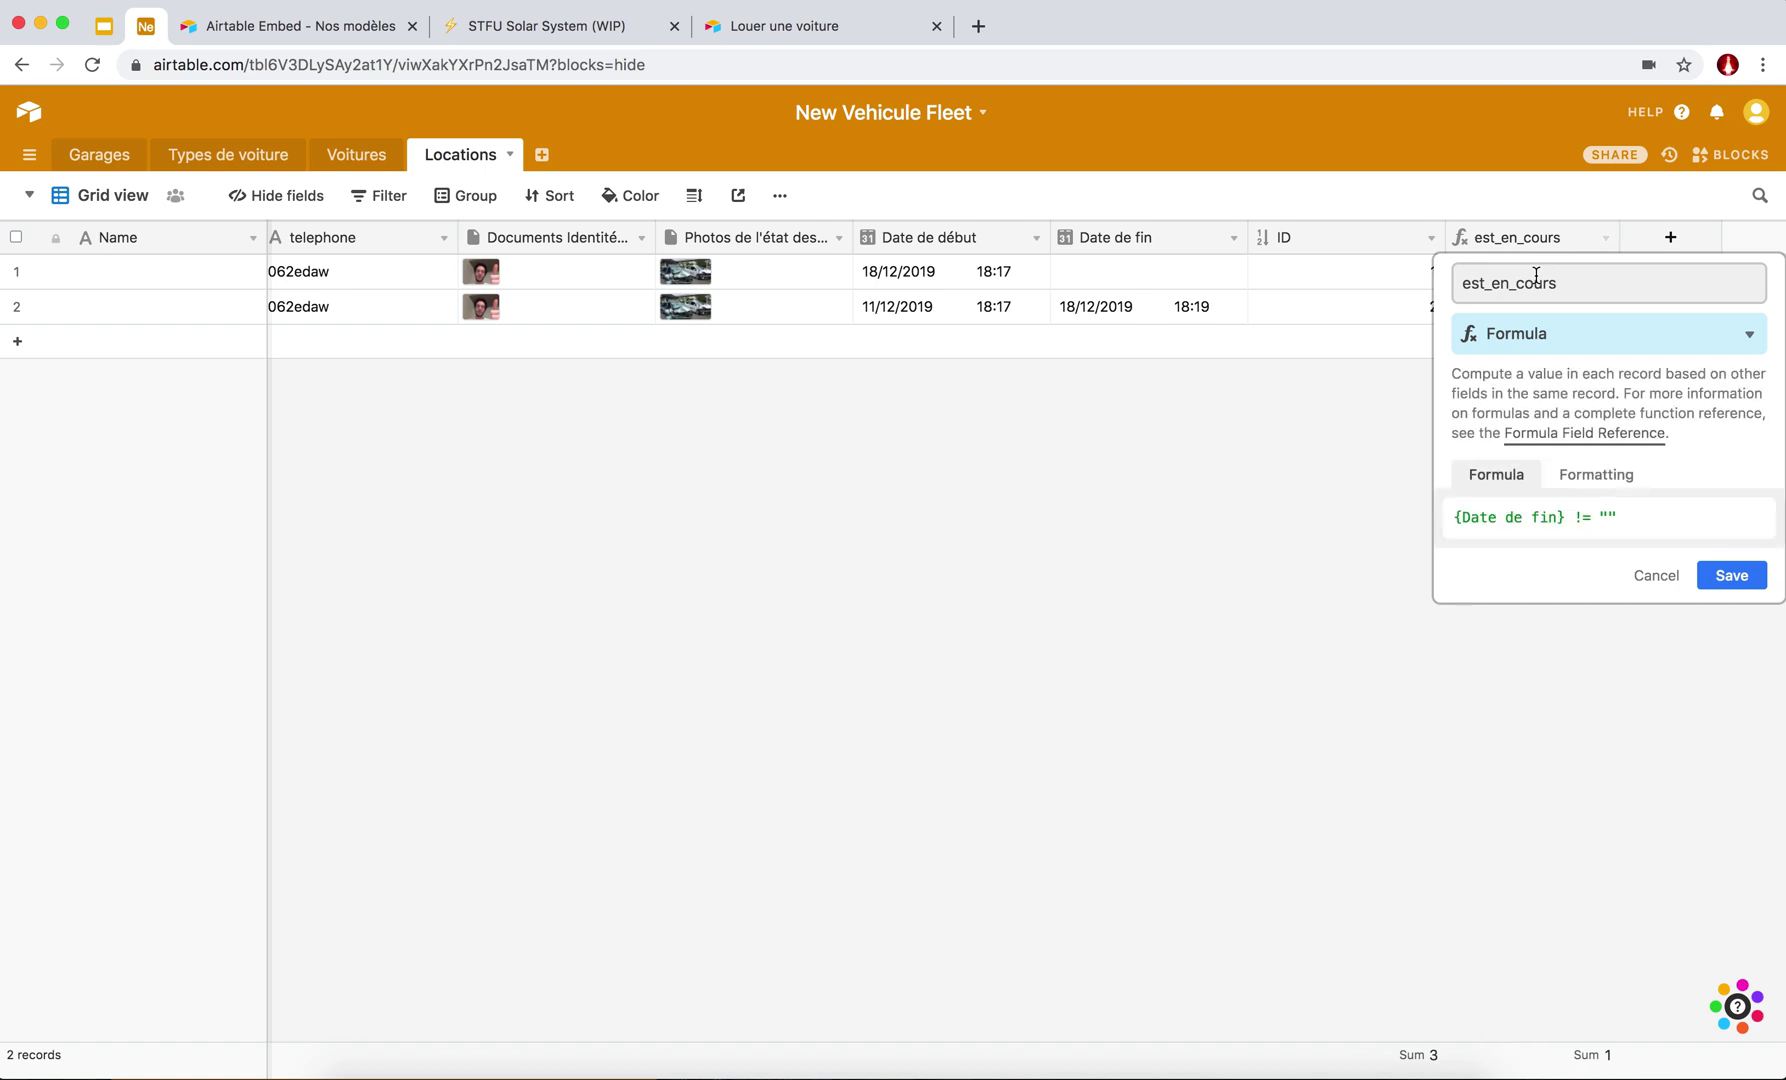
pyautogui.click(1586, 516)
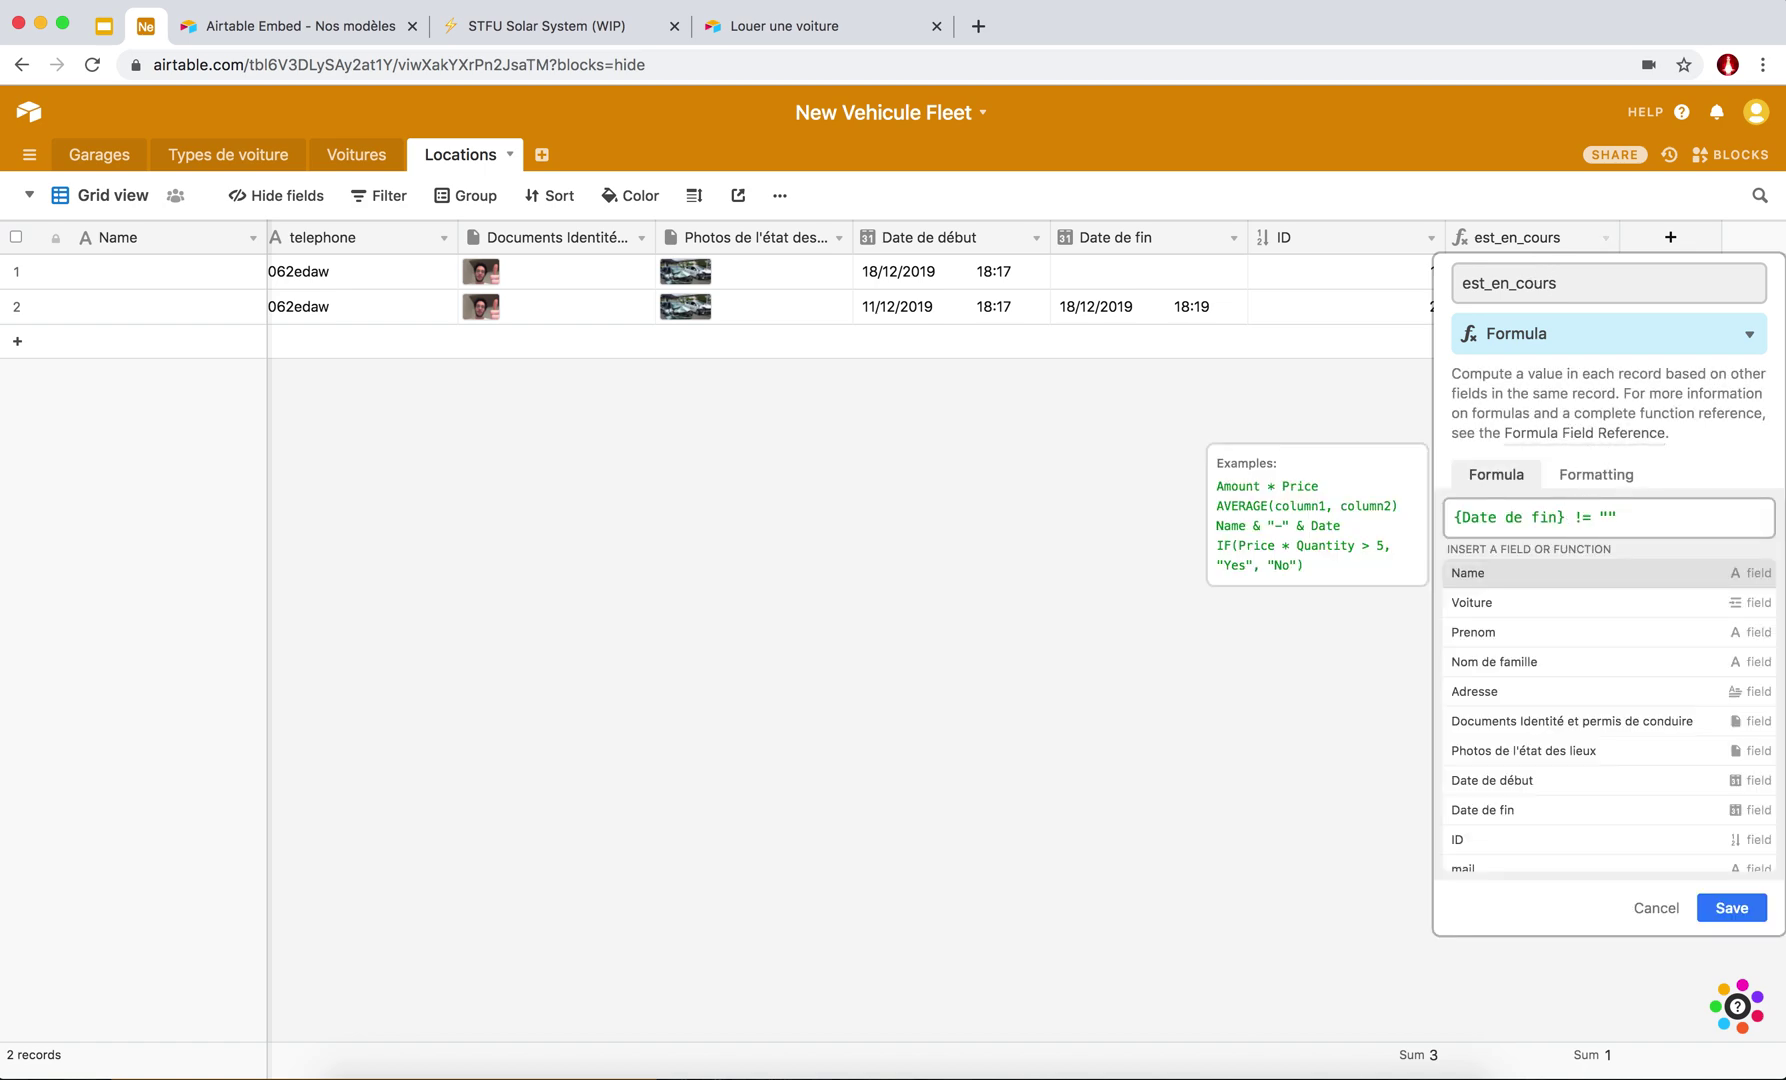
pyautogui.click(1734, 907)
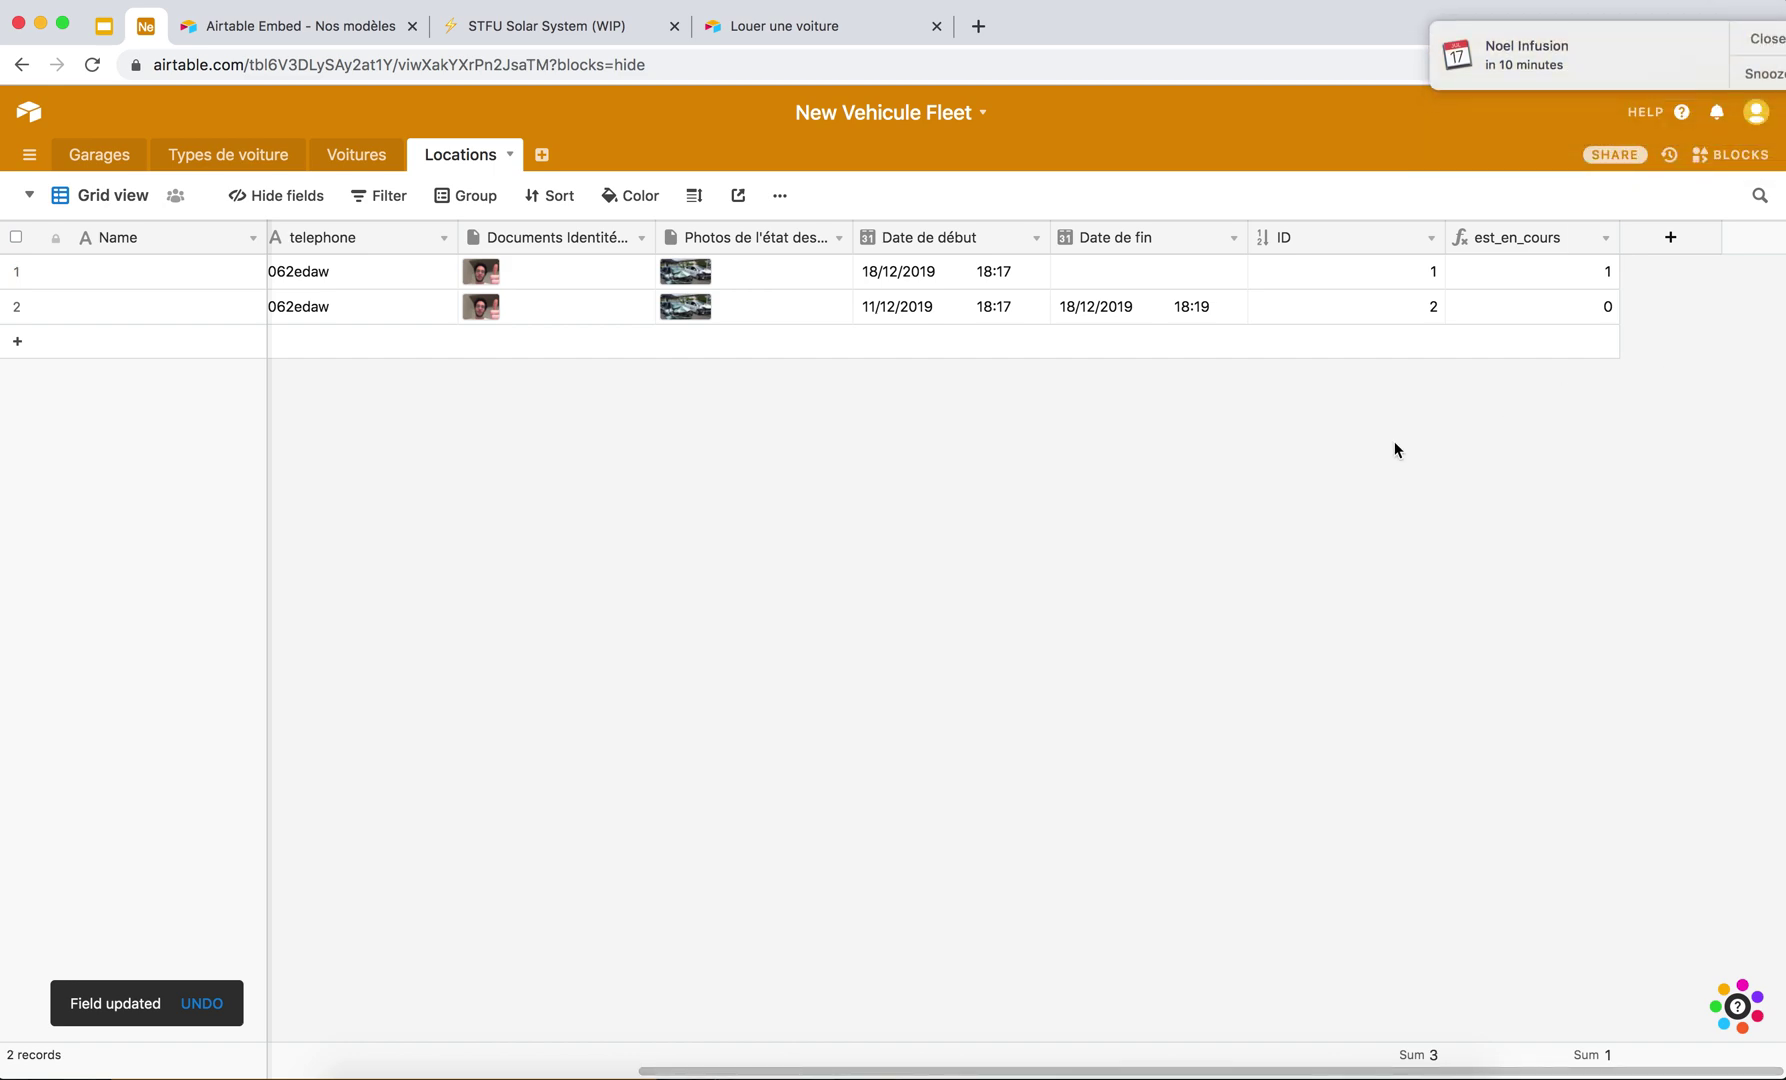
# Dismiss the calendar reminder and turn on Do Not Disturb.
pyautogui.click(1750, 38)
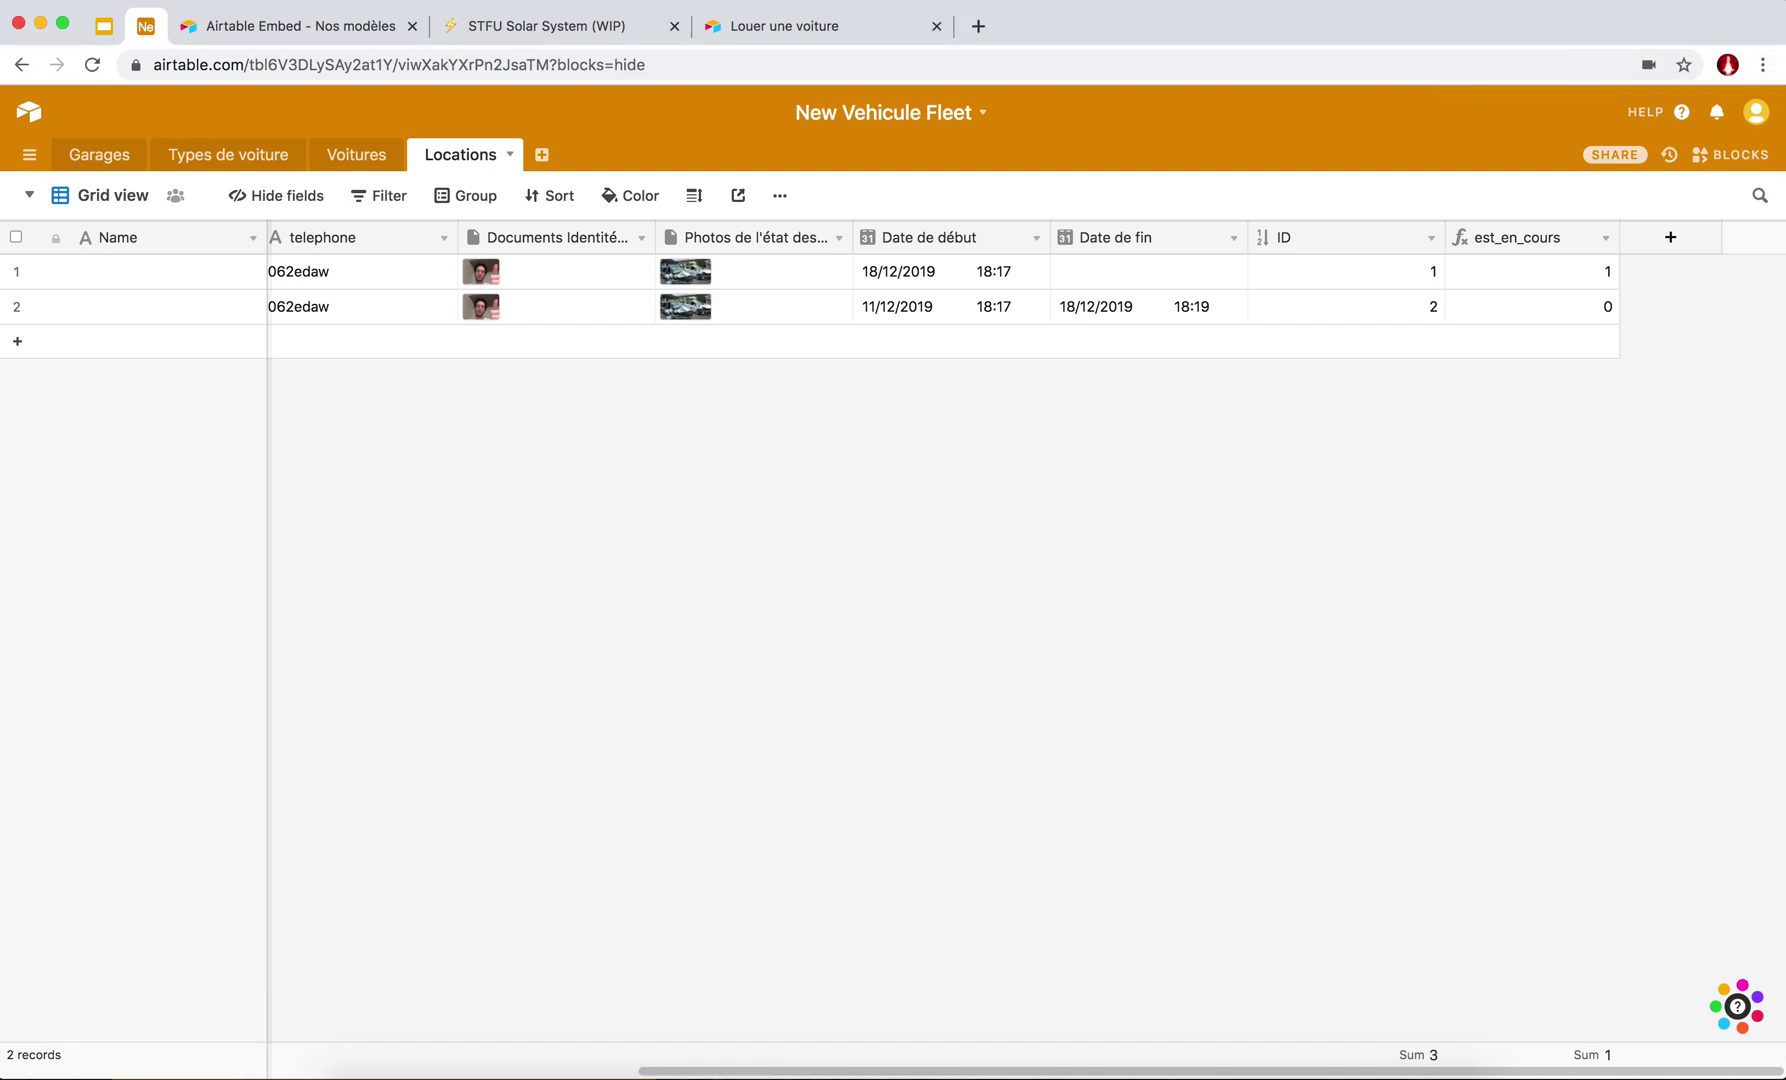
pyautogui.click(1783, 2)
pyautogui.scroll(3, 1691, 267)
pyautogui.click(1762, 136)
pyautogui.click(783, 586)
# Scroll across the grid to confirm est_en_cours shows 1 for rental 1 and 0 for rental 2.
pyautogui.hscroll(-2, 980, 303)
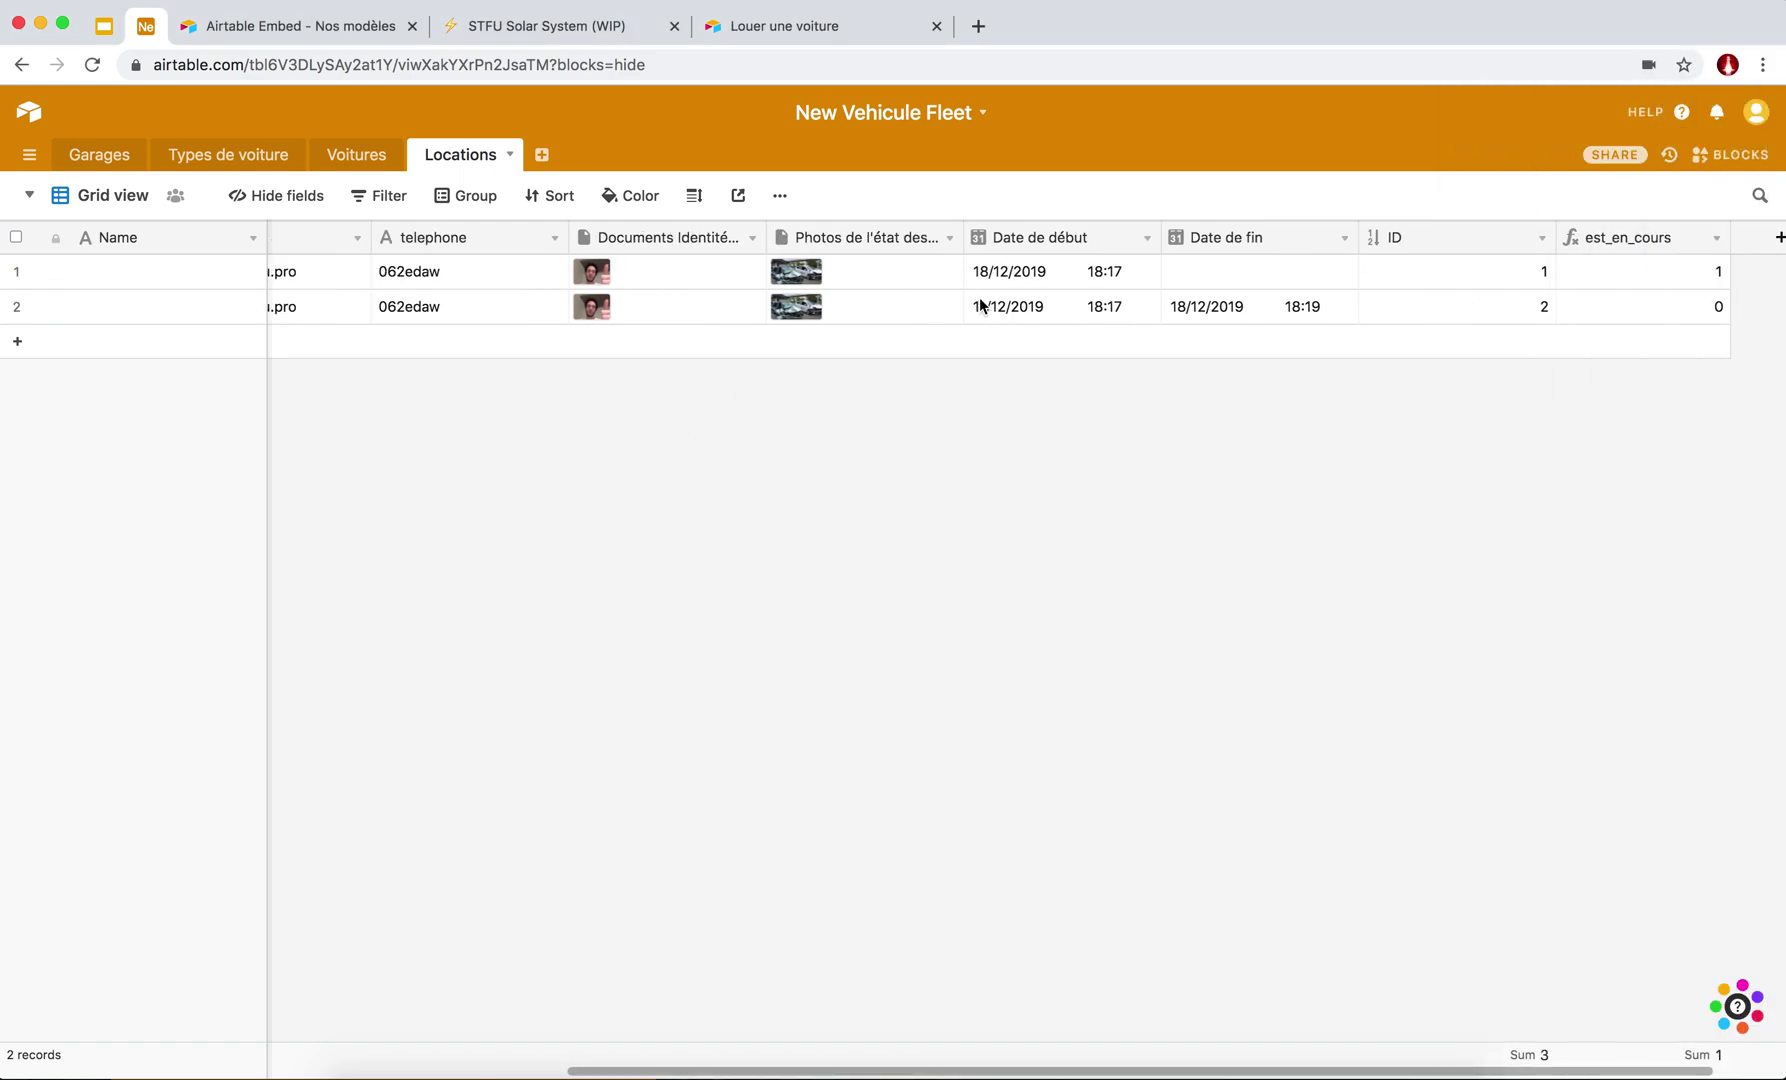
pyautogui.hscroll(-10, 980, 305)
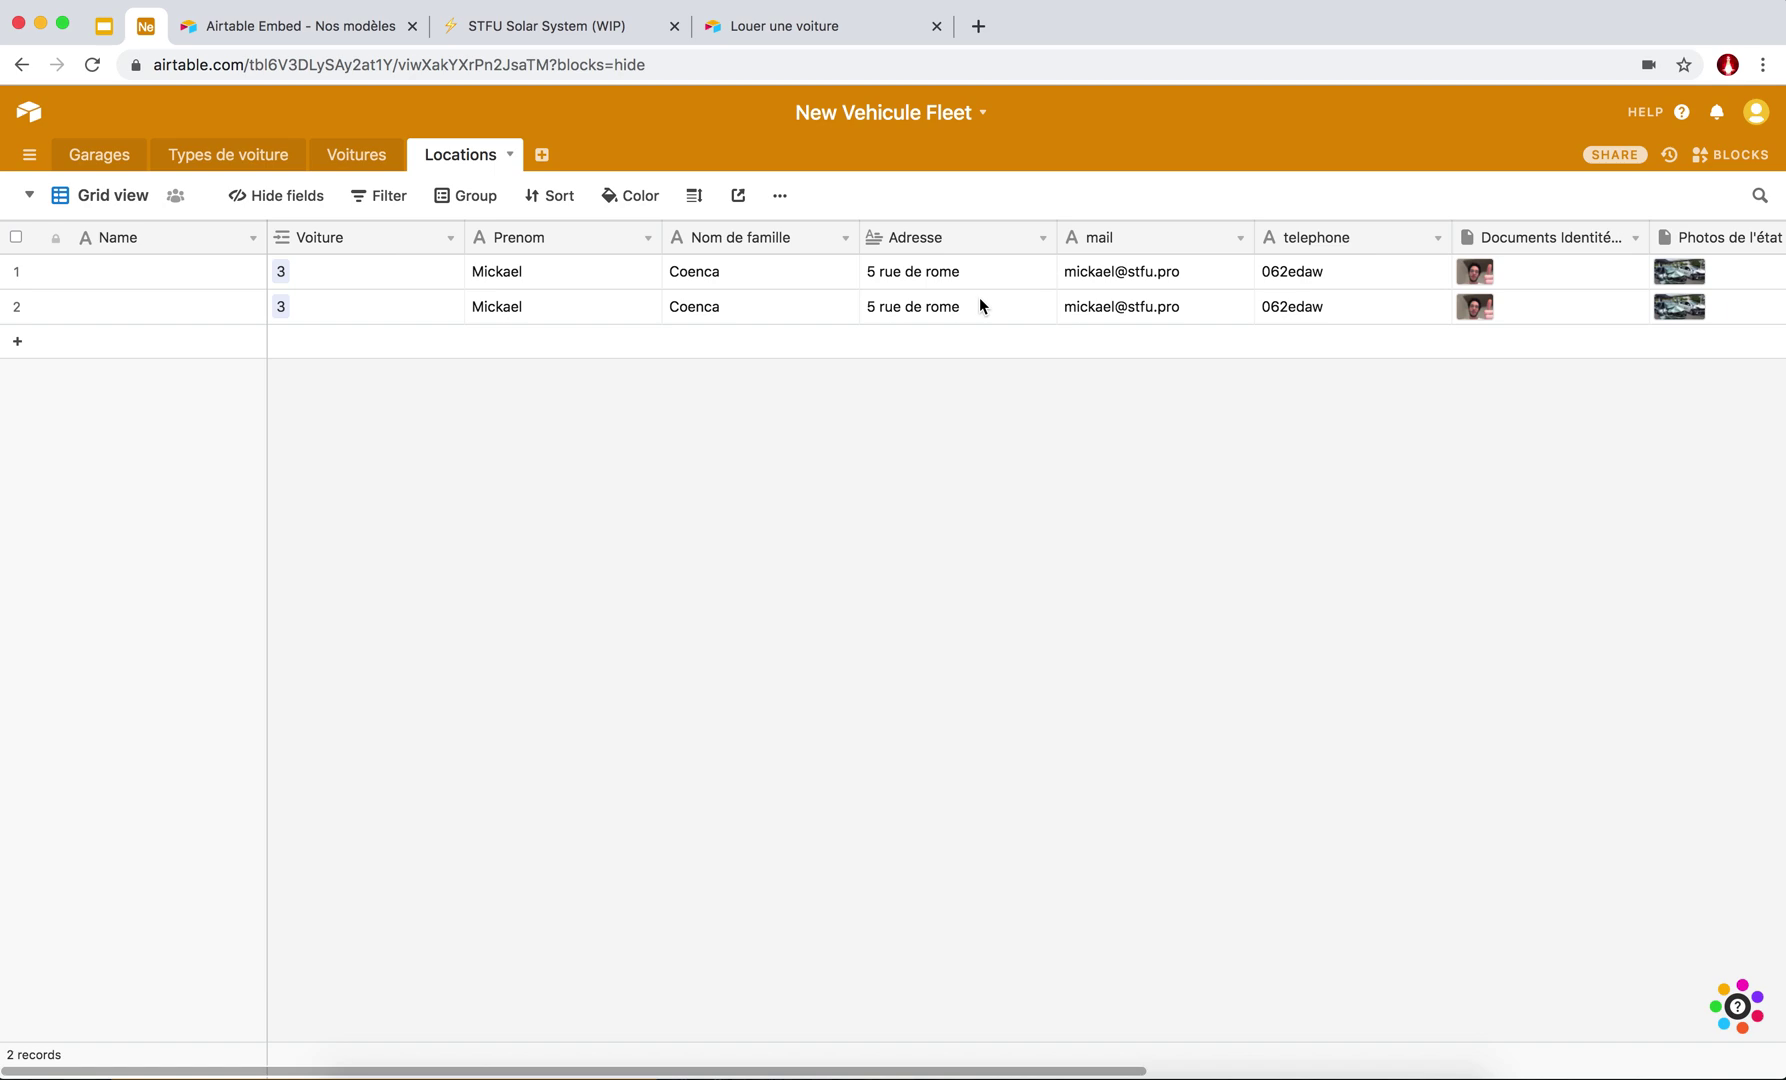
pyautogui.hscroll(10, 980, 305)
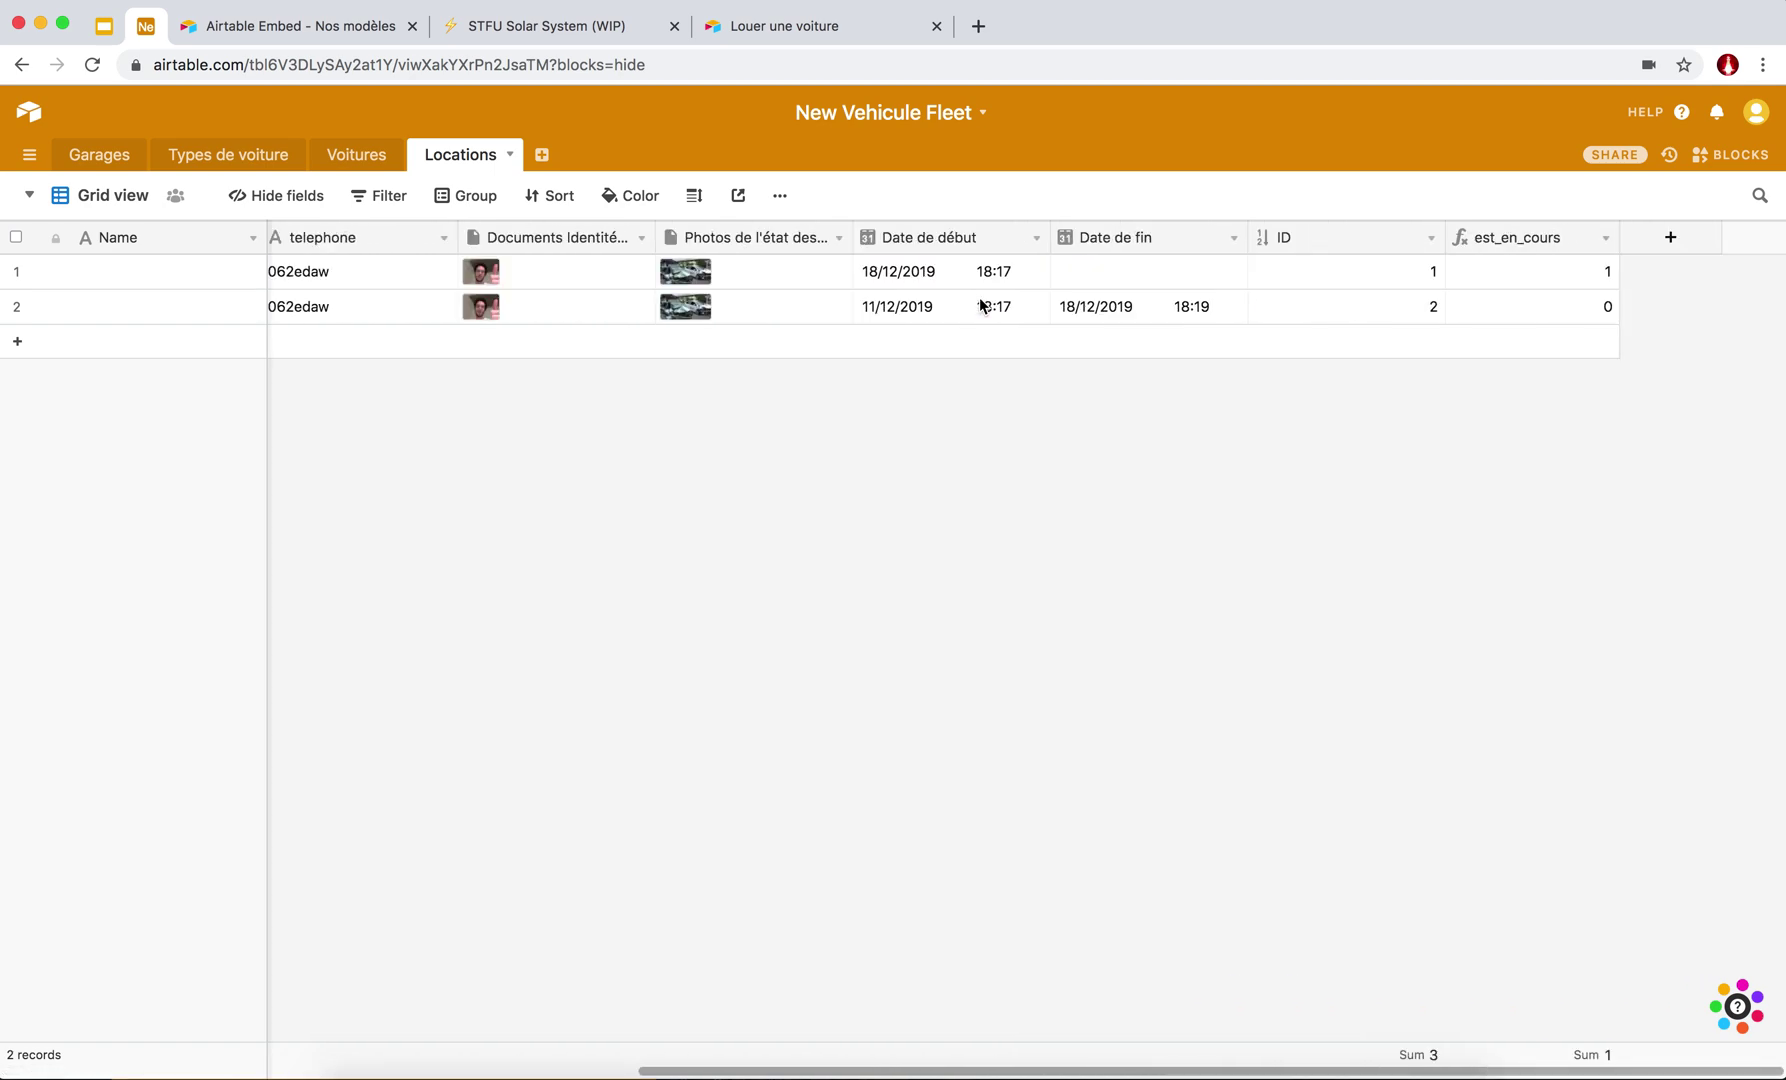
pyautogui.hscroll(-10, 980, 305)
pyautogui.hscroll(7, 980, 305)
pyautogui.hscroll(3, 980, 305)
pyautogui.hscroll(-10, 608, 314)
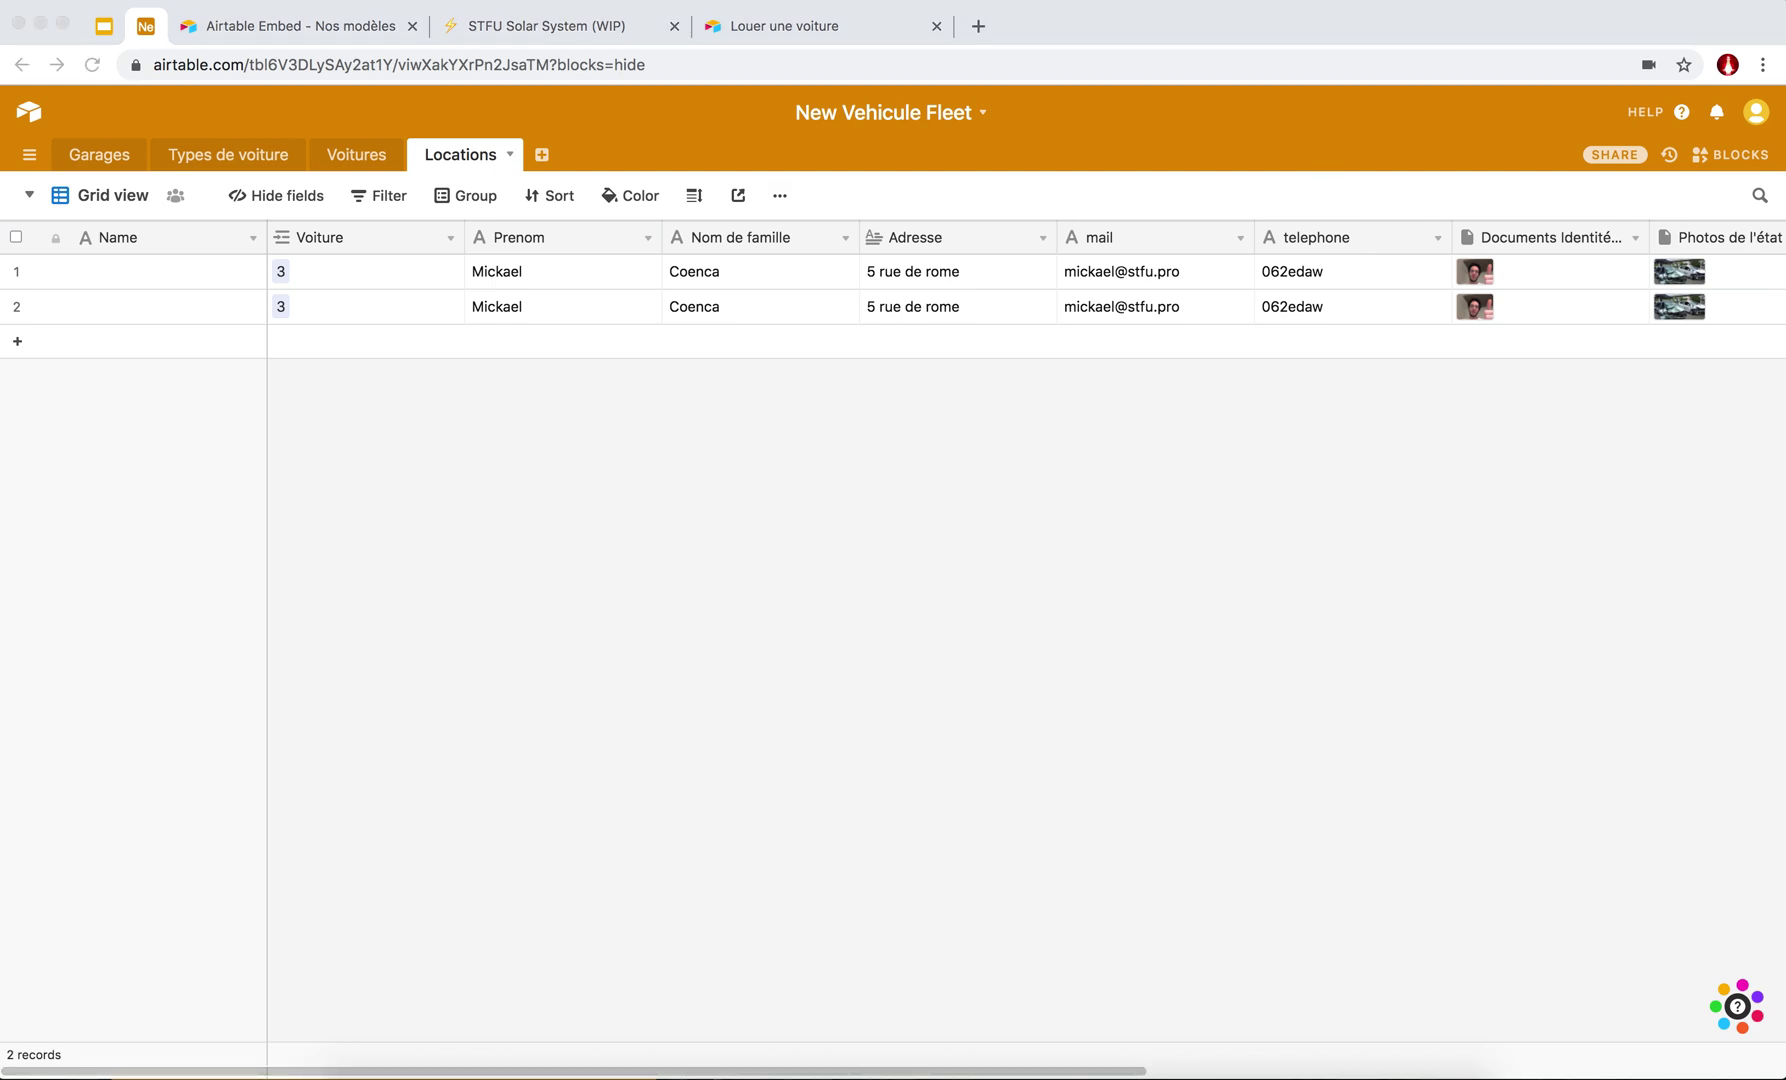
pyautogui.hscroll(8, 932, 298)
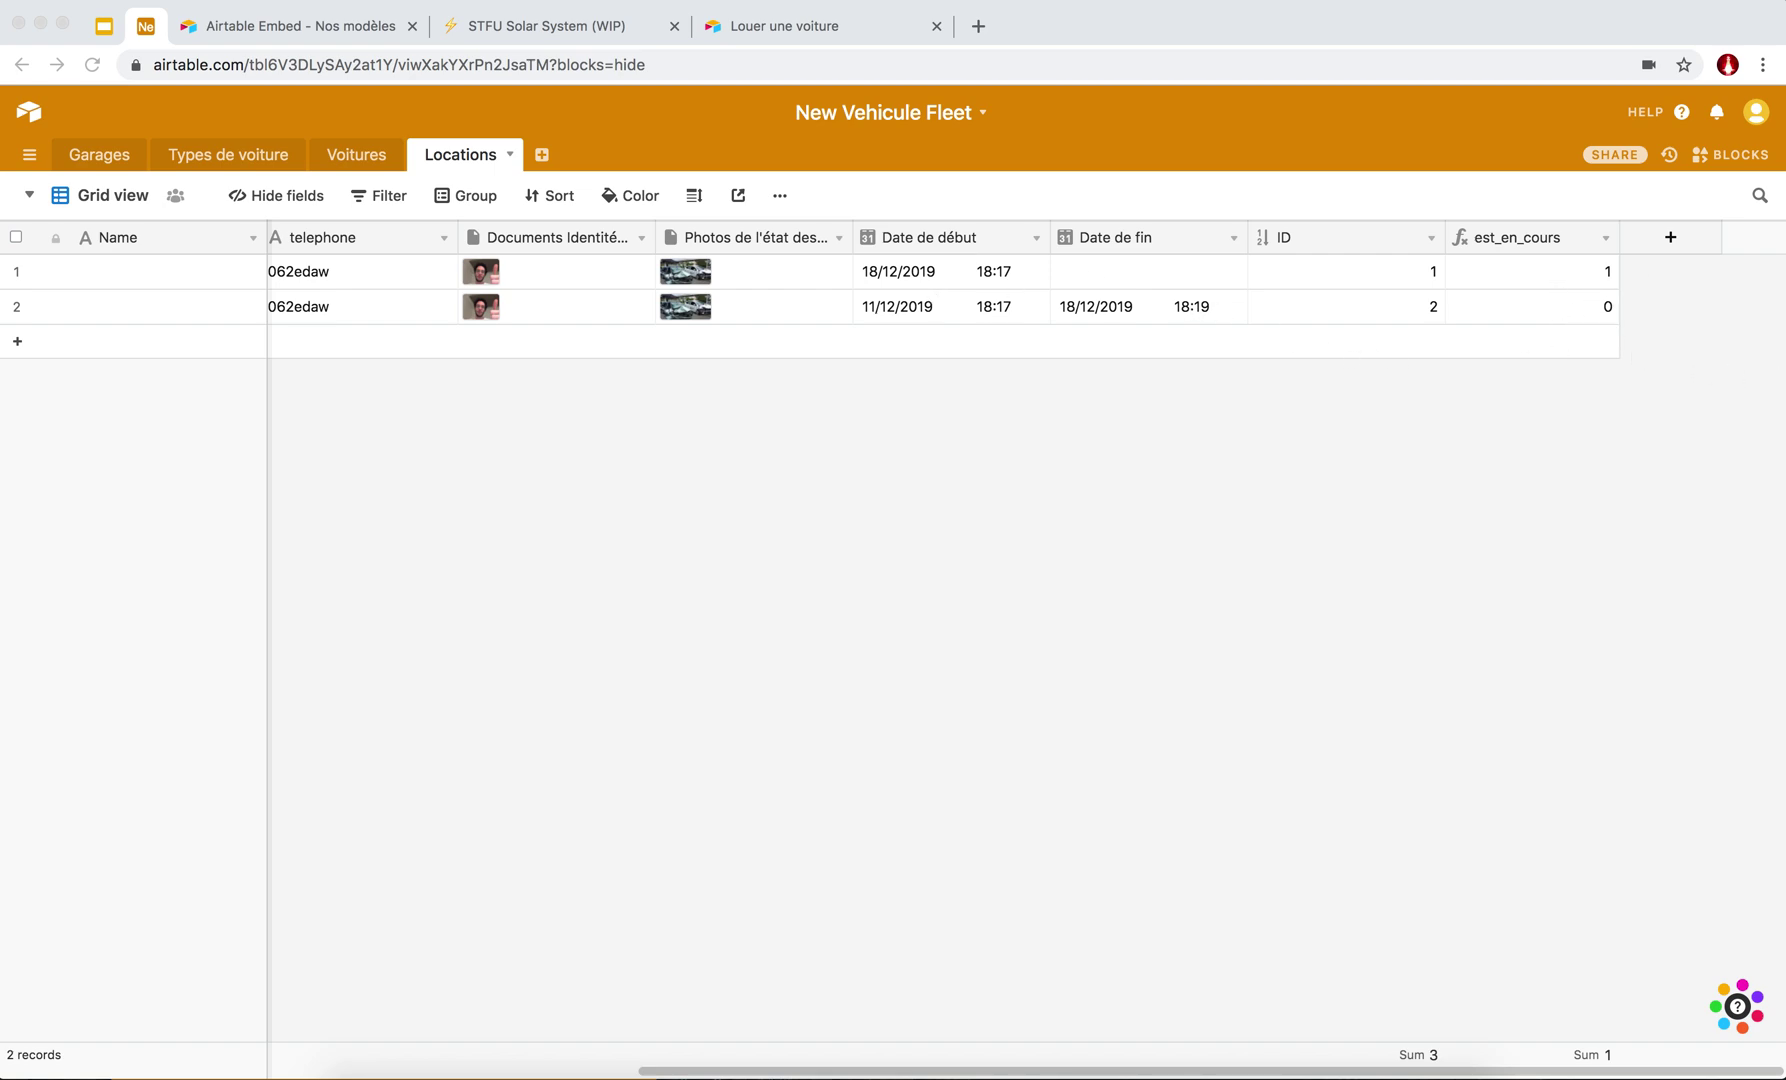
pyautogui.hscroll(-8, 1226, 283)
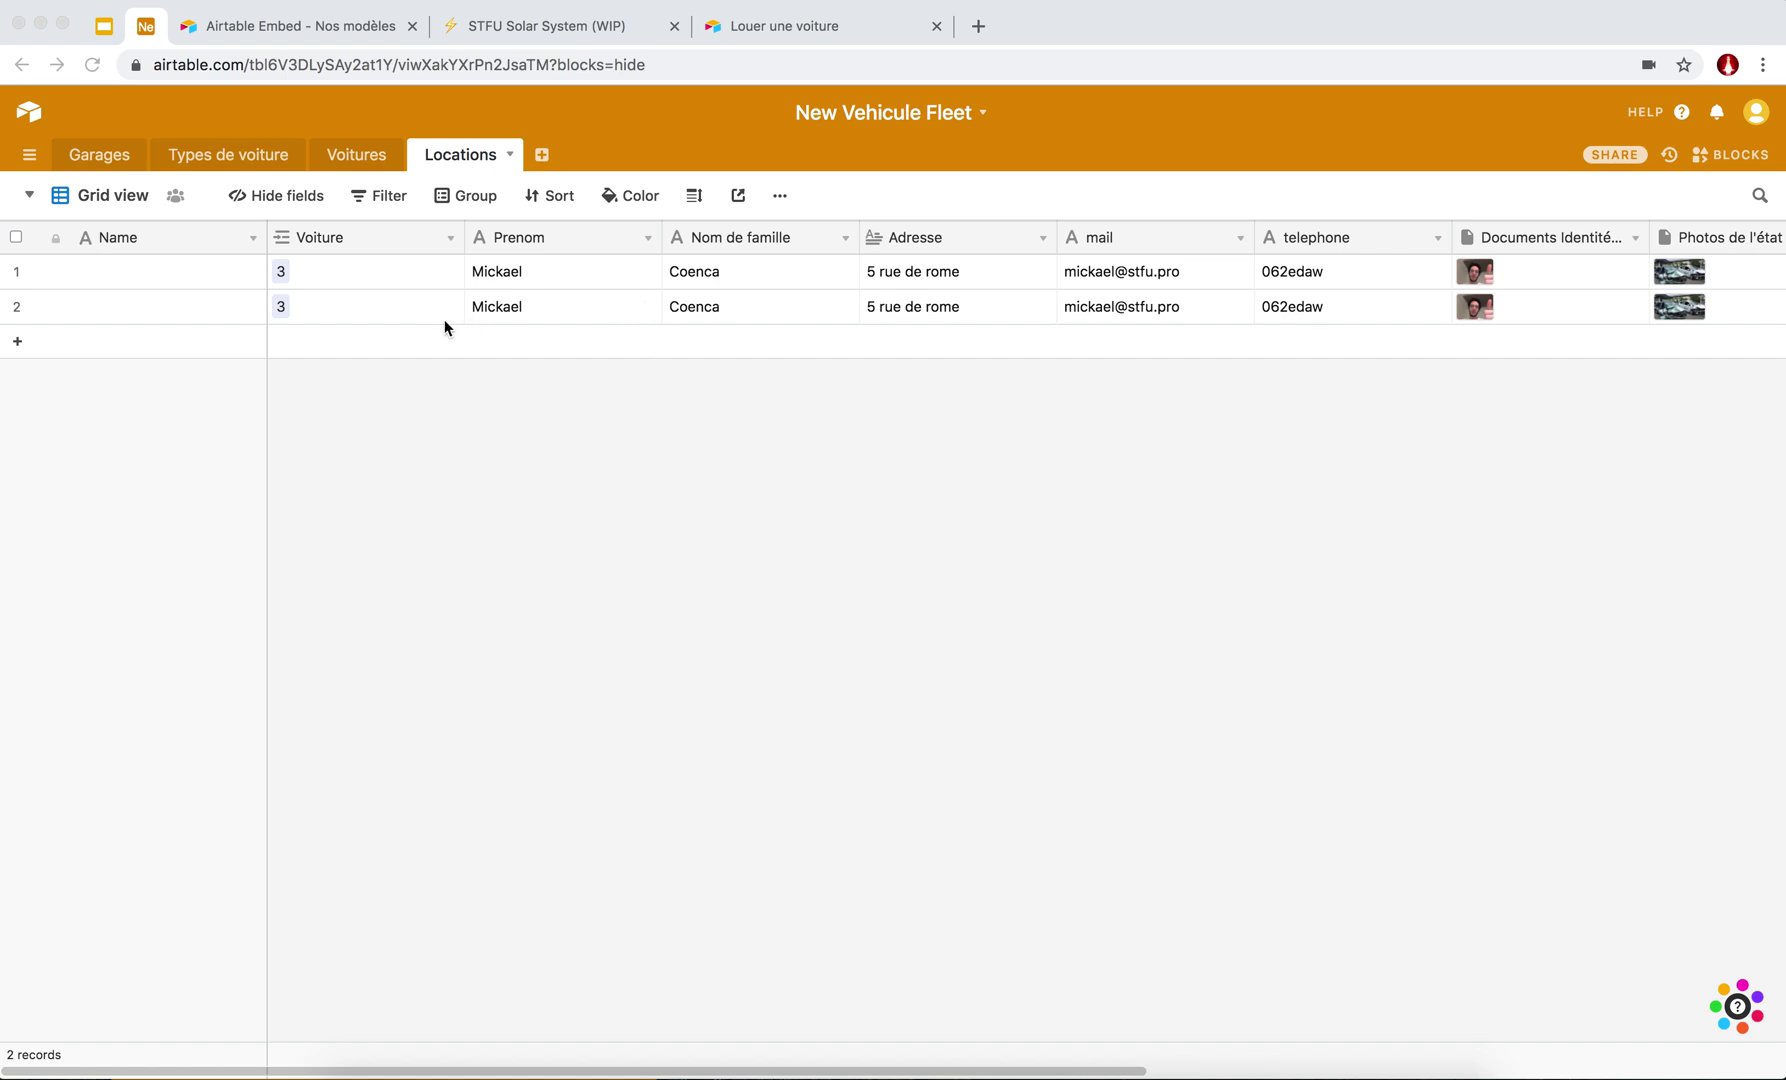
# Open the dropdown options for the Name column in the Locations grid.
pyautogui.hscroll(10, 435, 273)
pyautogui.hscroll(-3, 435, 273)
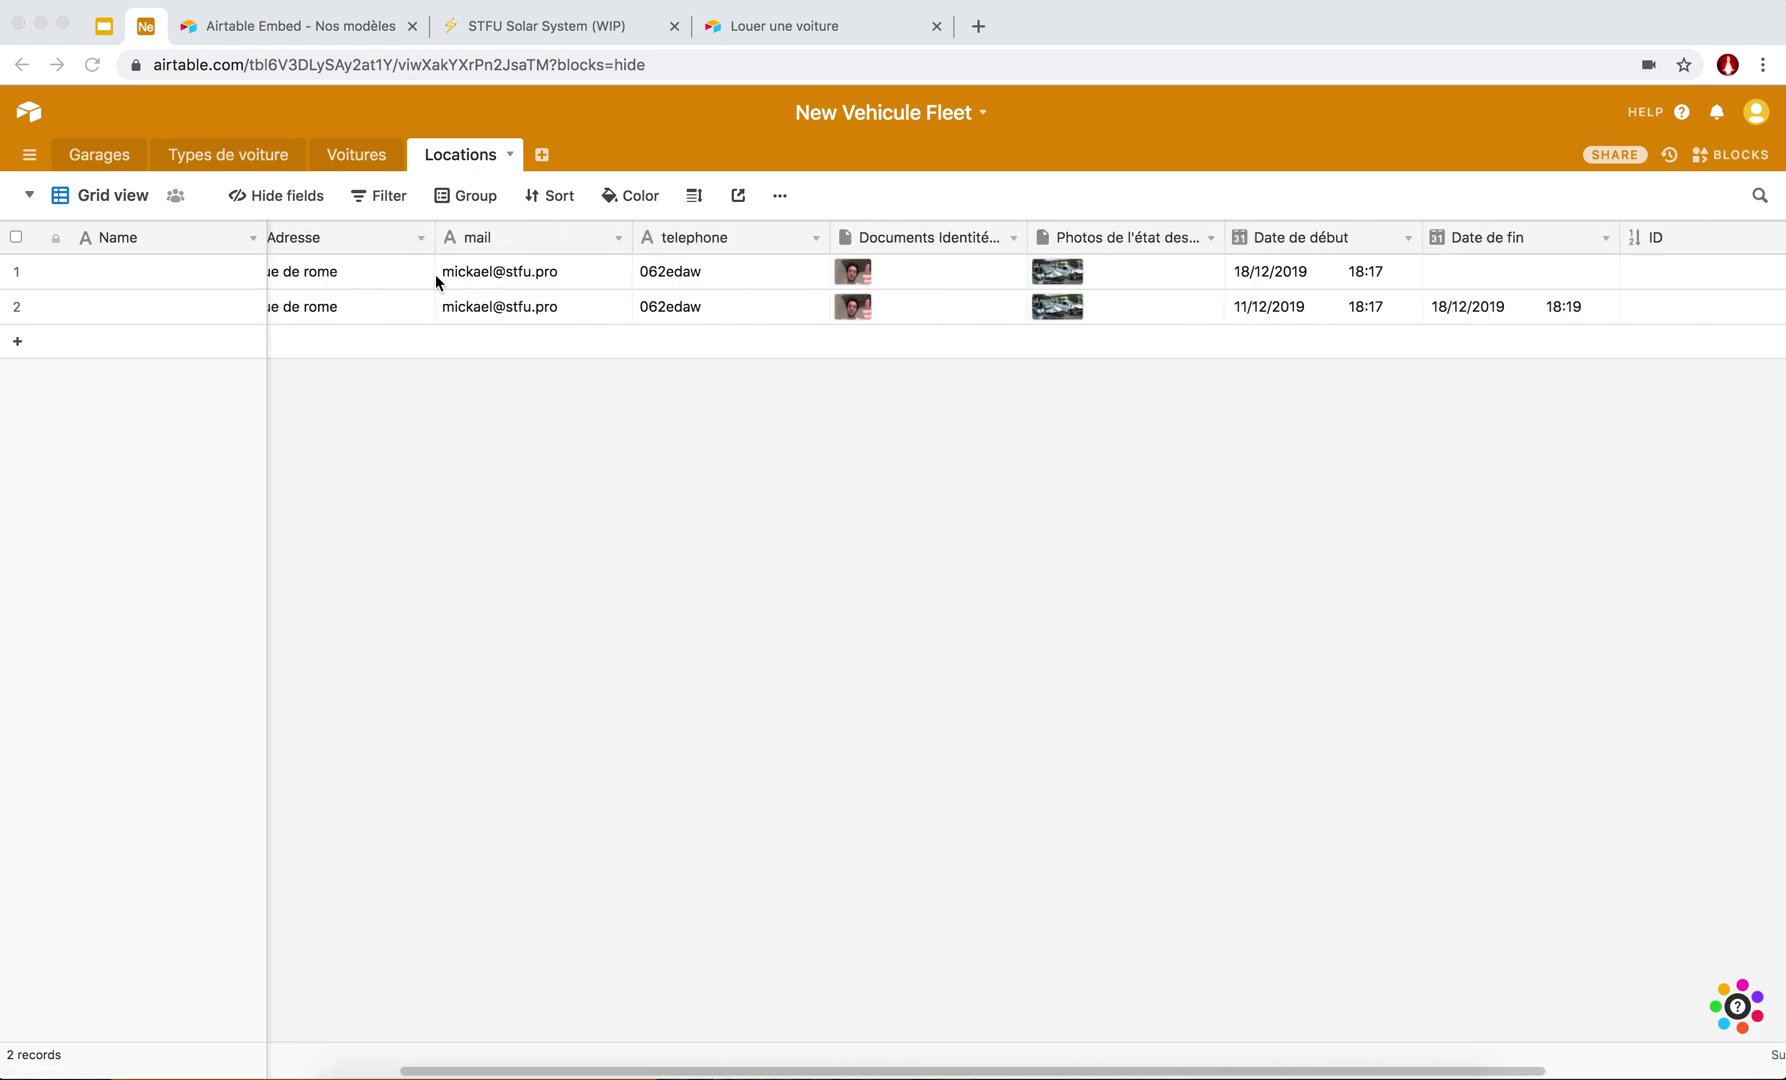
pyautogui.hscroll(-5, 435, 273)
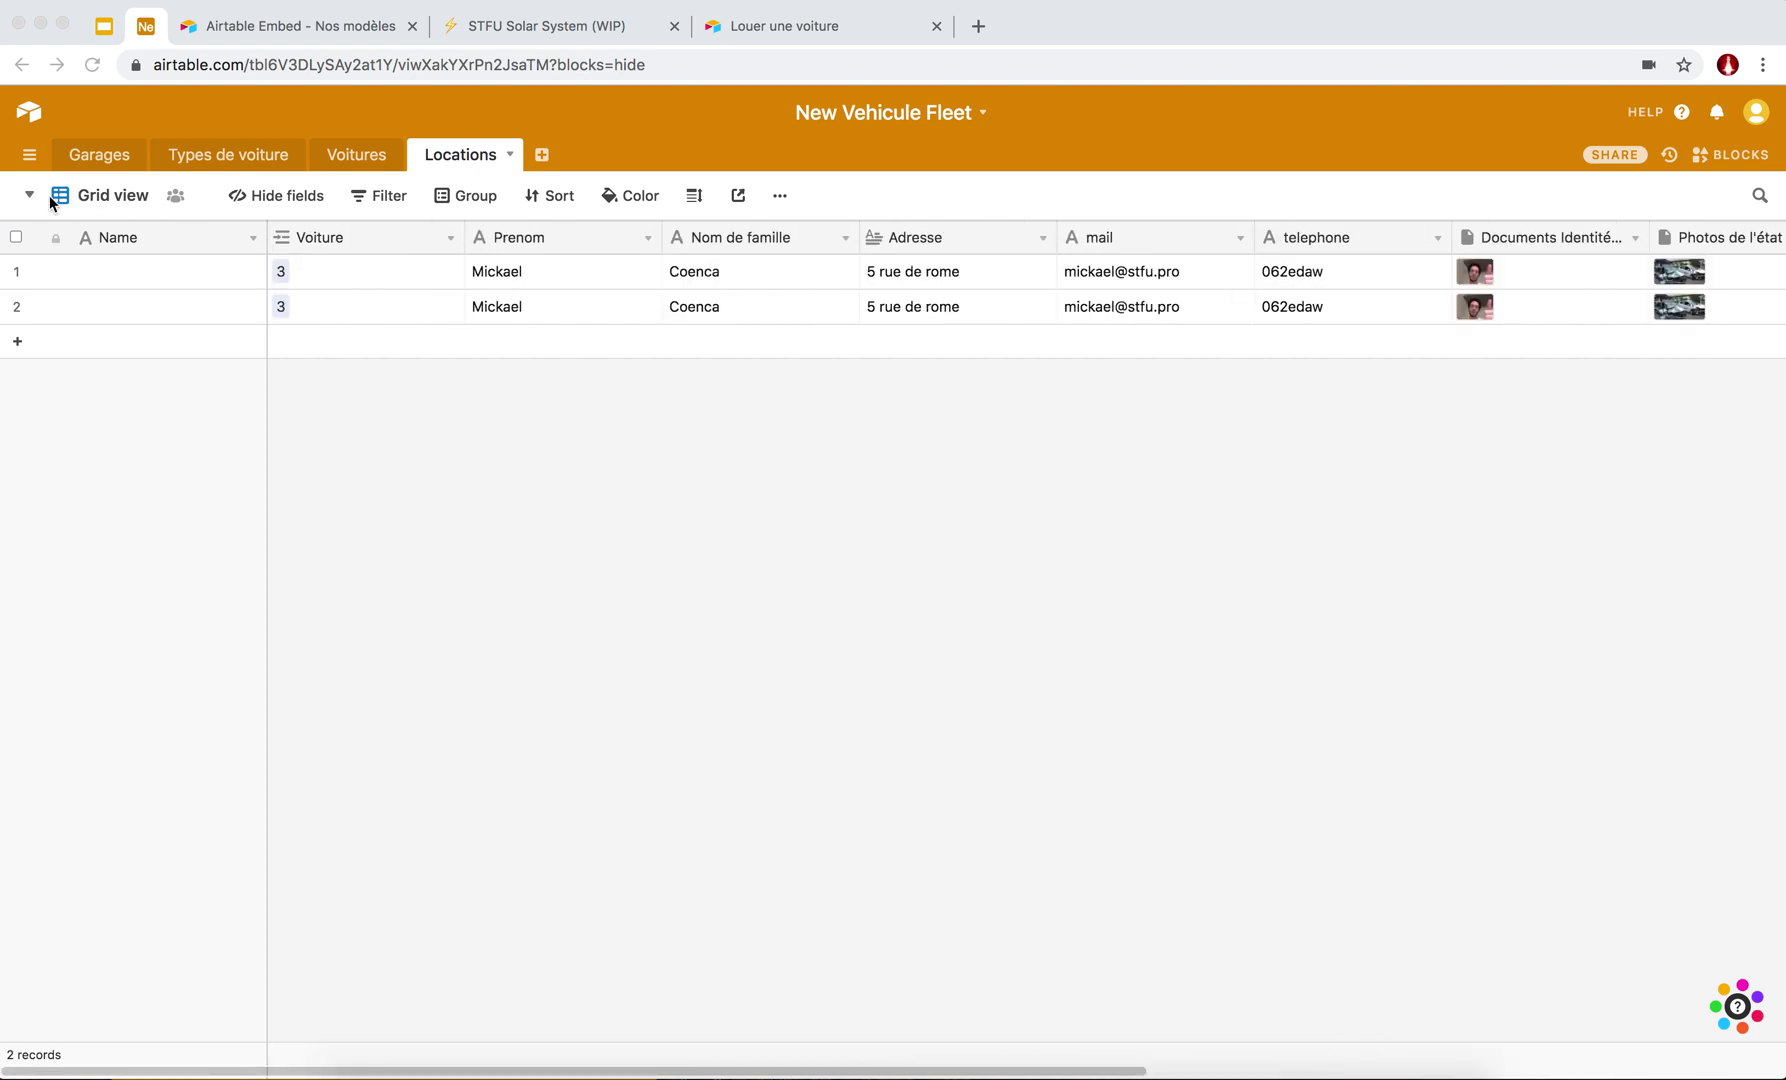
pyautogui.click(251, 241)
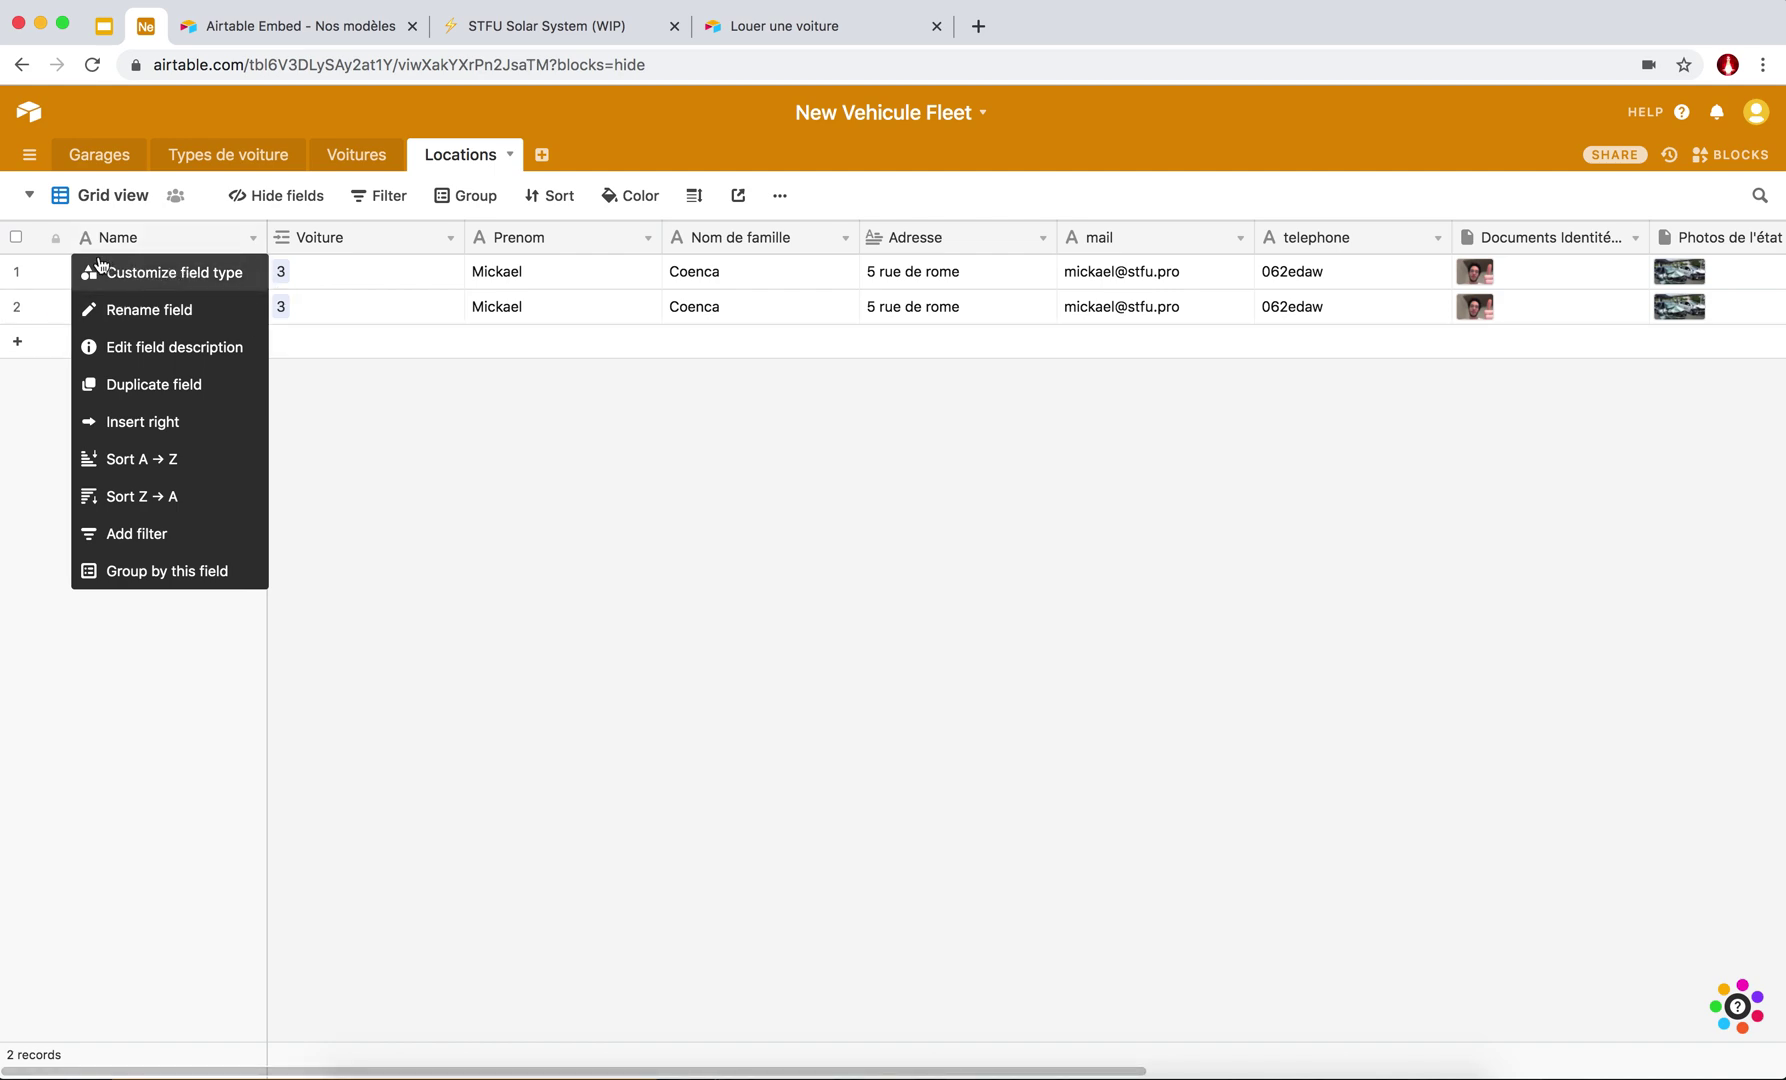
# Change the Locations Name field's type to Formula.
pyautogui.click(384, 530)
pyautogui.click(252, 239)
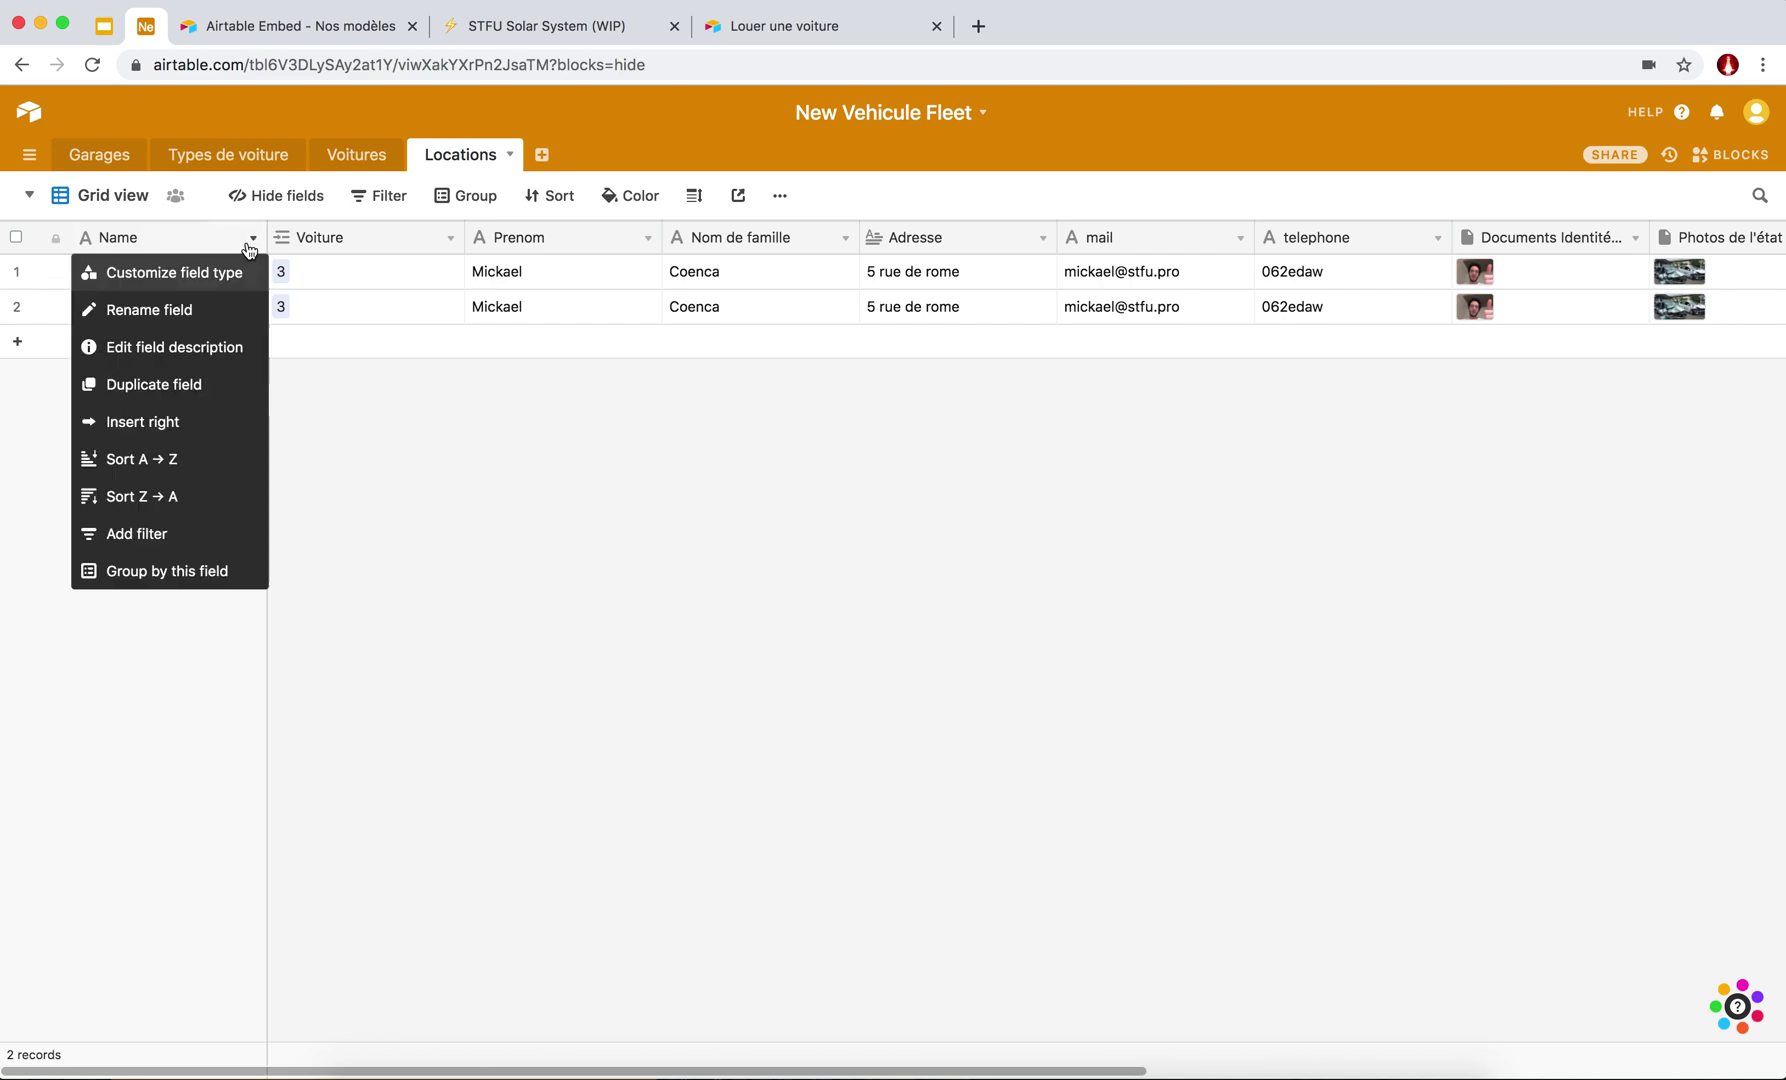
pyautogui.click(172, 272)
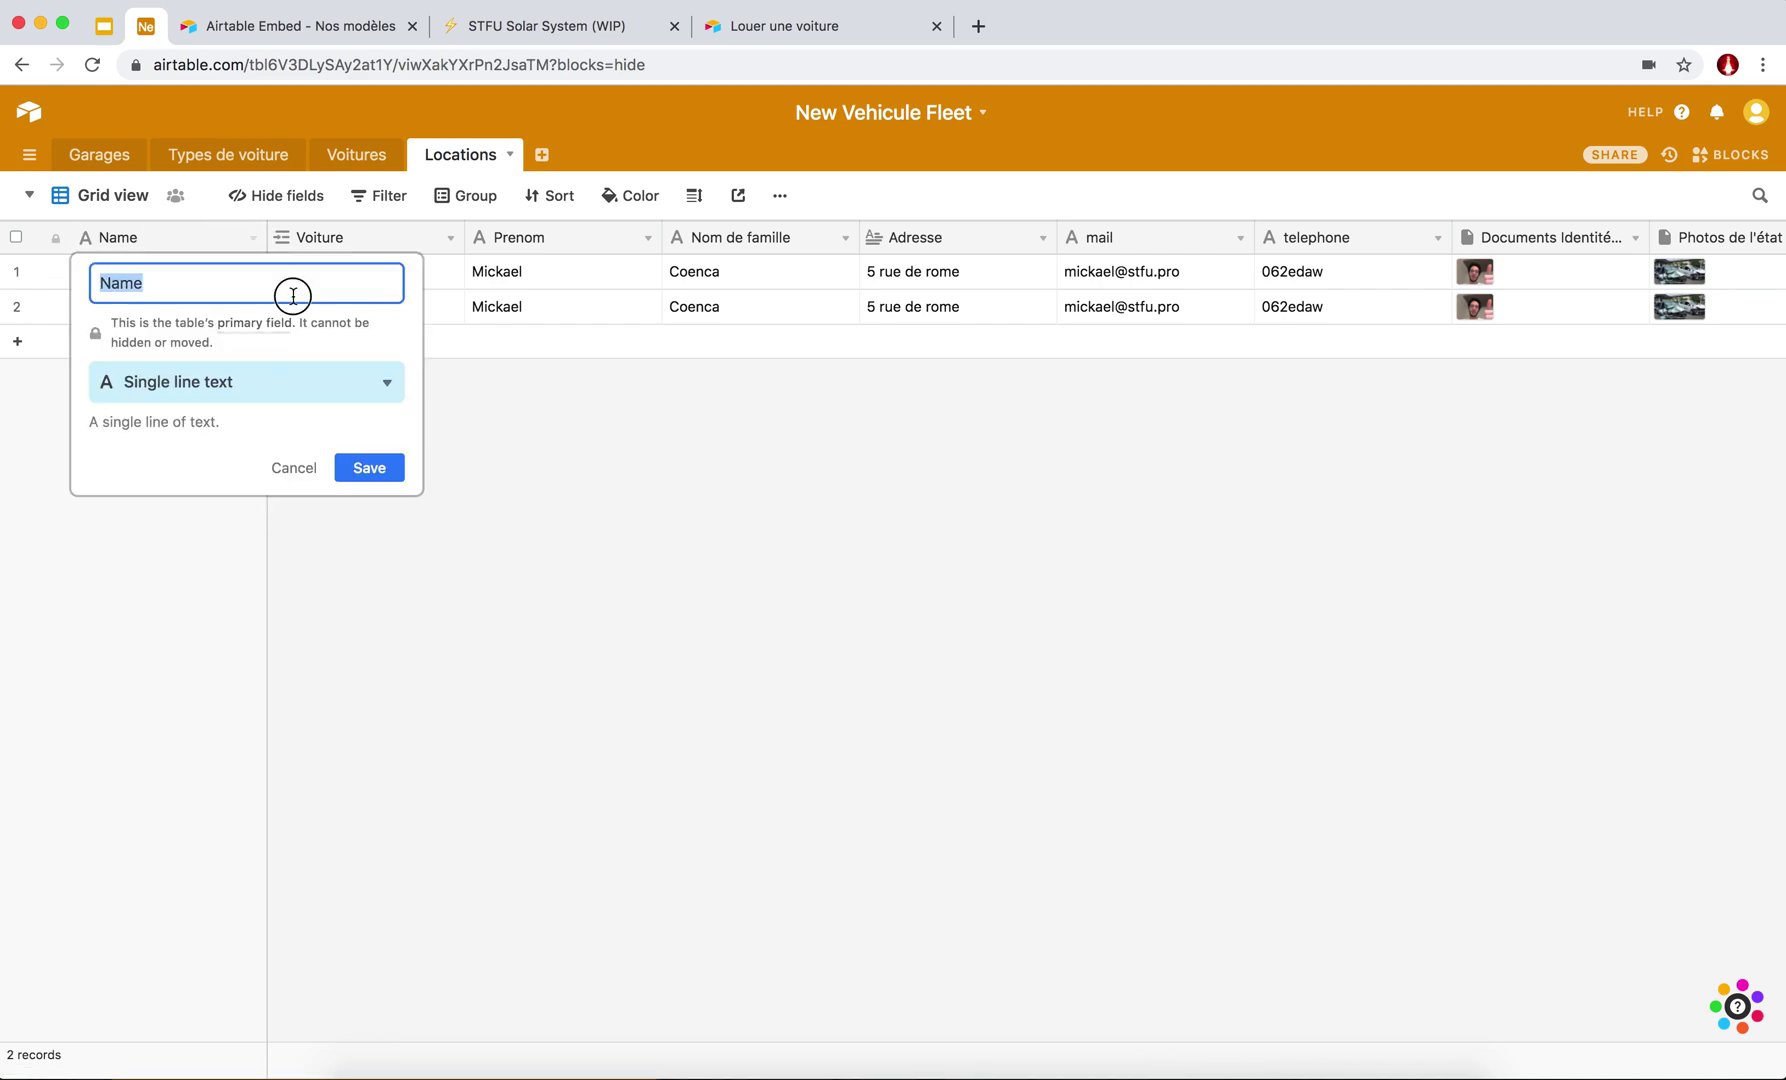
pyautogui.click(212, 379)
pyautogui.write('forf')
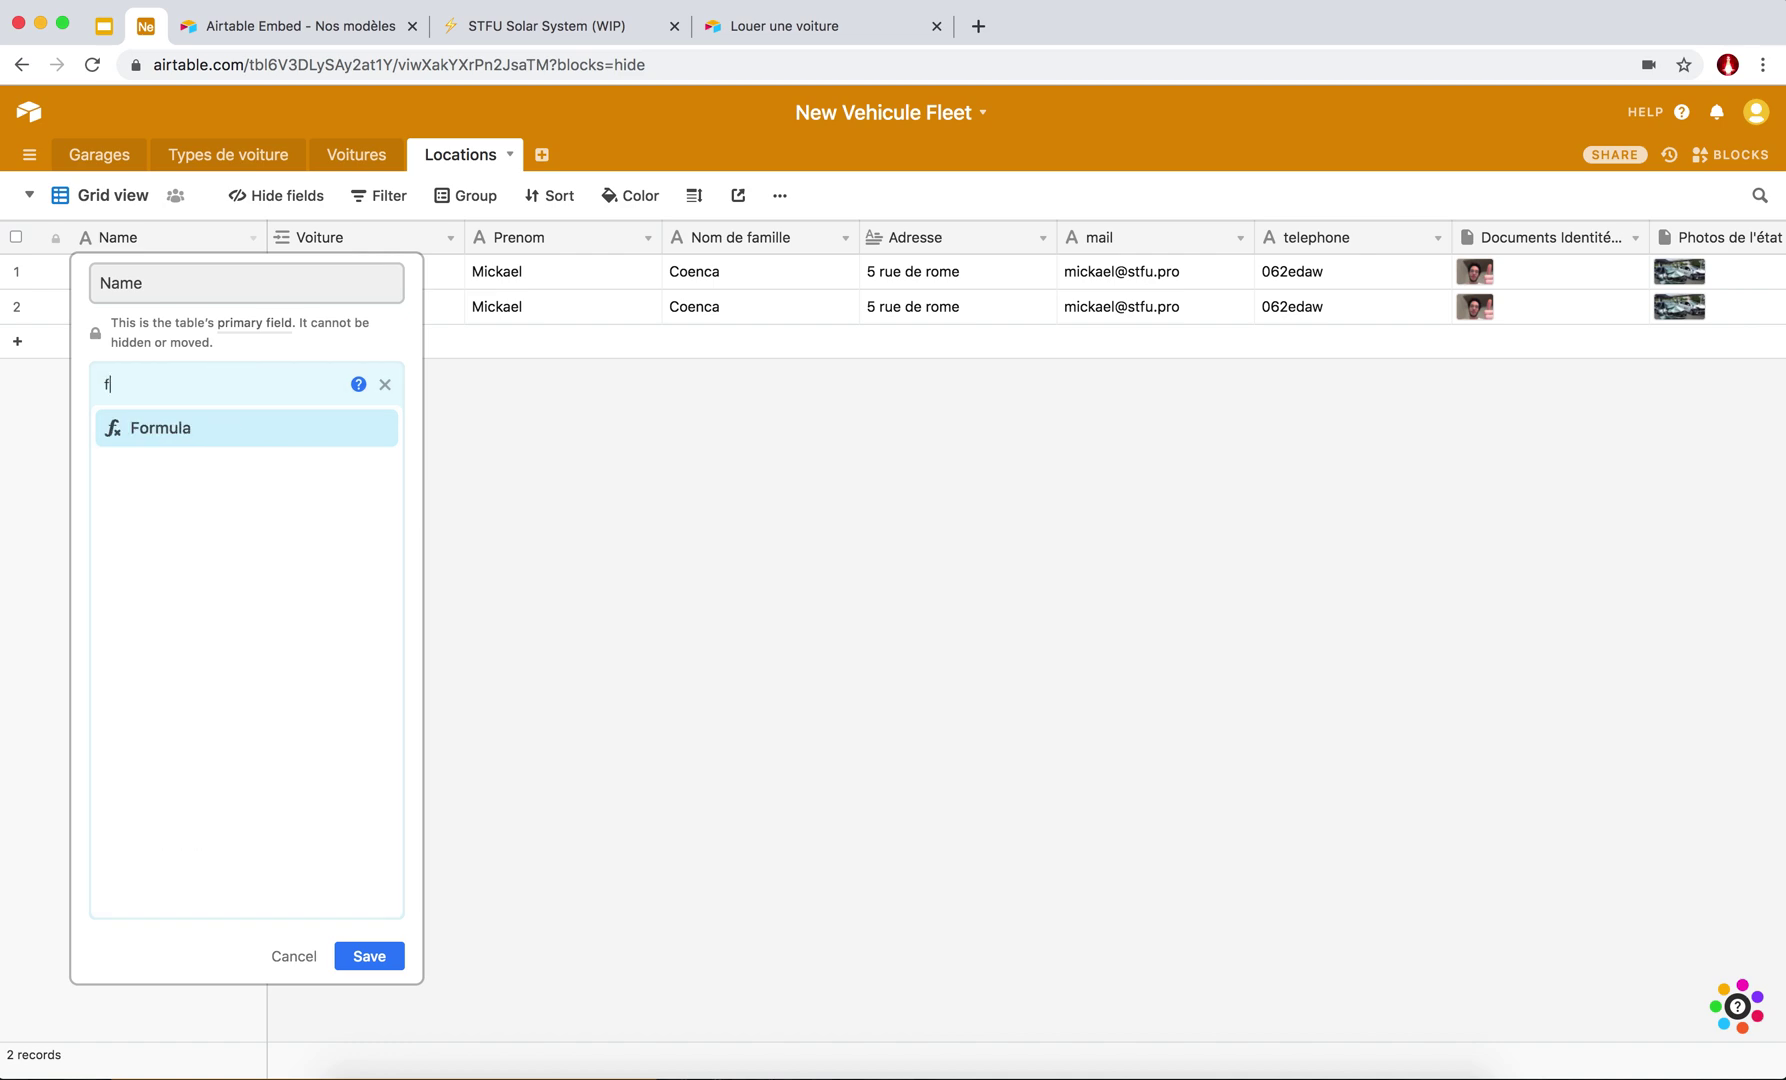
pyautogui.press('BackSpace')
pyautogui.press('BackSpace')
pyautogui.click(190, 432)
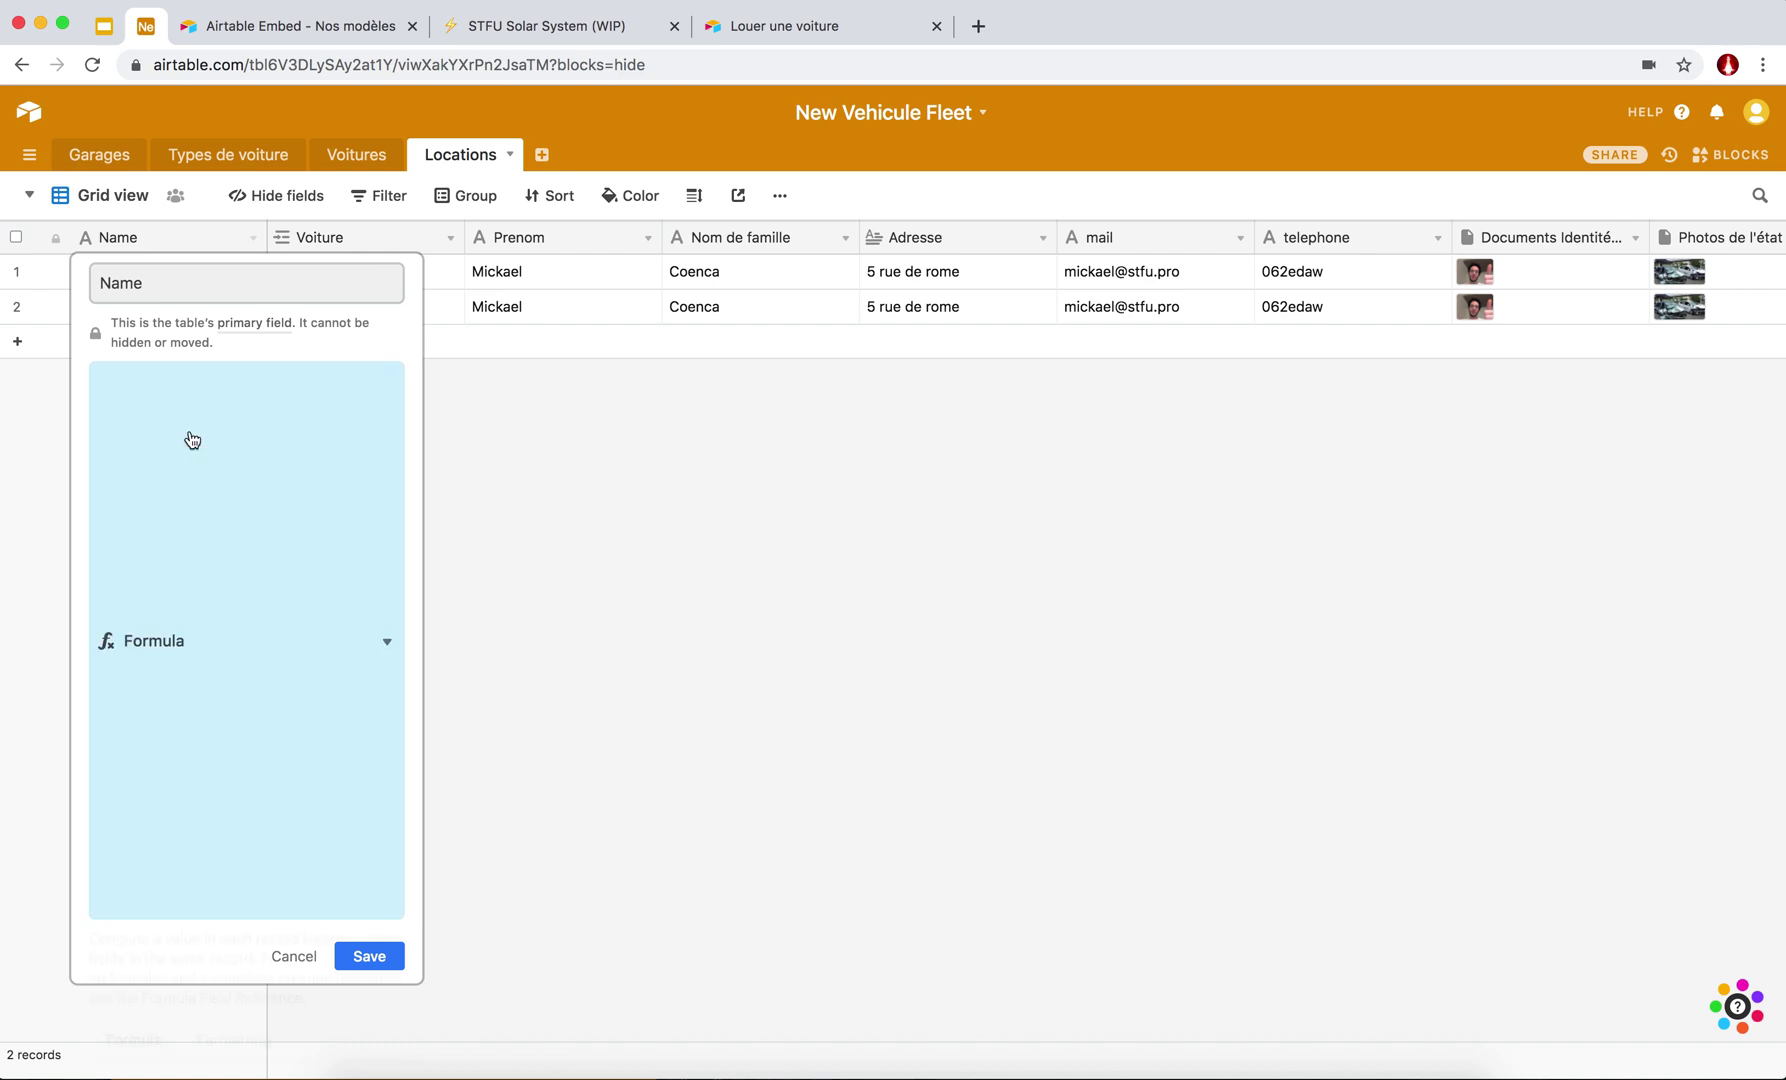
# Enter the formula ID & " - " & {Nom de famille} and save the Name field.
pyautogui.click(137, 559)
pyautogui.write('ID')
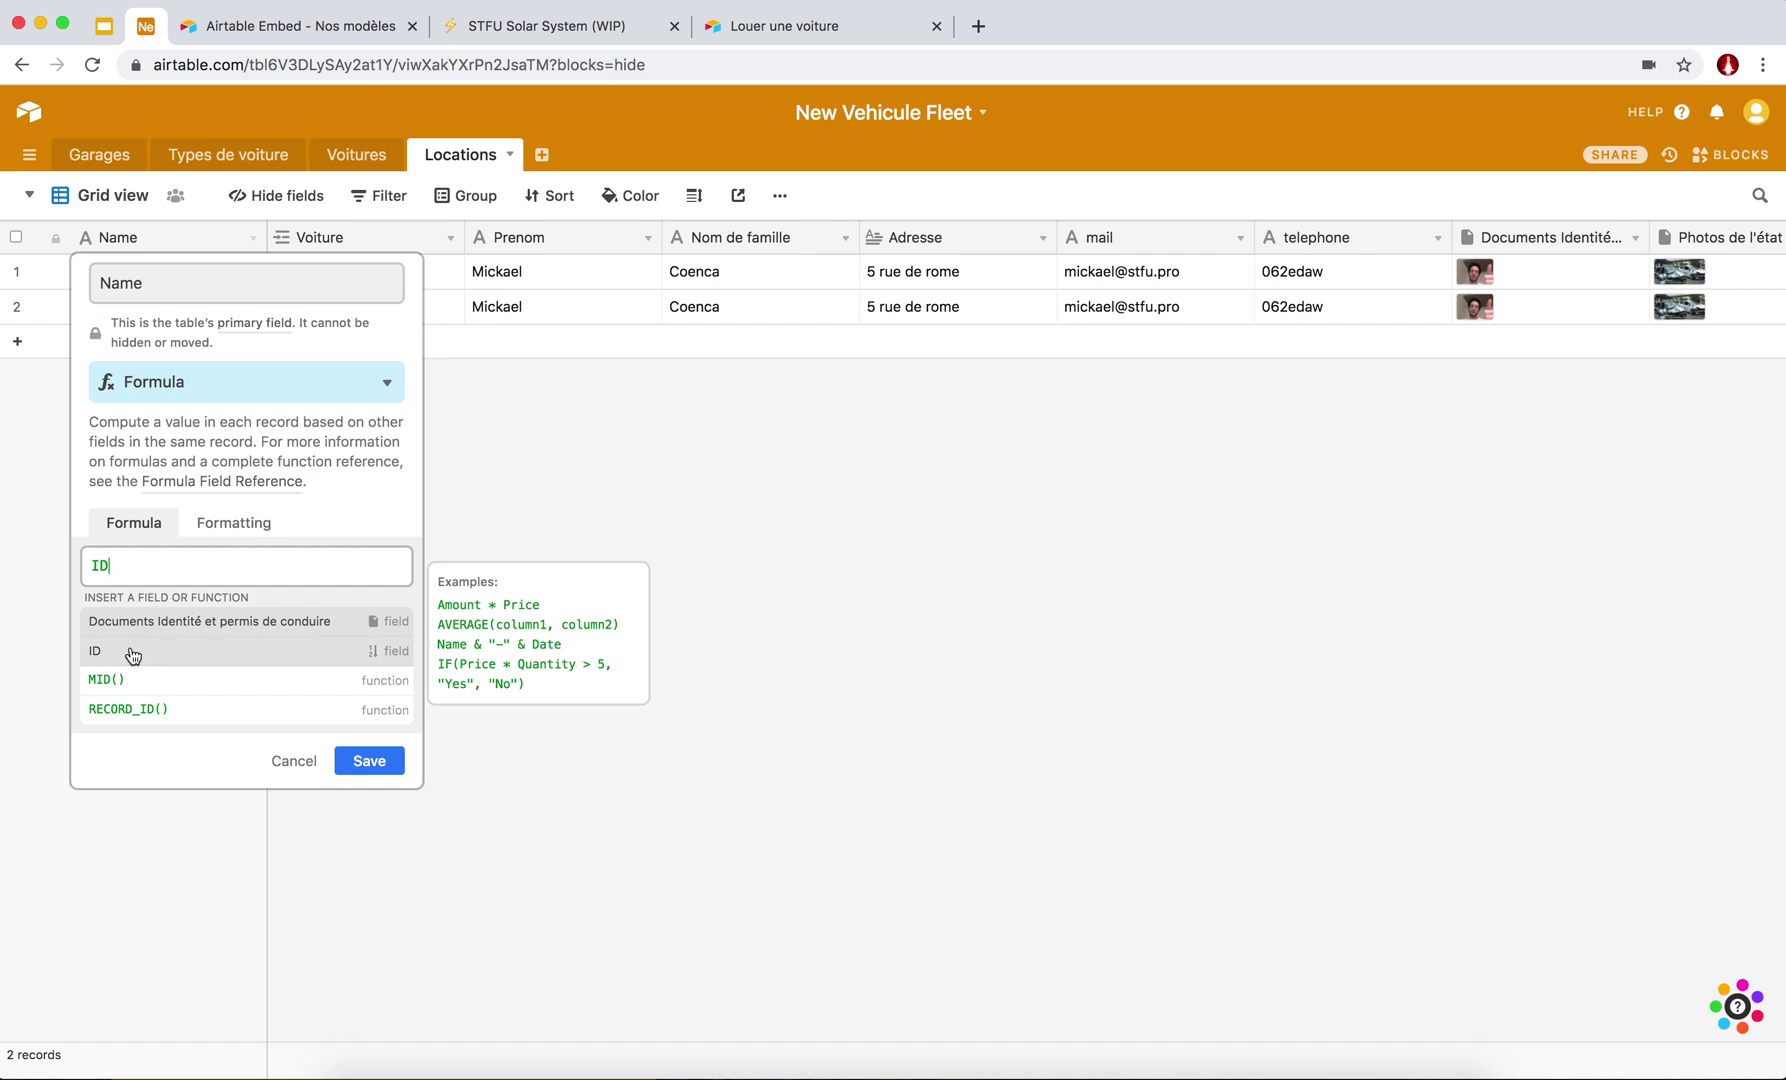
pyautogui.click(132, 653)
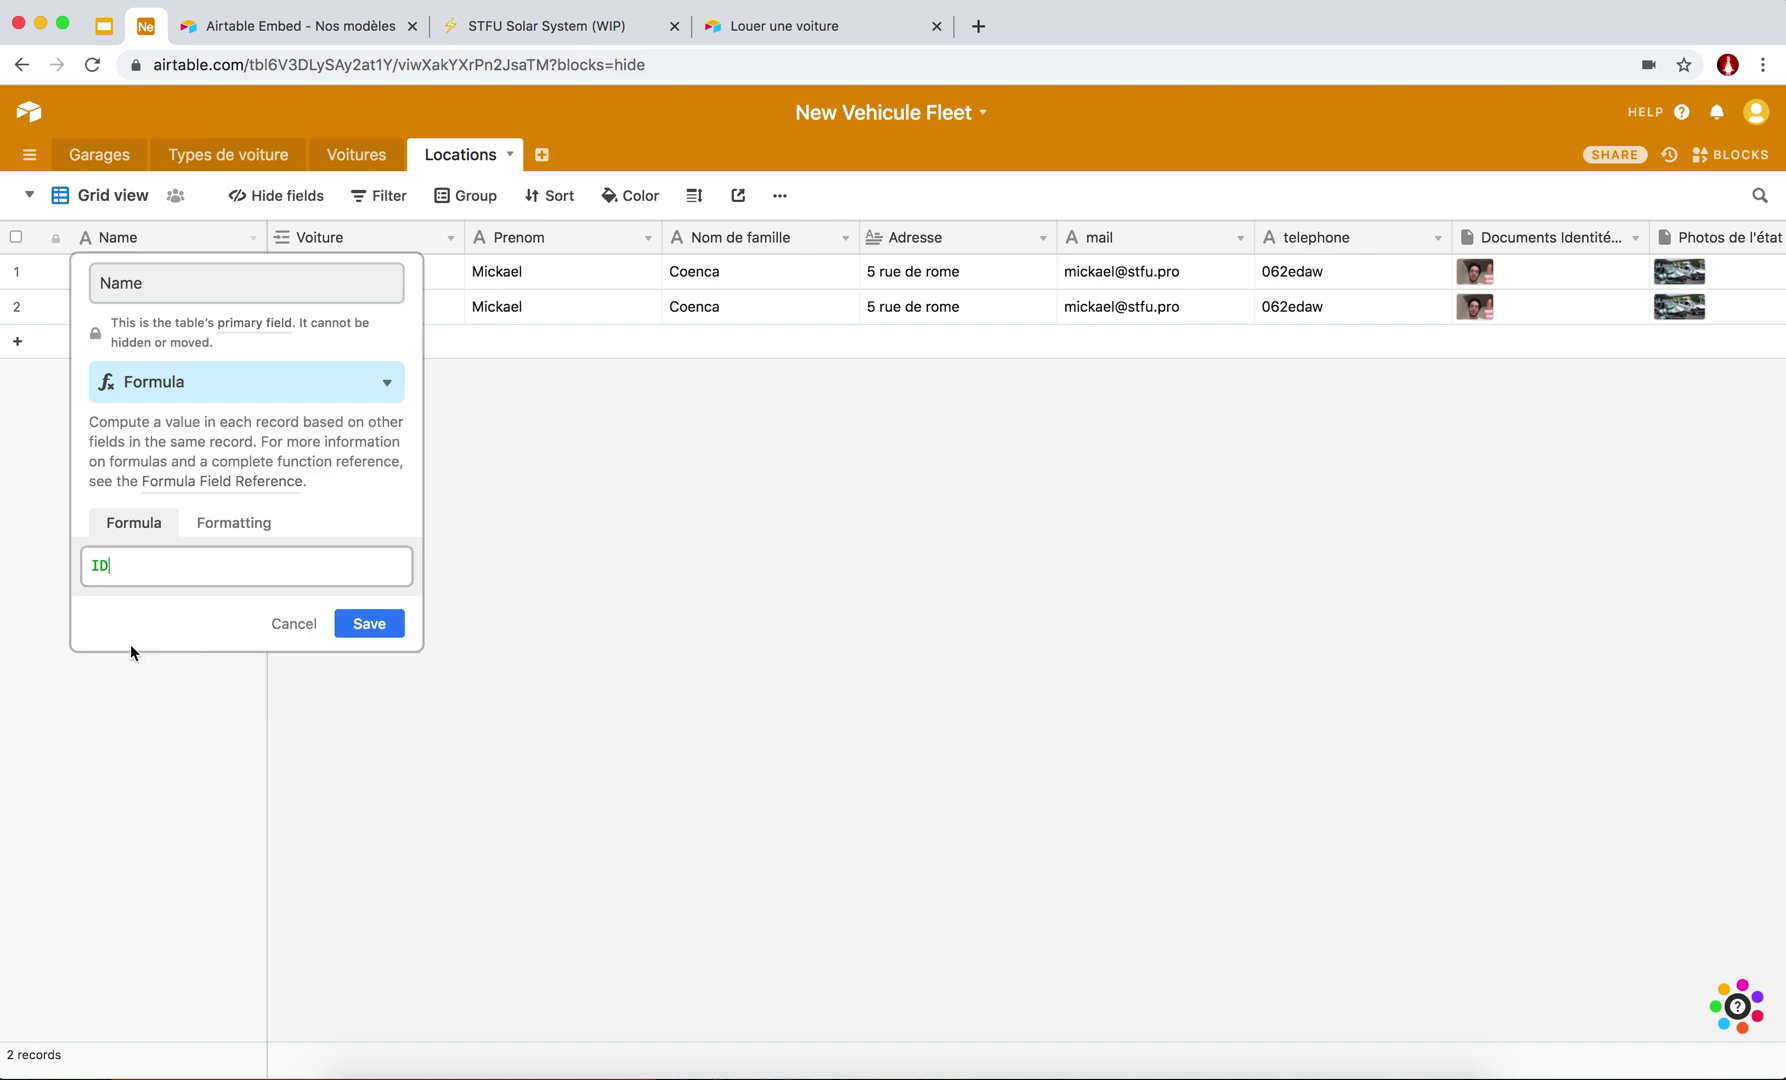
pyautogui.write('&')
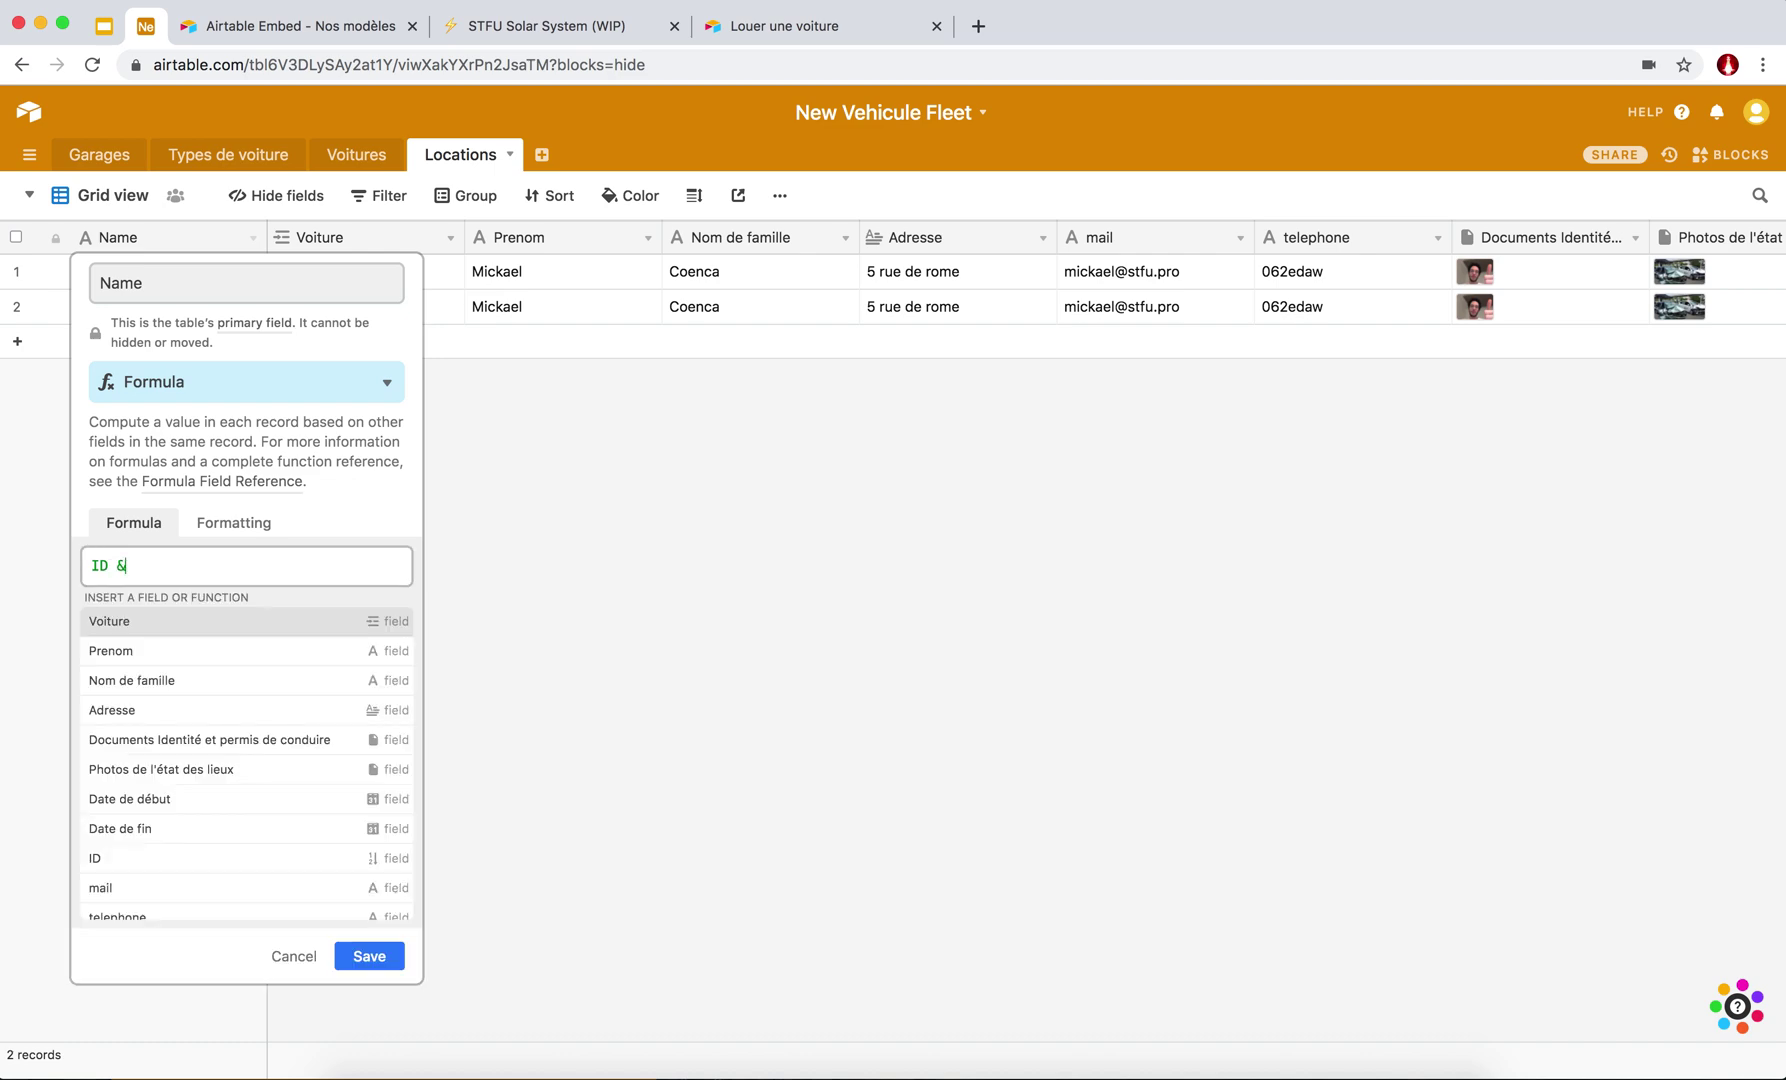
pyautogui.write(' "')
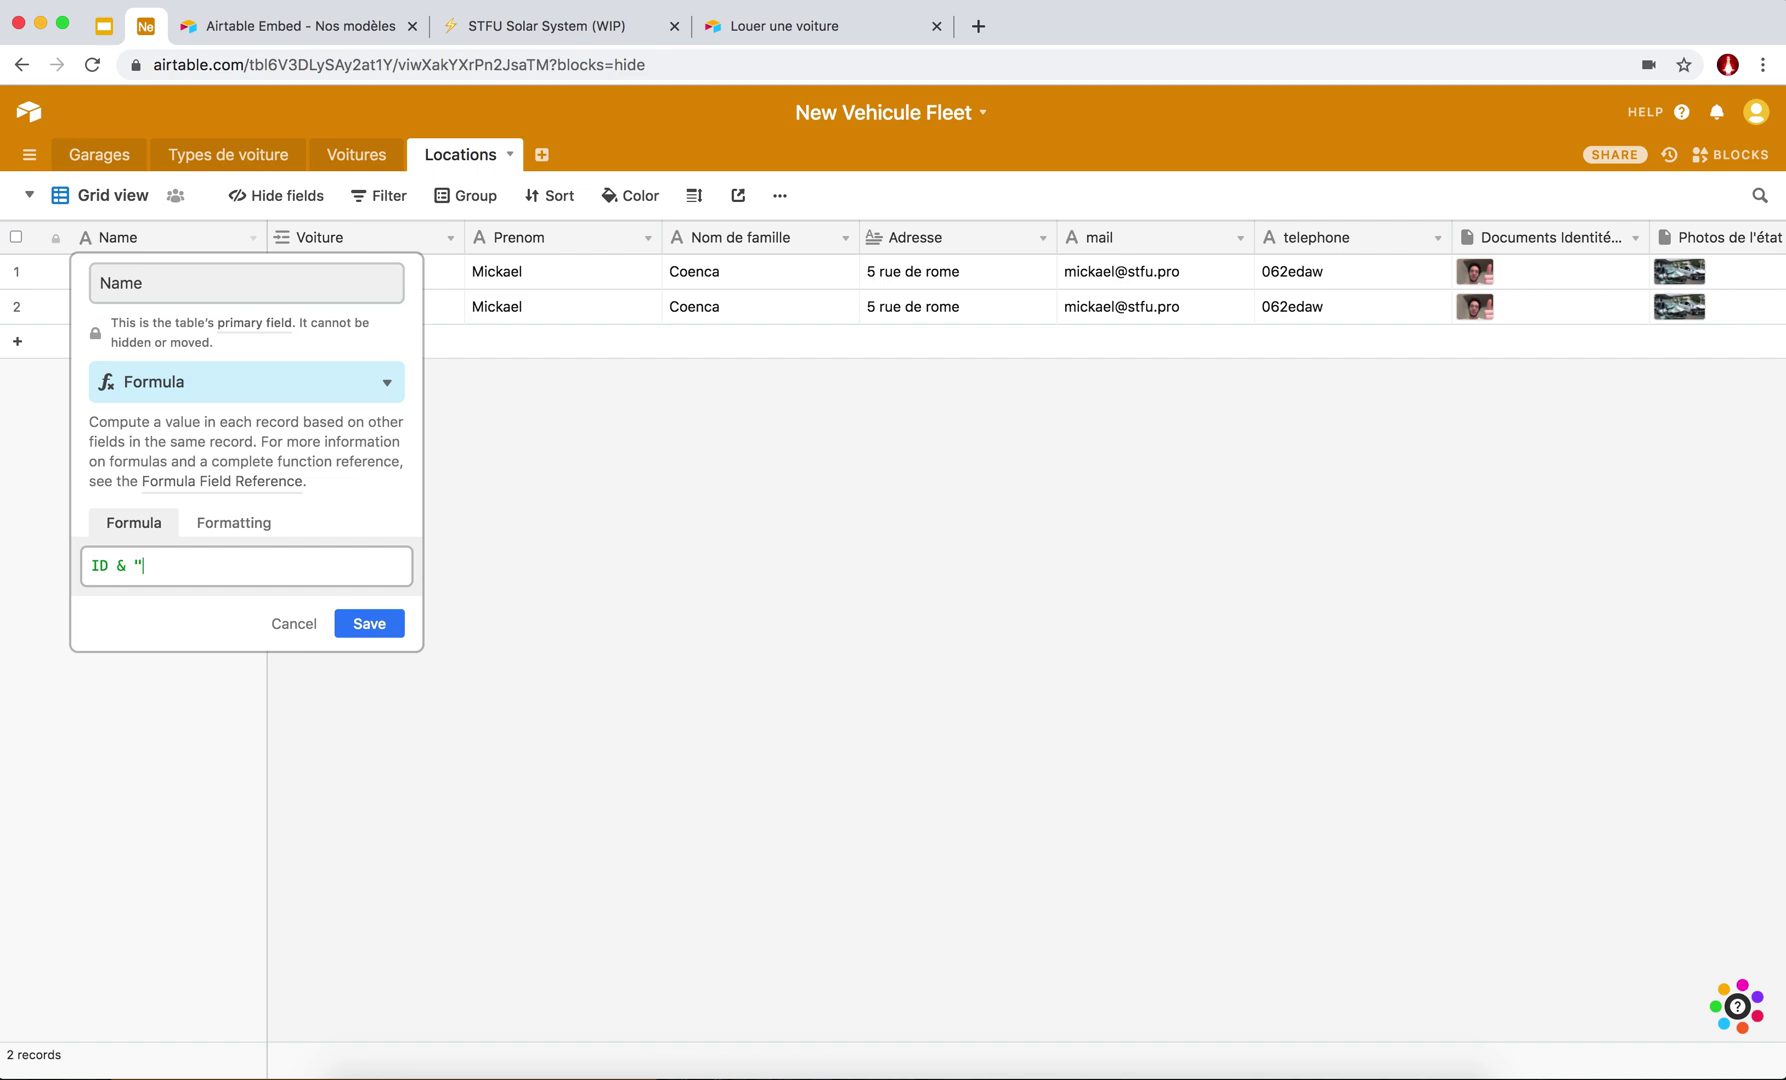
pyautogui.write(' "')
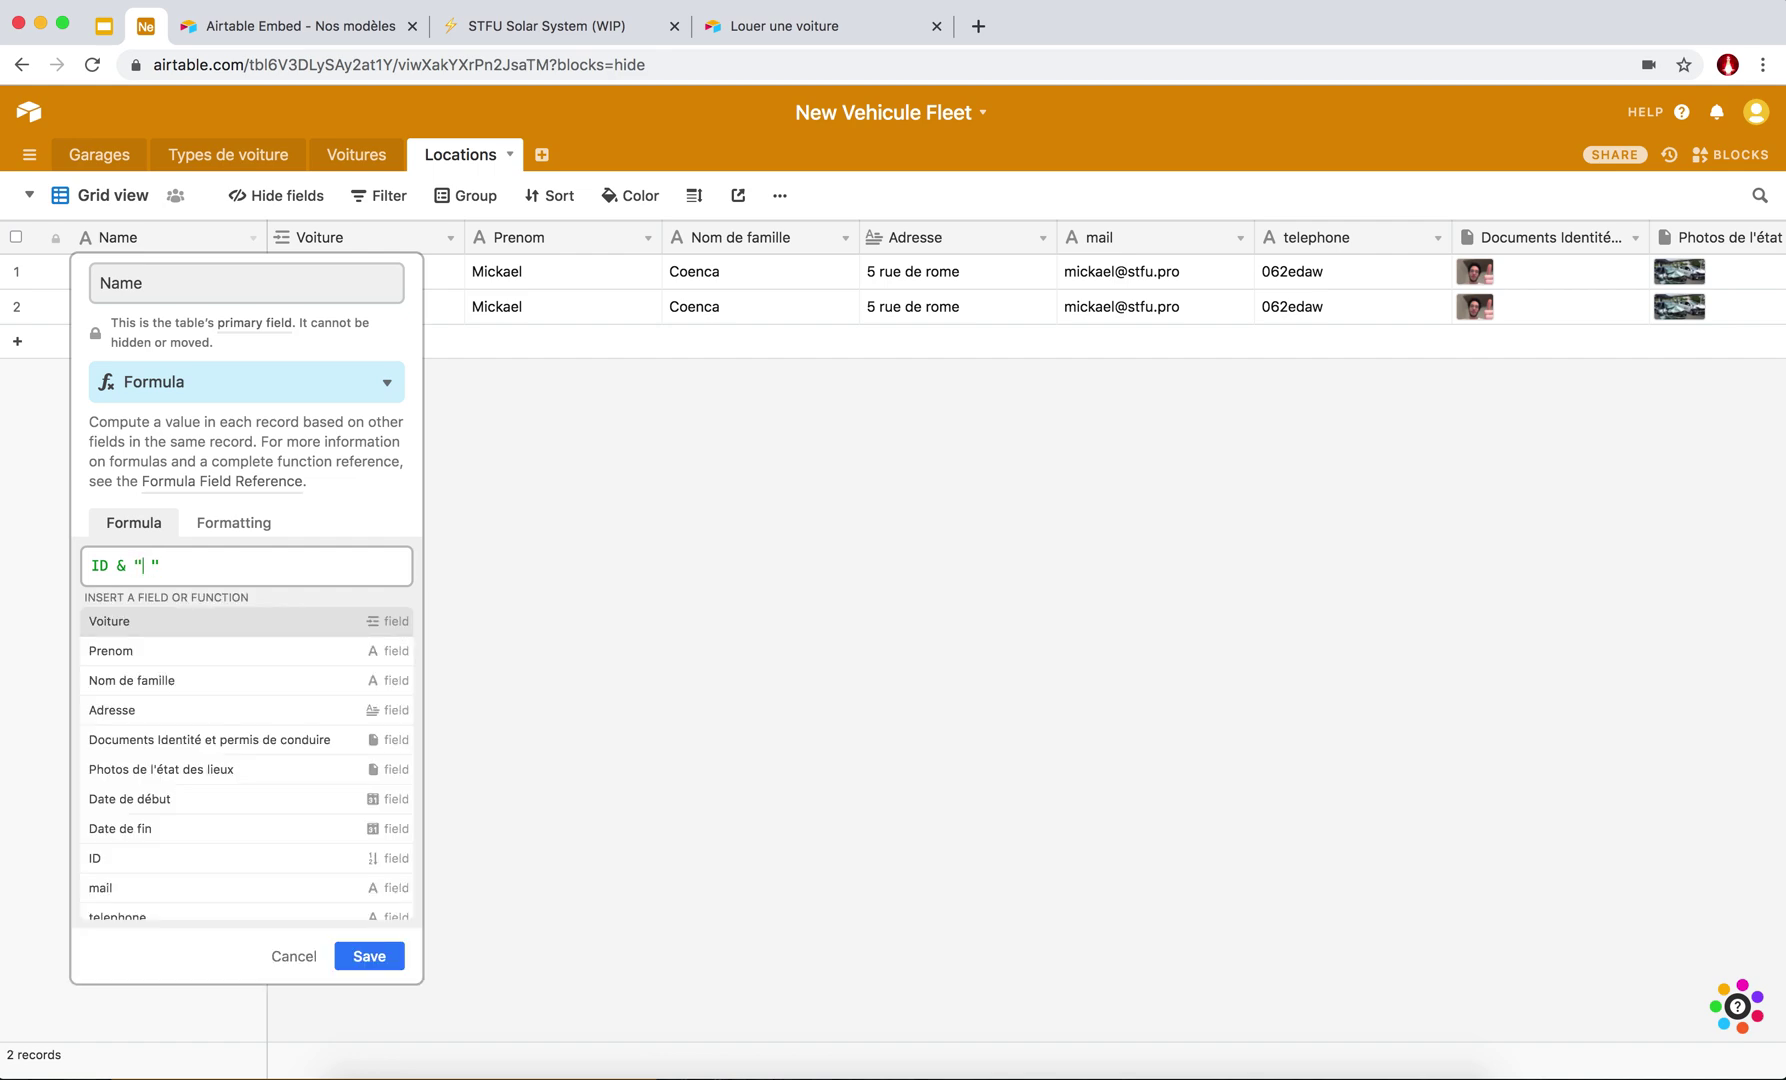
pyautogui.press('Left')
pyautogui.press('Left')
pyautogui.press('Left')
pyautogui.press('Left')
pyautogui.press('Left')
pyautogui.press('Right')
pyautogui.press('Right')
pyautogui.press('Right')
pyautogui.write('- "')
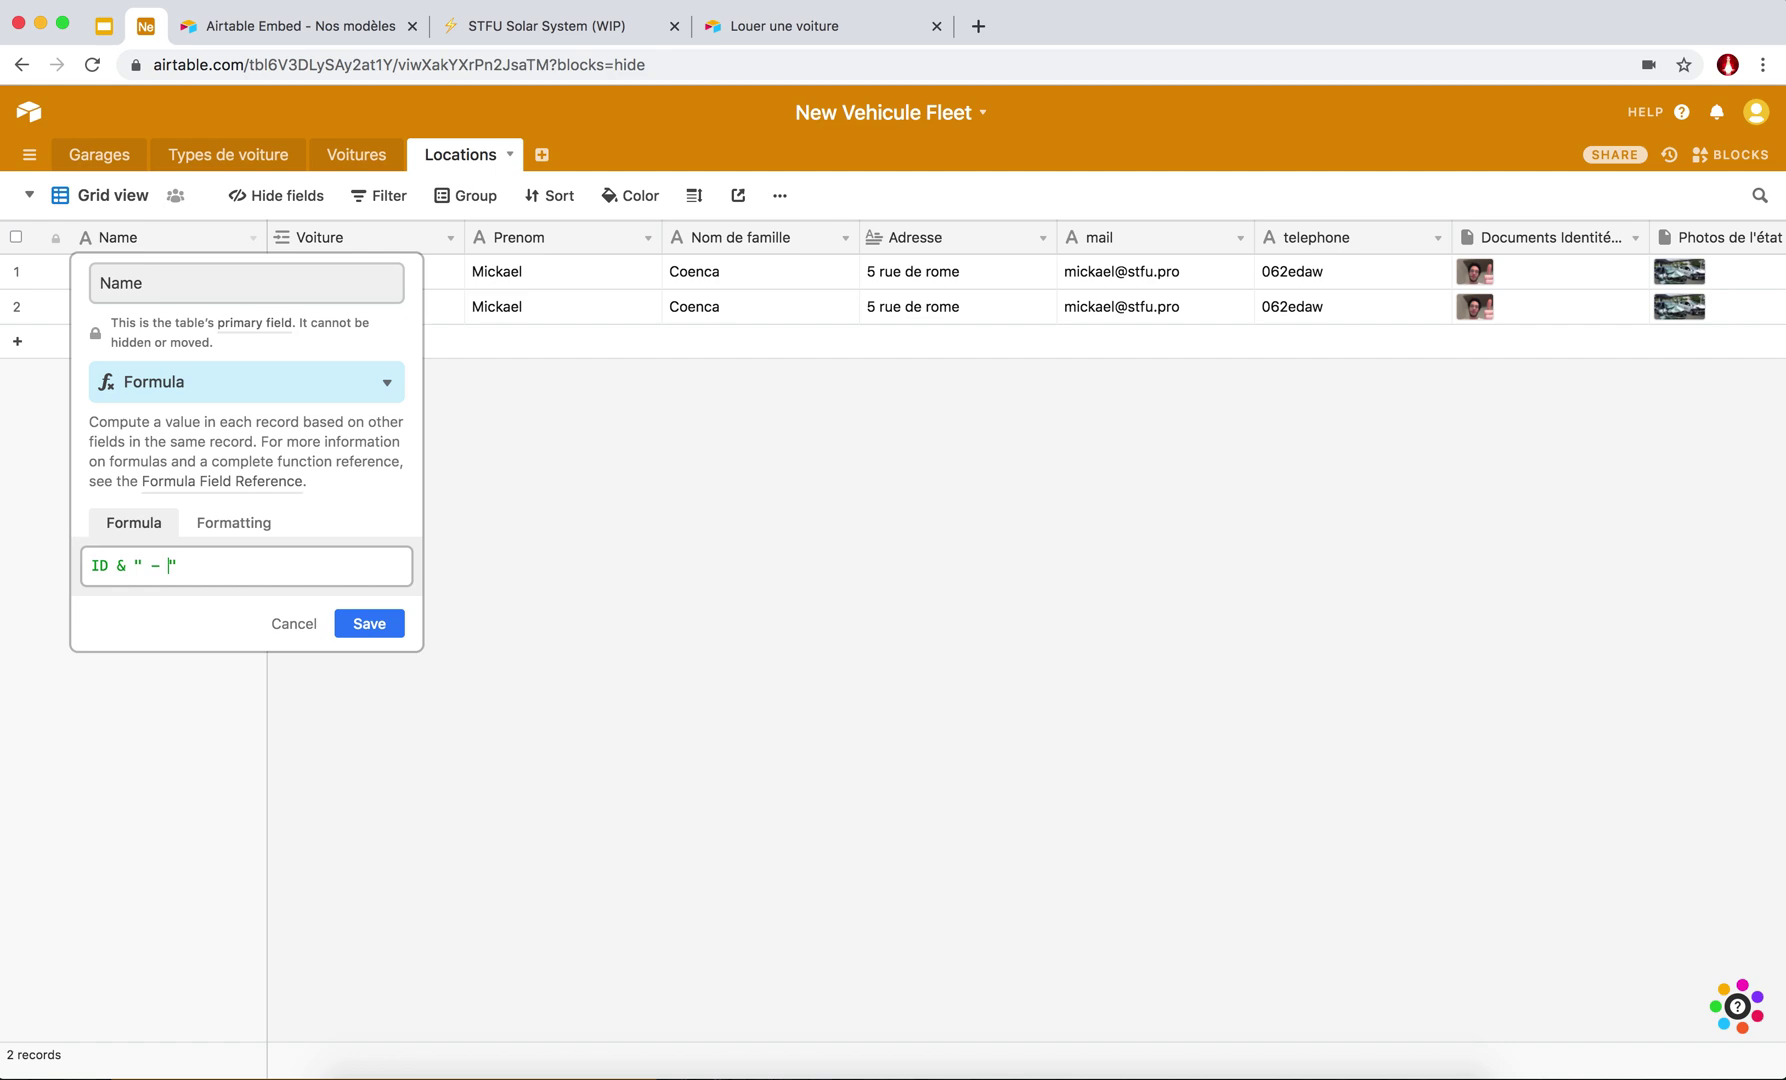
pyautogui.write(' &')
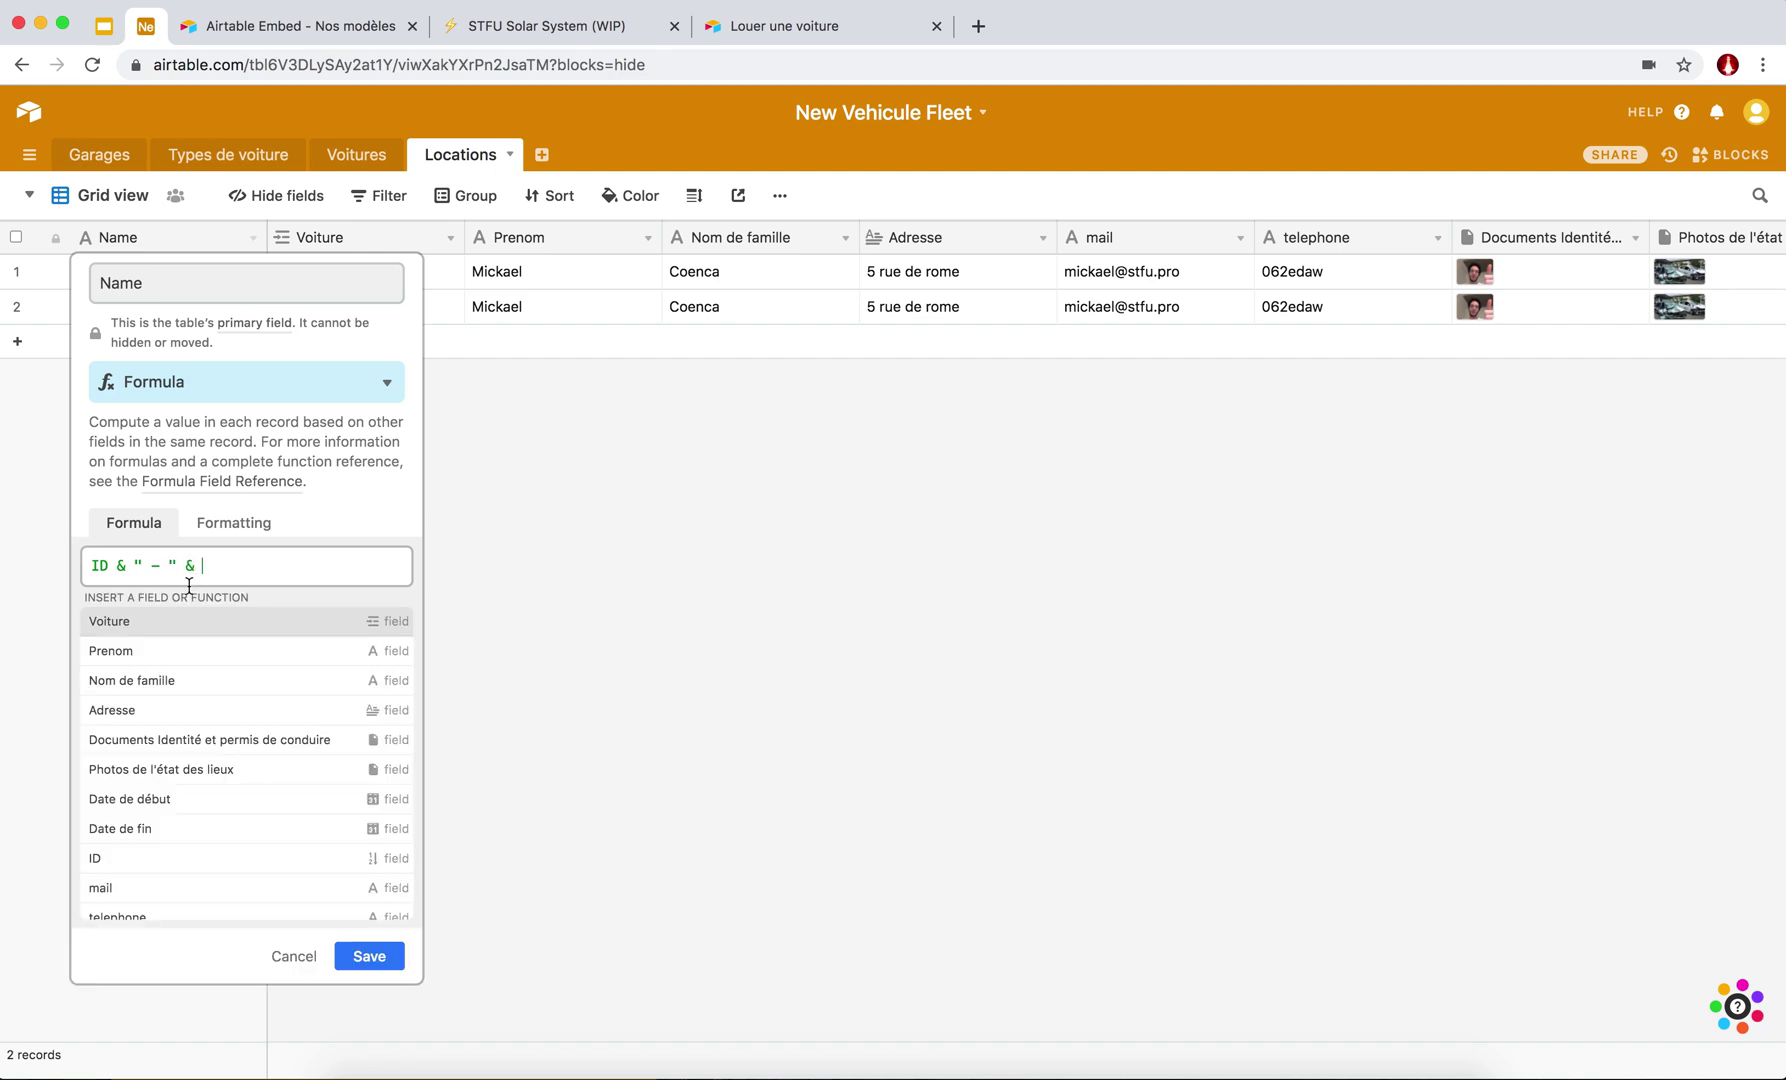
pyautogui.click(119, 684)
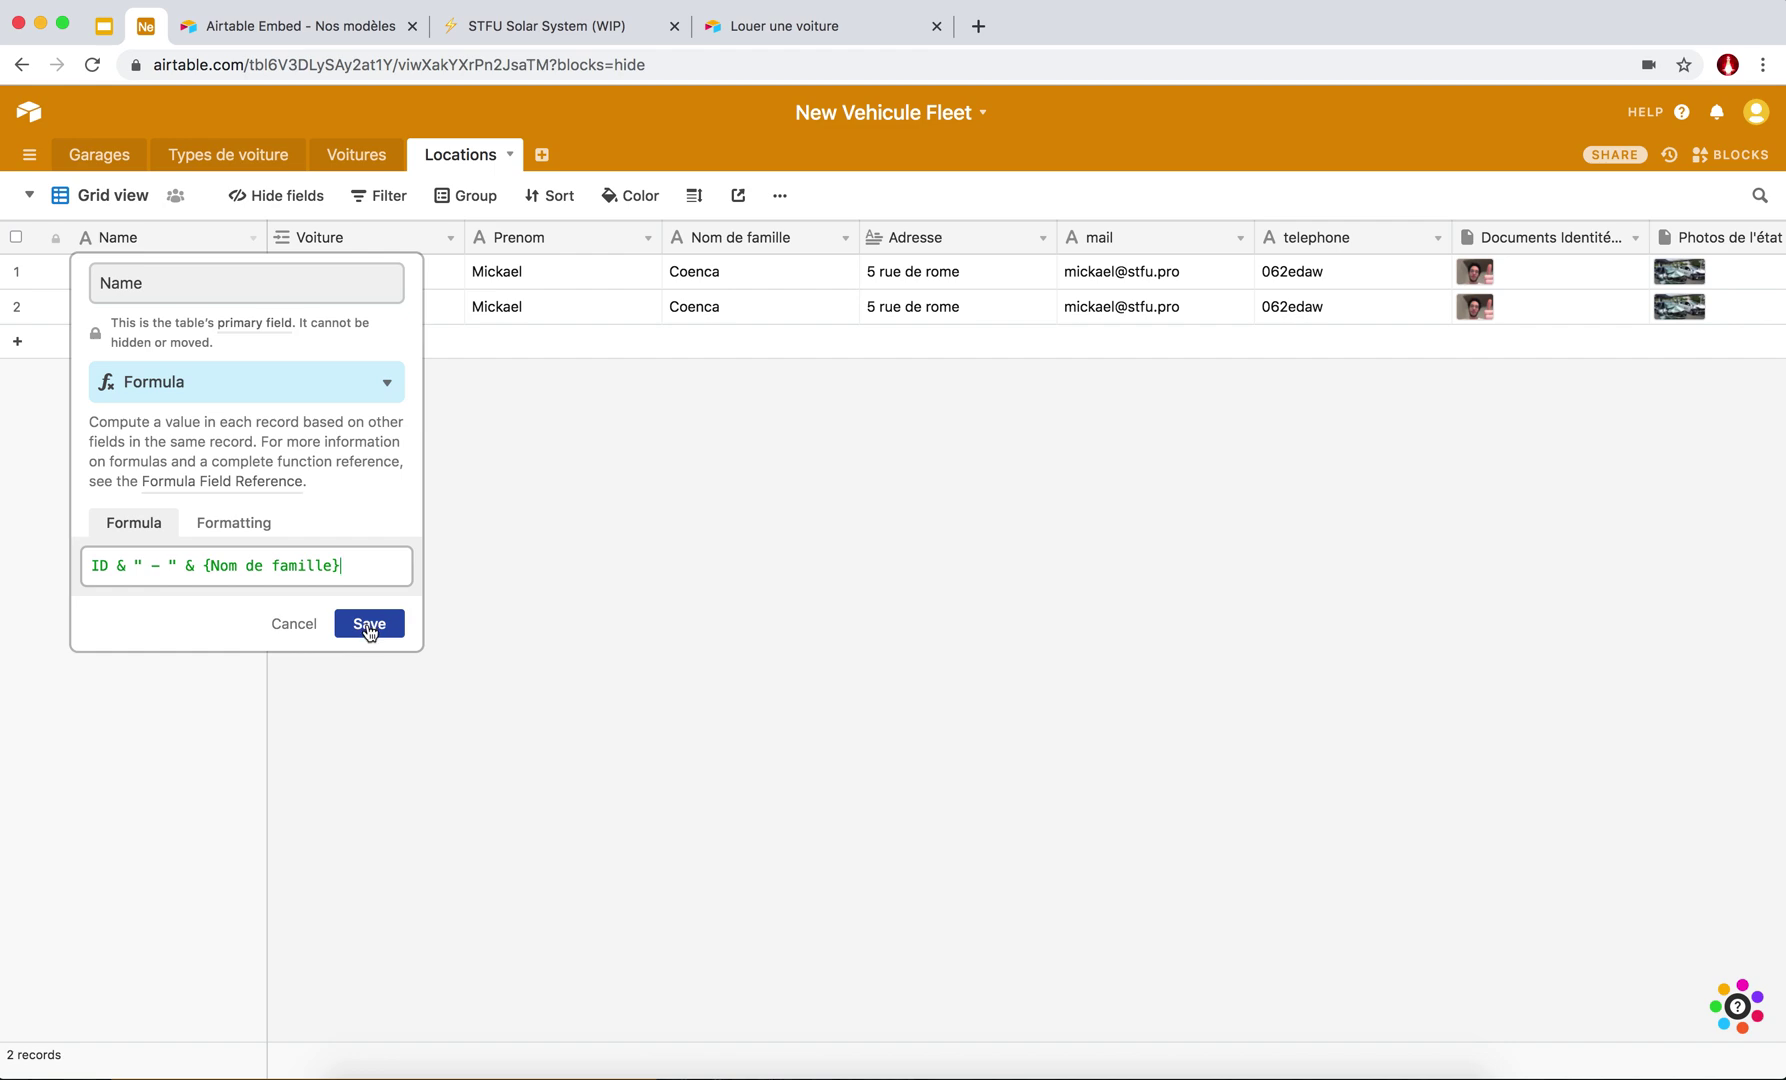
pyautogui.moveTo(101, 567); pyautogui.dragTo(199, 562)
pyautogui.click(227, 562)
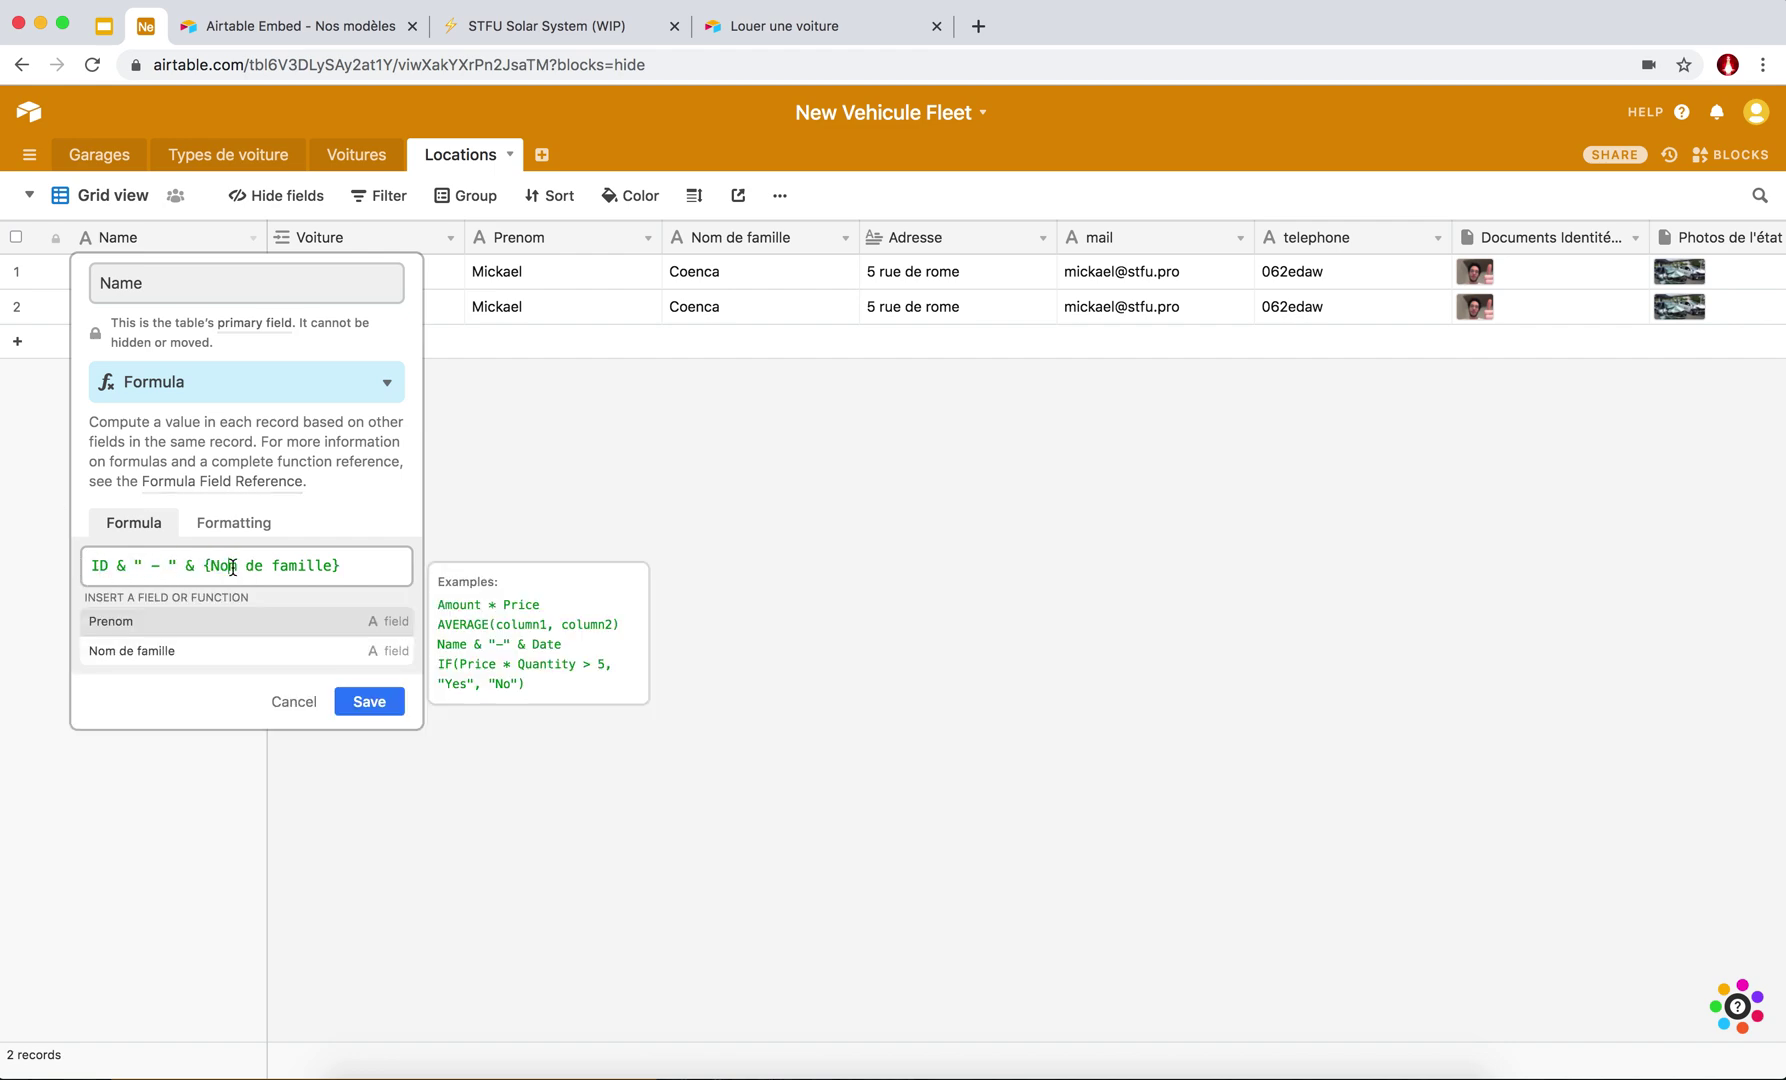
pyautogui.click(367, 697)
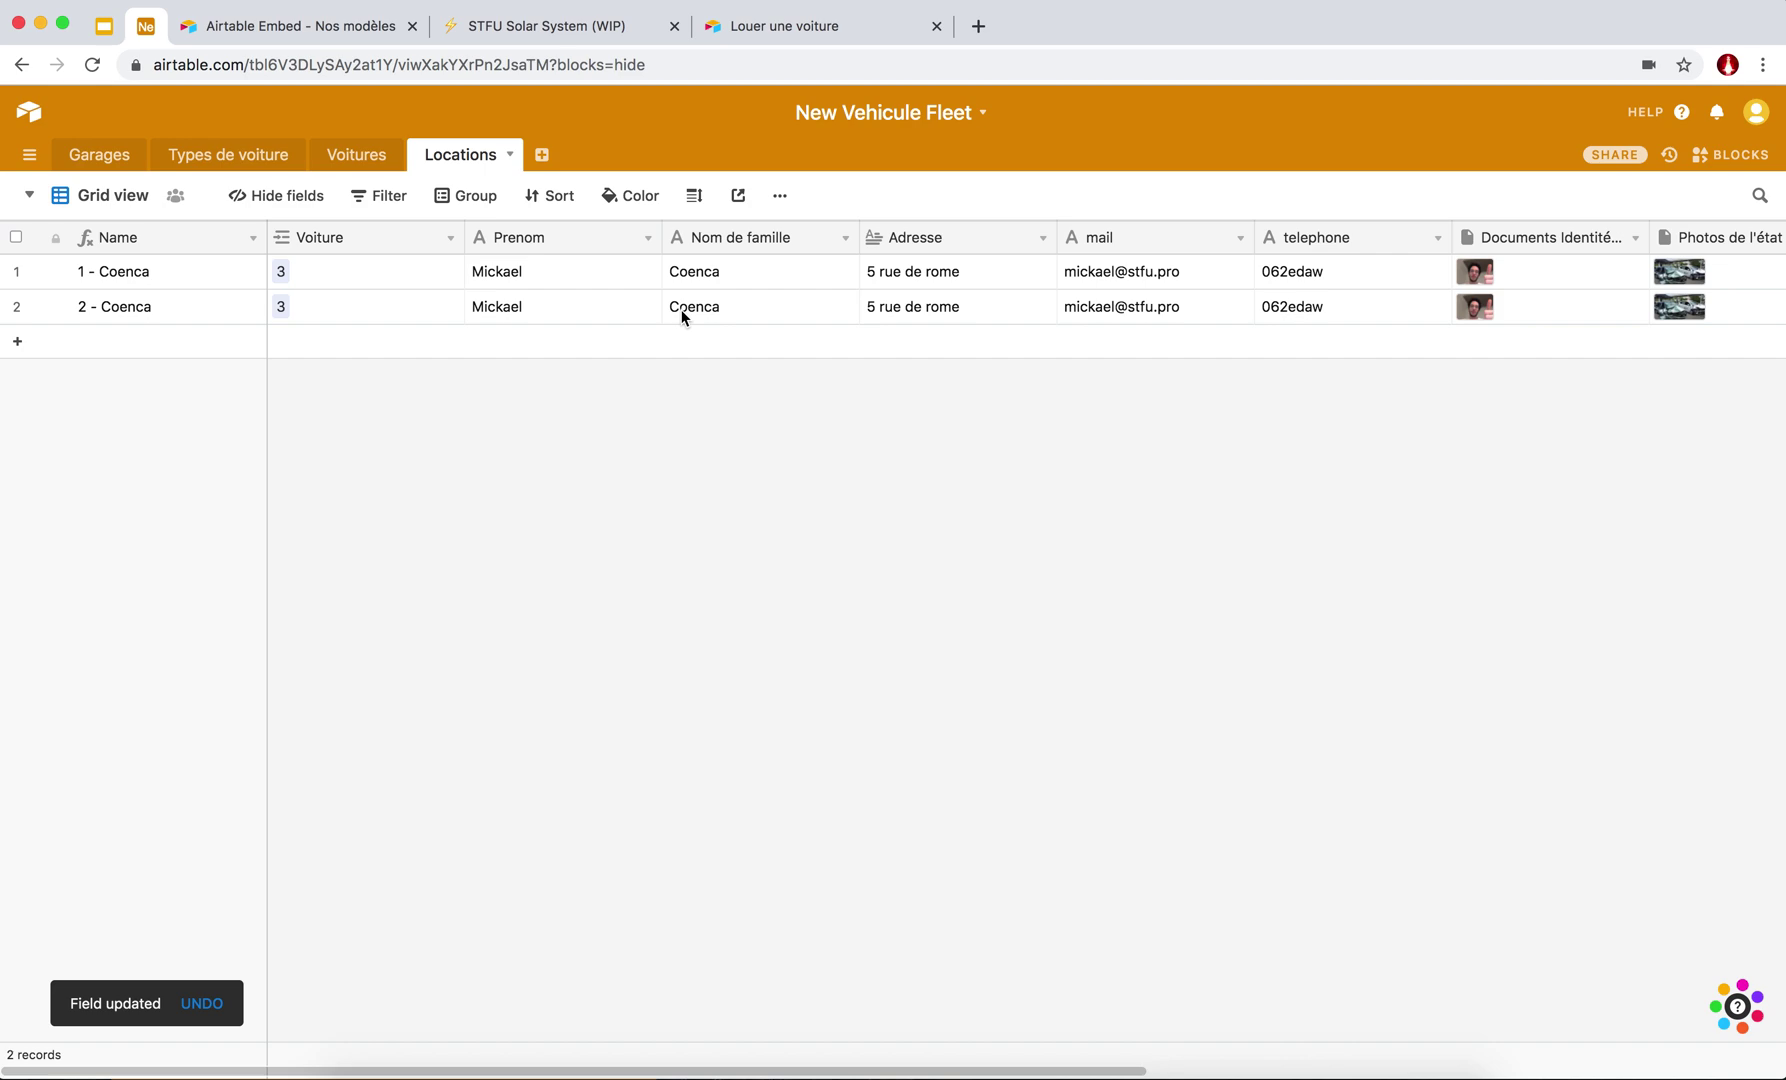
pyautogui.hscroll(10, 684, 312)
pyautogui.hscroll(-4, 684, 312)
pyautogui.hscroll(-5, 682, 316)
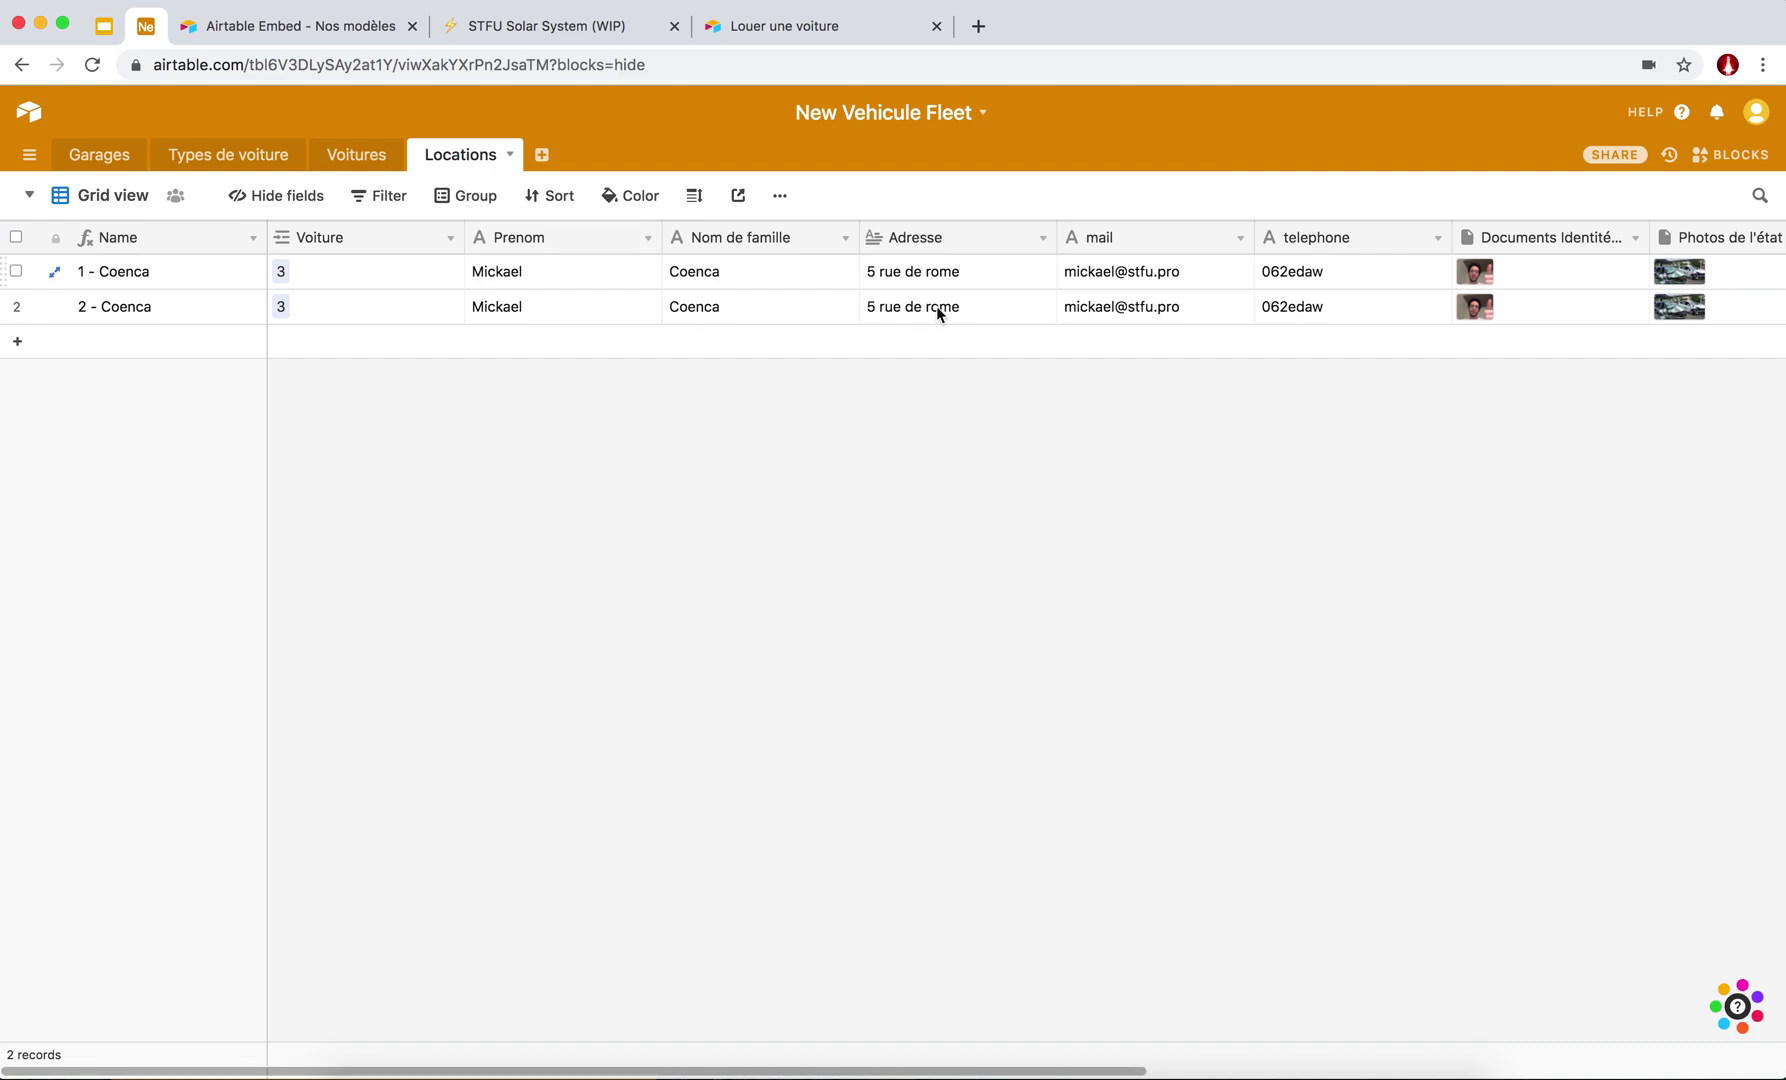
pyautogui.hscroll(10, 938, 307)
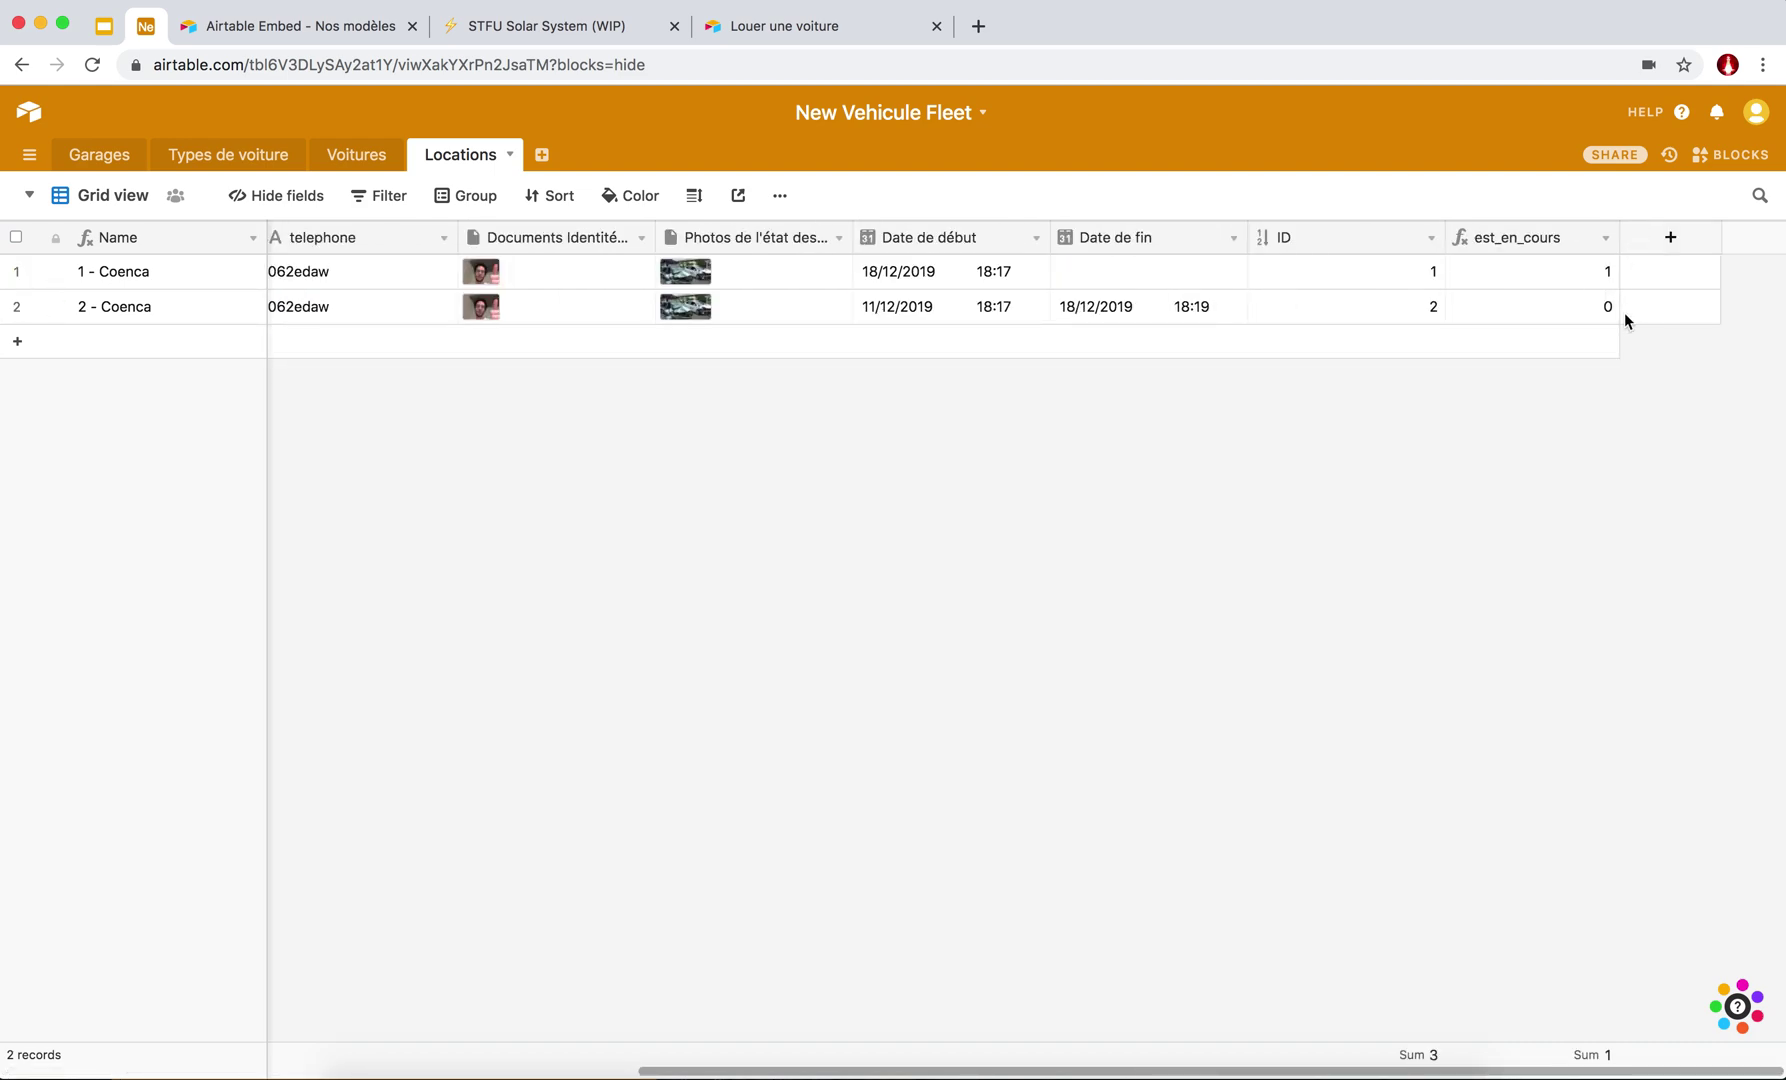
pyautogui.hscroll(-10, 313, 278)
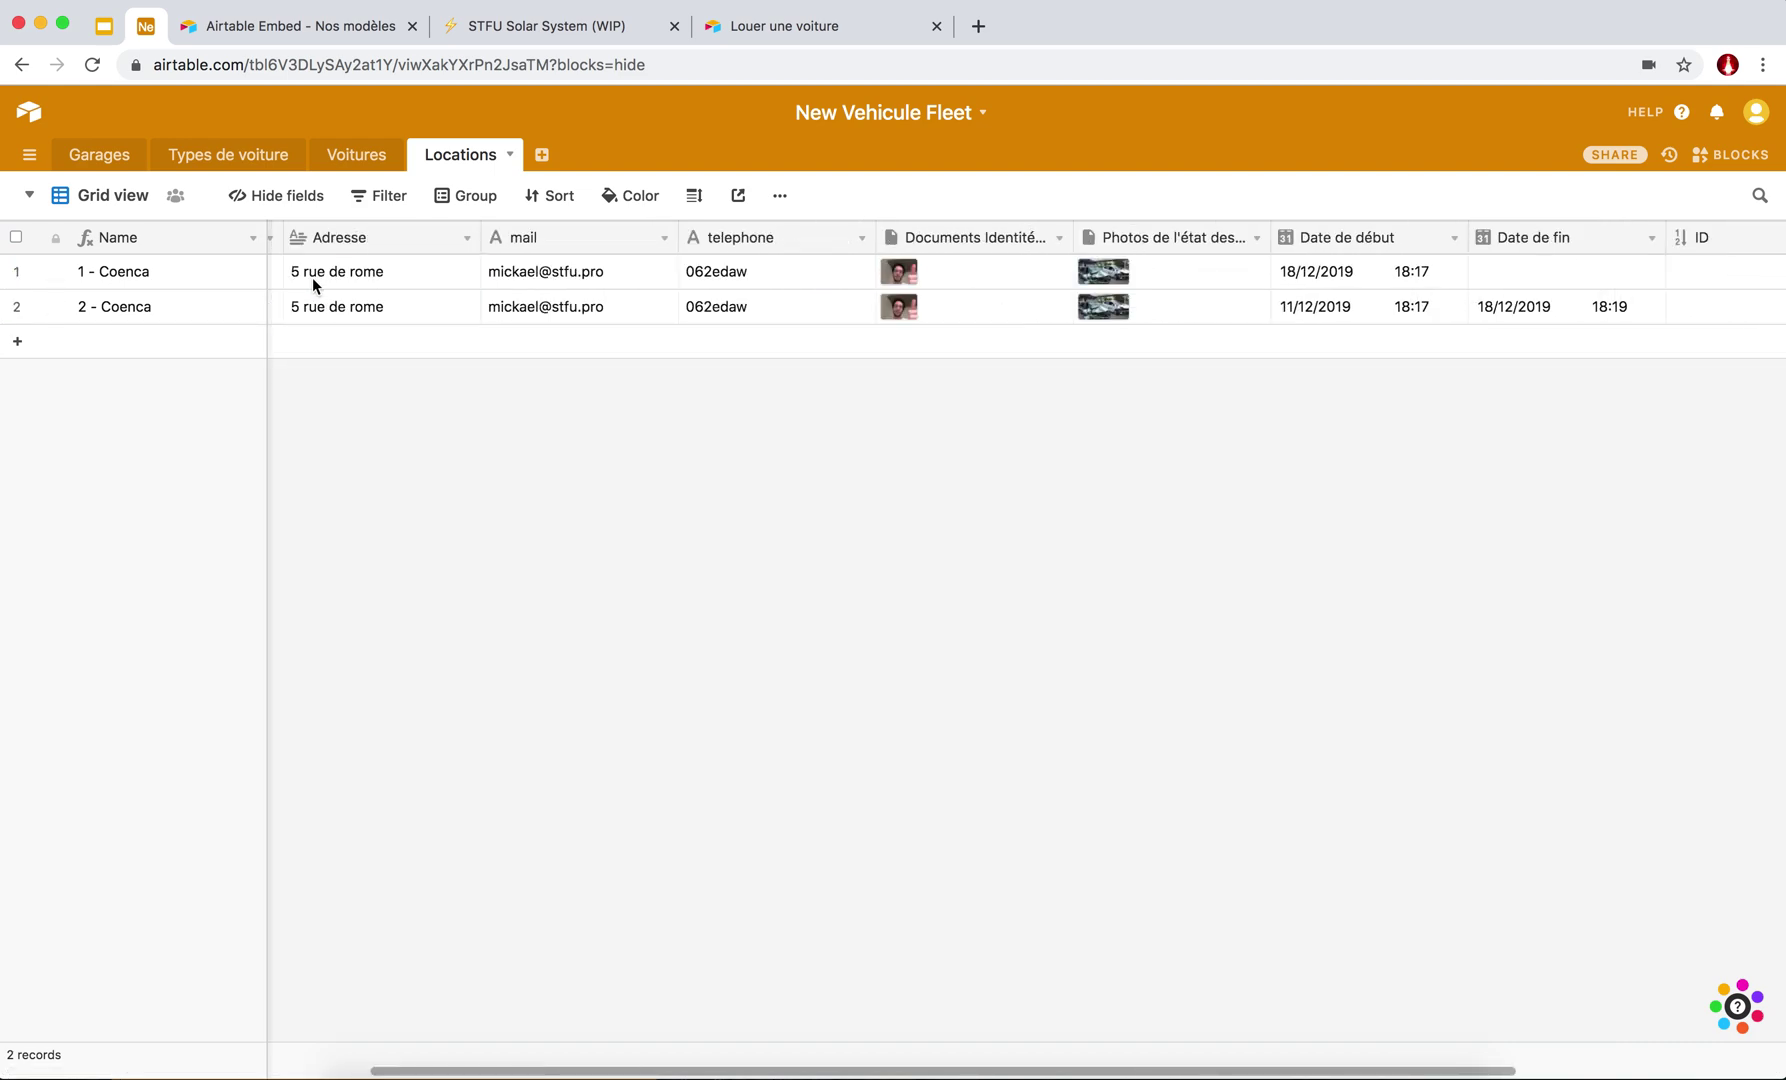
# Switch to the Voitures table's plain Grid view and begin adding a new field.
pyautogui.click(357, 160)
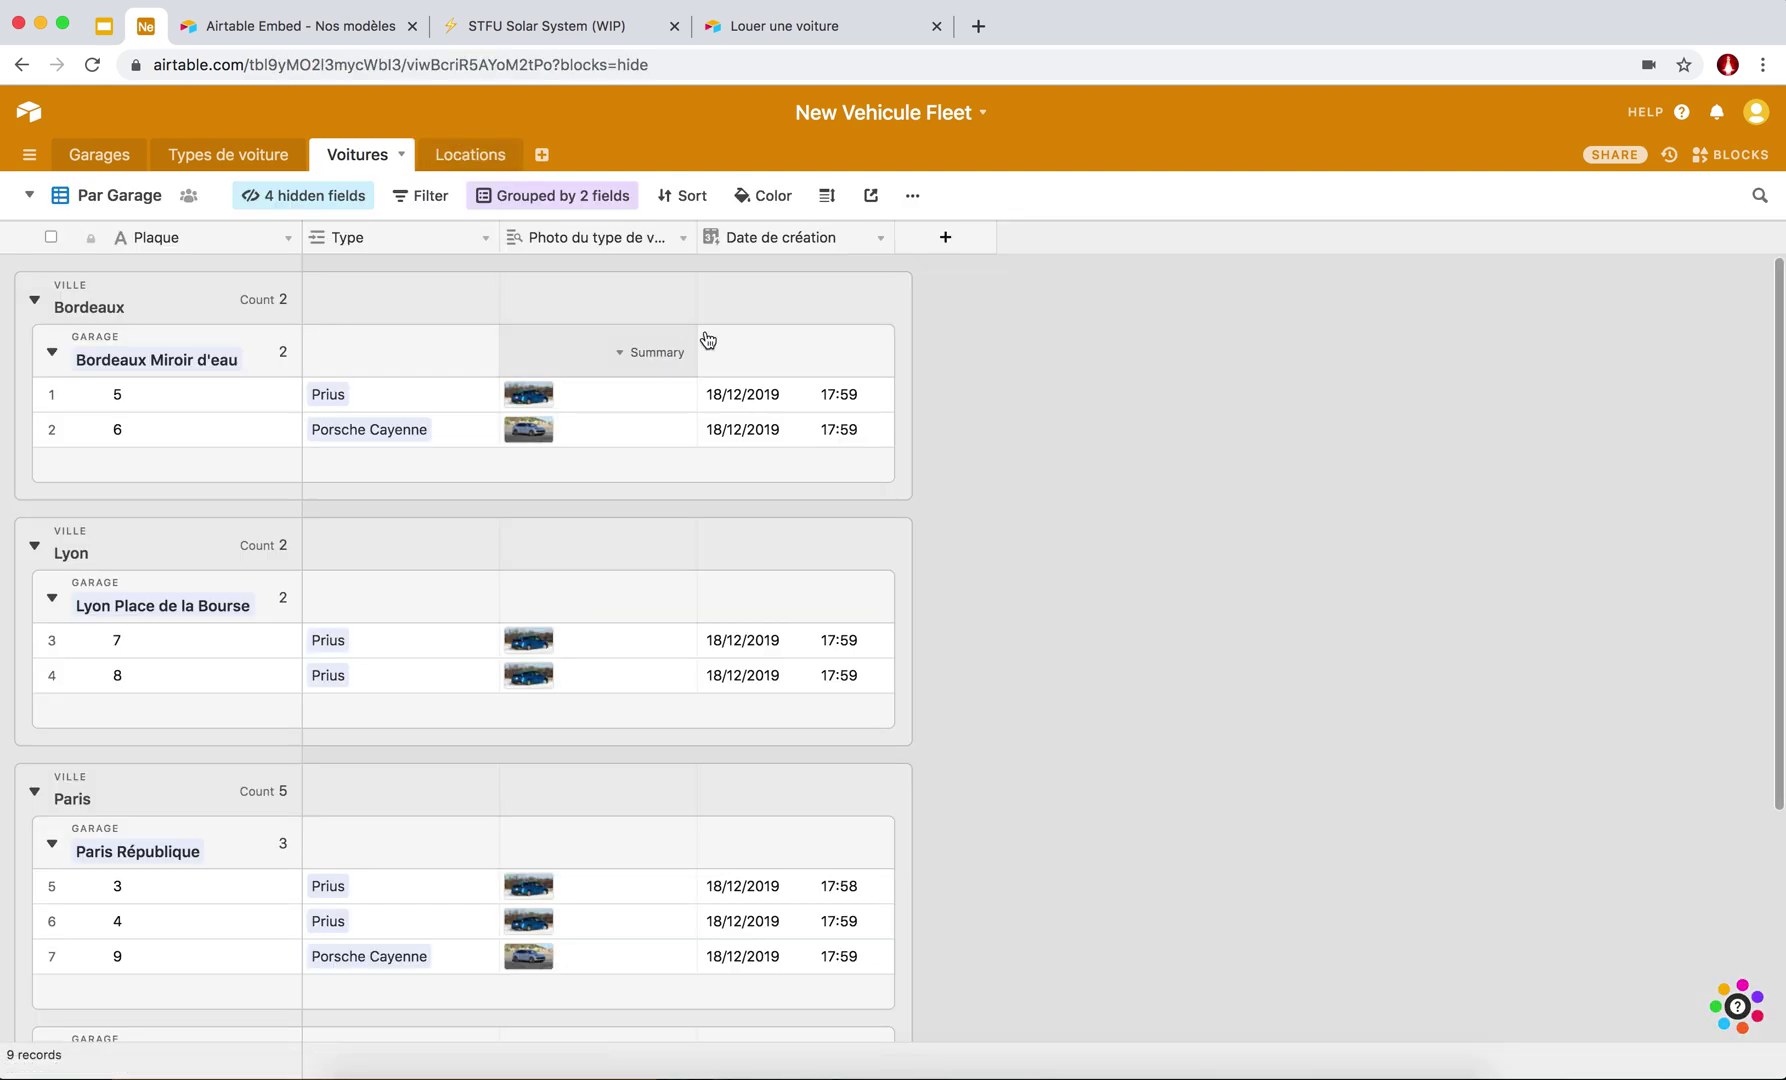
pyautogui.click(29, 195)
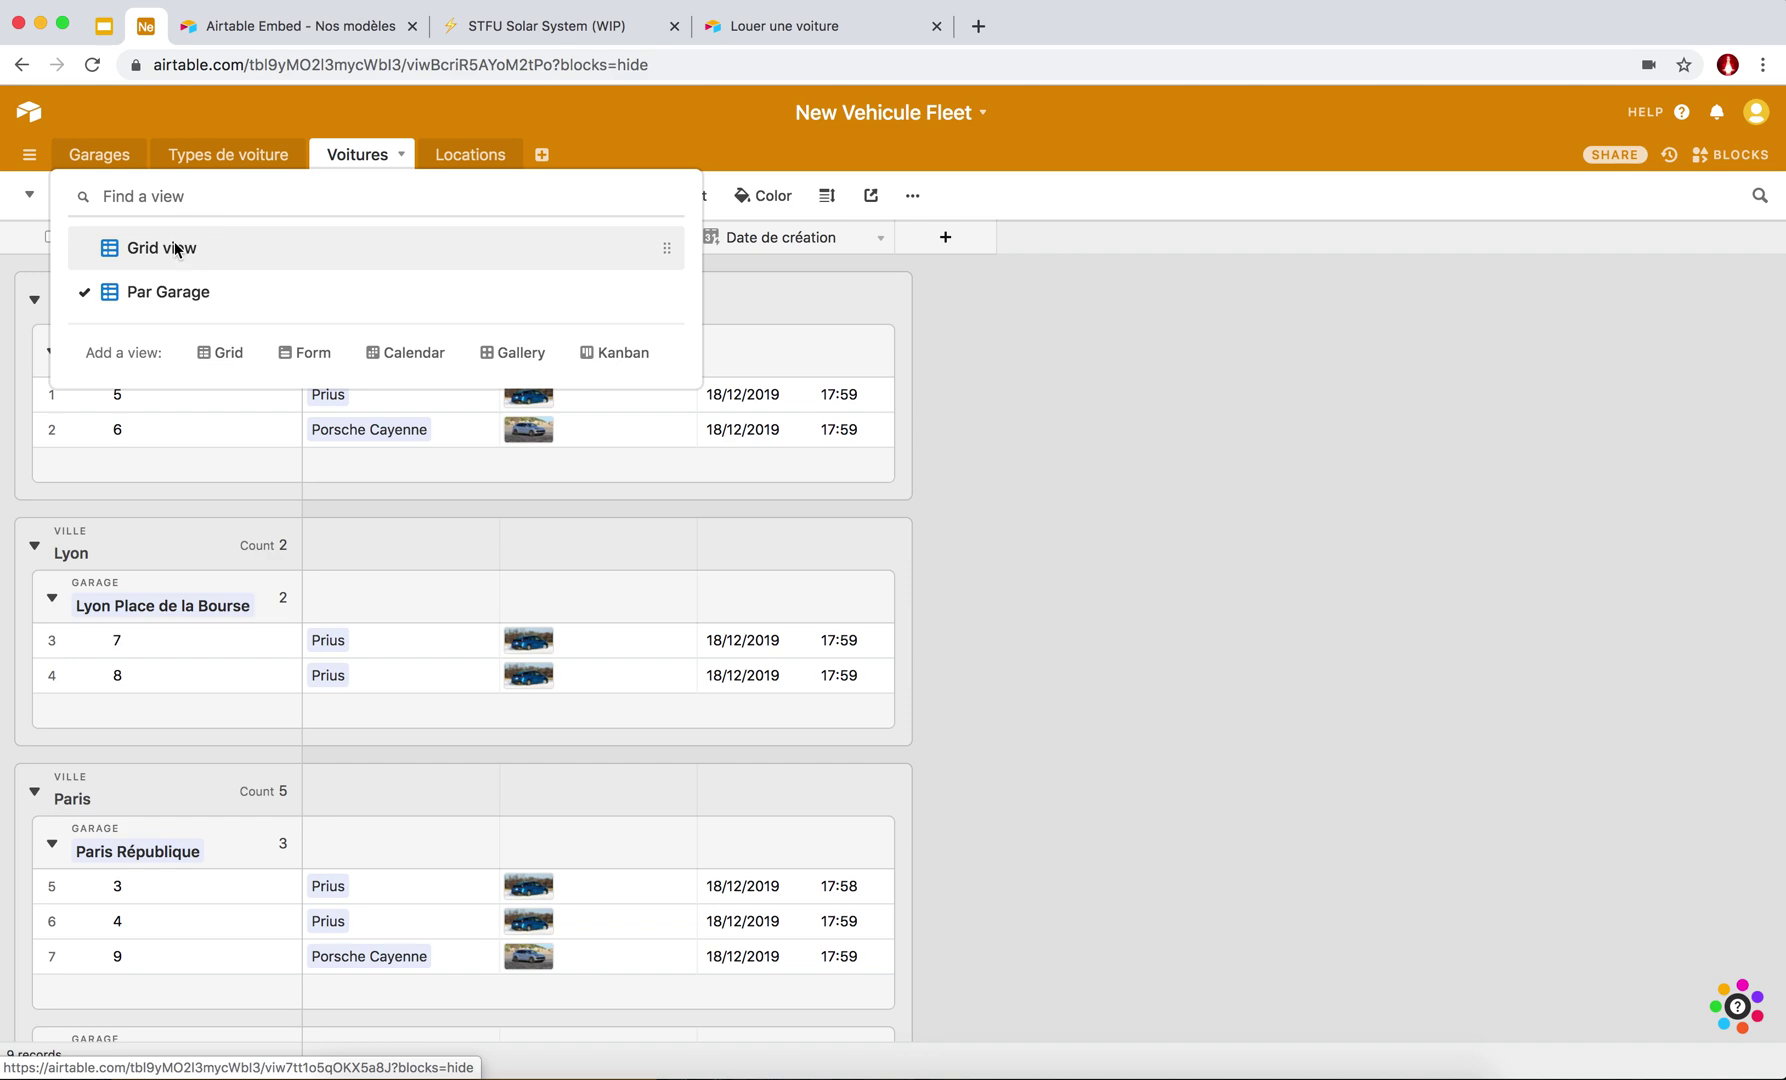
pyautogui.click(175, 250)
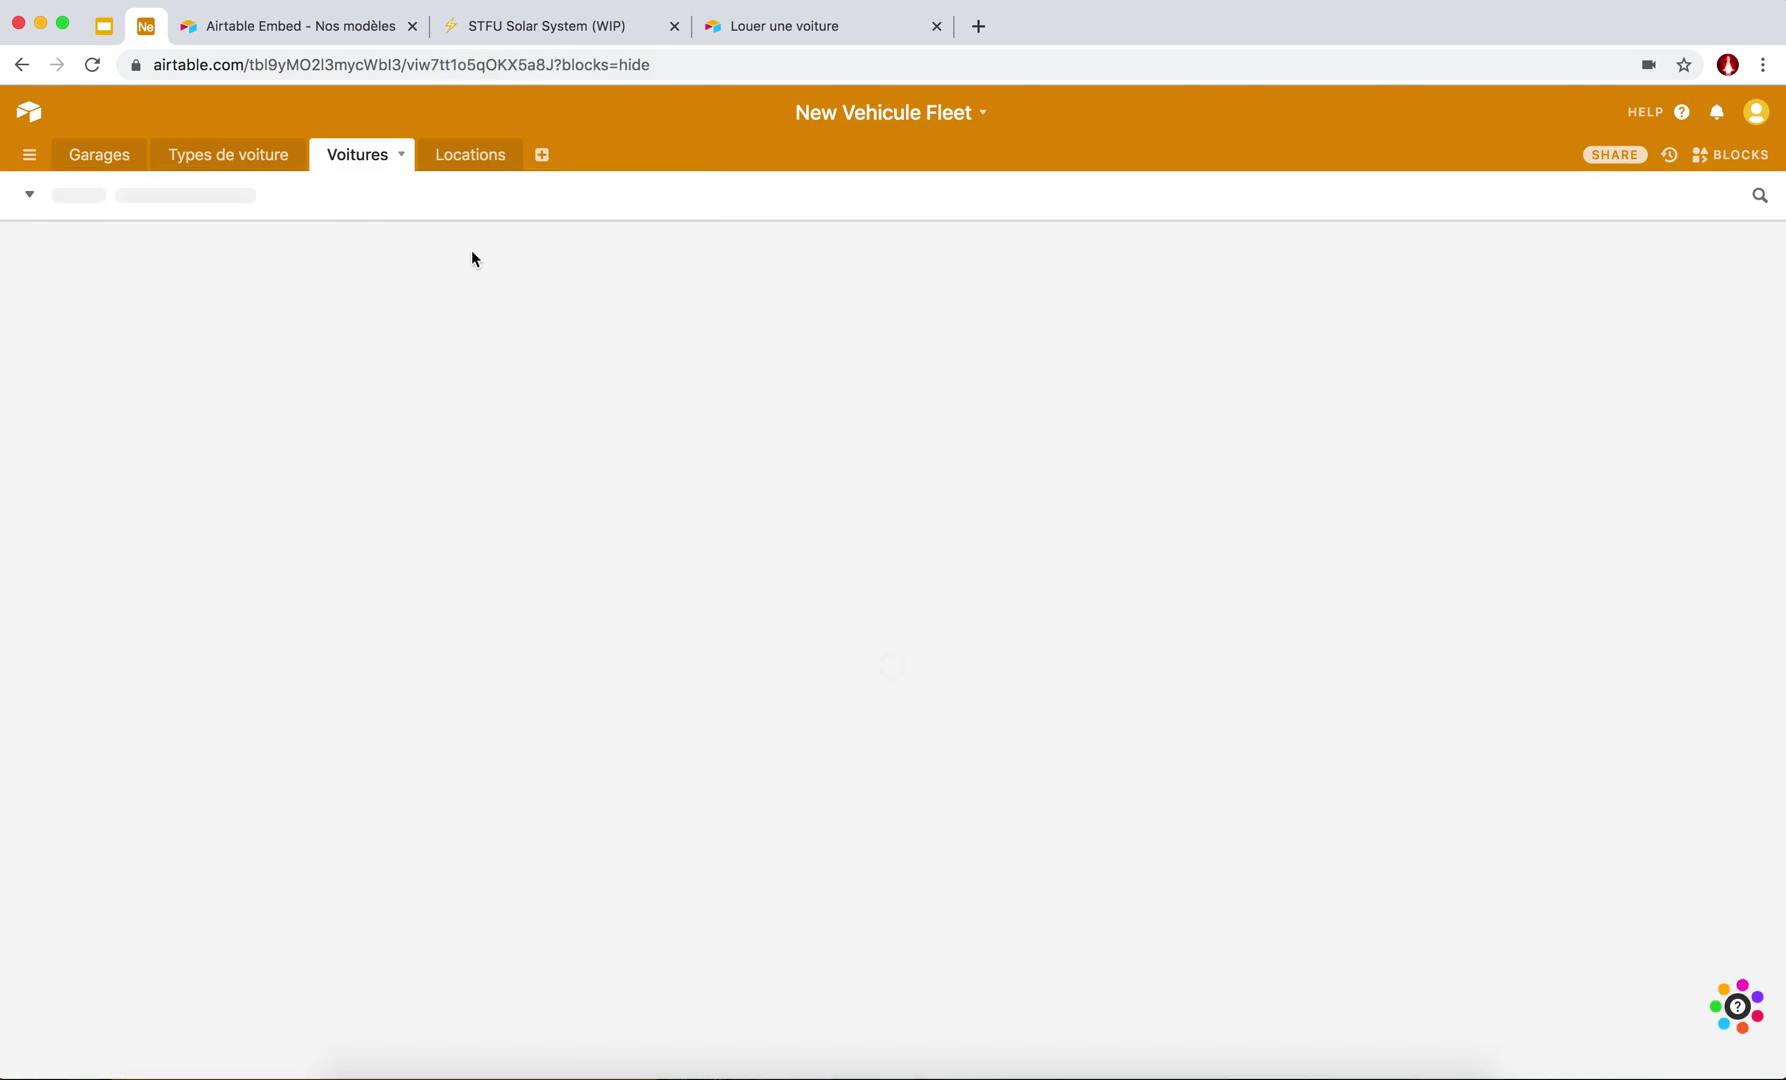
pyautogui.hscroll(2, 991, 343)
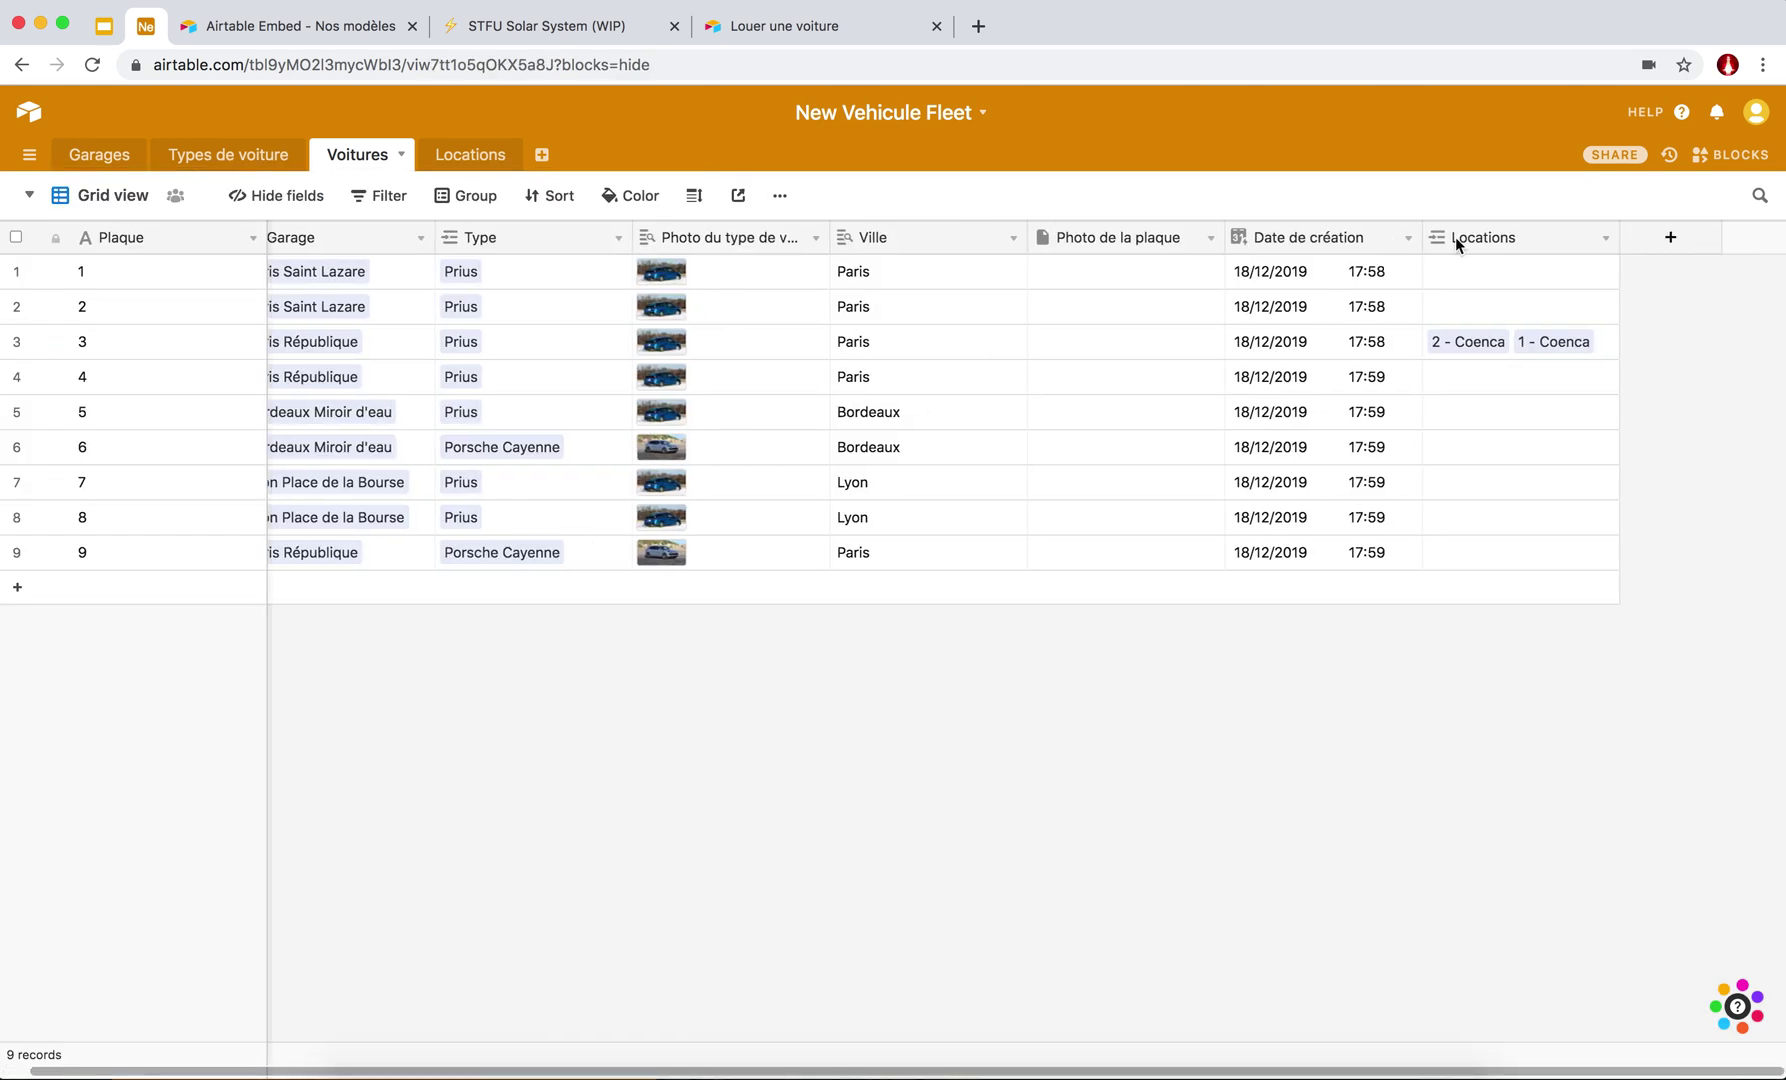
pyautogui.click(1671, 240)
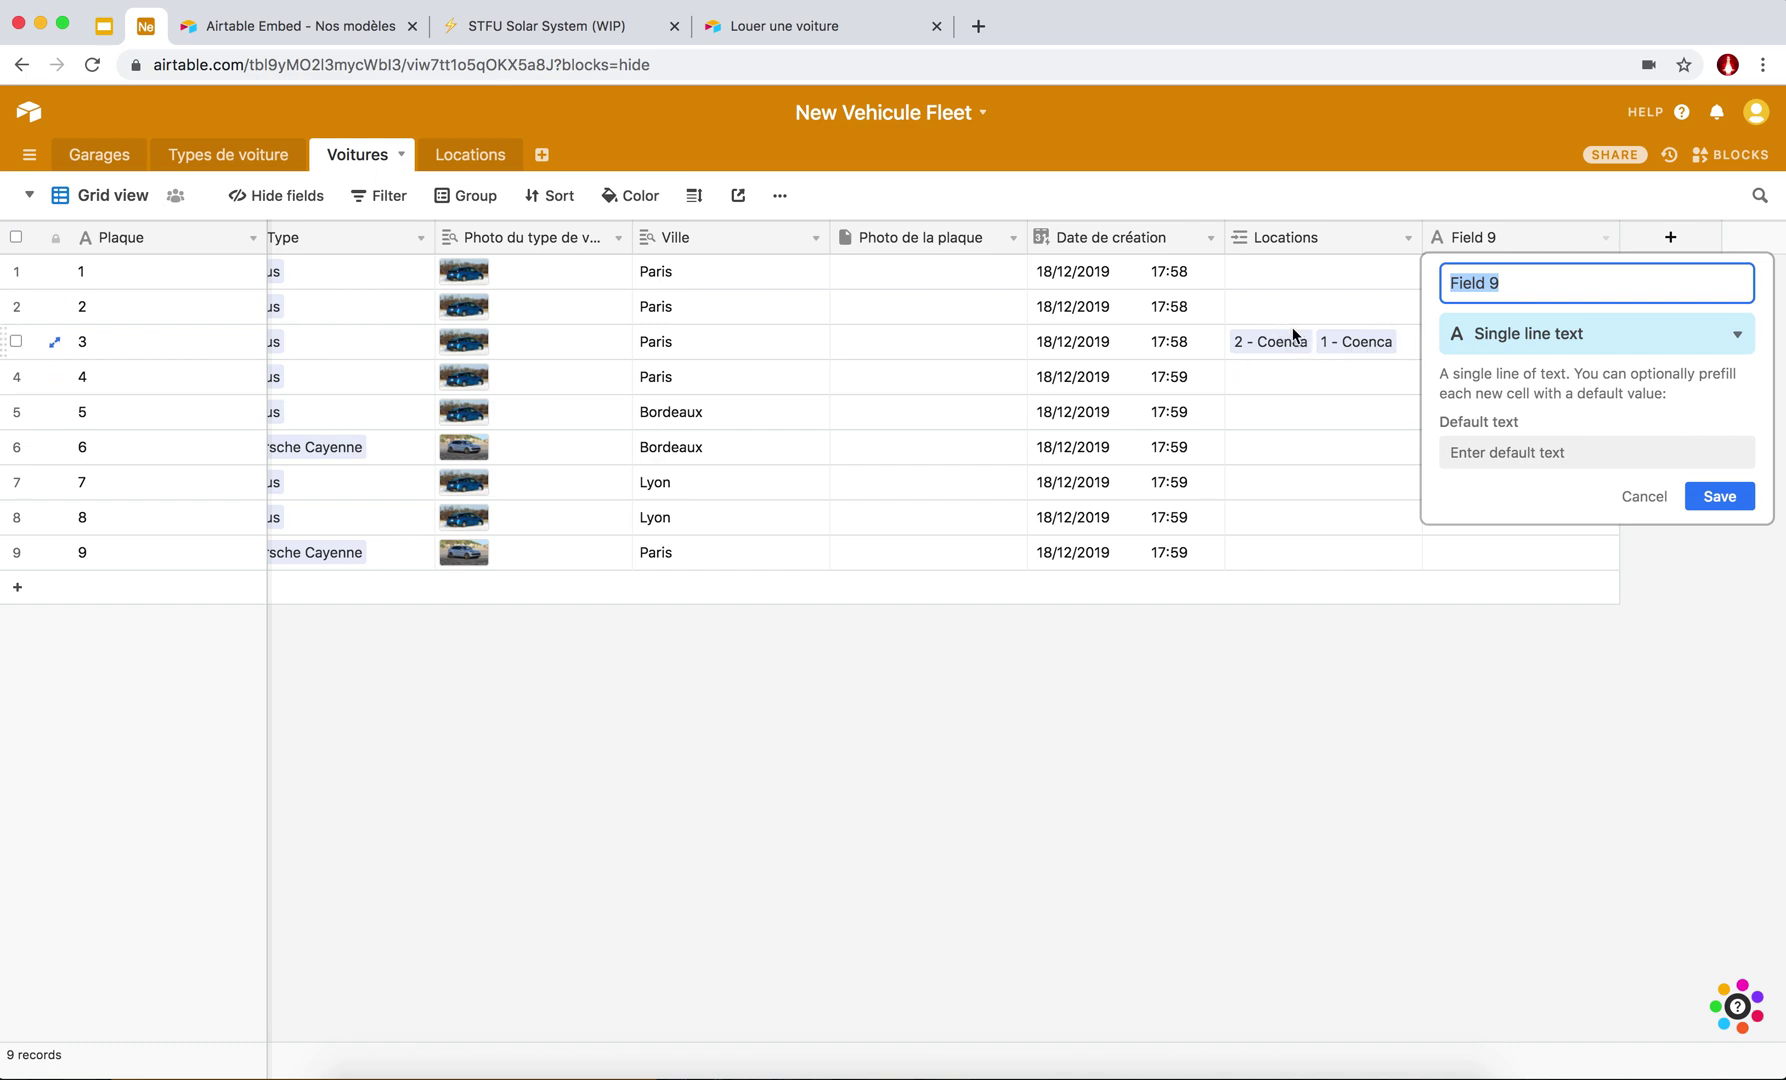
# Name the new field est_disponible and make it a Rollup field.
pyautogui.tripleClick(1512, 284)
pyautogui.write('est_disponible')
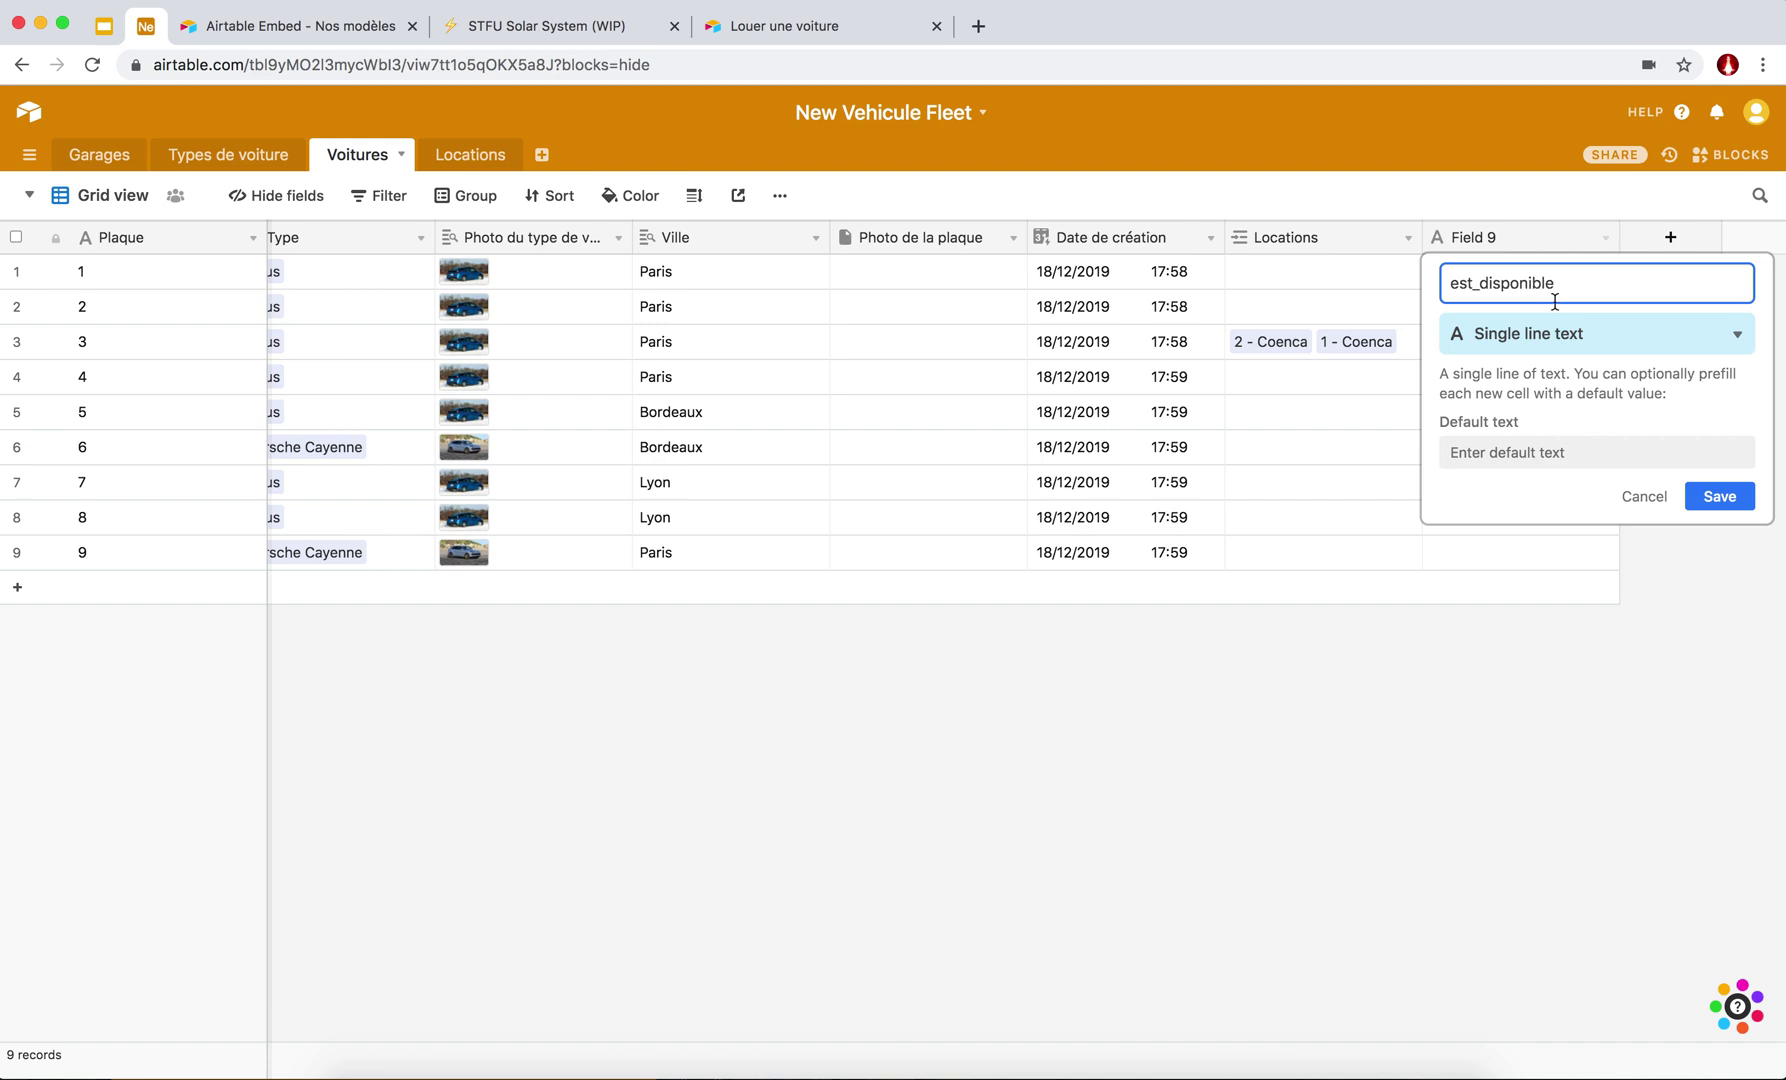
pyautogui.click(1540, 340)
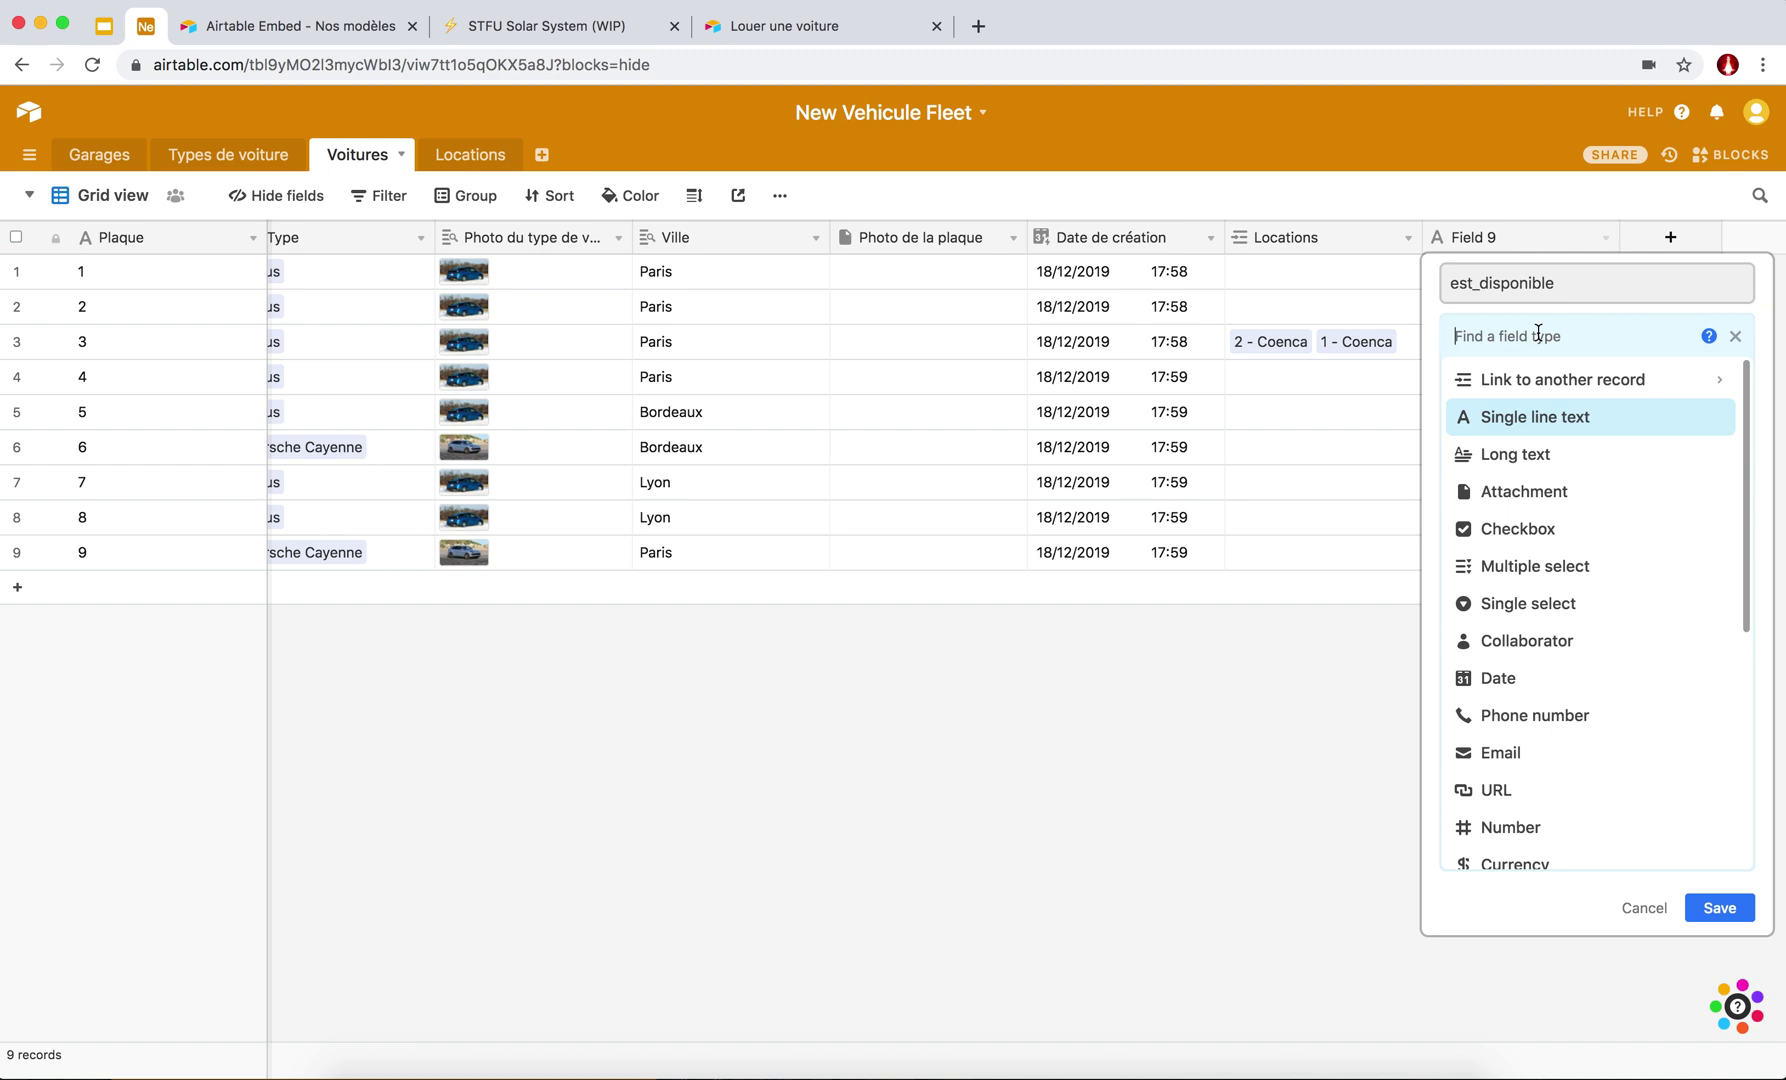
pyautogui.write('roll')
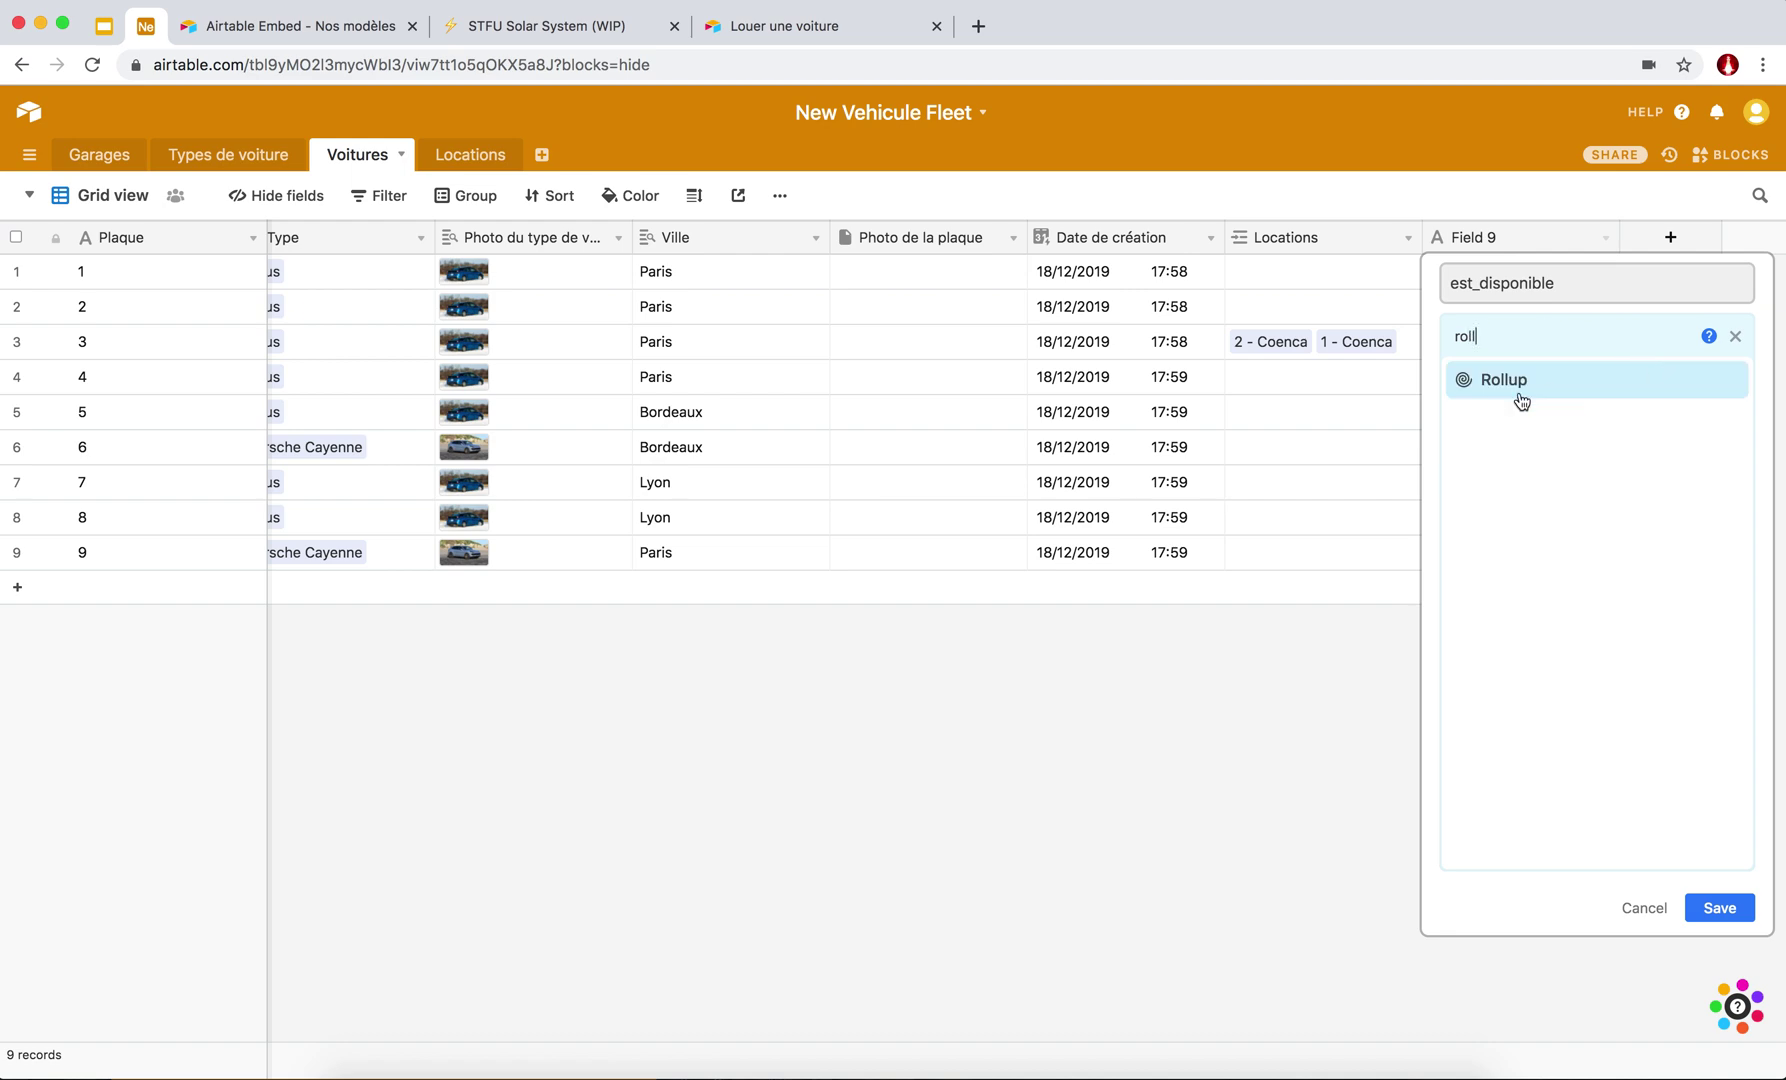
pyautogui.click(1488, 388)
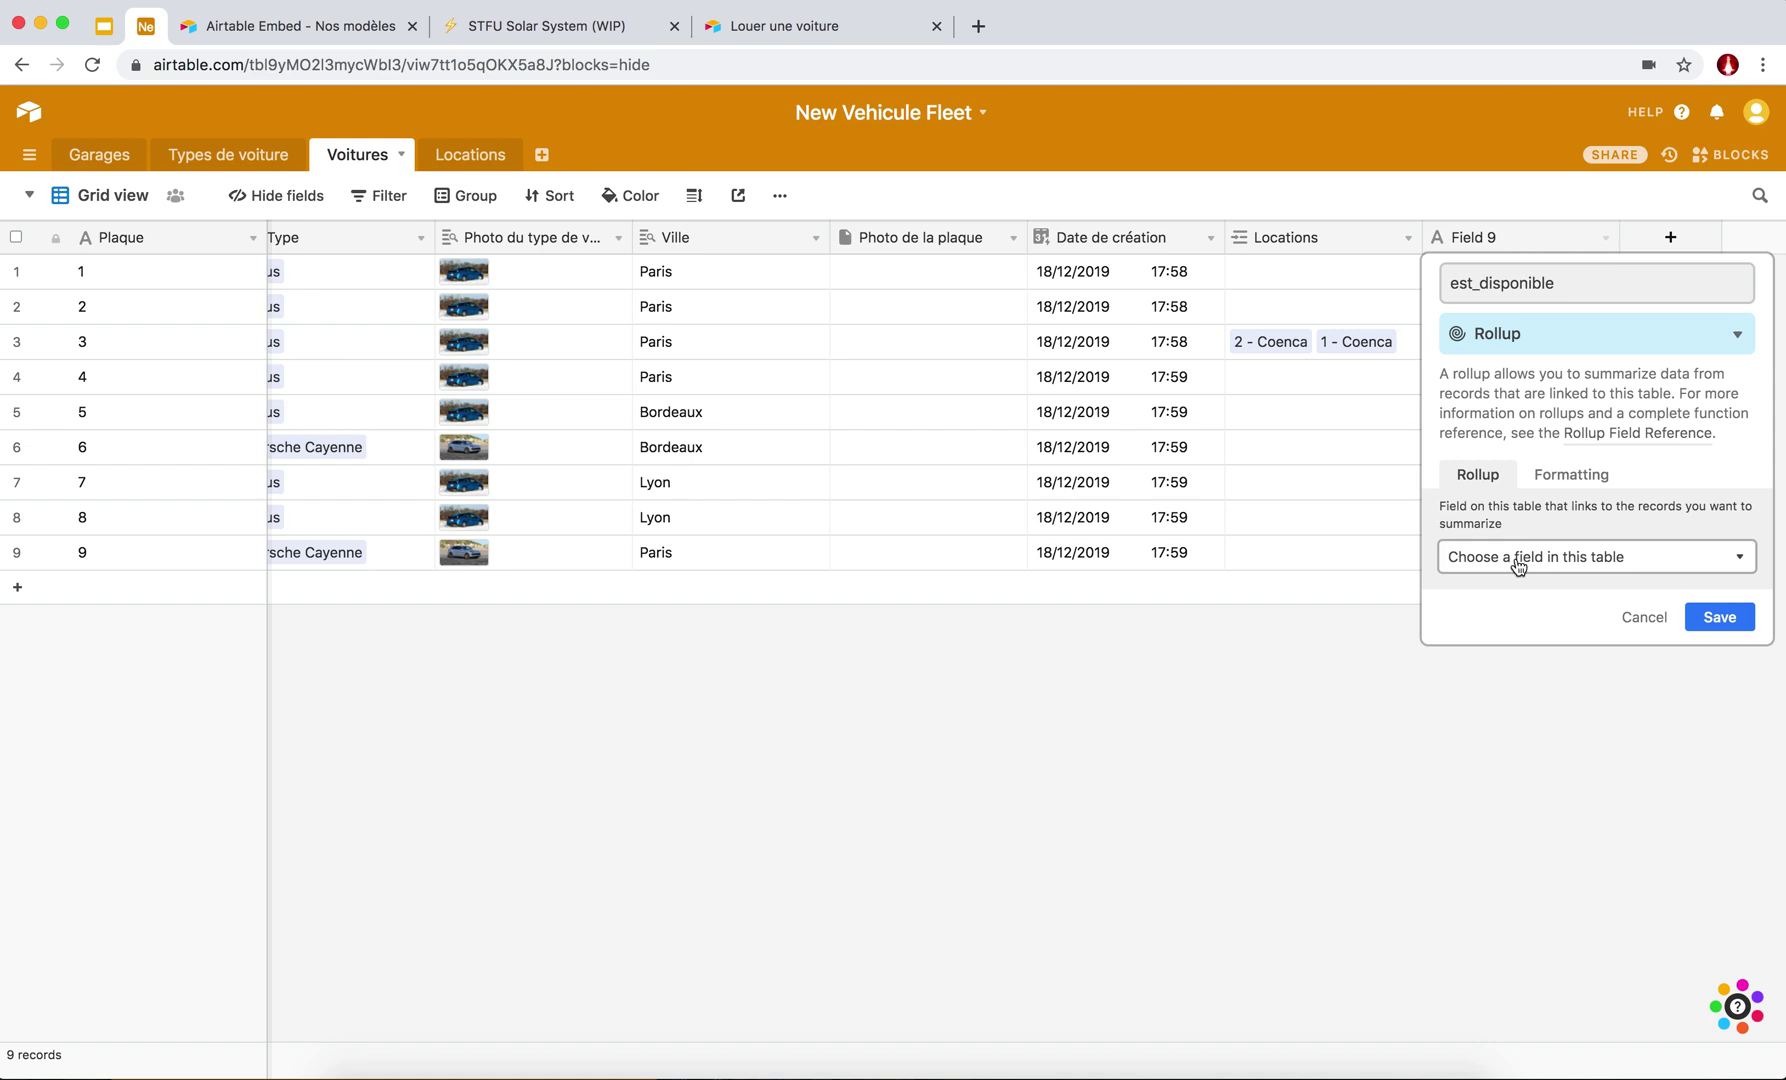
# Roll up the est_en_cours field through the linked Locations records.
pyautogui.click(1597, 563)
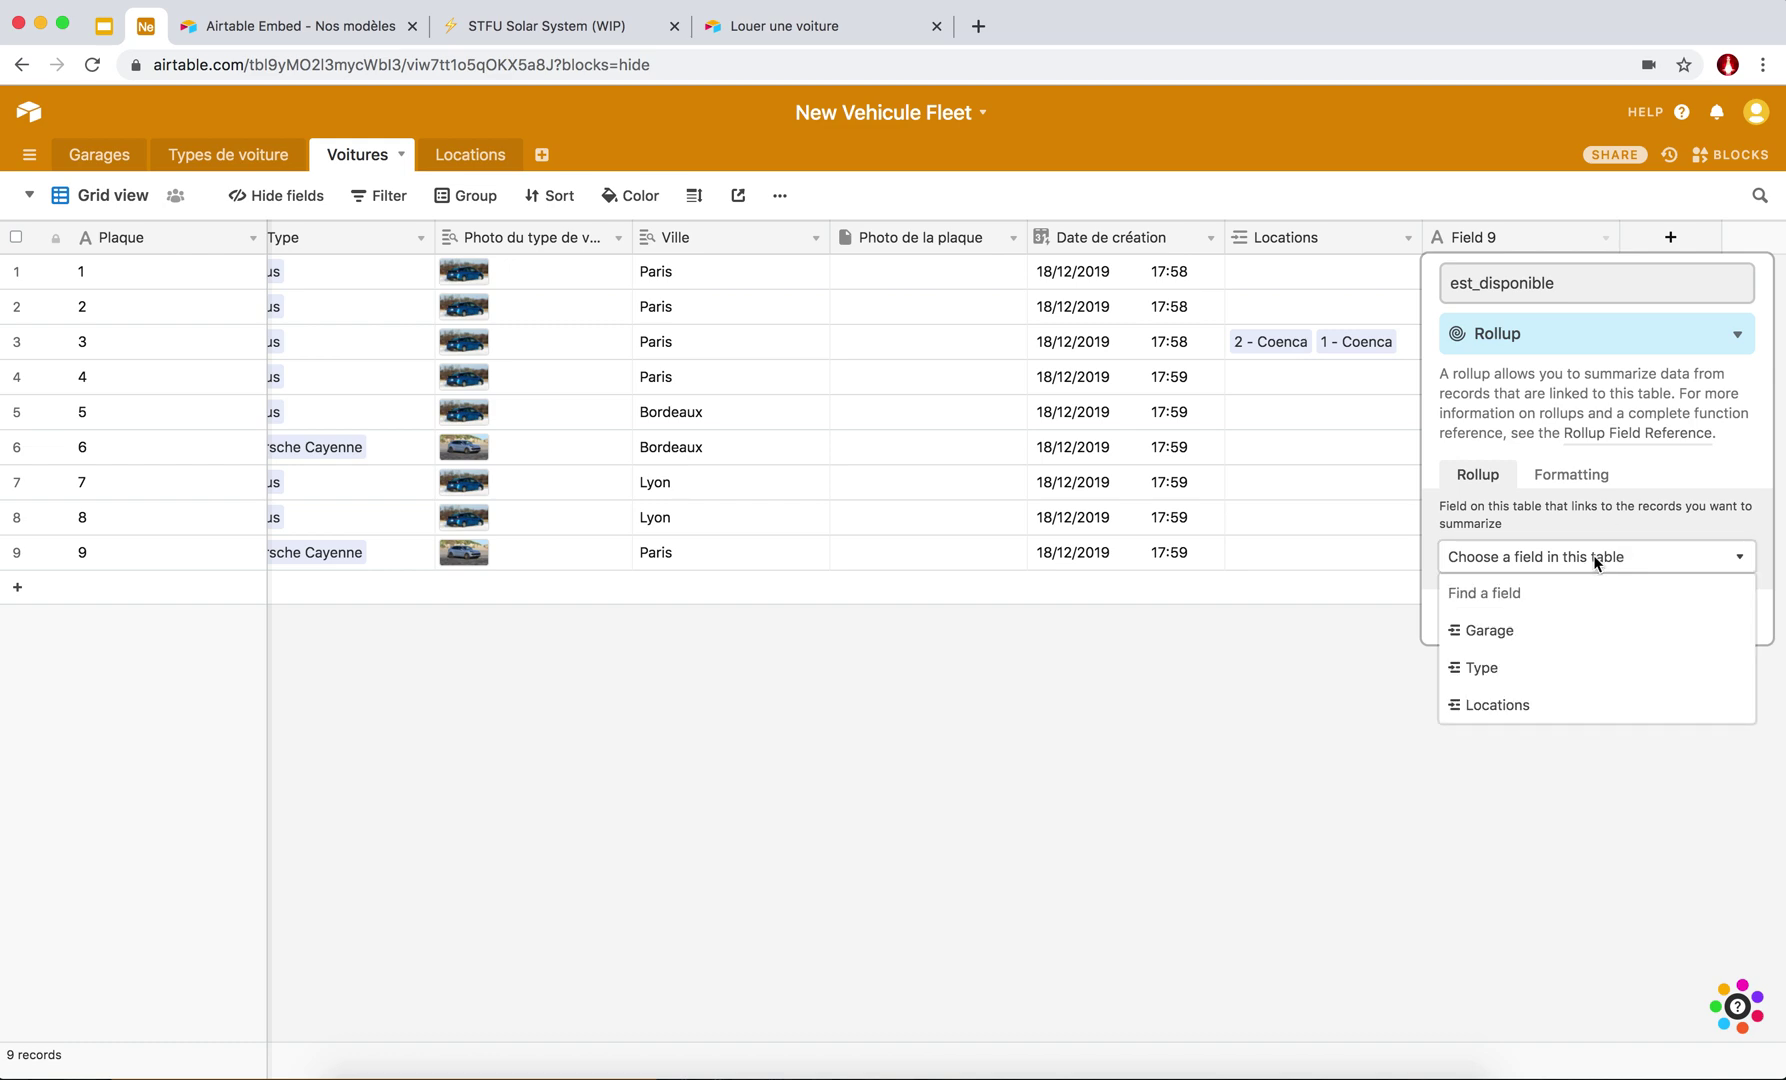
pyautogui.click(1516, 712)
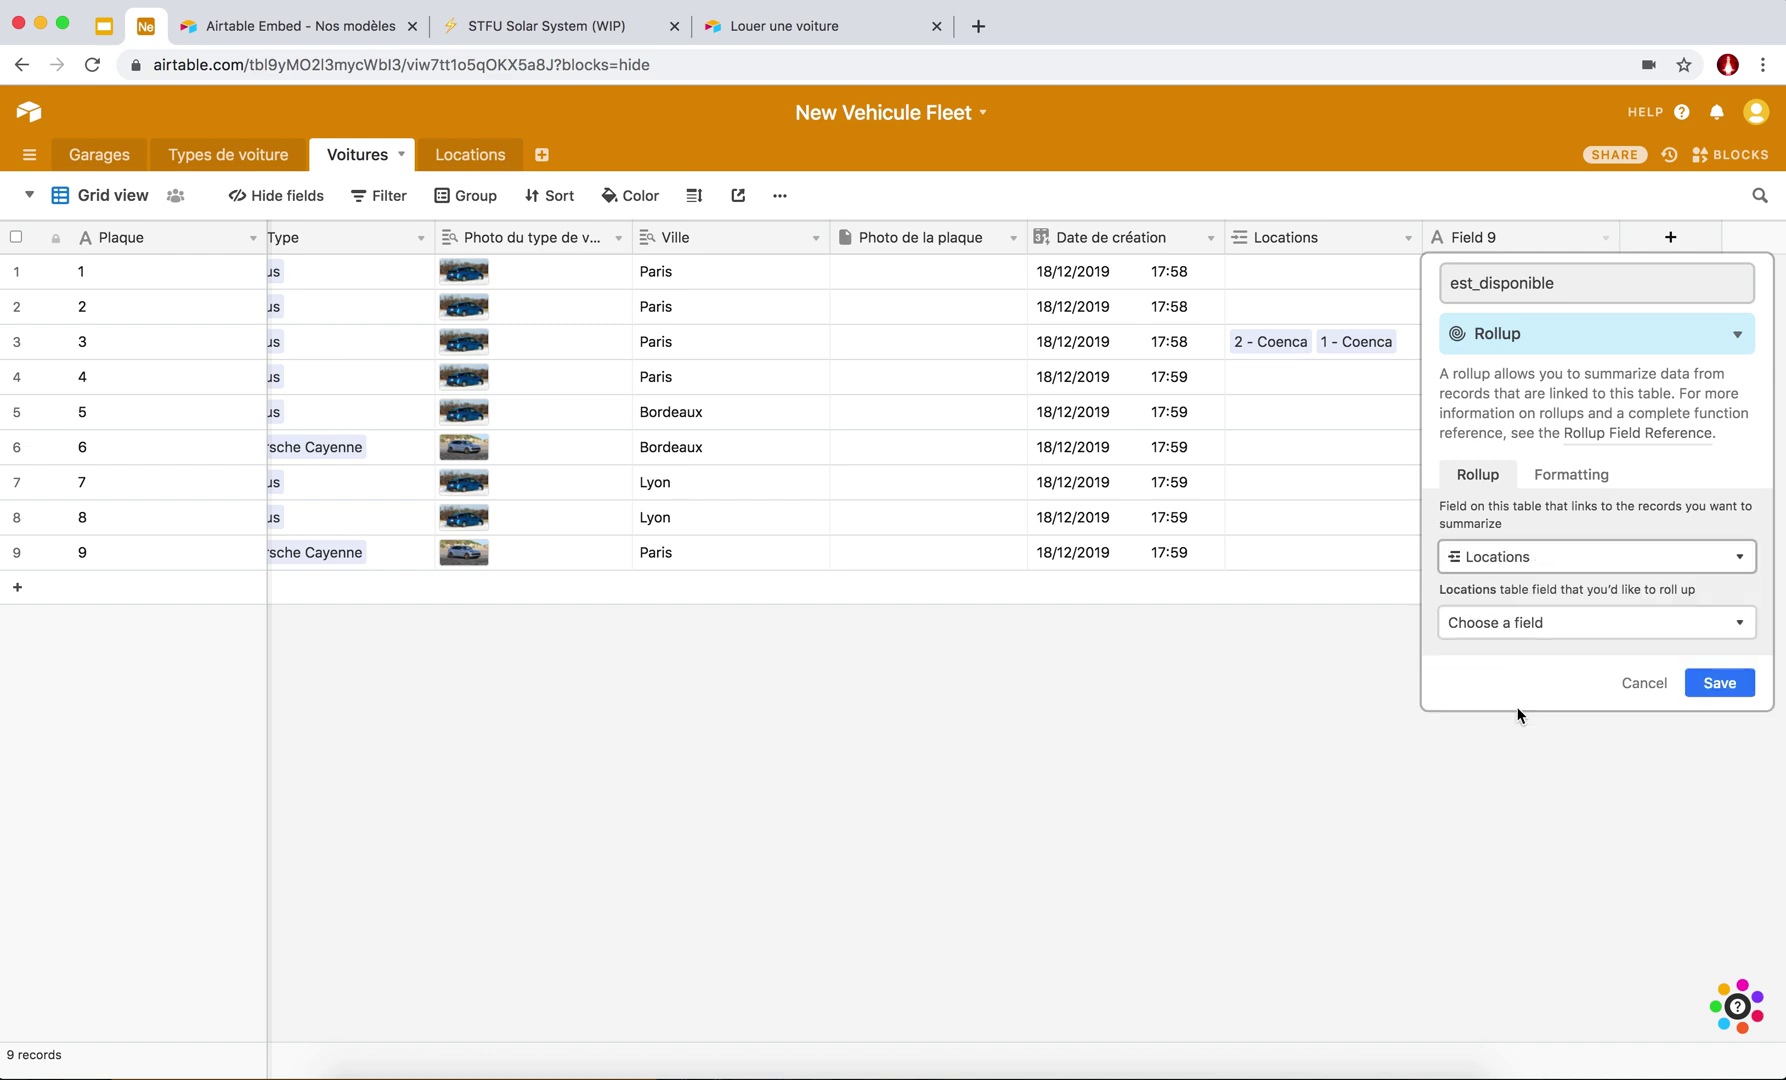
pyautogui.click(1522, 638)
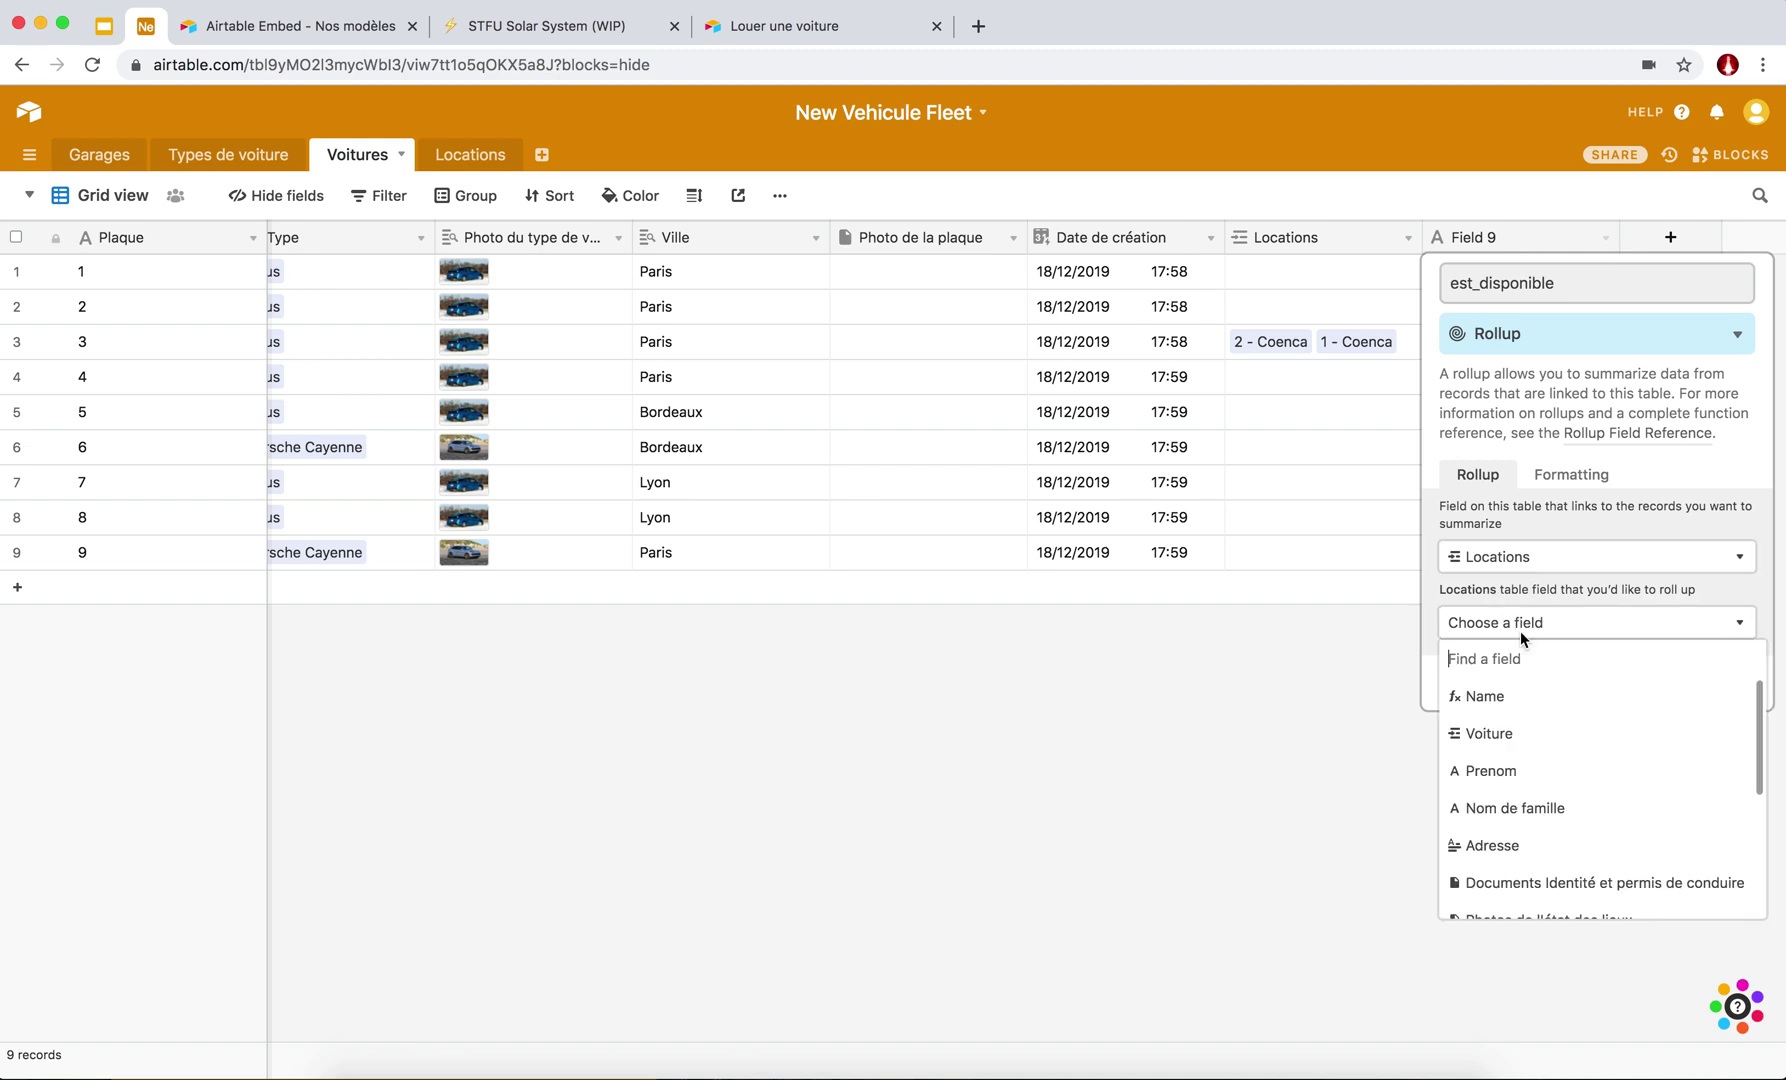
pyautogui.scroll(-5, 1510, 775)
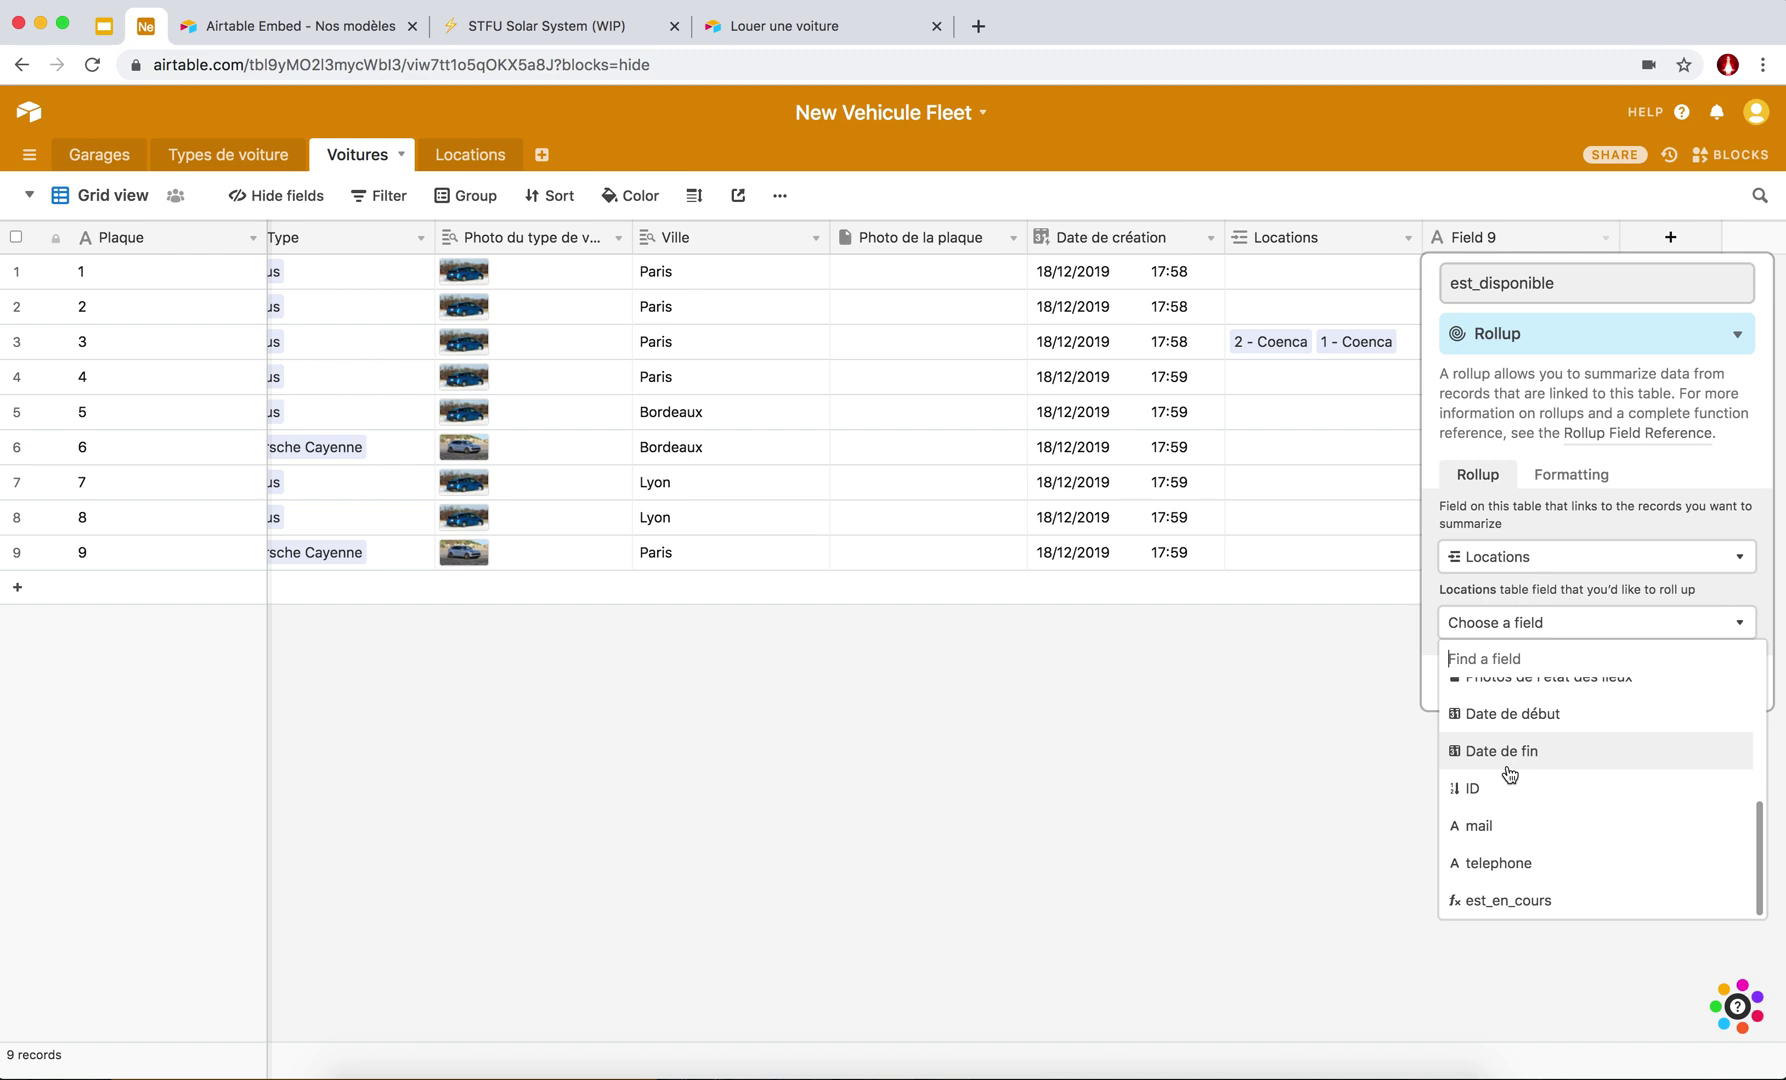
pyautogui.click(1497, 903)
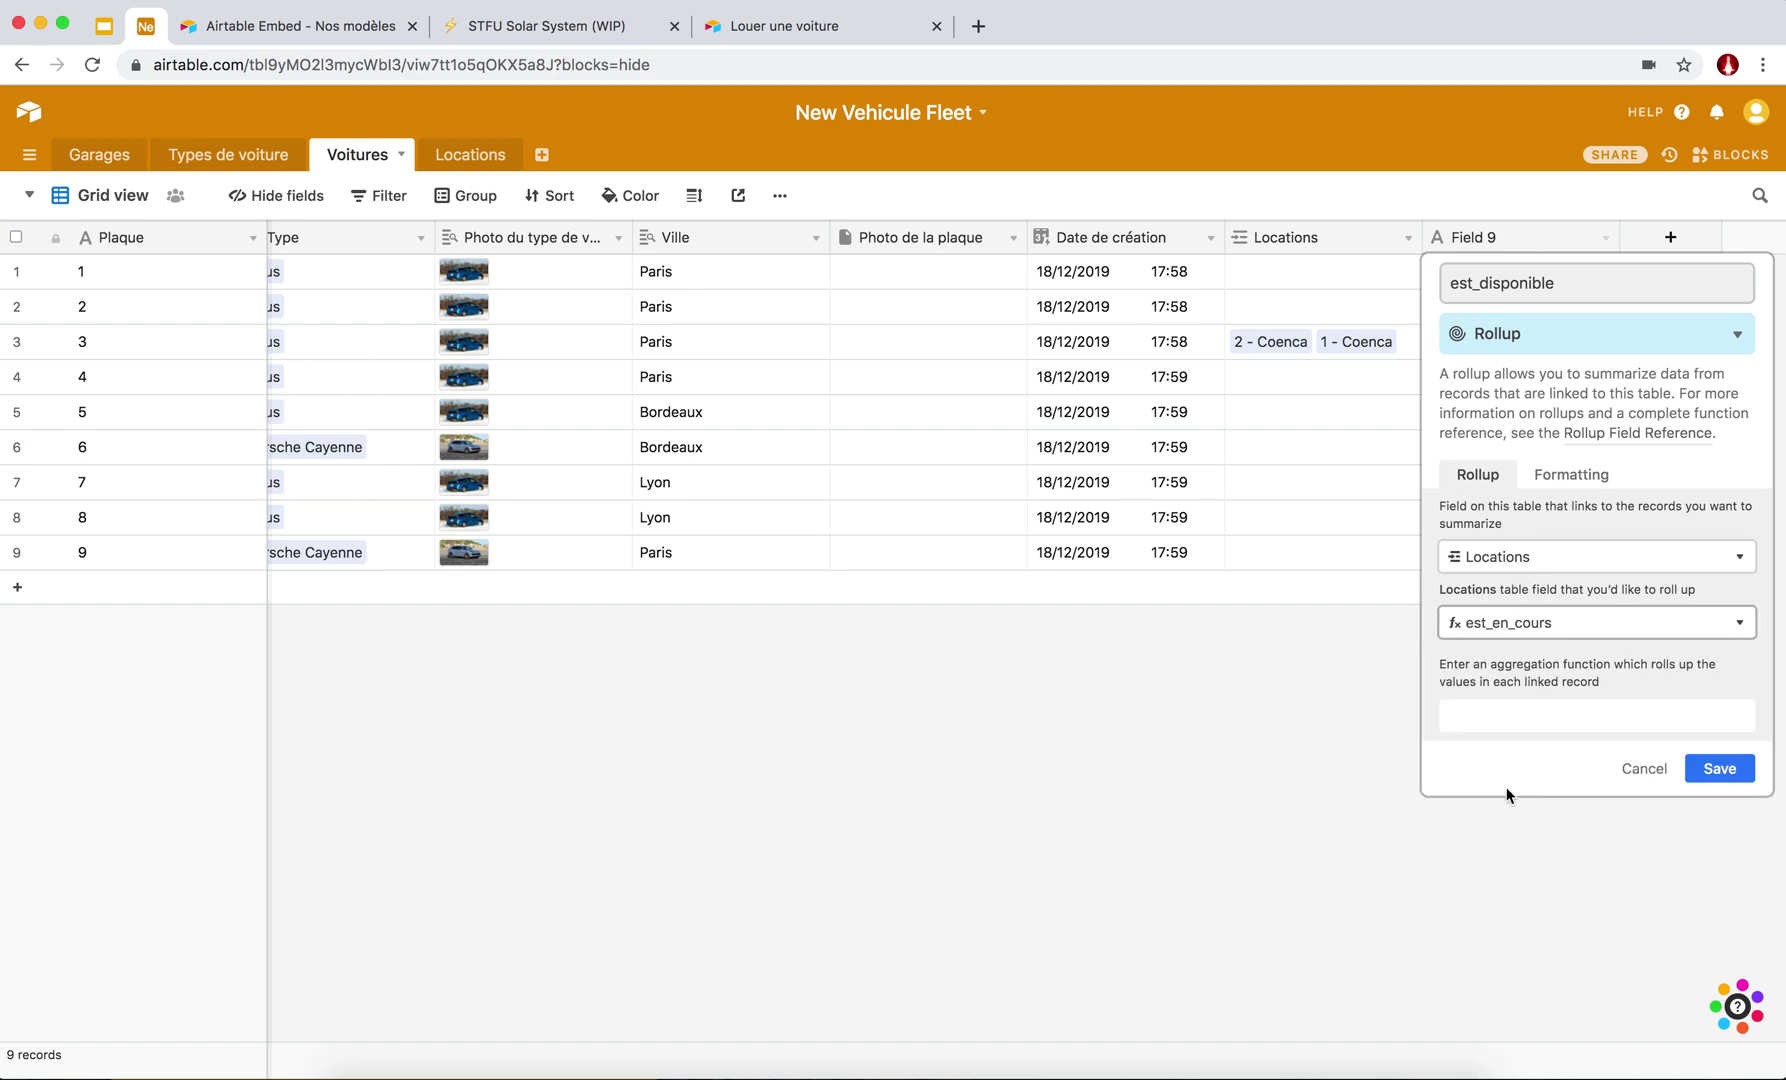
# Set est_disponible's aggregation to SUM(values) and save, so car 3 shows 1.
pyautogui.click(1490, 717)
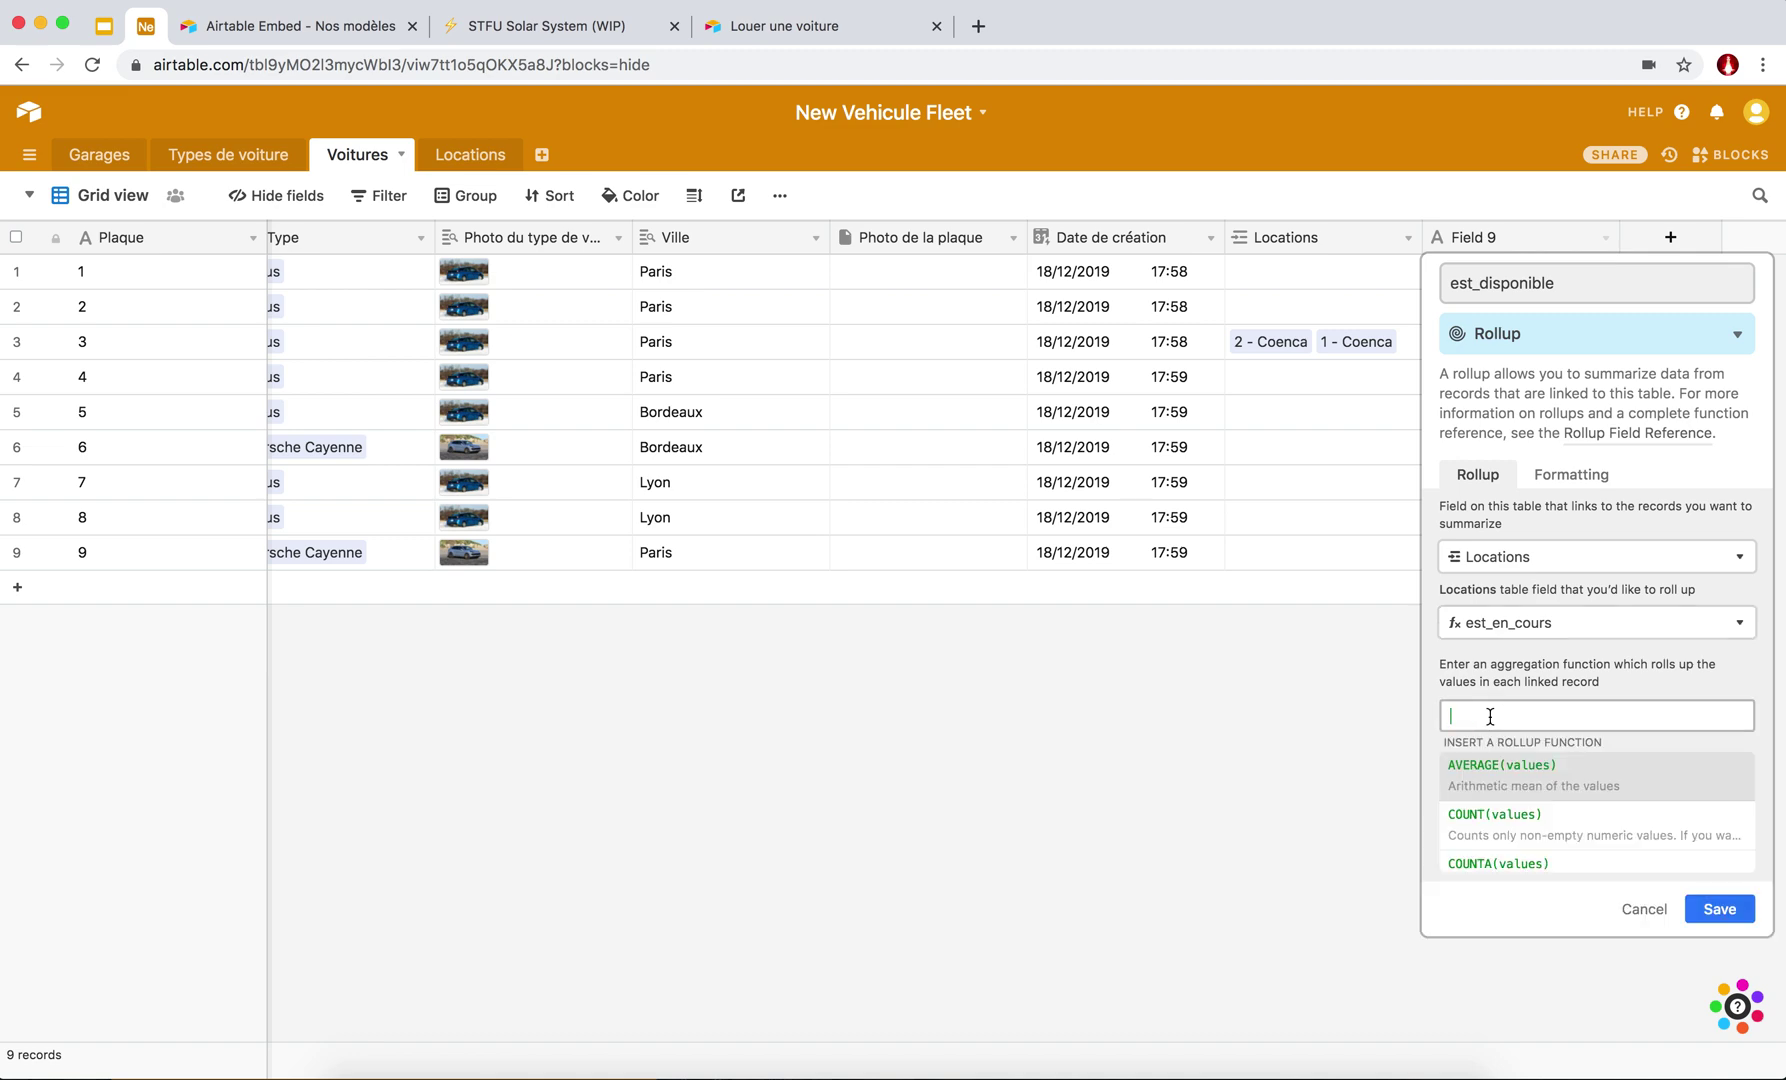
pyautogui.click(1466, 728)
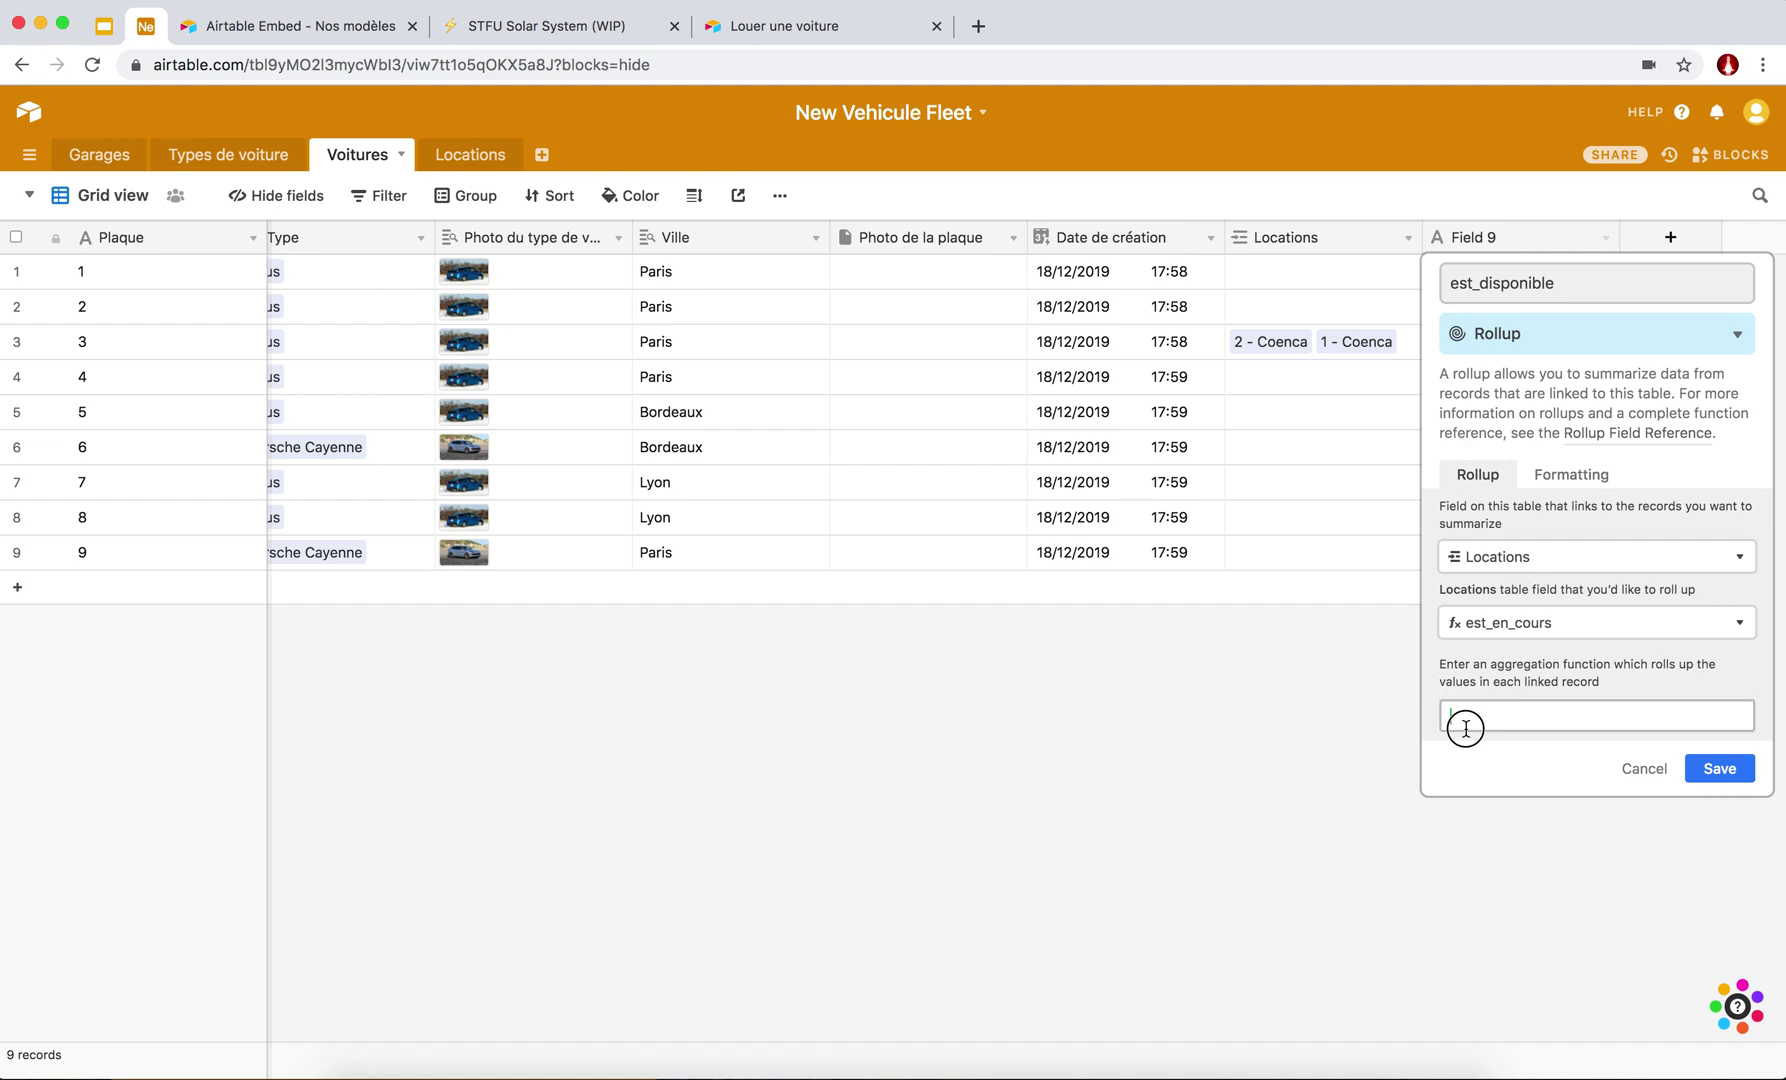
pyautogui.click(1464, 737)
pyautogui.click(1462, 722)
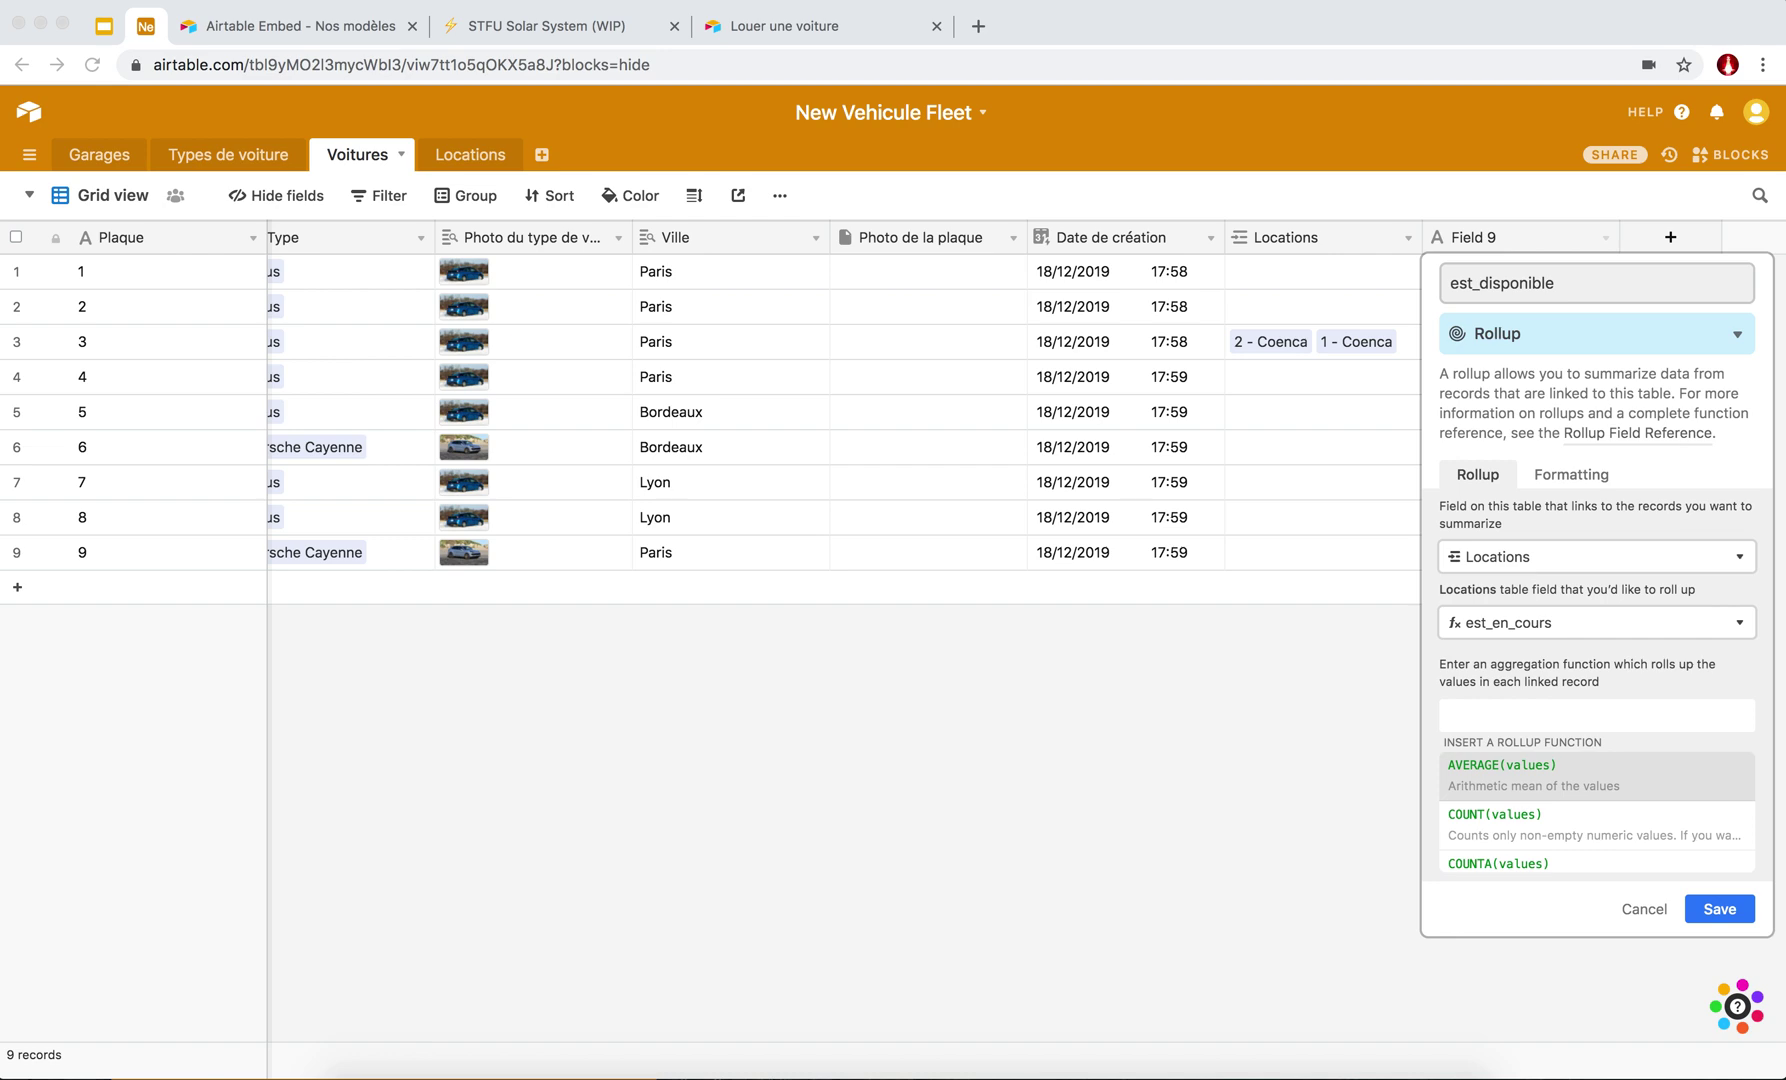
pyautogui.click(1470, 714)
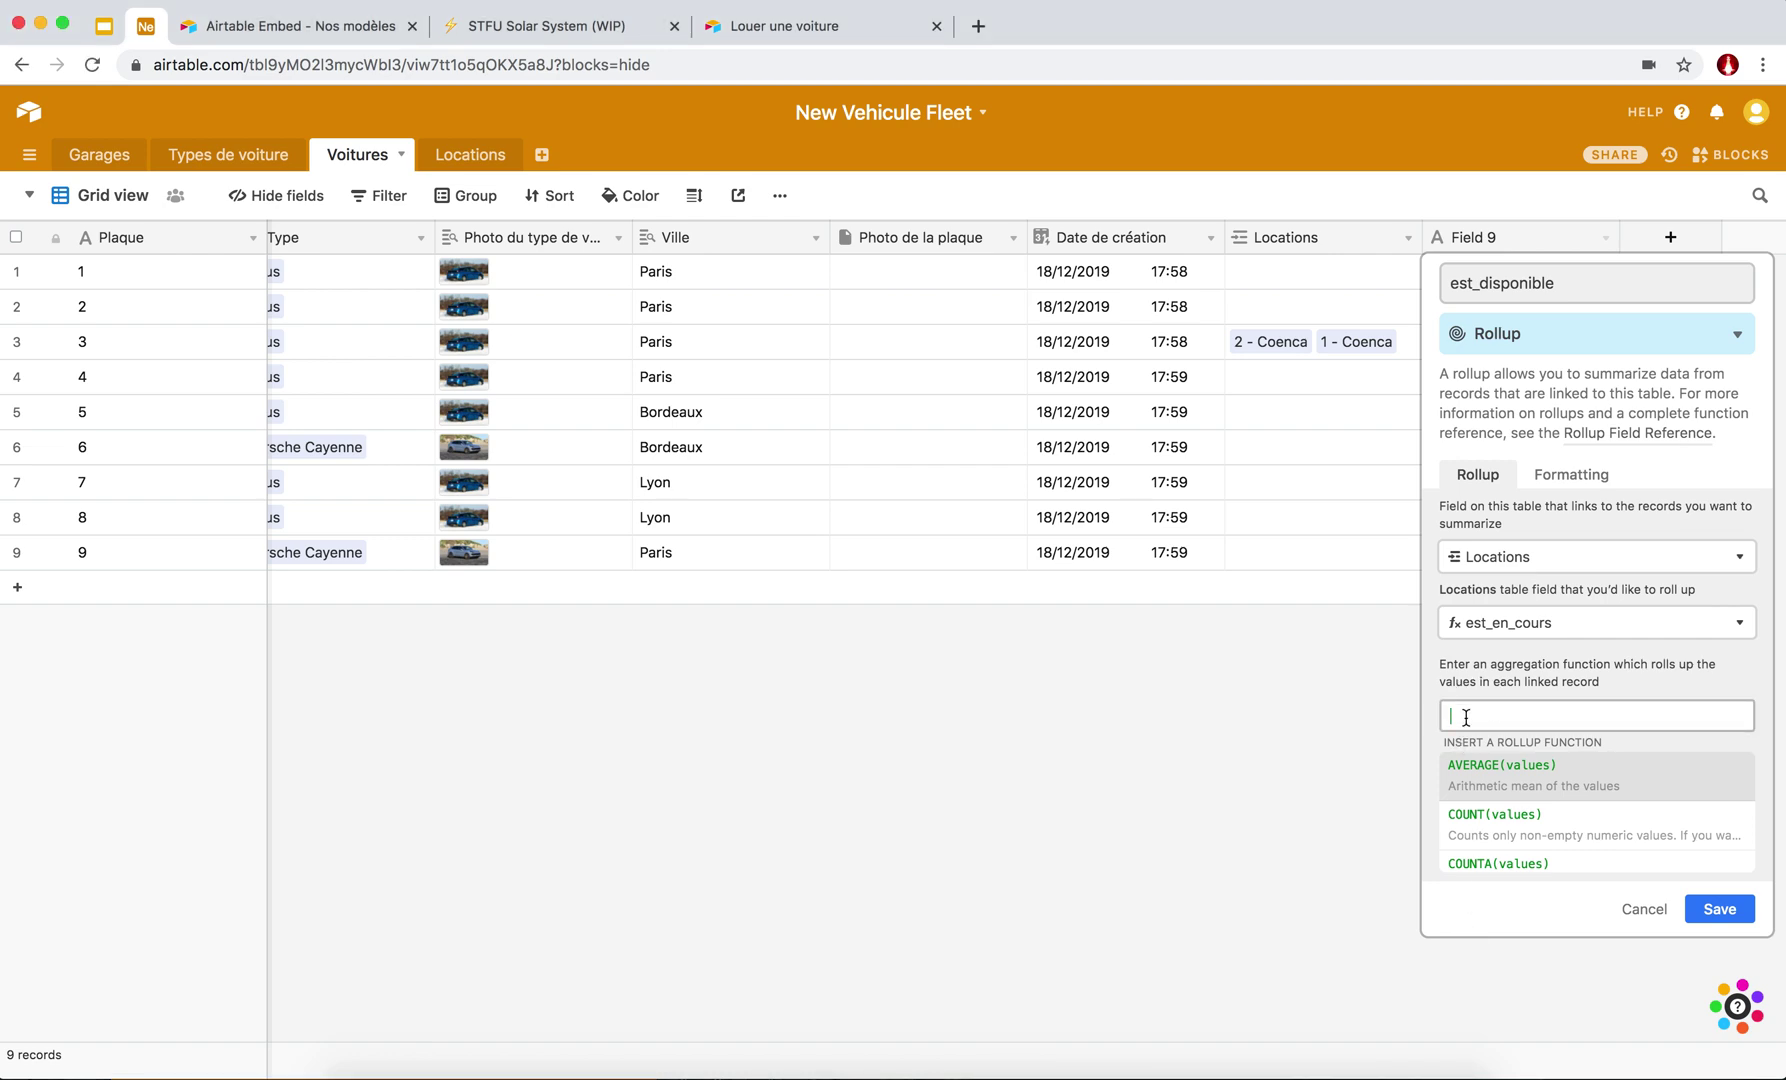
pyautogui.scroll(-1, 1501, 829)
pyautogui.scroll(1, 1501, 829)
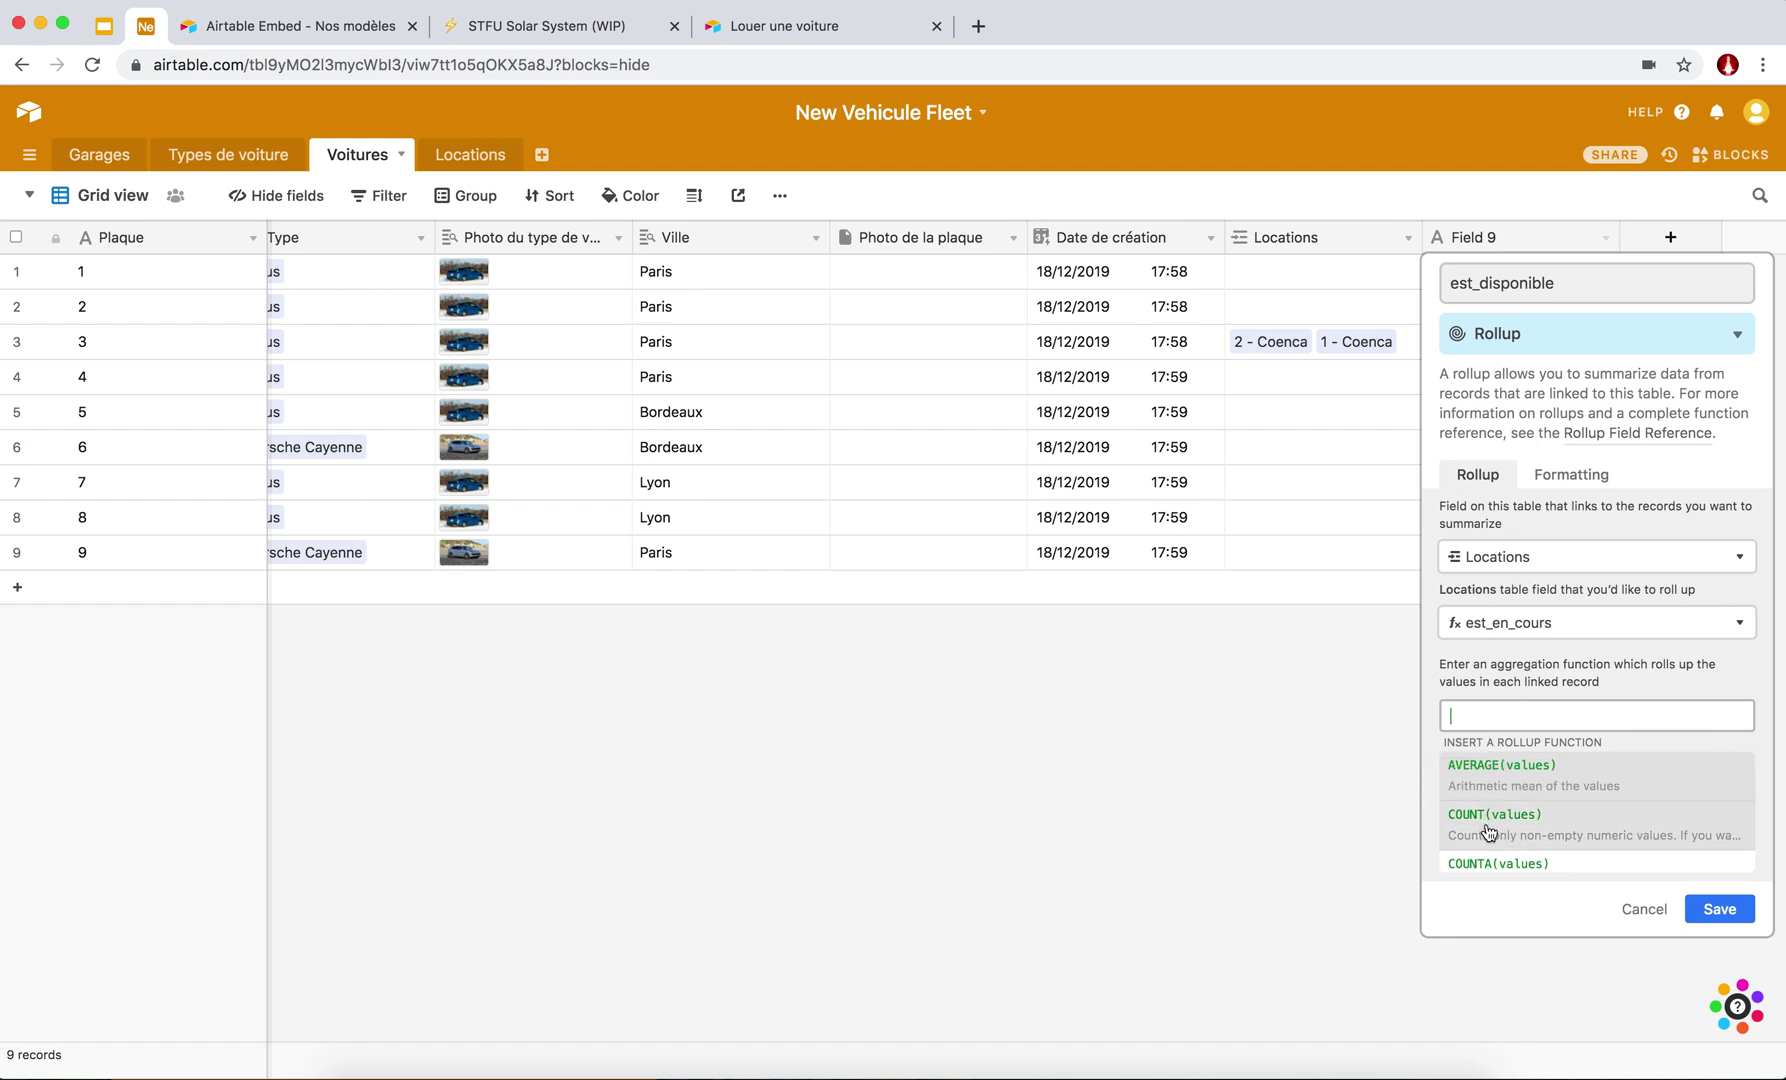
pyautogui.scroll(-1, 1491, 833)
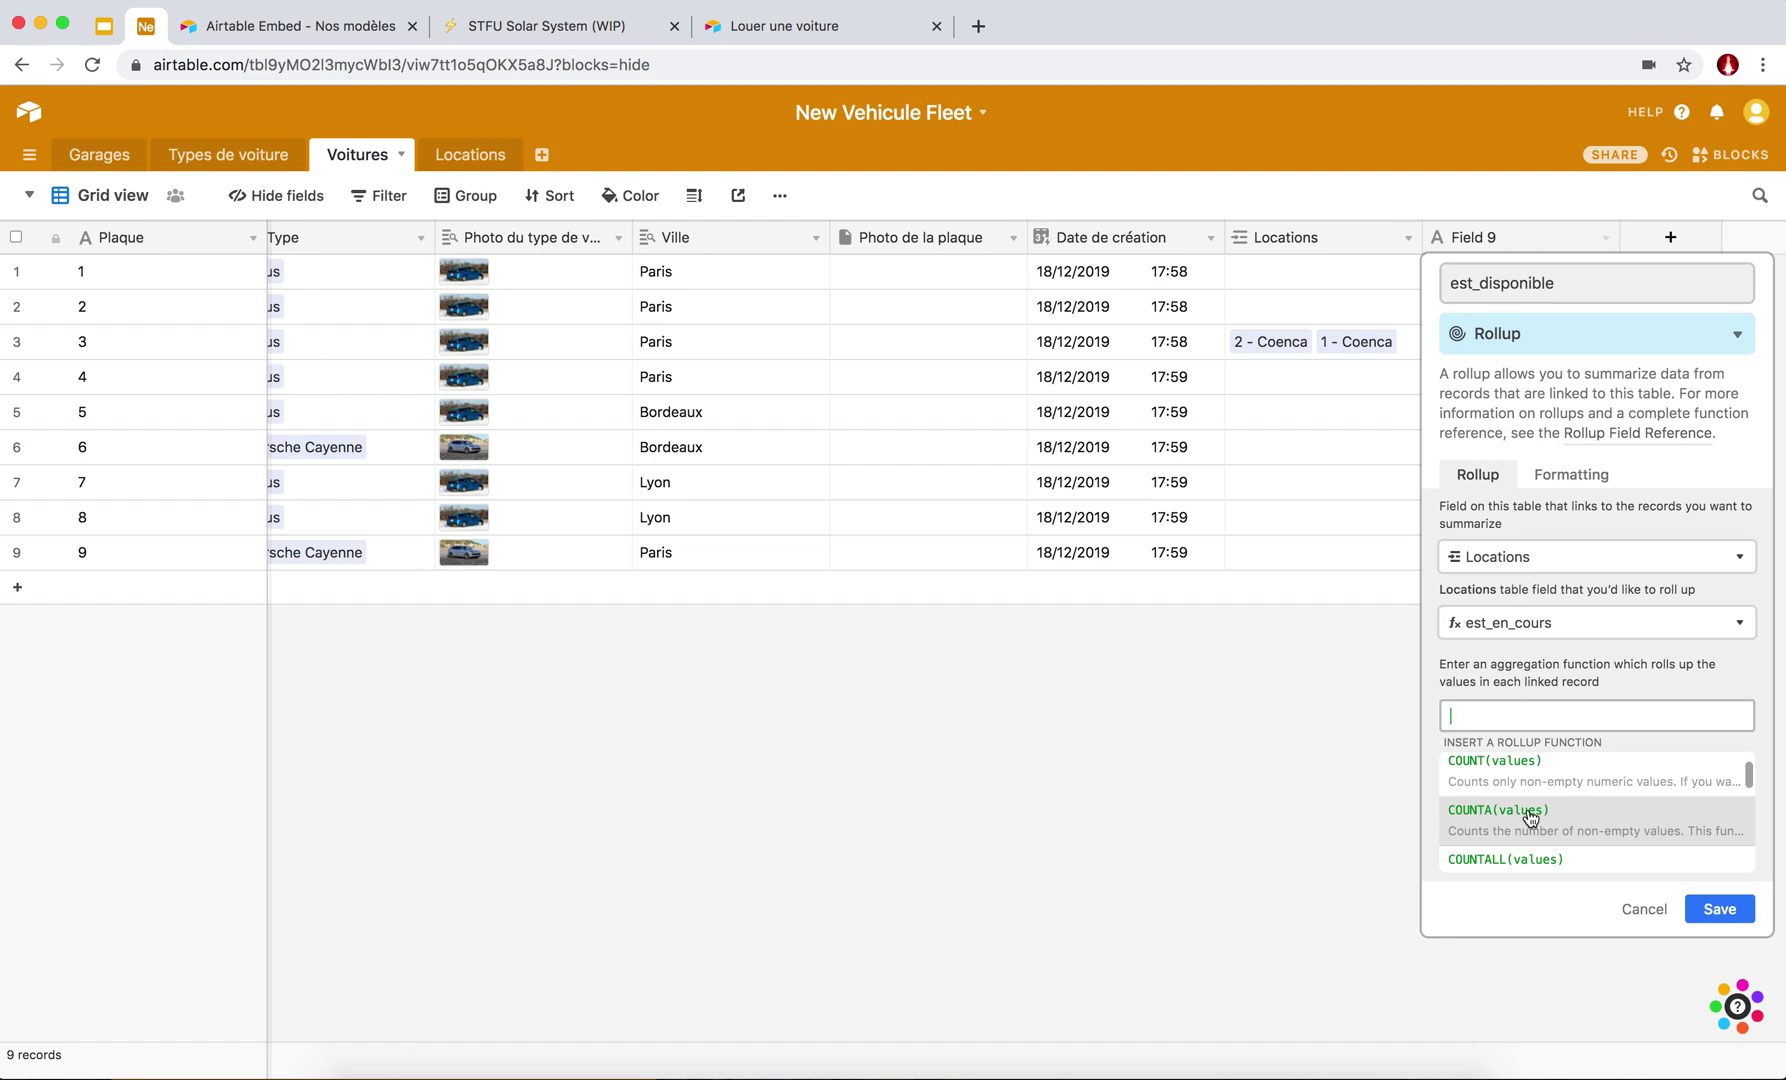
pyautogui.scroll(-3, 1524, 822)
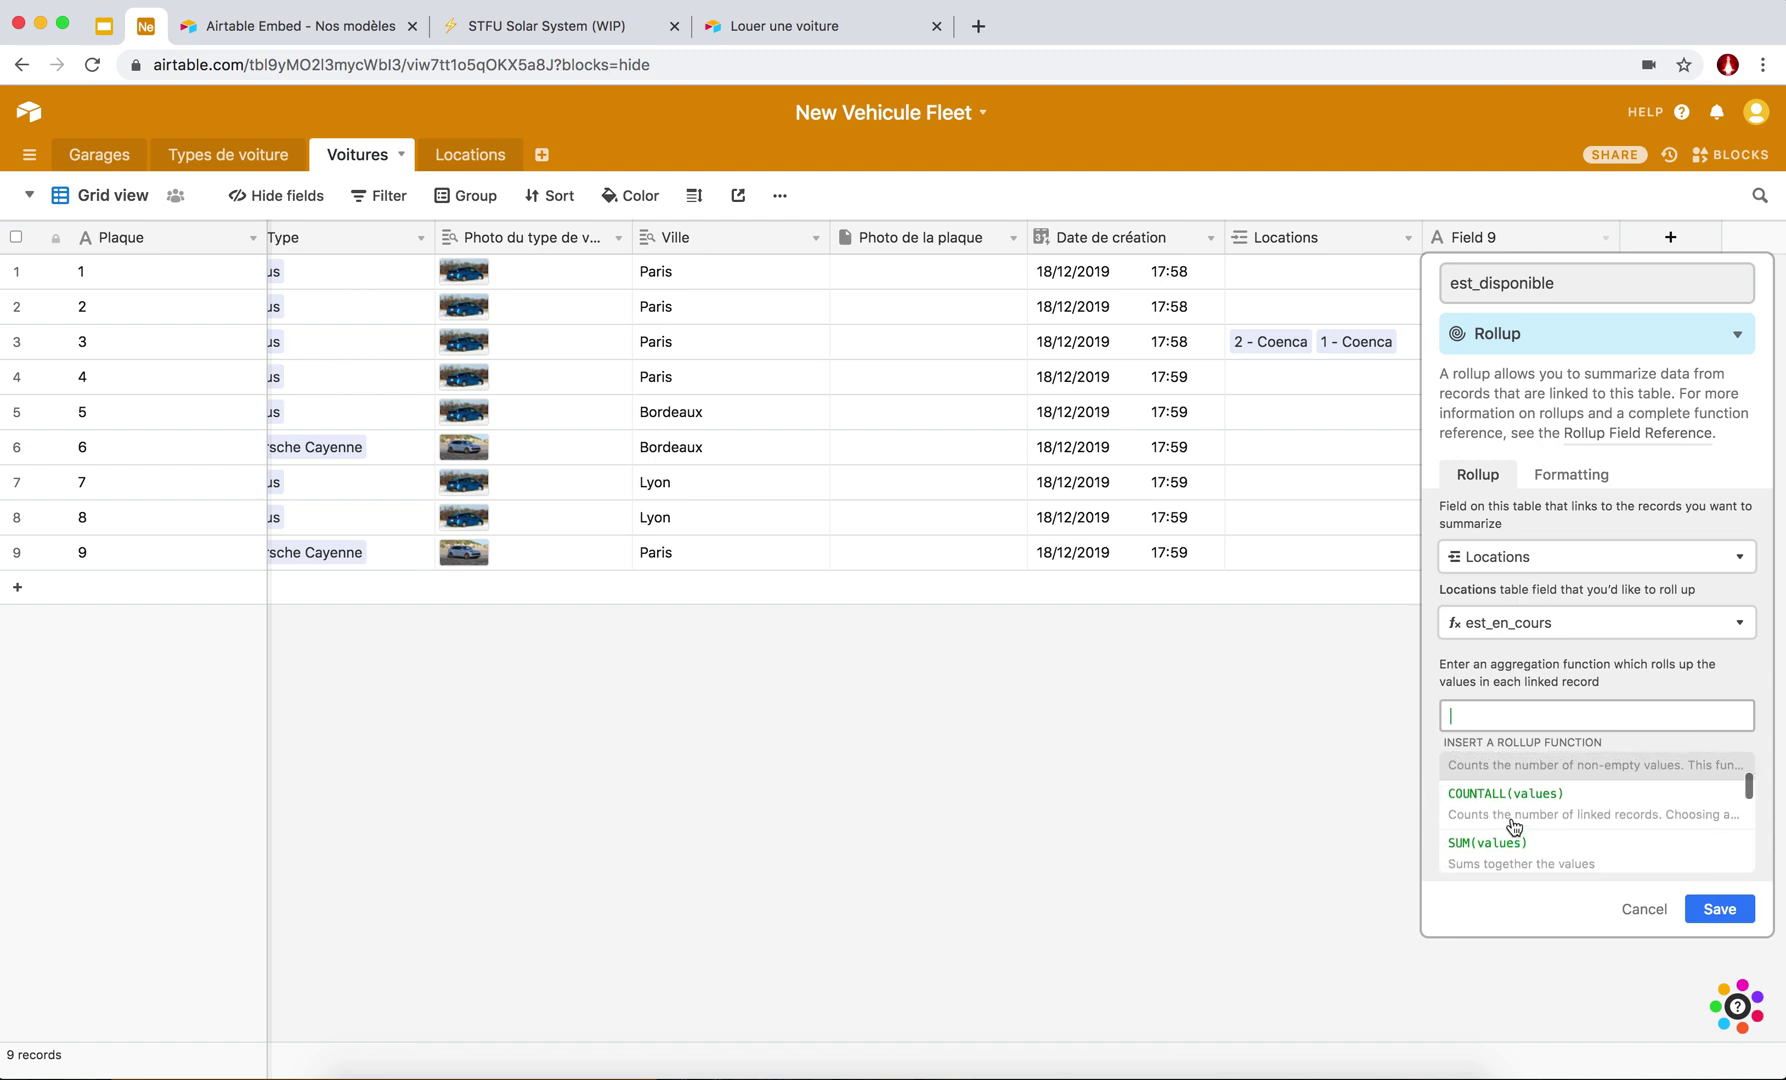
pyautogui.scroll(-1, 1530, 830)
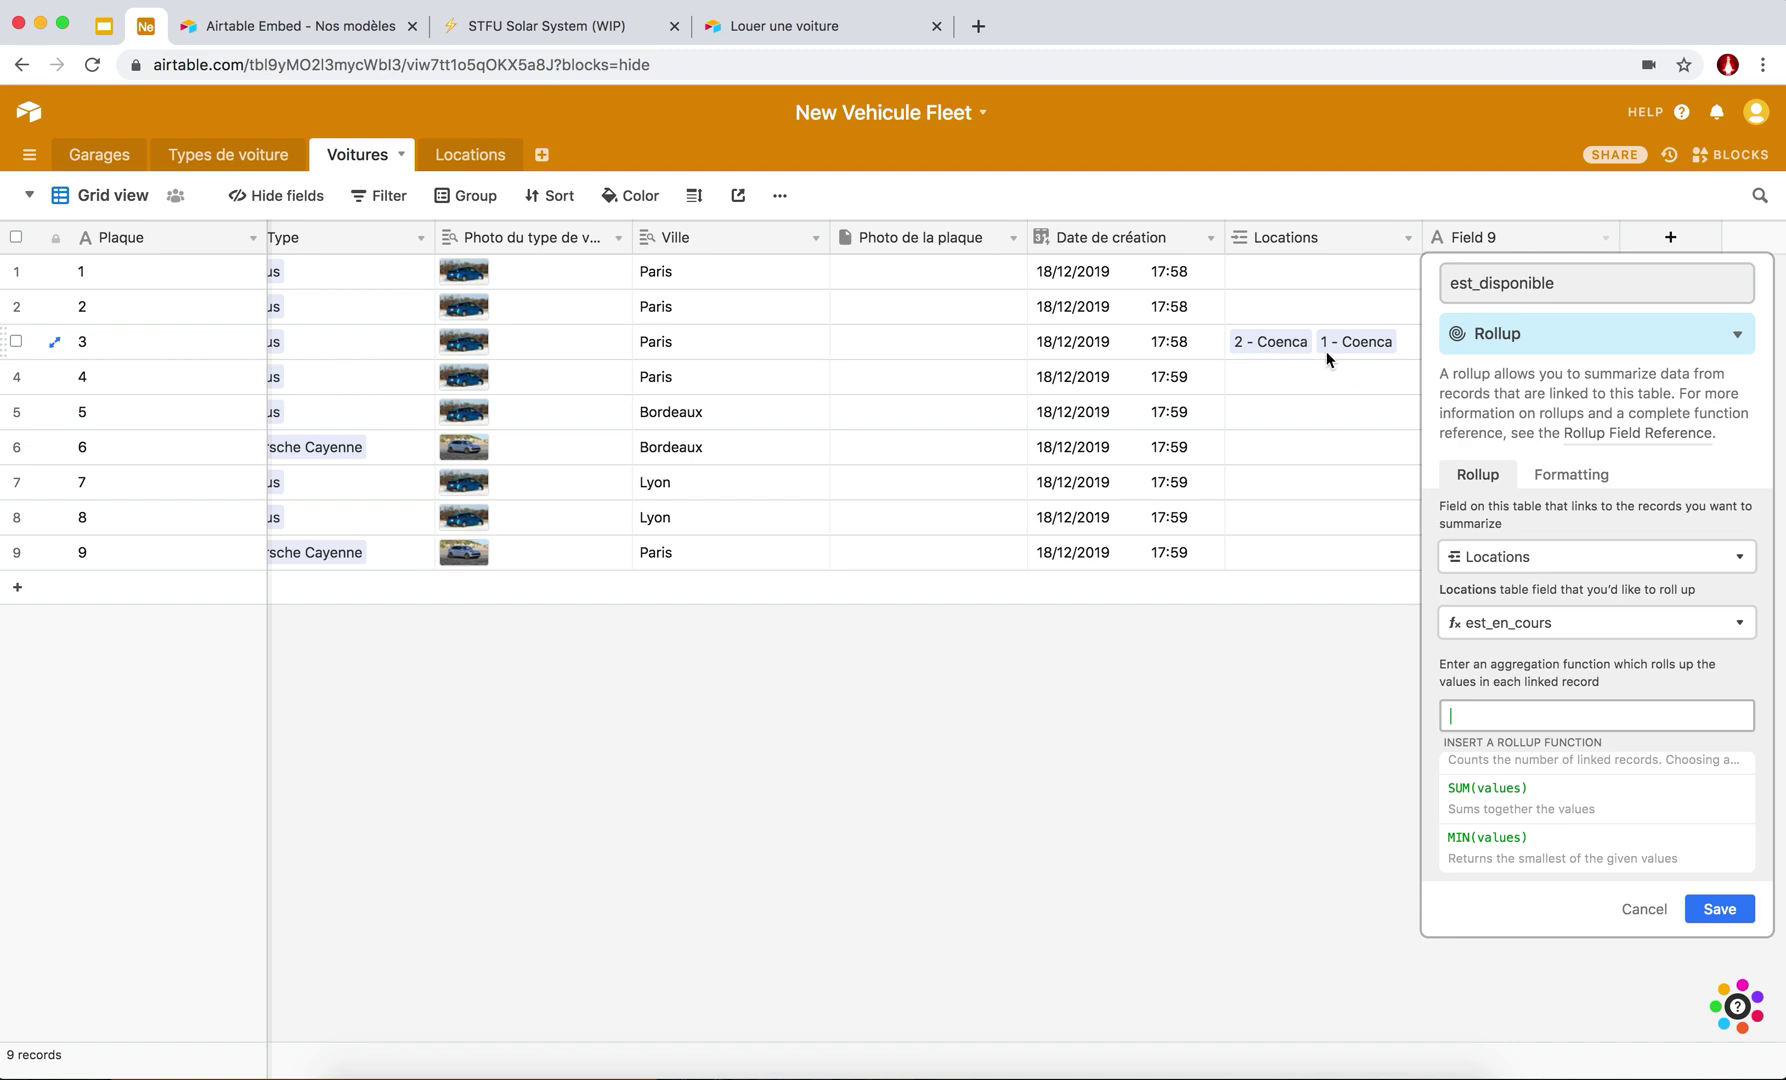
pyautogui.click(1528, 808)
pyautogui.click(1710, 770)
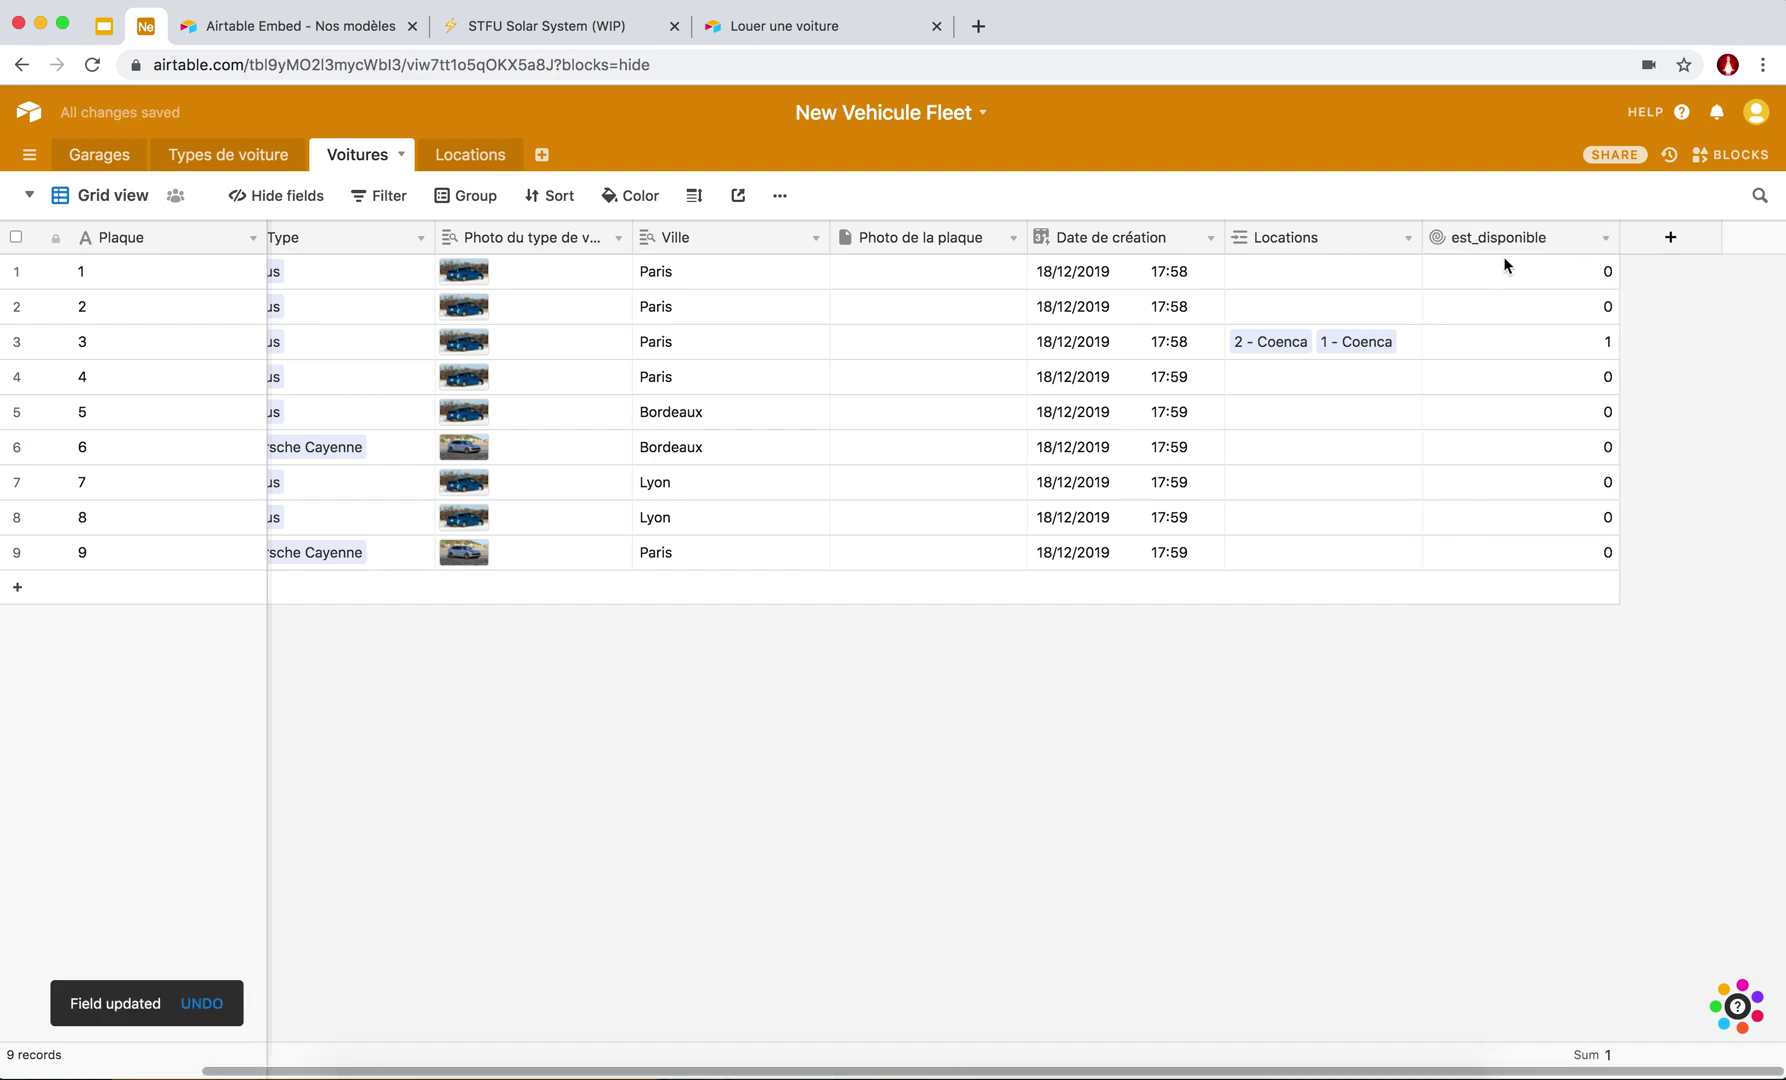
# Rename the est_disponible rollup to est_en_location, then go to the Locations table.
pyautogui.click(1606, 238)
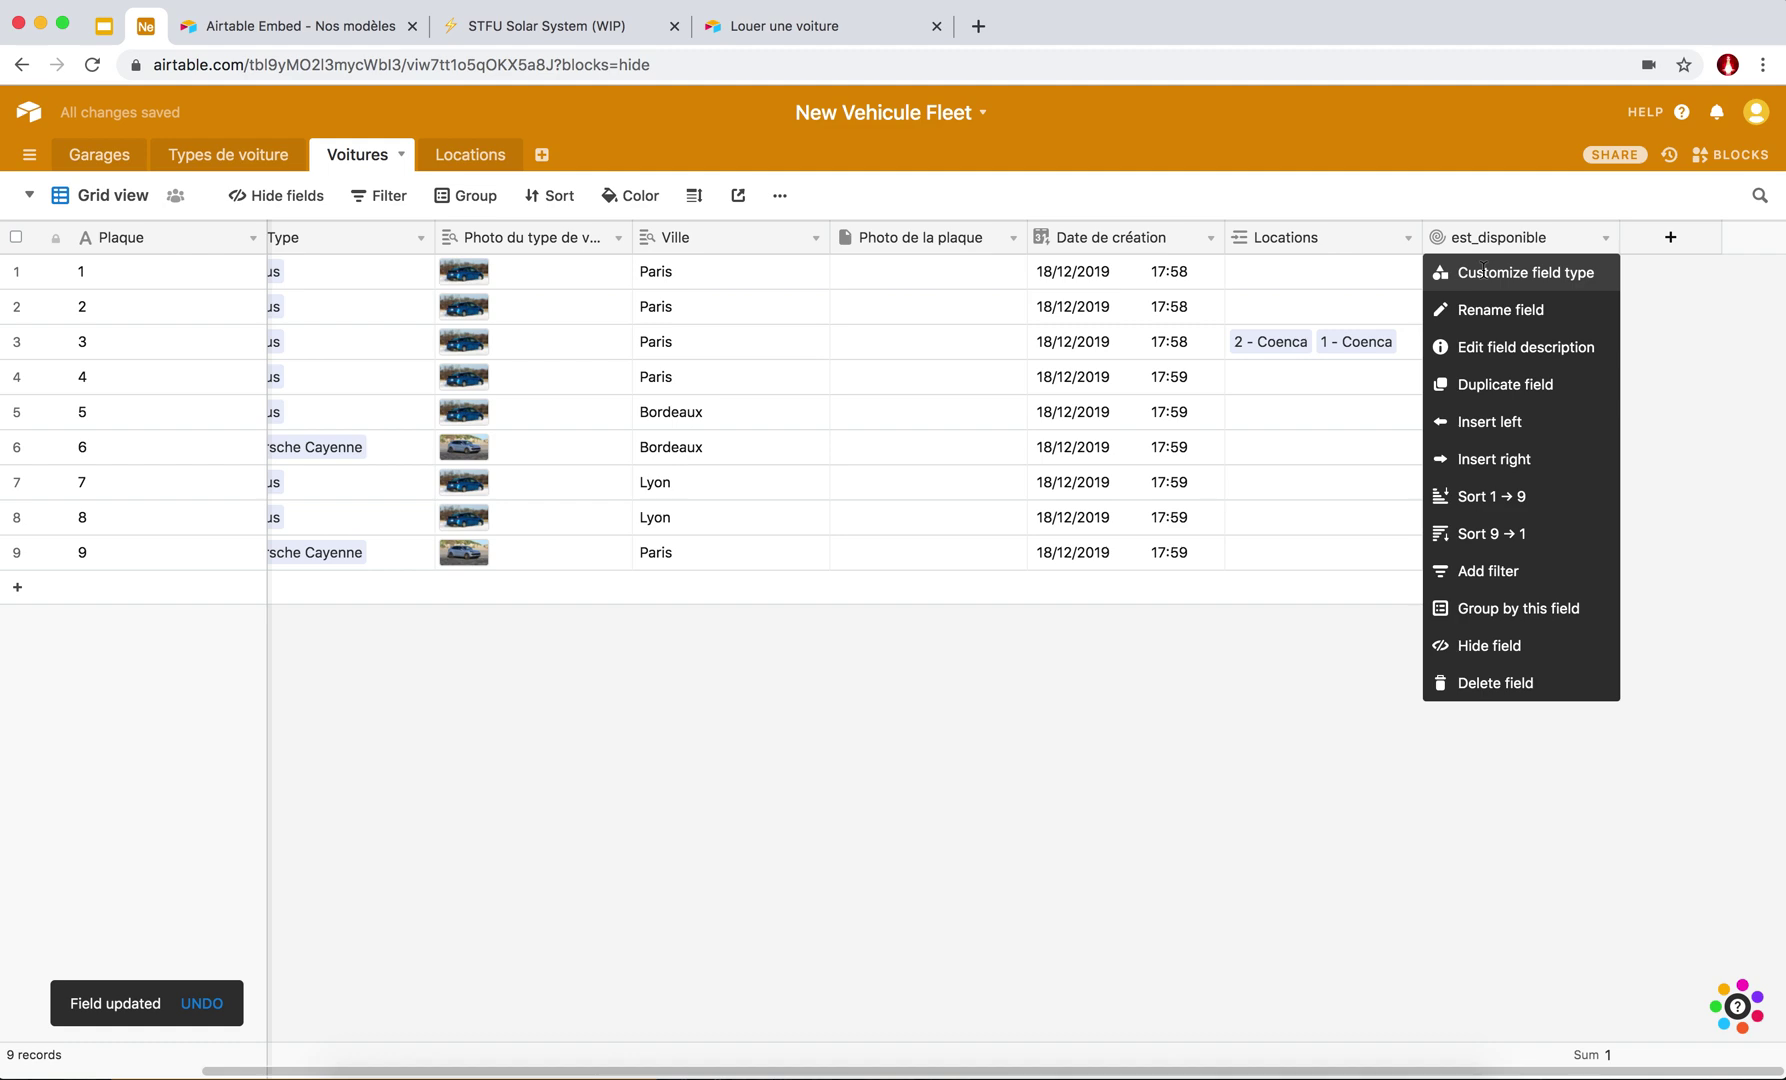
pyautogui.click(1483, 270)
pyautogui.click(1453, 287)
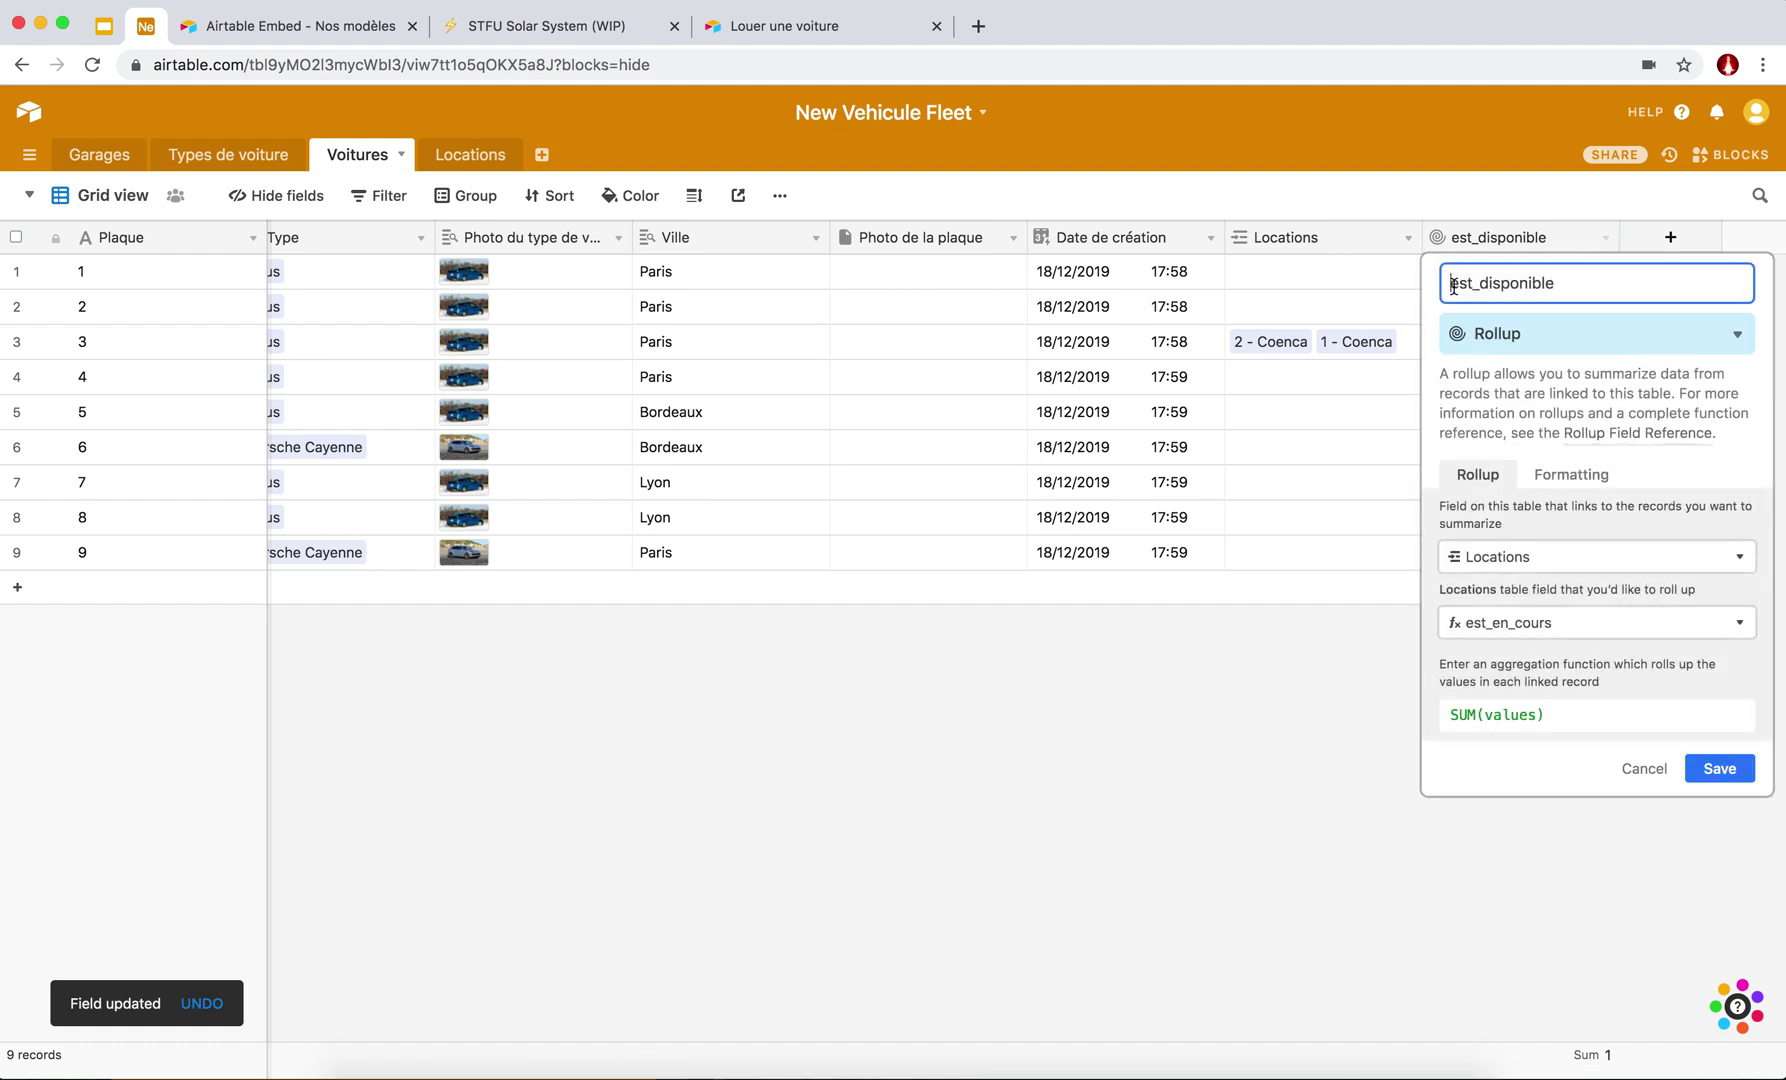
pyautogui.moveTo(1559, 283); pyautogui.dragTo(1483, 283)
pyautogui.write('en_locat')
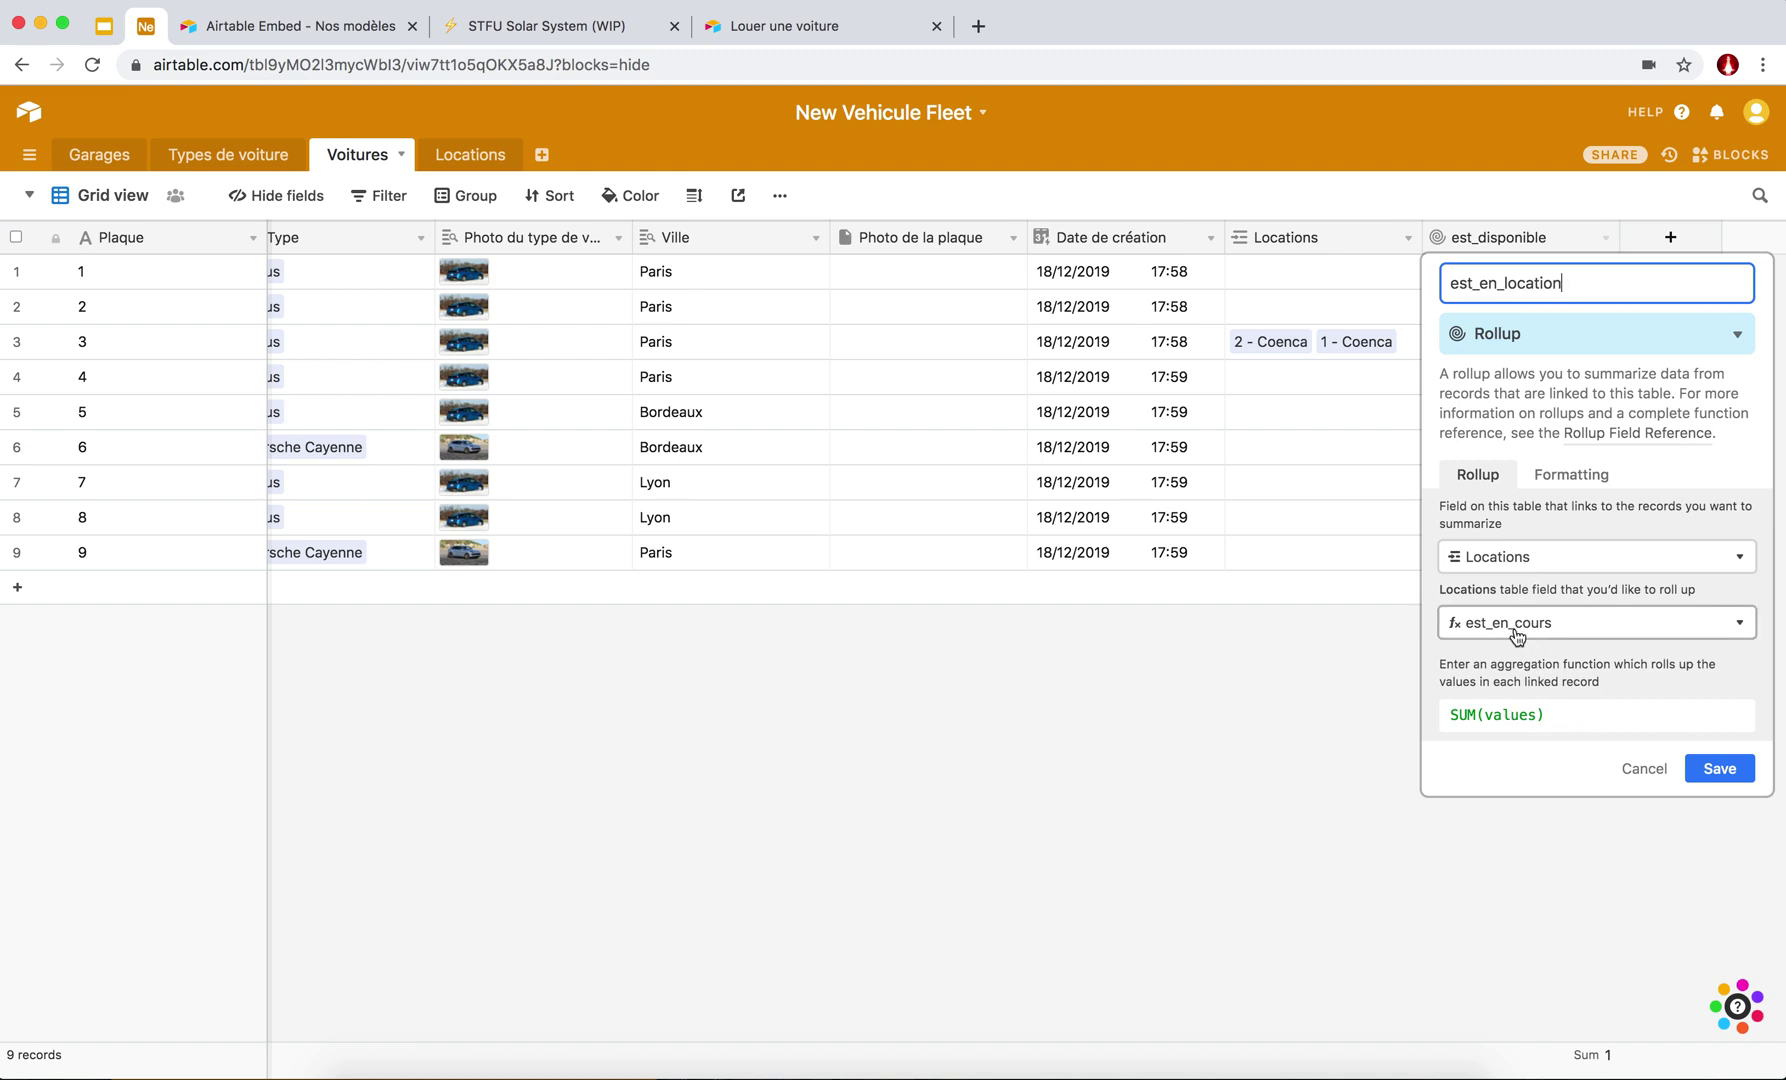
pyautogui.click(1722, 768)
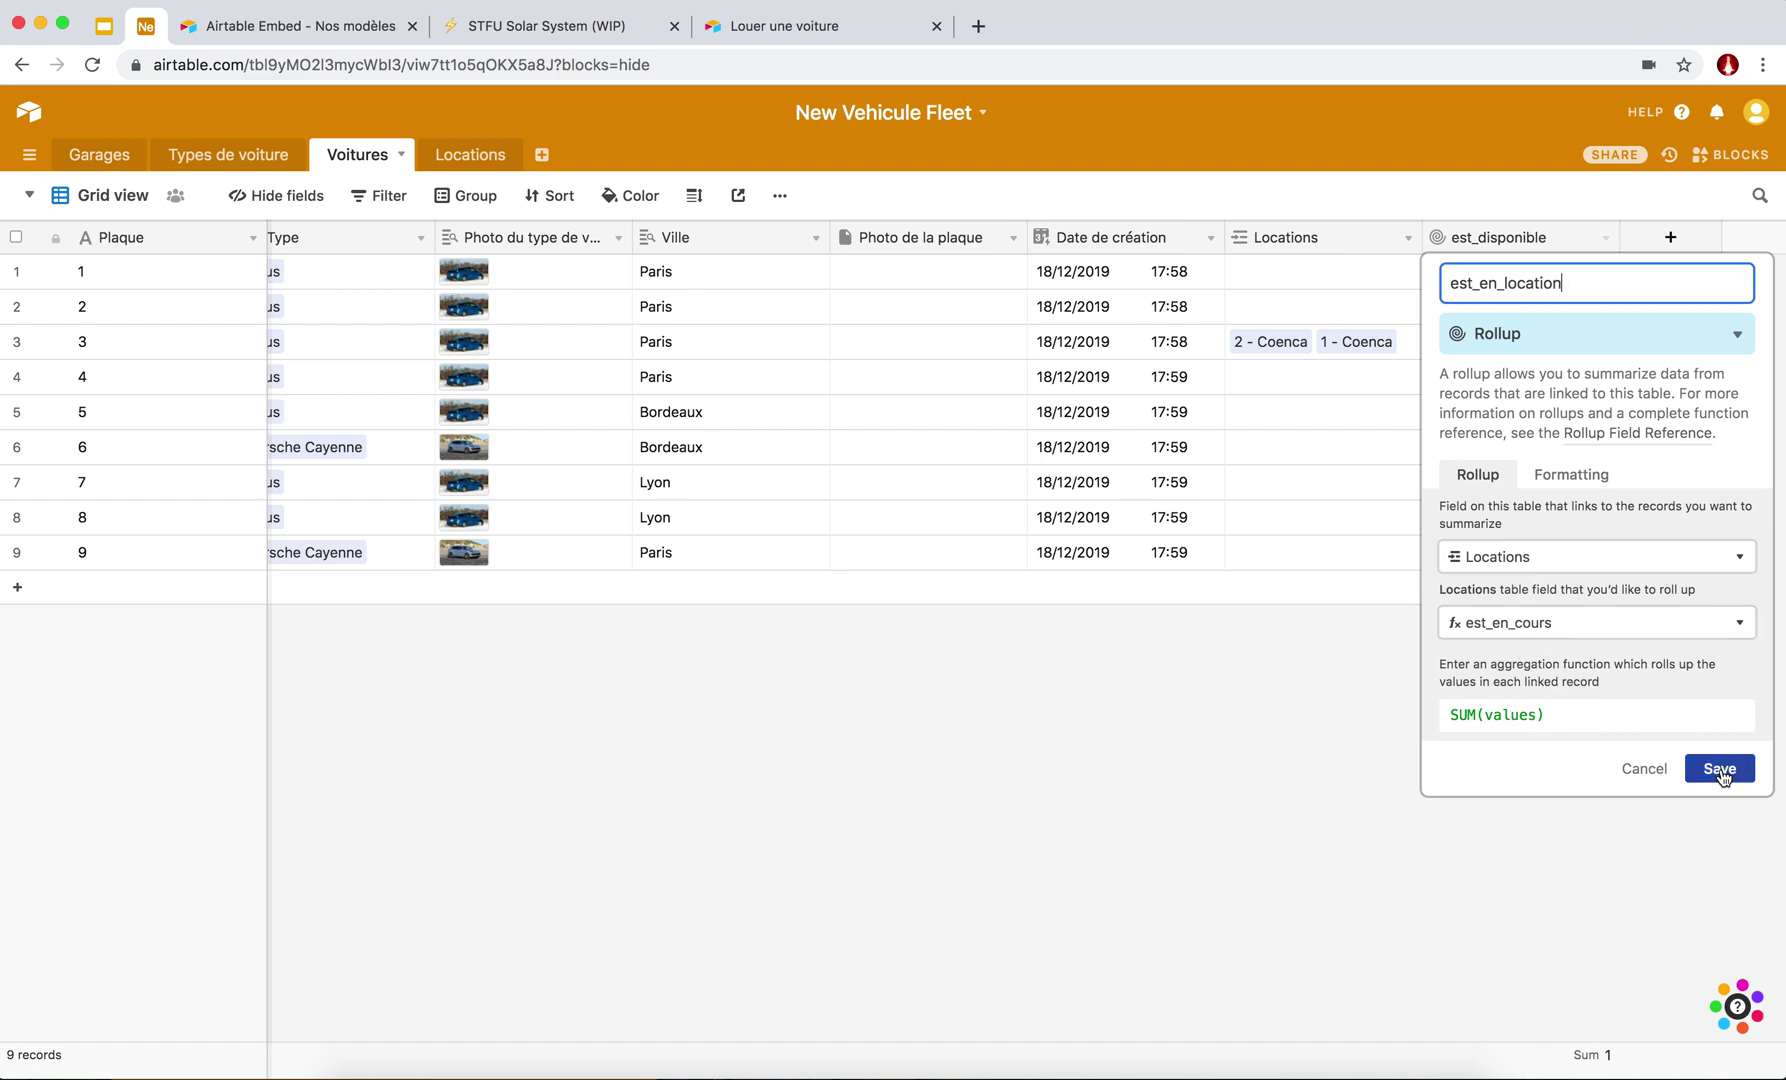
pyautogui.click(1722, 770)
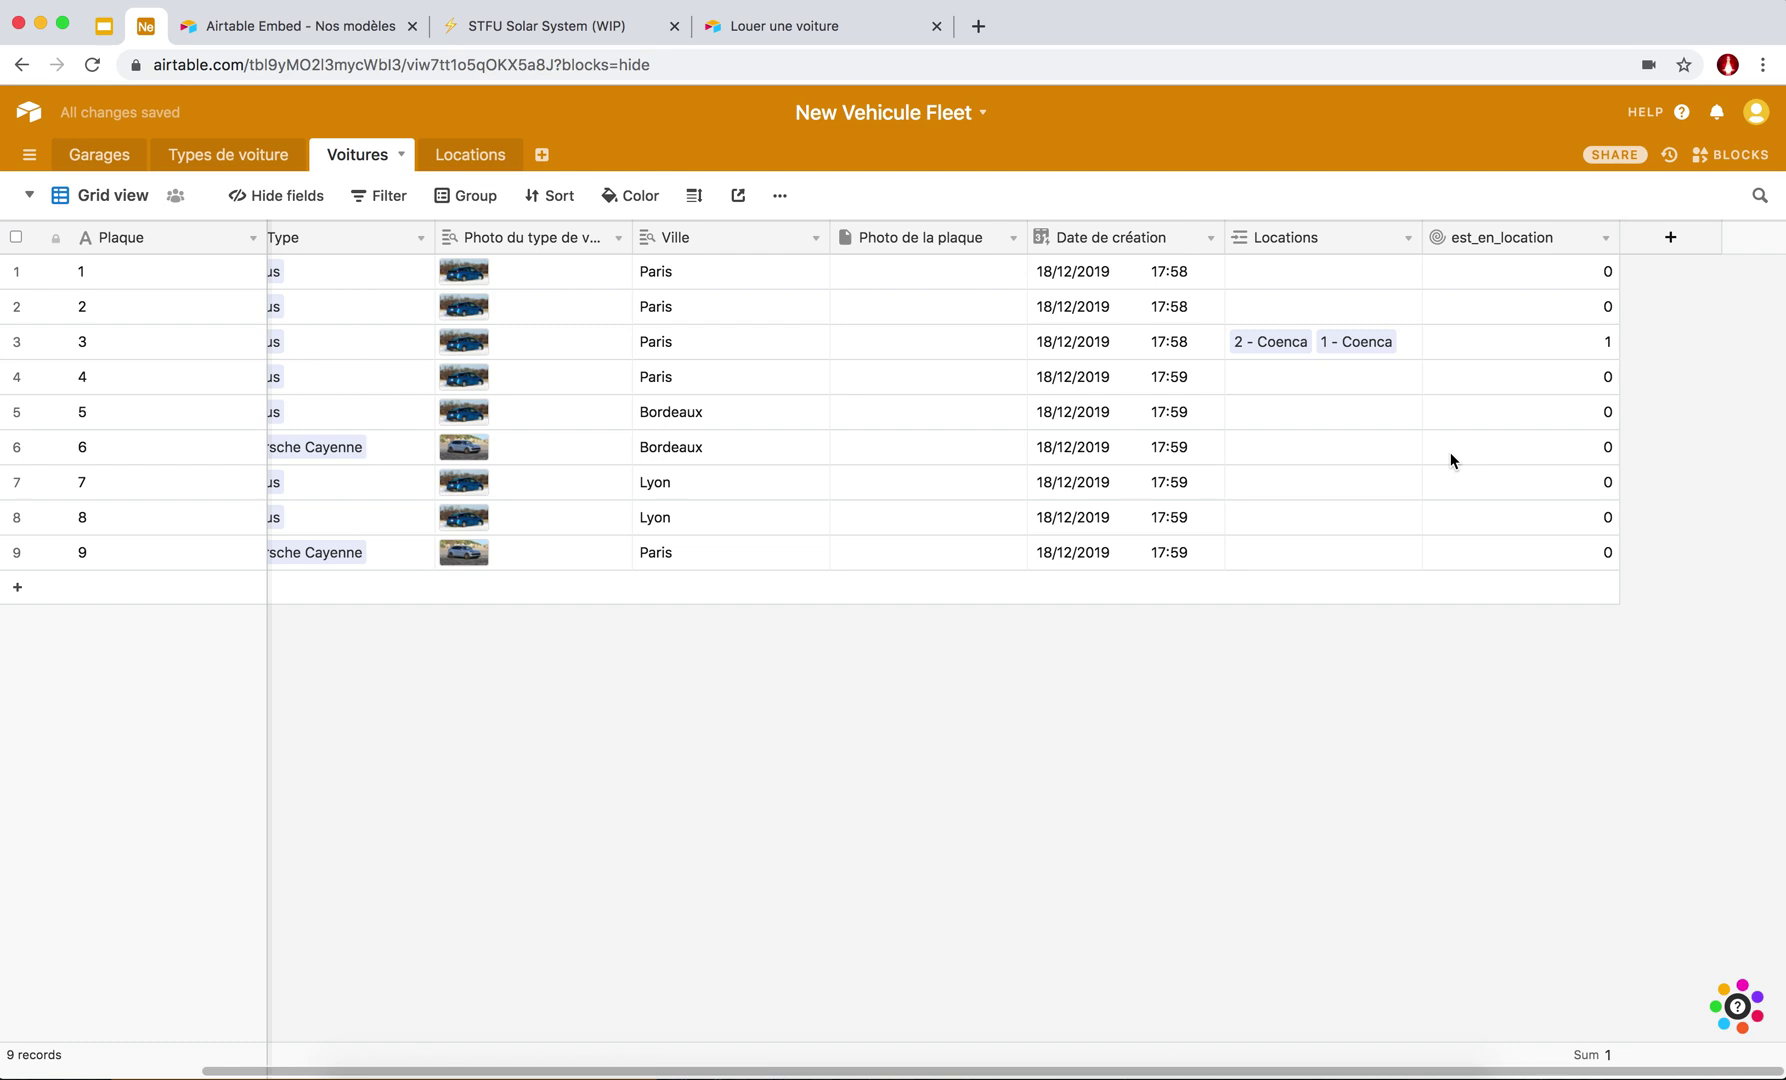
pyautogui.click(1603, 349)
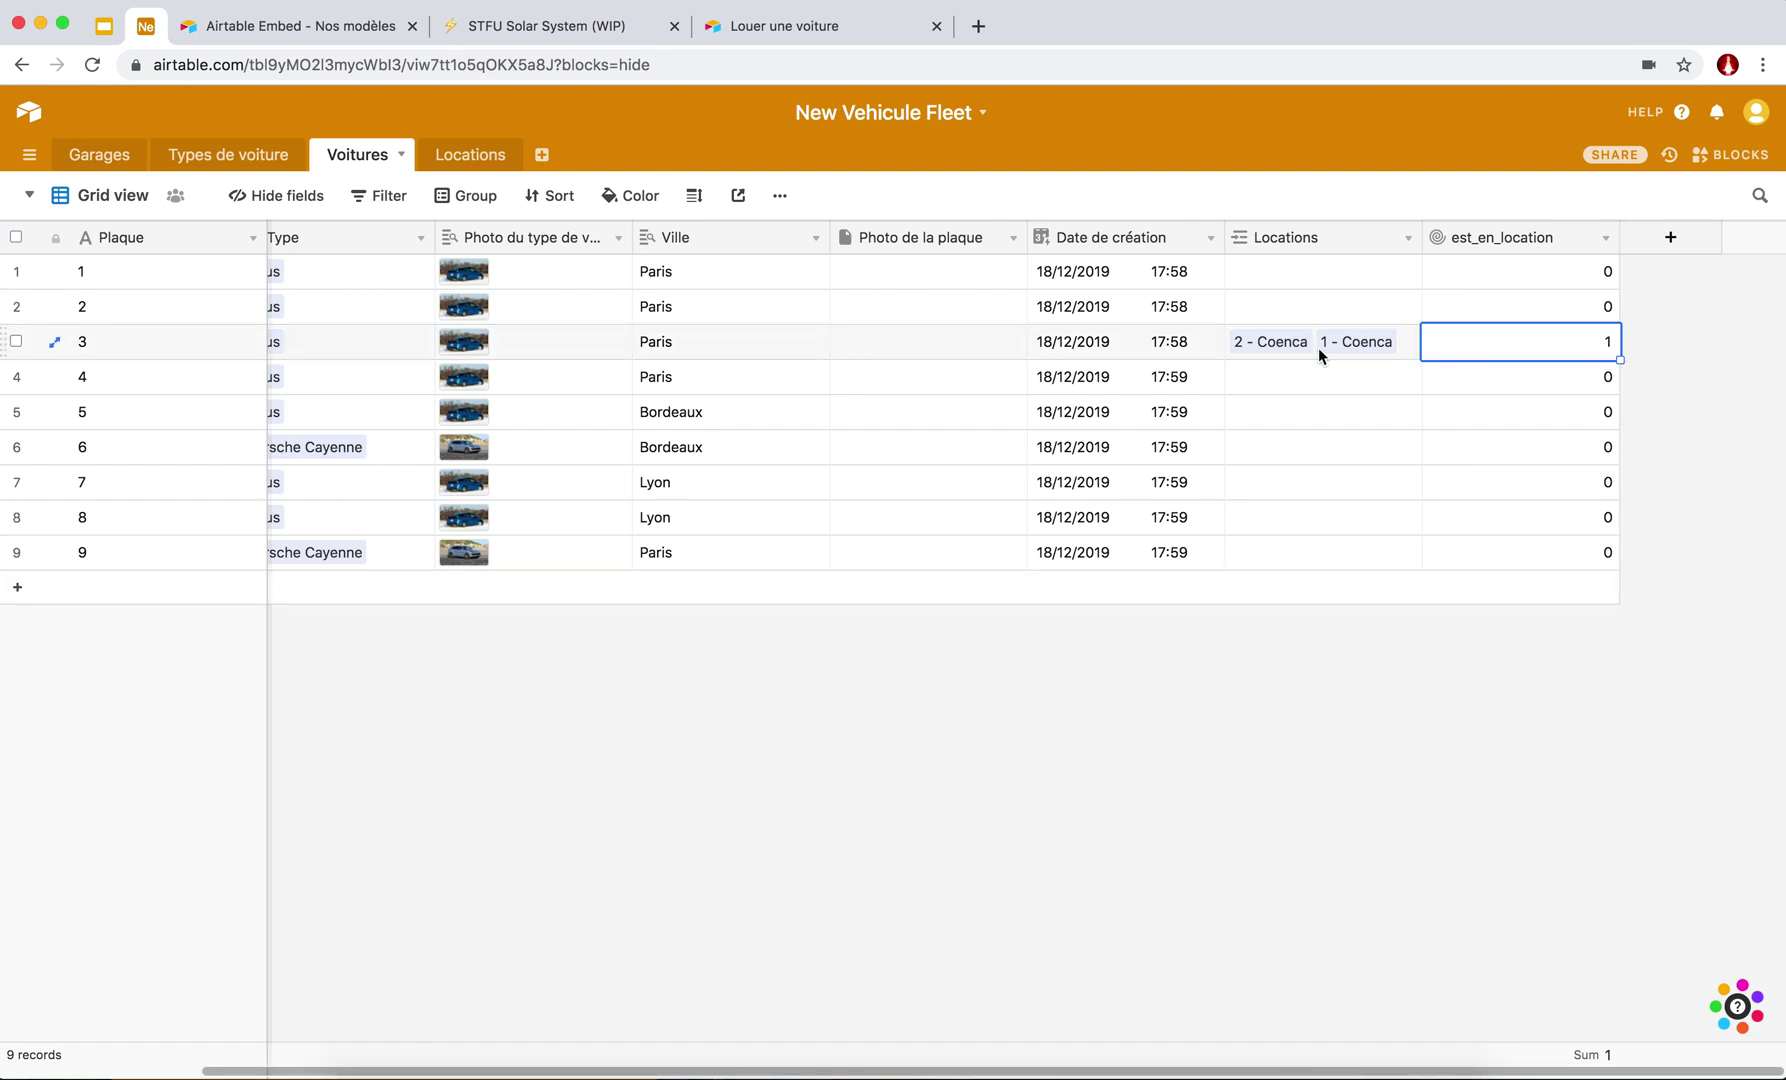
pyautogui.click(460, 157)
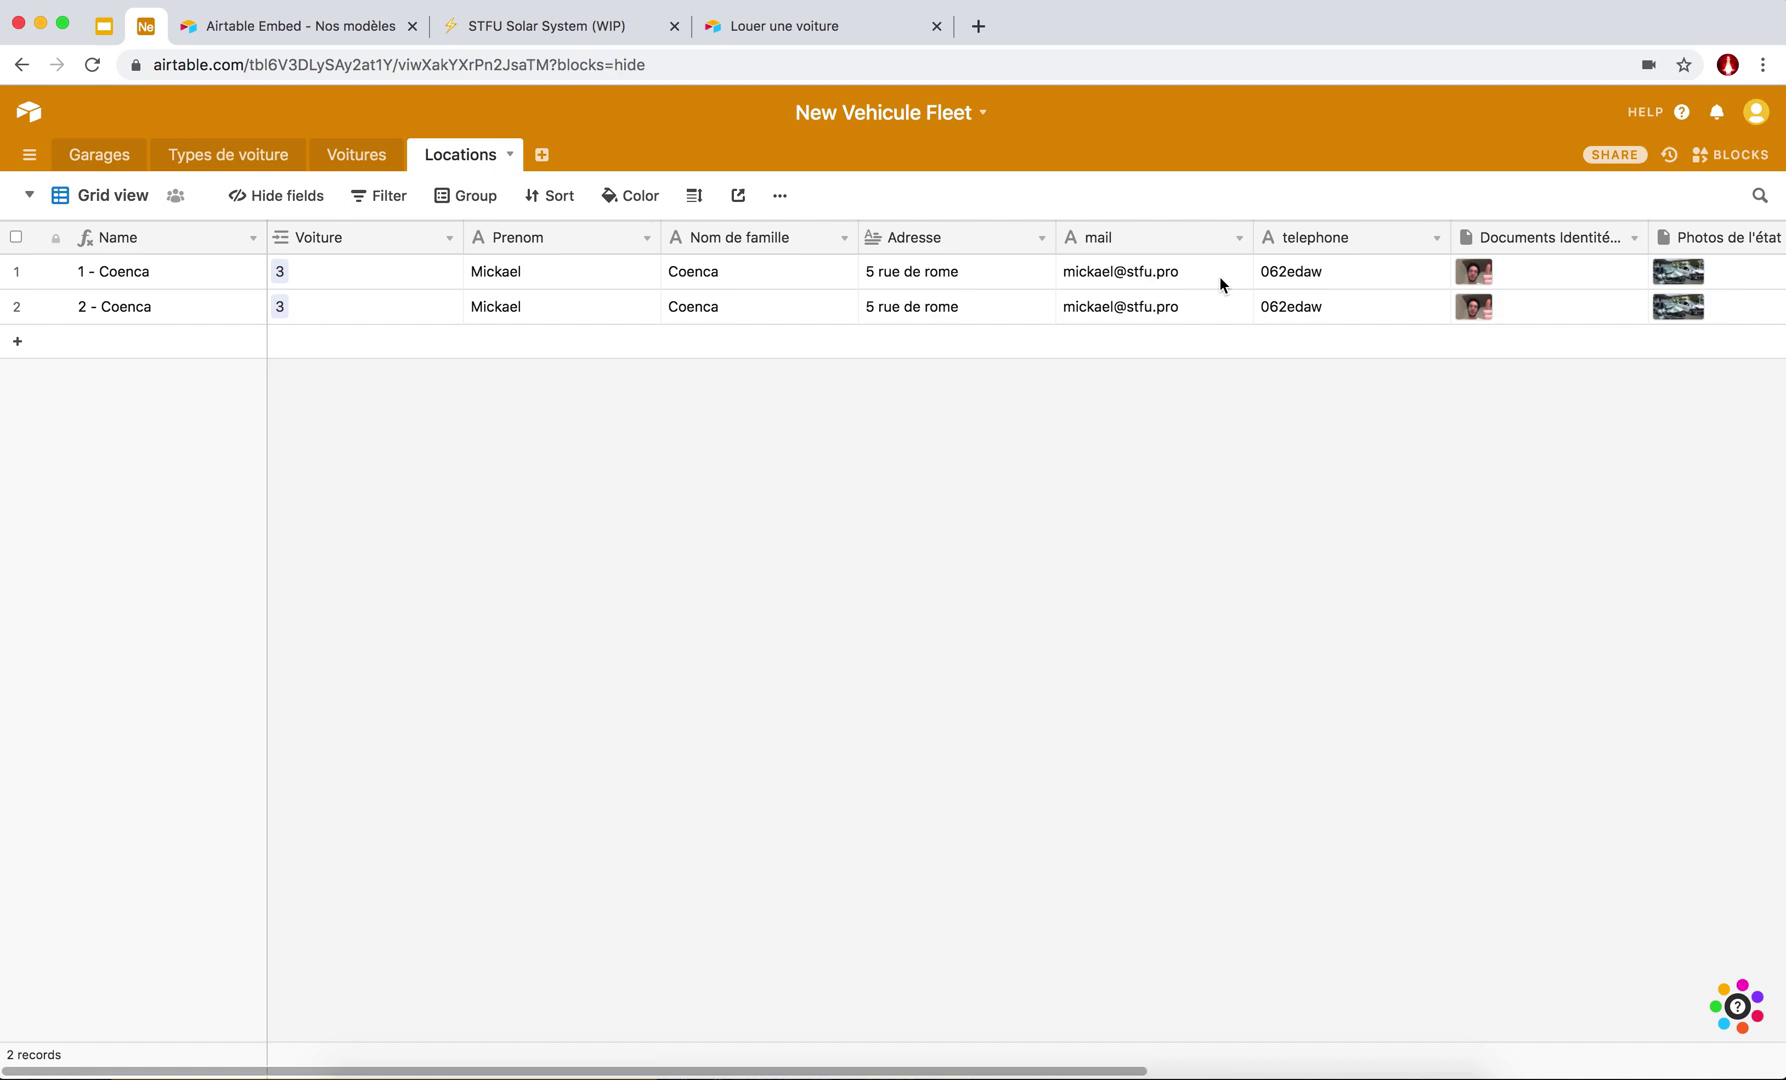
# Set the first rental's Date de fin to today (18/12/2019 18:24), then return to Voitures.
pyautogui.hscroll(10, 1220, 283)
pyautogui.click(1087, 281)
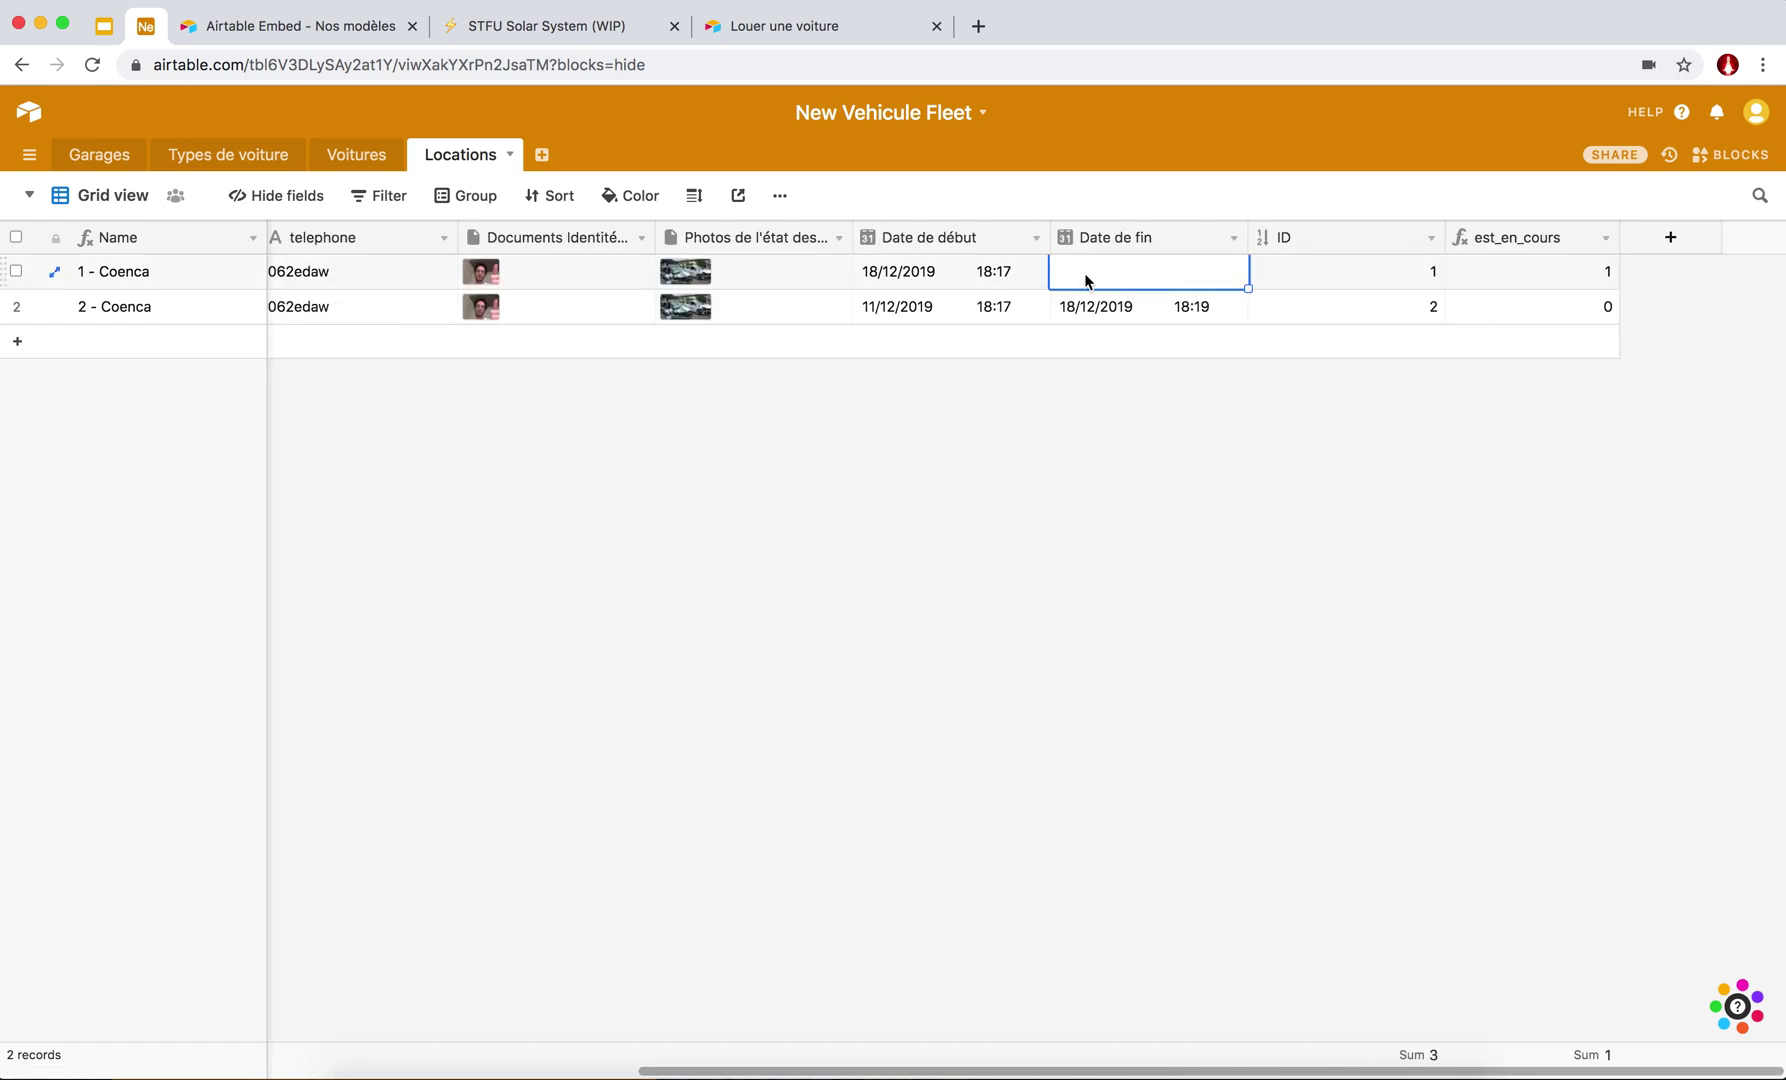
pyautogui.click(1080, 278)
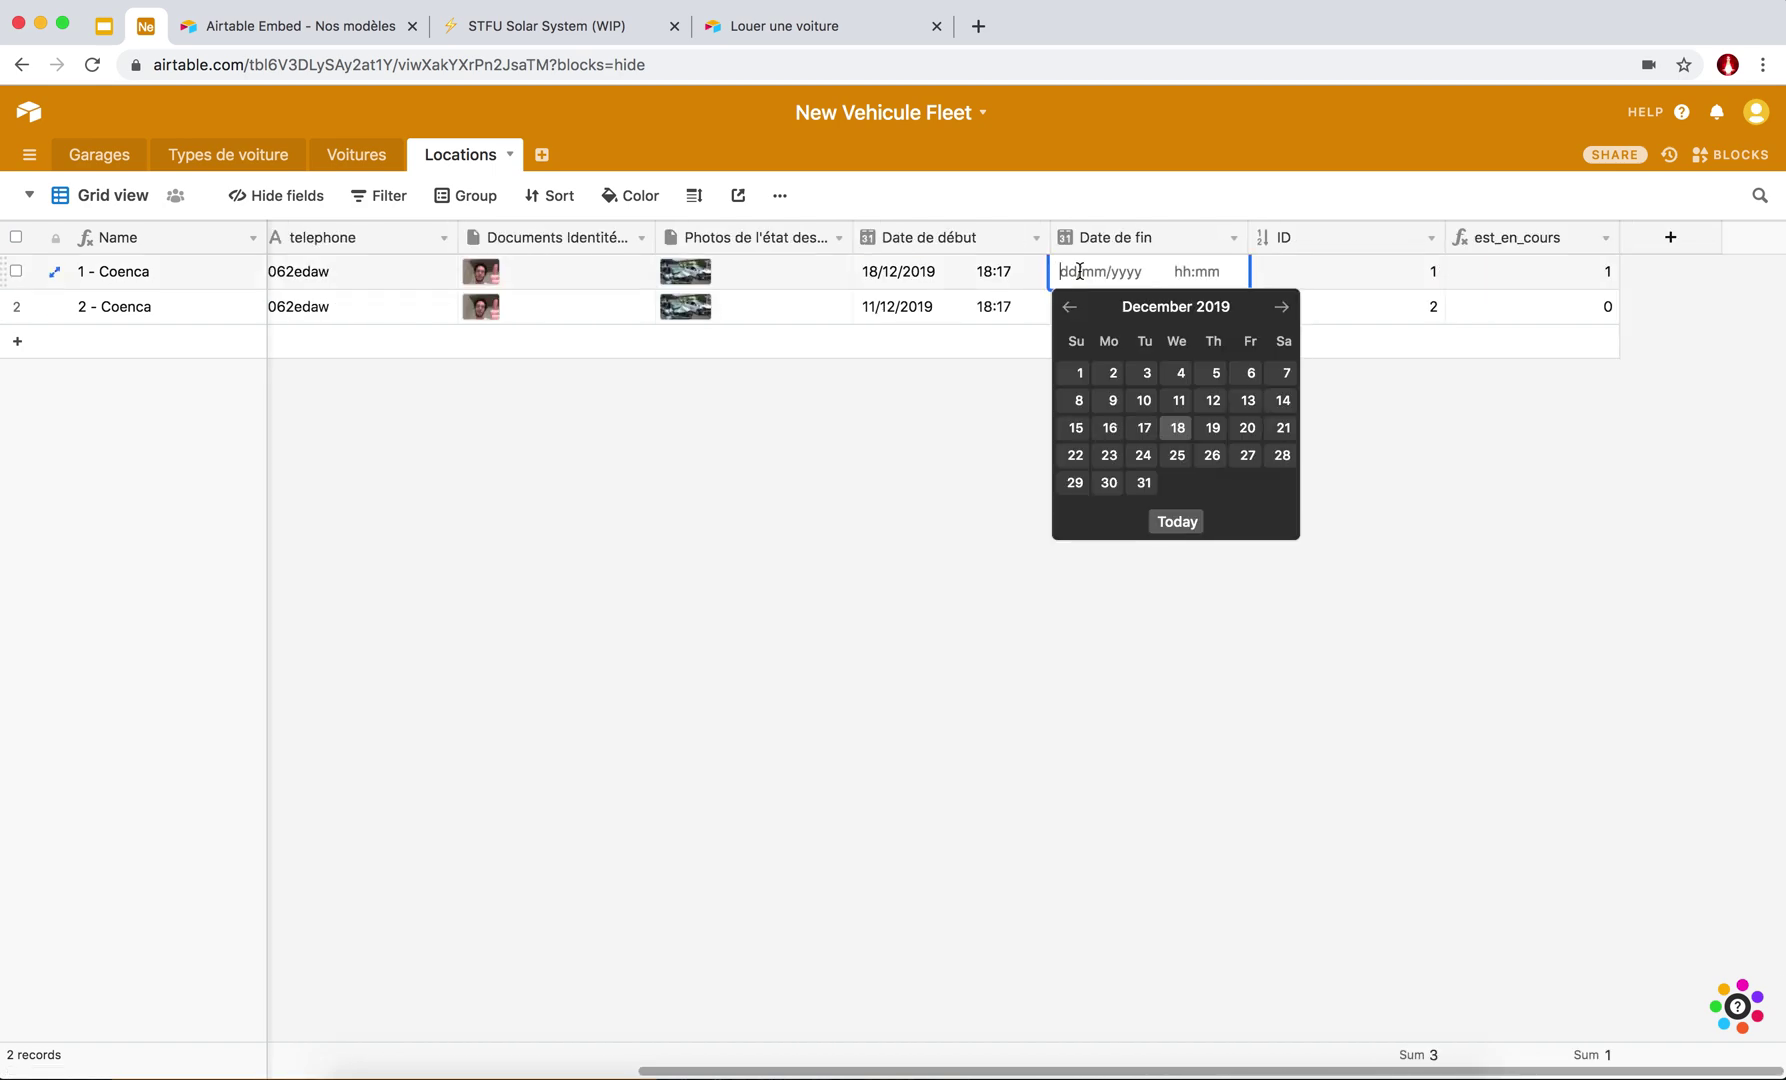
pyautogui.click(1178, 524)
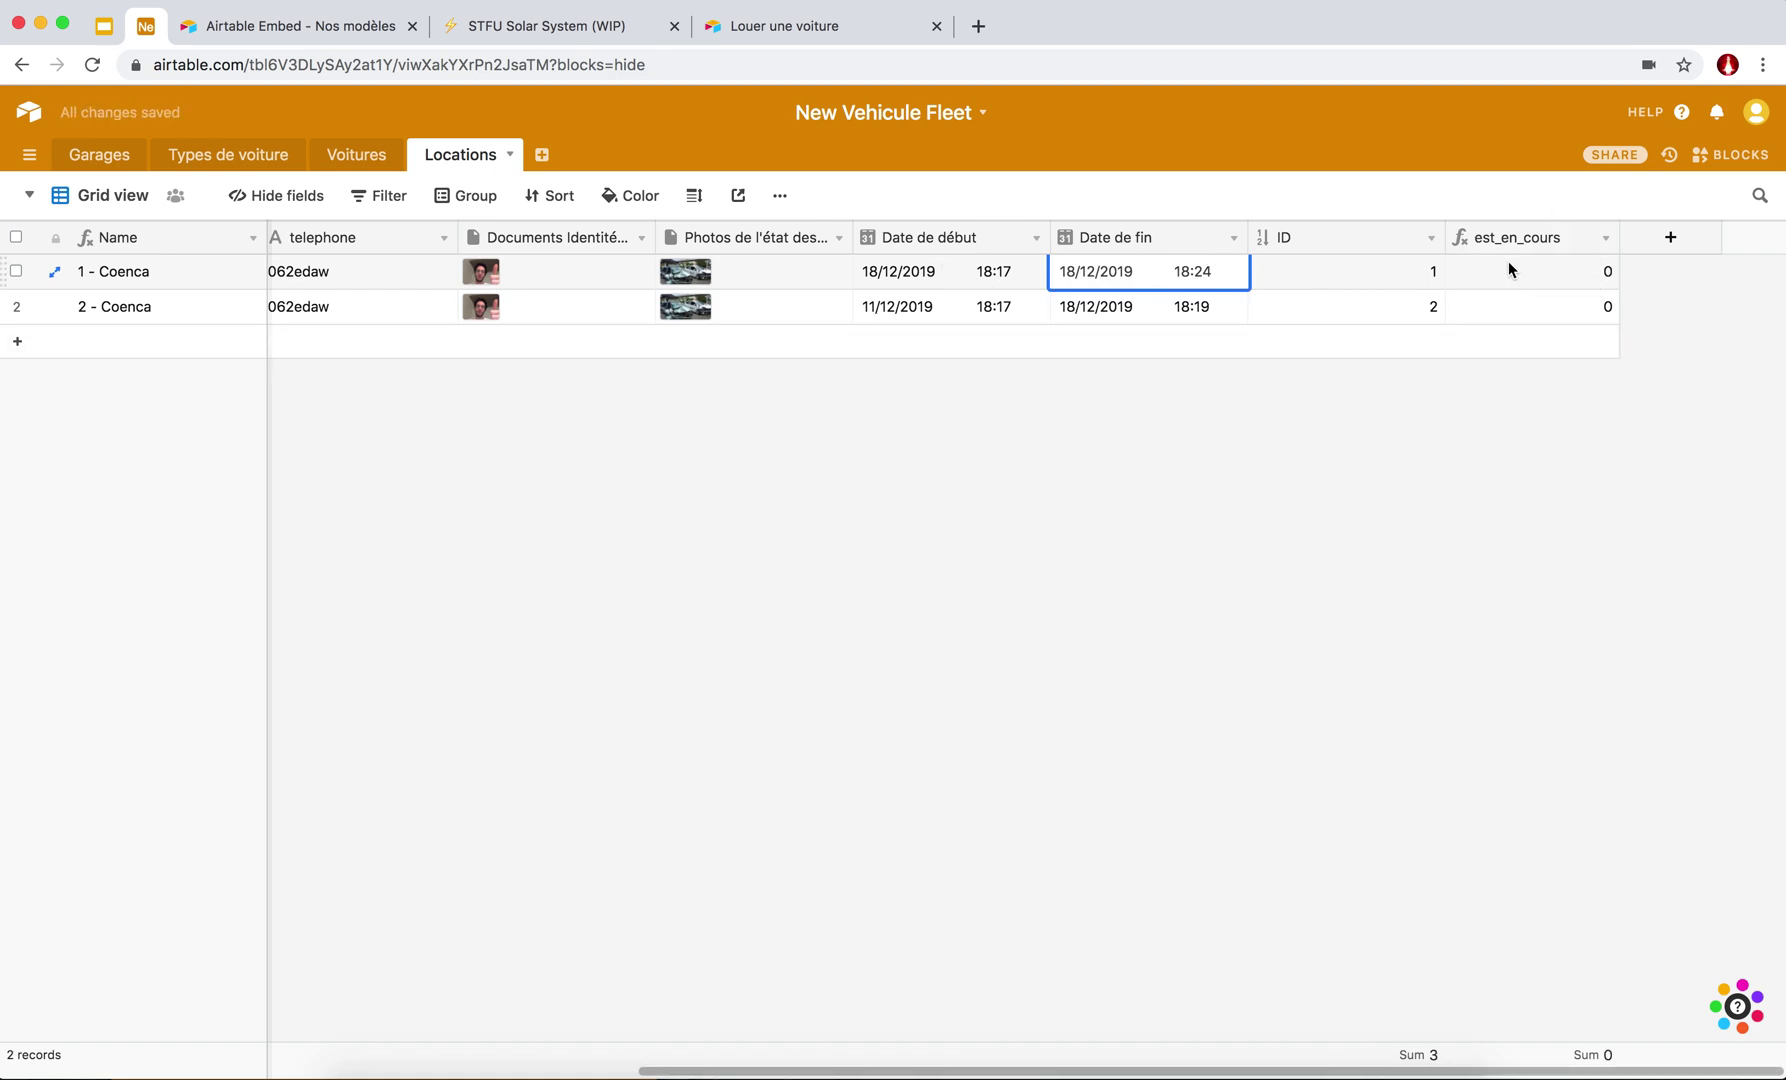
pyautogui.click(357, 154)
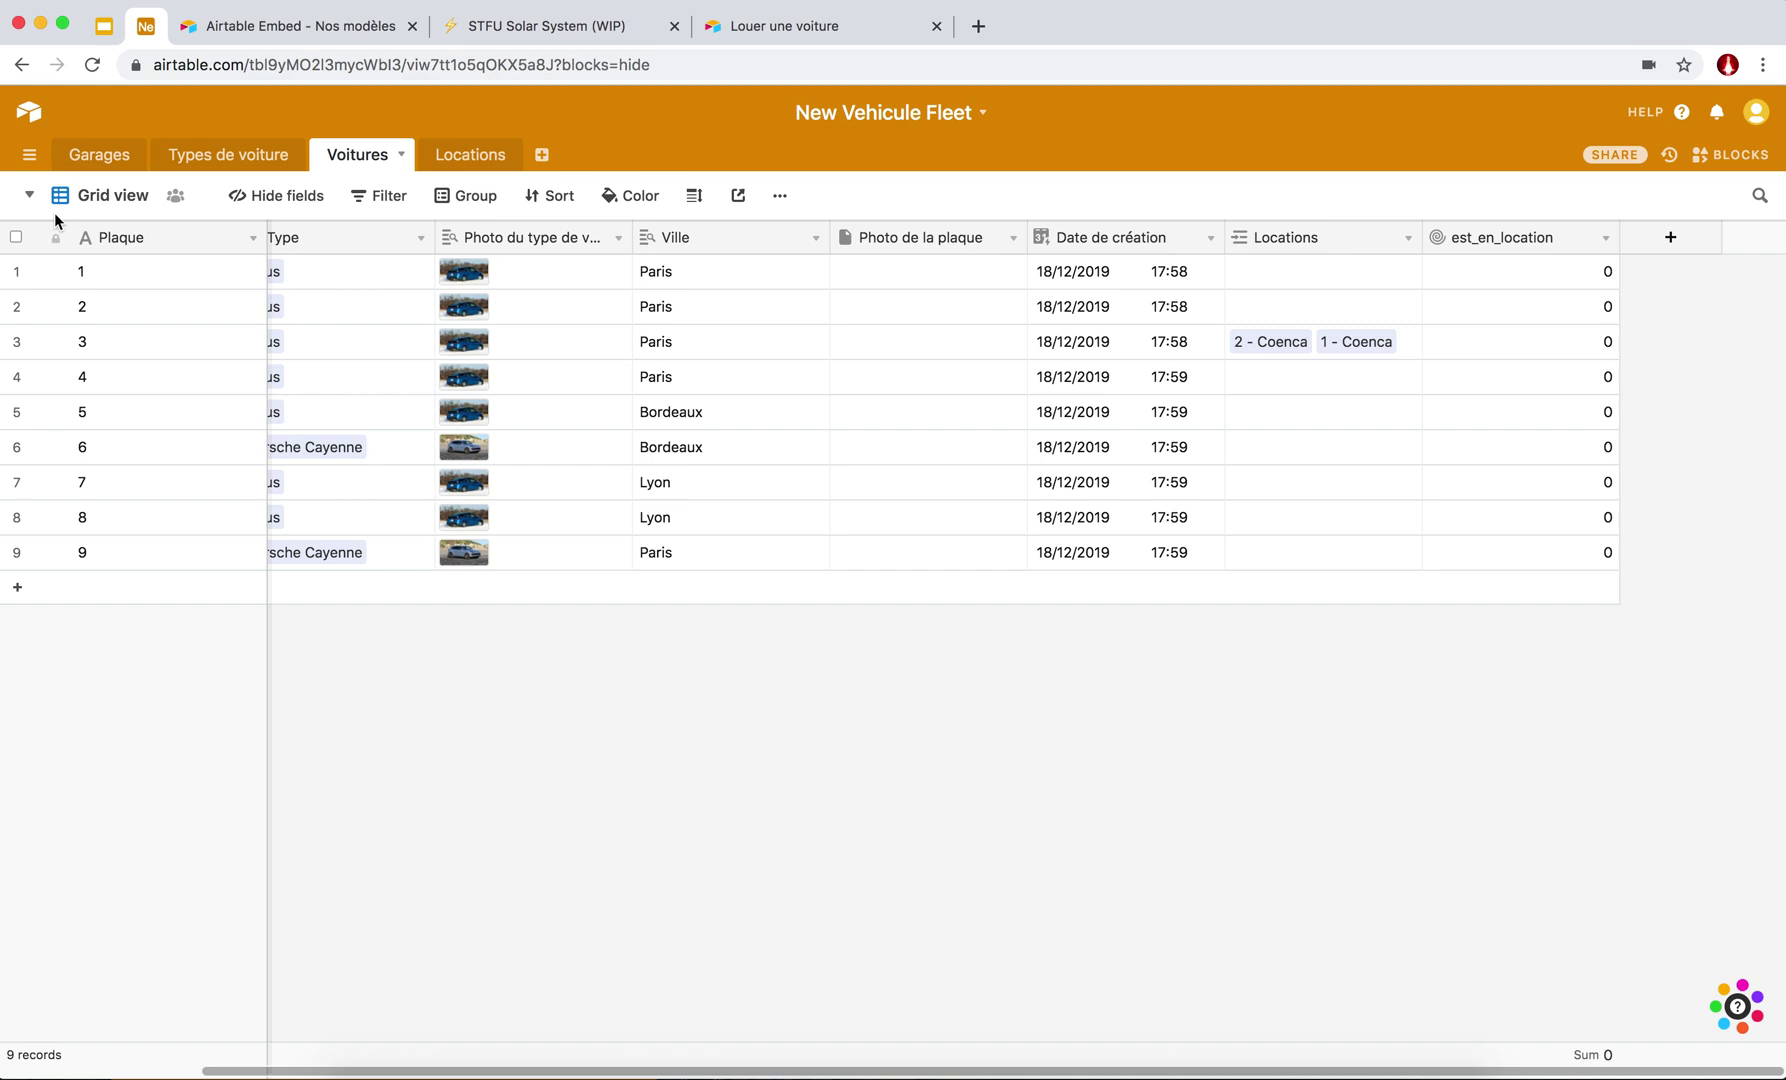
# Create a new gallery view of the cars named Voitures disponibles.
pyautogui.click(30, 198)
pyautogui.click(30, 198)
pyautogui.click(30, 198)
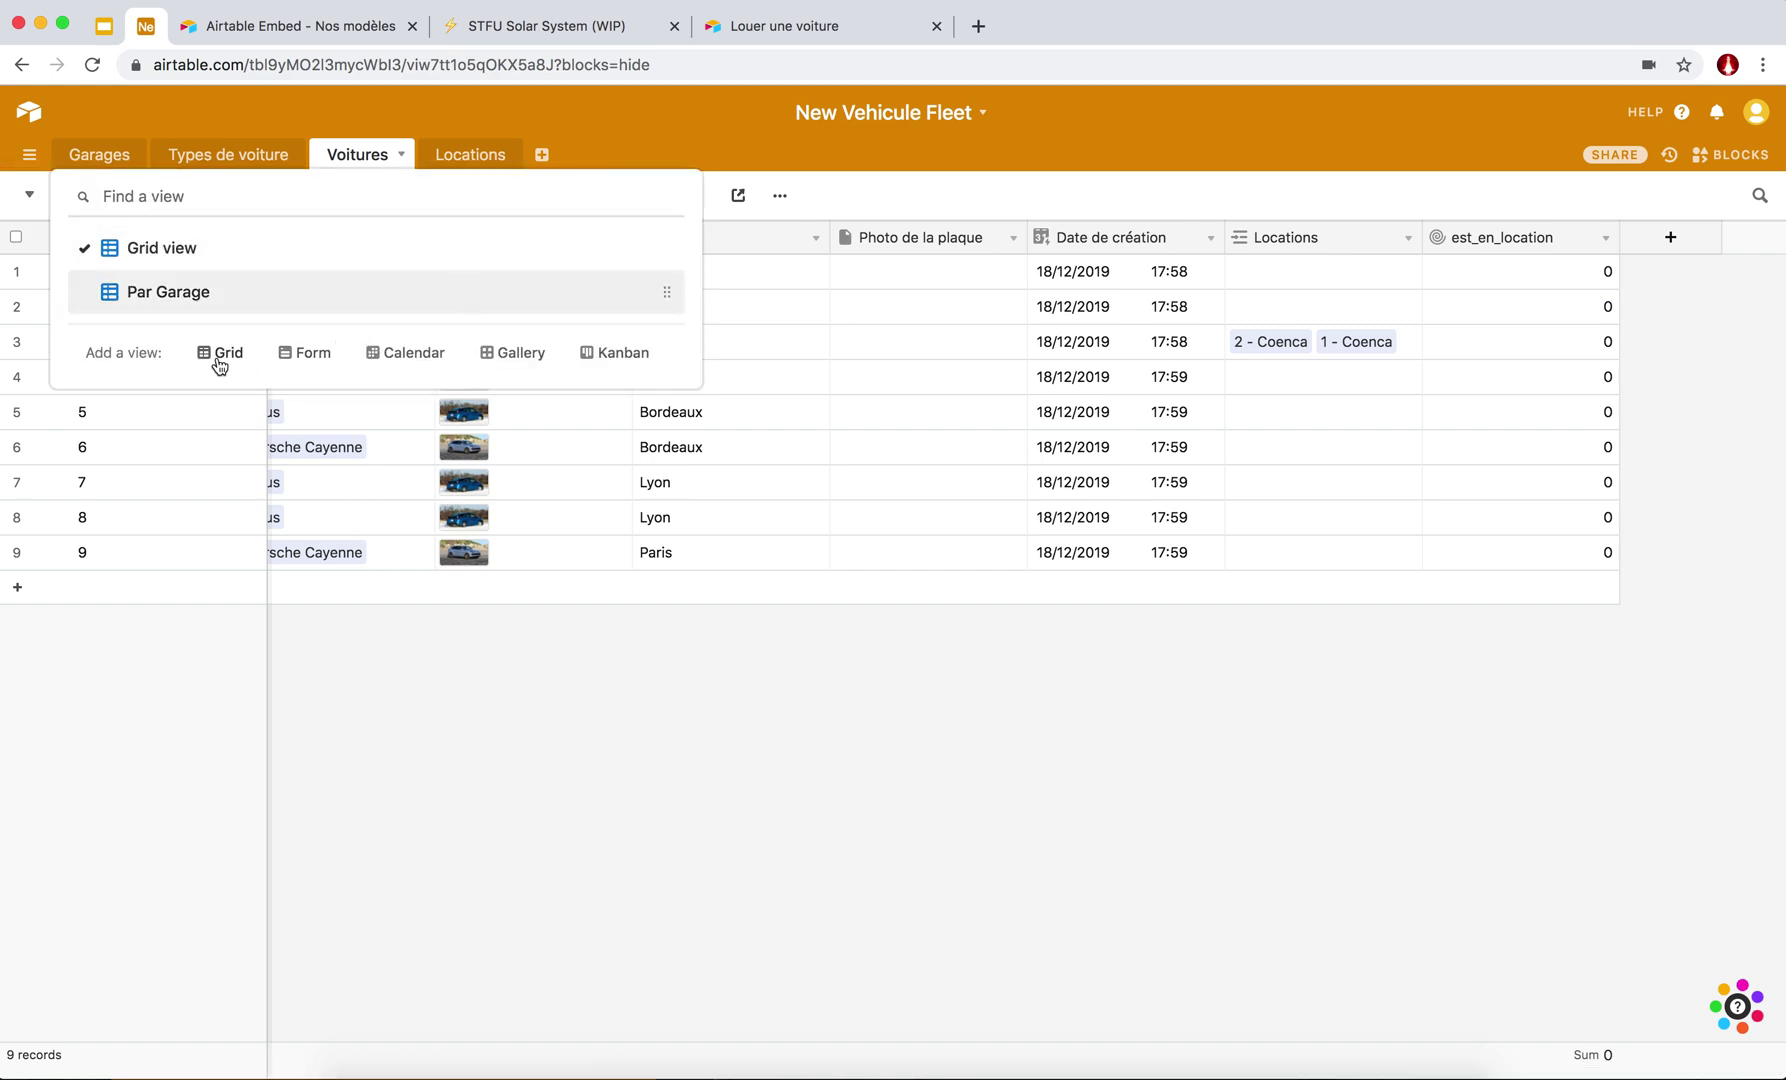
pyautogui.click(510, 360)
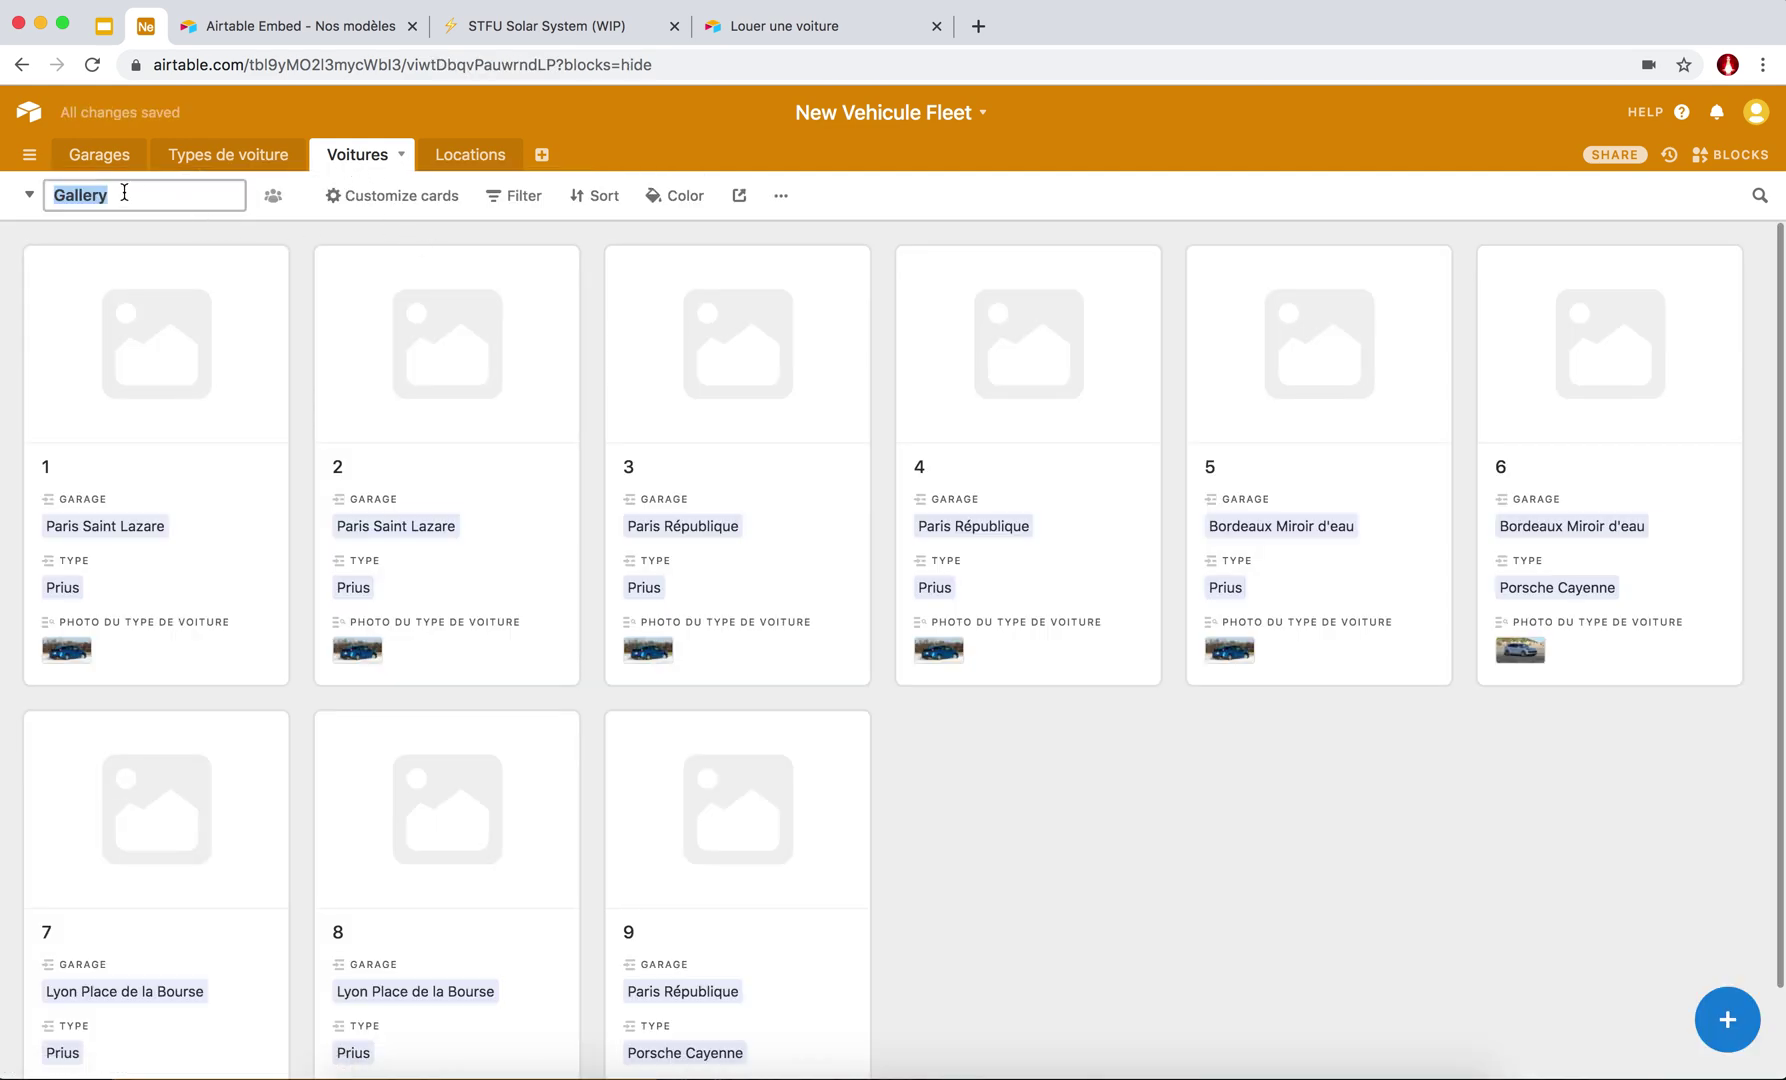
pyautogui.write('Voitur')
pyautogui.press('Return')
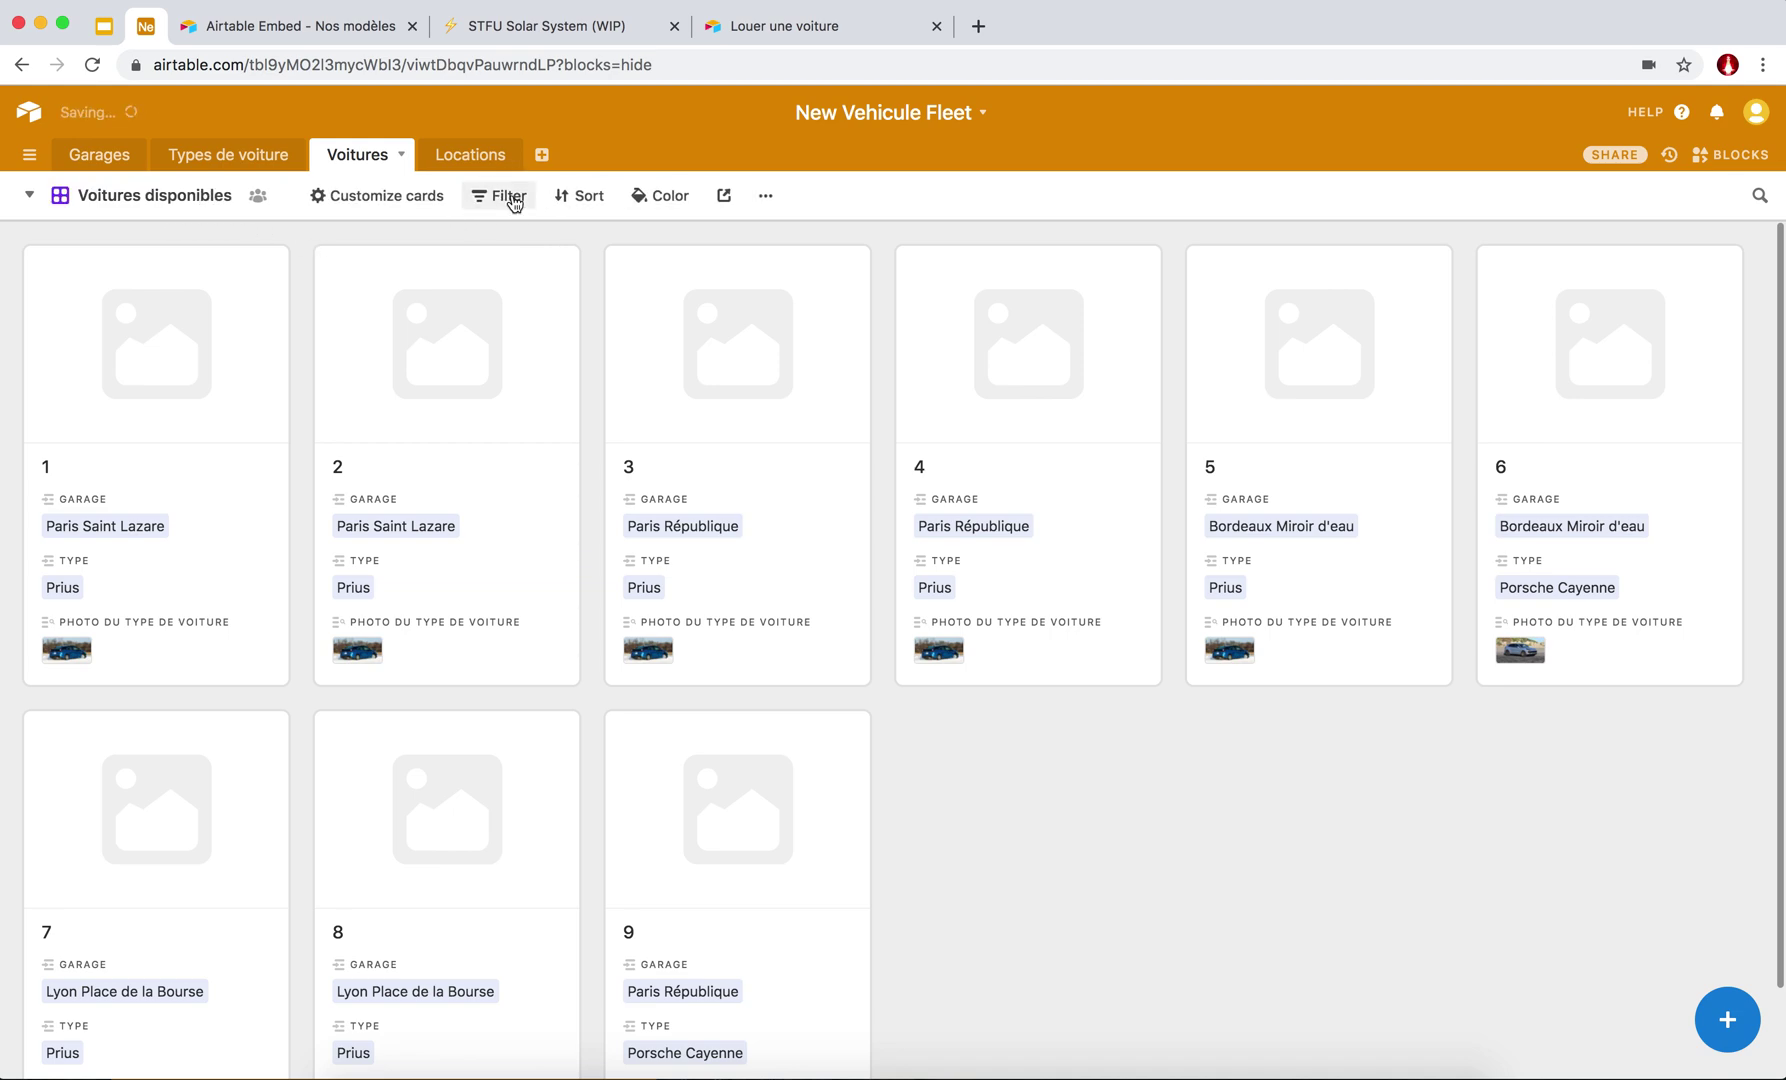
# Filter the gallery to cars where est_en_location = 0.
pyautogui.click(507, 199)
pyautogui.click(531, 287)
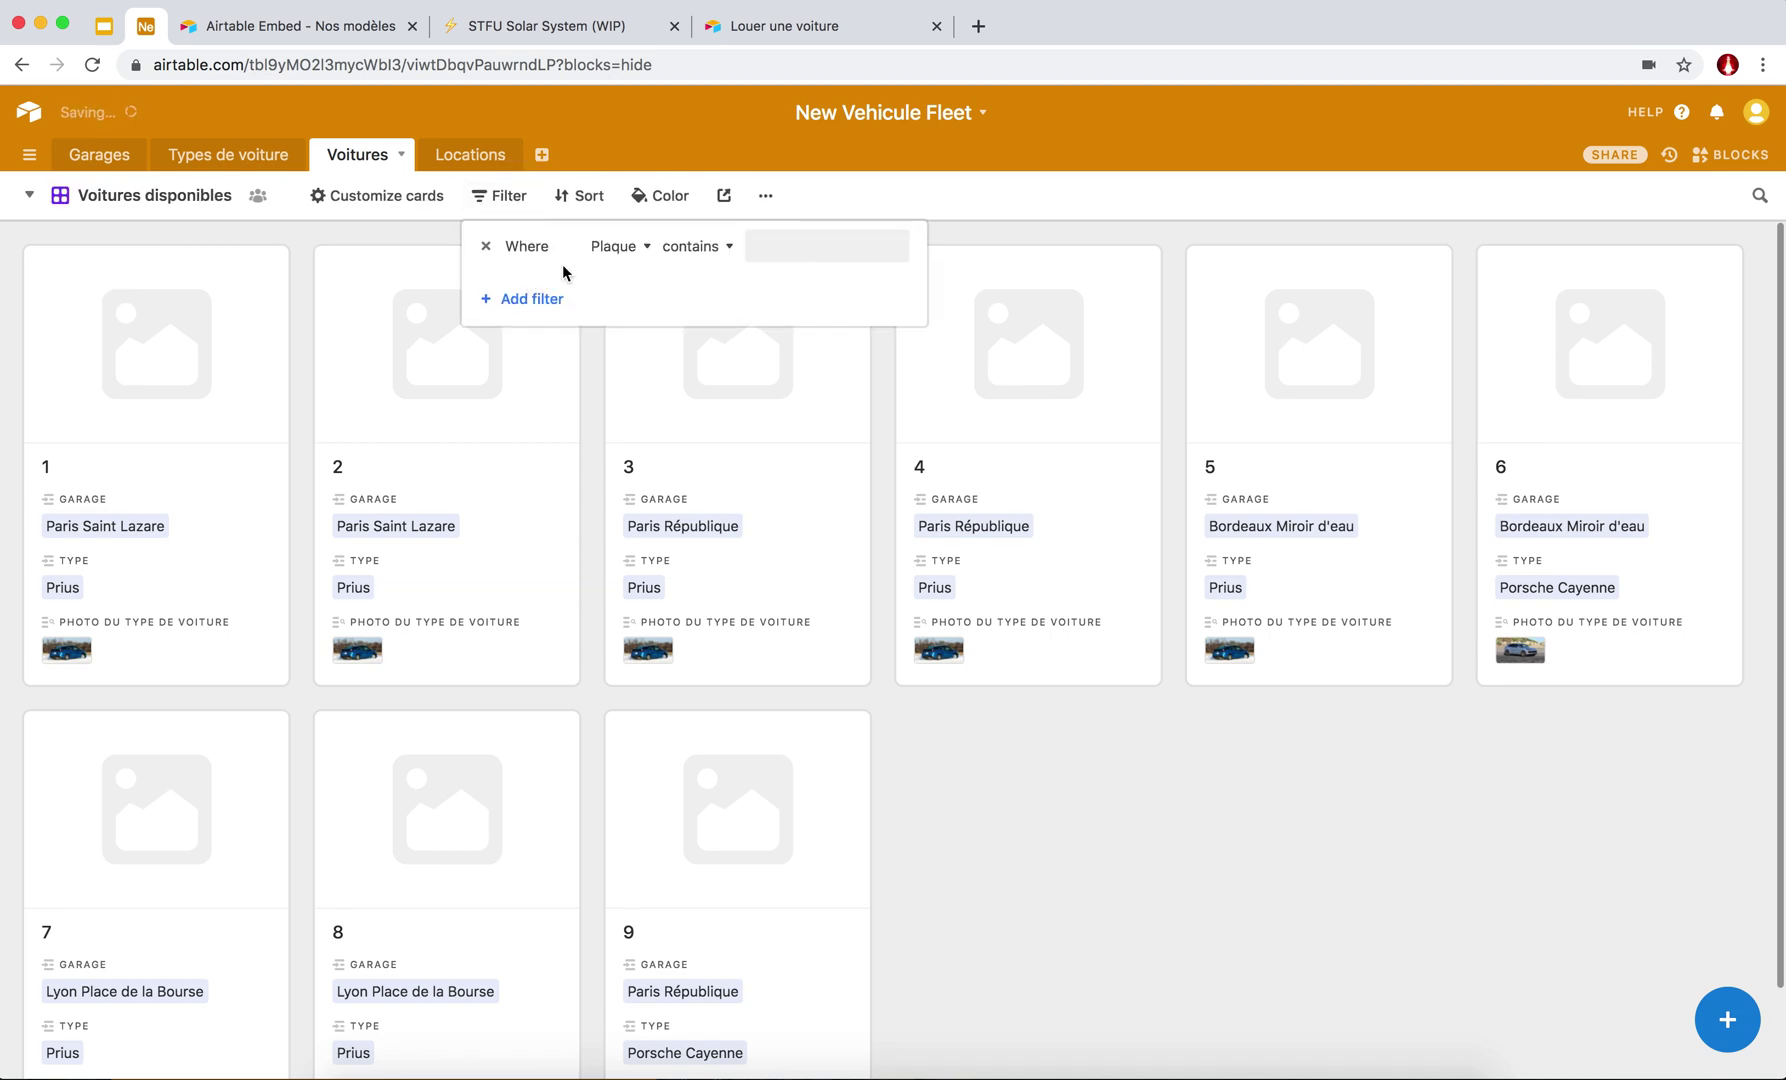
pyautogui.click(638, 250)
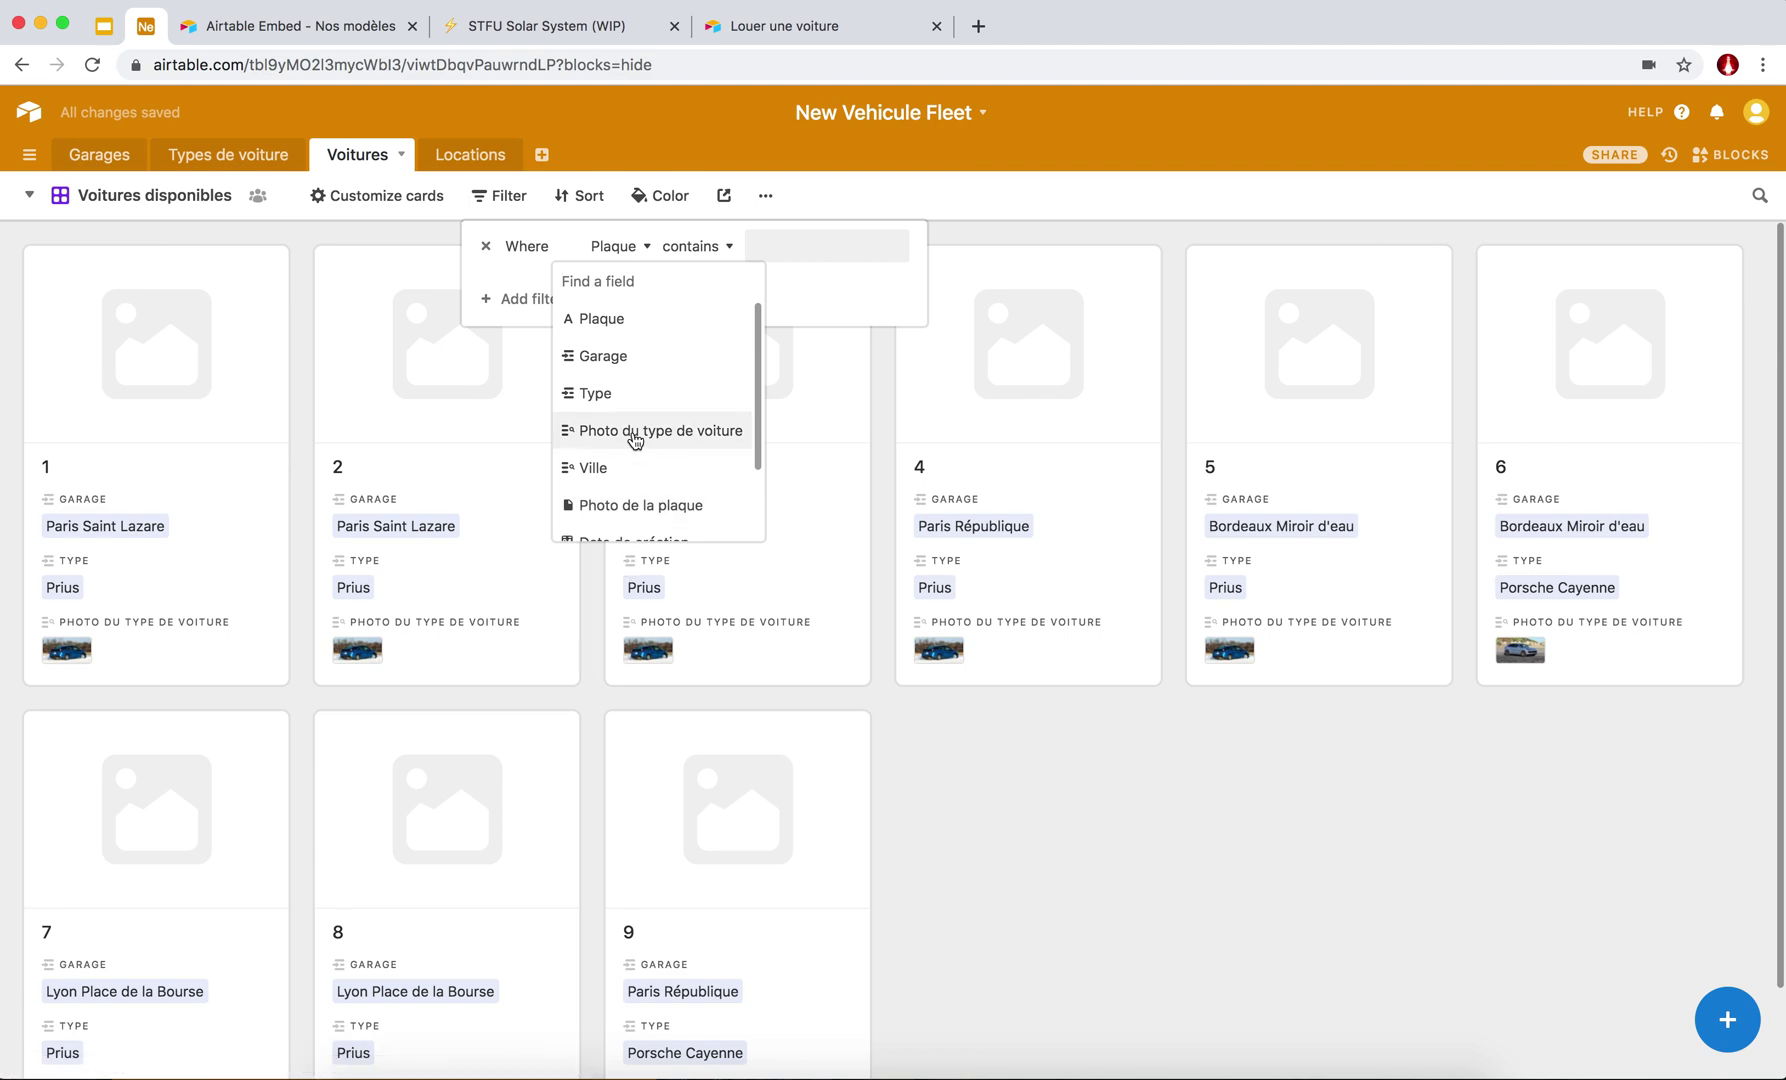
pyautogui.write('es')
pyautogui.click(616, 321)
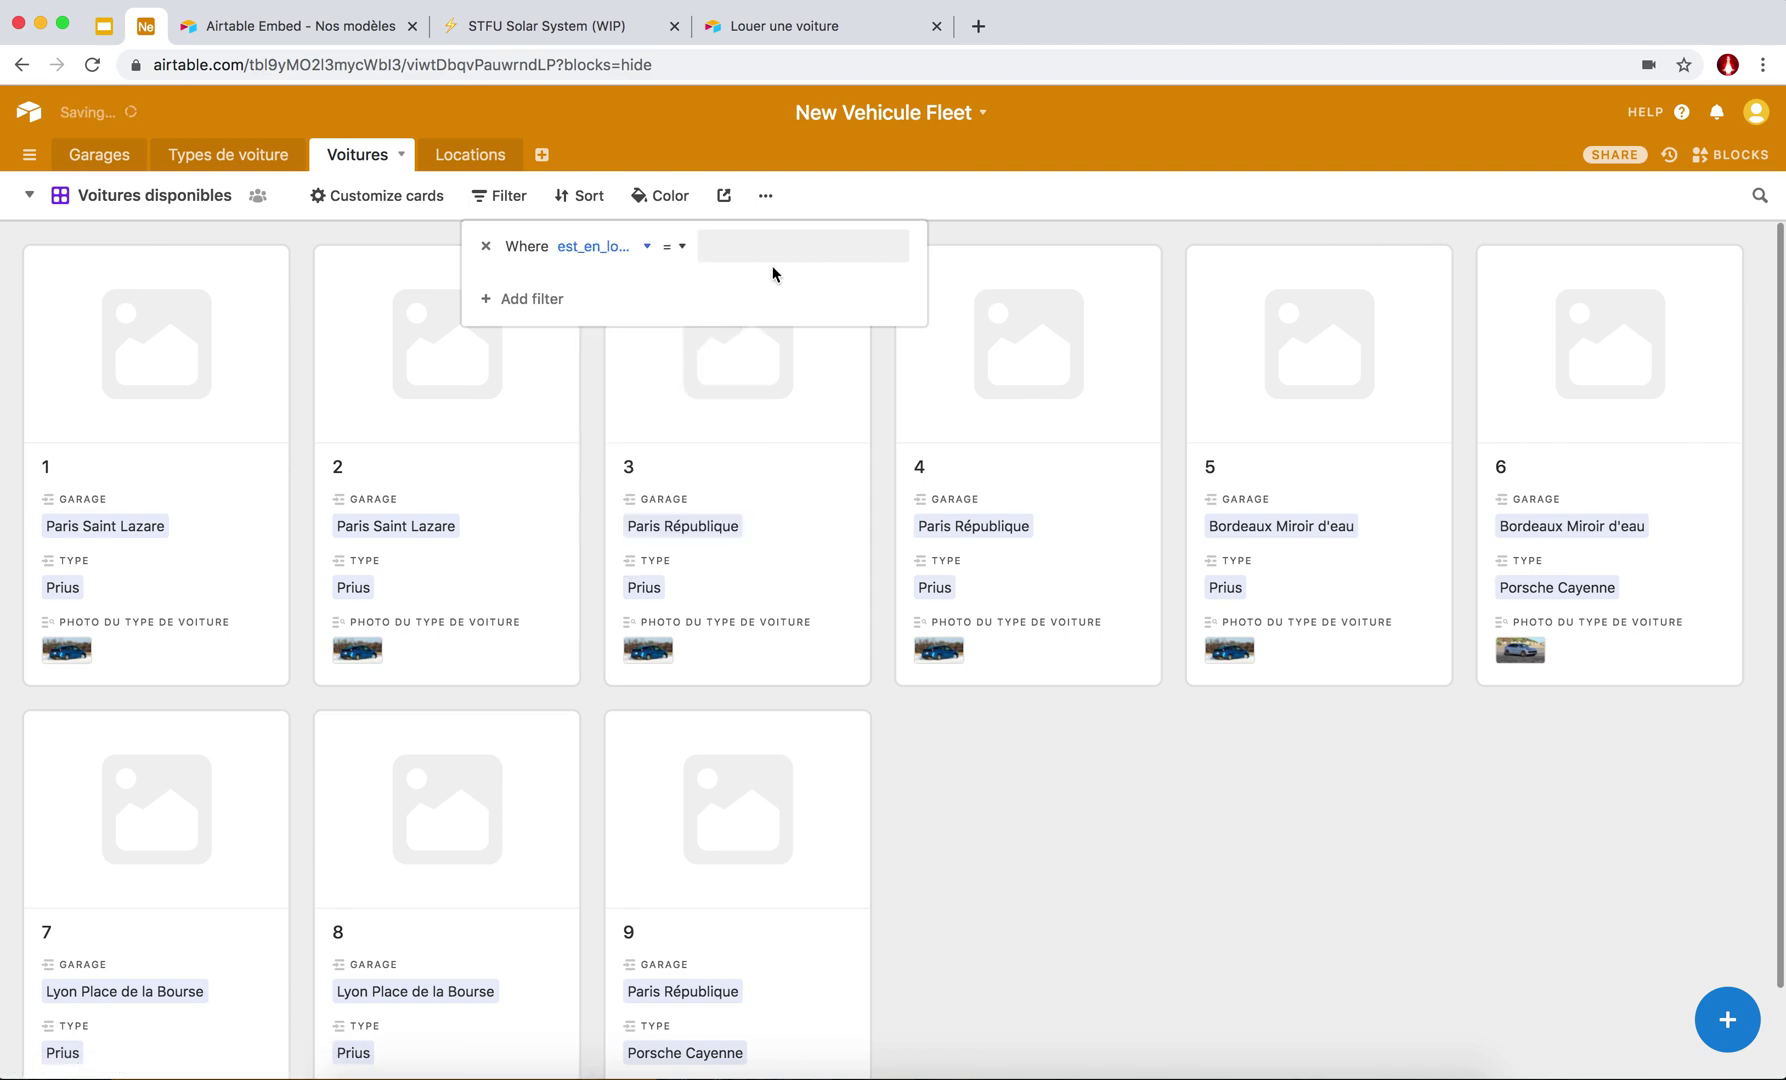
pyautogui.click(734, 249)
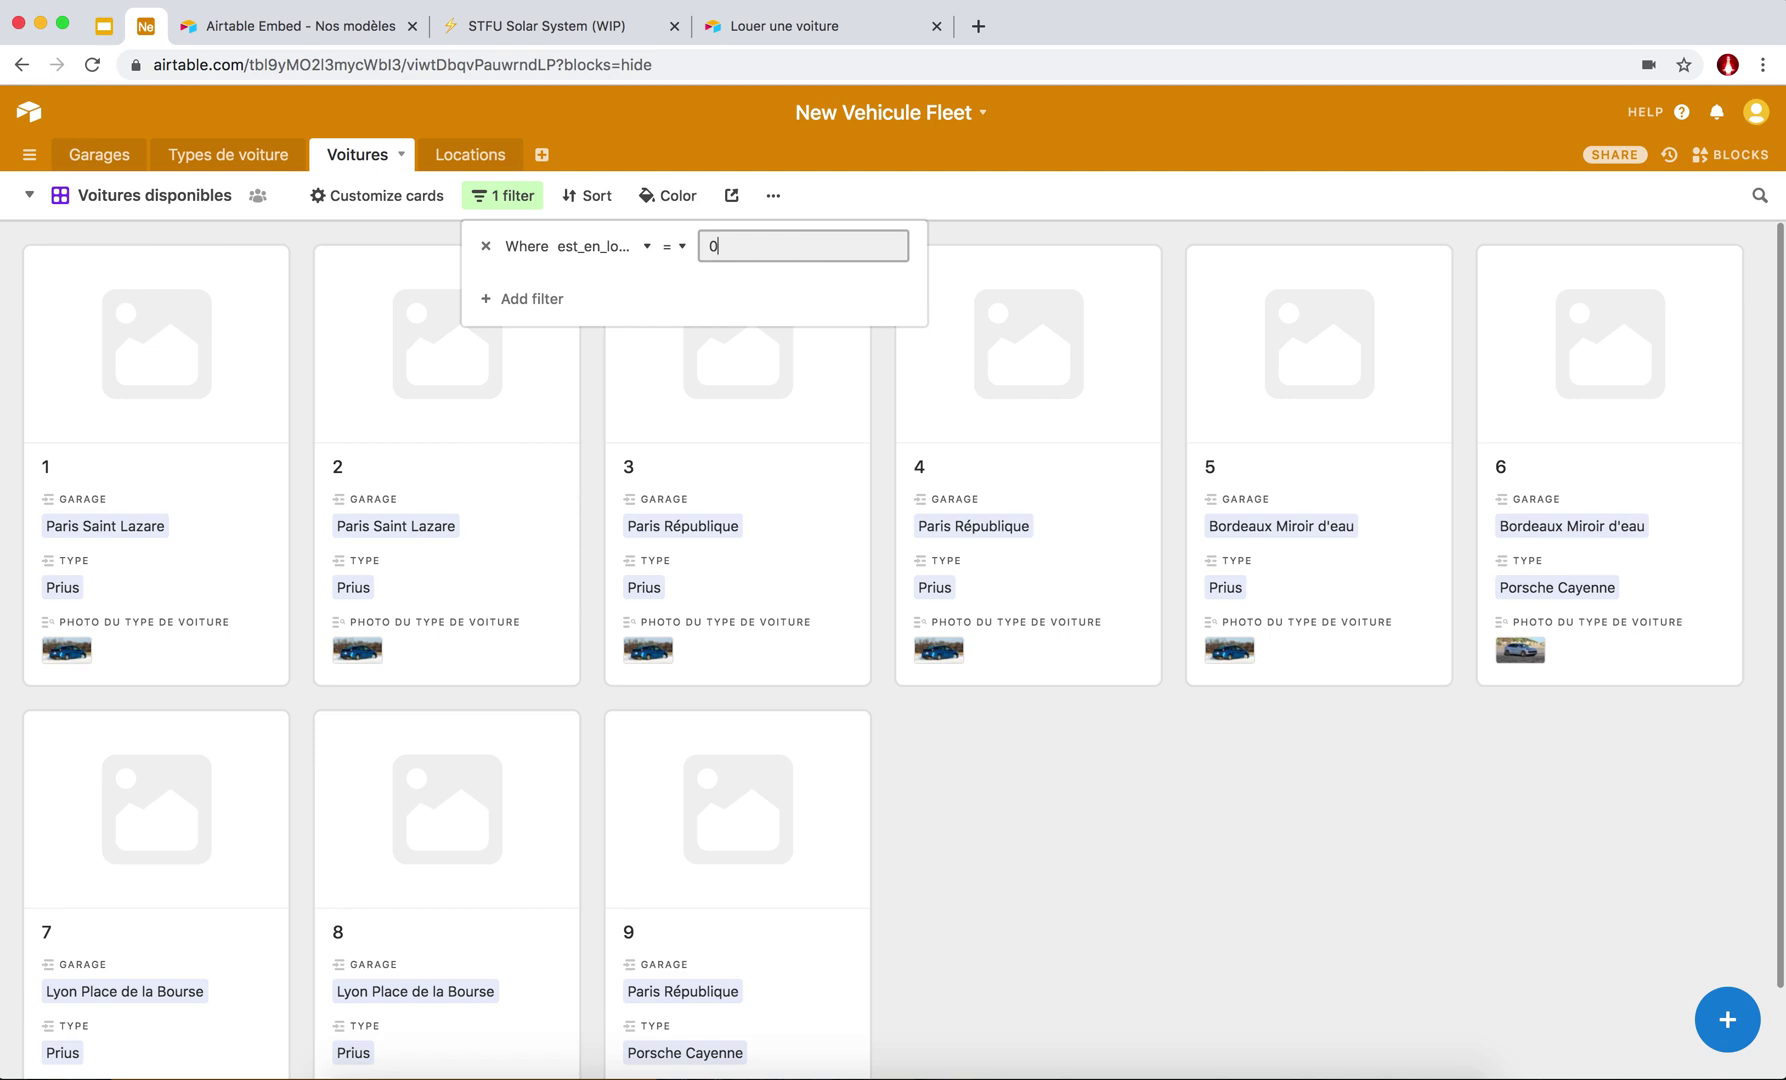
pyautogui.click(992, 212)
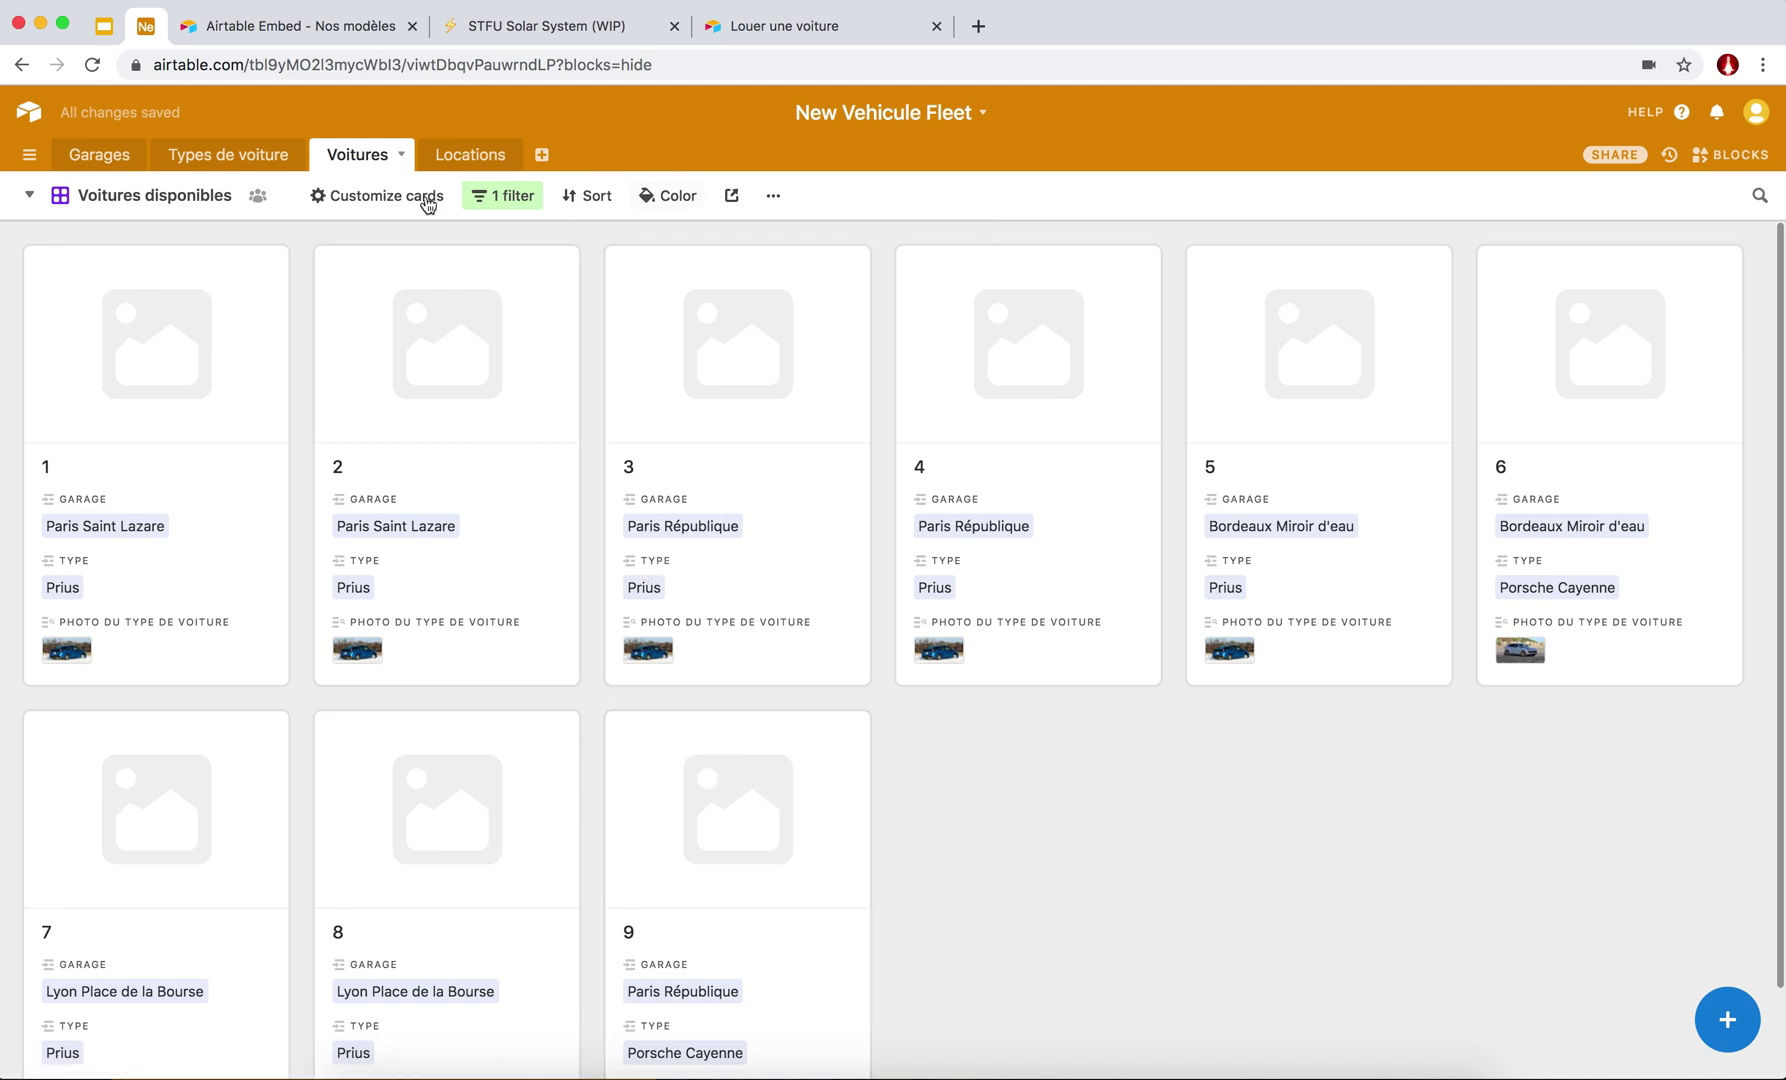
# Use Photo du type de voiture as the card cover and hide it from the card fields.
pyautogui.click(376, 200)
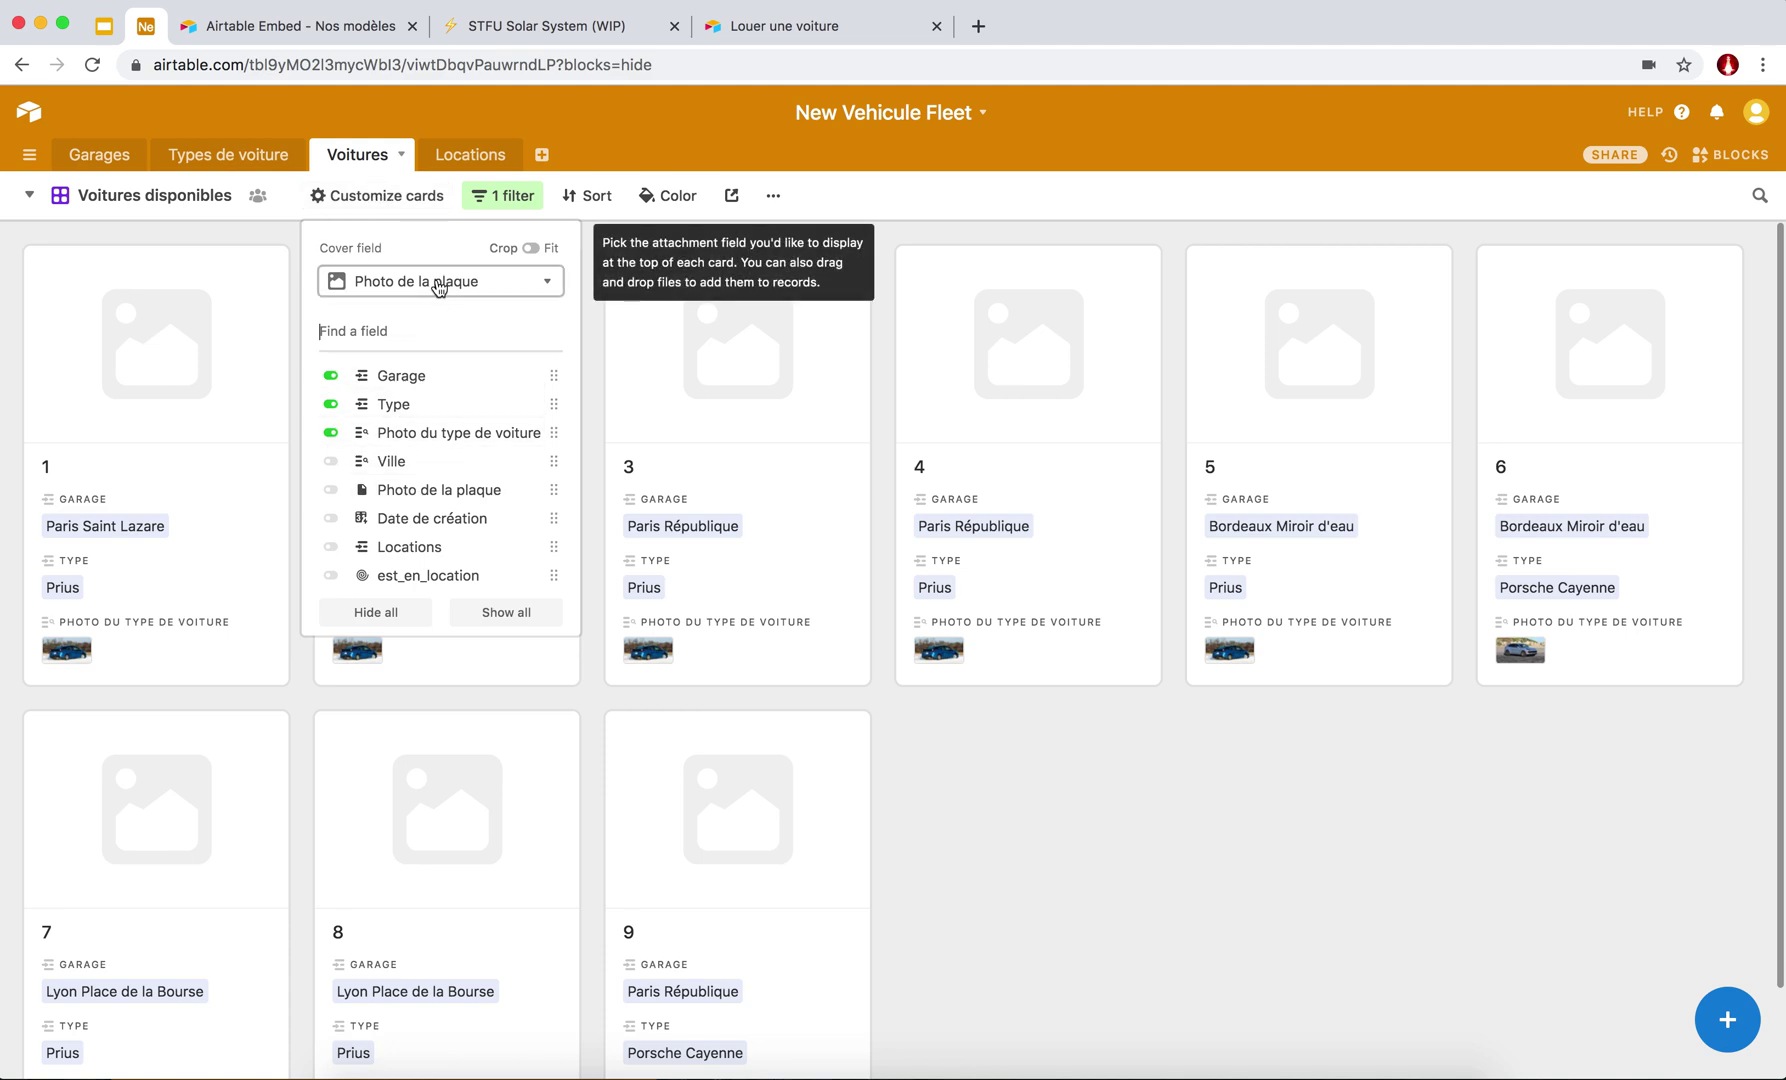
pyautogui.click(553, 290)
pyautogui.click(420, 355)
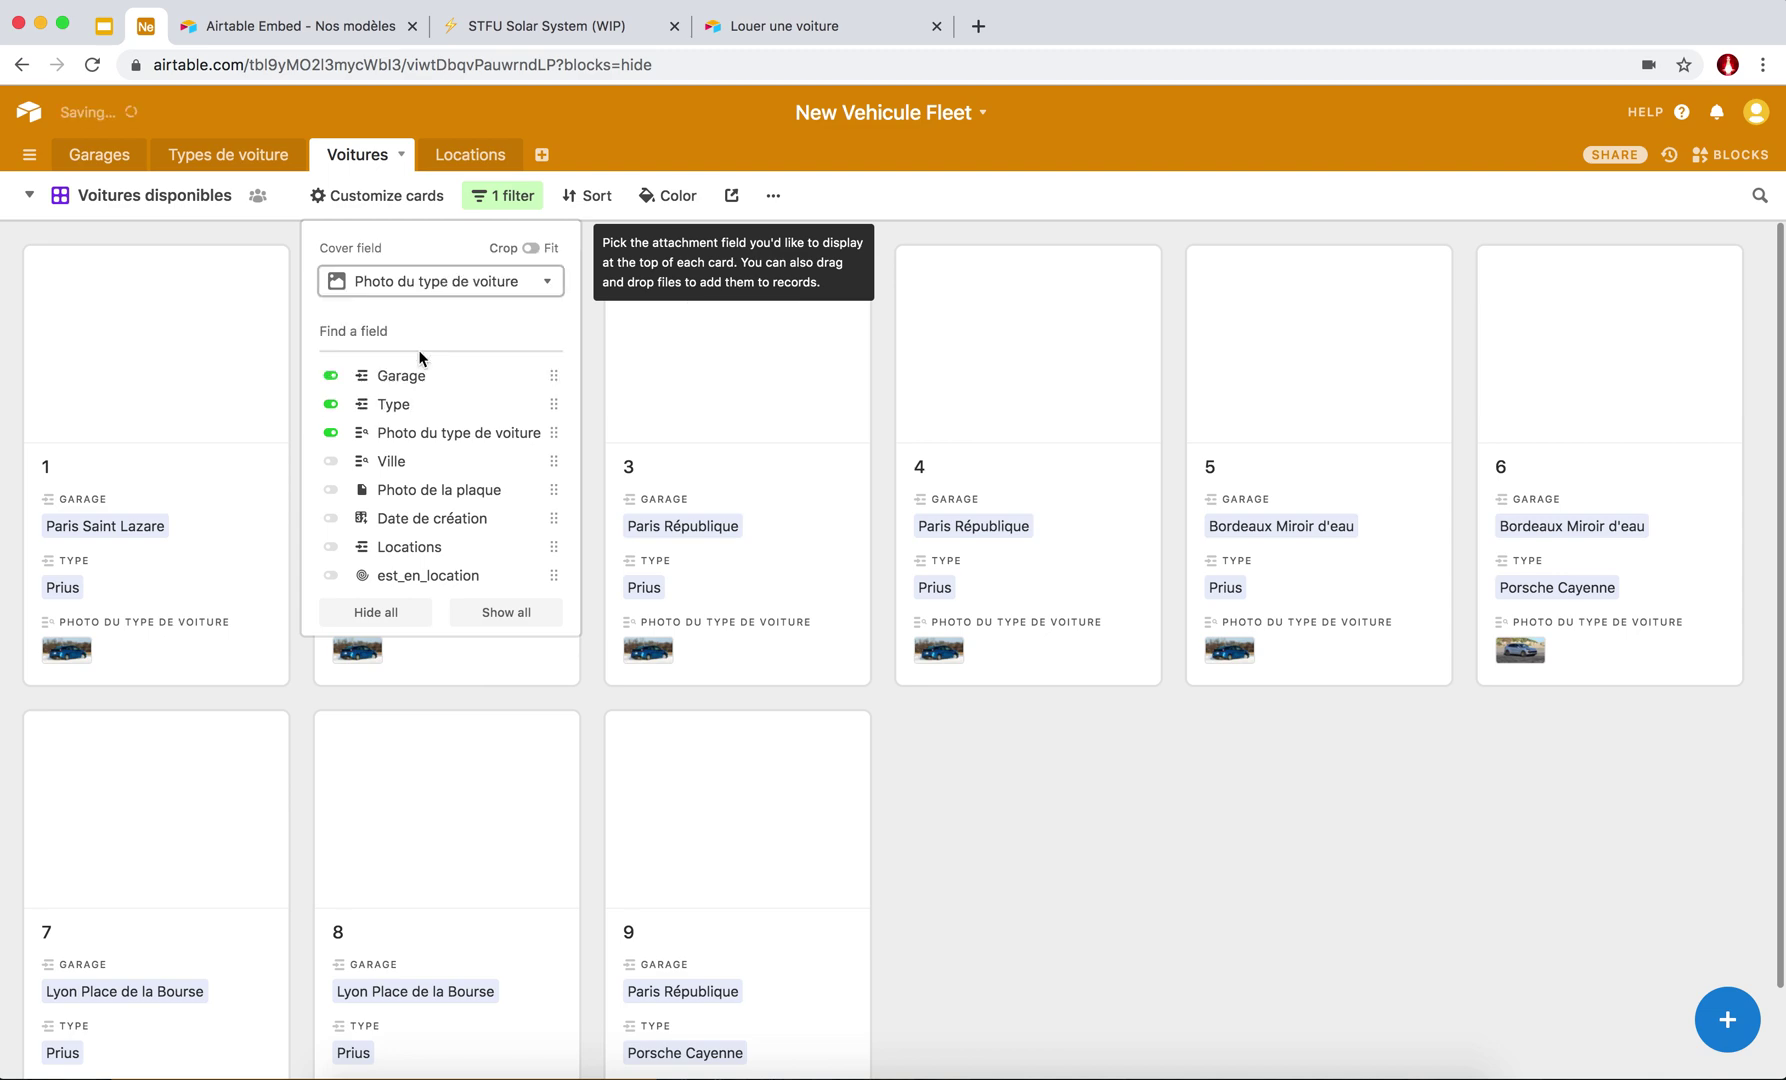
pyautogui.click(329, 434)
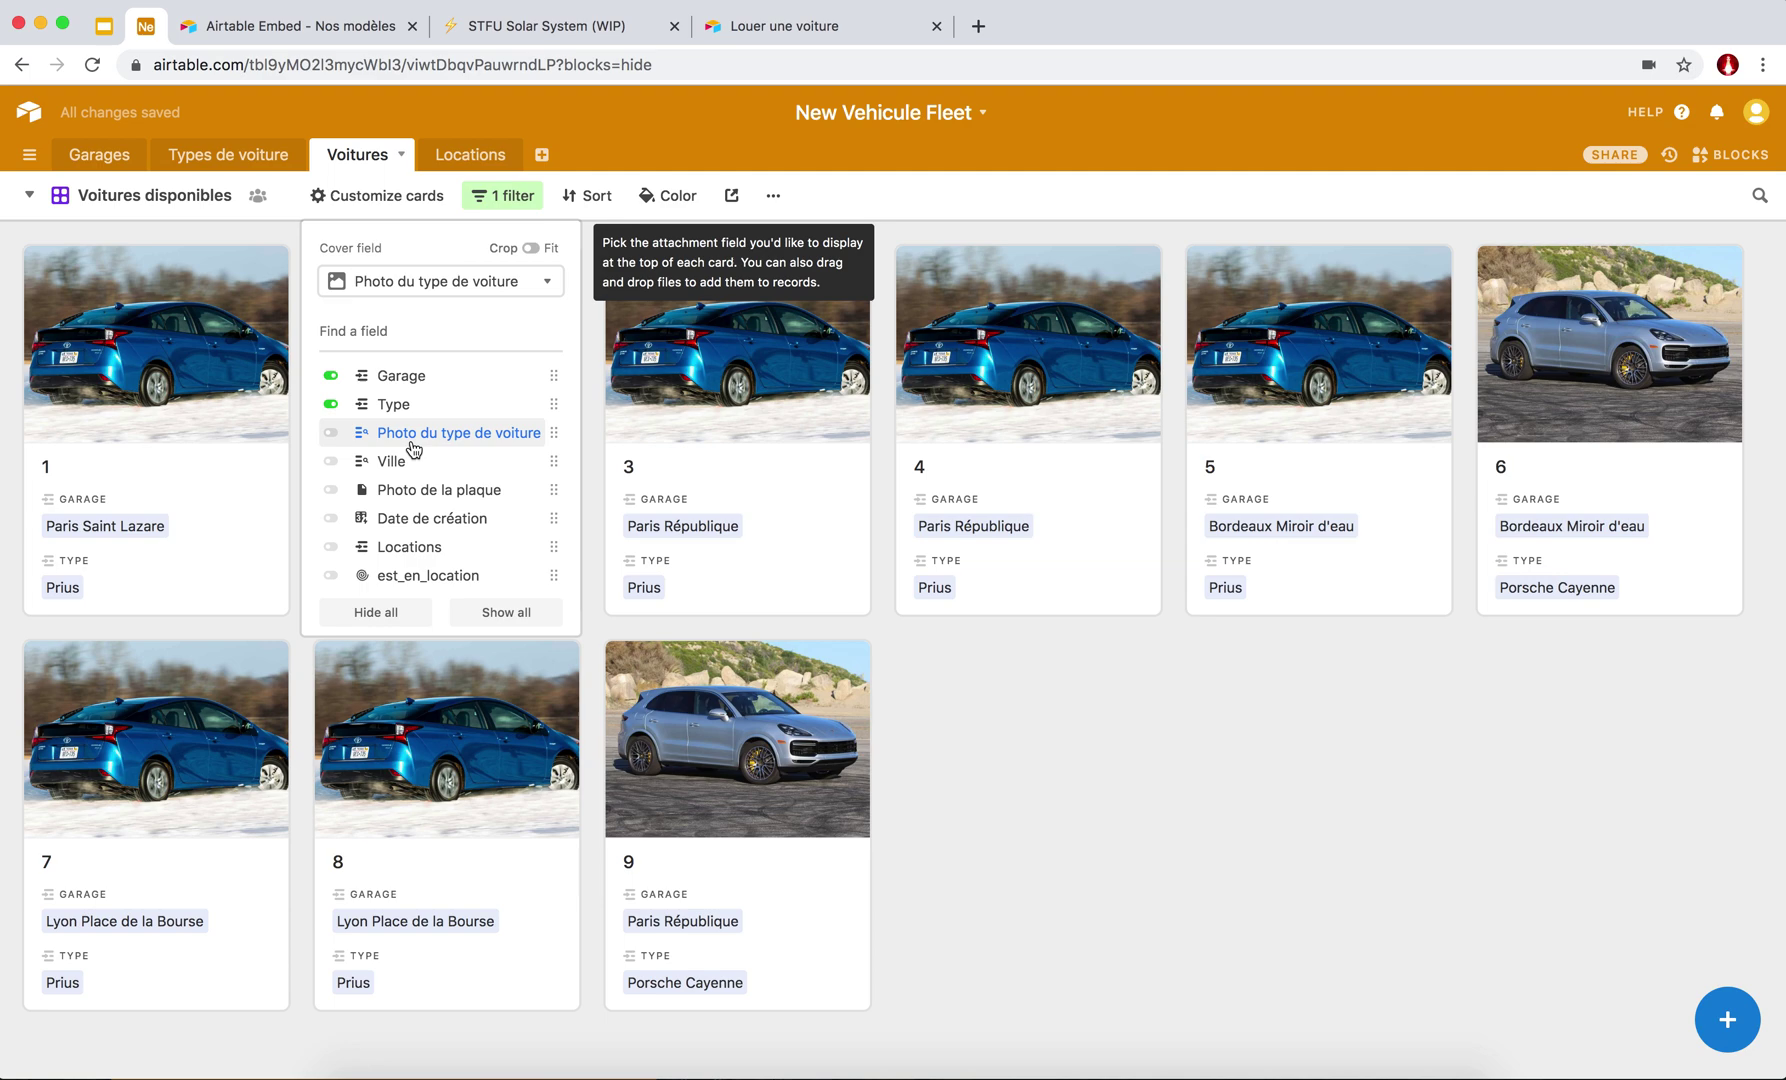
pyautogui.click(331, 548)
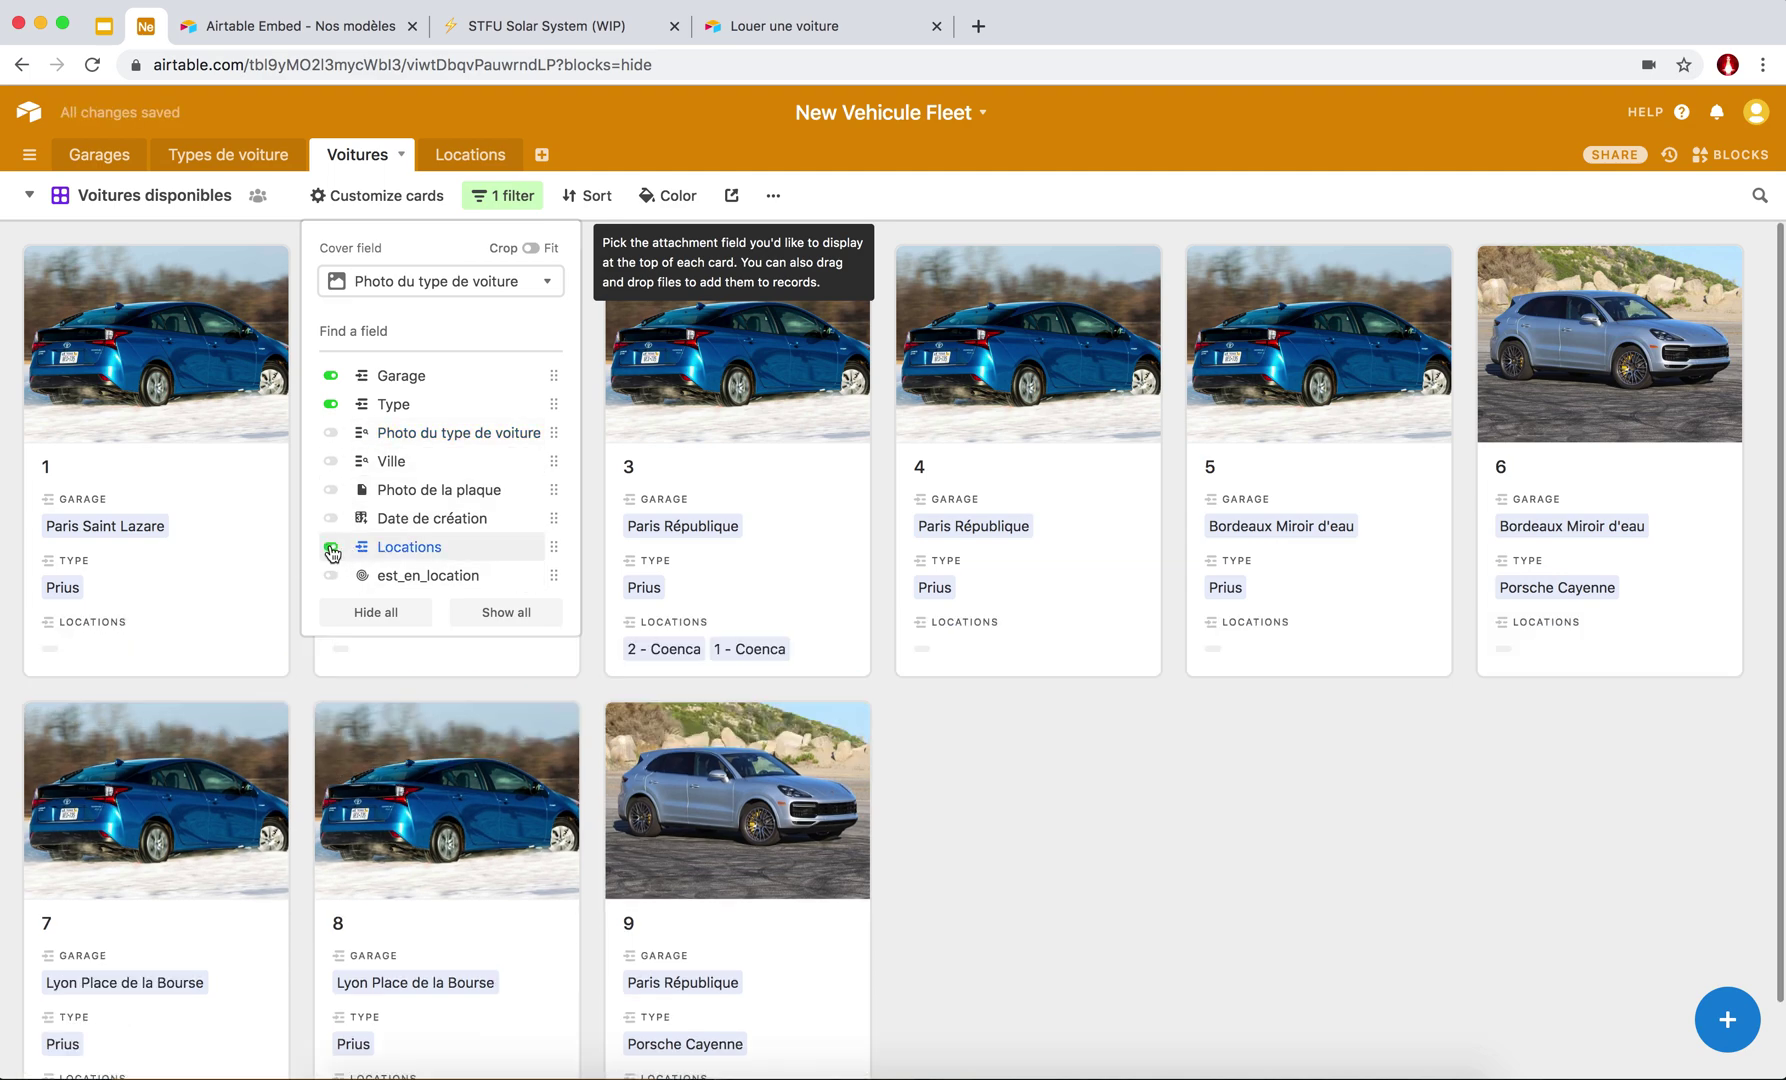
pyautogui.click(331, 548)
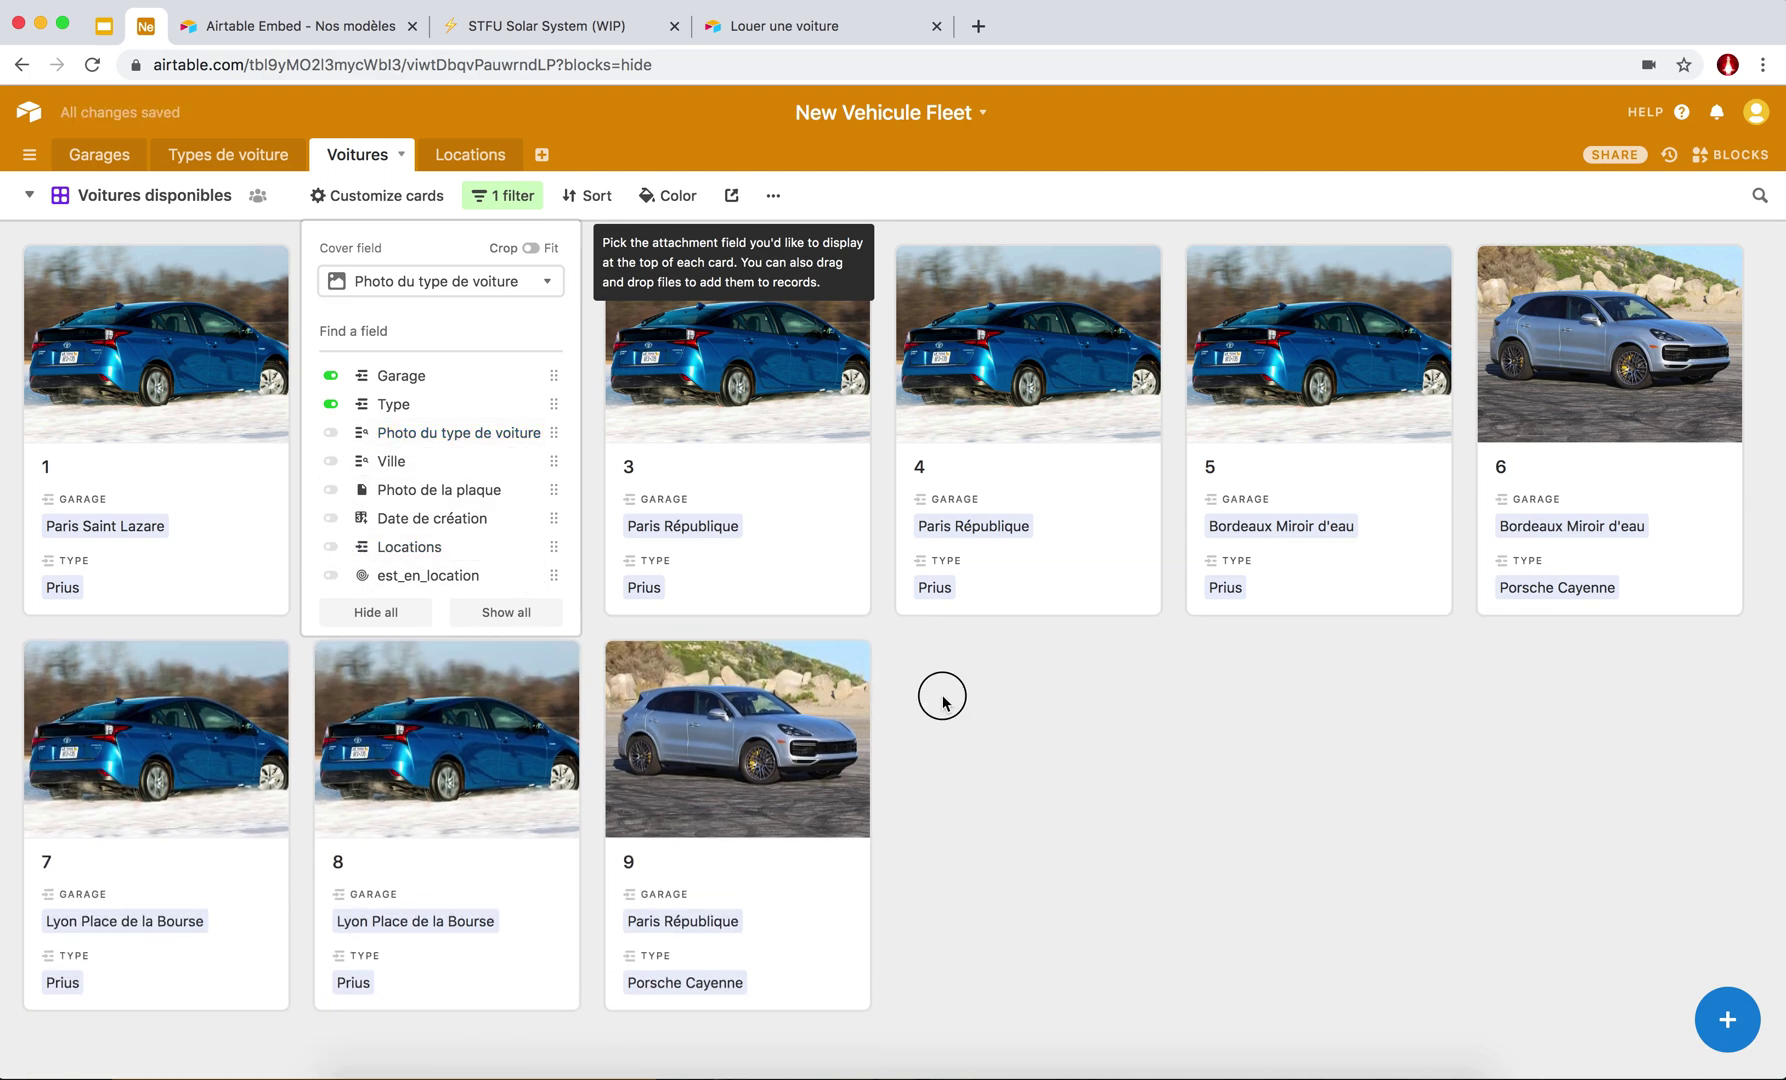
pyautogui.click(943, 698)
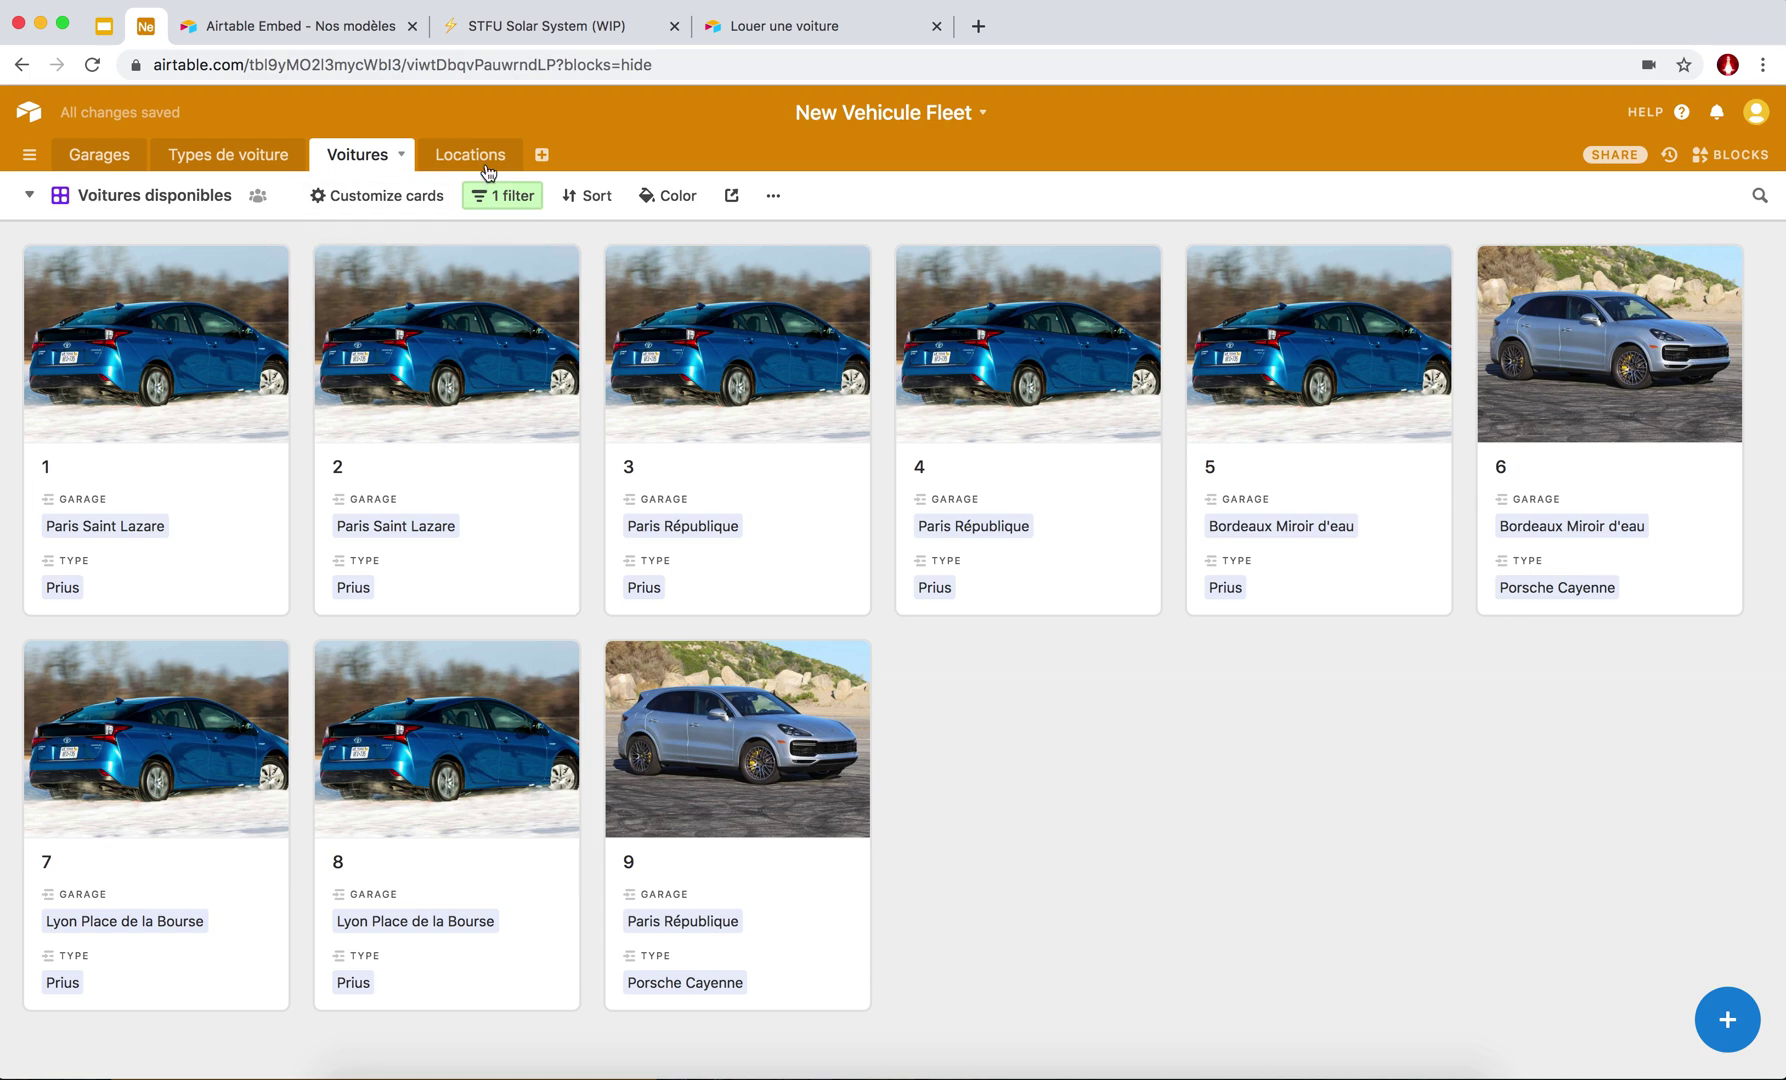
pyautogui.click(457, 157)
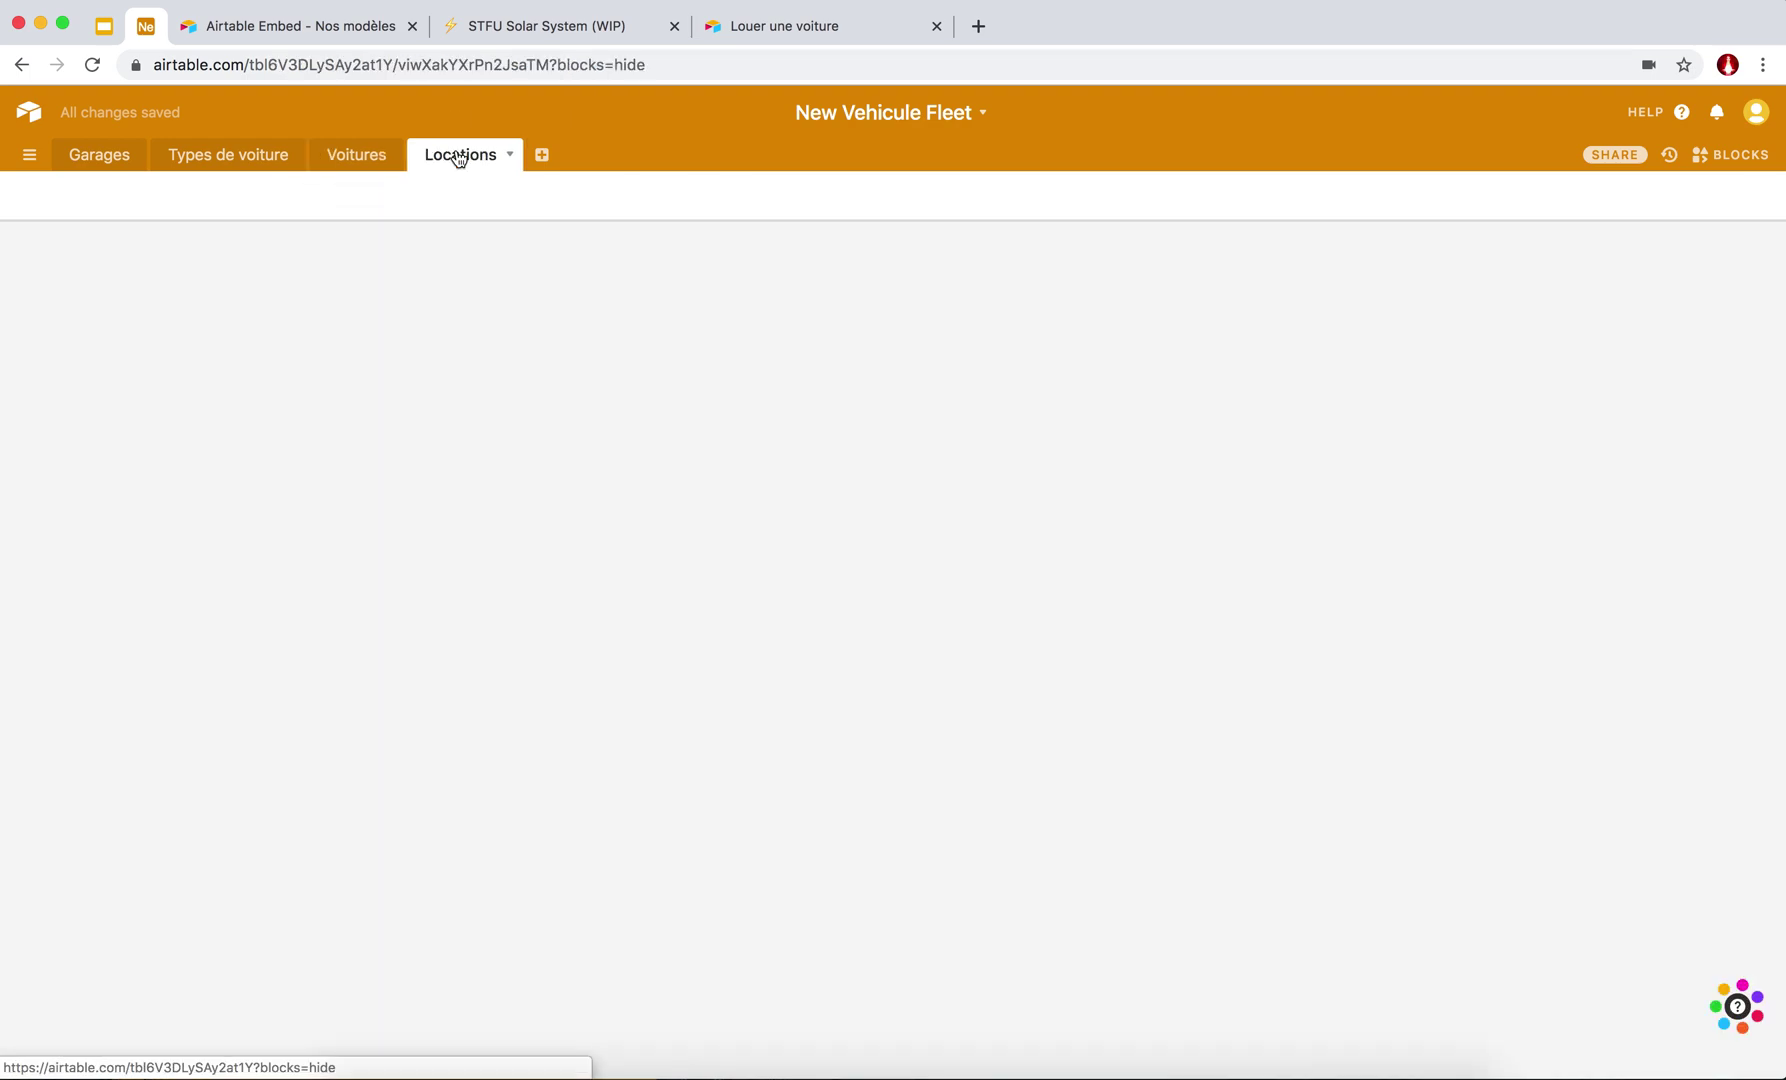
# Clear the first rental's end date and relink the second rental from car 3 to car 5.
pyautogui.click(1123, 285)
pyautogui.press('BackSpace')
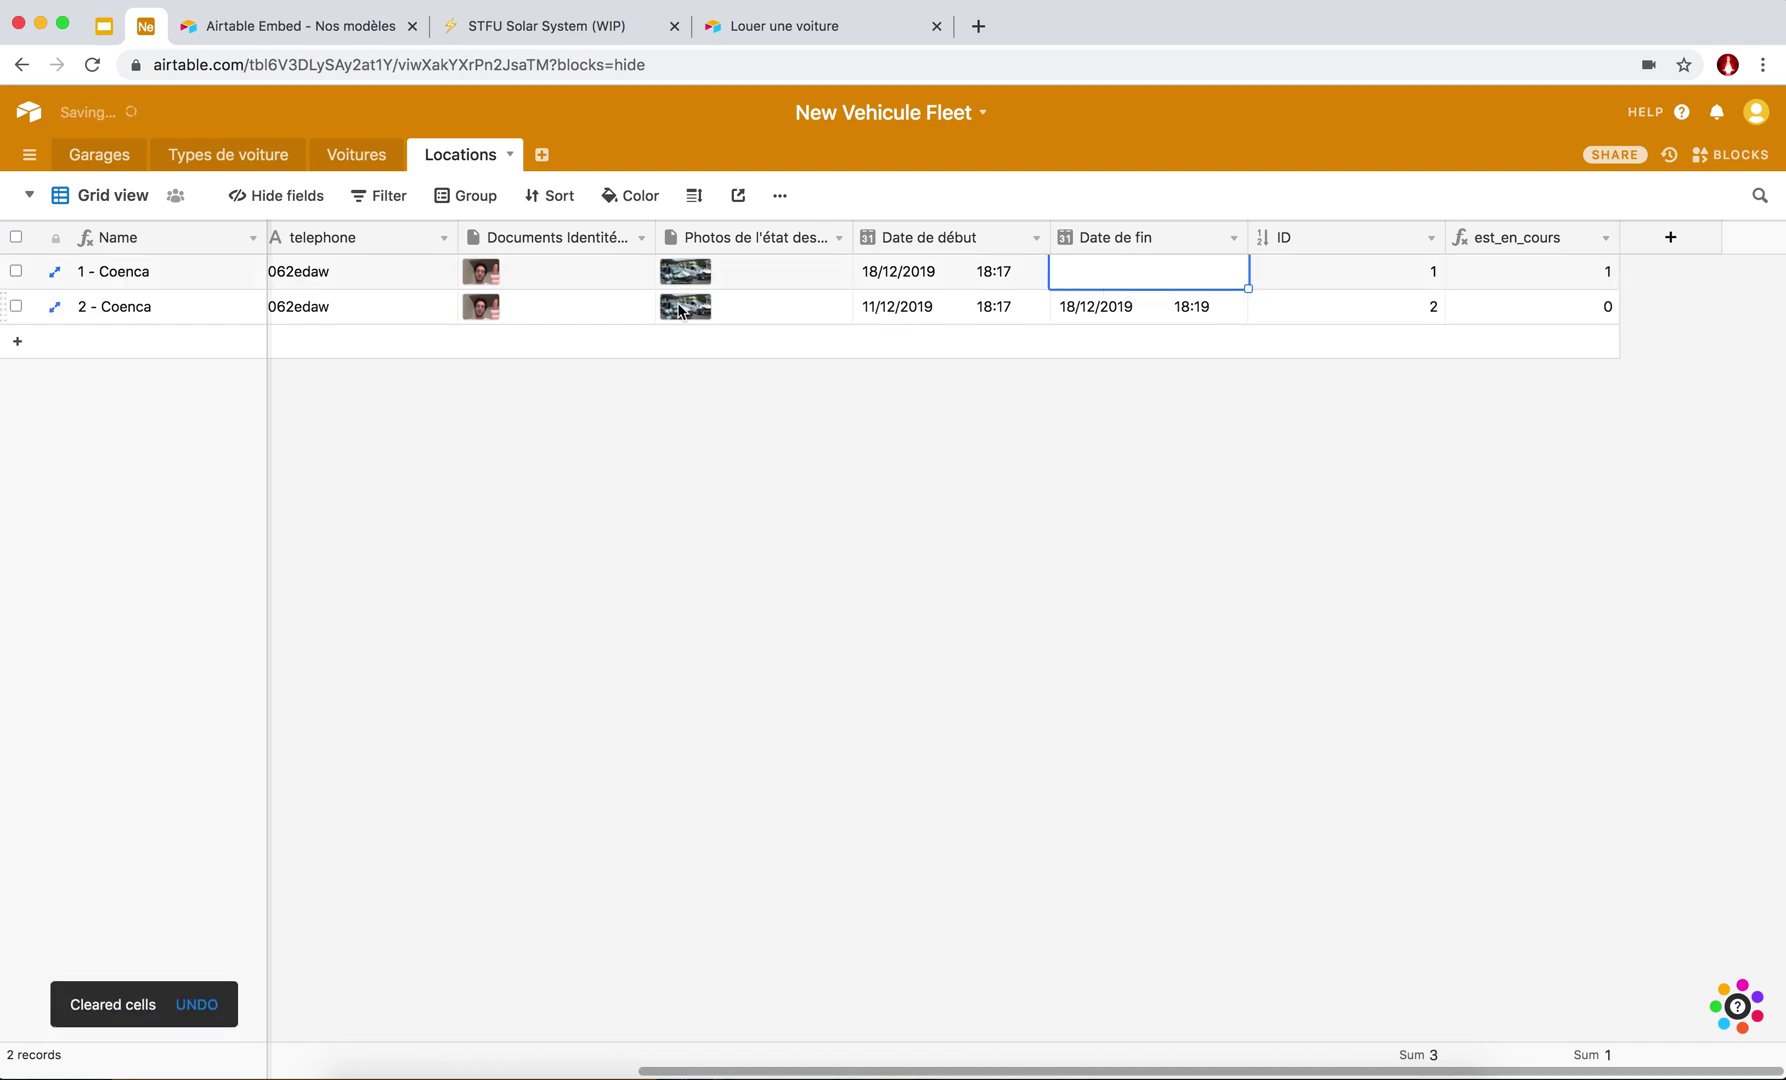
pyautogui.hscroll(-10, 679, 308)
pyautogui.click(311, 313)
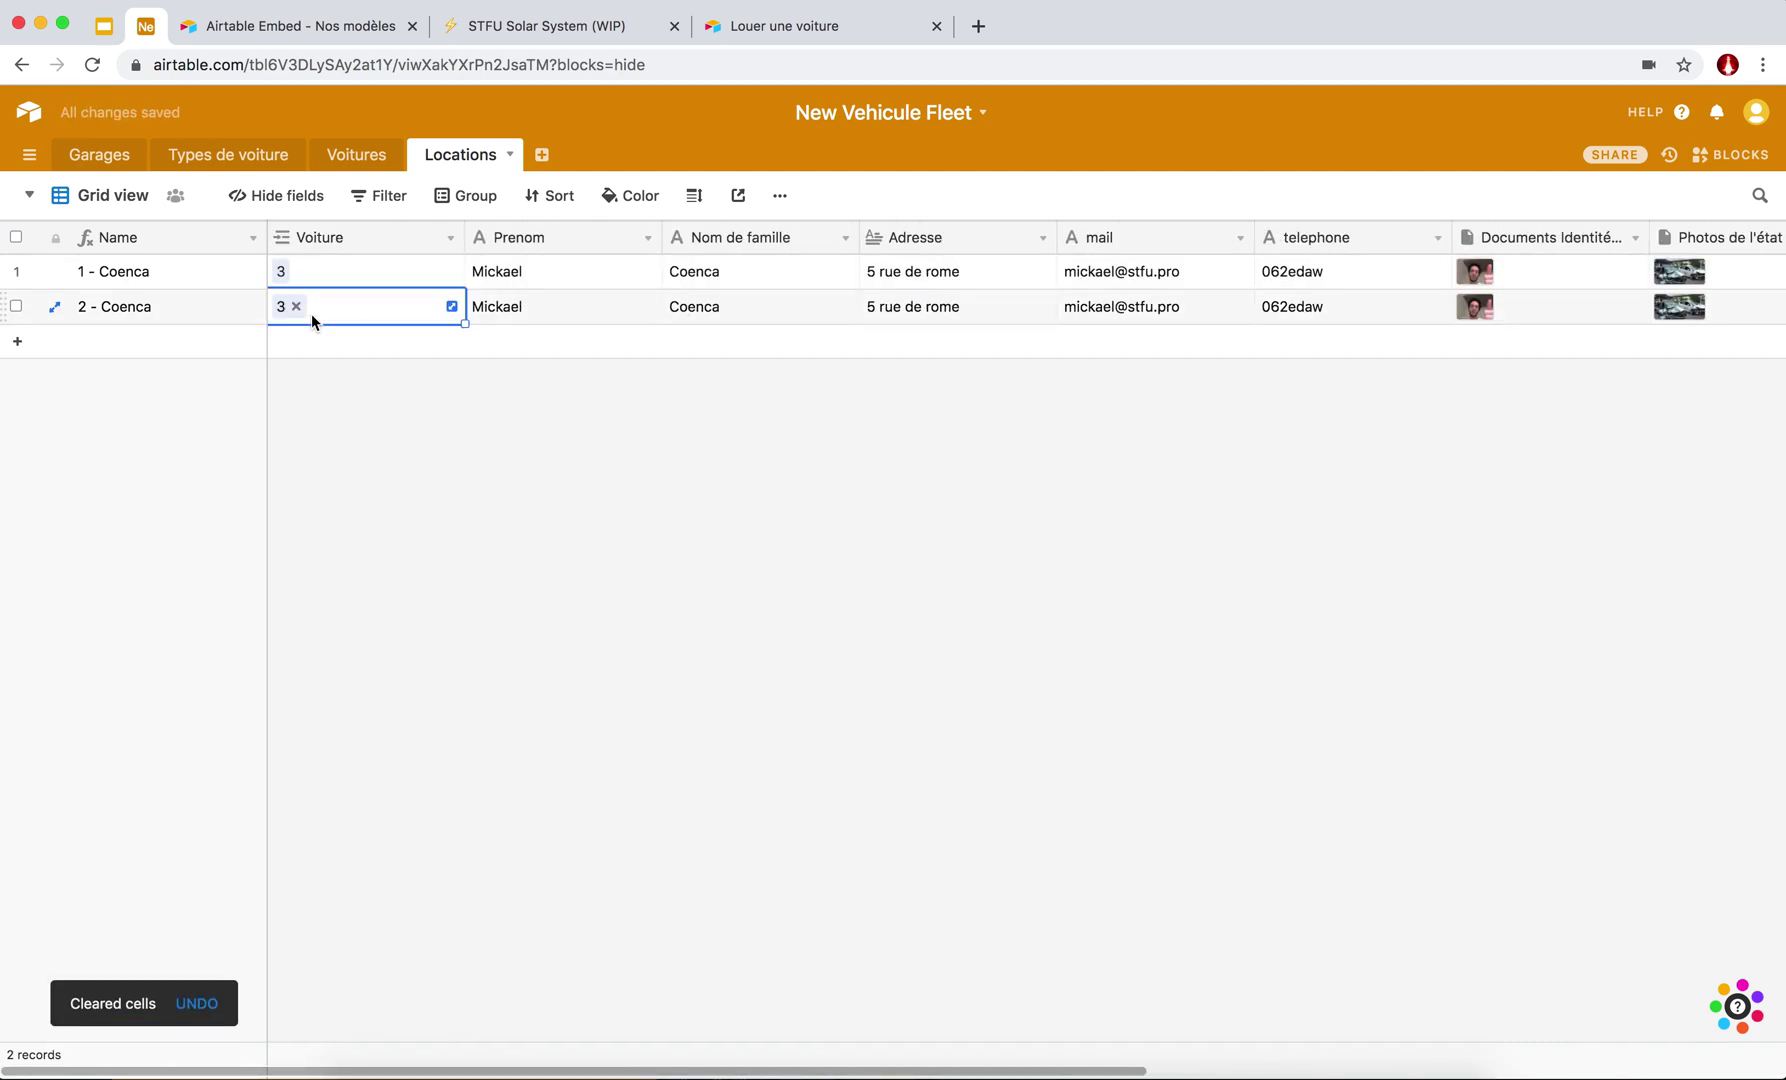
pyautogui.click(295, 308)
pyautogui.click(285, 308)
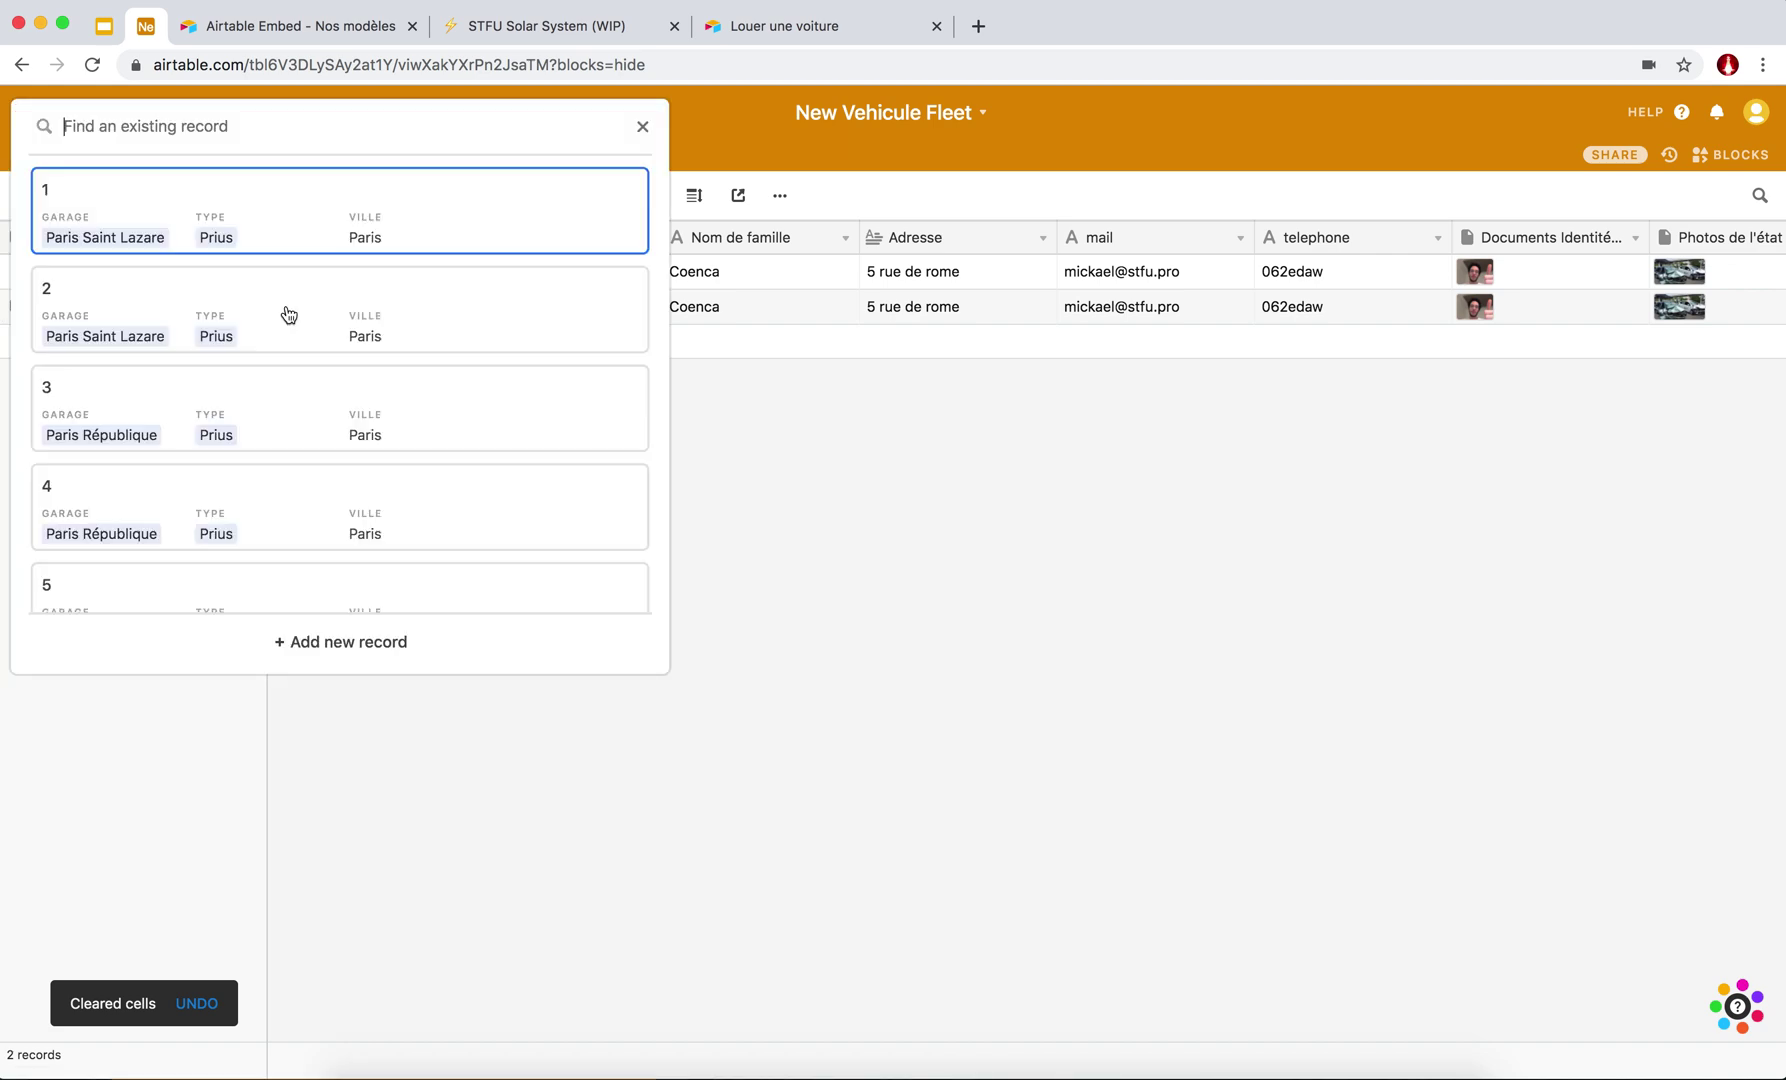
pyautogui.scroll(-3, 223, 526)
pyautogui.click(138, 480)
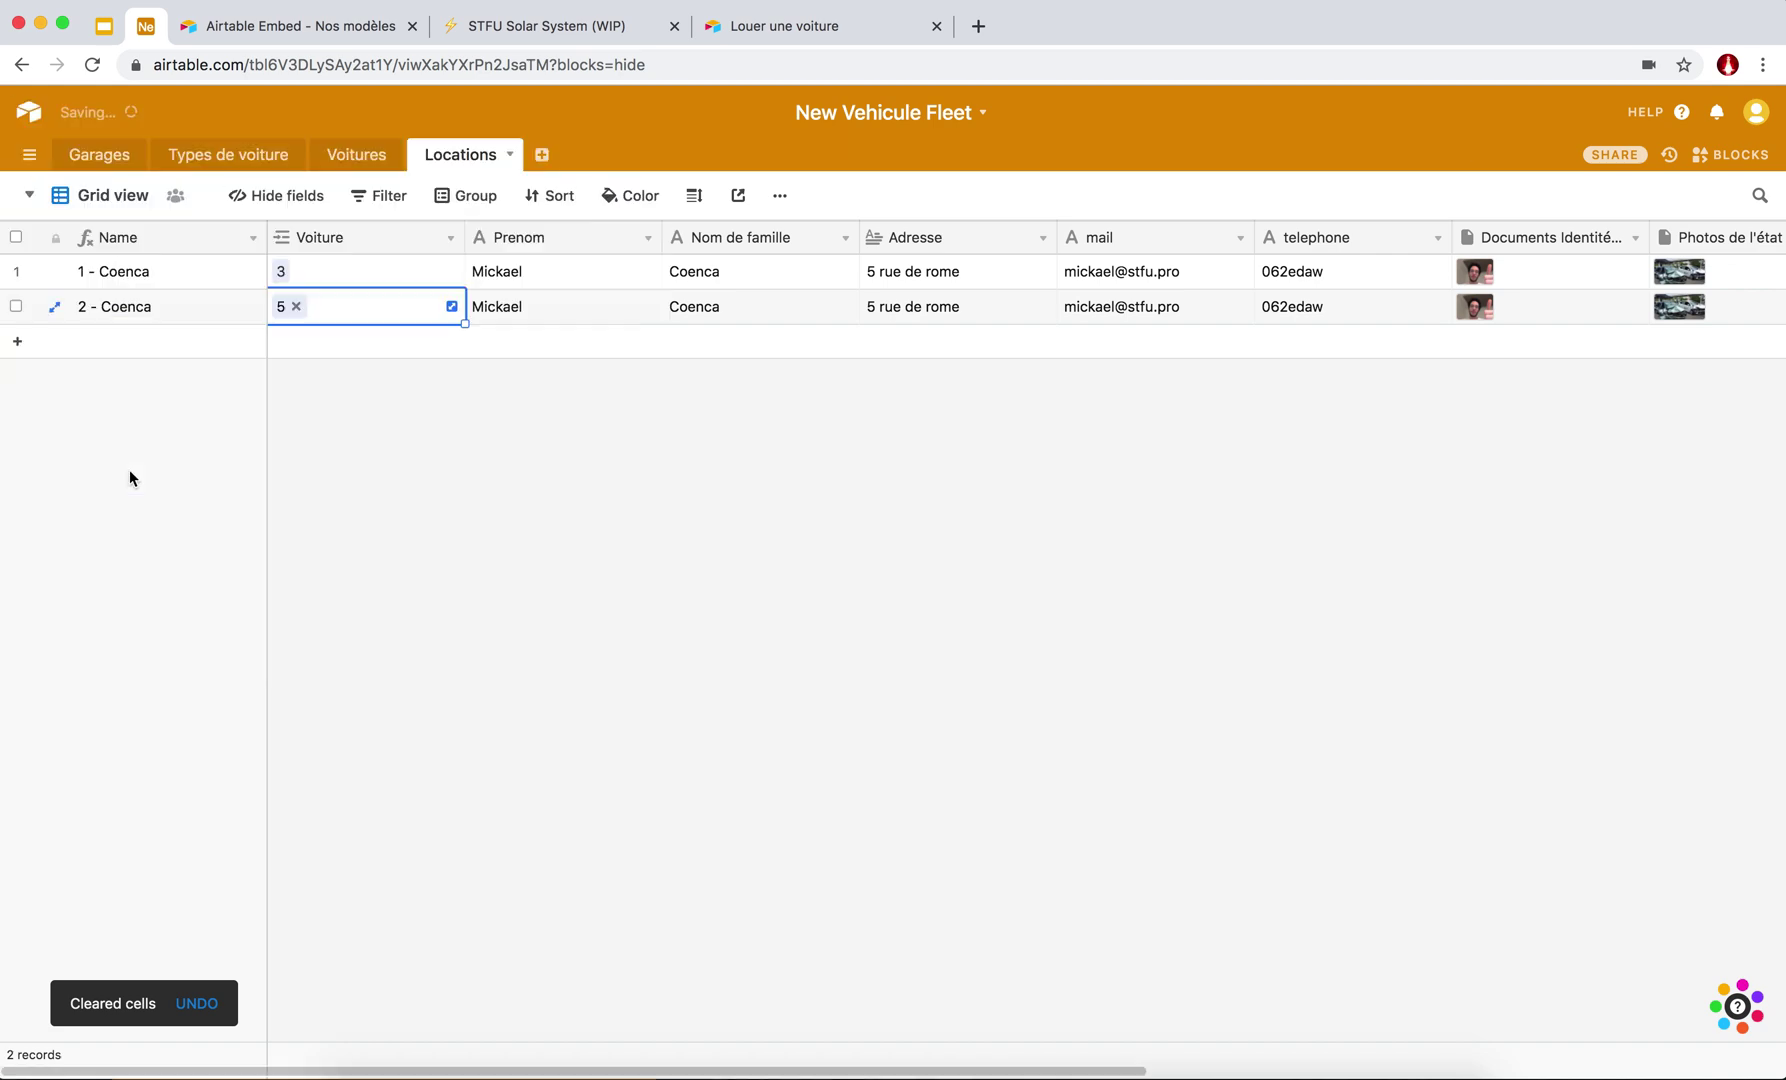
pyautogui.click(370, 433)
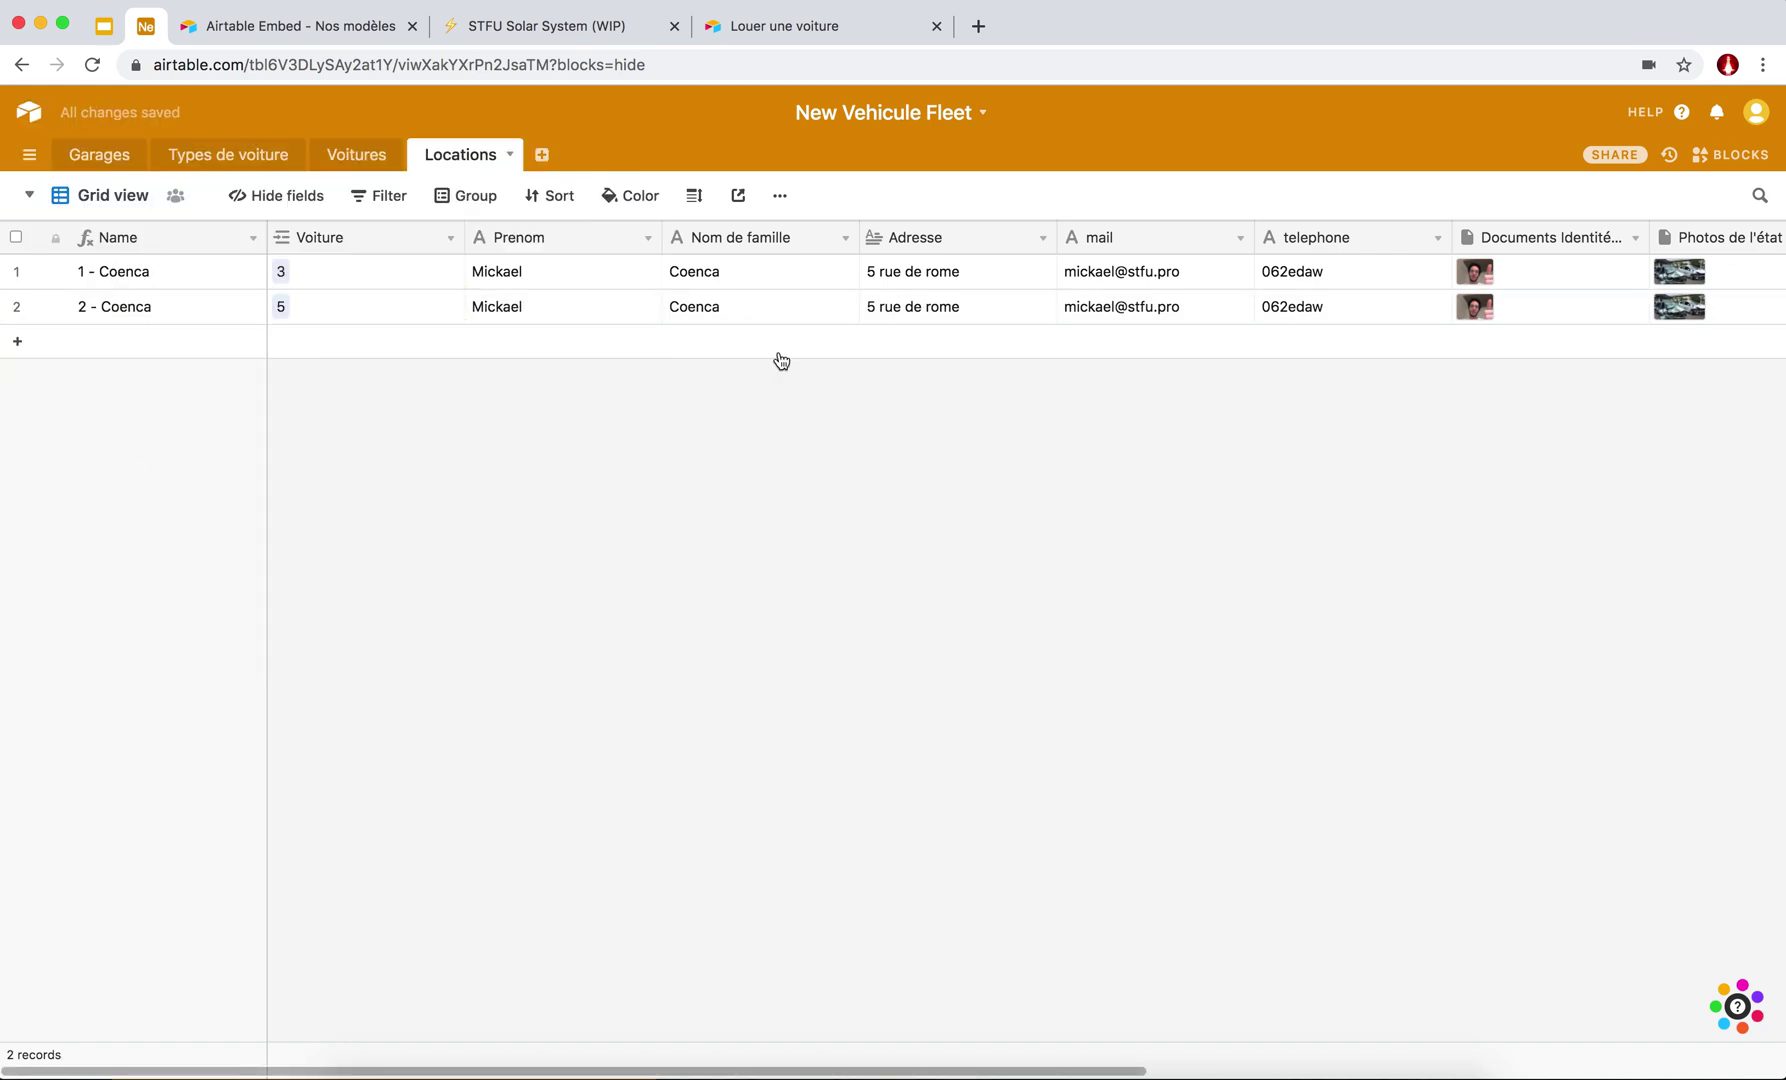
# Clear the second rental's Date de fin and return to the Voitures table.
pyautogui.hscroll(3, 515, 381)
pyautogui.hscroll(10, 515, 381)
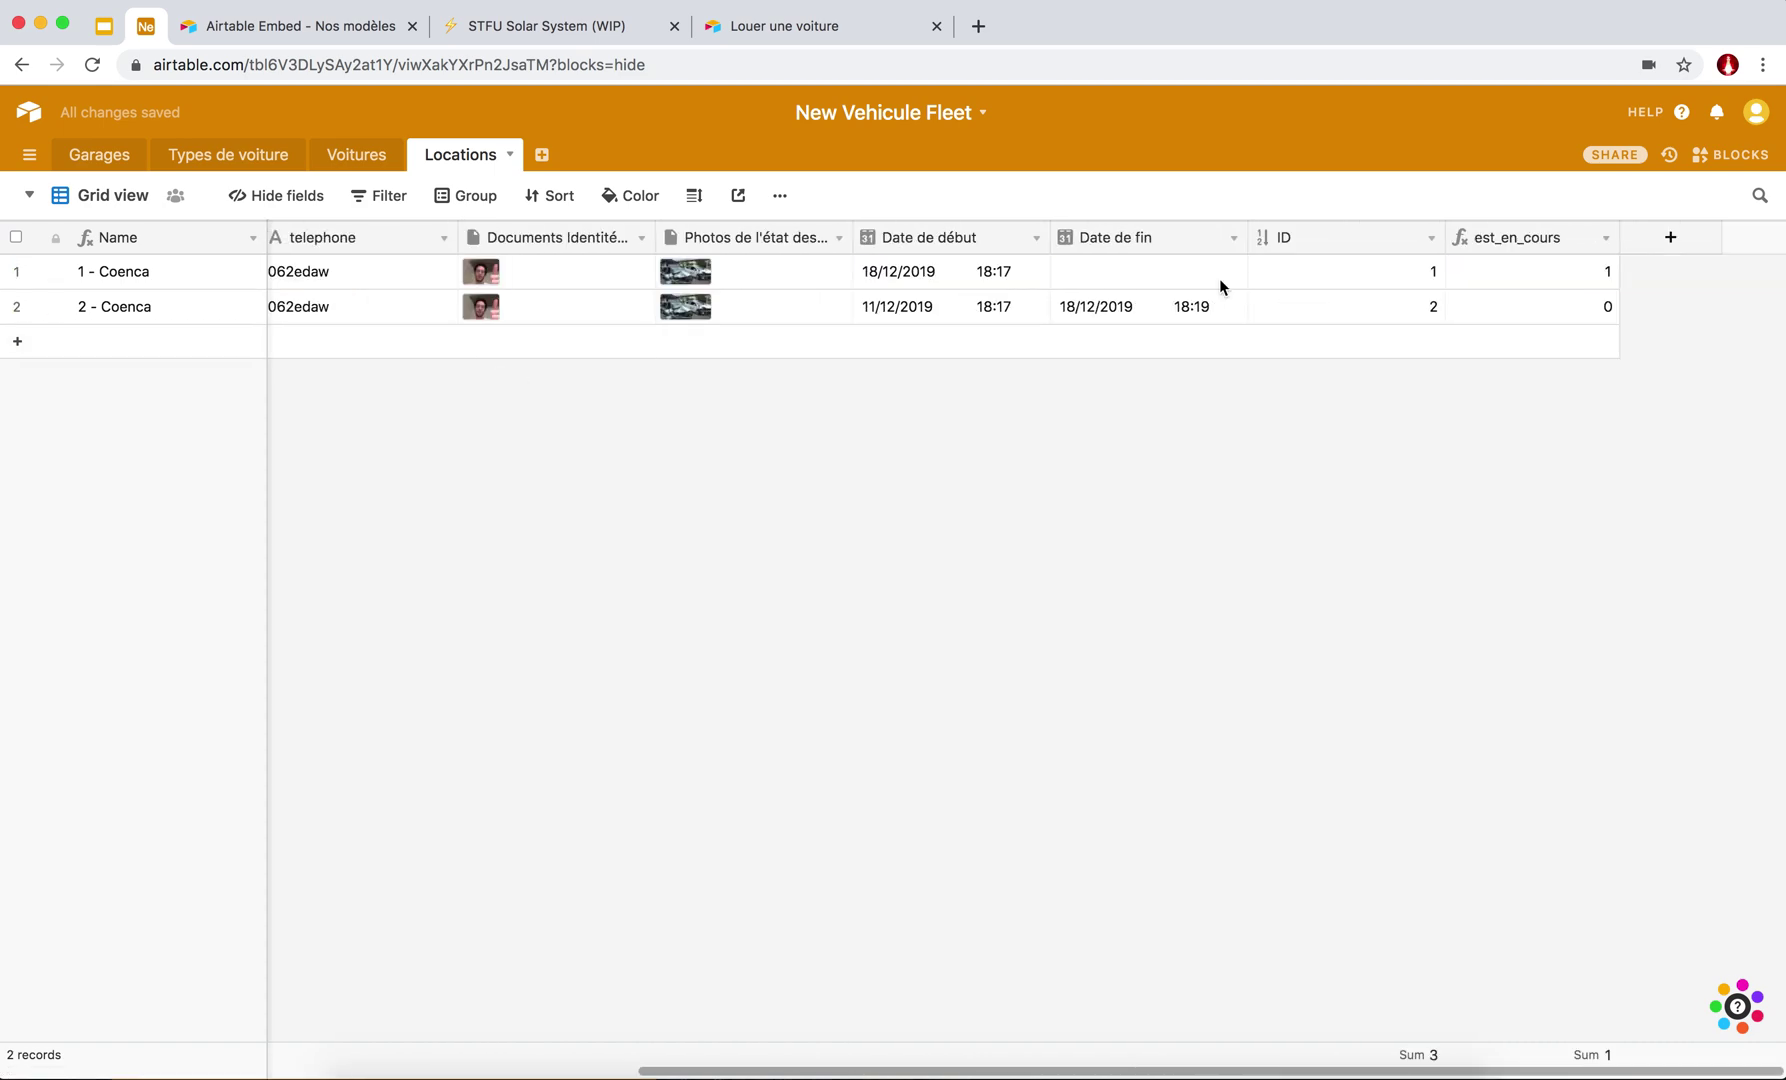
pyautogui.click(1153, 305)
pyautogui.press('Delete')
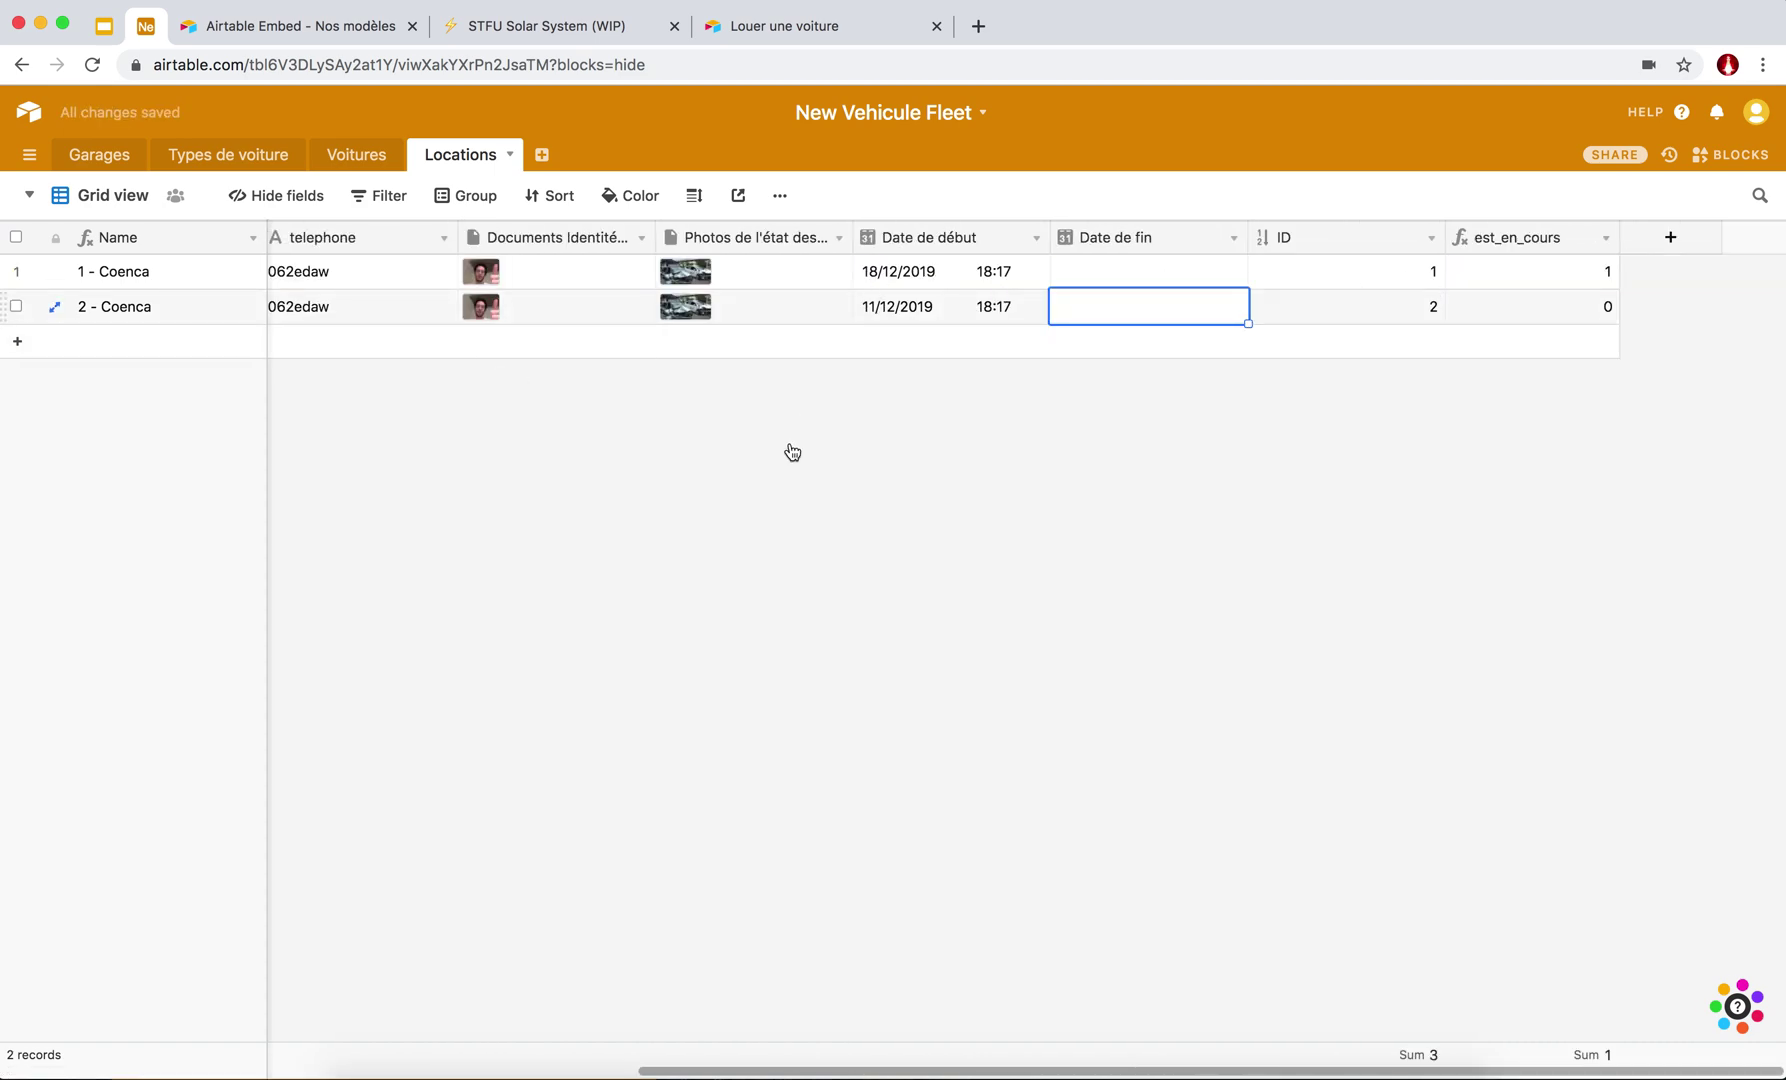
pyautogui.click(802, 427)
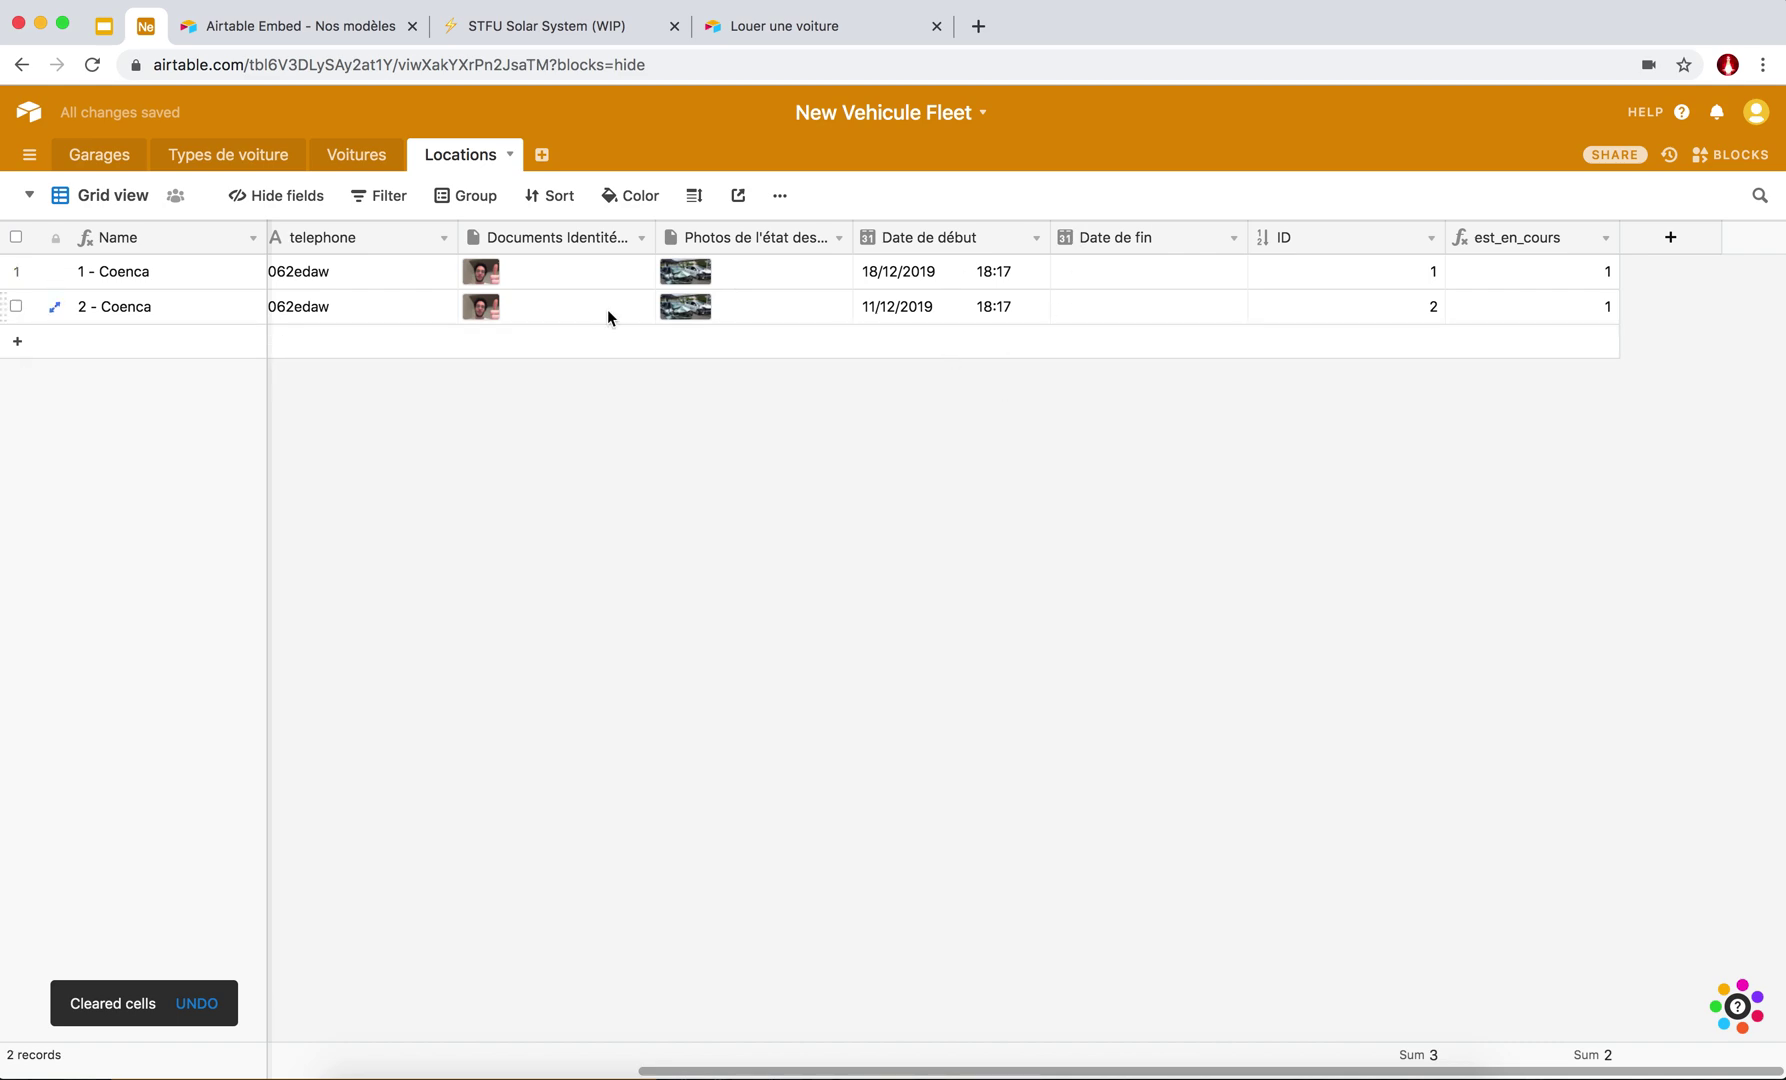
pyautogui.click(340, 158)
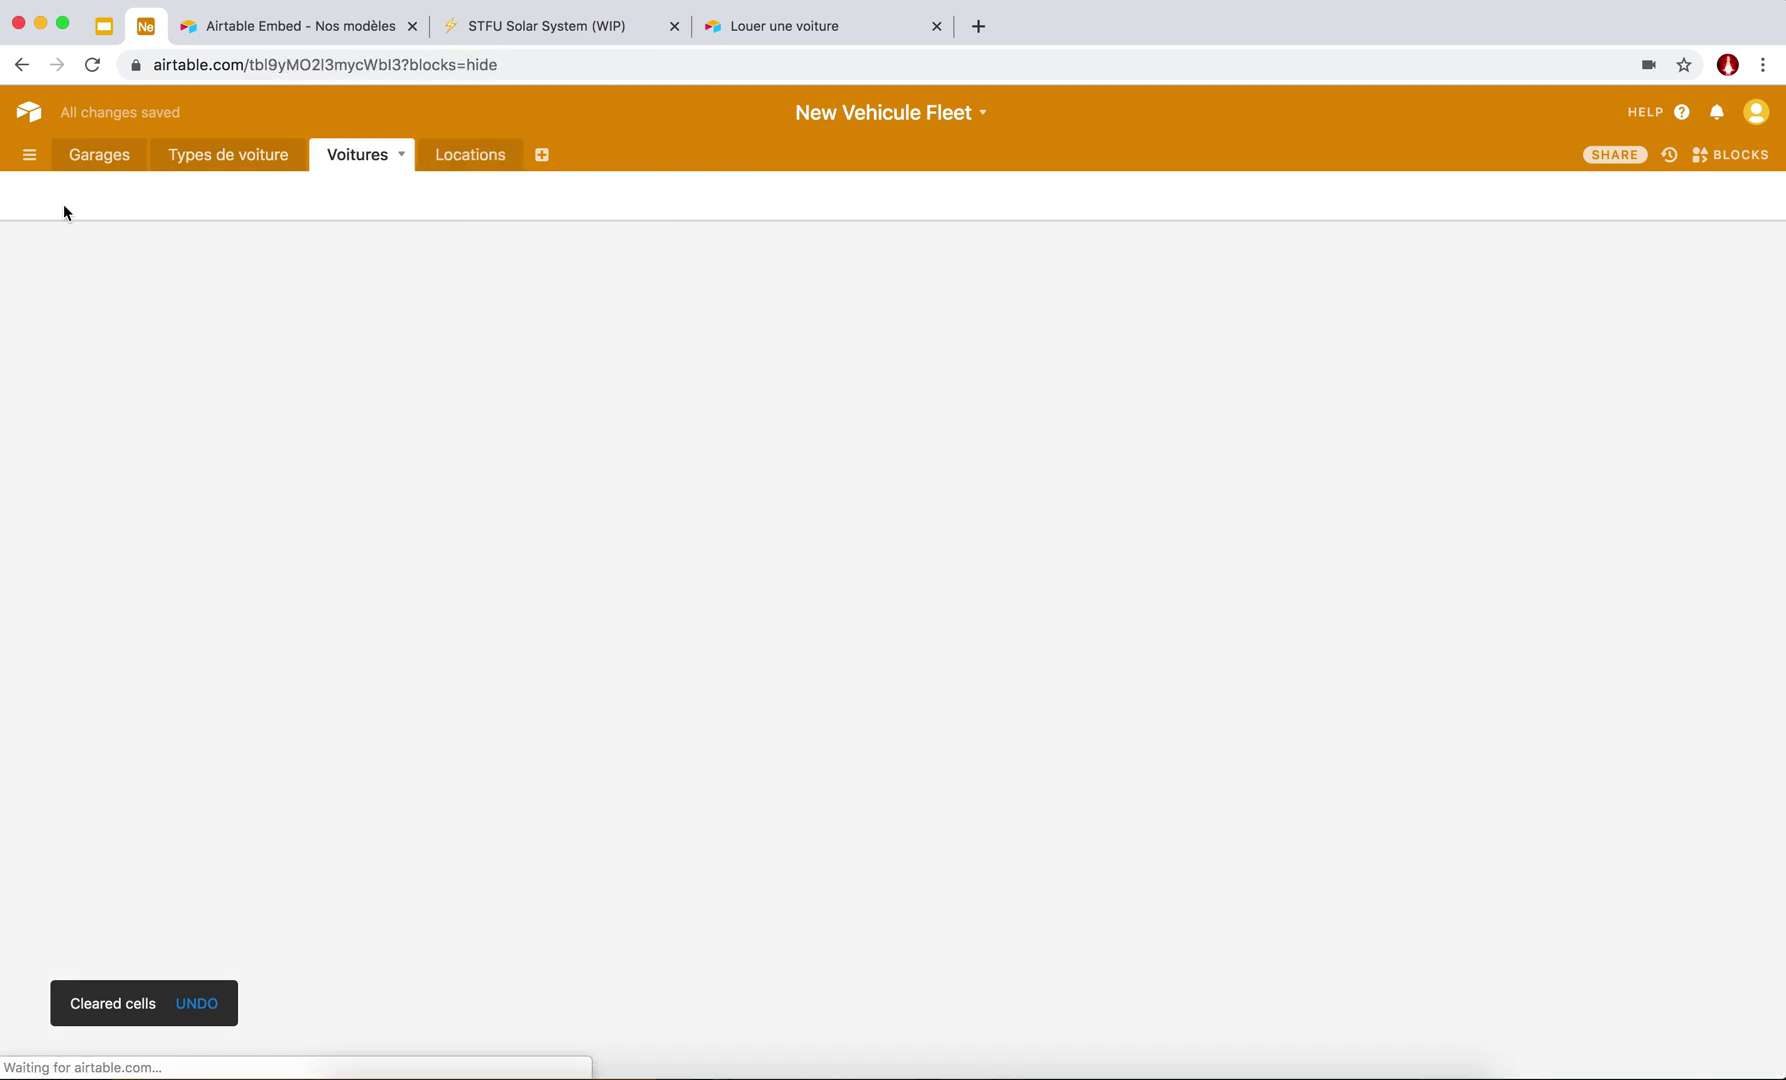
# Check that Voitures disponibles no longer lists cars 3 and 5, then return to Locations.
pyautogui.click(30, 200)
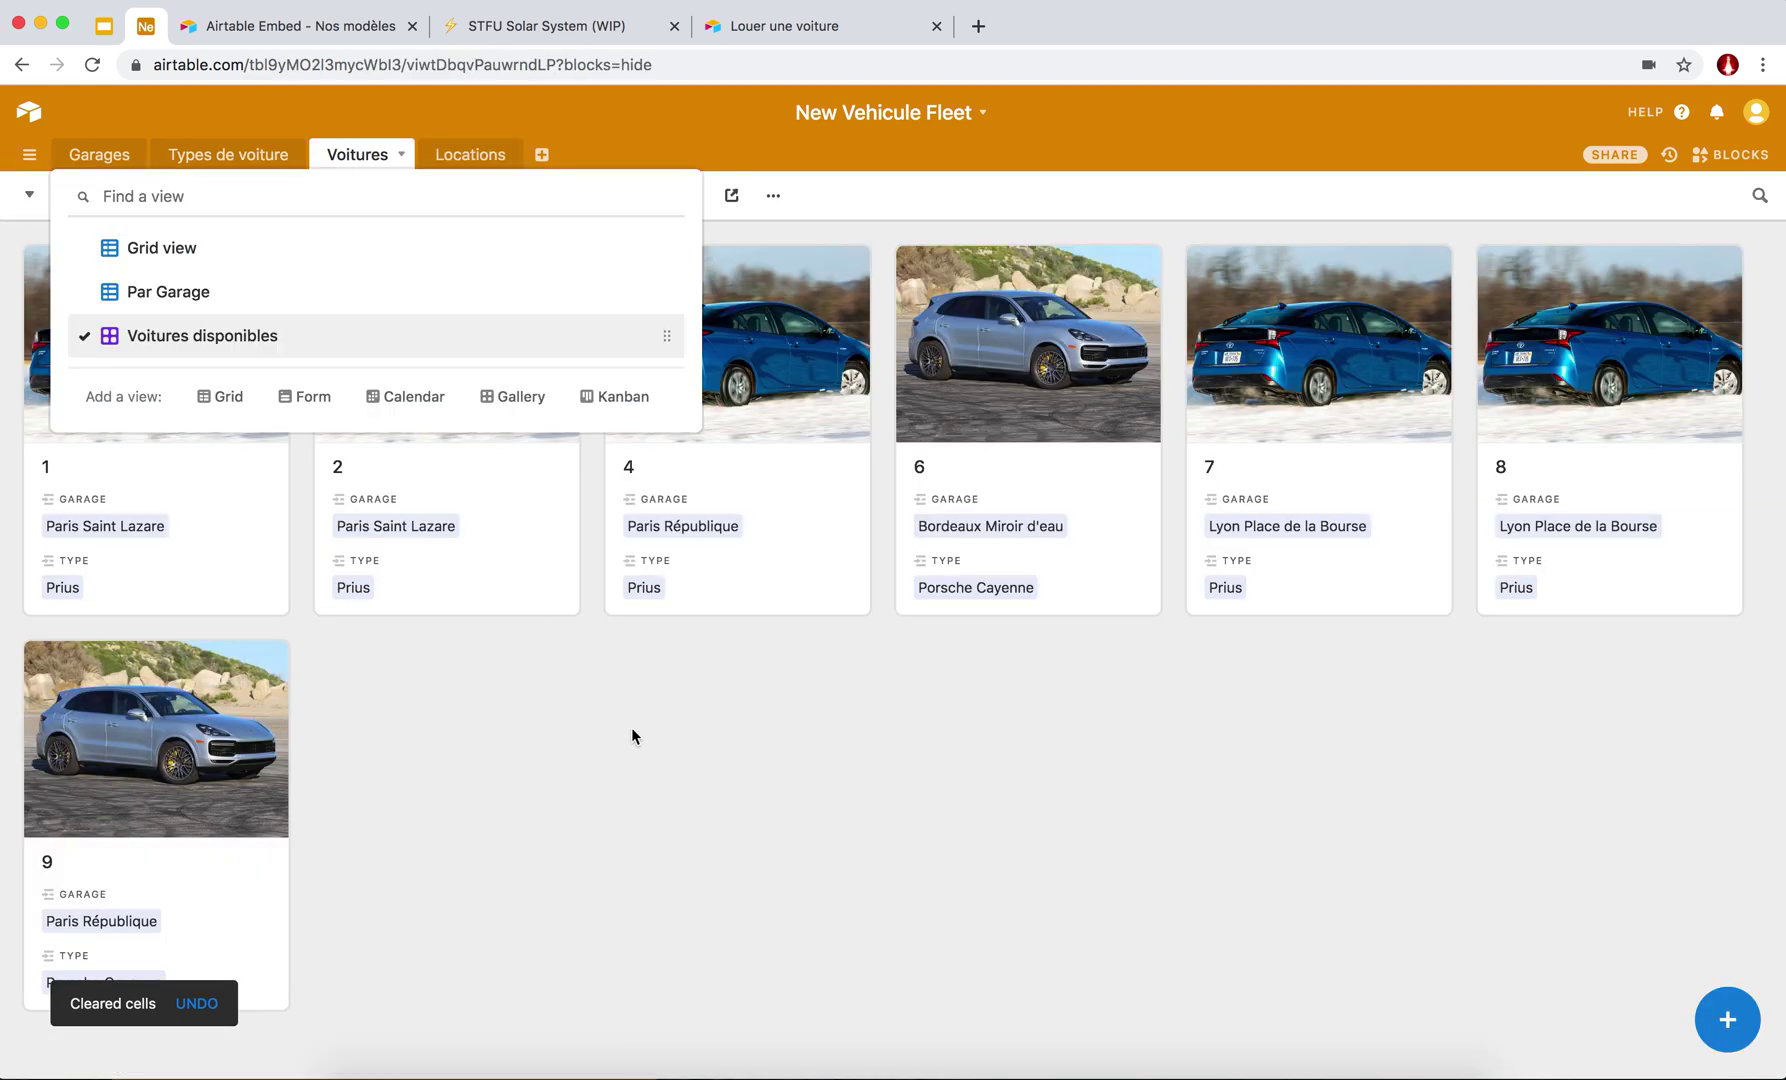
pyautogui.click(577, 700)
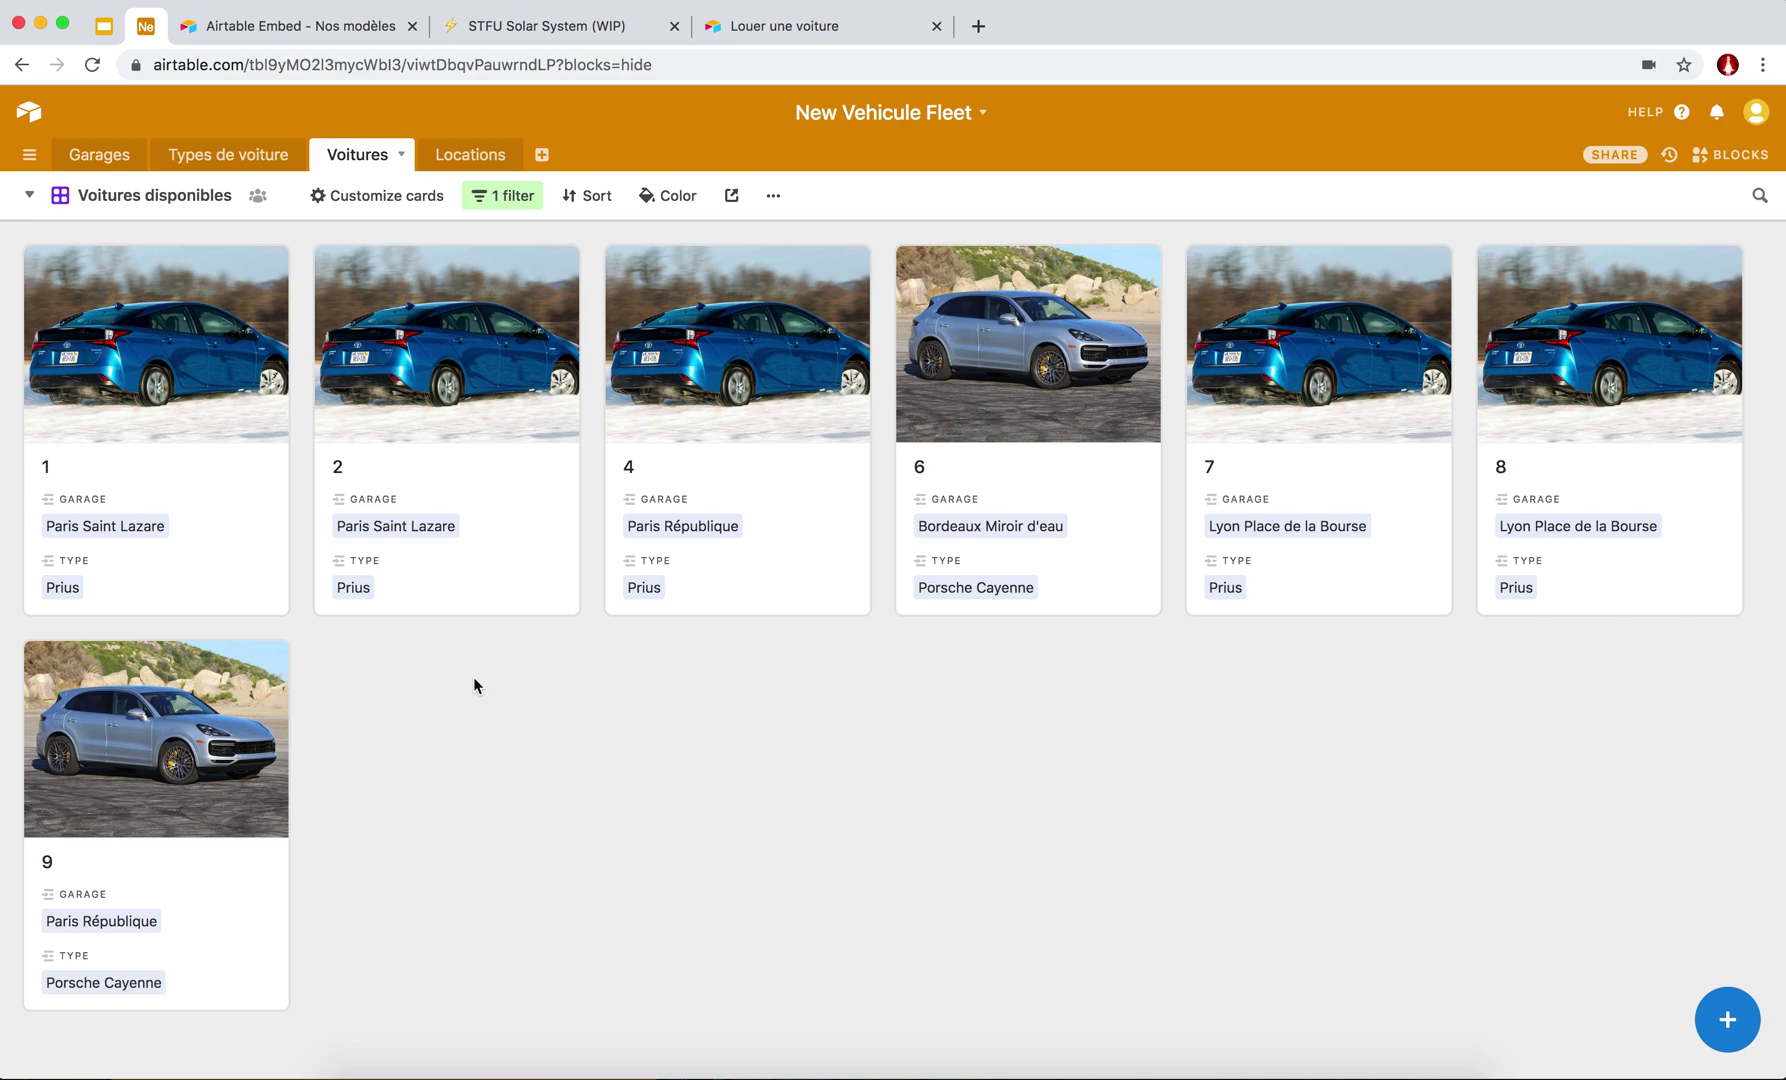
pyautogui.click(468, 155)
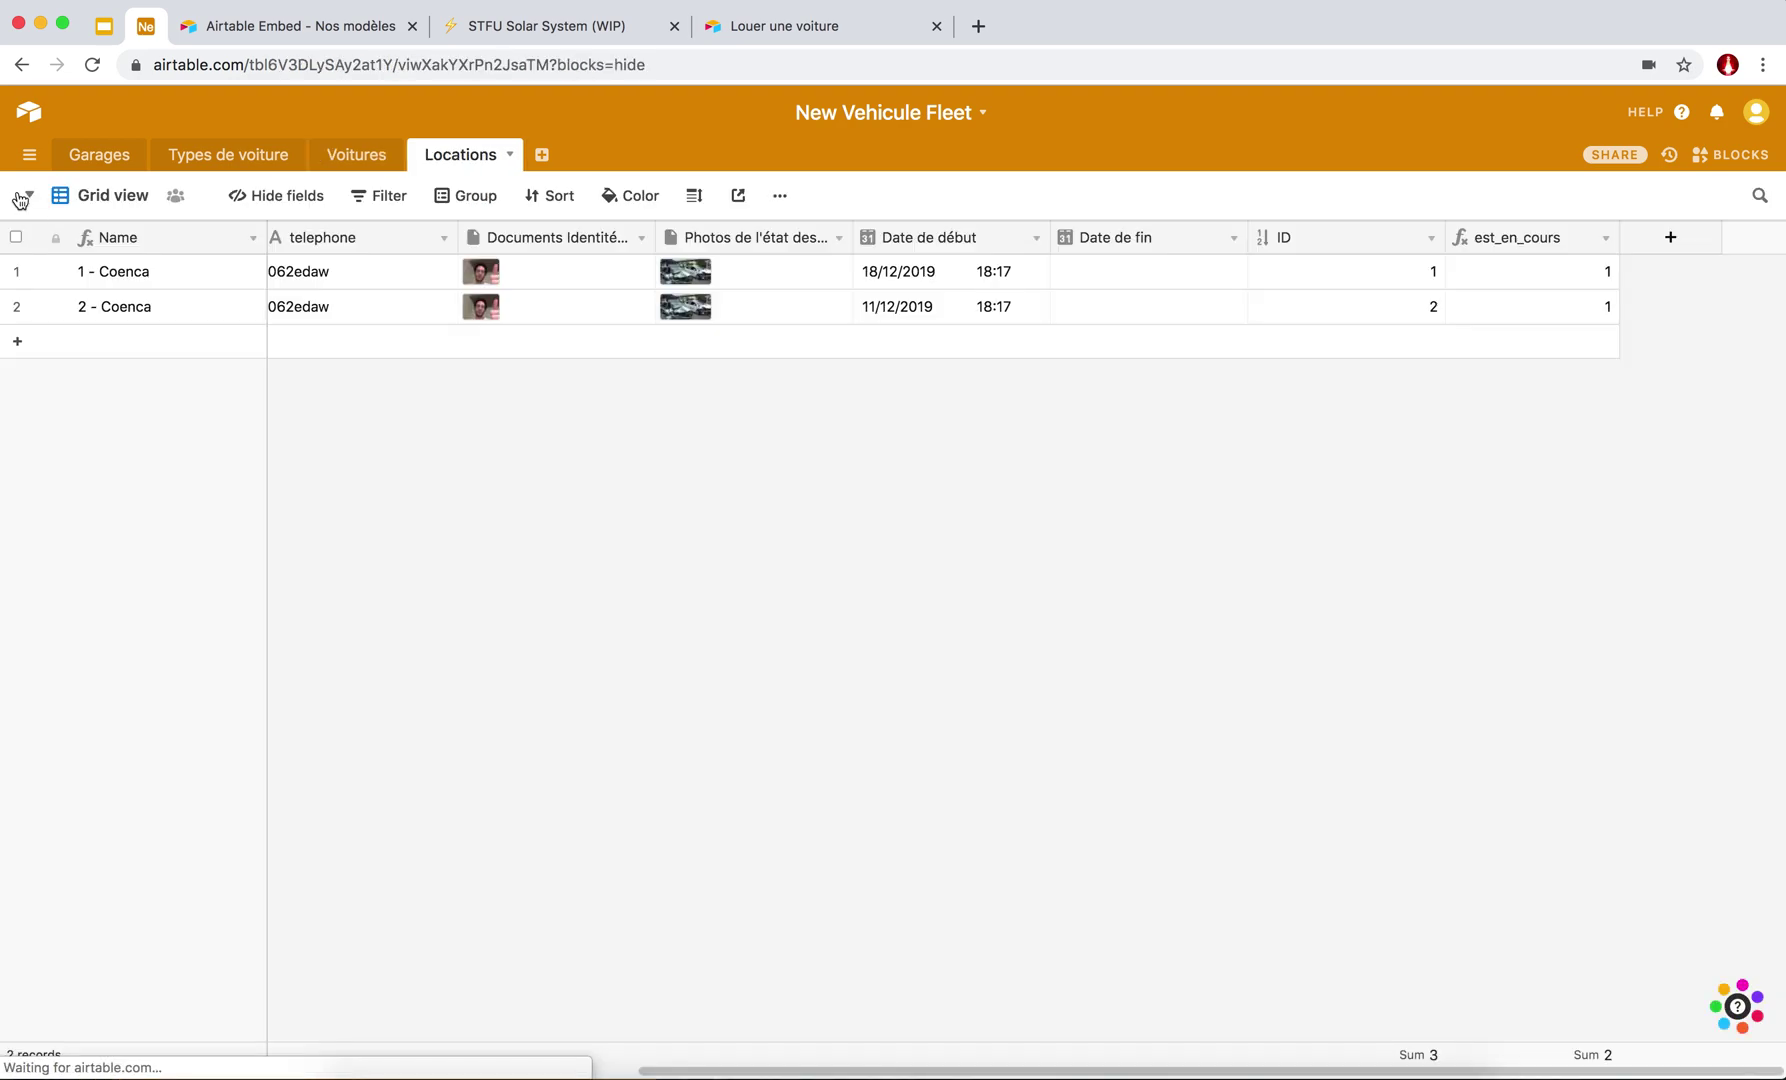
# Add a grid view to the Locations table named 'Locations en cours'.
pyautogui.click(27, 196)
pyautogui.click(27, 196)
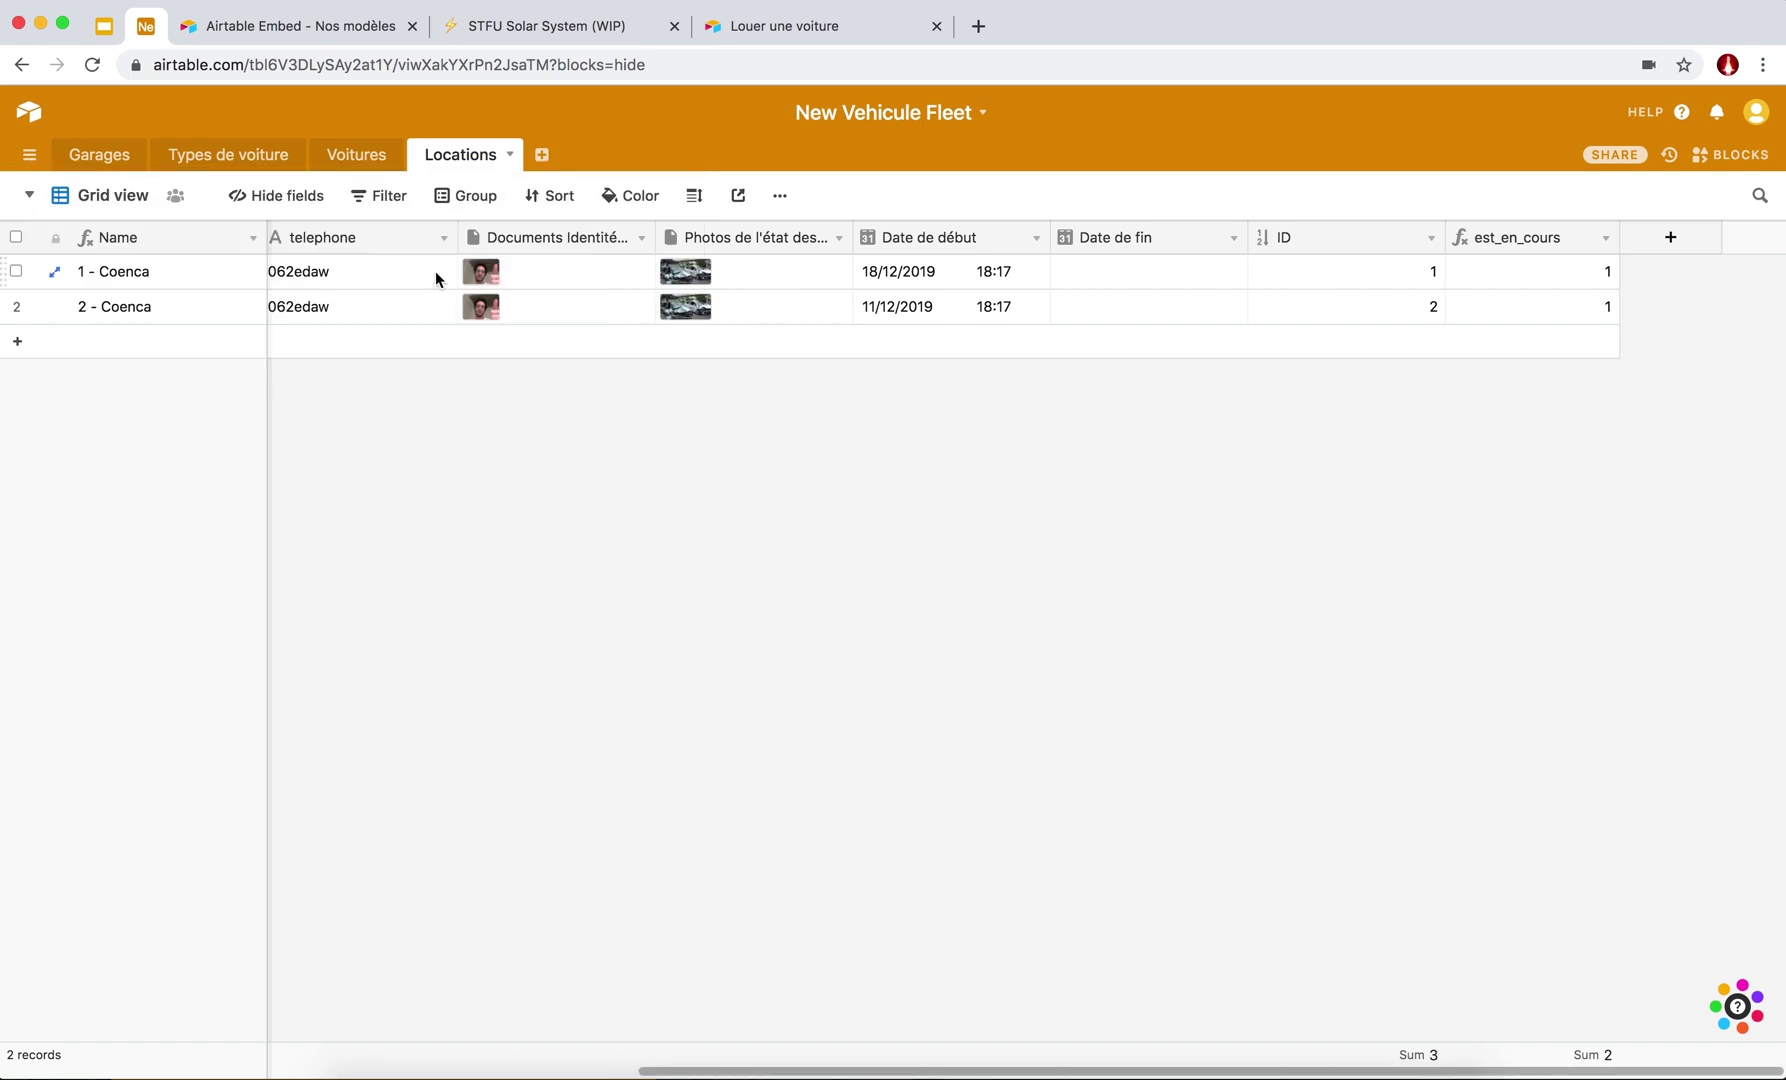
pyautogui.hscroll(-10, 435, 278)
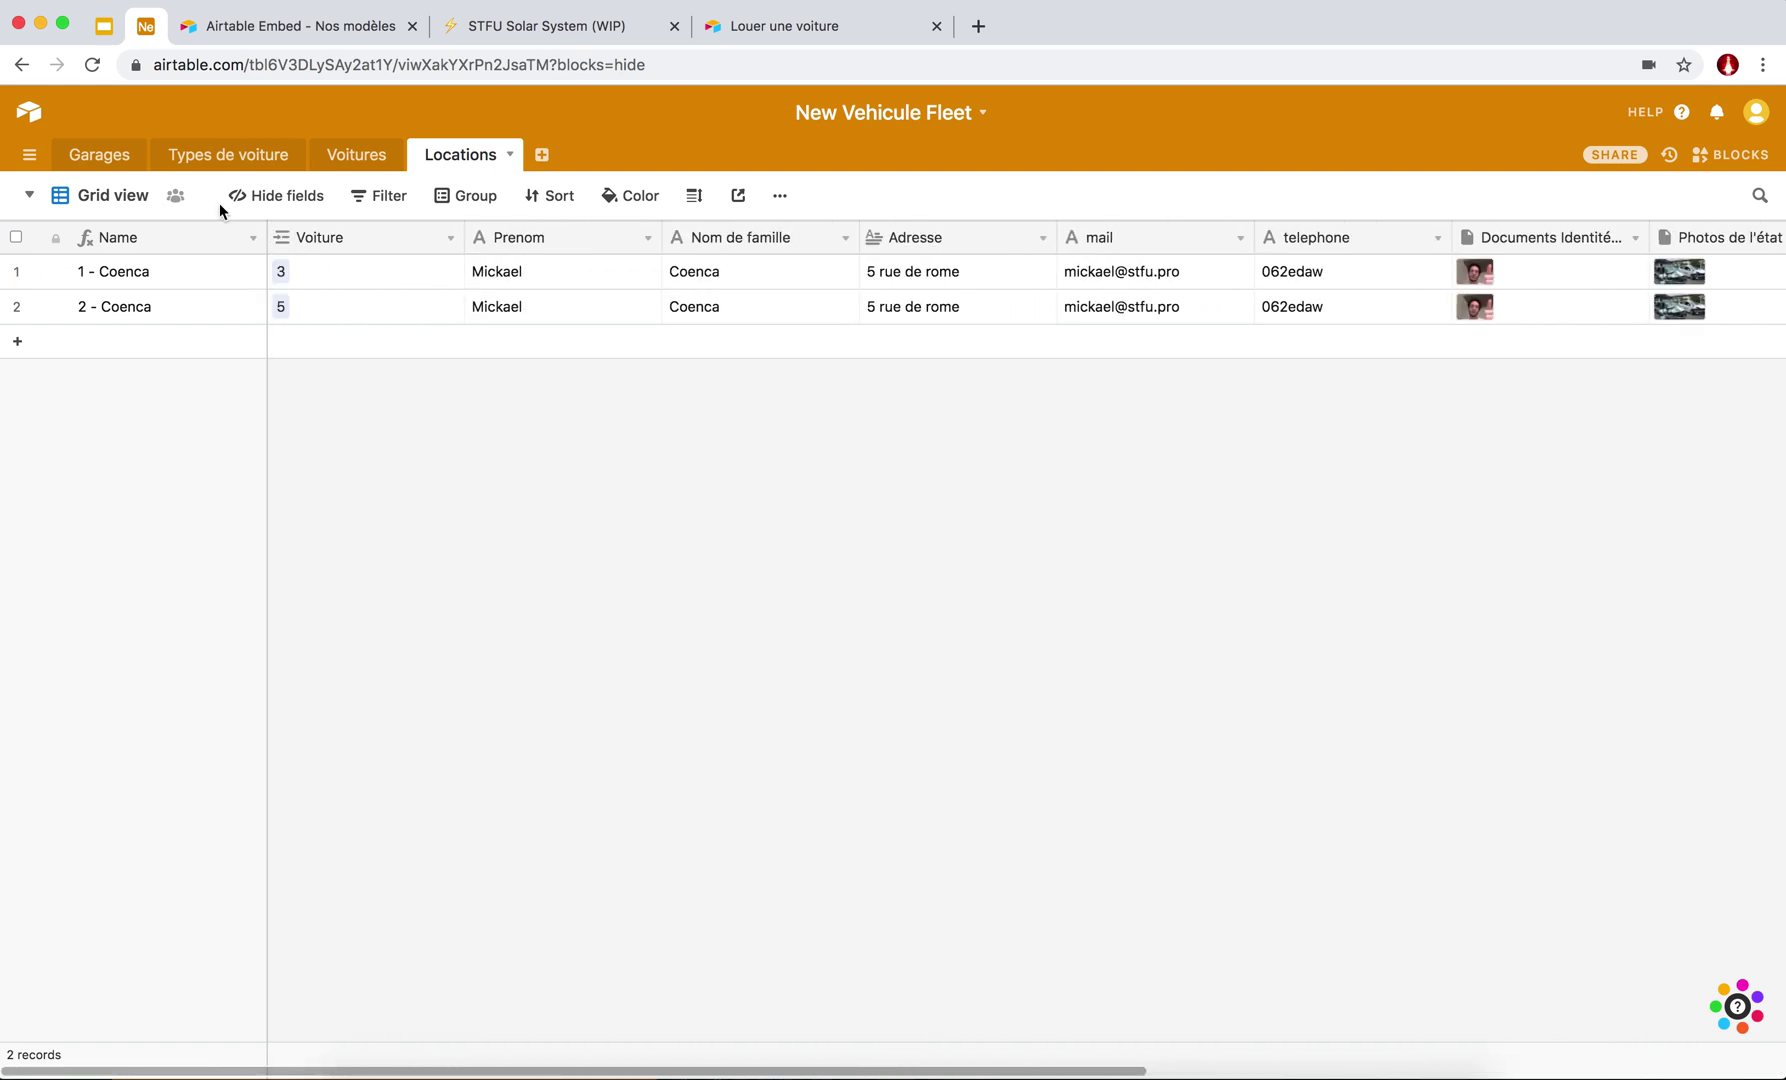
pyautogui.click(30, 197)
pyautogui.click(31, 198)
pyautogui.click(30, 197)
pyautogui.click(221, 359)
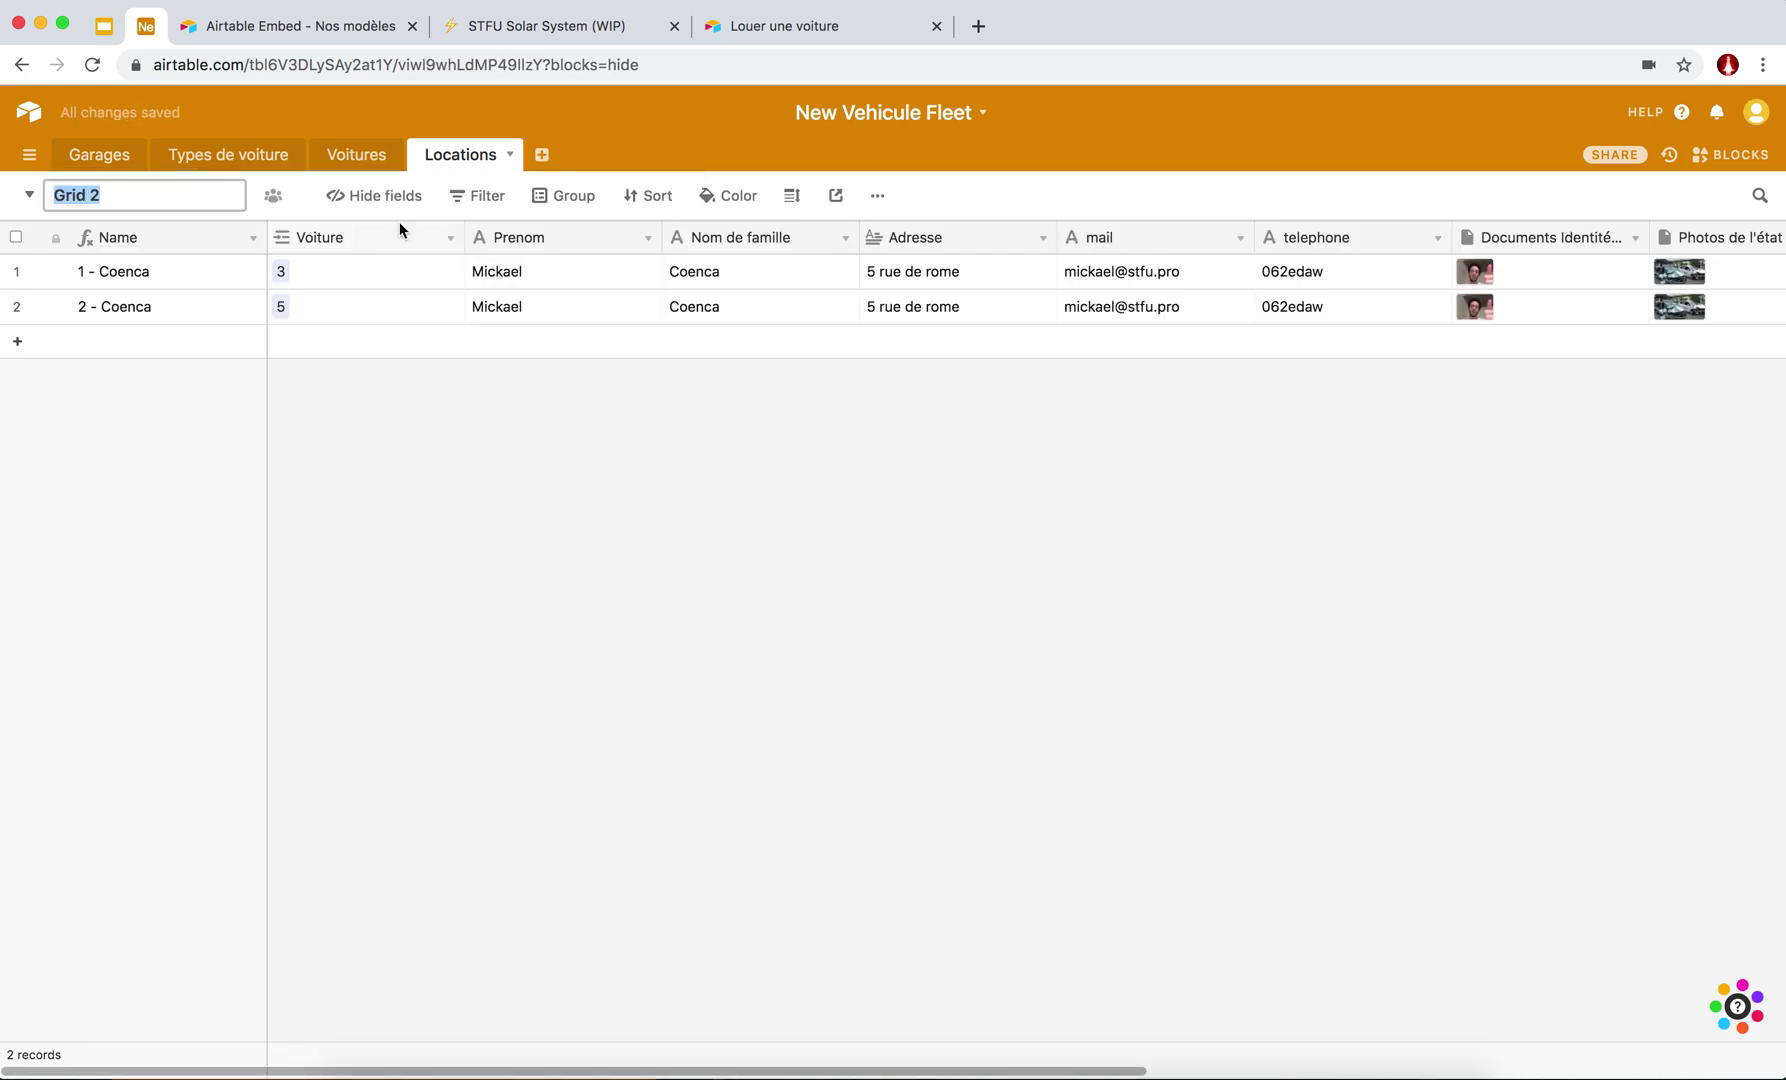
pyautogui.write('Locations en cours')
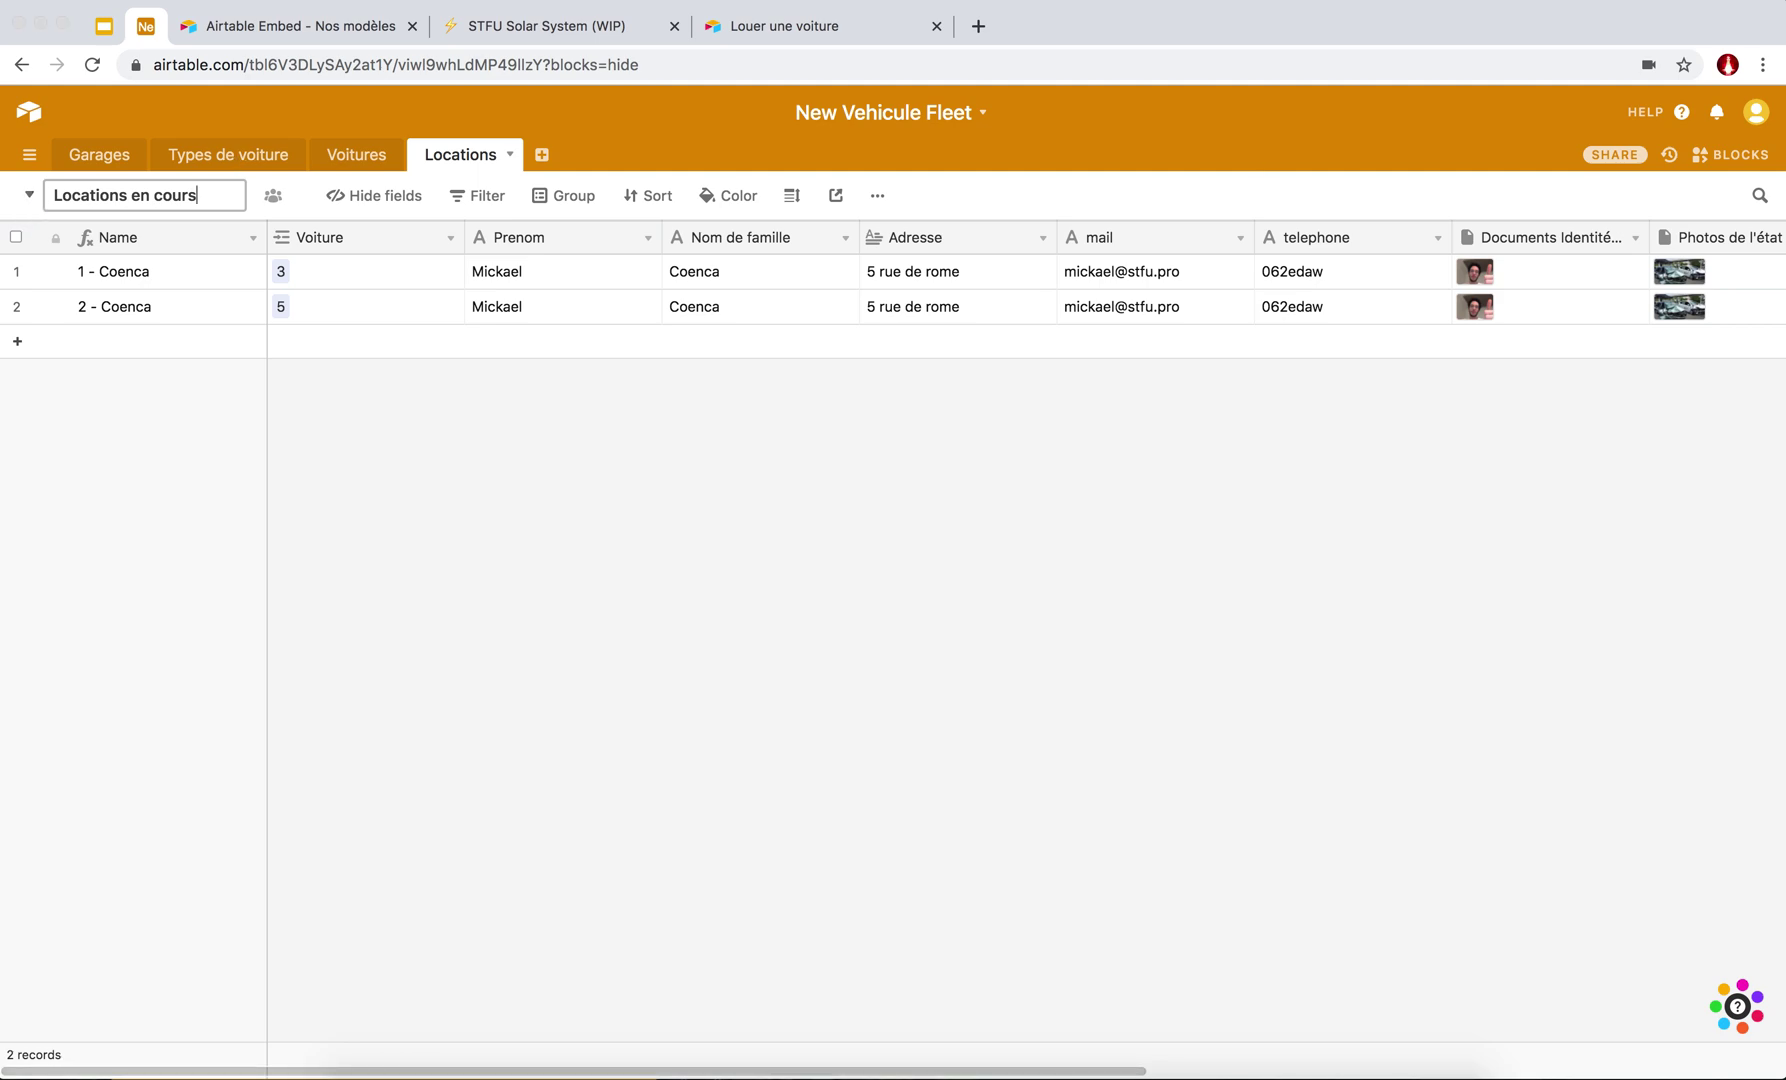
pyautogui.press('Return')
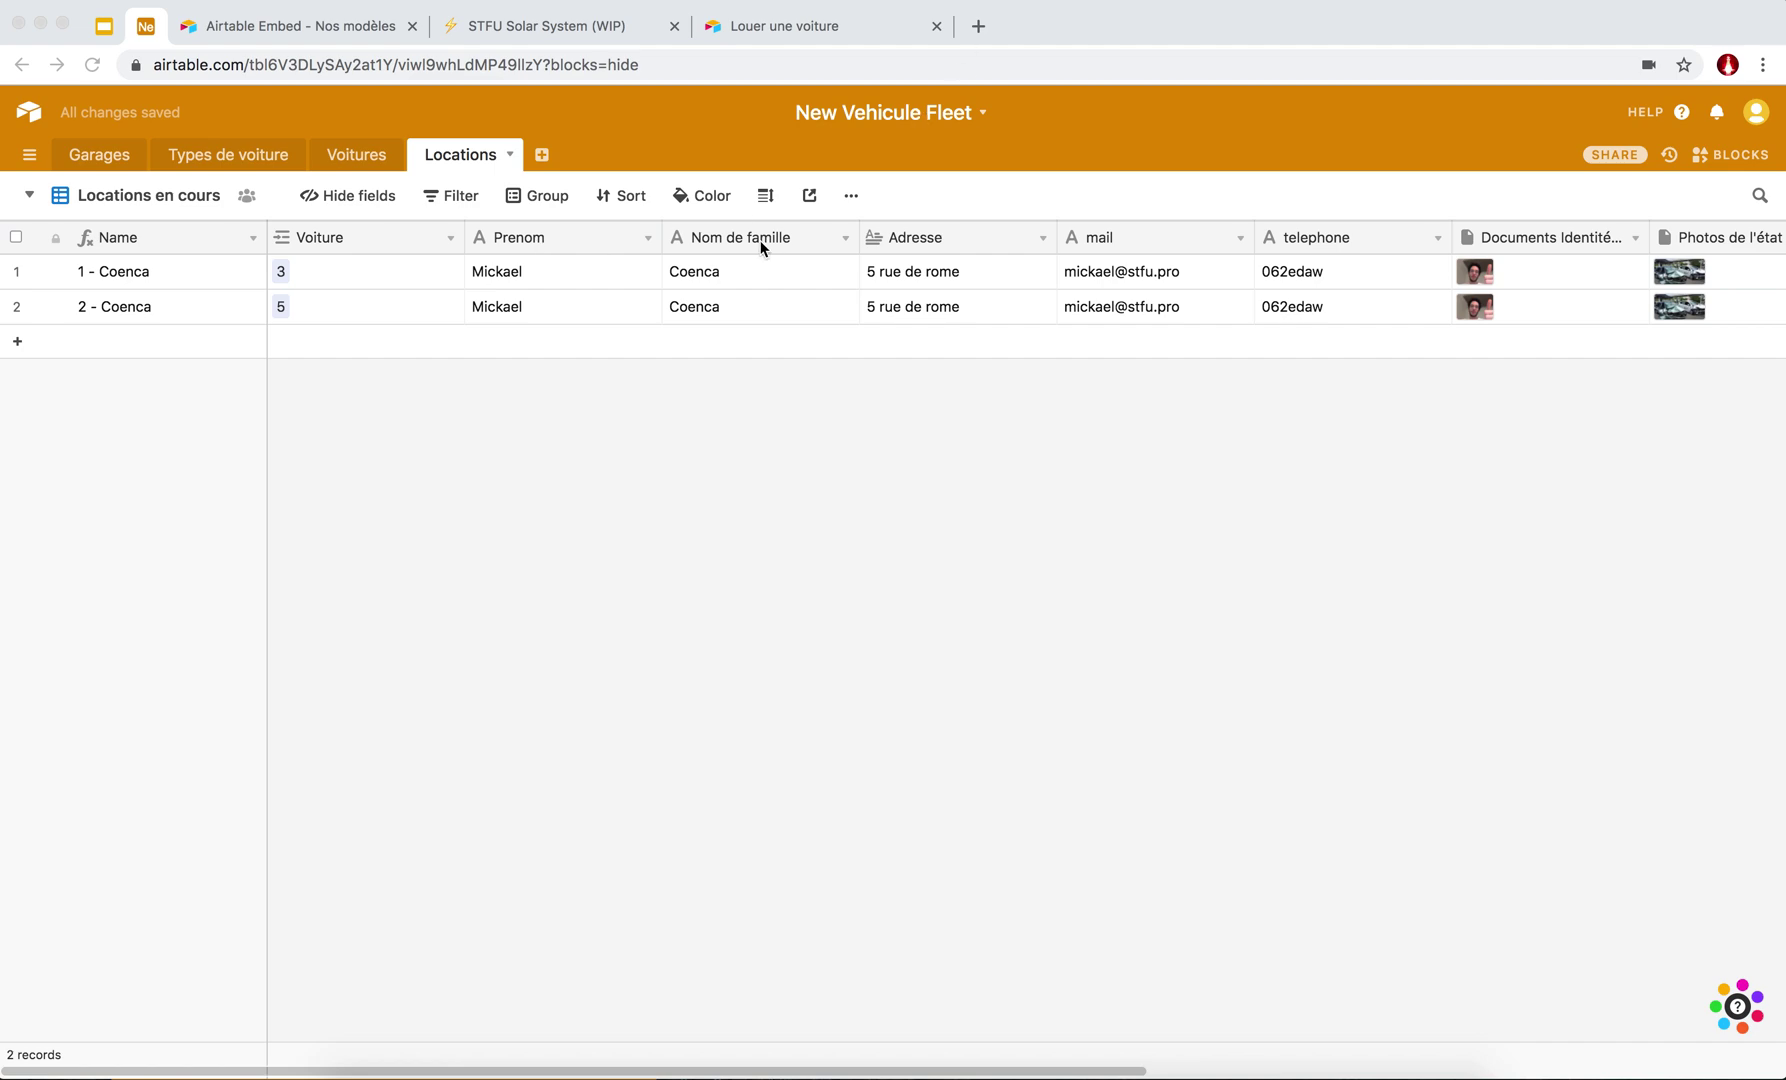
pyautogui.click(29, 195)
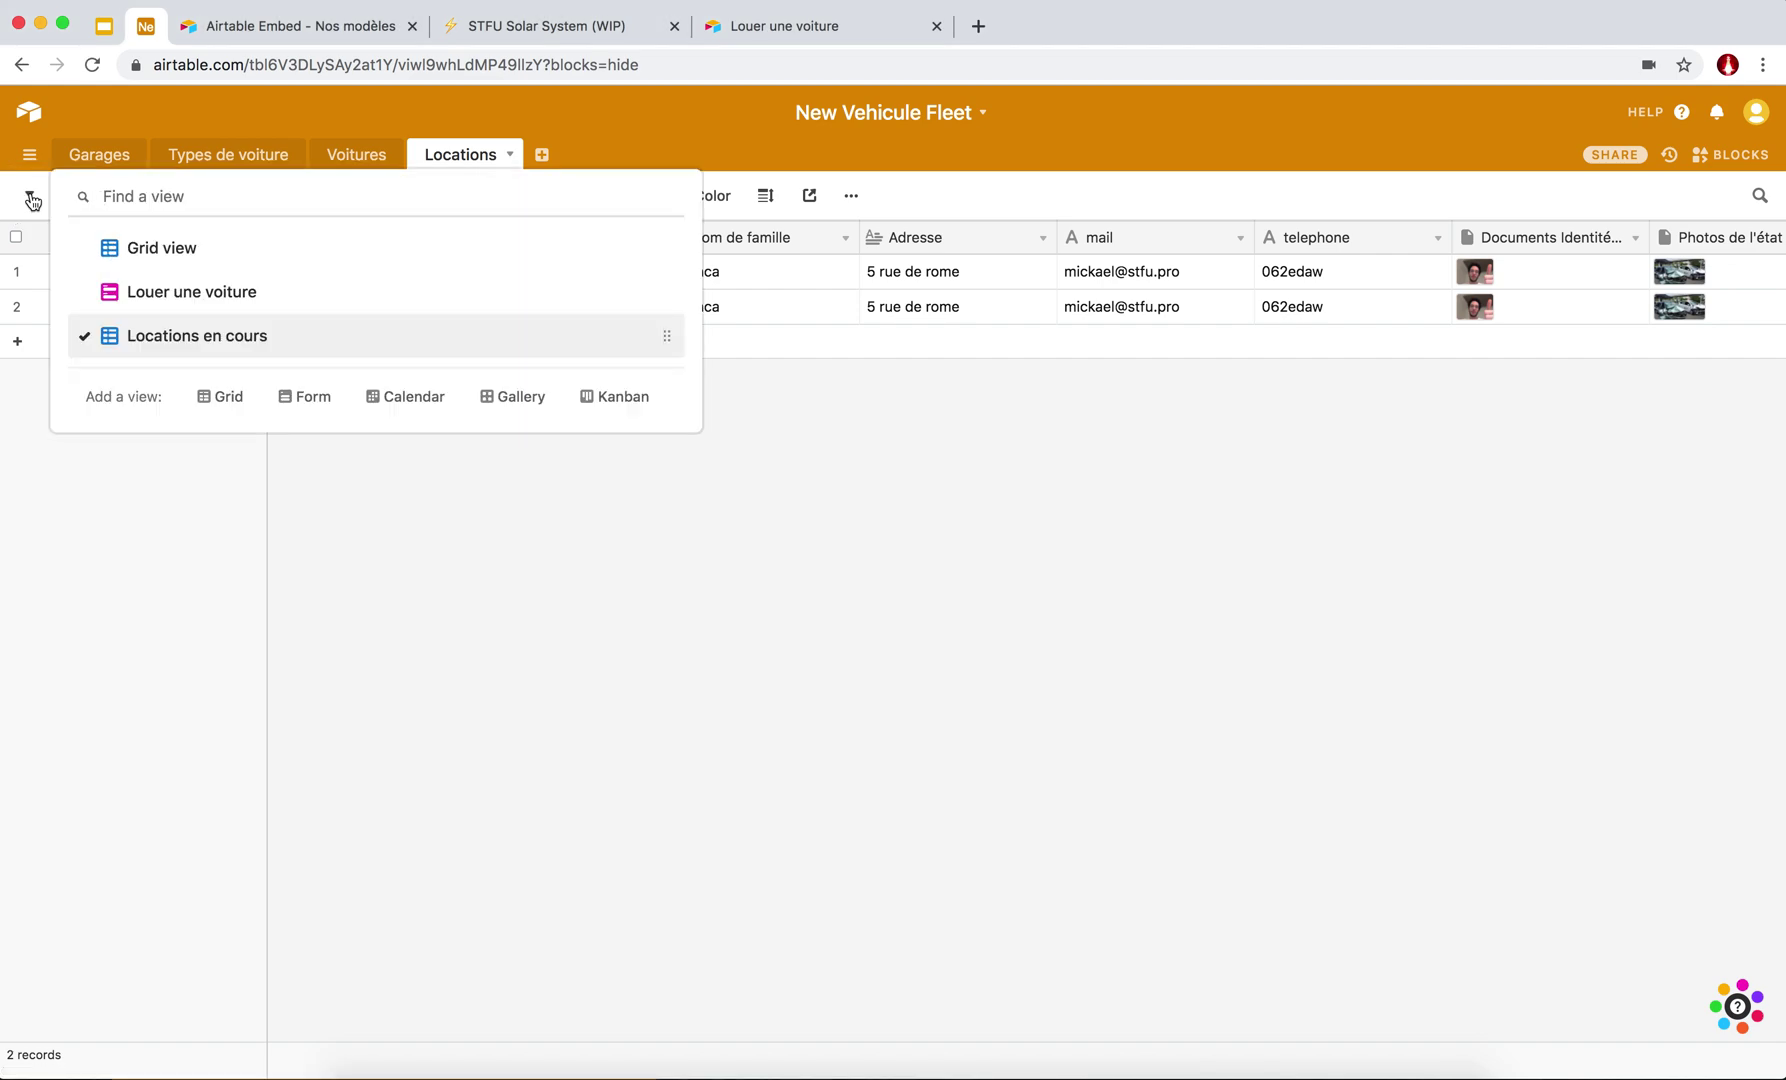
# Add a 'Locations Calendrier' calendar view using Date de début as its date field.
pyautogui.click(410, 397)
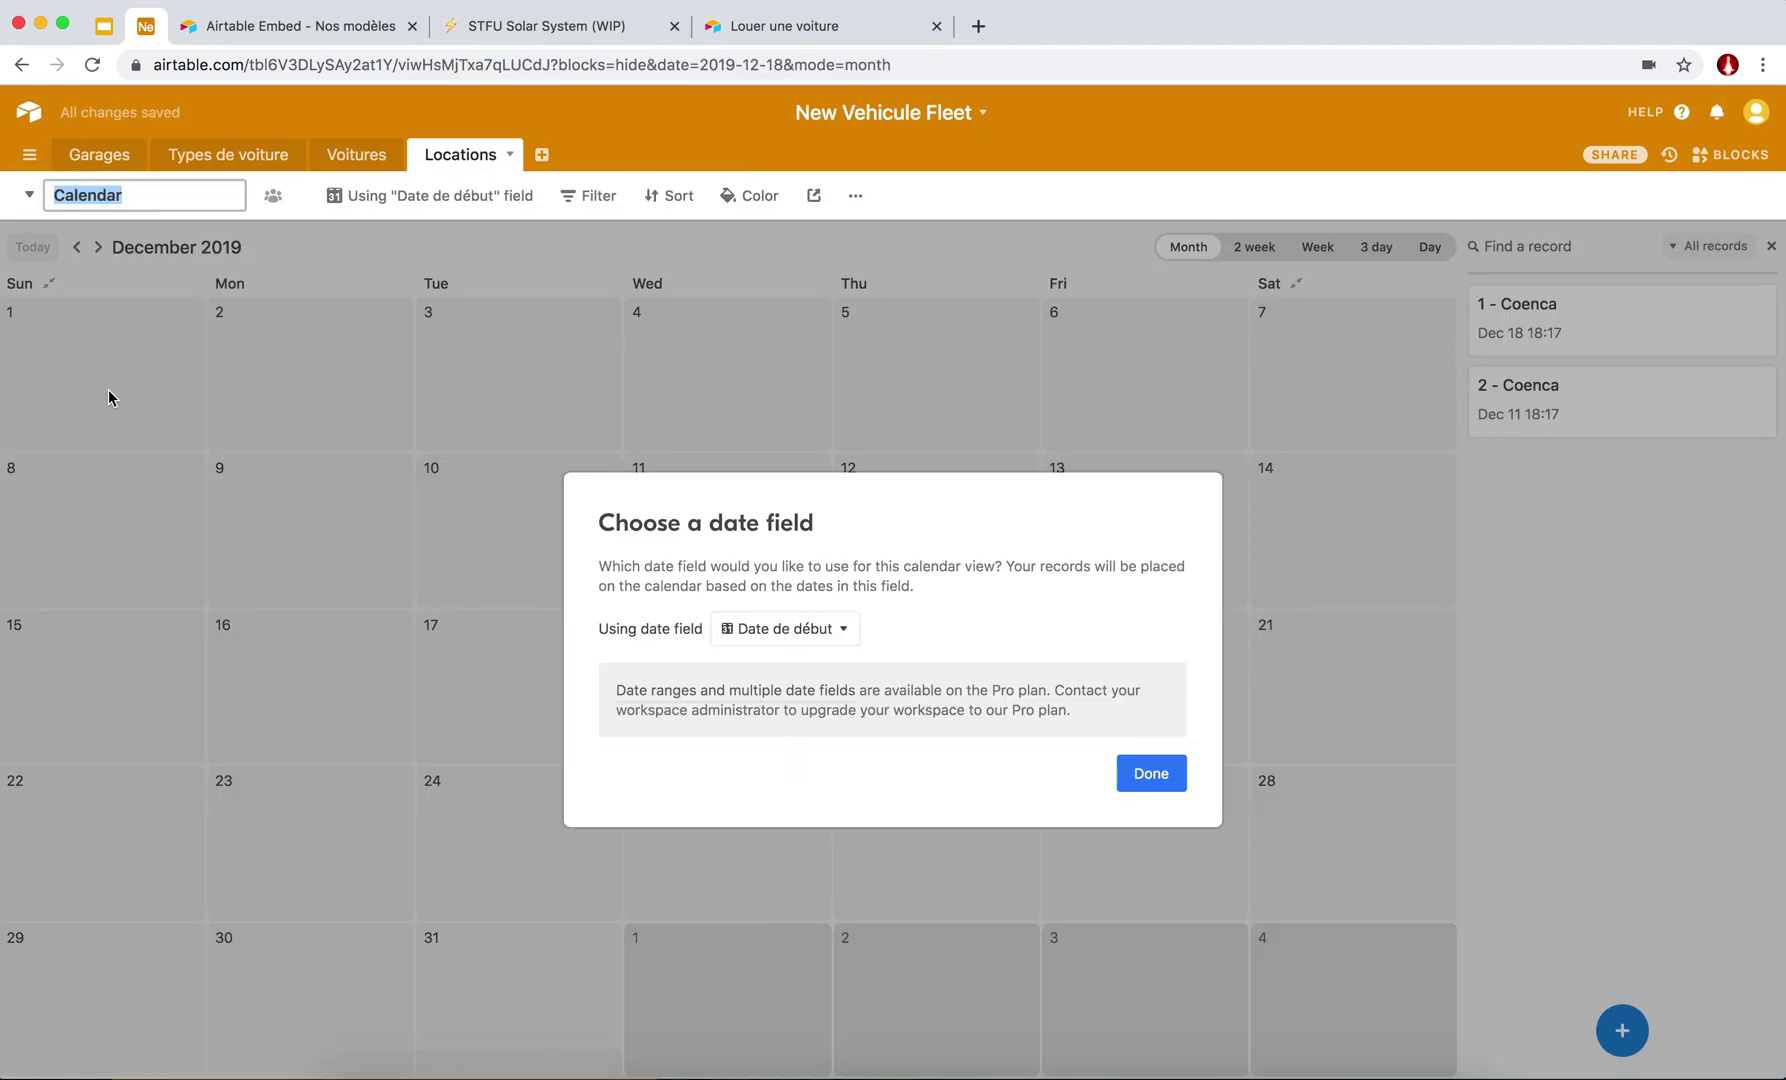
pyautogui.write('Locat')
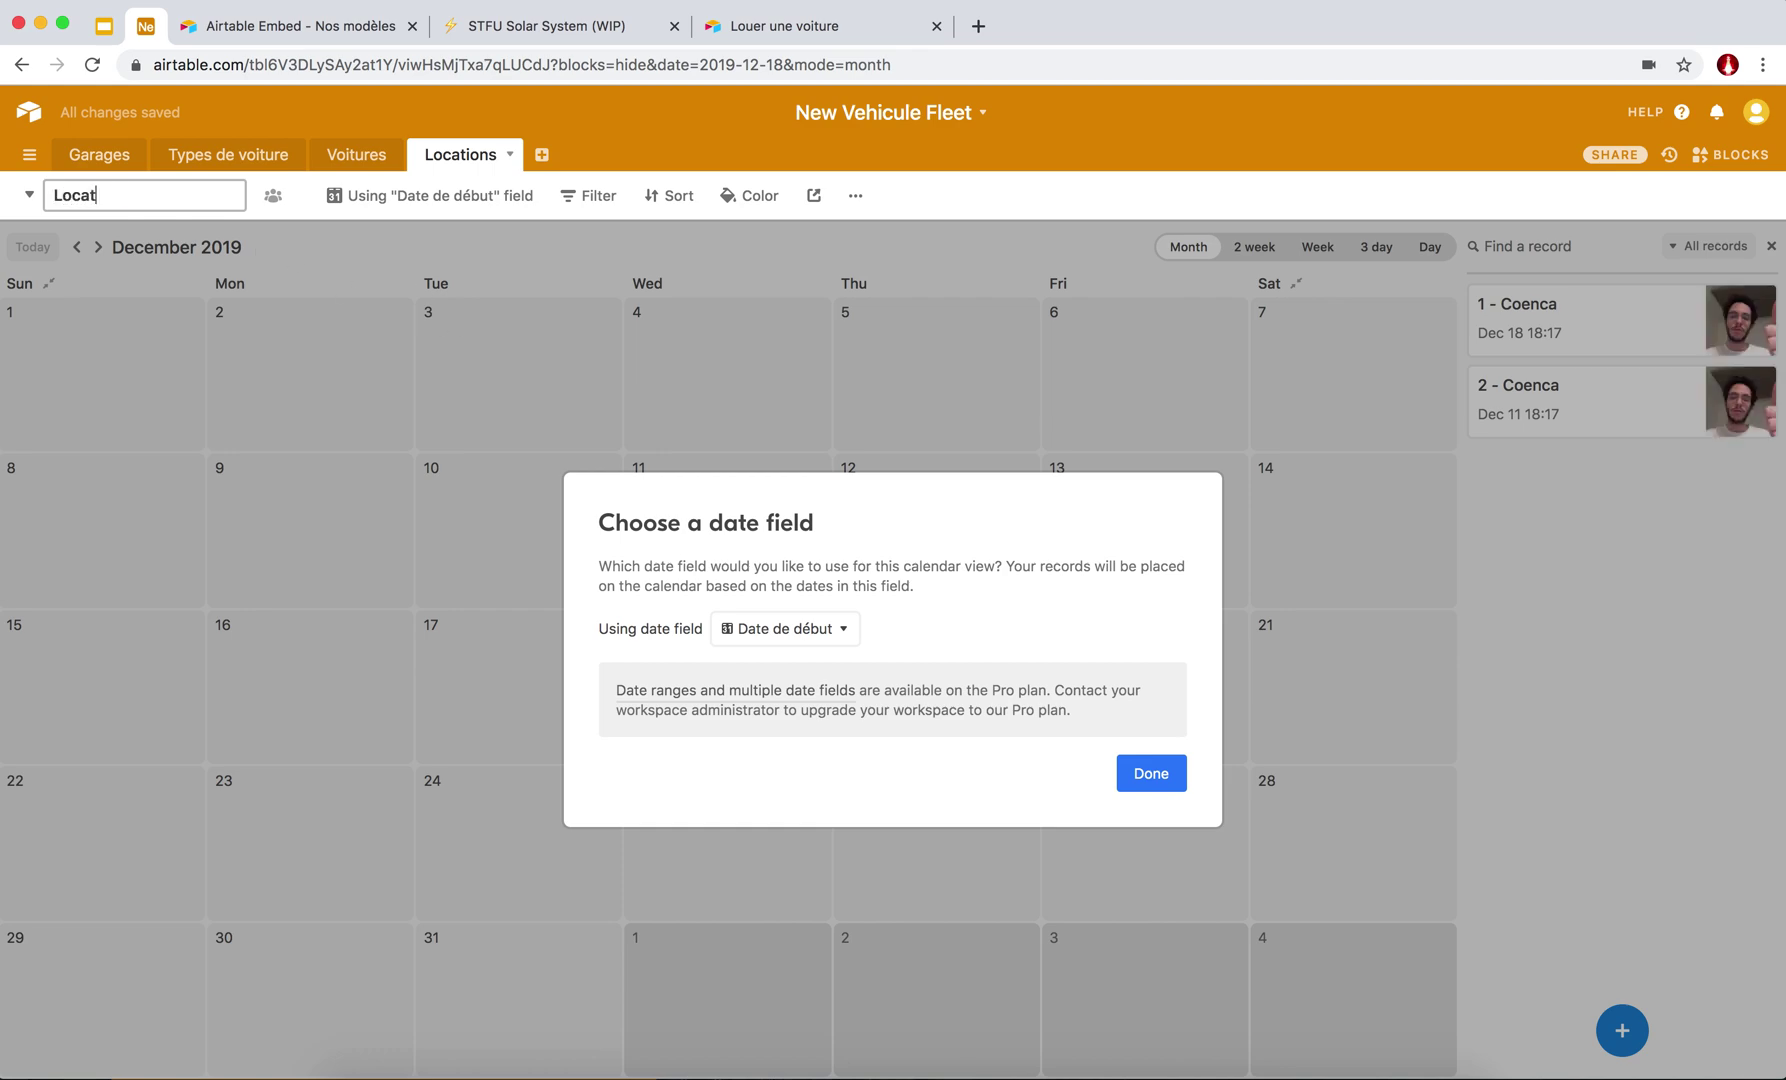
pyautogui.write('ions Calendrier')
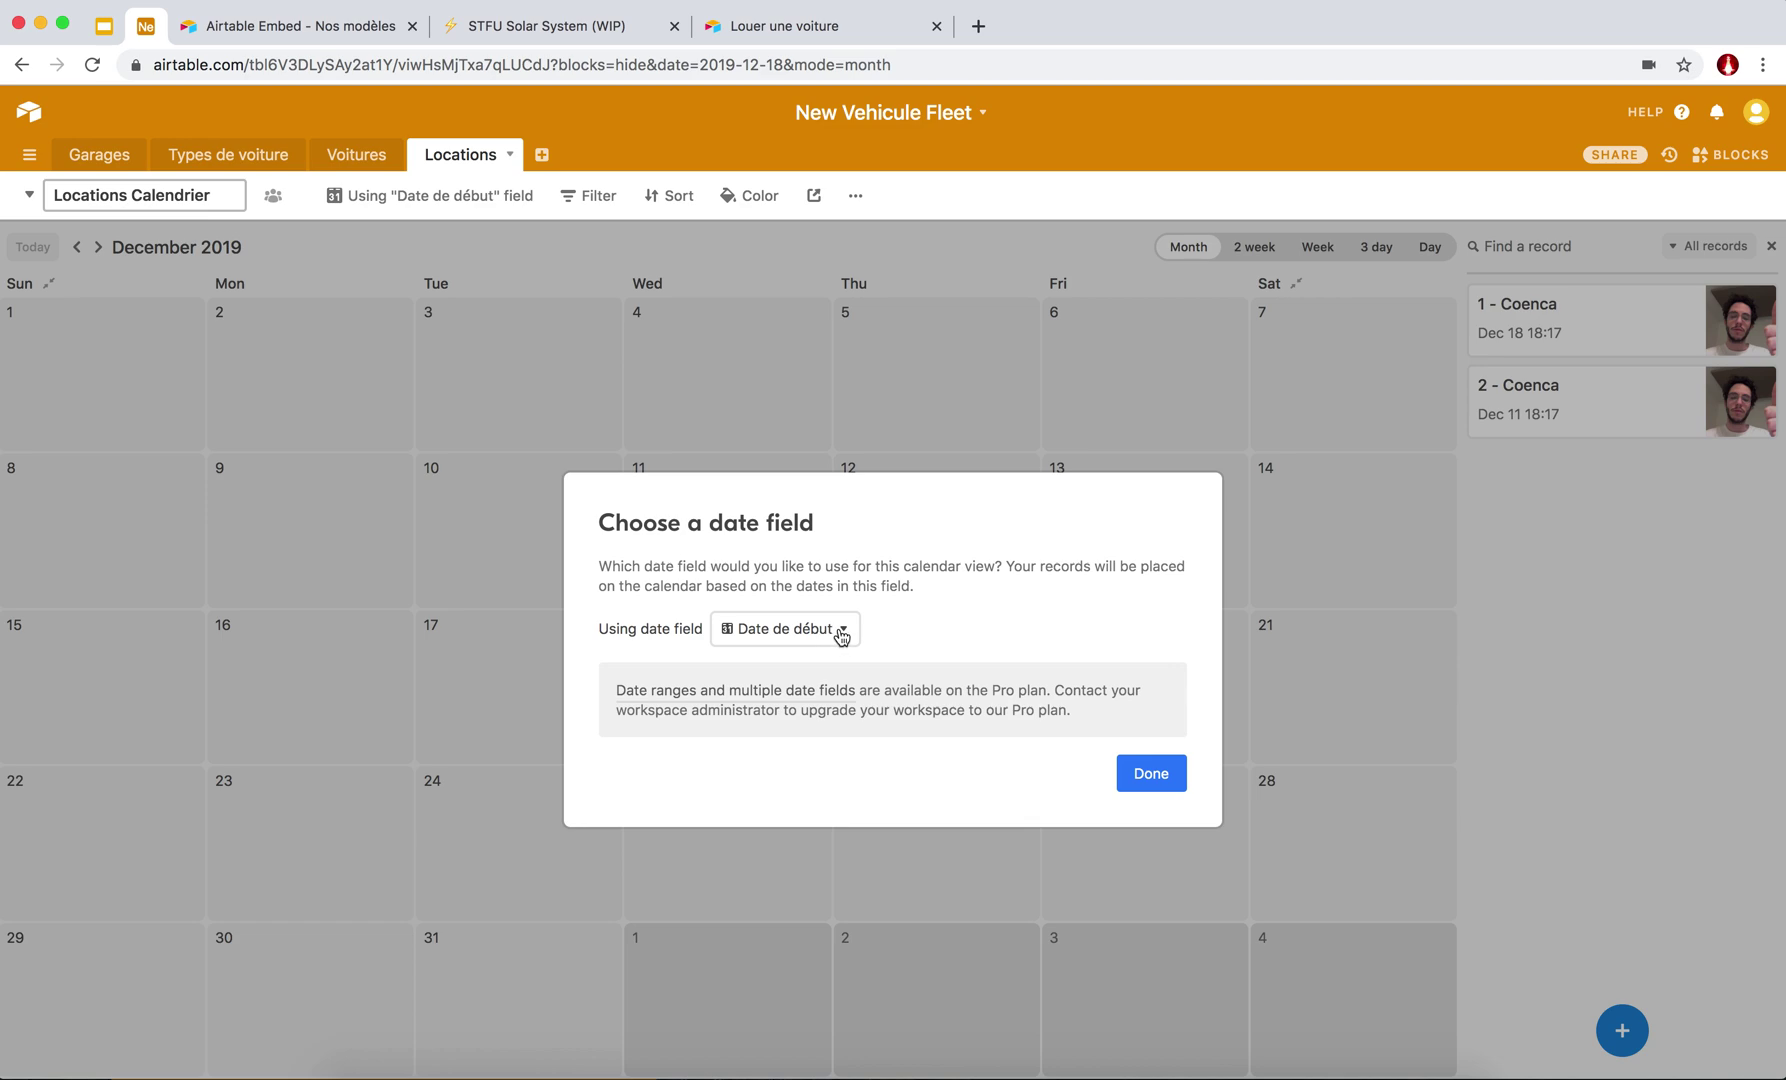
pyautogui.click(1148, 775)
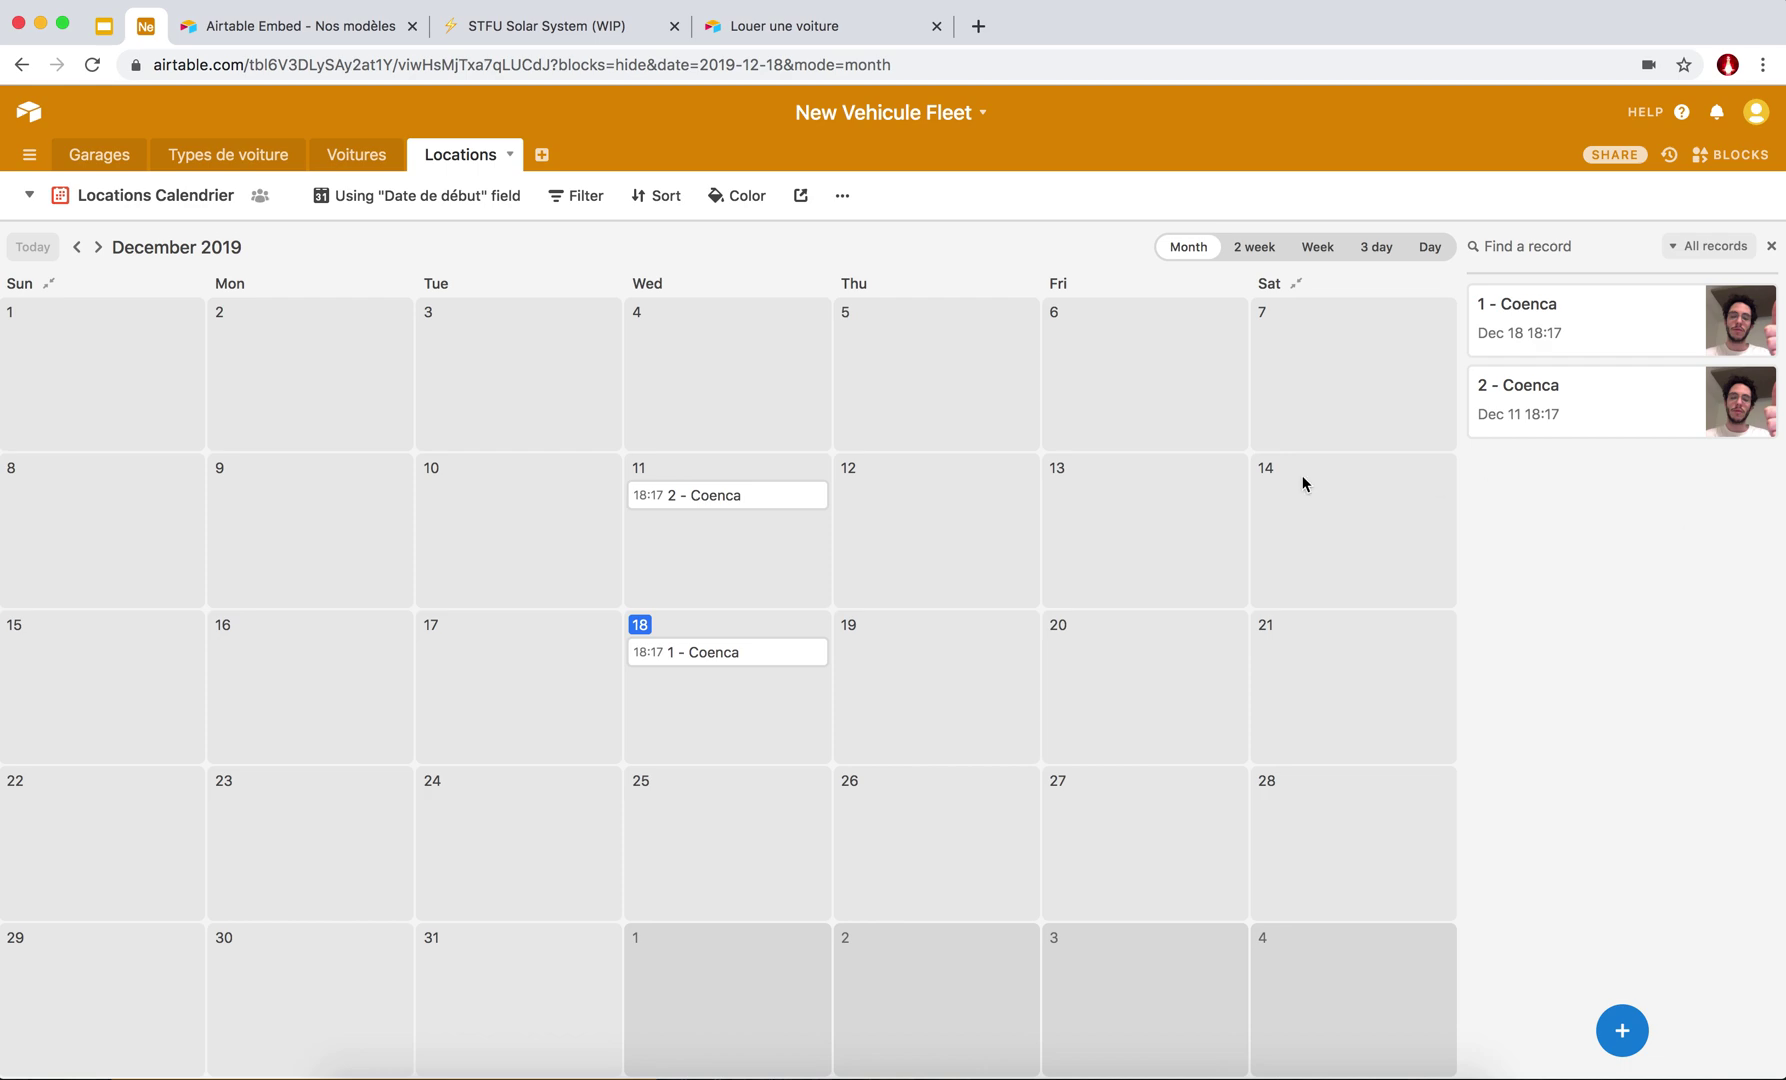
pyautogui.click(350, 154)
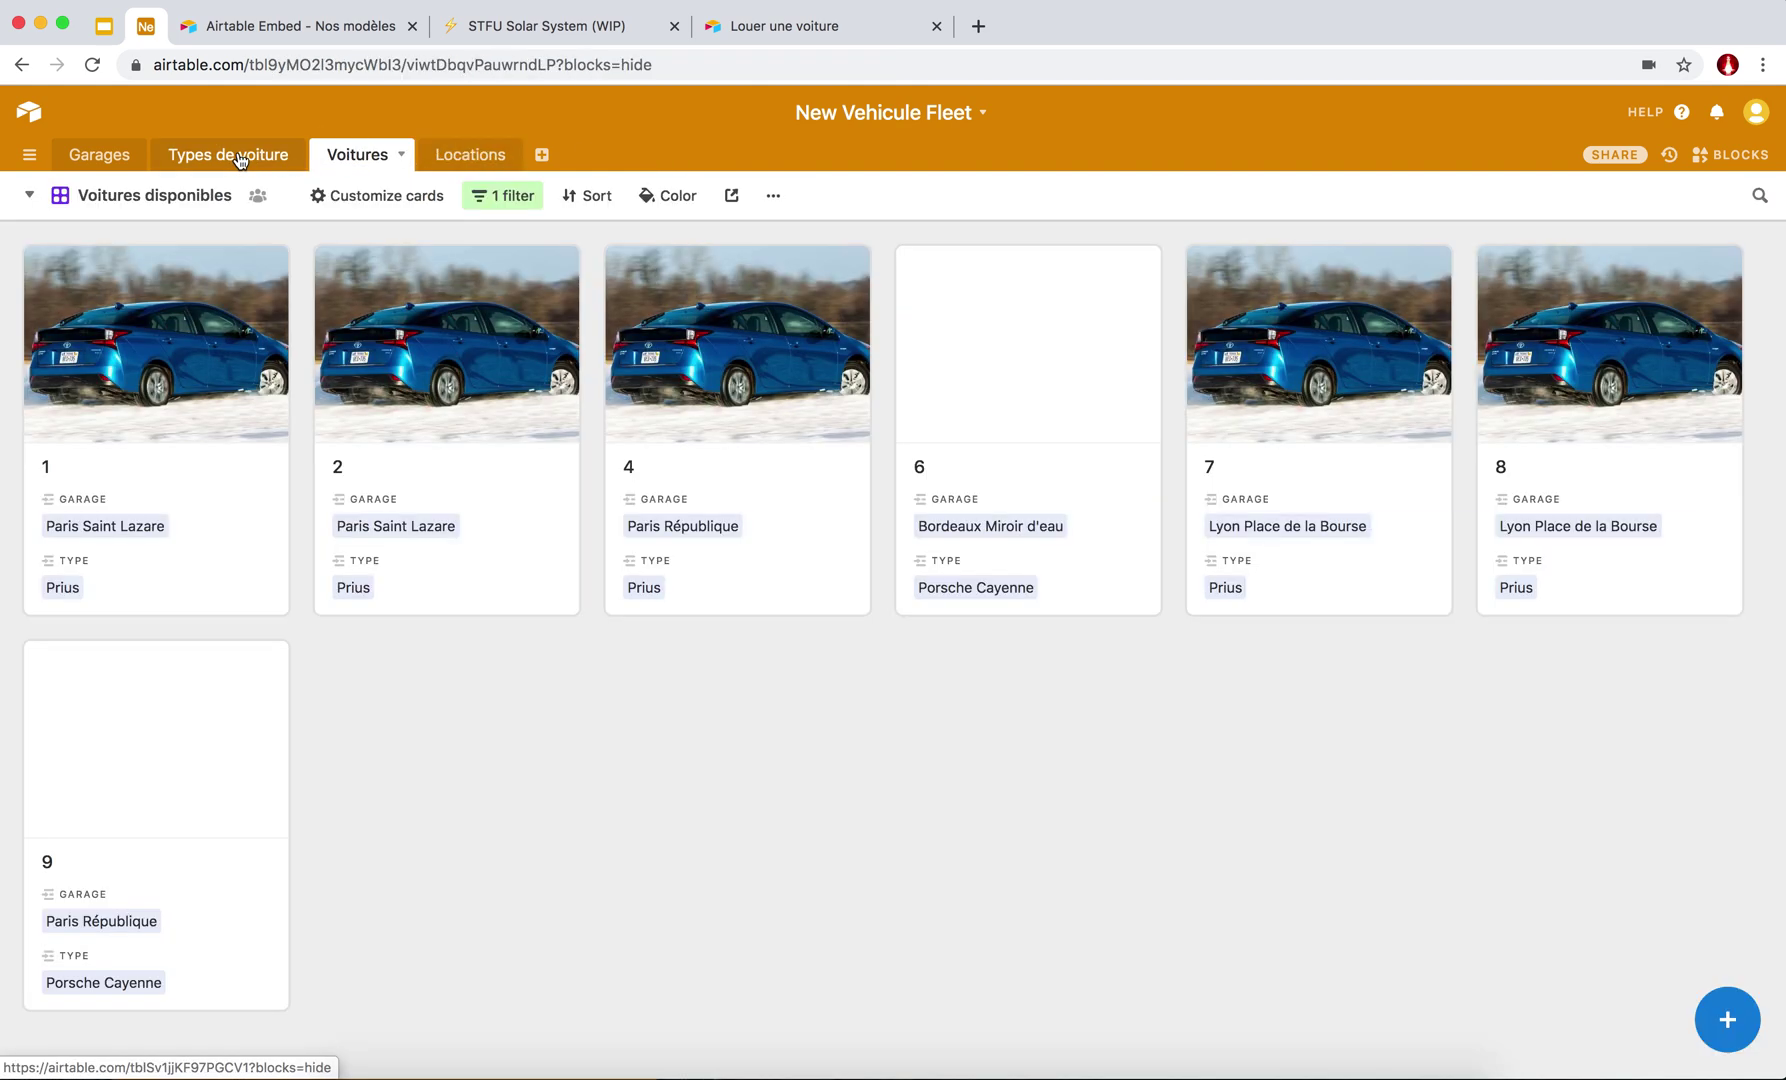
# Open the Garages table with the Blocks side panel and the Explore blocks catalogue.
pyautogui.click(470, 154)
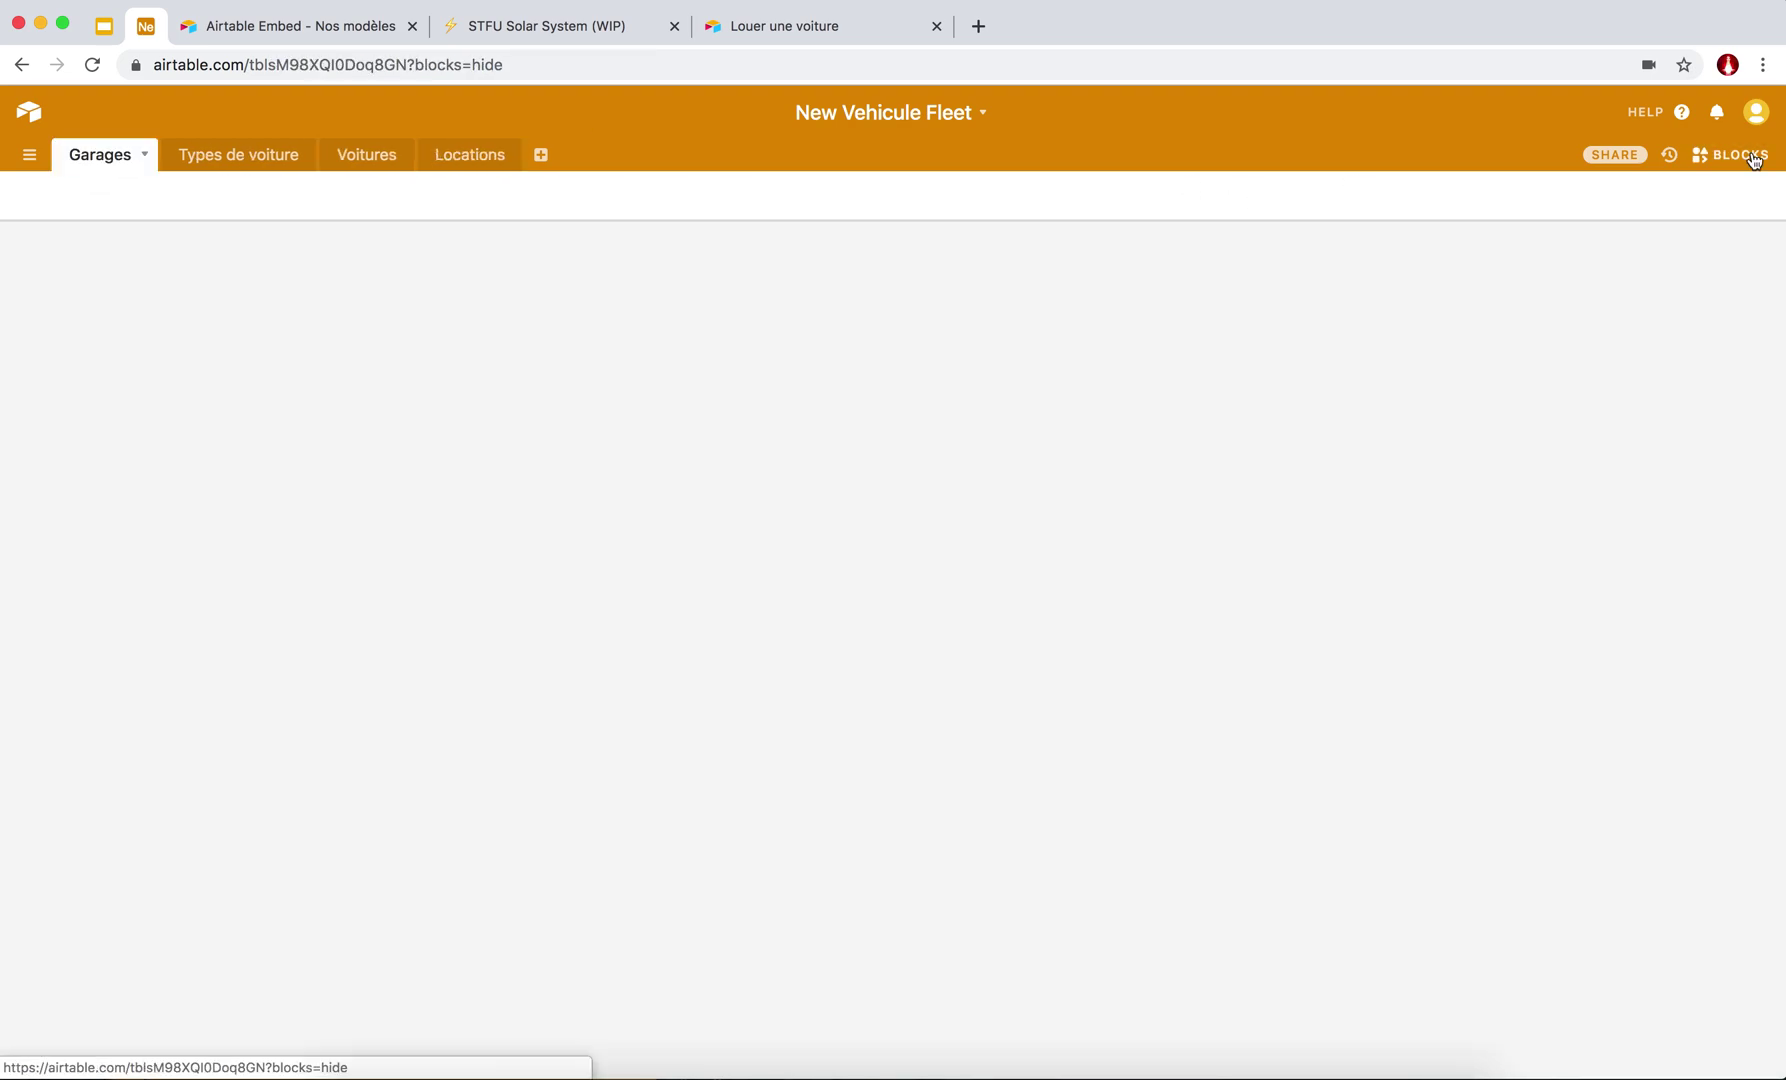
pyautogui.click(1719, 162)
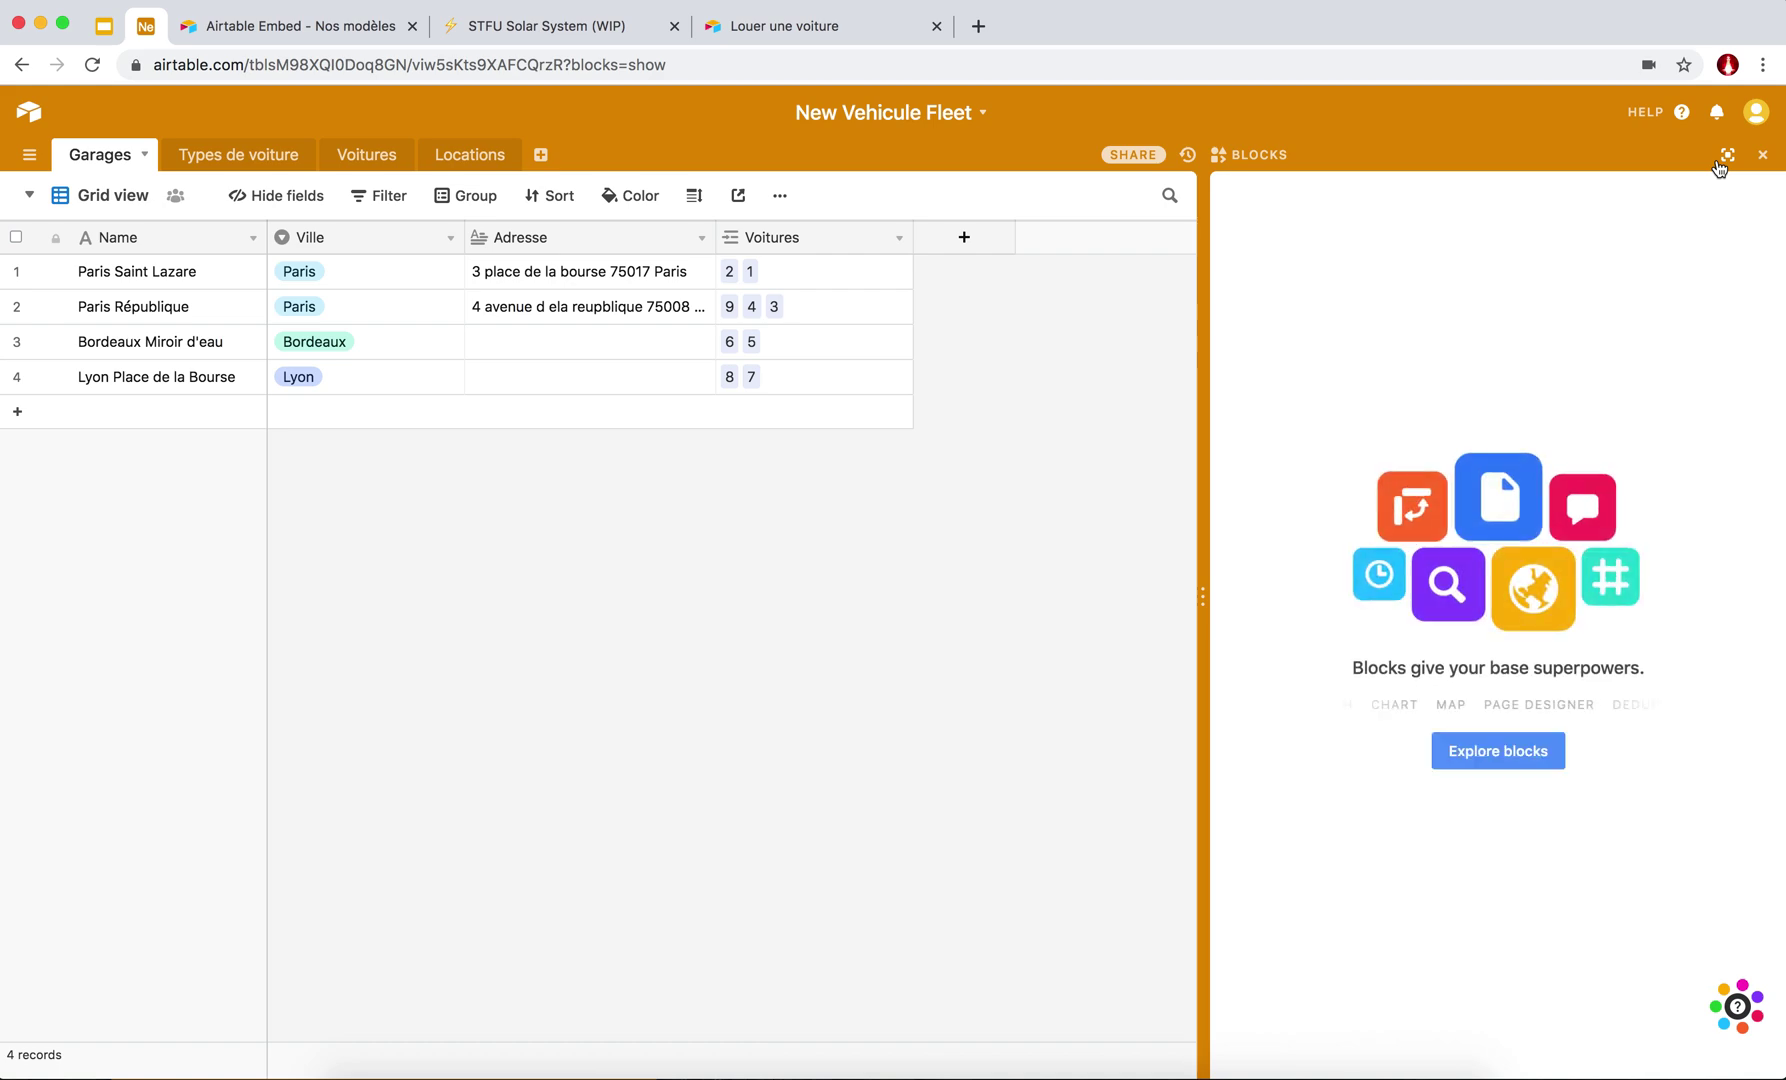
pyautogui.click(1485, 752)
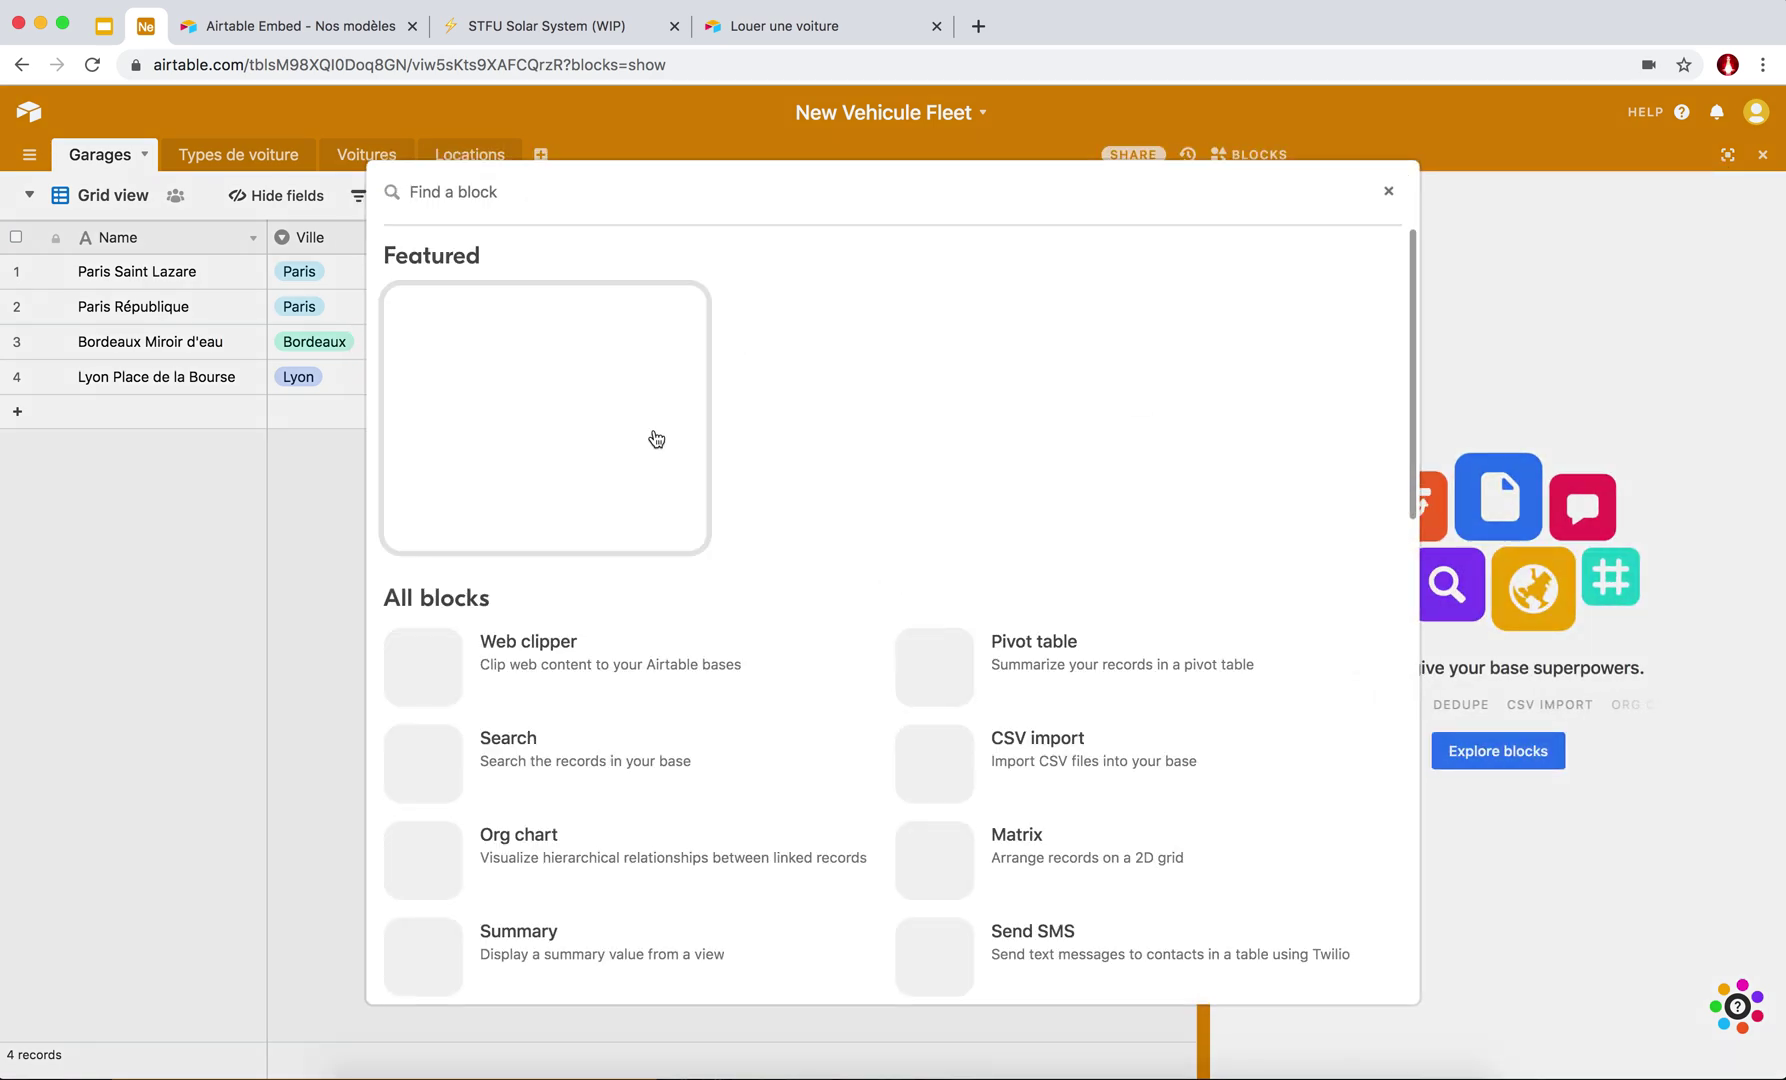
# Scroll through the blocks catalogue and close it without adding any block.
pyautogui.scroll(-3, 555, 740)
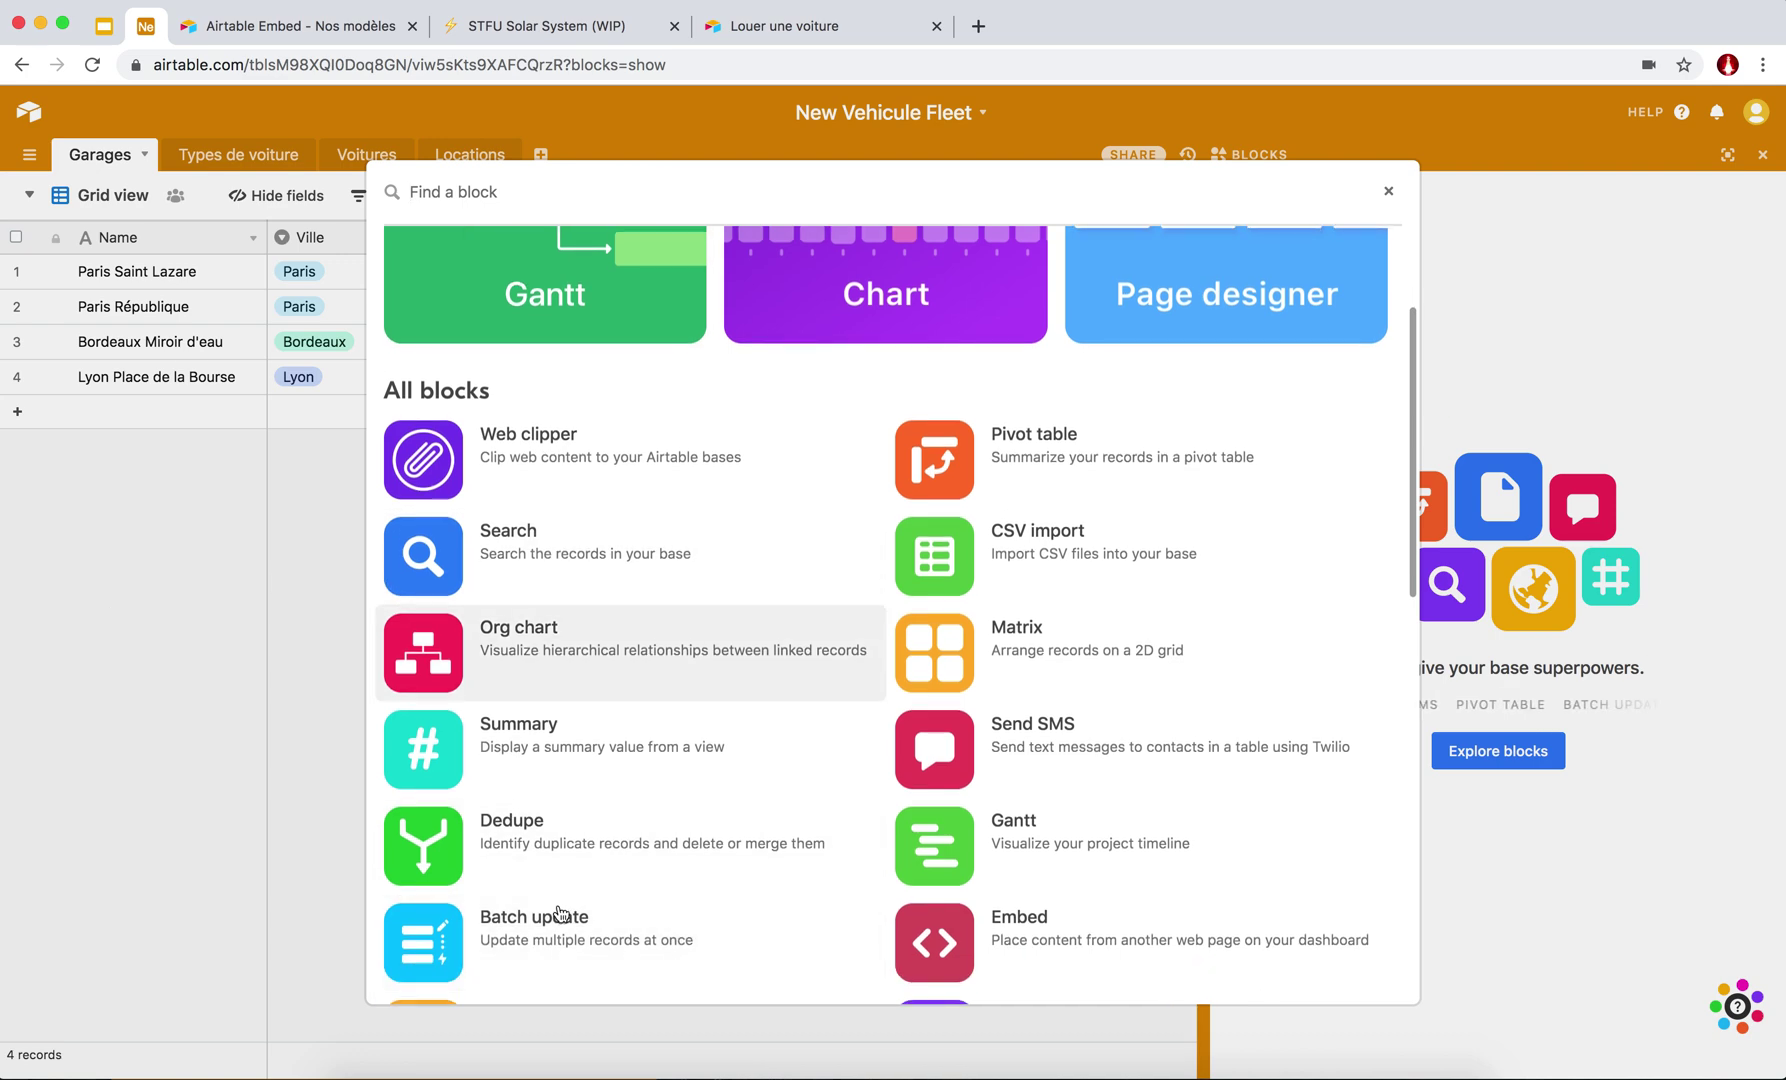
pyautogui.scroll(-3, 560, 880)
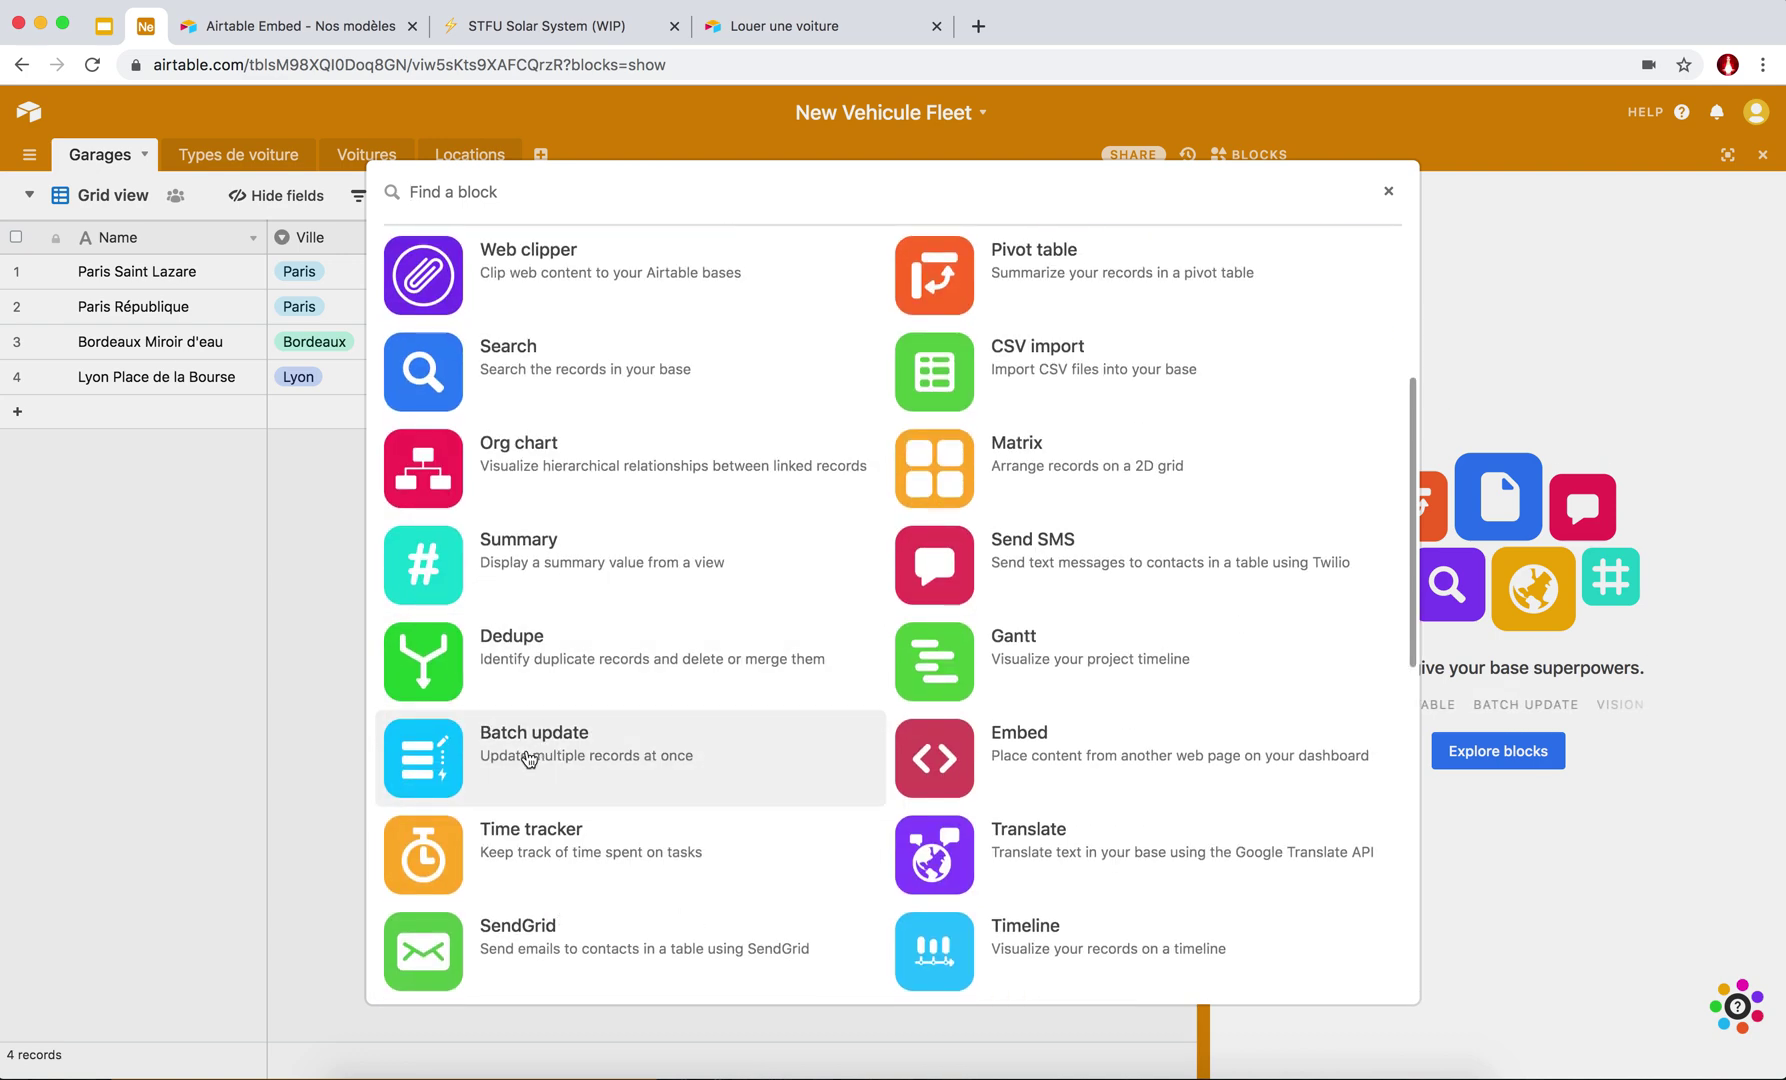
pyautogui.scroll(-9, 690, 635)
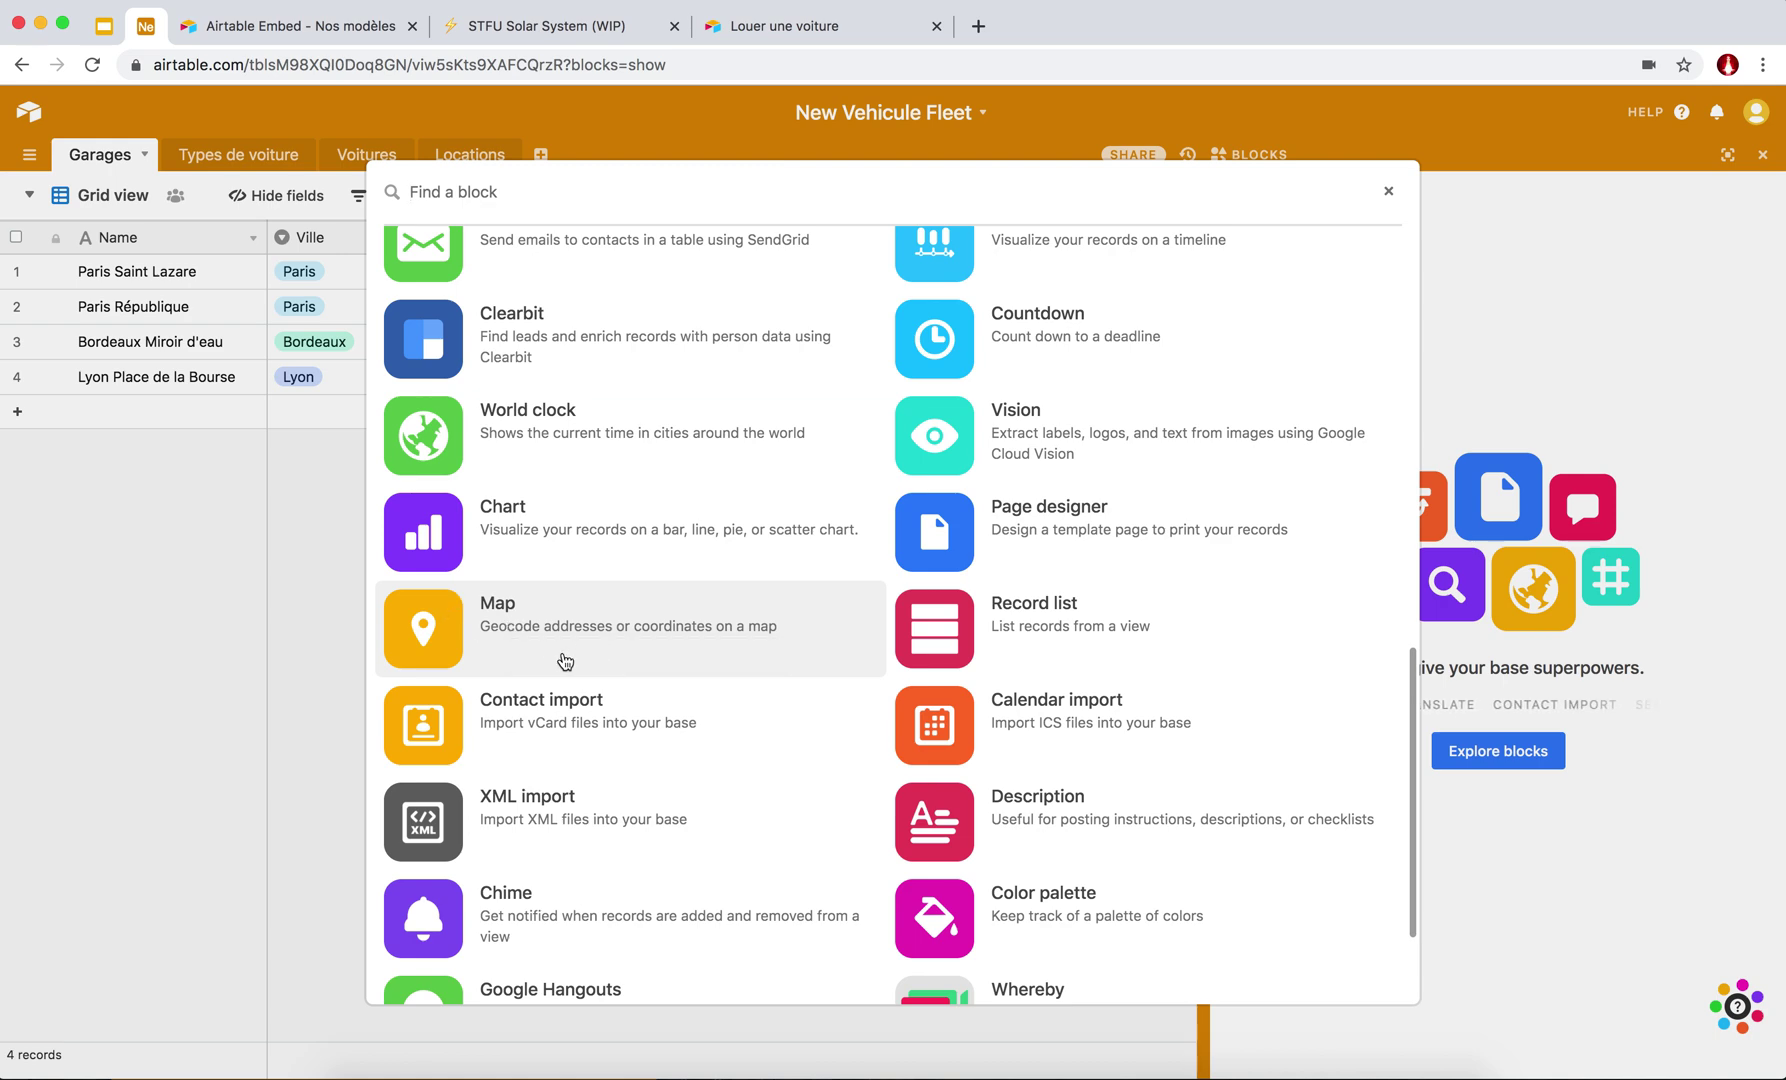
pyautogui.scroll(-1, 566, 666)
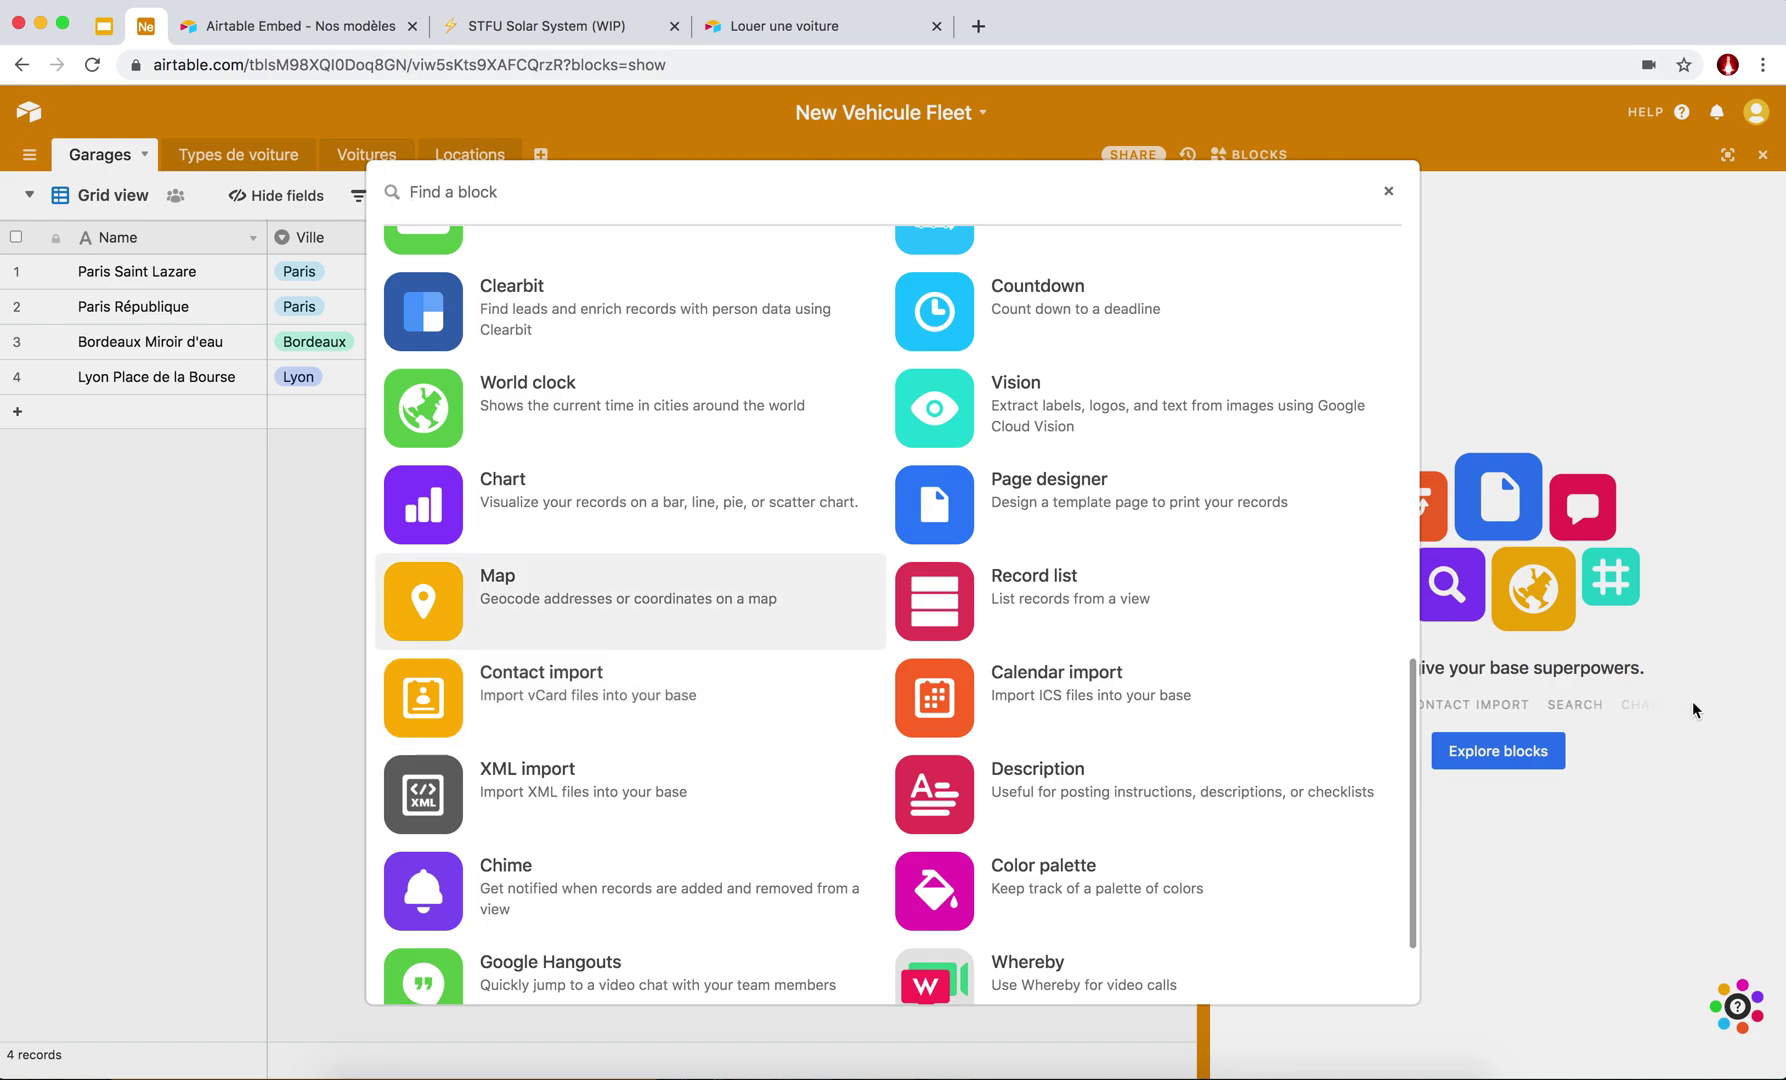
pyautogui.scroll(-3, 940, 768)
pyautogui.scroll(5, 546, 692)
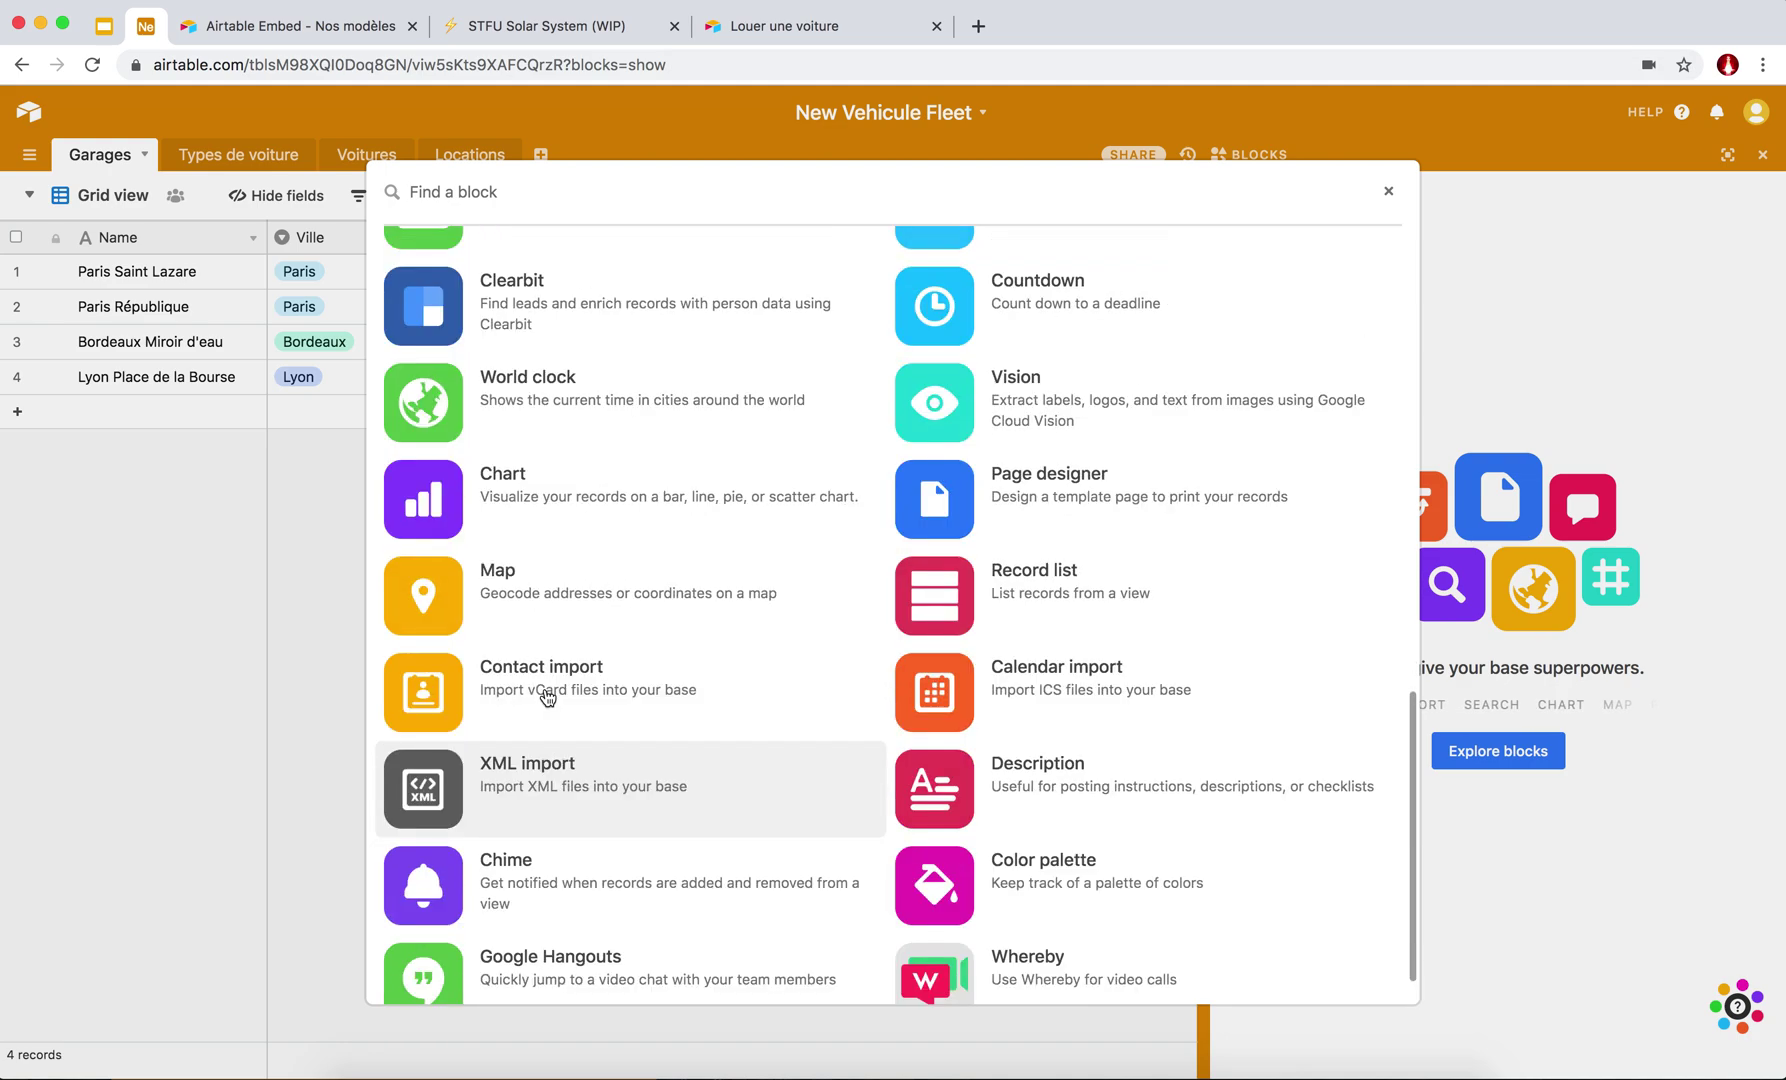
pyautogui.scroll(4, 548, 697)
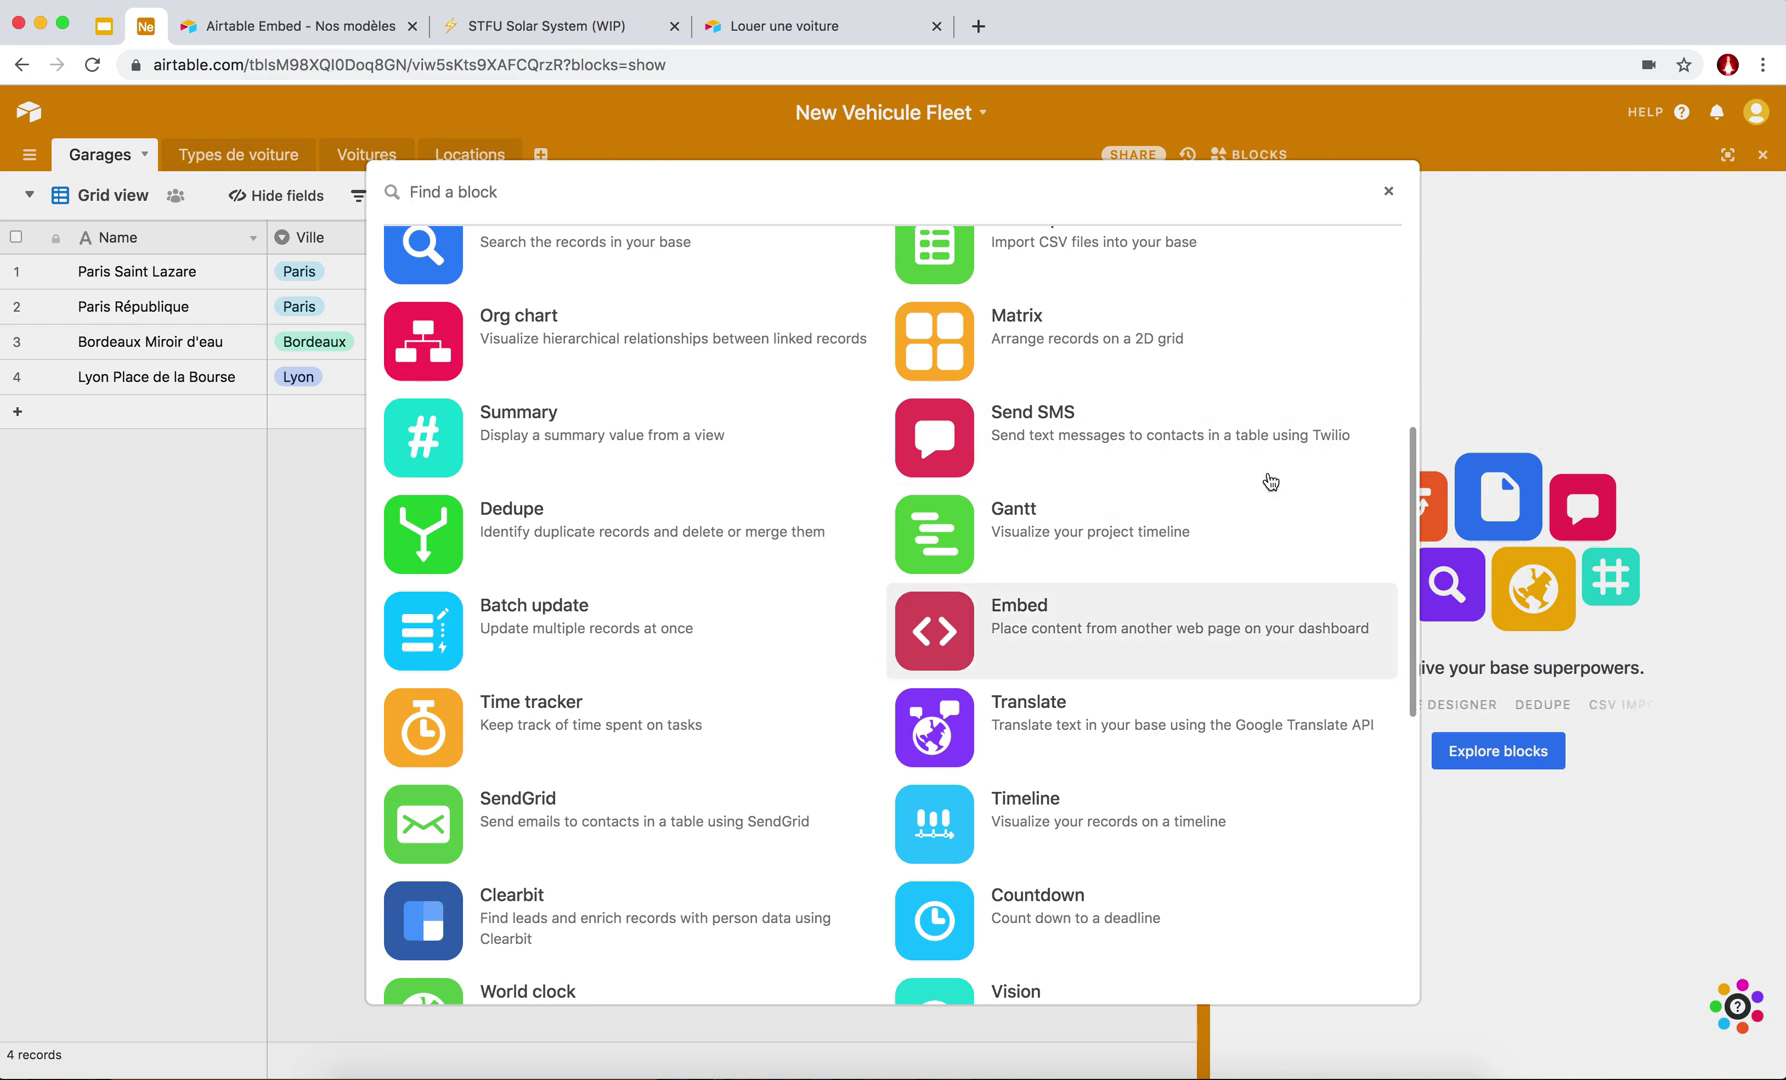
pyautogui.scroll(1, 676, 688)
pyautogui.scroll(5, 676, 688)
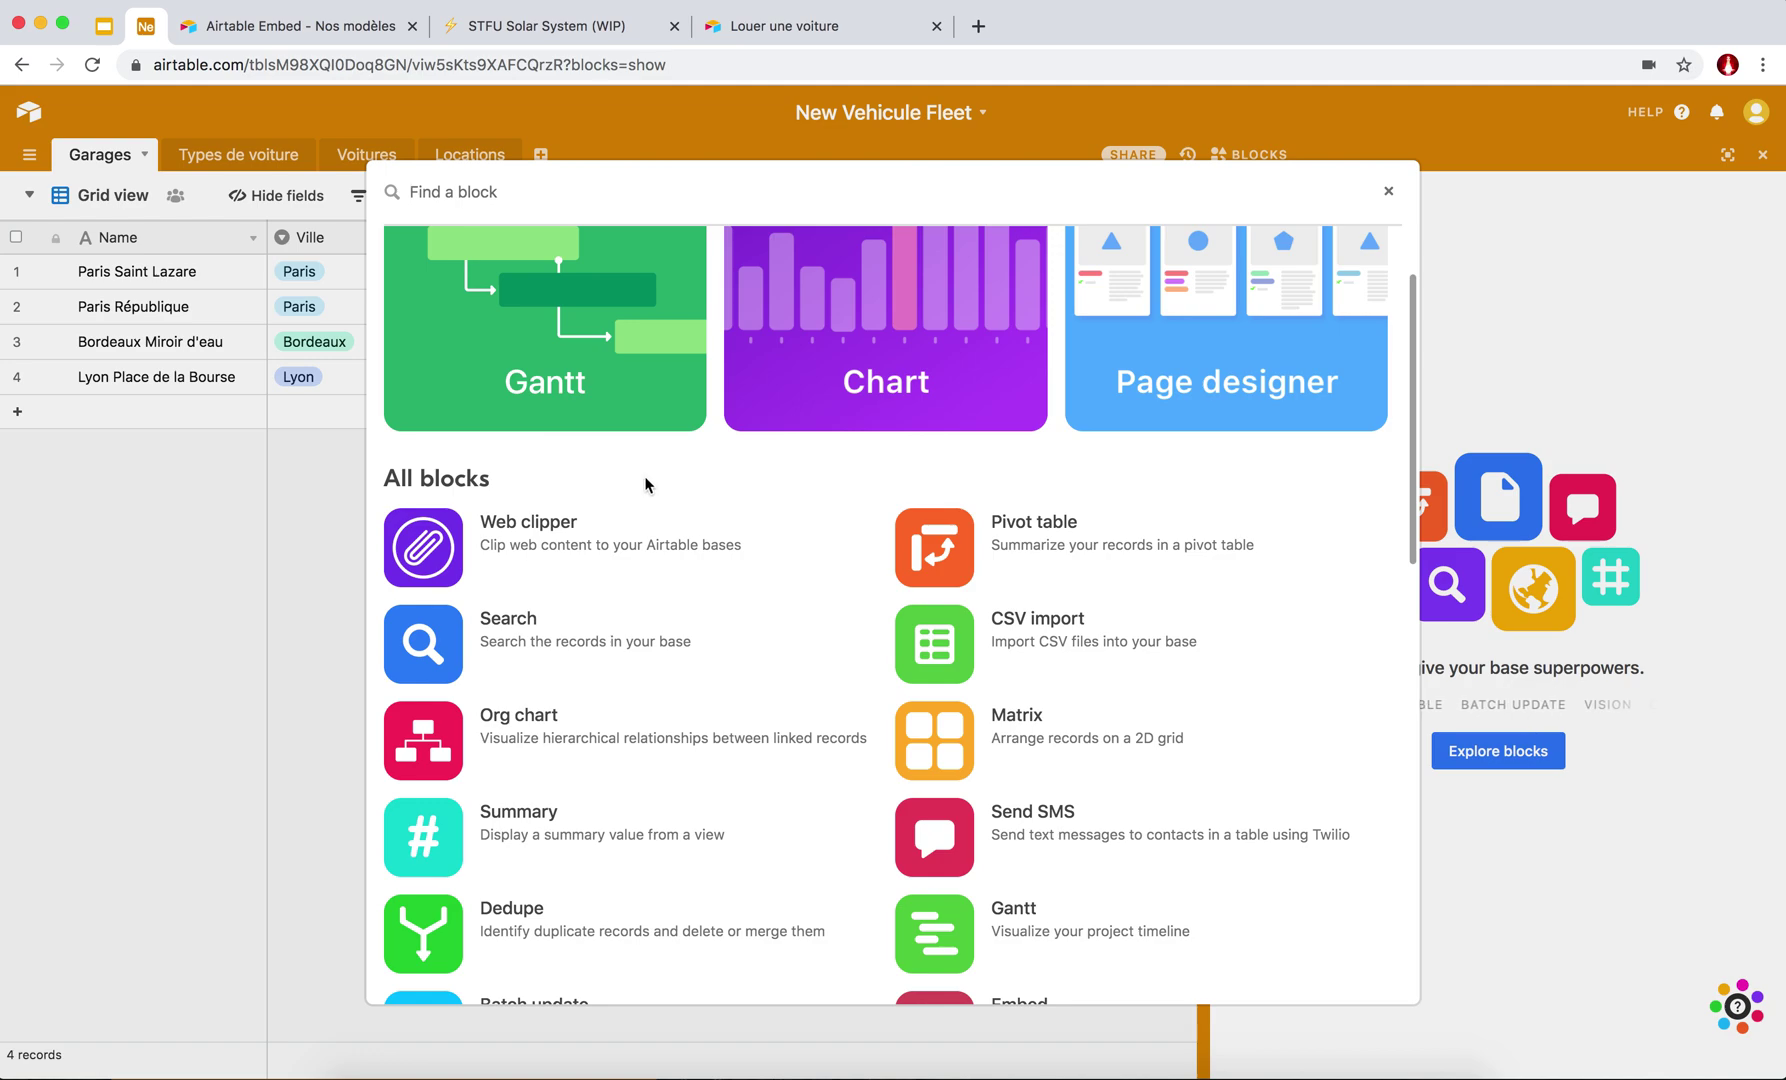
pyautogui.scroll(-2, 612, 596)
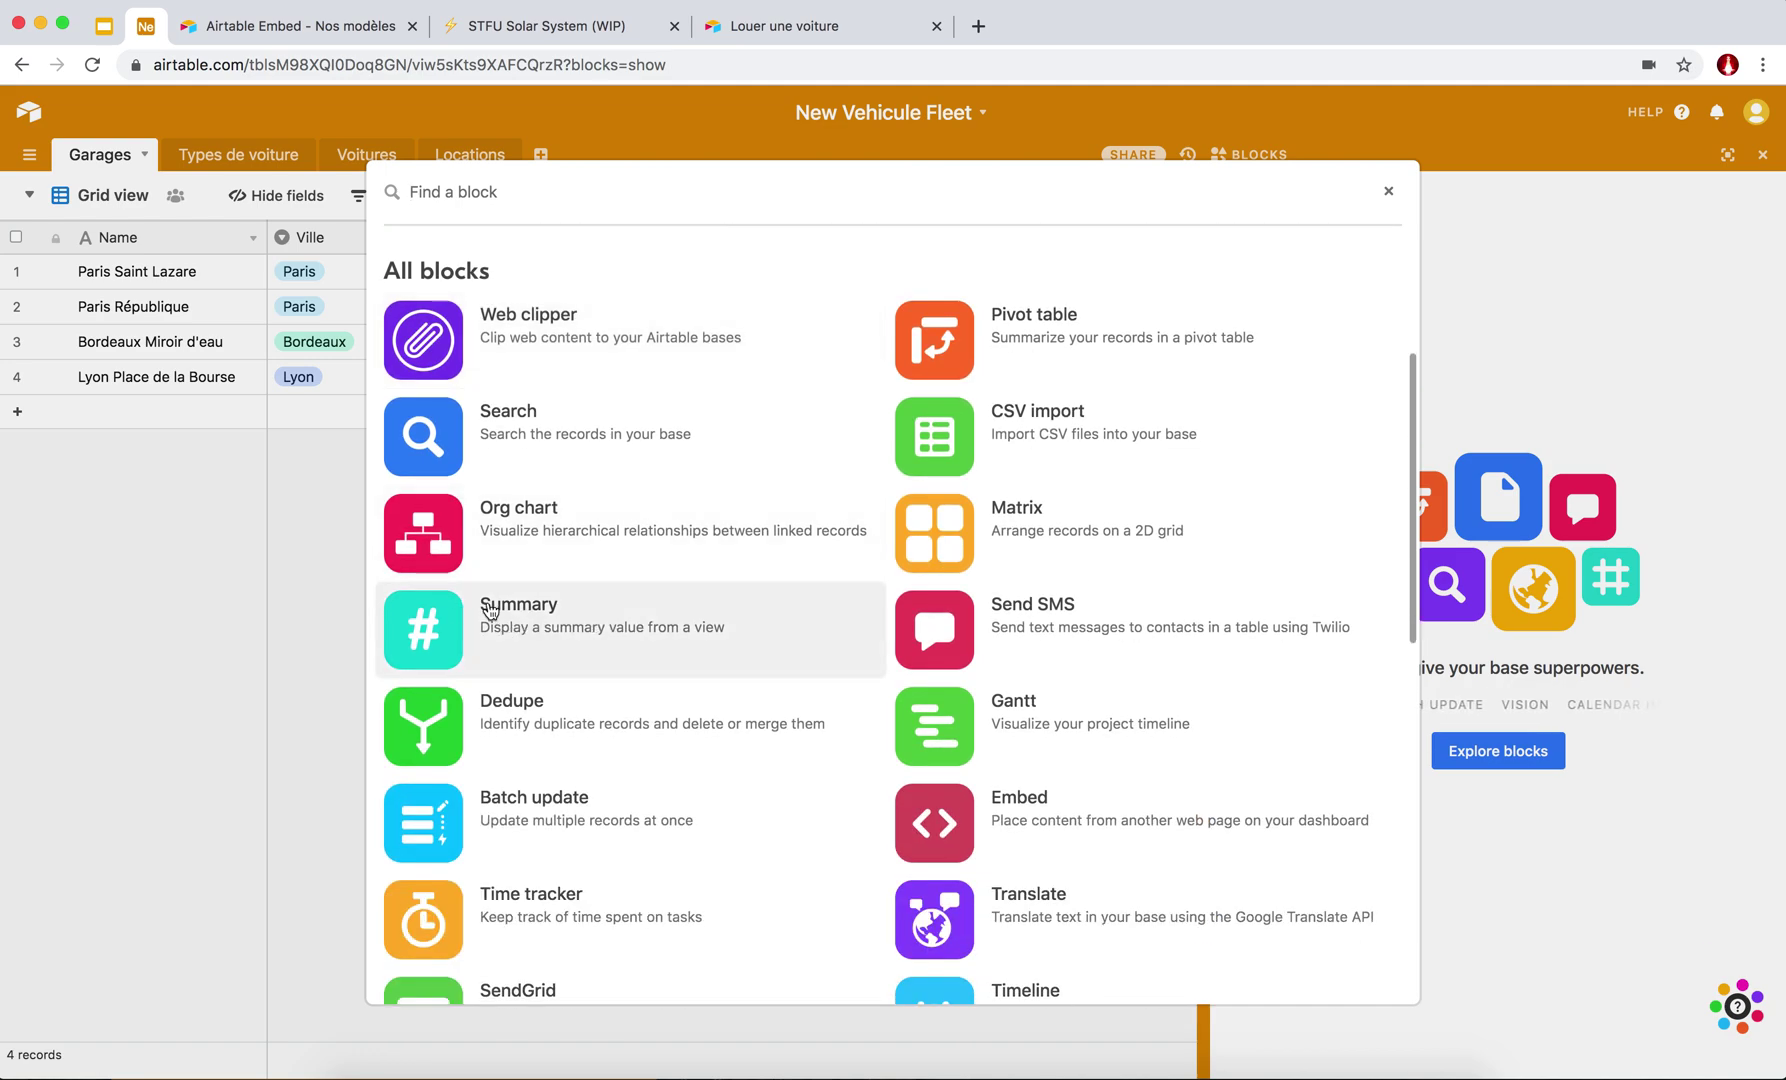
pyautogui.scroll(-3, 614, 657)
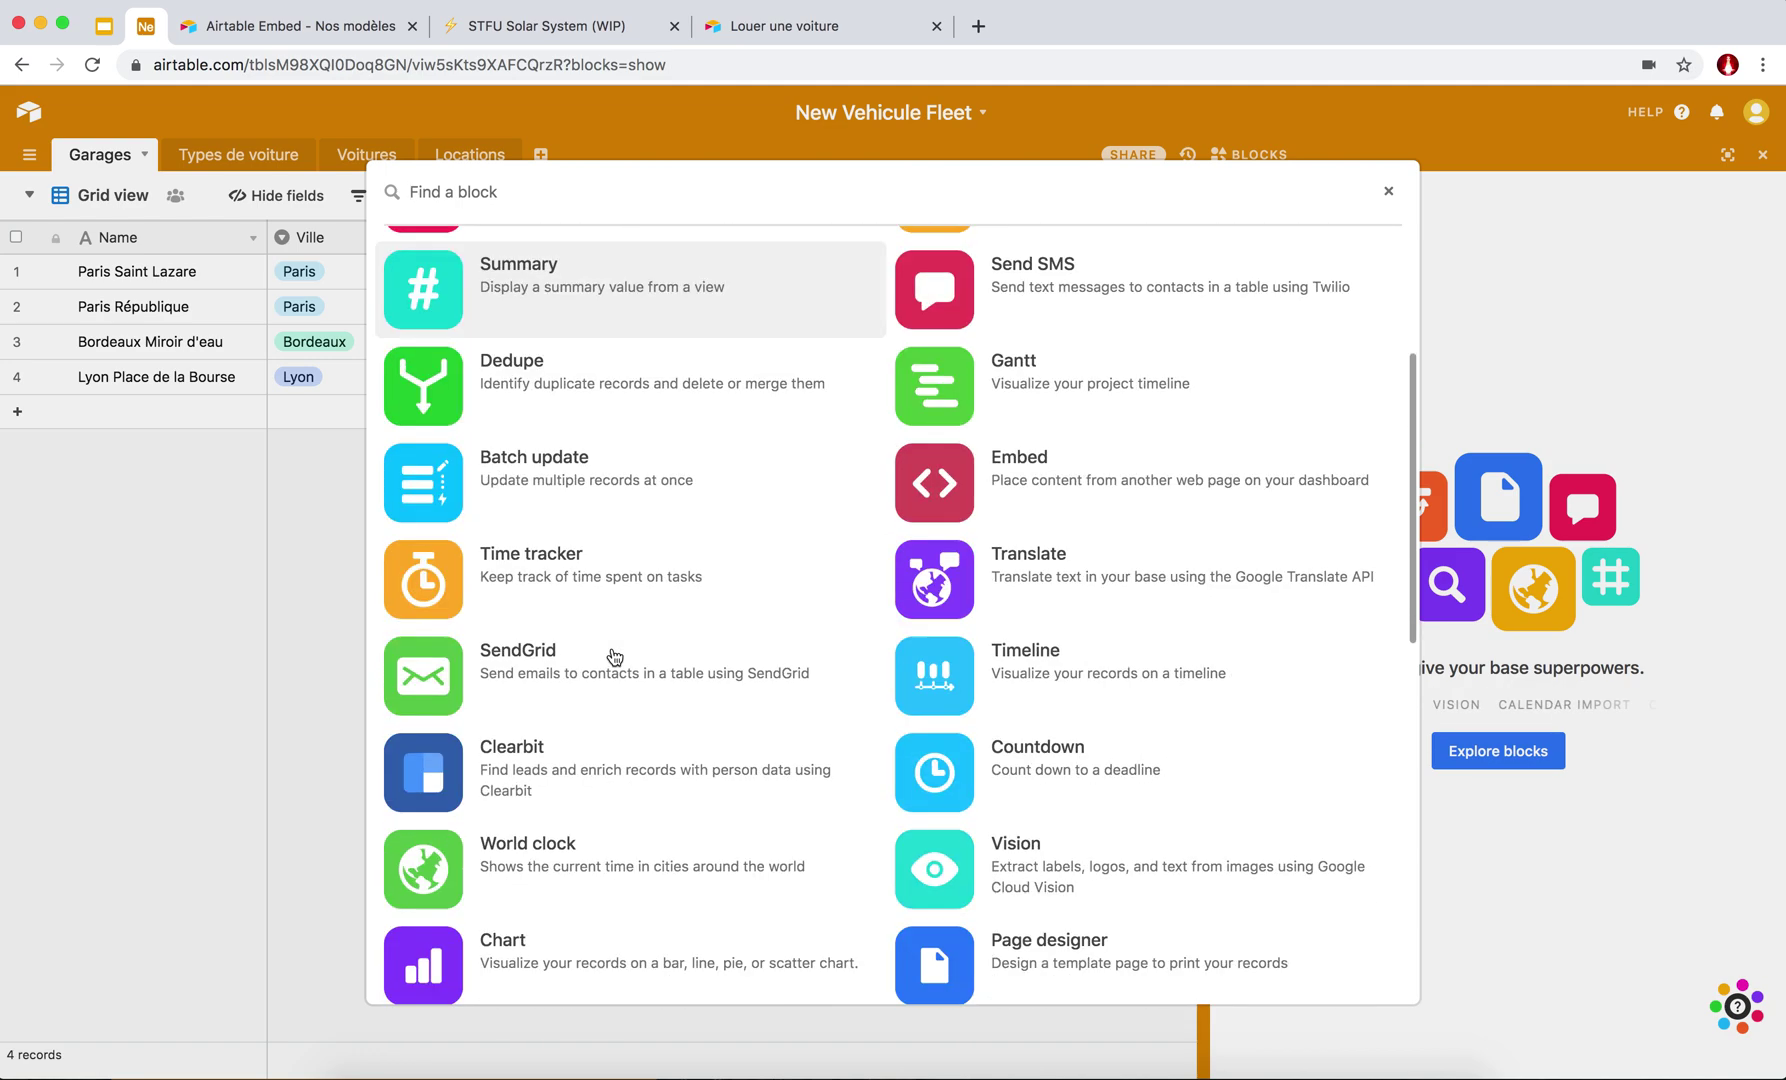
pyautogui.click(1390, 194)
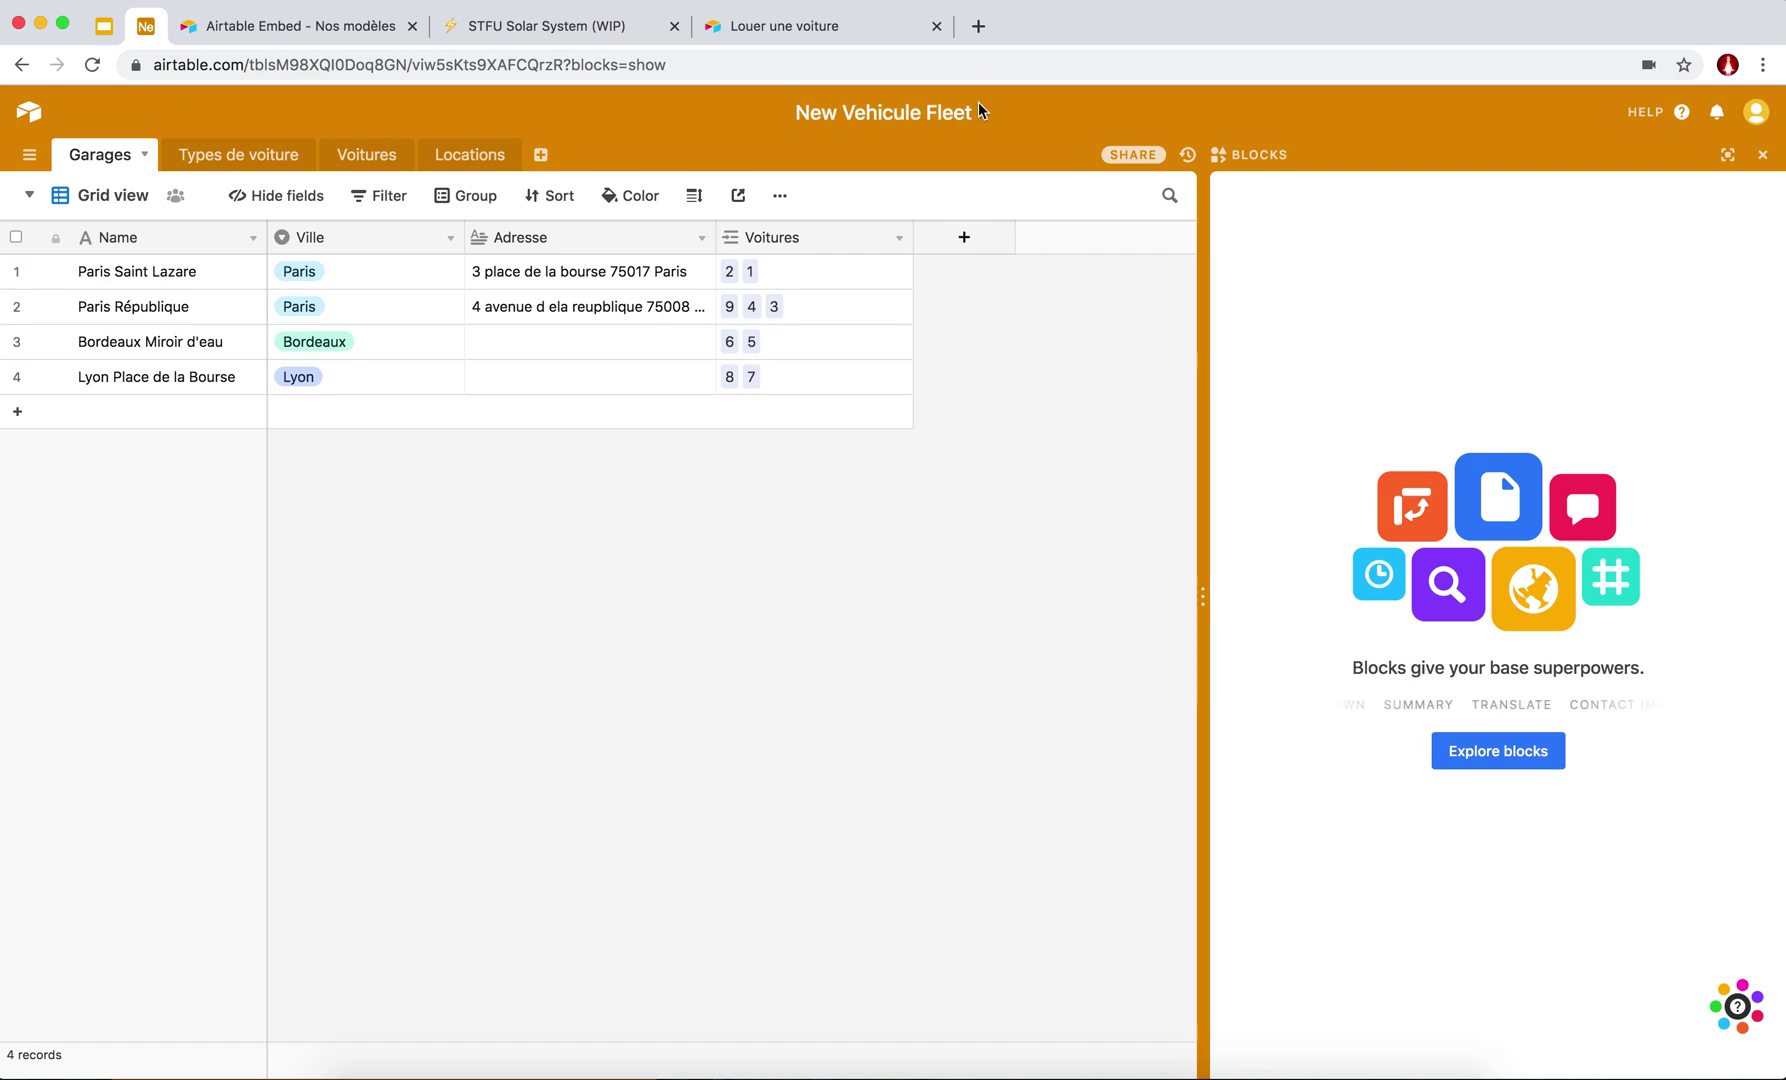
# Return to the Voitures table via Types de voiture and hide the Blocks side panel.
pyautogui.click(206, 155)
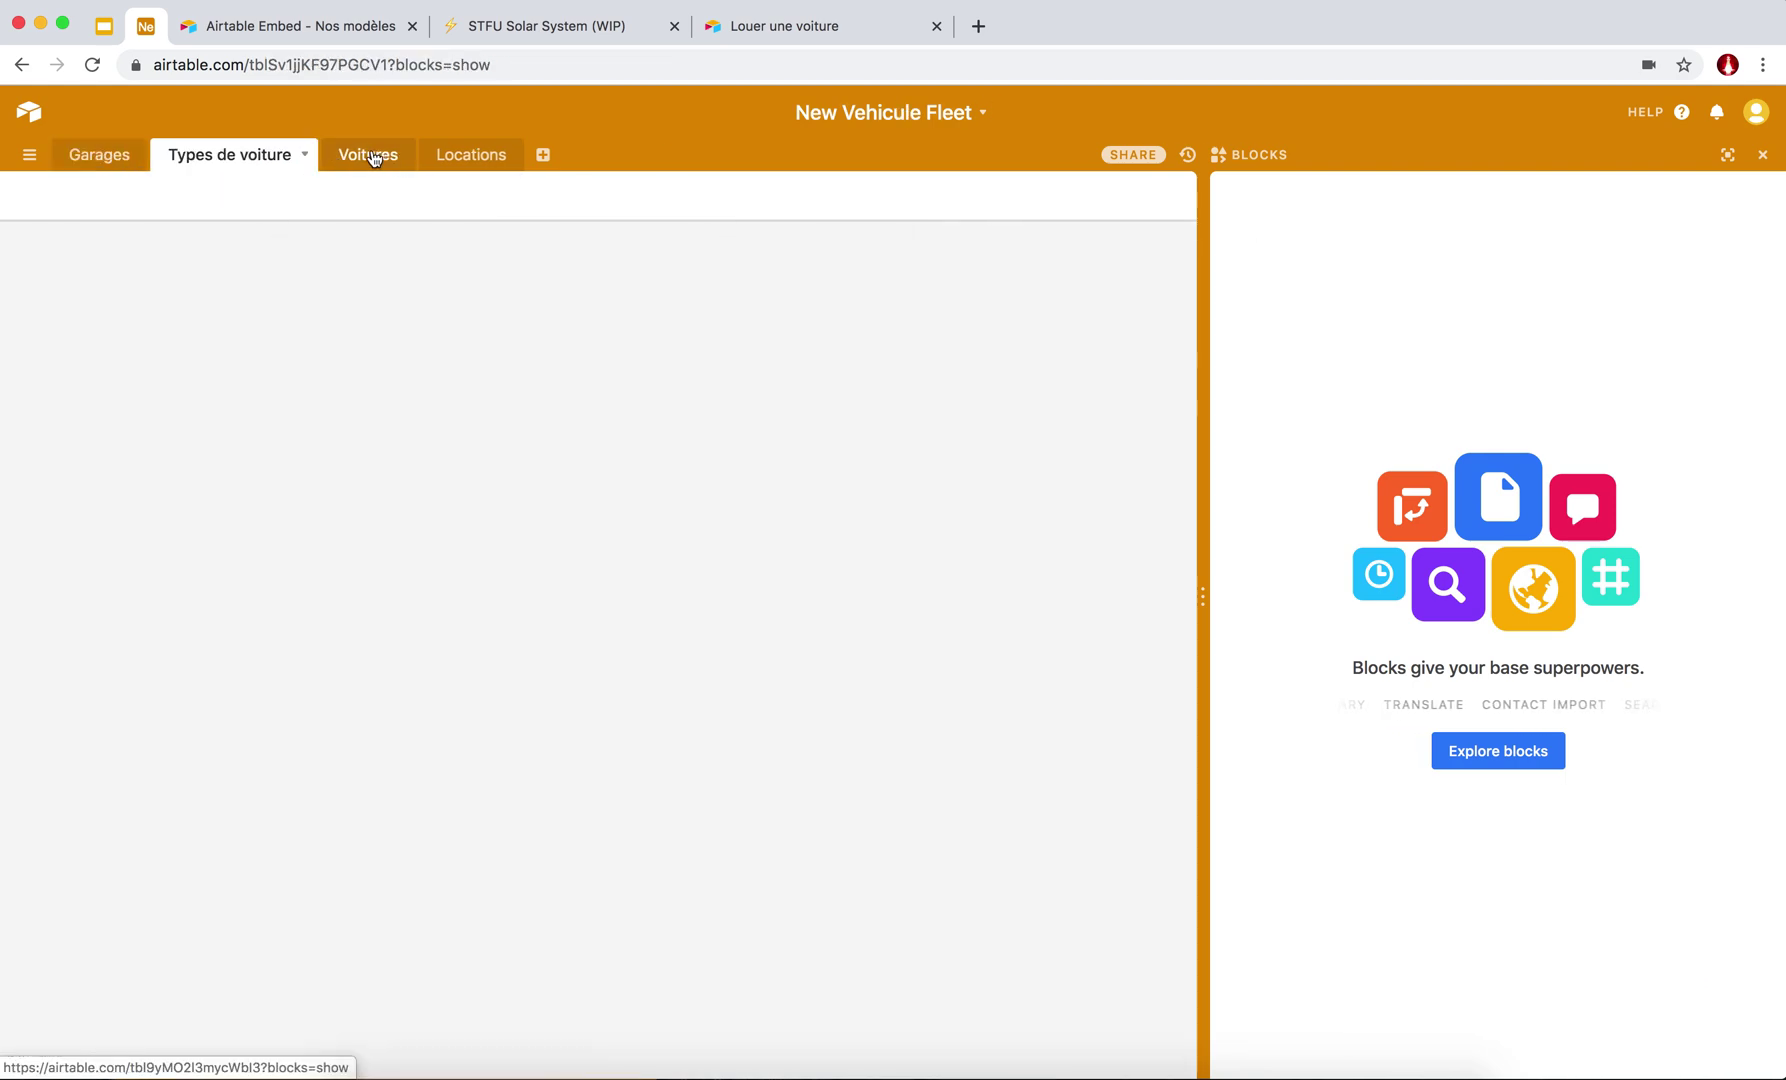
pyautogui.click(369, 158)
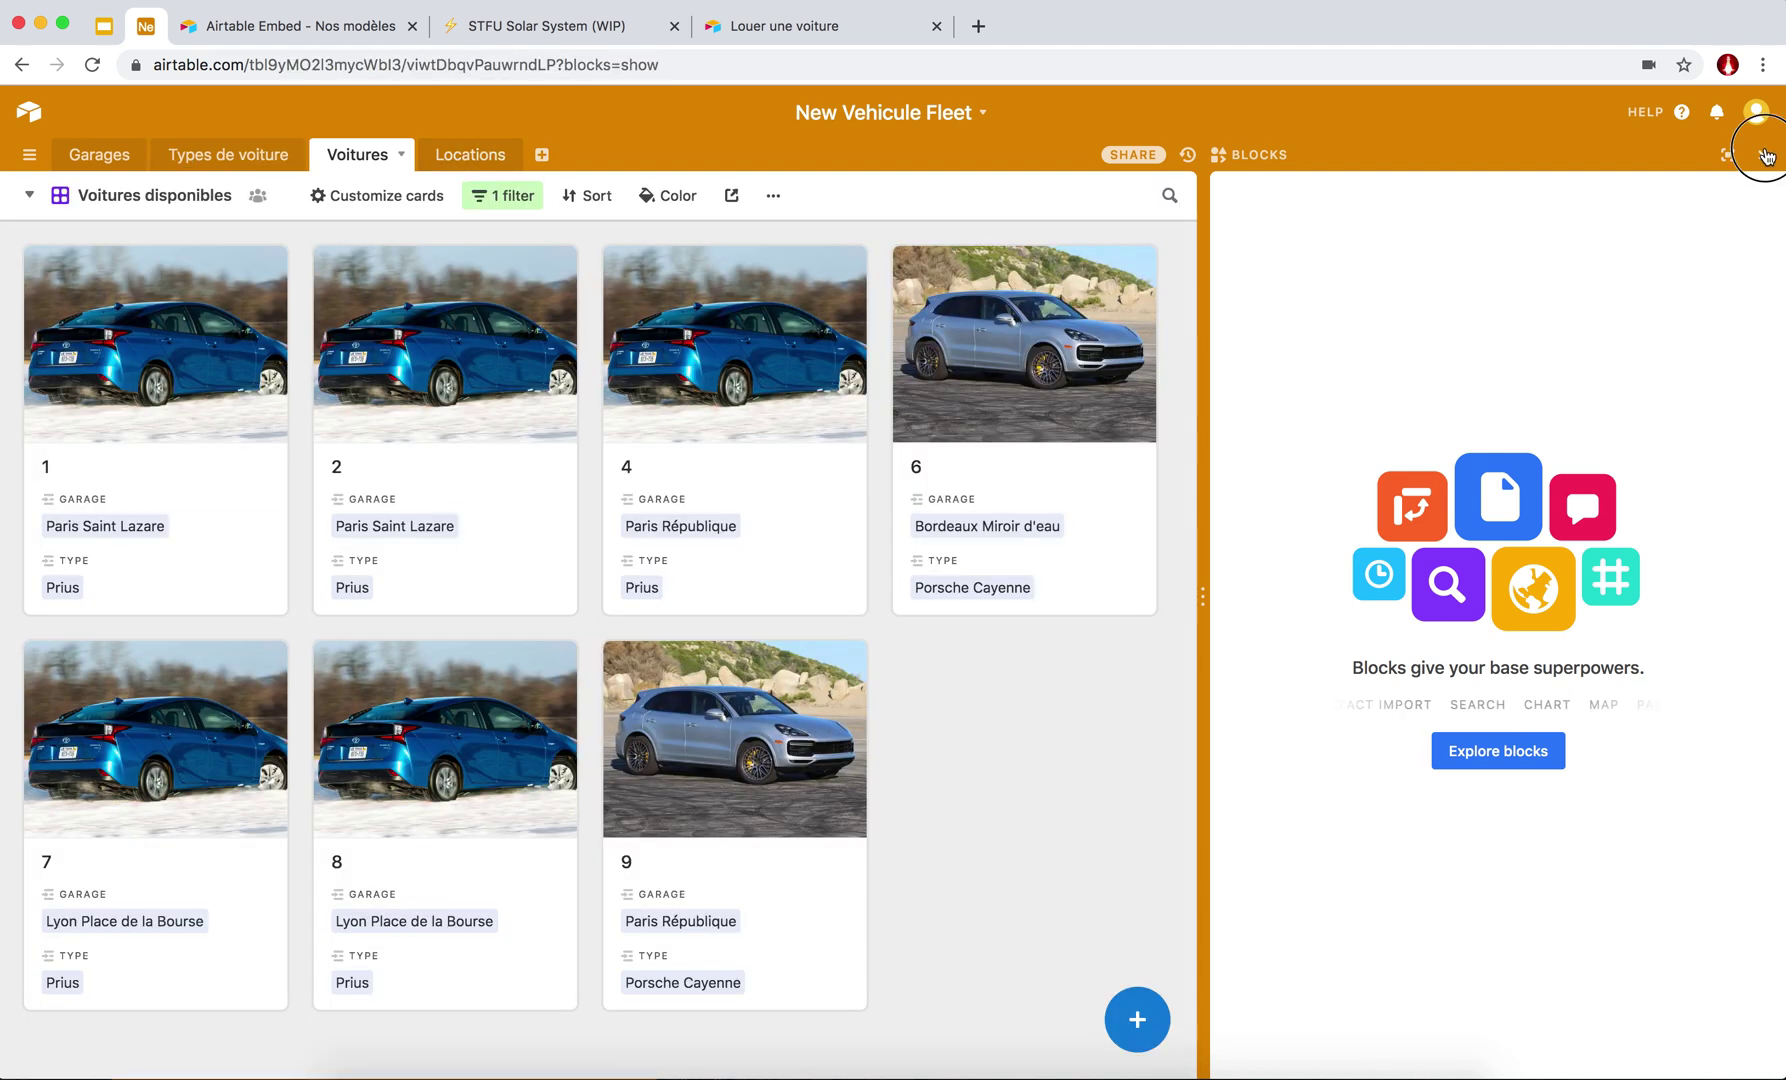
pyautogui.click(1764, 154)
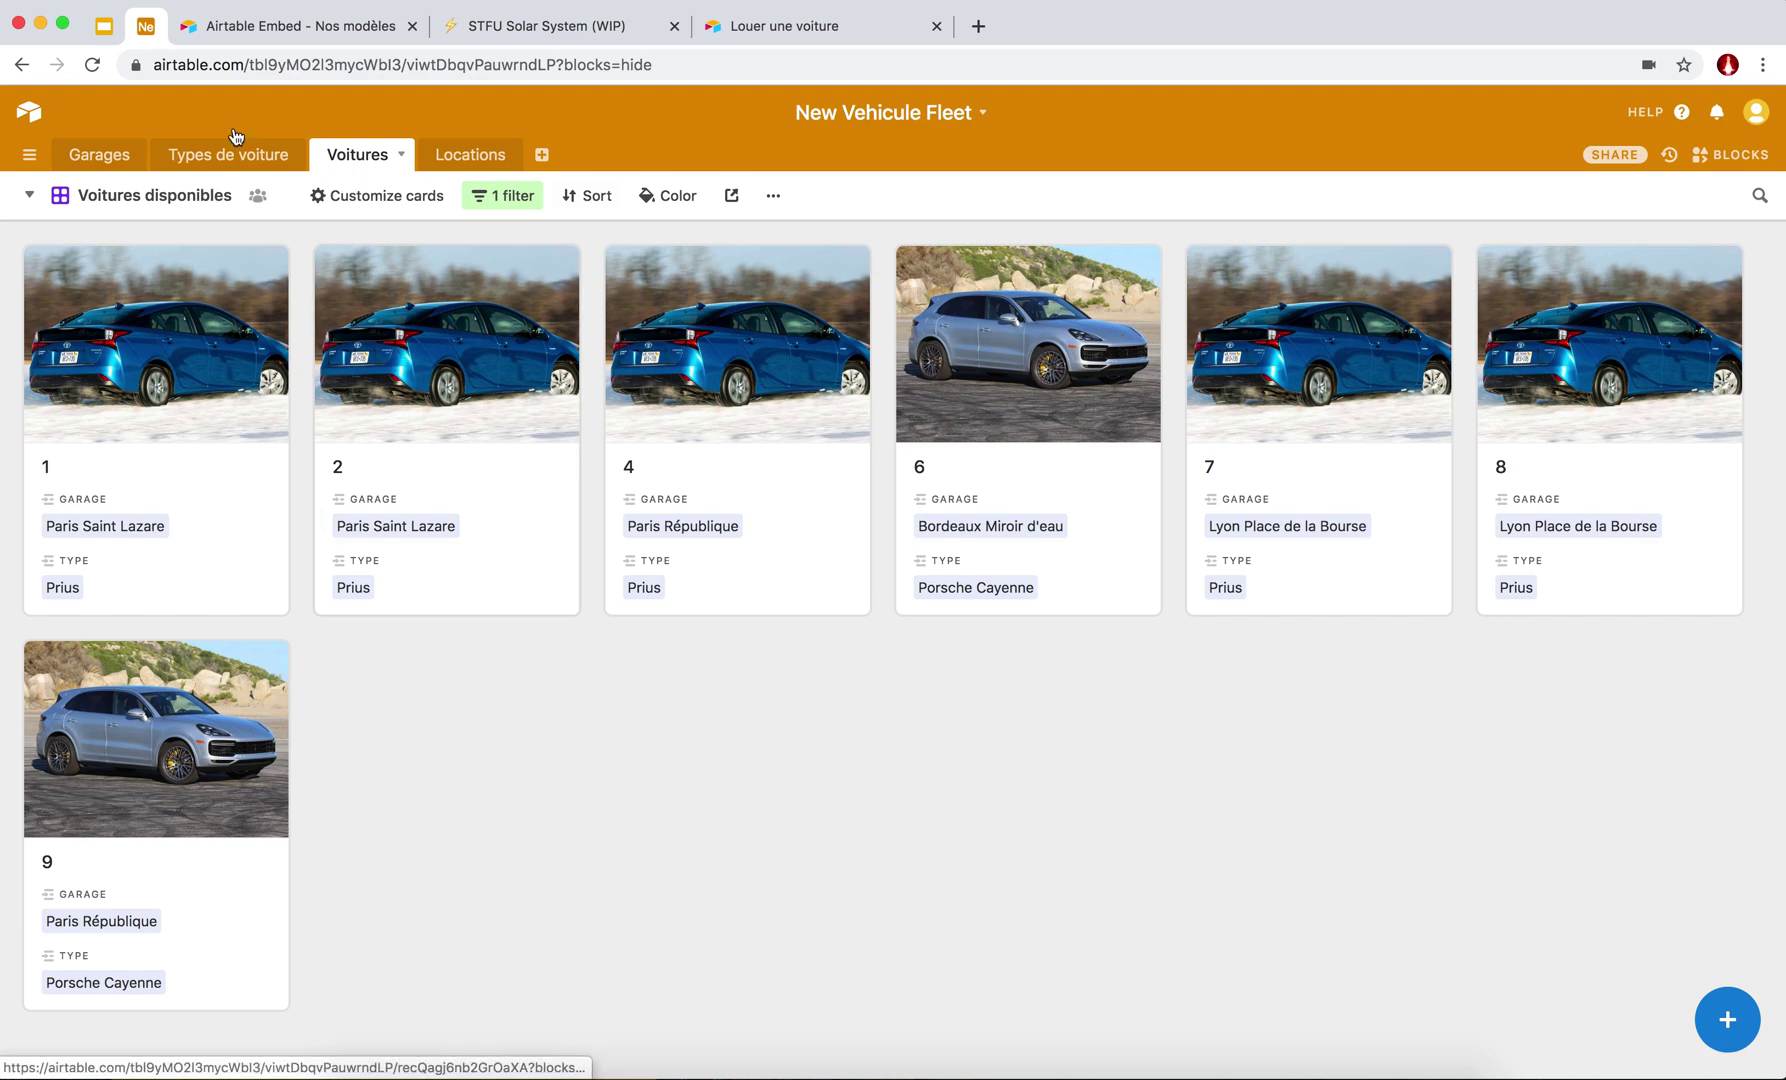
# Load zapier.com in a new Chrome tab and pin that tab.
pyautogui.click(979, 26)
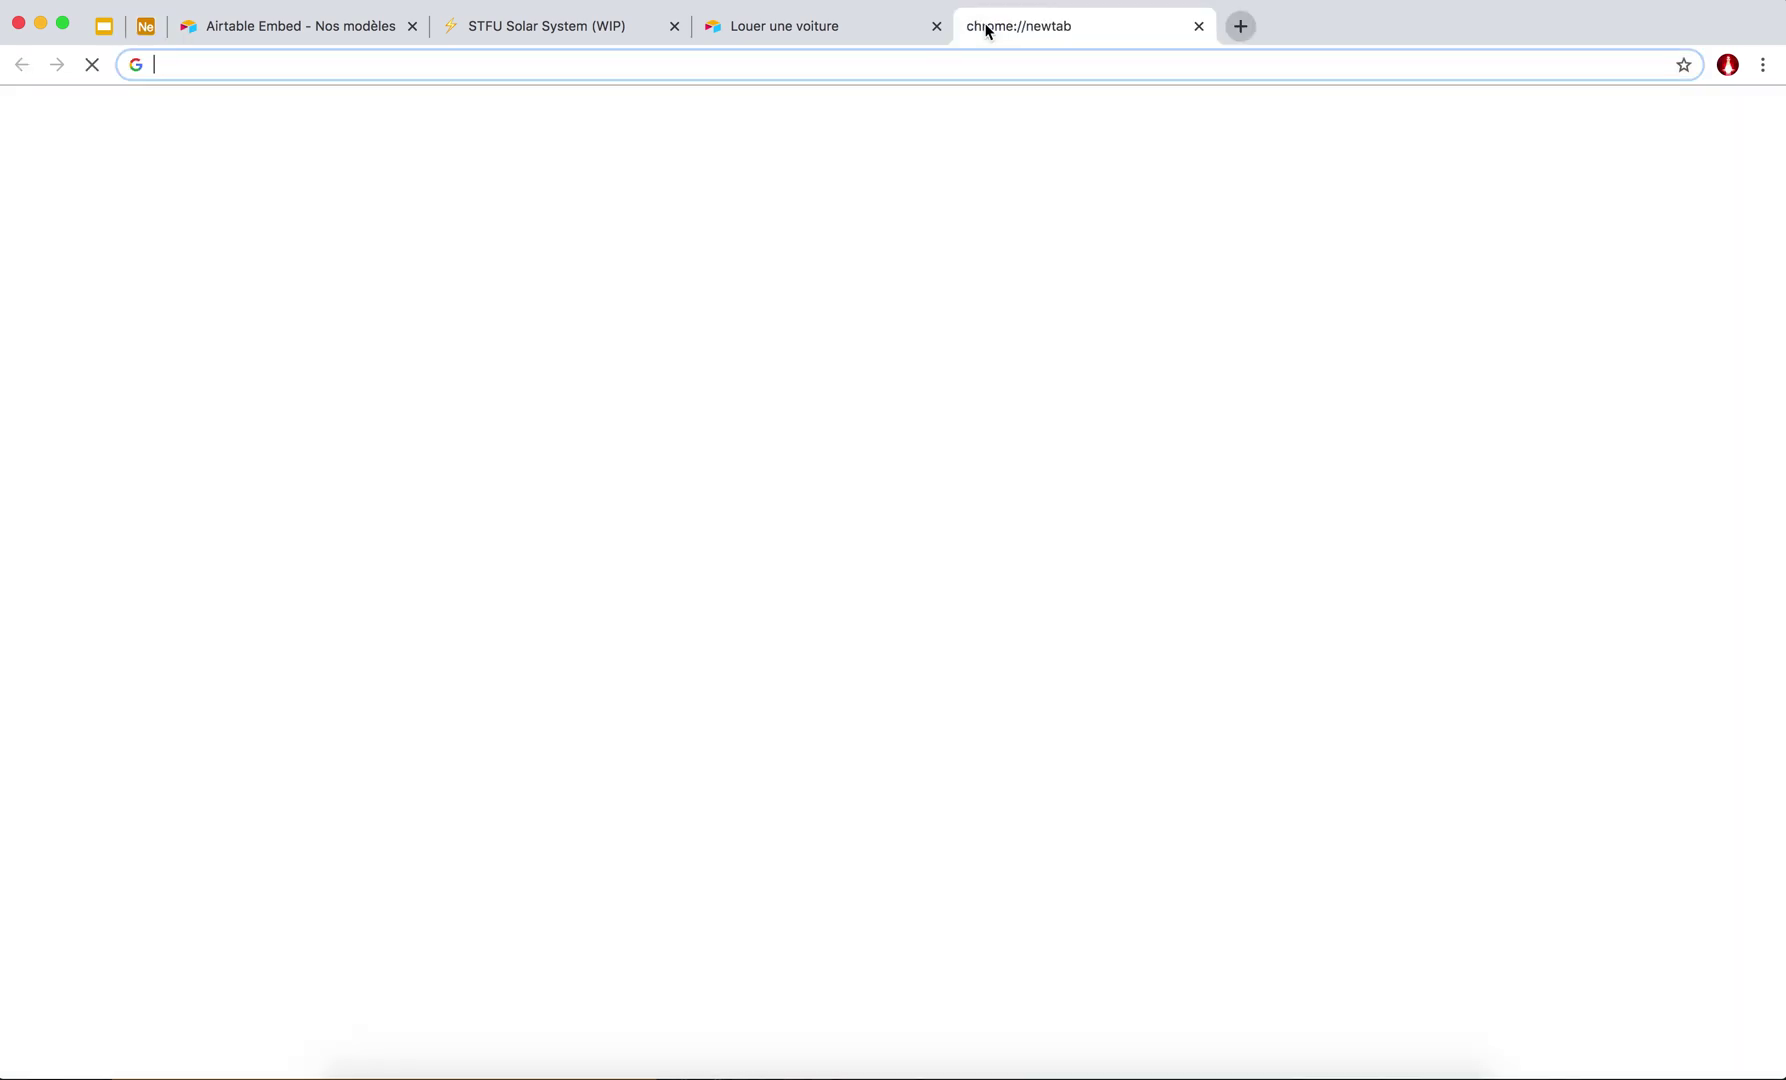
pyautogui.write('za')
pyautogui.press('Return')
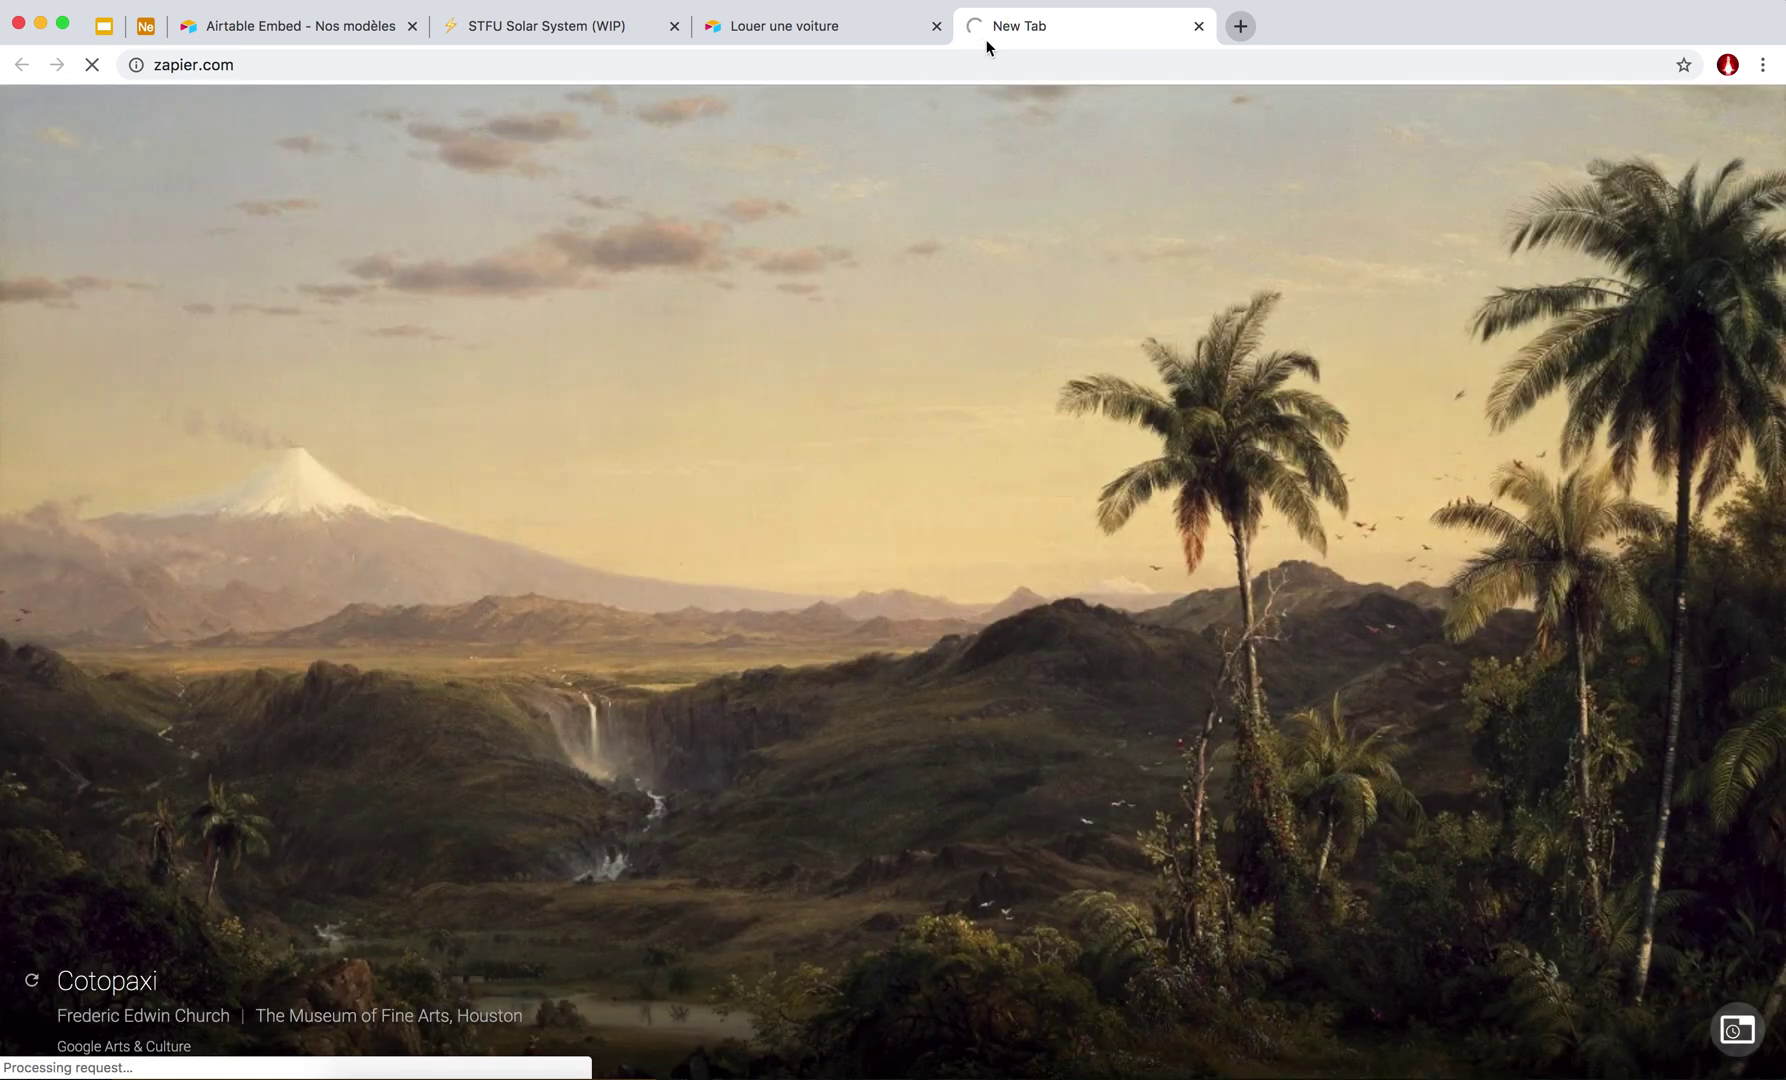
pyautogui.rightClick(986, 28)
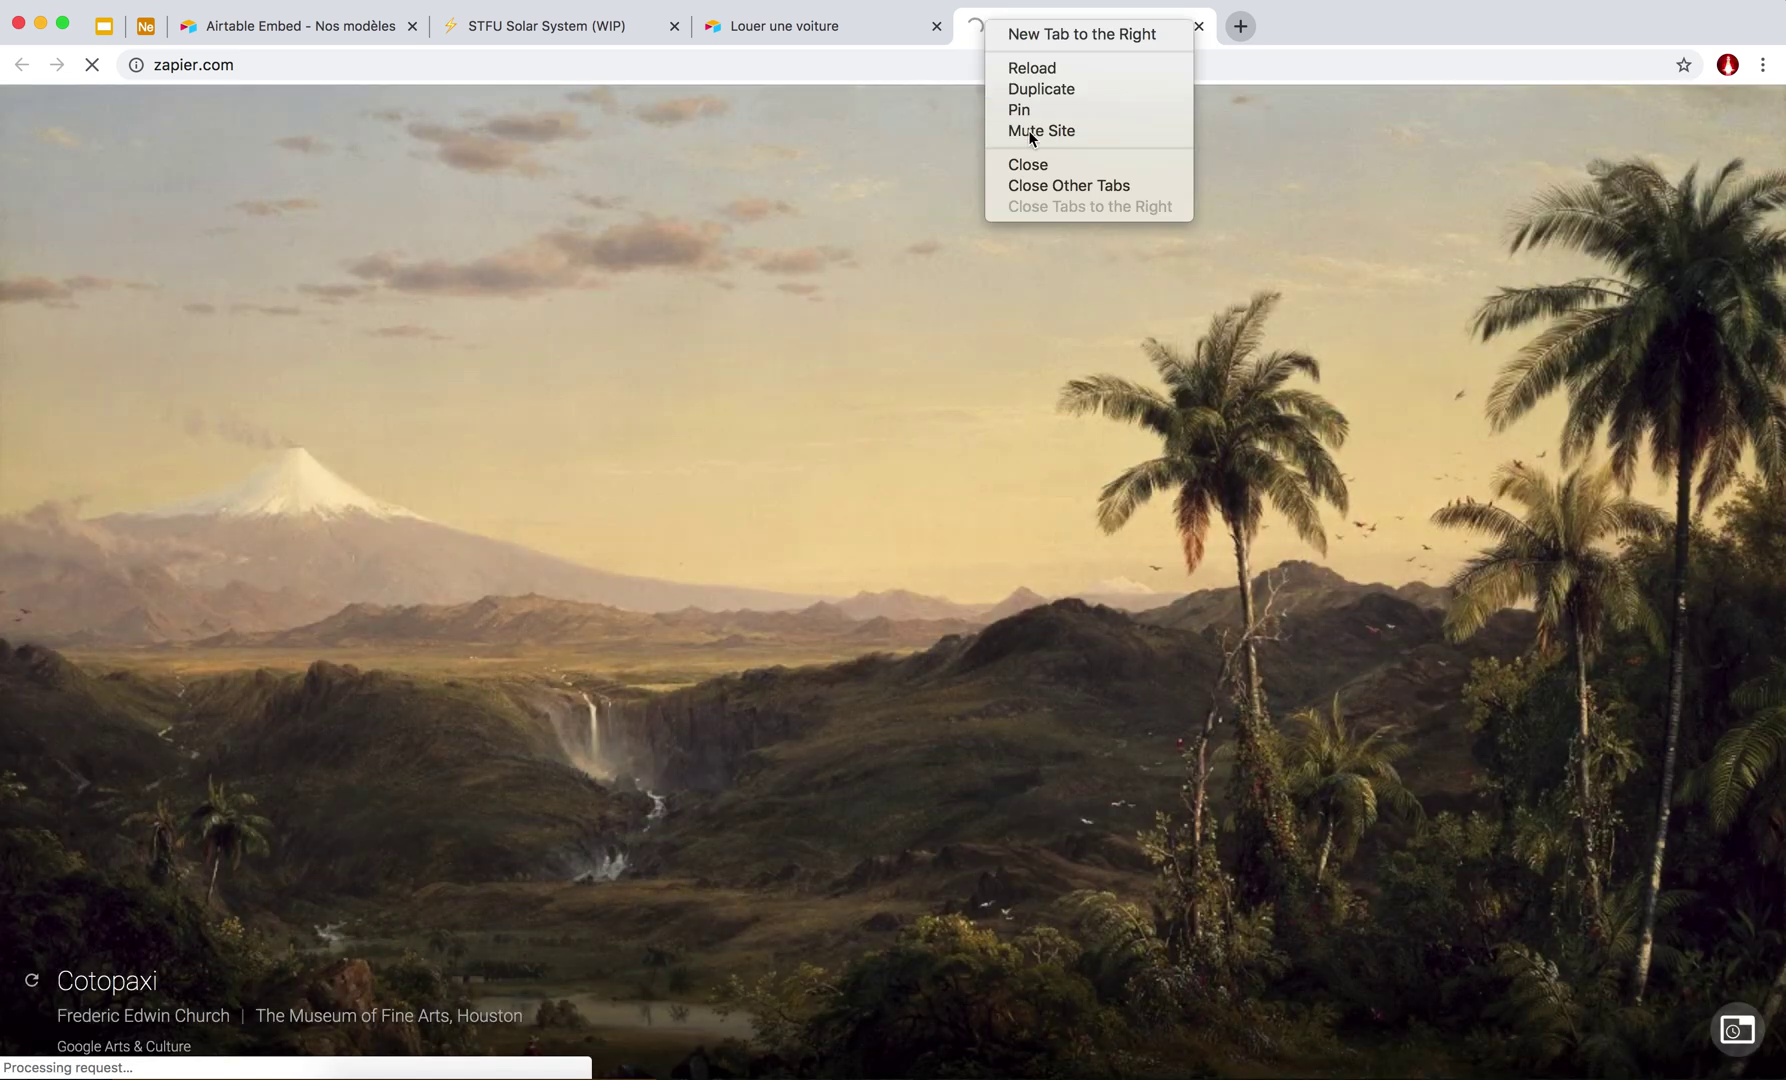
pyautogui.click(1026, 110)
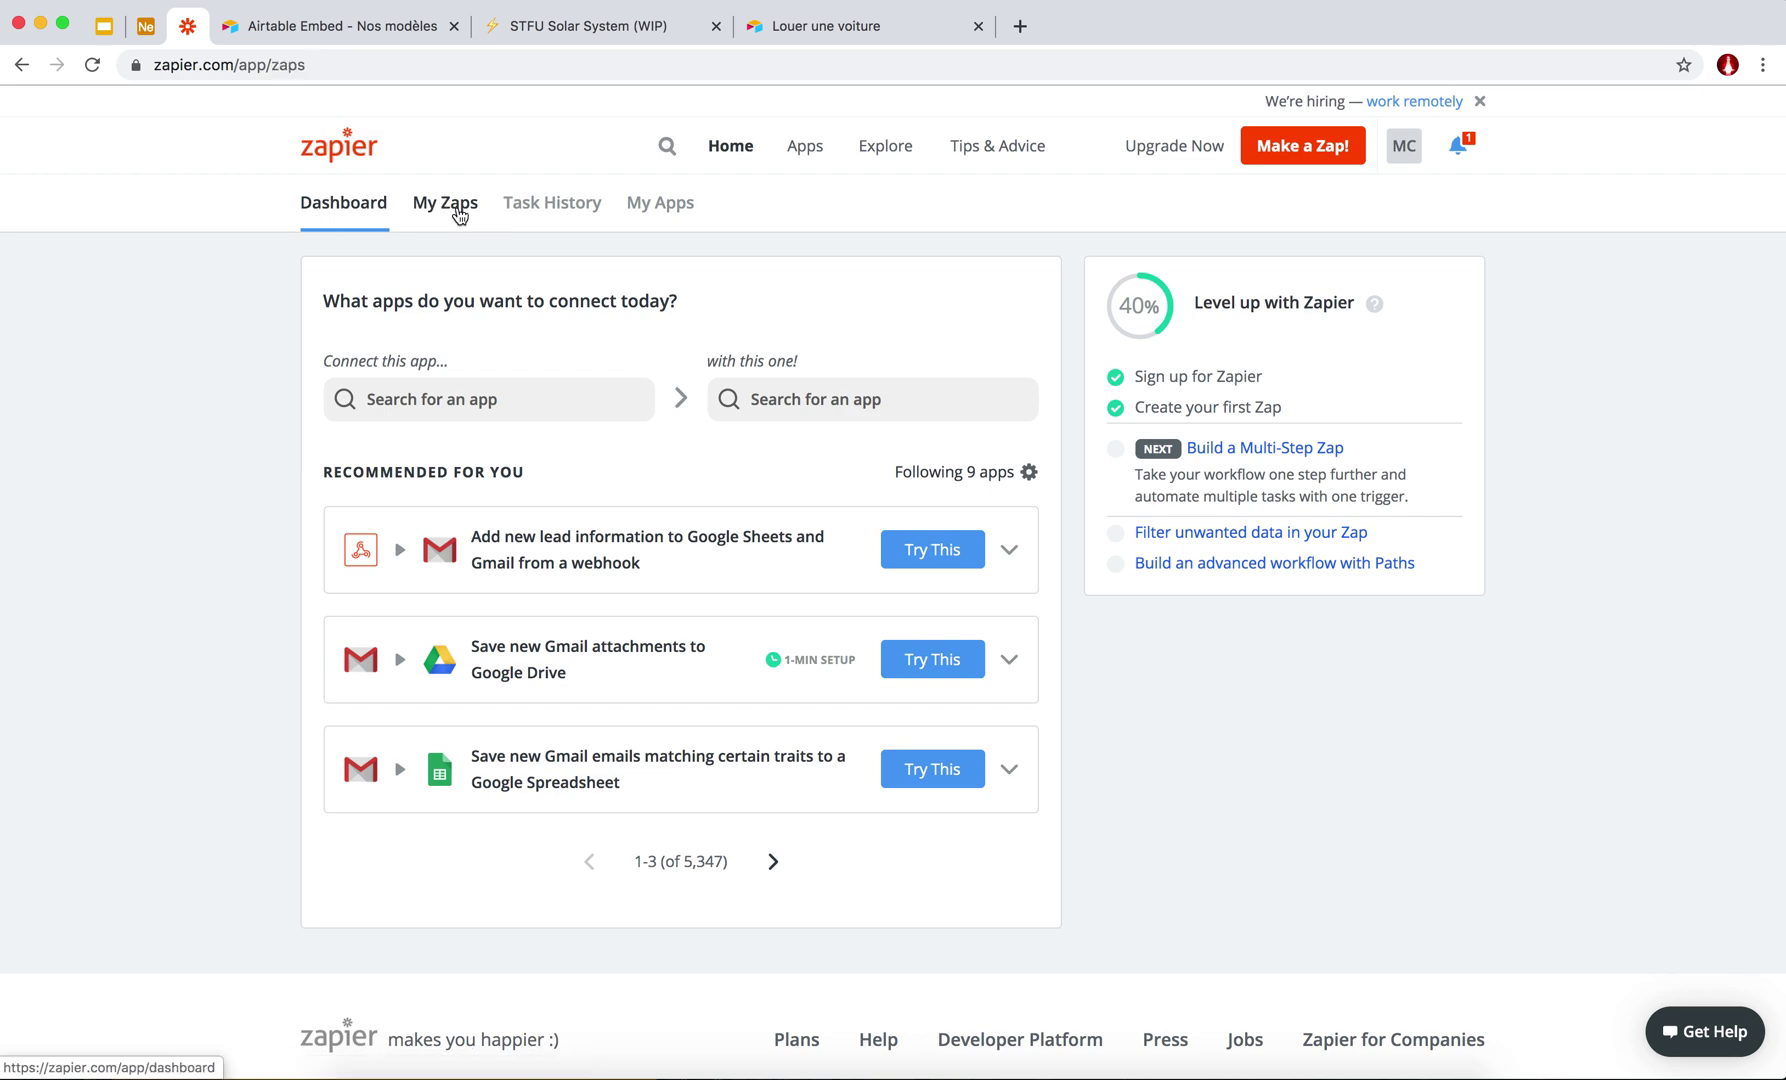
# Open My Zaps and scroll through the list of existing zaps.
pyautogui.click(443, 207)
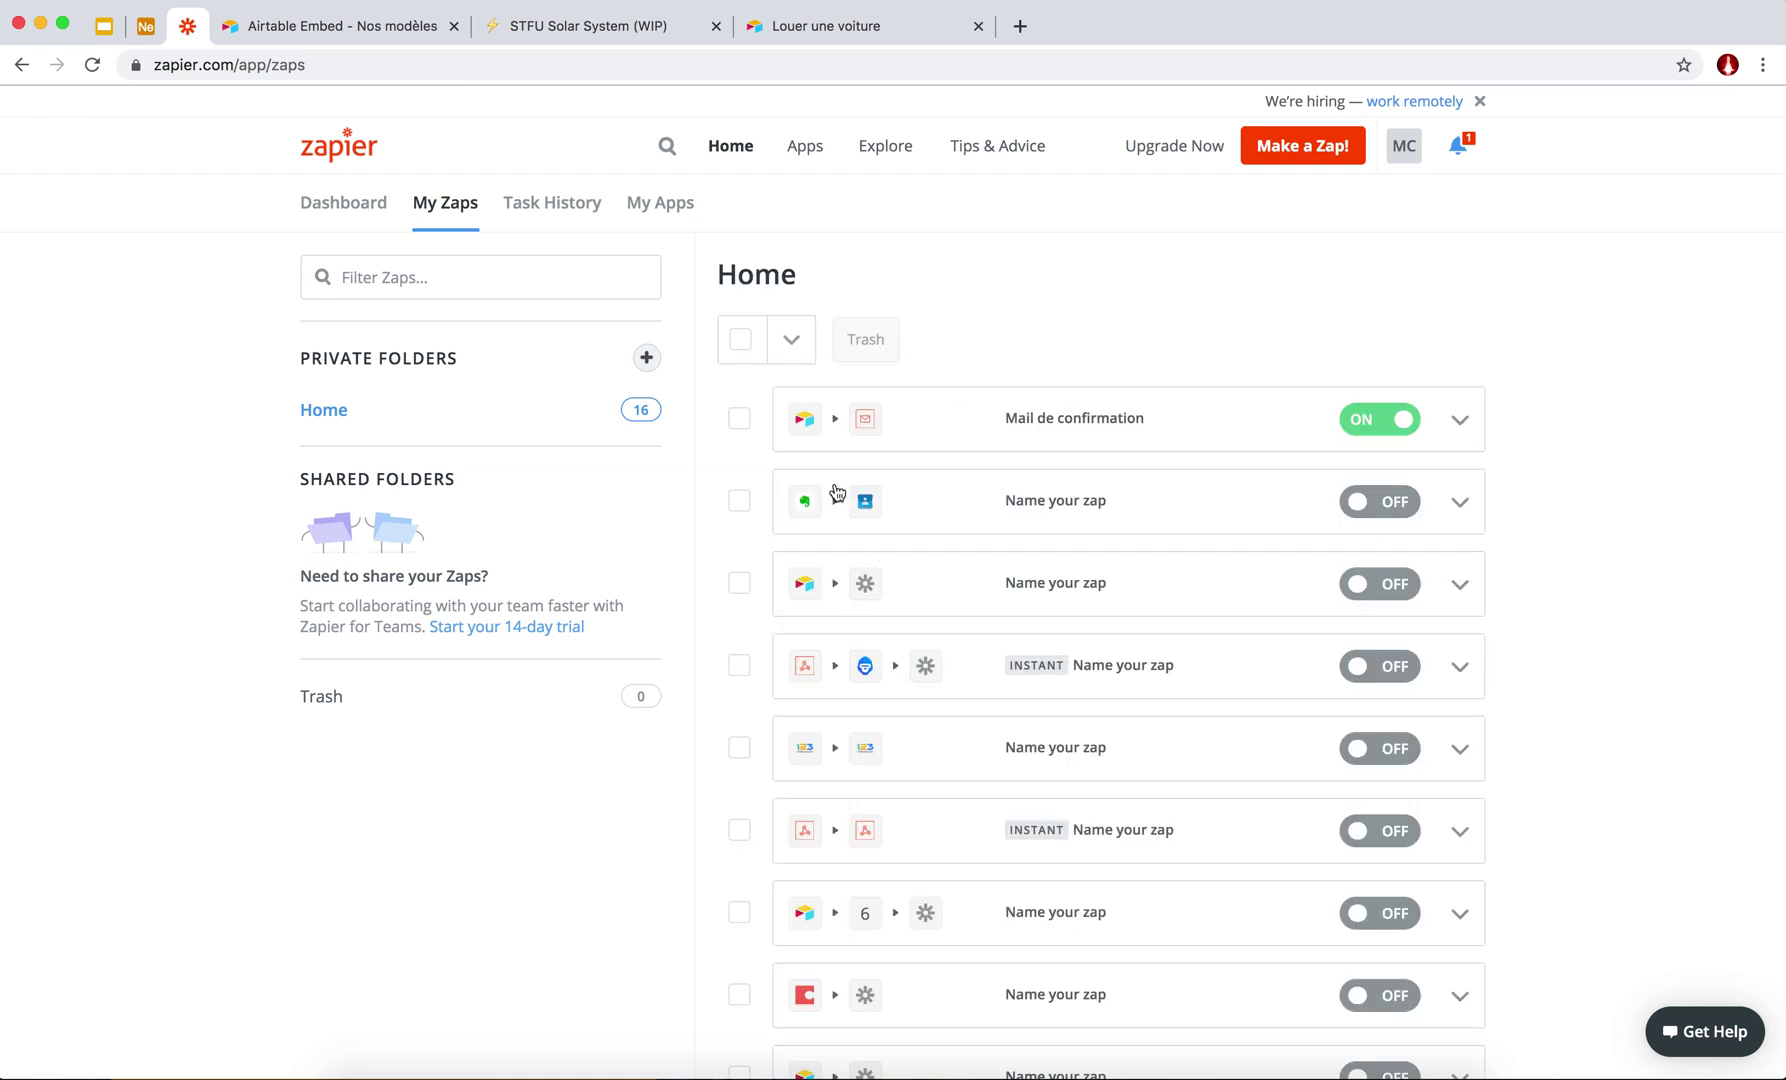
pyautogui.scroll(-6, 837, 492)
pyautogui.scroll(6, 837, 490)
pyautogui.scroll(-3, 837, 490)
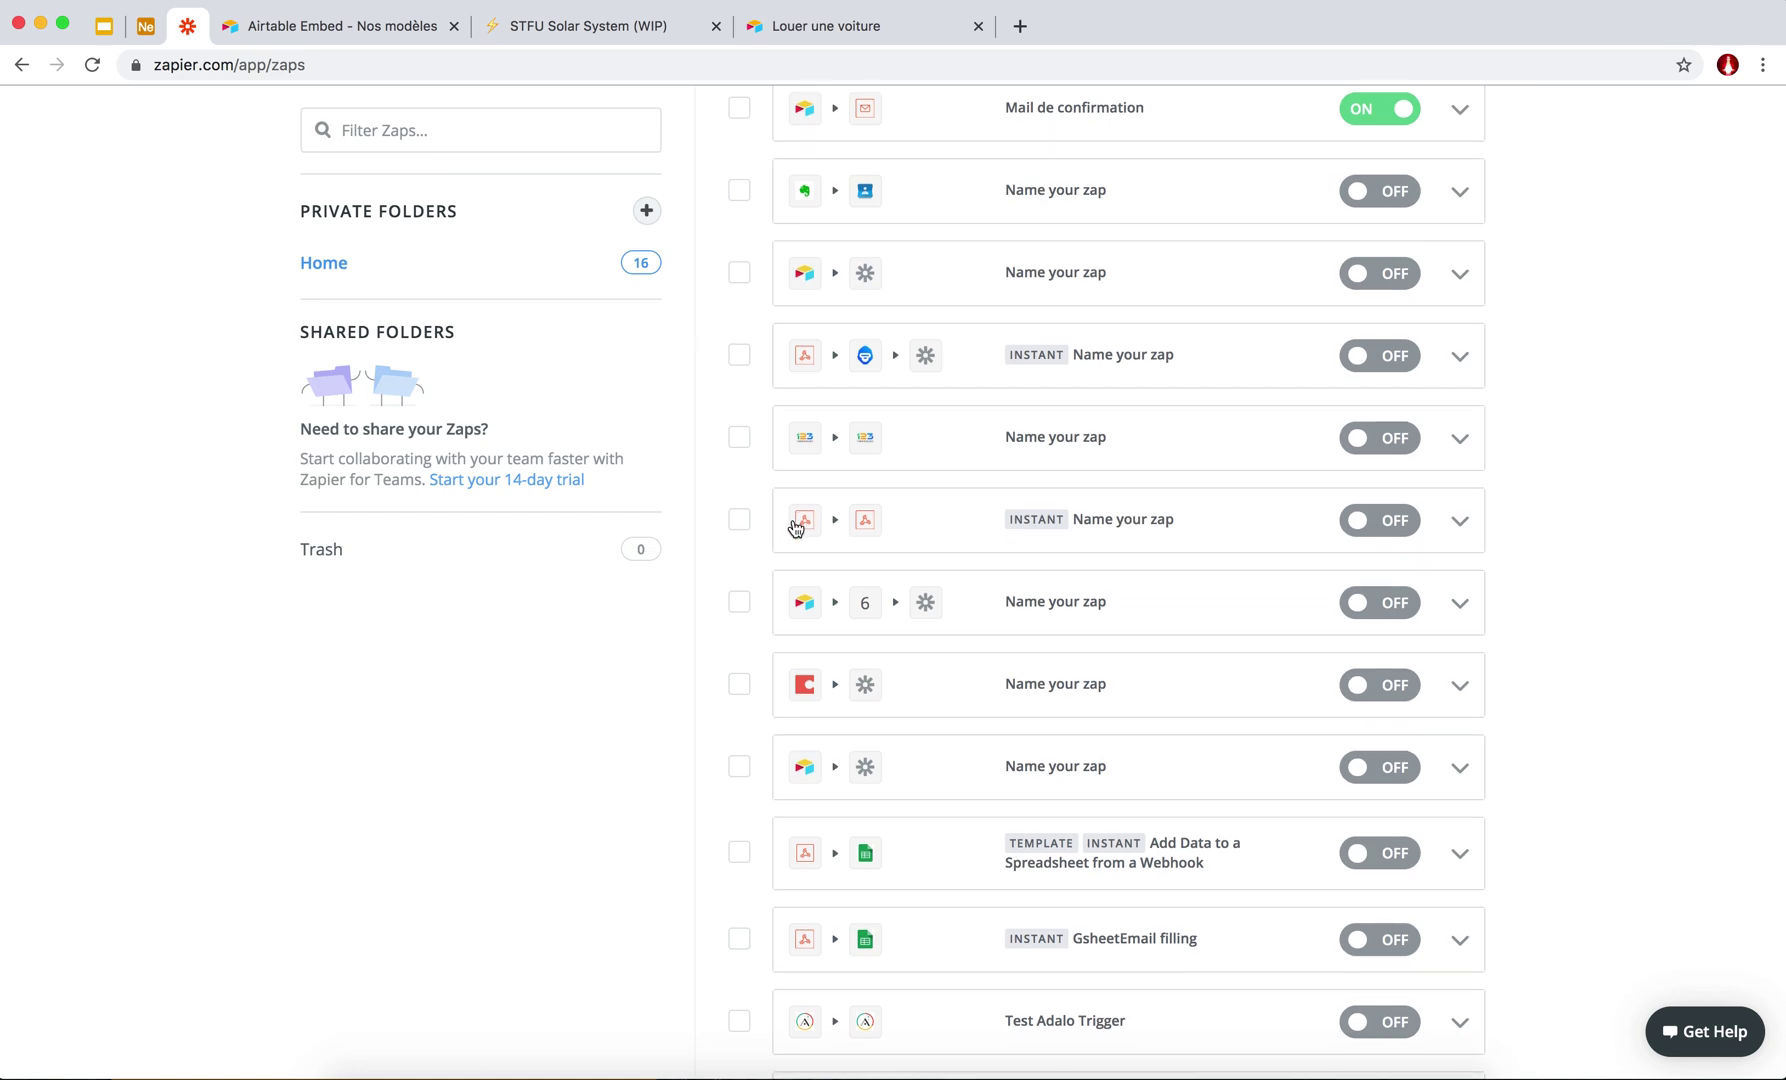
pyautogui.scroll(-1, 797, 524)
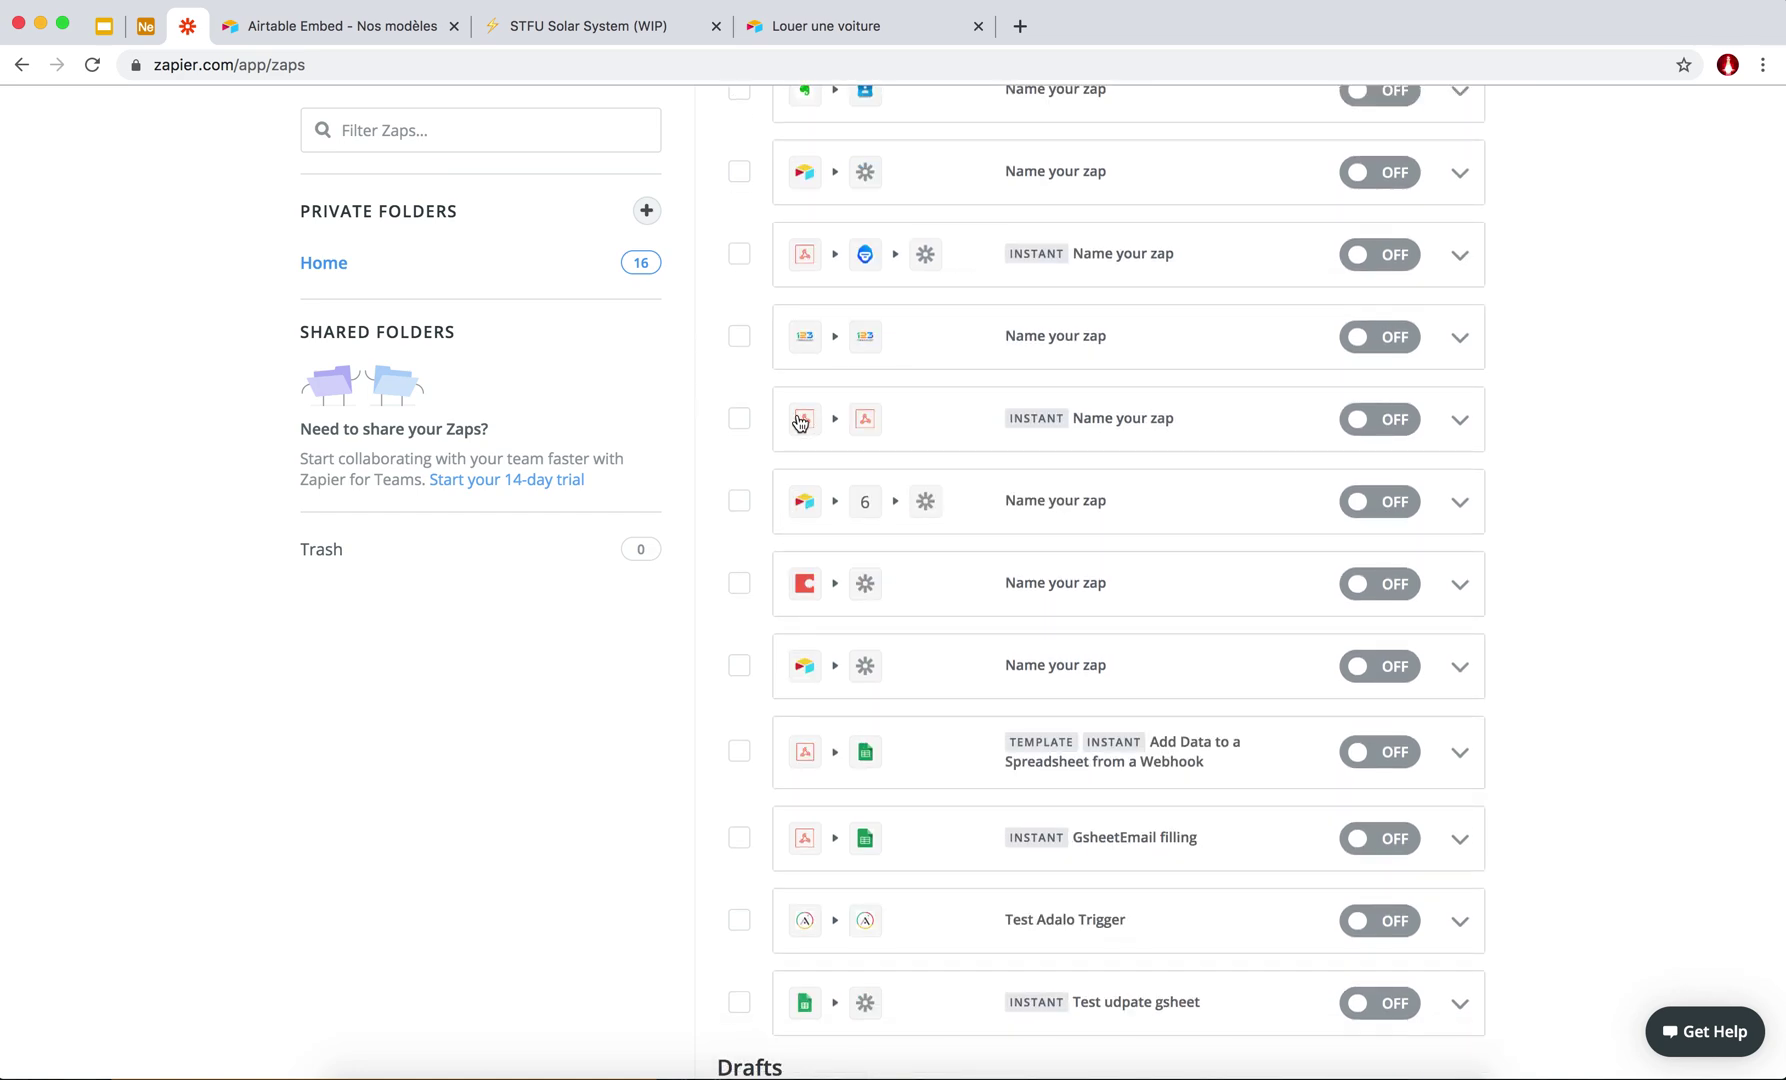
pyautogui.scroll(-1, 800, 422)
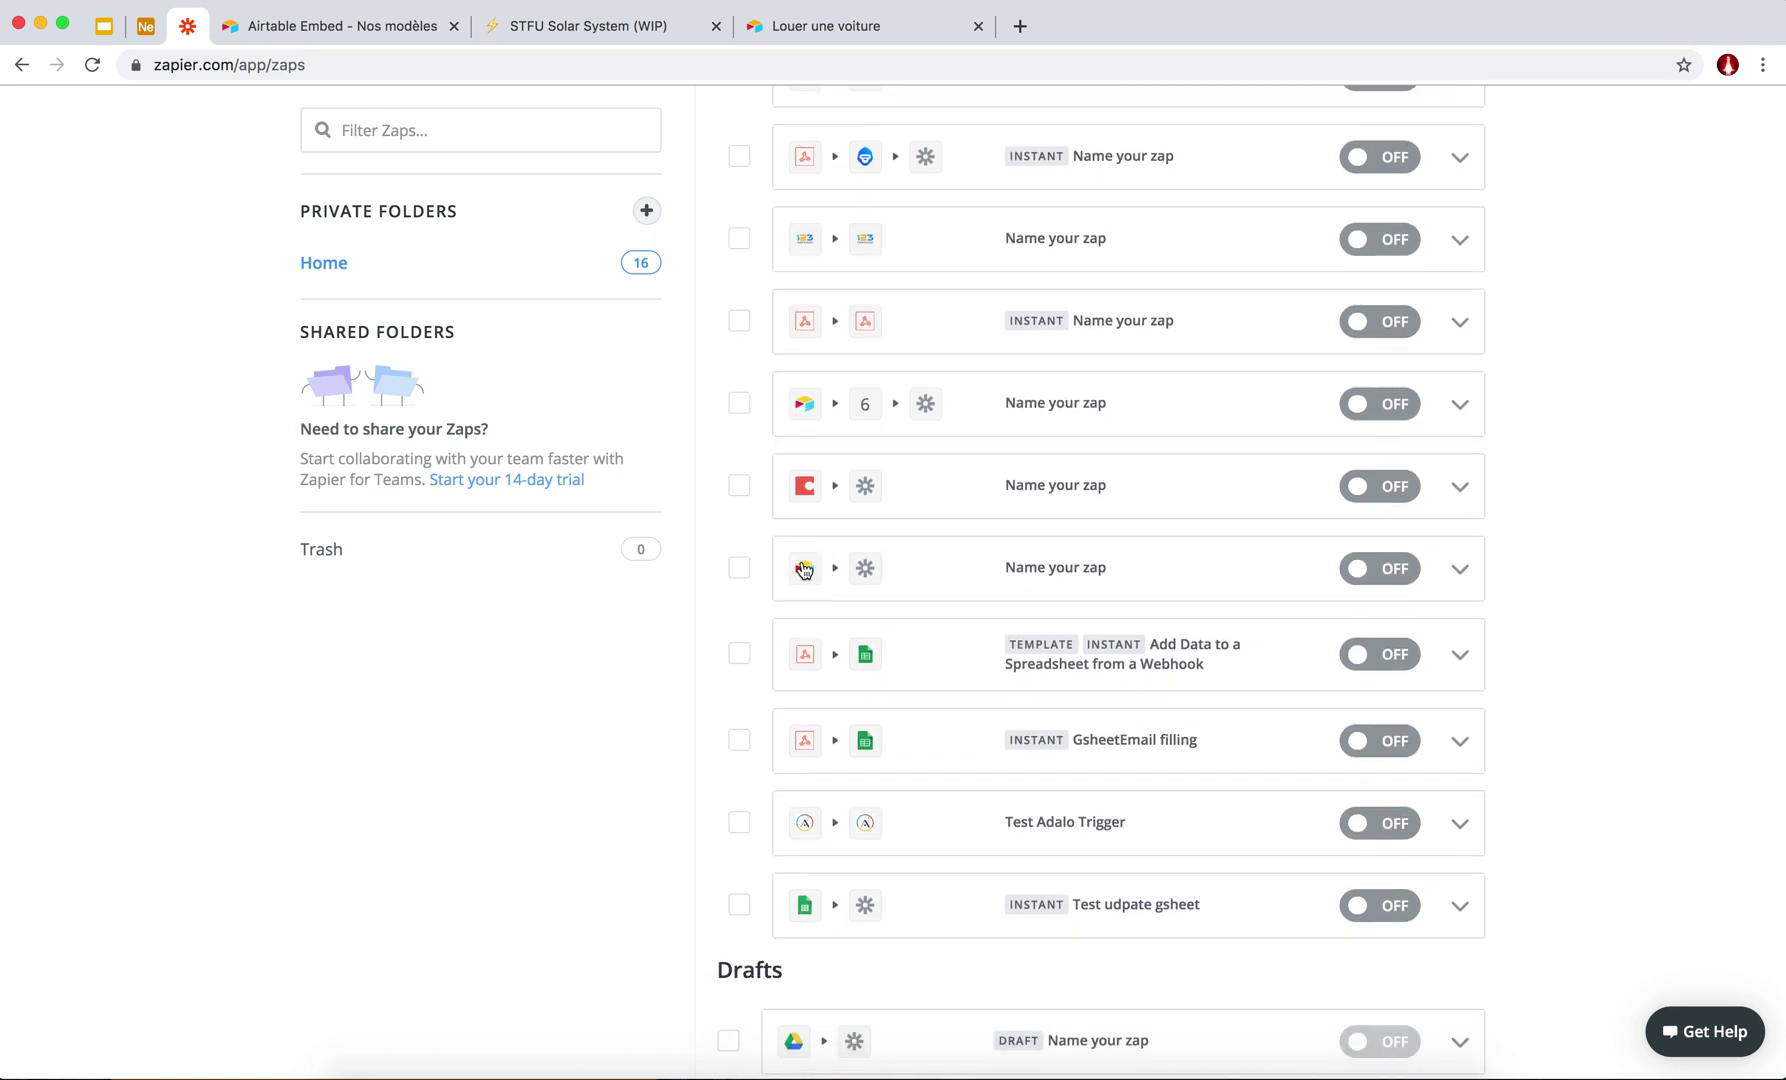
pyautogui.scroll(-1, 793, 565)
pyautogui.scroll(-1, 796, 640)
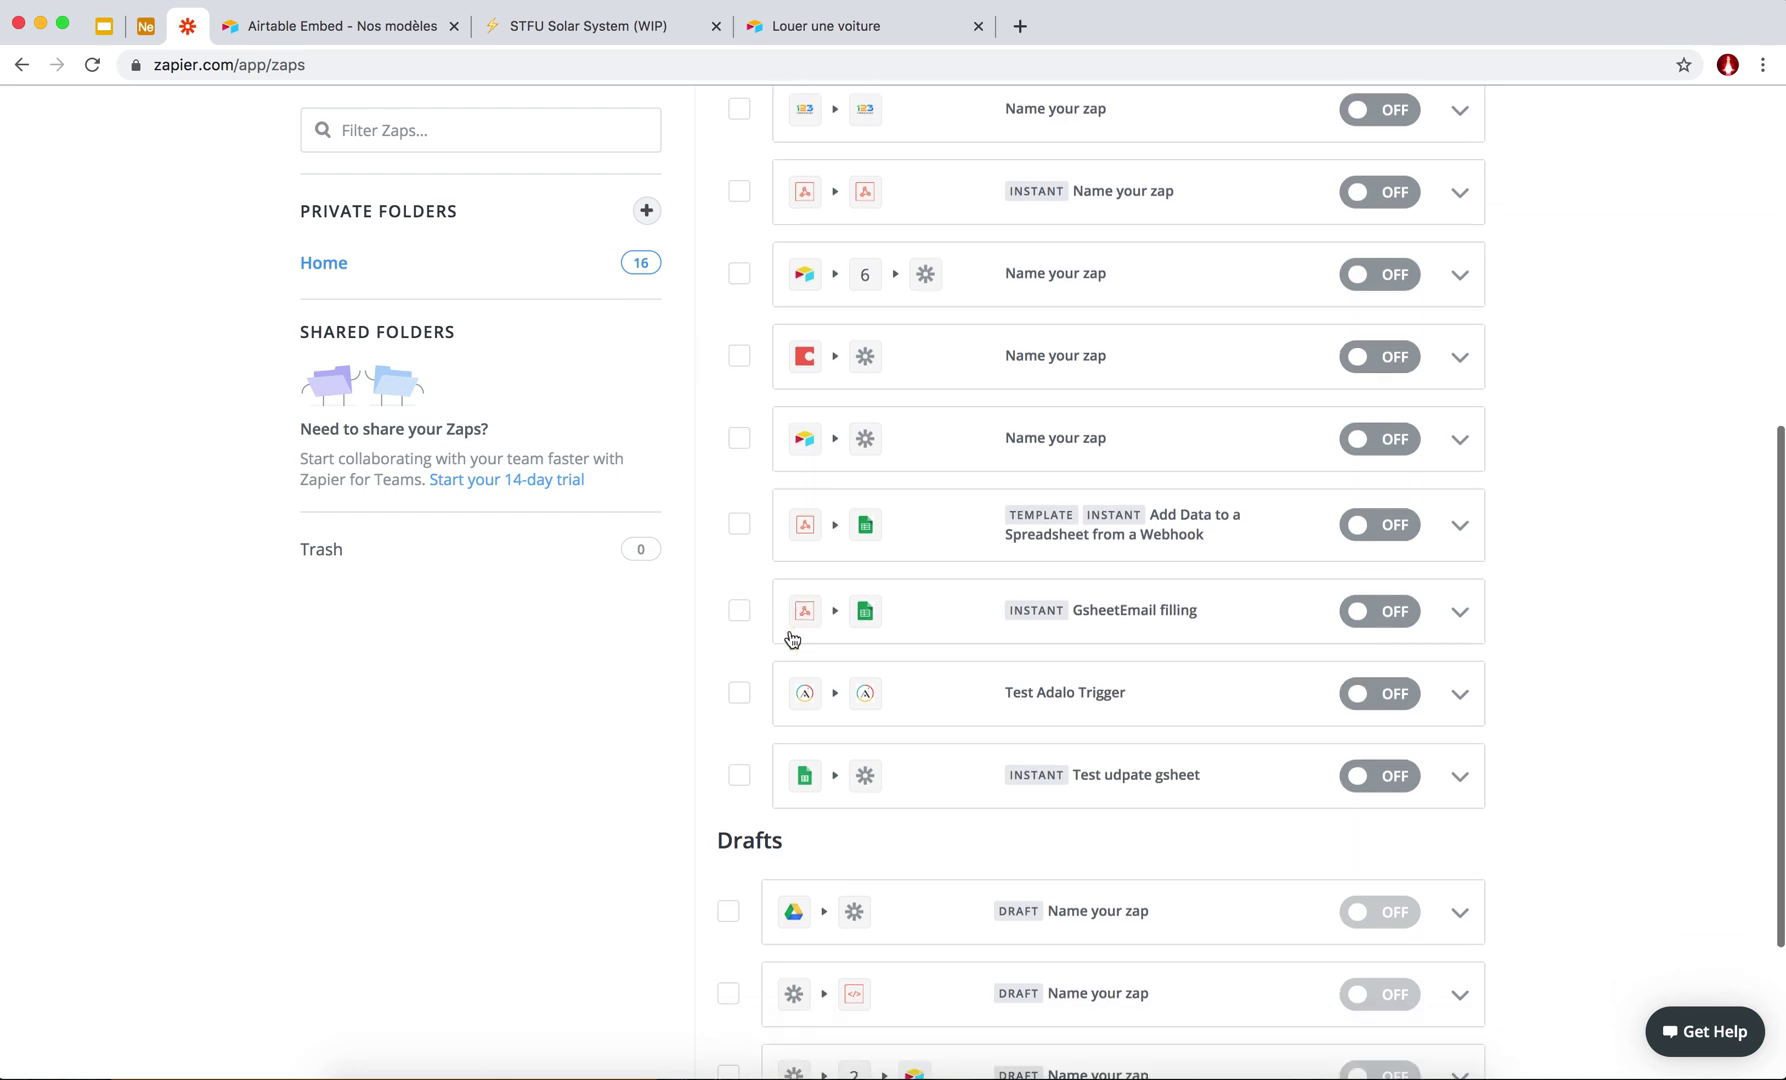
pyautogui.scroll(5, 808, 710)
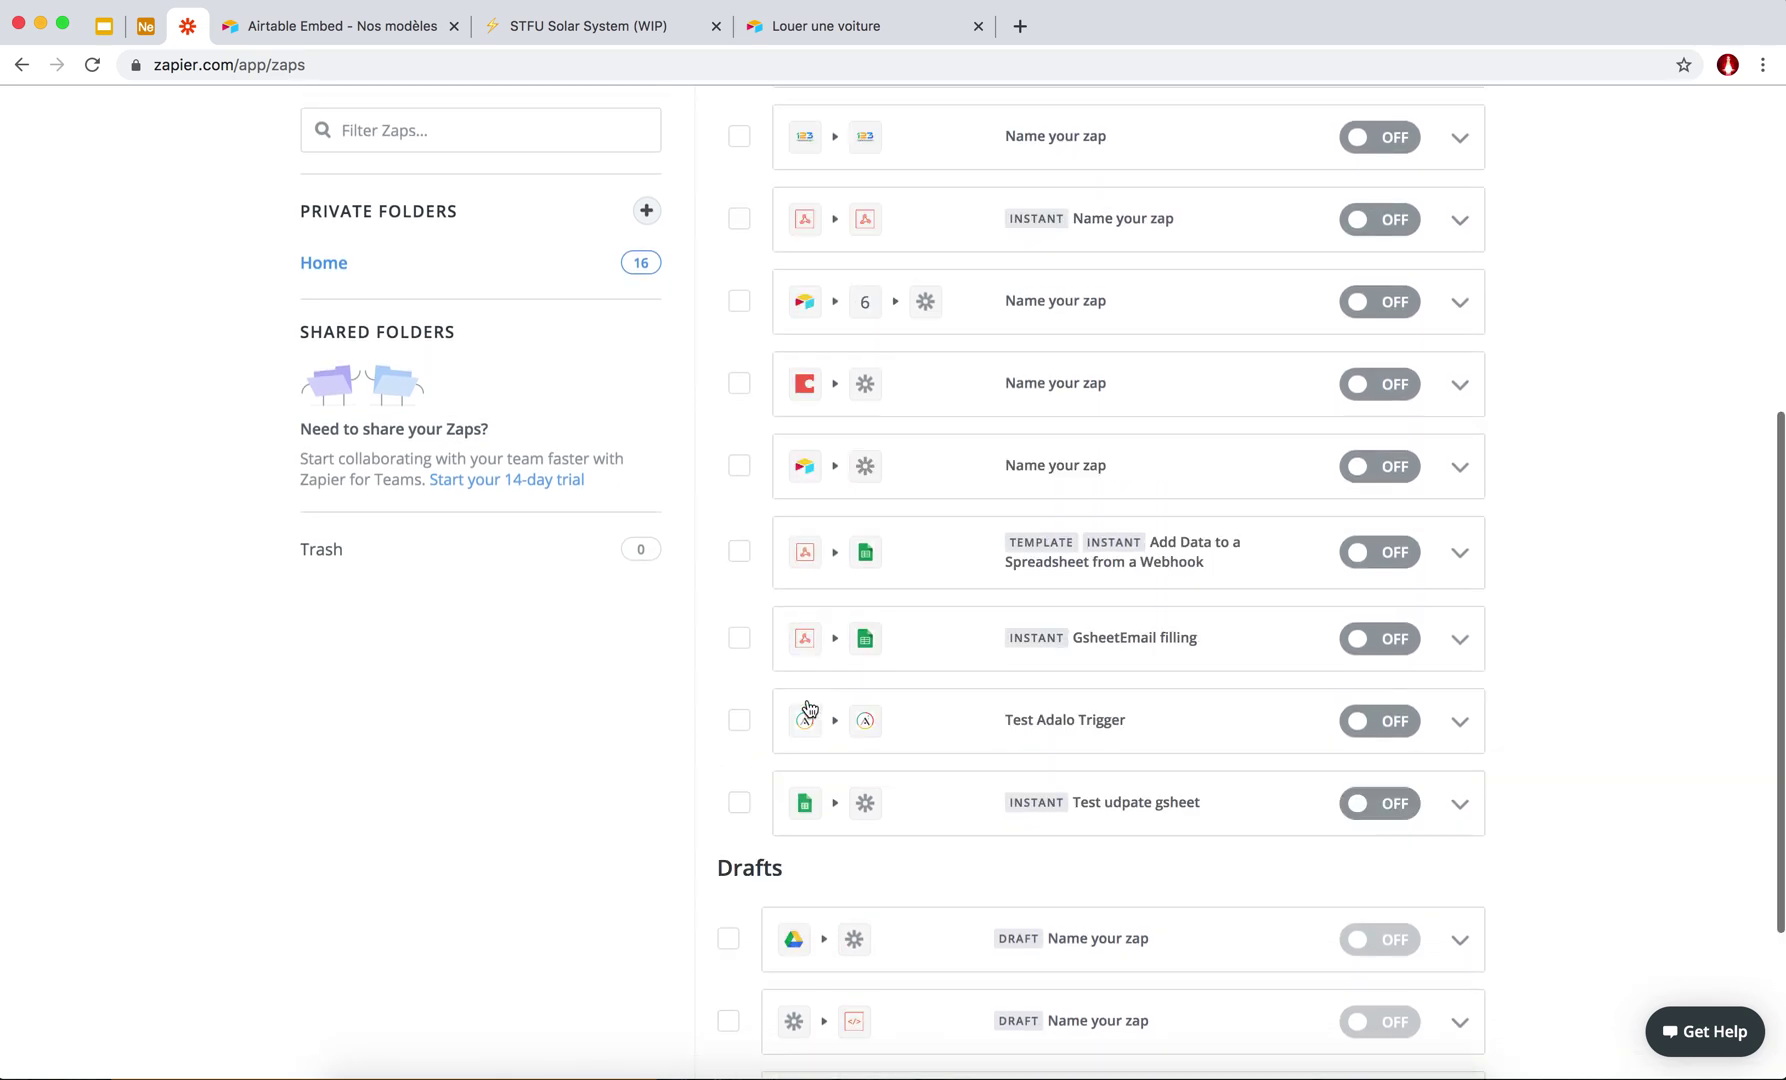
pyautogui.scroll(-6, 808, 706)
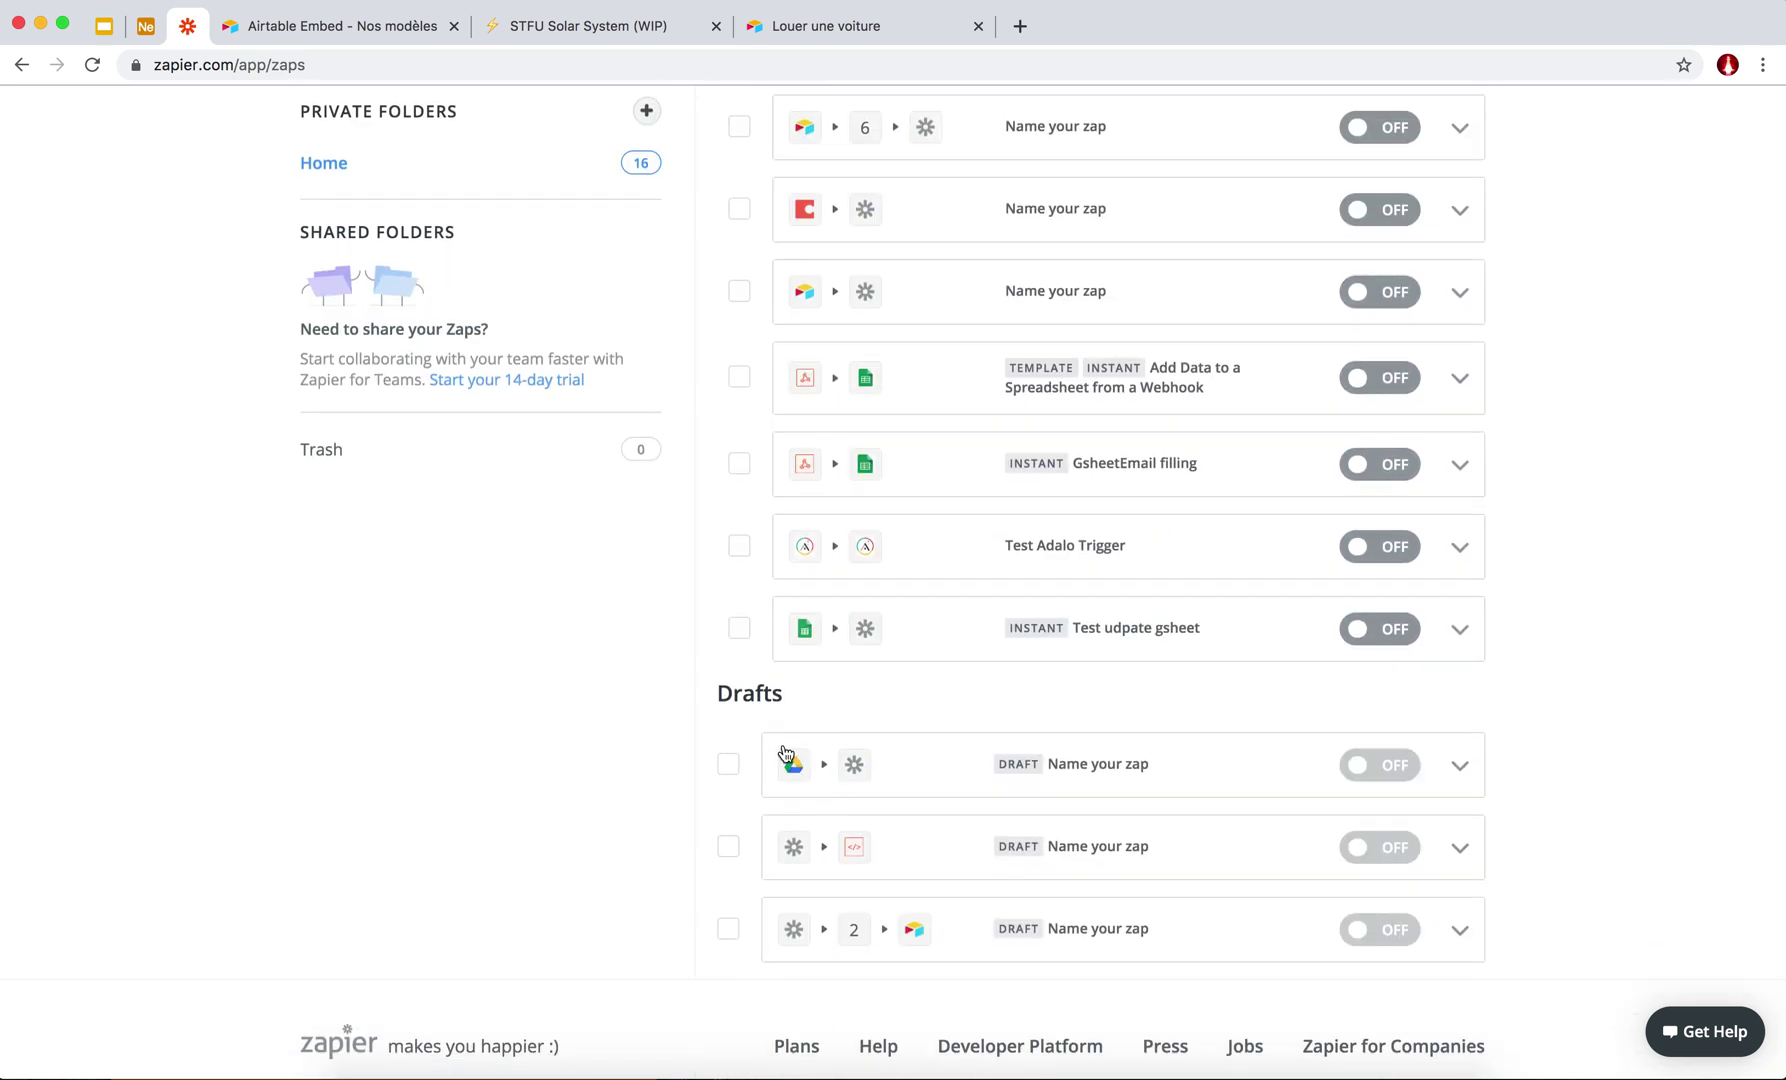
# Finish reviewing the zaps, return to the top and start a new zap with Make a Zap!
pyautogui.scroll(6, 792, 765)
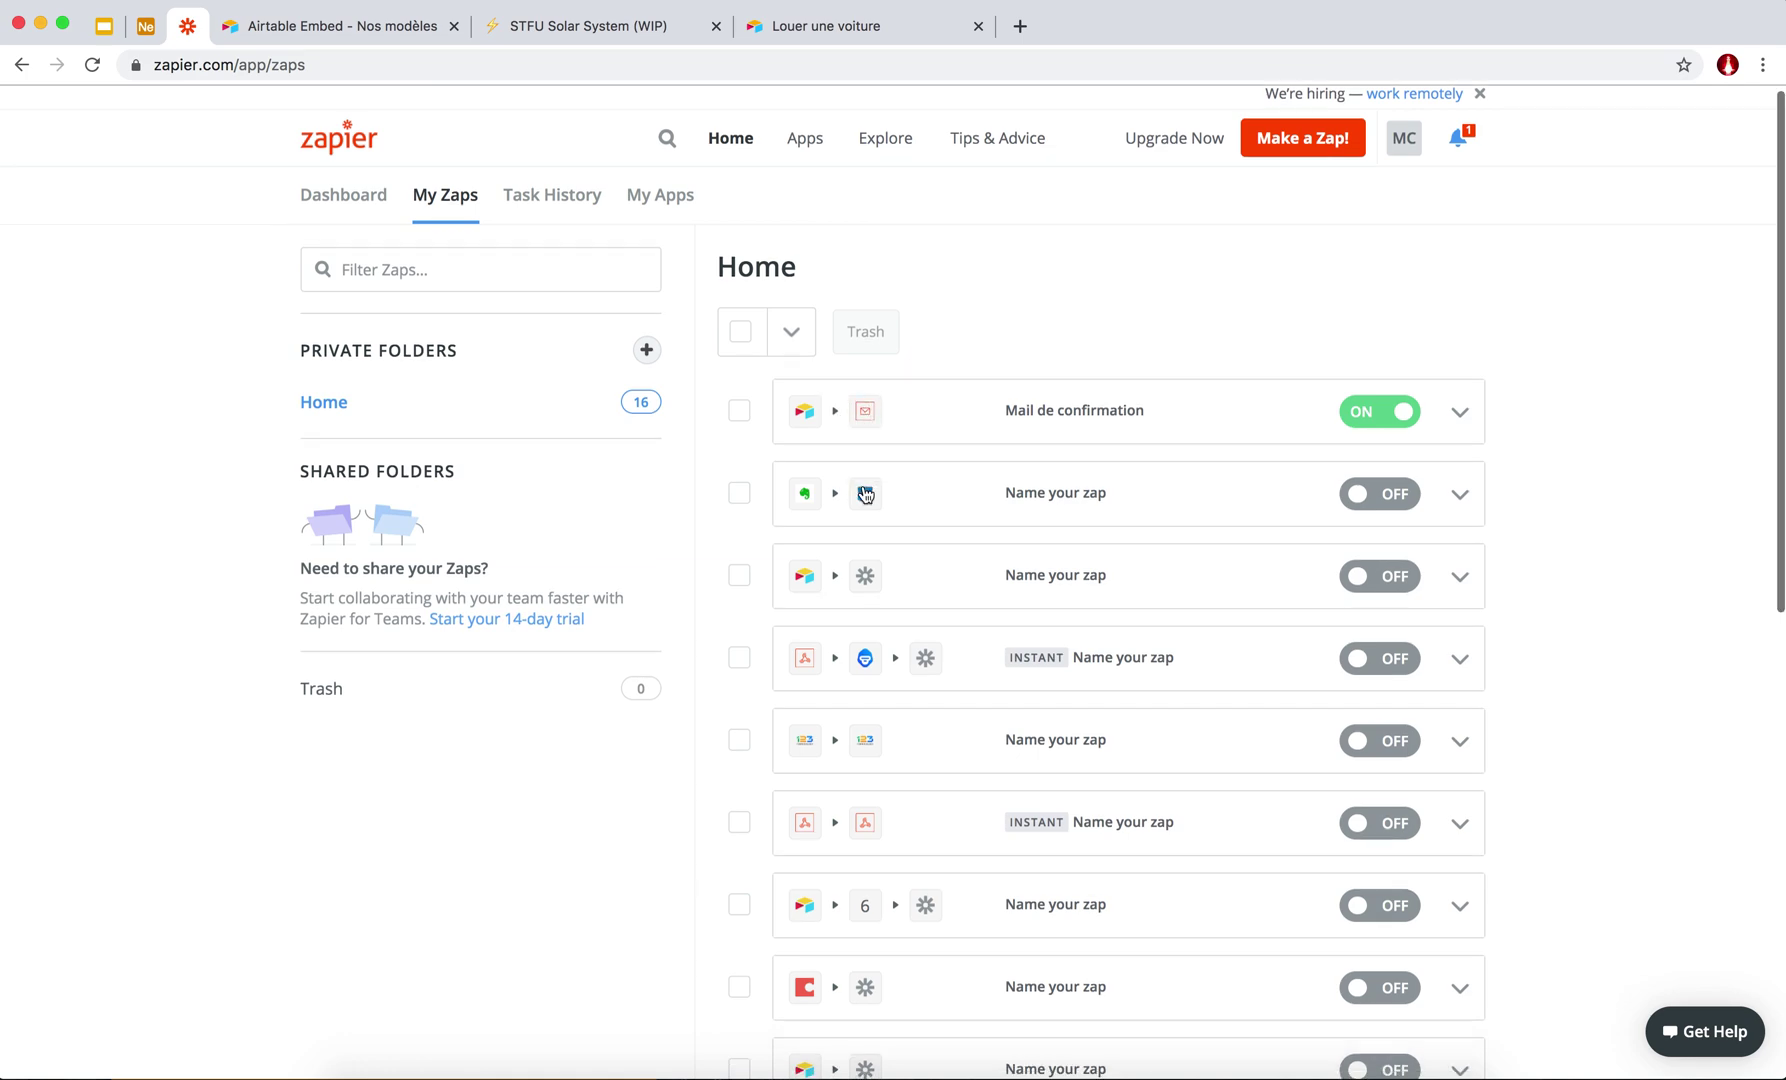
pyautogui.scroll(-2, 862, 560)
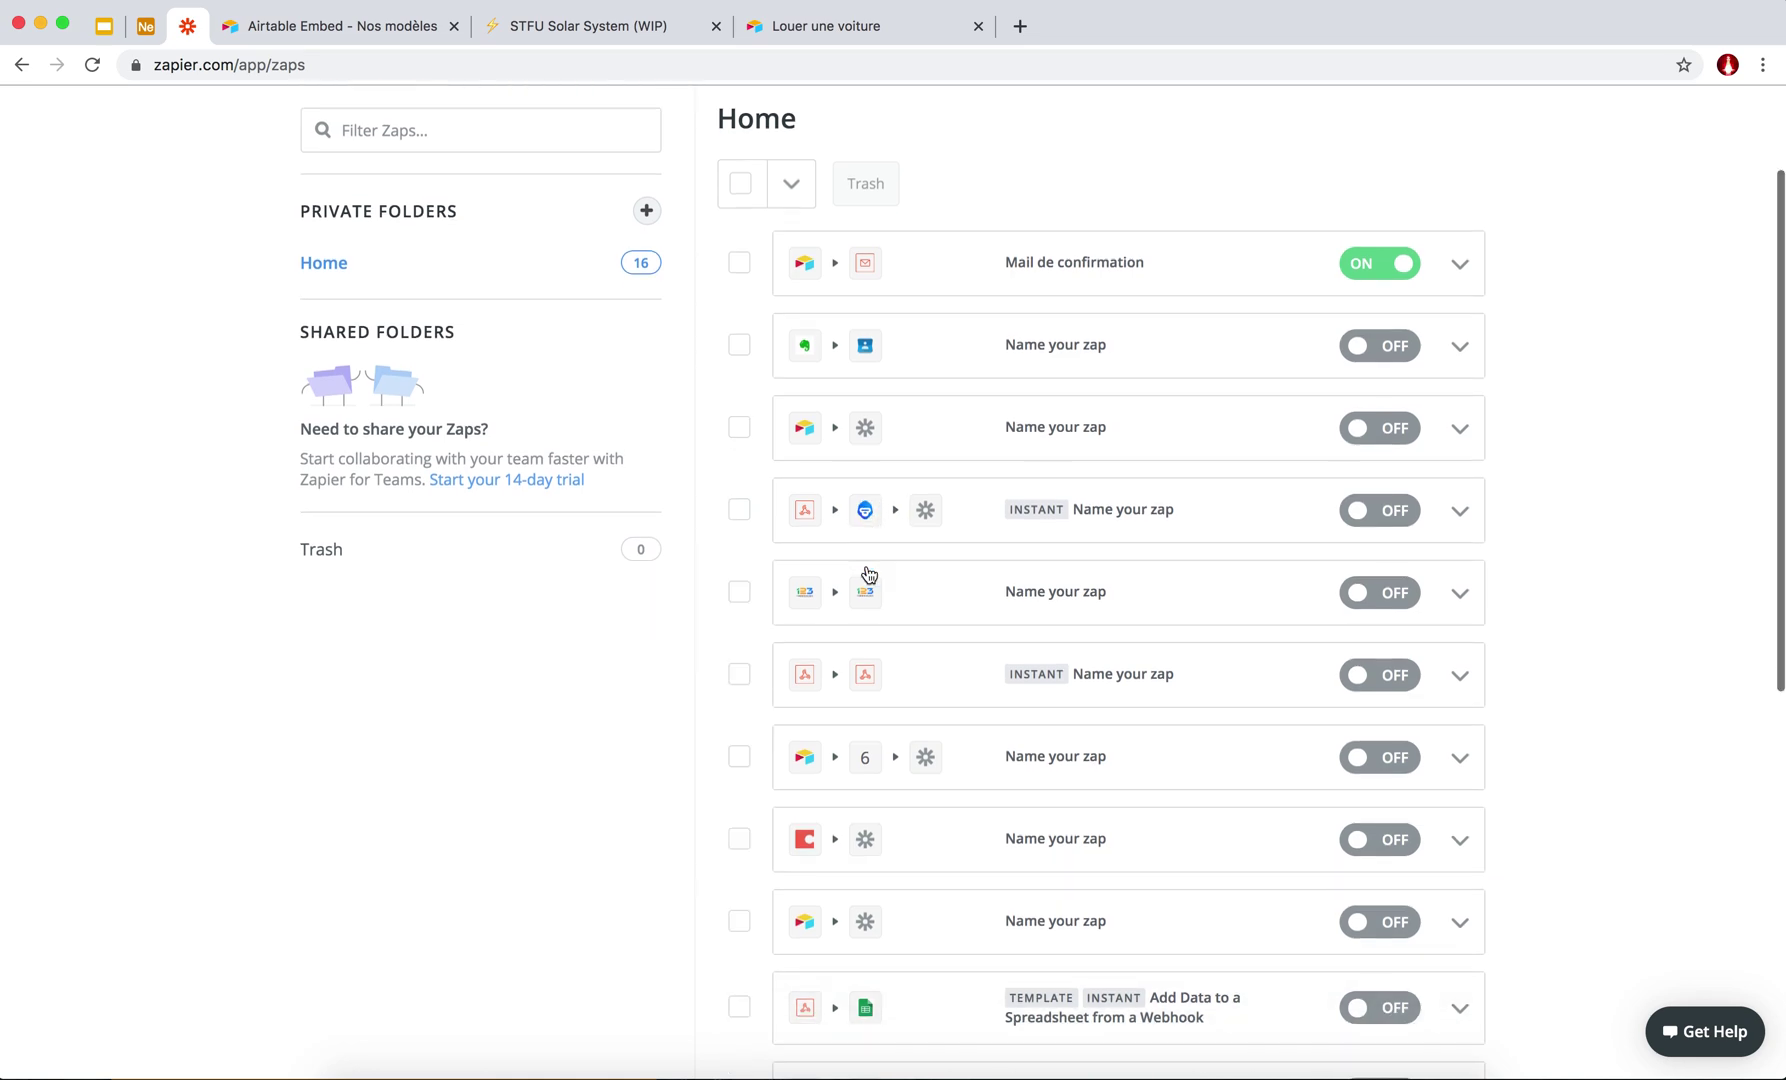
pyautogui.scroll(-2, 868, 578)
pyautogui.scroll(-1, 858, 532)
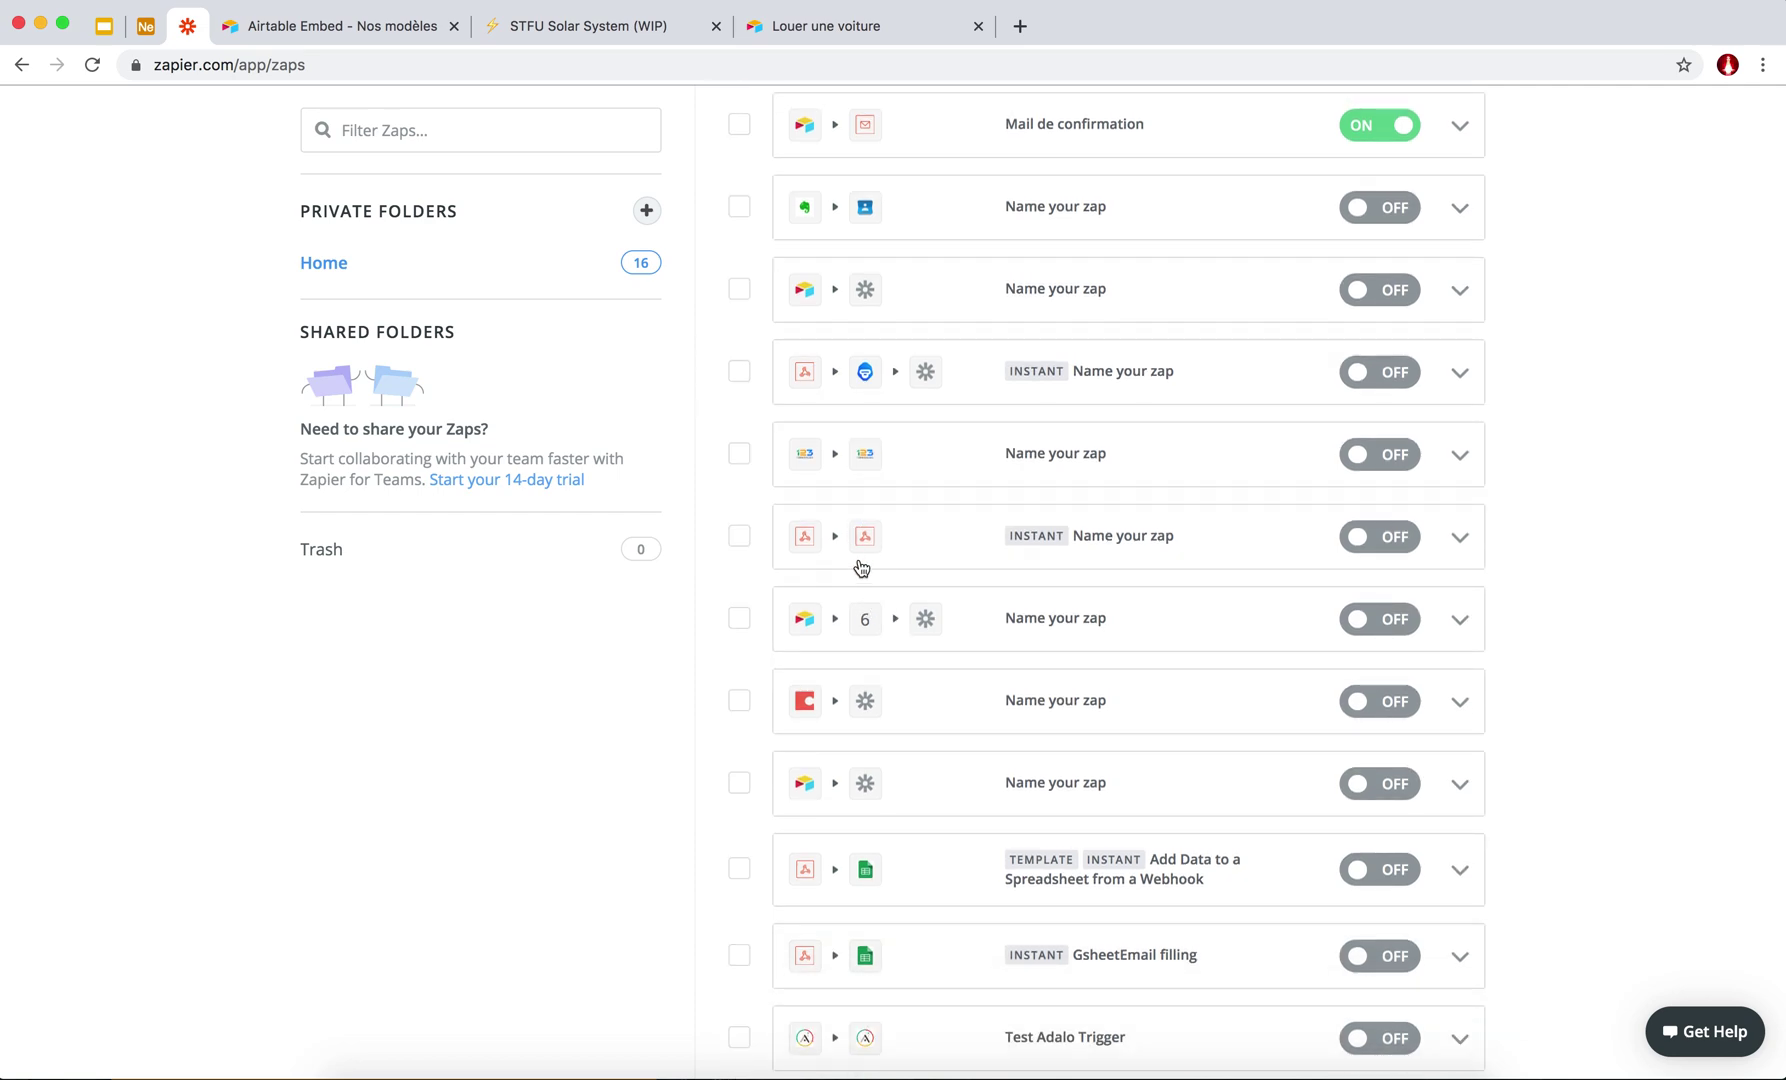
pyautogui.scroll(-2, 860, 547)
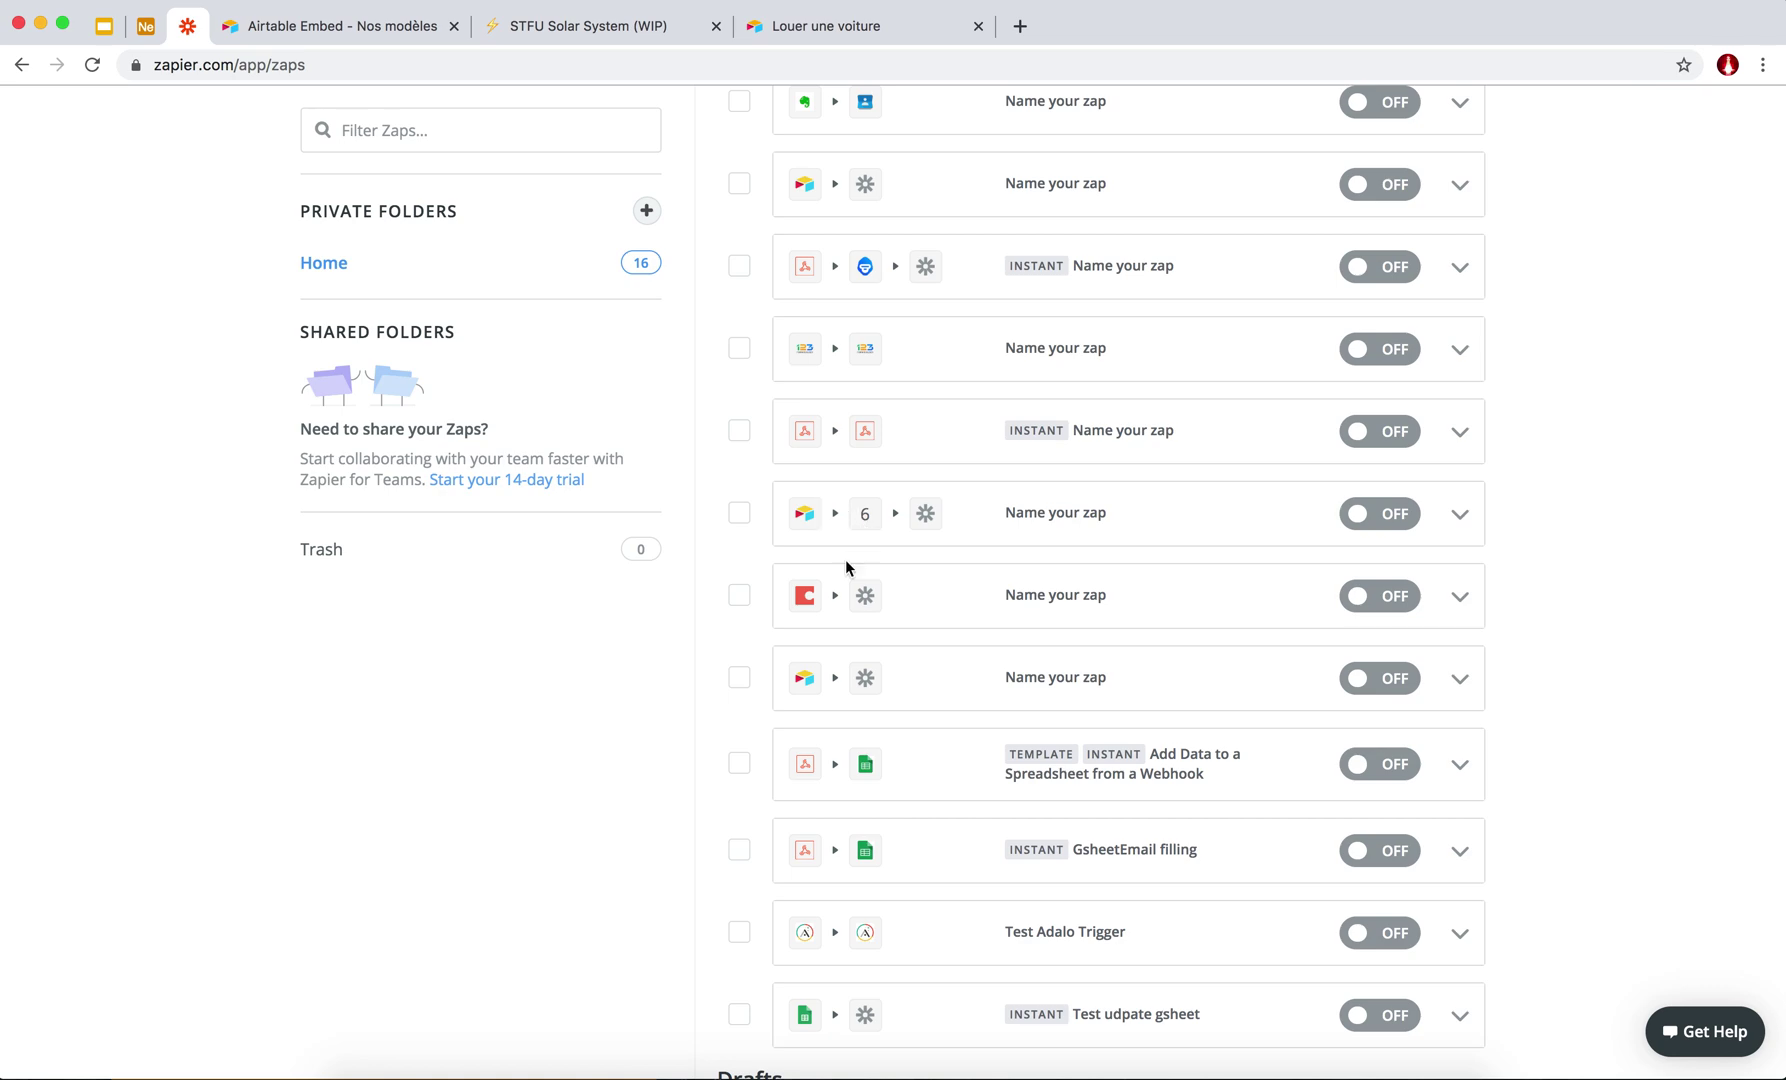
pyautogui.scroll(-2, 847, 558)
pyautogui.scroll(-2, 880, 680)
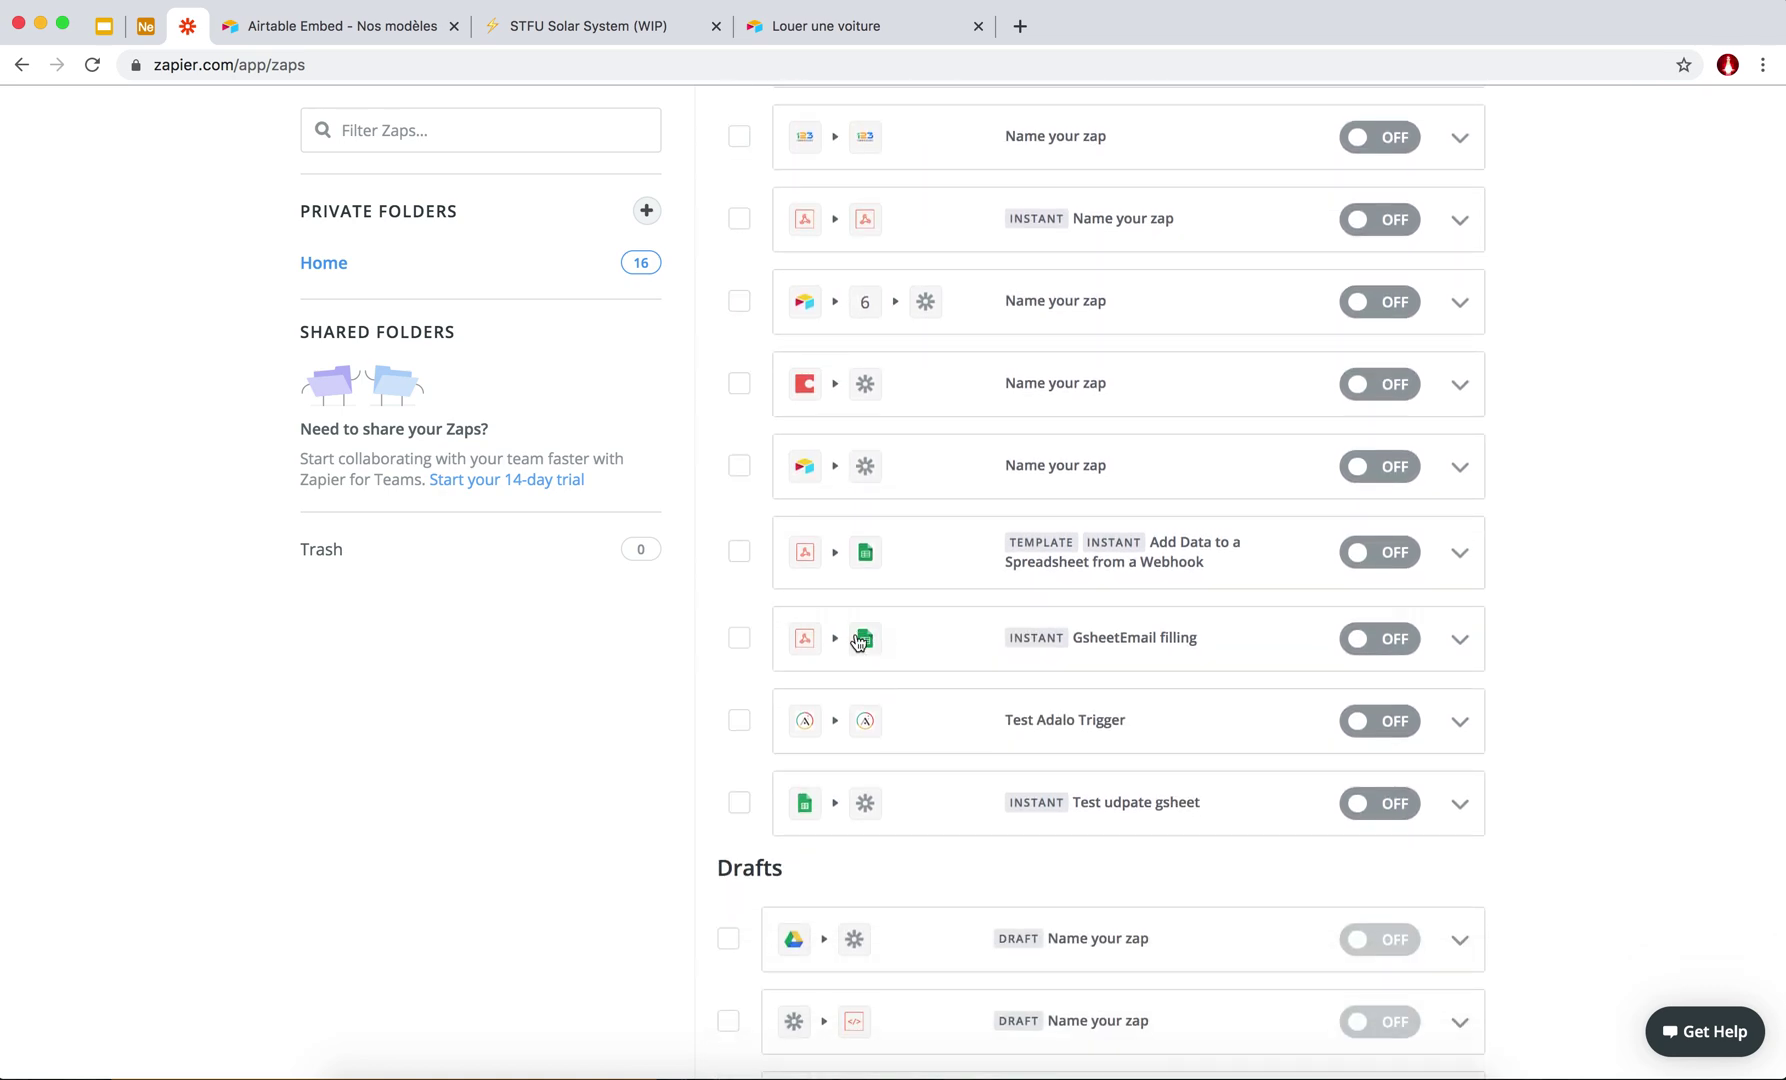
pyautogui.scroll(3, 858, 616)
pyautogui.scroll(5, 860, 620)
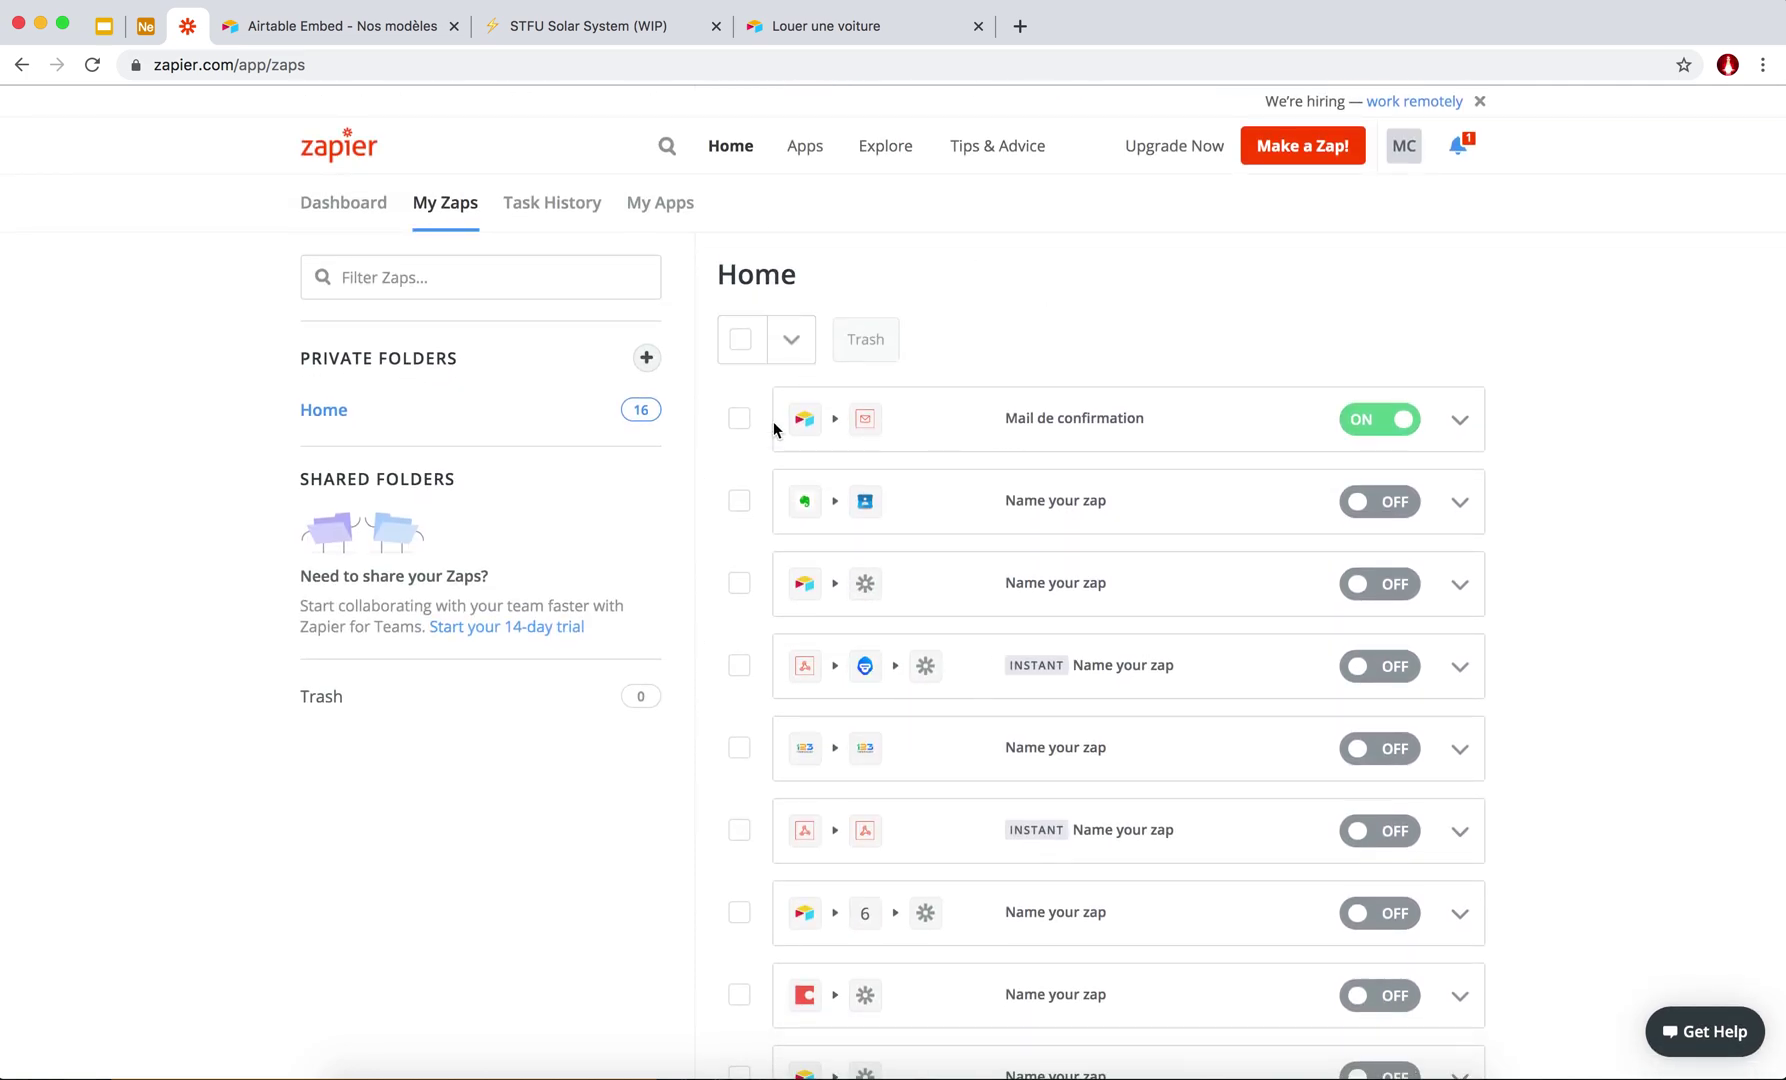
pyautogui.click(1303, 152)
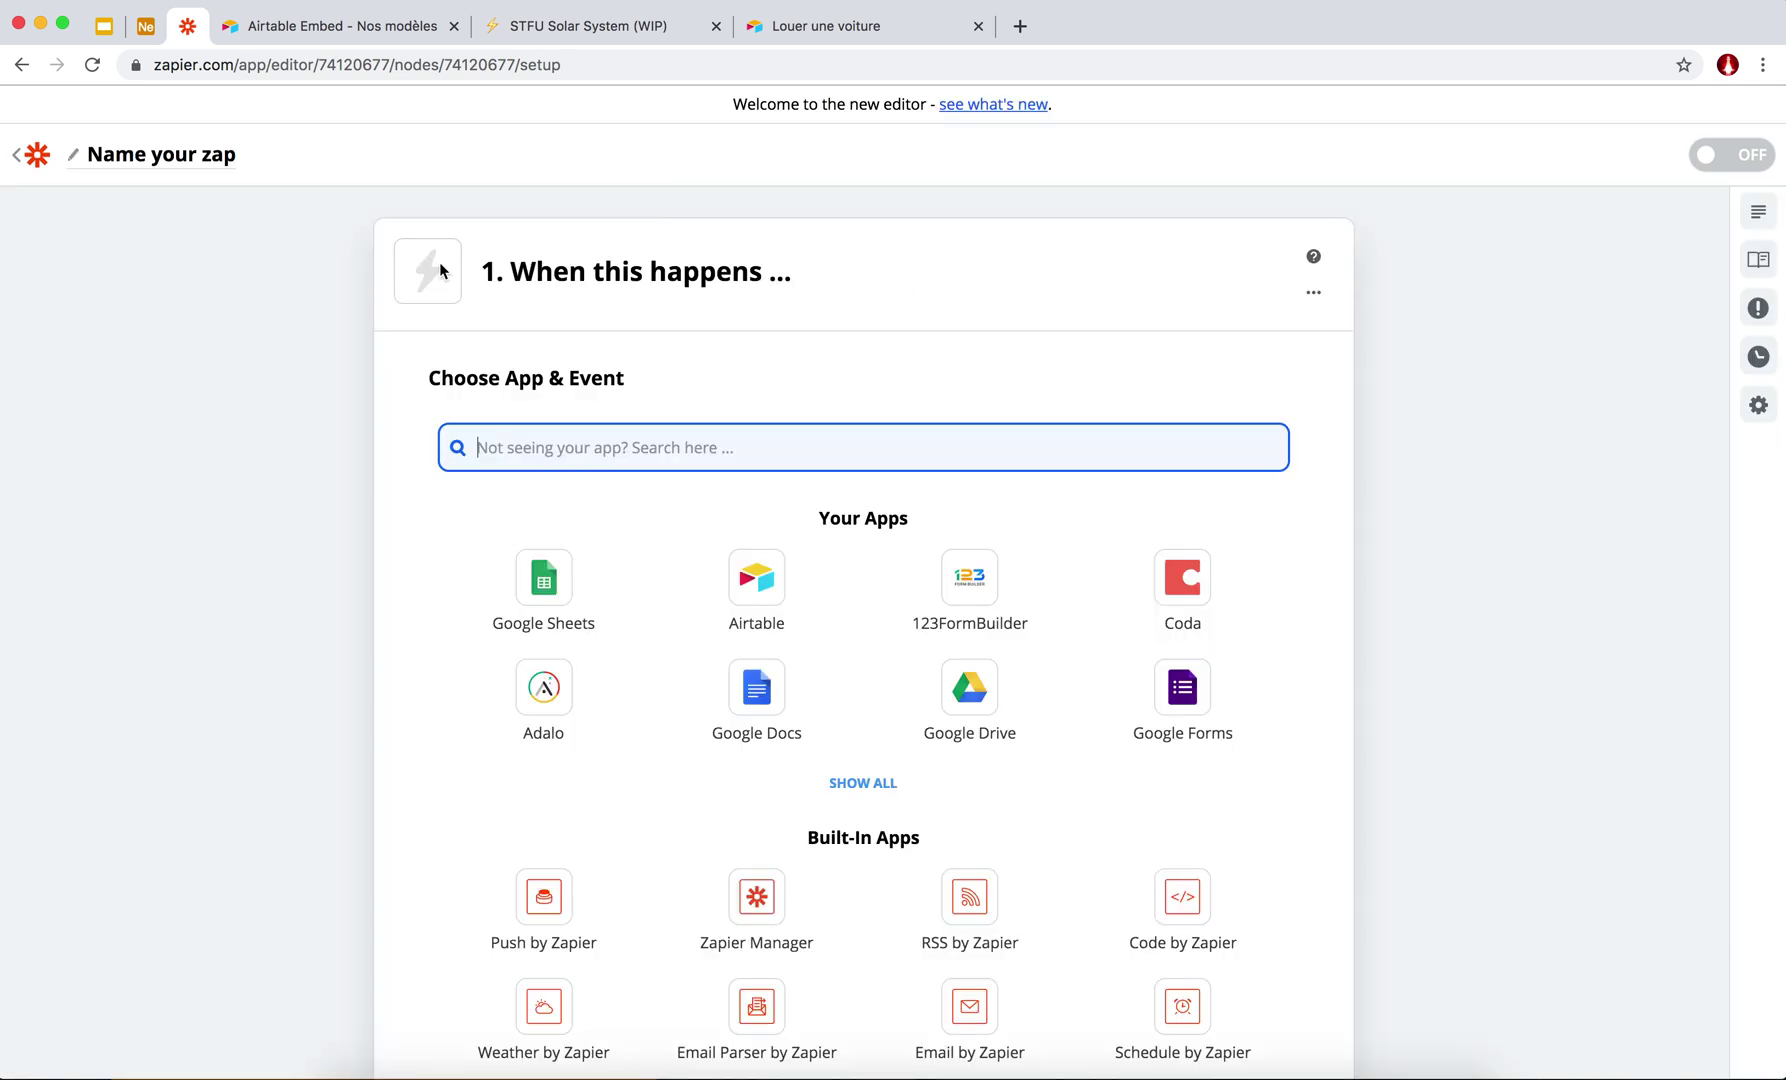
# Name the zap 'Mail de confirmation de location de voiture' and choose Airtable as its trigger app.
pyautogui.click(160, 167)
pyautogui.write('Mail de confirmation')
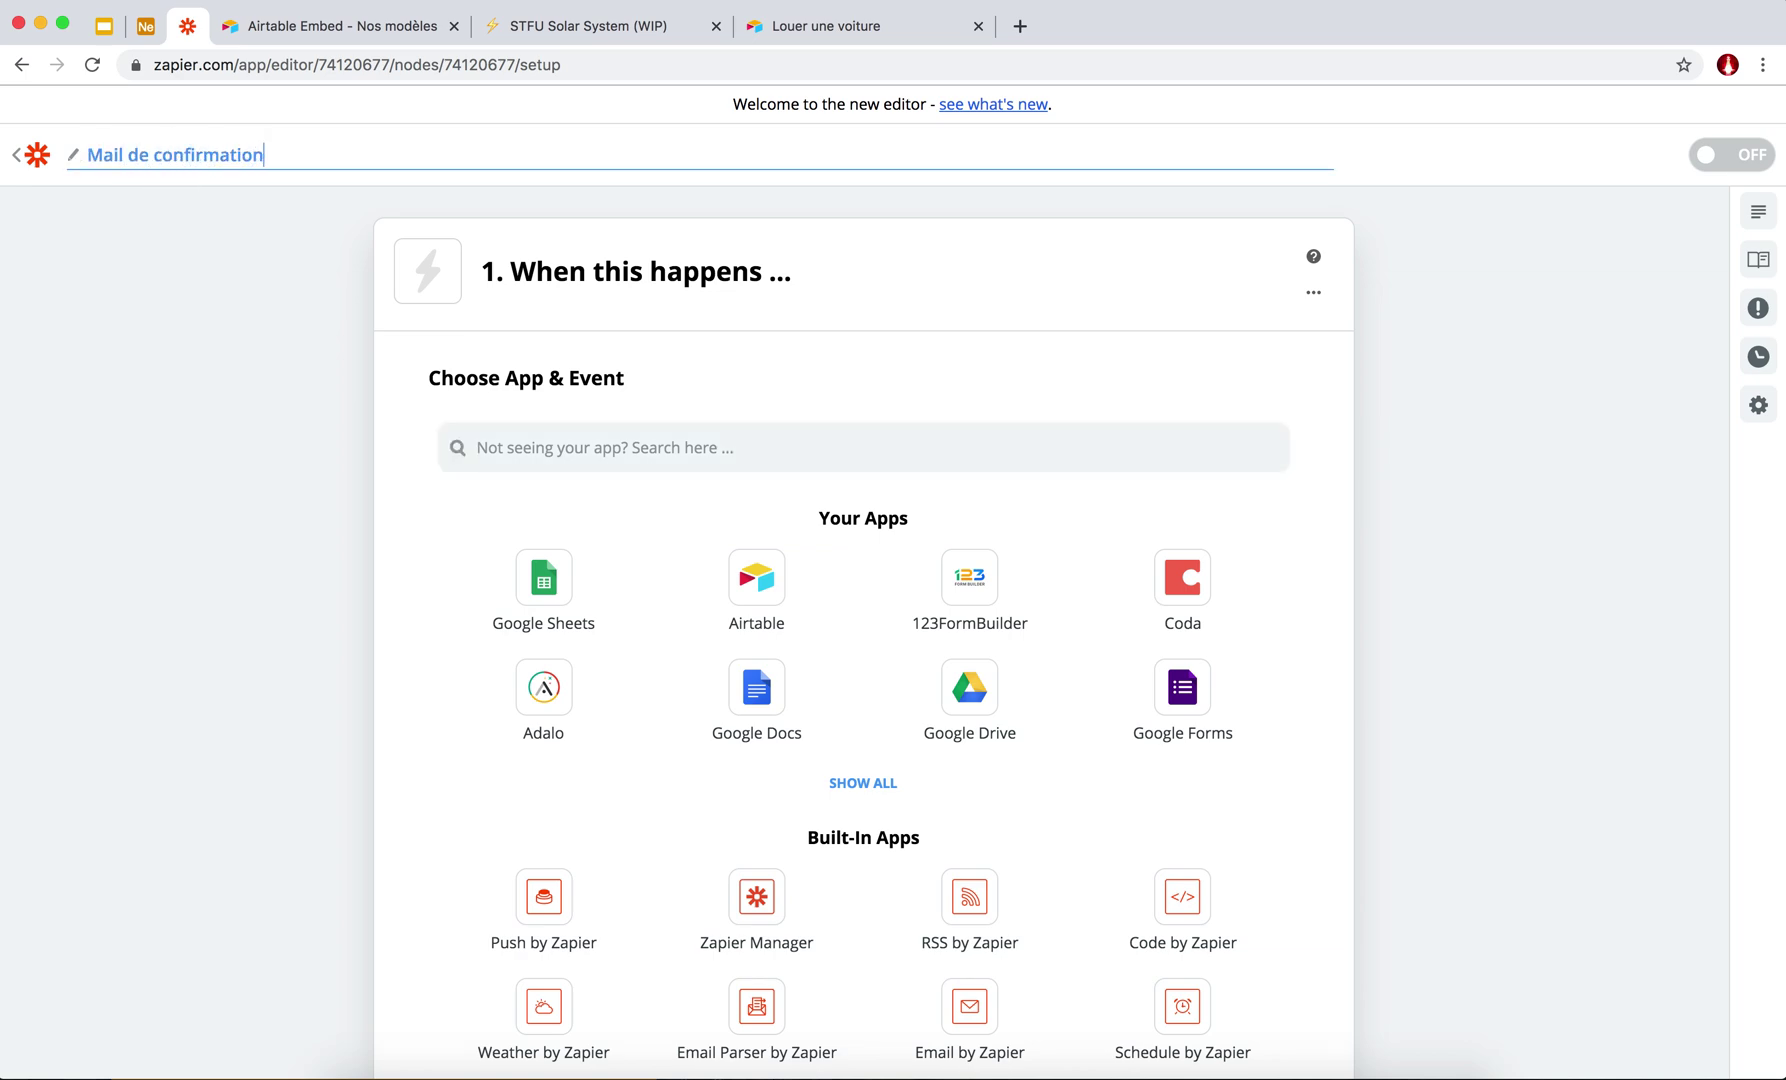
pyautogui.write(' de location de voiture')
pyautogui.click(585, 296)
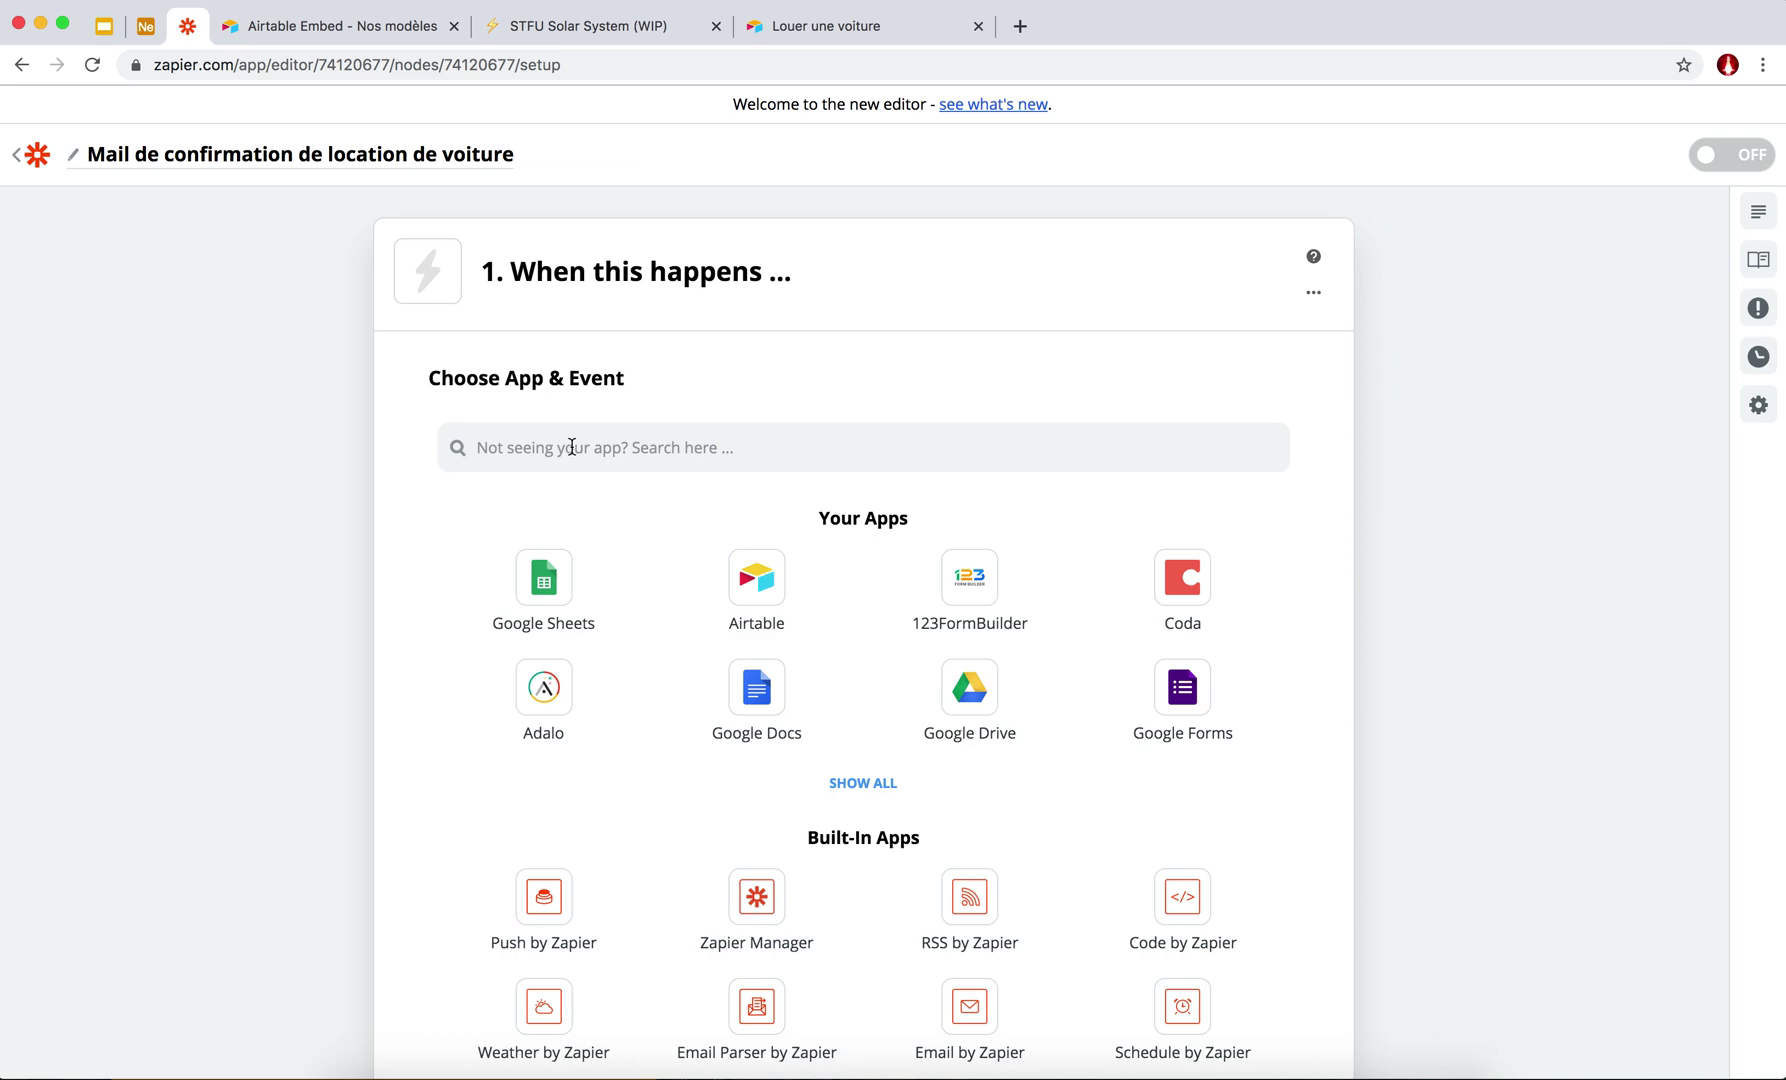
pyautogui.click(746, 604)
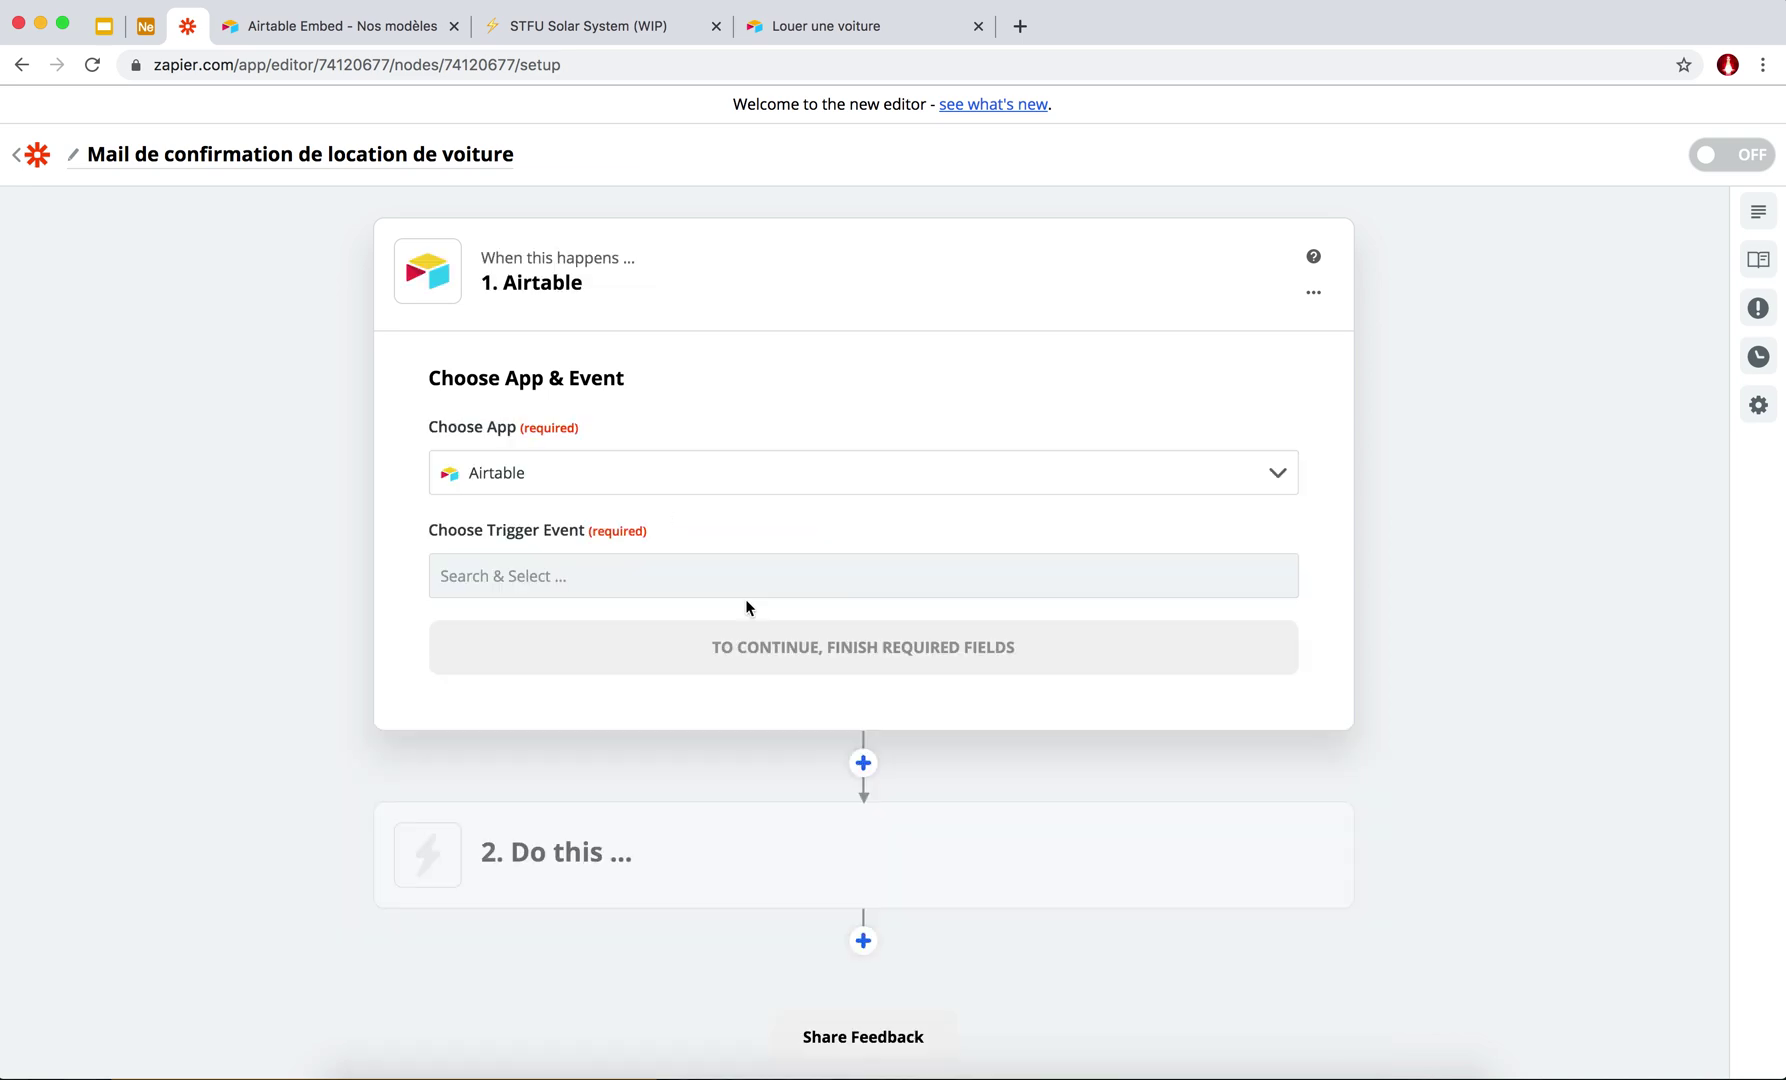
pyautogui.click(558, 583)
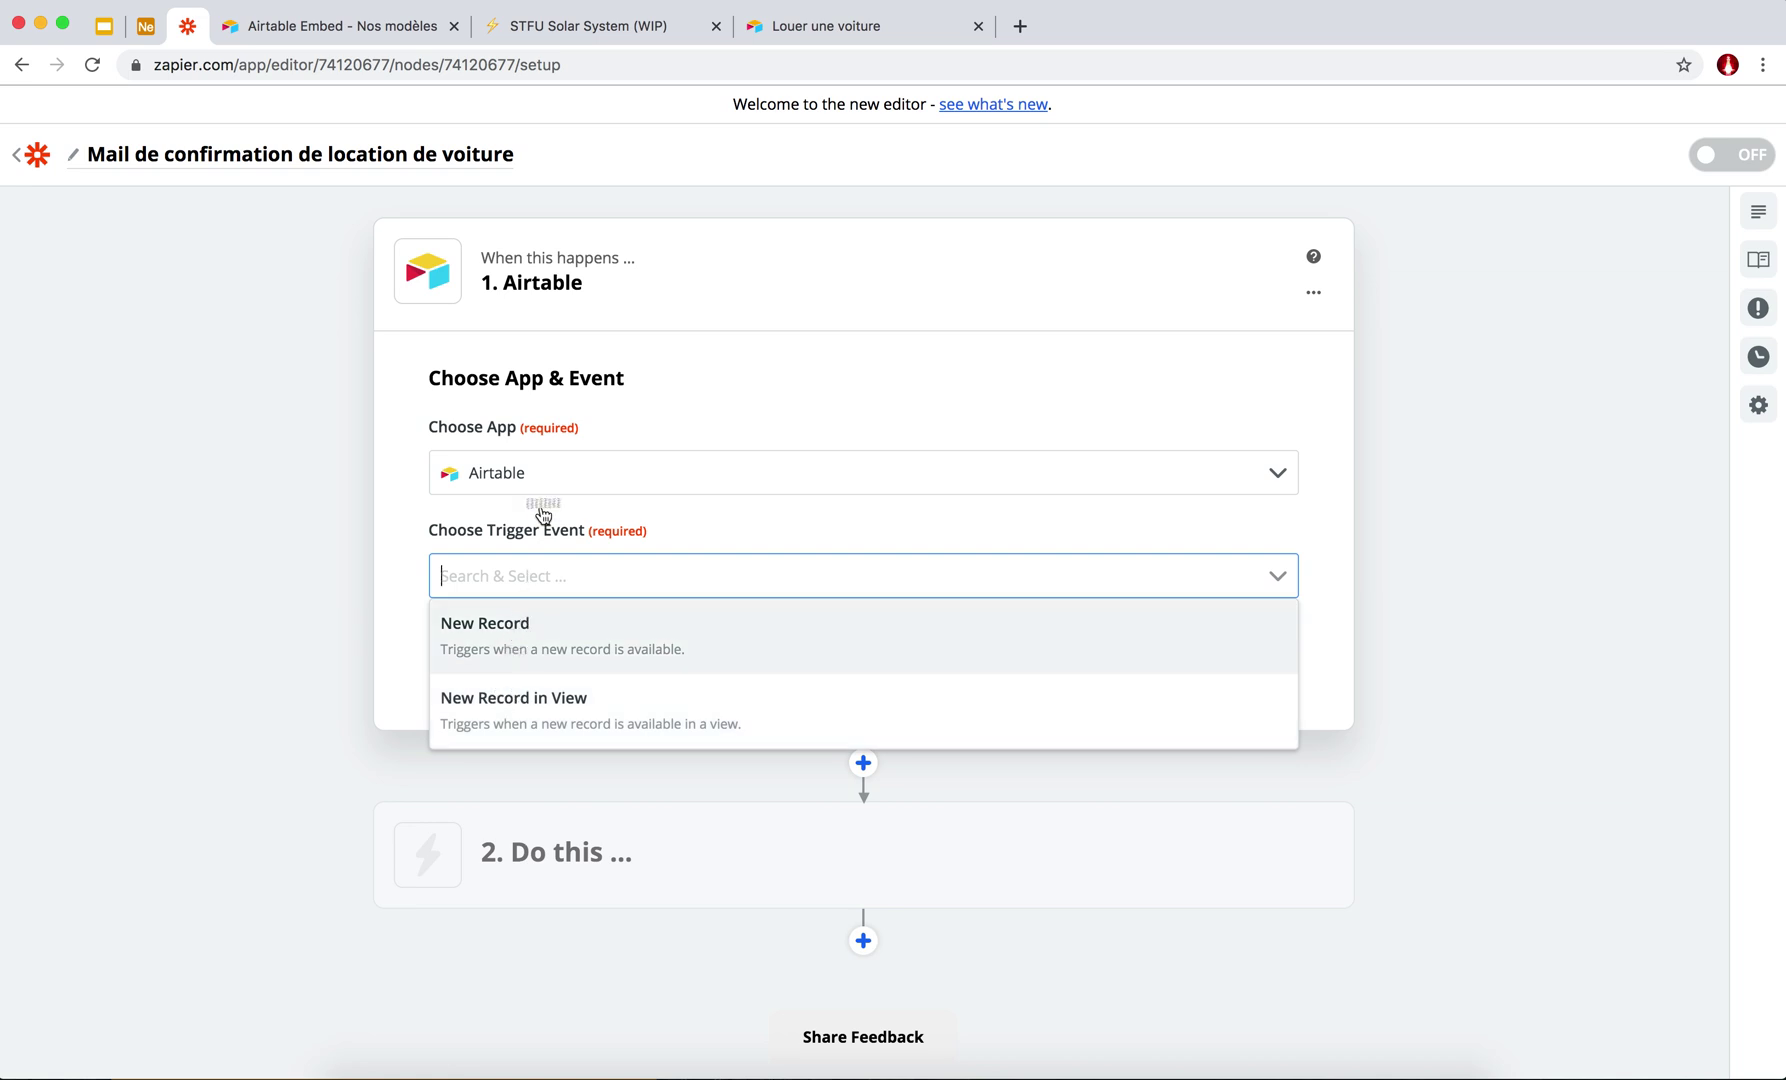
# Set the trigger event to New Record and select the already connected Airtable account.
pyautogui.click(520, 650)
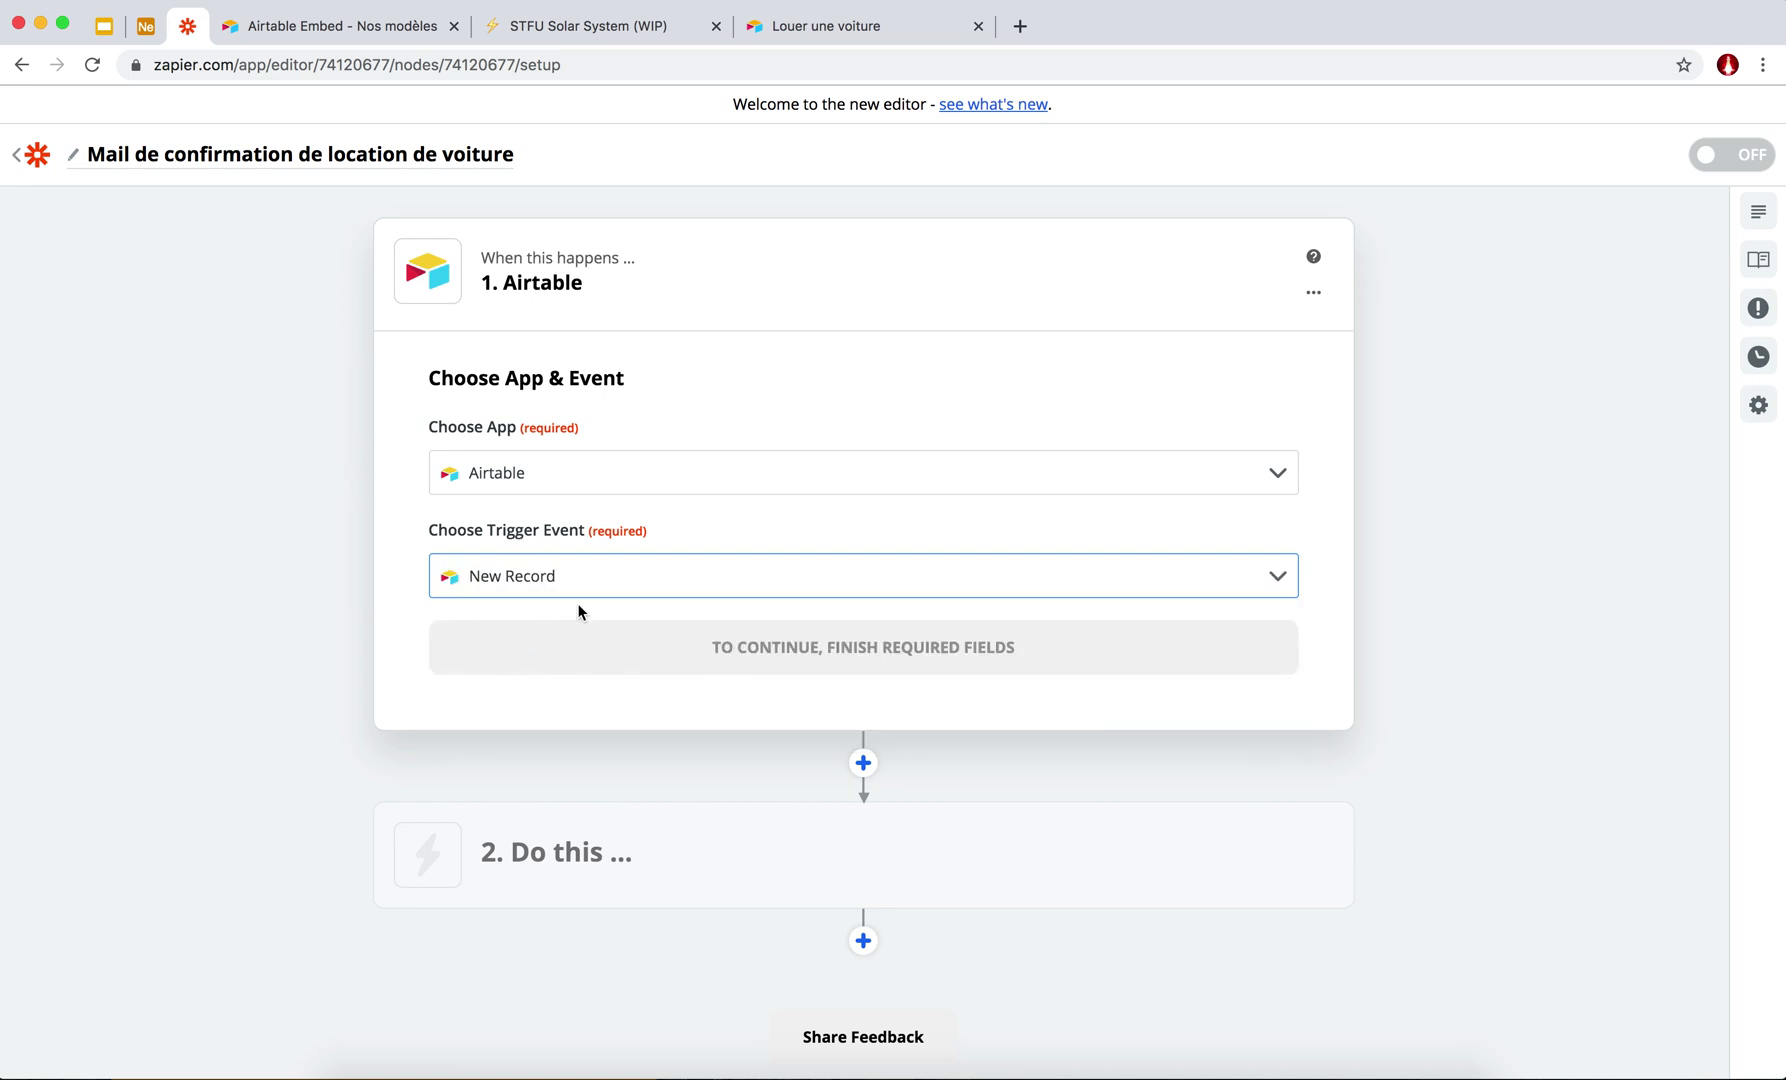
pyautogui.click(801, 650)
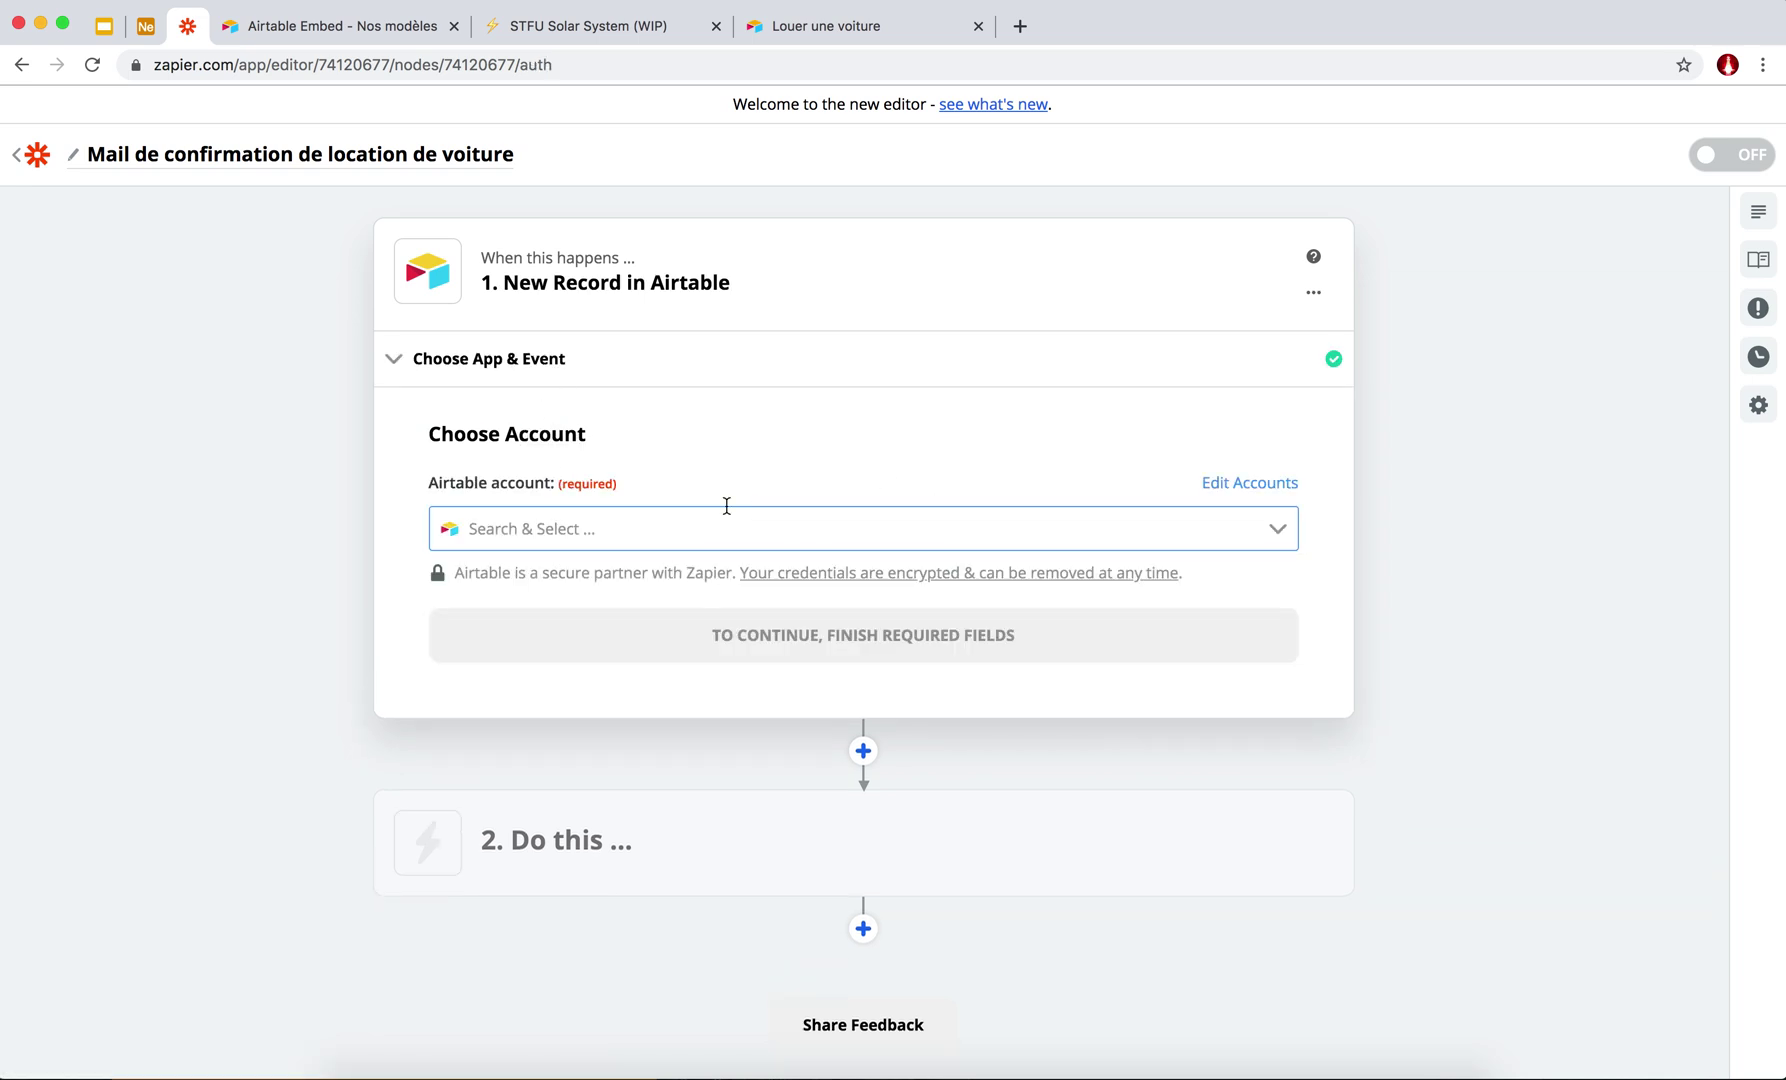
pyautogui.click(1281, 529)
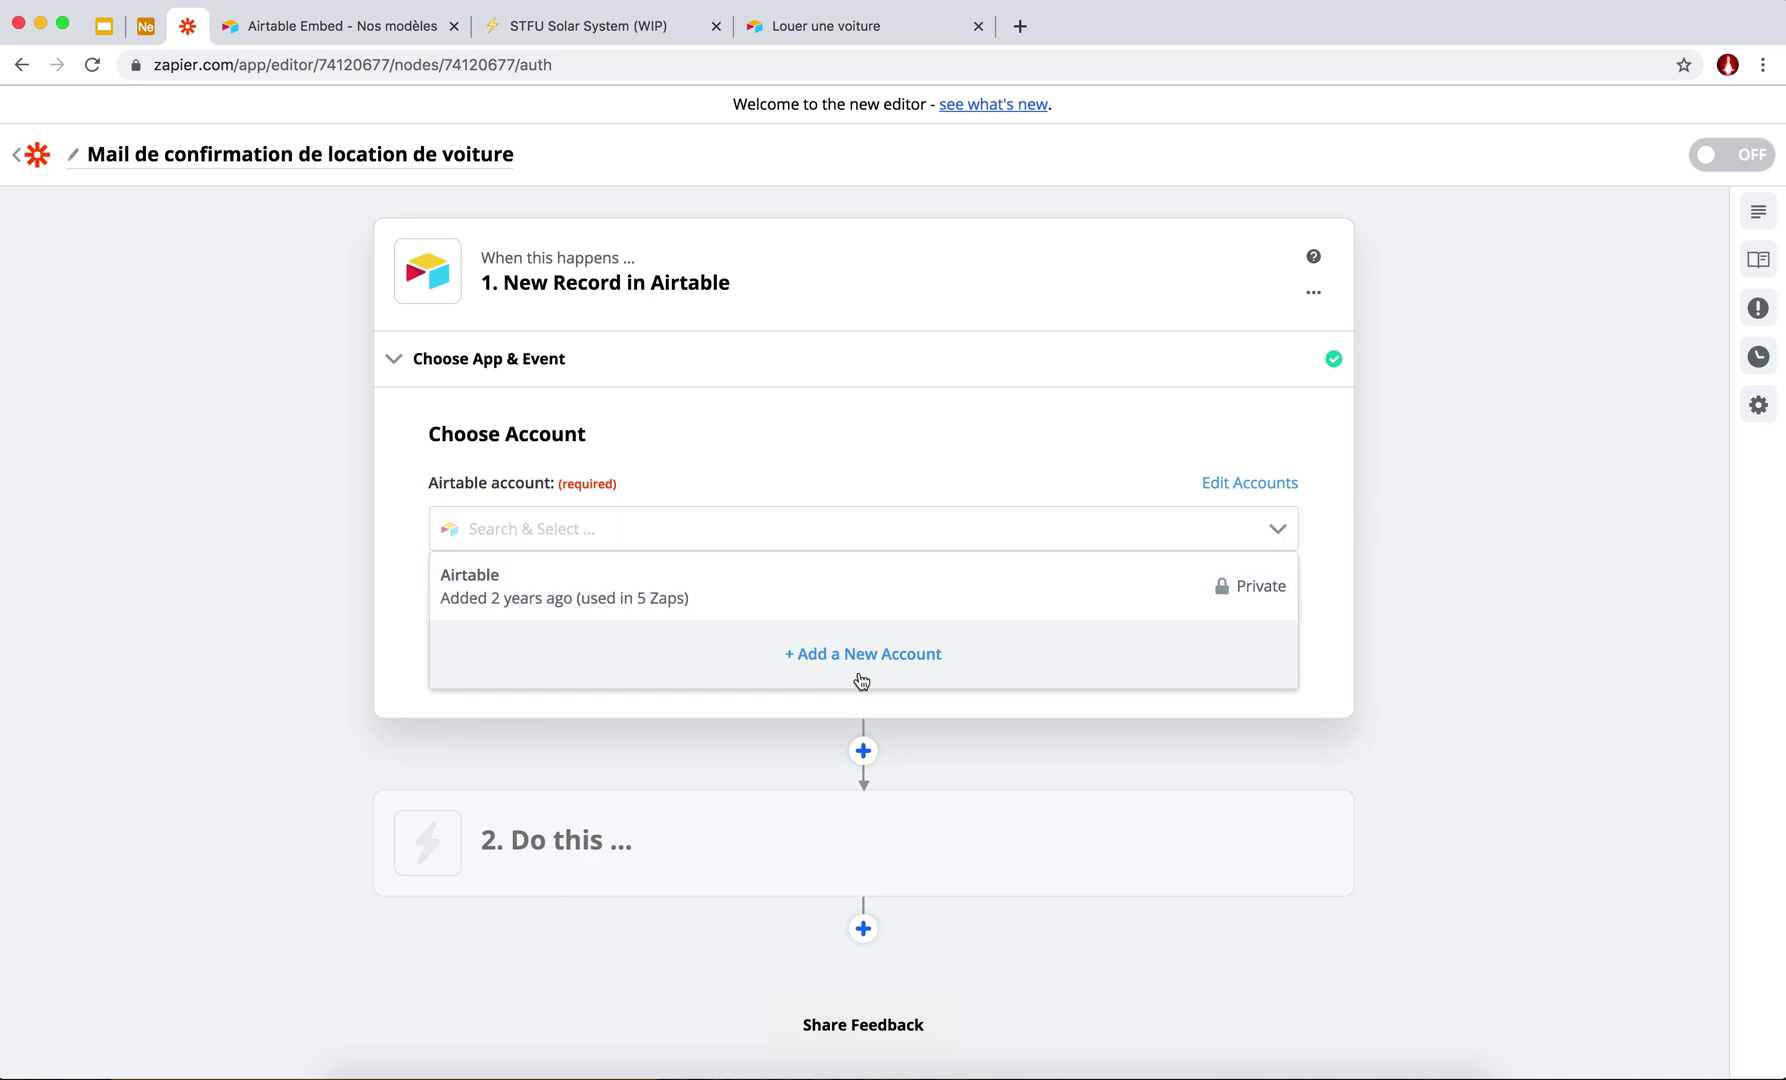
pyautogui.click(508, 578)
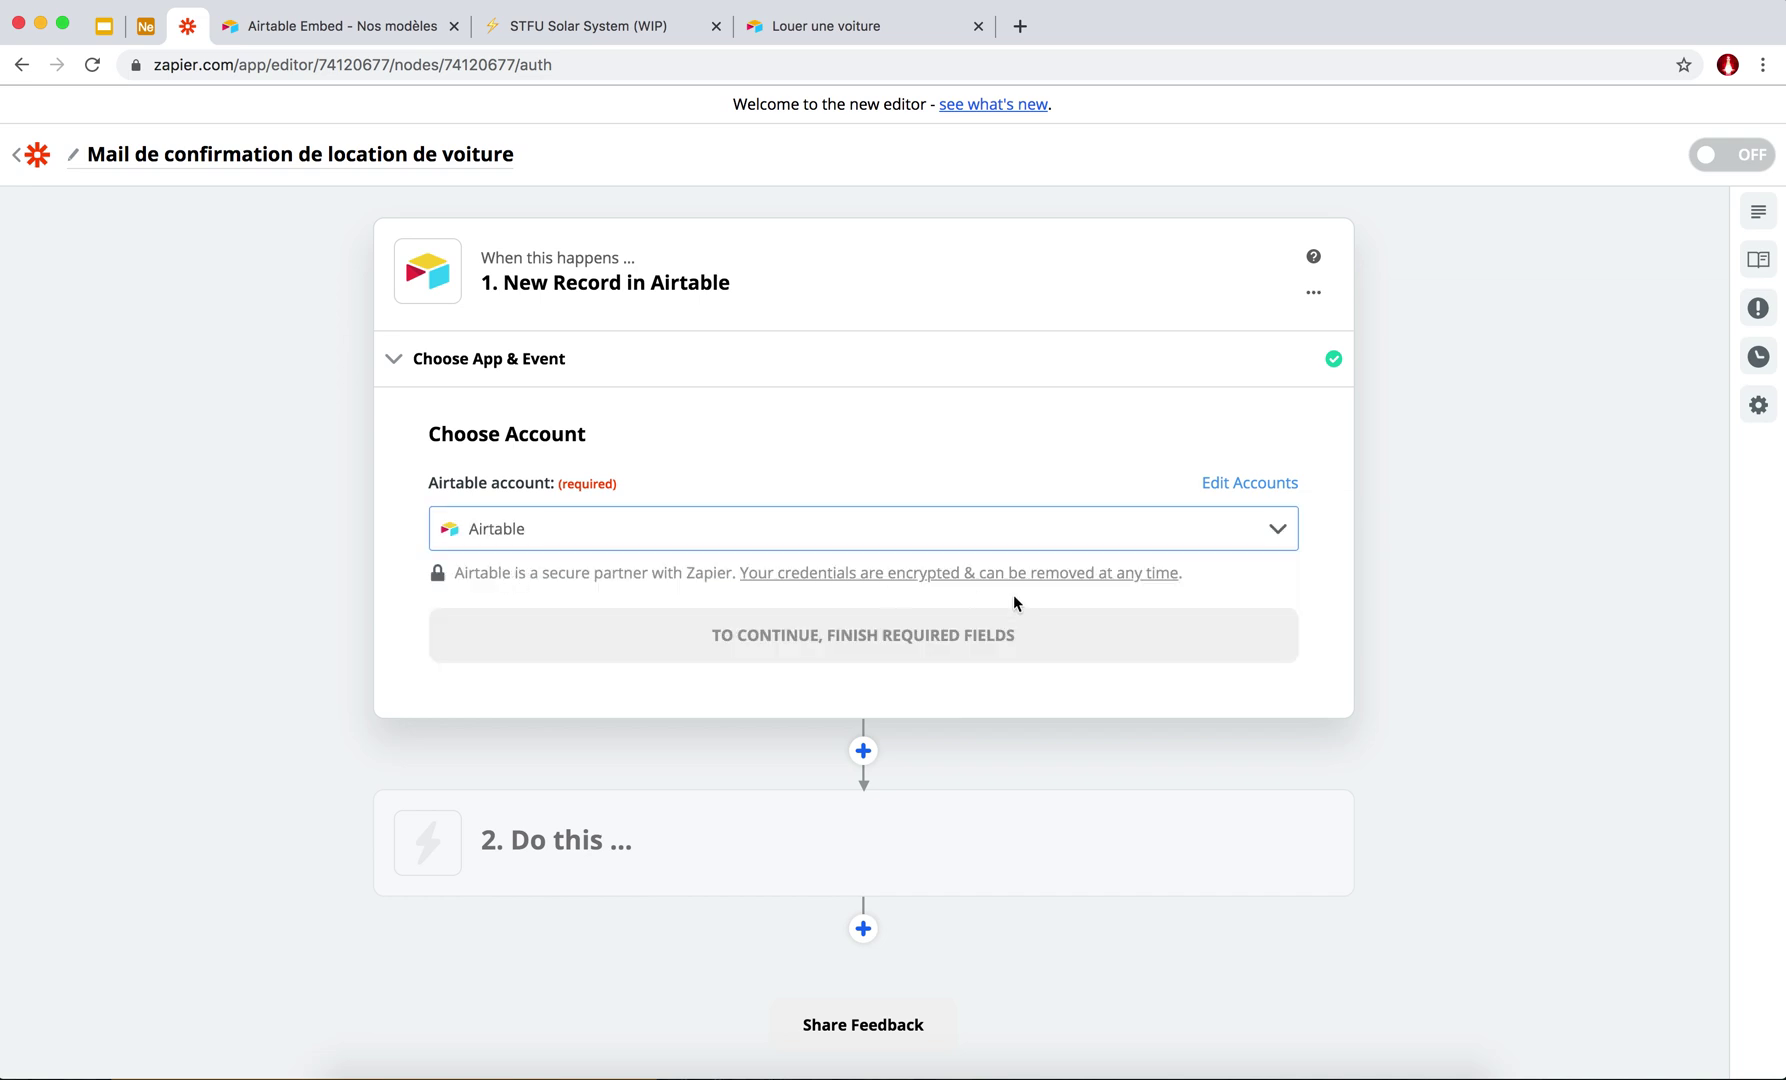
pyautogui.click(814, 650)
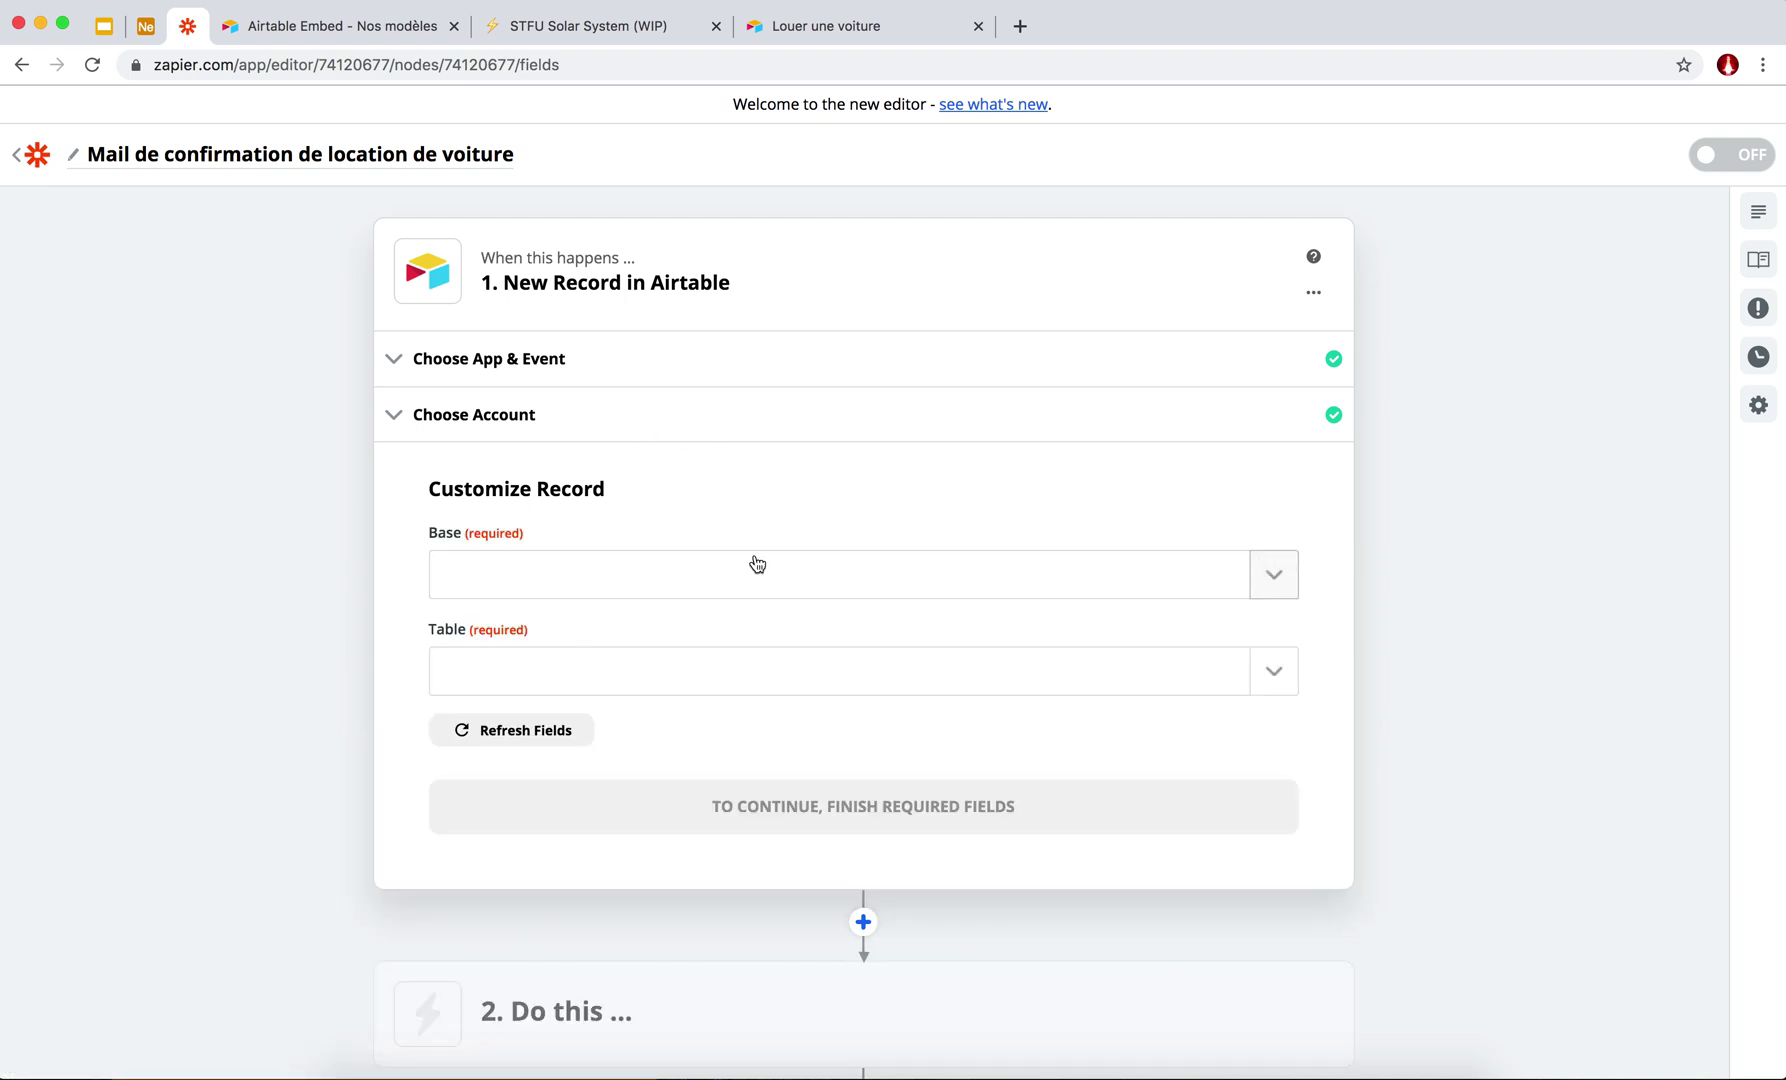
# Open the Base list, then check the rental form, embed page and Airtable base in other tabs.
pyautogui.click(757, 566)
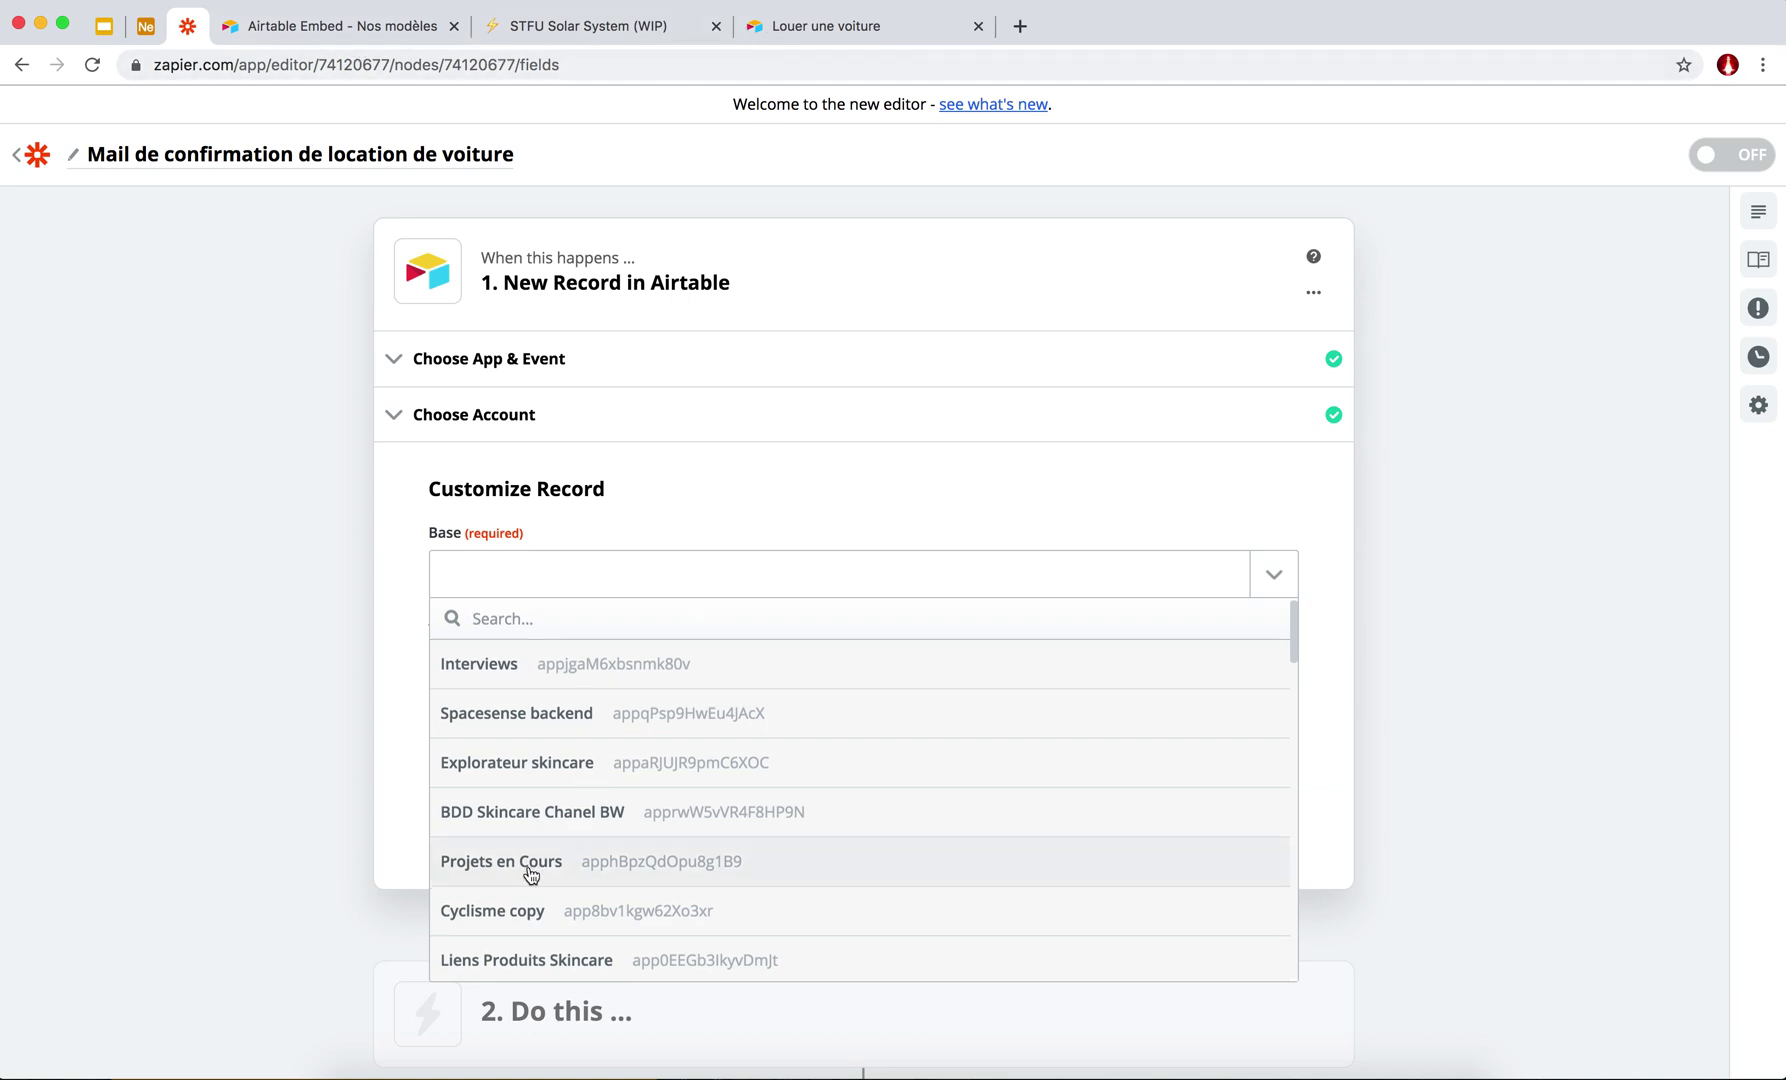
pyautogui.scroll(-5, 531, 876)
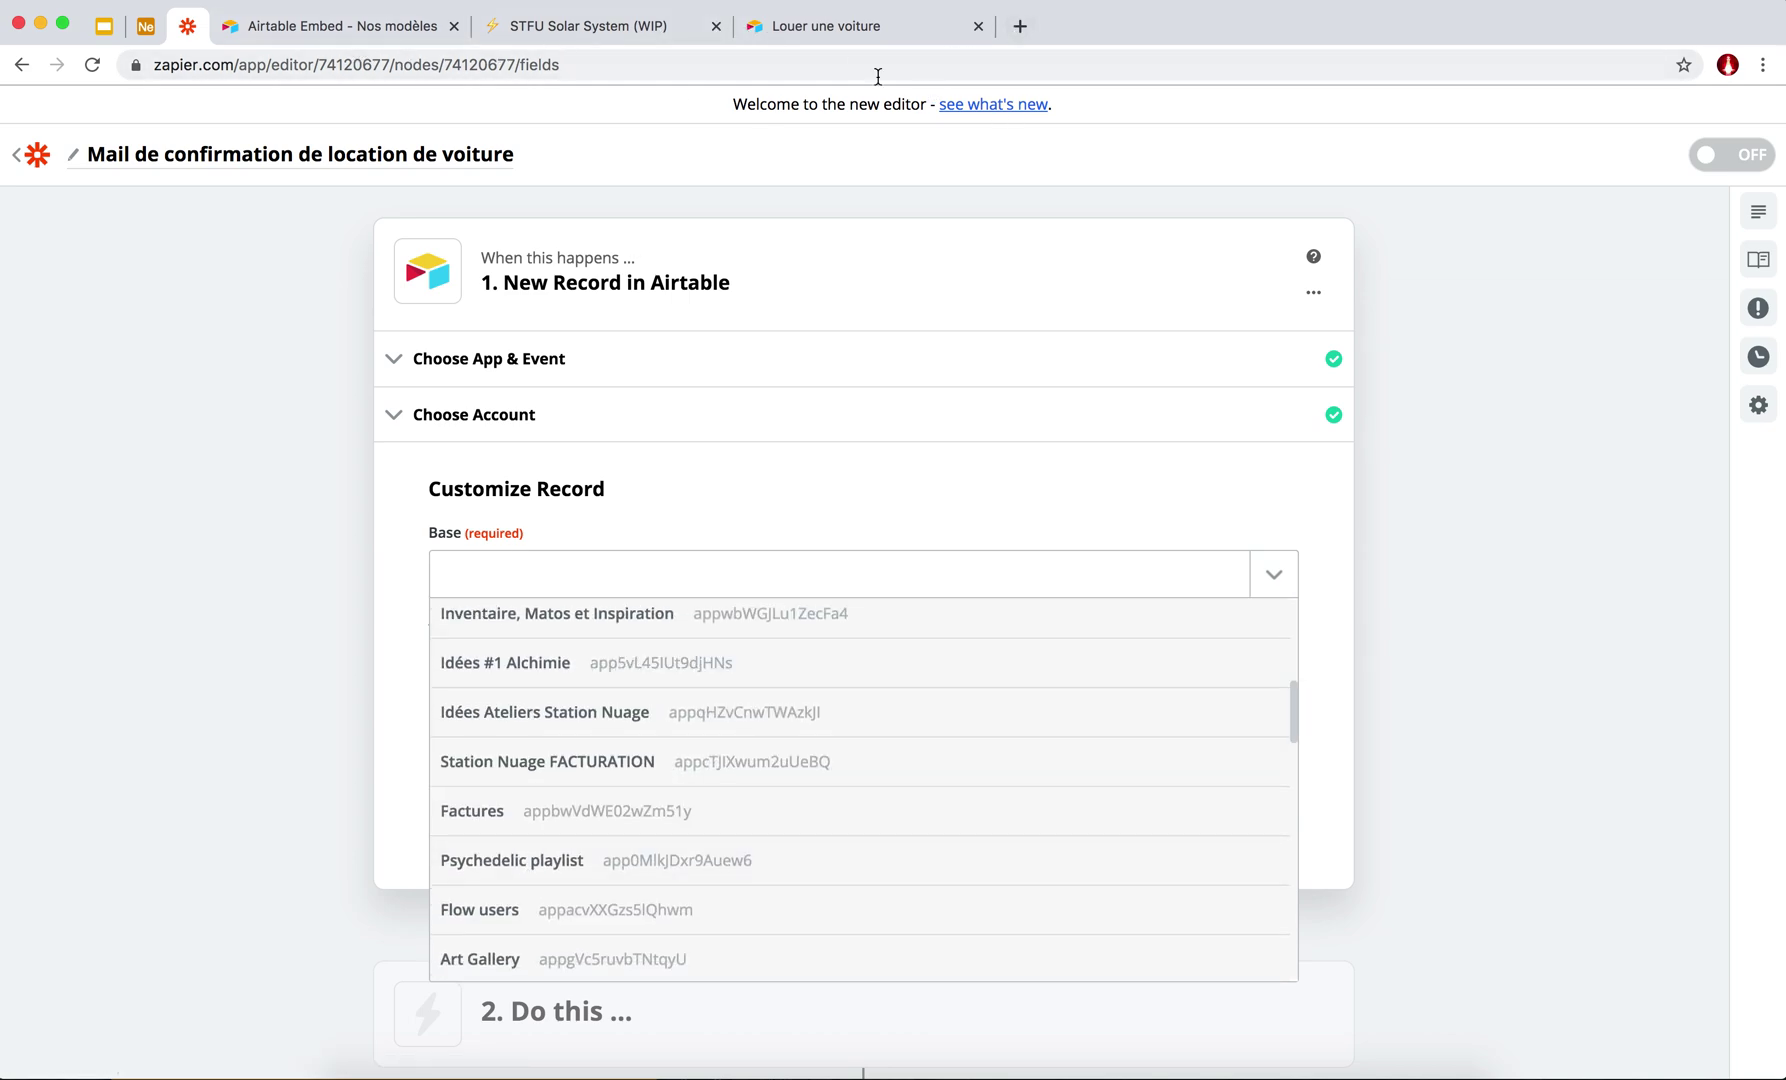
pyautogui.click(846, 40)
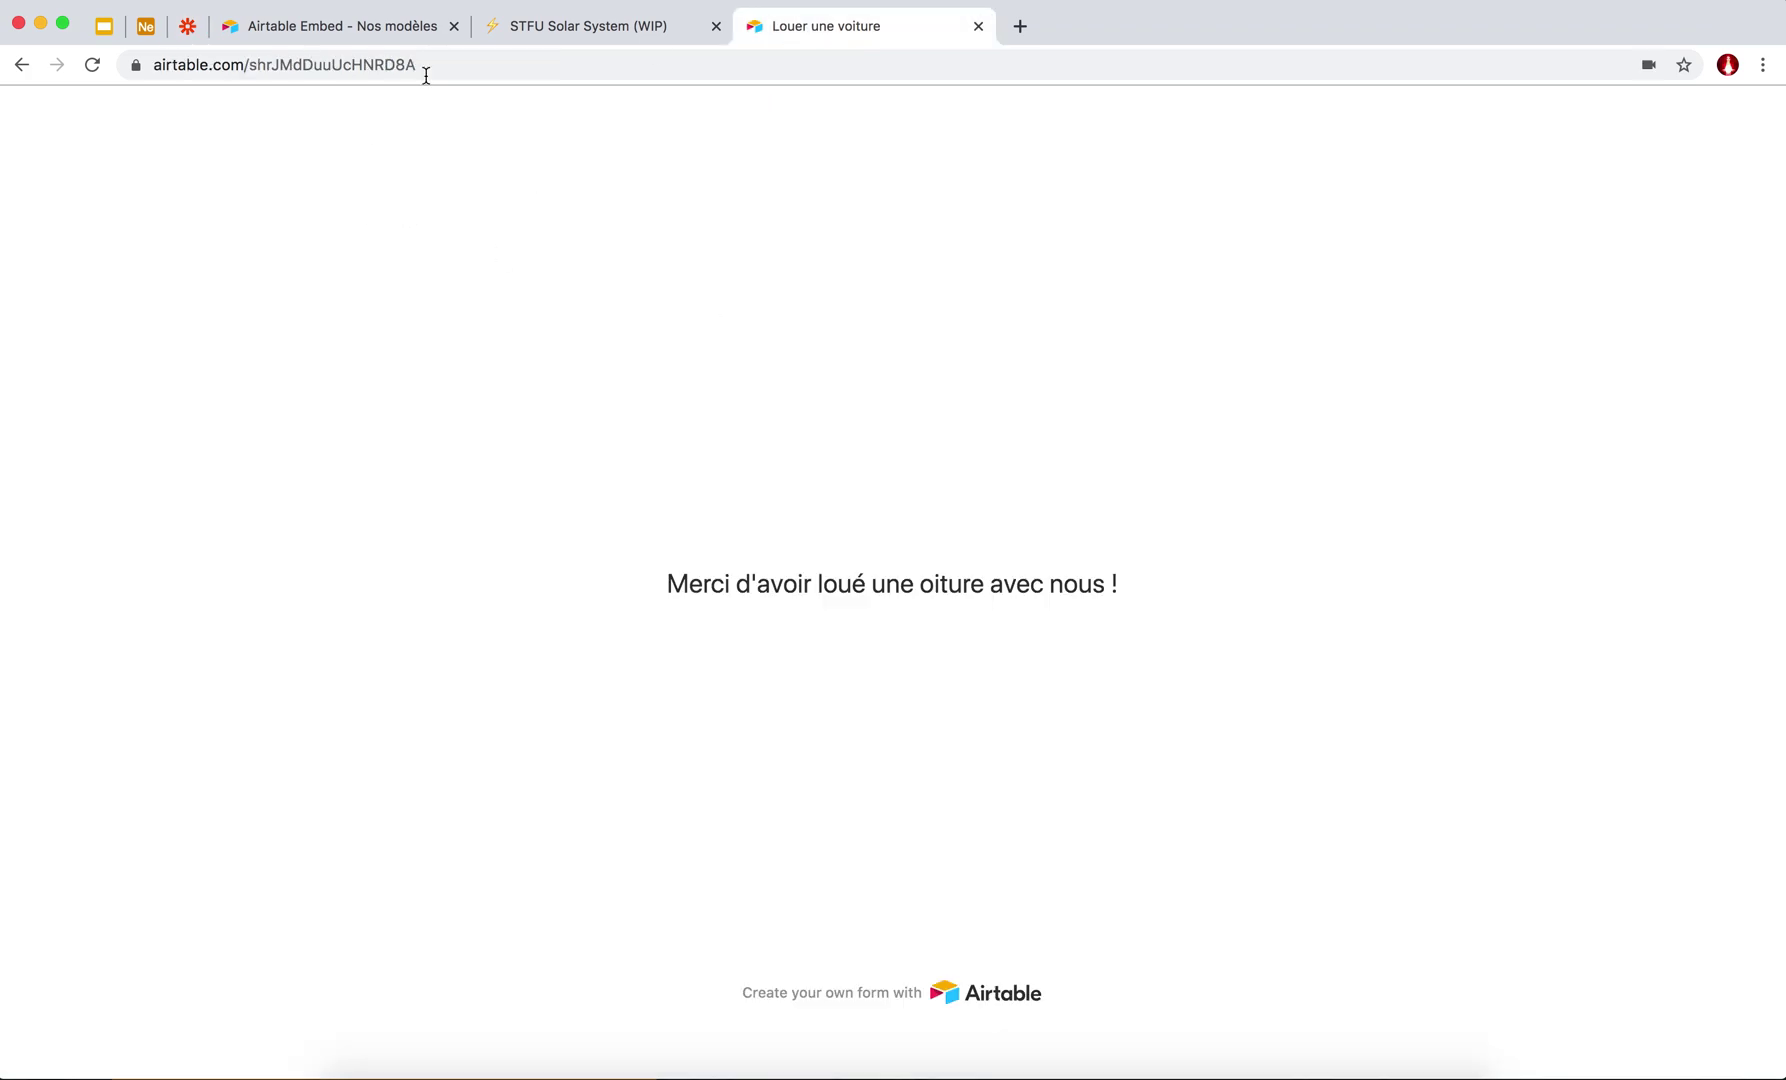
pyautogui.click(370, 30)
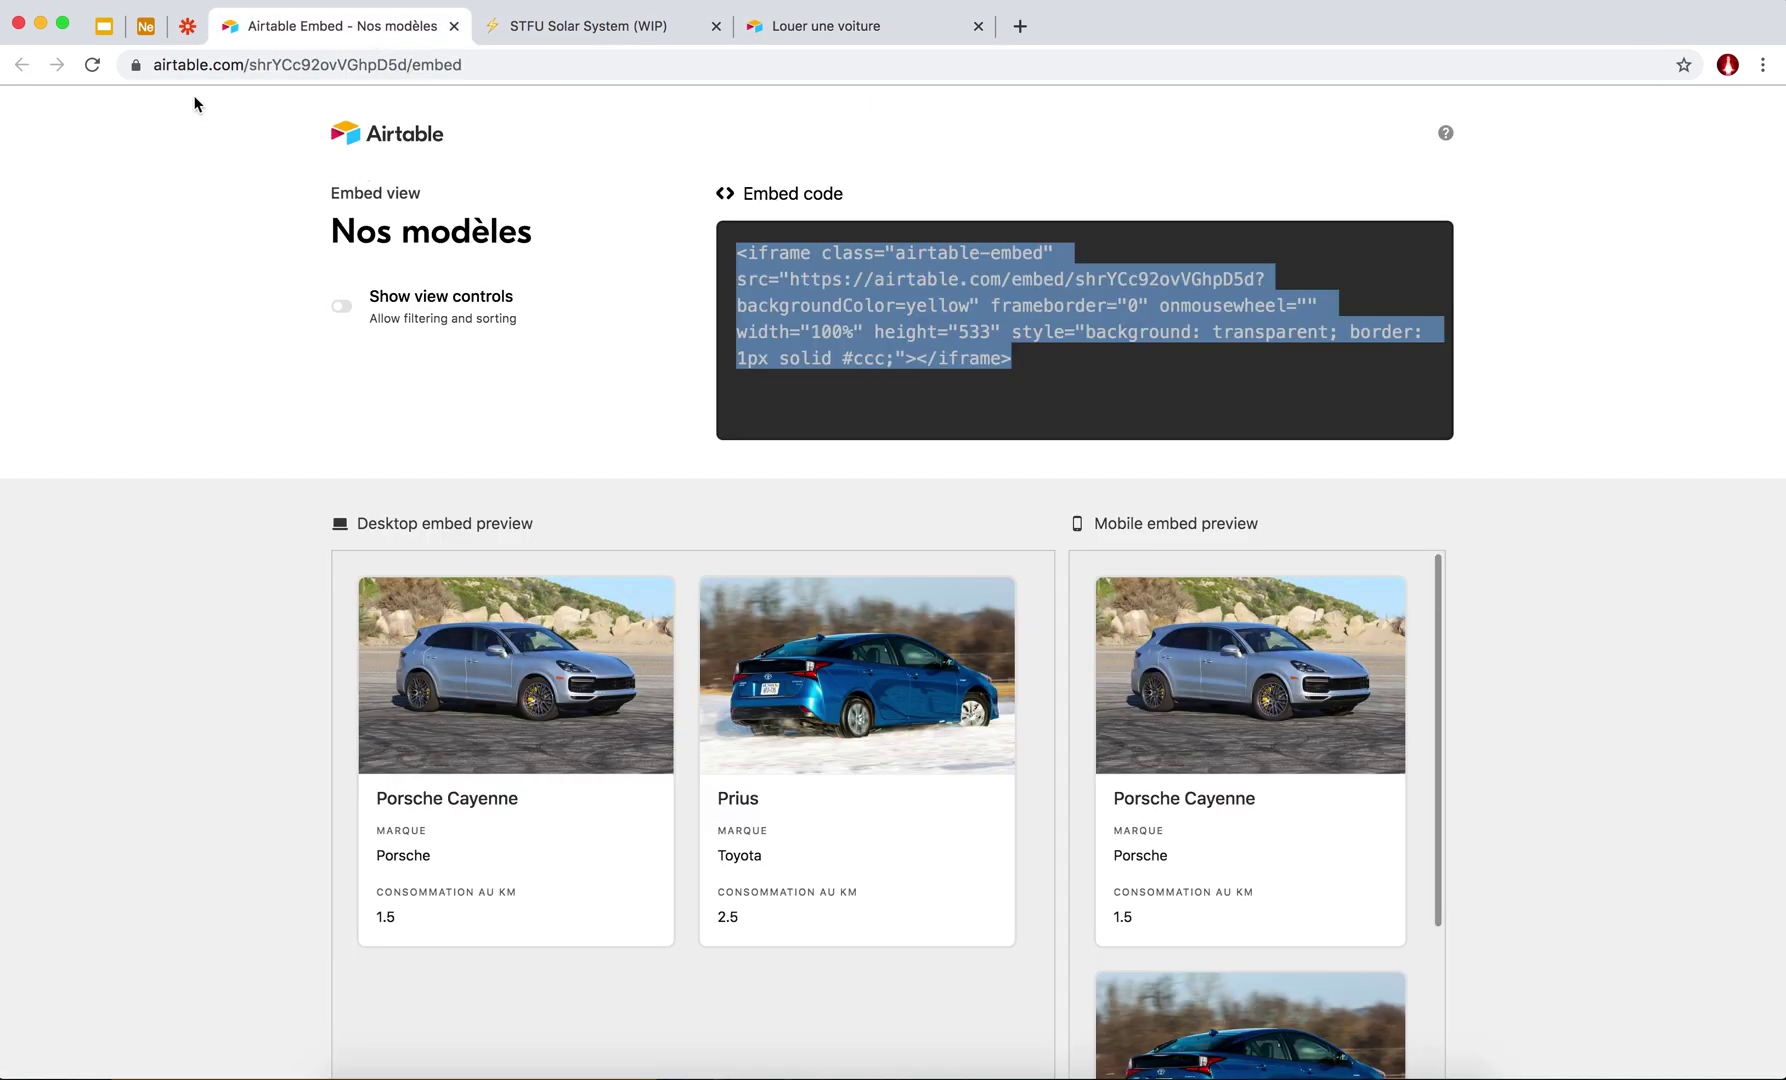
pyautogui.click(143, 28)
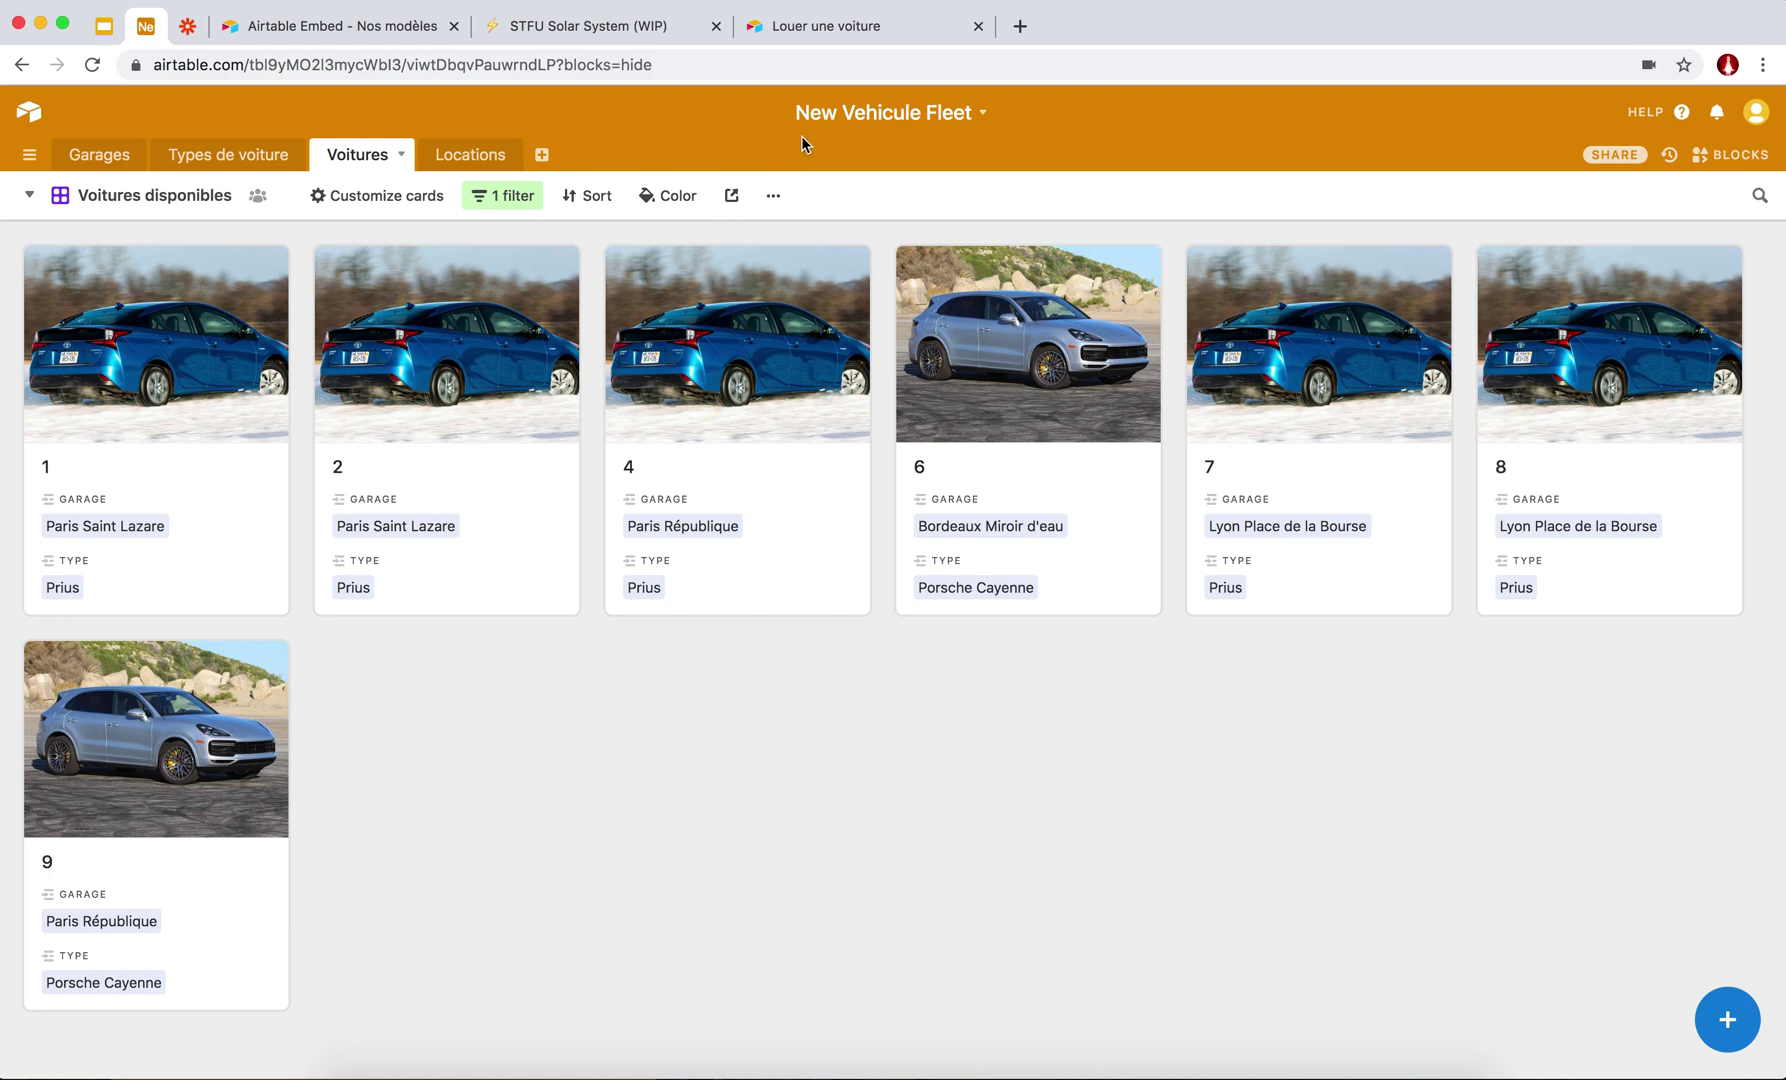
pyautogui.click(362, 27)
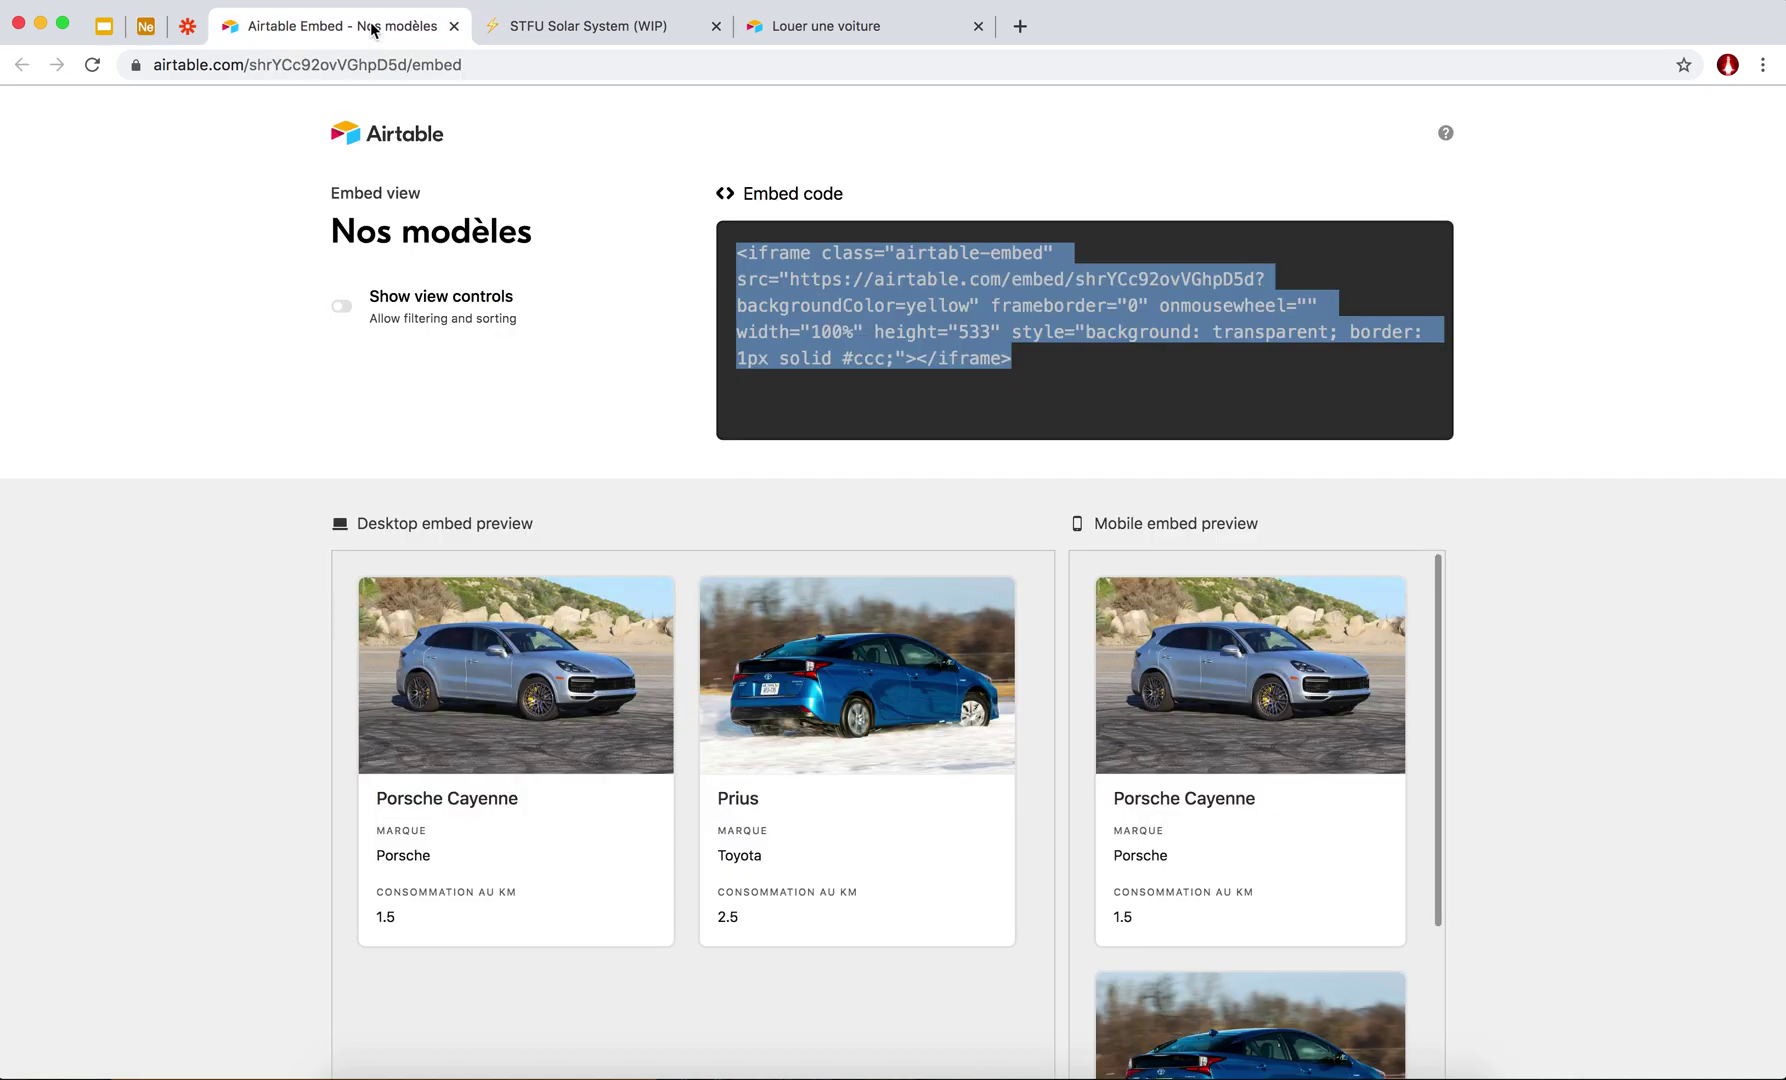
pyautogui.click(558, 33)
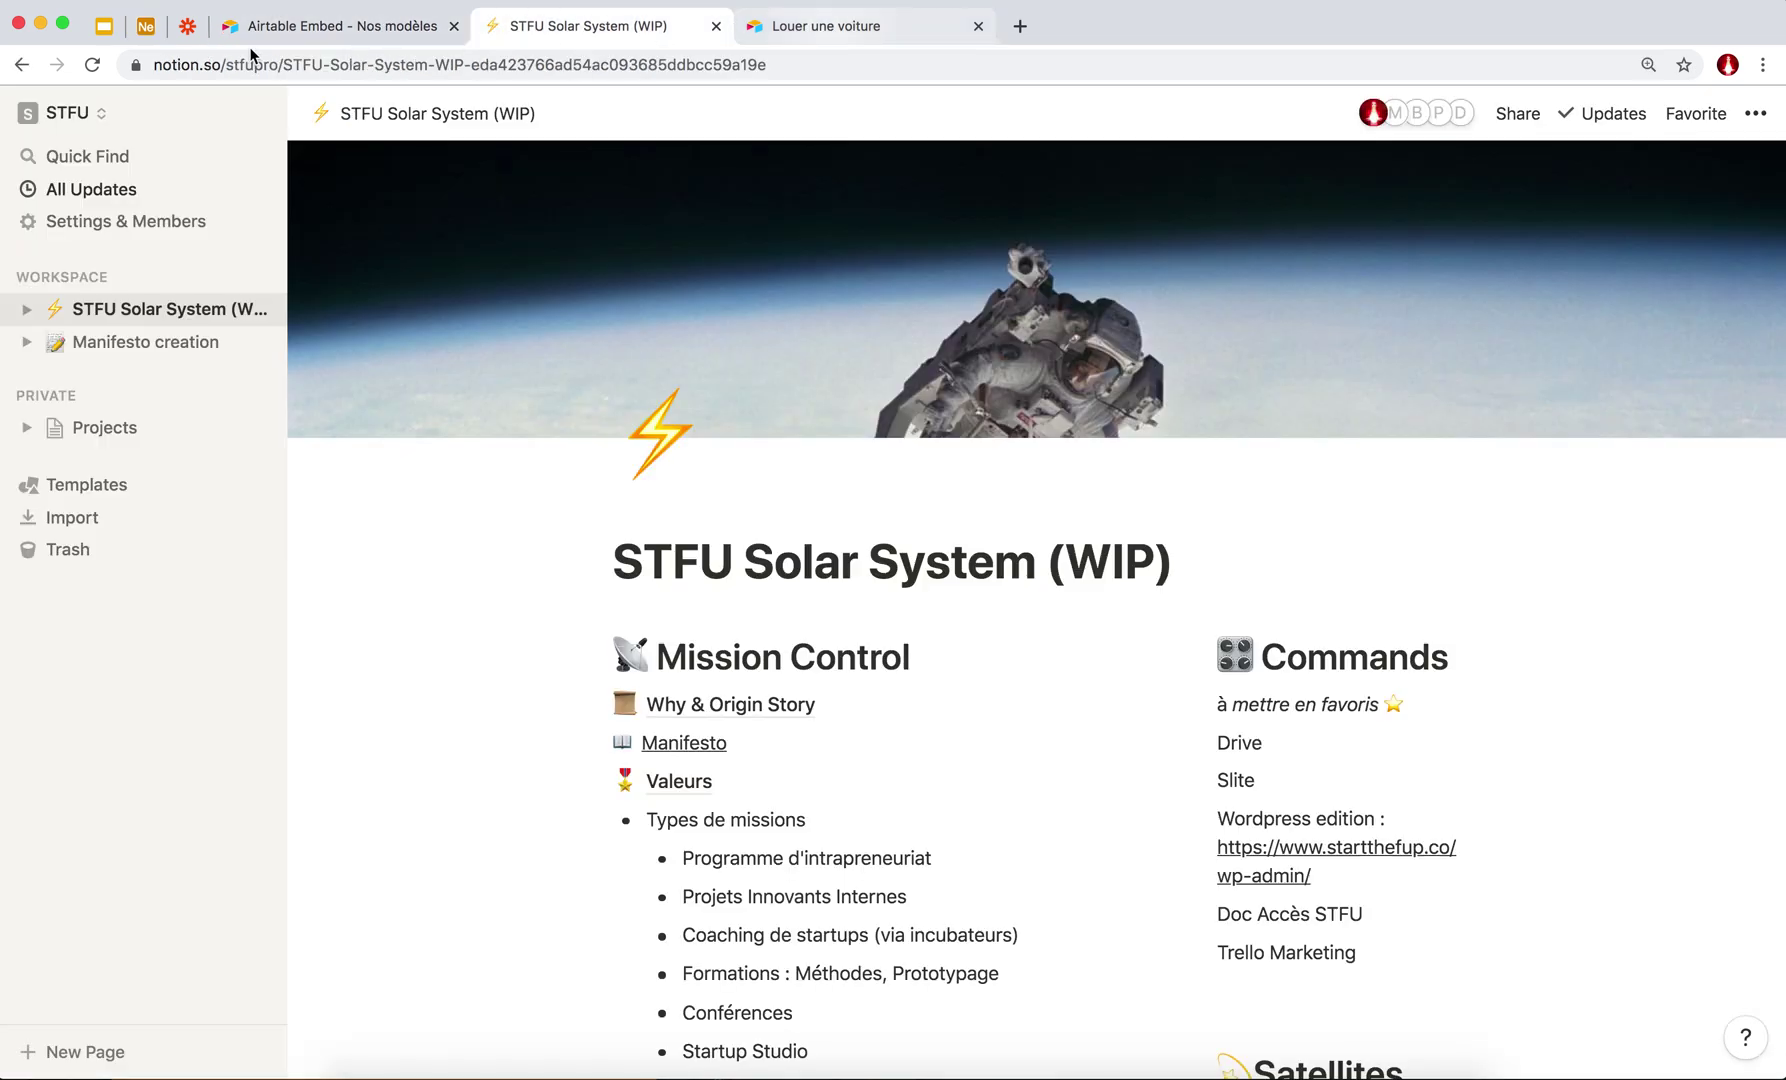
pyautogui.click(830, 30)
pyautogui.click(185, 30)
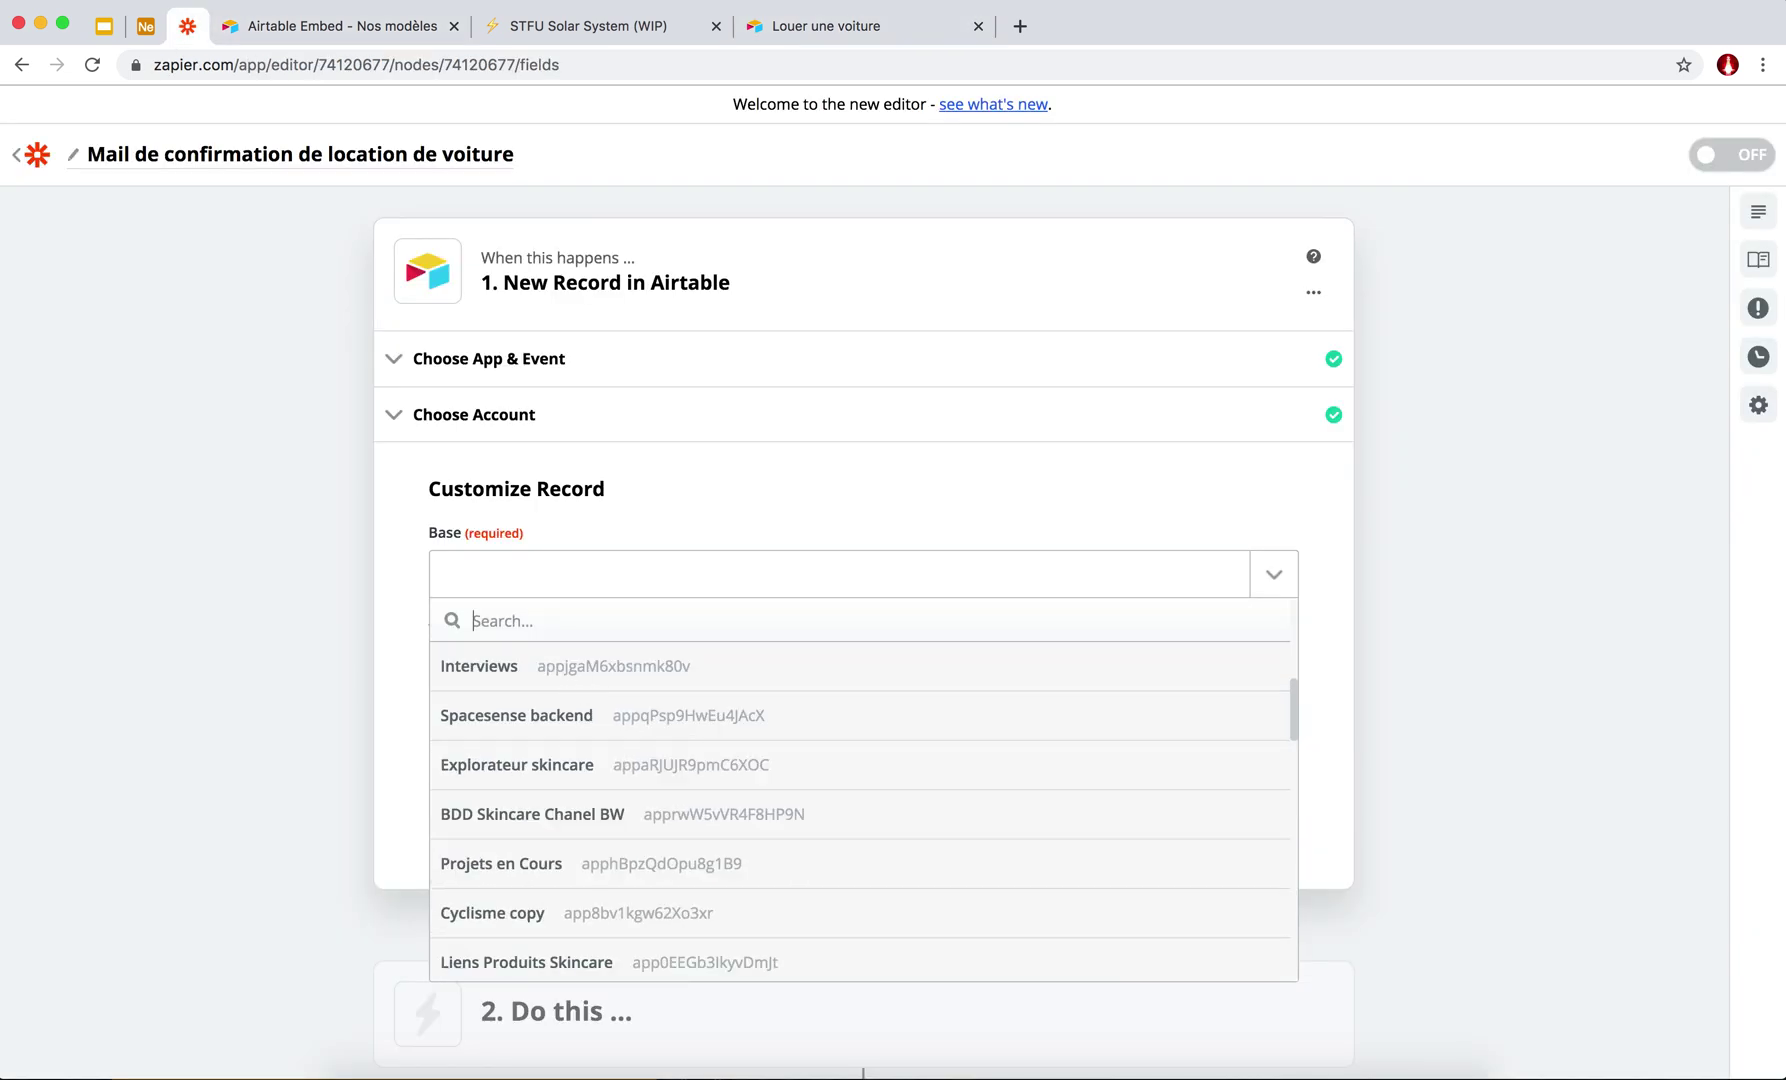
# Point the trigger at the Locations table of the New Vehicule Fleet base and continue.
pyautogui.write('new')
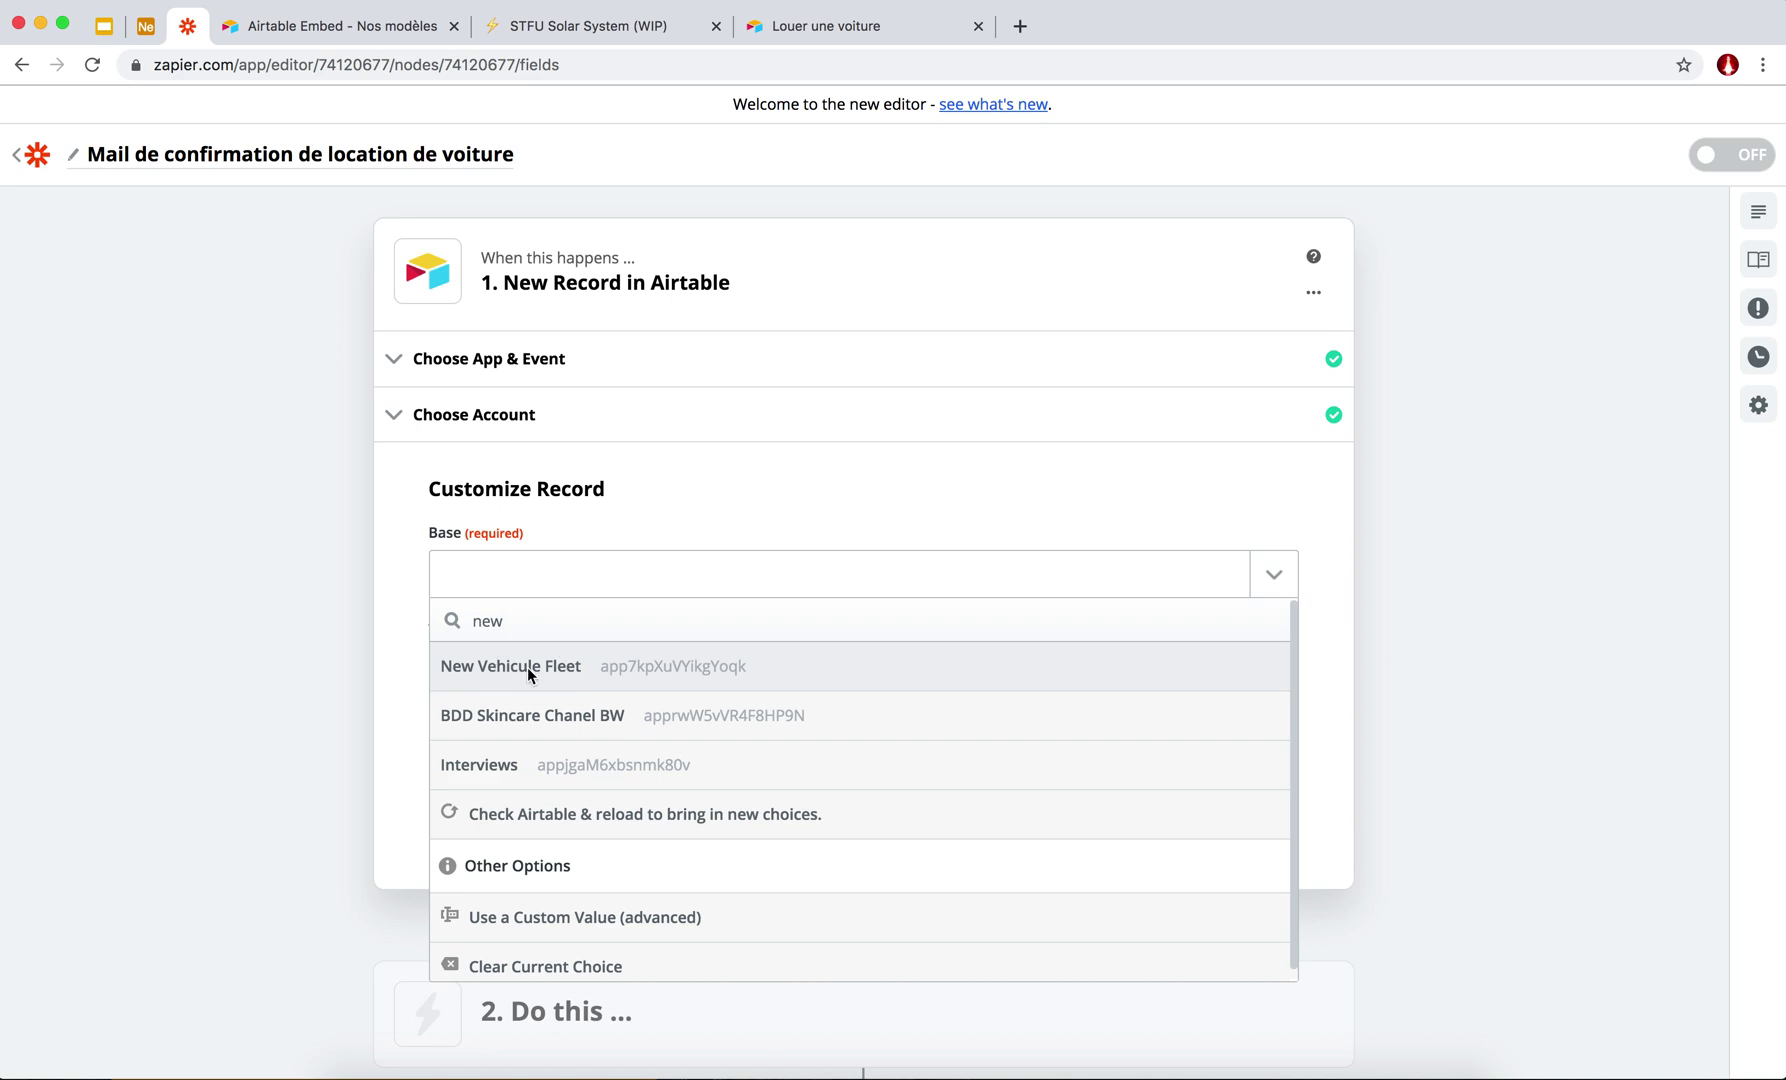
pyautogui.click(527, 667)
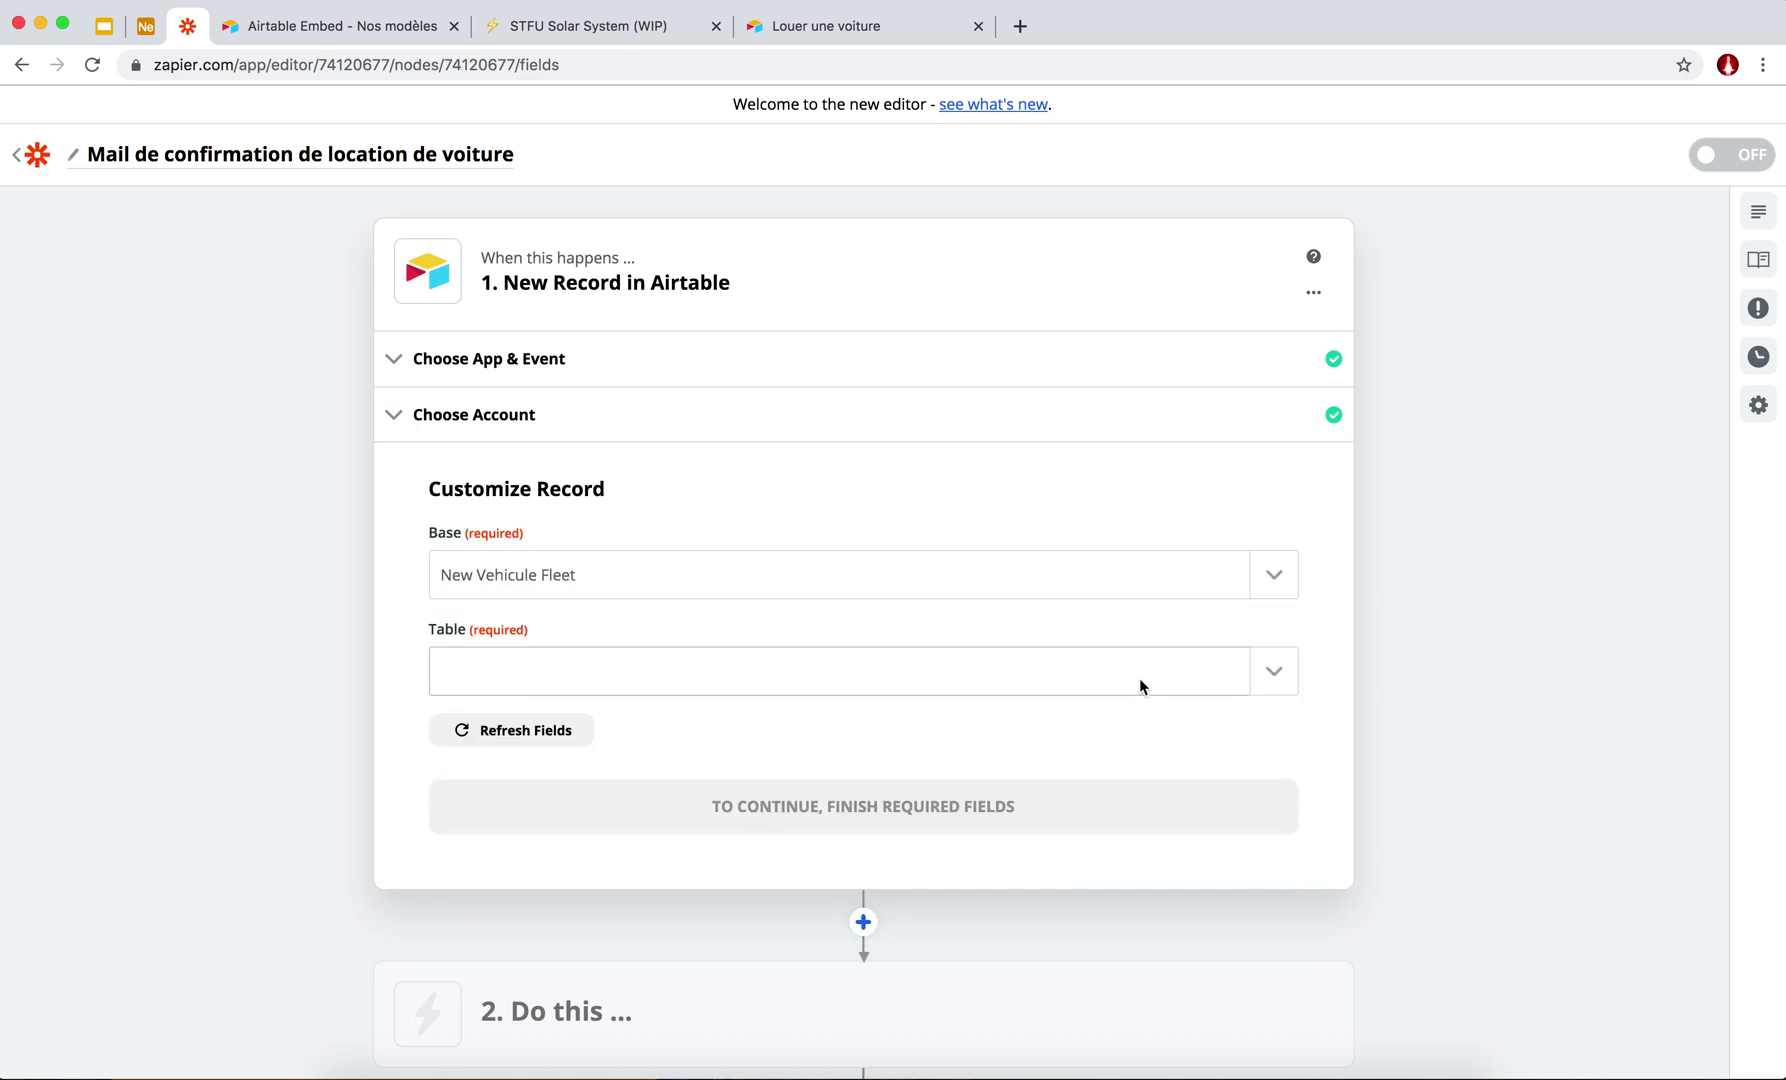
pyautogui.click(1274, 676)
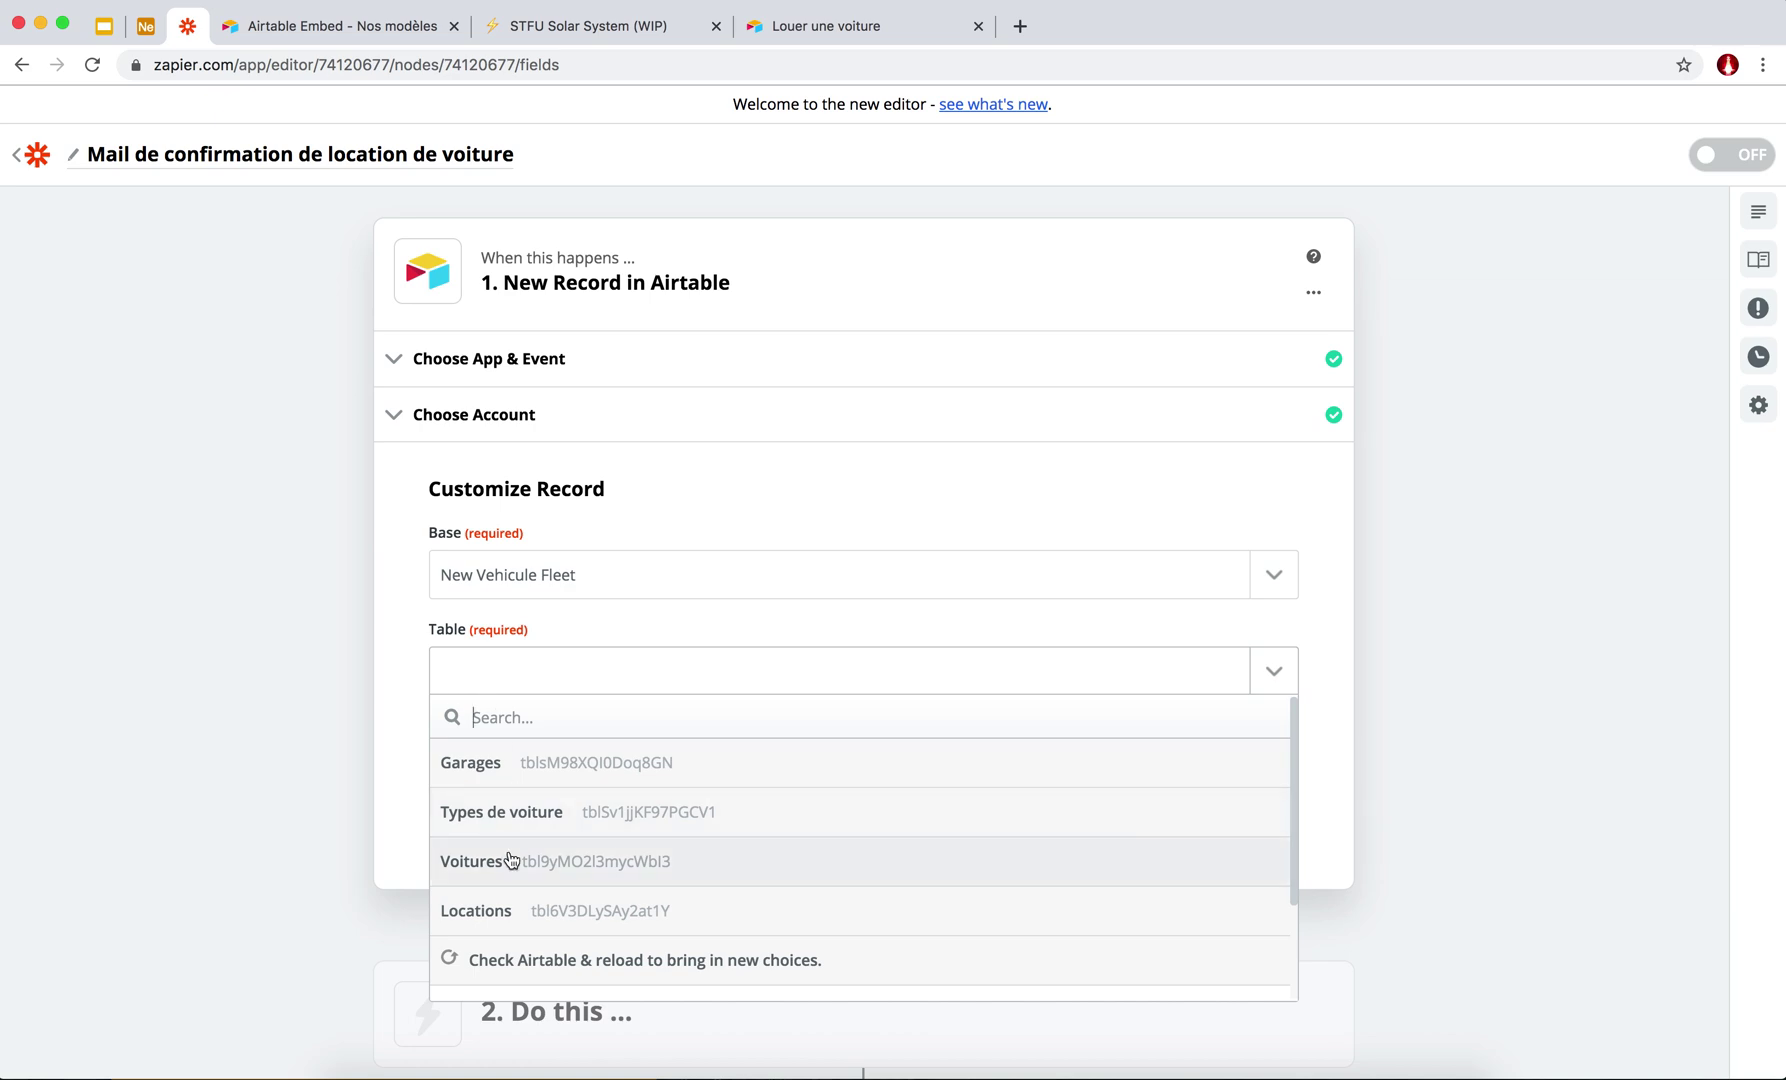
pyautogui.click(478, 911)
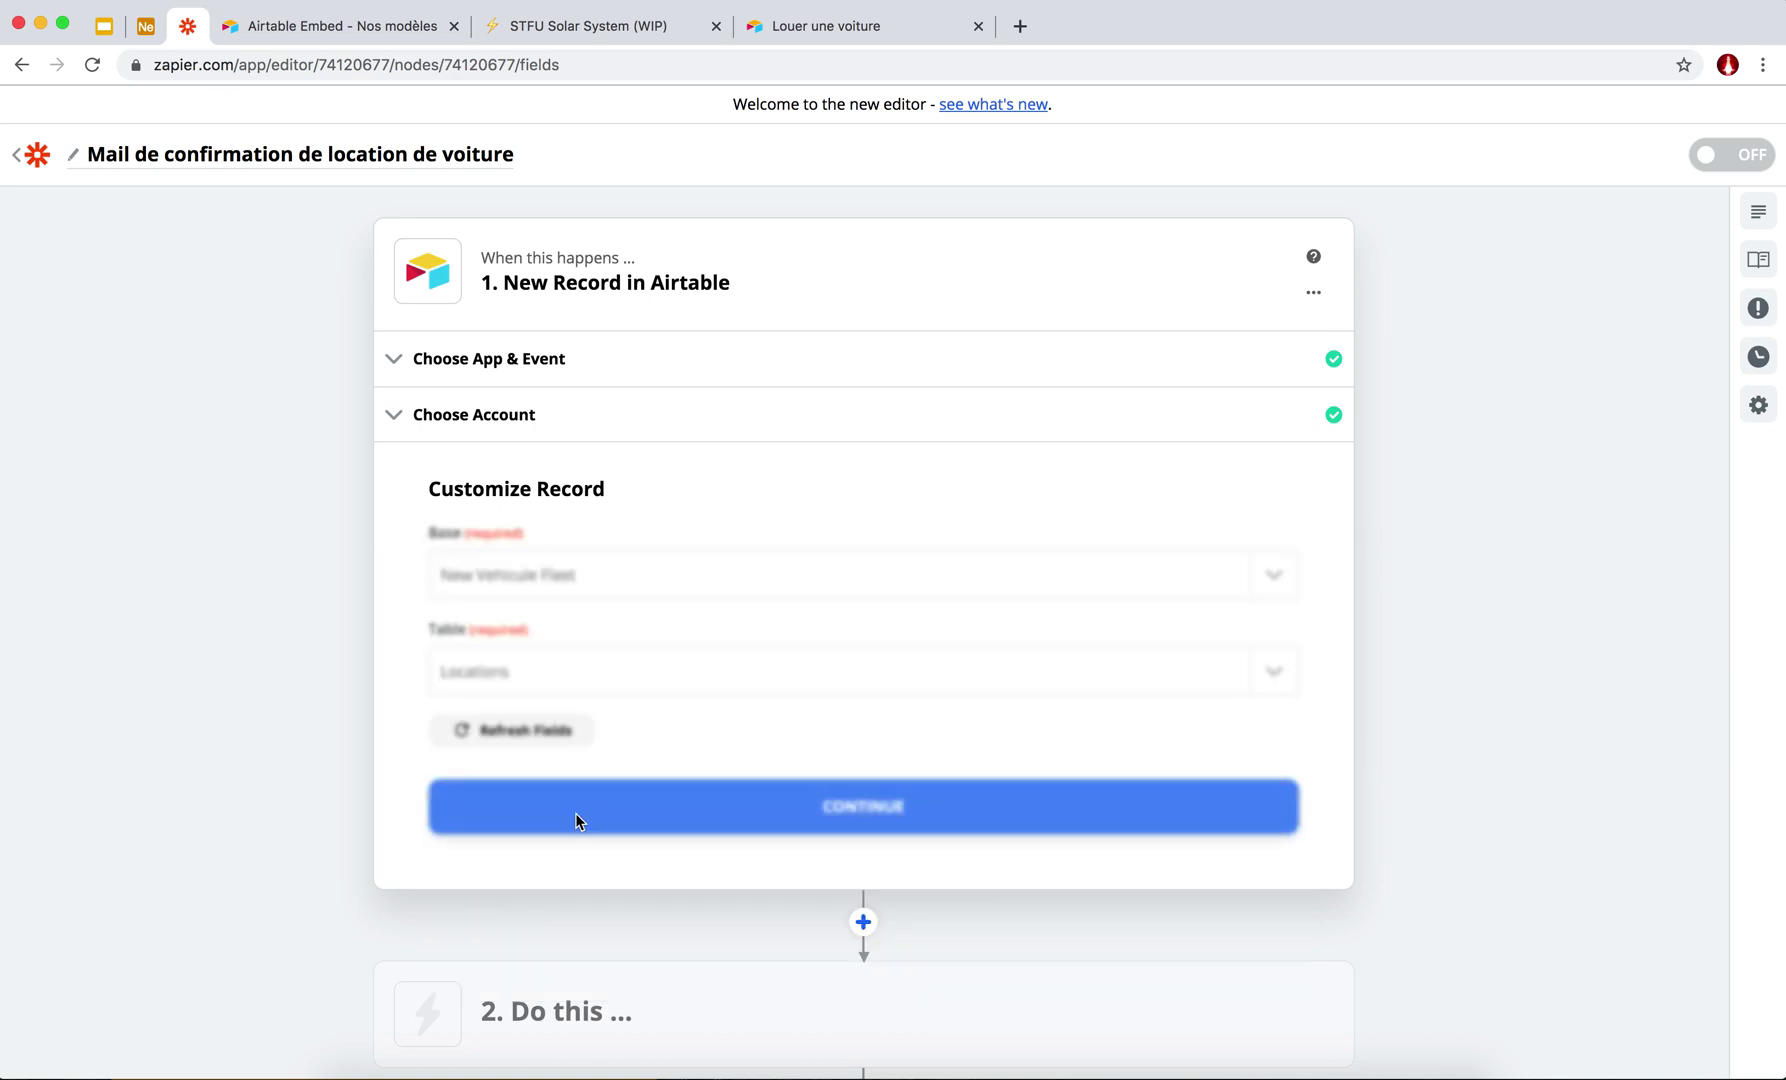
pyautogui.scroll(-1, 828, 676)
pyautogui.click(872, 716)
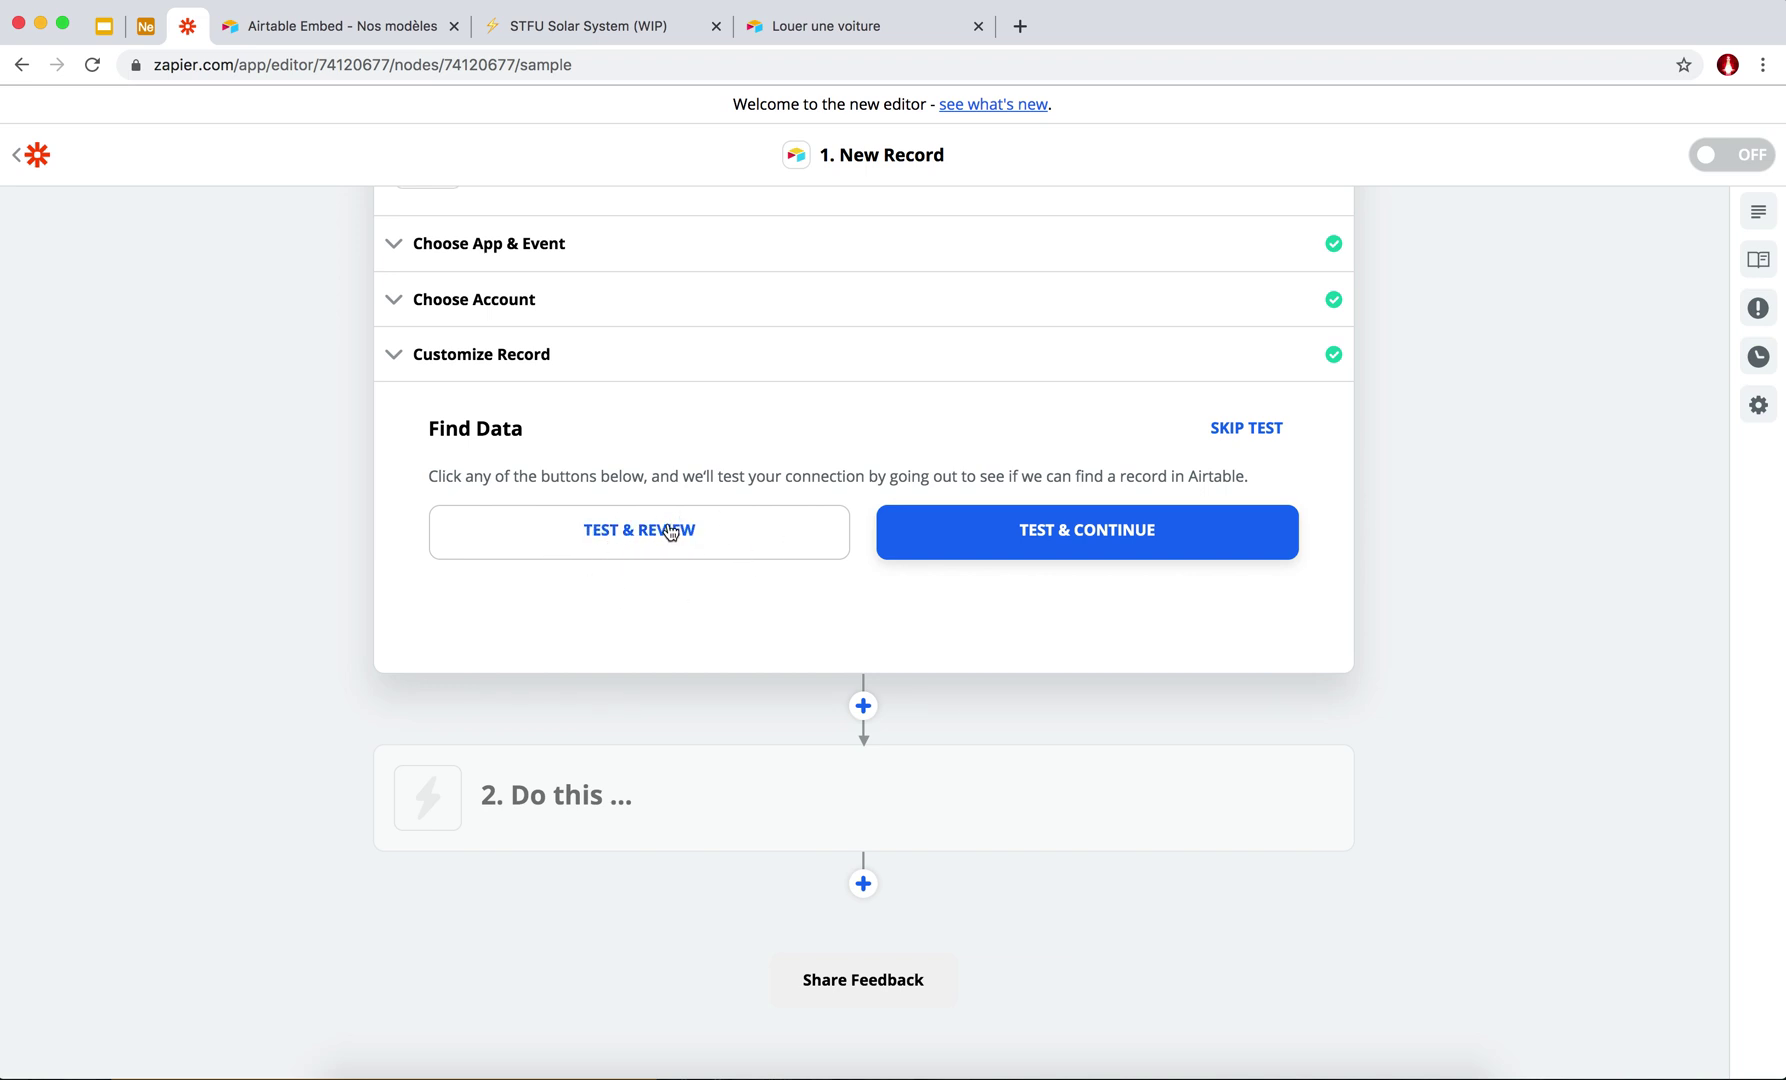
# Test the Airtable trigger to pull sample Records A and B, then switch to the Airtable tab.
pyautogui.click(670, 531)
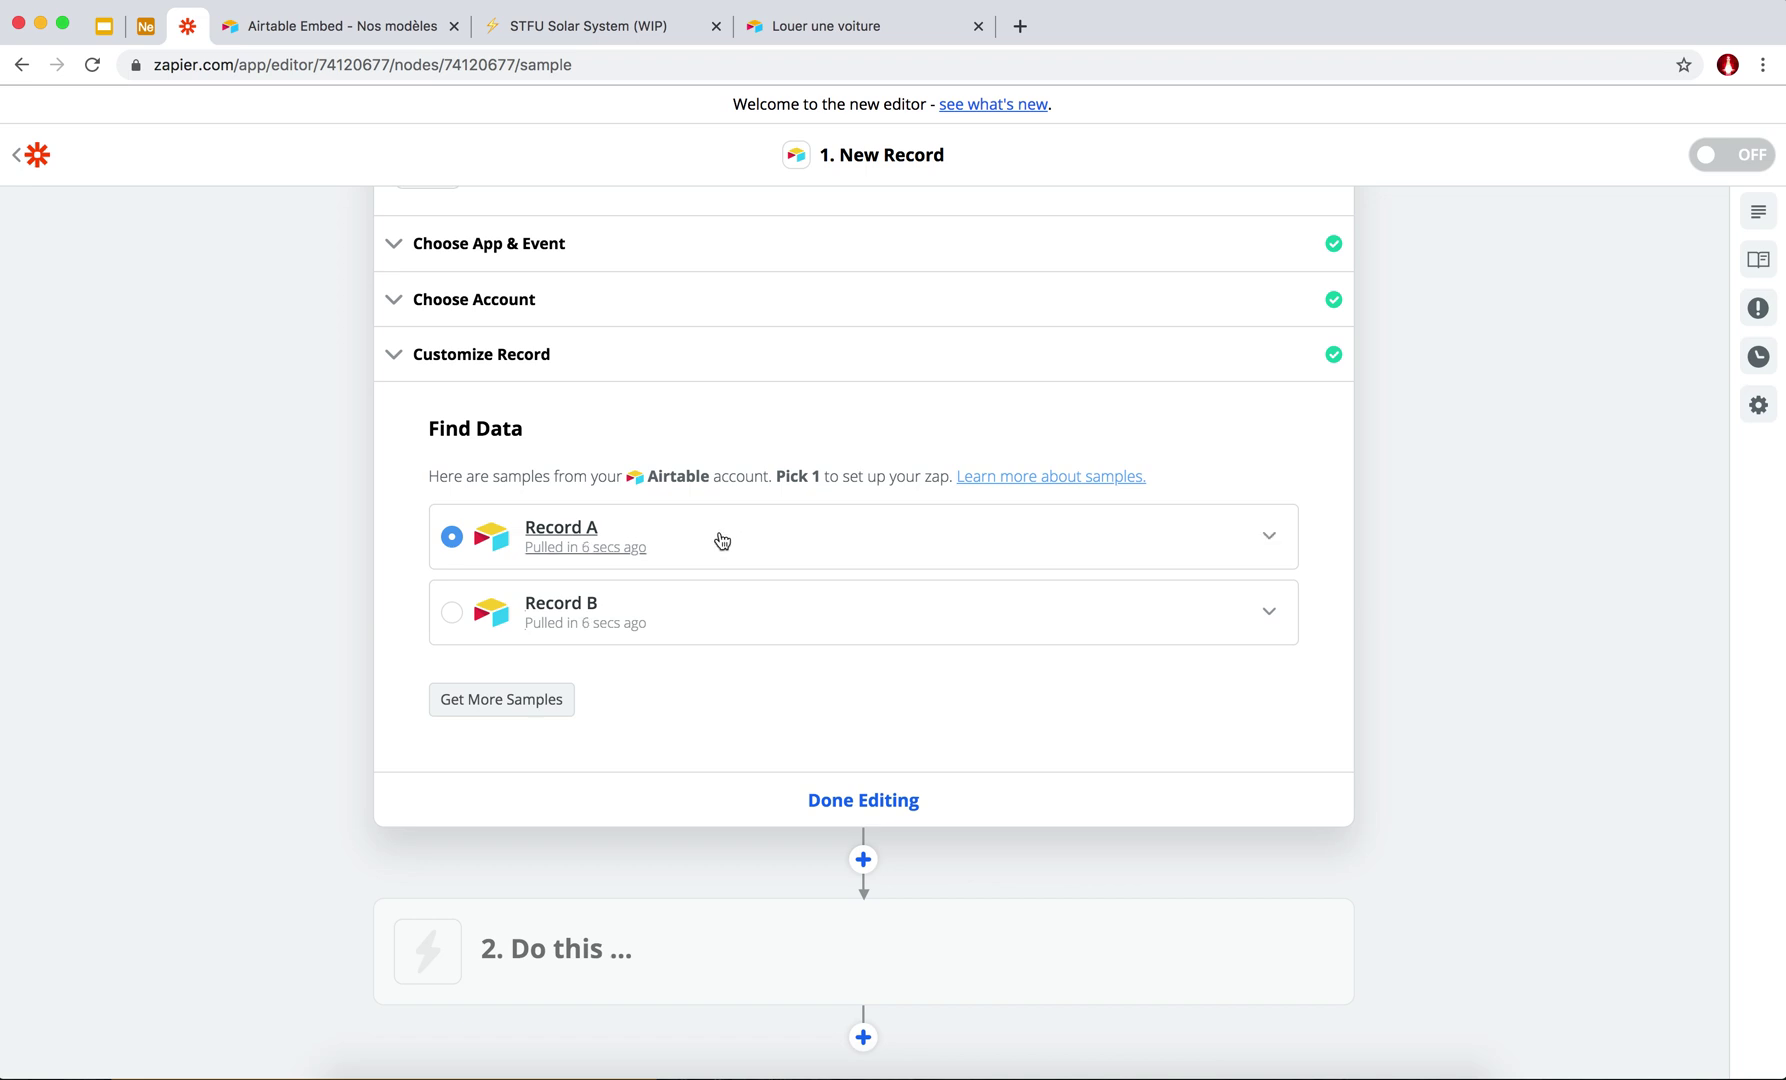
pyautogui.scroll(-2, 720, 544)
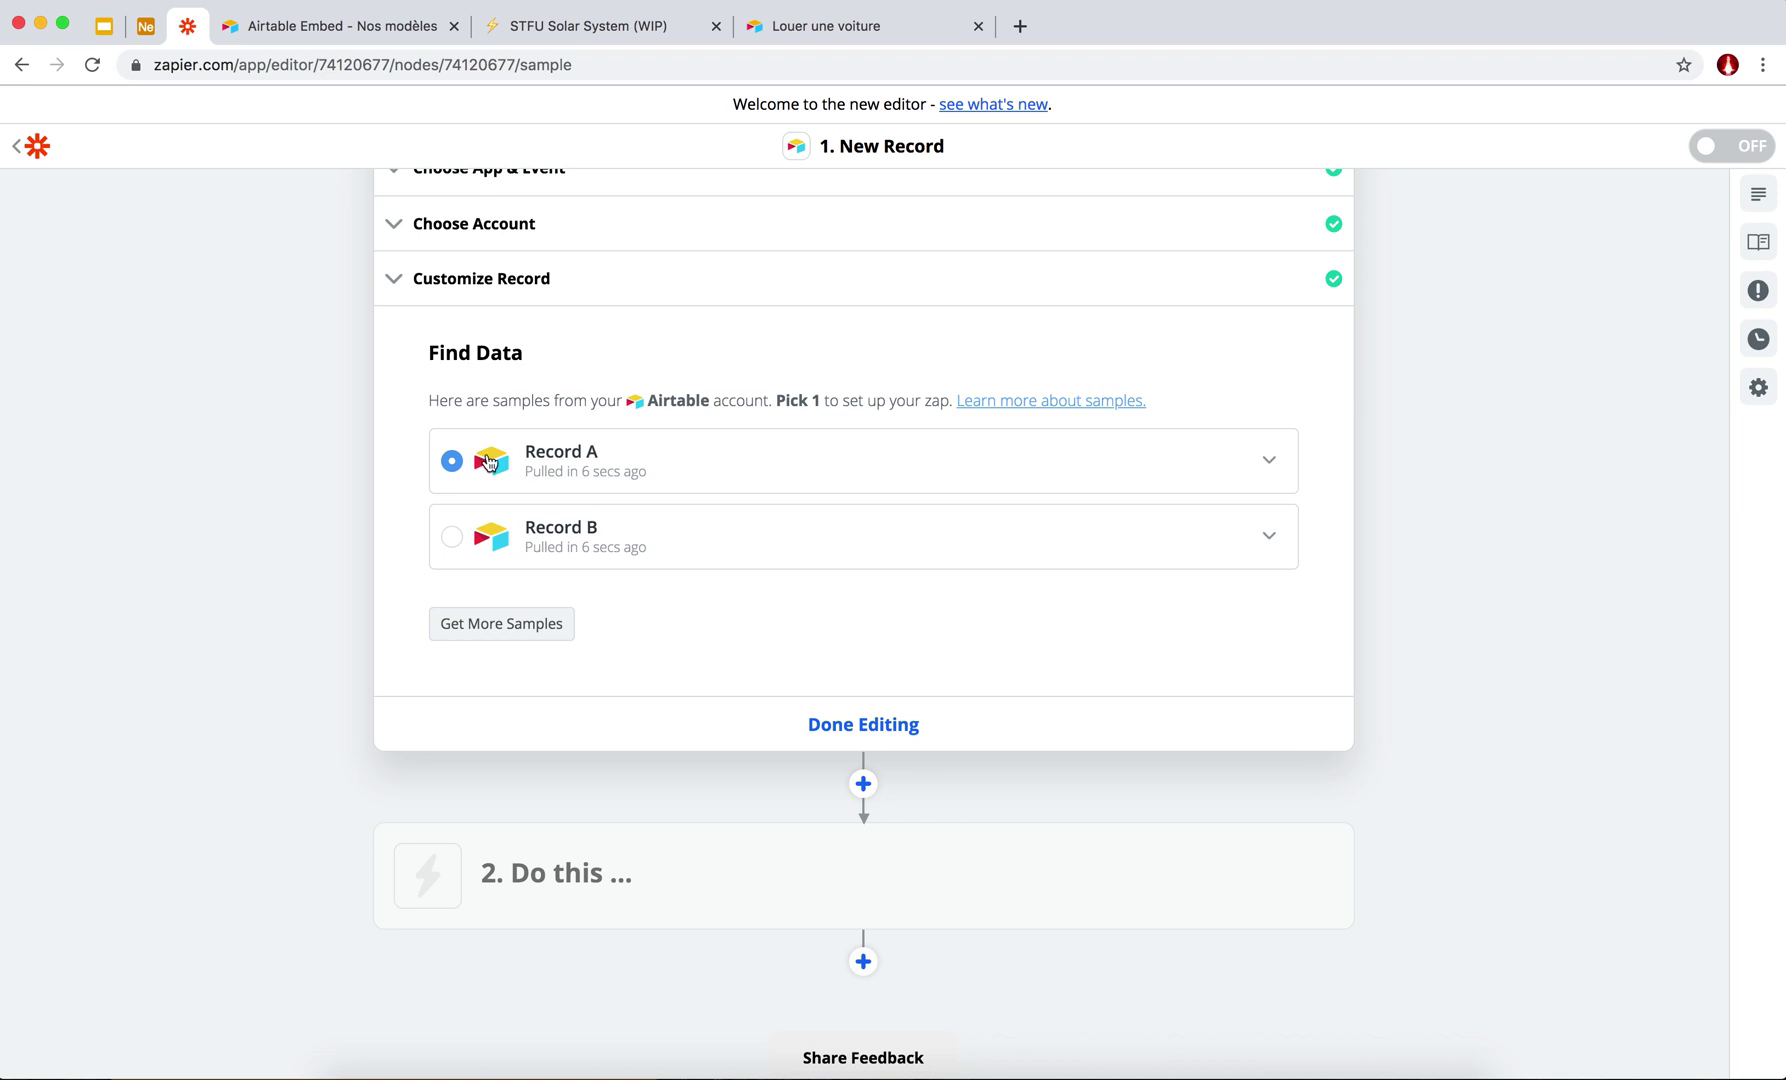
pyautogui.scroll(2, 543, 447)
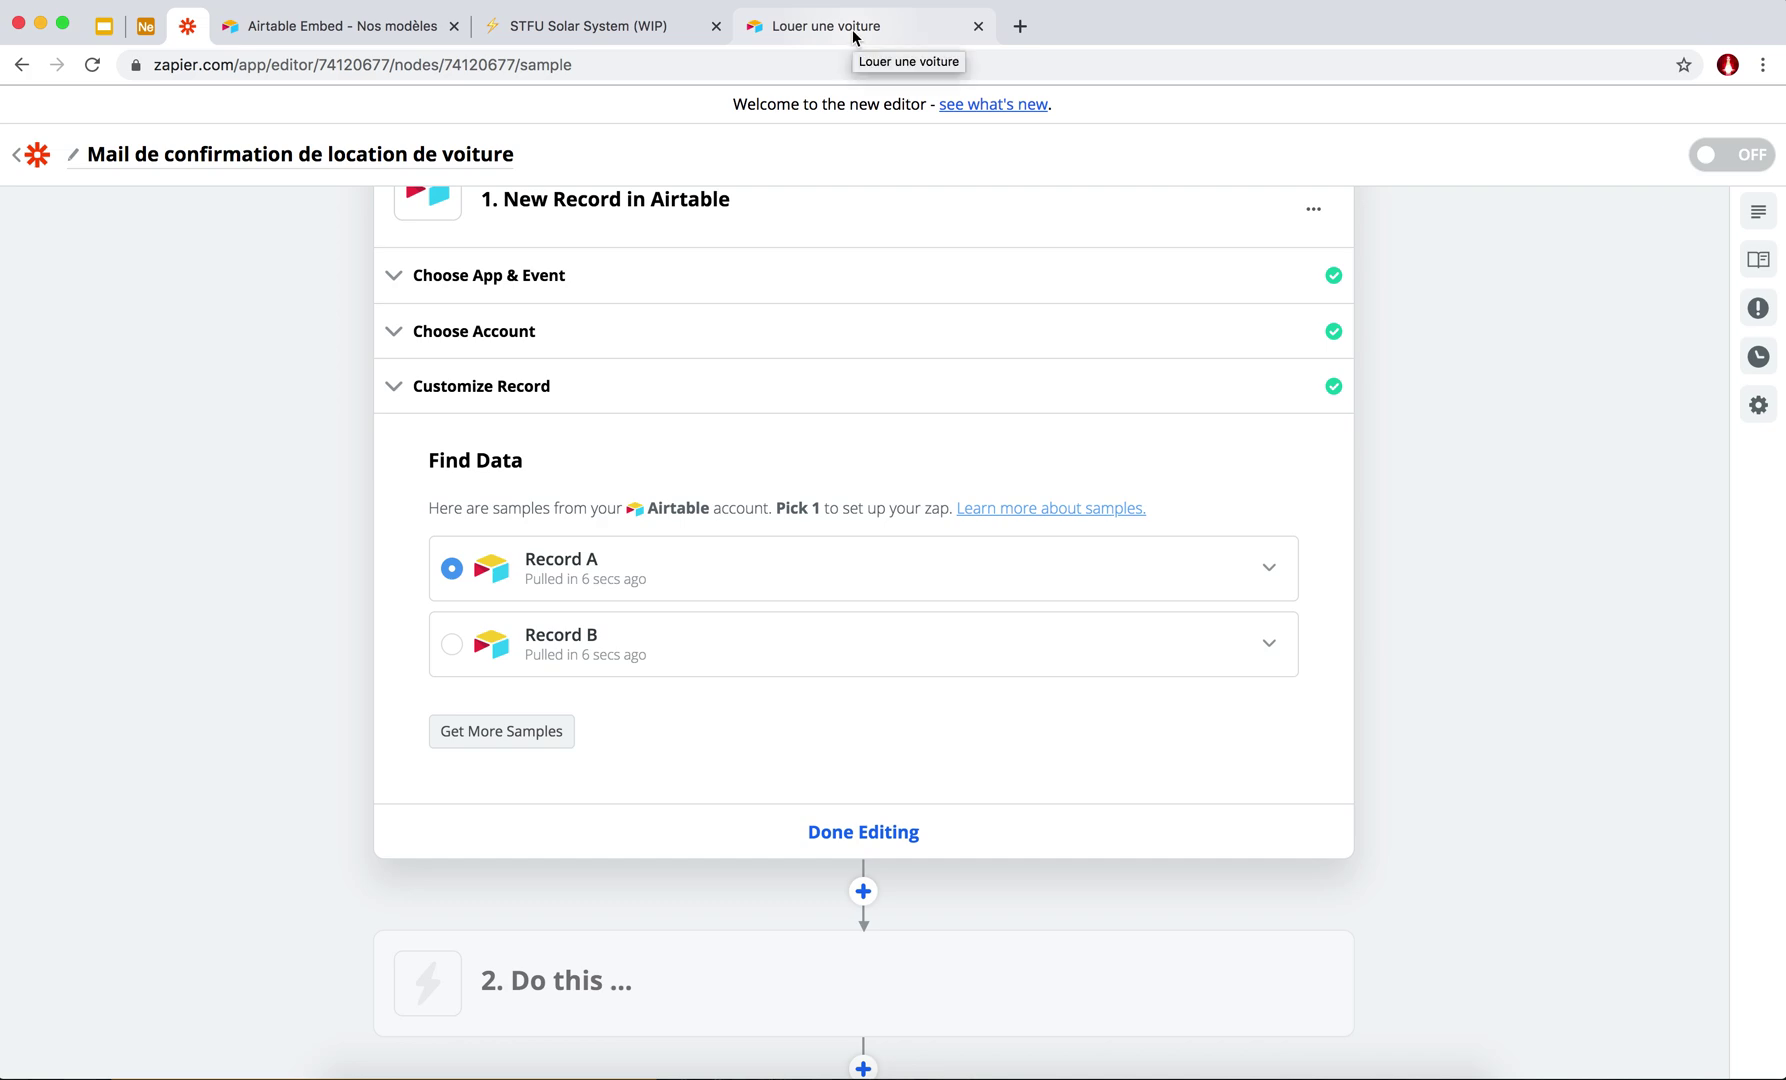
pyautogui.click(145, 28)
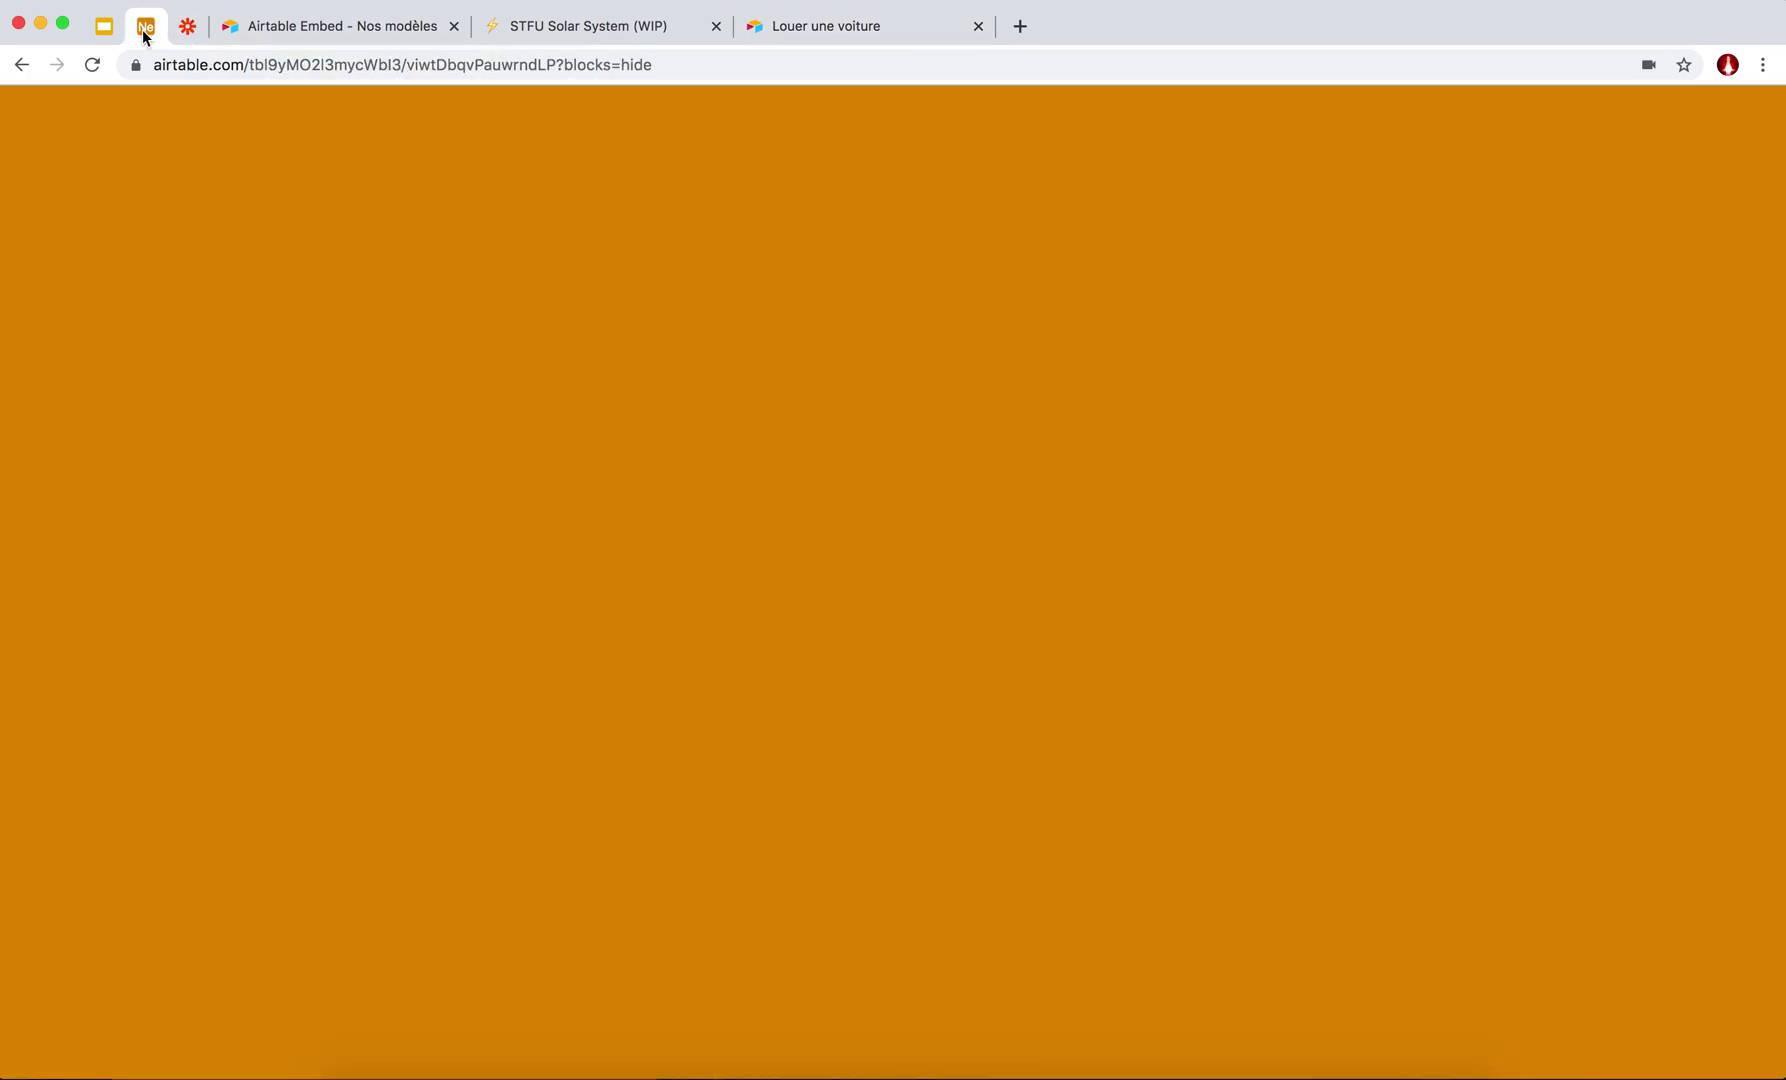
# Show the Locations table in Grid view, scroll across its rental records, and return to Zapier.
pyautogui.click(440, 156)
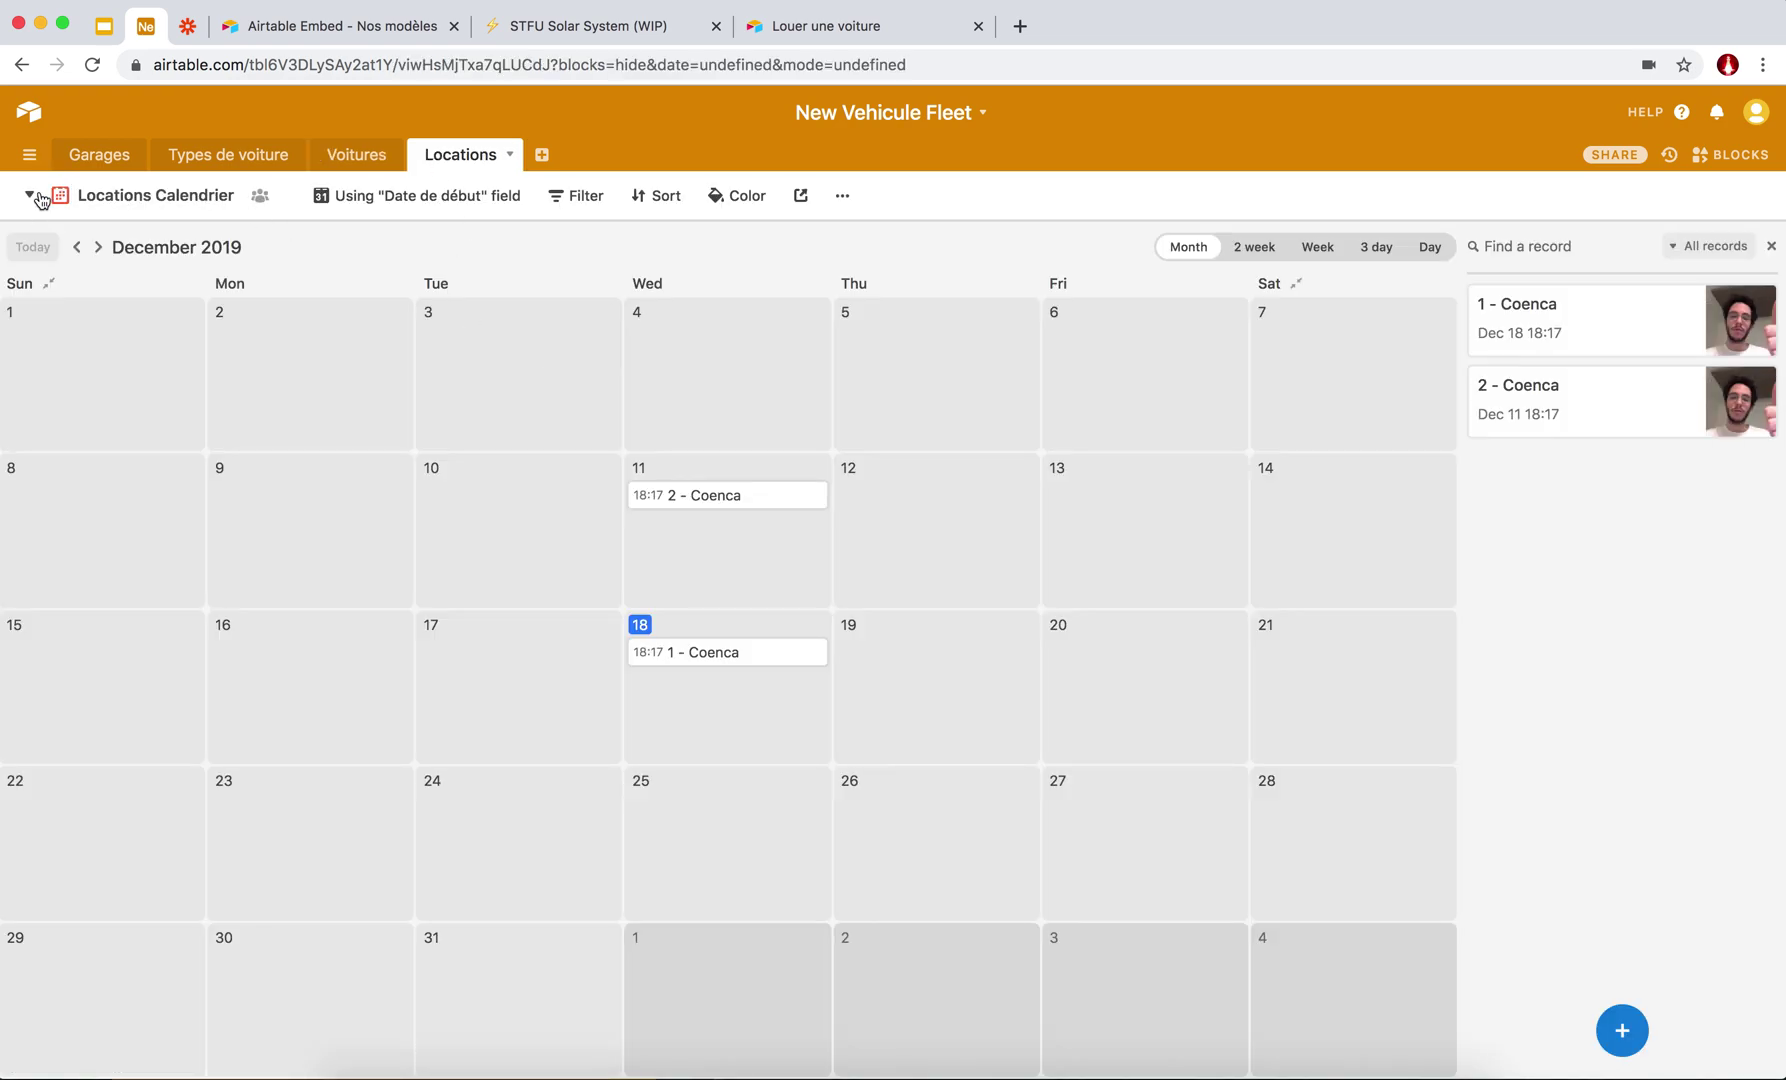
pyautogui.click(40, 200)
pyautogui.click(205, 247)
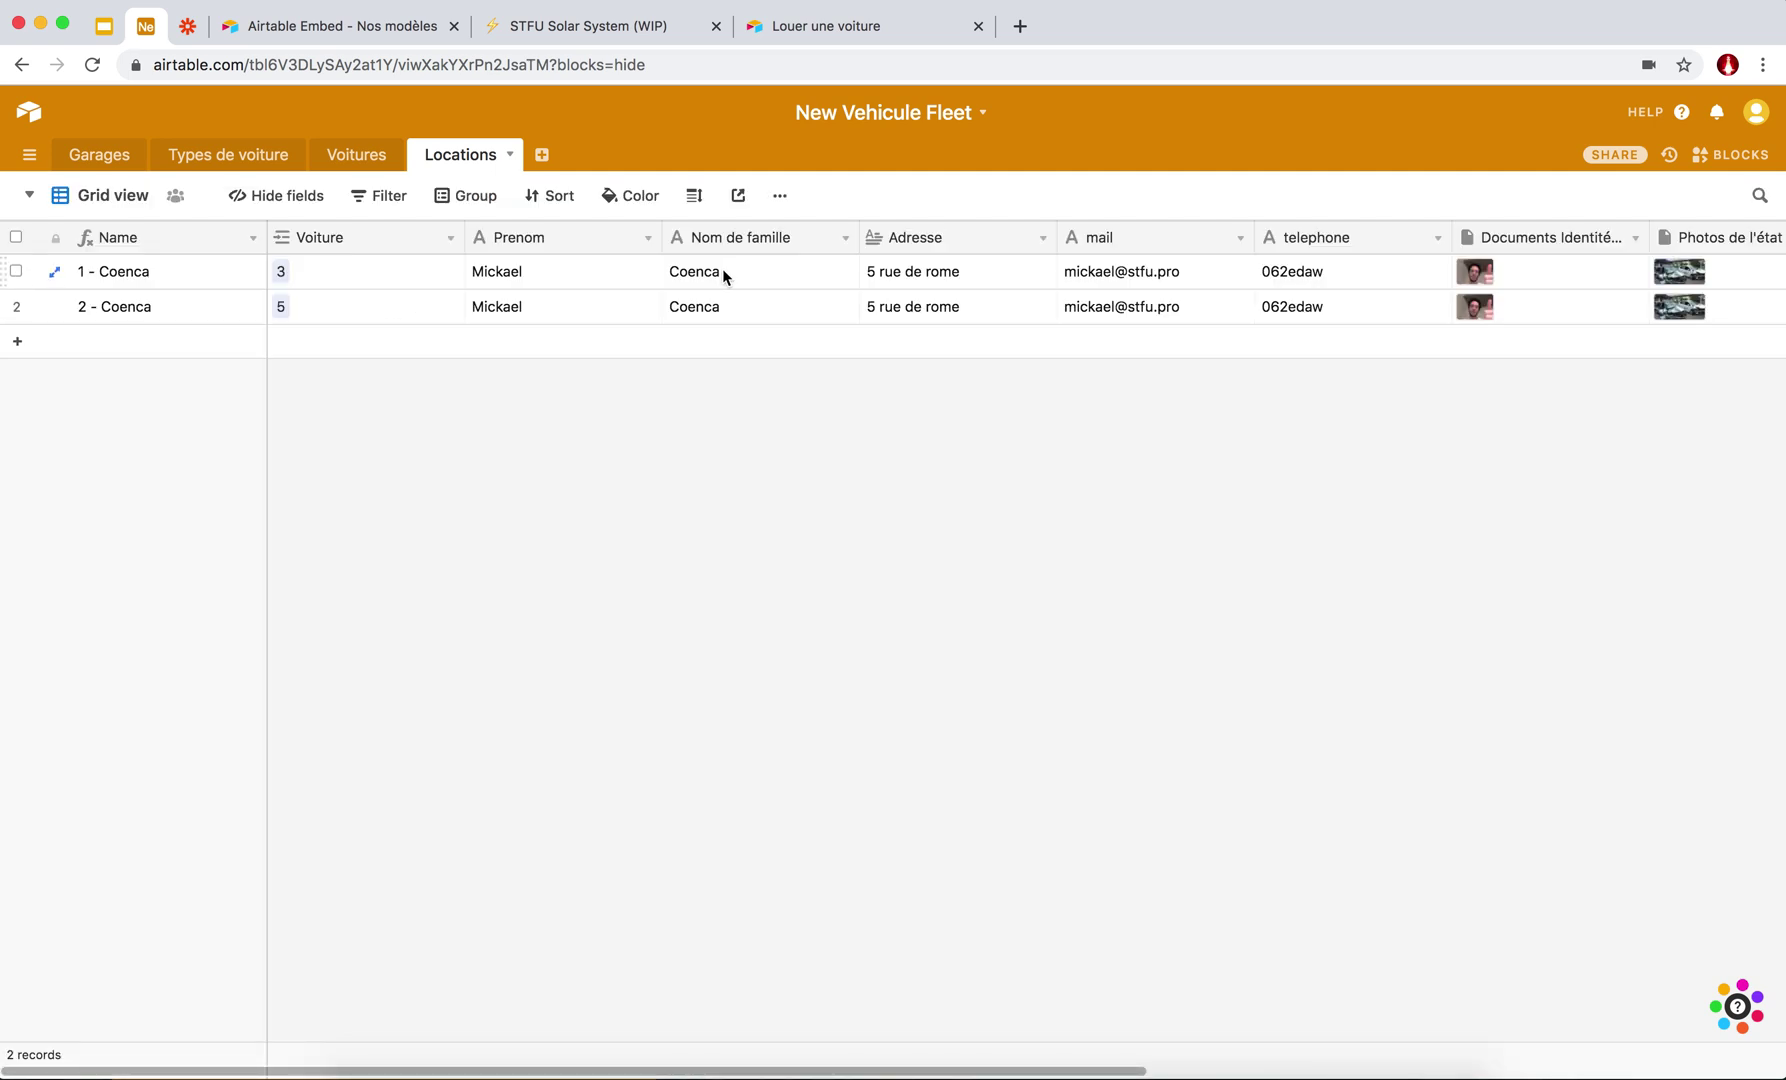
pyautogui.hscroll(4, 721, 268)
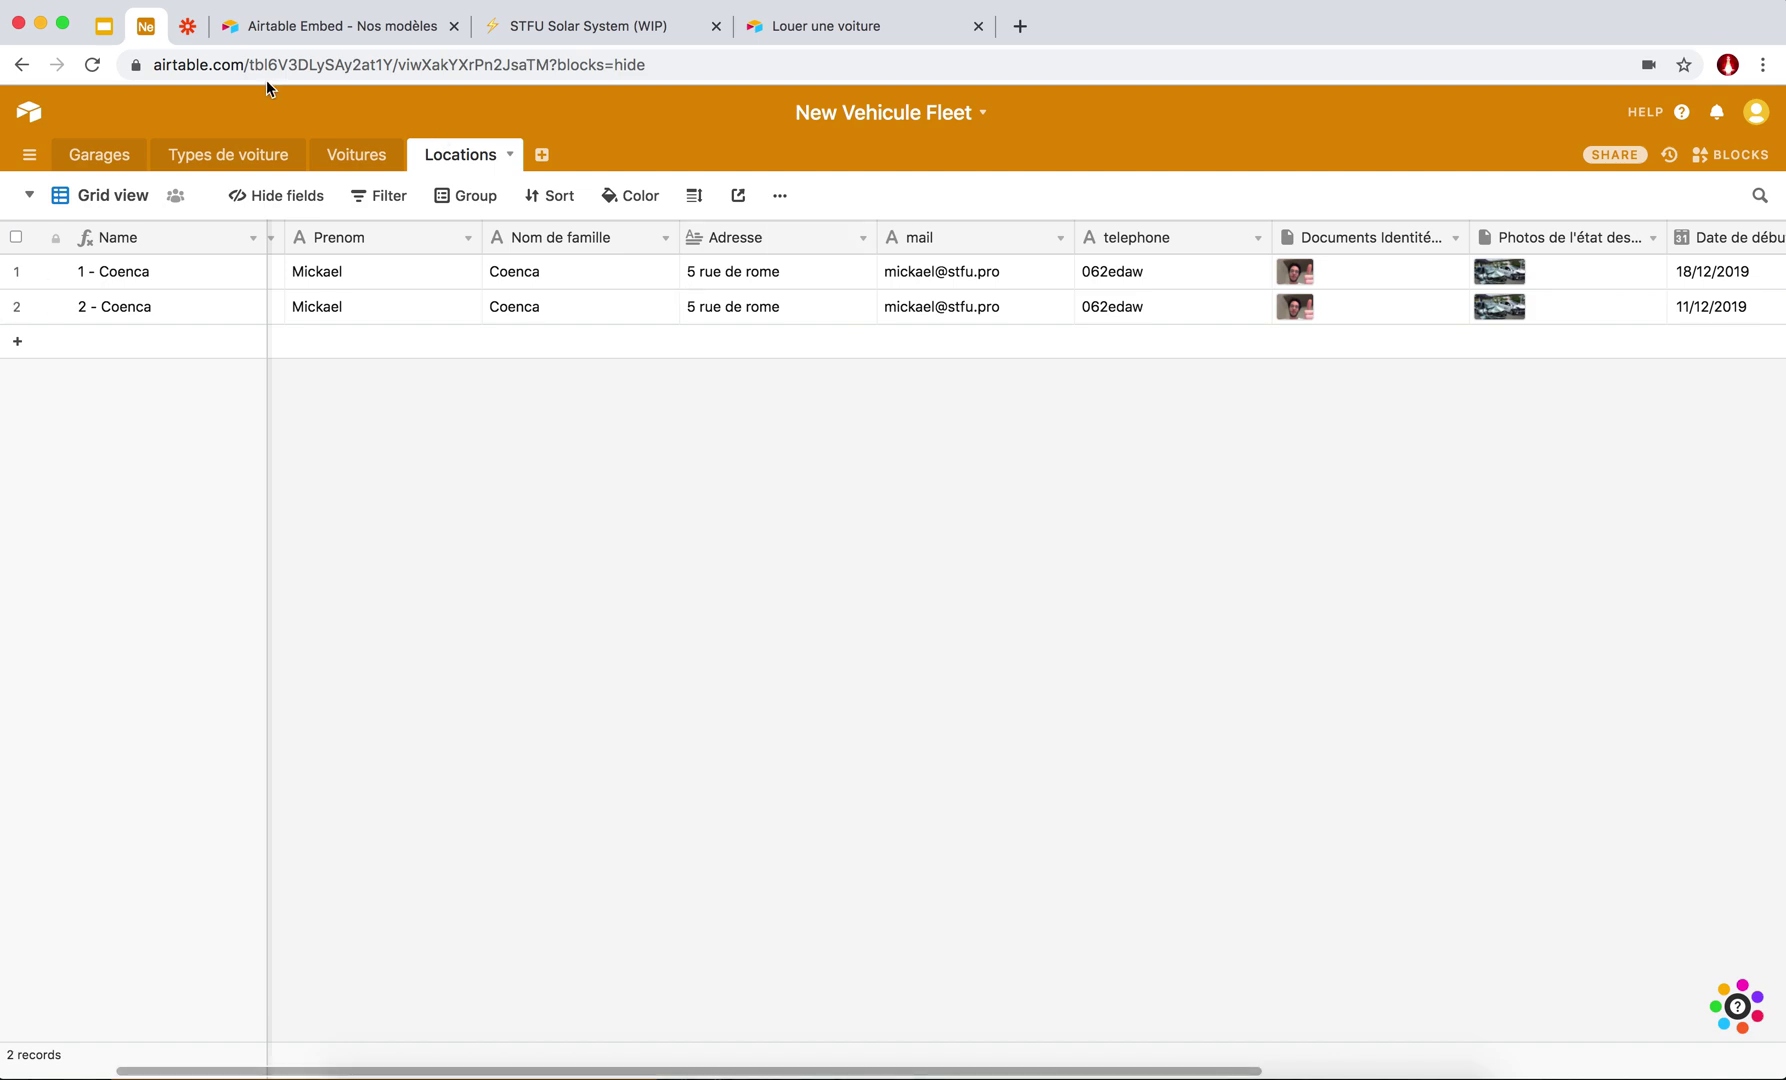
pyautogui.click(185, 26)
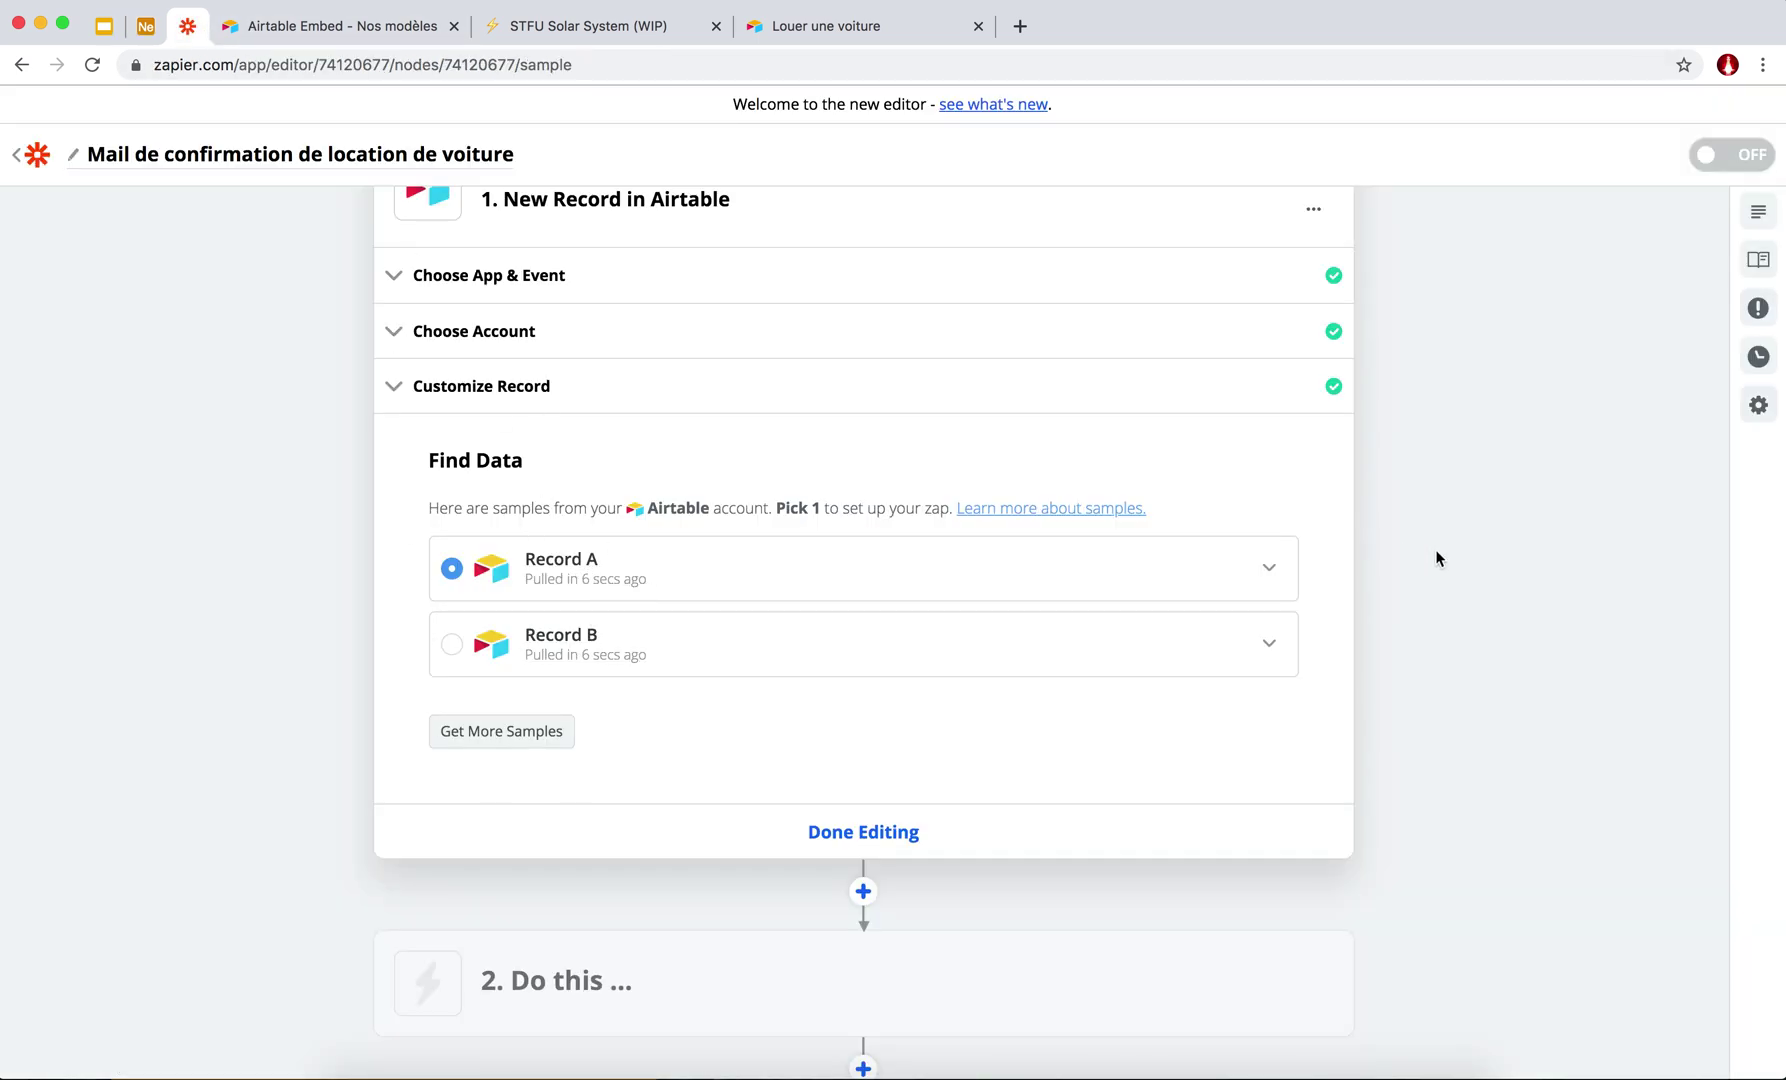
# Expand sample Record A and scroll through its field values.
pyautogui.click(1271, 572)
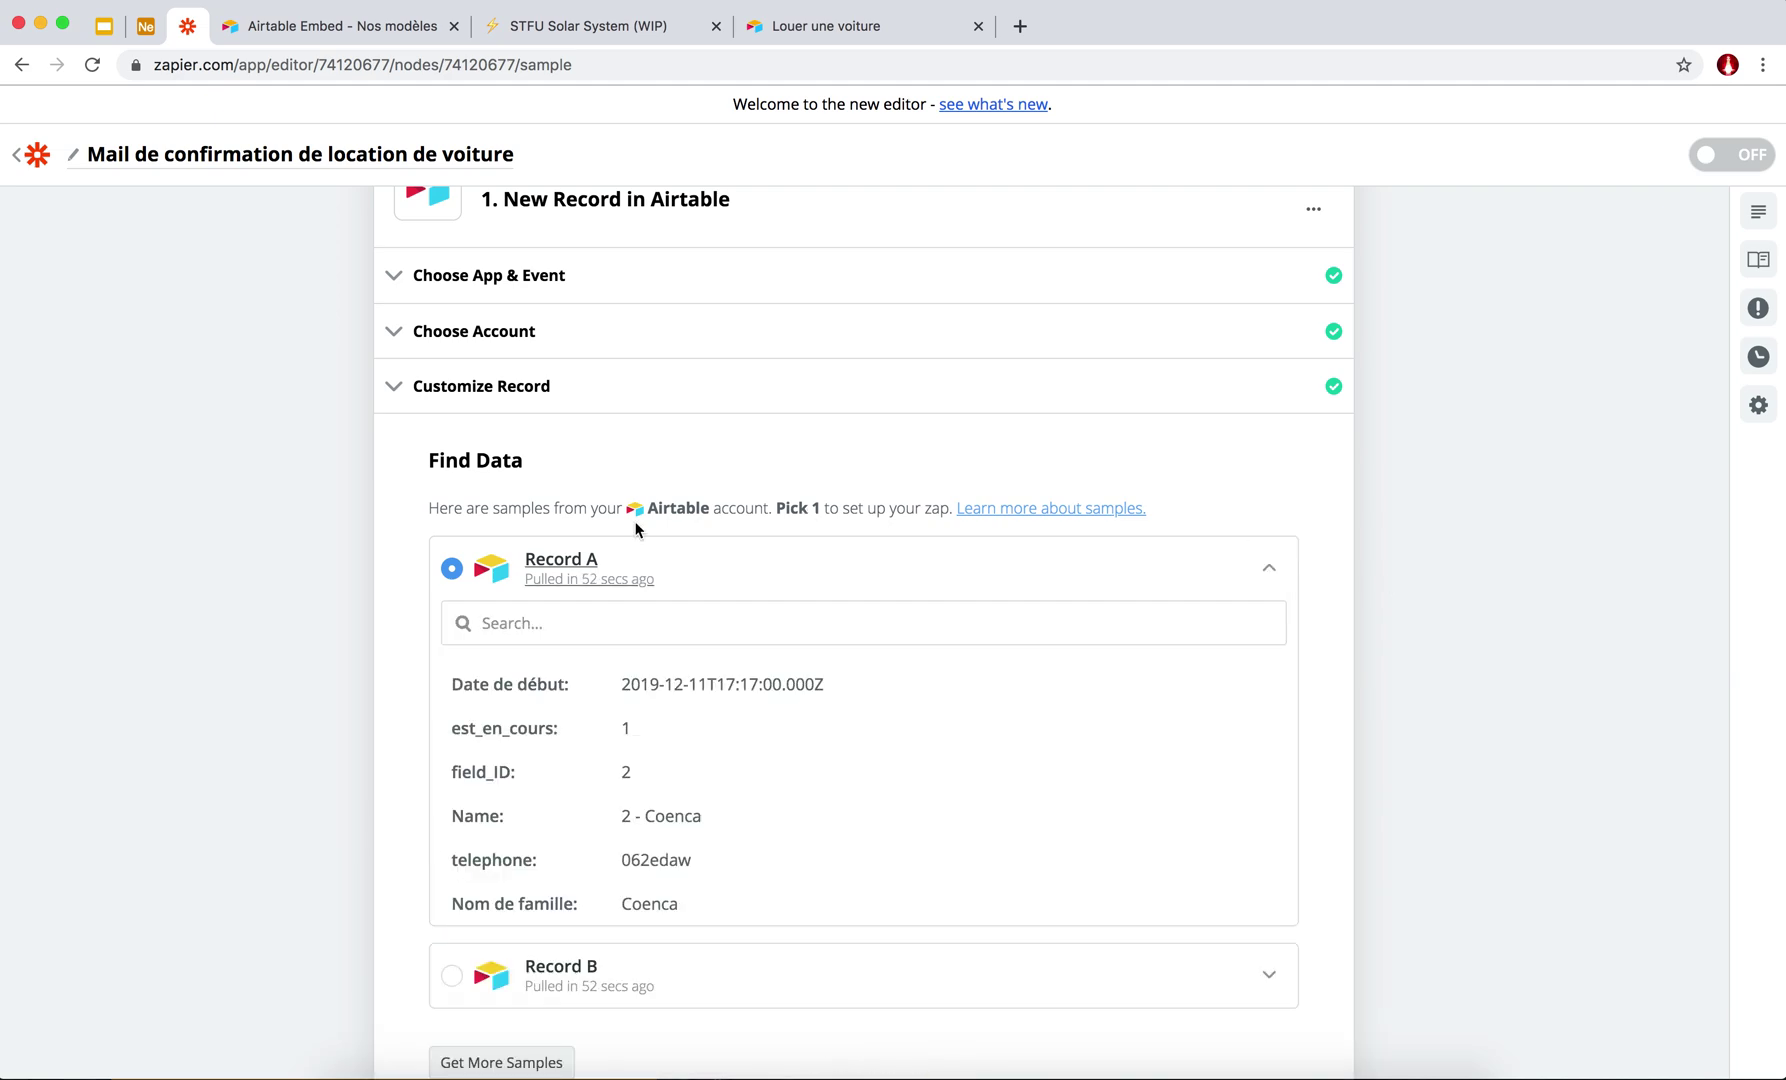
pyautogui.scroll(-5, 445, 594)
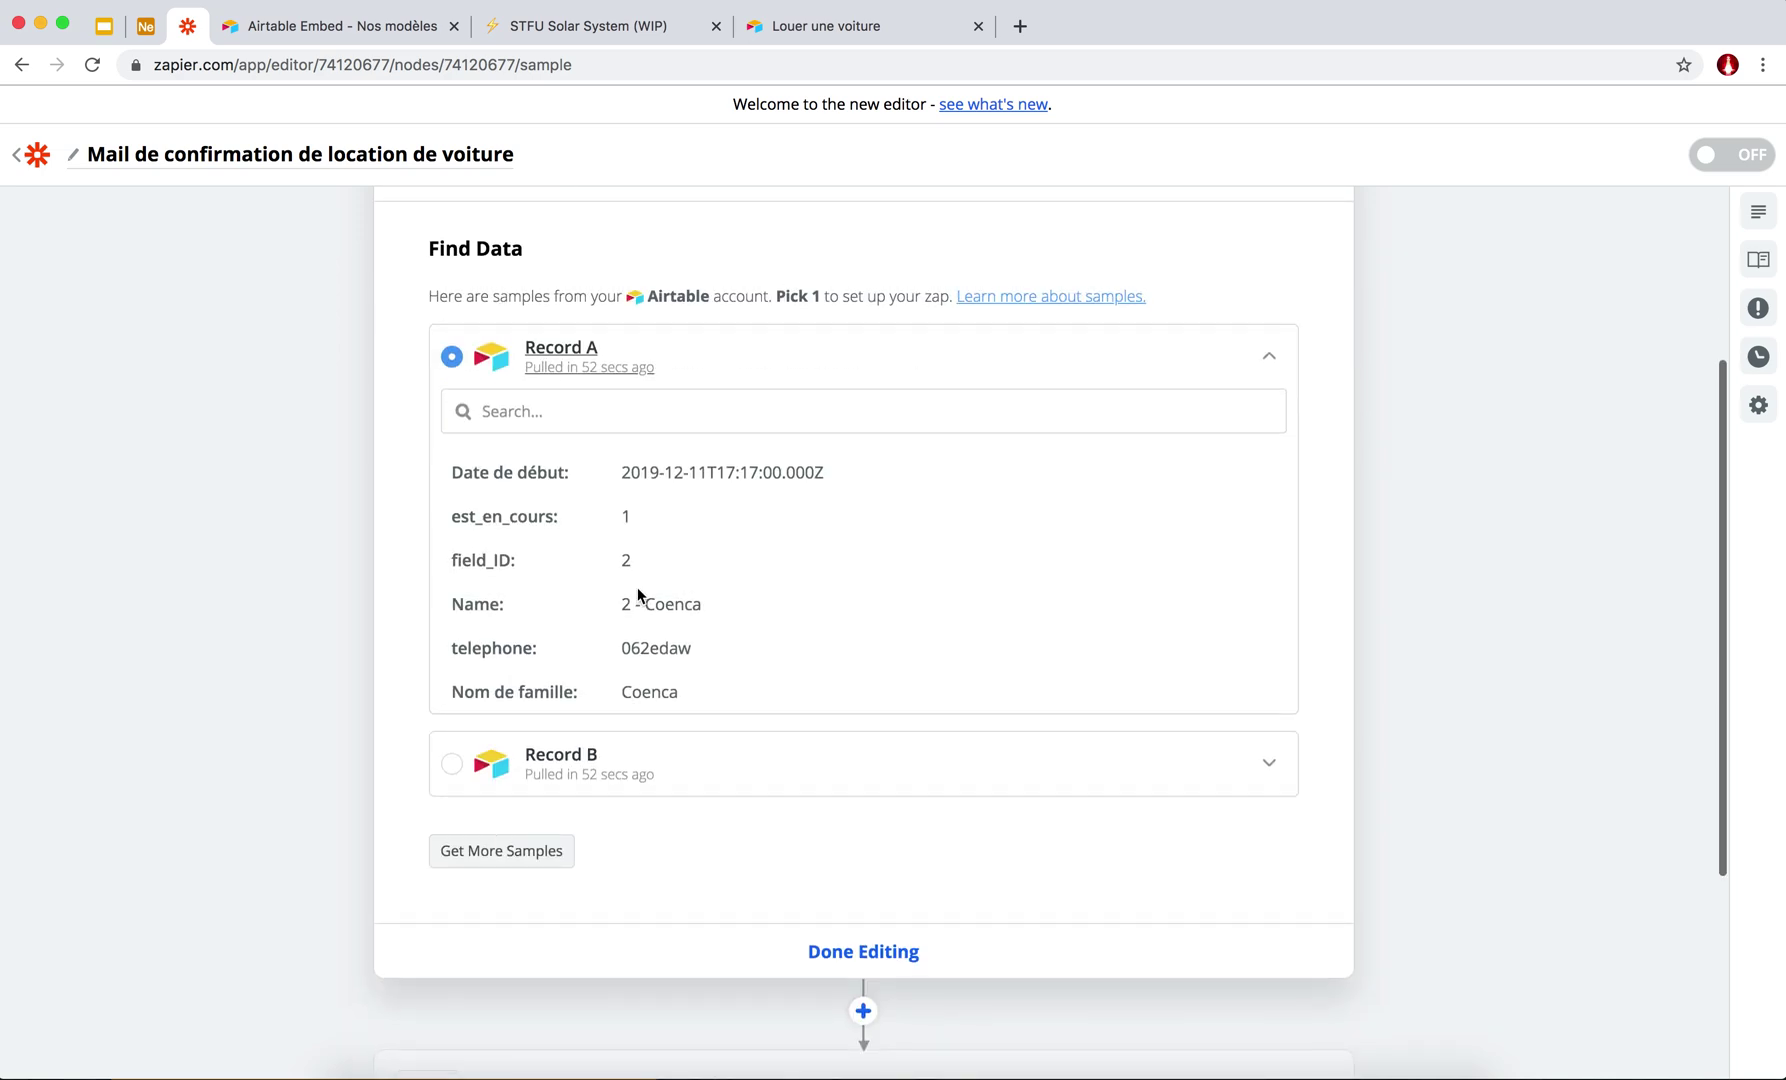
pyautogui.scroll(-3, 606, 487)
pyautogui.scroll(-5, 620, 500)
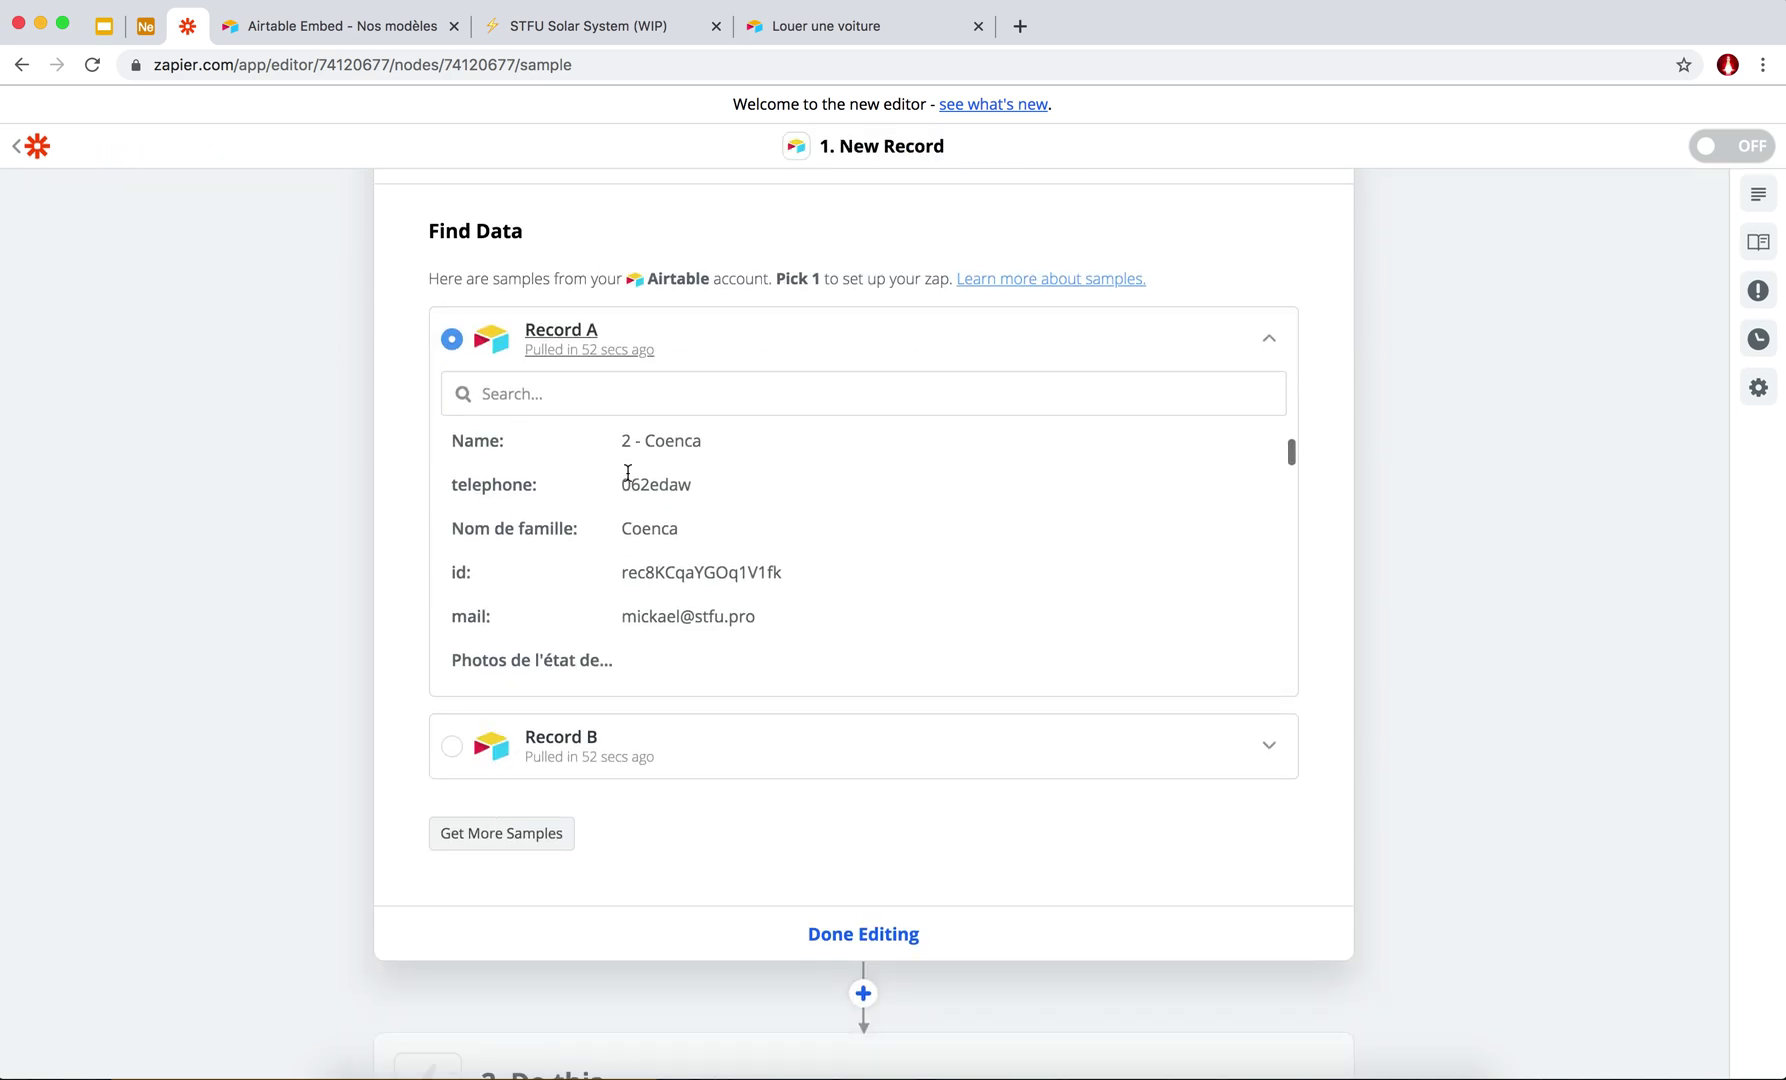
pyautogui.moveTo(738, 449); pyautogui.dragTo(643, 451)
pyautogui.click(640, 455)
pyautogui.scroll(-1, 625, 586)
pyautogui.scroll(-5, 625, 585)
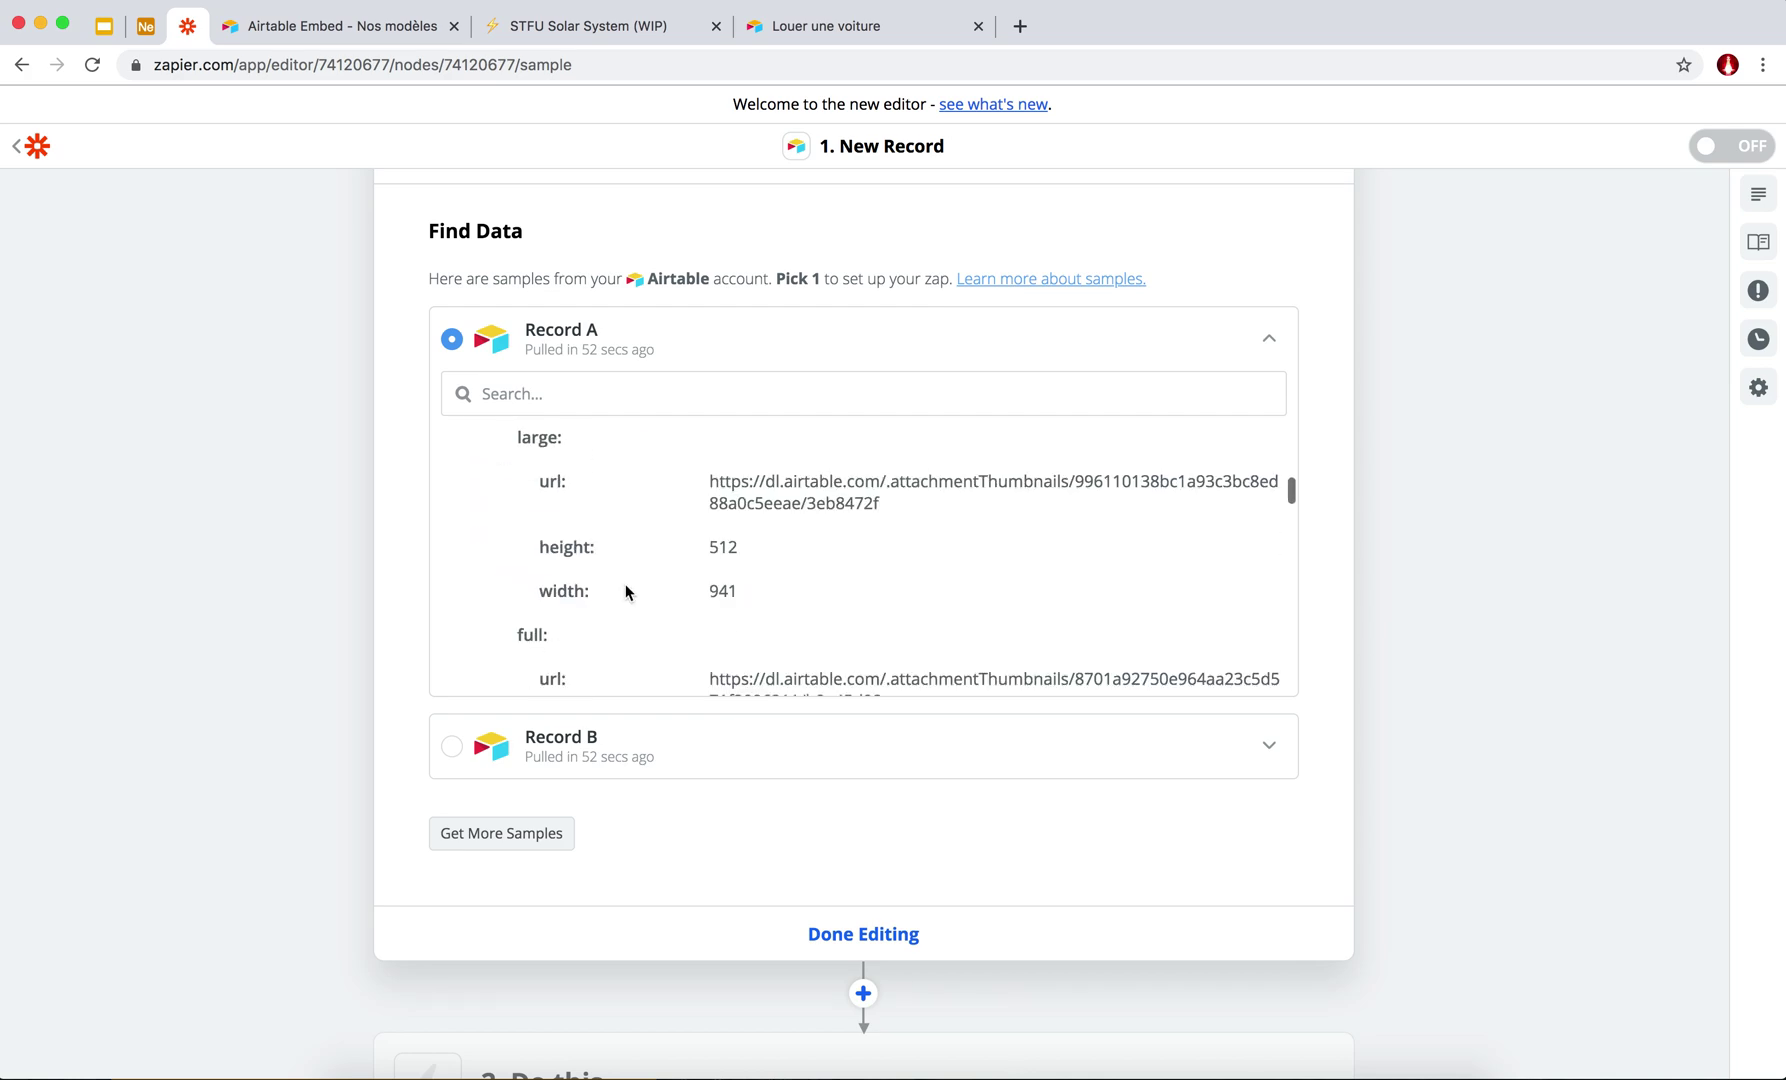
pyautogui.scroll(-10, 652, 608)
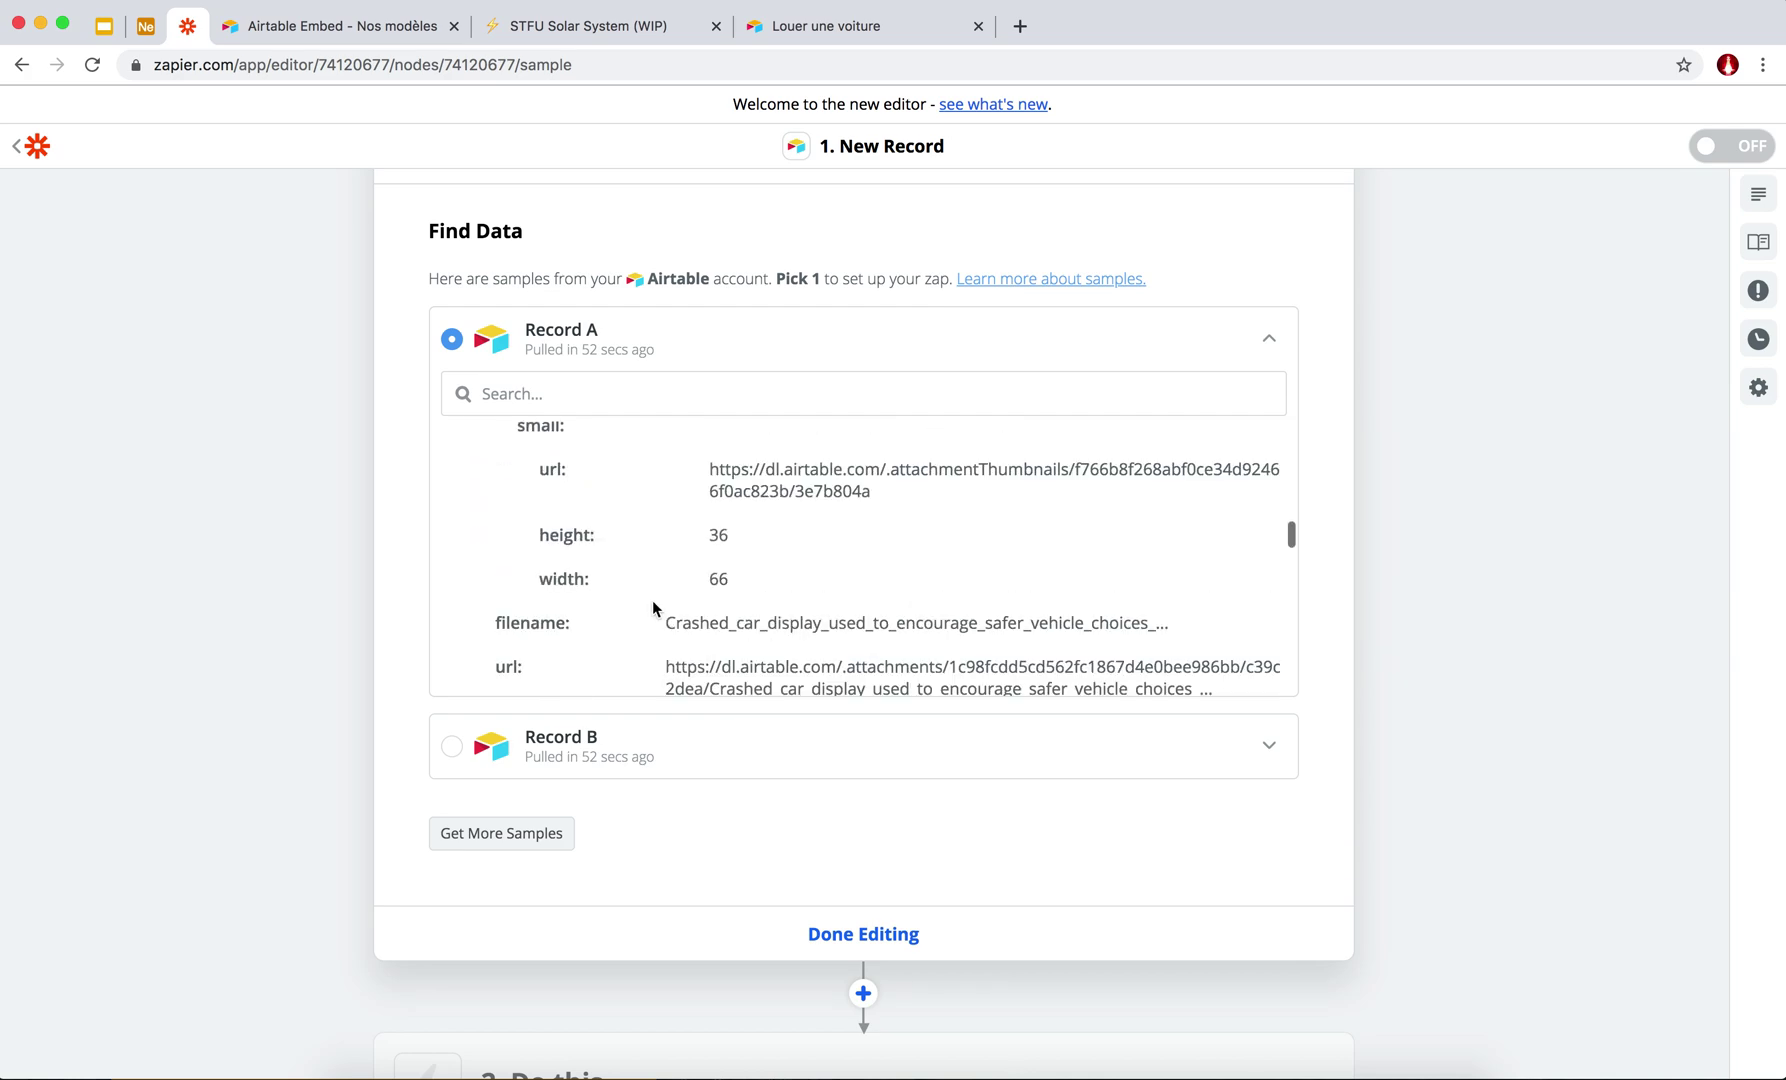
pyautogui.scroll(-10, 653, 607)
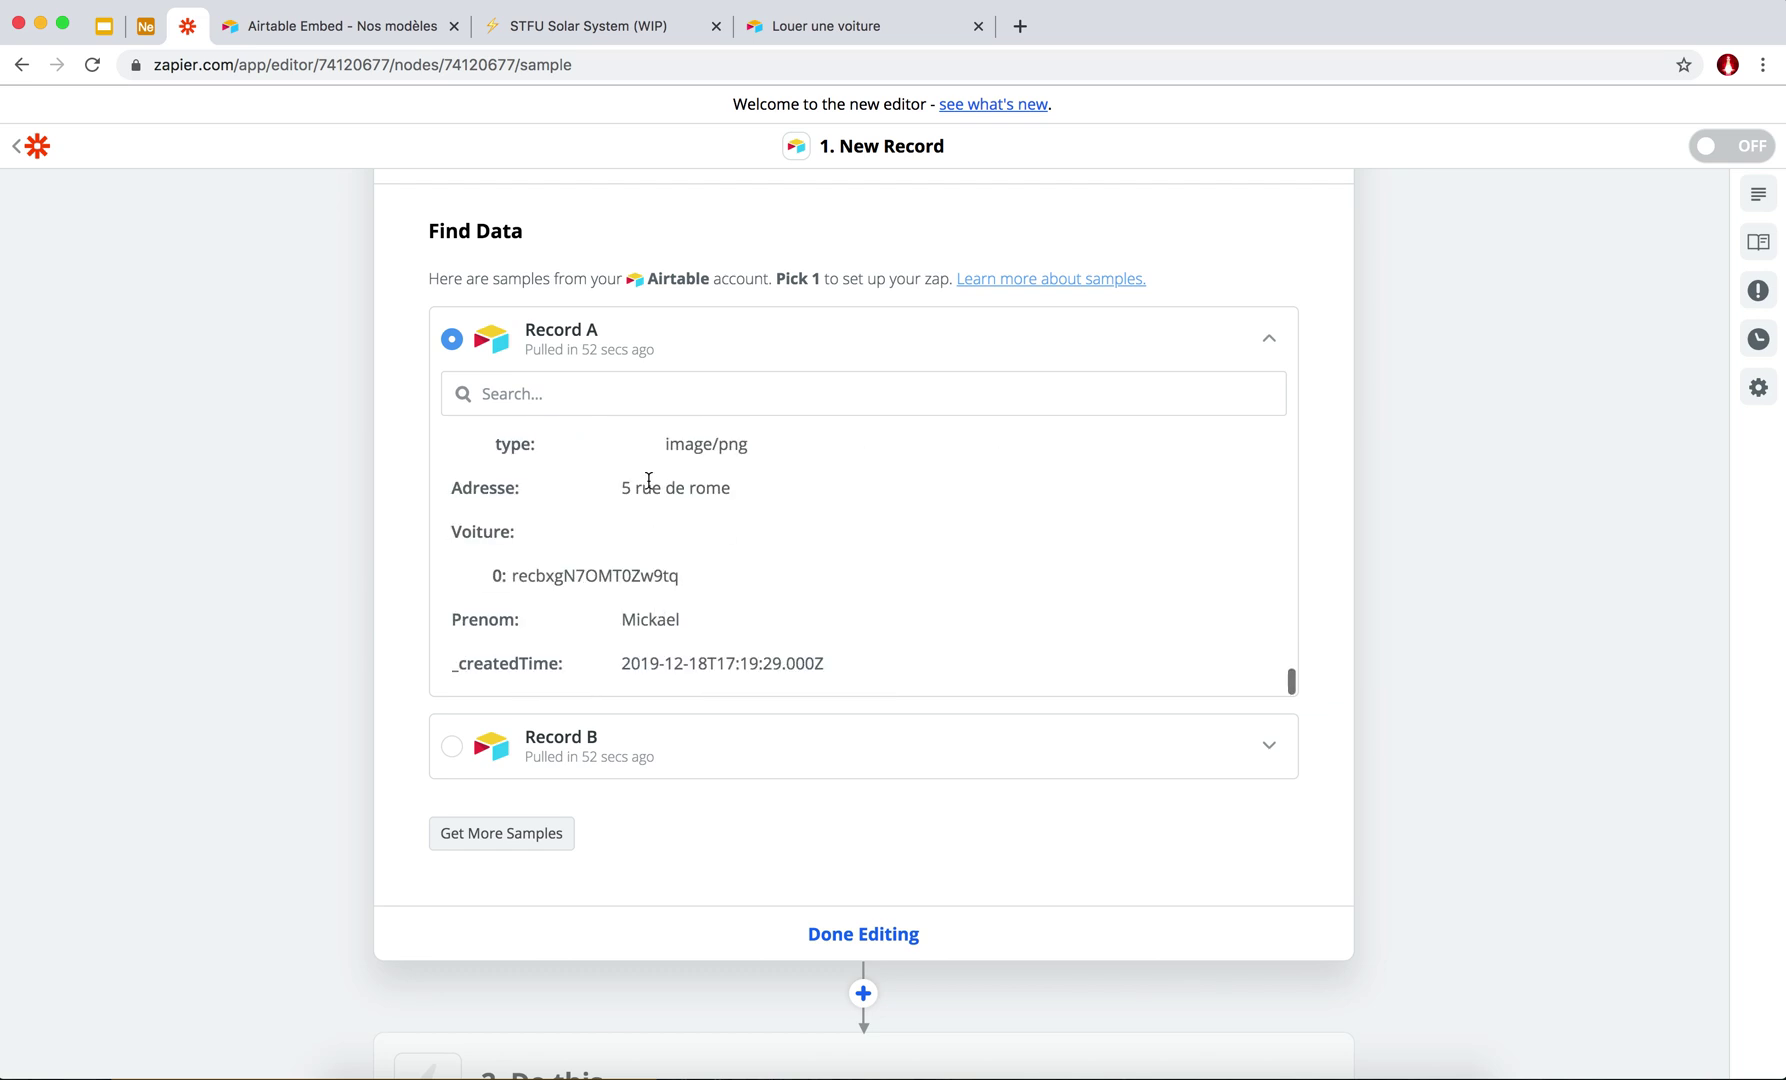
# Complete the New Record in Airtable trigger using sample Record A.
pyautogui.scroll(20, 648, 479)
pyautogui.scroll(3, 645, 490)
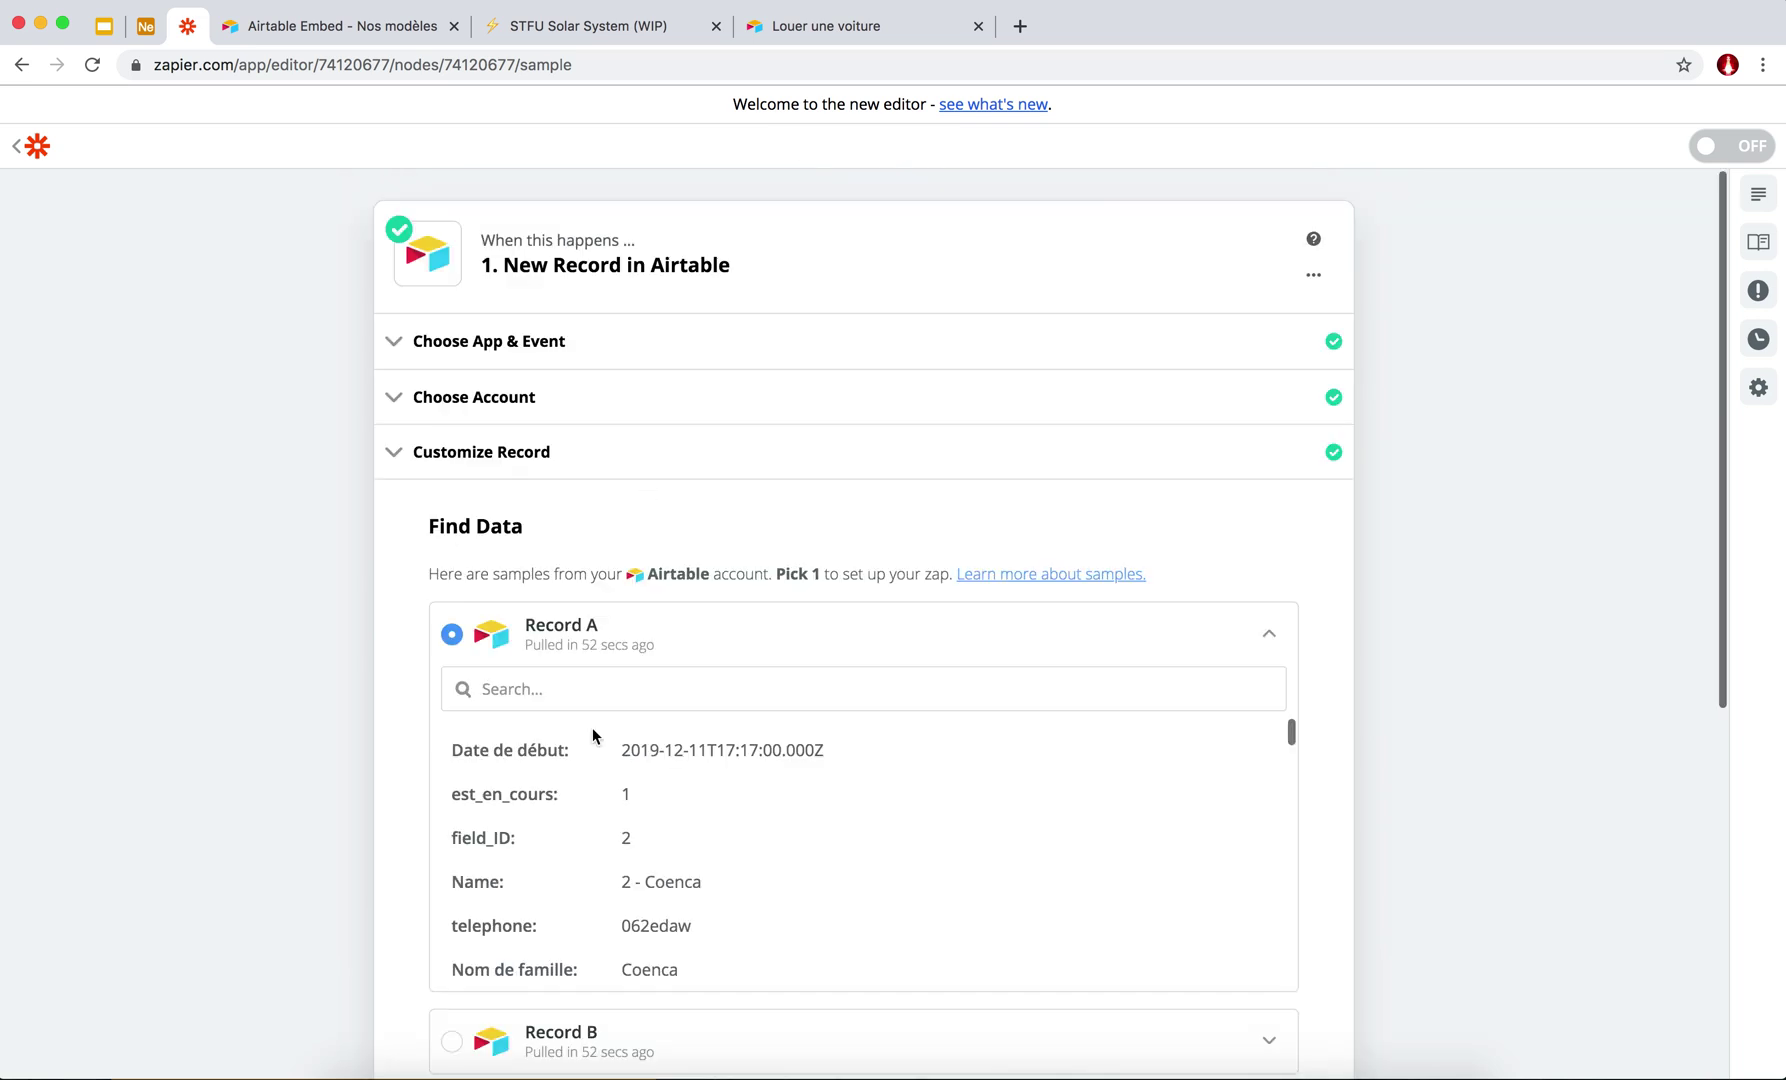
pyautogui.scroll(-4, 396, 753)
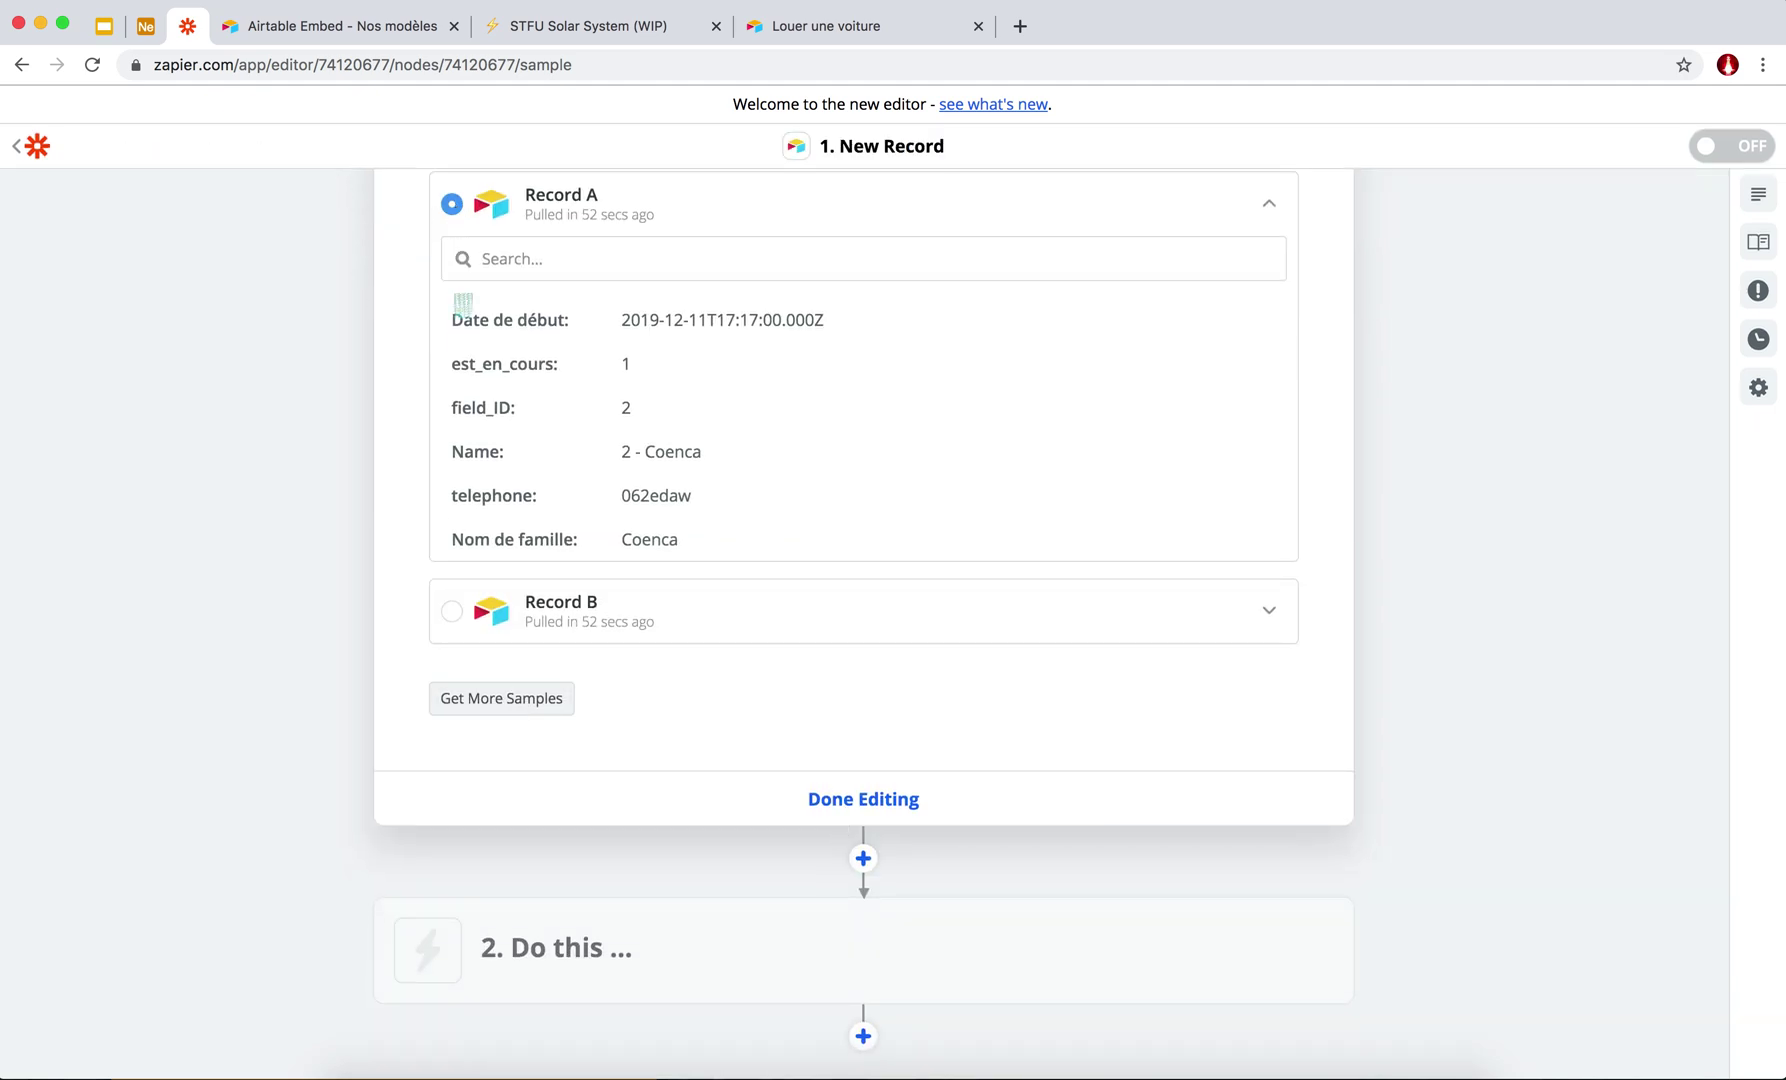
pyautogui.click(847, 808)
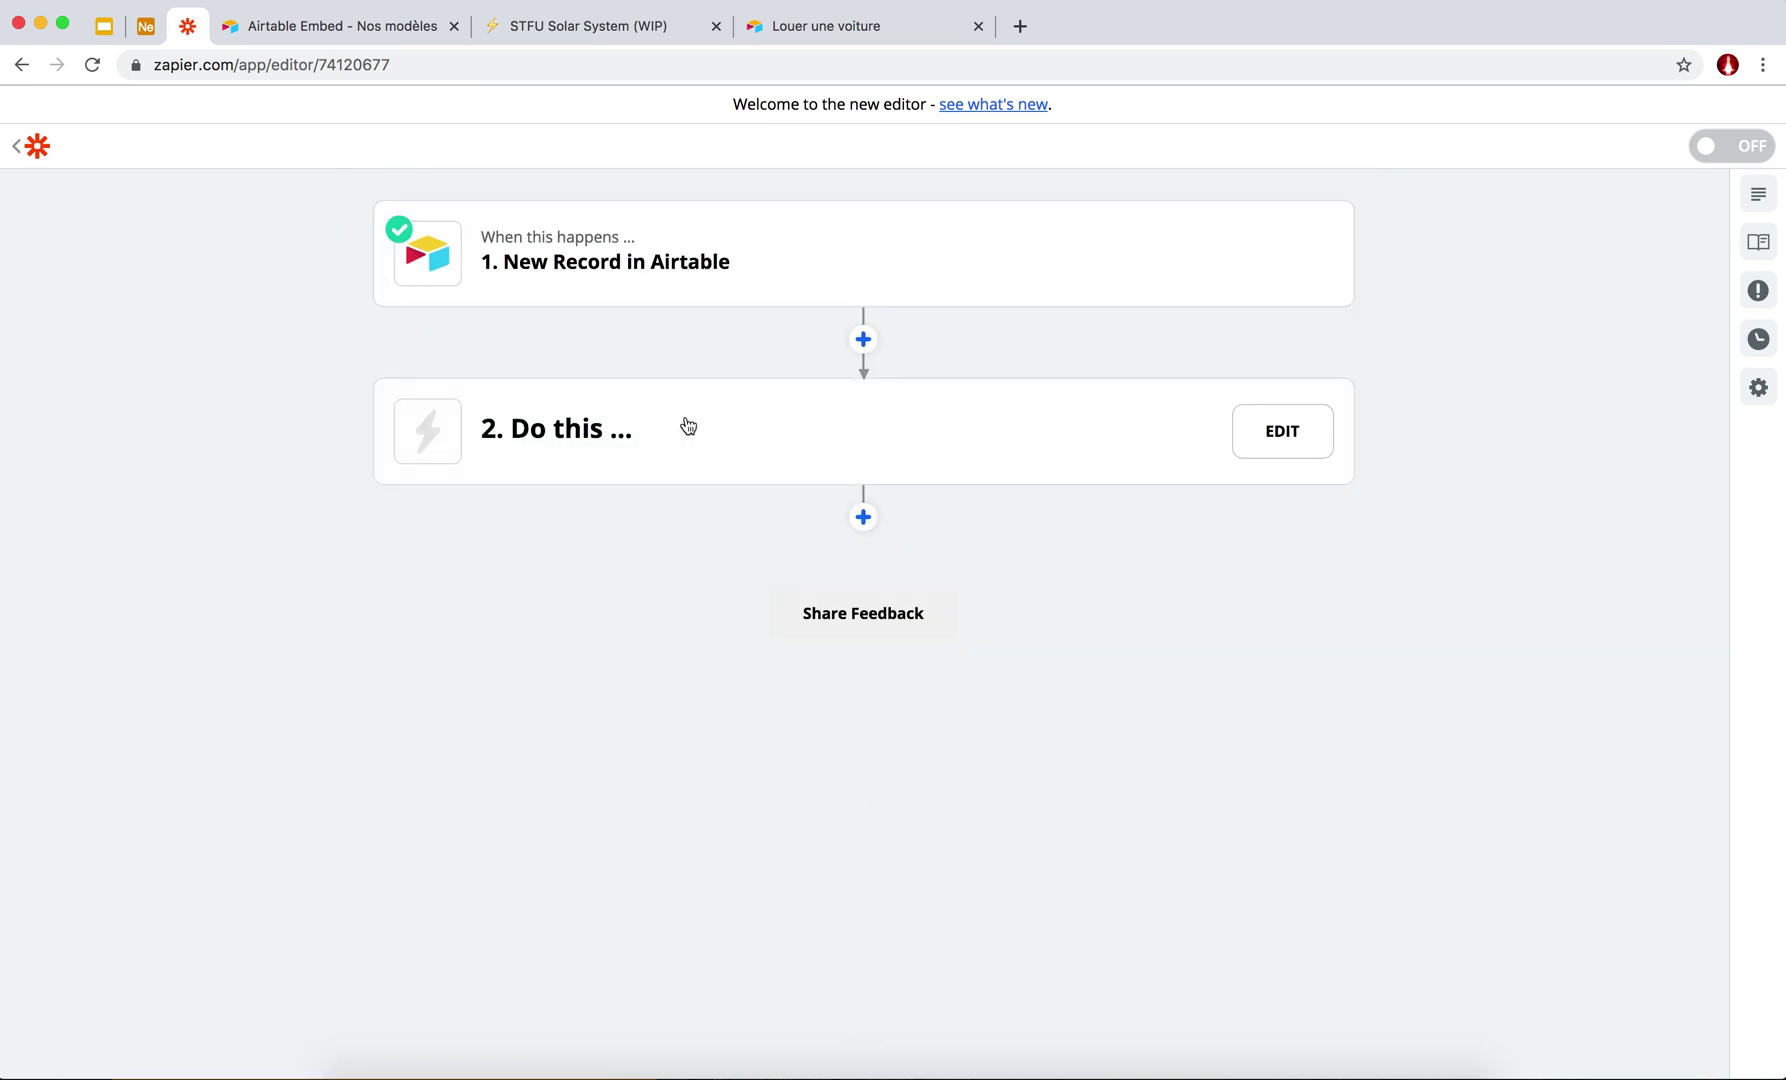
pyautogui.click(582, 428)
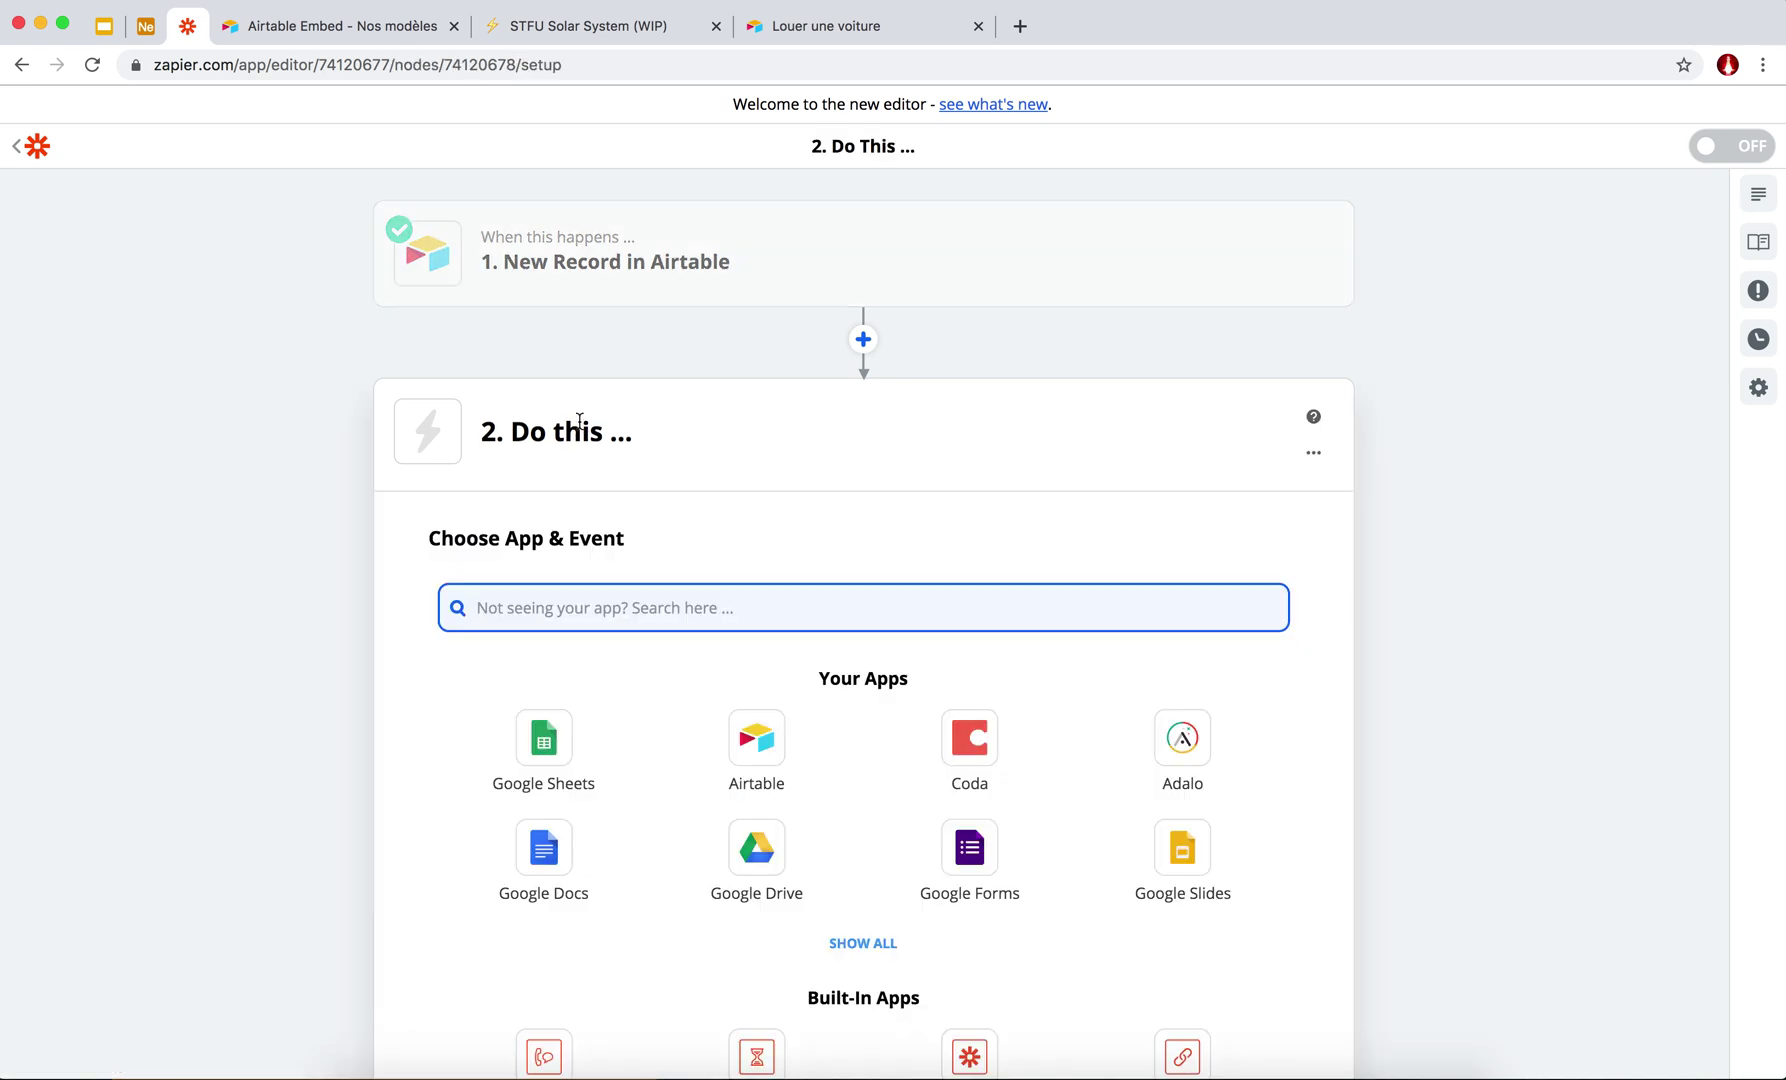
# Set the second step to Google Docs with the Create Document from Template event.
pyautogui.click(546, 830)
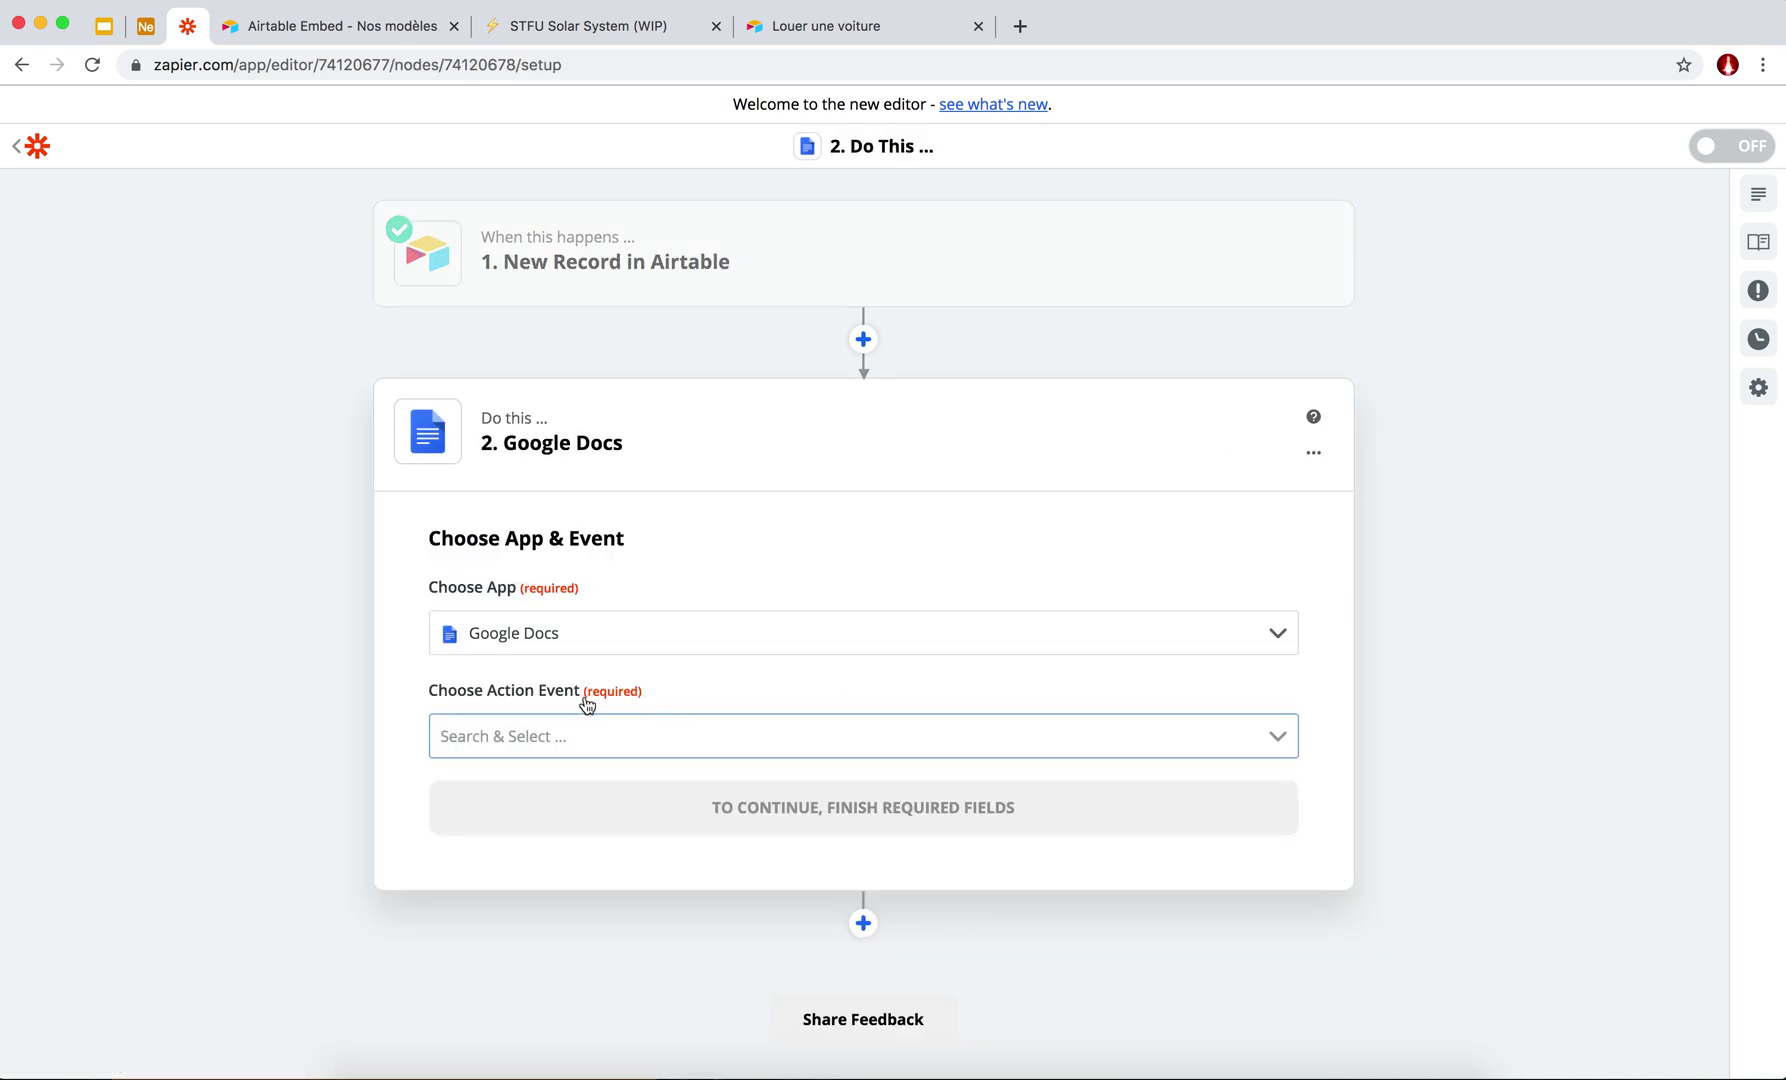
pyautogui.click(620, 735)
pyautogui.scroll(-3, 590, 905)
pyautogui.scroll(-1, 606, 903)
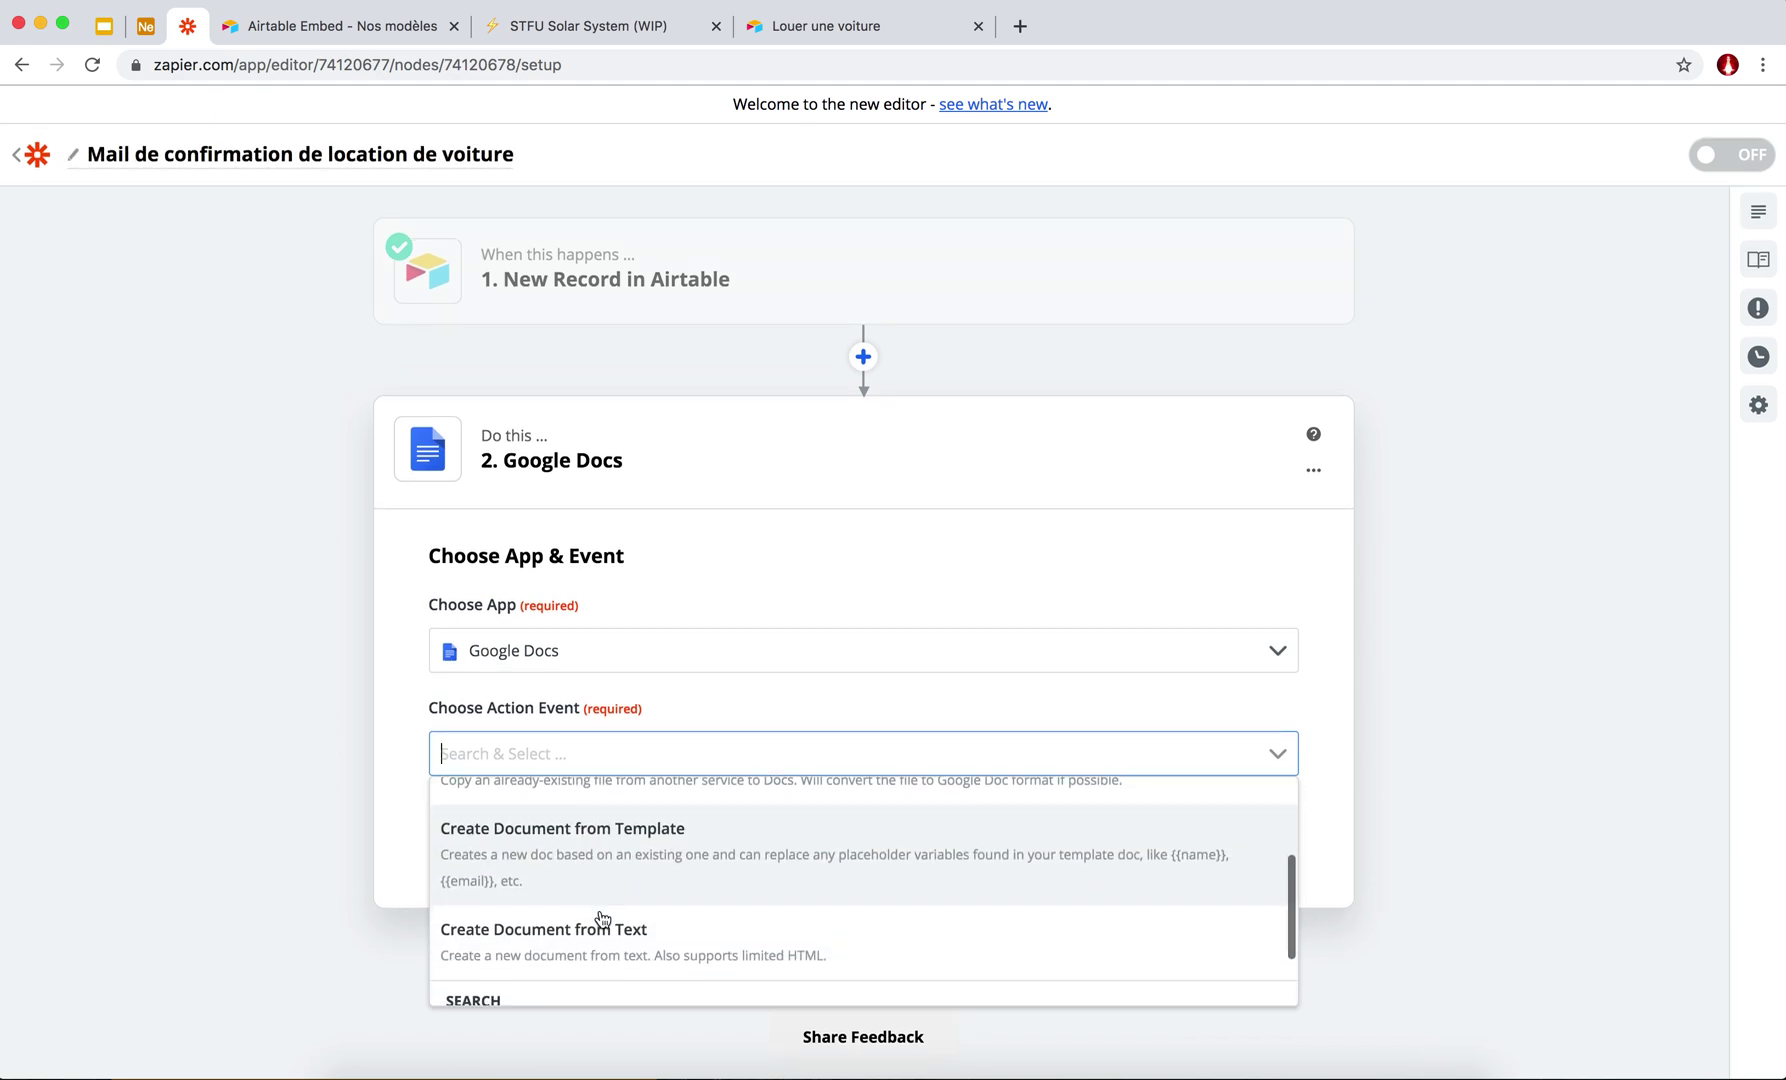
pyautogui.scroll(-1, 594, 862)
pyautogui.scroll(1, 592, 862)
pyautogui.click(592, 860)
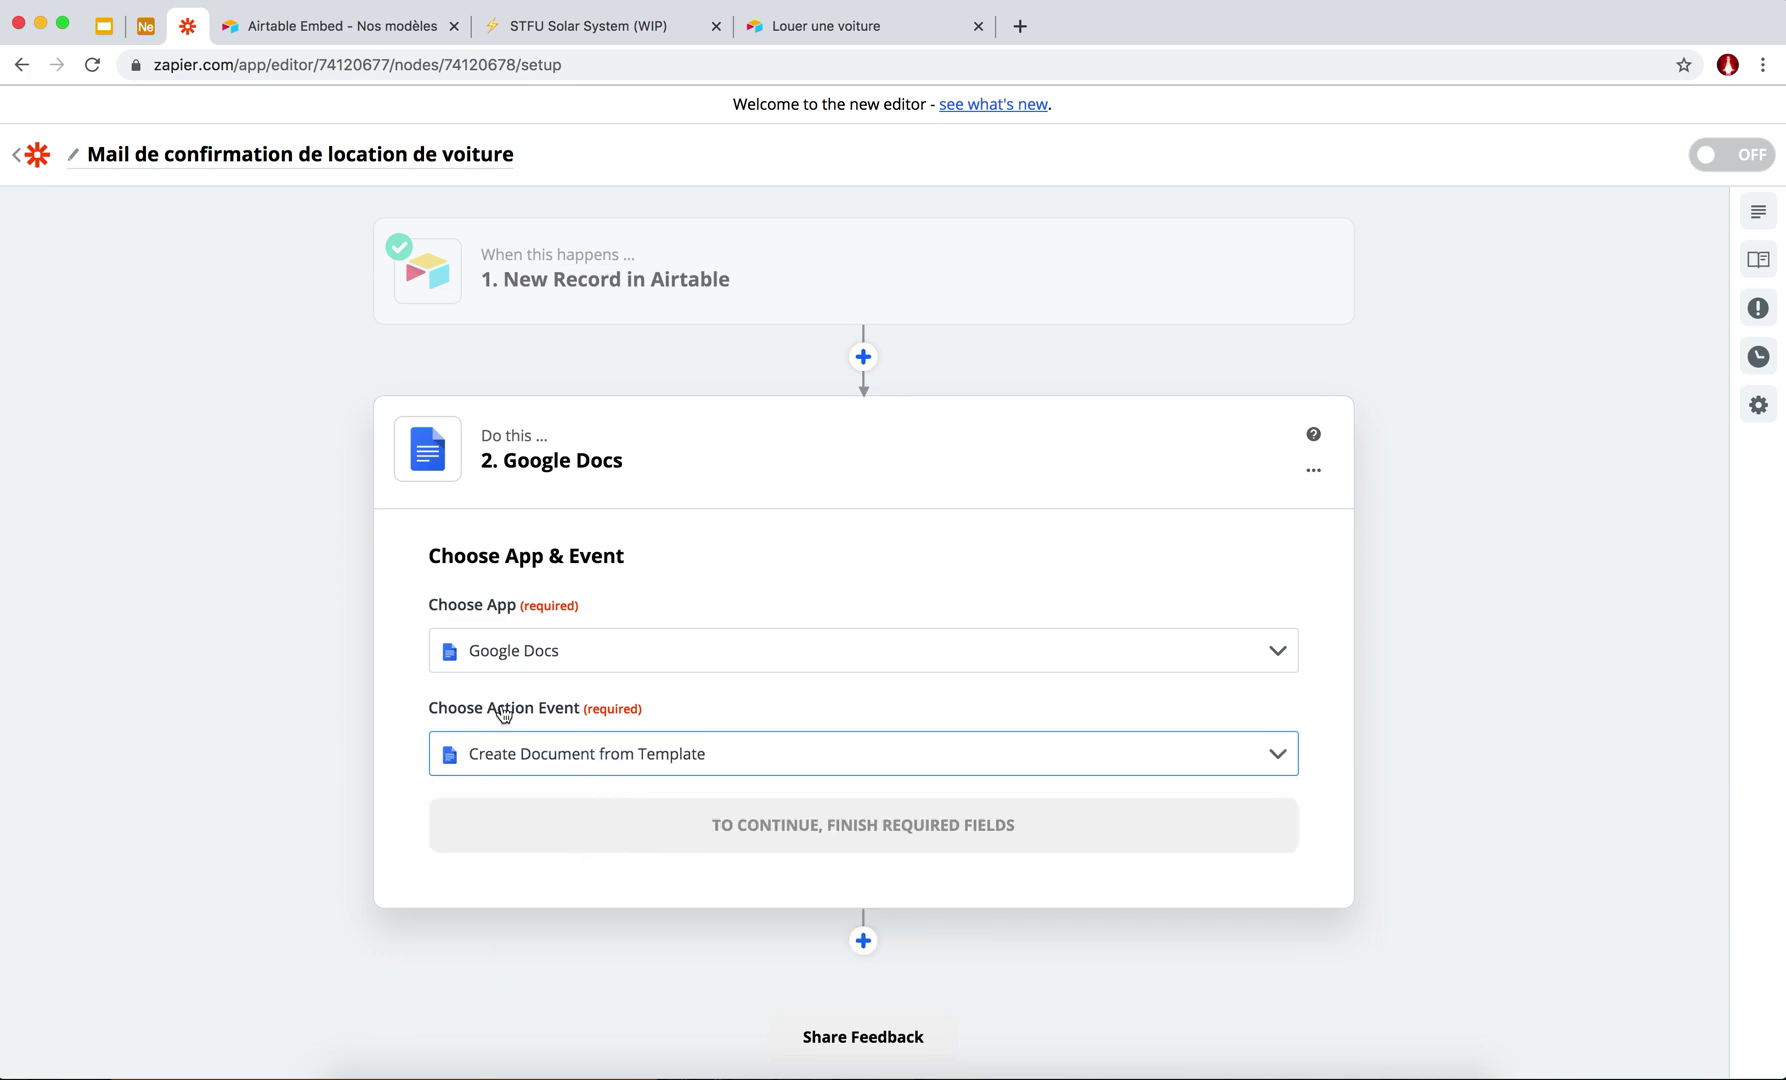
# Reopen the step's app chooser and close it, keeping Google Docs as the app.
pyautogui.scroll(-1, 426, 703)
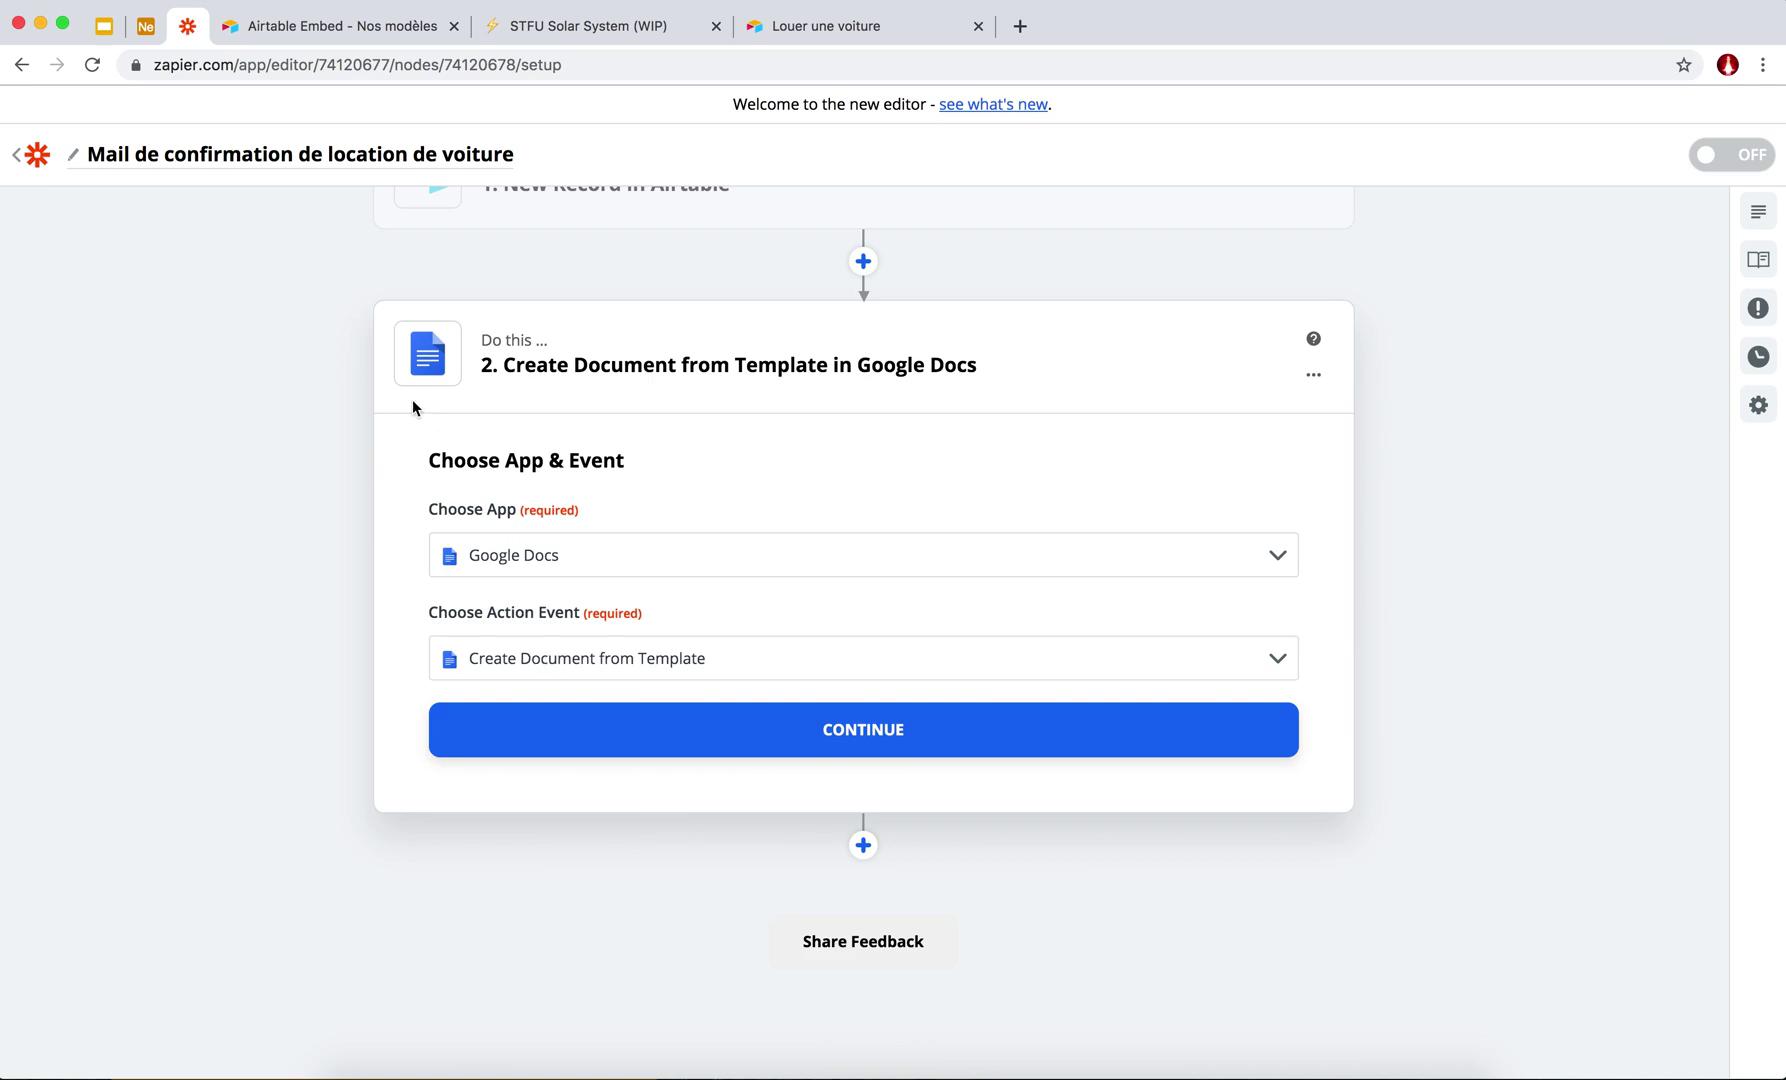
pyautogui.scroll(1, 412, 399)
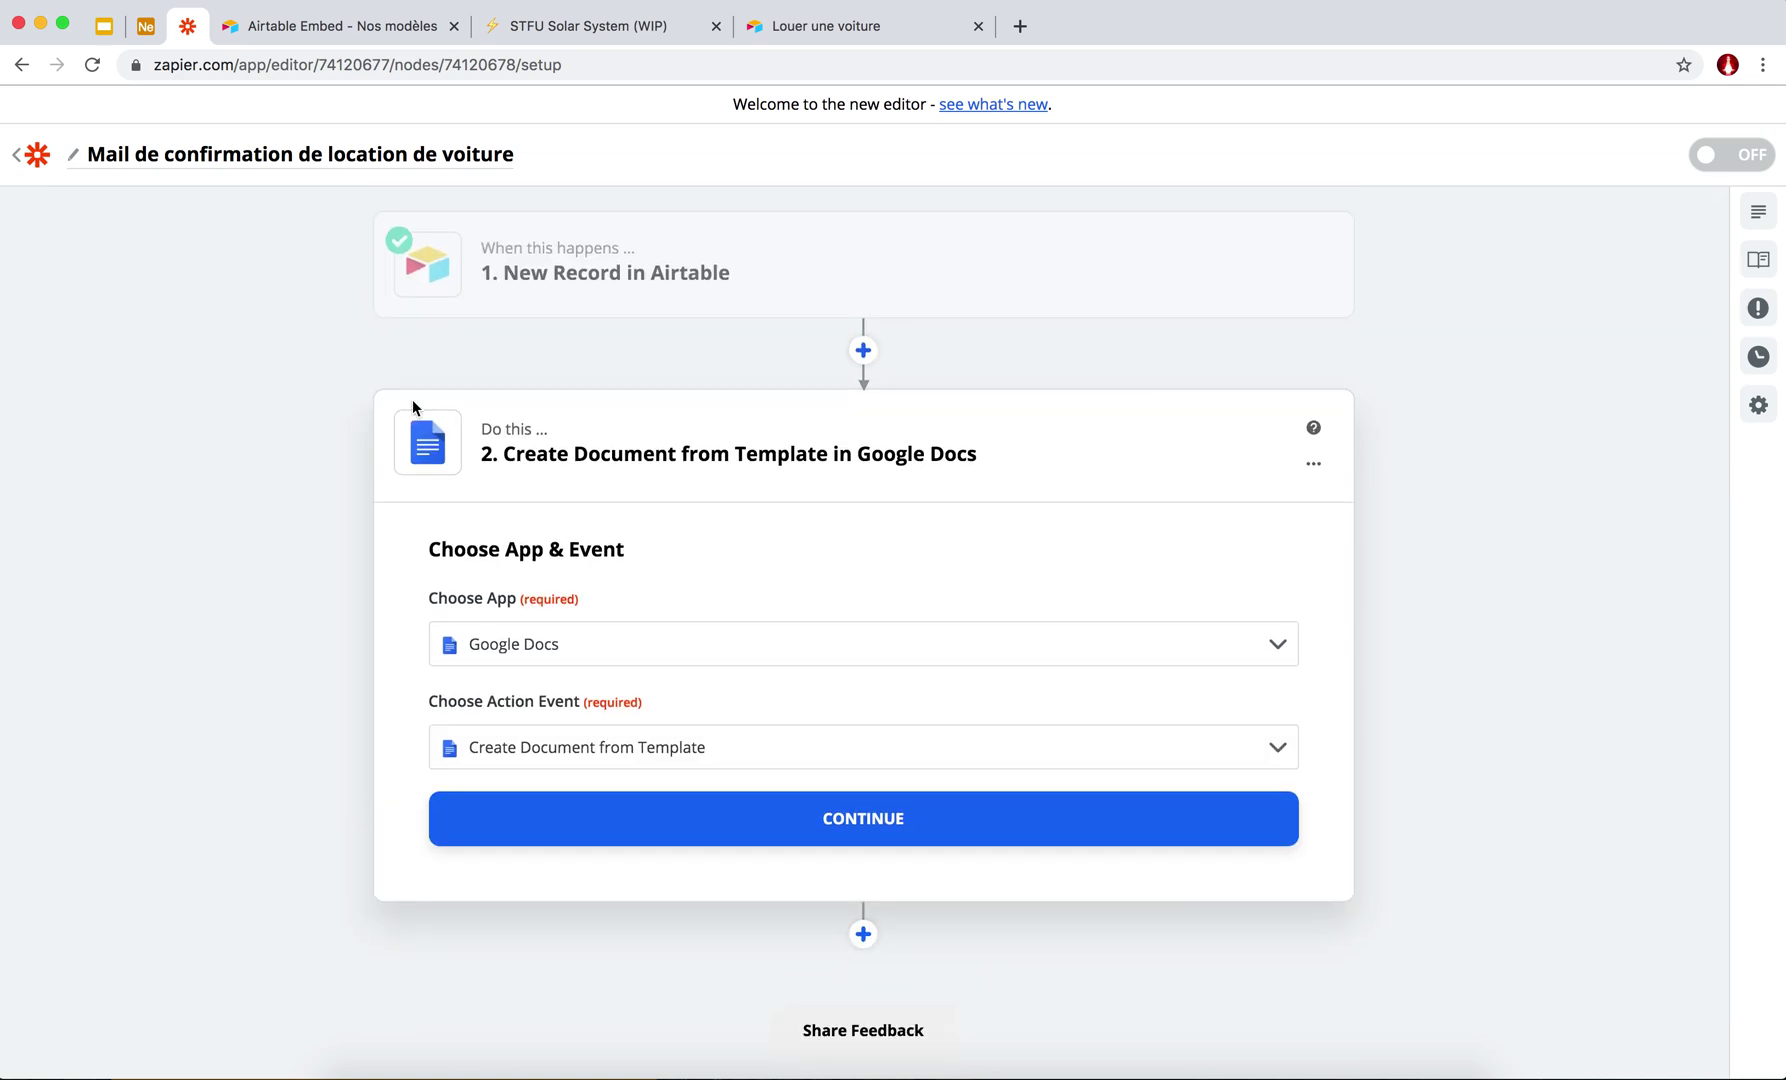
pyautogui.scroll(-1, 403, 551)
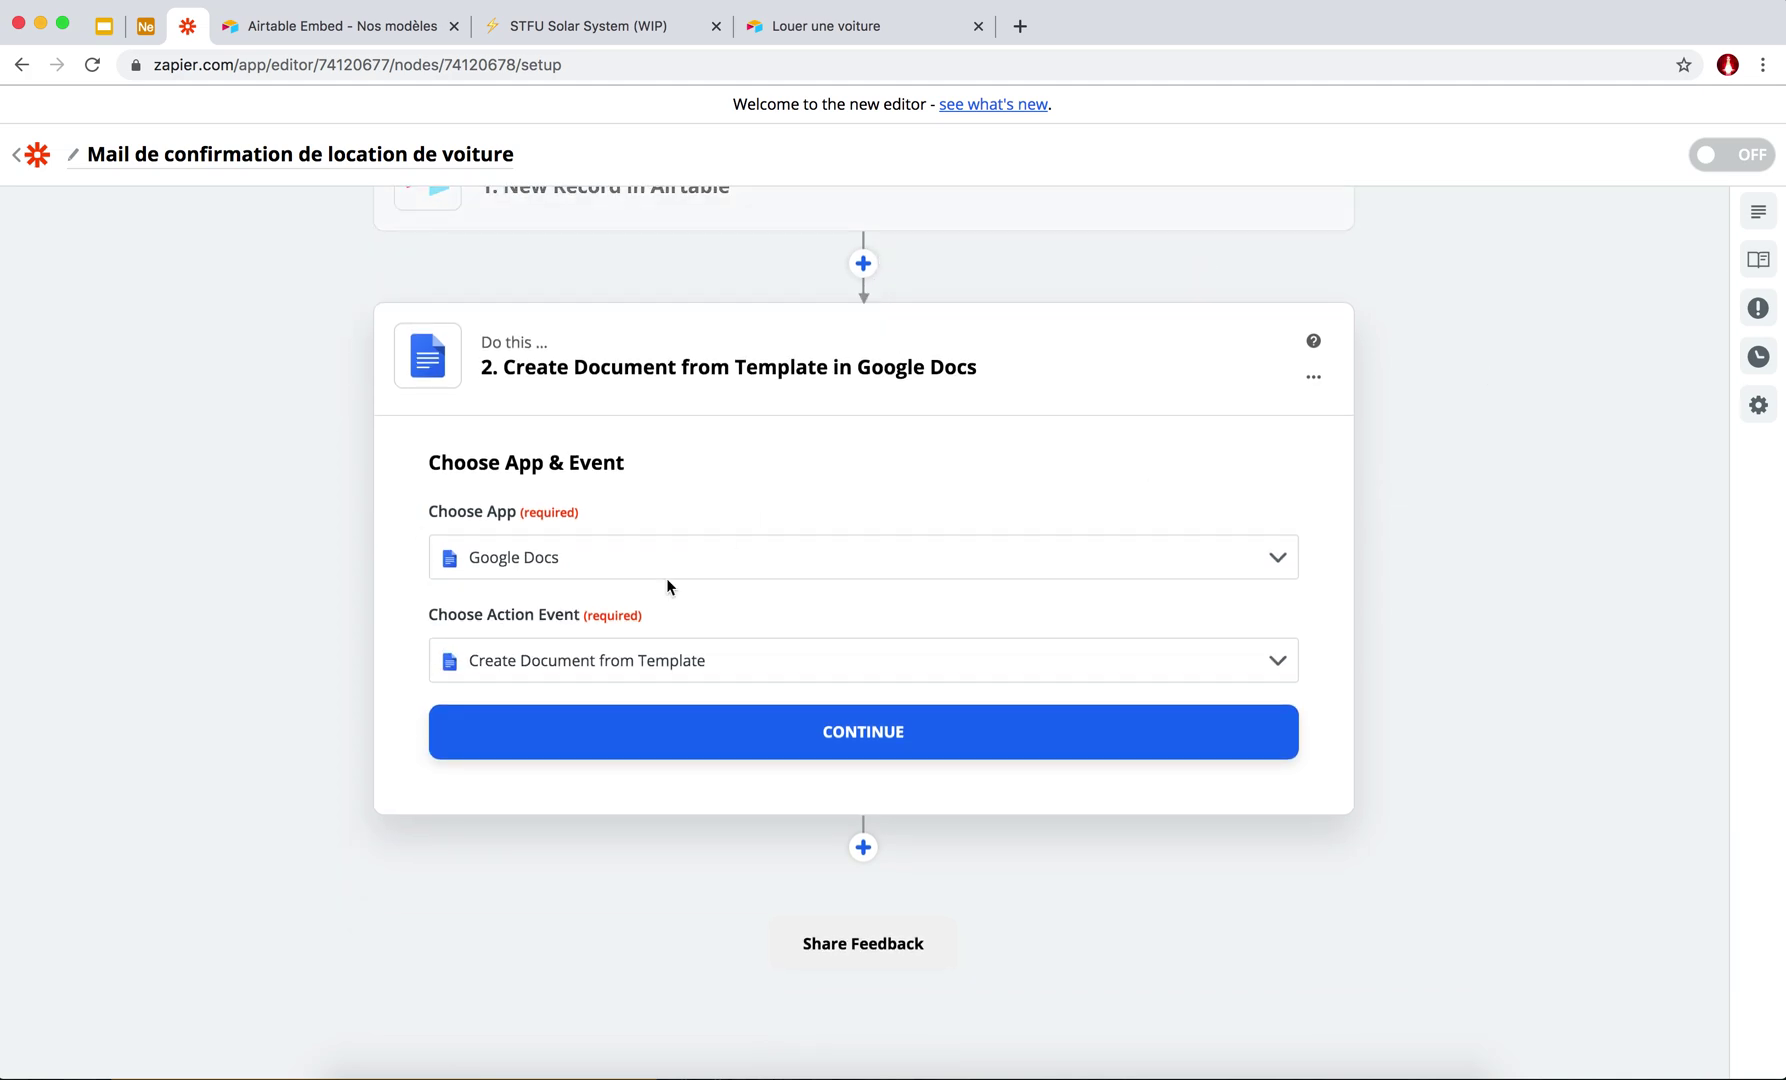
pyautogui.click(635, 561)
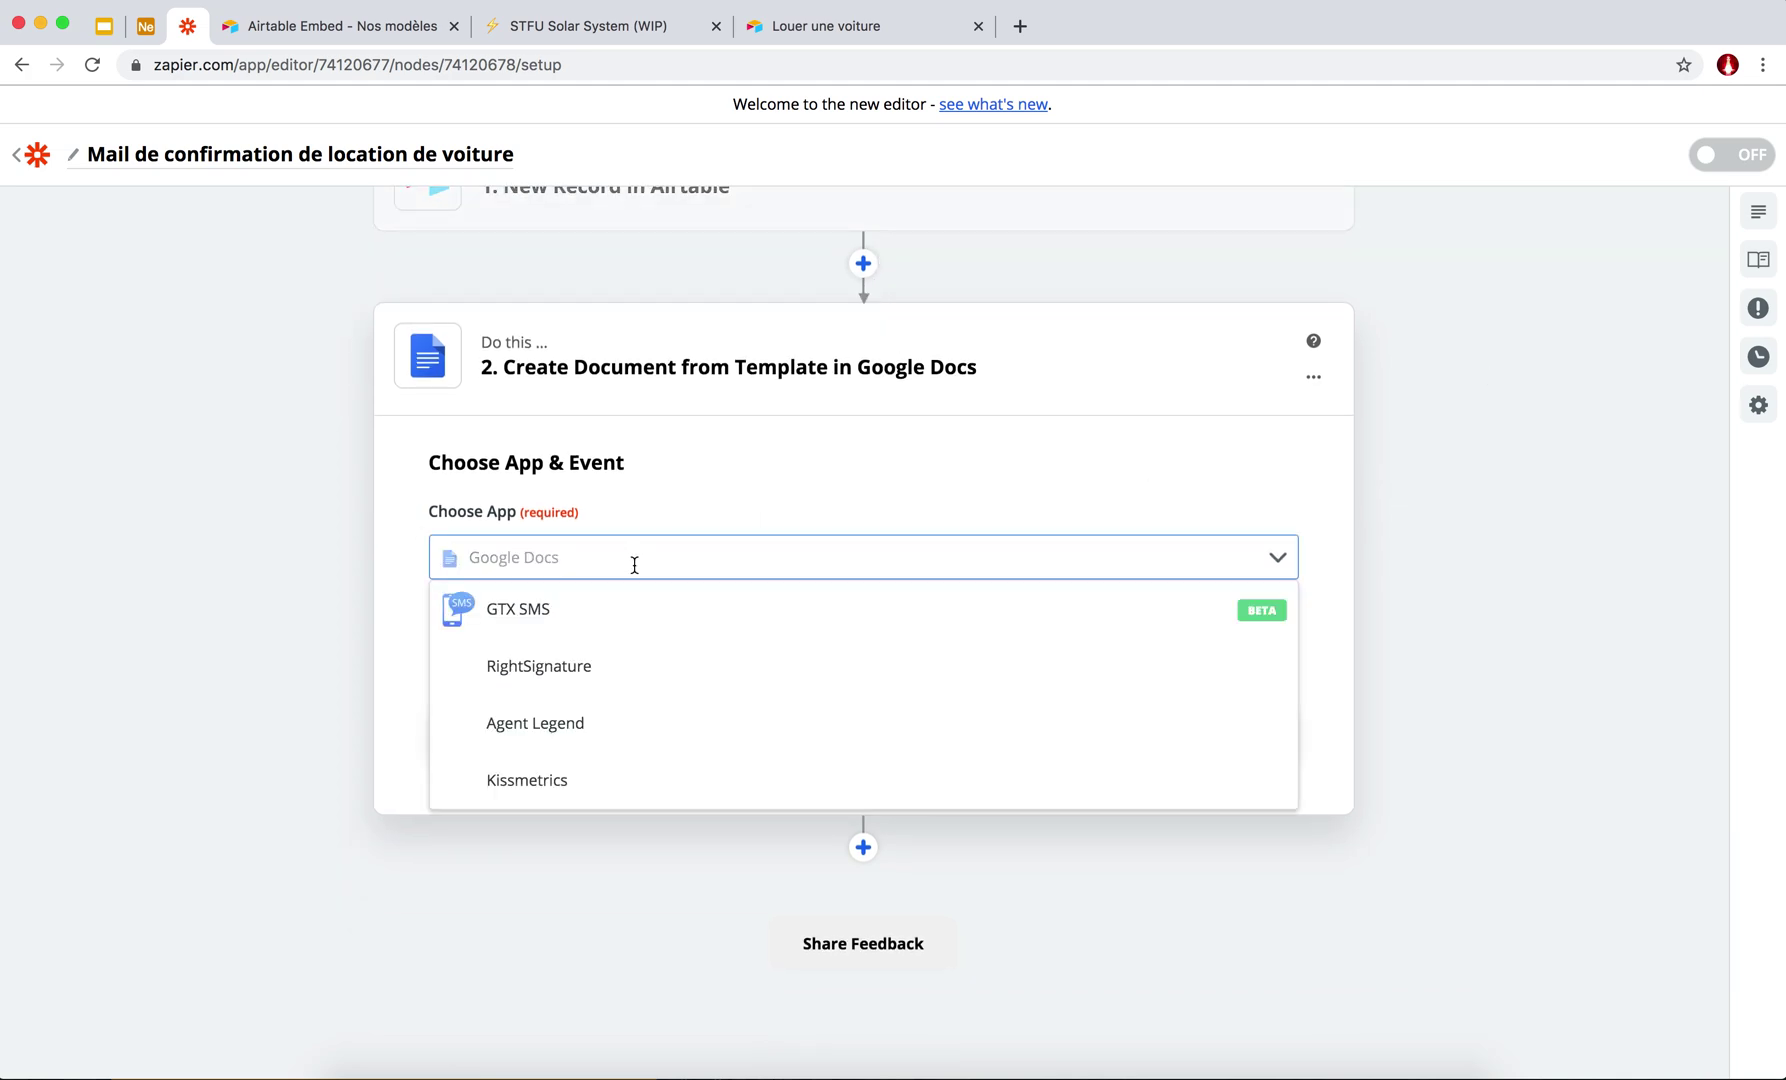
pyautogui.click(376, 559)
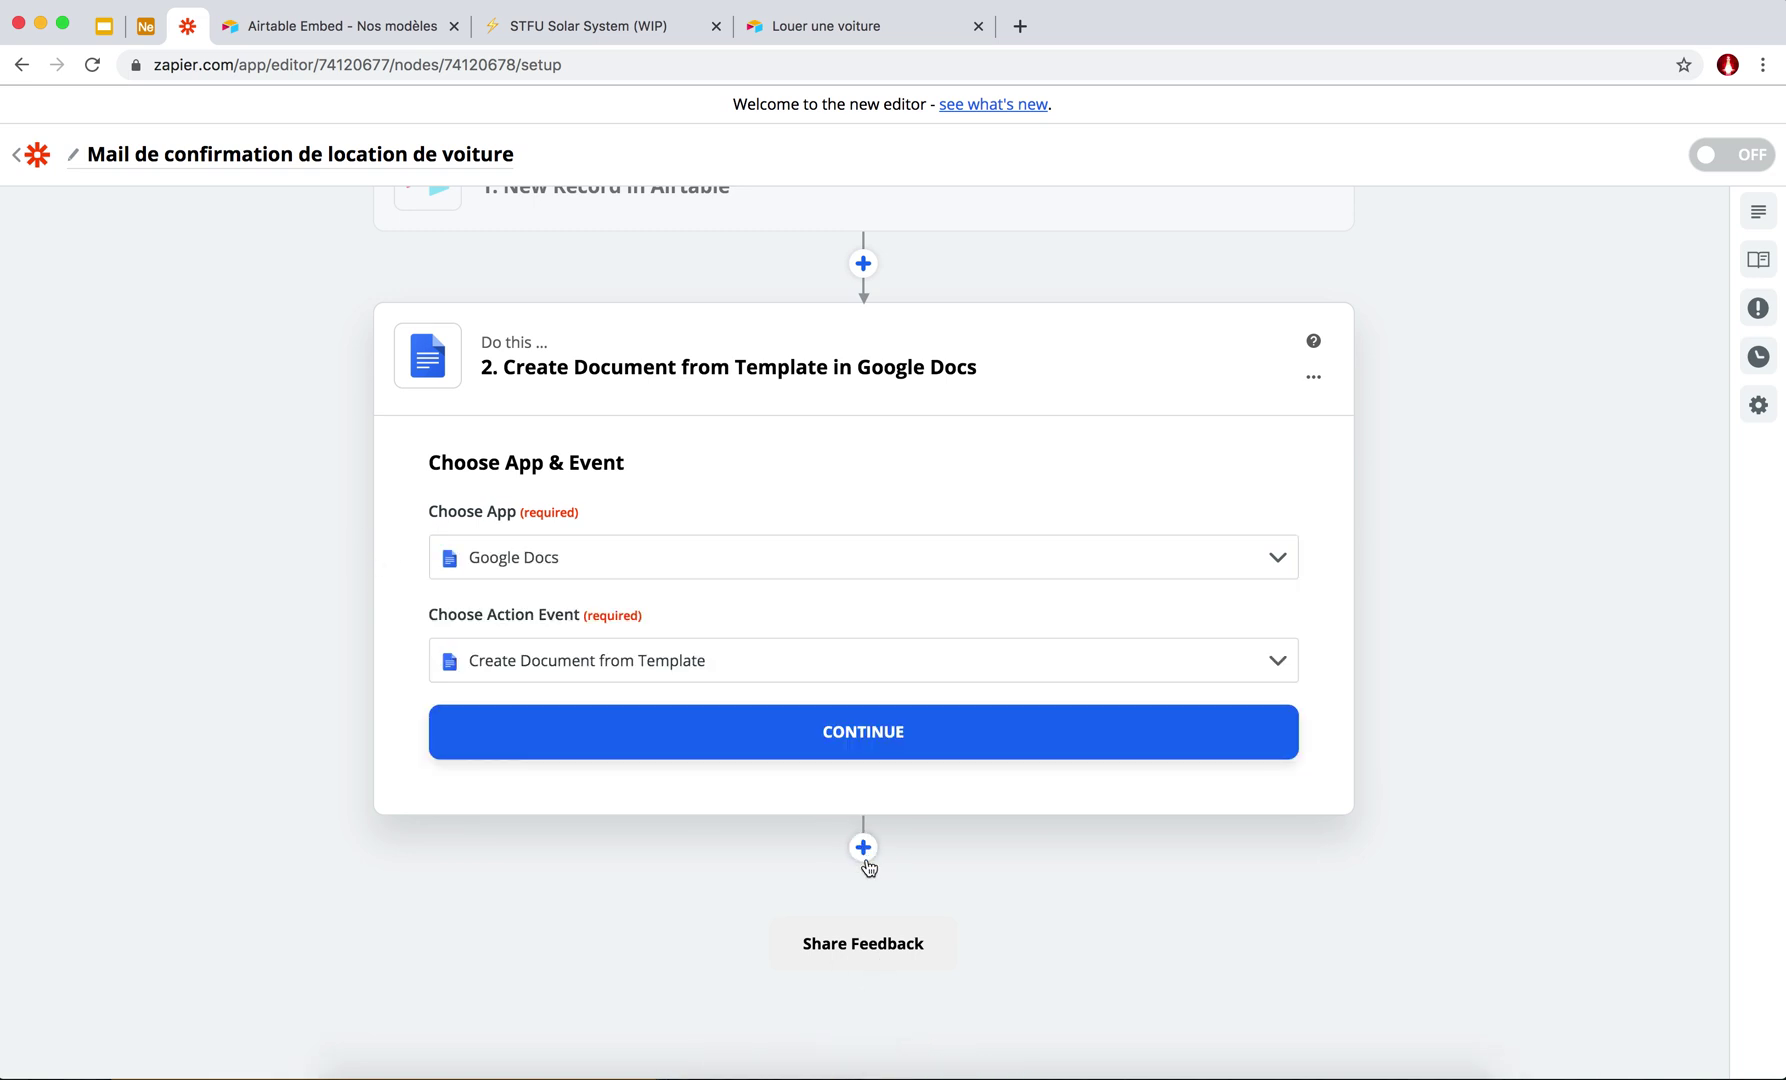
pyautogui.click(1268, 566)
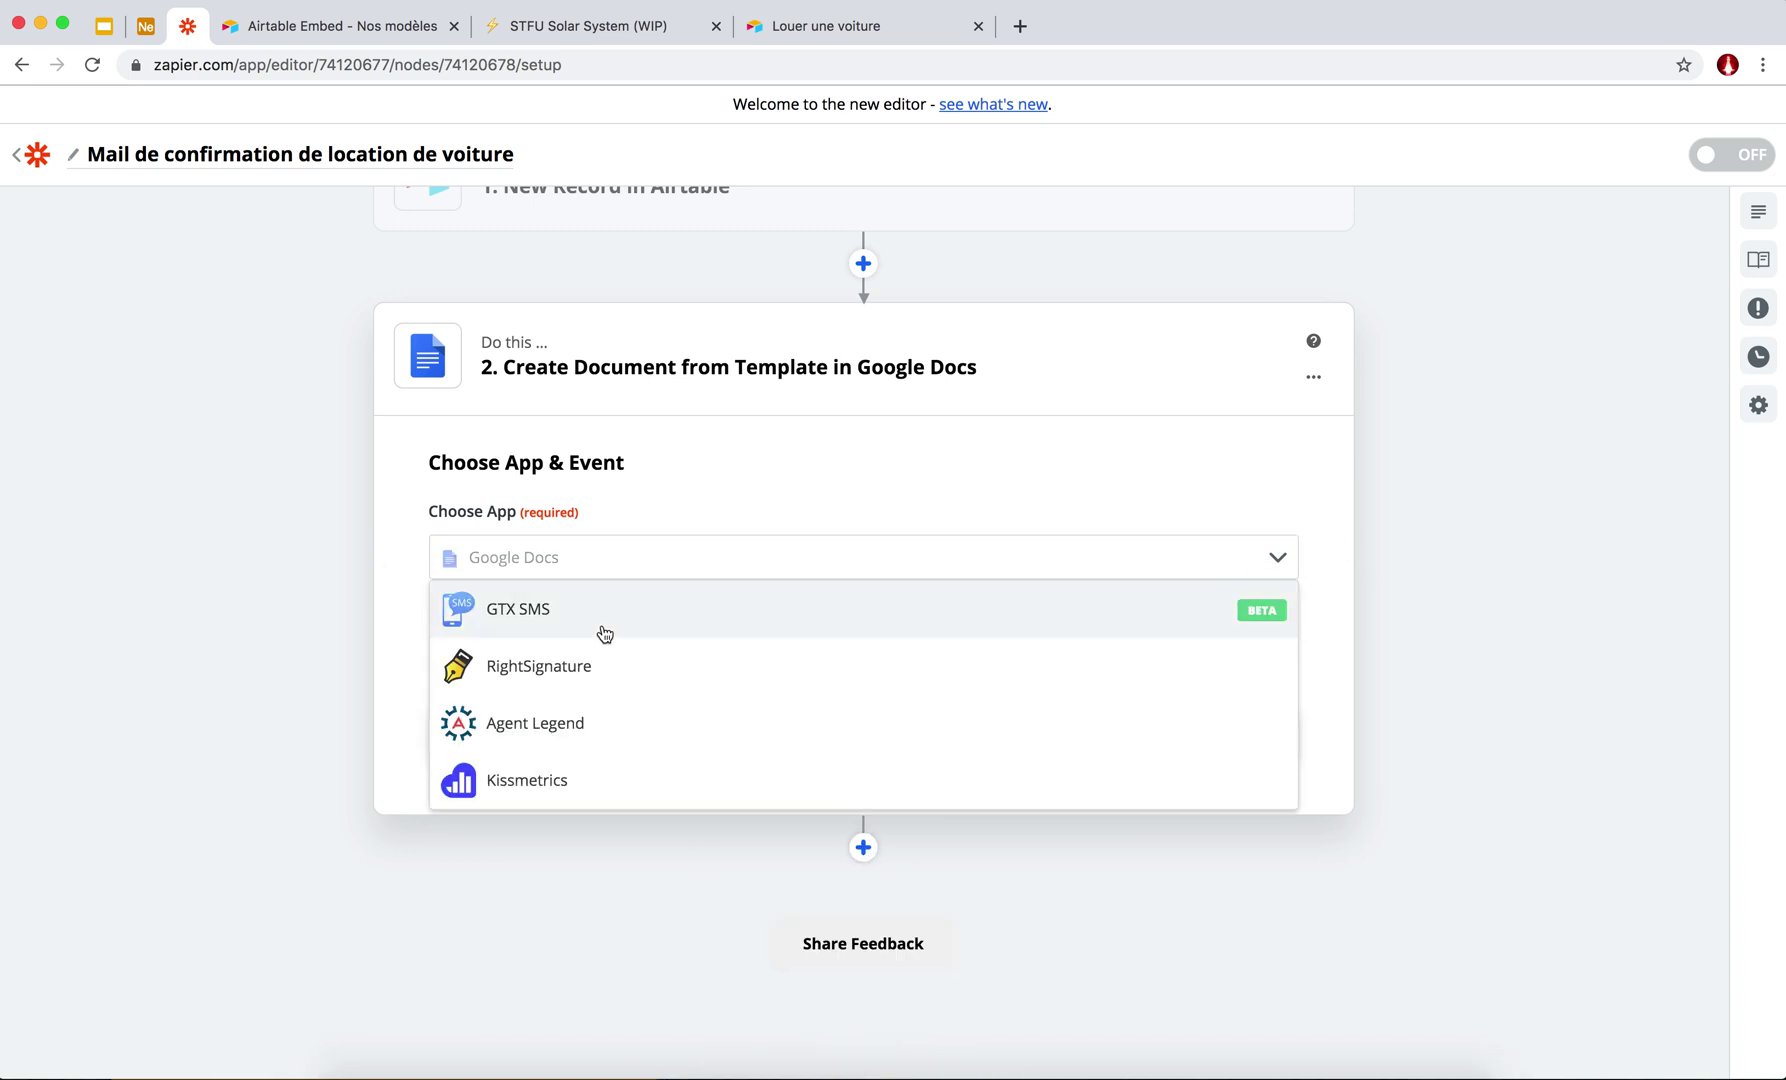
pyautogui.scroll(1, 465, 540)
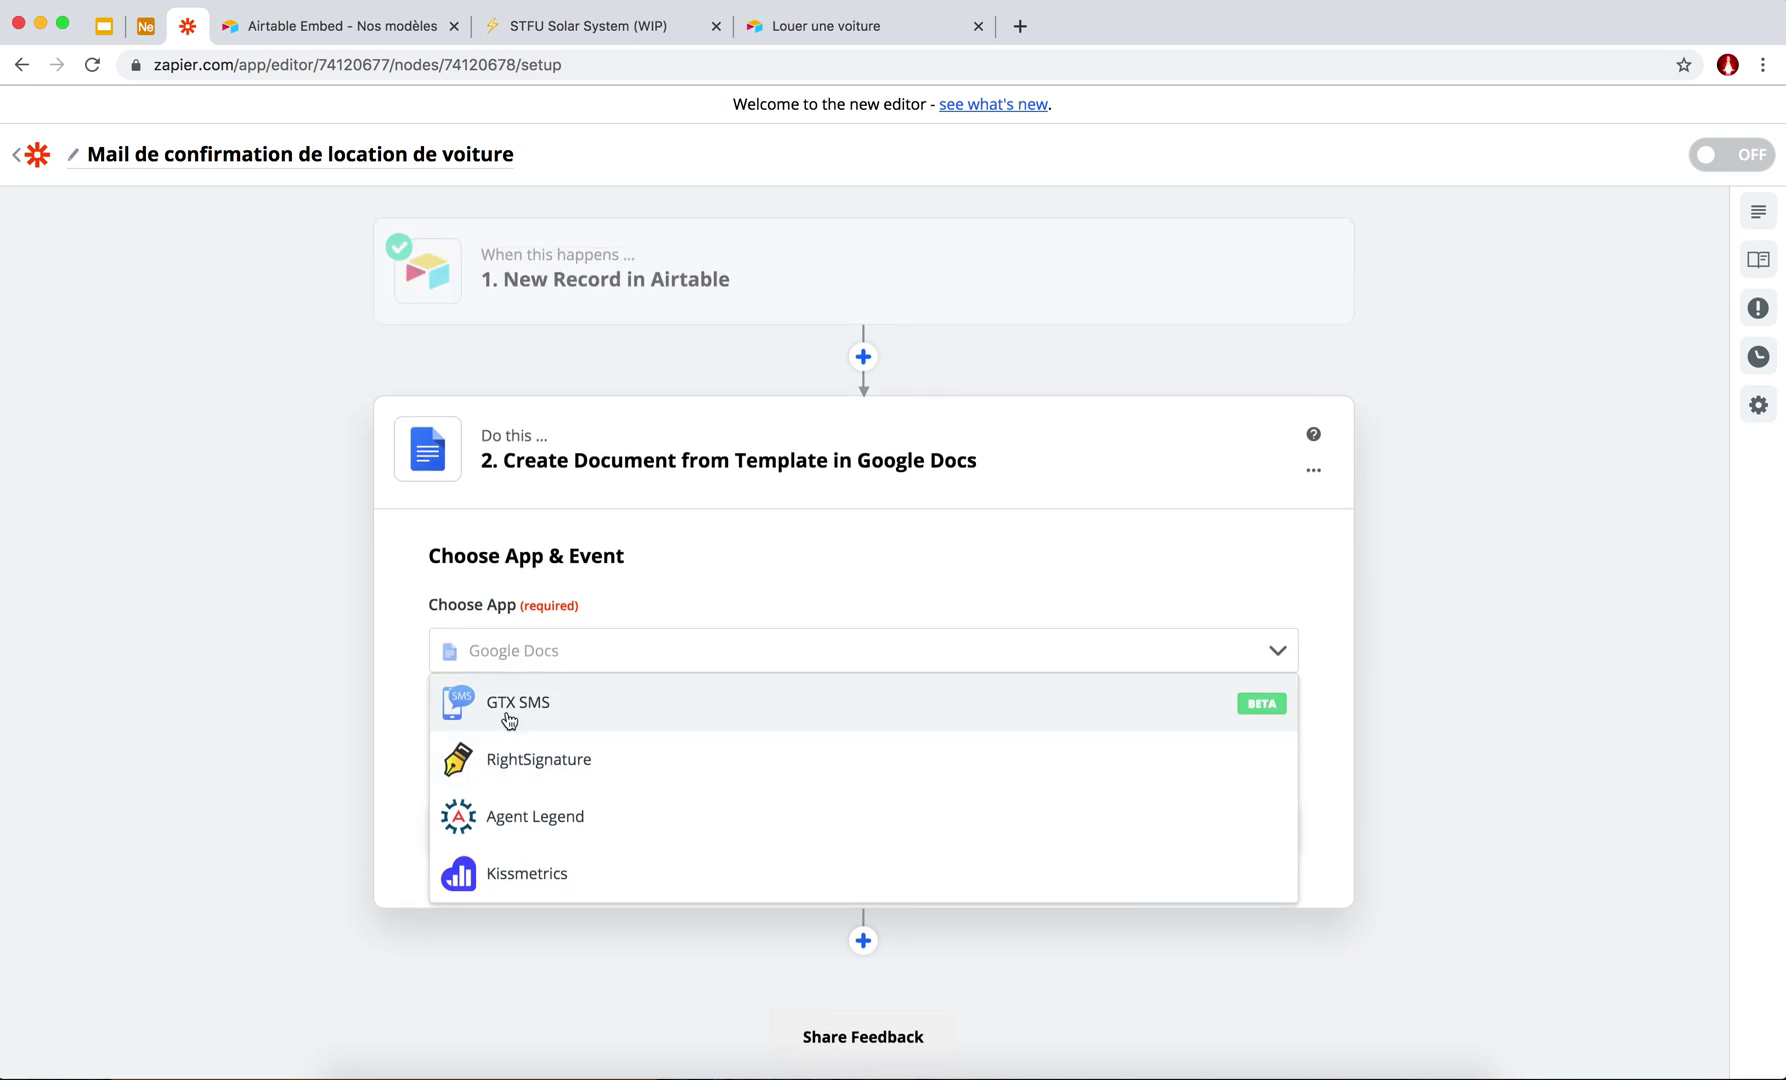
pyautogui.scroll(-5, 499, 815)
pyautogui.scroll(5, 499, 822)
pyautogui.click(721, 593)
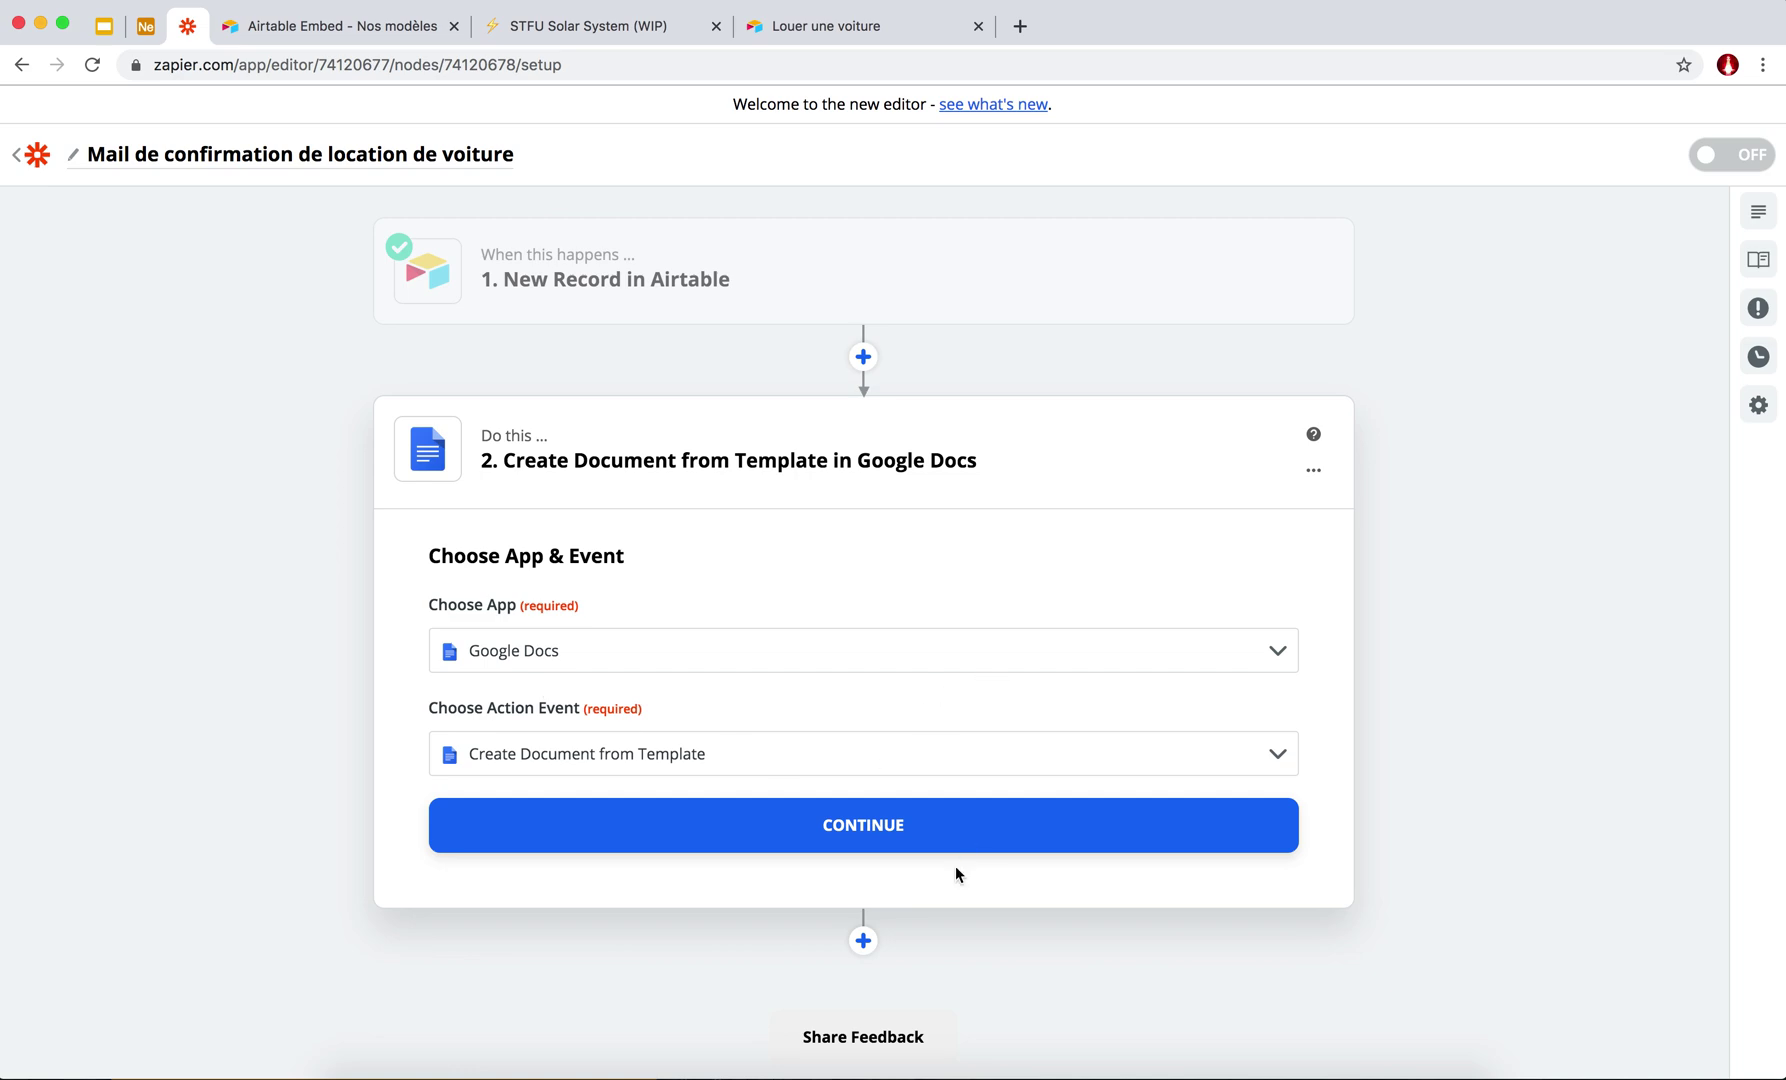
# Delete the Google Docs step from the zap.
pyautogui.click(1313, 471)
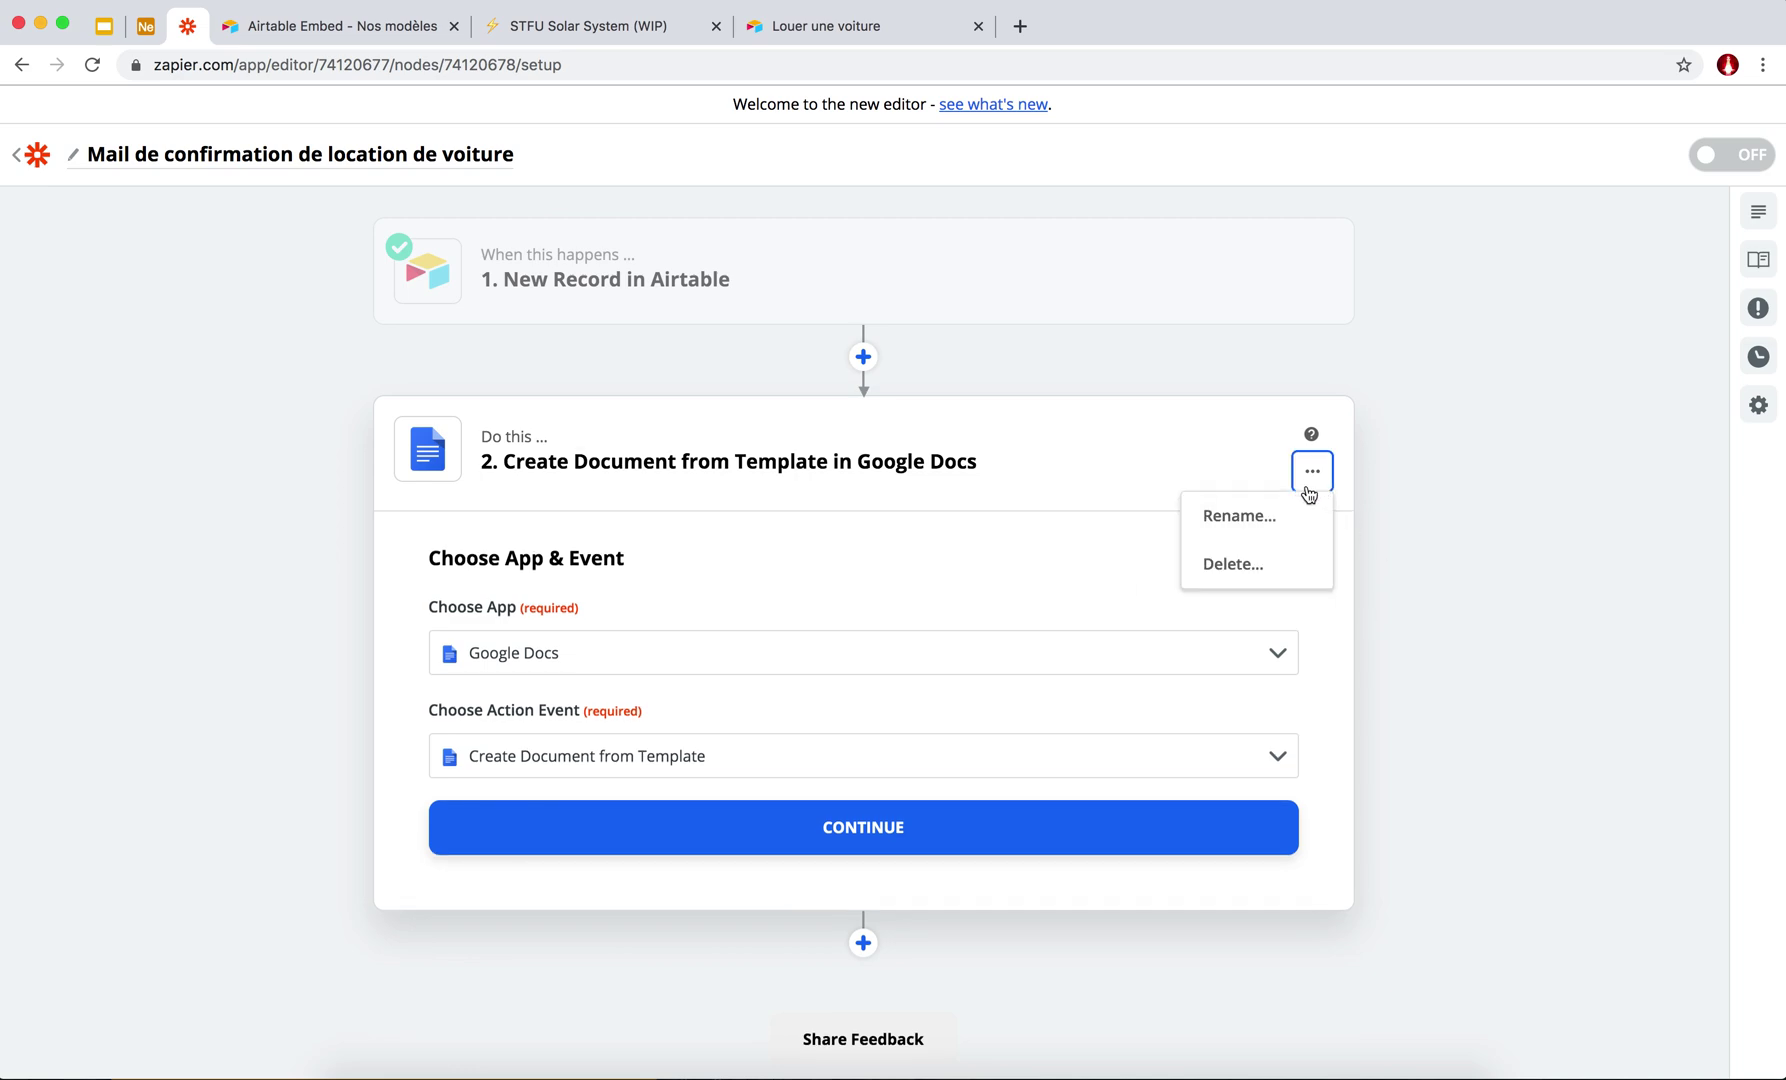
pyautogui.click(1232, 565)
pyautogui.click(1256, 568)
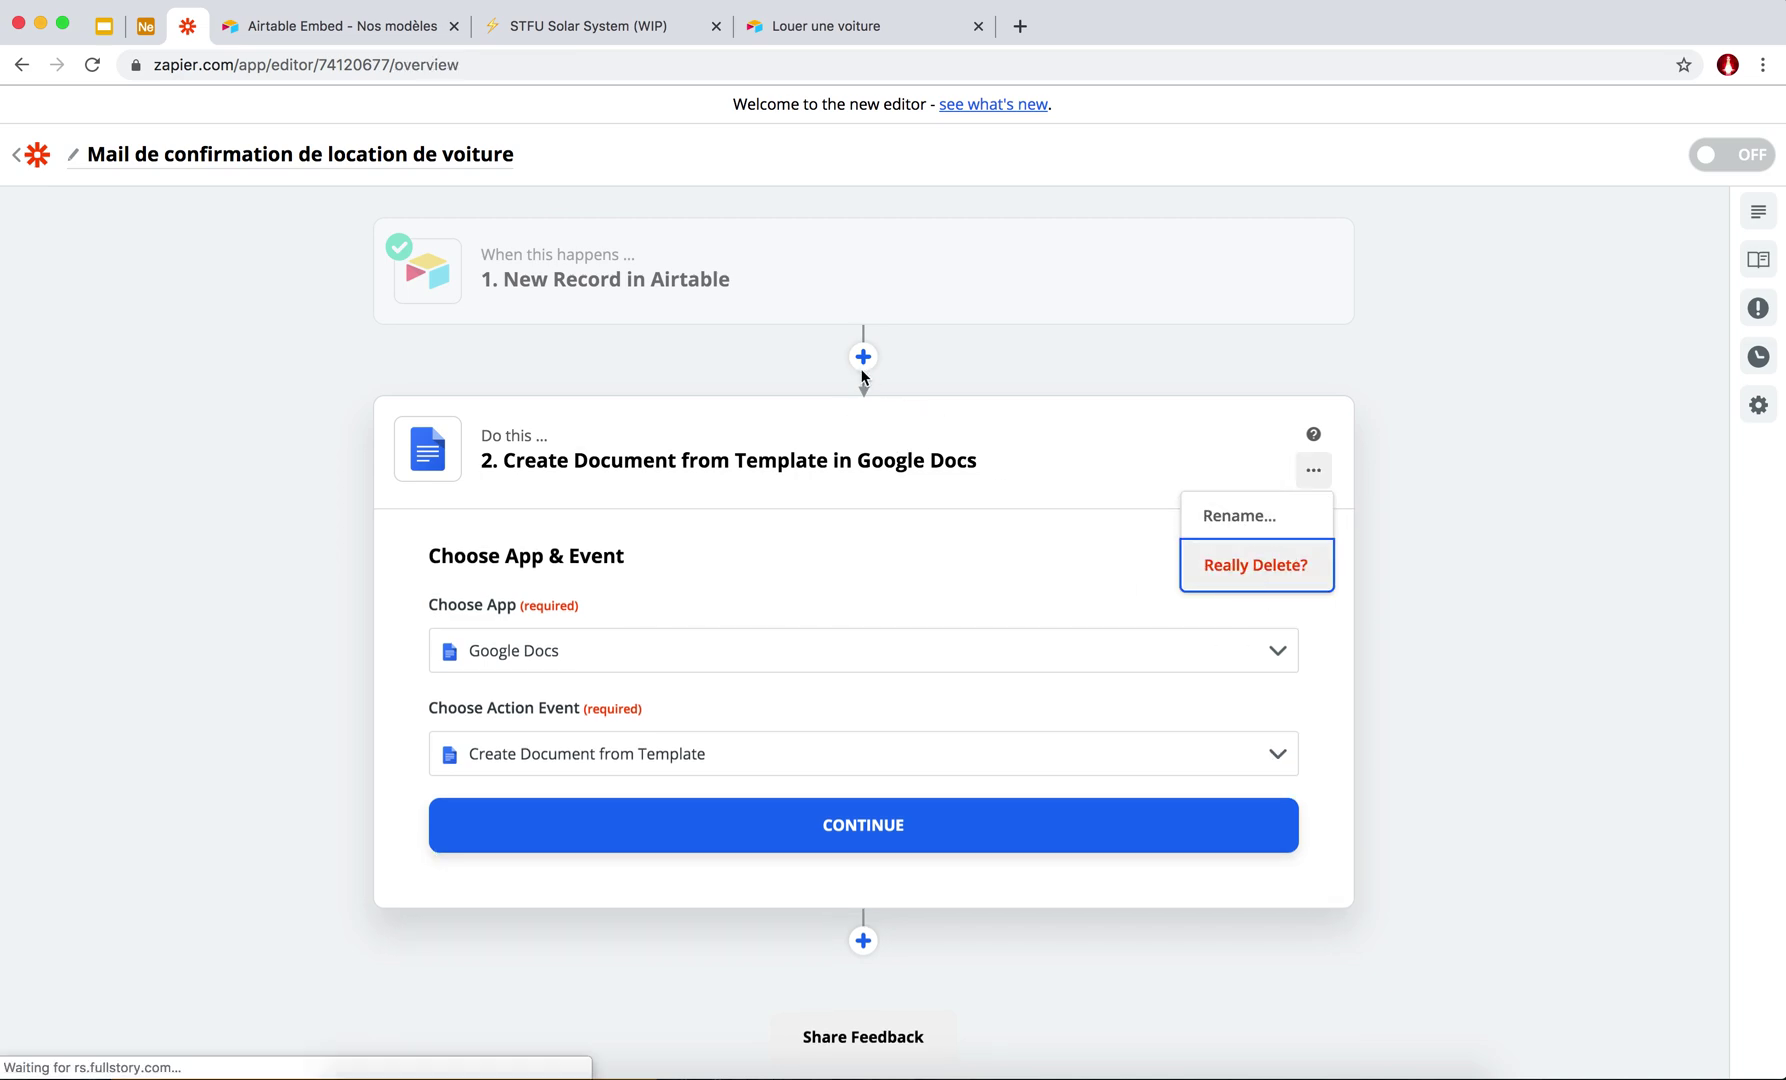
# Add a step after the Airtable trigger and pick Gmail by searching 'gma'.
pyautogui.click(862, 358)
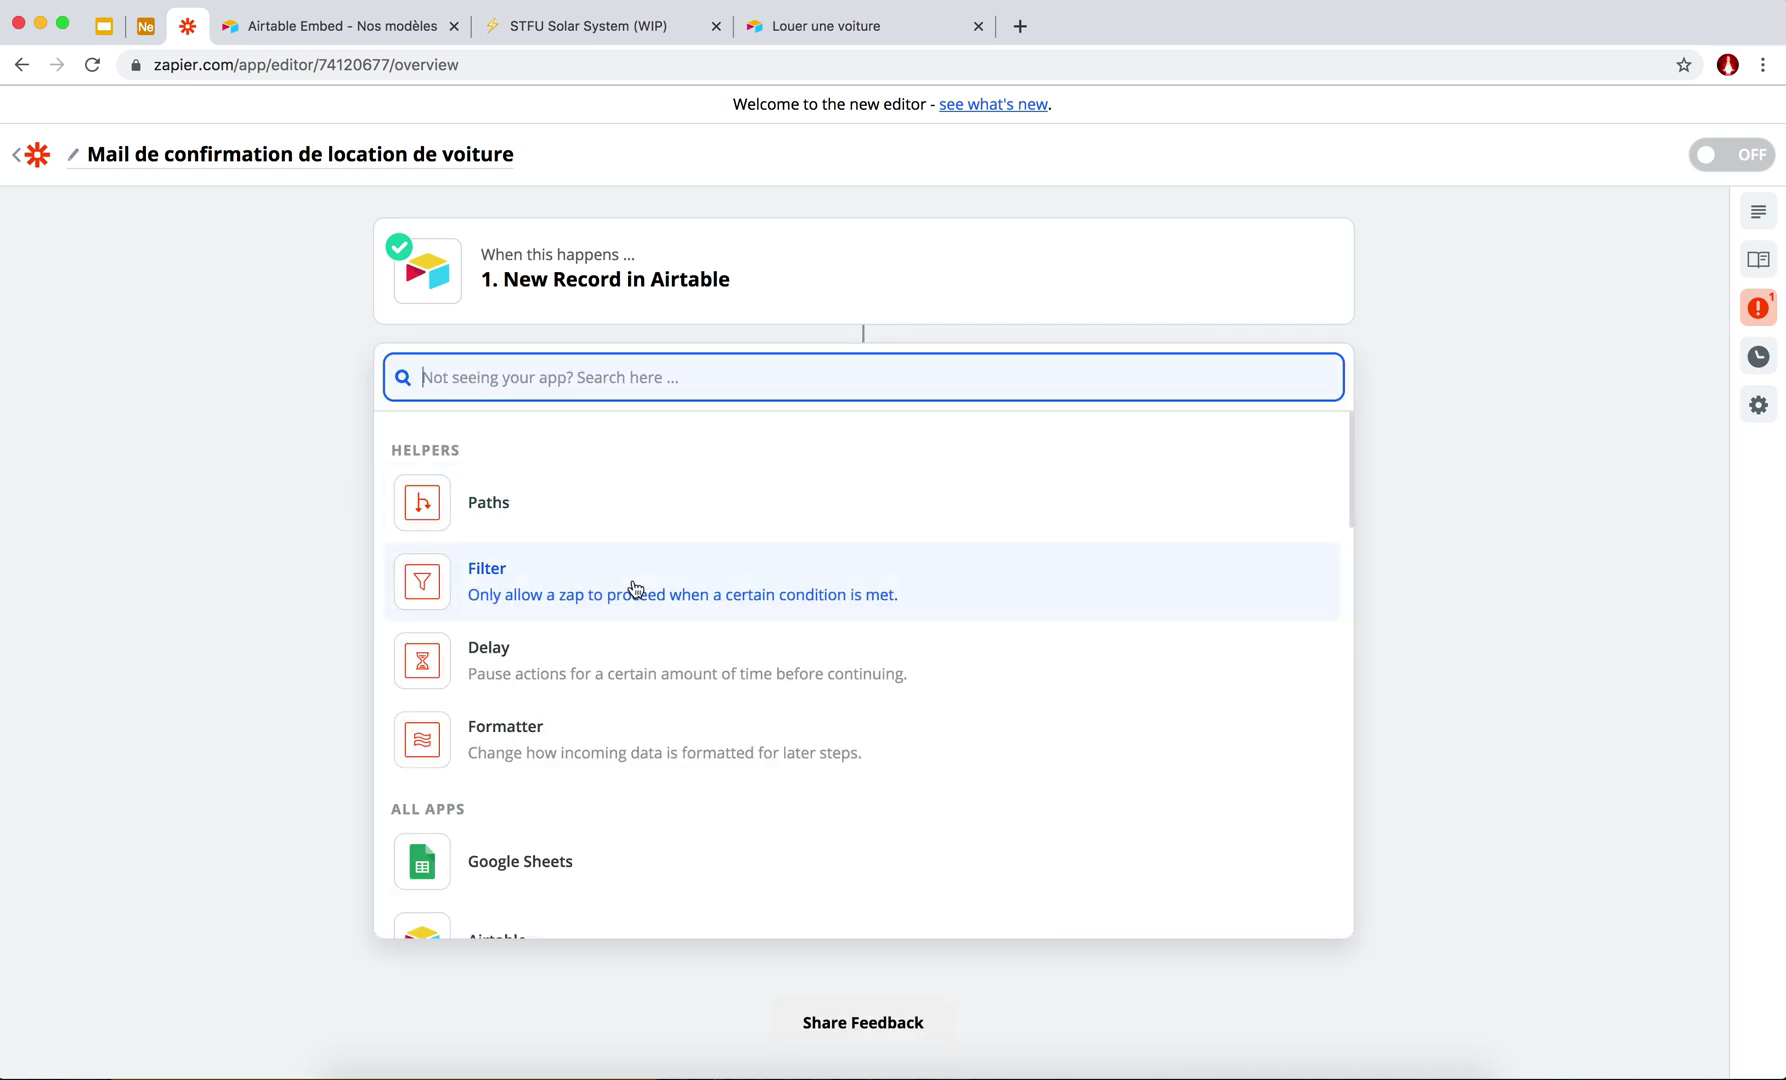
pyautogui.scroll(-10, 541, 853)
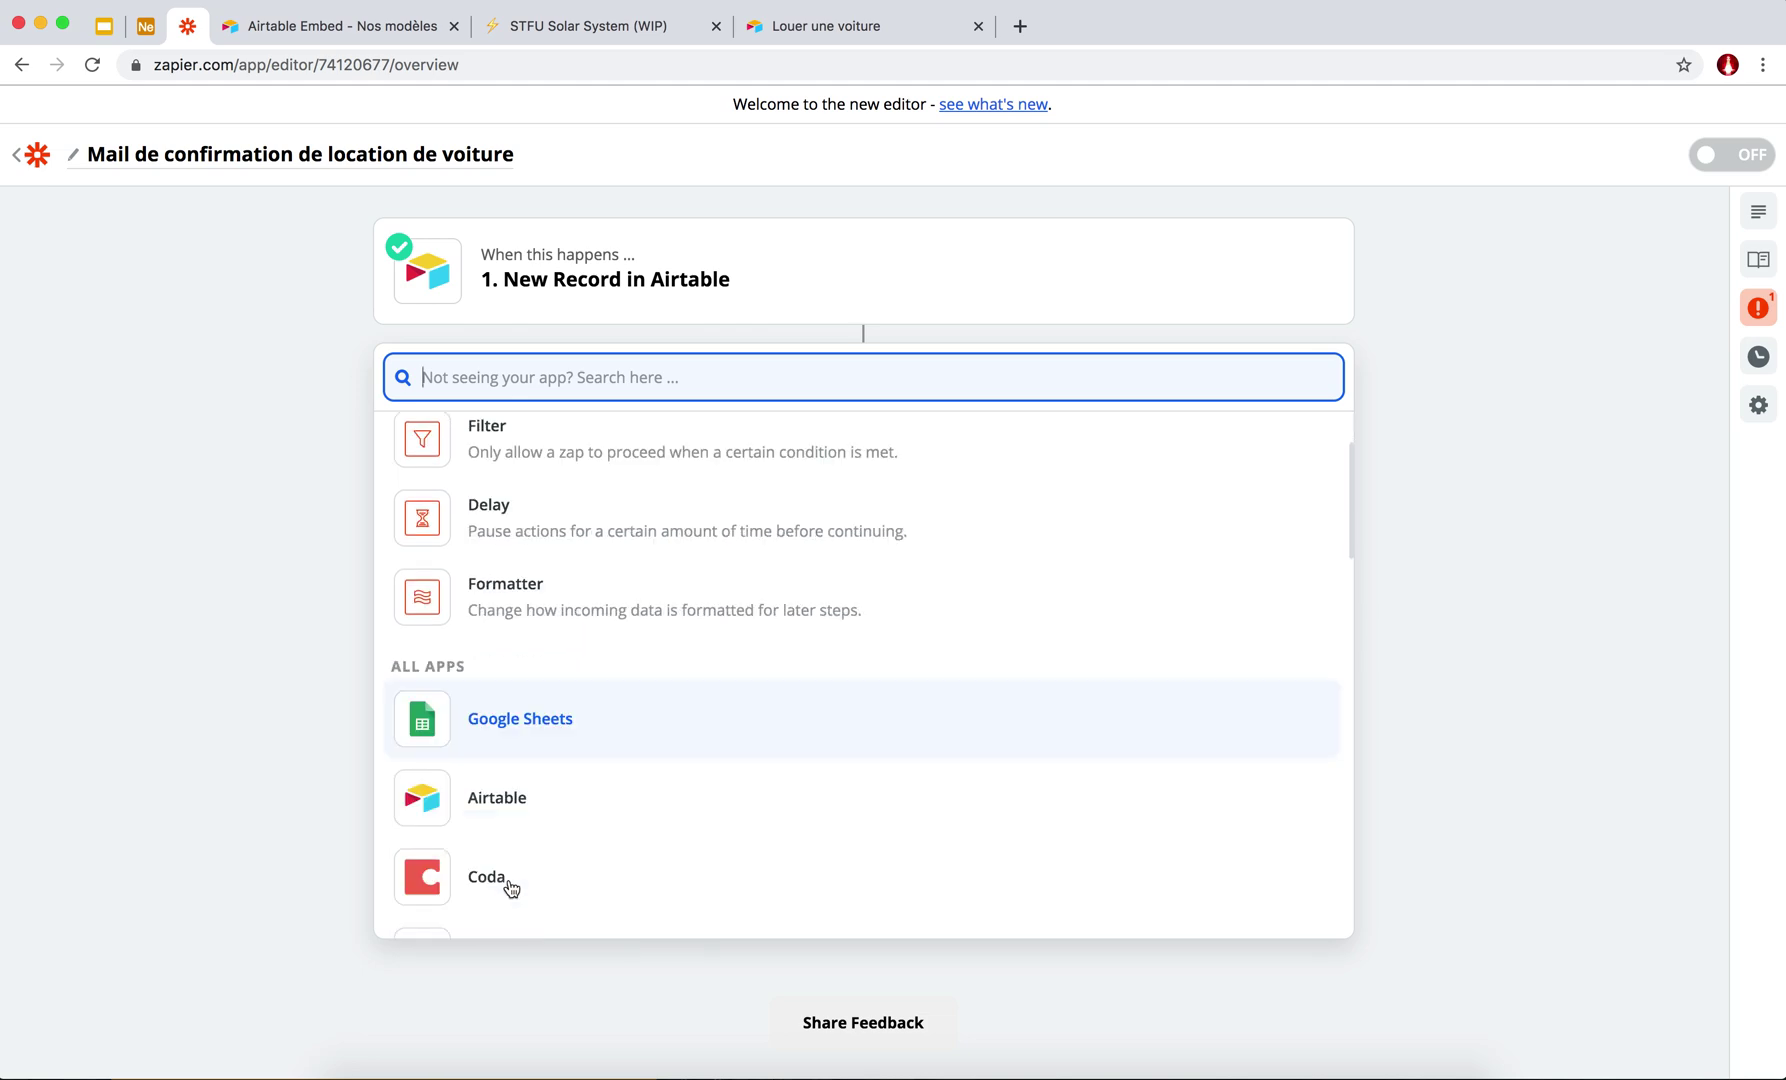
pyautogui.scroll(10, 494, 457)
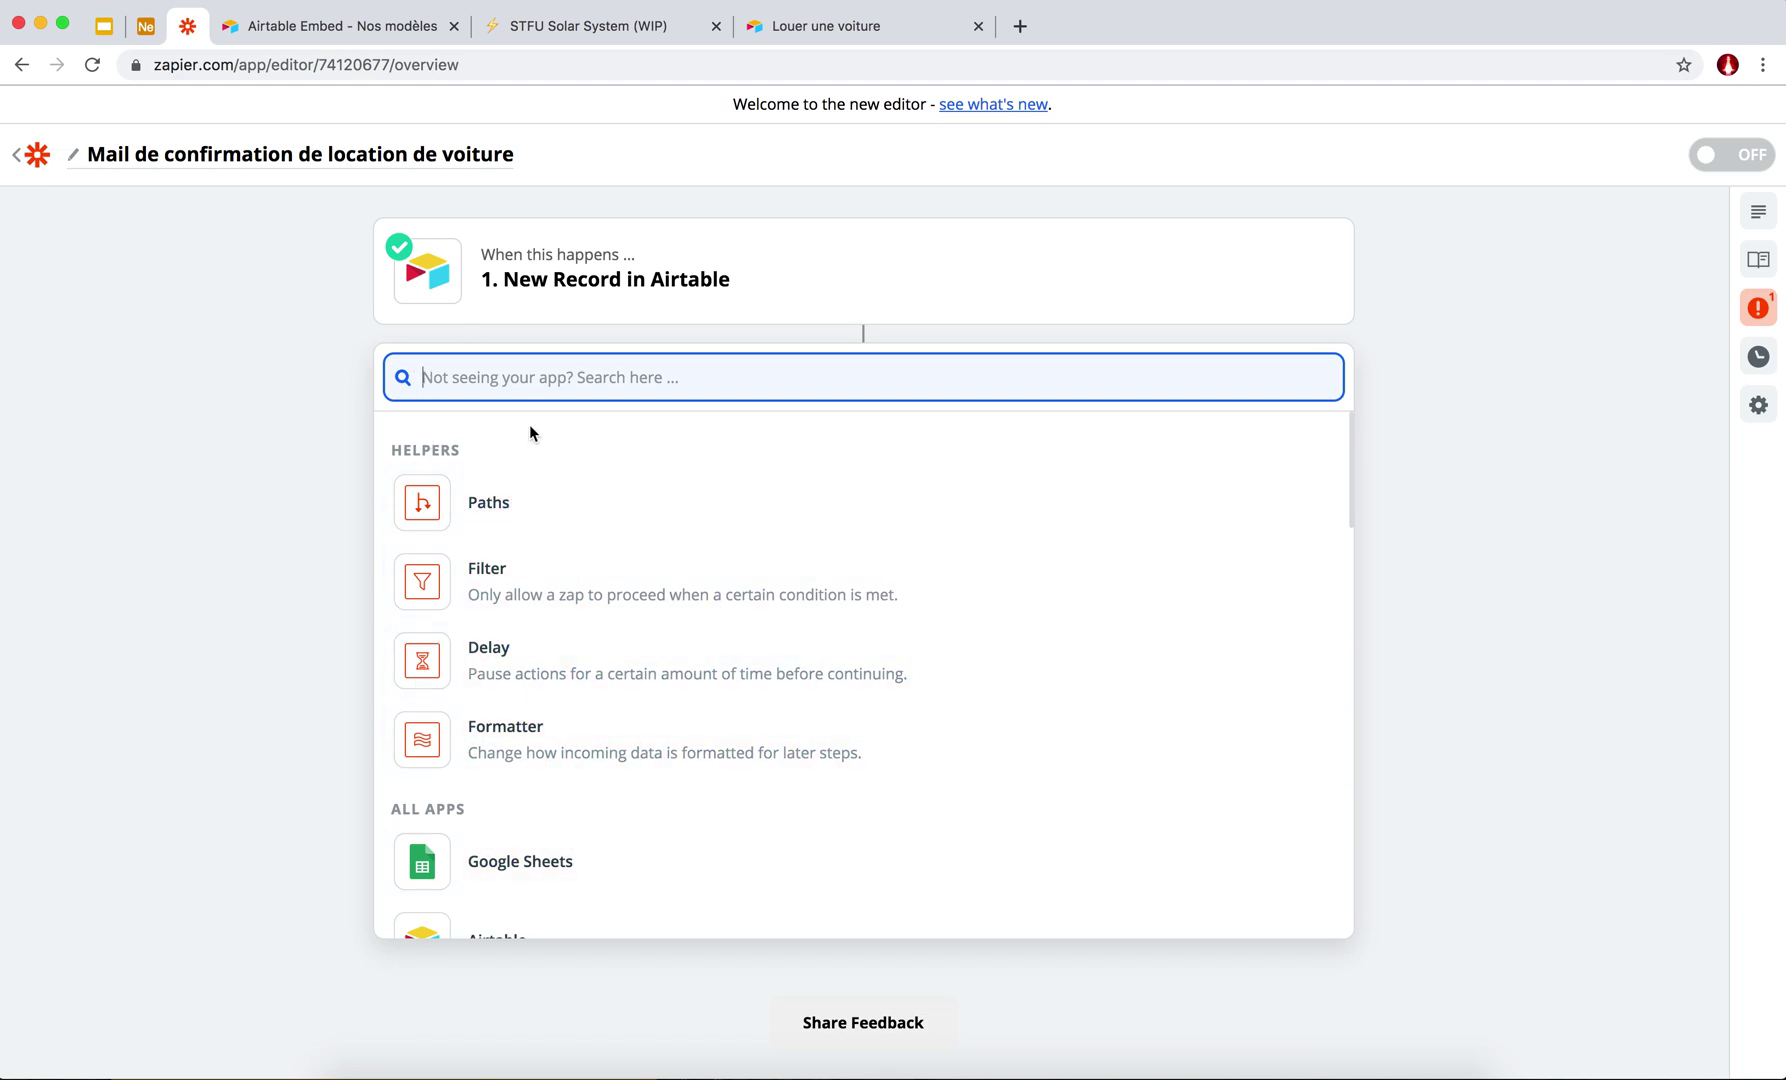
pyautogui.click(474, 366)
pyautogui.write('gma')
pyautogui.click(447, 450)
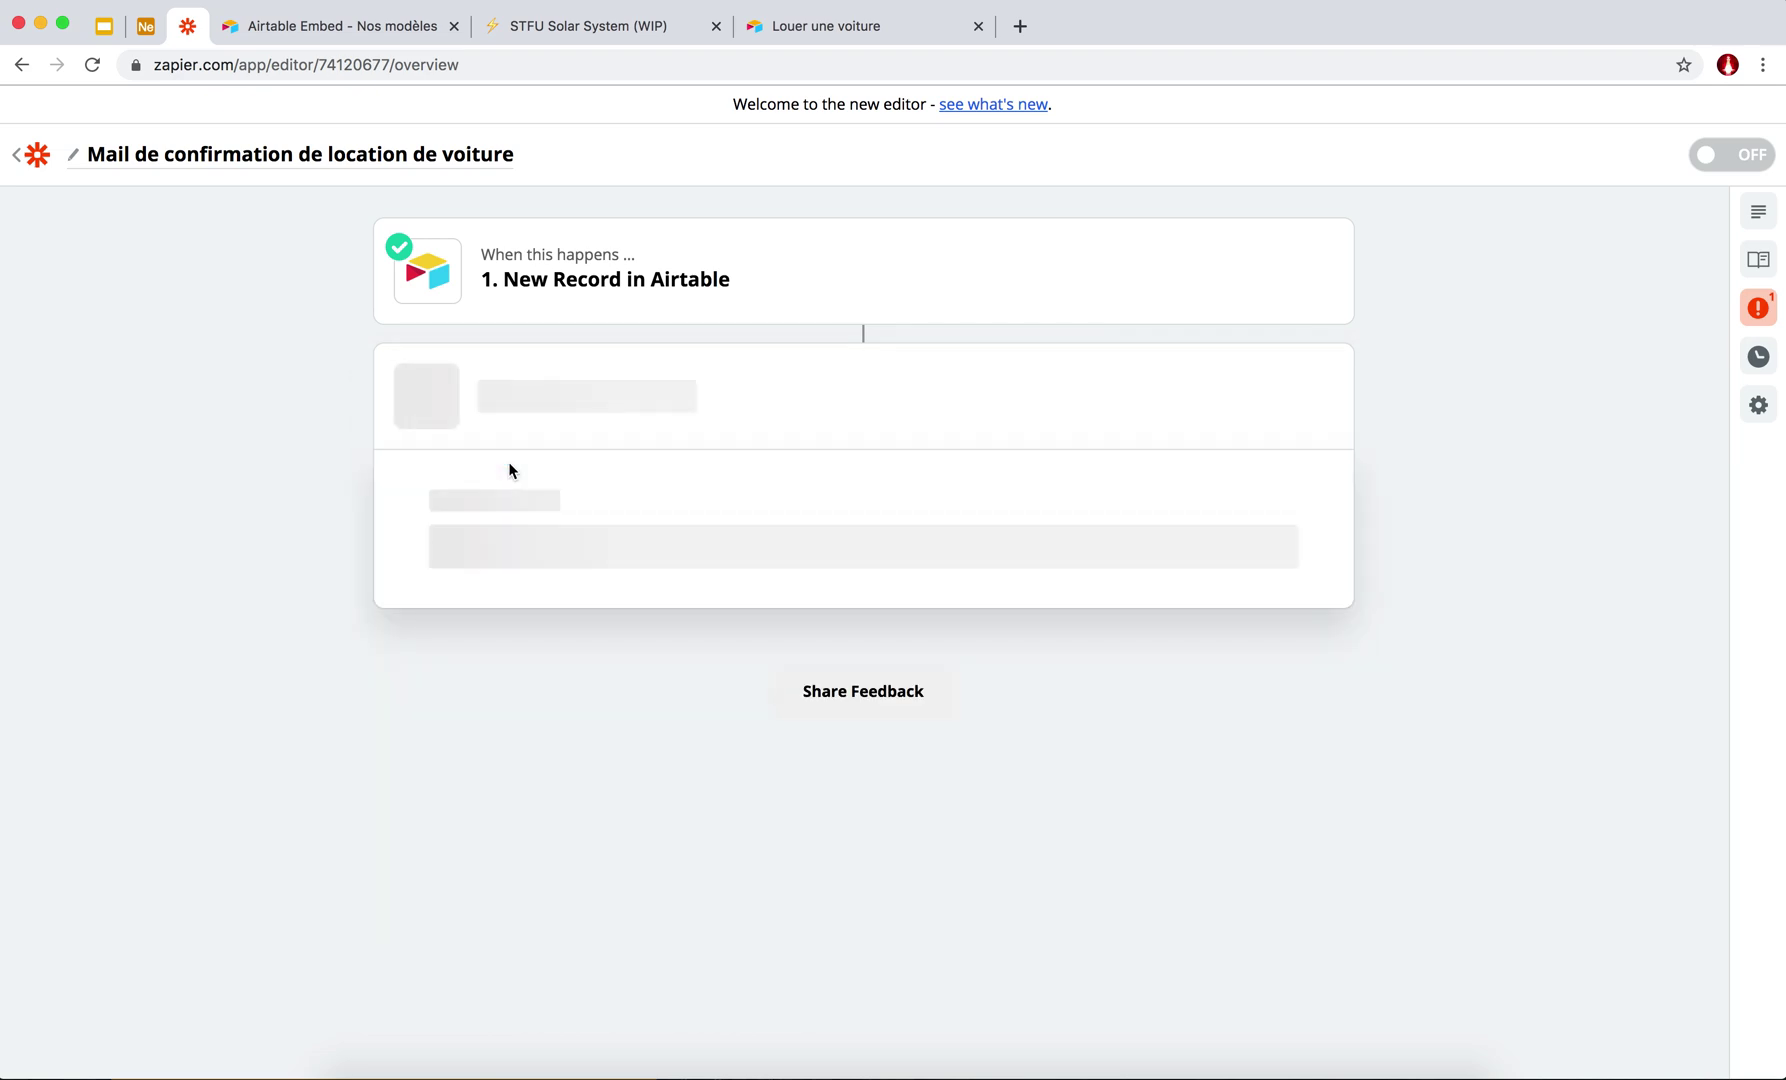
# Set the Gmail step's action event to Send Email.
pyautogui.click(1276, 662)
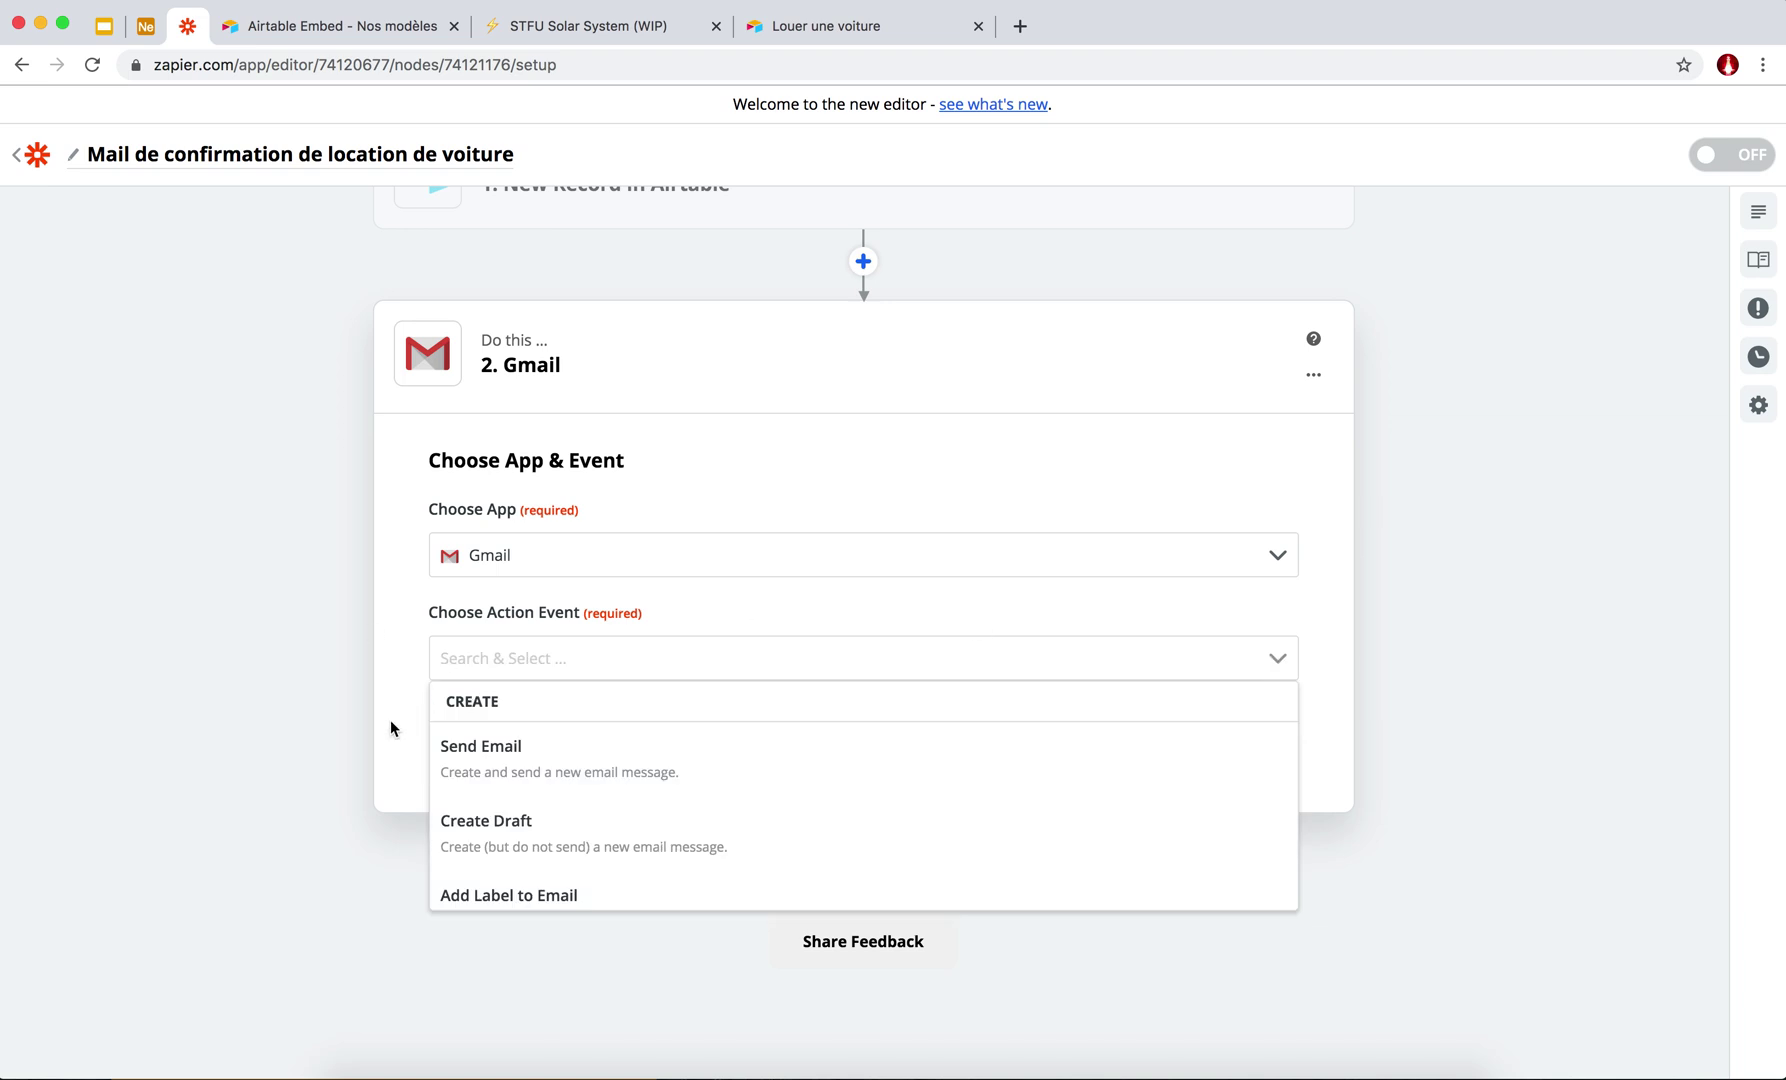
pyautogui.click(500, 754)
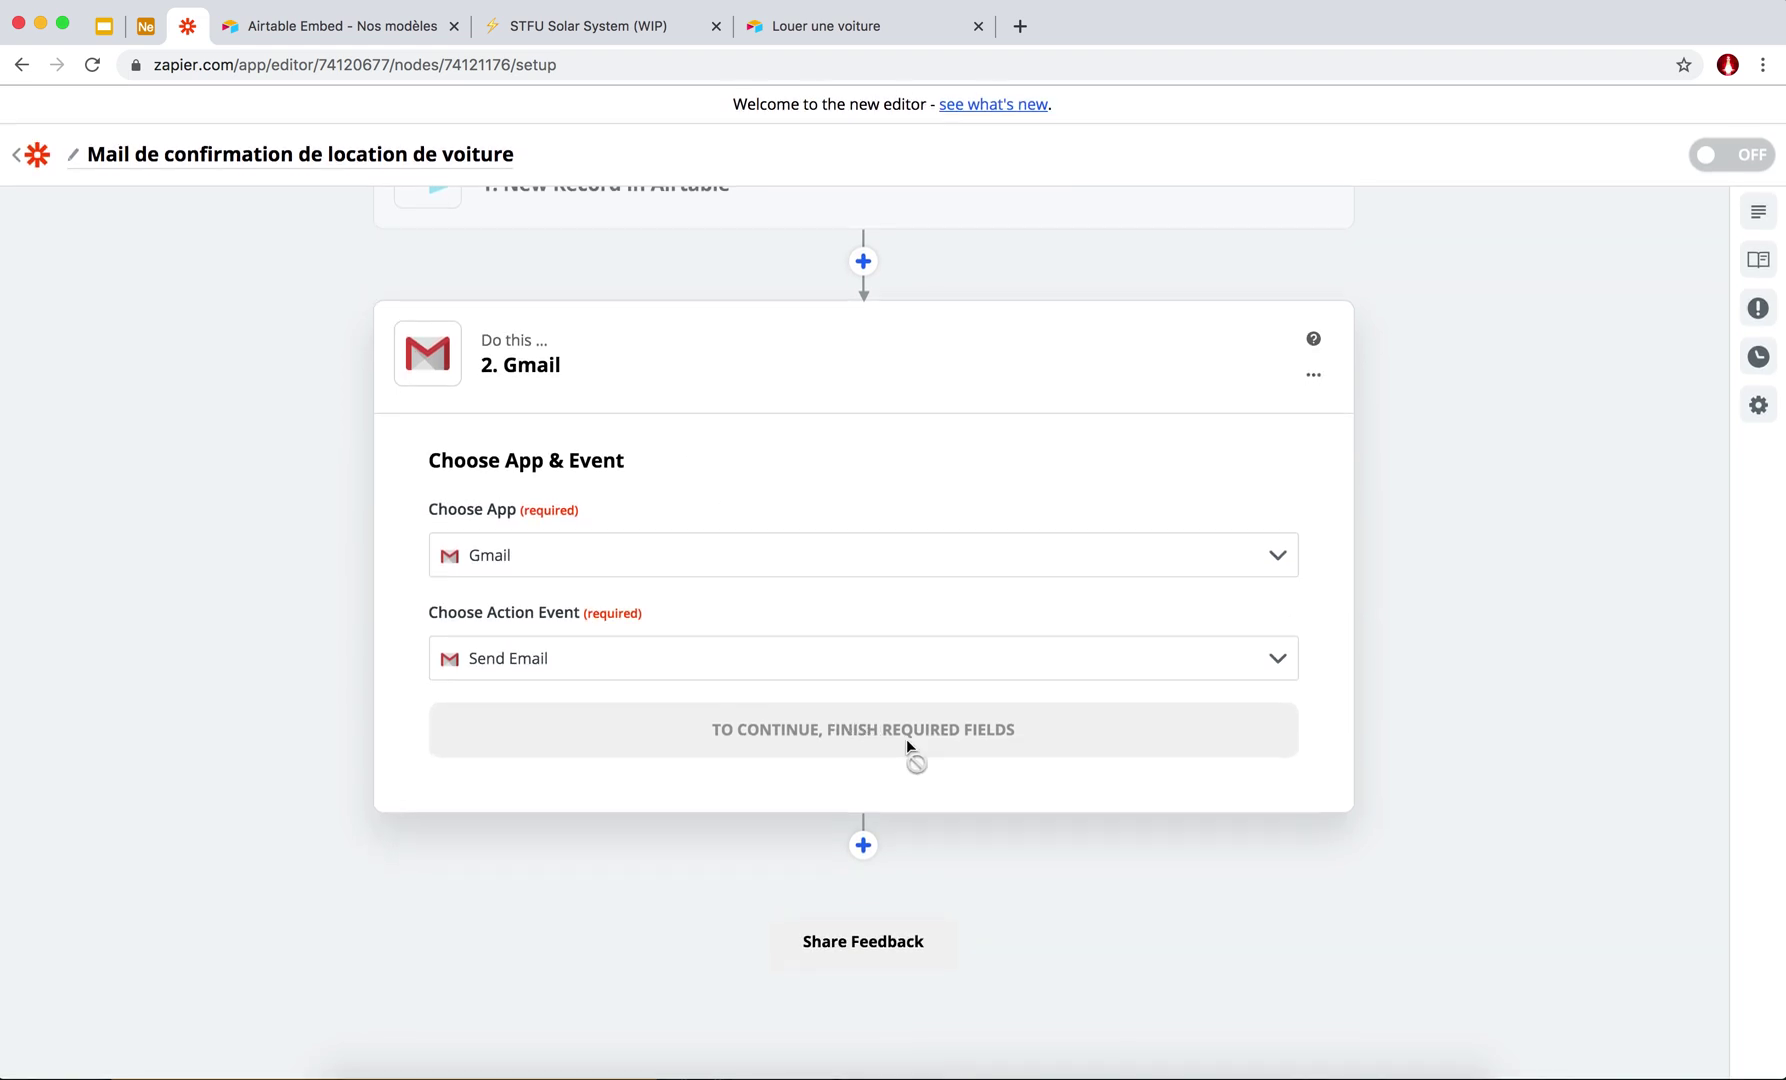
pyautogui.click(846, 720)
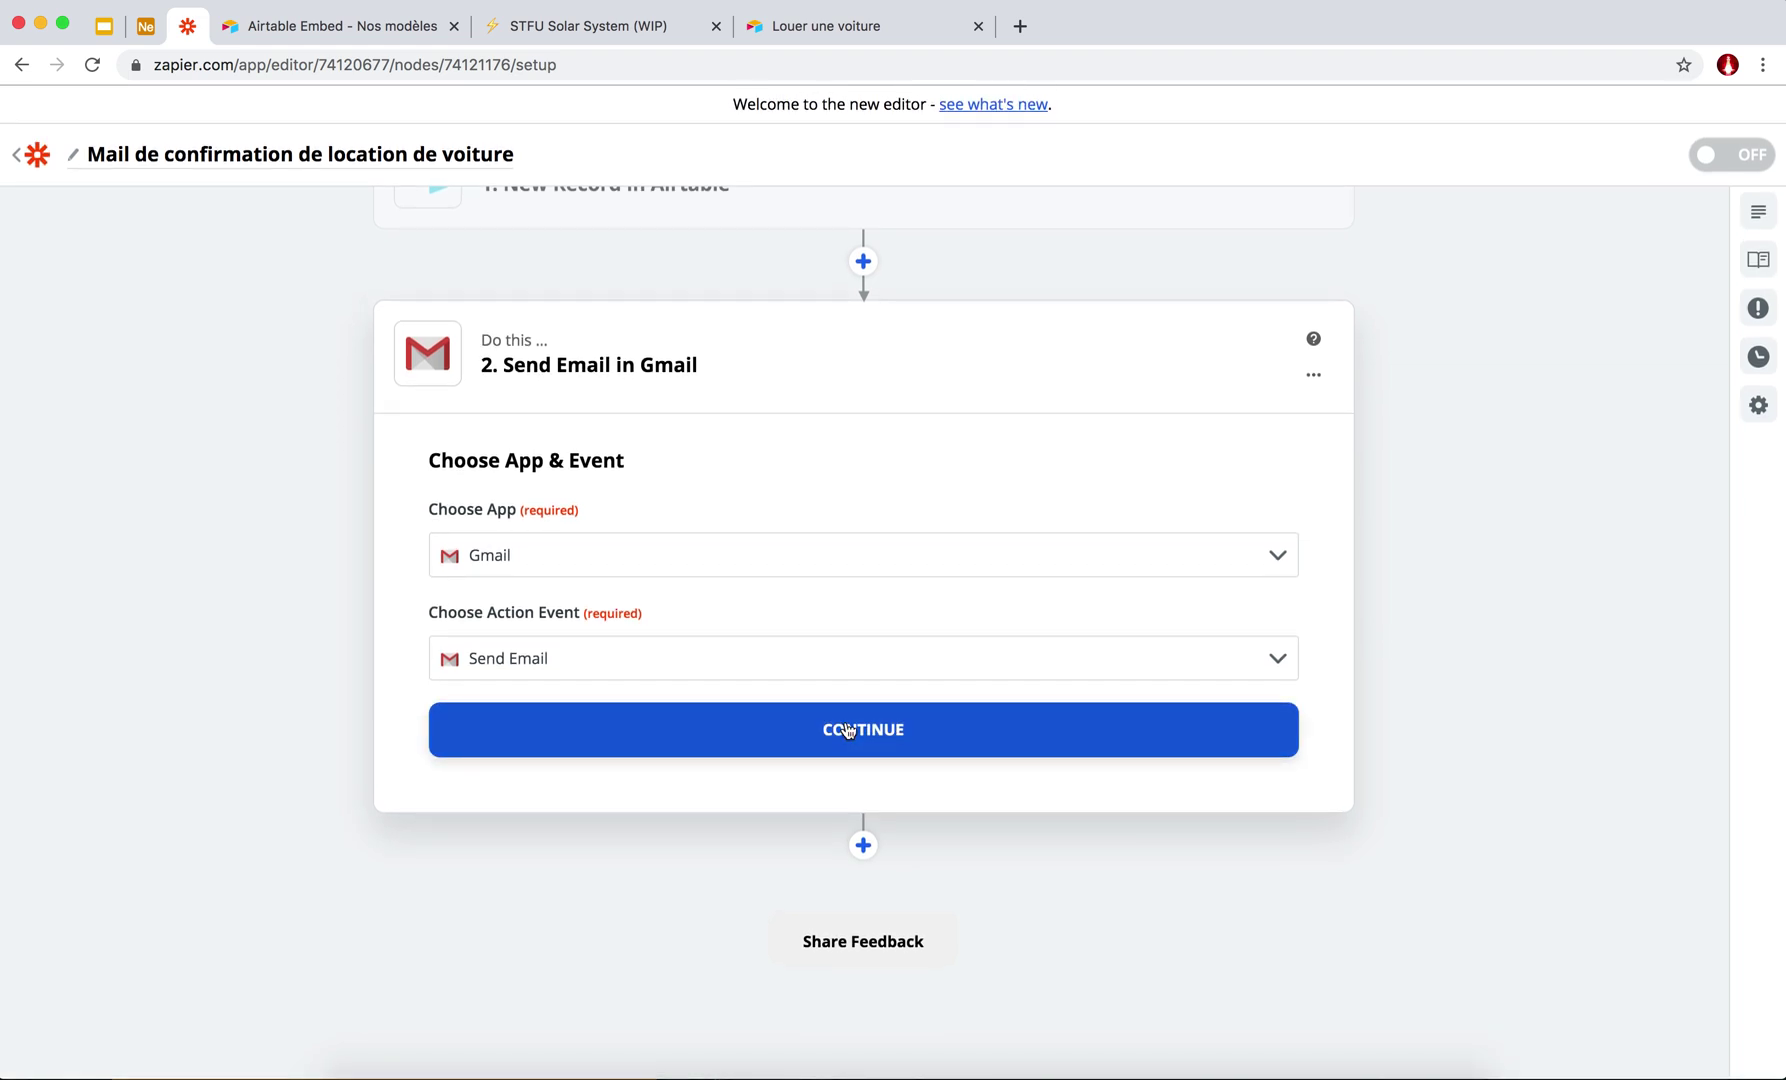
# Sign in and connect a Gmail account to the step.
pyautogui.click(843, 625)
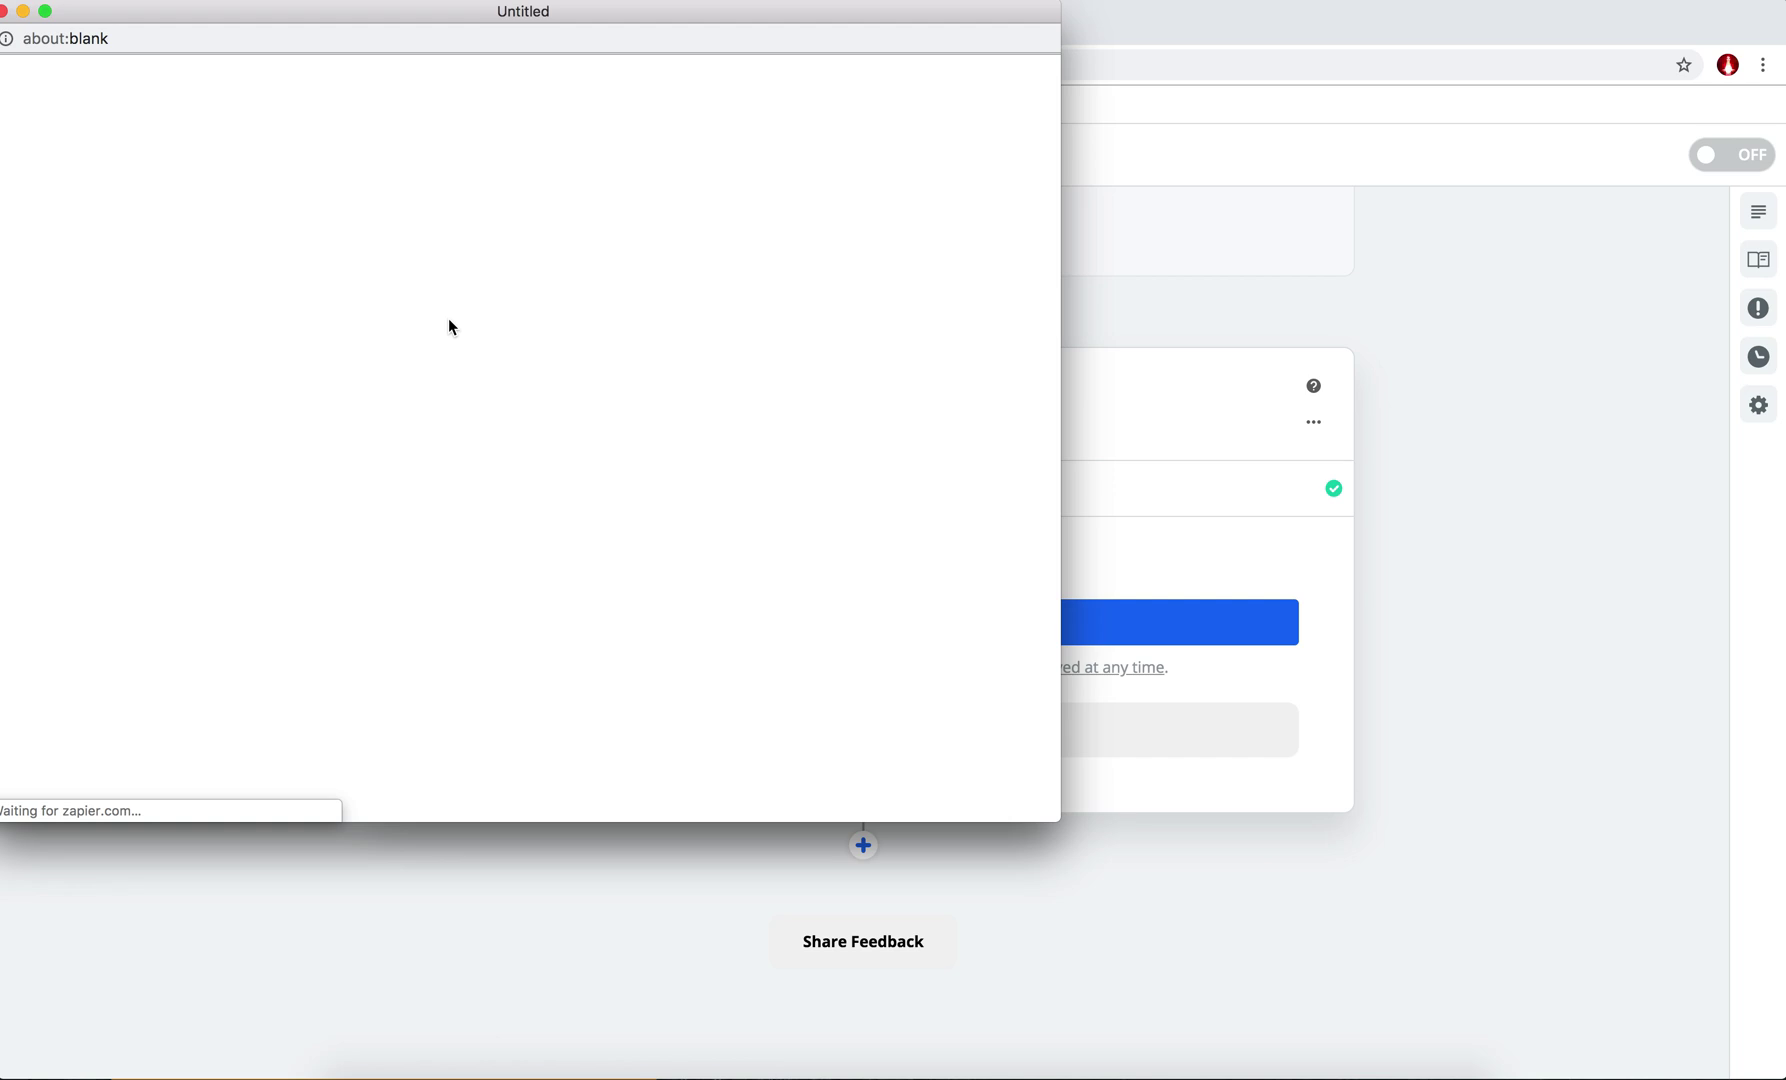
pyautogui.moveTo(287, 13); pyautogui.dragTo(1785, 76)
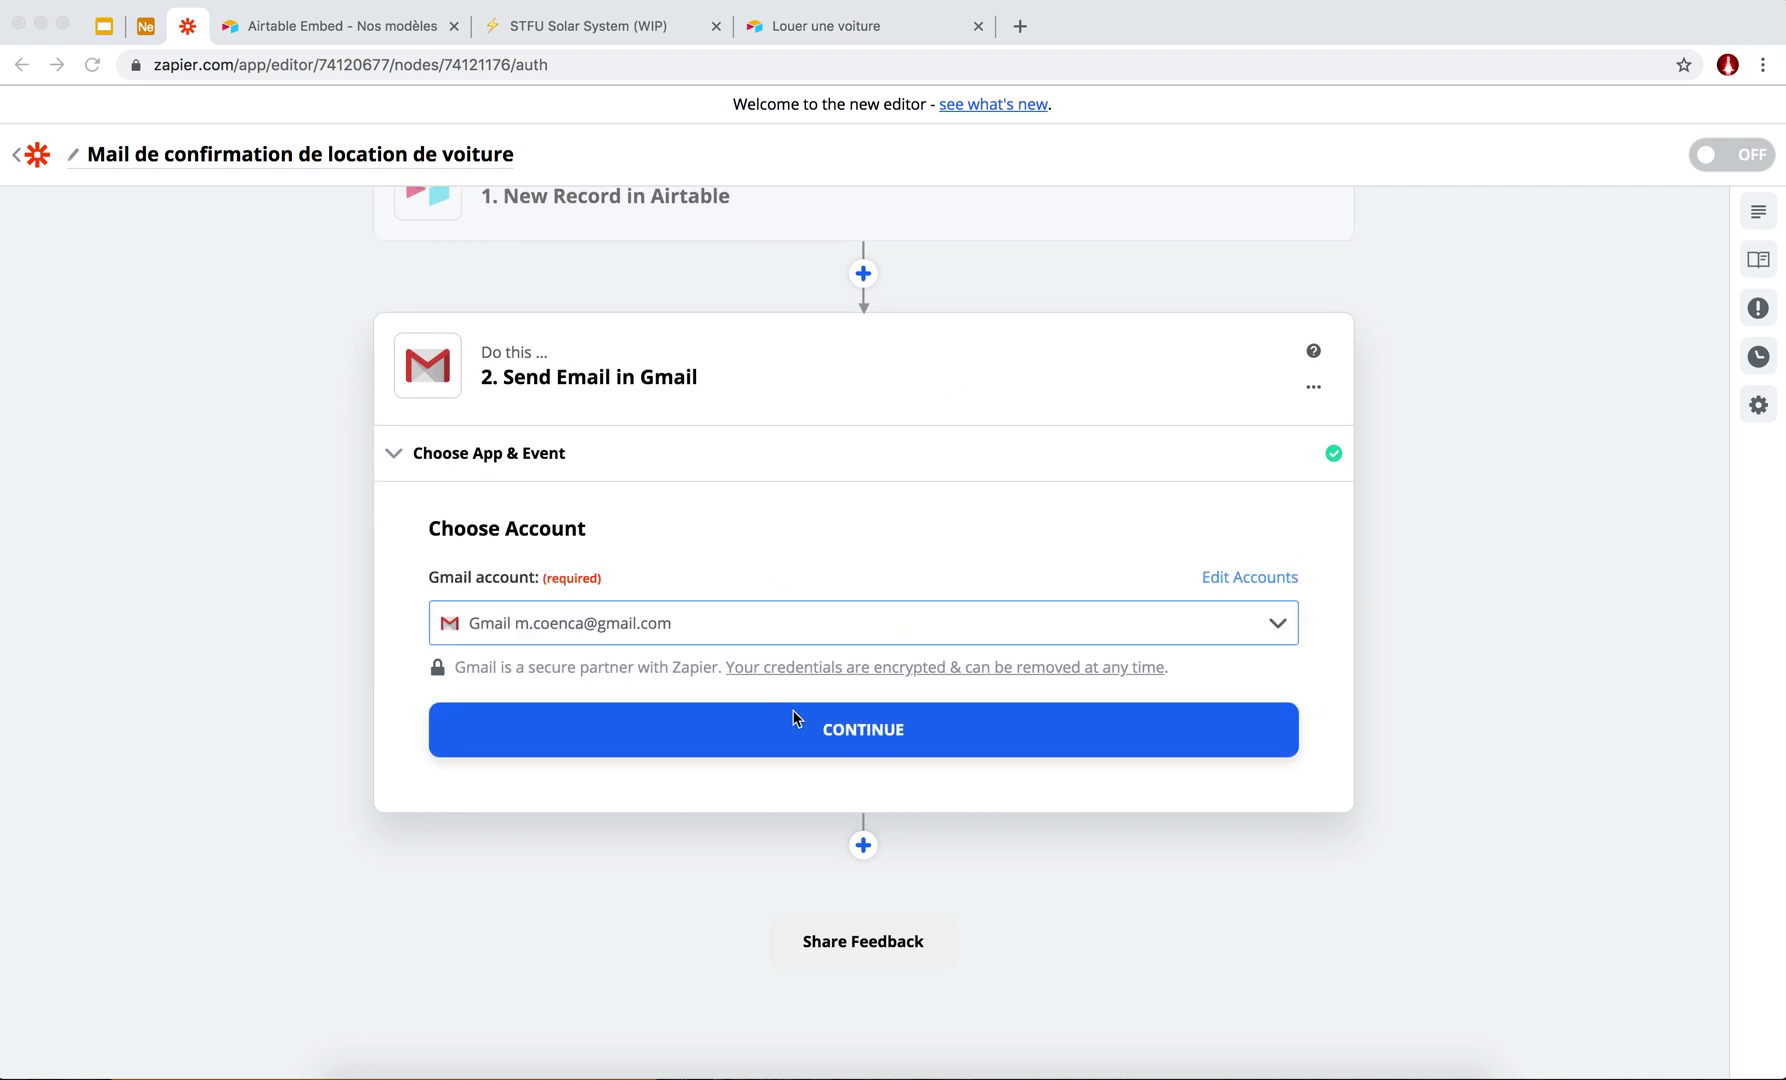
pyautogui.click(847, 729)
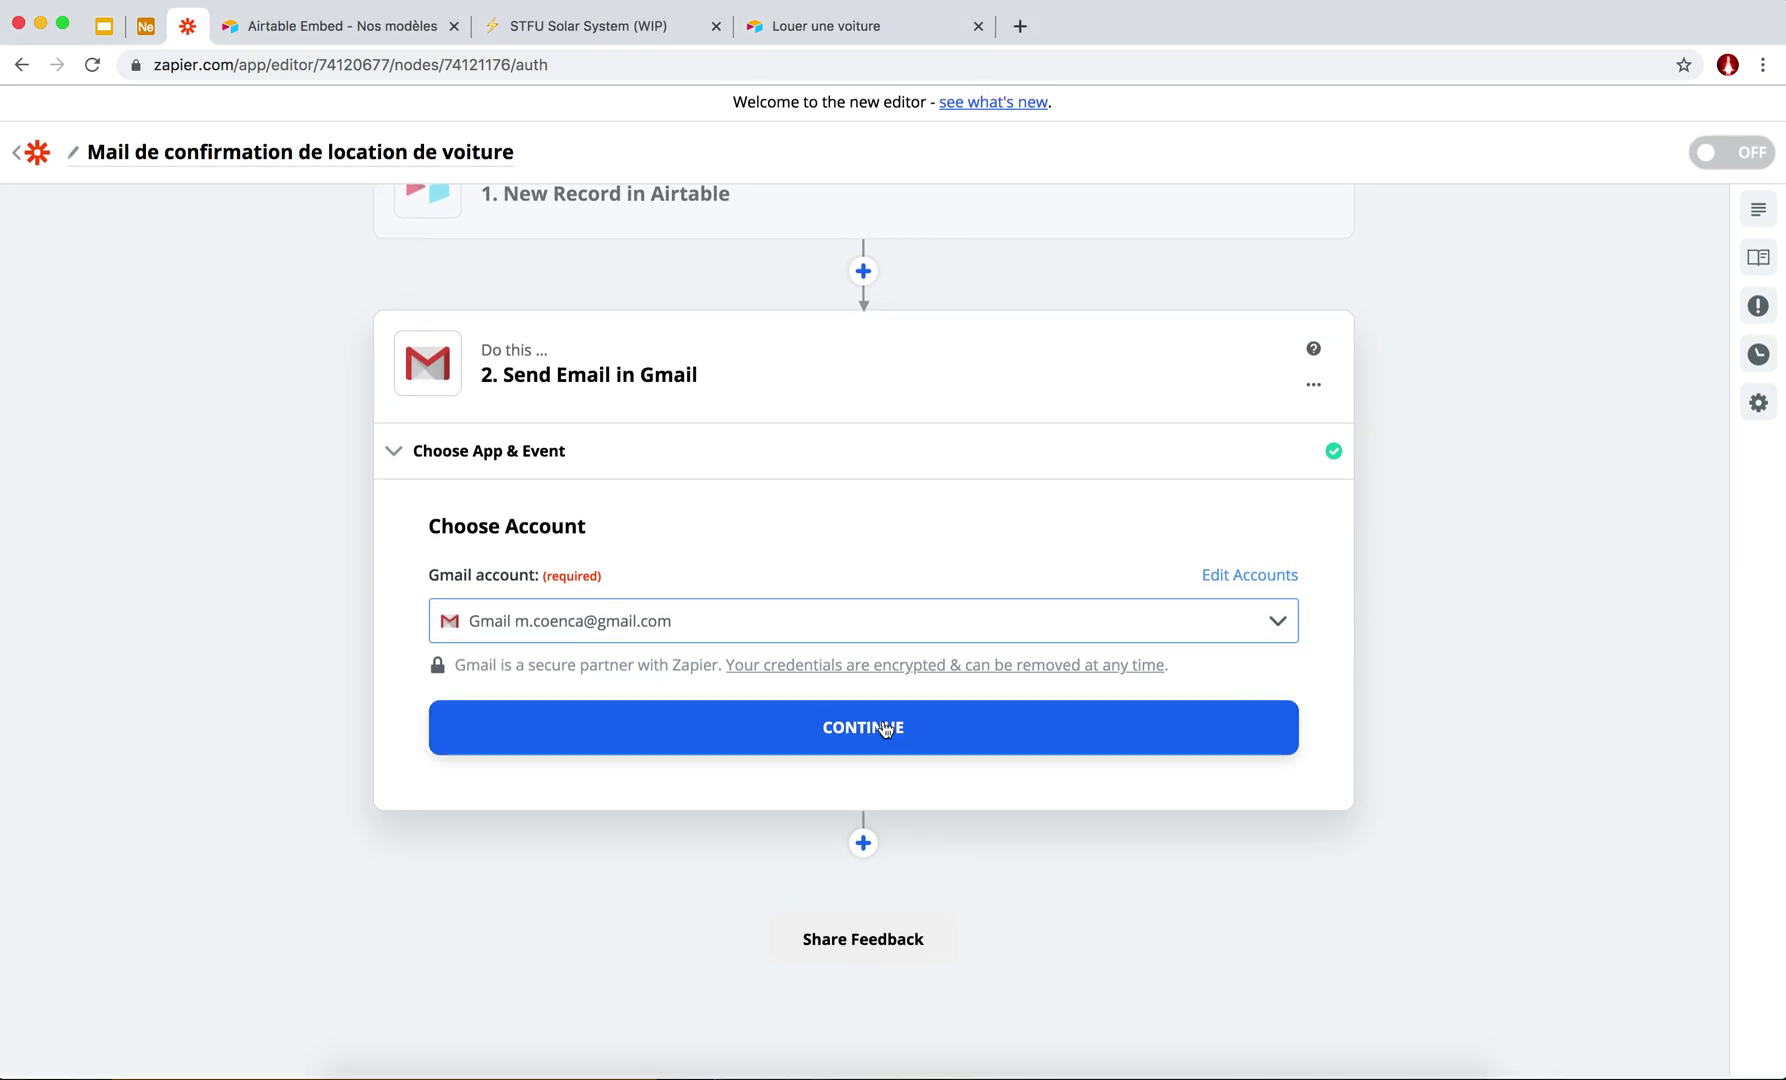
pyautogui.click(846, 731)
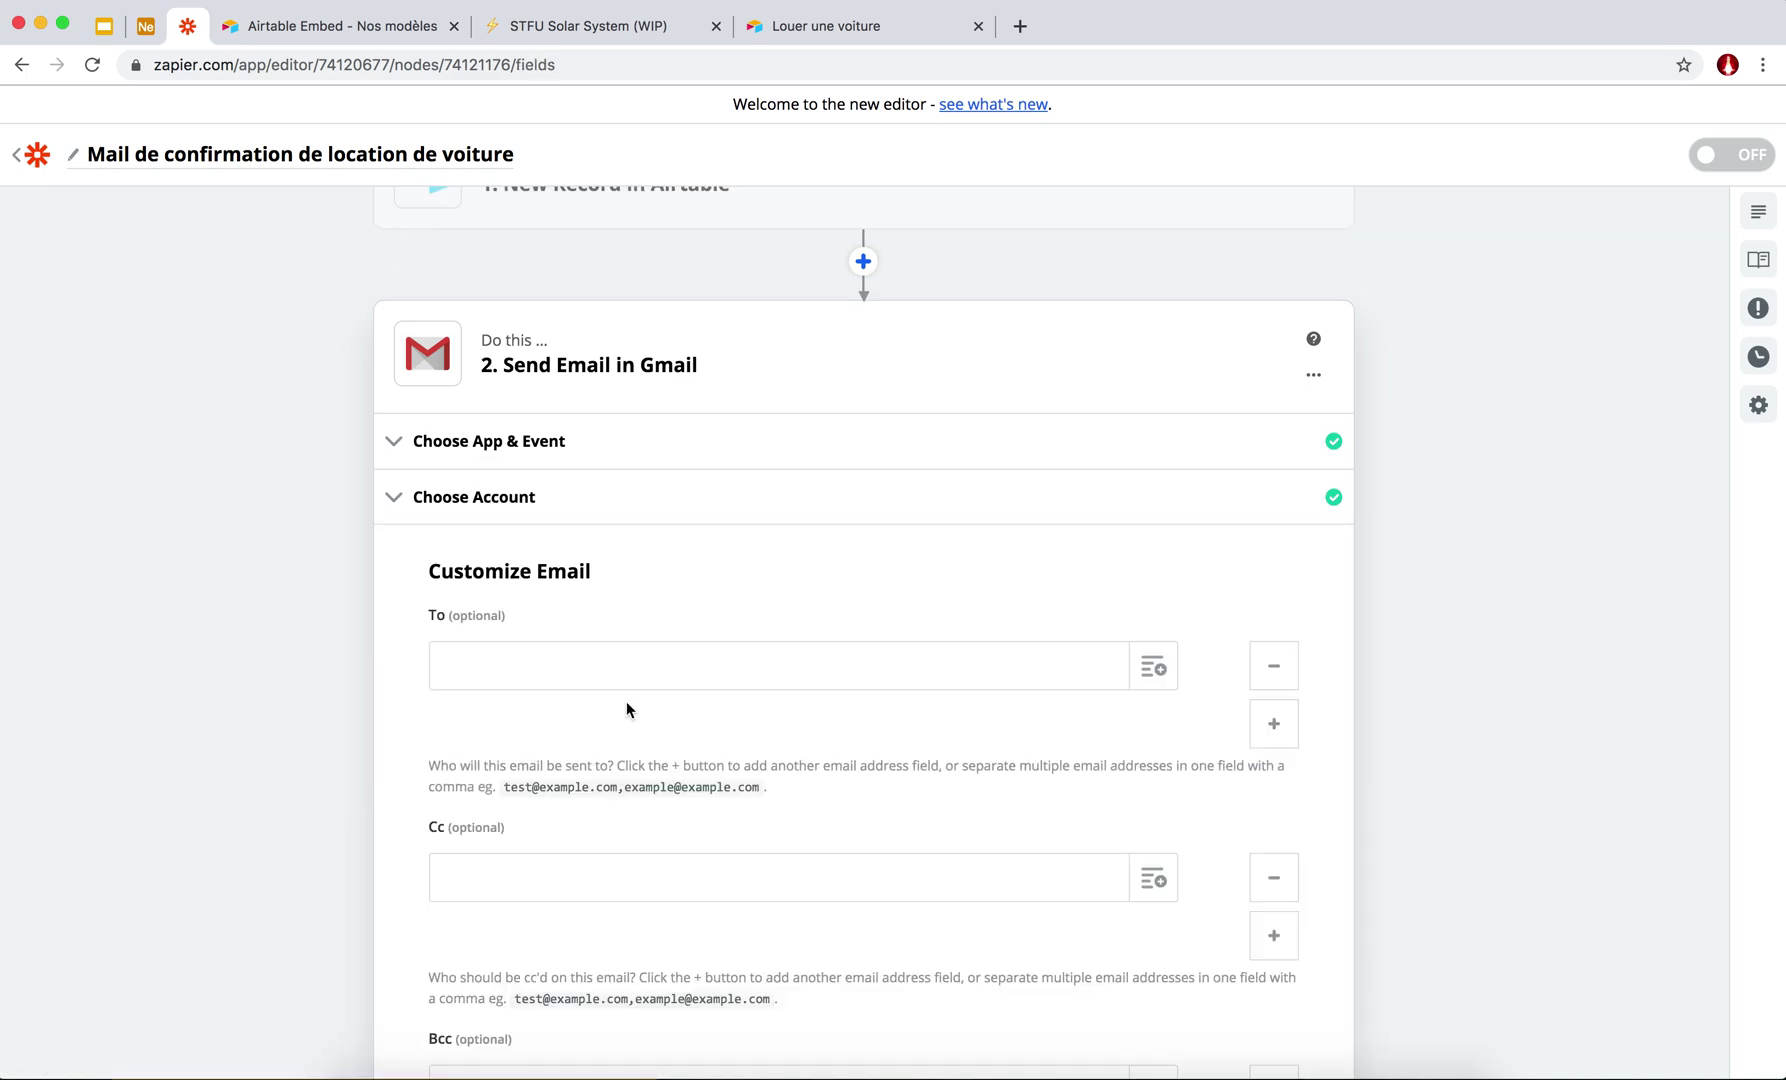
# Clear a partially typed email address from the To field.
pyautogui.scroll(-3, 431, 710)
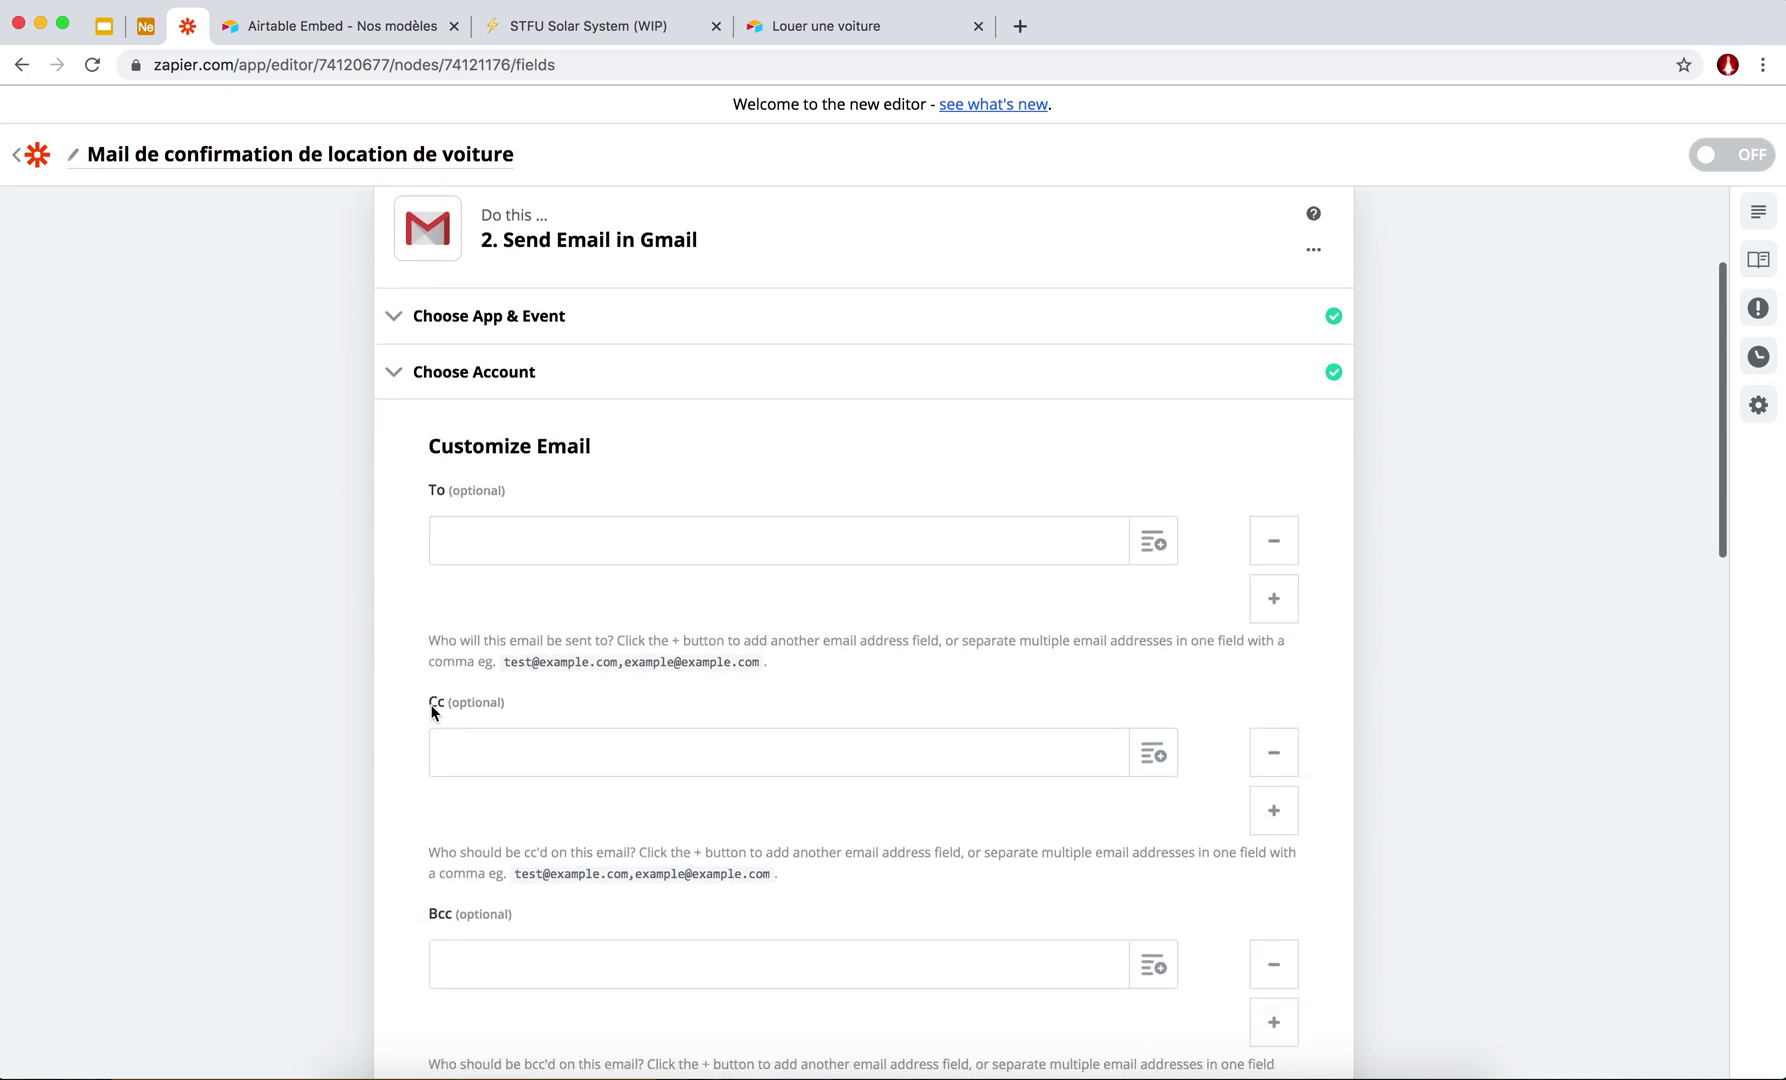
pyautogui.scroll(3, 431, 712)
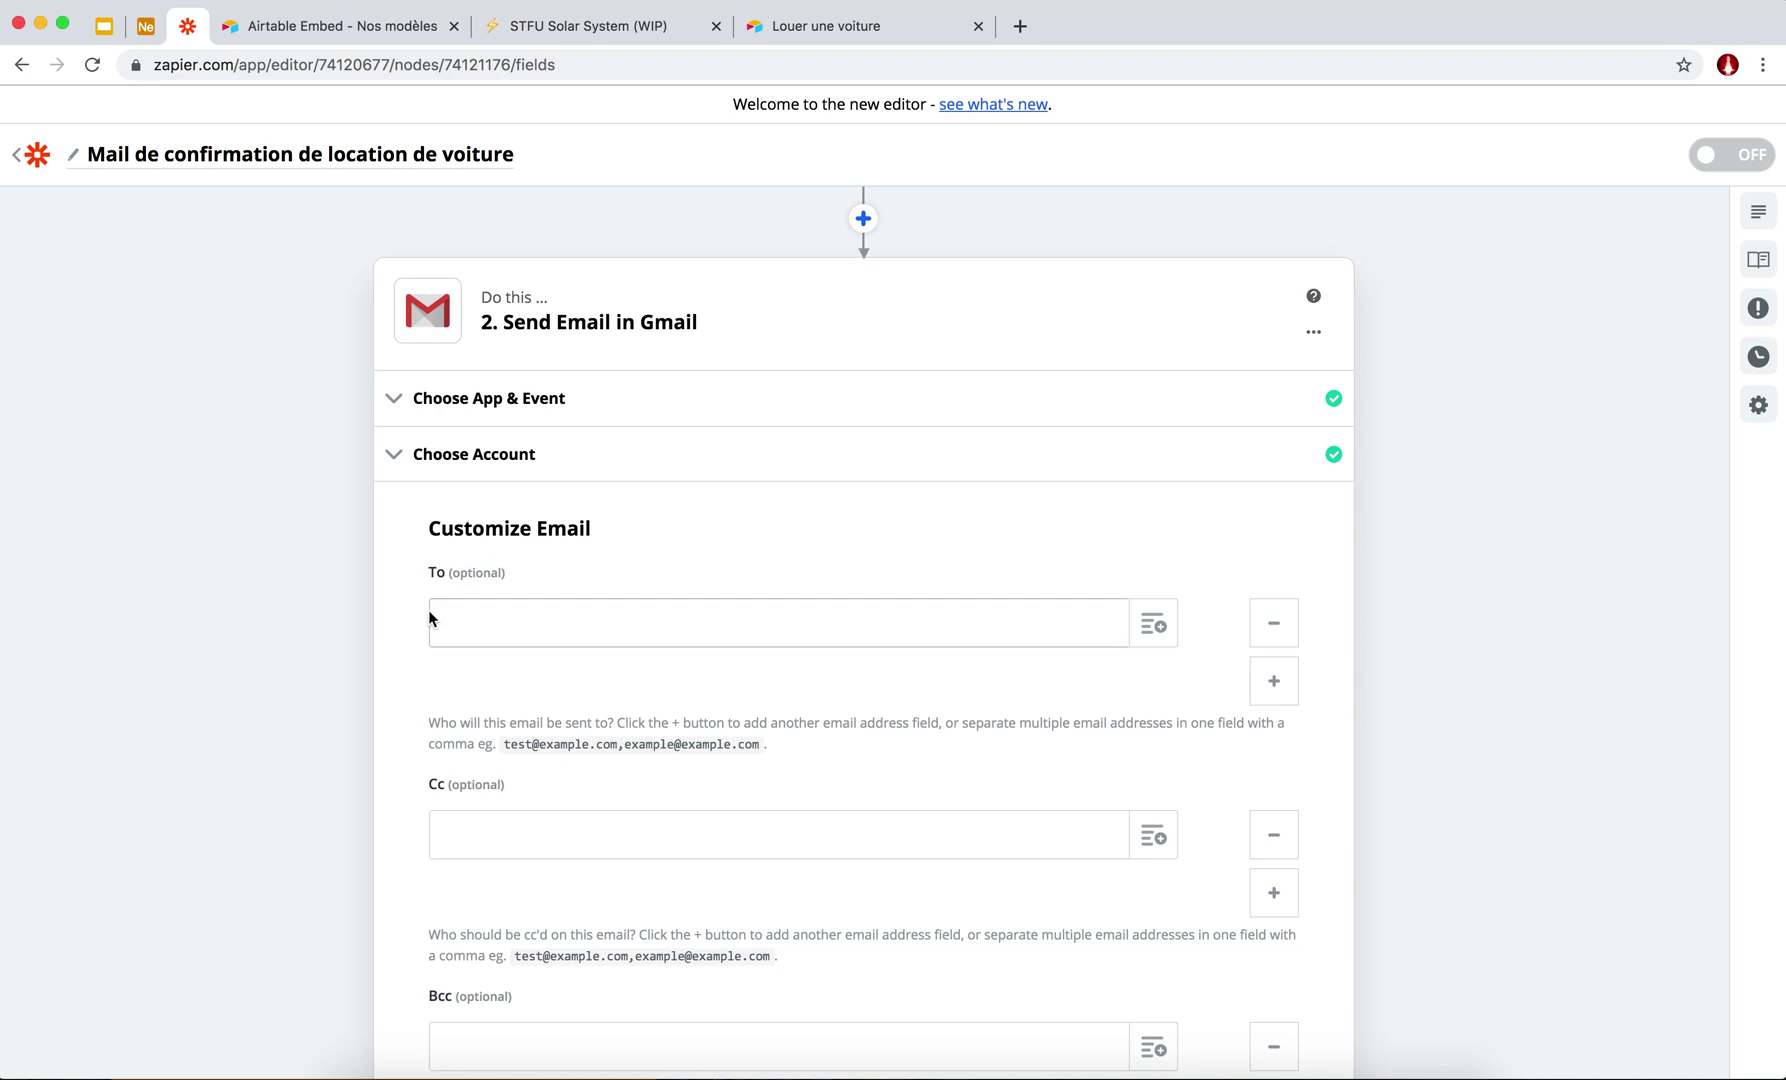
pyautogui.scroll(-10, 510, 700)
pyautogui.scroll(7, 510, 700)
pyautogui.scroll(4, 511, 700)
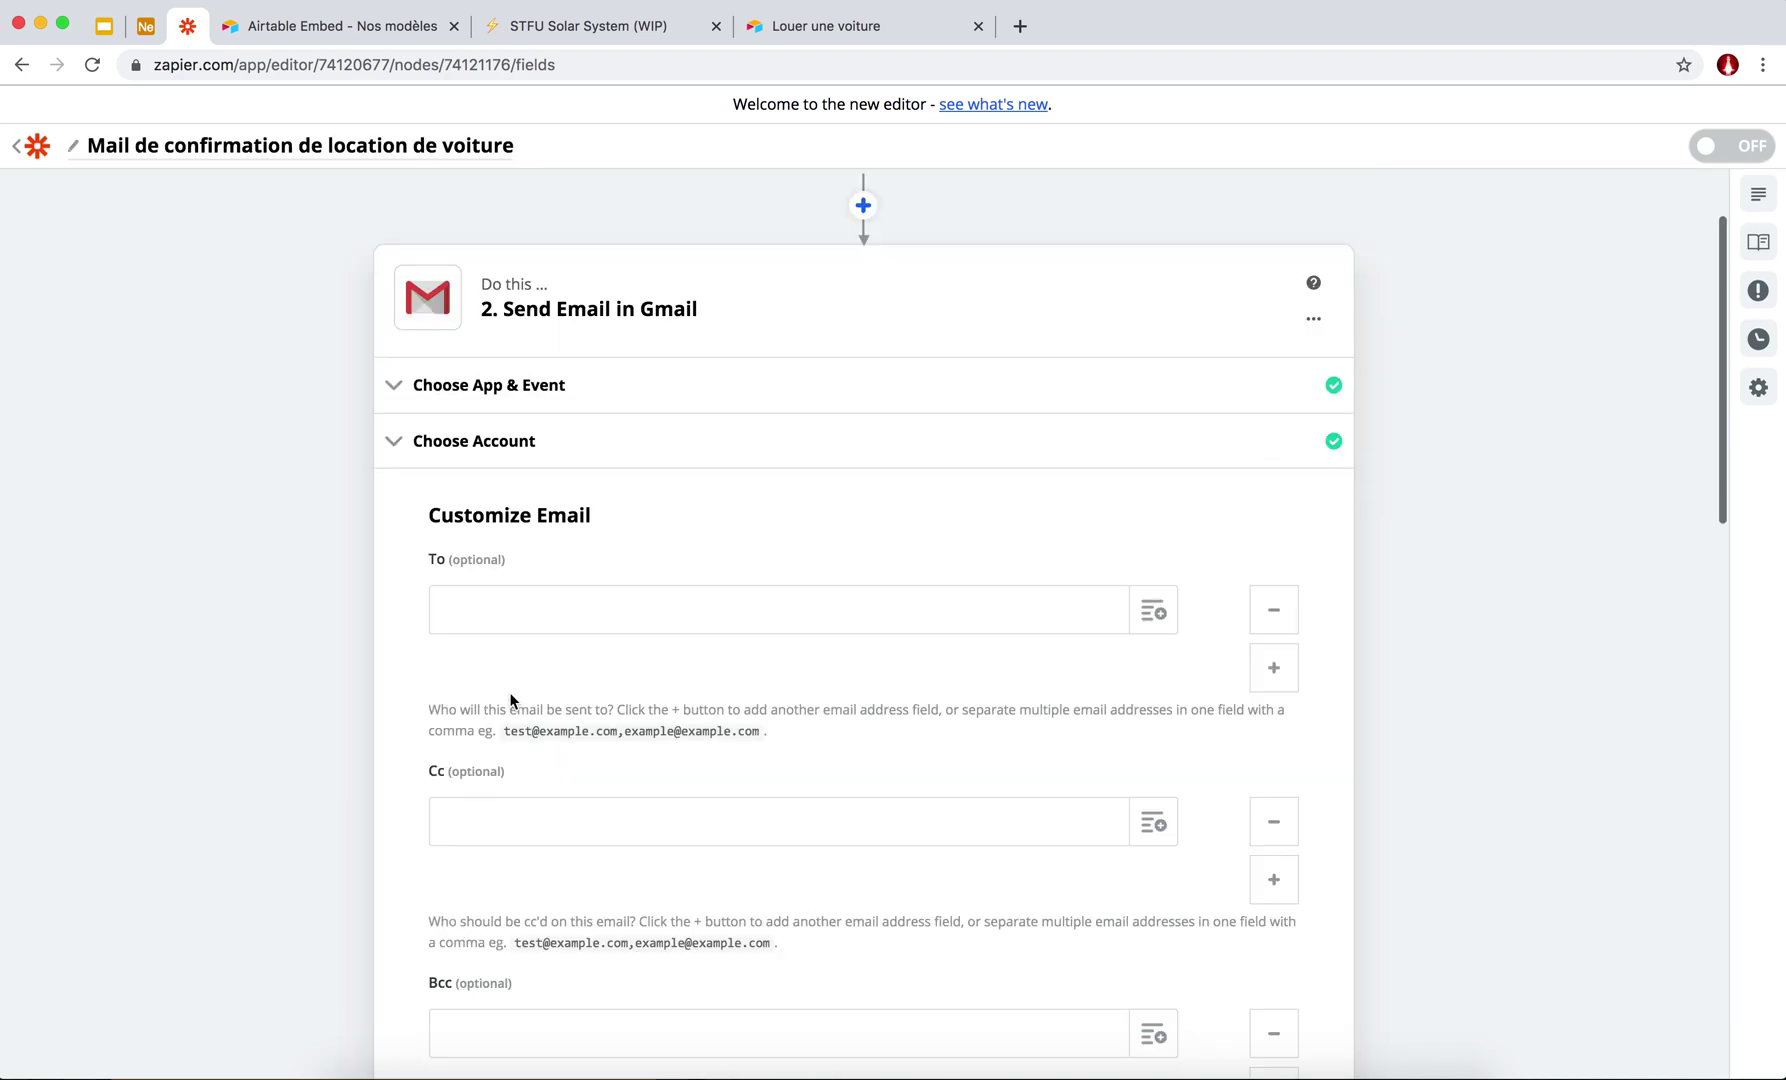
pyautogui.scroll(1, 512, 707)
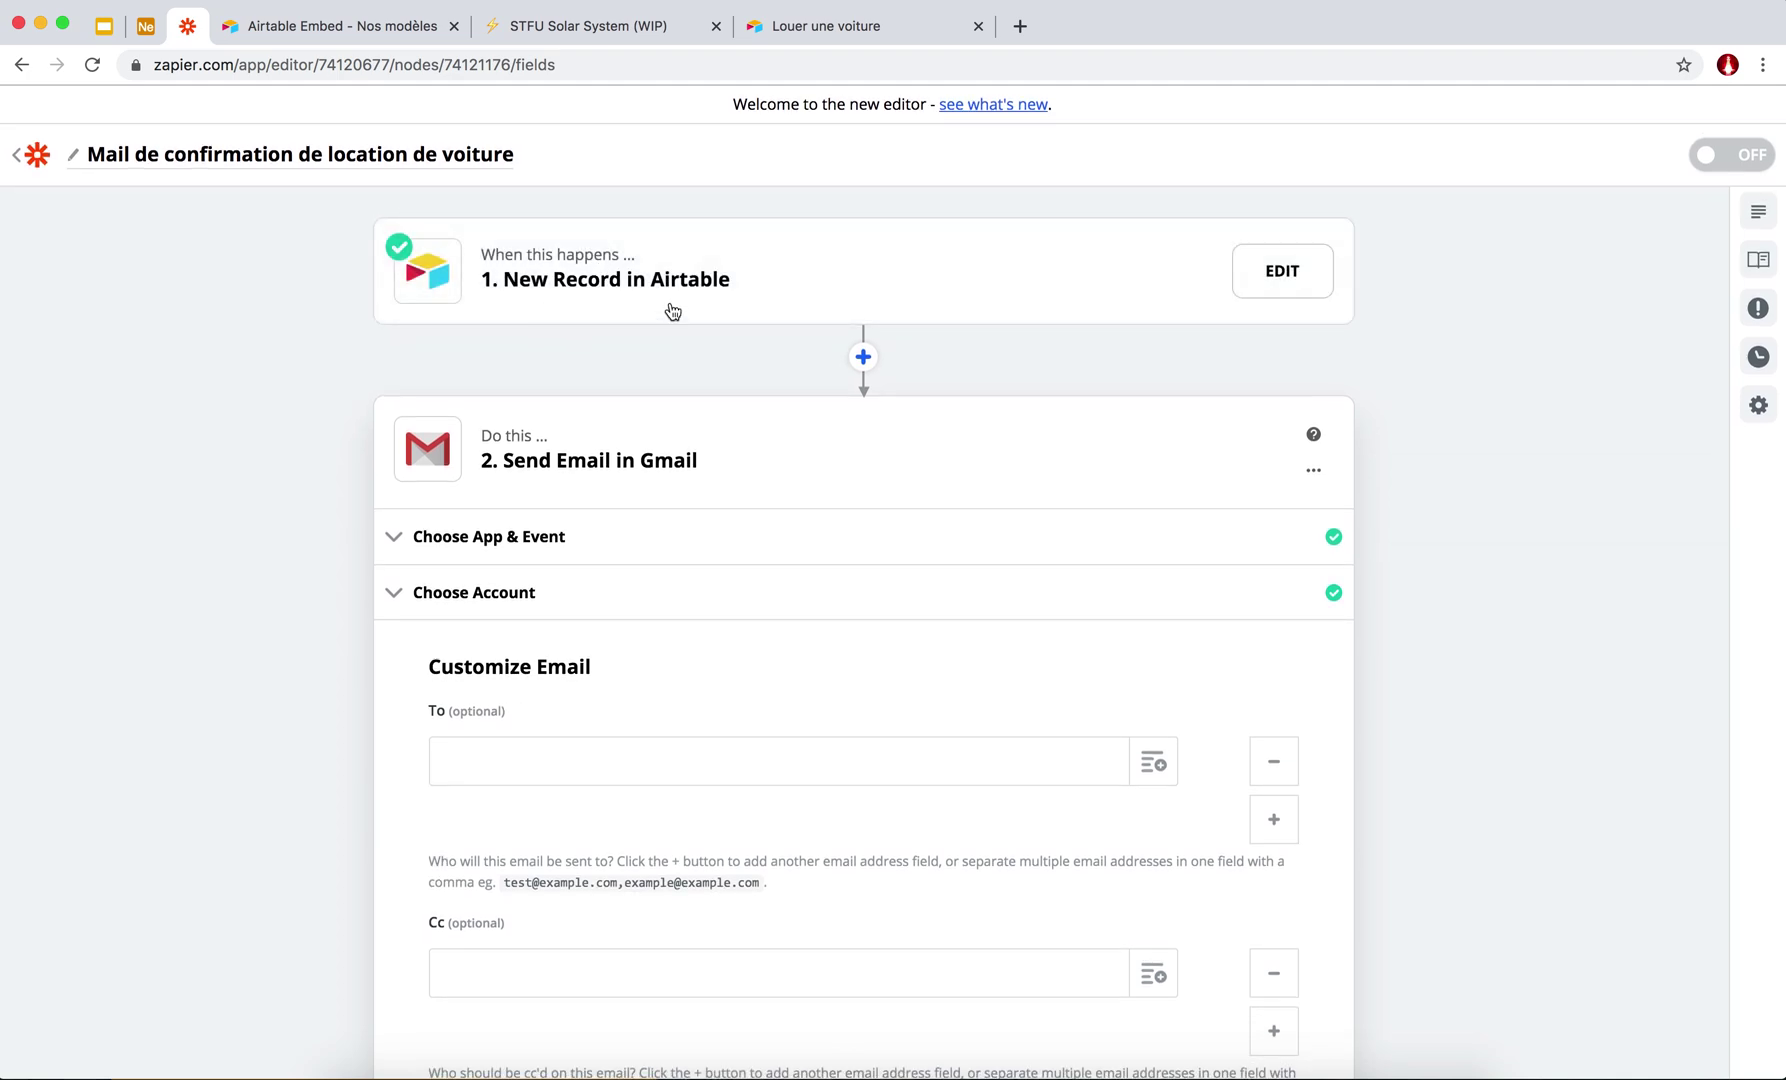
pyautogui.scroll(-3, 594, 580)
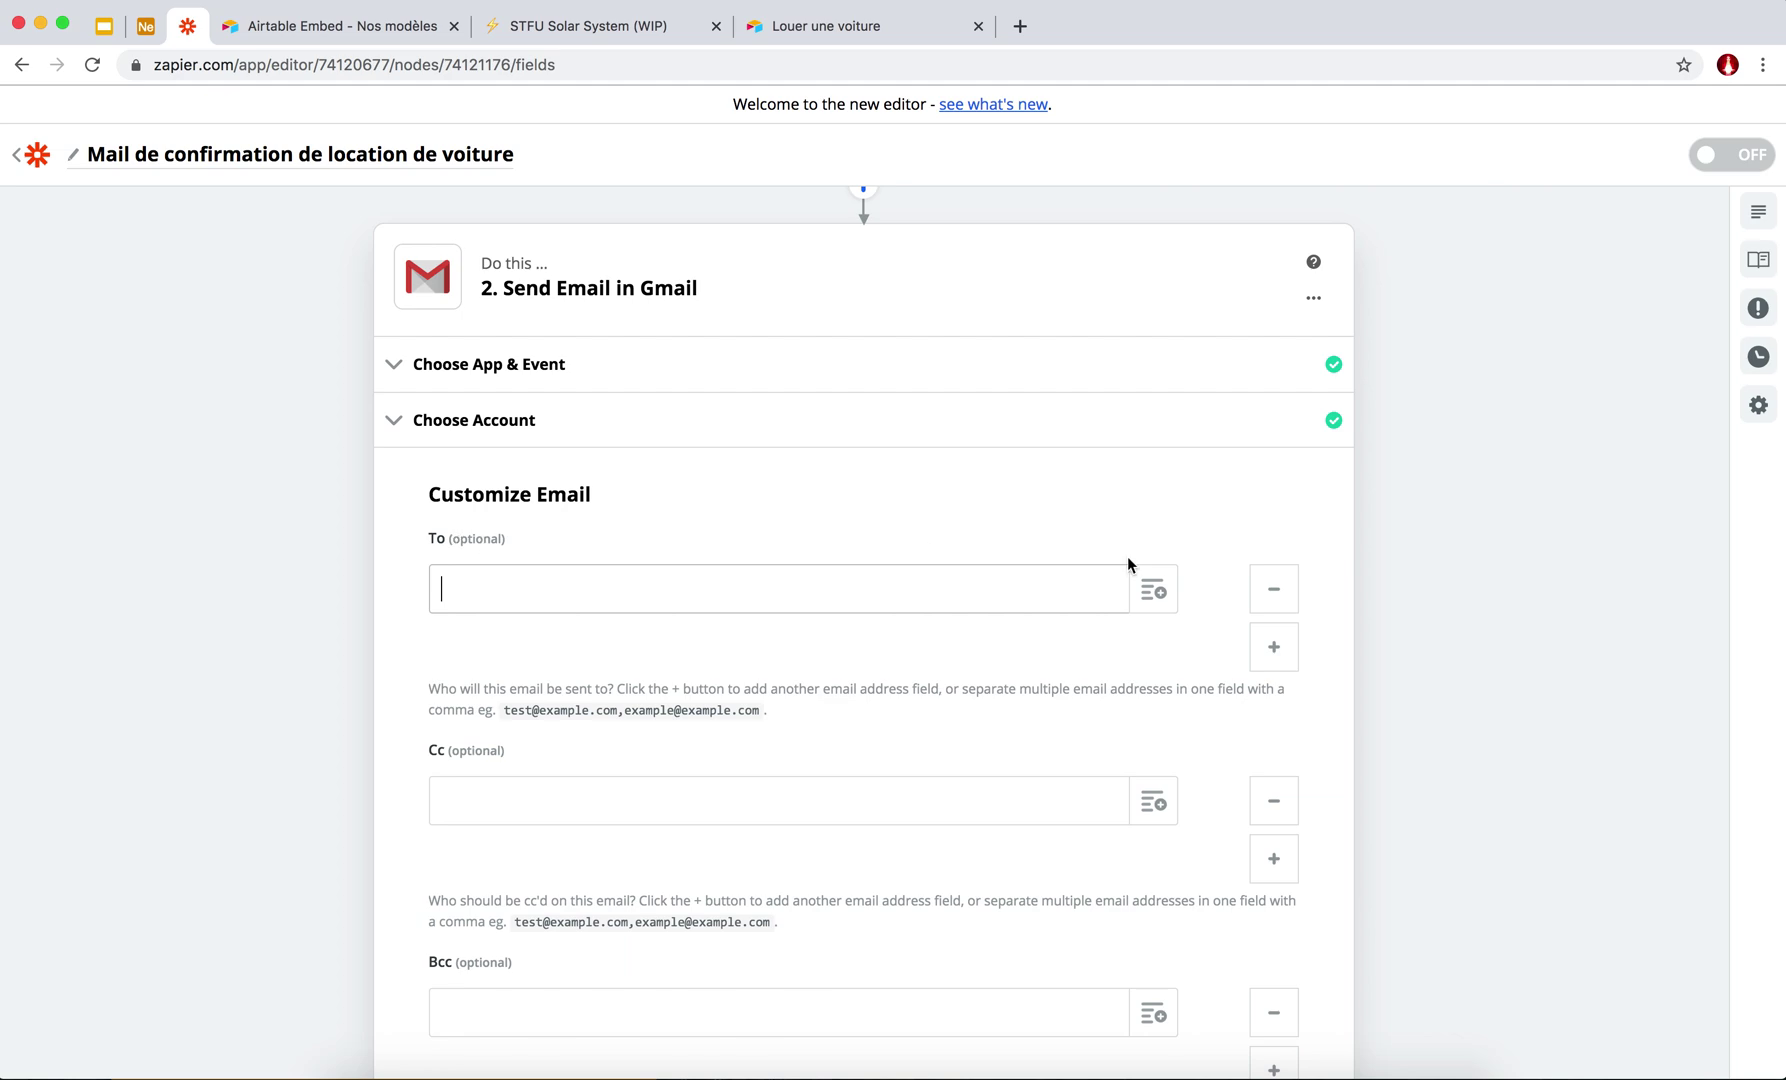
pyautogui.click(1155, 590)
pyautogui.moveTo(630, 590); pyautogui.dragTo(400, 588)
pyautogui.press('BackSpace')
# Map the To recipient to the New Record's Mail field, found by searching 'mail'.
pyautogui.click(1153, 592)
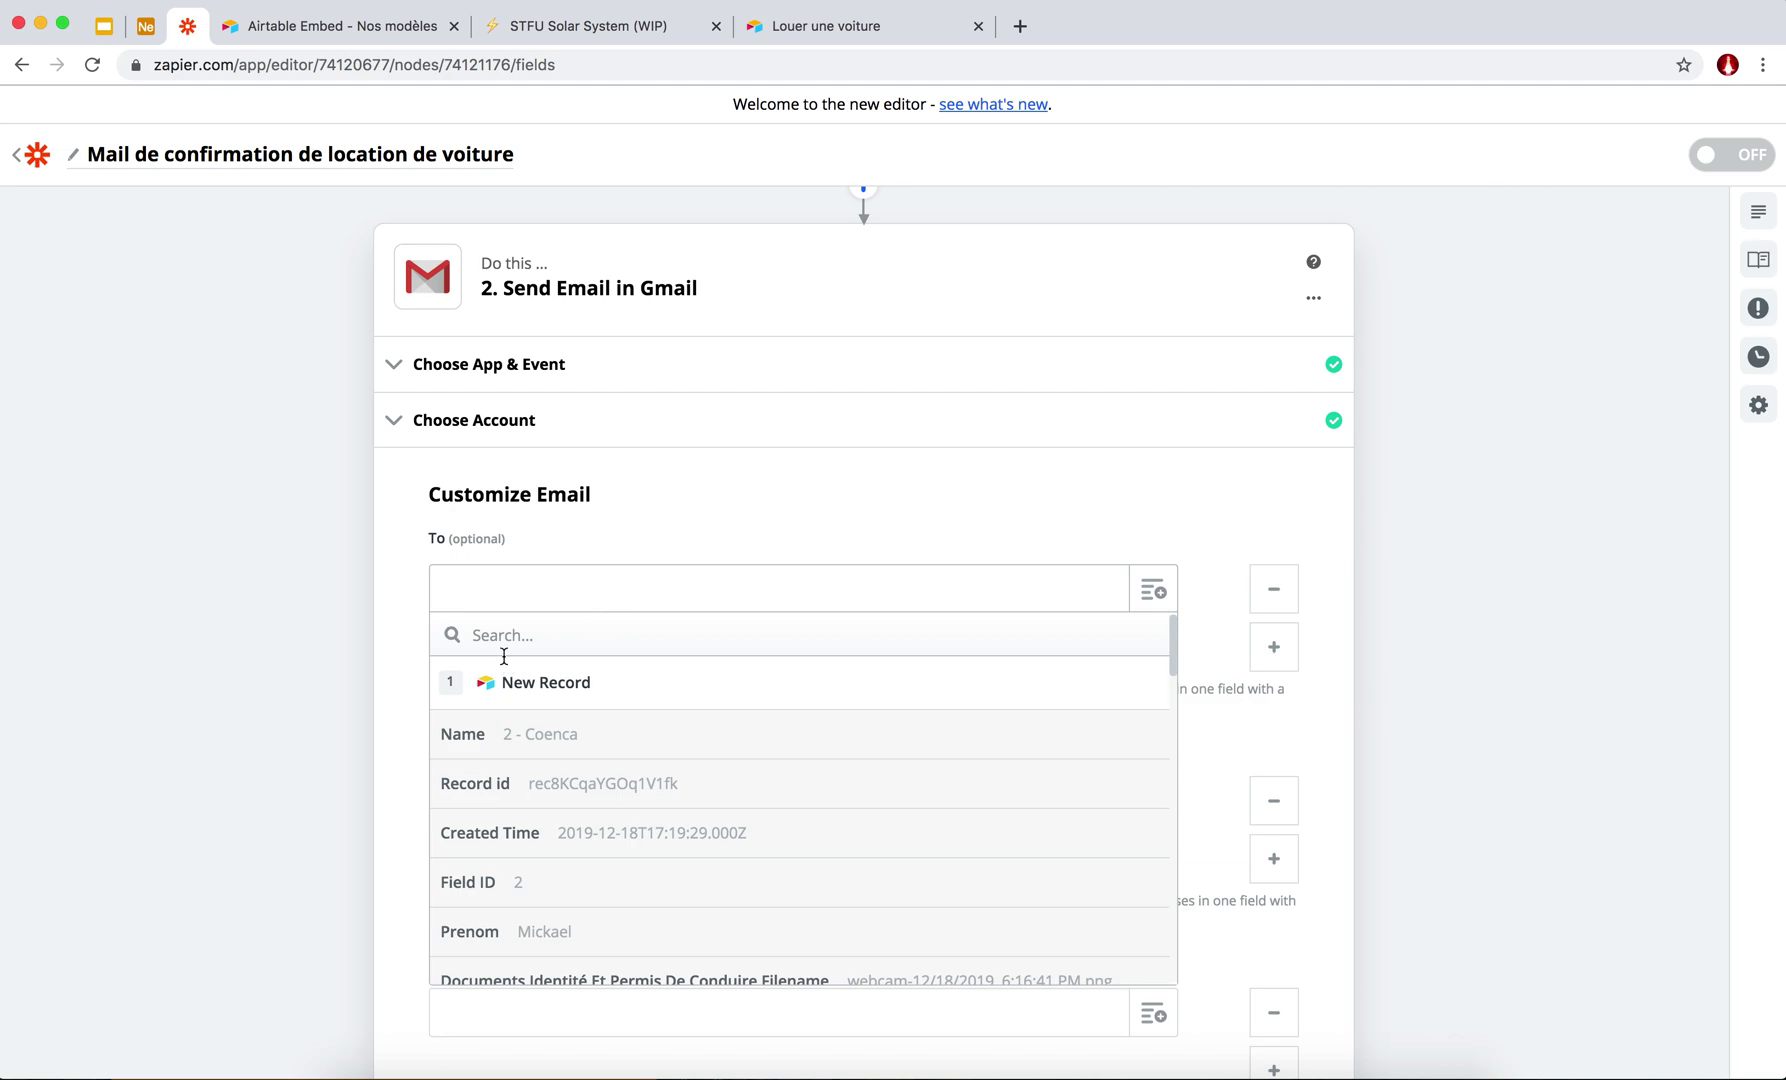
pyautogui.scroll(-5, 499, 845)
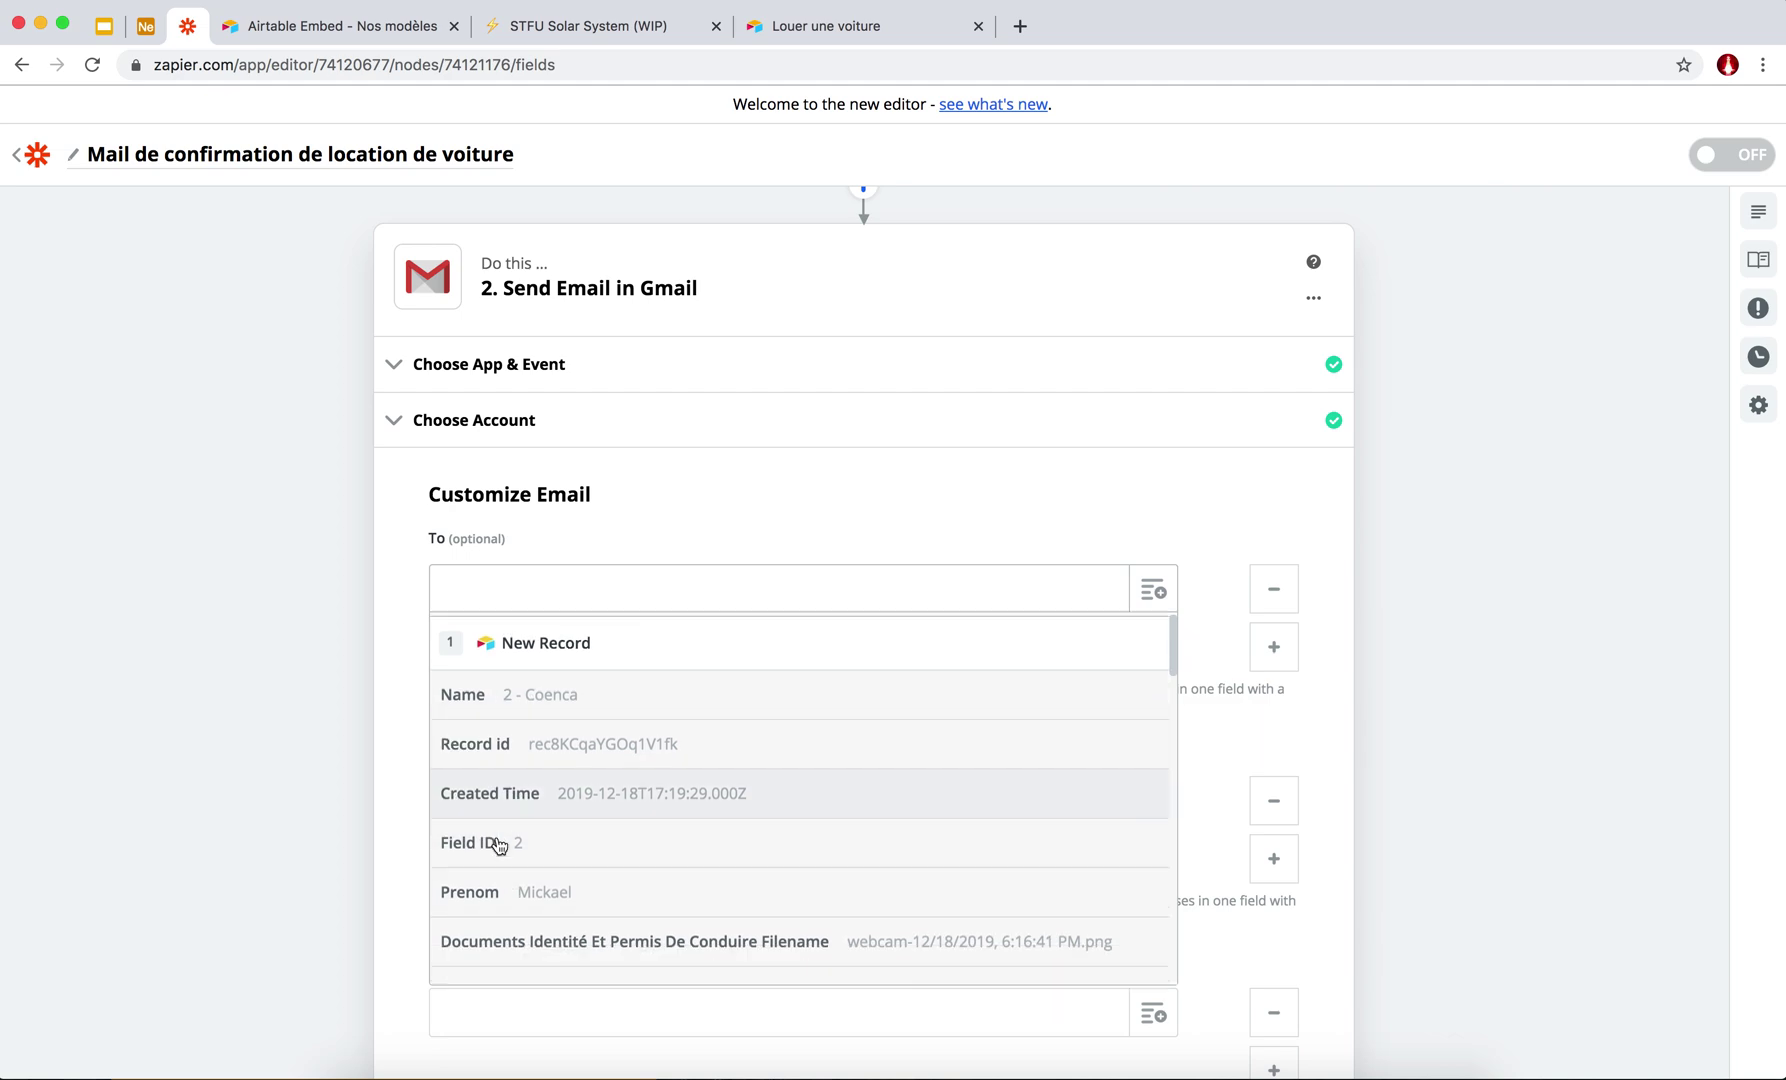
pyautogui.scroll(-5, 499, 845)
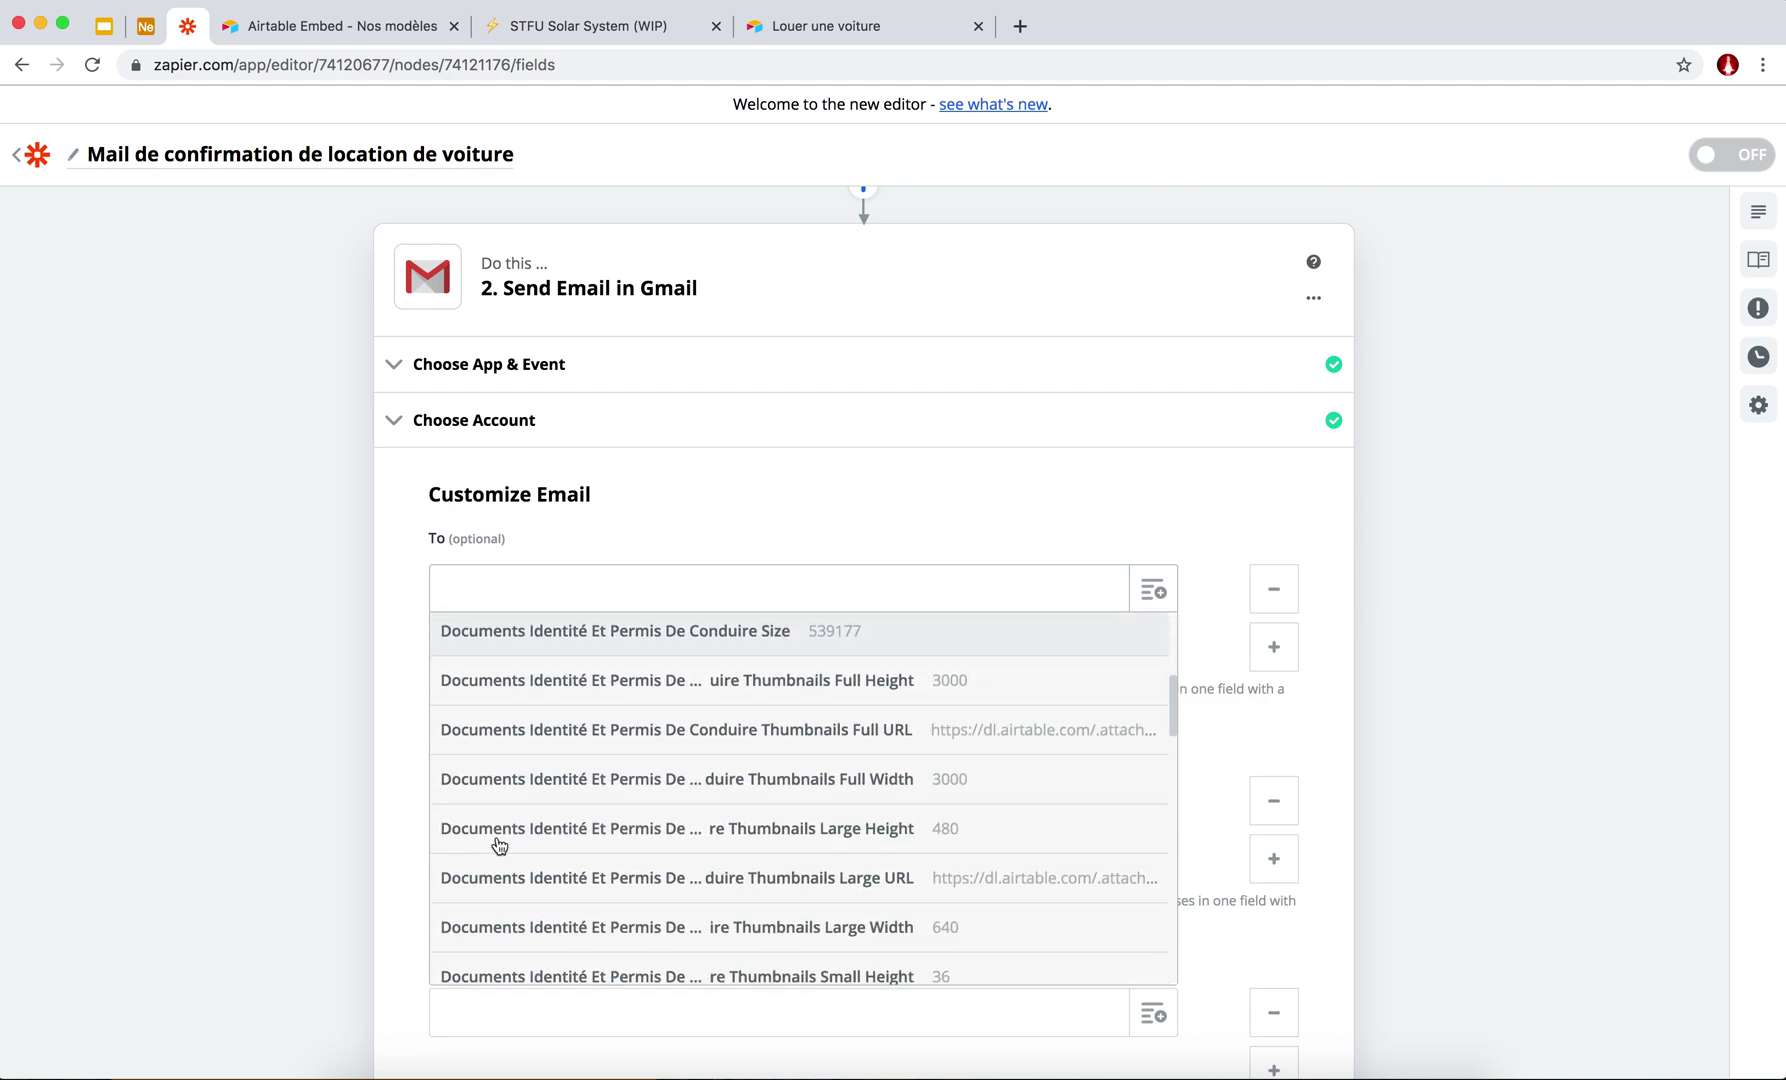
pyautogui.scroll(10, 499, 845)
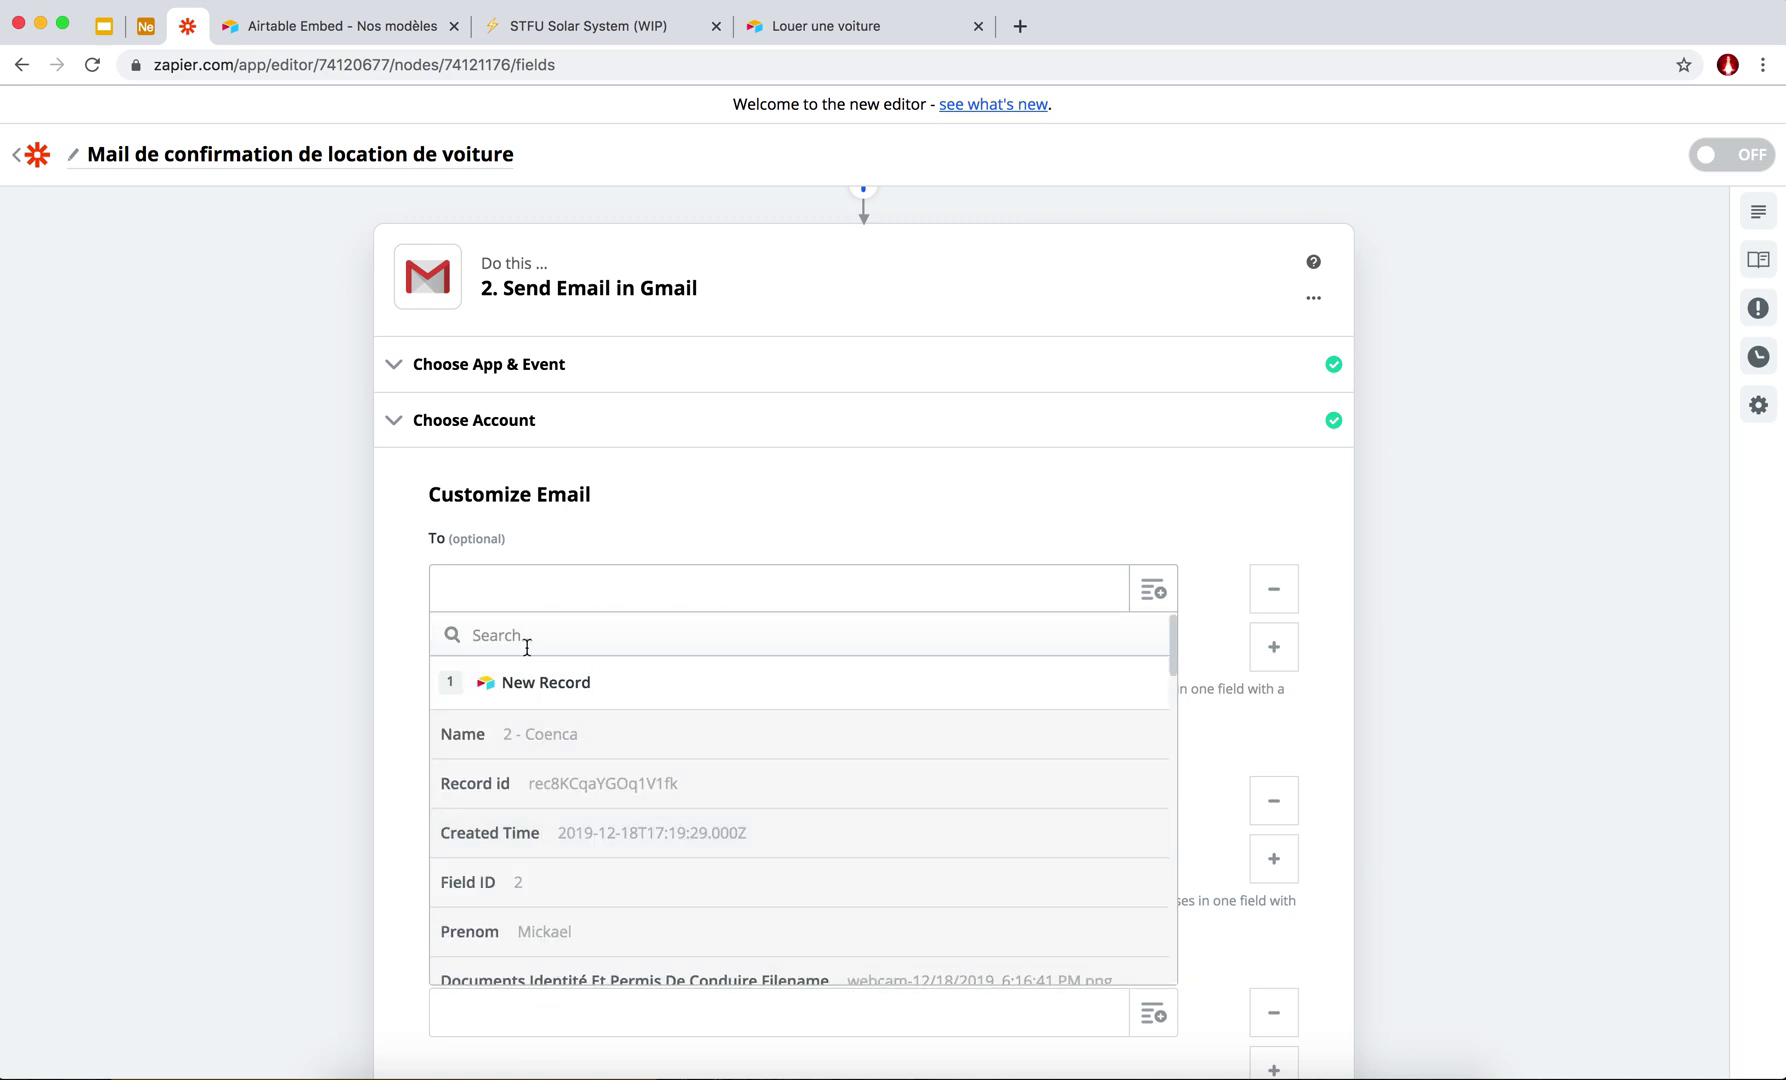
pyautogui.write('email')
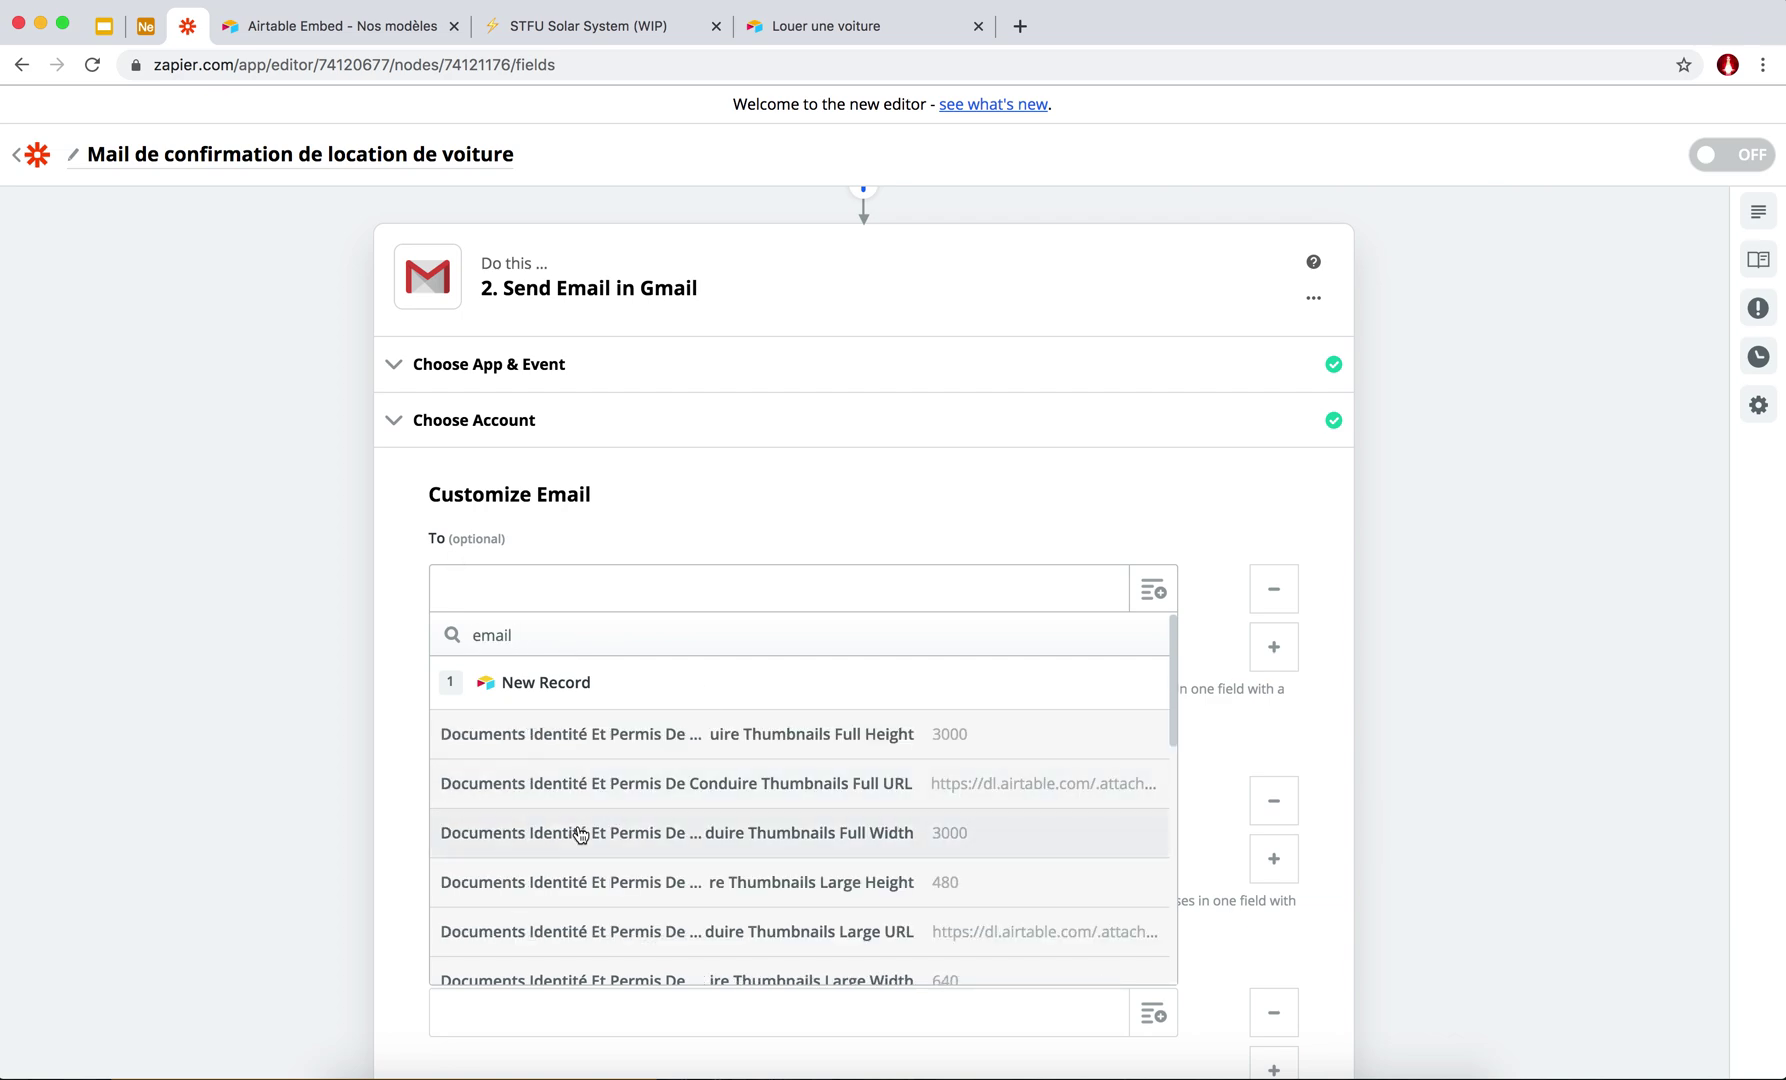
pyautogui.scroll(-2, 578, 837)
pyautogui.scroll(2, 580, 834)
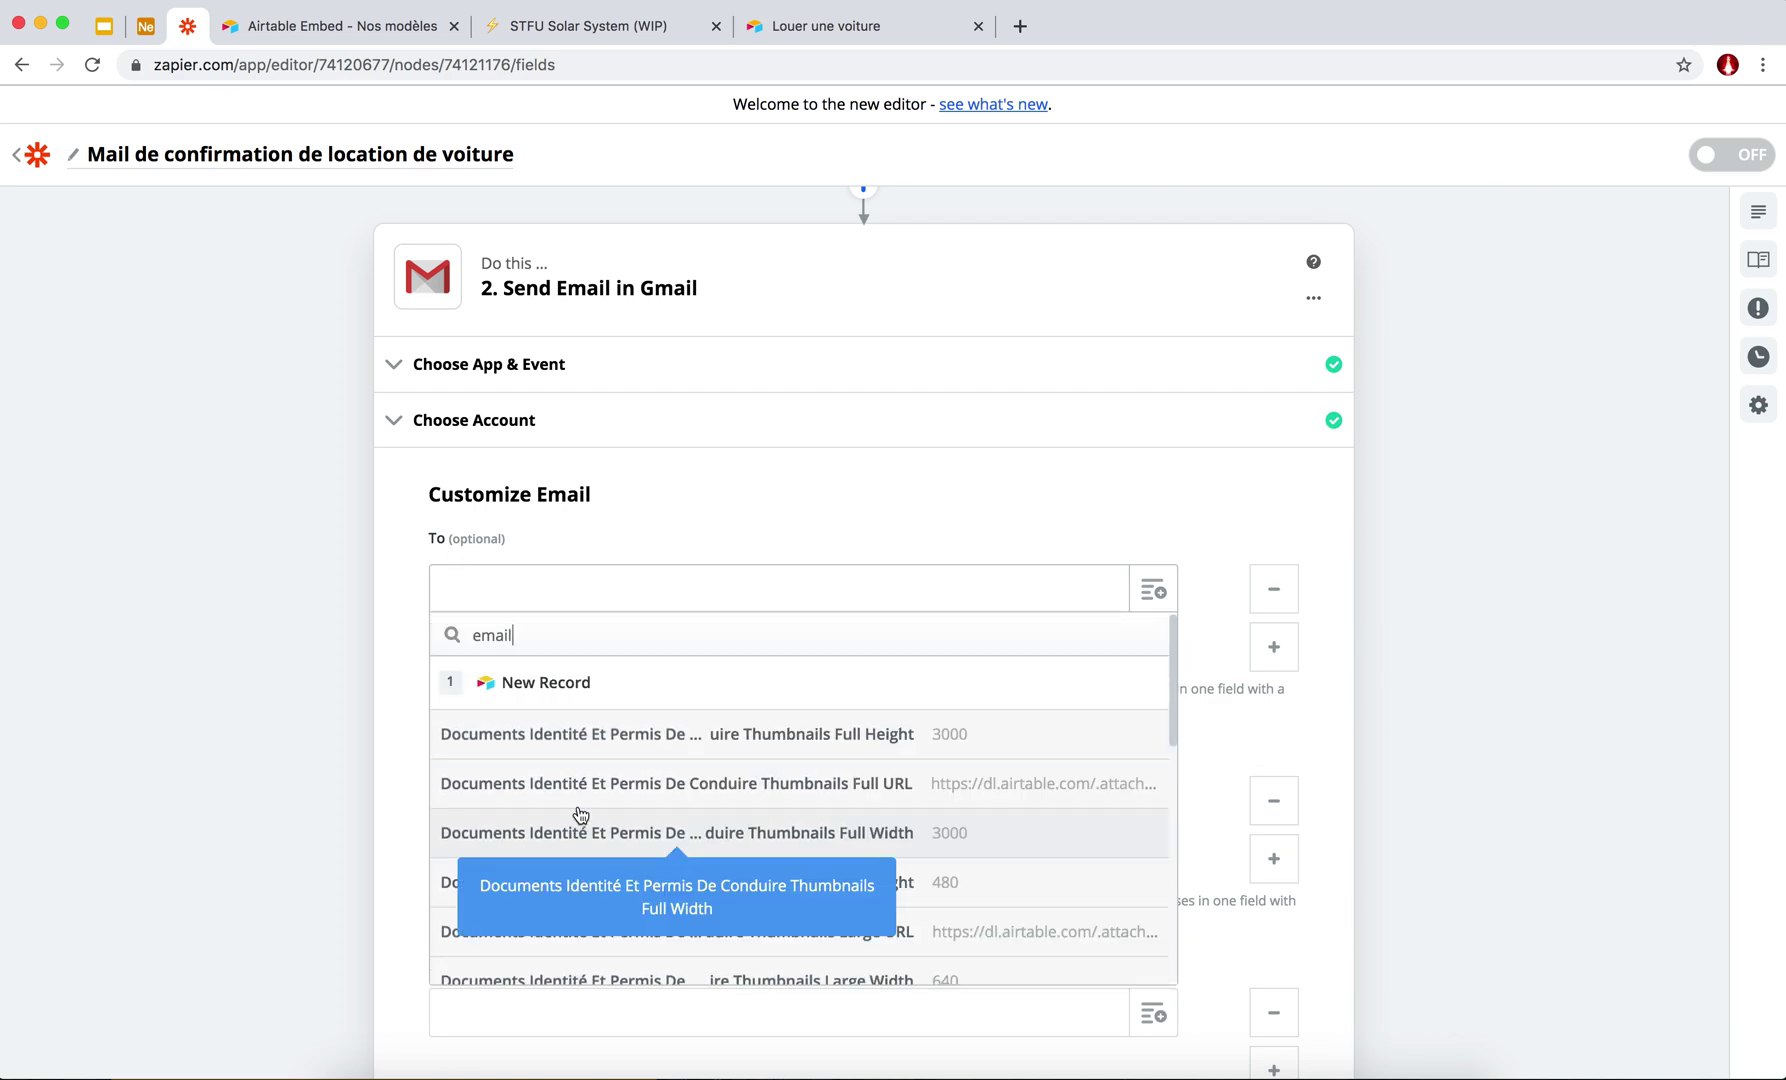
pyautogui.scroll(-15, 547, 828)
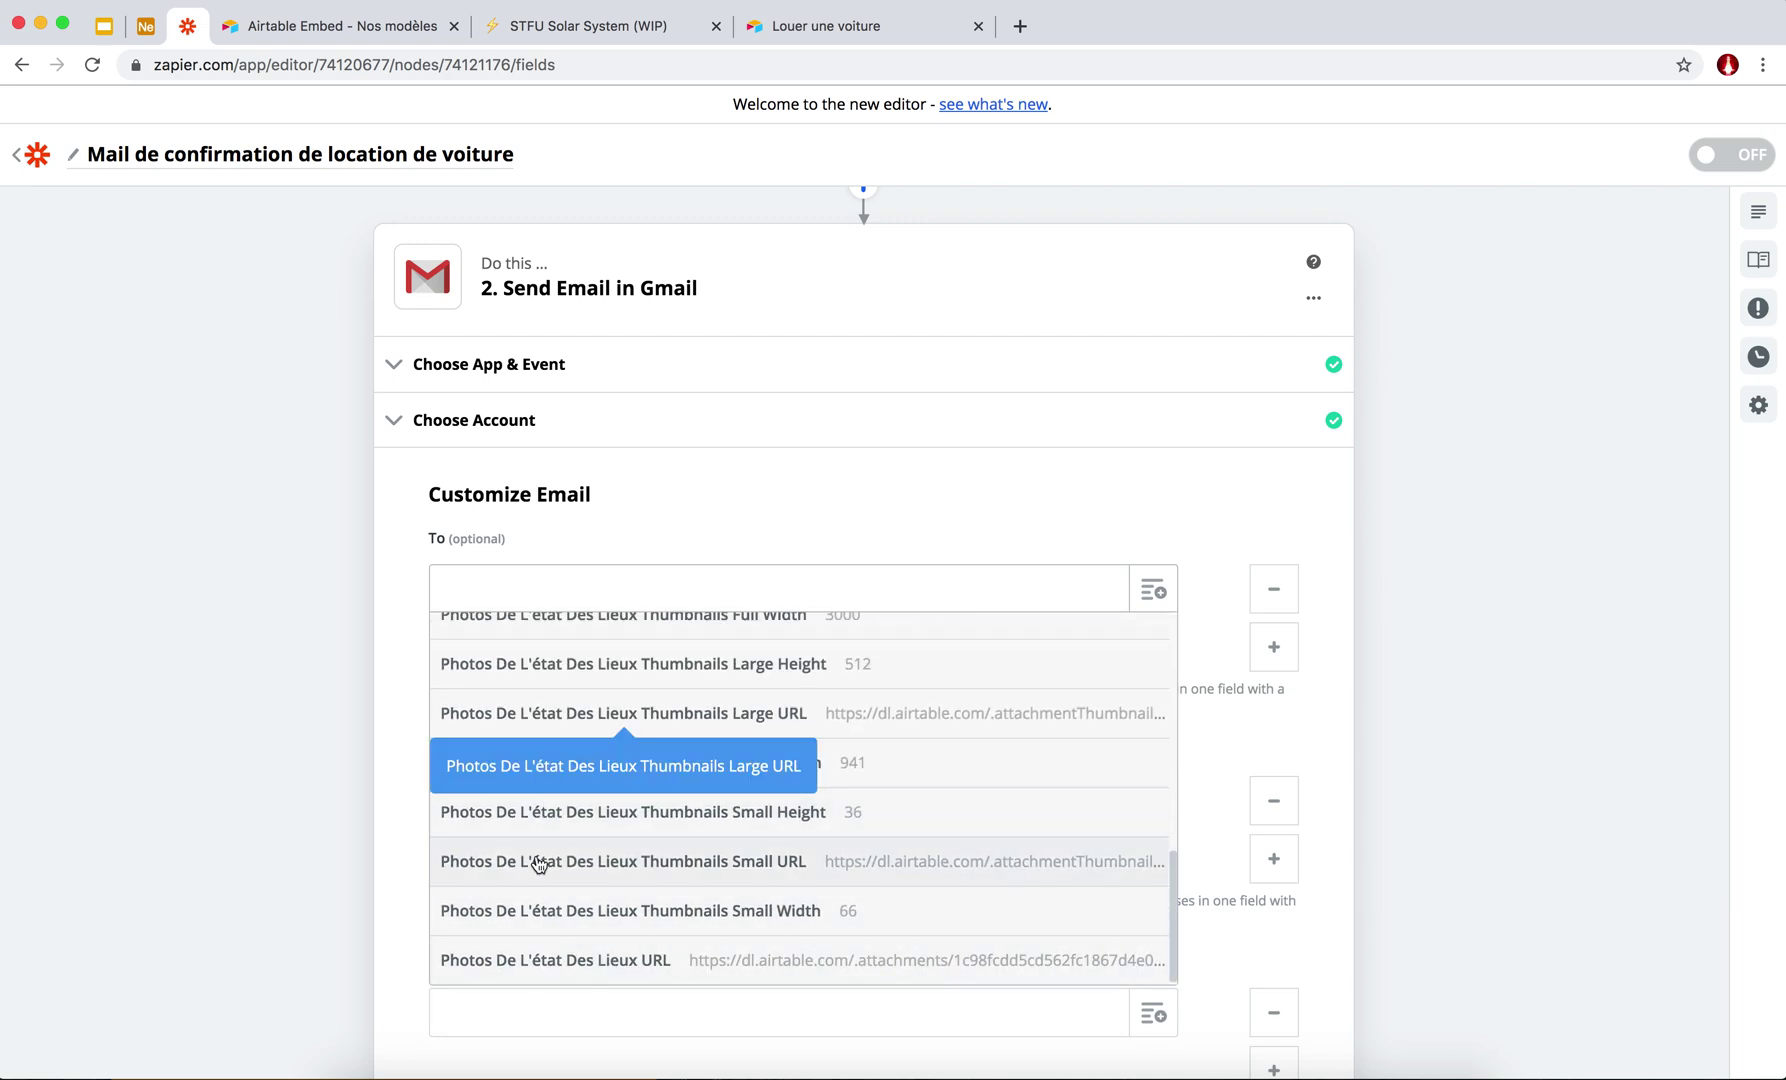
pyautogui.scroll(15, 520, 862)
pyautogui.doubleClick(490, 635)
pyautogui.write('mail')
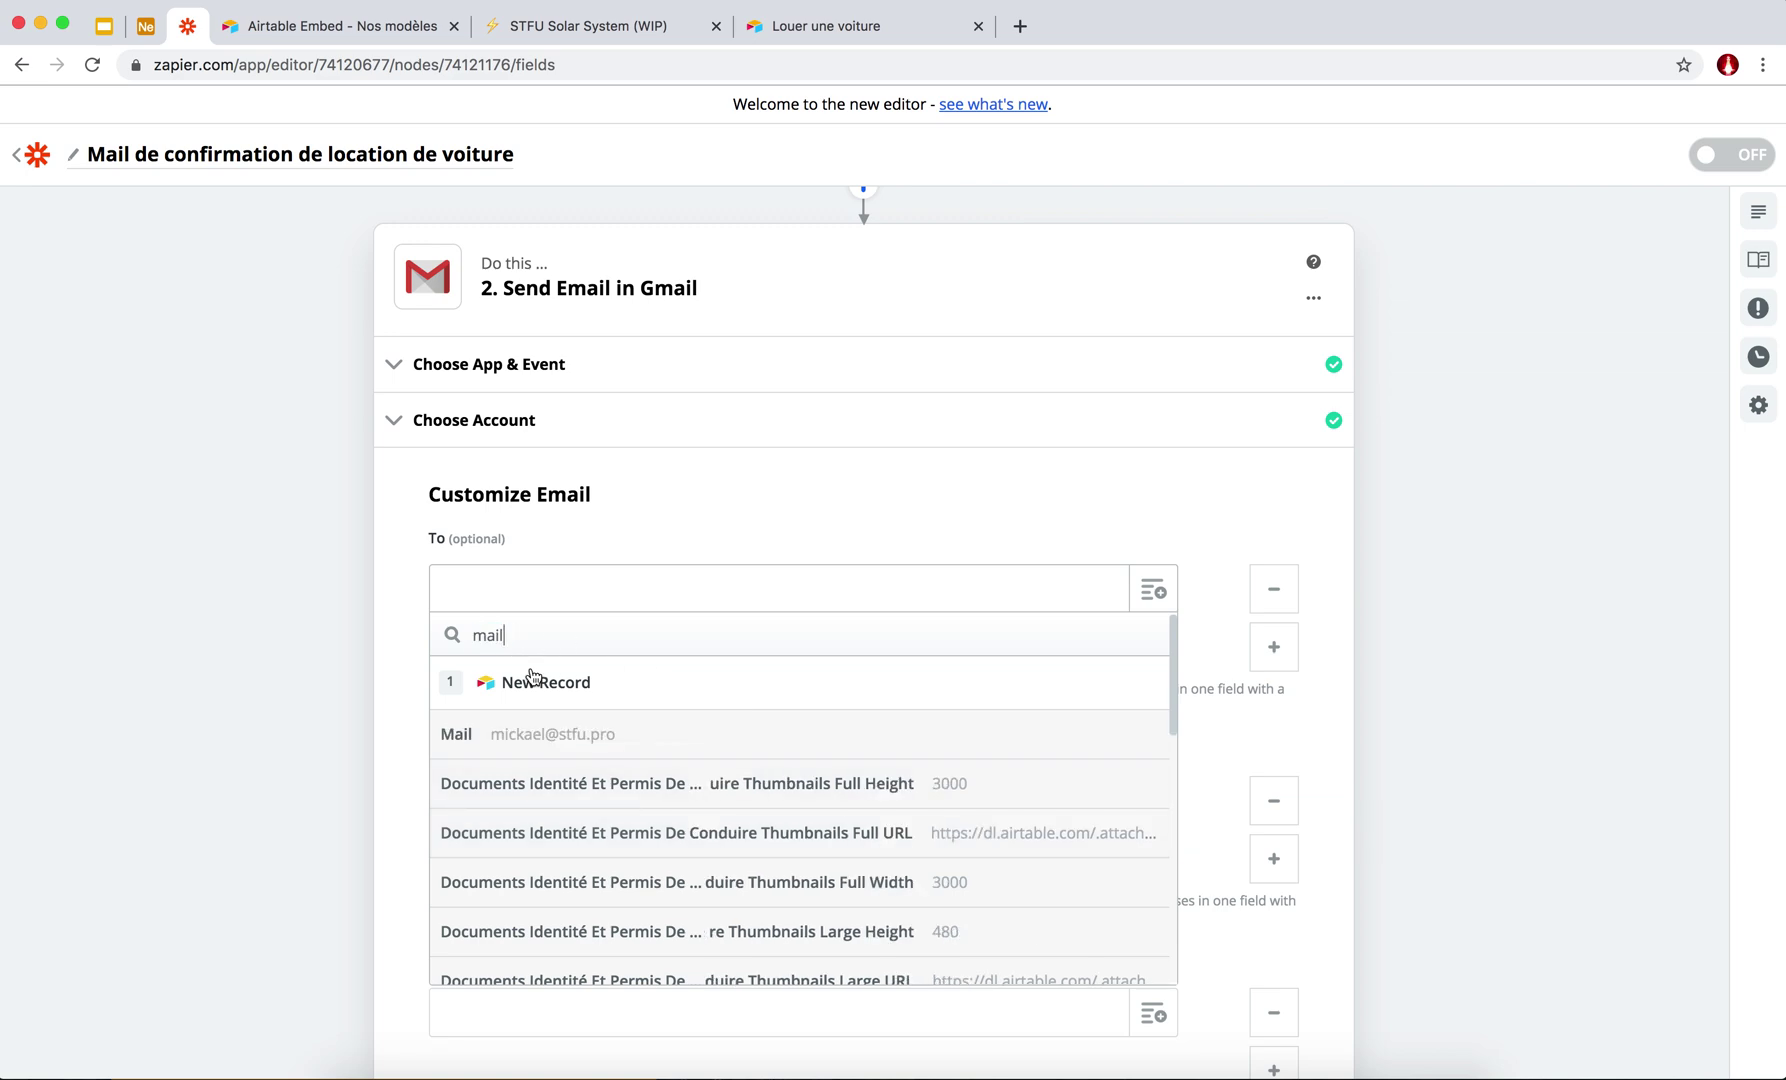
pyautogui.click(516, 751)
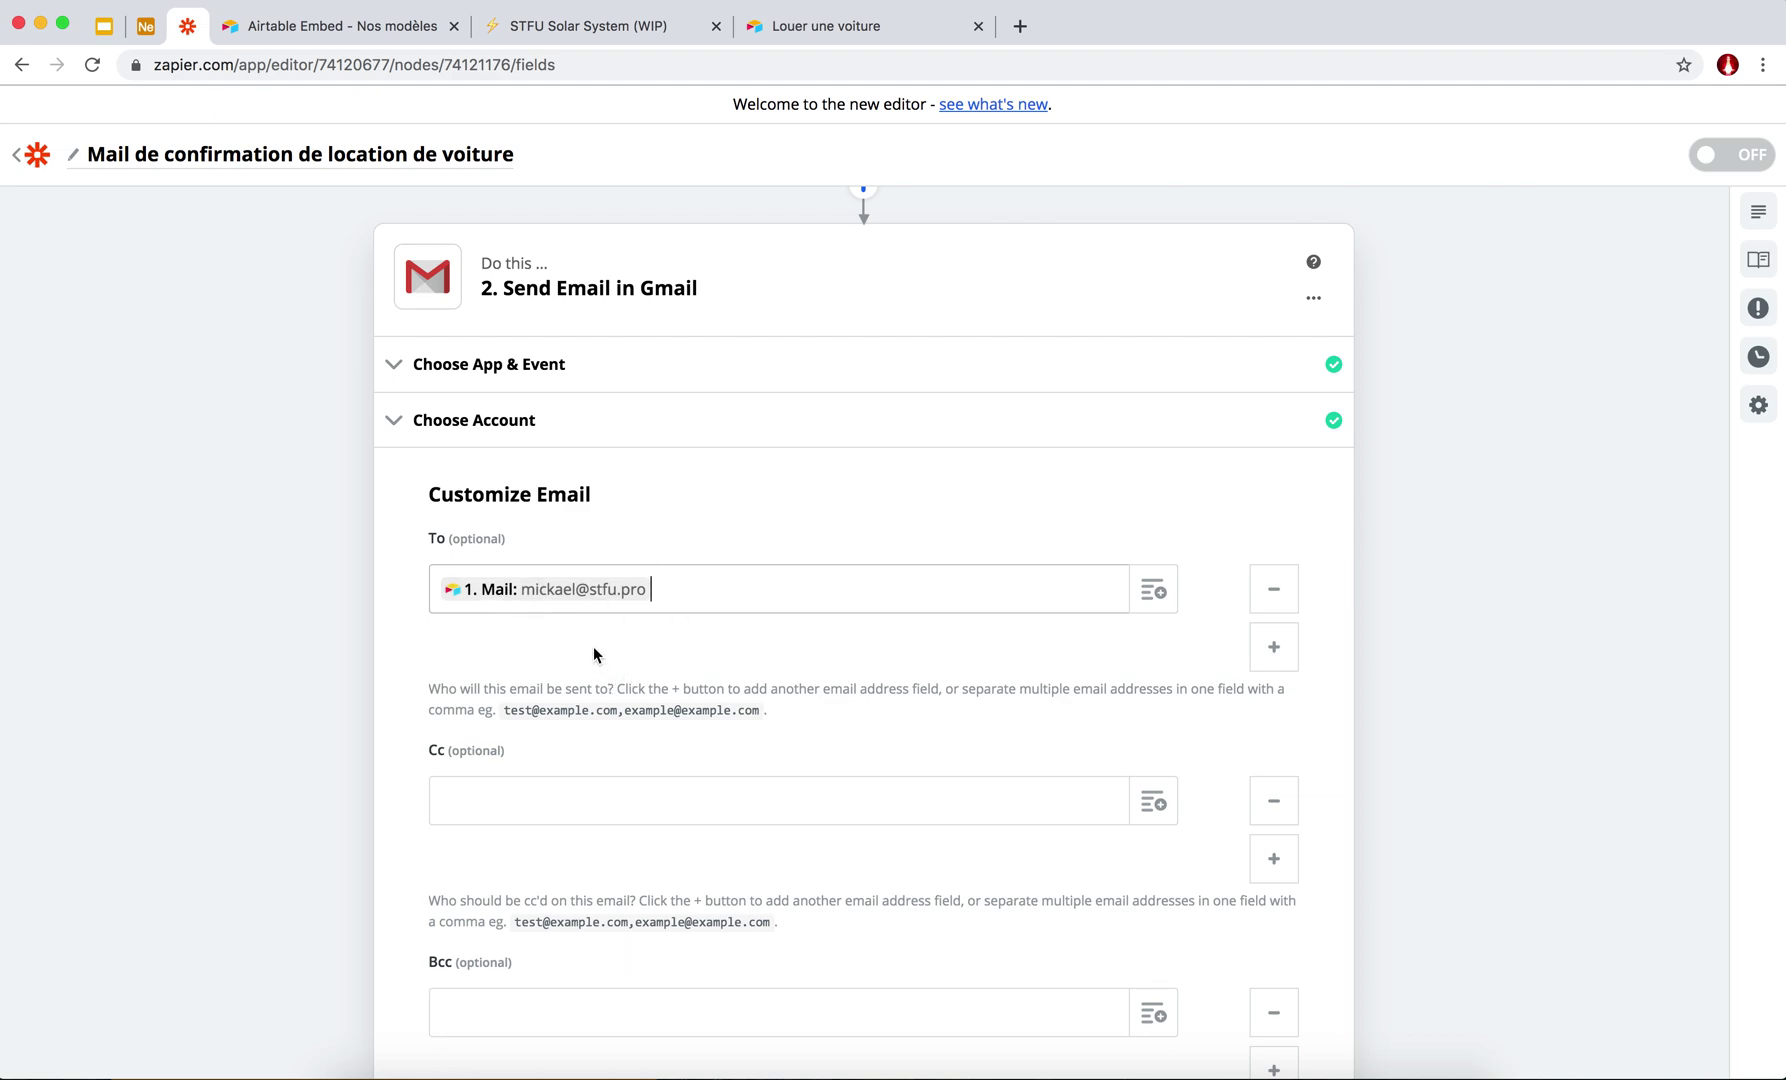
# Clear the partial Cc entry and type L'équipe Fleet Management as the From Name.
pyautogui.scroll(-5, 594, 661)
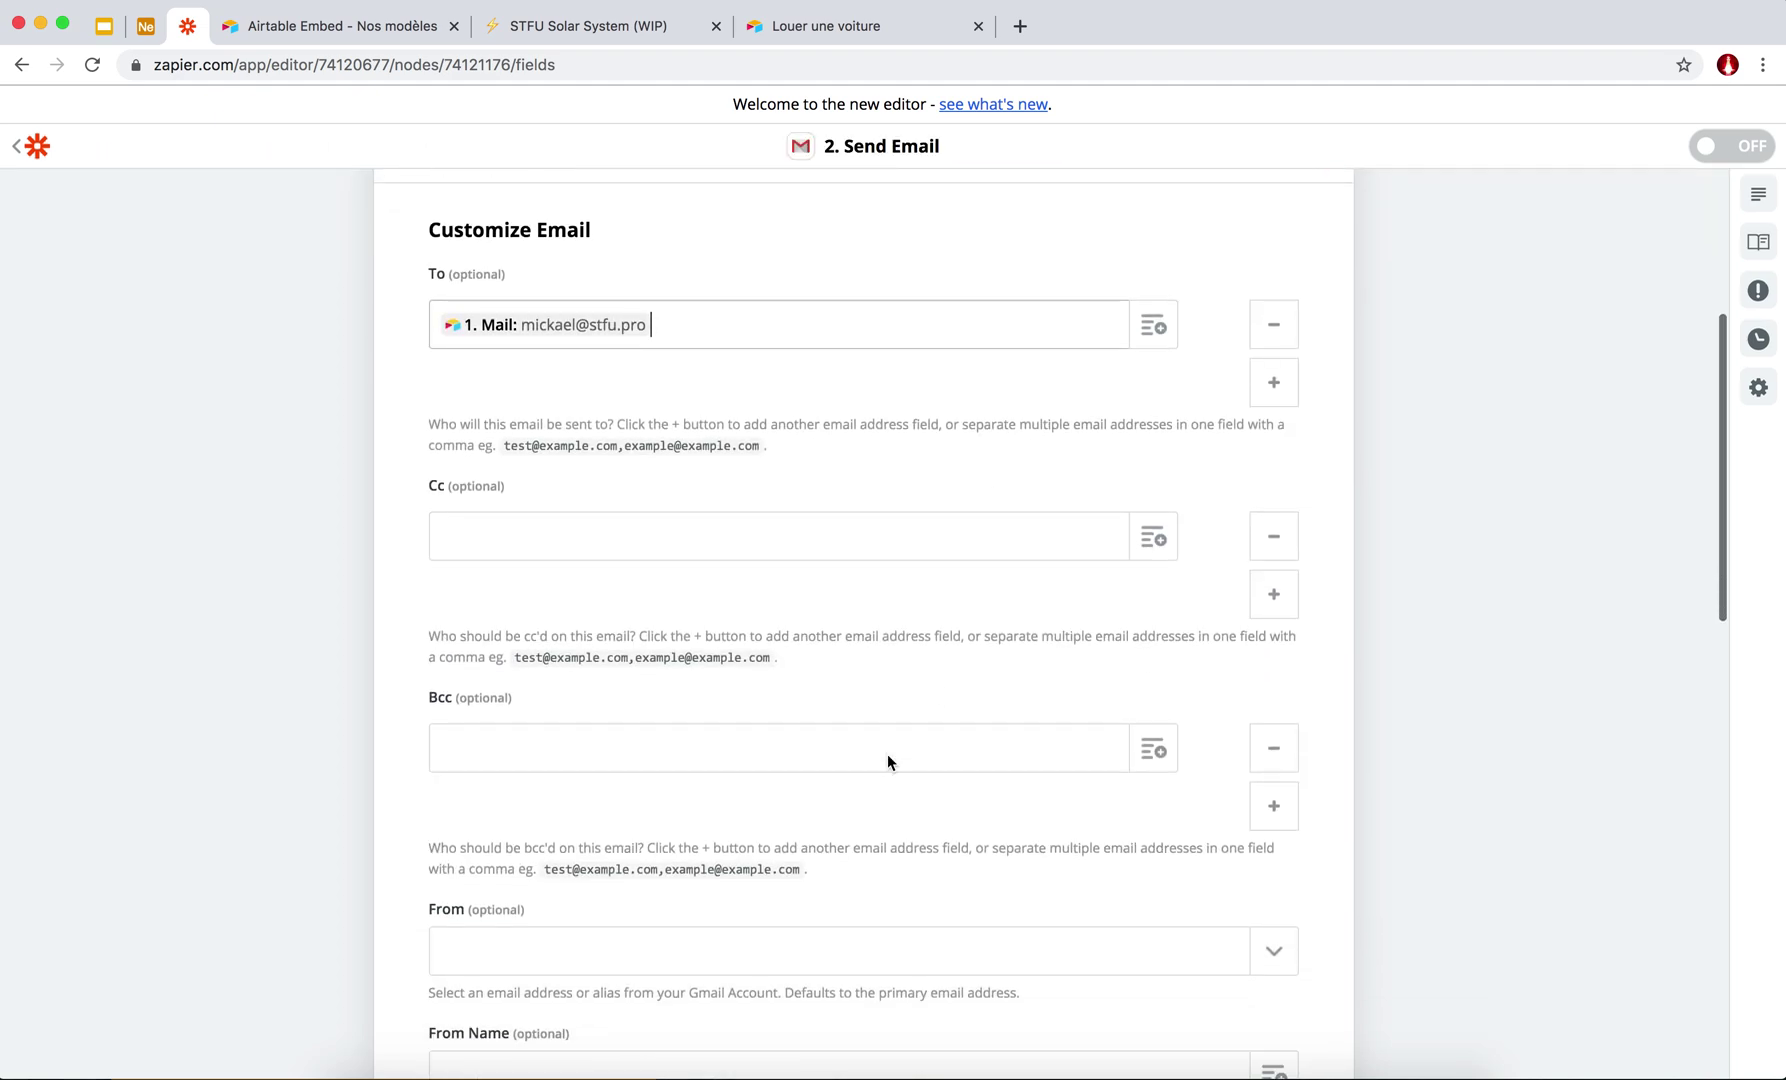
pyautogui.click(785, 543)
pyautogui.write('m.c')
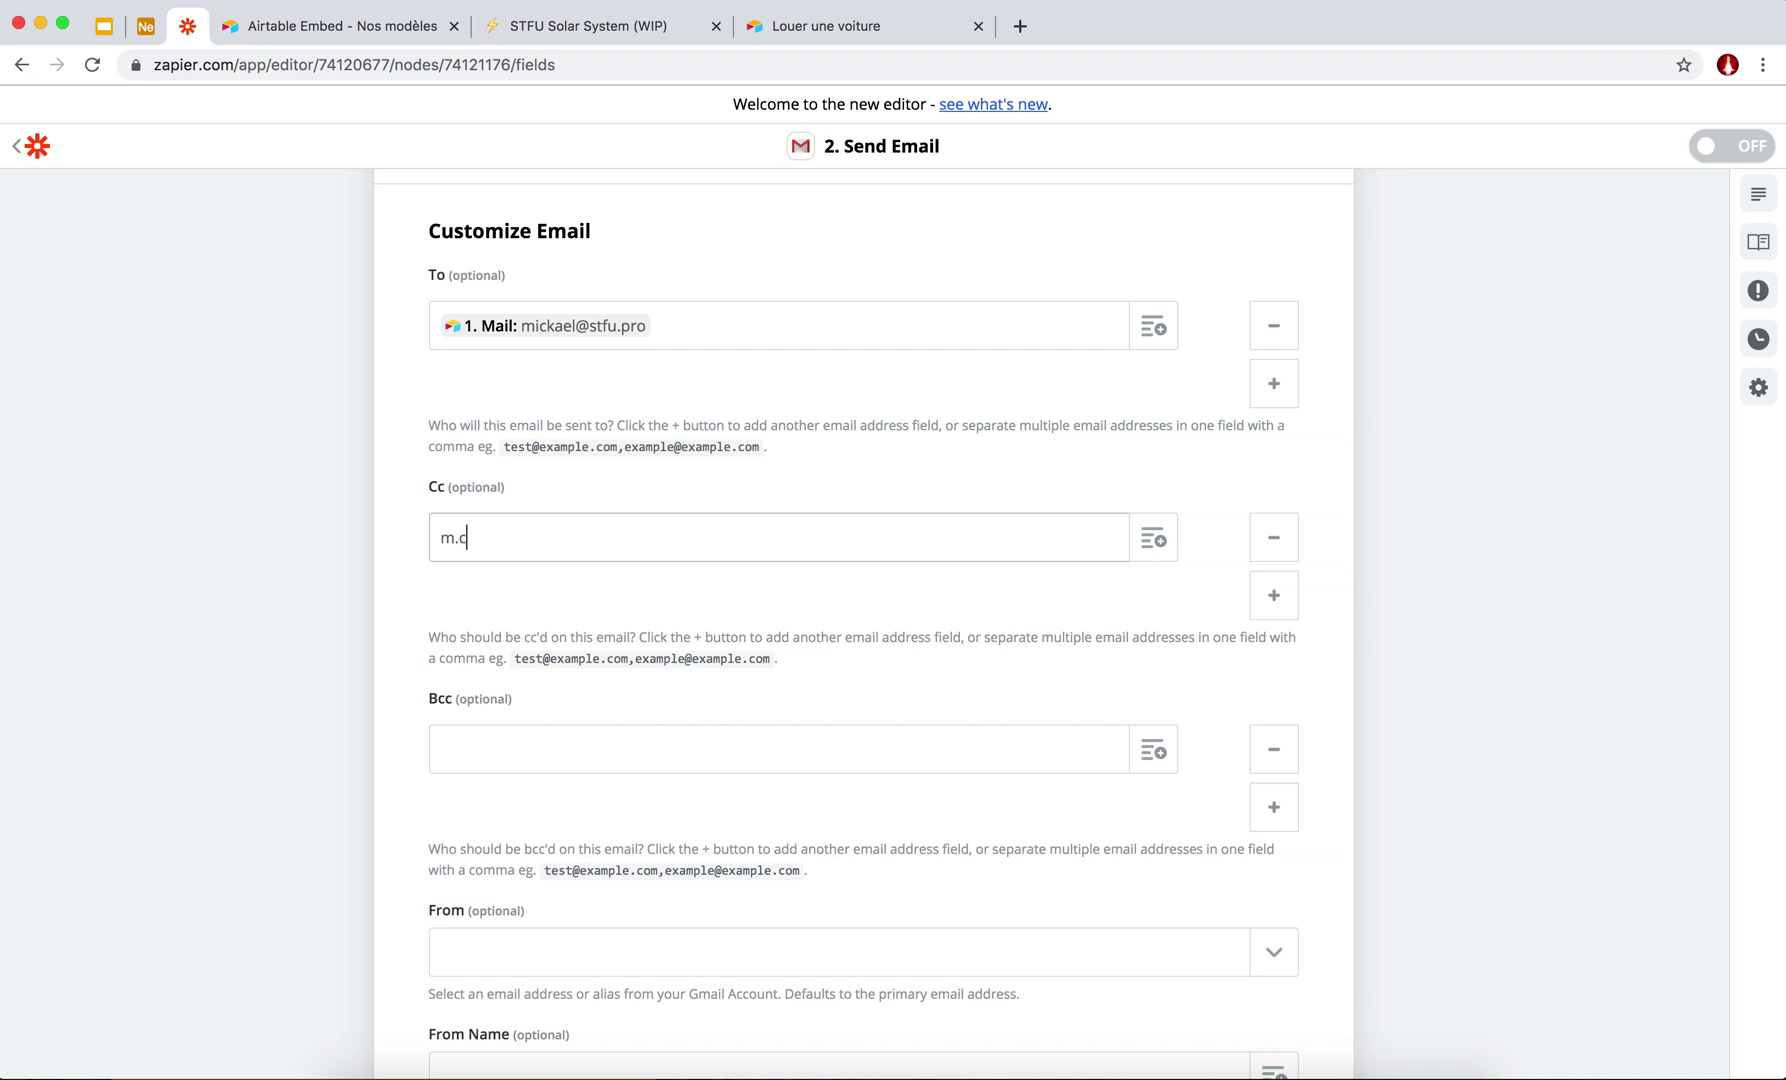
pyautogui.press('BackSpace')
pyautogui.scroll(-5, 780, 628)
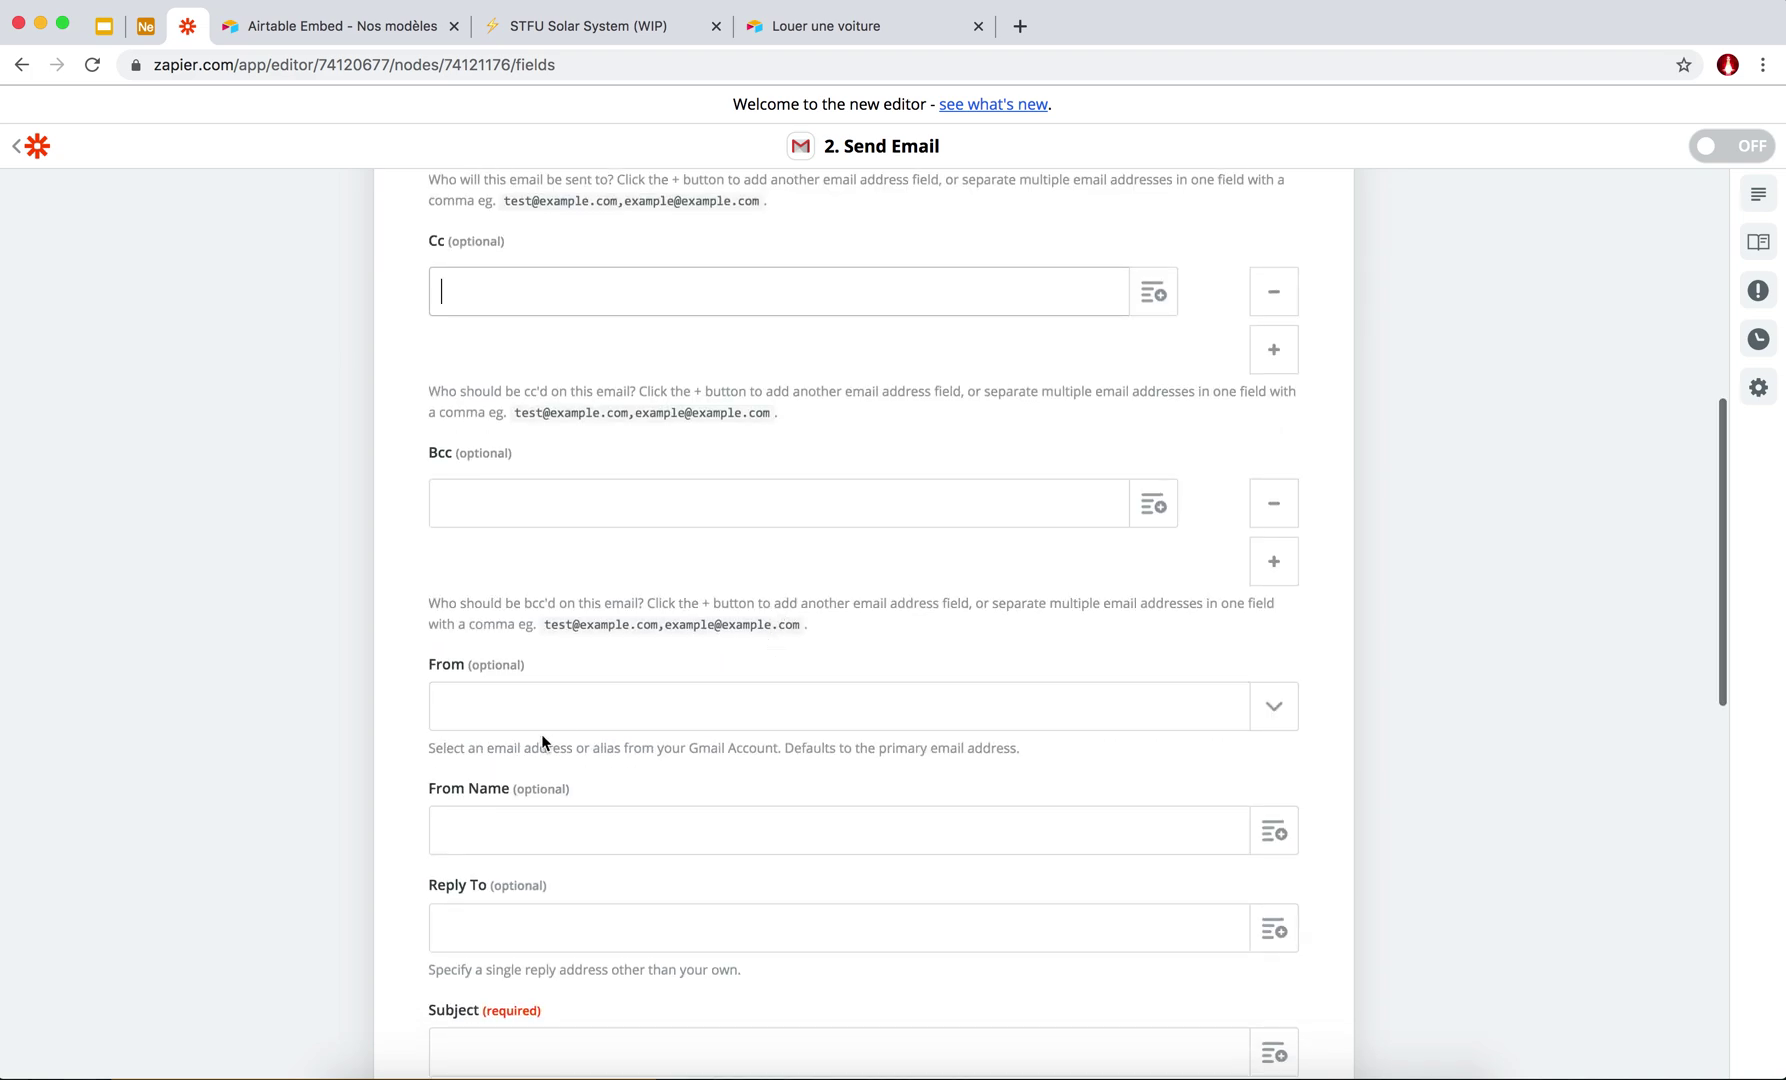
pyautogui.scroll(-4, 490, 670)
pyautogui.click(453, 628)
pyautogui.scroll(-2, 424, 656)
pyautogui.write("L'équipe Fleet Management")
pyautogui.scroll(-5, 391, 575)
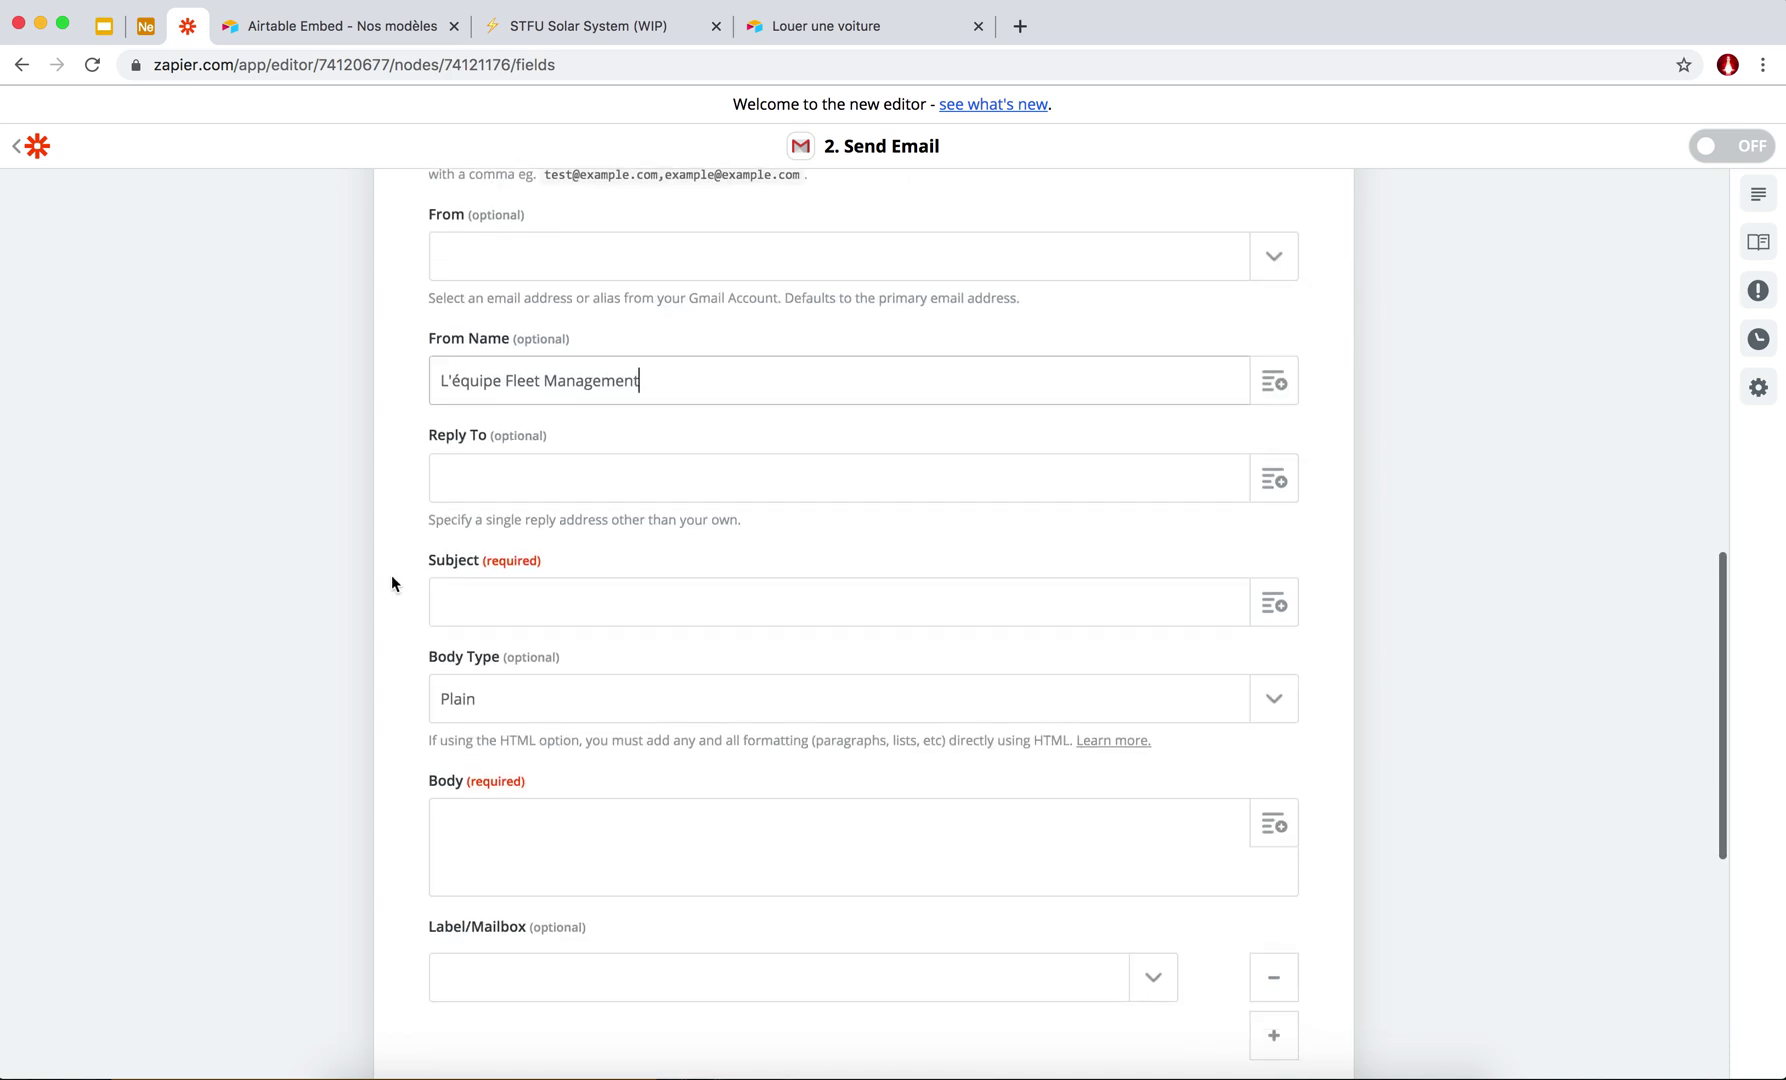
# Set the Subject to 'Votre location' followed by the New Record's Name field.
pyautogui.click(500, 524)
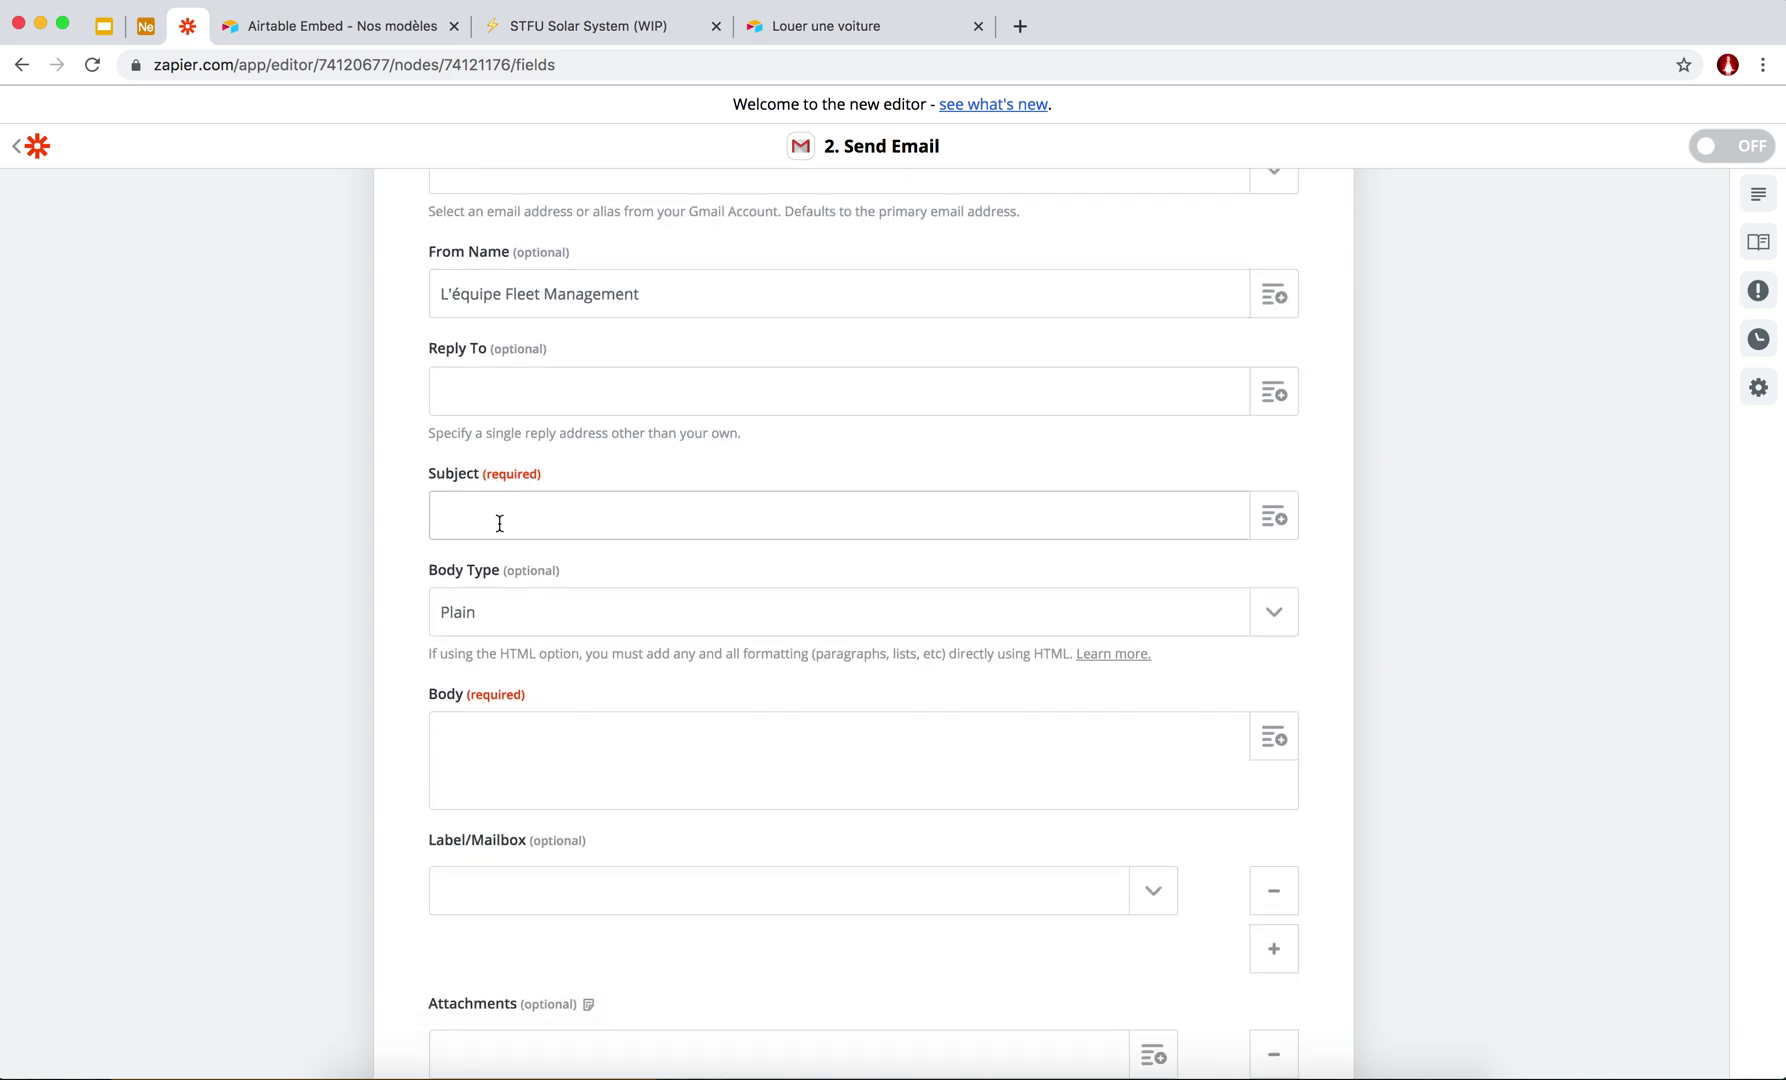
pyautogui.write('Votre location')
pyautogui.click(1277, 517)
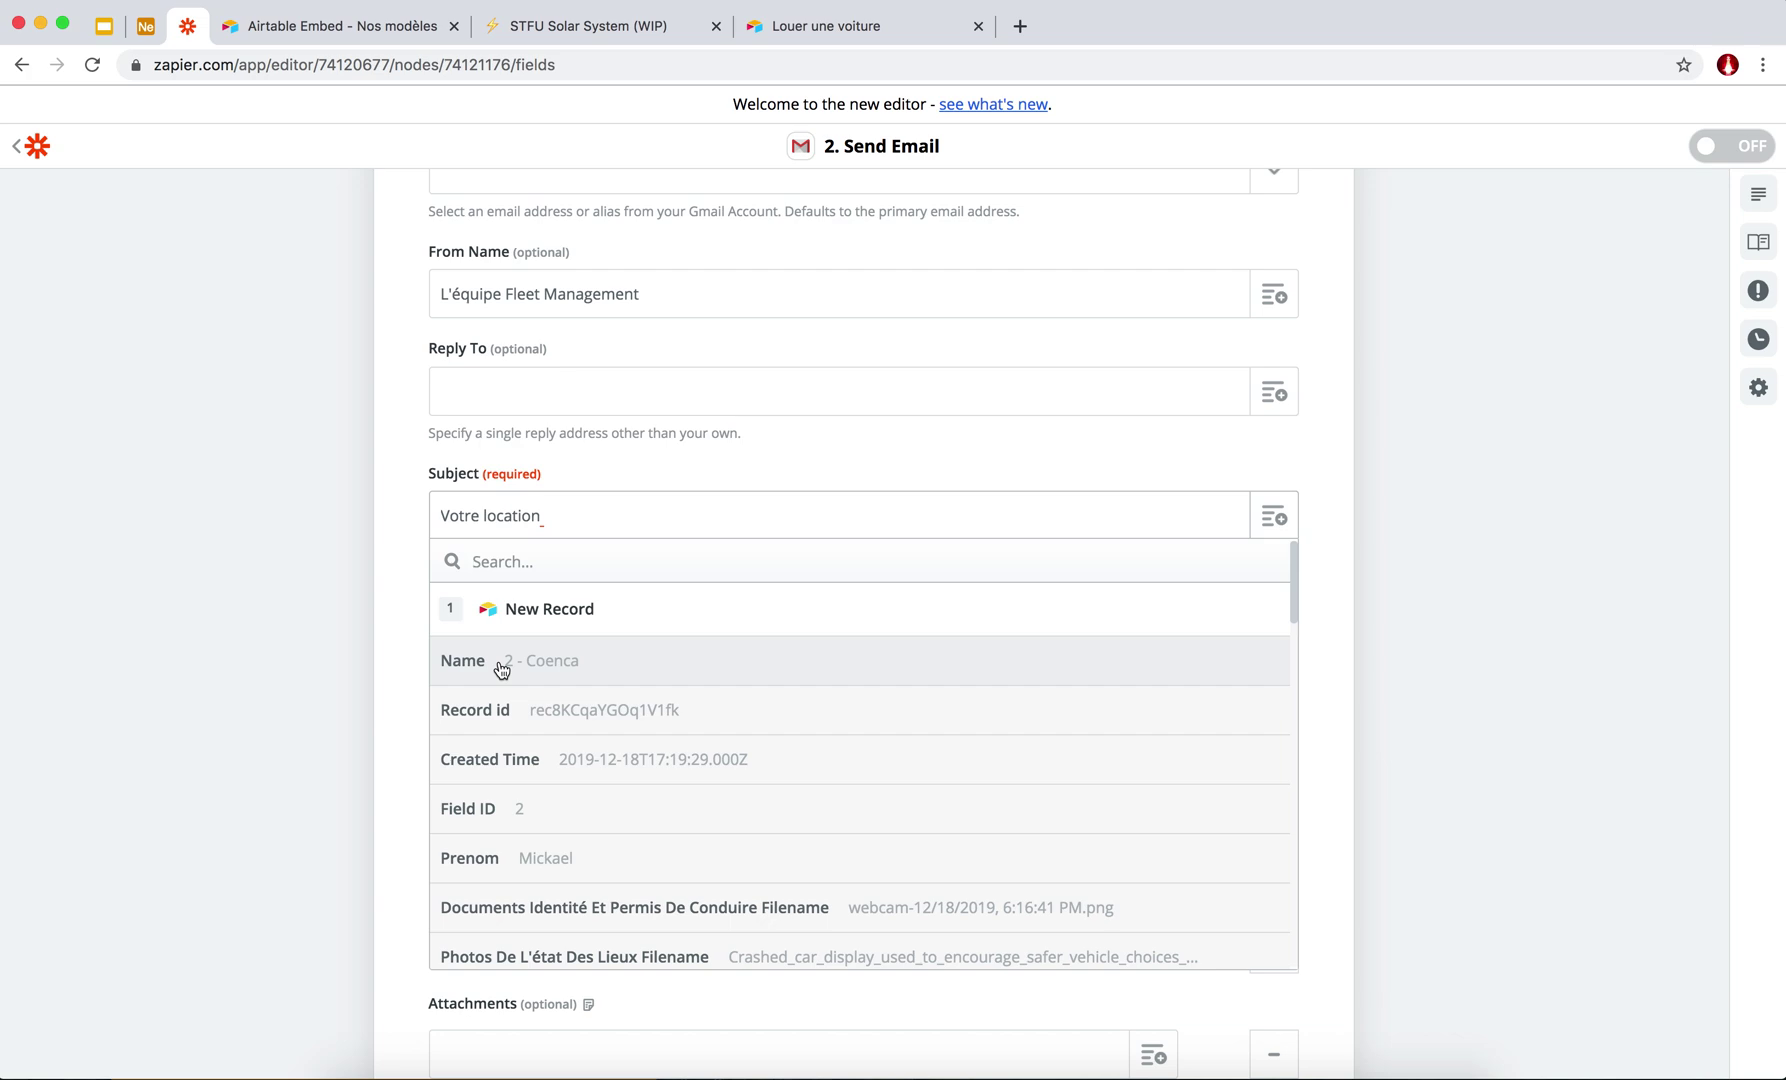
pyautogui.click(533, 673)
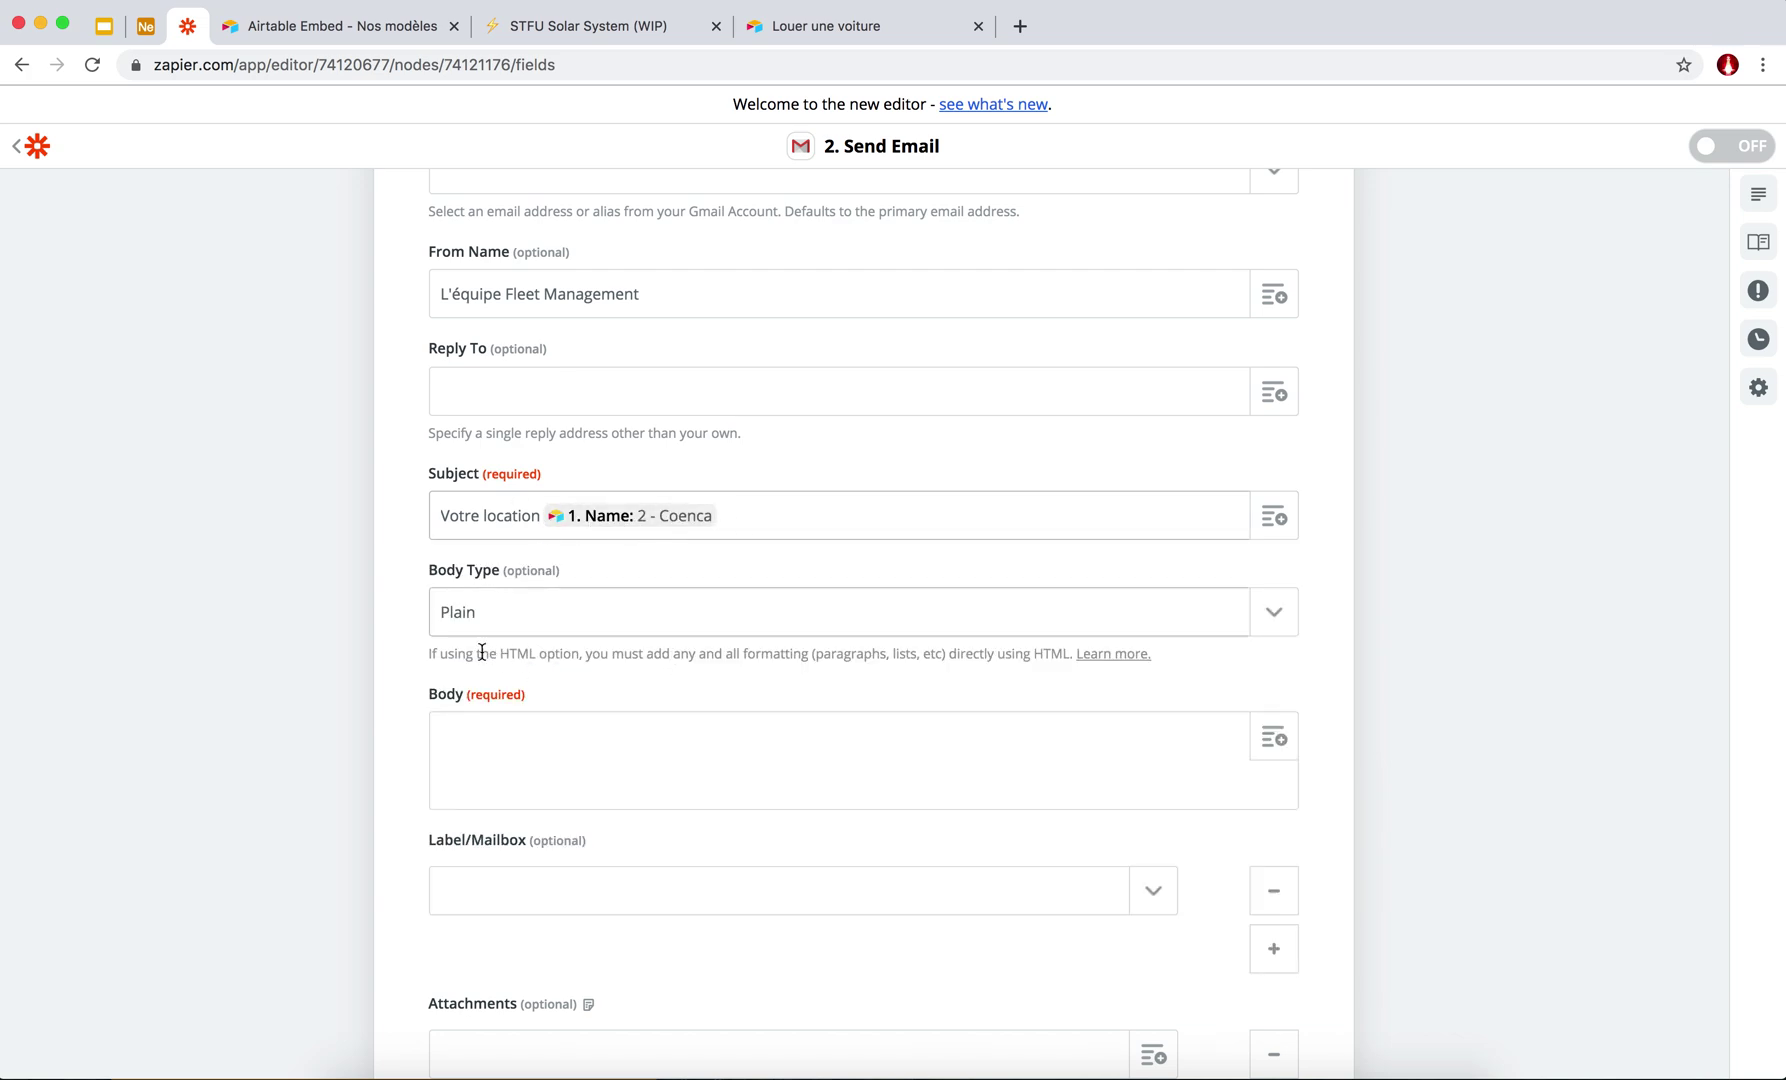
pyautogui.scroll(-3, 640, 716)
pyautogui.click(482, 606)
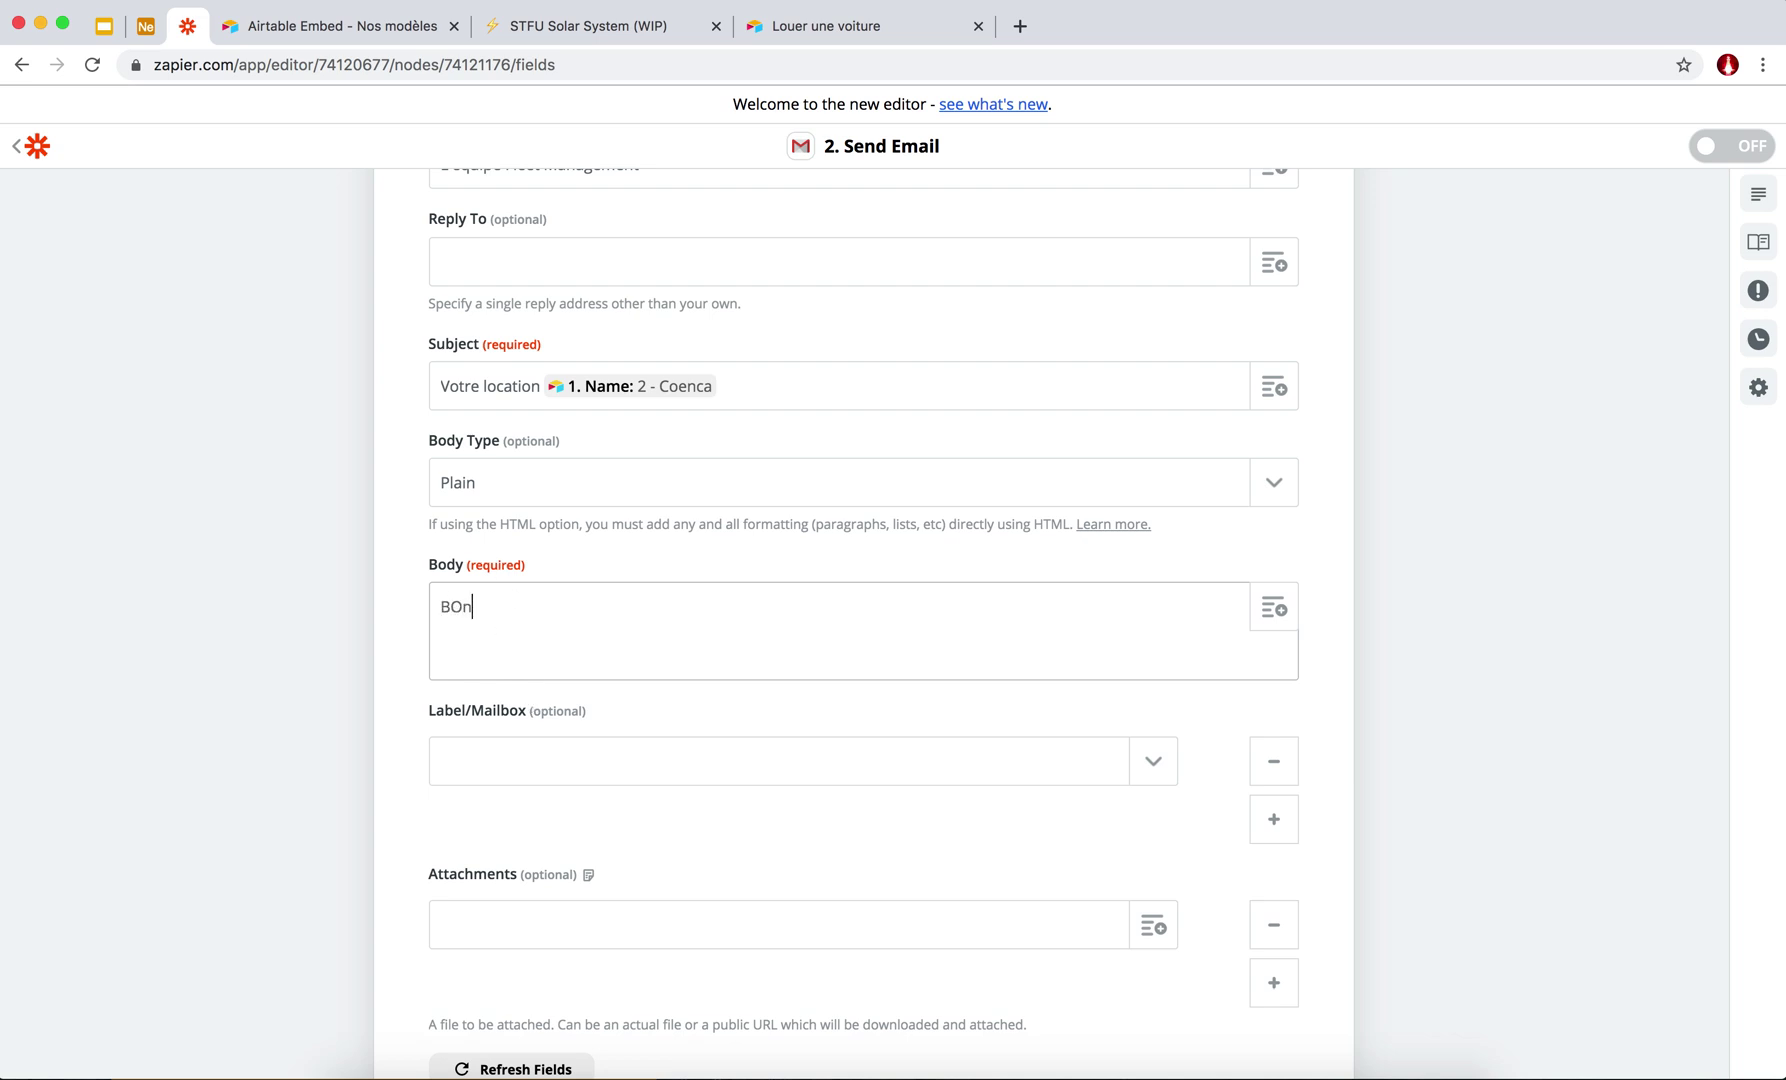
# Start the Body with a greeting using the renter's Prenom field and a comma.
pyautogui.write('BOnjo')
pyautogui.press('BackSpace')
pyautogui.press('BackSpace')
pyautogui.press('BackSpace')
pyautogui.press('BackSpace')
pyautogui.click(565, 622)
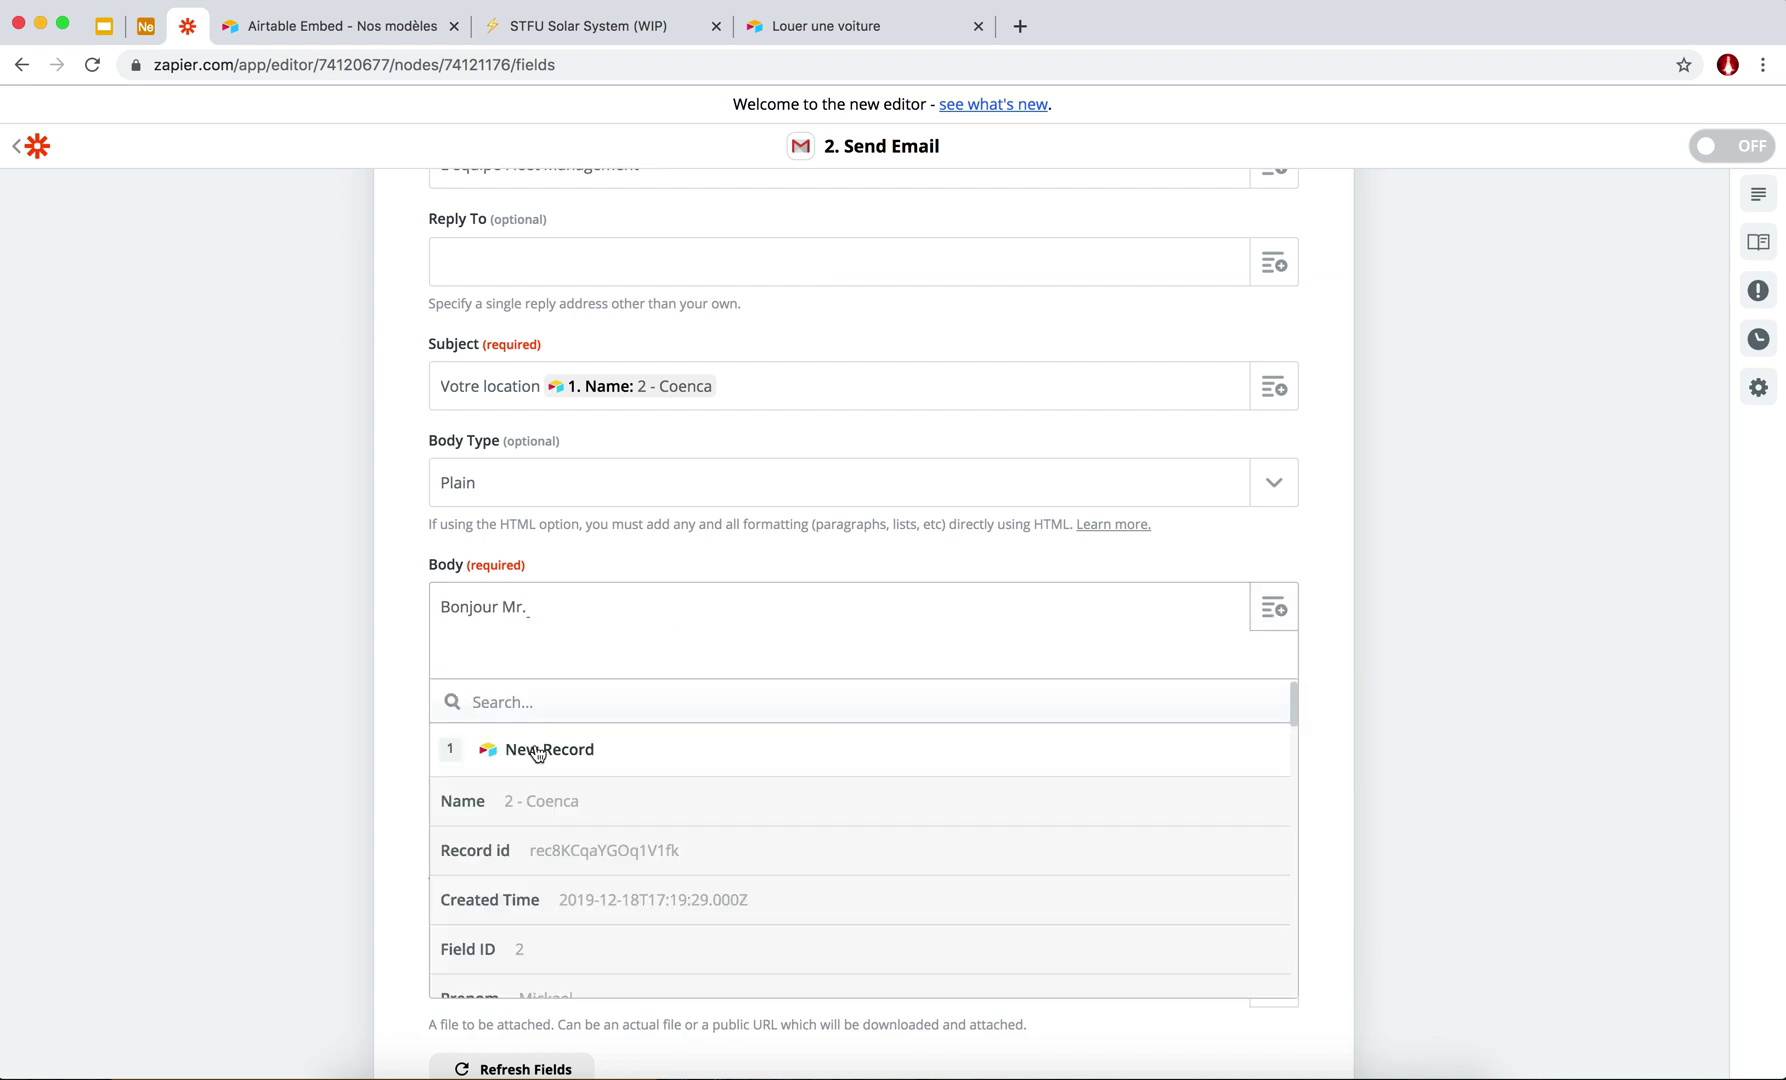
pyautogui.scroll(-4, 508, 825)
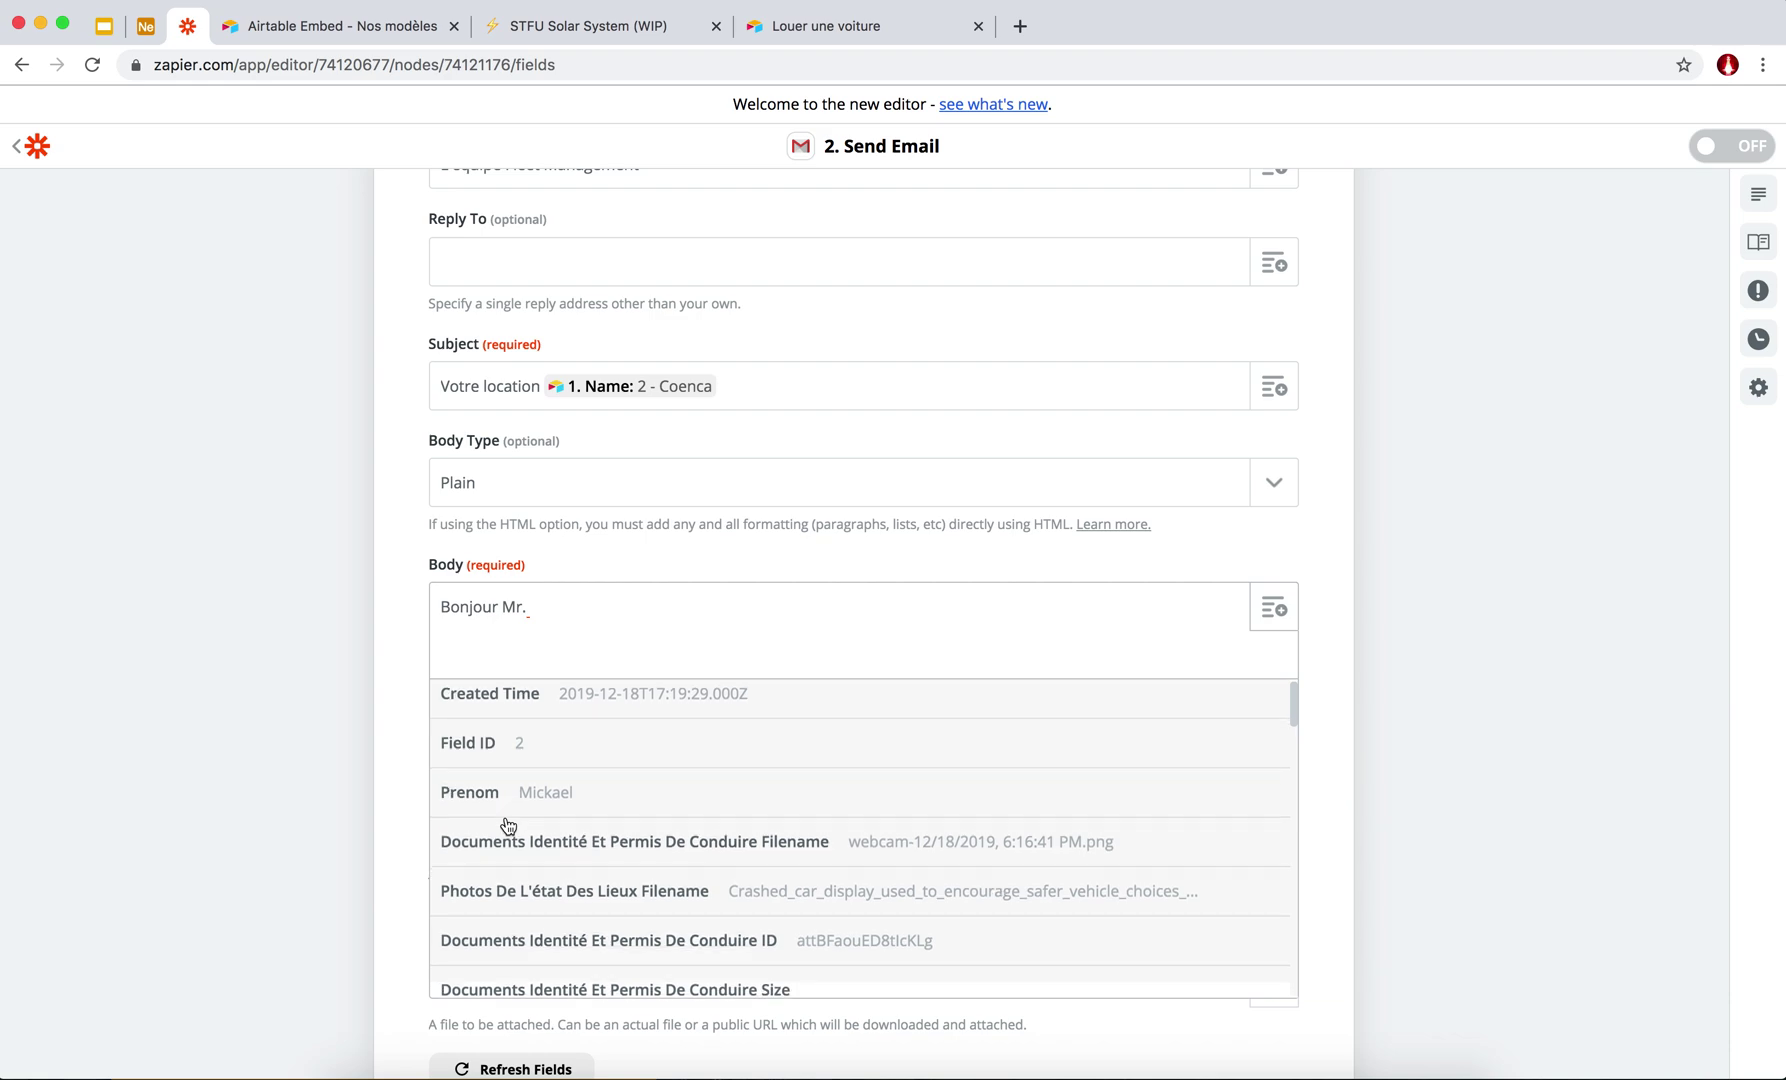
pyautogui.click(508, 795)
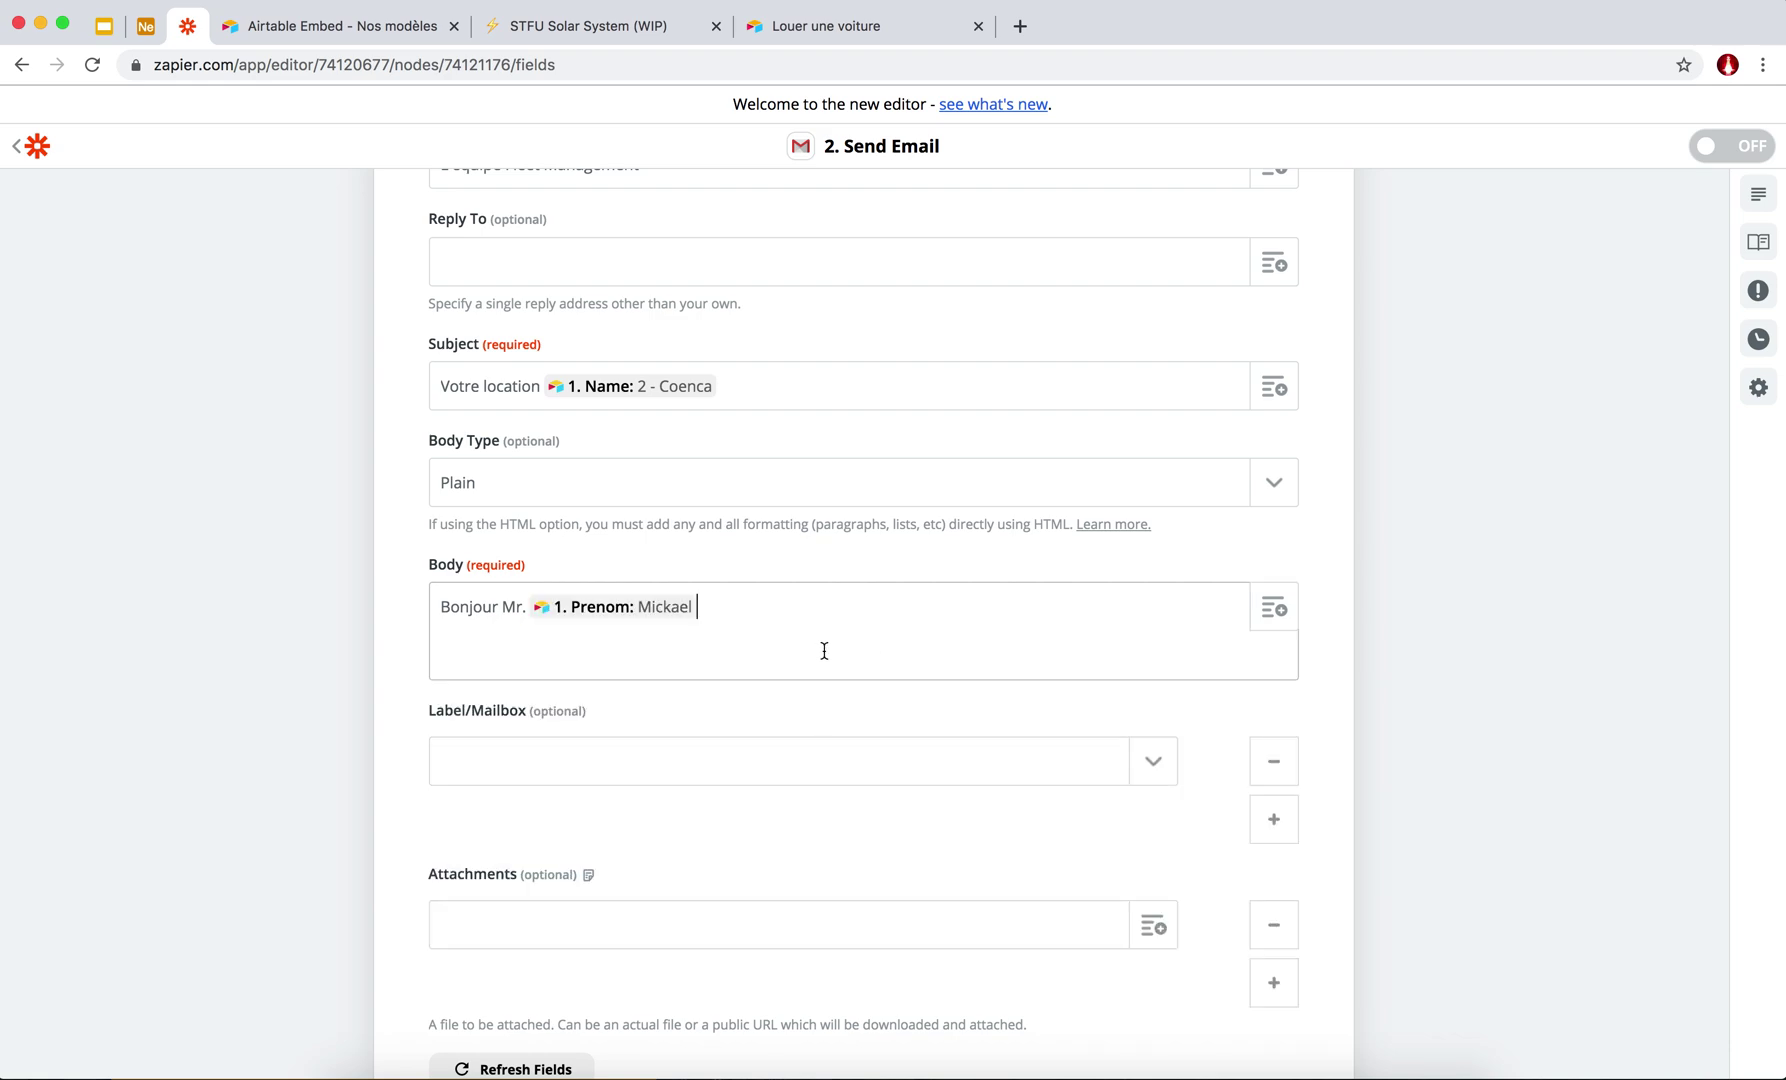
pyautogui.write(',')
pyautogui.press('Return')
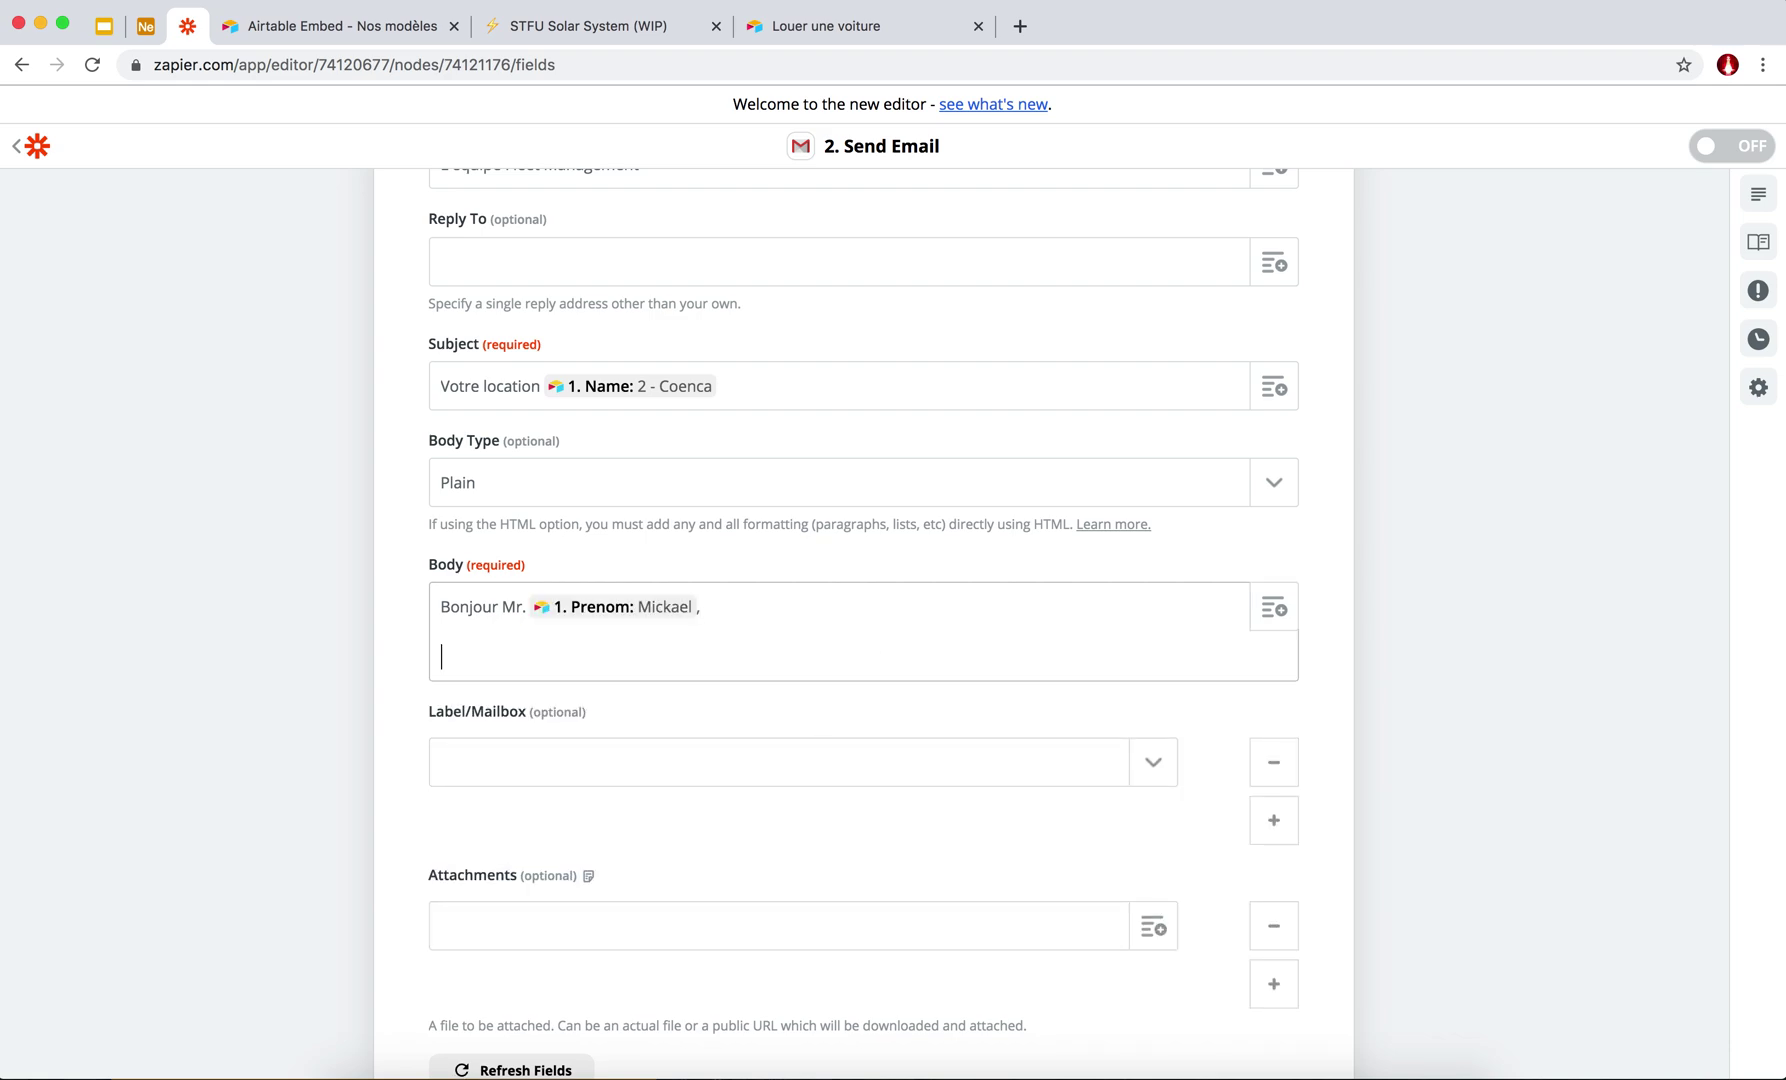
# Add the line 'Merci pour votre location qui a commencé le' with the Date De Début field.
pyautogui.write('Merci pour votre location qui a commencé le')
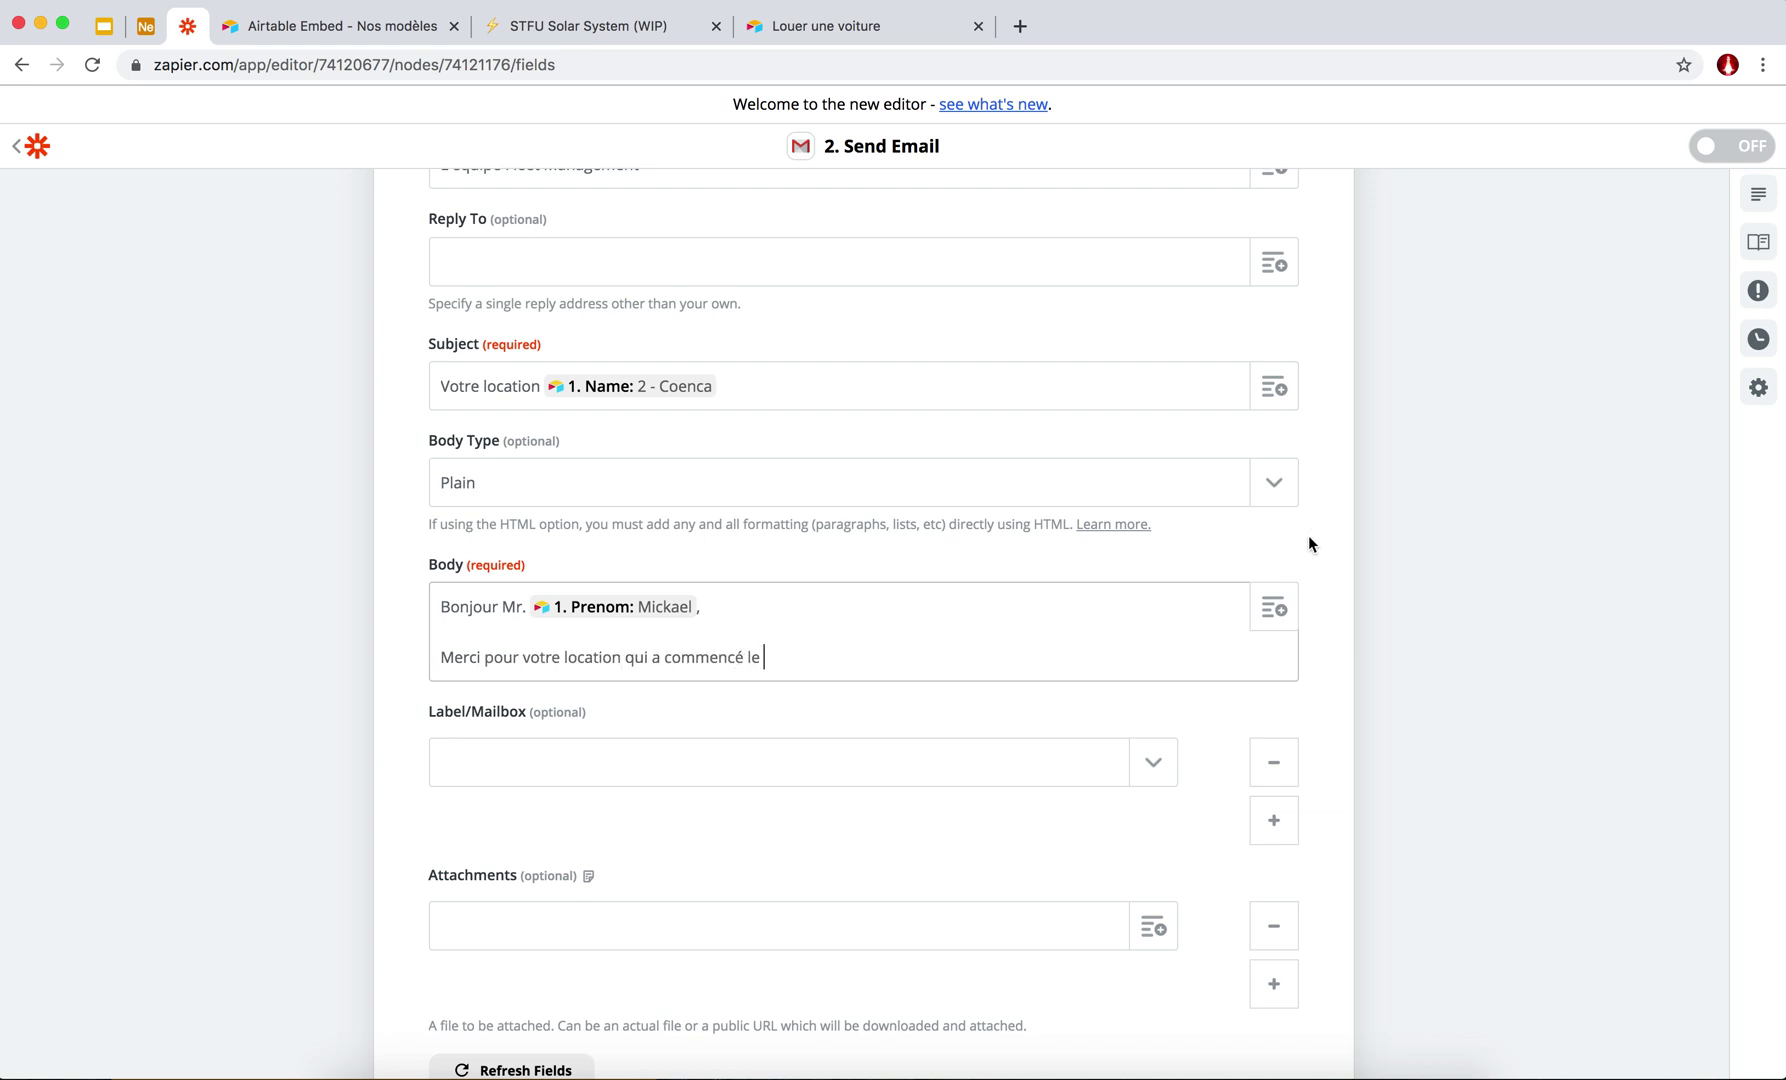
pyautogui.click(750, 678)
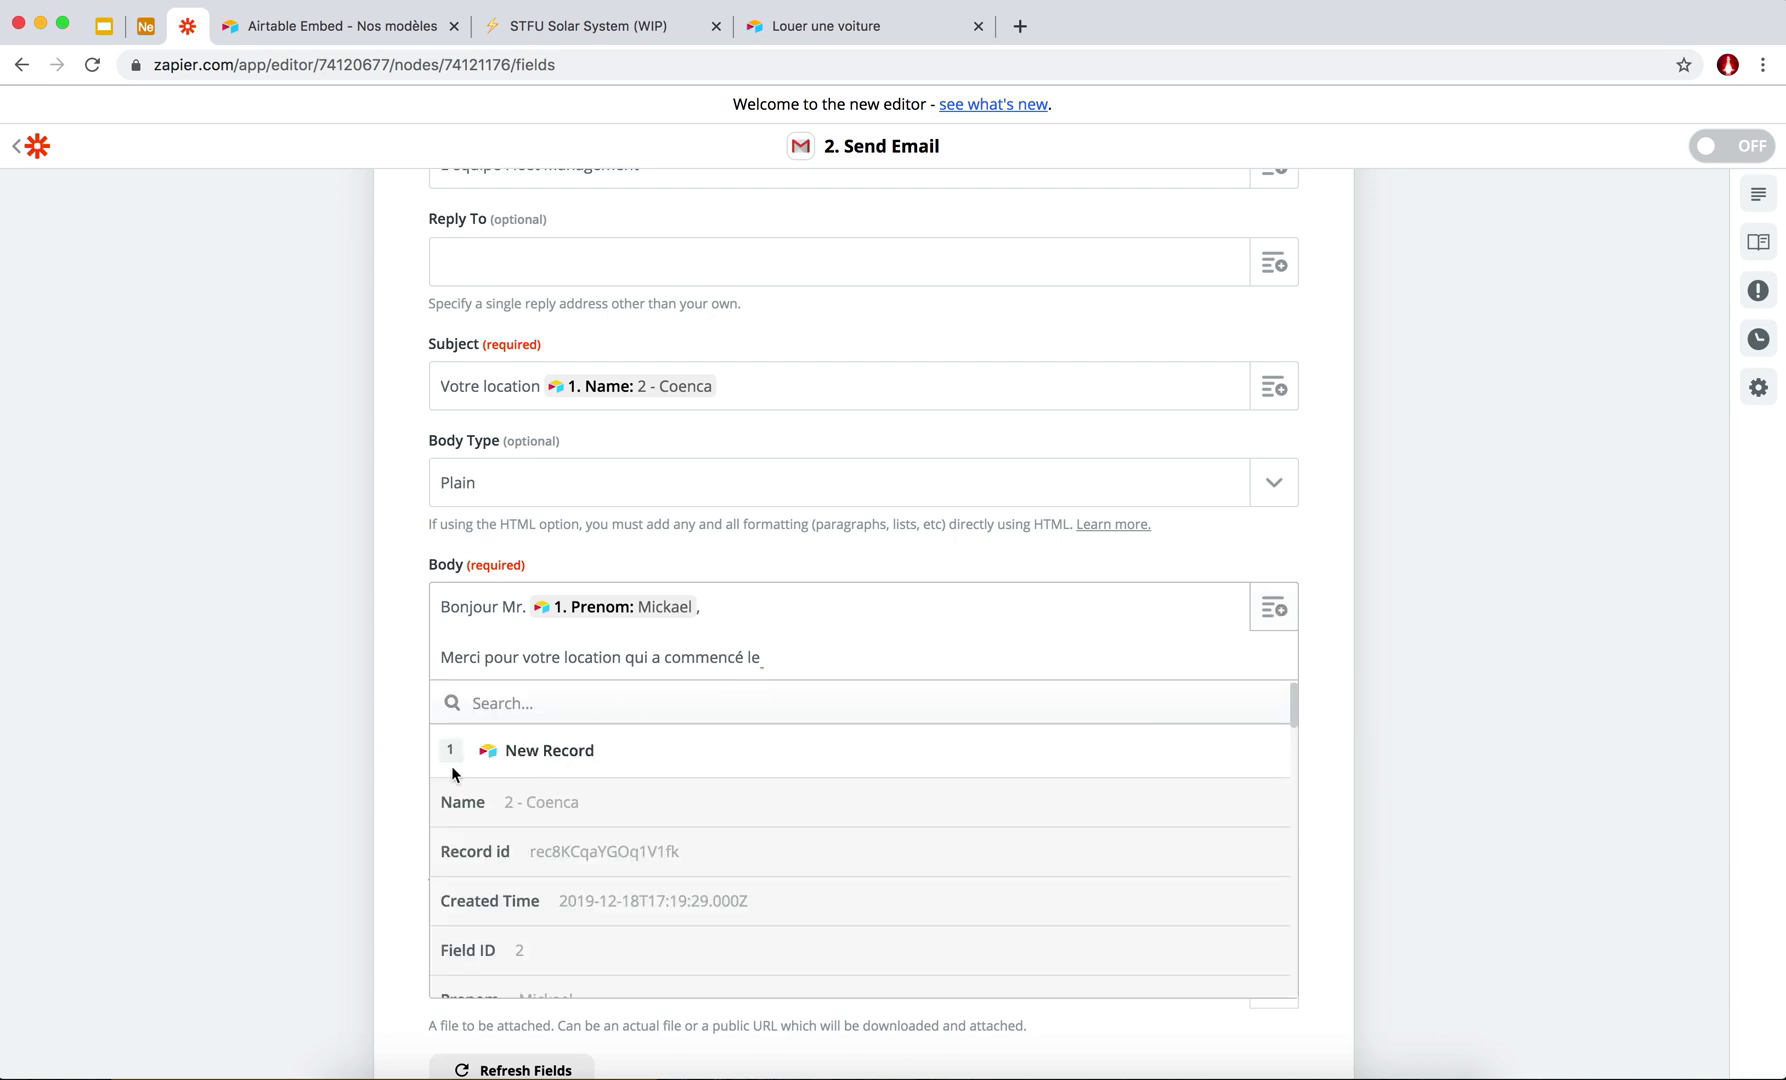
pyautogui.write('date')
pyautogui.click(512, 806)
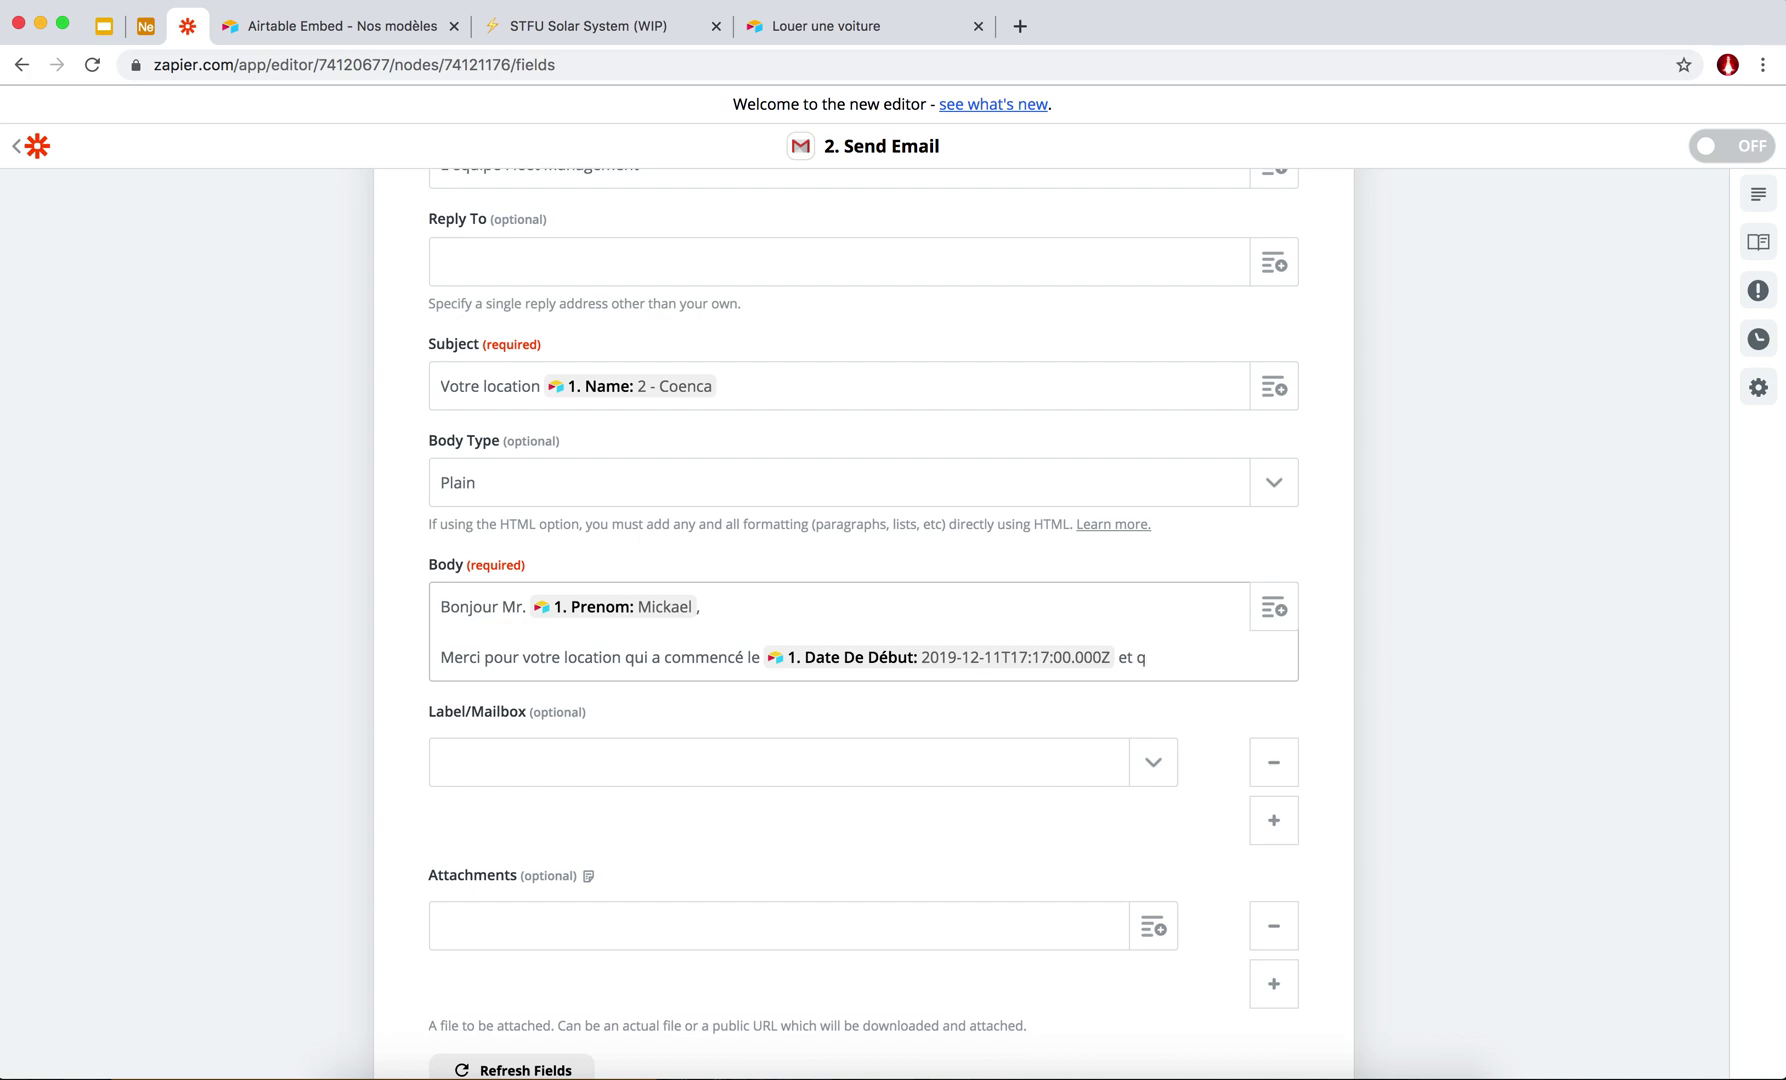
pyautogui.write('e magnifique')
# Browse the available New Record data fields for the Body.
pyautogui.click(1282, 611)
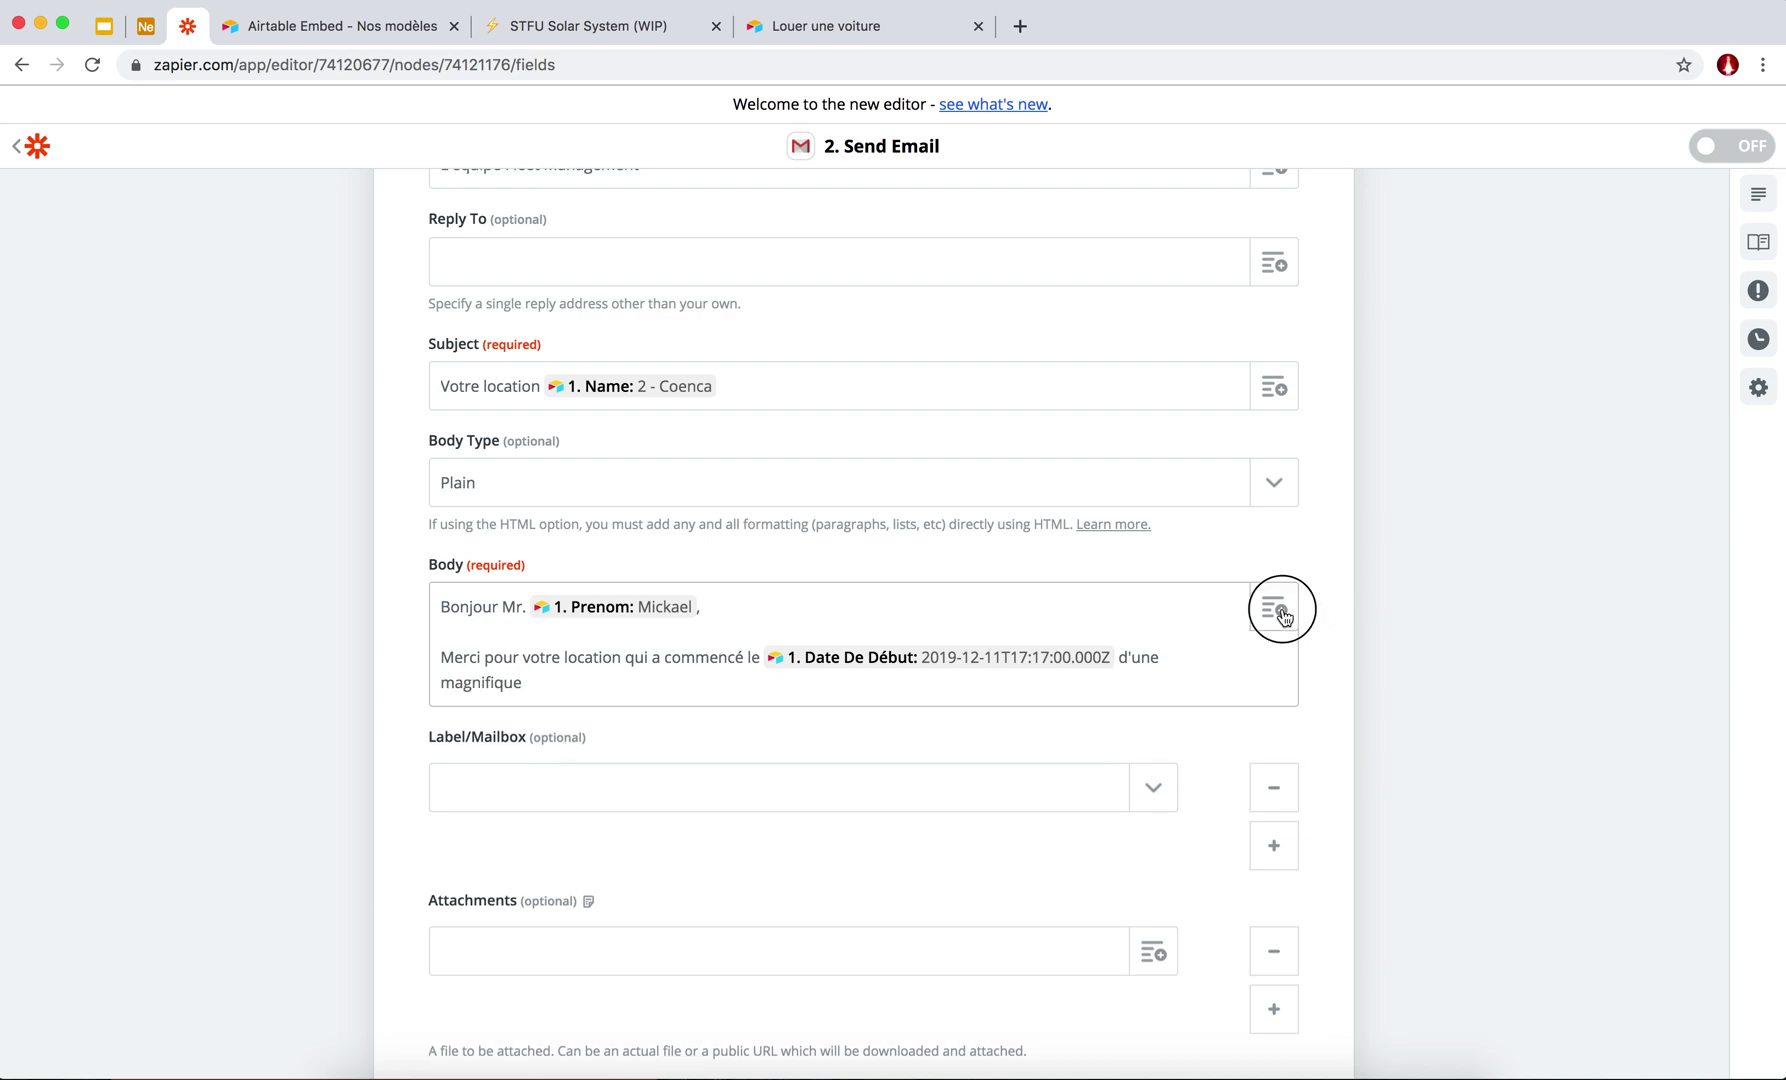
pyautogui.scroll(-15, 551, 815)
pyautogui.scroll(-10, 551, 815)
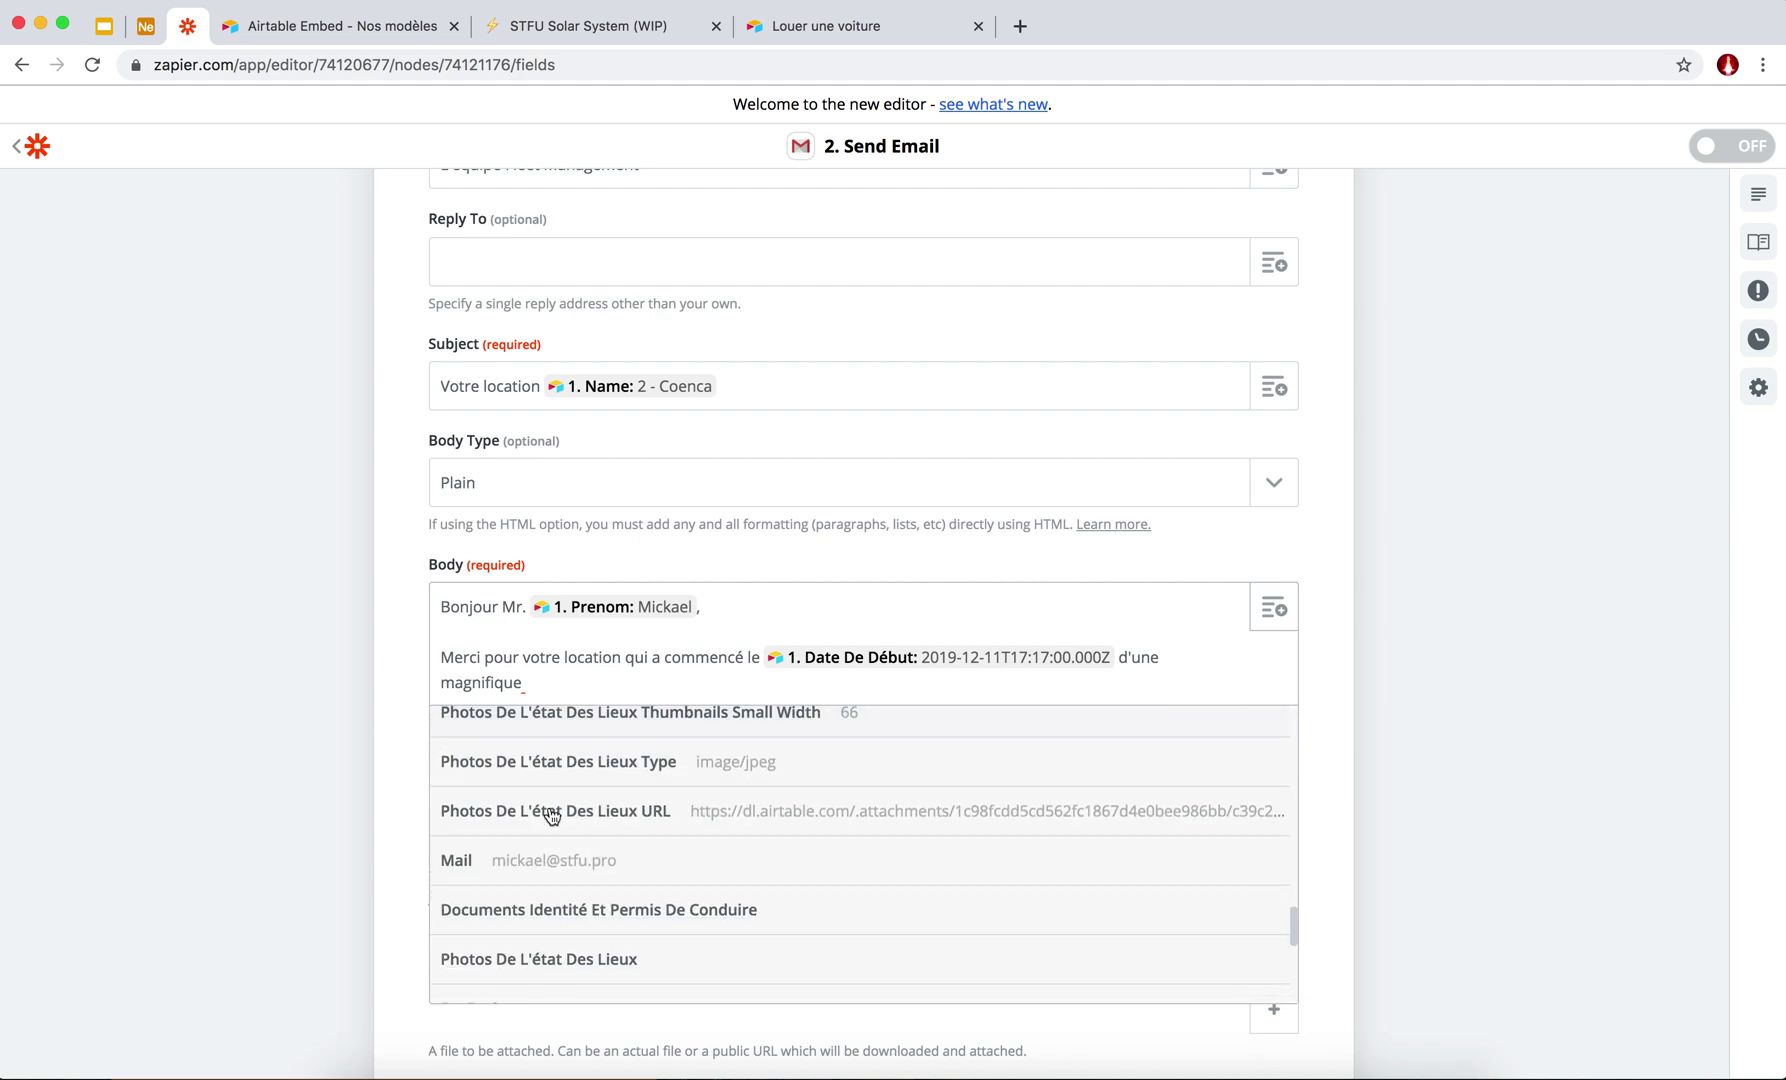
pyautogui.scroll(-6, 551, 815)
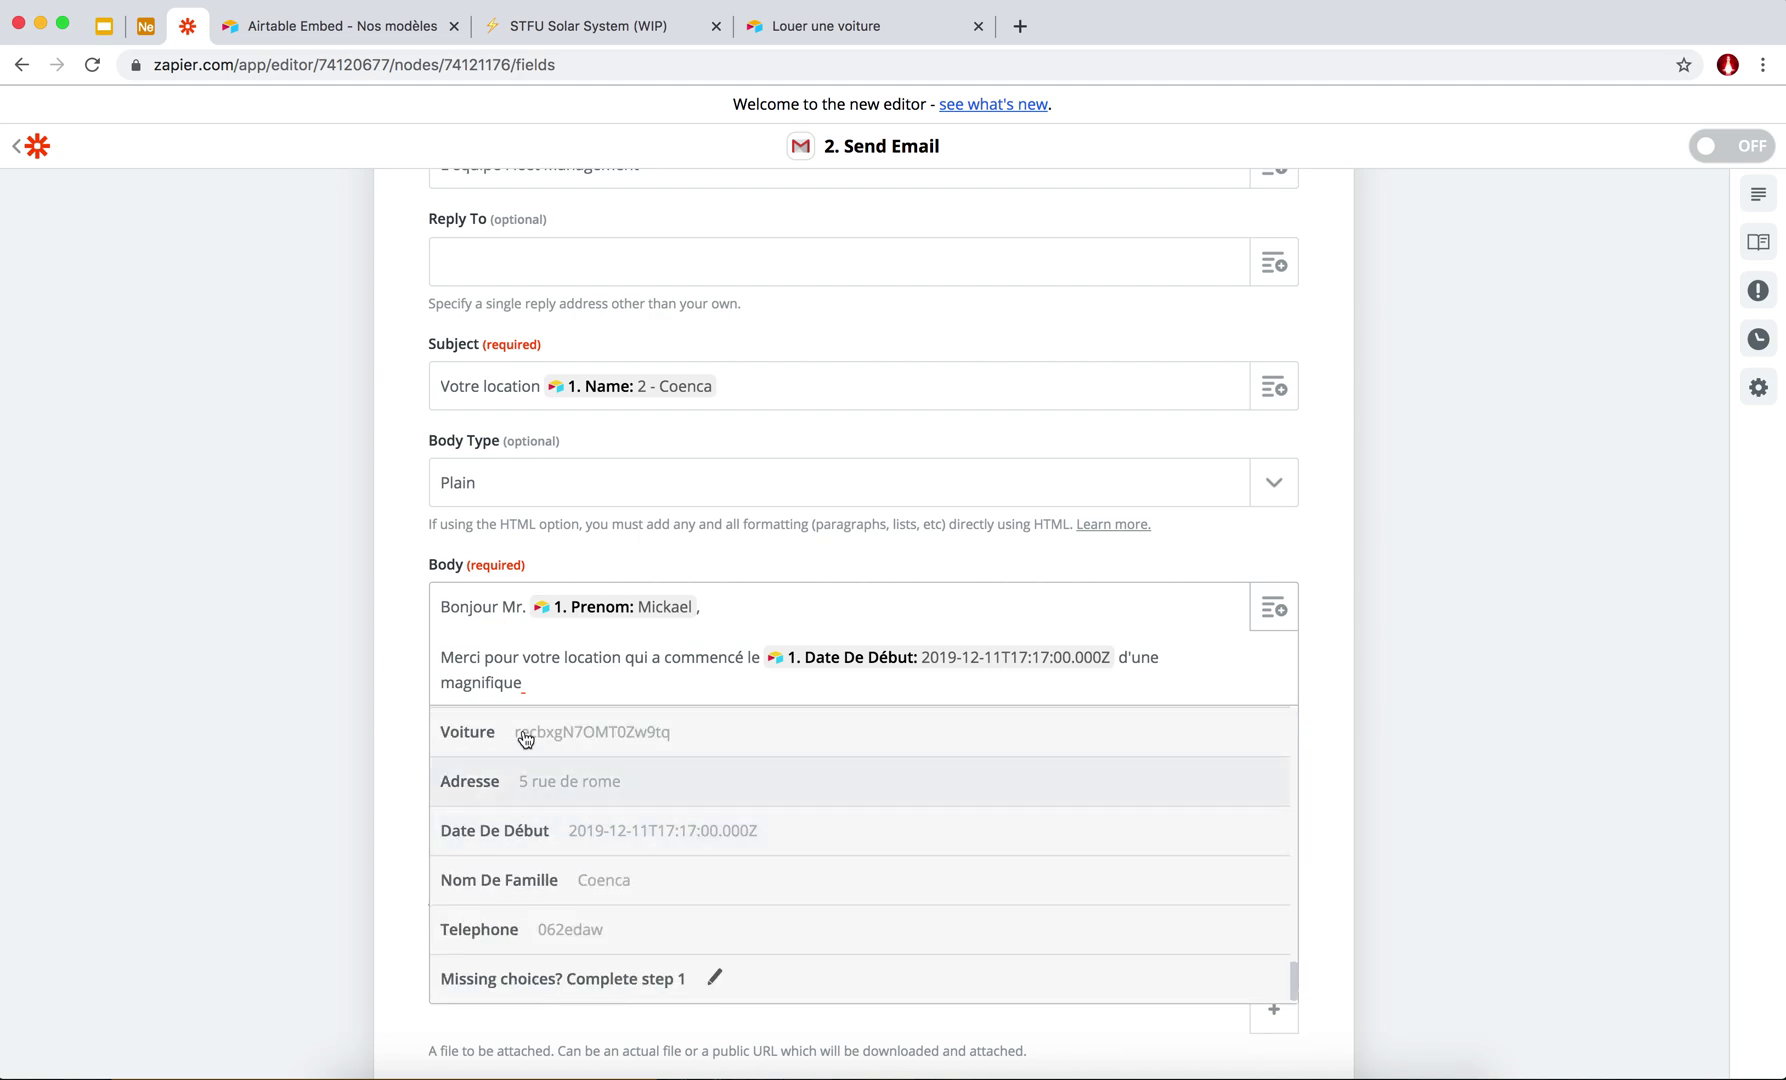
pyautogui.scroll(1, 531, 878)
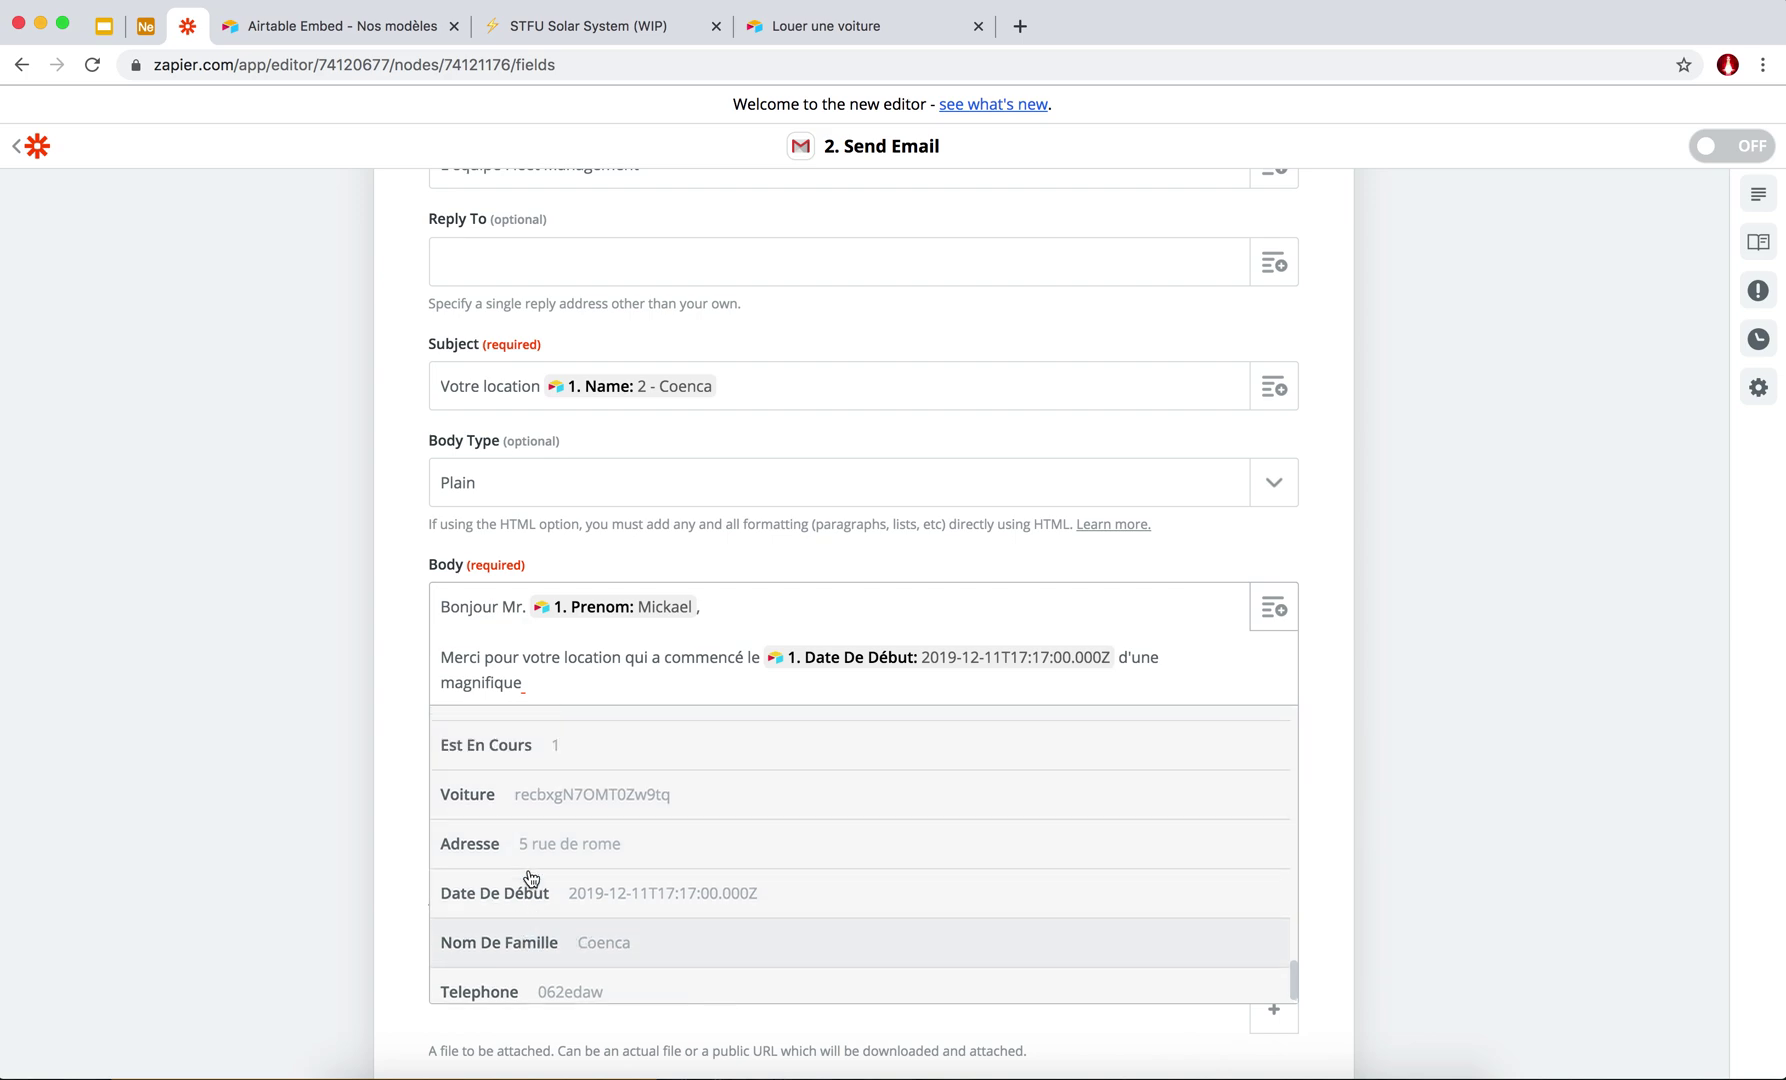
pyautogui.scroll(3, 531, 878)
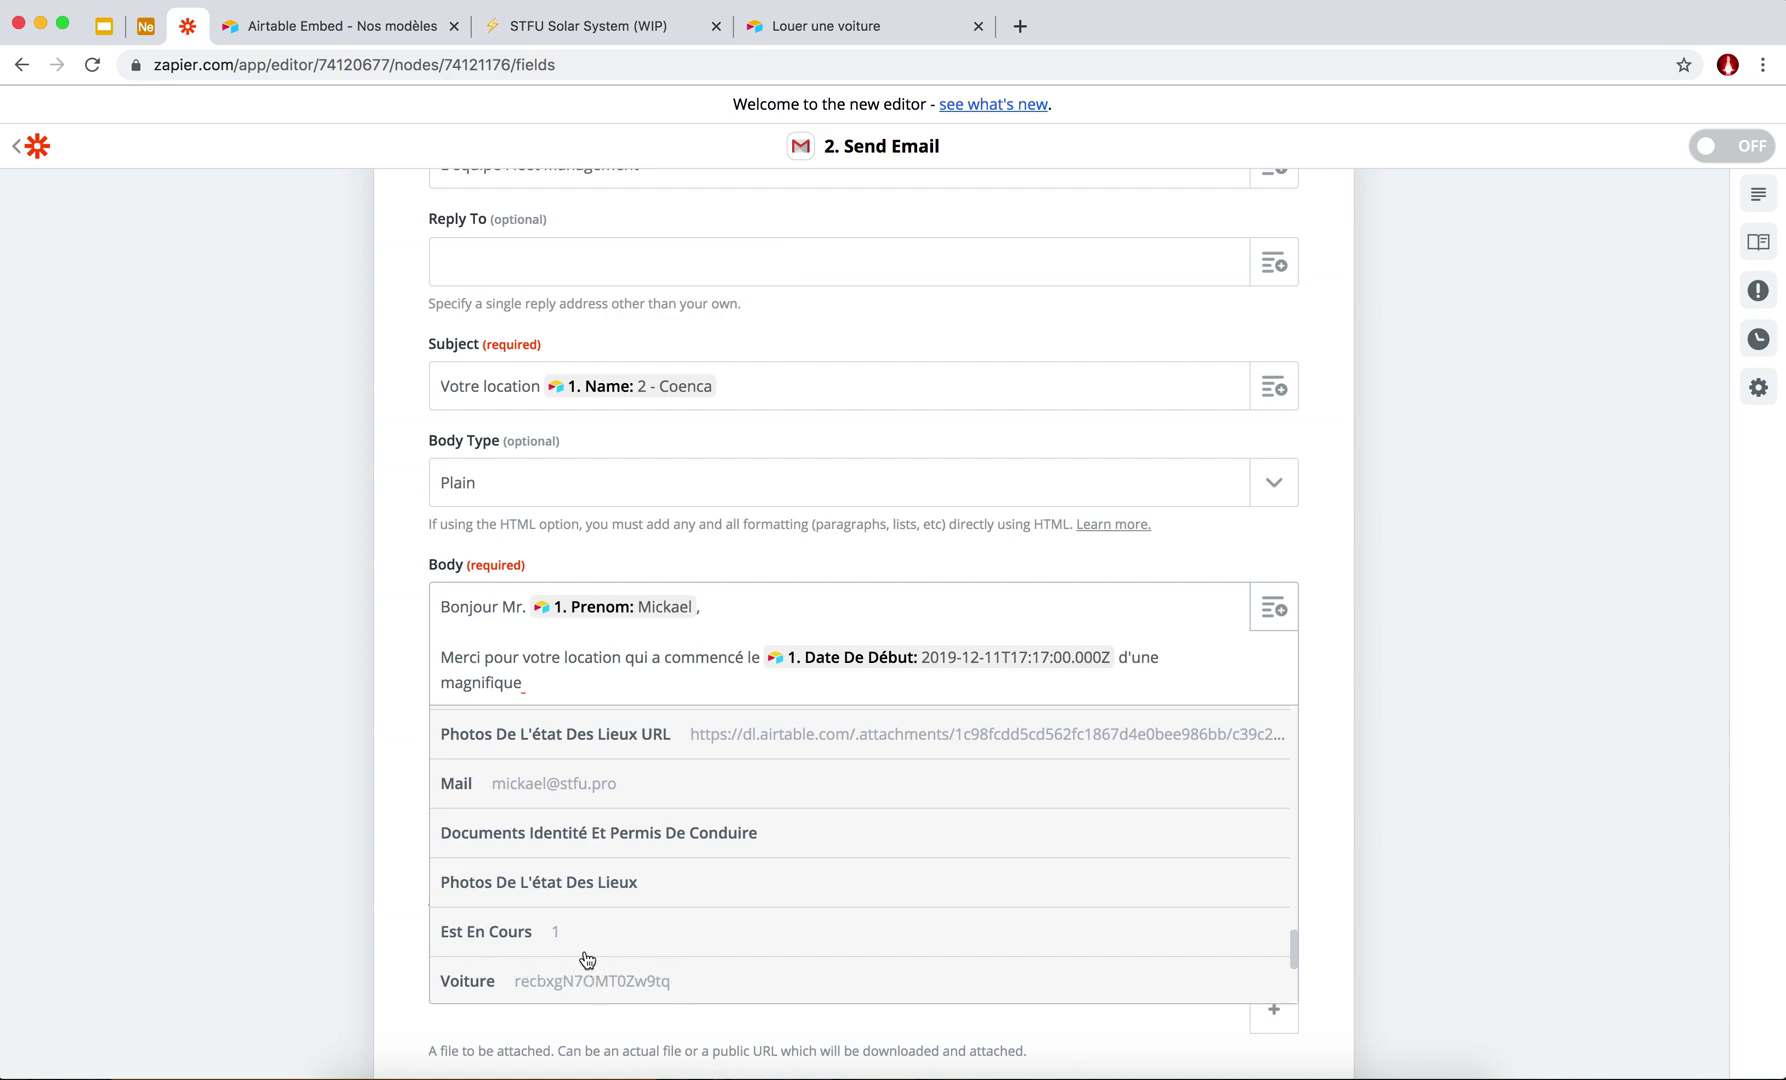
pyautogui.scroll(1, 620, 885)
pyautogui.scroll(5, 625, 888)
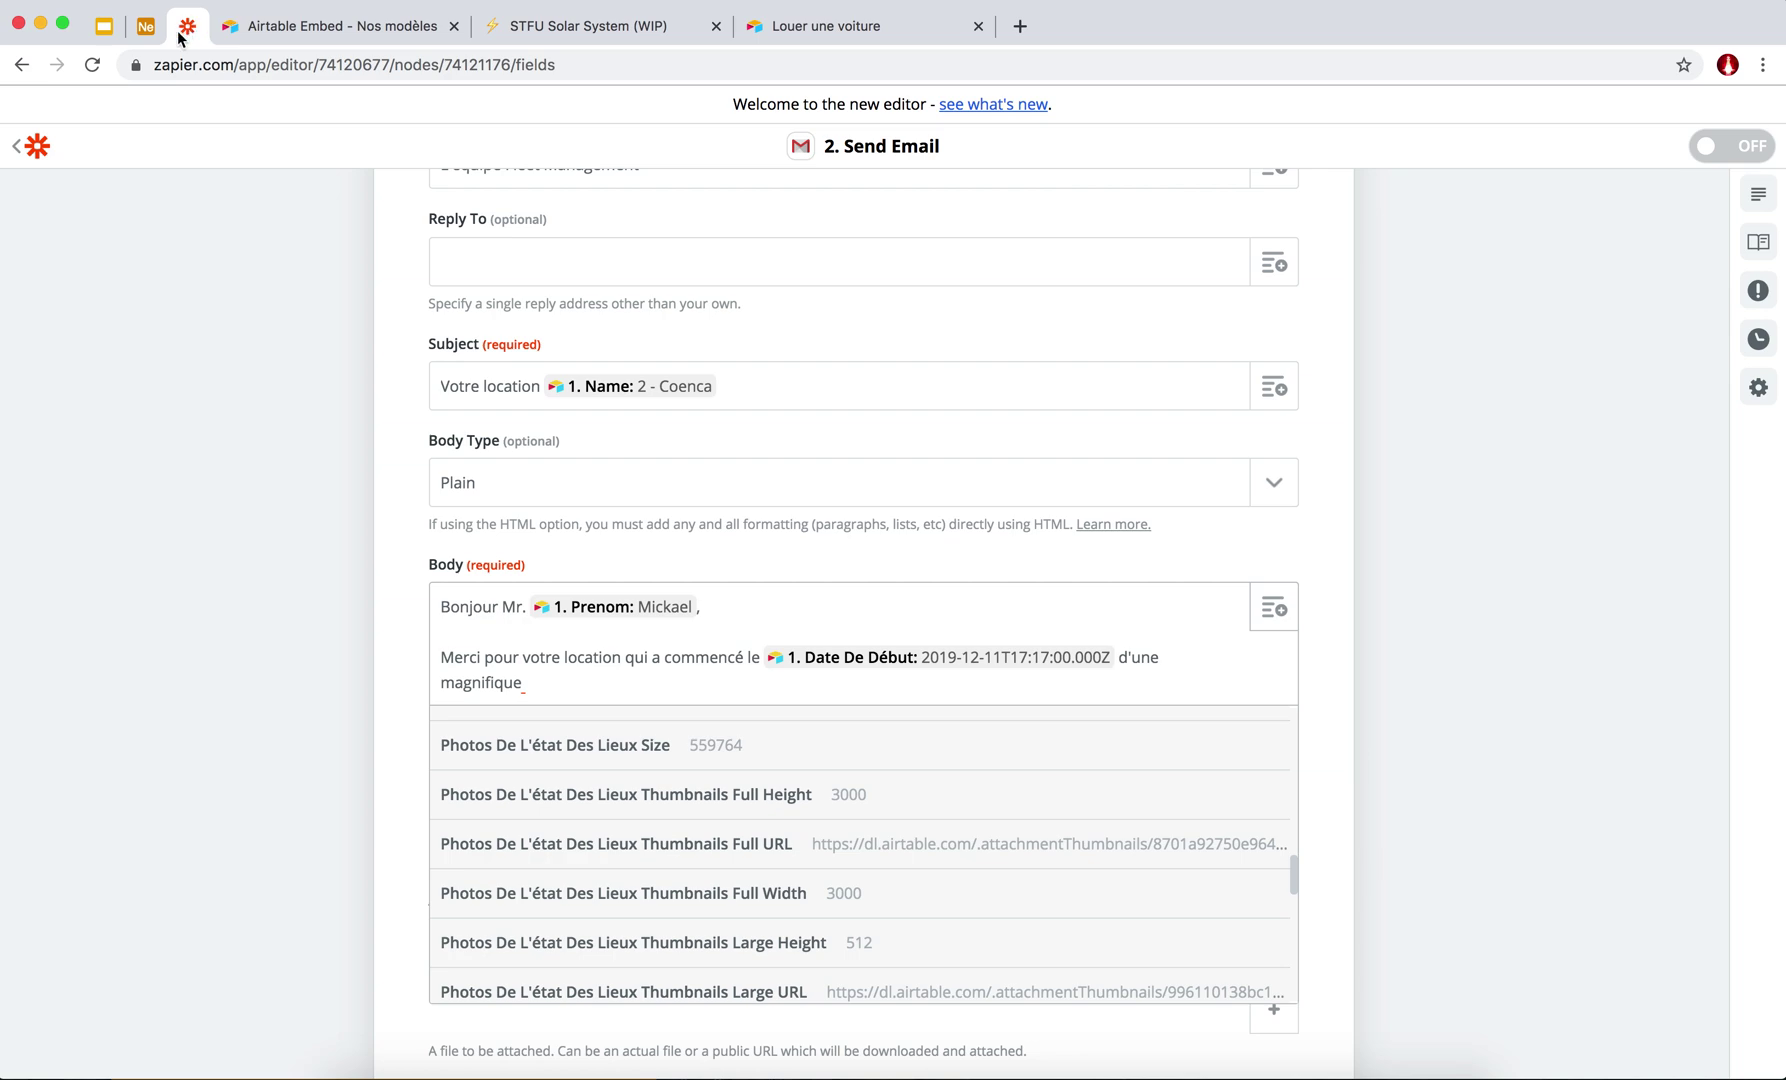
pyautogui.scroll(-6, 513, 822)
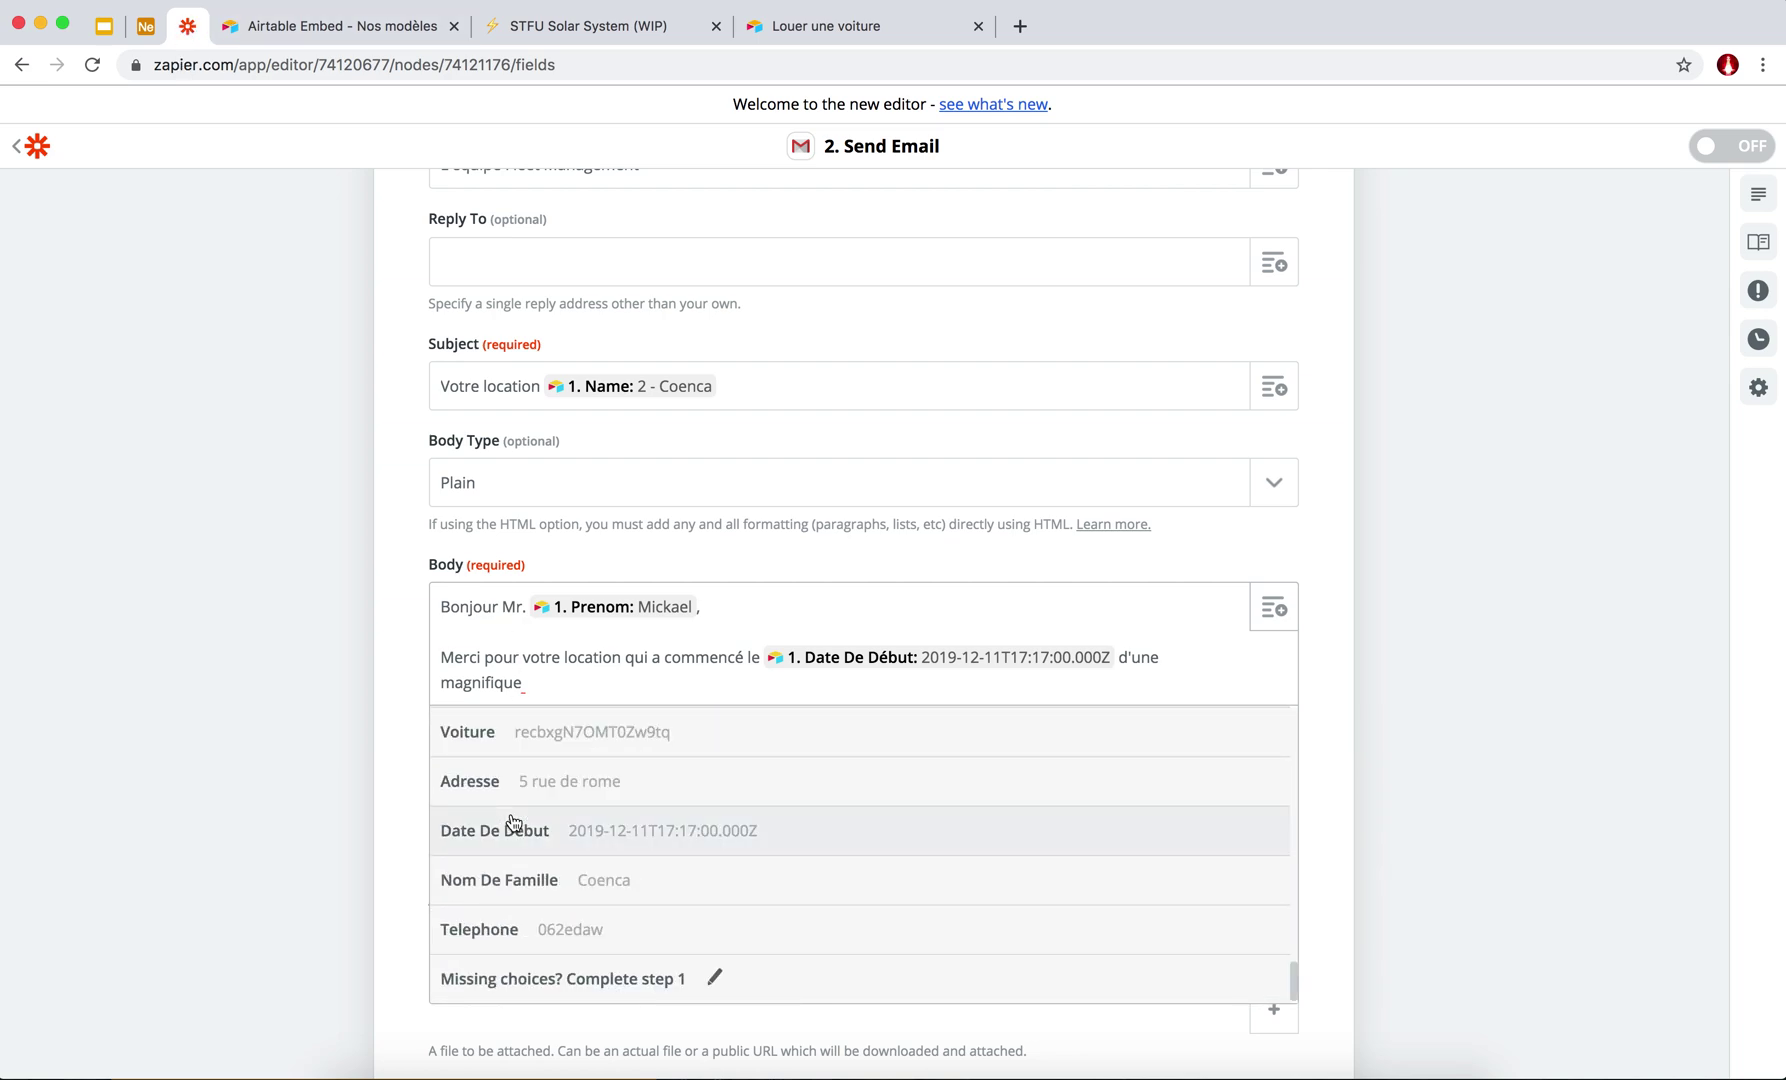
pyautogui.scroll(2, 451, 780)
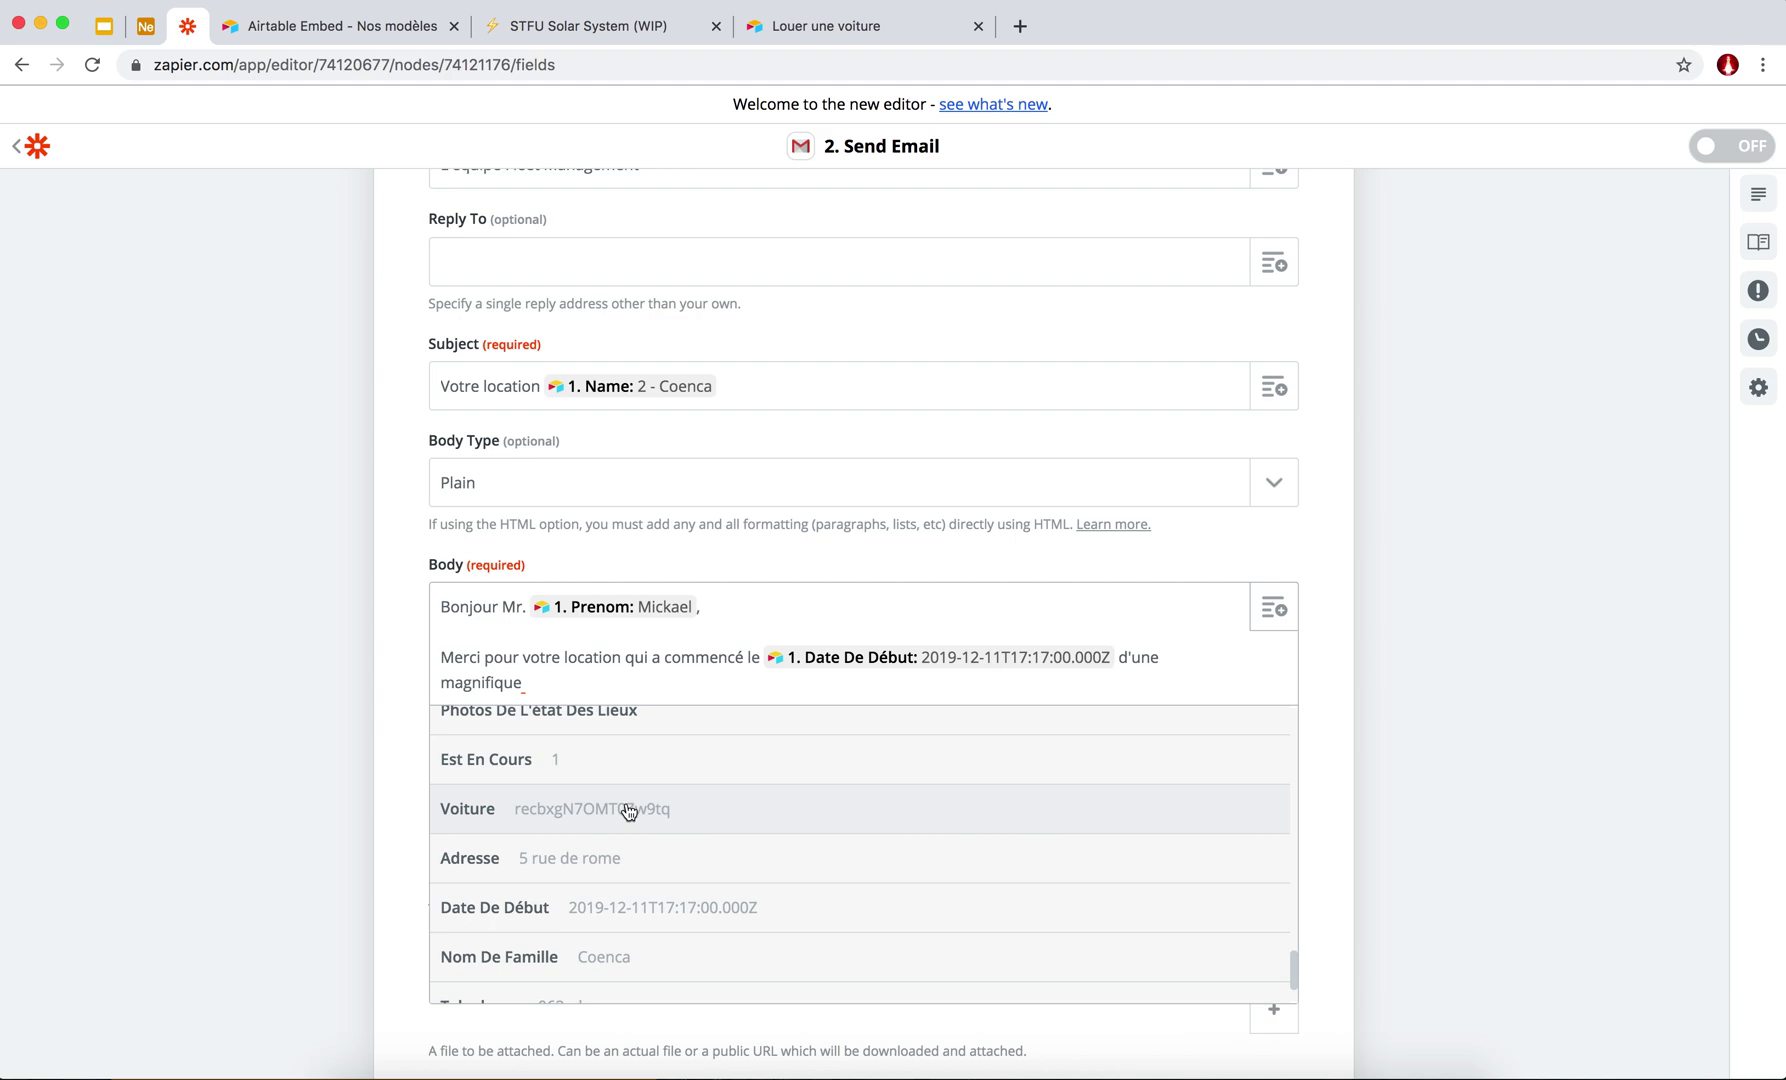
# Switch to the Airtable Locations grid and scroll across it.
pyautogui.click(158, 38)
pyautogui.hscroll(5, 755, 294)
pyautogui.hscroll(-10, 755, 294)
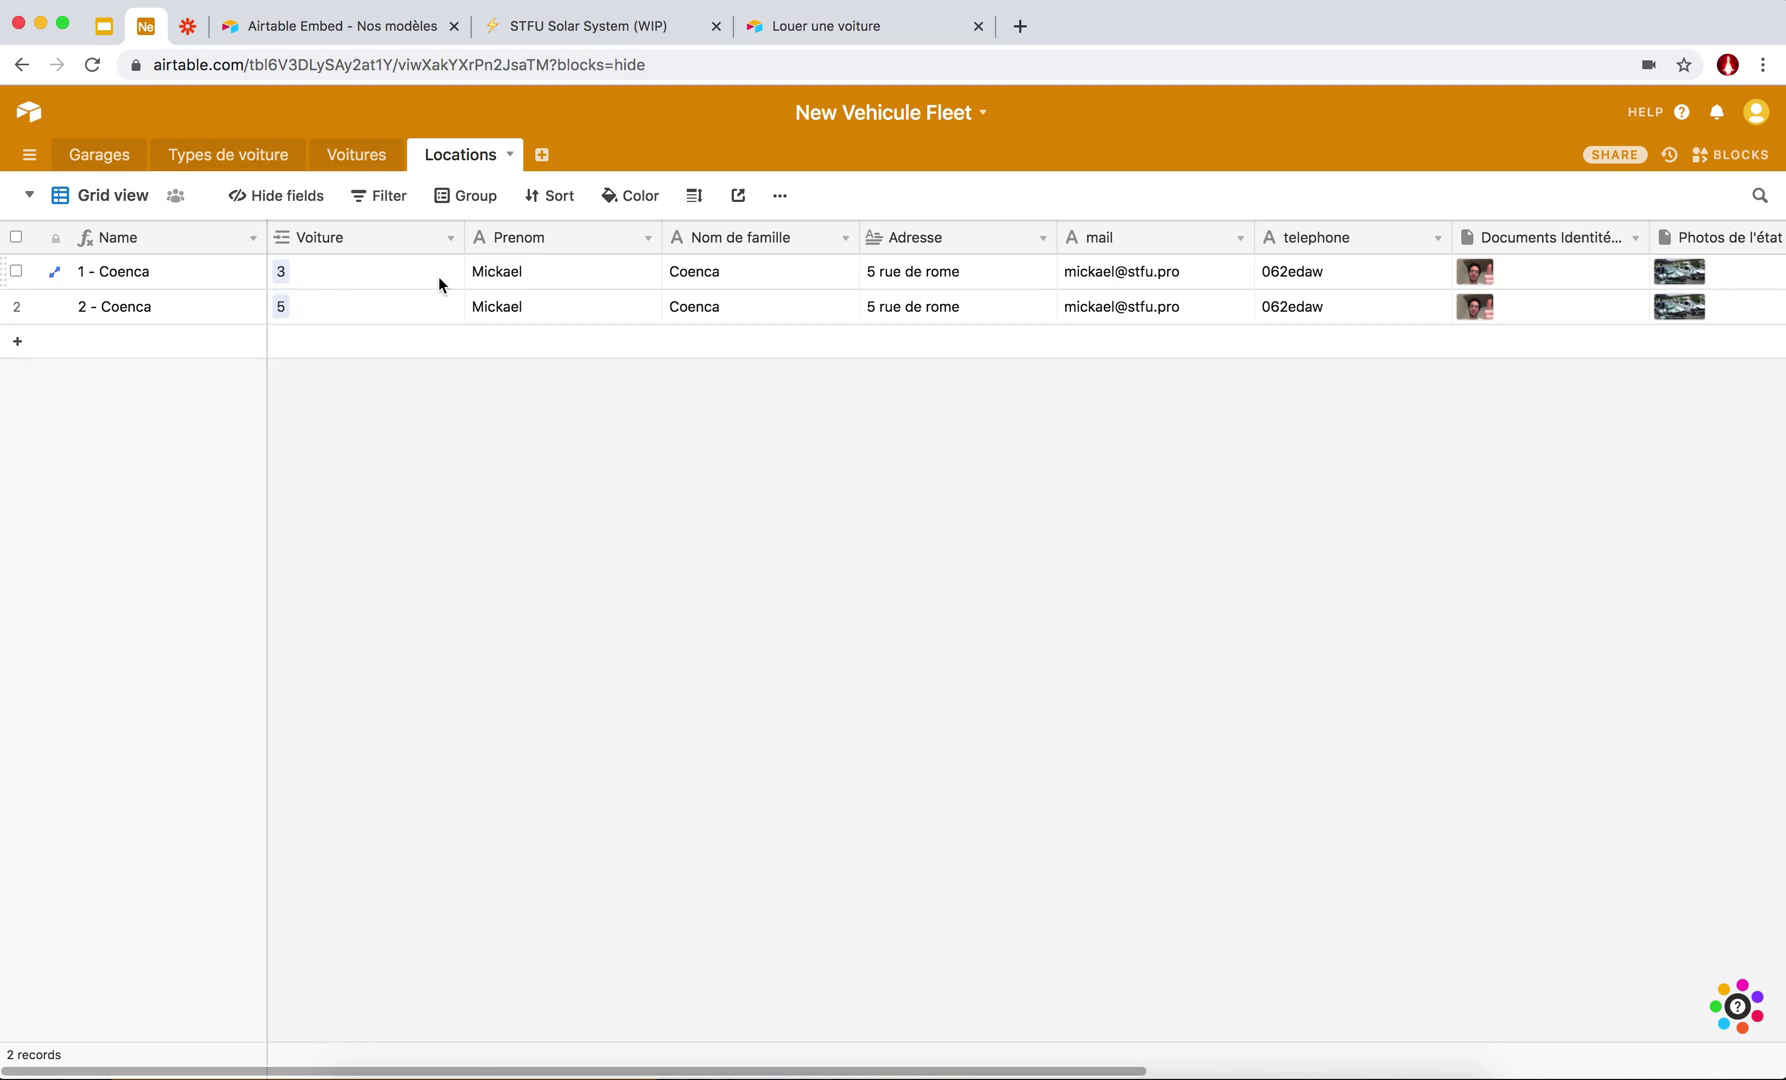
# Insert a 'Type de la voiture' field right of Voiture as a Lookup of each car's Type.
pyautogui.hscroll(10, 534, 300)
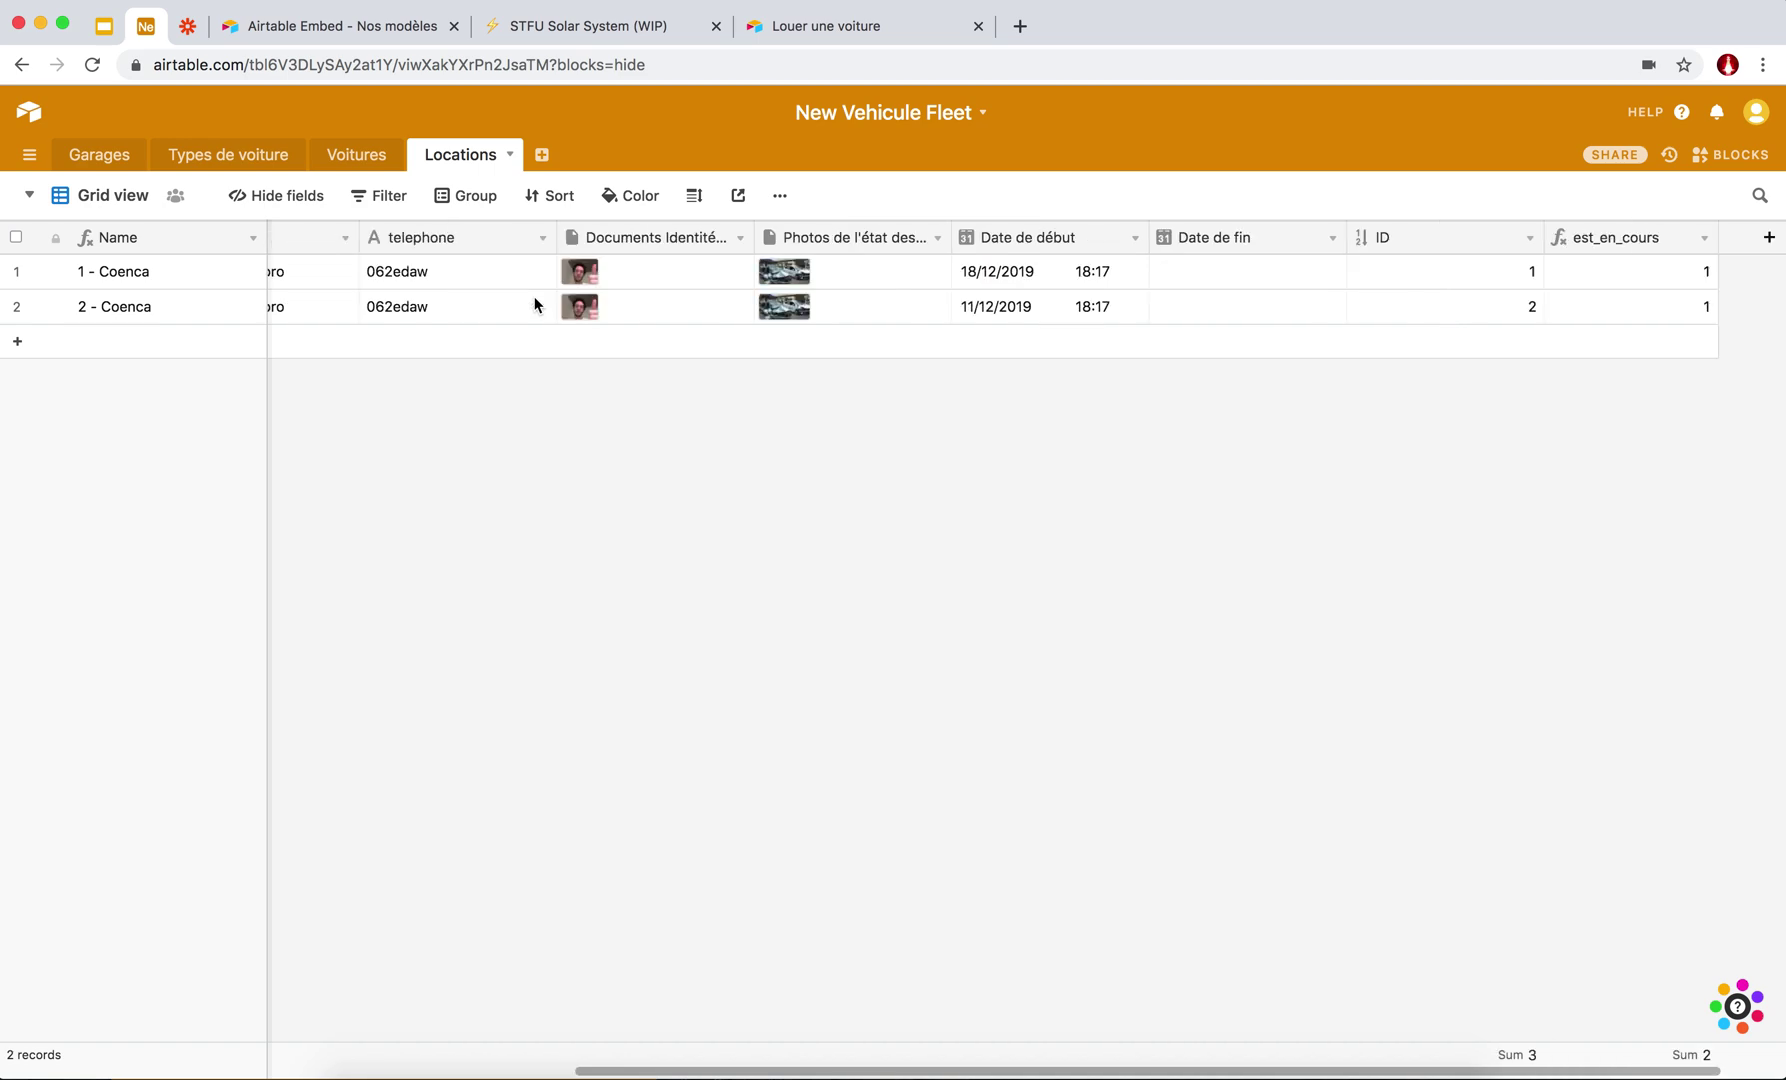
pyautogui.hscroll(-10, 1224, 299)
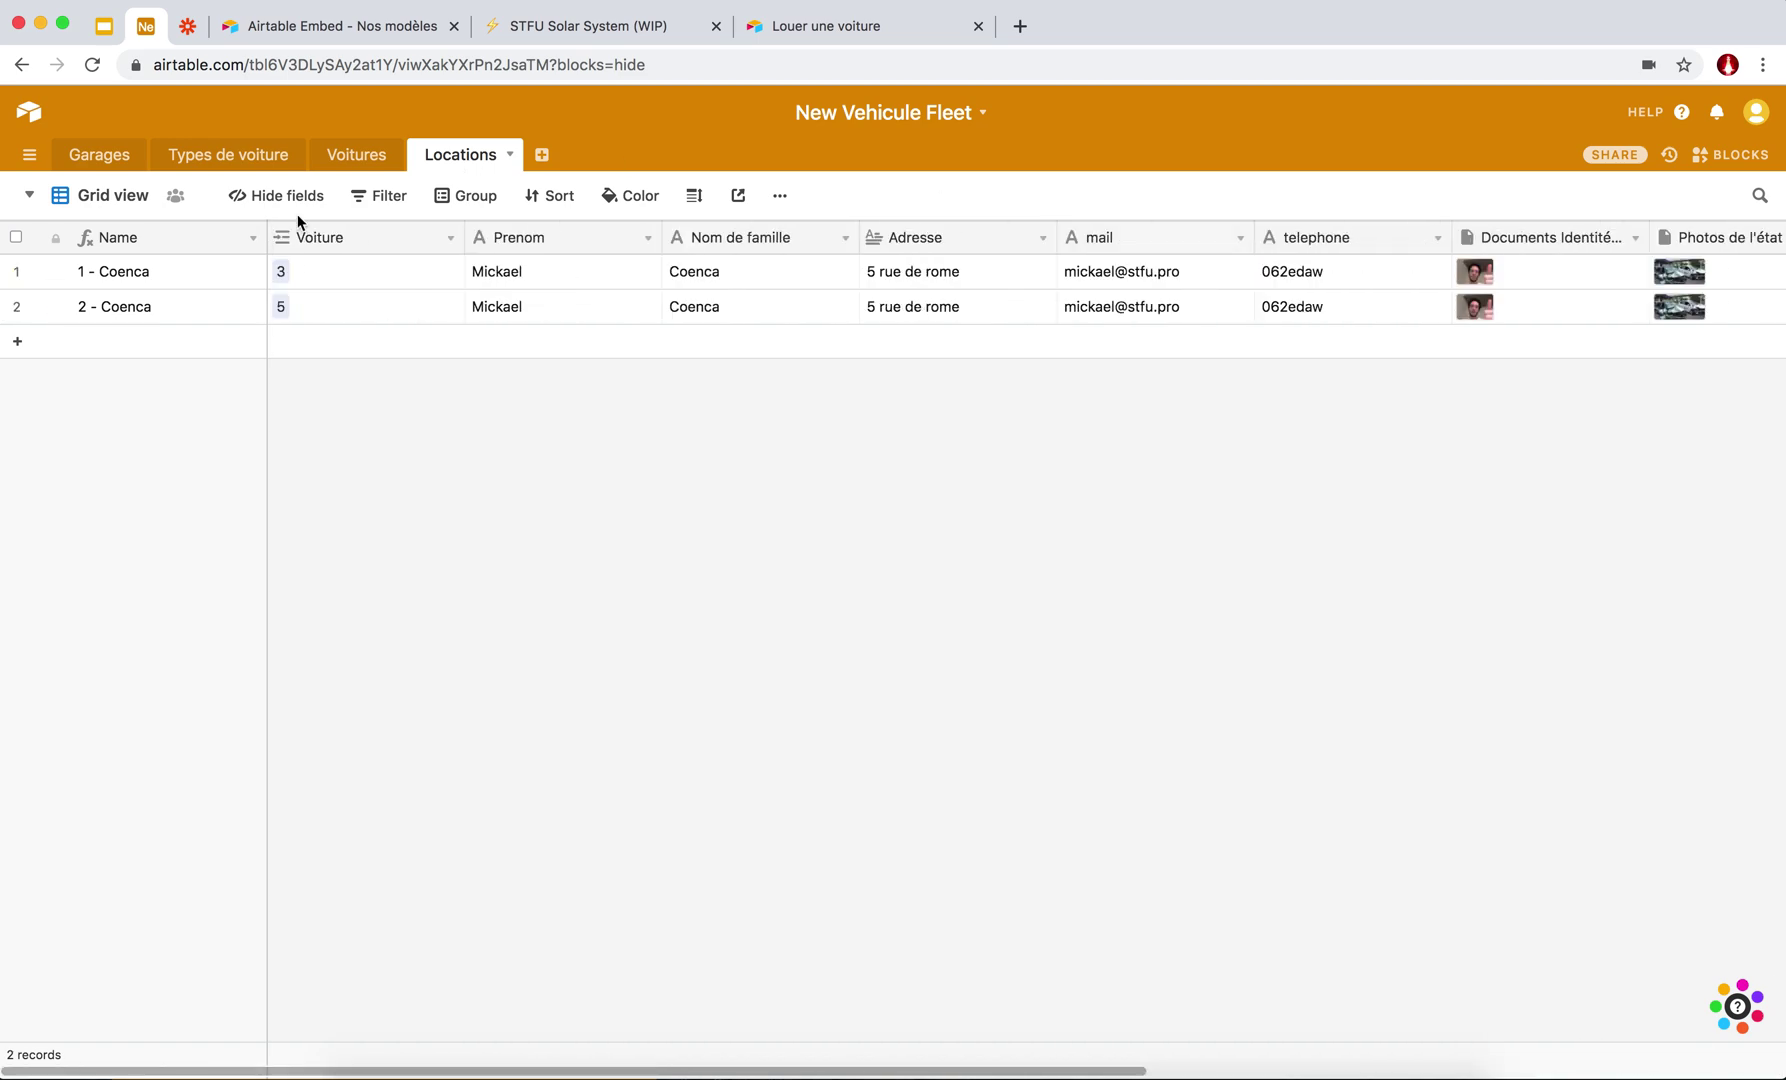
pyautogui.rightClick(353, 245)
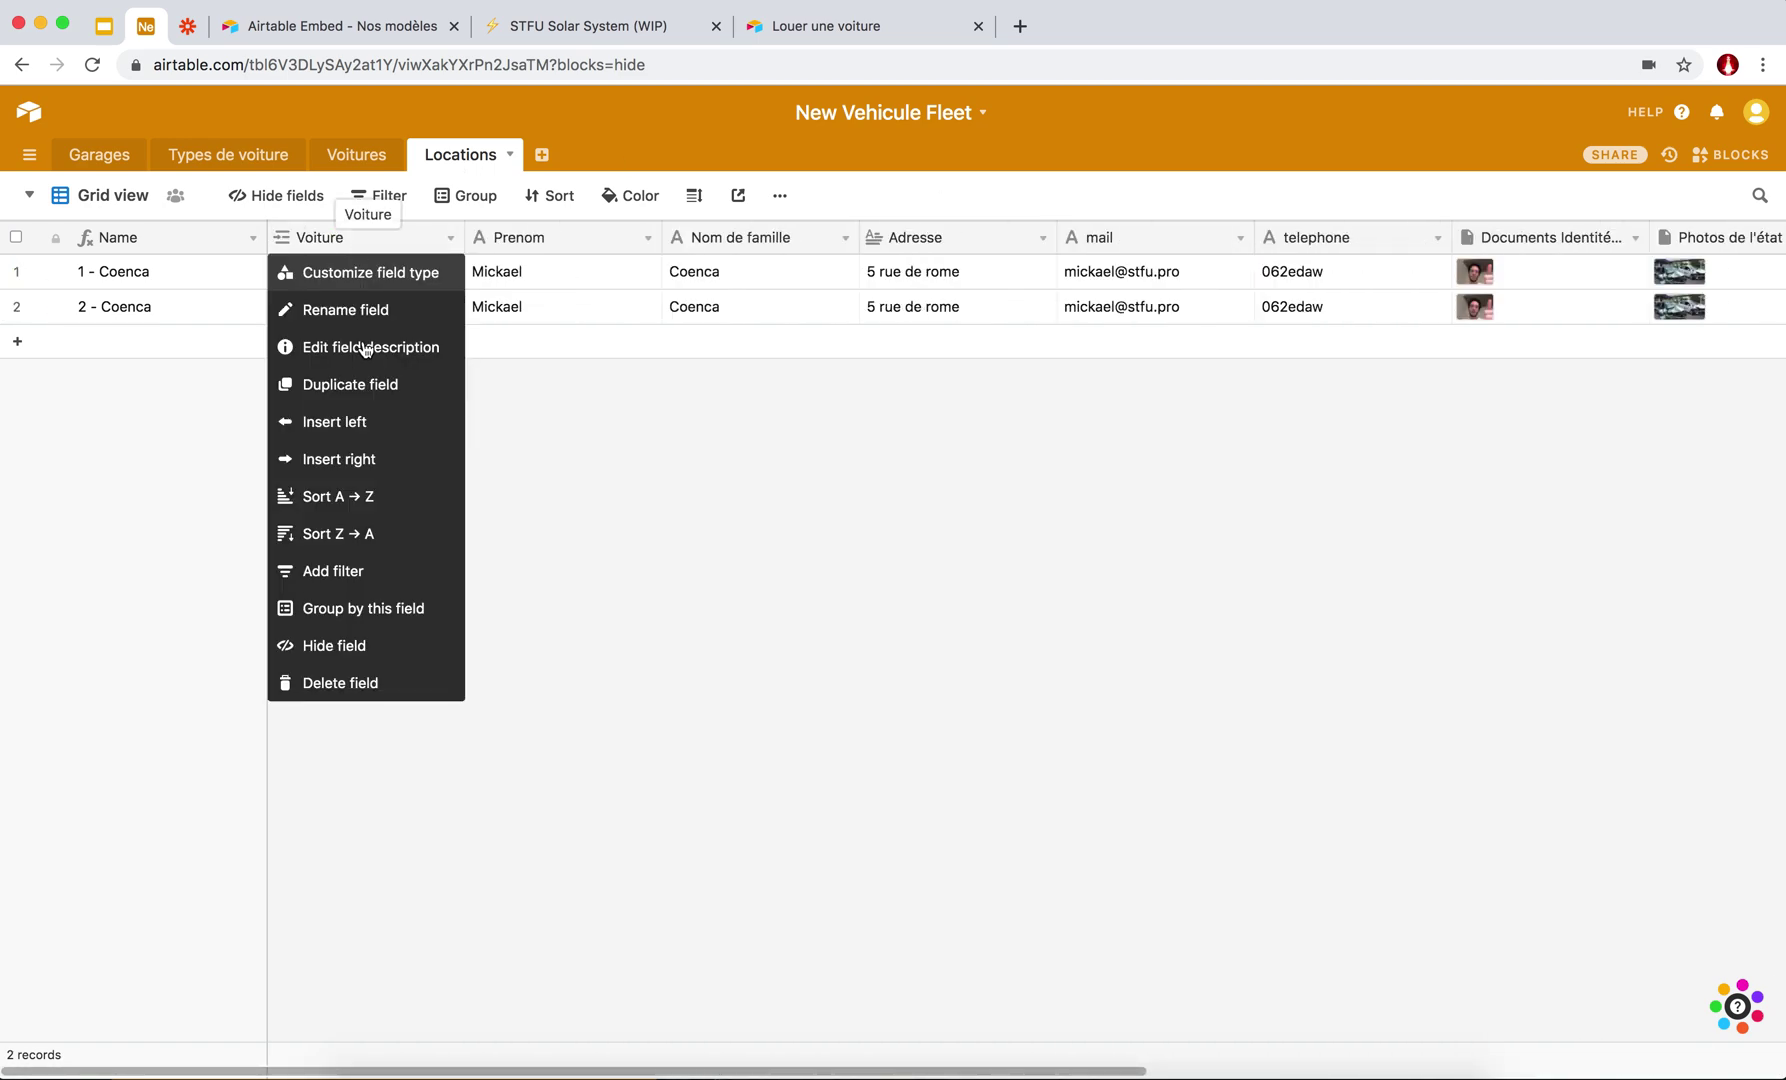
pyautogui.click(366, 462)
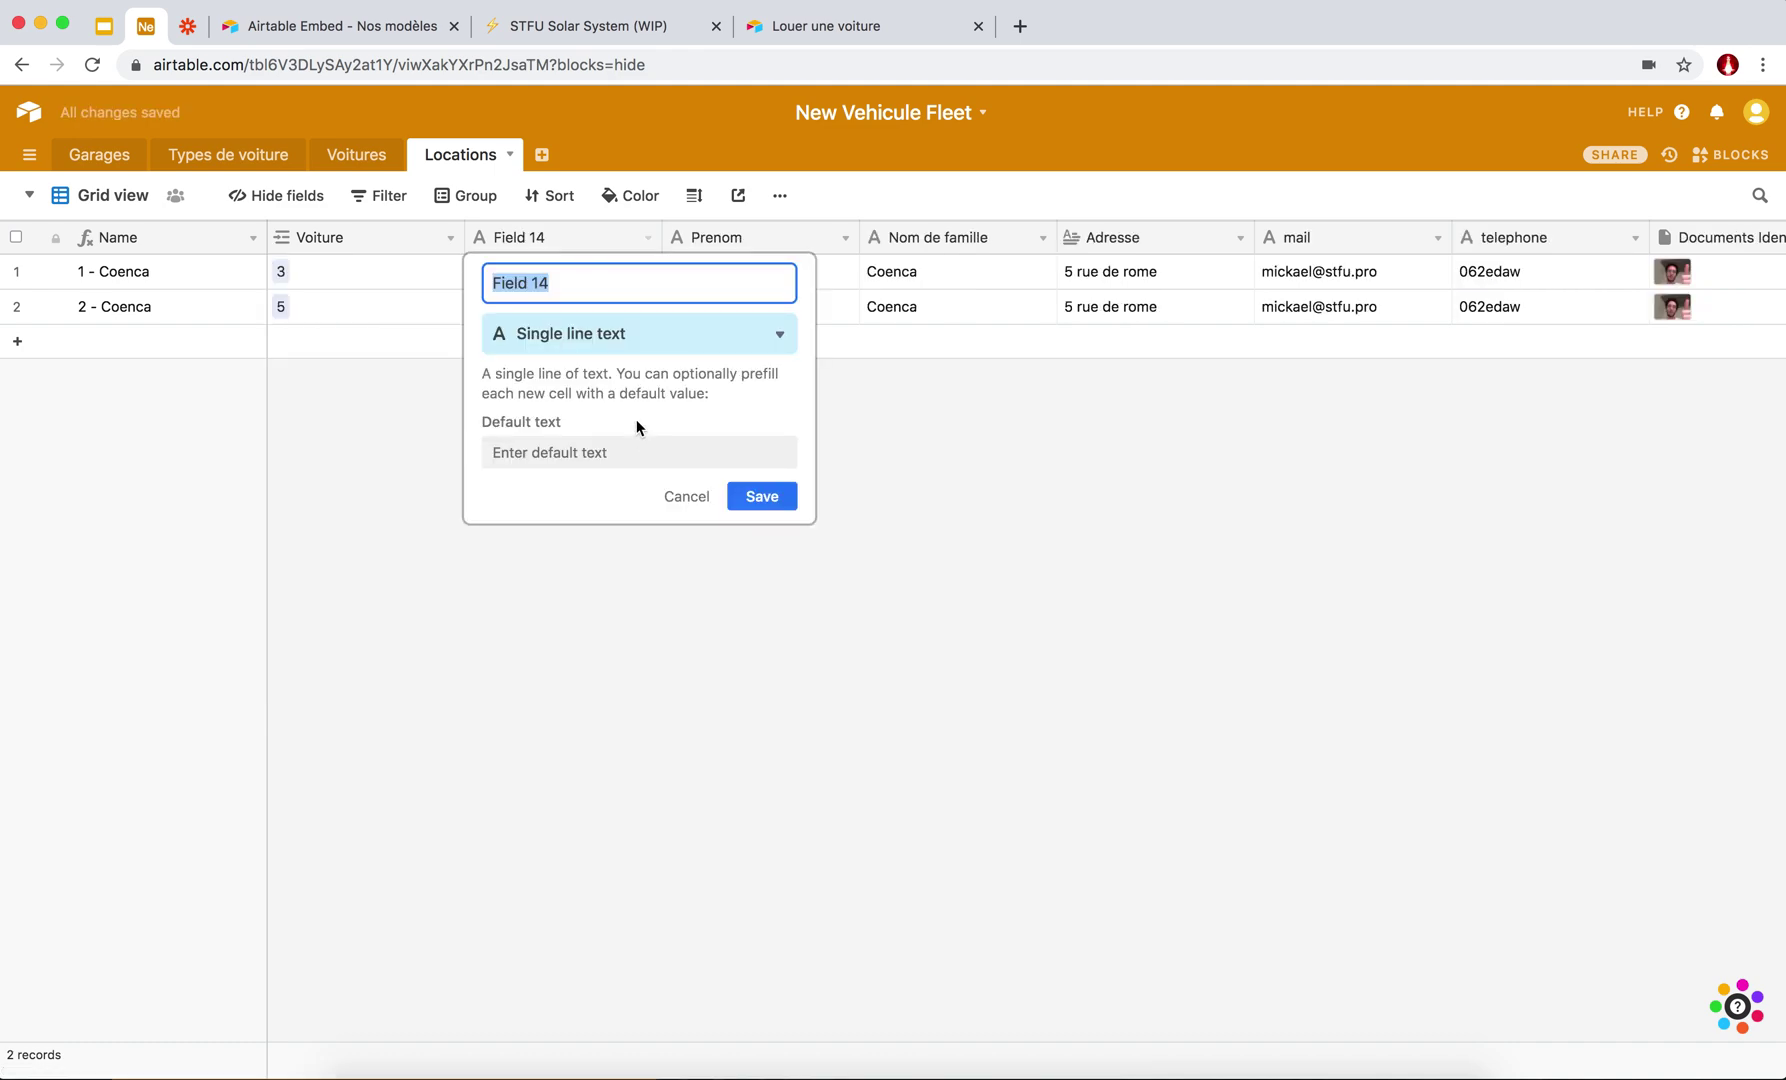
pyautogui.write('Type de la voiture')
pyautogui.click(654, 345)
pyautogui.write('loo')
pyautogui.click(578, 373)
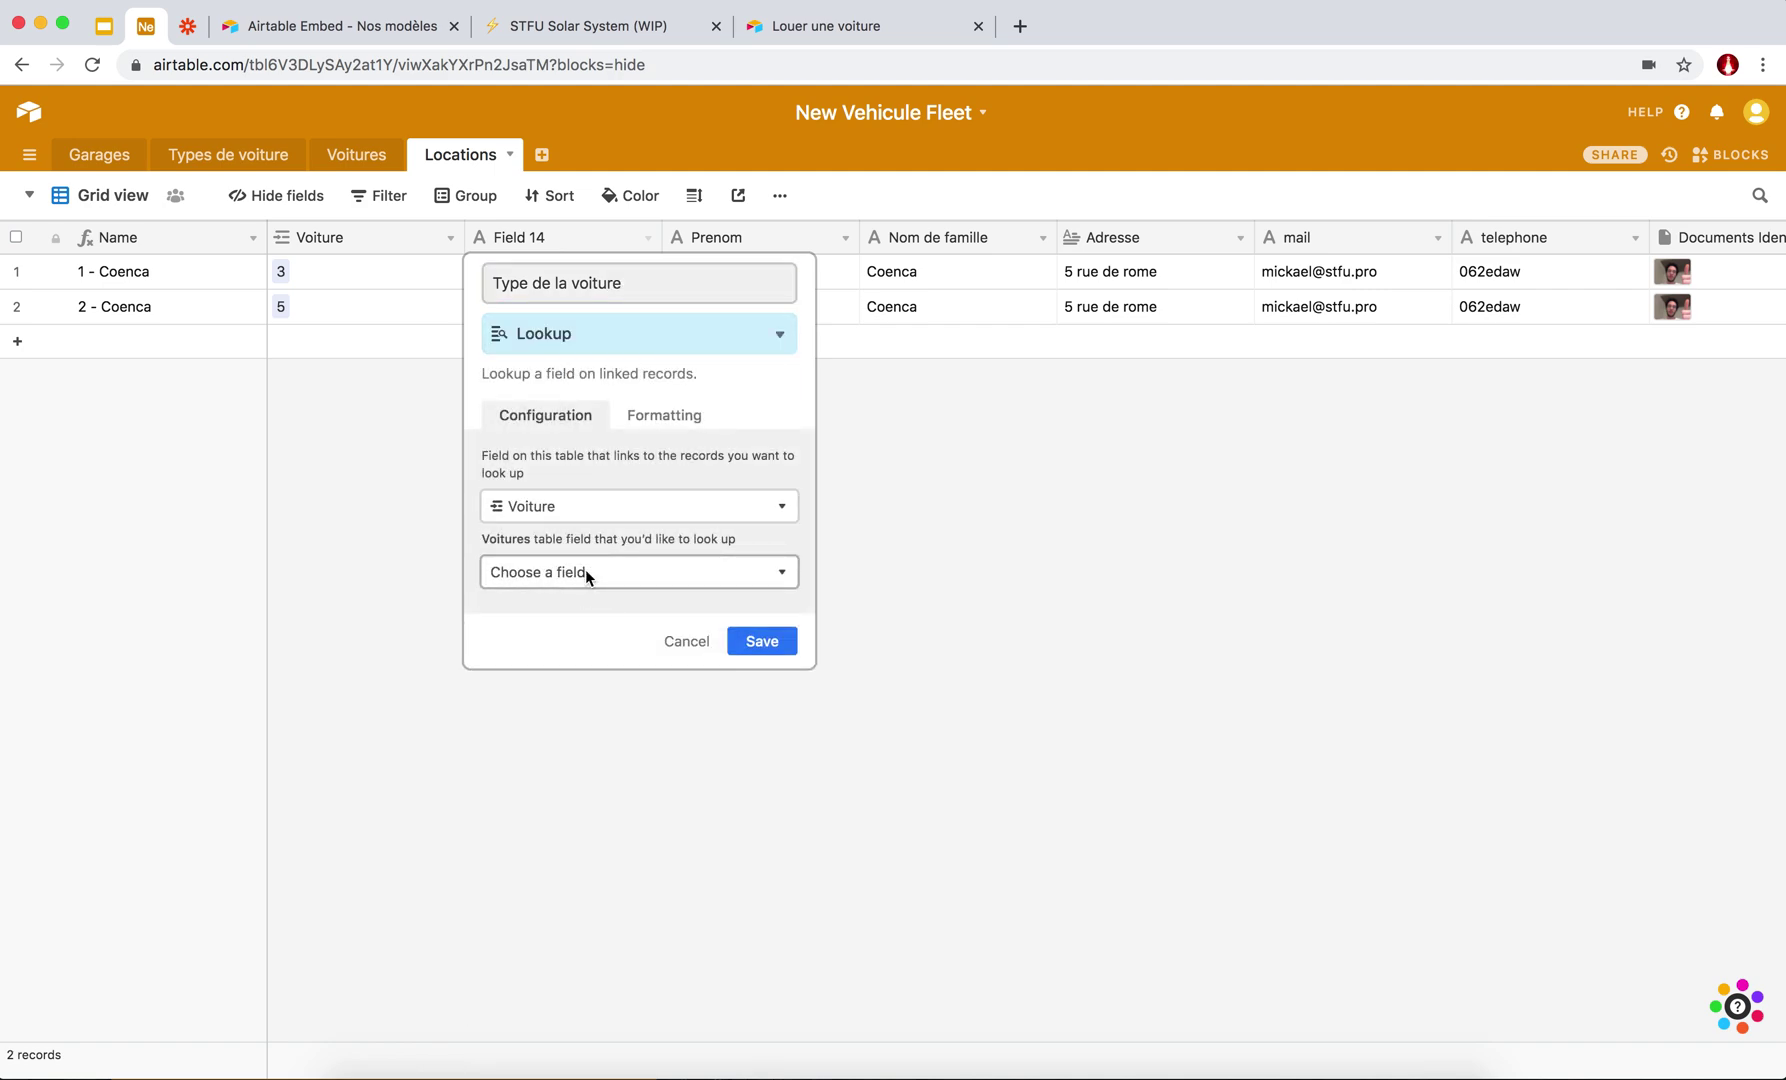
pyautogui.click(582, 573)
pyautogui.click(530, 722)
pyautogui.click(793, 641)
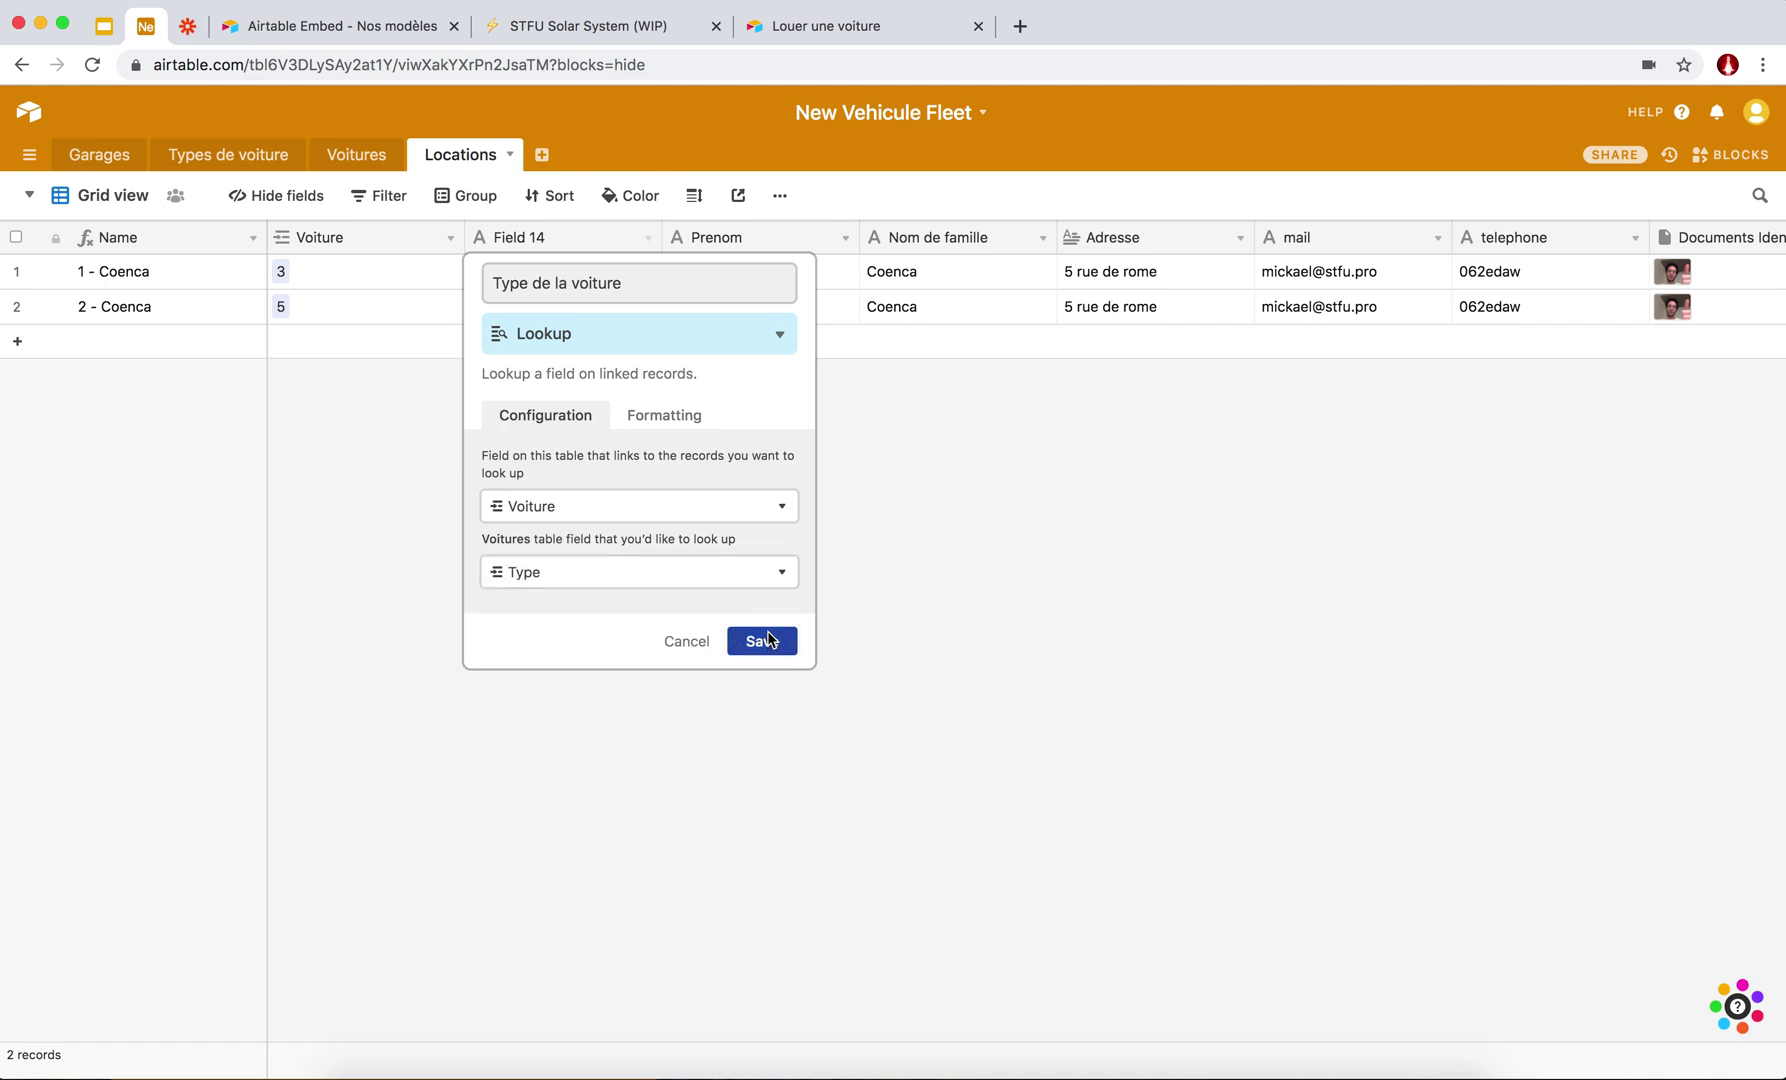
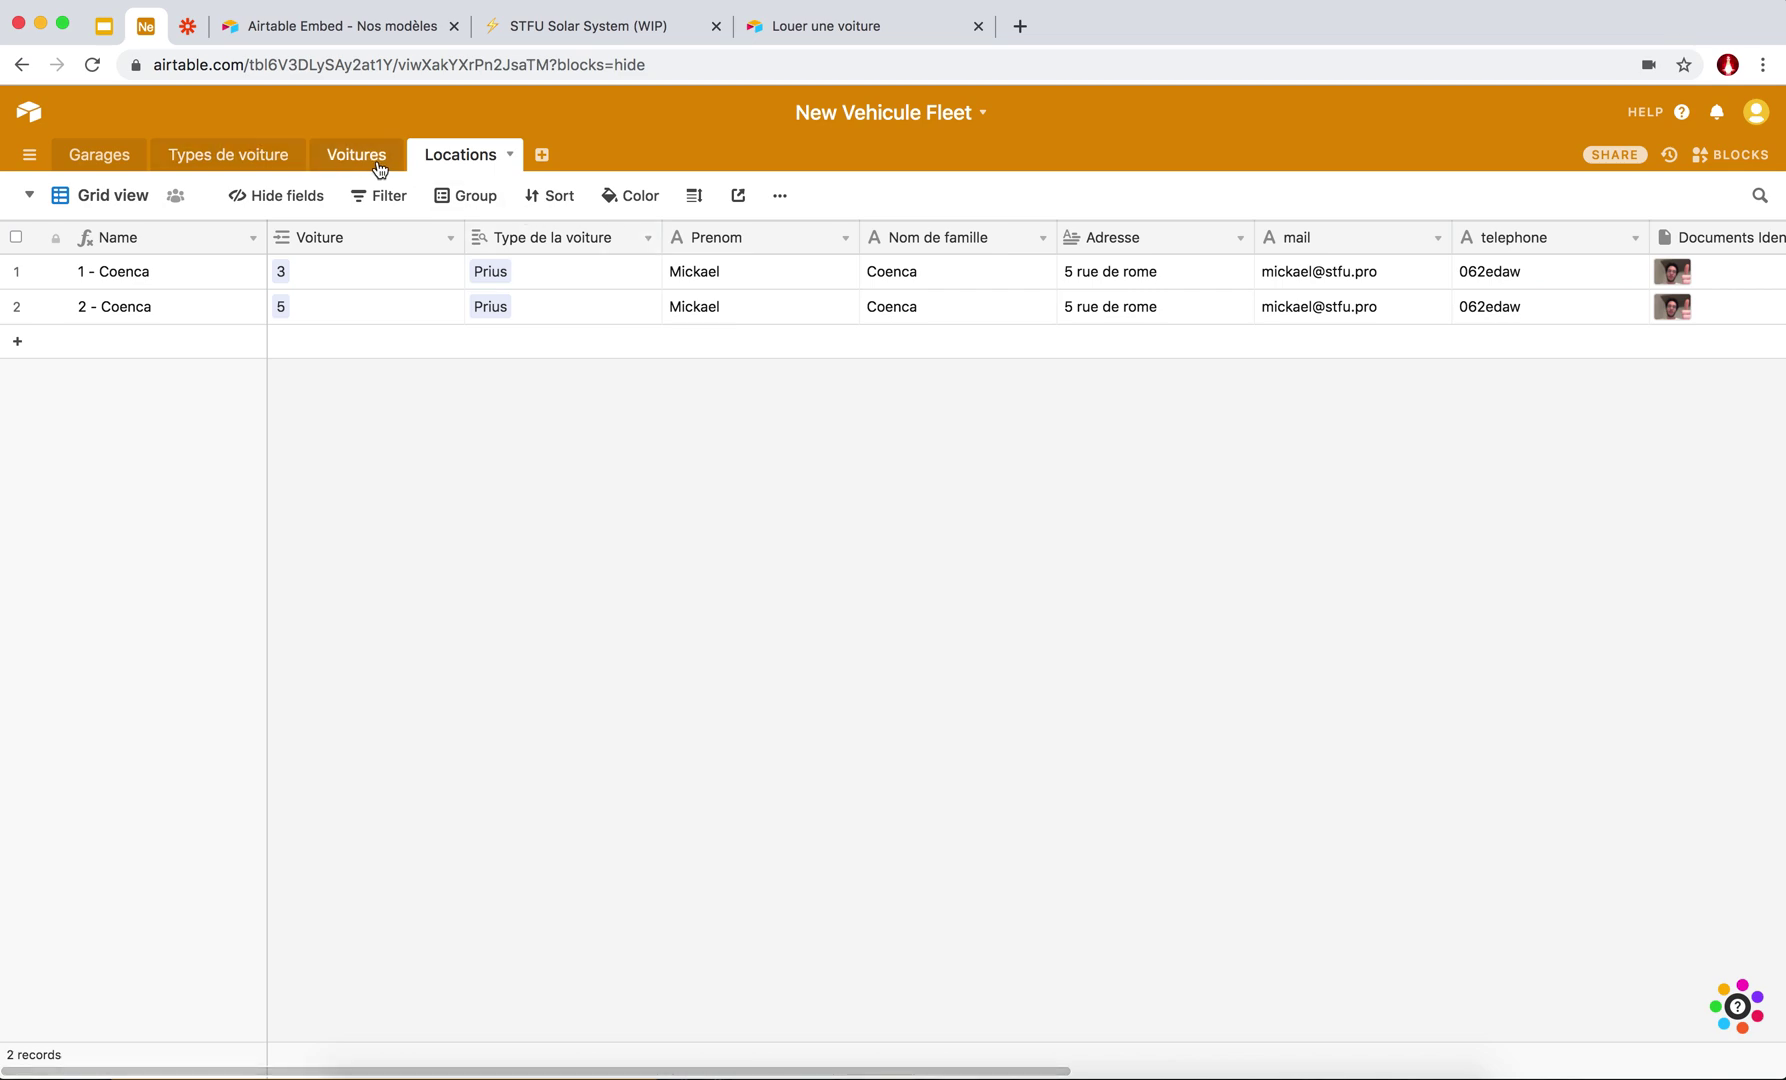
# Show the Types de voiture table in Grid view.
pyautogui.click(242, 165)
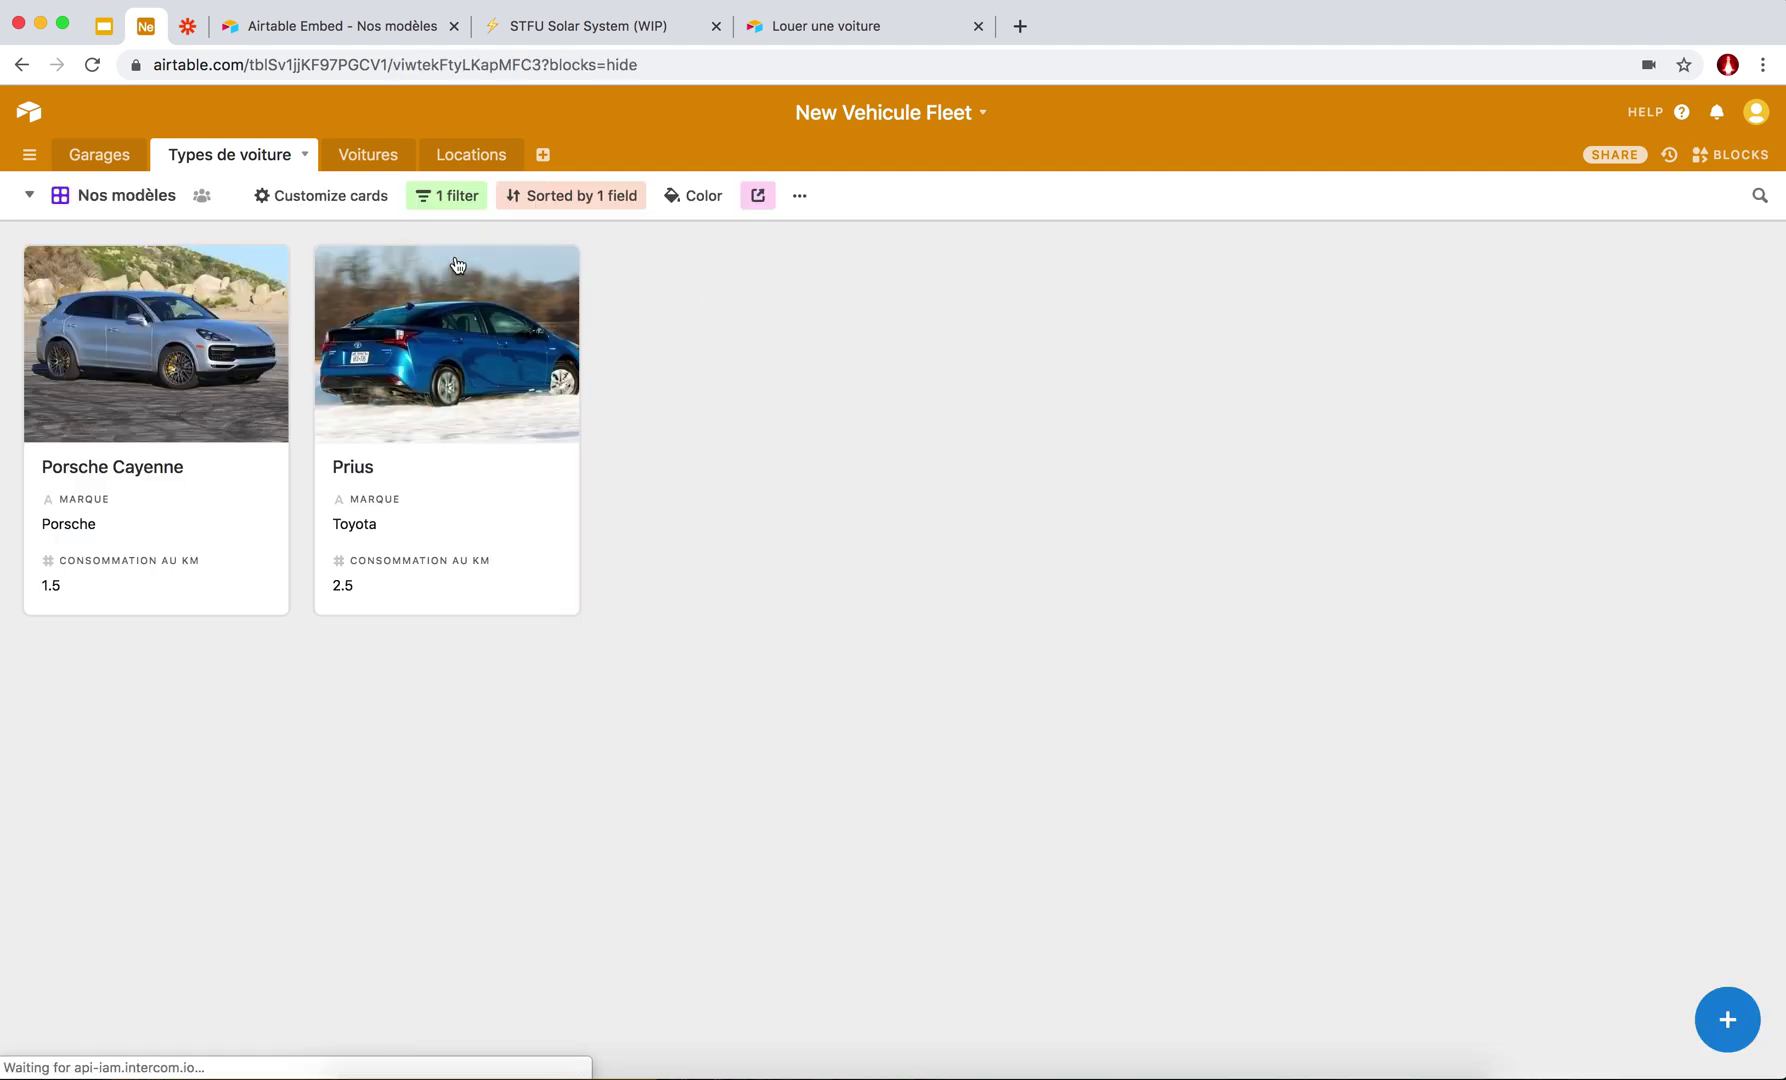
pyautogui.click(30, 195)
pyautogui.click(125, 240)
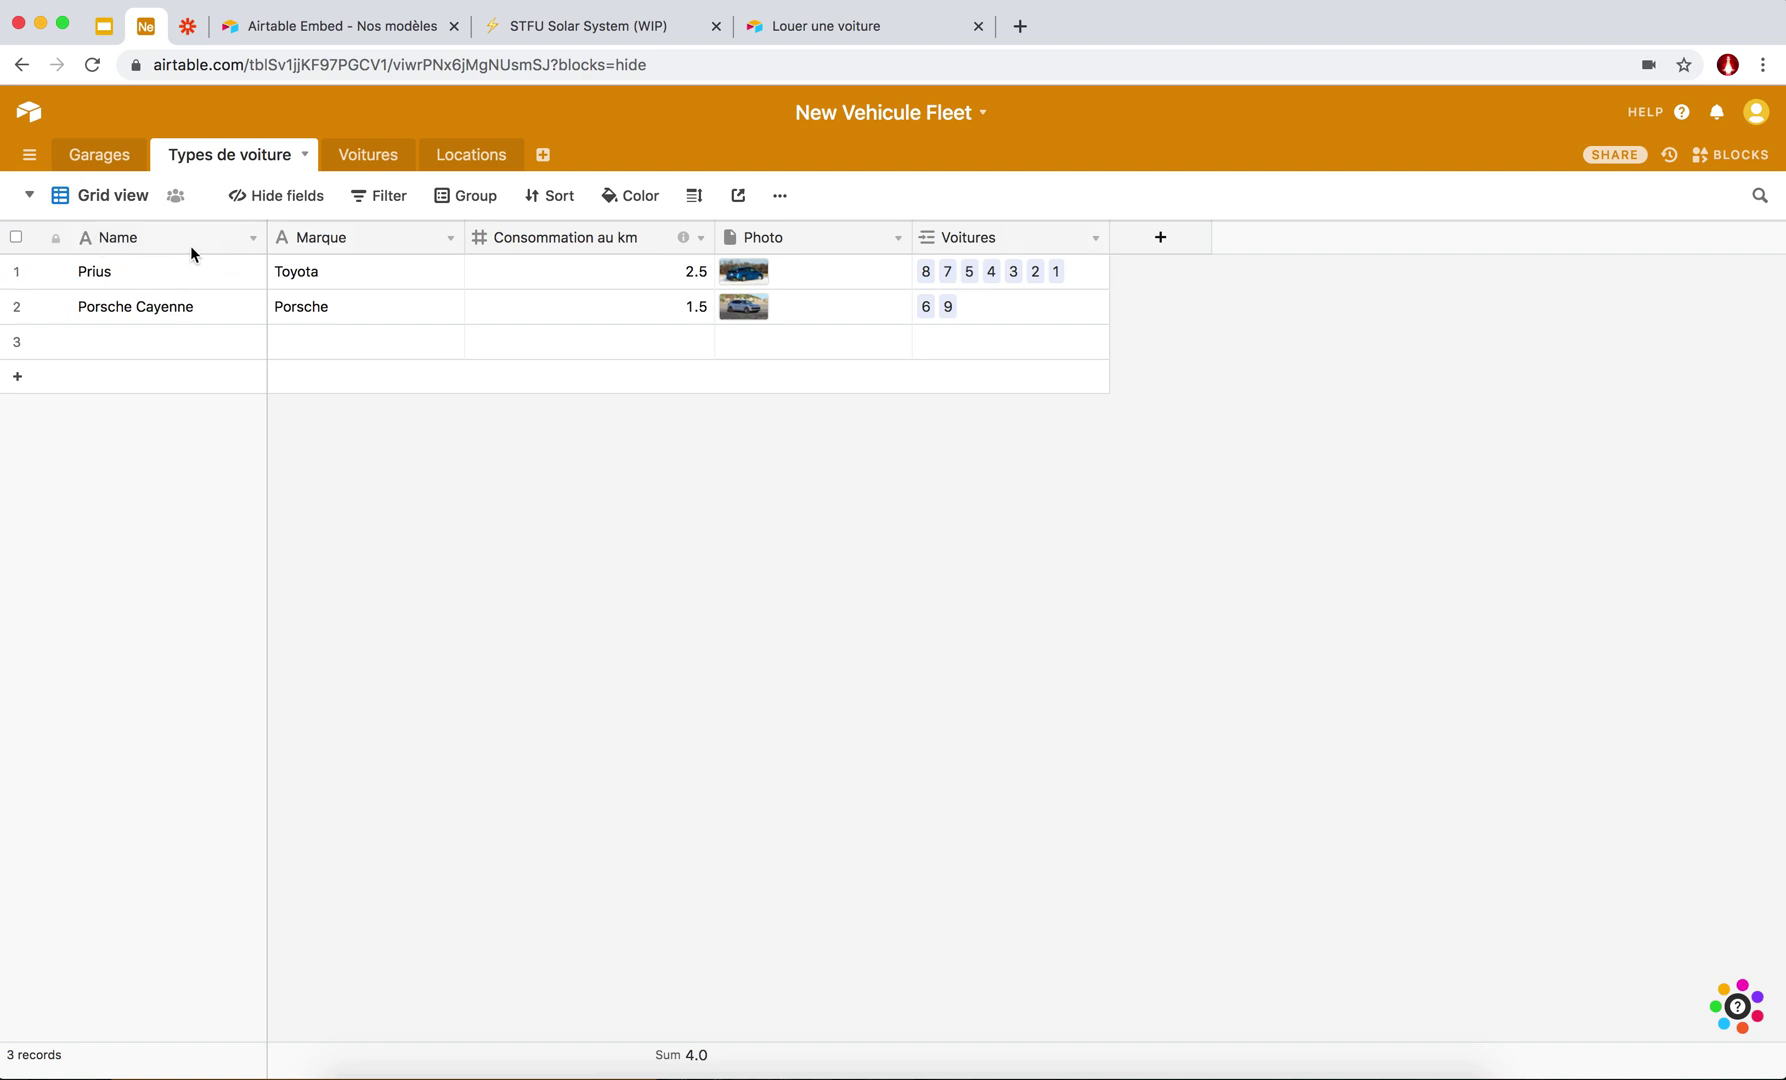
# Show the Voitures table in Grid view, listing all nine cars.
pyautogui.click(395, 170)
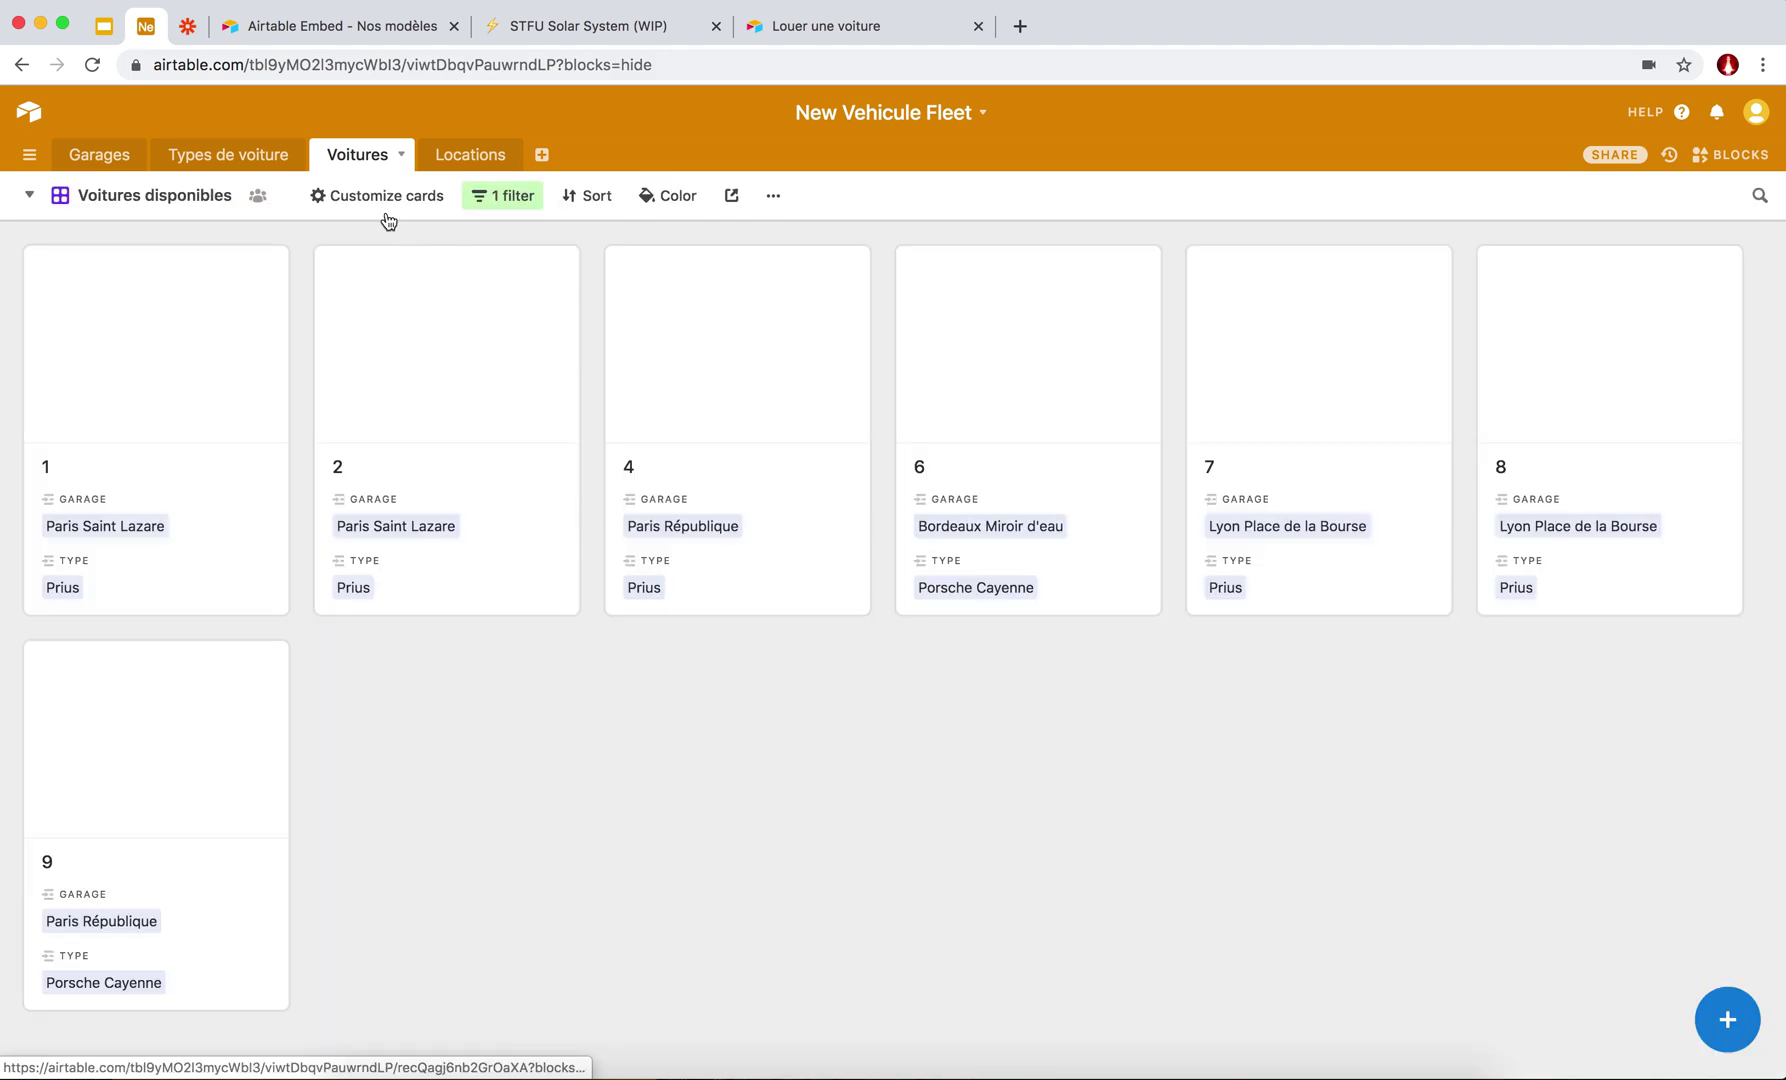
pyautogui.click(140, 195)
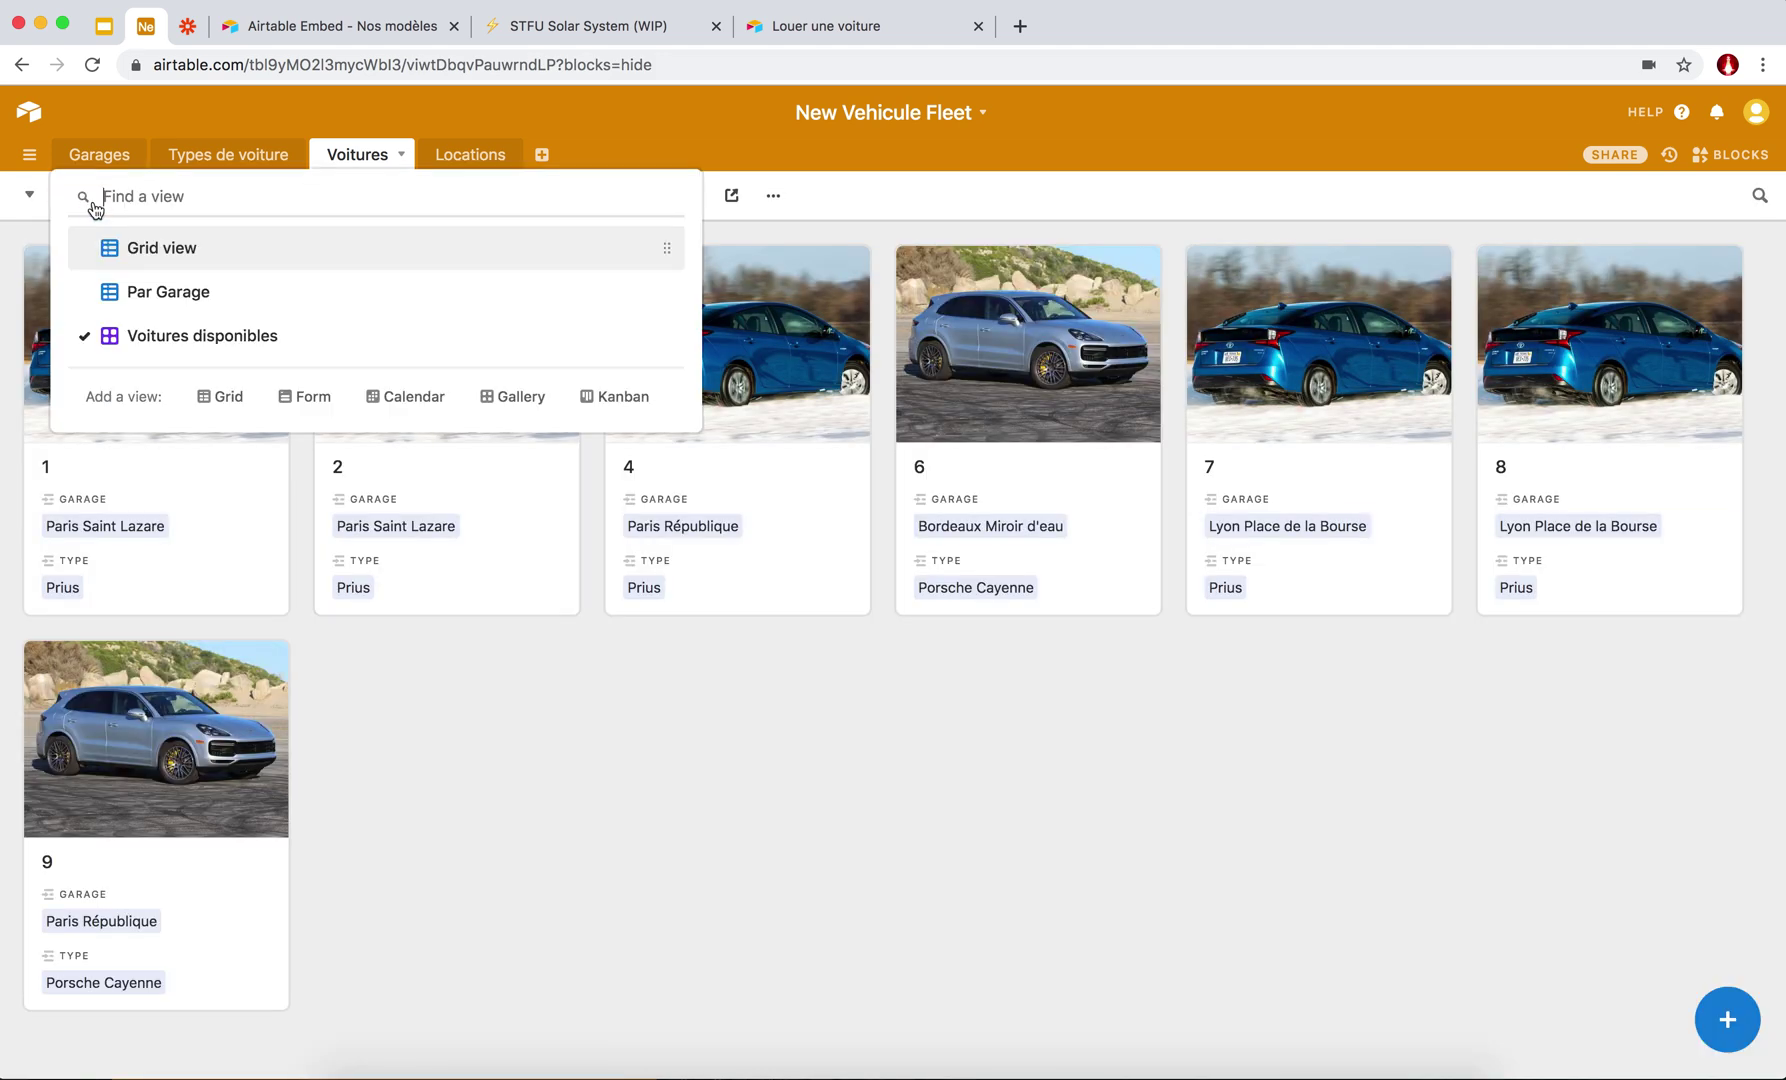
pyautogui.click(186, 268)
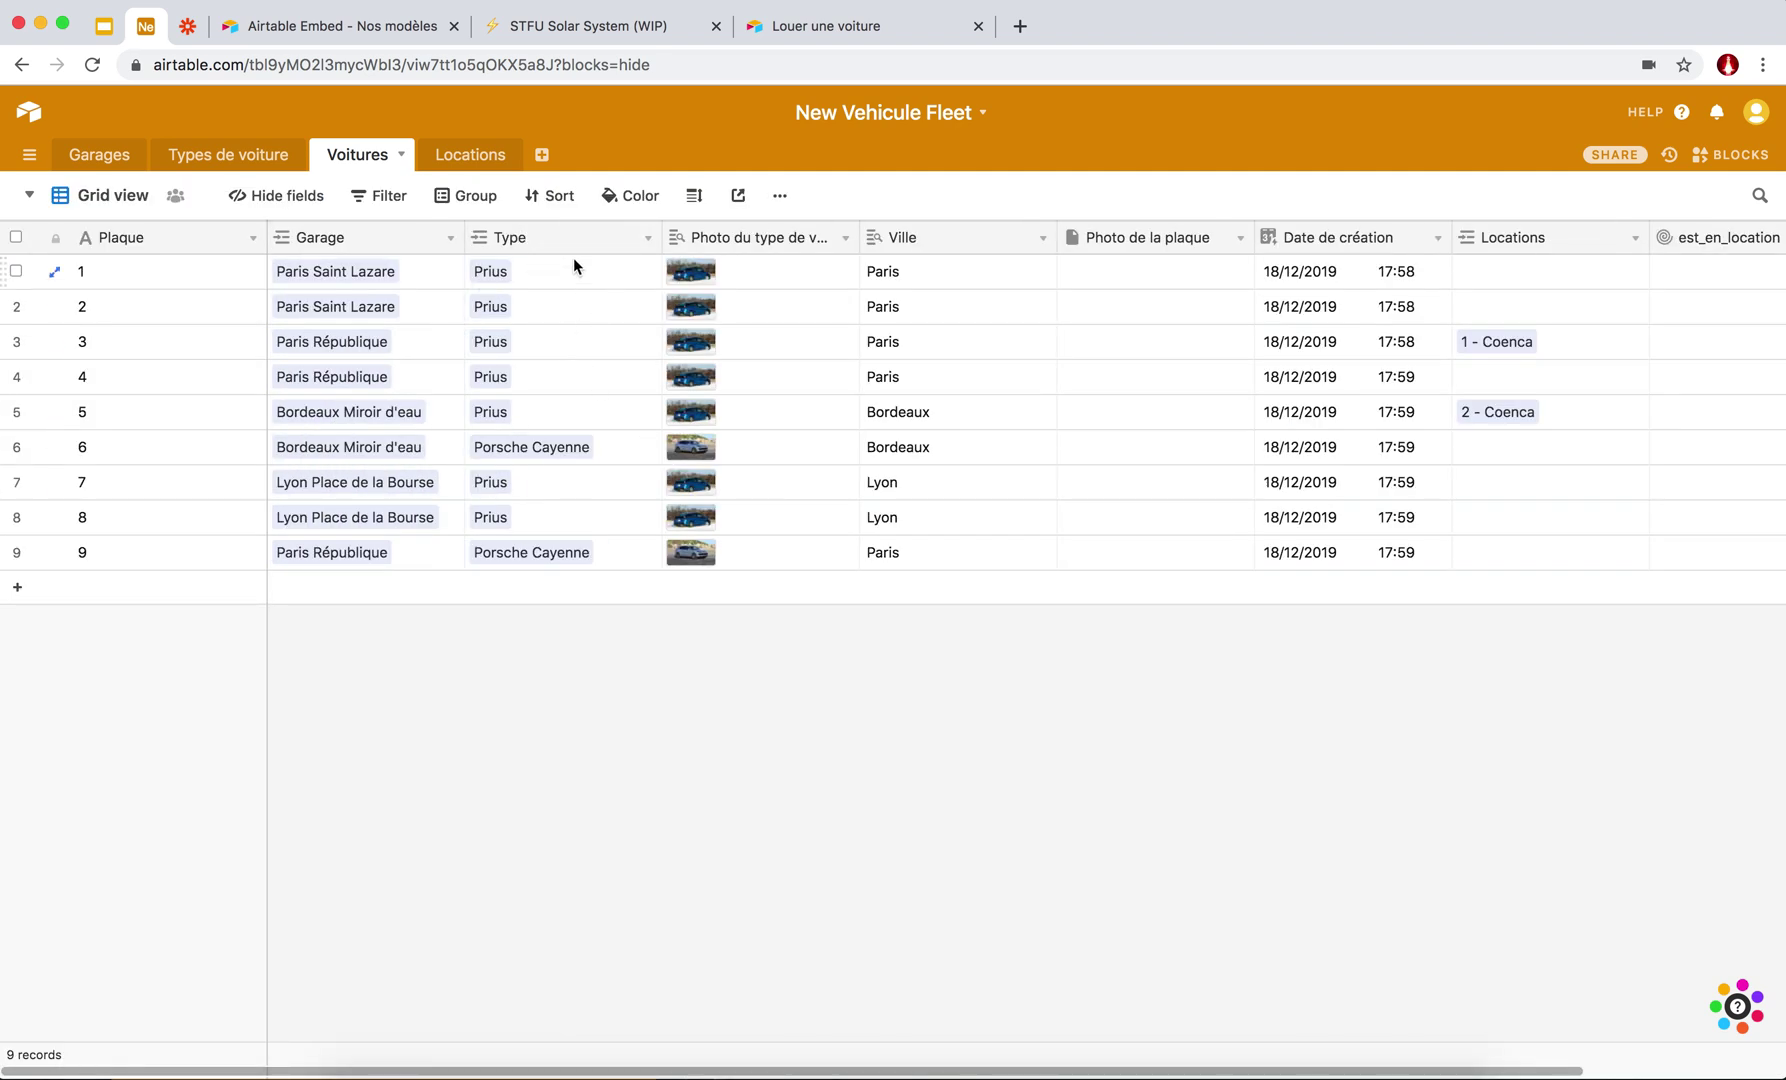
pyautogui.rightClick(593, 232)
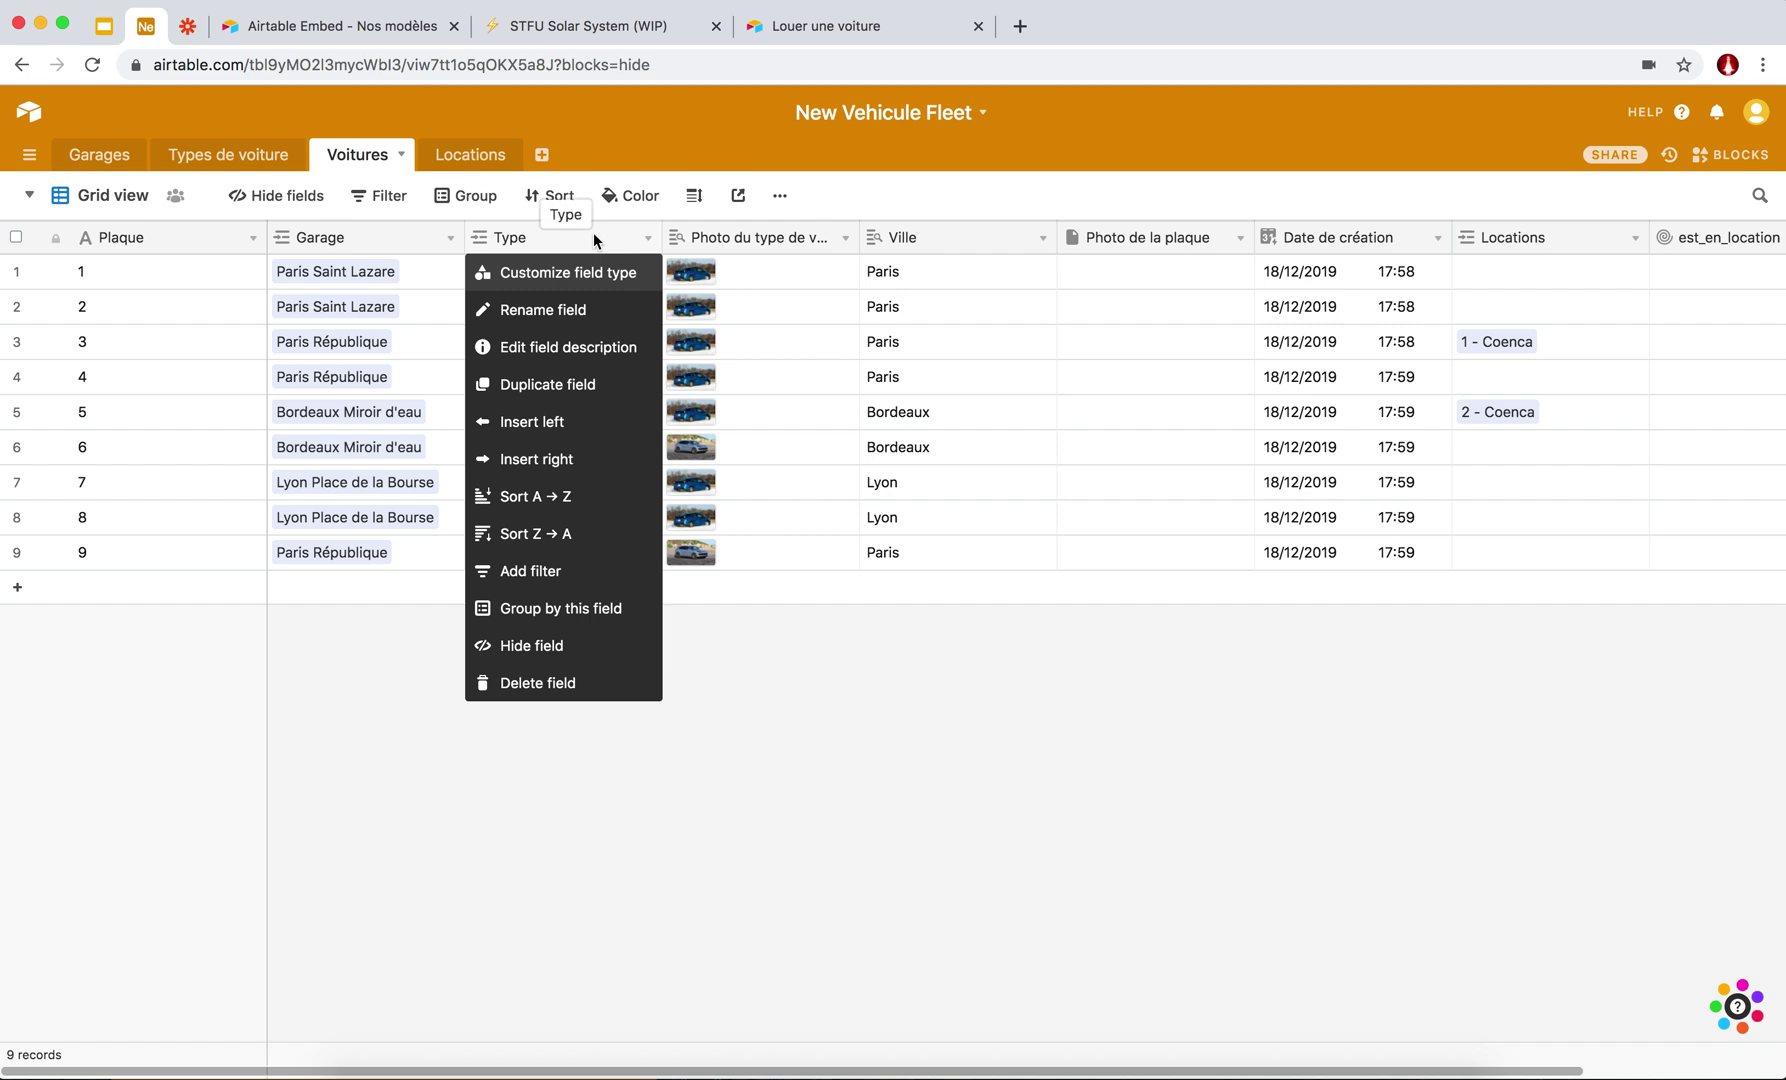
# Insert a new 'Type Value' field right of Type as a Lookup field.
pyautogui.click(561, 463)
pyautogui.write('ype')
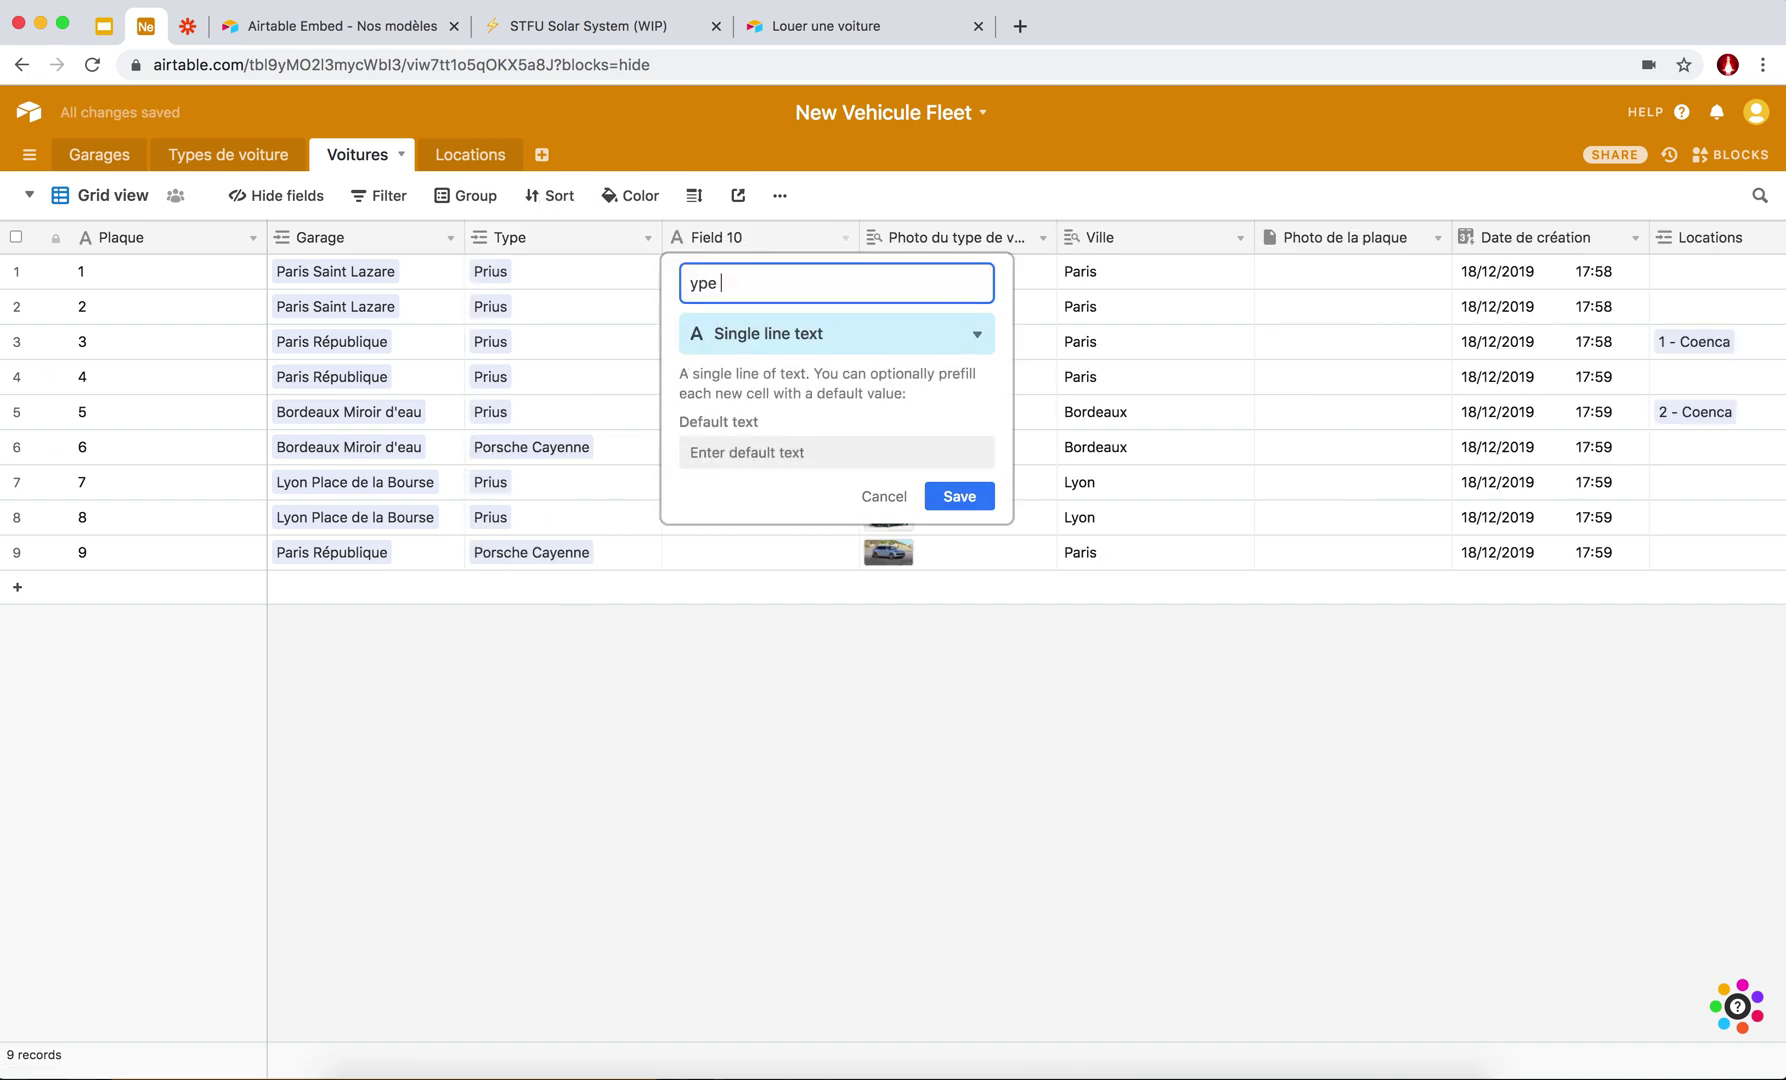
pyautogui.press('BackSpace')
pyautogui.press('BackSpace')
pyautogui.write('T')
pyautogui.press('Tab')
pyautogui.write('lol')
pyautogui.press('BackSpace')
pyautogui.press('BackSpace')
pyautogui.write('oo')
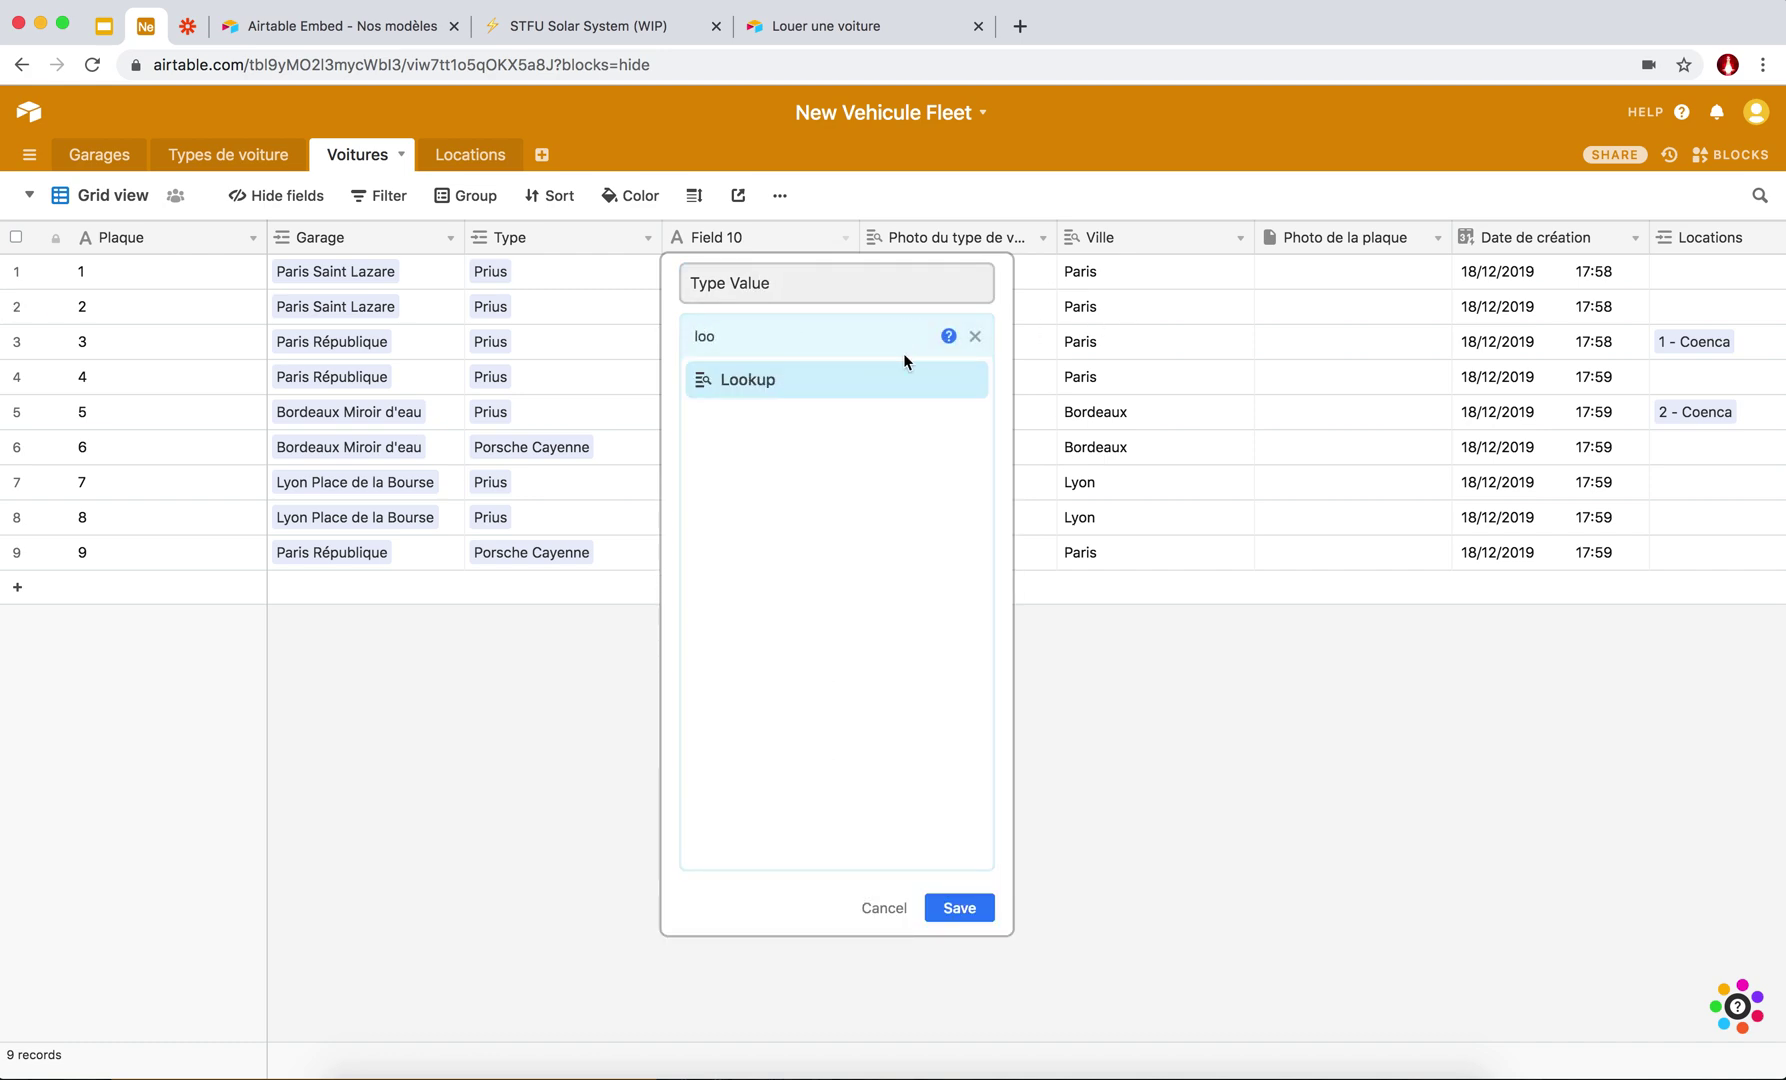
pyautogui.click(849, 379)
# Make Type Value look up each car's model Name through the Type link, and save.
pyautogui.click(822, 512)
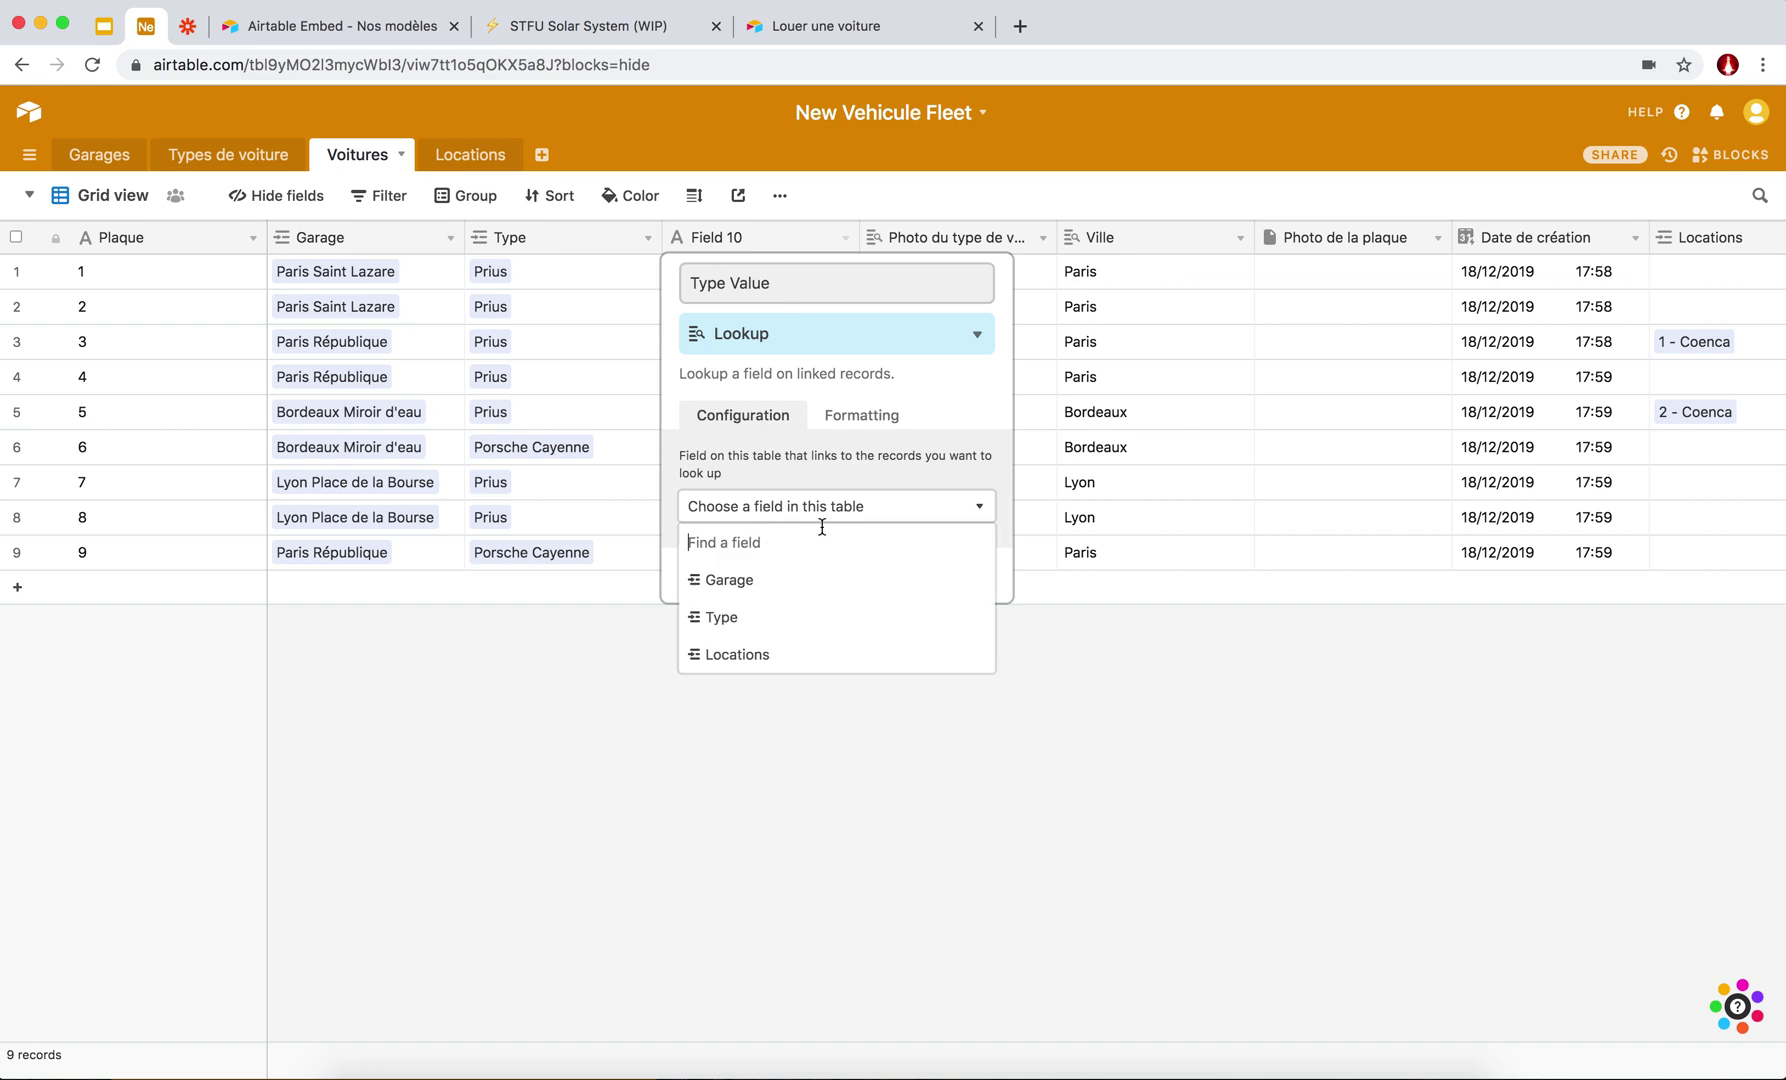
pyautogui.click(730, 617)
pyautogui.click(841, 574)
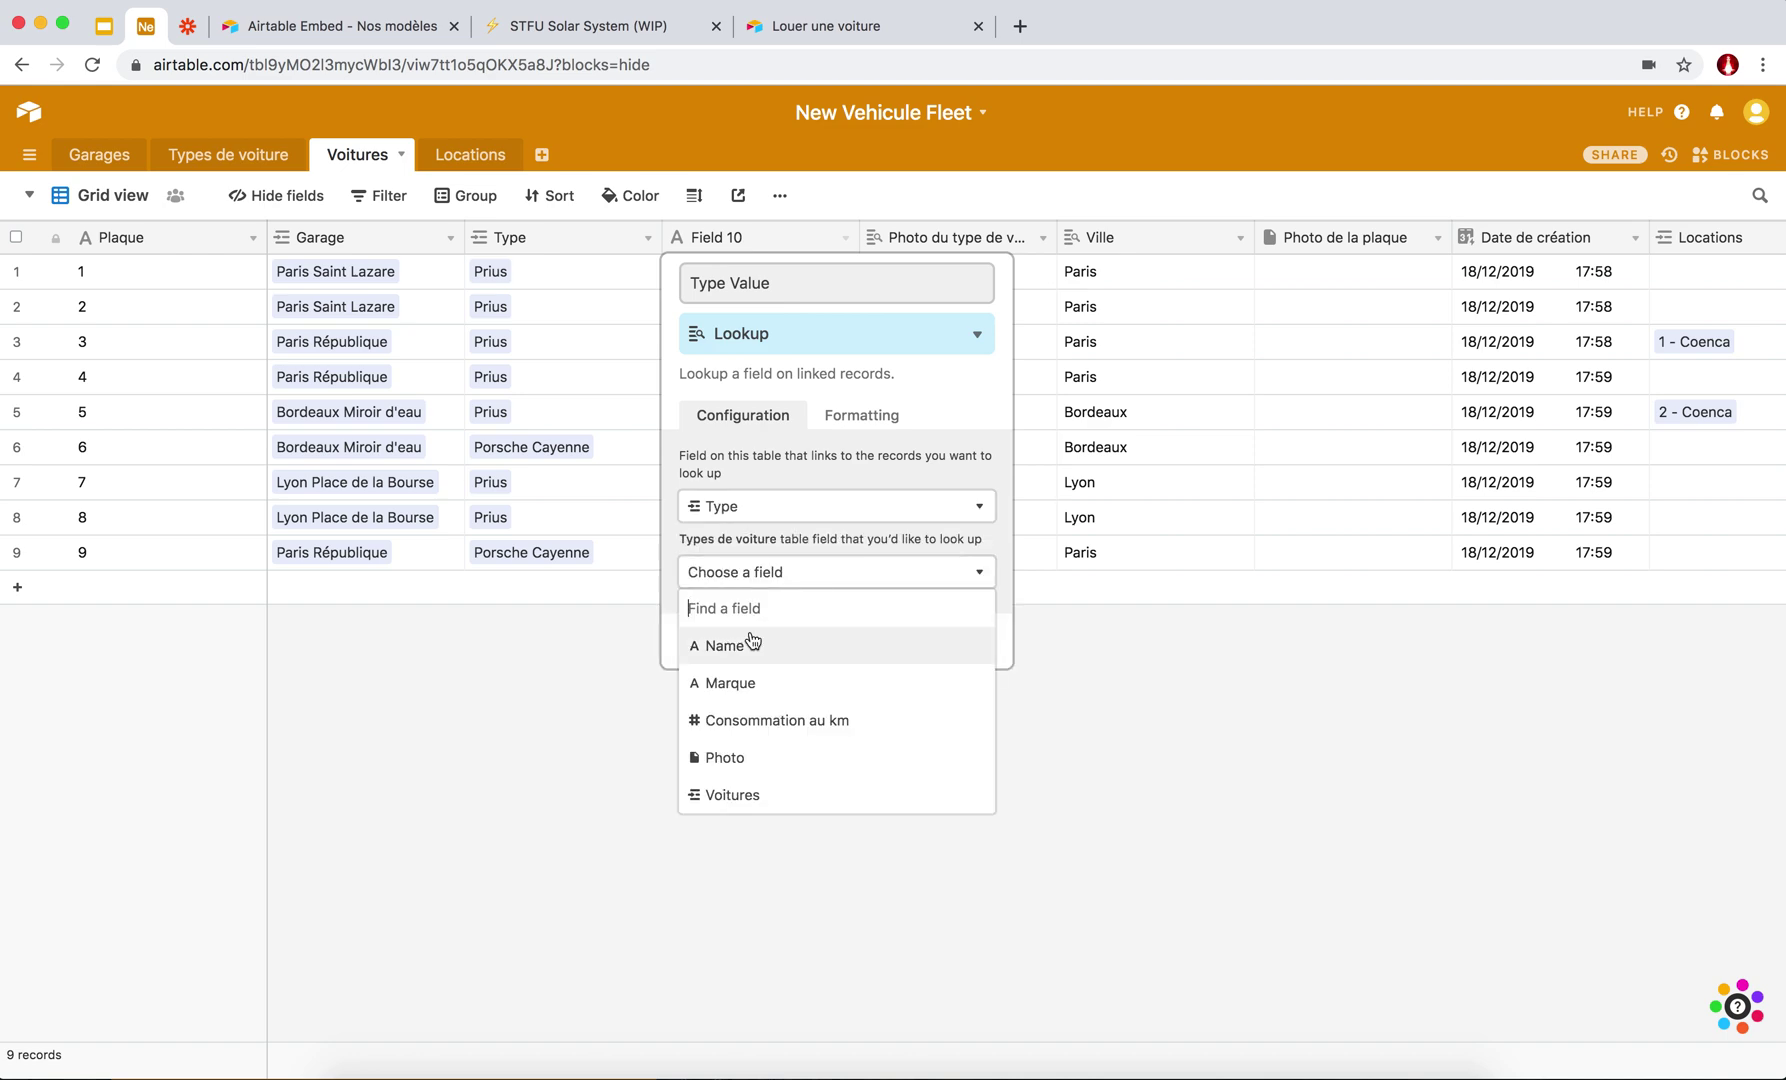
pyautogui.click(740, 648)
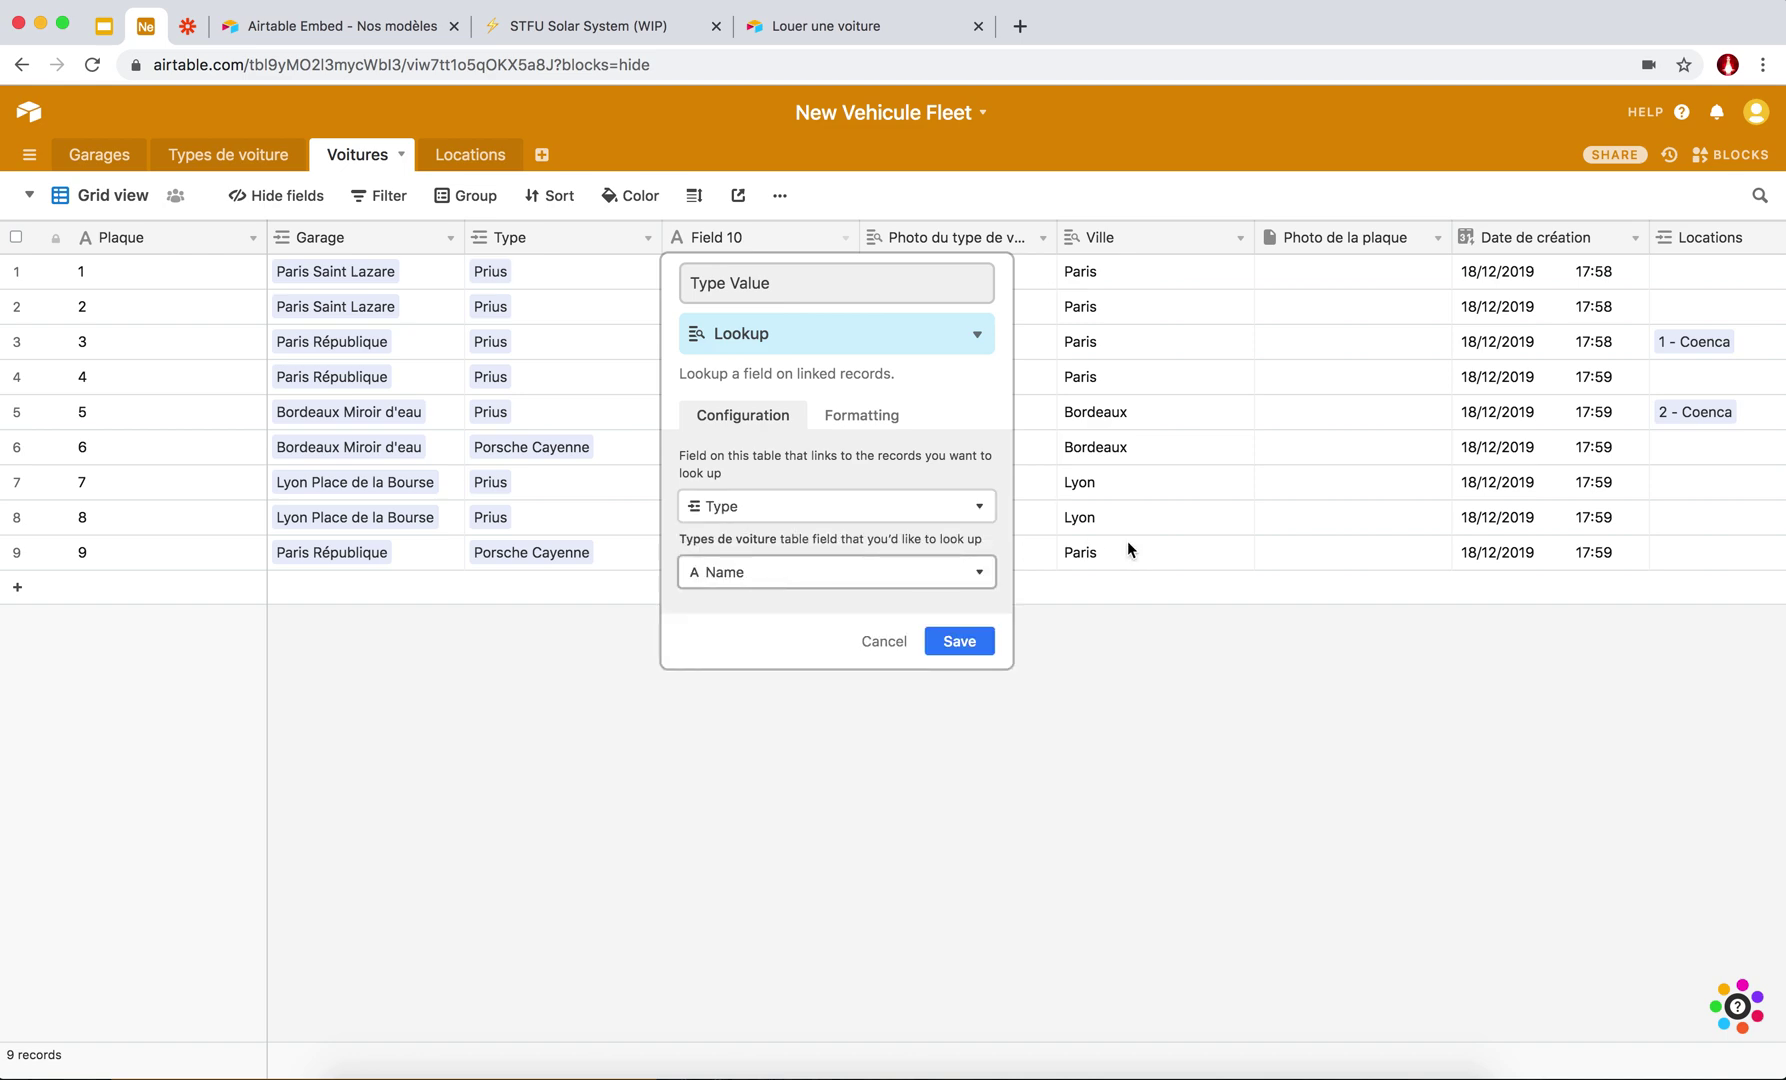
pyautogui.click(957, 640)
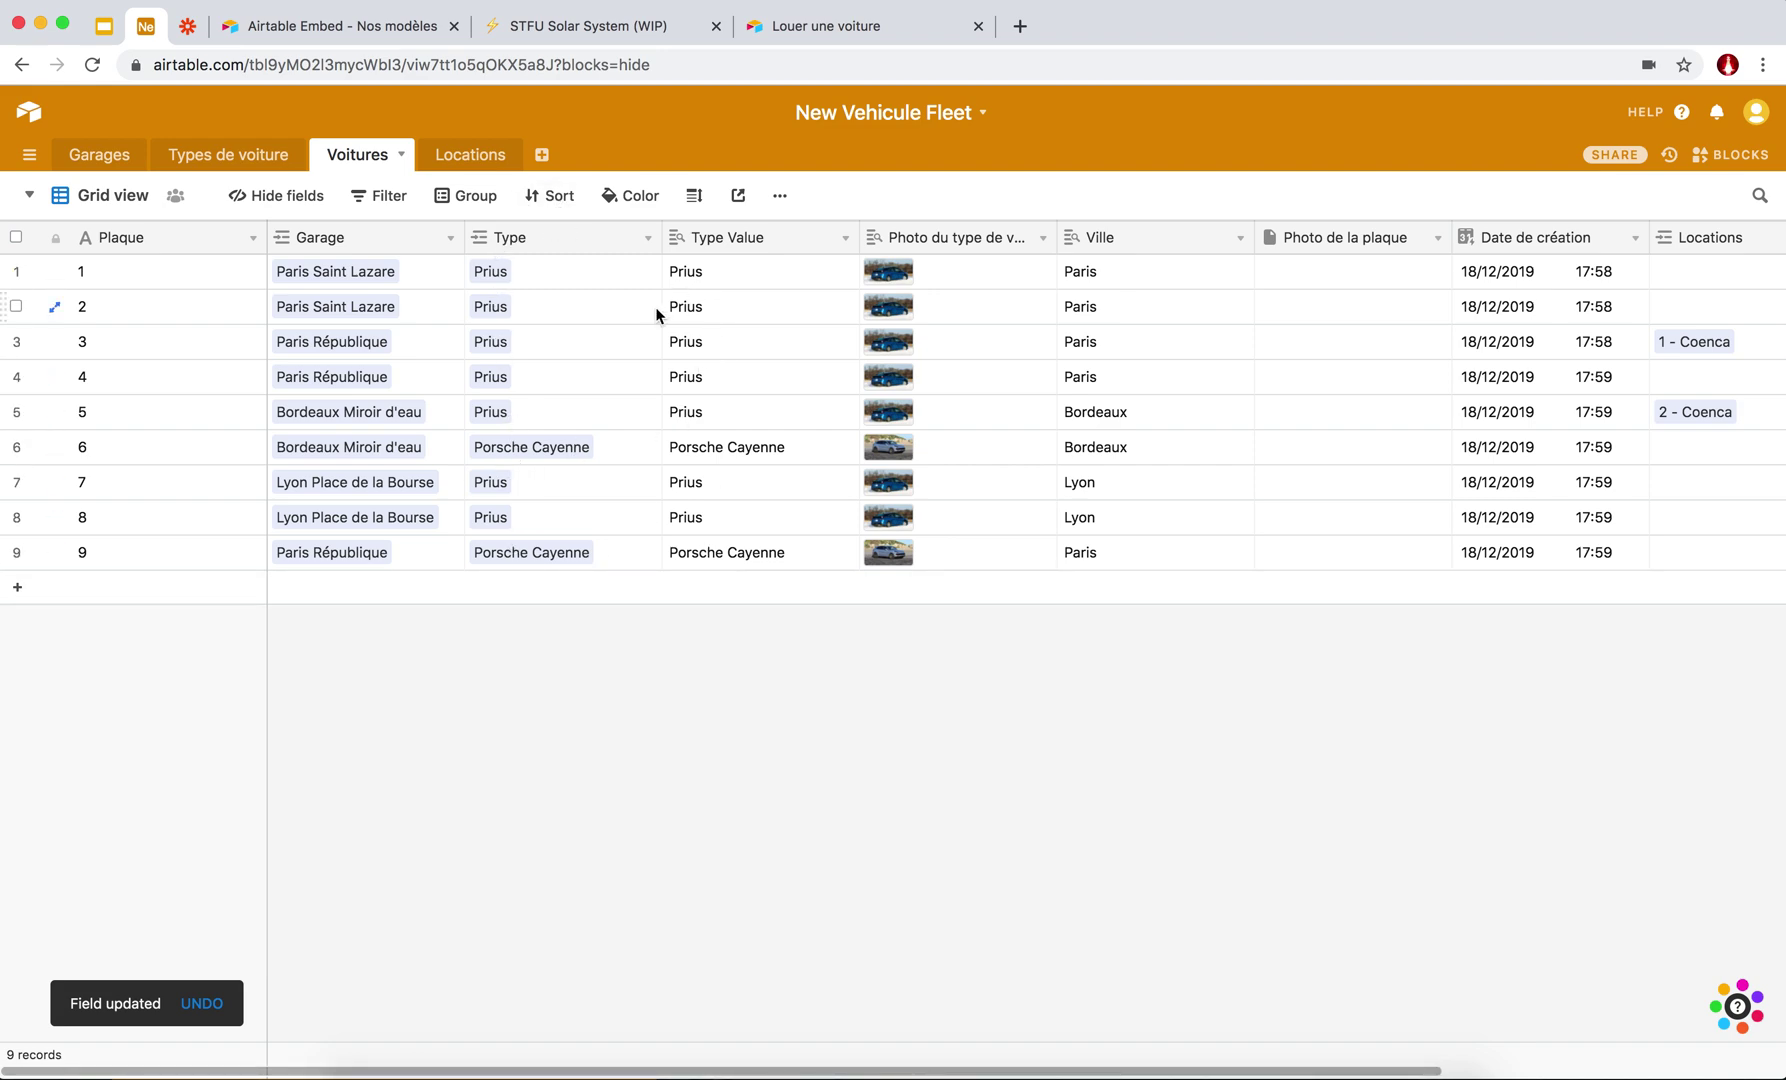
pyautogui.click(470, 155)
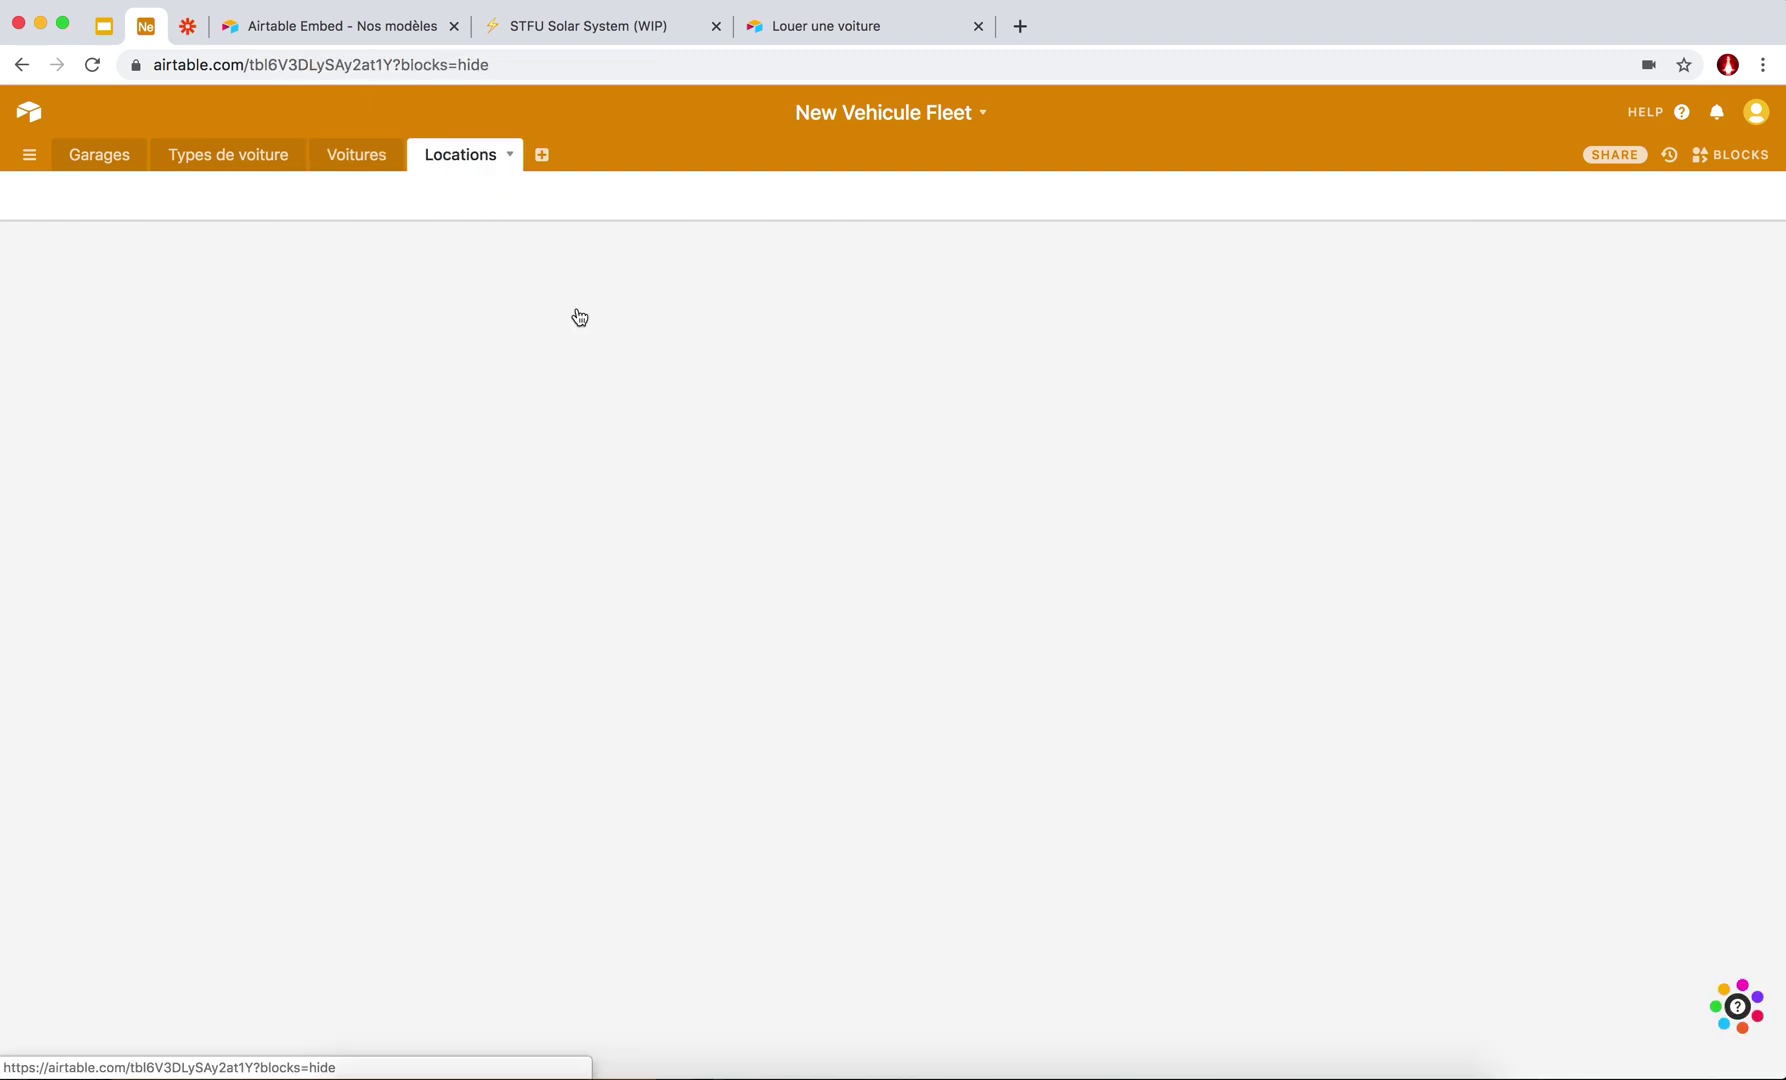
# Repoint the Type de la voiture lookup to the Voitures Type Value field and save.
pyautogui.click(648, 237)
pyautogui.click(598, 271)
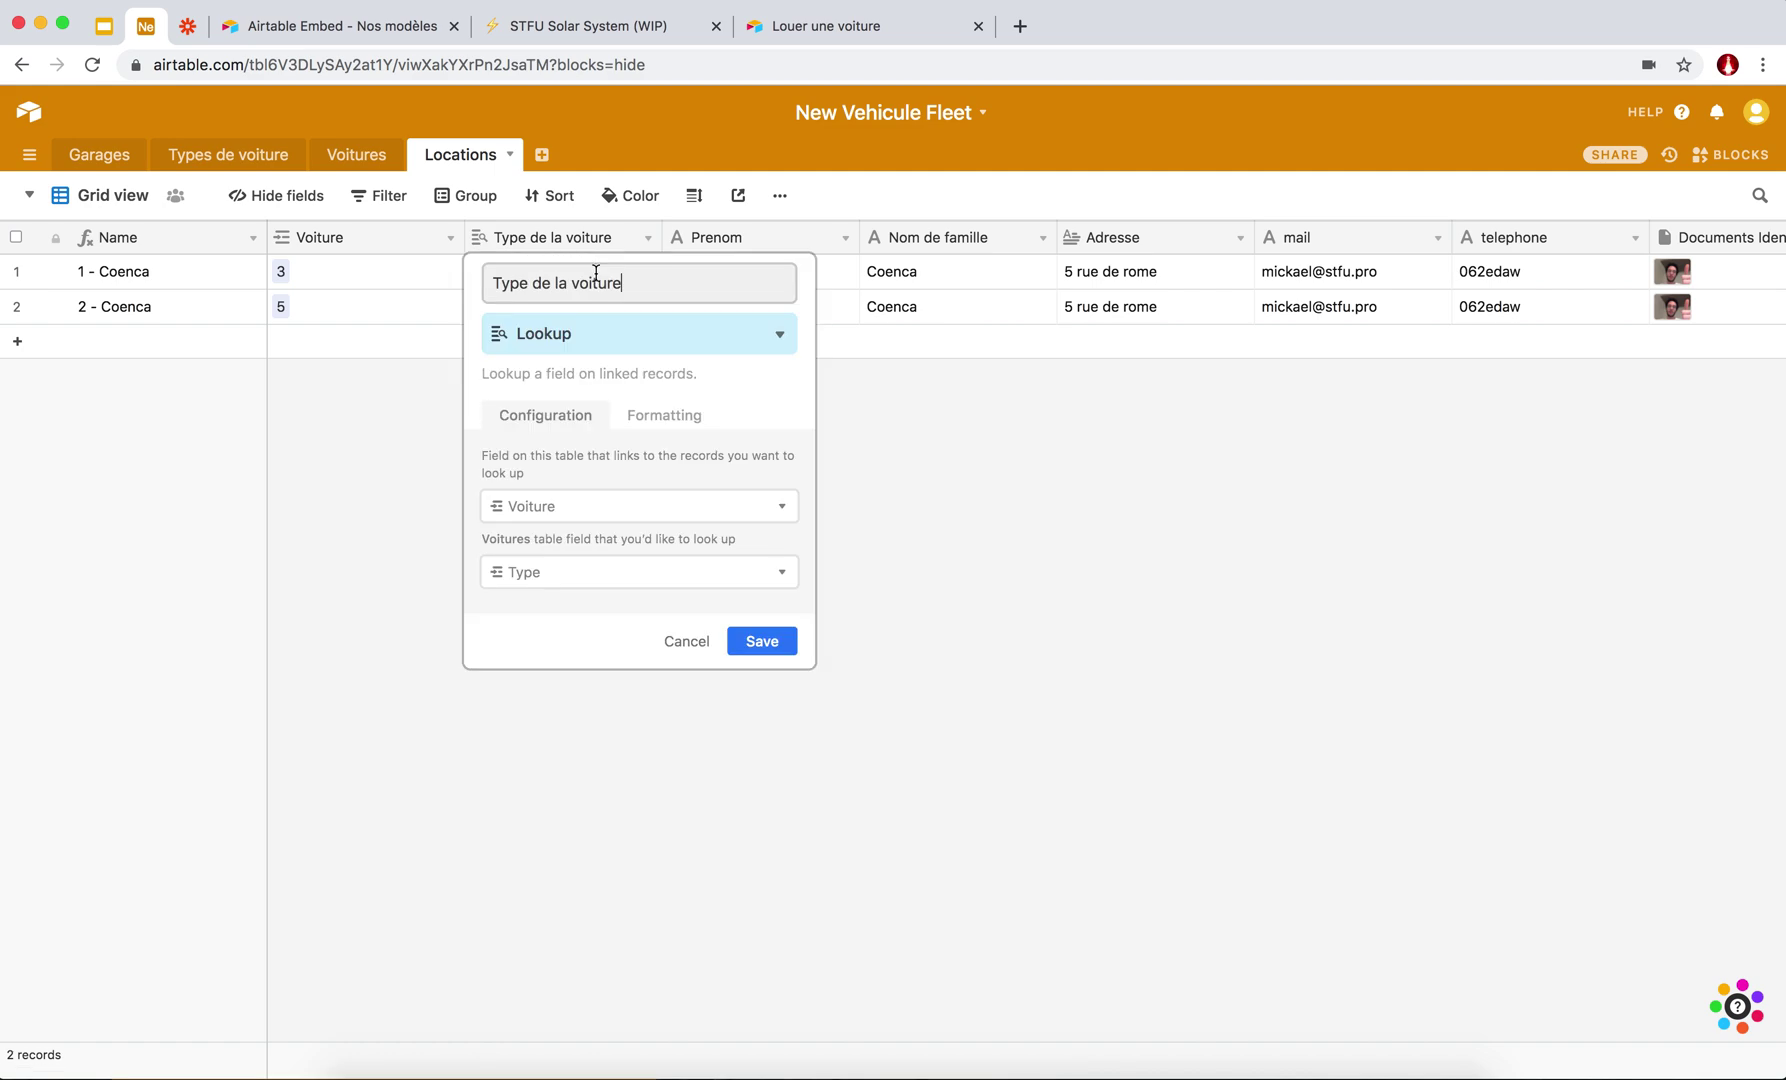
pyautogui.click(603, 580)
pyautogui.scroll(-3, 578, 757)
pyautogui.click(543, 856)
pyautogui.click(543, 856)
pyautogui.click(1056, 630)
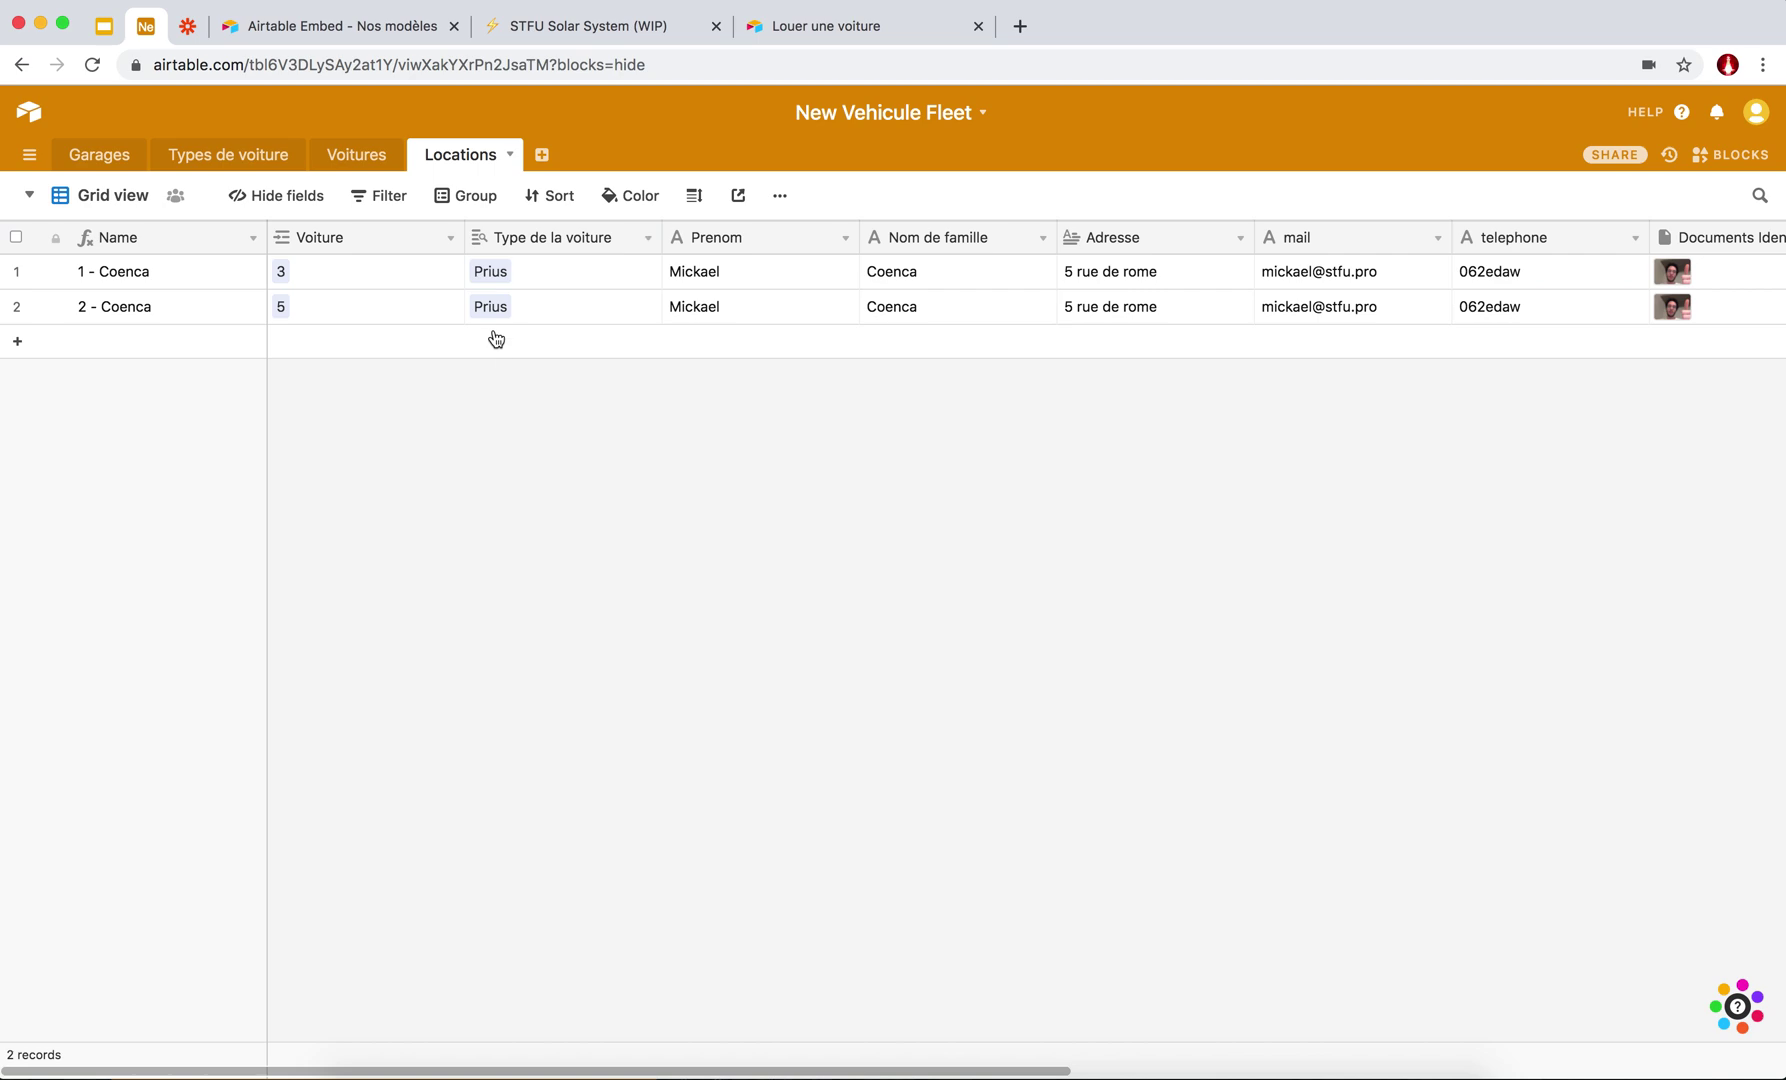
# Reselect Type Value as the looked-up field and save the lookup again.
pyautogui.click(648, 237)
pyautogui.click(598, 285)
pyautogui.click(582, 575)
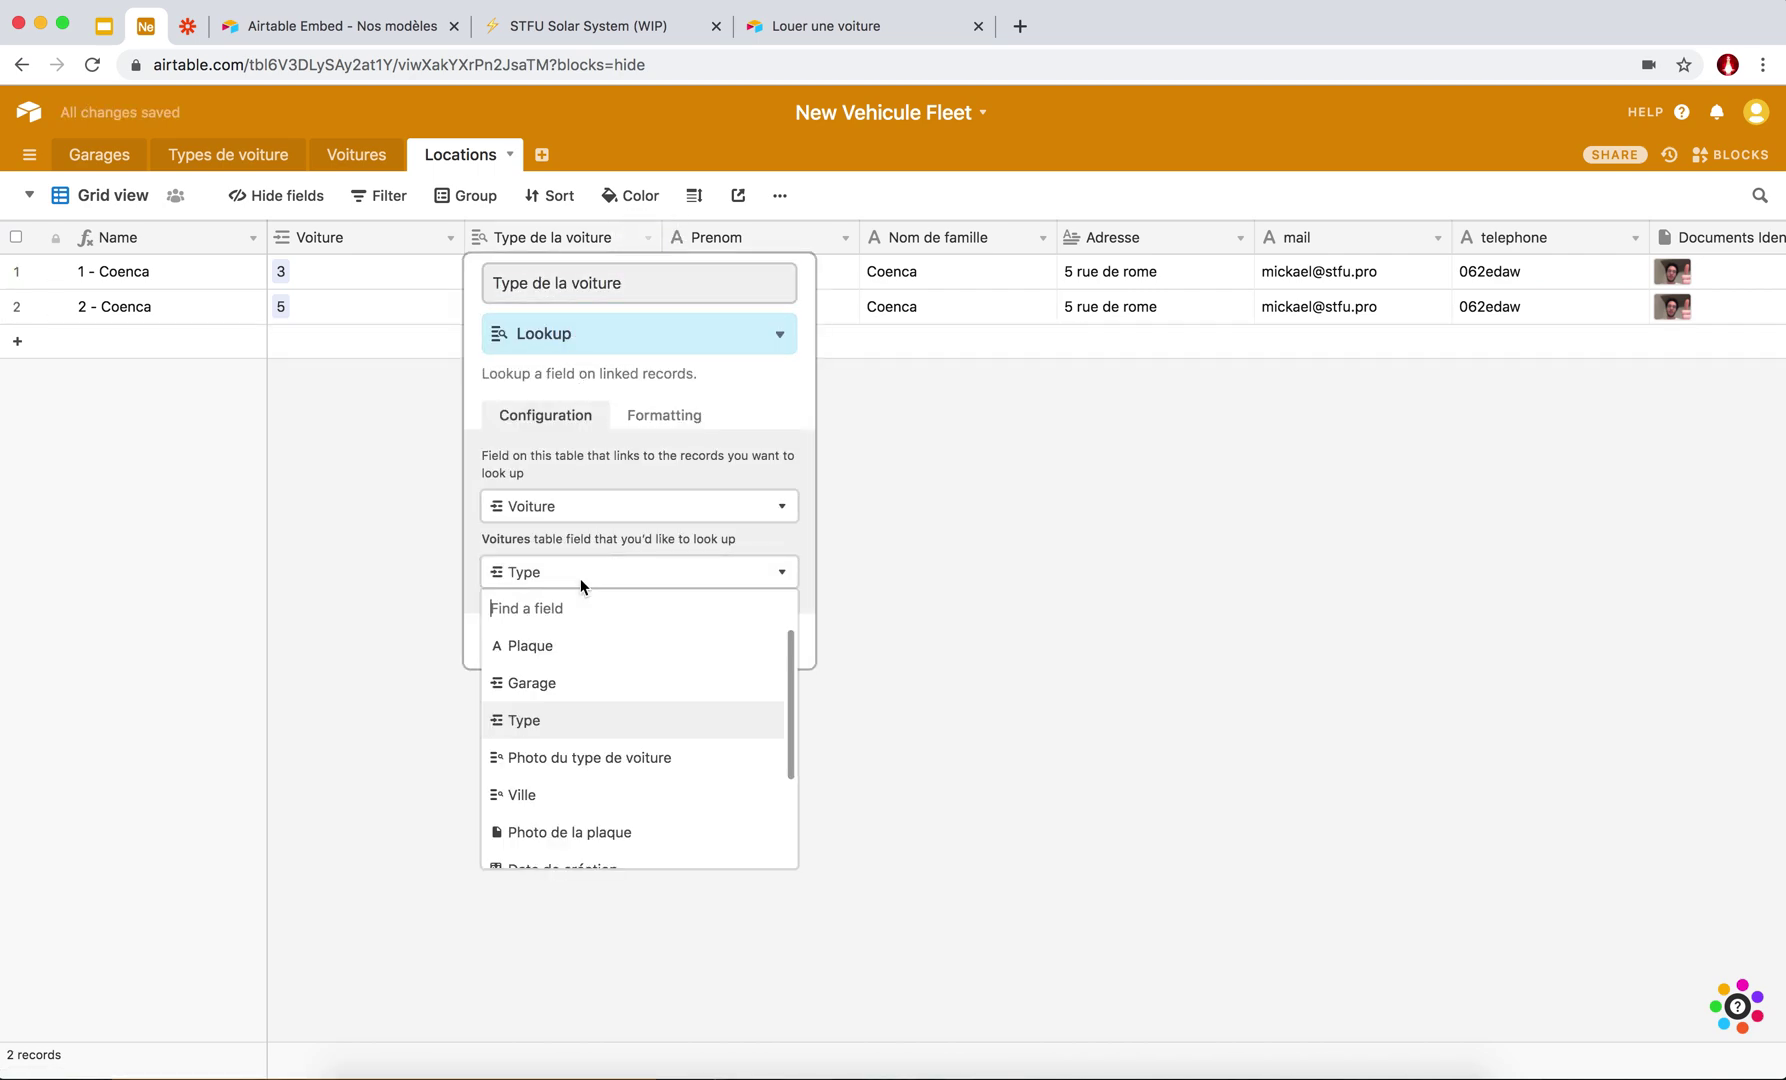
pyautogui.scroll(-3, 578, 790)
pyautogui.click(562, 846)
pyautogui.click(792, 638)
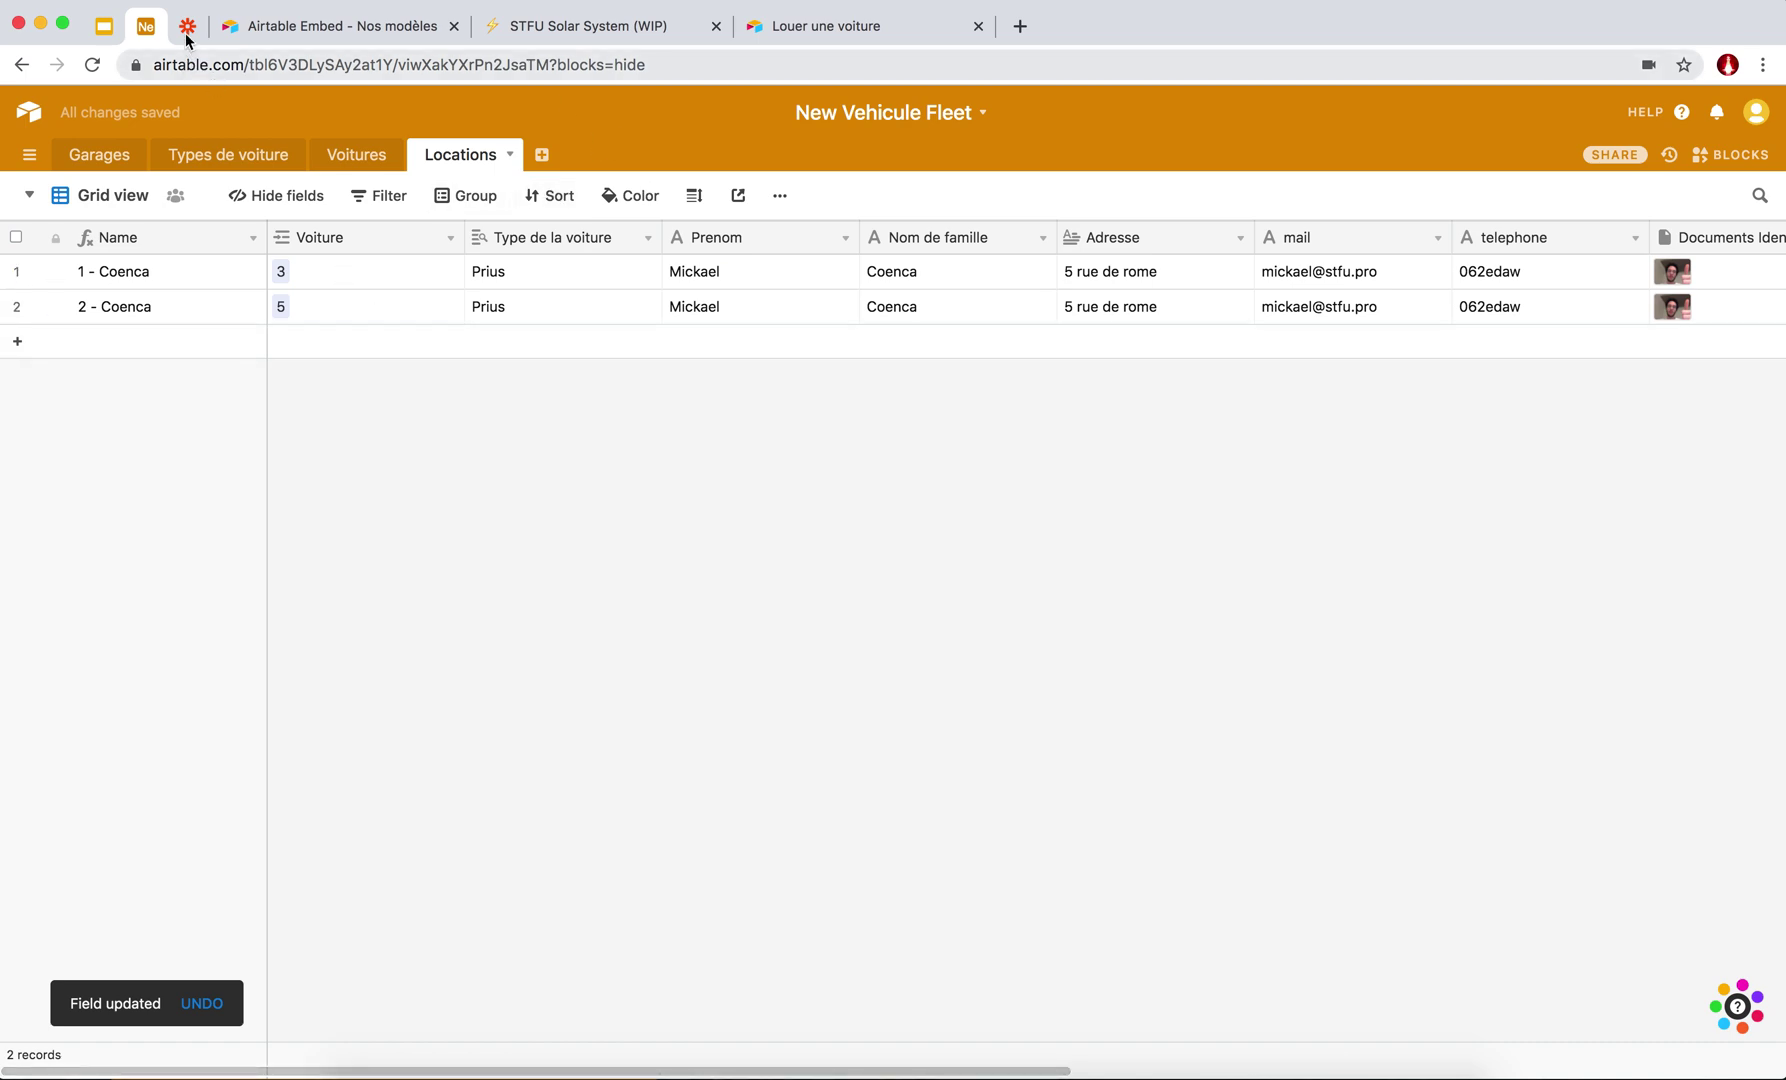
# Insert the rental's Voiture value after 'magnifique' in the email Body.
pyautogui.hotkey('ctrl', 'Tab')
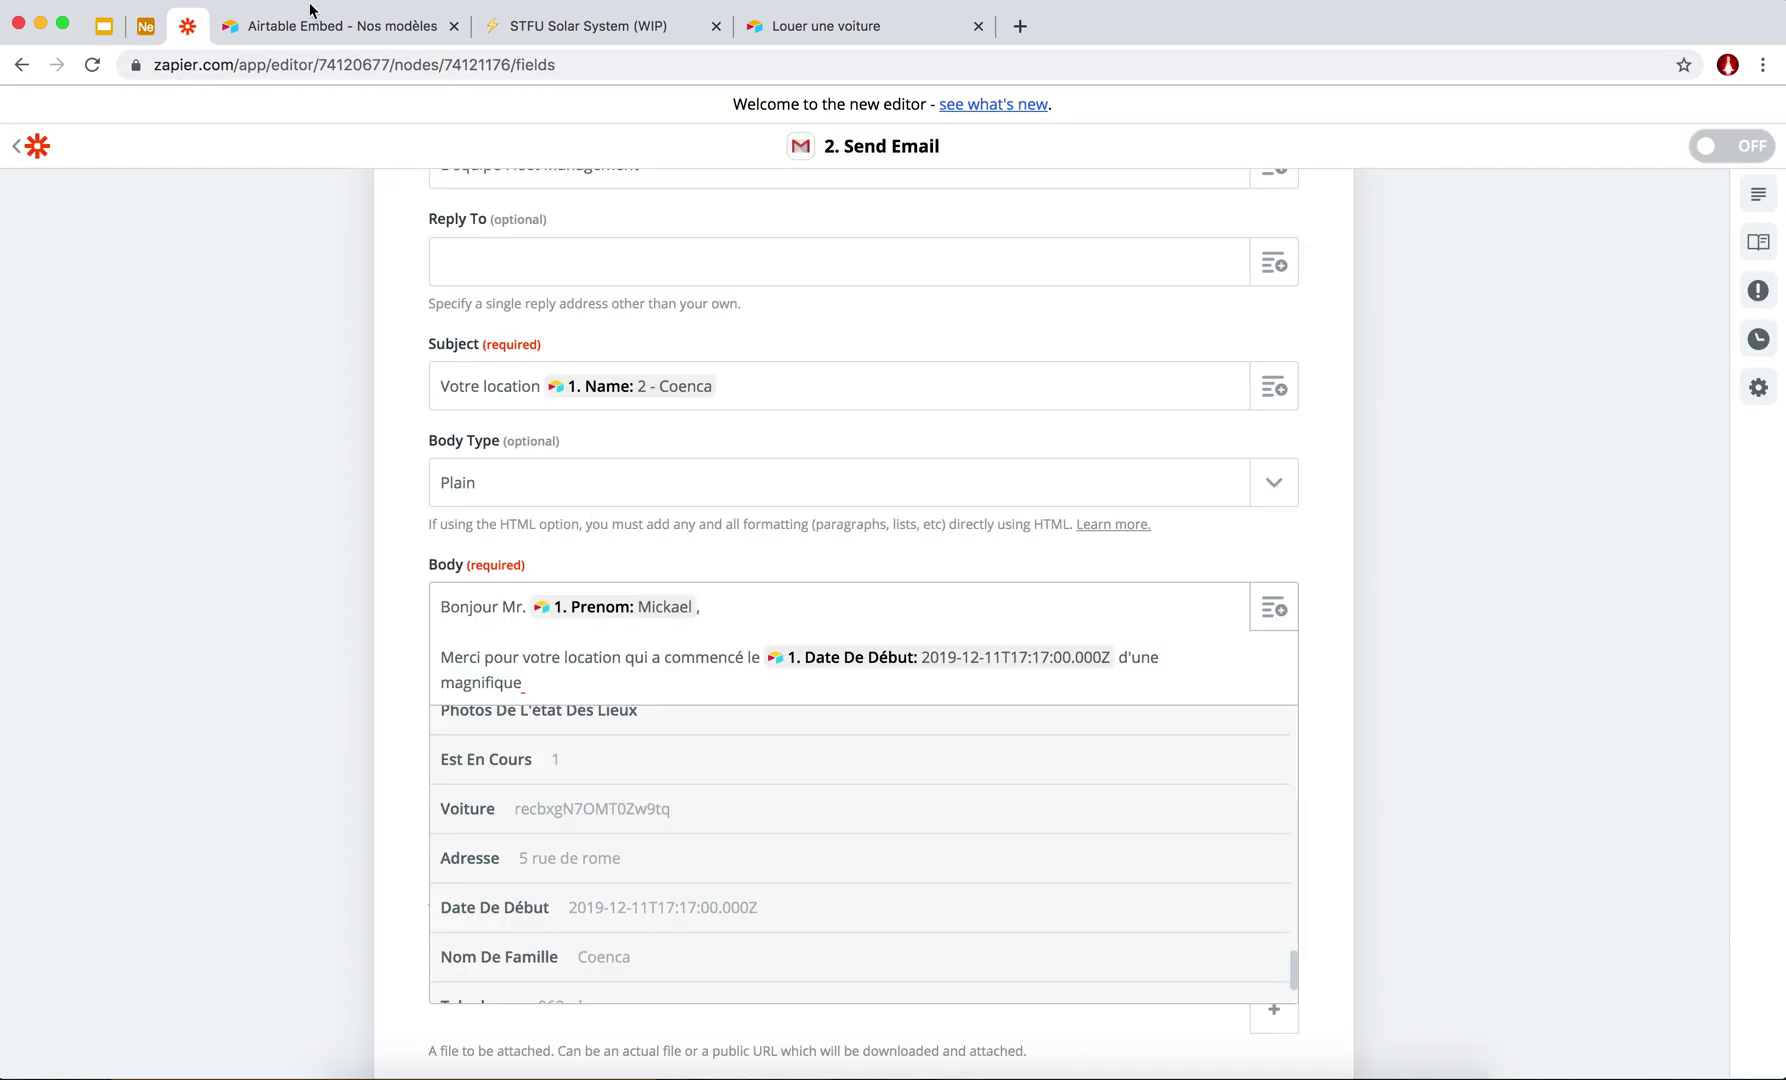
pyautogui.scroll(-3, 452, 656)
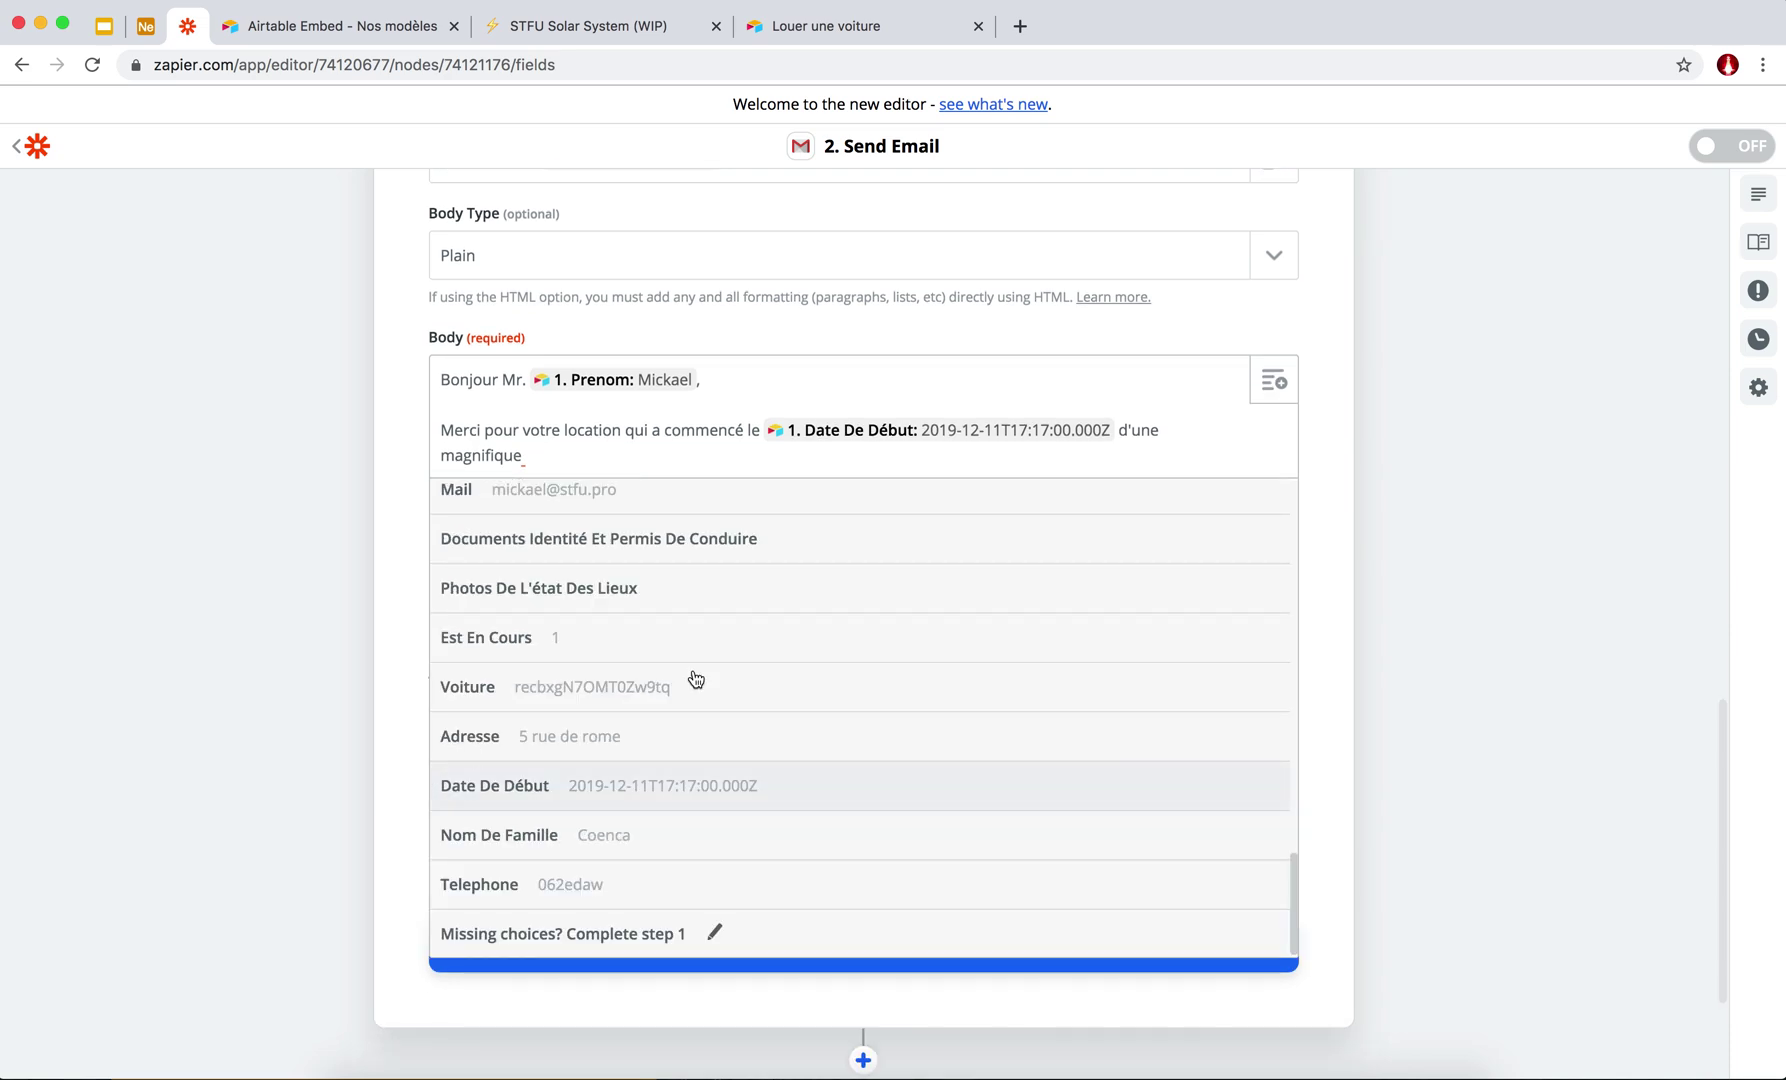
pyautogui.click(513, 695)
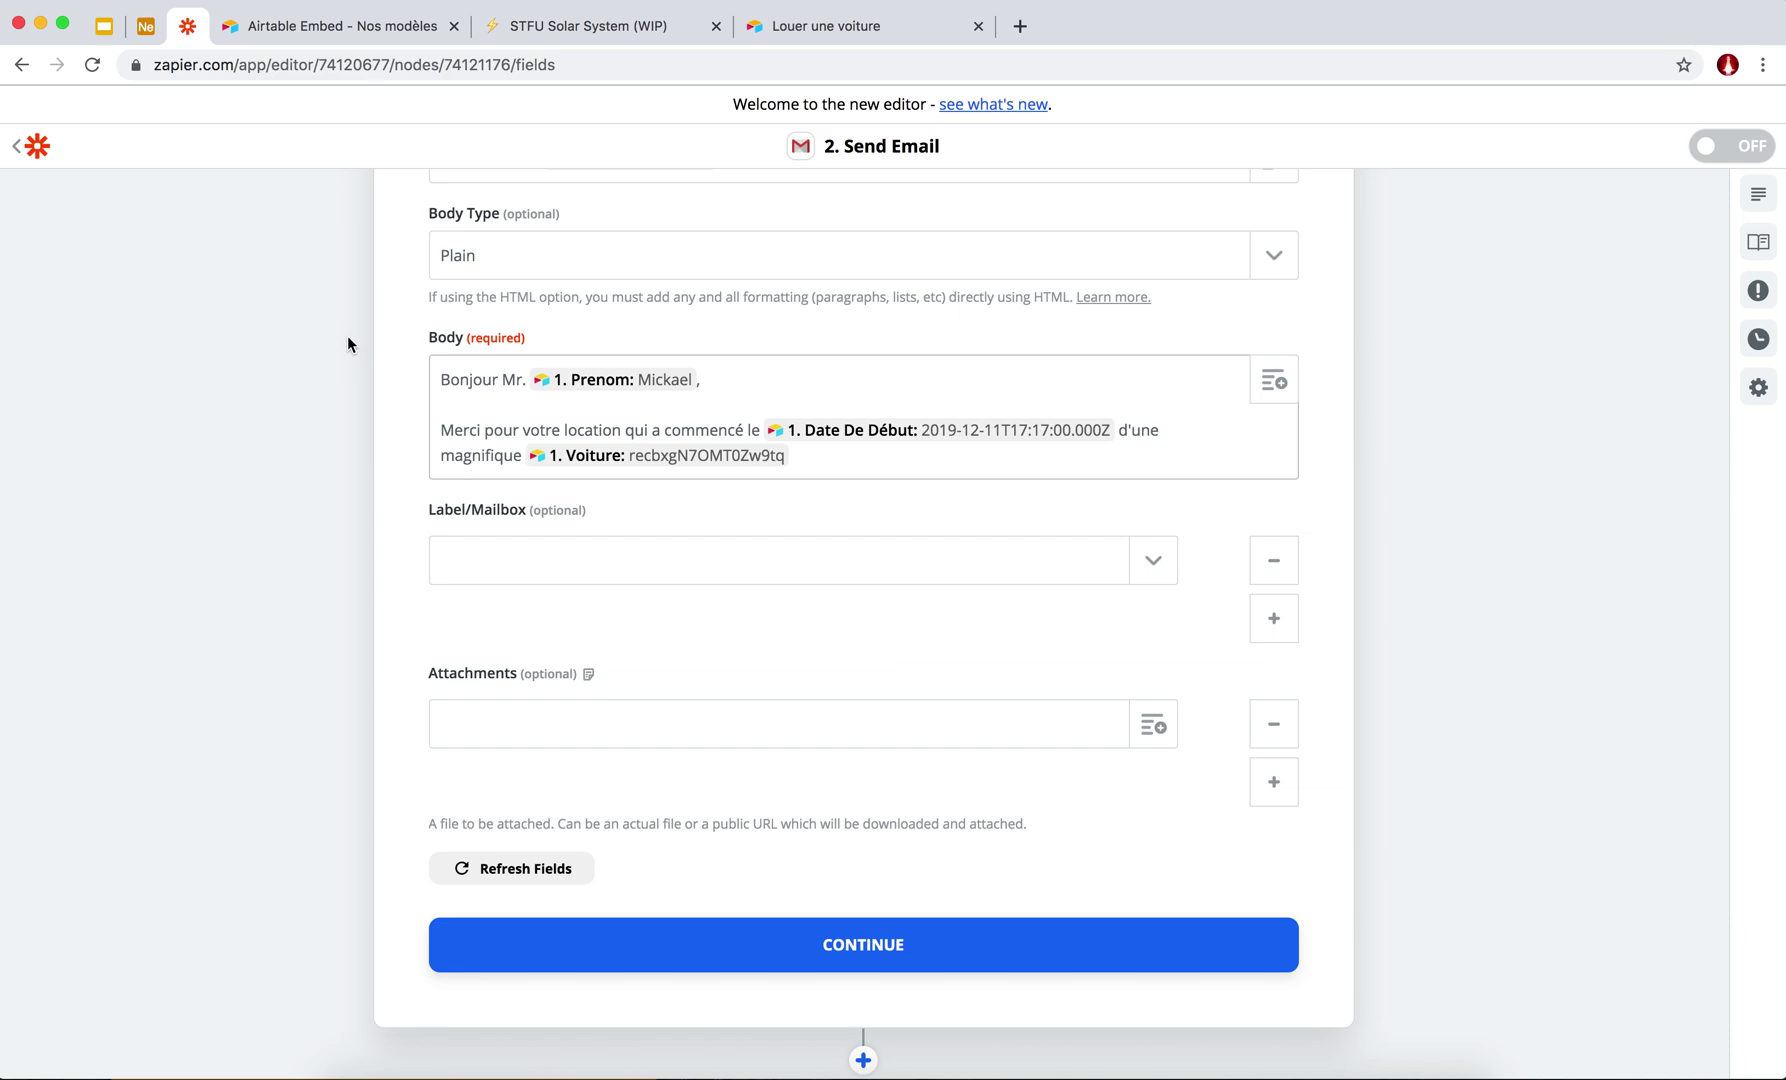
pyautogui.scroll(8, 347, 335)
pyautogui.scroll(10, 347, 335)
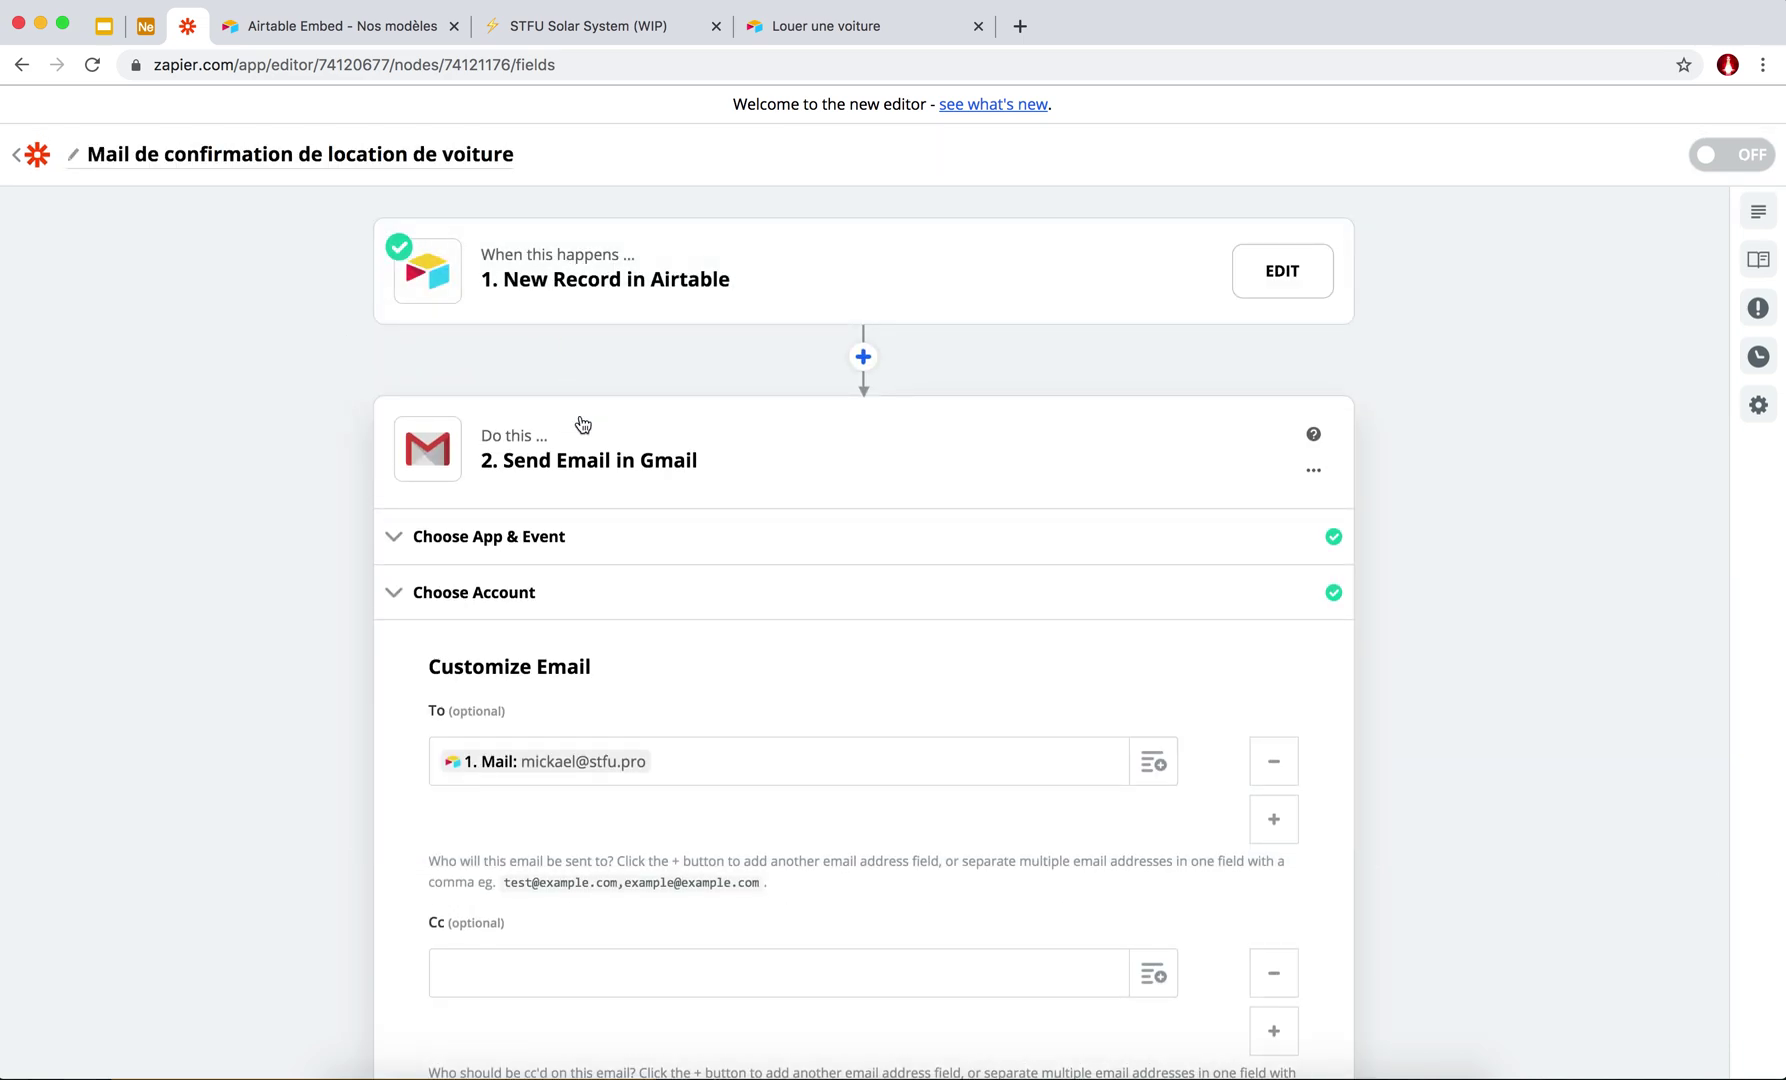
# Refresh the Airtable trigger's sample records, choose Record A, and finish editing.
pyautogui.click(431, 538)
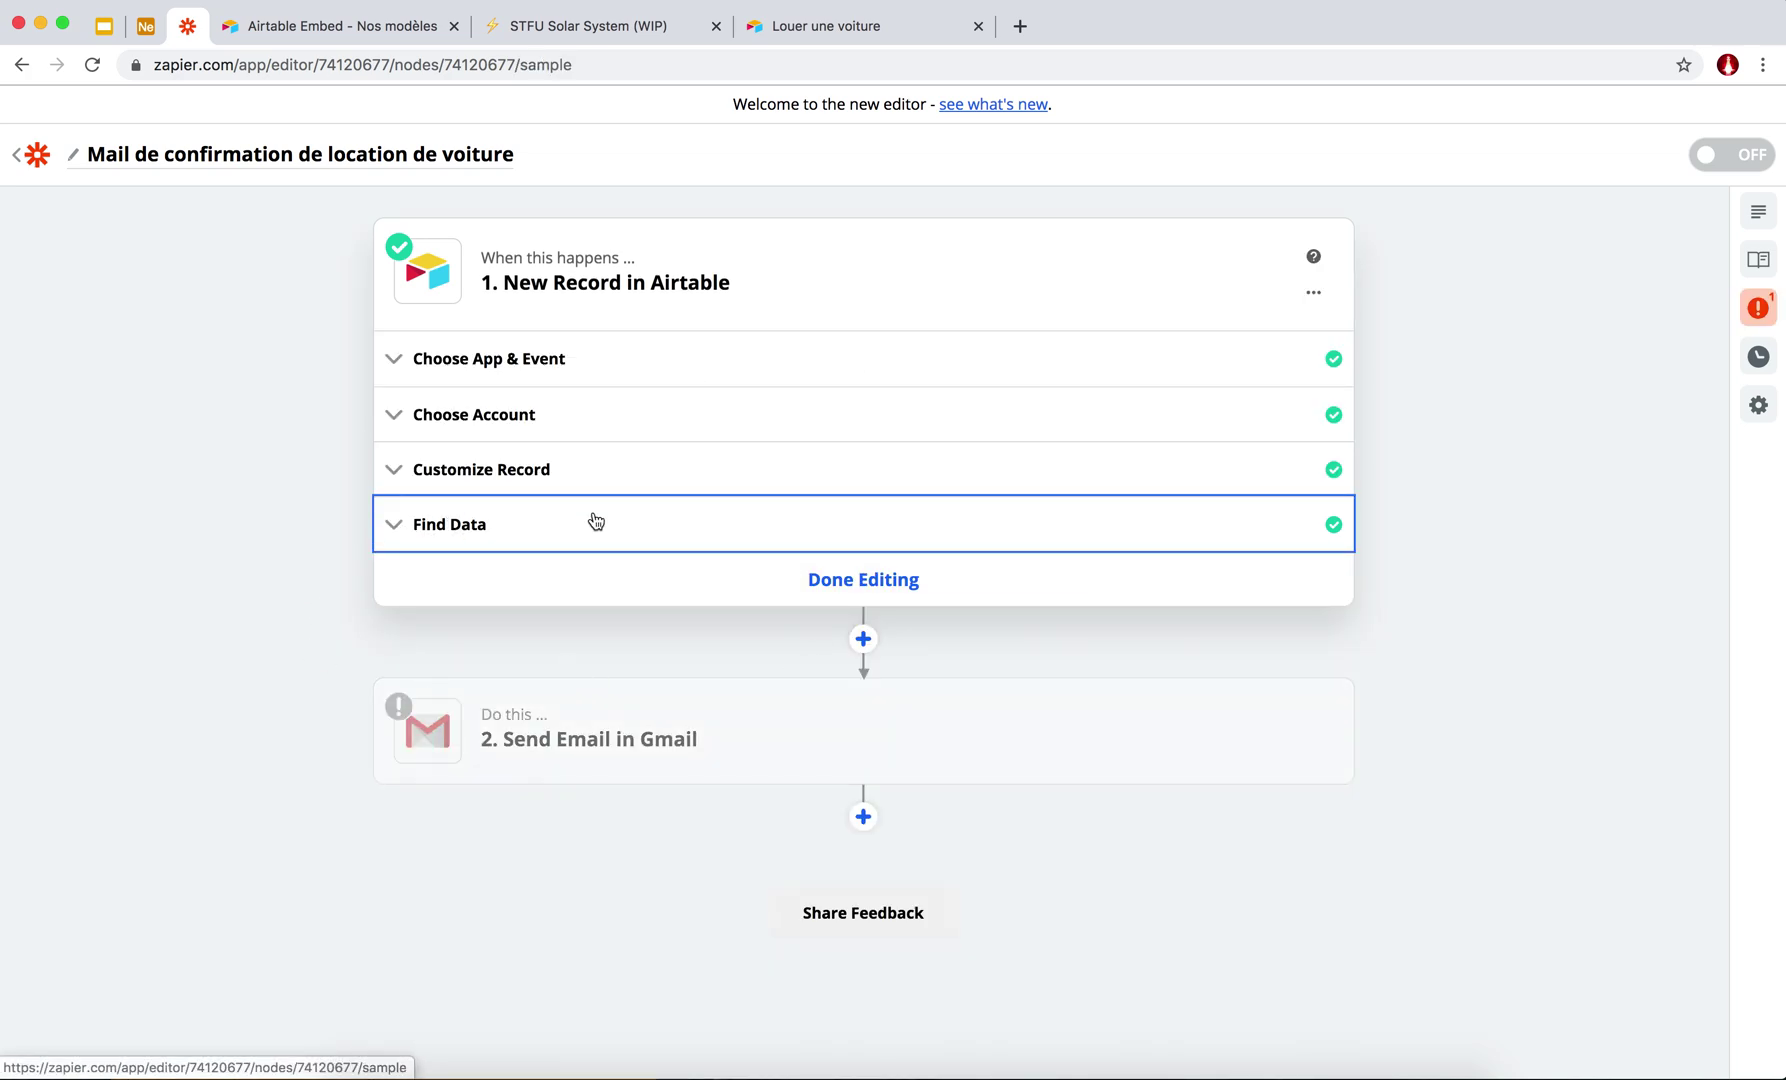
pyautogui.click(482, 800)
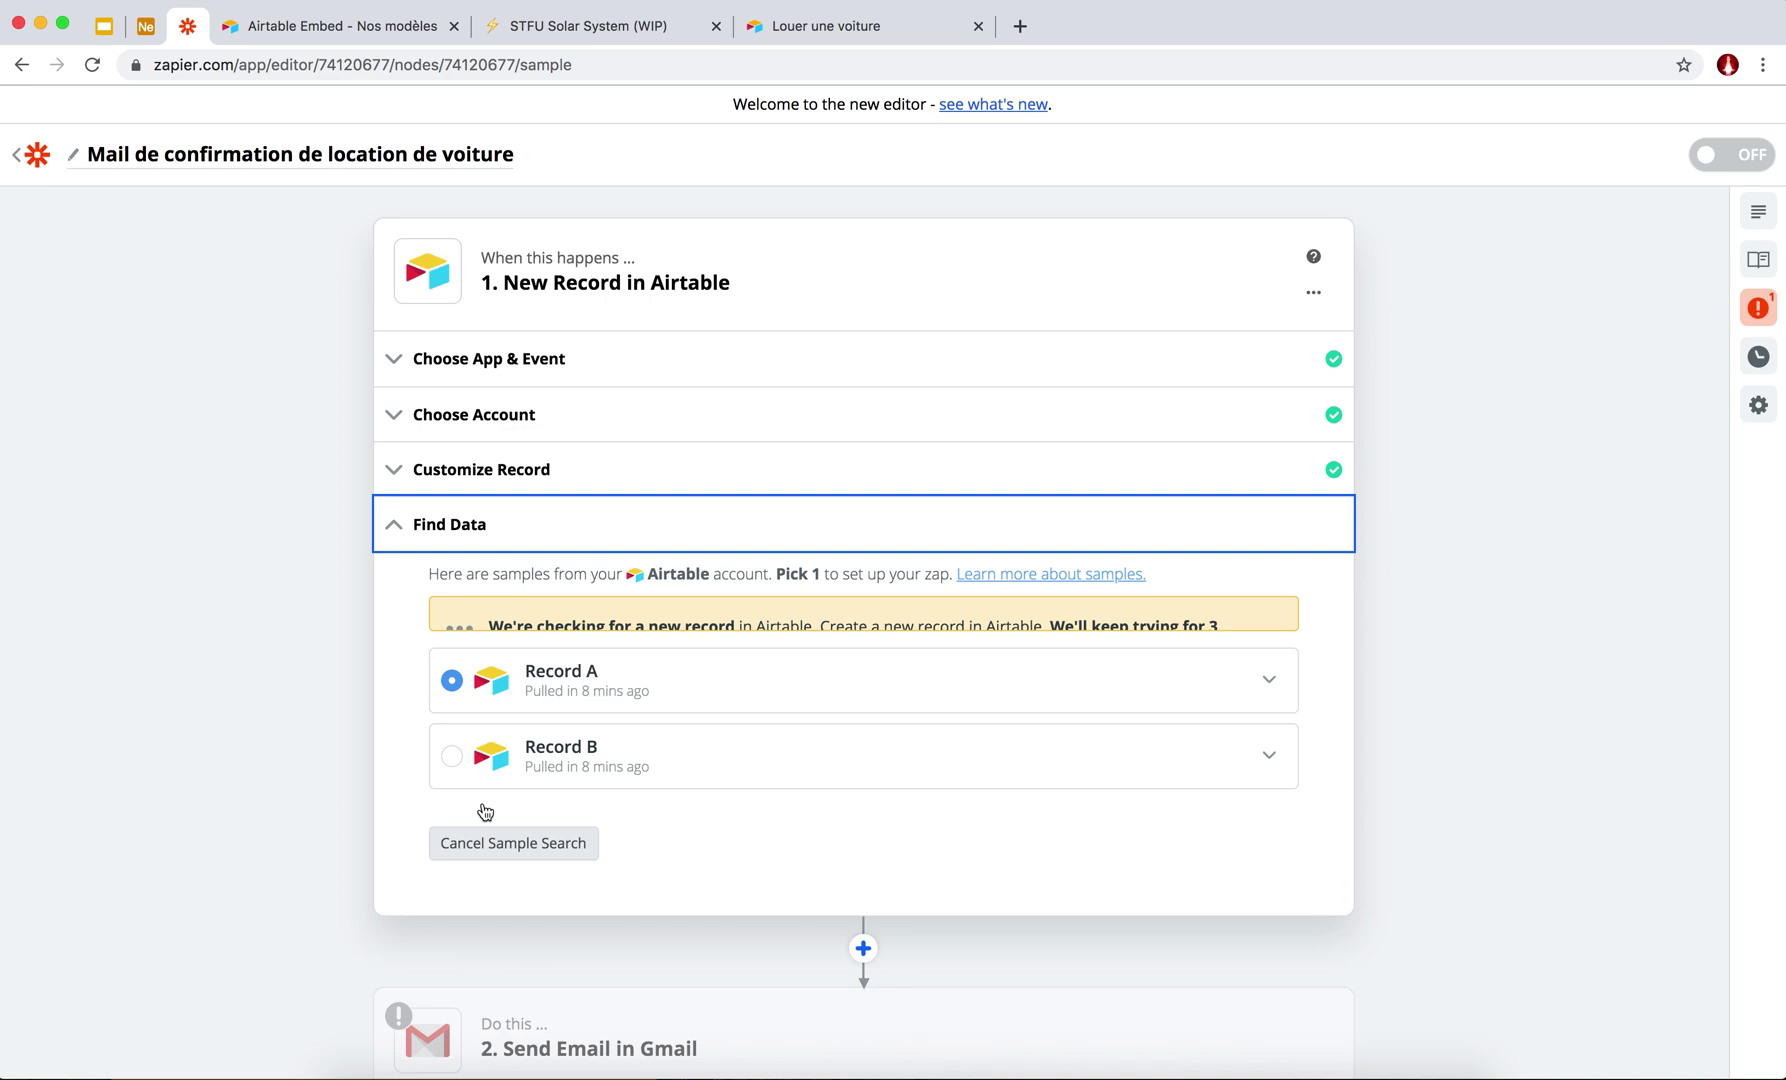
pyautogui.scroll(-3, 411, 535)
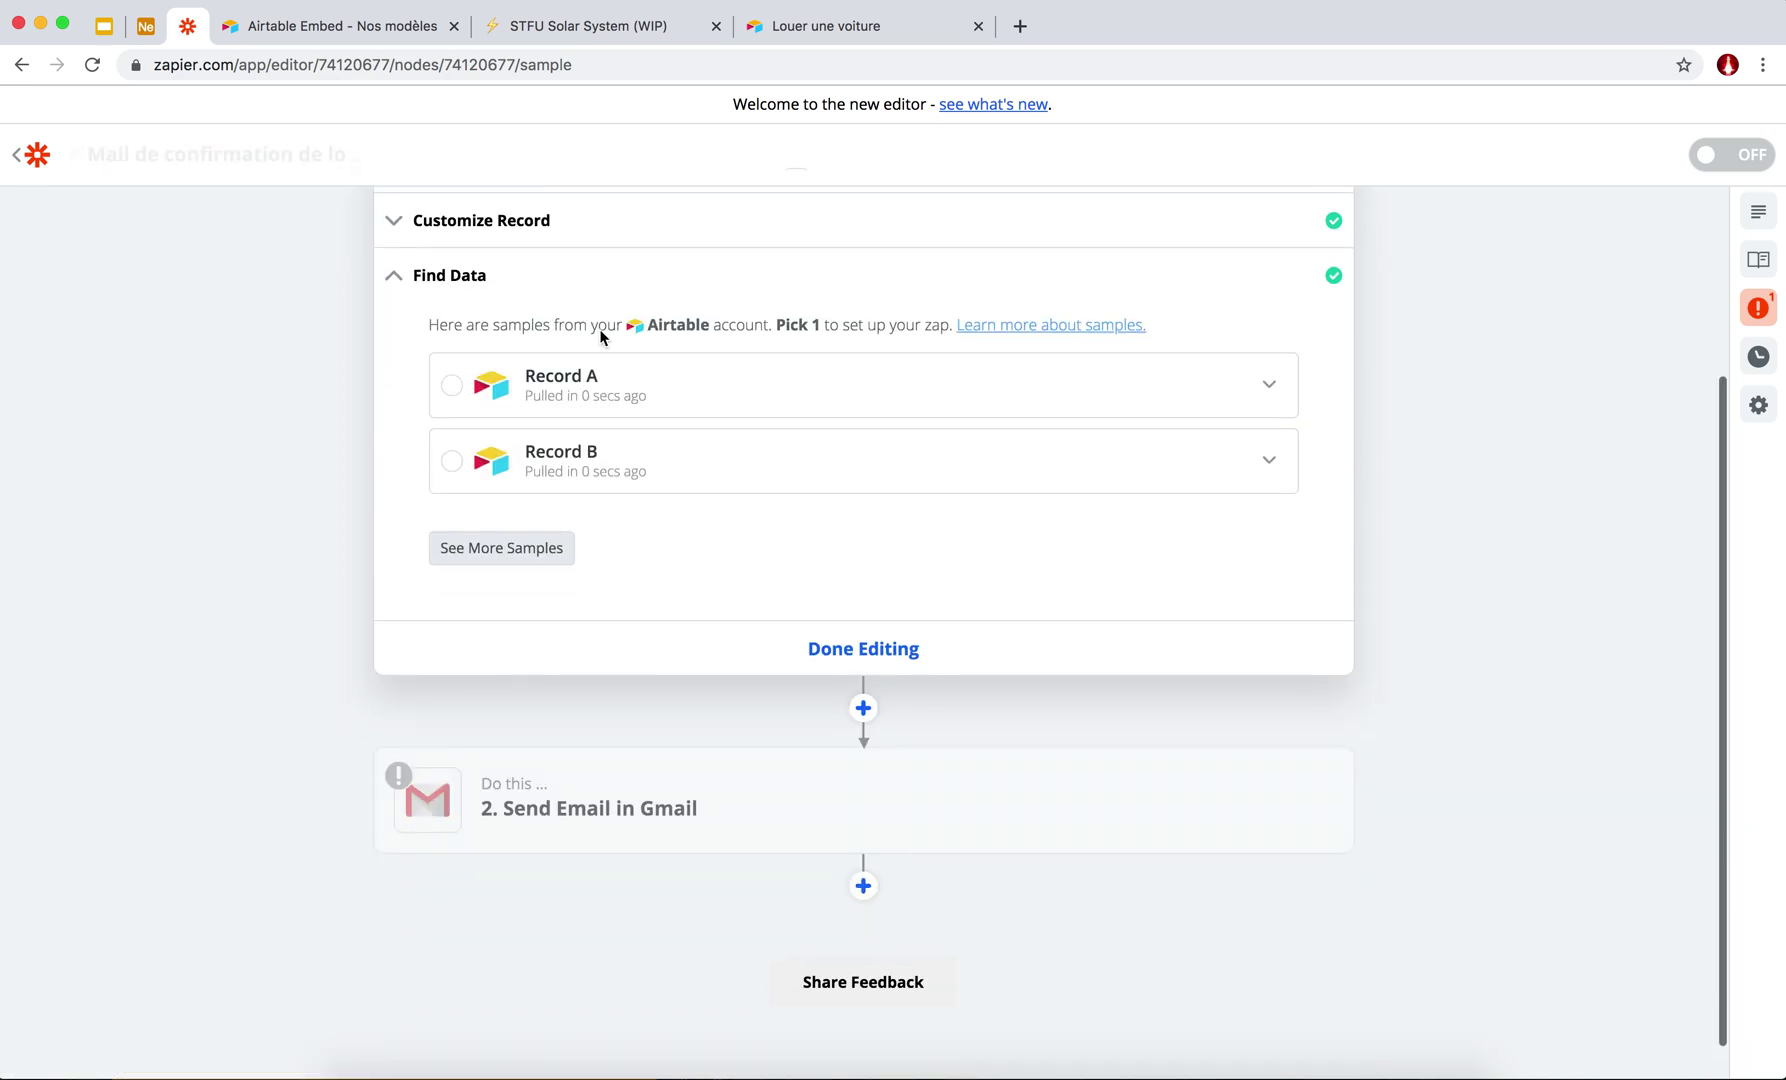
pyautogui.click(454, 370)
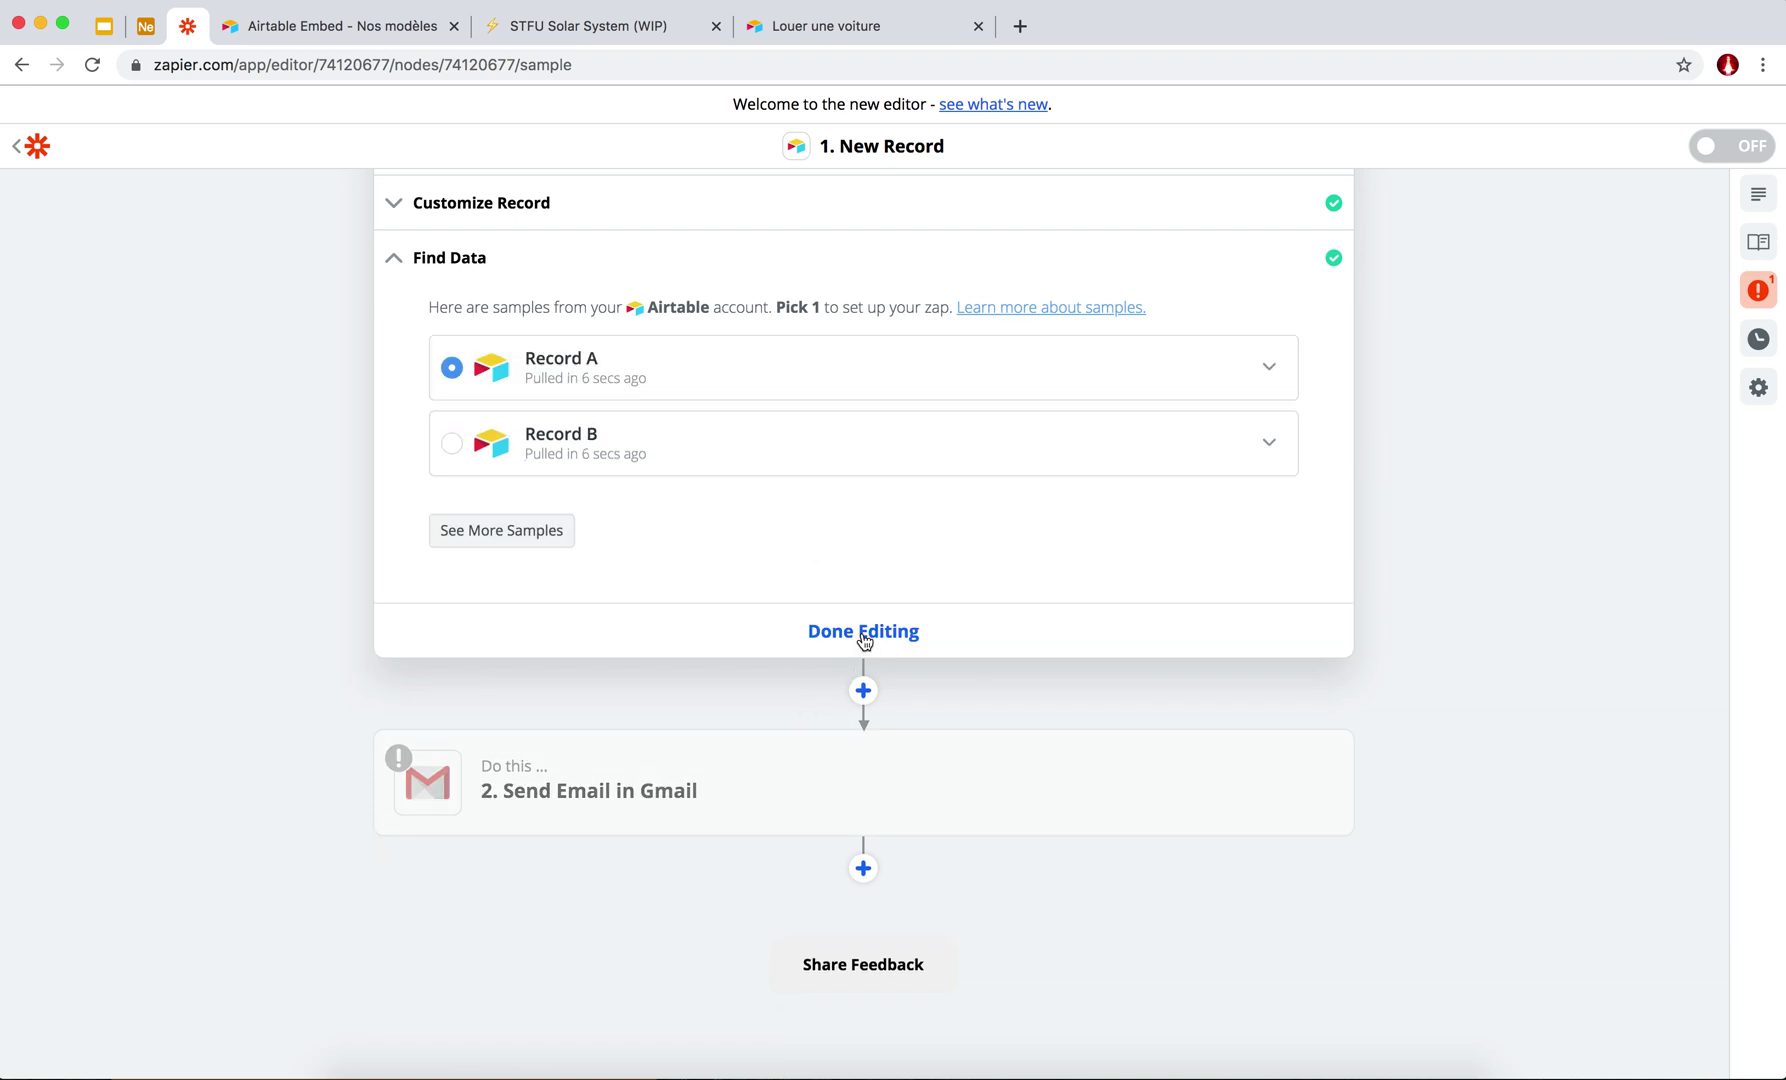
pyautogui.click(812, 638)
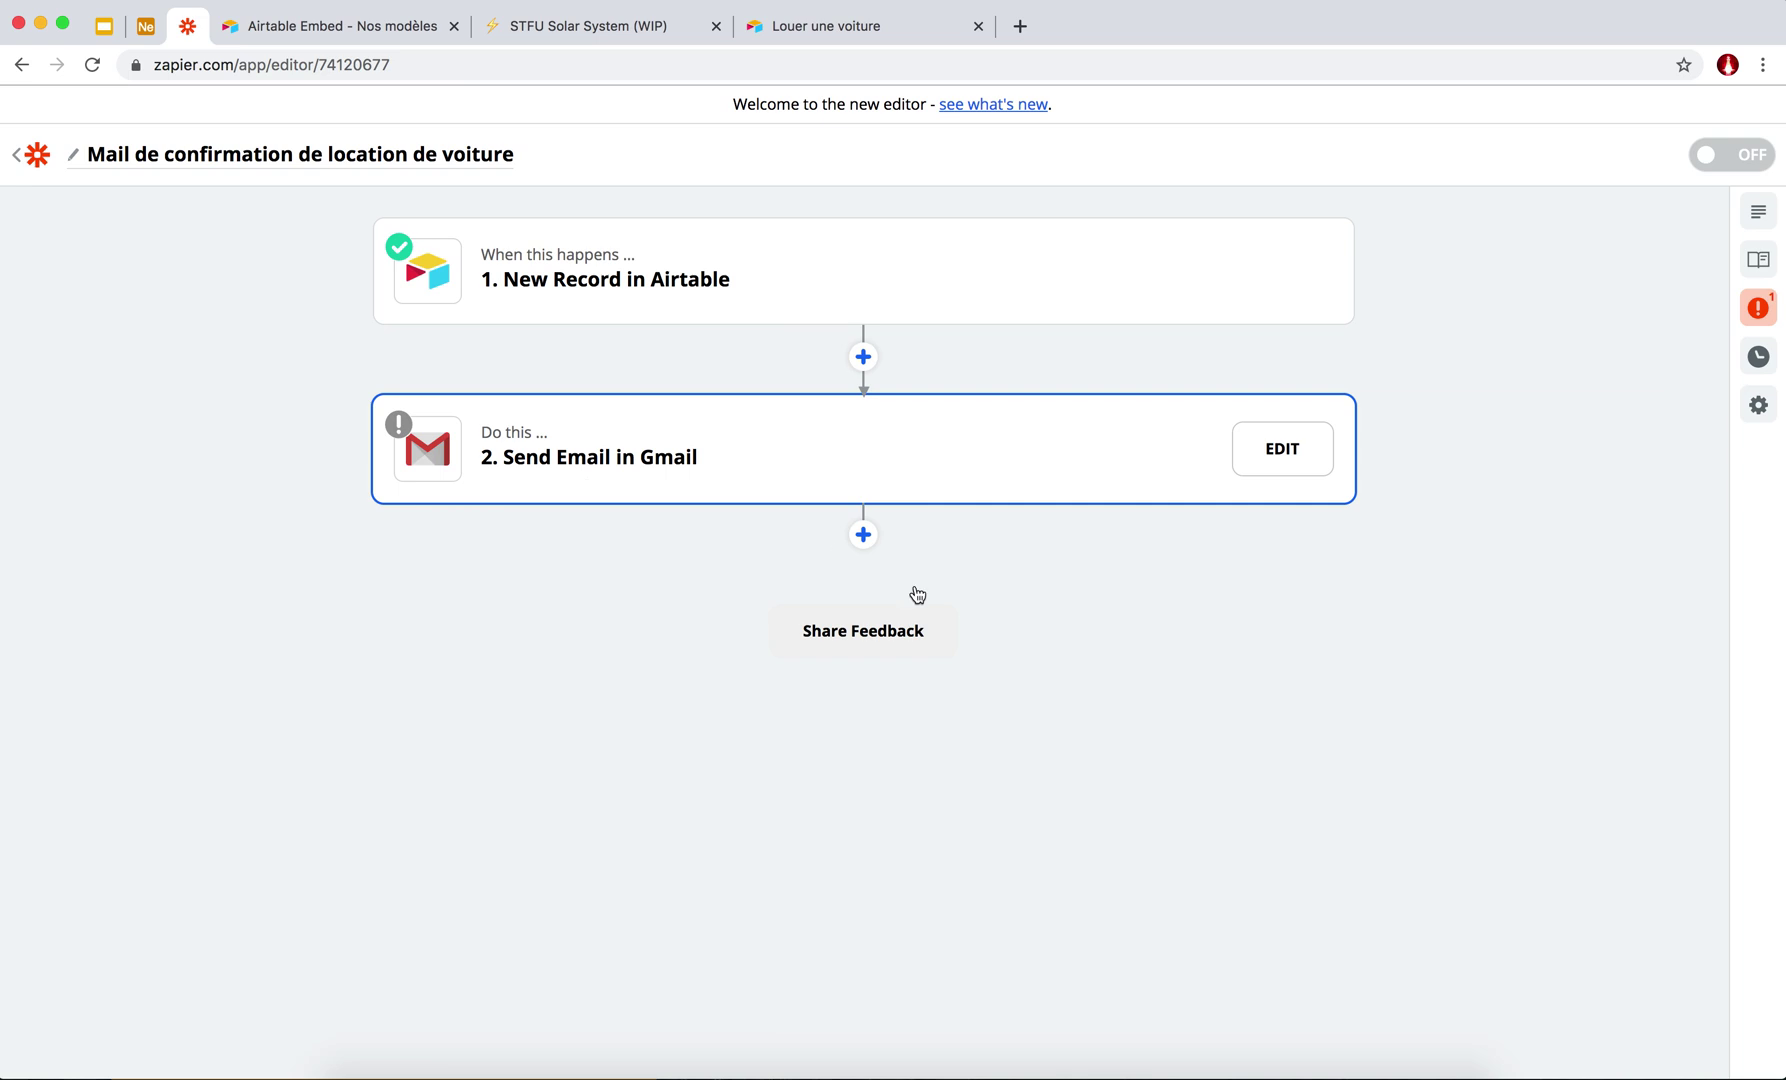
# Delete the Voiture record-id field from the email Body.
pyautogui.scroll(-4, 604, 785)
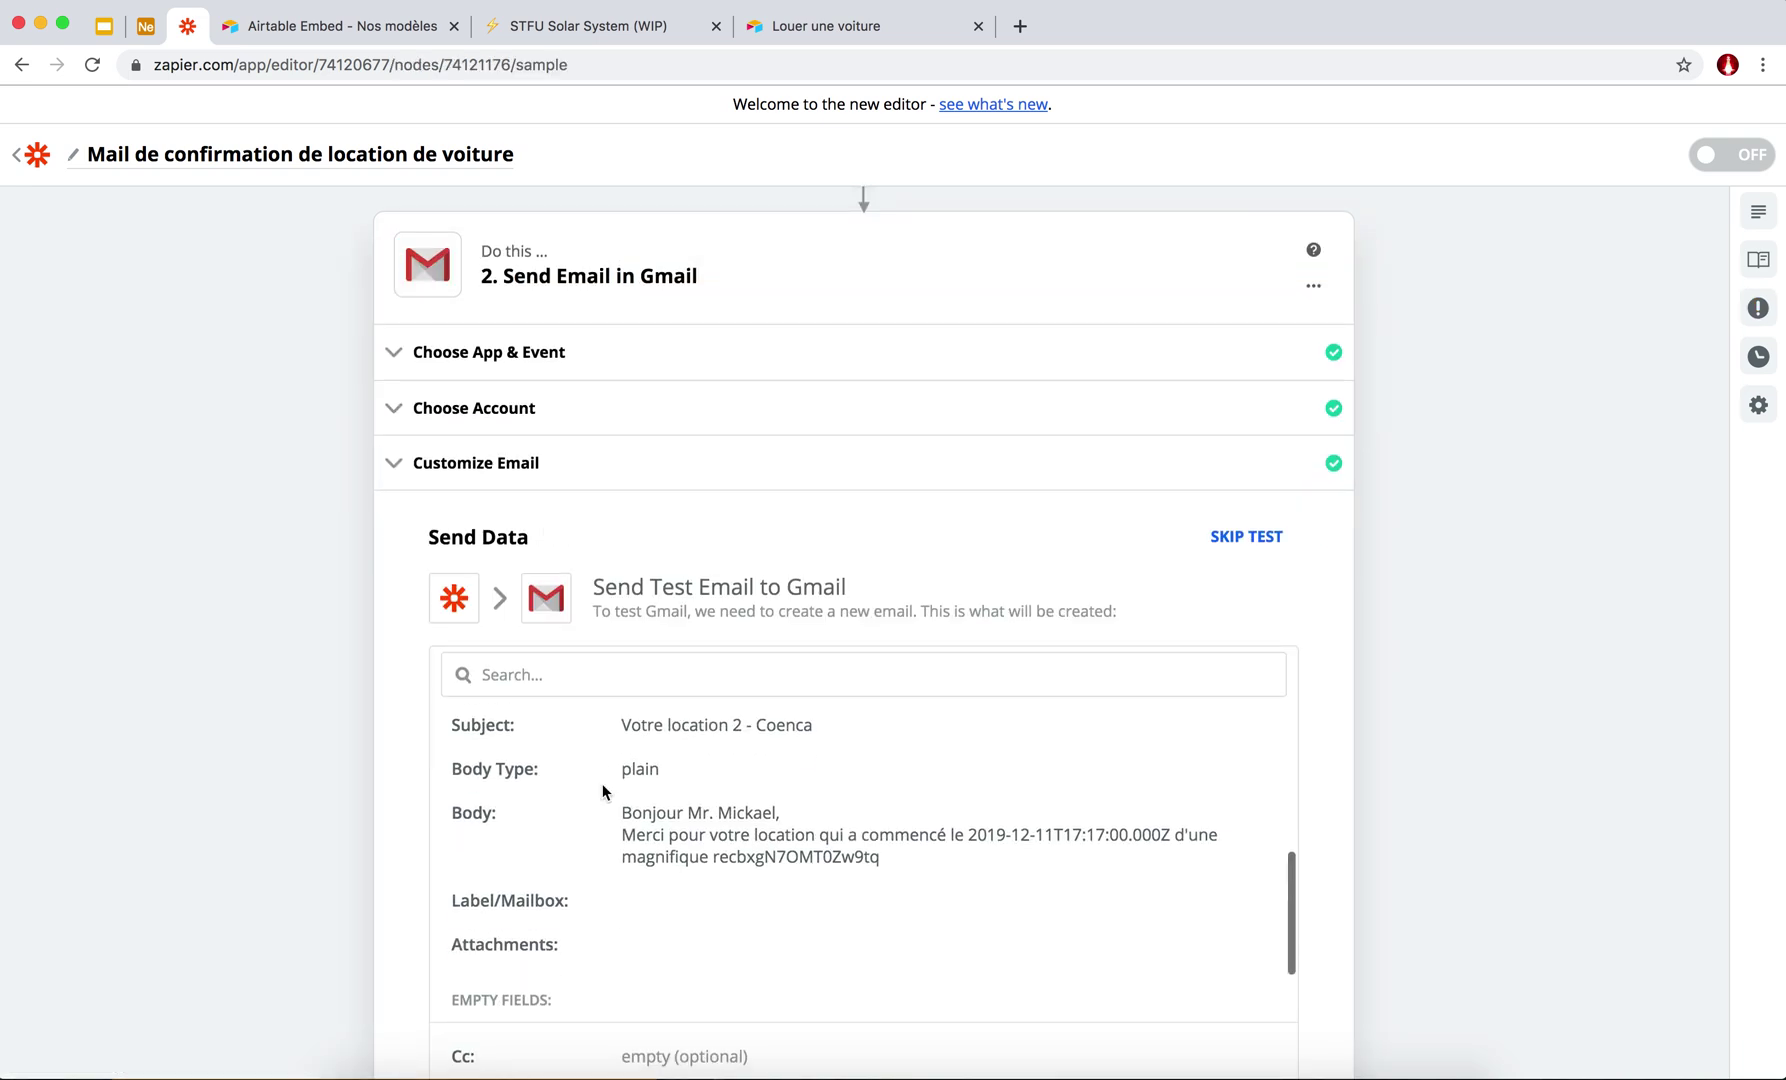
pyautogui.scroll(-6, 428, 447)
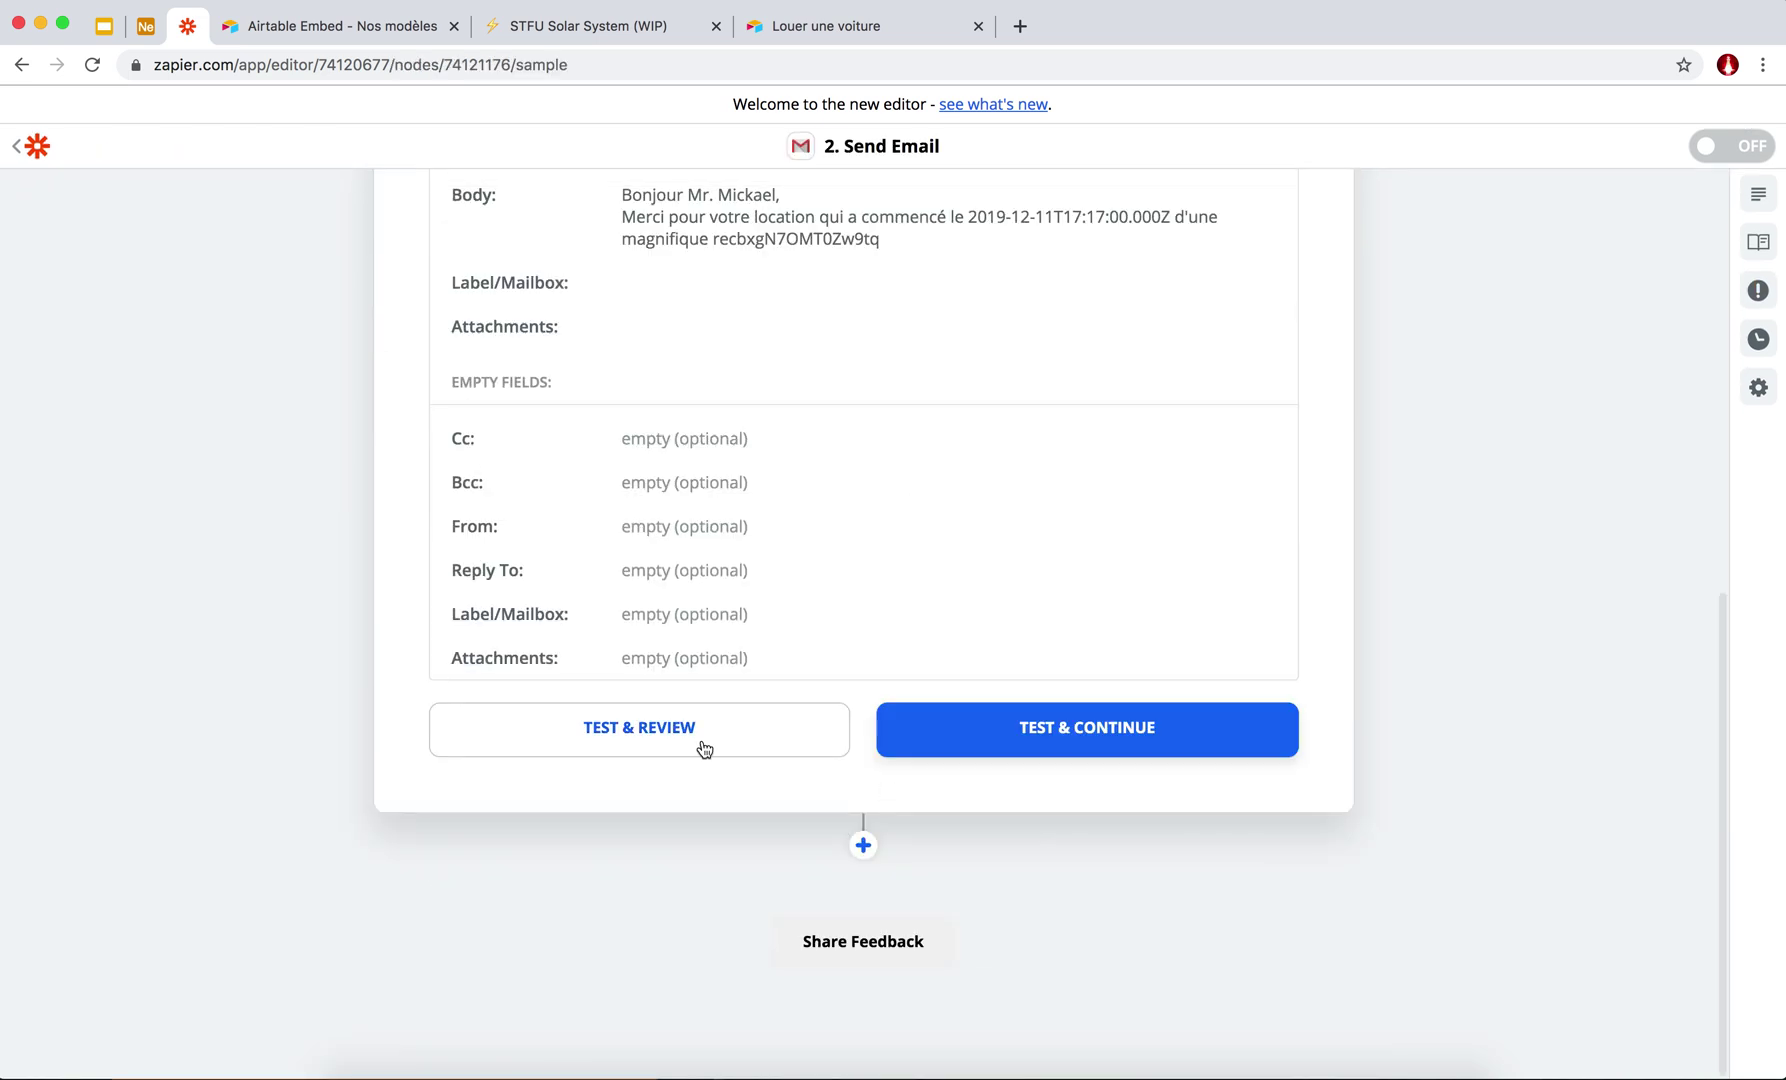
pyautogui.scroll(10, 646, 438)
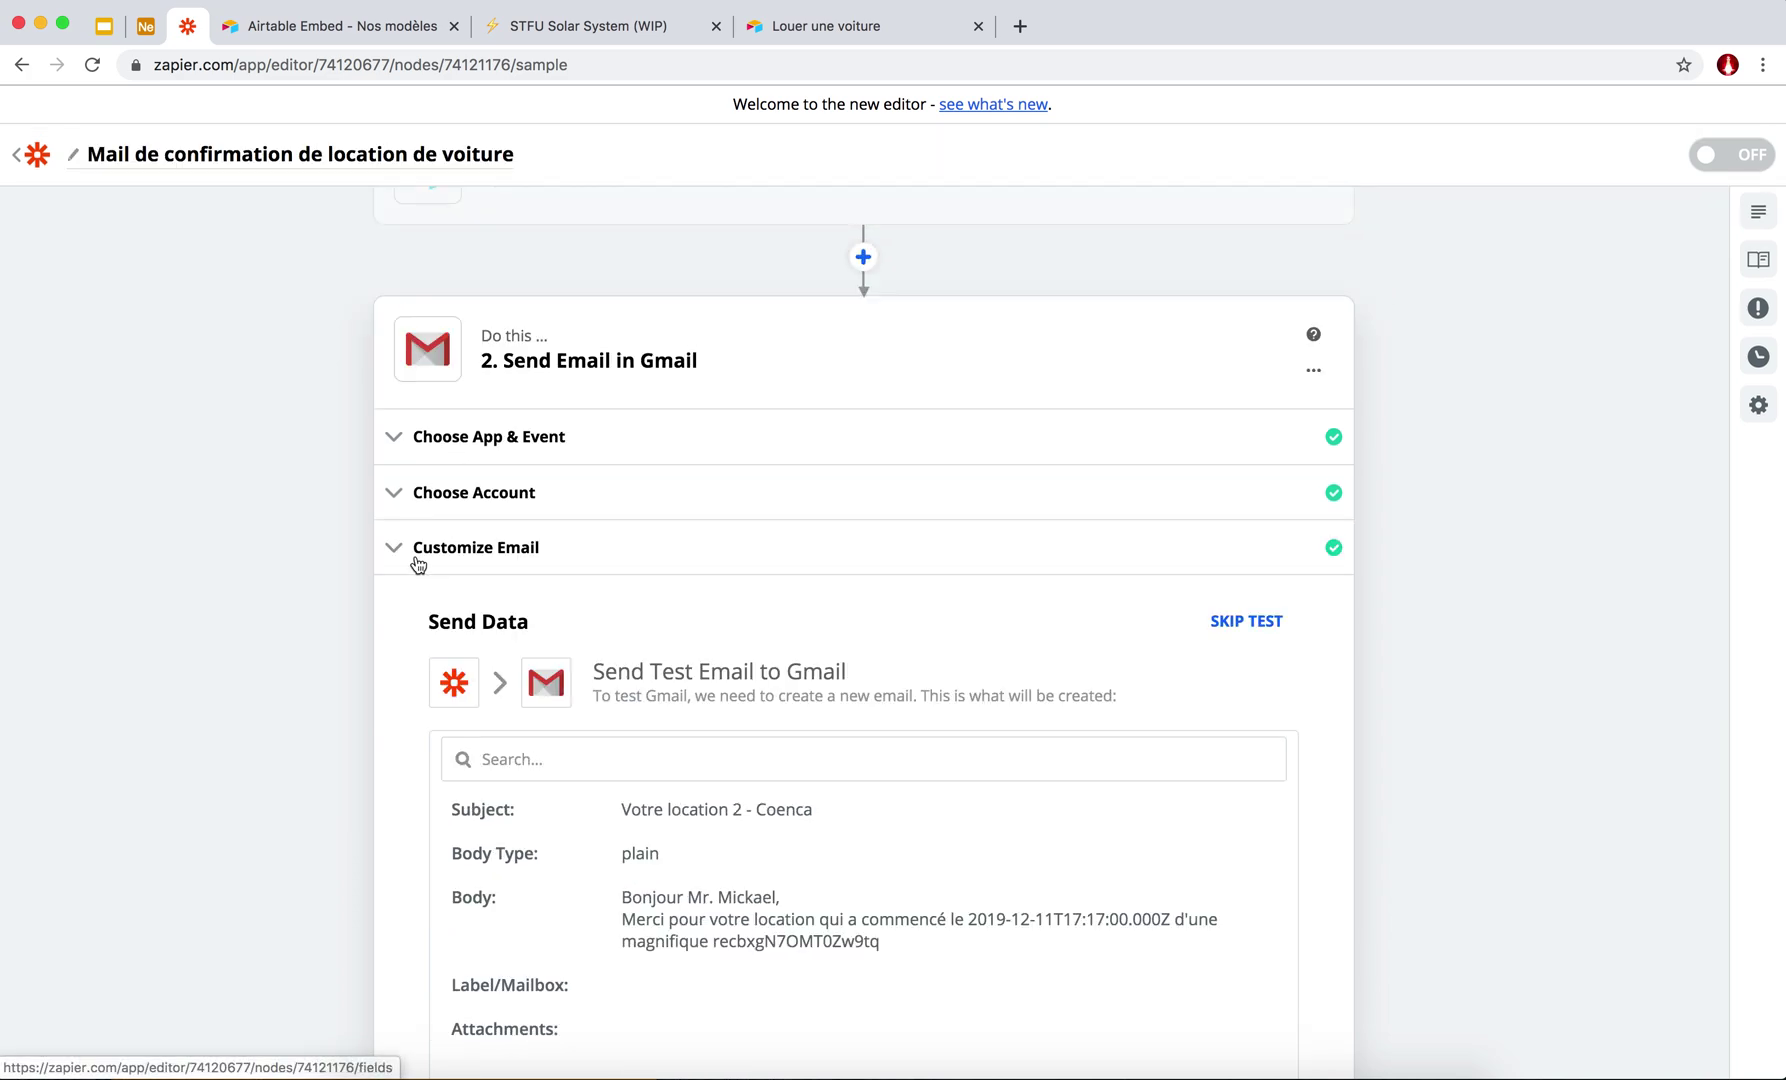
pyautogui.click(404, 551)
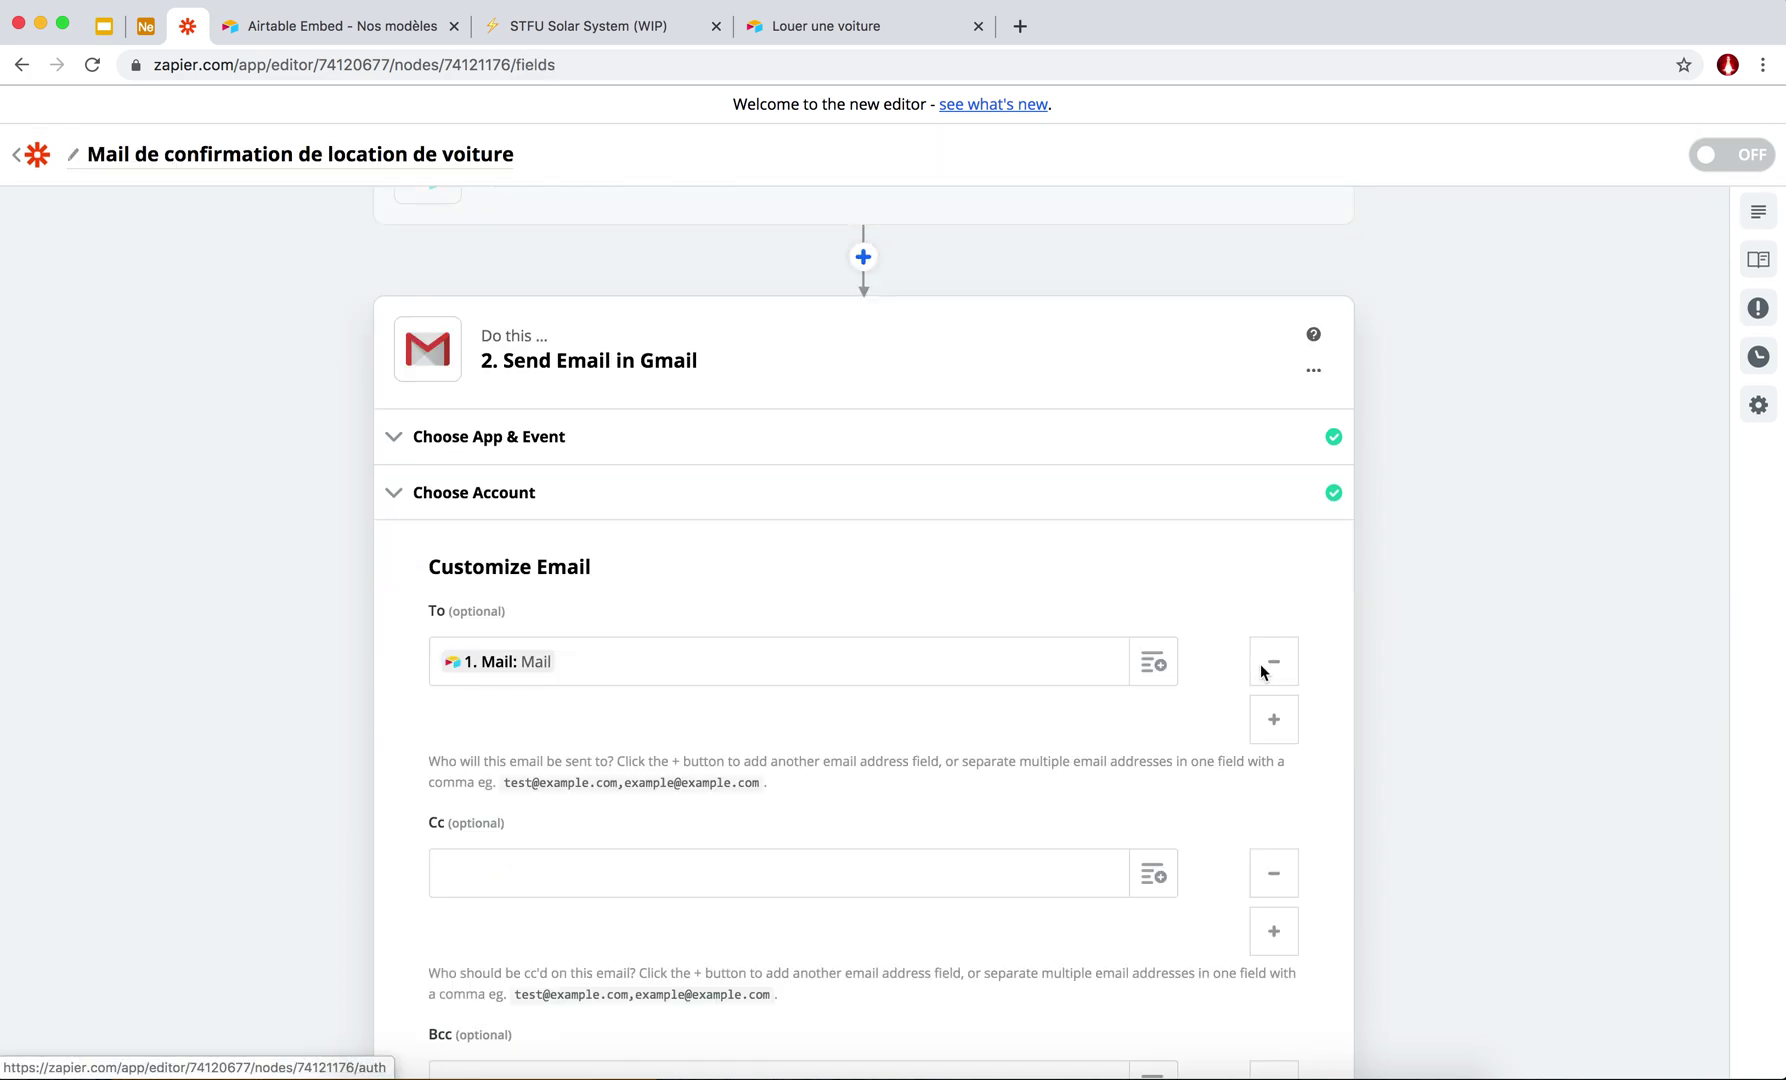
pyautogui.scroll(-12, 502, 684)
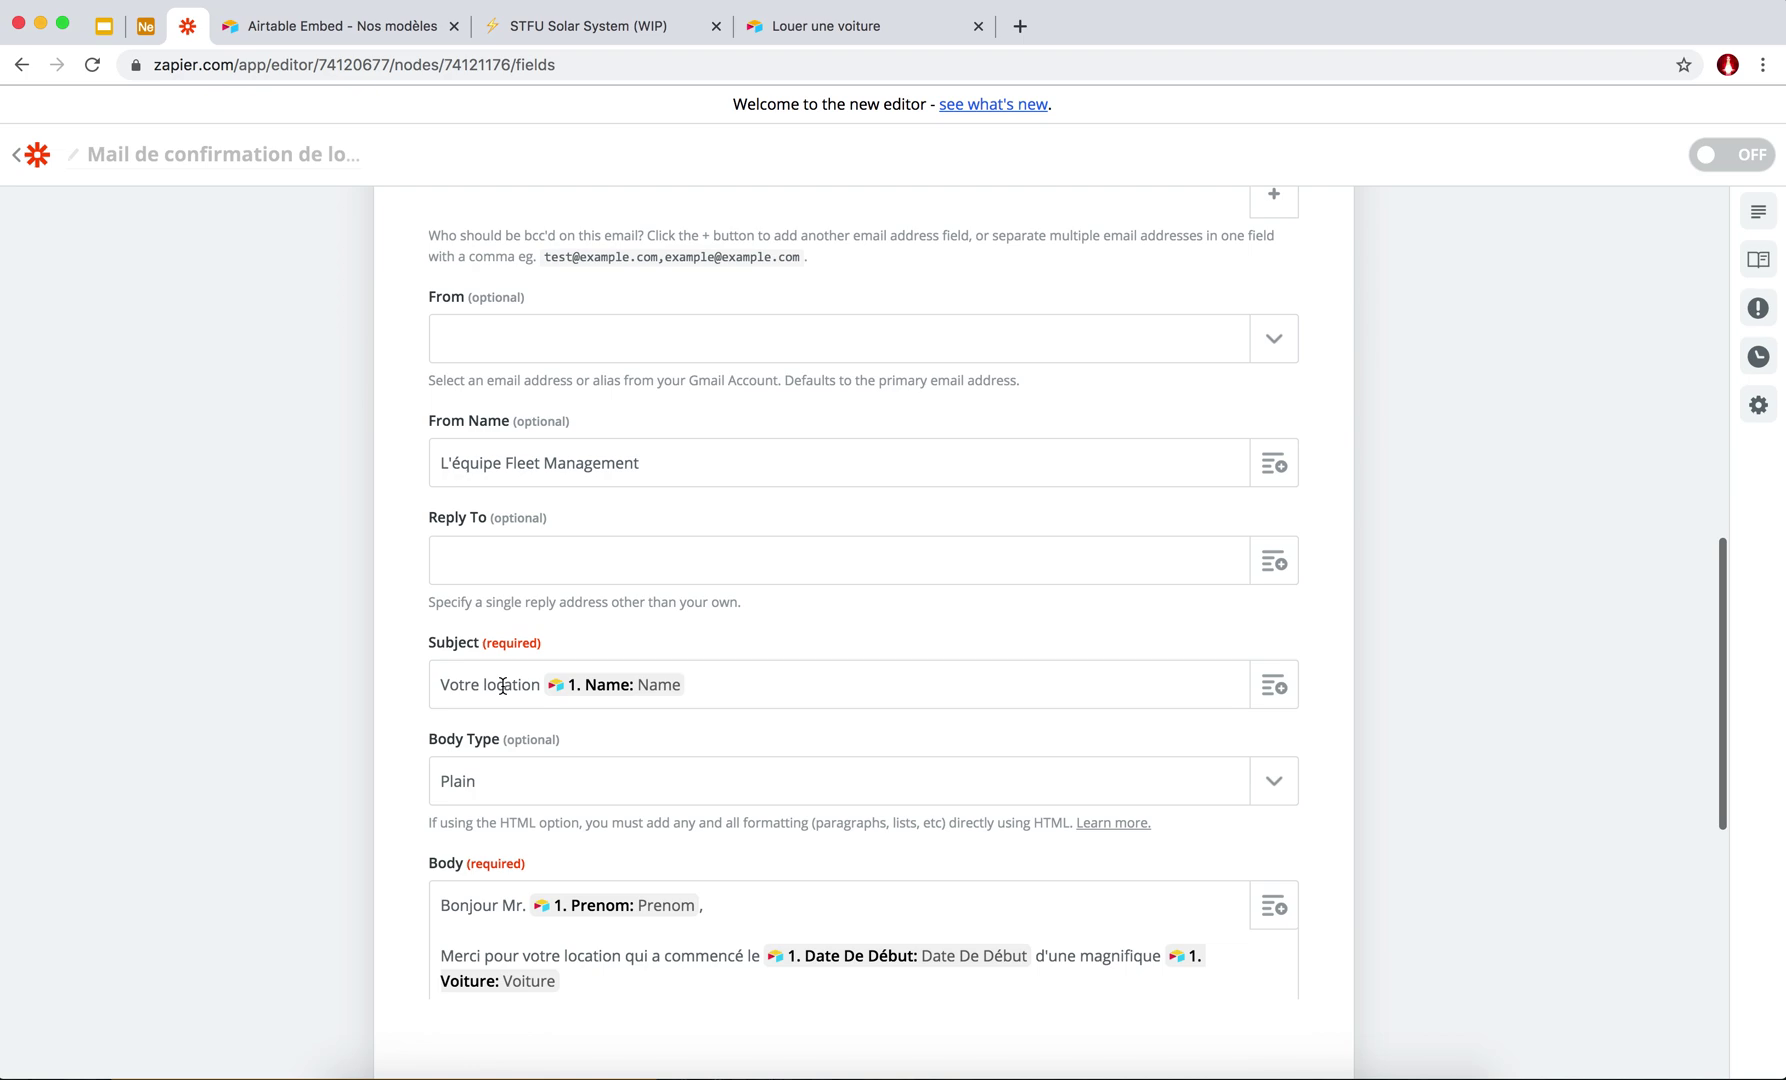
pyautogui.click(587, 740)
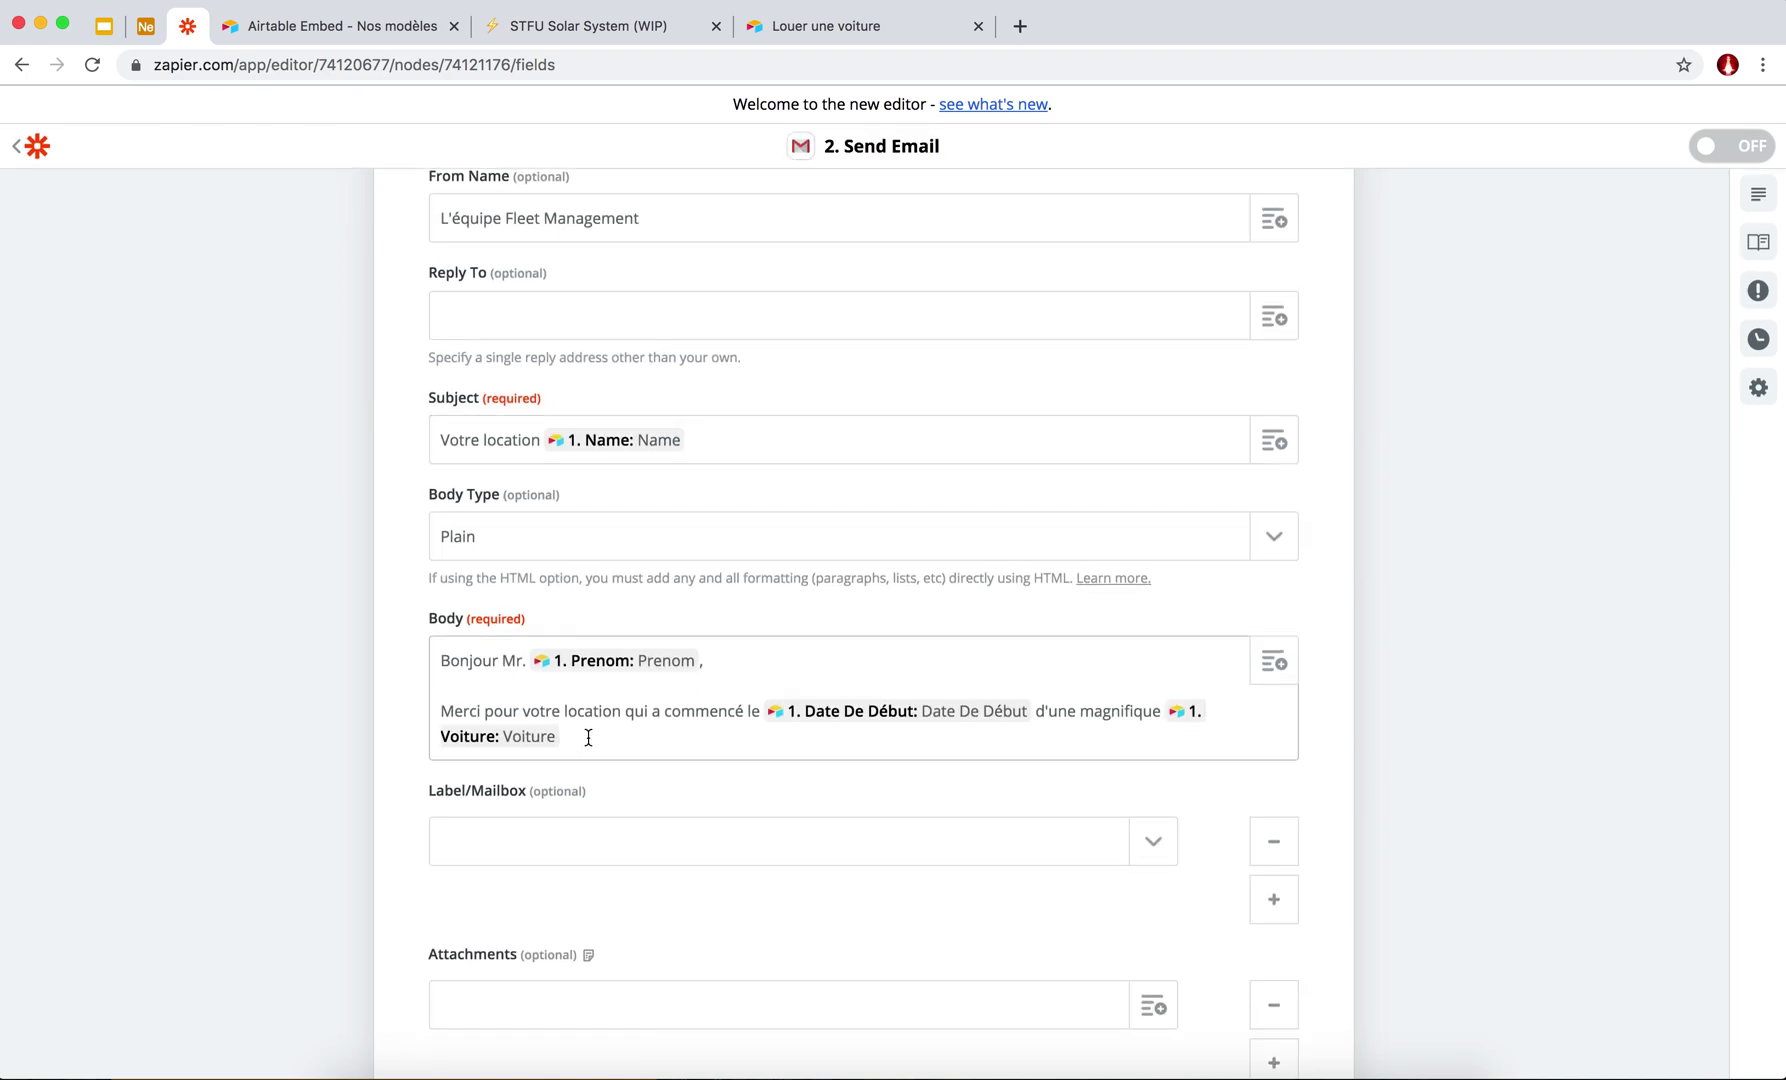
pyautogui.press('BackSpace')
# Insert the Type De La Voiture field into the Body.
pyautogui.click(1266, 668)
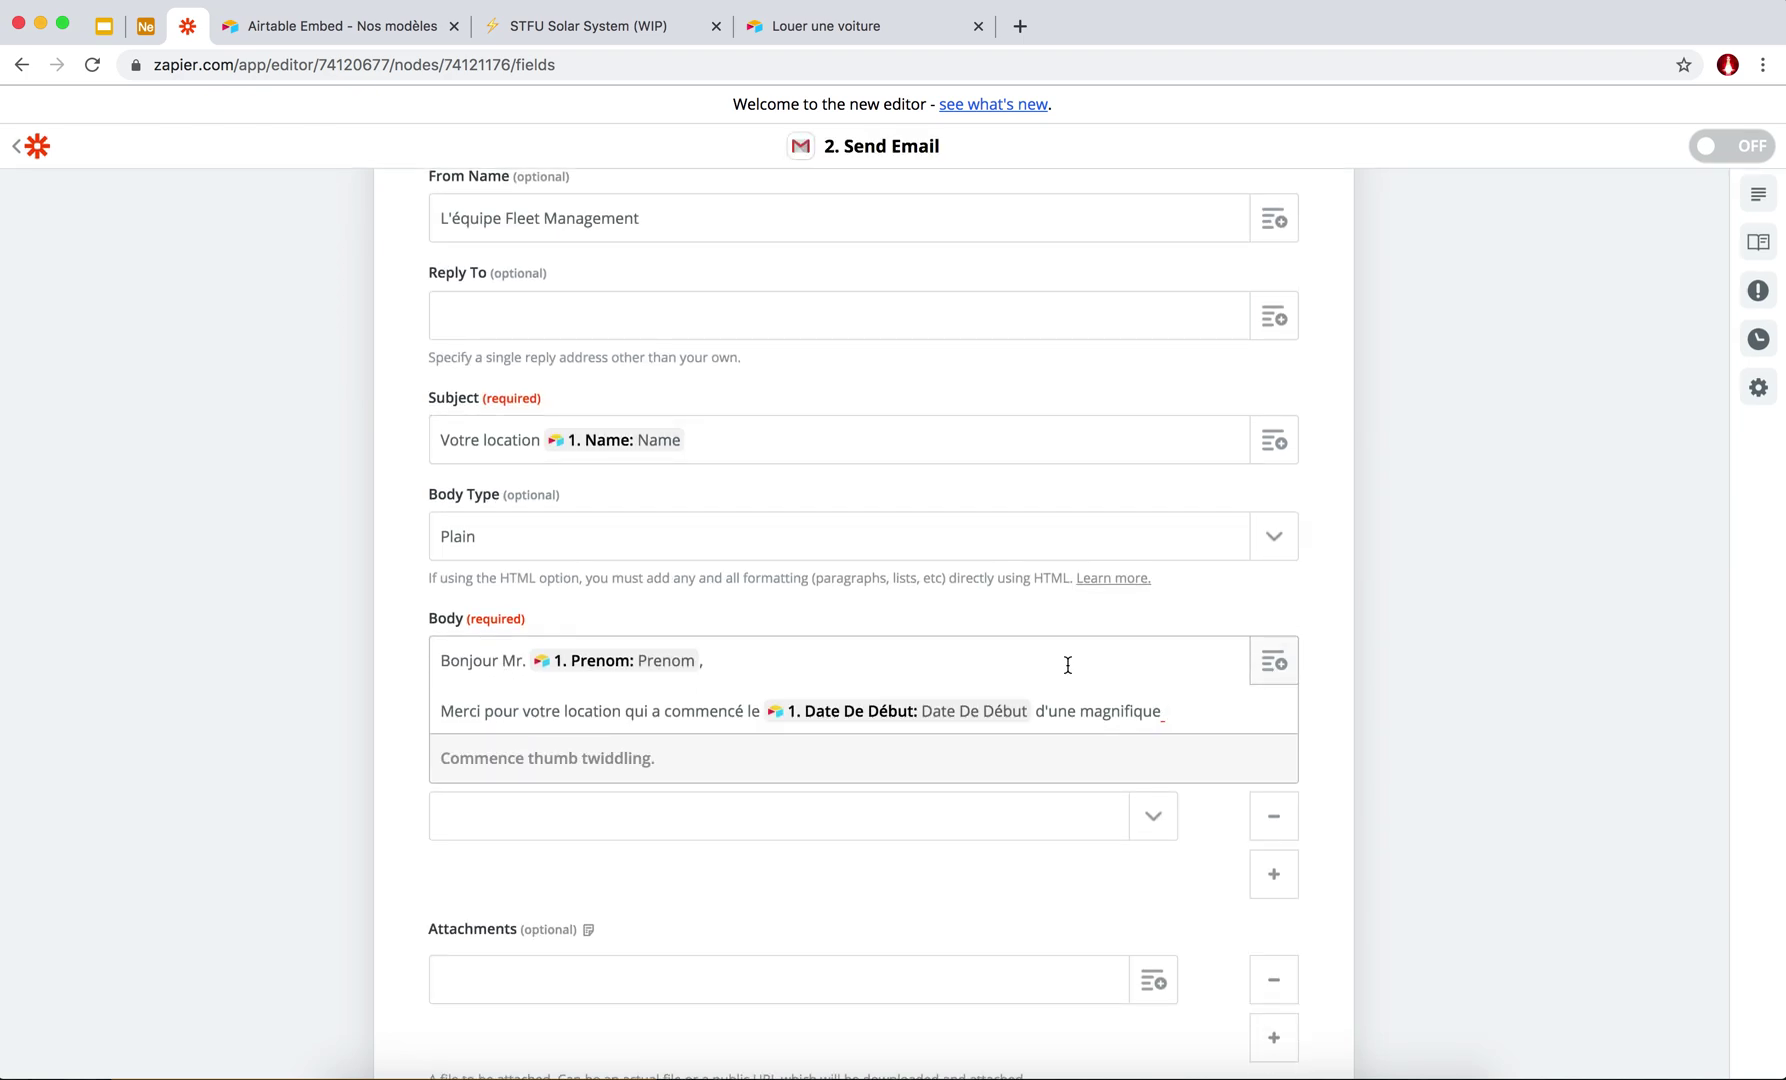
pyautogui.scroll(-5, 399, 722)
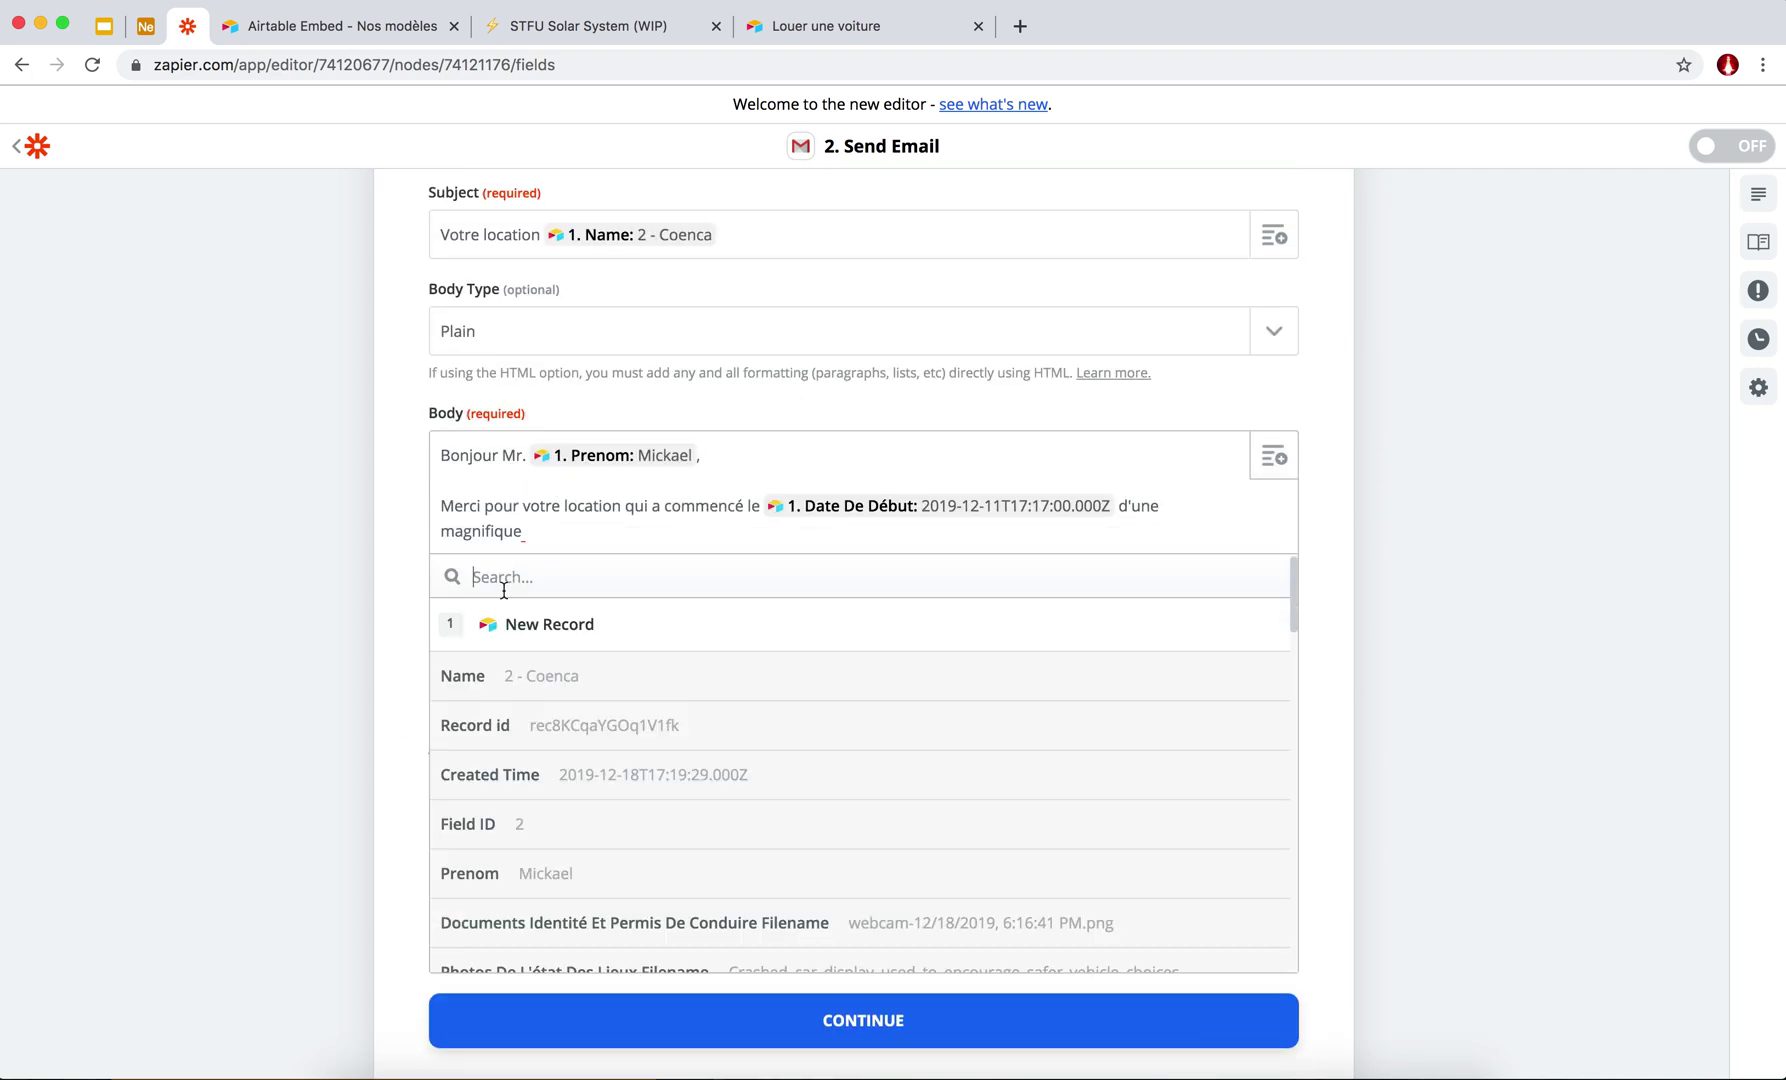
pyautogui.scroll(-15, 515, 815)
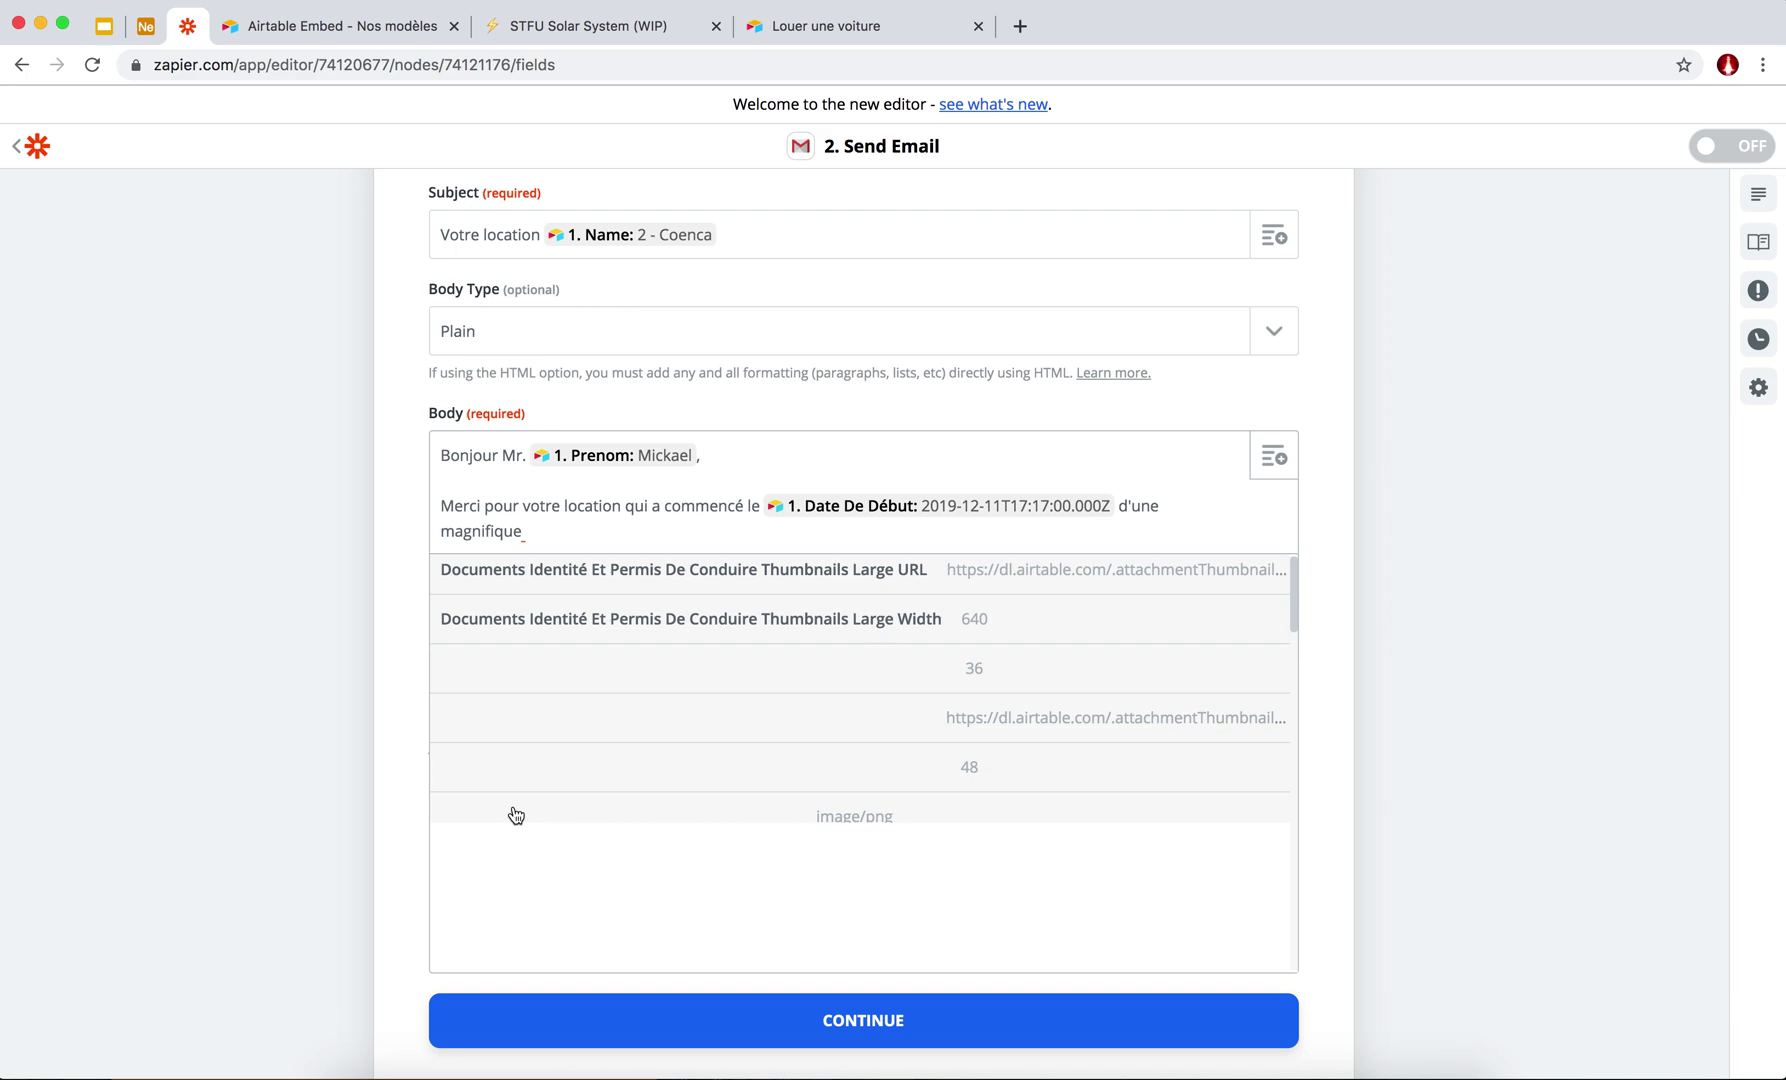
pyautogui.write('voi')
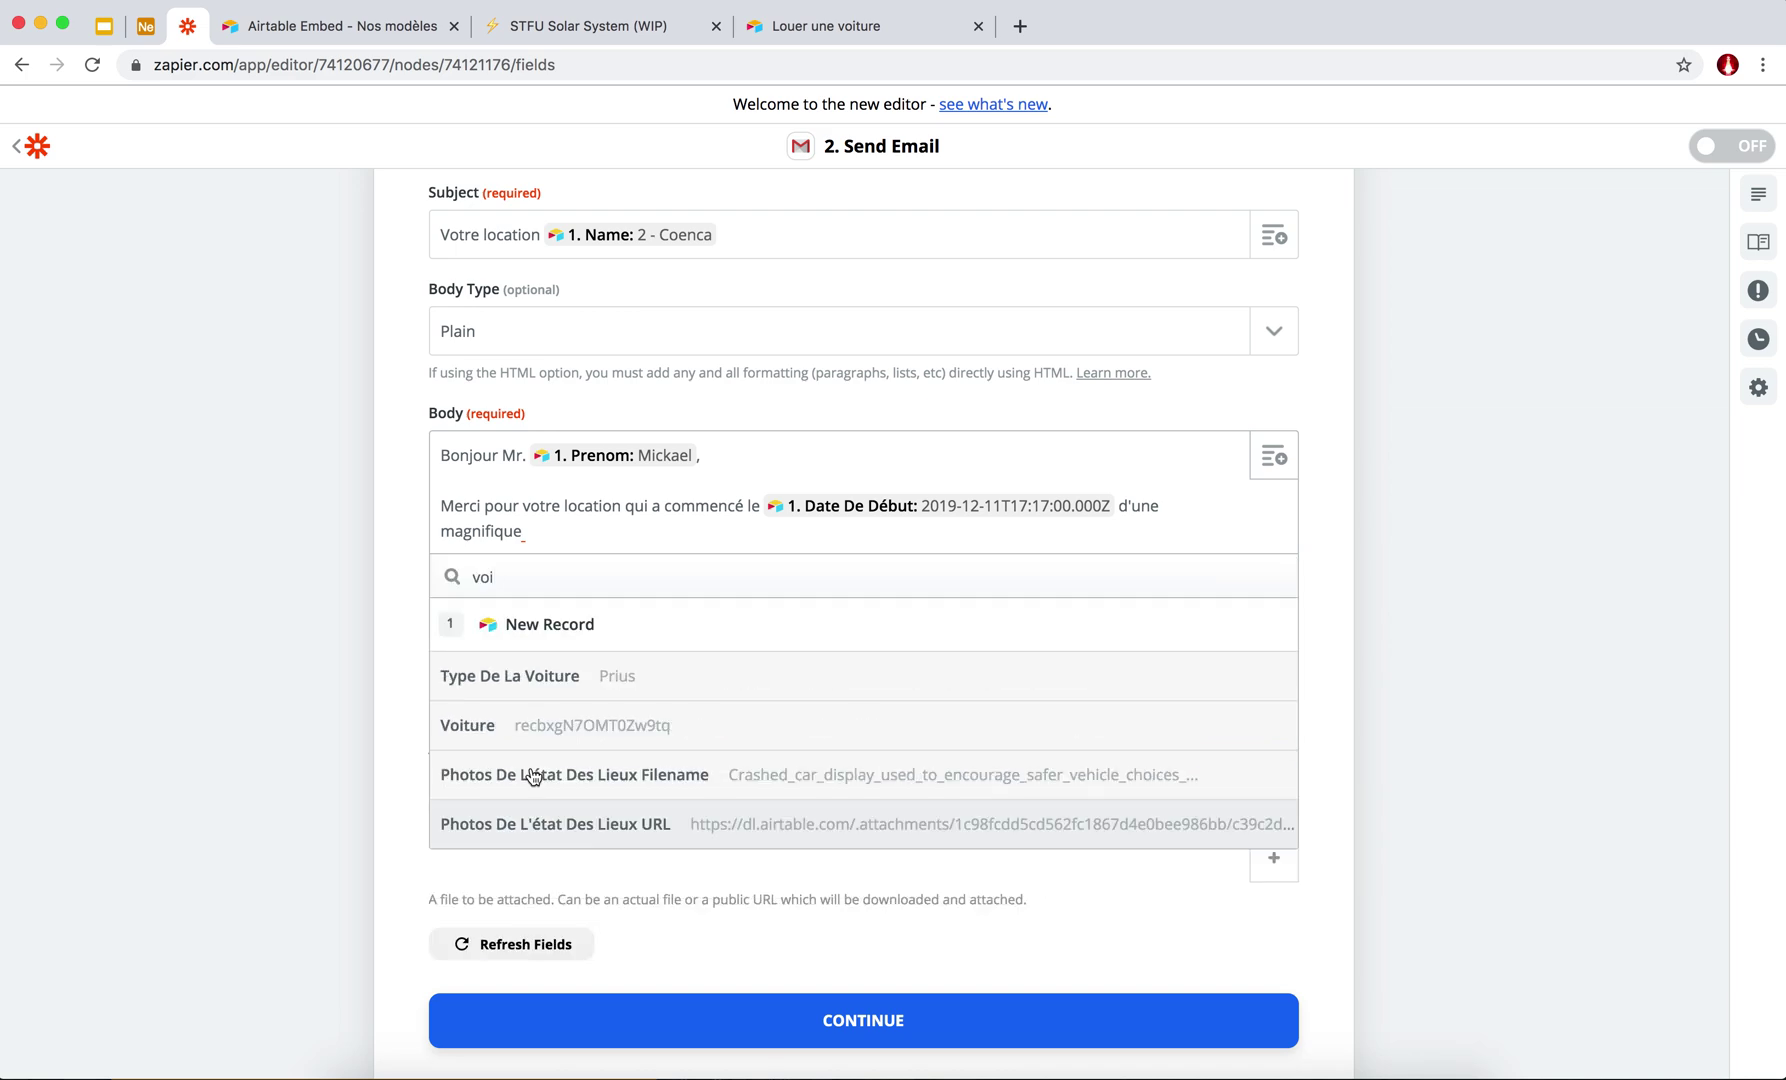
pyautogui.click(531, 679)
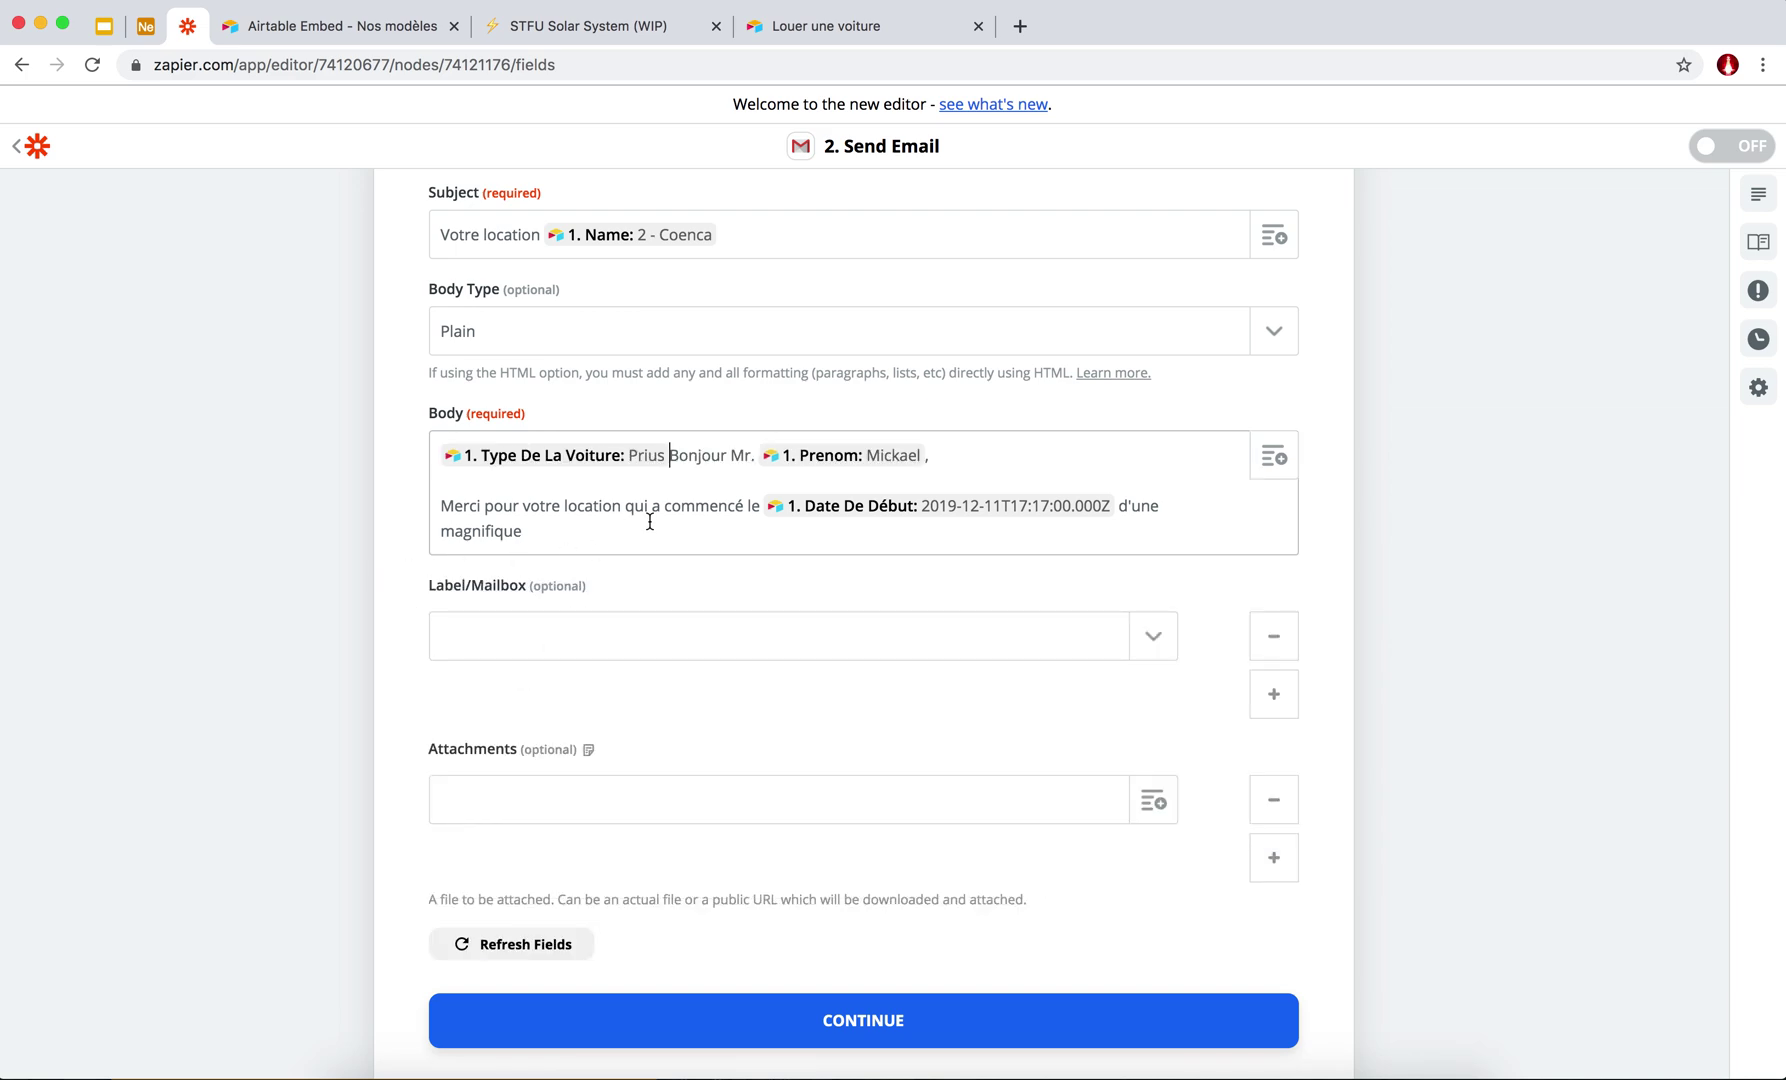
# Move the Type De La Voiture field to after 'magnifique' at the Body's end.
pyautogui.moveTo(673, 458); pyautogui.dragTo(427, 453)
pyautogui.press('BackSpace')
pyautogui.click(670, 531)
pyautogui.hotkey('ctrl', 'v')
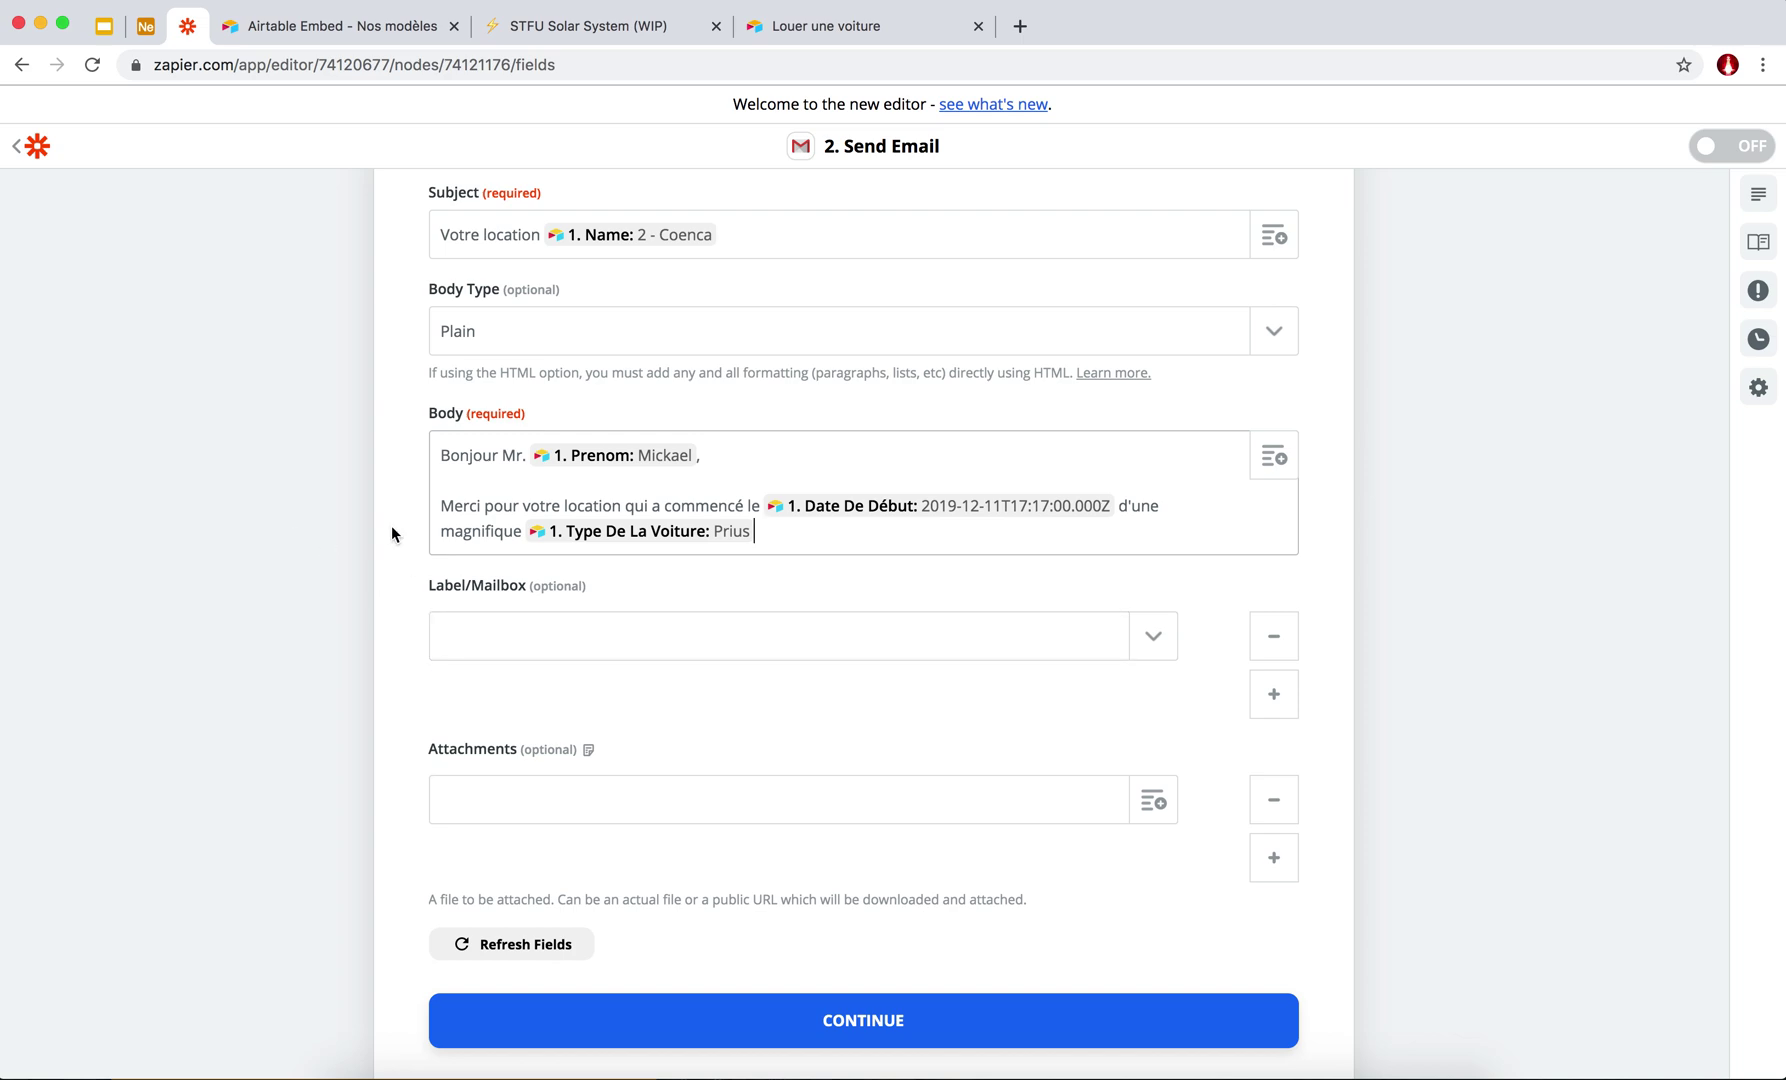
pyautogui.scroll(2, 391, 530)
pyautogui.scroll(-3, 520, 500)
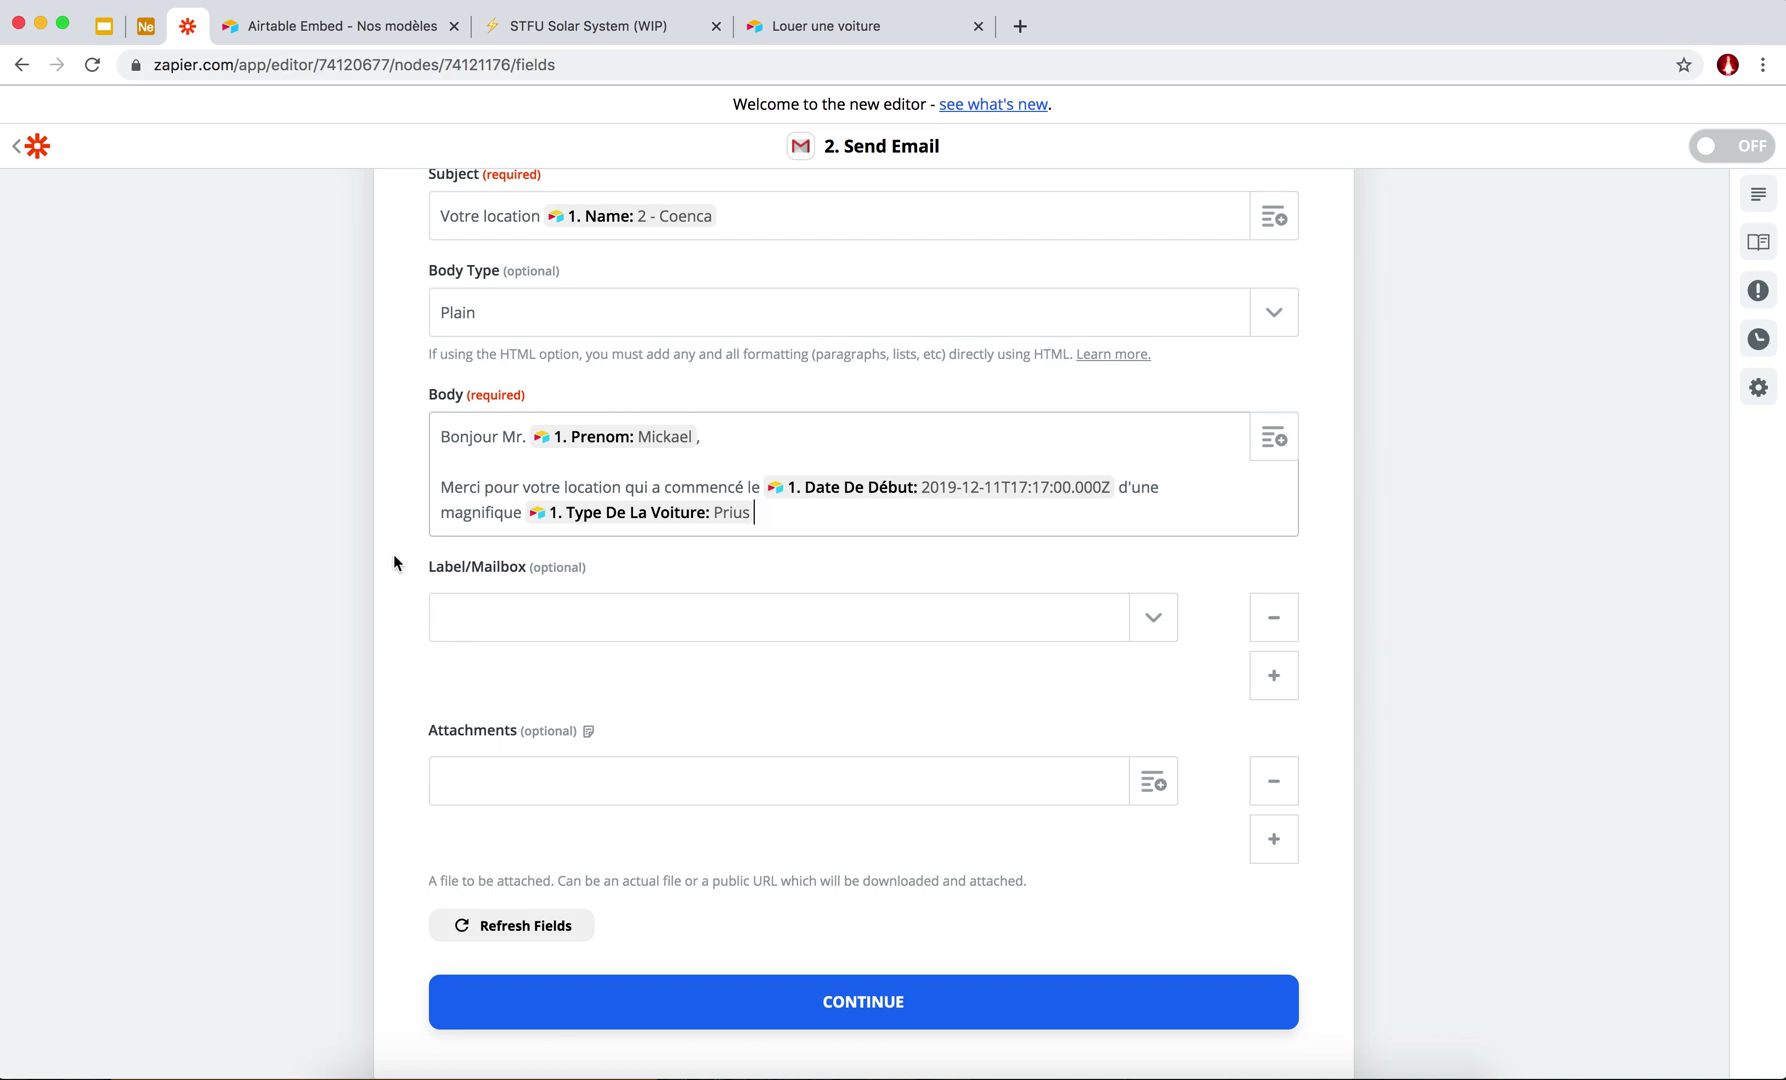
pyautogui.scroll(-5, 393, 551)
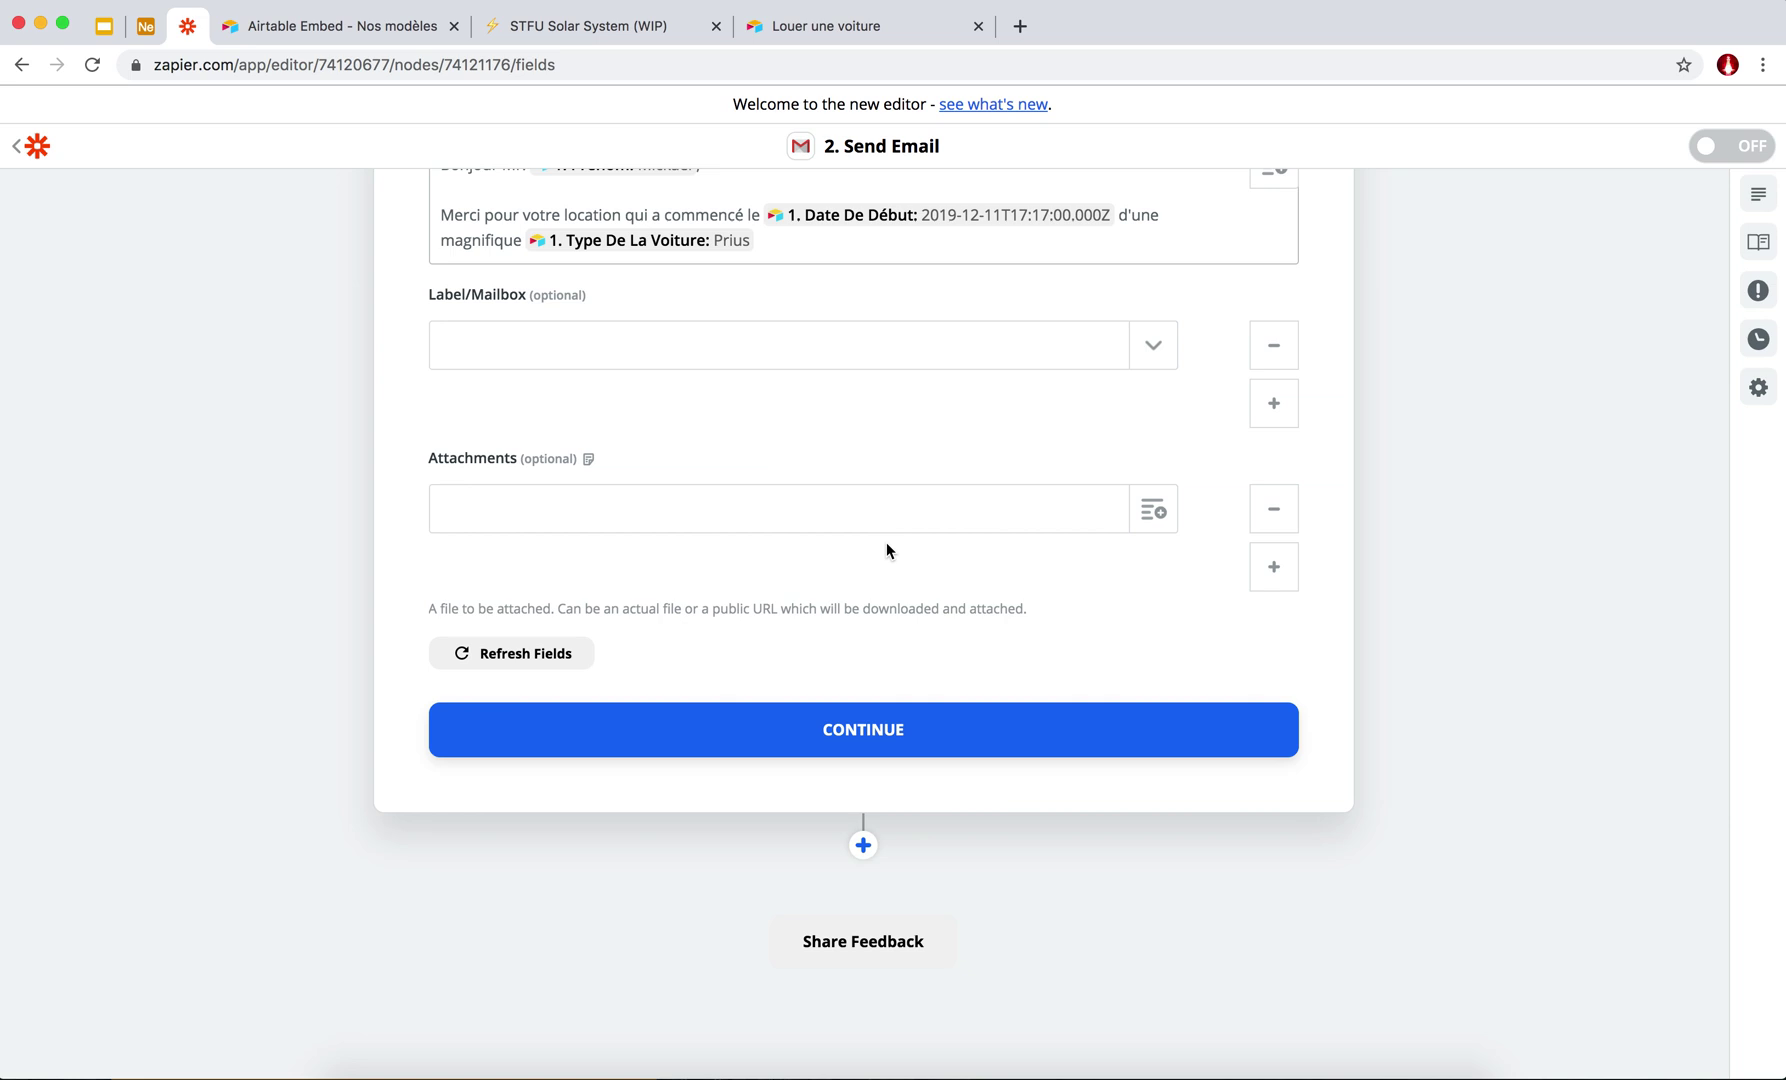
pyautogui.click(941, 508)
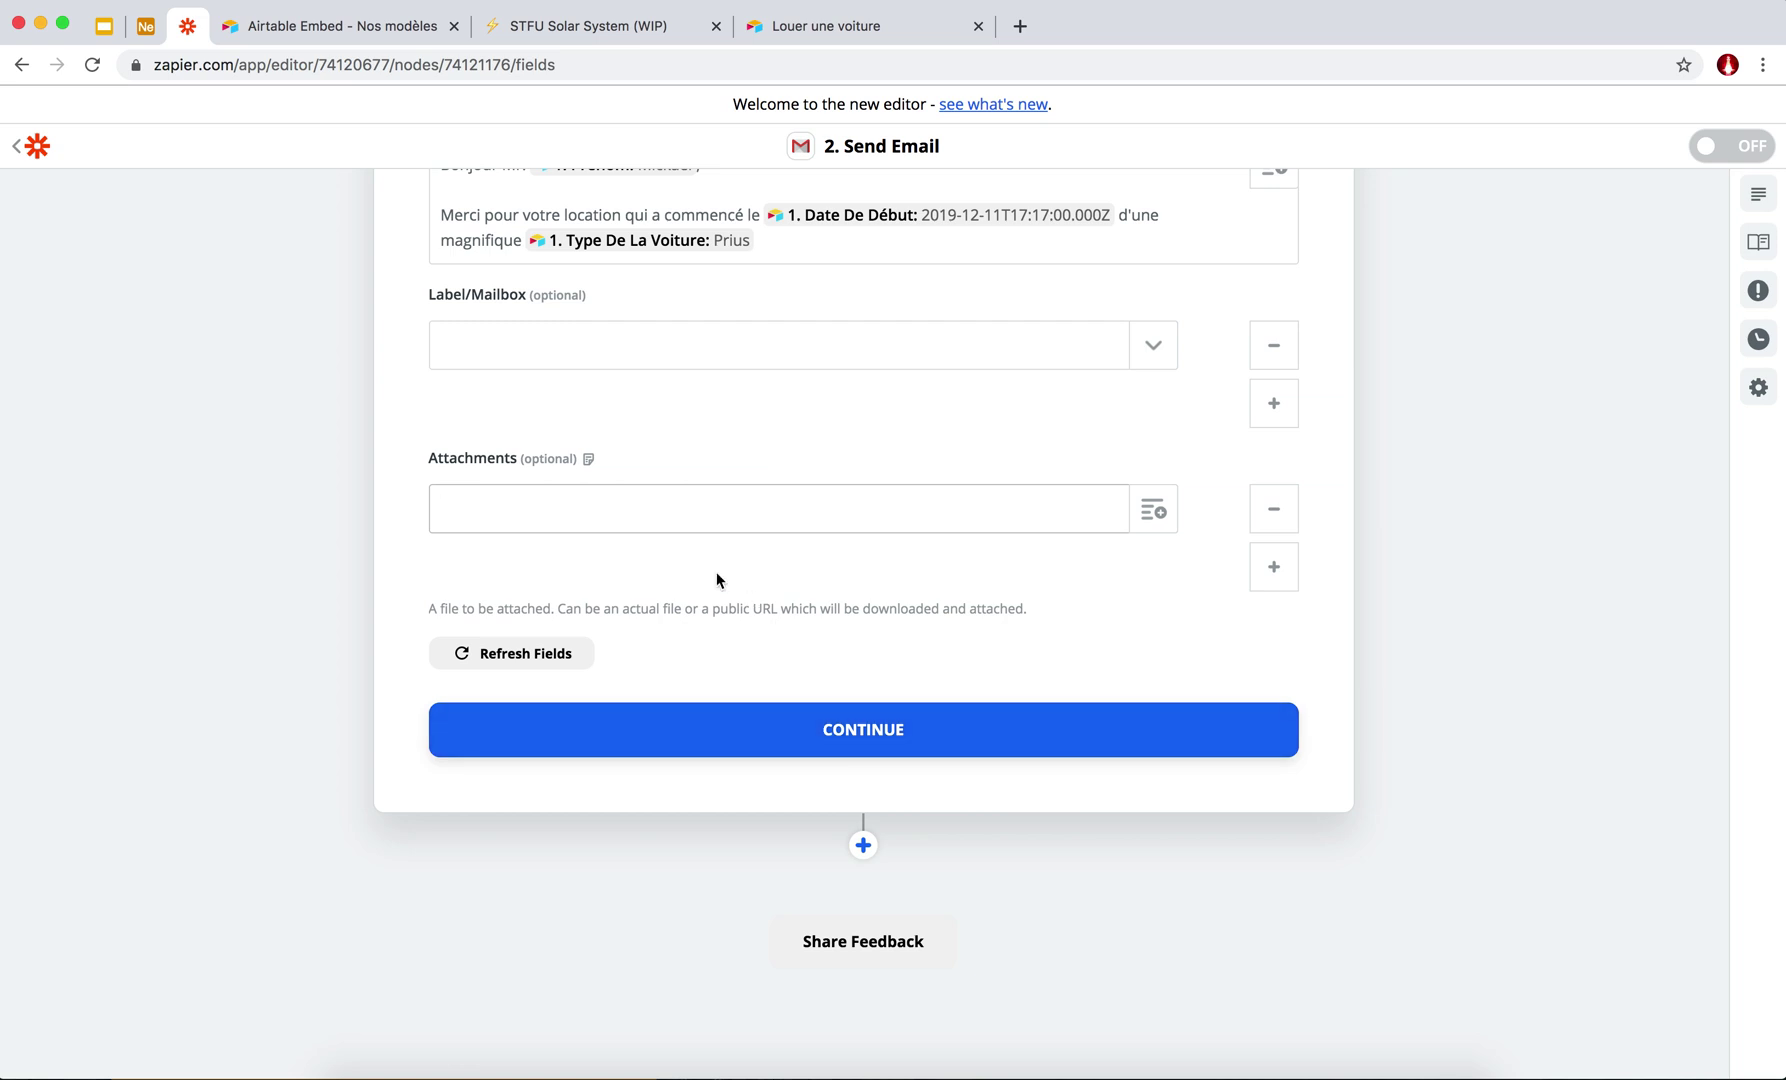
# Attach the Photos De L'état Des Lieux URL field to the email and continue to testing.
pyautogui.scroll(5, 716, 580)
pyautogui.scroll(-2, 585, 322)
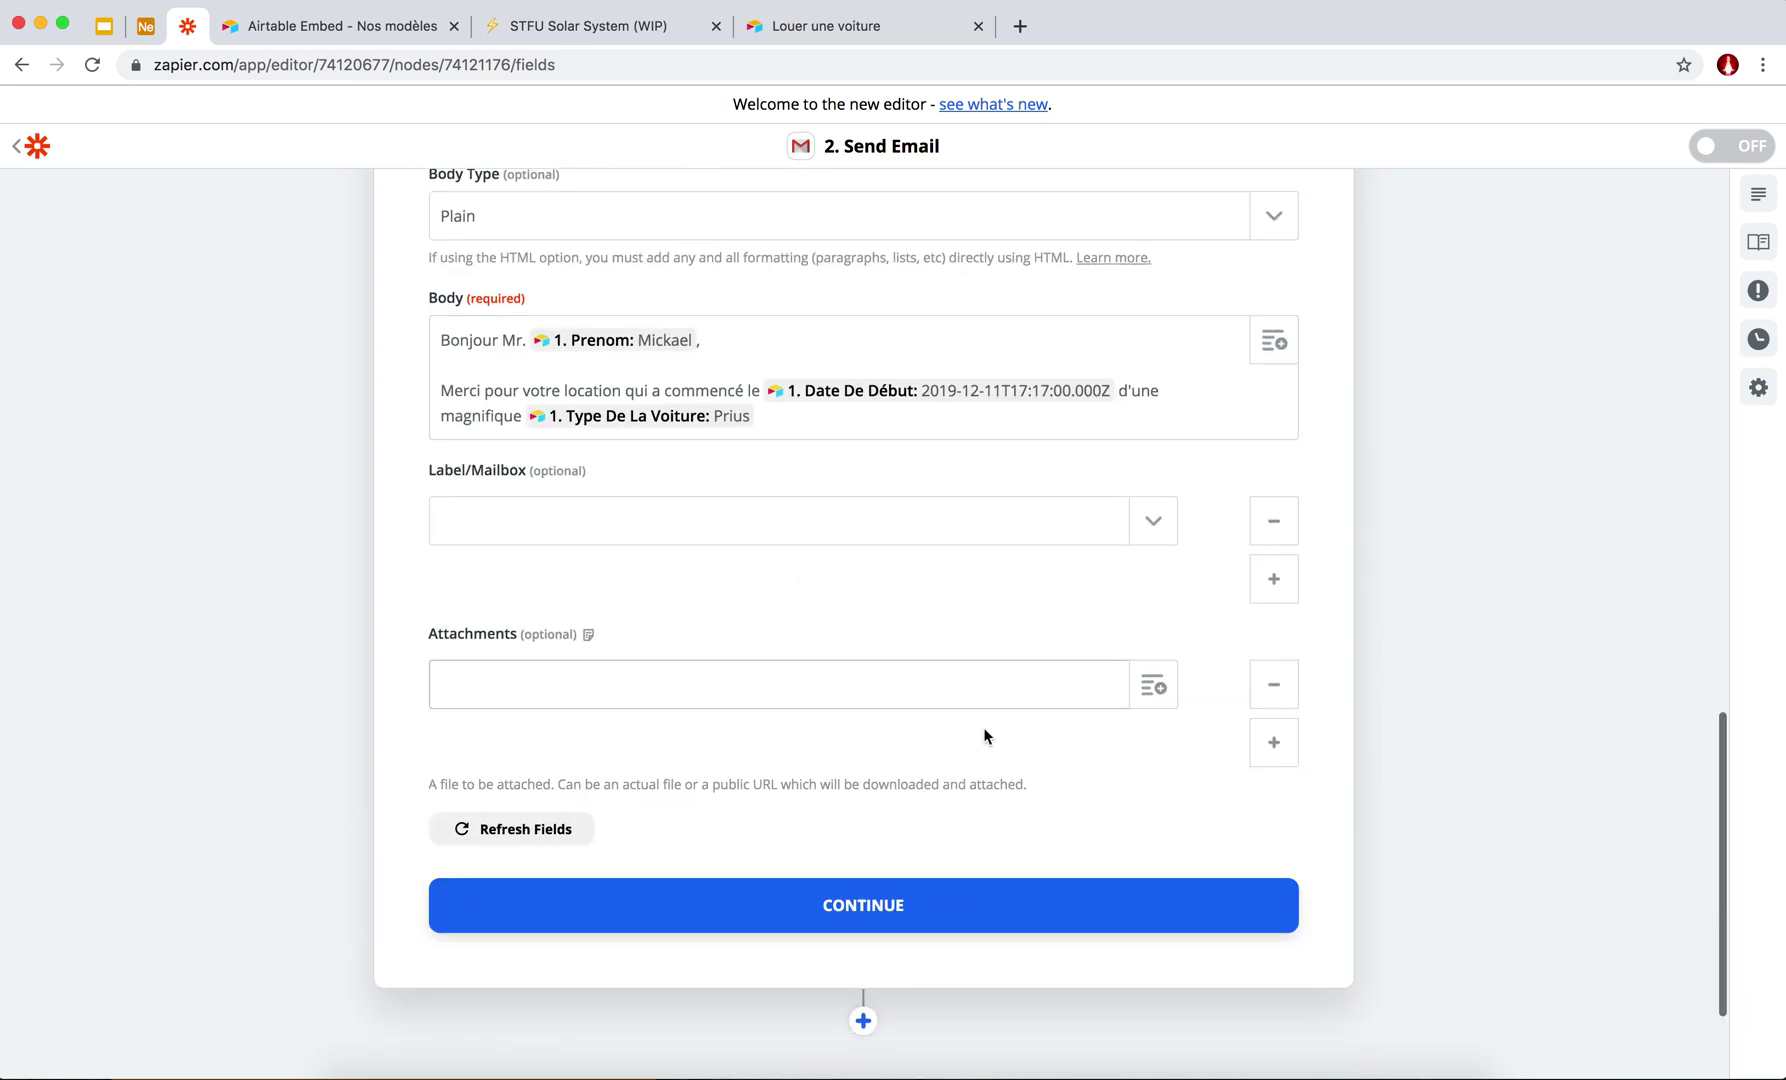
pyautogui.click(592, 663)
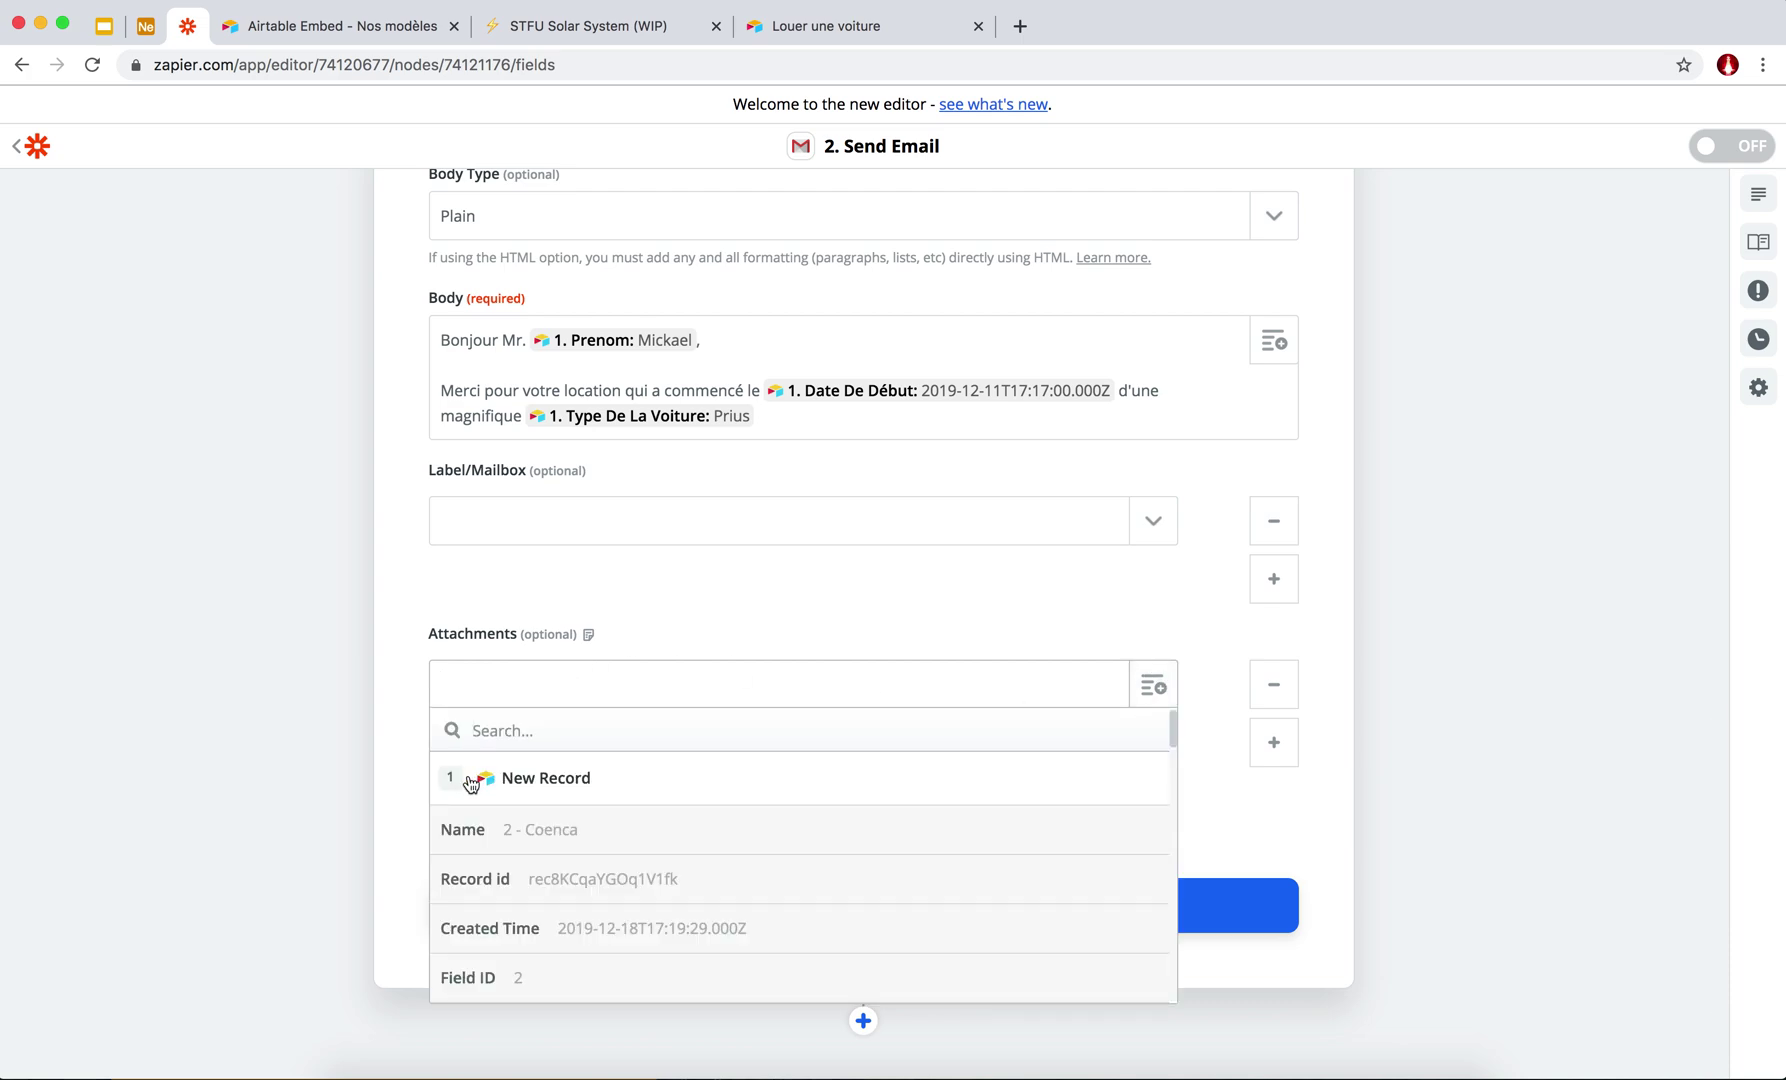
pyautogui.scroll(-5, 518, 901)
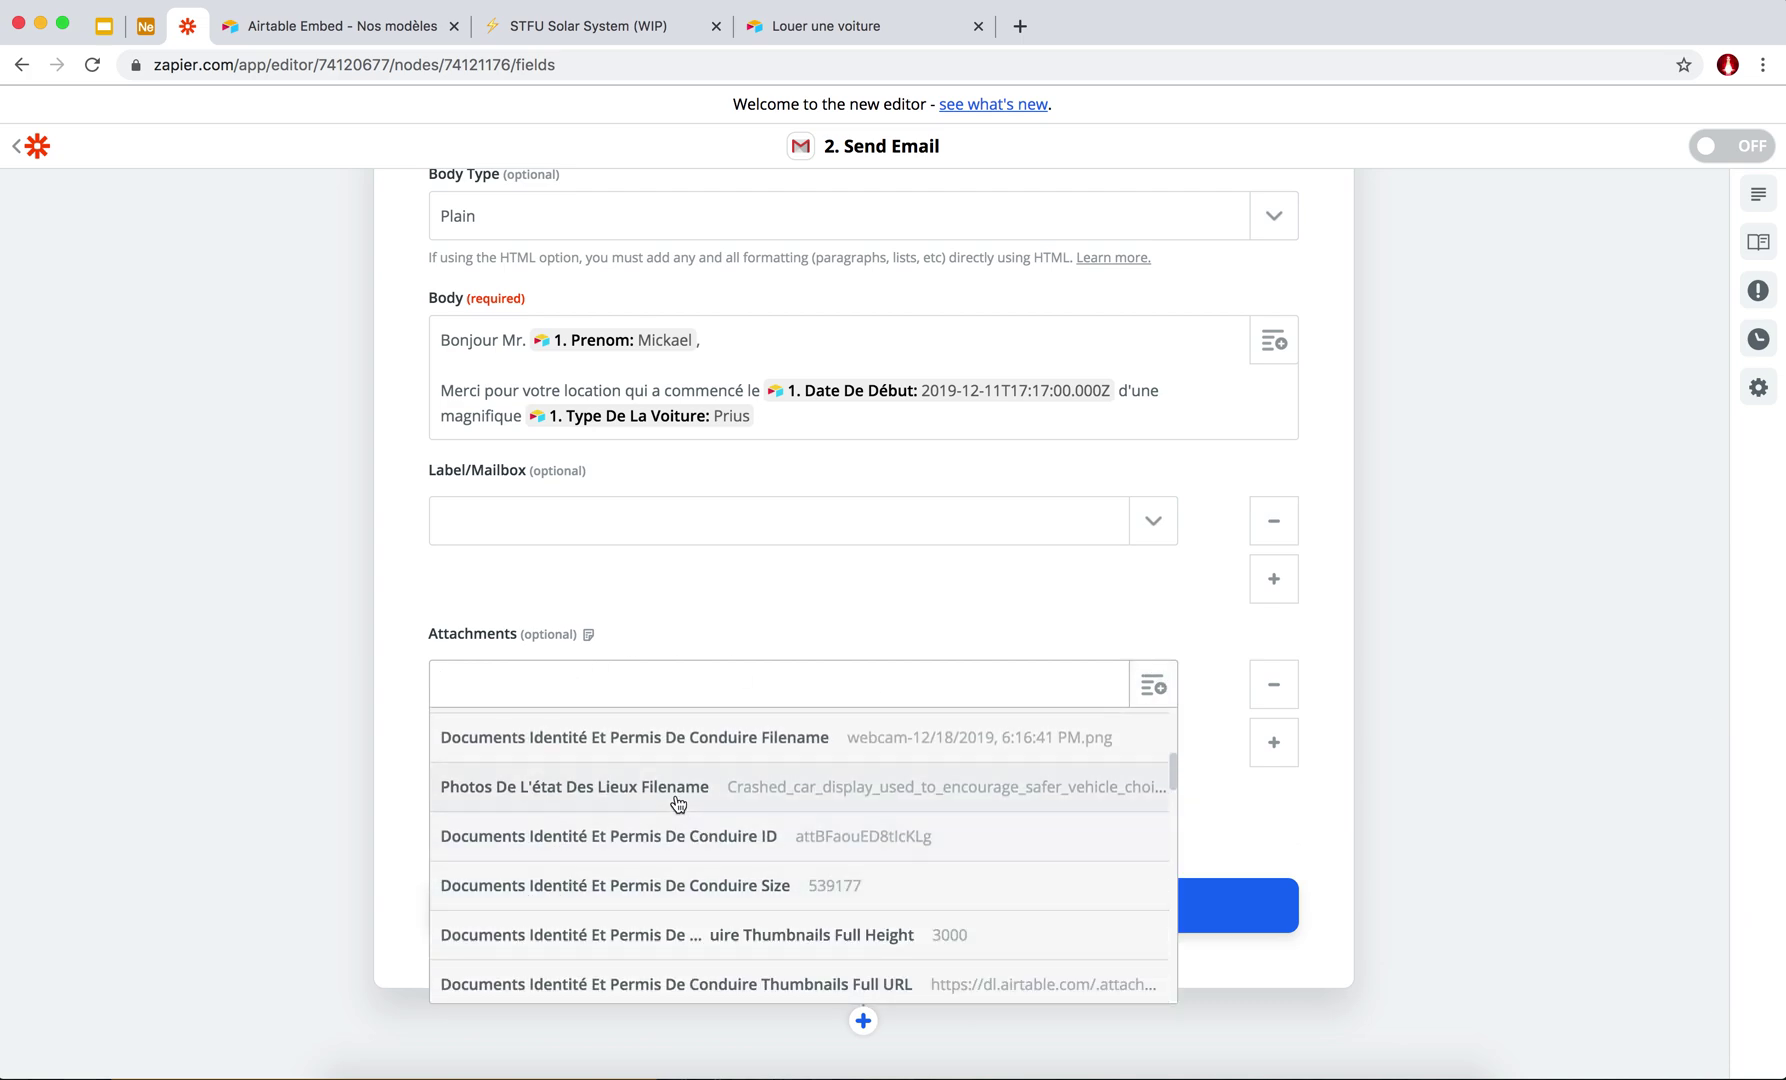
pyautogui.scroll(-1, 671, 801)
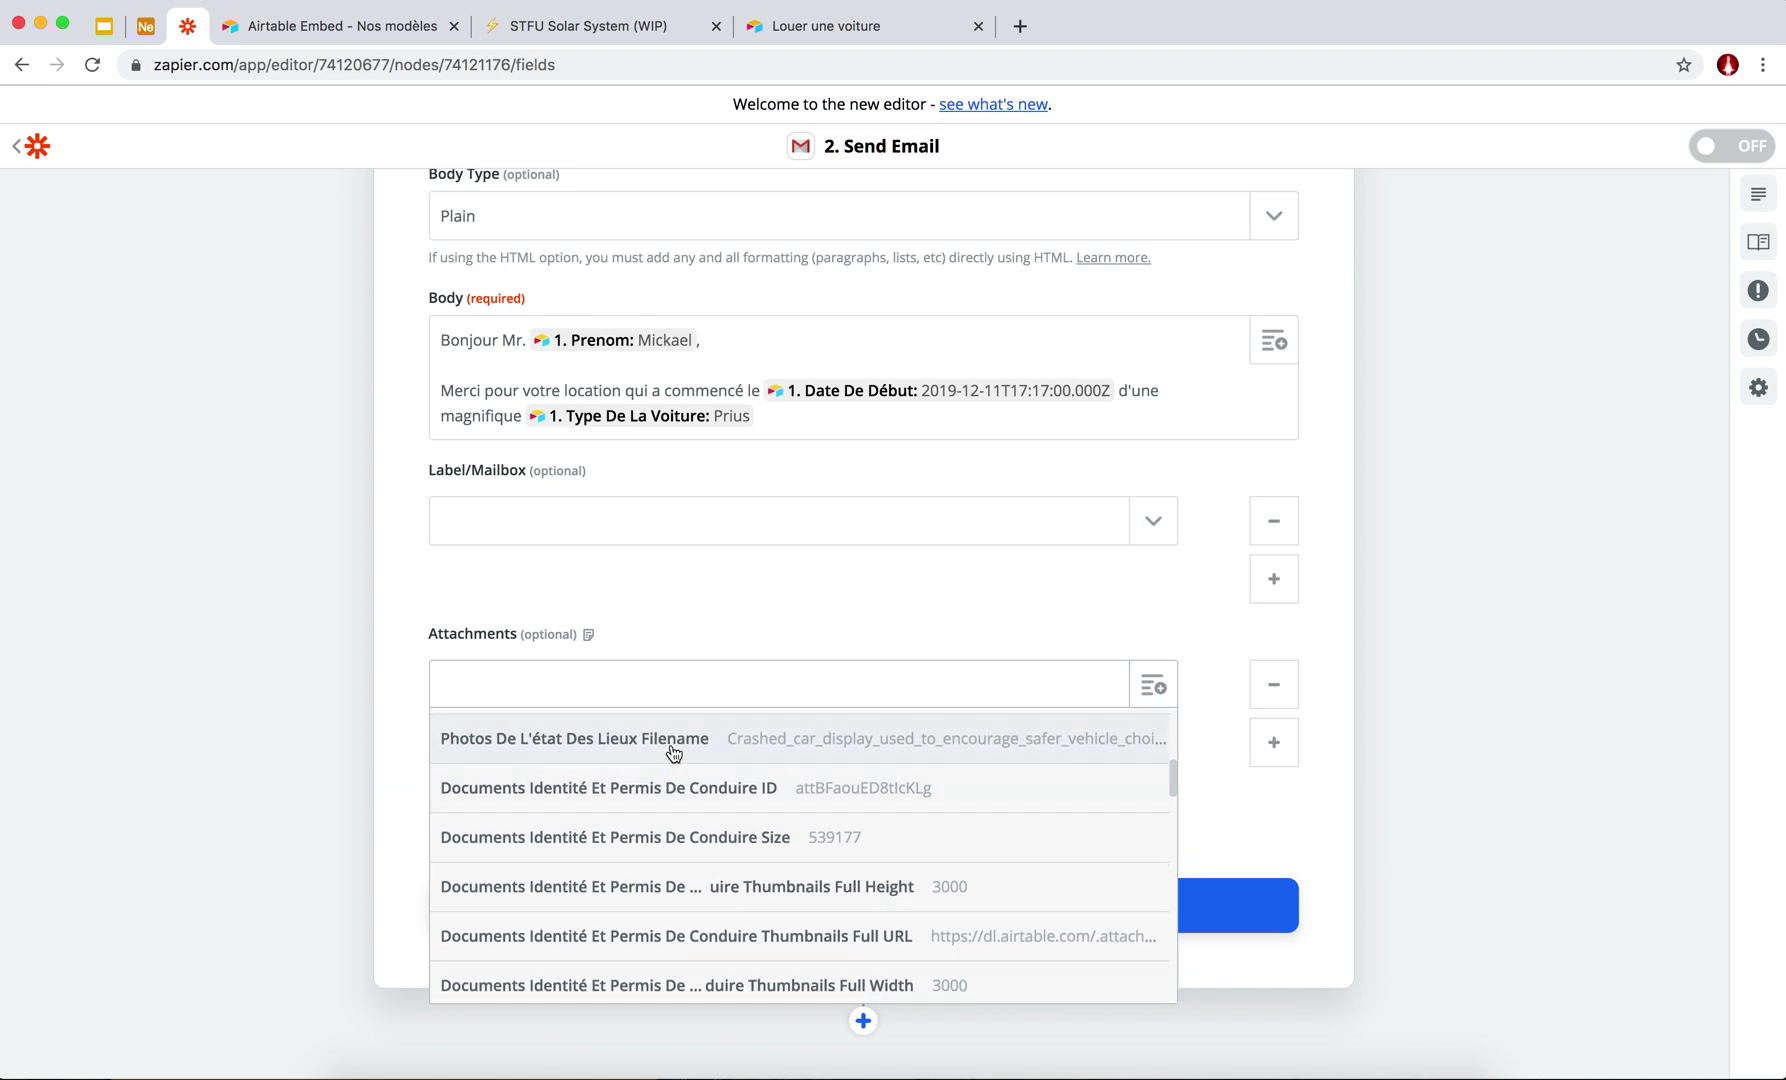
pyautogui.scroll(6, 666, 775)
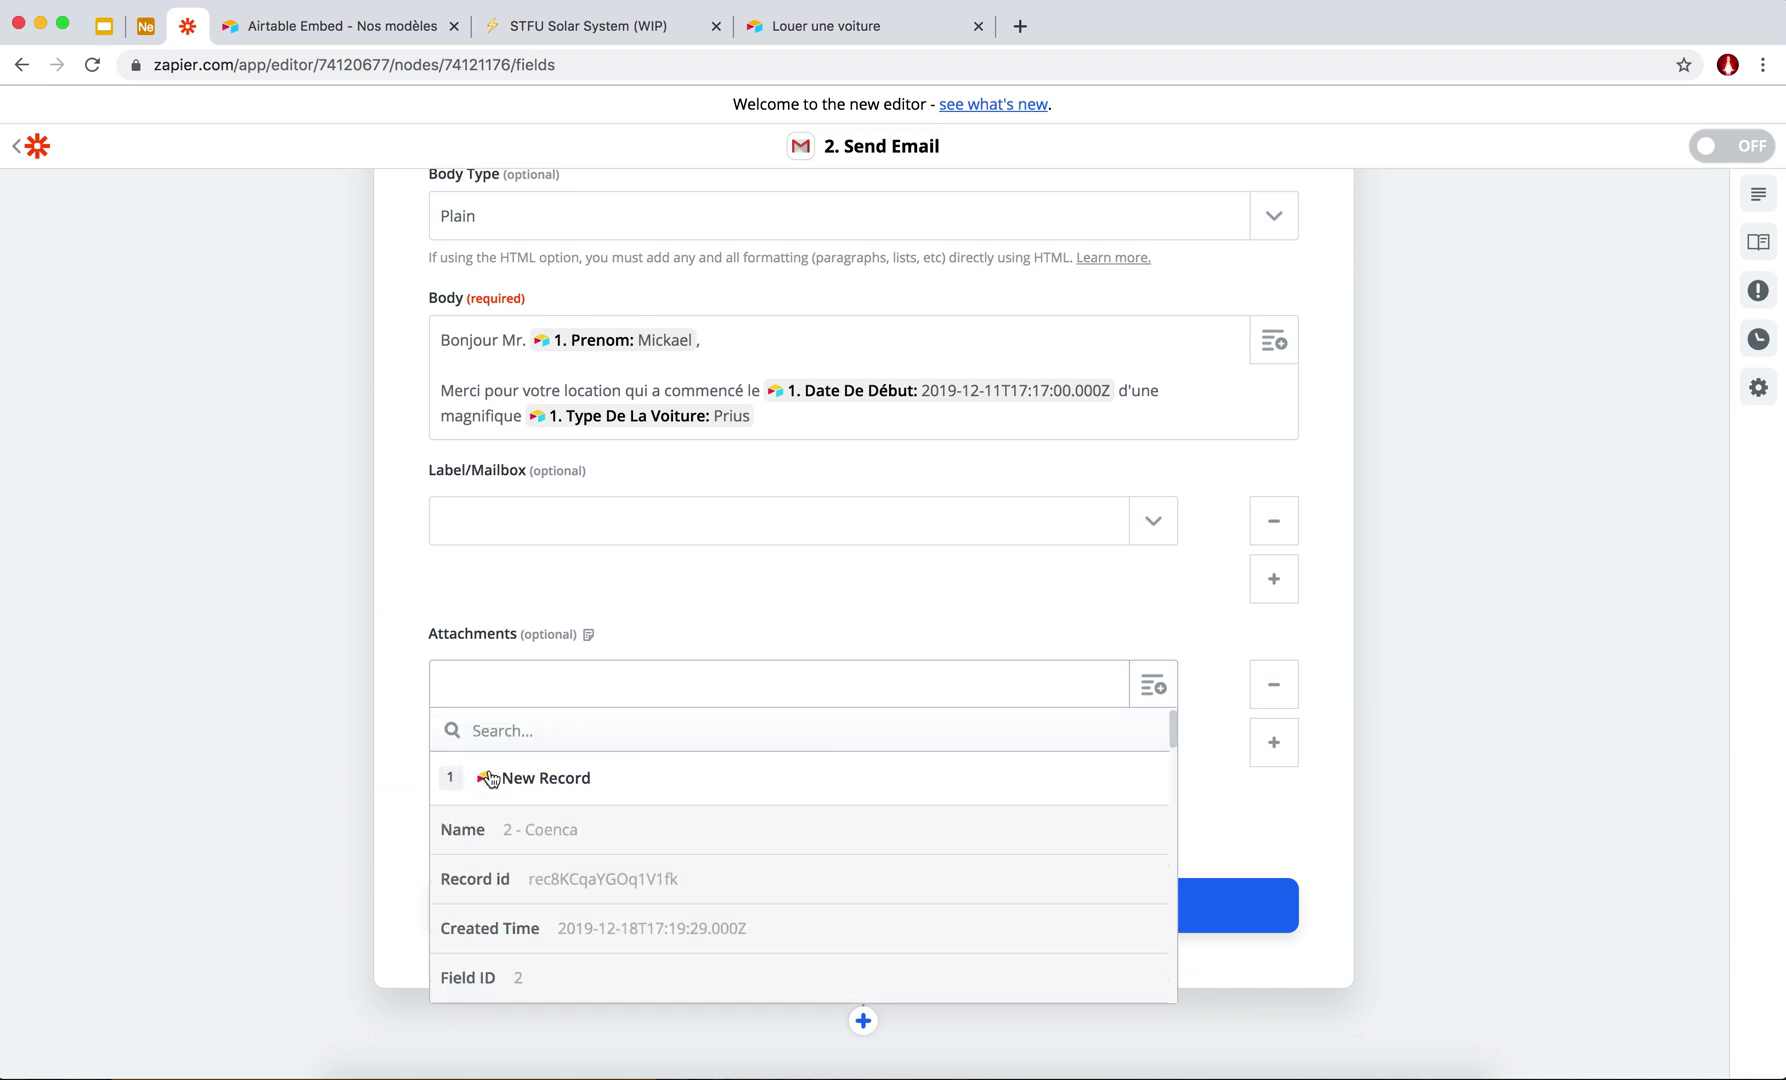
pyautogui.write('photoss')
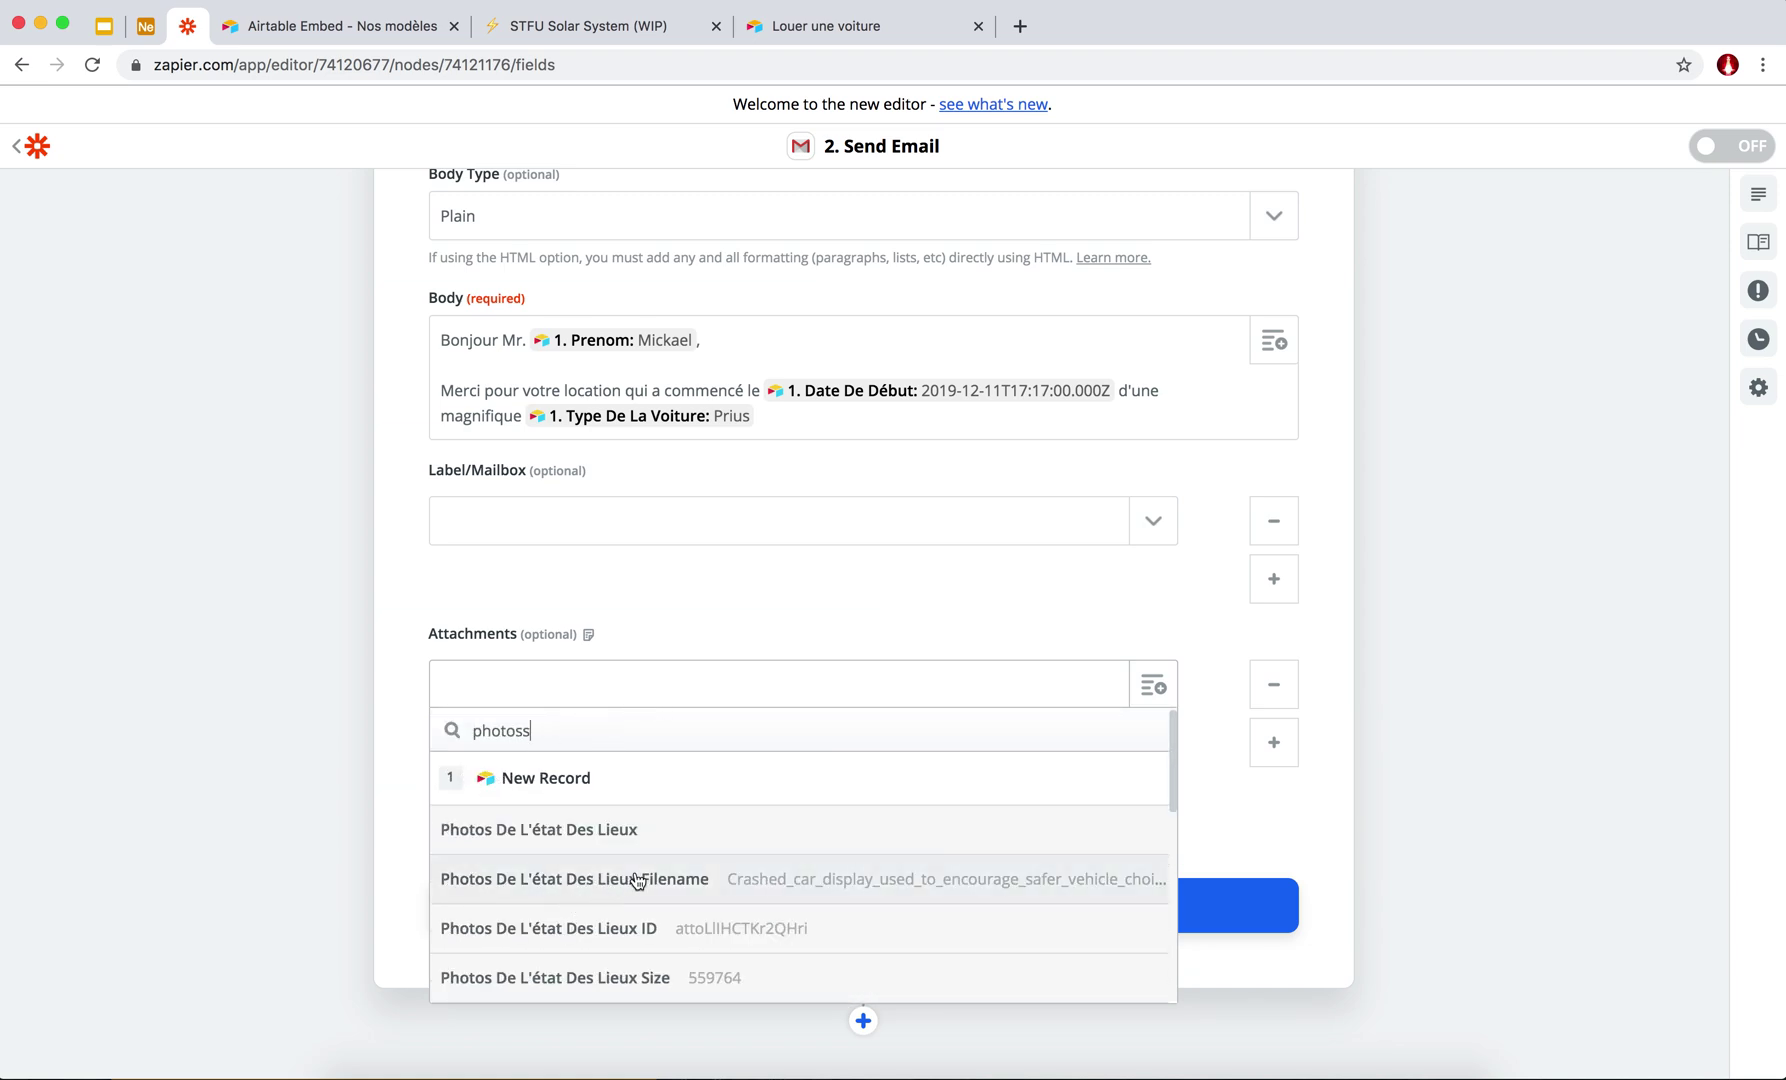
pyautogui.scroll(-4, 638, 905)
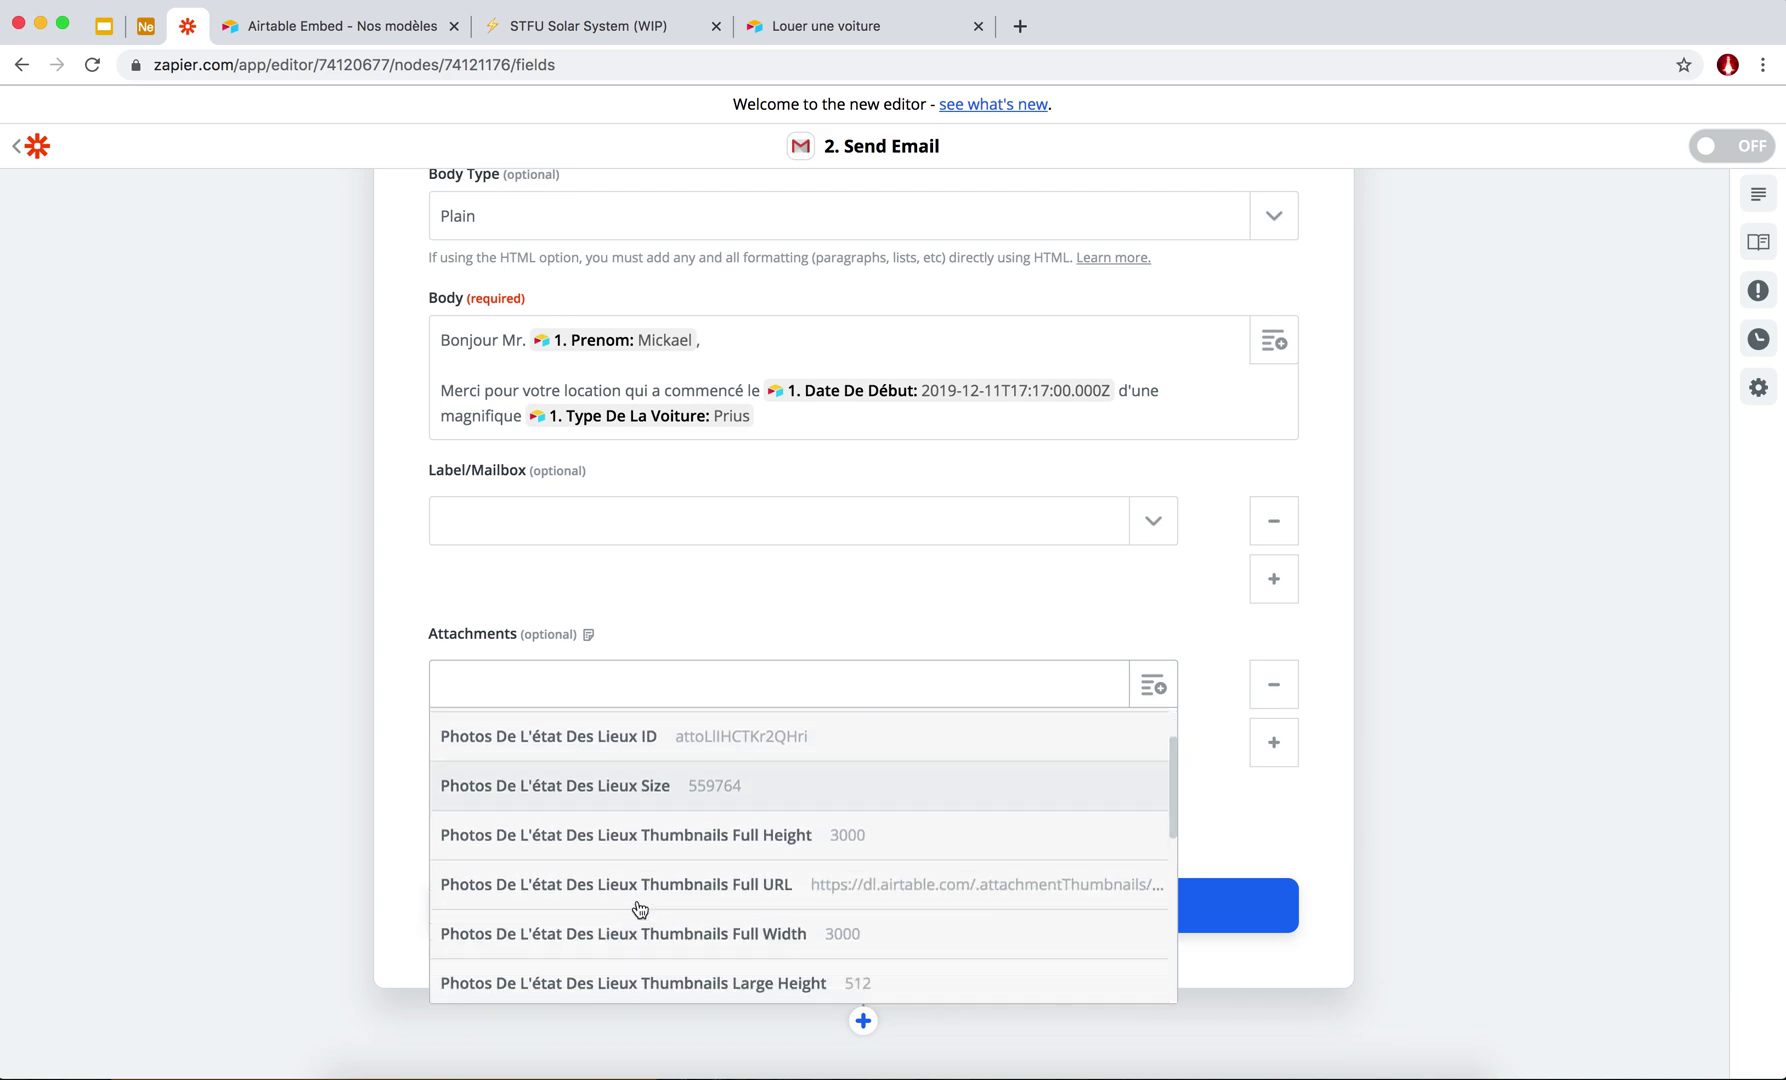
pyautogui.scroll(-2, 714, 884)
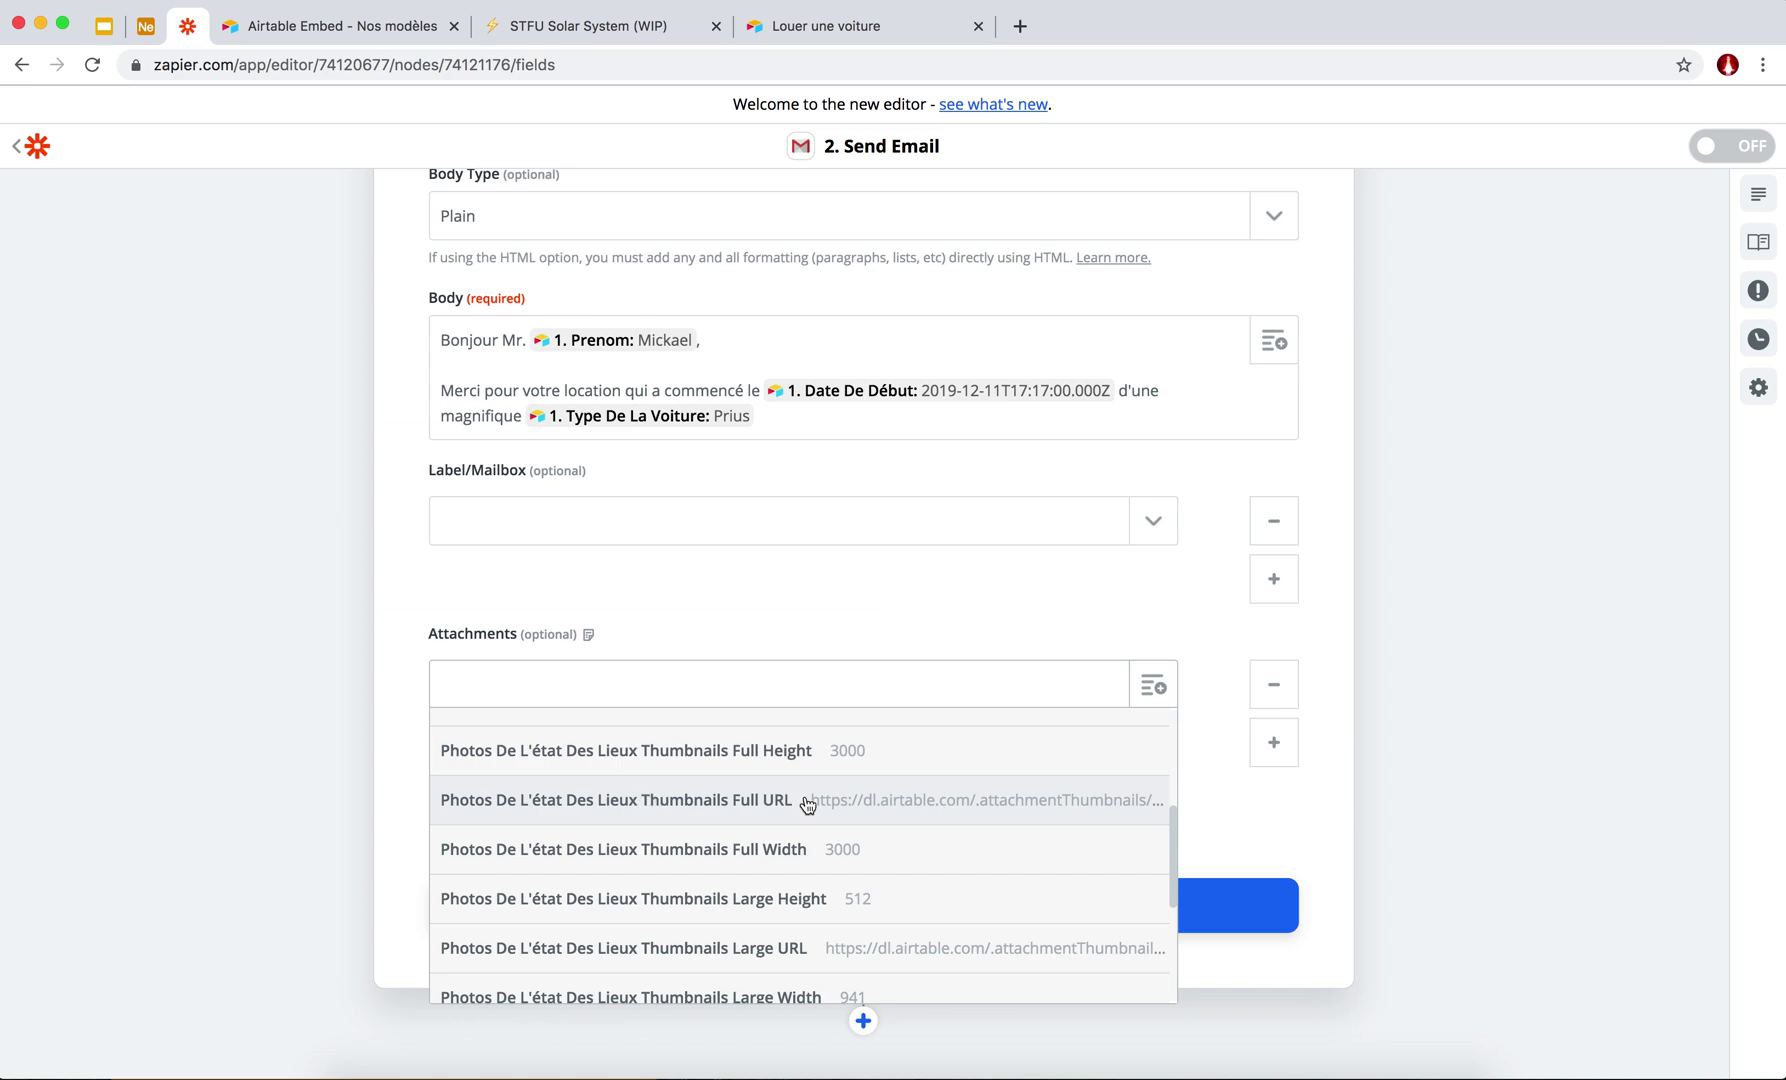
pyautogui.scroll(-5, 868, 817)
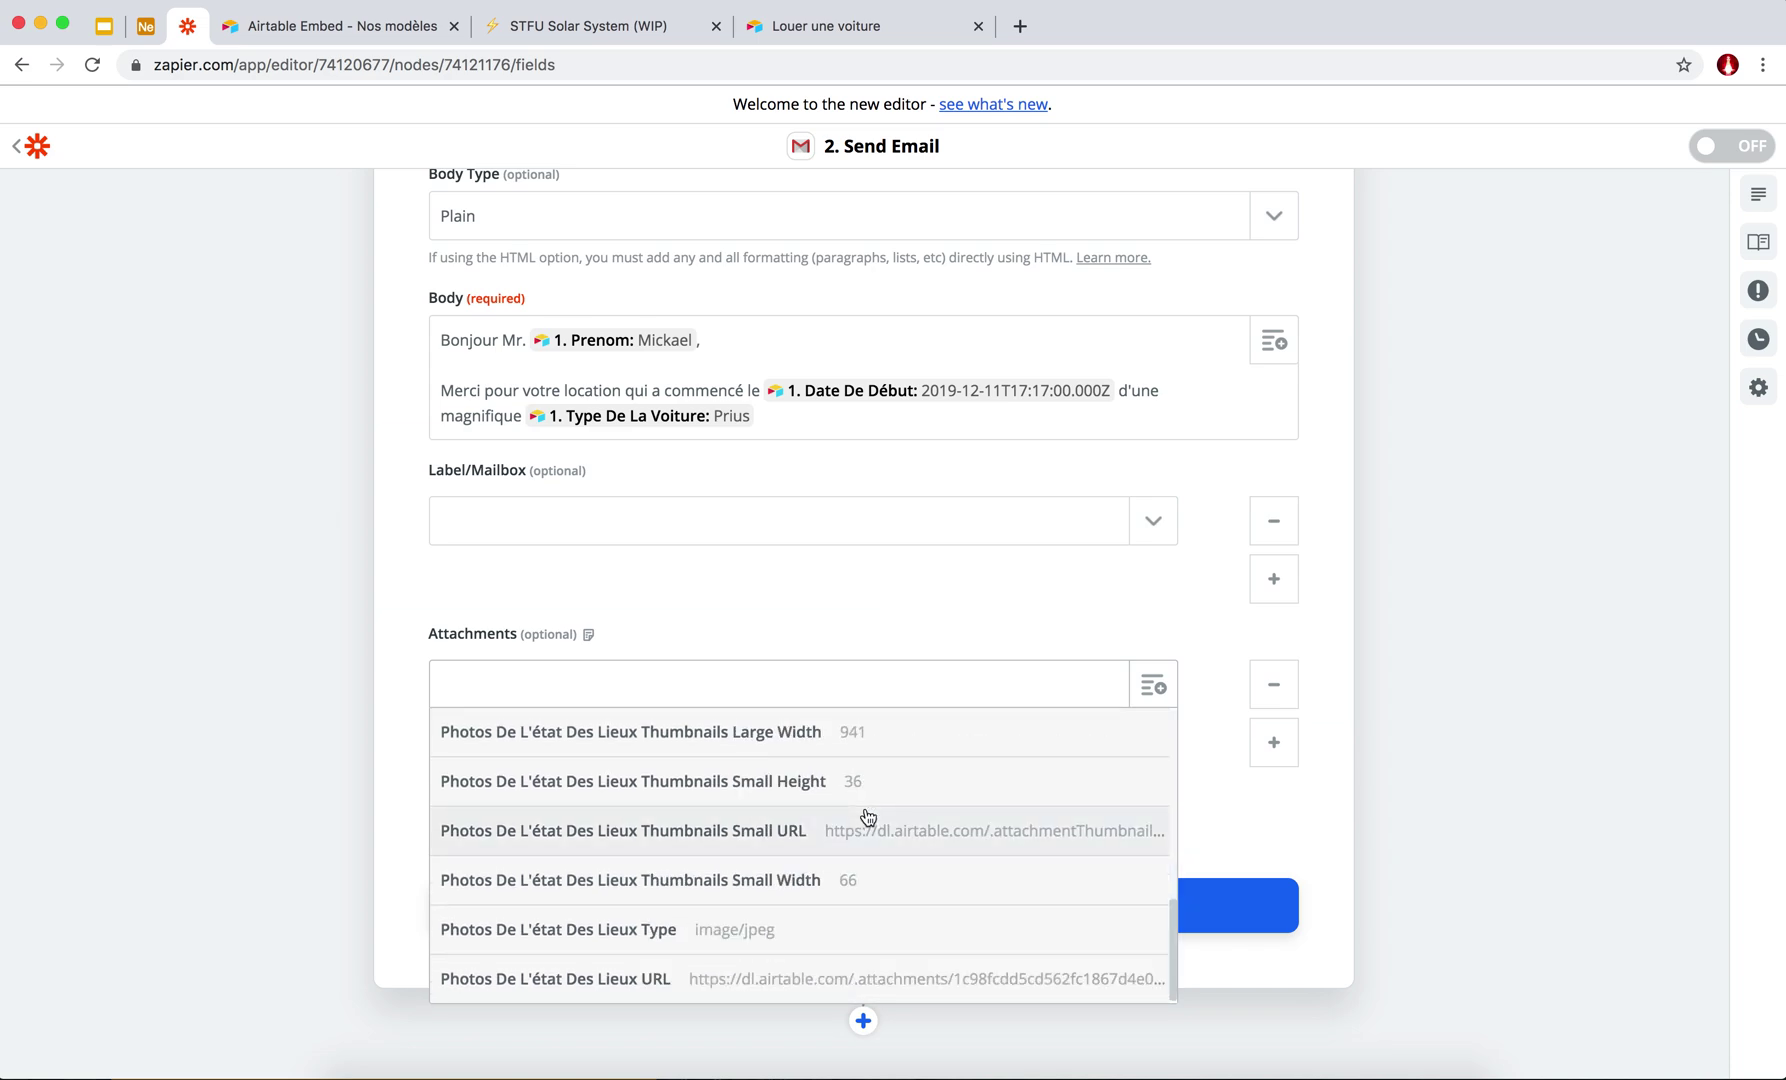
pyautogui.click(838, 980)
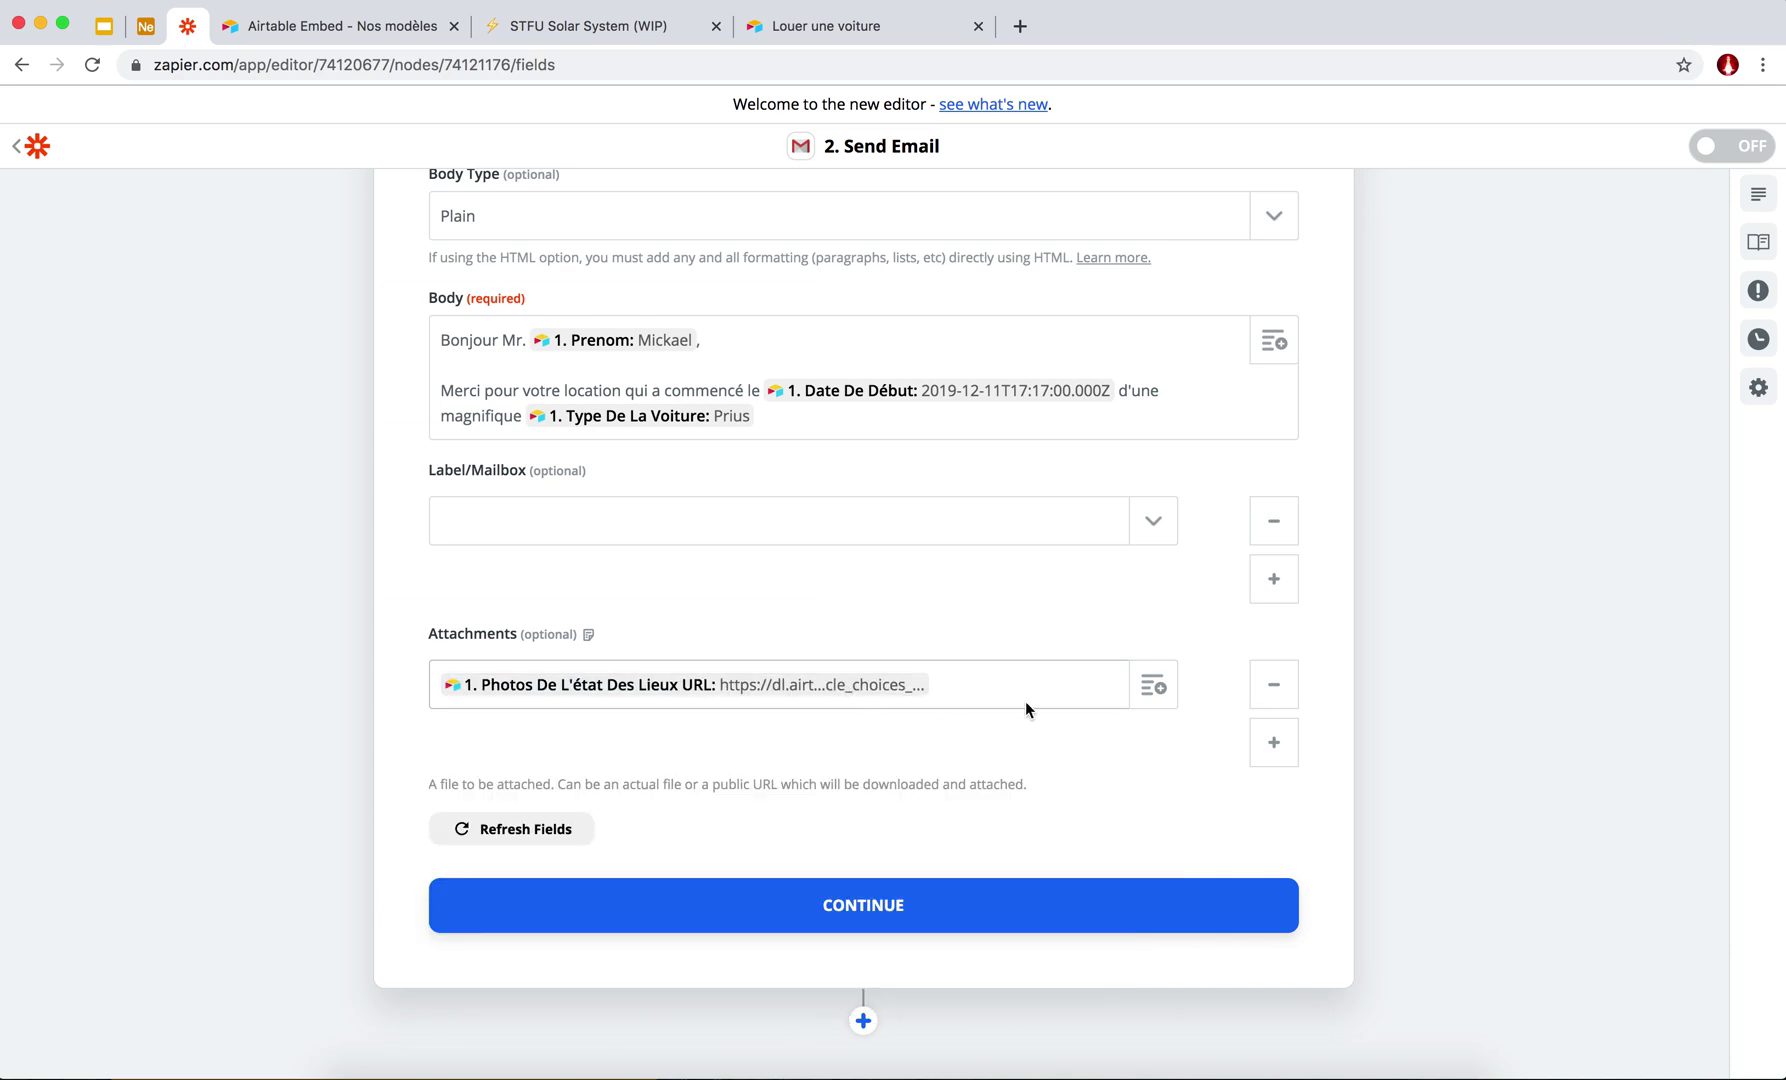
pyautogui.click(870, 905)
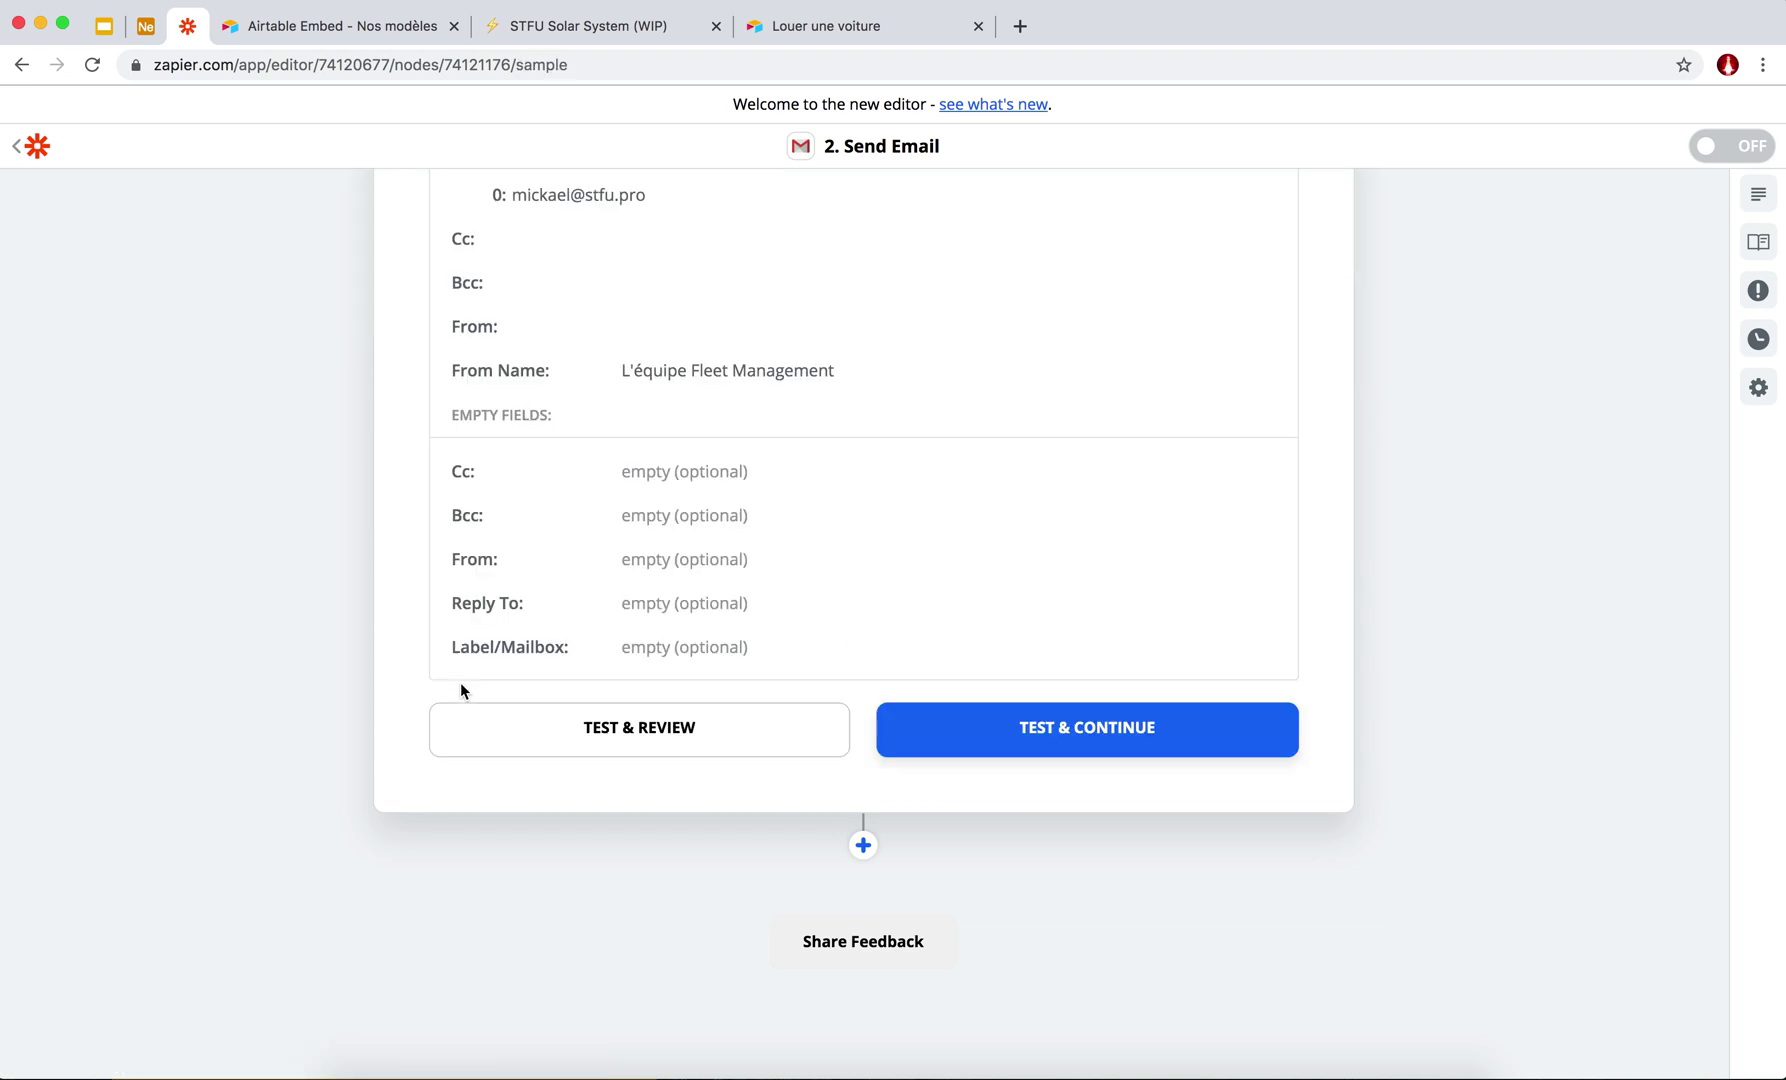
# Review the Send Data preview and send the test confirmation email to Gmail.
pyautogui.scroll(-1, 658, 578)
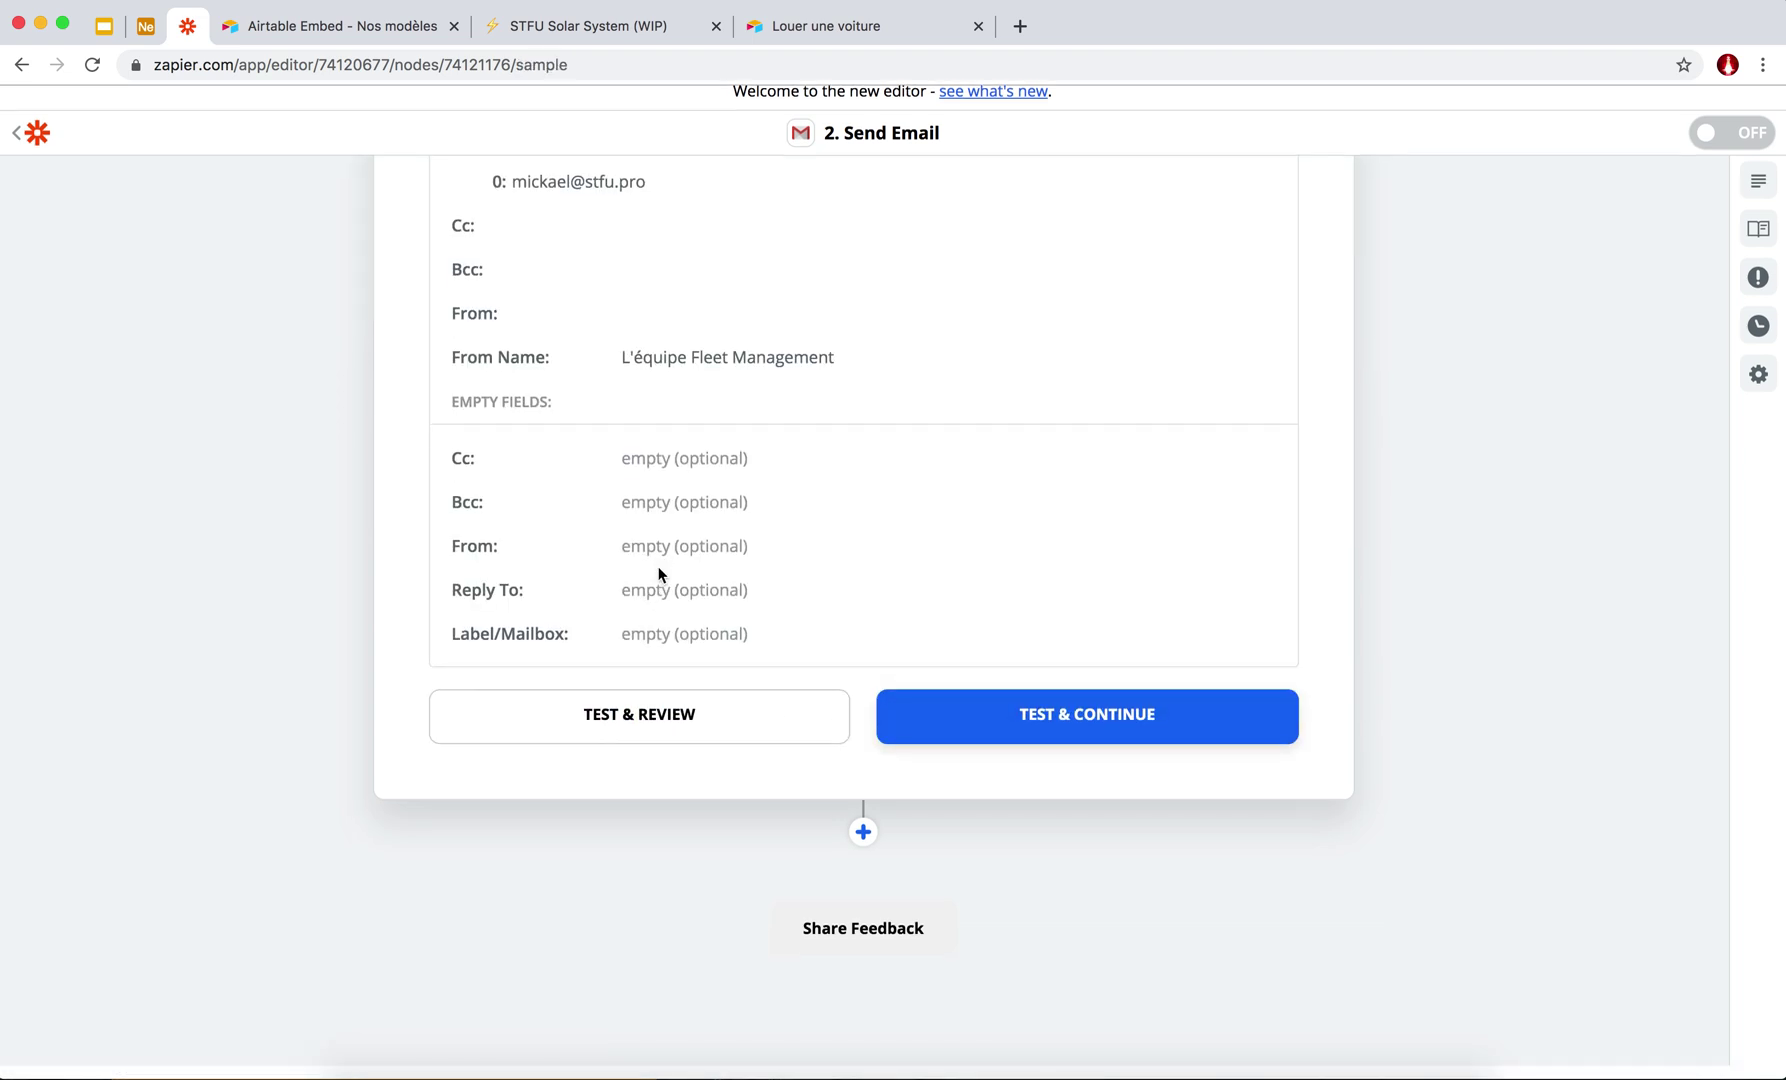
pyautogui.scroll(3, 665, 540)
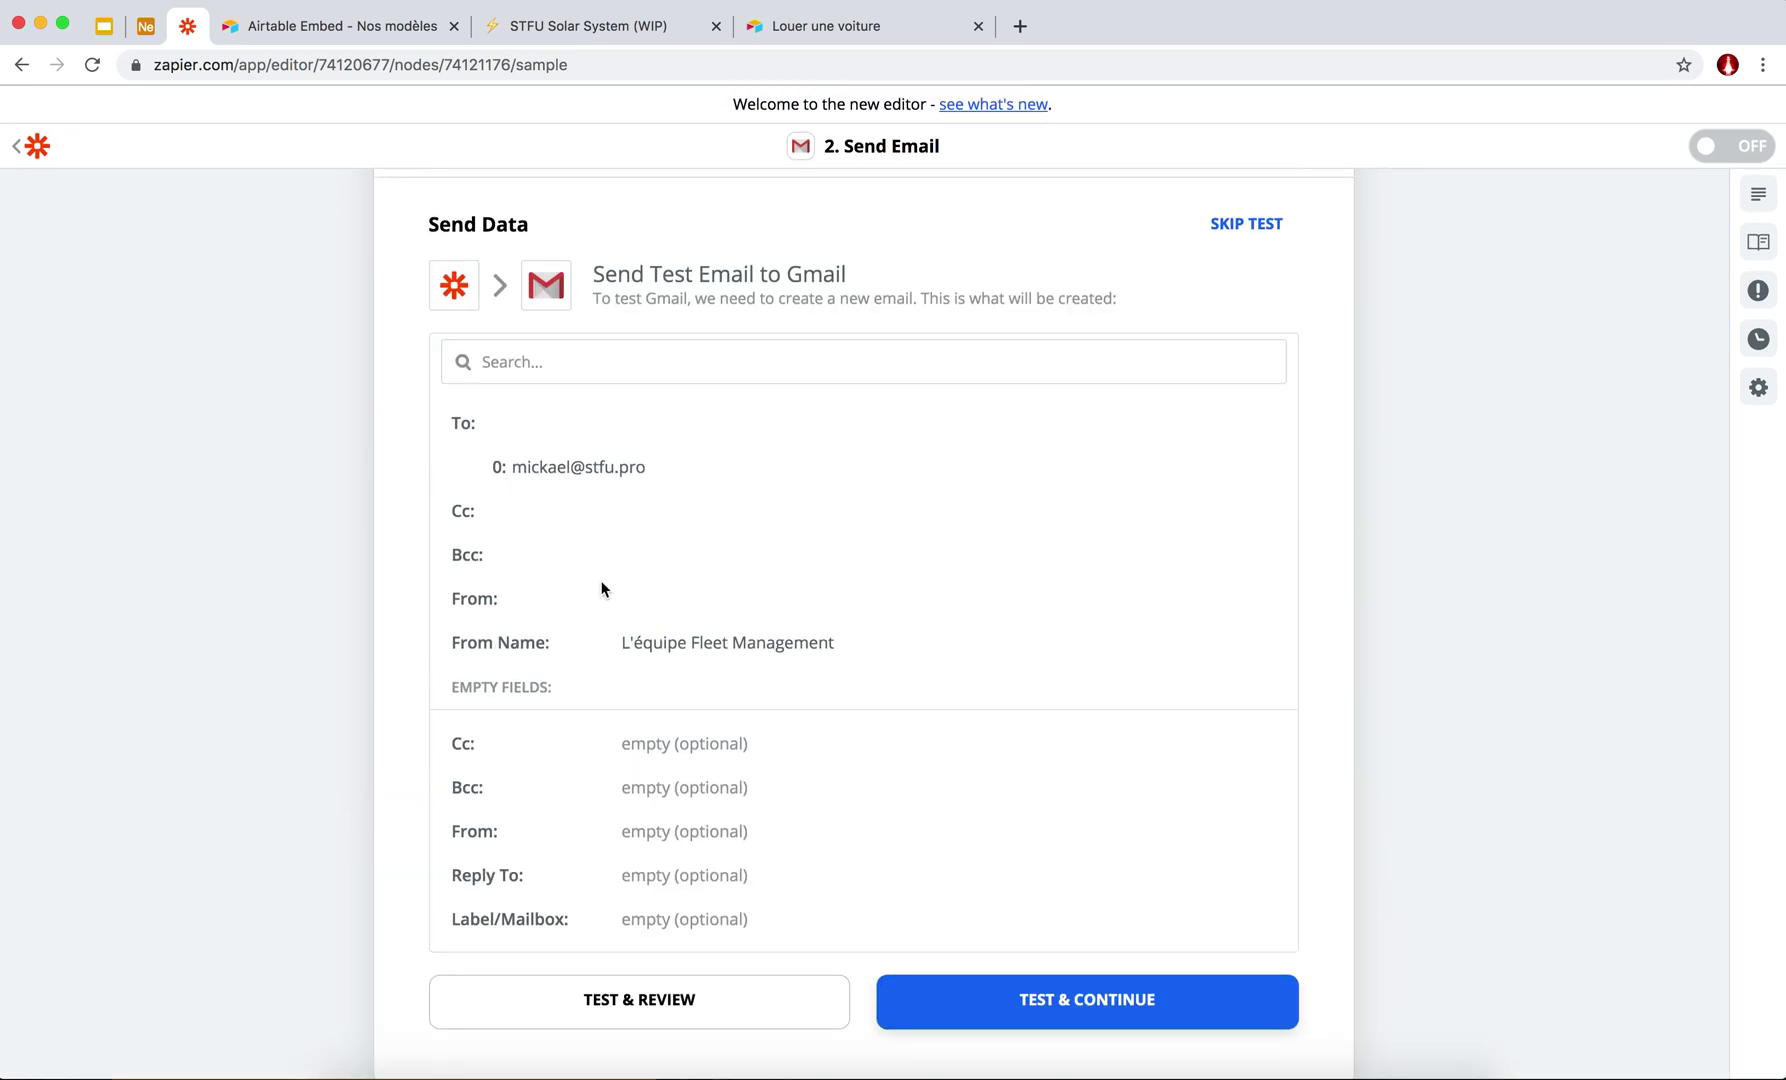
pyautogui.scroll(-2, 602, 591)
pyautogui.scroll(-2, 700, 738)
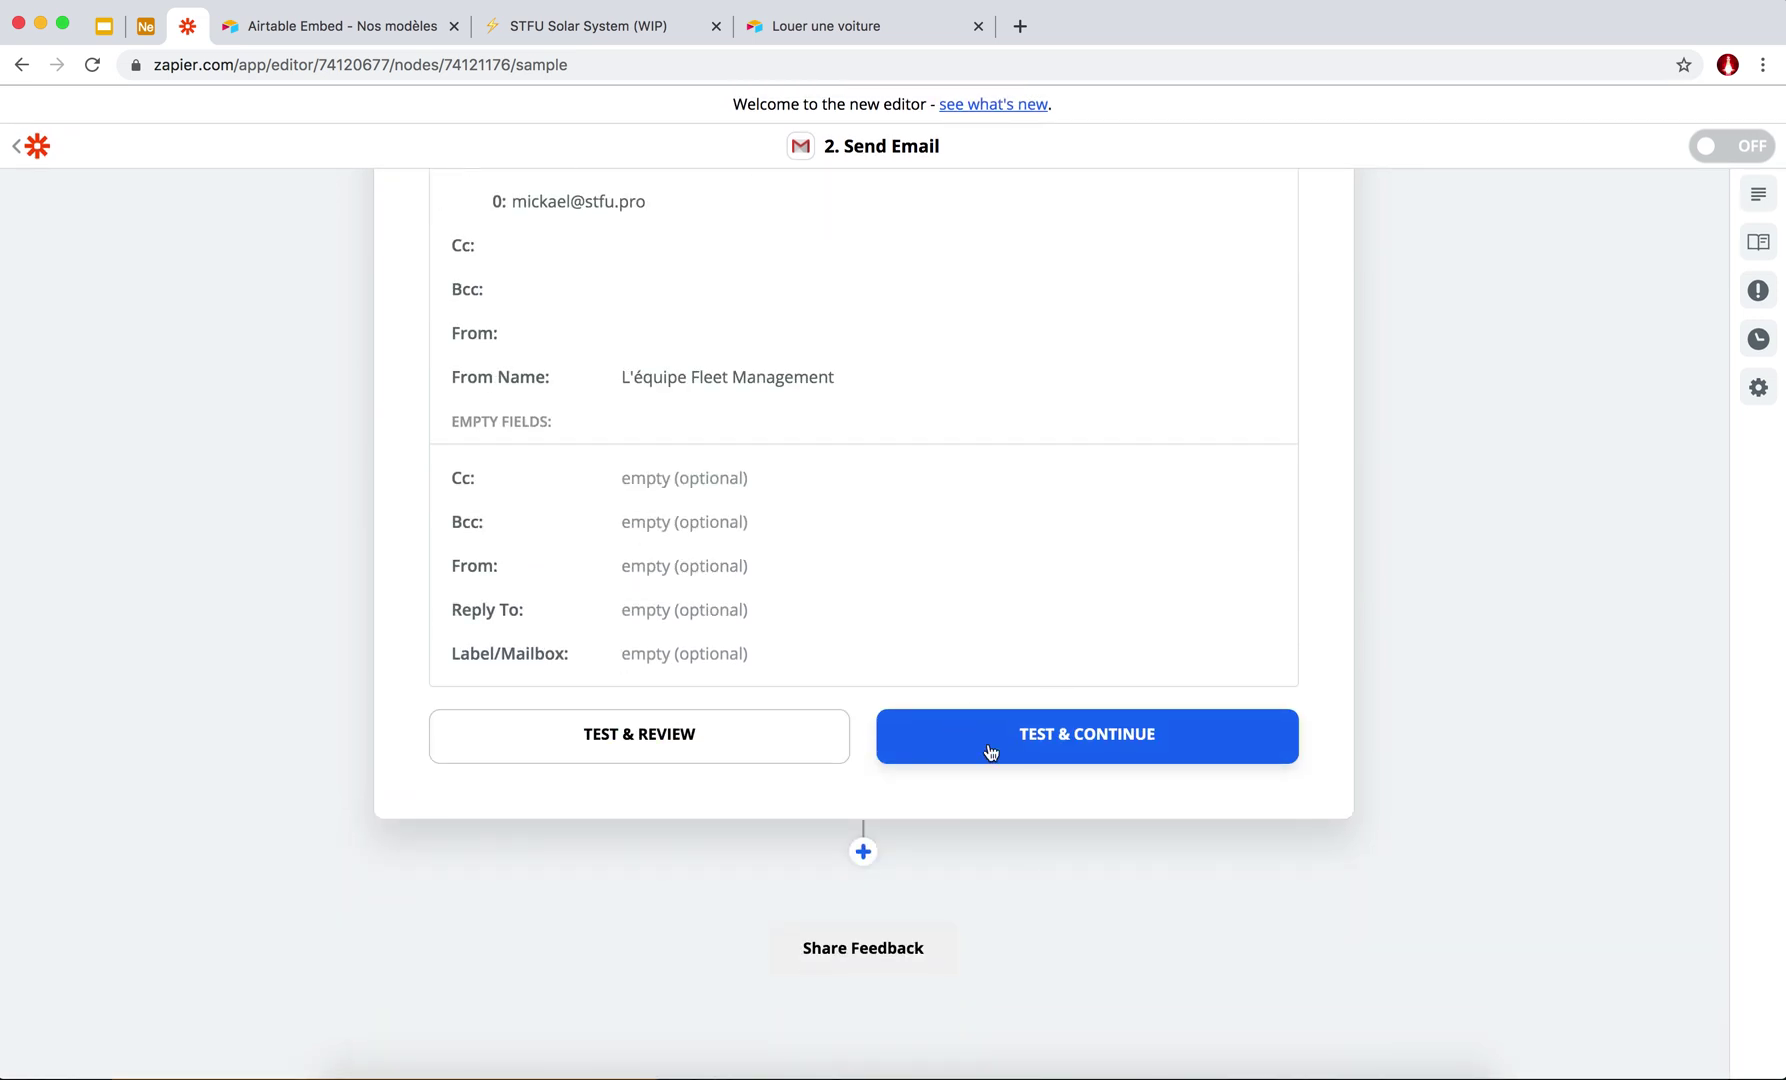
pyautogui.click(699, 738)
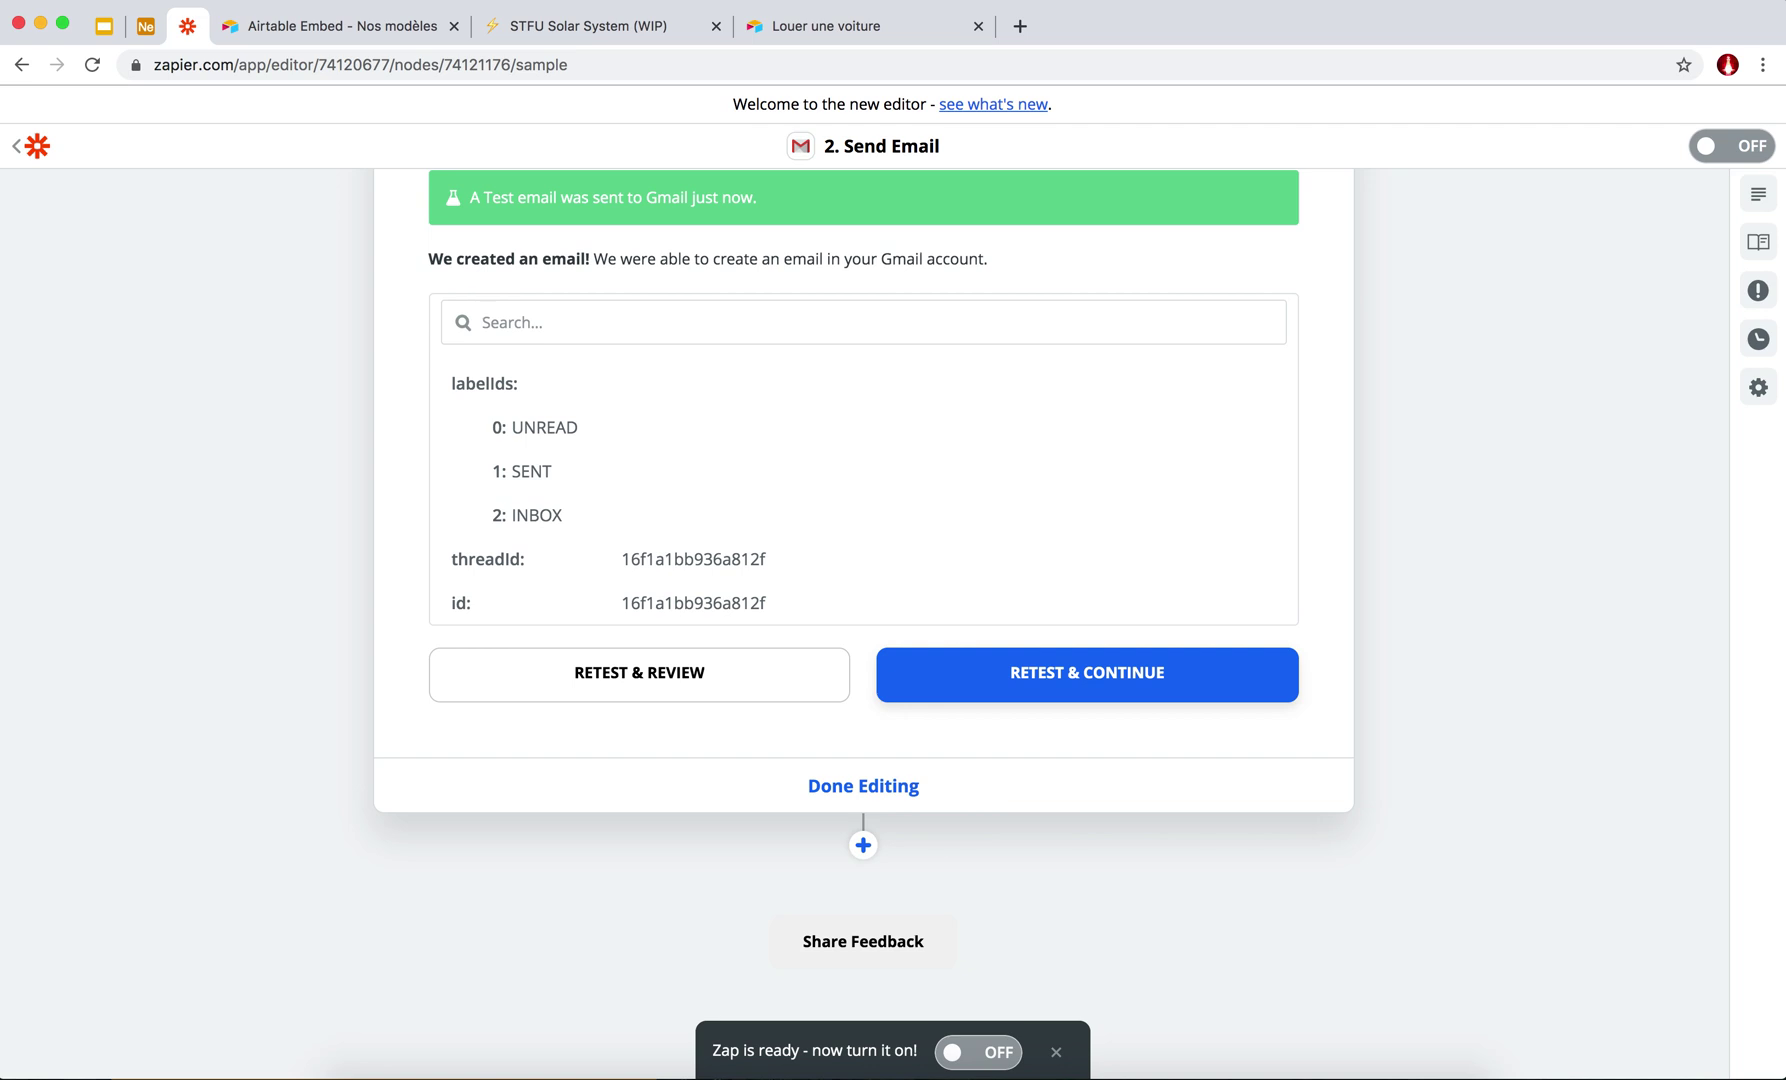
# Bring the Gmail window holding the test rental email over the Zap editor.
pyautogui.press('super+Tab')
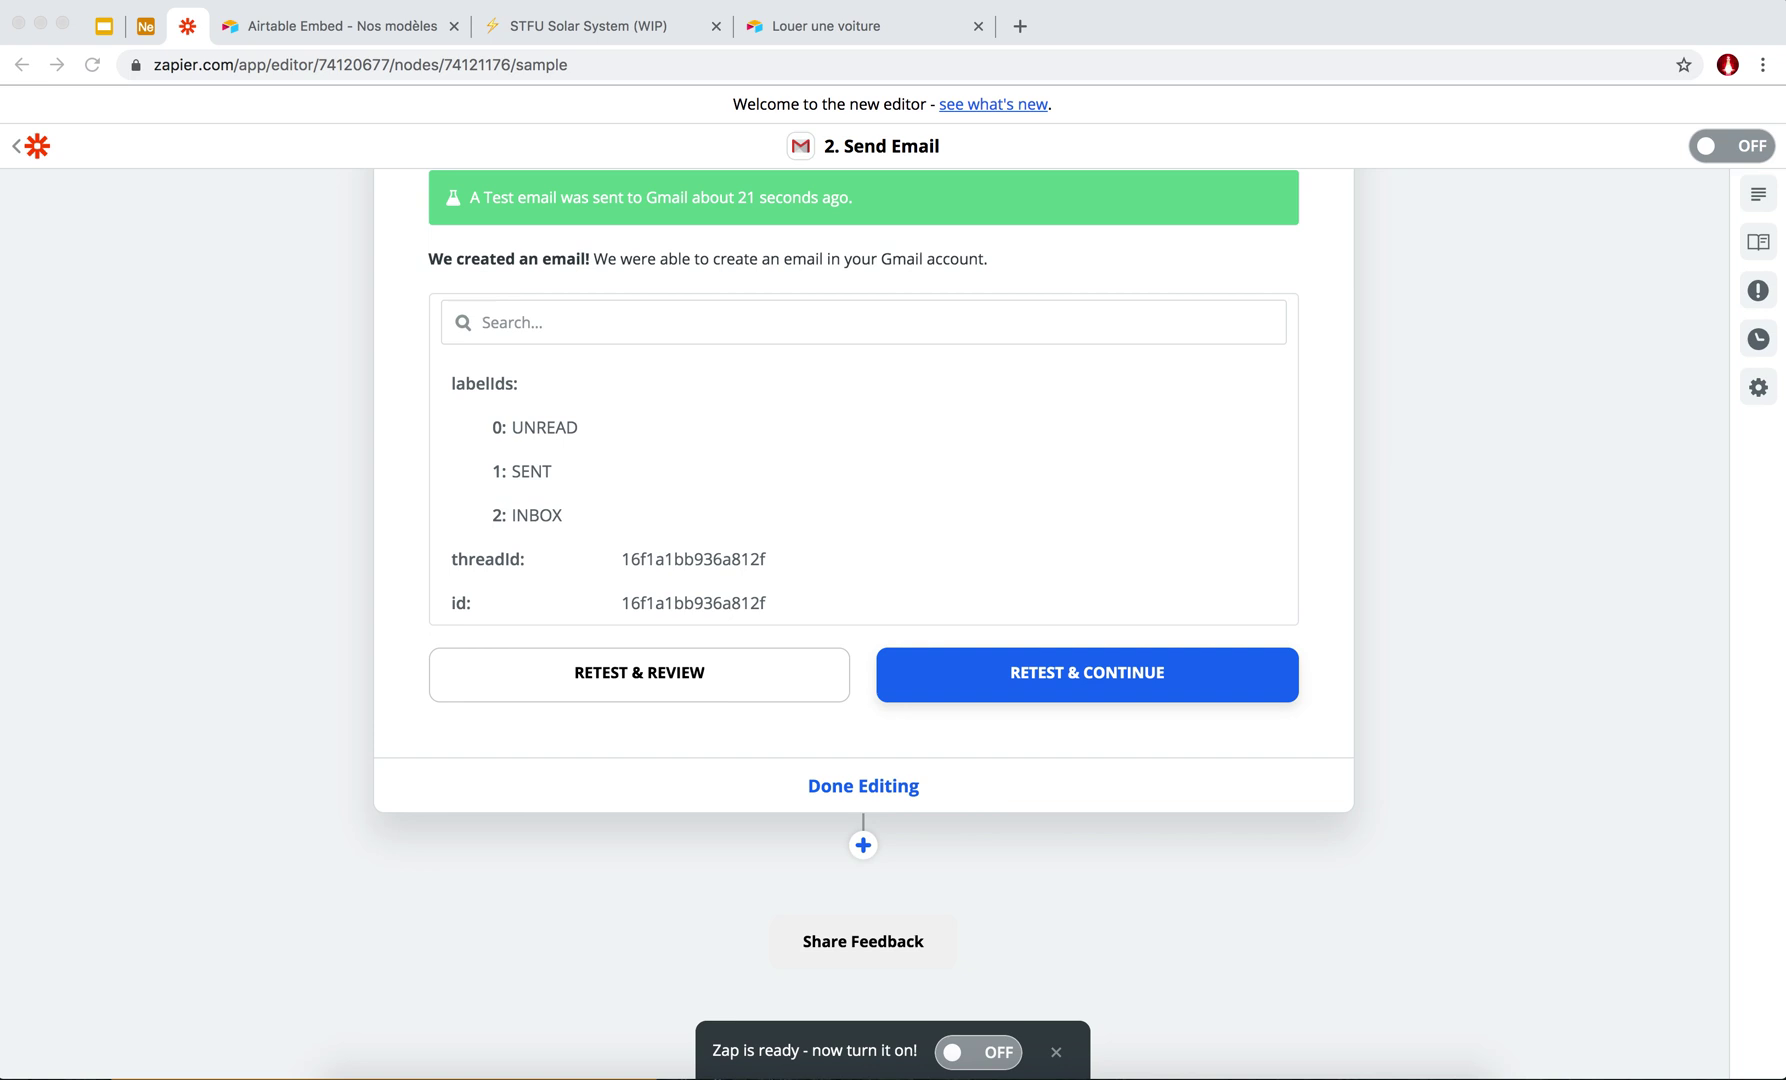
pyautogui.click(297, 418)
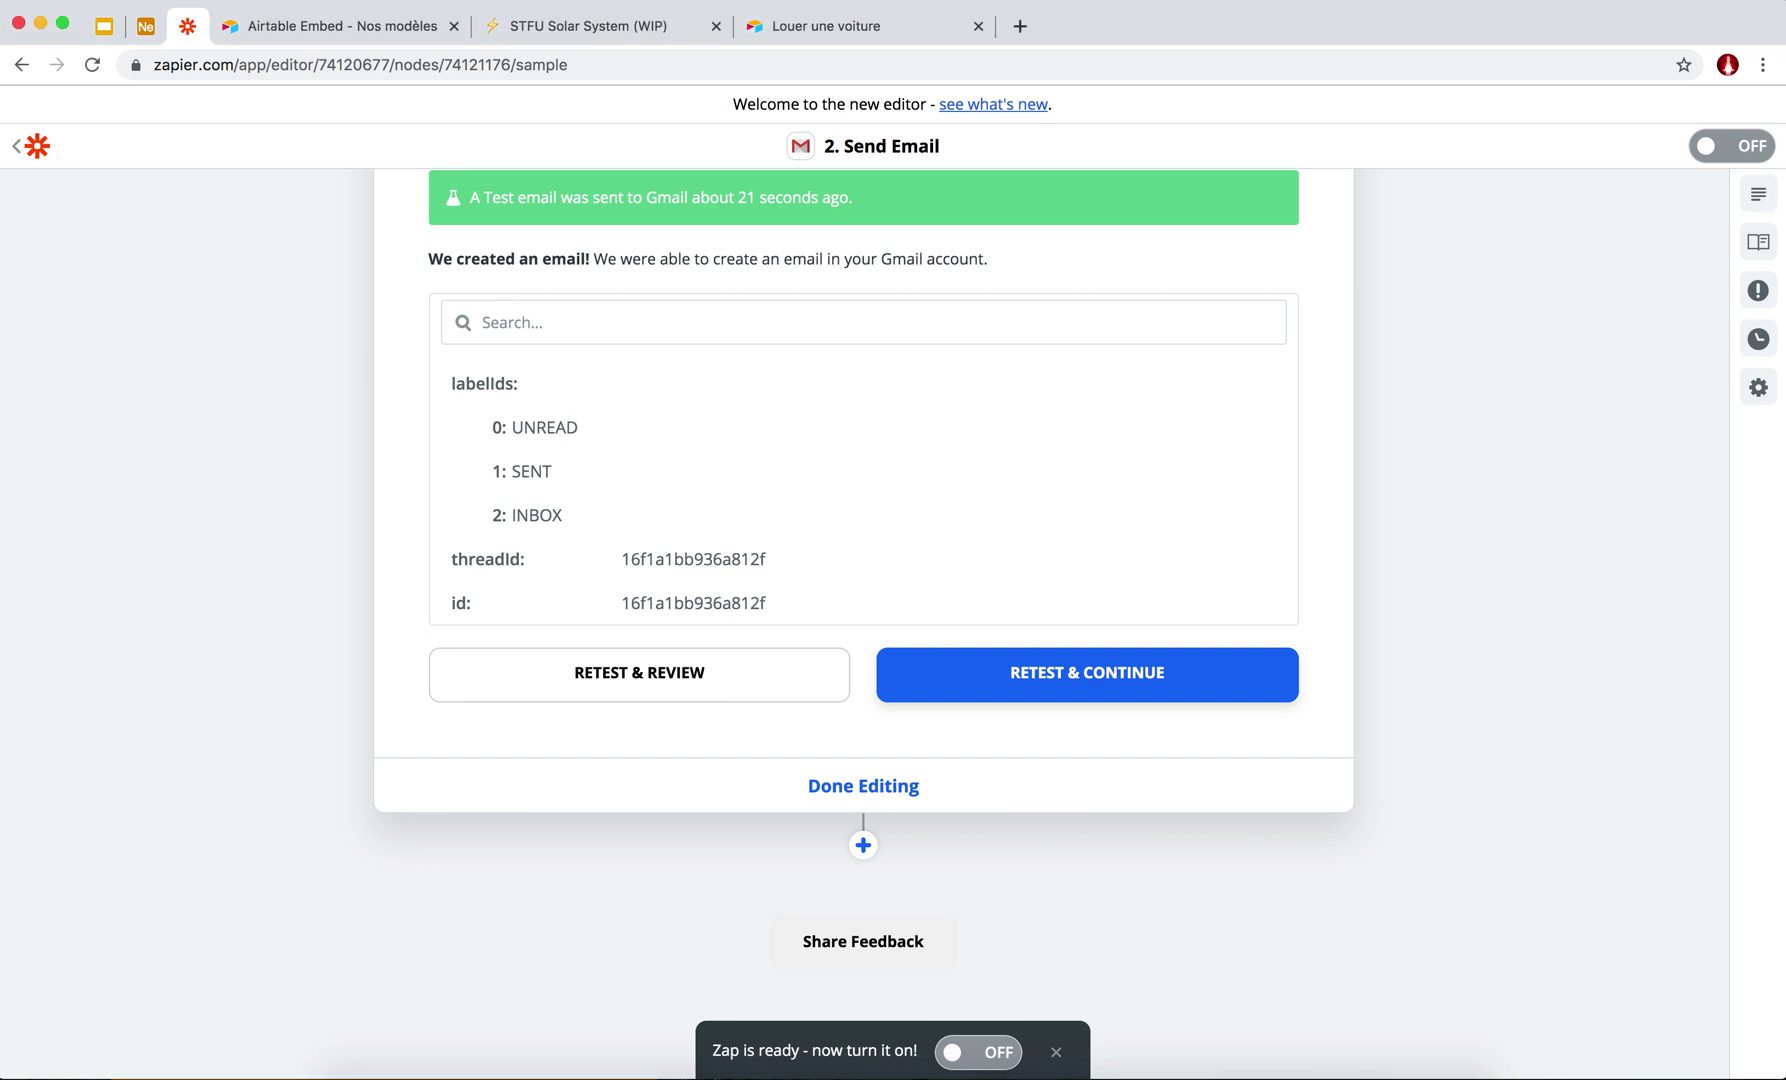
pyautogui.press('super+Tab')
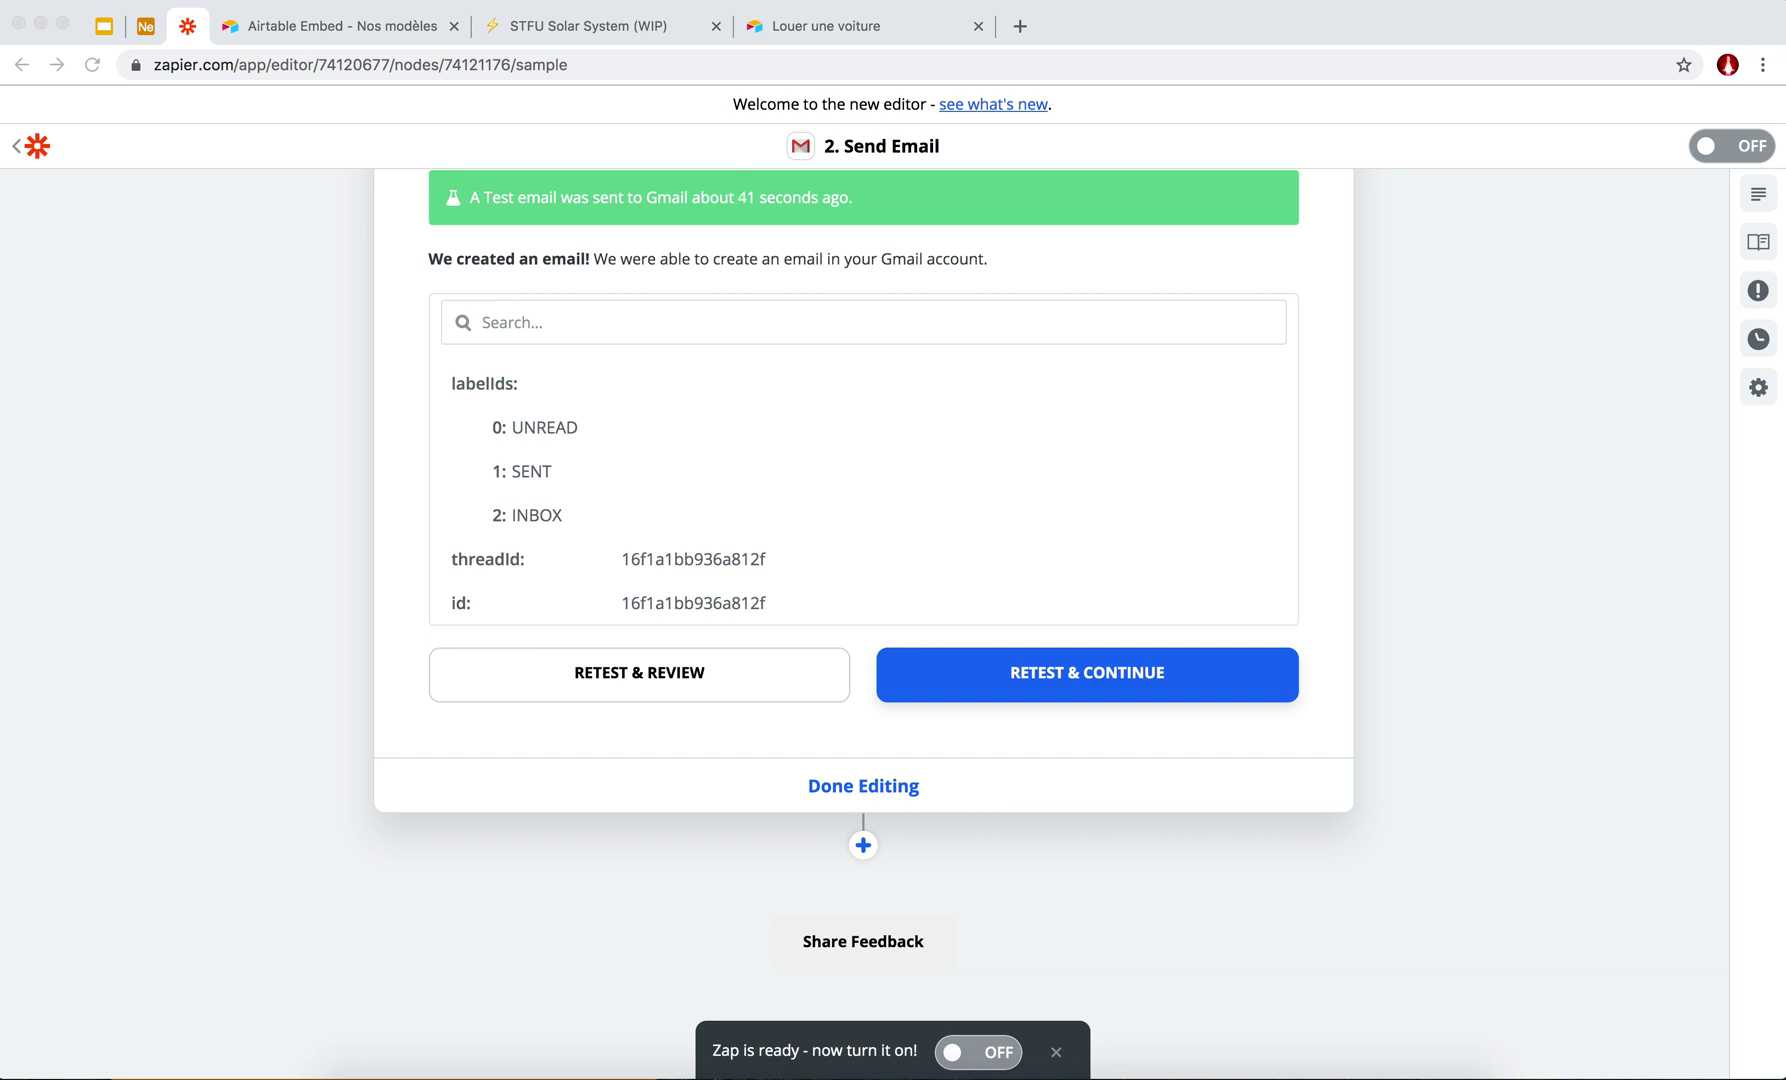
pyautogui.moveTo(1359, 142); pyautogui.dragTo(1148, 176)
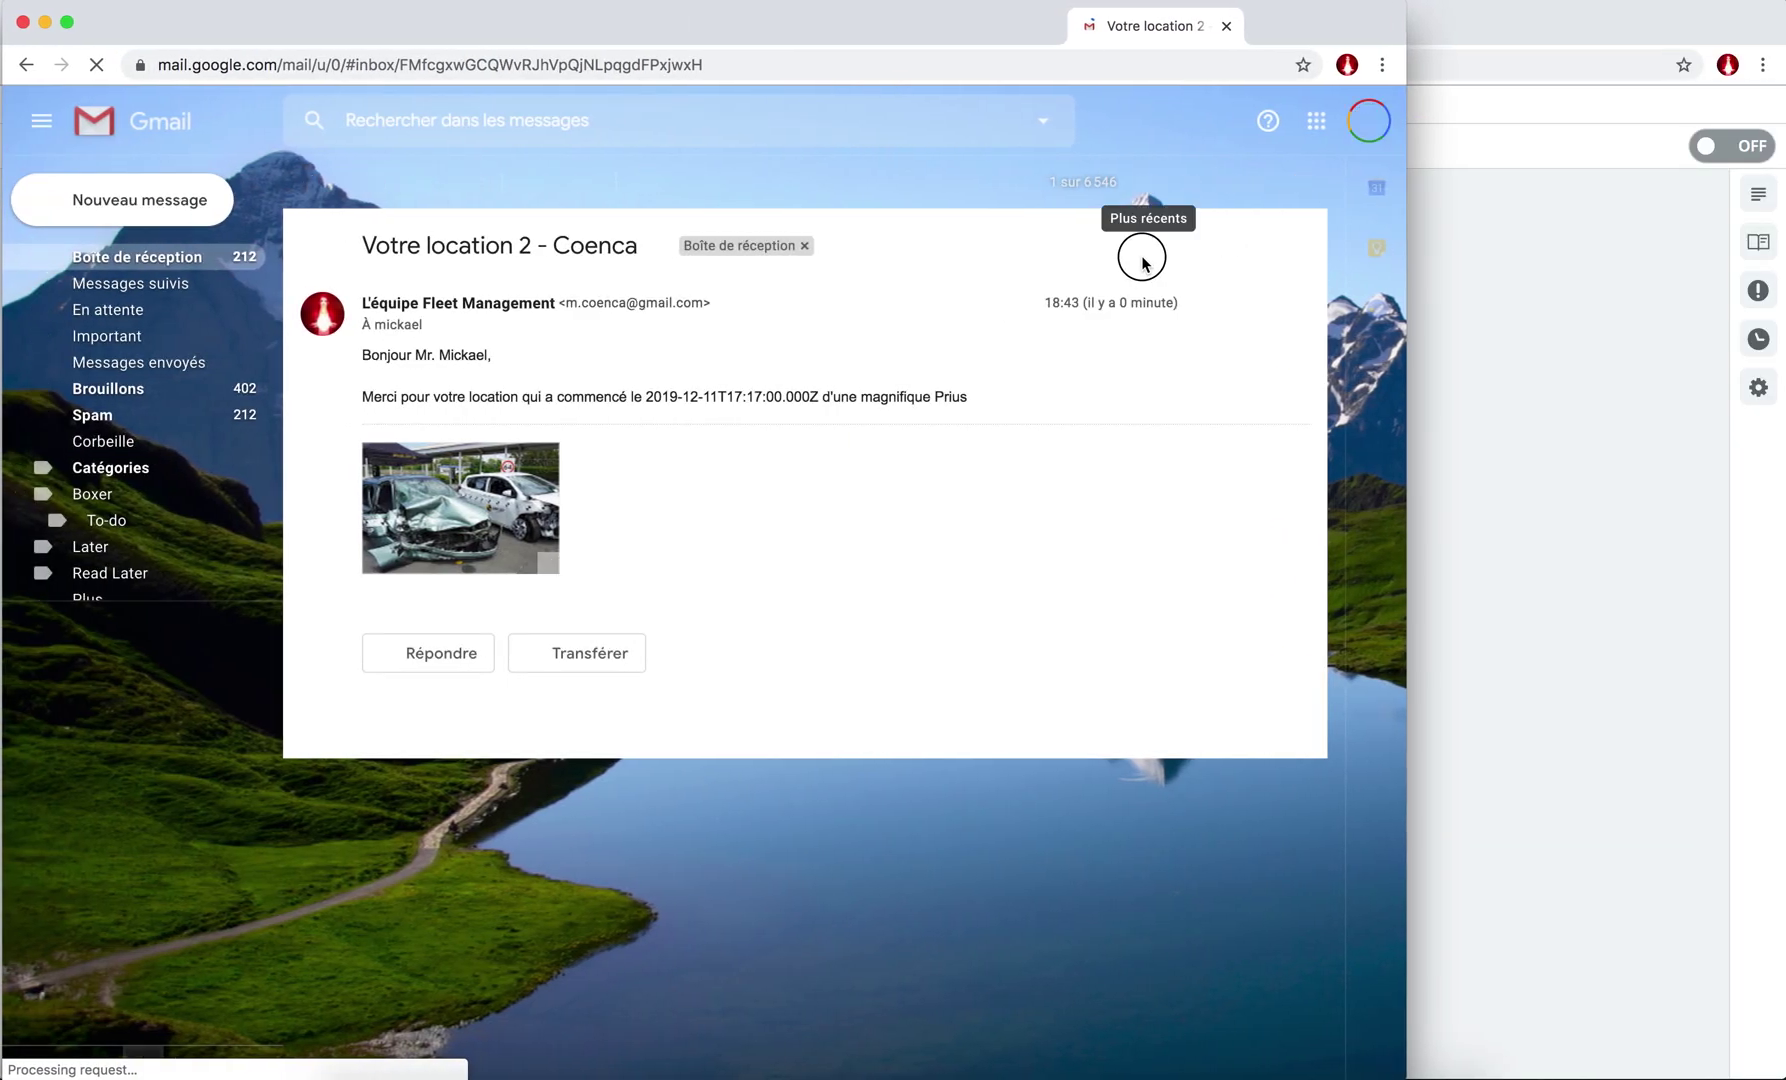
# Read the test email ending 'd'une magnifique Prius', then close the Gmail window.
pyautogui.moveTo(492, 486)
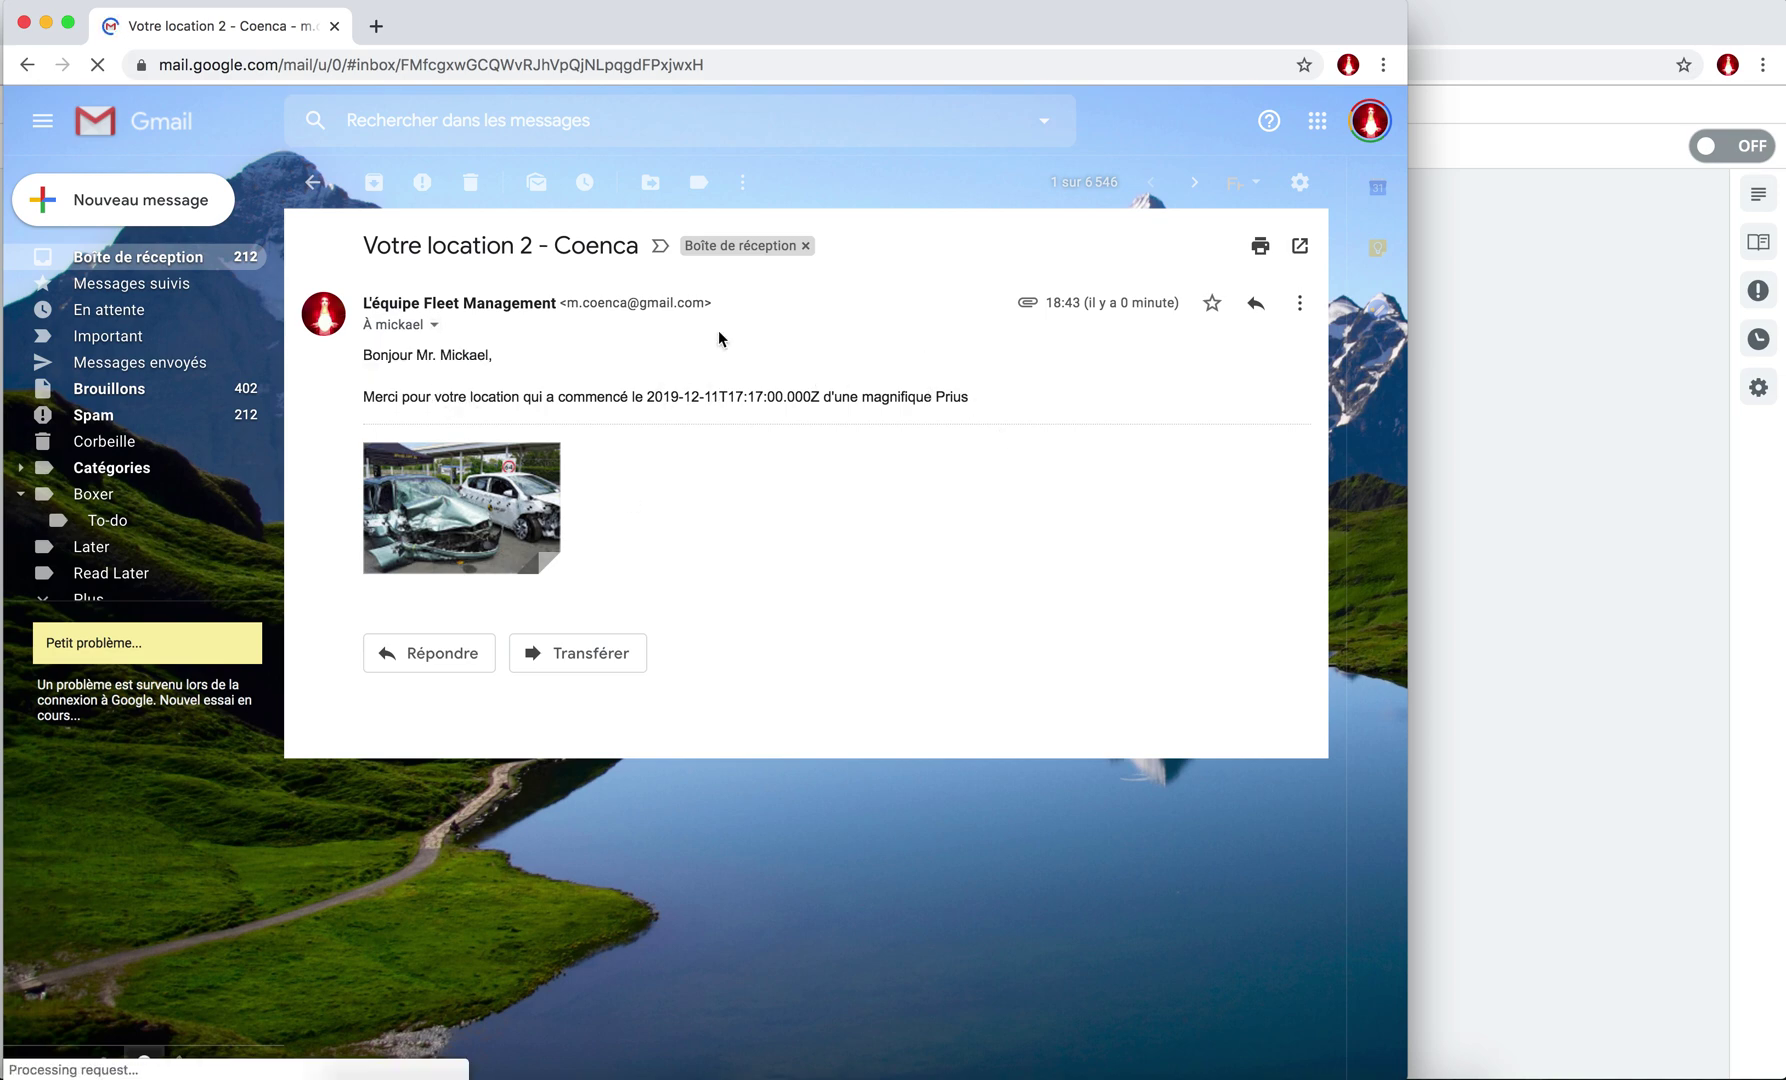
pyautogui.click(582, 30)
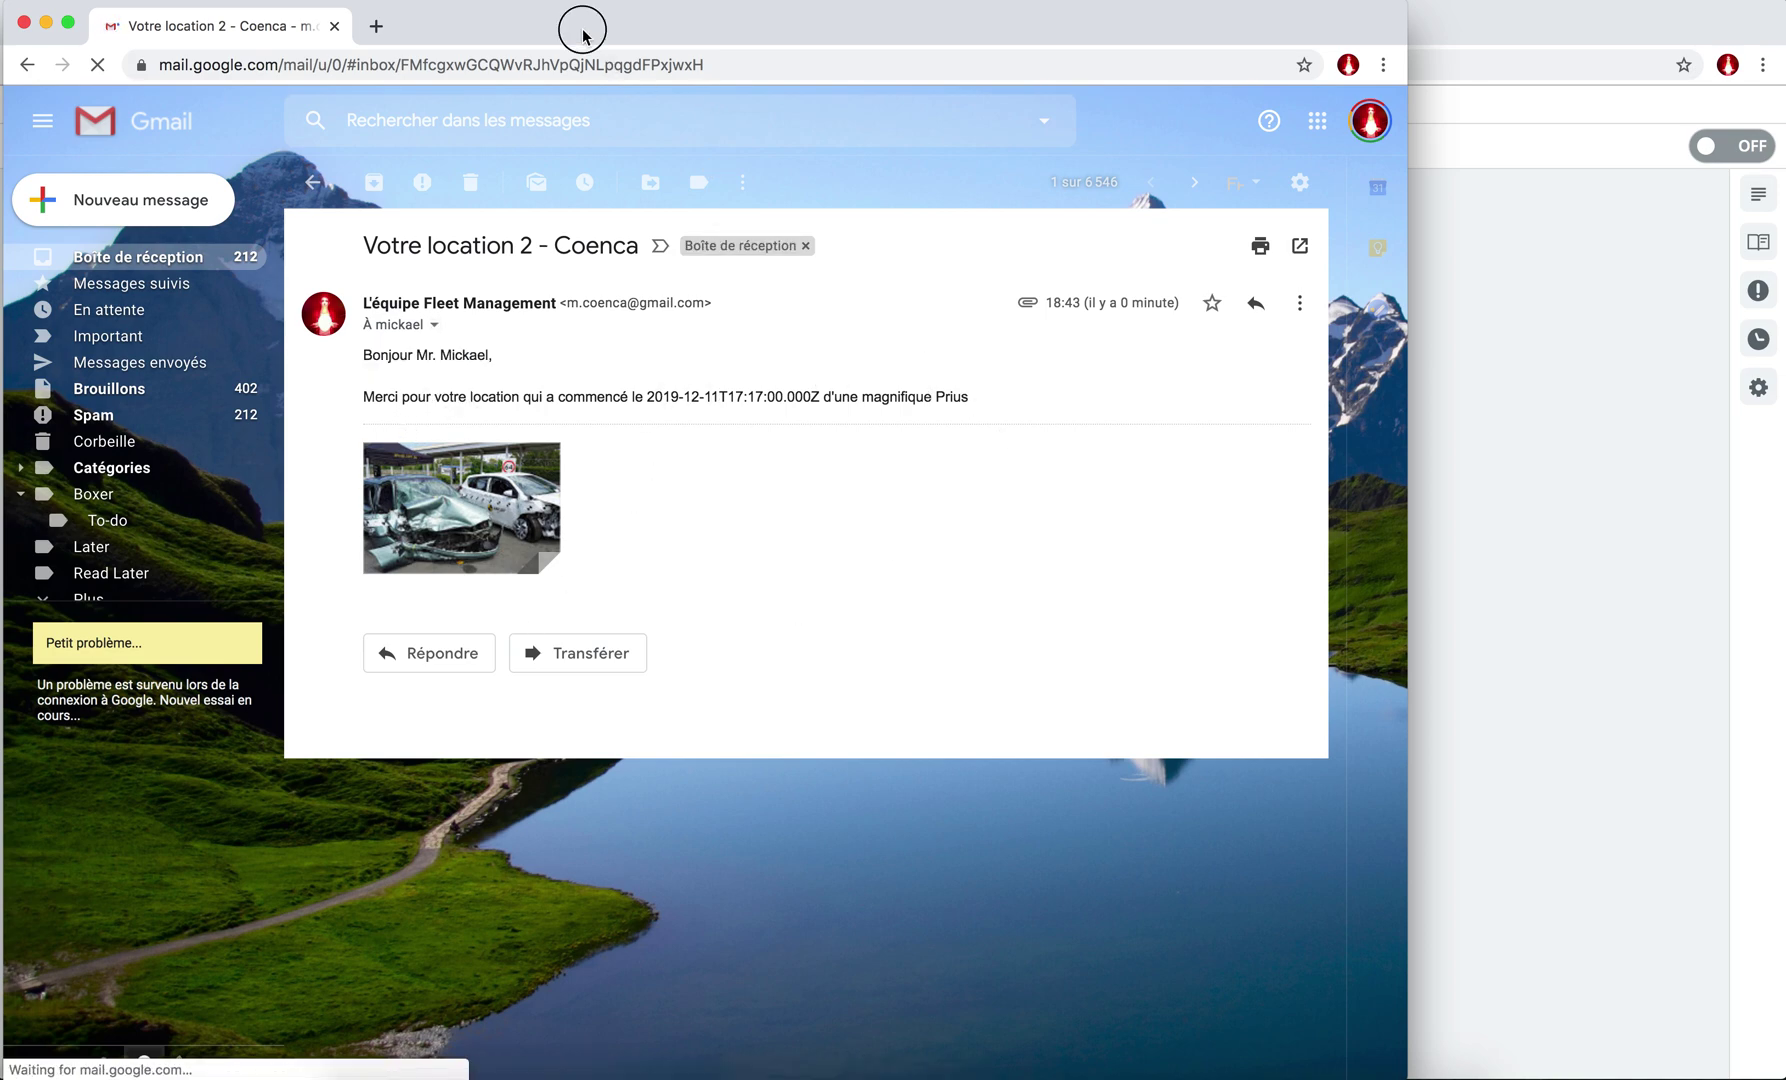
pyautogui.moveTo(318, 34); pyautogui.dragTo(481, 362)
pyautogui.click(188, 351)
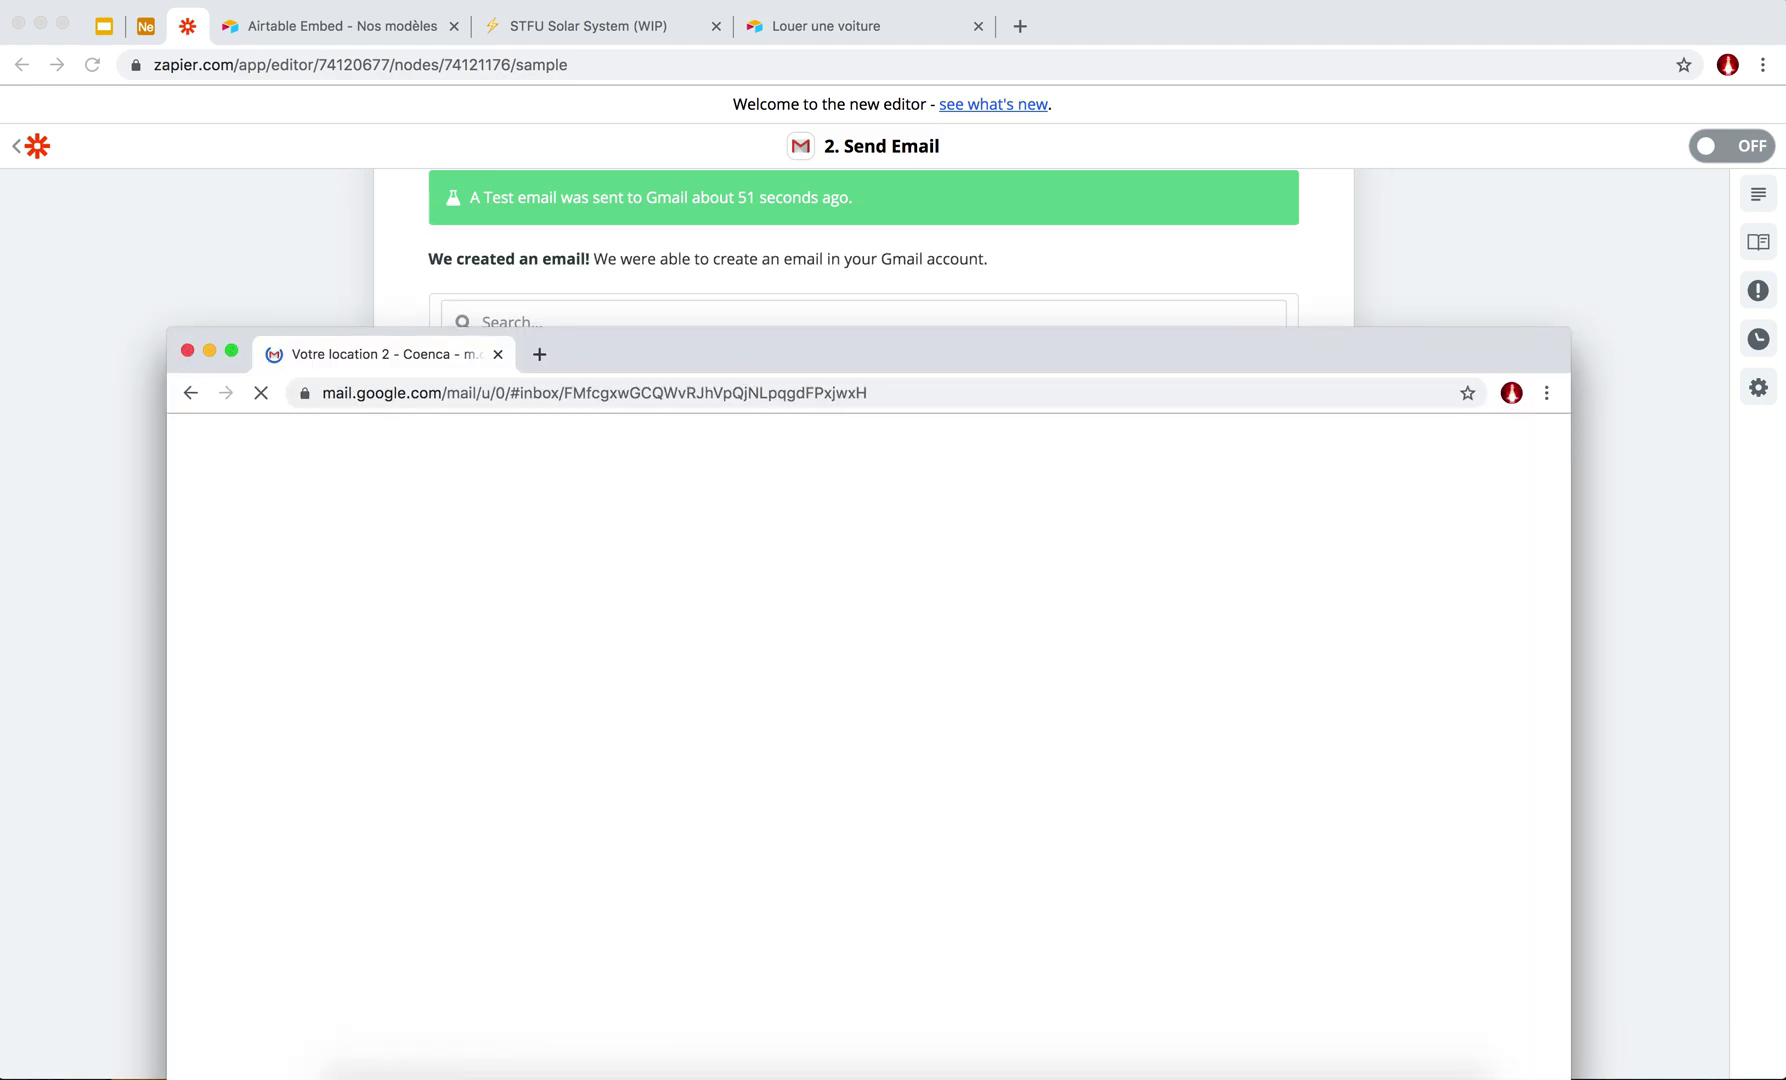
pyautogui.click(1727, 150)
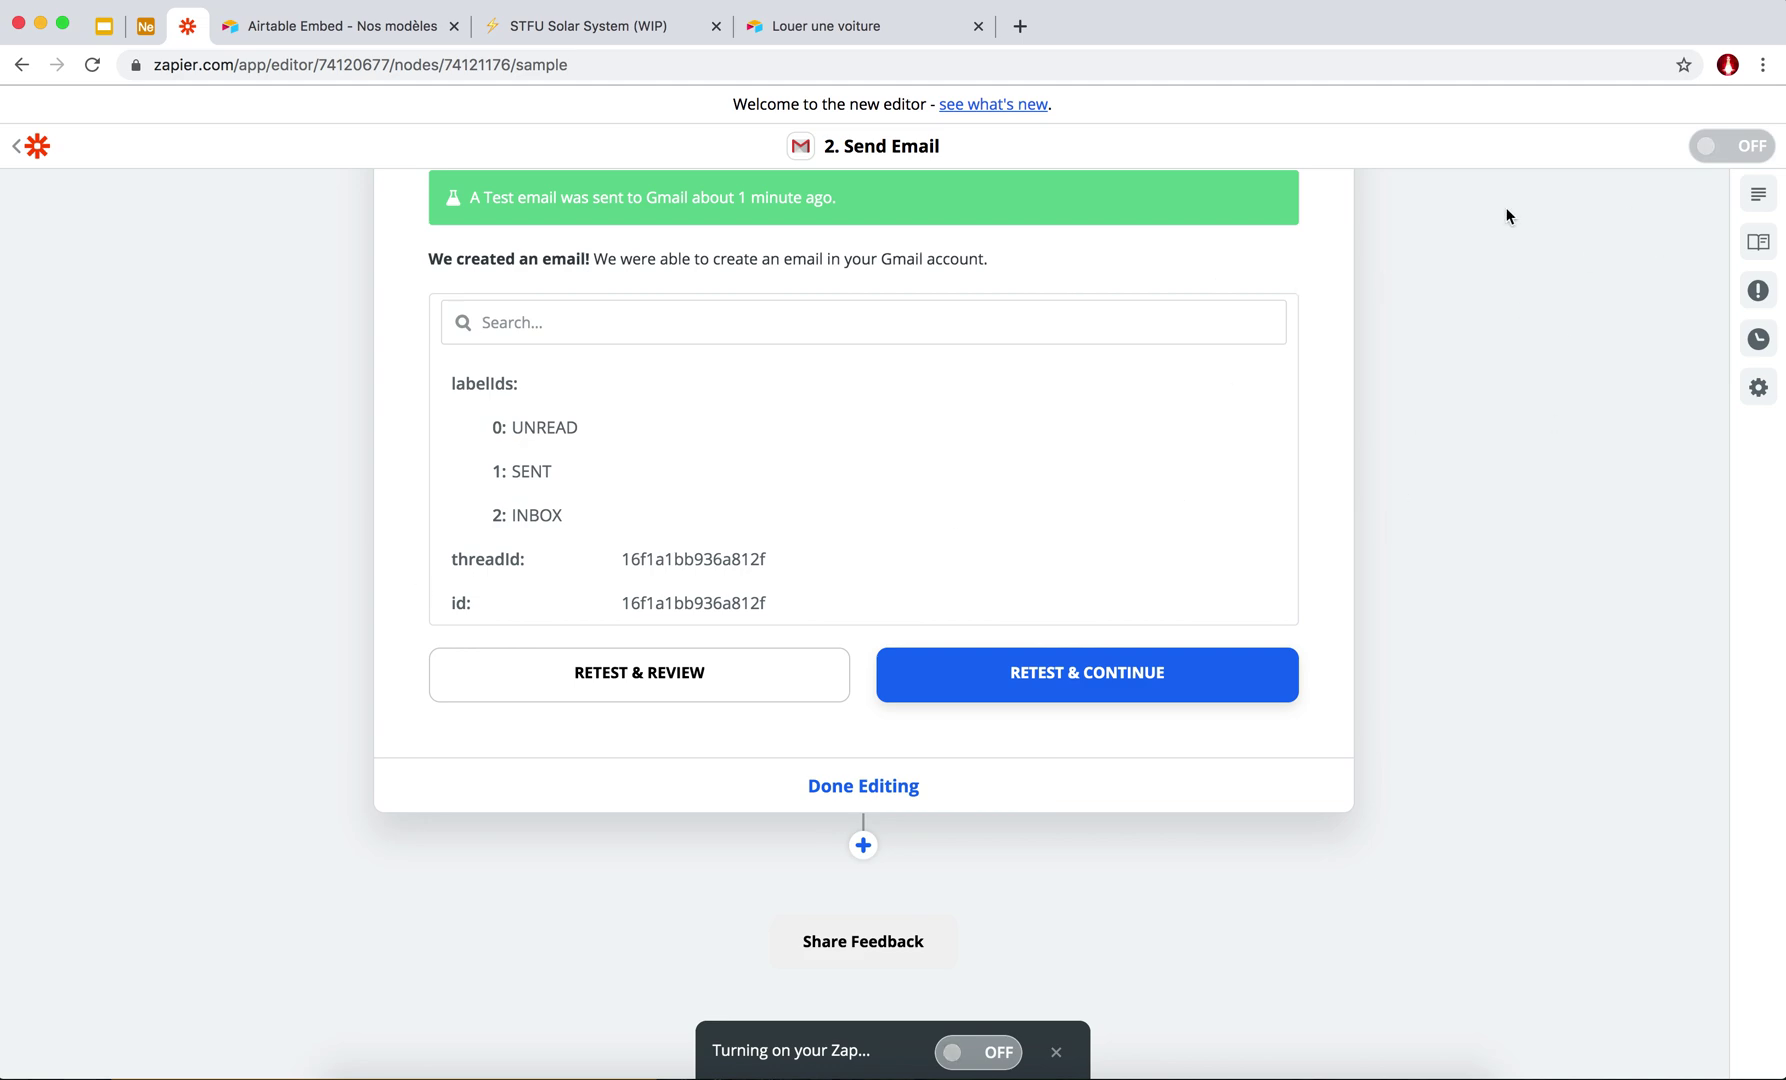
# Confirm the car rental Zap is listed as ON, then return to Notion.
pyautogui.scroll(10, 526, 419)
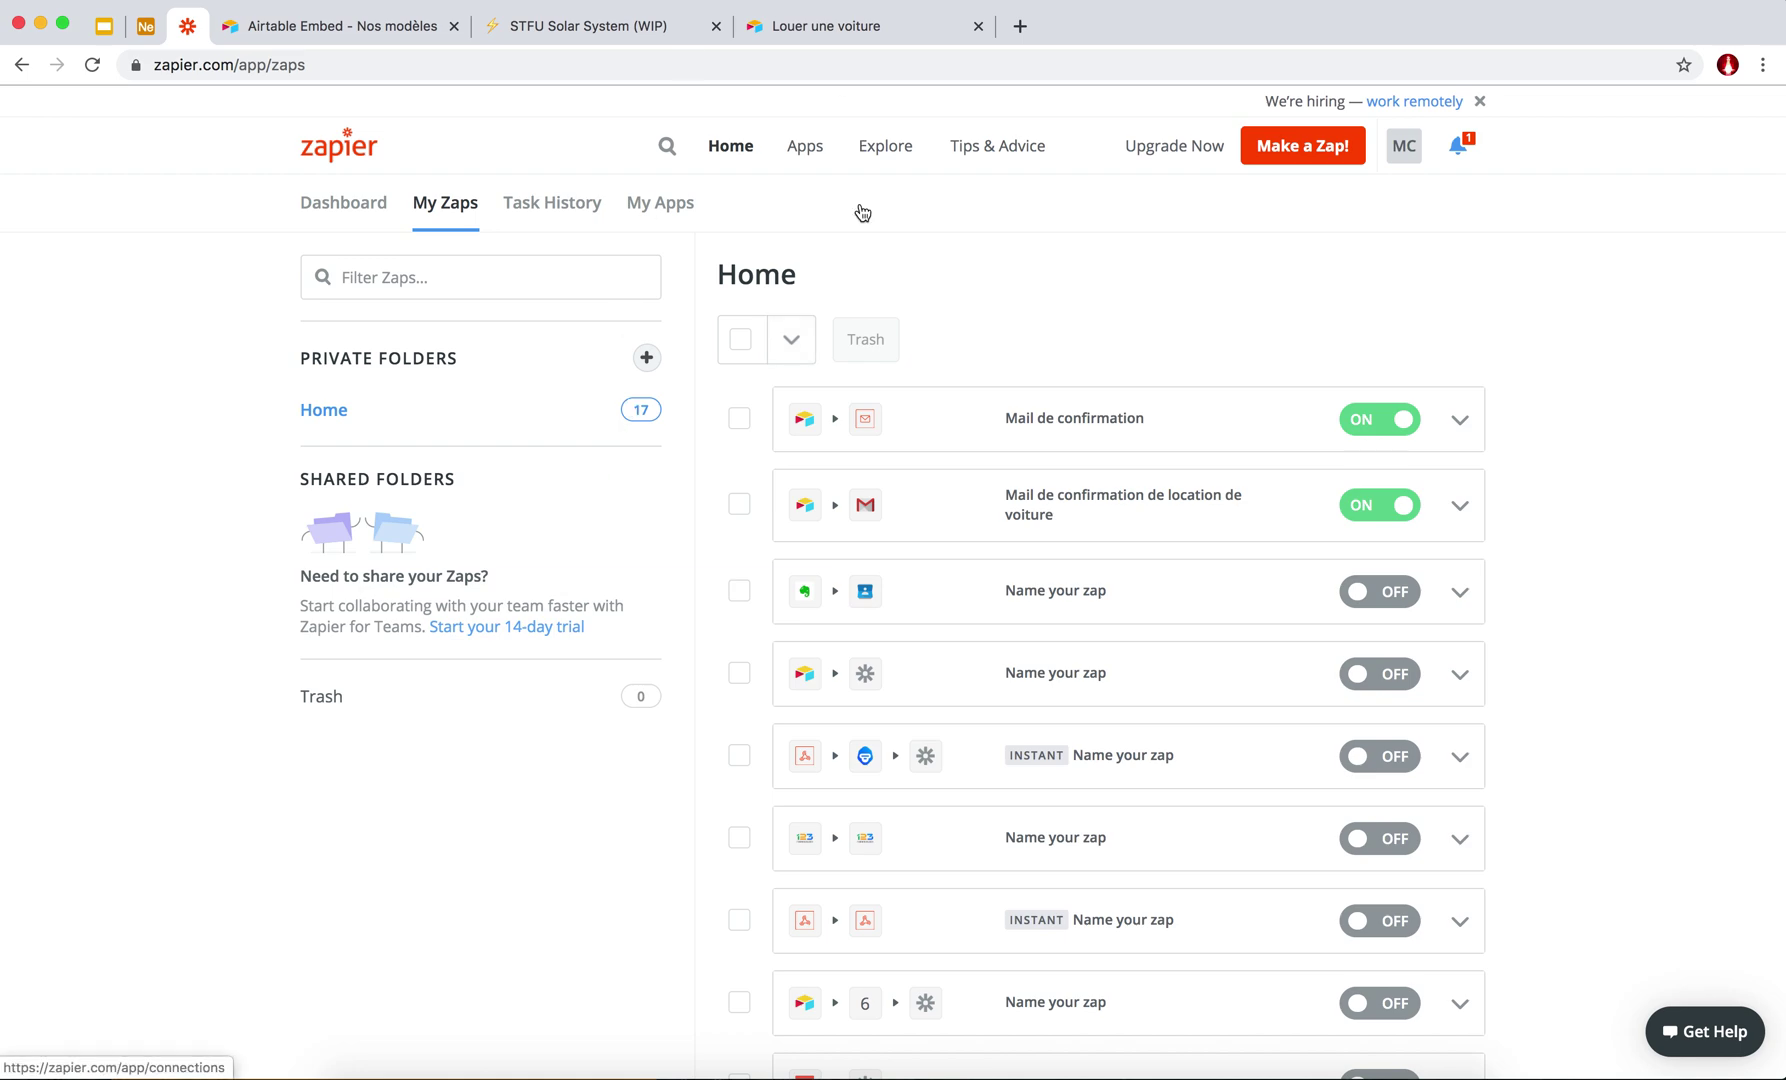
pyautogui.click(539, 32)
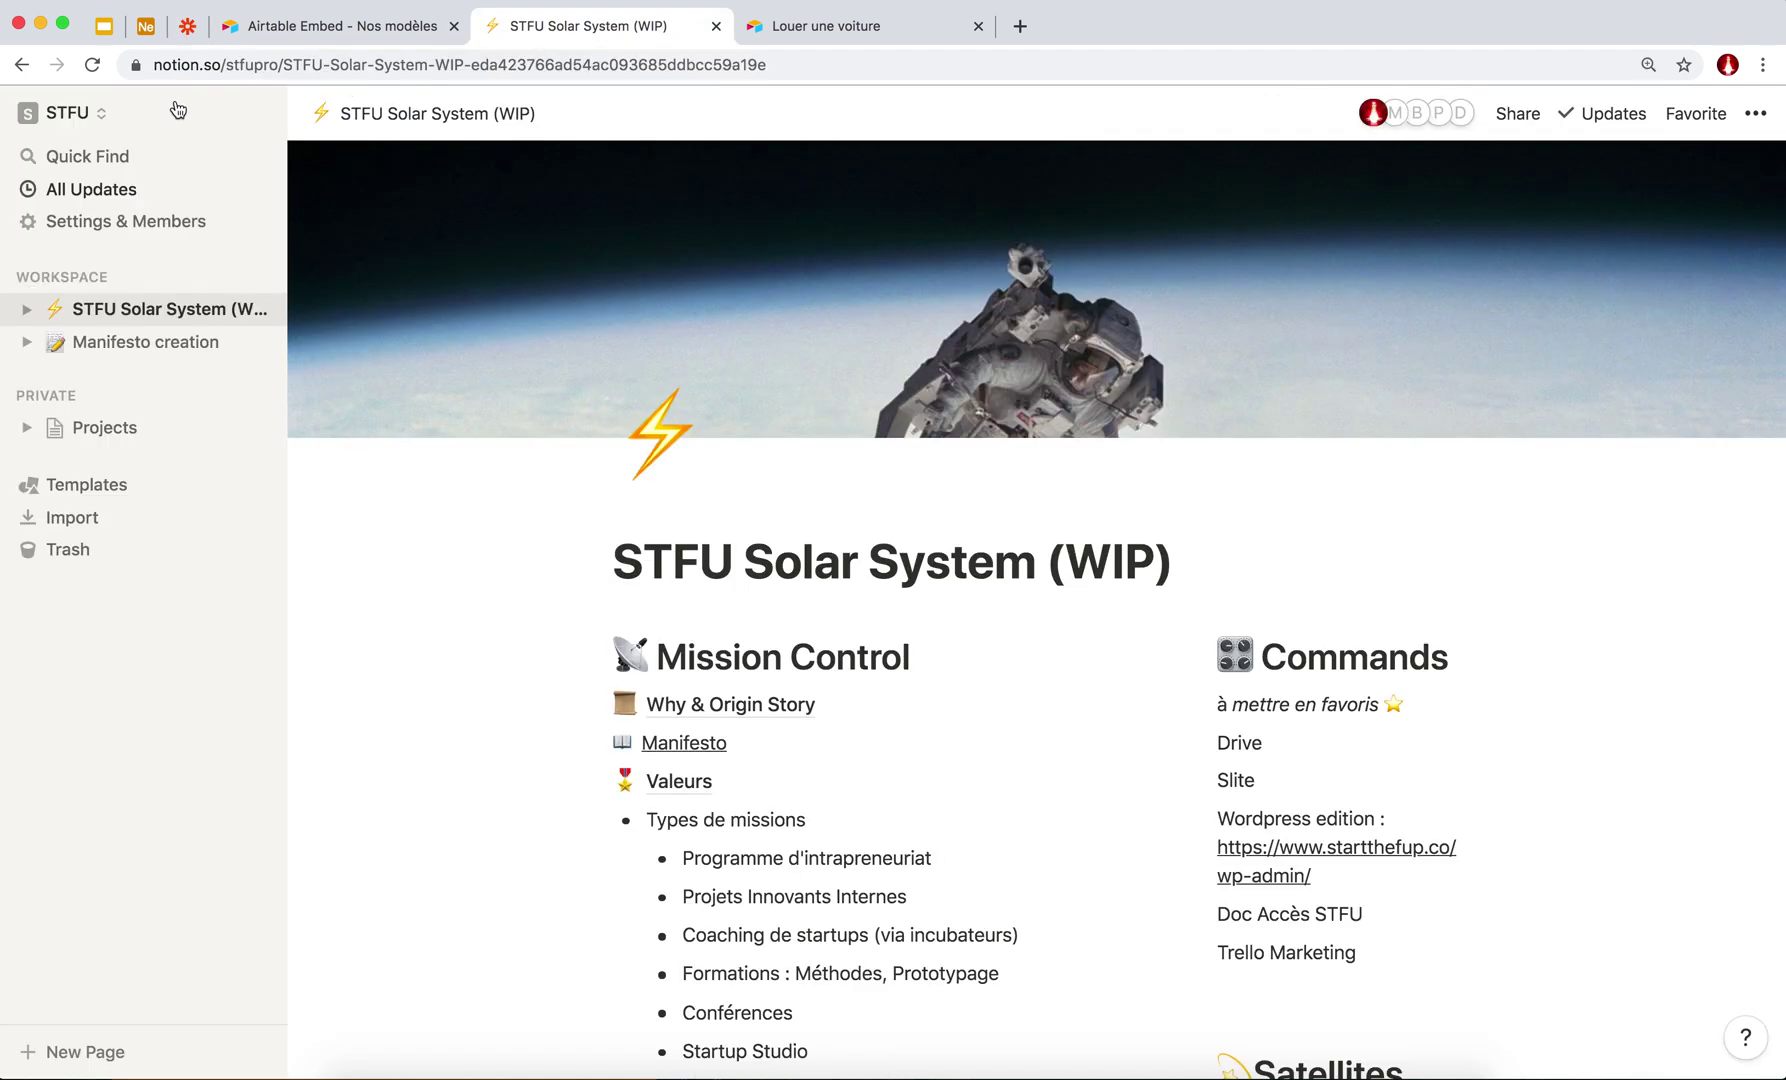
# Switch to the Dave's Fleet workspace and add a line 'Ru' above Mes villes.
pyautogui.click(70, 113)
pyautogui.click(108, 190)
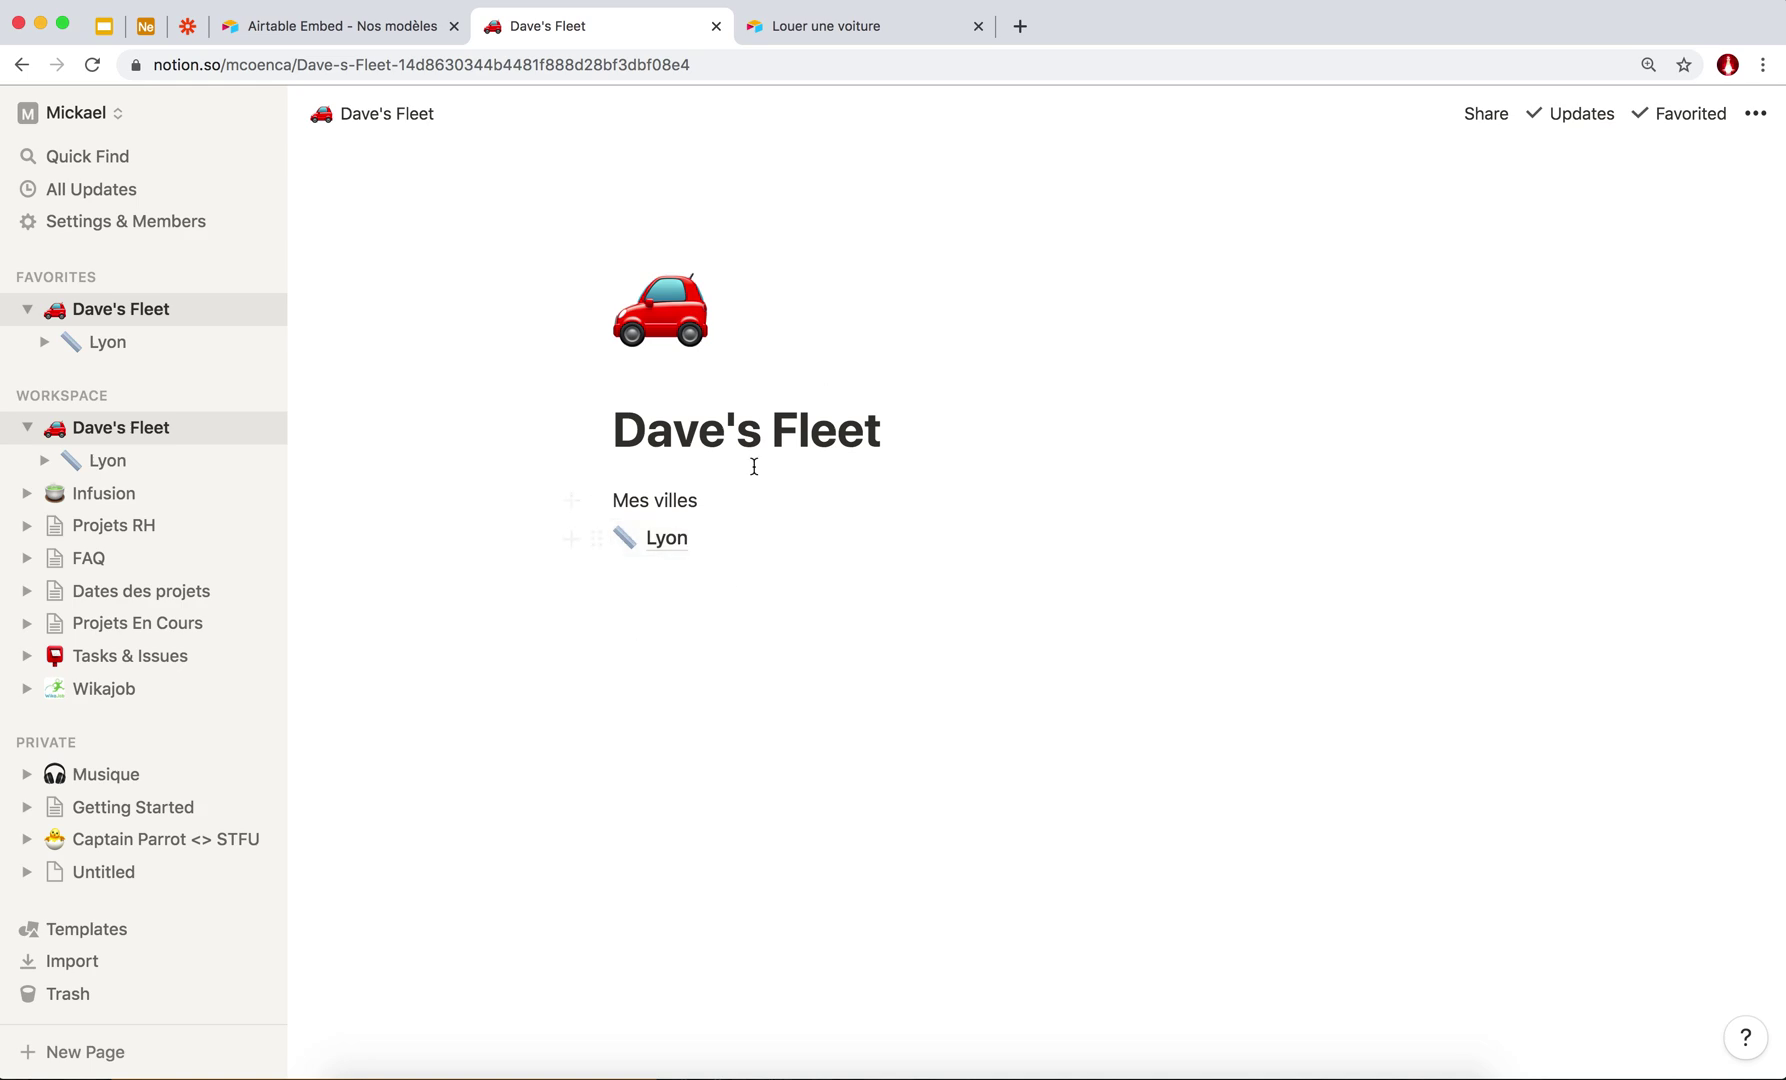
pyautogui.tripleClick(692, 433)
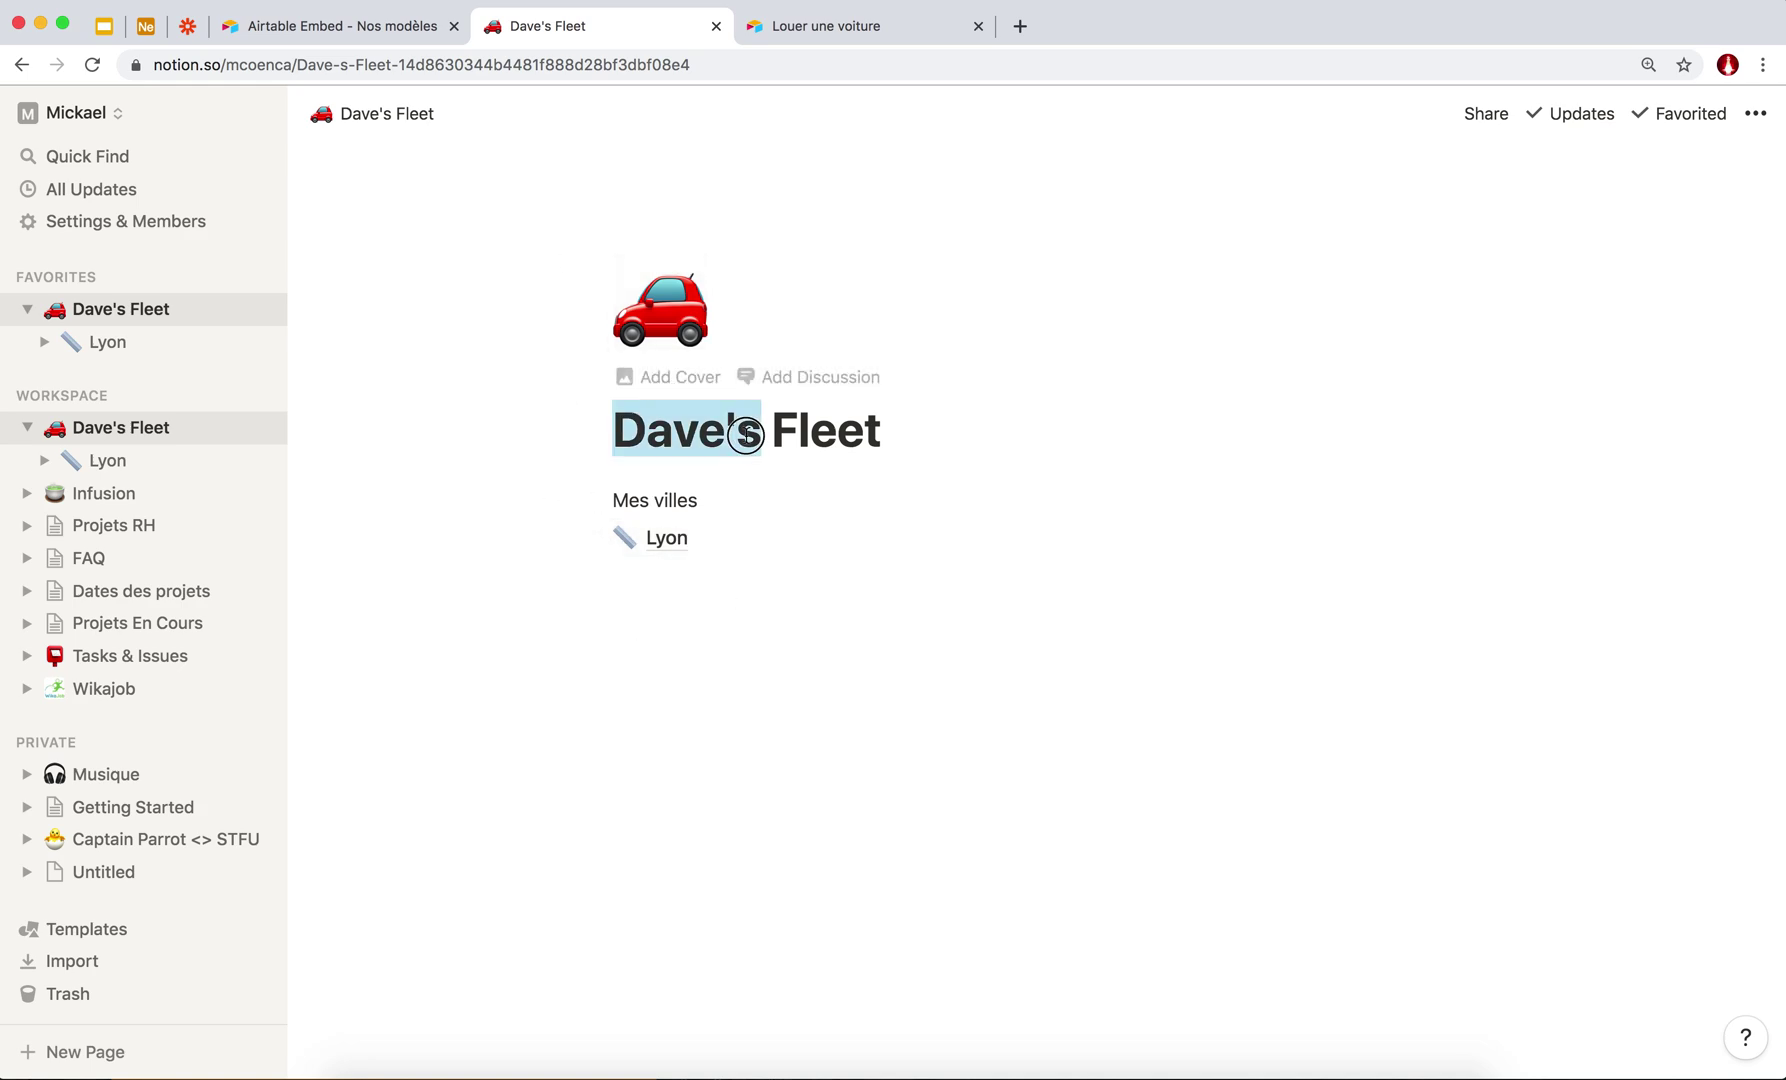
pyautogui.click(704, 497)
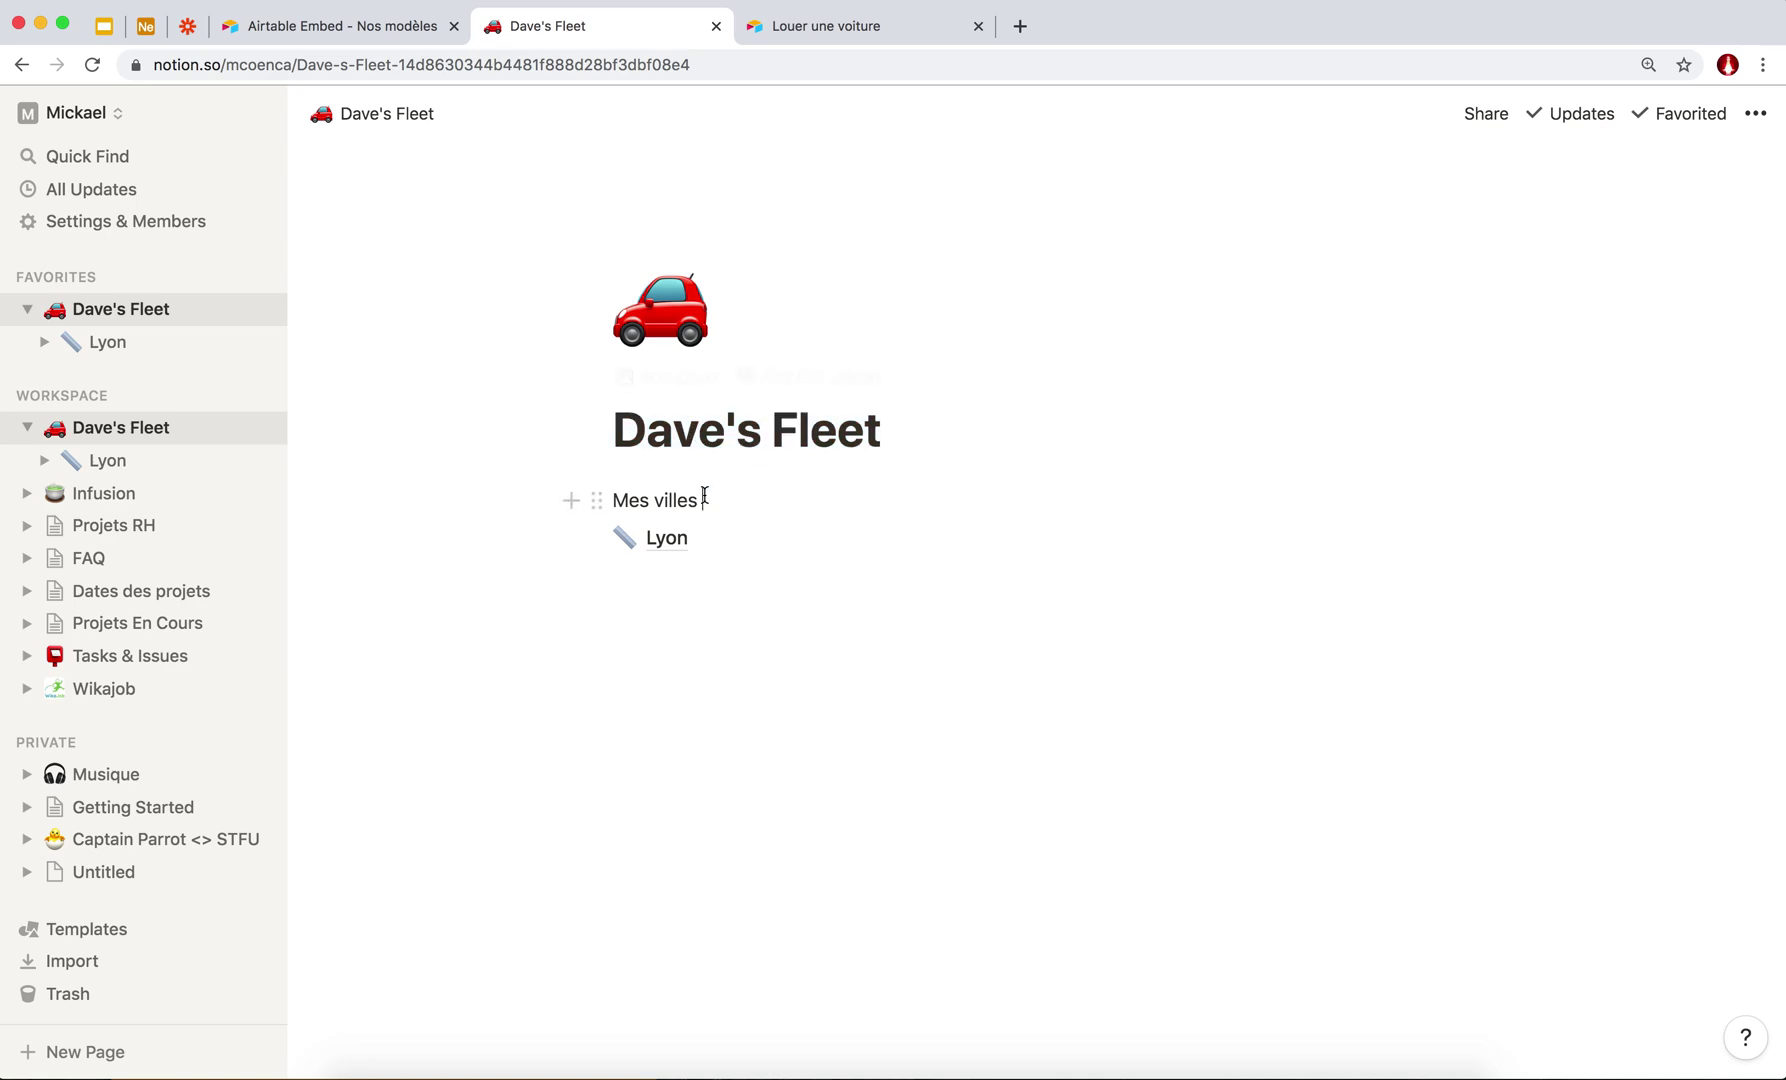
pyautogui.press('Return')
pyautogui.write('Ru')
# Turn 'Mes villes' into a Heading 1, then open the Lyon sub-page.
pyautogui.moveTo(699, 537); pyautogui.dragTo(548, 537)
pyautogui.tripleClick(630, 545)
pyautogui.click(605, 494)
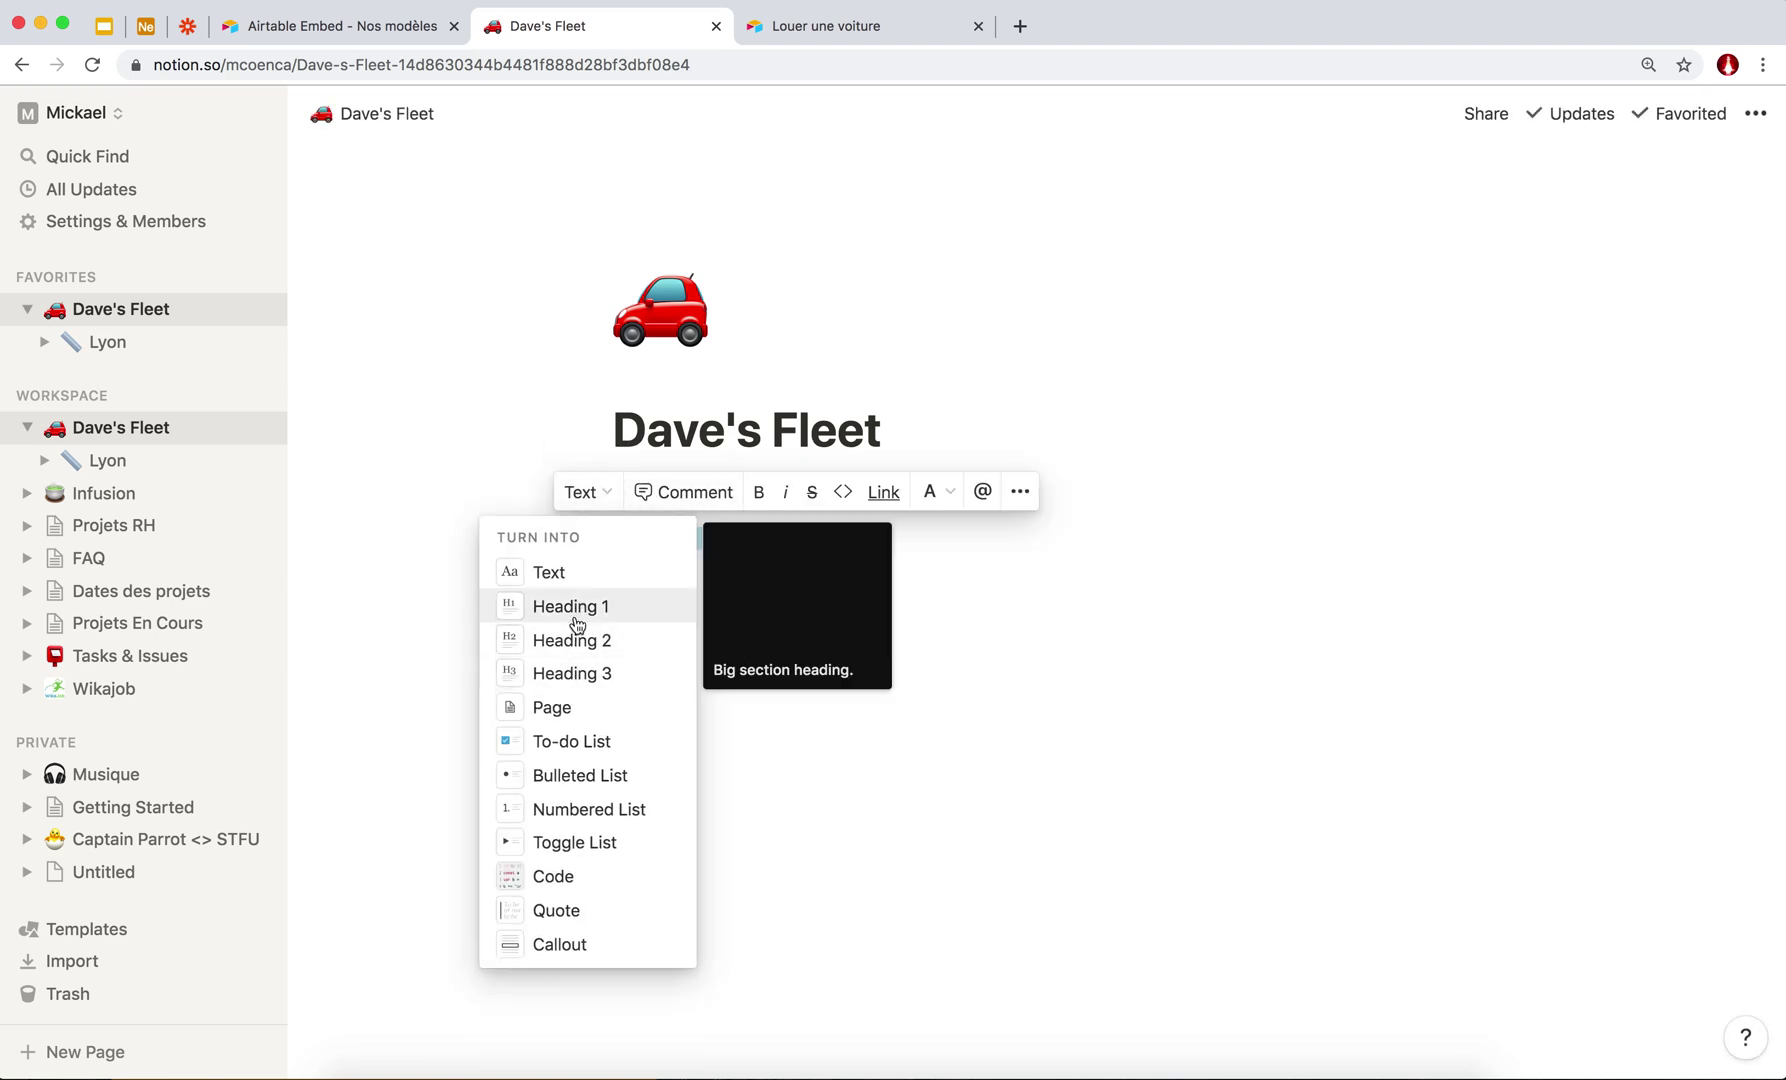
pyautogui.click(575, 606)
pyautogui.click(792, 619)
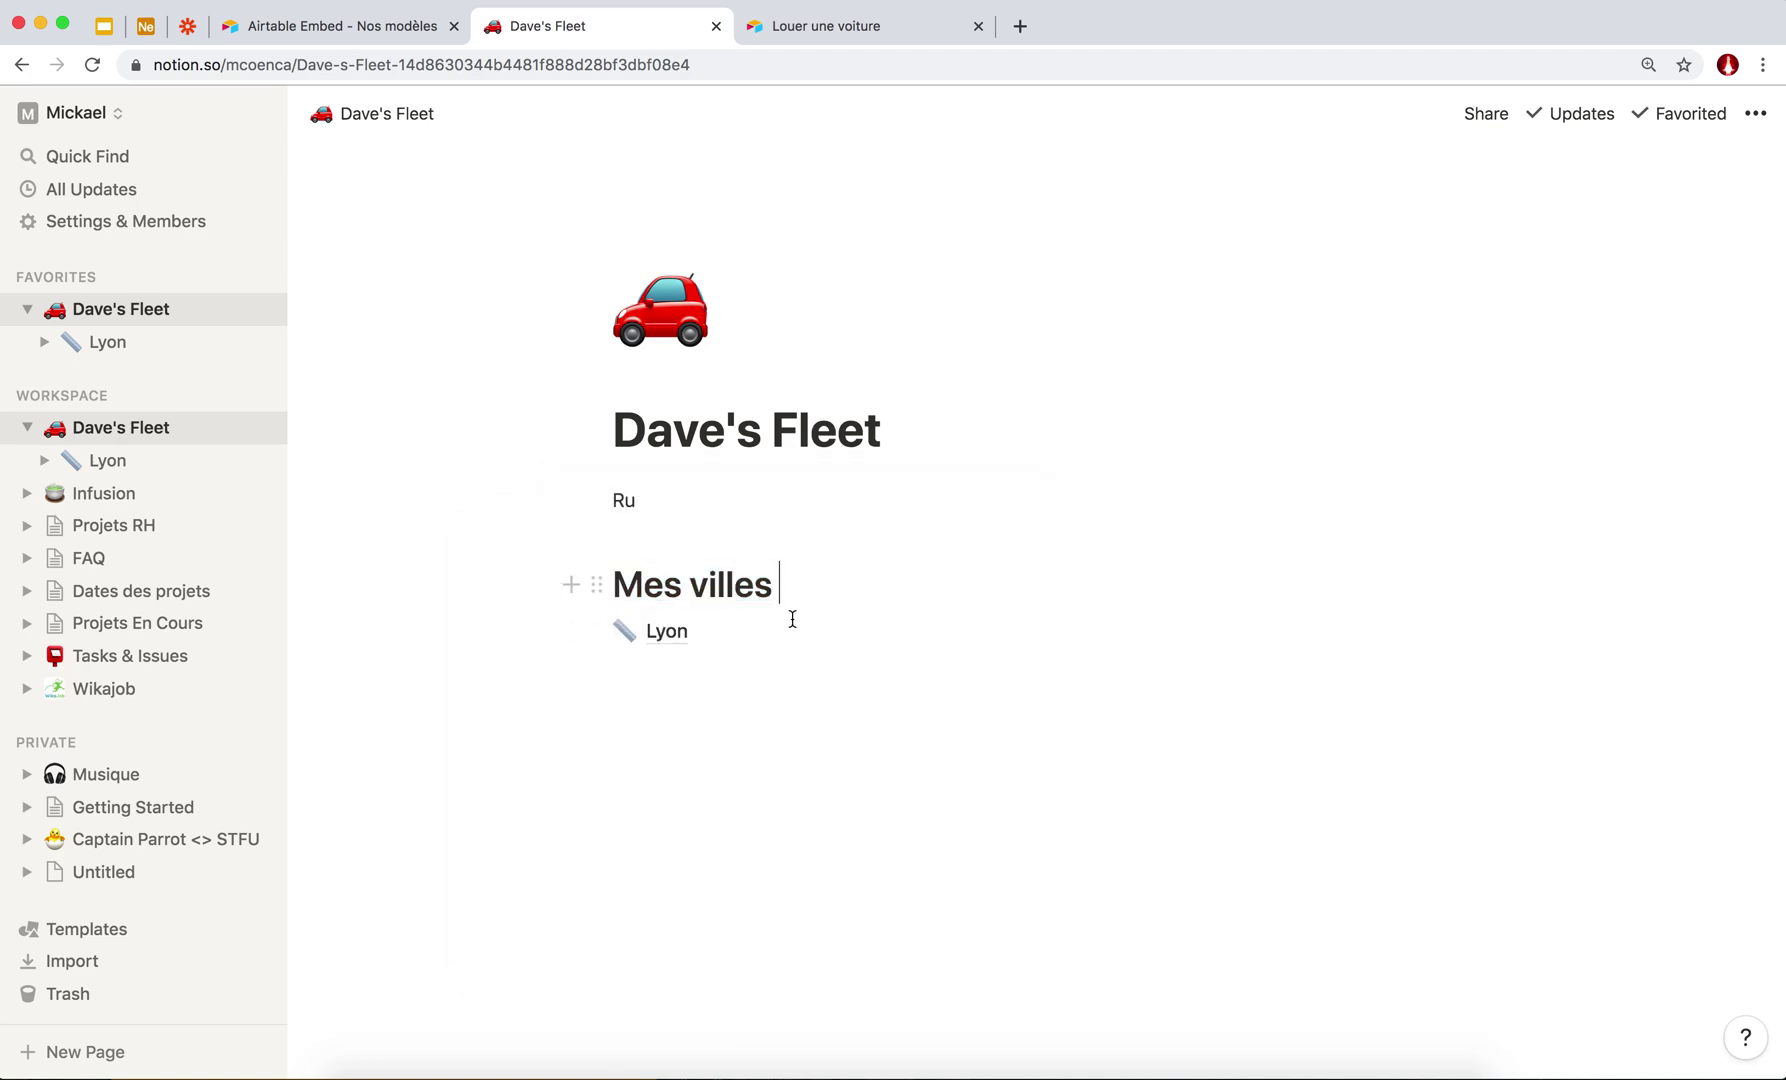
pyautogui.click(722, 638)
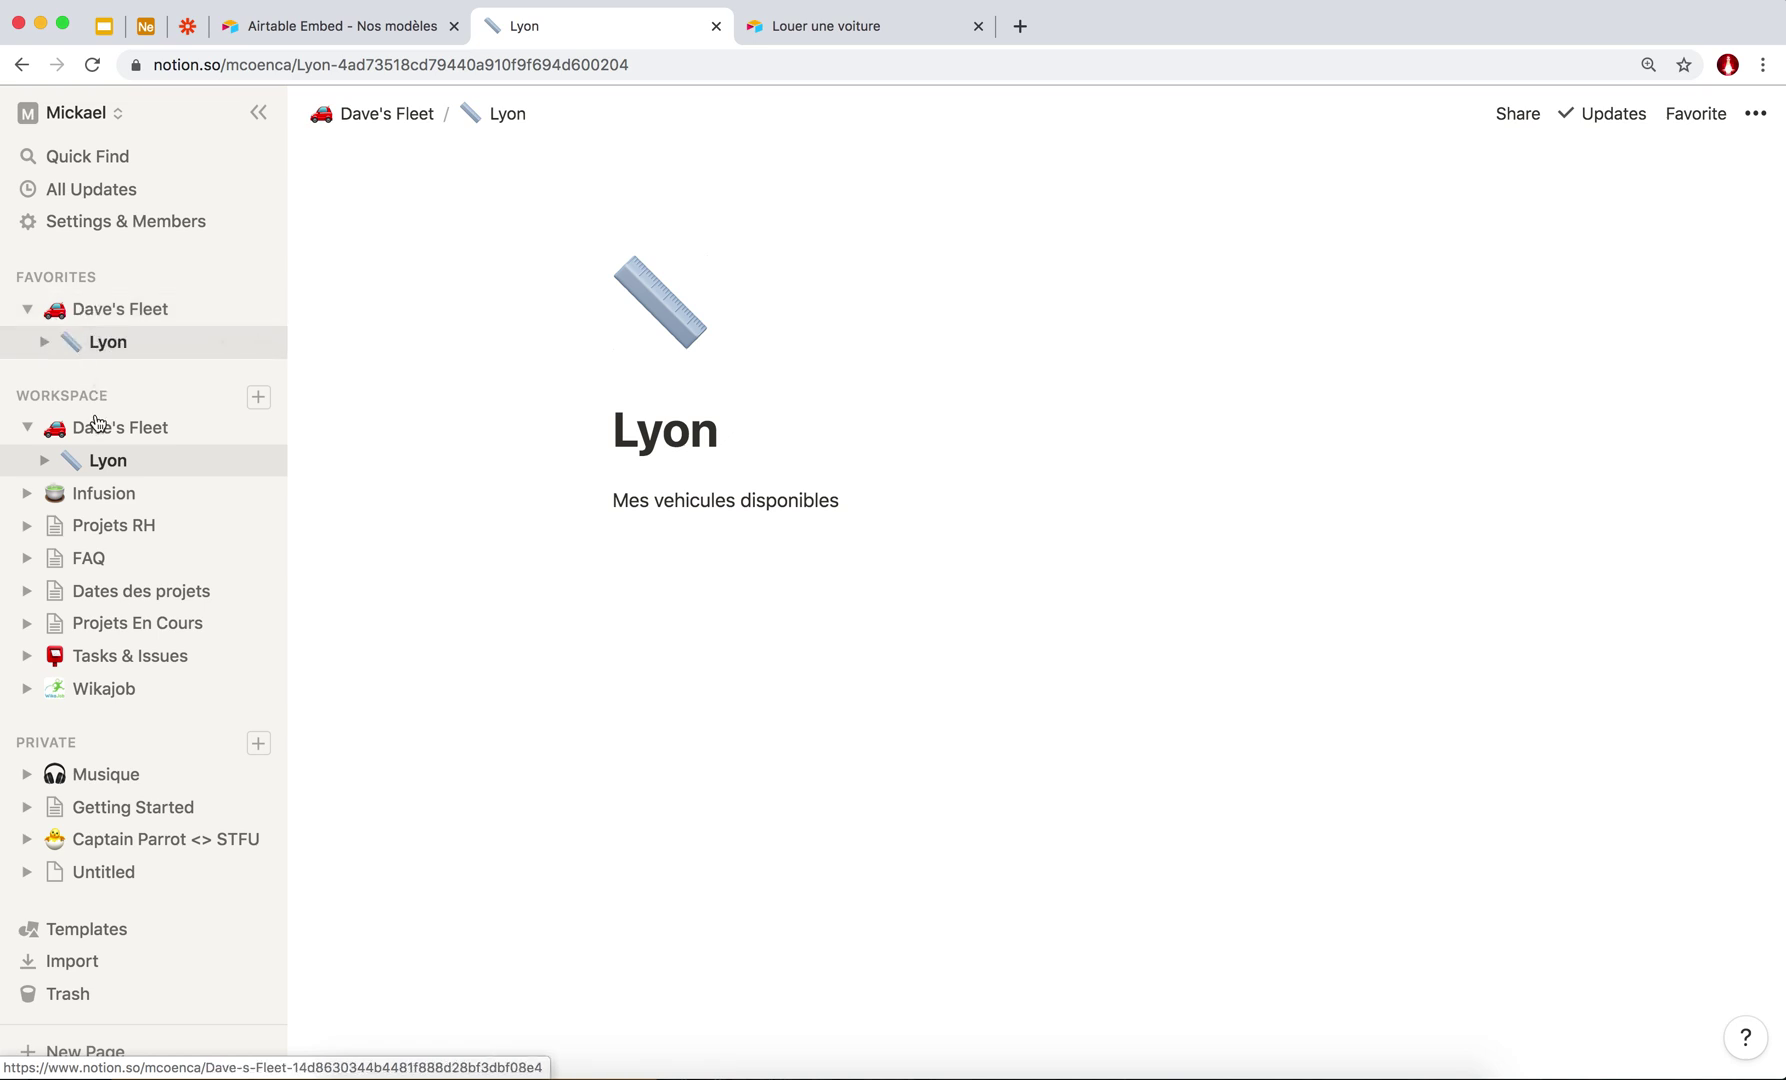
# Complete the Lyon line as 'Mes vehicules disponibles pour lyon' with an empty block below.
pyautogui.click(871, 500)
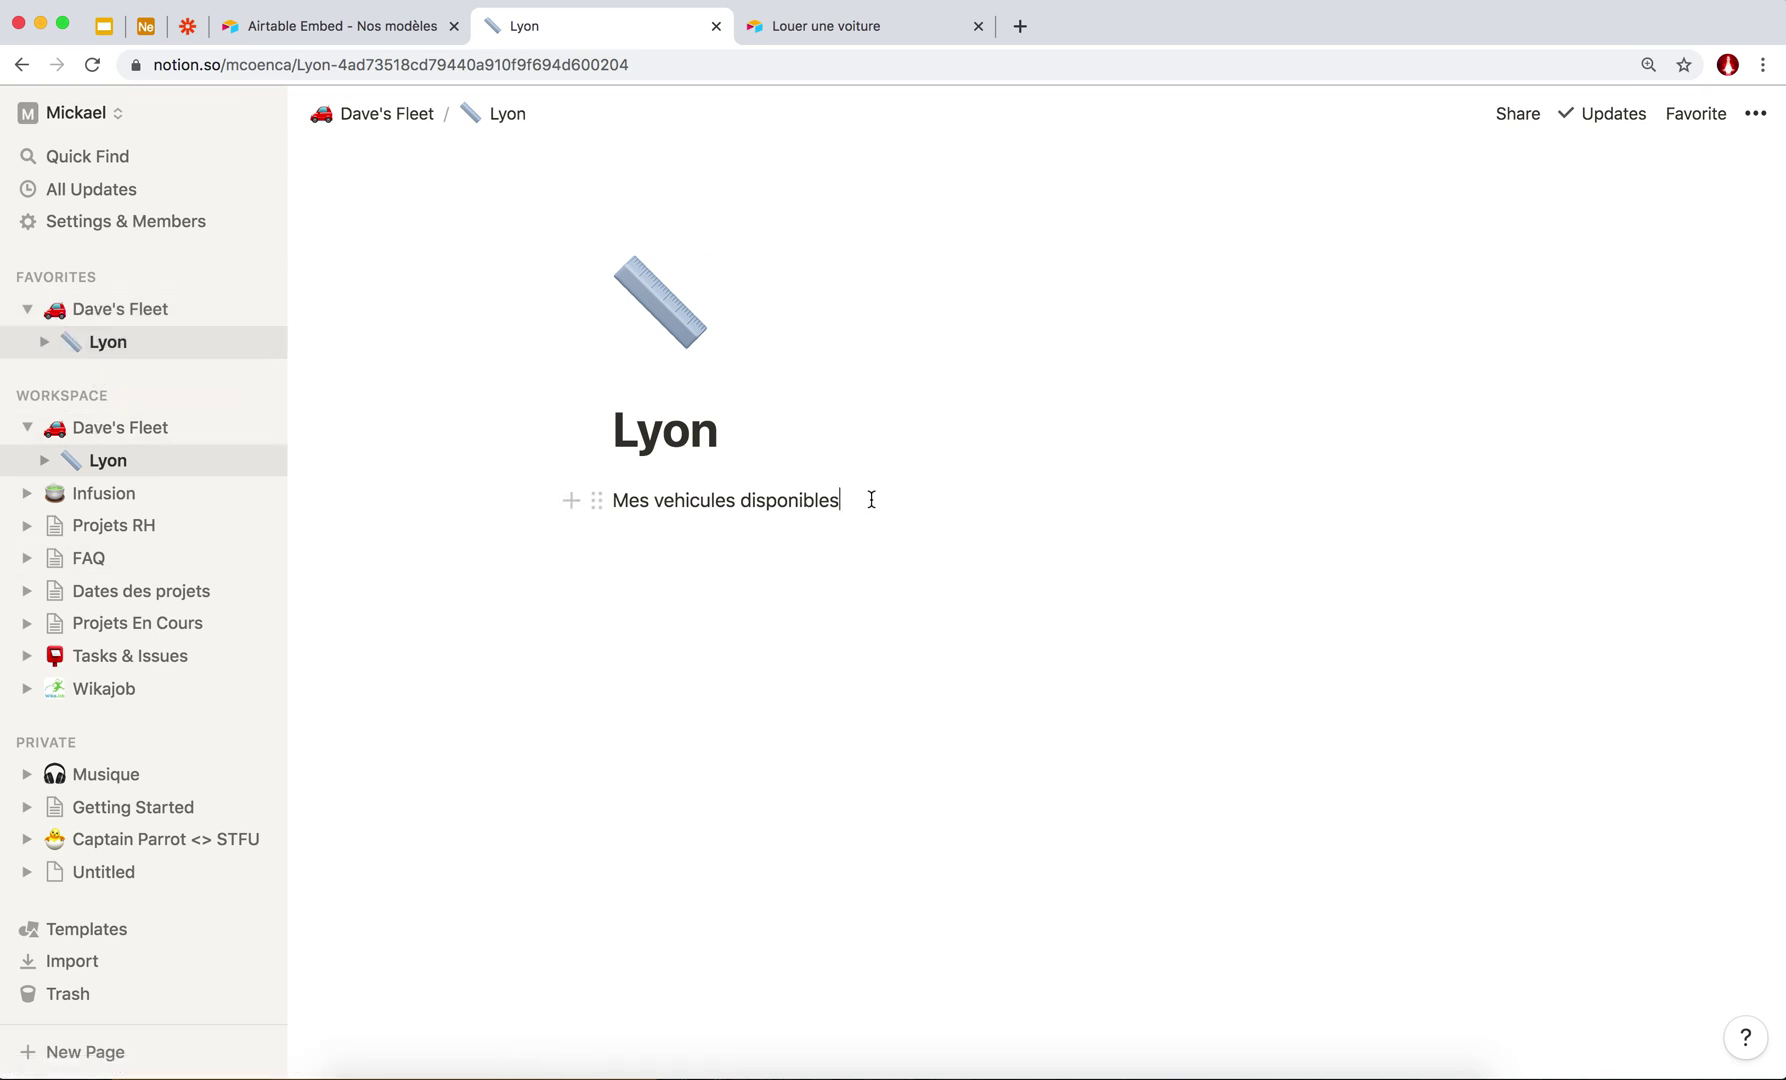
pyautogui.press('Return')
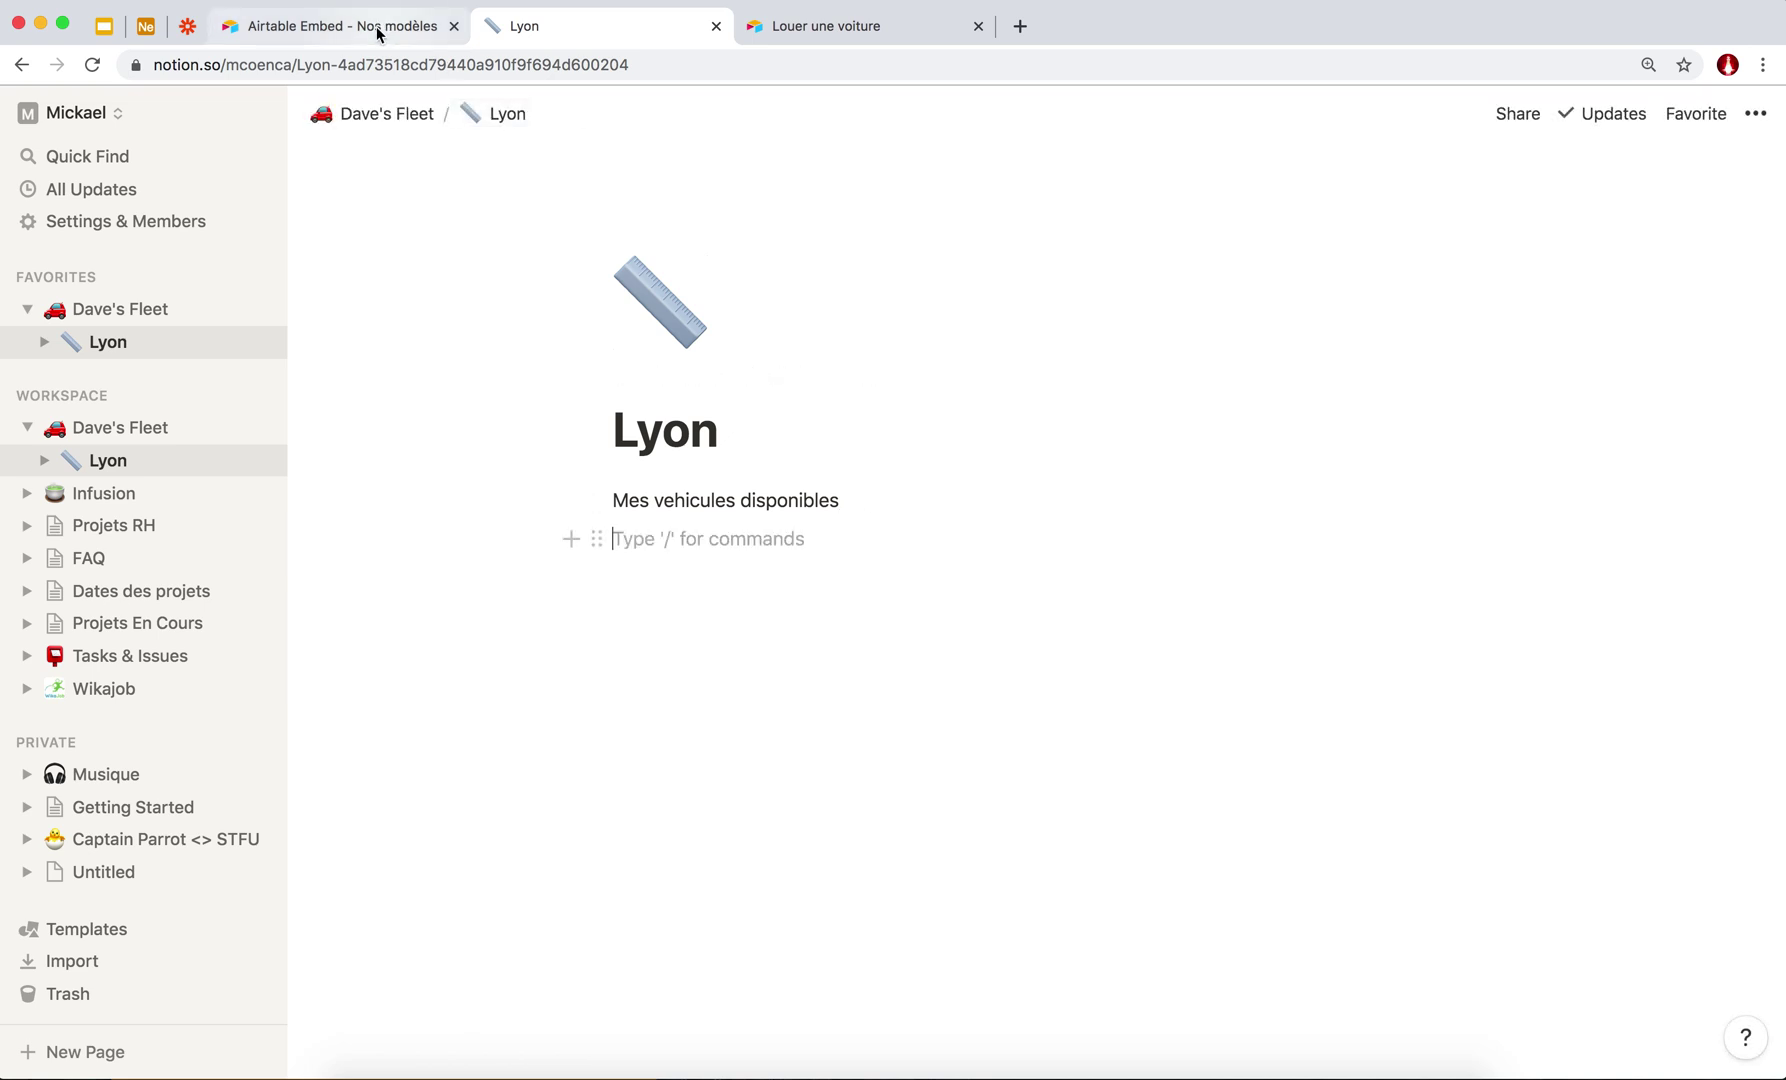
pyautogui.click(849, 500)
pyautogui.write('pour lyon')
pyautogui.click(805, 548)
pyautogui.click(739, 564)
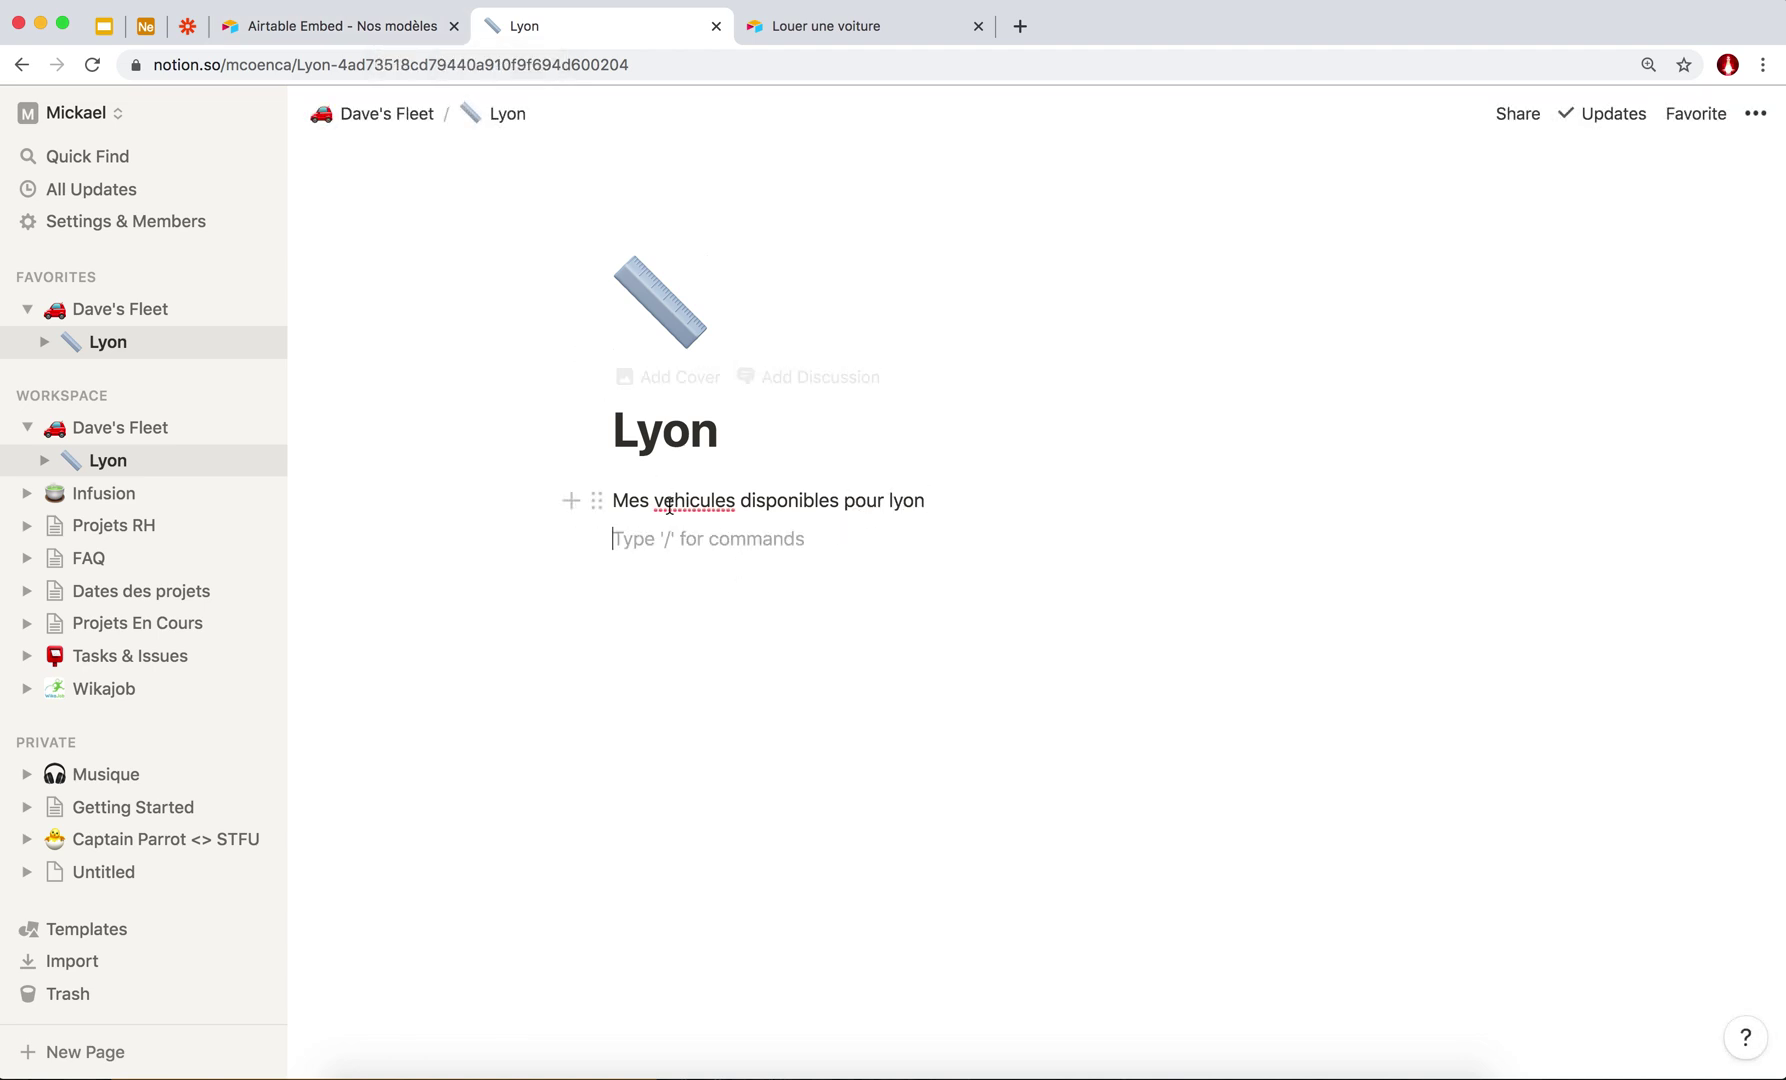
# Insert an Embed block with /em, select the Airtable embed code, then dismiss the popup.
pyautogui.write('/em')
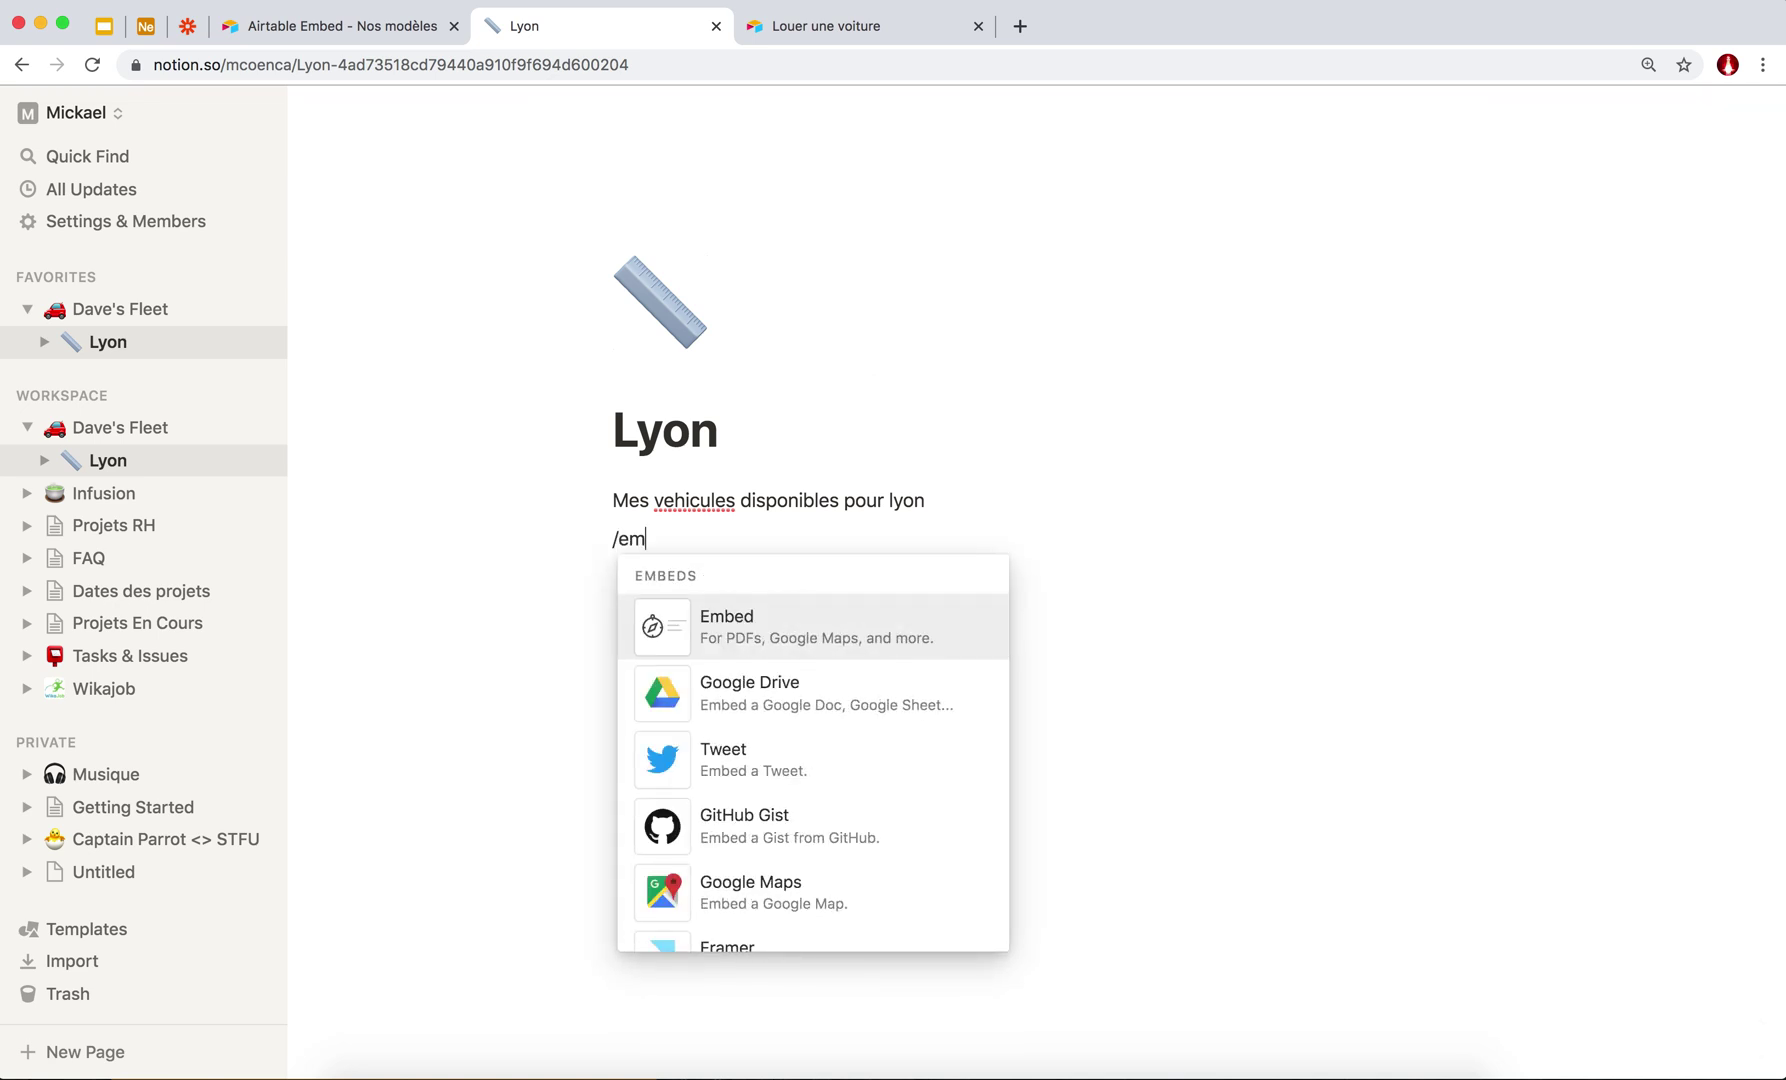
pyautogui.click(731, 636)
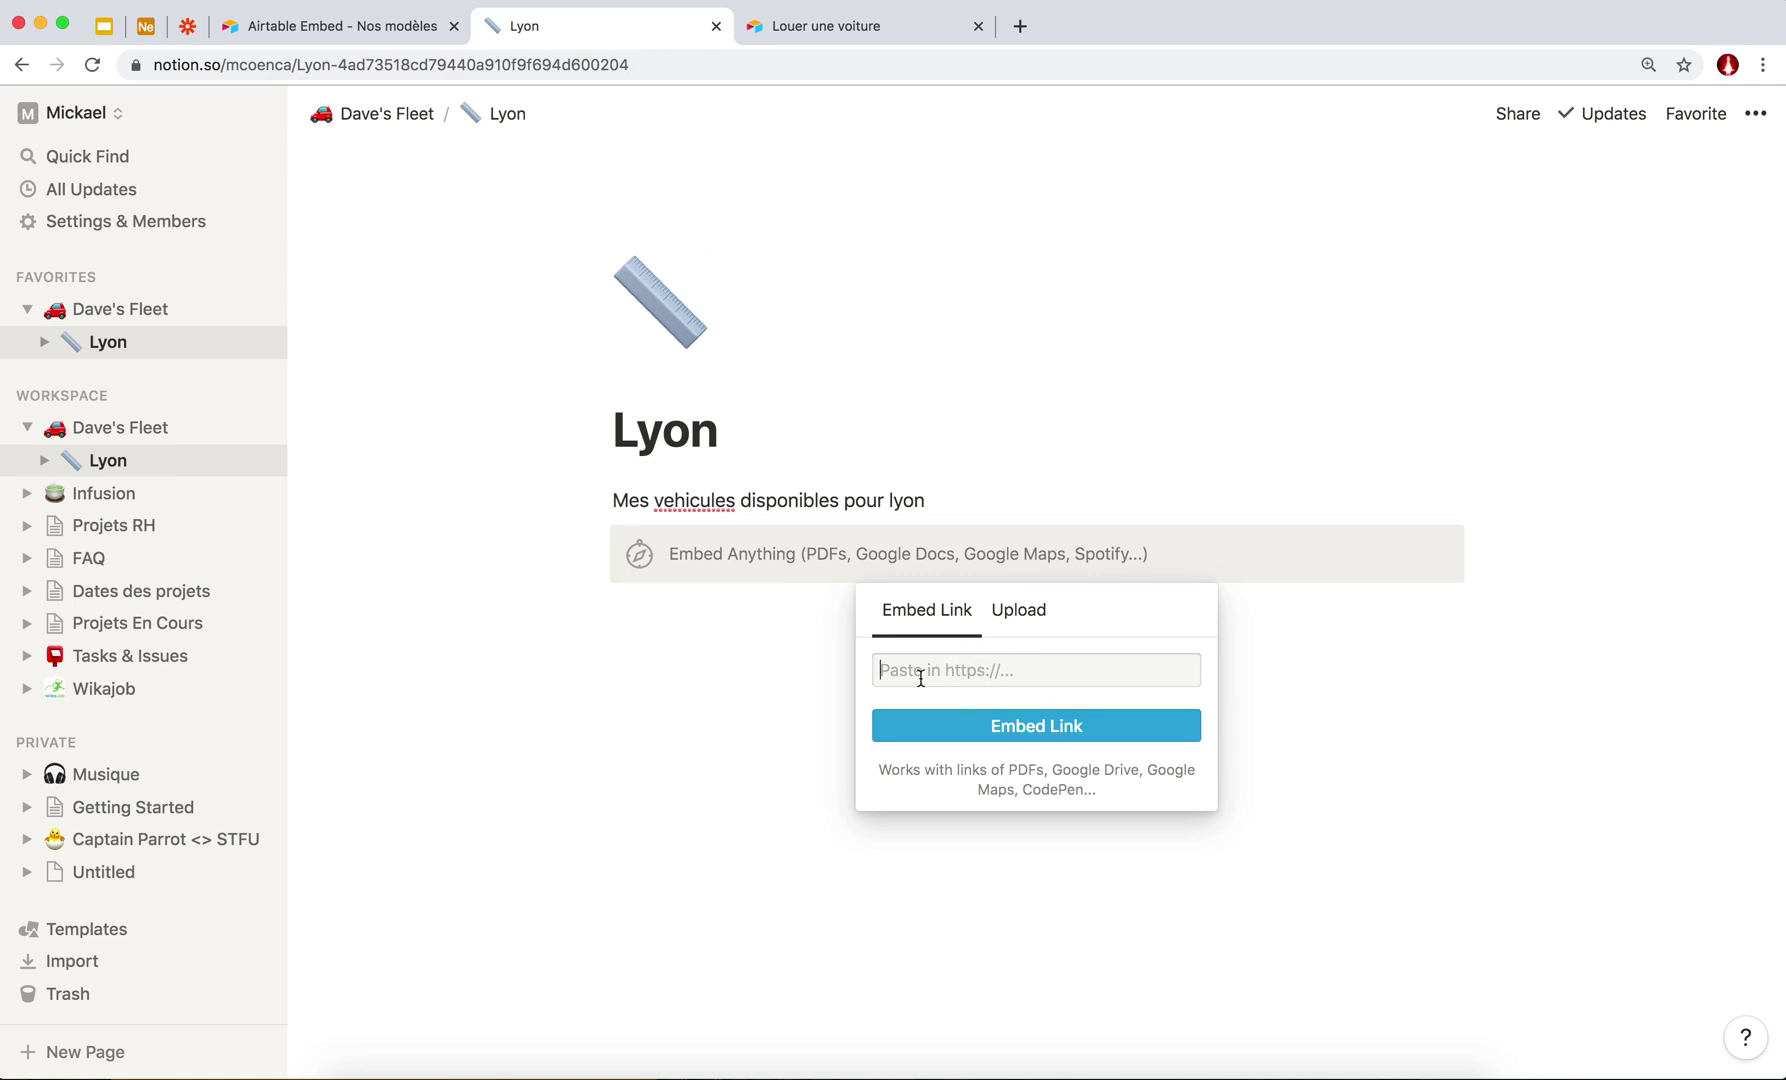
pyautogui.click(327, 27)
pyautogui.moveTo(1071, 373); pyautogui.dragTo(697, 197)
pyautogui.click(754, 648)
pyautogui.click(690, 562)
pyautogui.click(1423, 706)
pyautogui.click(1303, 650)
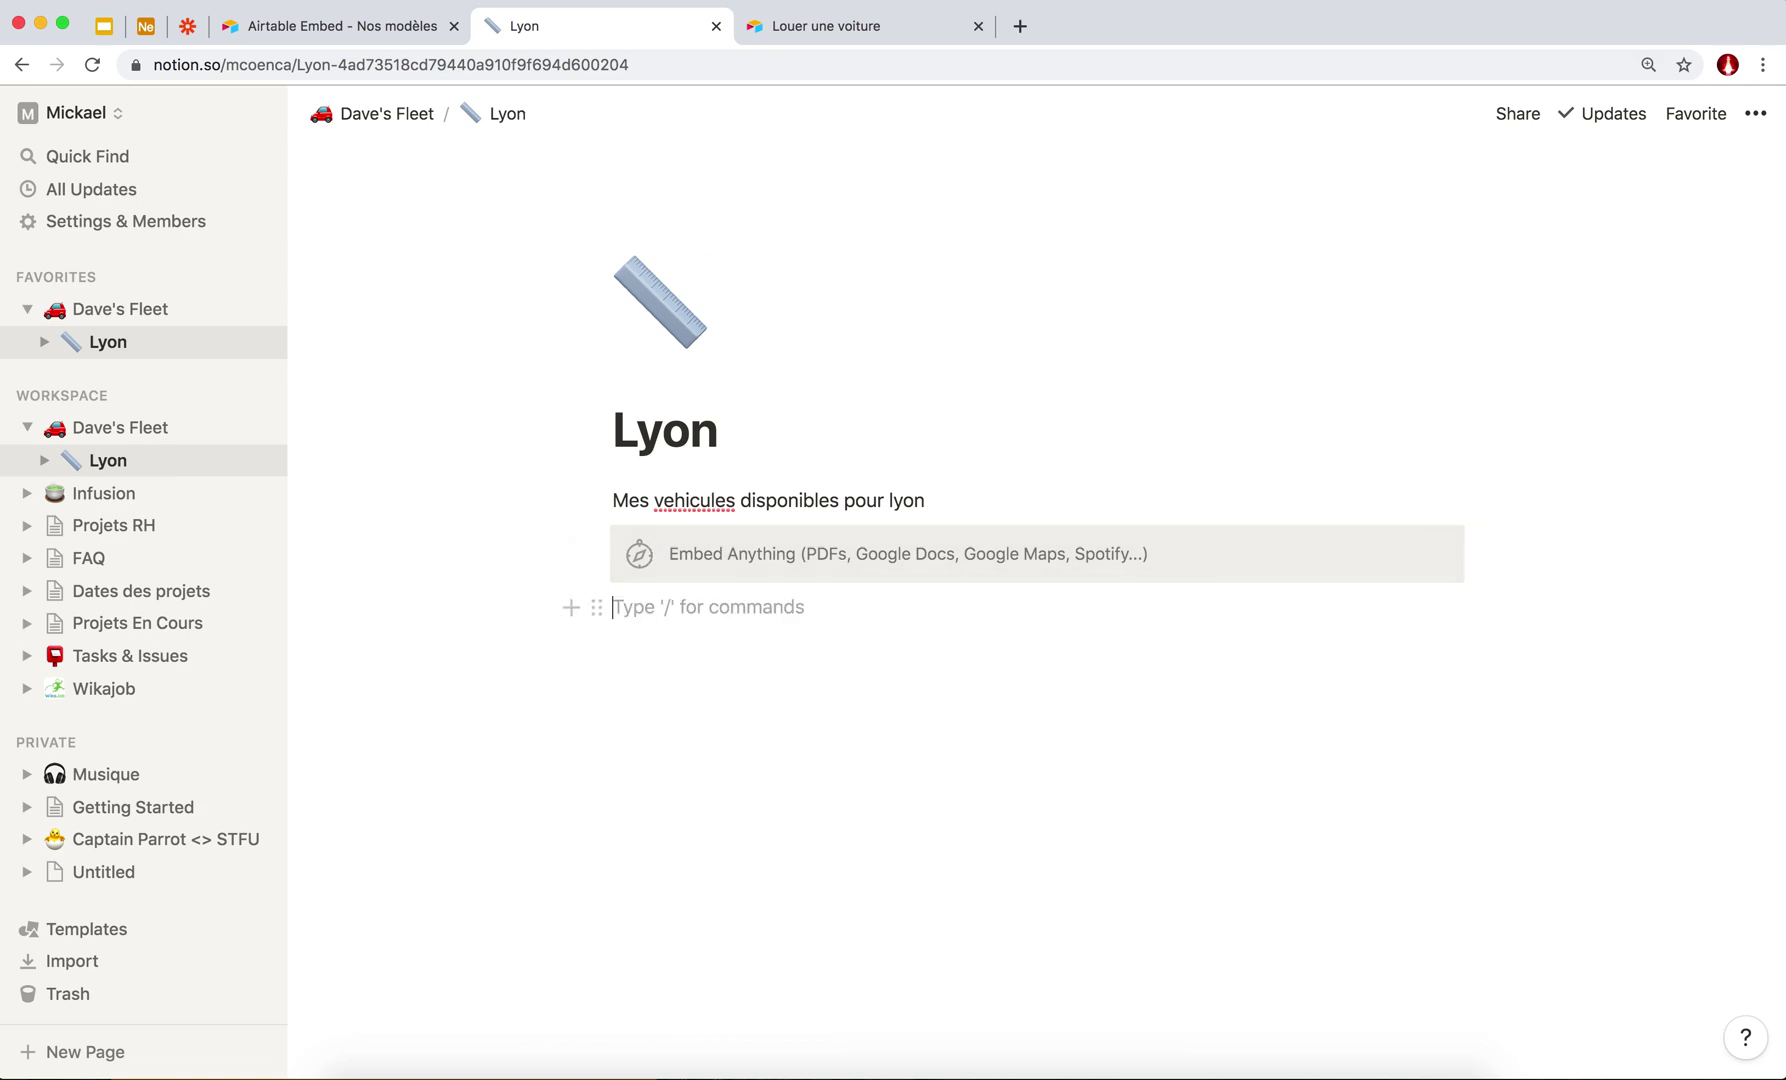
pyautogui.press('BackSpace')
# Delete the empty embed block and try the /html and /code commands instead.
pyautogui.click(596, 545)
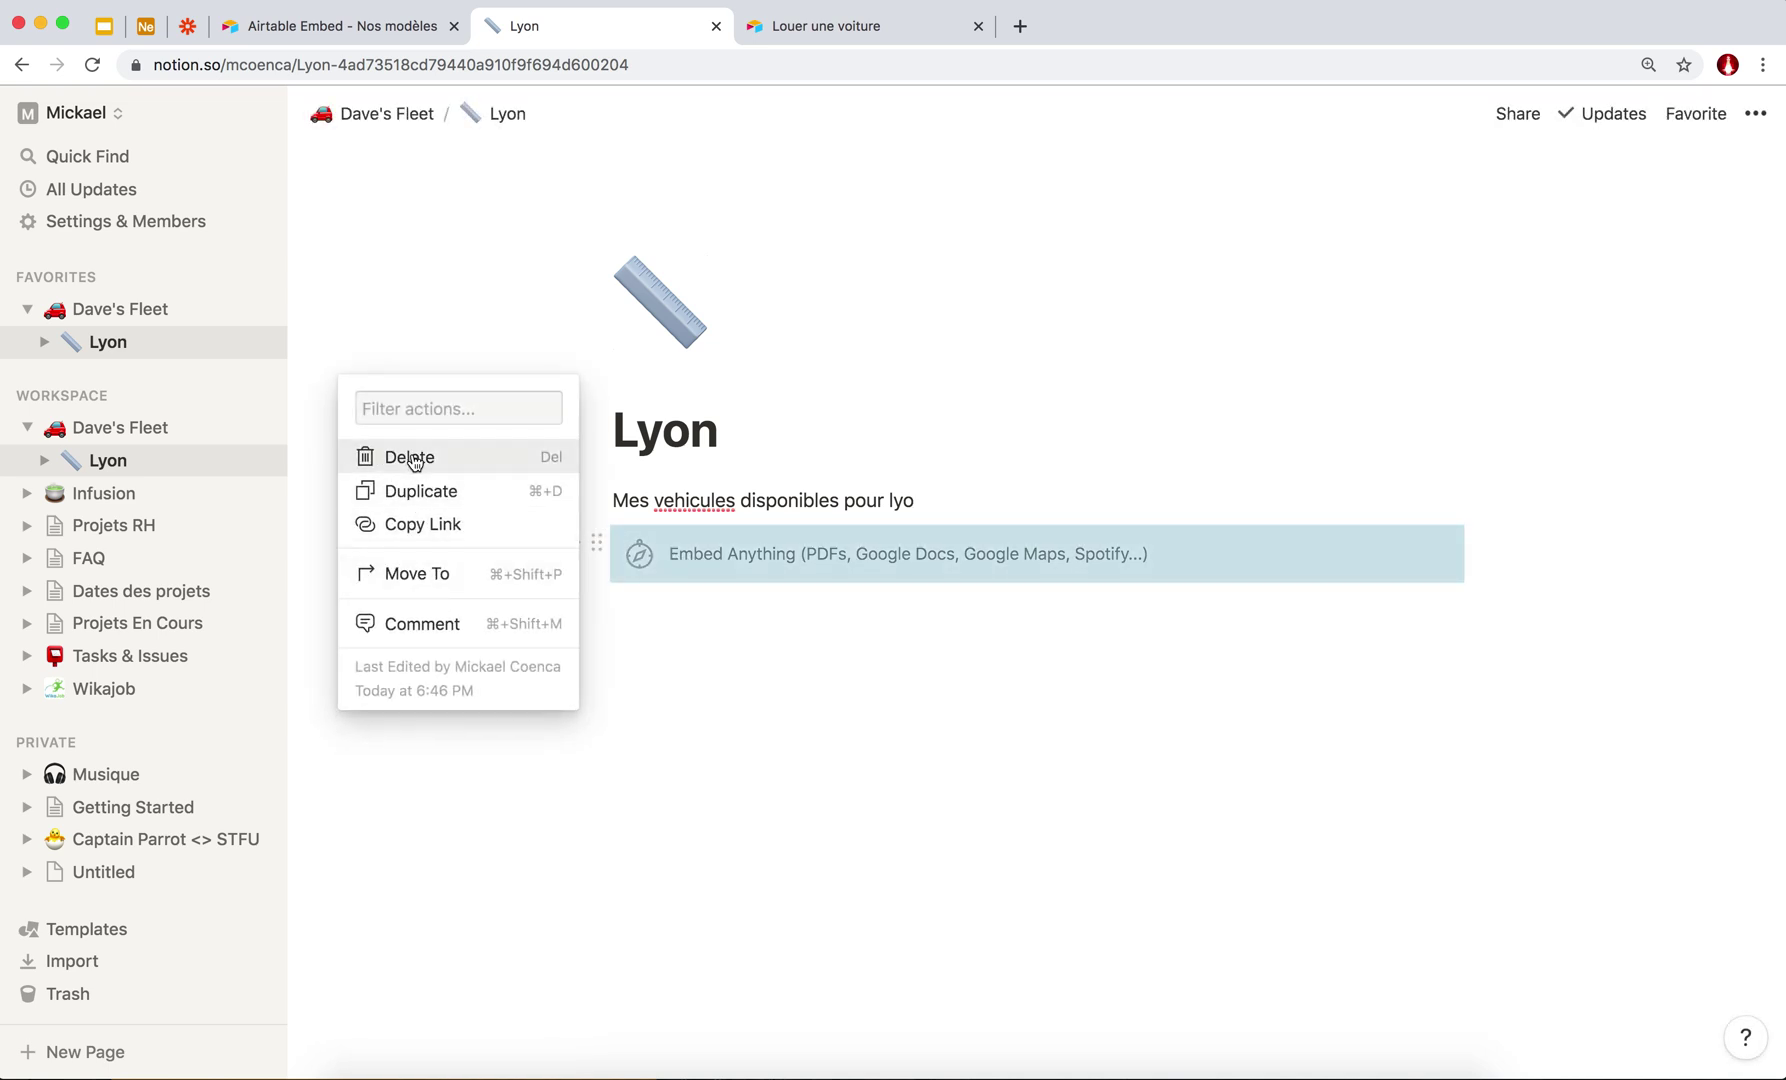
pyautogui.click(411, 456)
pyautogui.click(692, 546)
pyautogui.write('/html')
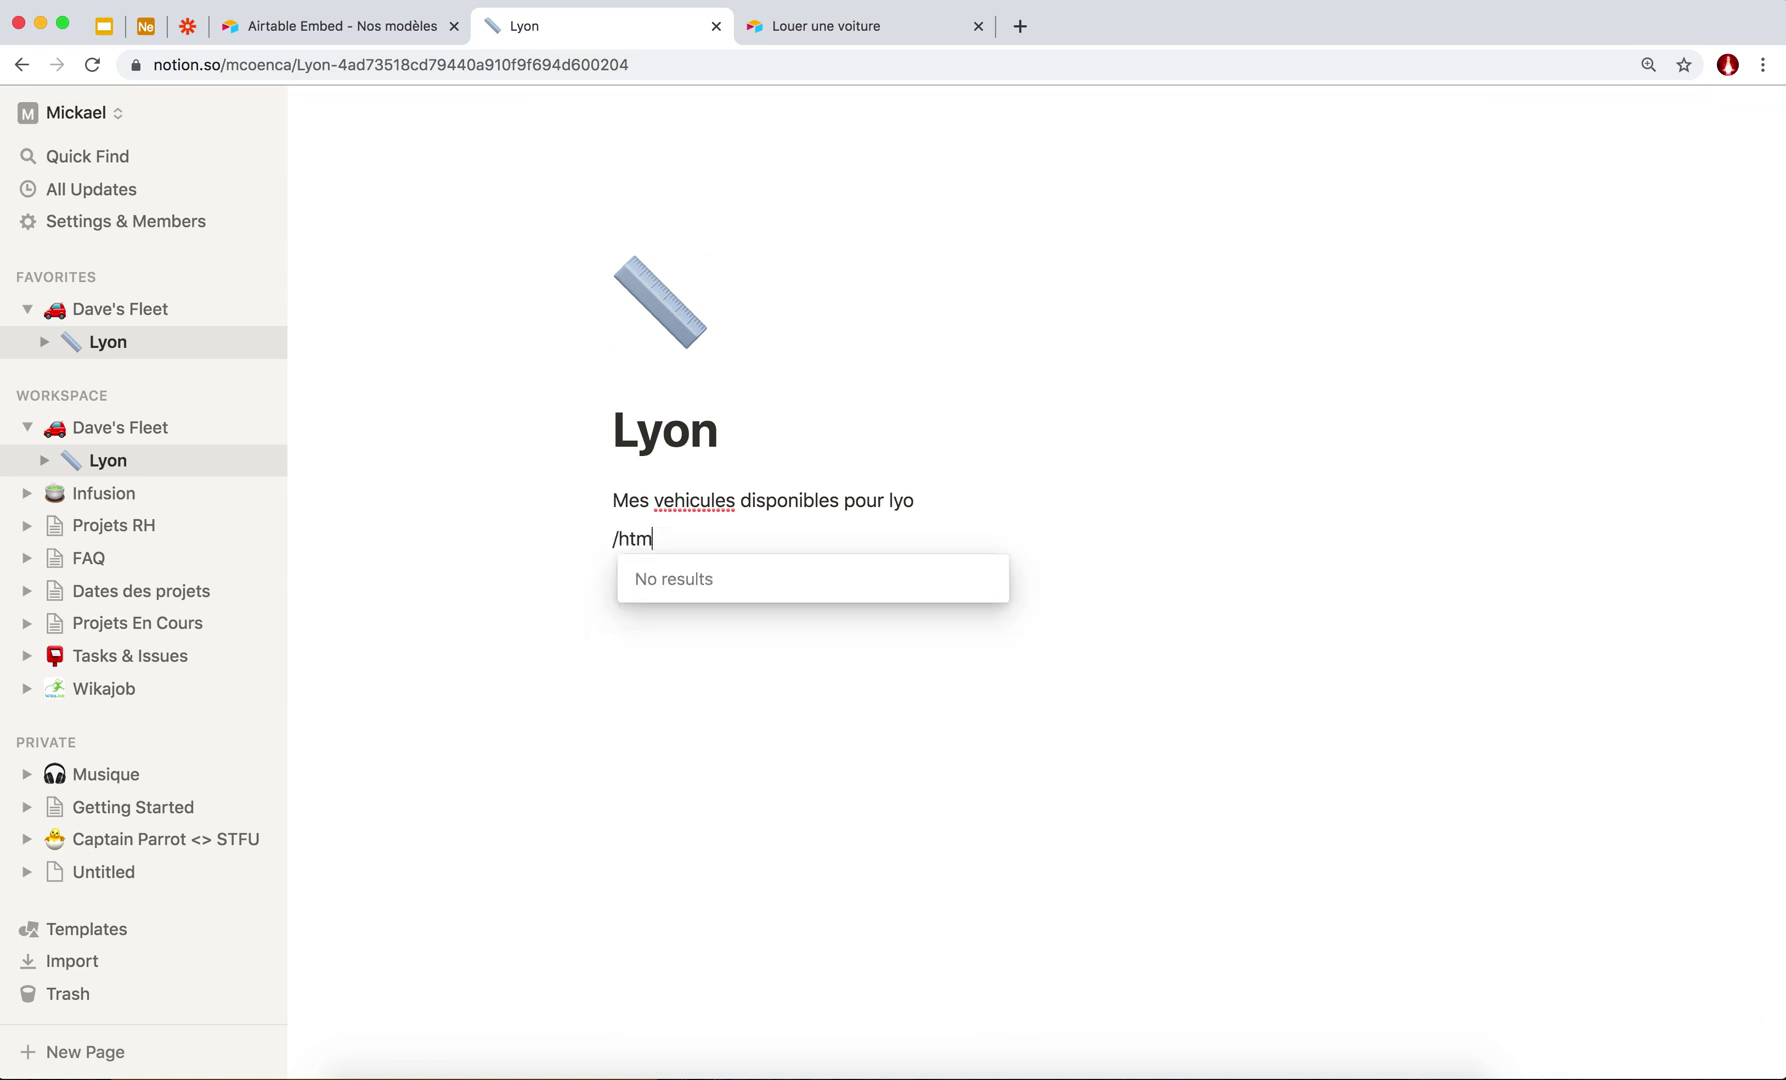
pyautogui.press('BackSpace')
pyautogui.press('BackSpace')
pyautogui.press('BackSpace')
pyautogui.write('e')
pyautogui.press('BackSpace')
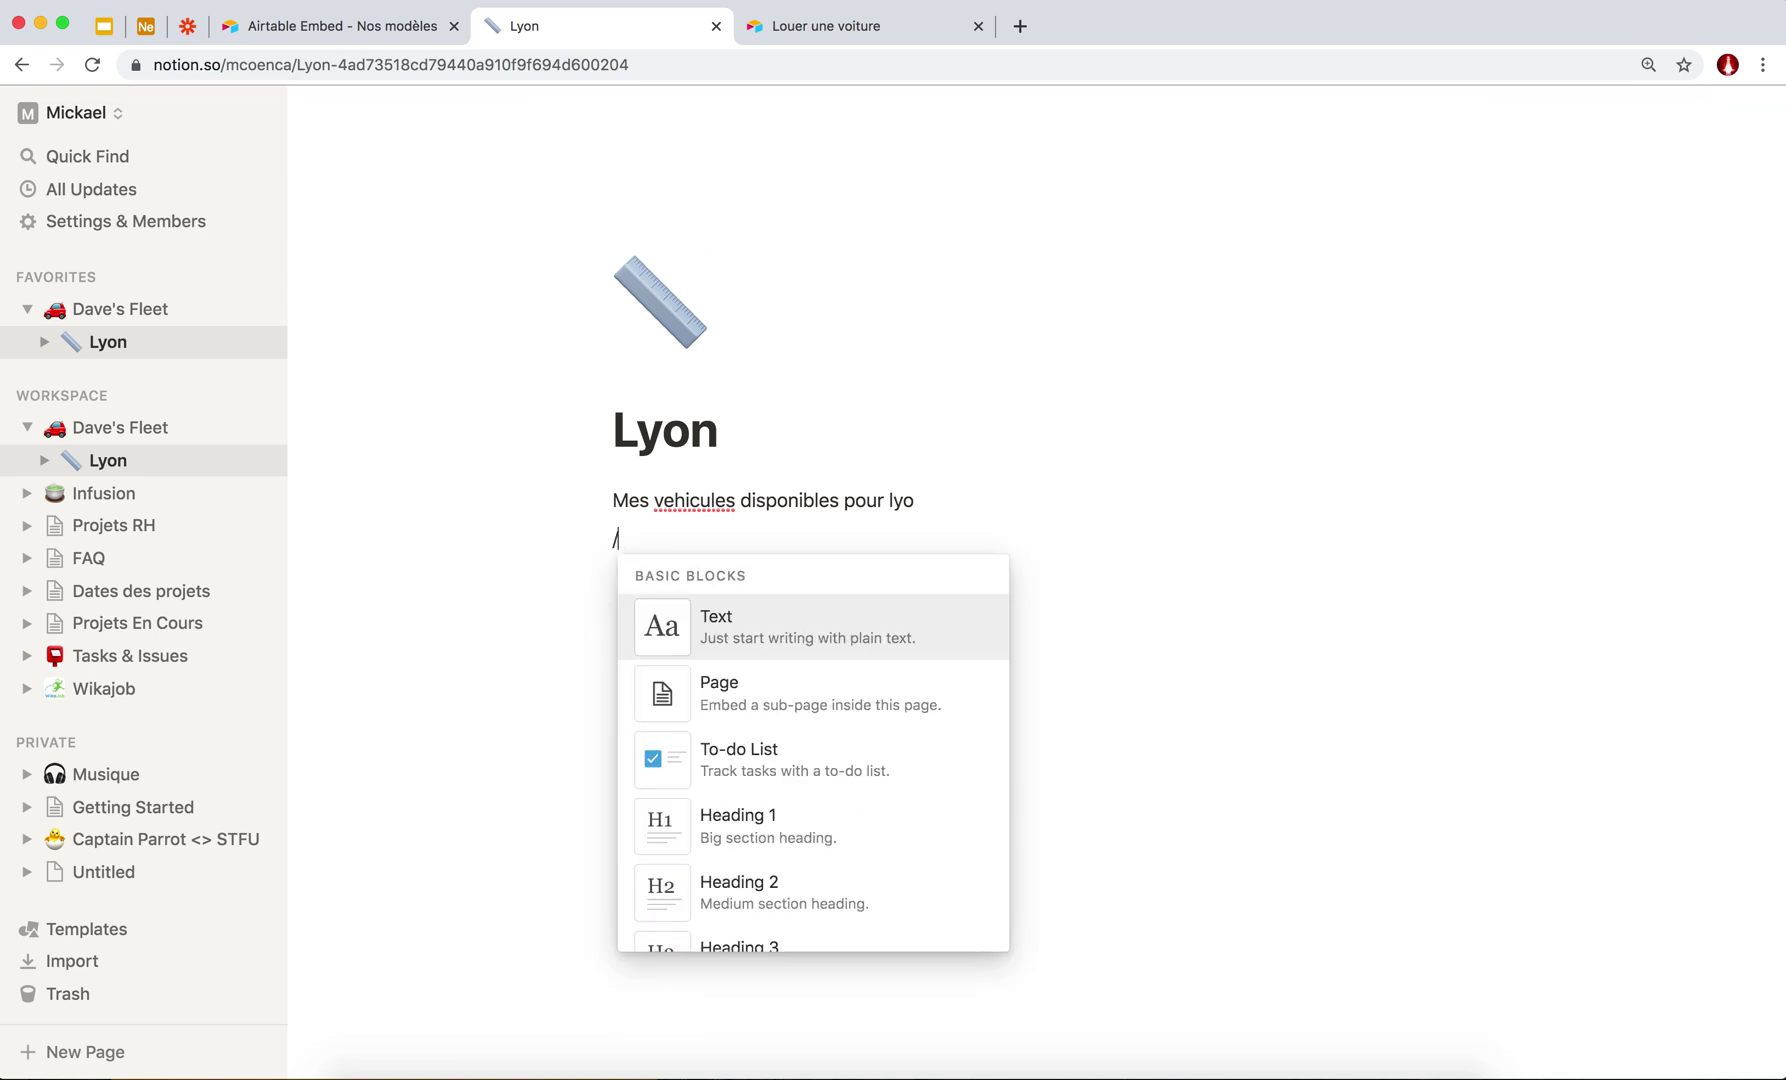
pyautogui.write('code')
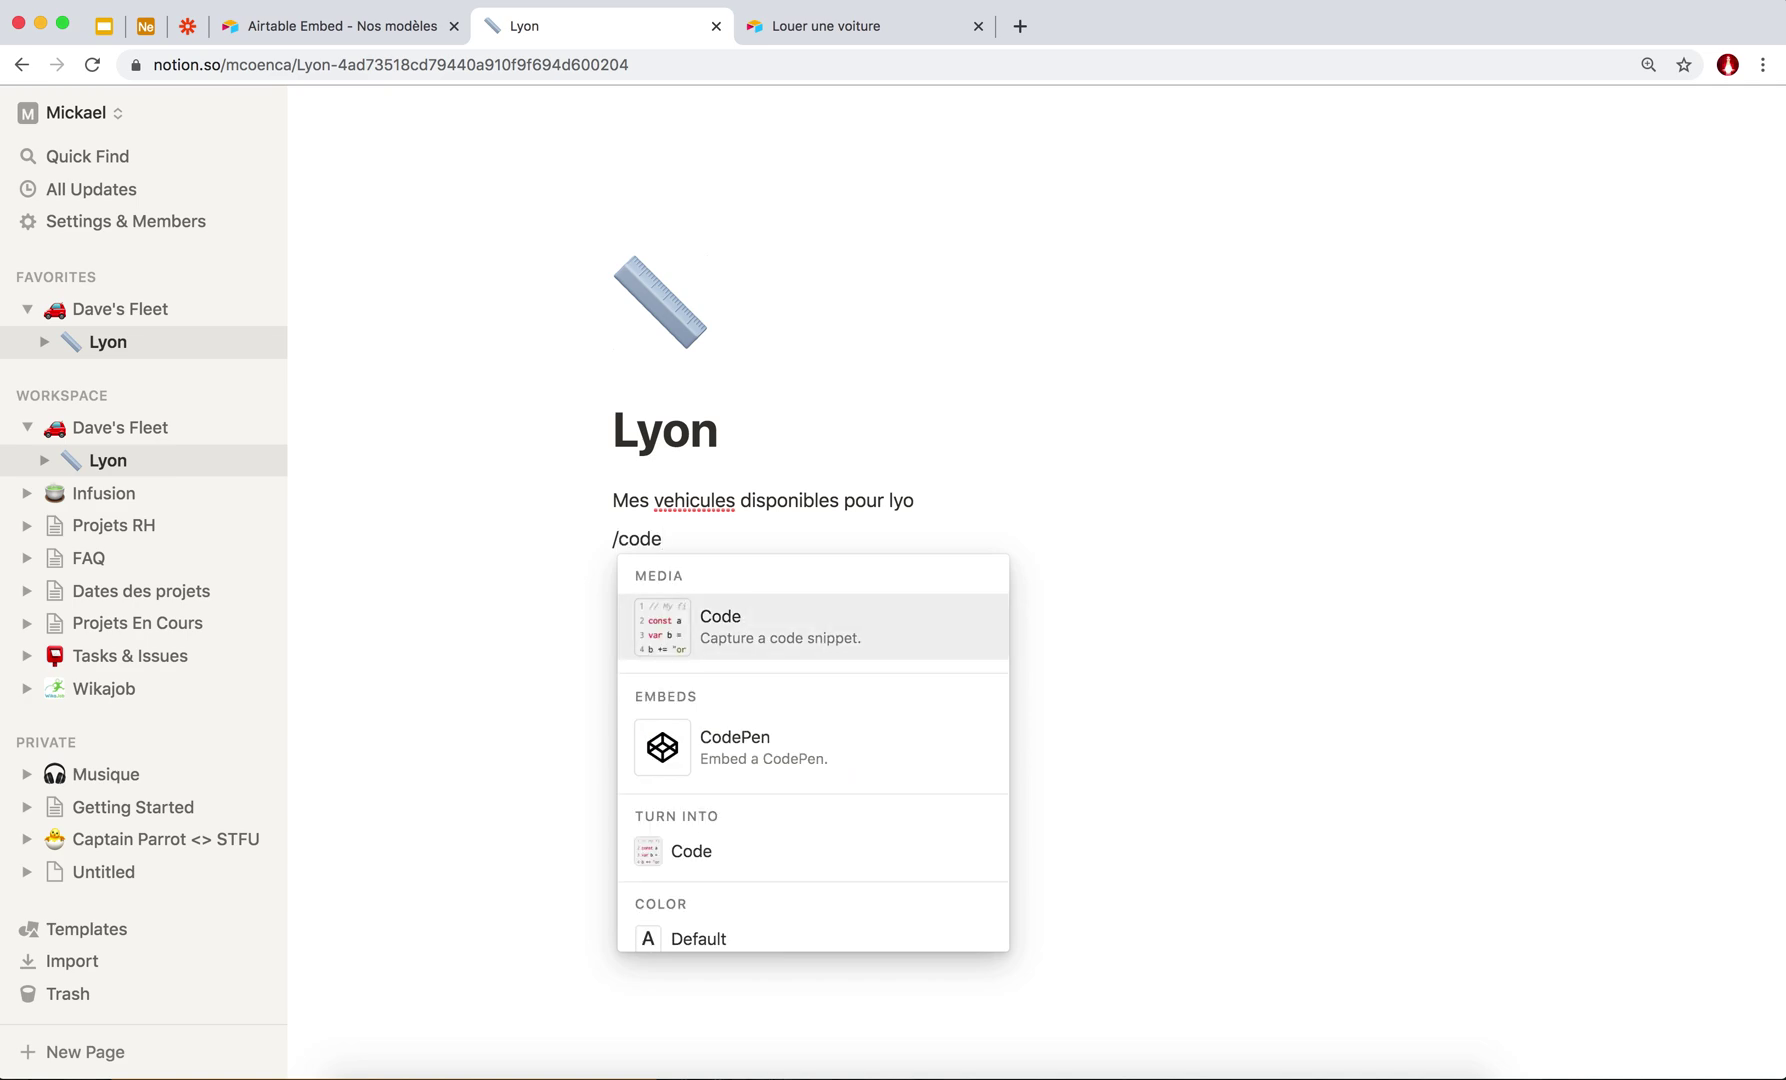
pyautogui.scroll(-3, 770, 840)
pyautogui.scroll(3, 770, 845)
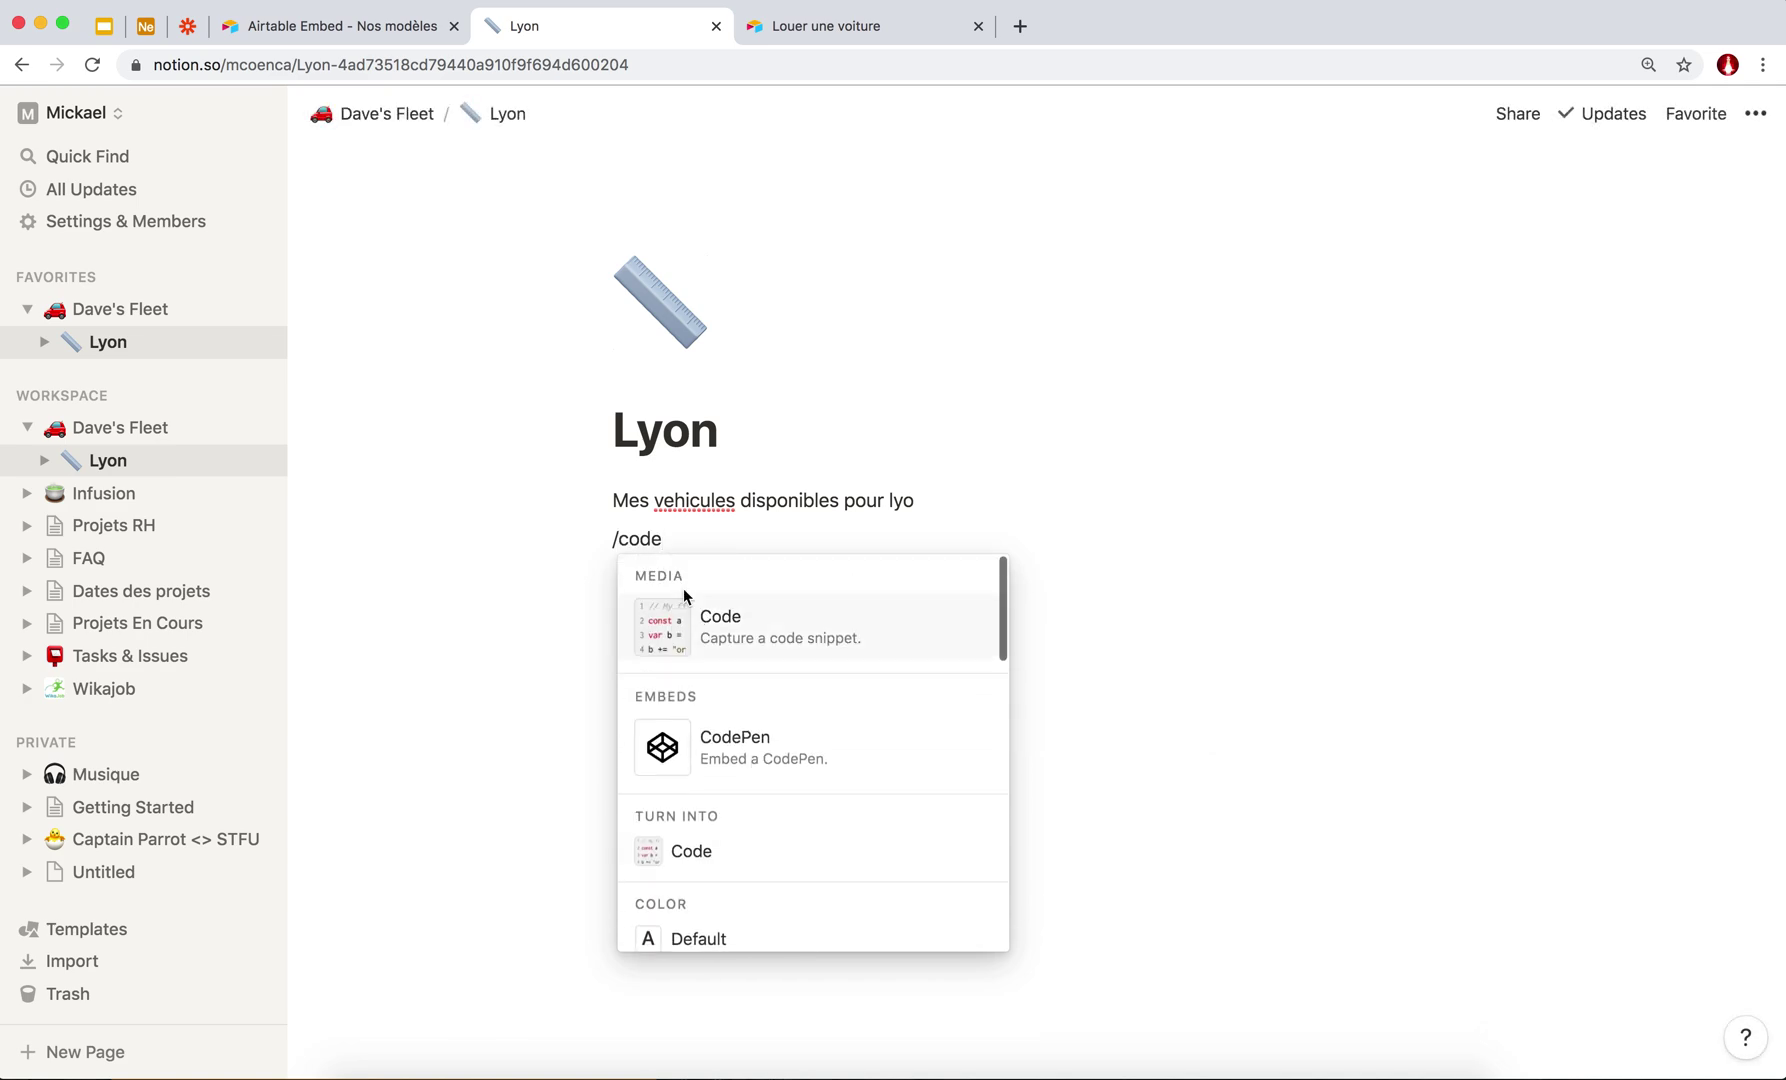
# Insert an embed block with /iframe and paste the Airtable iframe code into it.
pyautogui.moveTo(668, 540); pyautogui.dragTo(610, 540)
pyautogui.write('/embed')
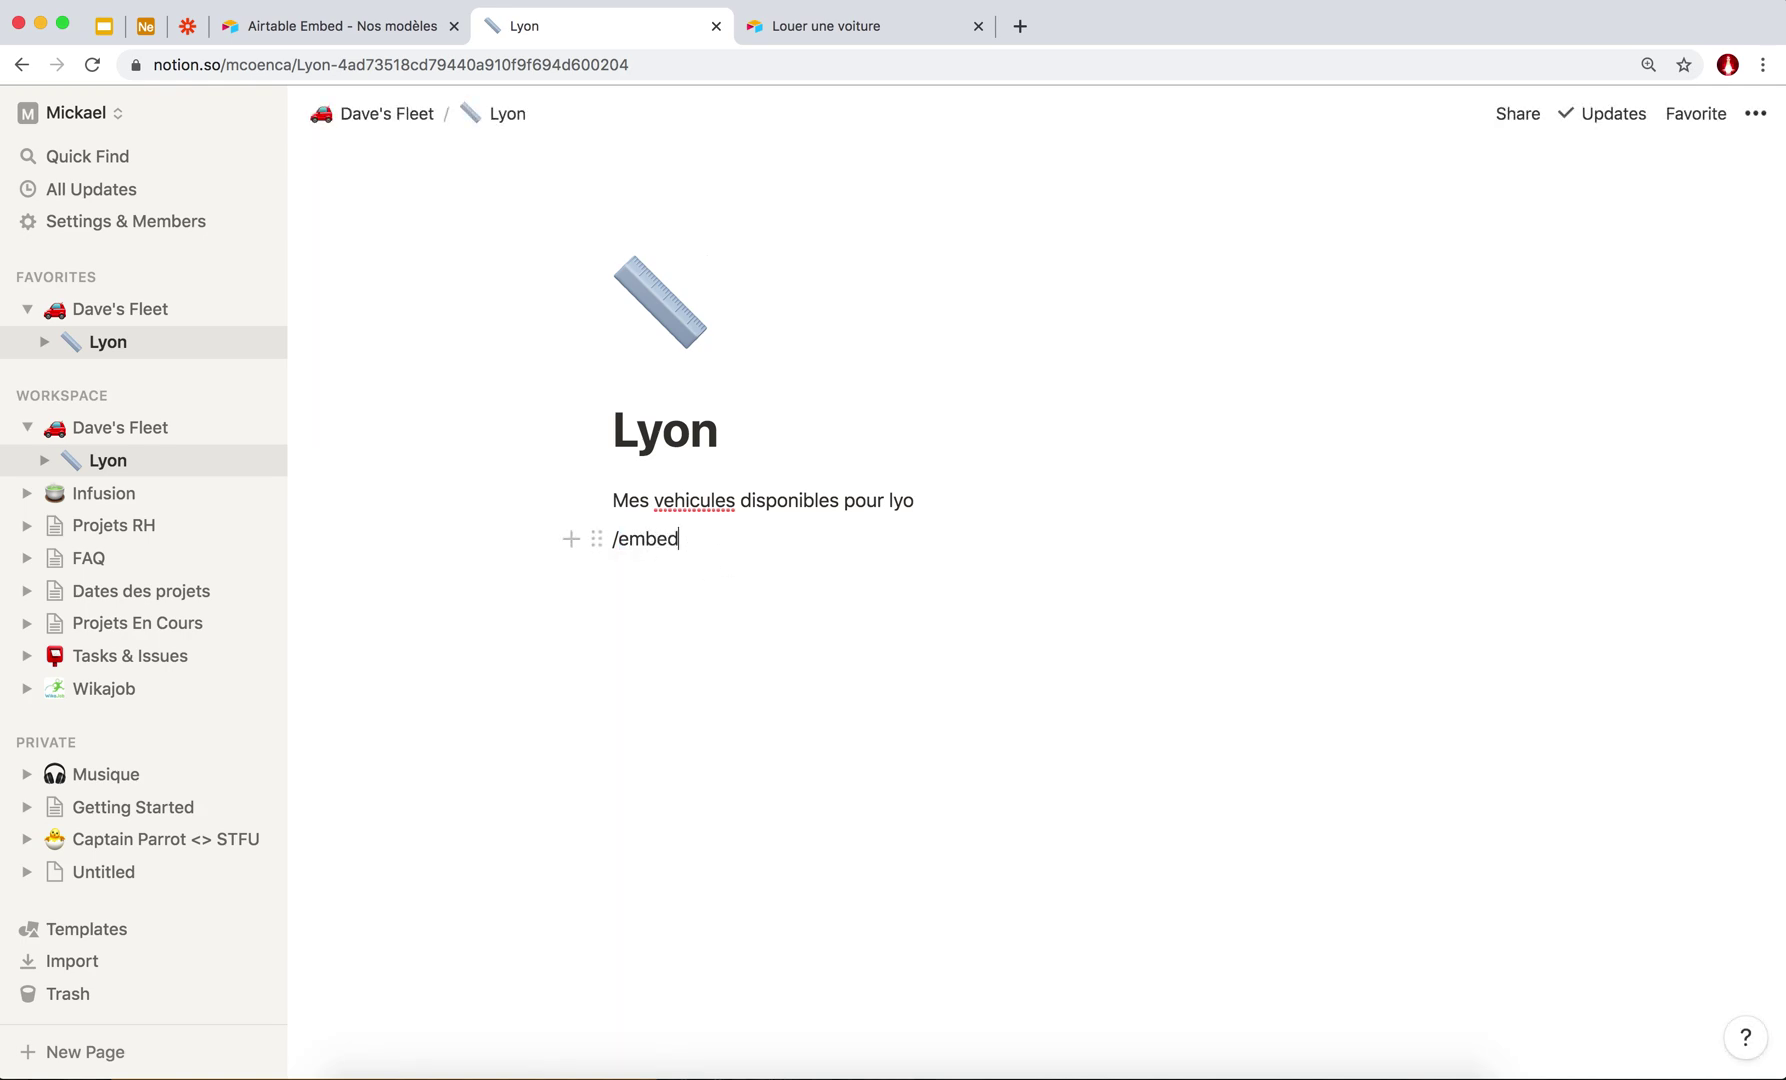
pyautogui.press('BackSpace')
pyautogui.press('BackSpace')
pyautogui.press('BackSpace')
pyautogui.press('BackSpace')
pyautogui.press('BackSpace')
pyautogui.press('BackSpace')
pyautogui.write('if')
pyautogui.write('/')
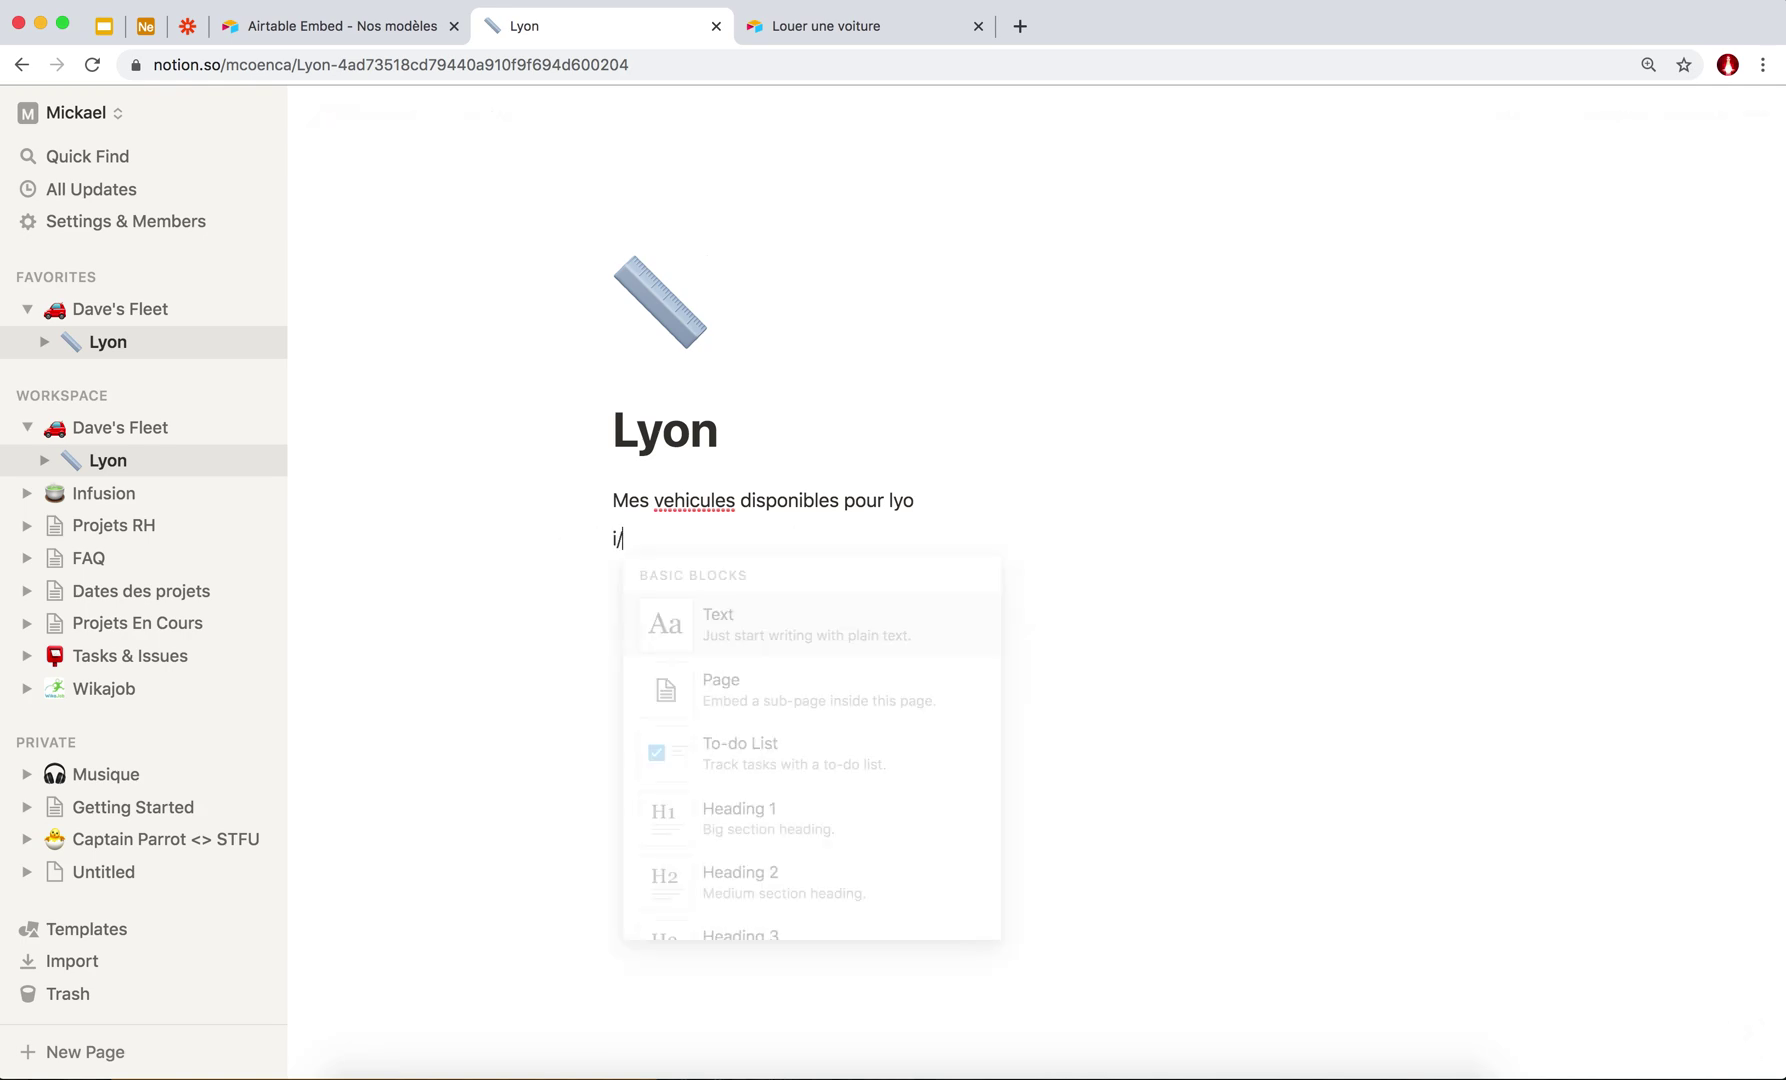
pyautogui.press('BackSpace')
pyautogui.press('BackSpace')
pyautogui.write('/fi')
pyautogui.press('BackSpace')
pyautogui.press('BackSpace')
pyautogui.write('iframe')
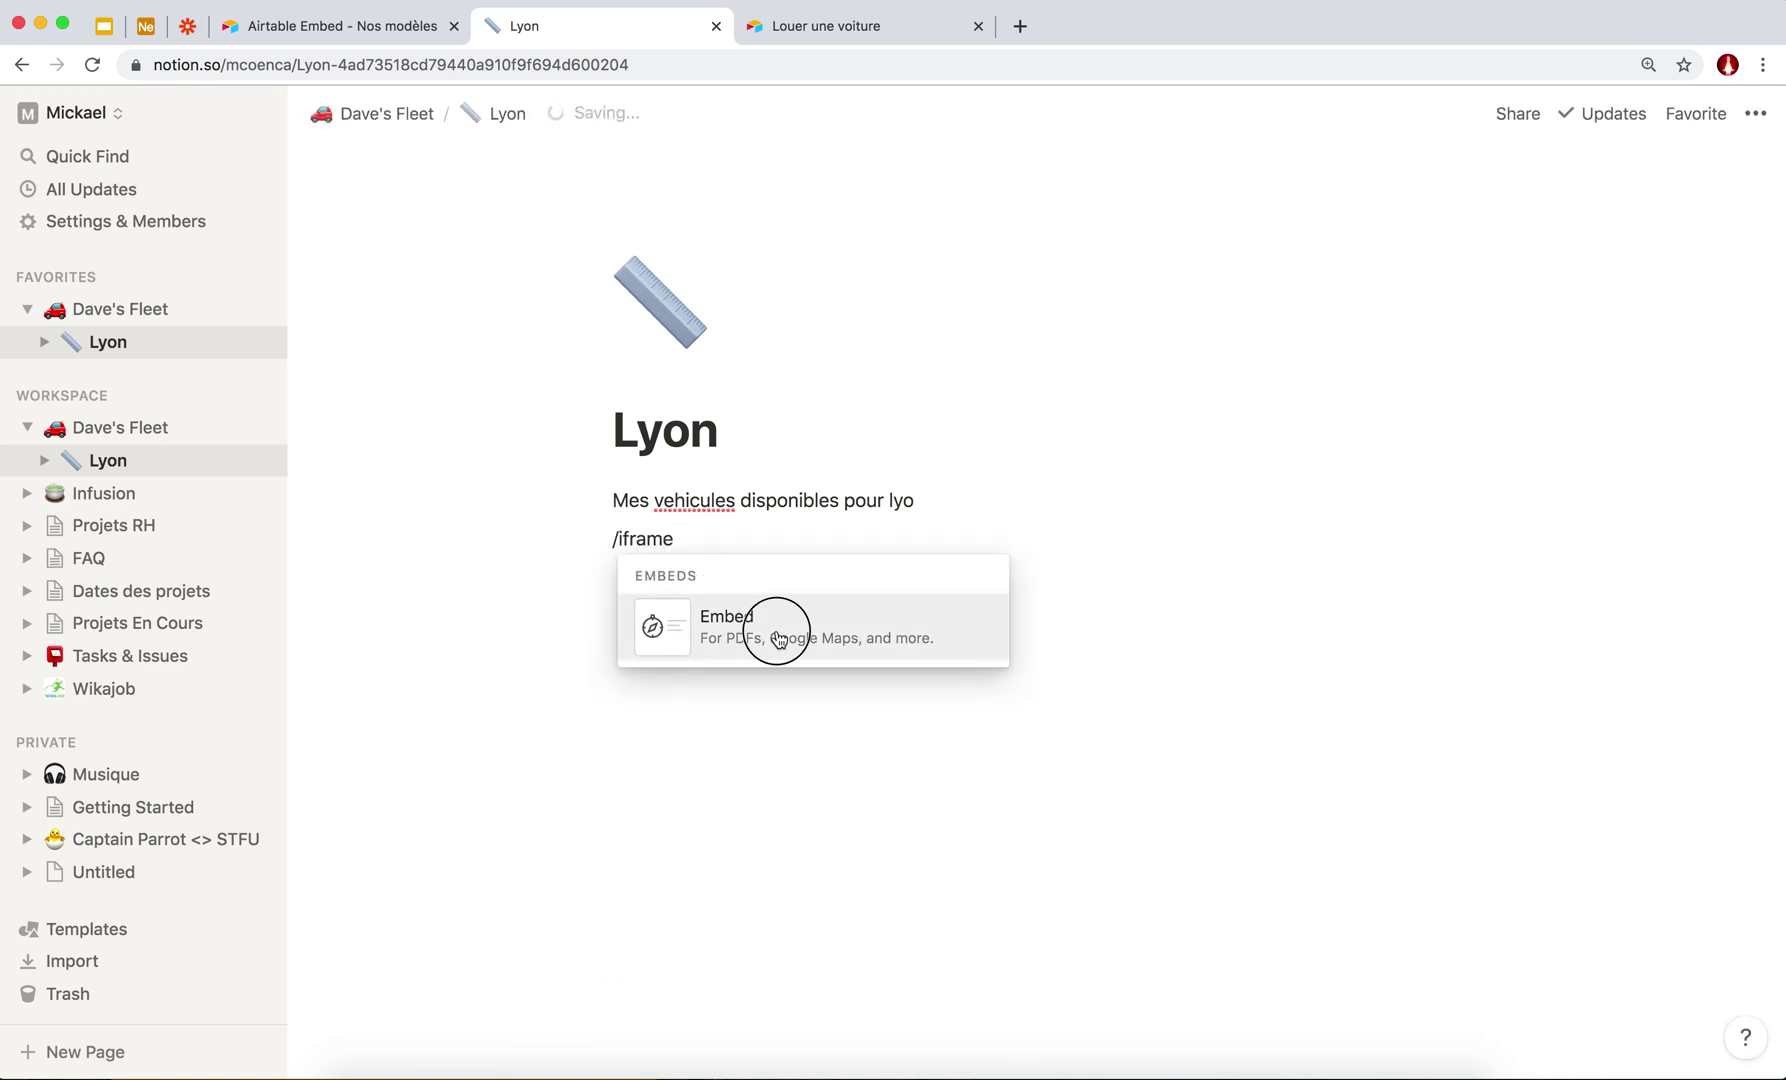
pyautogui.click(776, 629)
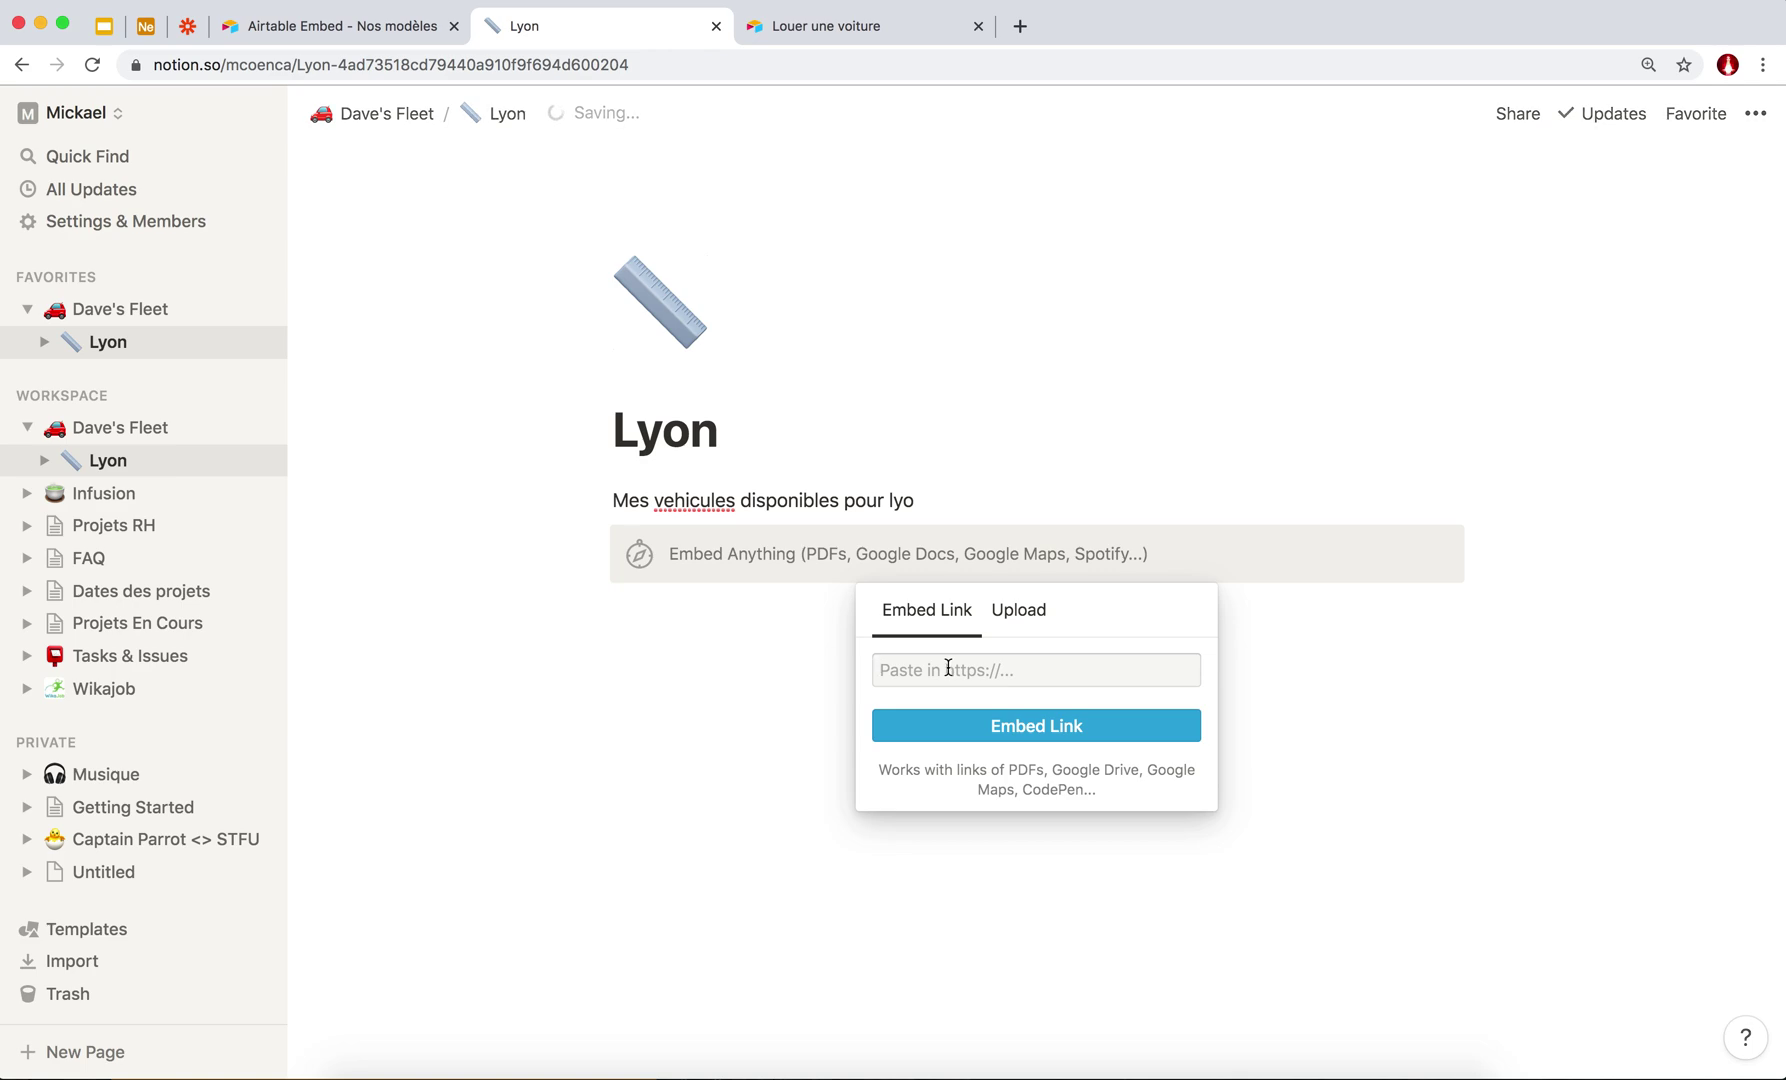
pyautogui.press('cmd+v')
# Embed the pasted Airtable code and resize the gallery wider and taller.
pyautogui.click(1041, 723)
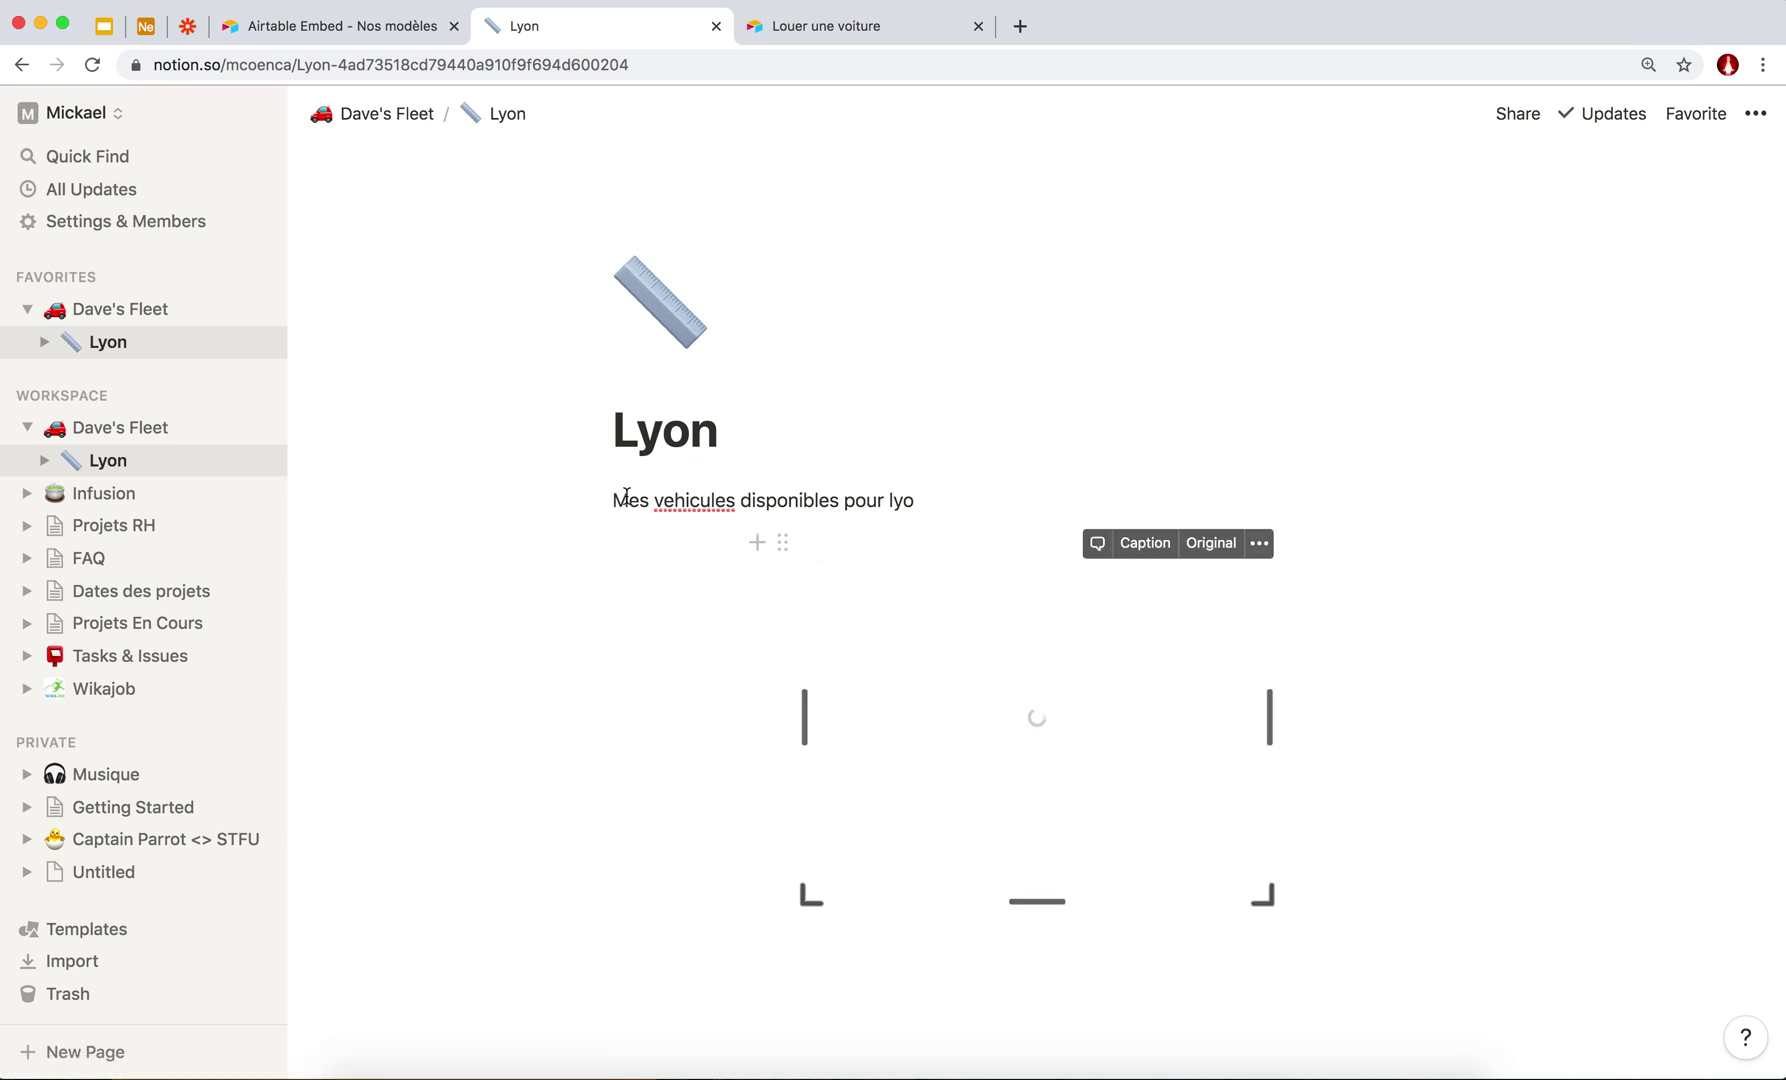
pyautogui.scroll(-3, 626, 497)
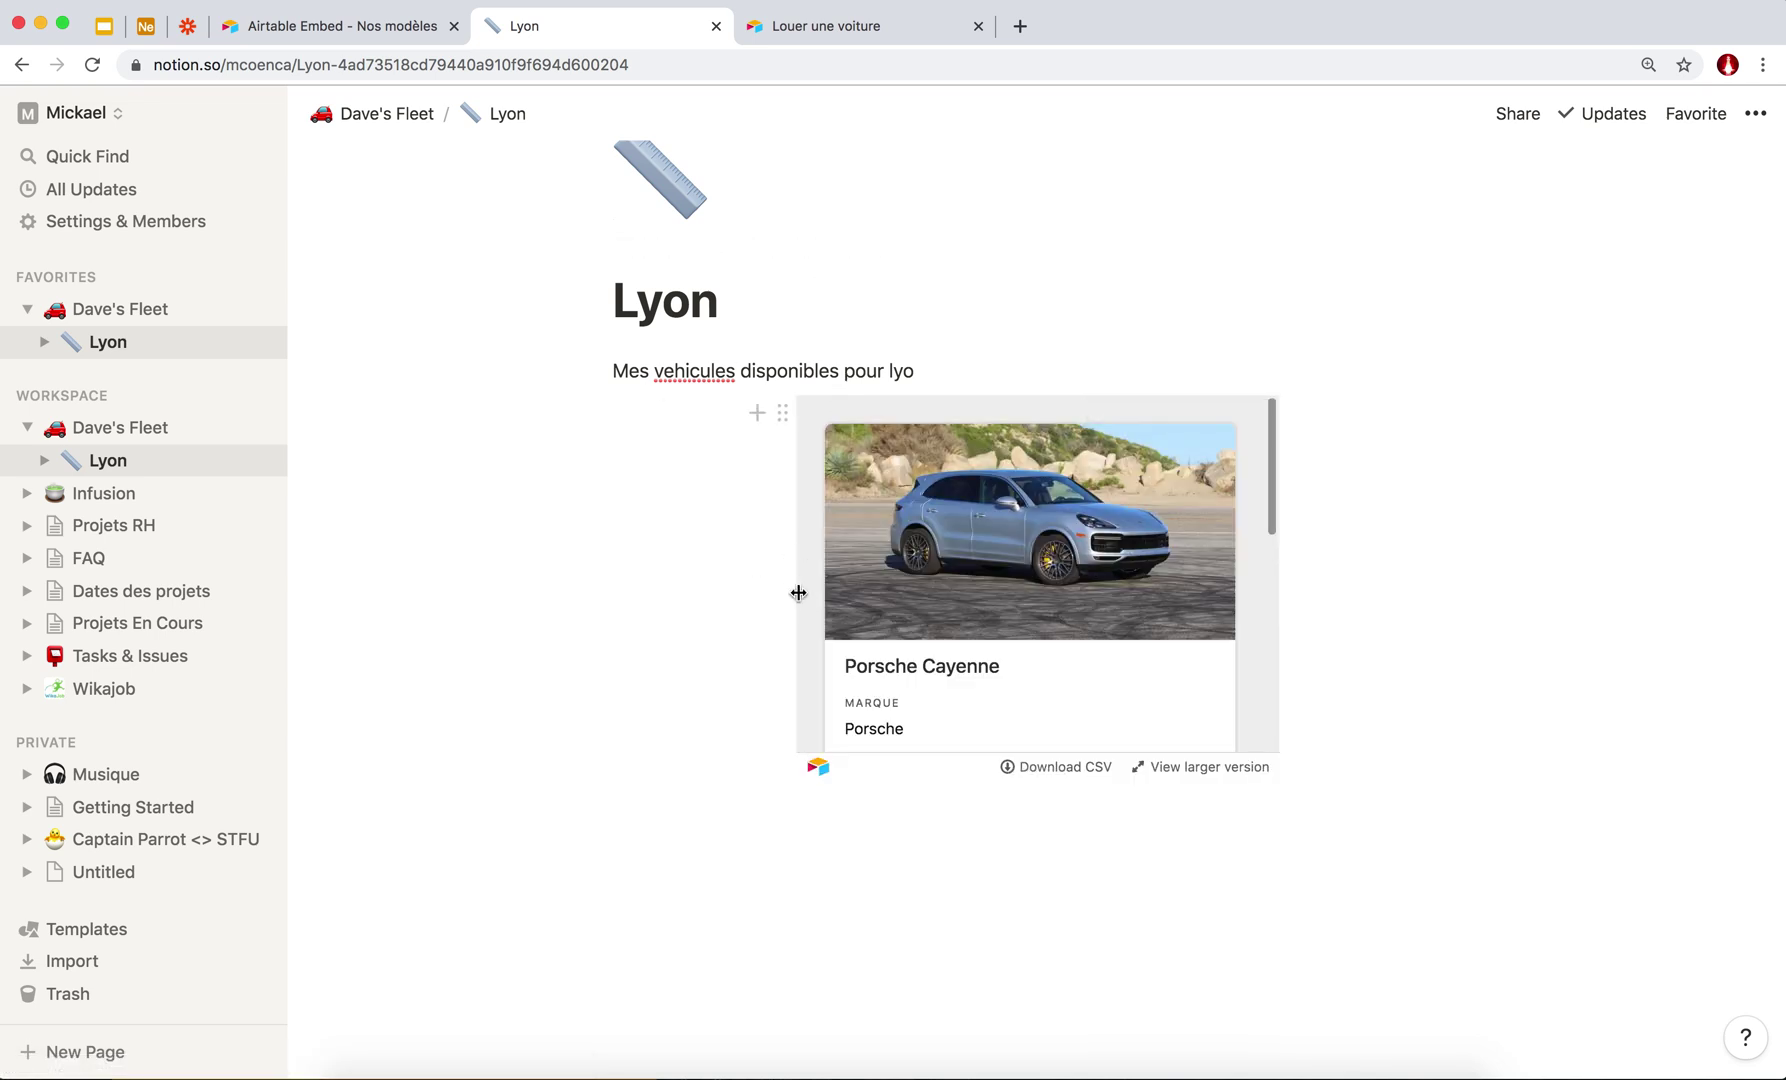
pyautogui.moveTo(798, 593); pyautogui.dragTo(590, 531)
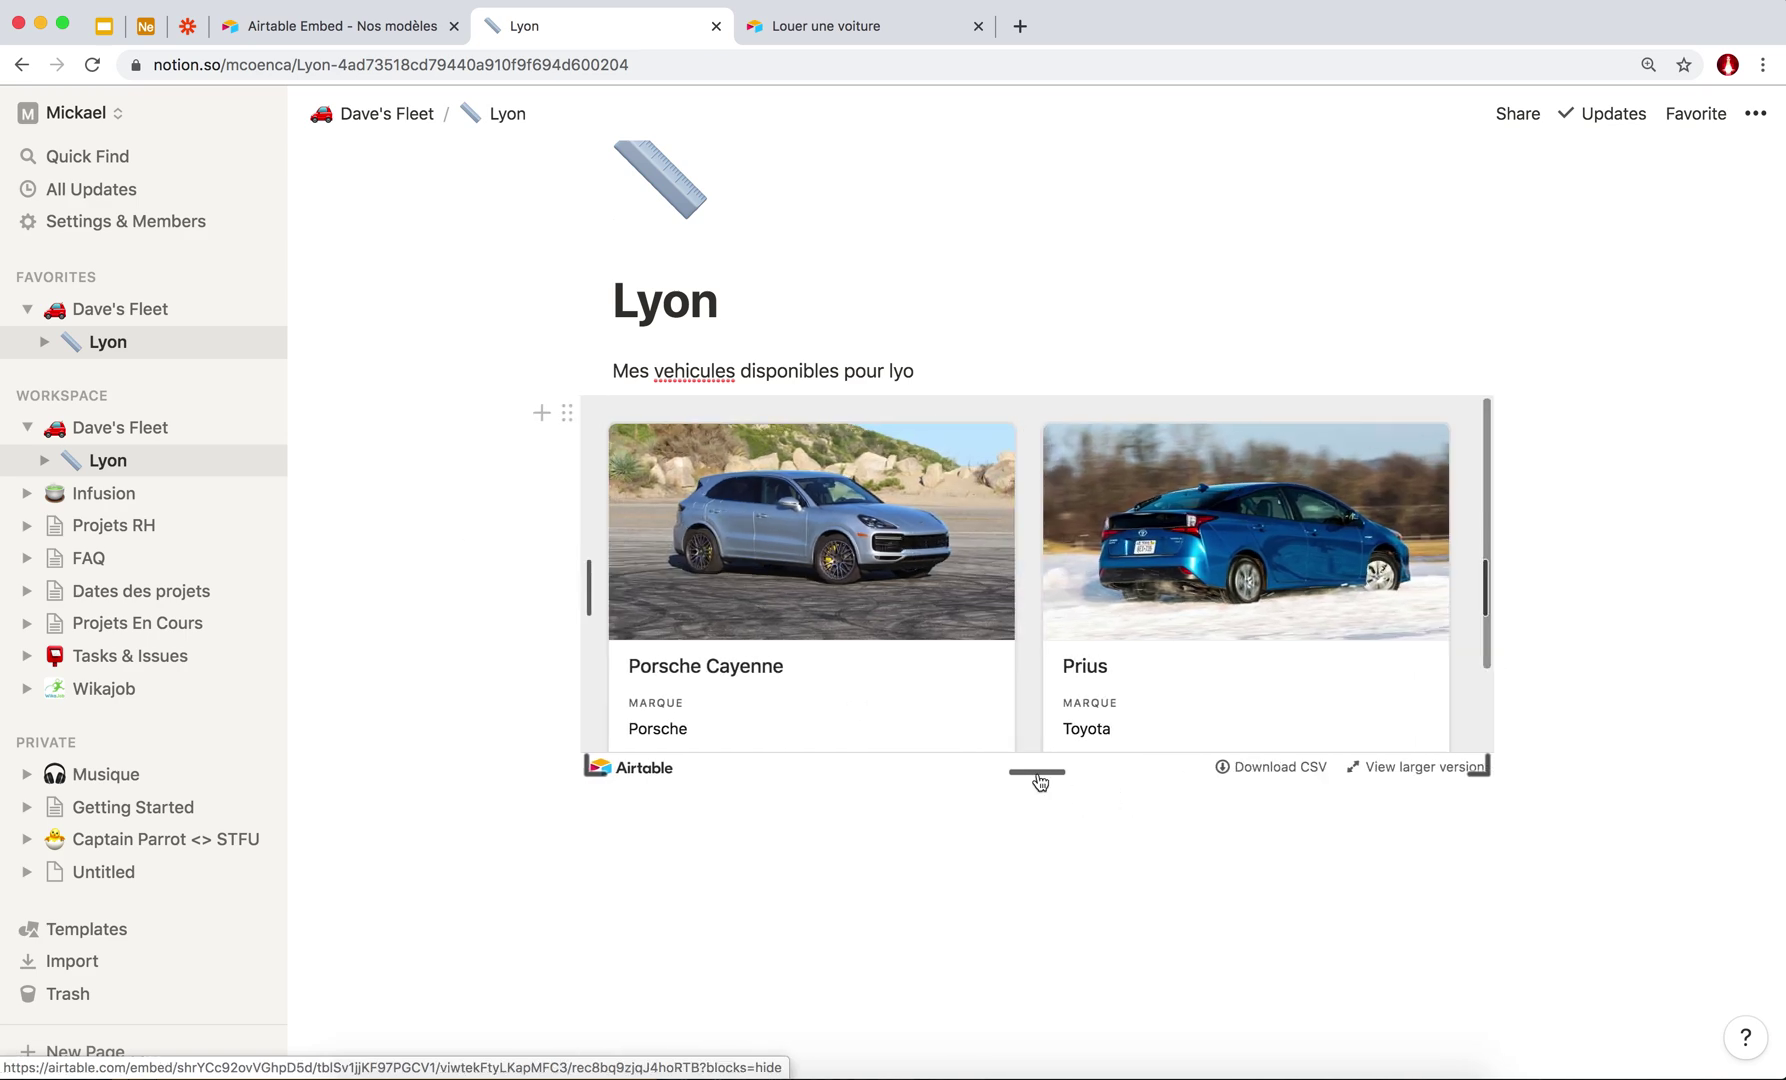
pyautogui.moveTo(1037, 771); pyautogui.dragTo(1024, 1066)
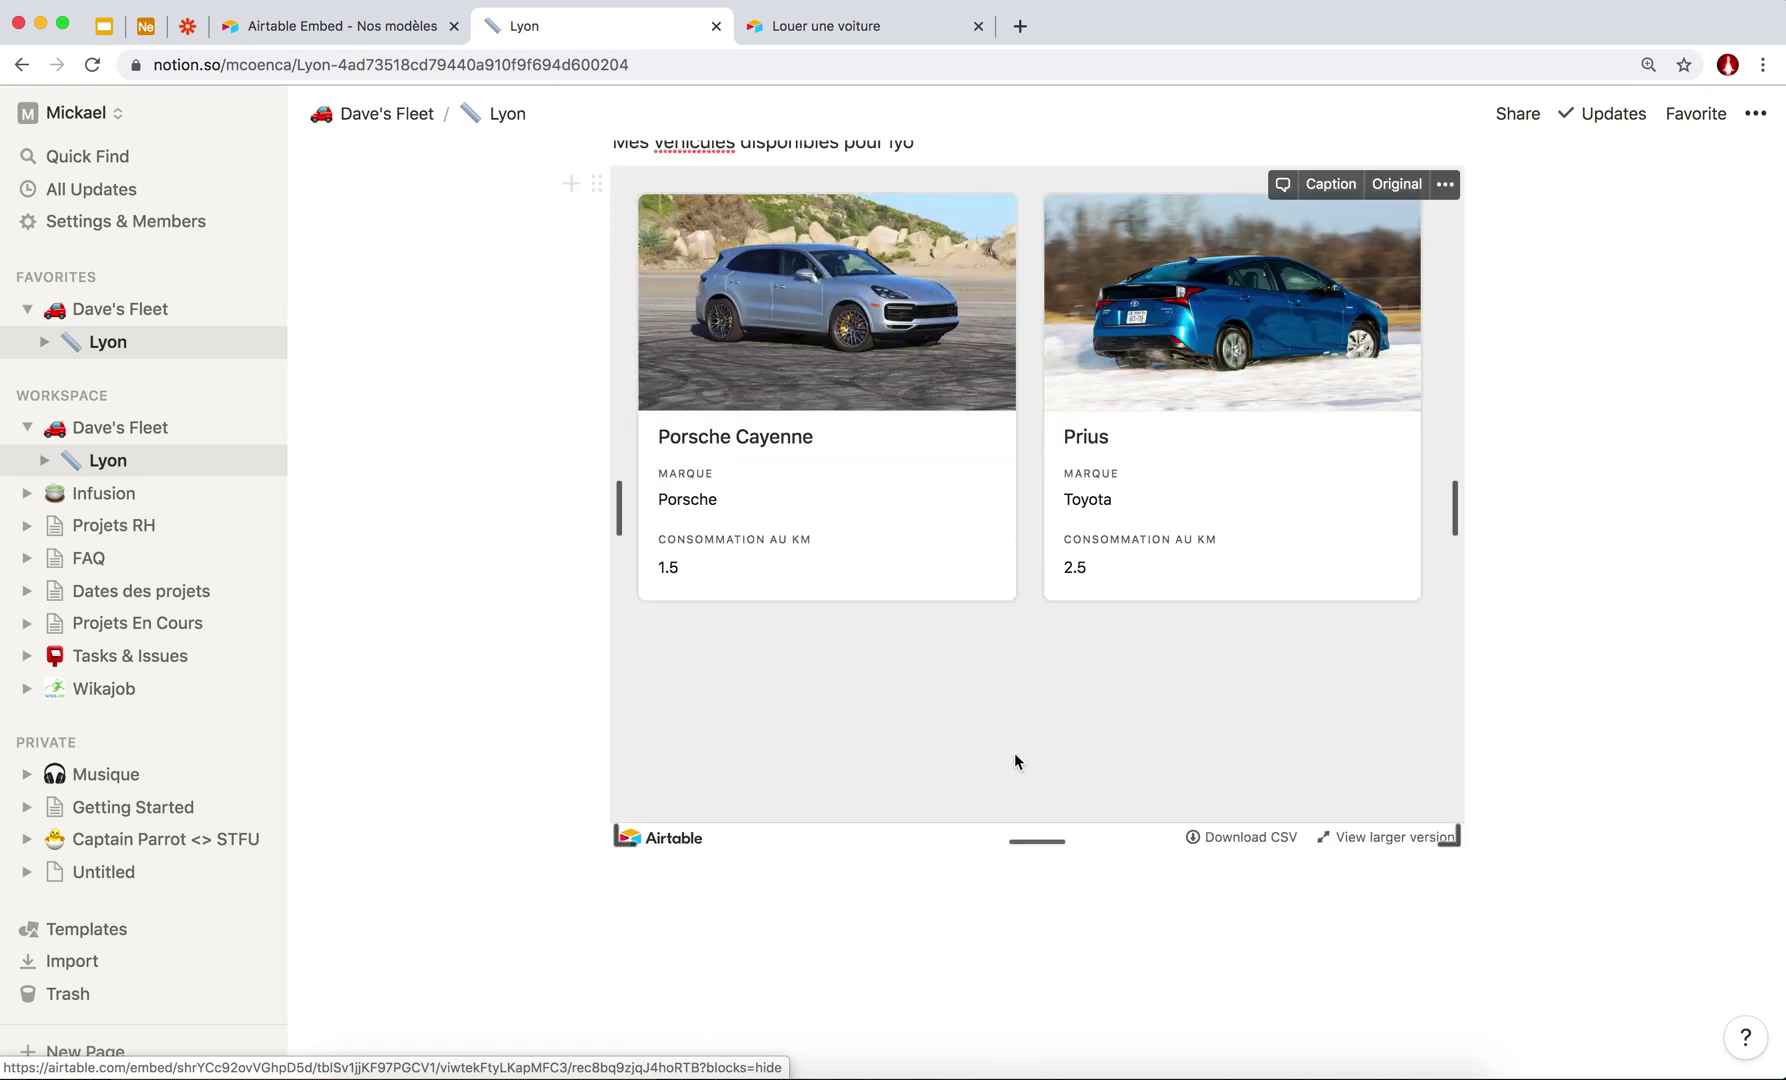
# Stretch the Airtable gallery taller again so both cars' consumption values show.
pyautogui.scroll(5, 989, 558)
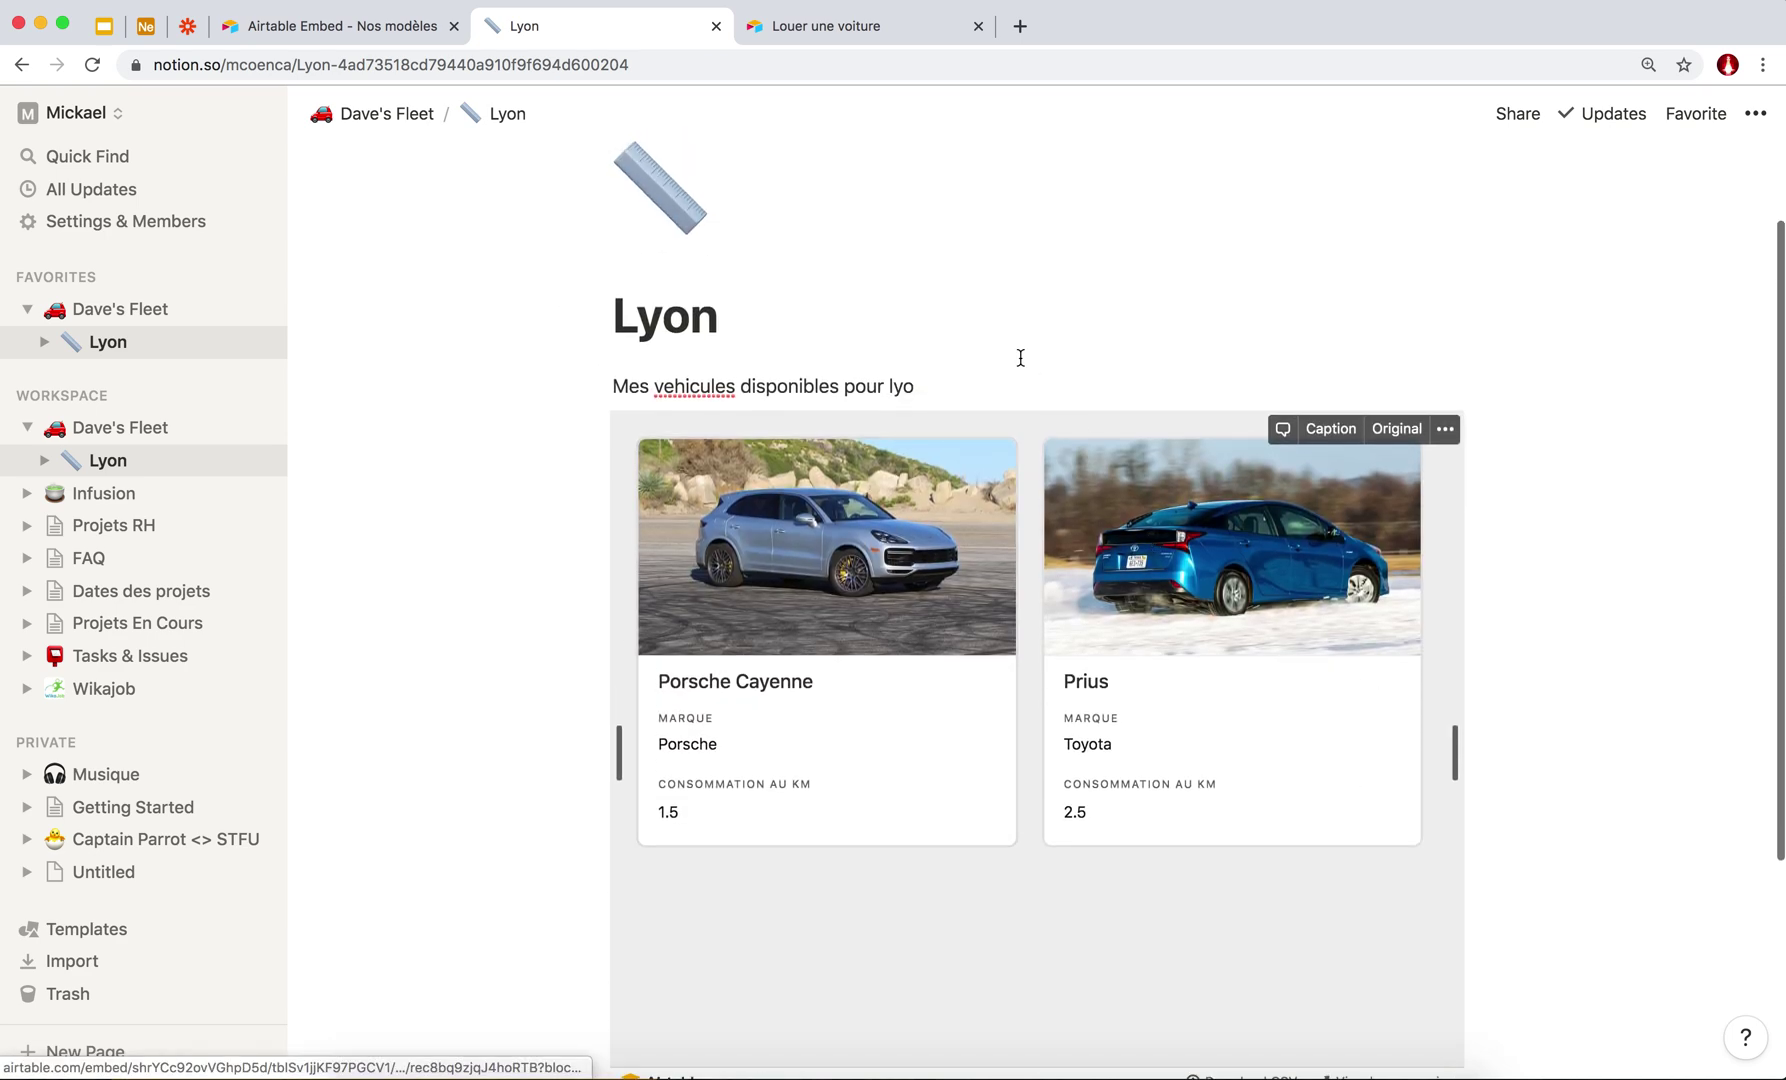
pyautogui.scroll(-6, 1012, 413)
pyautogui.scroll(3, 924, 608)
pyautogui.scroll(3, 924, 608)
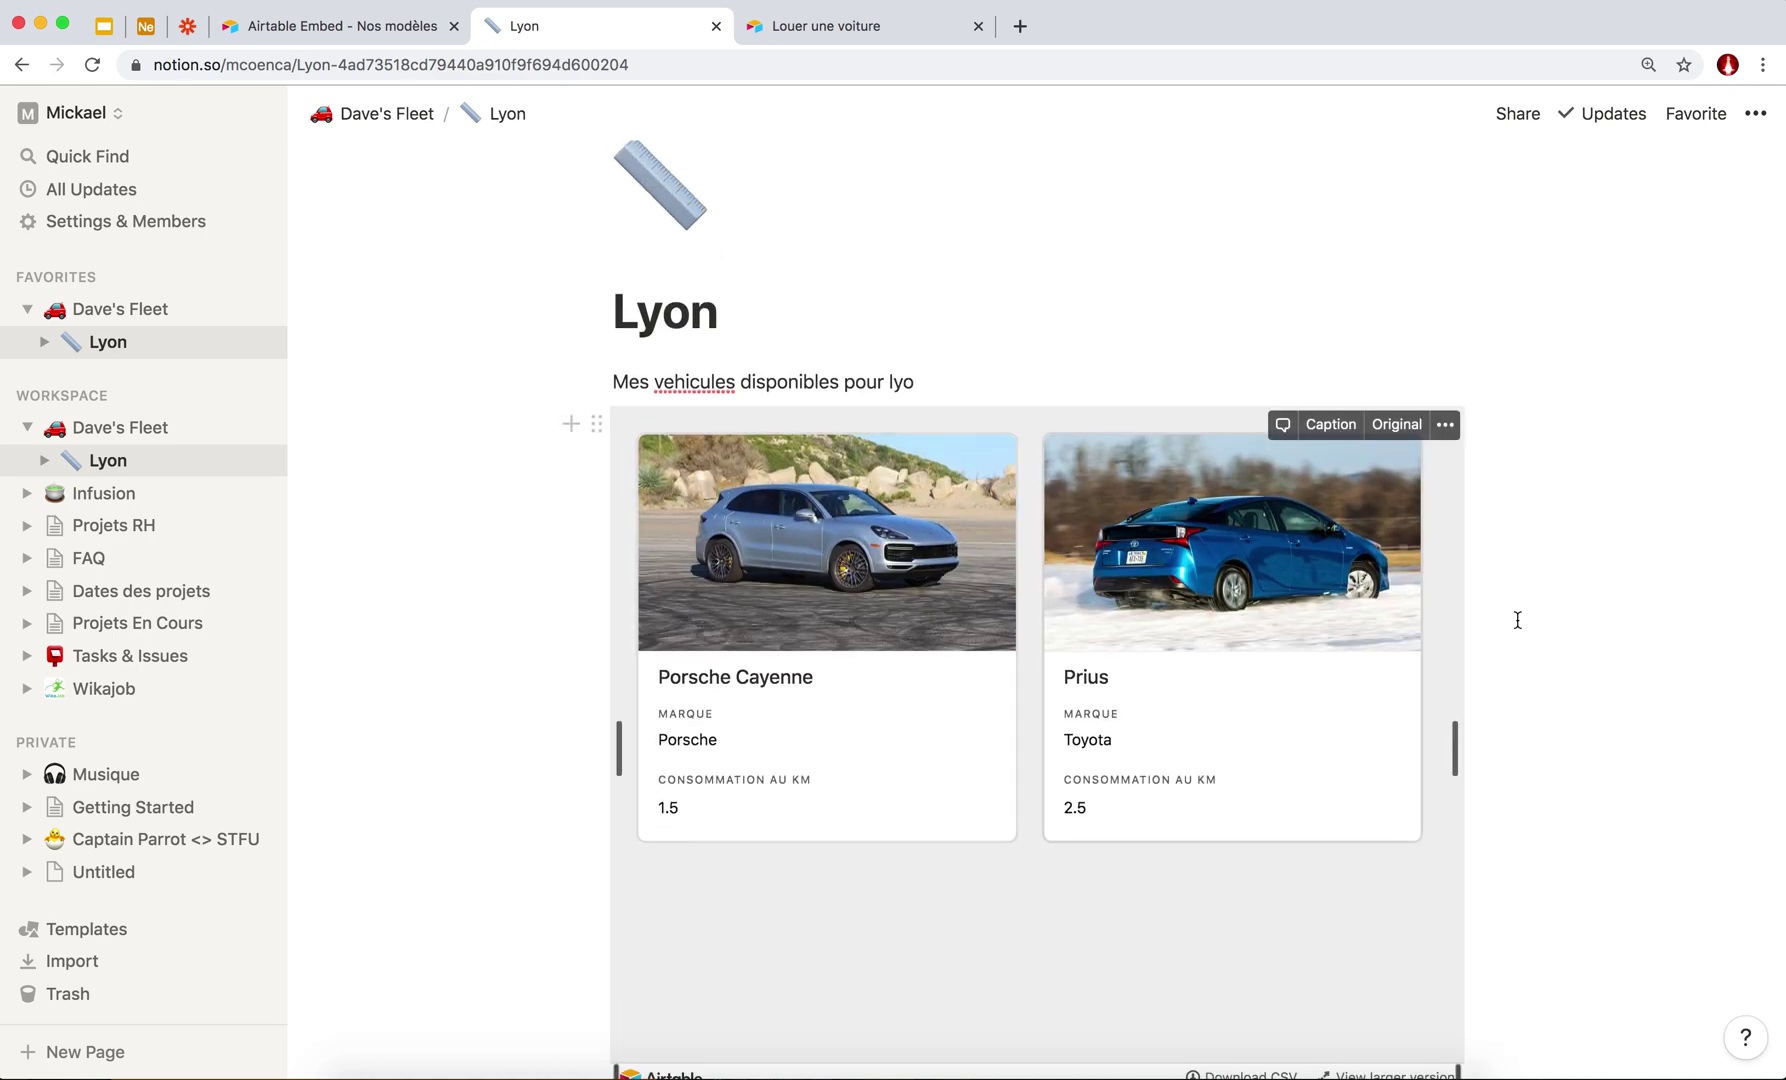
pyautogui.scroll(-5, 1056, 940)
pyautogui.moveTo(1034, 772); pyautogui.dragTo(1008, 1078)
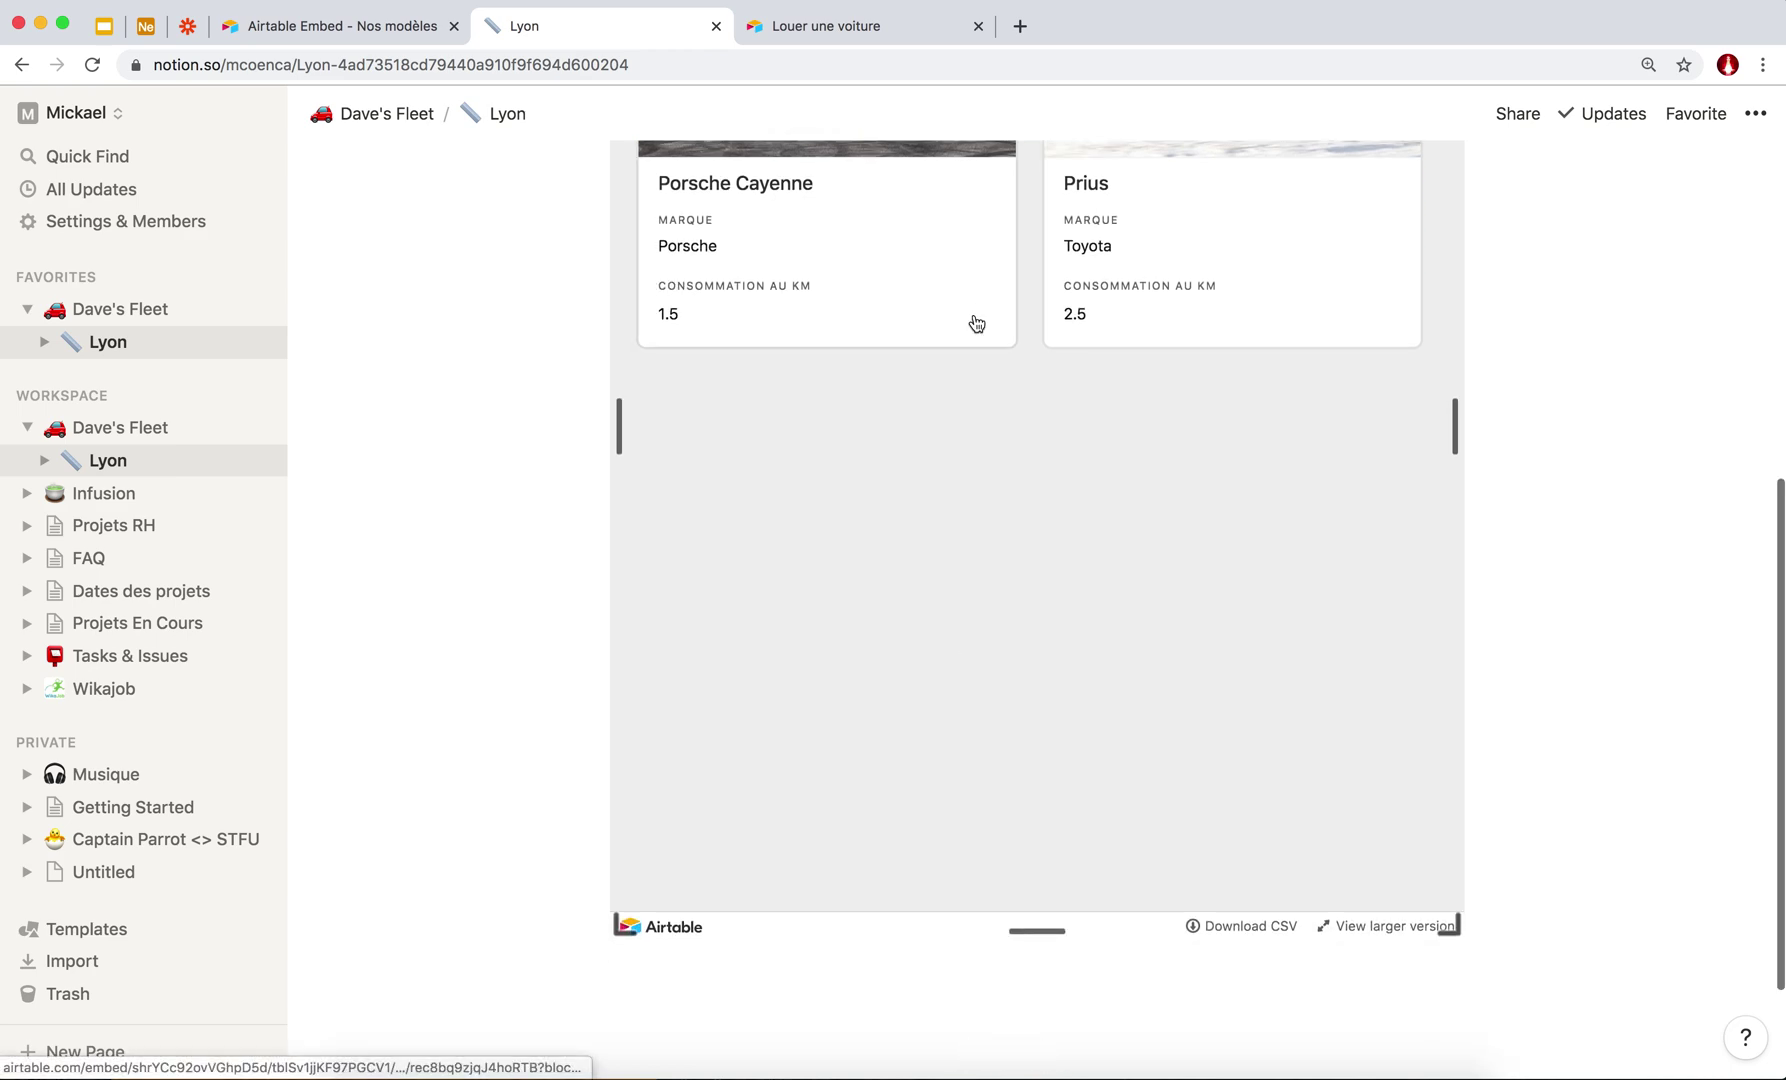
pyautogui.scroll(6, 976, 323)
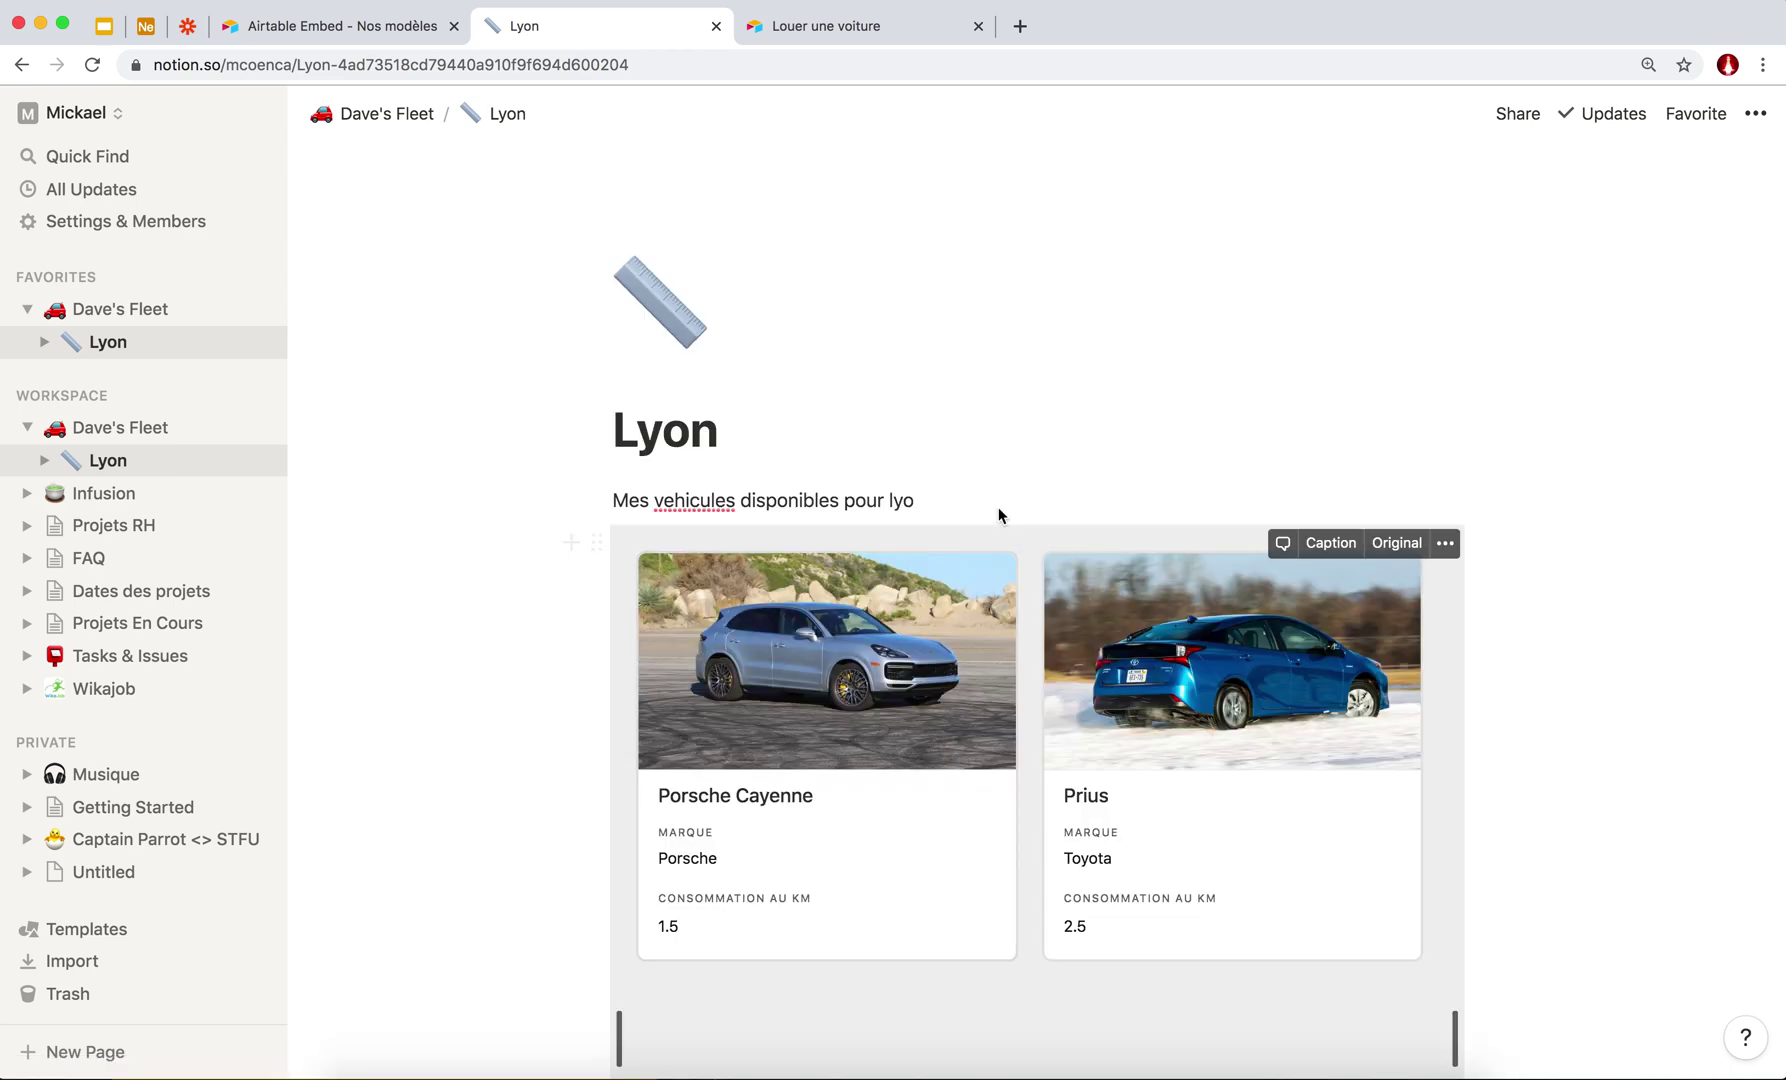
# Compare the Lyon embed with the preview on the Airtable embed code page.
pyautogui.click(315, 25)
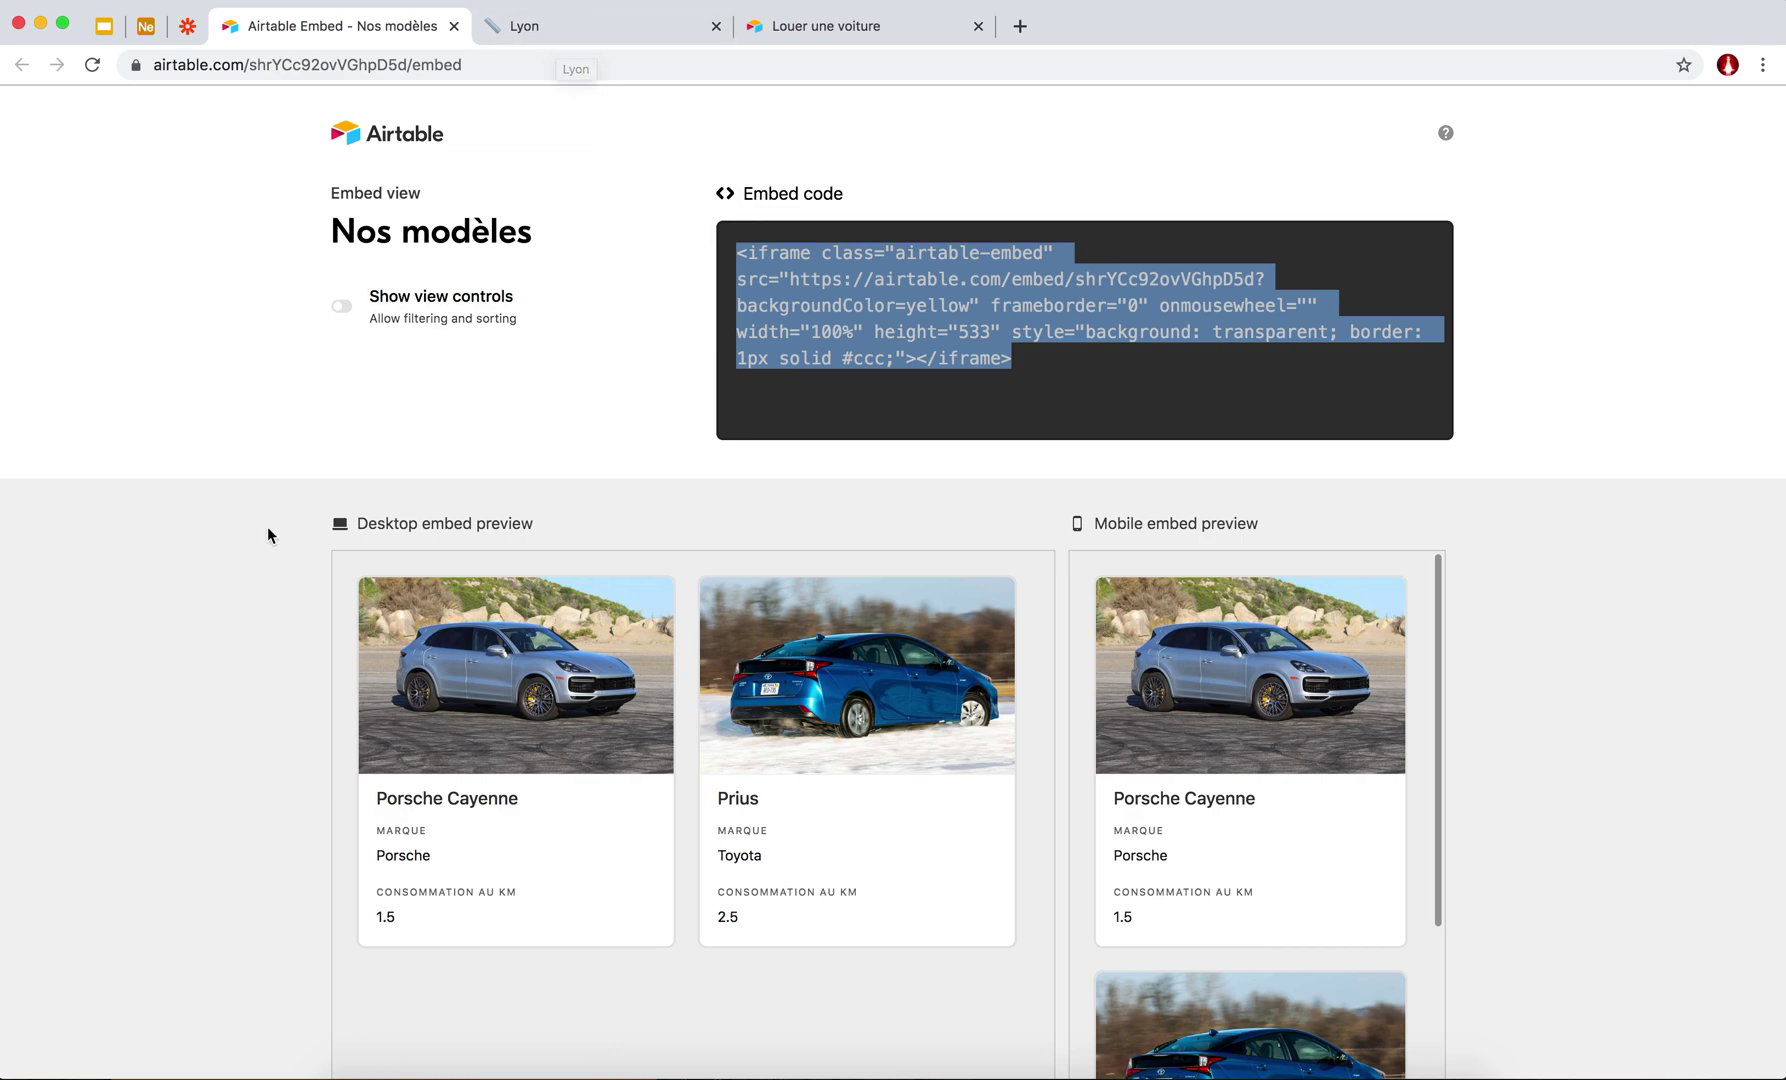
pyautogui.scroll(-2, 267, 535)
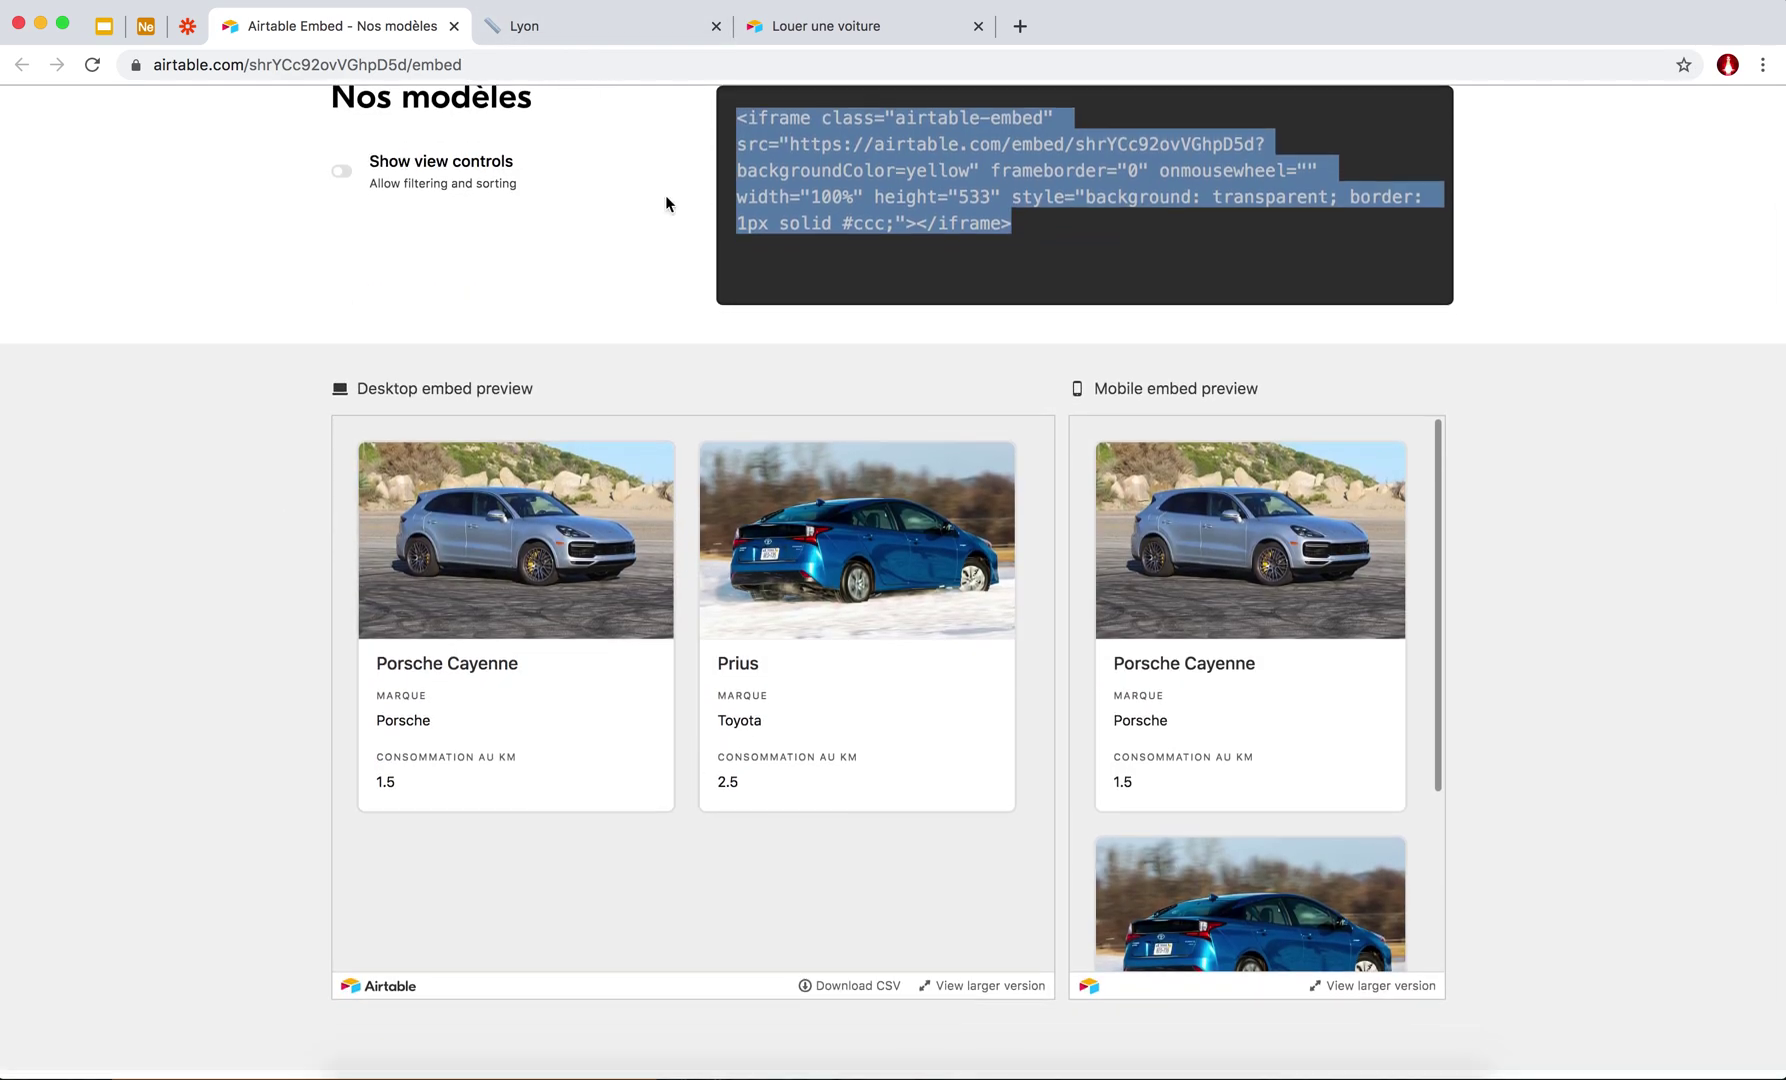
pyautogui.click(583, 28)
pyautogui.scroll(-3, 742, 648)
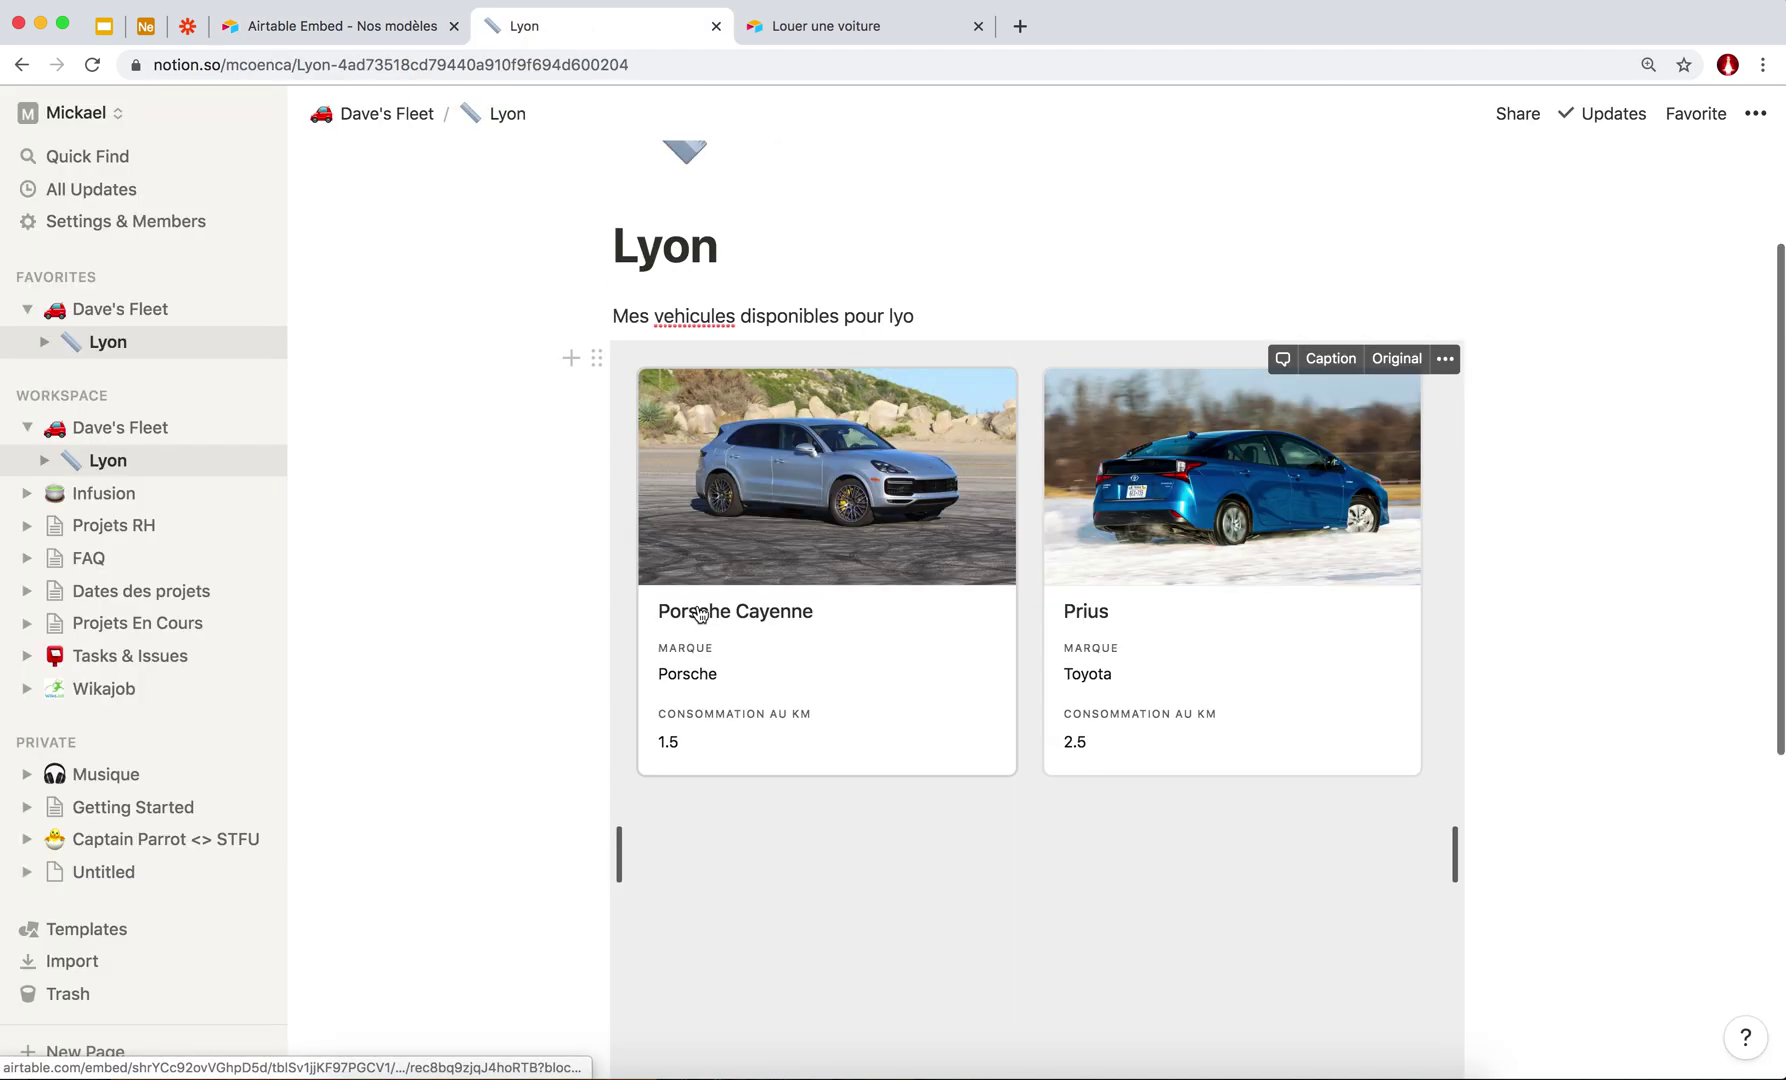
pyautogui.click(367, 34)
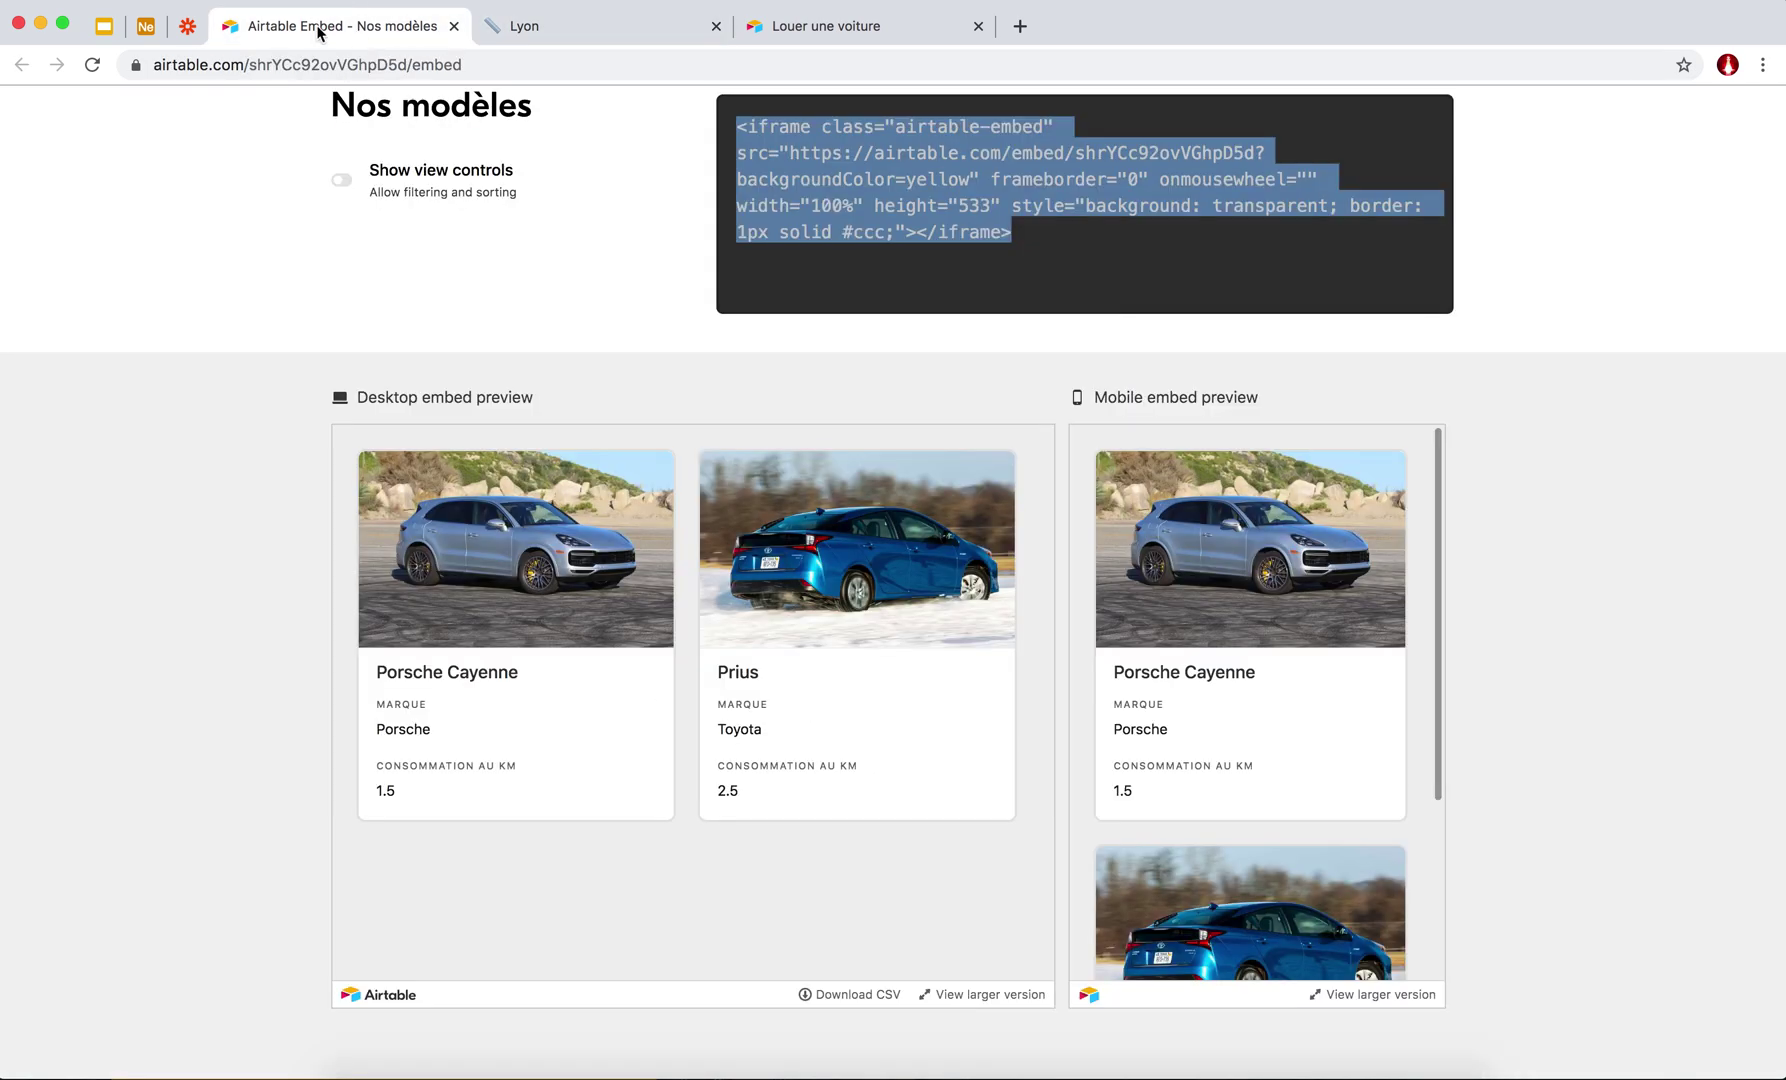
pyautogui.click(606, 30)
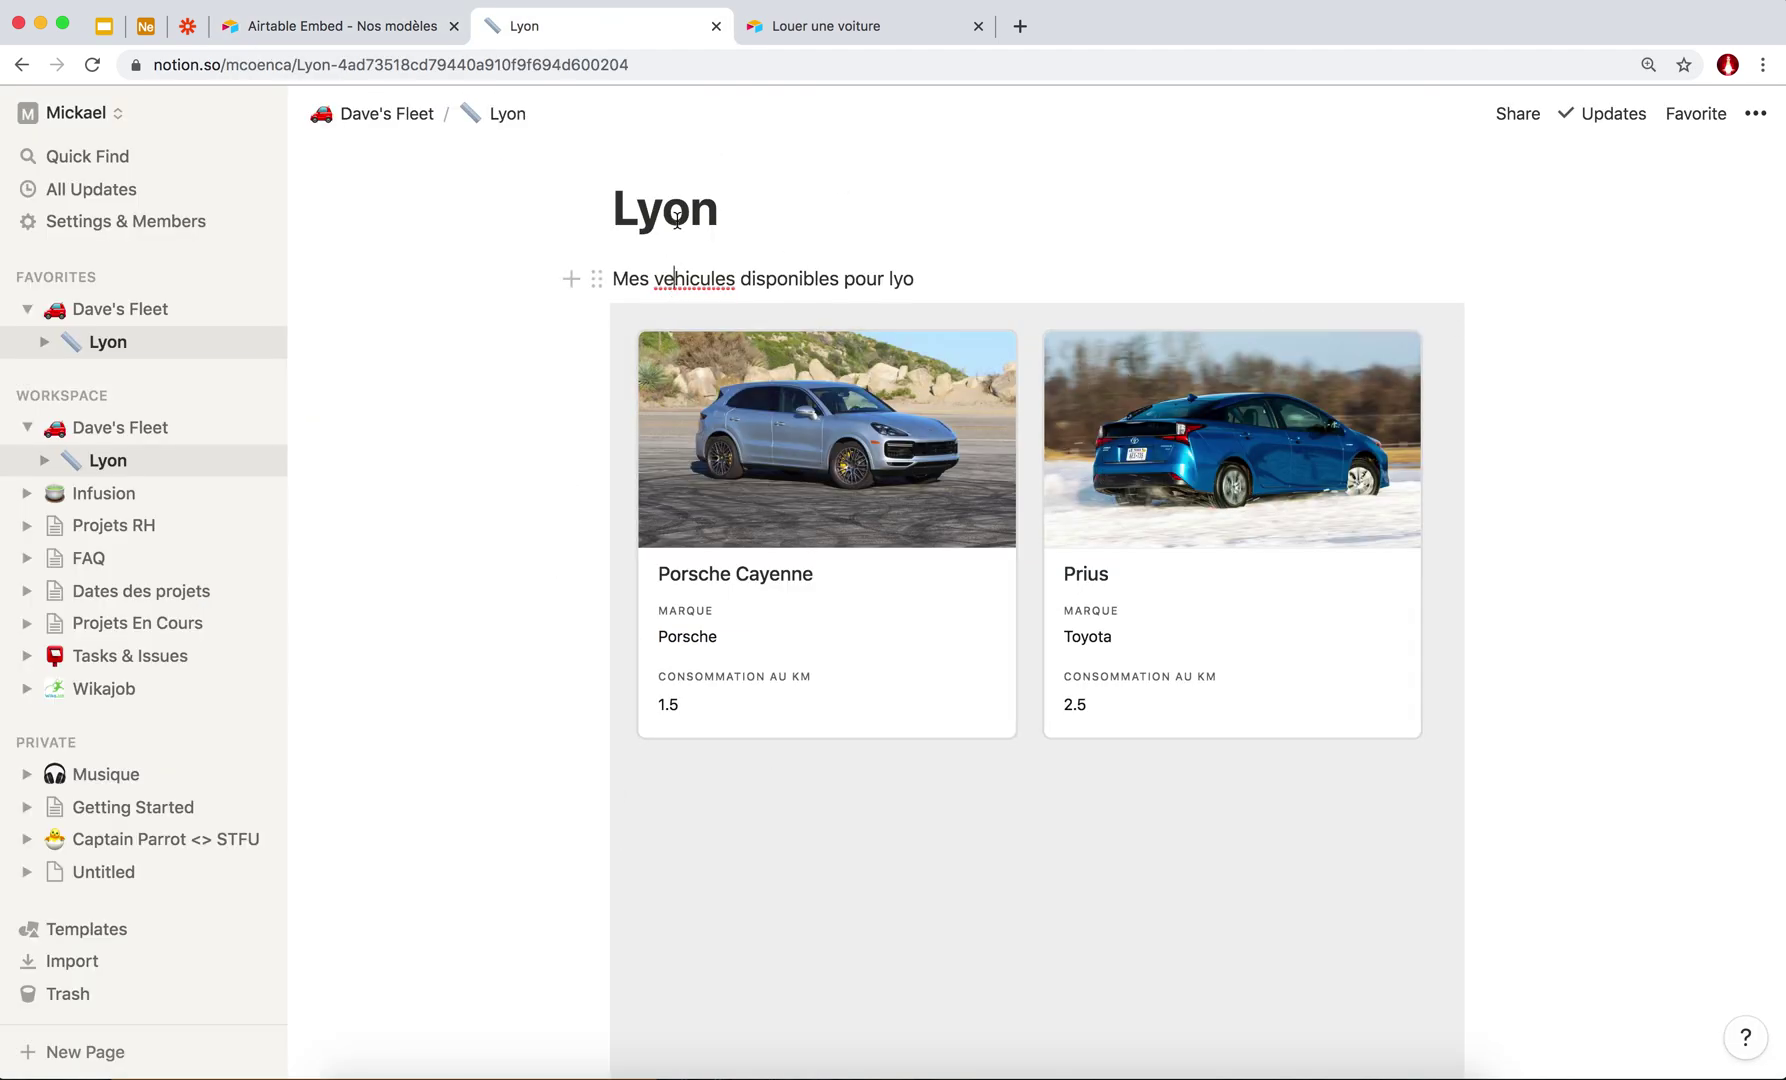
pyautogui.scroll(-4, 443, 614)
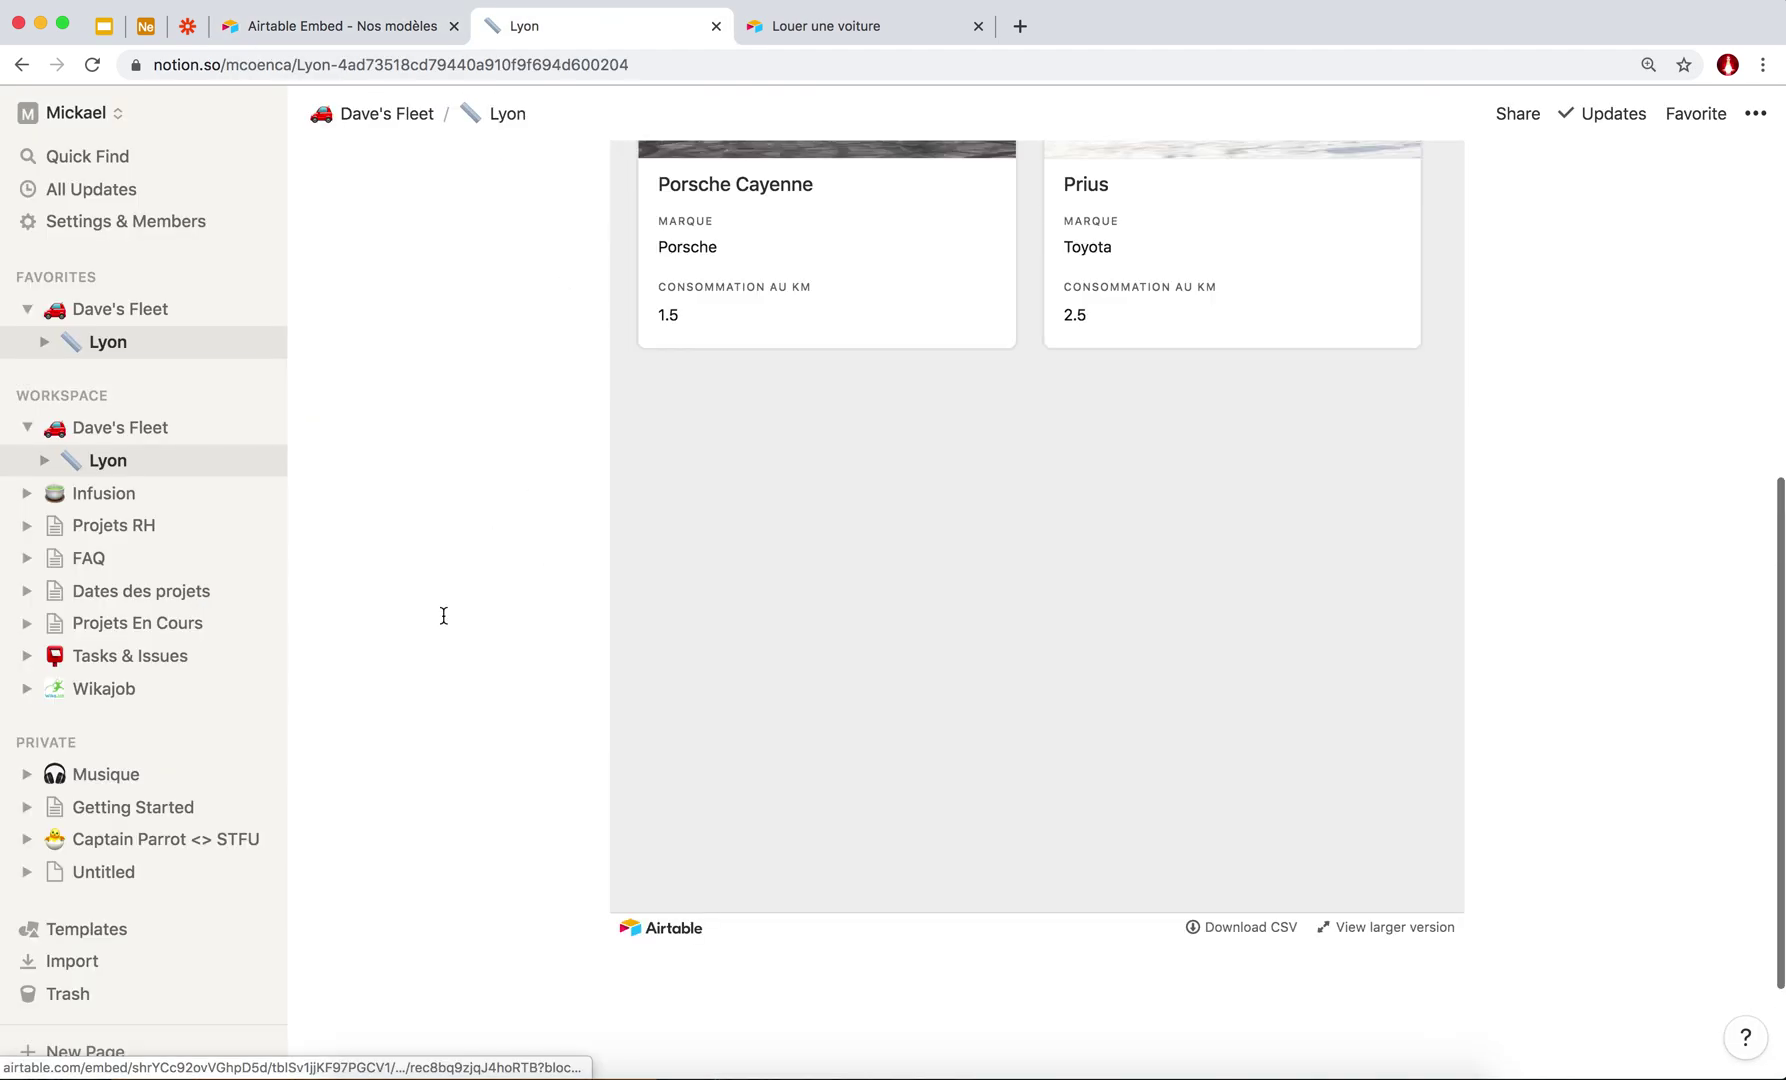
pyautogui.scroll(6, 443, 615)
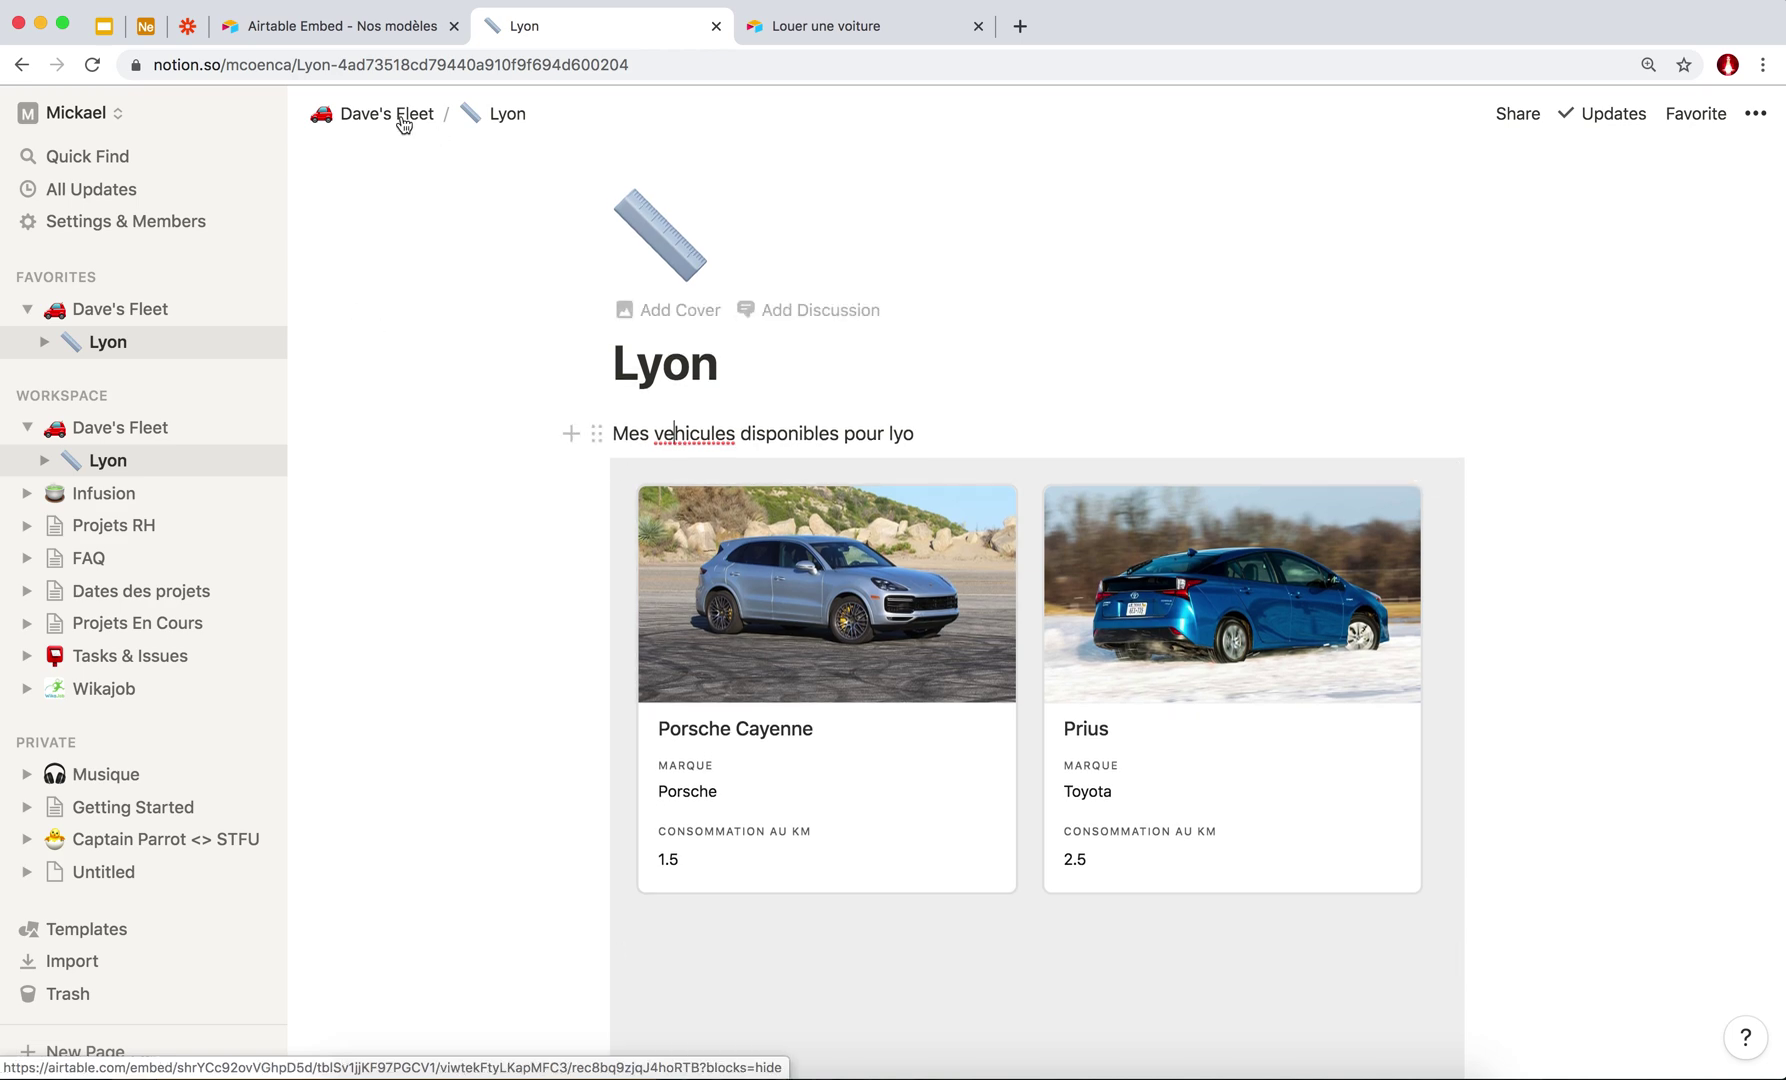
pyautogui.scroll(-7, 1013, 450)
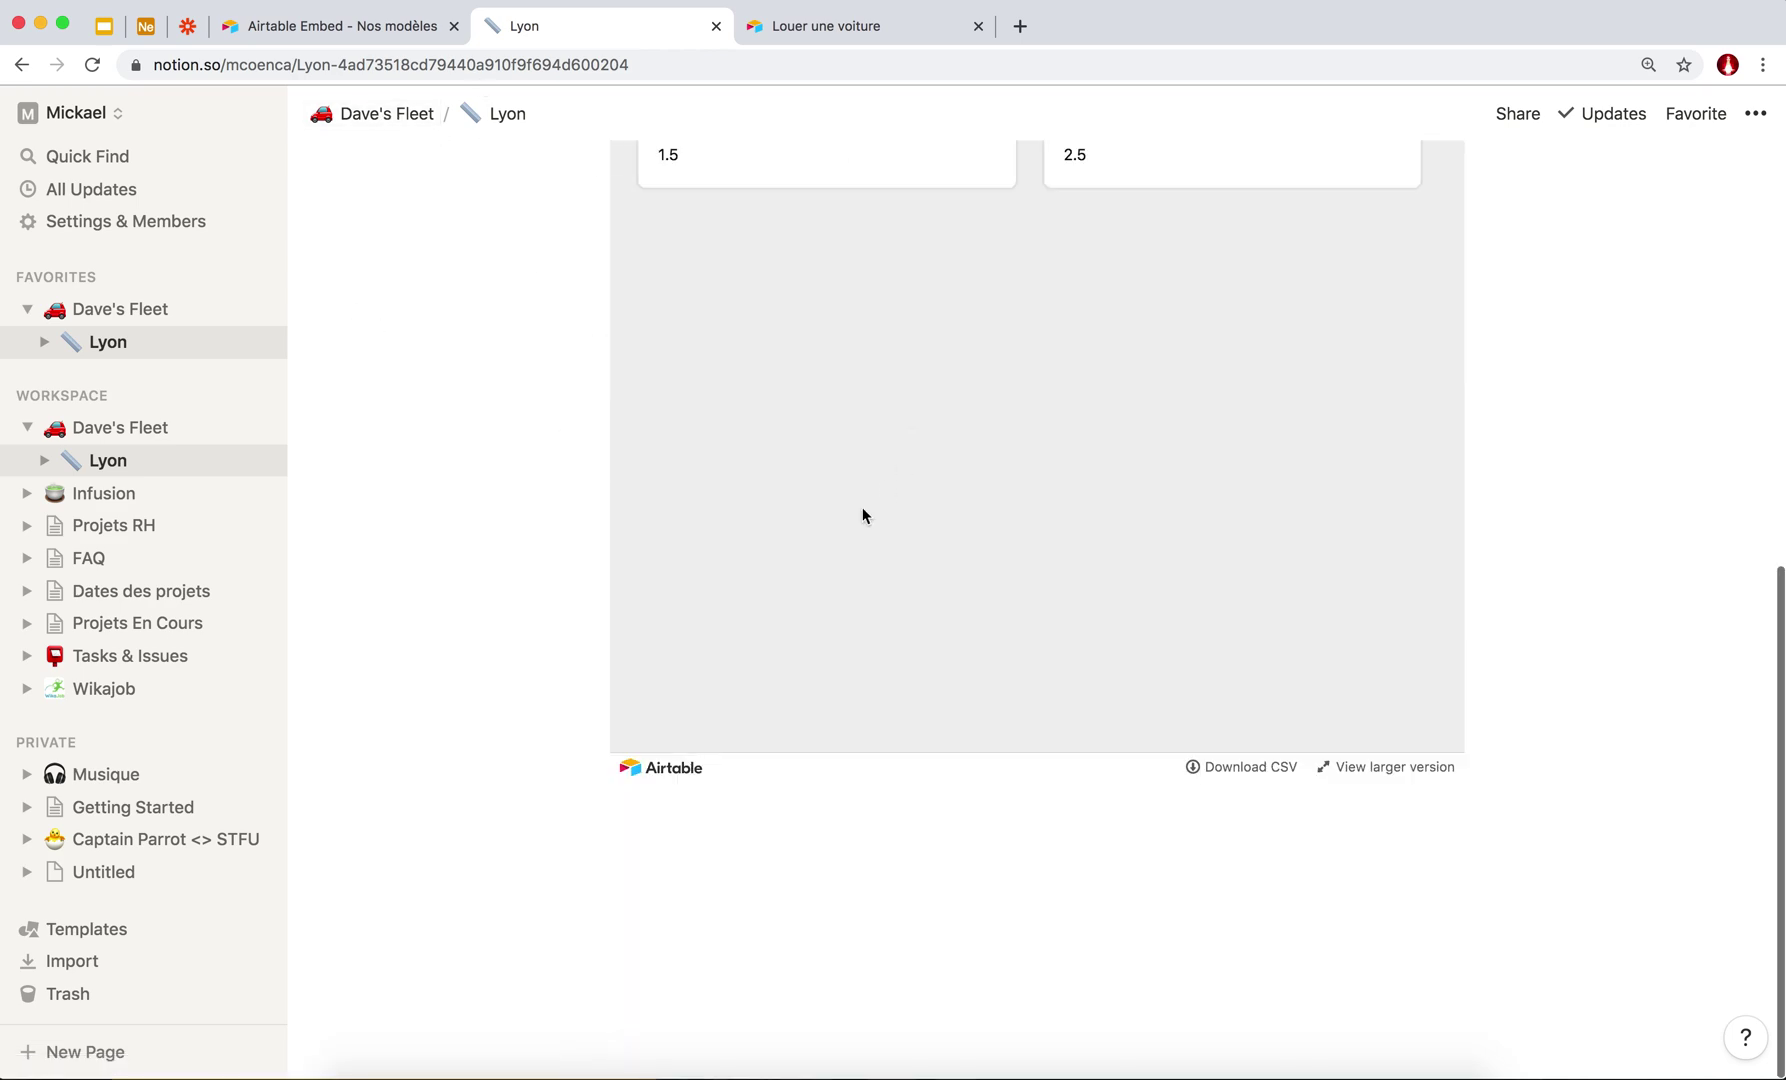
pyautogui.scroll(8, 730, 790)
# On Dave's Fleet, add a 'Formulaire de location' line below Lyon as a Heading 1.
pyautogui.click(383, 118)
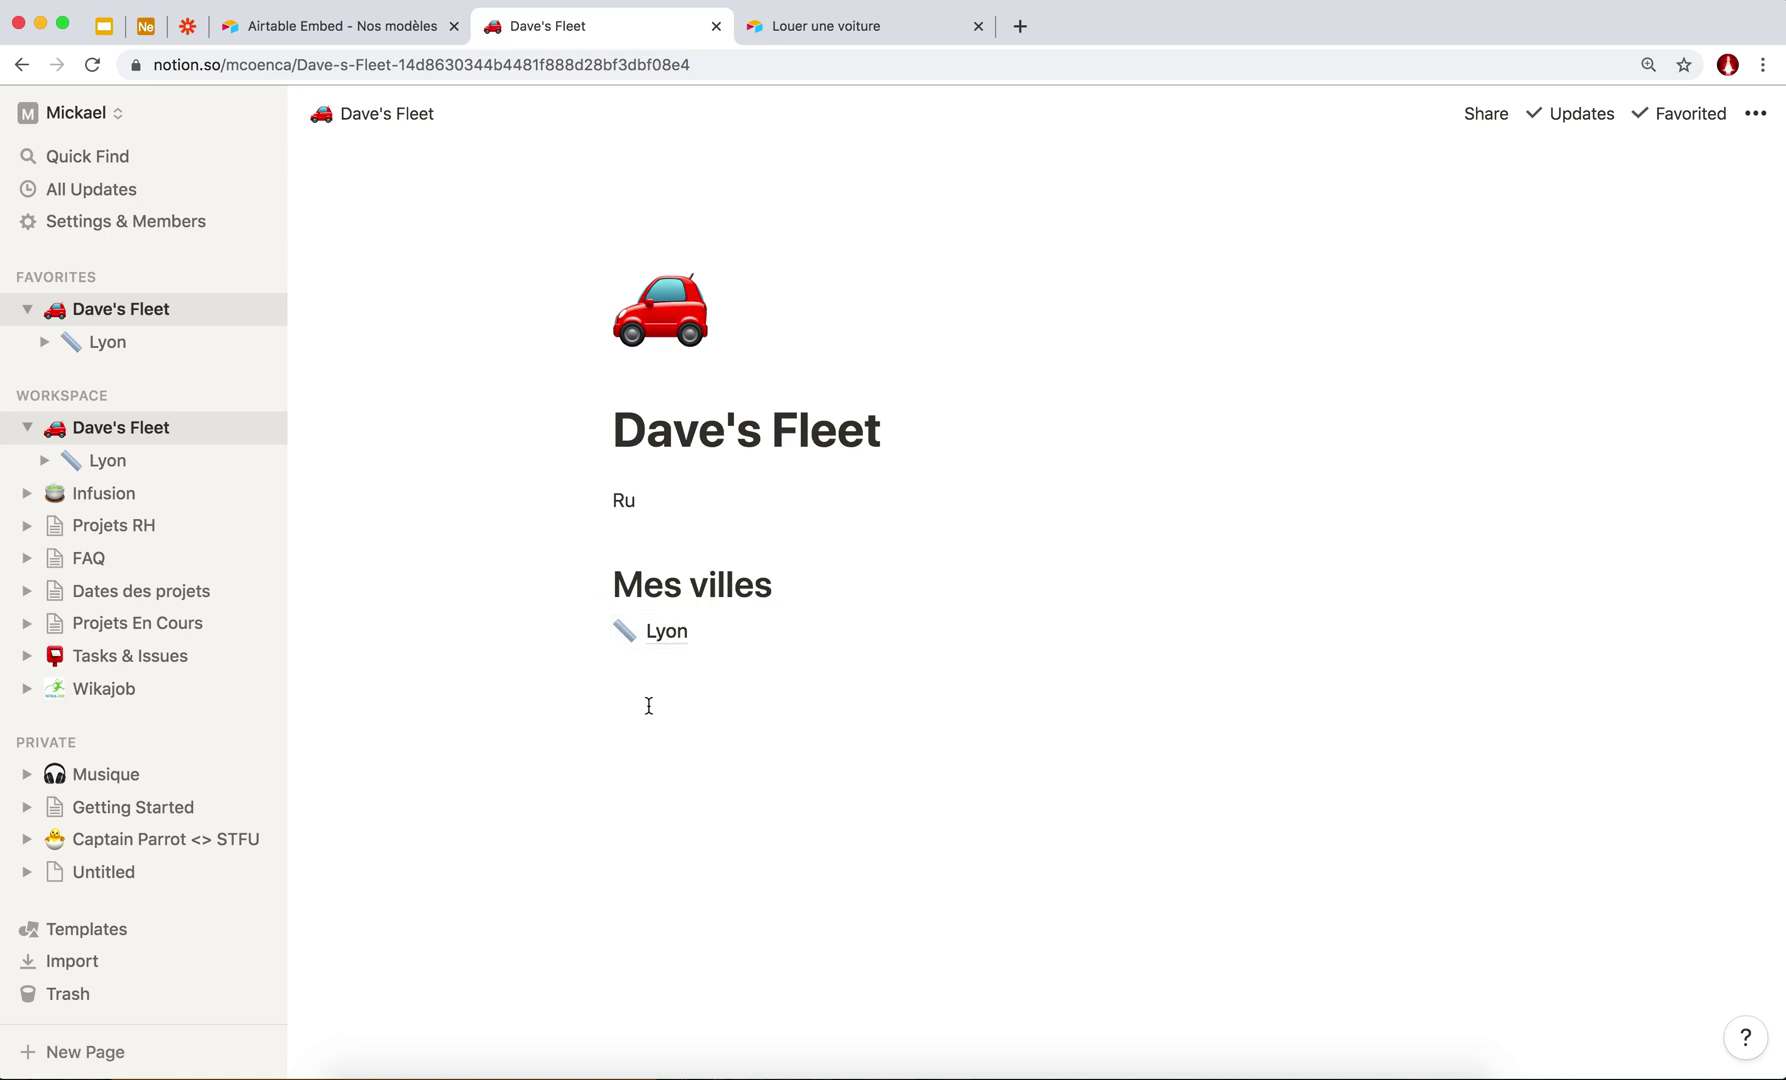
pyautogui.press('Return')
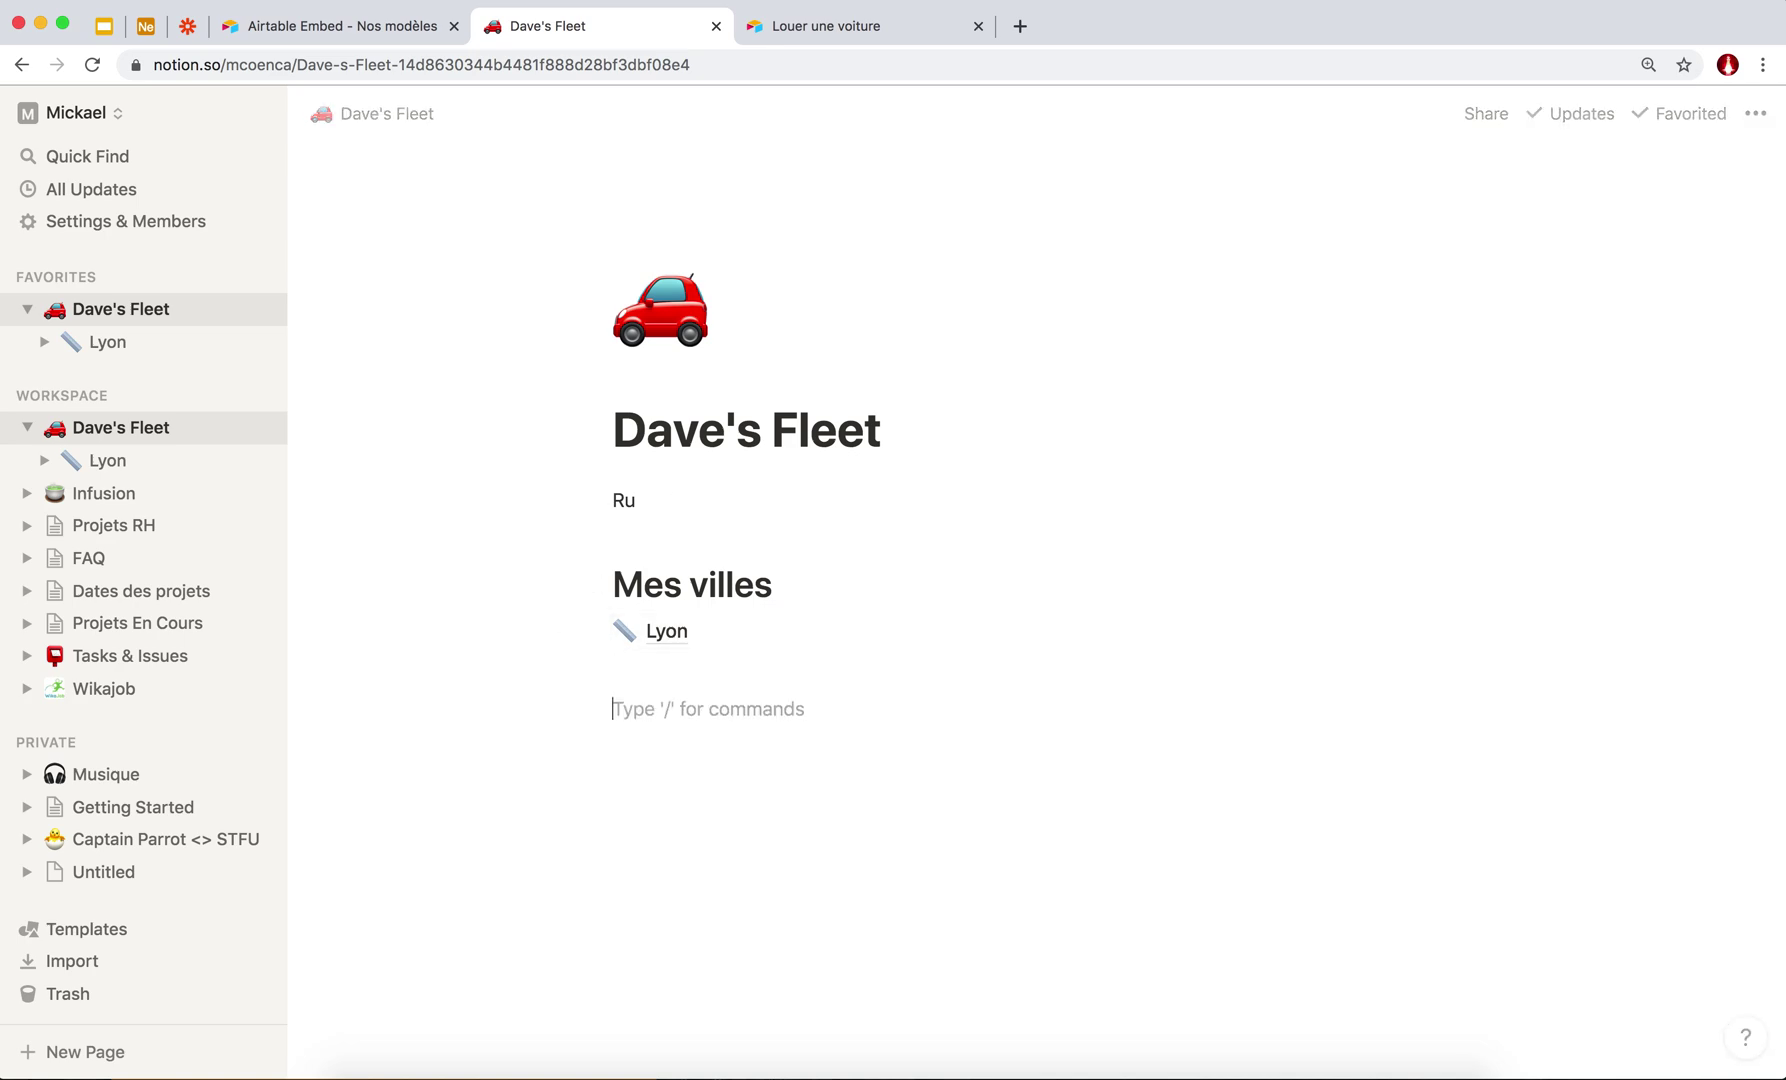
pyautogui.click(596, 709)
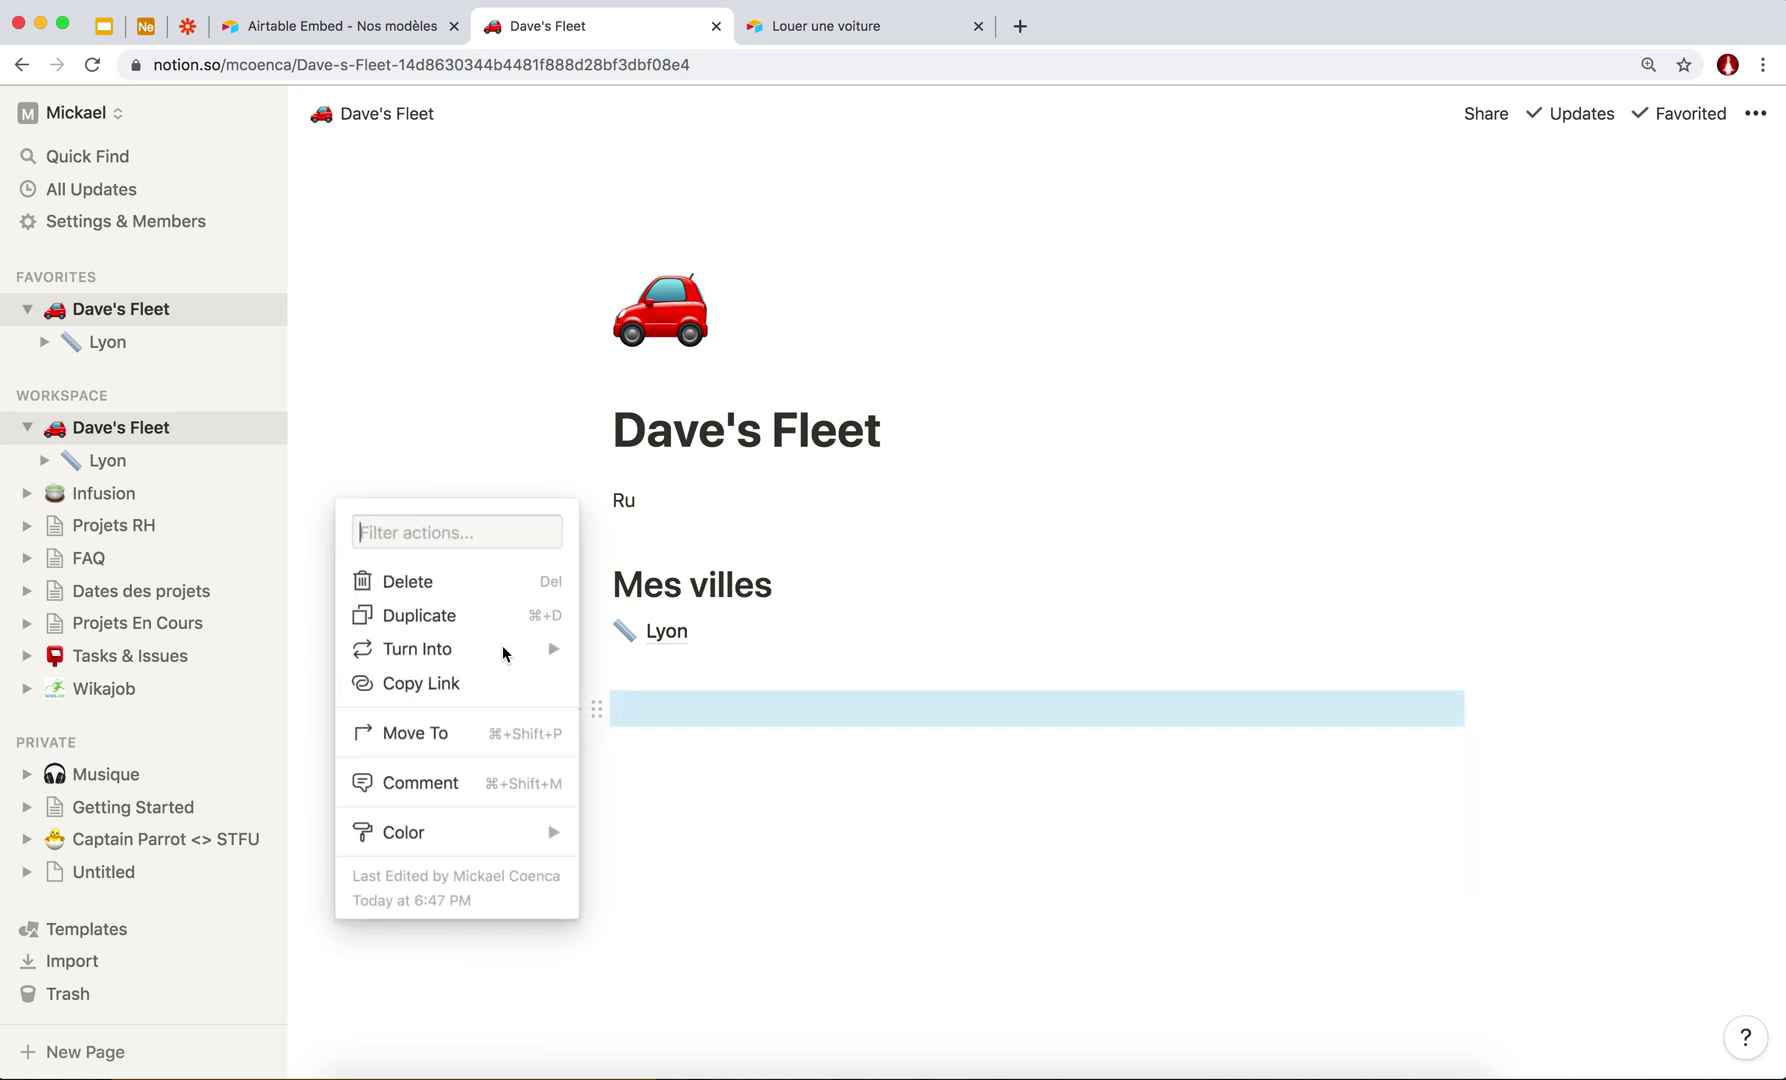
pyautogui.click(619, 713)
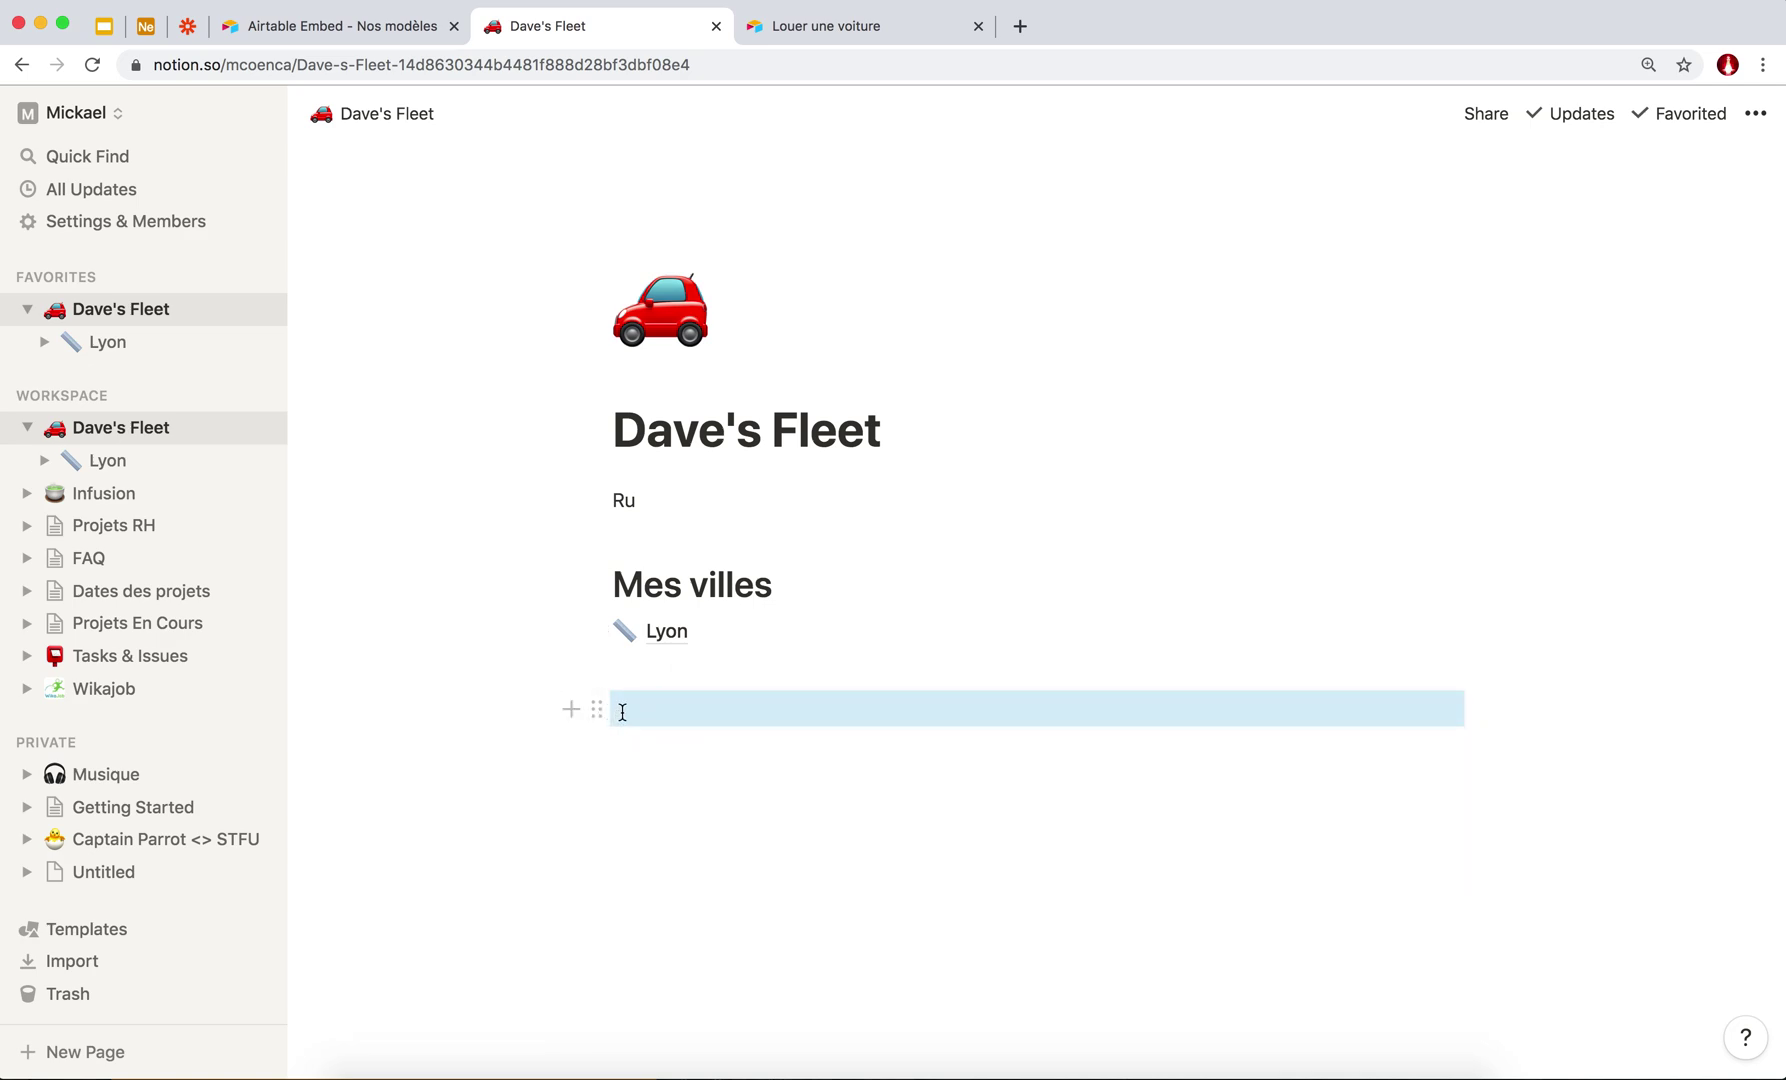
pyautogui.click(622, 712)
pyautogui.write('Formulaire de location')
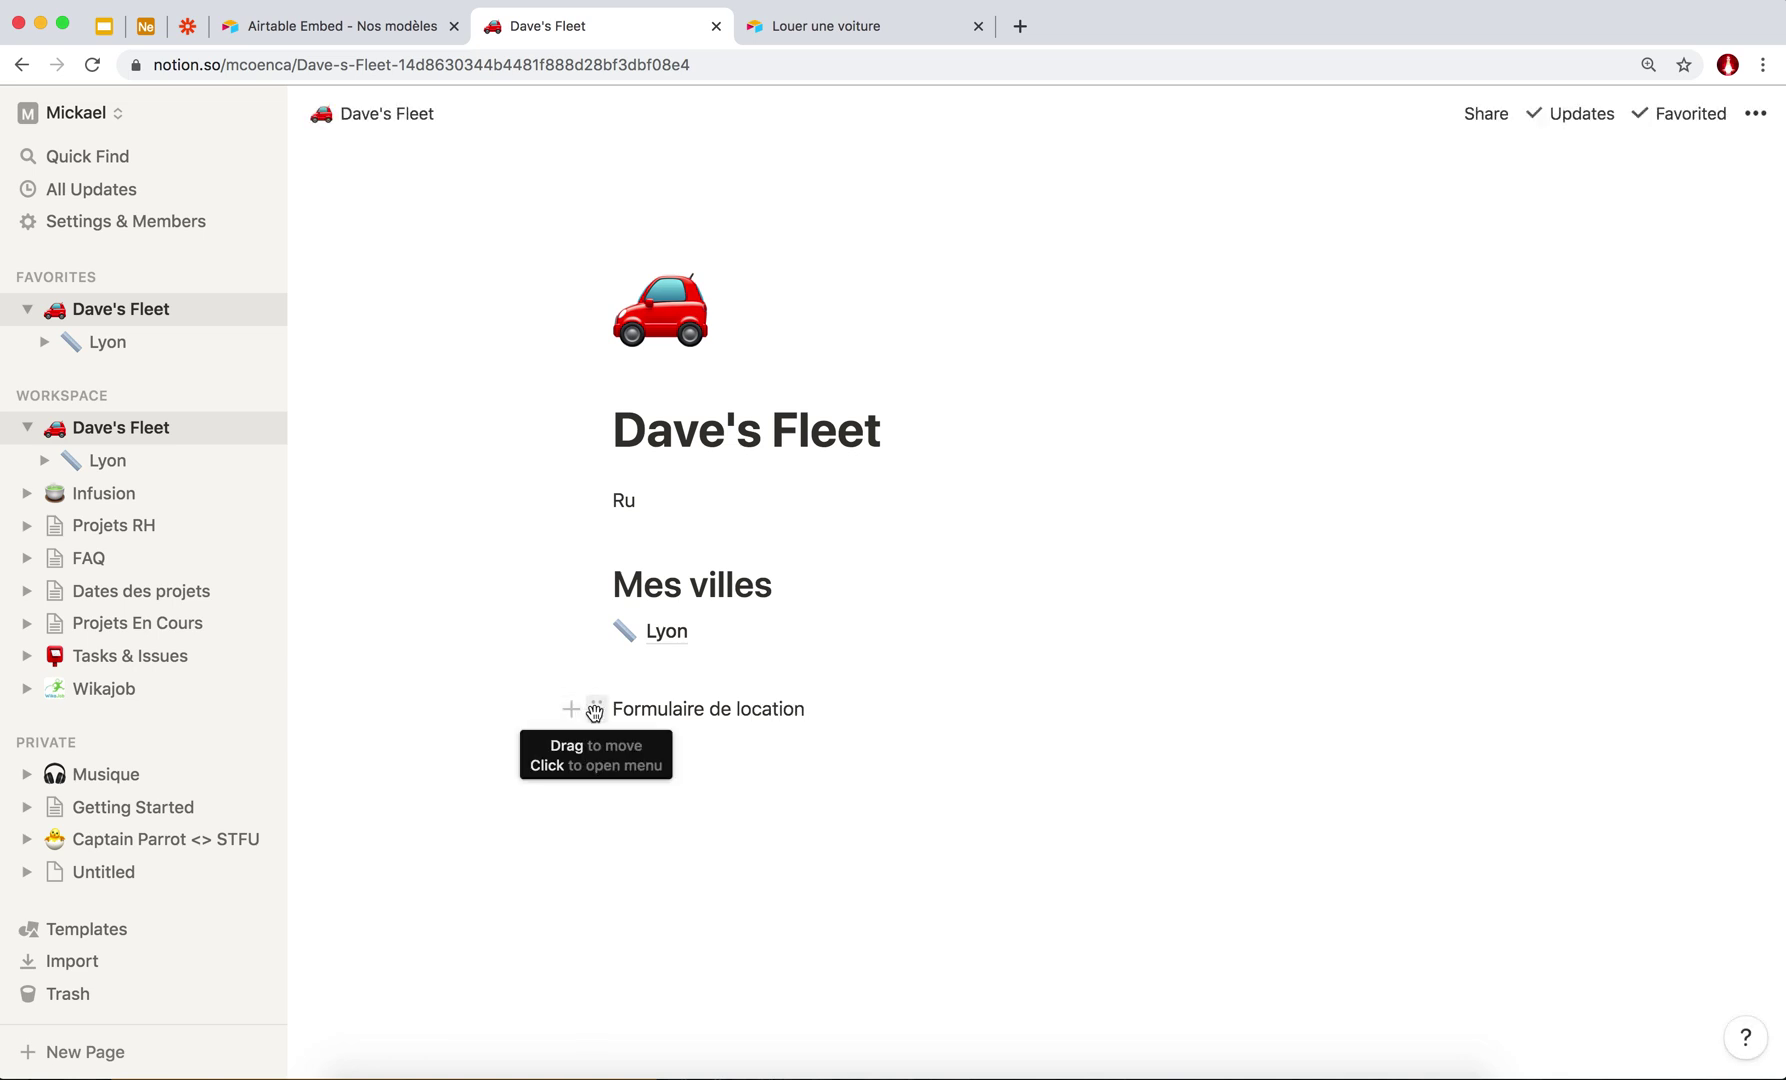
pyautogui.click(596, 710)
pyautogui.moveTo(492, 658)
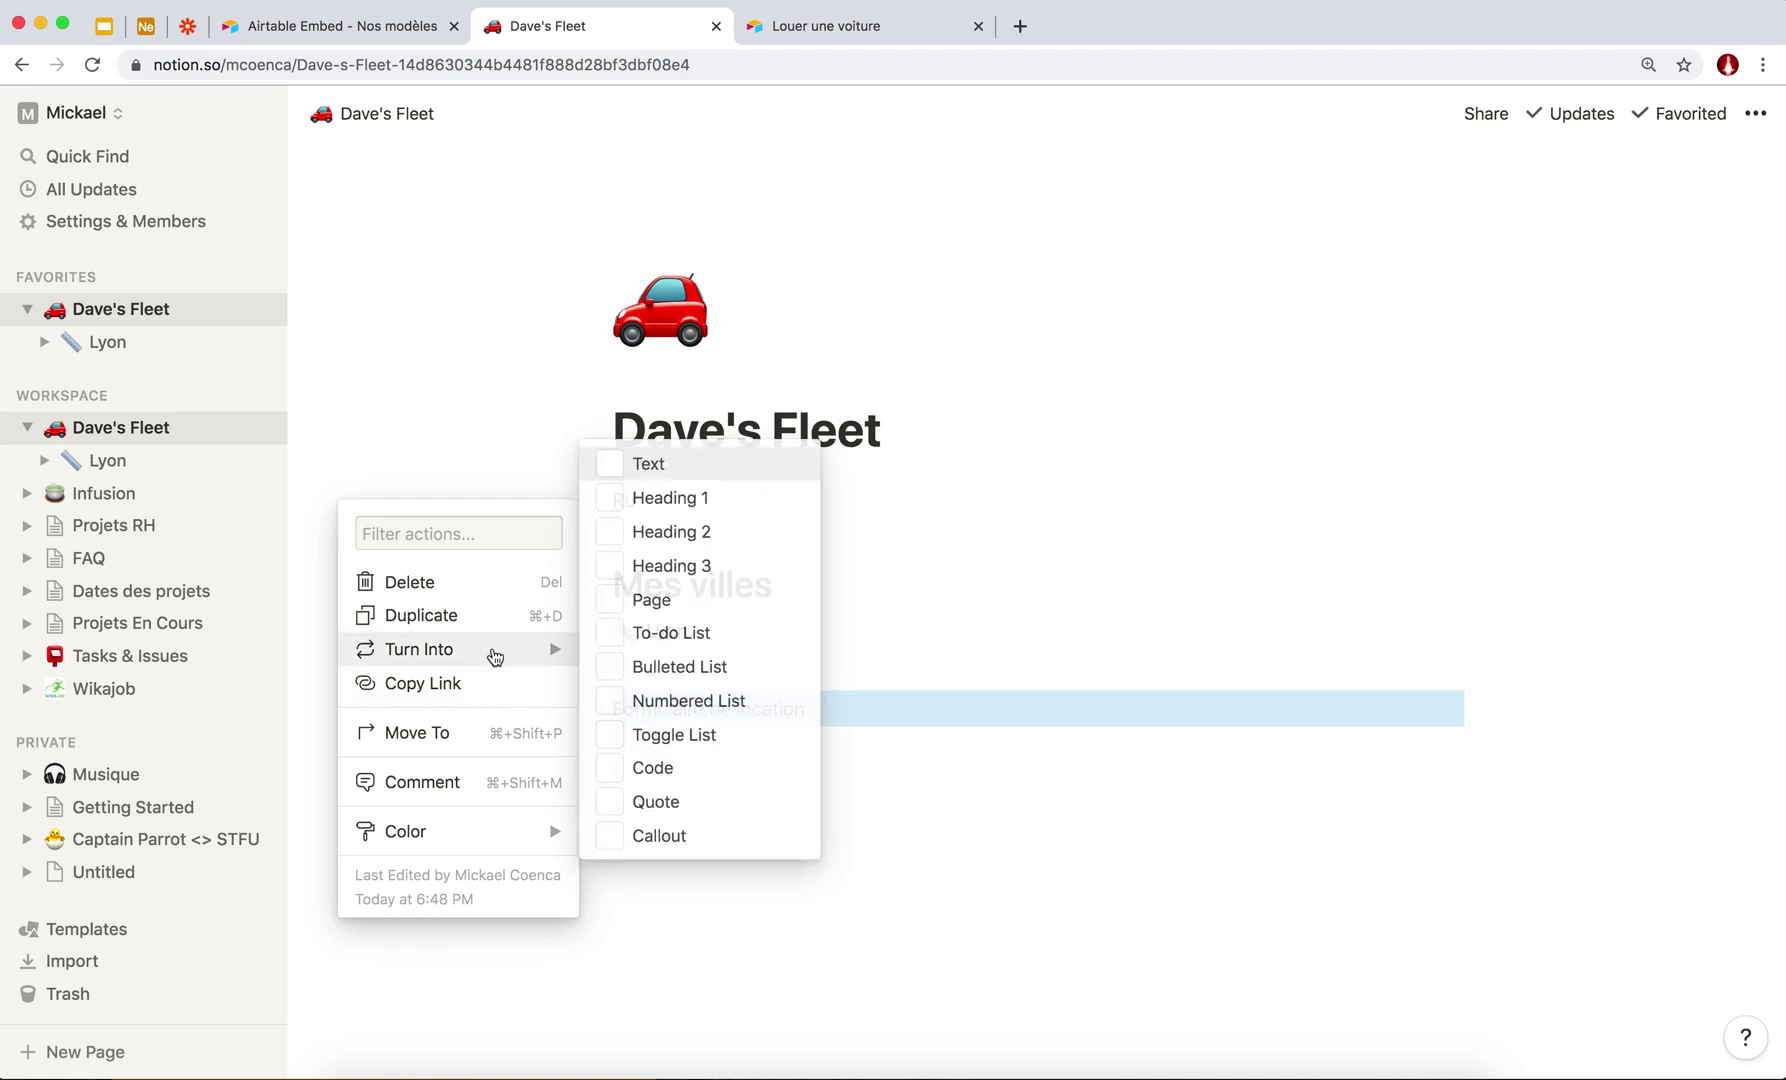
pyautogui.click(667, 500)
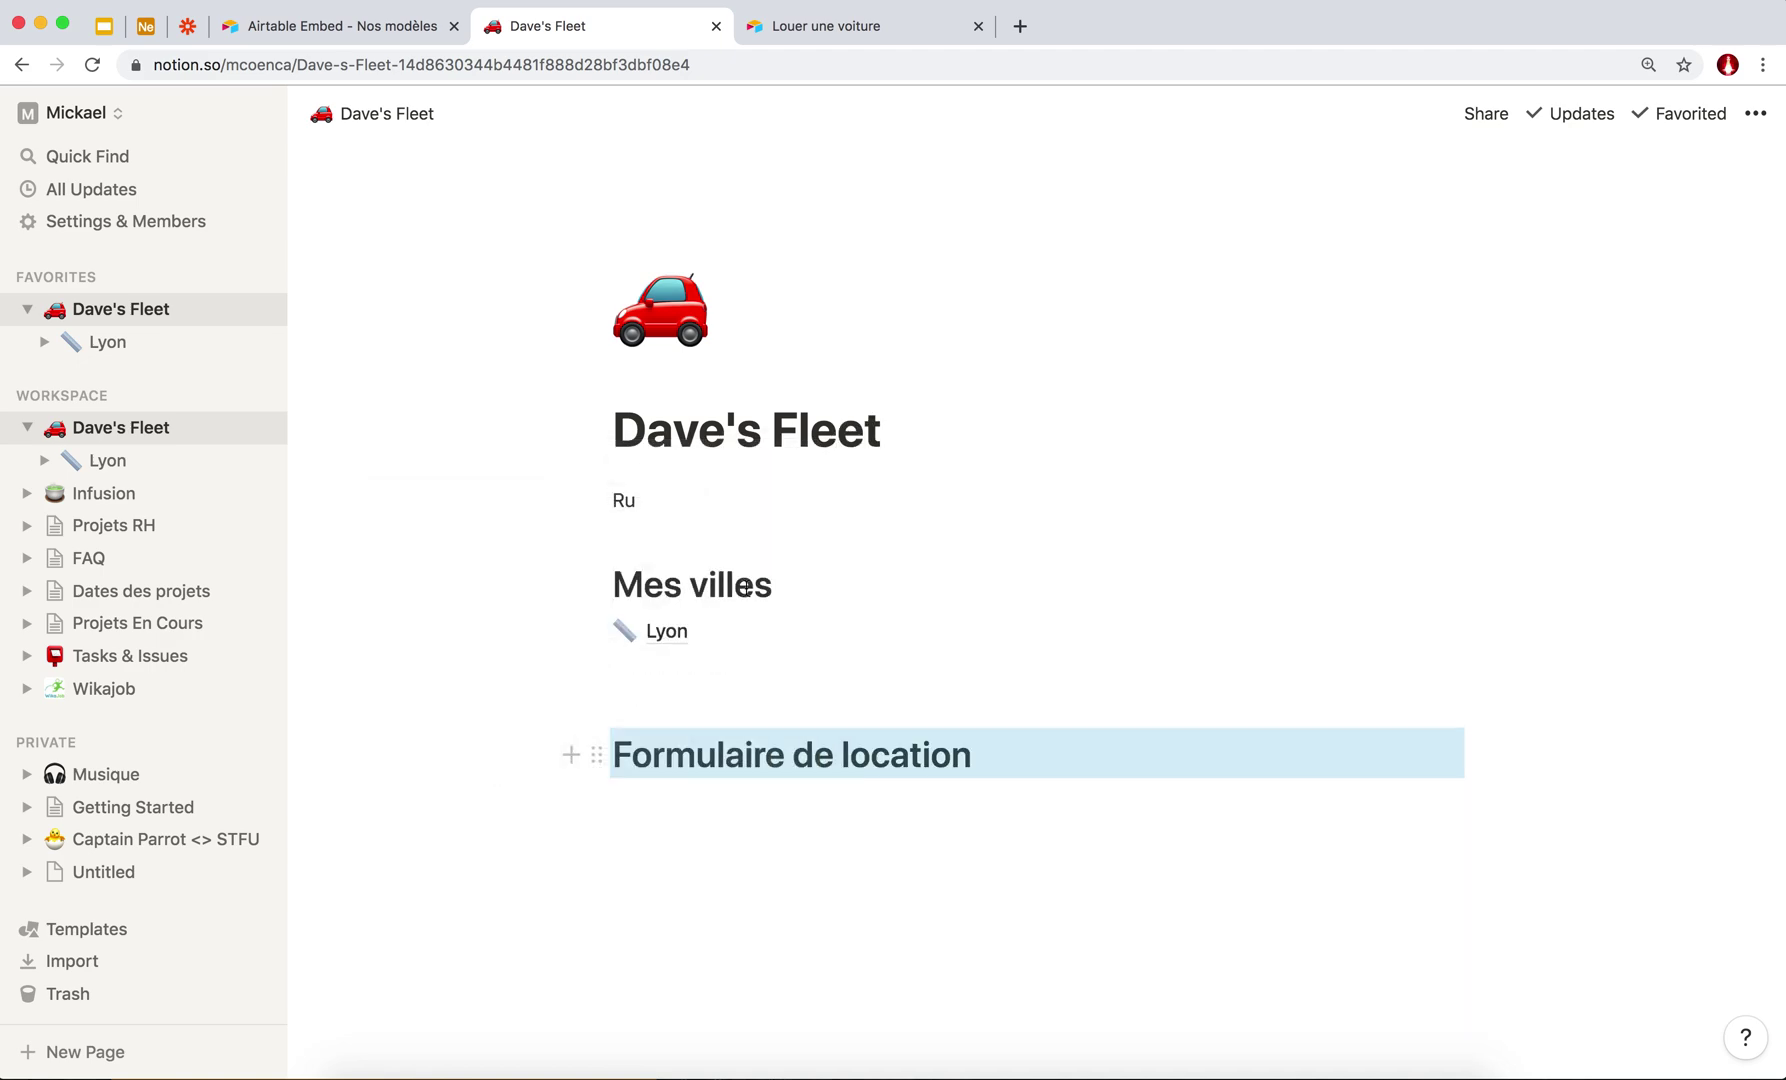
# Add an embed block under the Formulaire de location heading using /embed.
pyautogui.scroll(-1, 762, 698)
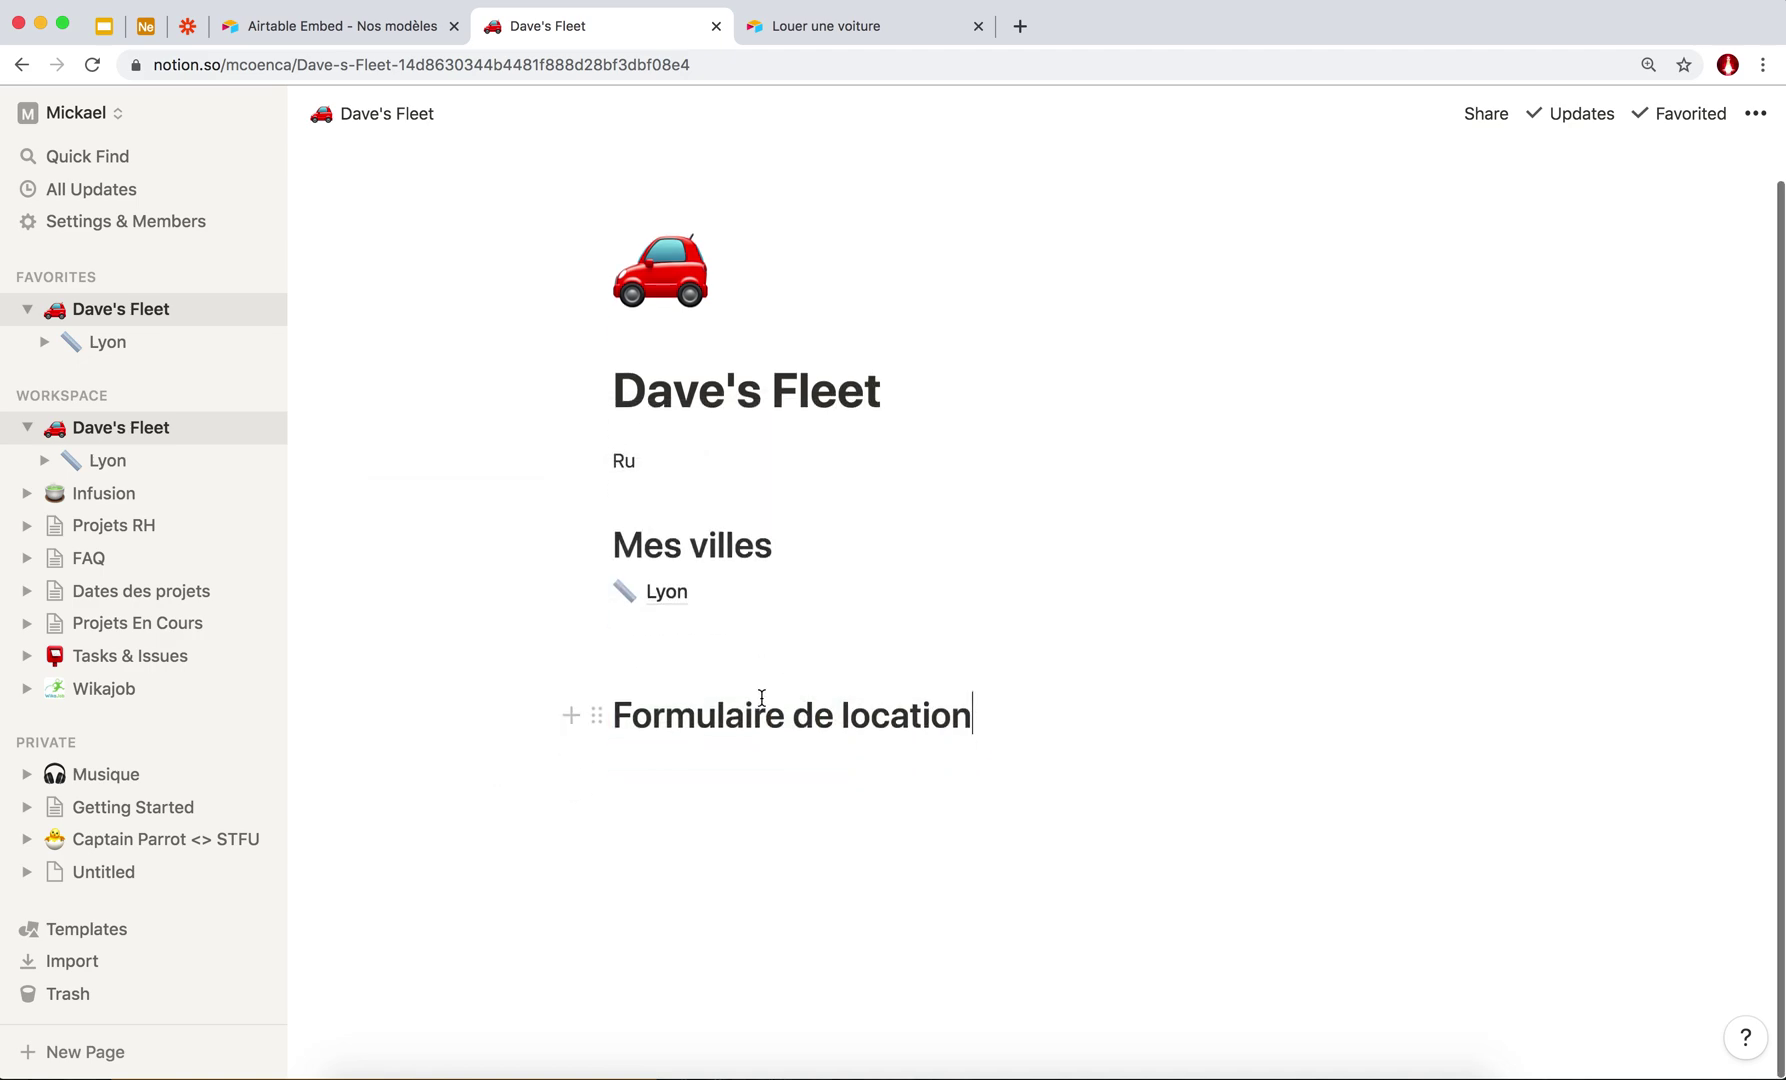
pyautogui.press('Return')
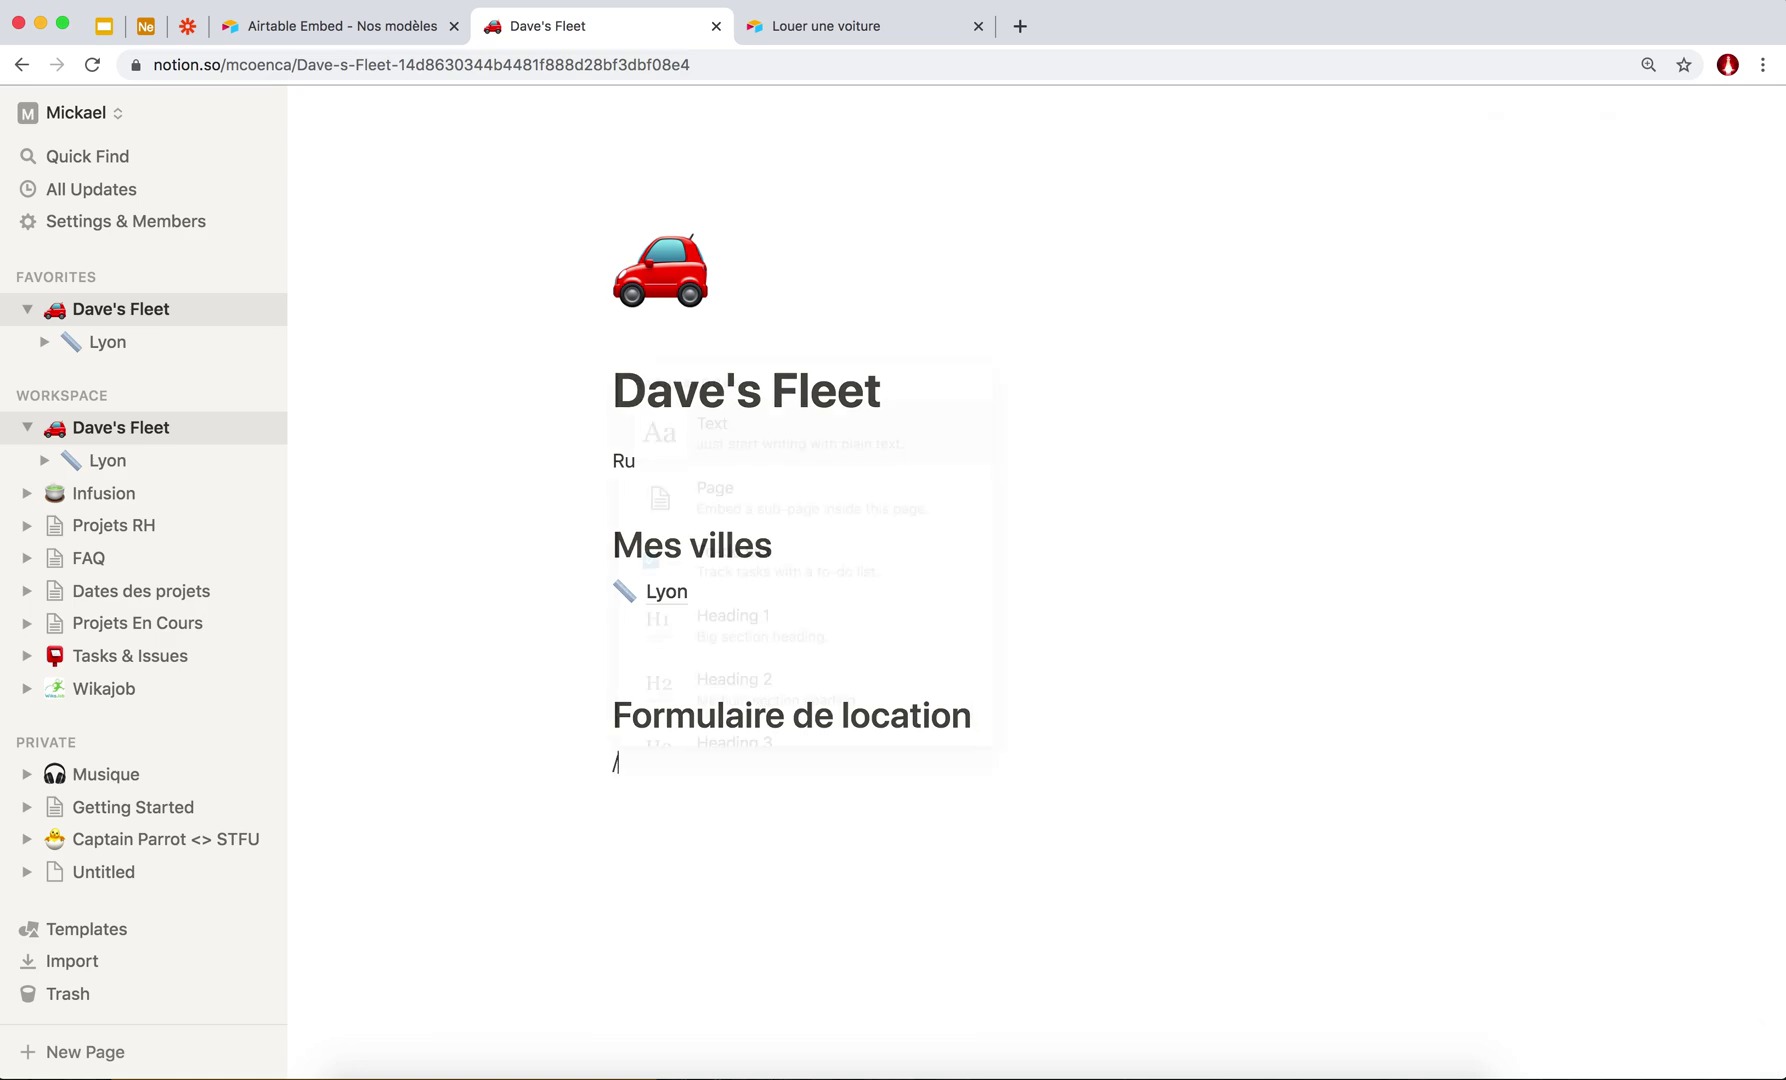
pyautogui.write('/embed')
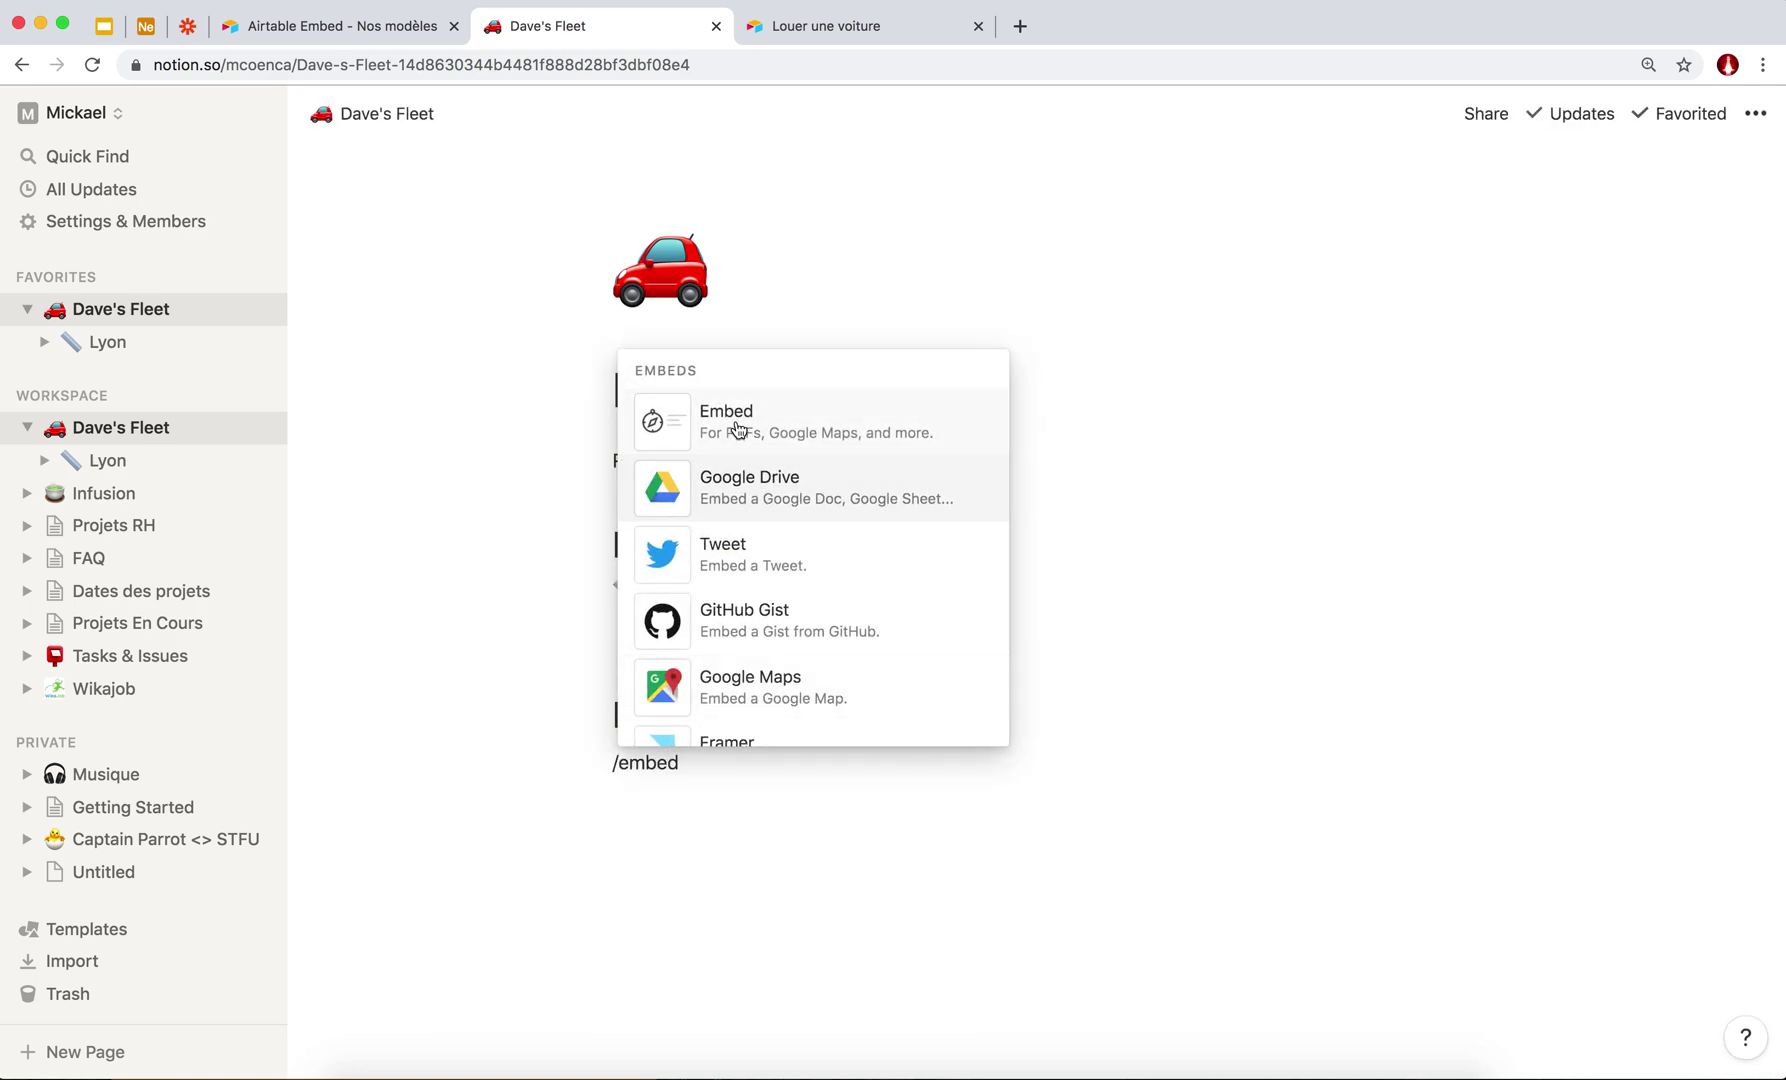
pyautogui.click(738, 430)
pyautogui.click(803, 30)
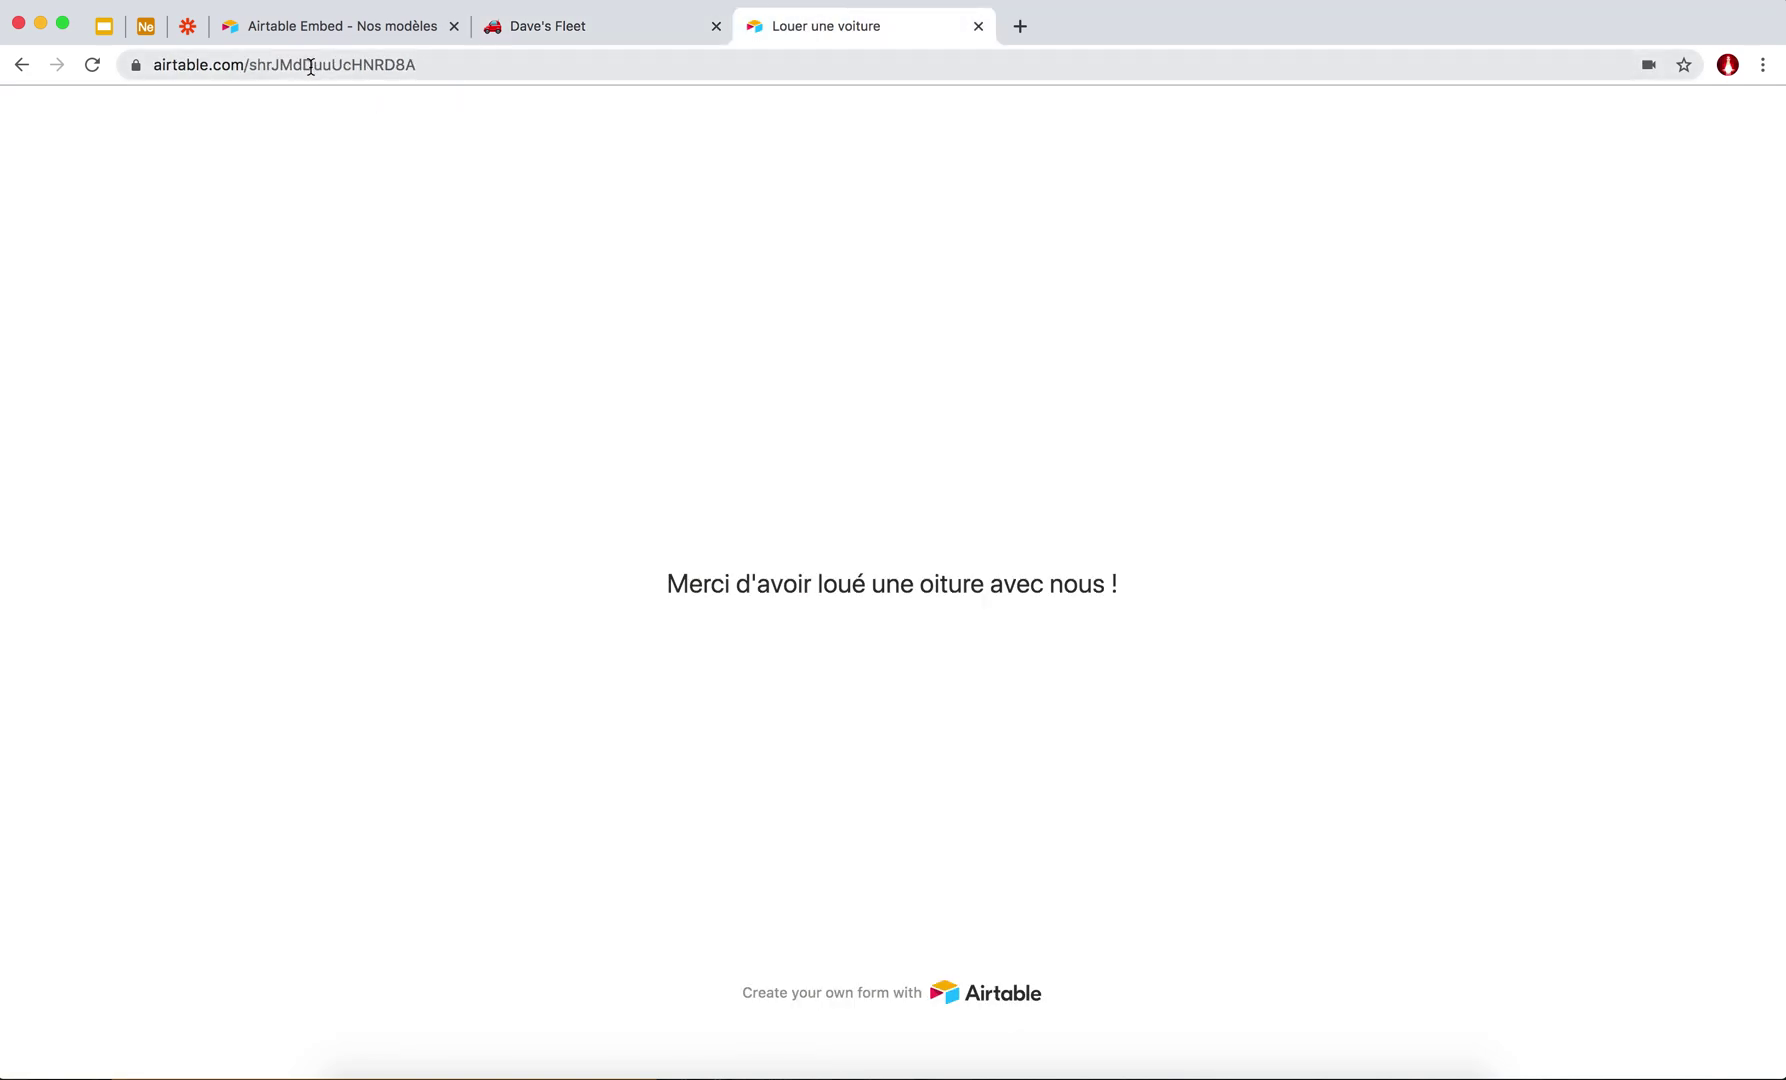
# Switch the Airtable Locations view to the Louer une voiture form and open its embed page.
pyautogui.click(536, 31)
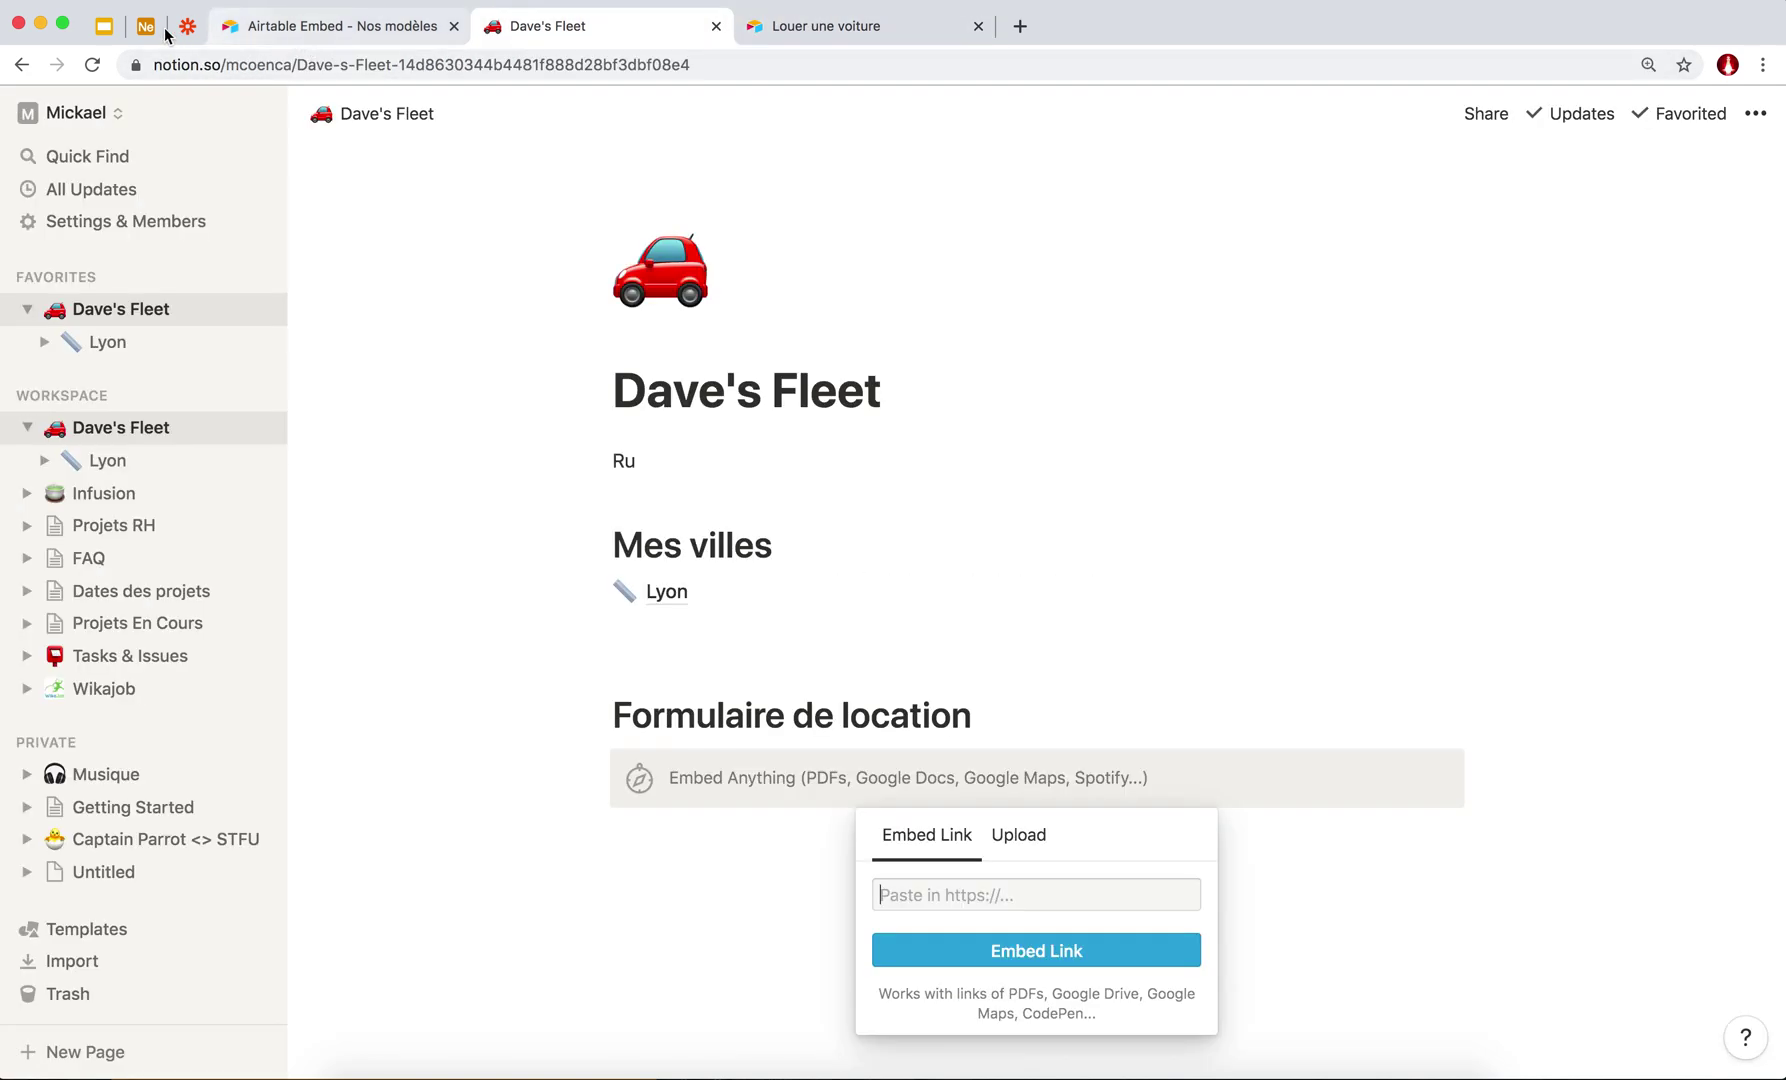
pyautogui.click(148, 30)
pyautogui.click(30, 194)
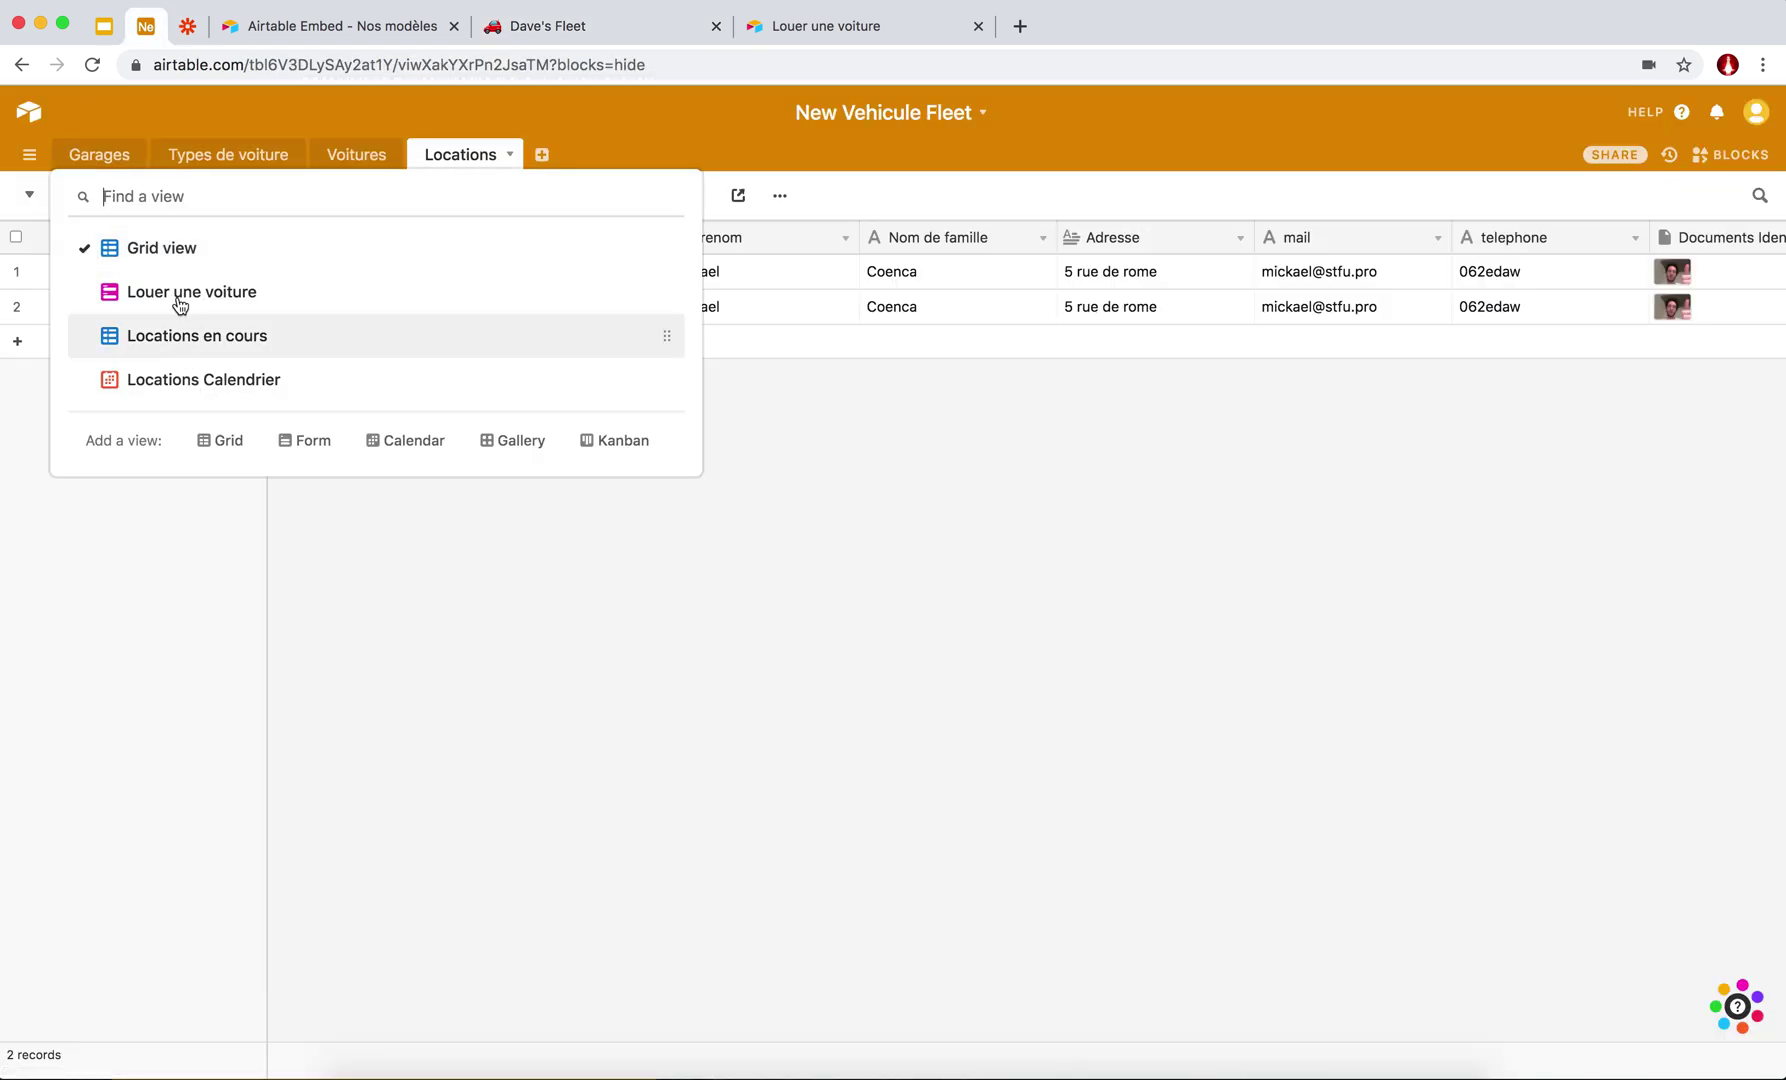
pyautogui.click(176, 296)
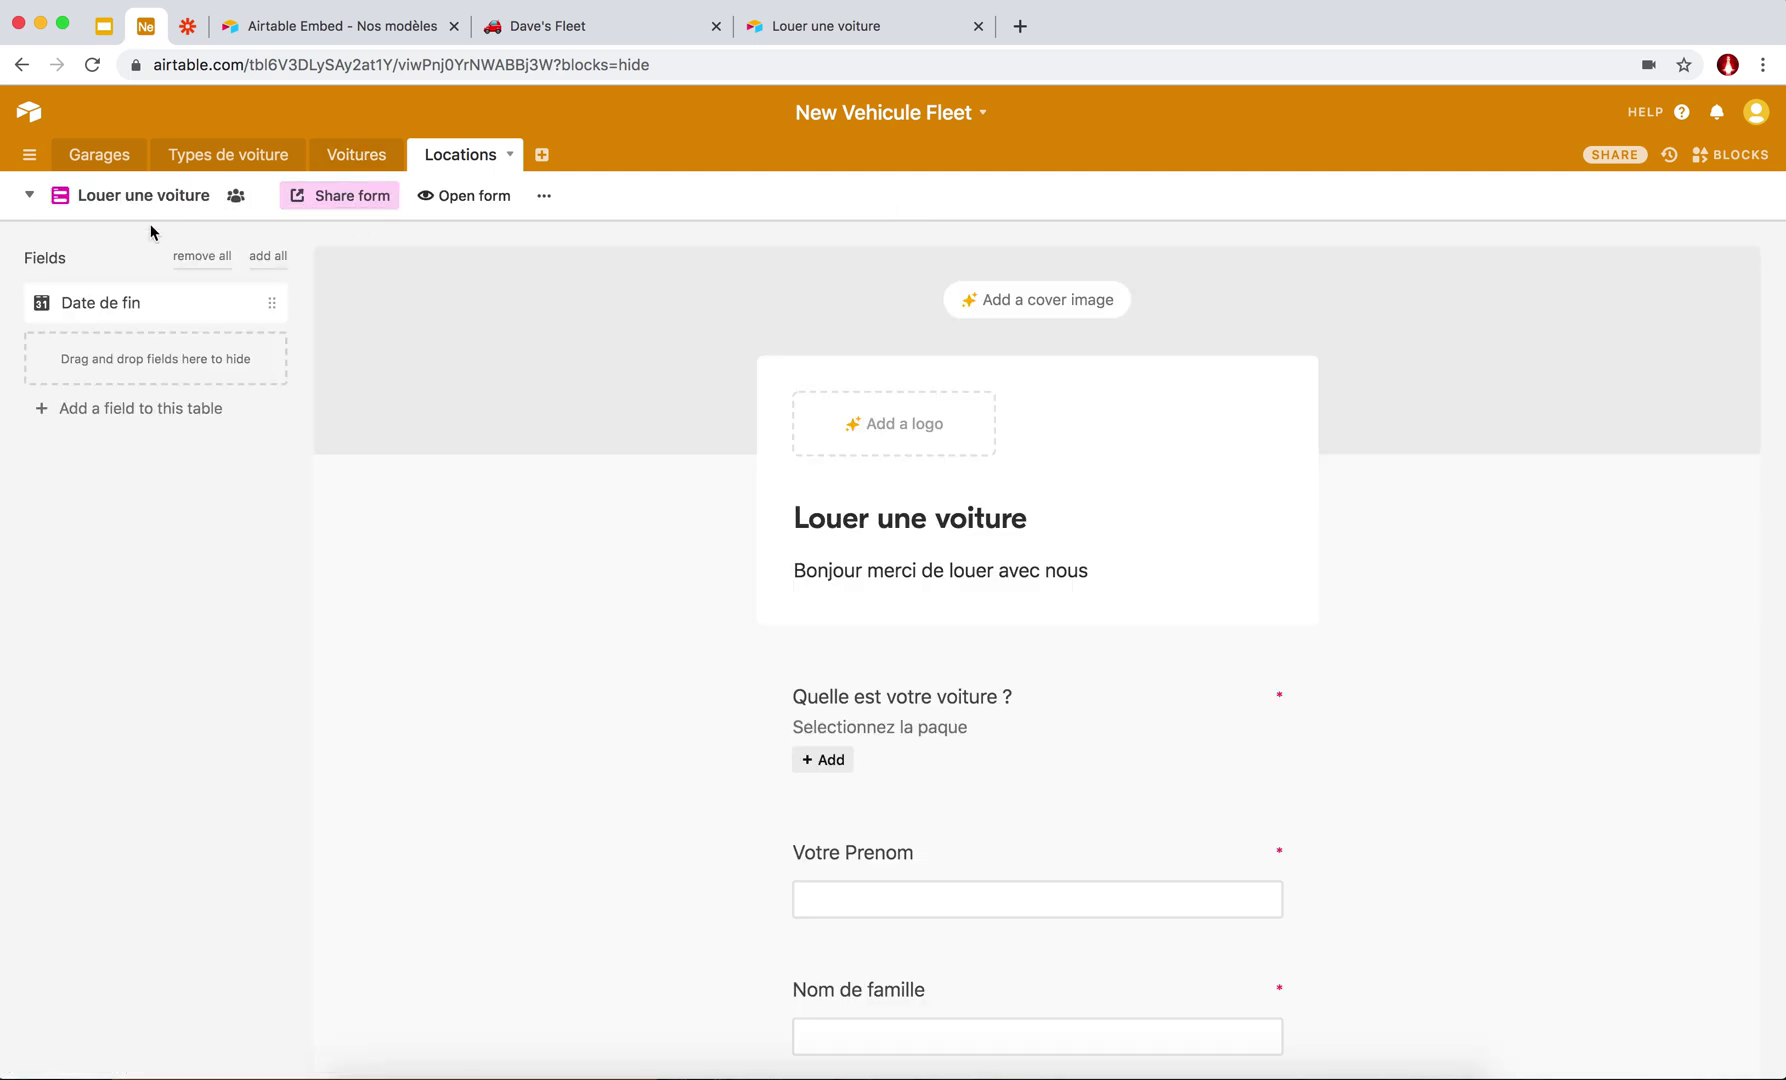
pyautogui.click(352, 203)
pyautogui.click(430, 462)
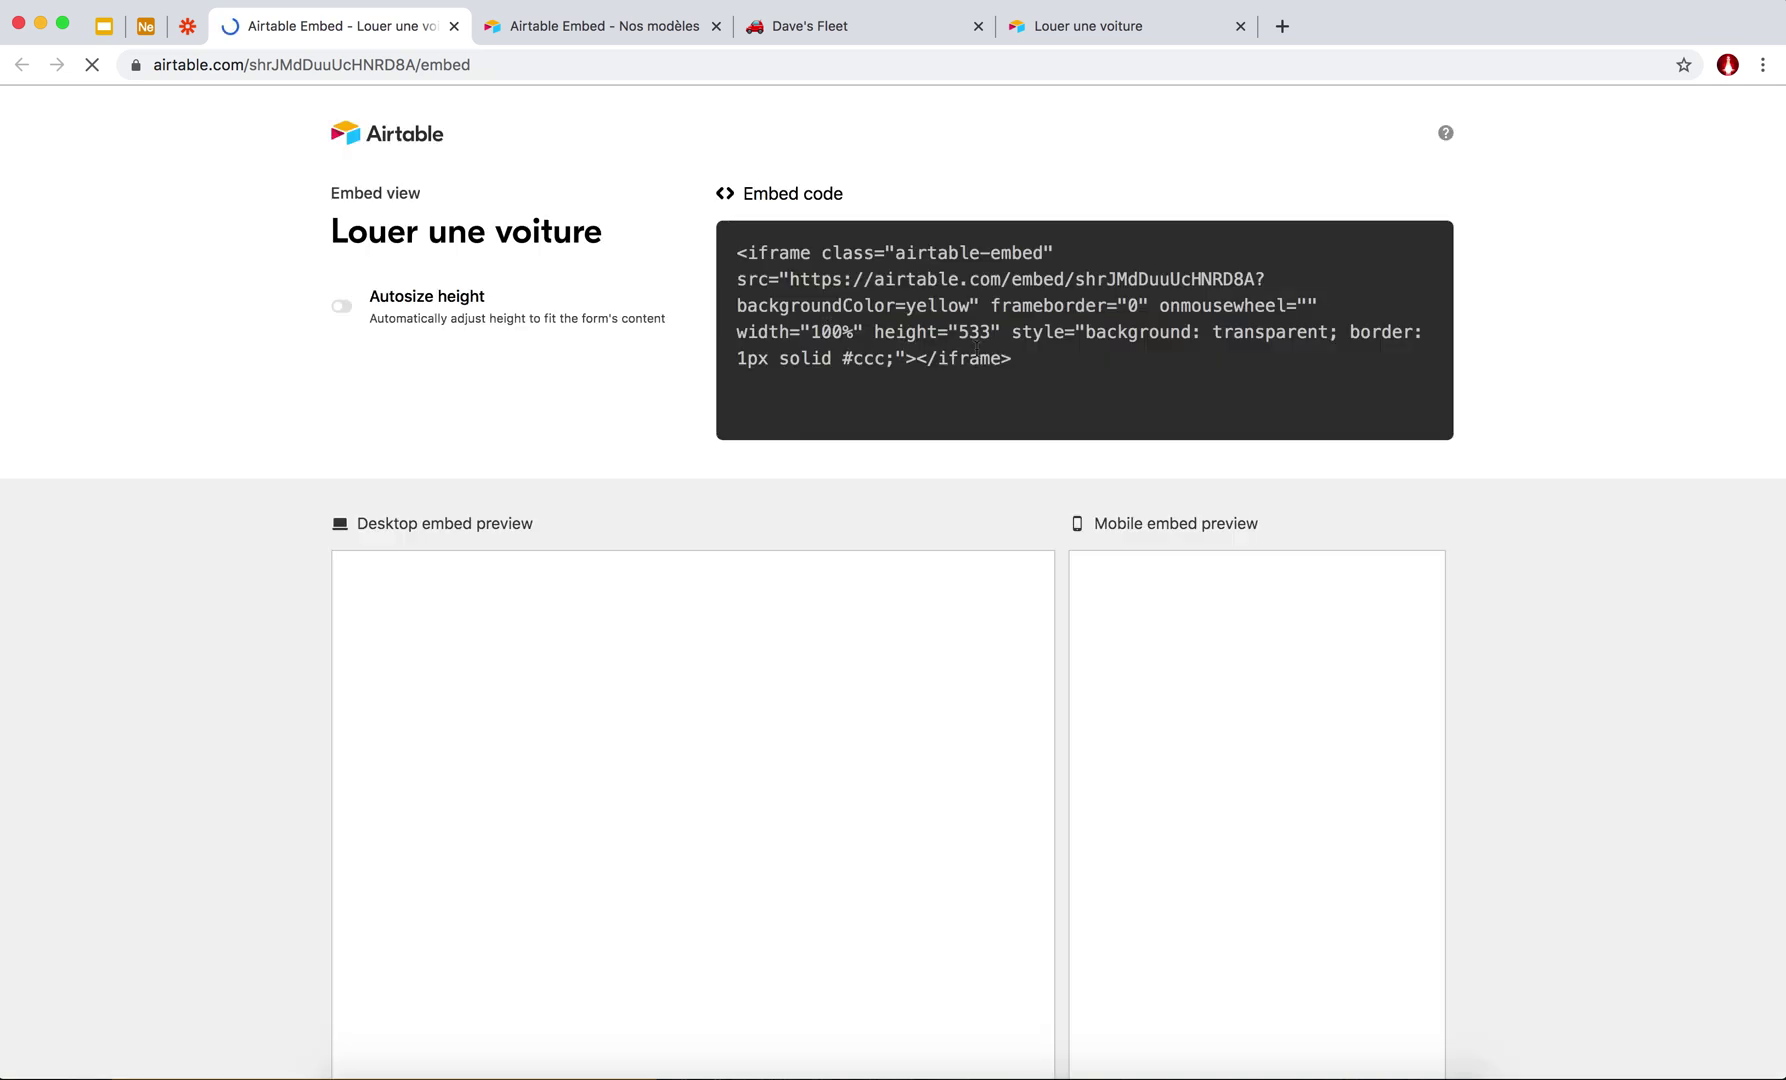
# Turn on Autosize height and select the full form embed code.
pyautogui.moveTo(1104, 381); pyautogui.dragTo(839, 286)
pyautogui.click(667, 204)
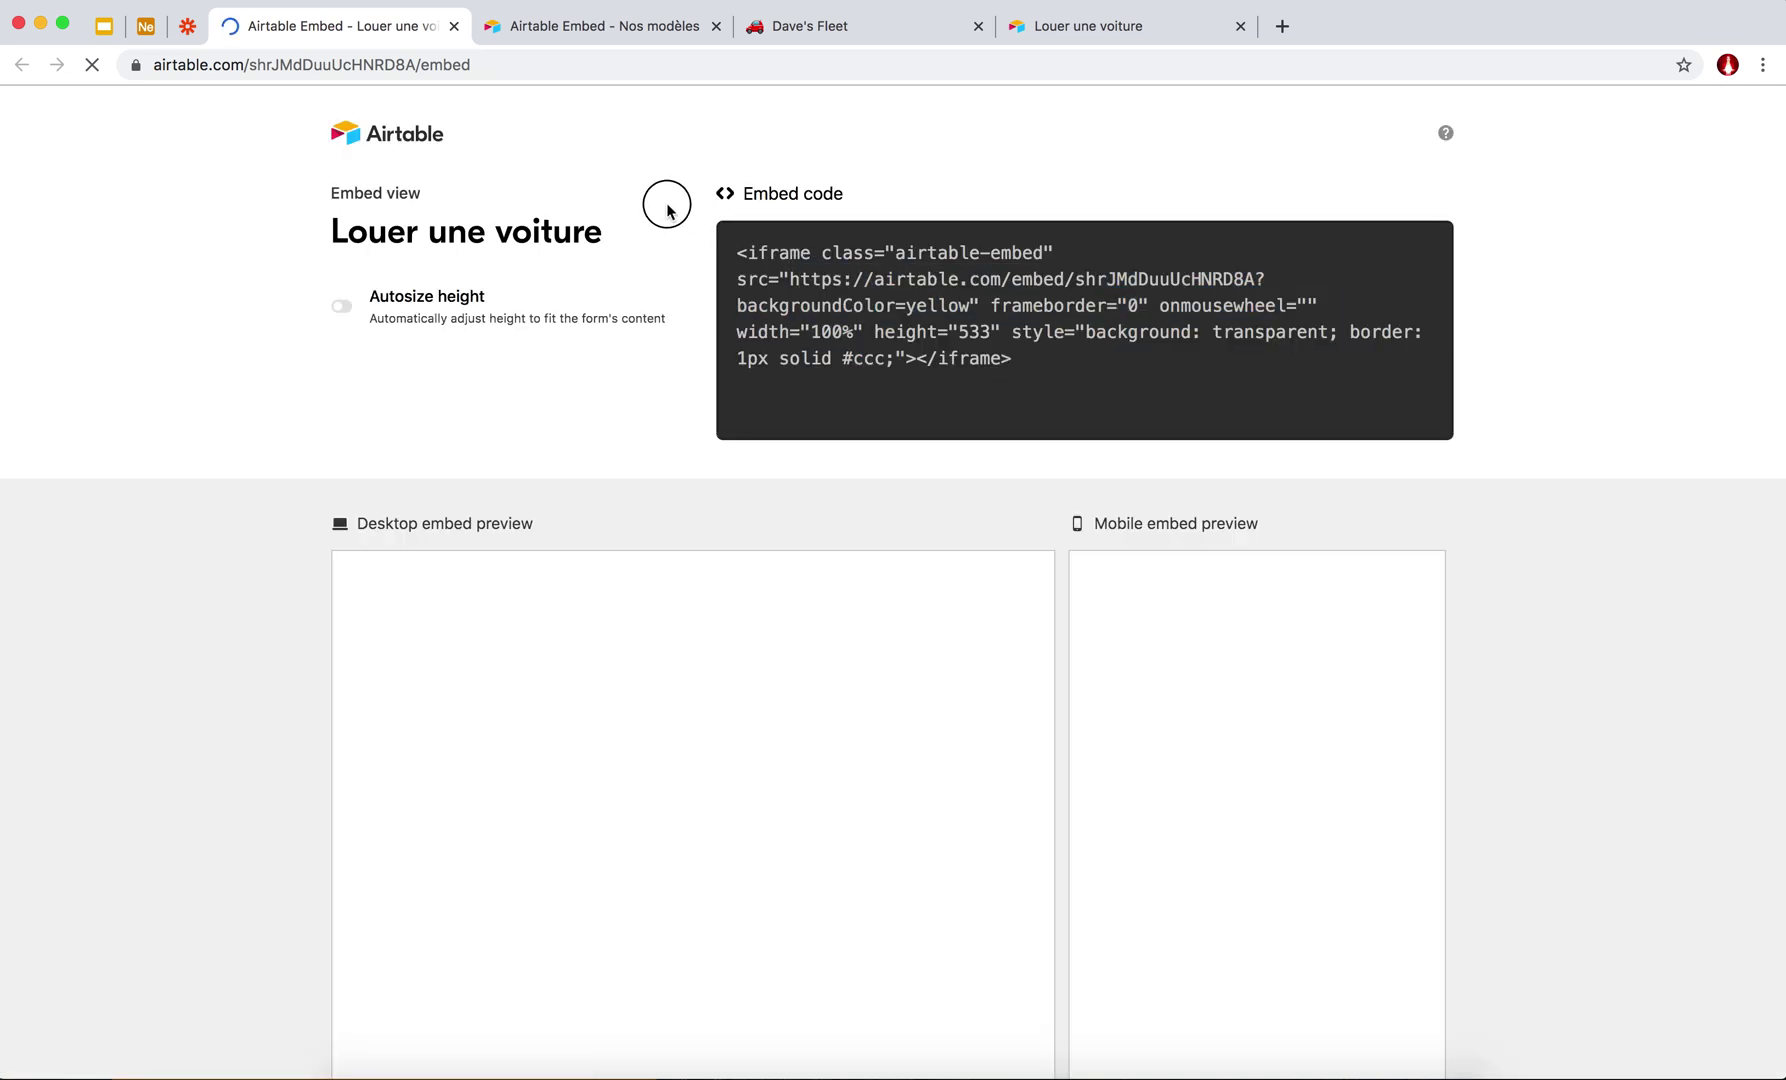
pyautogui.click(343, 306)
pyautogui.click(343, 306)
pyautogui.click(343, 306)
pyautogui.moveTo(1050, 415); pyautogui.dragTo(630, 148)
pyautogui.click(727, 232)
pyautogui.click(771, 274)
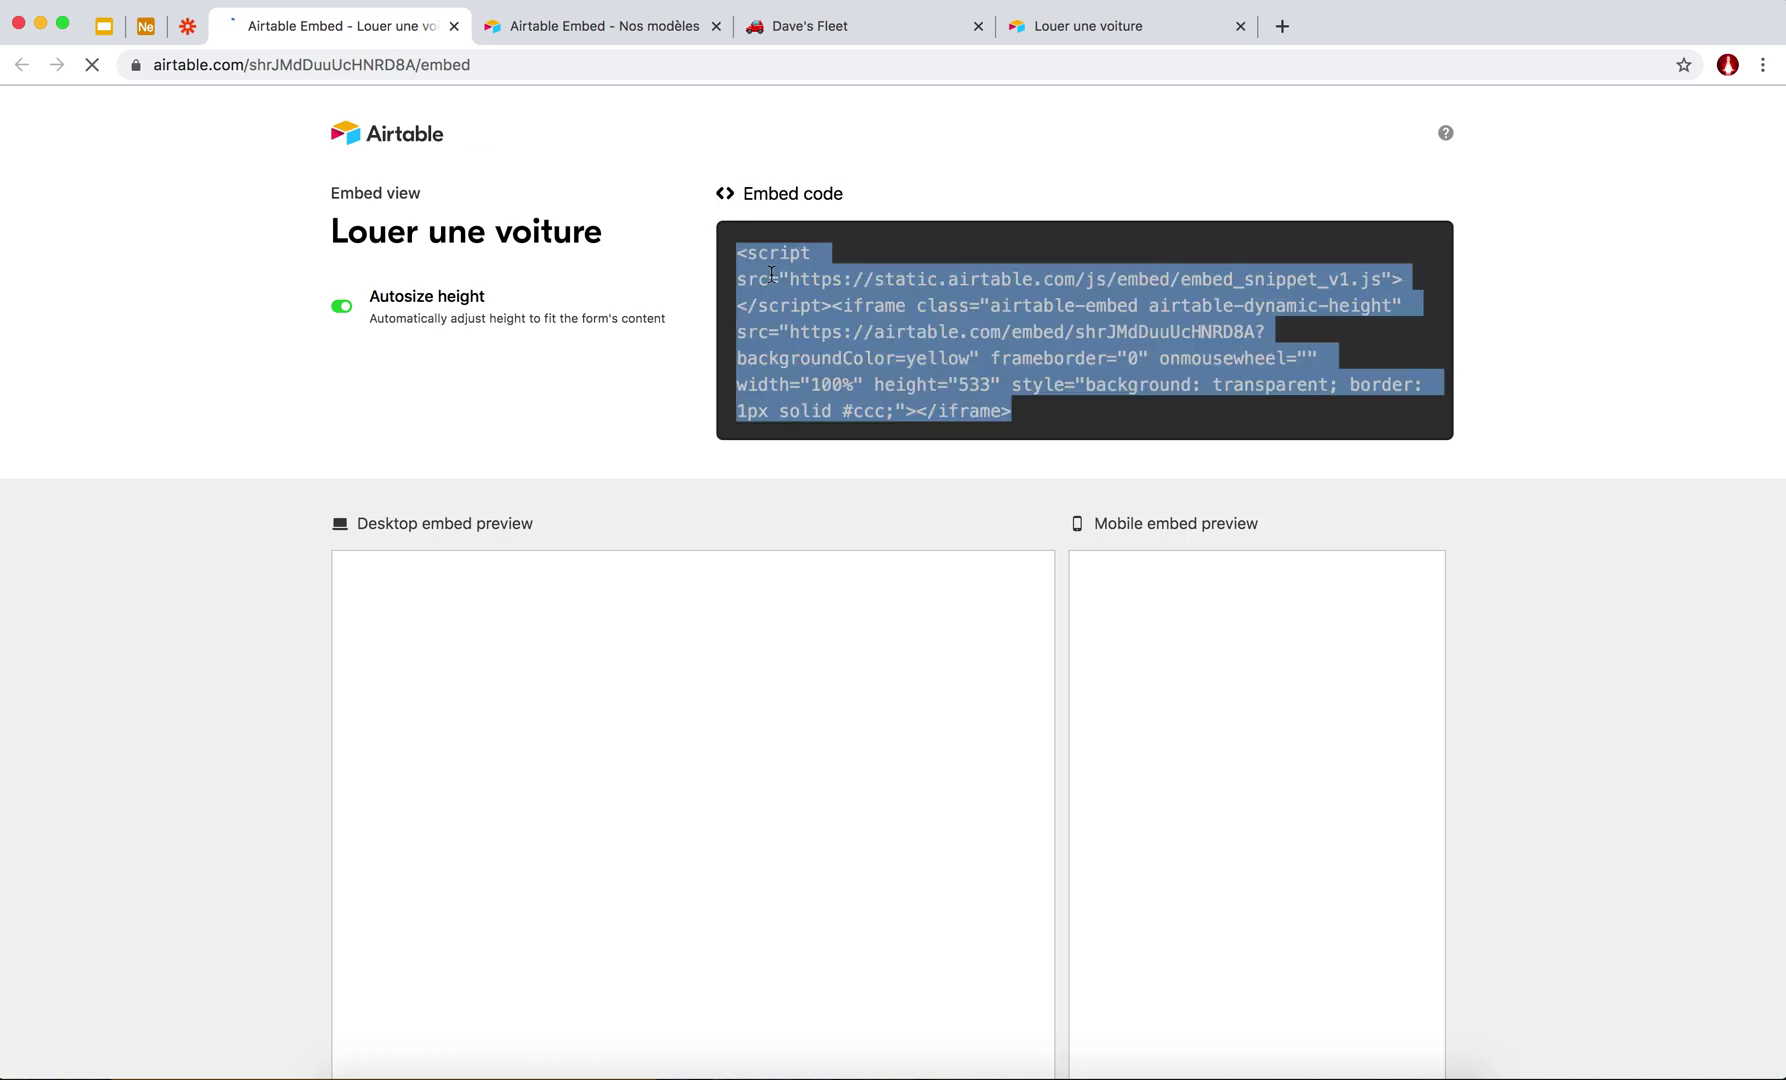
pyautogui.click(861, 30)
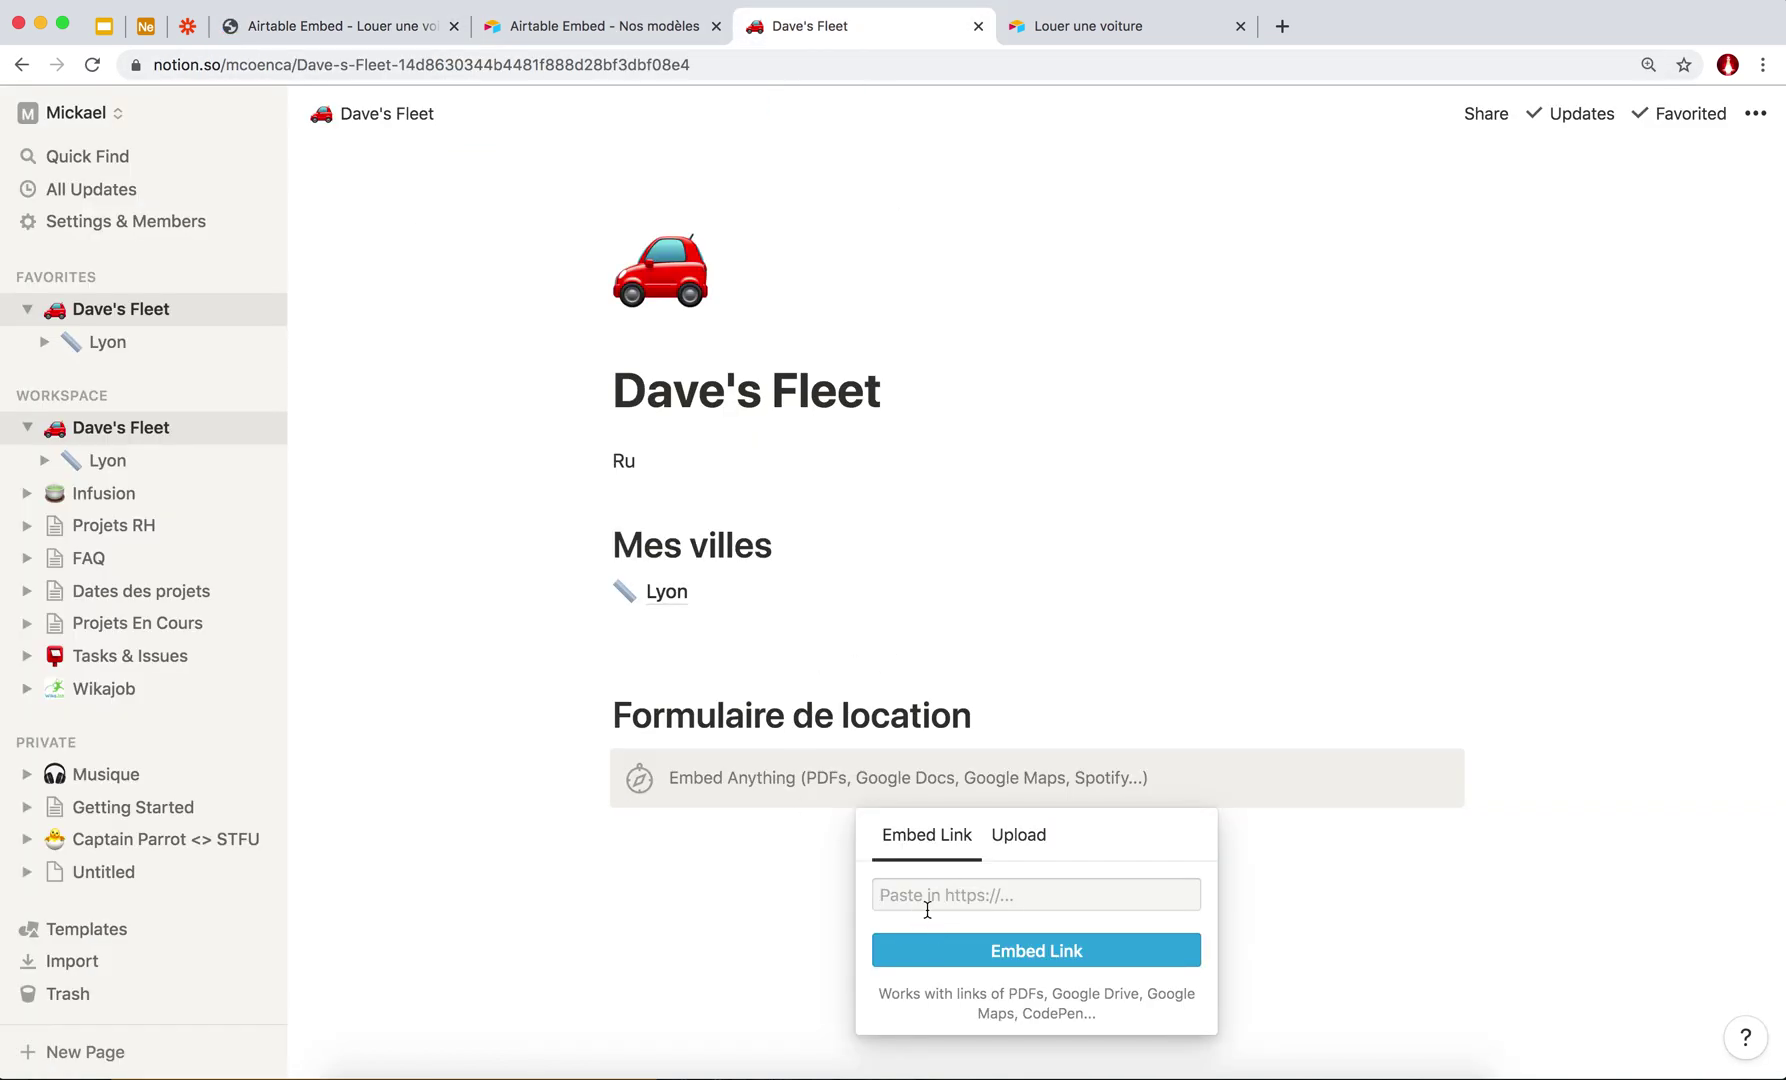
# Embed the pasted form code under Formulaire de location, then abandon a /page block below Lyon.
pyautogui.press('super+v')
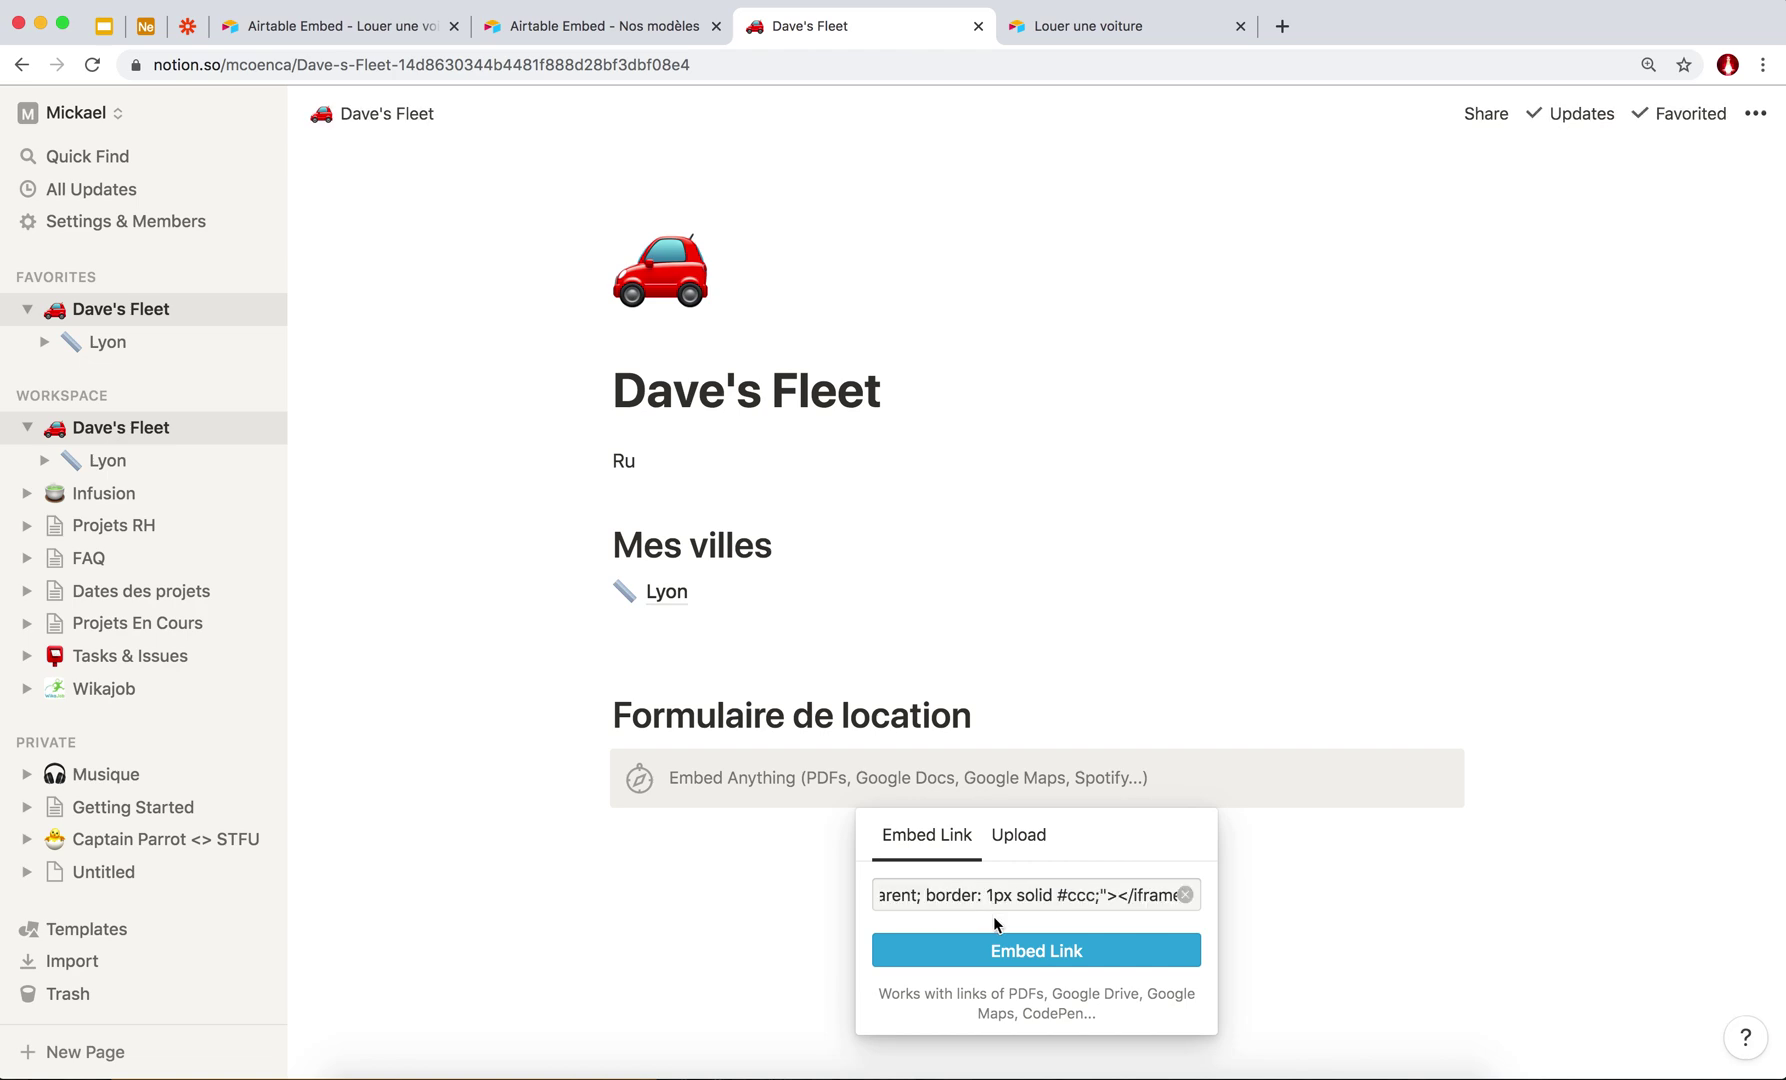
pyautogui.click(995, 948)
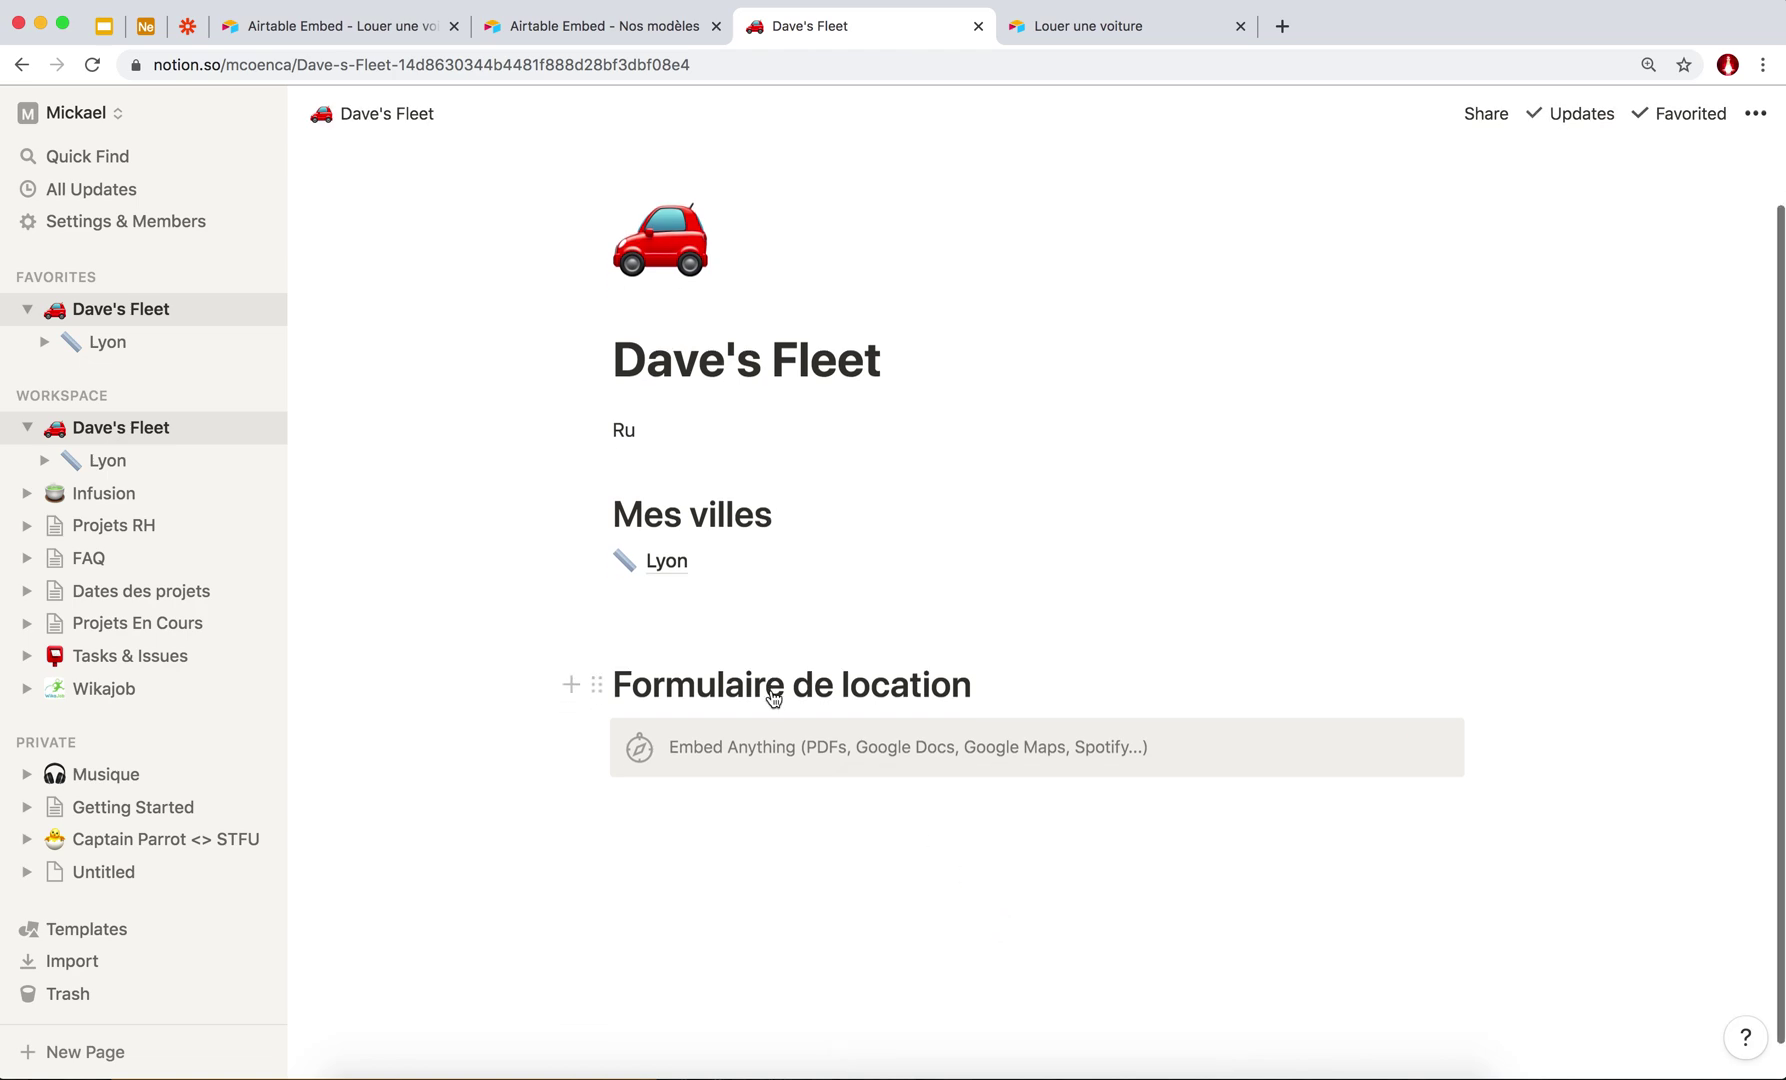
pyautogui.scroll(-1, 775, 685)
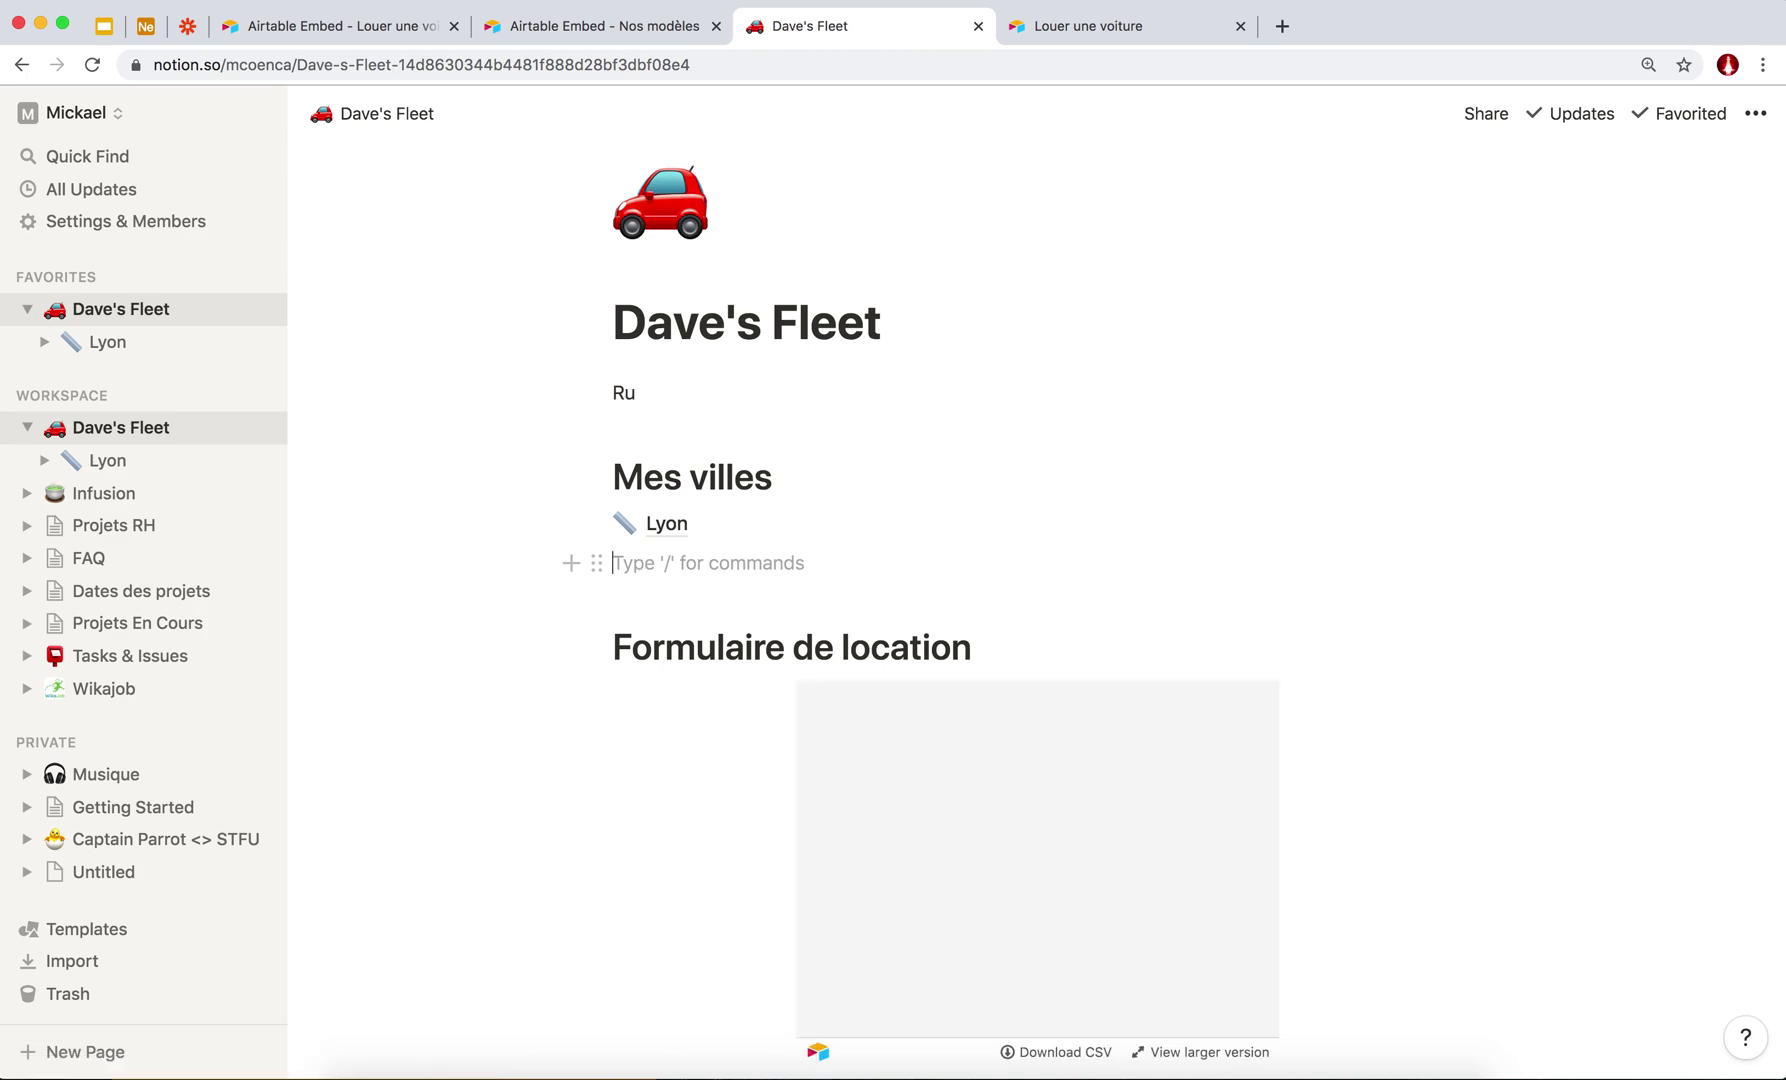
pyautogui.write('/')
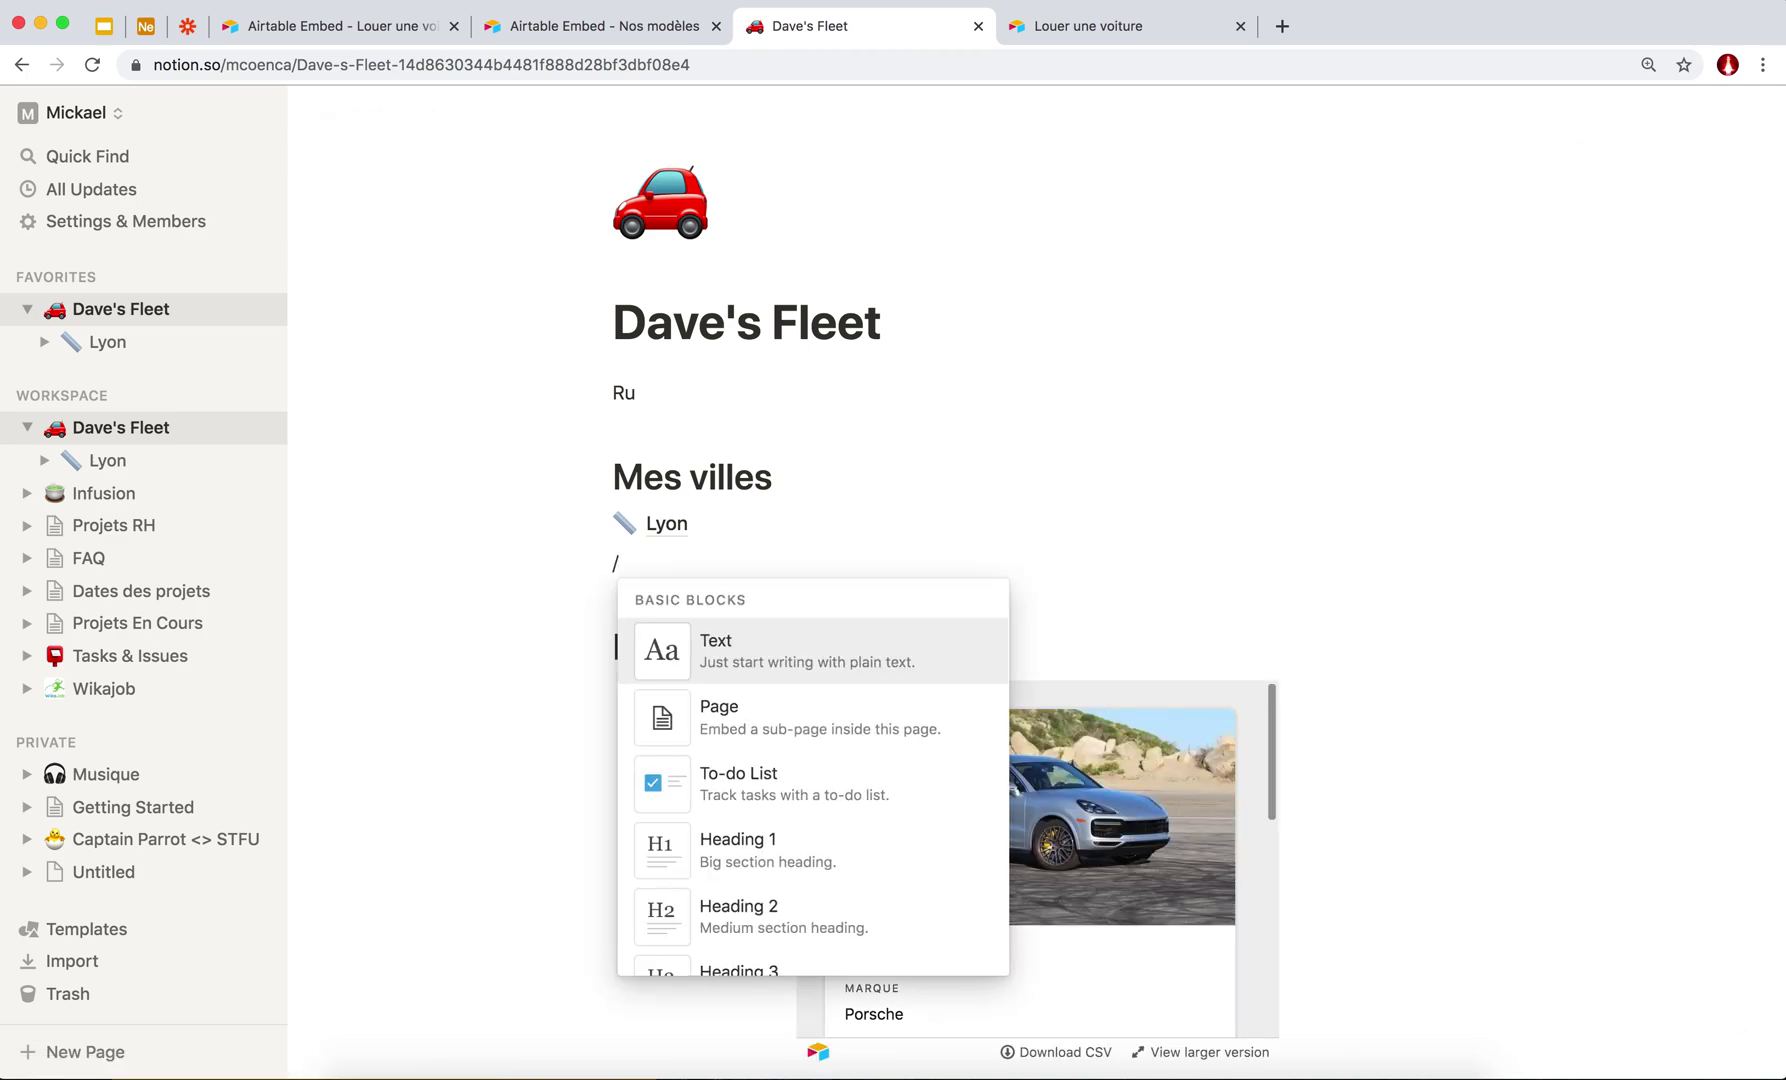
pyautogui.write('page')
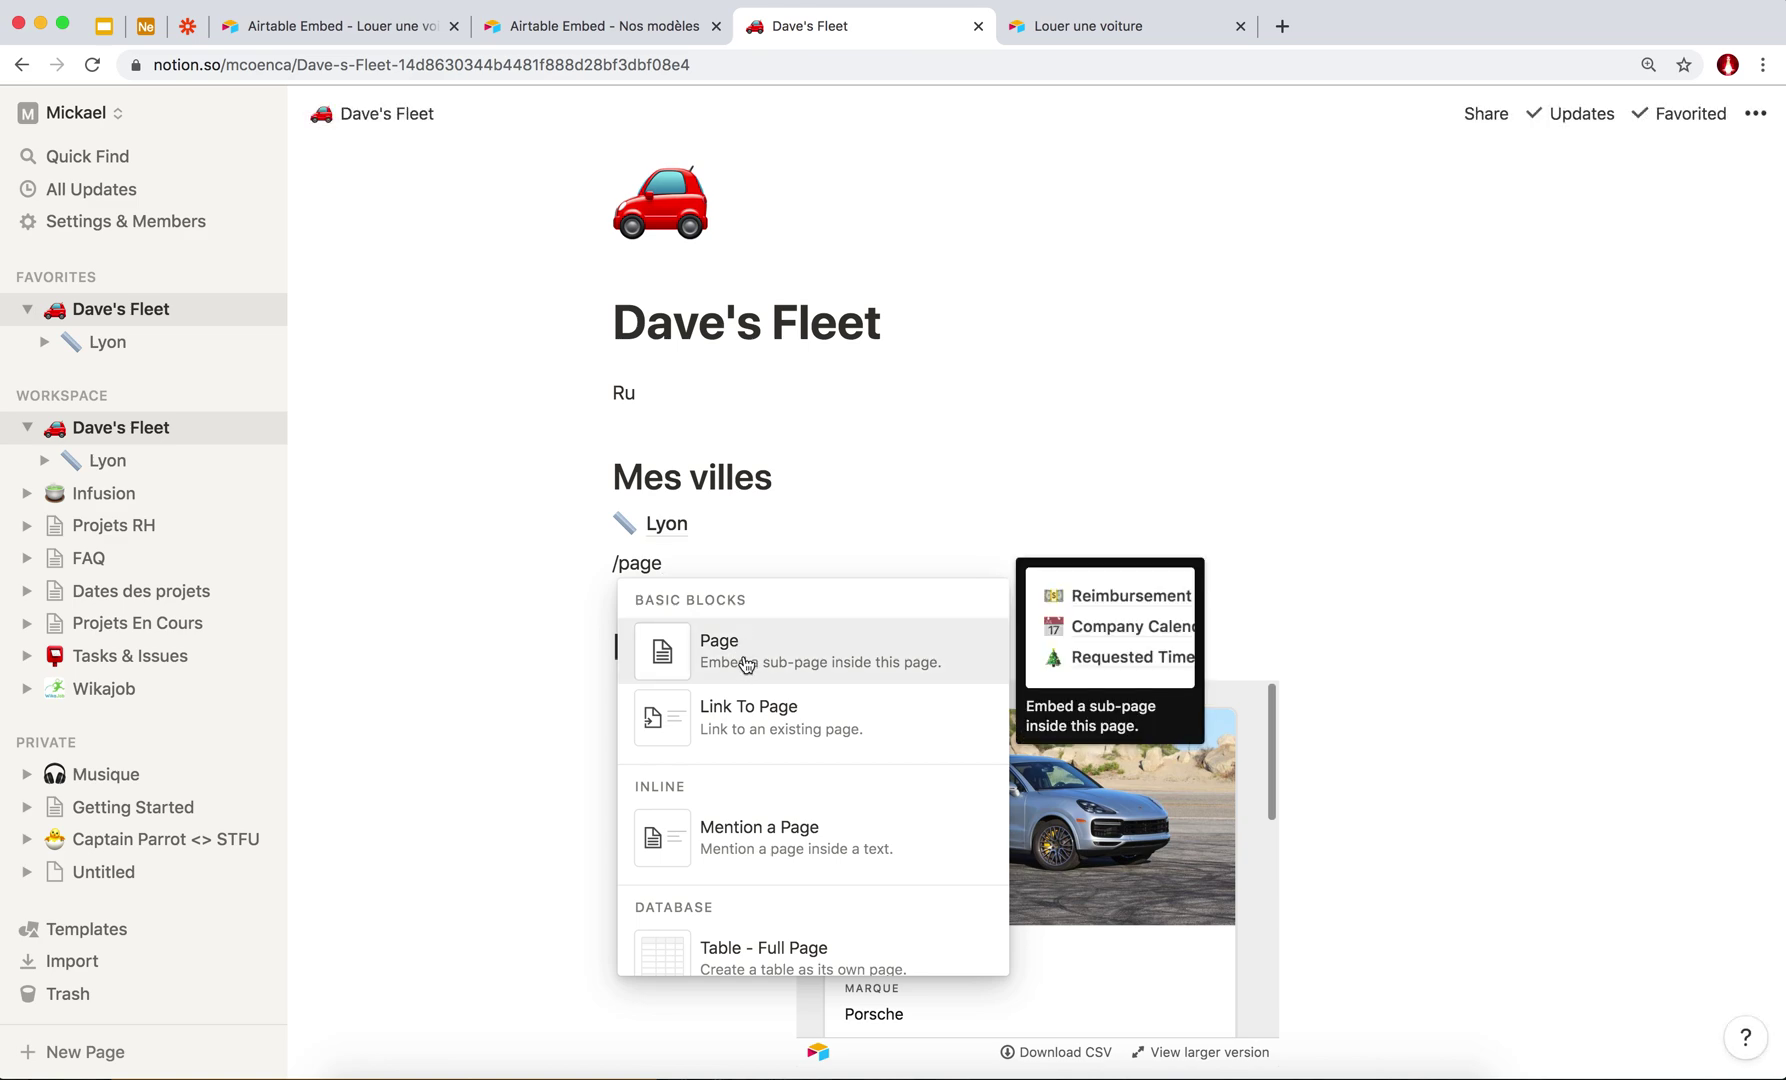
pyautogui.click(774, 593)
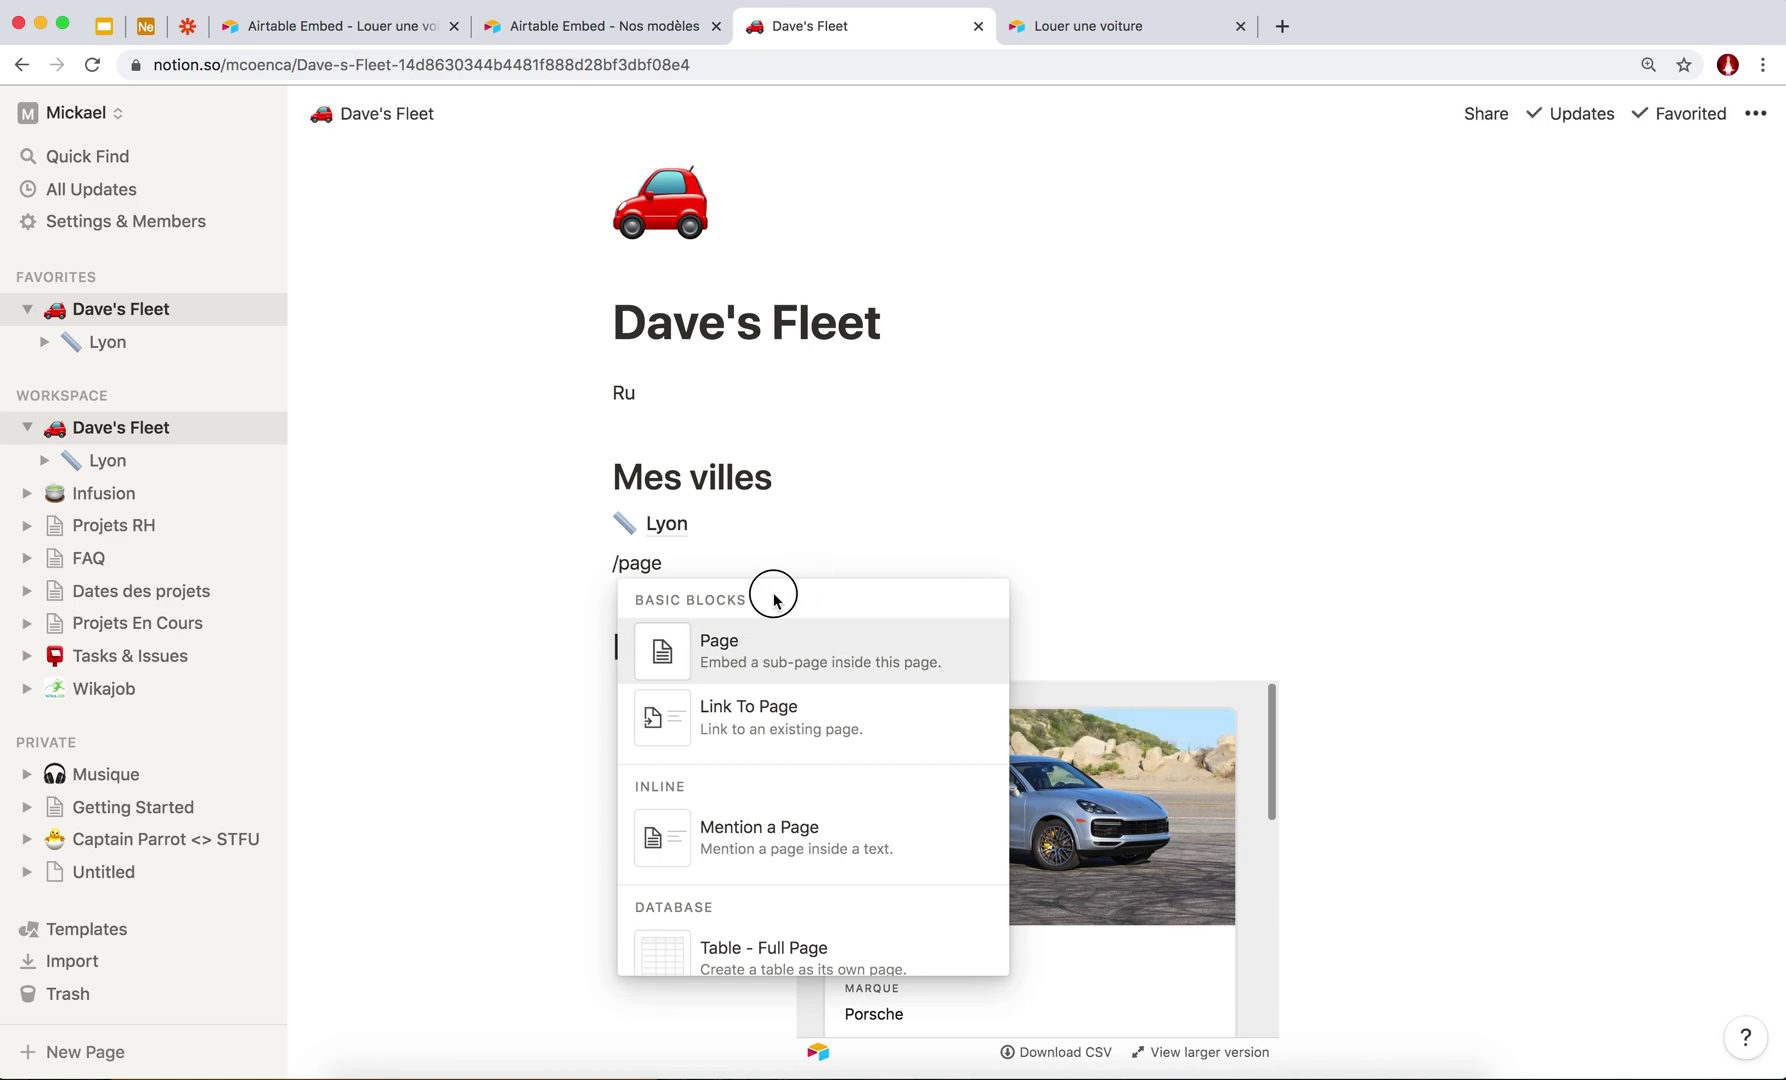
pyautogui.click(796, 570)
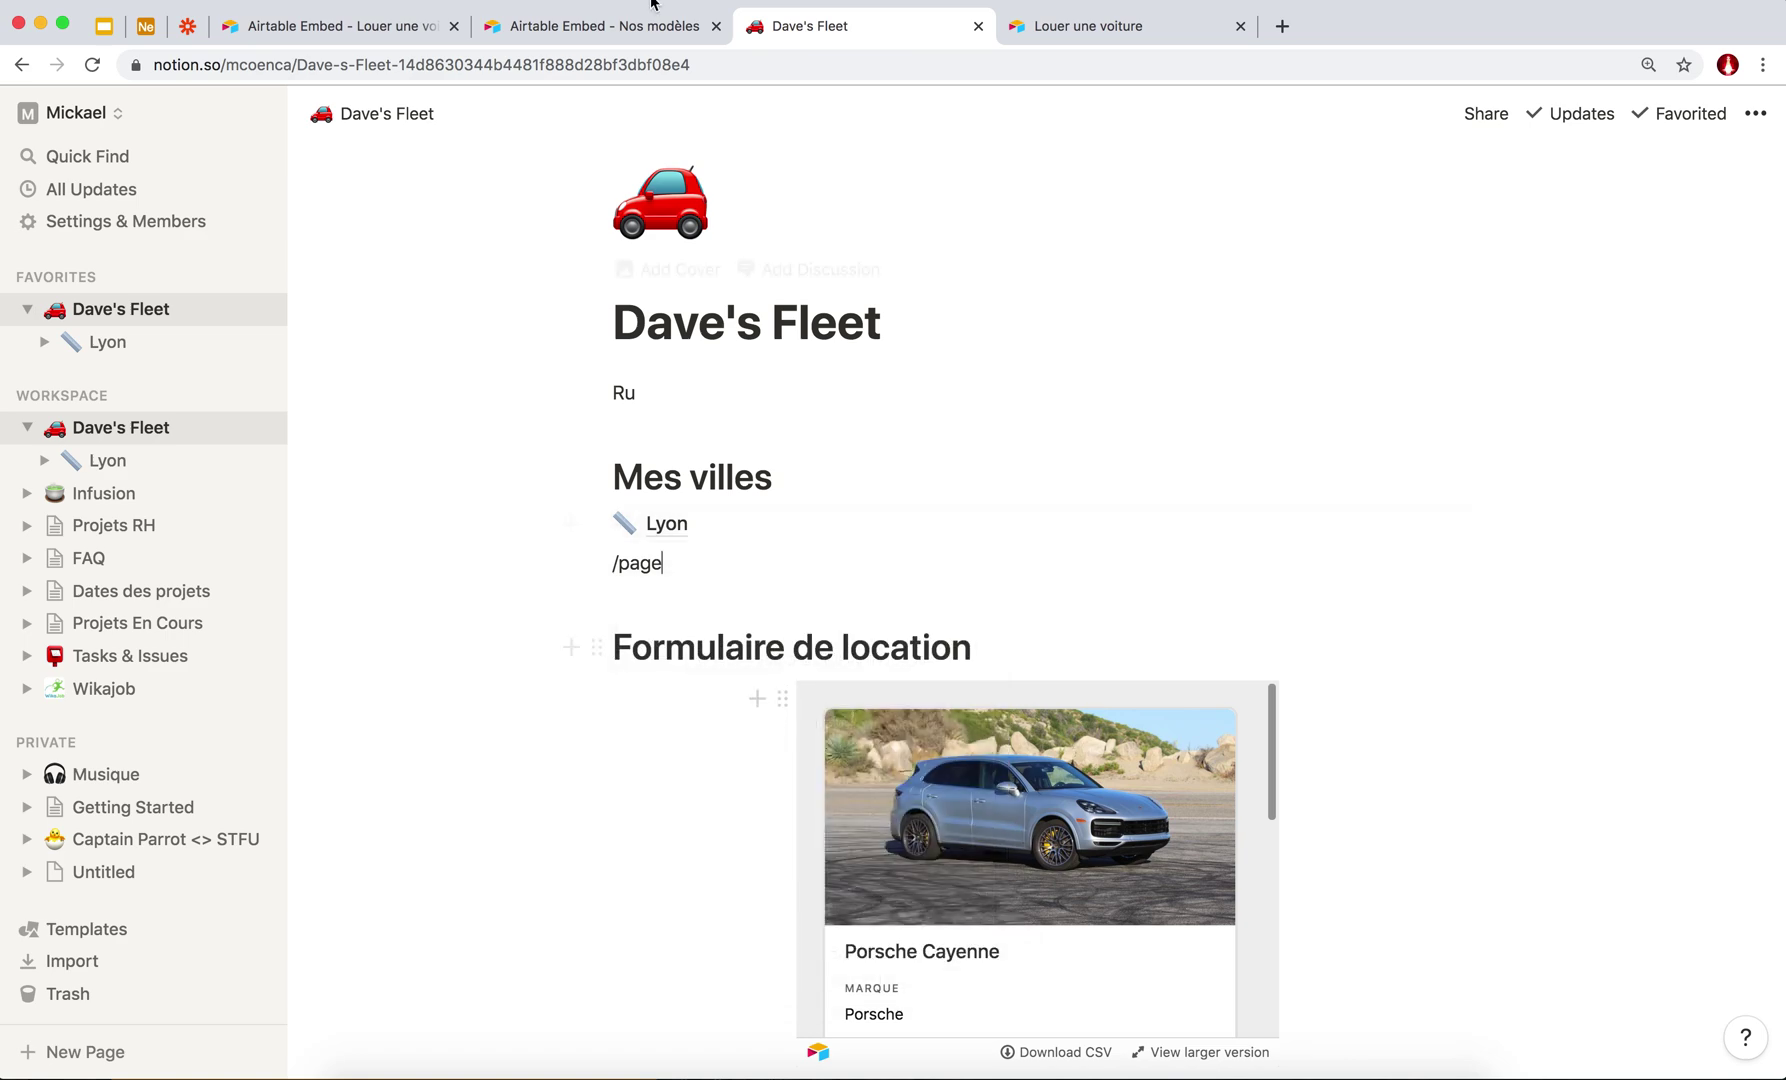
pyautogui.click(1088, 30)
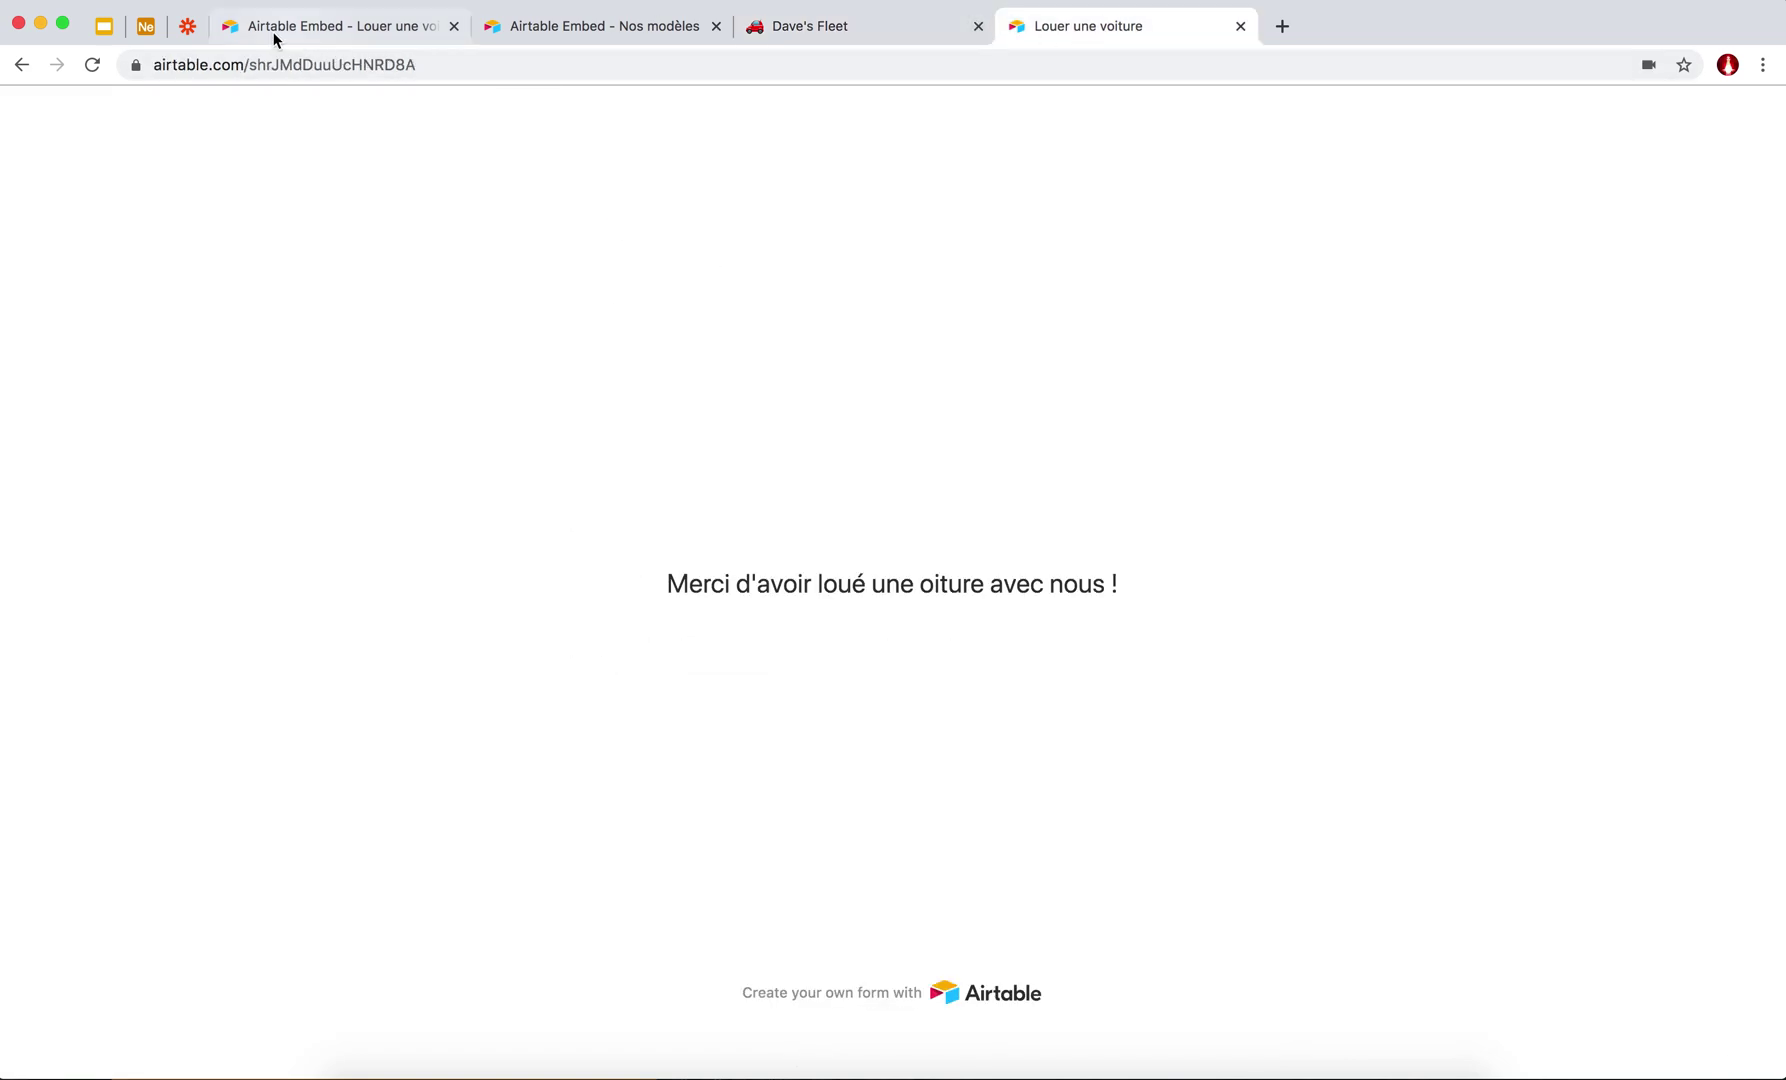
# Select the full form embed code on the Airtable embed page.
pyautogui.click(274, 38)
pyautogui.click(158, 36)
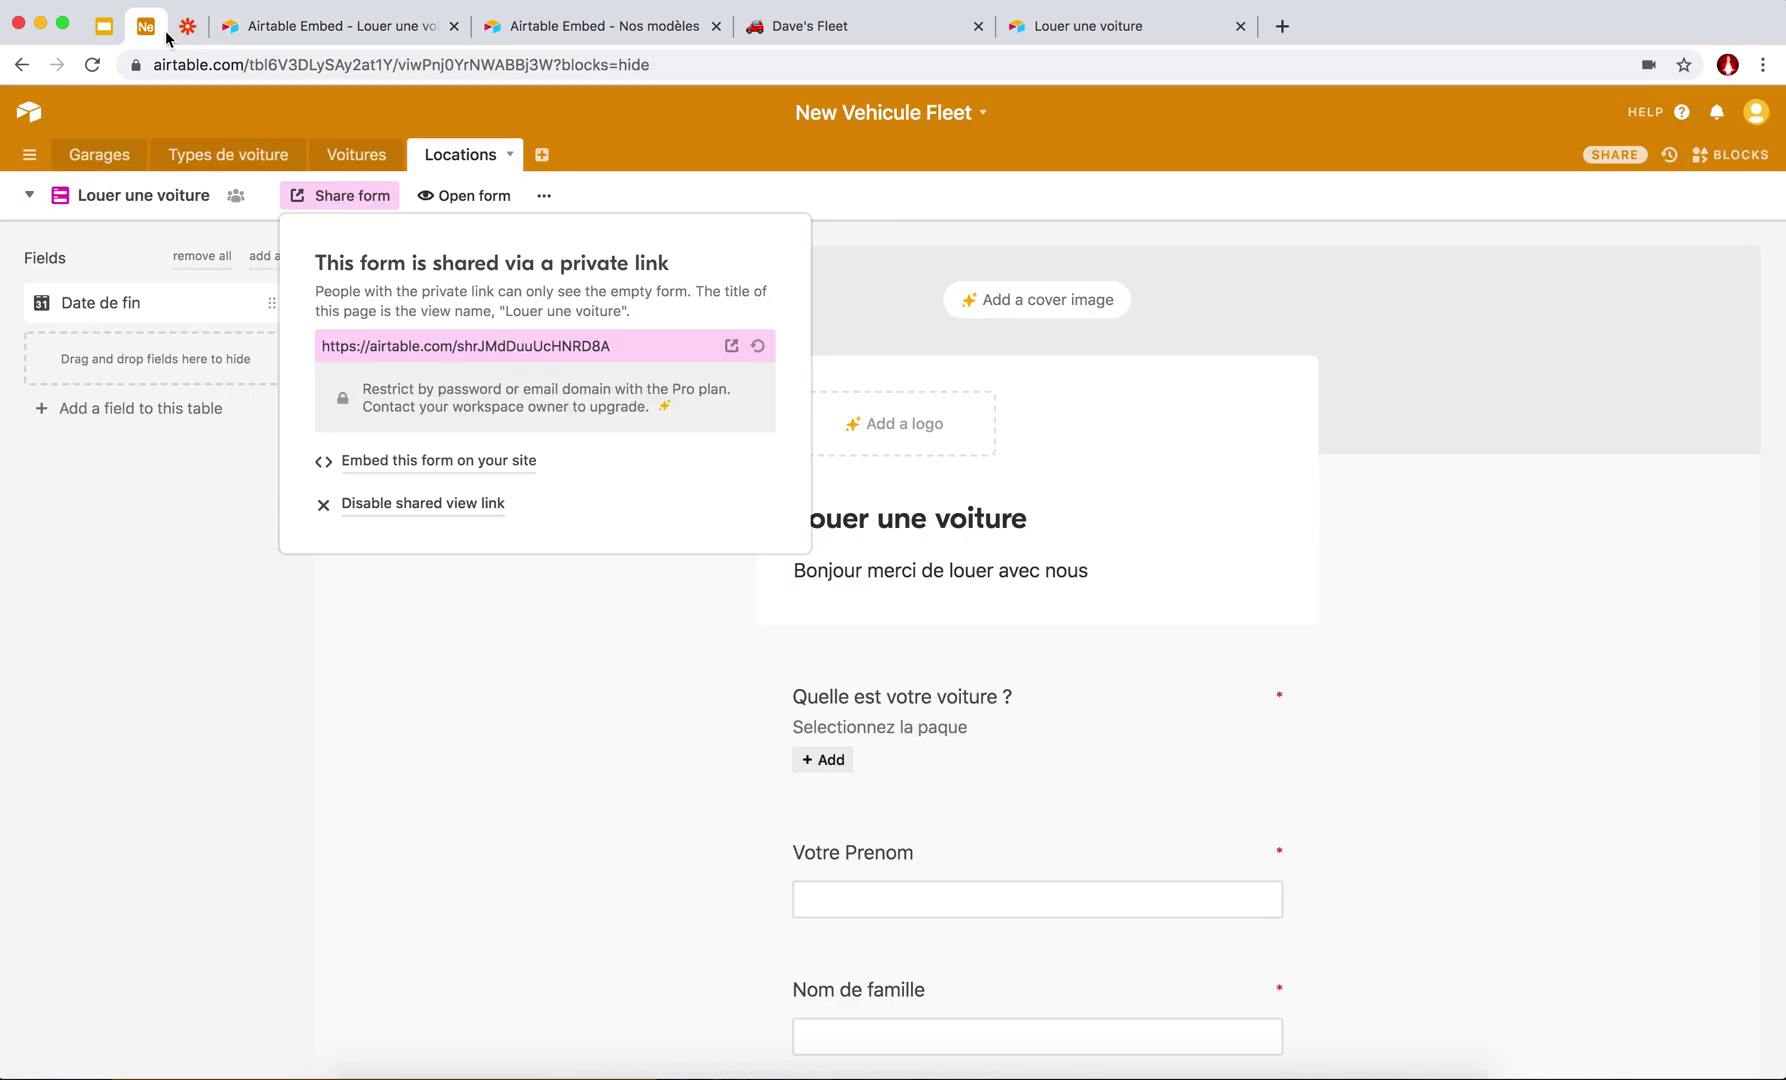
pyautogui.click(260, 33)
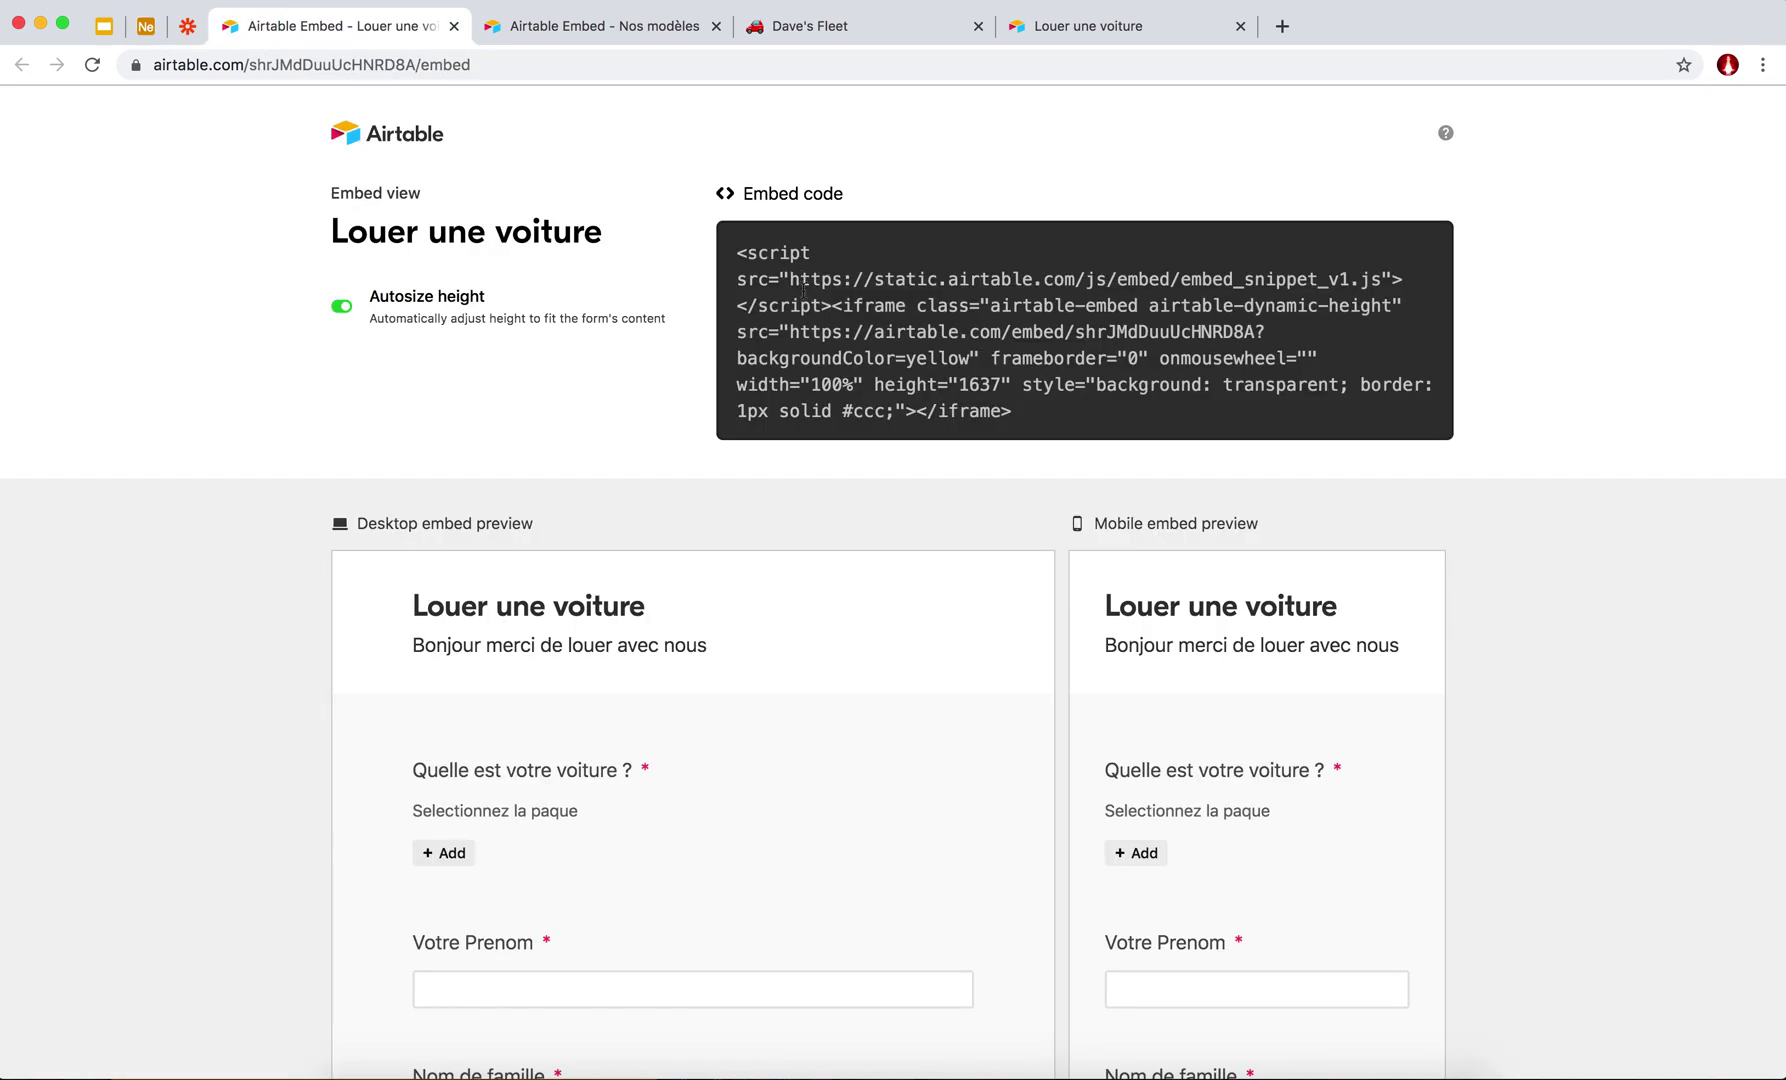
pyautogui.click(1028, 375)
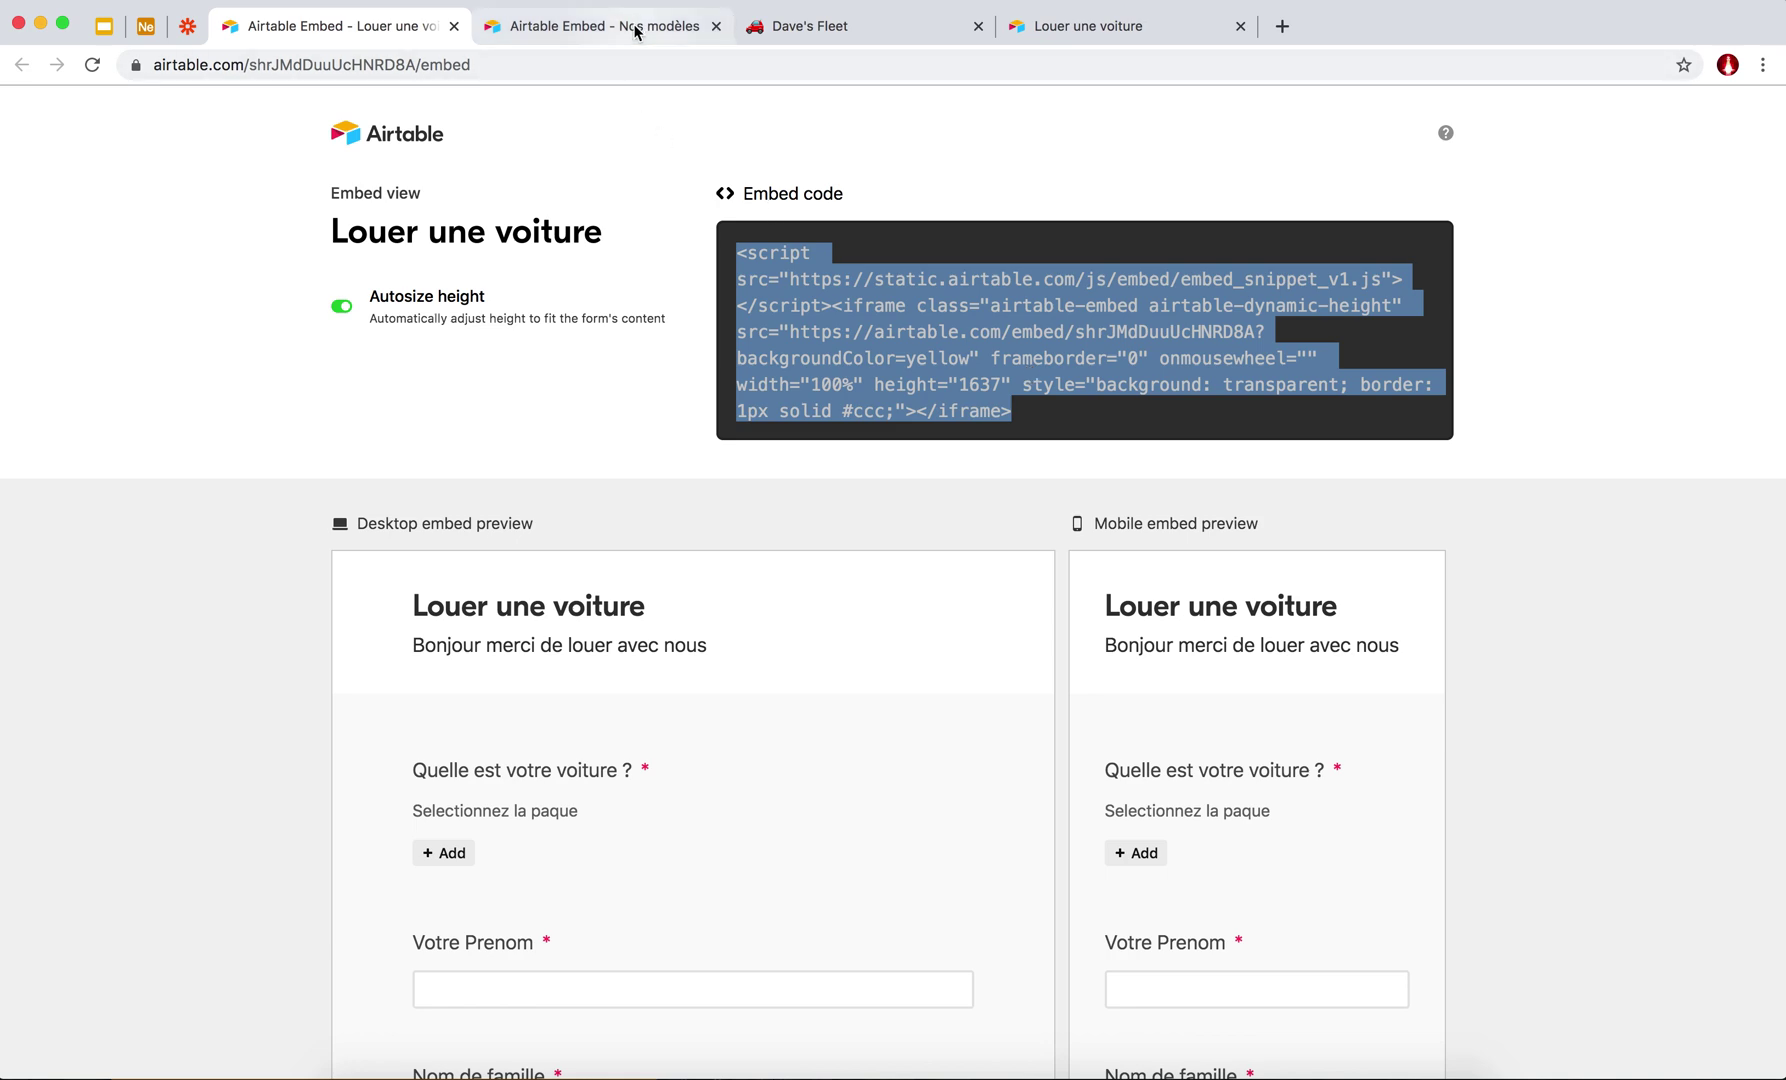
# On Dave's Fleet, bring up the block actions for the existing Airtable embed.
pyautogui.click(790, 28)
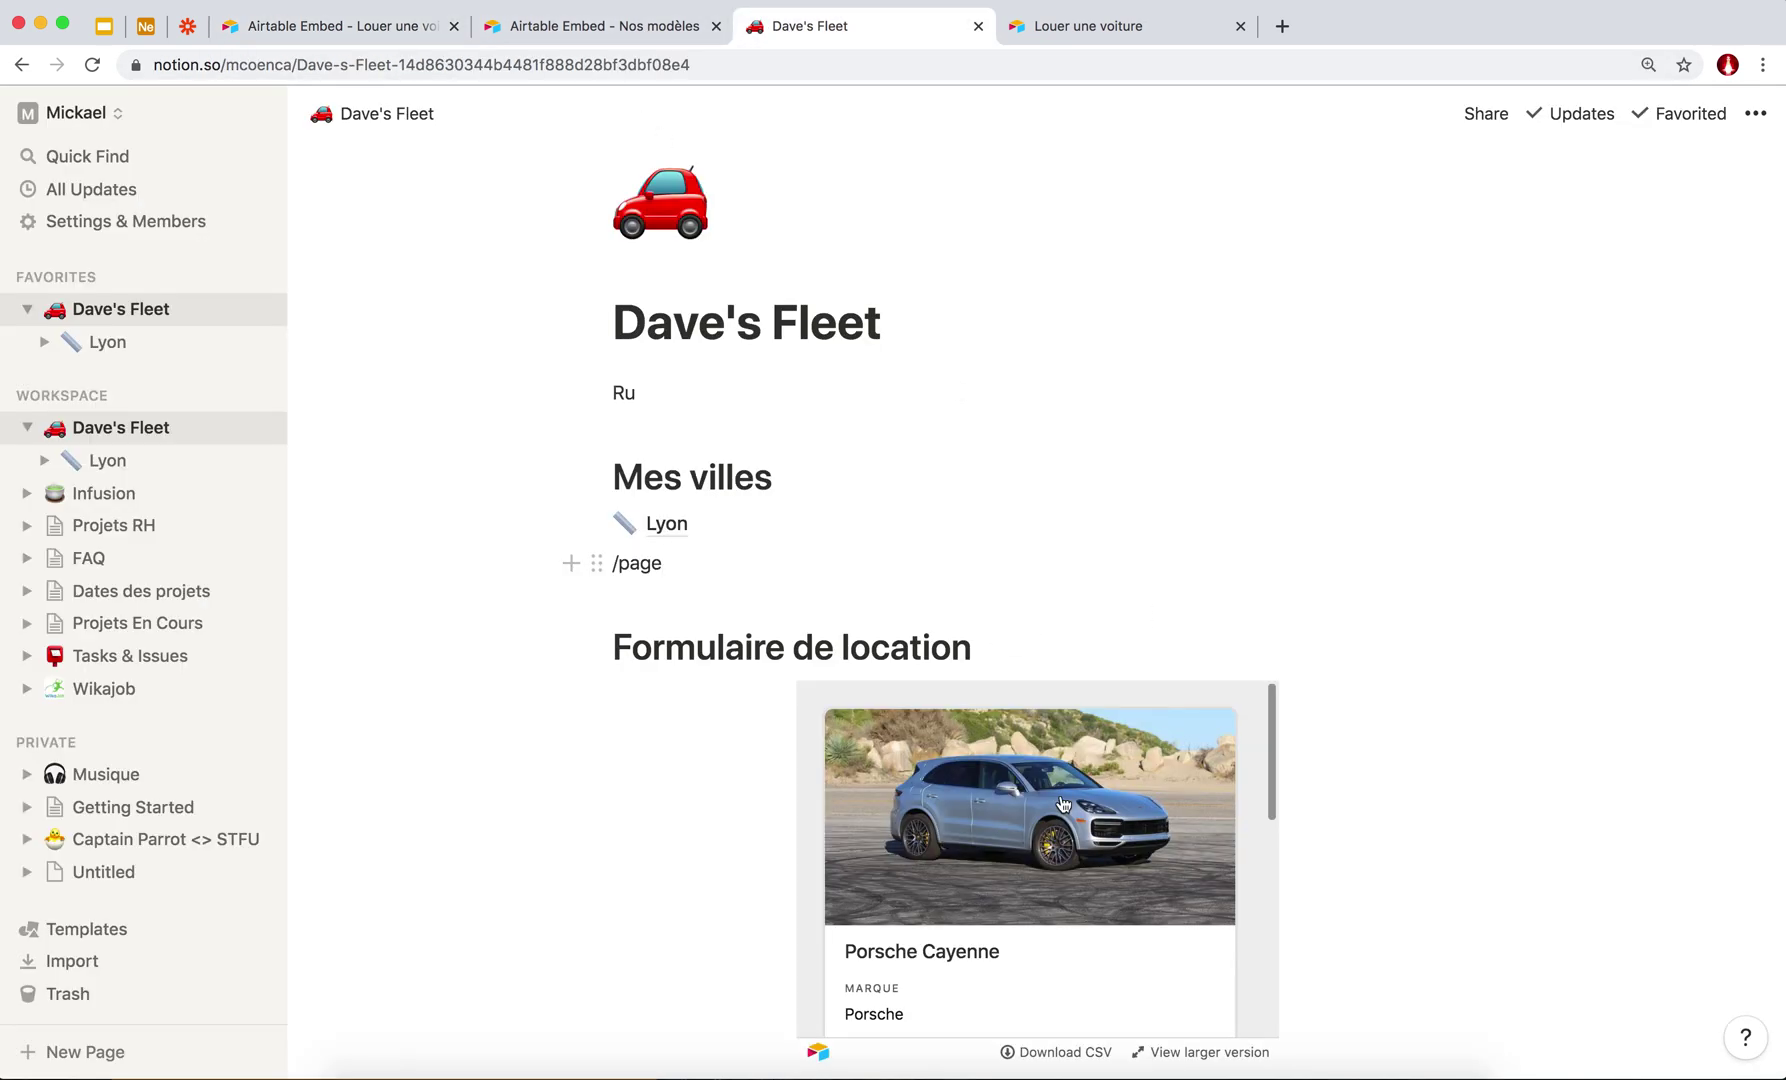
pyautogui.scroll(-3, 1063, 804)
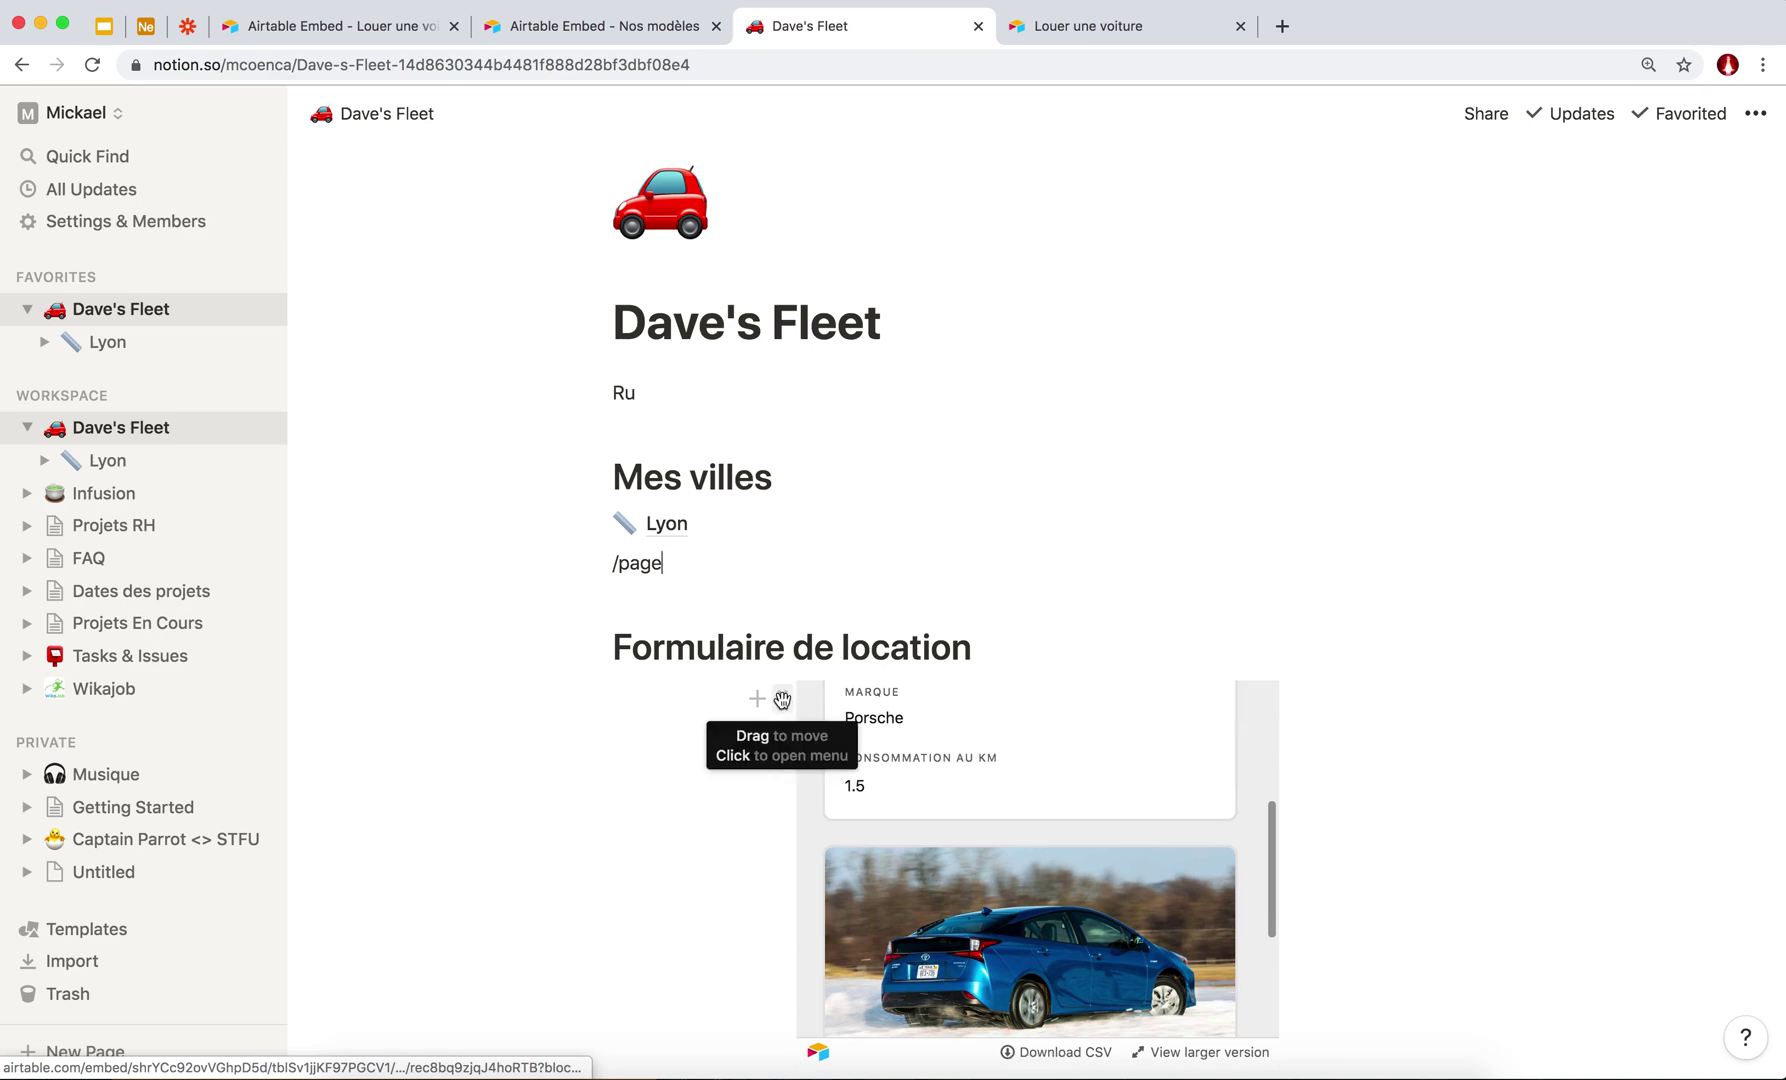
pyautogui.scroll(-3, 969, 837)
pyautogui.scroll(-1, 775, 664)
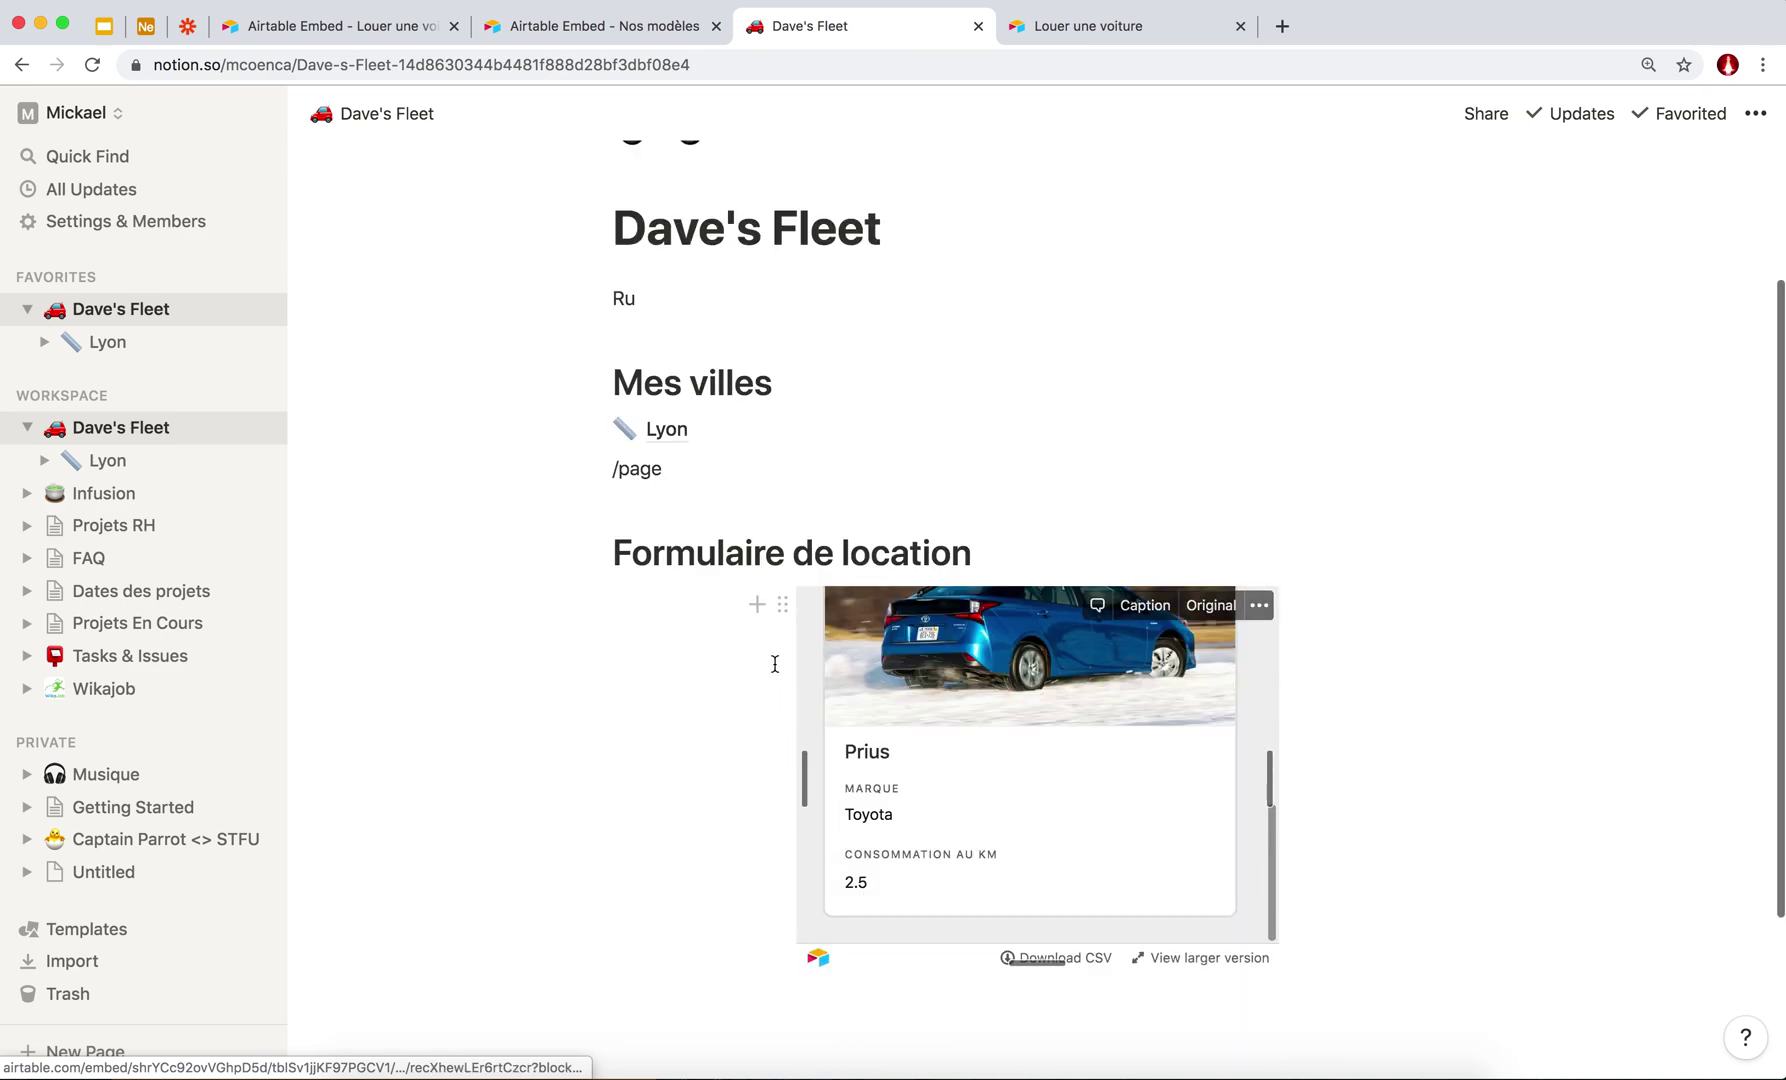
pyautogui.click(782, 604)
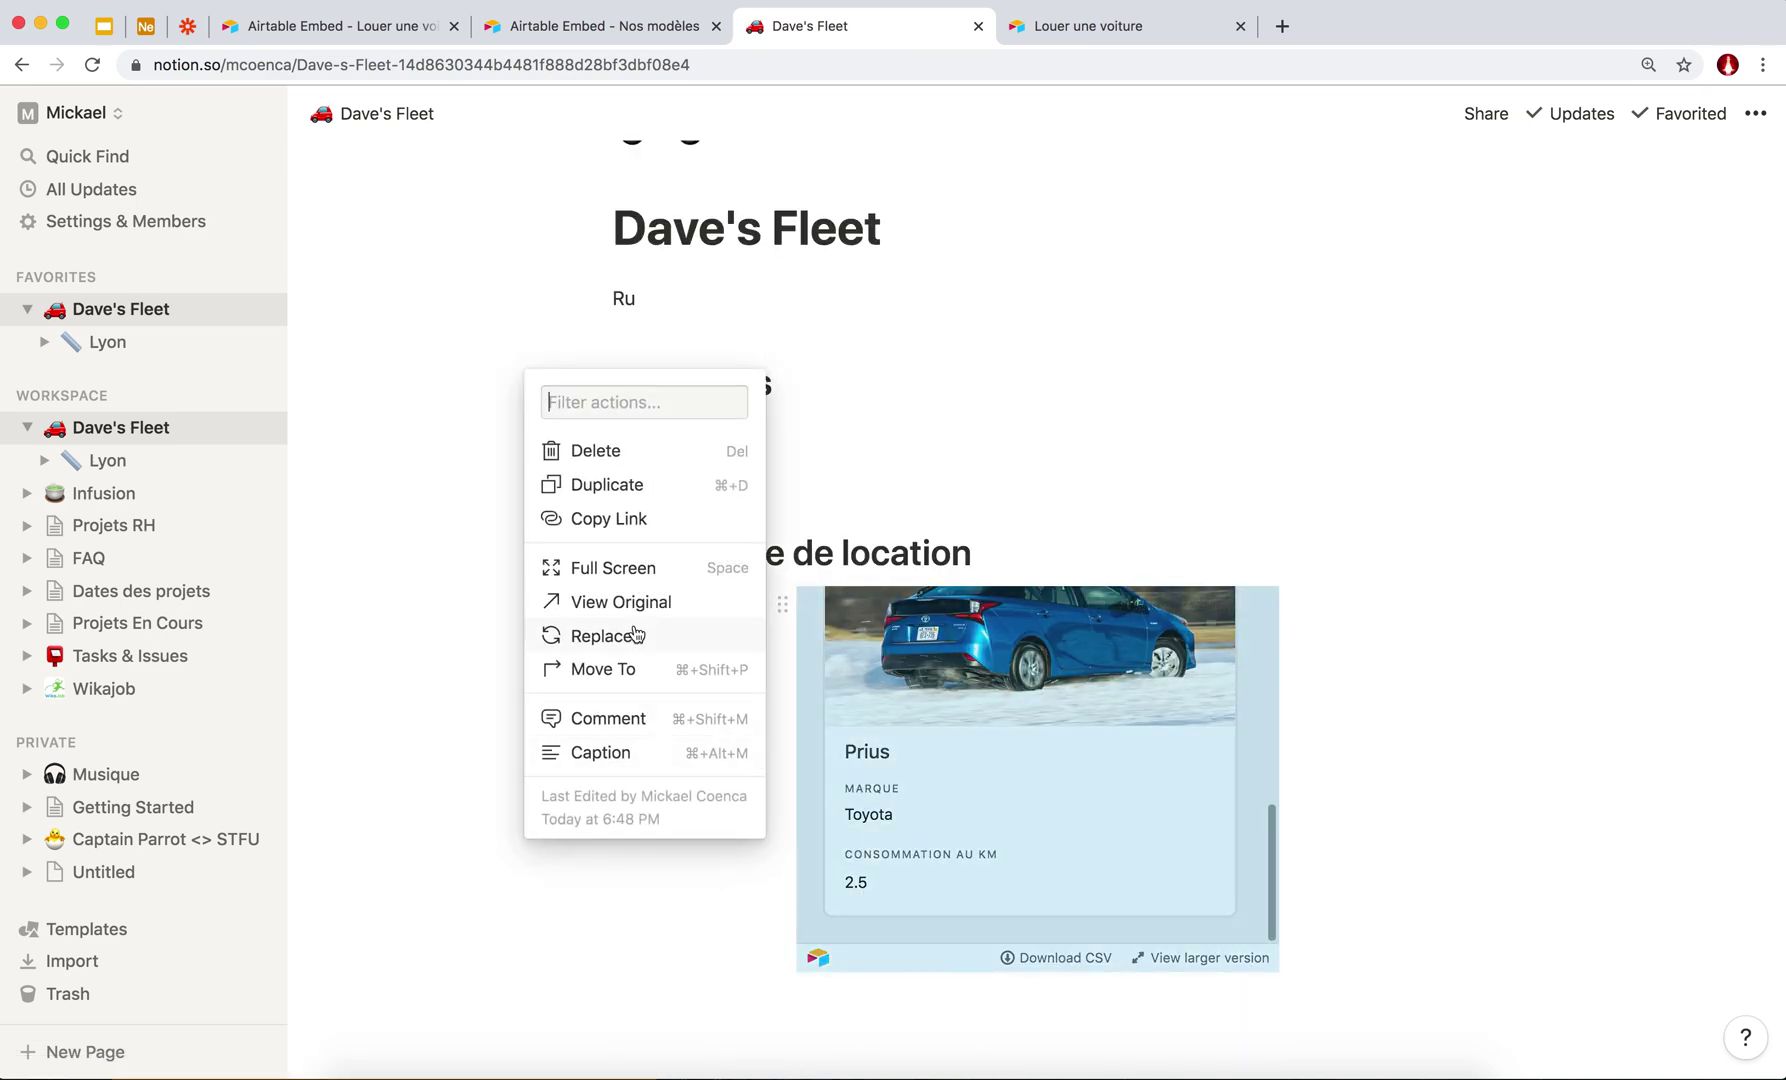
# Delete the old Airtable embed and embed the pasted code under Formulaire de location.
pyautogui.click(596, 454)
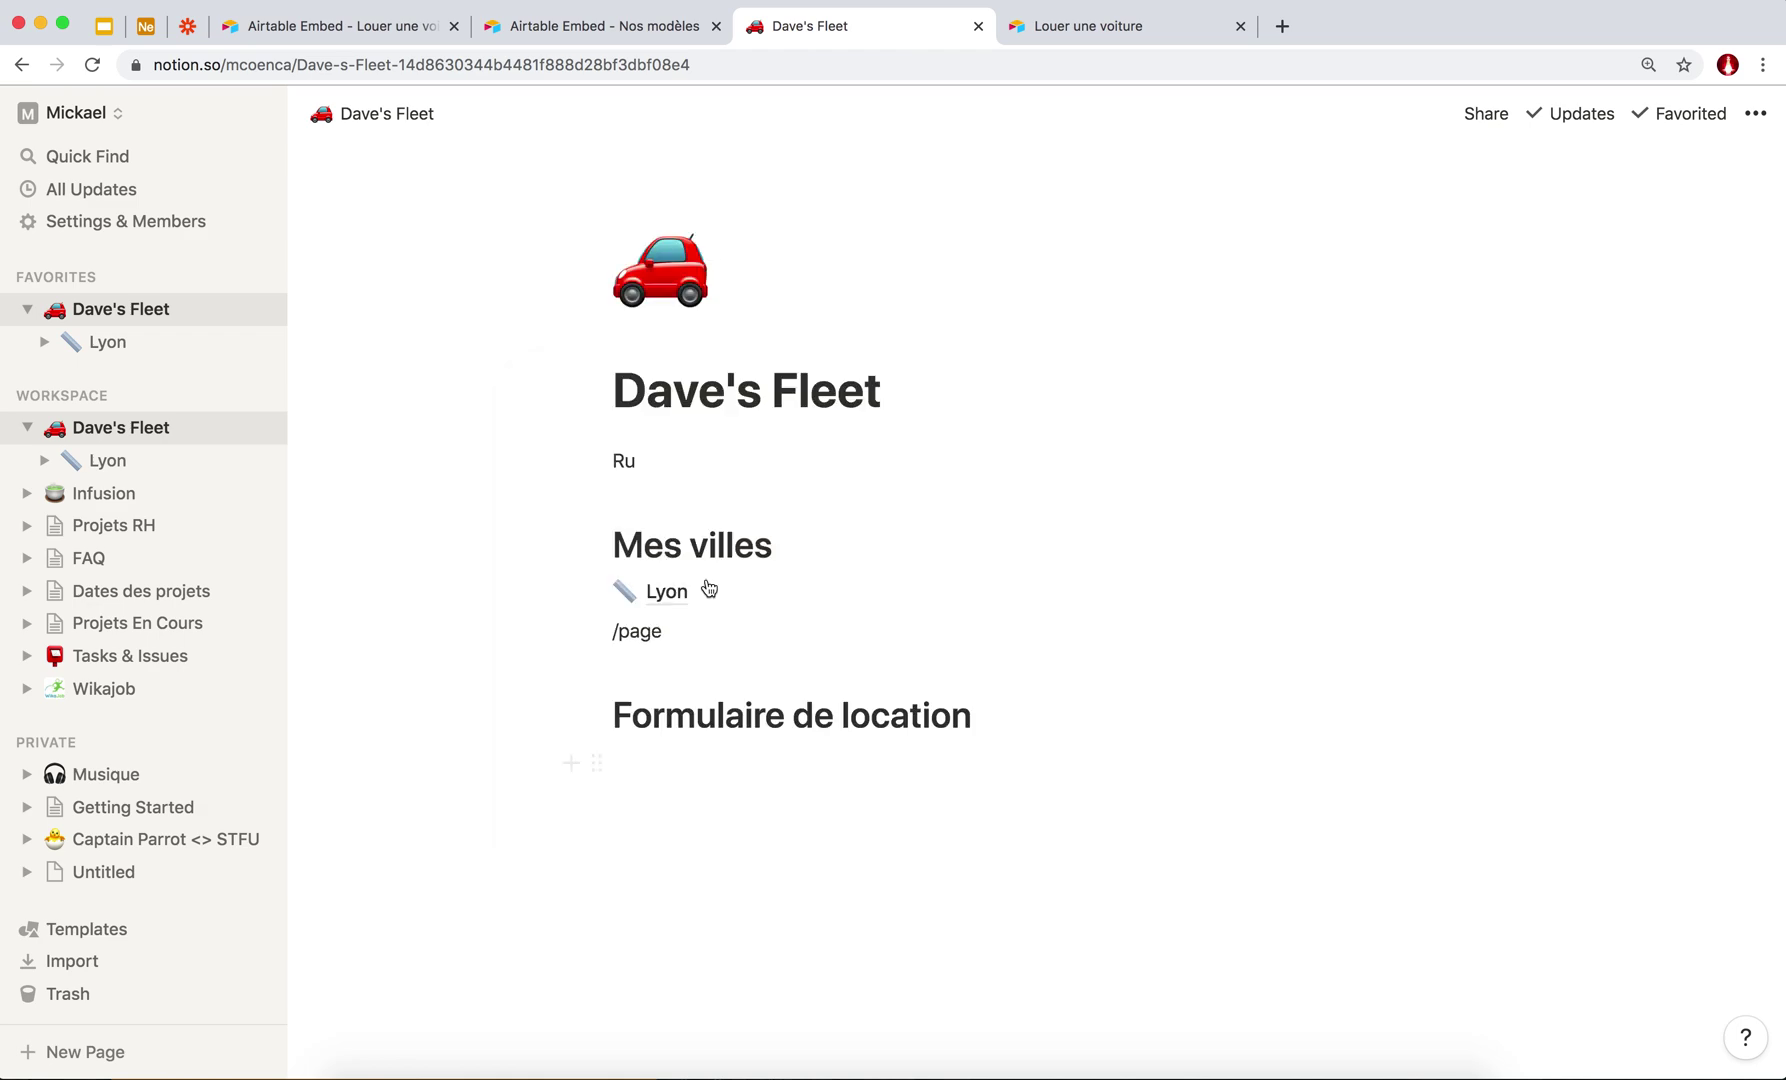
pyautogui.click(633, 766)
pyautogui.write('/embed')
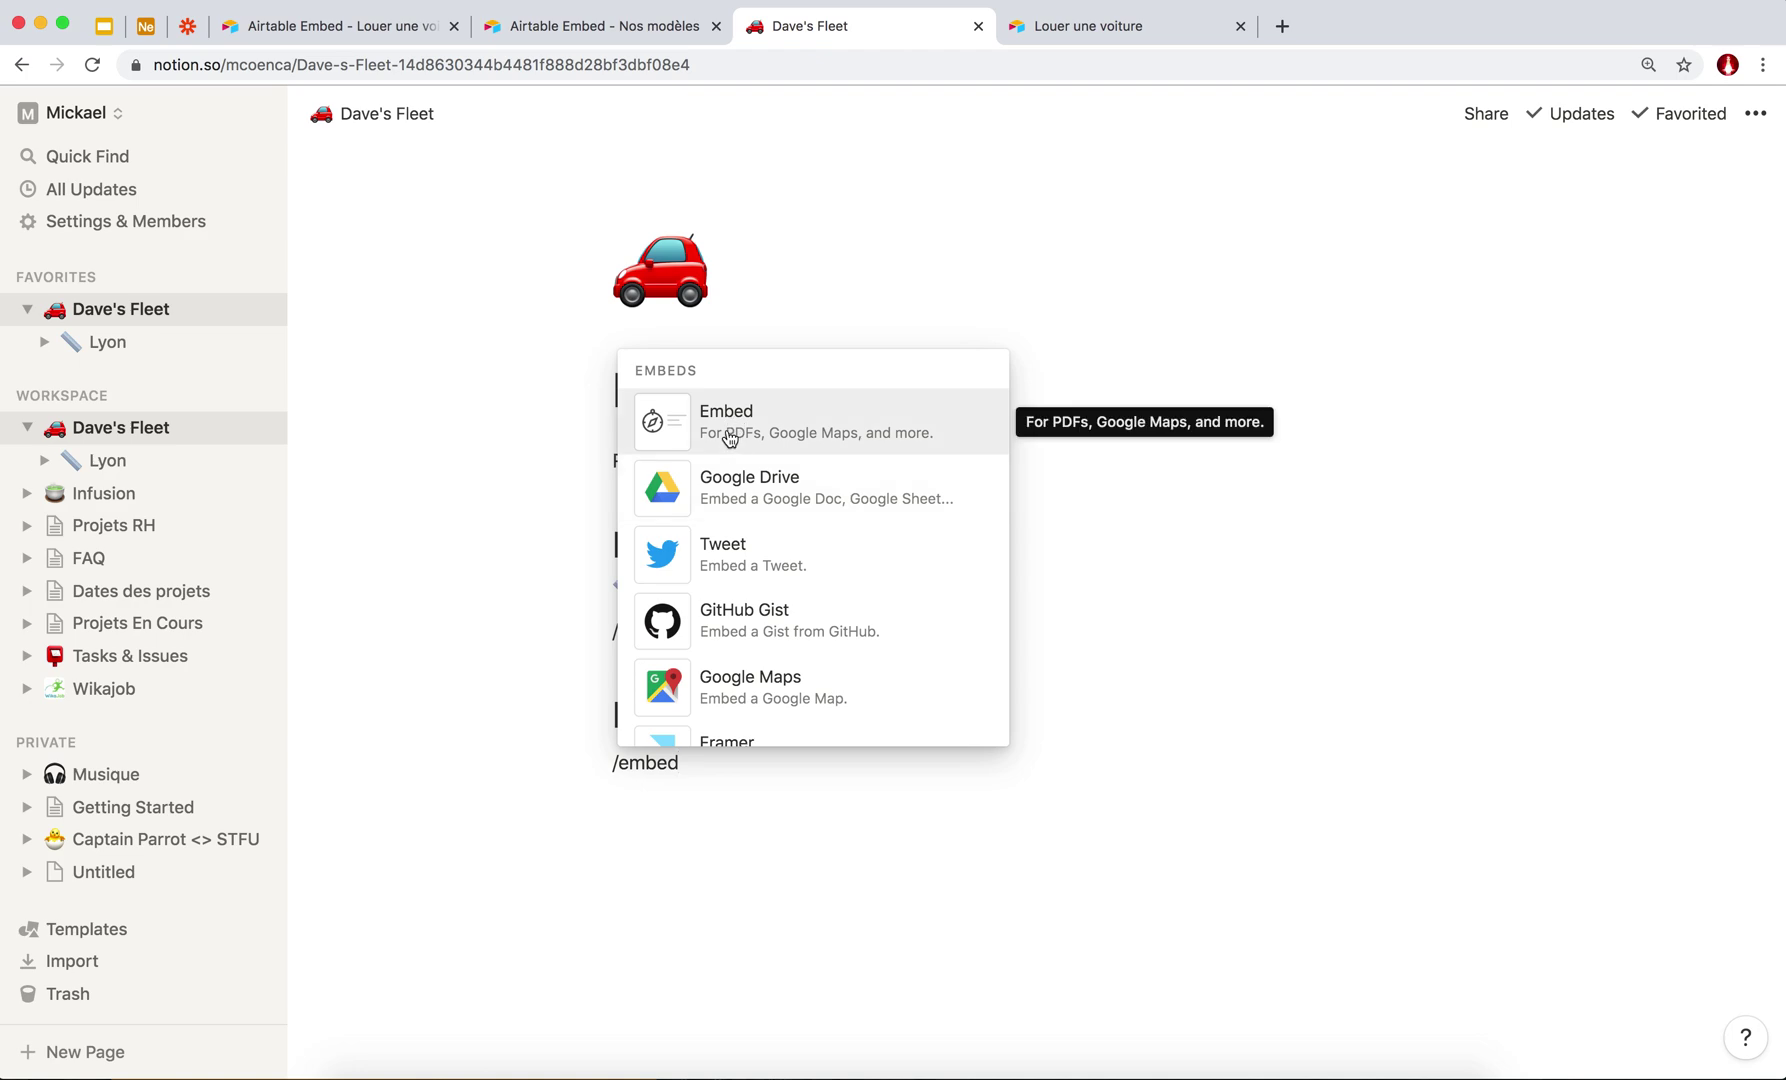
pyautogui.press('Return')
pyautogui.press('super+v')
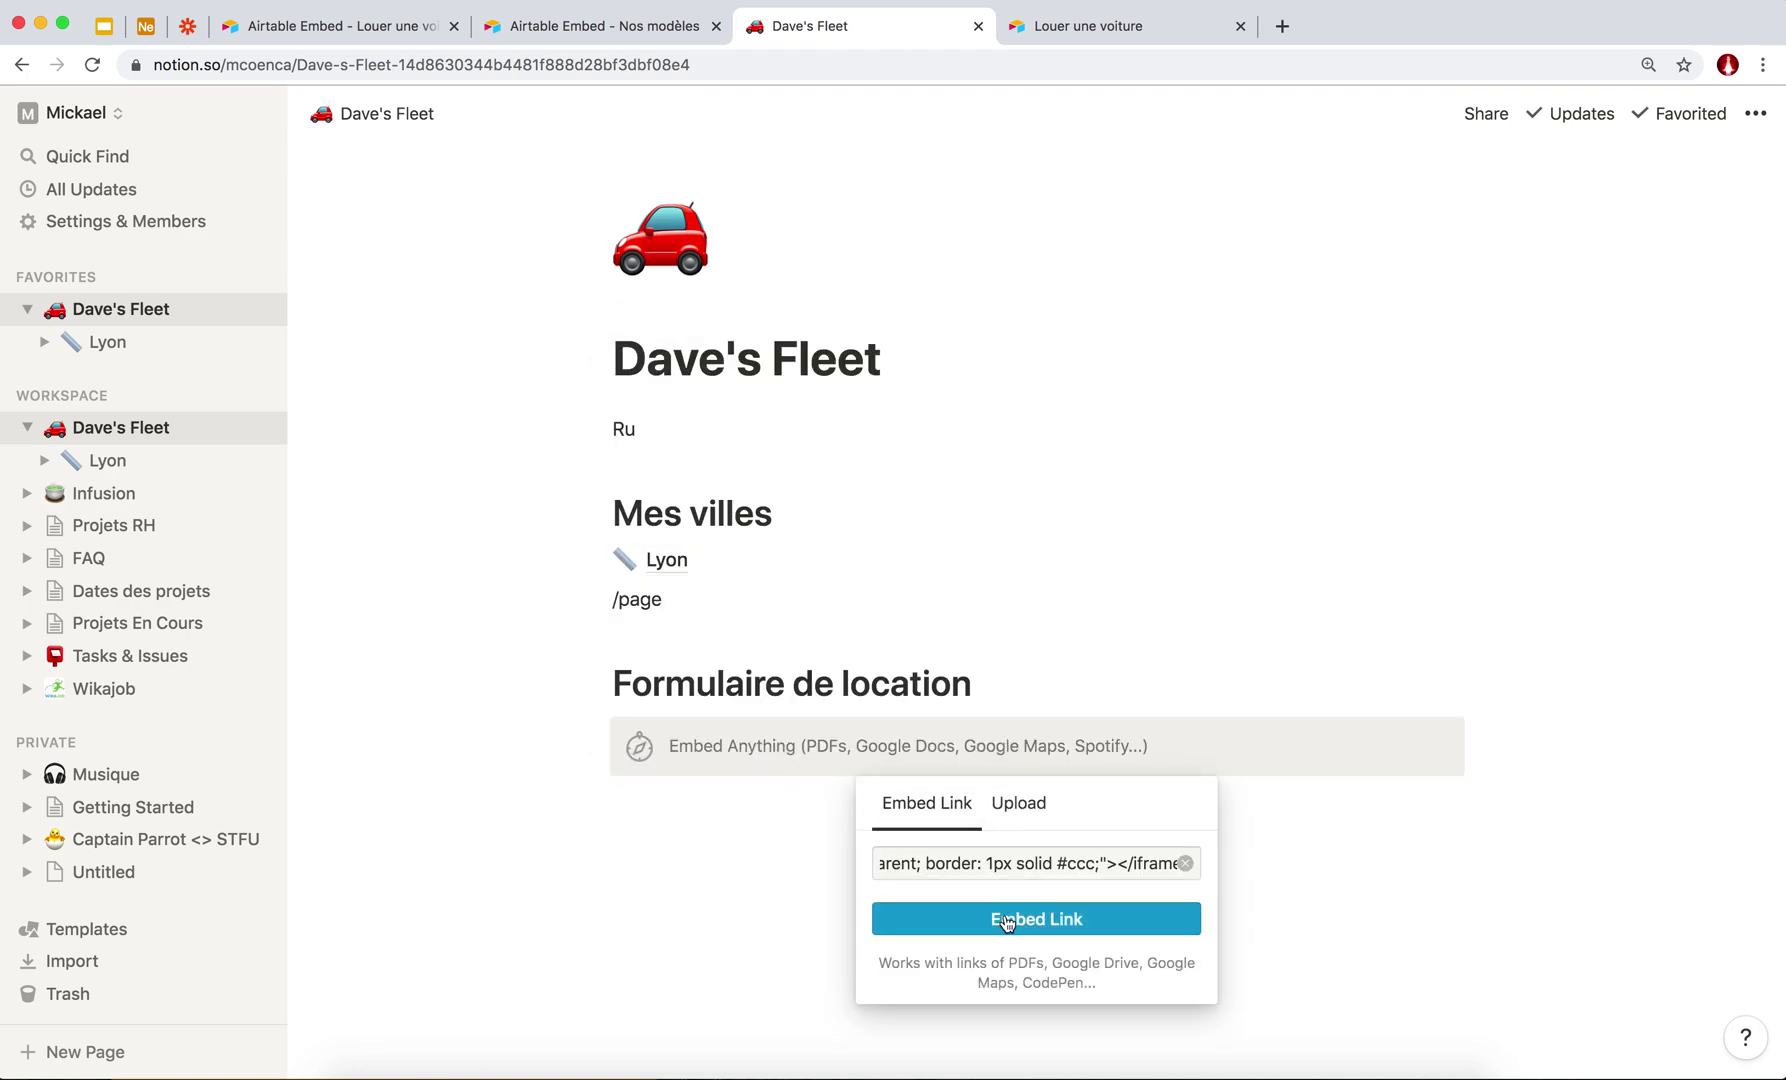
pyautogui.click(1005, 916)
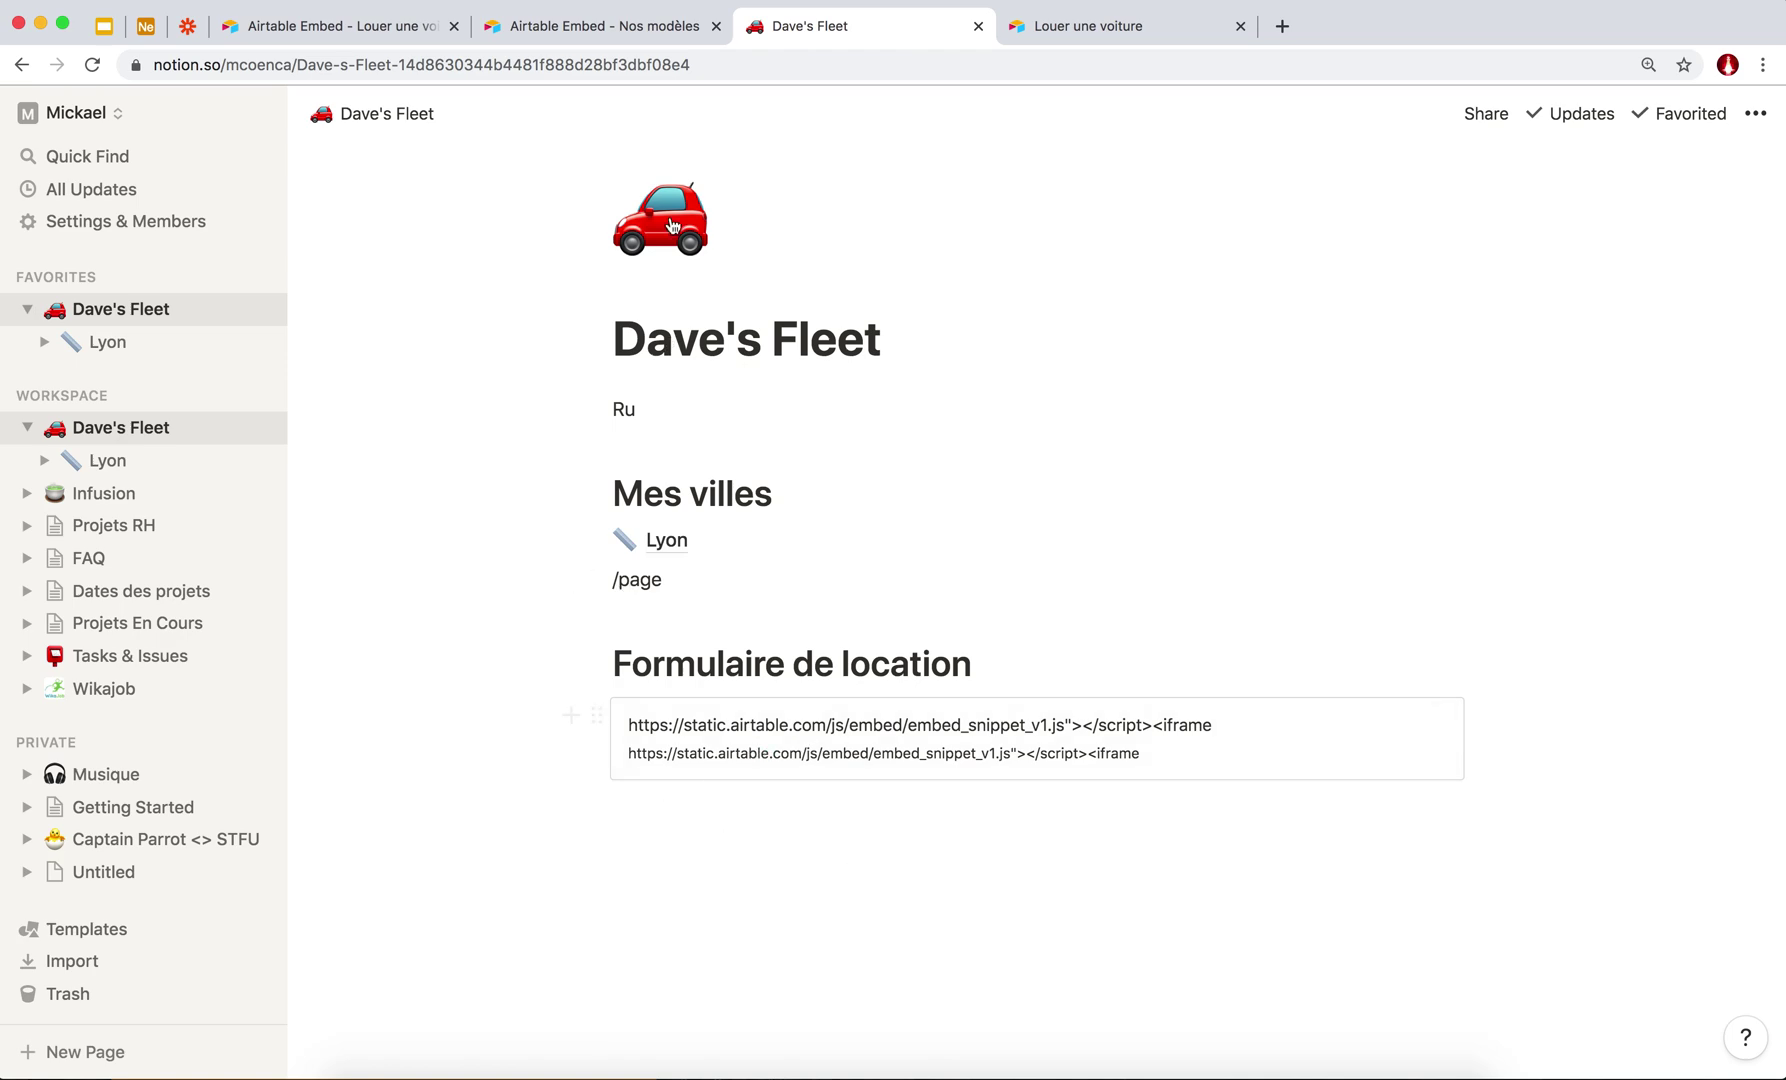
# Open the embedded snippet link in a new tab and select the rental form's web address.
pyautogui.click(695, 740)
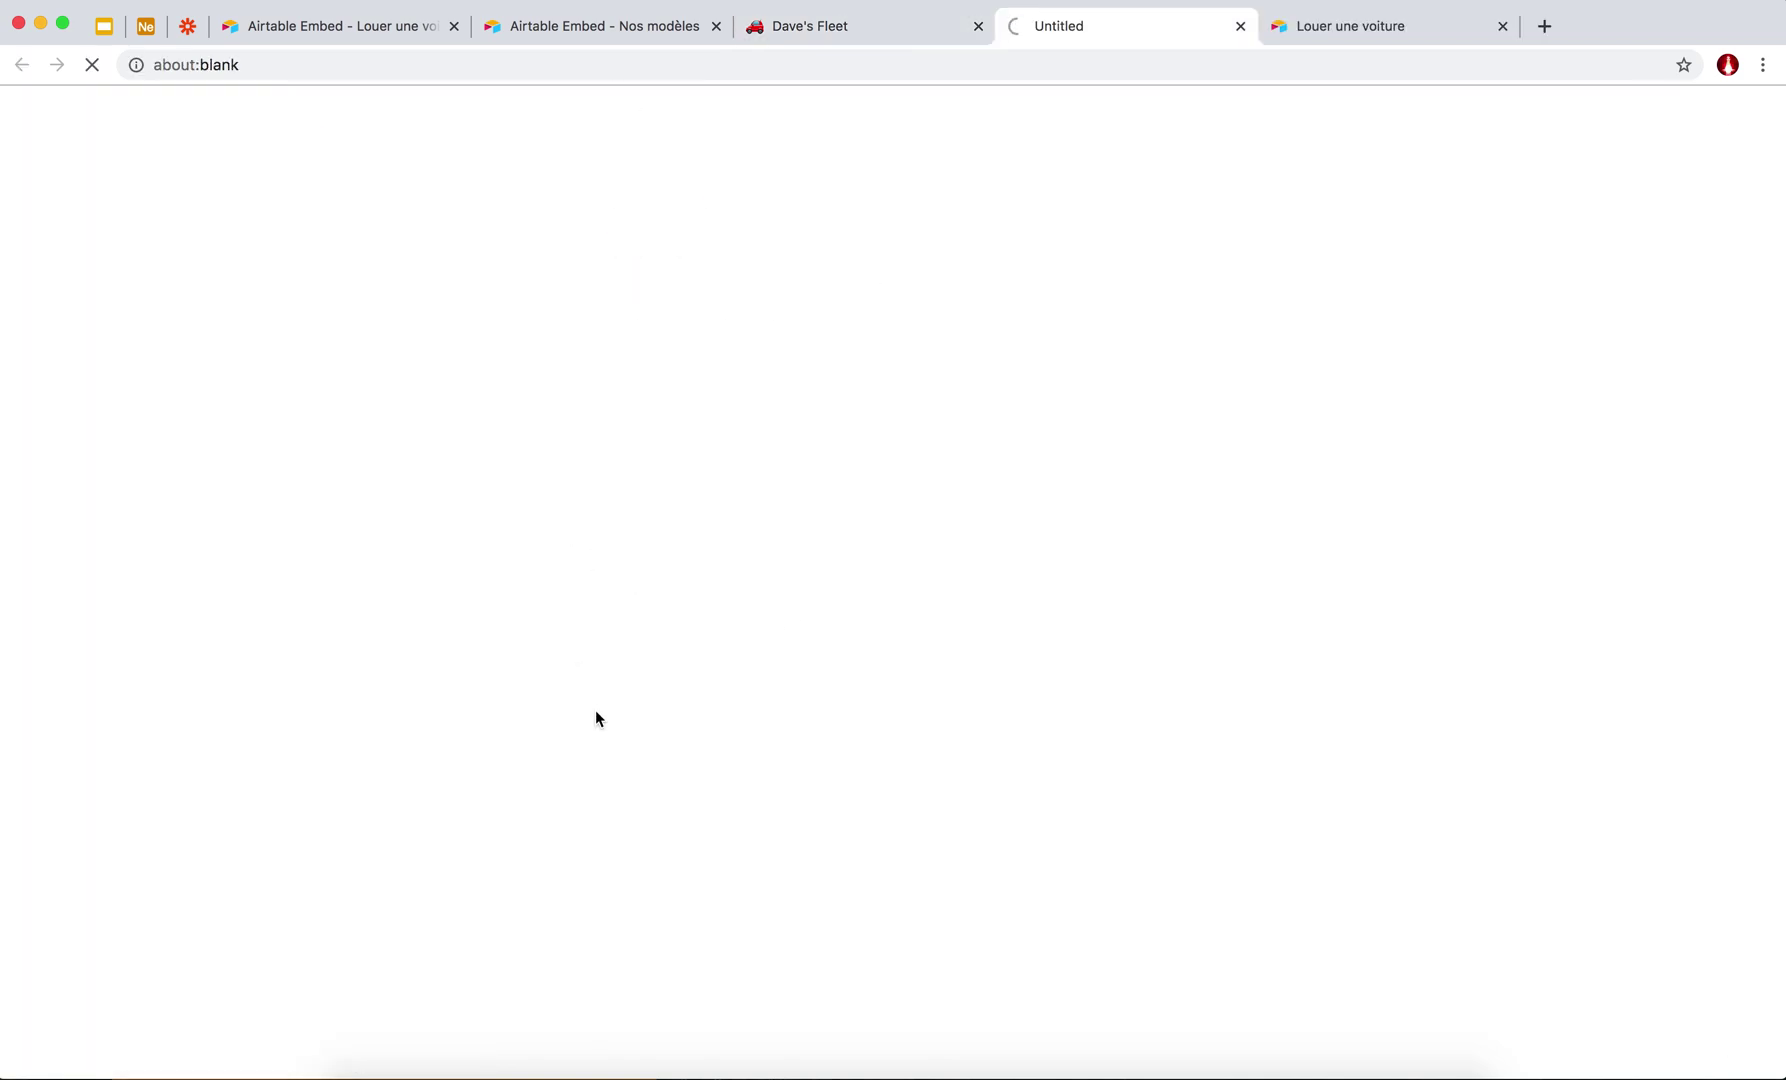
pyautogui.click(841, 31)
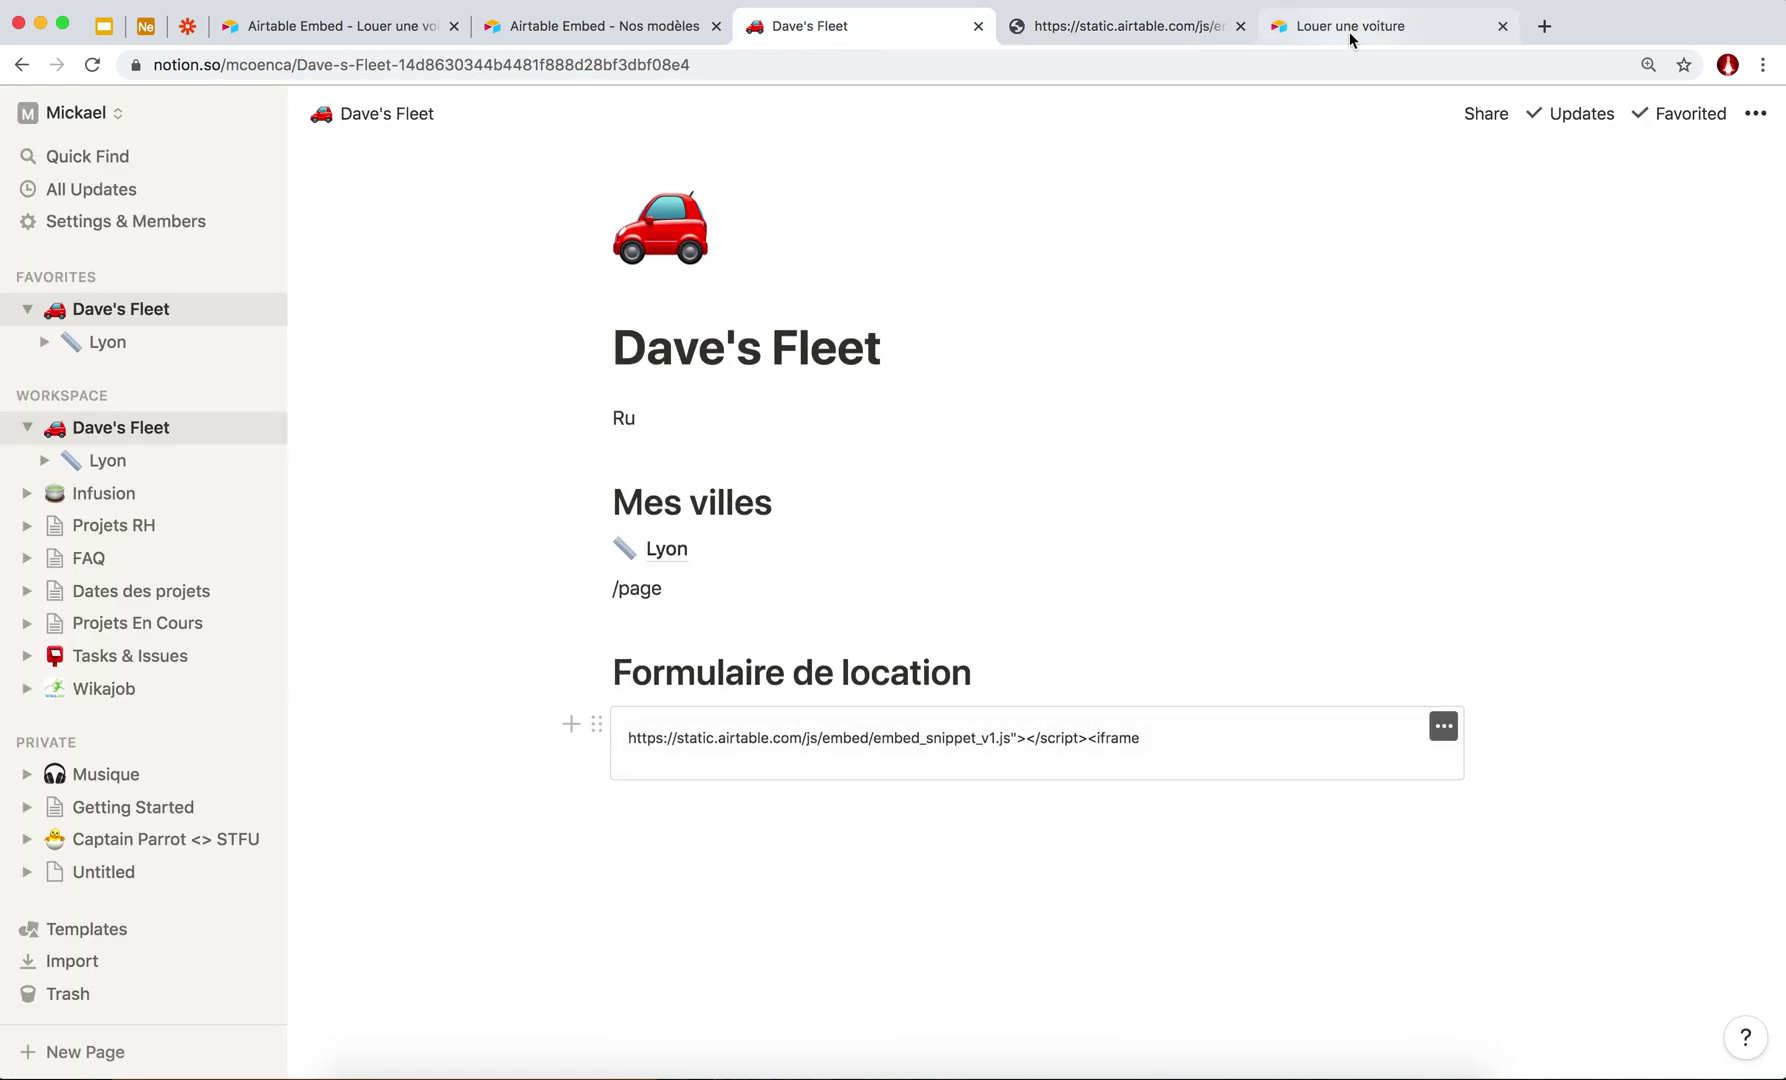
pyautogui.click(1349, 28)
pyautogui.click(378, 66)
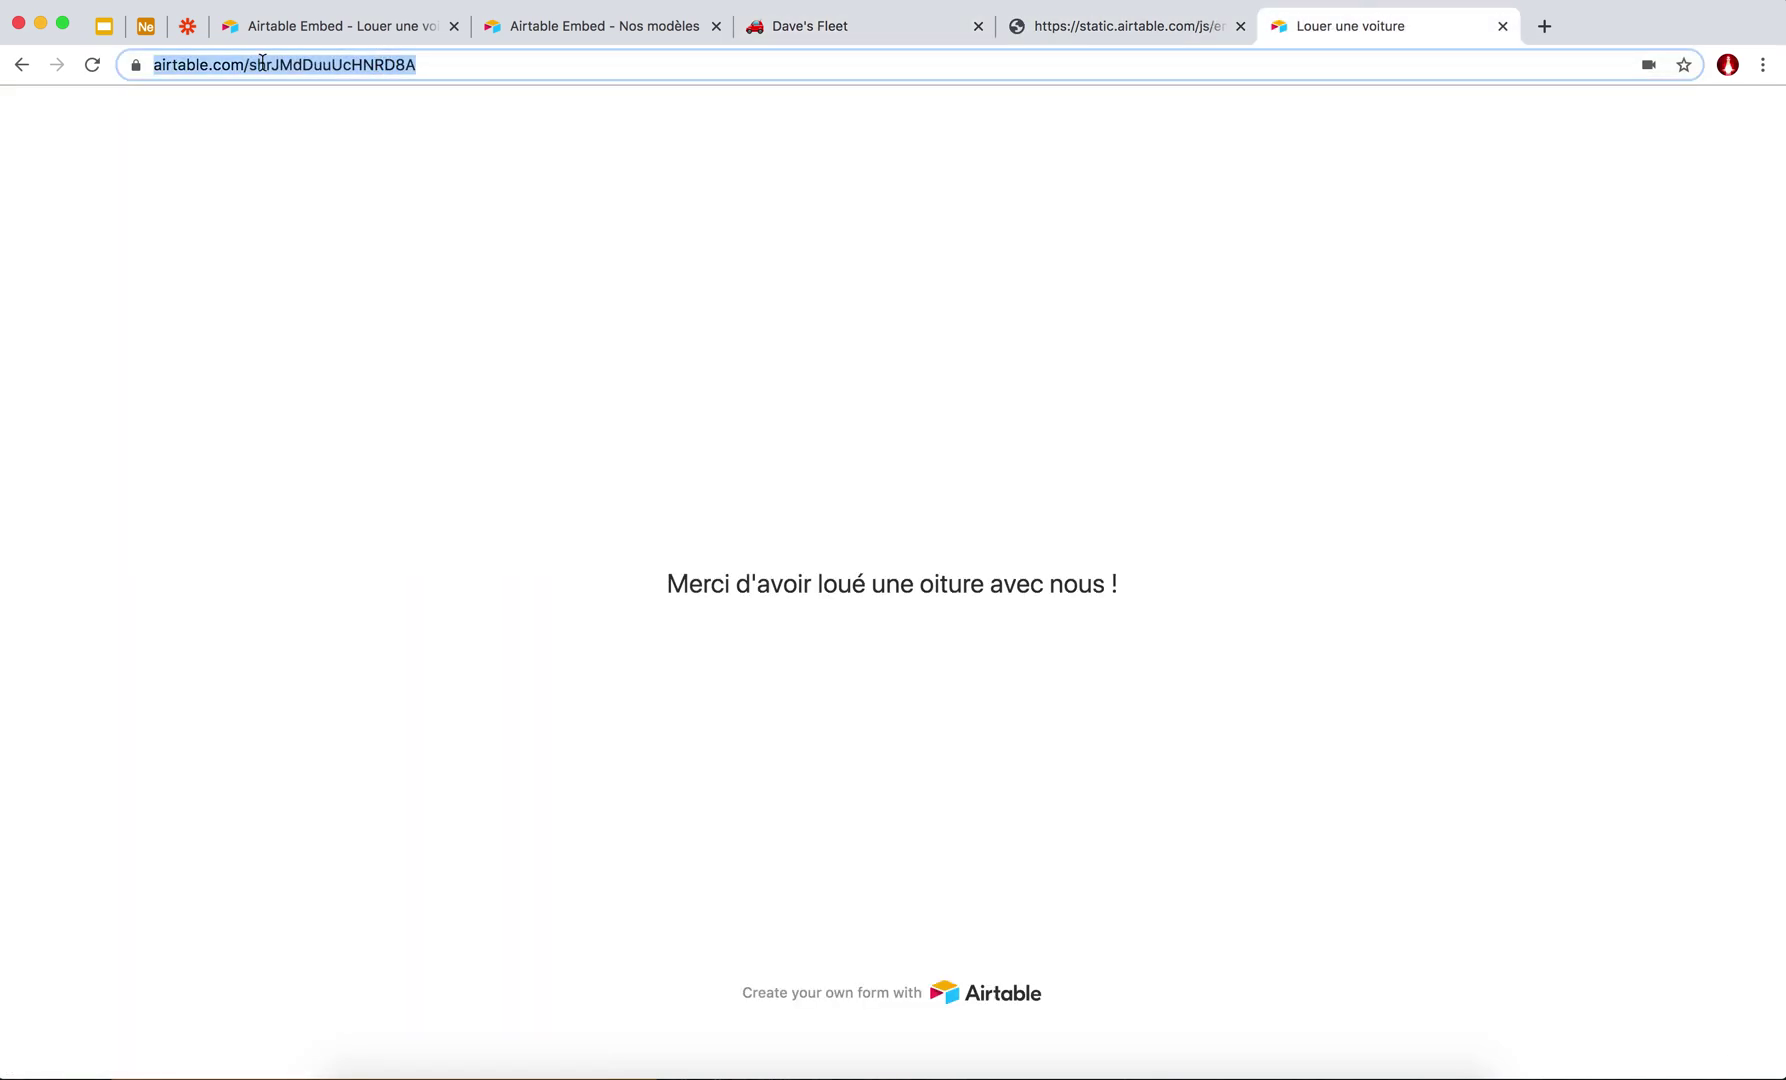
pyautogui.click(487, 33)
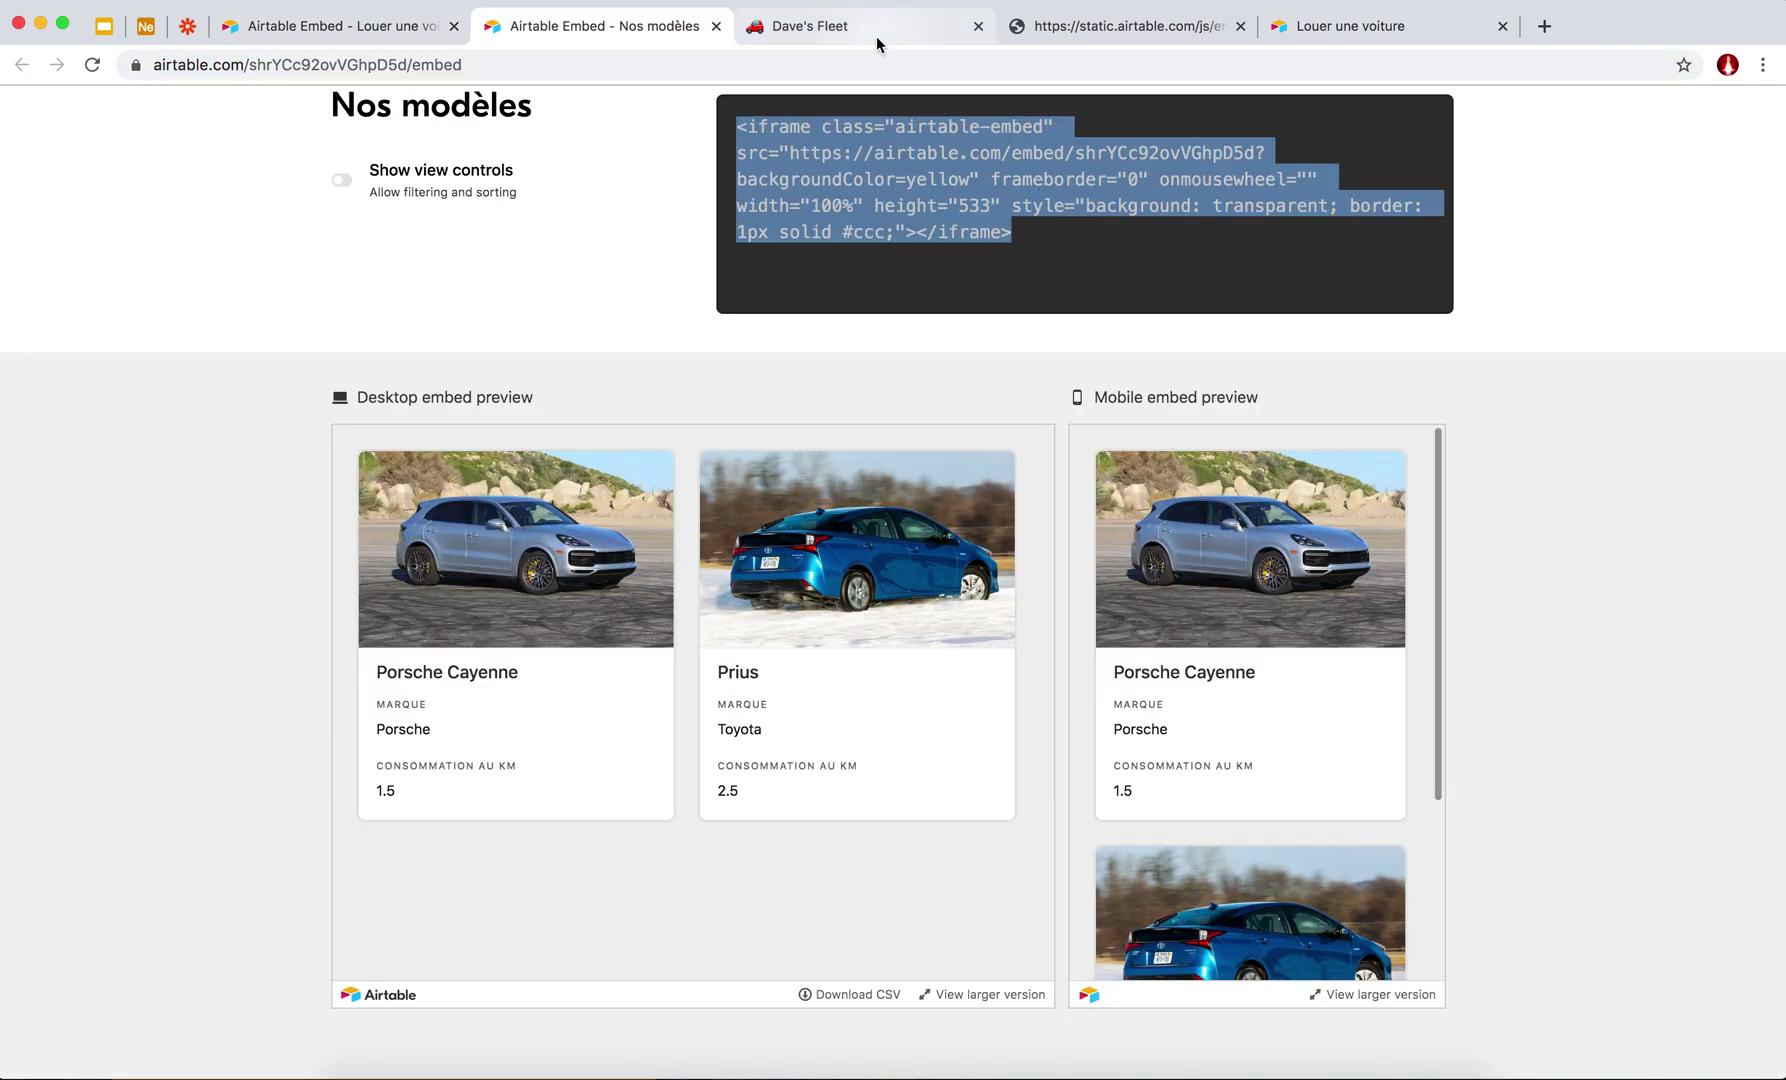
pyautogui.click(876, 36)
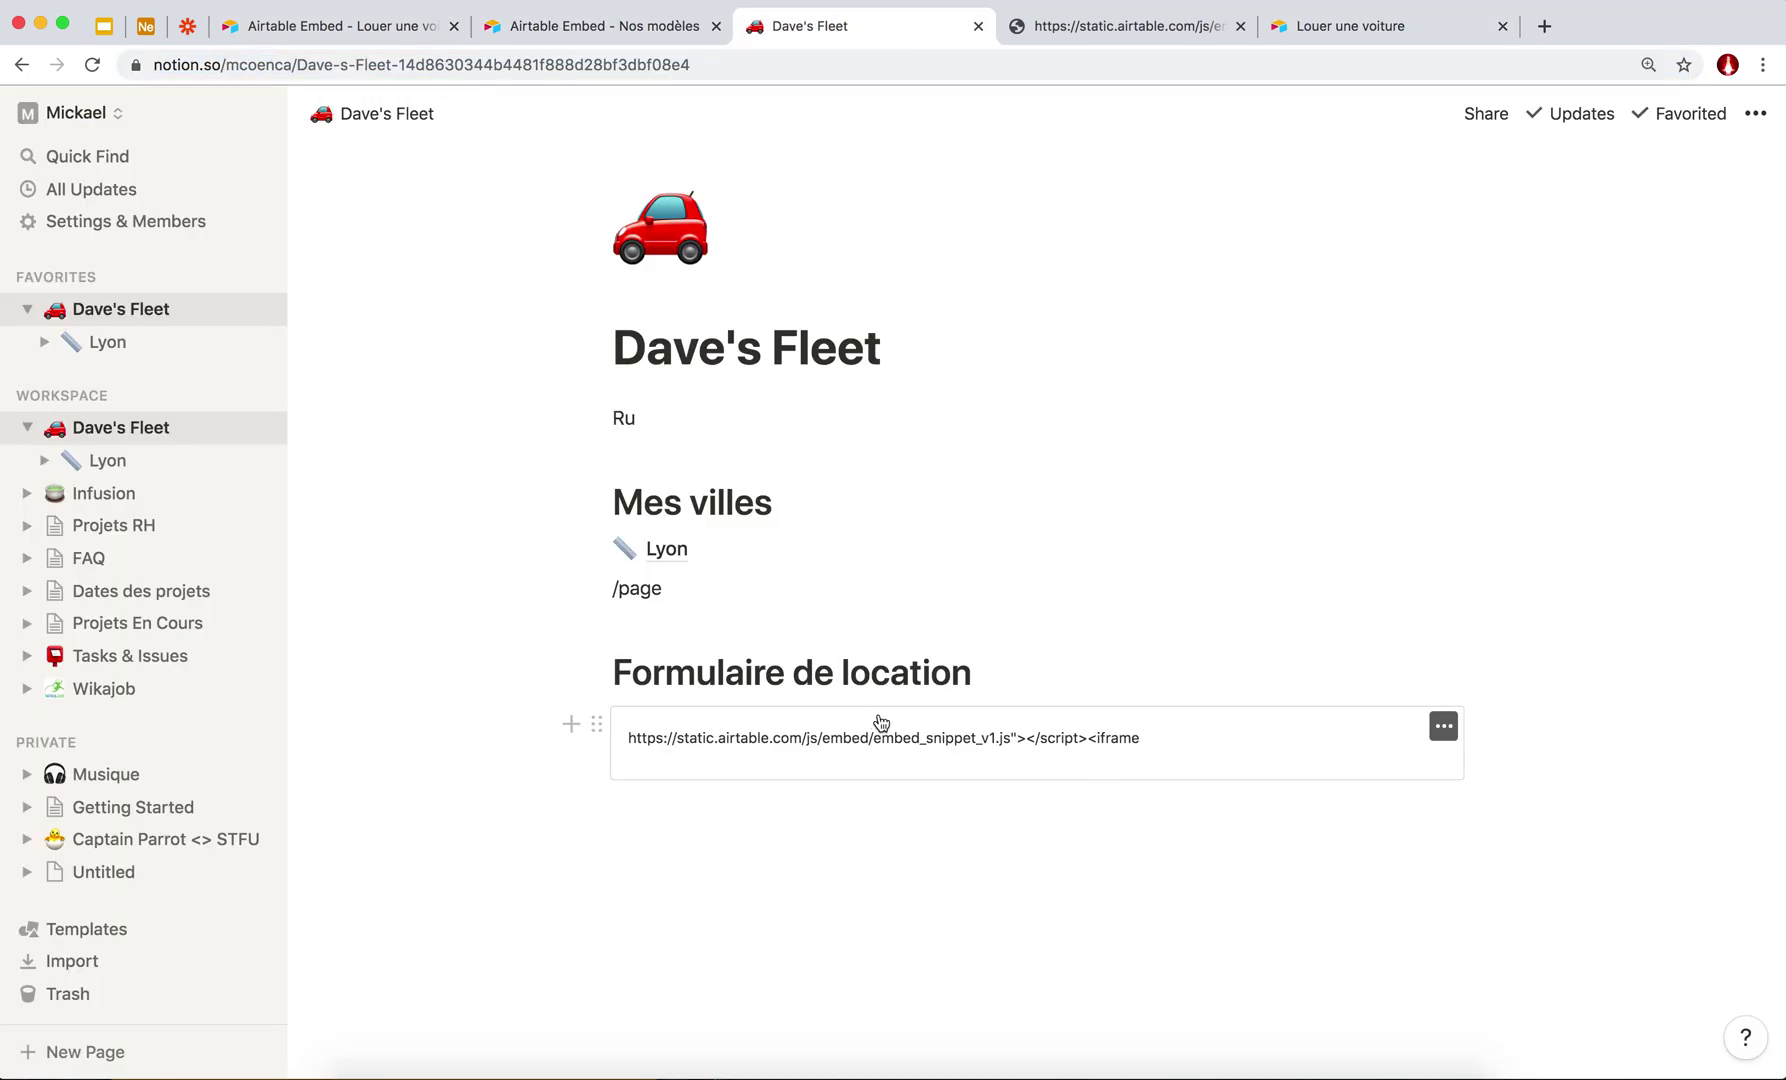
# Delete the broken embed and embed the Airtable form link with /embed.
pyautogui.click(1443, 727)
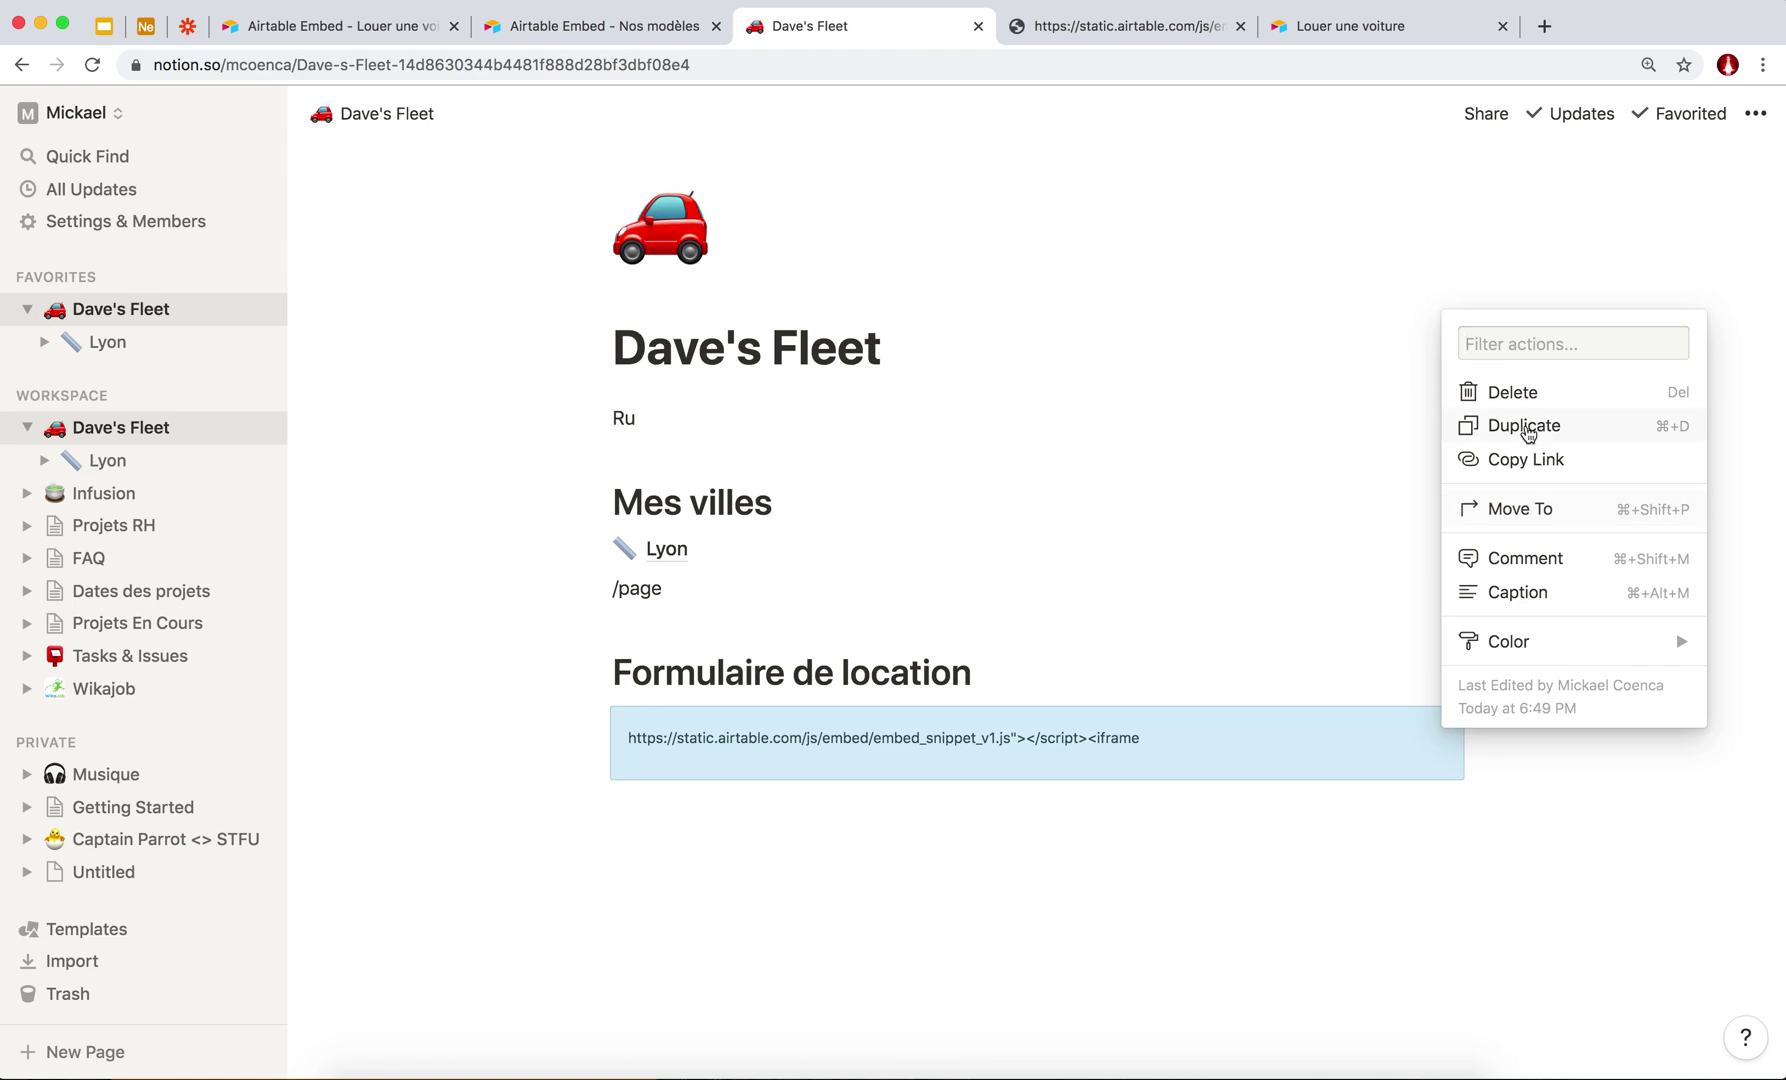
pyautogui.click(1510, 392)
pyautogui.write('/embed')
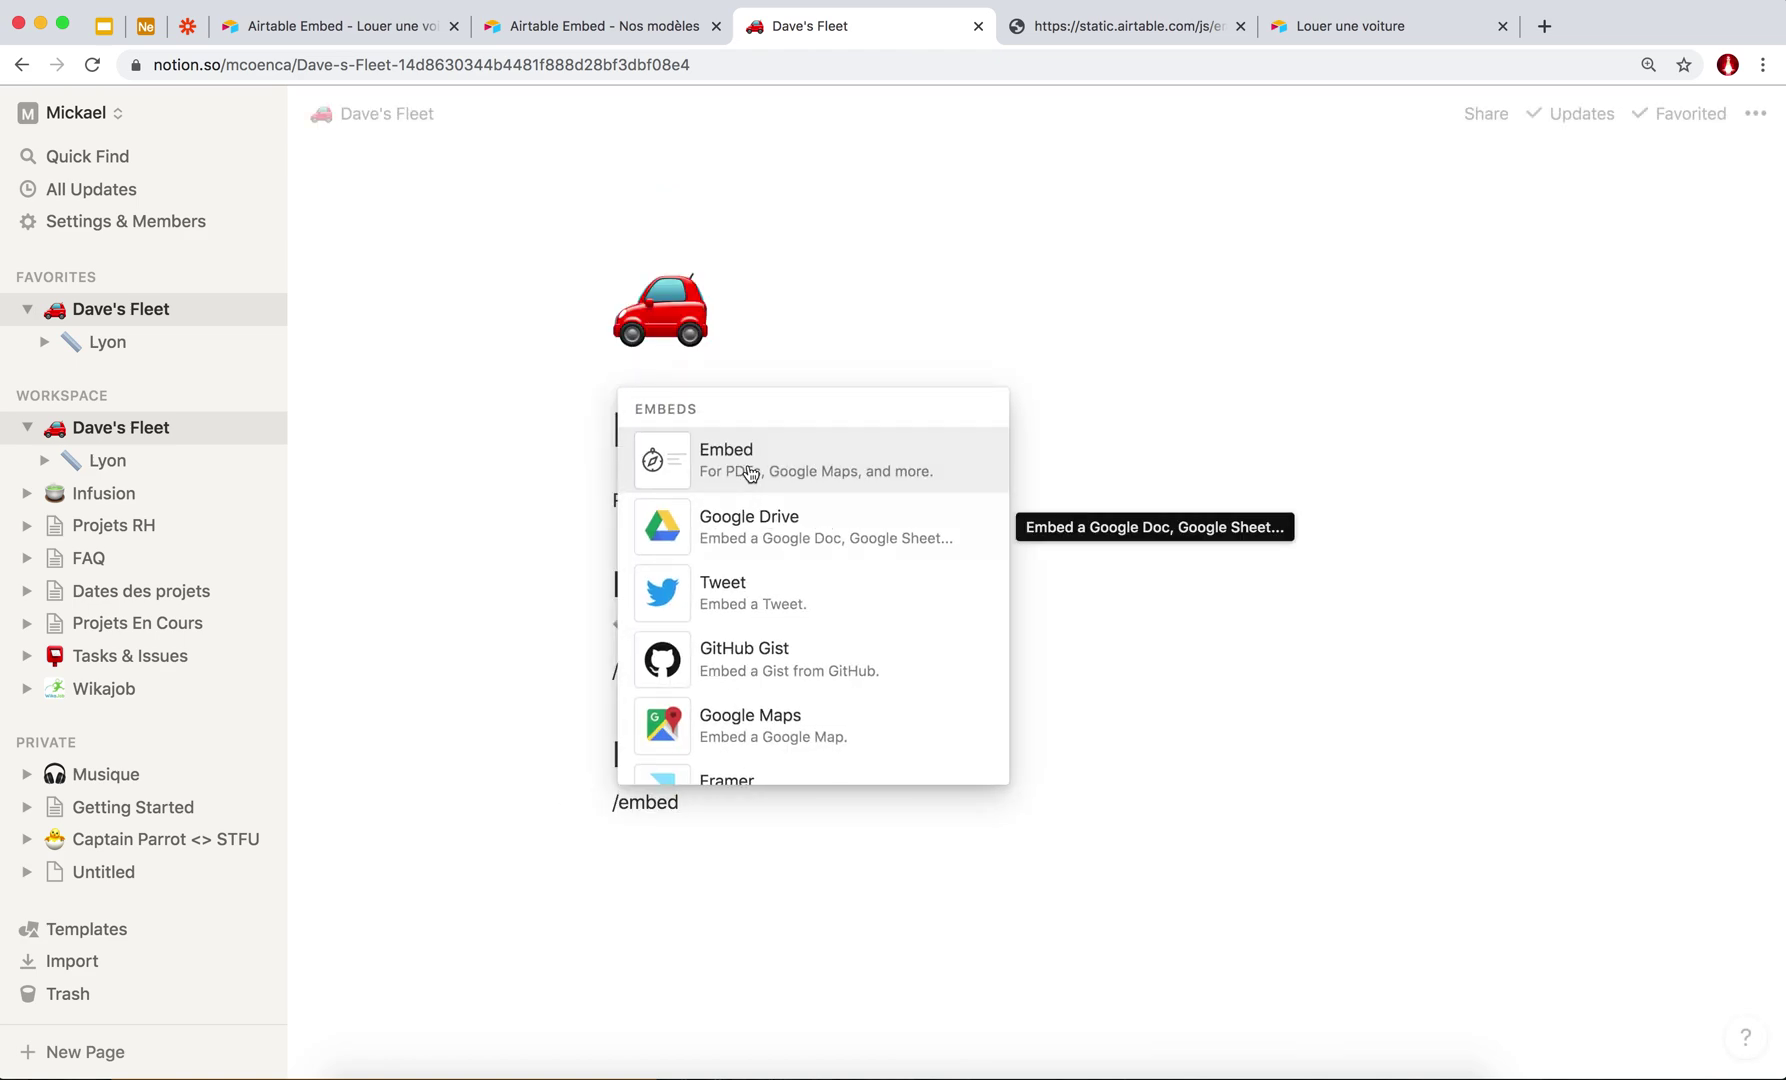
pyautogui.click(748, 472)
pyautogui.hotkey('ctrl', 'v')
pyautogui.click(957, 702)
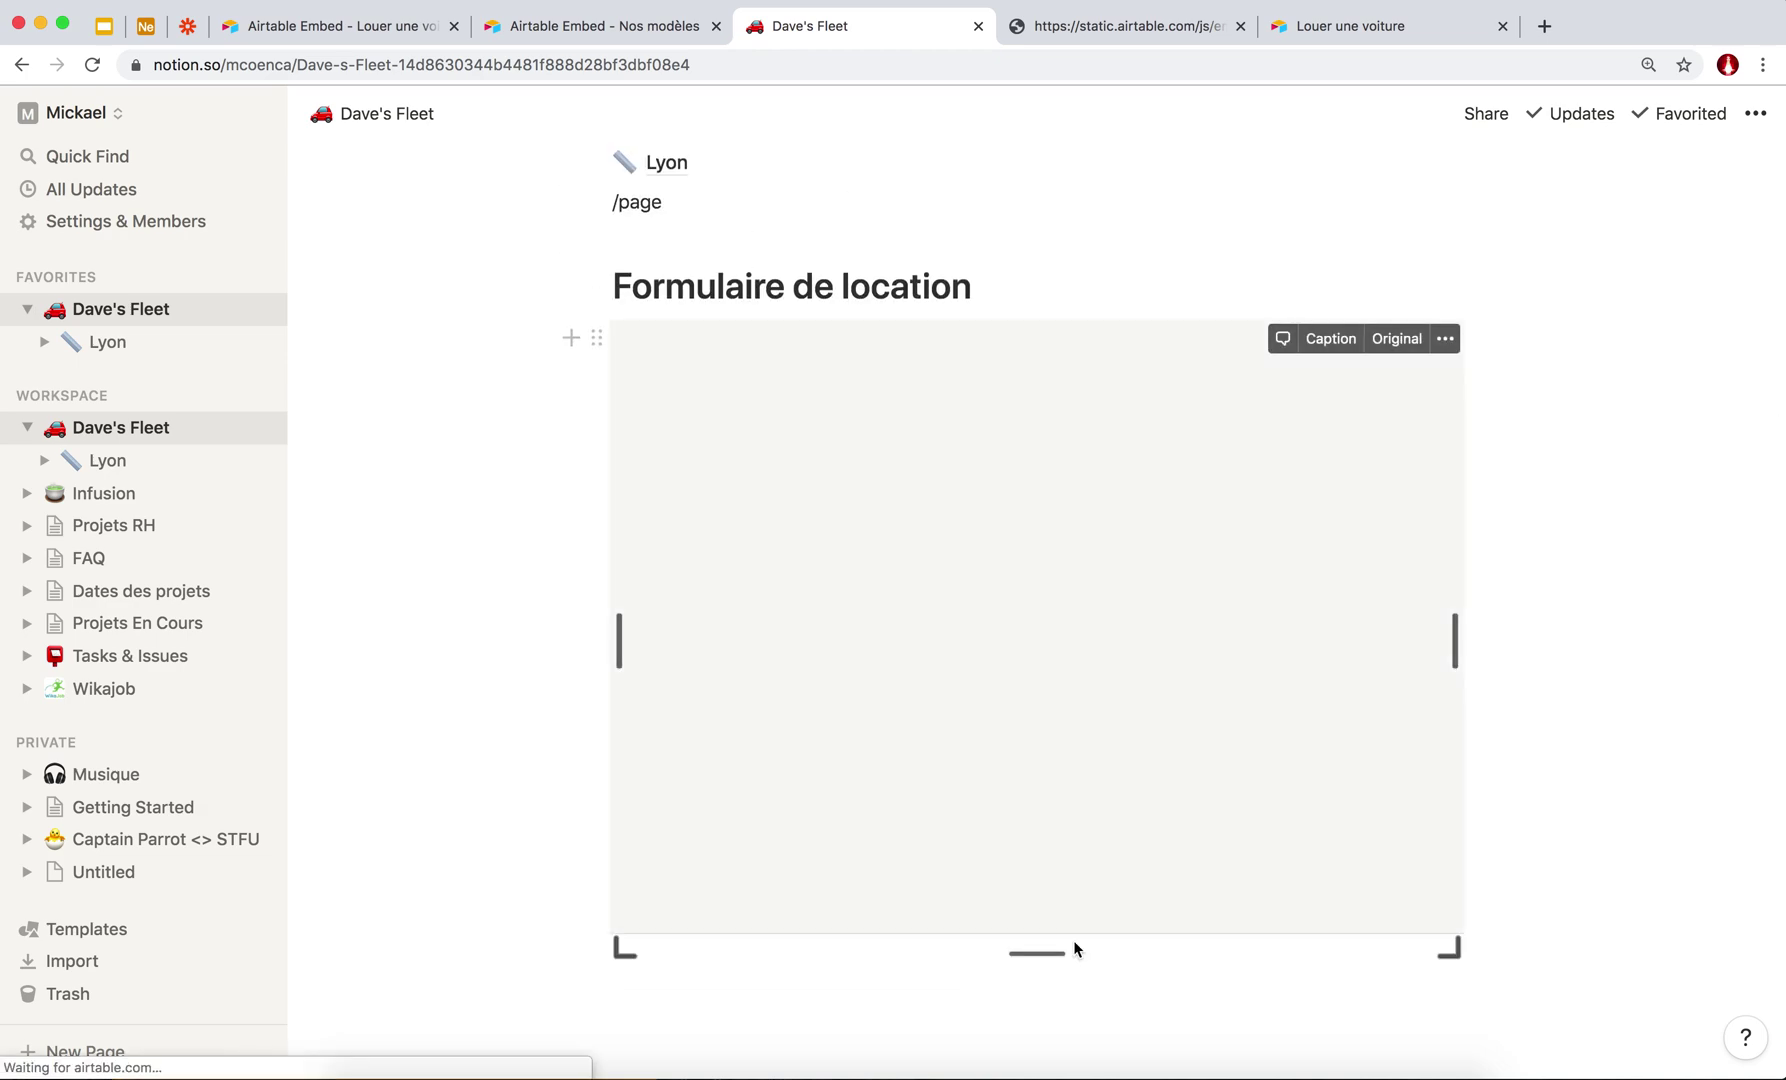
# Resize the embedded form so the Nom de famille and Adresse fields show.
pyautogui.moveTo(1042, 956); pyautogui.dragTo(1037, 770)
pyautogui.moveTo(1040, 1073); pyautogui.dragTo(1010, 893)
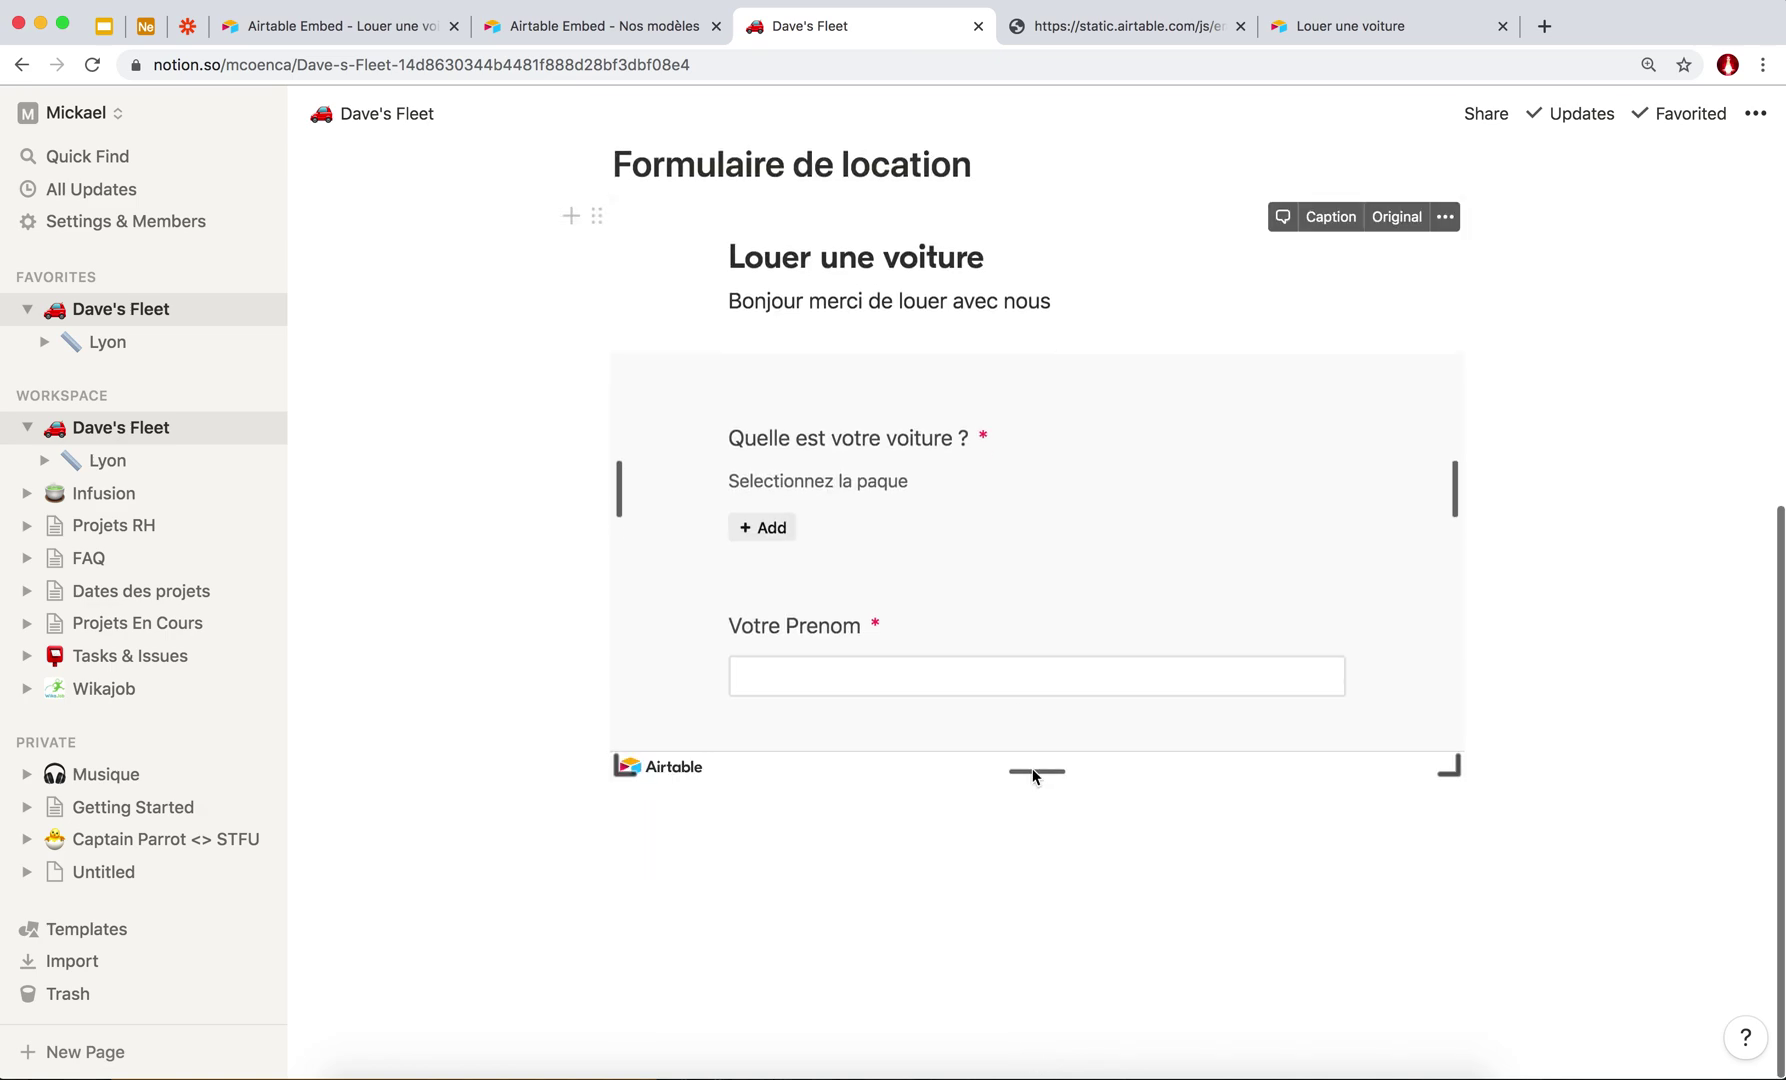
pyautogui.moveTo(1031, 818); pyautogui.dragTo(1017, 1033)
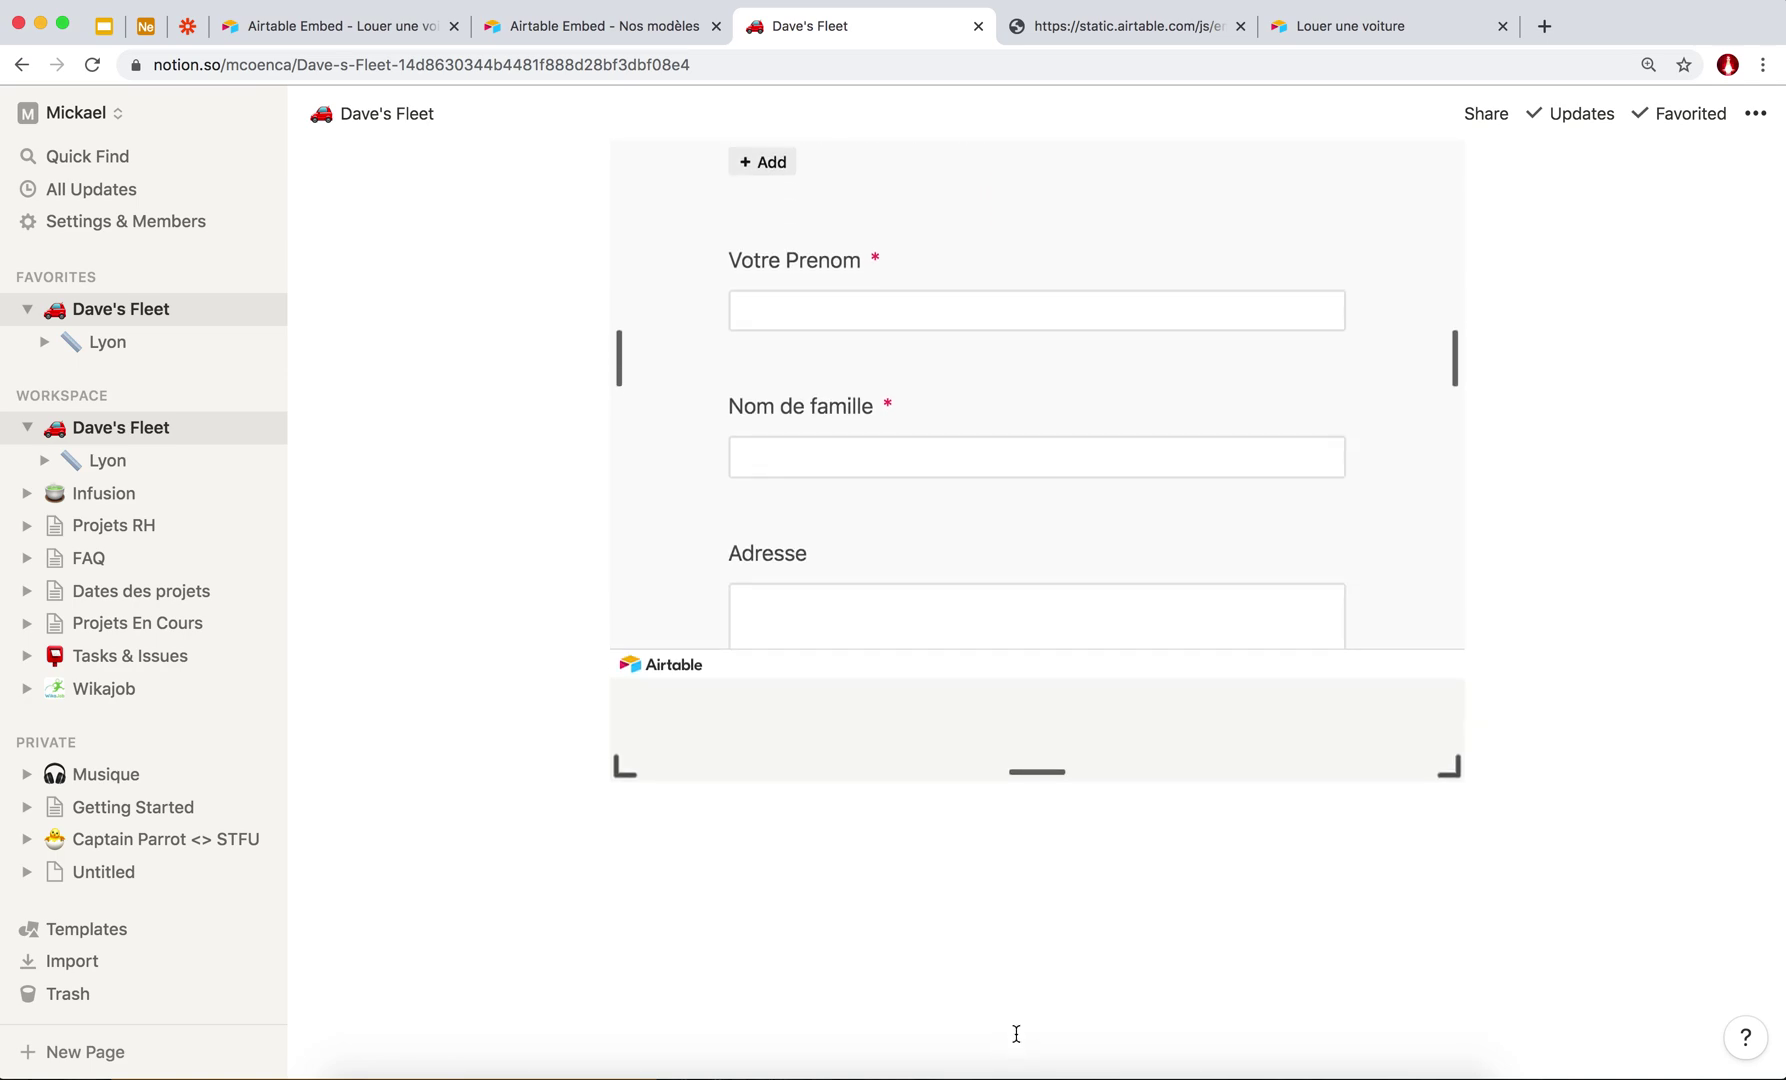
# Drag the Airtable embed taller so the mail and telephone fields show.
pyautogui.scroll(5, 1018, 508)
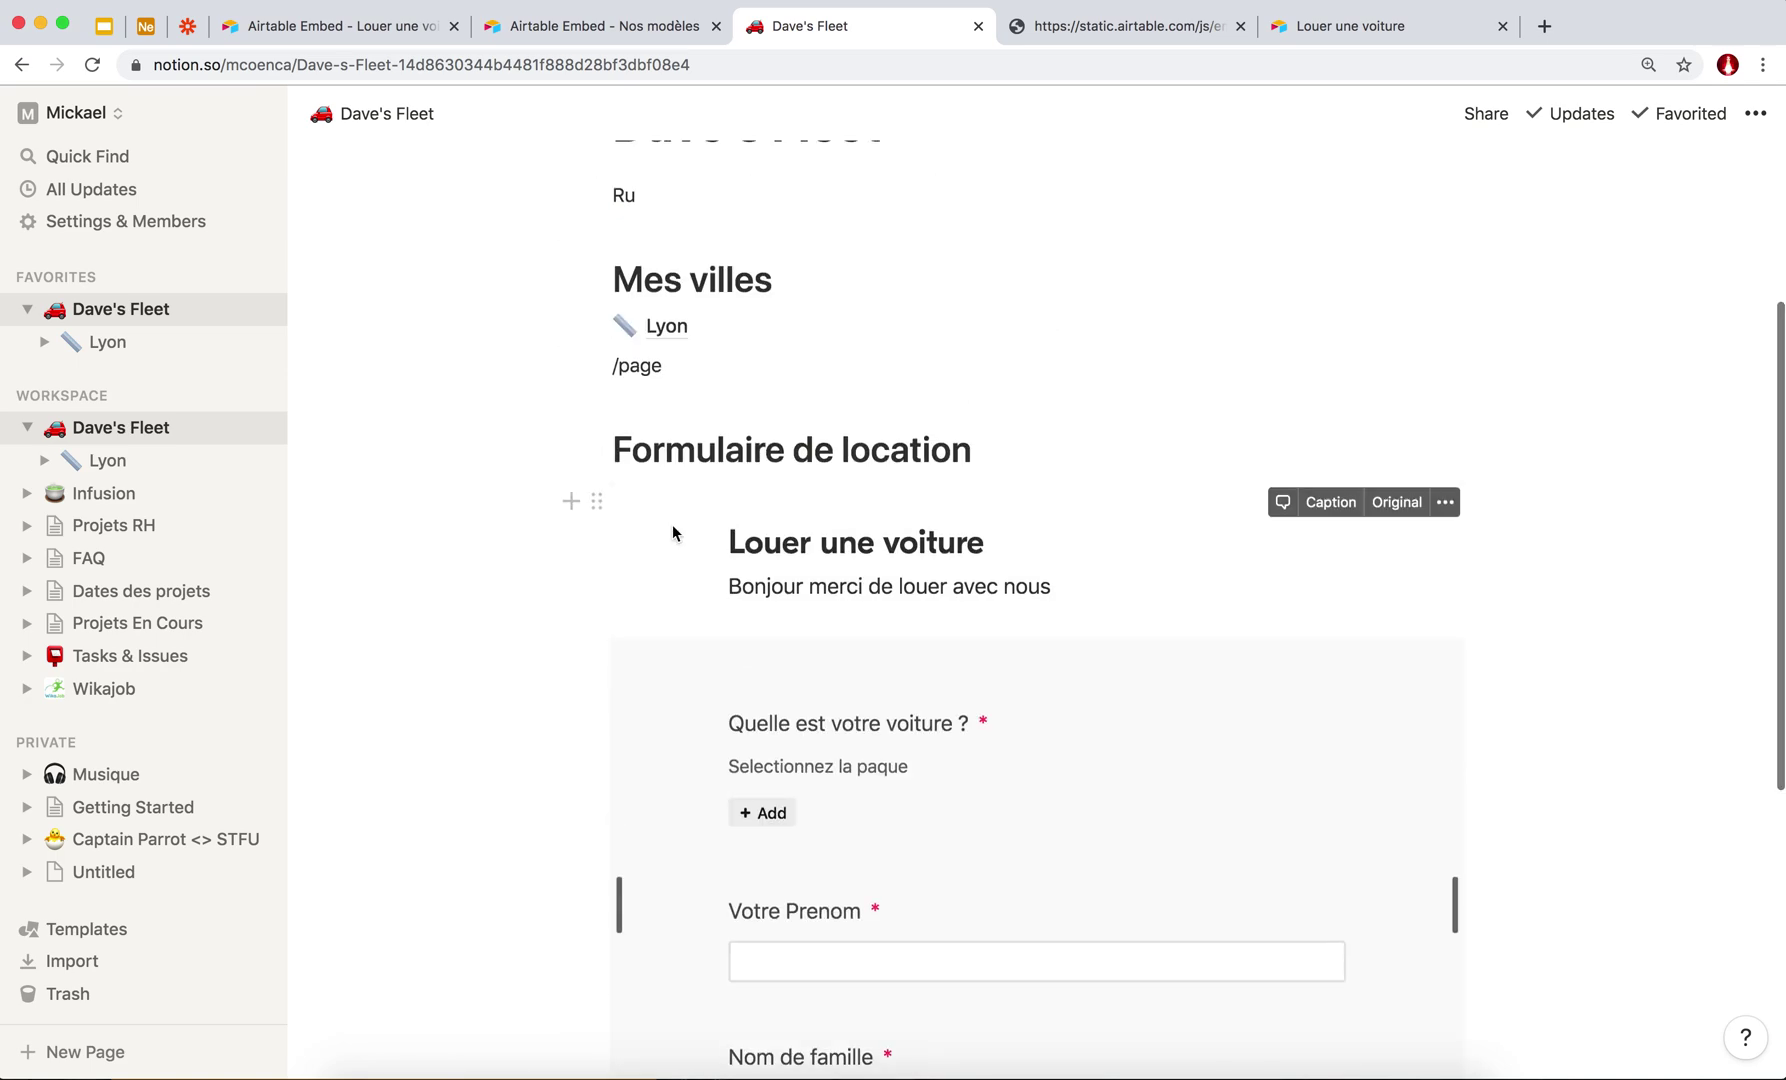
pyautogui.scroll(-5, 511, 590)
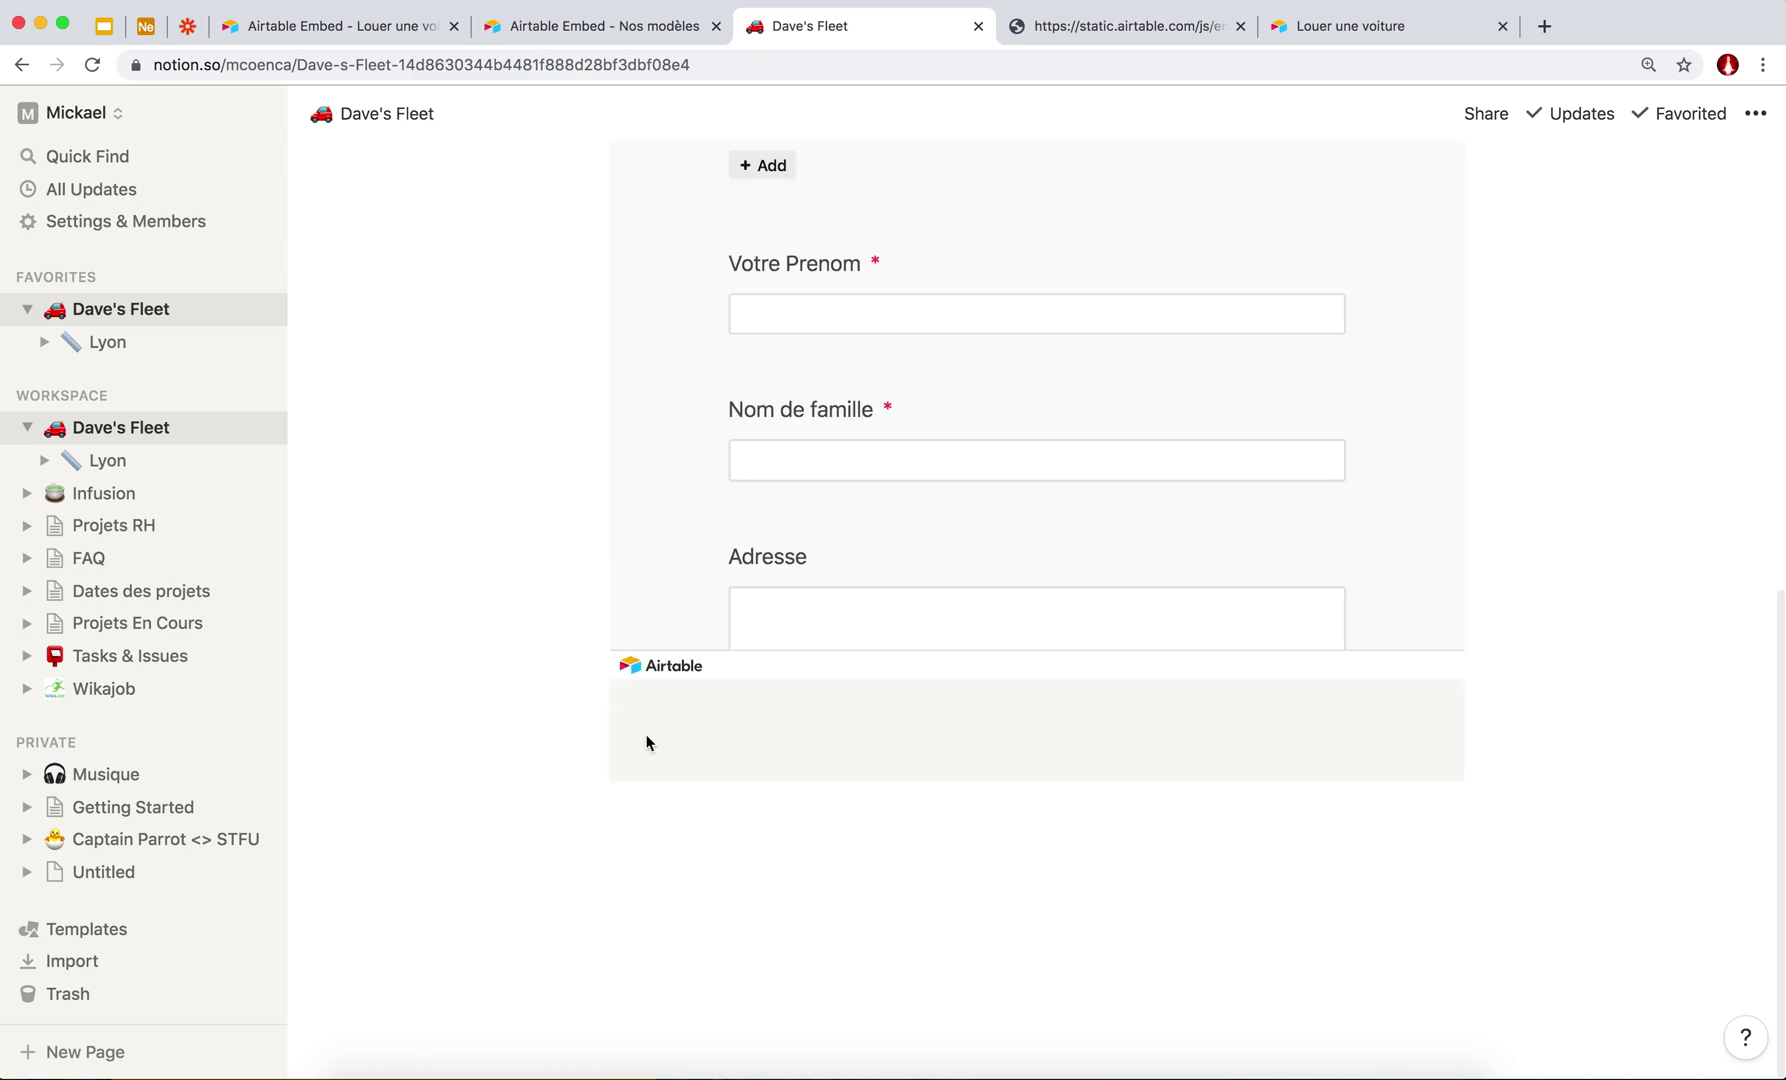
pyautogui.moveTo(1037, 776); pyautogui.dragTo(1027, 1040)
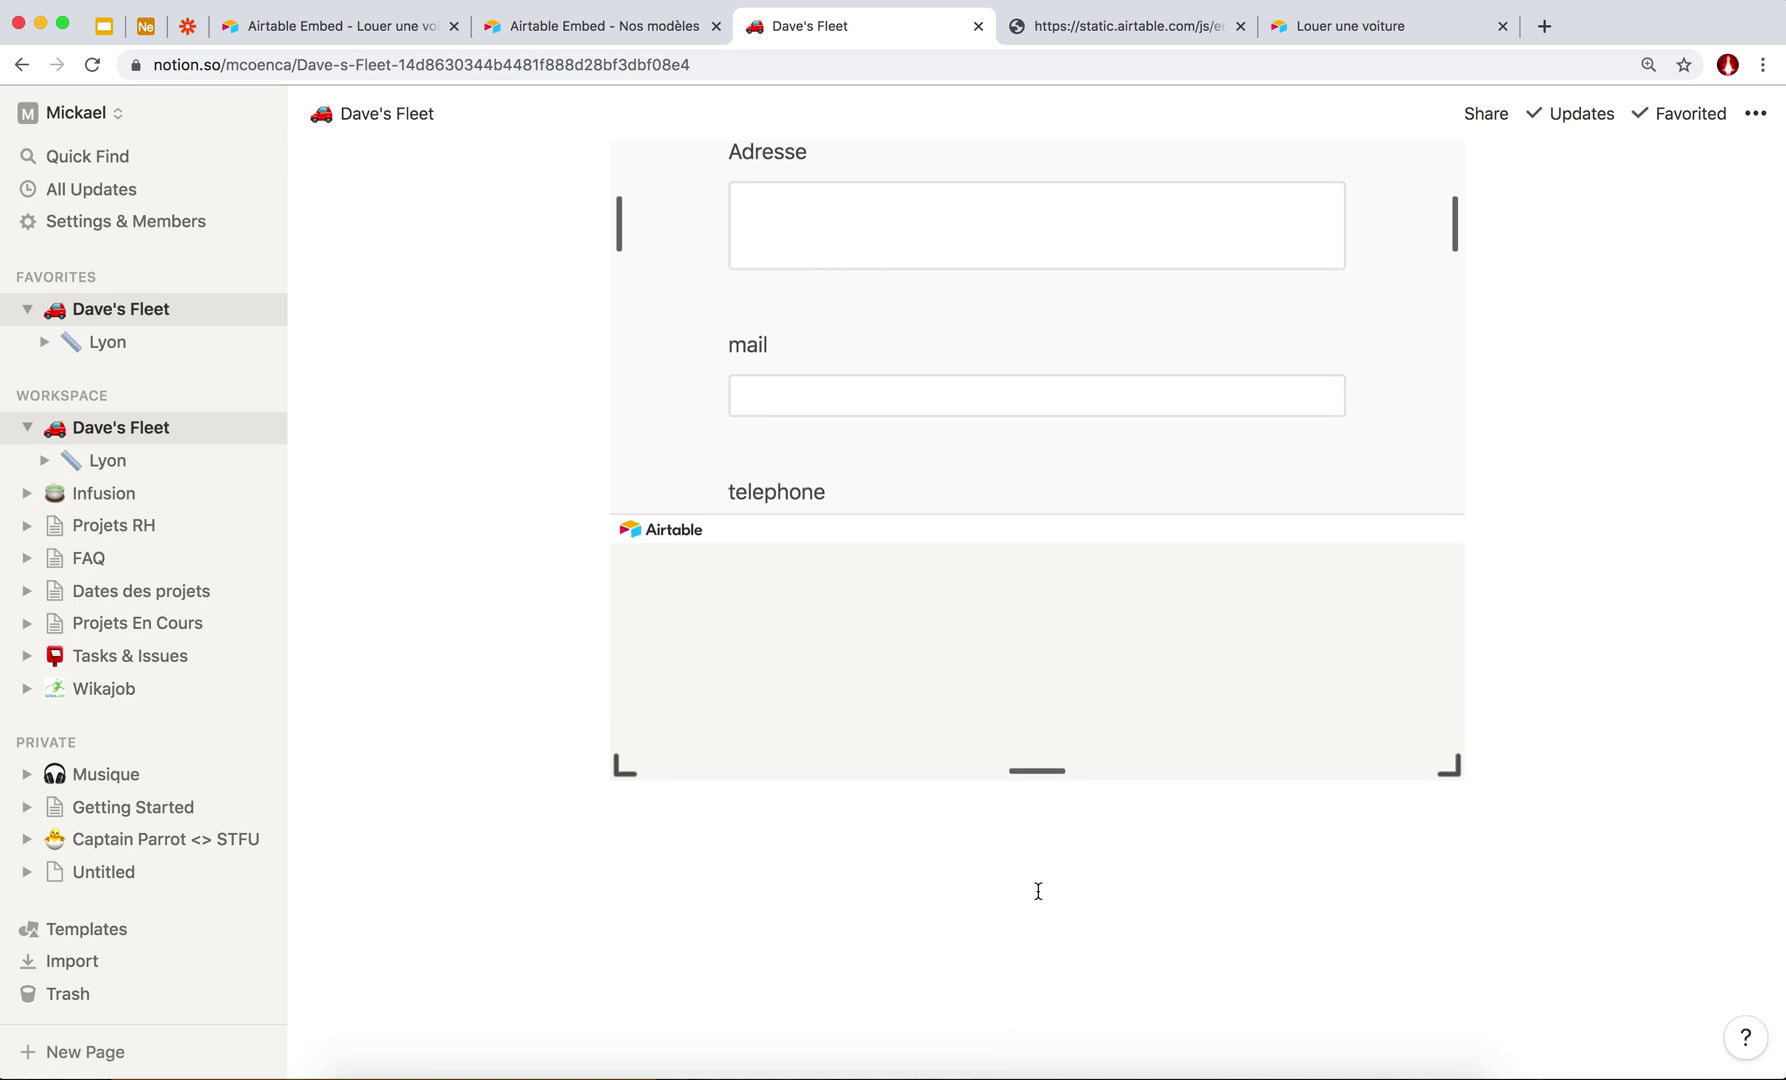
pyautogui.moveTo(1019, 769); pyautogui.dragTo(1019, 894)
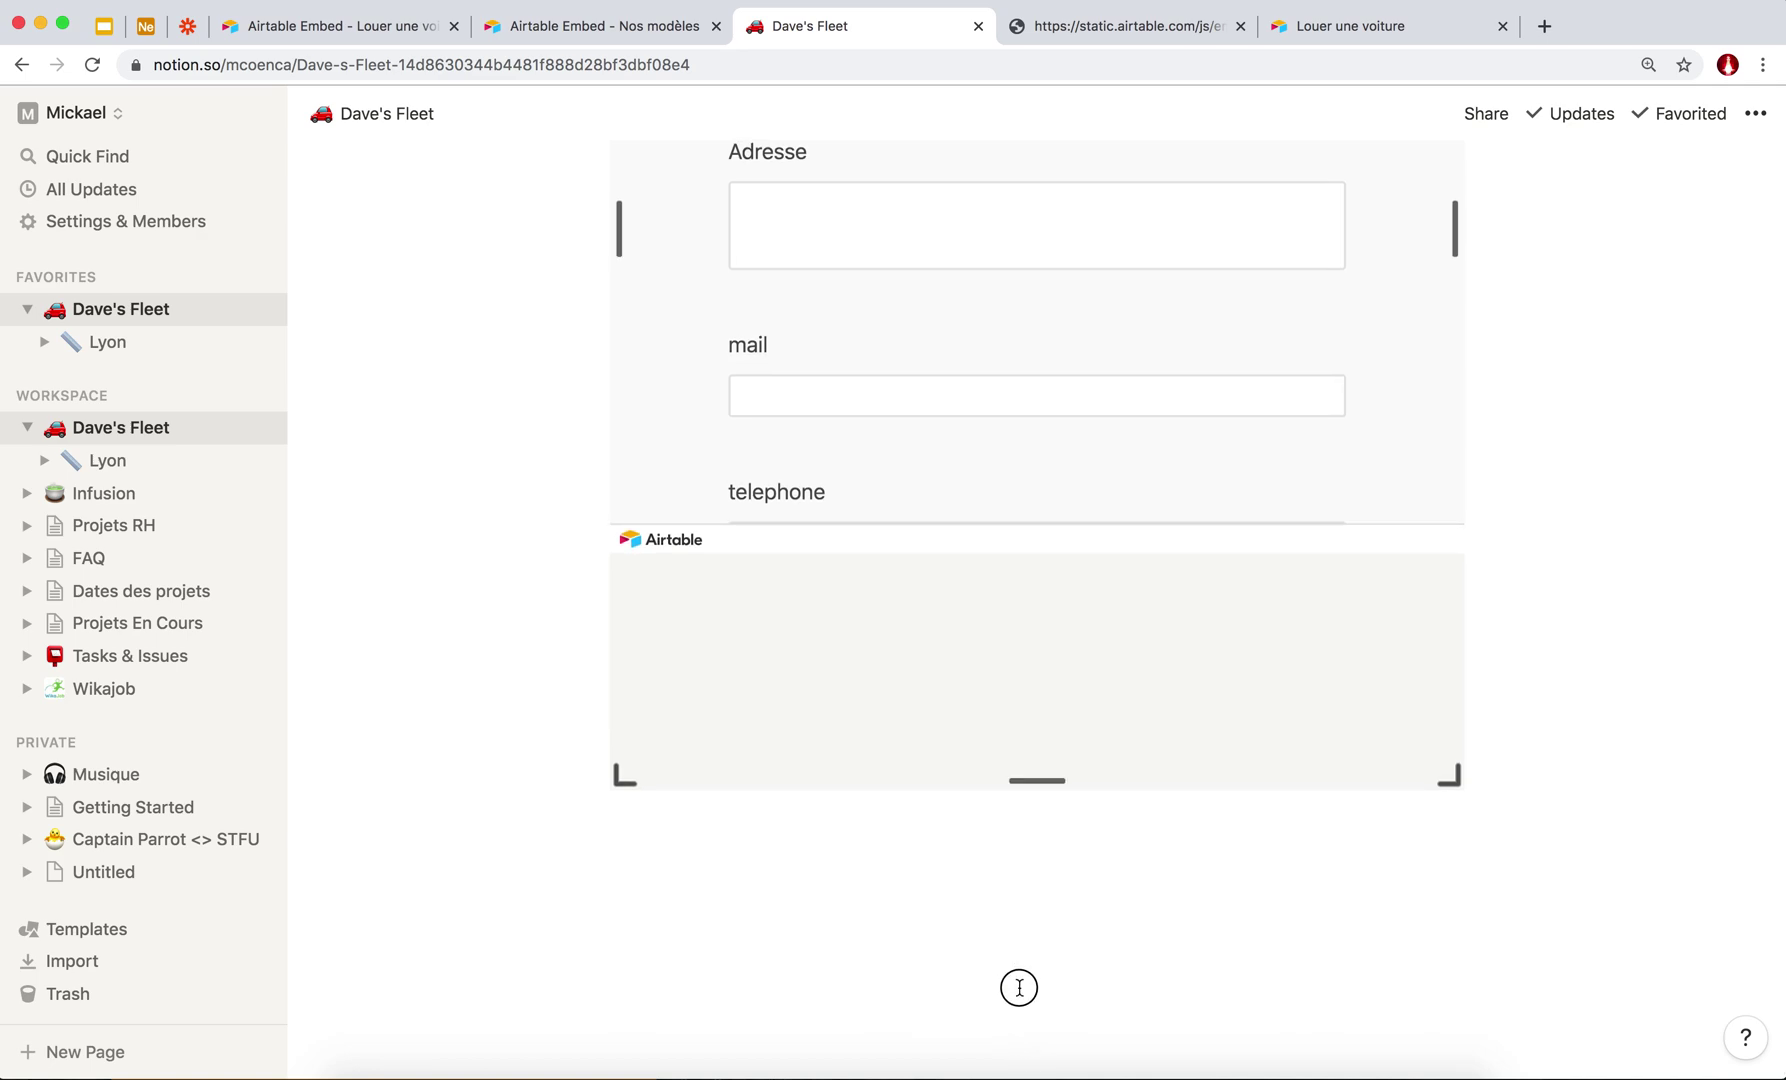
pyautogui.moveTo(1019, 988); pyautogui.dragTo(1027, 1034)
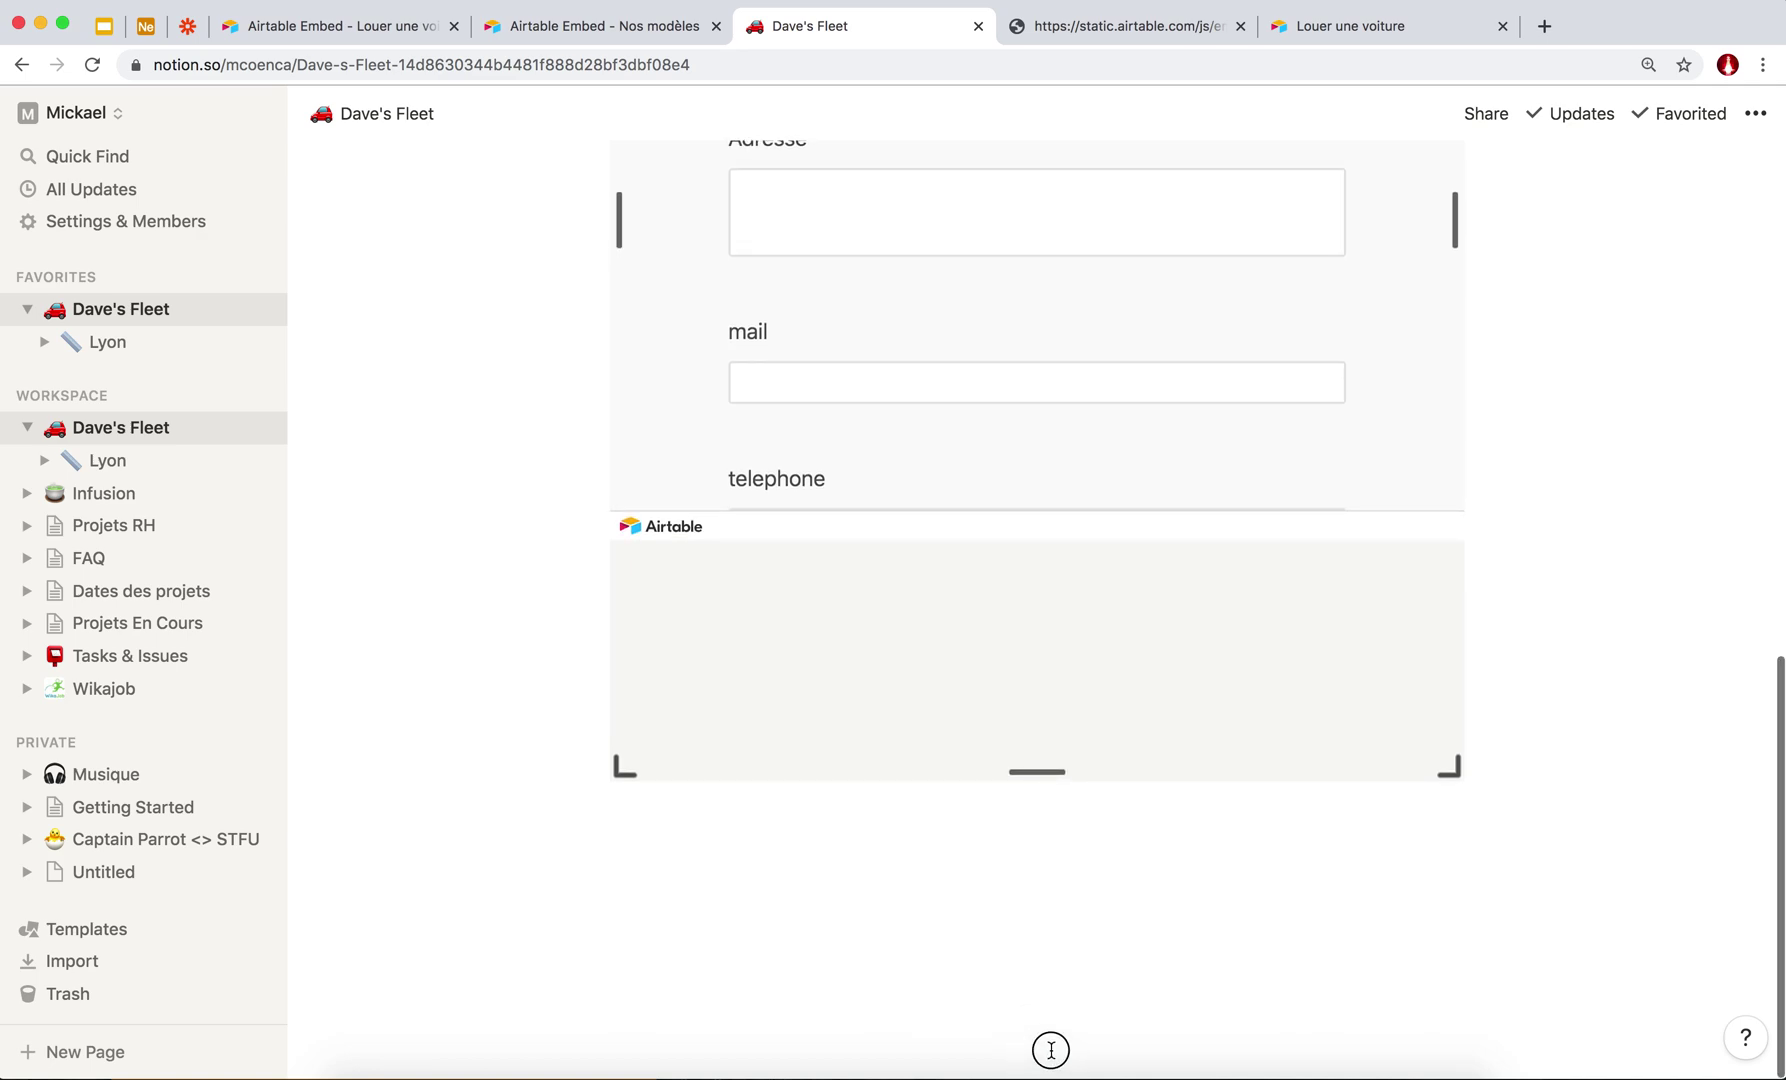
# Scroll through the page to check the full form, including uploads, Date de début and Submit.
pyautogui.scroll(6, 956, 566)
pyautogui.scroll(-5, 956, 566)
pyautogui.scroll(-15, 727, 587)
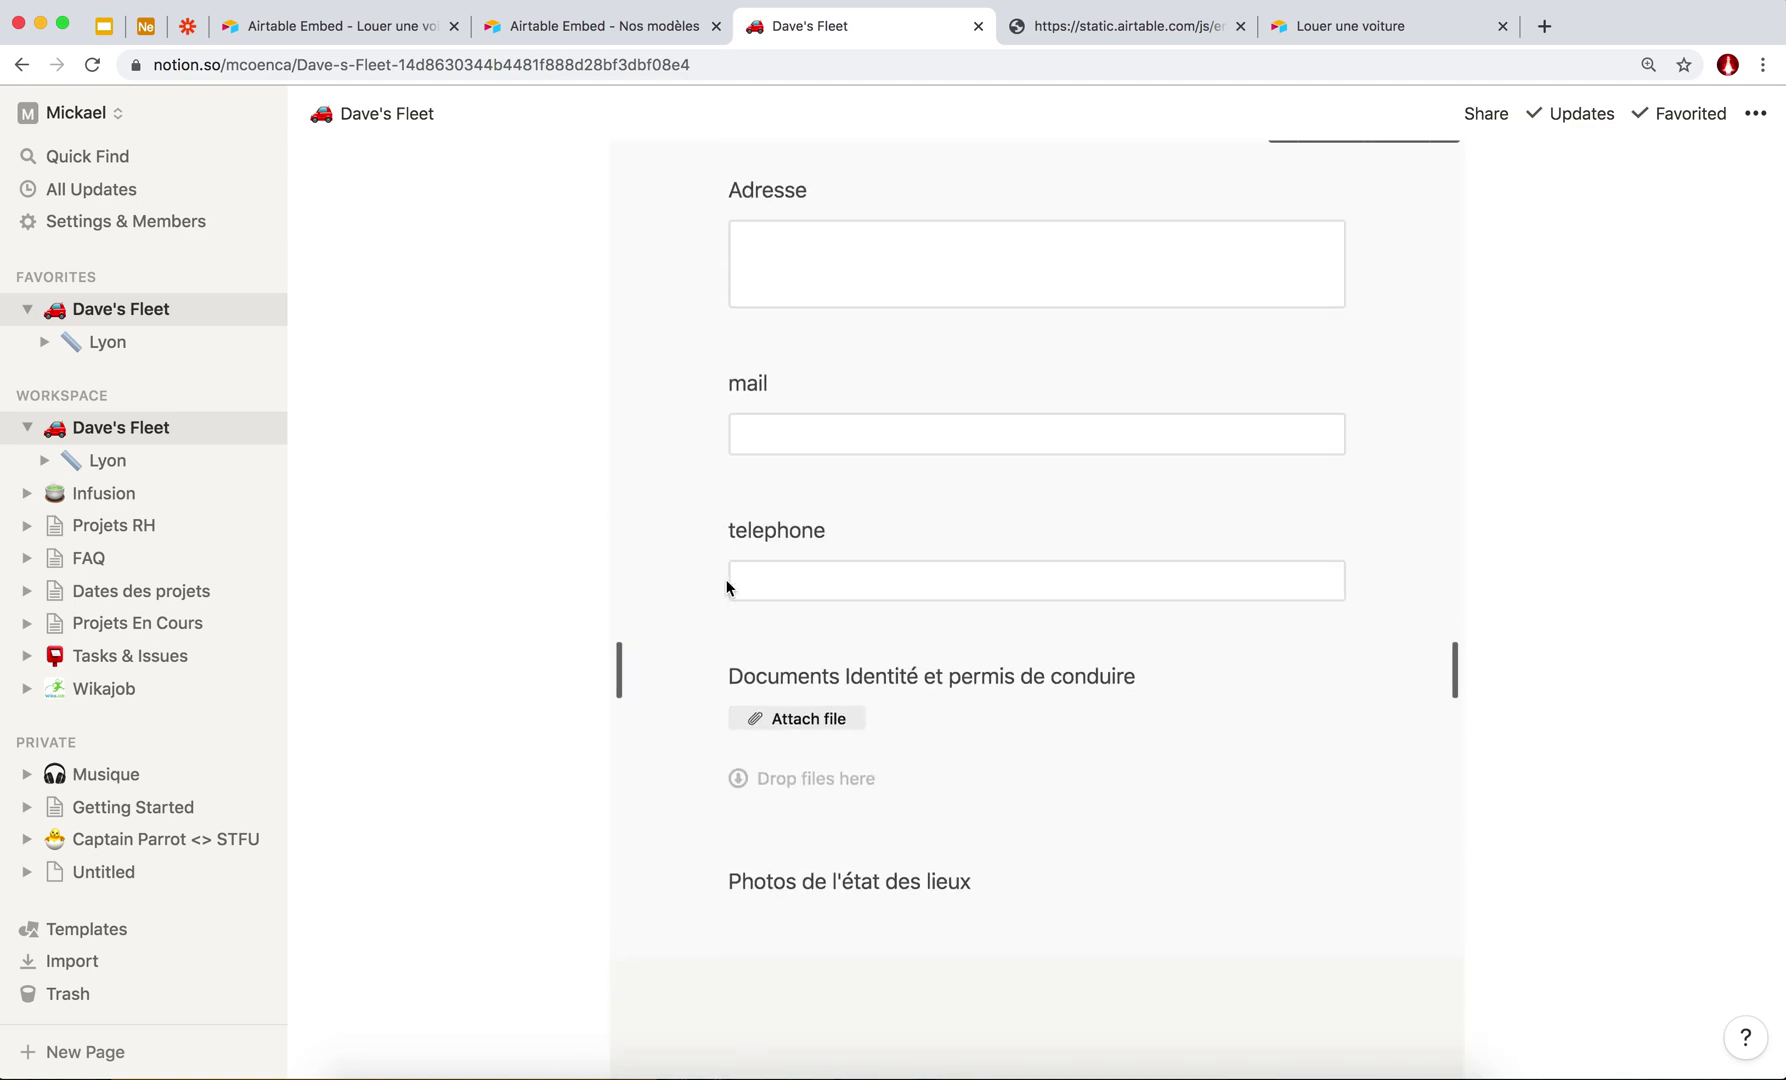
pyautogui.scroll(15, 997, 390)
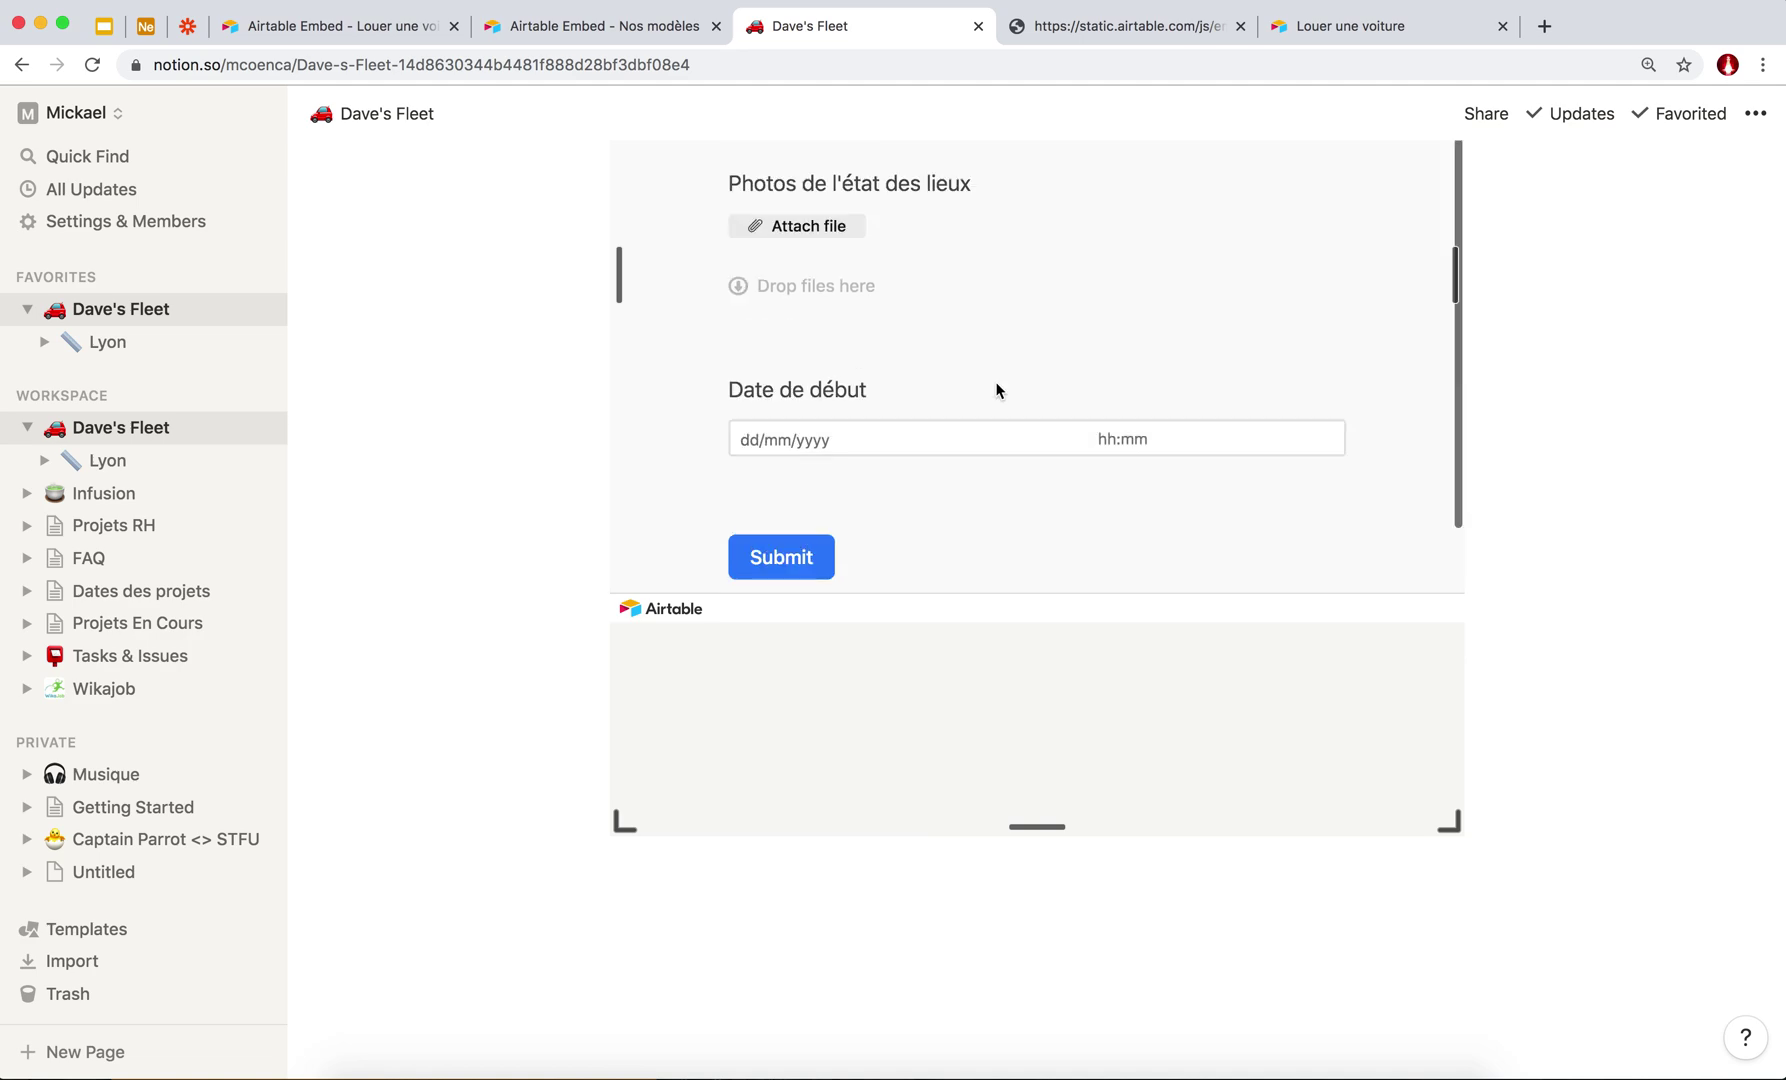
pyautogui.scroll(-10, 997, 390)
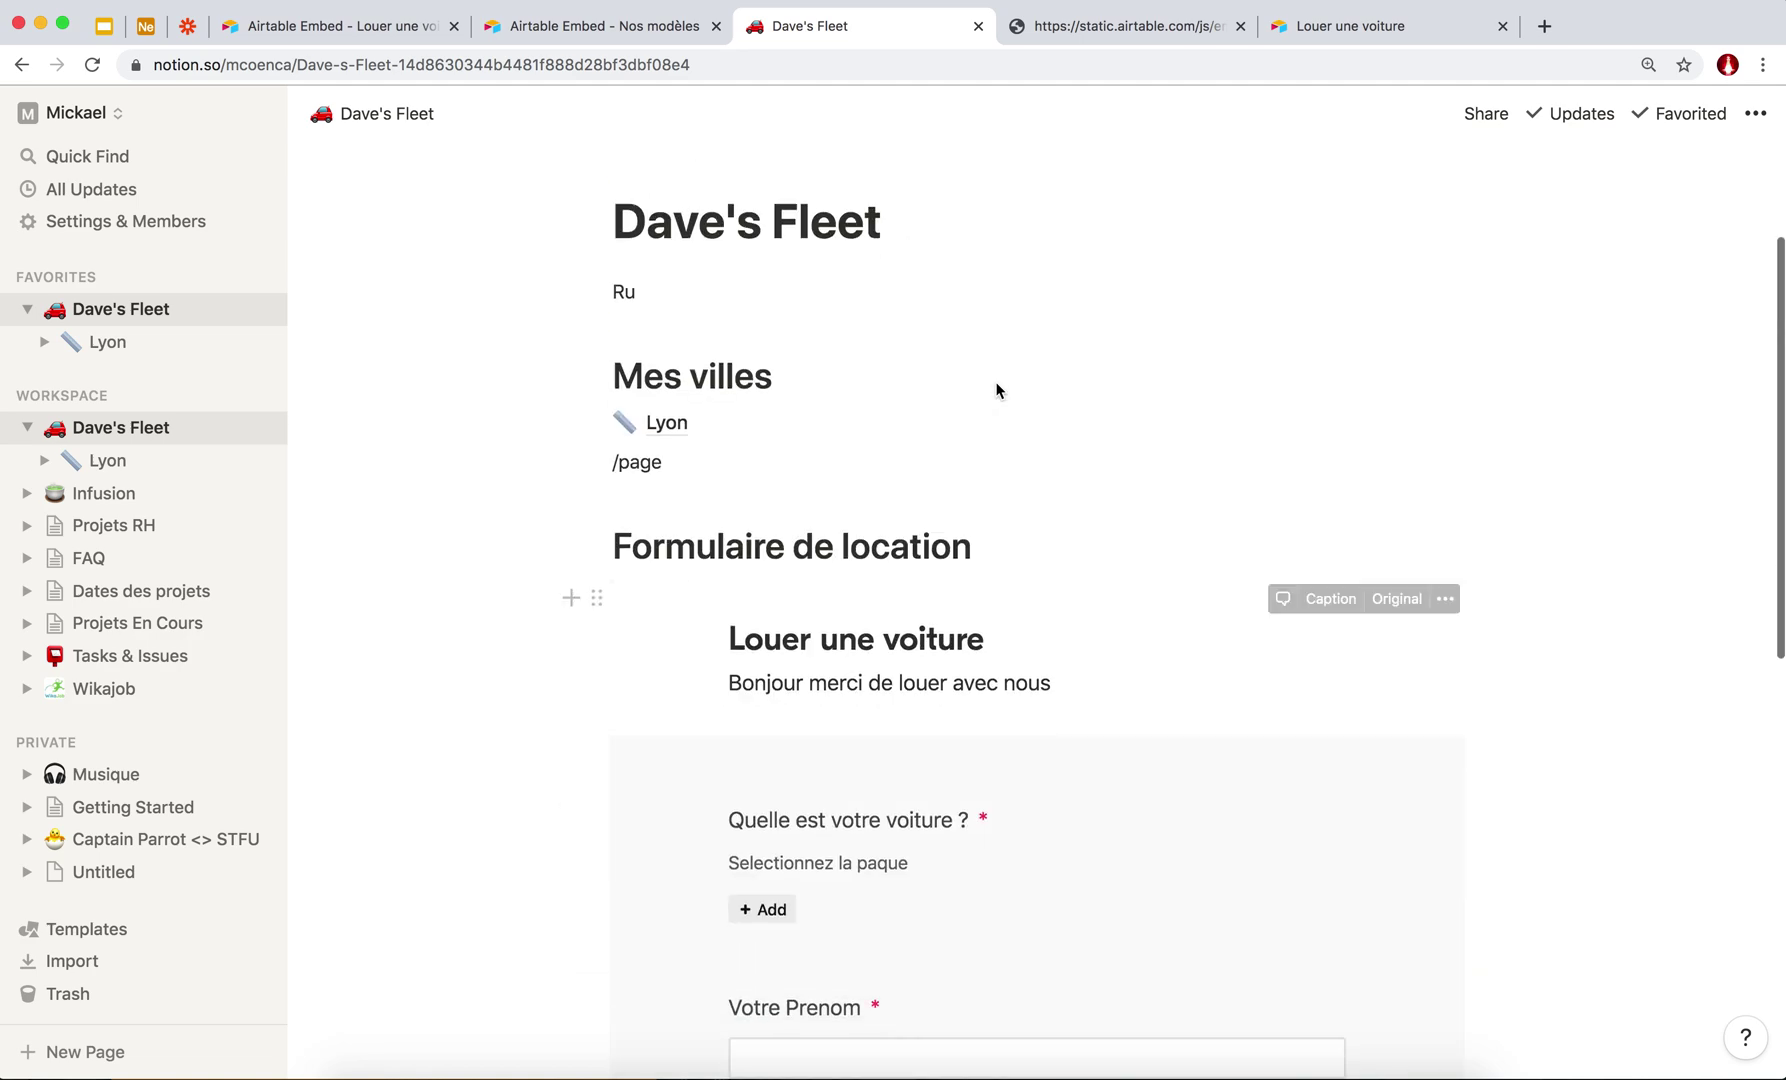
pyautogui.scroll(-10, 901, 515)
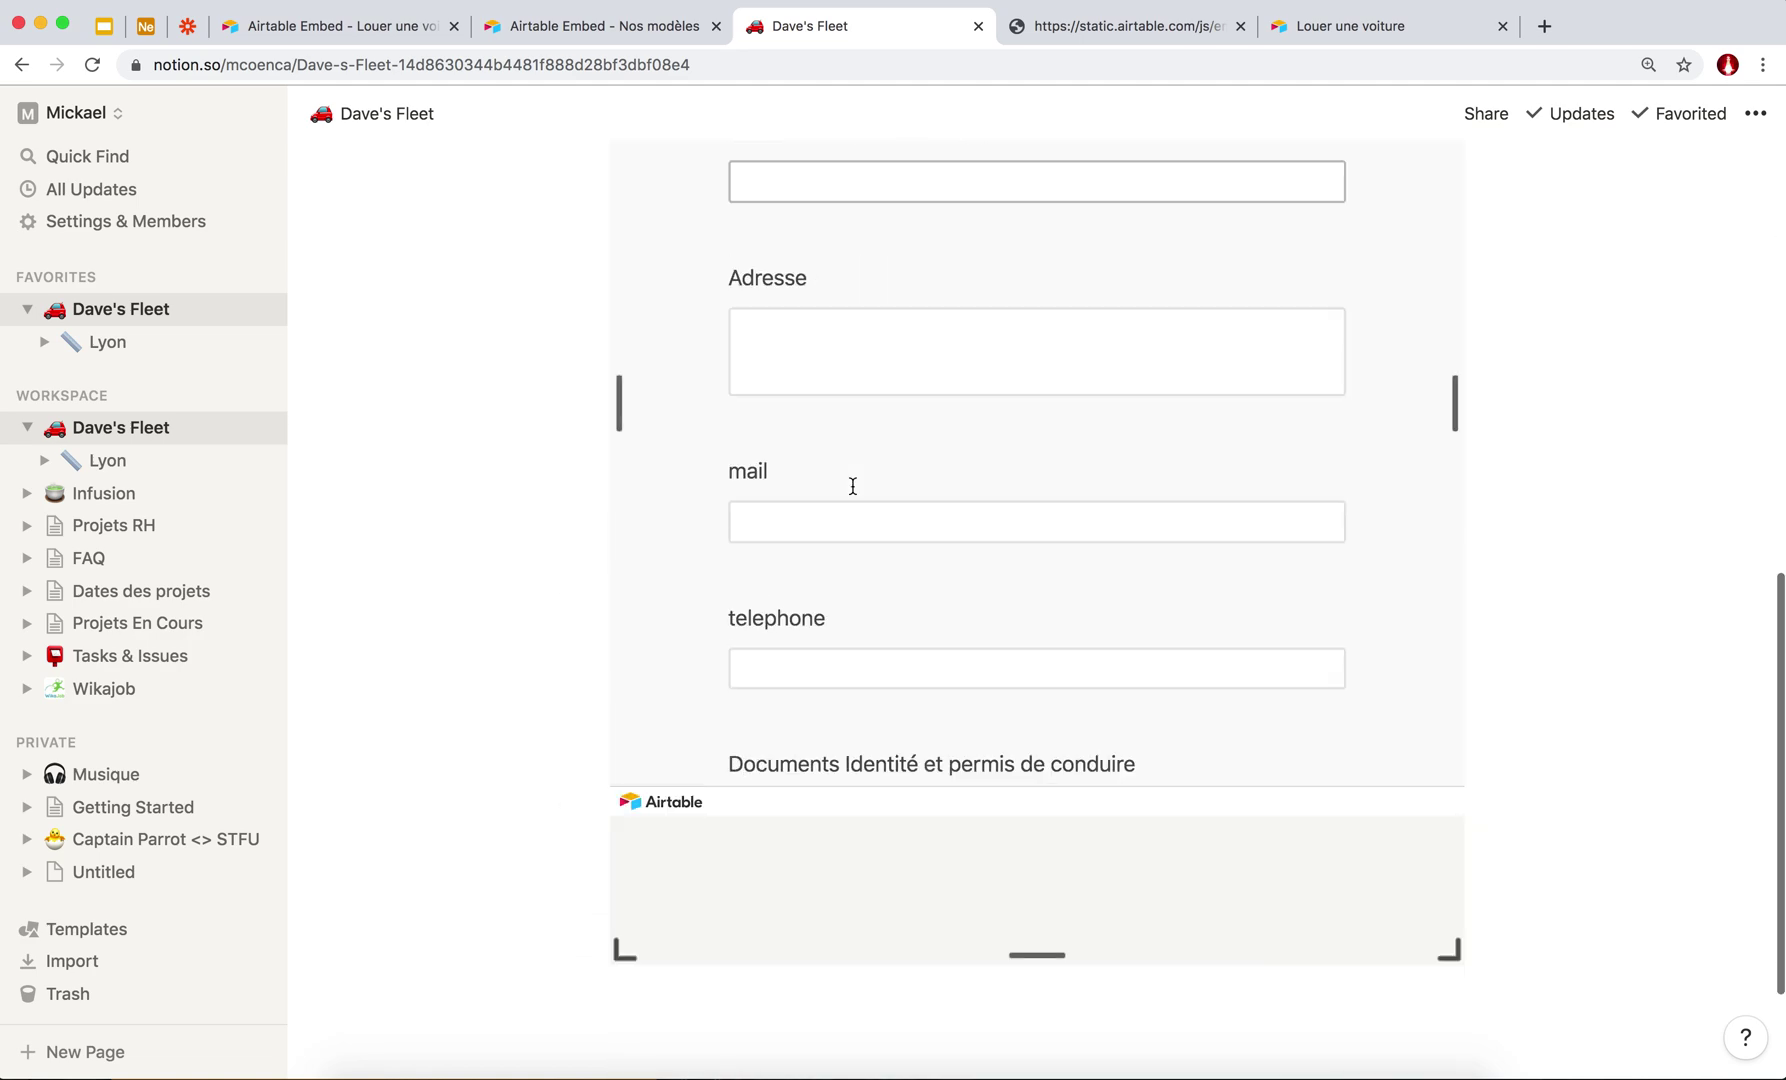
pyautogui.scroll(3, 849, 486)
pyautogui.scroll(10, 853, 486)
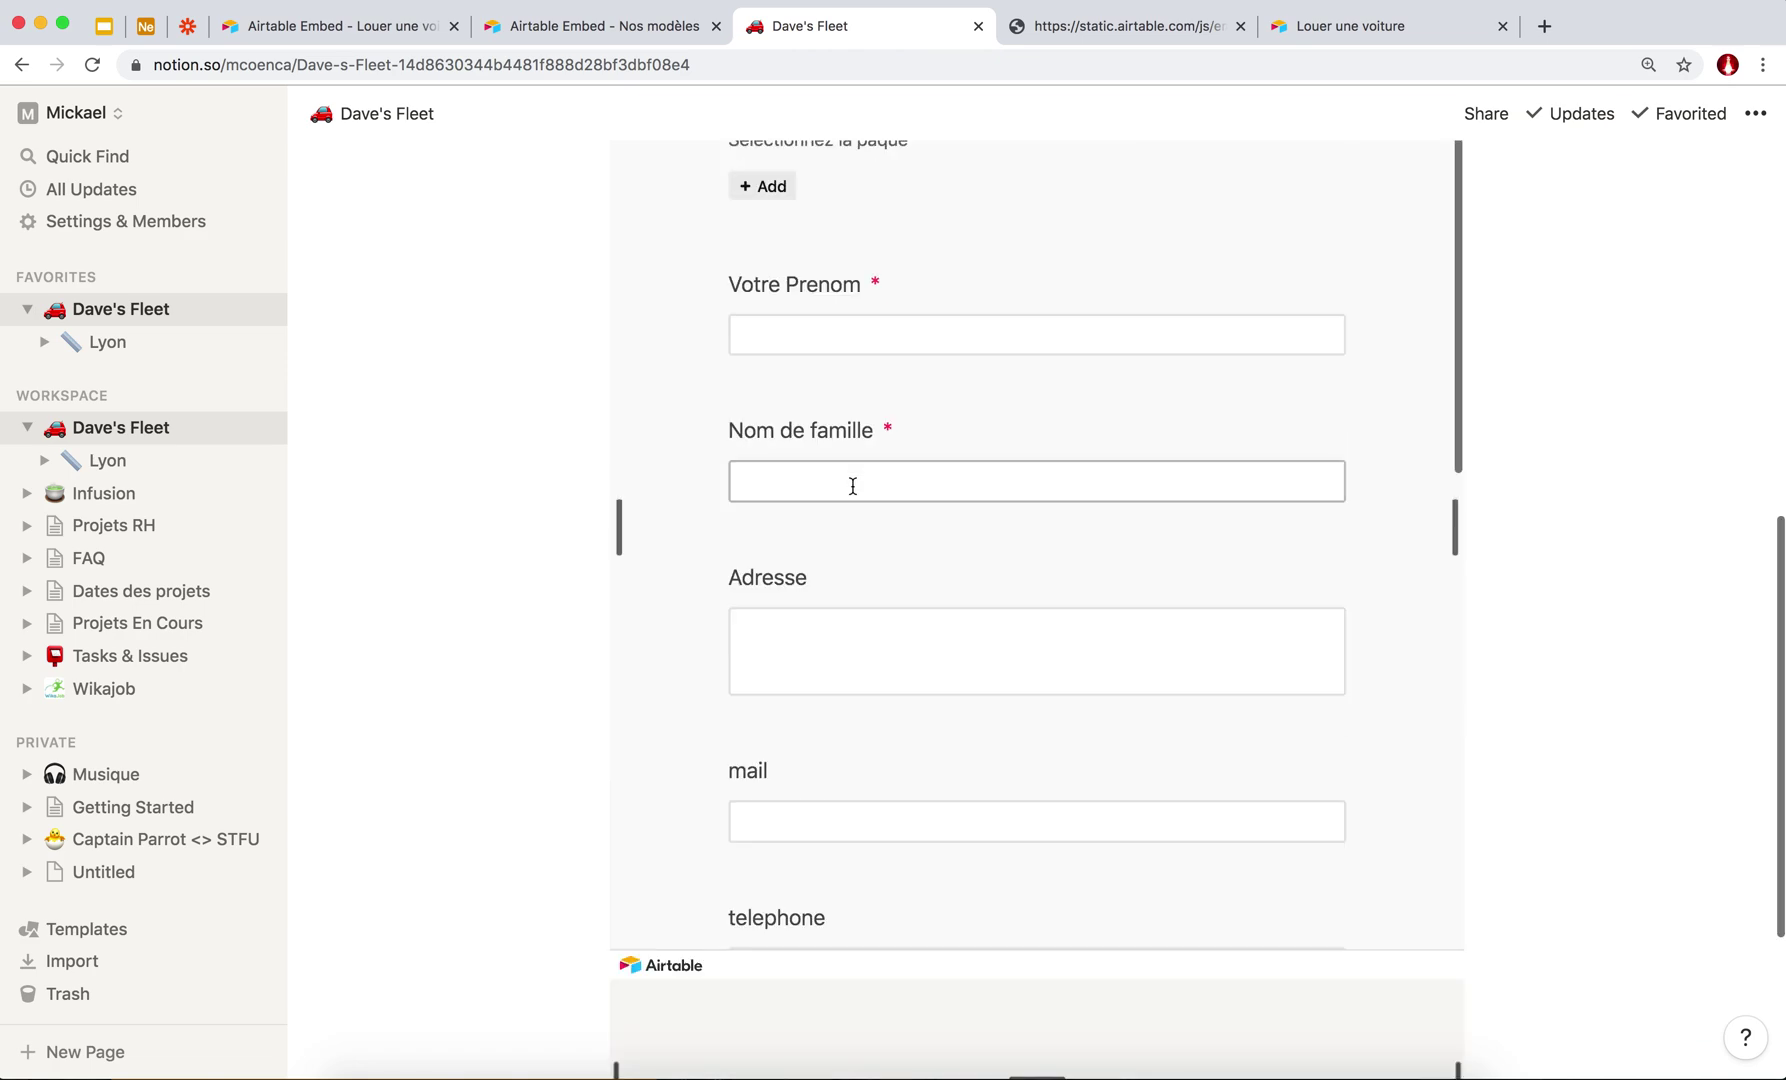
pyautogui.scroll(-3, 538, 813)
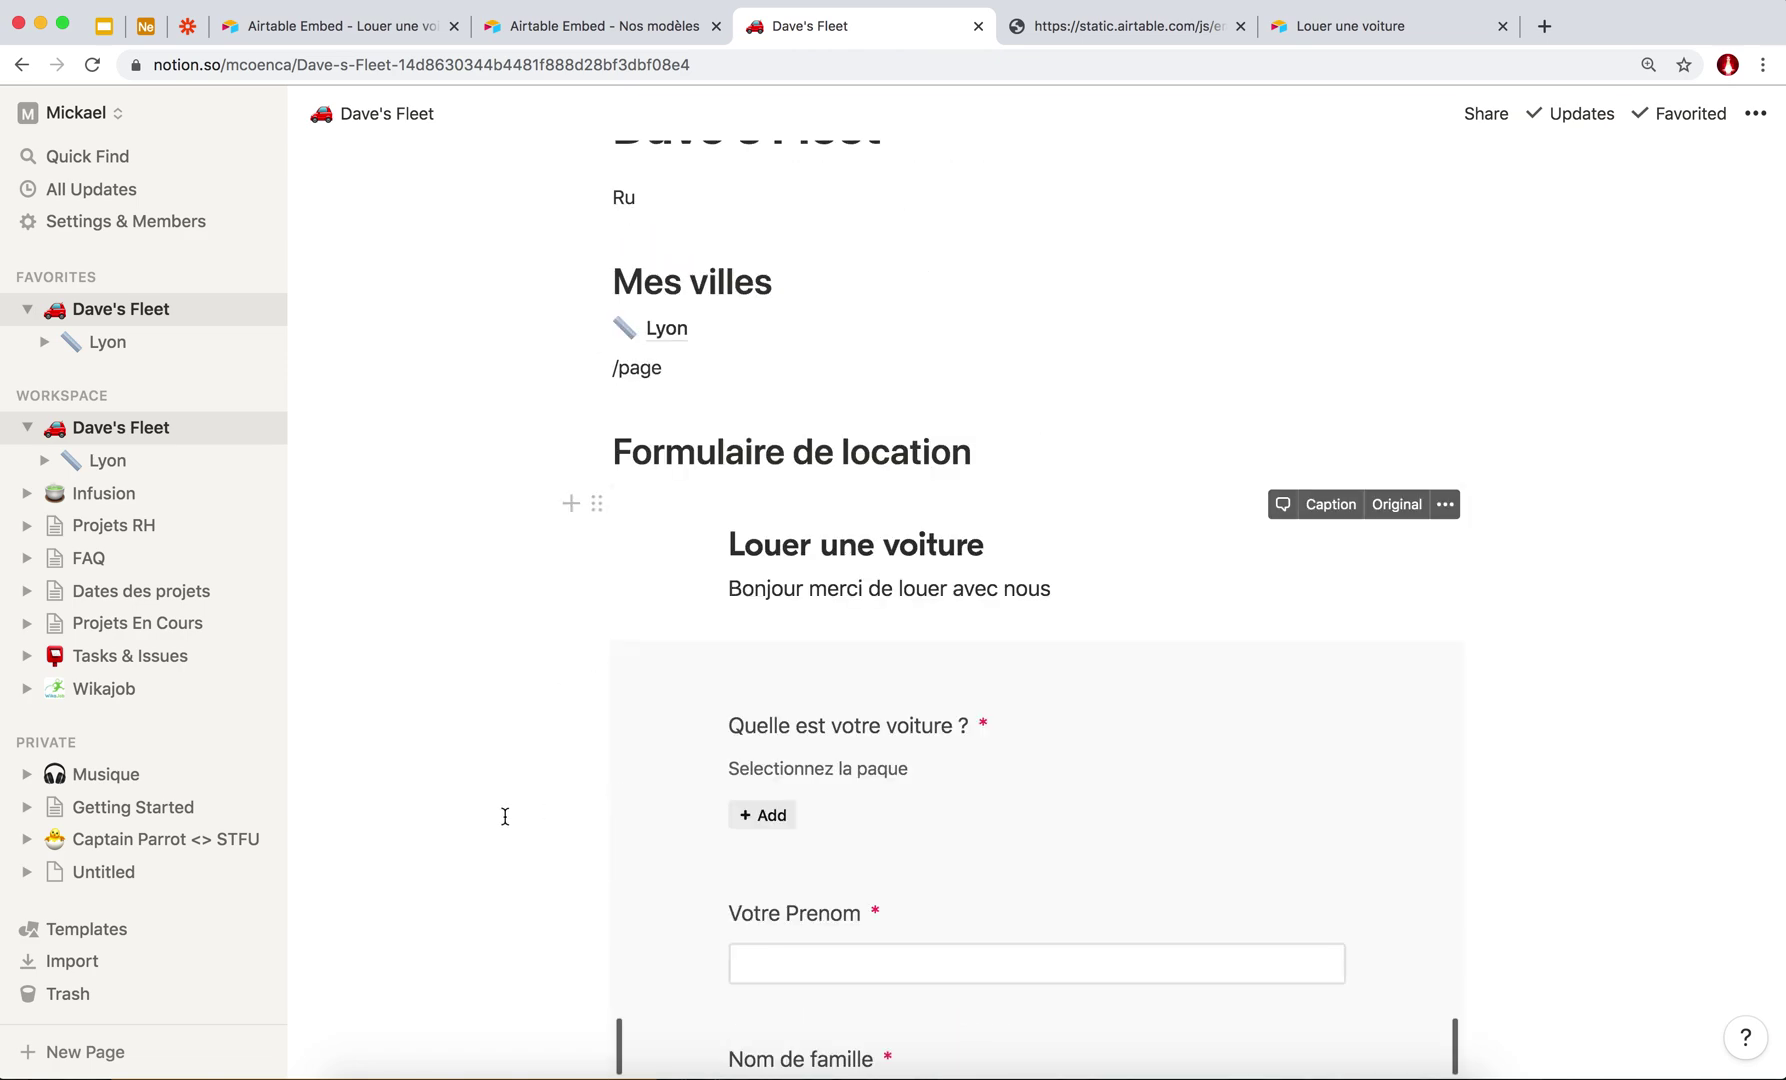
pyautogui.scroll(-3, 929, 809)
pyautogui.scroll(-10, 929, 810)
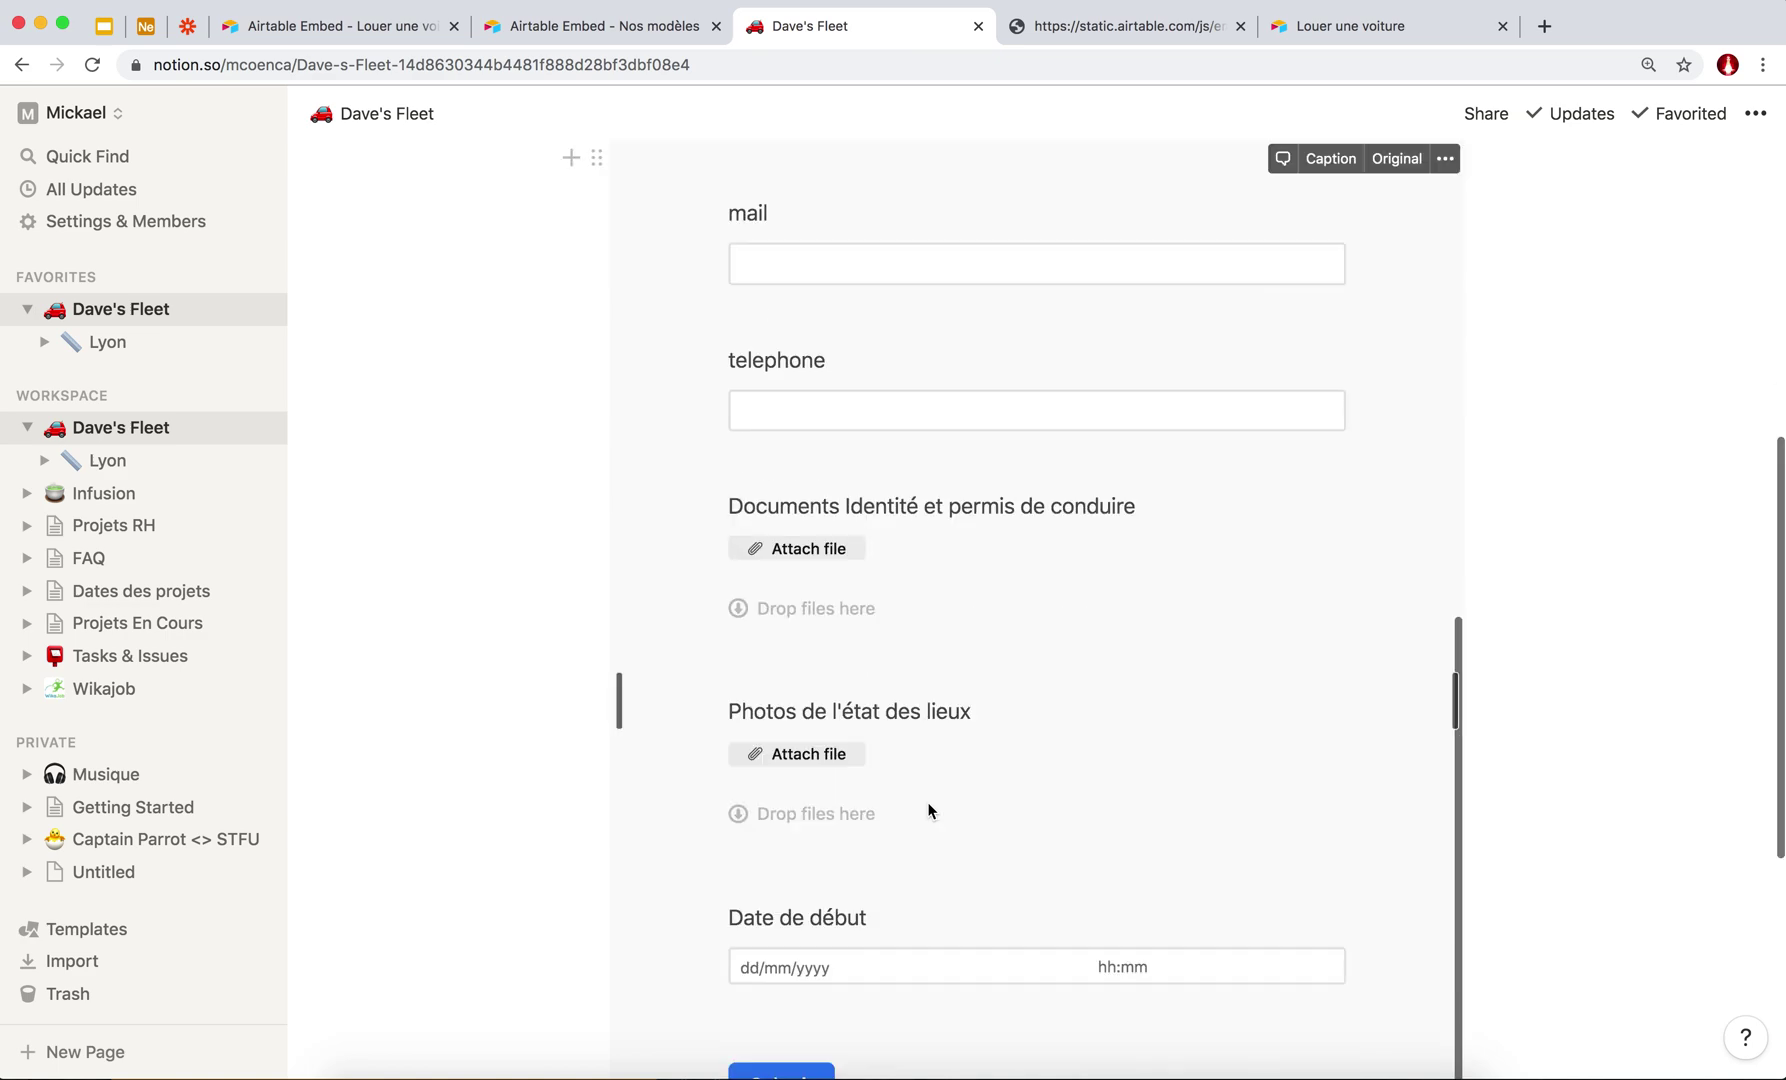
pyautogui.scroll(5, 770, 450)
pyautogui.scroll(3, 755, 400)
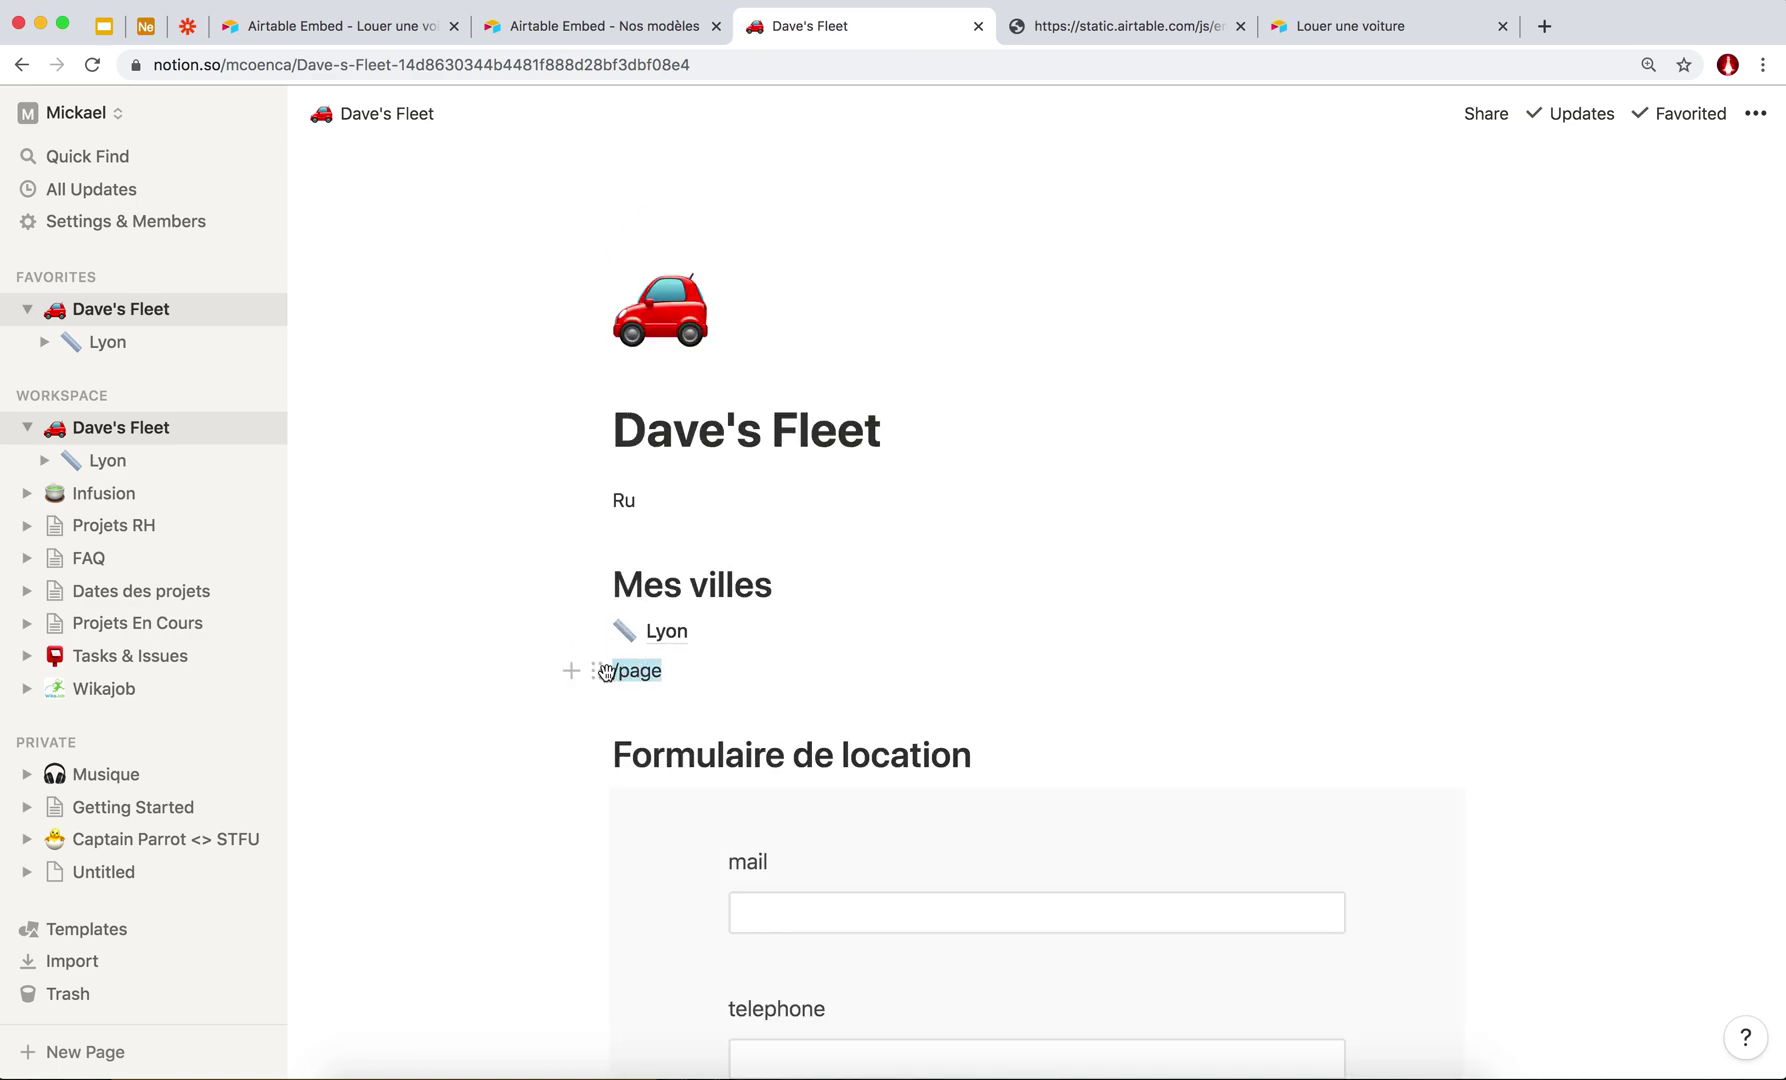
# Replace the leftover /page line with a new sub-page named Paris.
pyautogui.press('BackSpace')
pyautogui.write('/')
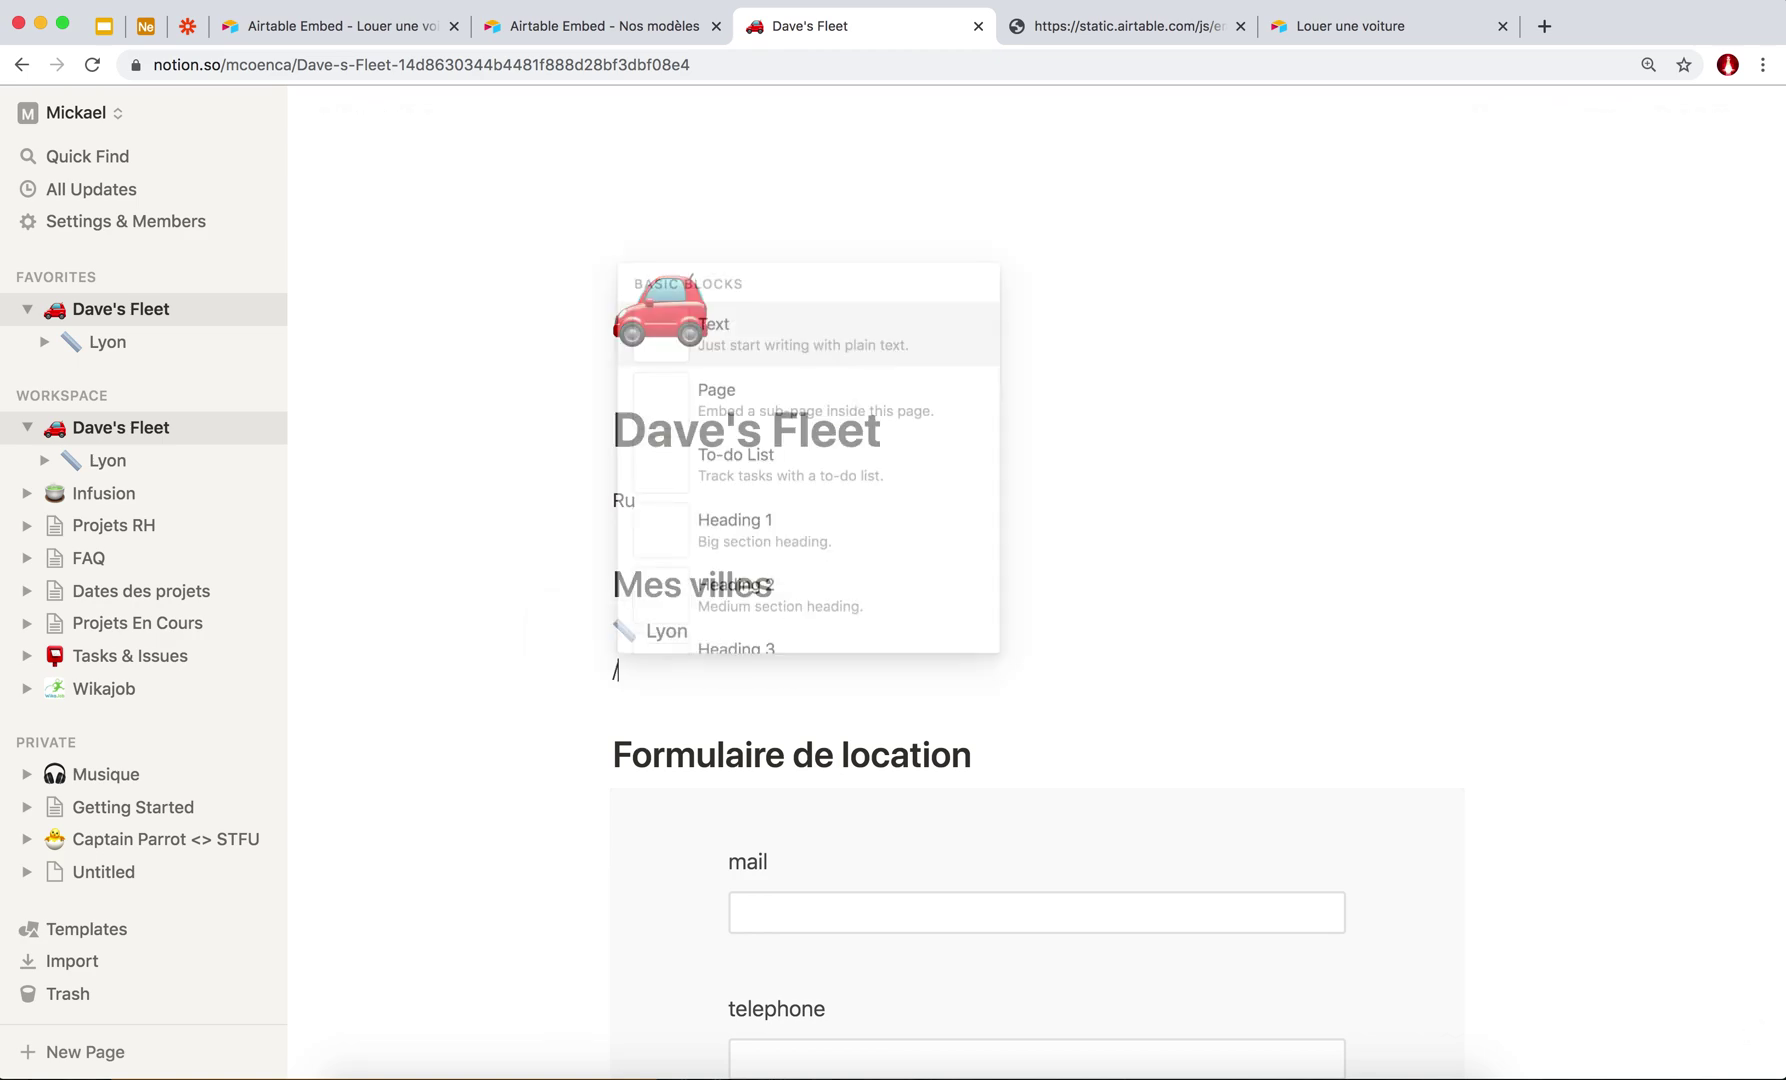
pyautogui.write('Pari')
pyautogui.press('BackSpace')
pyautogui.press('BackSpace')
pyautogui.press('BackSpace')
pyautogui.write('age')
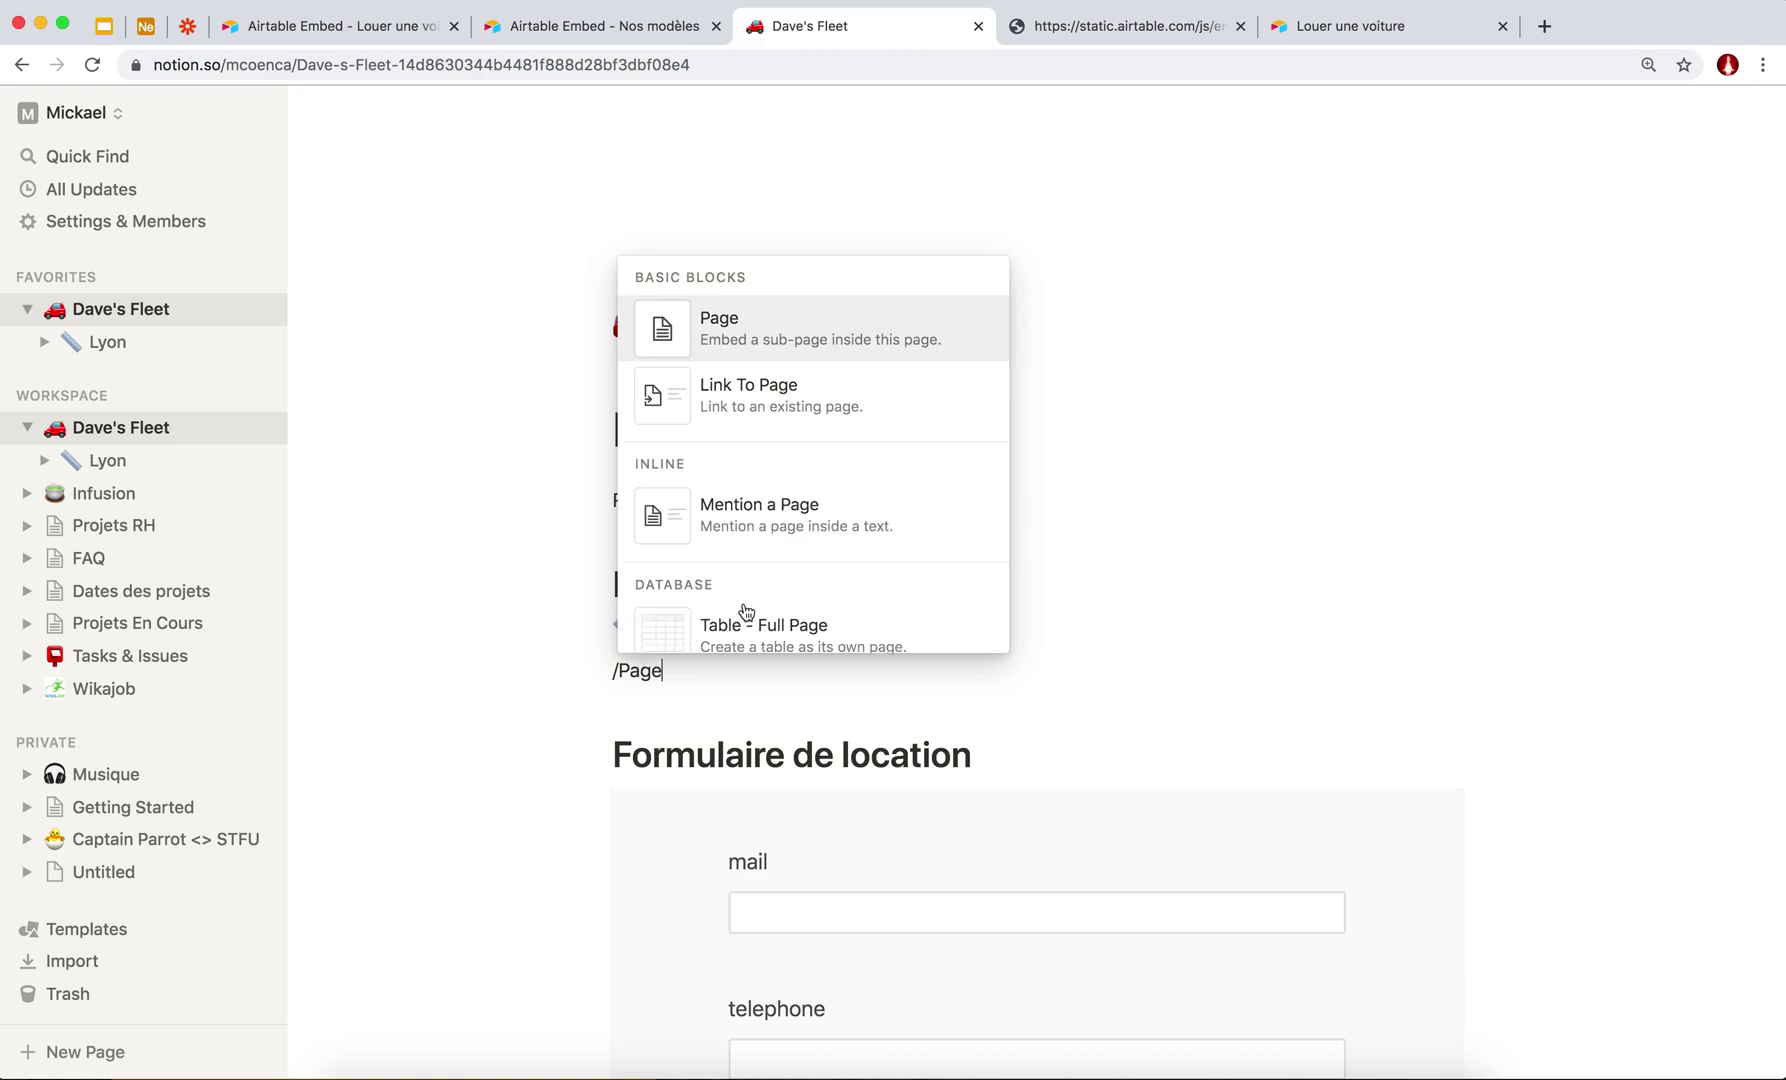
pyautogui.click(741, 345)
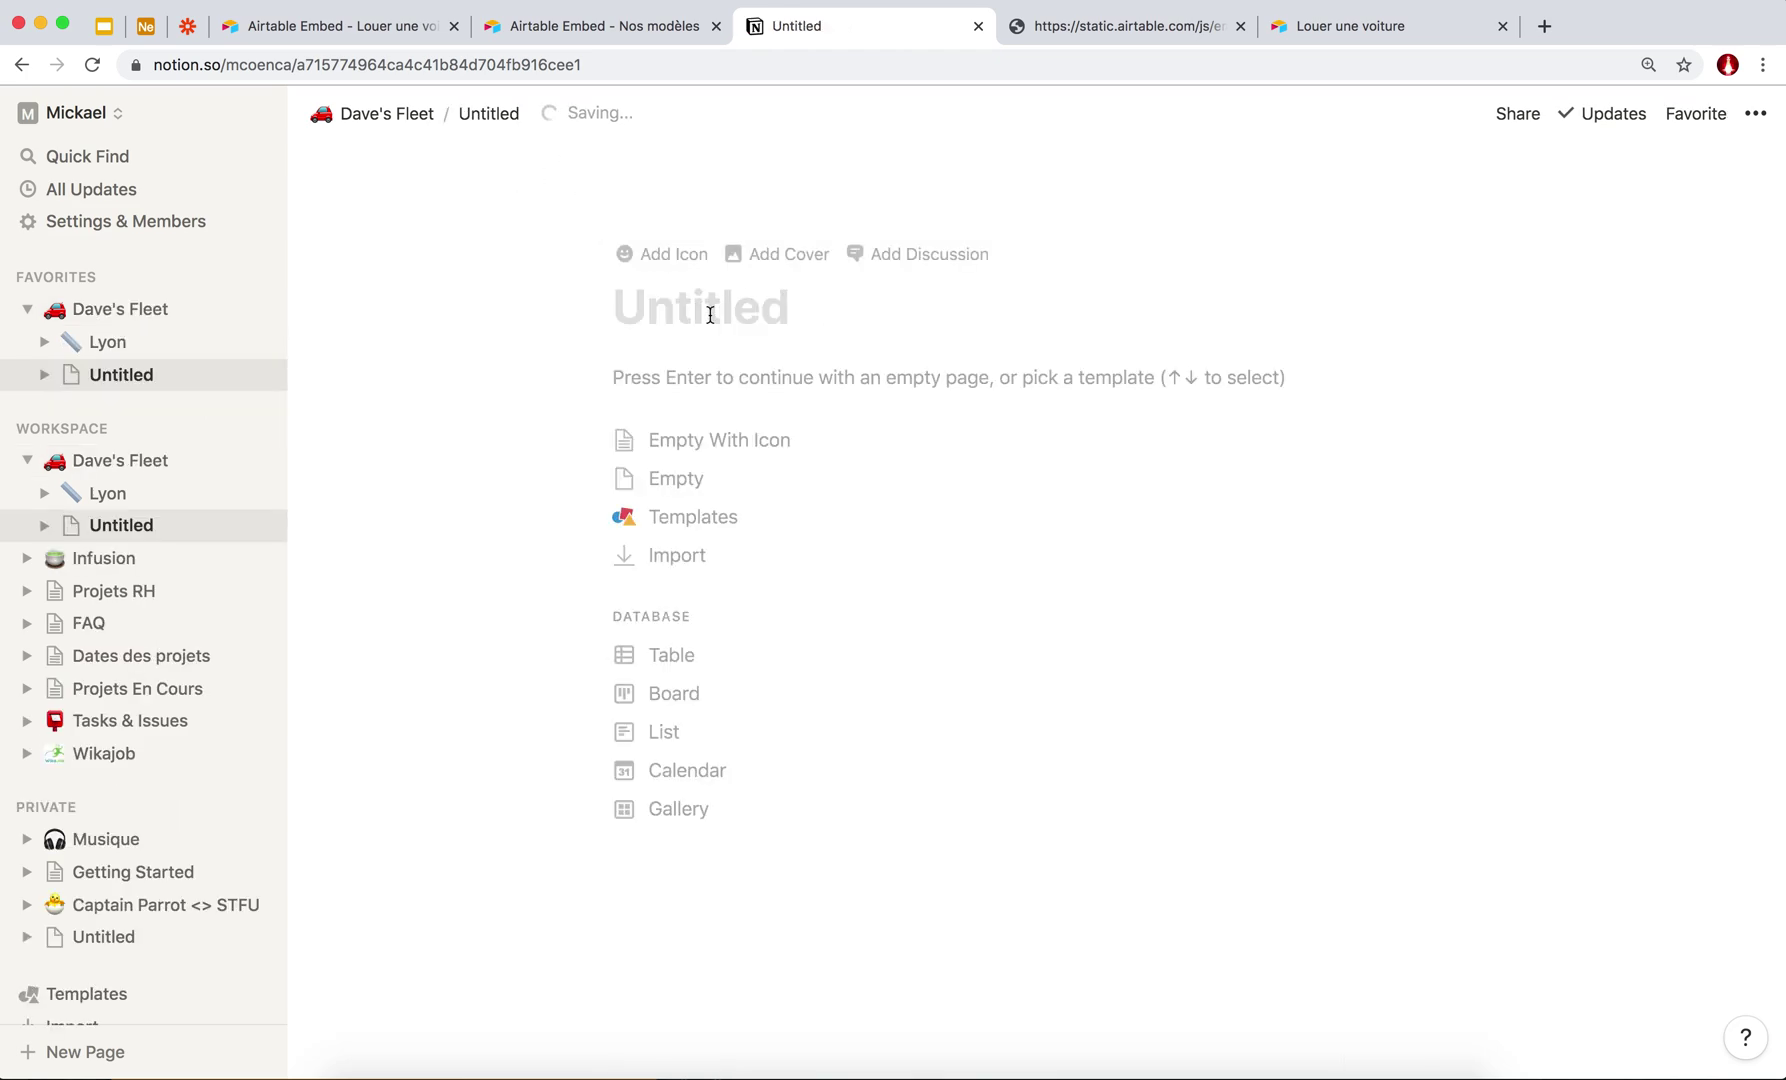
pyautogui.write('Paris')
# Give the Paris page a grimacing emoji icon and start it as an empty page.
pyautogui.click(660, 258)
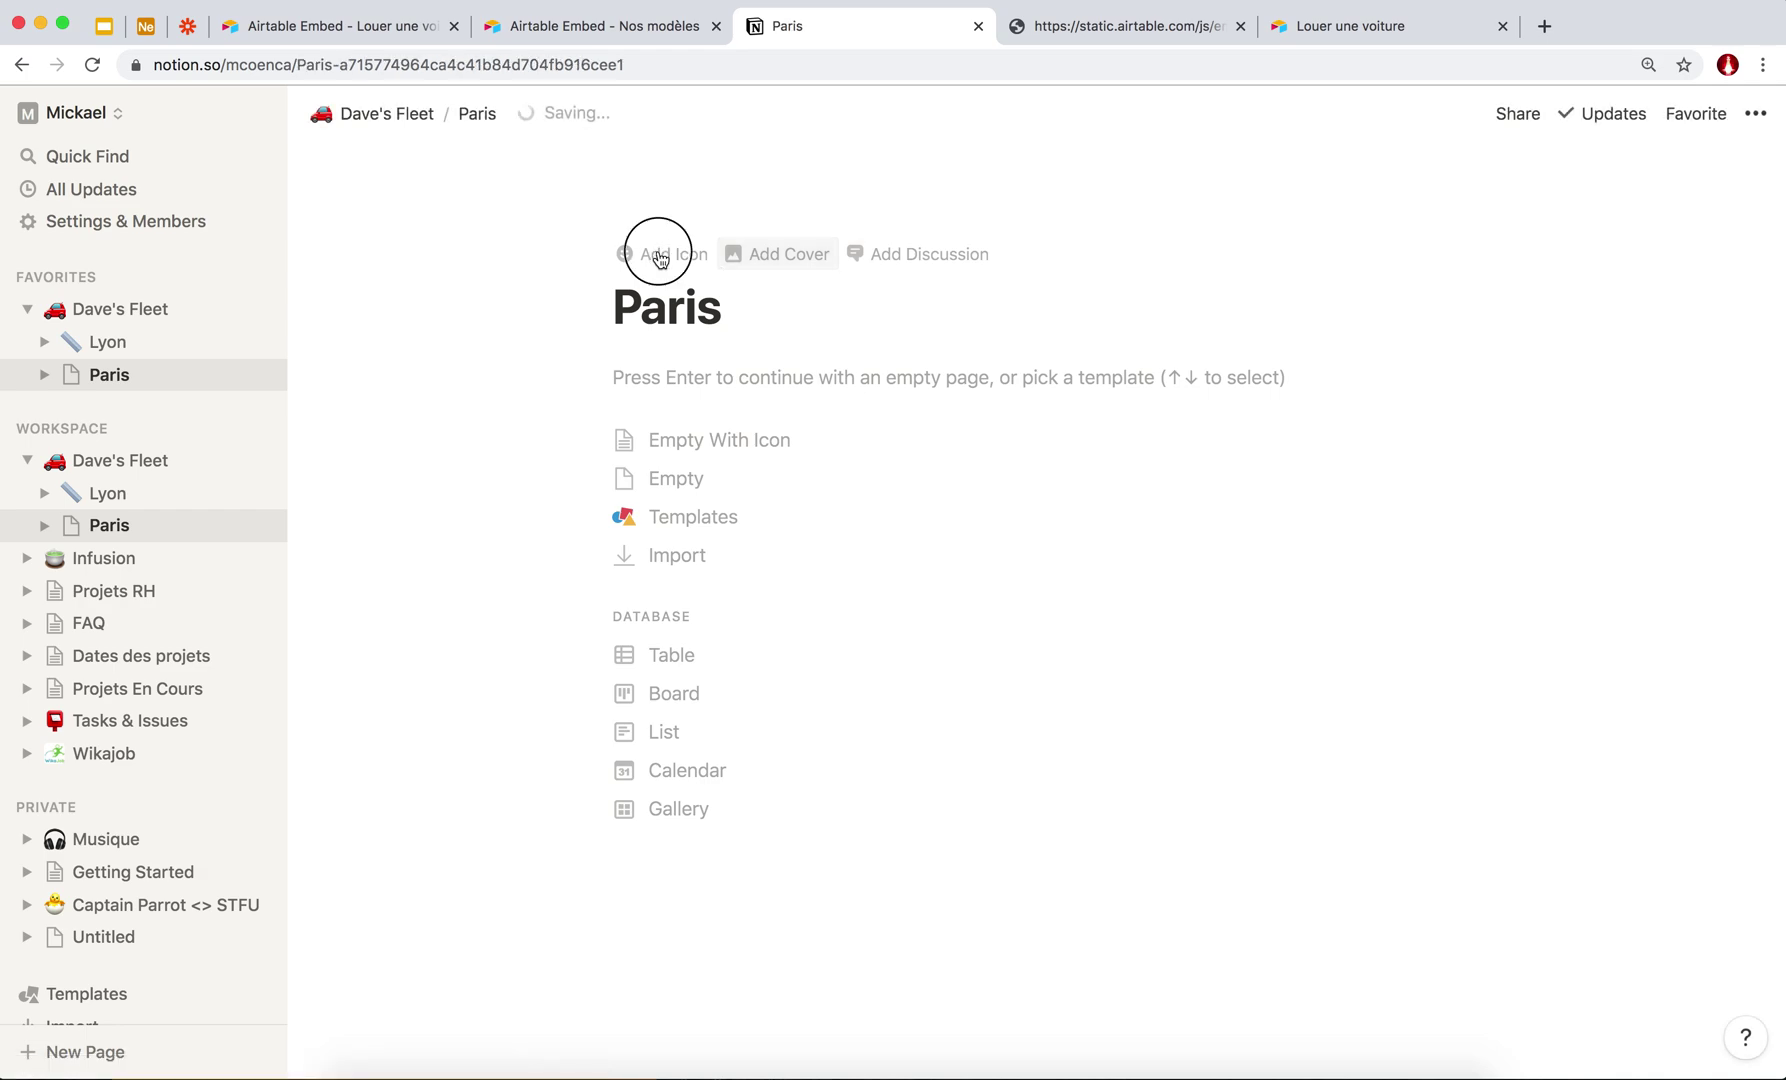
pyautogui.click(660, 319)
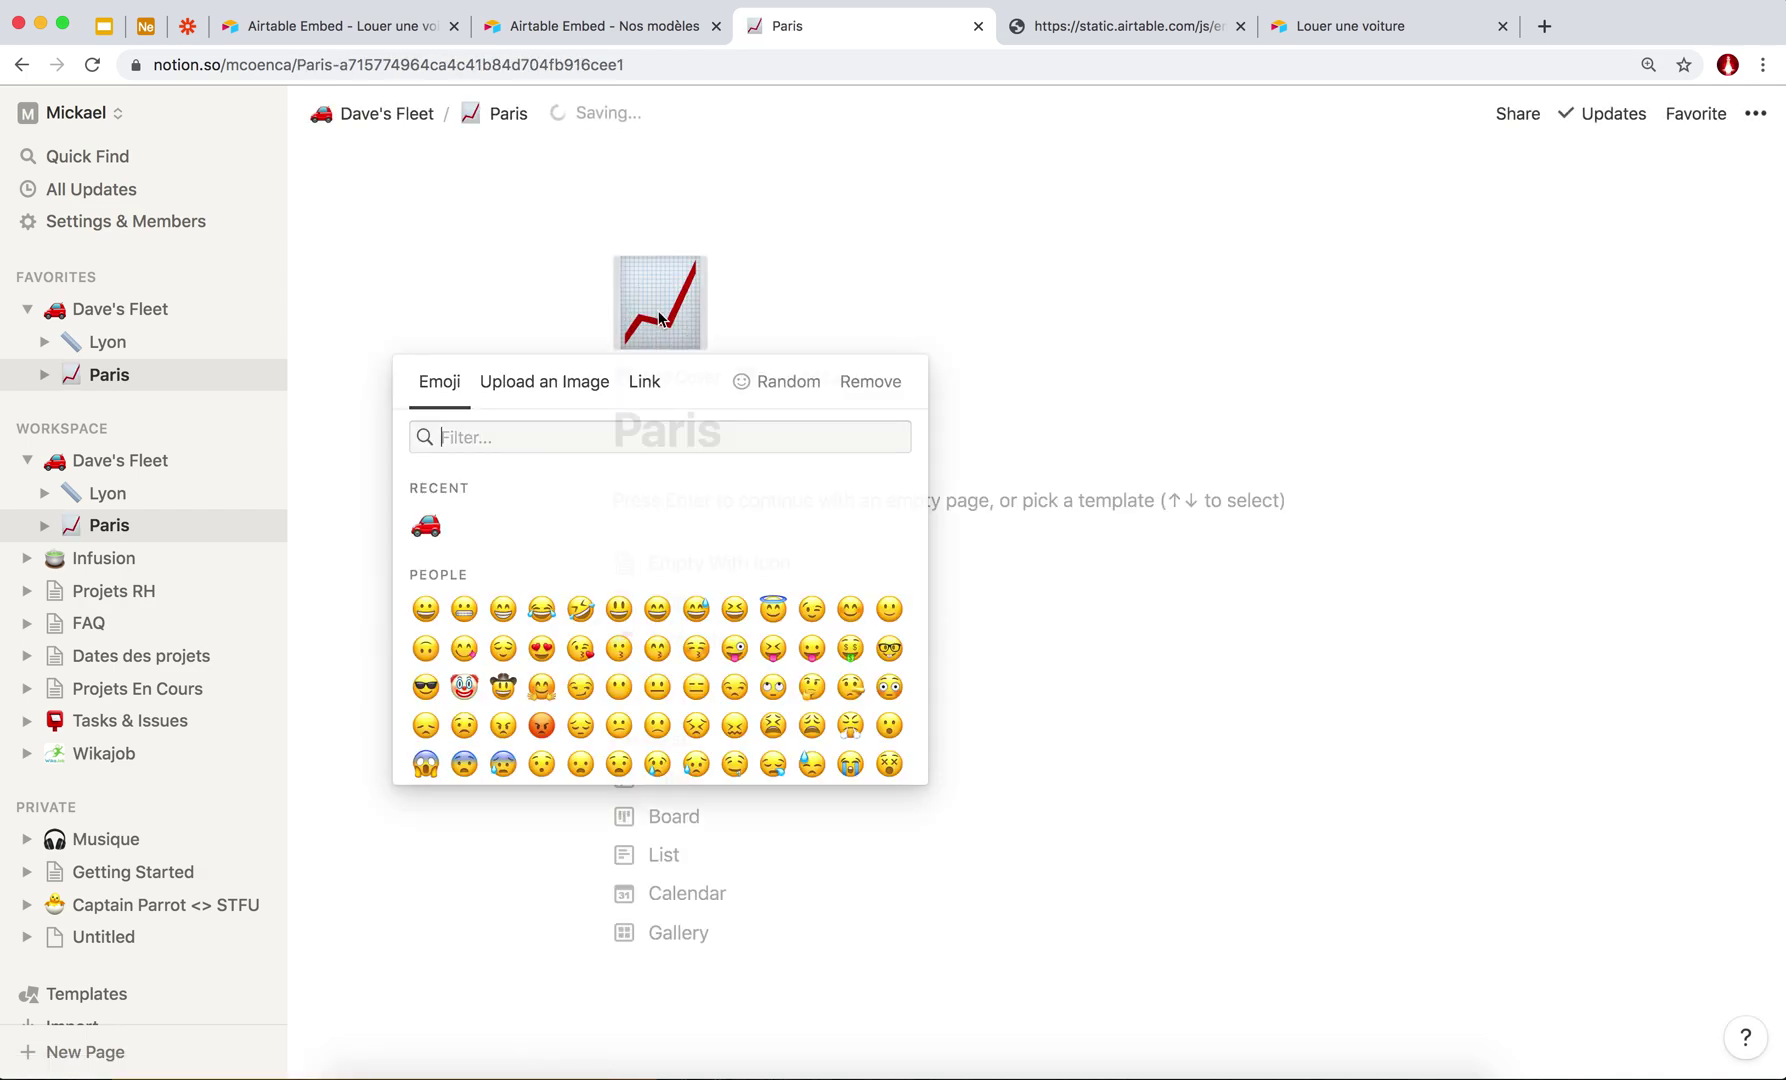
pyautogui.write('paris')
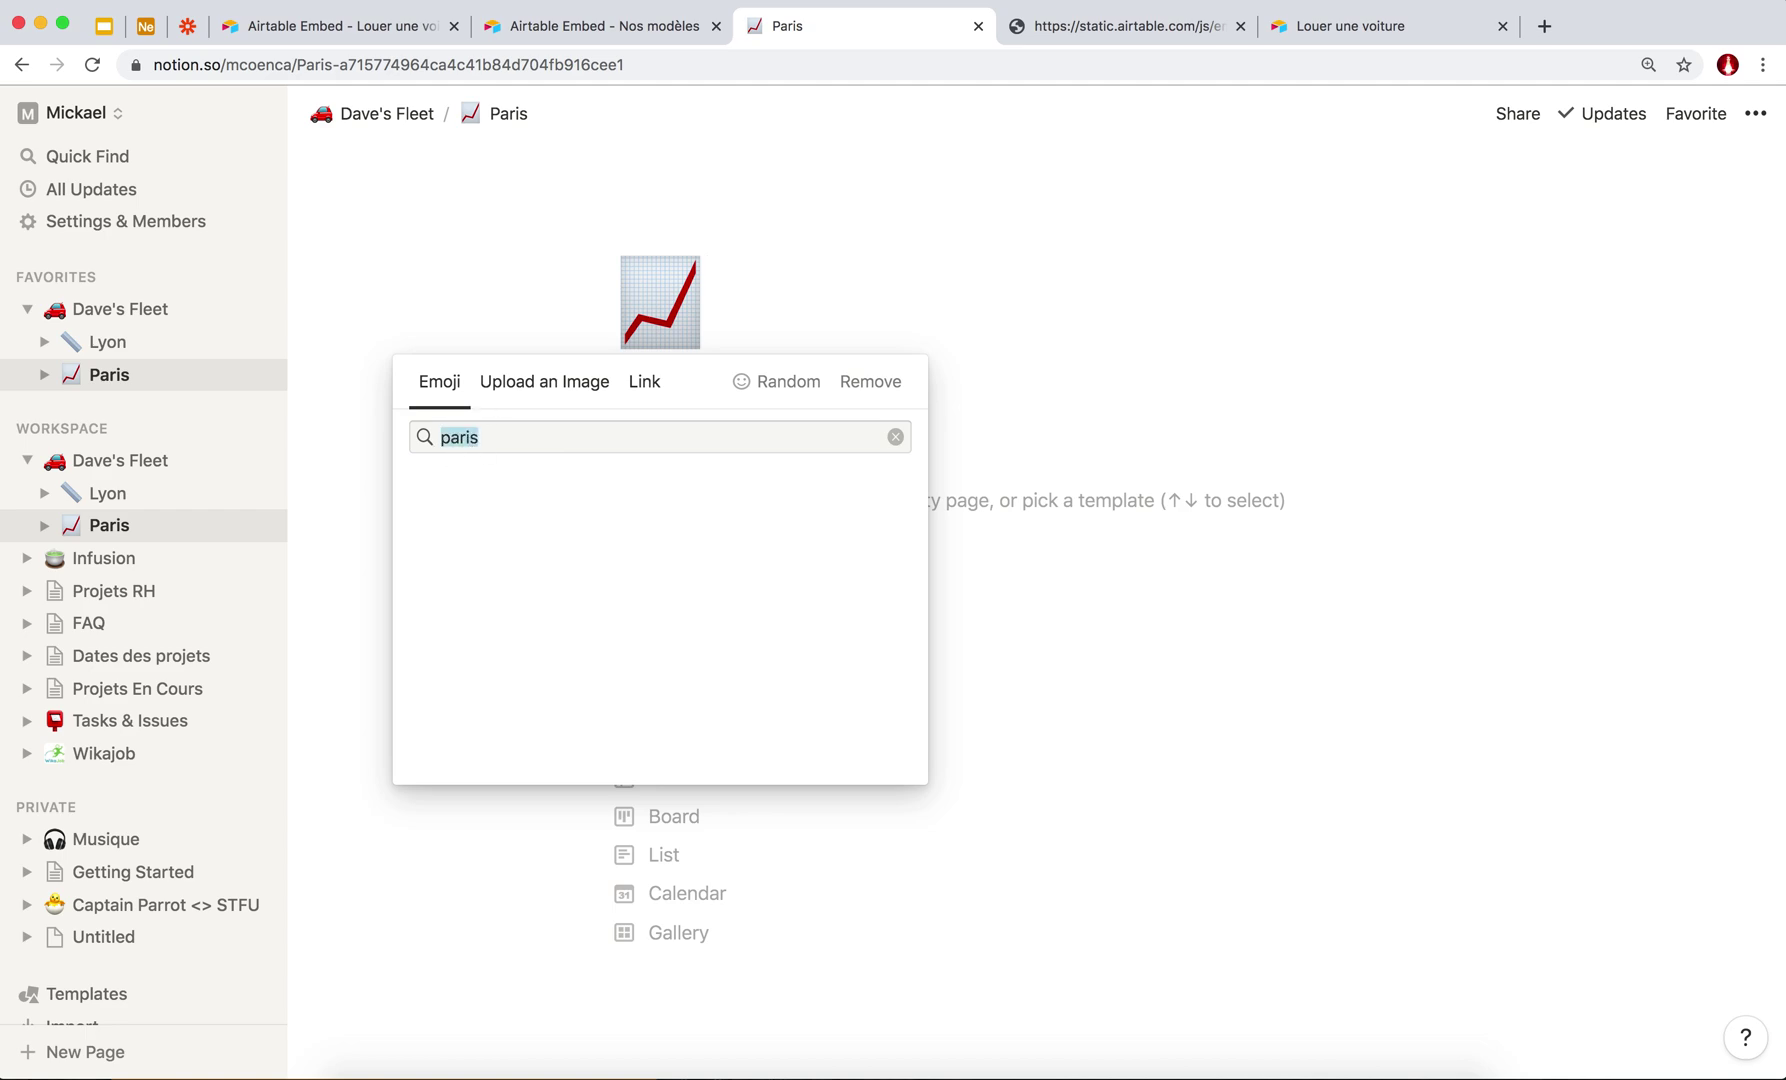
pyautogui.press('BackSpace')
pyautogui.click(464, 608)
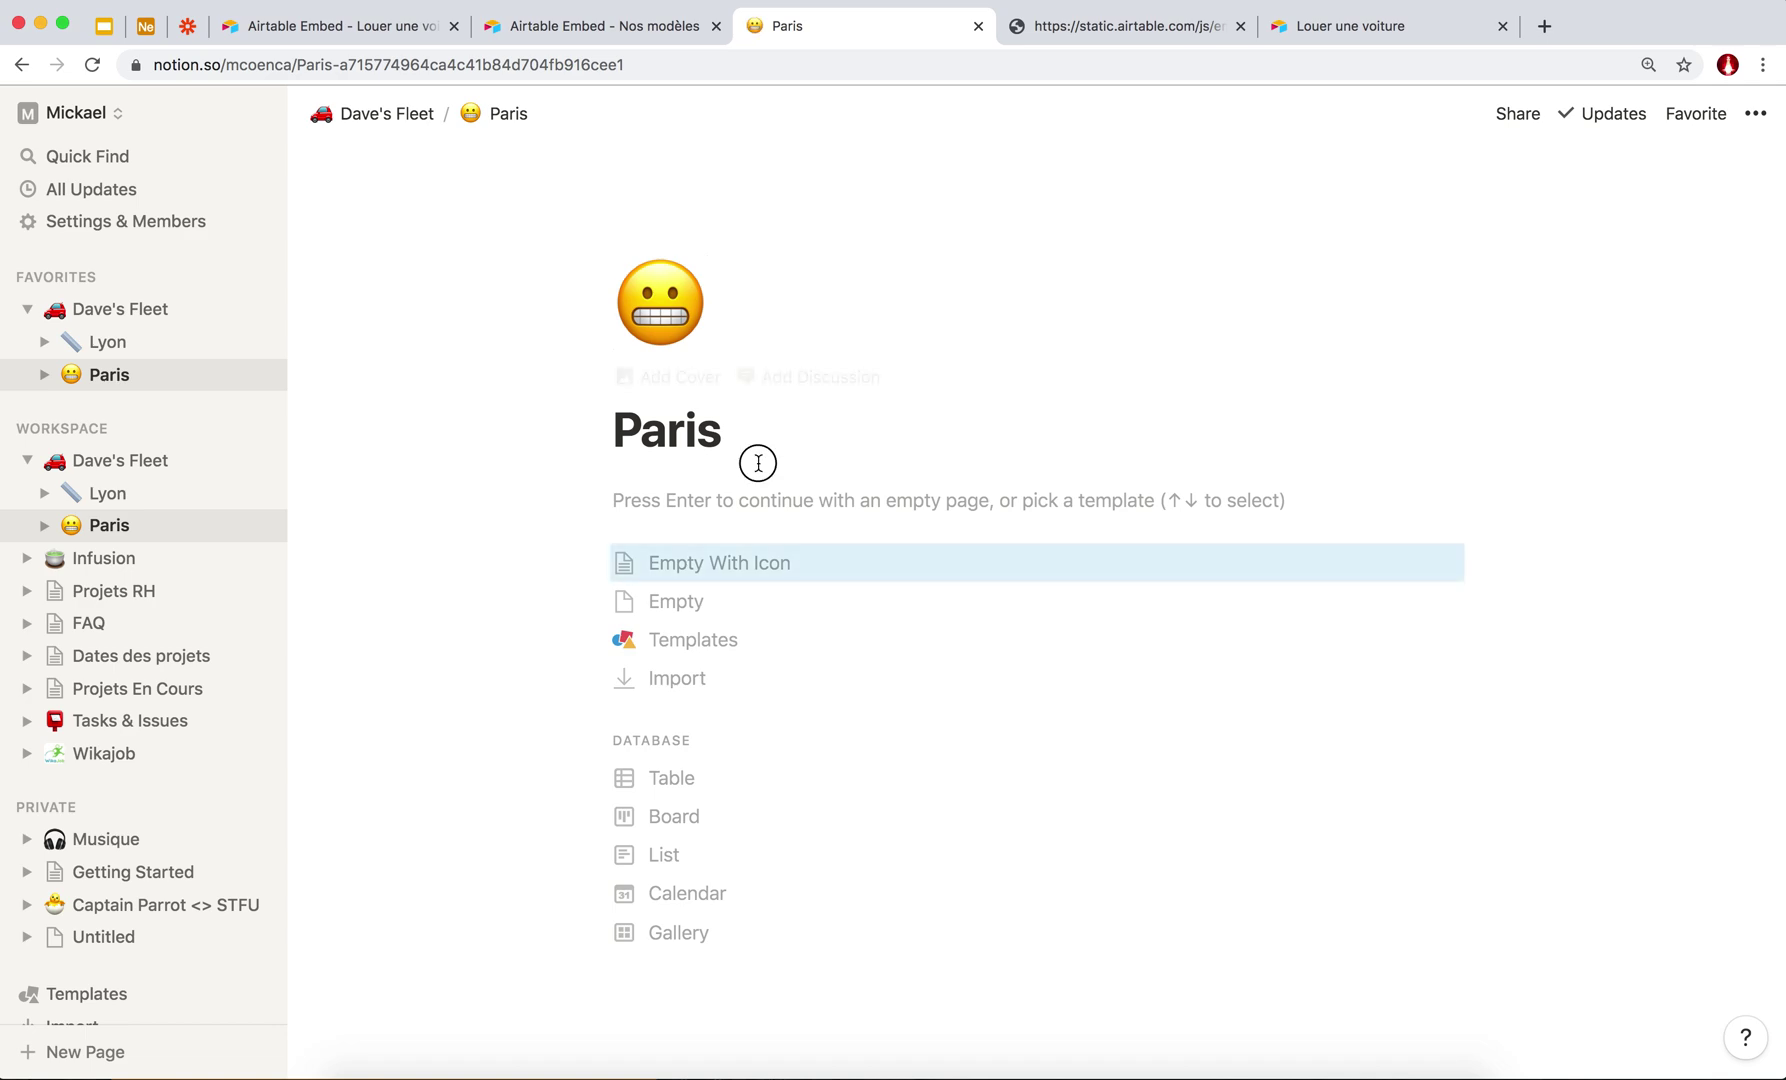
pyautogui.click(742, 514)
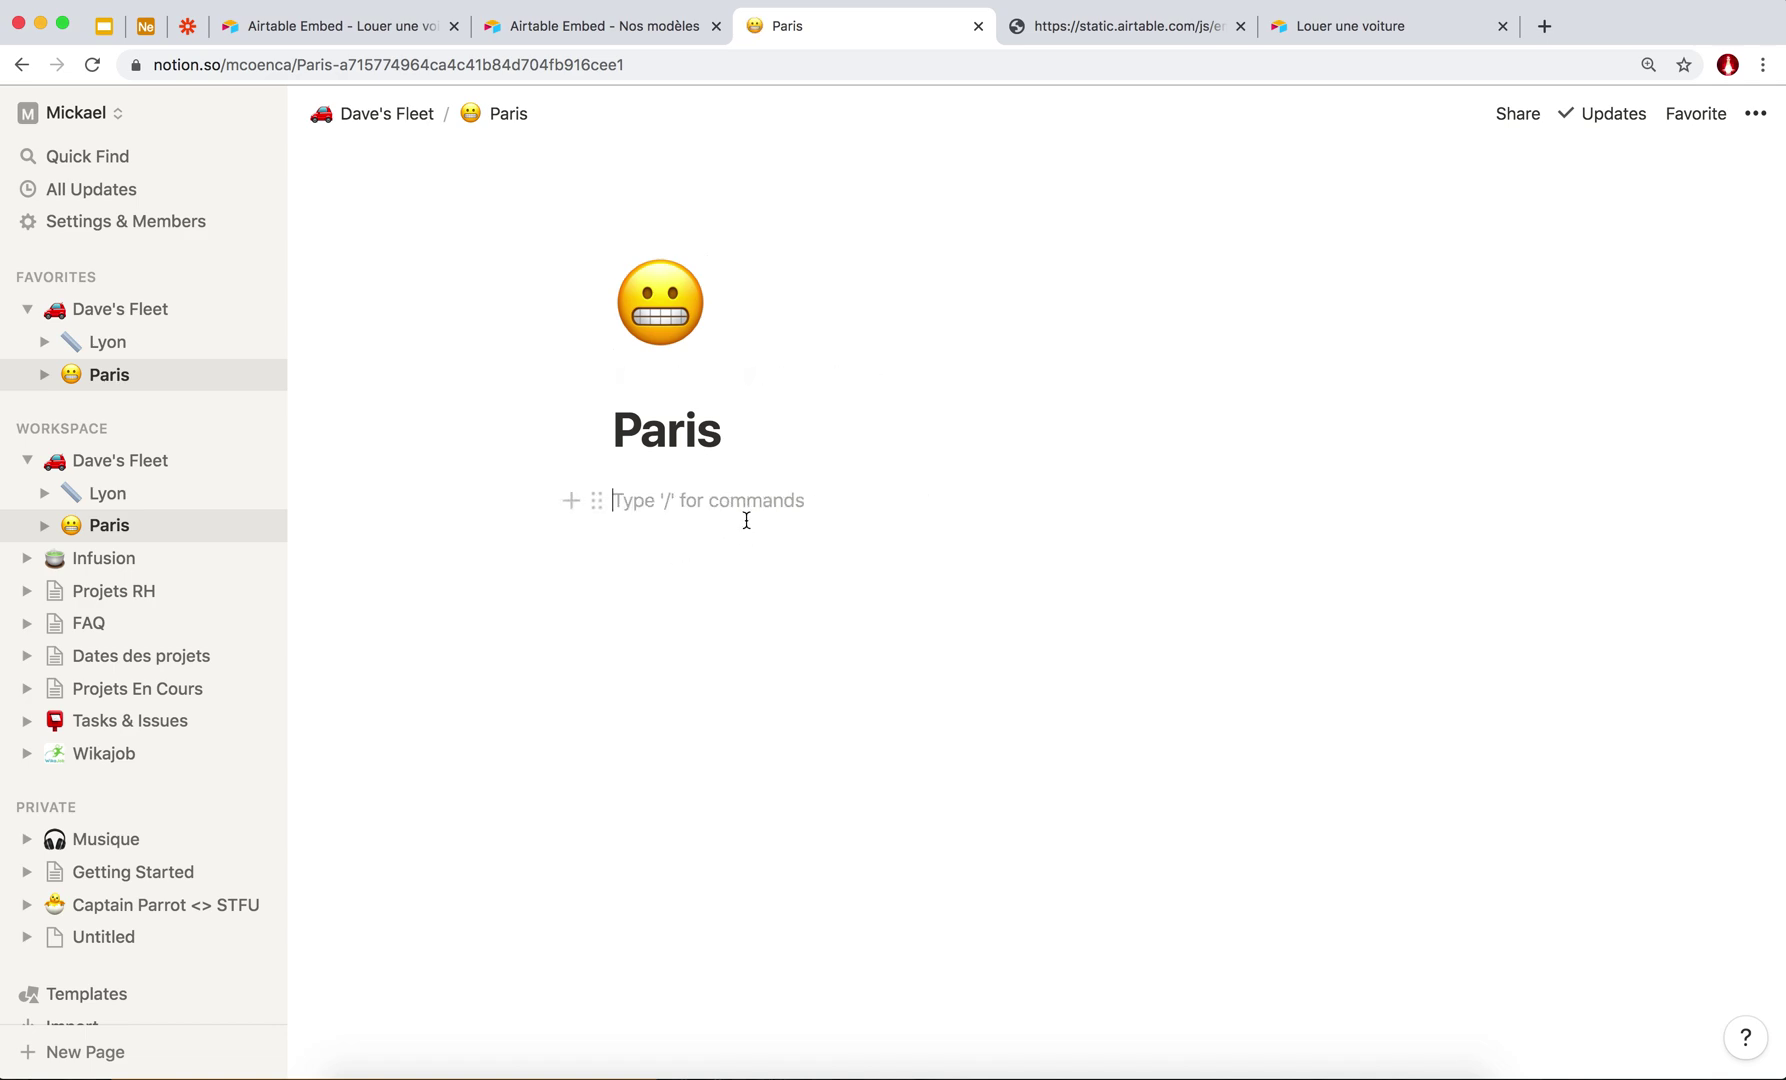
# Add a toggle titled 'Contenu caché a l'interieur' holding the line 'Plus d'informations ciic'.
pyautogui.write('/')
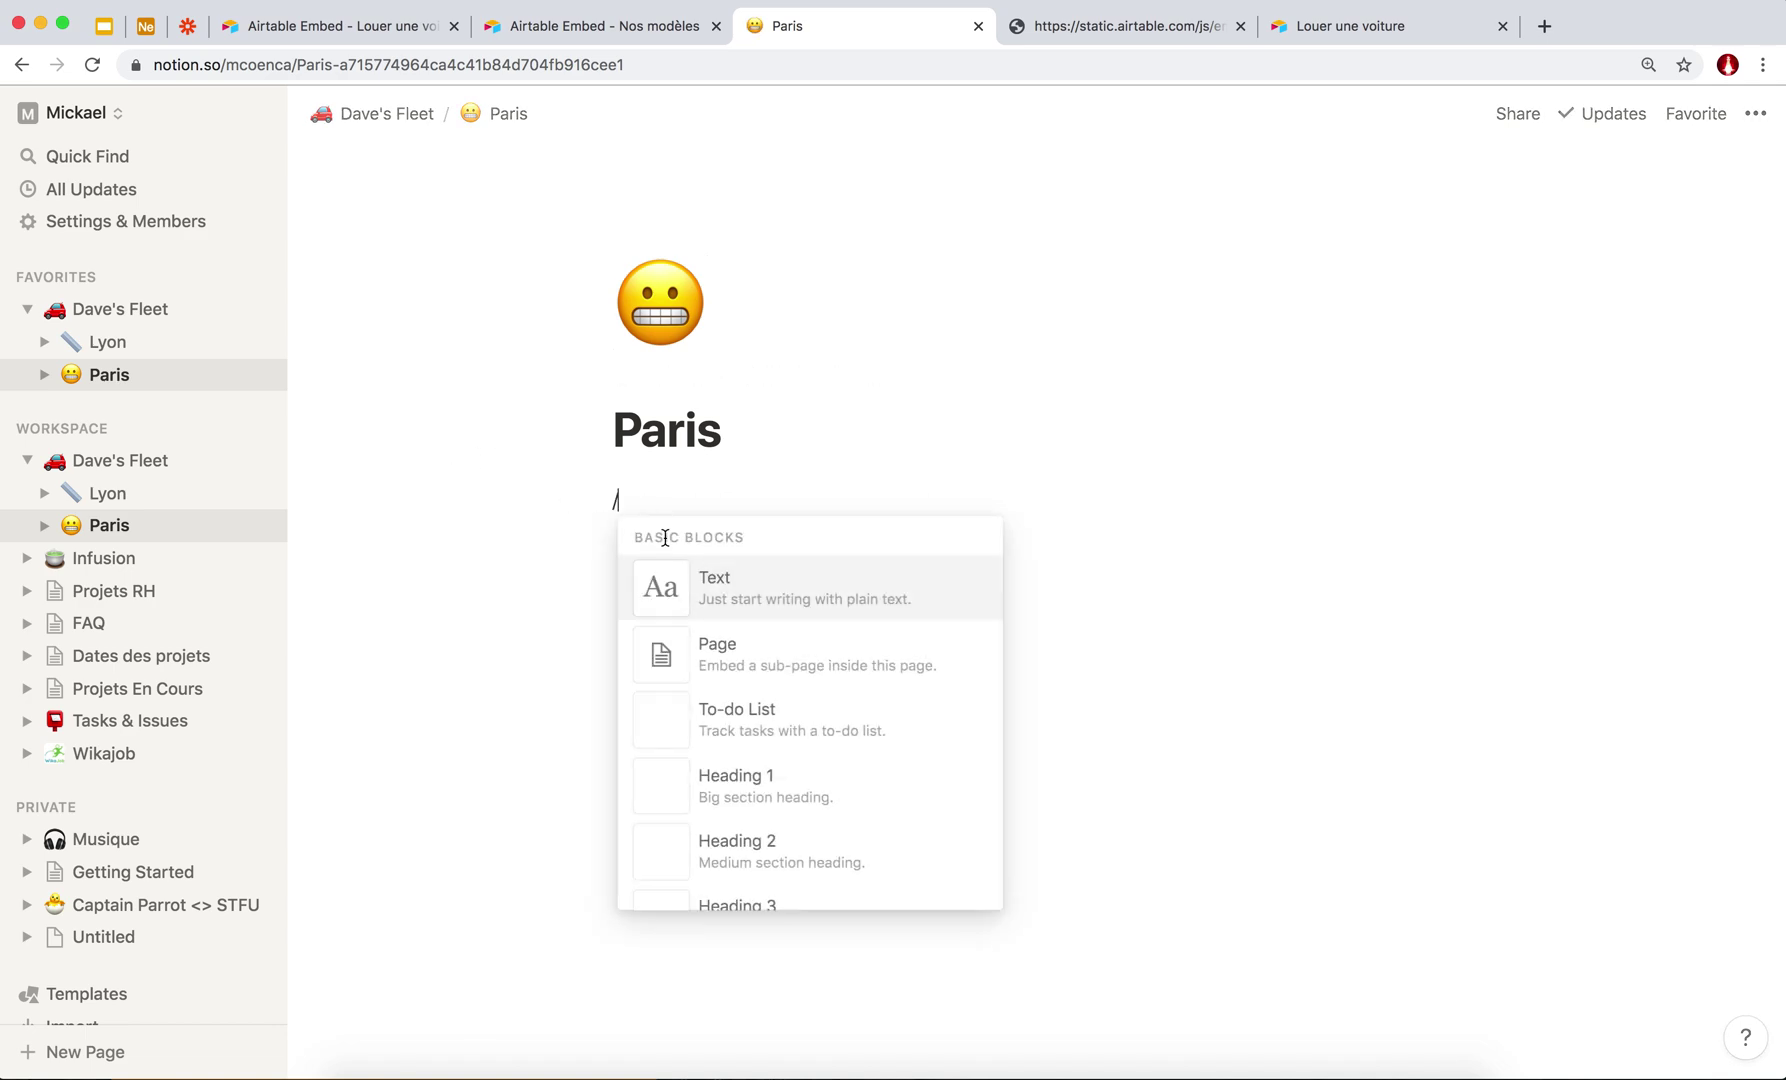
pyautogui.scroll(-4, 738, 710)
pyautogui.scroll(-3, 738, 713)
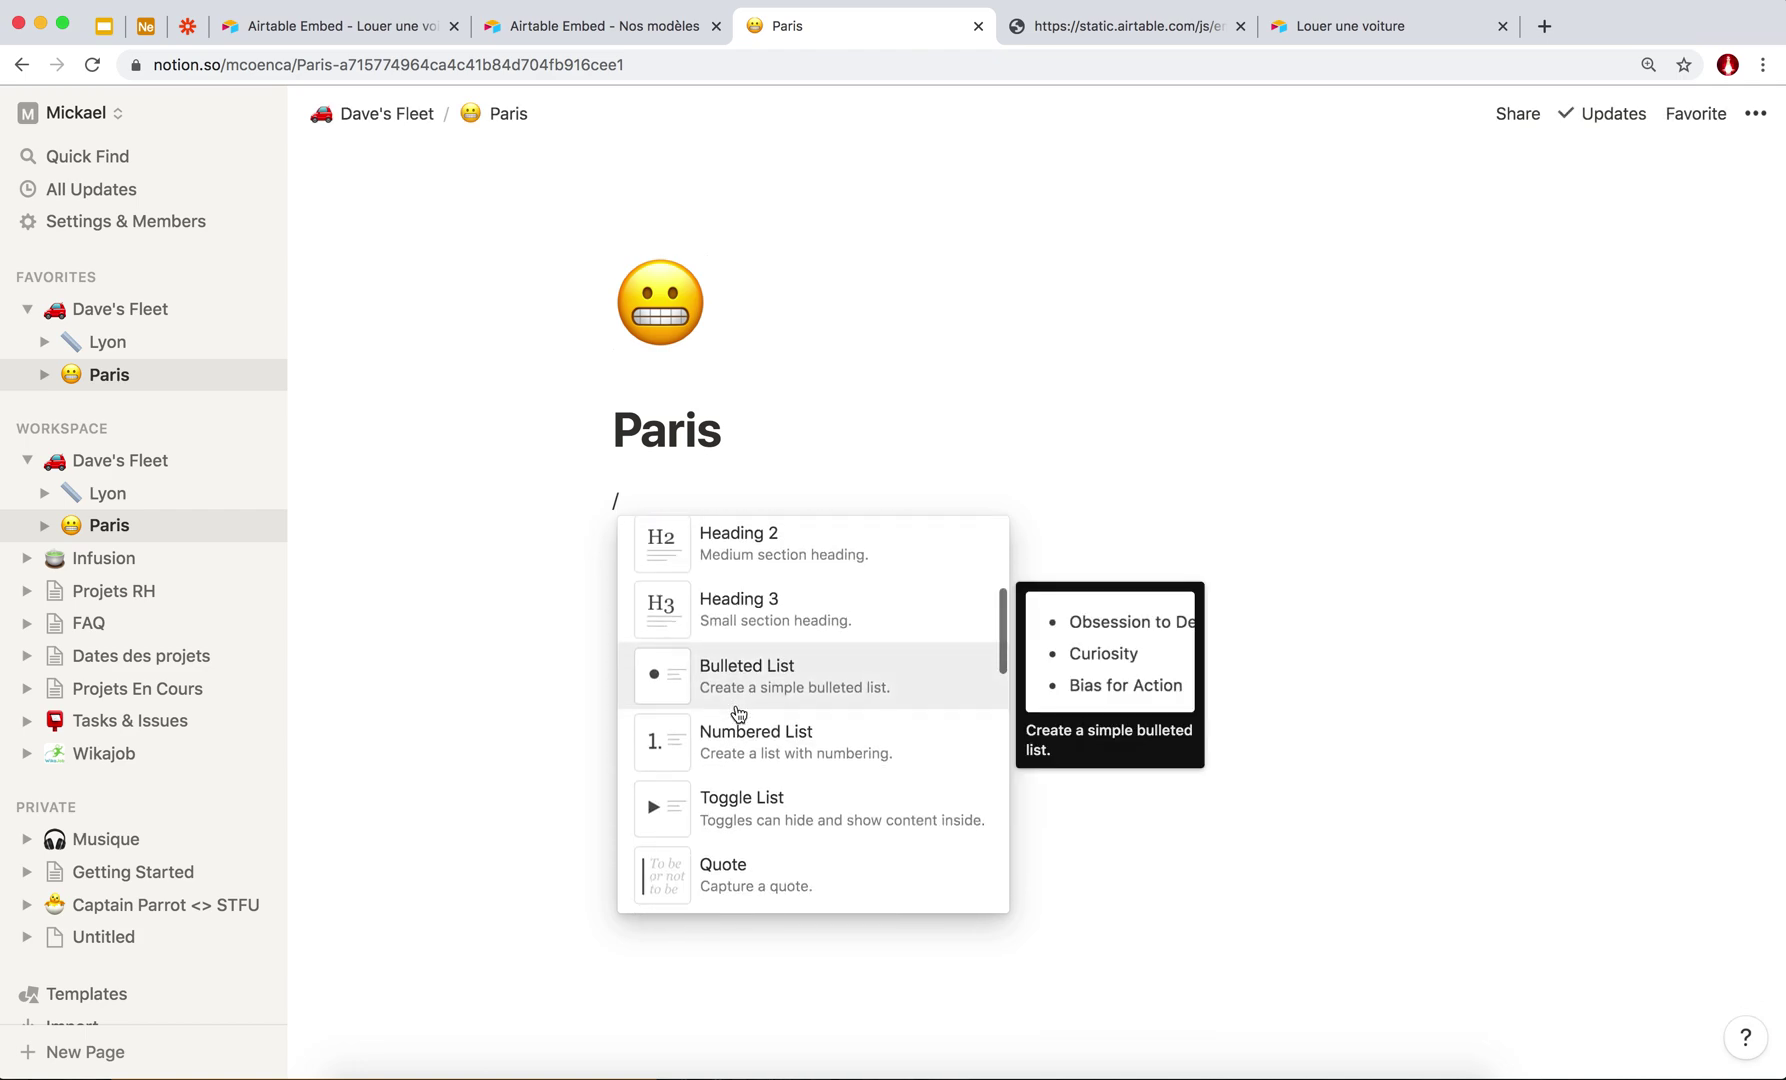
pyautogui.click(741, 745)
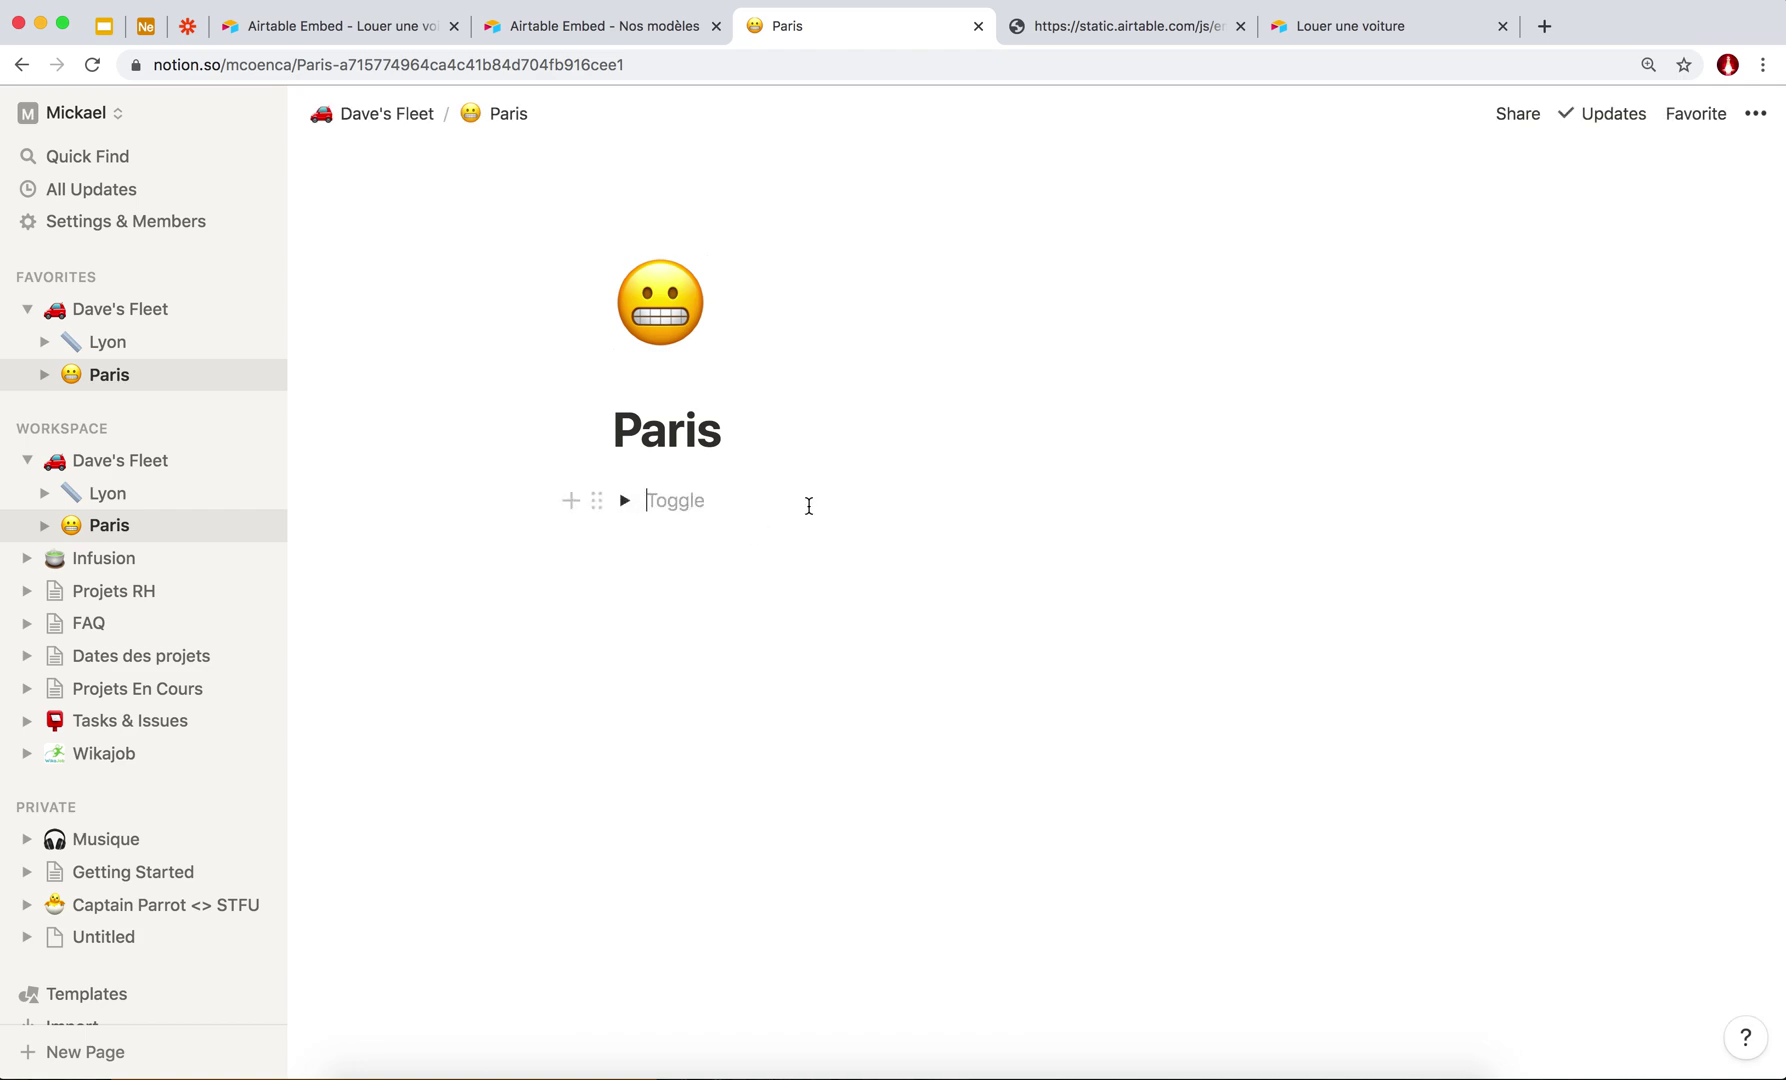
pyautogui.click(624, 502)
pyautogui.click(730, 540)
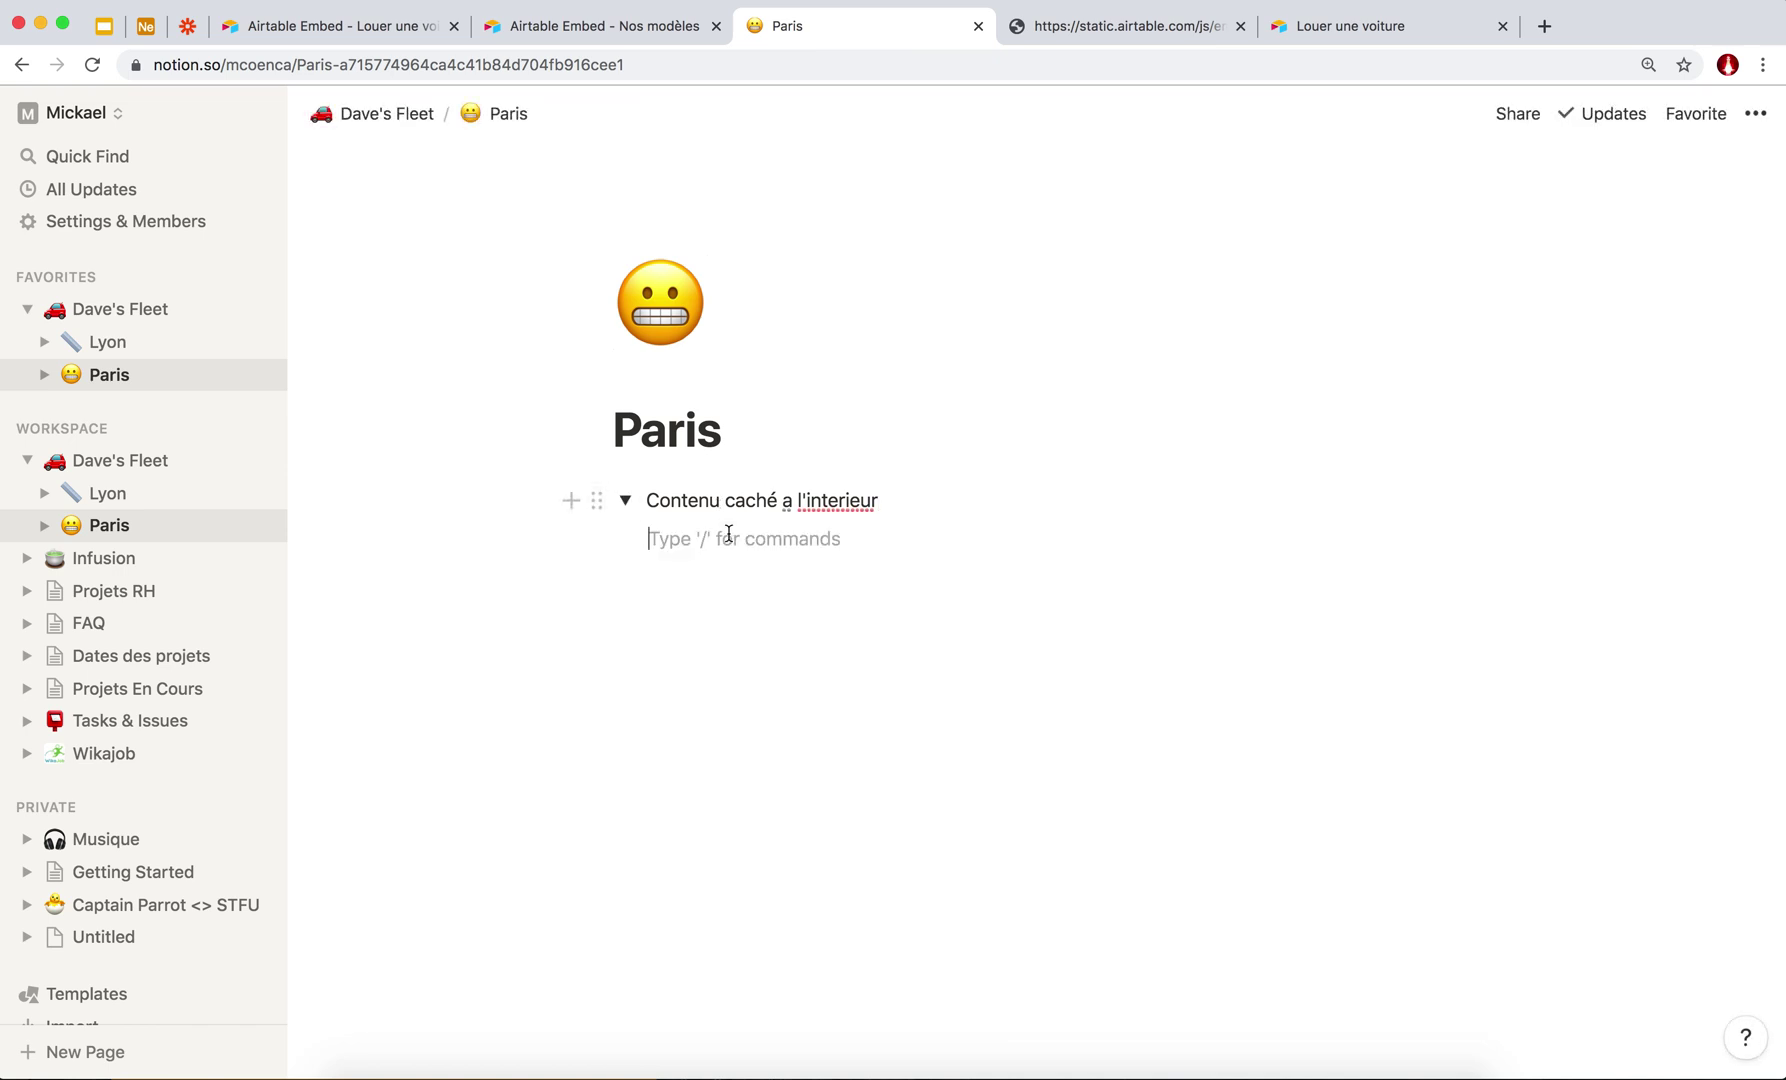
# Collapse and expand the toggle to test it, then start a new block below.
pyautogui.click(625, 505)
pyautogui.click(625, 503)
pyautogui.click(625, 503)
pyautogui.click(626, 503)
pyautogui.click(626, 503)
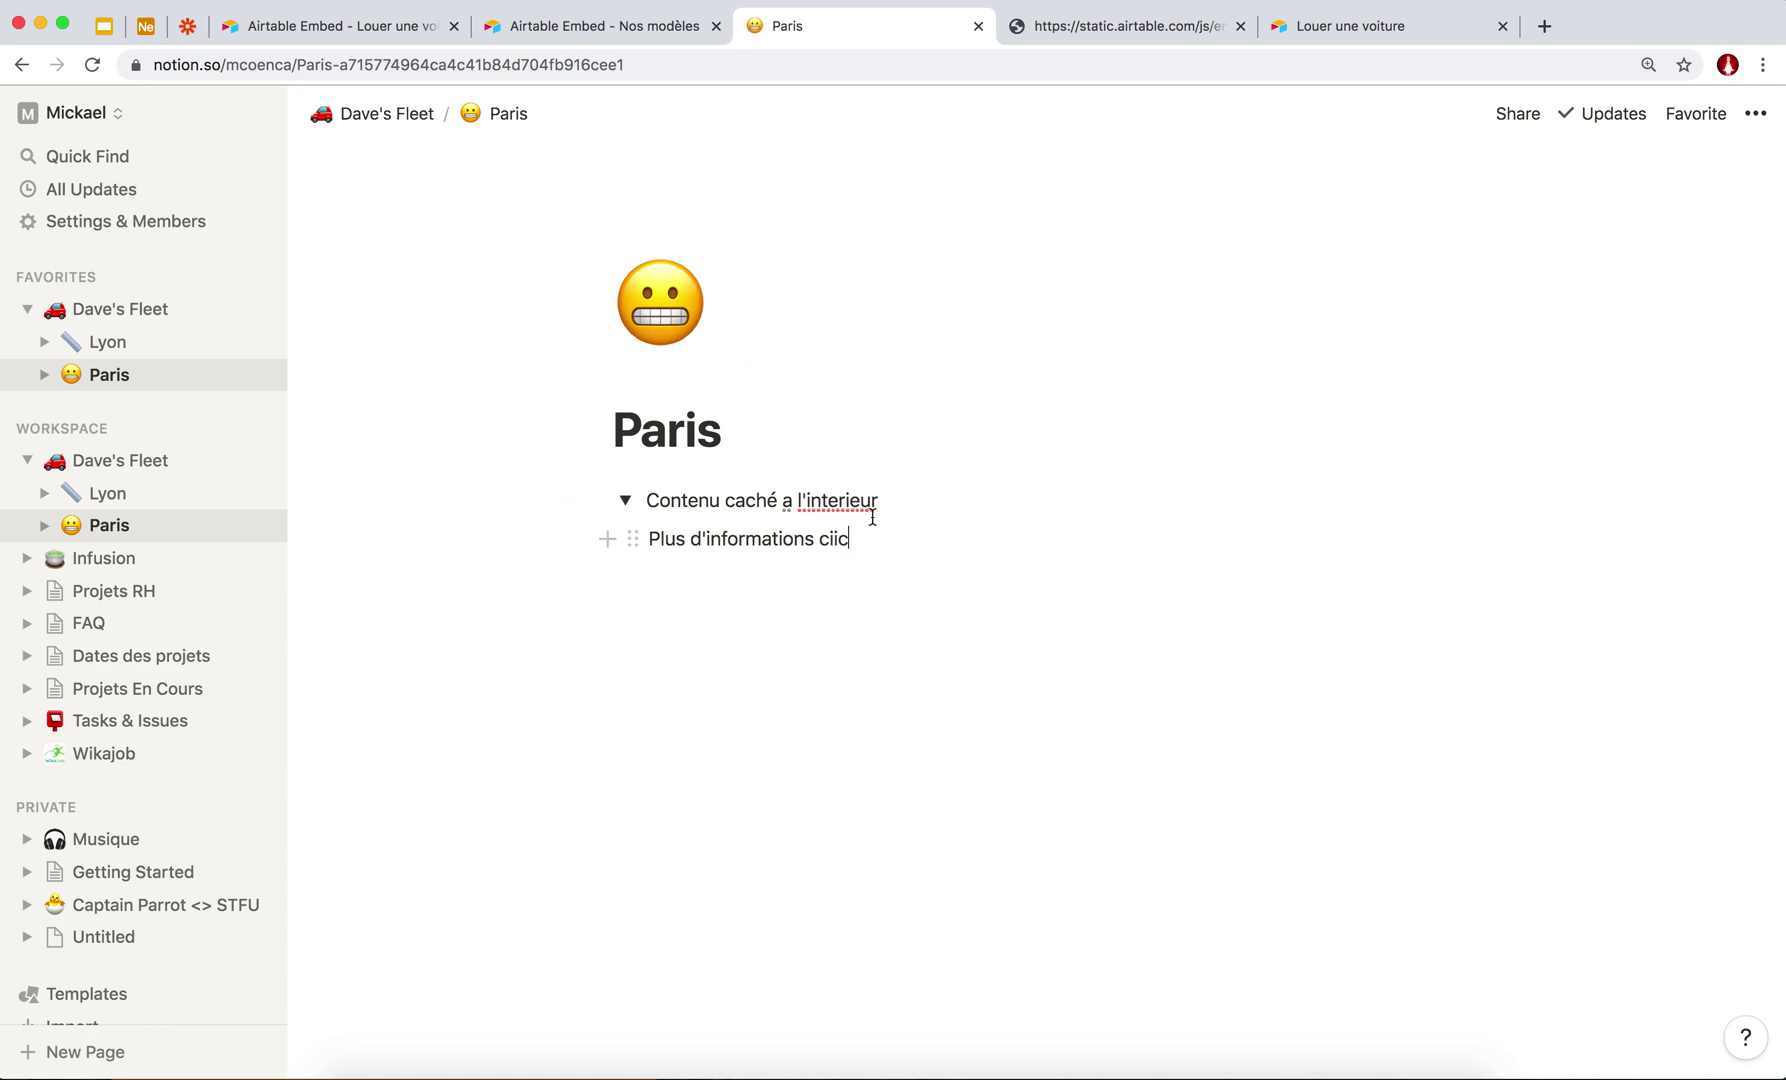
pyautogui.press('Return')
pyautogui.press('Return')
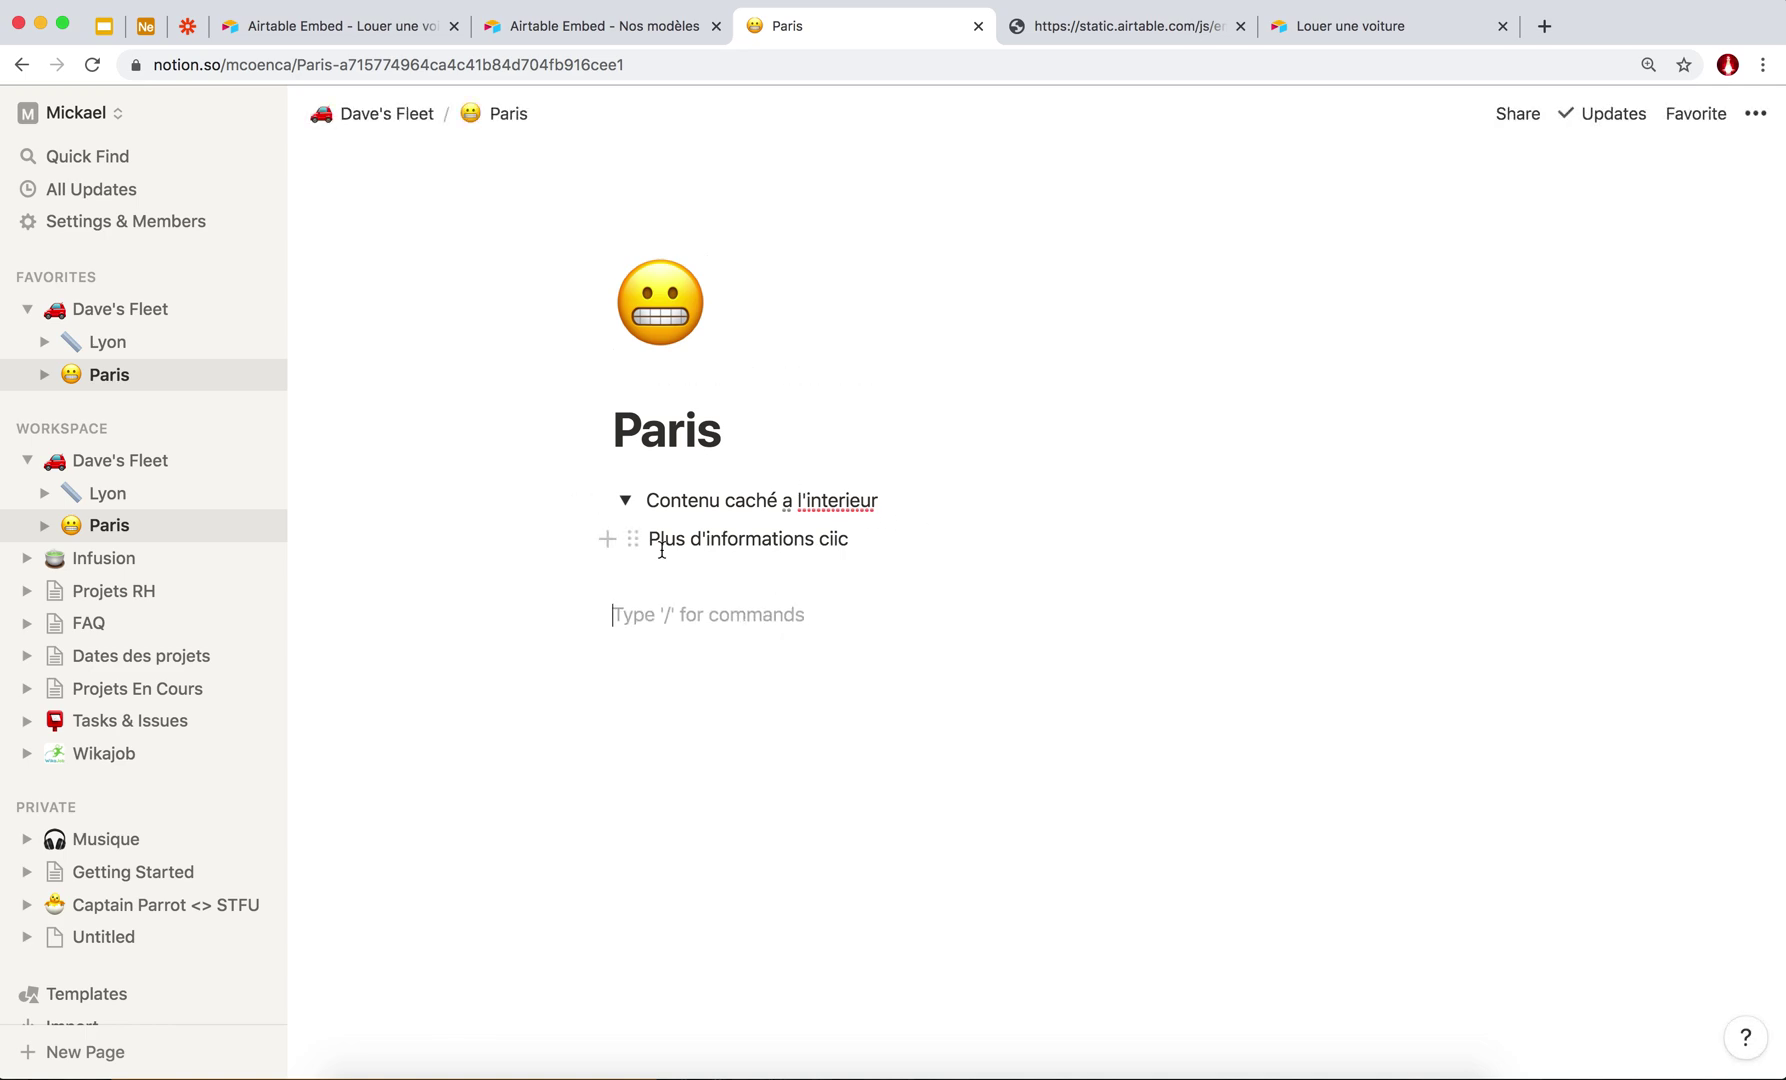
# Add a 'Churchill a dit :' quote block and move it into a column beside the toggle.
pyautogui.write('/')
pyautogui.scroll(-5, 746, 760)
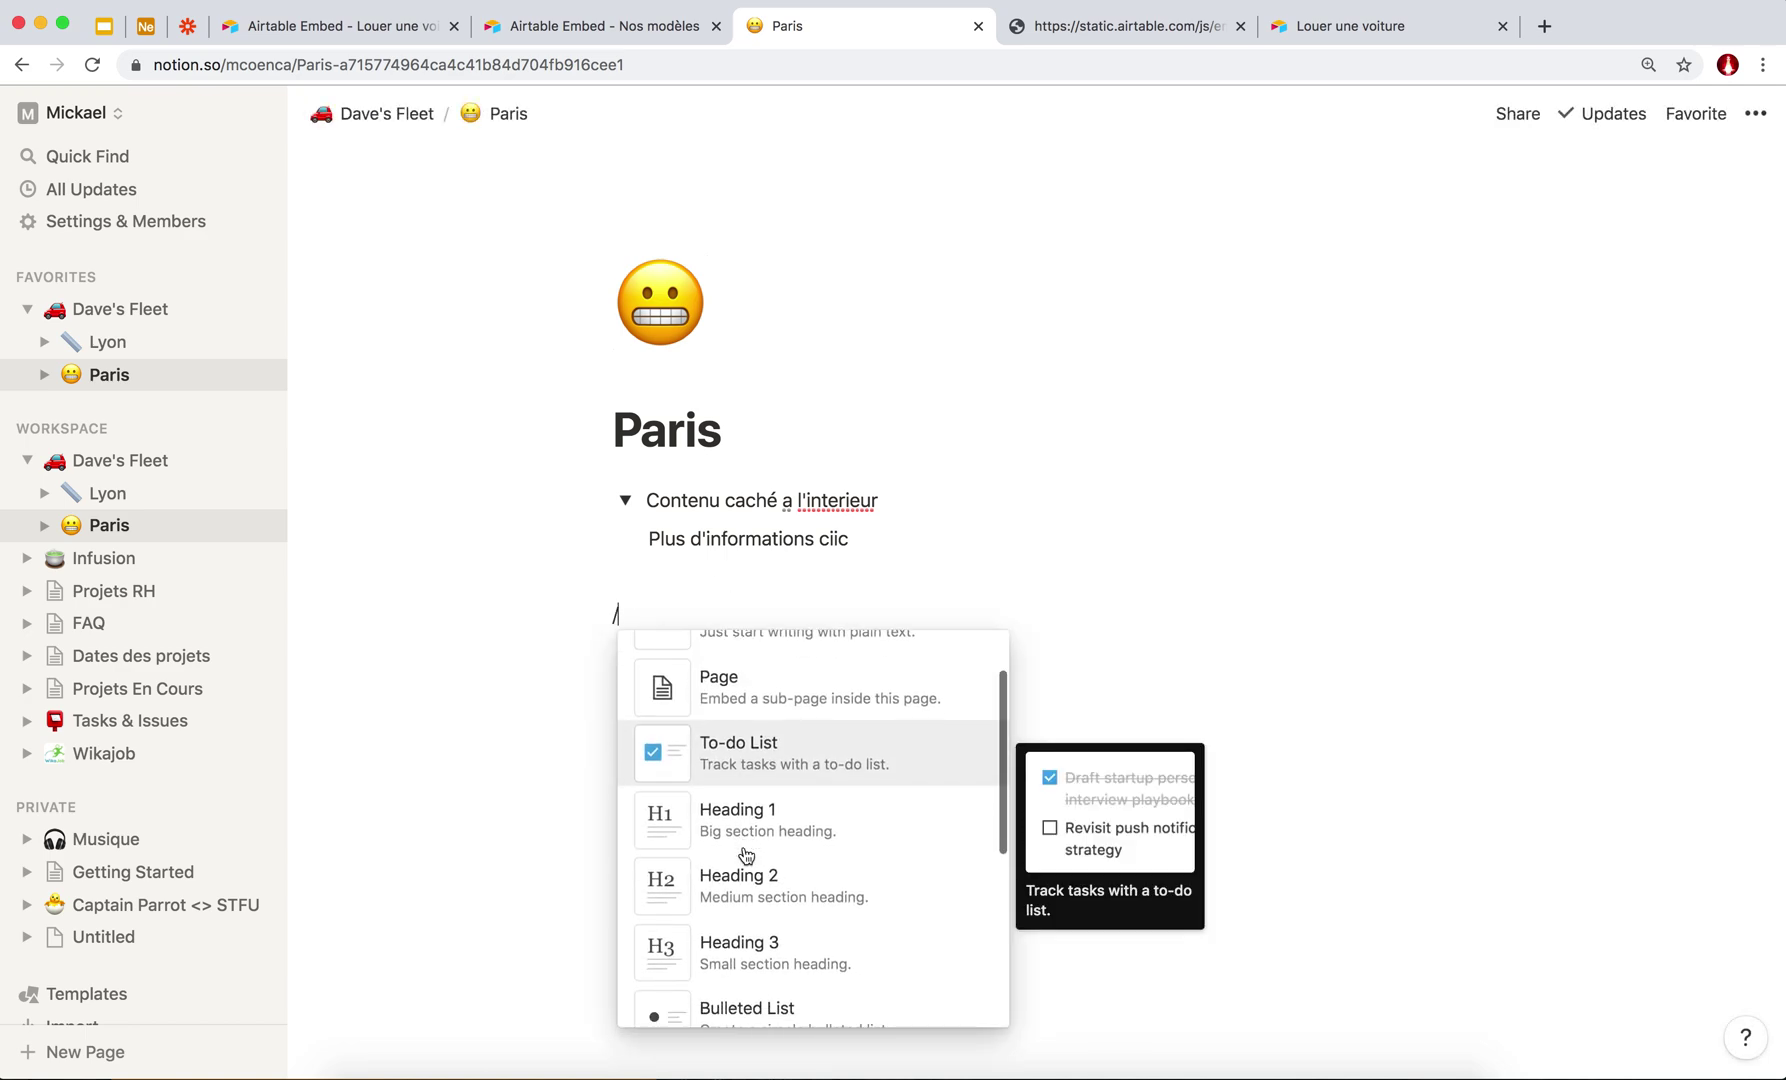
pyautogui.scroll(-4, 760, 800)
pyautogui.scroll(2, 778, 740)
pyautogui.click(738, 714)
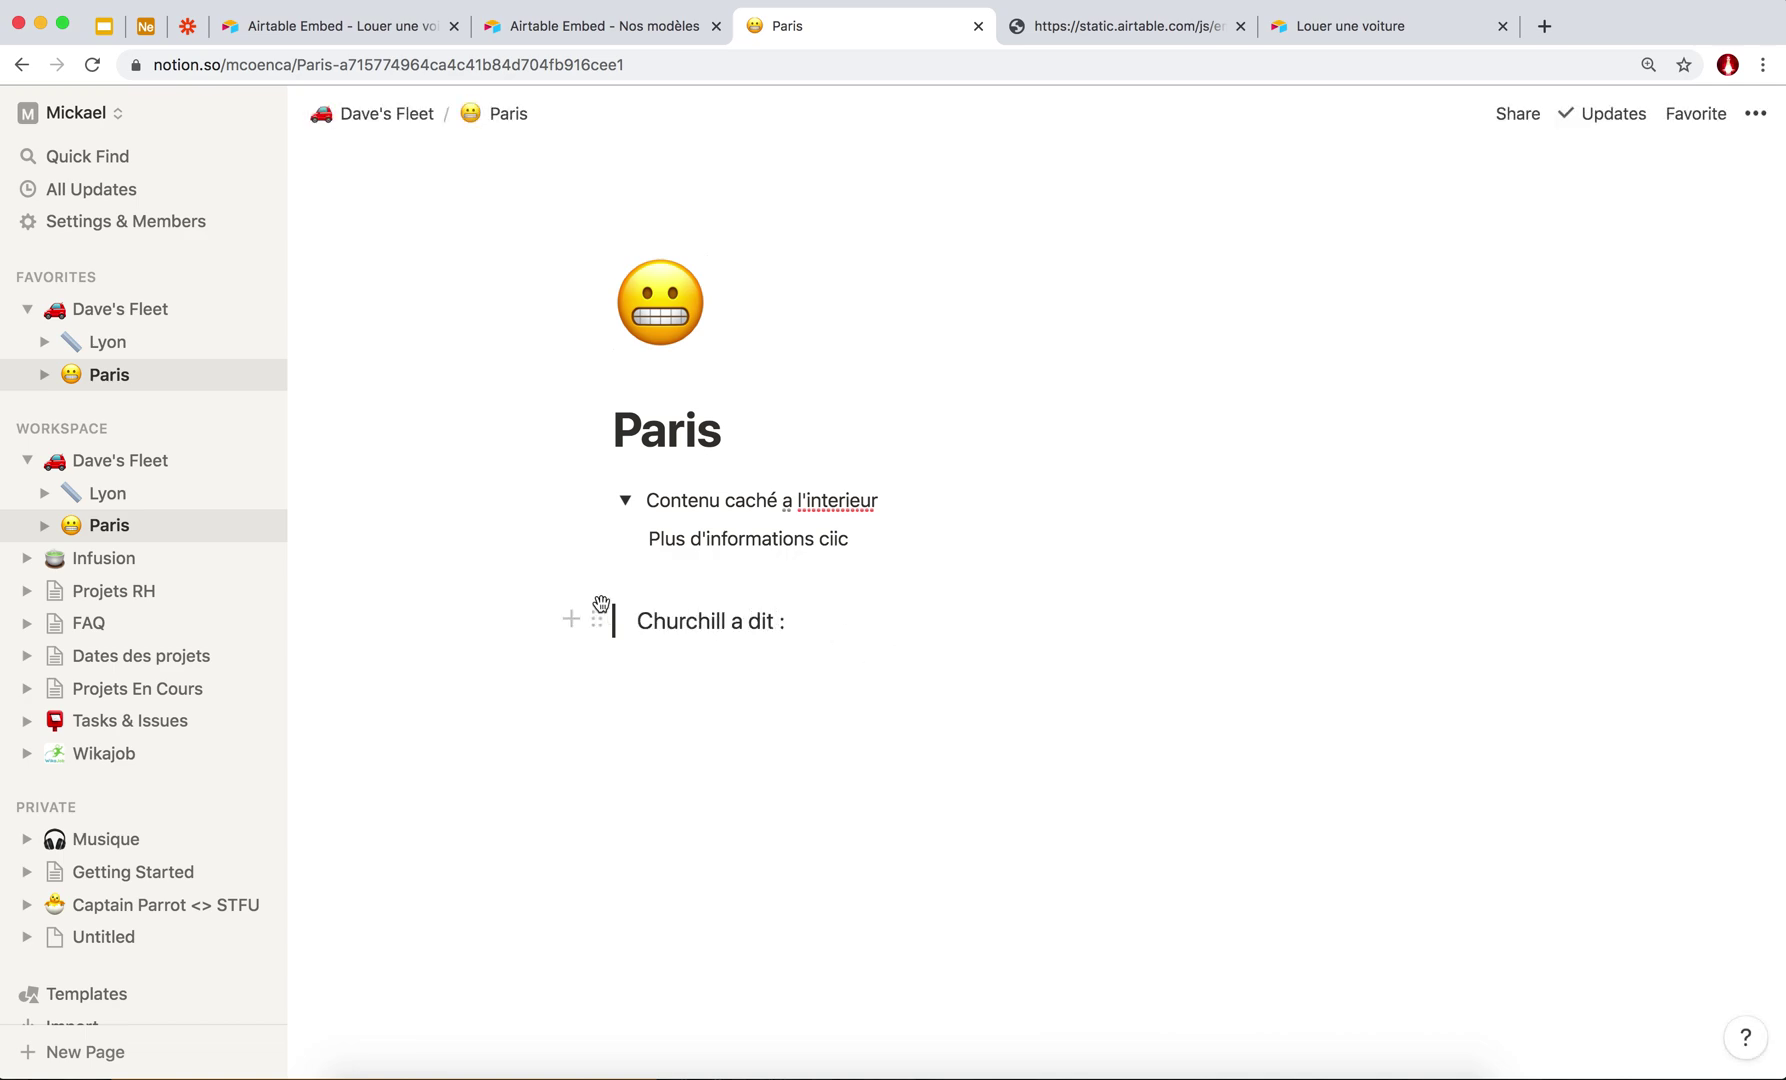
pyautogui.click(595, 620)
pyautogui.moveTo(600, 614); pyautogui.dragTo(1476, 527)
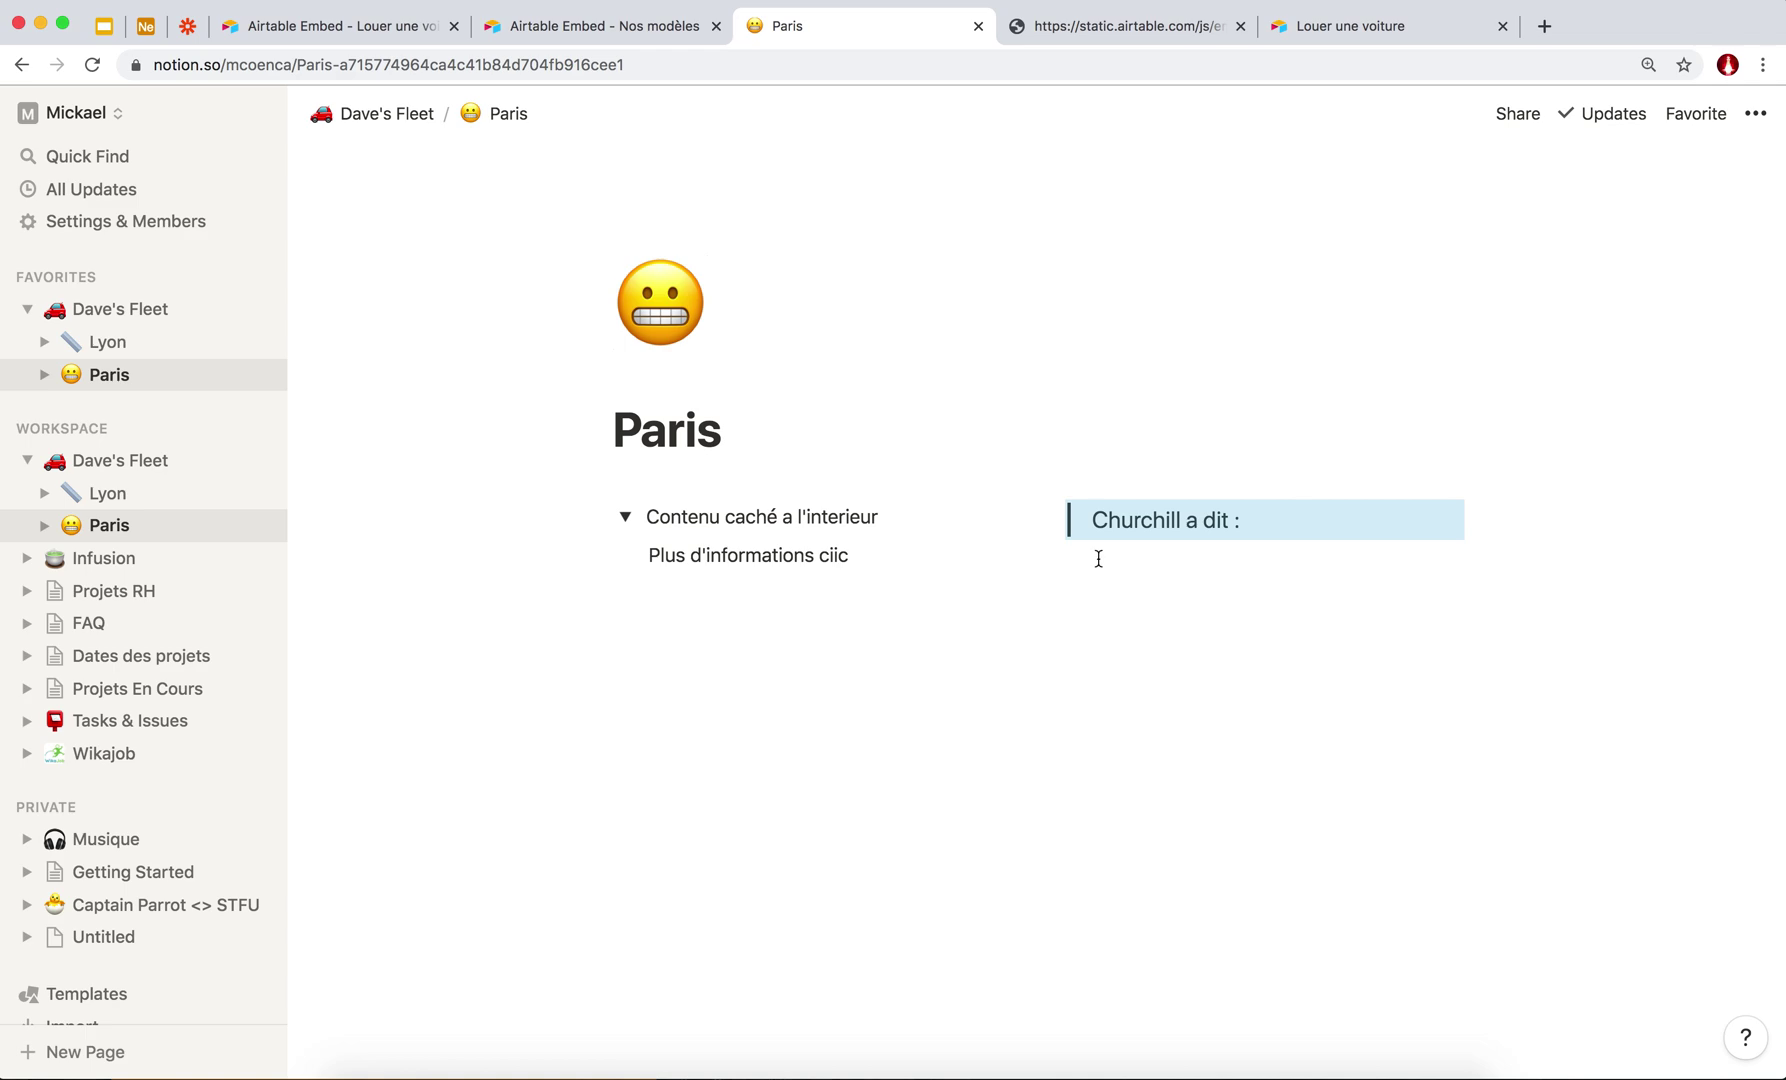
pyautogui.click(1166, 516)
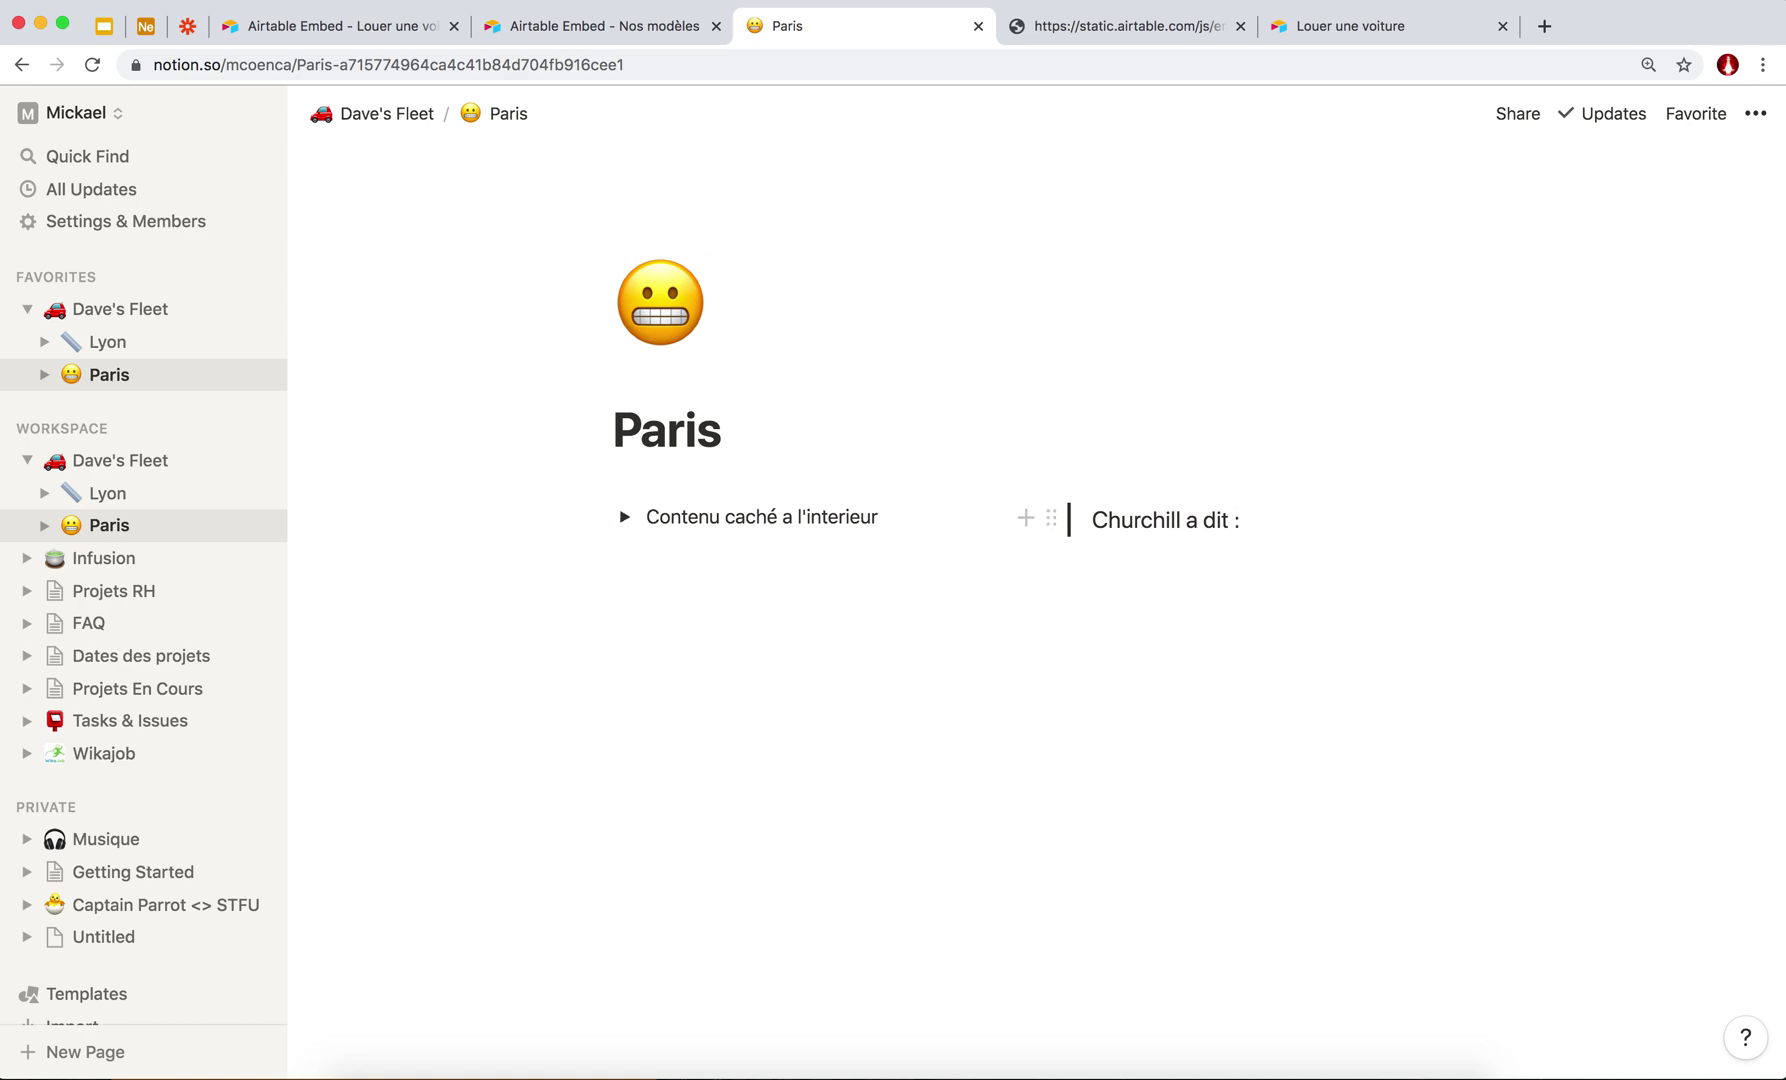
# Complete the quote to read 'Churchill a dit : blabla' and start a new block beneath it.
pyautogui.write('blabla')
pyautogui.press('Return')
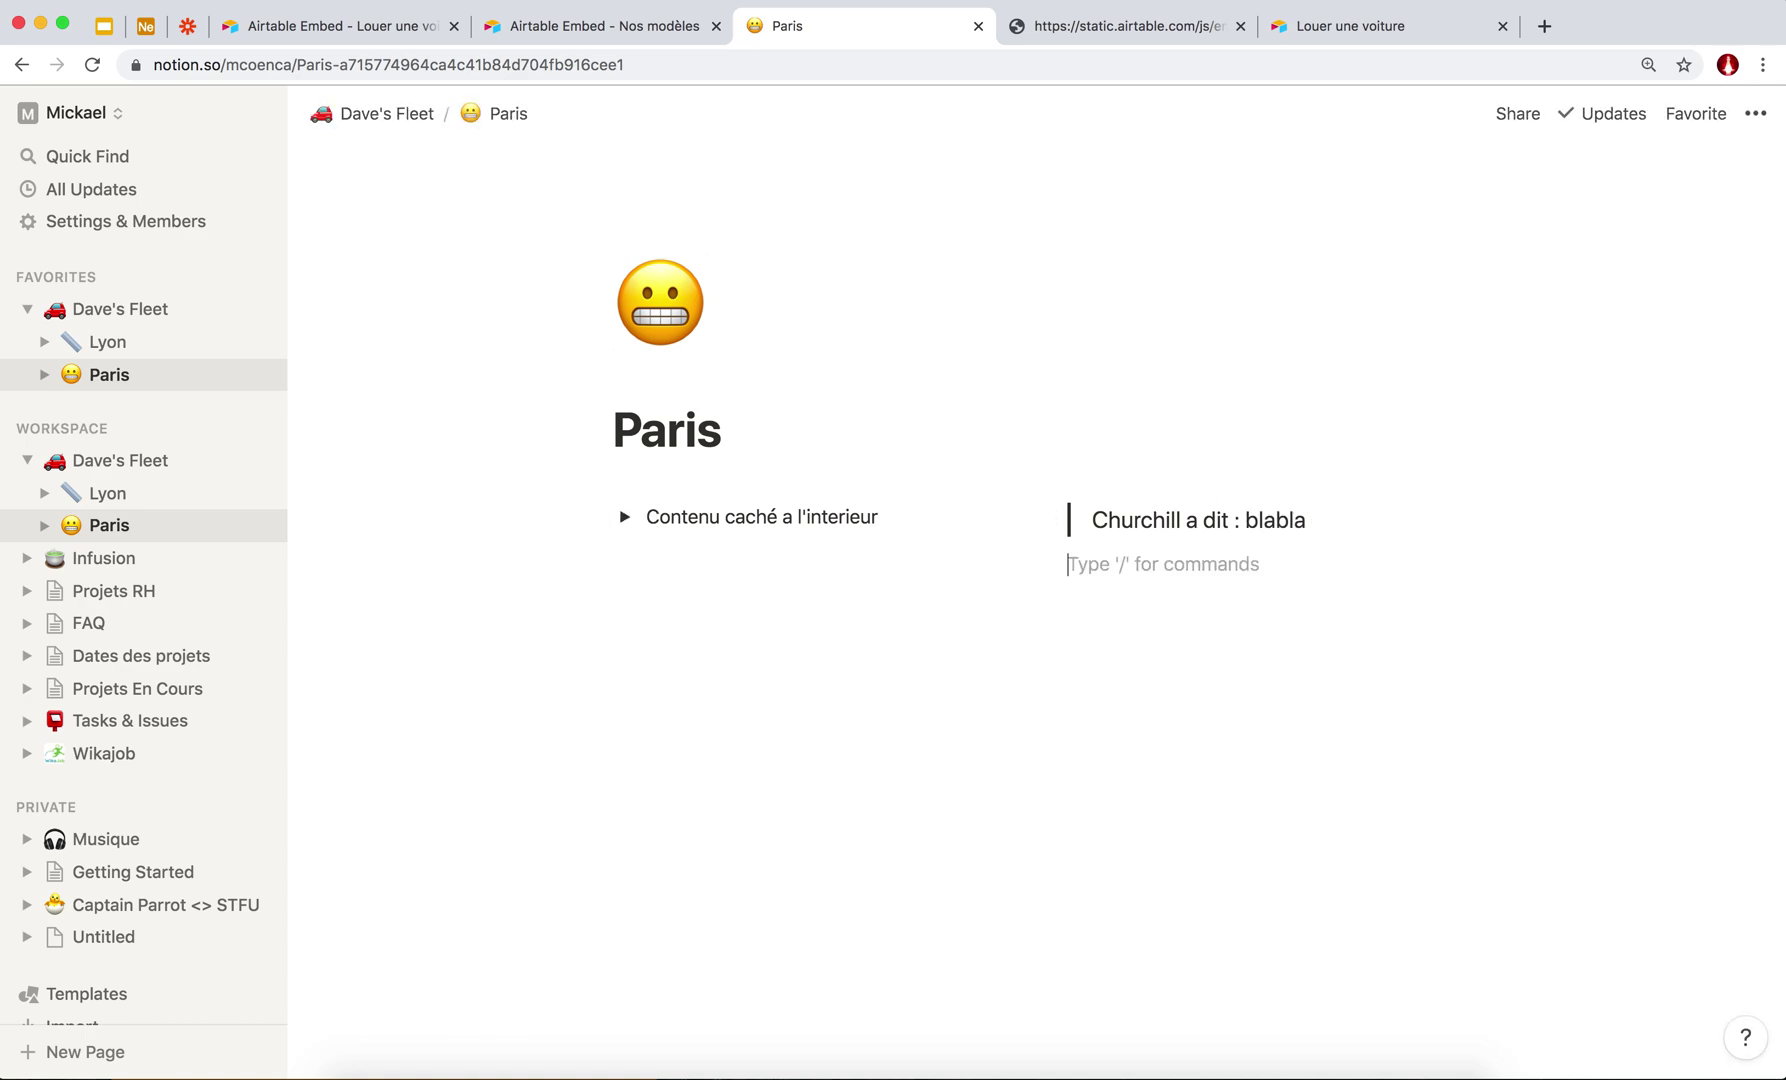
pyautogui.write('/')
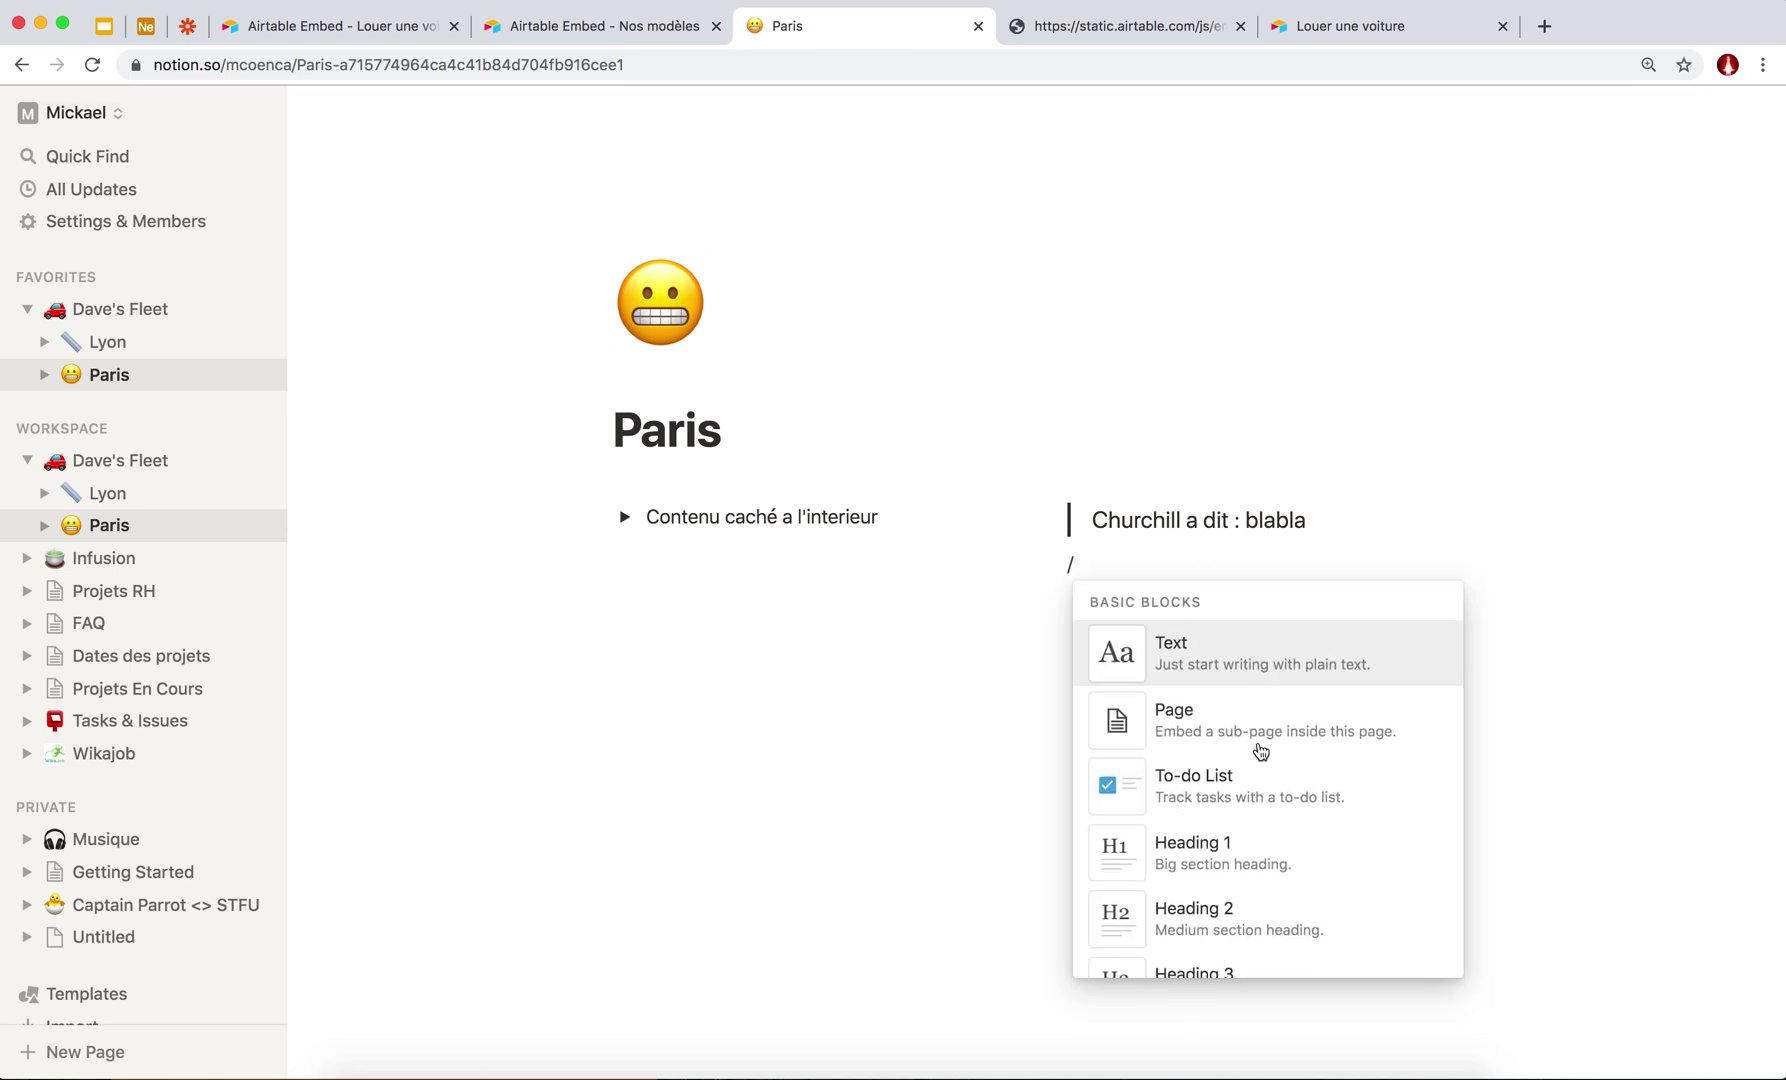
# Scroll through the slash menu's block types, including Advanced Blocks.
pyautogui.scroll(-3, 1262, 770)
pyautogui.scroll(-4, 1267, 770)
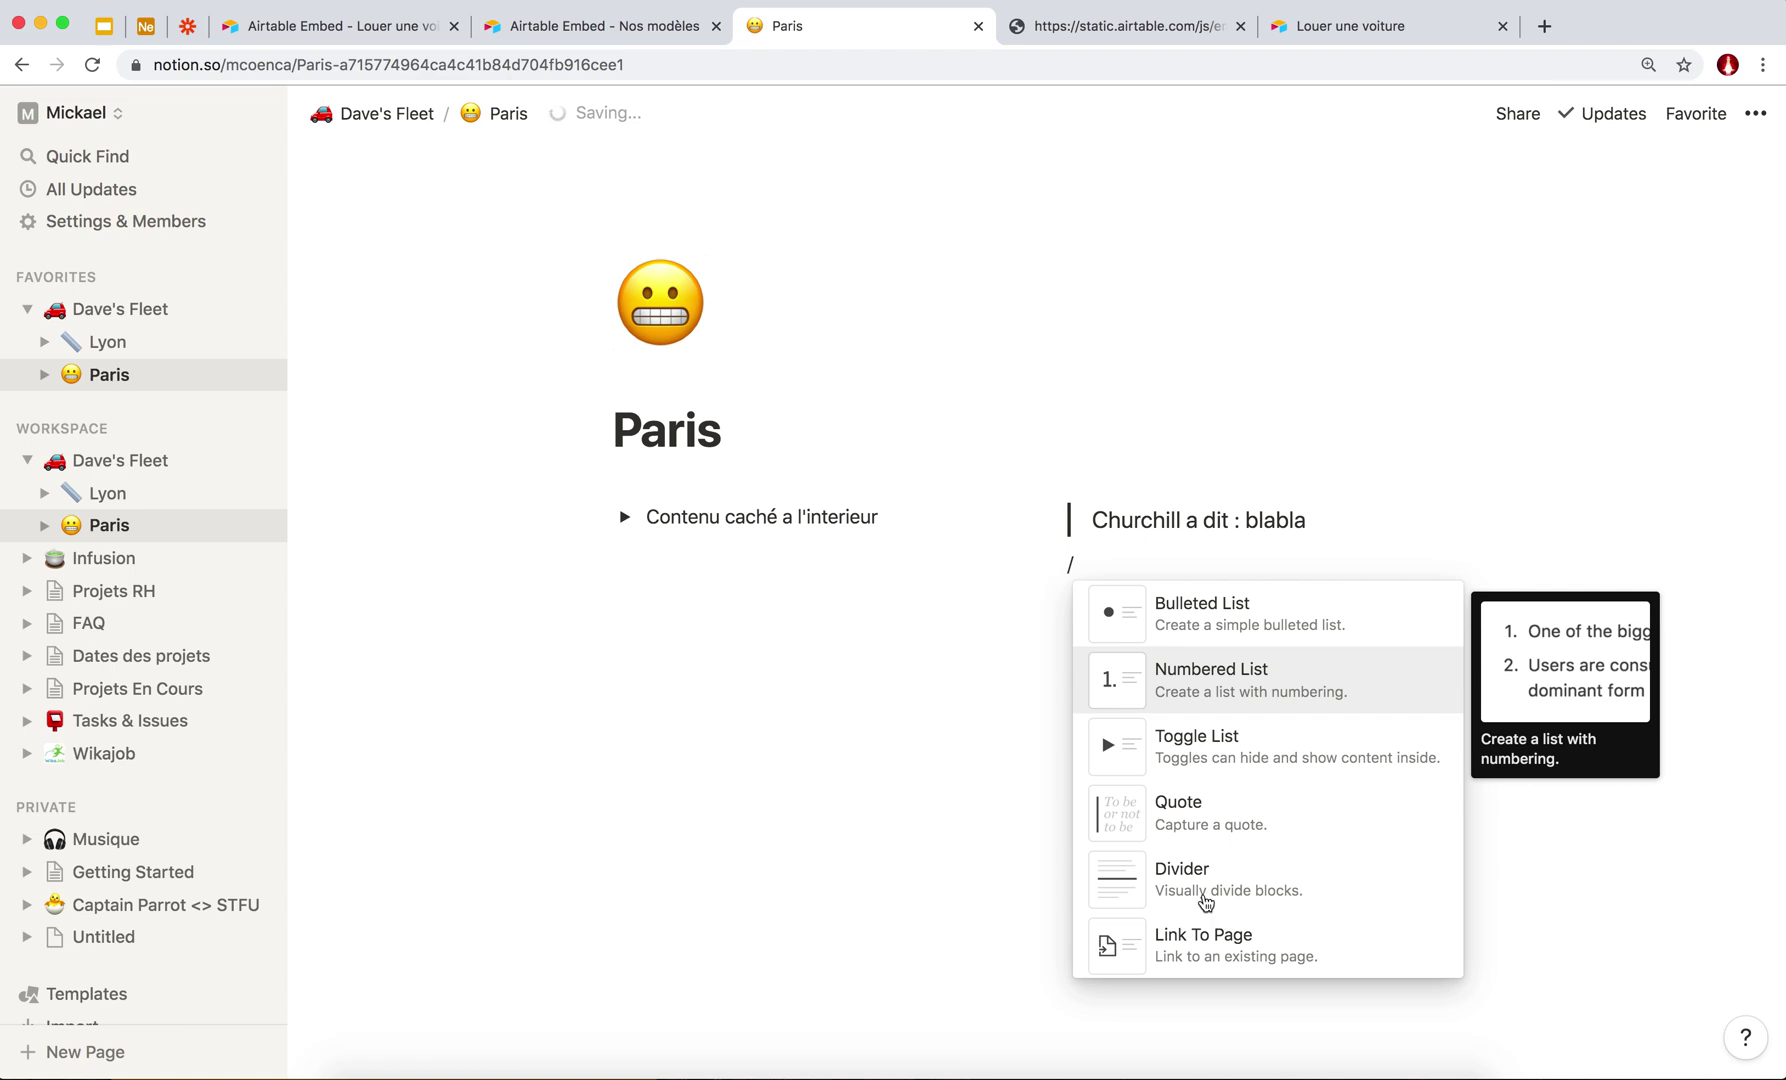
pyautogui.scroll(-5, 1215, 795)
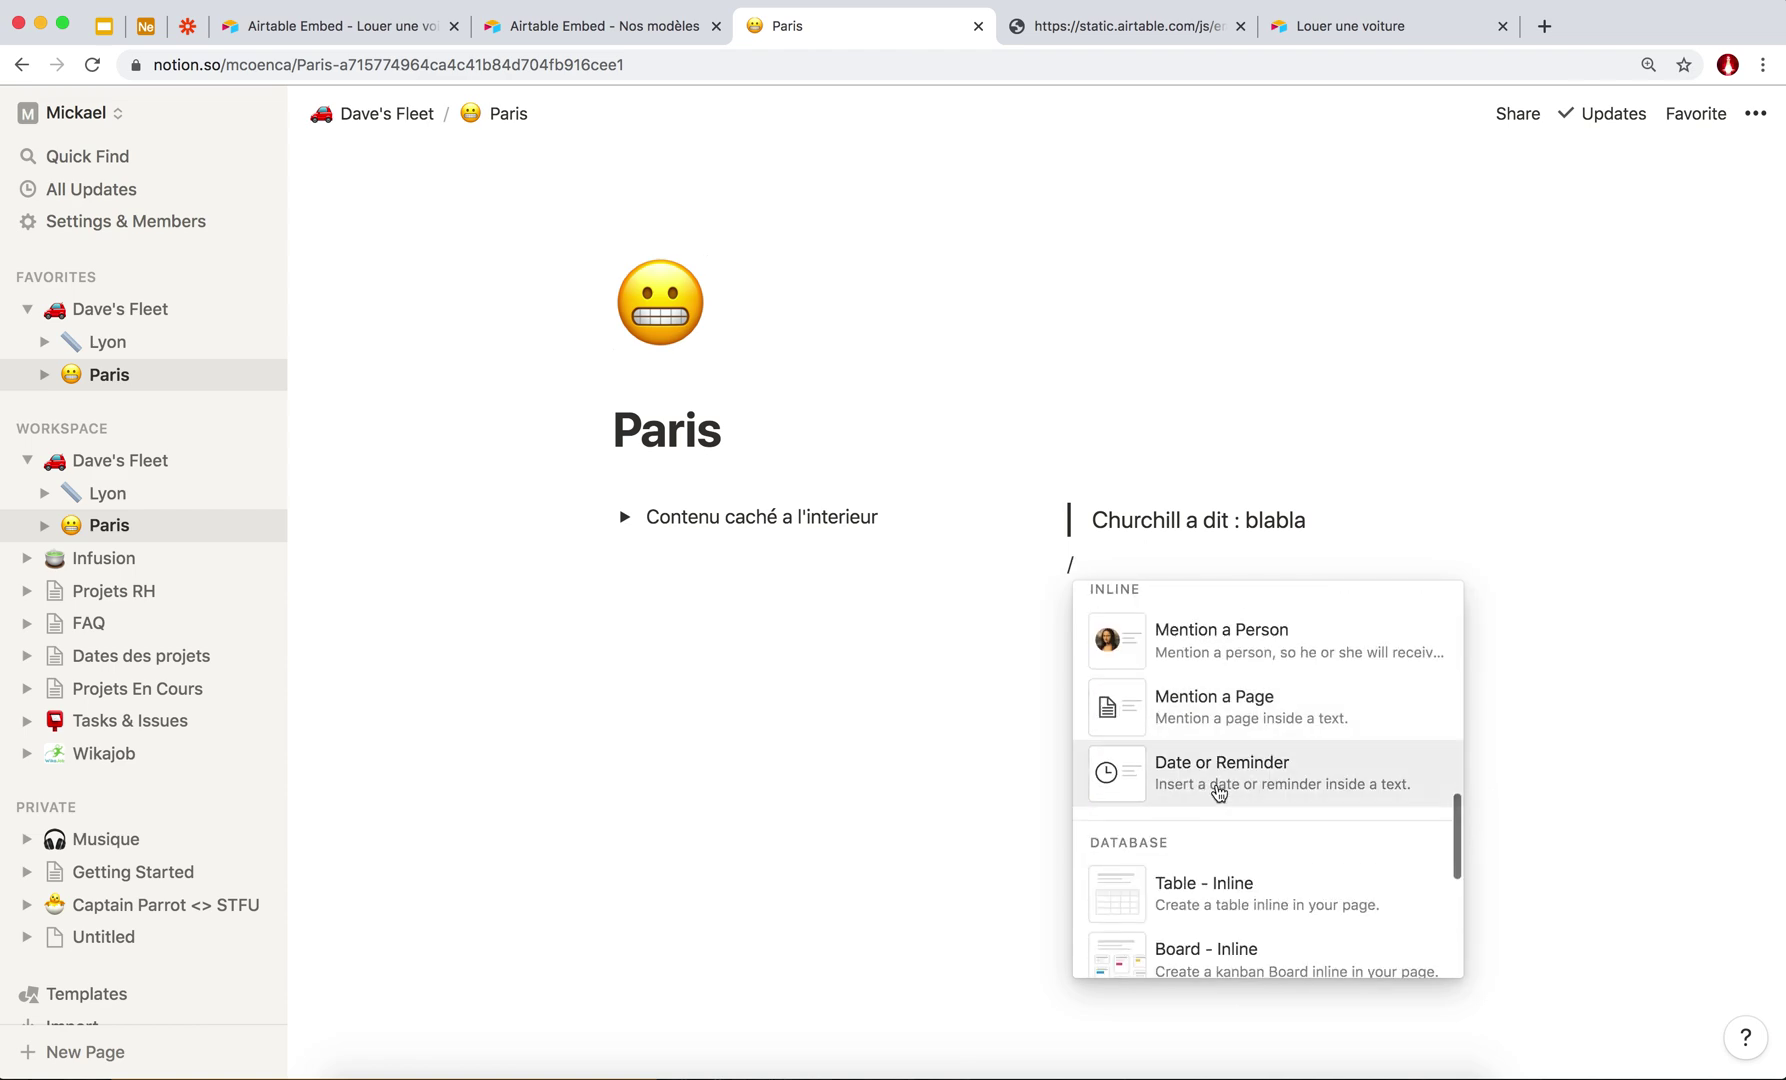
pyautogui.scroll(-3, 1218, 793)
pyautogui.scroll(-1, 1219, 793)
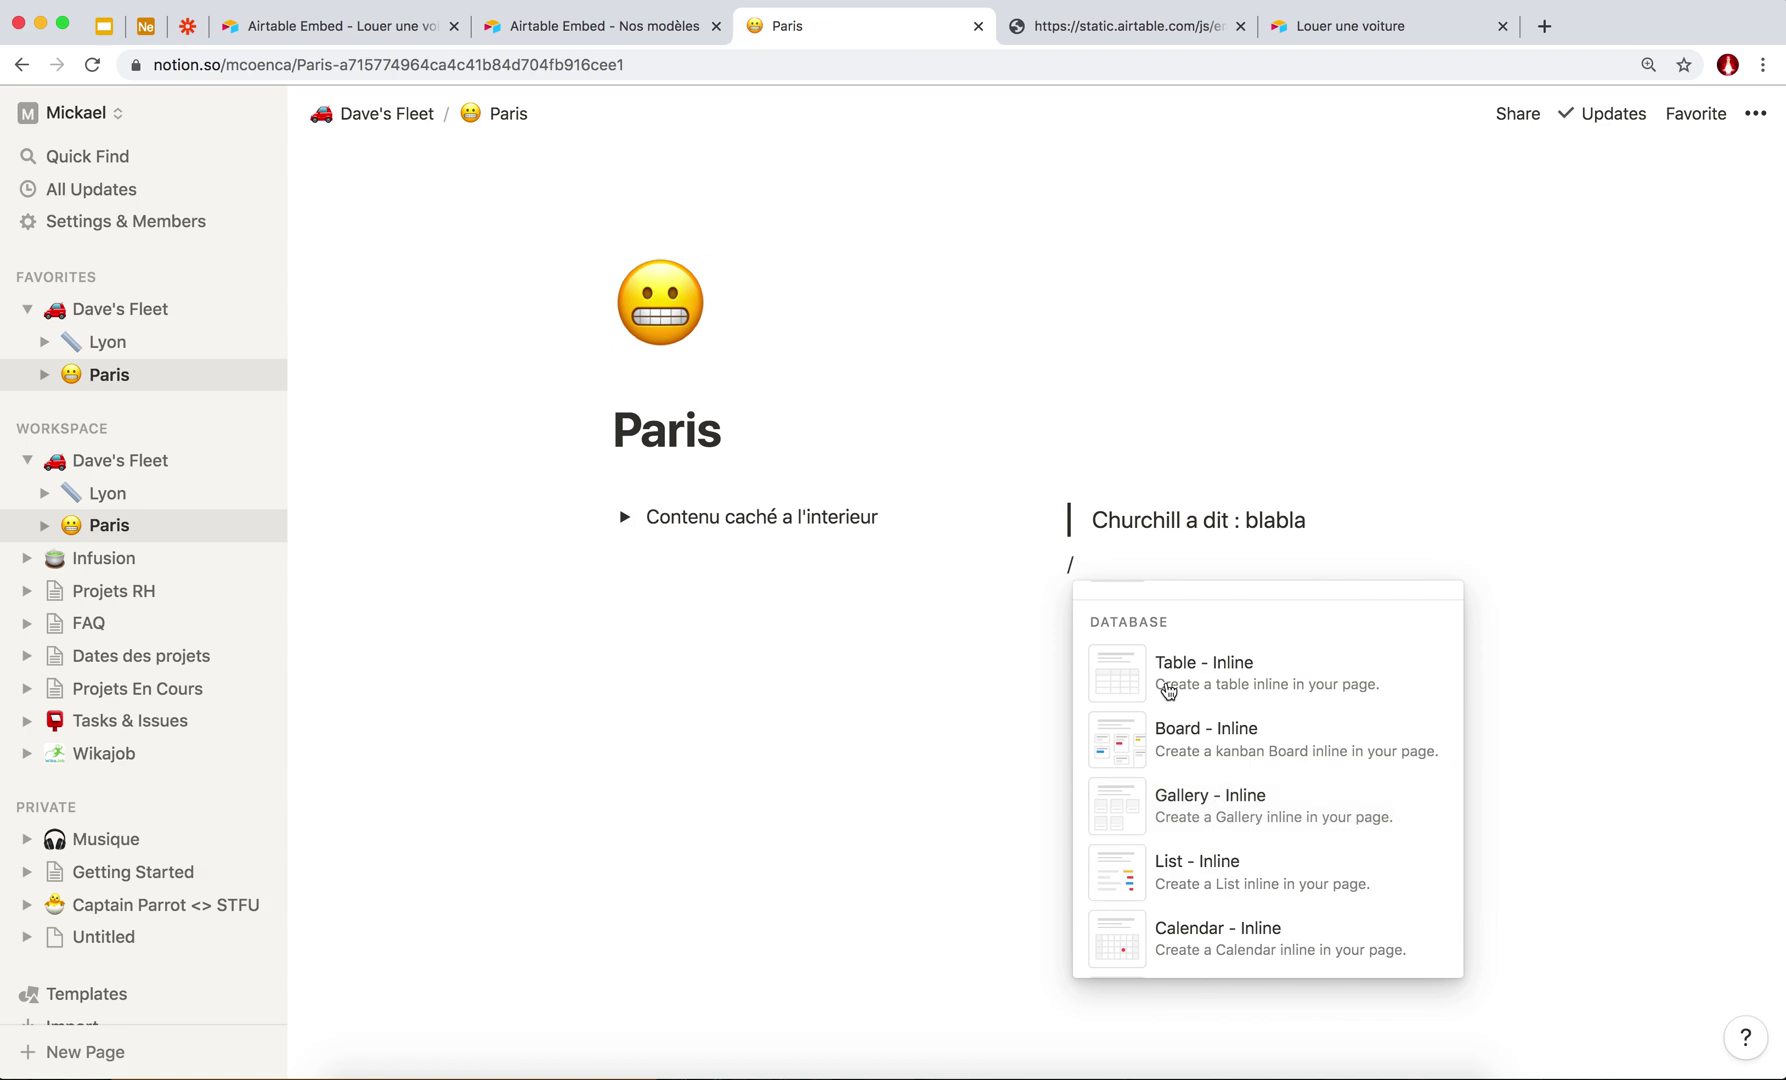
pyautogui.scroll(-3, 1219, 722)
pyautogui.scroll(-4, 1218, 722)
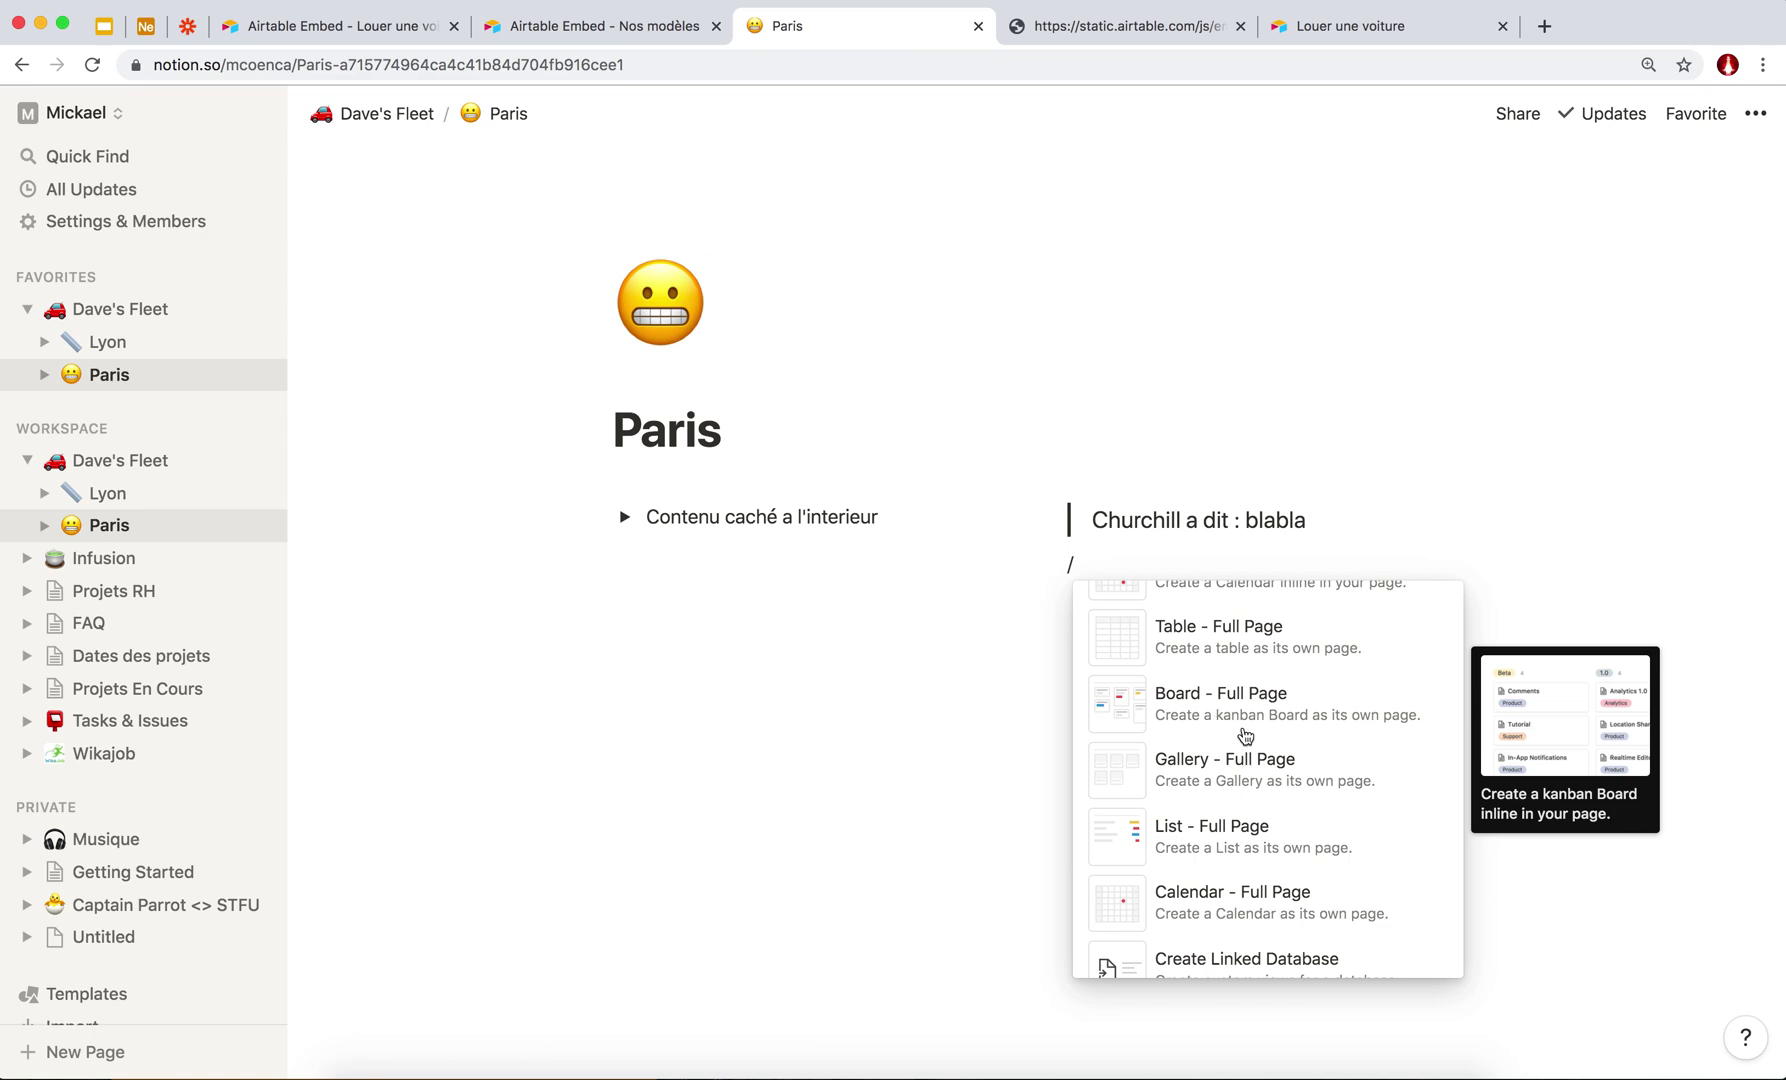
pyautogui.scroll(-2, 1245, 735)
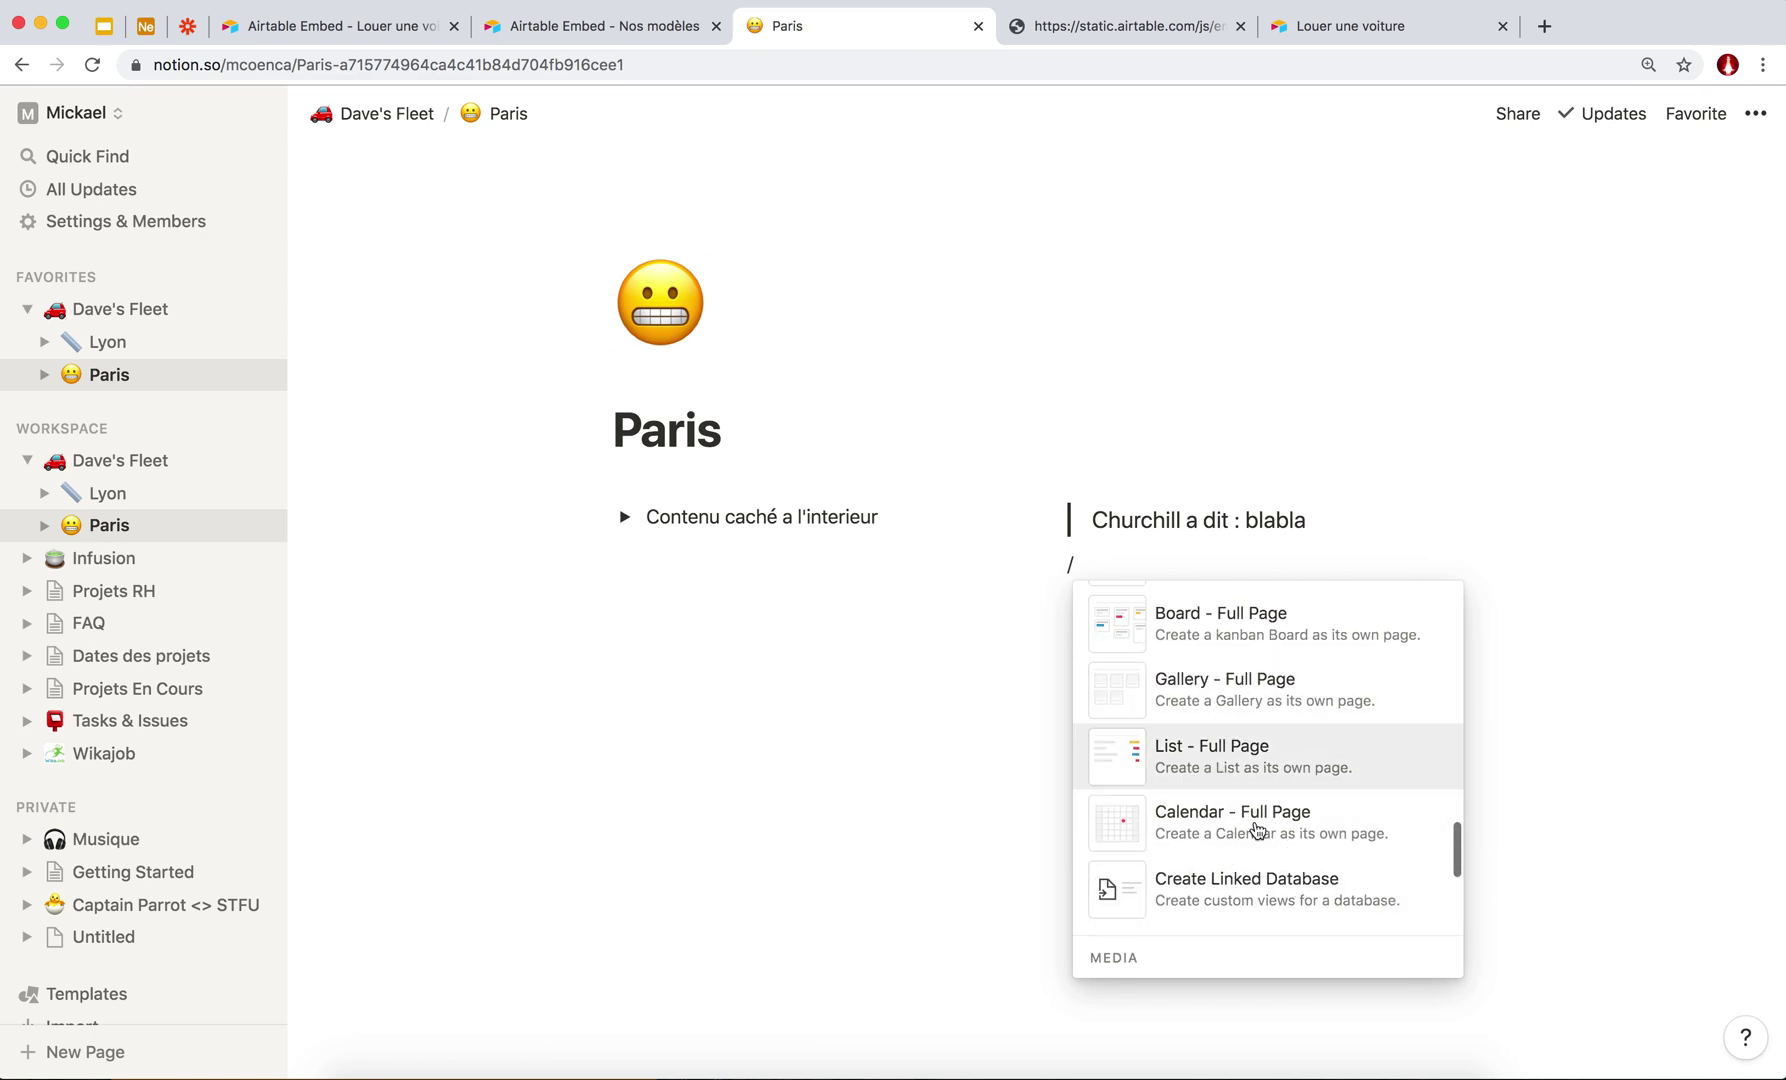
pyautogui.scroll(-1, 1235, 826)
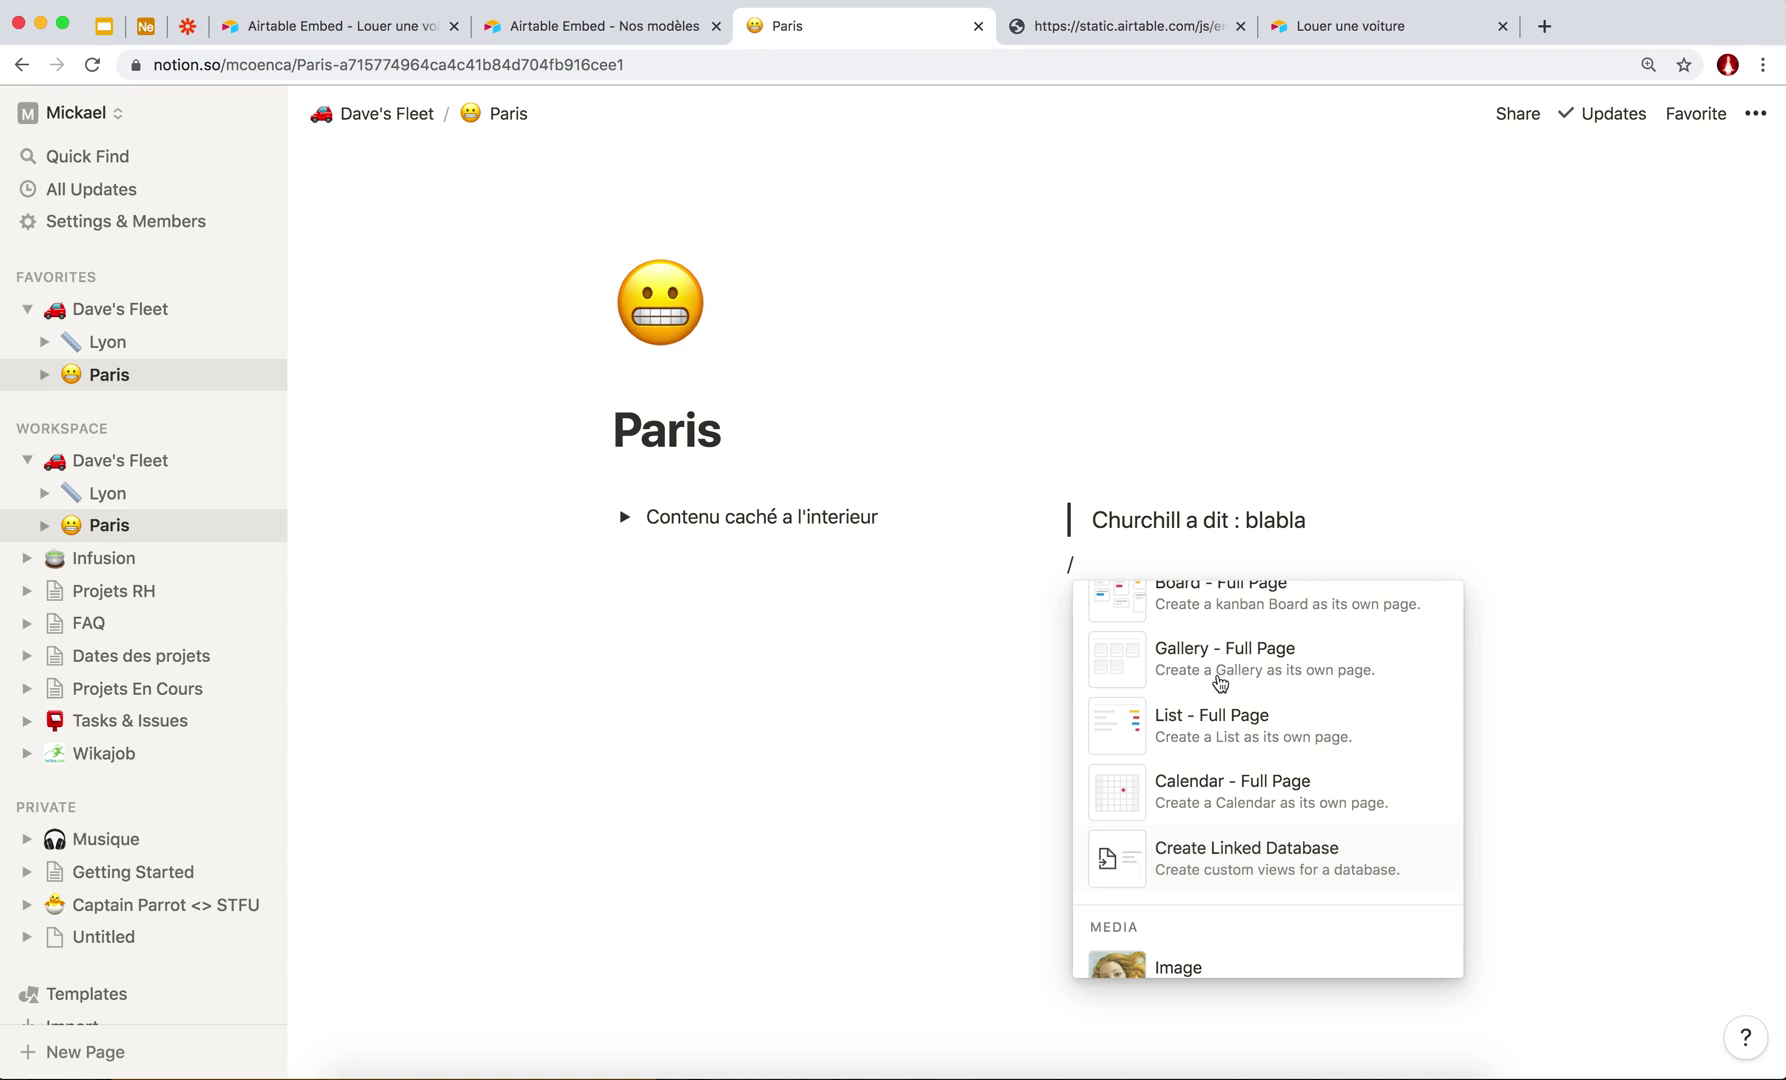
pyautogui.scroll(1, 1210, 690)
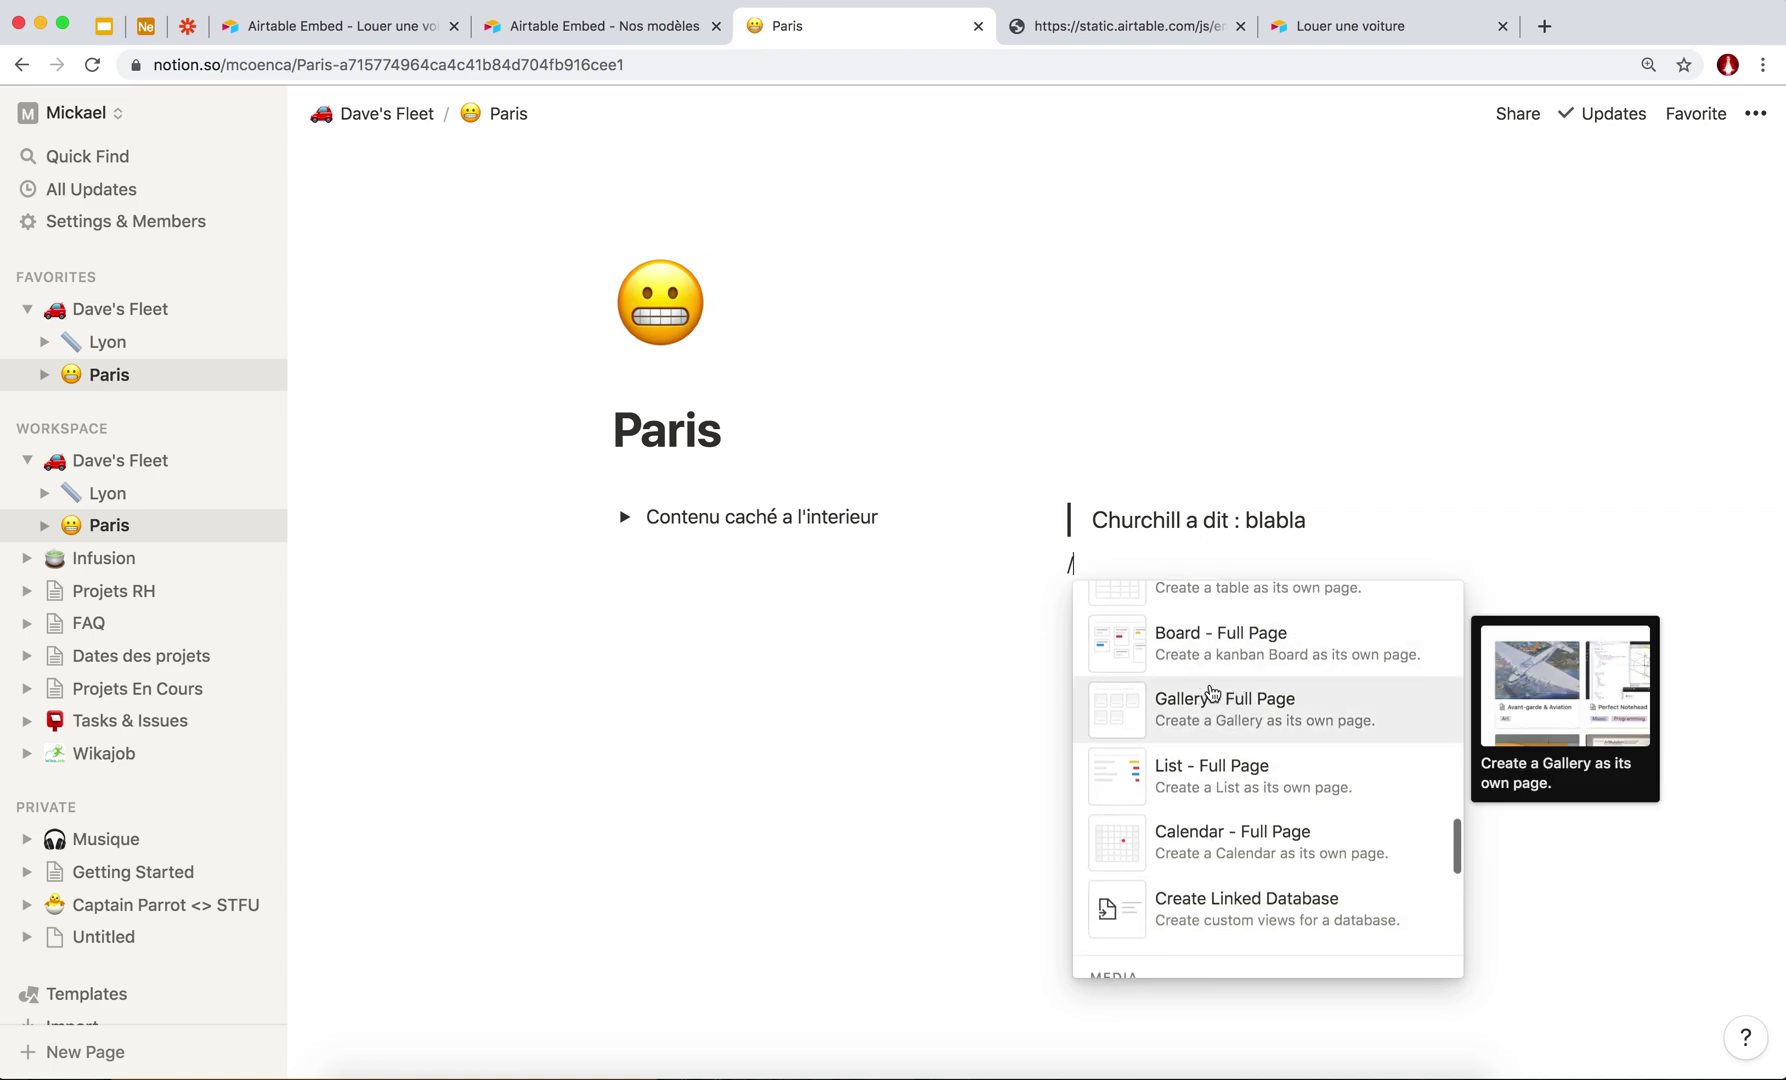
pyautogui.scroll(-5, 1208, 697)
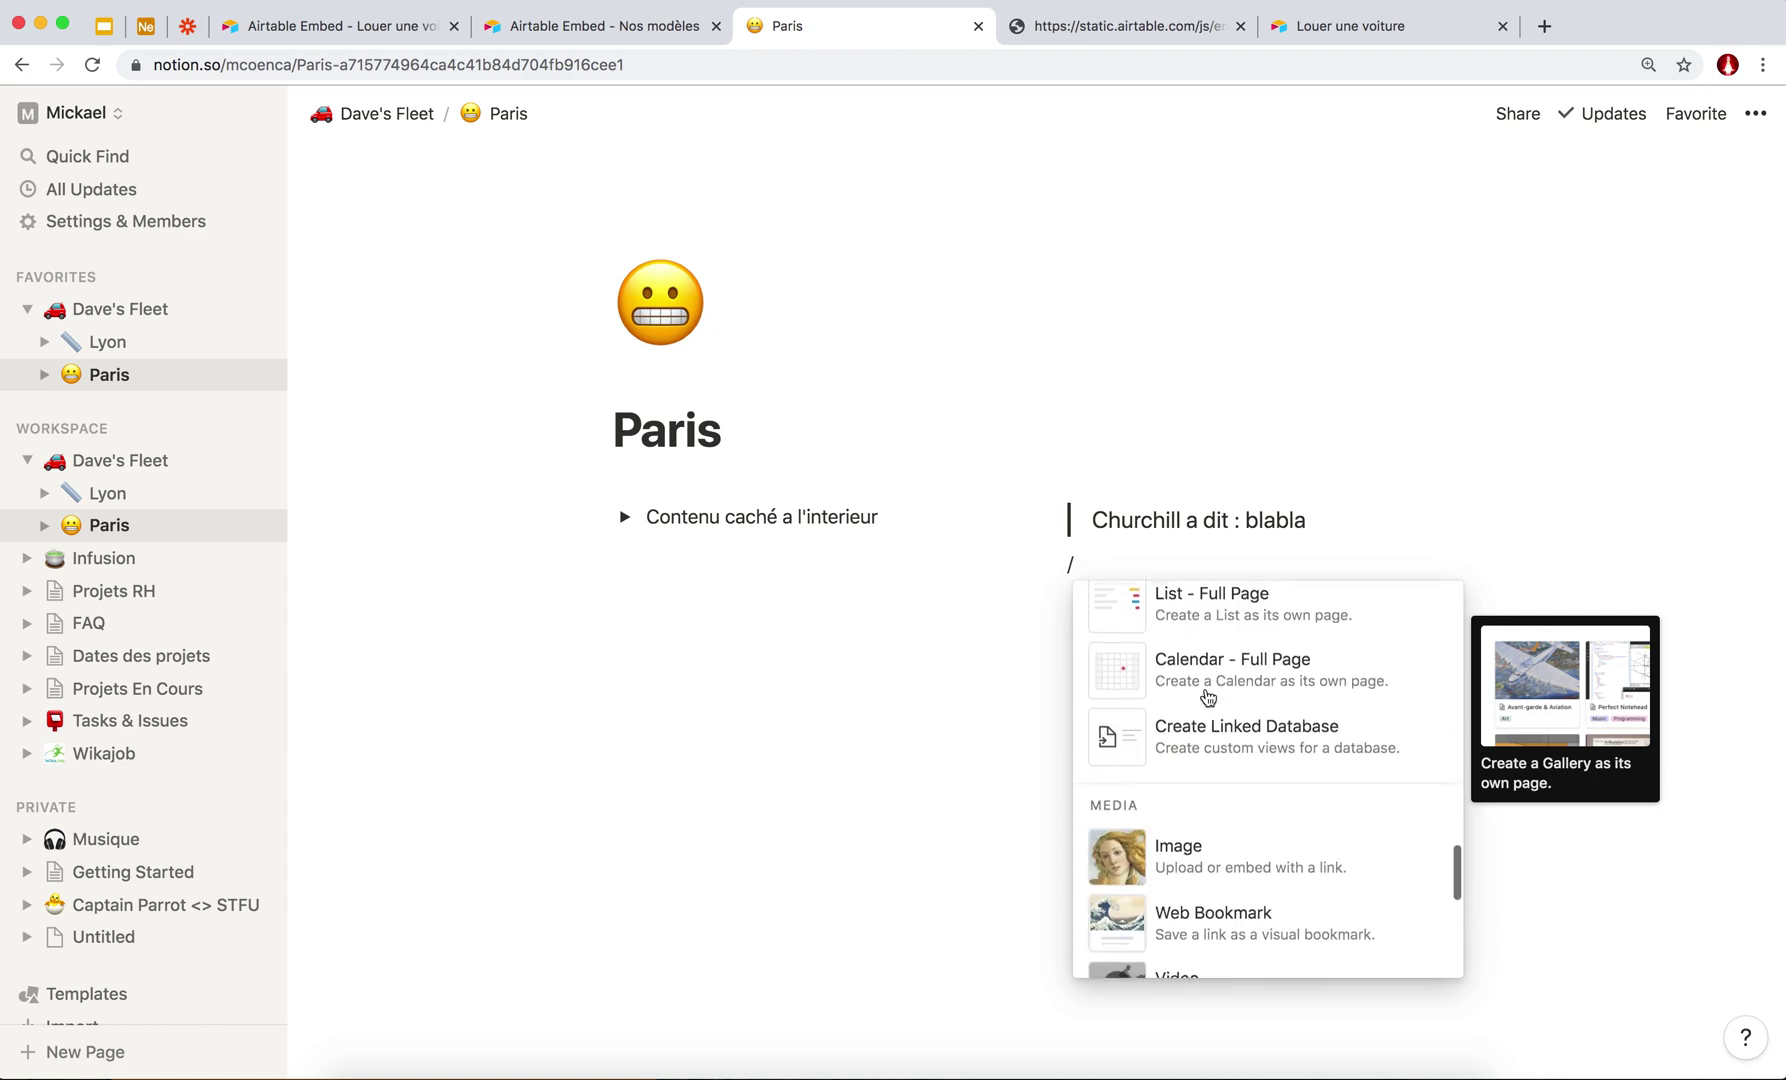
pyautogui.scroll(3, 1208, 697)
pyautogui.scroll(4, 1208, 697)
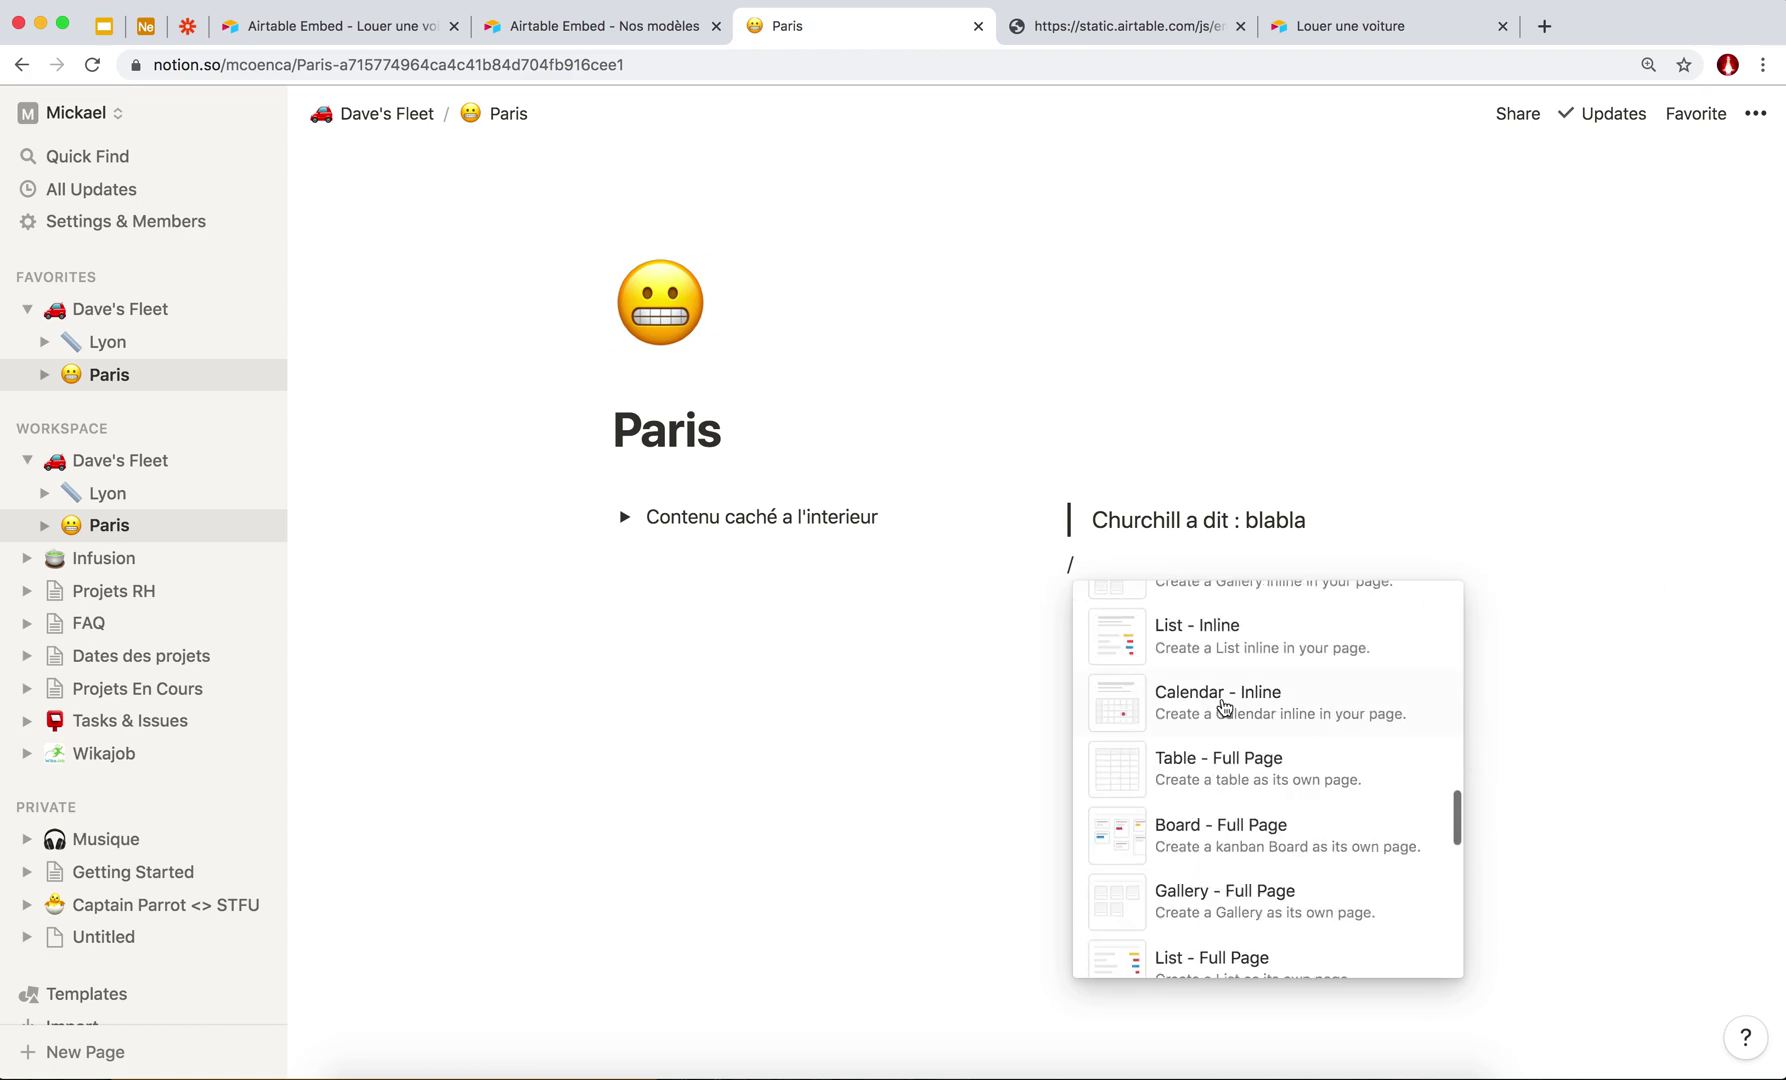
pyautogui.scroll(3, 1230, 781)
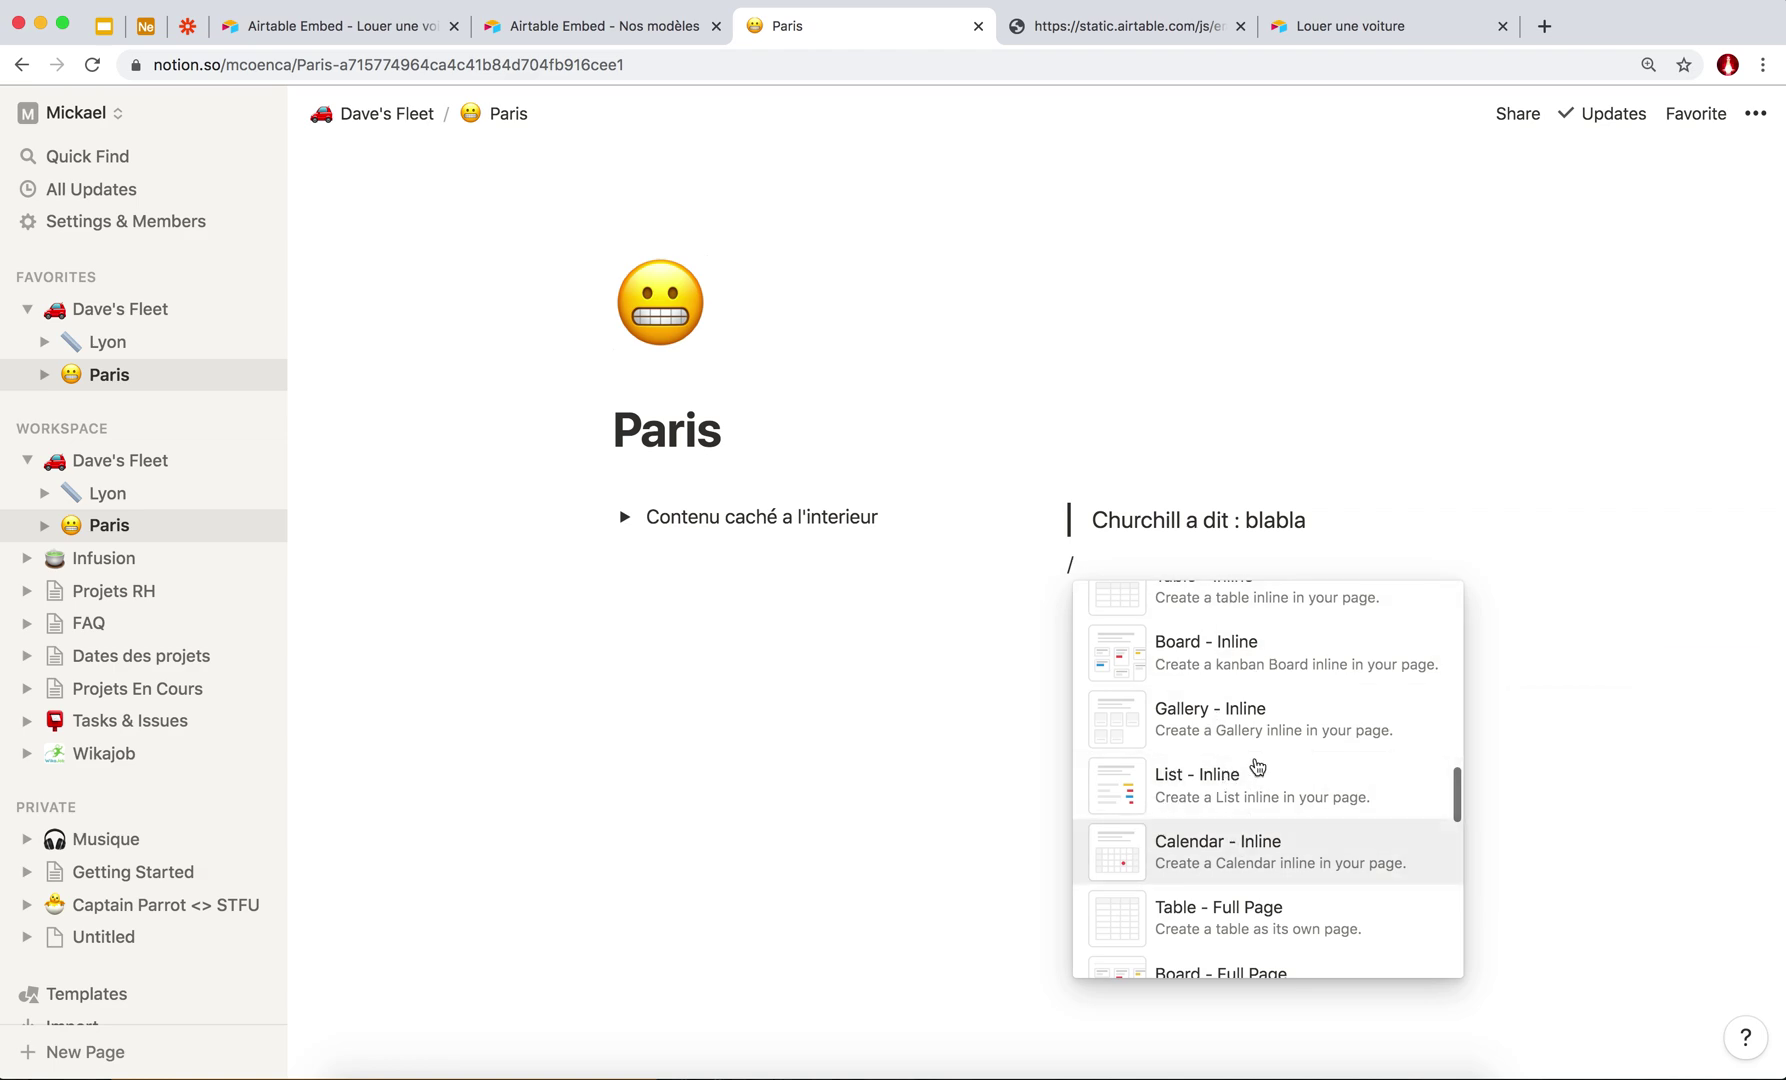
pyautogui.scroll(3, 1240, 750)
# Browse the Turn Into and Color options, then dismiss the menu without inserting anything.
pyautogui.scroll(-3, 1185, 840)
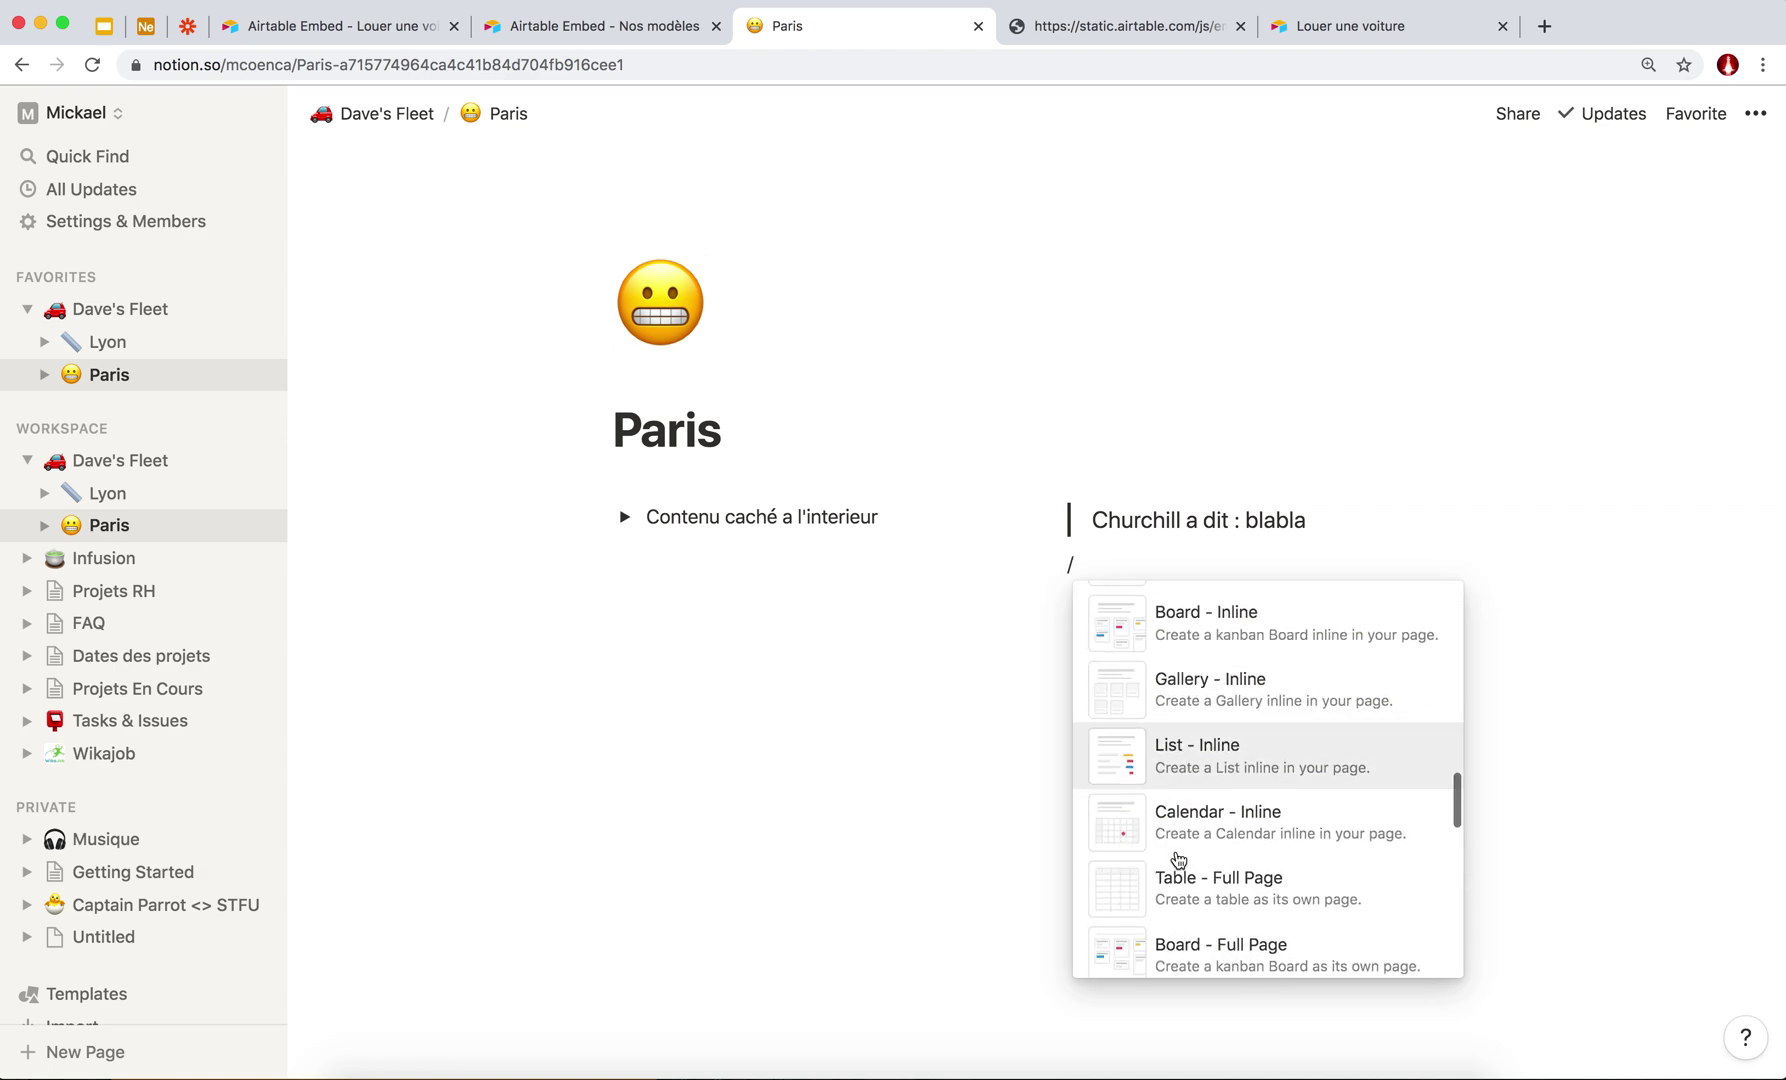
pyautogui.scroll(-1, 1160, 855)
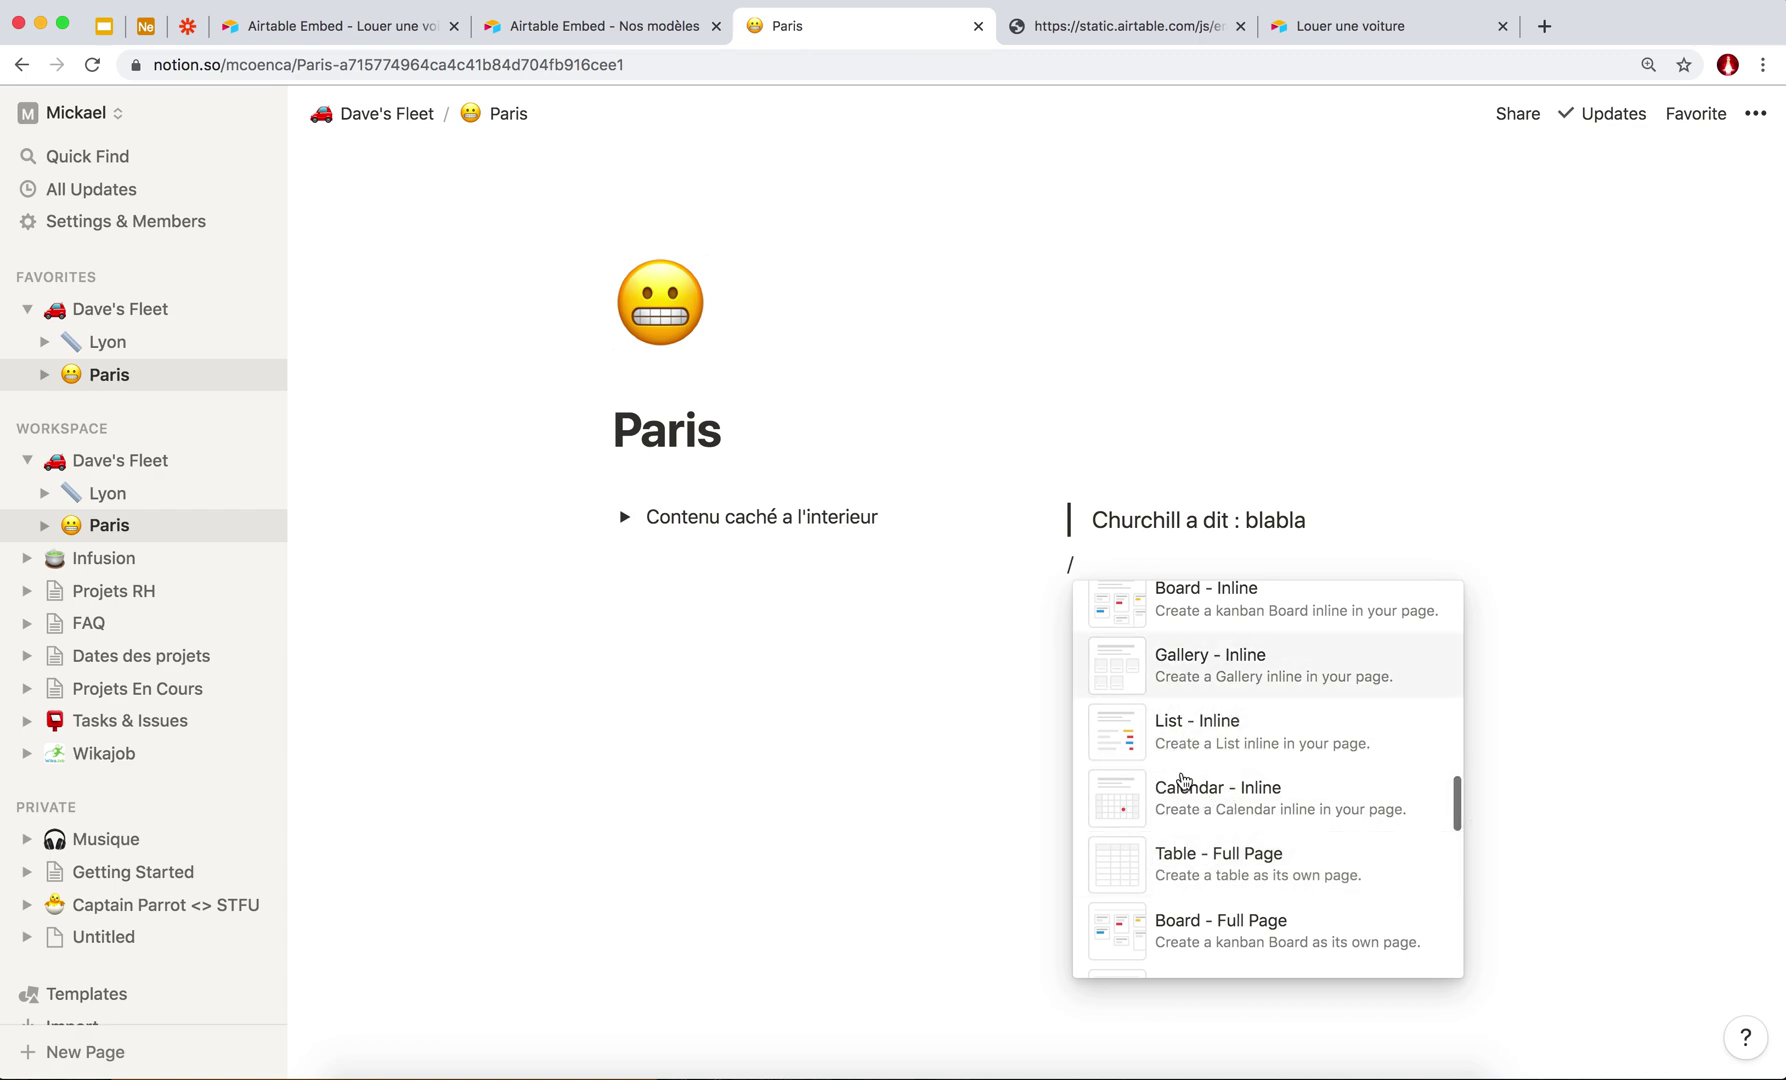
pyautogui.scroll(-5, 1215, 760)
pyautogui.scroll(-10, 1222, 828)
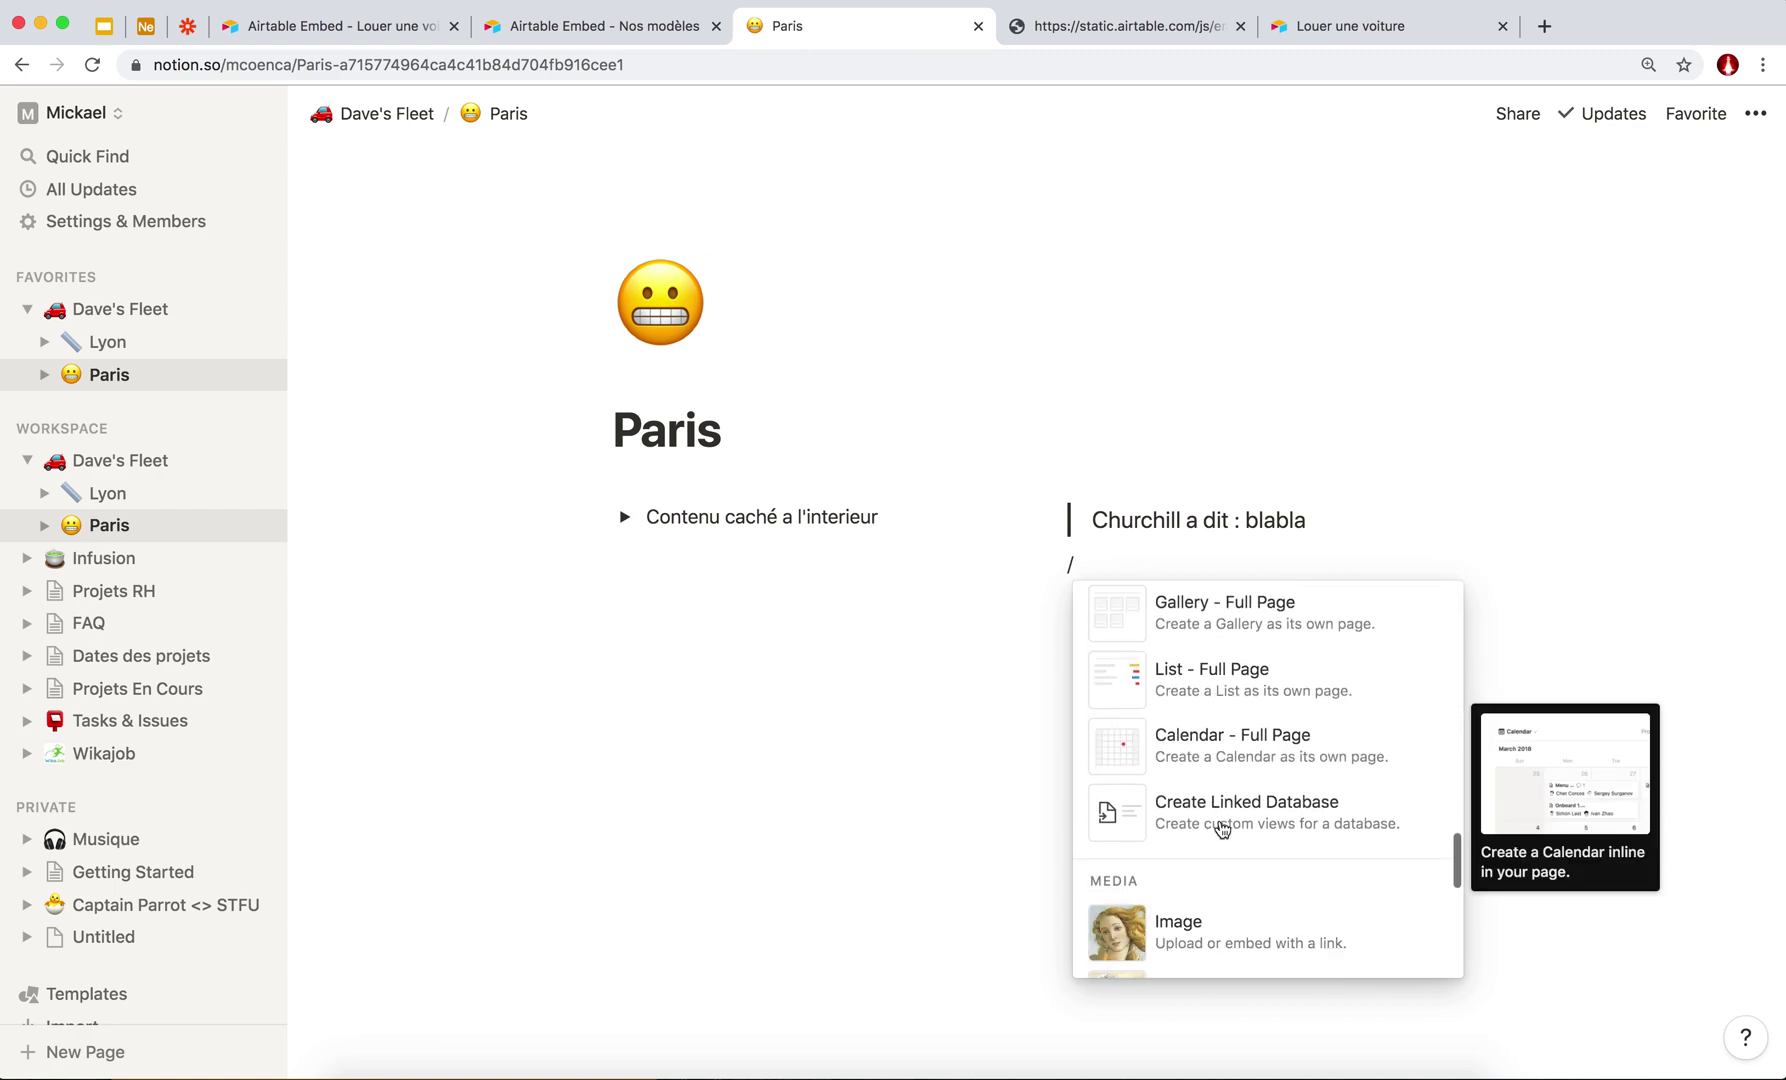
pyautogui.scroll(-3, 1222, 828)
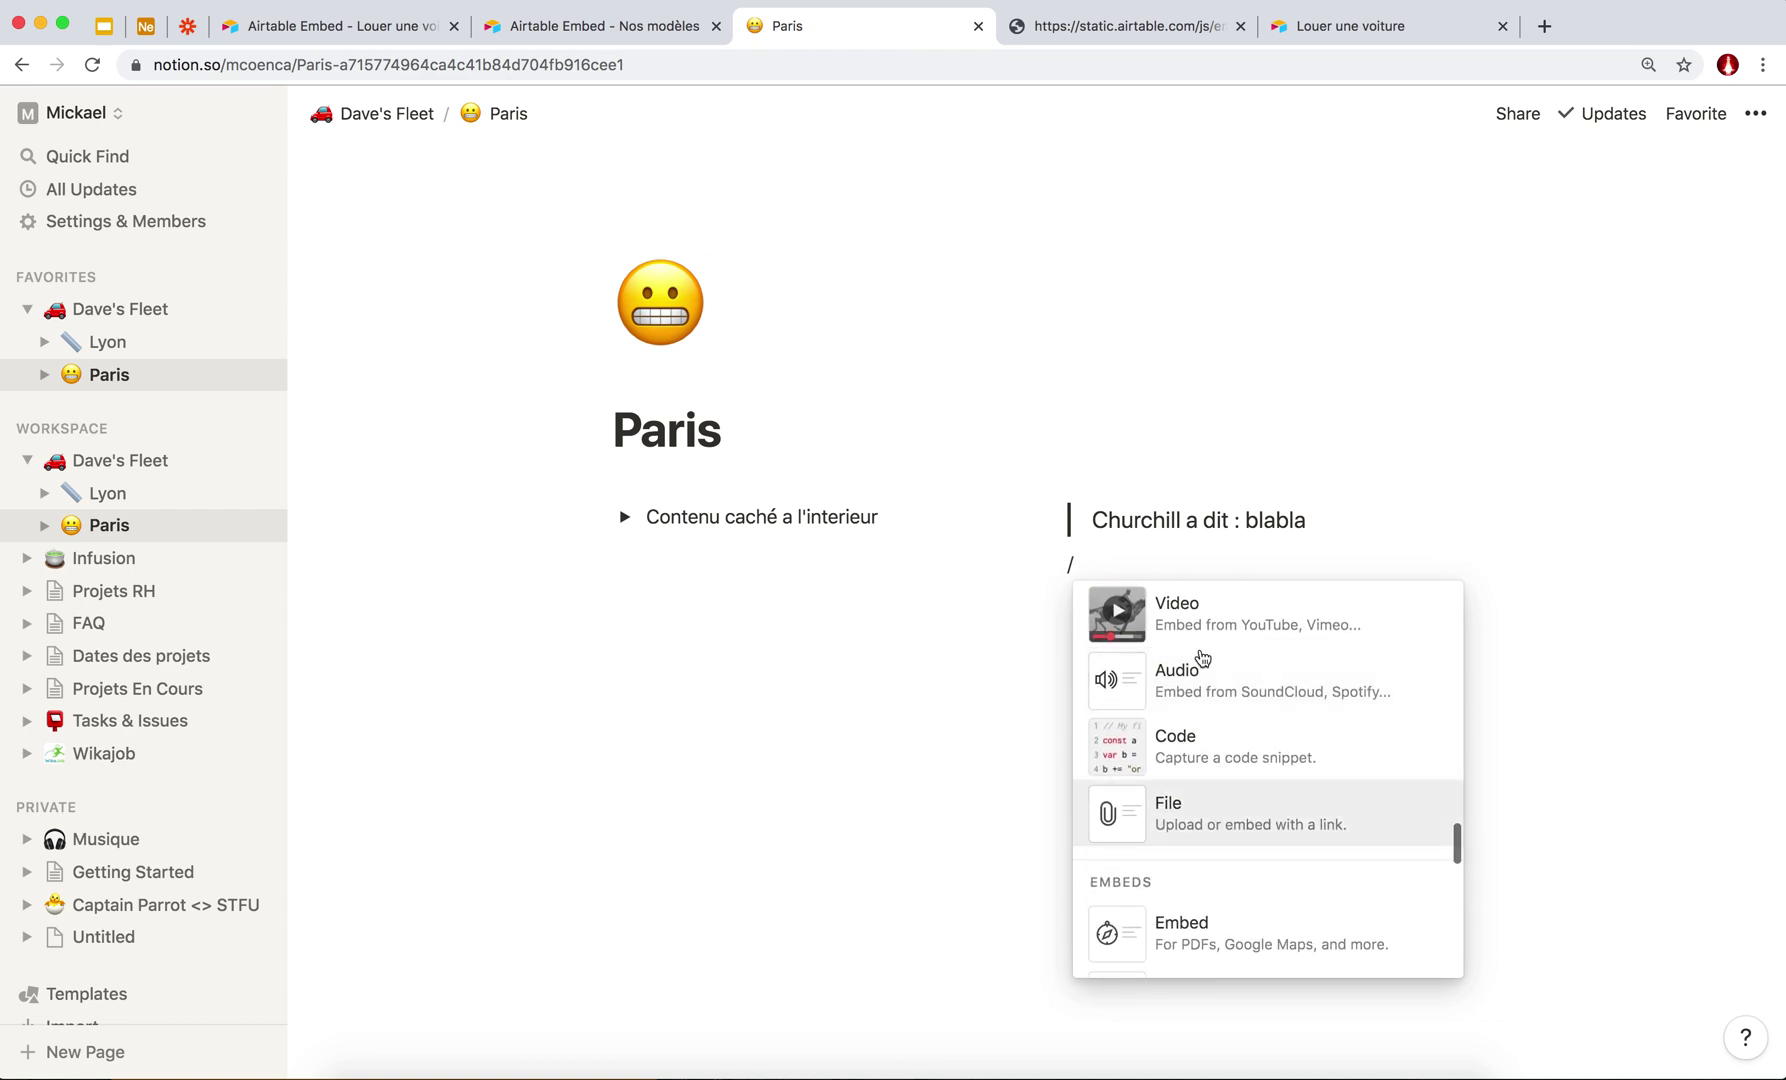
pyautogui.scroll(-5, 1200, 755)
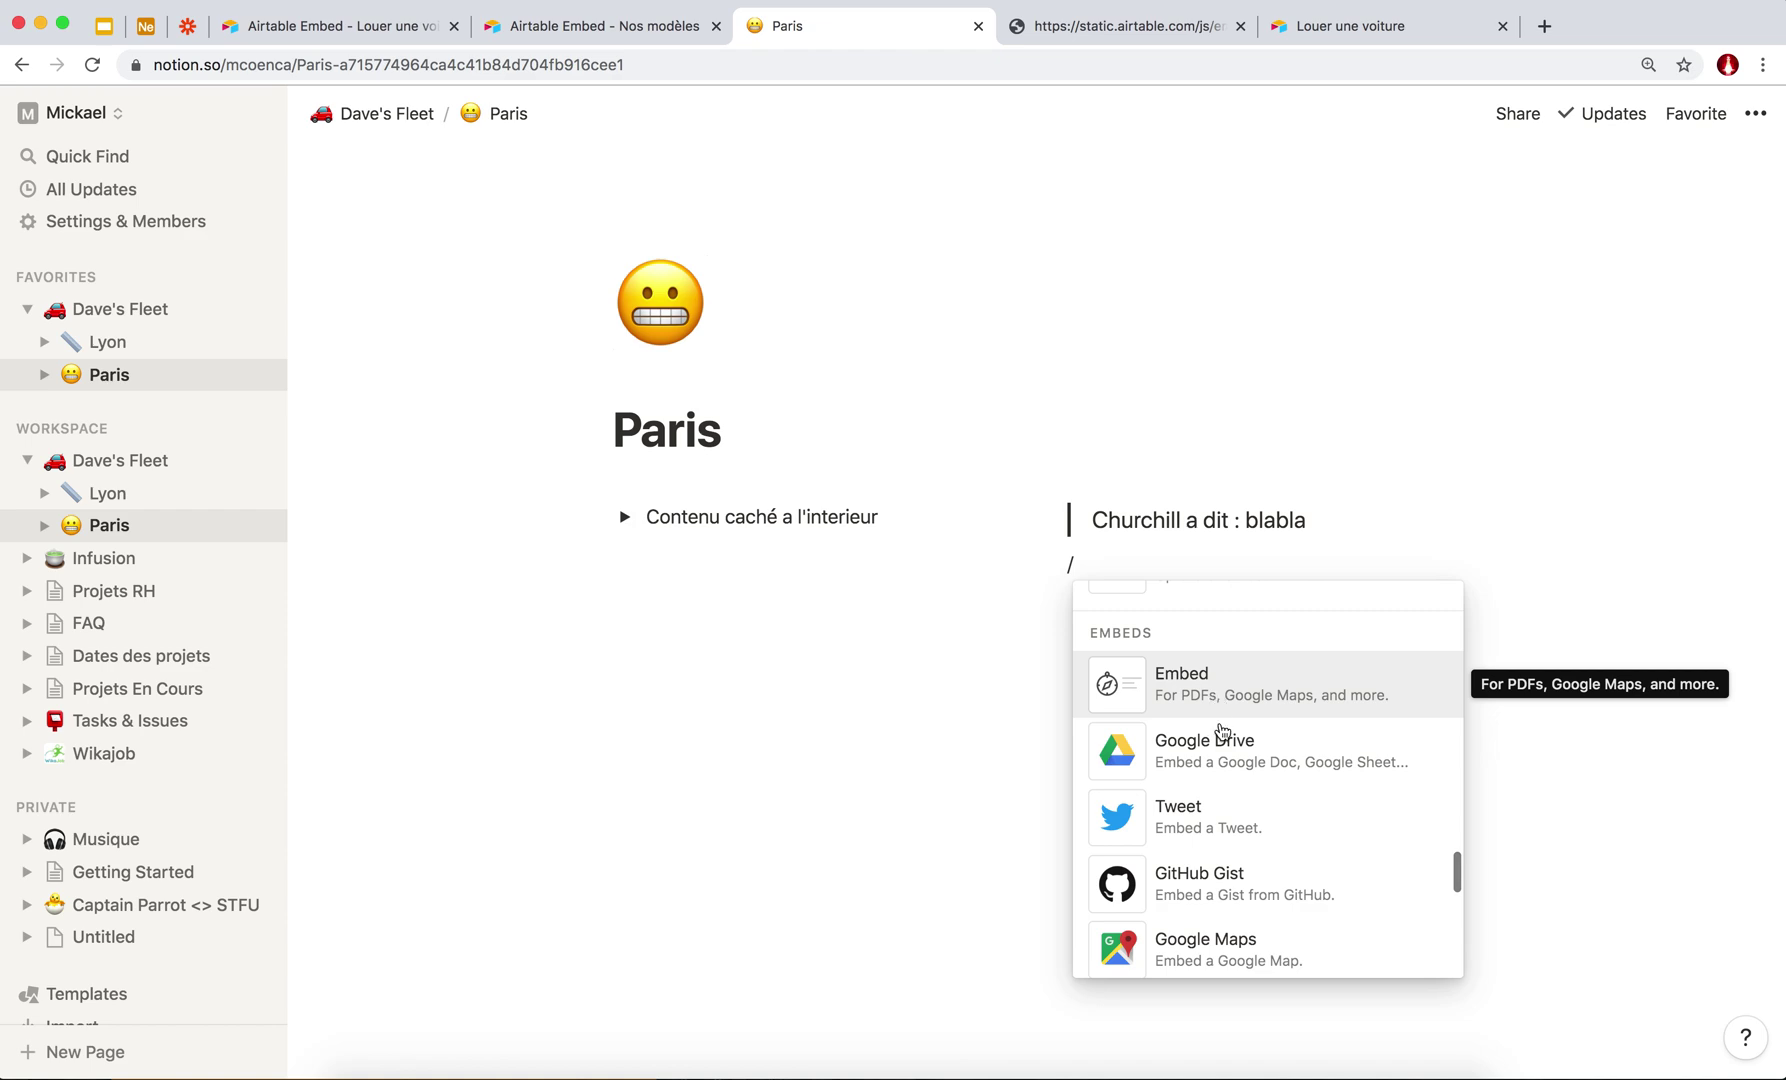
pyautogui.scroll(-7, 1230, 730)
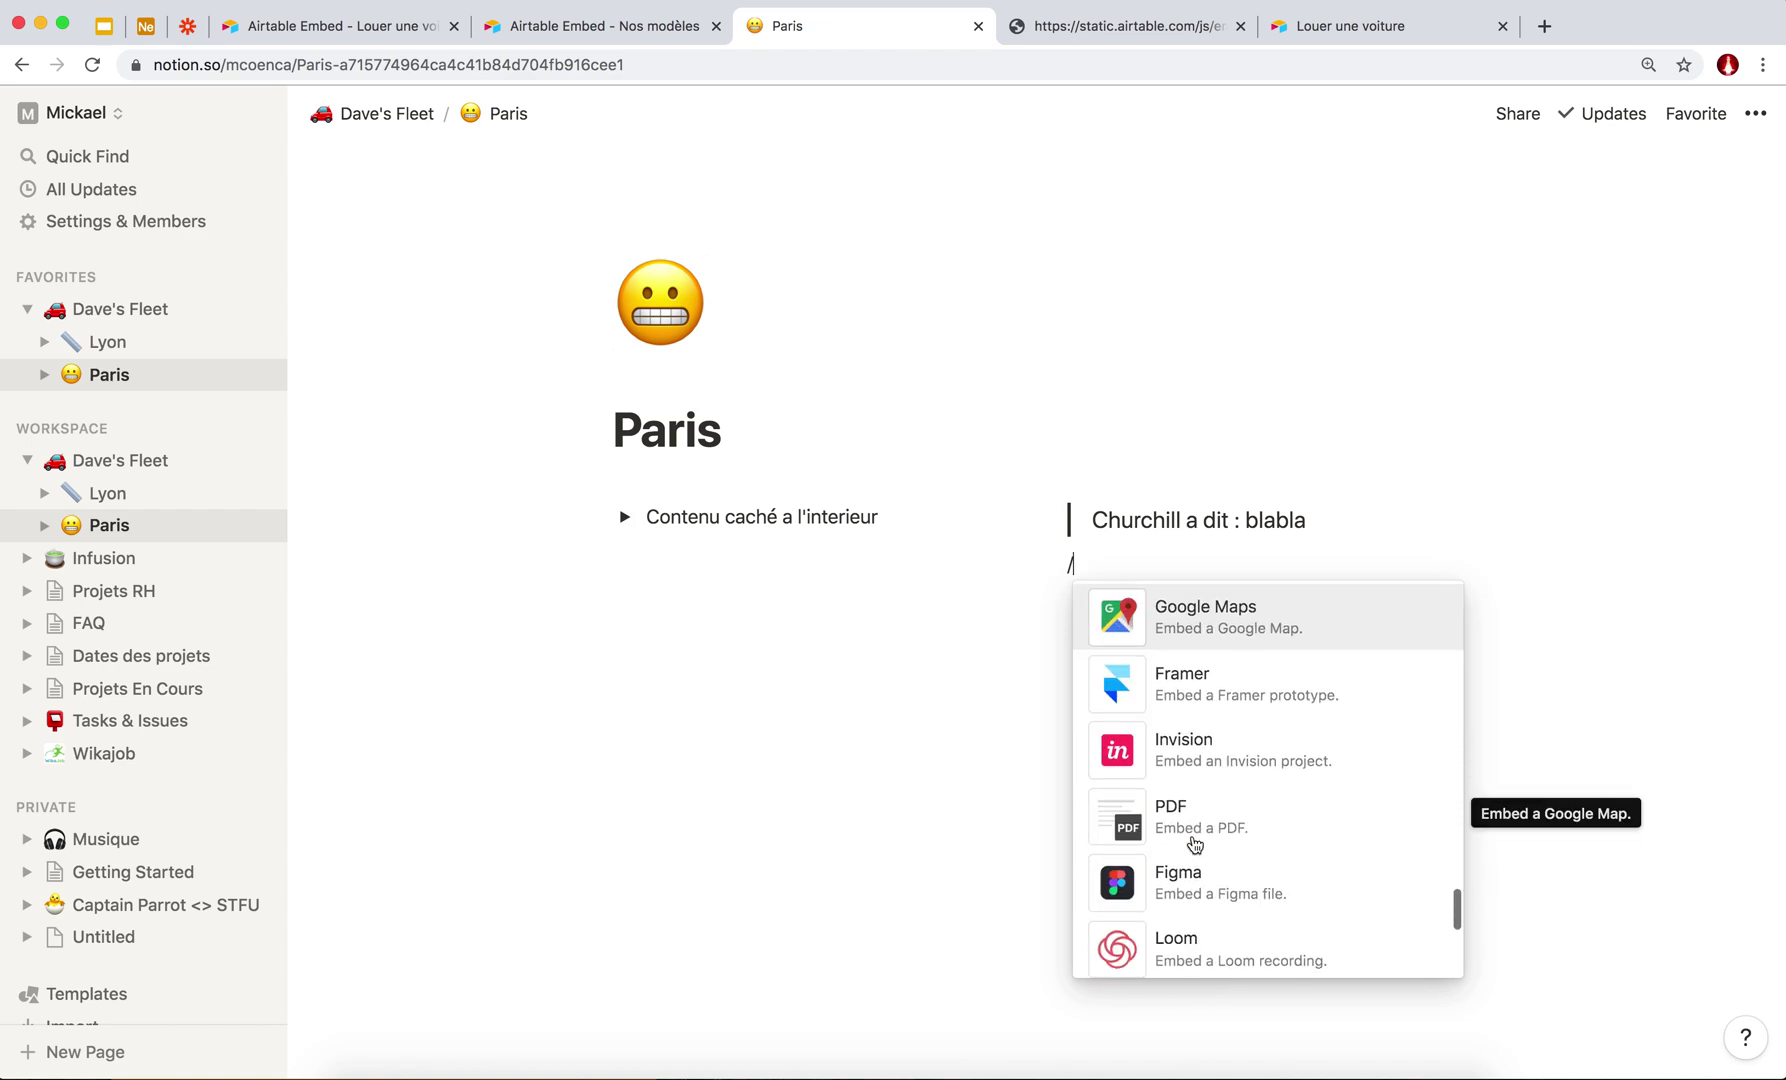
pyautogui.scroll(-8, 1194, 846)
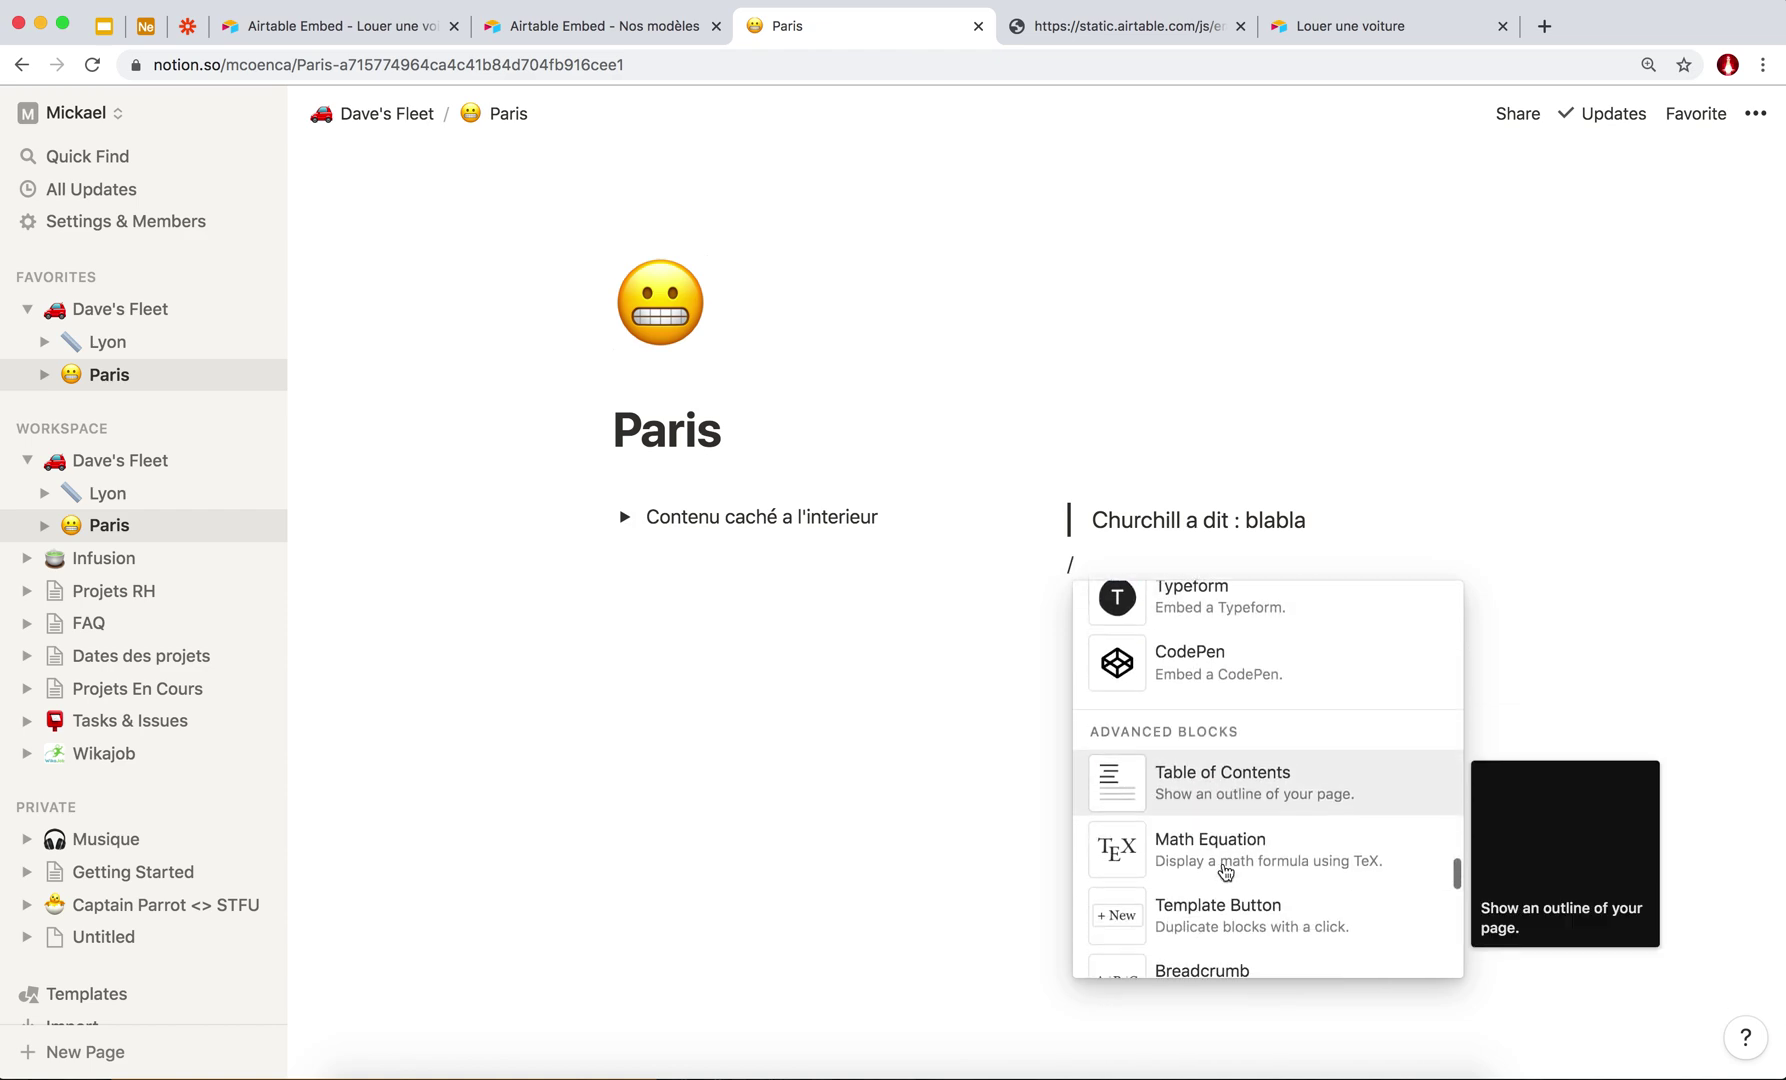
pyautogui.scroll(-3, 1225, 870)
pyautogui.scroll(2, 1224, 690)
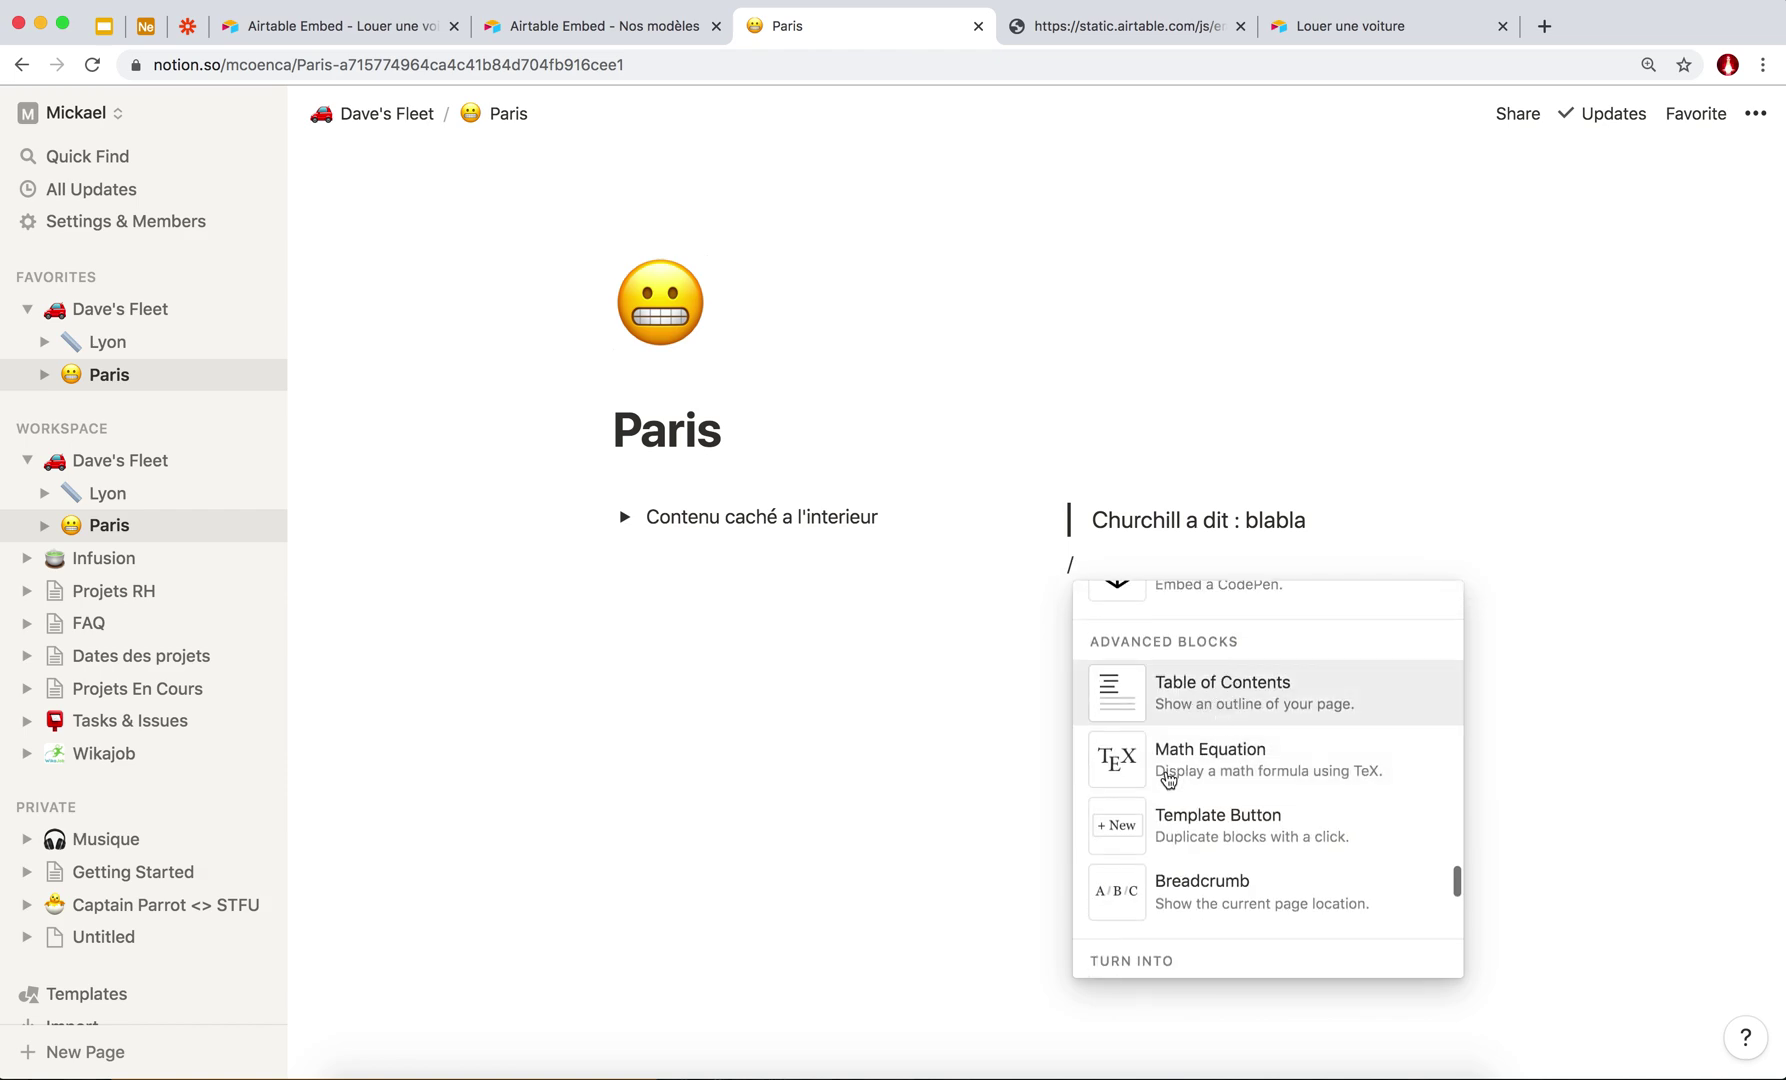
pyautogui.scroll(-3, 1224, 805)
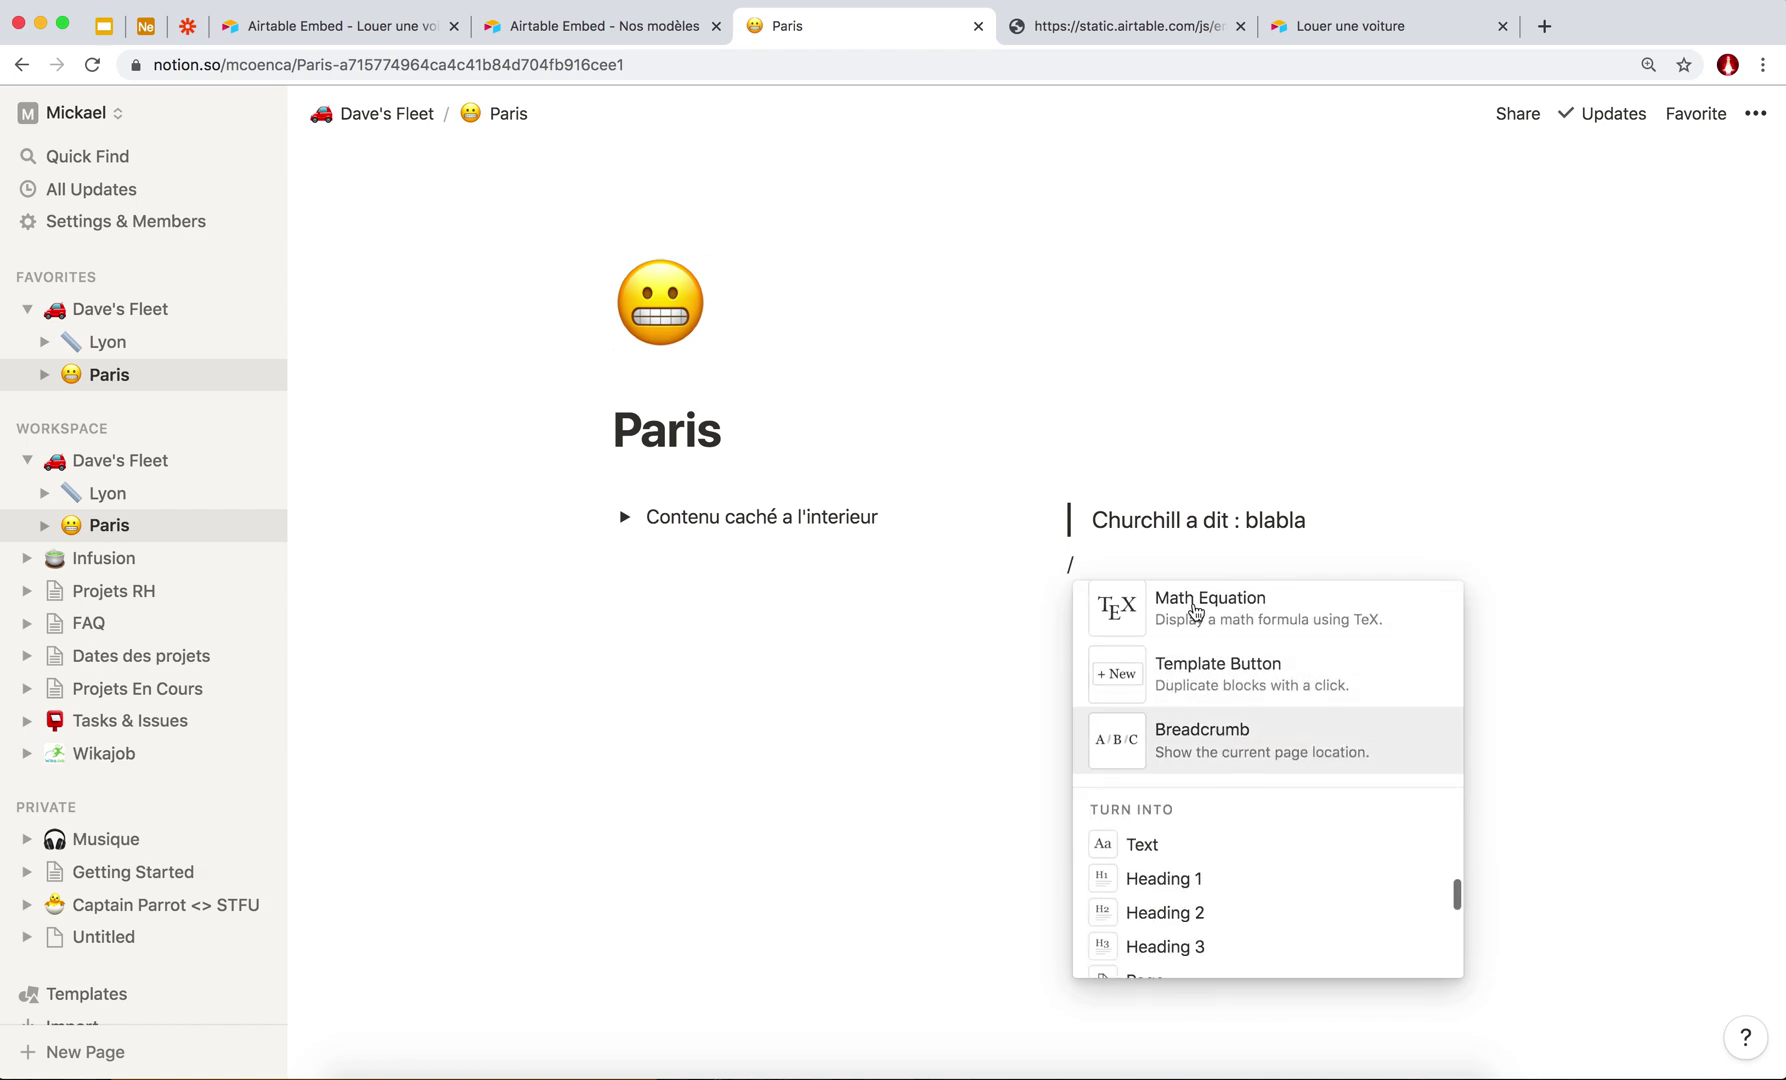
pyautogui.scroll(-7, 1272, 742)
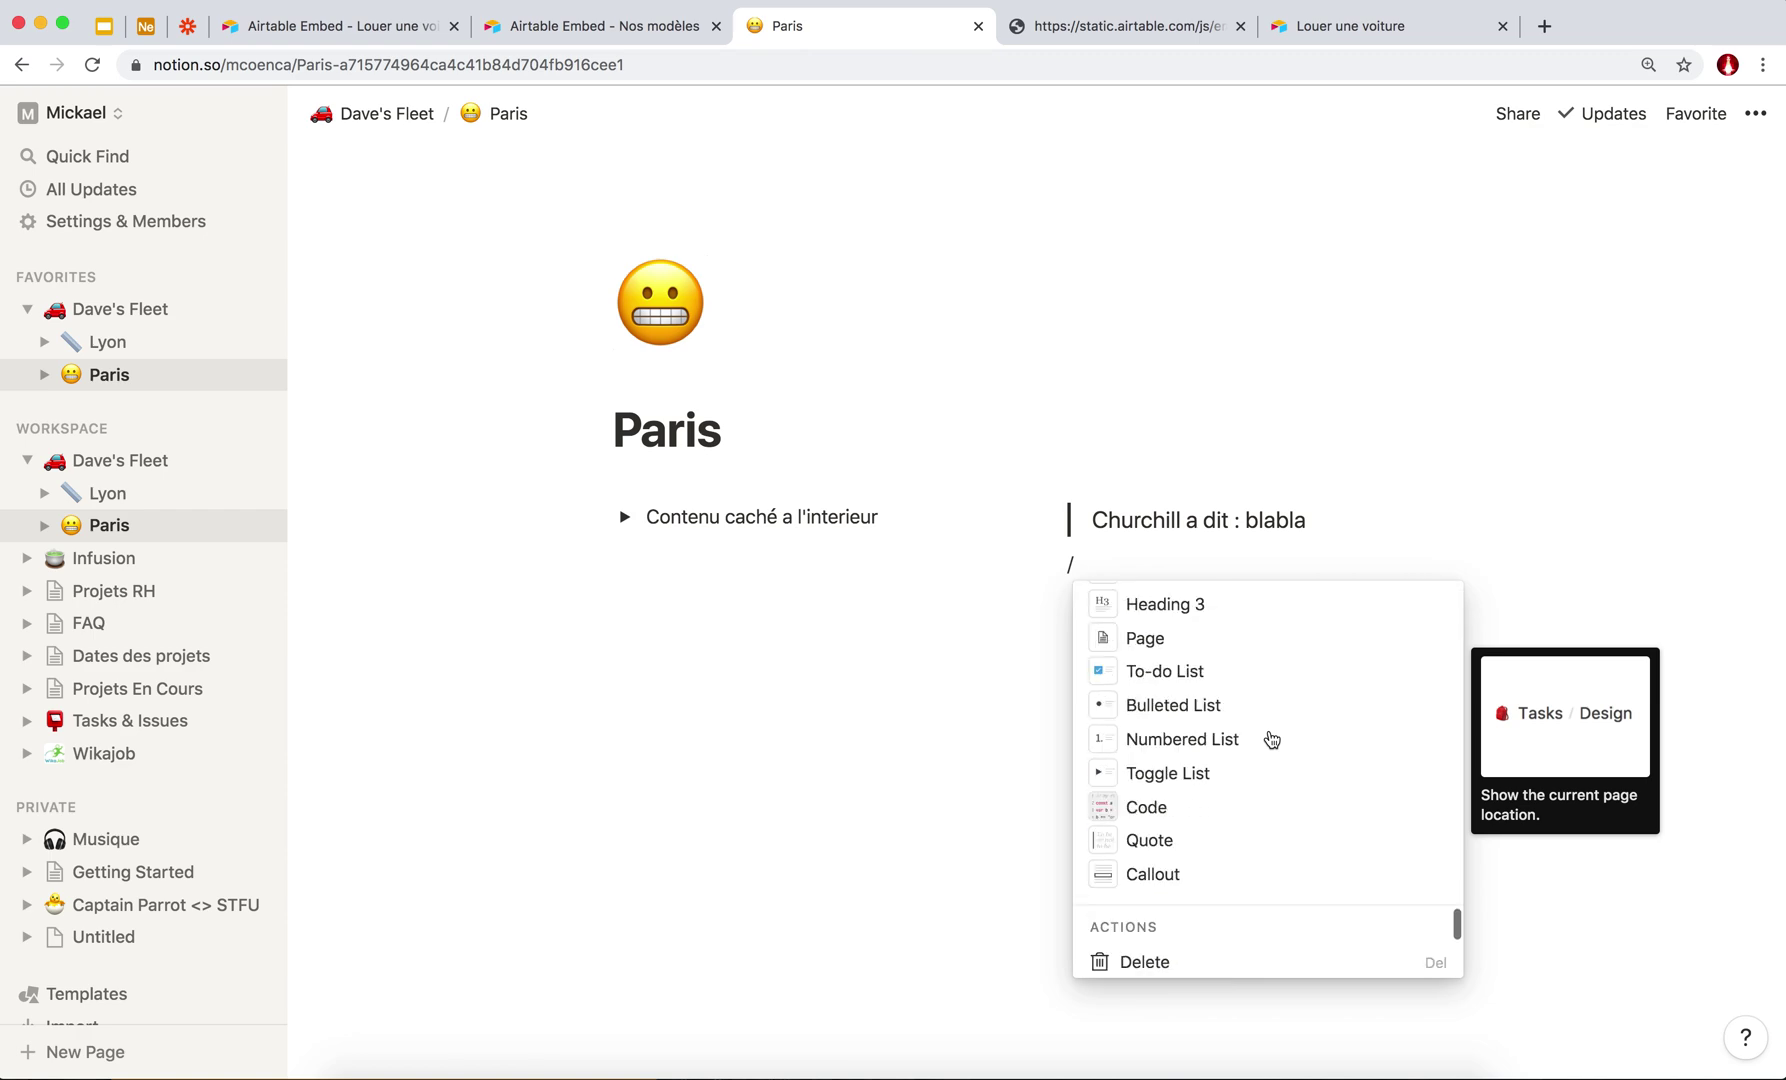
pyautogui.scroll(-12, 1272, 740)
pyautogui.scroll(-5, 1172, 722)
pyautogui.click(822, 712)
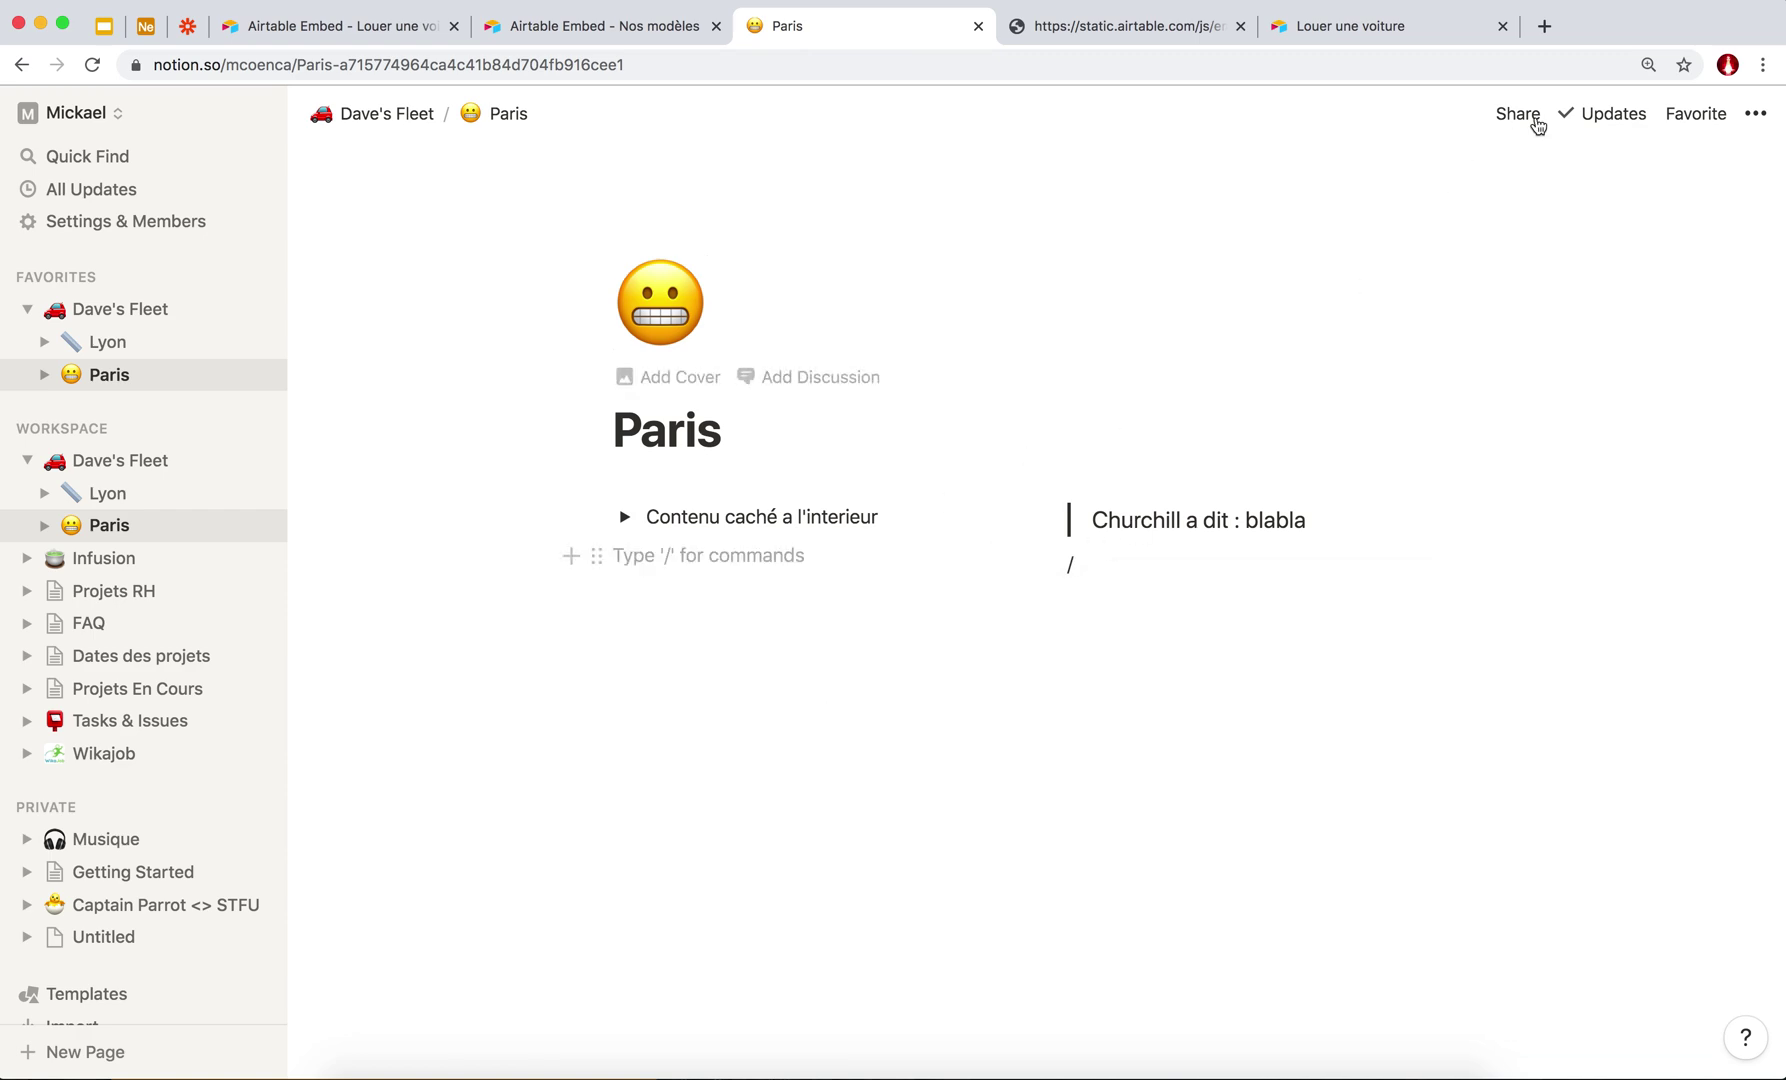
# Share Dave's Fleet publicly with Can Read access and copy its page link.
pyautogui.click(152, 318)
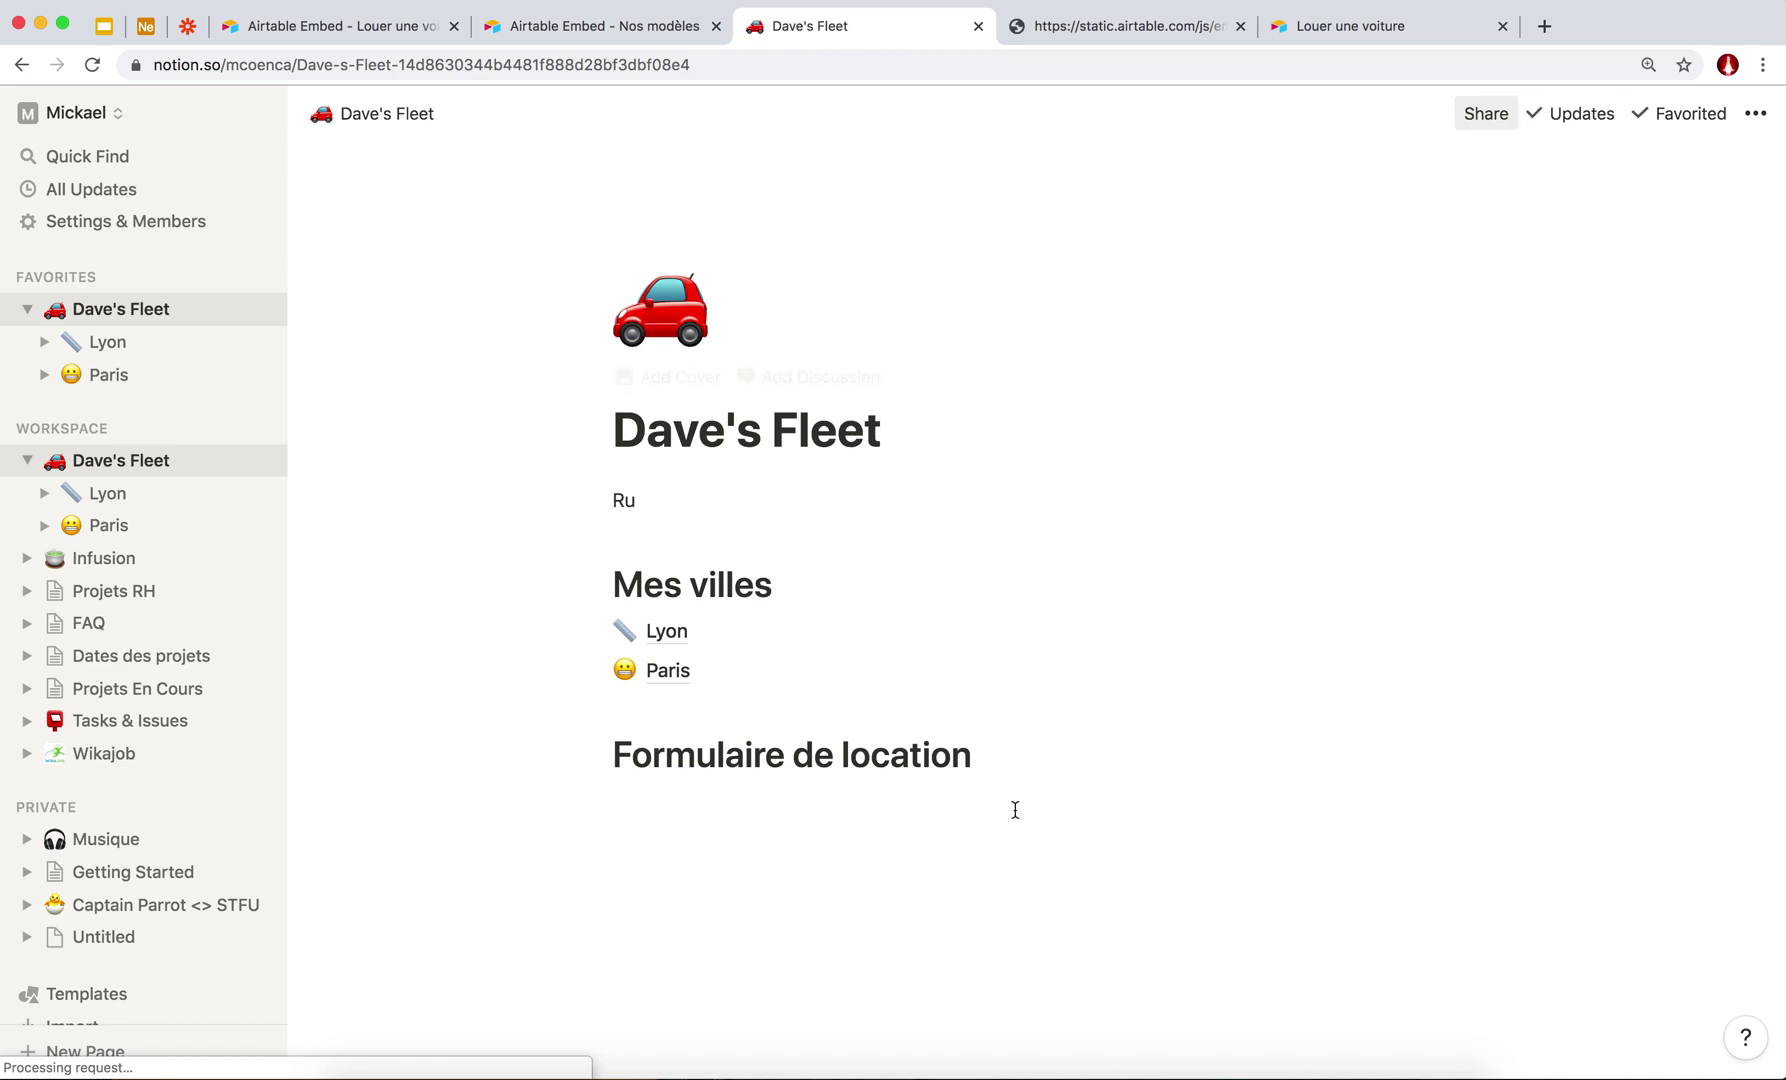
pyautogui.click(1483, 117)
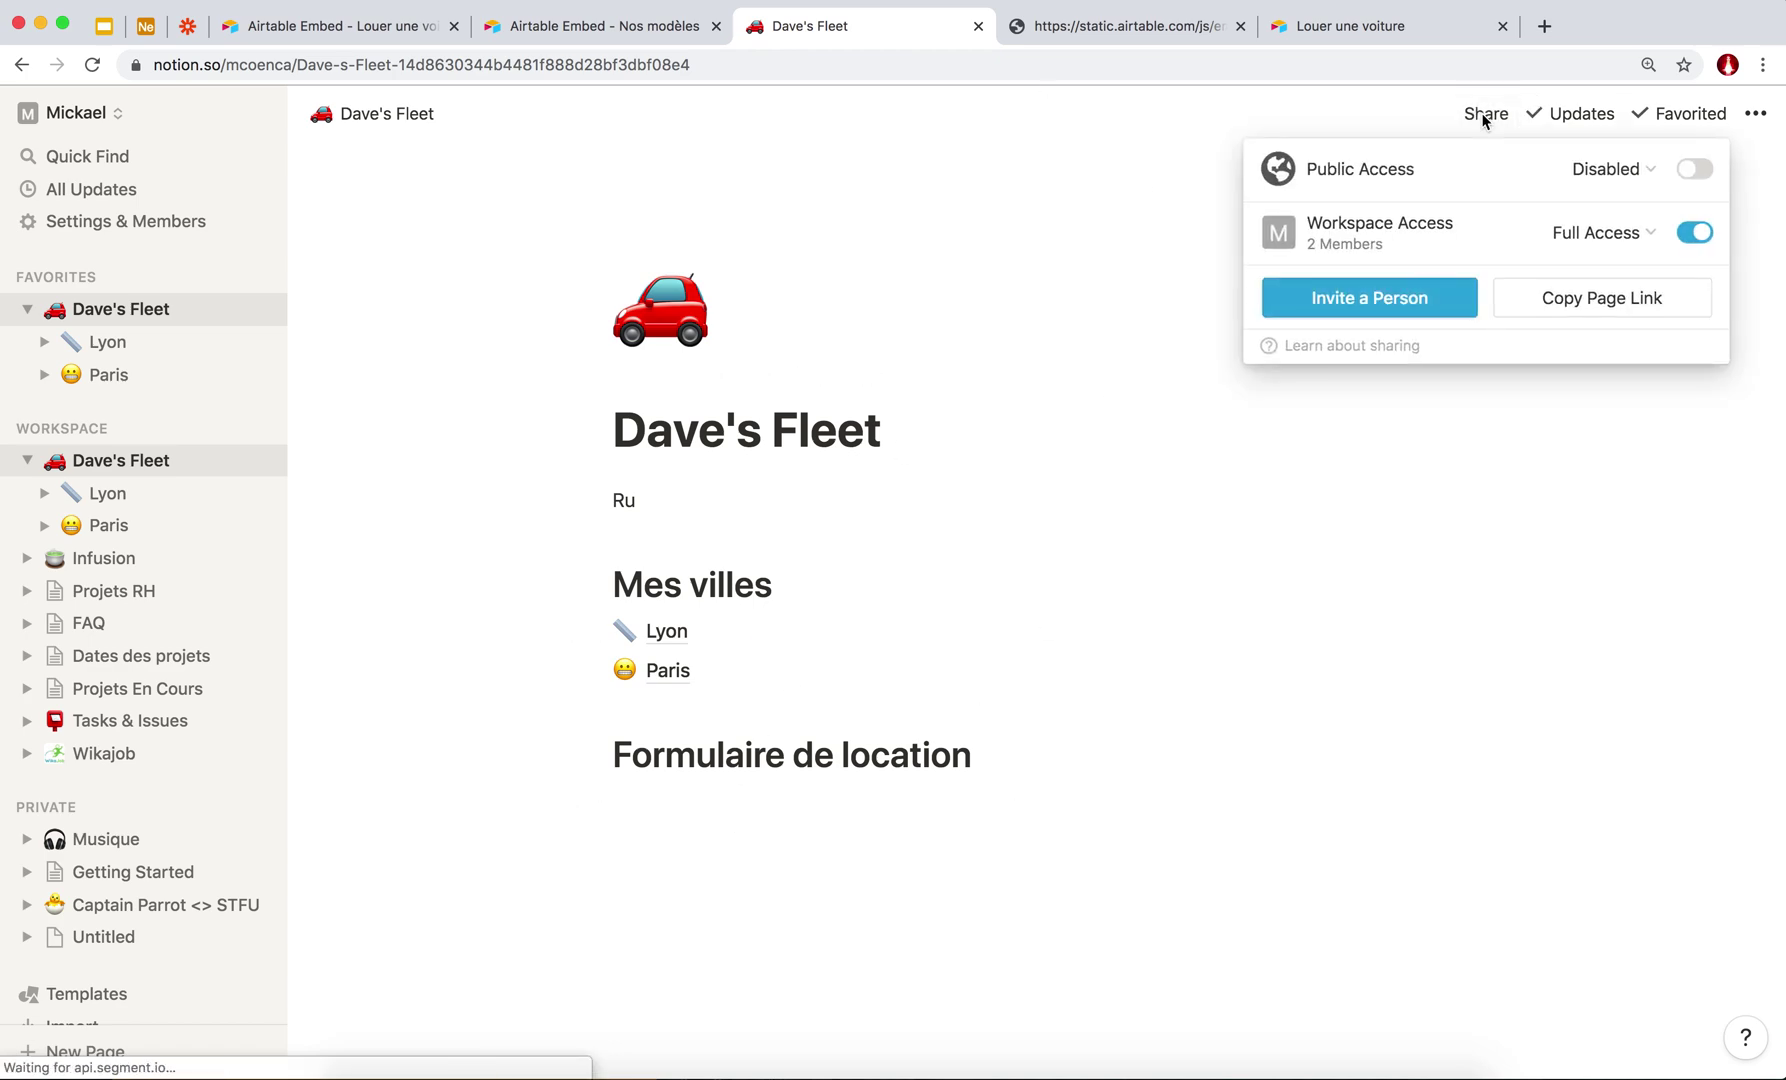
pyautogui.click(1658, 172)
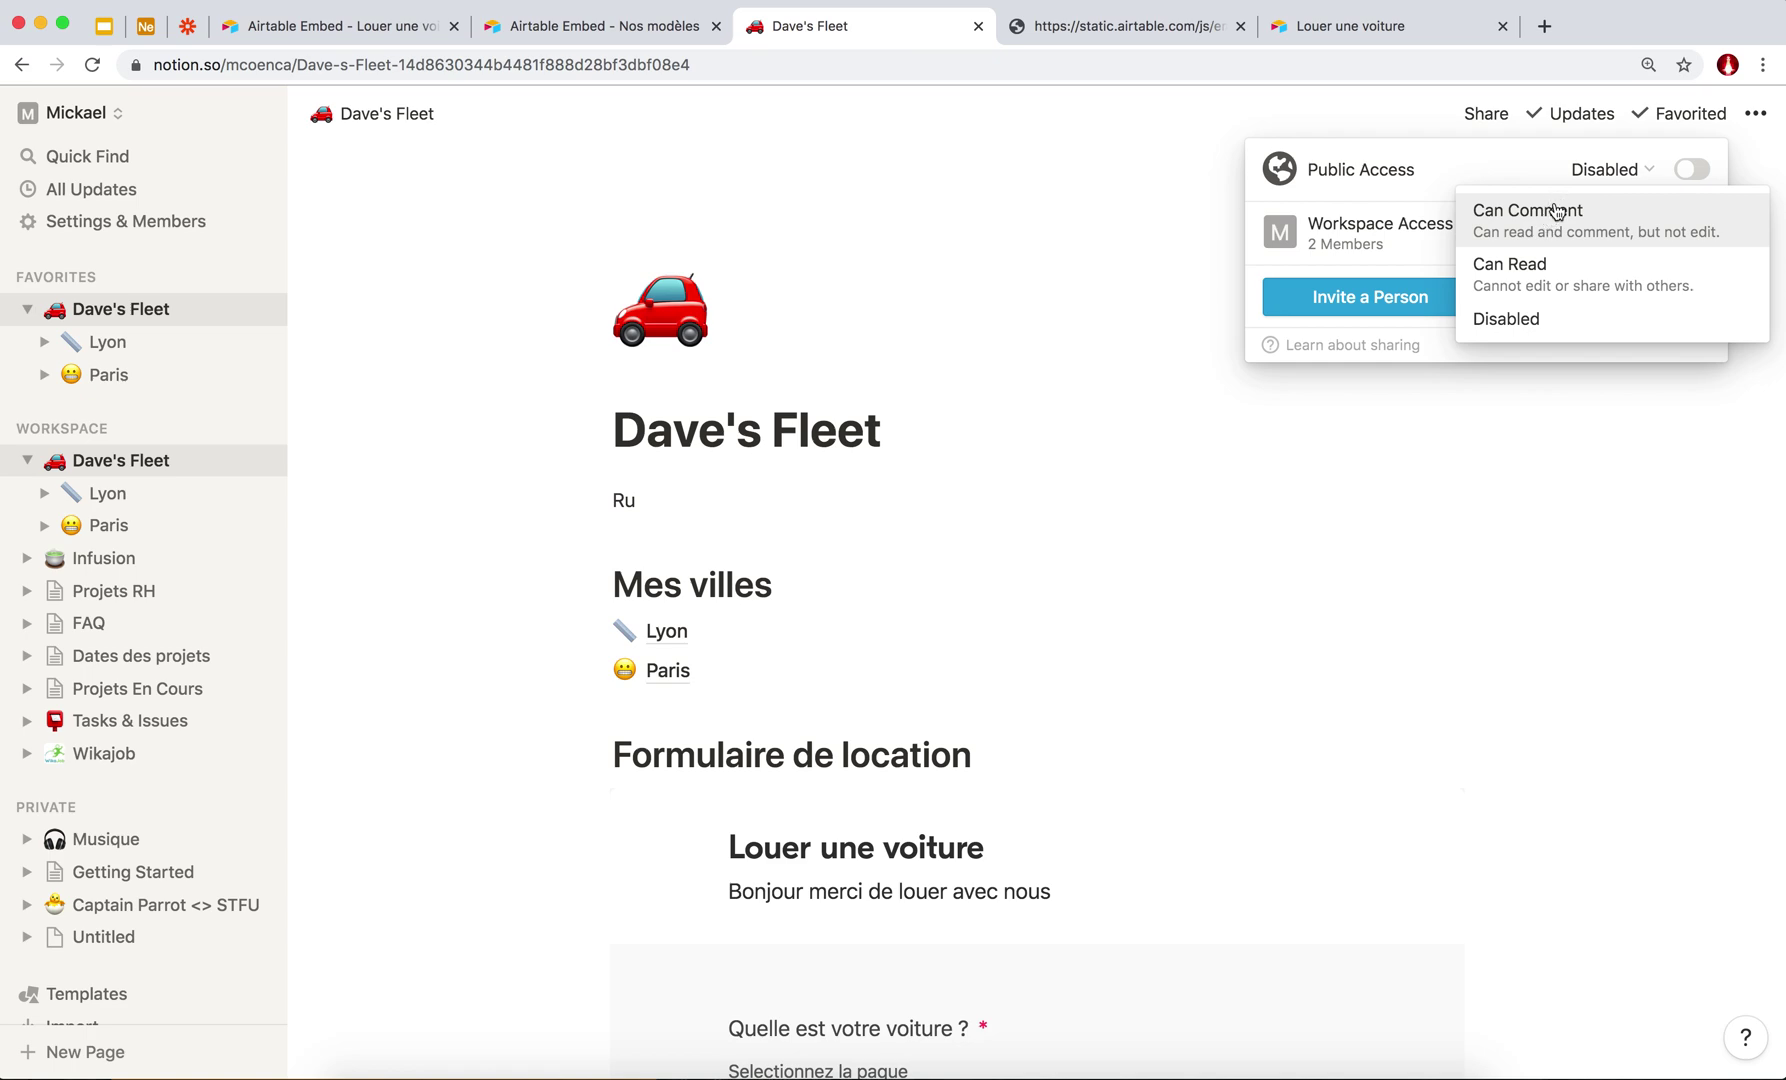
pyautogui.click(1545, 285)
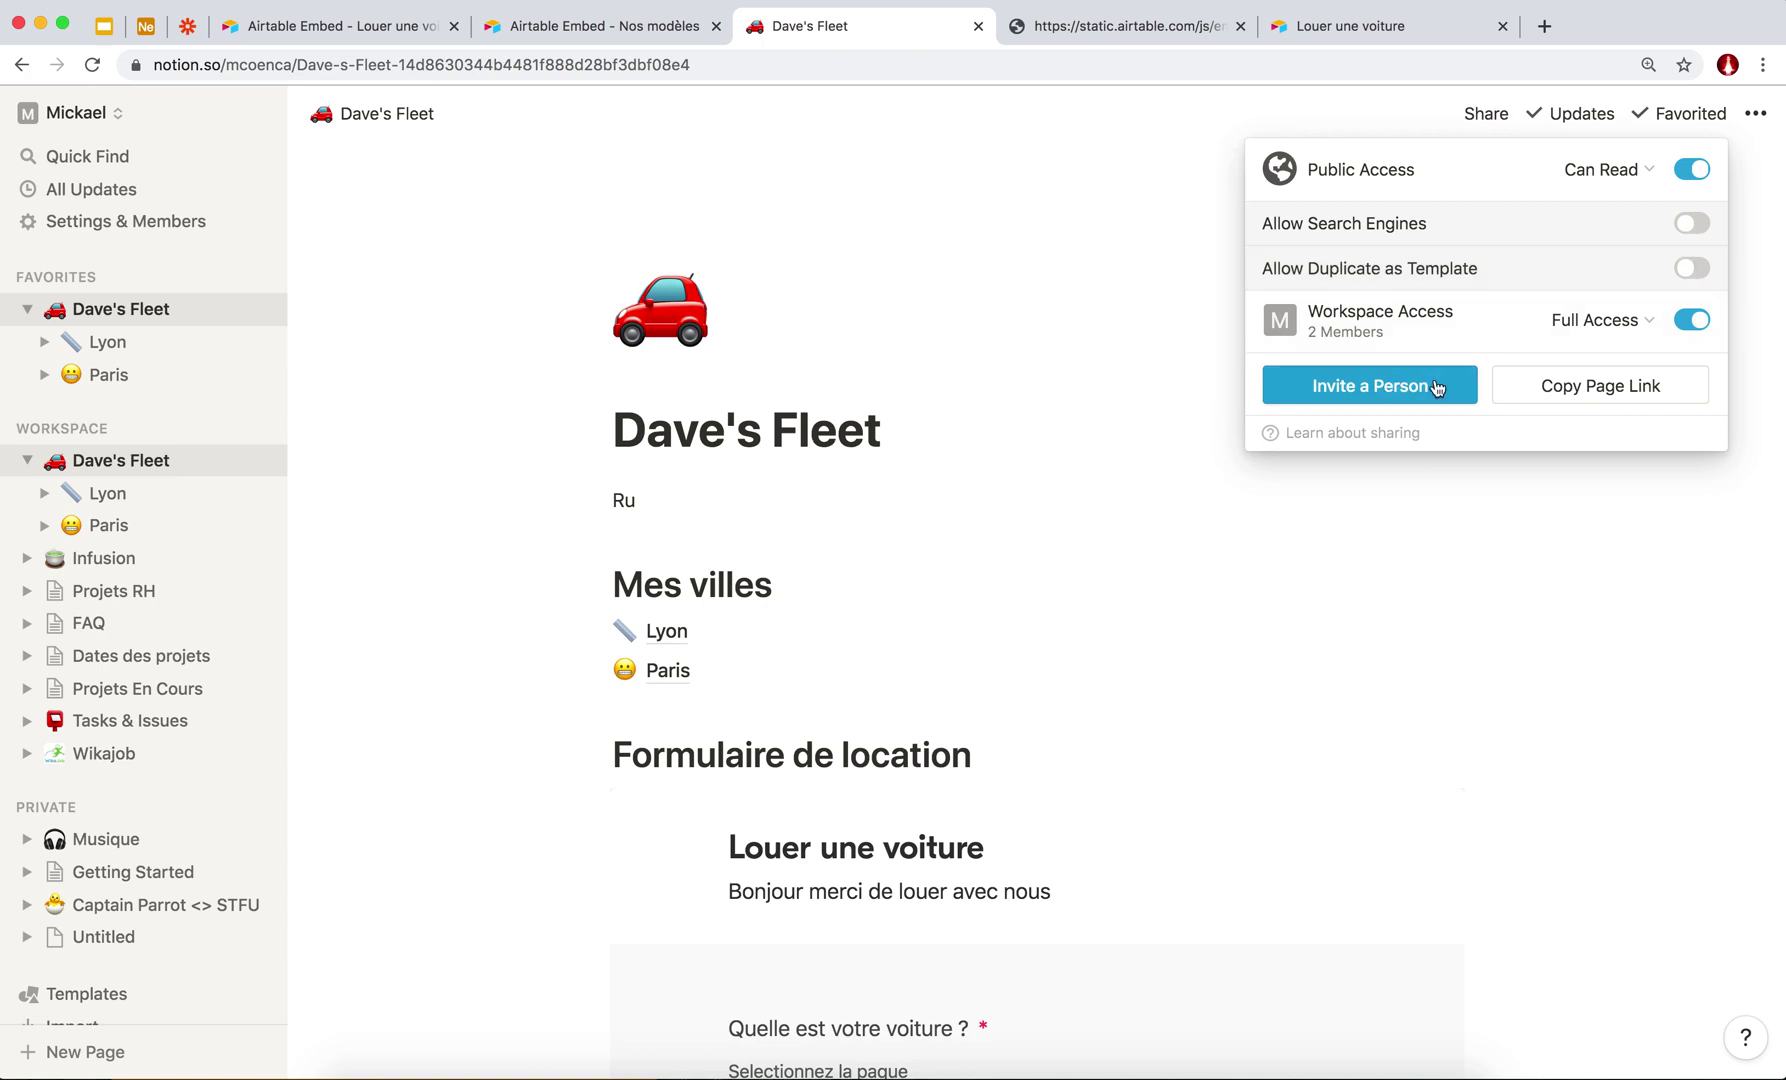
pyautogui.click(1607, 386)
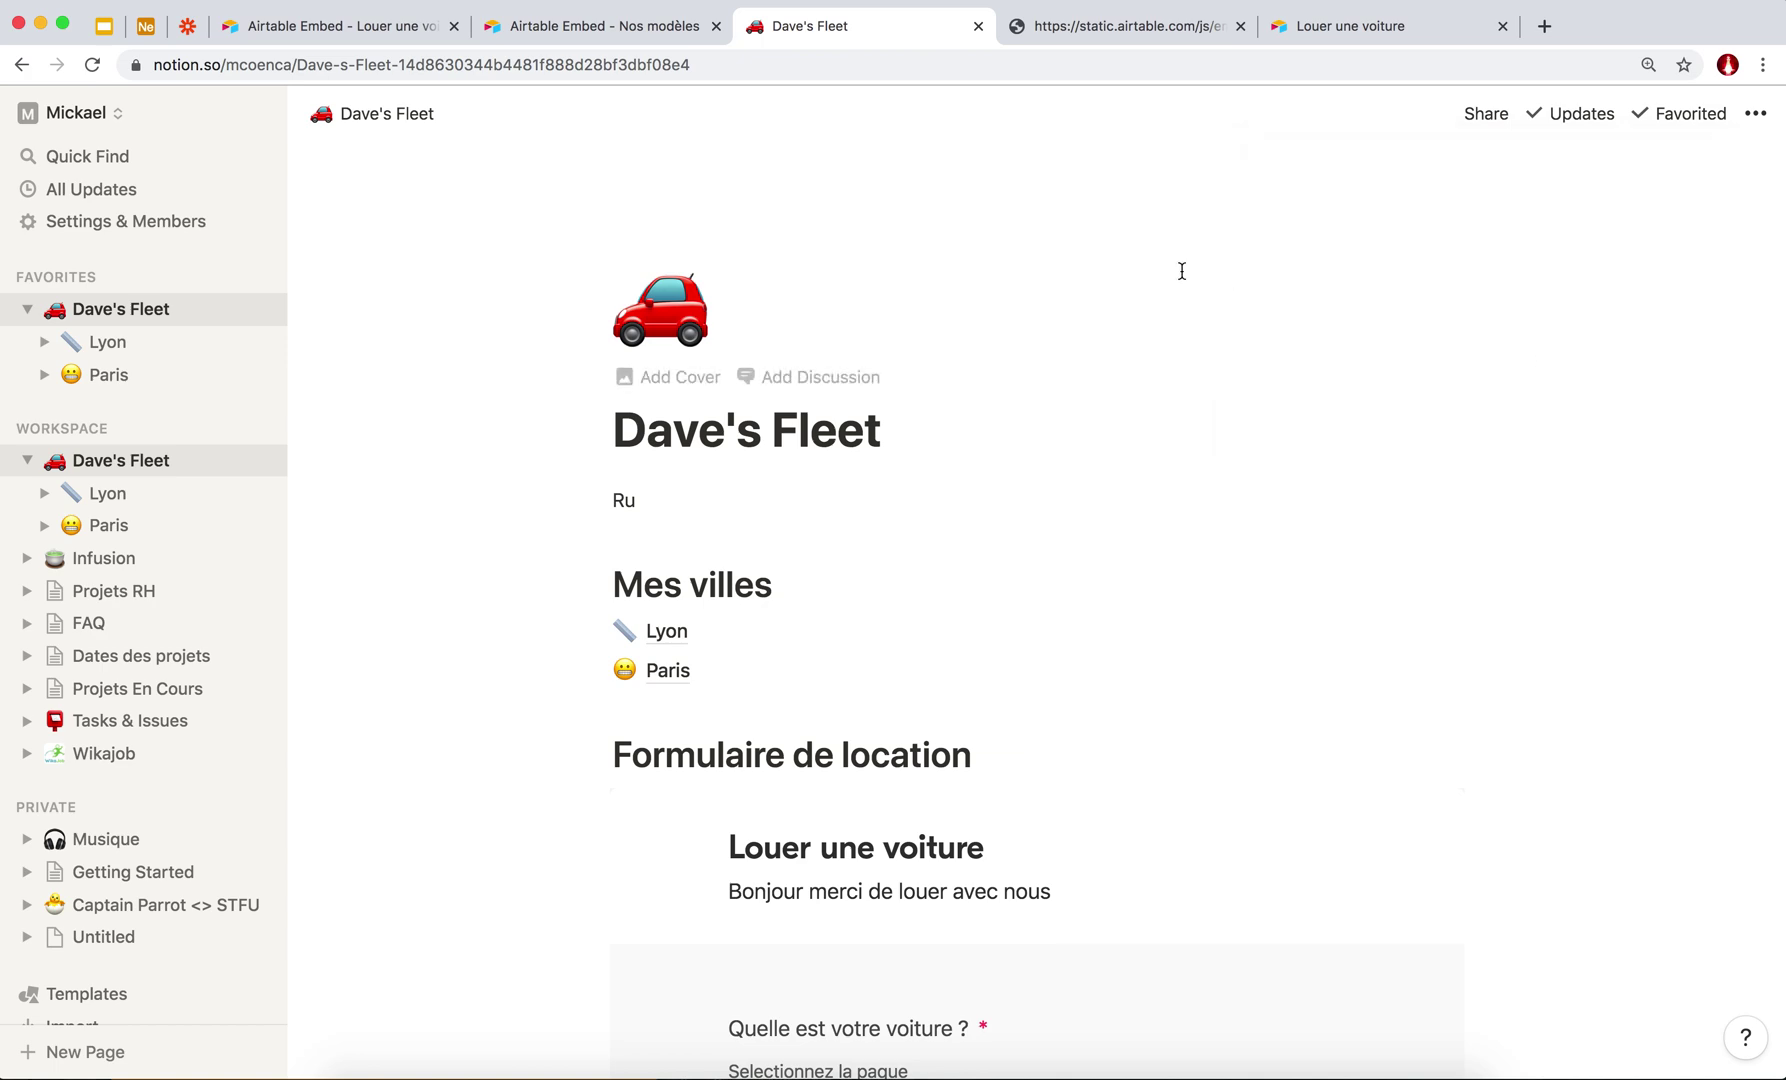
# Open the copied Dave's Fleet link in Safari and position the window.
pyautogui.click(645, 1070)
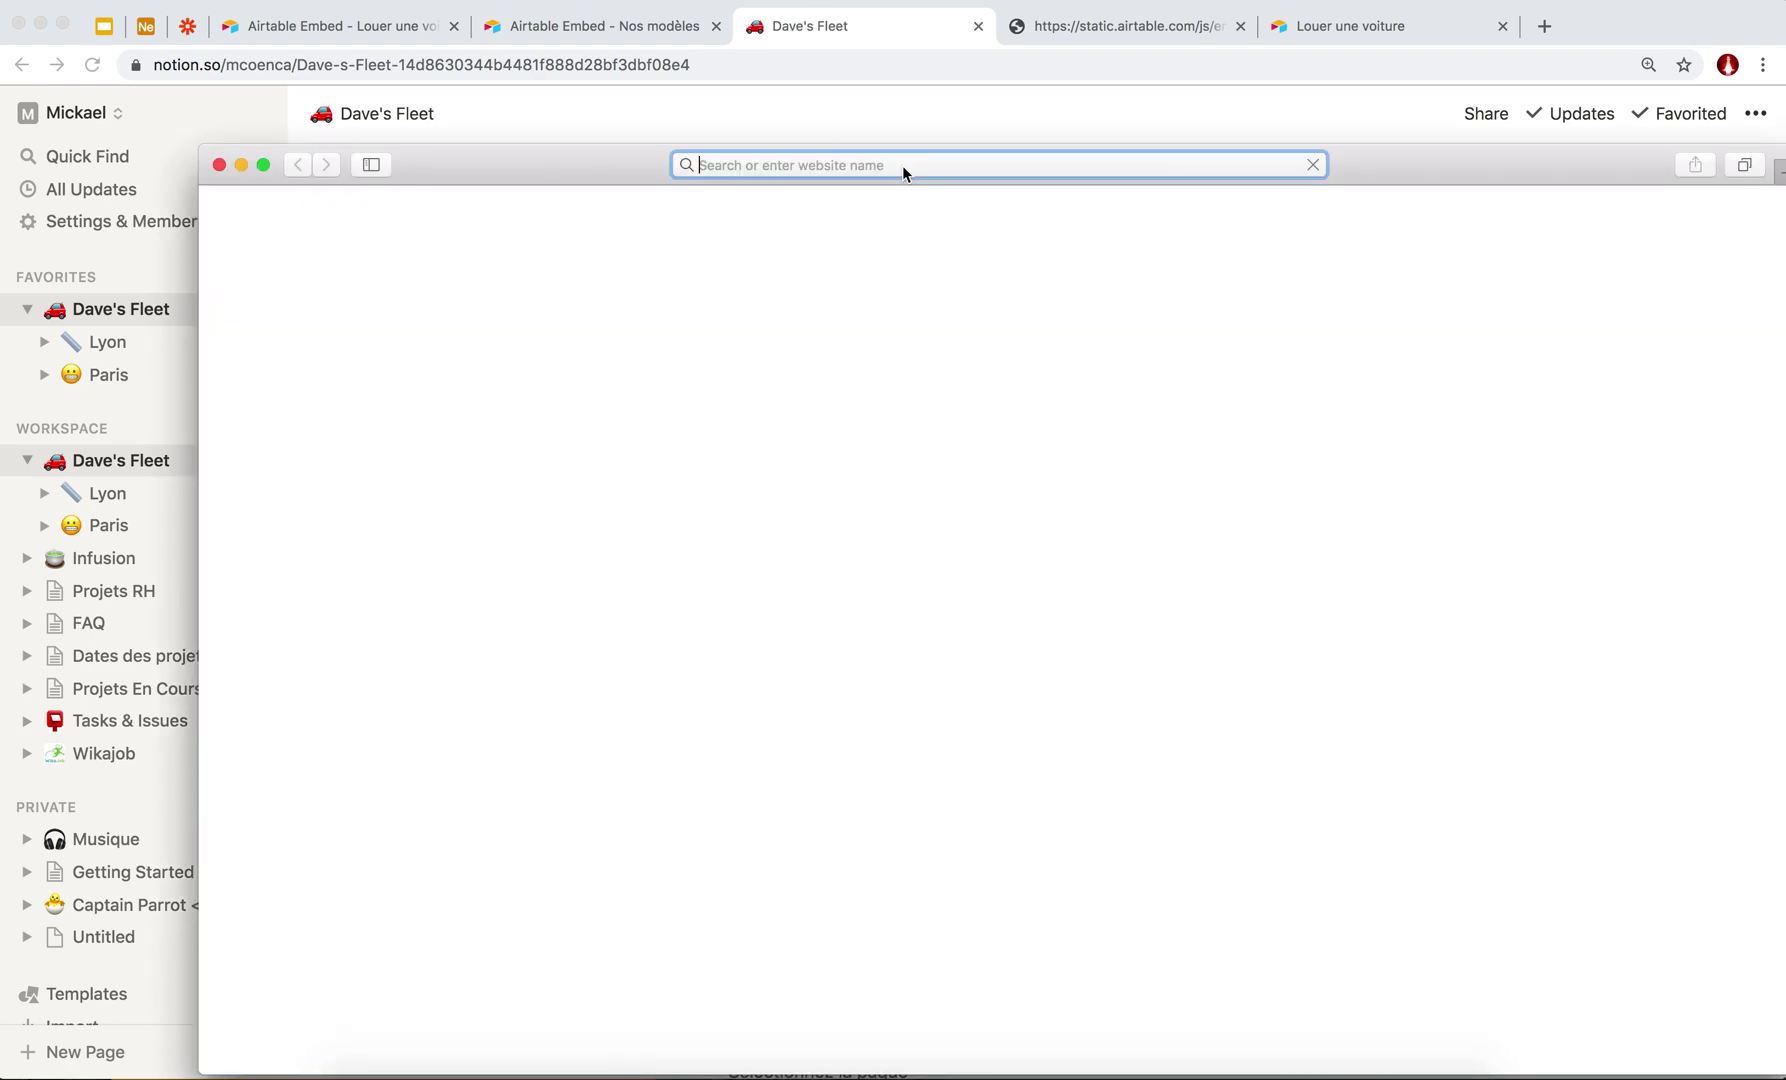
pyautogui.press('super+v')
pyautogui.press('Return')
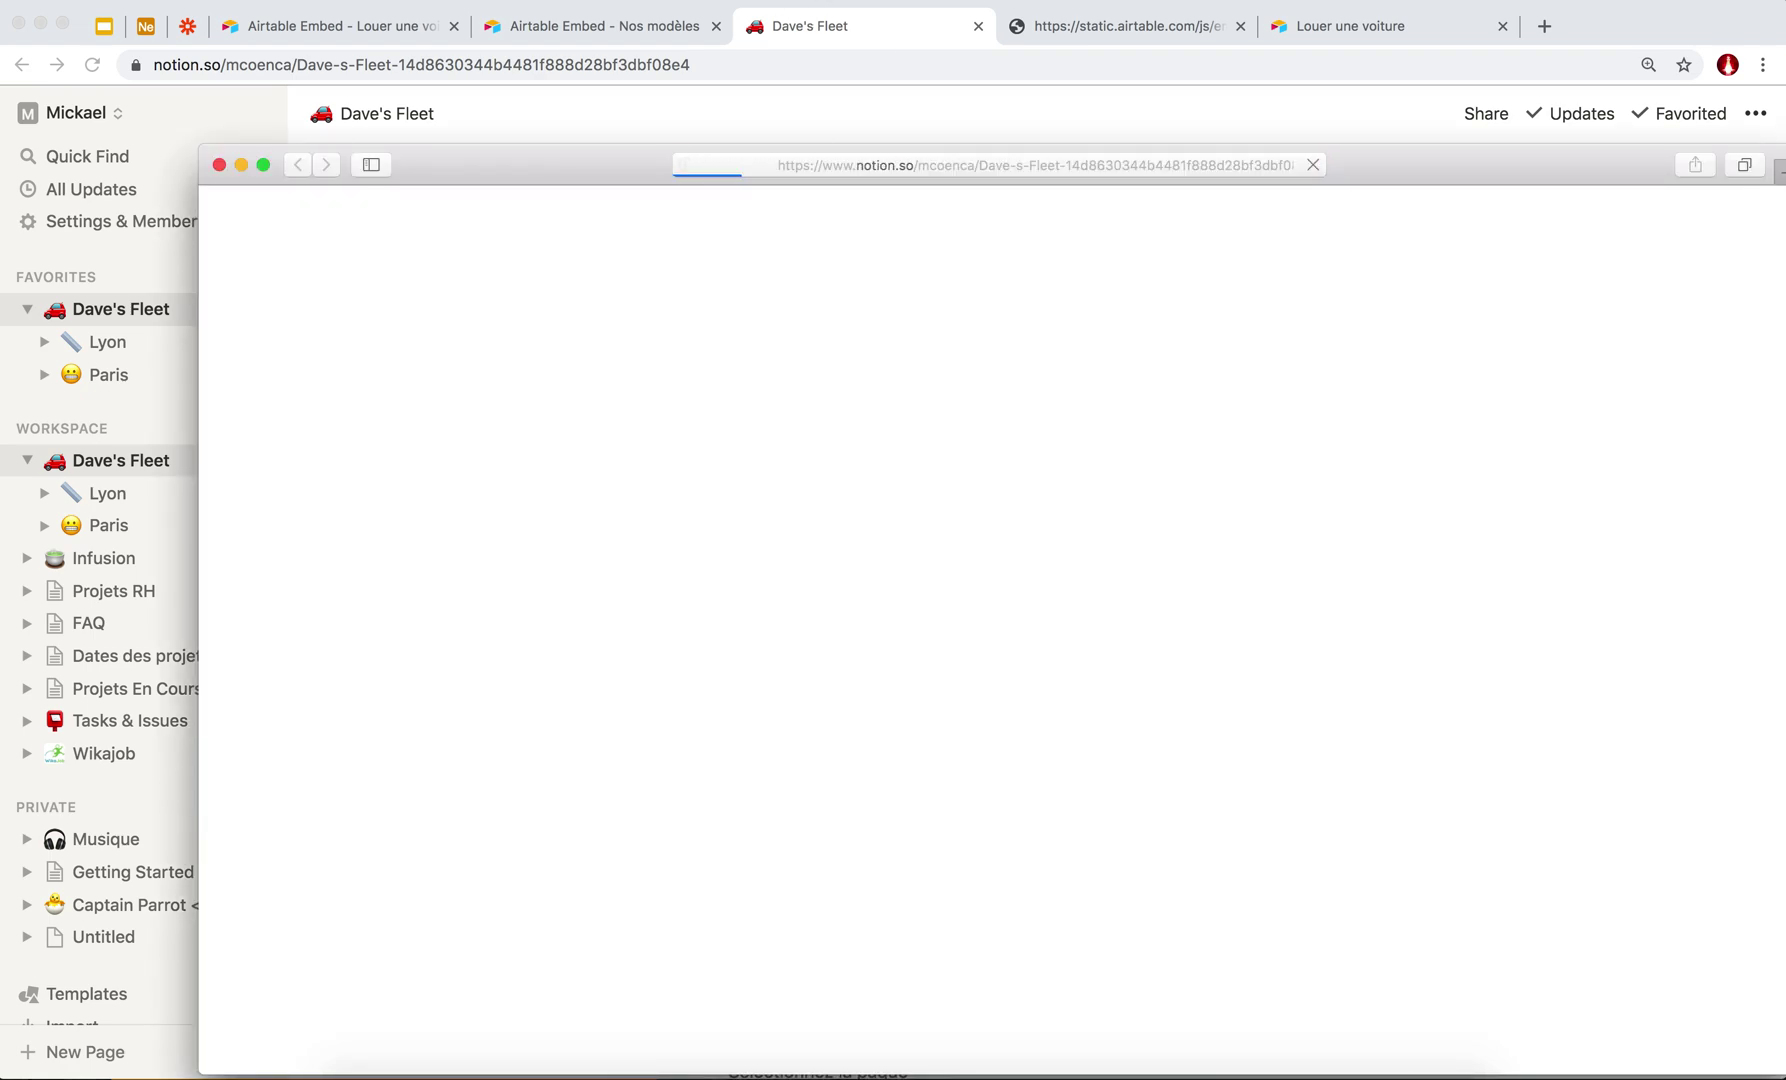
pyautogui.moveTo(610, 178); pyautogui.dragTo(535, 93)
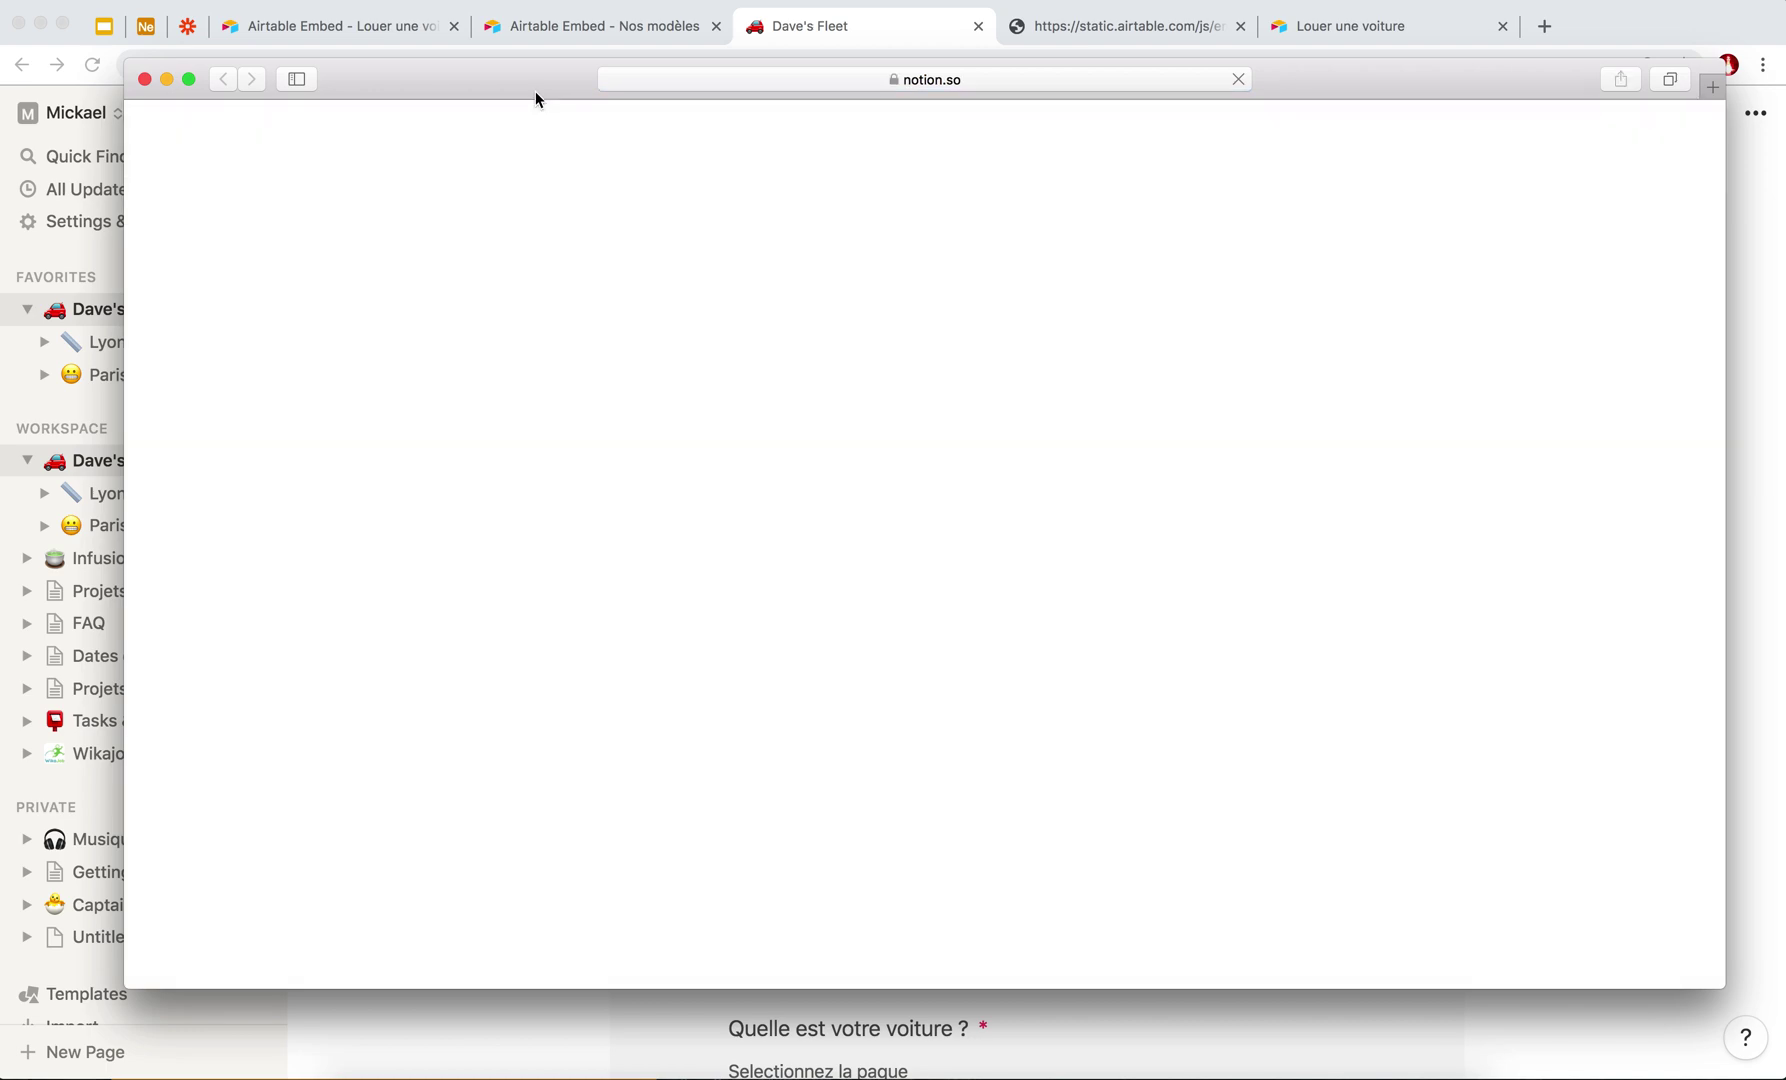
pyautogui.moveTo(507, 80); pyautogui.dragTo(424, 88)
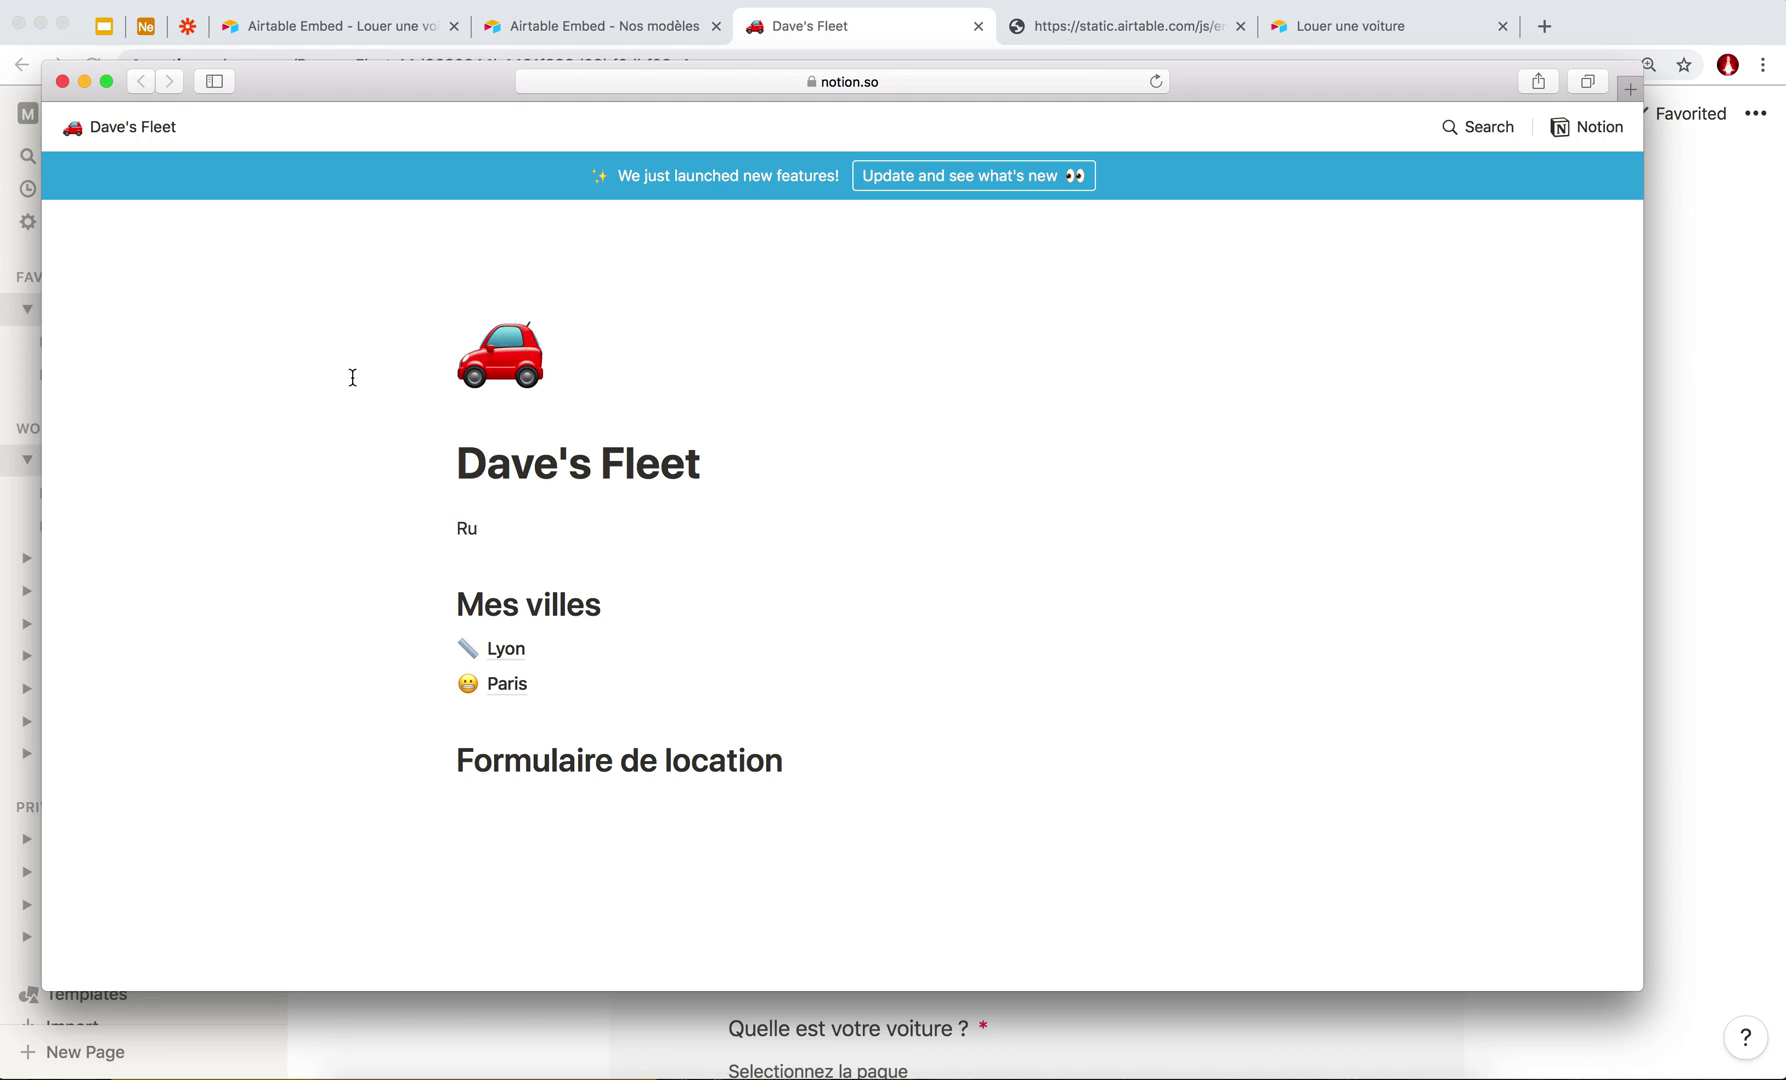
# Scroll the public rental form, then view the Lyon sub-page.
pyautogui.scroll(-6, 437, 577)
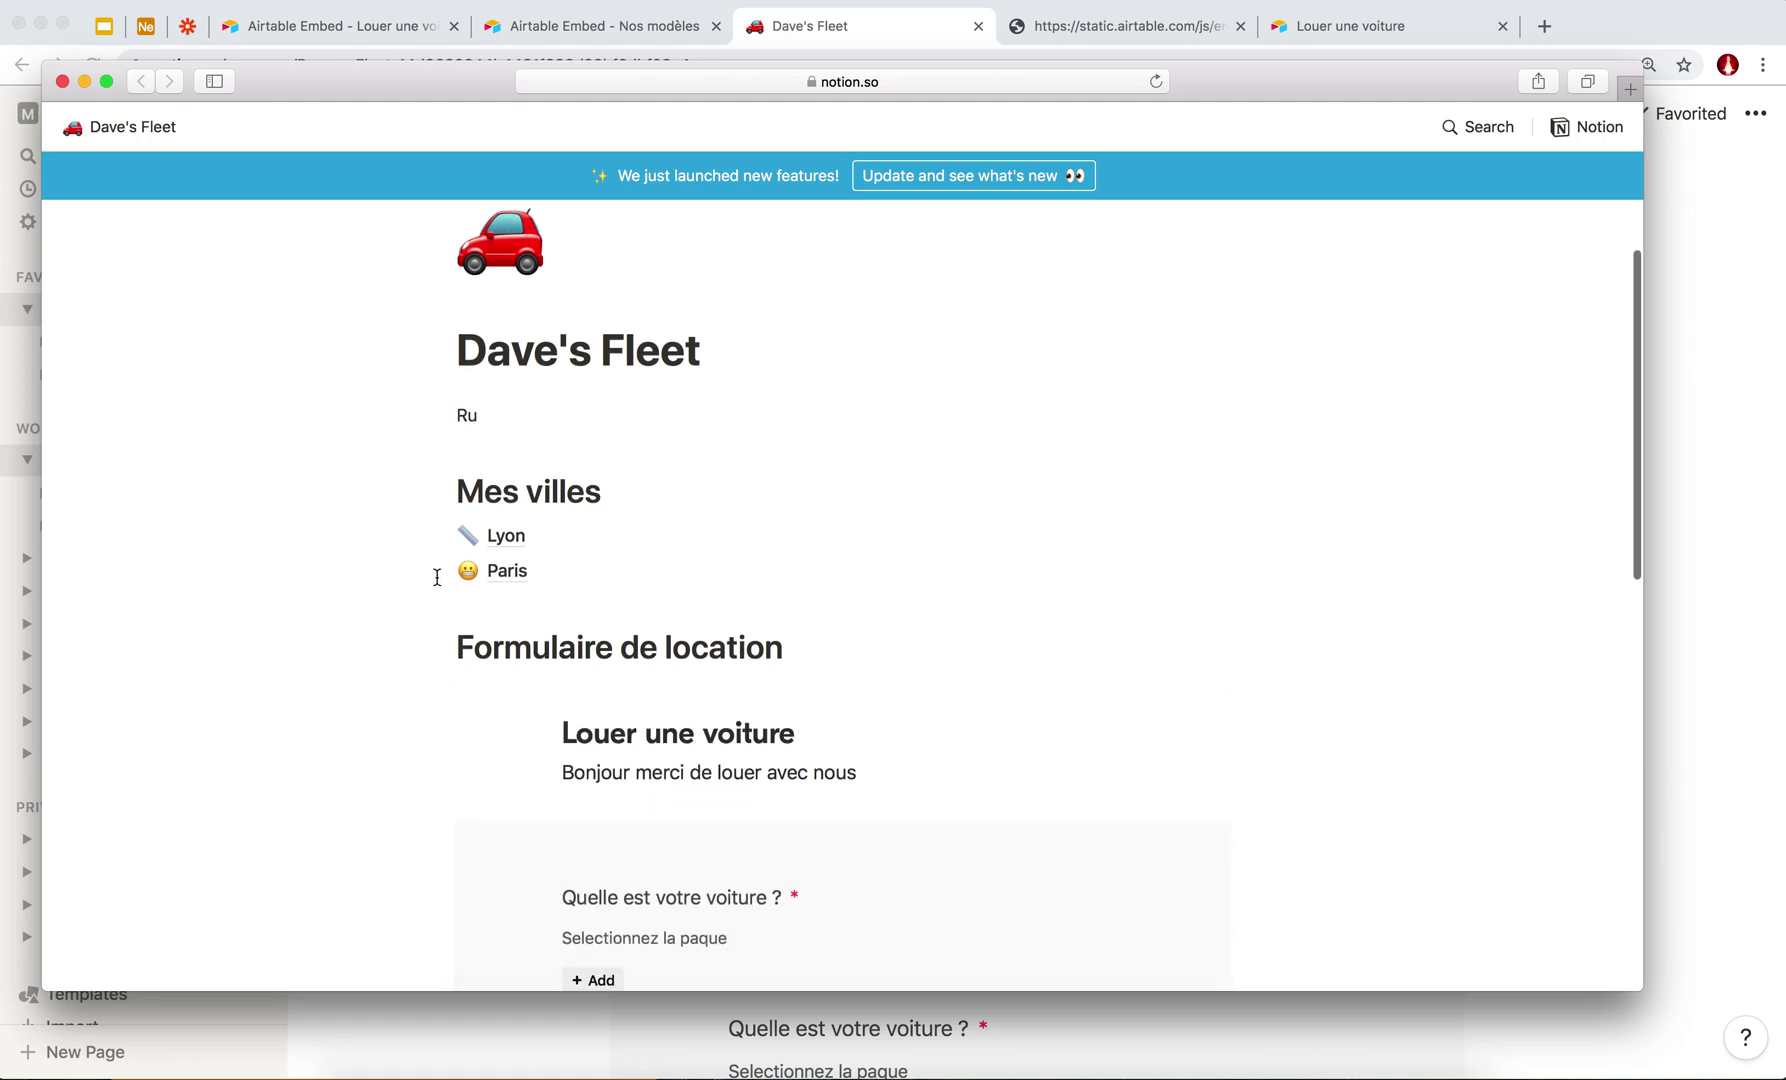
pyautogui.scroll(-5, 437, 577)
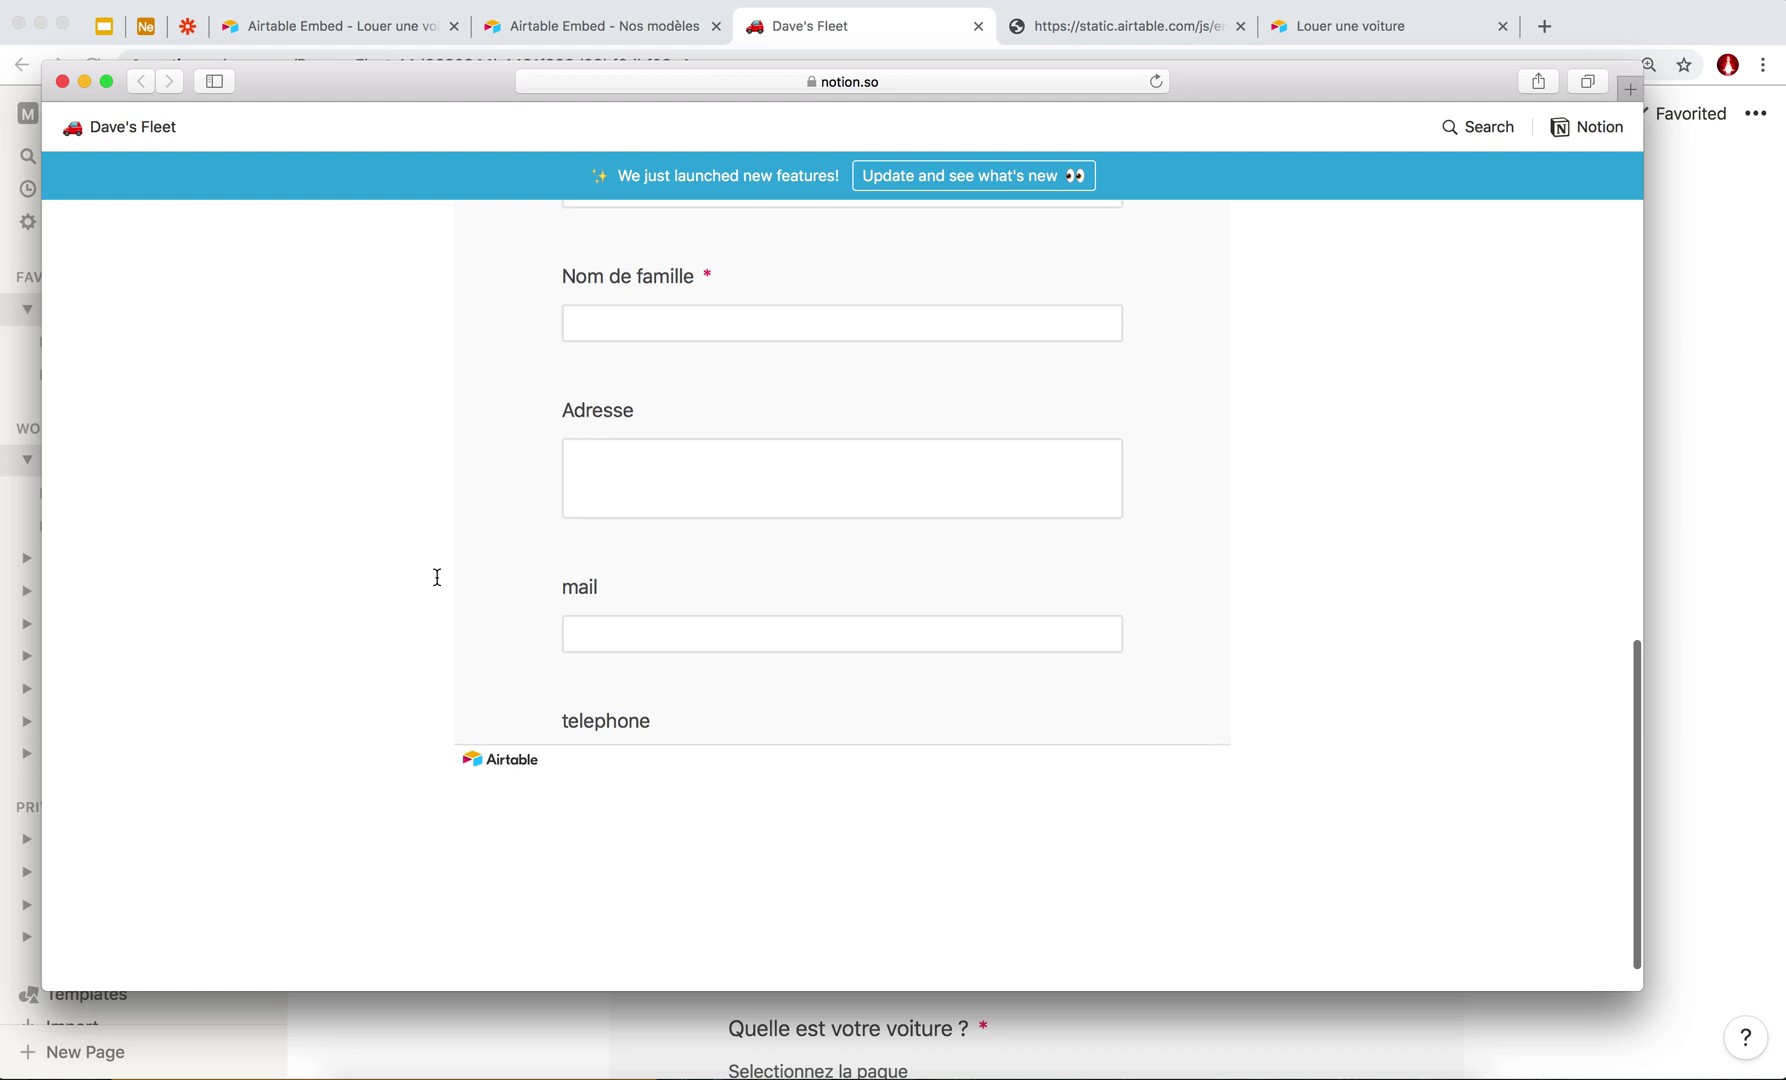
pyautogui.scroll(10, 437, 577)
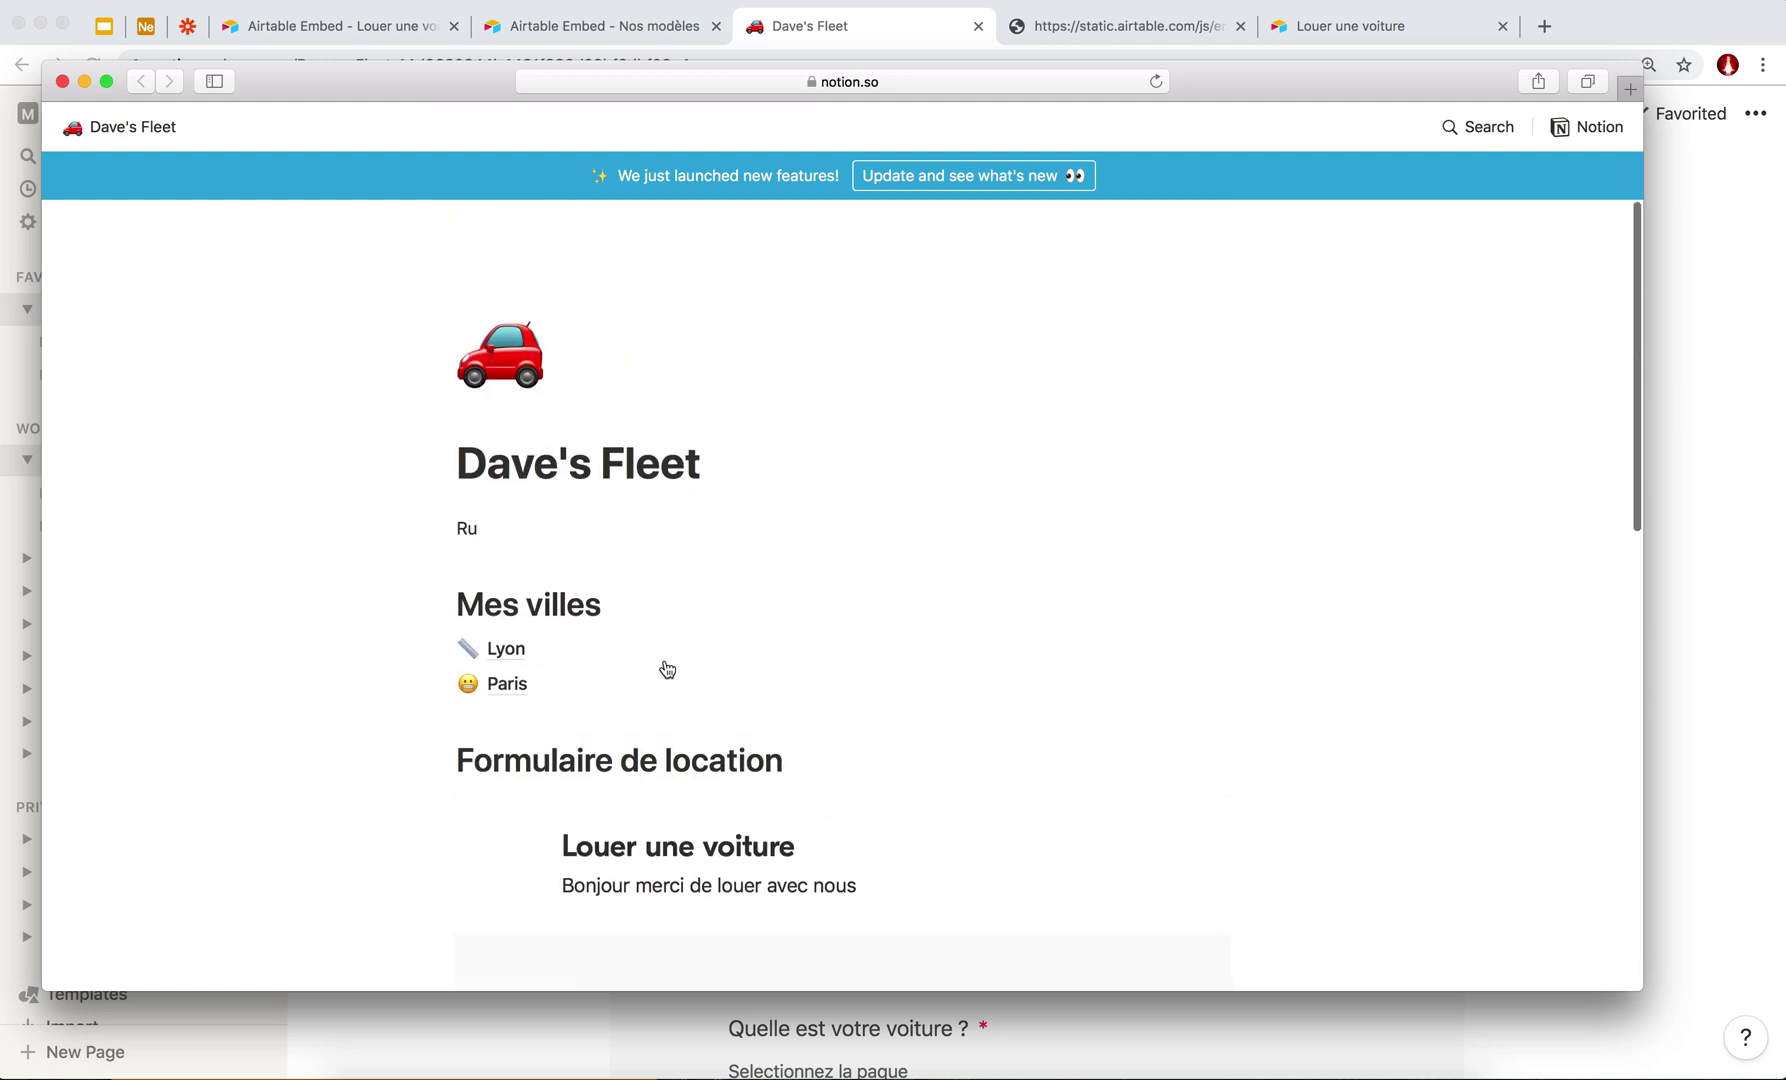
pyautogui.scroll(-3, 662, 670)
pyautogui.click(508, 340)
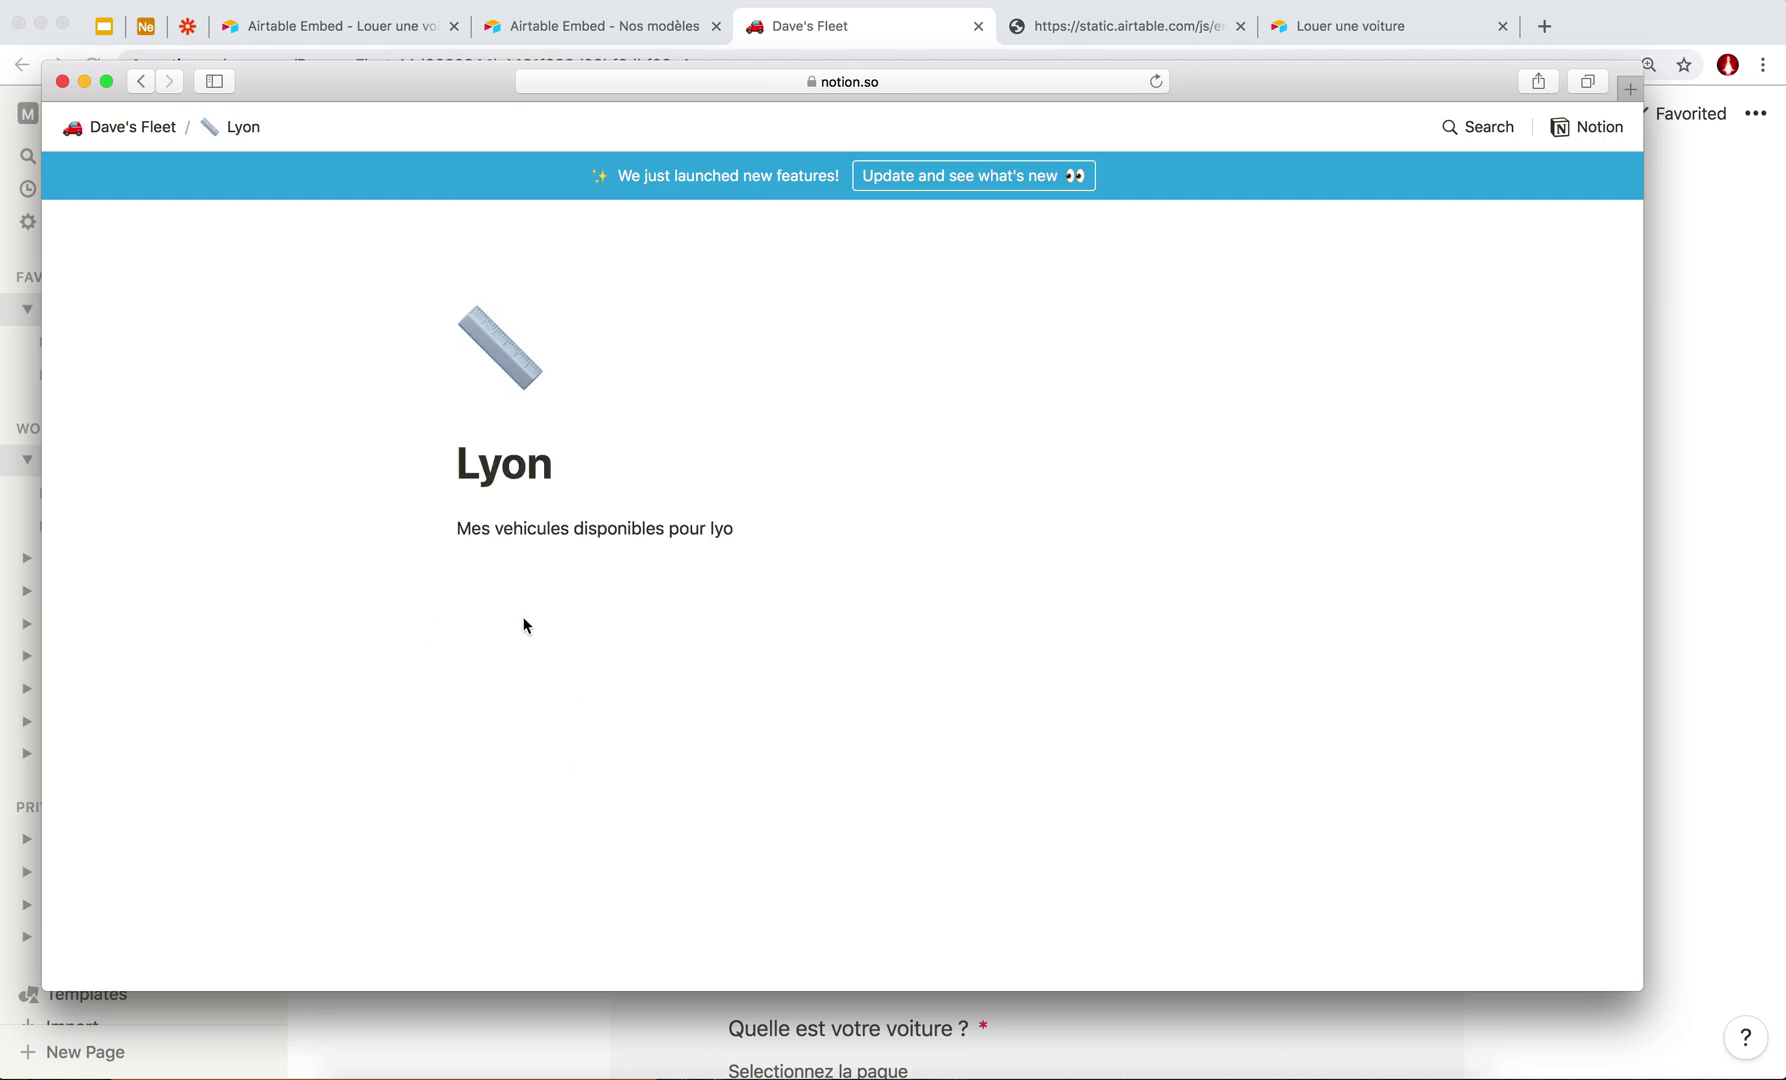
pyautogui.moveTo(45, 70); pyautogui.dragTo(232, 6)
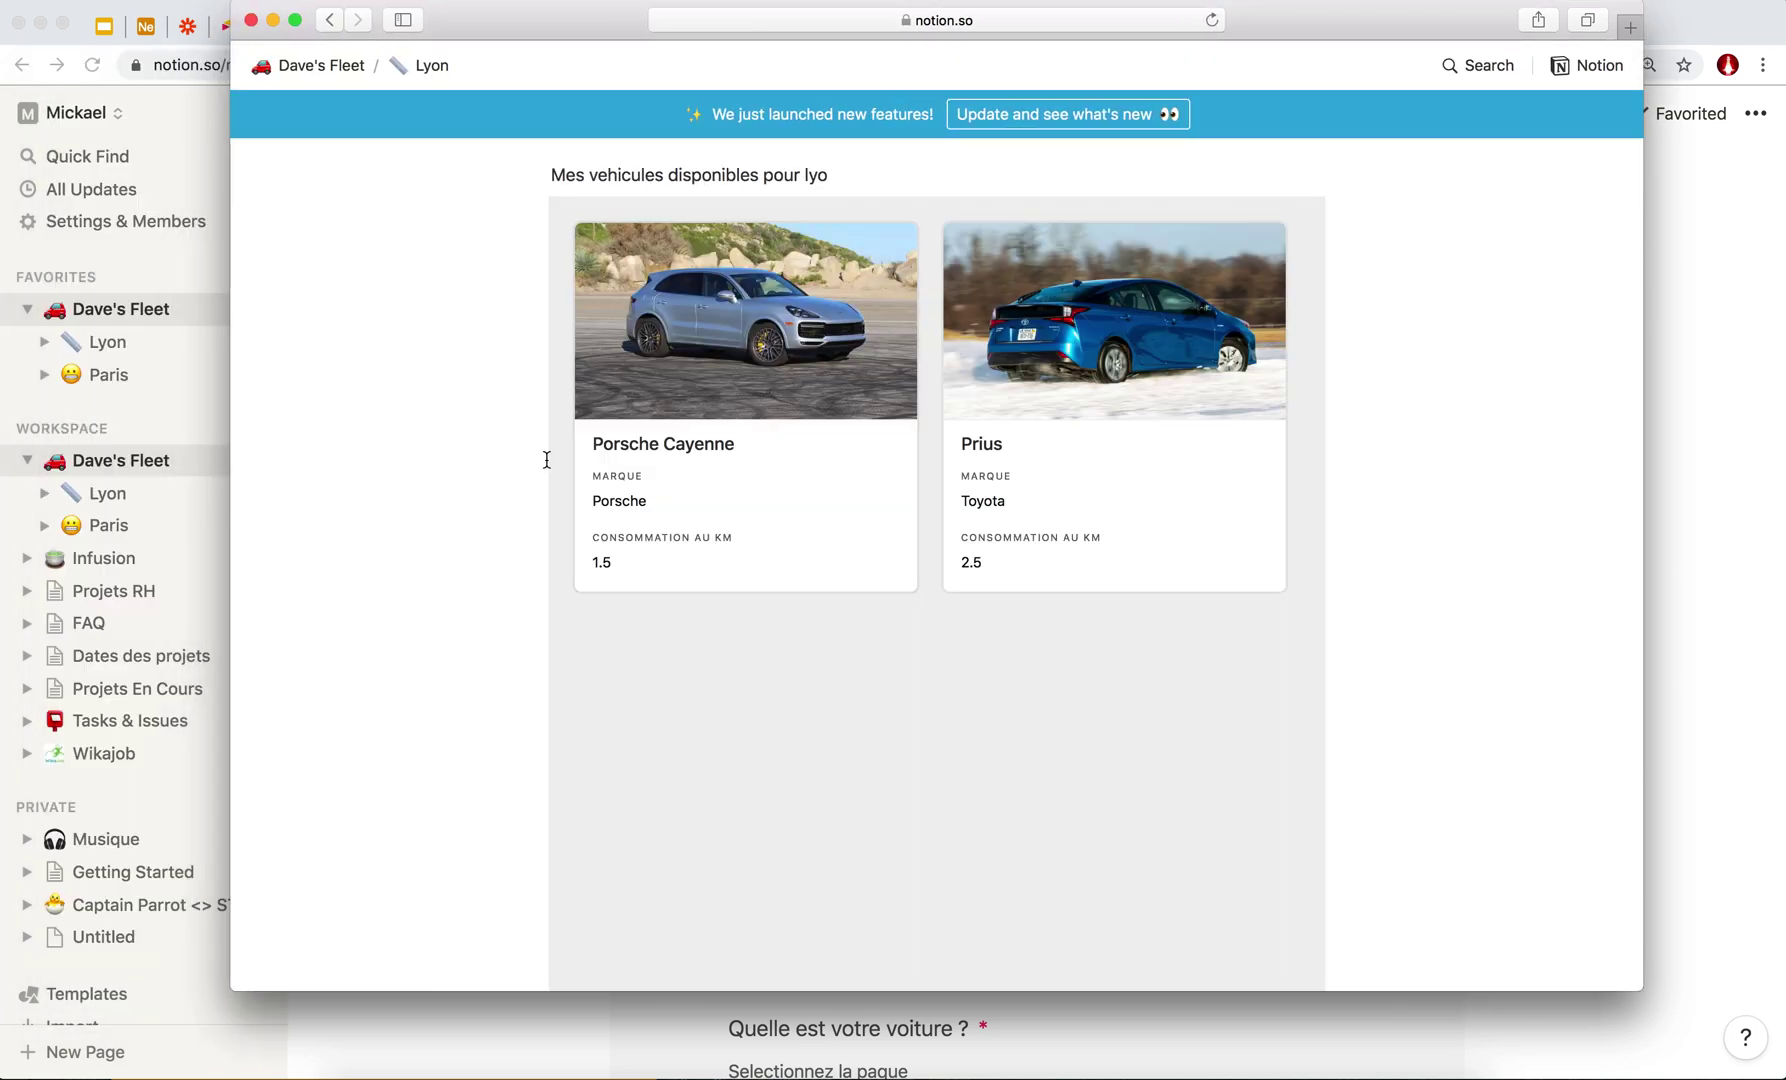
pyautogui.scroll(-5, 547, 459)
pyautogui.scroll(10, 547, 459)
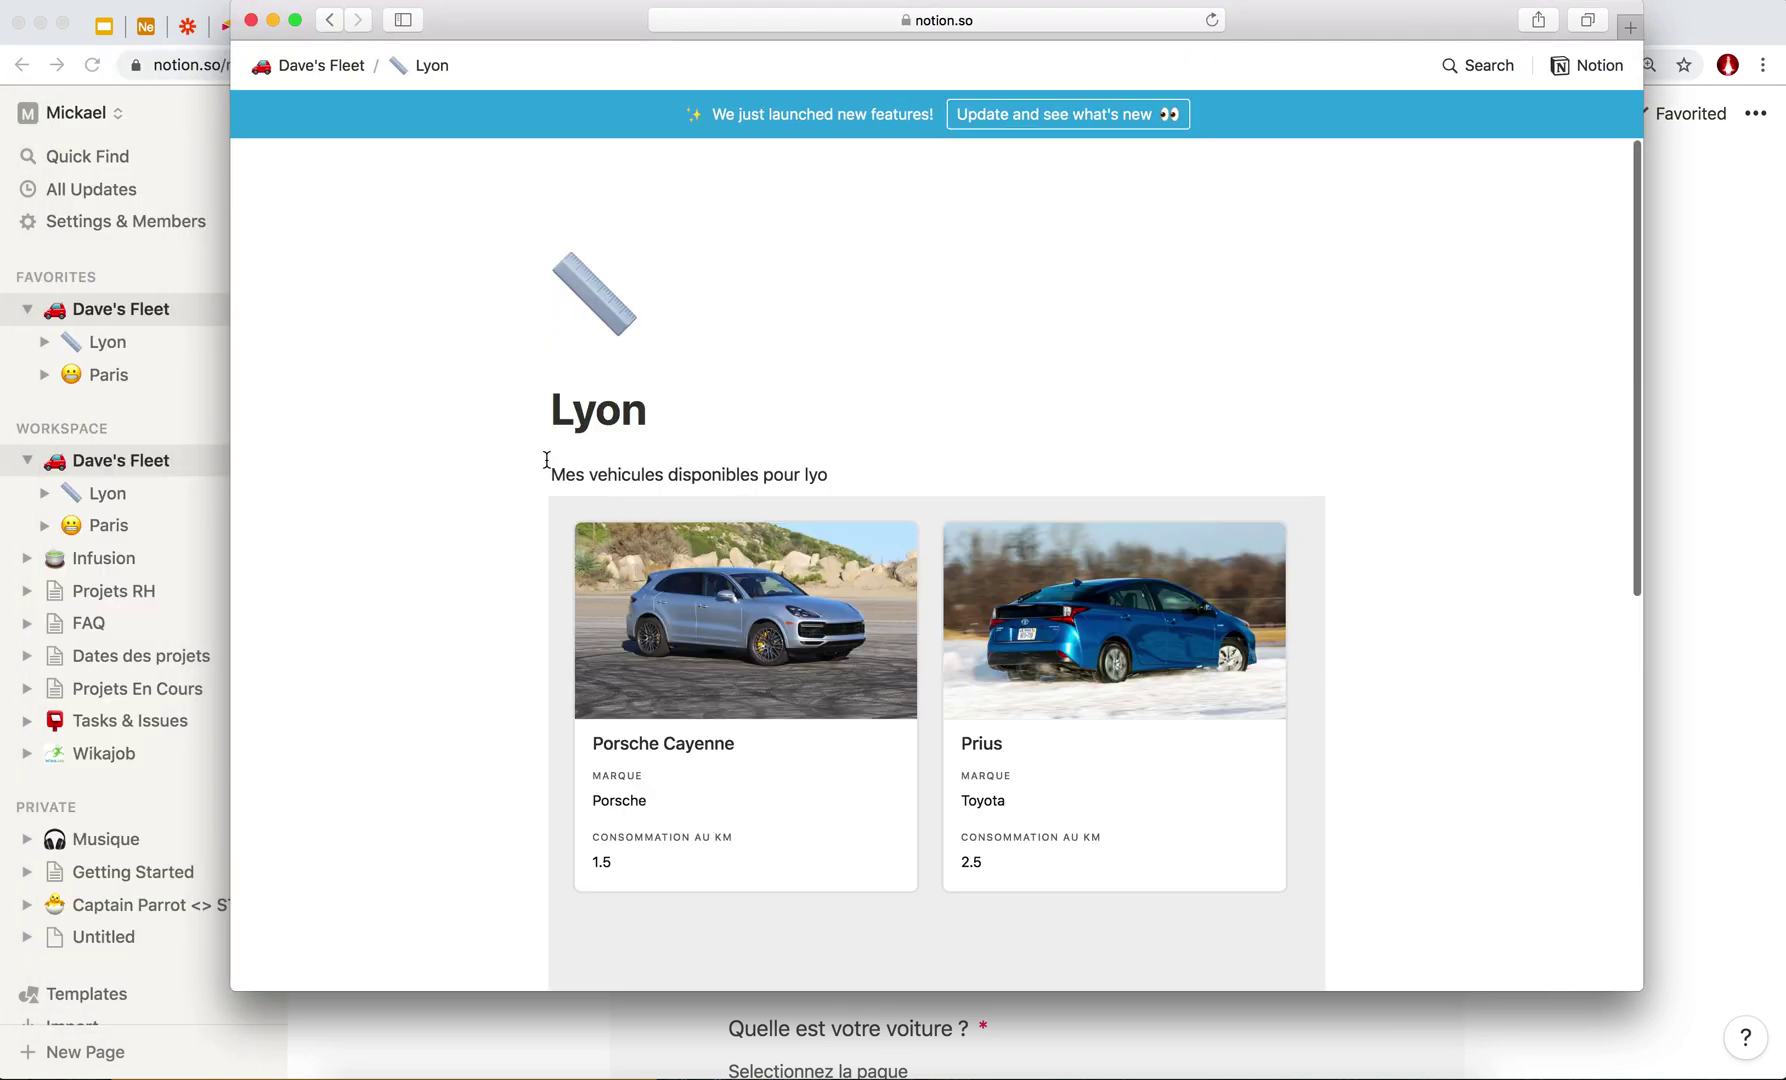
# Return to the Dave's Fleet page via the breadcrumb and review it.
pyautogui.click(350, 70)
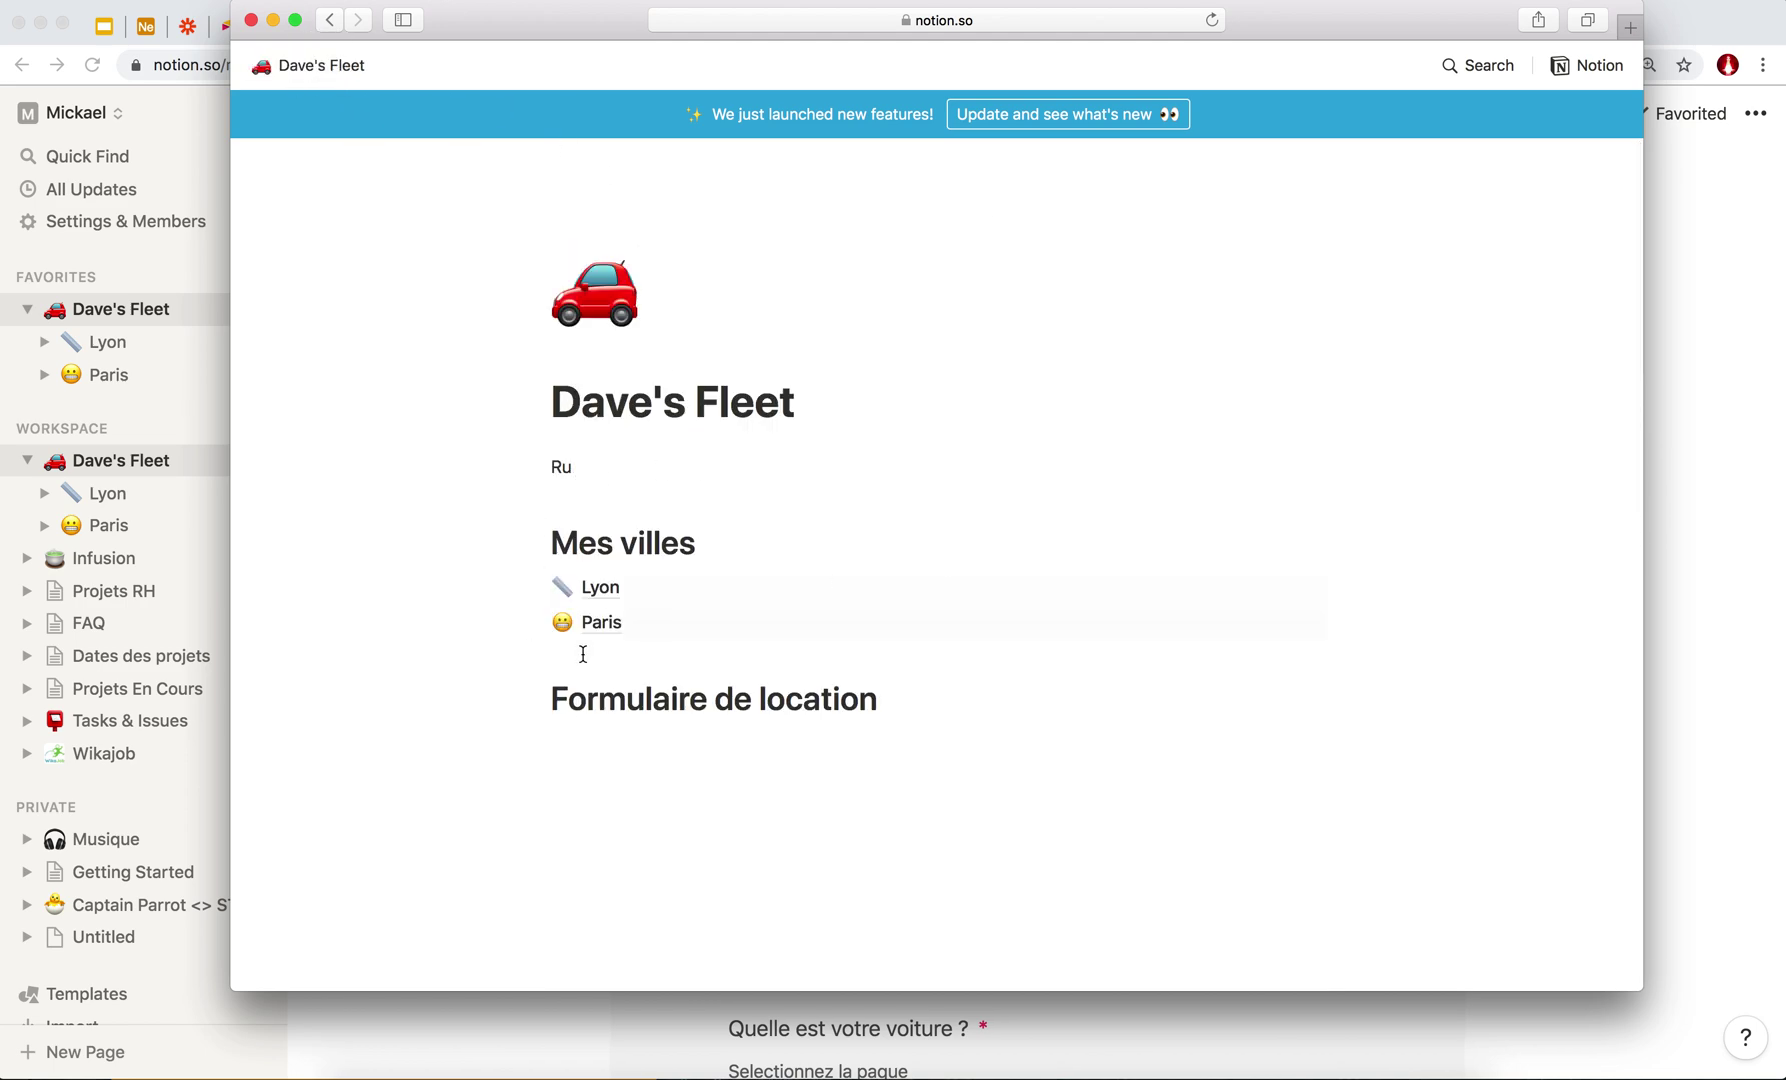
pyautogui.scroll(-4, 423, 423)
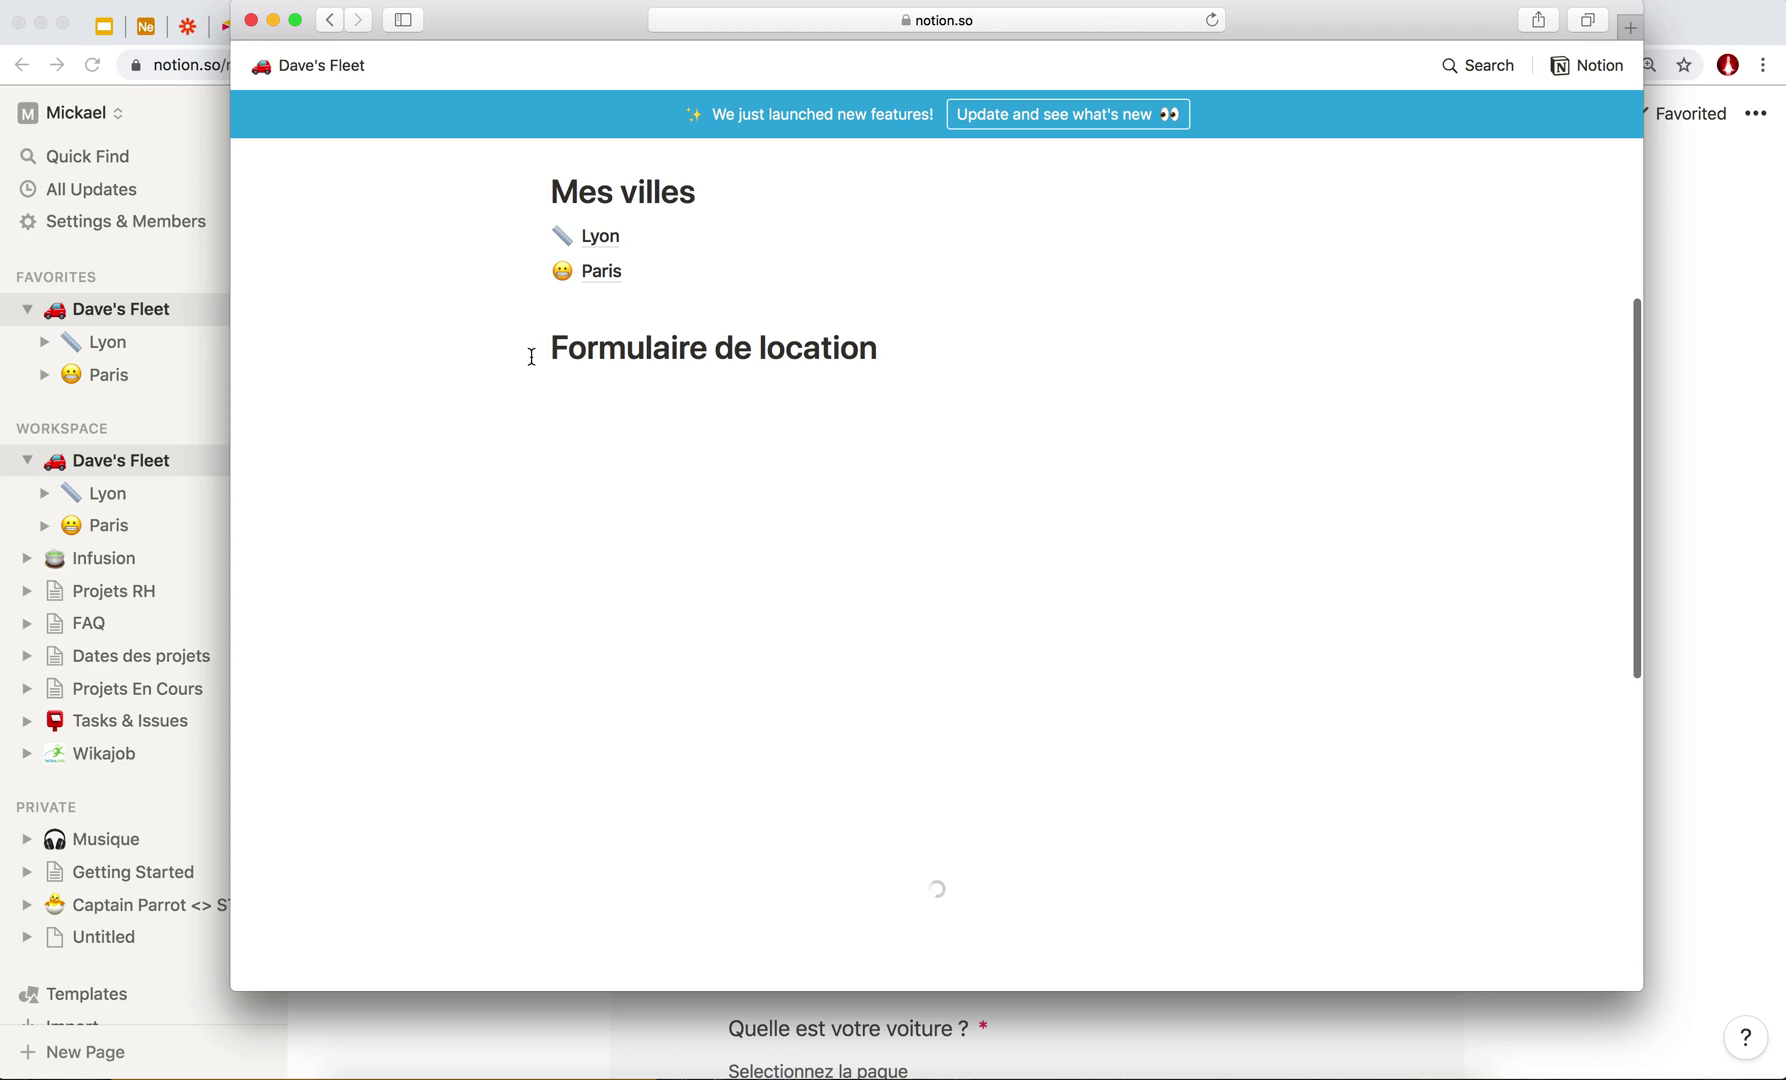
pyautogui.scroll(-6, 532, 358)
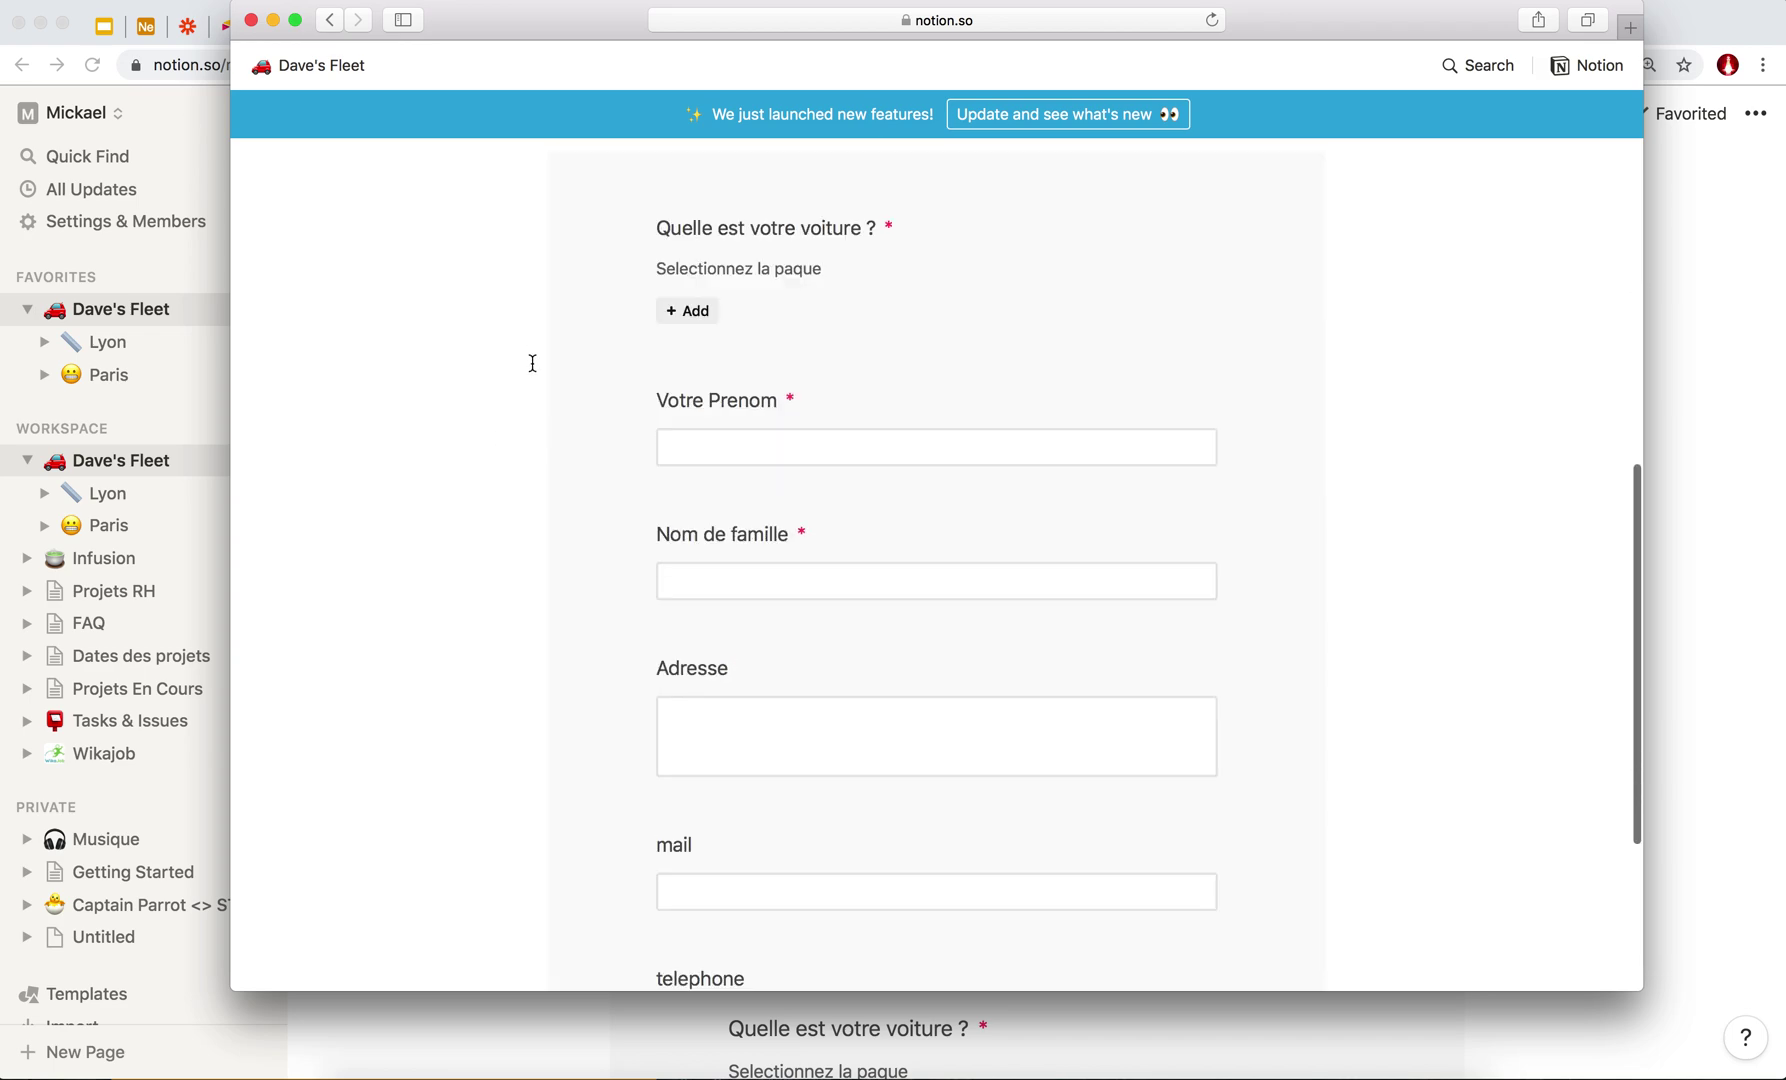
pyautogui.scroll(10, 532, 365)
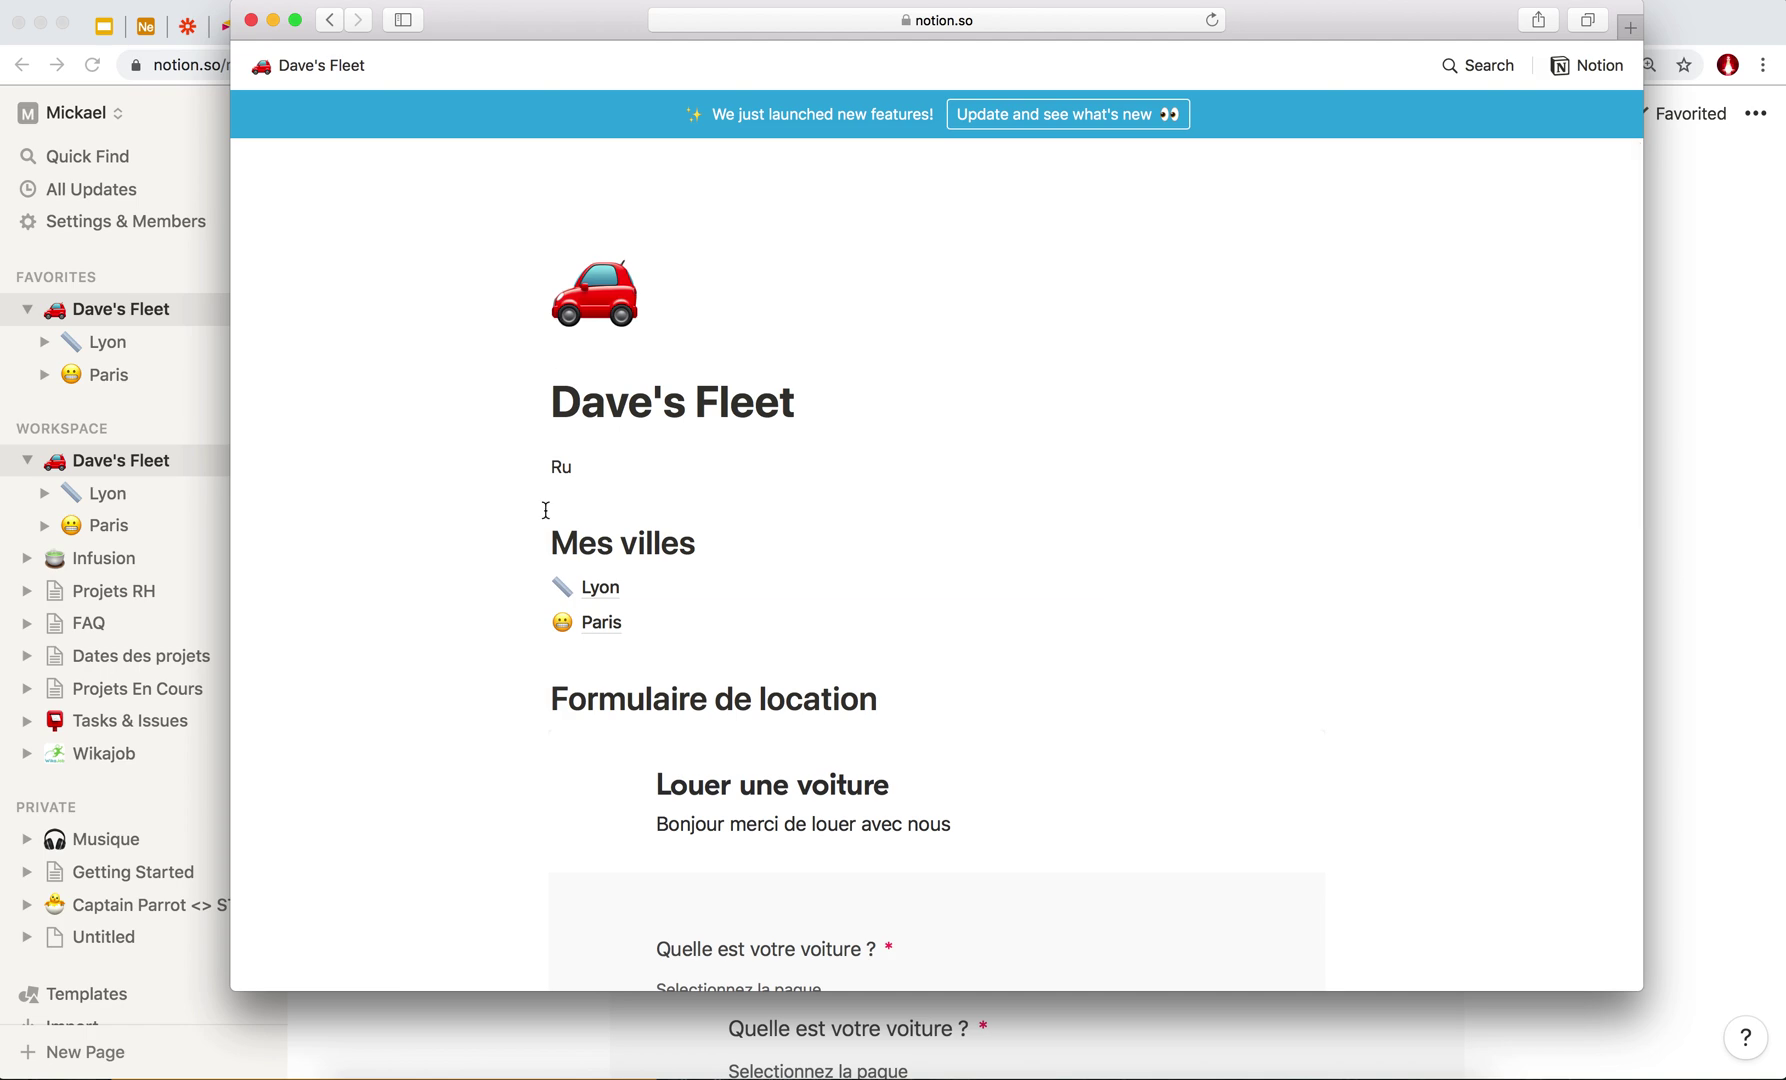
pyautogui.scroll(-10, 546, 510)
pyautogui.scroll(10, 546, 510)
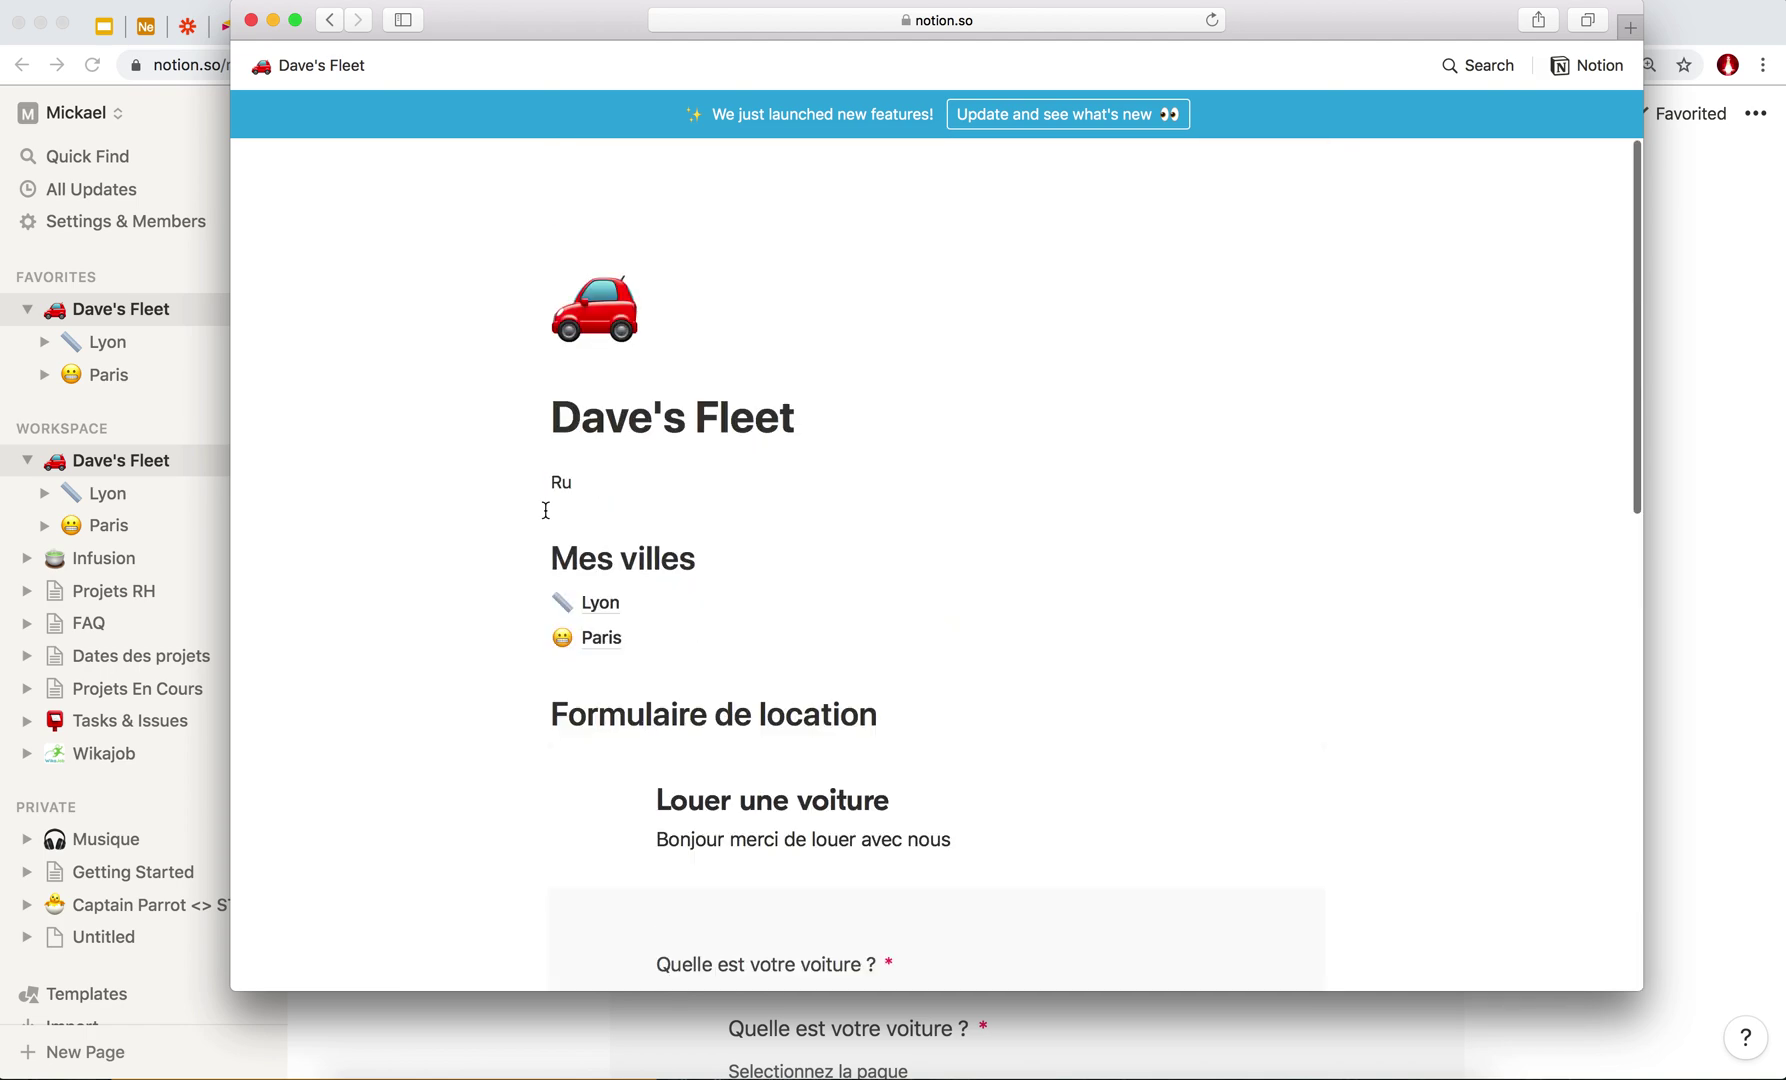